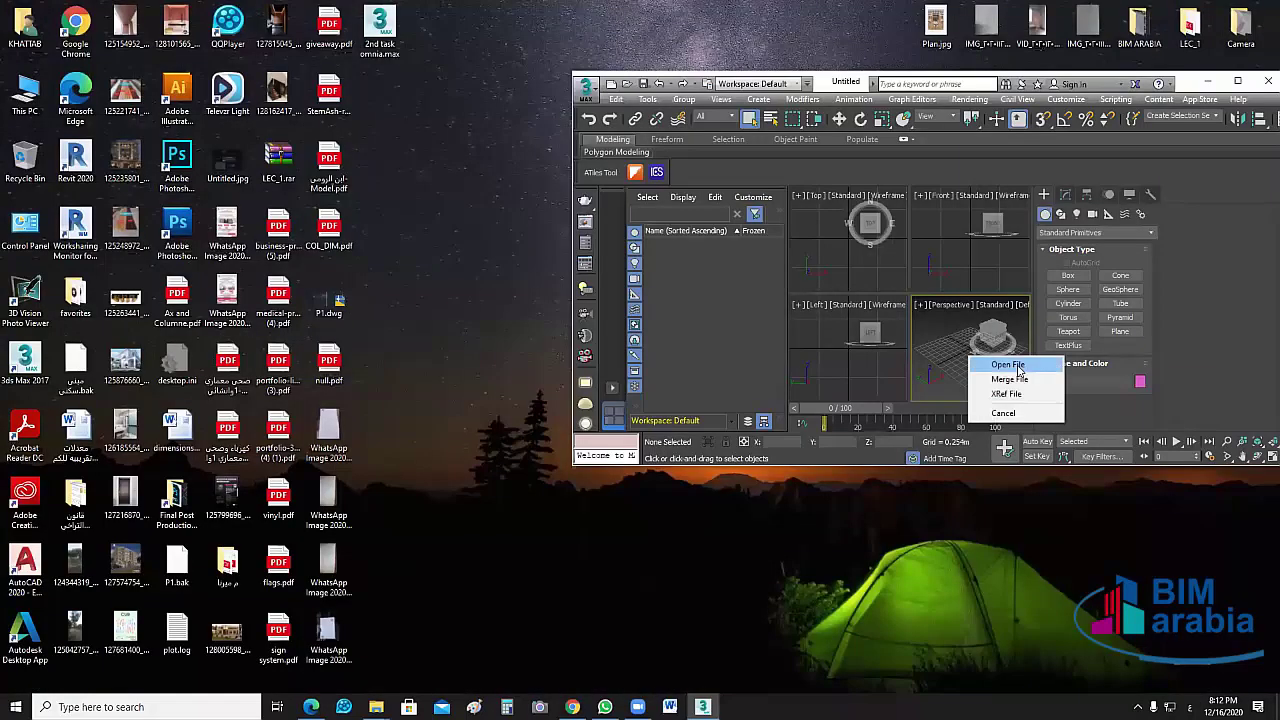
Step: Open the dropped 2nd task omnia.max scene and dismiss the MassFX warning
click(1012, 365)
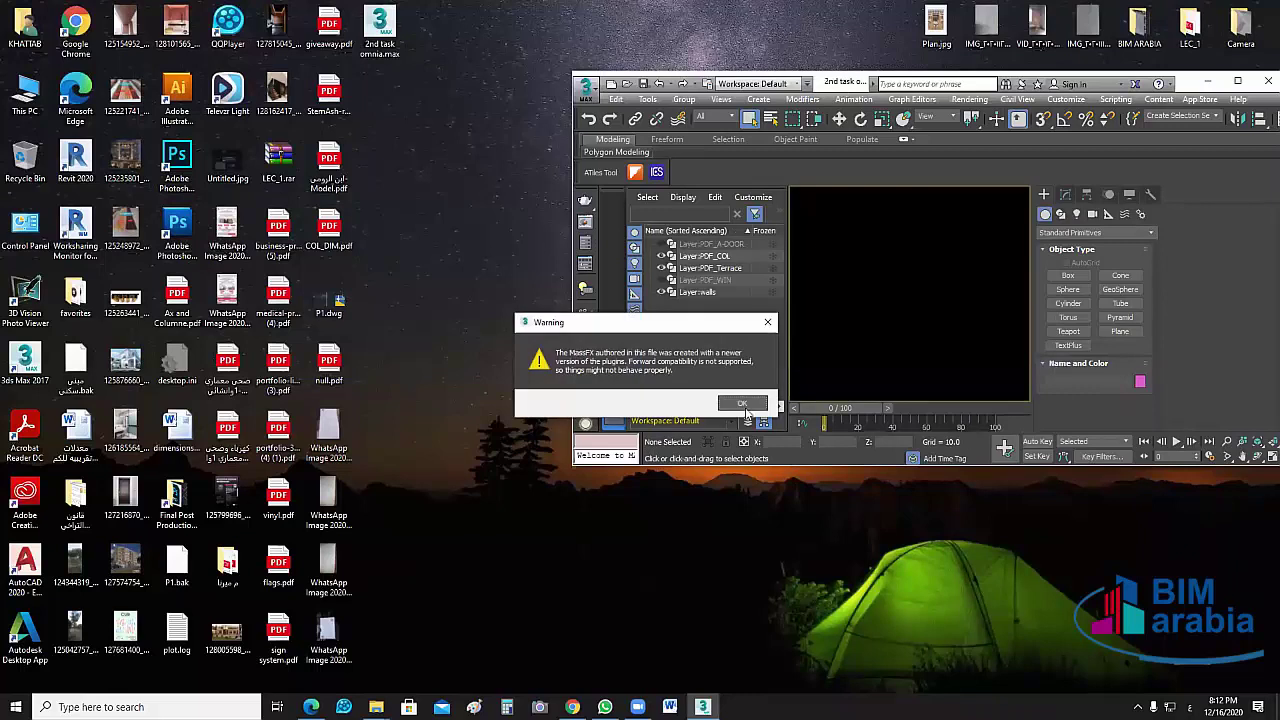
click(743, 405)
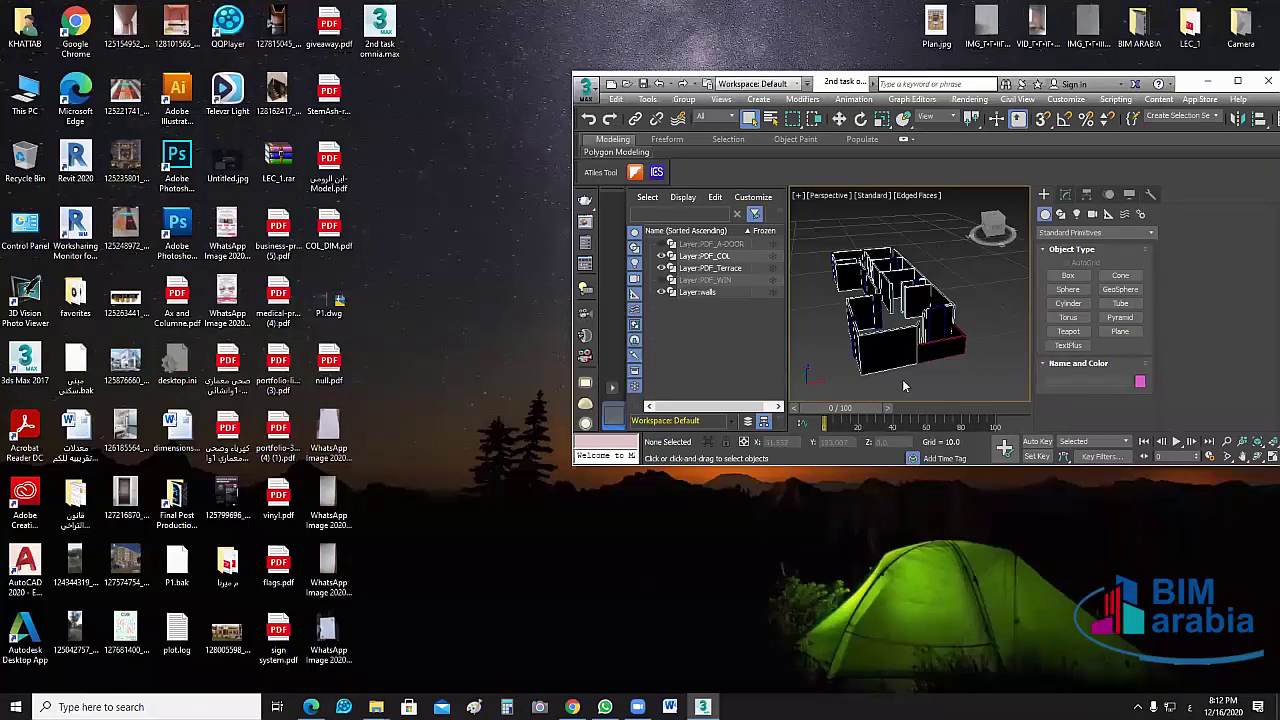
Step: Maximize the window, select the walls and frame them in the viewport with Z
key(super+Up)
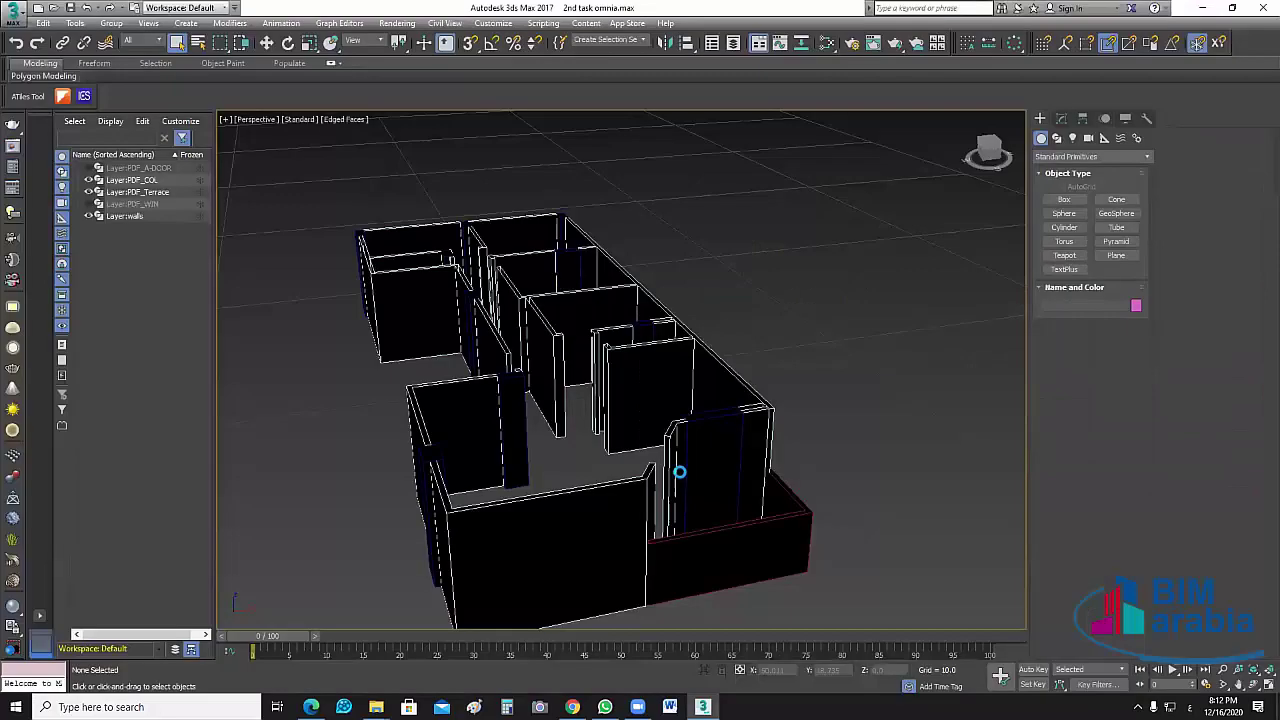
scroll(679, 472, down, 4)
click(798, 476)
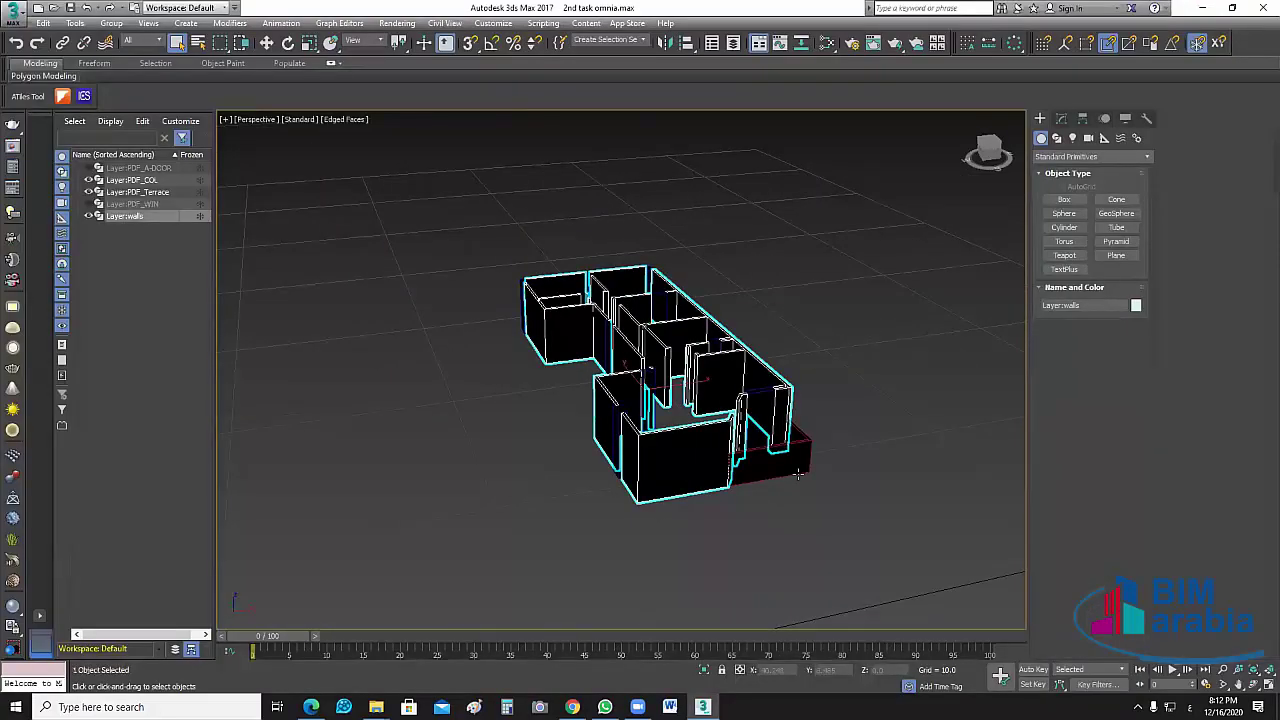
key(z)
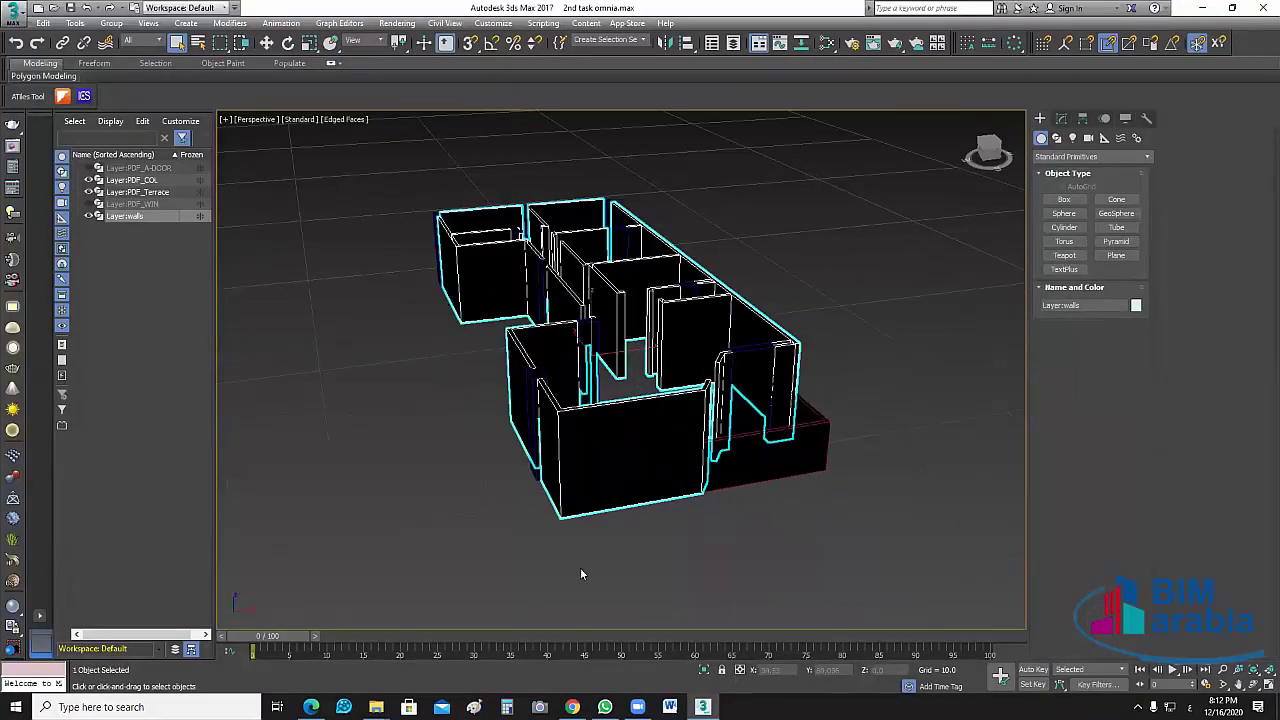
key(w)
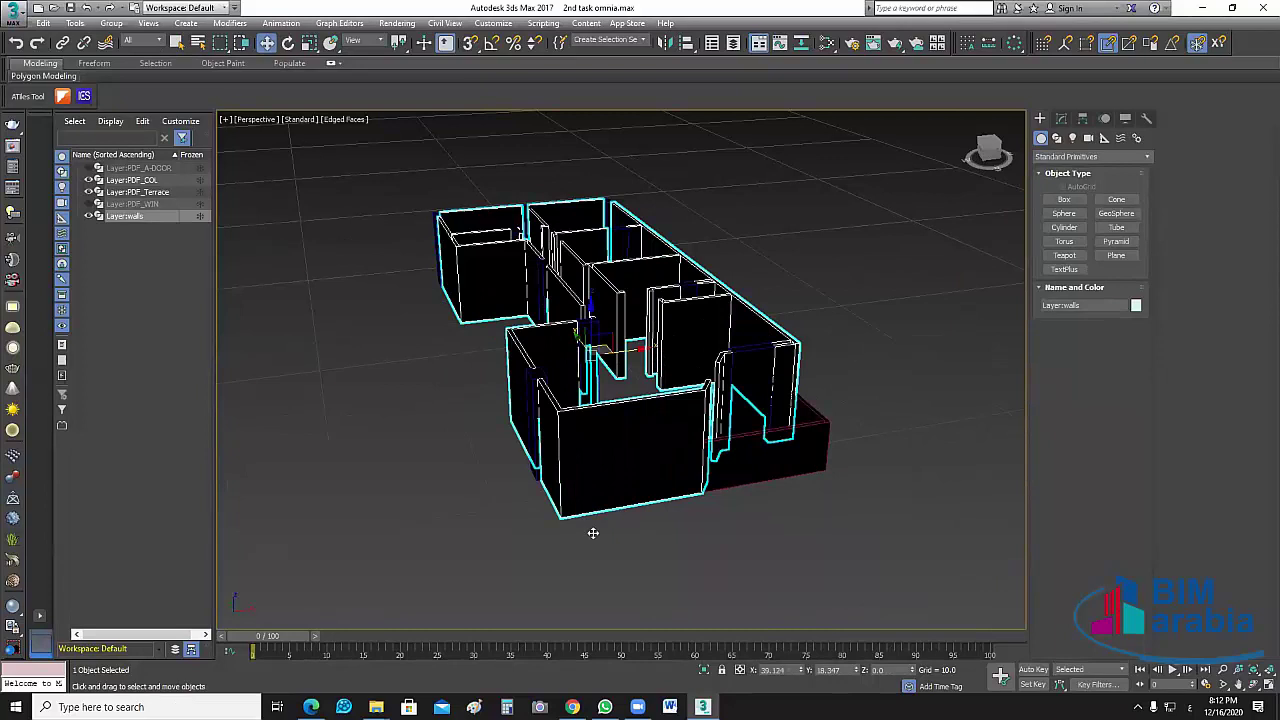
Step: Orbit and zoom around the apartment shell from several sides, then restore the window down
mouse_move(525, 557)
alt+middle_down()
mouse_move(486, 545)
mouse_move(479, 524)
alt+middle_up()
mouse_move(619, 537)
alt+middle_down()
mouse_move(724, 467)
mouse_move(881, 471)
alt+middle_up()
scroll(881, 471, down, 3)
scroll(881, 476, up, 3)
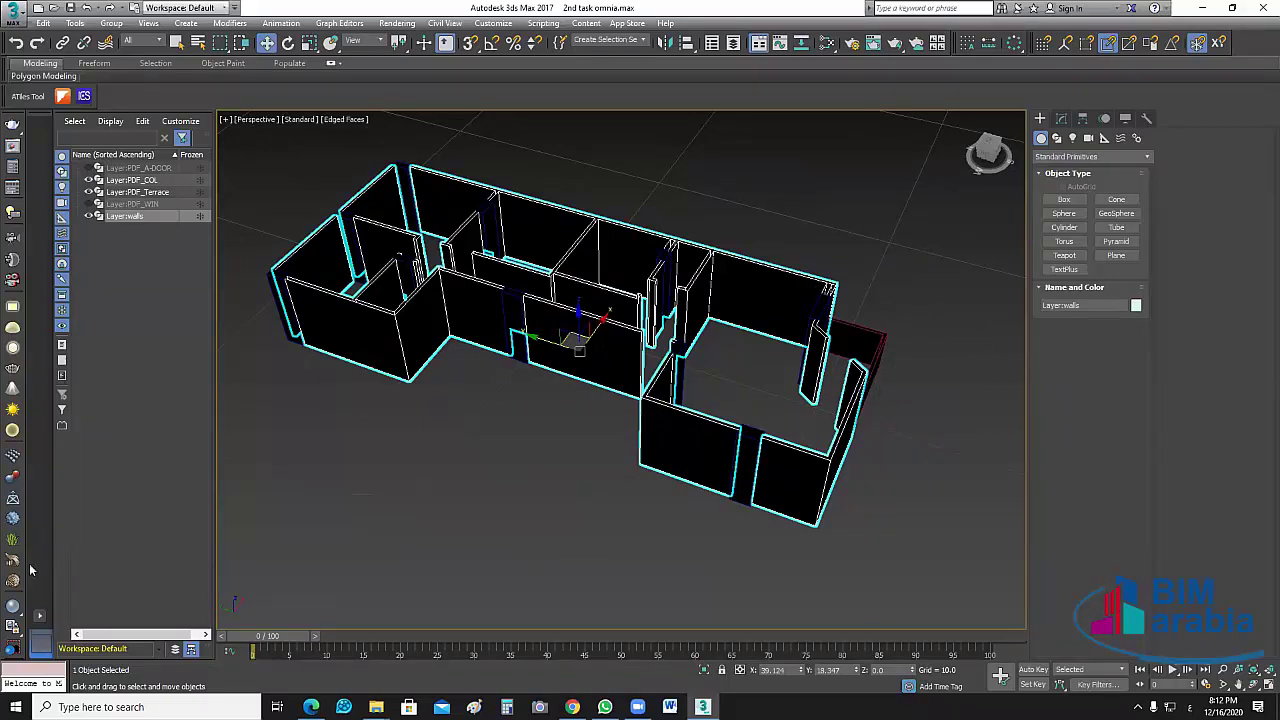
key(super+Down)
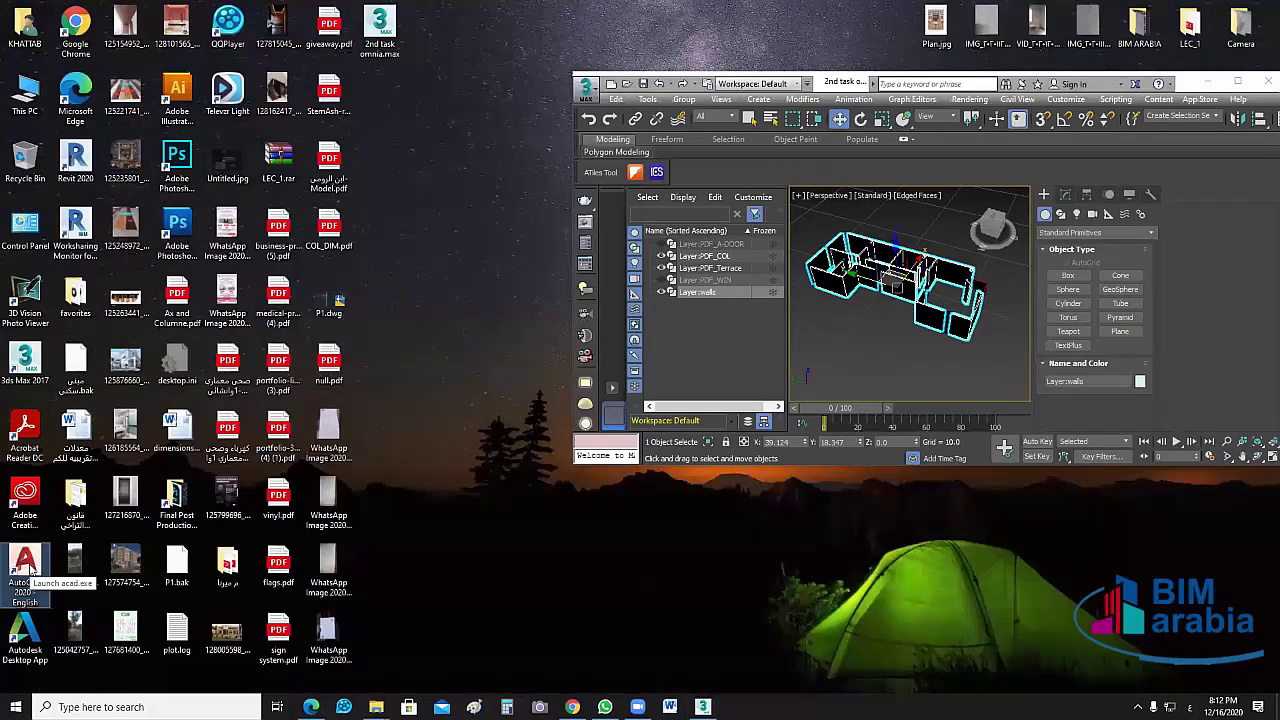
Step: Launch AutoCAD 2020 from the desktop shortcut and open ABU Baker.dwg
double_click(30, 569)
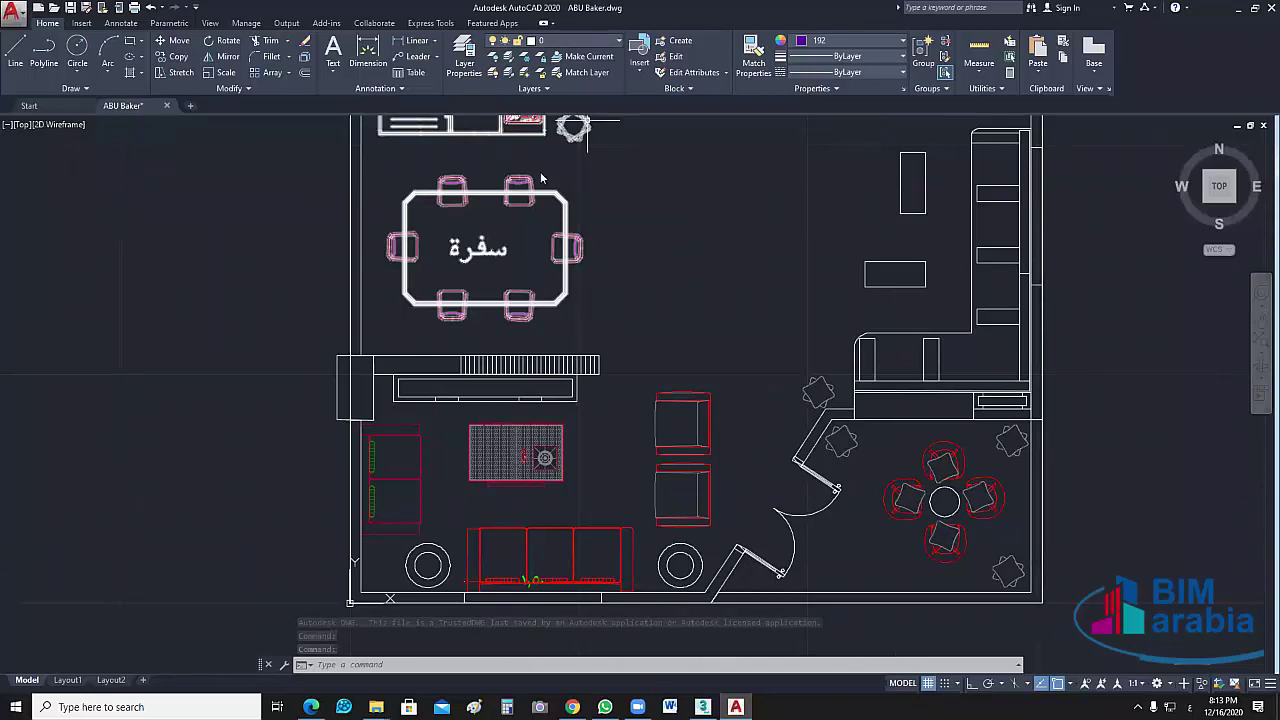
Step: Browse the drawing's layers in the Home > Layers dropdown
click(555, 40)
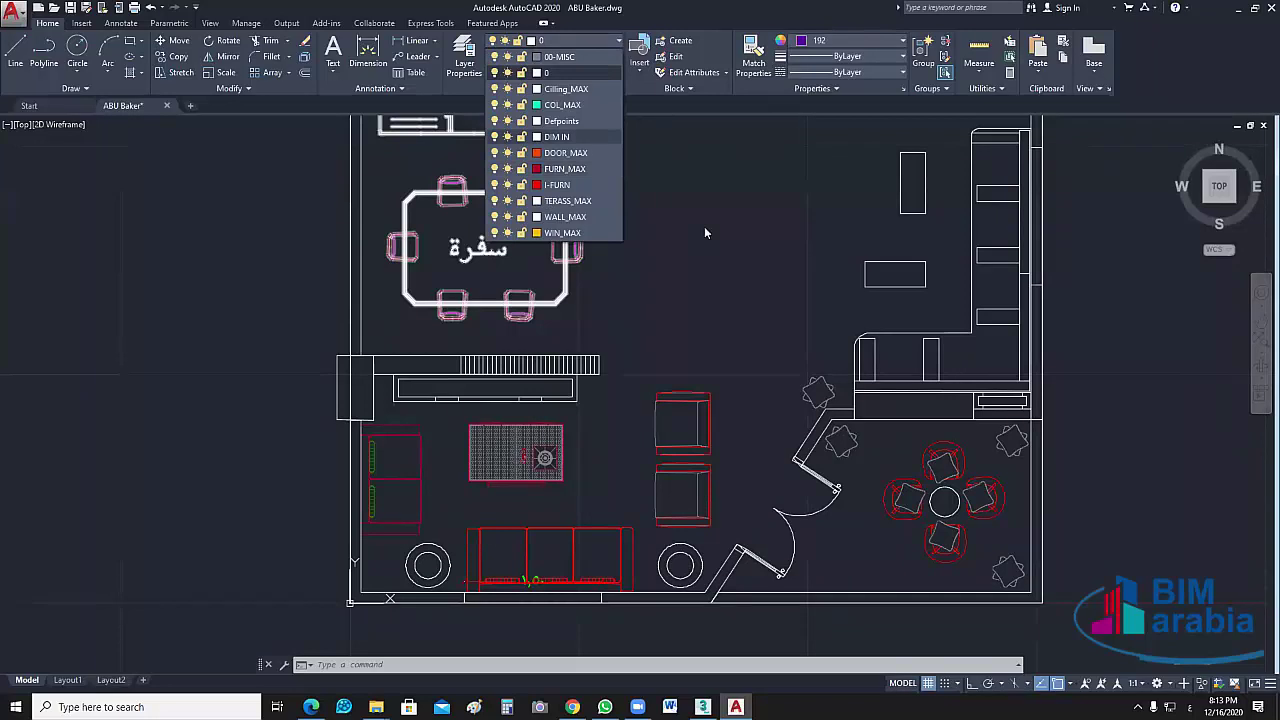
key(Down)
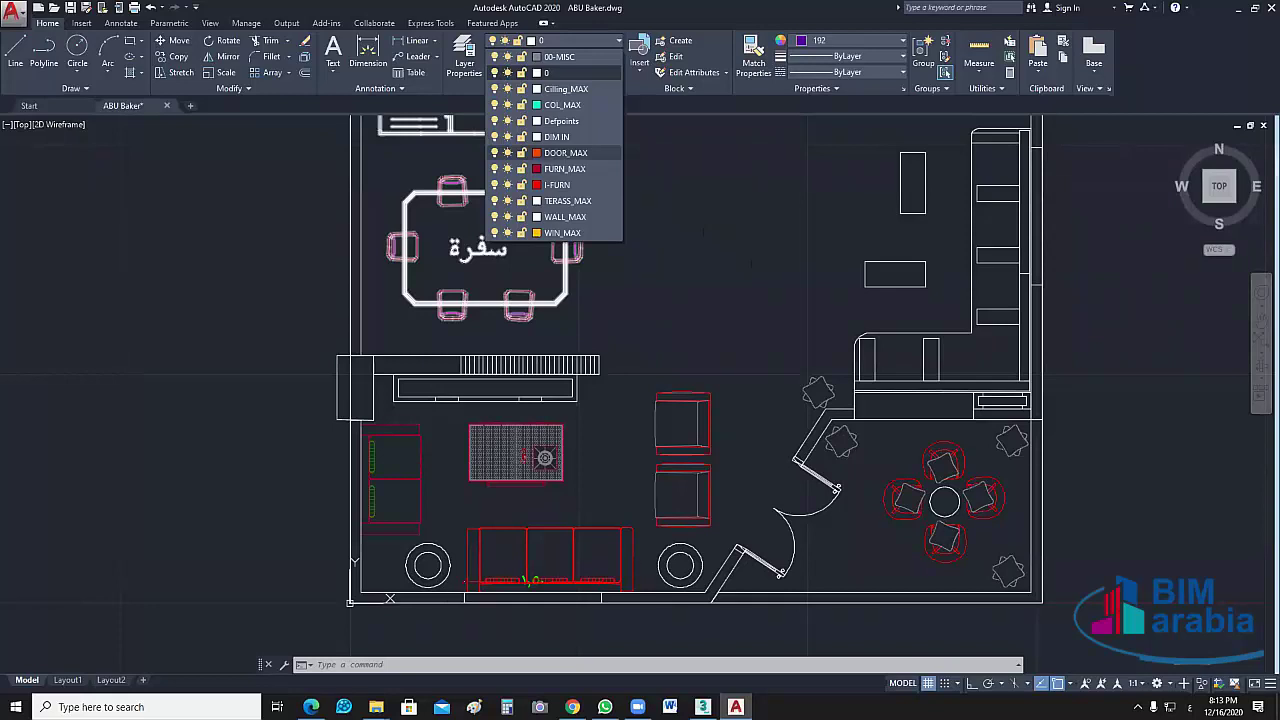
key(Escape)
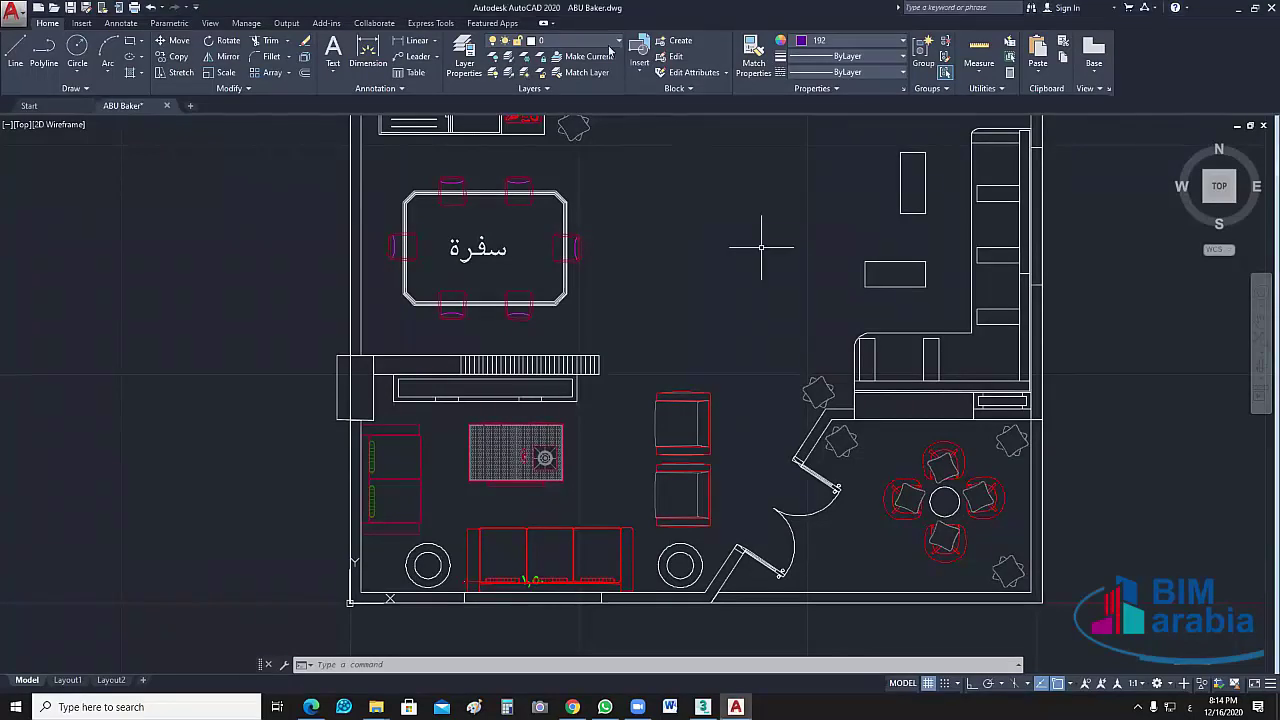
Step: Pan and zoom out to show the full apartment plan, then review the layer list again
middle_drag(722, 229, 638, 281)
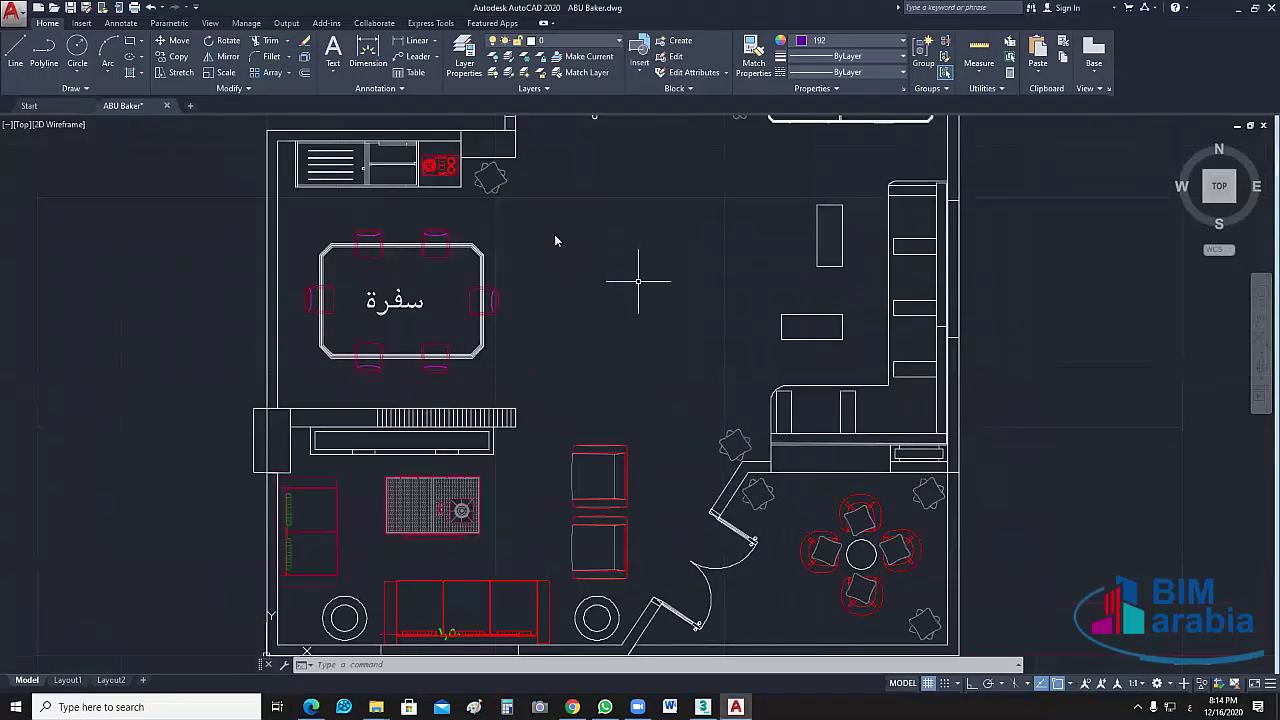
scroll(669, 329, down, 2)
click(560, 40)
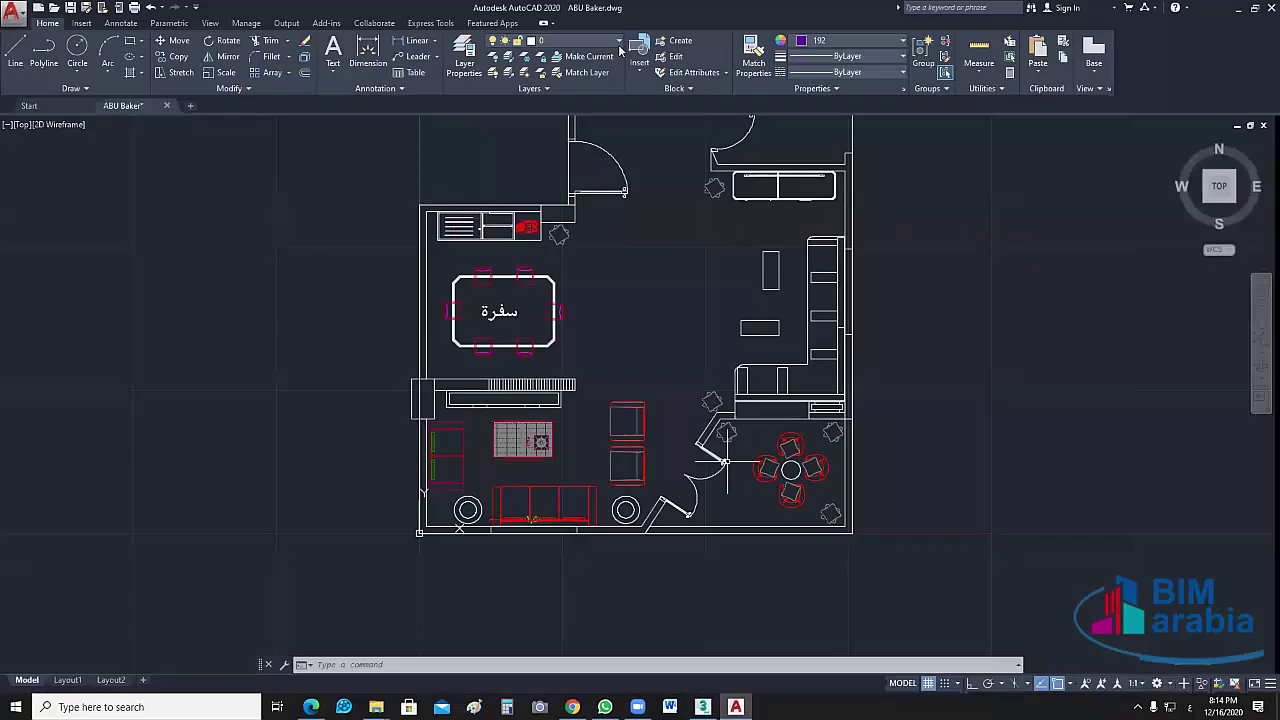
click(560, 40)
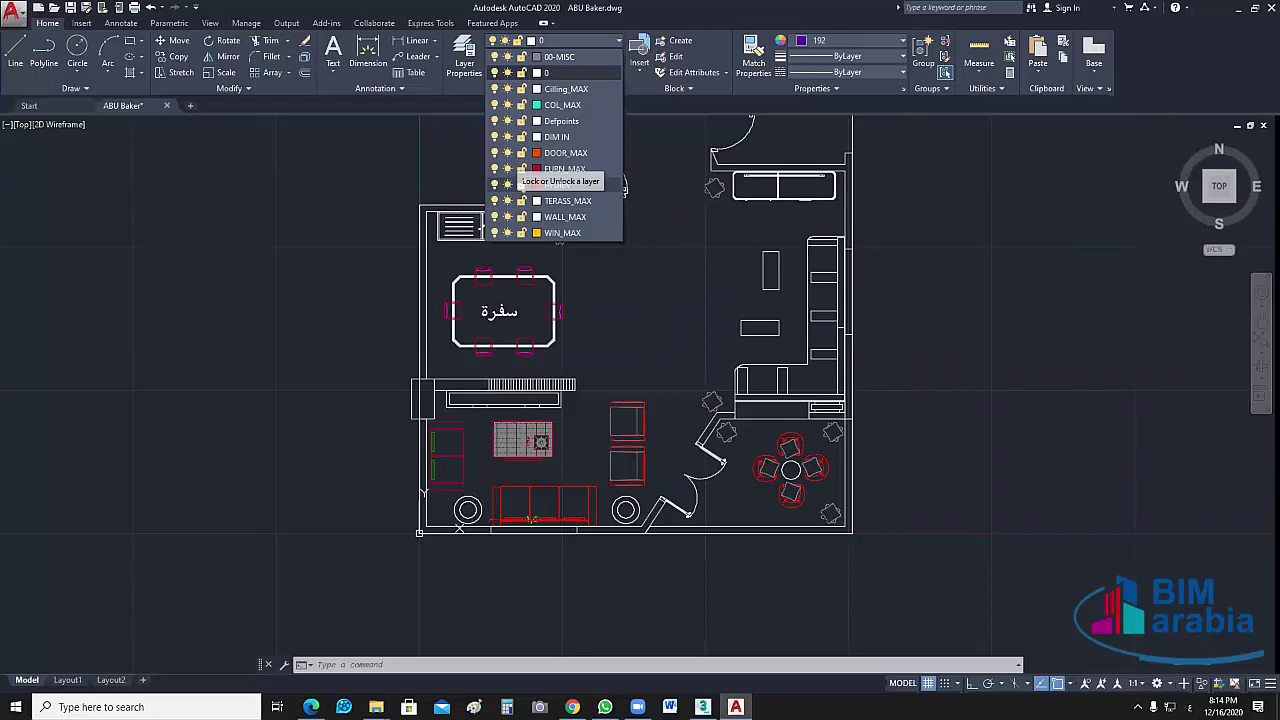
click(998, 273)
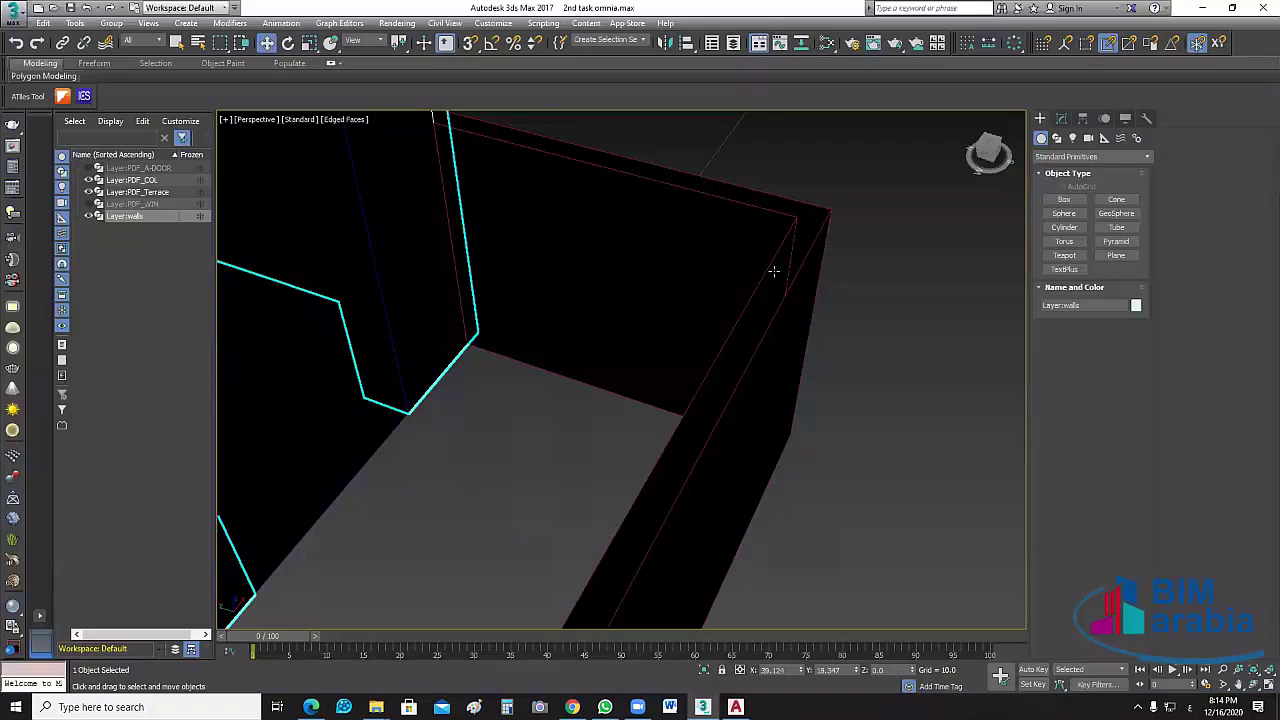
Step: Zoom in to examine the wall joints at the corners
scroll(523, 269, down, 2)
scroll(650, 323, down, 2)
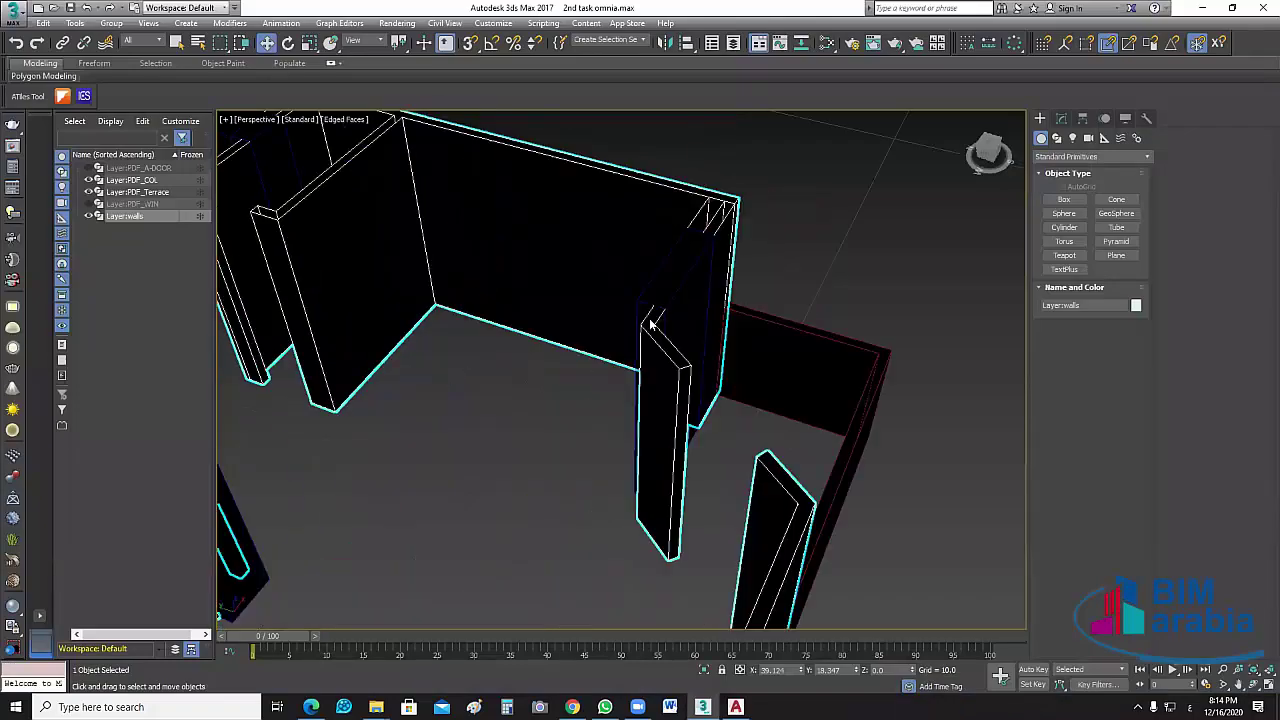
scroll(650, 323, down, 2)
scroll(646, 338, up, 3)
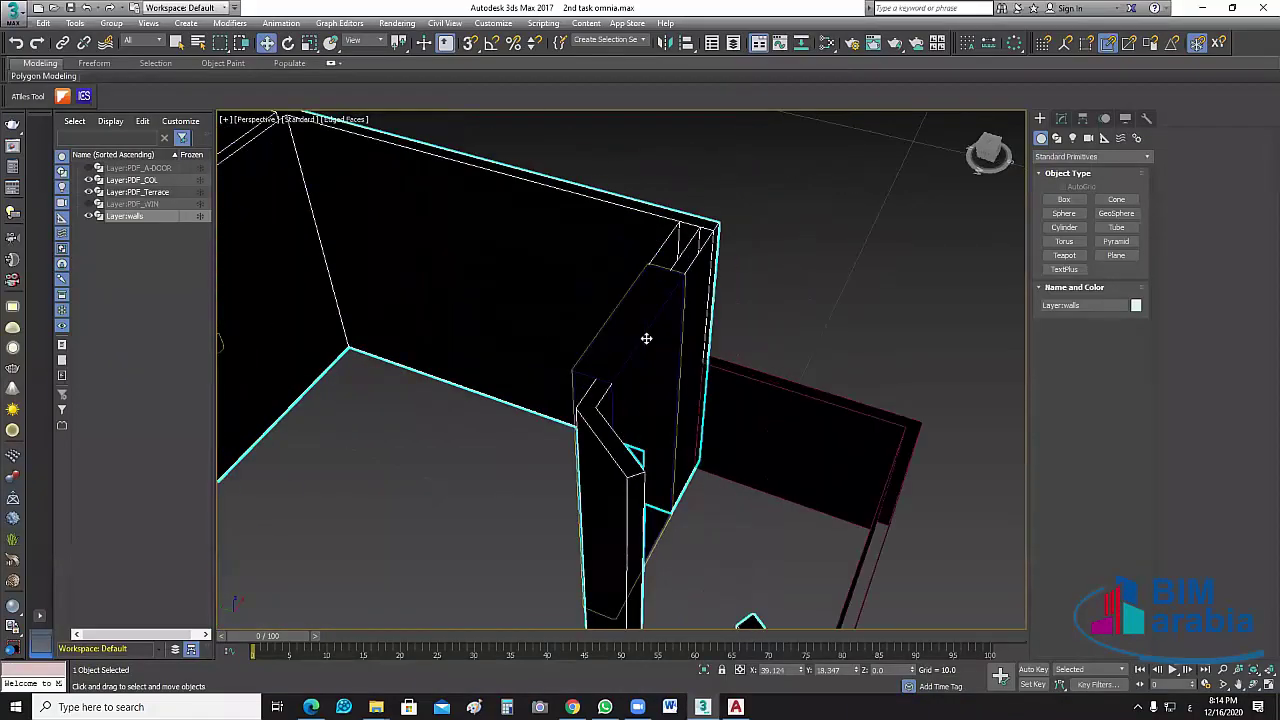
Step: Select the columns on Layer:PDF_COL and zoom out to view them across the shell
click(646, 338)
scroll(633, 435, down, 3)
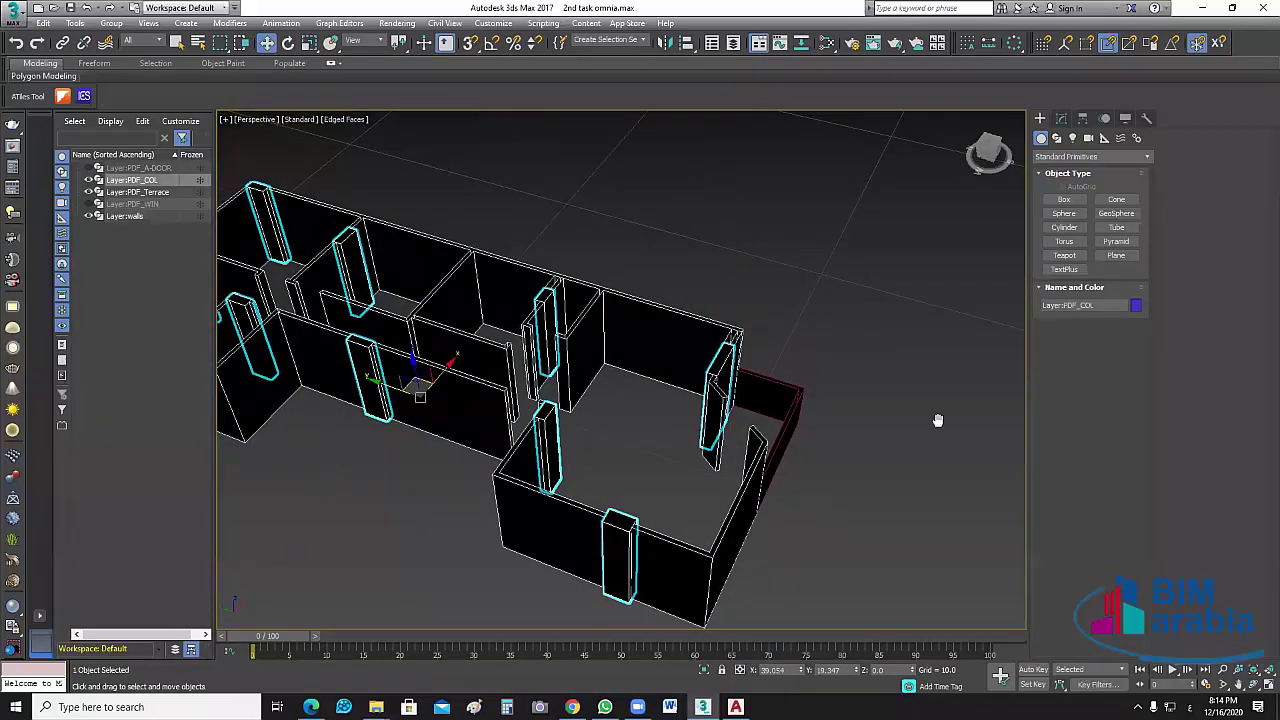
scroll(936, 420, down, 2)
middle_drag(938, 420, 938, 420)
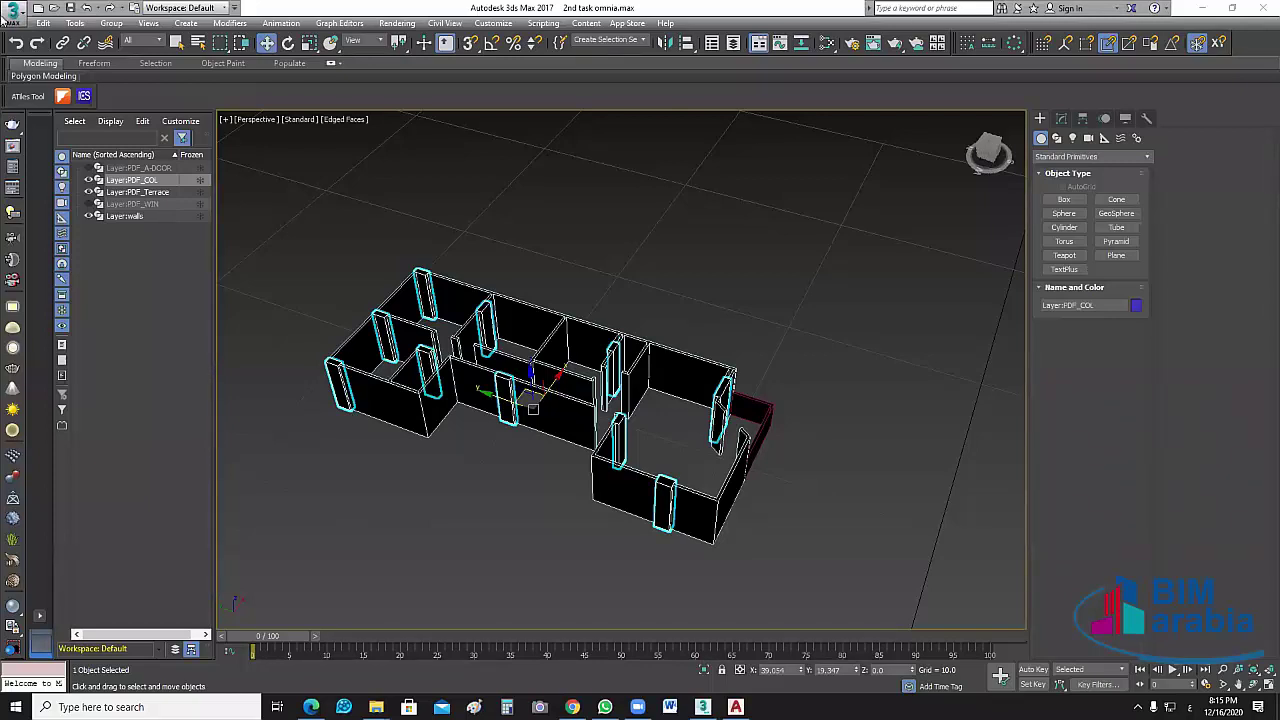
Step: Reset to a new empty scene, discarding unsaved changes
click(37, 8)
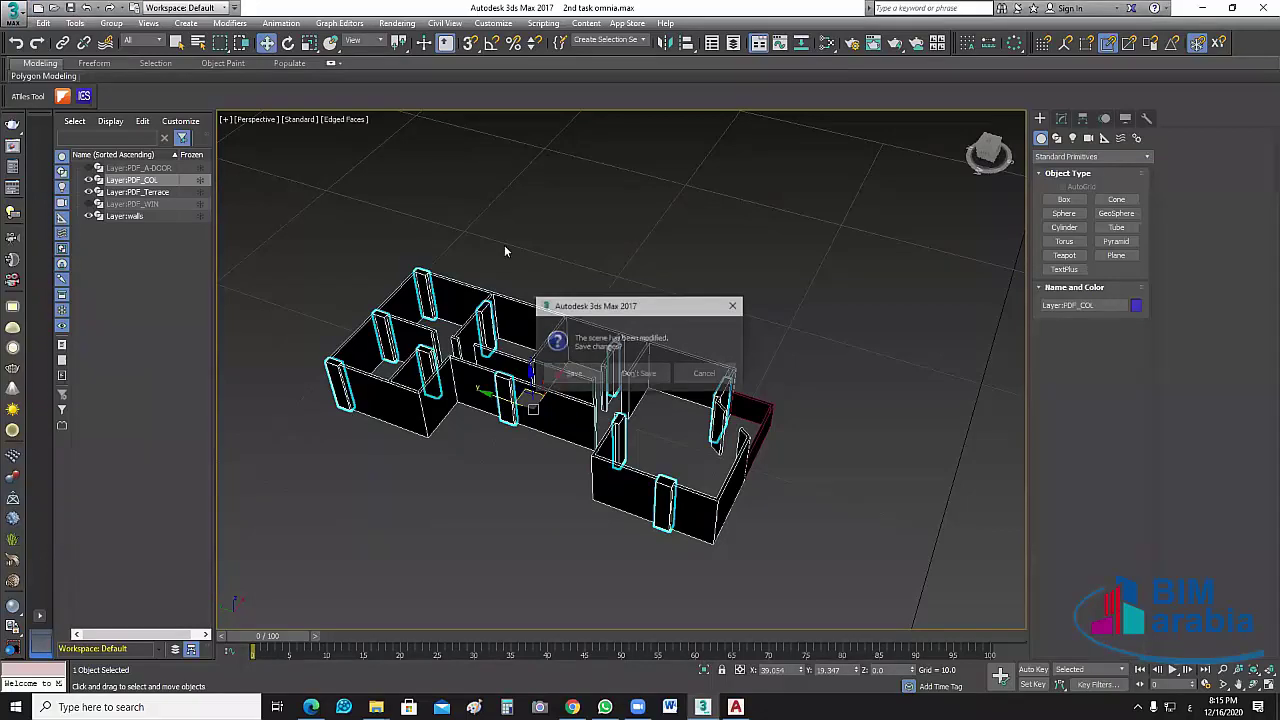
click(641, 375)
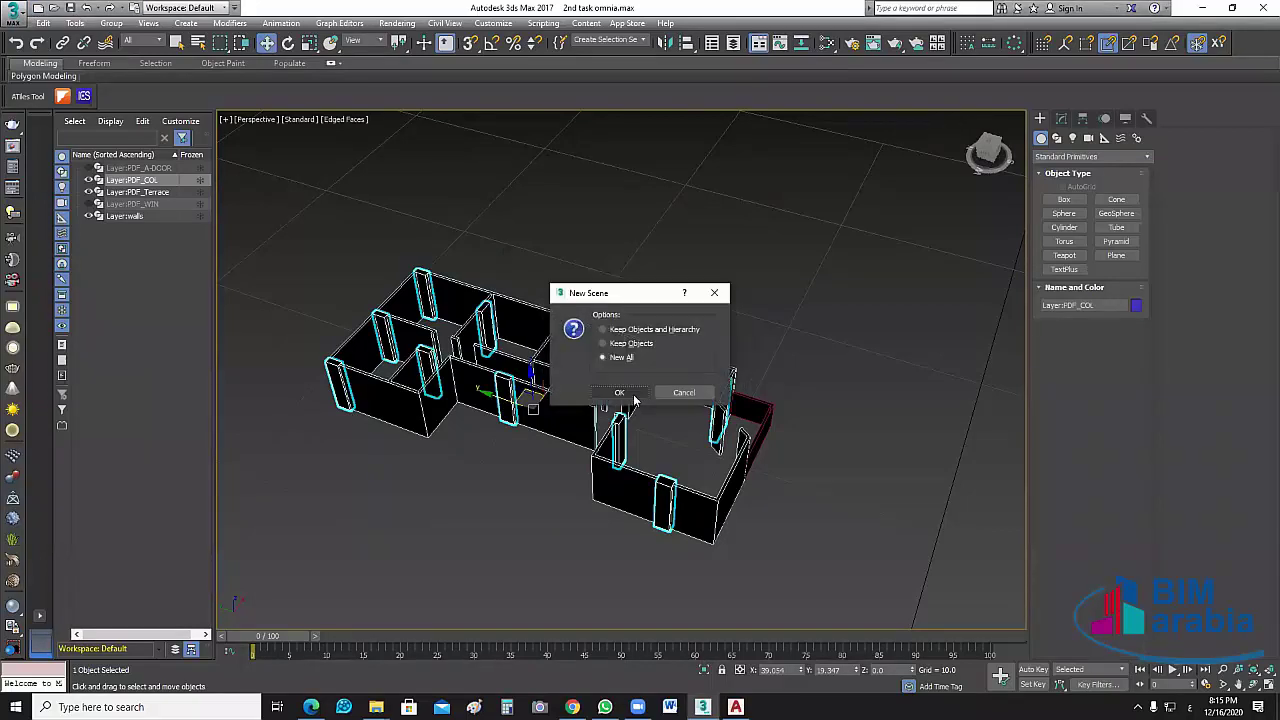
click(632, 395)
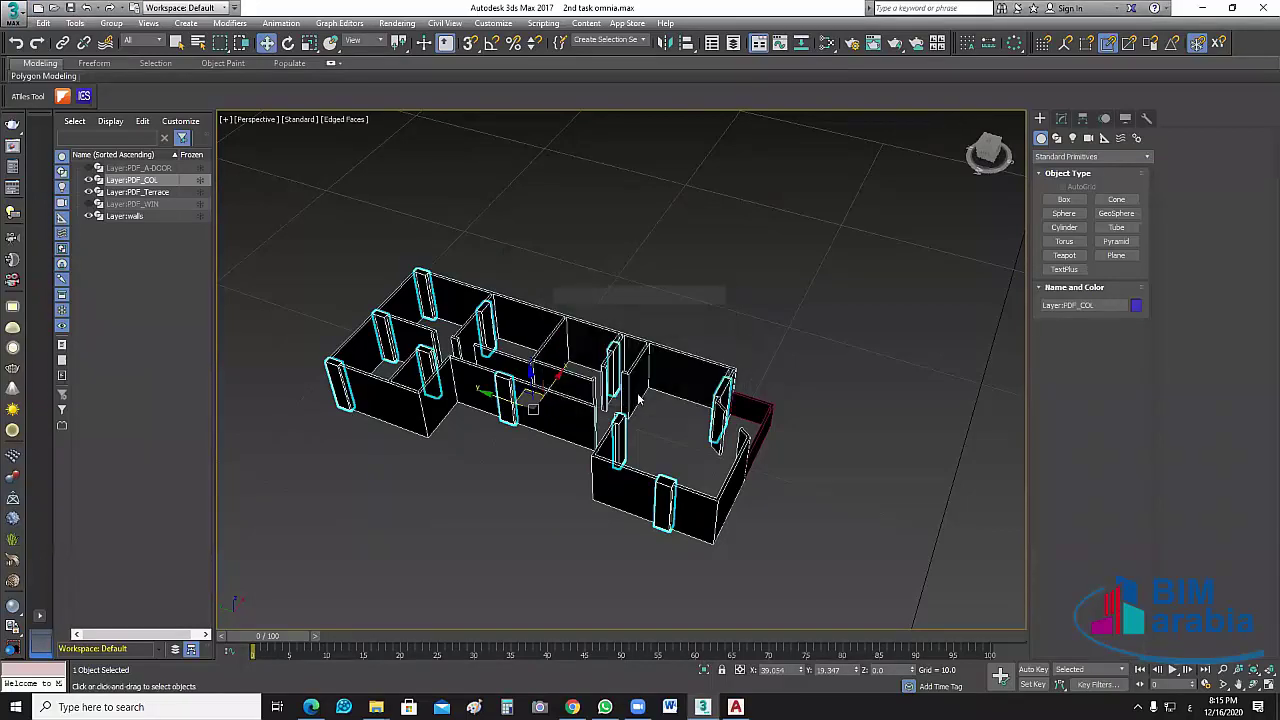
Step: Import ABU Baker.dwg from the Desktop's BIM ARABIA PROJECT folder
click(20, 16)
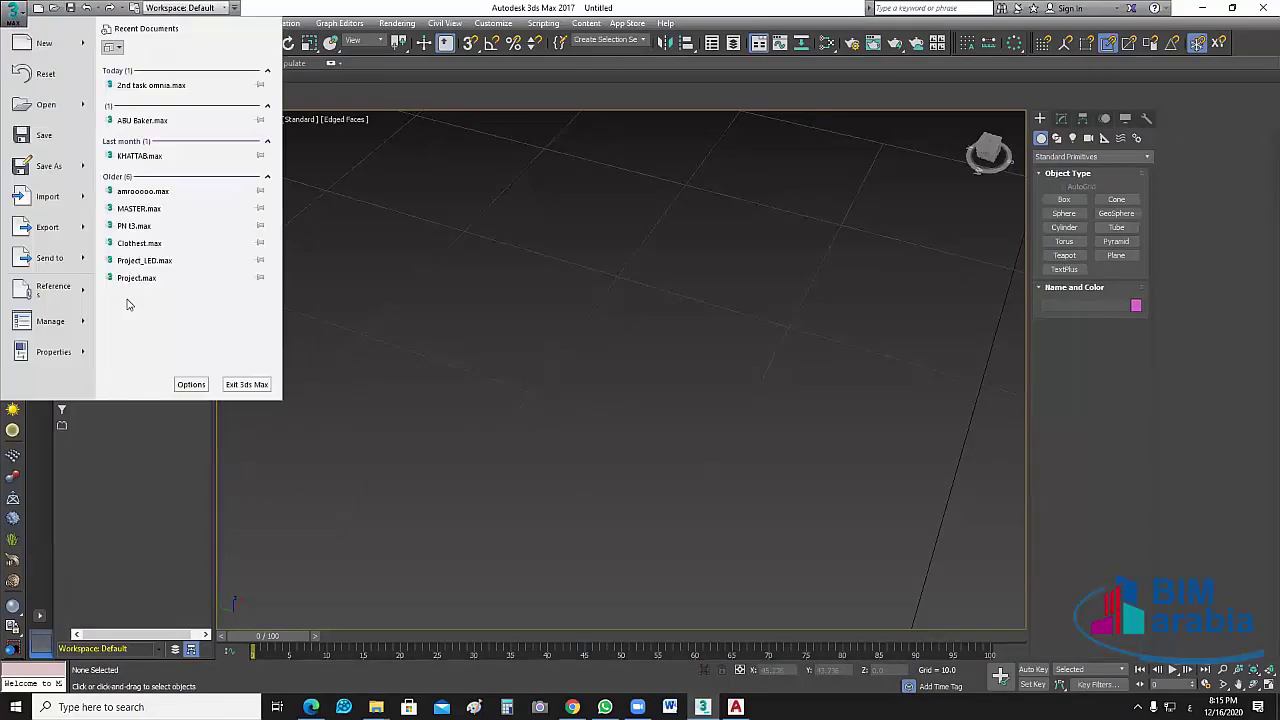
click(45, 196)
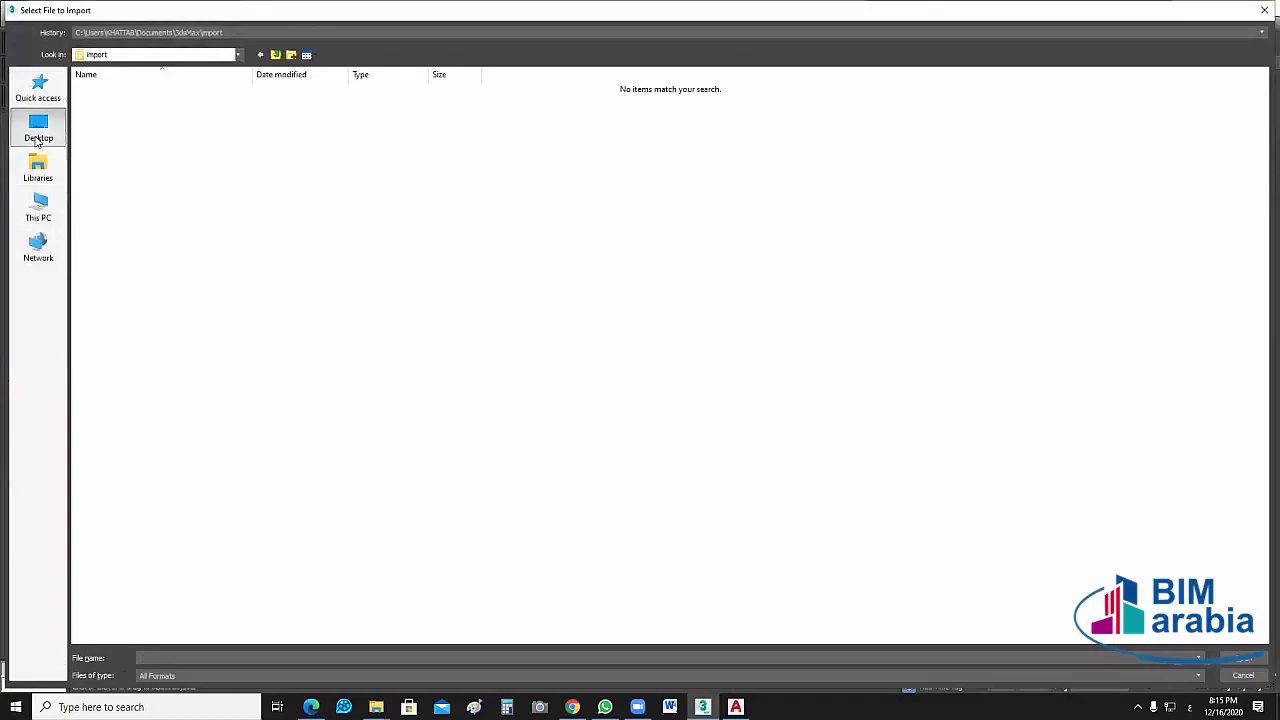
click(37, 138)
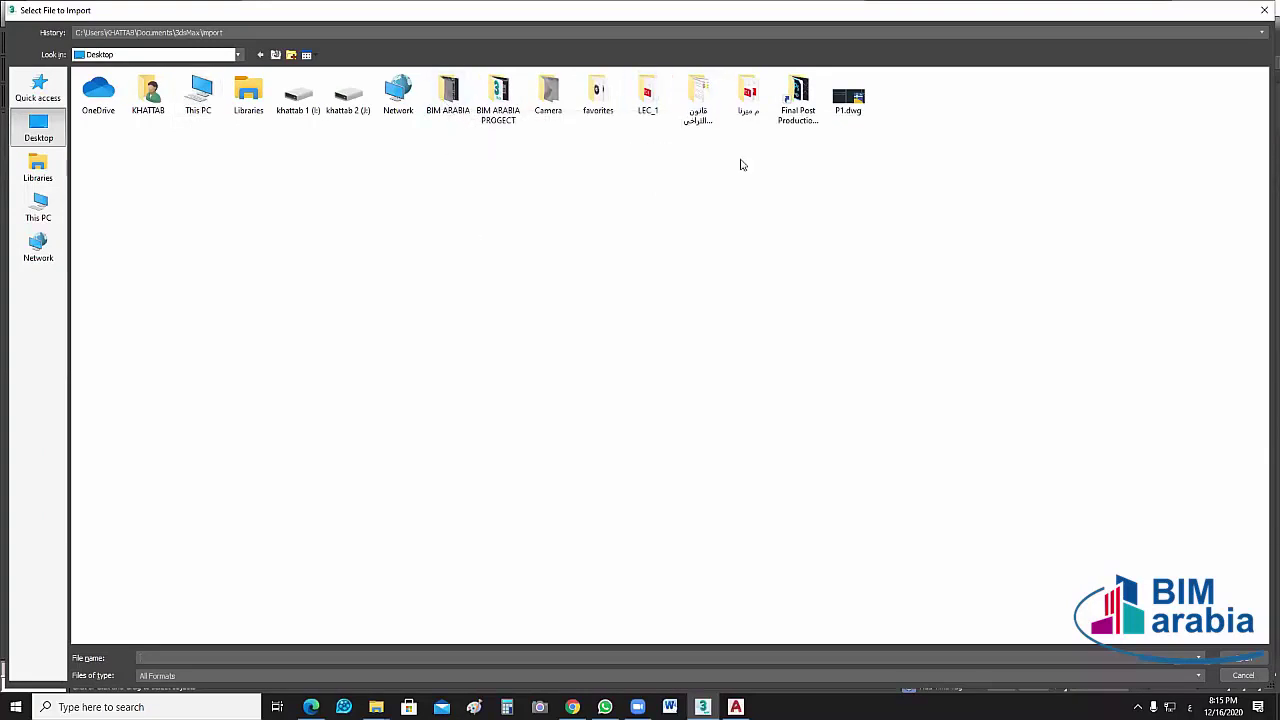
click(698, 100)
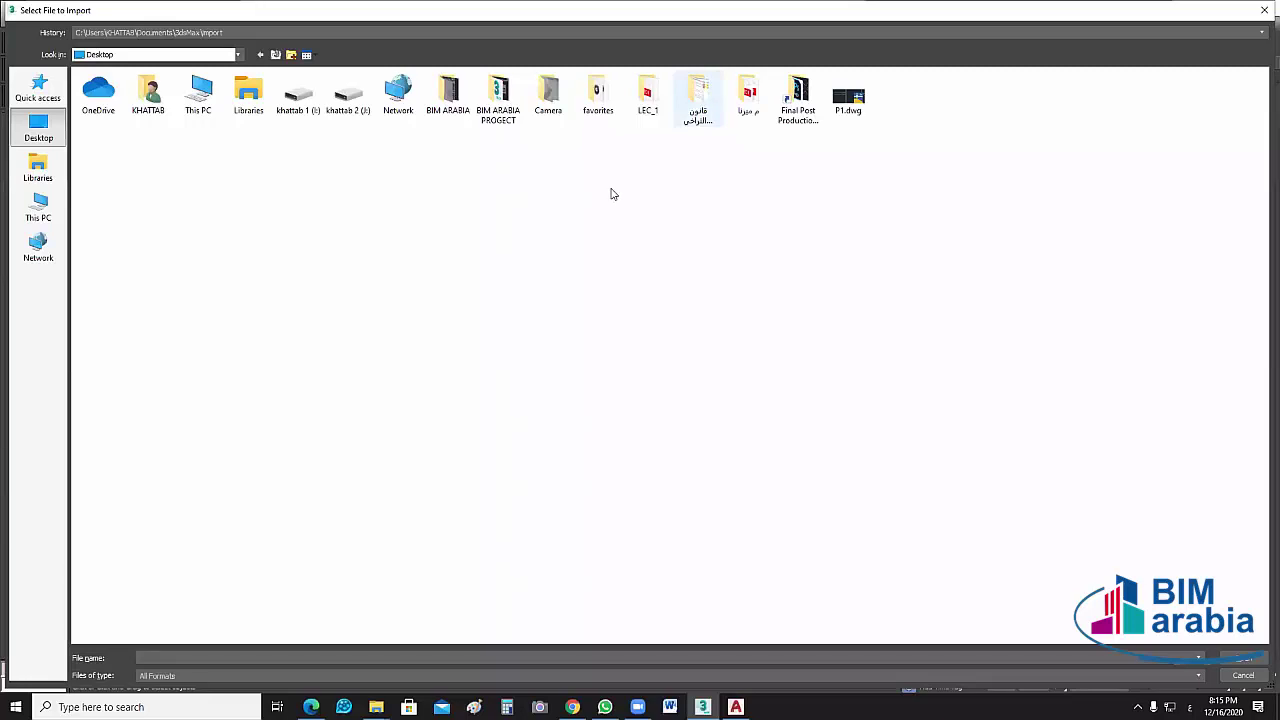
click(551, 98)
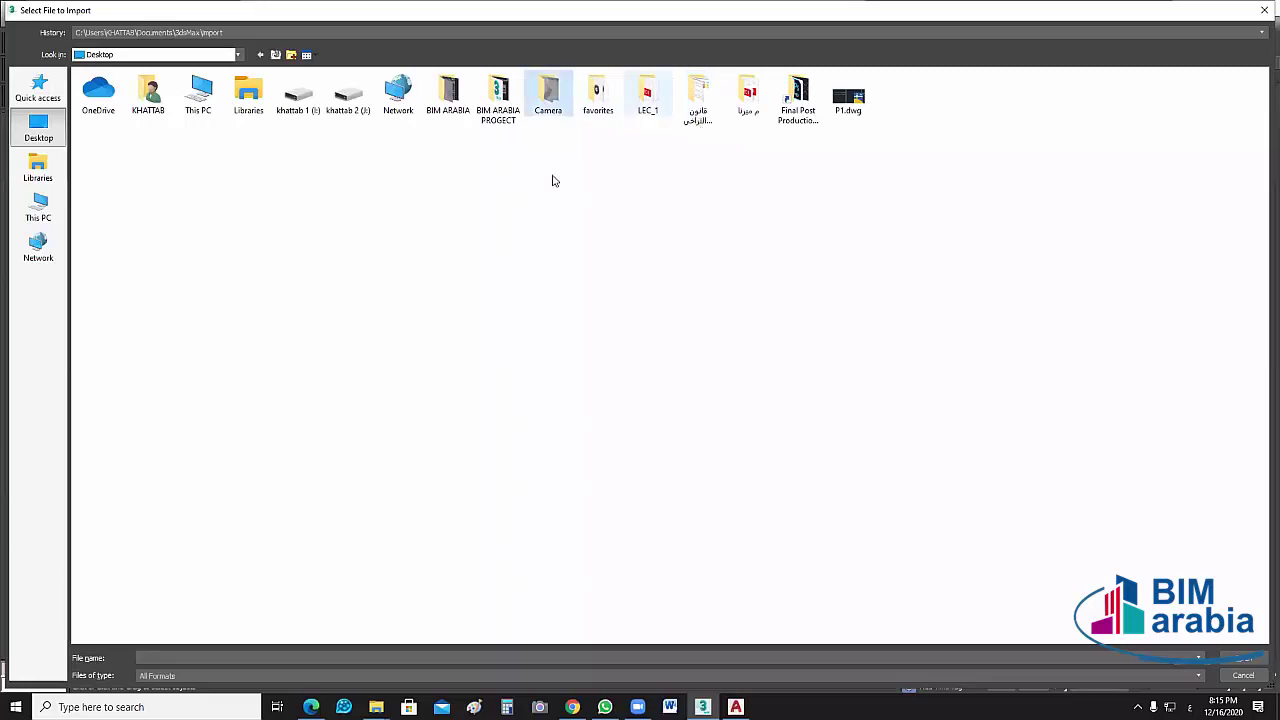
click(513, 108)
double_click(513, 108)
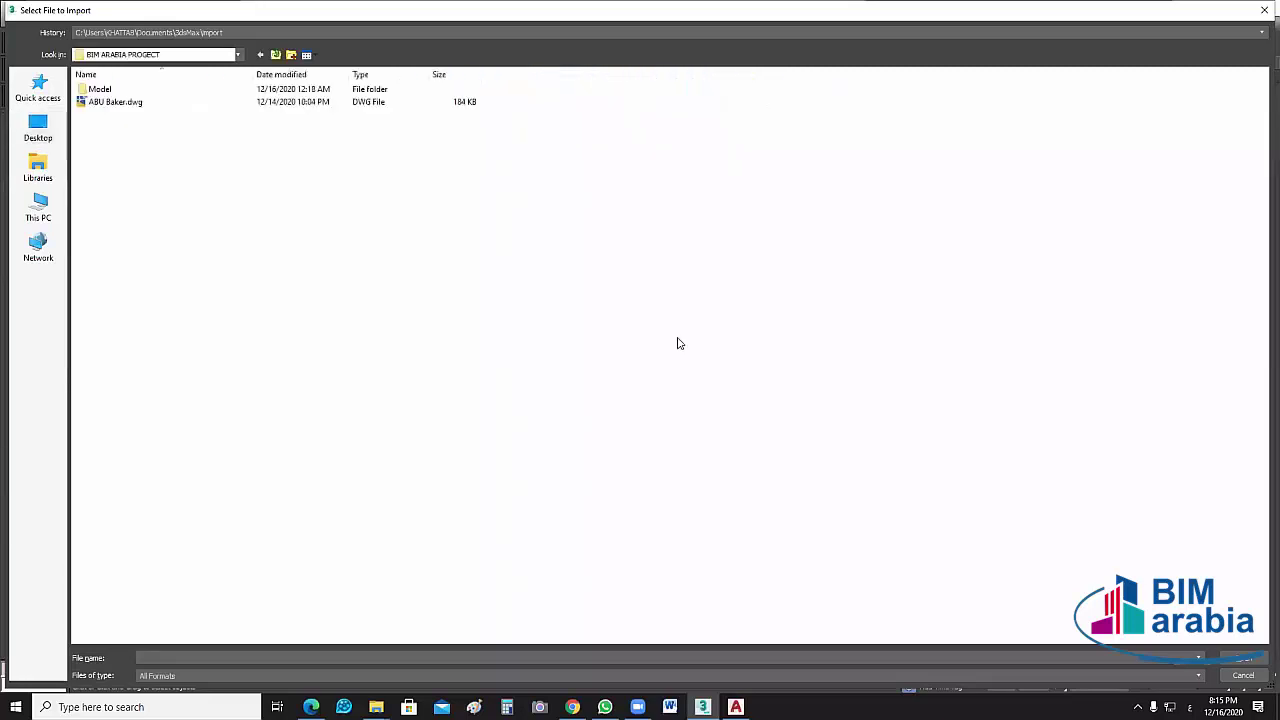
click(115, 104)
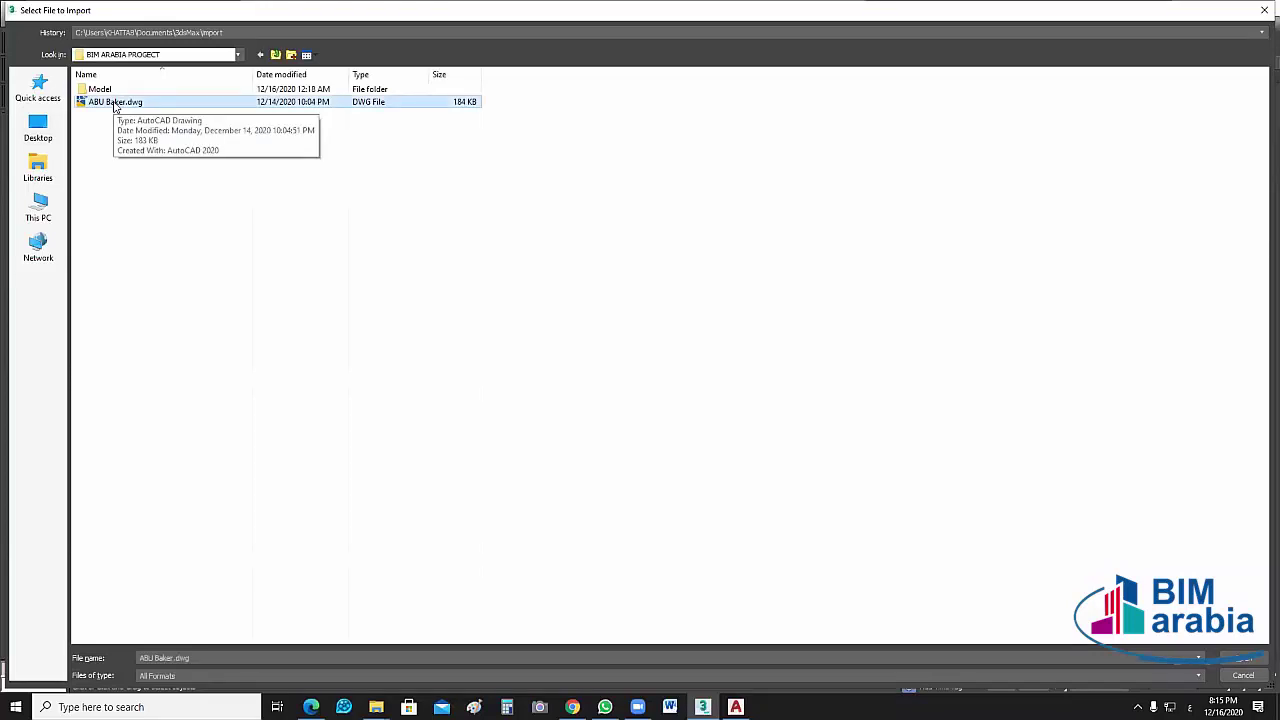
click(1247, 661)
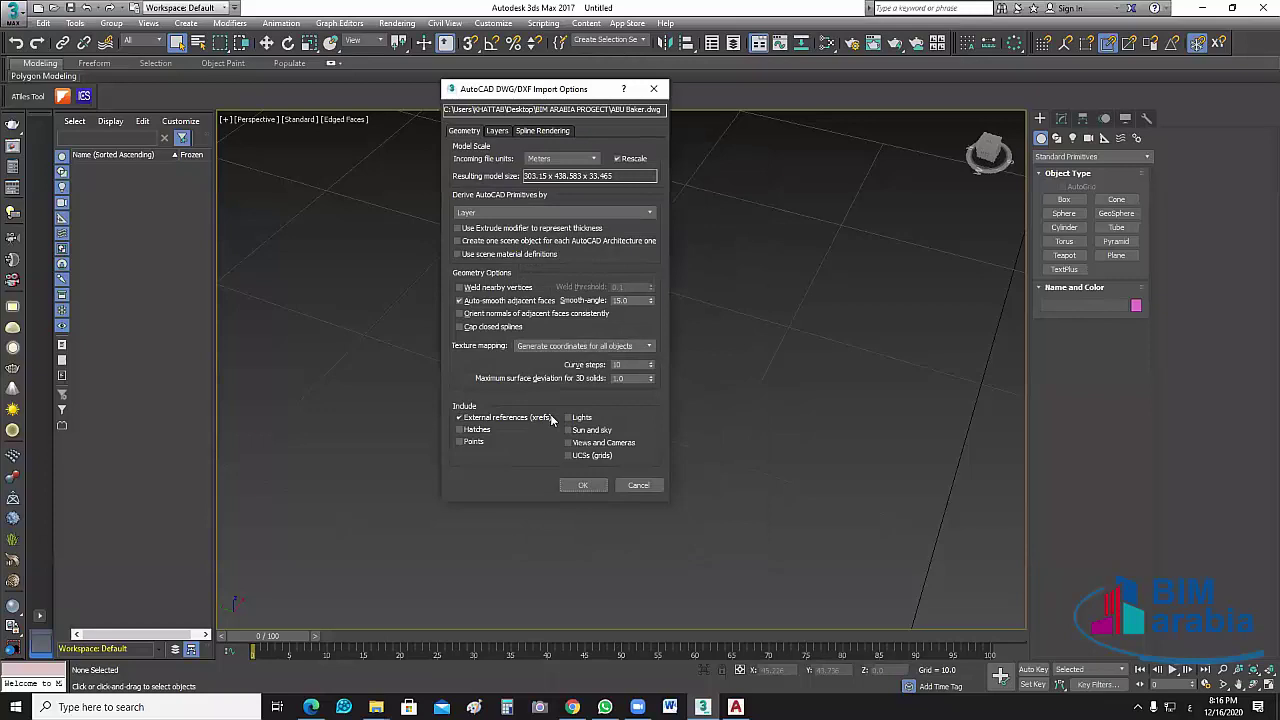
Step: Check the Derive AutoCAD Primitives options, keeping derivation by Layer
click(587, 212)
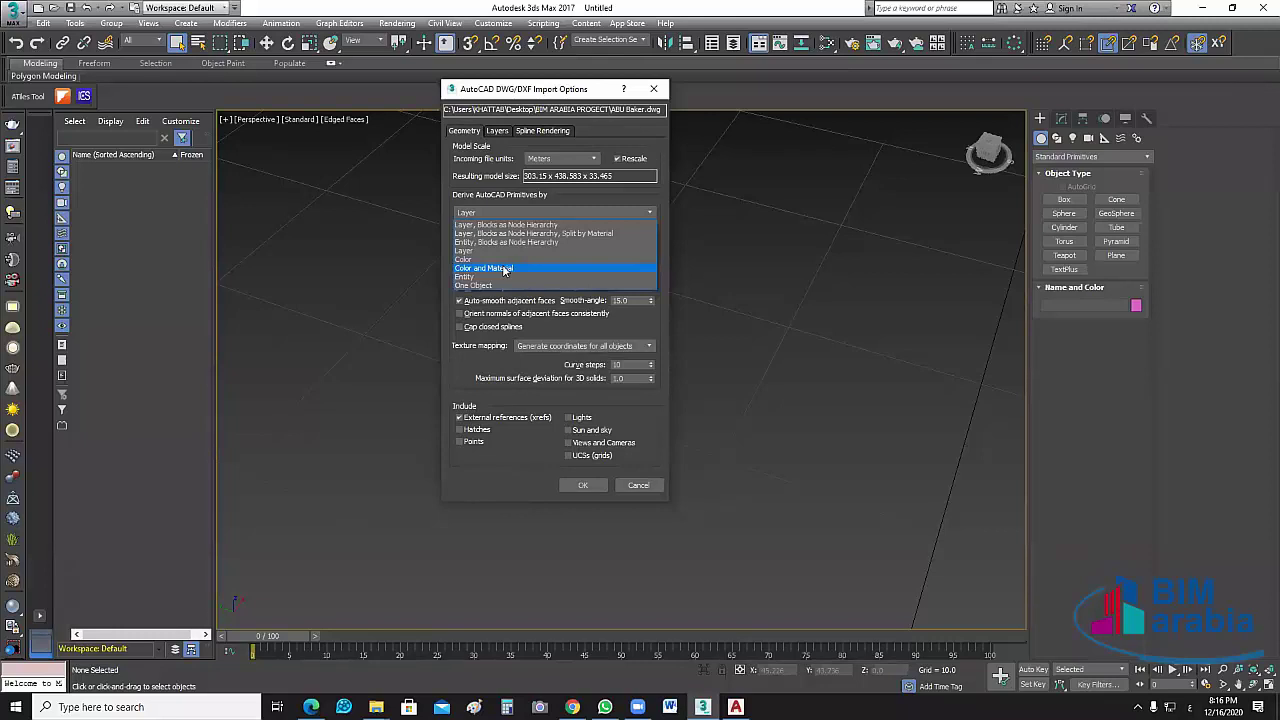
click(459, 251)
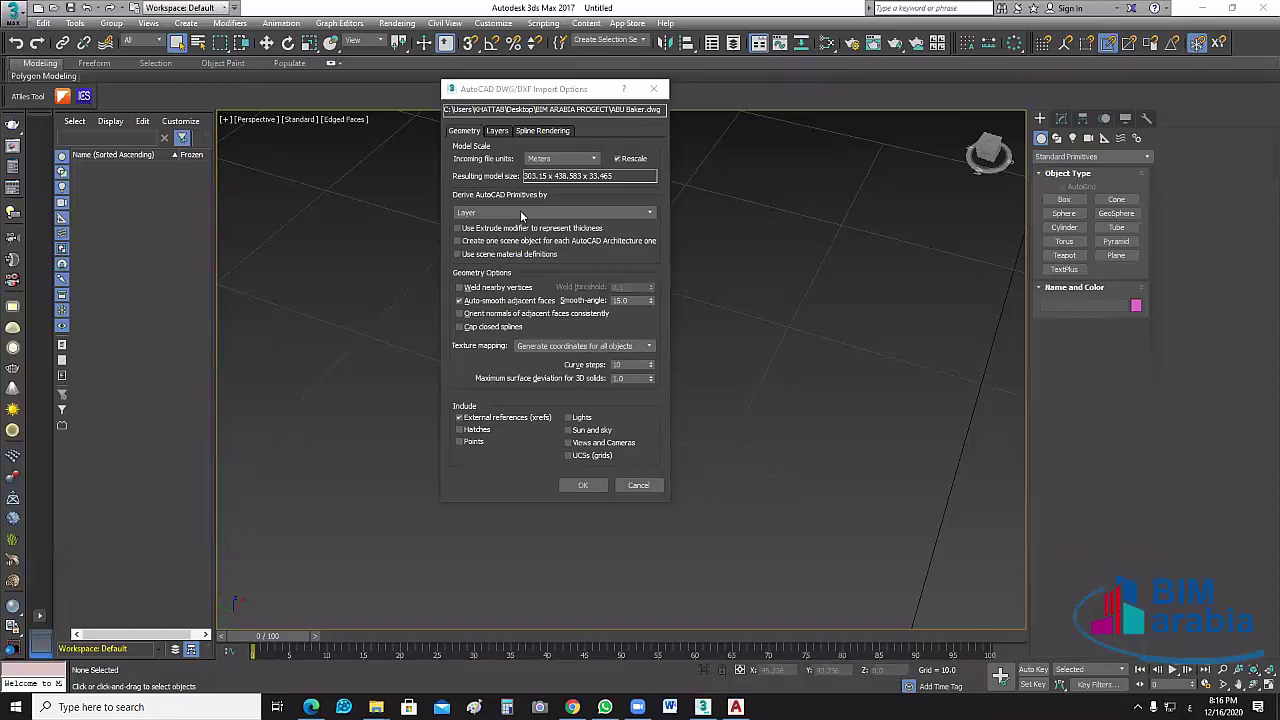
click(520, 213)
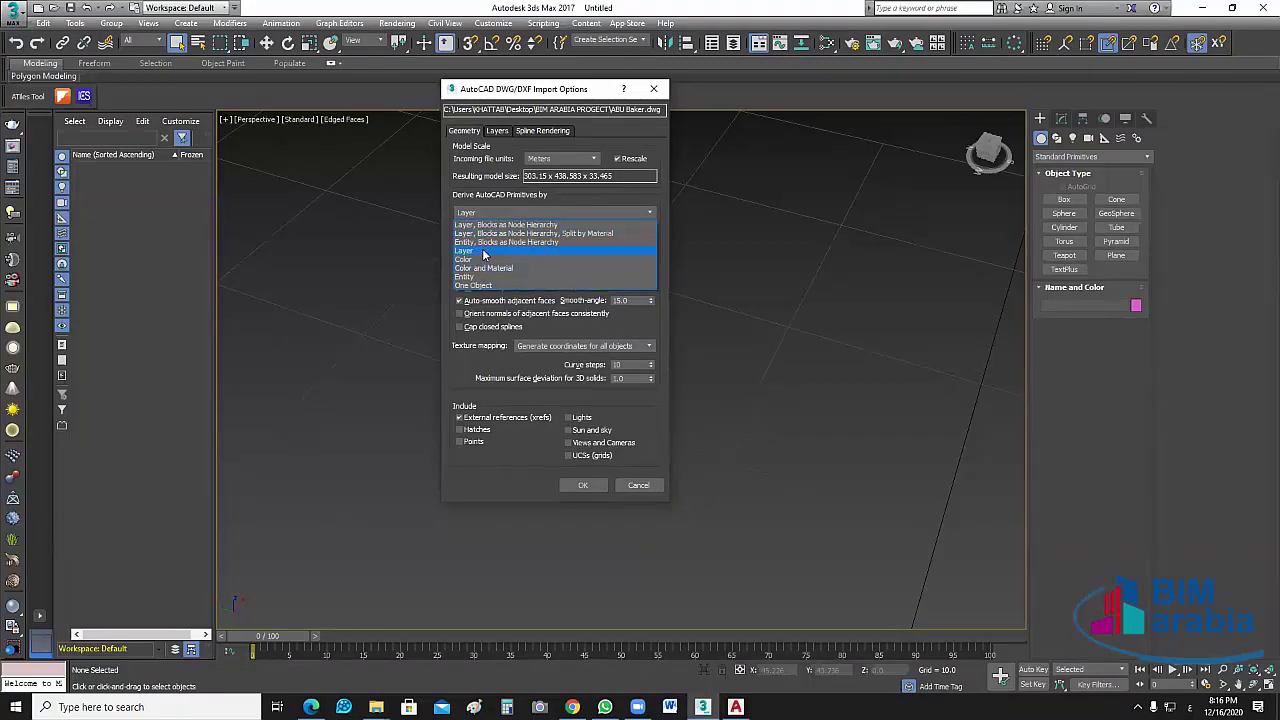
click(578, 312)
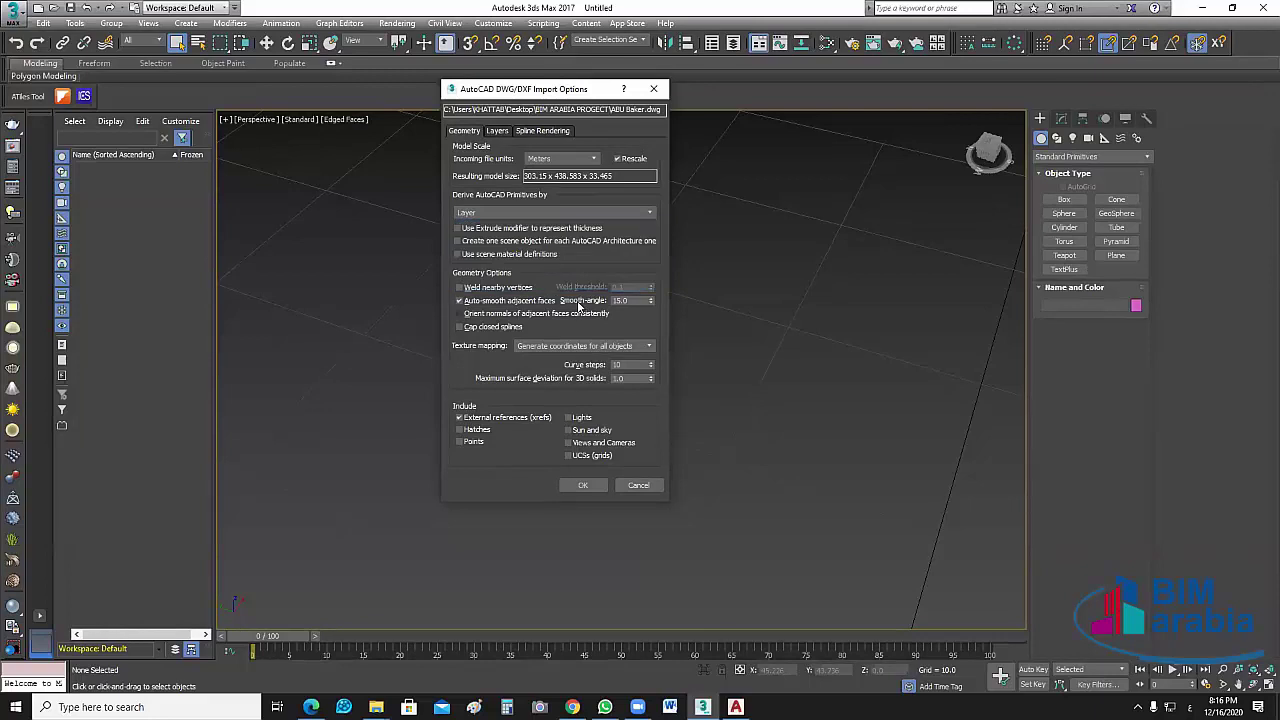
Step: Review the Layers tab, cancel the import, and start opening another scene
click(496, 131)
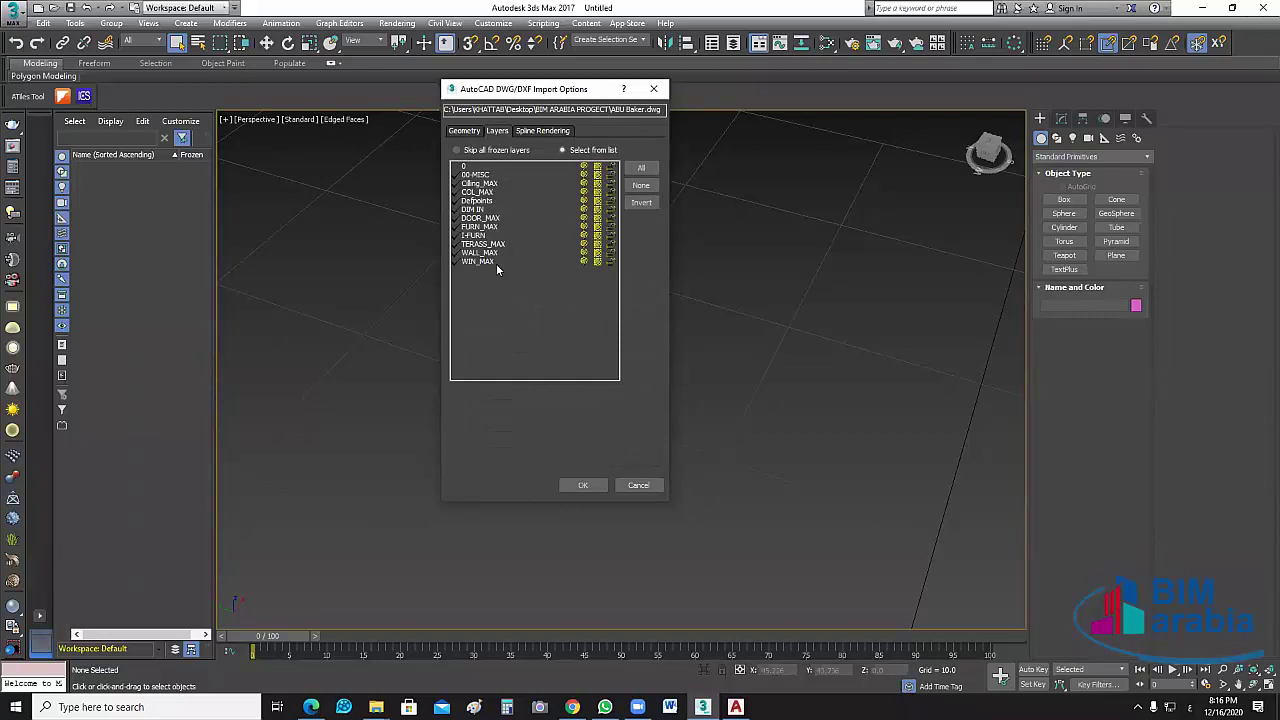
click(636, 486)
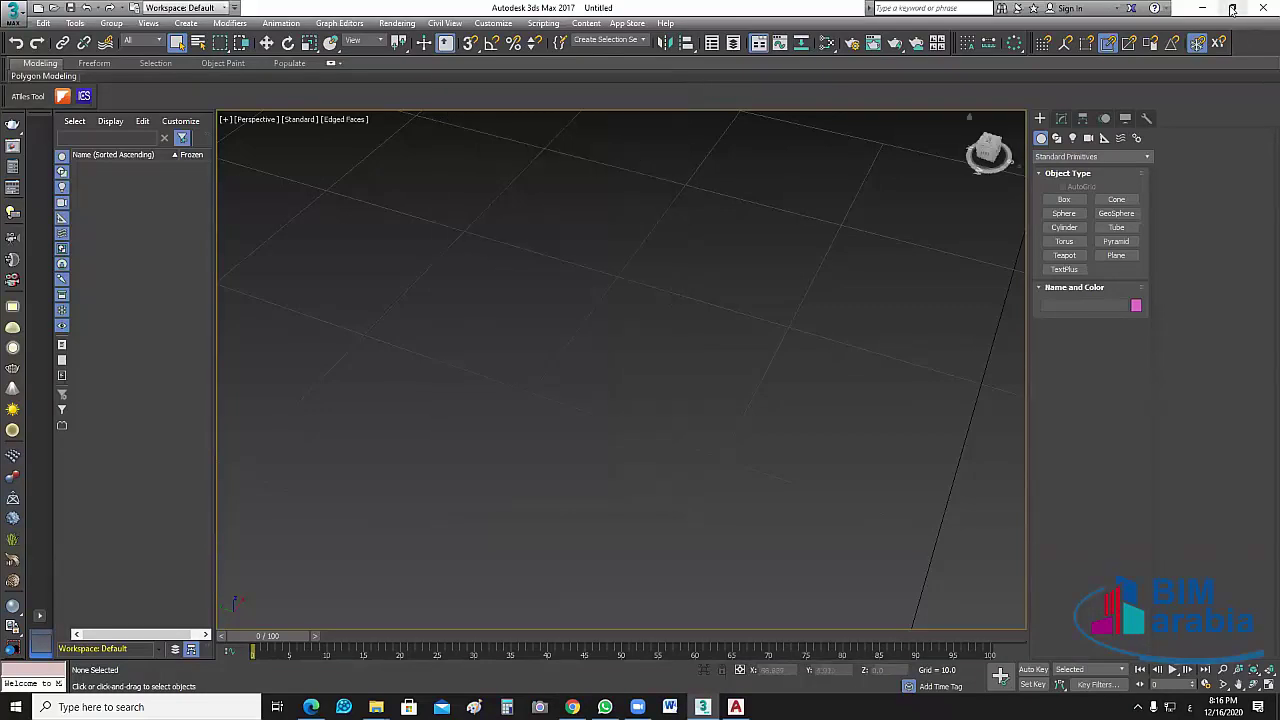
click(54, 9)
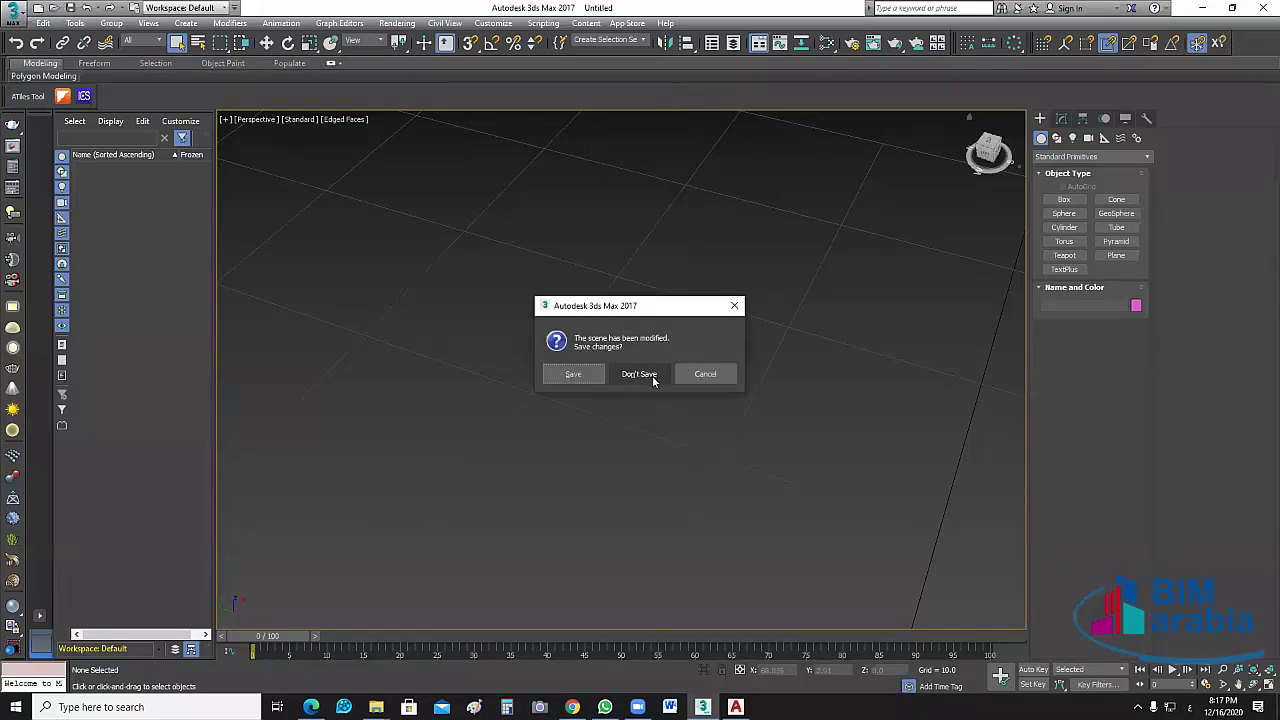
Step: Discard changes, open 2nd task omnia.max from the Desktop, and close the MassFX warning
click(662, 380)
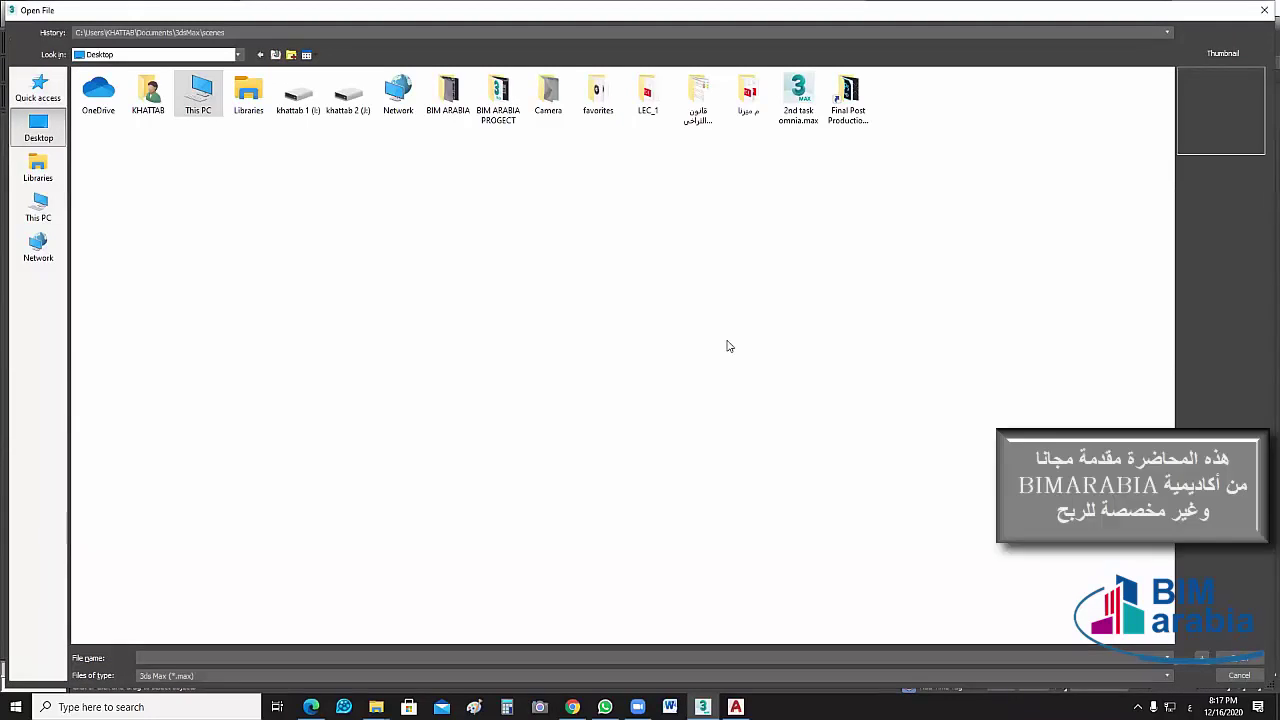
click(796, 95)
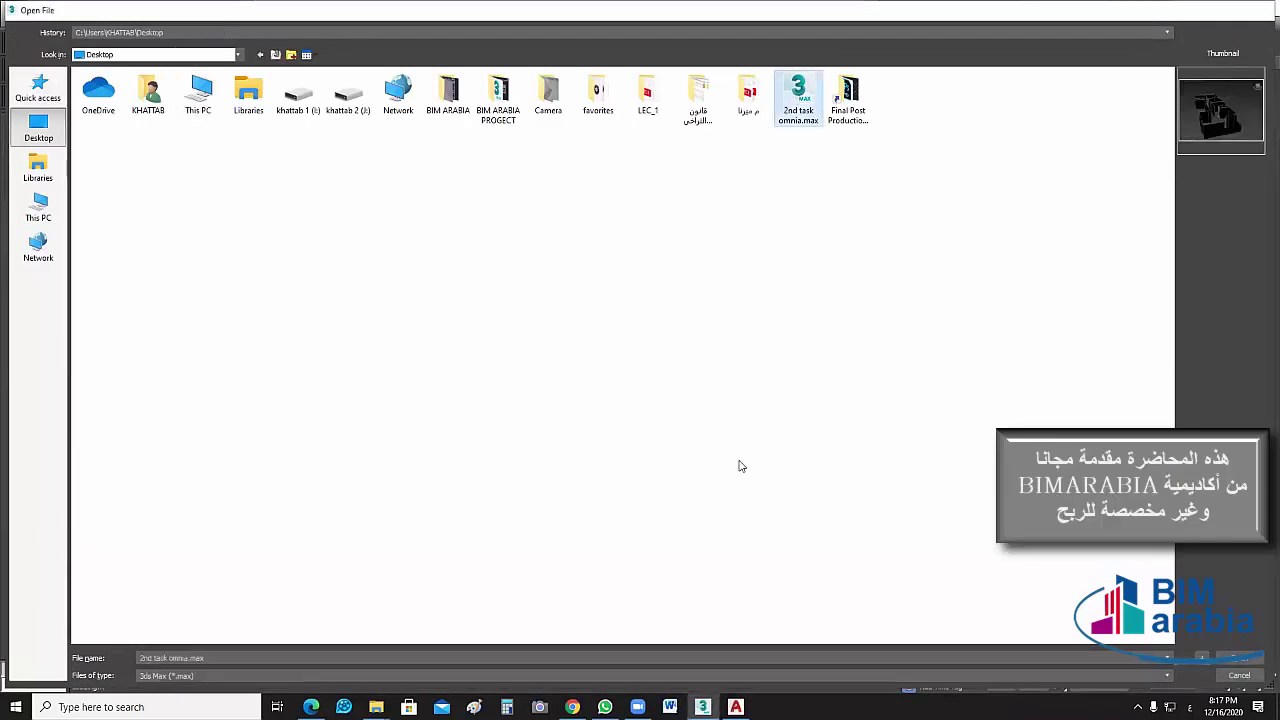
key(Return)
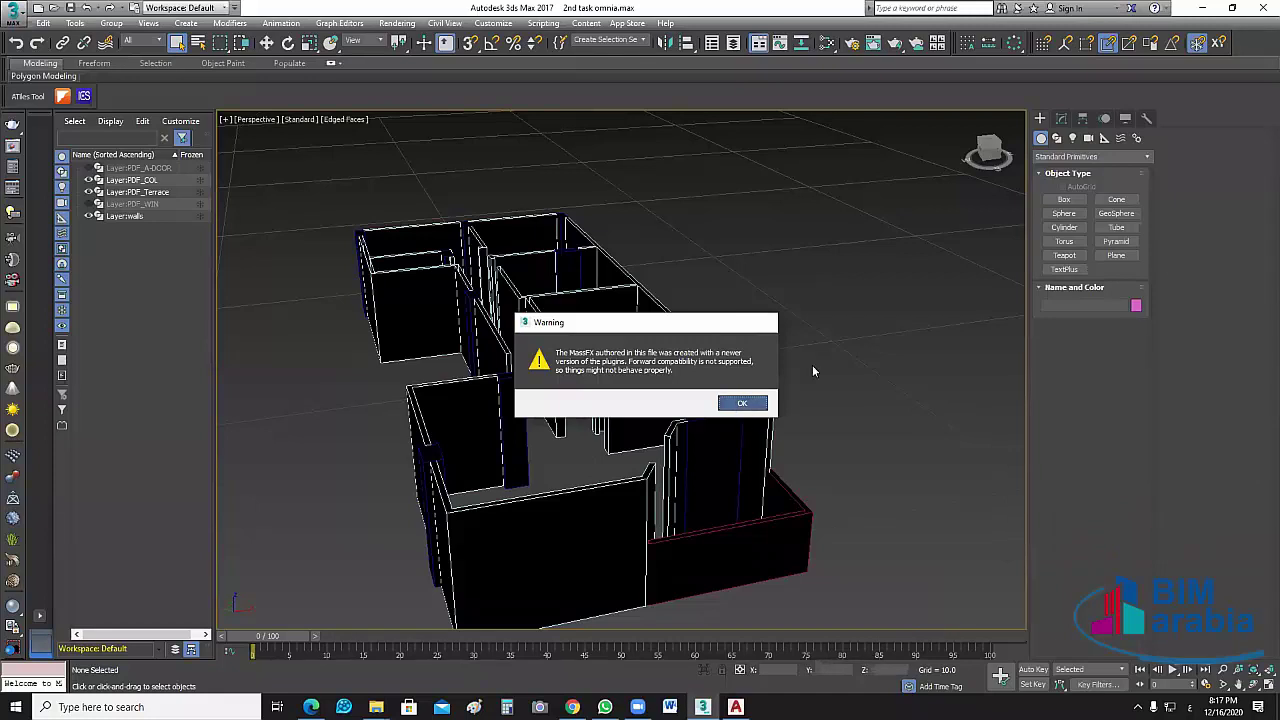
key(Return)
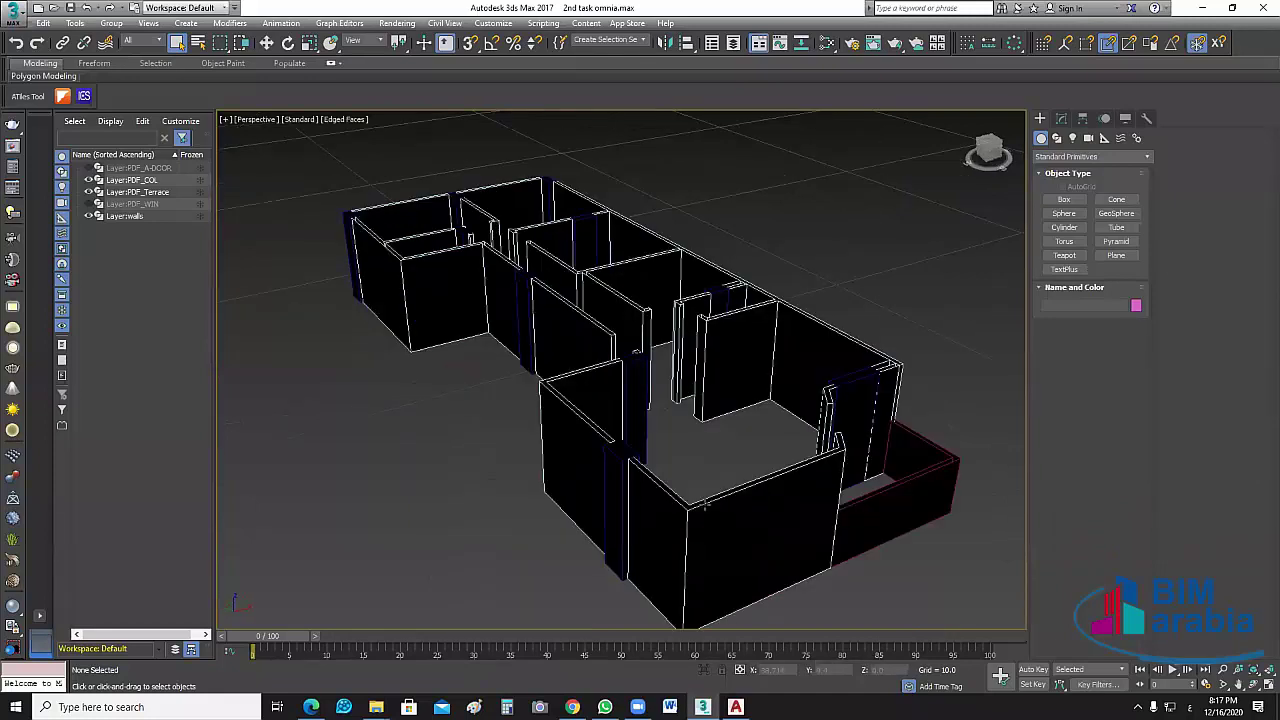
Step: Orbit the Perspective view of the walls and show the Utilities panel in the Command panel
alt+middle_drag(789, 560, 706, 506)
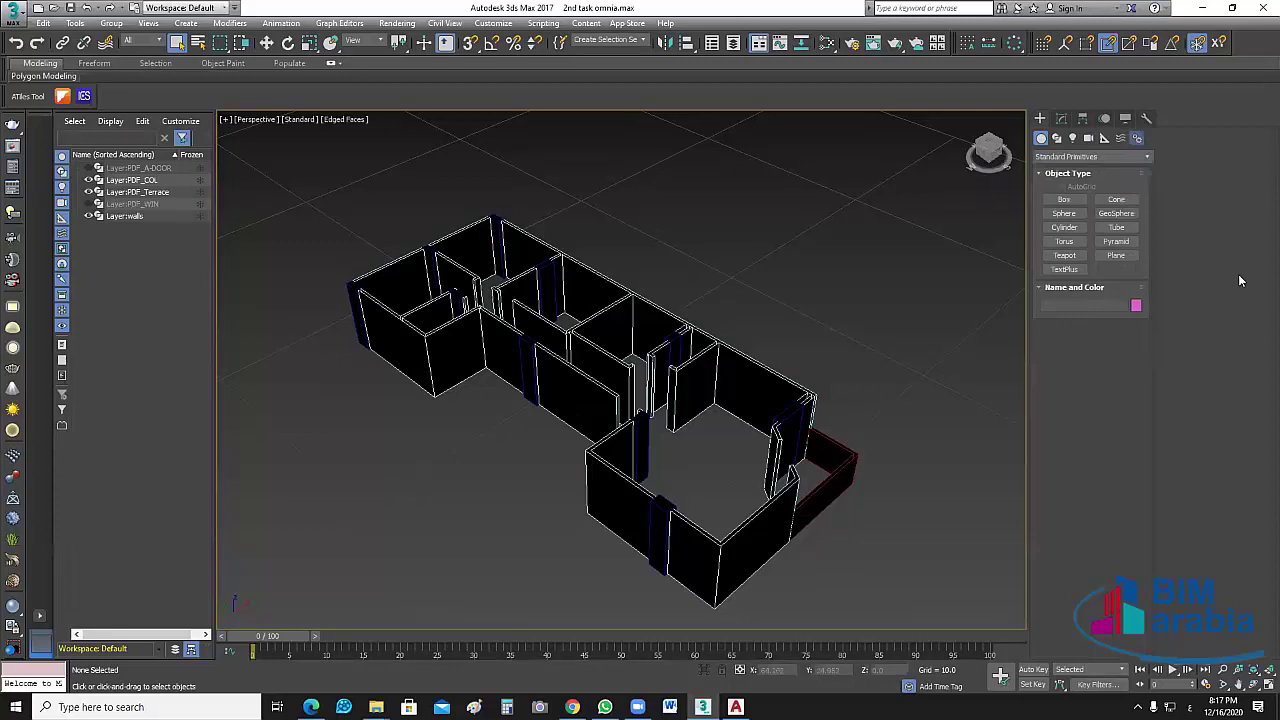
click(1146, 118)
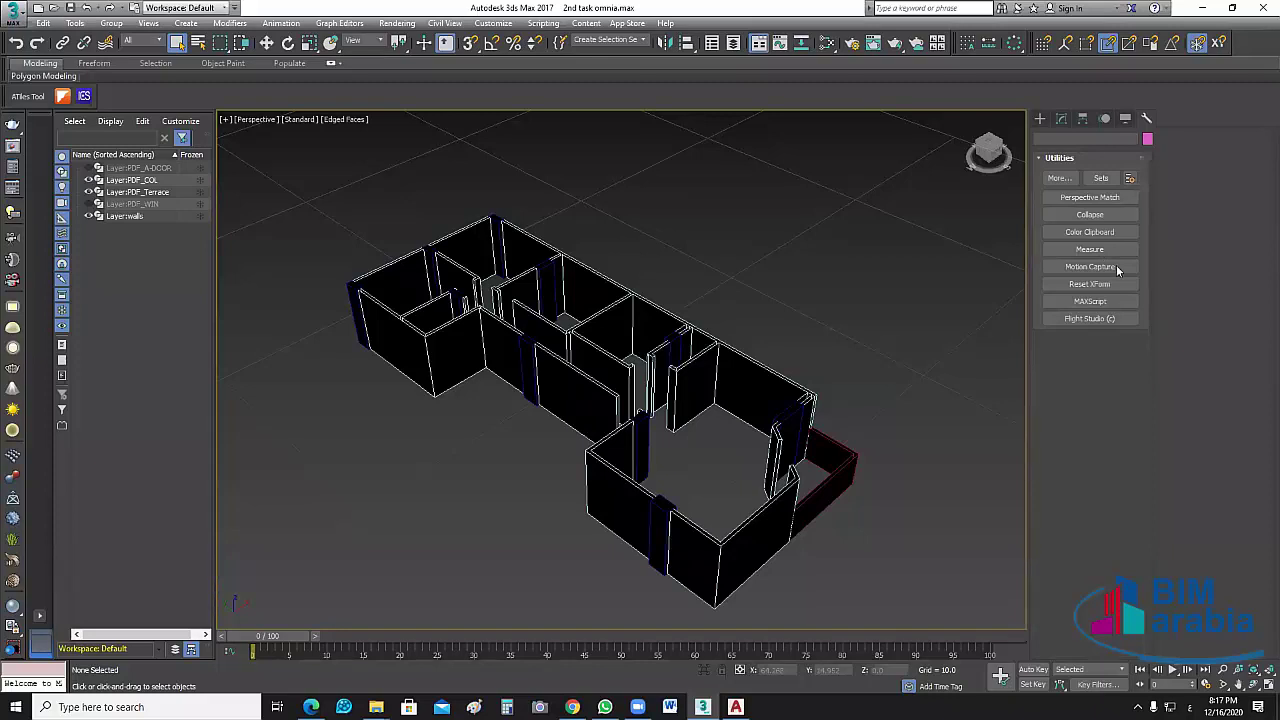
Step: Try Motion Capture, Color Clipboard and Collapse, then configure the MAX Default button set
click(1110, 266)
click(1097, 234)
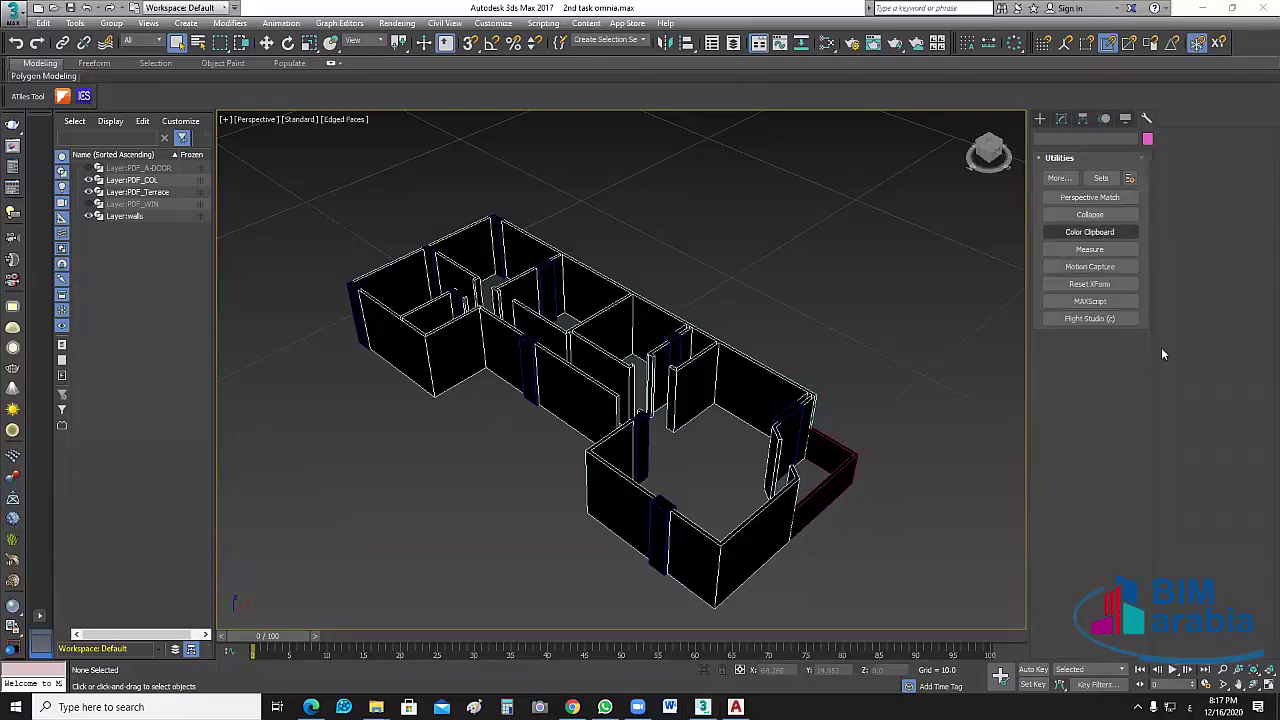
click(1098, 215)
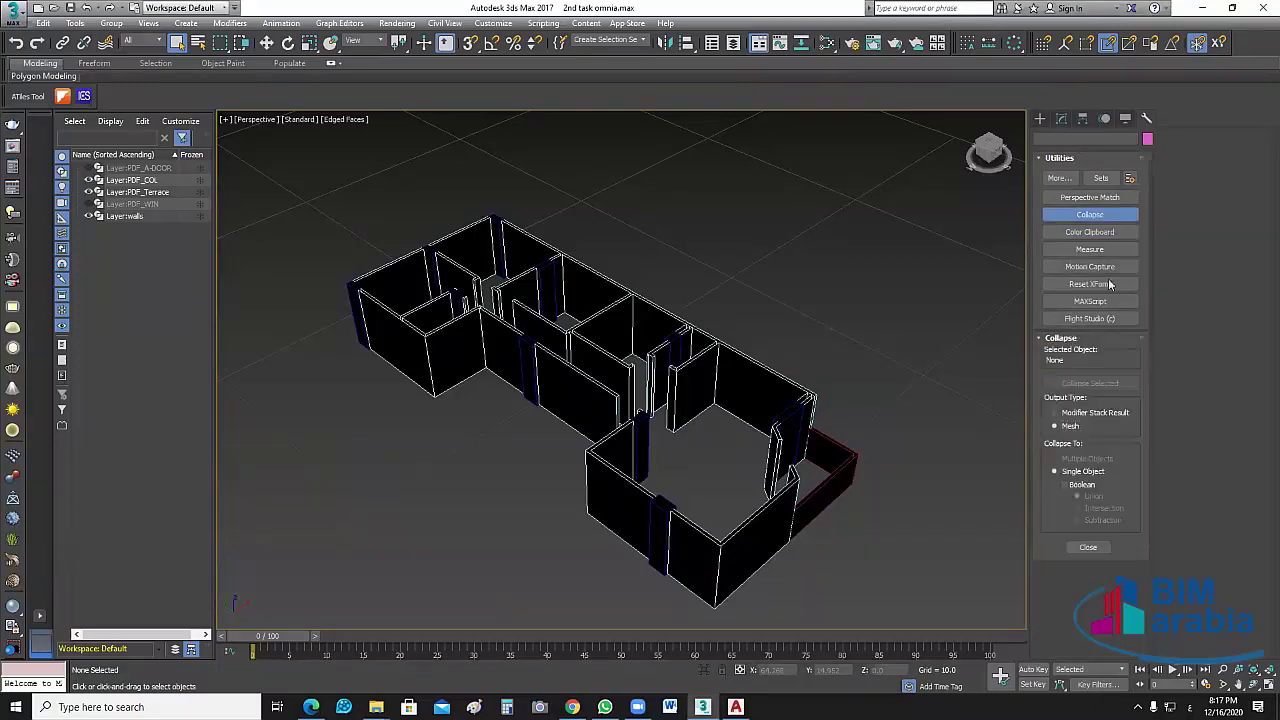
click(1112, 216)
click(1105, 178)
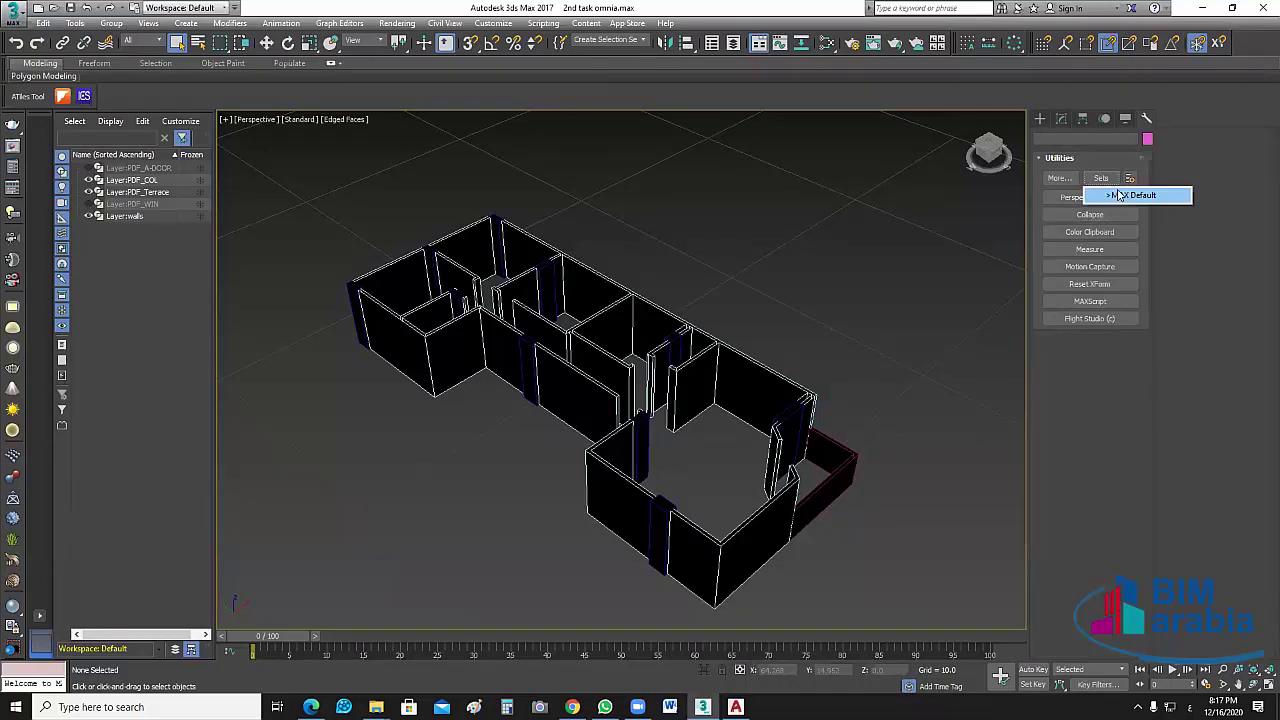
click(1130, 178)
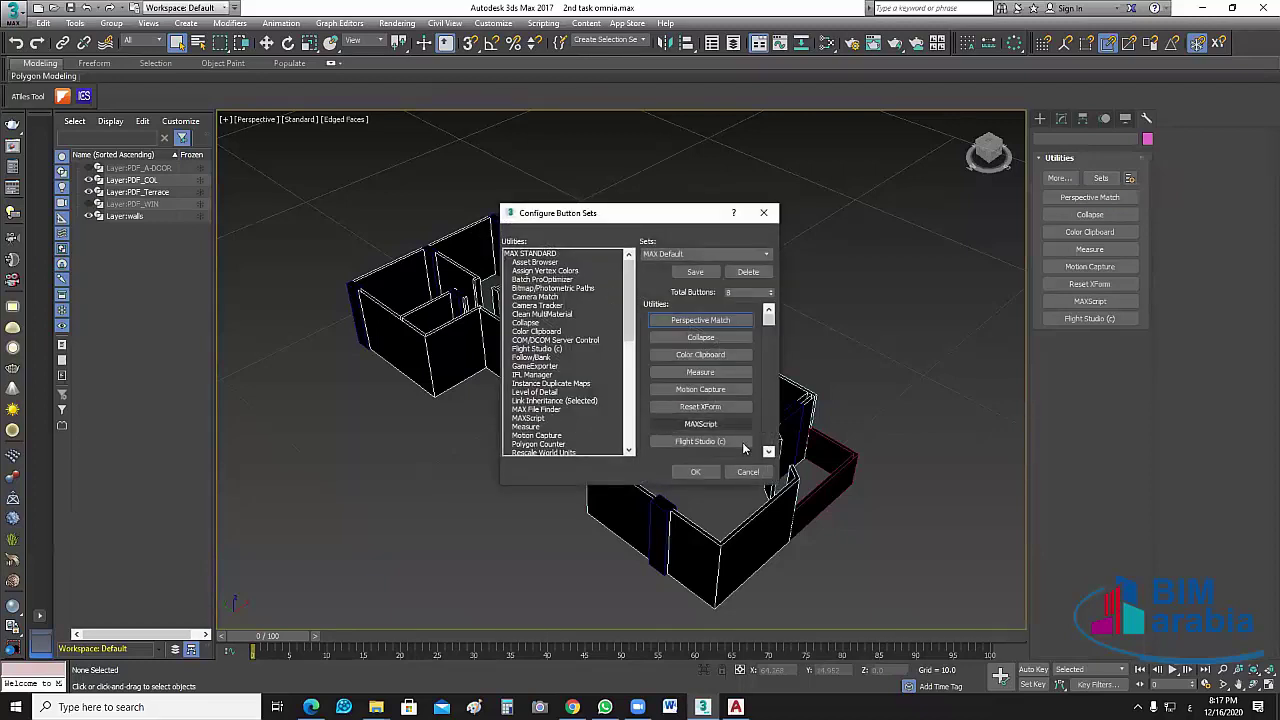
Step: Browse up the available utilities list and select UVW Remove
drag(630, 305, 637, 420)
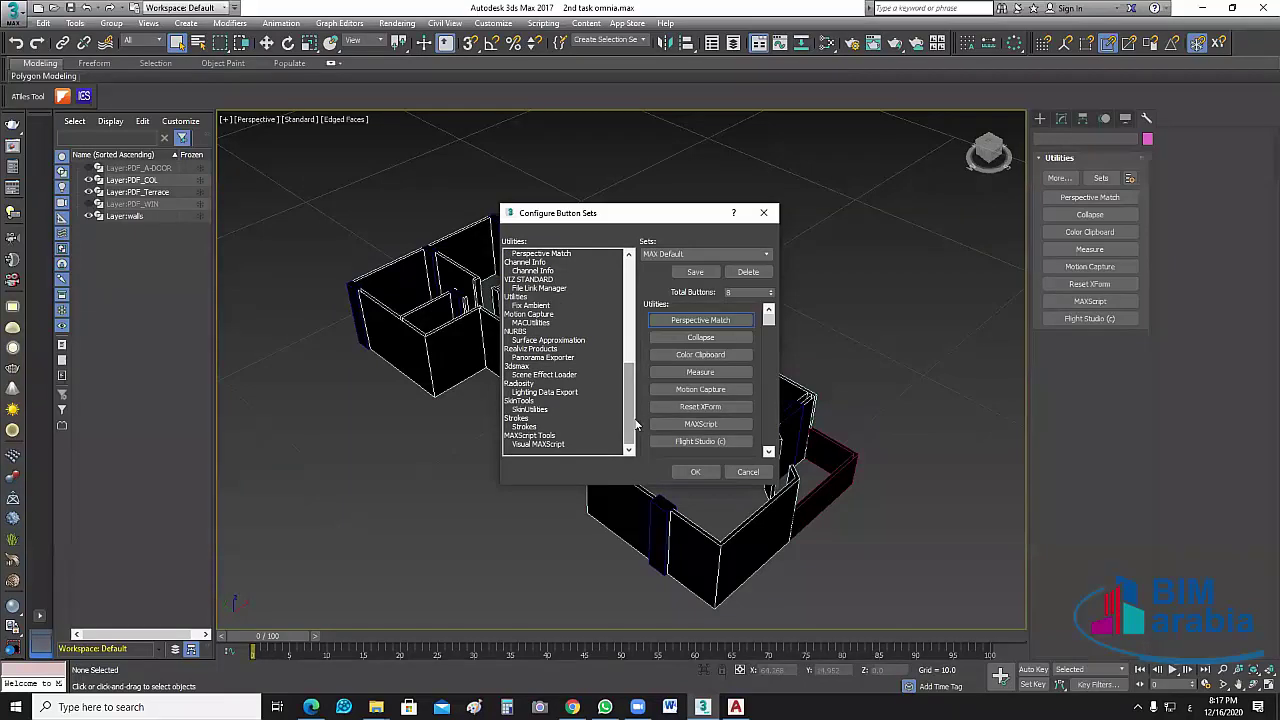
click(563, 446)
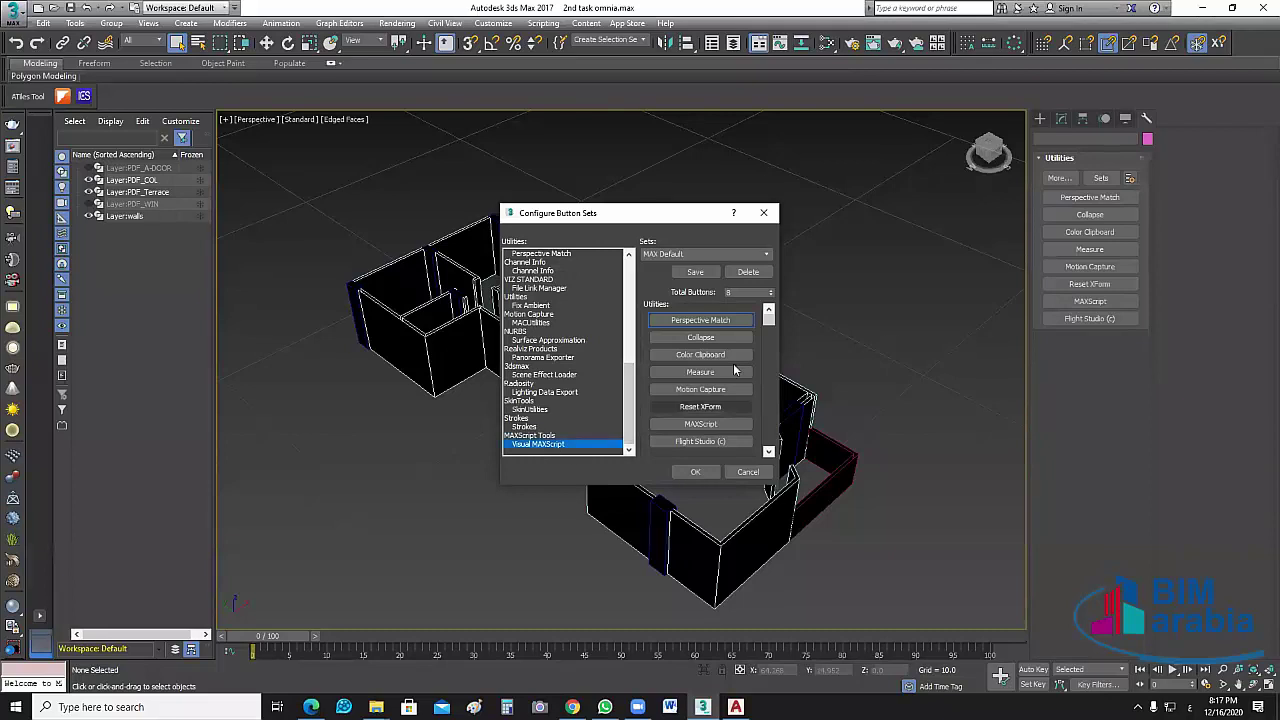
drag(770, 338, 769, 424)
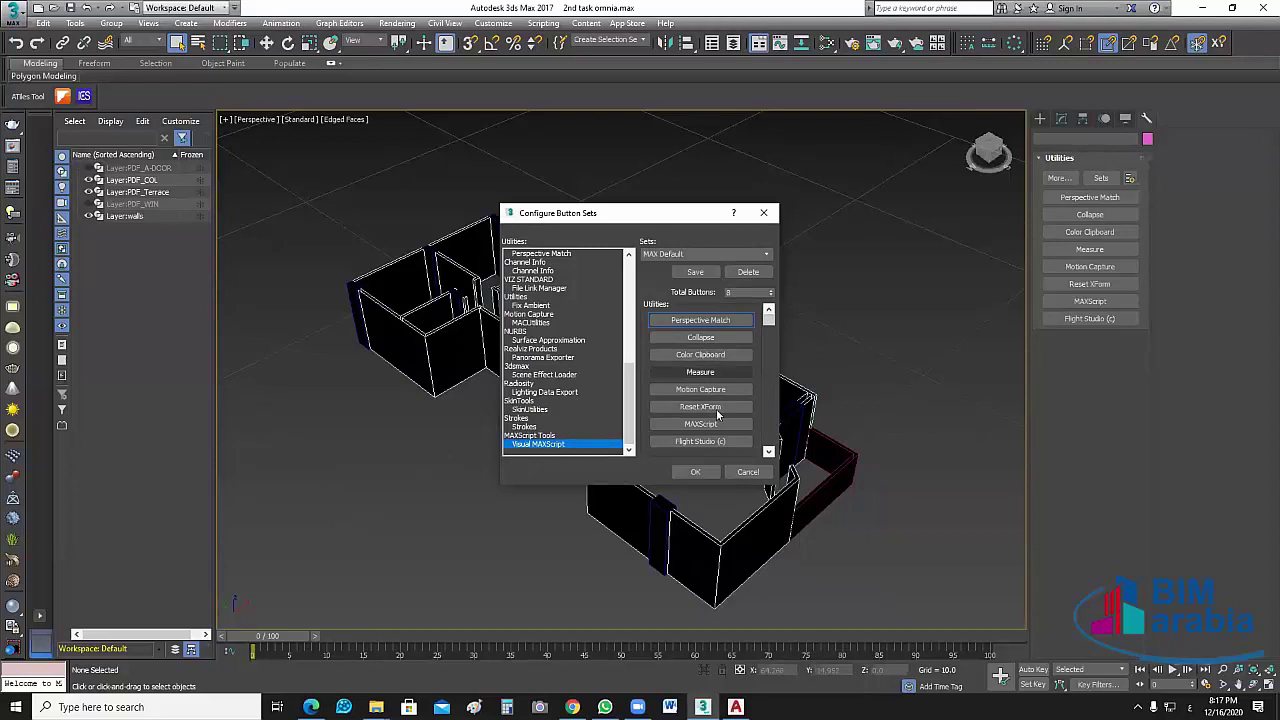
click(552, 437)
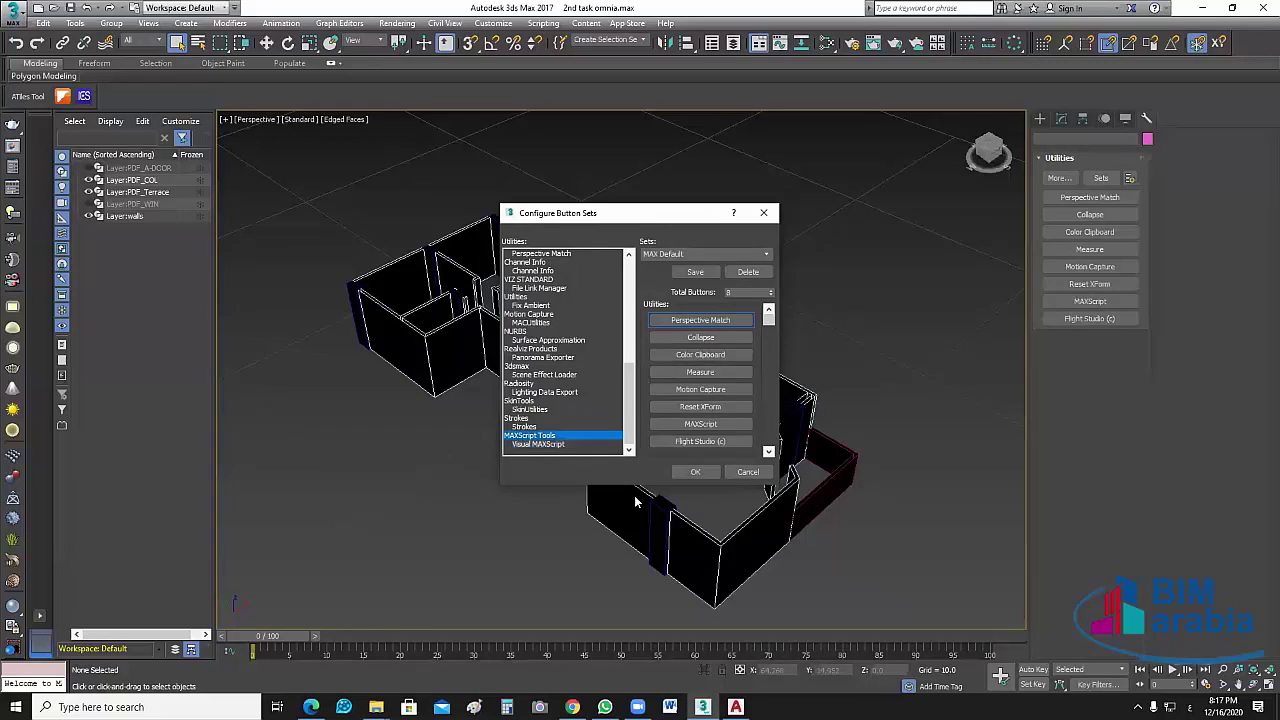
key(Up)
key(Up)
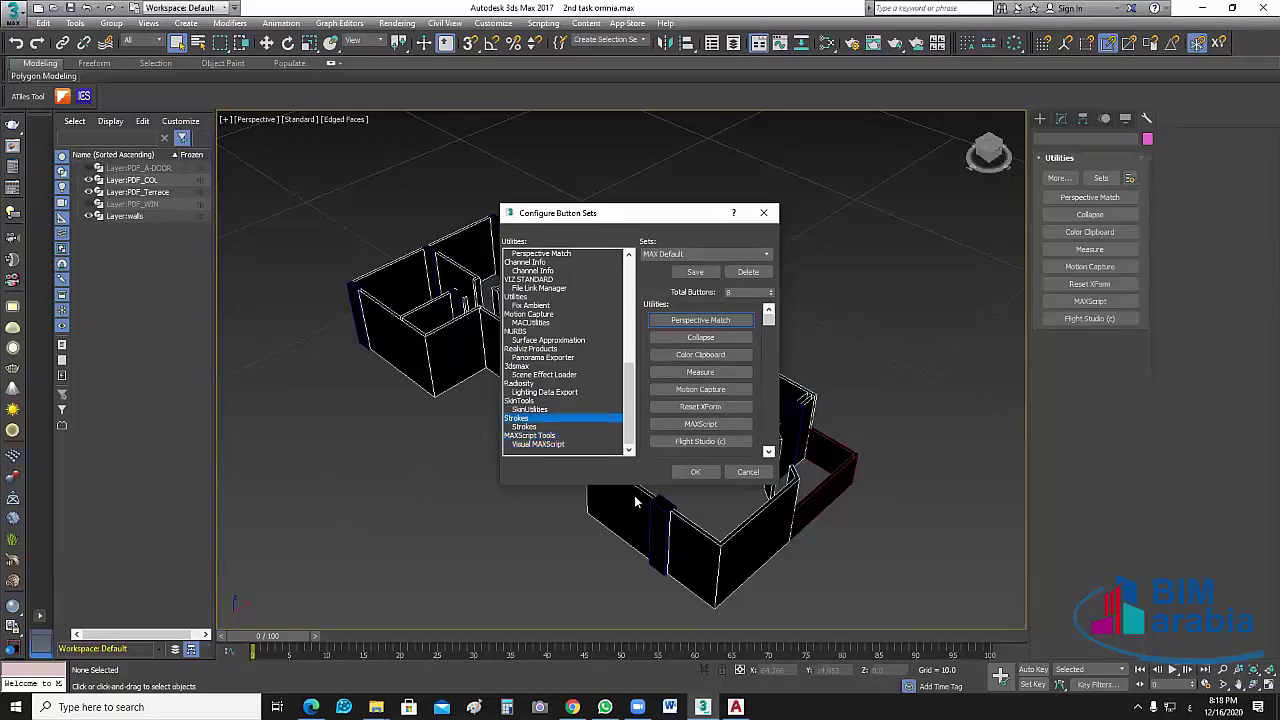
key(Up)
key(Up)
key(Up)
key(Up)
key(Up)
key(Up)
key(Up)
key(Up)
key(Up)
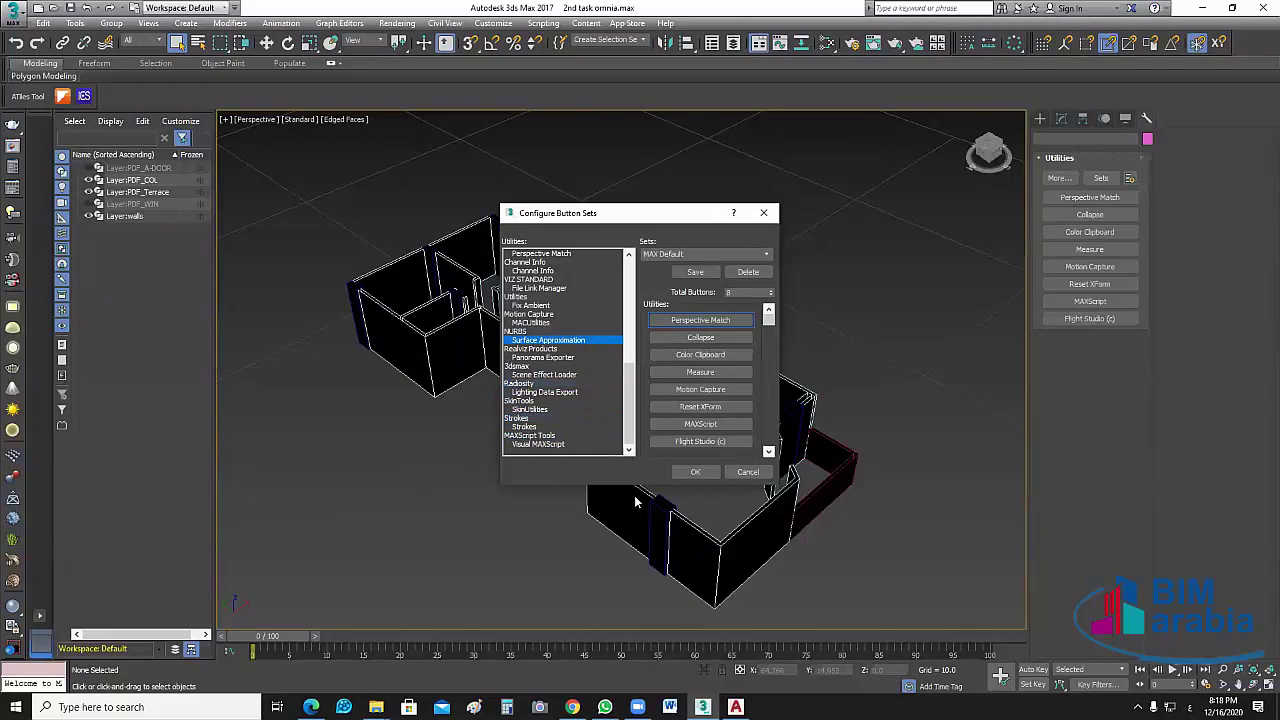
key(Up)
key(Up)
key(Up)
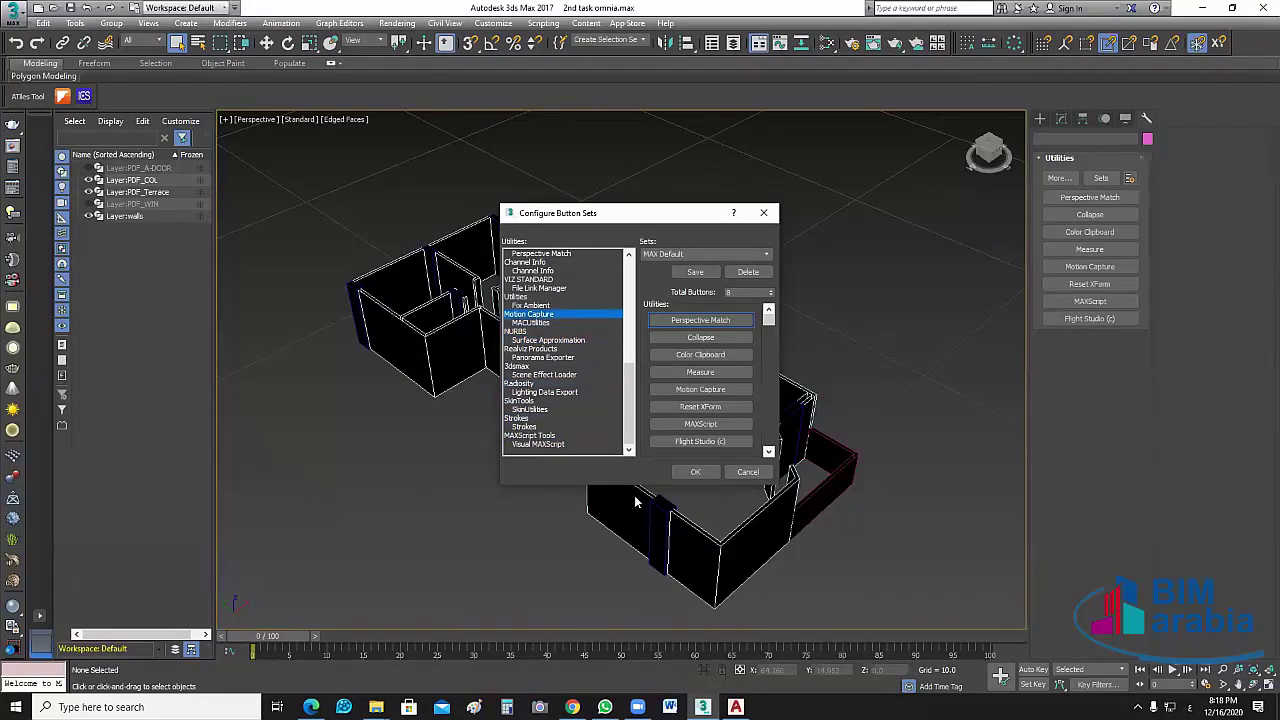
key(Up)
key(Up)
key(Up)
key(Up)
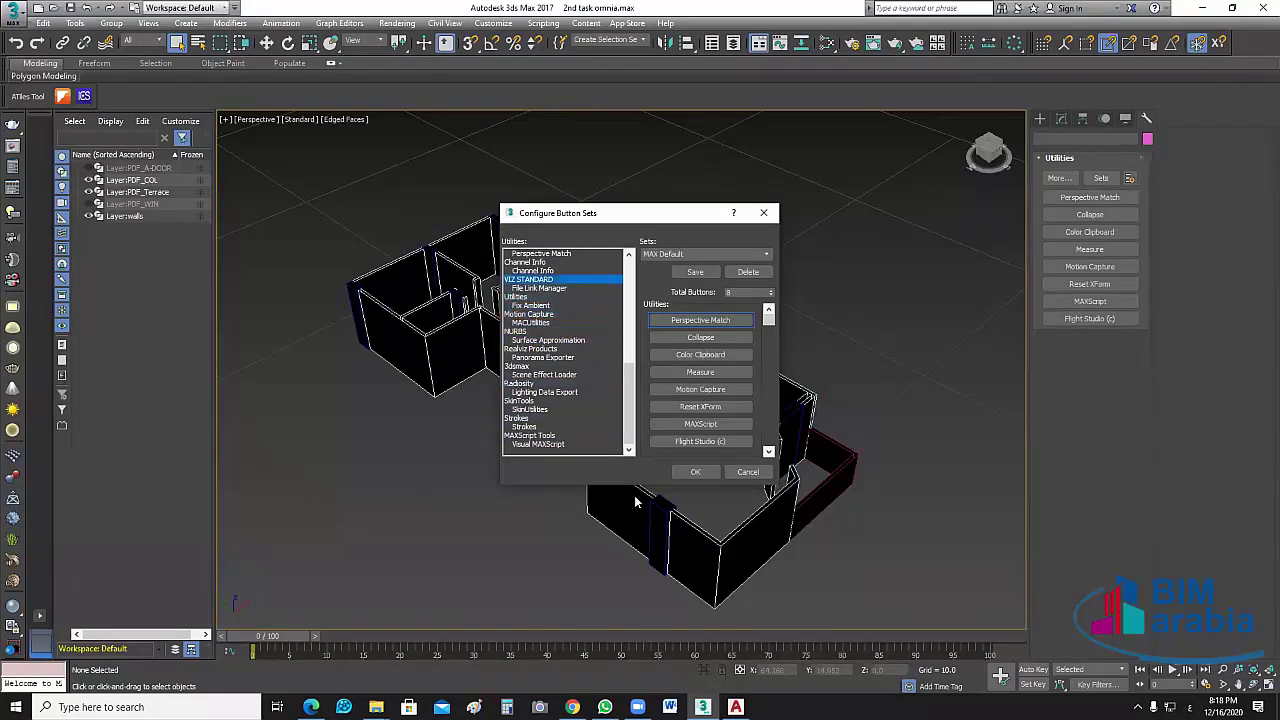
key(Up)
key(Up)
key(Up)
key(Up)
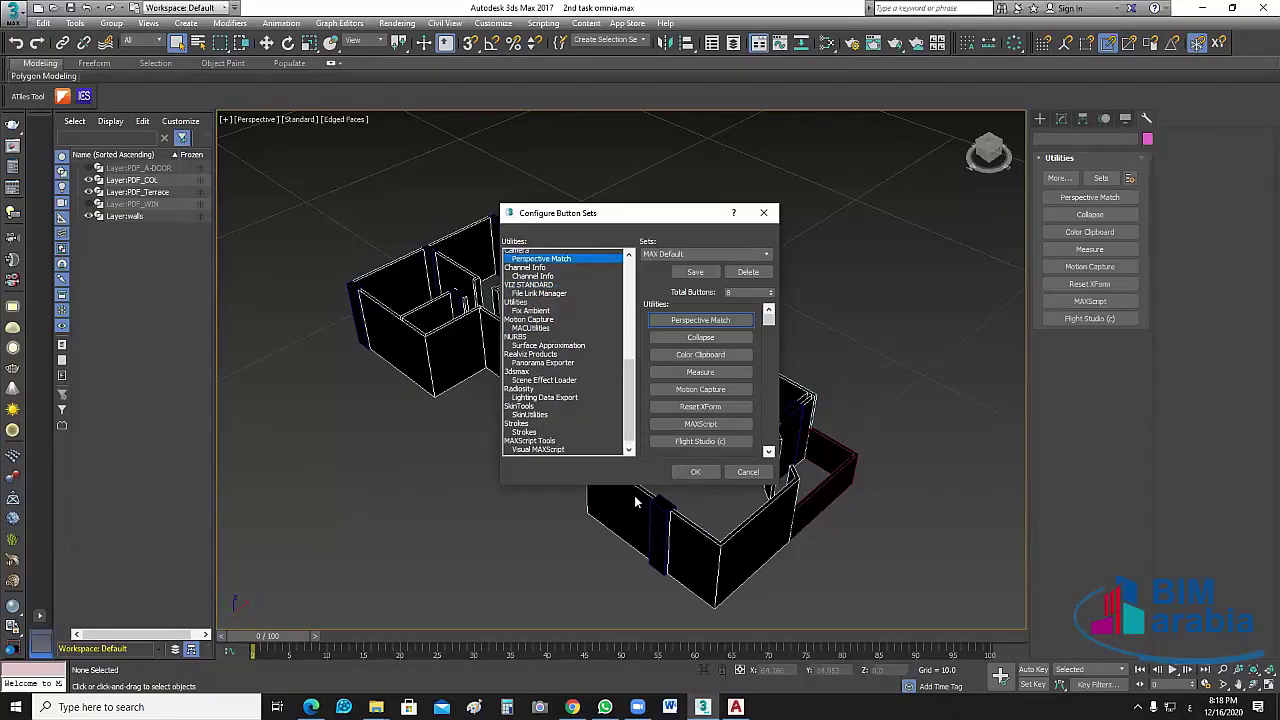
key(Up)
key(Up)
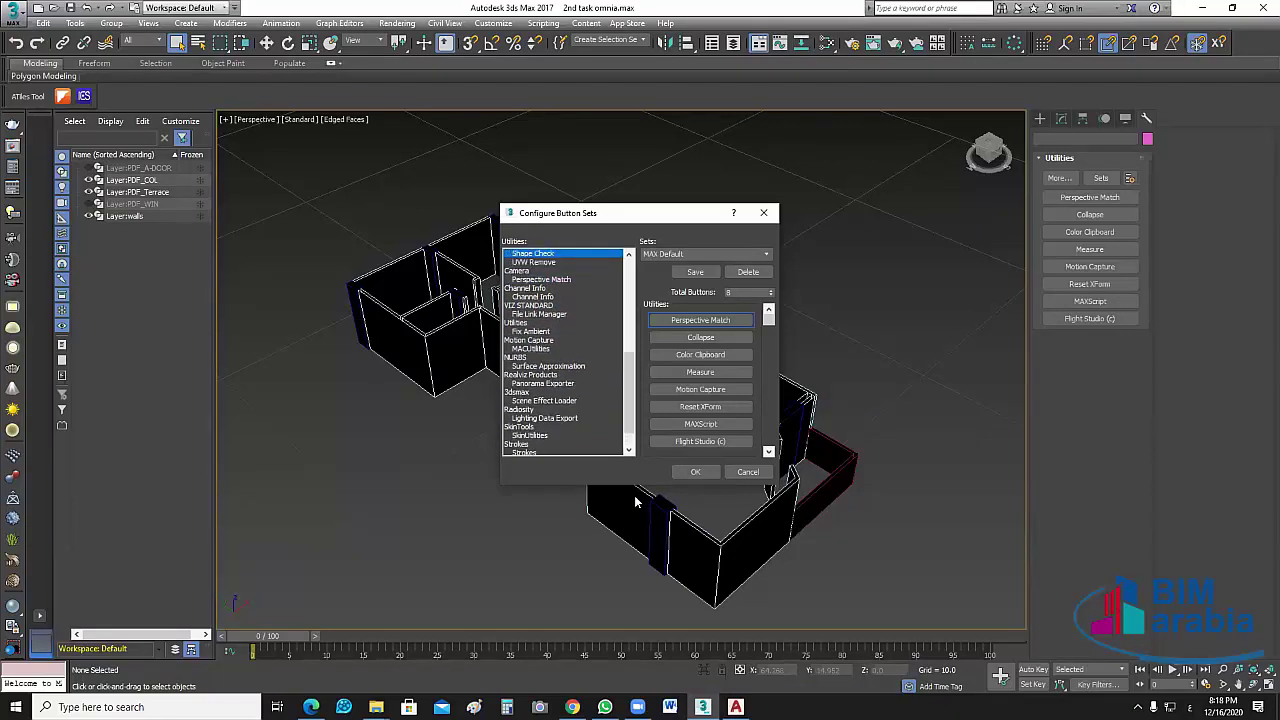
click(544, 263)
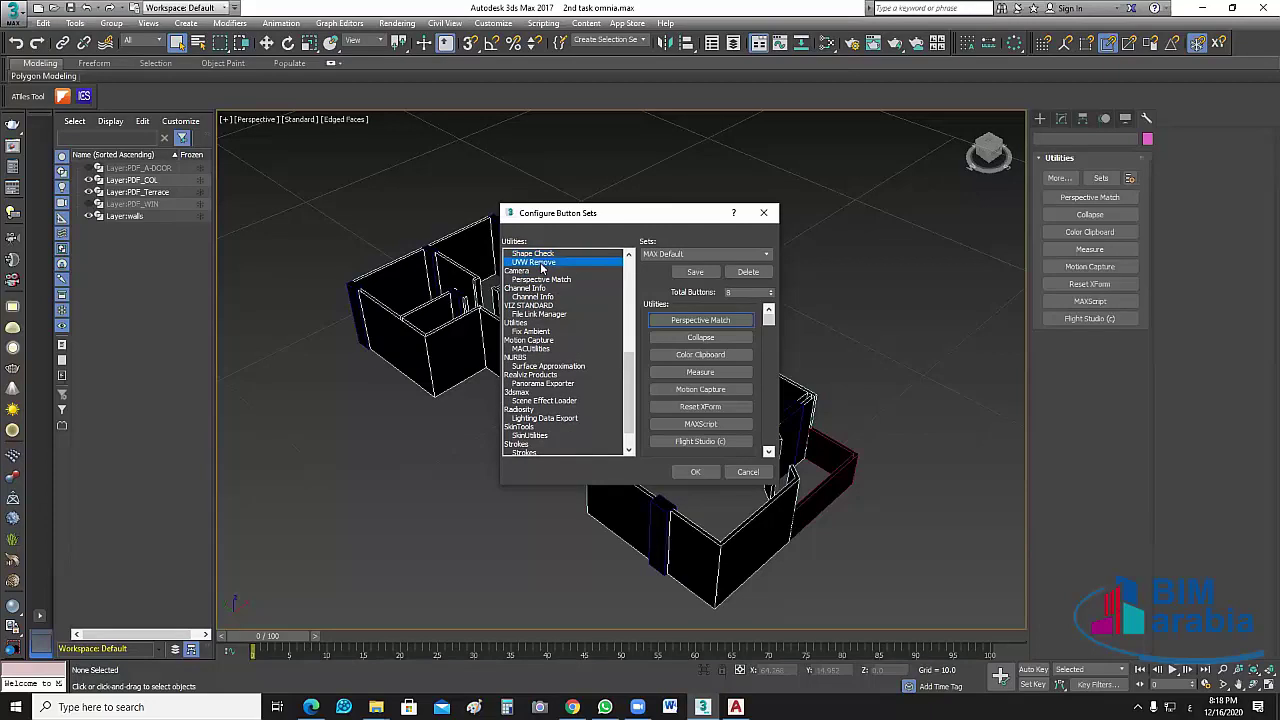
Step: Raise Total Buttons to 9, place UVW Remove in the new slot, and confirm the set
click(770, 290)
drag(773, 318, 776, 434)
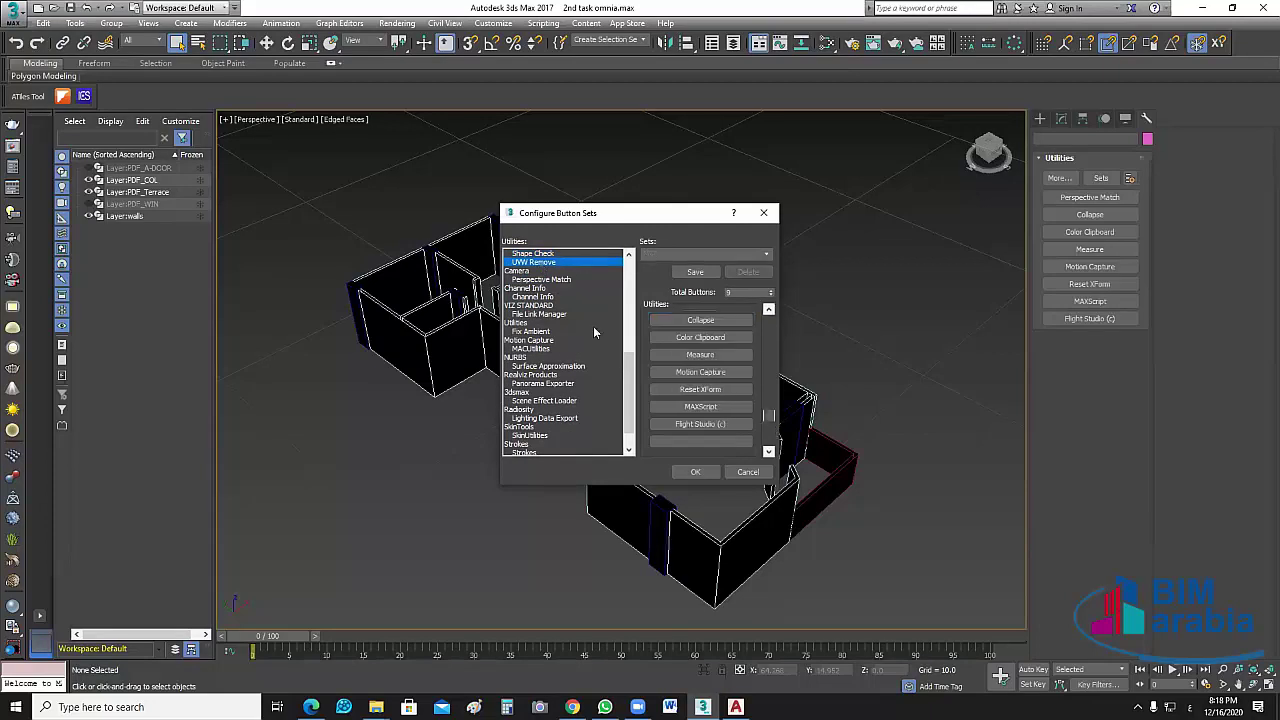
click(726, 443)
key(Up)
key(Up)
key(Up)
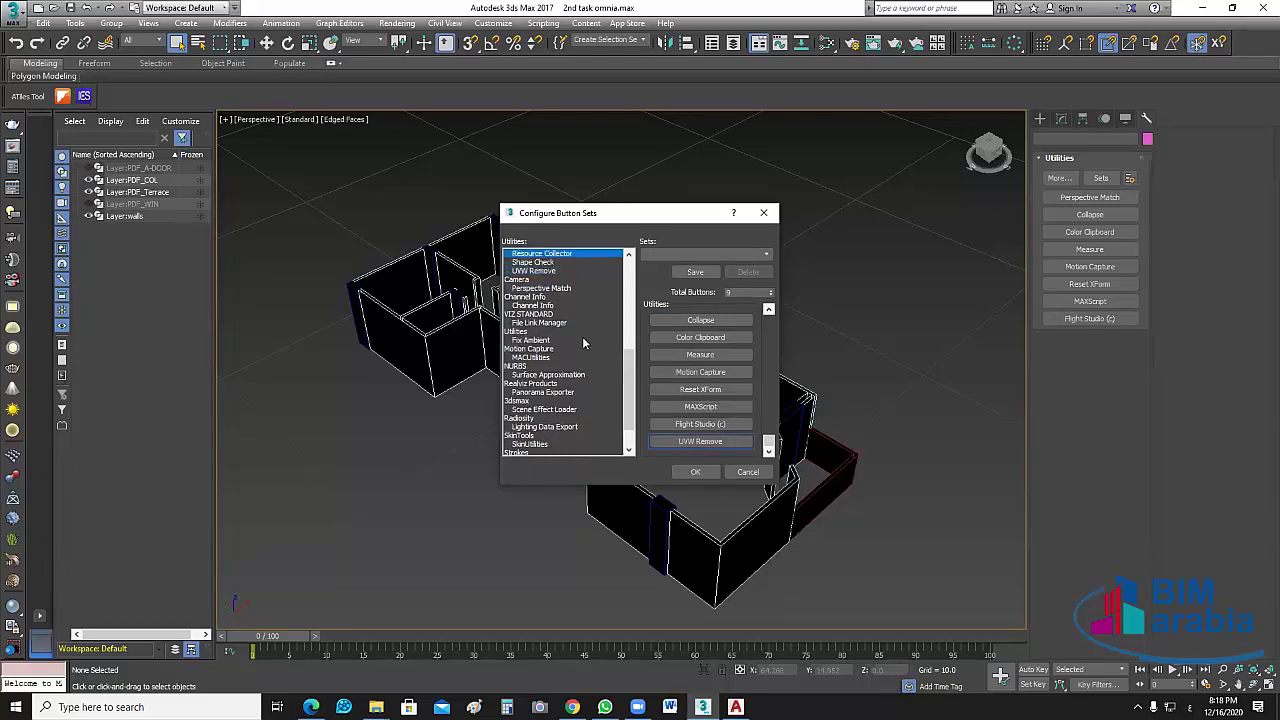
key(Up)
key(Up)
key(Up)
key(Up)
key(Up)
key(Up)
key(Up)
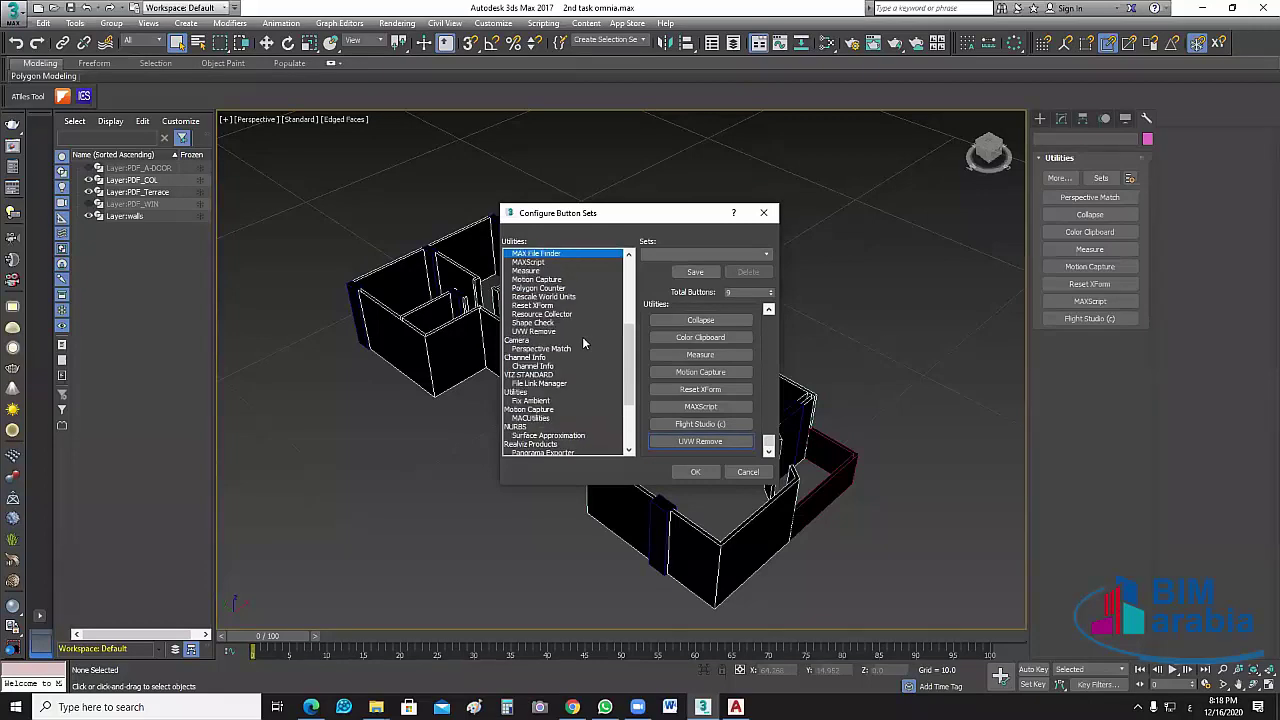
key(Up)
key(Up)
key(Up)
key(Up)
key(Up)
key(Up)
key(Up)
key(Up)
key(Up)
key(Up)
key(Up)
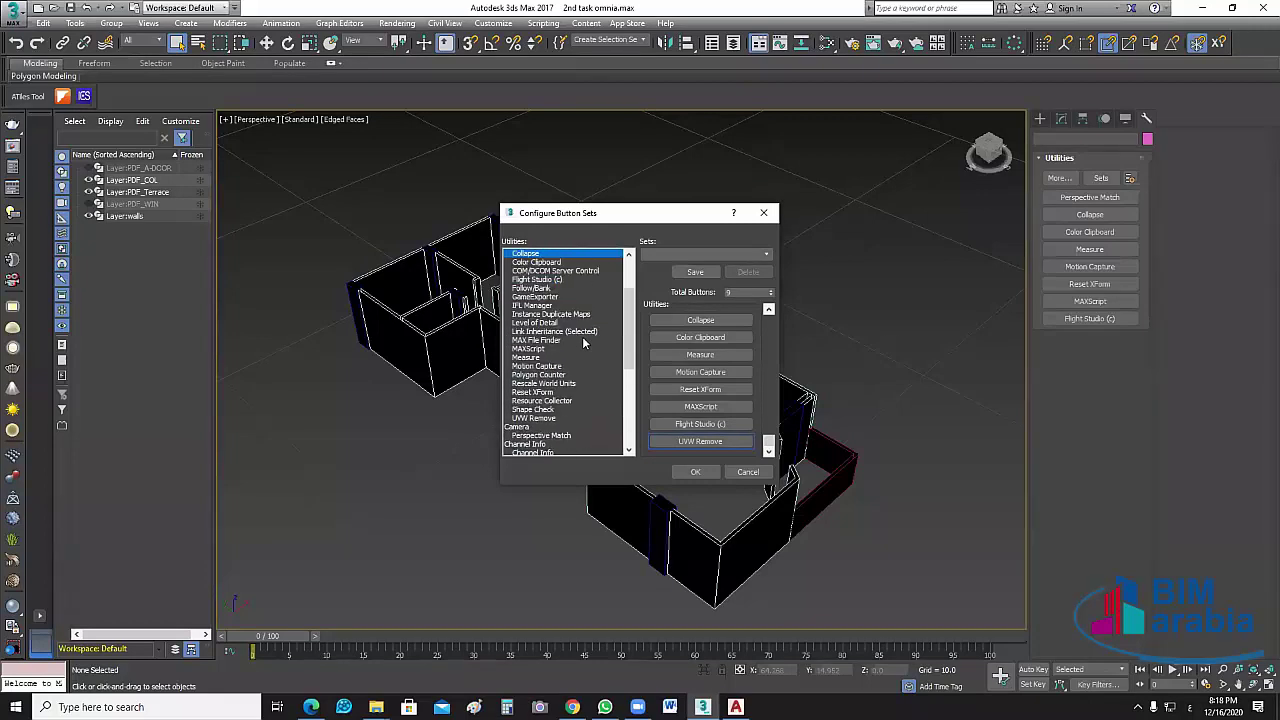
key(Up)
key(Up)
key(Up)
key(Up)
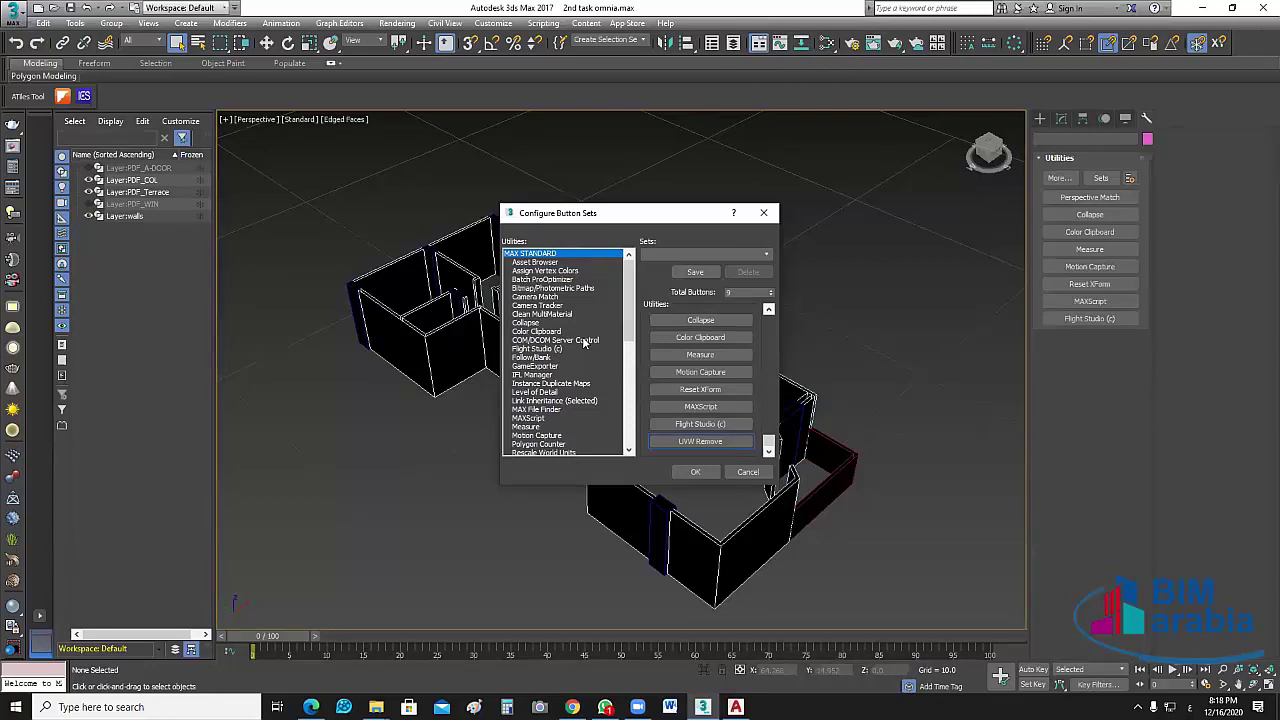
key(Down)
key(Down)
key(Down)
key(Down)
key(Down)
key(Down)
key(Down)
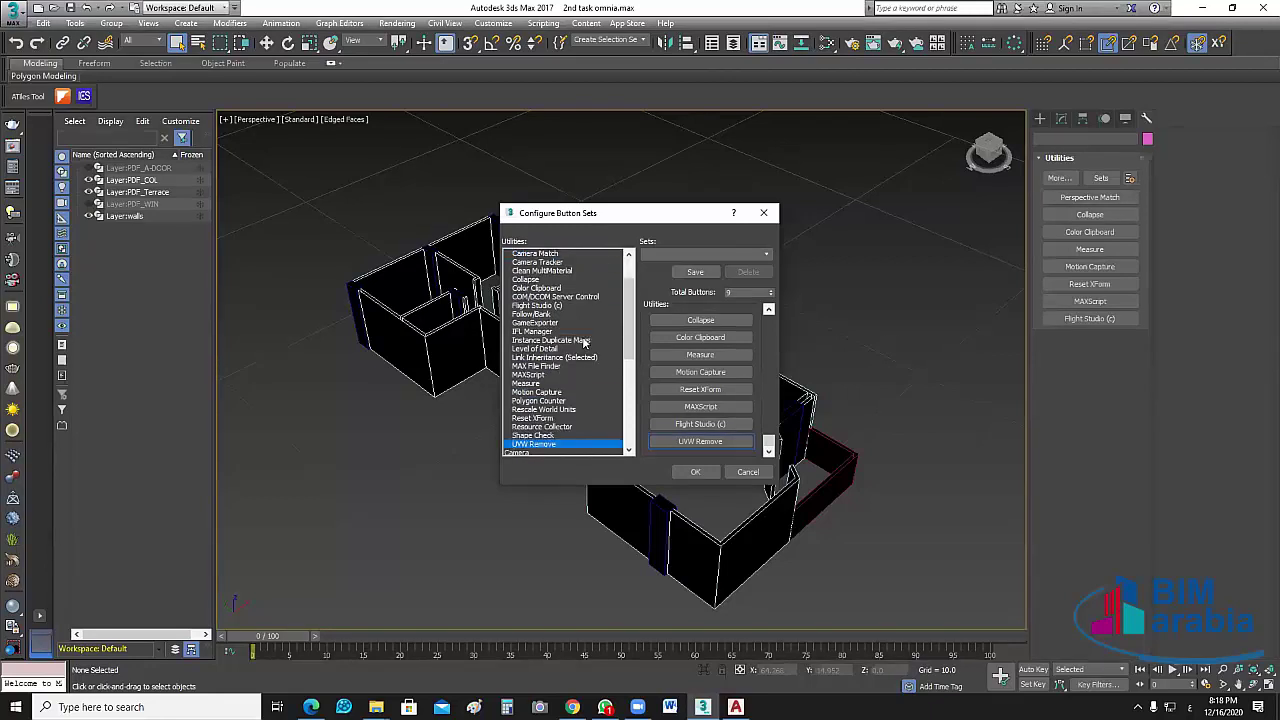
key(Down)
key(Down)
key(Down)
key(Down)
key(Down)
key(Down)
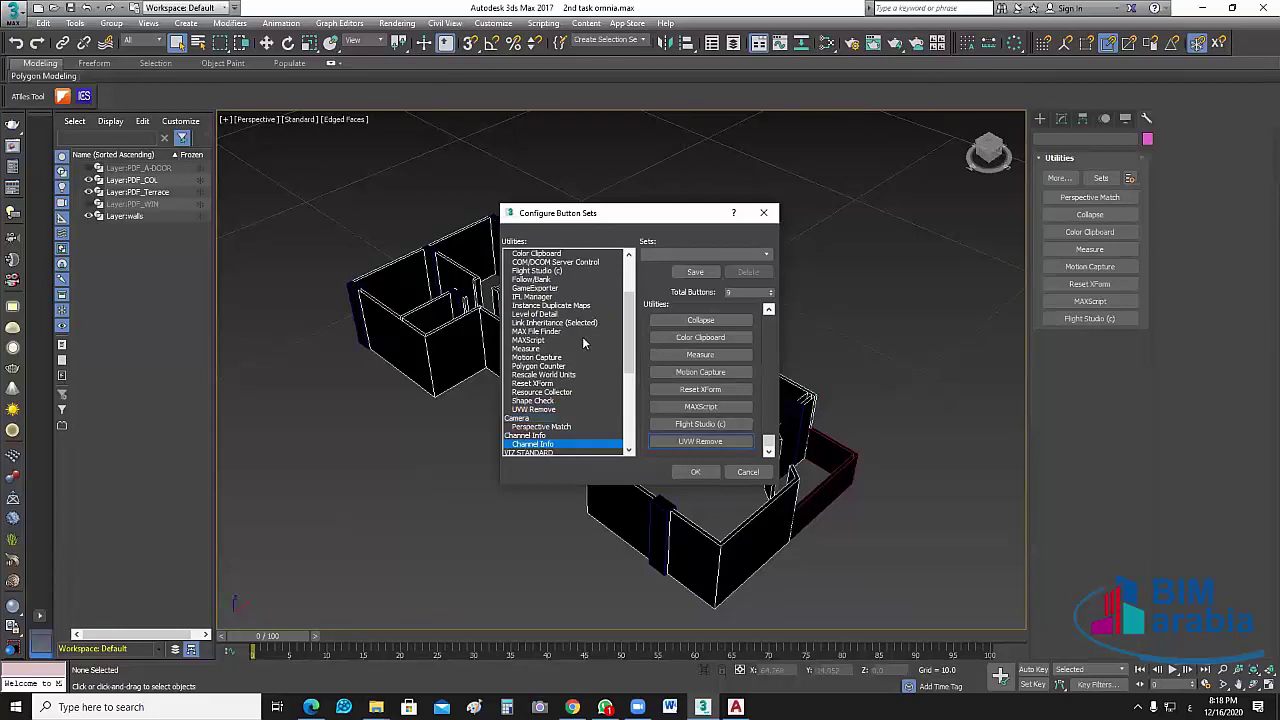
key(Down)
key(Down)
key(Down)
key(Down)
key(Down)
key(Down)
key(Down)
key(Down)
key(Down)
key(Down)
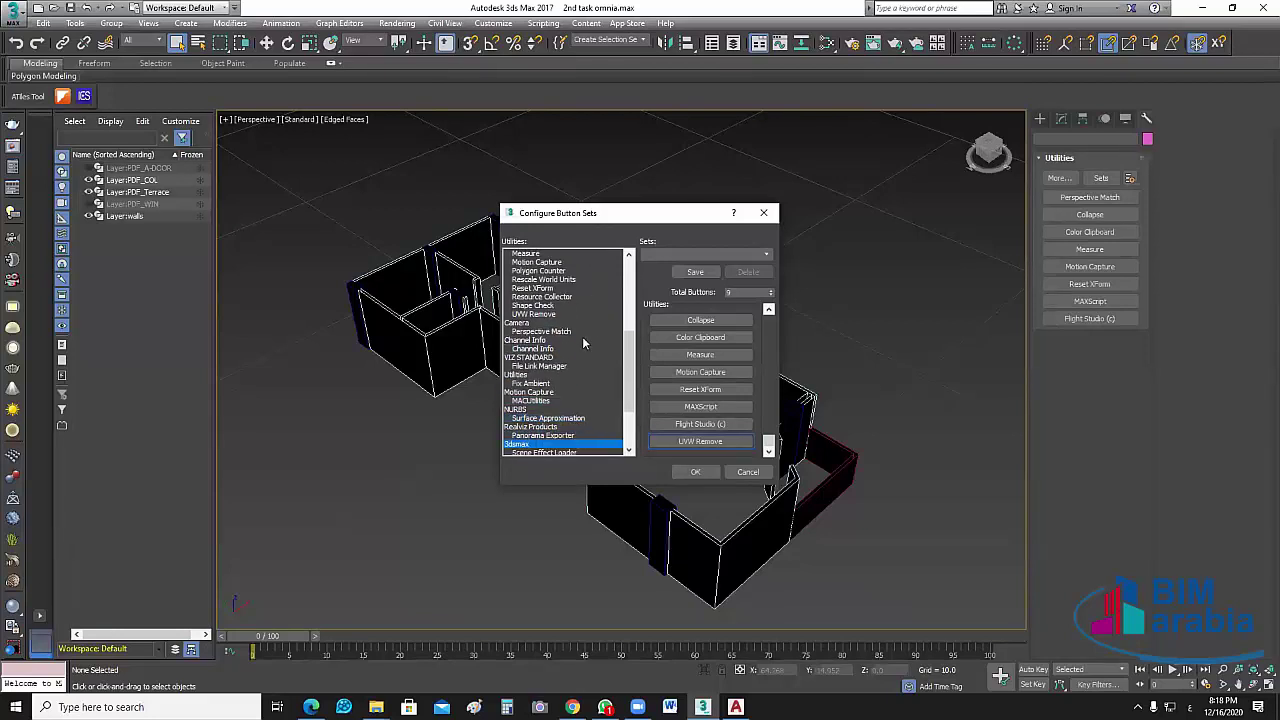
key(Down)
key(Down)
key(Down)
key(Down)
key(Down)
key(Down)
key(Down)
key(Down)
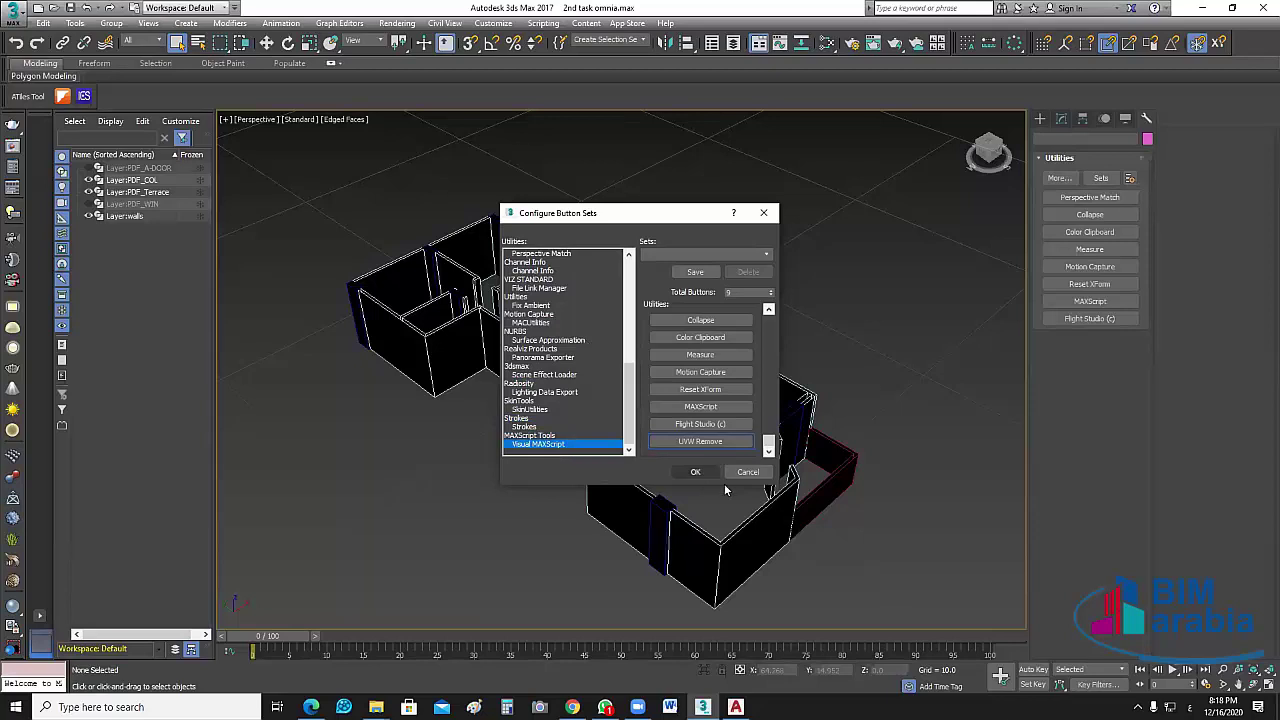
key(Return)
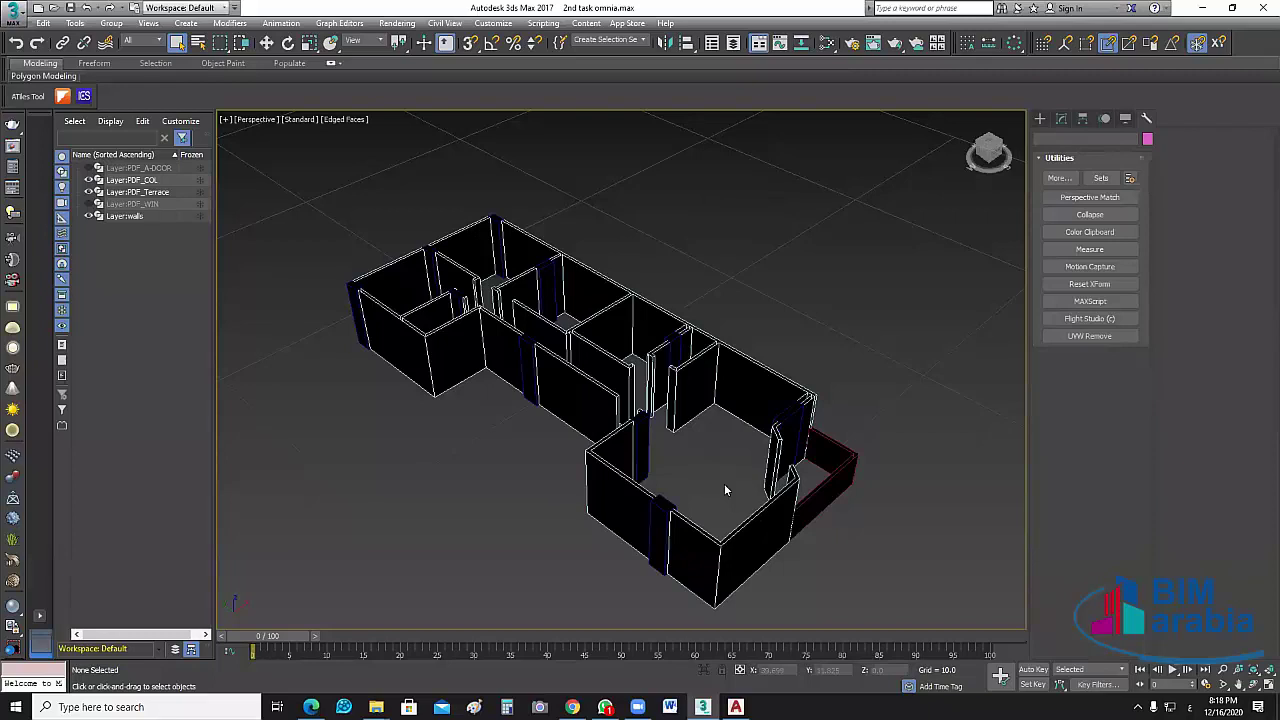
Step: Pick UVW Remove from the utilities and open its rollout
click(1133, 180)
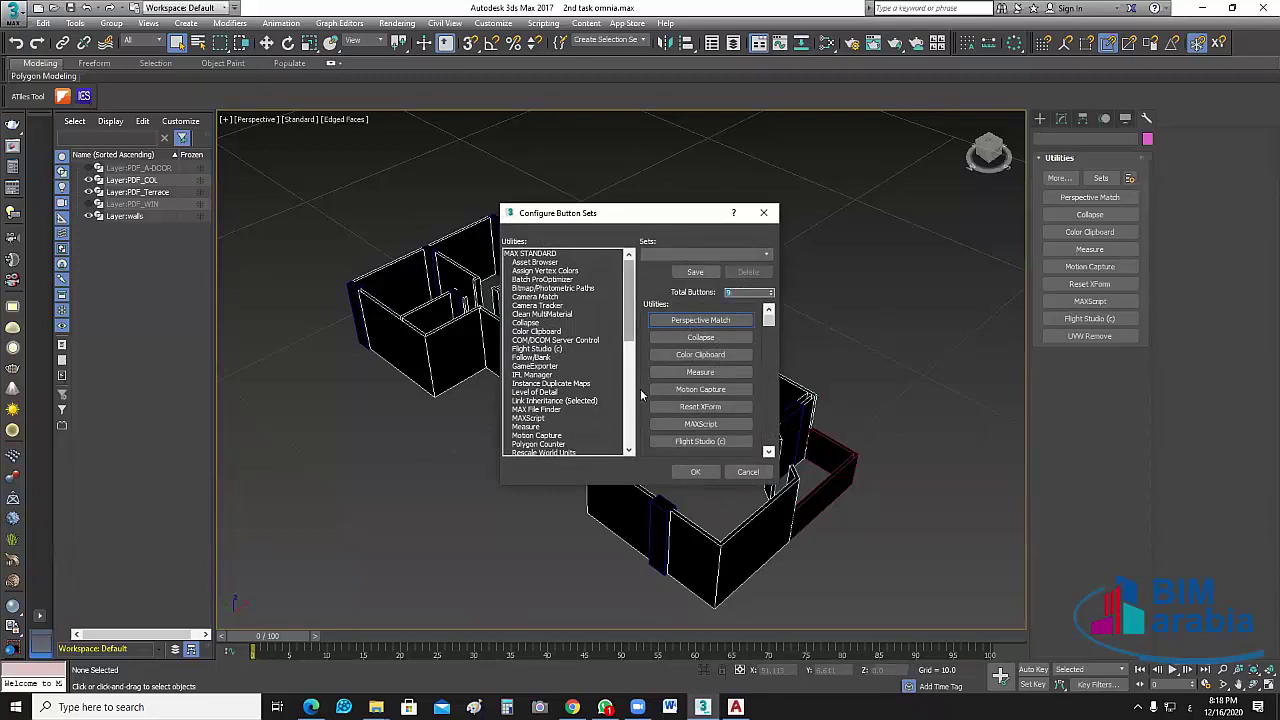
scroll(640, 390, down, 6)
scroll(590, 290, down, 4)
click(545, 254)
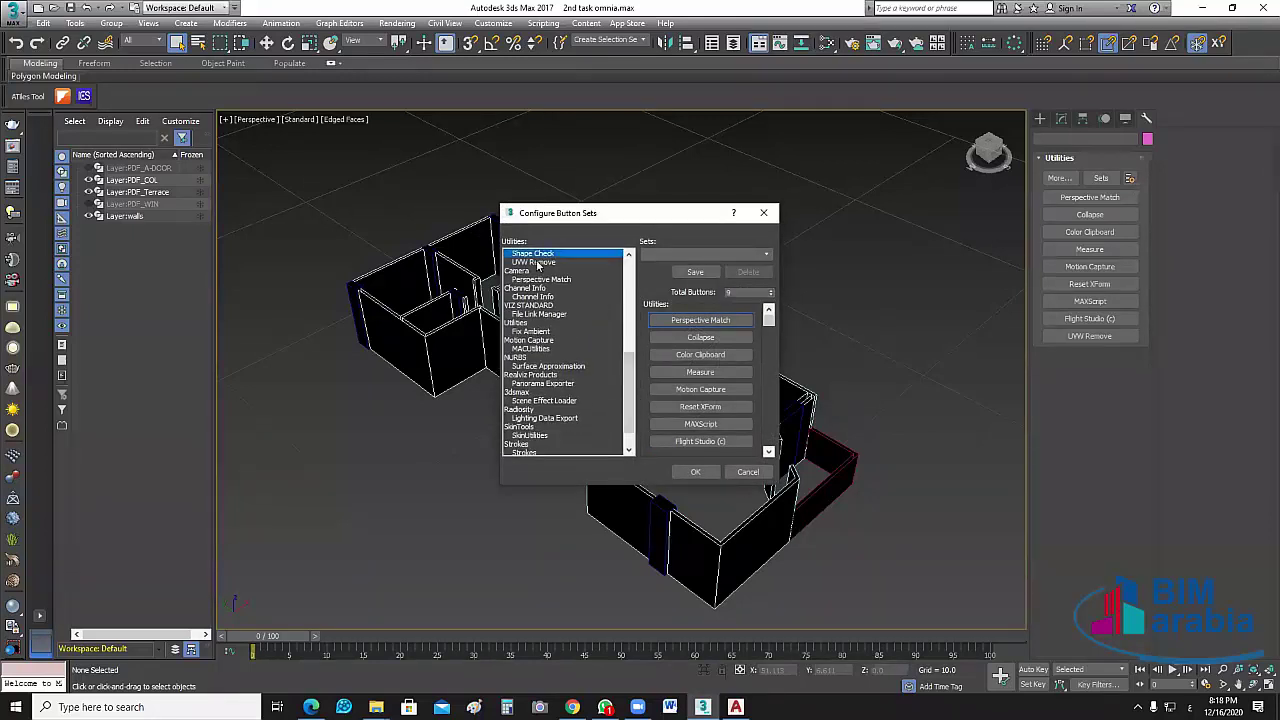
click(538, 262)
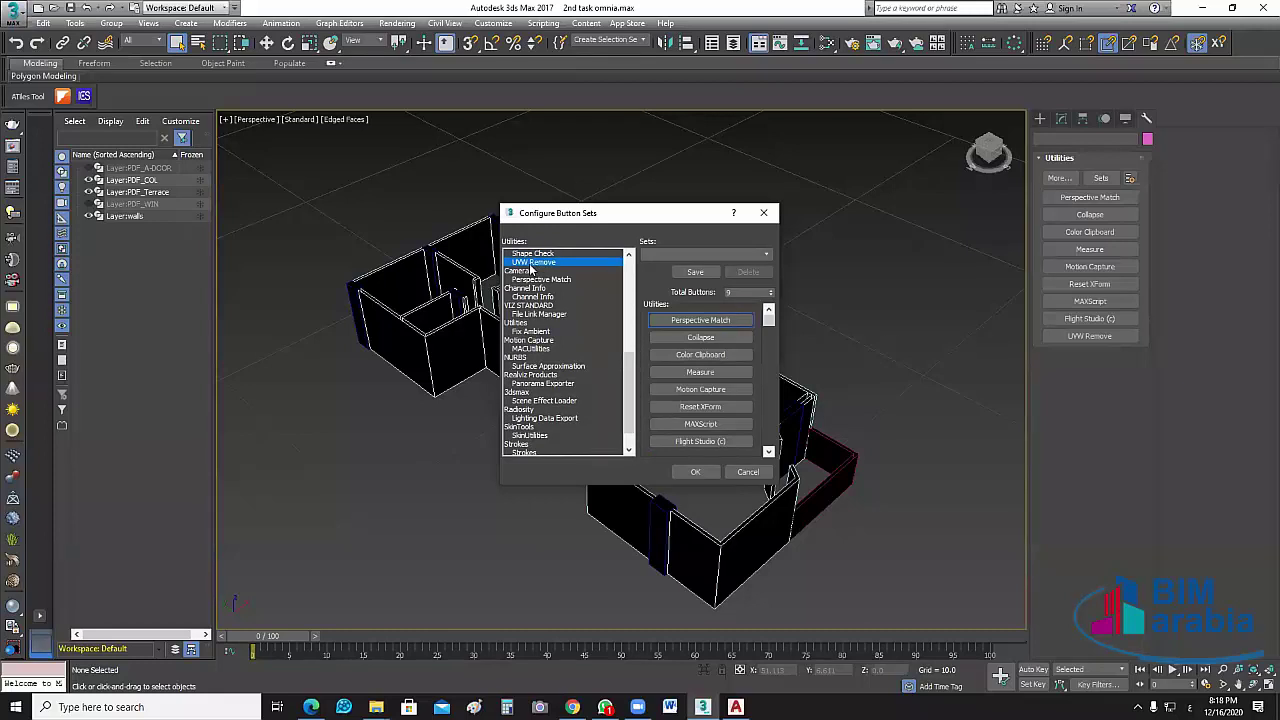
click(532, 267)
click(532, 267)
click(1093, 336)
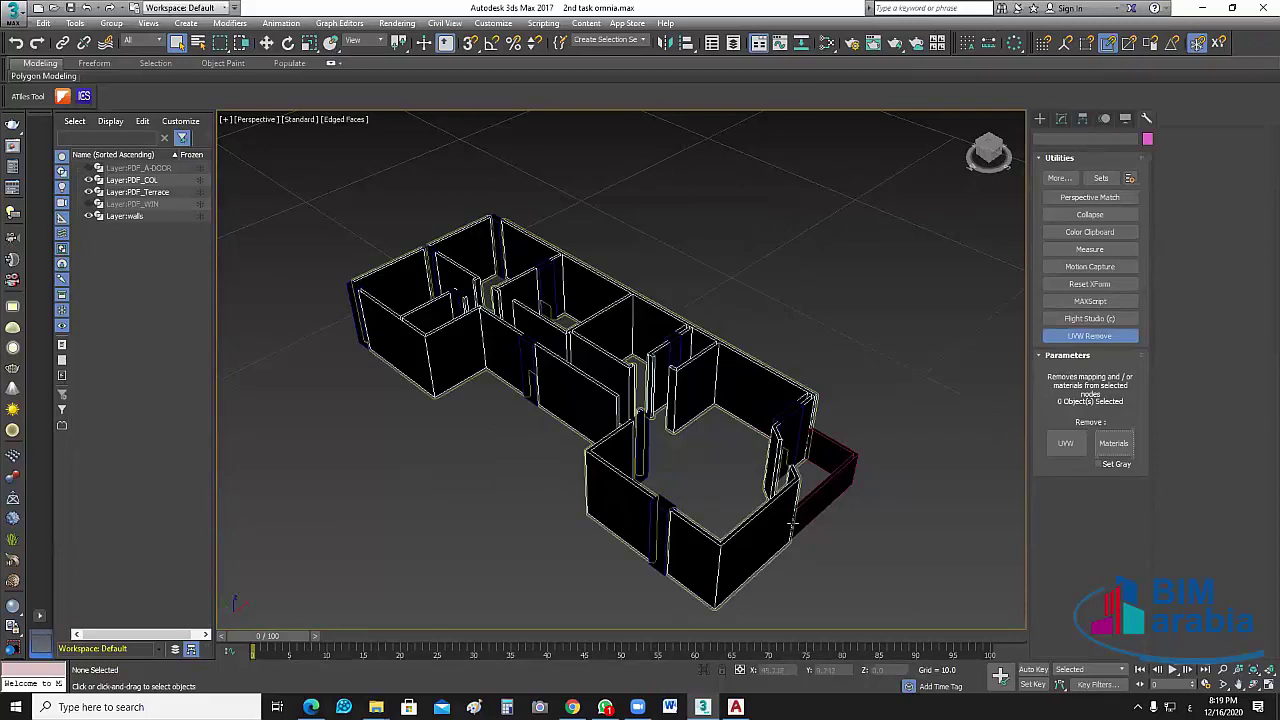
Step: Strip materials from the walls, click through terrace and columns, then reselect the walls
click(800, 515)
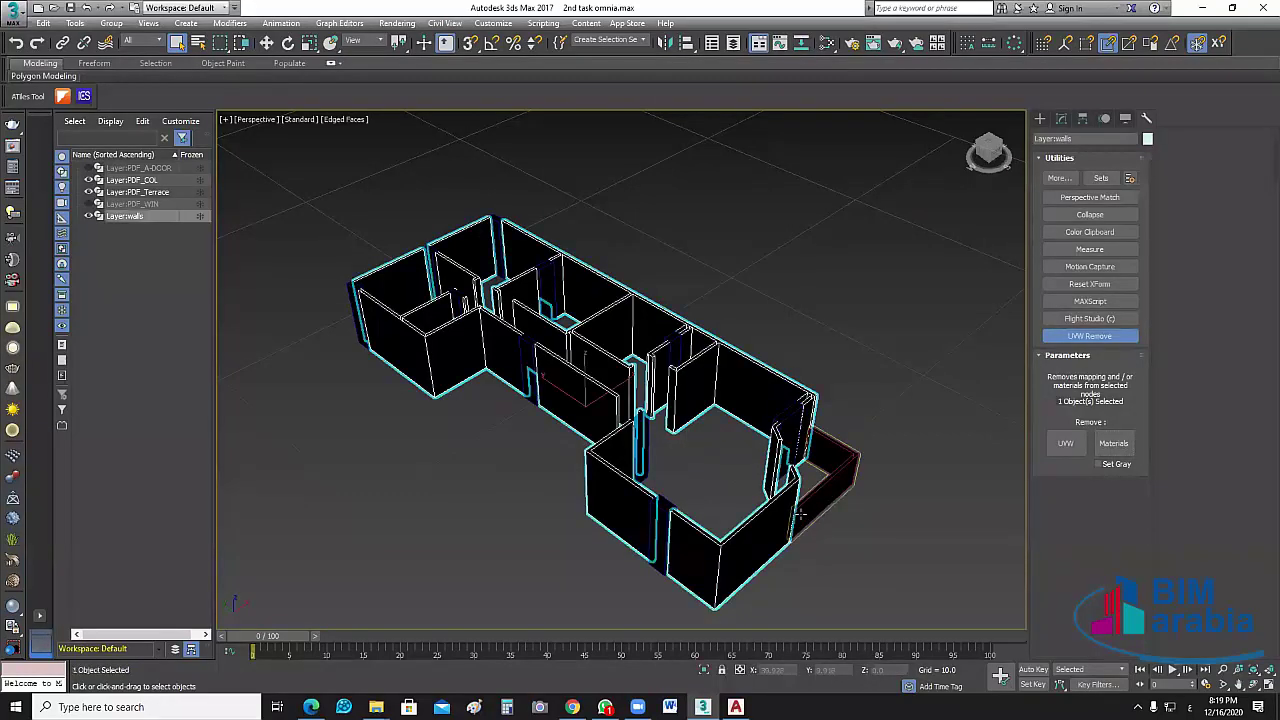
click(1112, 443)
click(830, 470)
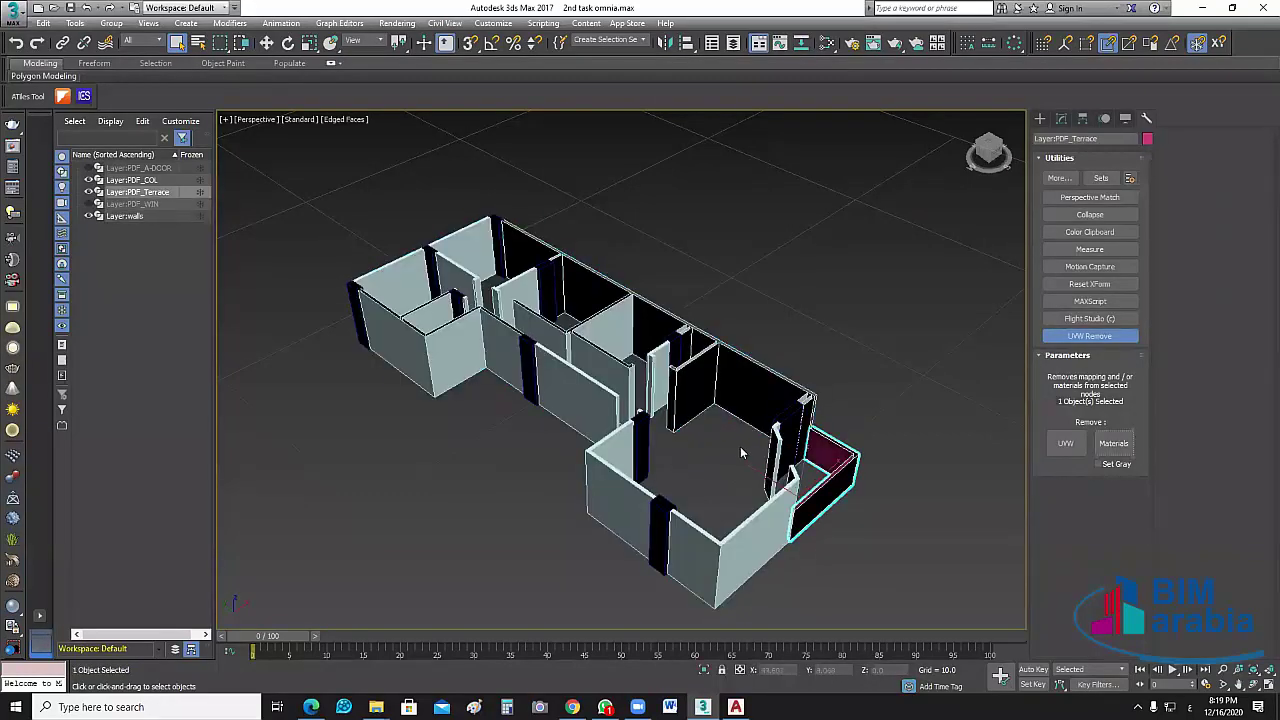
click(778, 432)
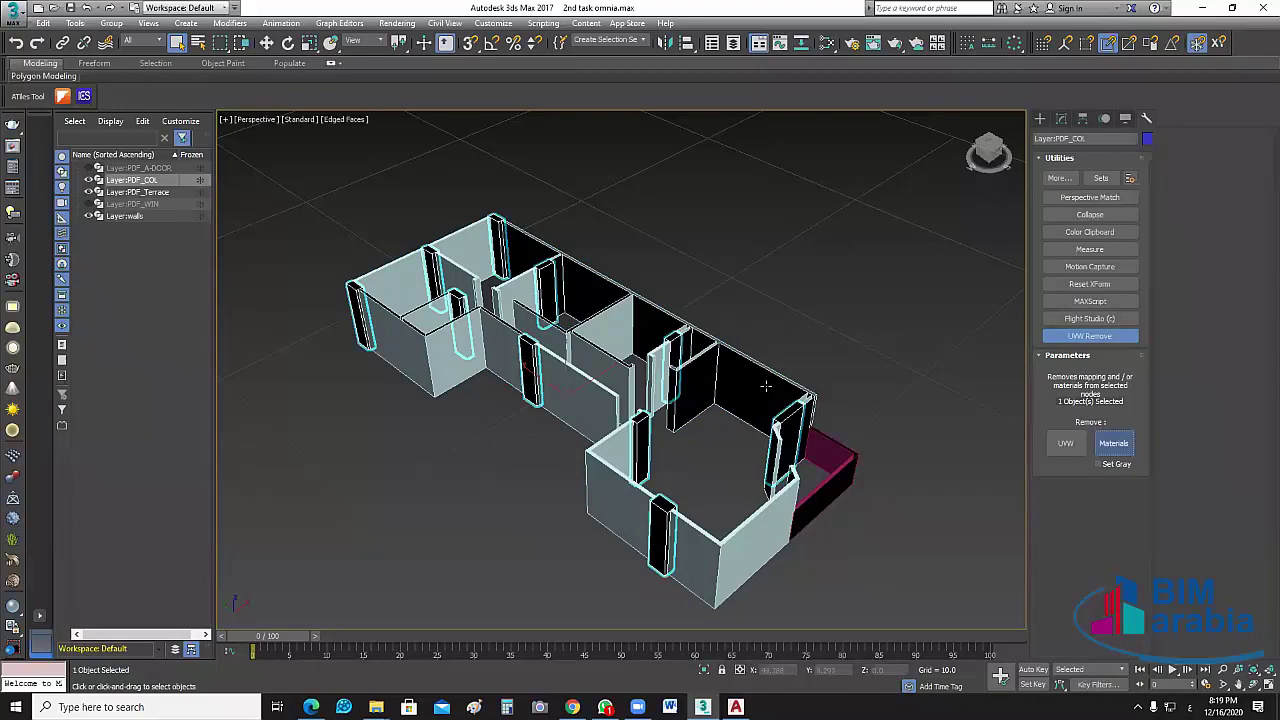
click(517, 352)
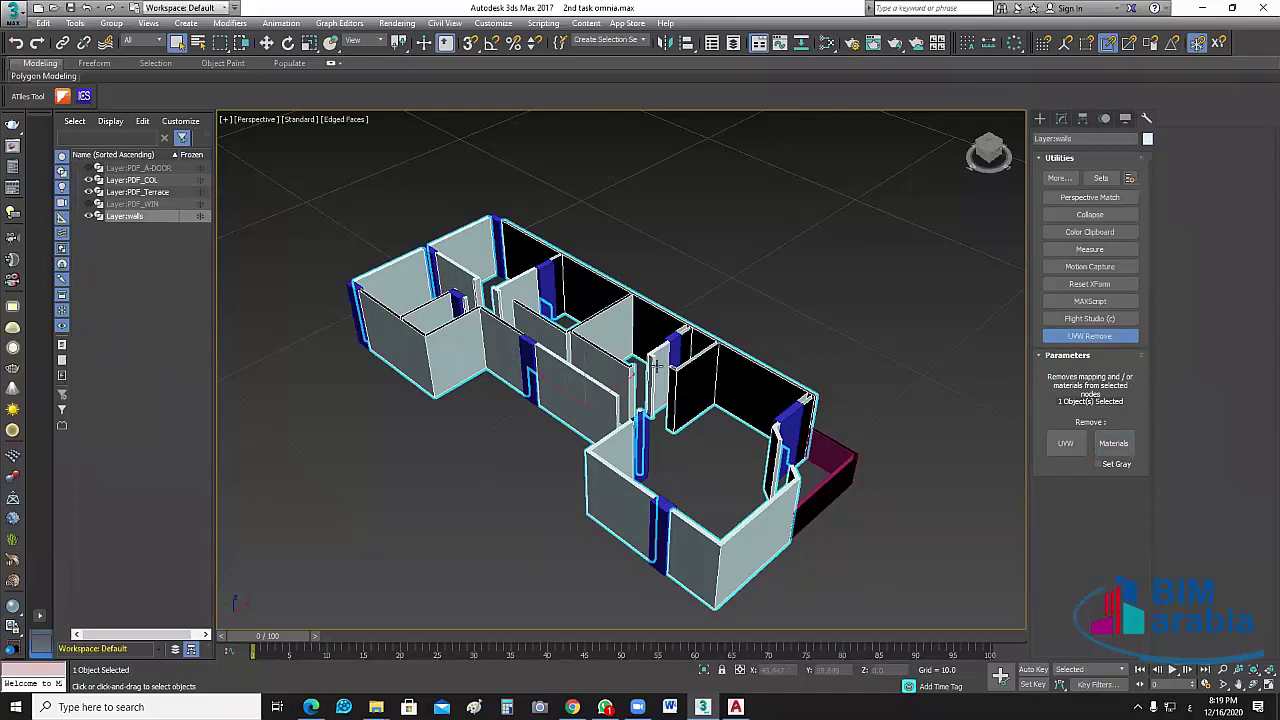
scroll(702, 362, up, 5)
scroll(718, 405, up, 5)
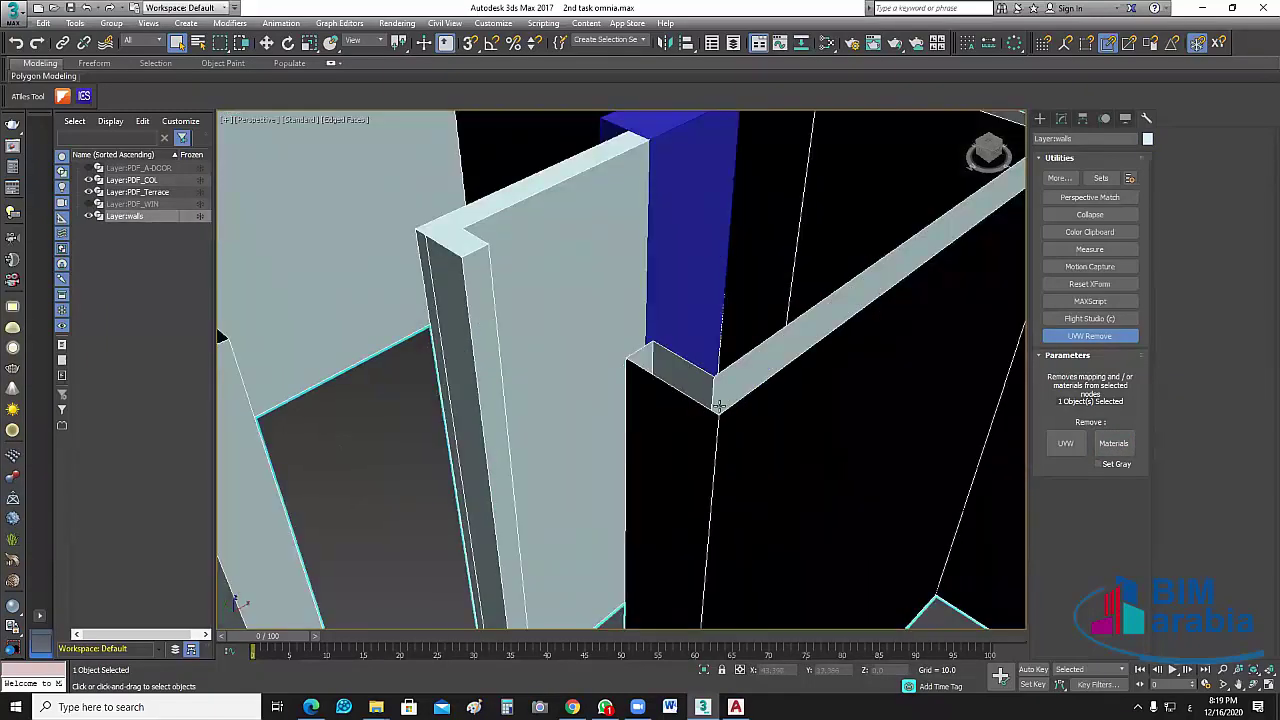
scroll(720, 408, down, 6)
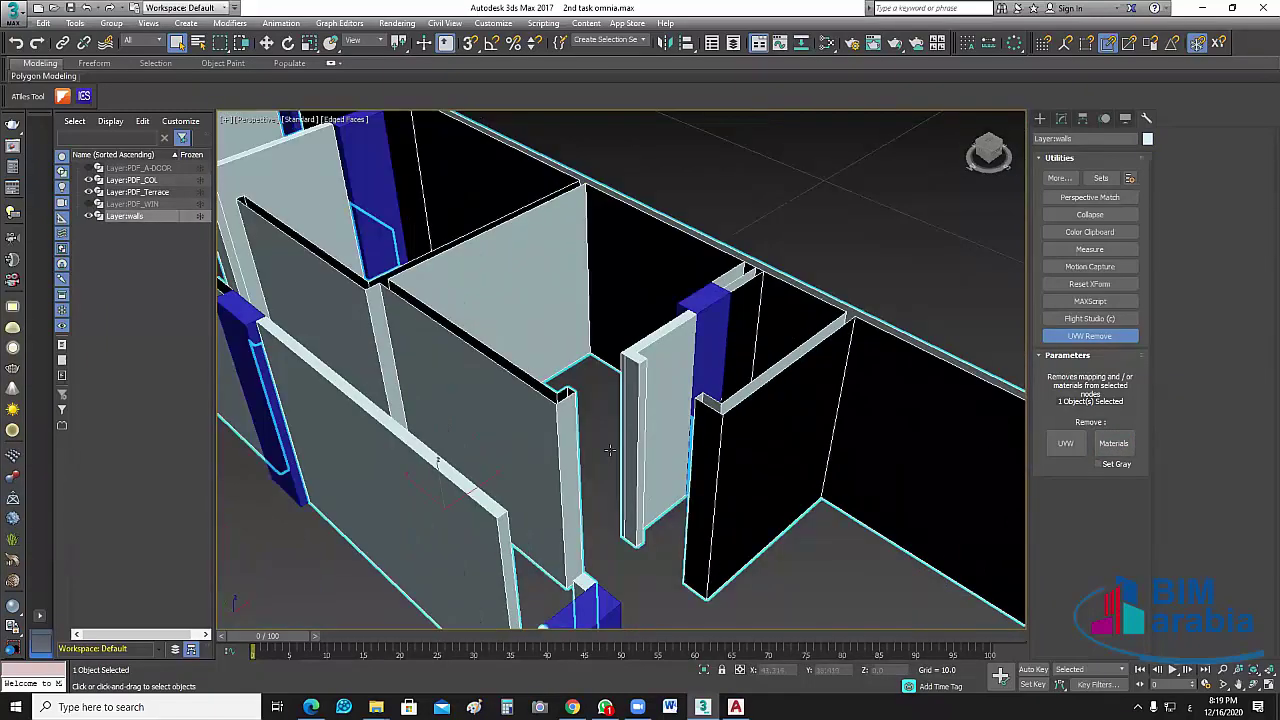
scroll(439, 358, up, 4)
scroll(485, 341, down, 5)
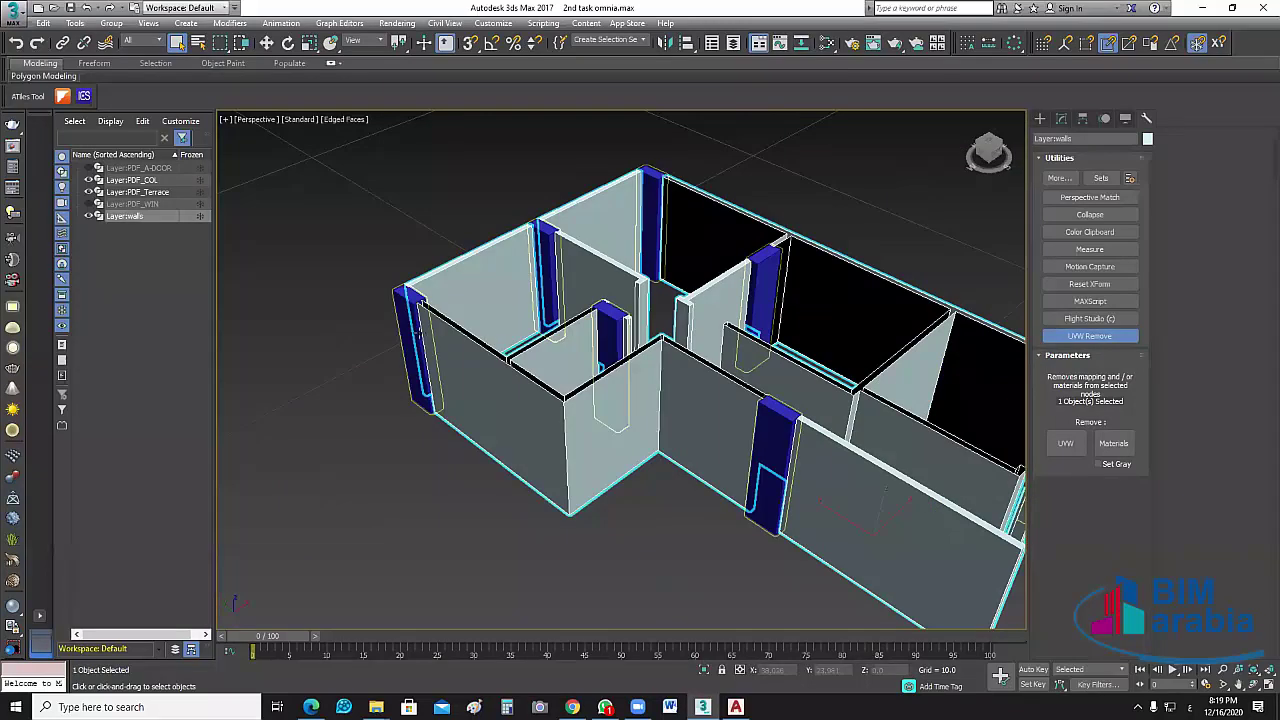
scroll(491, 367, up, 5)
scroll(491, 367, up, 3)
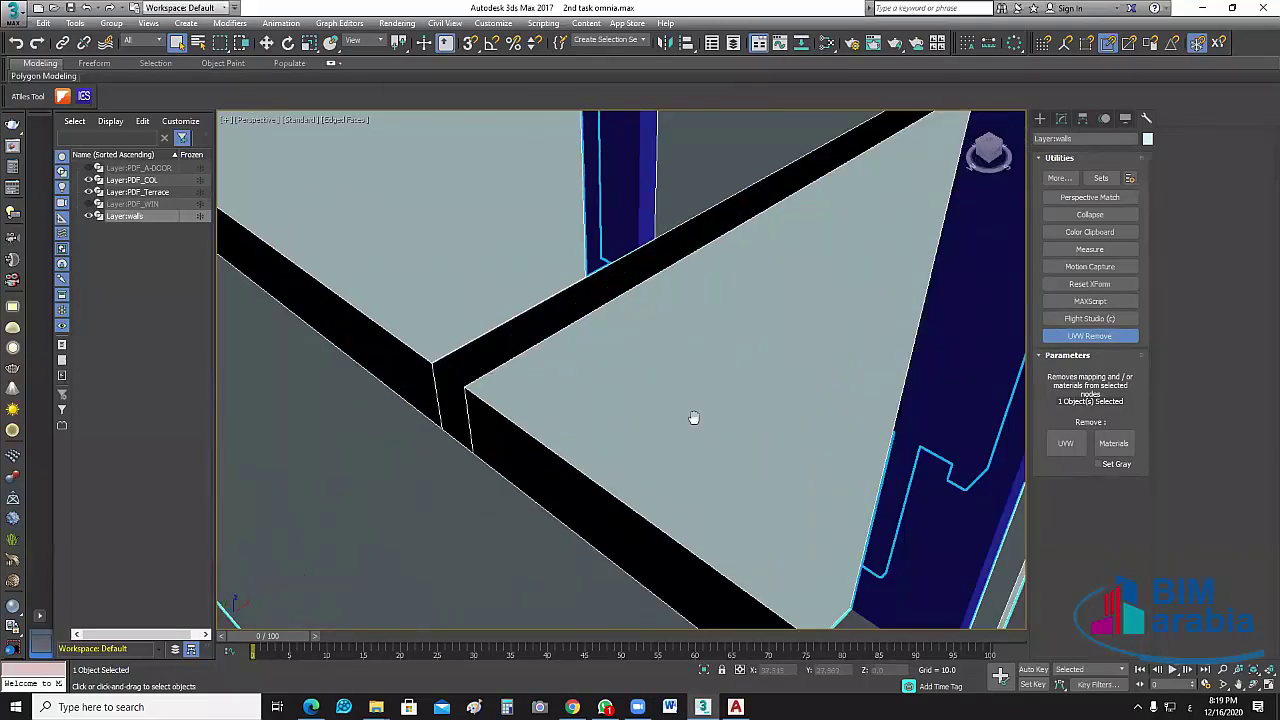
scroll(694, 420, down, 5)
scroll(737, 349, up, 4)
scroll(737, 349, up, 4)
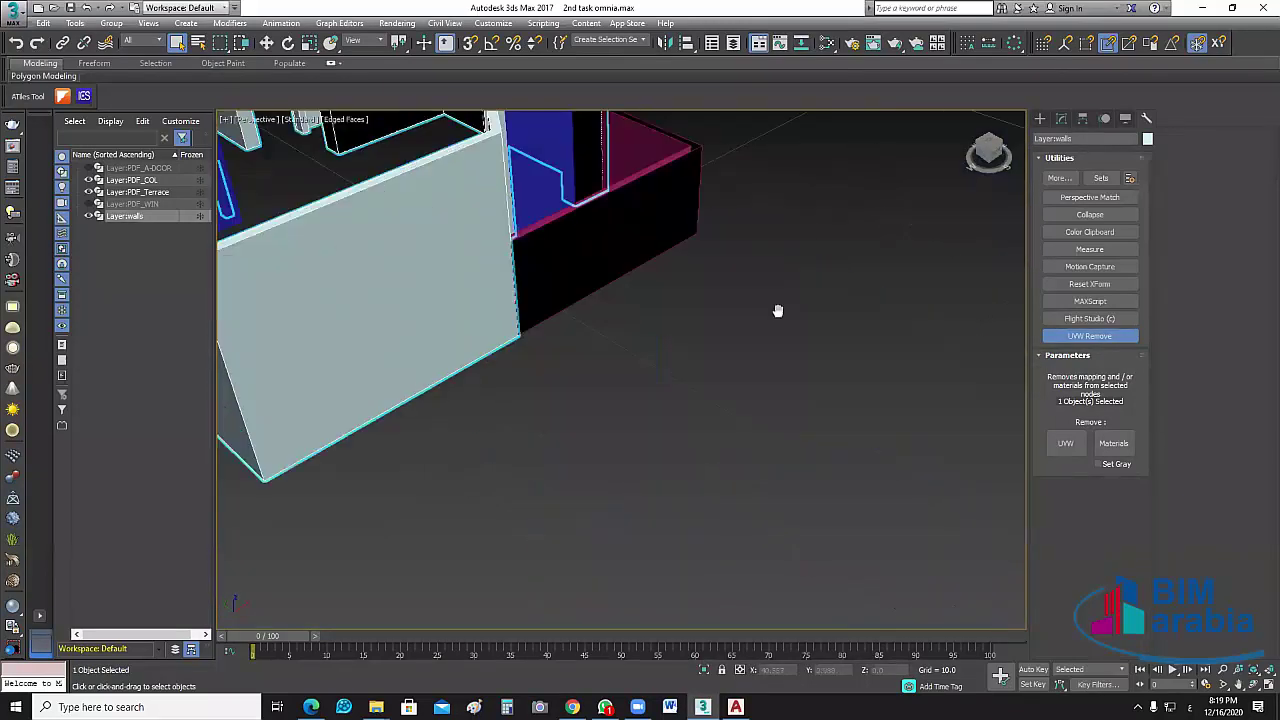
scroll(749, 394, down, 2)
scroll(835, 456, up, 4)
scroll(835, 456, up, 2)
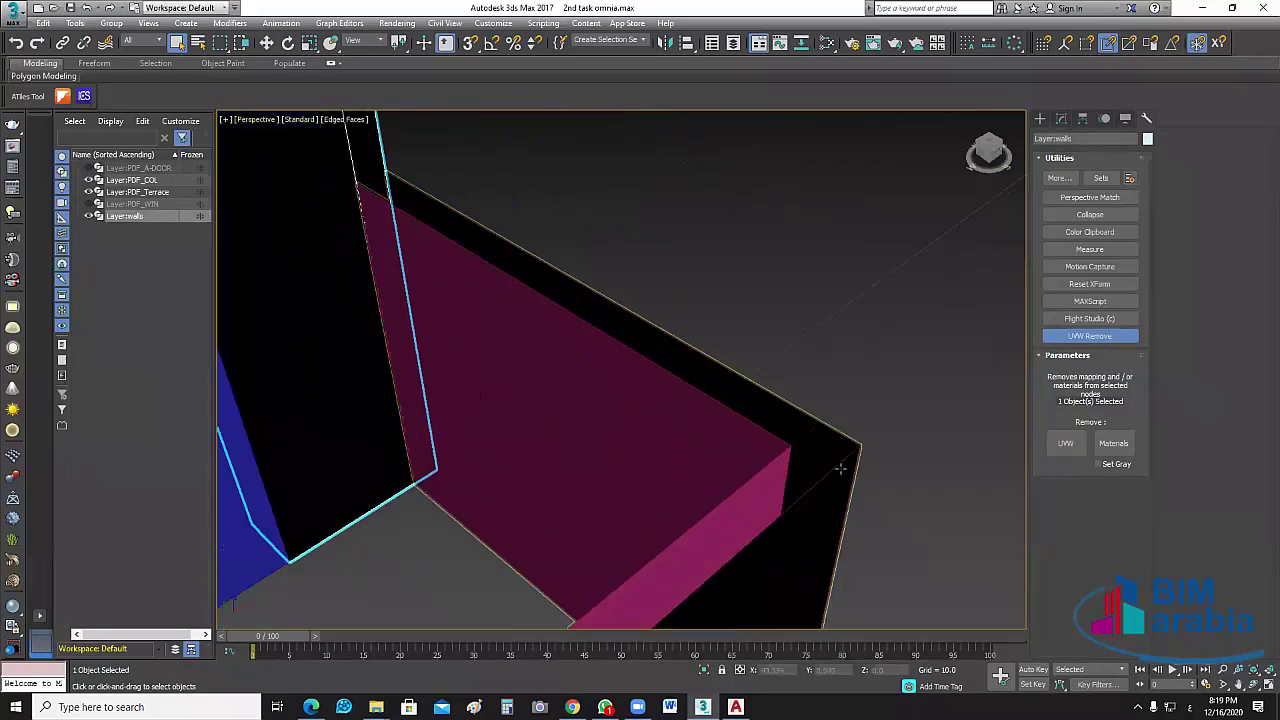
scroll(869, 447, down, 2)
scroll(870, 454, down, 5)
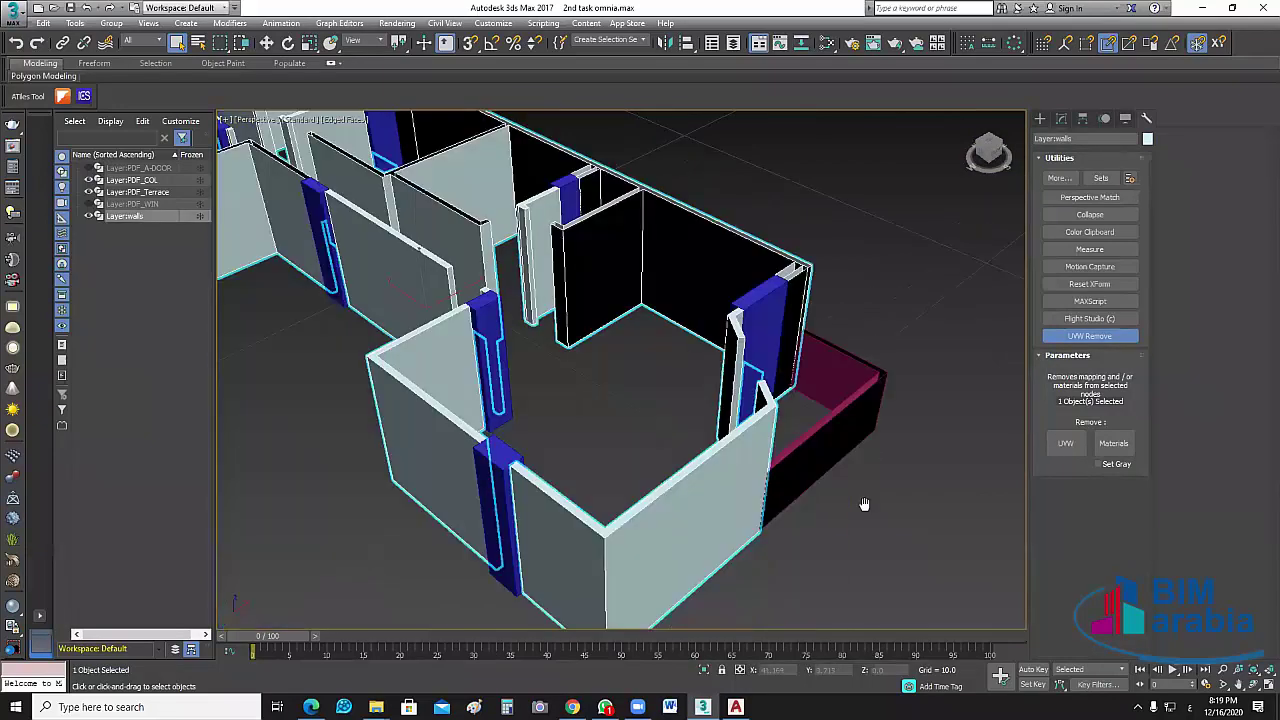
scroll(882, 486, up, 1)
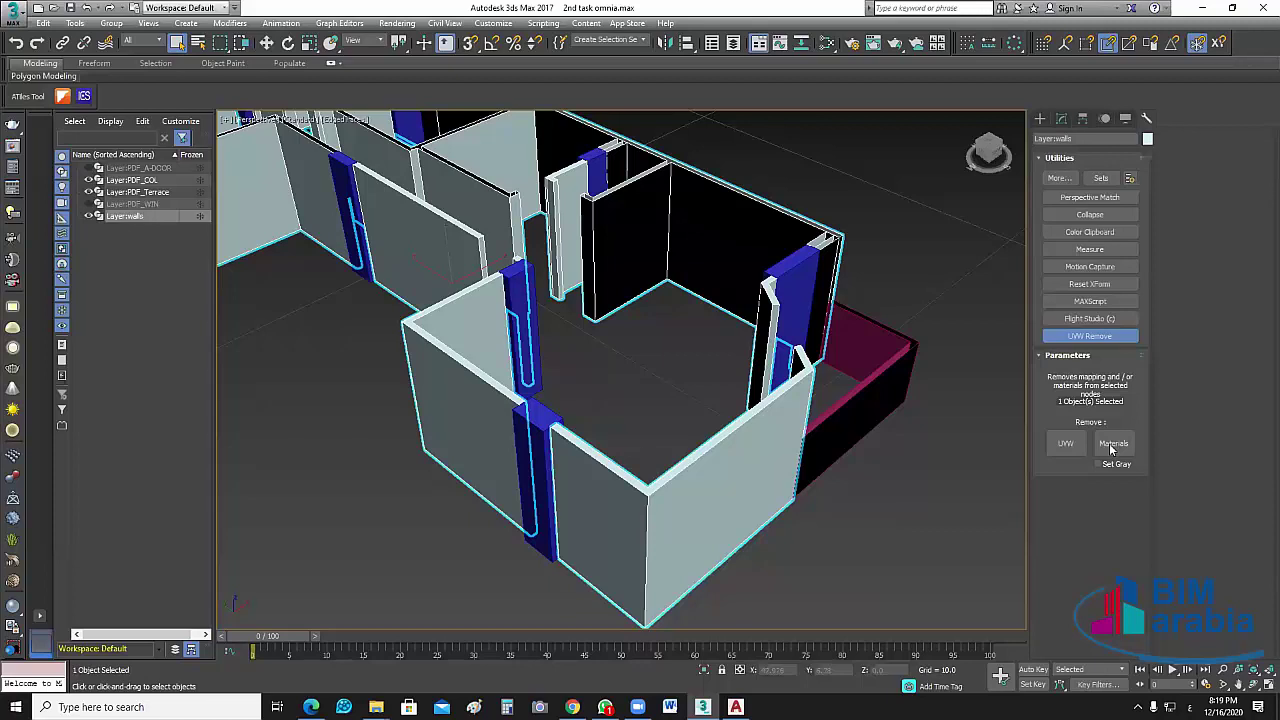
Step: Remove the walls' materials with UVW Remove, then orbit and zoom around the wall layout
click(1111, 445)
alt+middle_drag(960, 470, 924, 474)
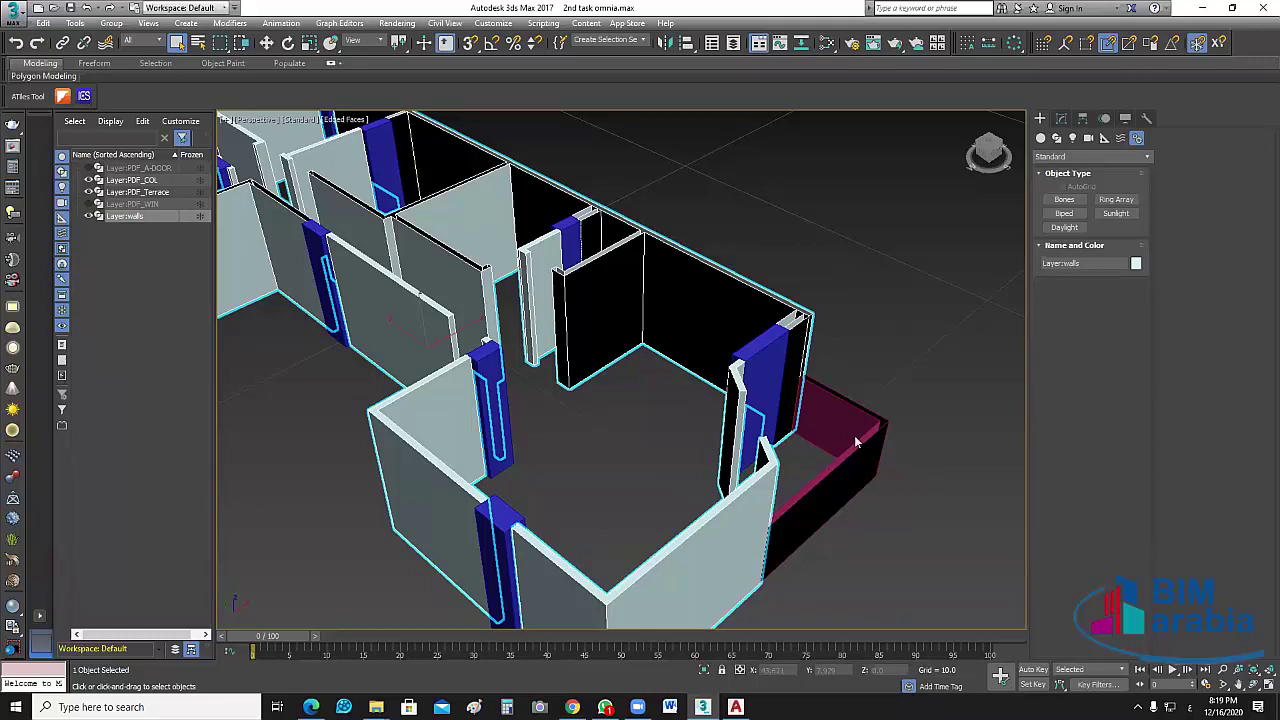
scroll(854, 435, up, 5)
scroll(848, 410, down, 5)
scroll(897, 448, down, 1)
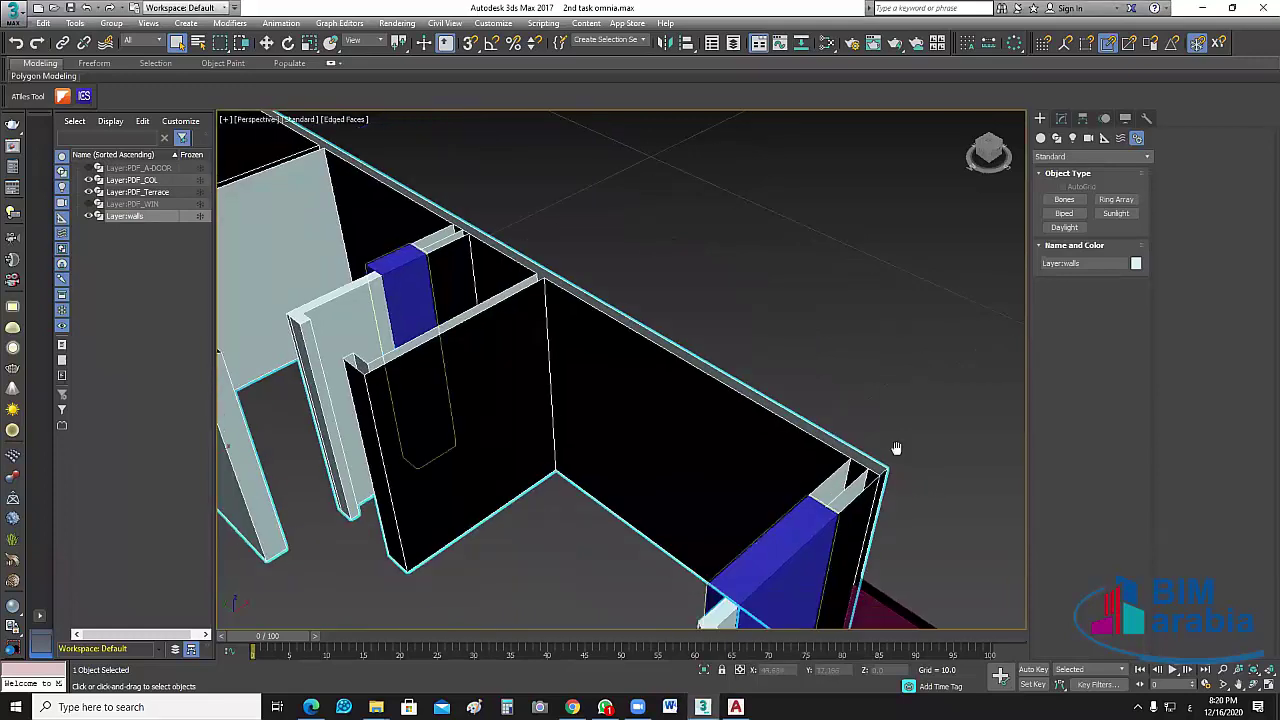
scroll(897, 448, up, 4)
scroll(681, 397, down, 3)
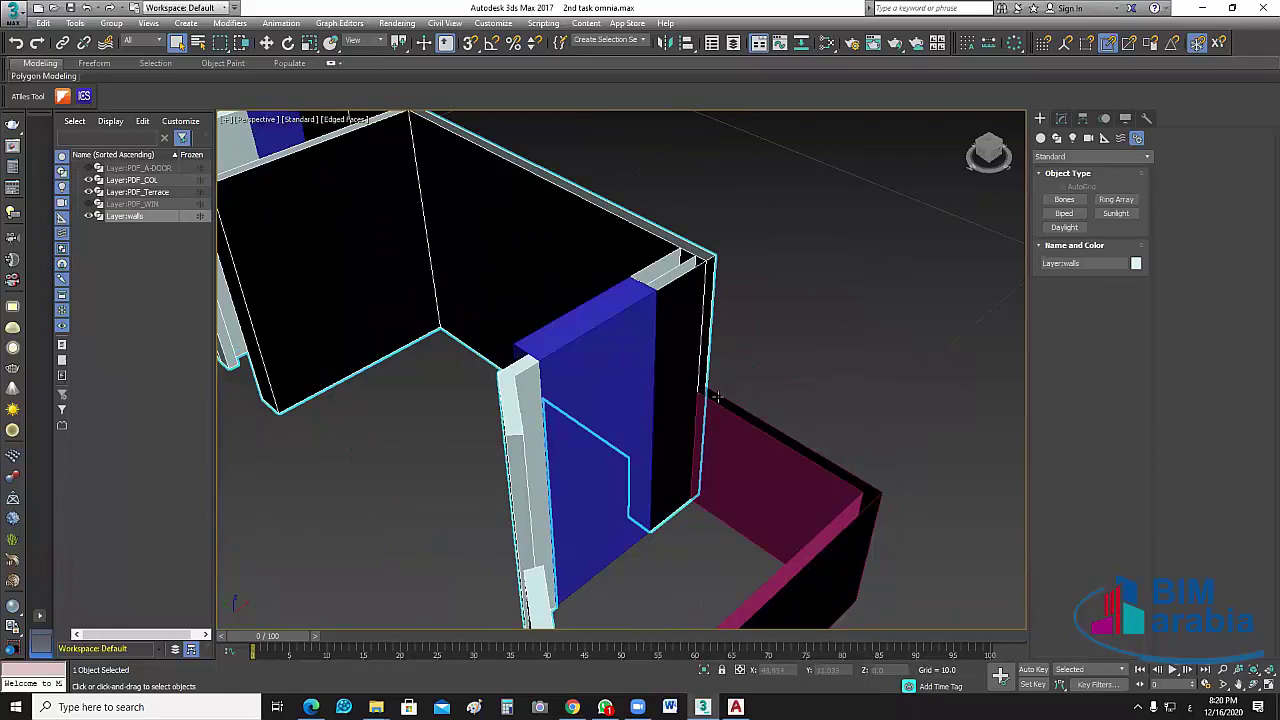
mouse_move(723, 491)
alt+middle_down()
mouse_move(888, 376)
mouse_move(888, 341)
alt+middle_up()
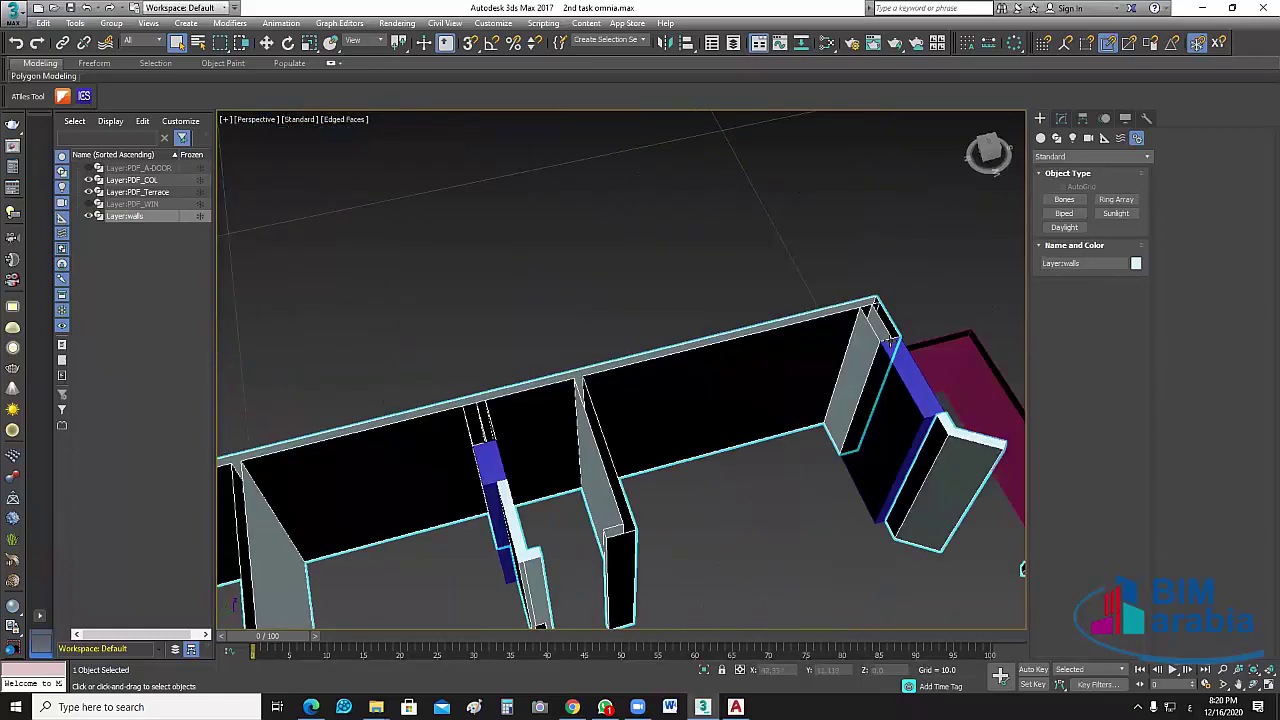
scroll(888, 341, up, 3)
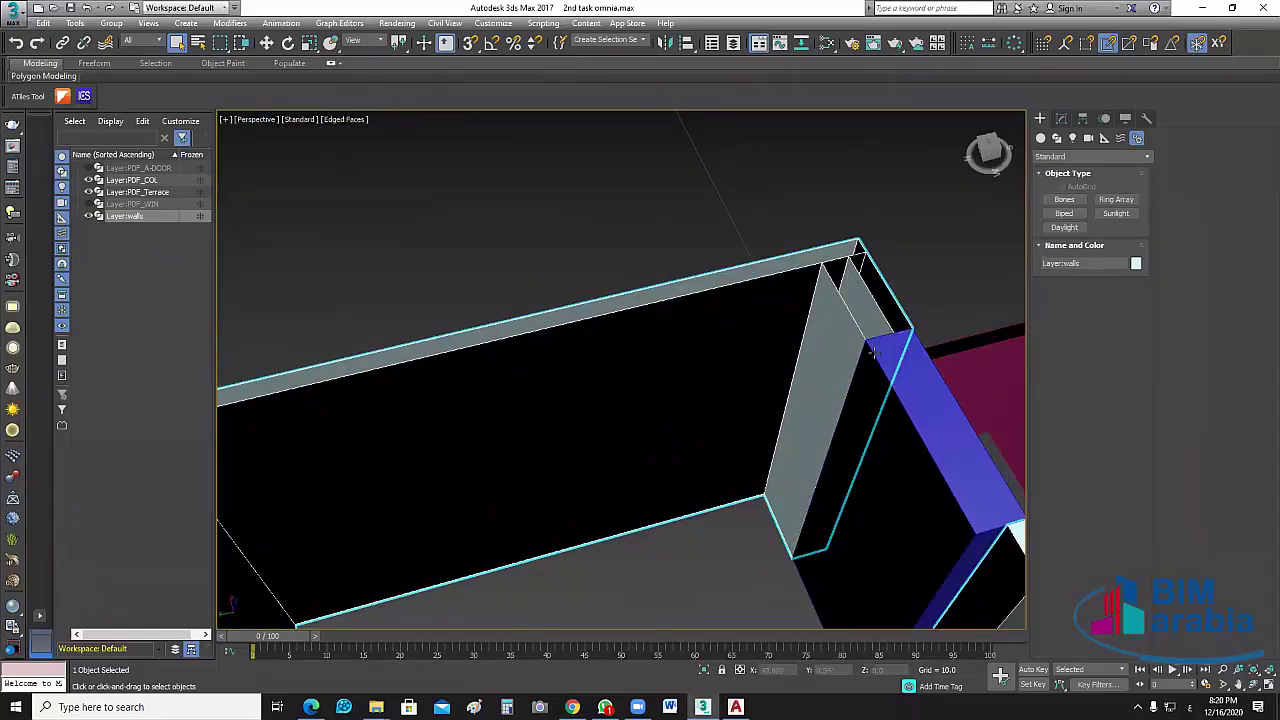
scroll(806, 473, down, 2)
scroll(915, 496, down, 4)
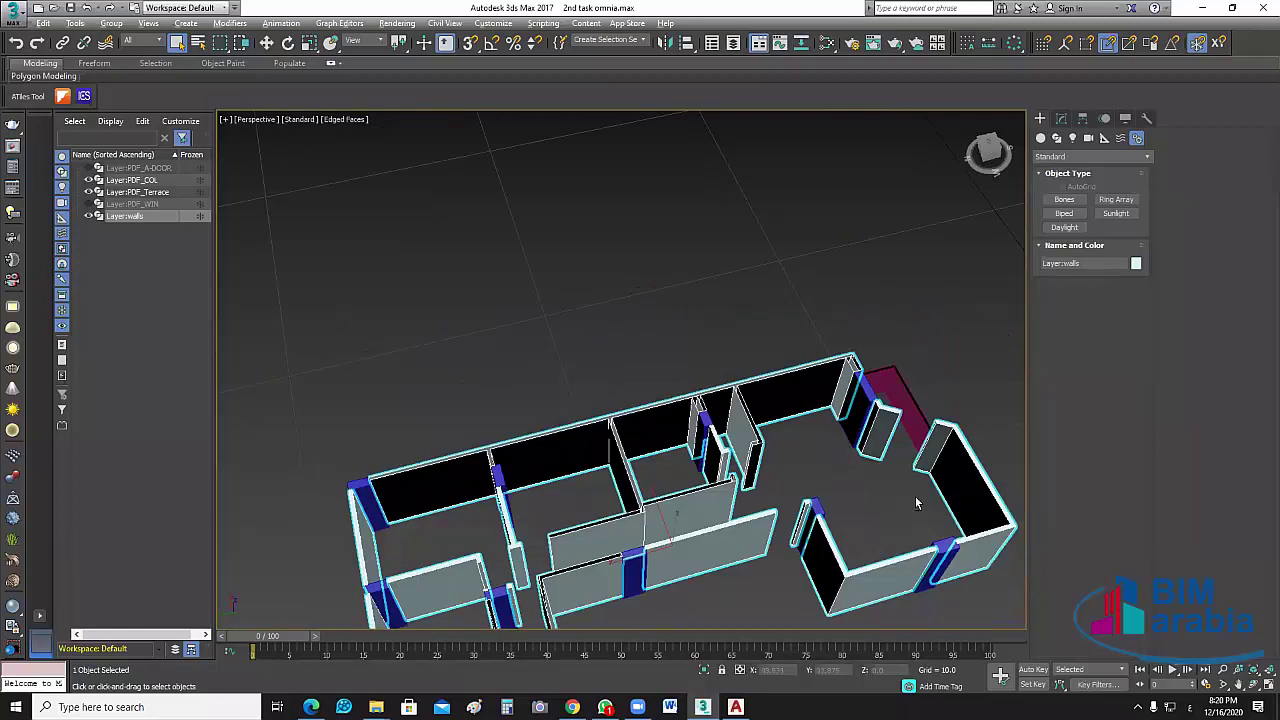
alt+middle_drag(980, 484, 1018, 468)
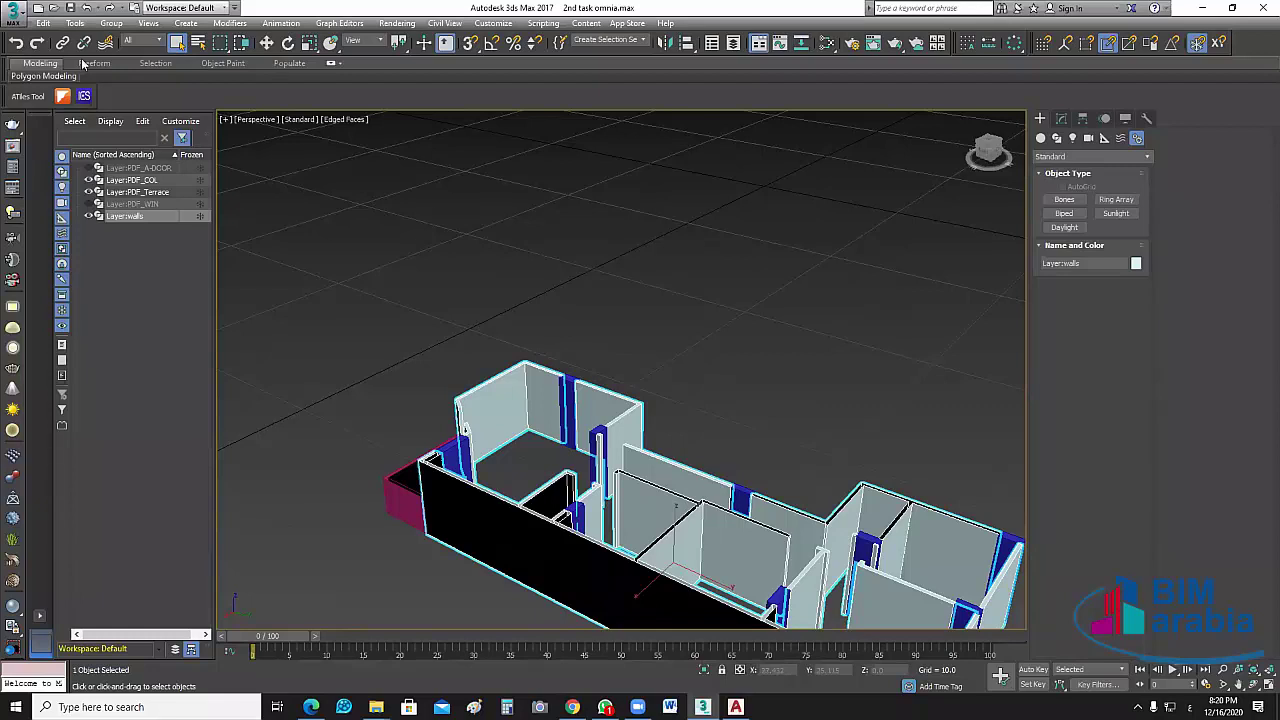
Step: Open ABU Baker.max from the BIM ARABIA PROGECT folder, answering the save prompt
click(53, 8)
click(640, 374)
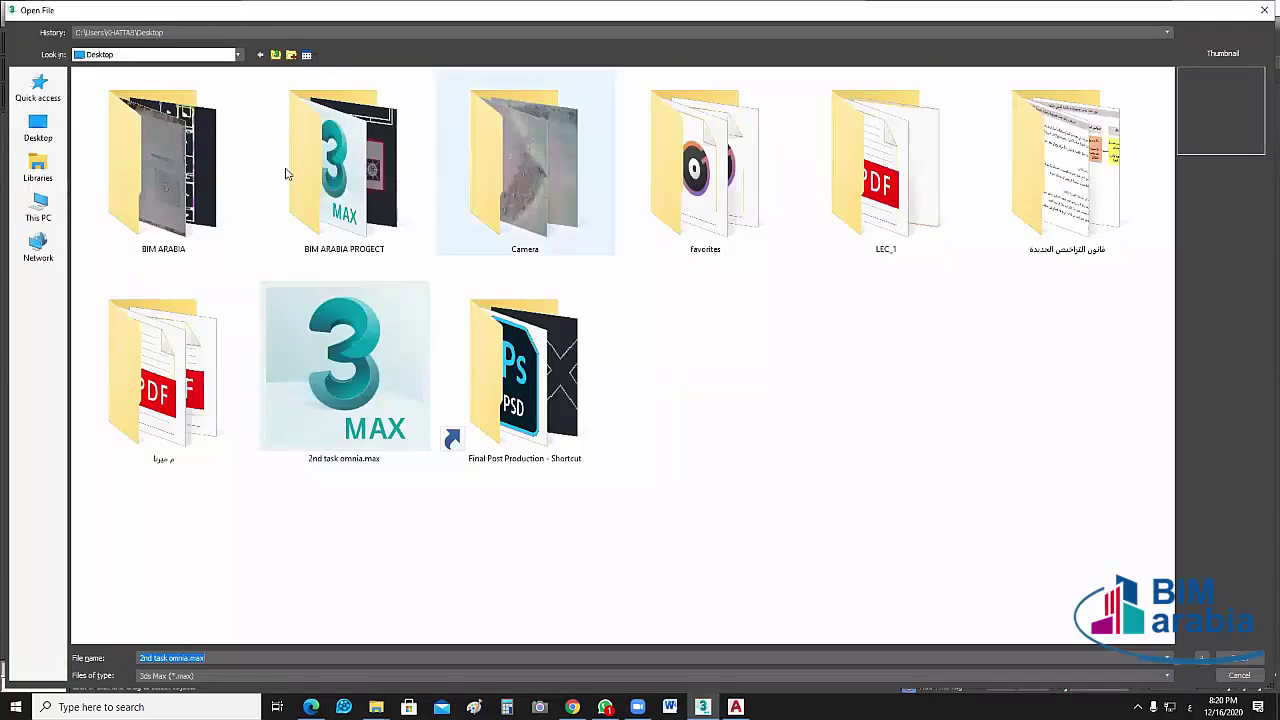
double_click(290, 175)
click(127, 104)
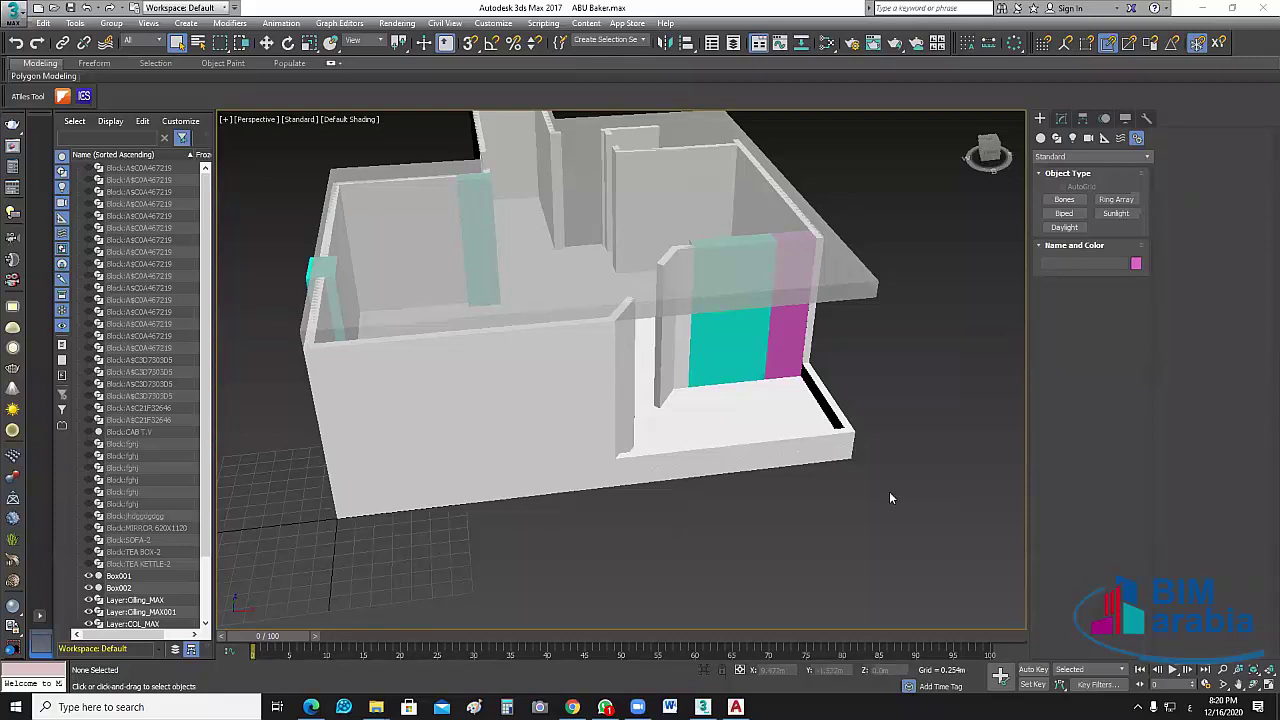
Step: Select the ceiling slab, zoom to it with Z, and toggle Alt+X see-through display
alt+middle_drag(890, 493, 683, 506)
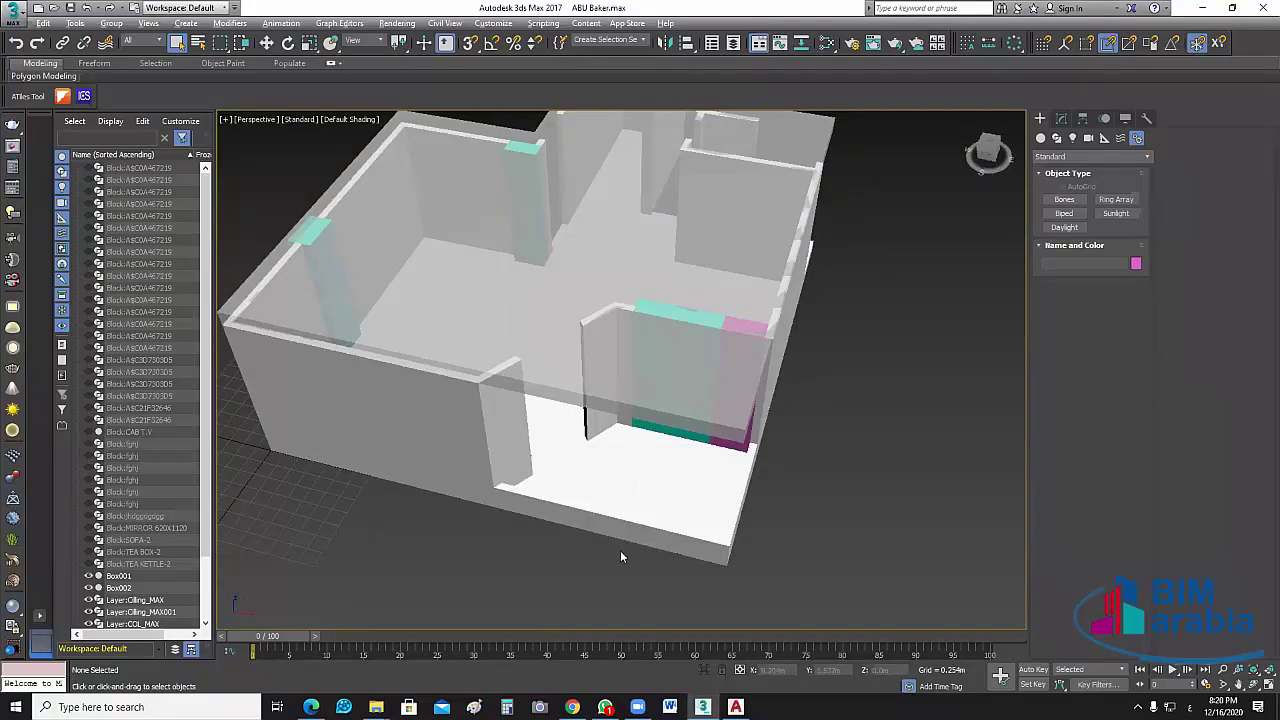
mouse_move(620, 557)
alt+middle_down()
mouse_move(706, 584)
mouse_move(813, 510)
mouse_move(942, 490)
mouse_move(953, 516)
mouse_move(888, 500)
alt+middle_up()
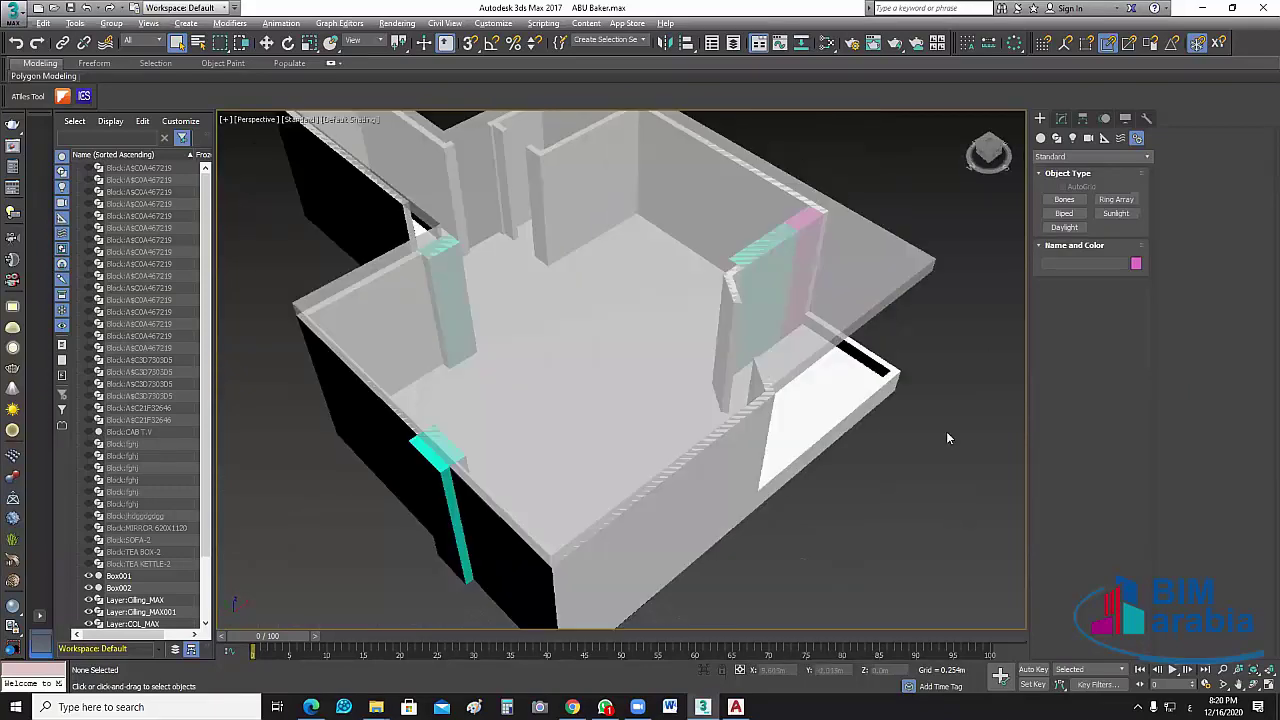
scroll(948, 438, up, 3)
click(944, 481)
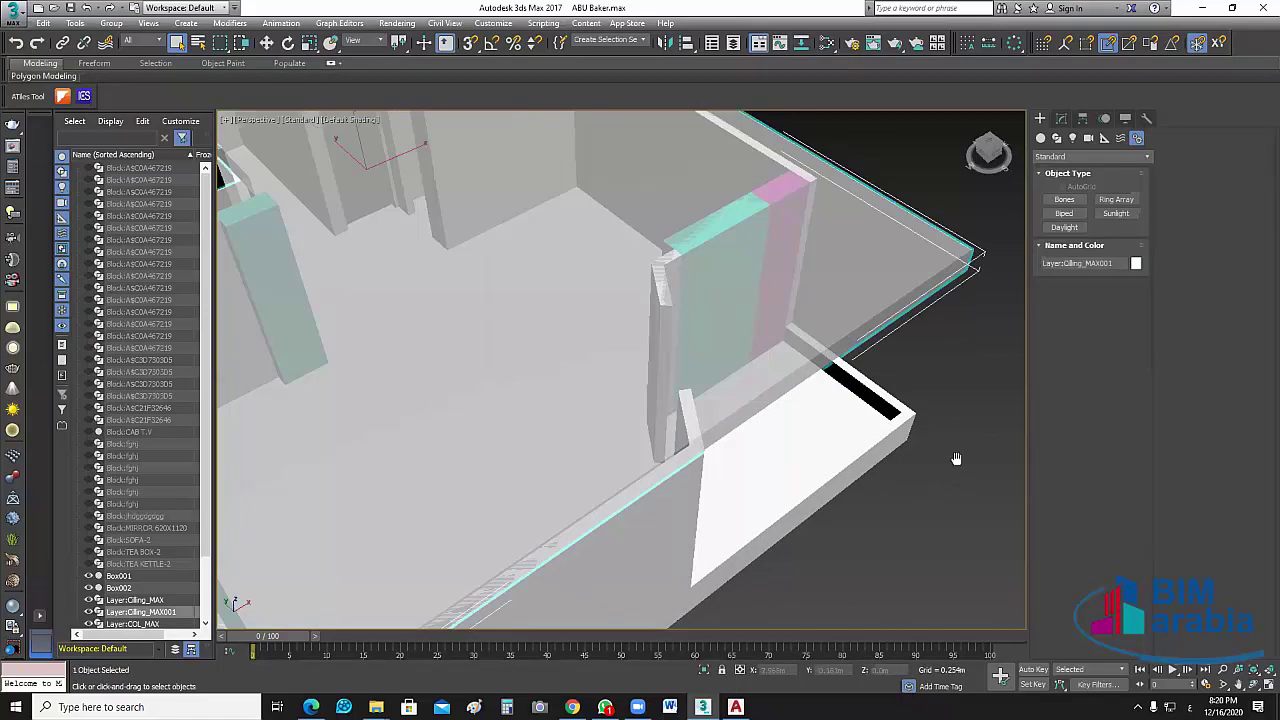
key(z)
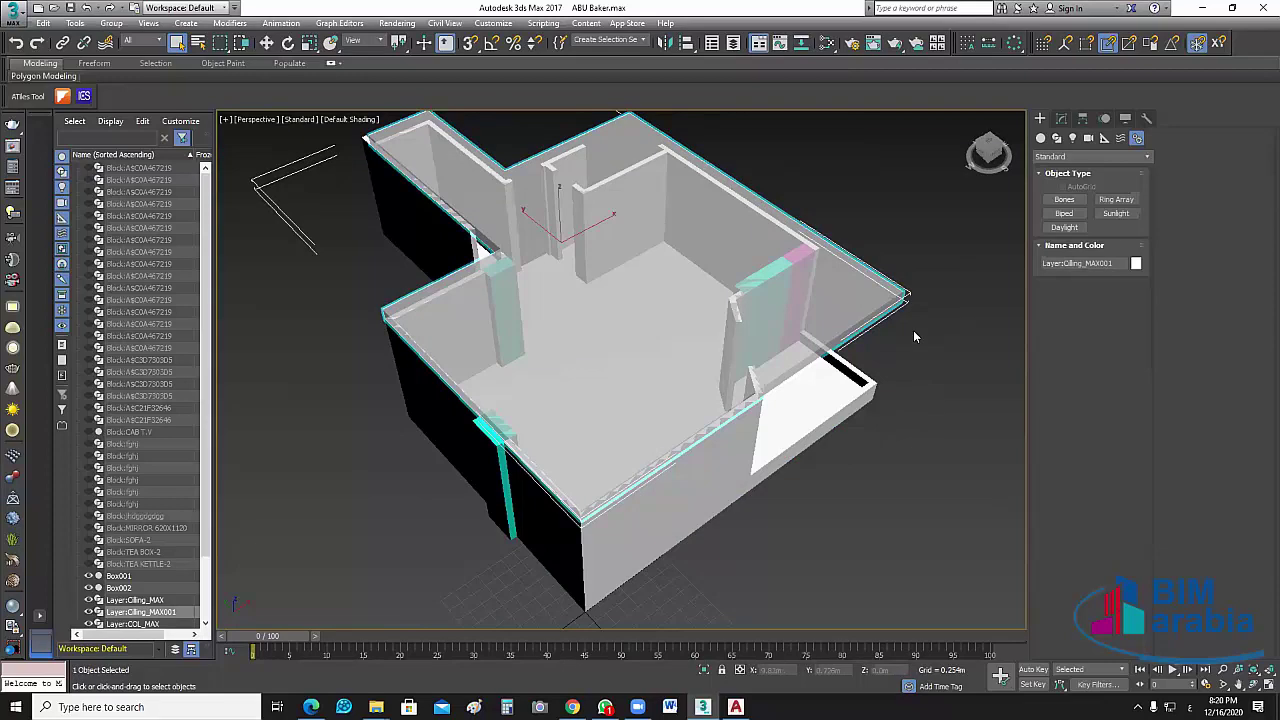
key(alt+x)
key(alt+x)
click(267, 42)
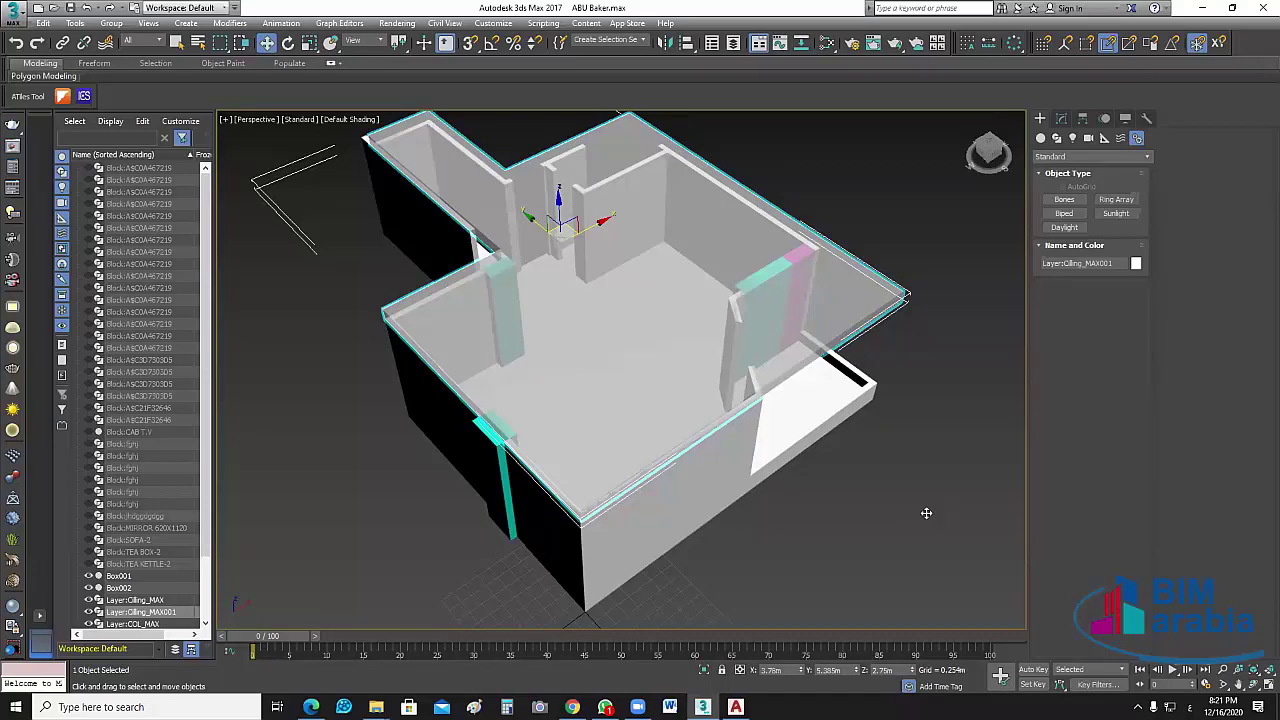
click(858, 474)
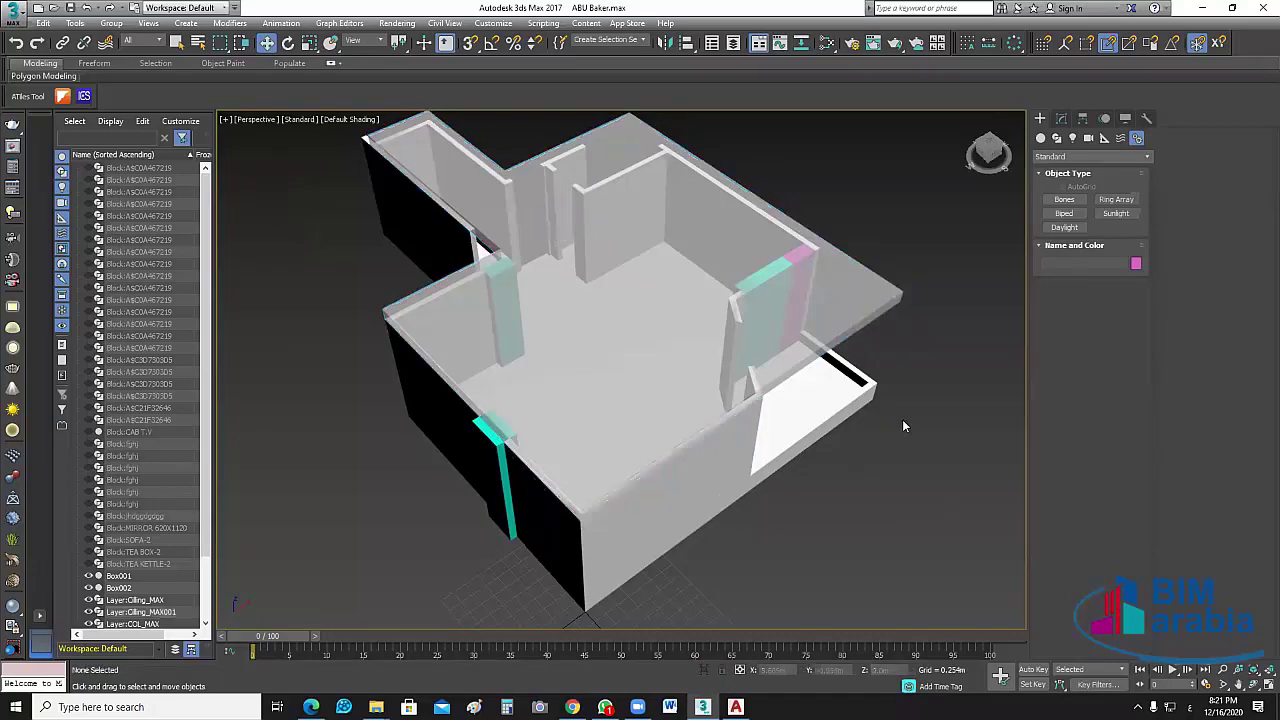
key(alt)
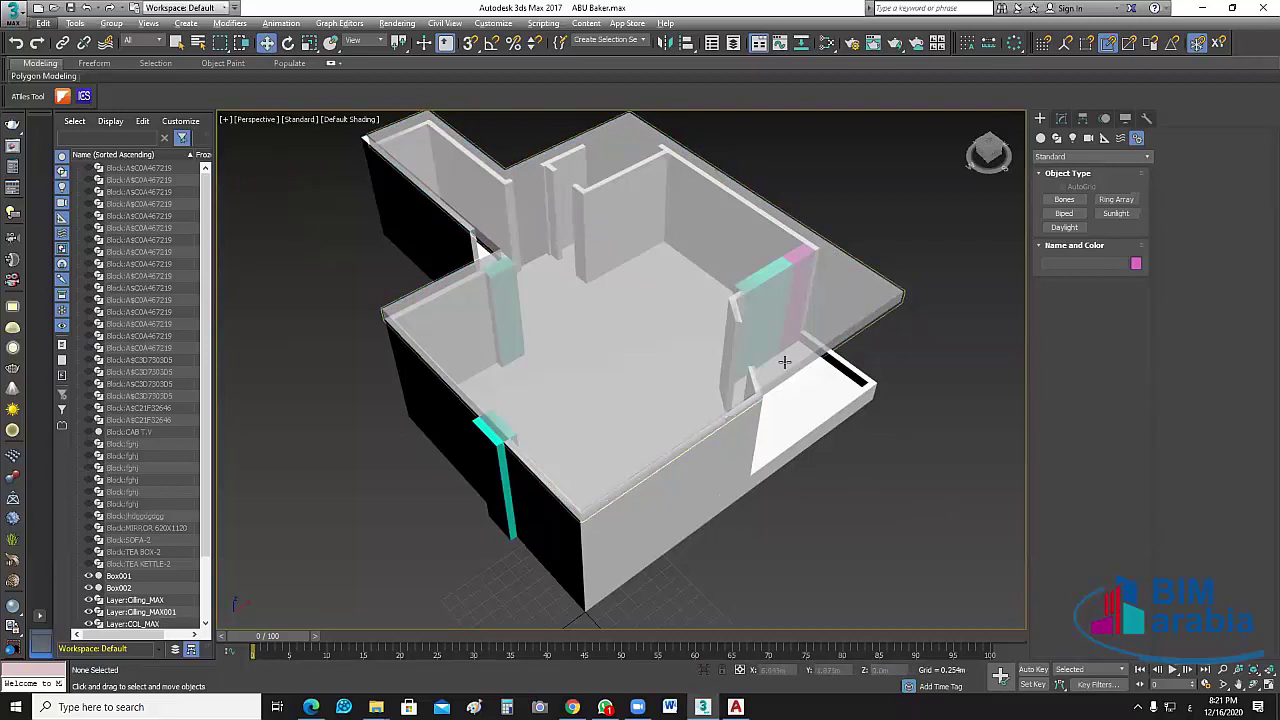
click(785, 362)
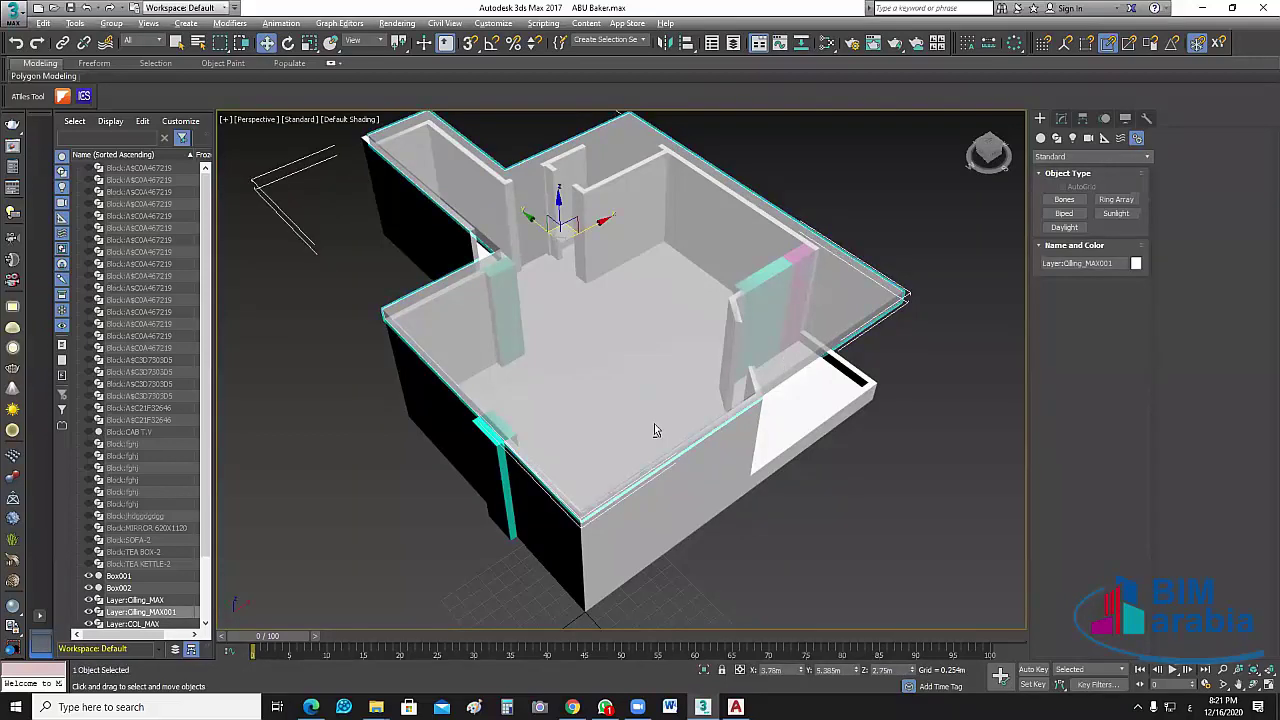
mouse_move(654, 423)
alt+middle_down()
mouse_move(891, 395)
mouse_move(888, 441)
mouse_move(918, 391)
alt+middle_up()
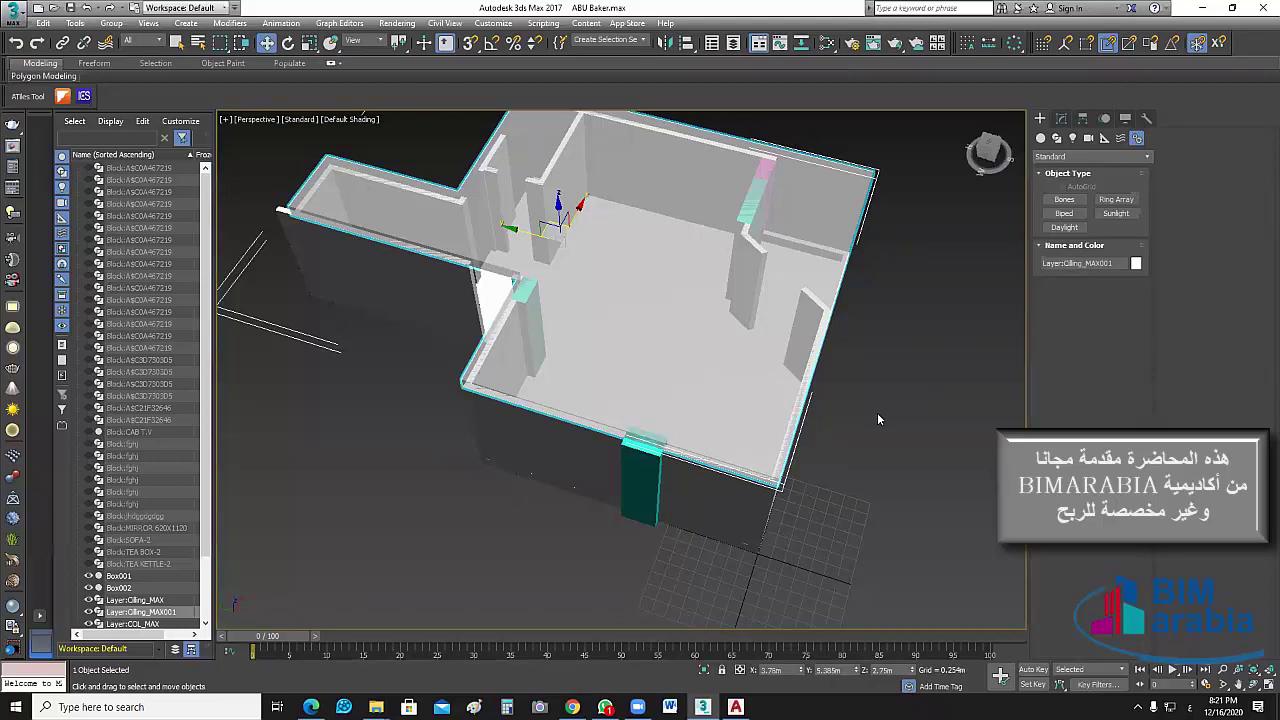
alt+middle_drag(877, 412, 902, 379)
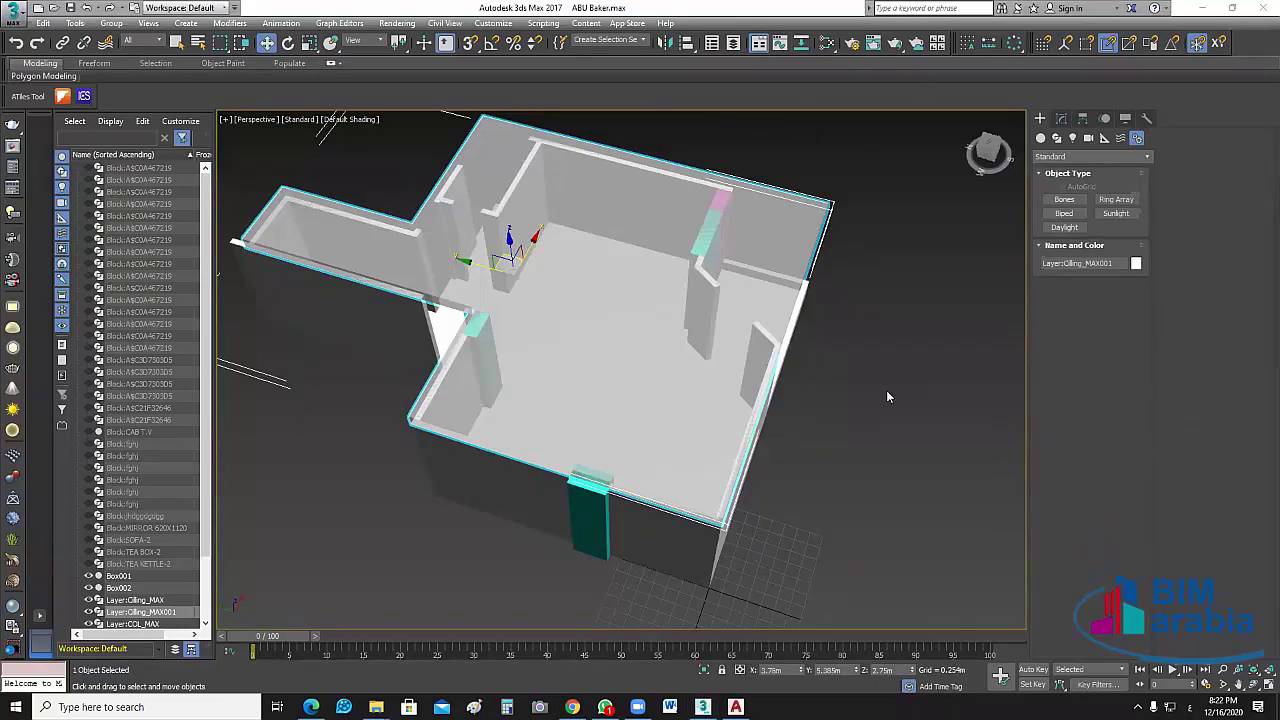
click(887, 392)
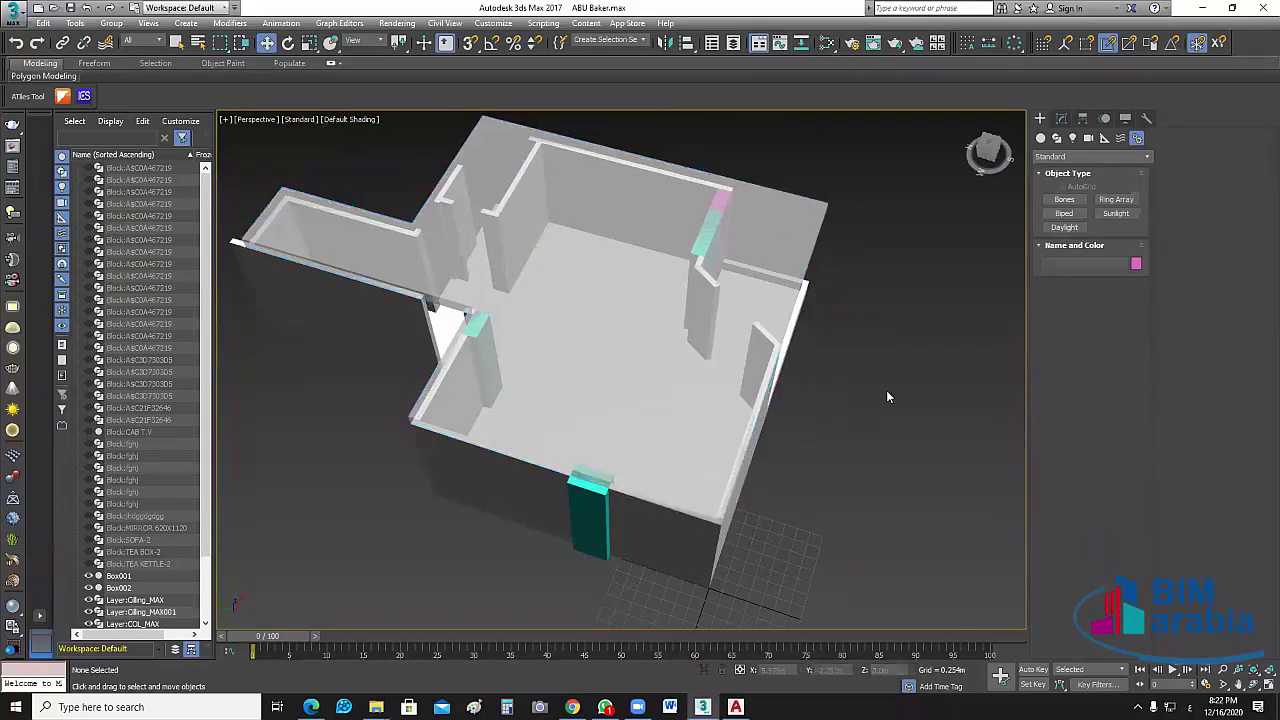
click(495, 23)
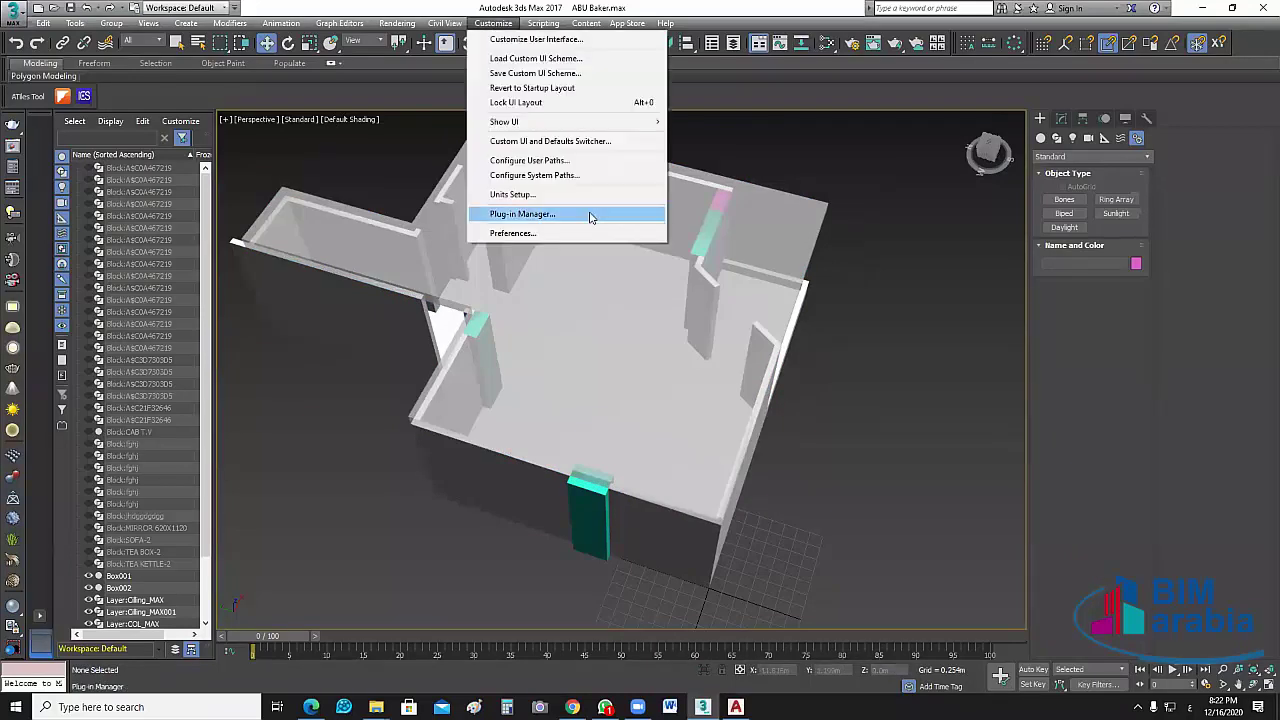
click(530, 194)
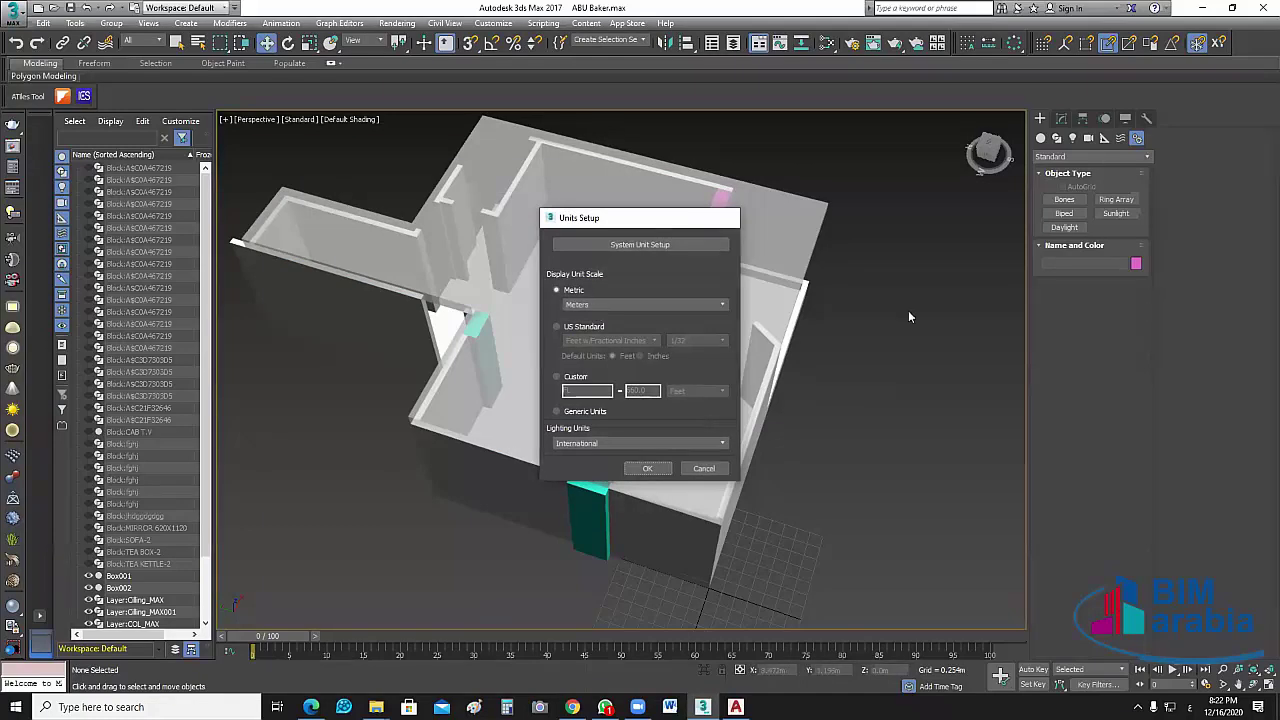
key(Return)
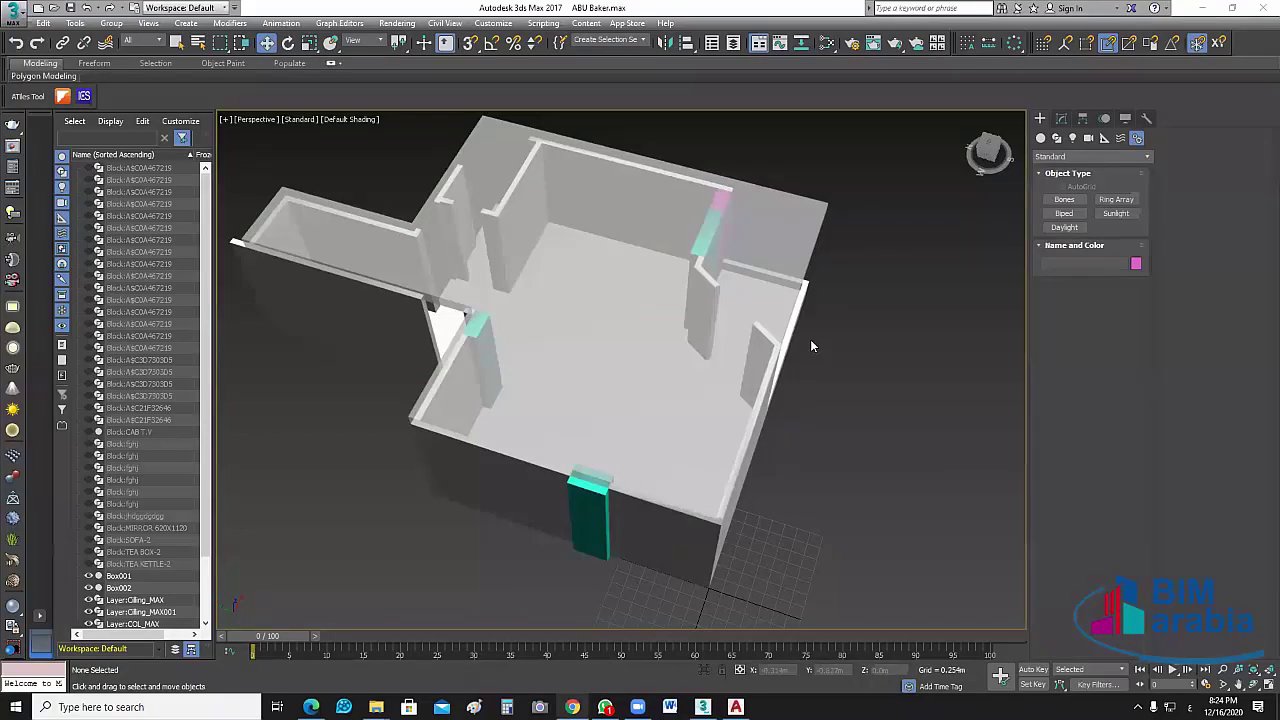
Step: Switch to the browser's group page and open the living-room render full size
key(alt+Tab)
key(ctrl+shift+Tab)
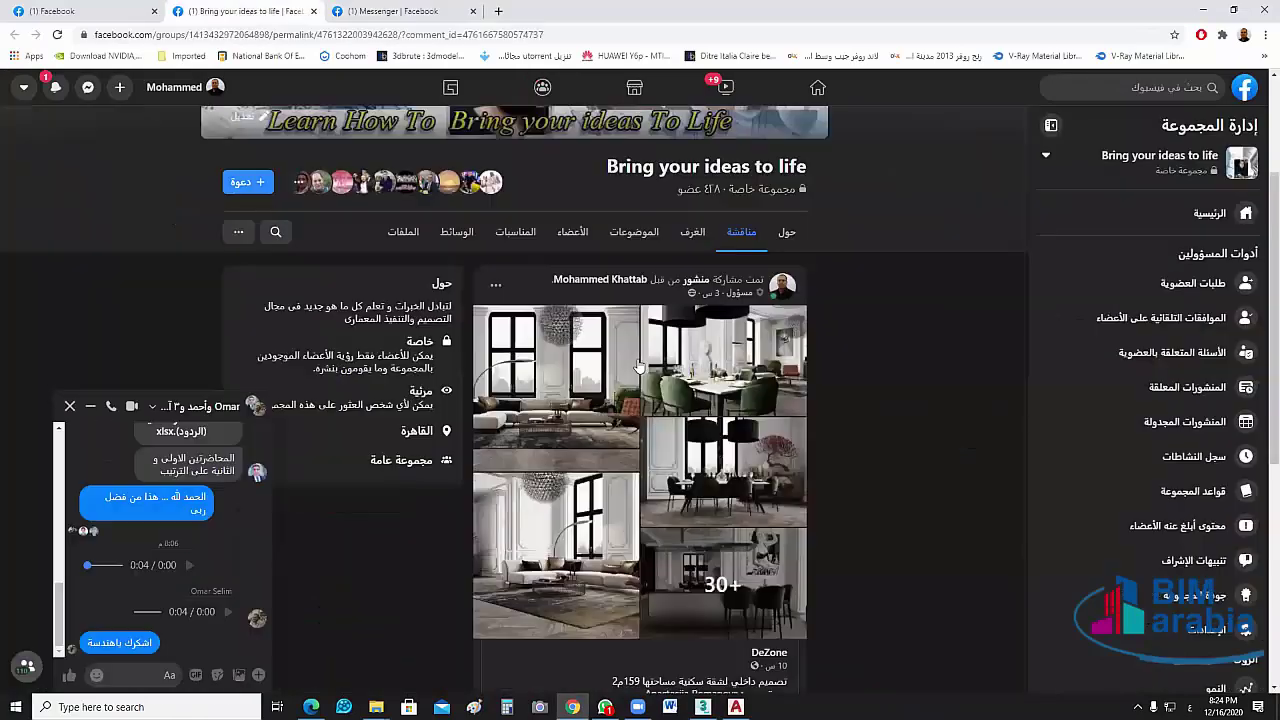
key(Escape)
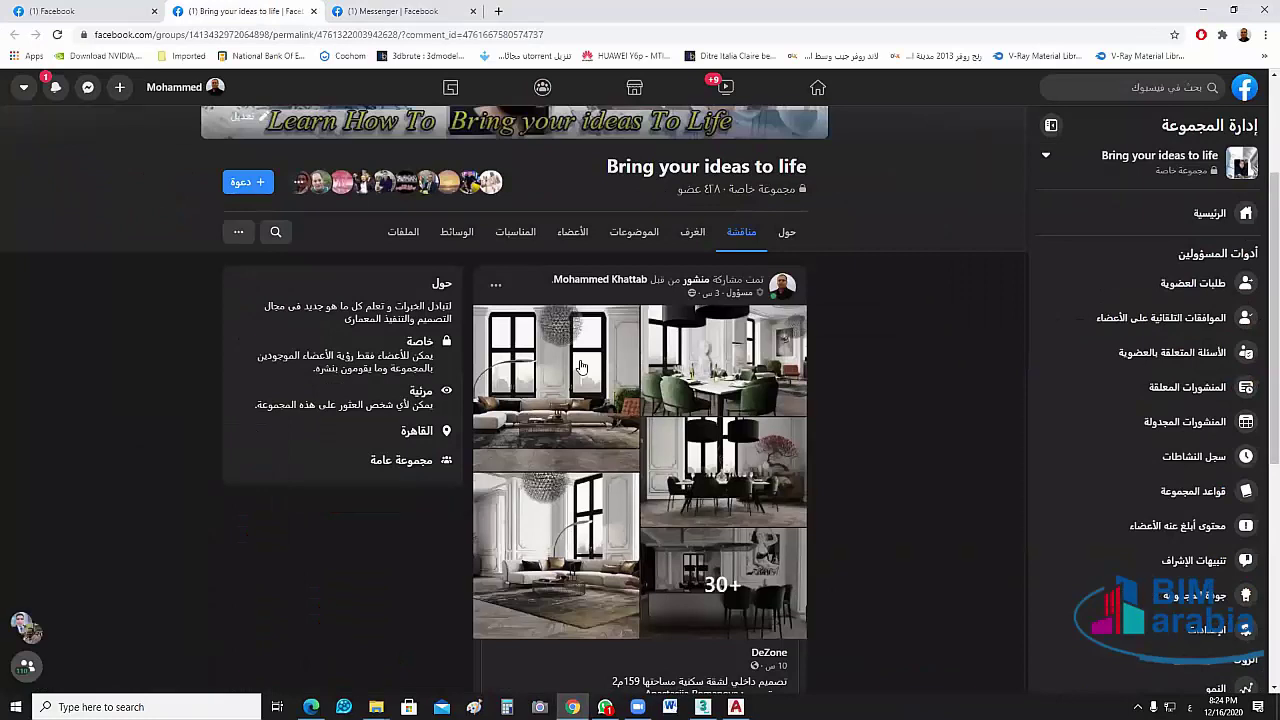
click(580, 366)
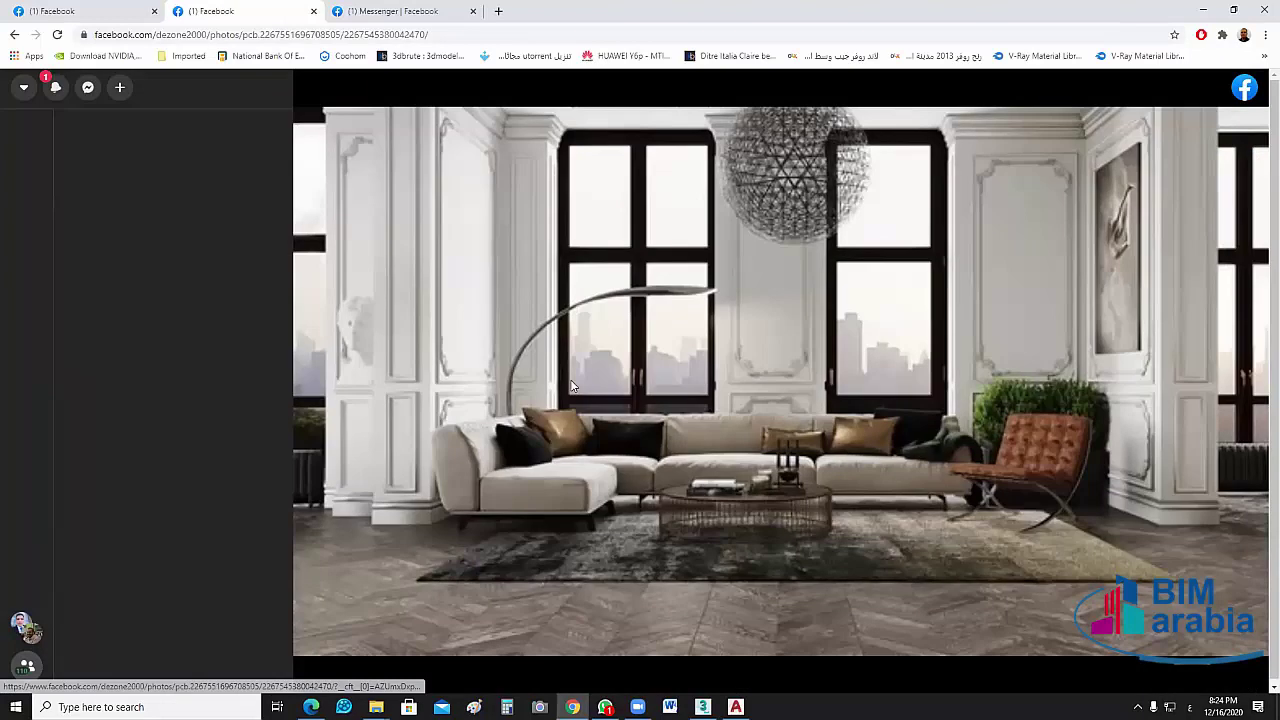
click(1017, 134)
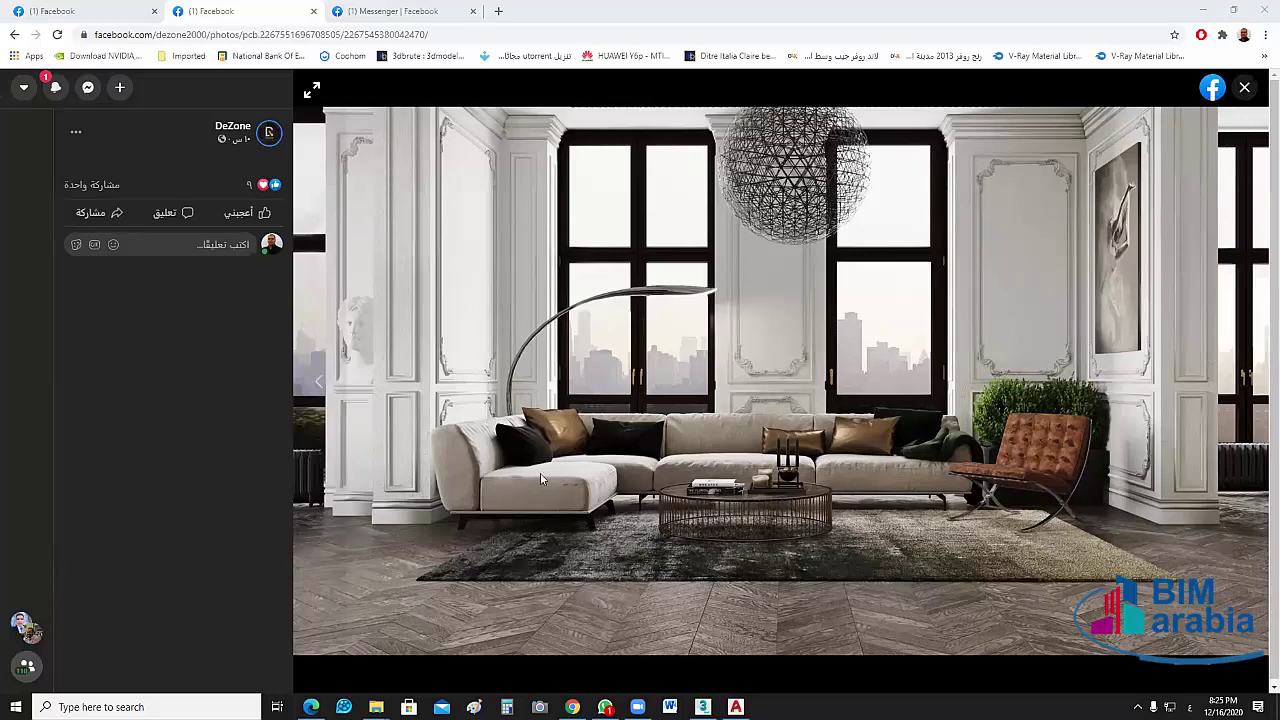
mouse_move(587, 562)
mouse_move(780, 380)
mouse_move(318, 382)
click(587, 562)
Step: Step through the album to the dining-room renders, adjusting the page zoom
key(Left)
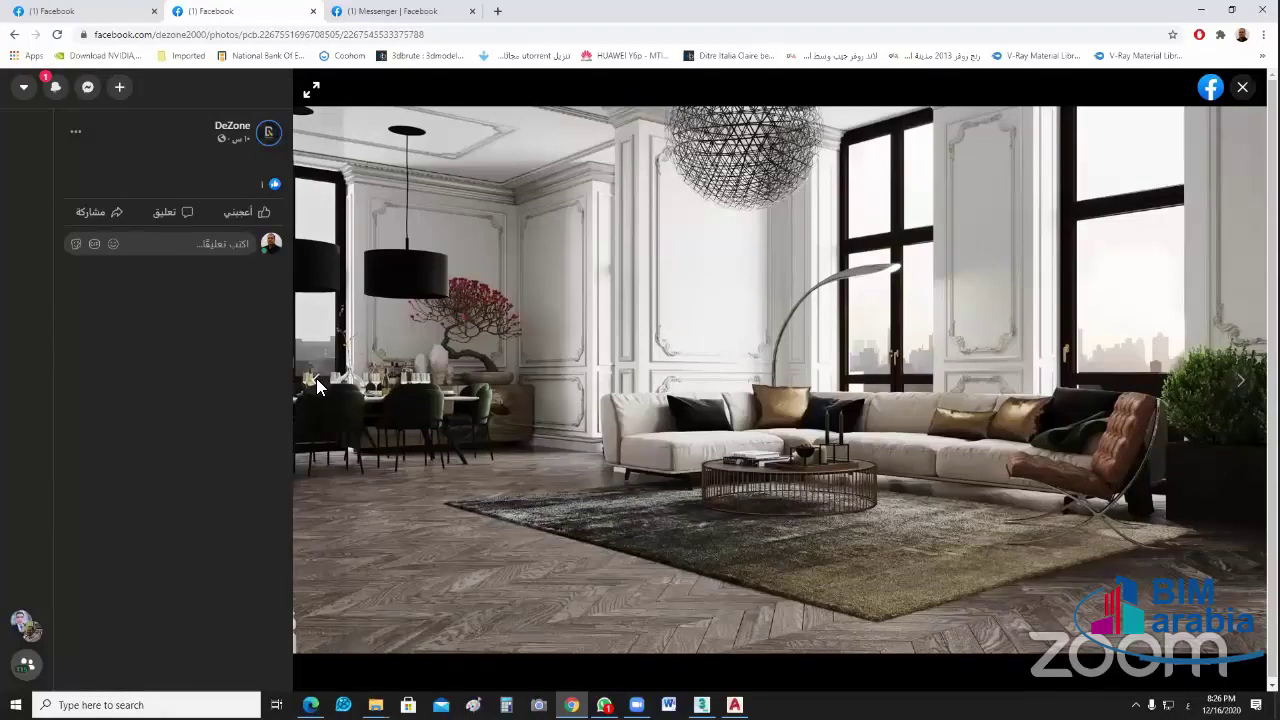
key(Right)
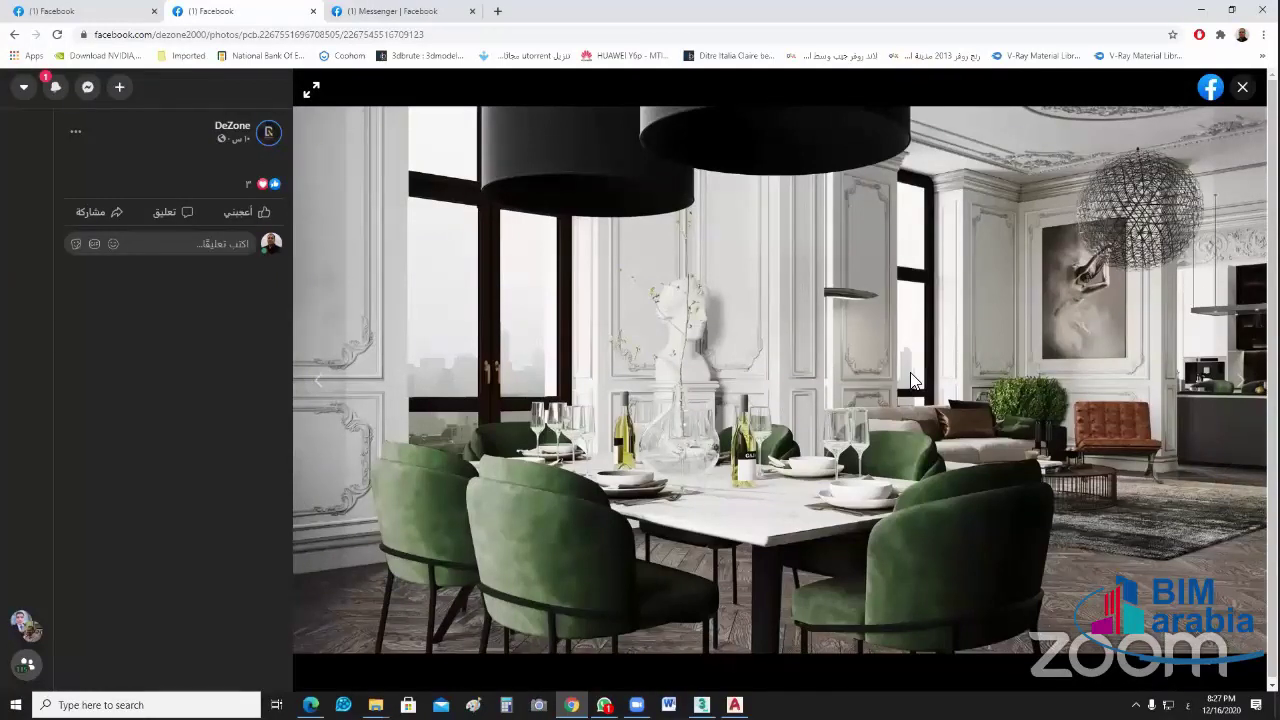
key(ctrl+minus)
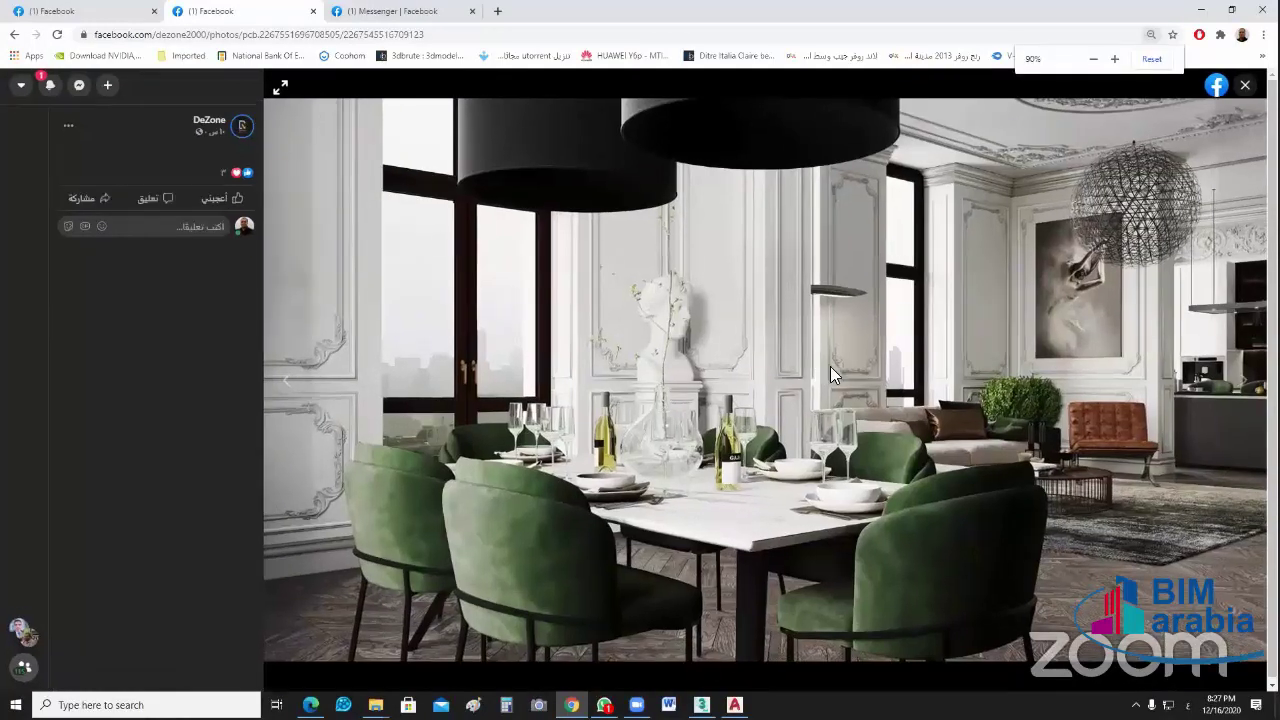
key(ctrl+minus)
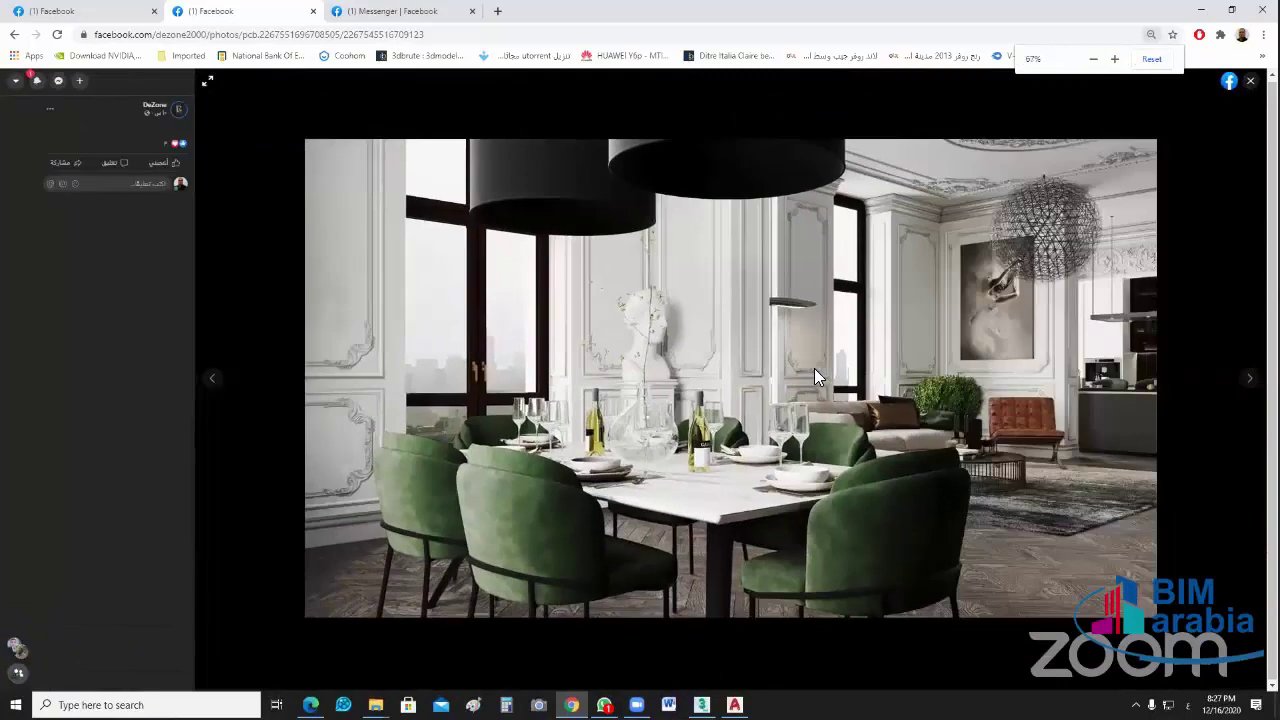
key(ctrl+plus)
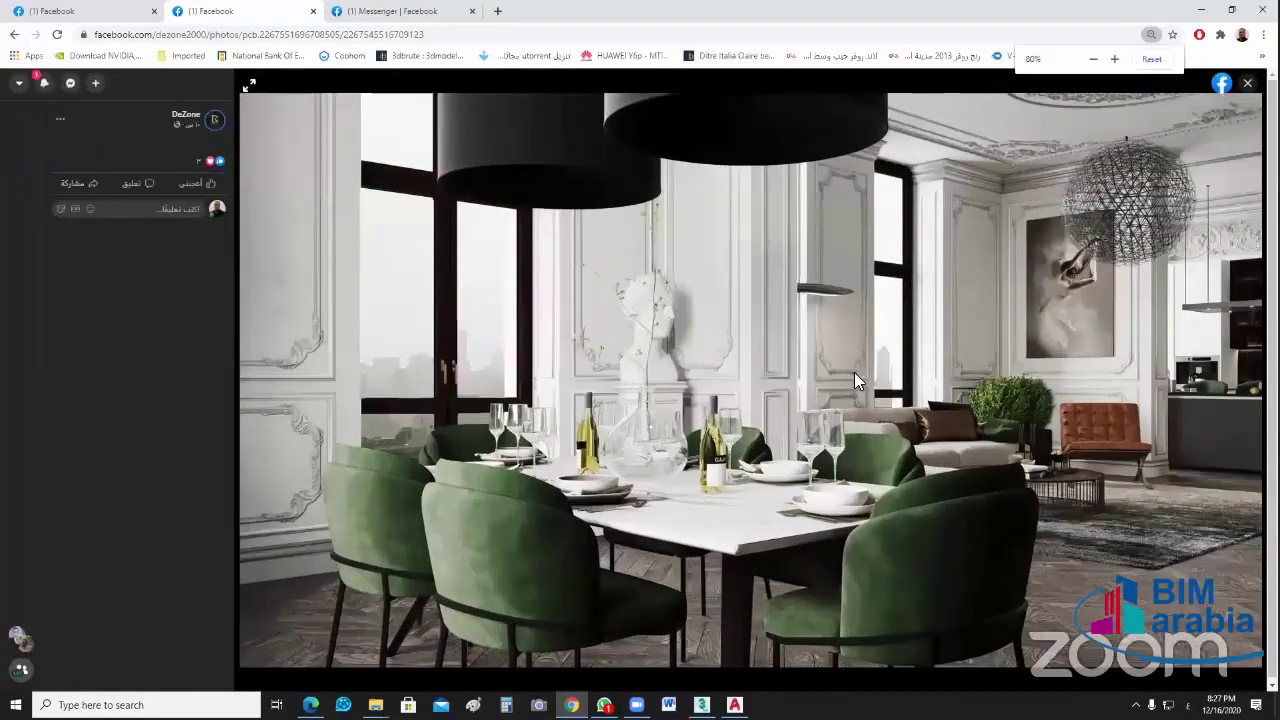
click(852, 370)
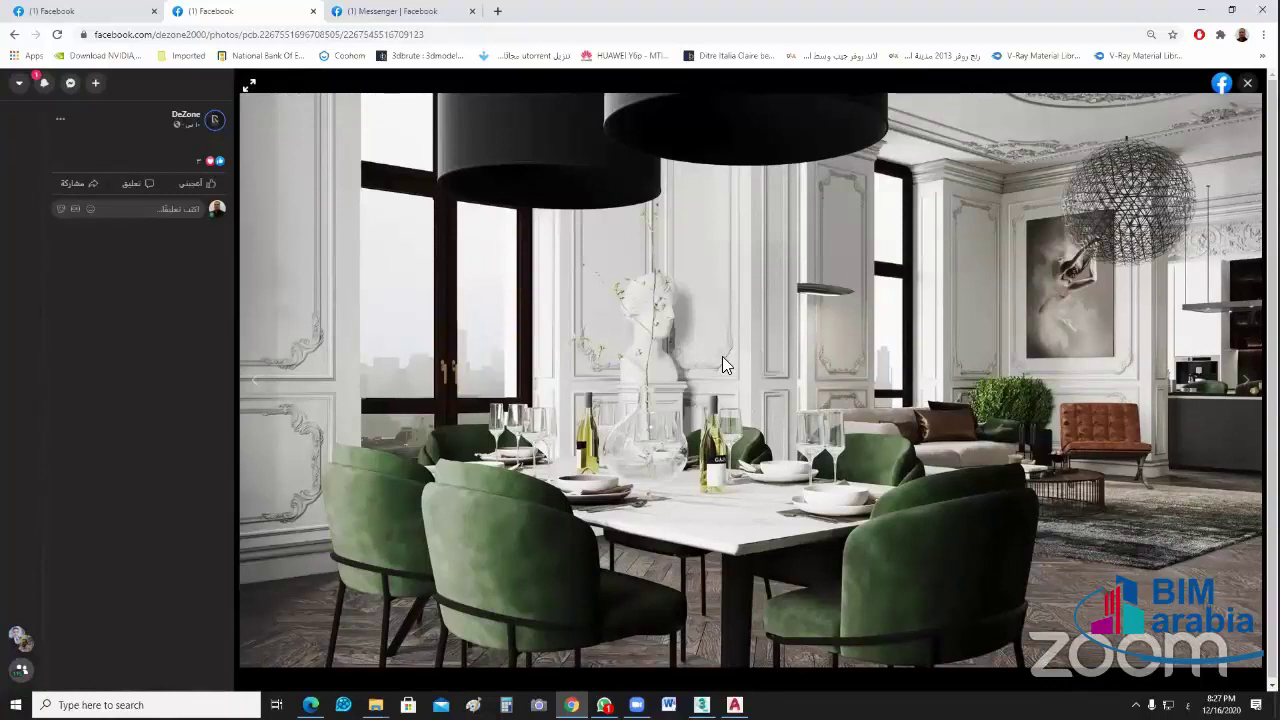
click(1016, 152)
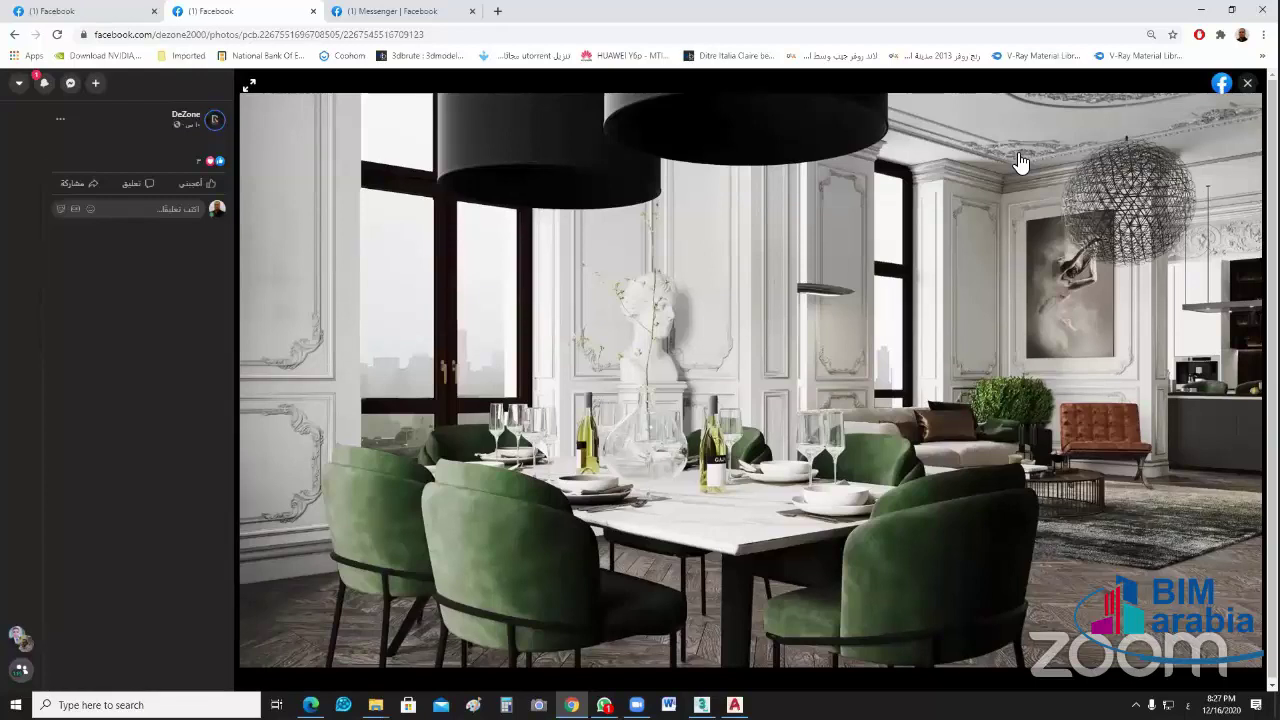
click(252, 378)
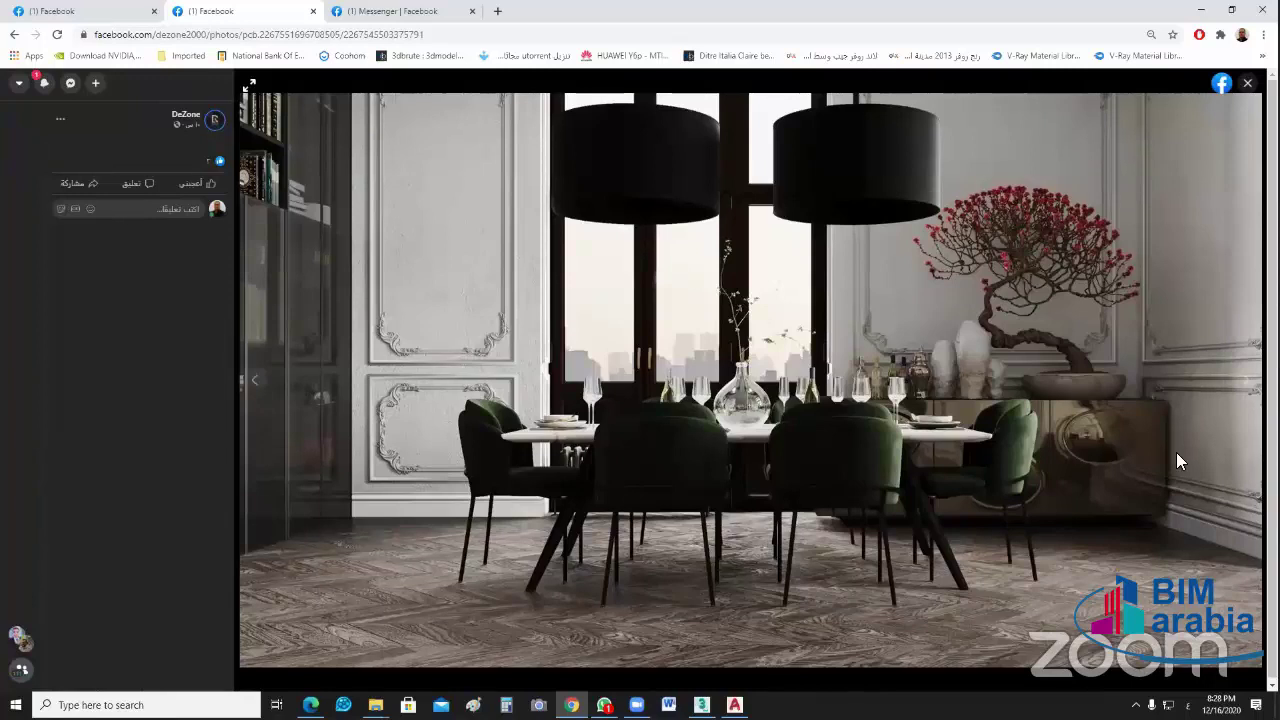
click(1105, 464)
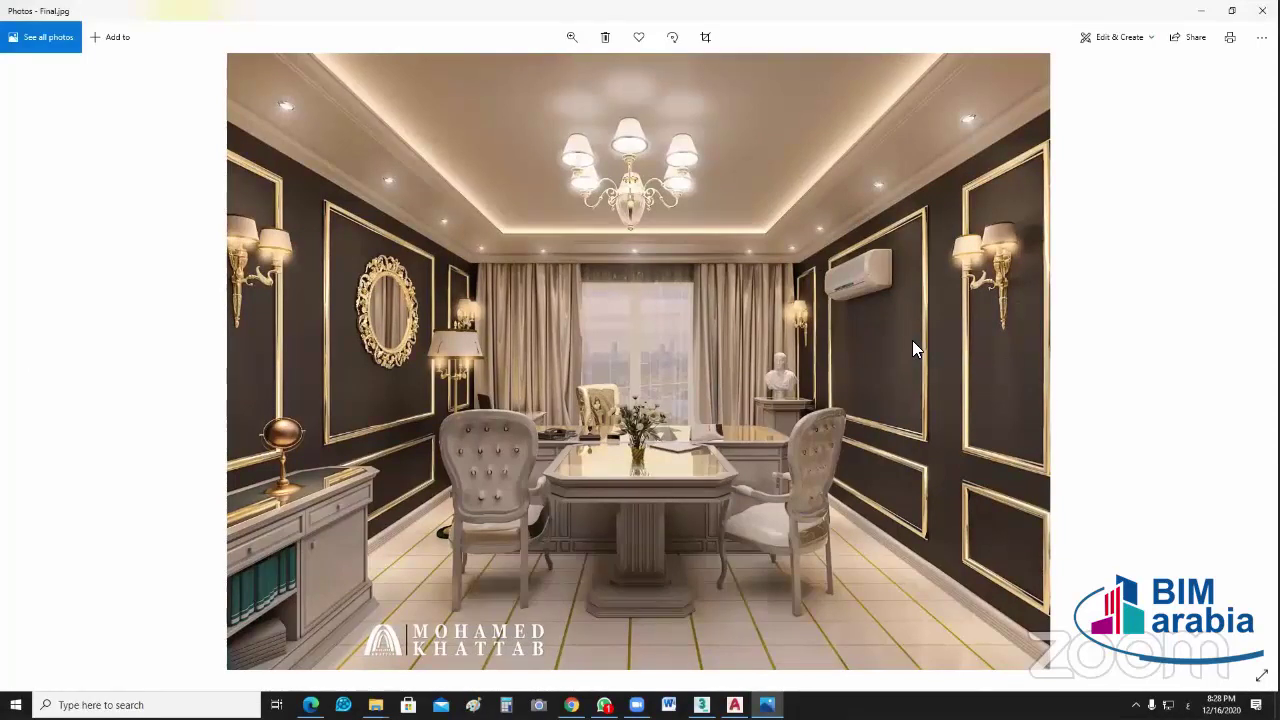
Step: Close the Final.jpg render in Photos and the render-images folder window
click(940, 136)
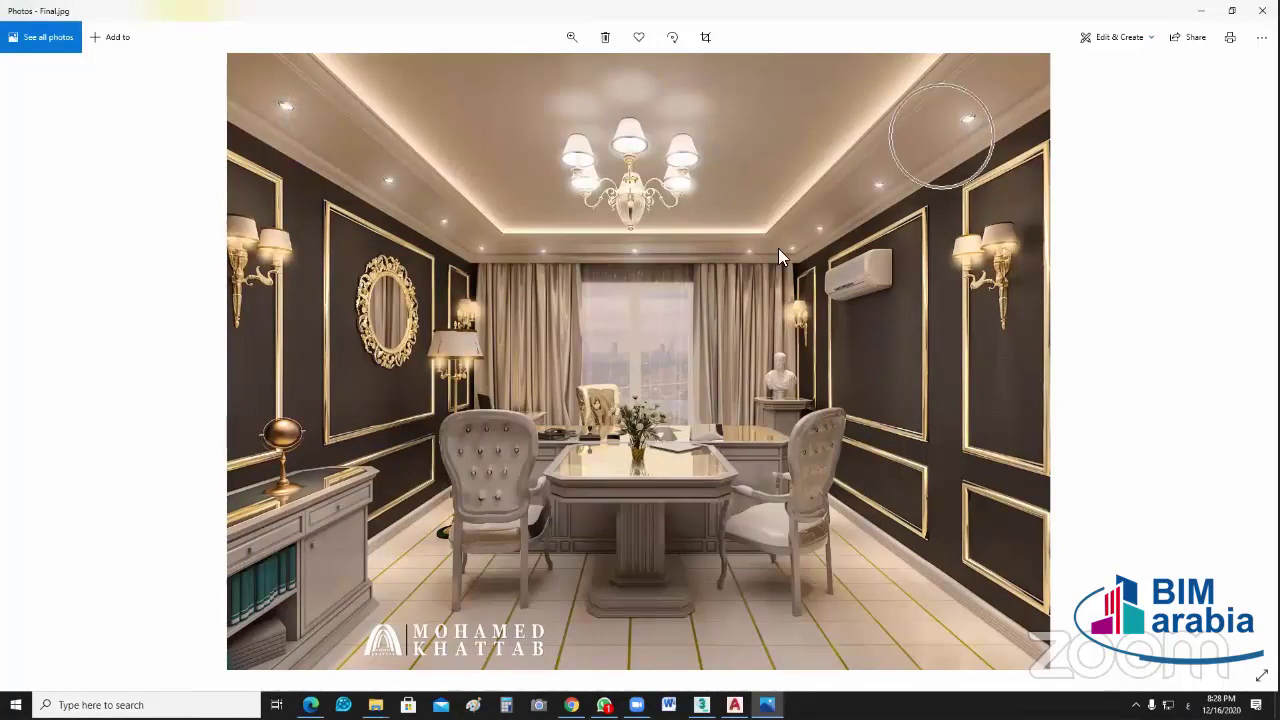
click(523, 280)
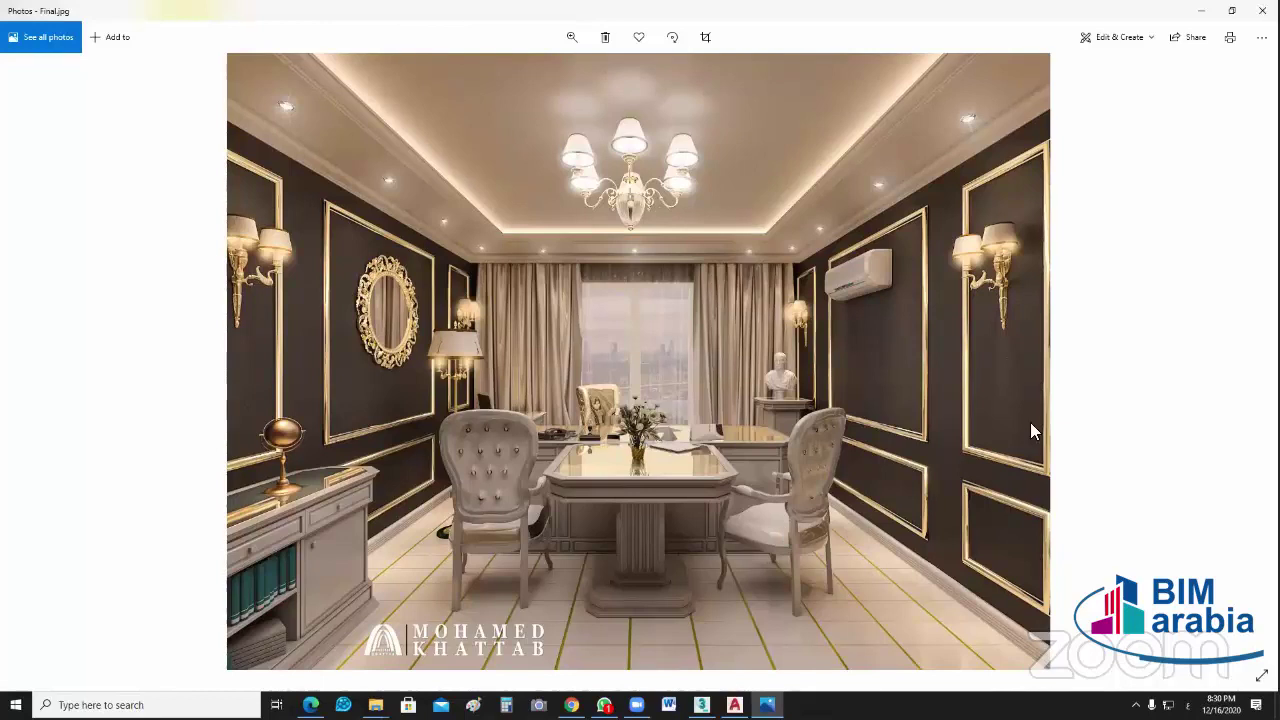
click(1207, 12)
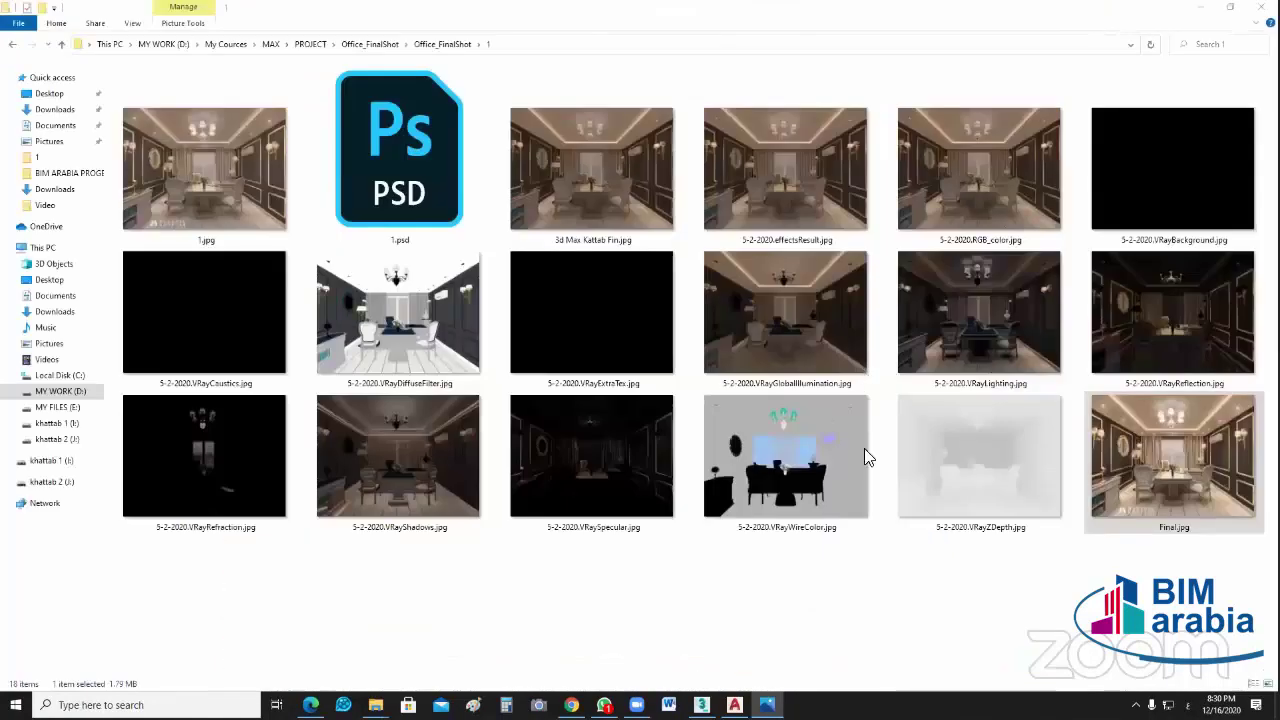
key(alt+F4)
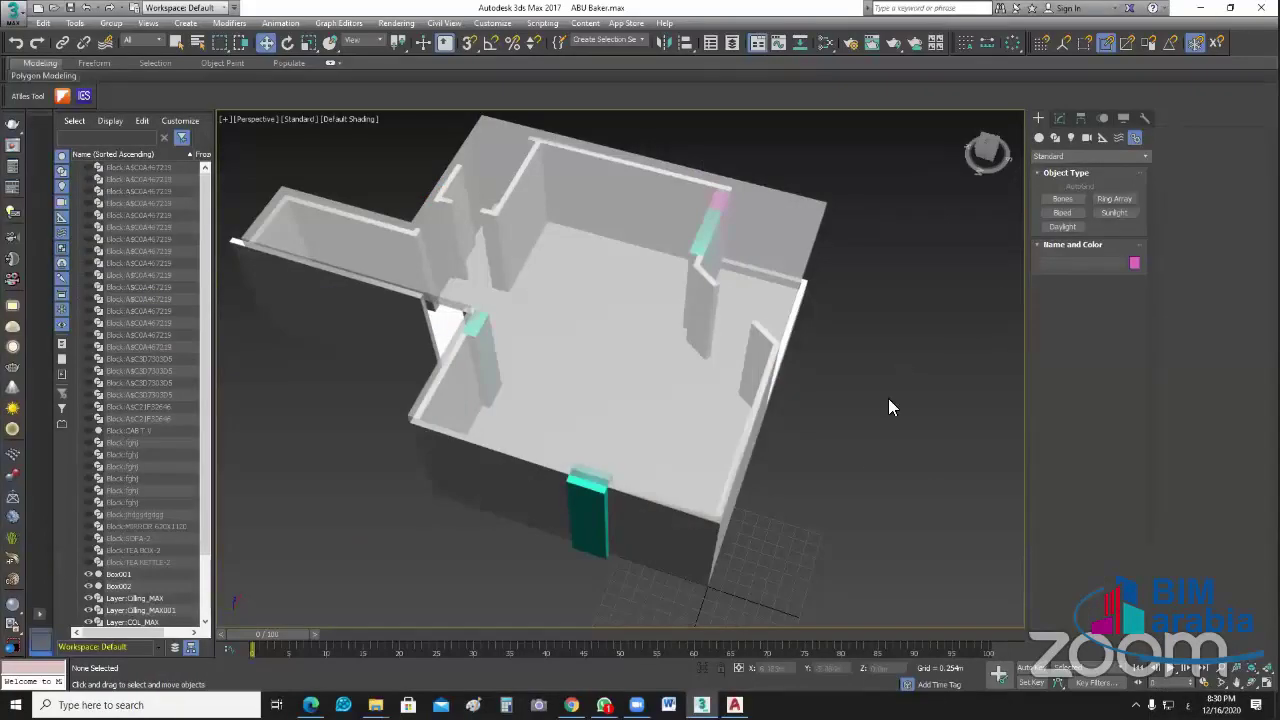
Step: Hide the ceiling slab with Alt+X after stepping through views, then select the columns object
alt+middle_drag(811, 383, 785, 388)
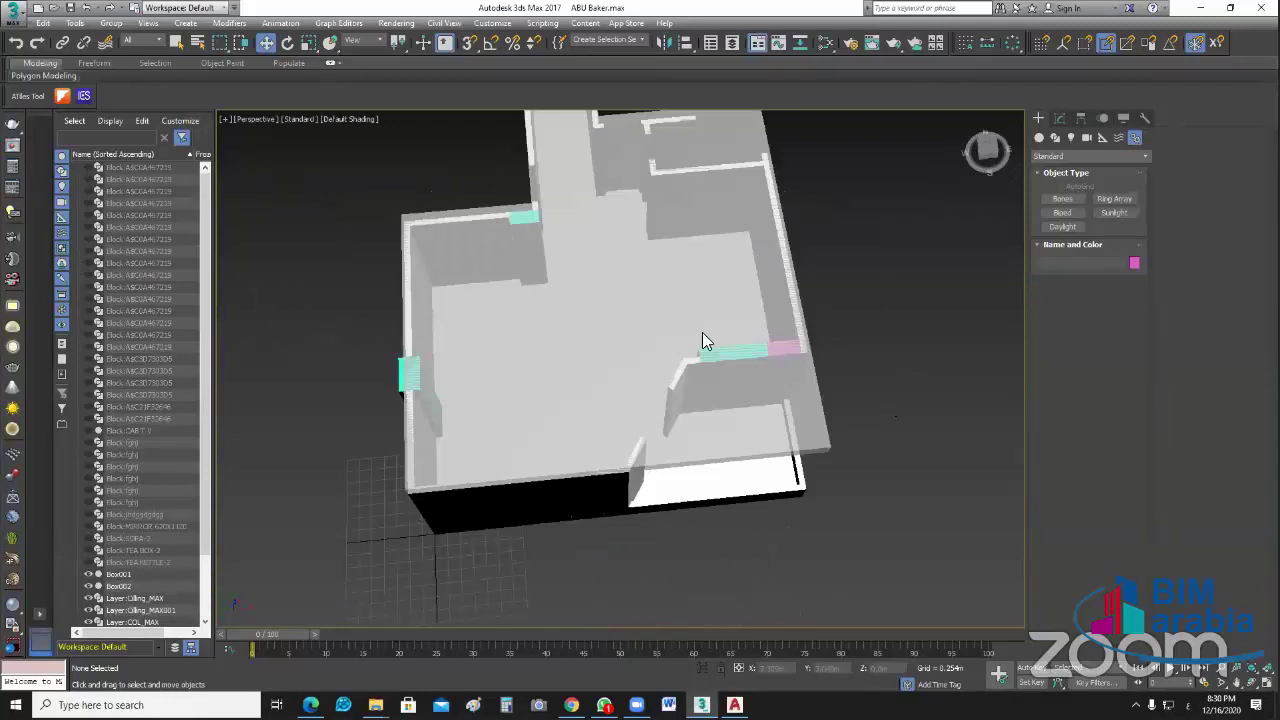
key(shift+z)
key(shift+z)
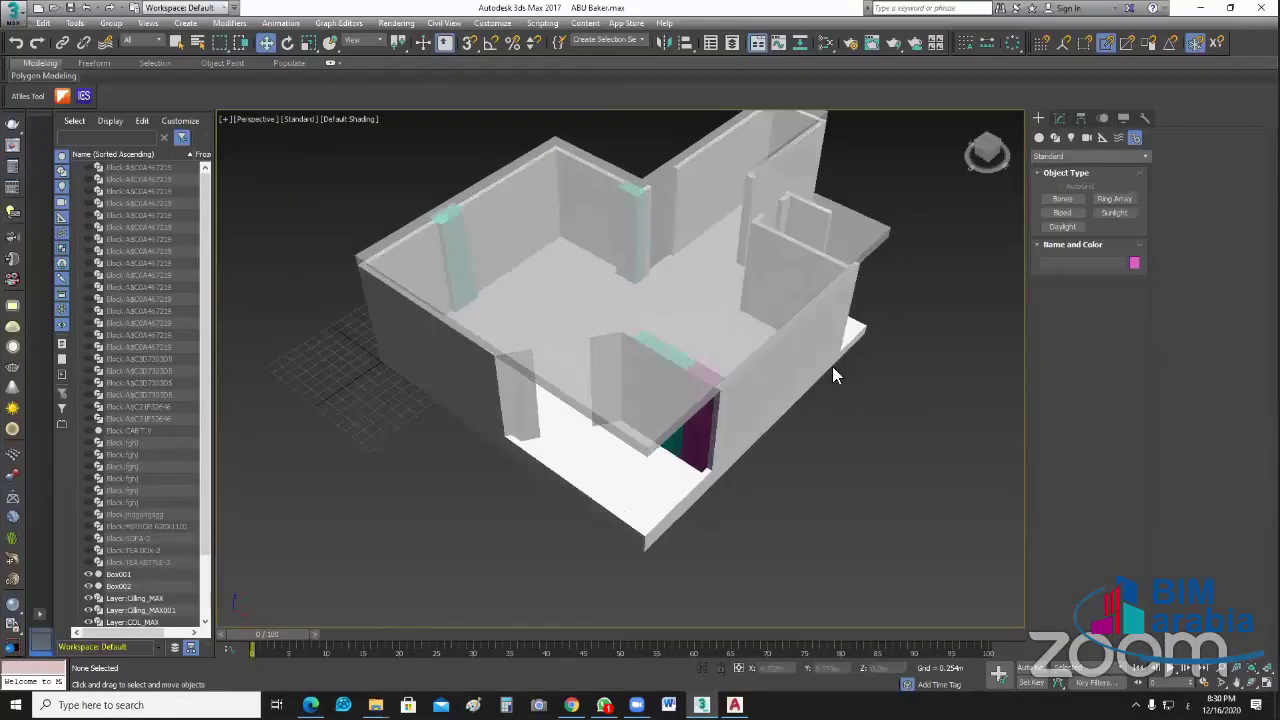
key(shift+z)
key(shift+z)
key(shift+z)
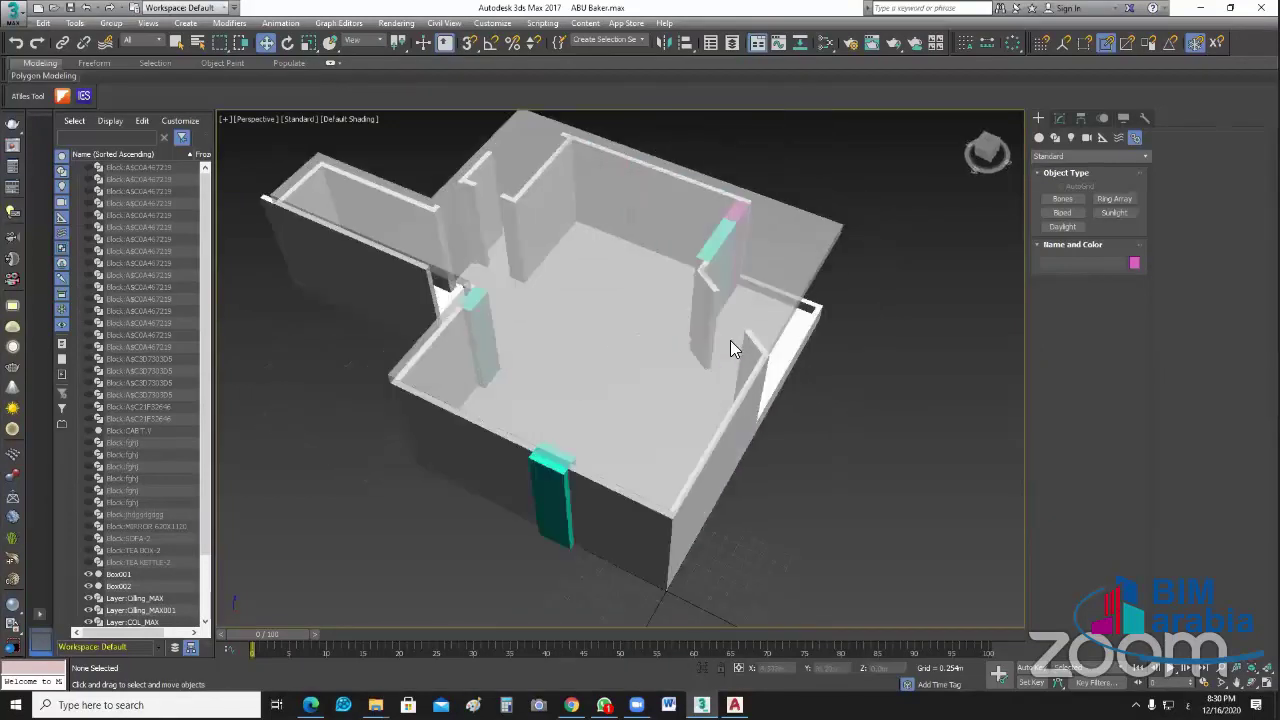
key(shift+z)
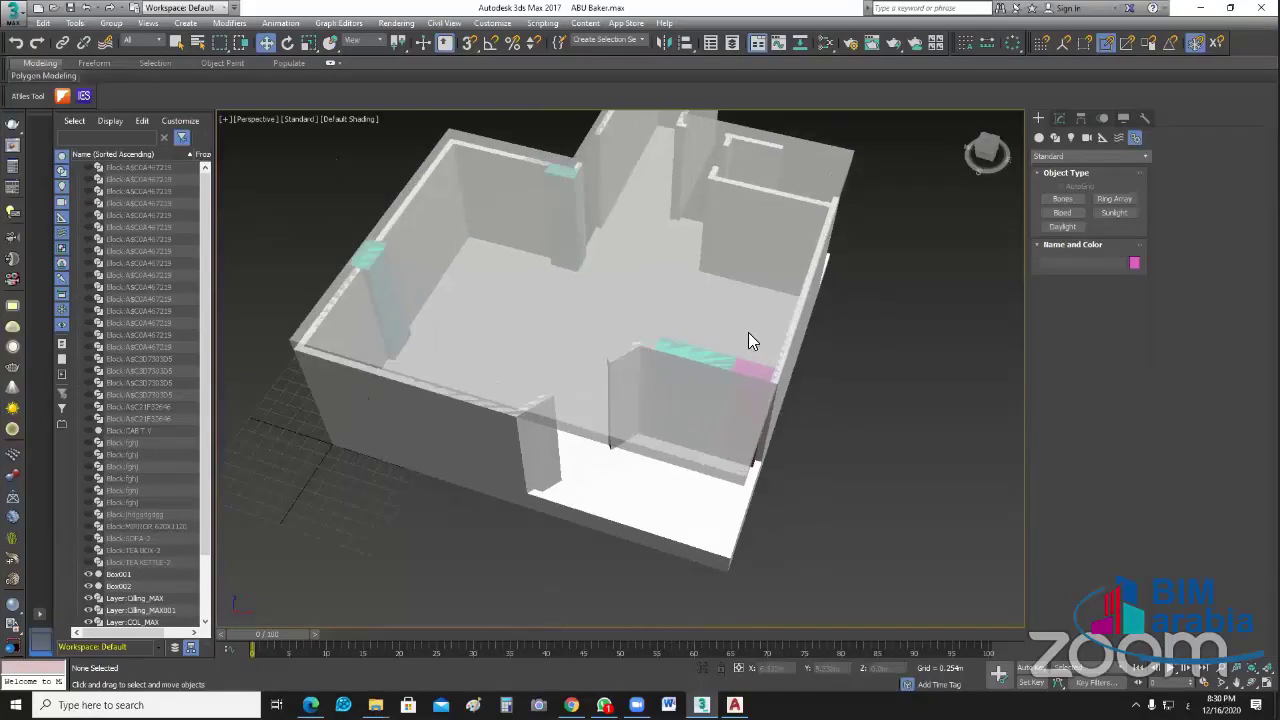
key(shift+z)
key(shift+z)
click(663, 253)
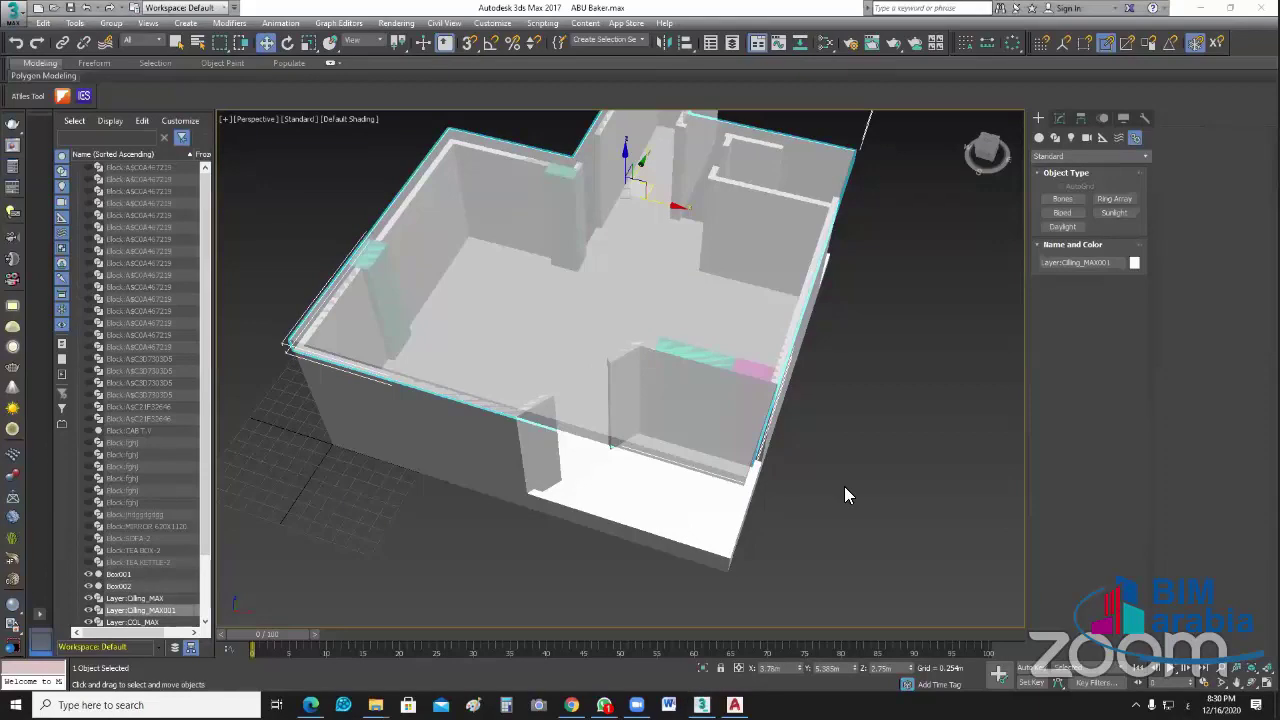
key(alt+x)
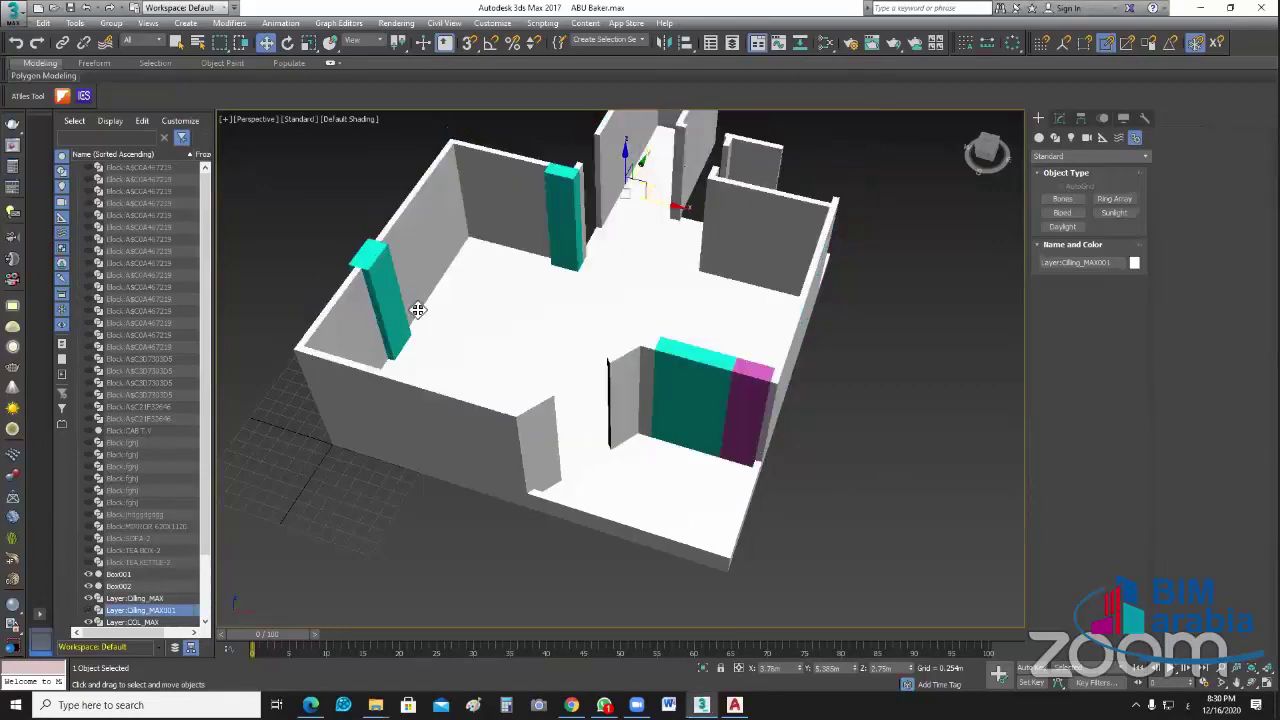
middle_drag(417, 306, 433, 312)
key(Down)
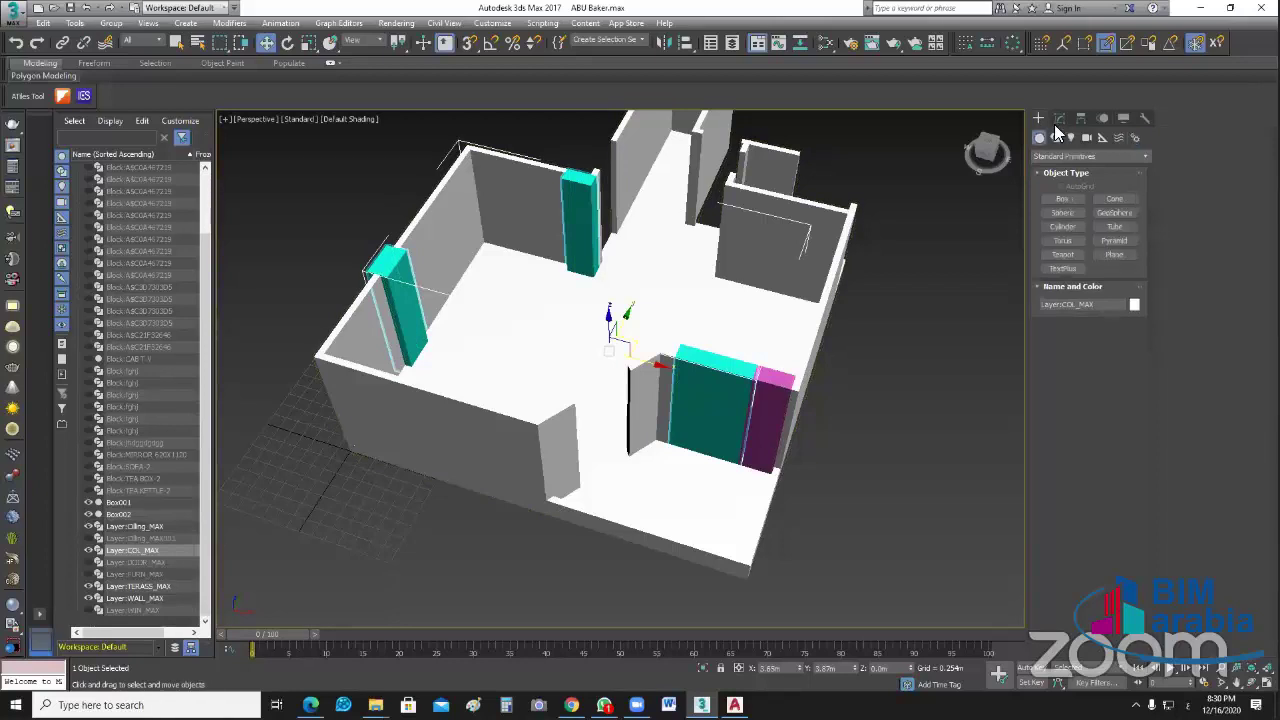
Step: Set the selected columns' object colour to white
click(1058, 121)
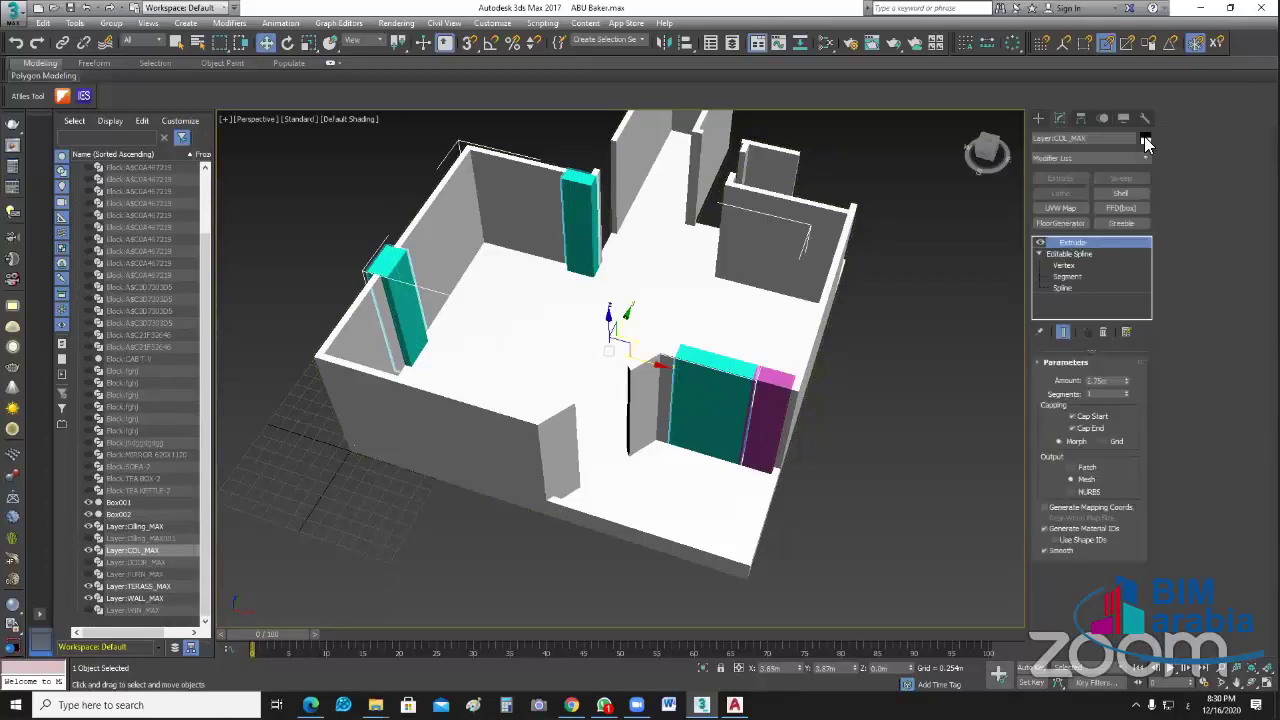
click(1146, 138)
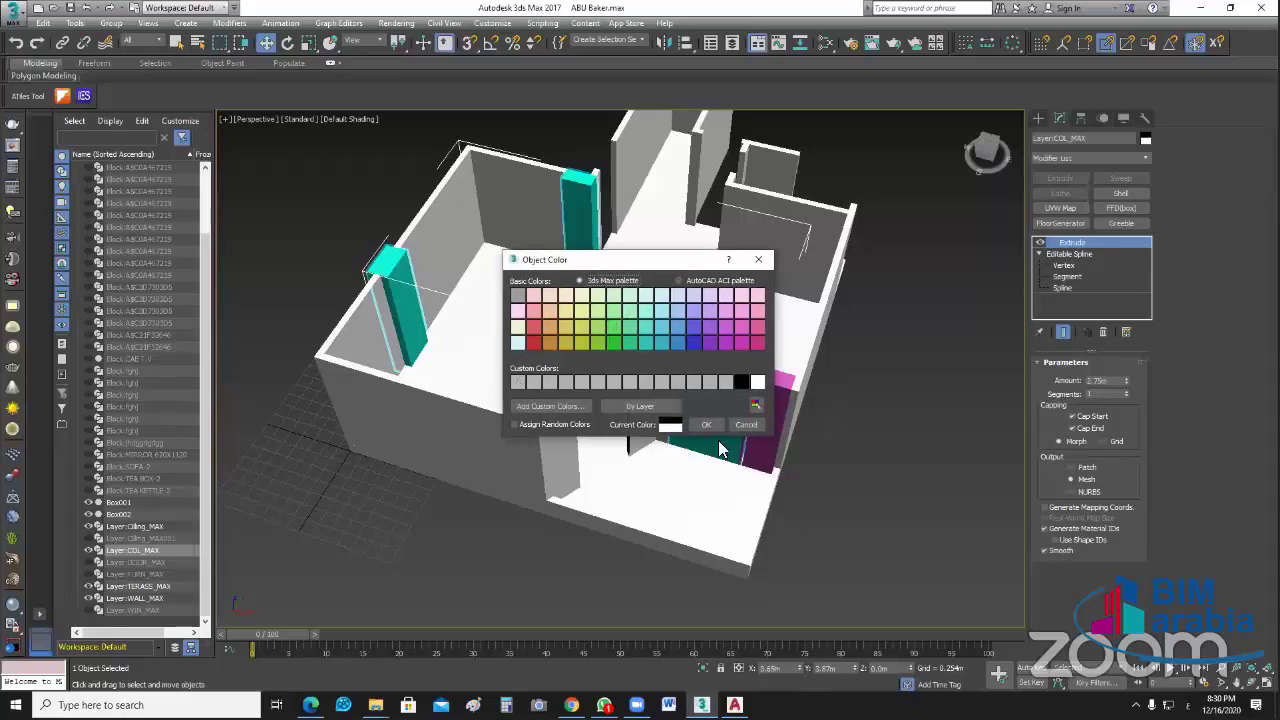
click(517, 380)
click(720, 427)
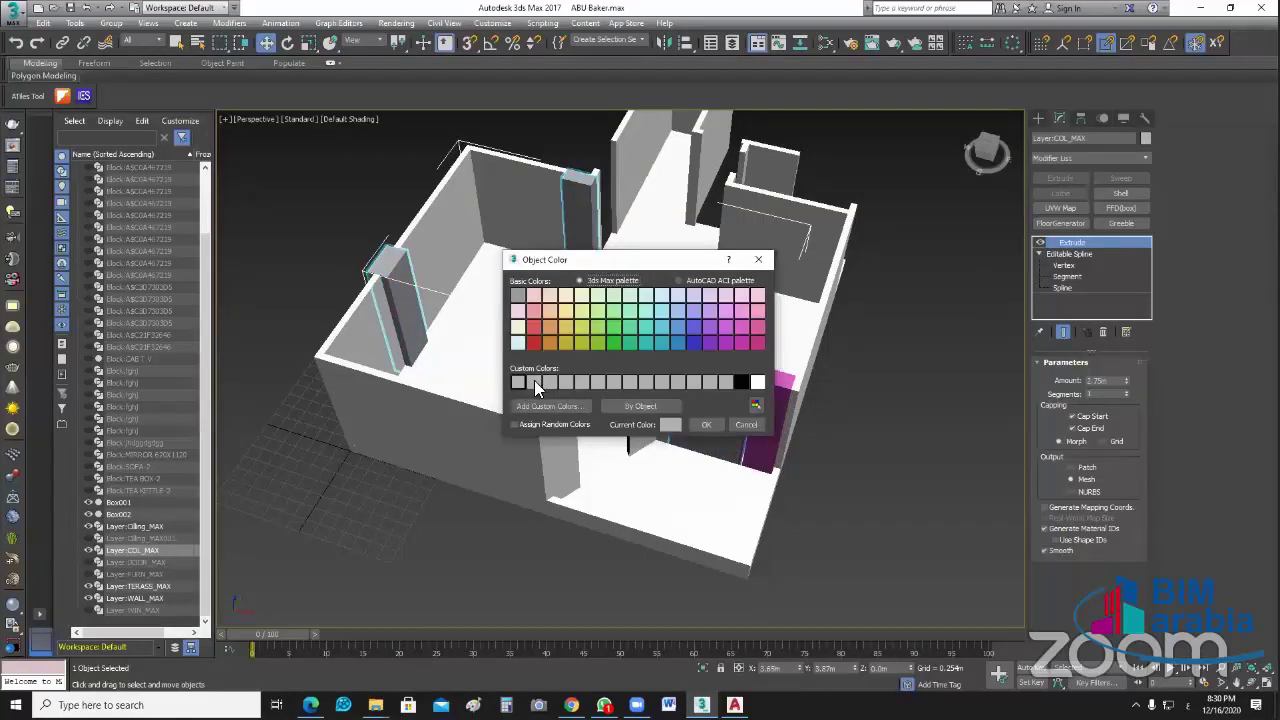
click(758, 382)
click(700, 423)
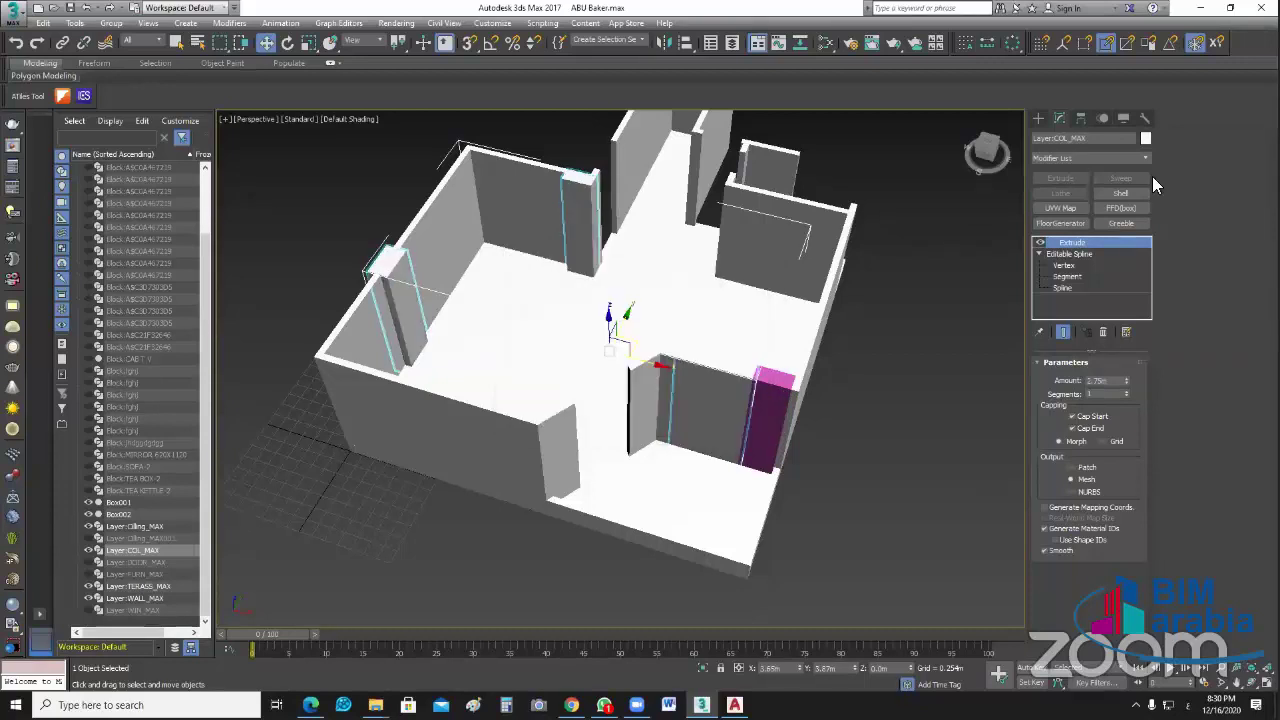
click(1146, 140)
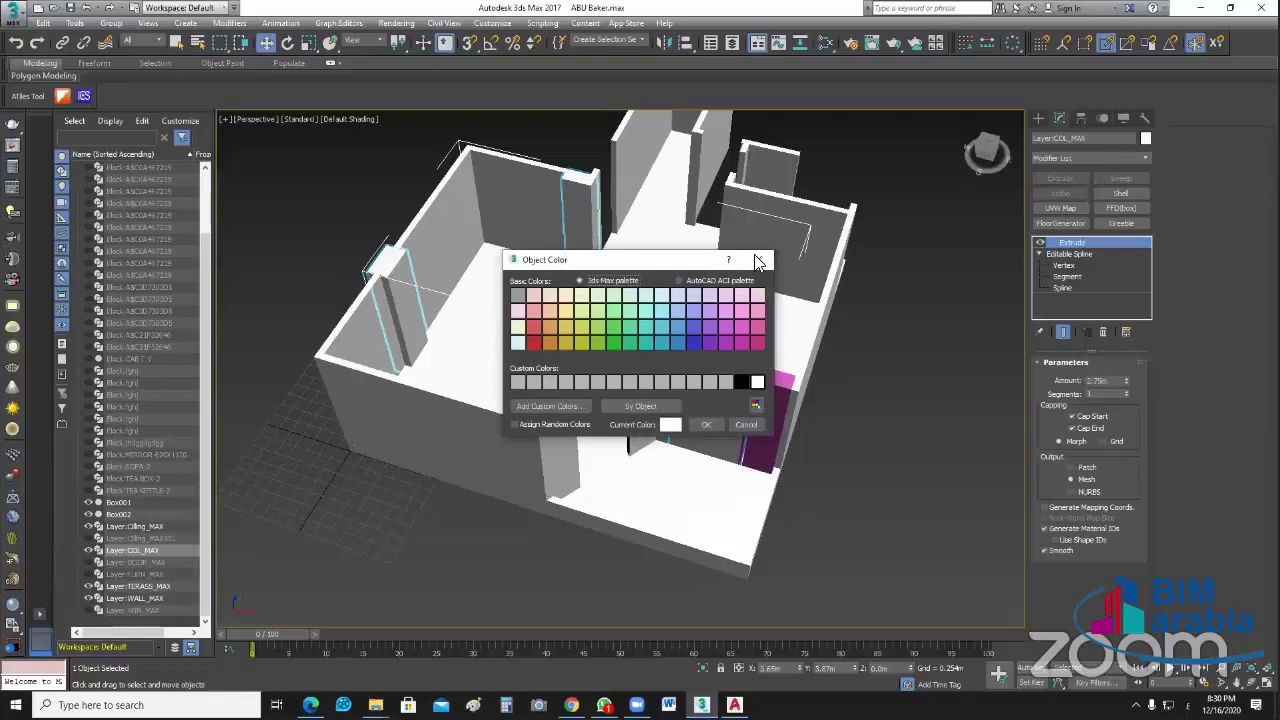
click(757, 258)
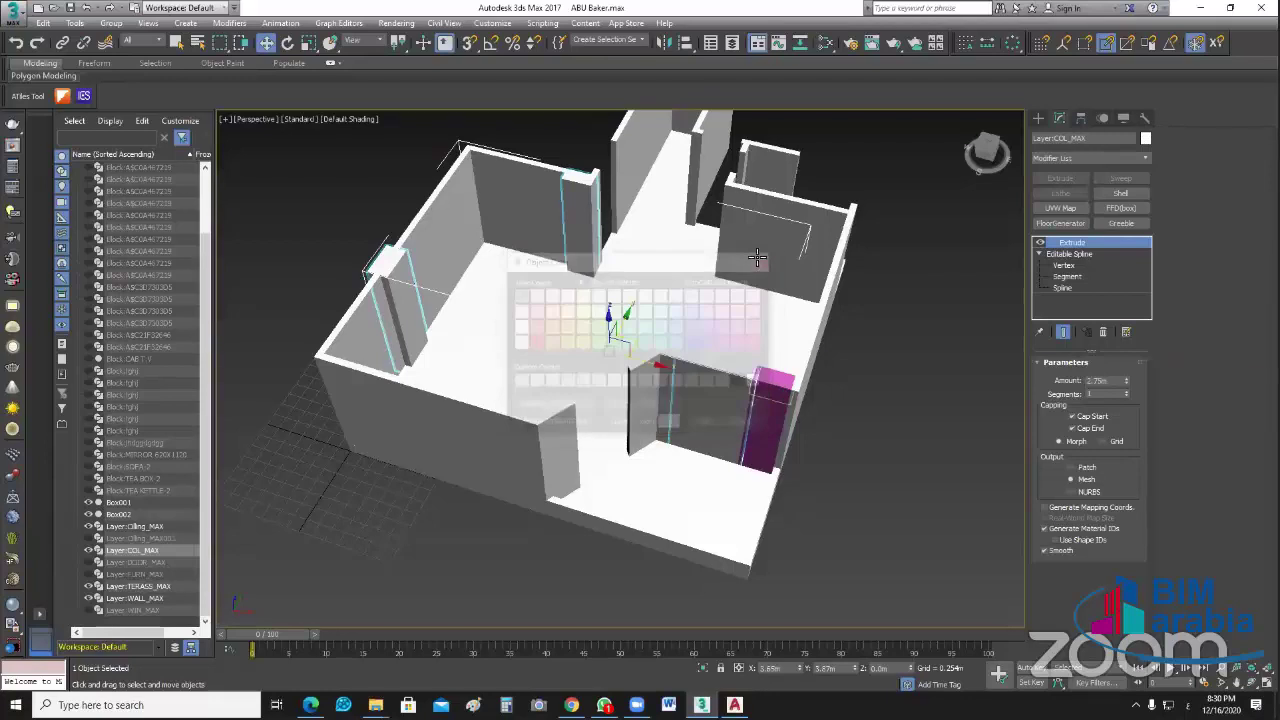
Step: Recolour the pink top box and the tall column box white
click(781, 389)
scroll(808, 405, up, 3)
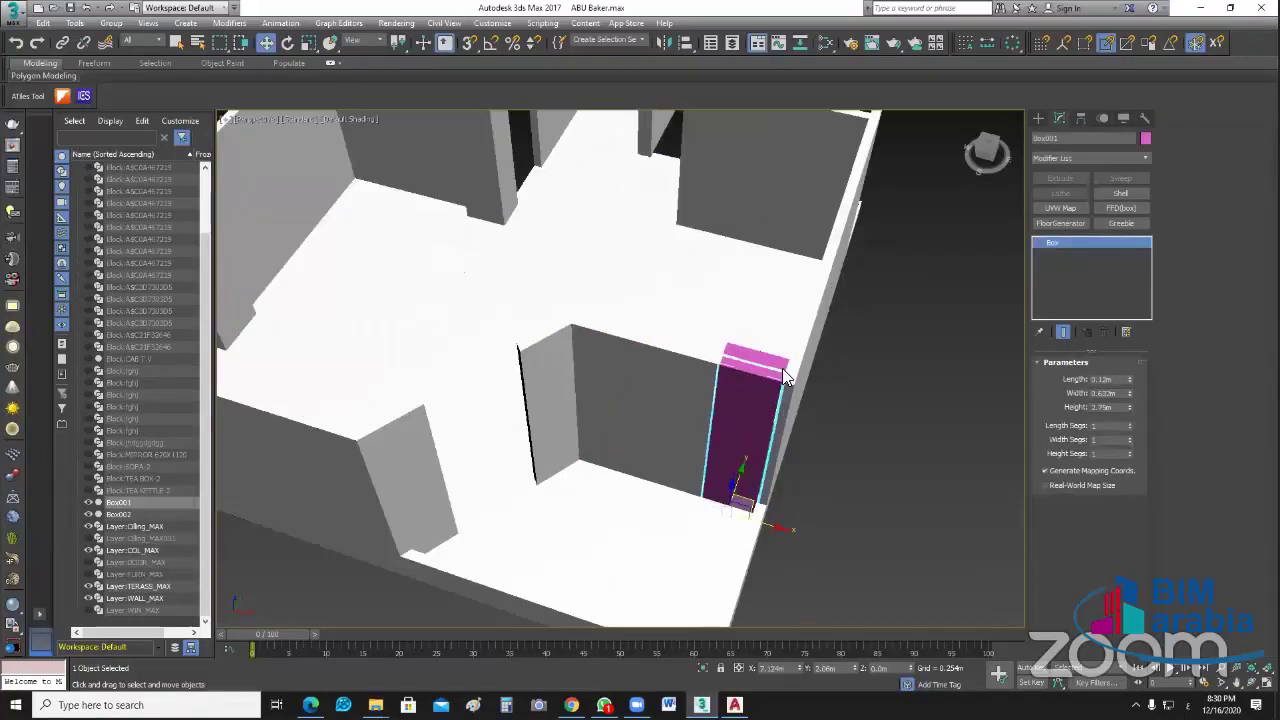
click(782, 368)
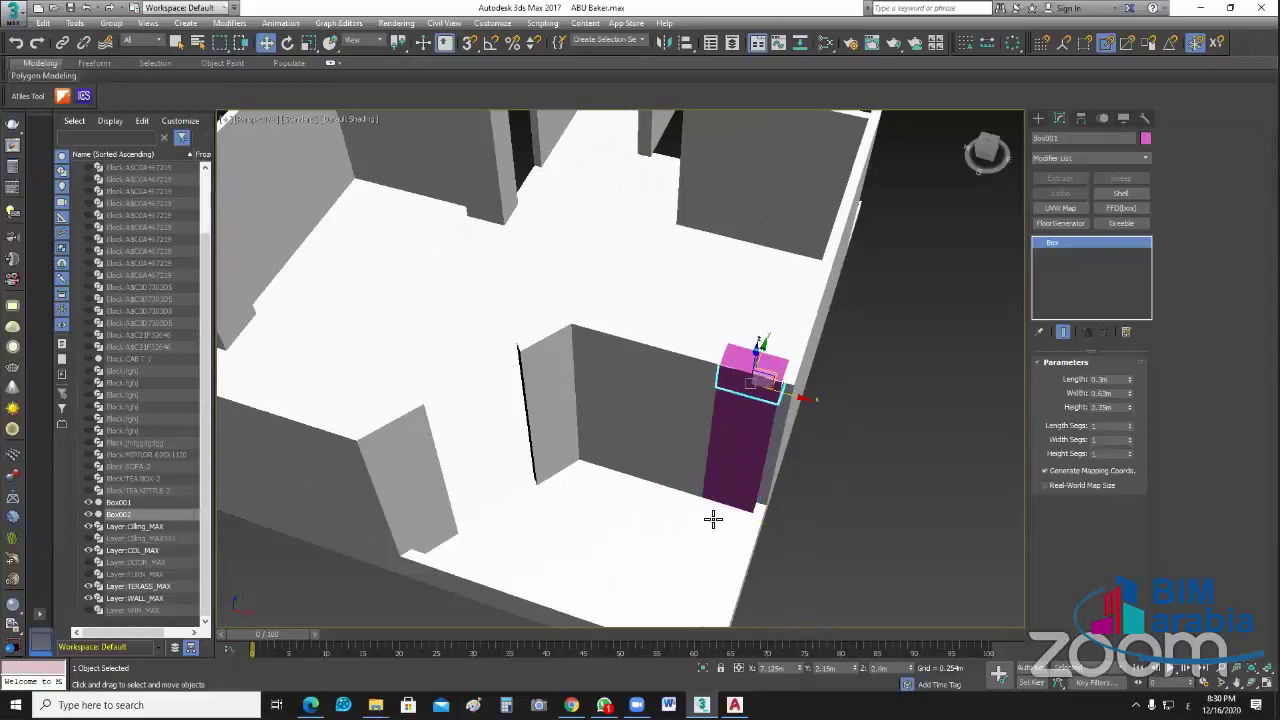
alt+middle_drag(903, 486, 868, 480)
alt+middle_drag(754, 468, 750, 458)
click(1146, 138)
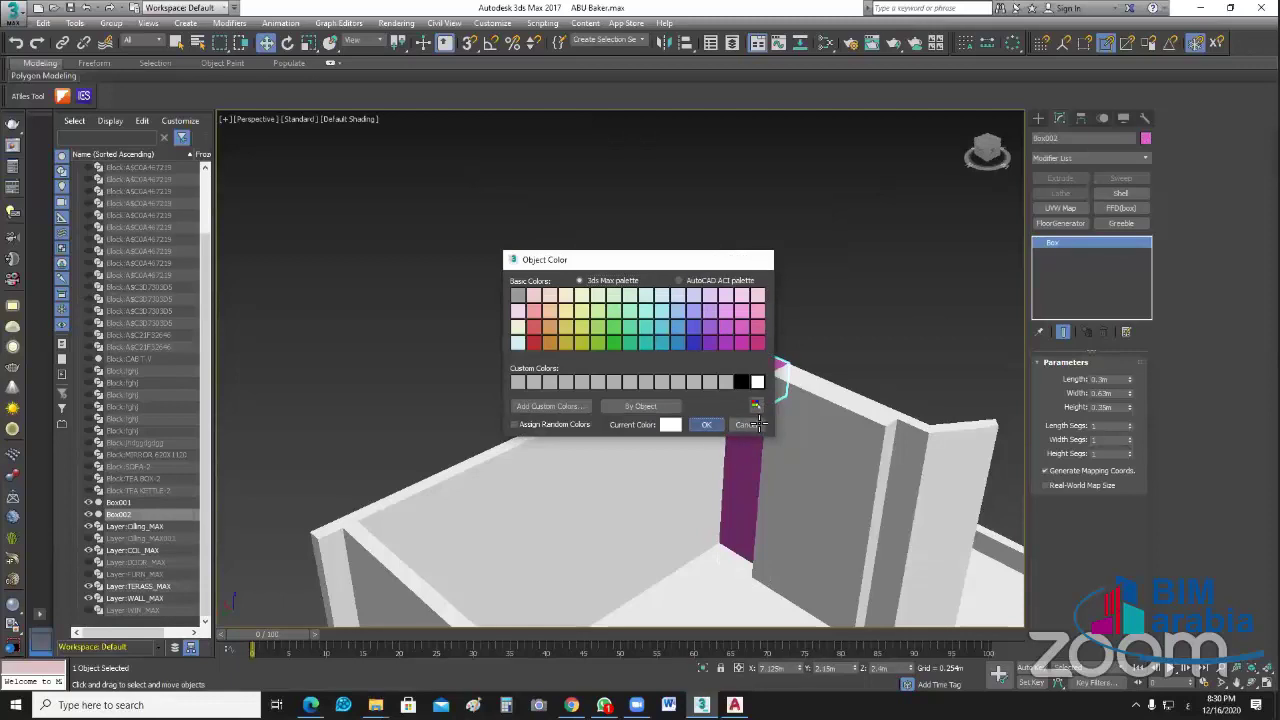
click(757, 381)
click(734, 432)
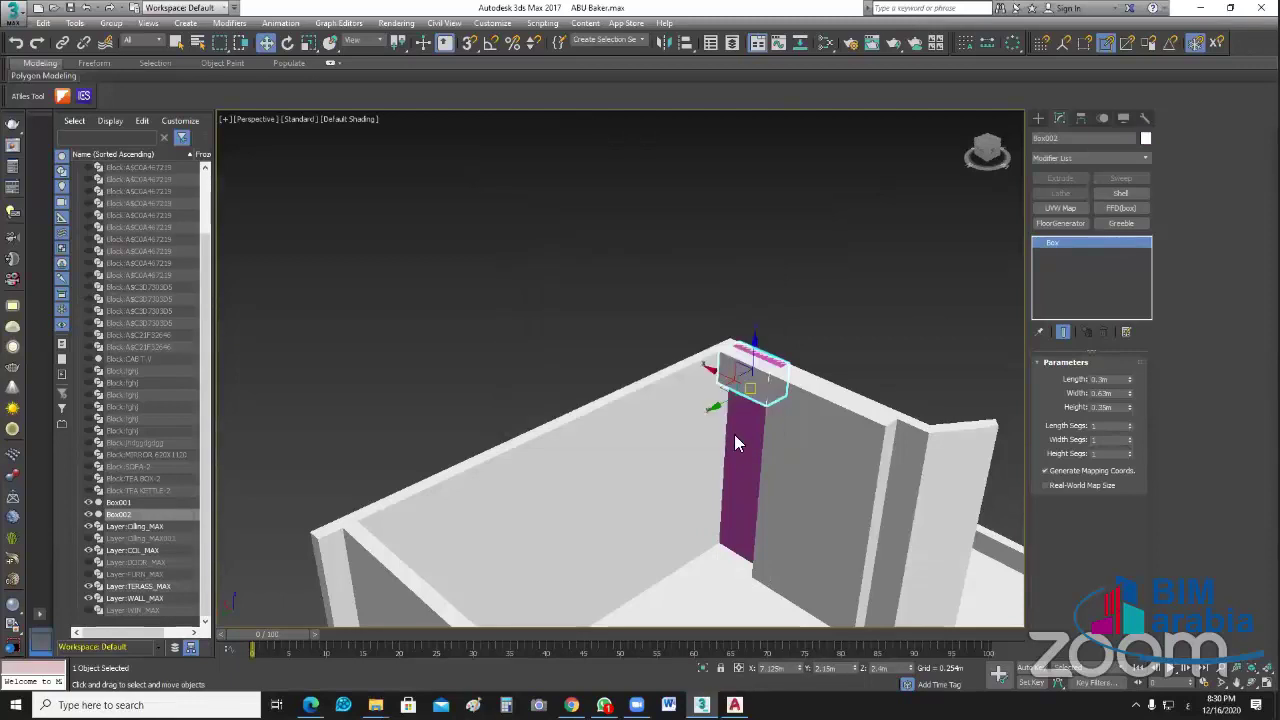
click(1146, 138)
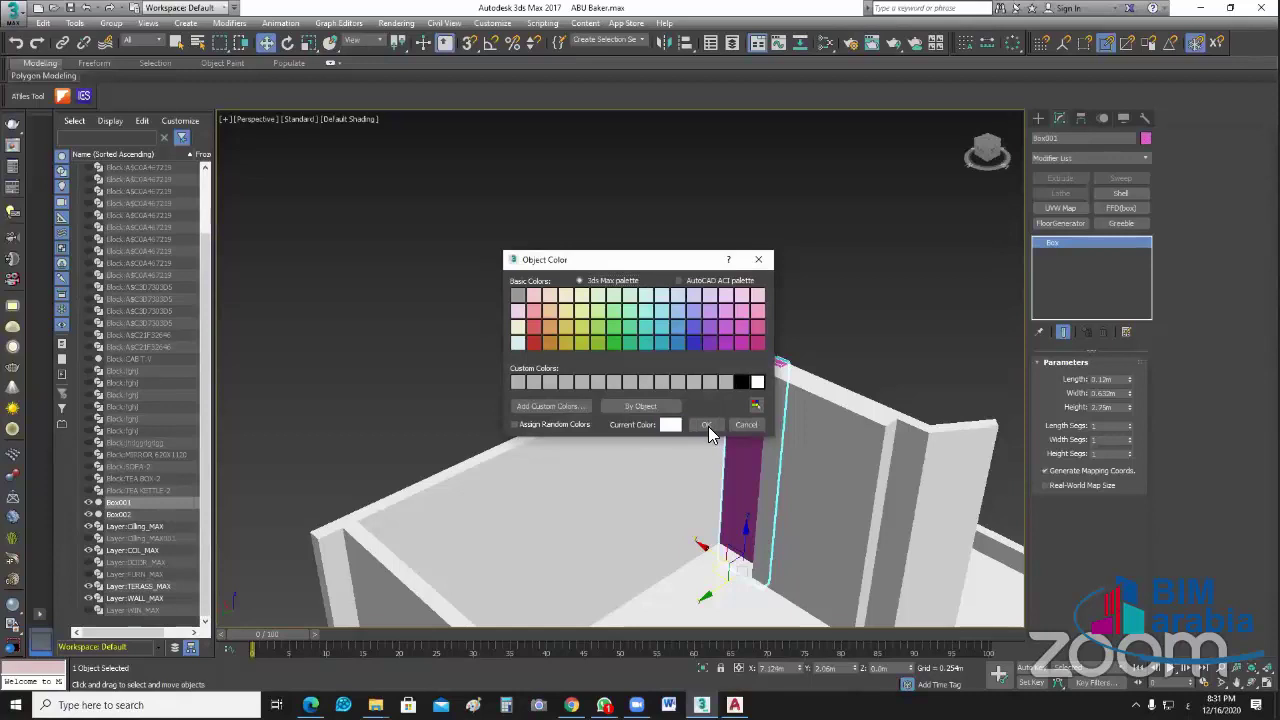
click(900, 277)
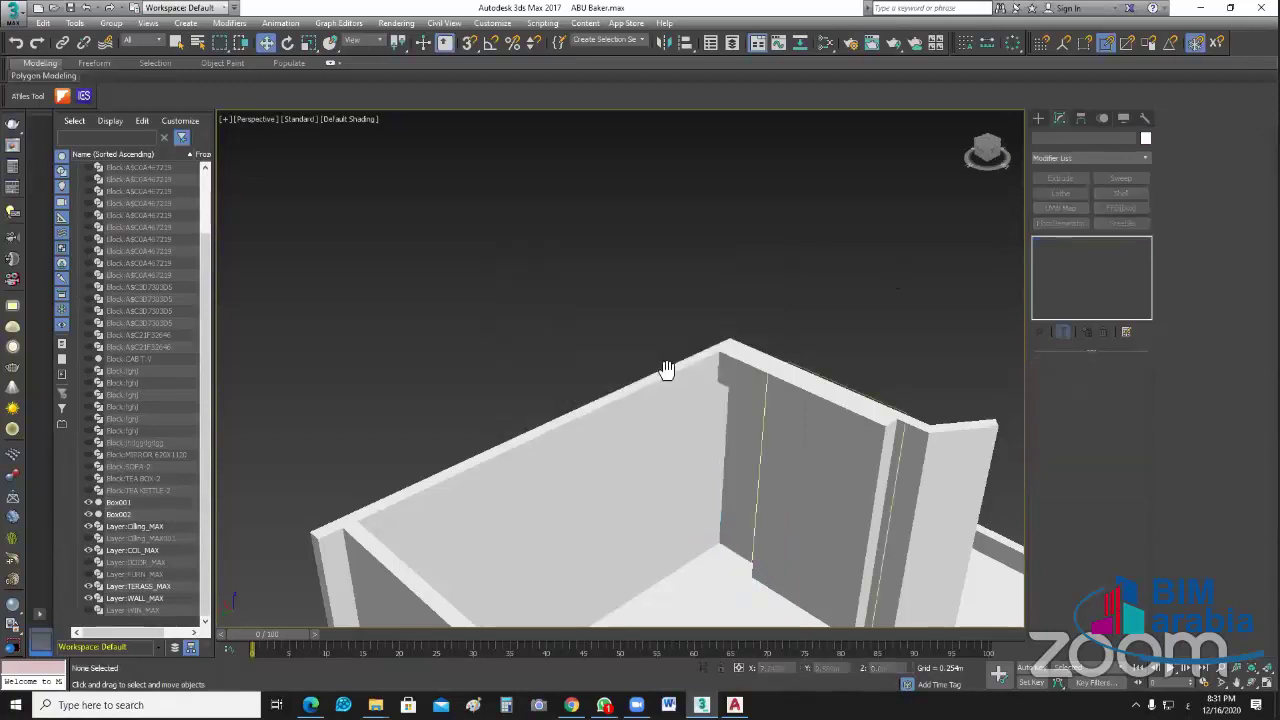
Step: Orbit and zoom around the white apartment shell, including its underside and a low side view
scroll(667, 370, down, 5)
scroll(851, 526, up, 4)
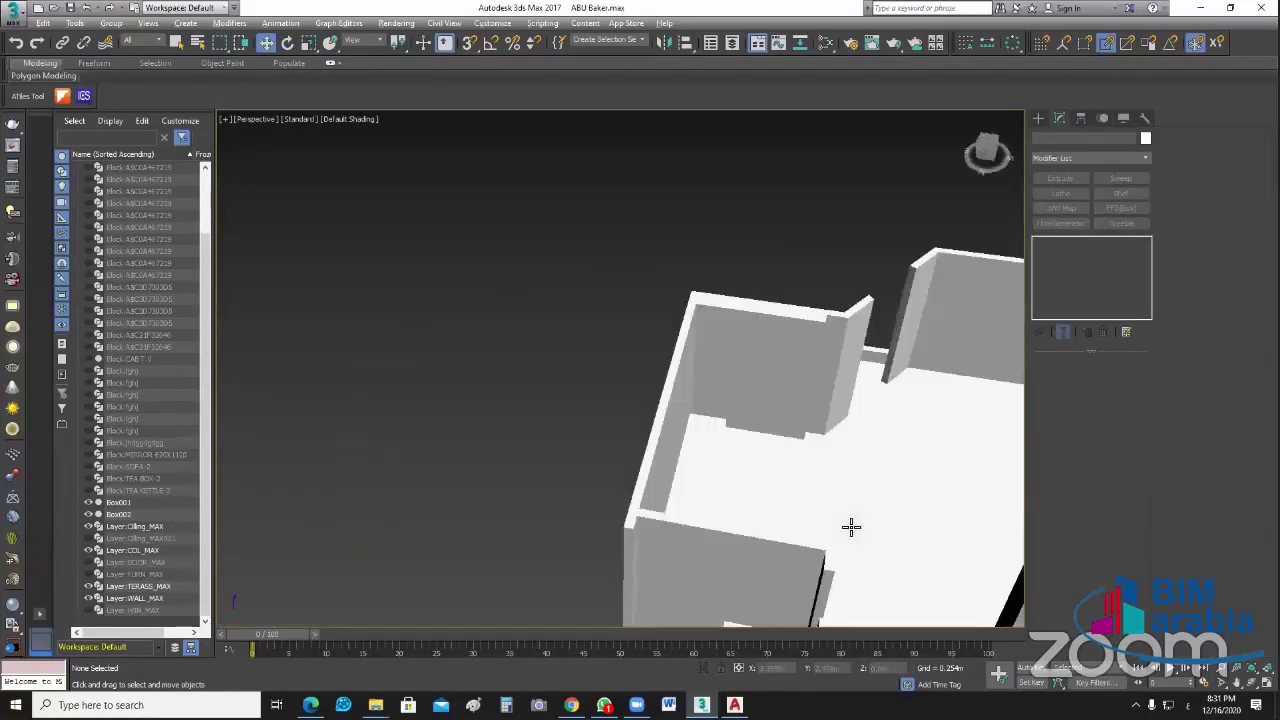
alt+middle_drag(663, 471, 597, 401)
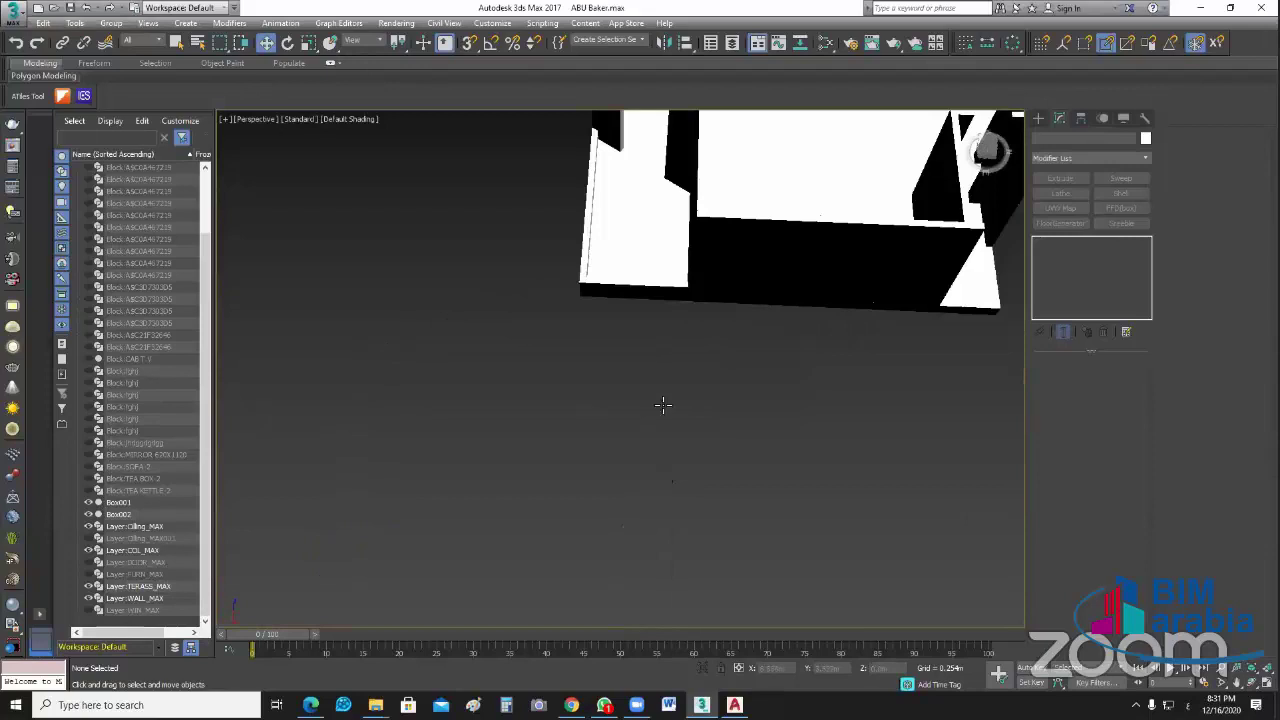
key(shift+z)
mouse_move(392, 361)
alt+middle_down()
mouse_move(286, 357)
mouse_move(286, 371)
alt+middle_up()
alt+middle_drag(500, 443, 641, 430)
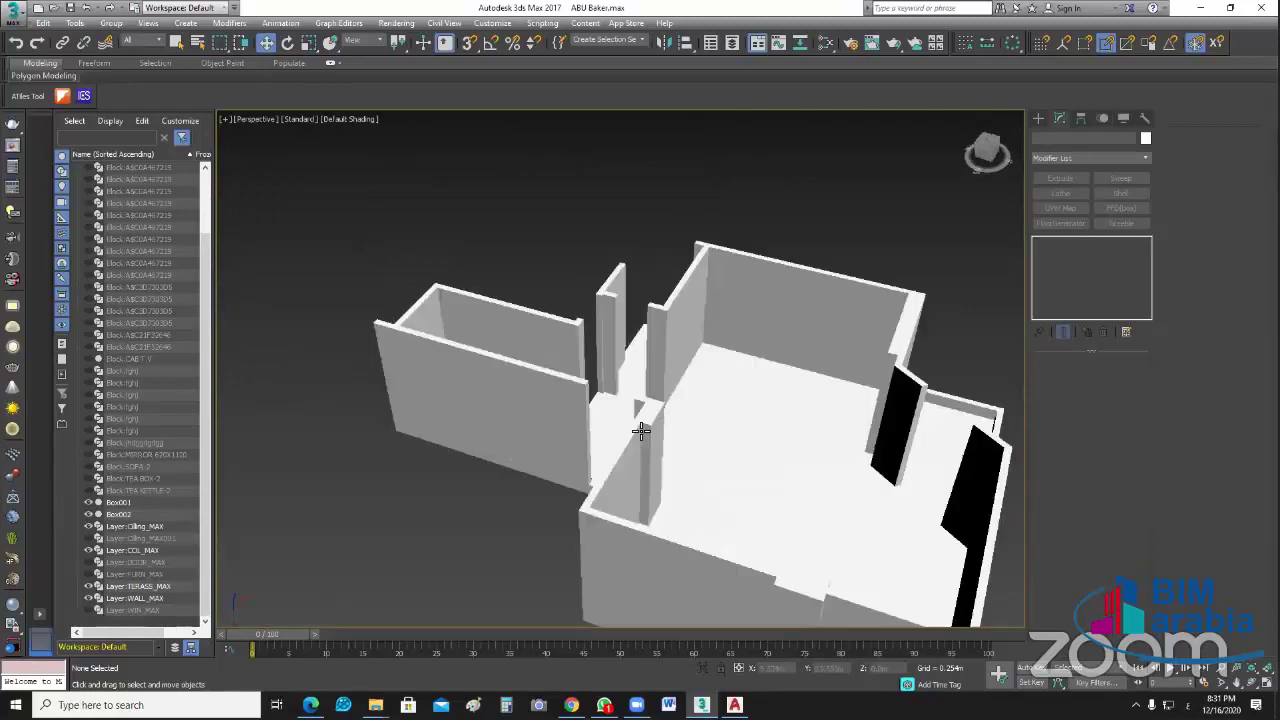
mouse_move(694, 520)
alt+middle_down()
mouse_move(553, 527)
mouse_move(557, 437)
alt+middle_up()
alt+middle_drag(615, 352, 743, 380)
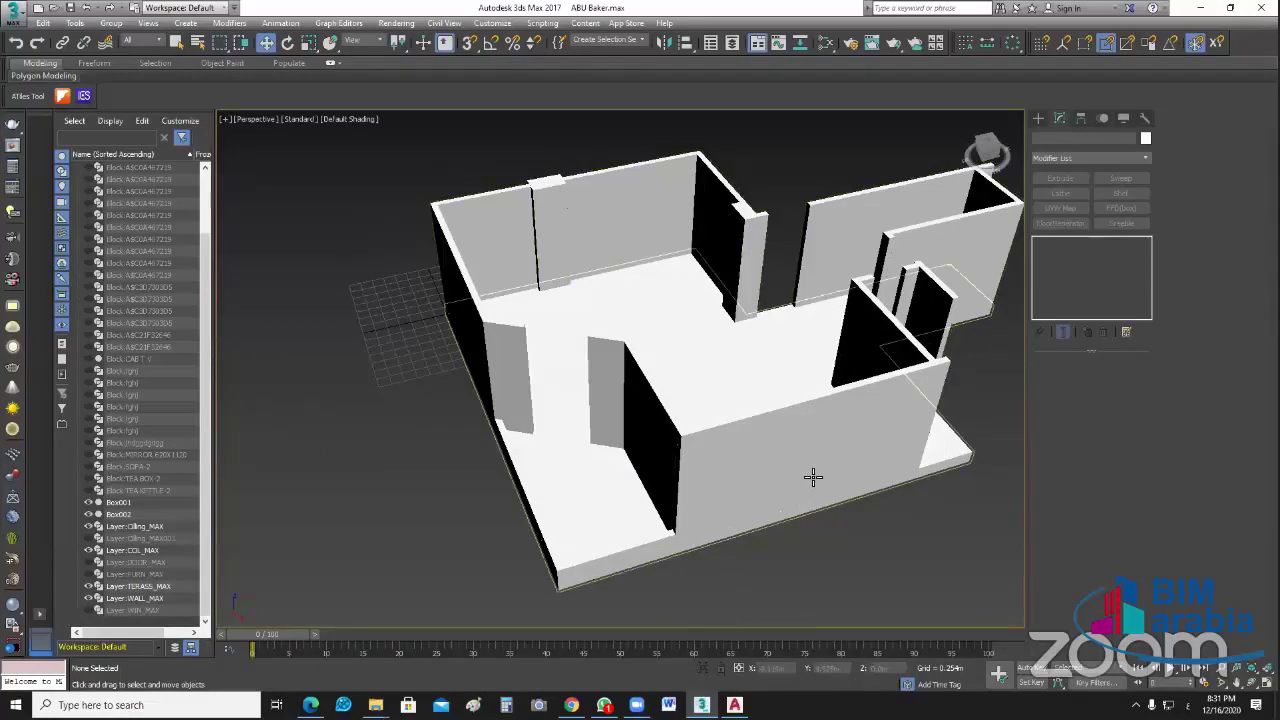
Step: Step back through earlier views, zoom in, then minimise 3ds Max with Win+D
alt+middle_drag(812, 477, 619, 467)
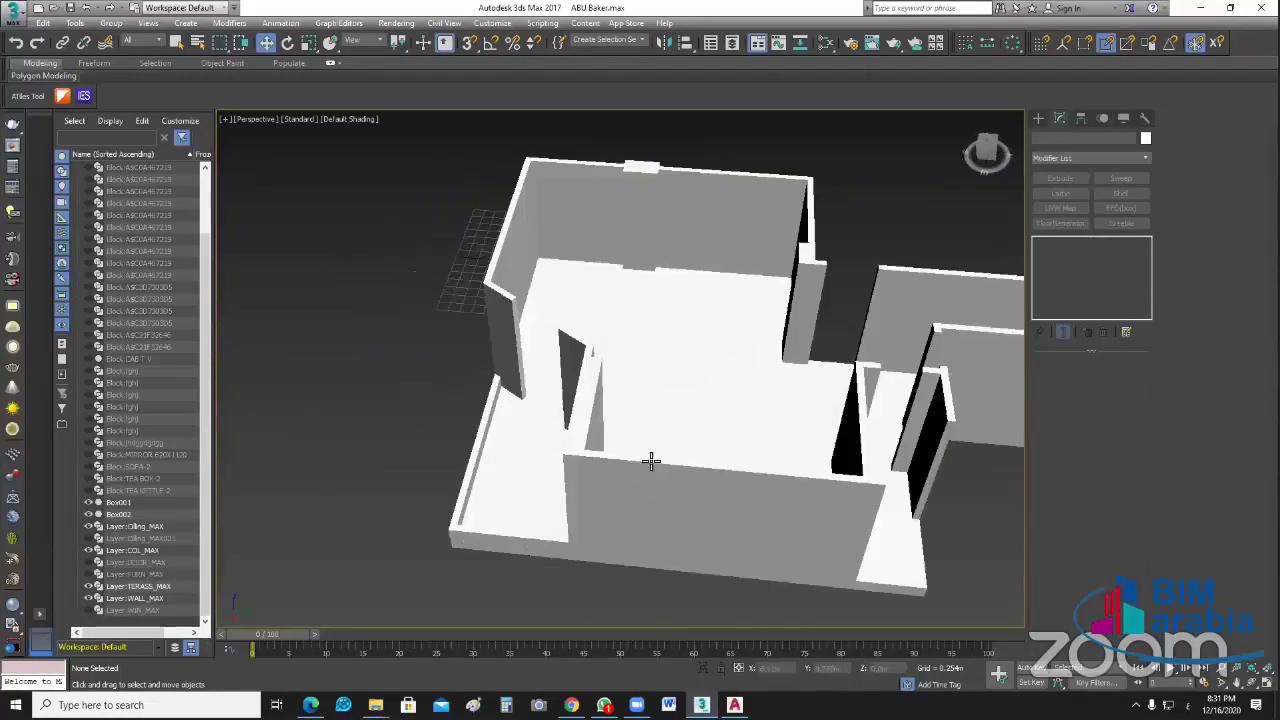
key(shift+z)
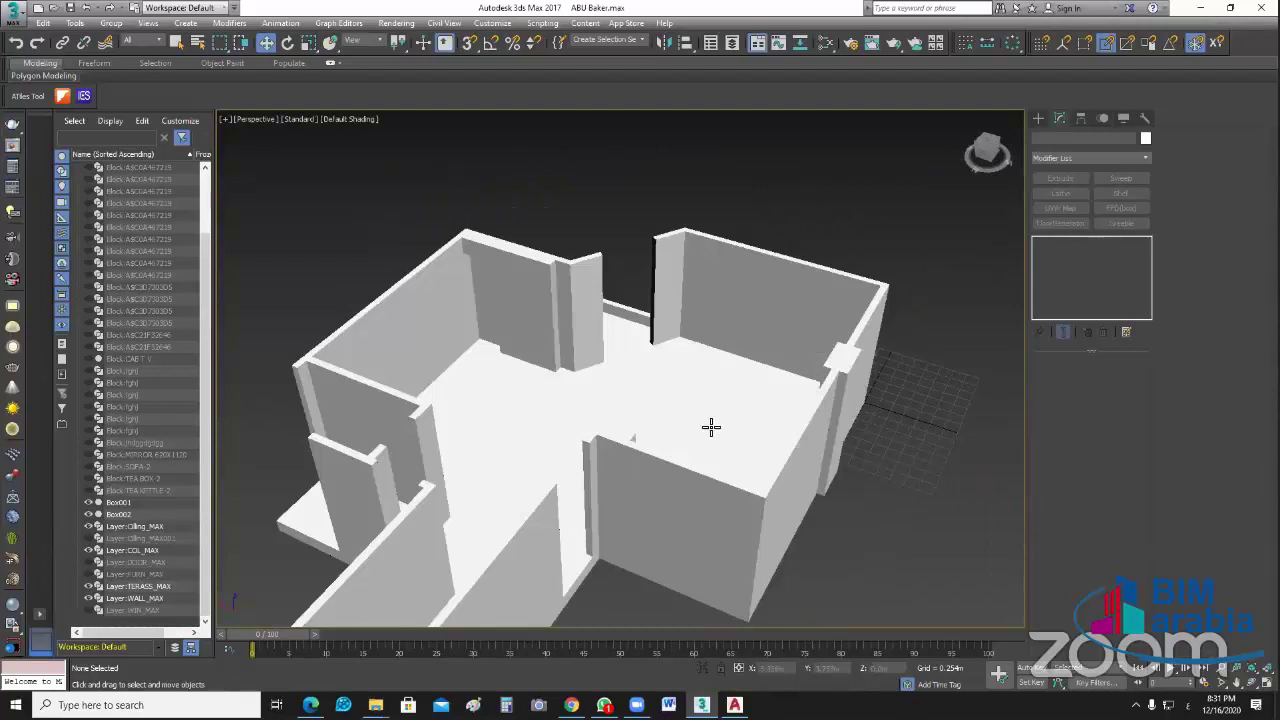
key(shift+z)
key(shift+z)
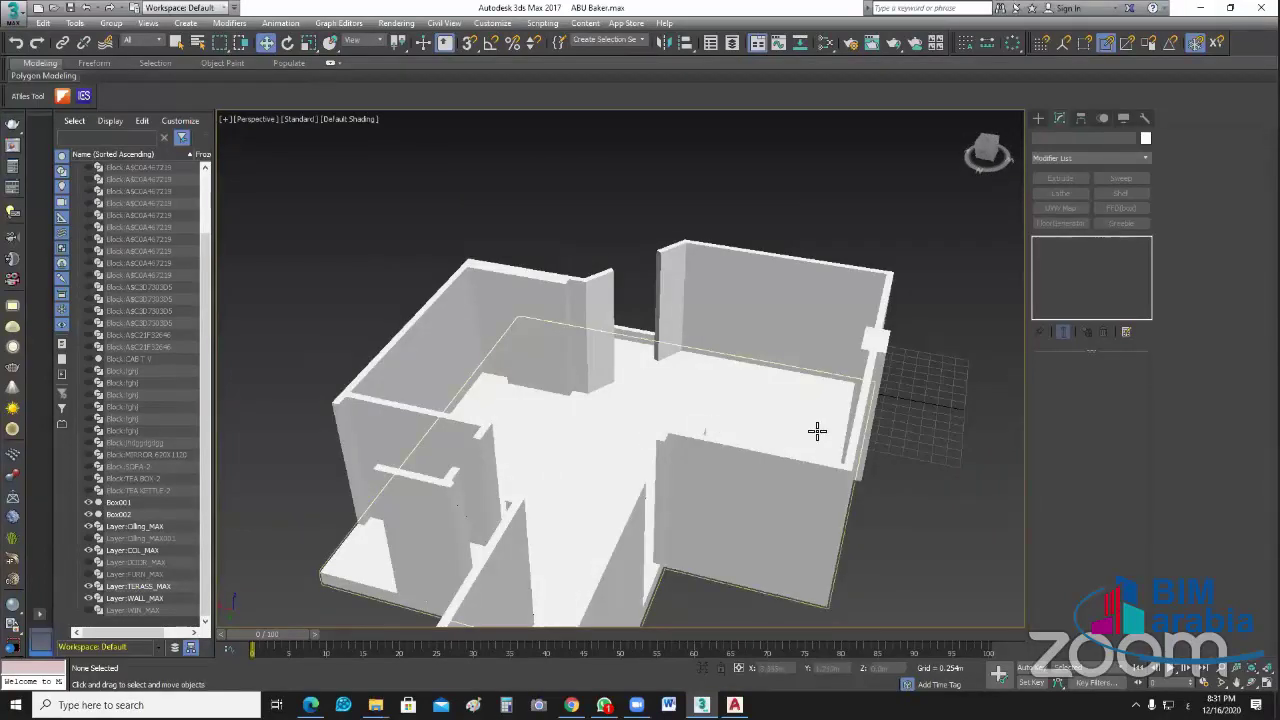
key(shift+z)
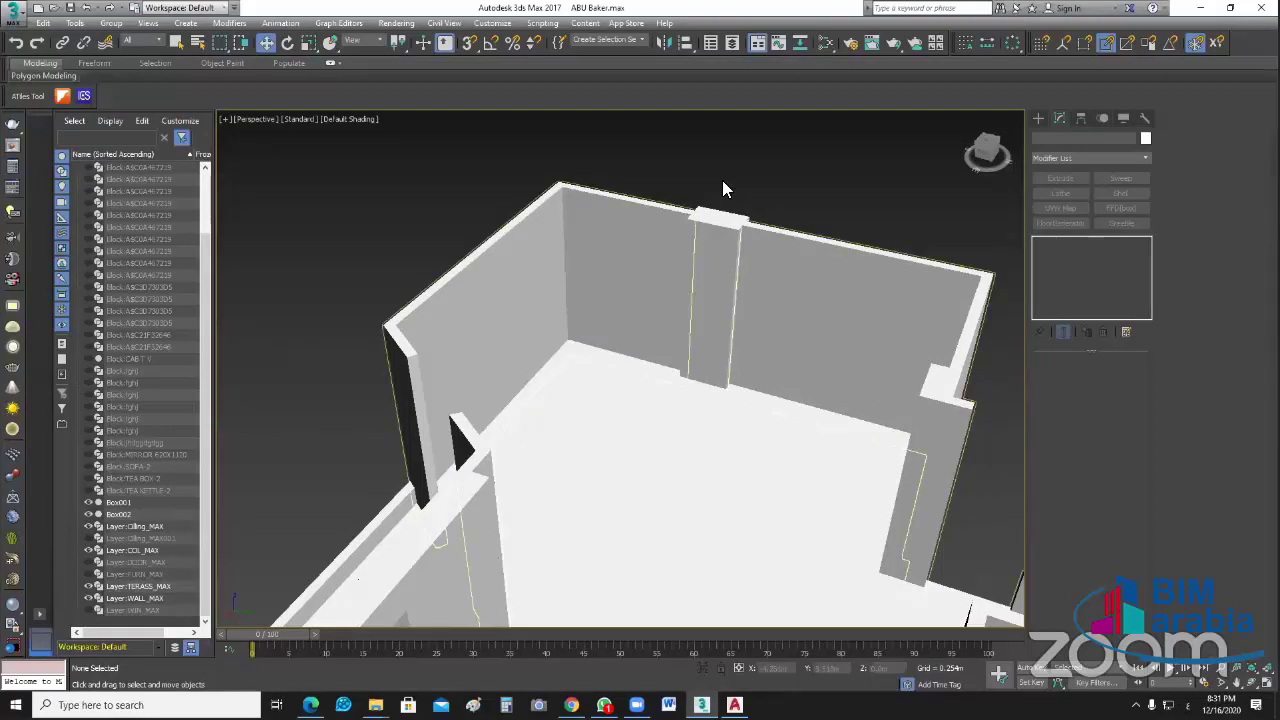
scroll(725, 183, up, 4)
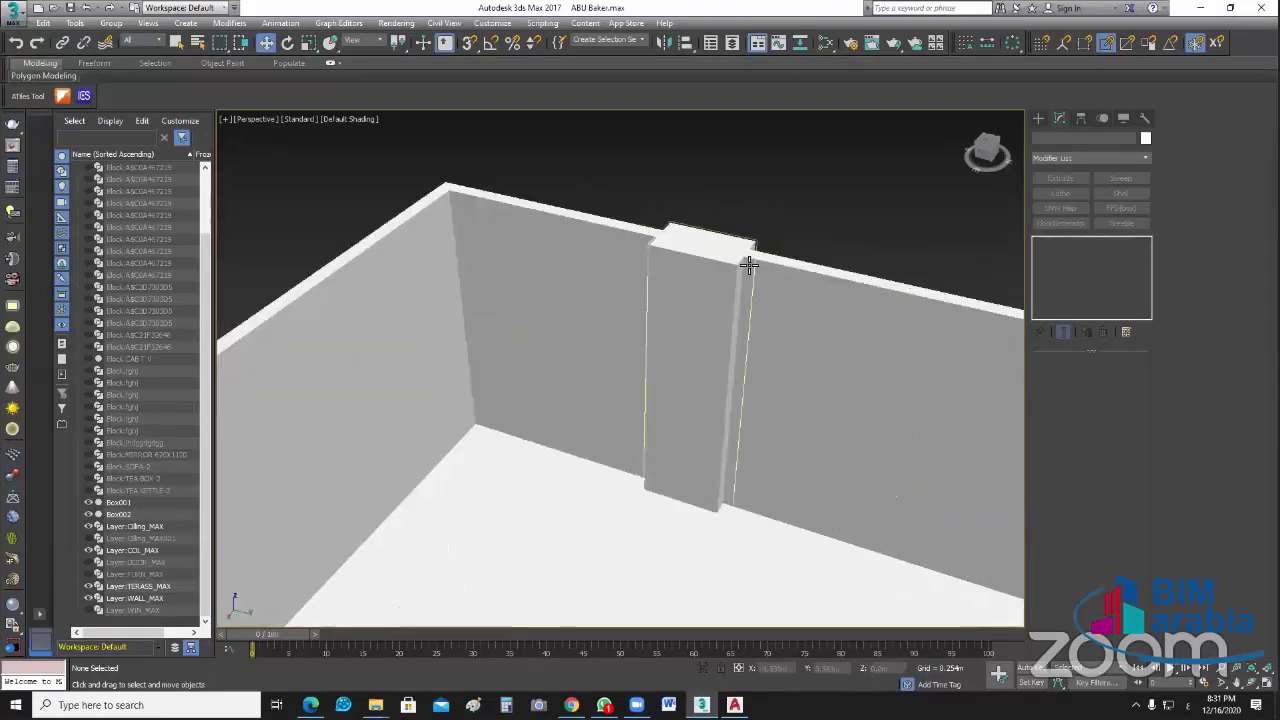
scroll(737, 268, up, 3)
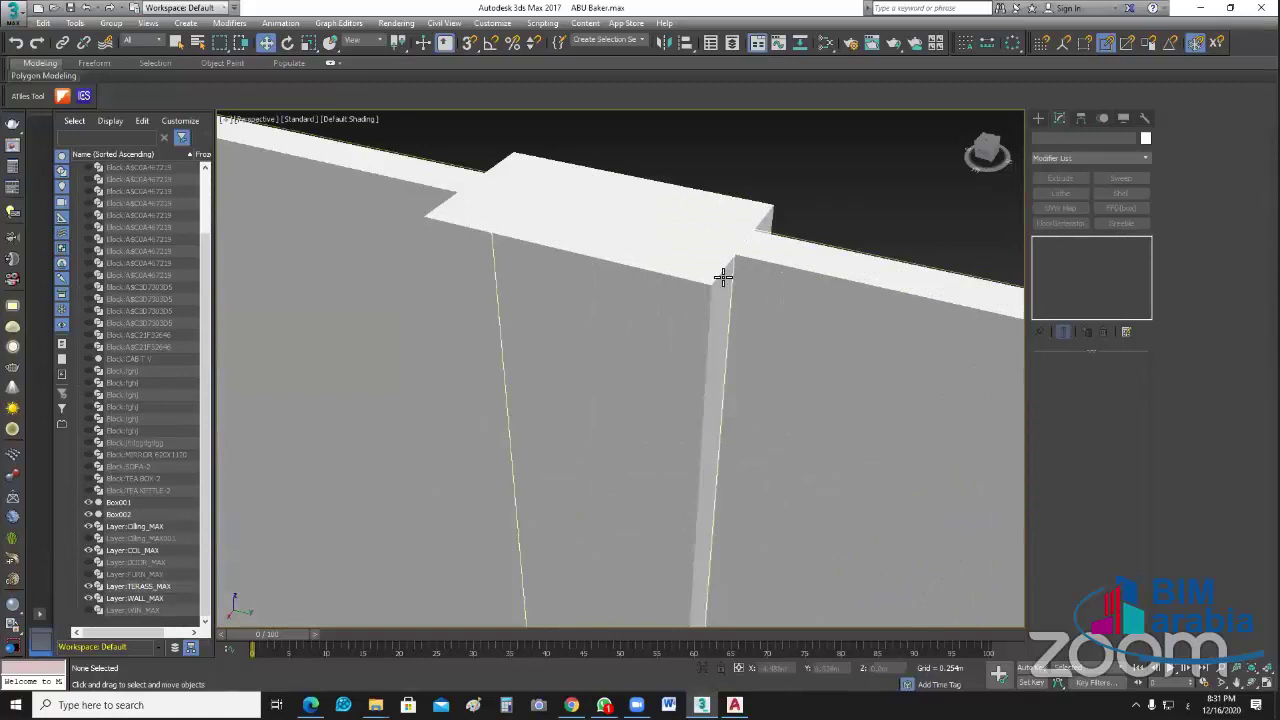
scroll(722, 278, up, 2)
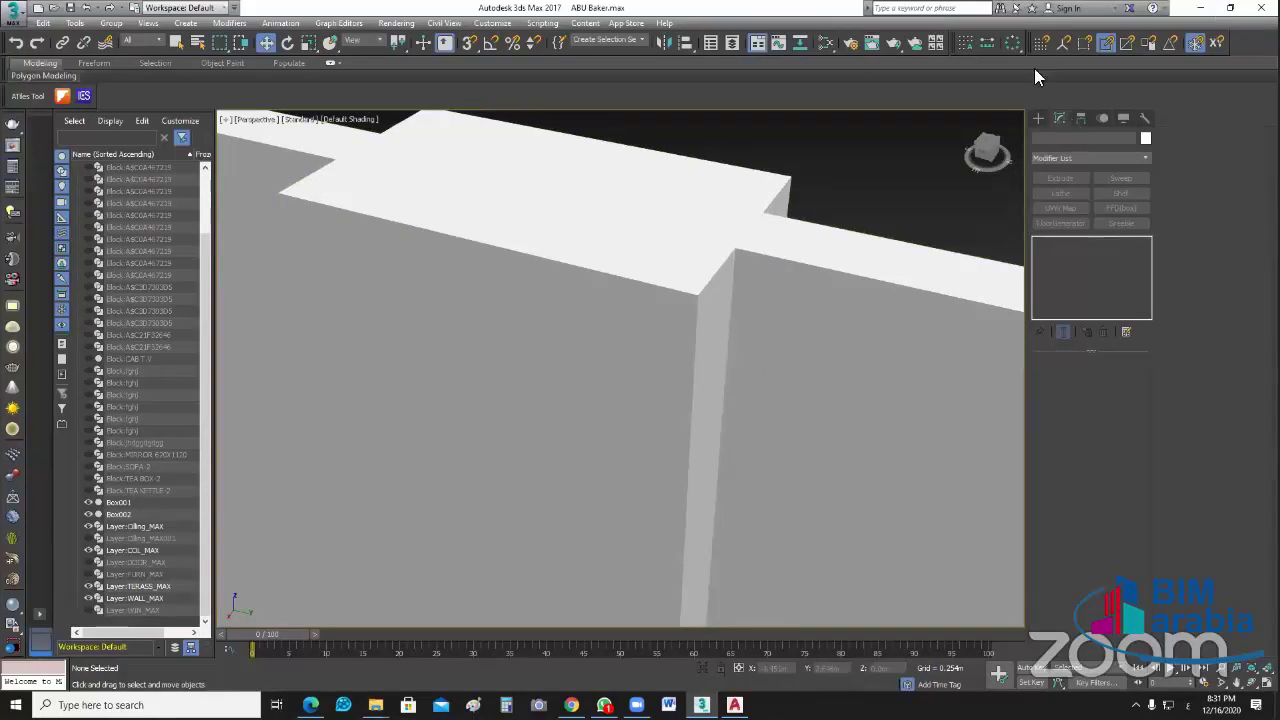
key(super+d)
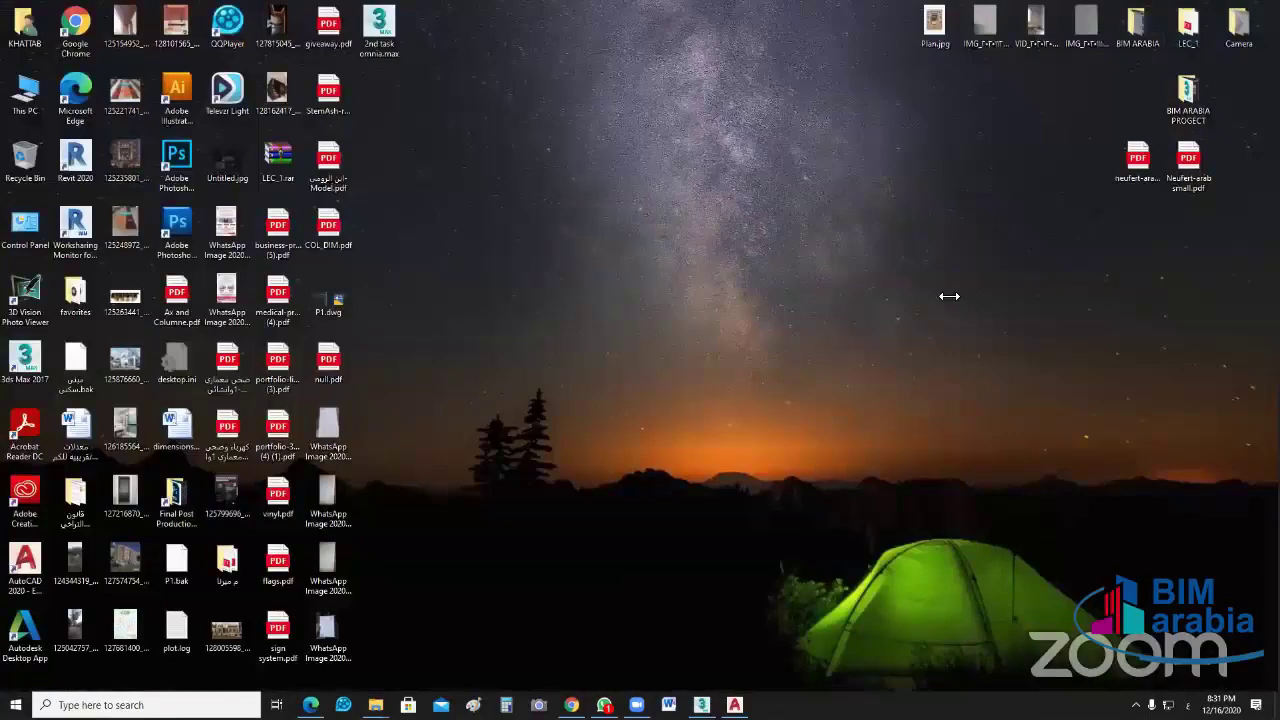
Step: Play the site walkthrough video fullscreen and scrub past 0:20 to the room with a window
key(Return)
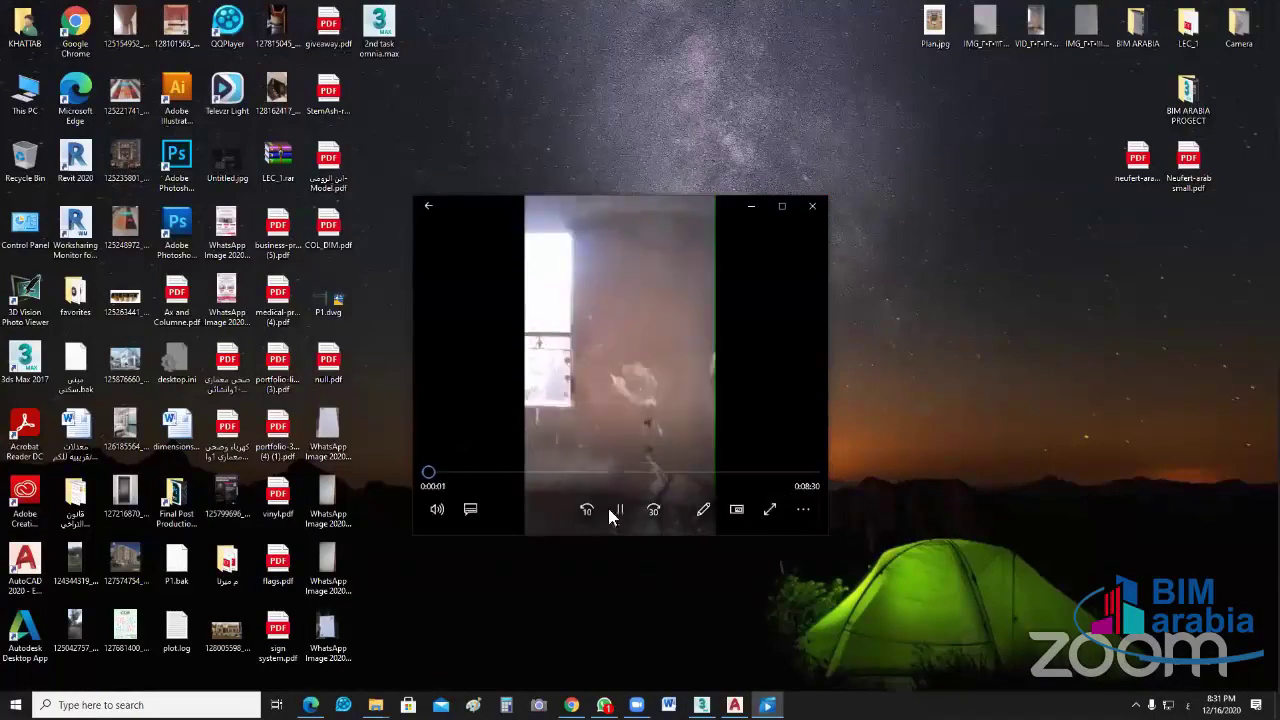
double_click(660, 368)
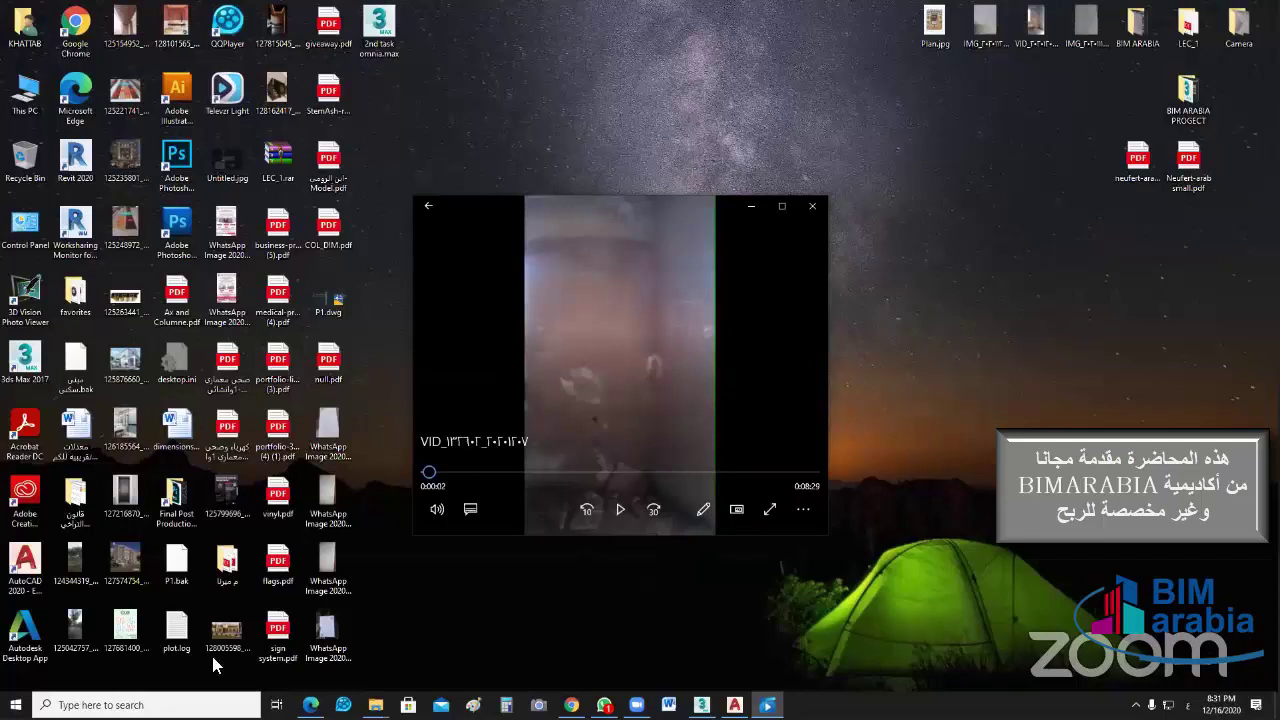
drag(48, 648, 103, 648)
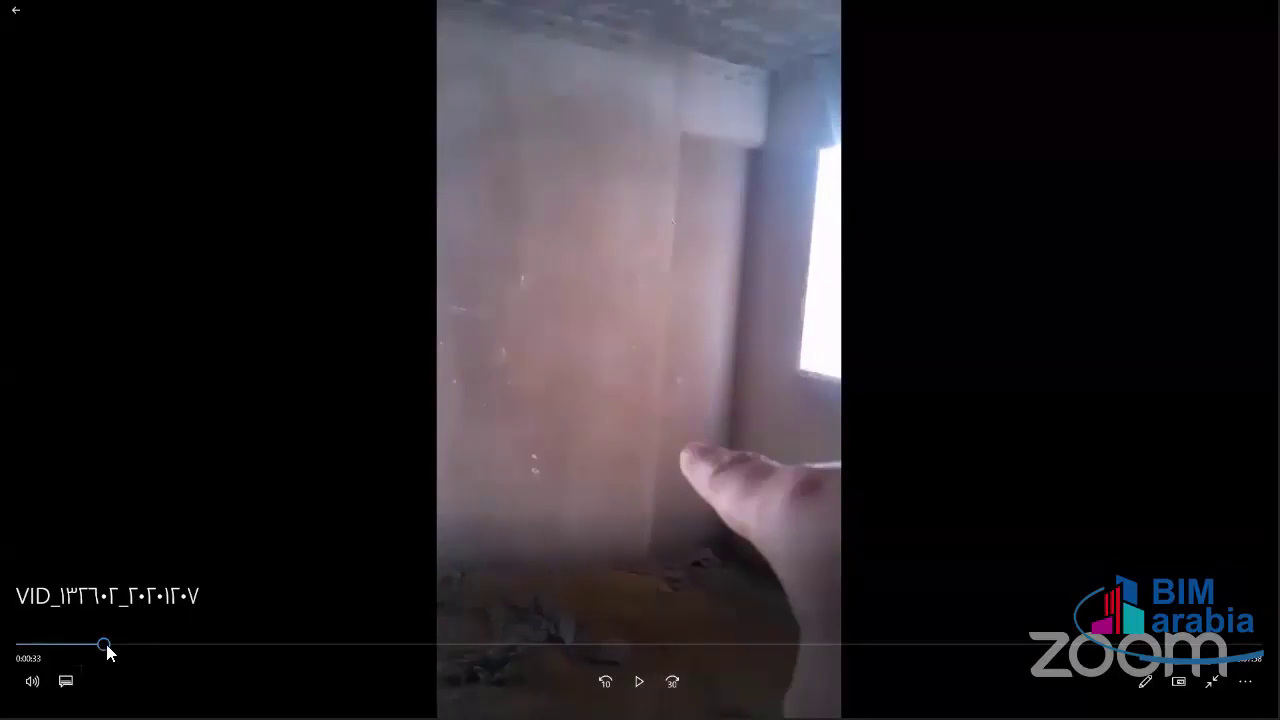
drag(102, 650, 131, 645)
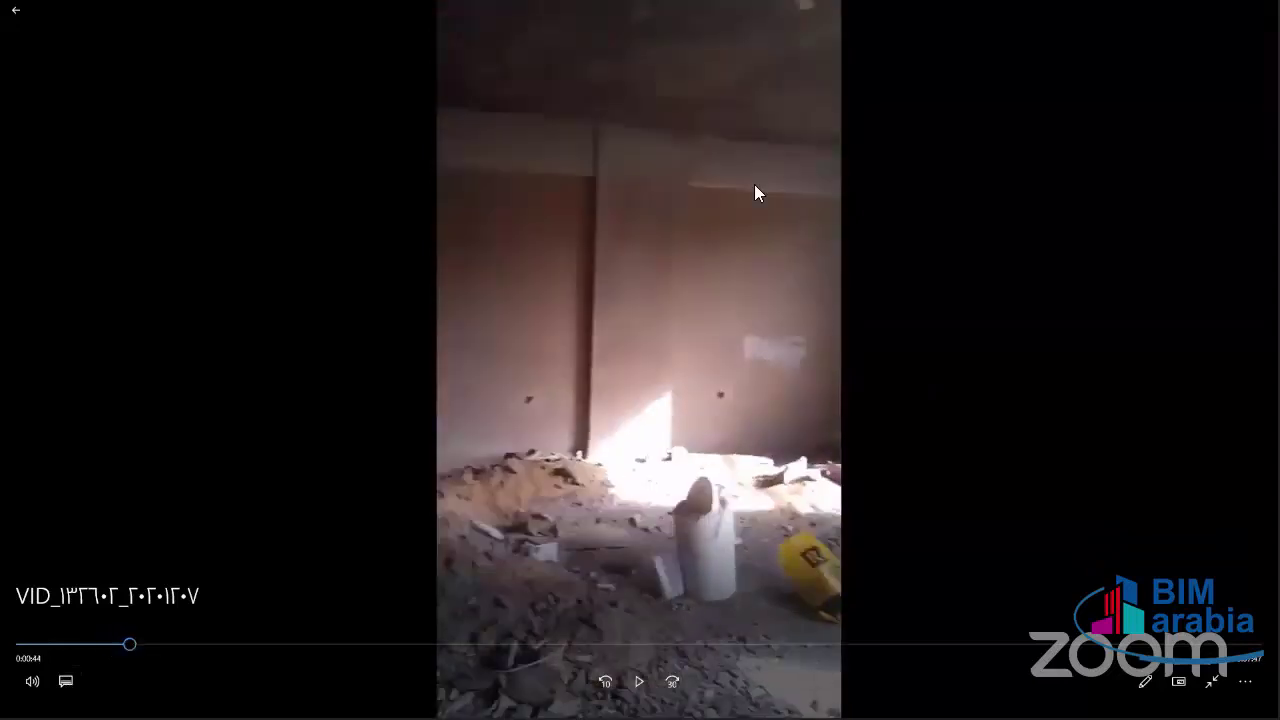
Step: Scrub to 0:53, then back to the bright doorway at 0:37, and leave fullscreen
click(595, 161)
click(595, 161)
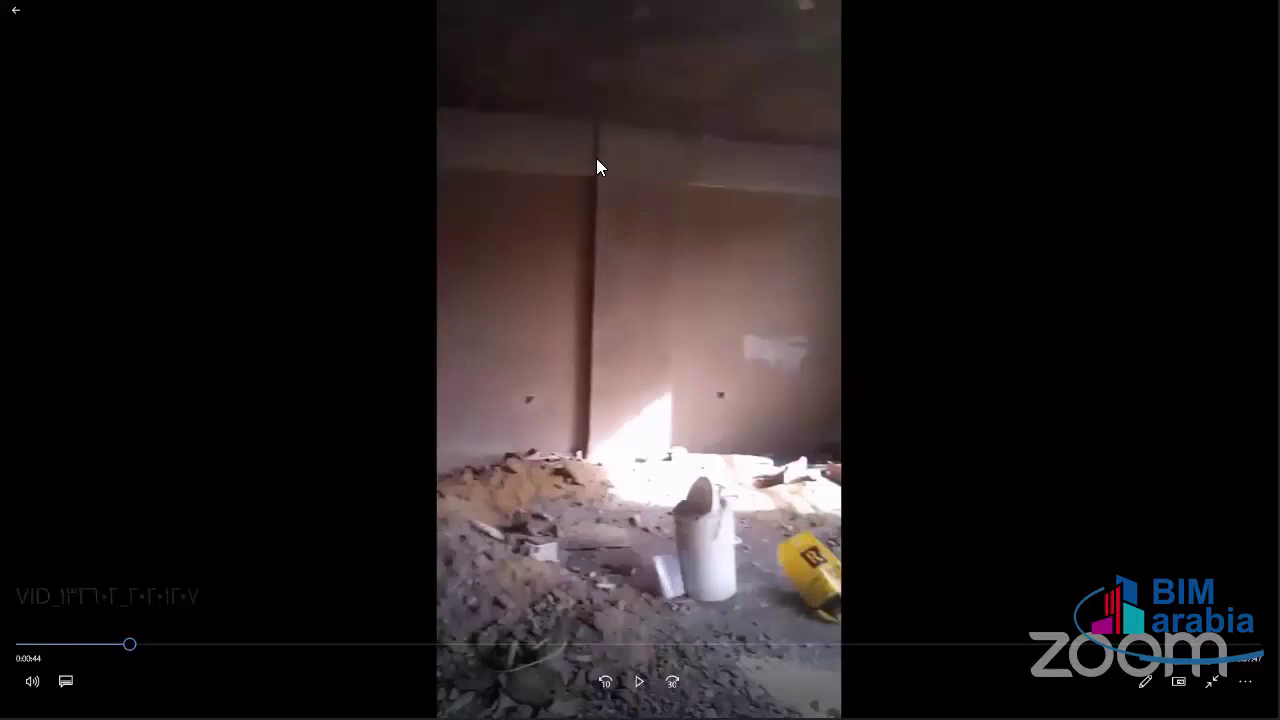
click(597, 161)
click(596, 162)
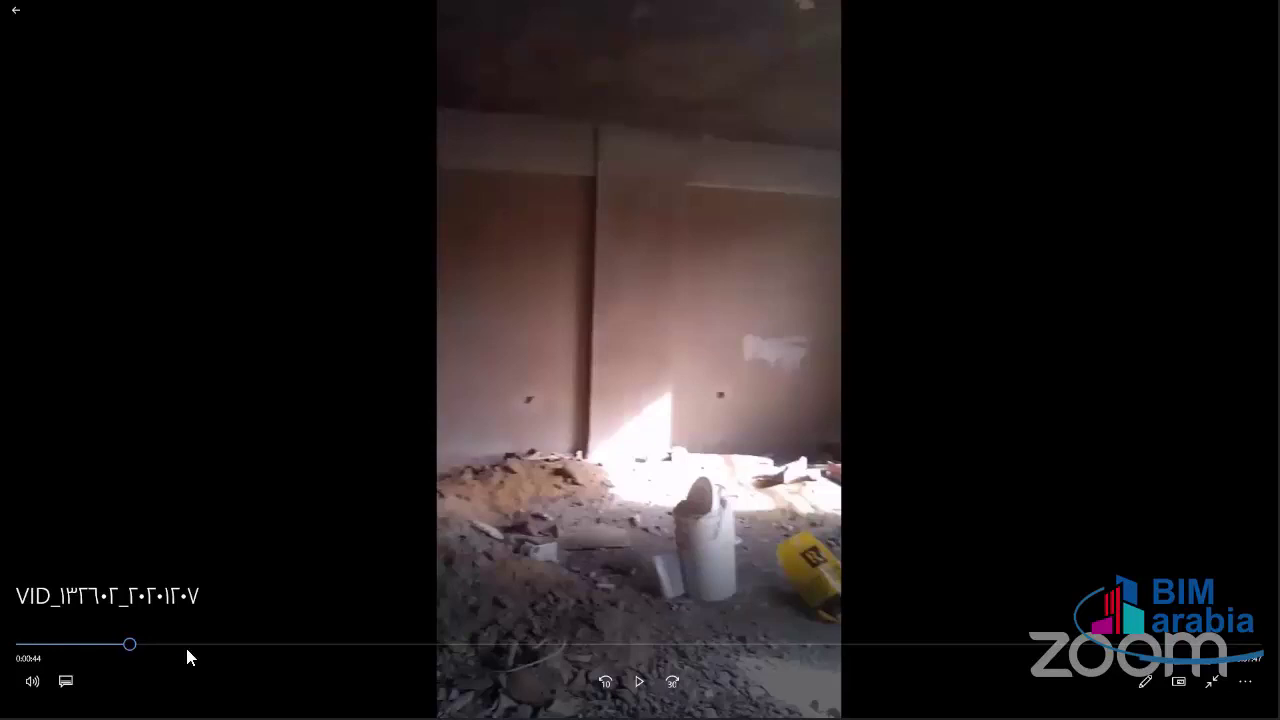
drag(130, 646, 150, 645)
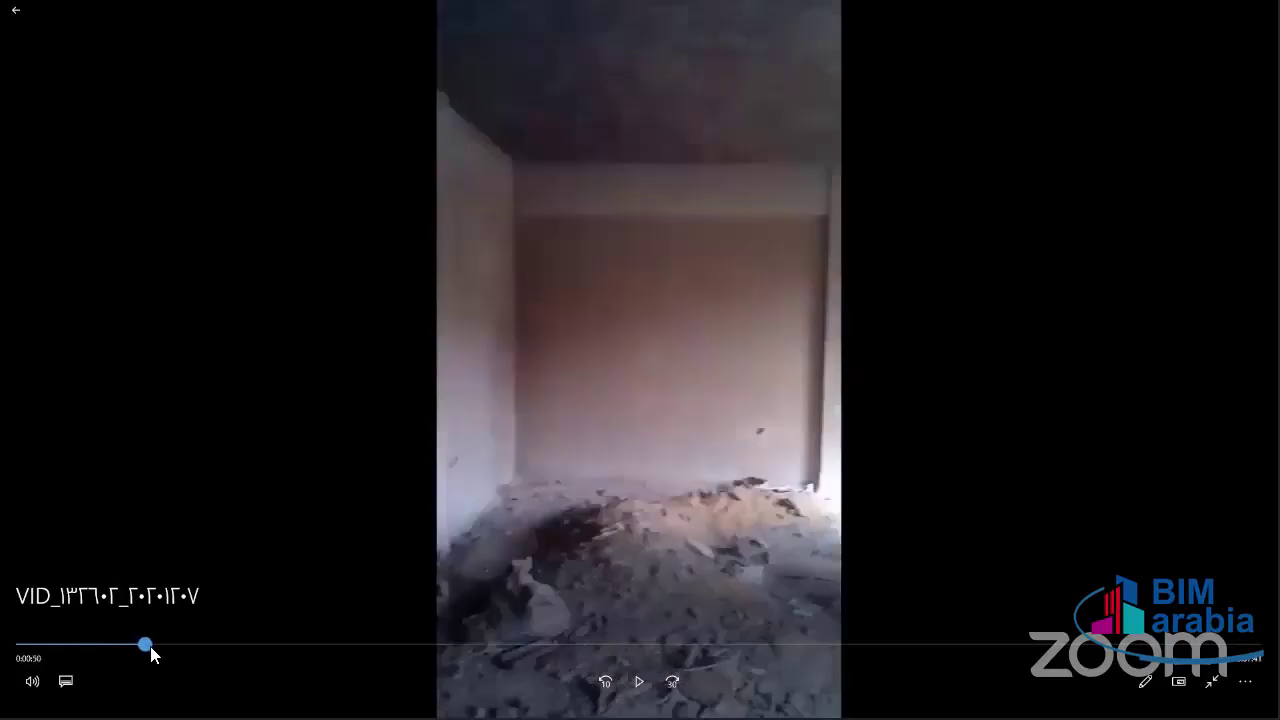
click(670, 108)
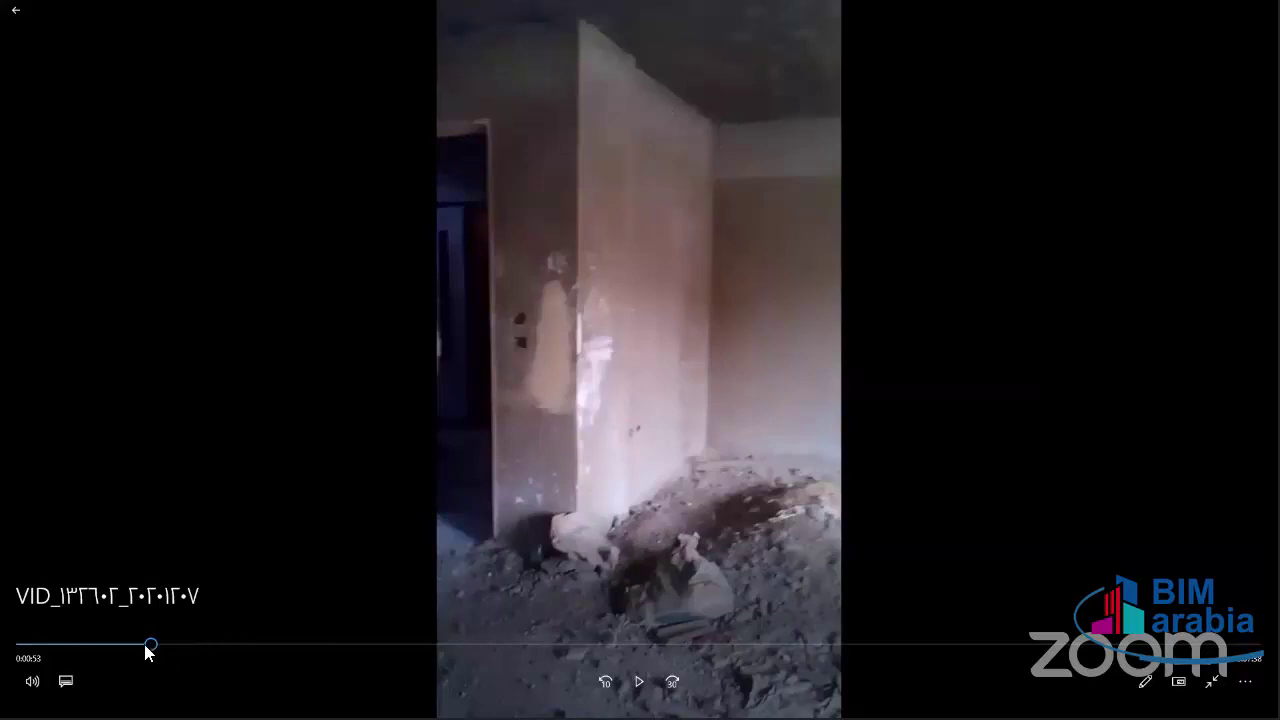
drag(145, 646, 109, 652)
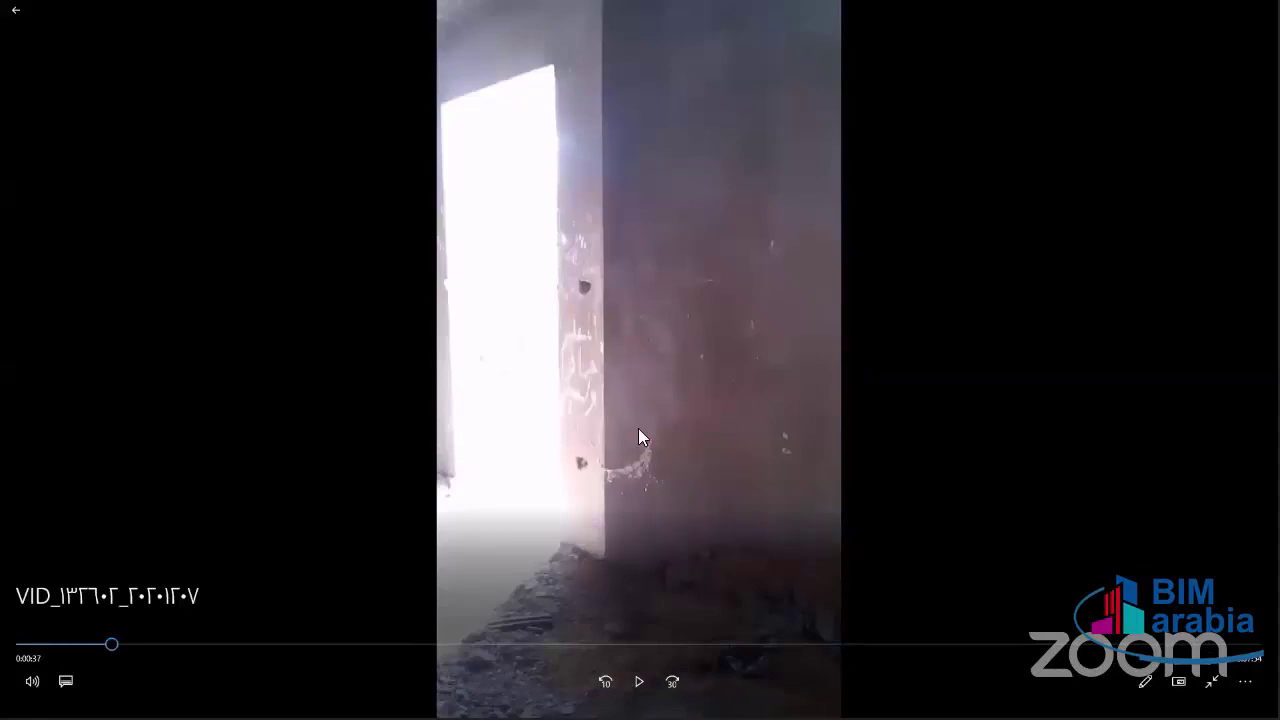
key(ctrl)
key(ctrl)
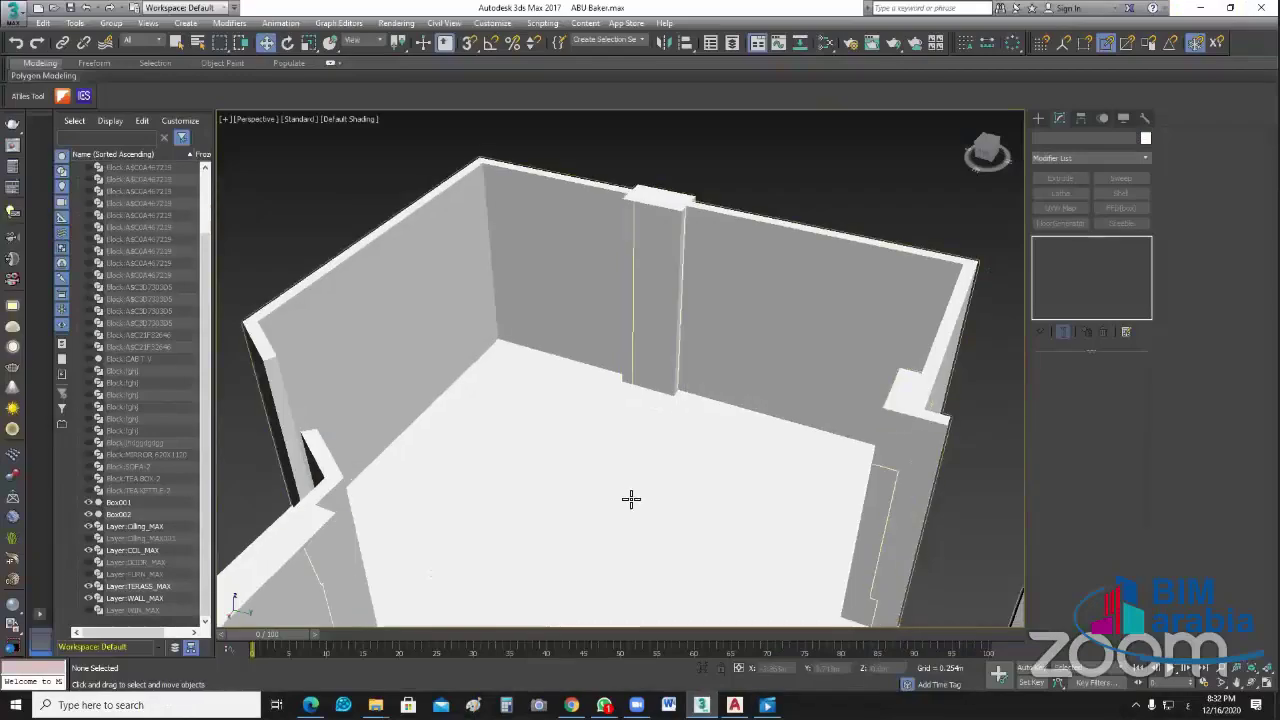
Step: Pull the Perspective view back to show more walls and the pillar, then switch to AutoCAD
scroll(432, 260, up, 5)
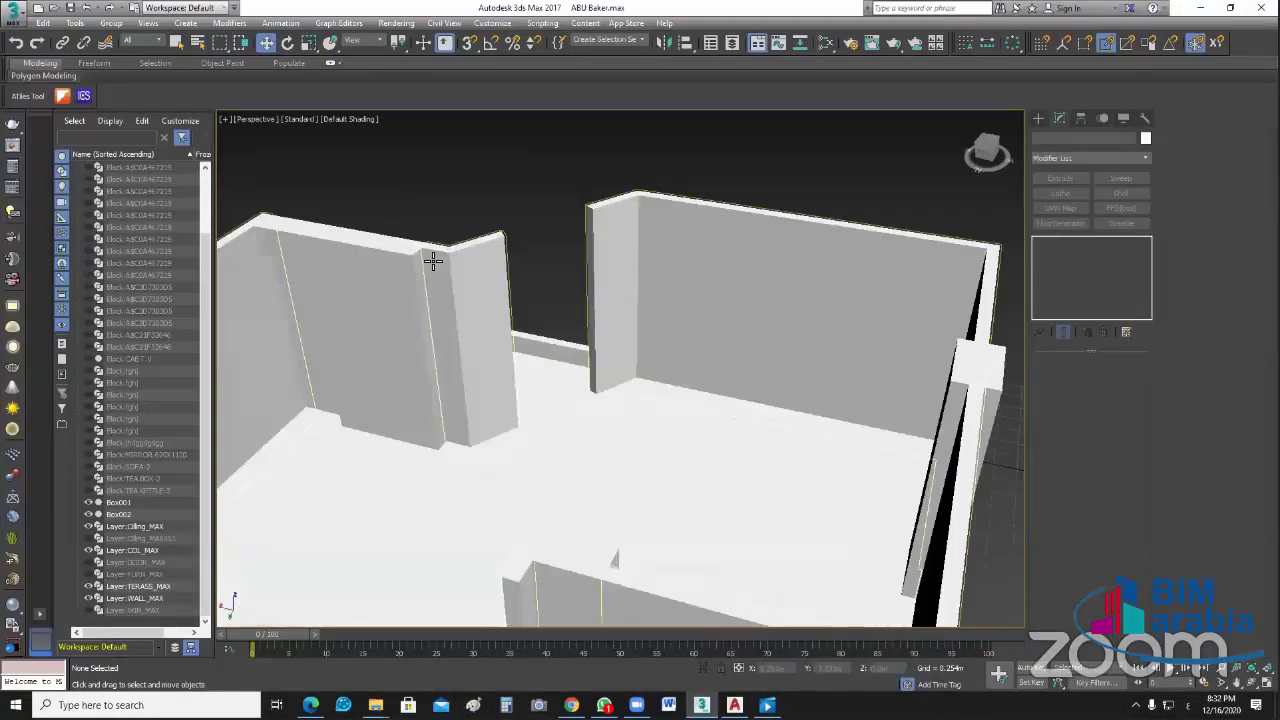
scroll(521, 227, up, 3)
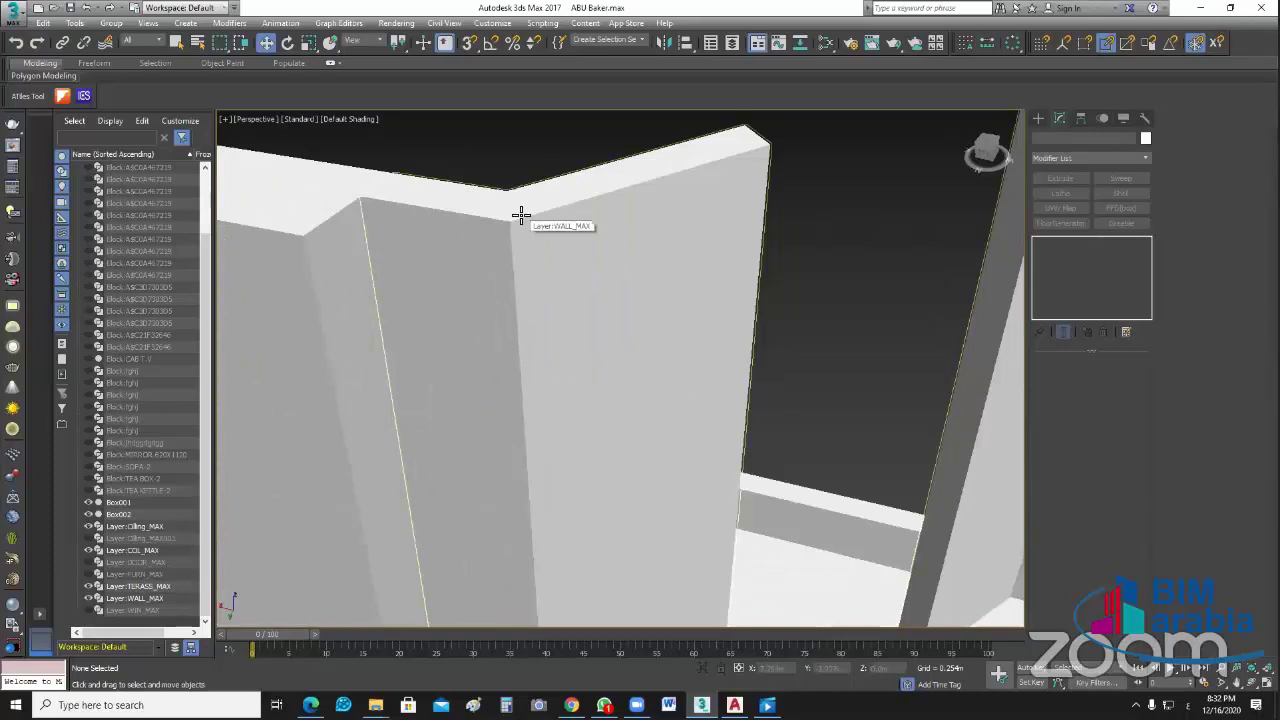
middle_drag(425, 349, 500, 371)
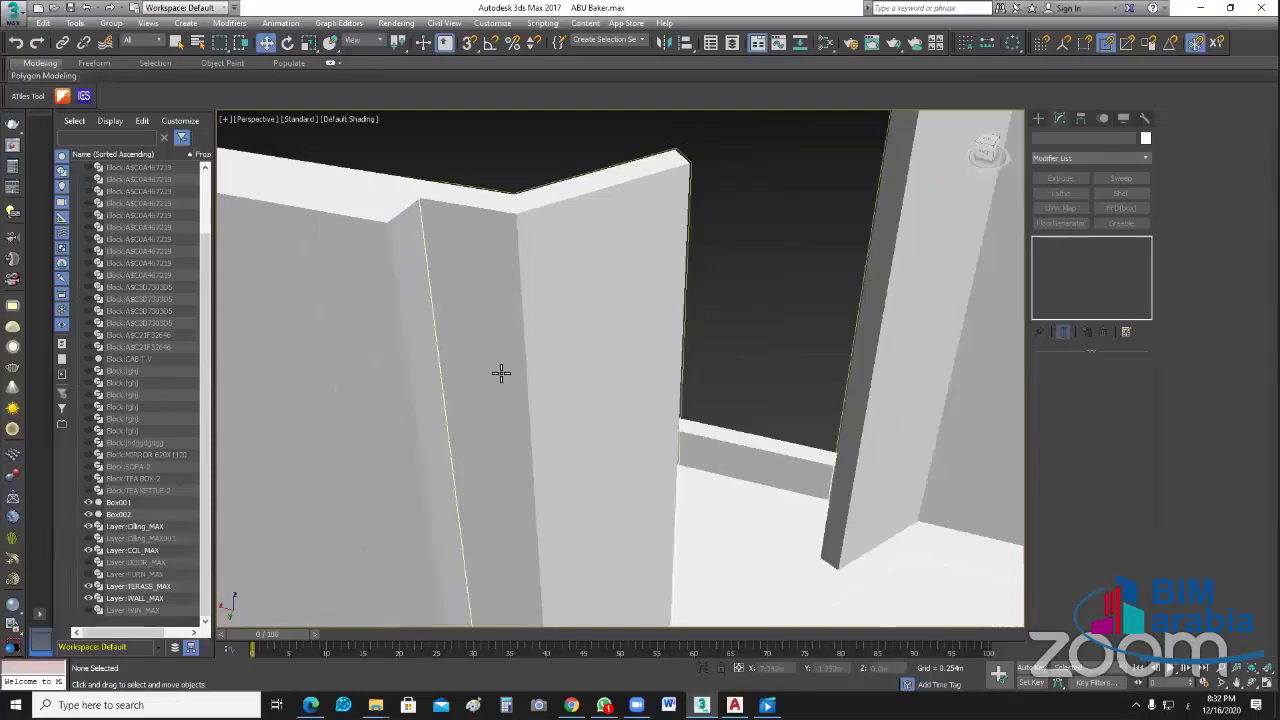
scroll(483, 286, down, 2)
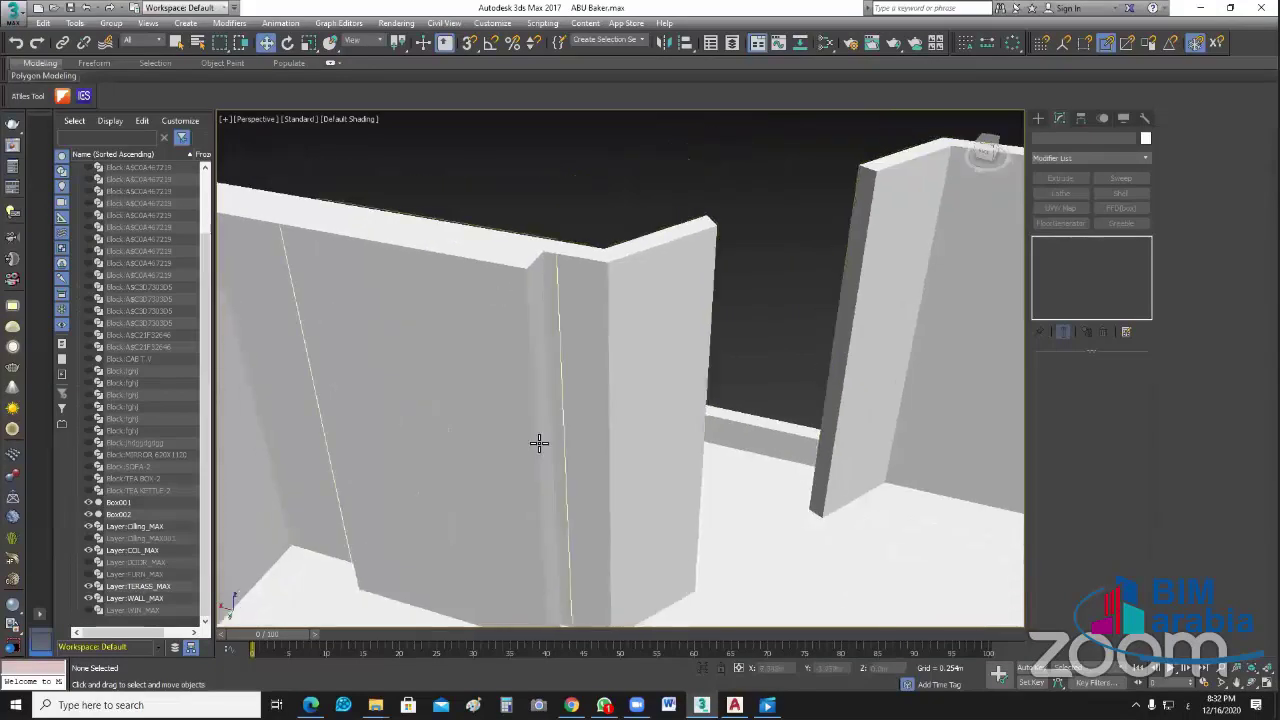
scroll(620, 528, down, 2)
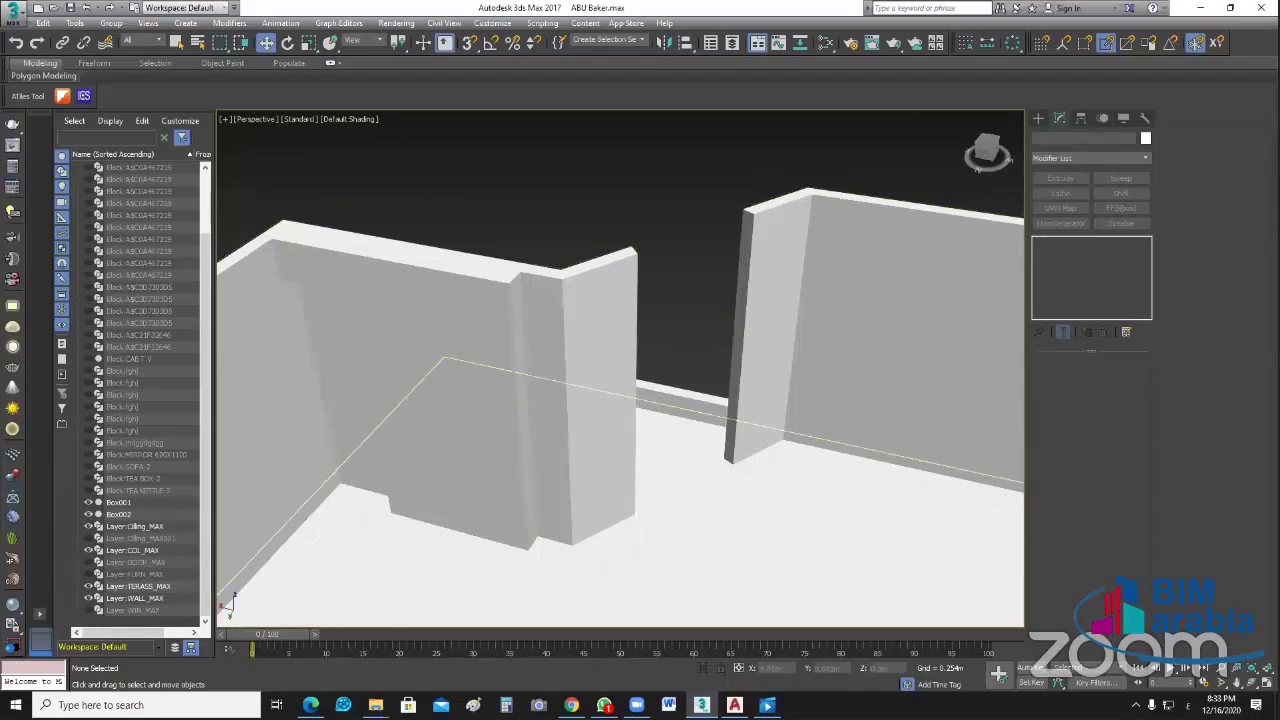
key(alt+Tab)
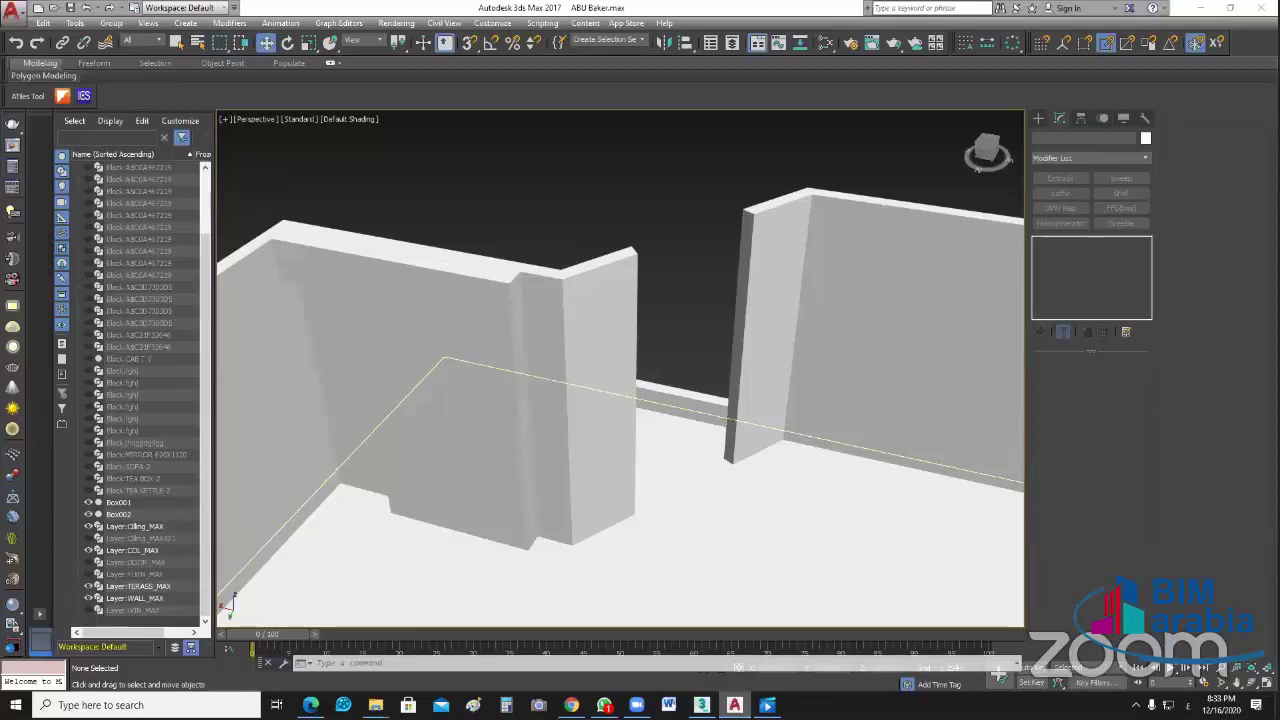
Step: Pan the ABU Baker plan across the entrance door, left wall and upper rooms, then return to 3ds Max
scroll(753, 391, up, 5)
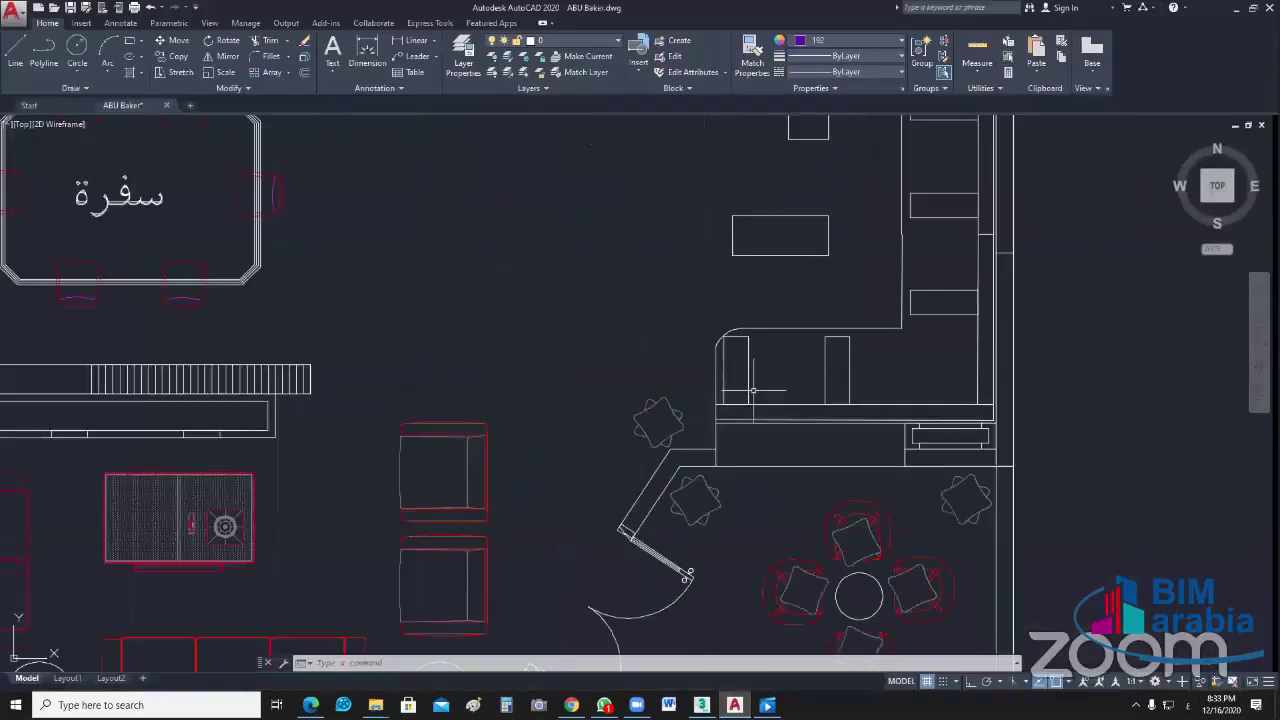
scroll(781, 572, up, 2)
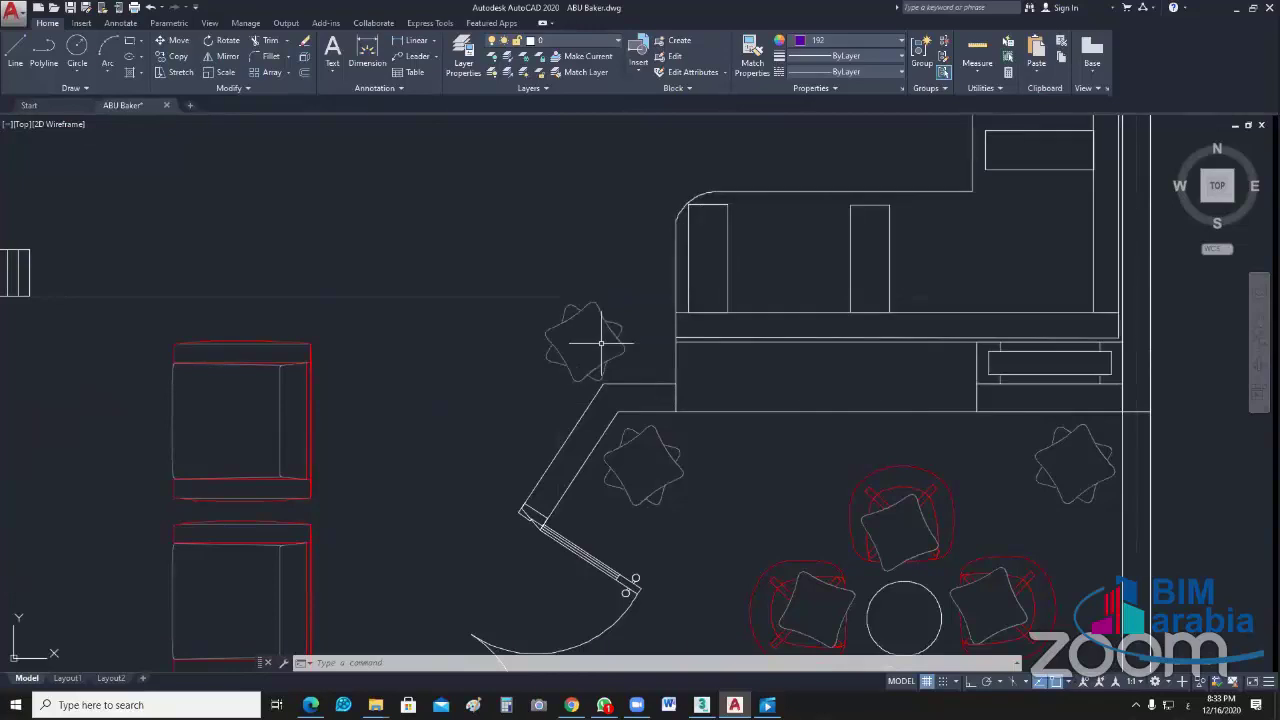
middle_drag(870, 364, 656, 359)
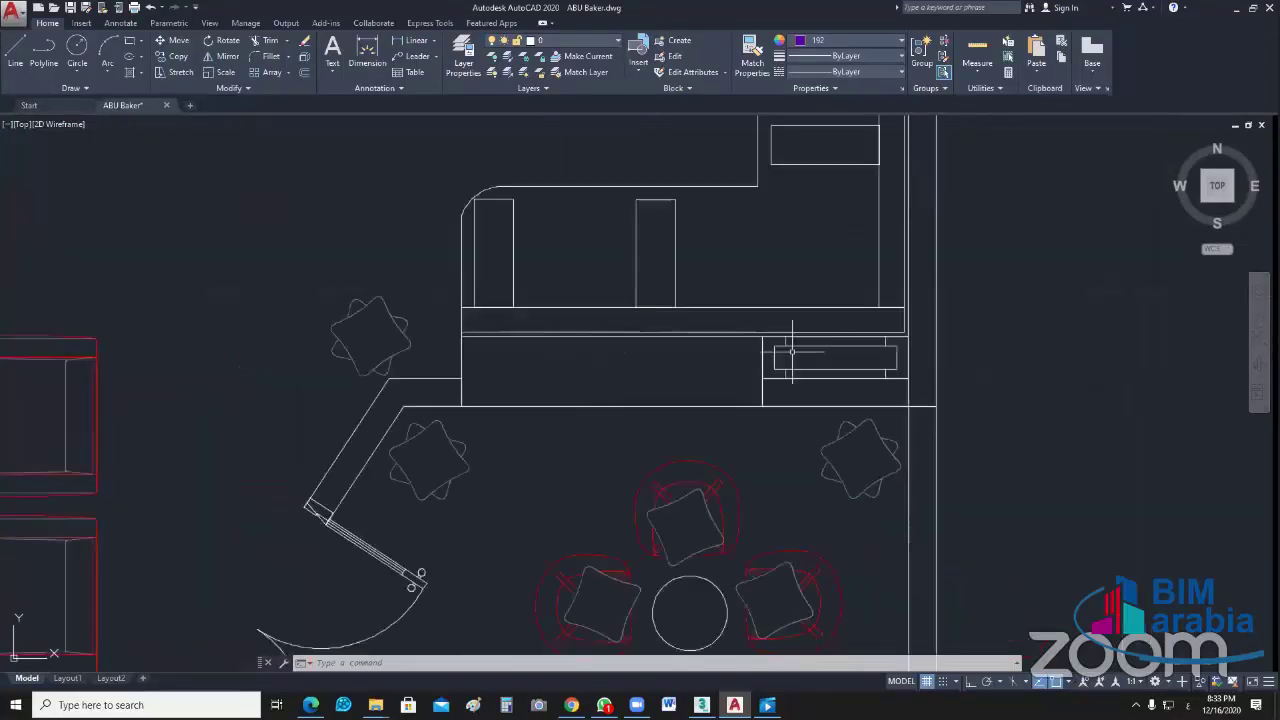
scroll(854, 330, down, 3)
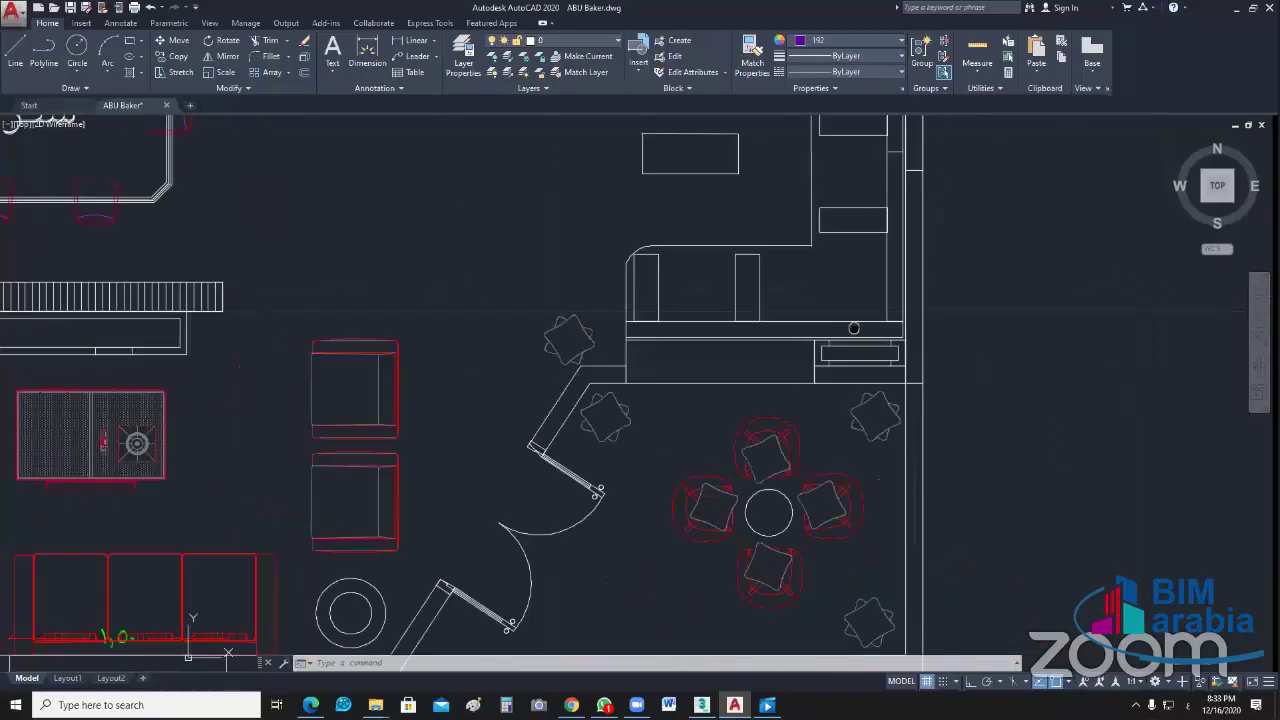
middle_drag(10, 322, 327, 322)
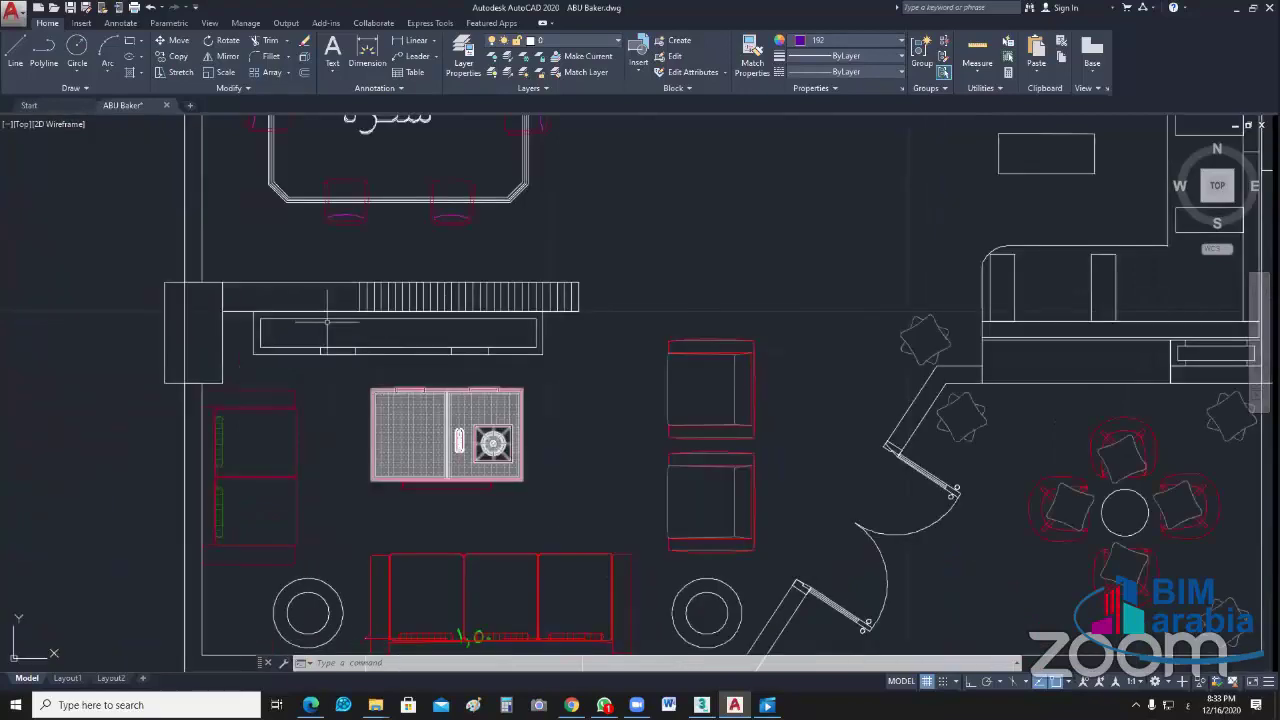
scroll(447, 273, down, 3)
middle_drag(447, 273, 427, 161)
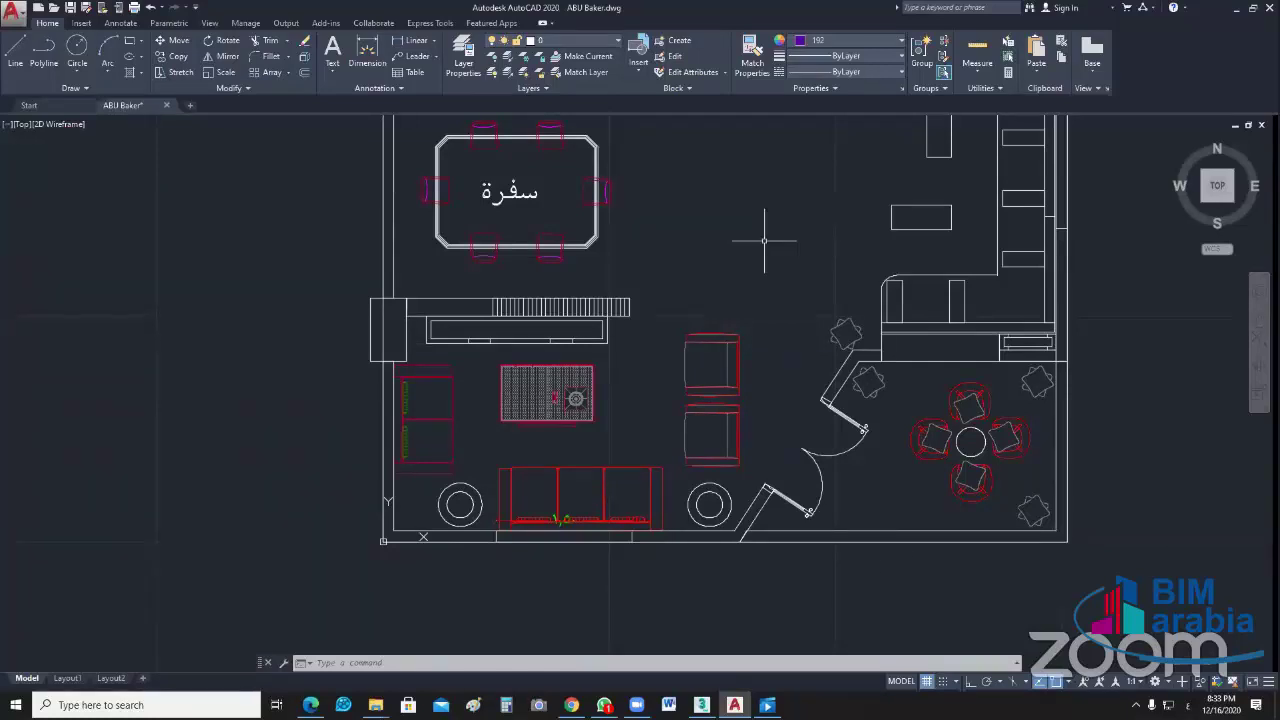
middle_drag(764, 240, 628, 283)
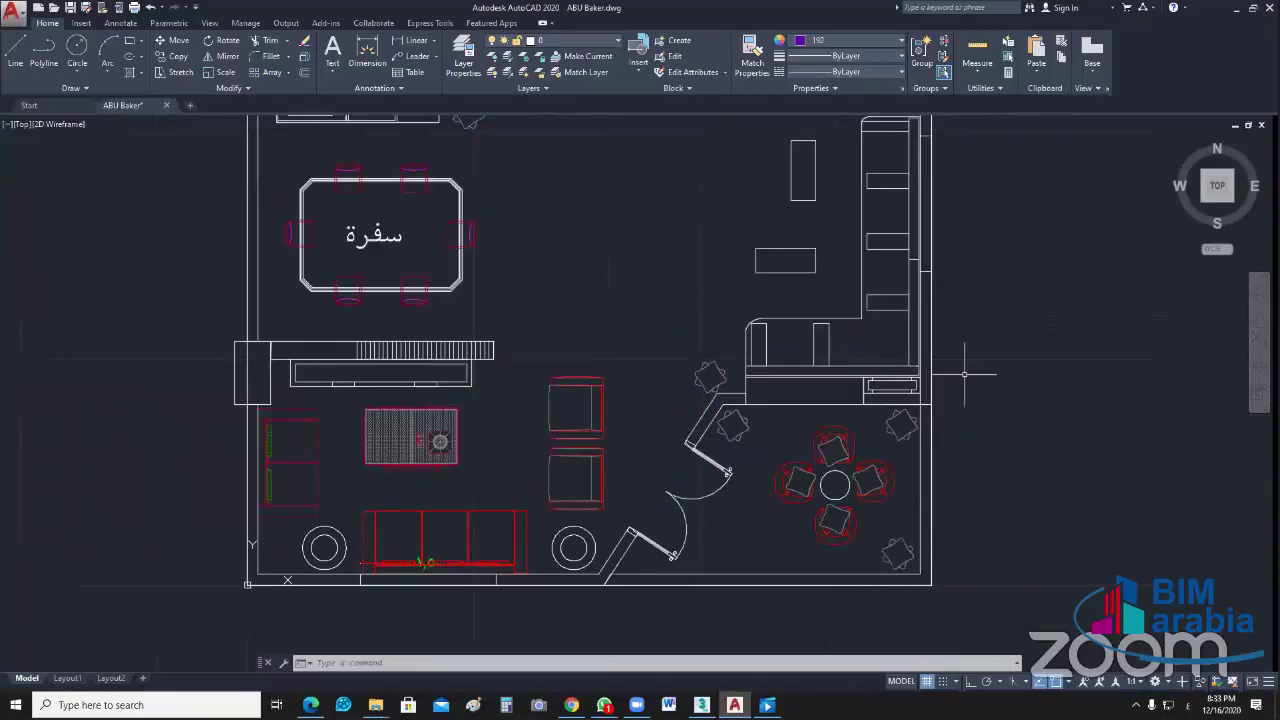
middle_drag(990, 267, 944, 430)
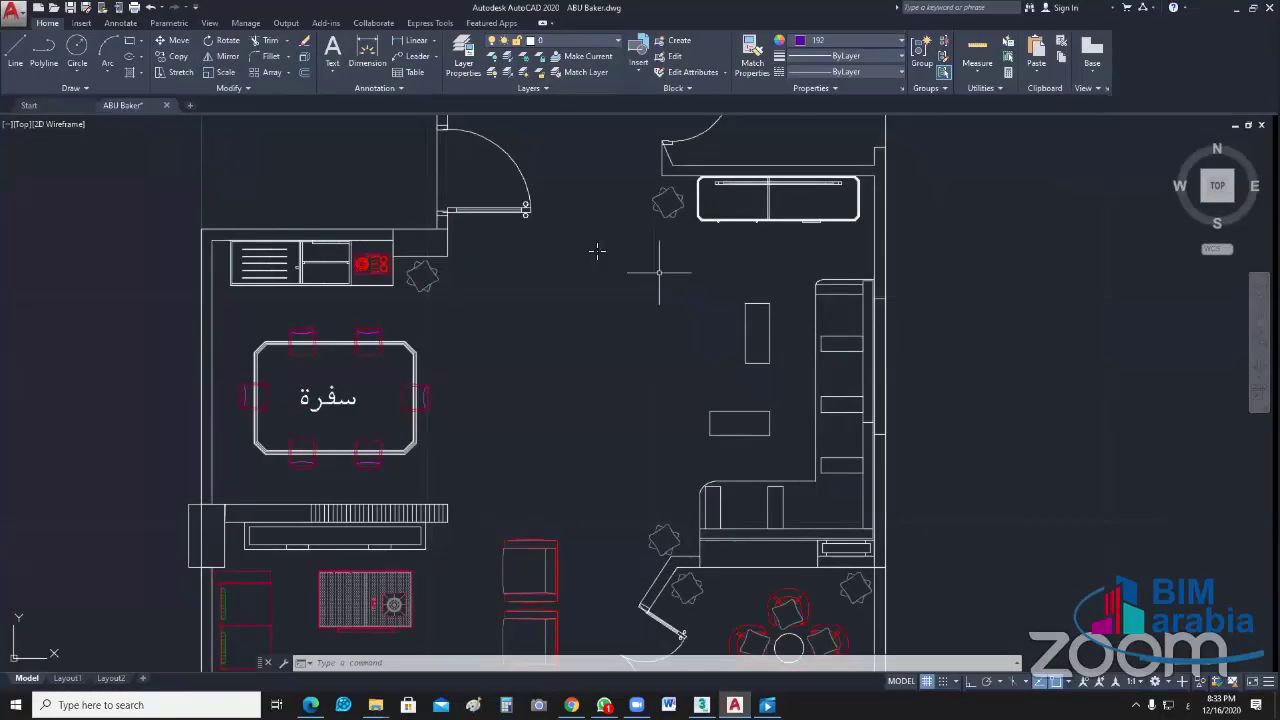
key(alt+Tab)
scroll(538, 234, up, 10)
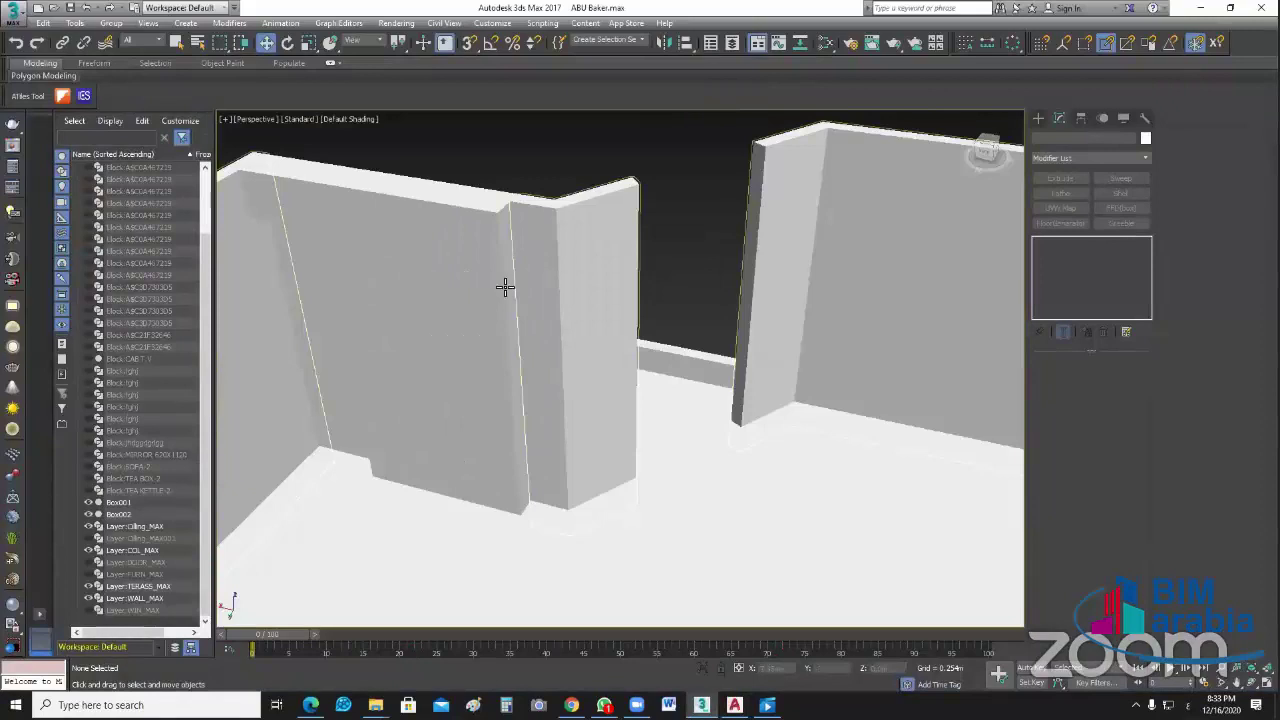
Step: Zoom in and orbit around the corner where the two walls meet
scroll(571, 311, up, 3)
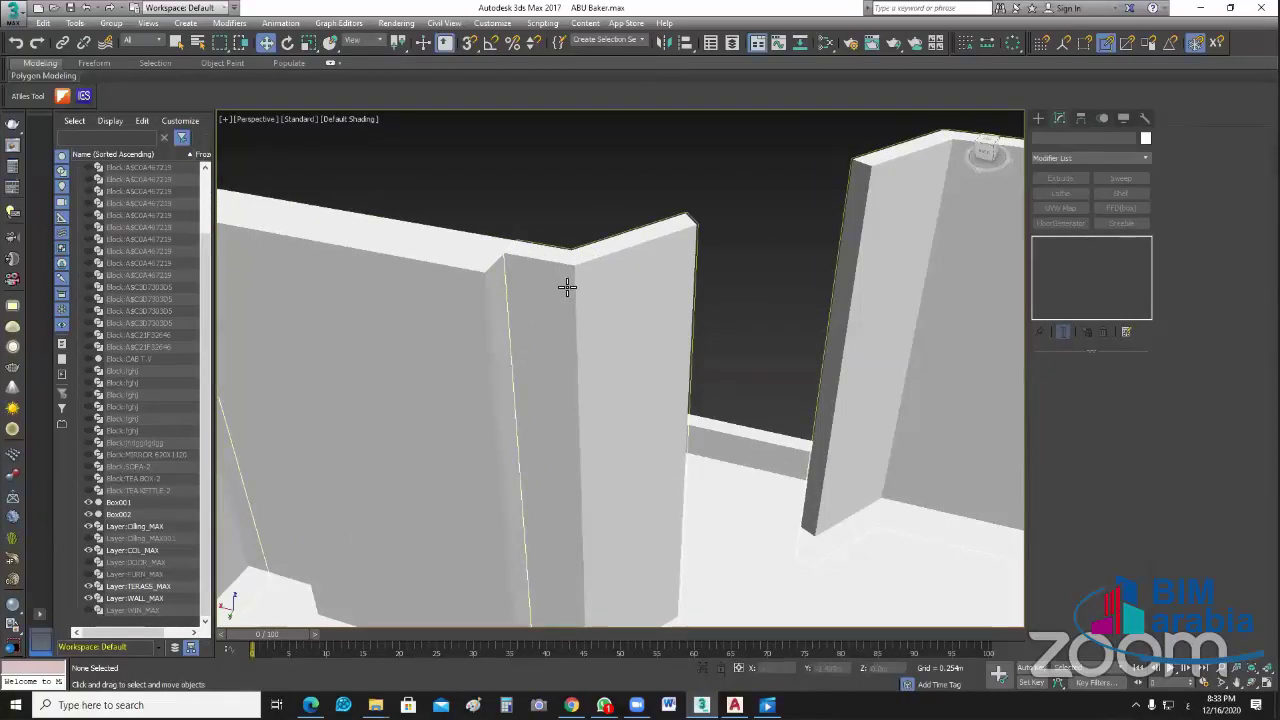
alt+middle_drag(566, 287, 640, 300)
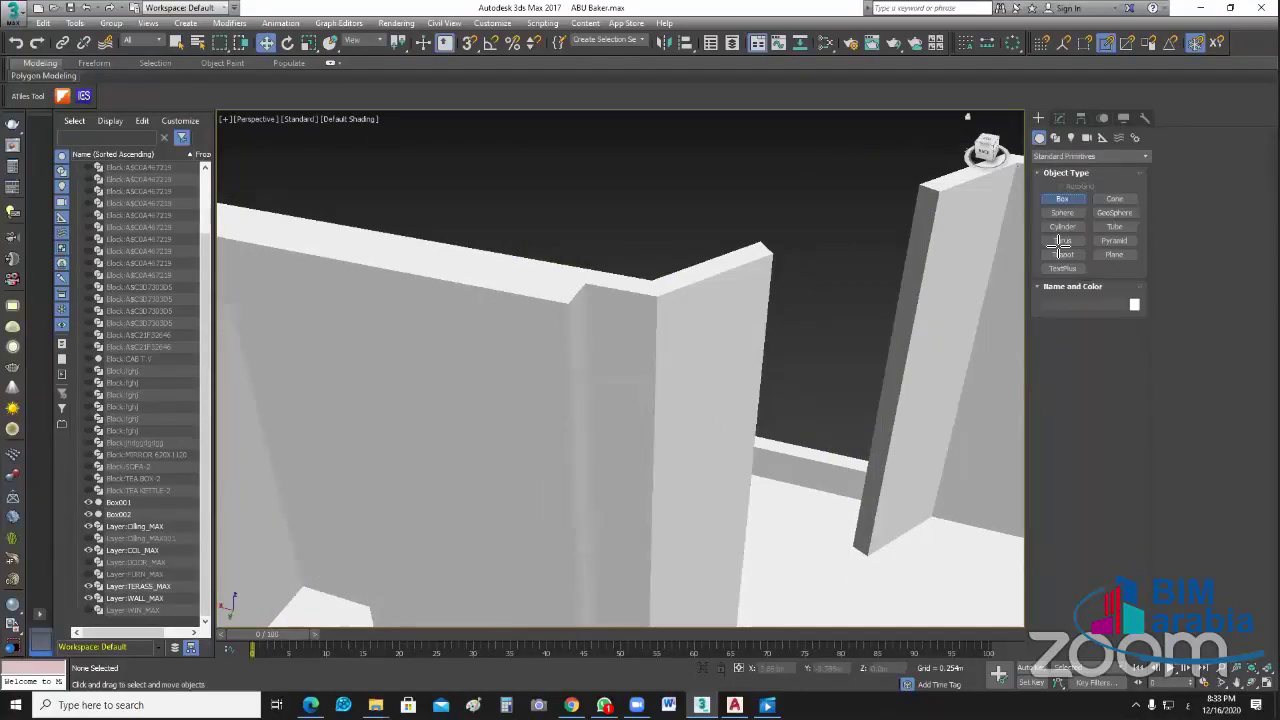
Step: With snaps on, draw Box003 on the wall-top corner with a -2.75 m height
key(s)
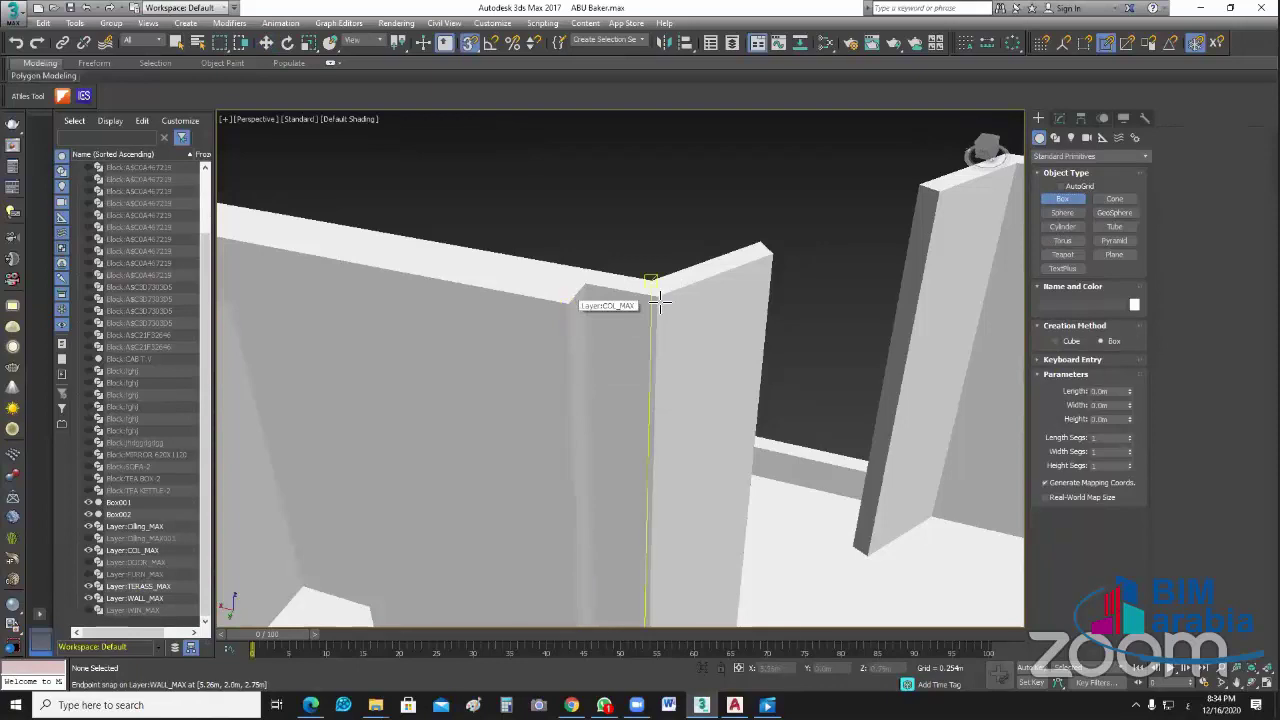
drag(566, 305, 650, 300)
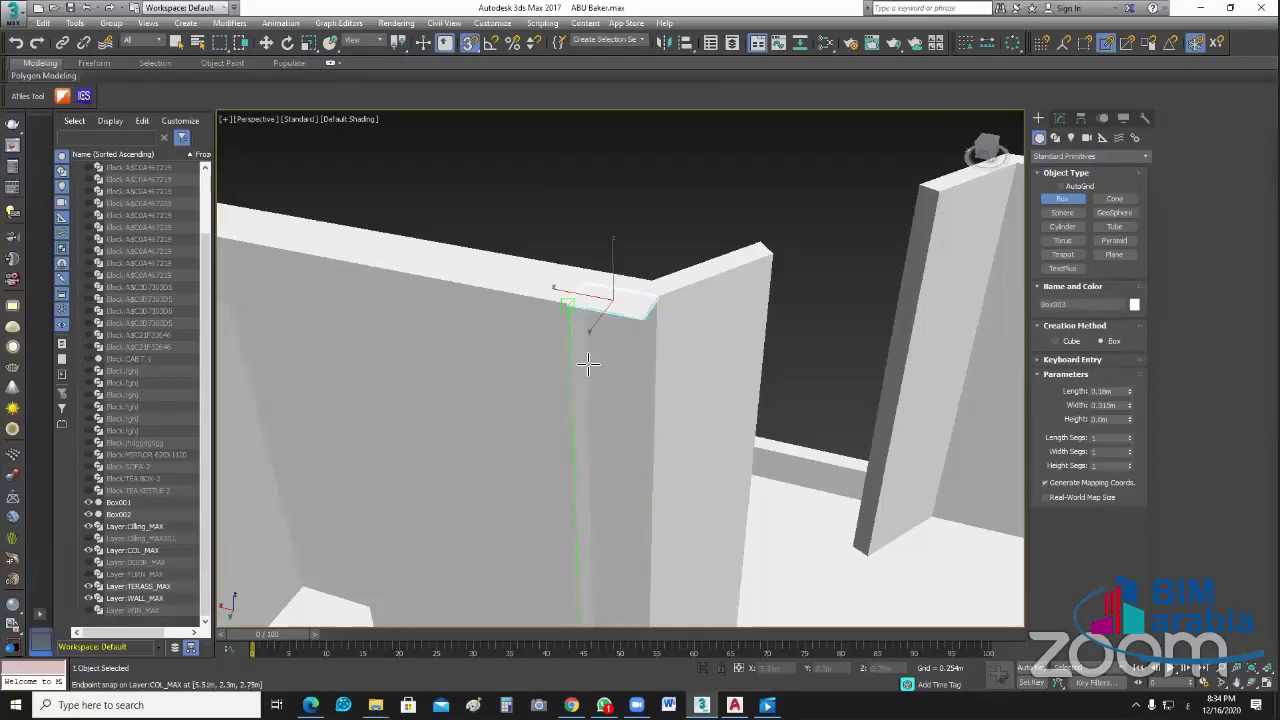
click(606, 582)
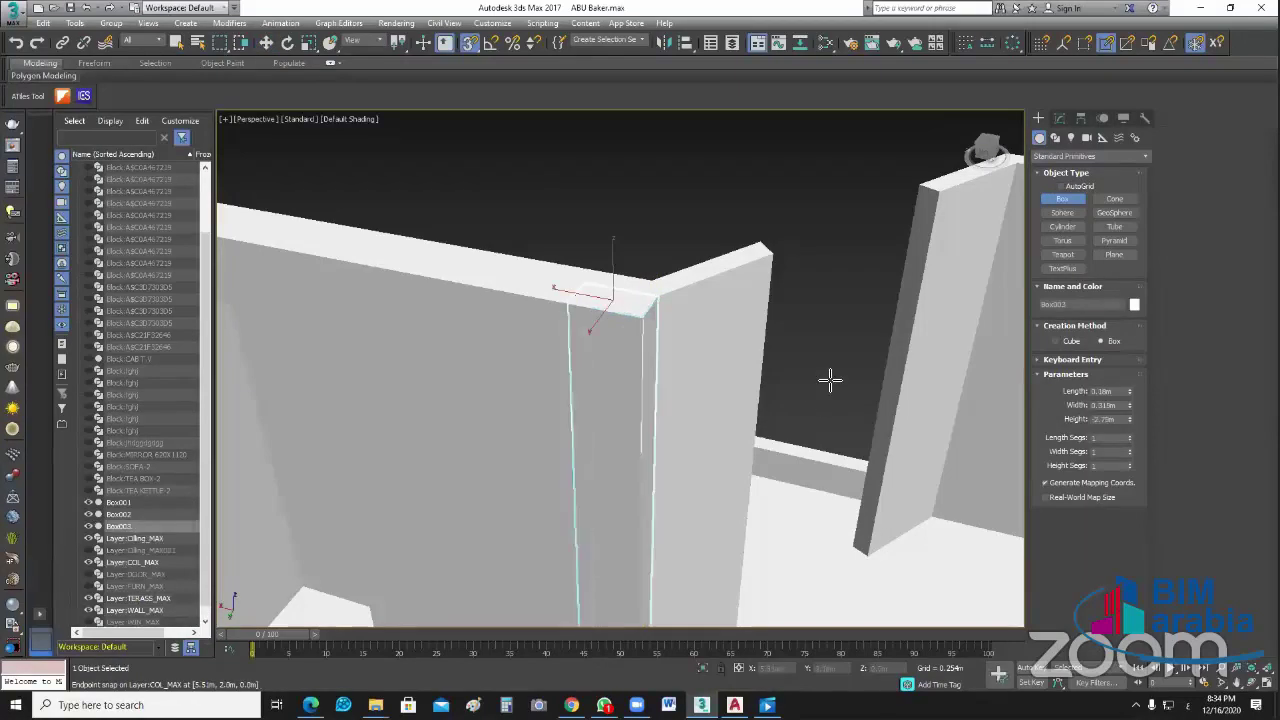
alt+middle_drag(829, 377, 776, 403)
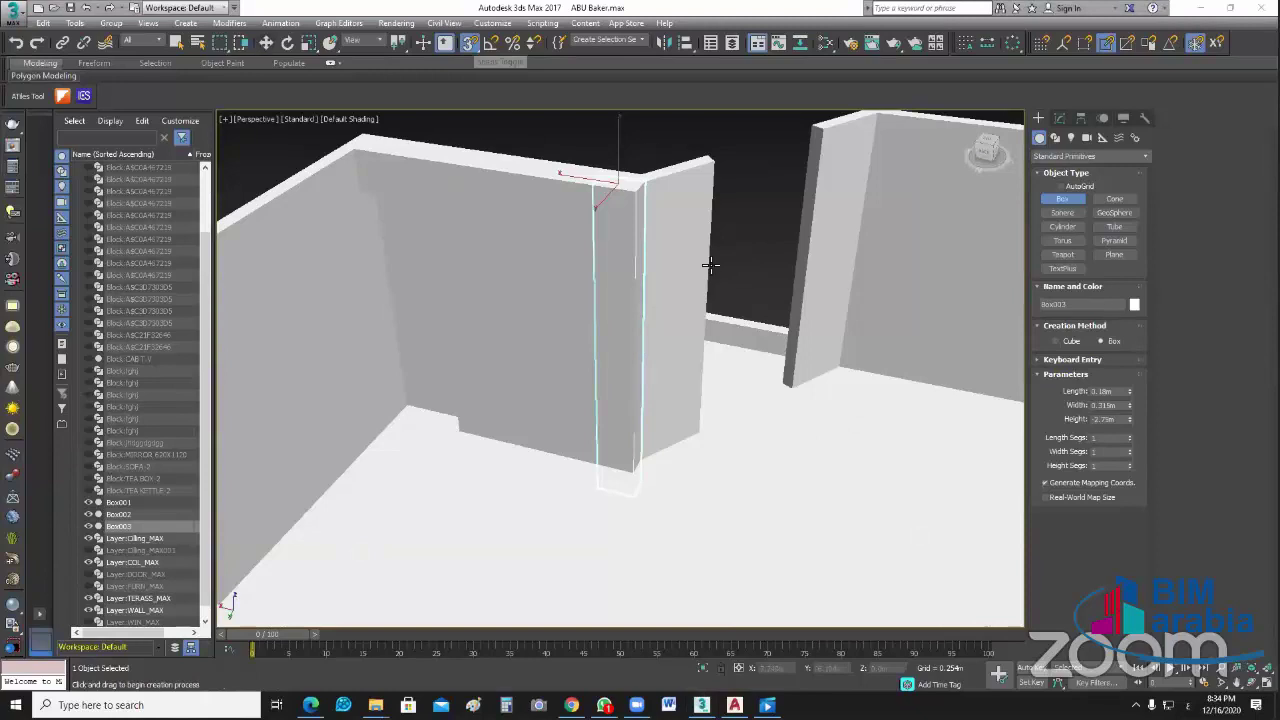
Step: Switch to Move, frame and deselect the new box, then go to the AutoCAD plan
key(w)
key(z)
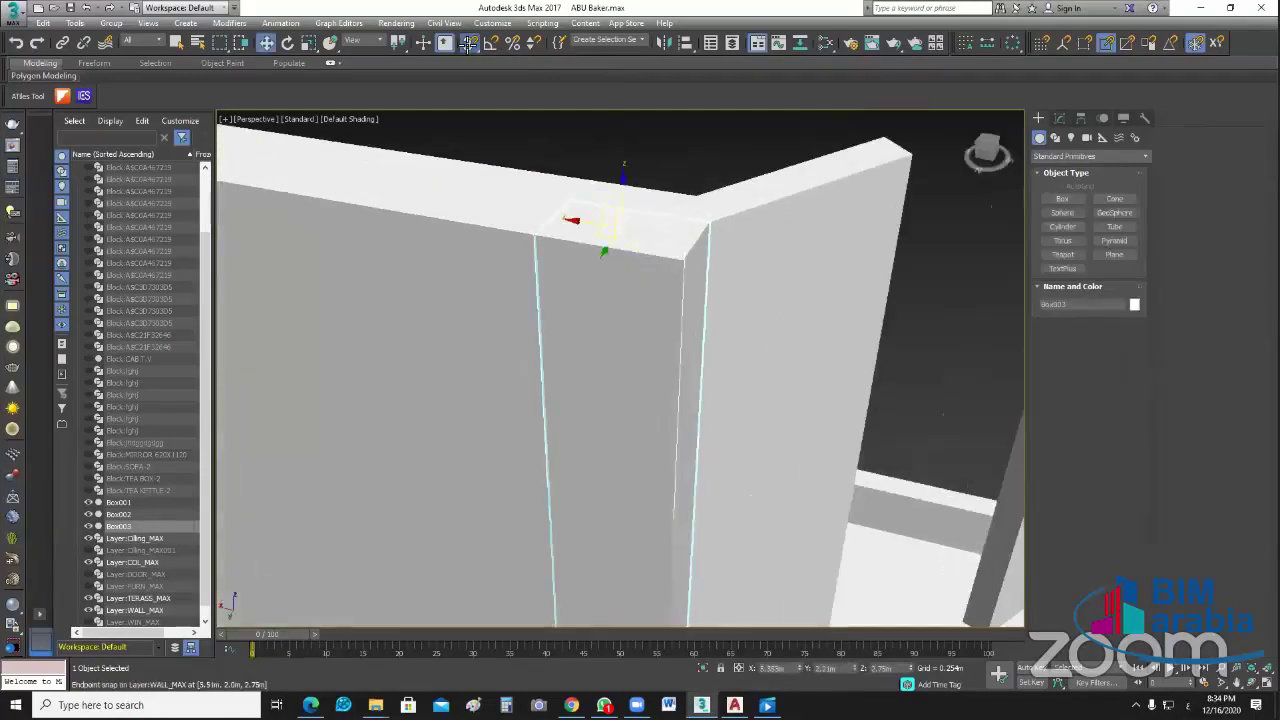
click(692, 164)
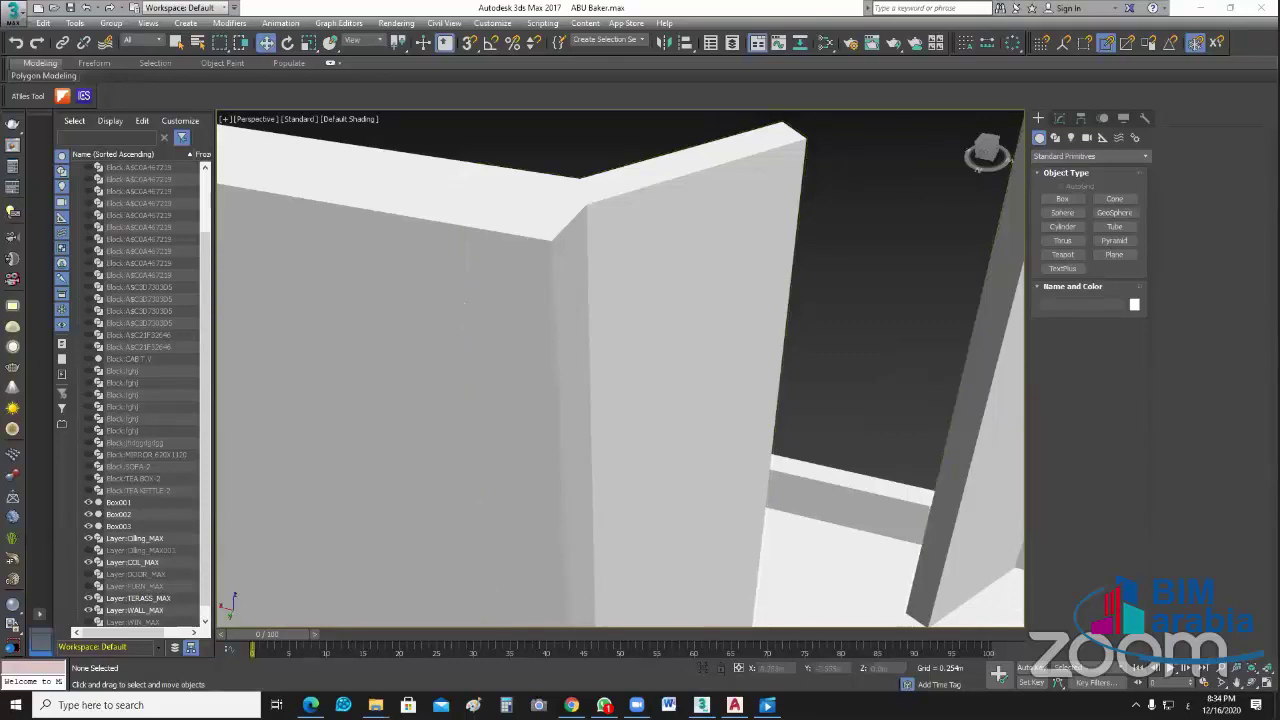
key(alt+Tab)
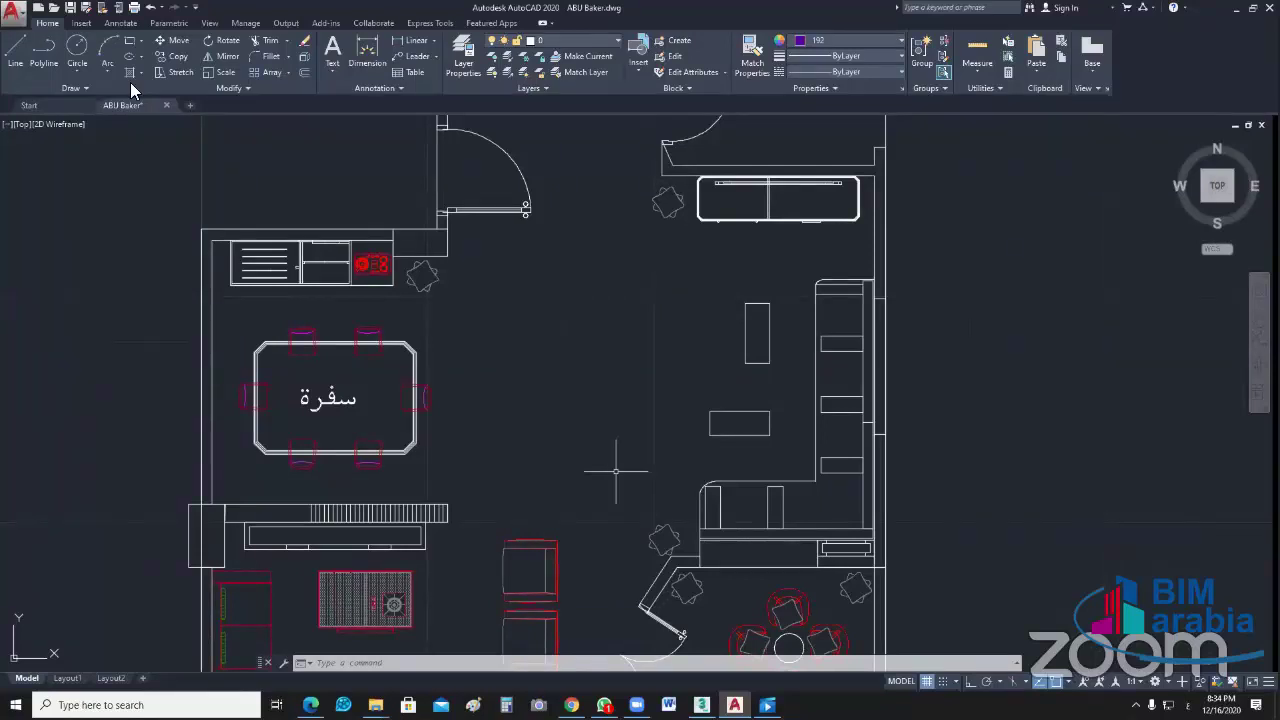
mouse_move(123, 105)
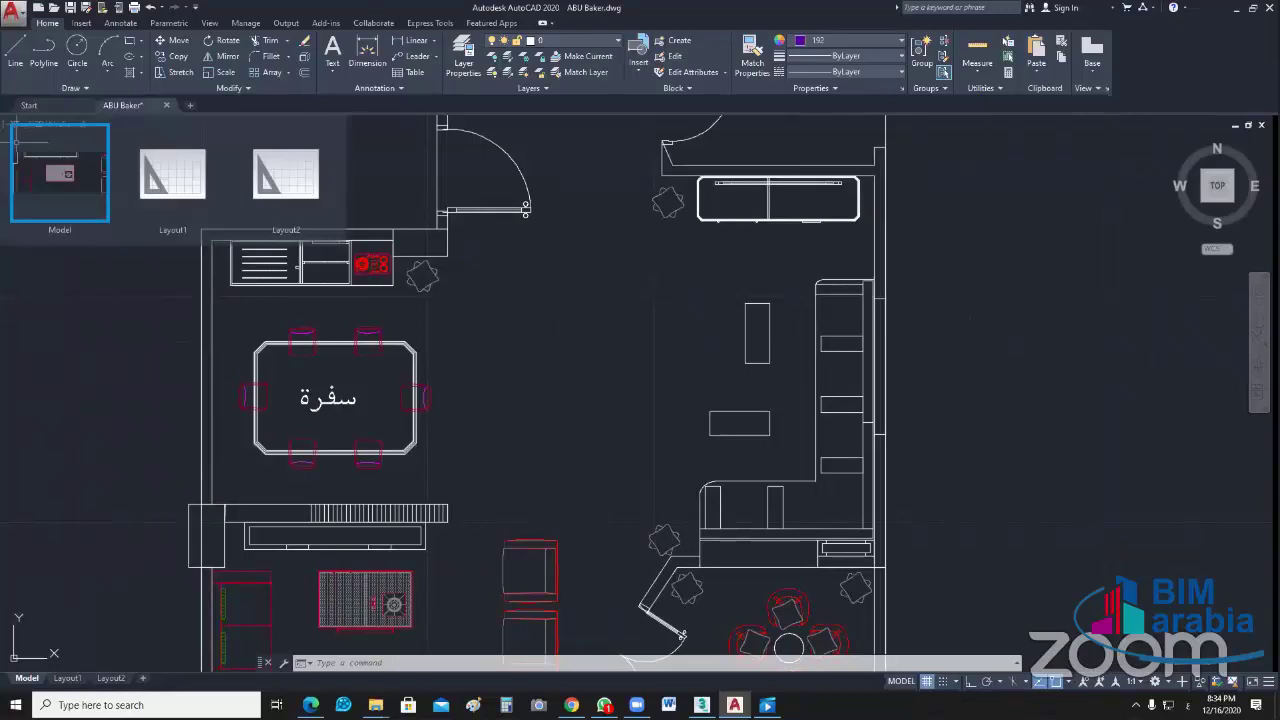
Step: Create a blank Drawing1, then return to ABU Baker and select the left wall outline
click(190, 105)
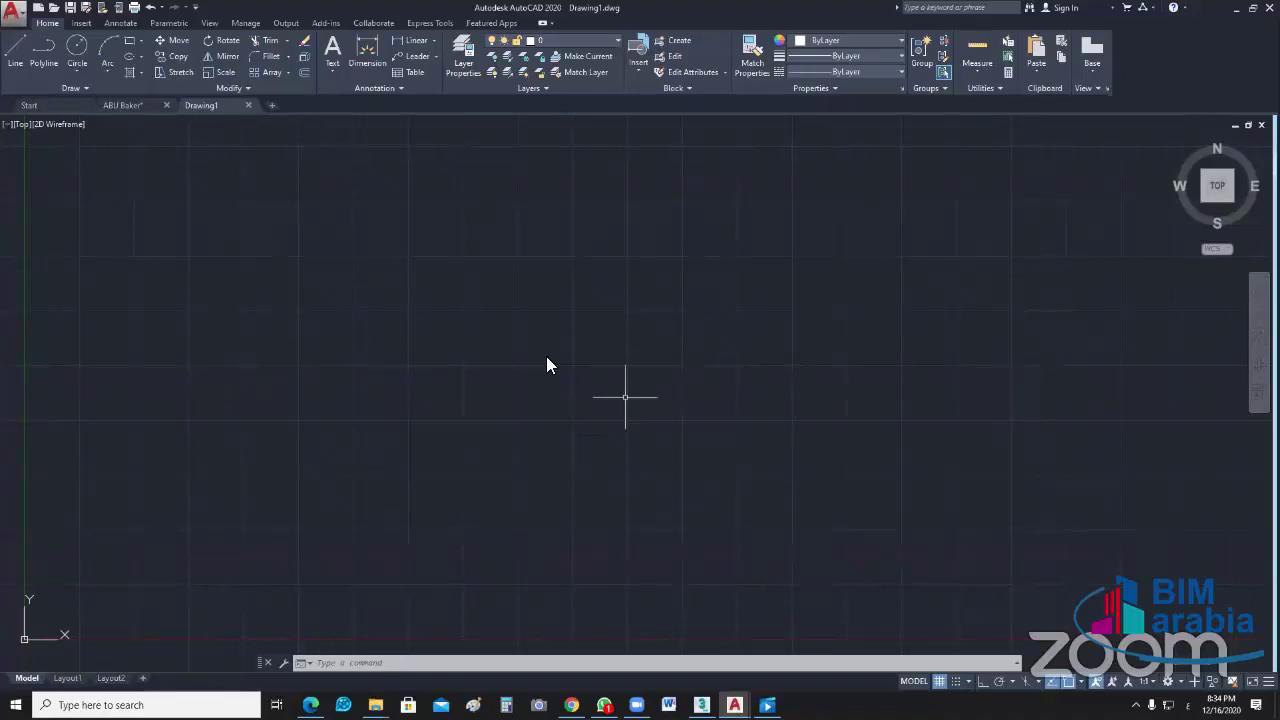
key(ctrl+Tab)
scroll(661, 352, down, 4)
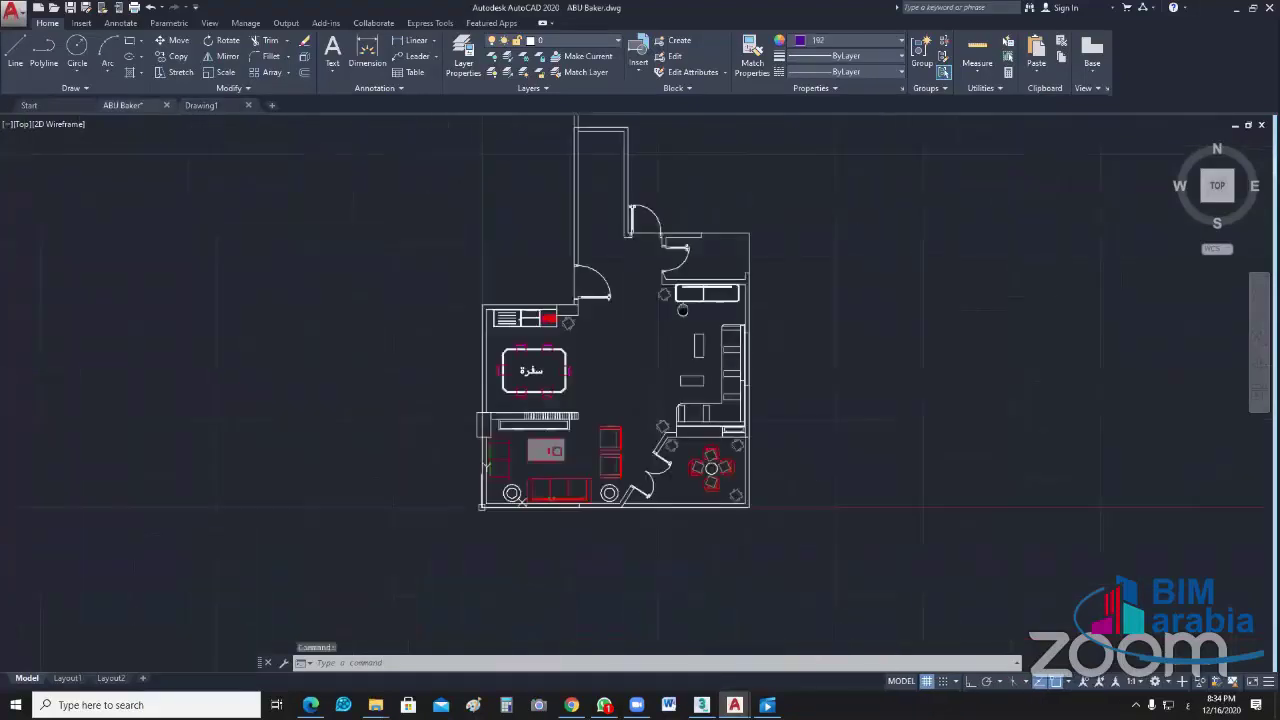
scroll(515, 423, up, 4)
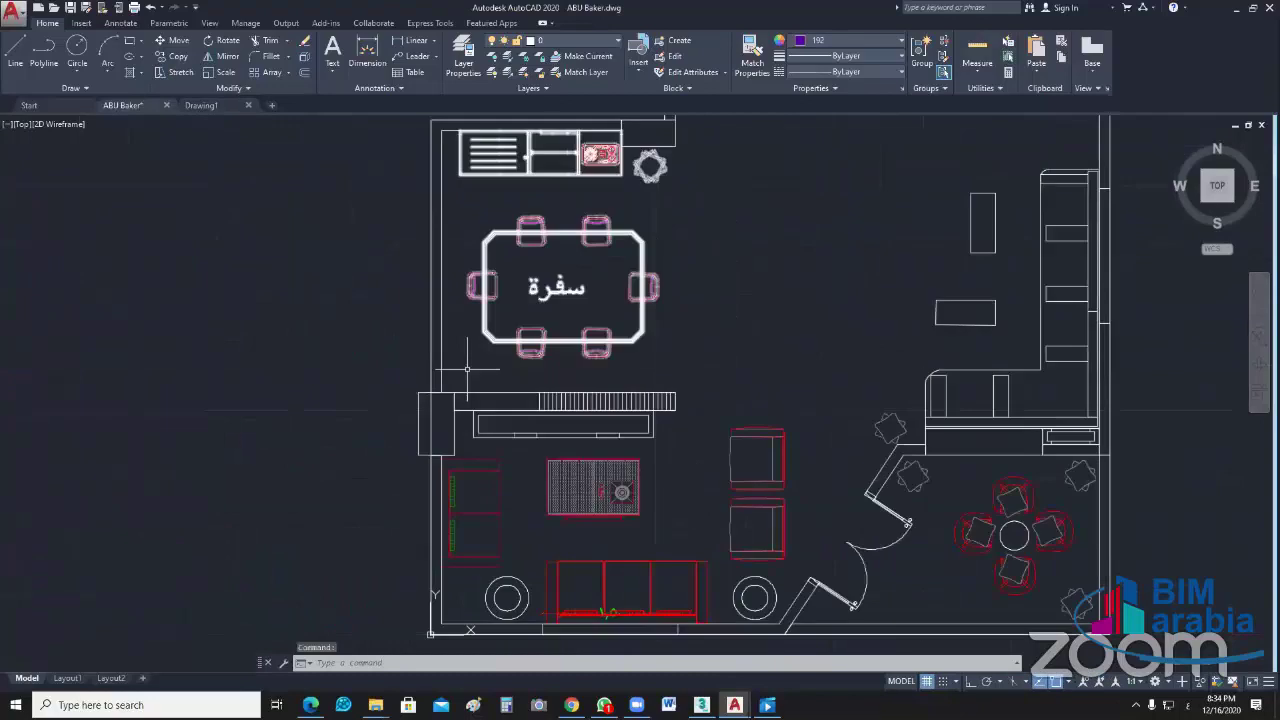
click(444, 343)
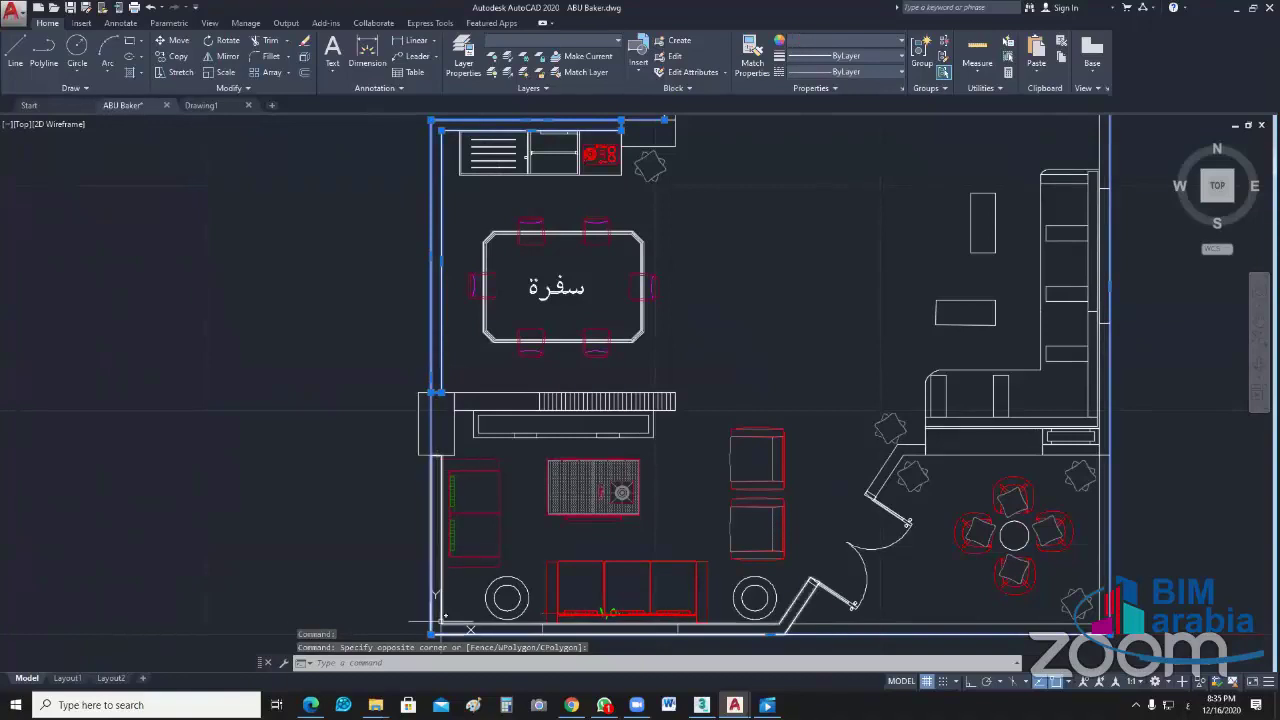
Step: Select the bottom and angled wall outlines, bring the lower door into view, then clear the selection
click(441, 622)
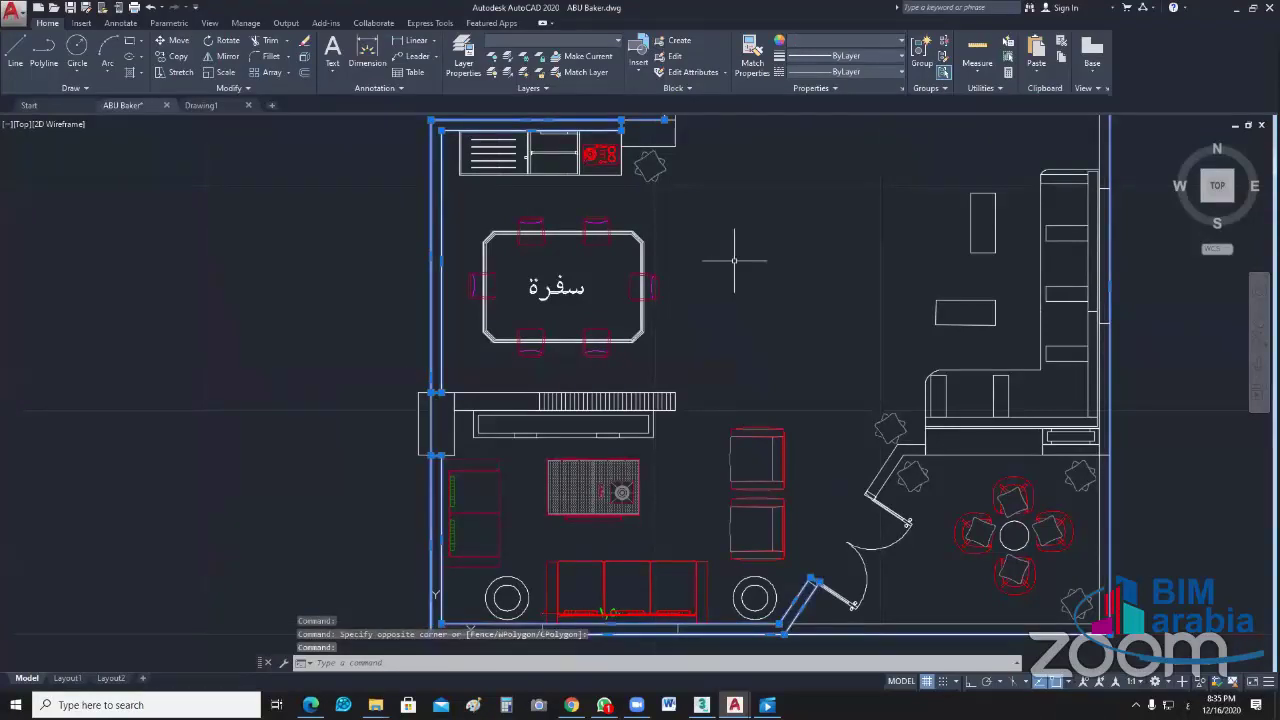
click(677, 158)
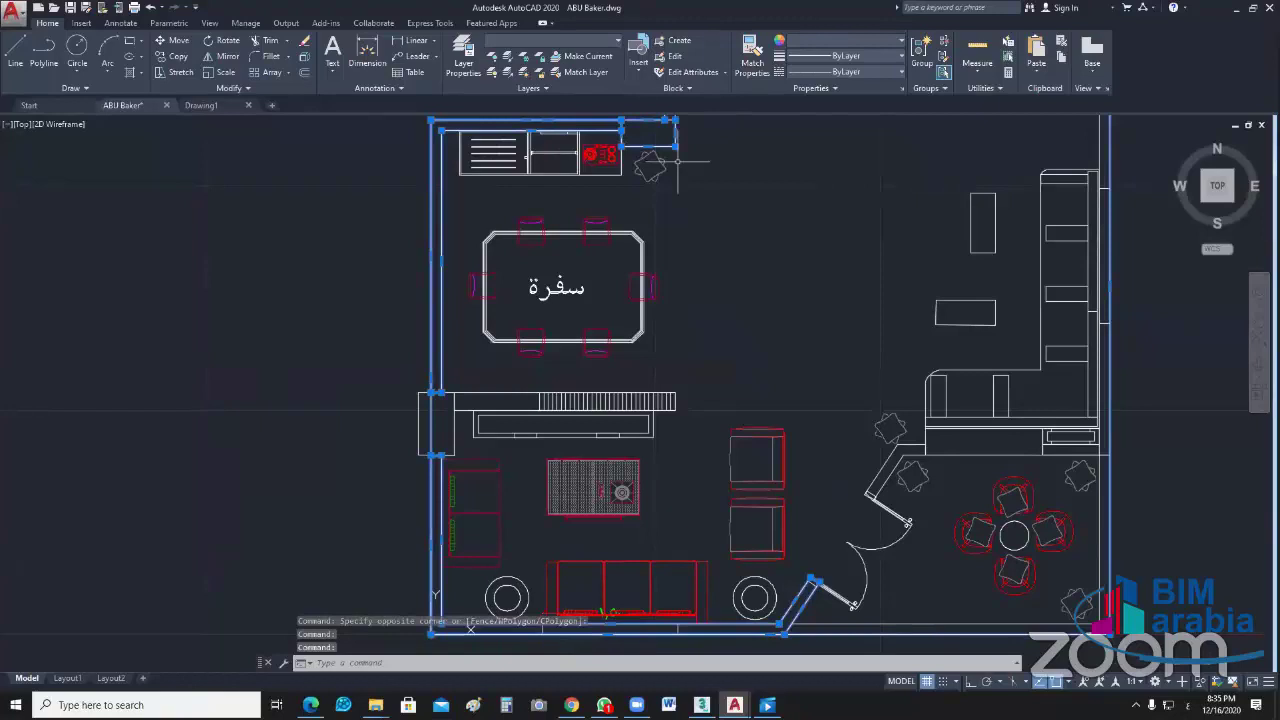
middle_drag(1048, 526, 793, 471)
scroll(689, 401, up, 4)
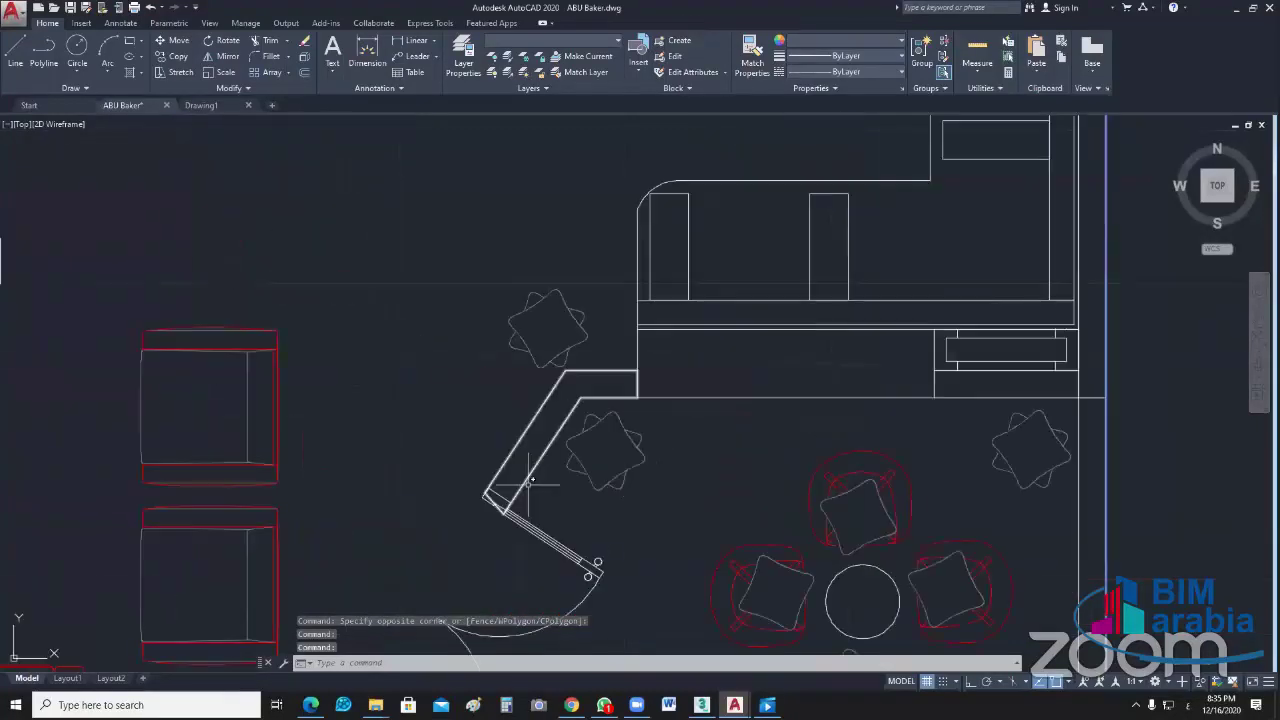
click(530, 481)
click(651, 615)
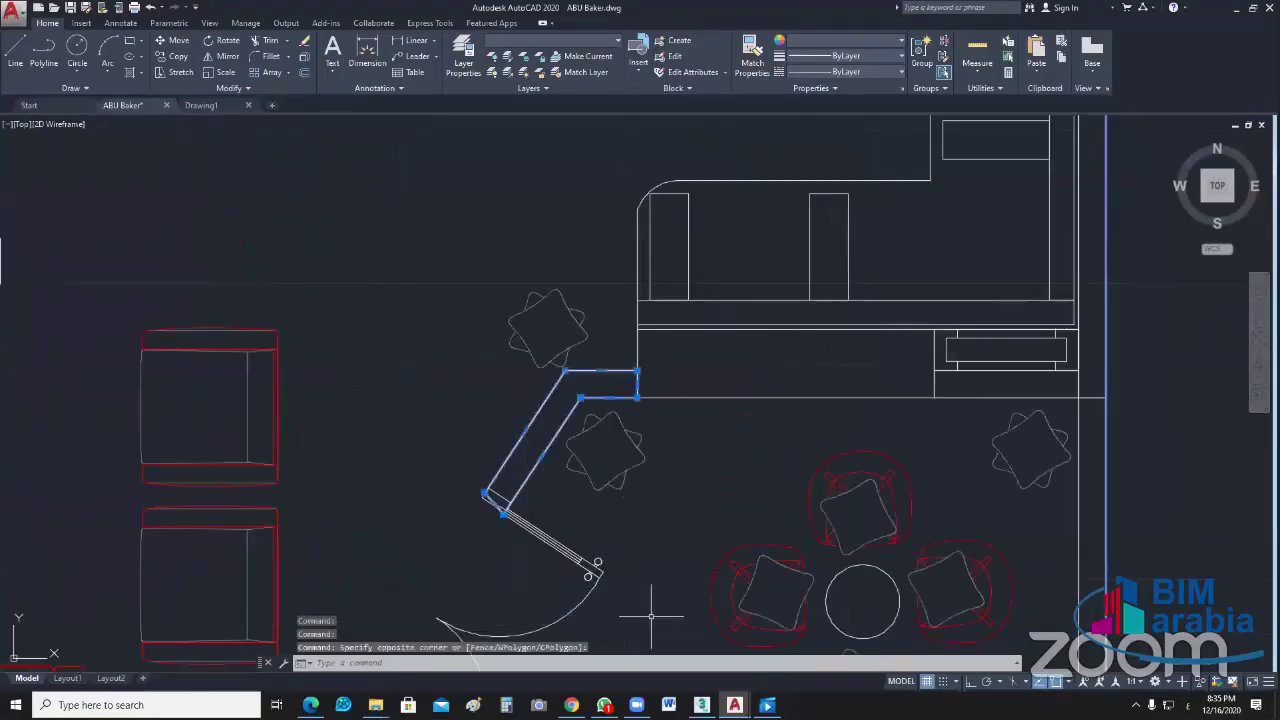
middle_drag(651, 615, 746, 385)
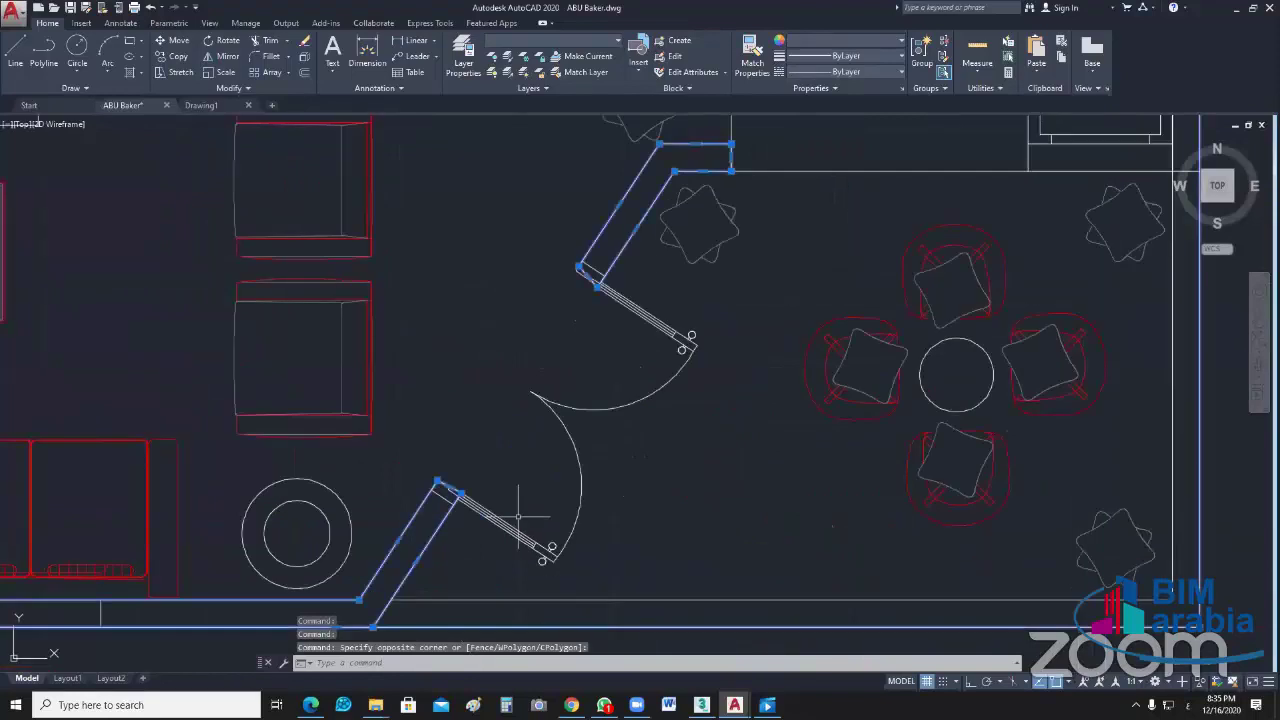
middle_drag(518, 517, 523, 560)
key(Escape)
Step: Stretch the angled wall's door-side corners onto the door frame endpoint
scroll(571, 441, up, 5)
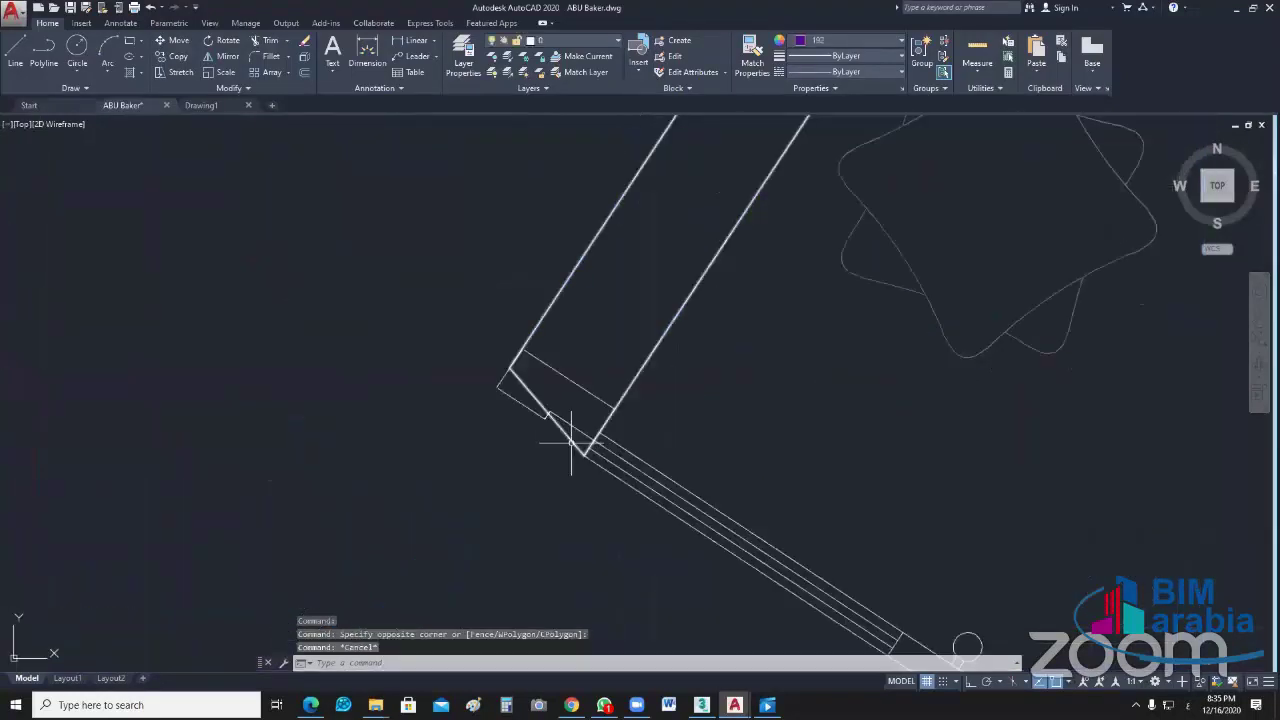
click(571, 441)
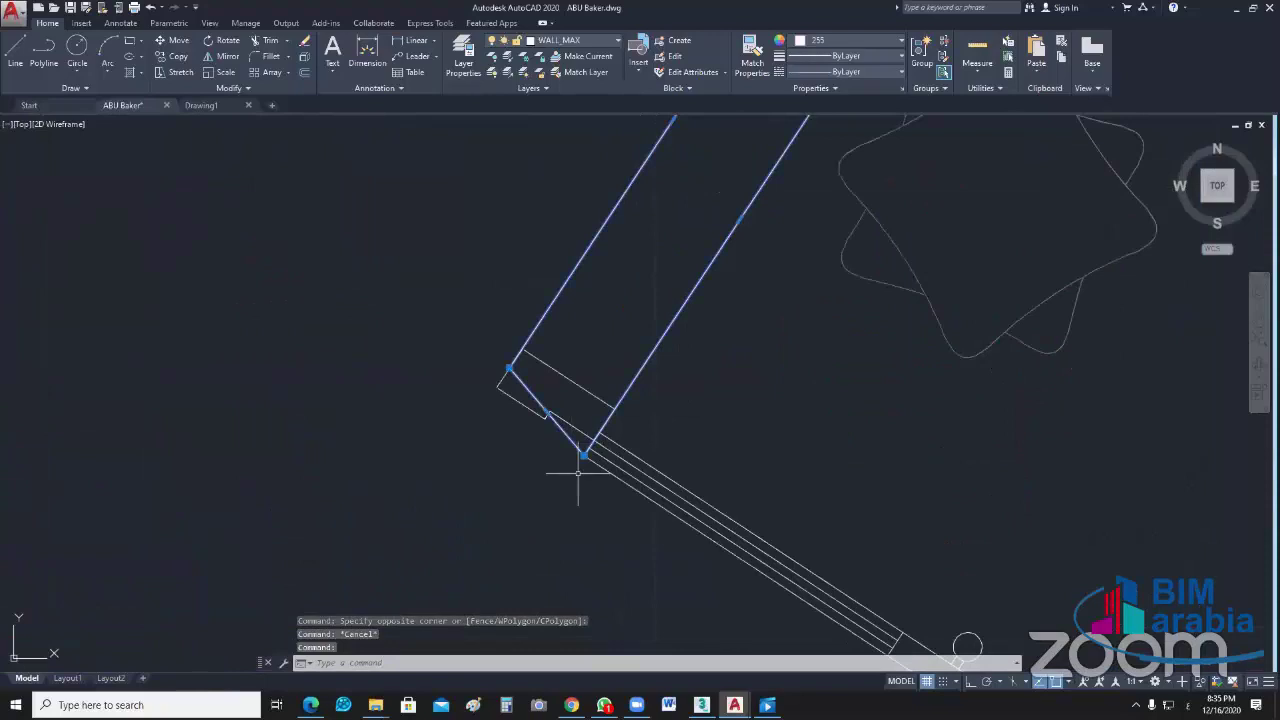
click(583, 455)
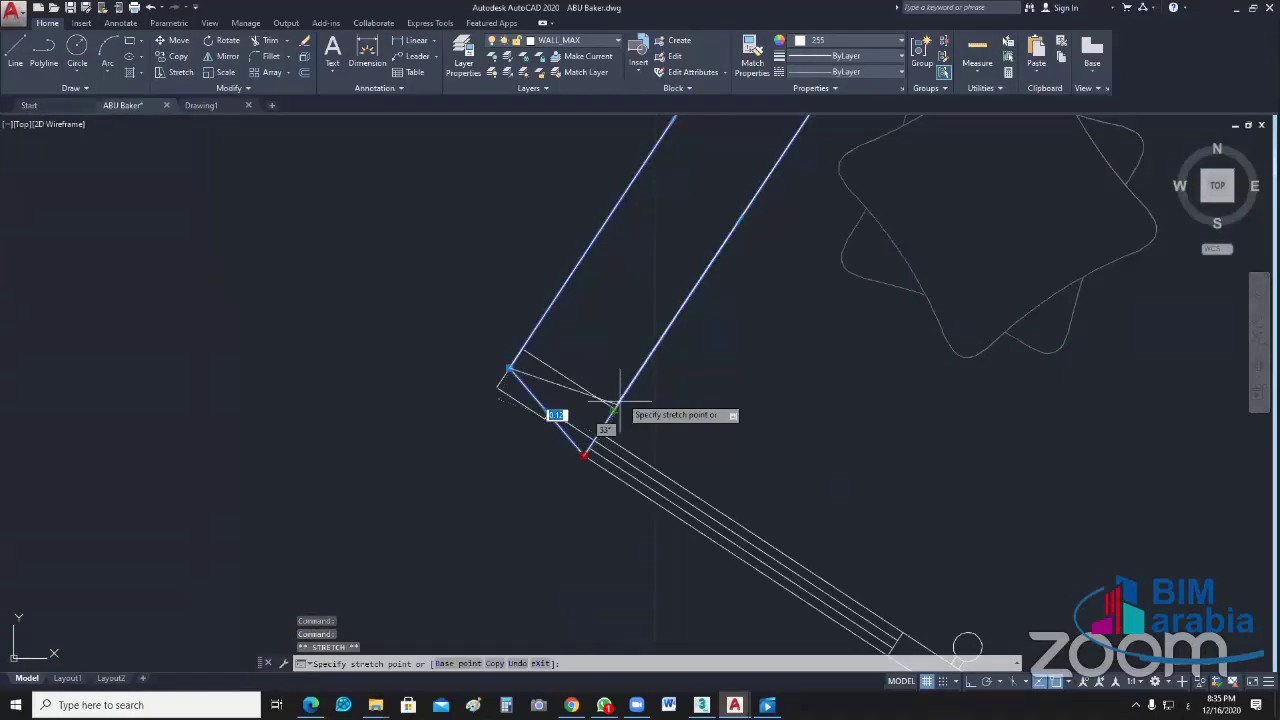
click(614, 408)
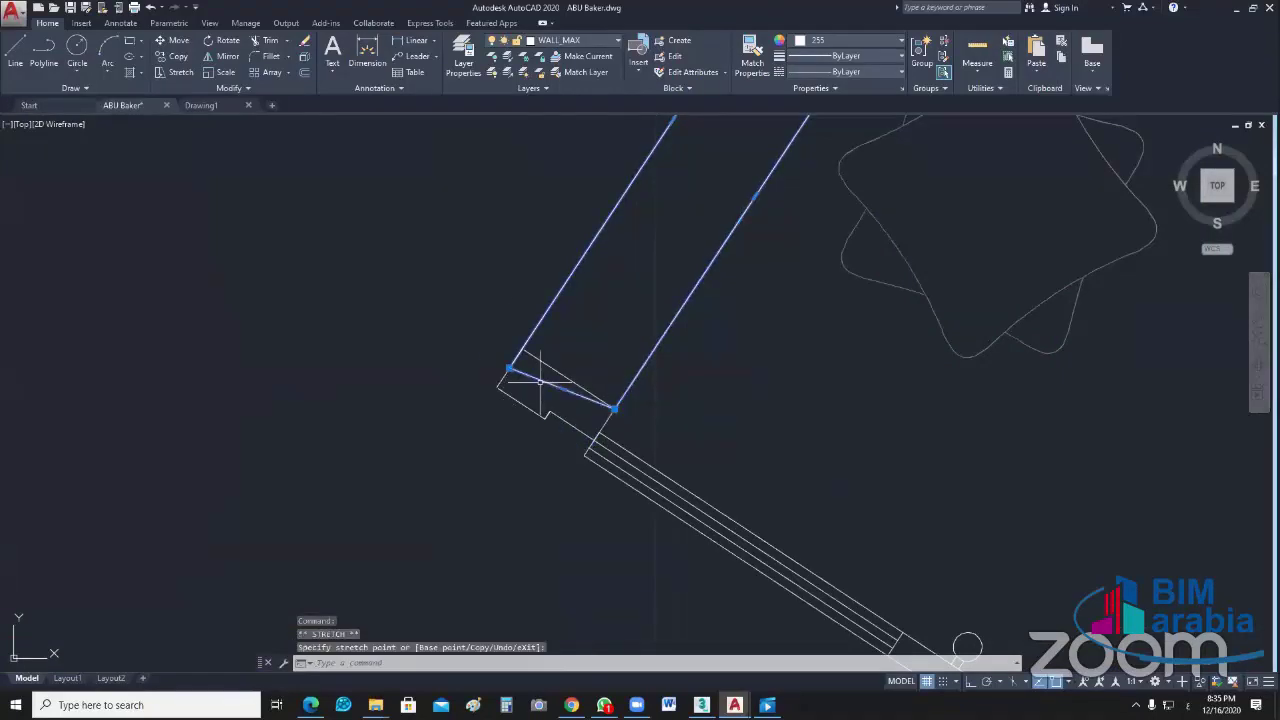
click(510, 368)
click(536, 367)
scroll(615, 458, down, 2)
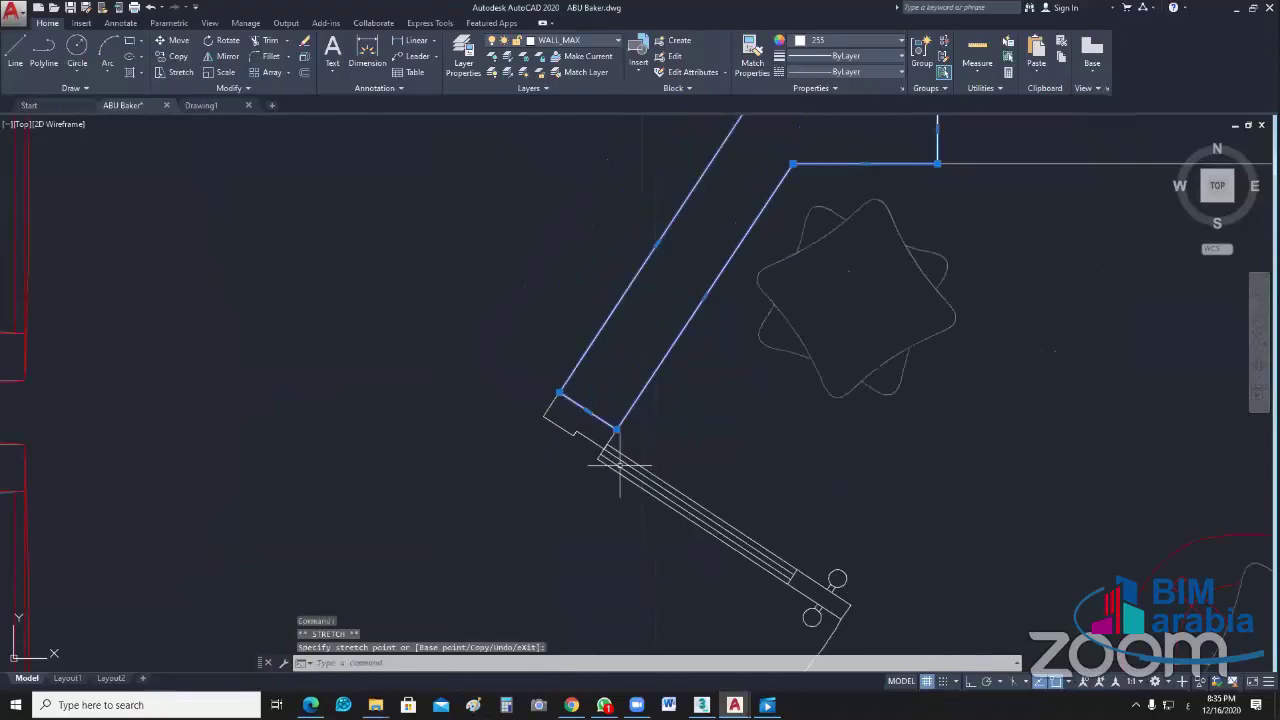
scroll(620, 465, down, 3)
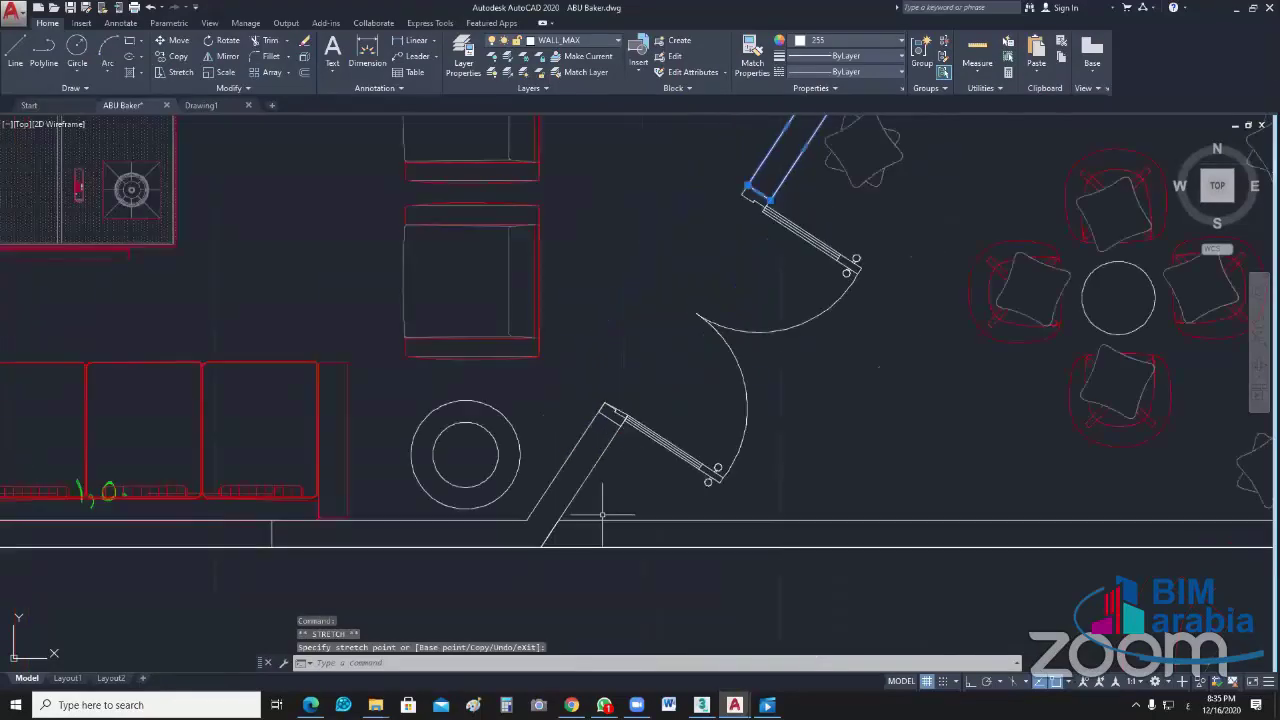
scroll(602, 515, up, 4)
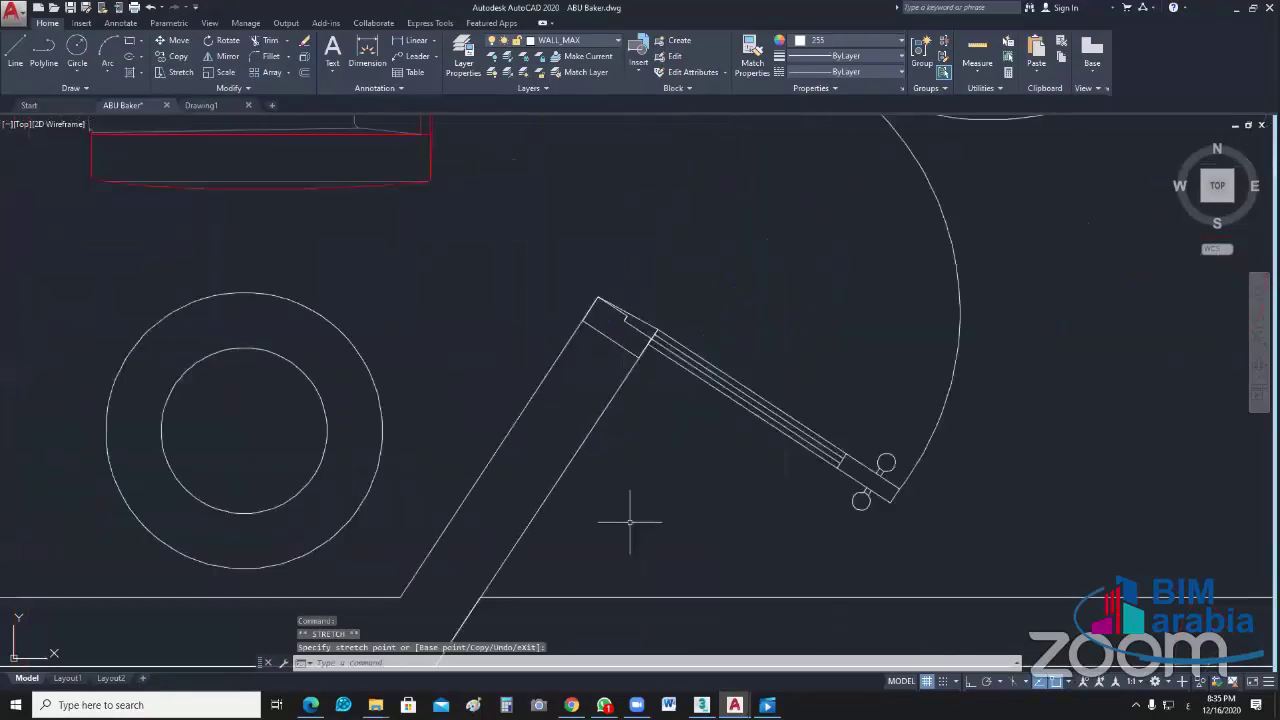
Step: Stretch the lower door's angled wall corners to meet the door frame and square its end
click(587, 443)
scroll(625, 398, up, 3)
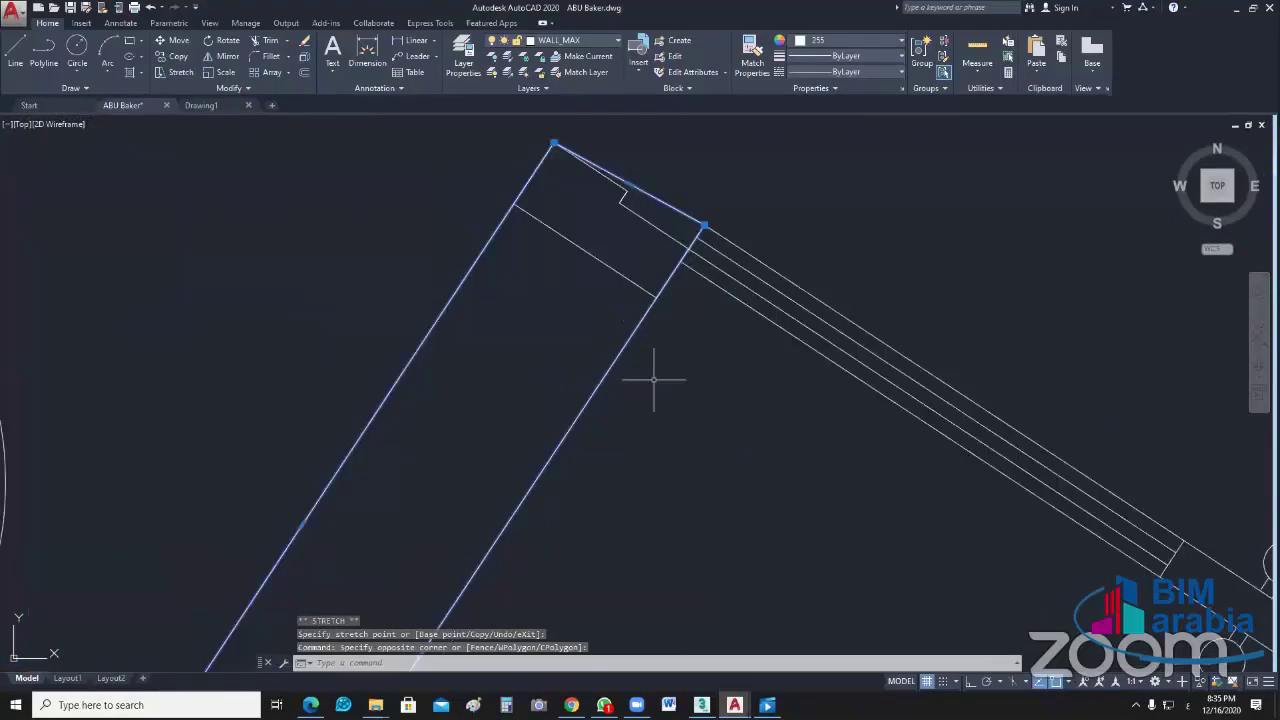
middle_drag(654, 379, 616, 489)
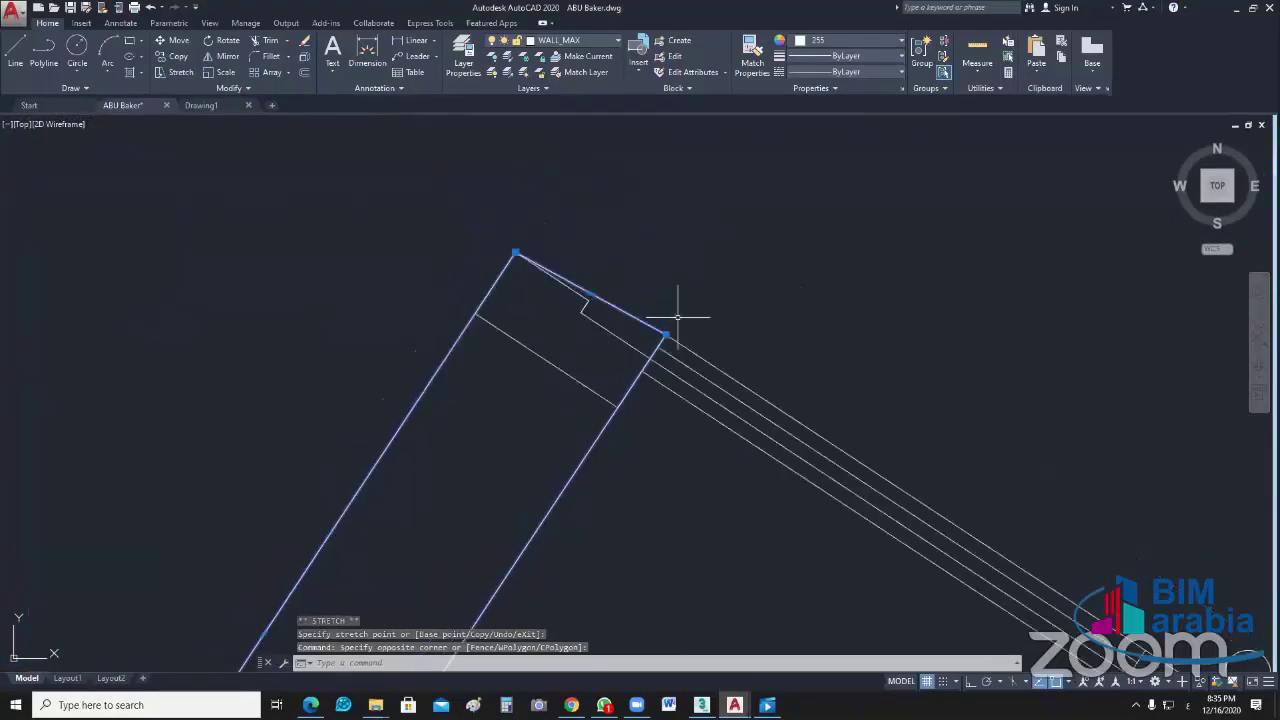
click(665, 334)
click(617, 407)
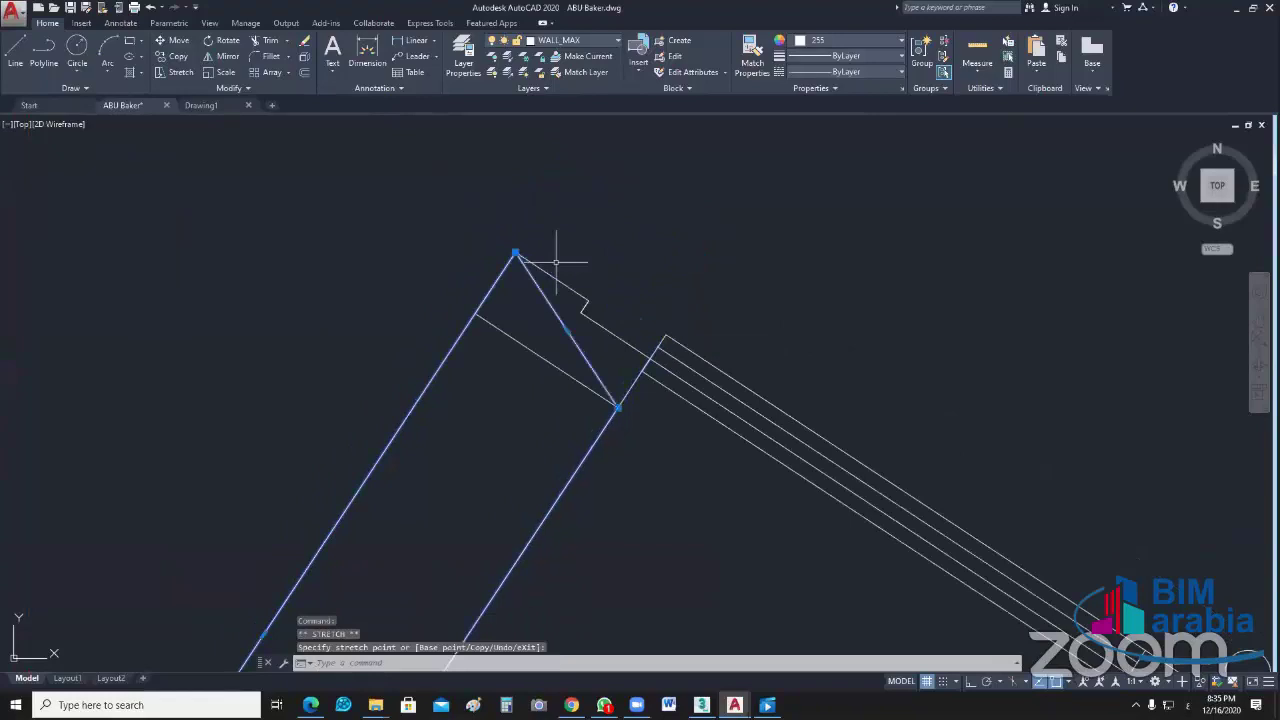
click(515, 253)
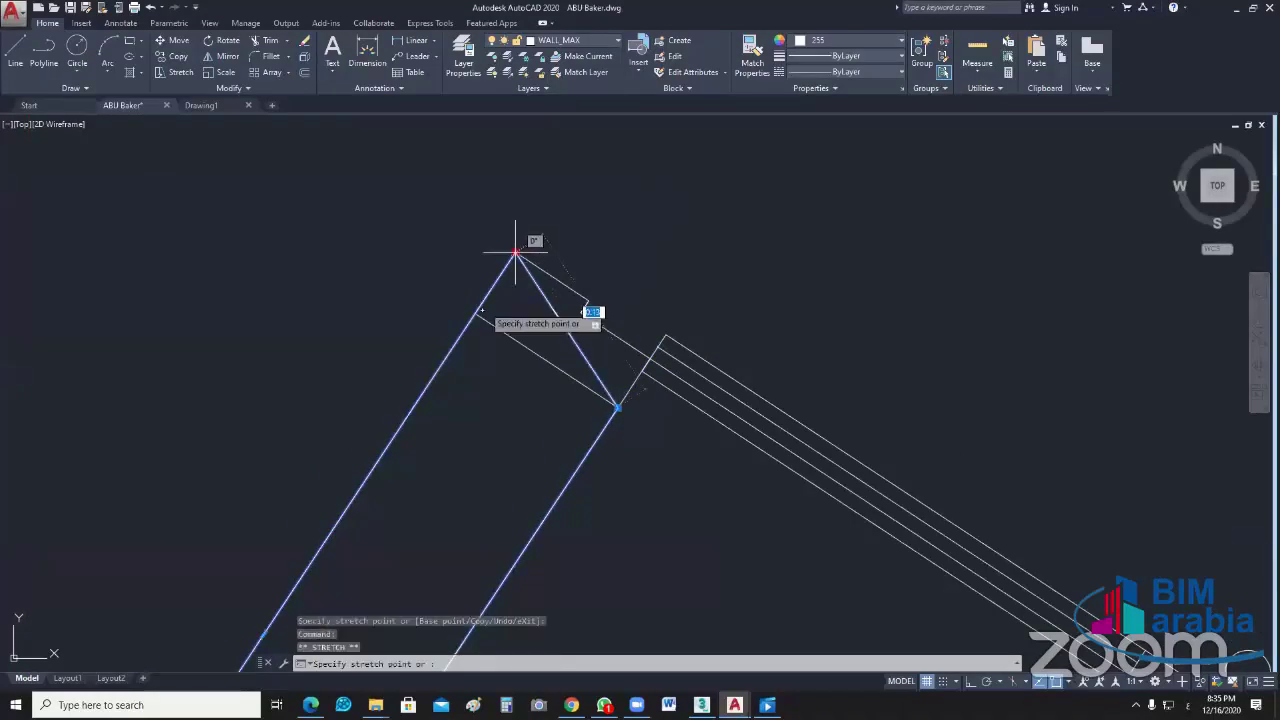
click(476, 315)
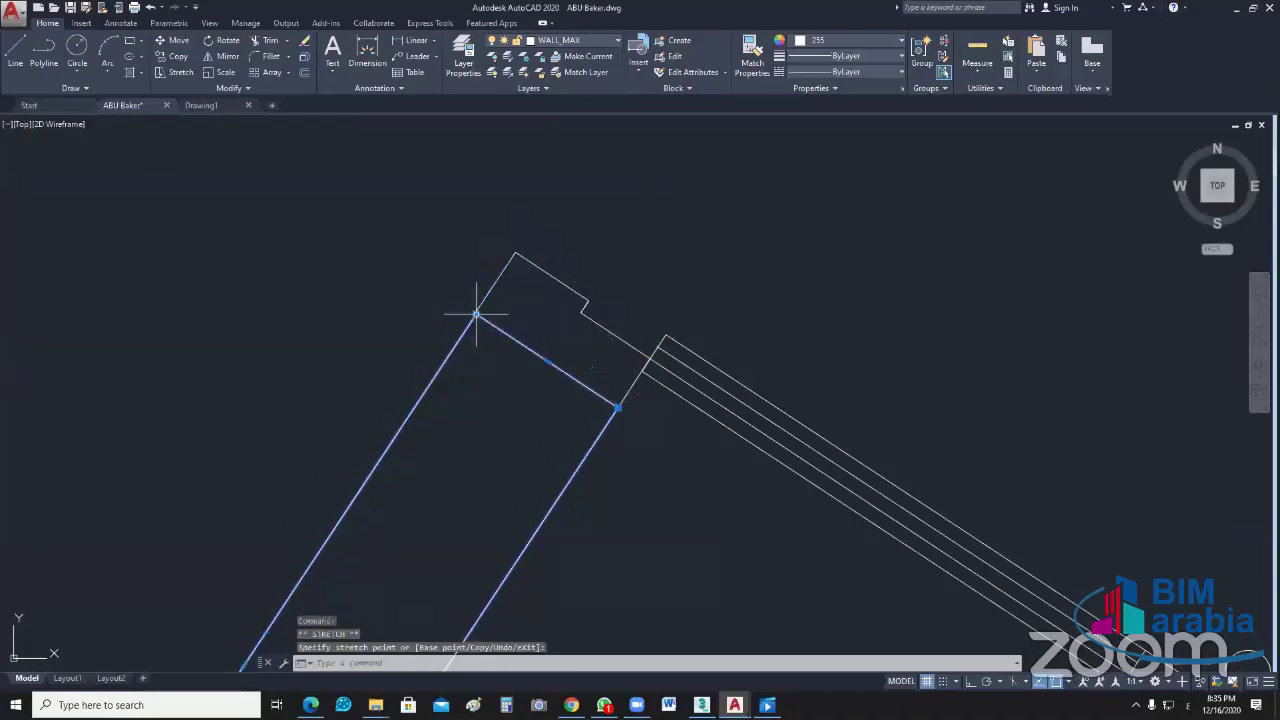
key(Escape)
scroll(715, 258, down, 5)
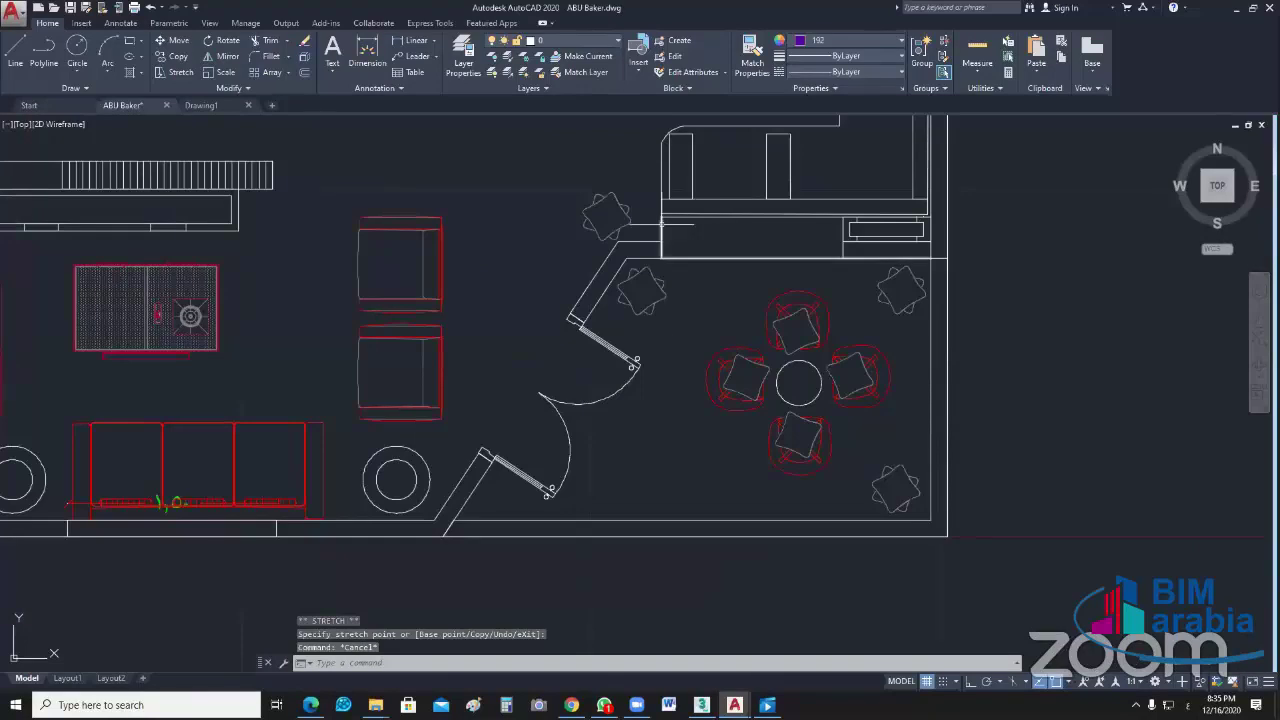
Step: Select the wall outlines, including the angled door-side walls and upper-left lines
click(661, 224)
click(598, 272)
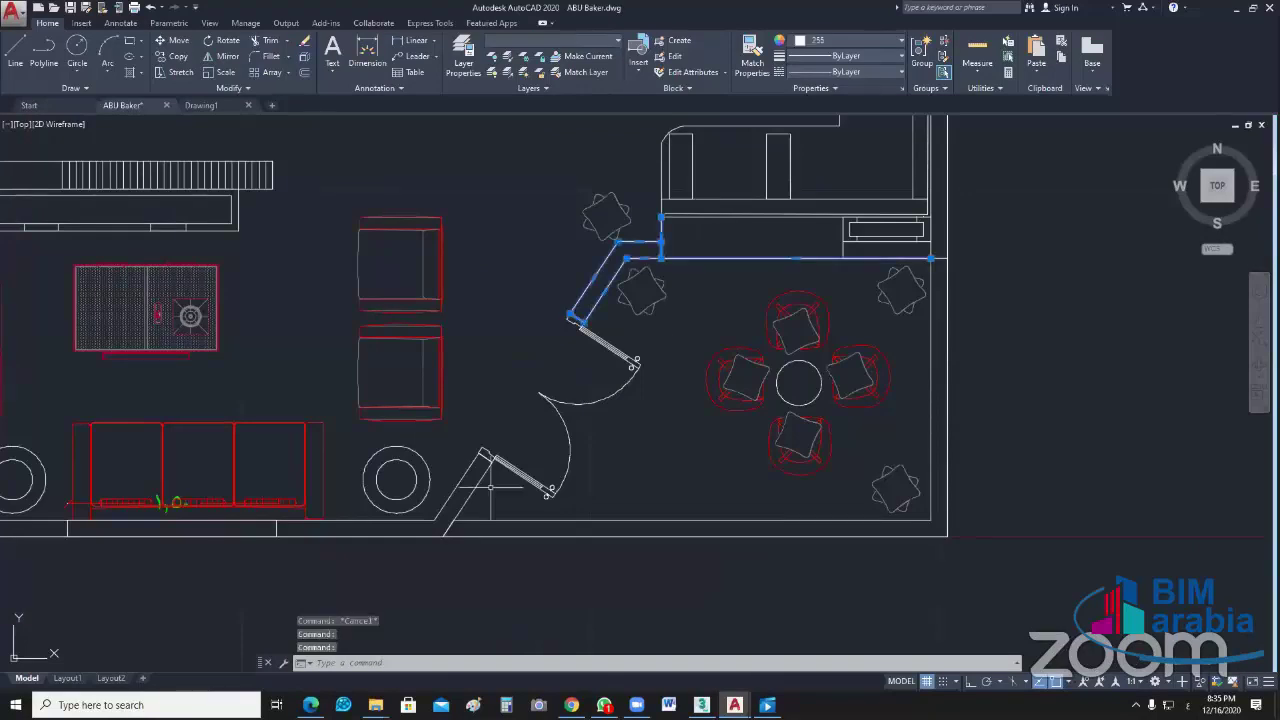
click(478, 482)
scroll(625, 494, down, 6)
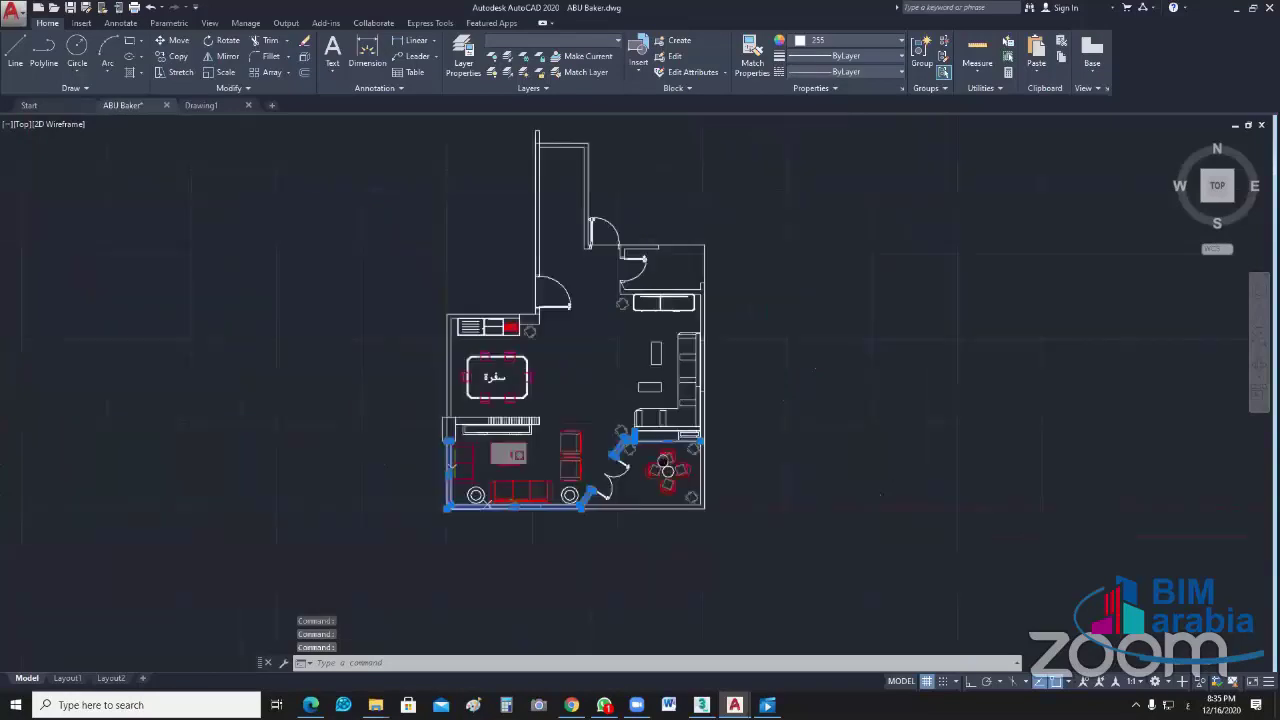
scroll(470, 425, up, 6)
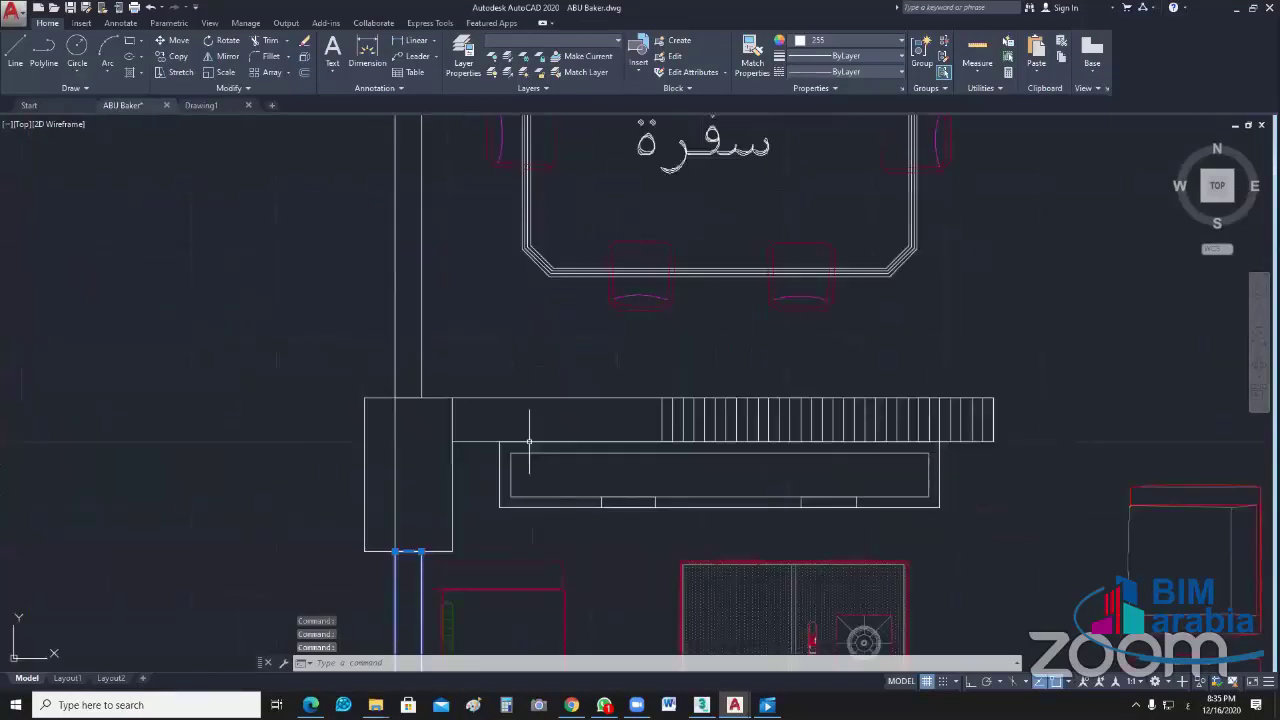
click(422, 376)
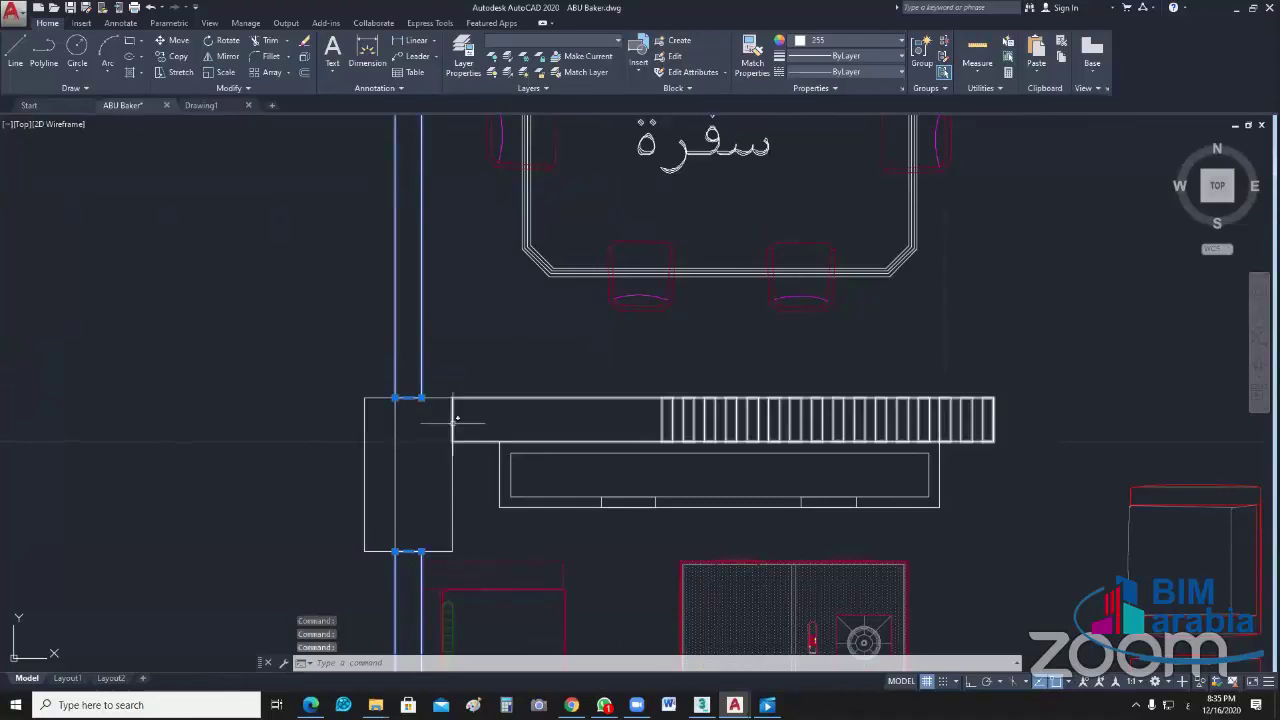
scroll(522, 487, down, 4)
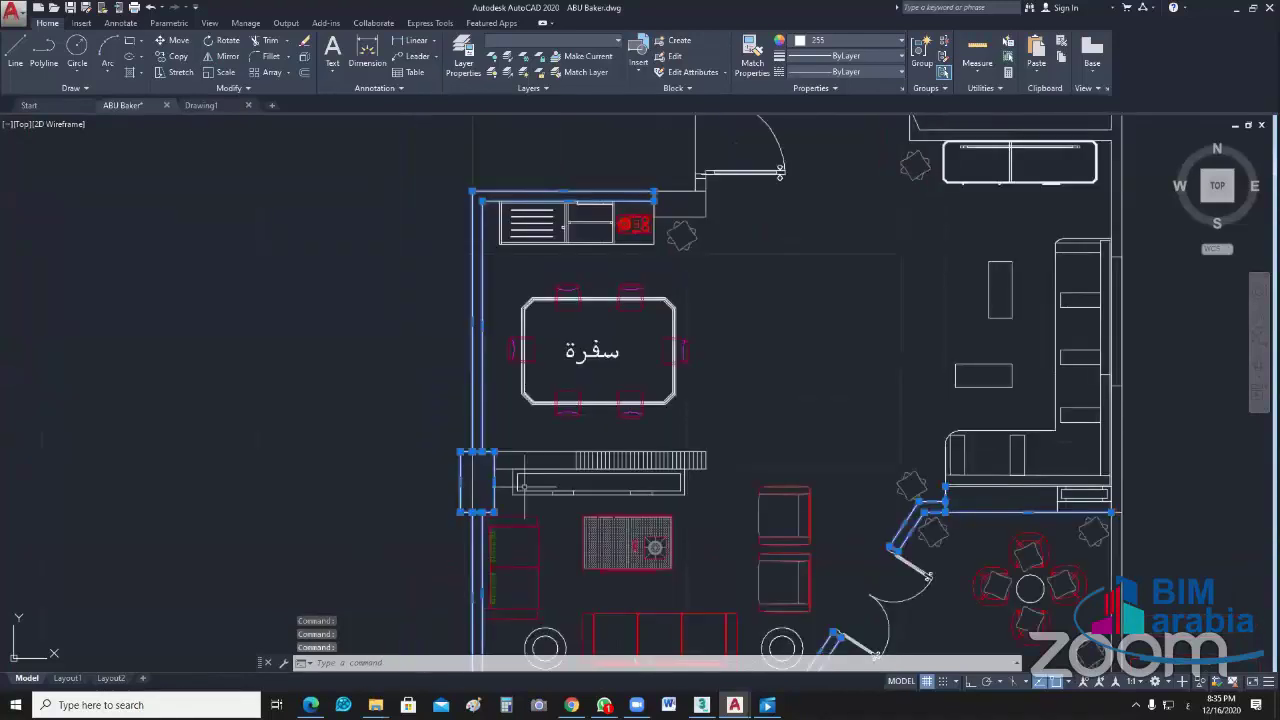
scroll(460, 400, down, 2)
scroll(430, 430, down, 2)
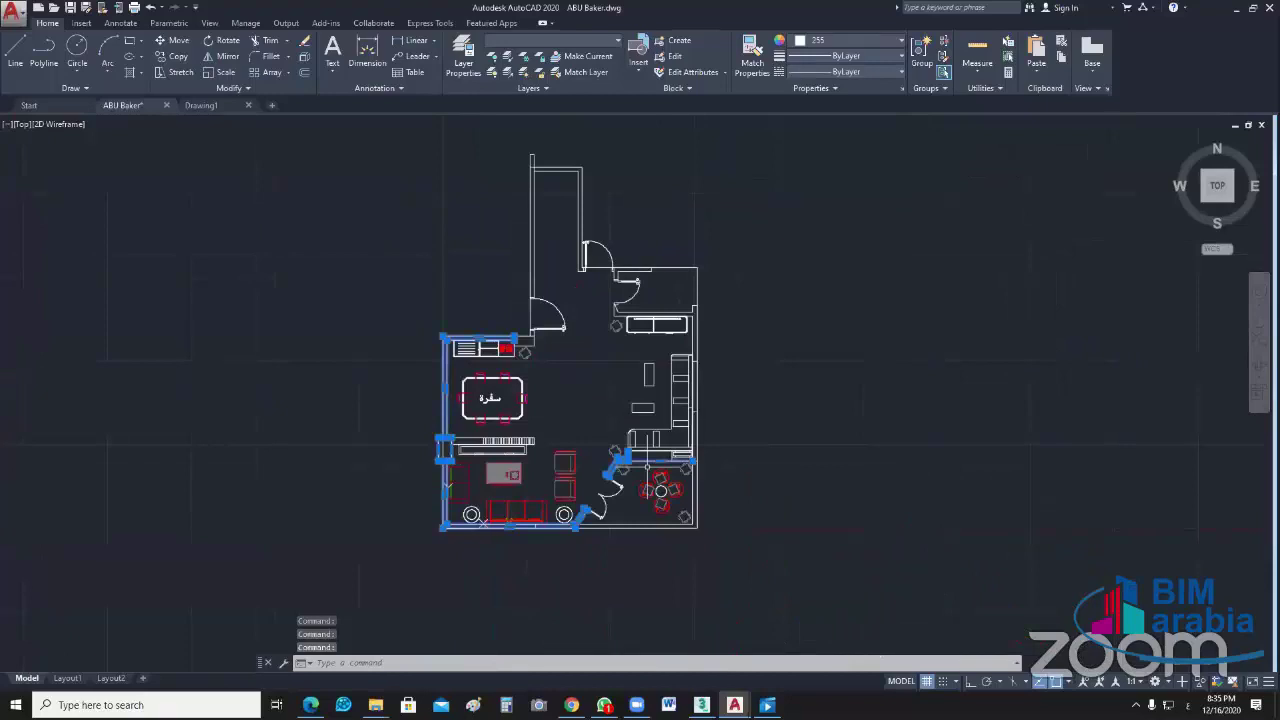
Step: Copy the selected walls and paste them into Drawing1 near the lower left
key(ctrl+c)
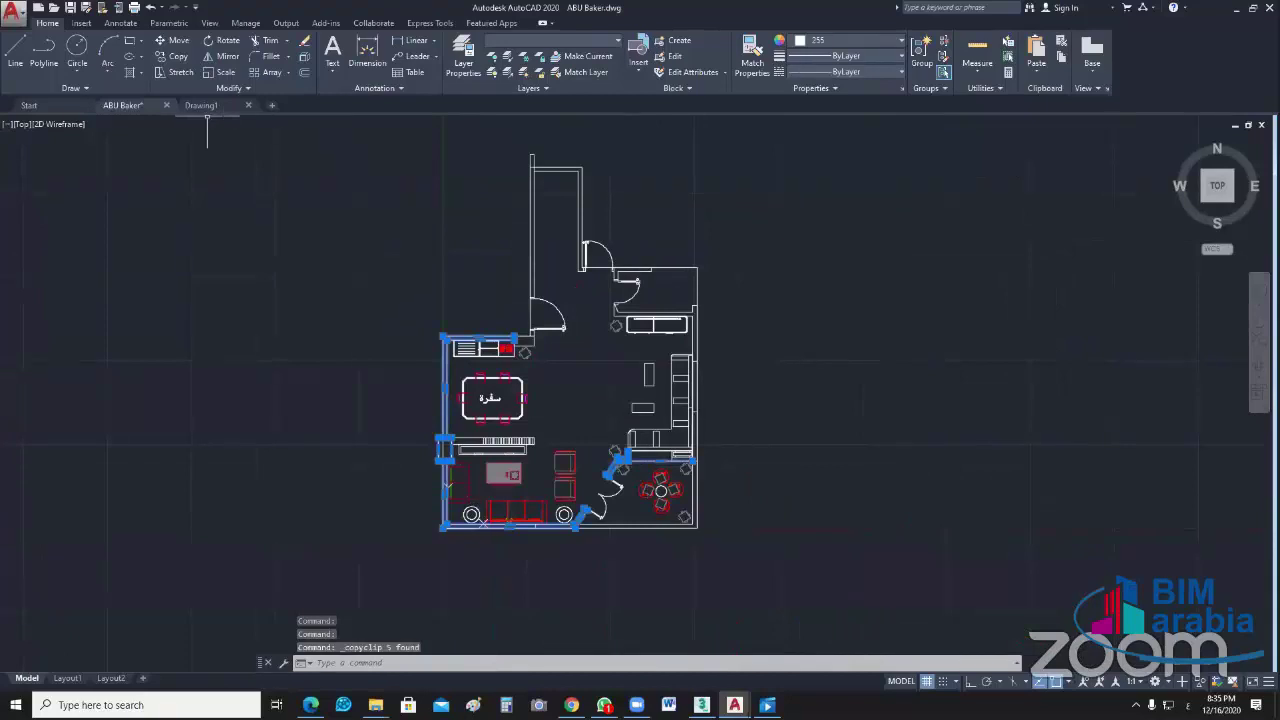
key(ctrl+Tab)
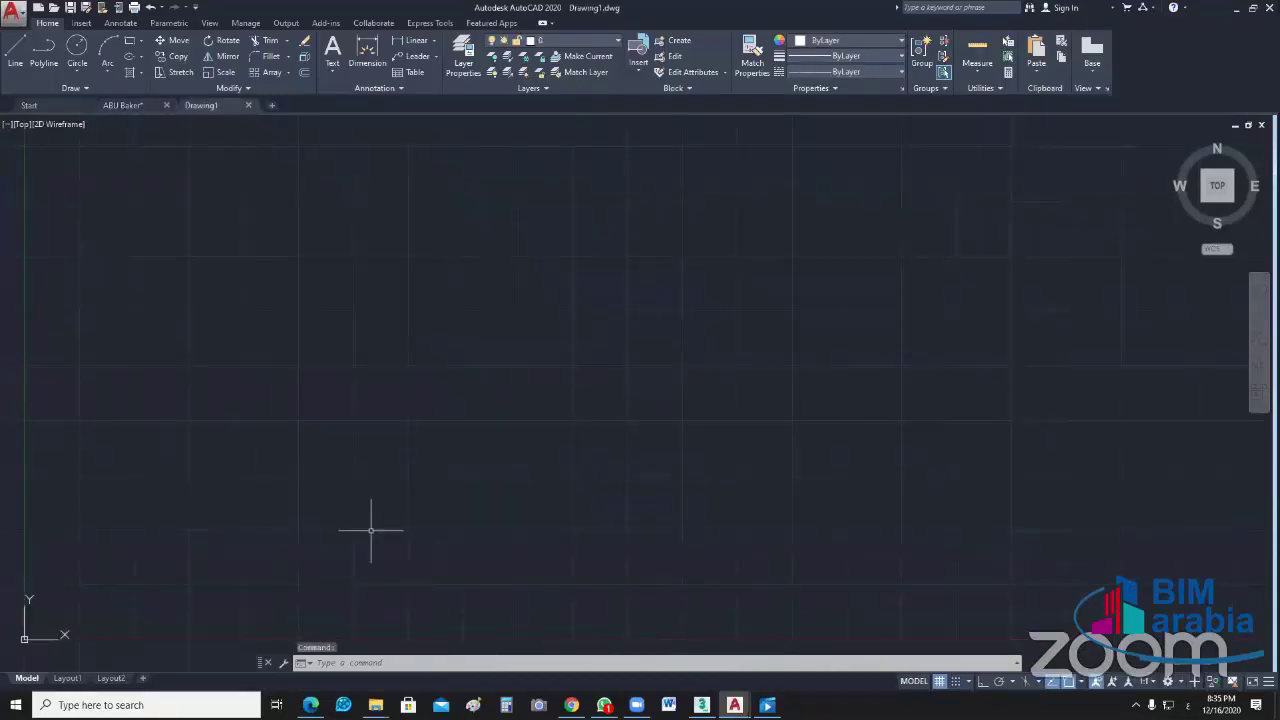
key(ctrl+v)
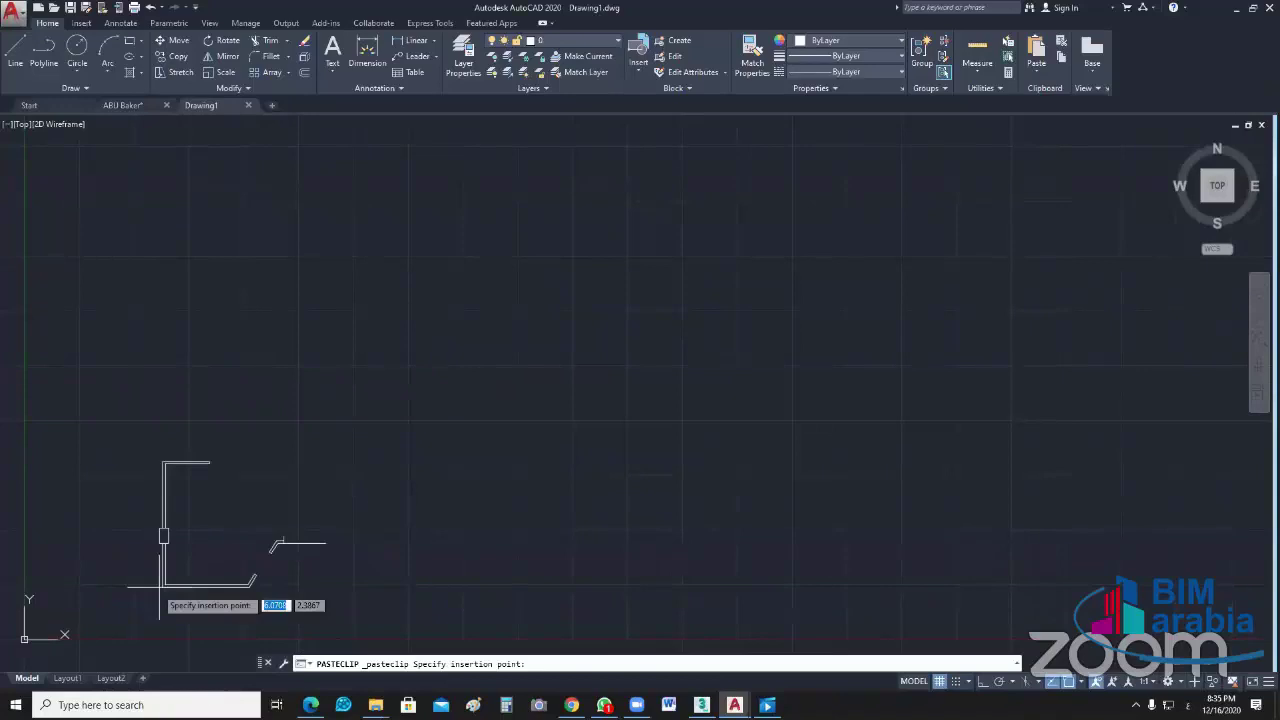
click(89, 598)
scroll(188, 558, up, 5)
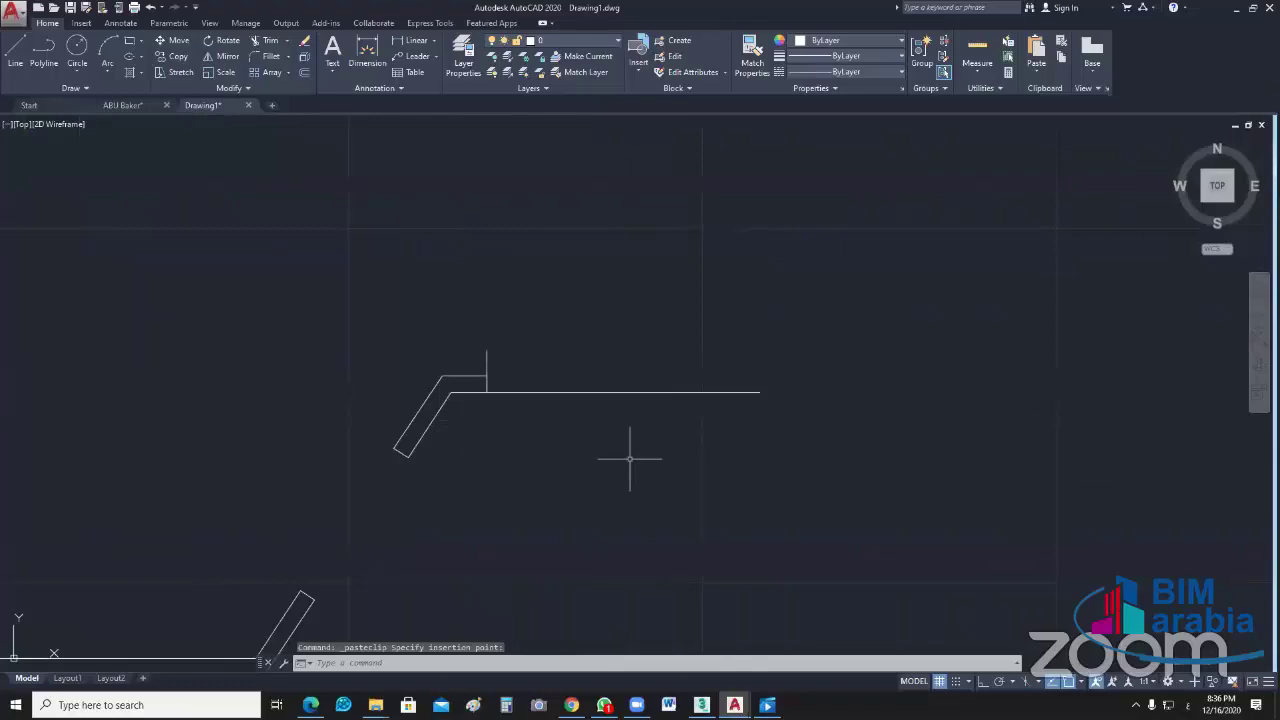
middle_drag(740, 487, 716, 482)
scroll(716, 505, down, 2)
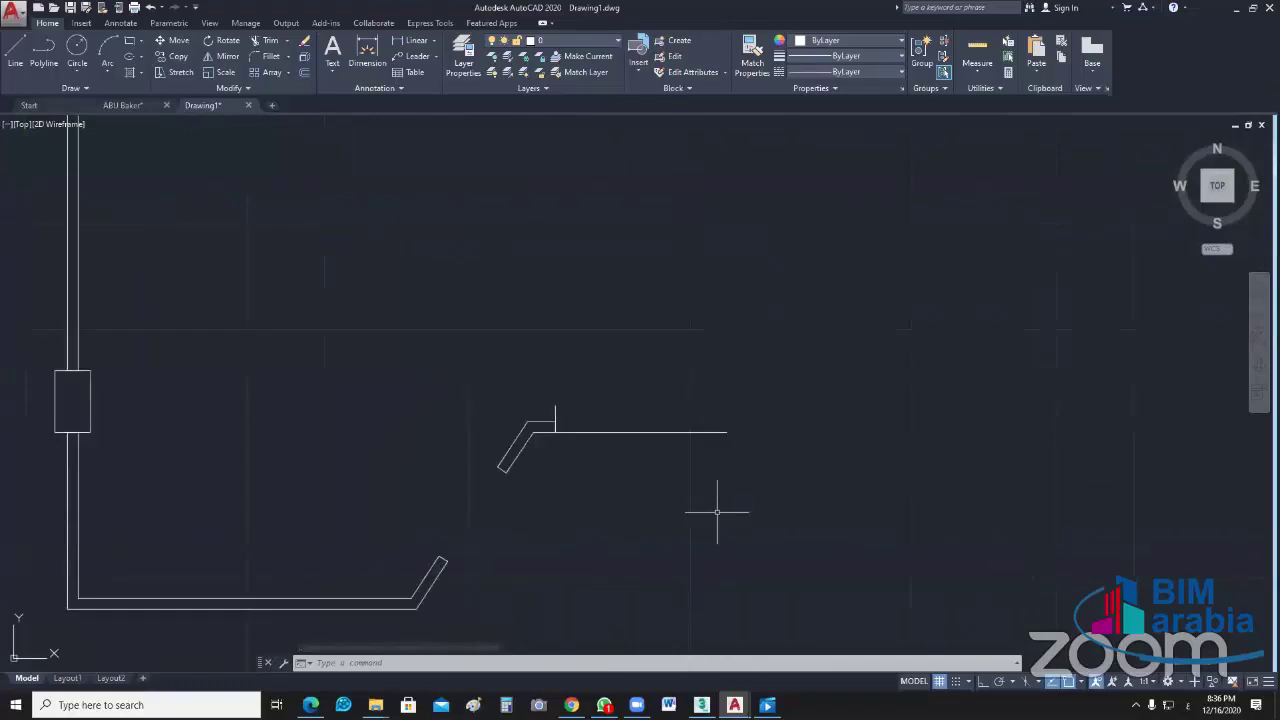
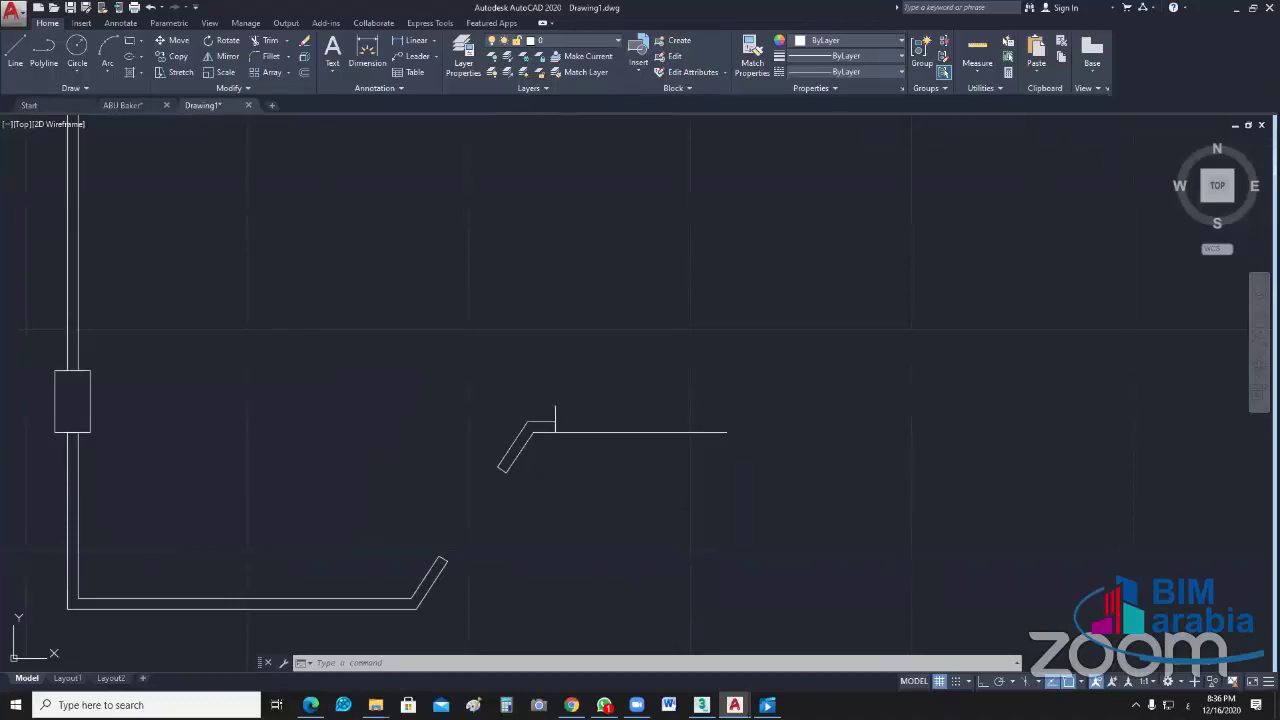
Step: Set the drawing units to 0.00 length precision with Meters as the insertion scale
text(غي)
key(Return)
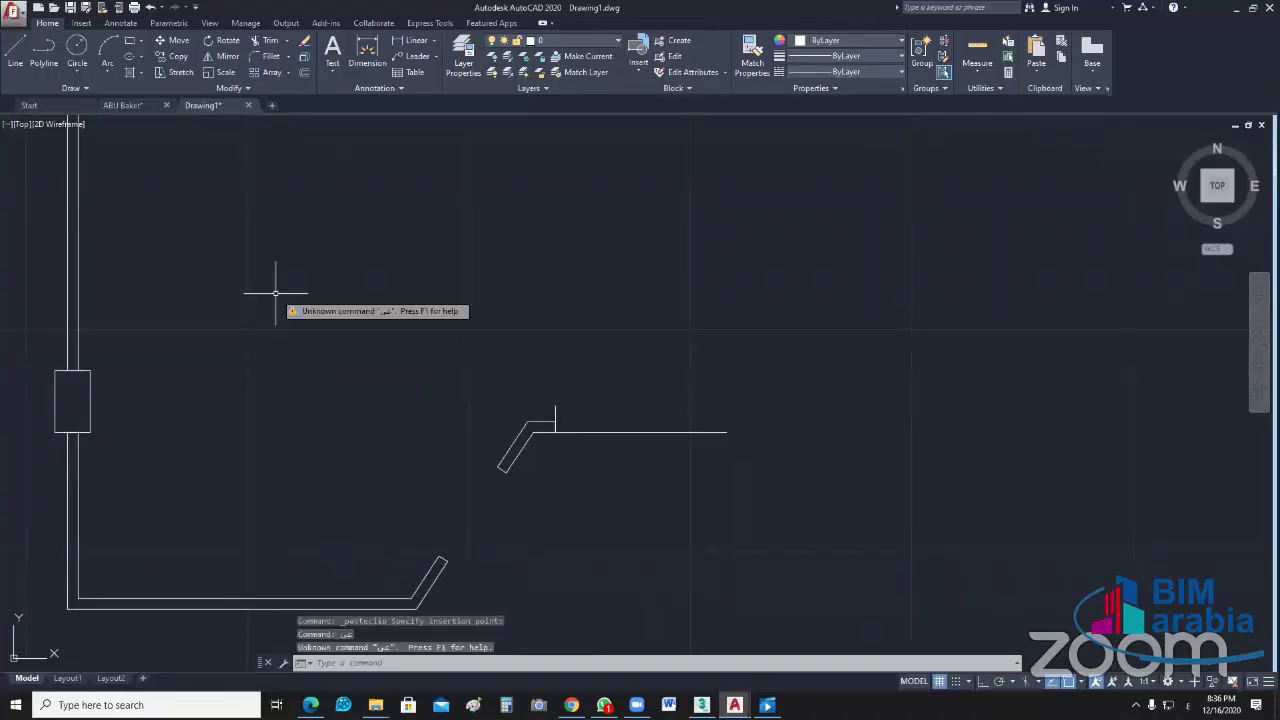
text(un)
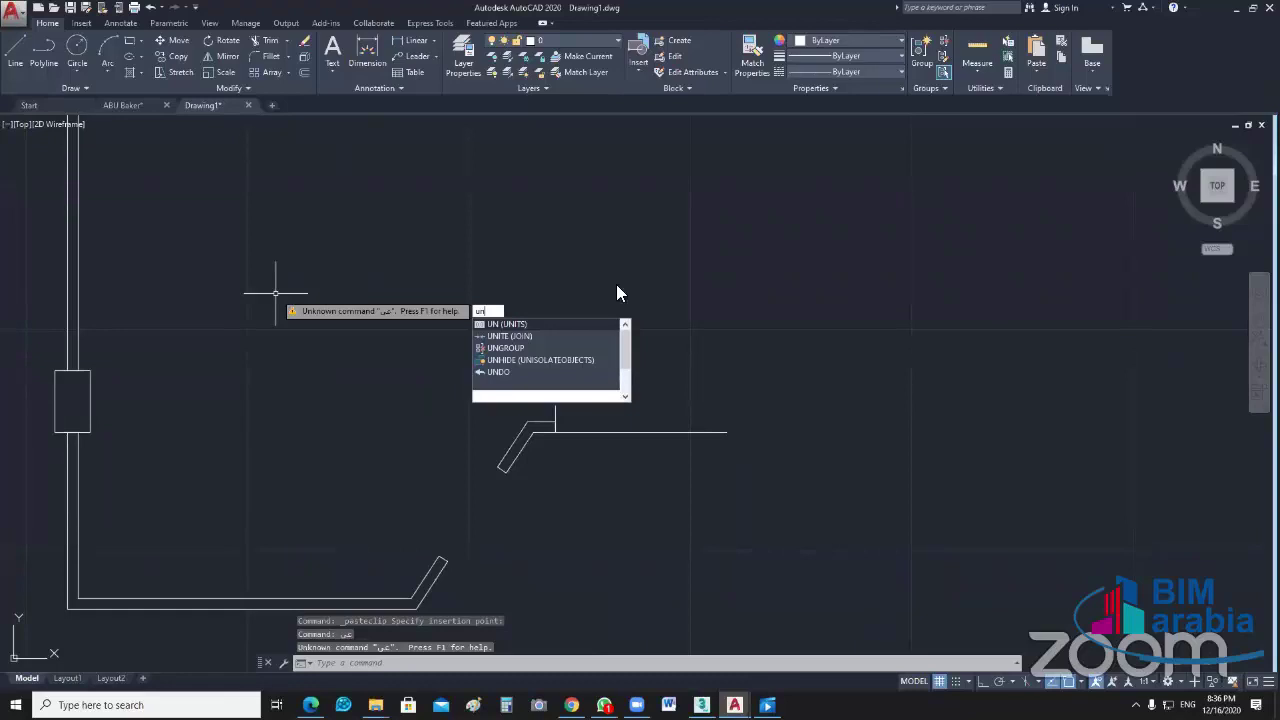
key(Return)
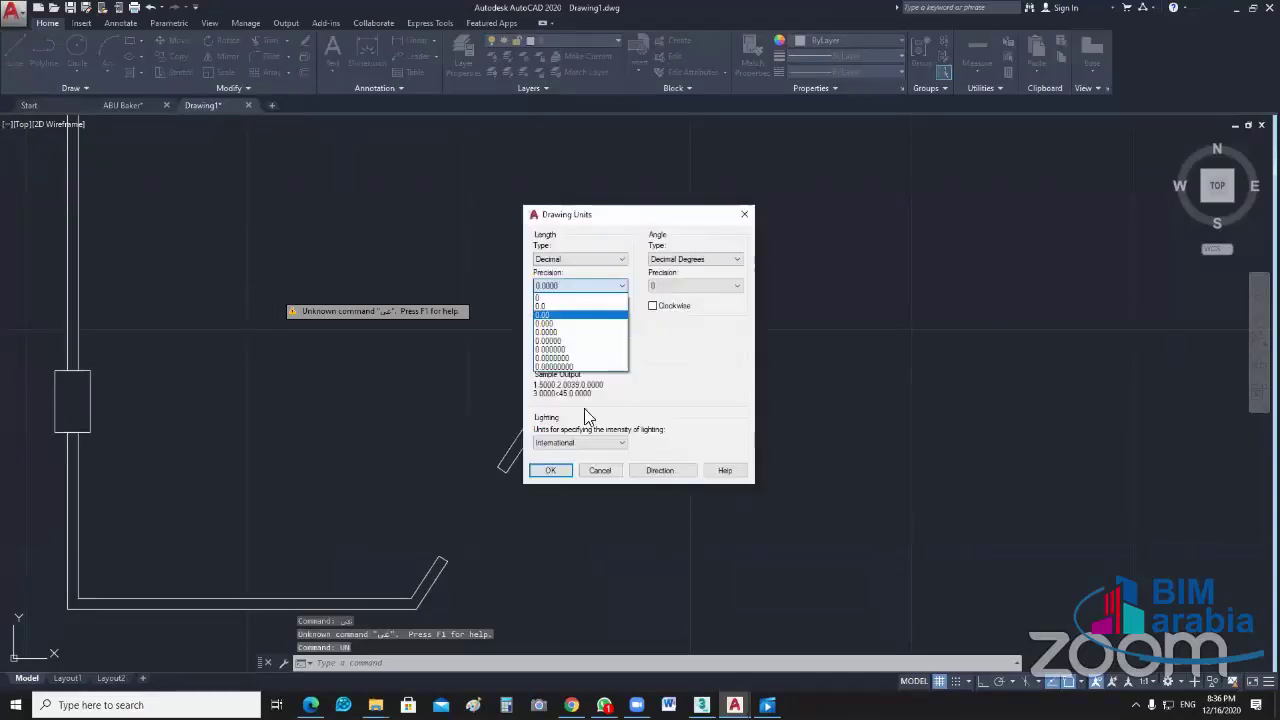
click(545, 315)
click(580, 351)
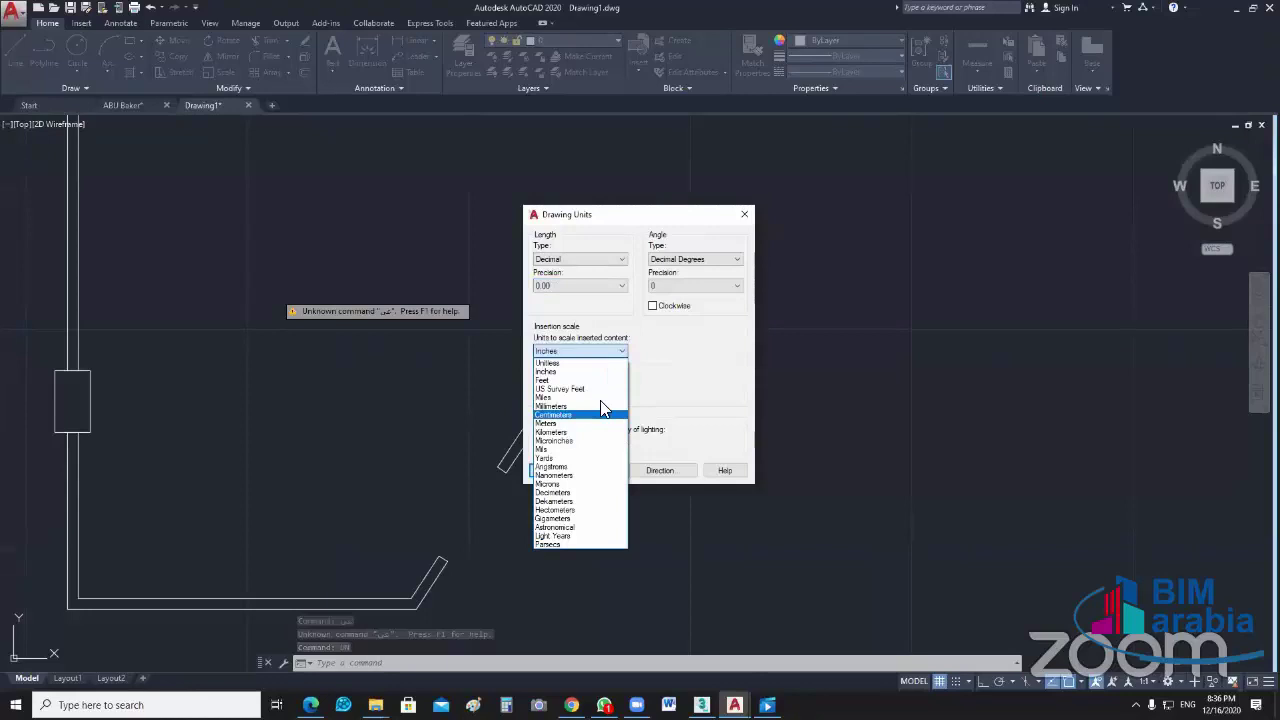
click(600, 423)
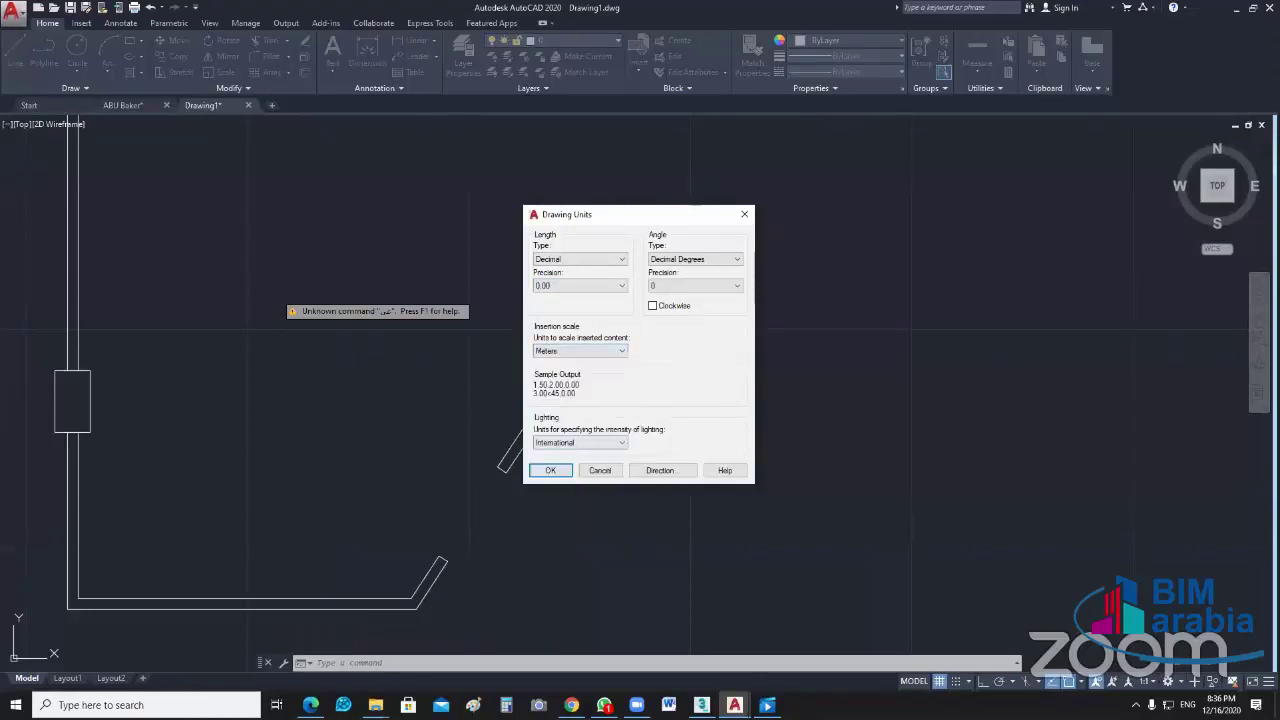
click(550, 470)
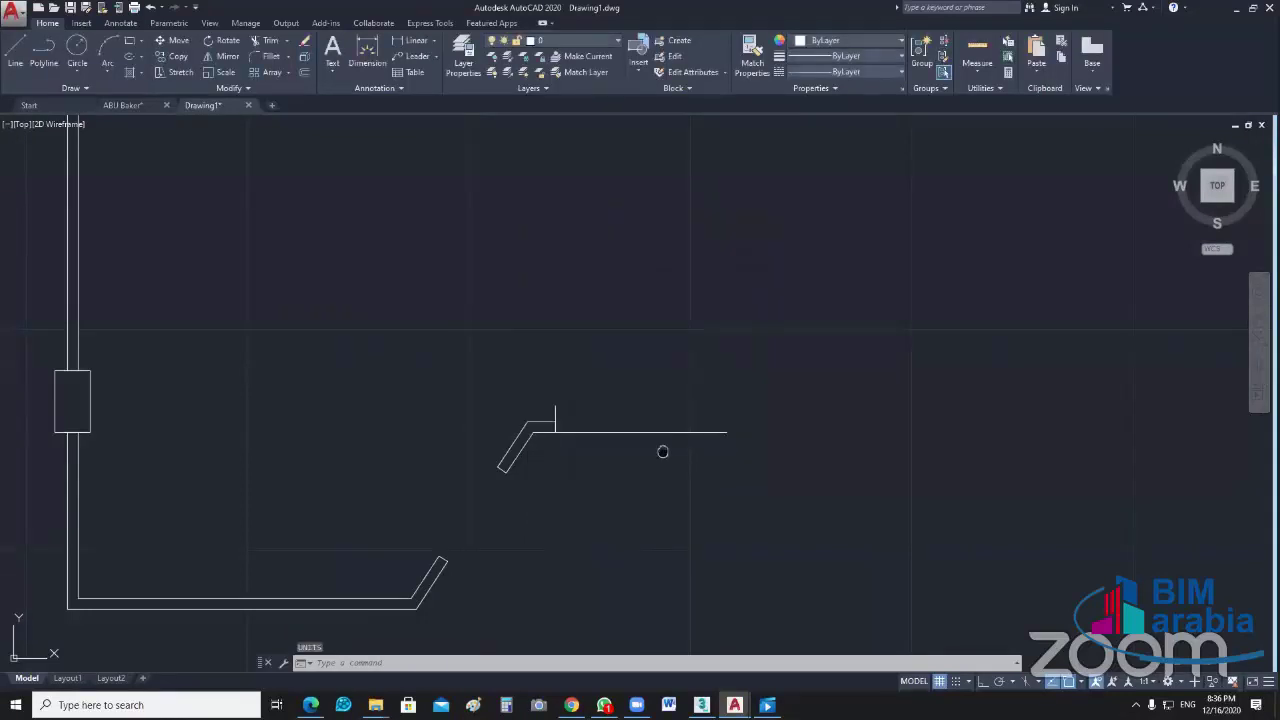
Step: Draw a rectangle from the horizontal line's end back to near the bend
text(rec)
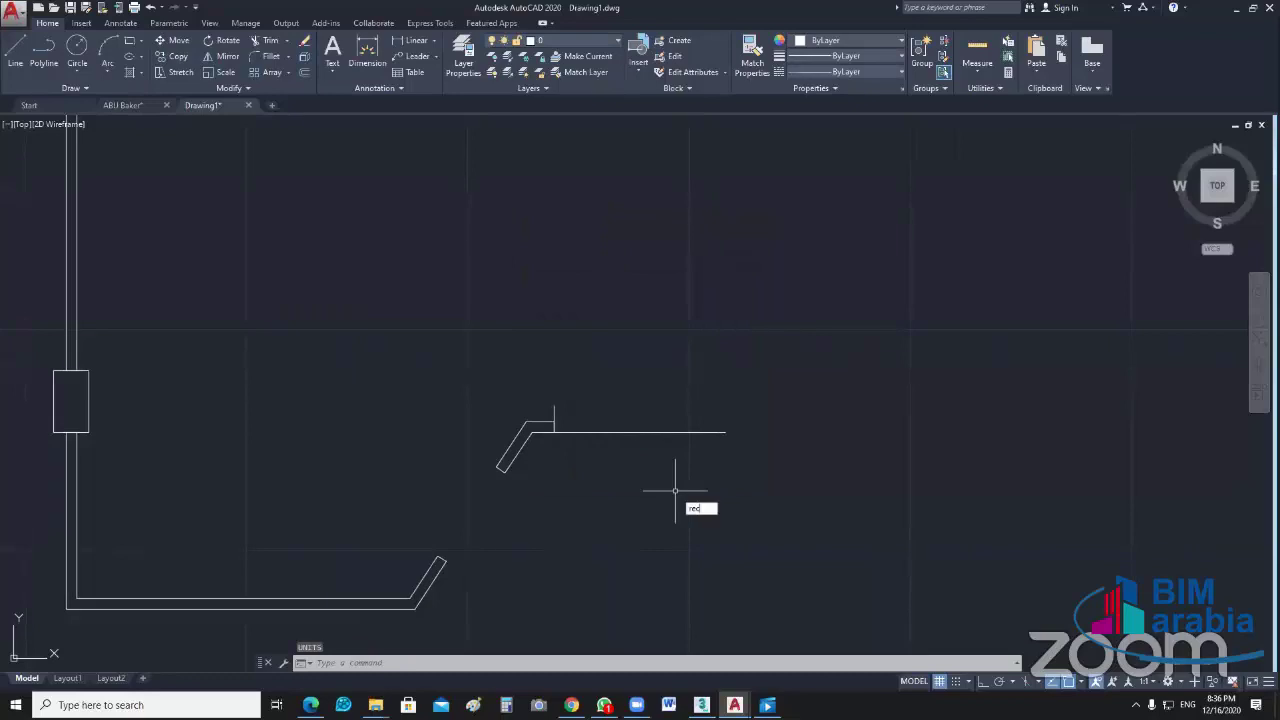
key(Return)
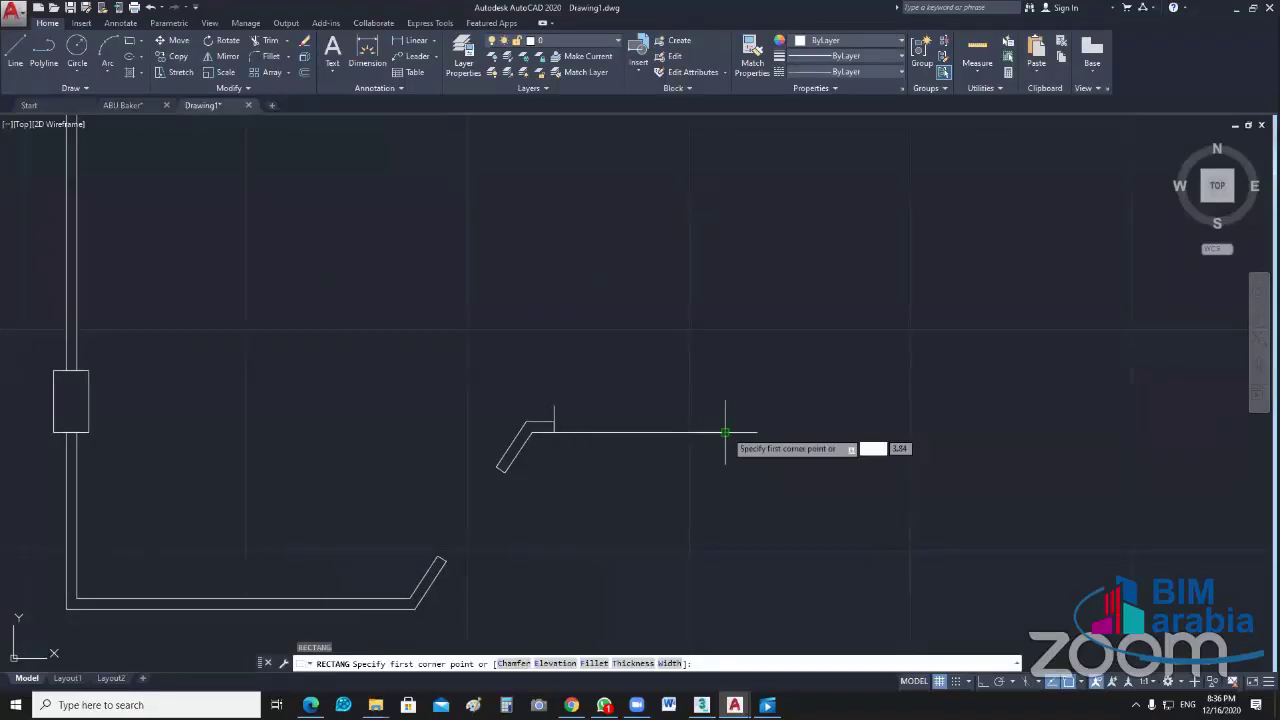
click(725, 432)
click(554, 405)
key(Escape)
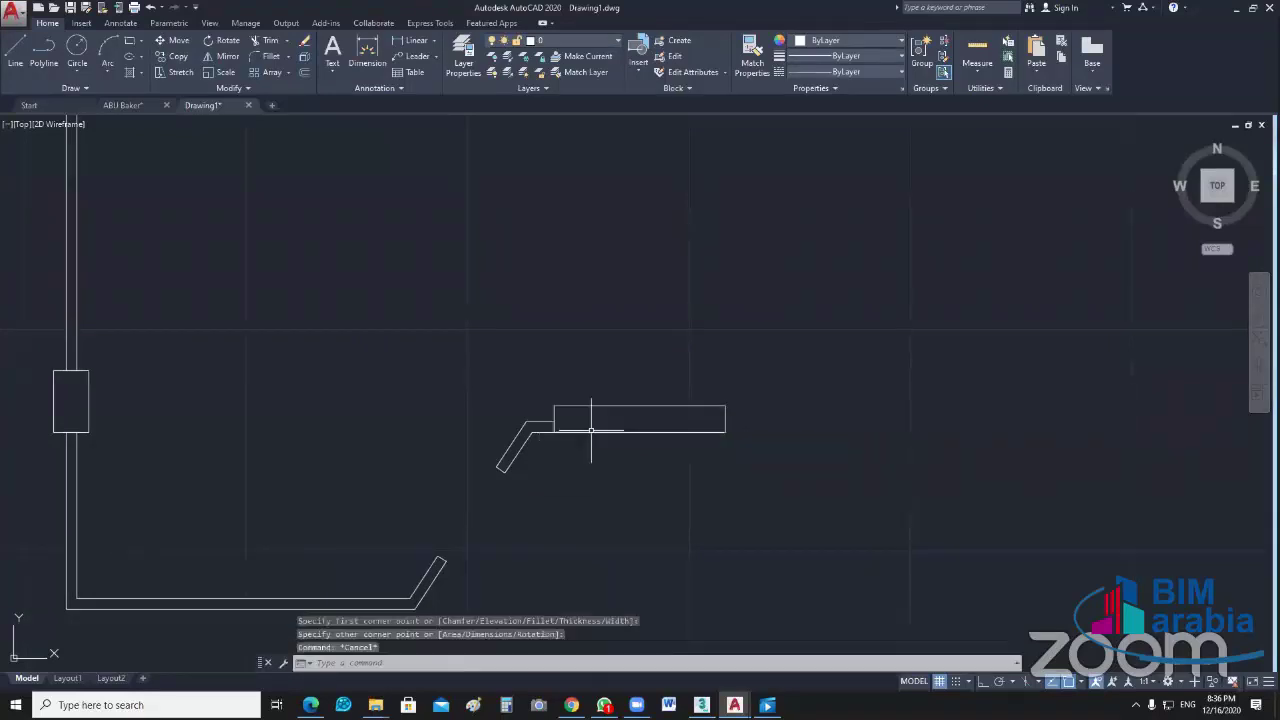
Step: Temporarily hide the rectangle, erase the long horizontal line, then show the rectangle again
scroll(572, 433, up, 5)
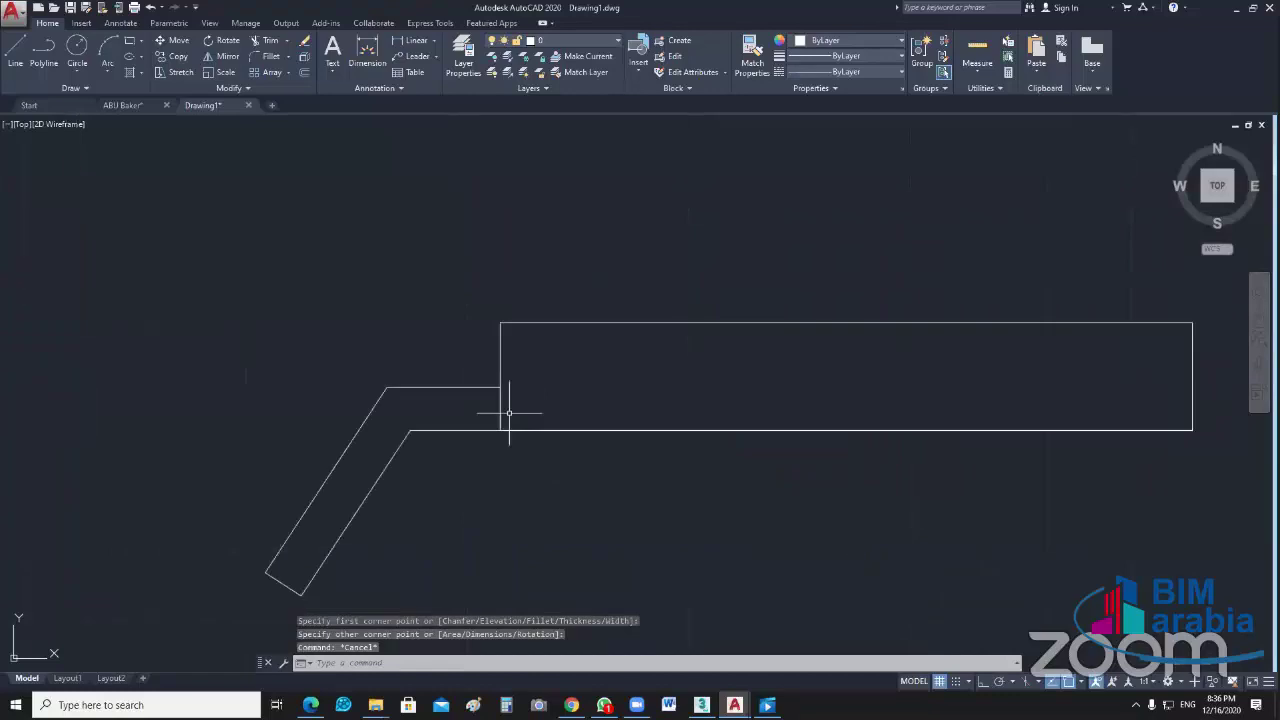
click(509, 412)
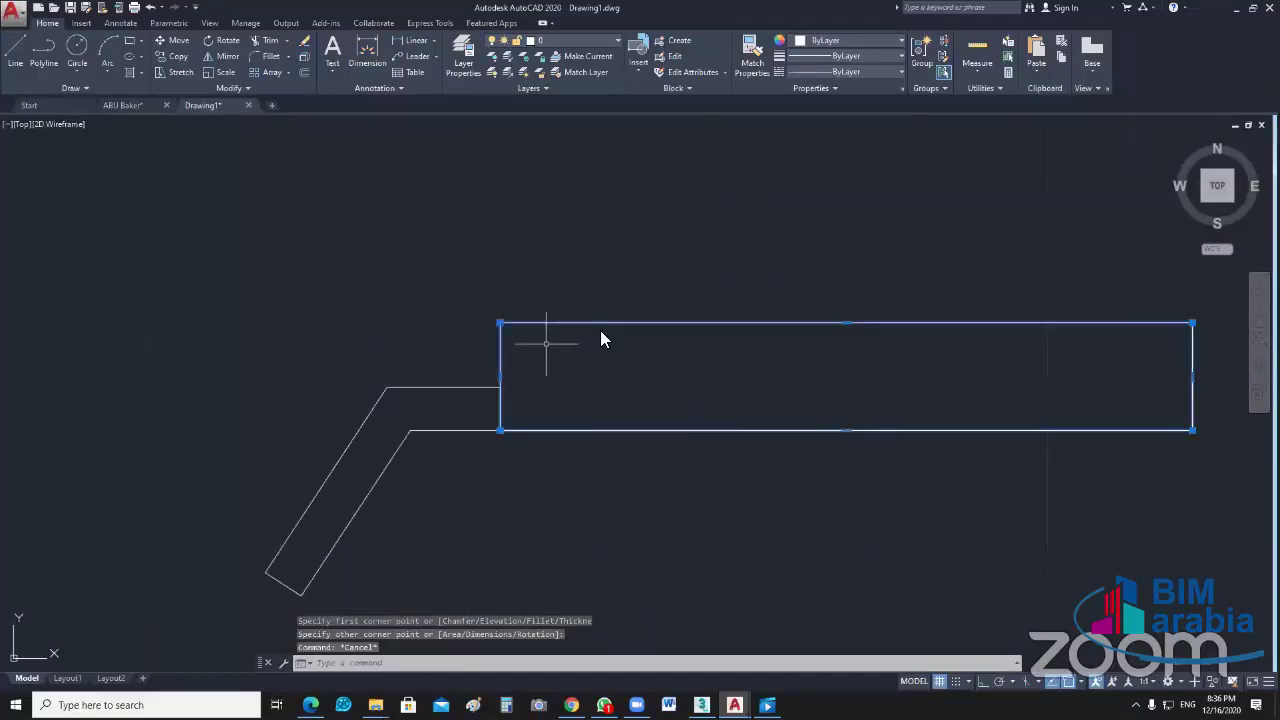
right_click(543, 337)
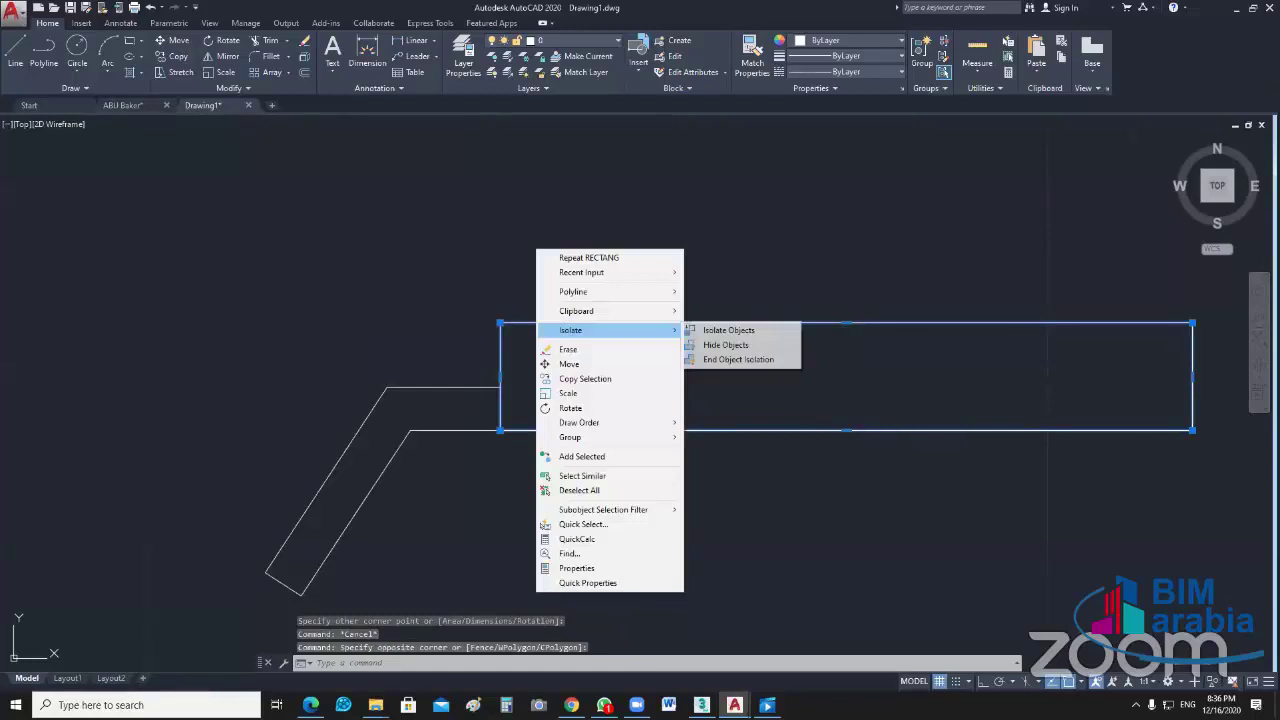
click(725, 344)
click(576, 336)
click(482, 348)
key(Delete)
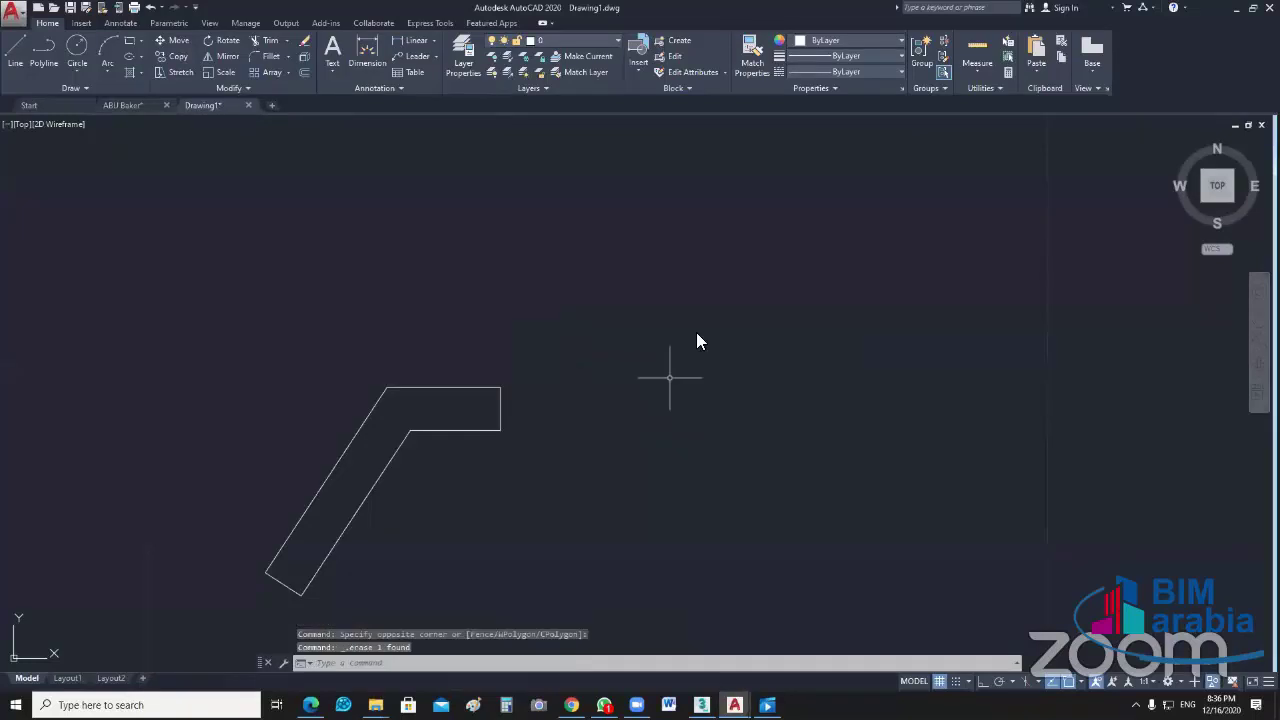
right_click(644, 264)
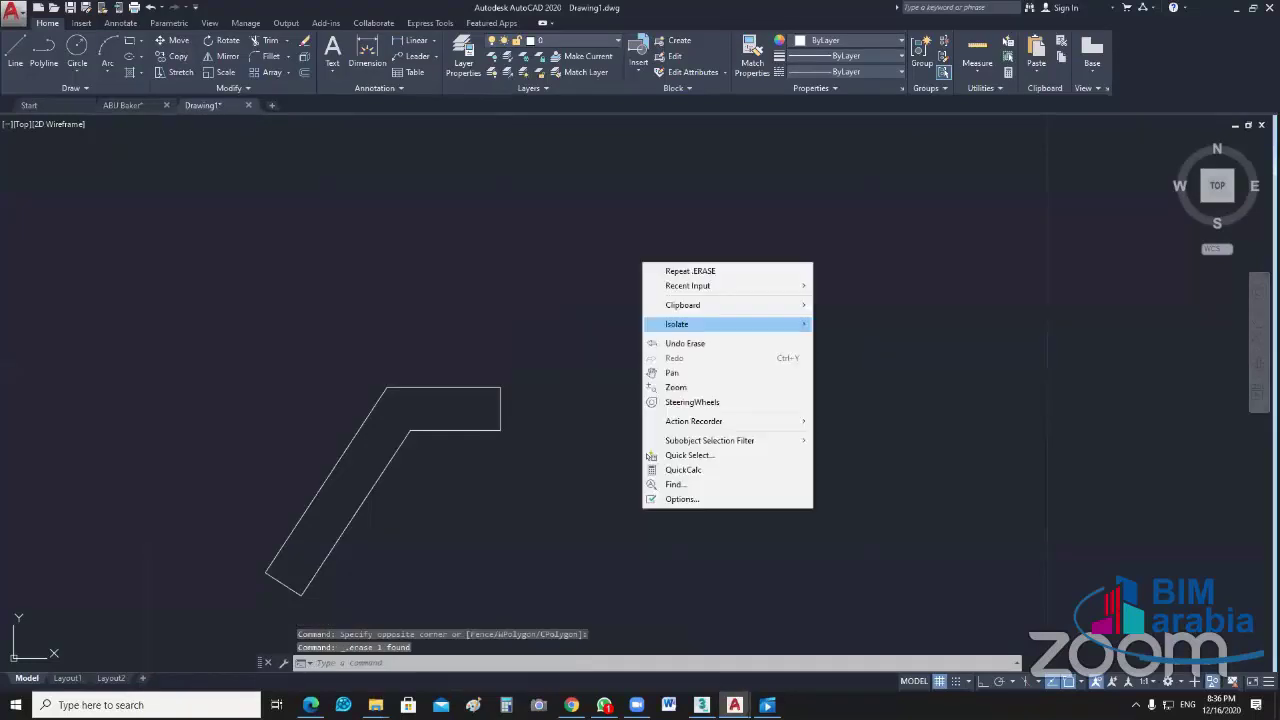
click(860, 355)
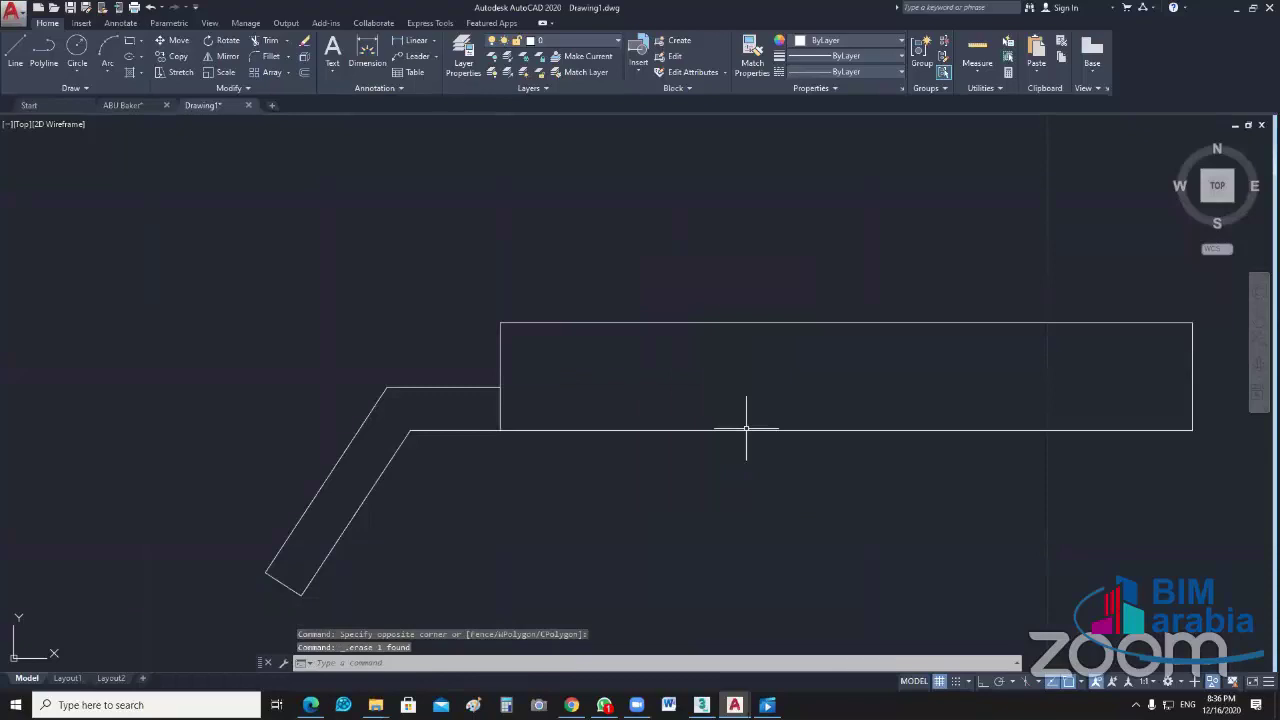
Step: Try stretching the rectangle's left edge toward the bend, then undo the stretch
scroll(610, 432, down, 5)
scroll(558, 447, up, 4)
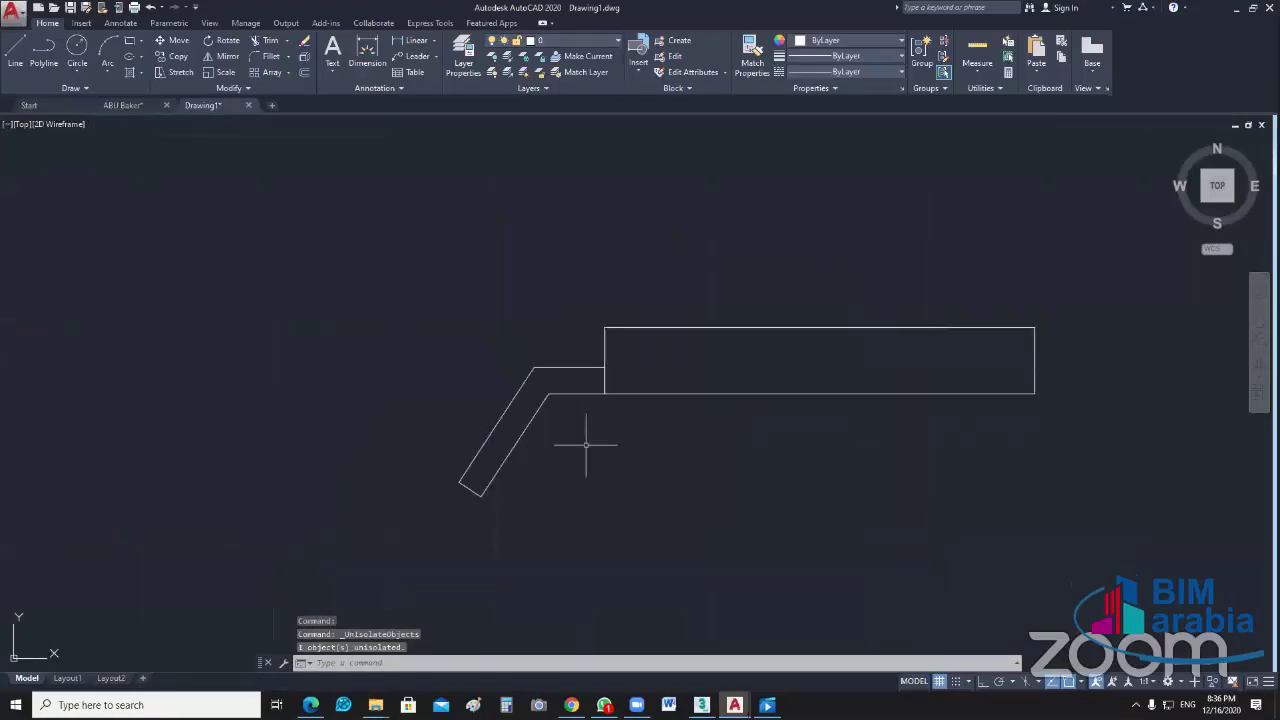
text(I)
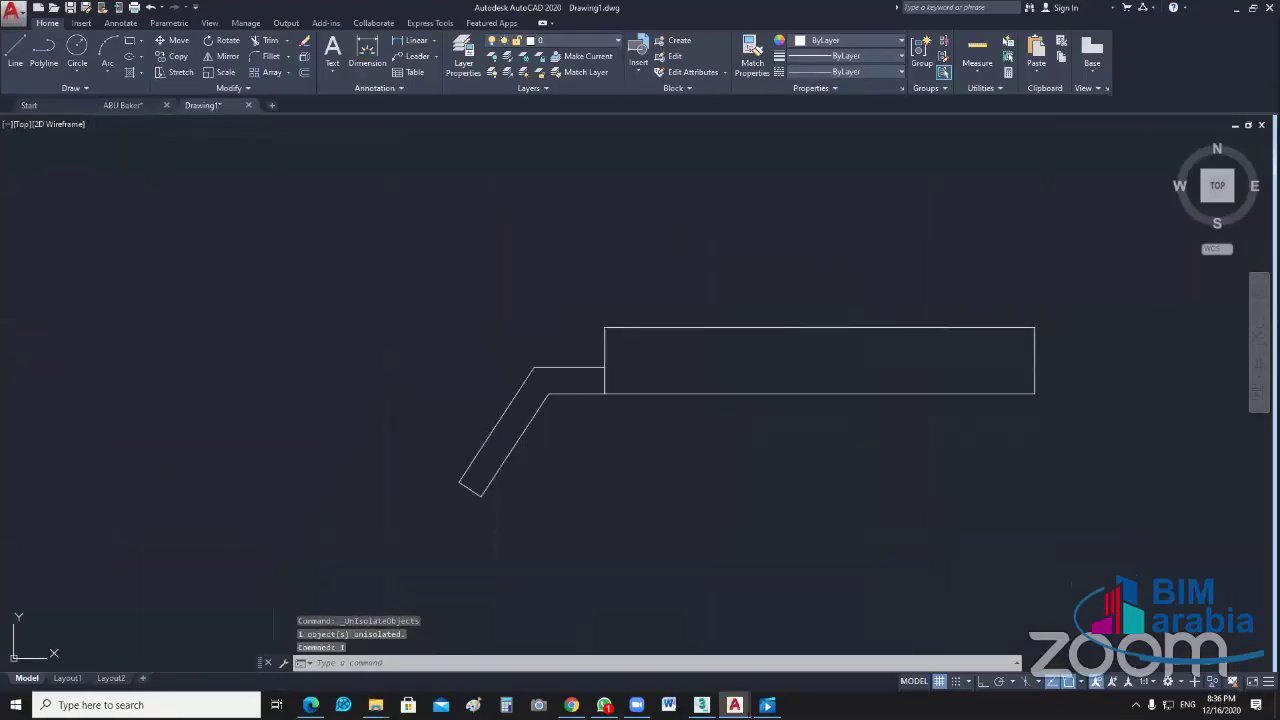
key(Return)
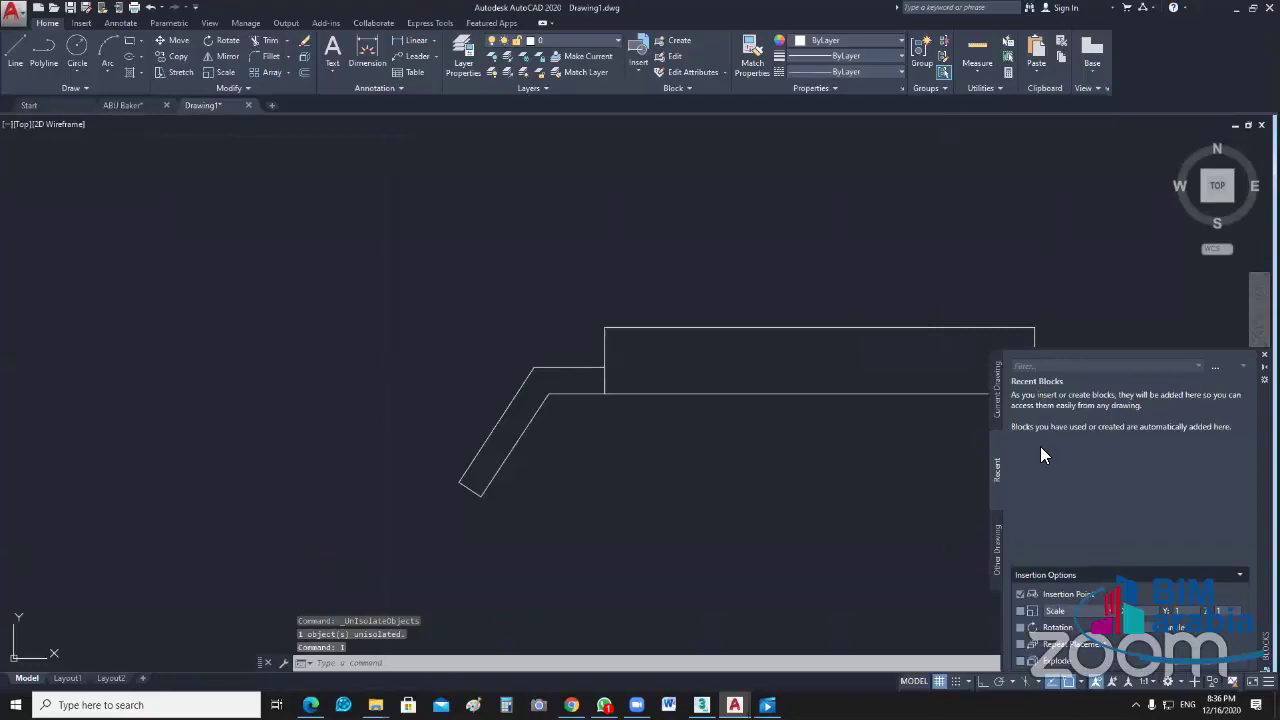
click(751, 330)
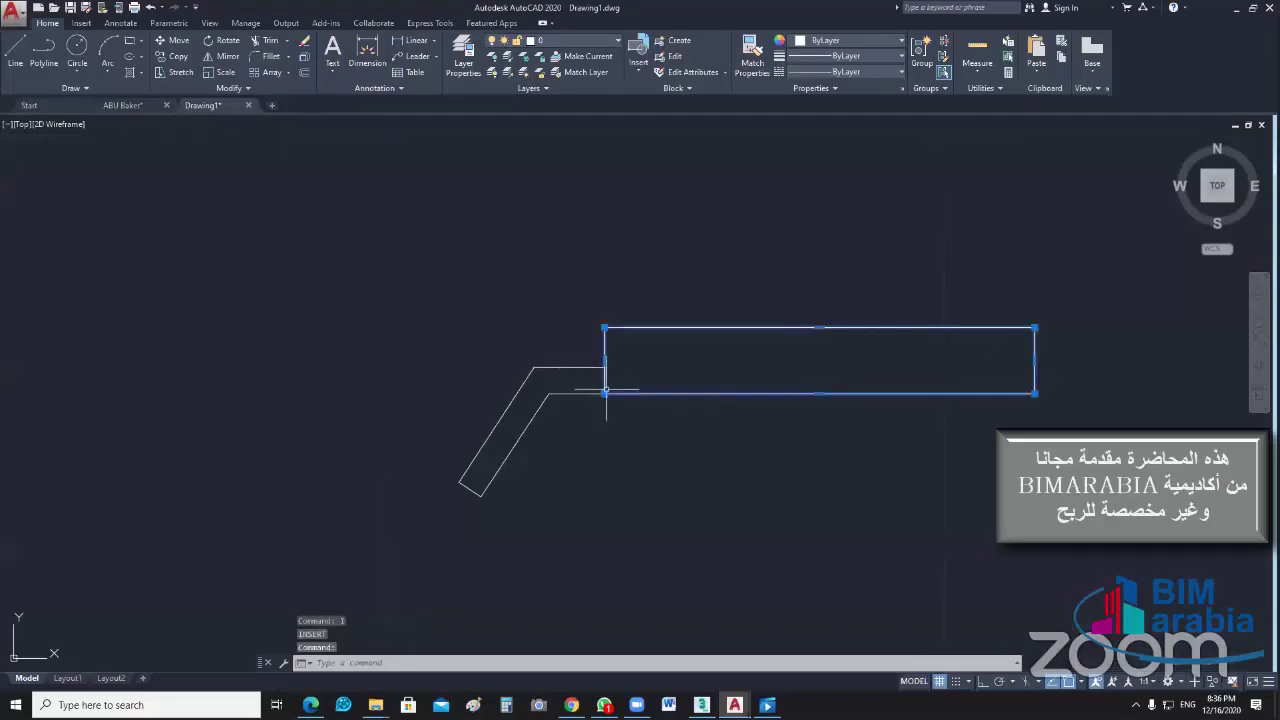
mouse_move(604, 393)
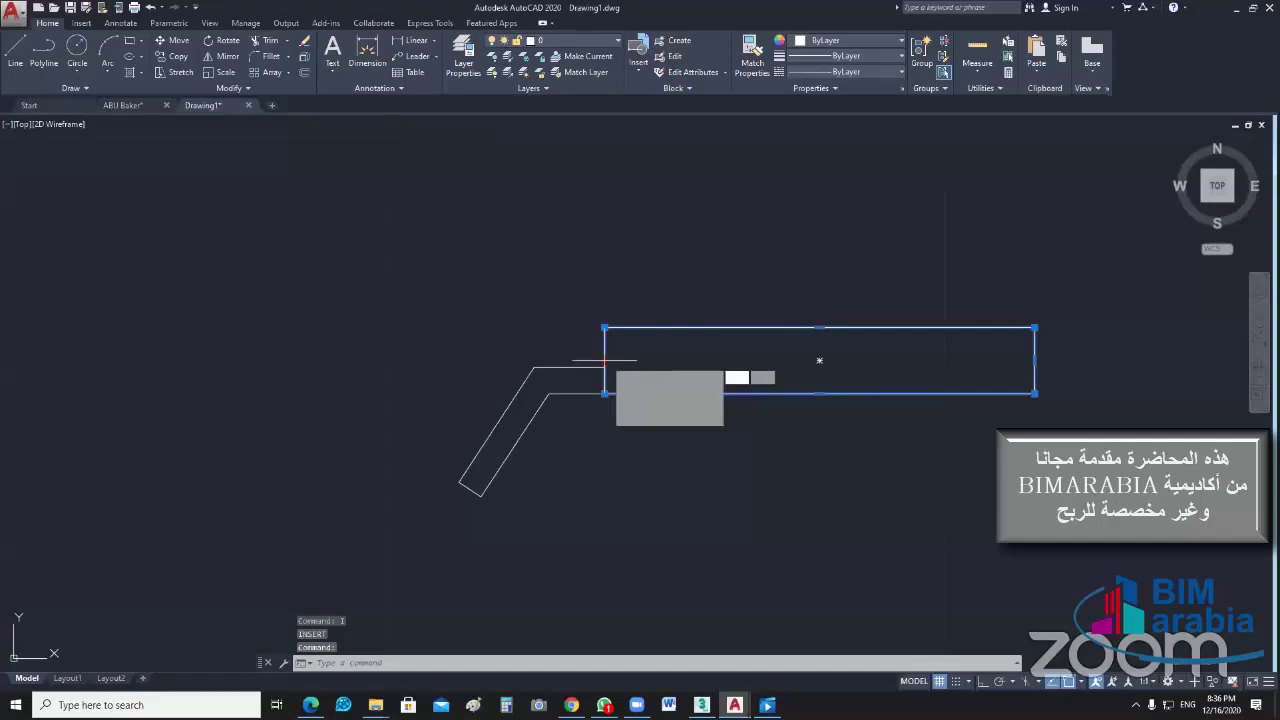
click(604, 360)
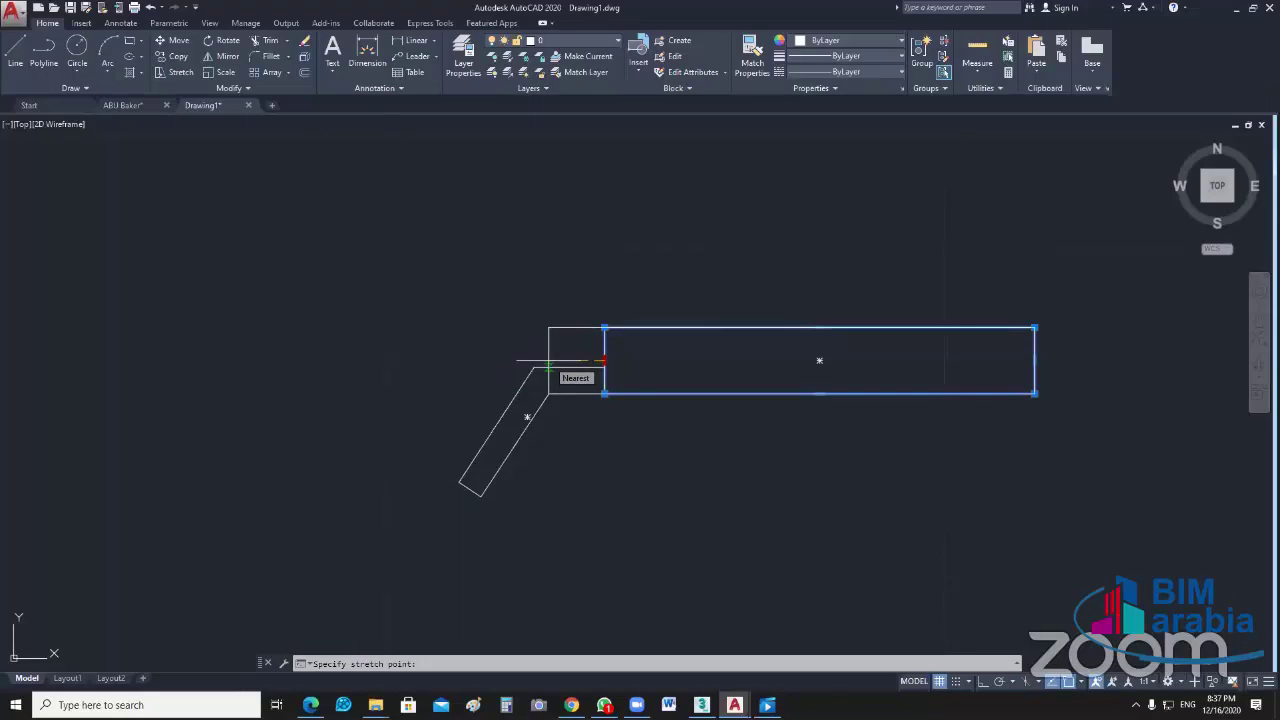
click(549, 367)
key(ctrl+z)
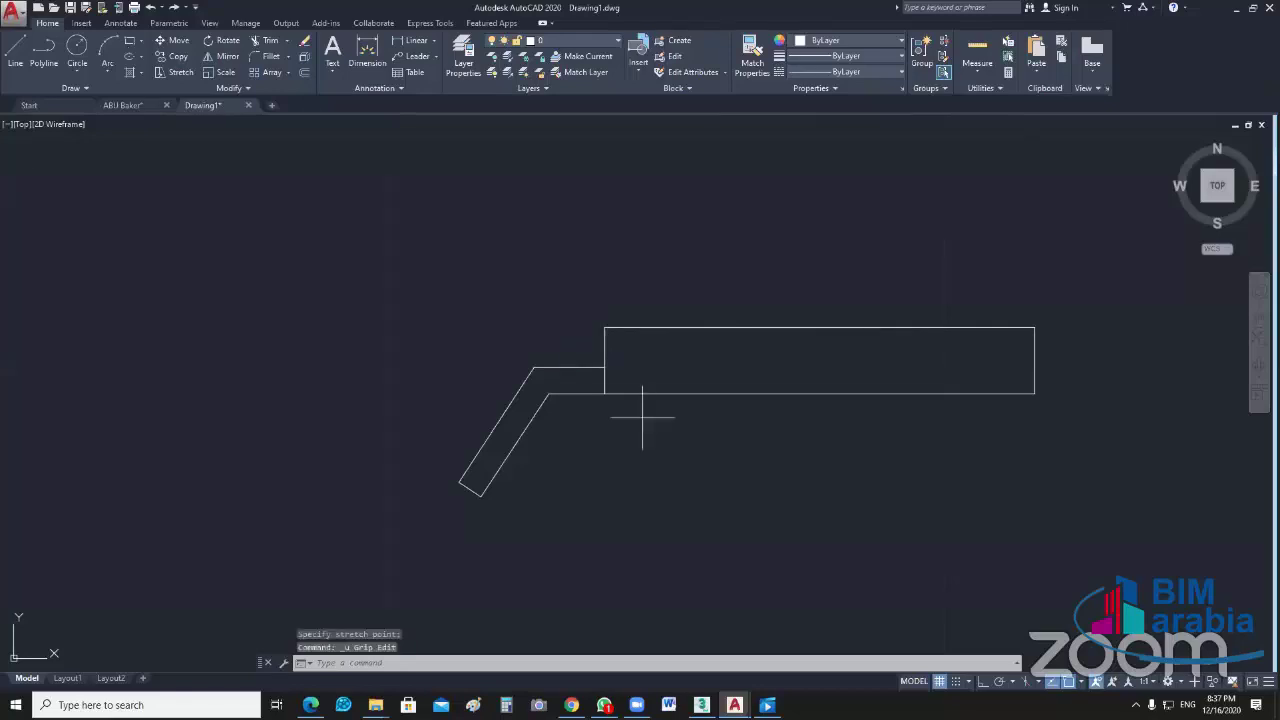
Step: Draw a longer rectangle from the bend to the far right end and erase the old one
text(rec)
key(Return)
click(548, 393)
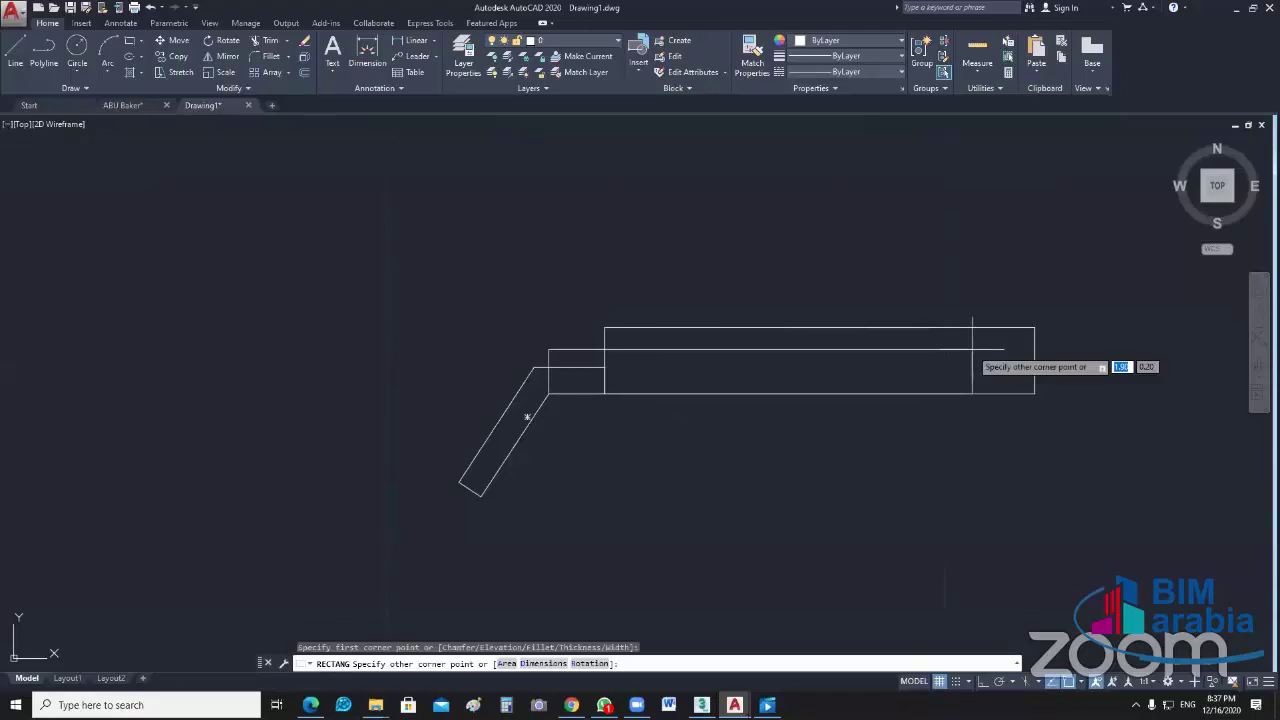
click(1034, 327)
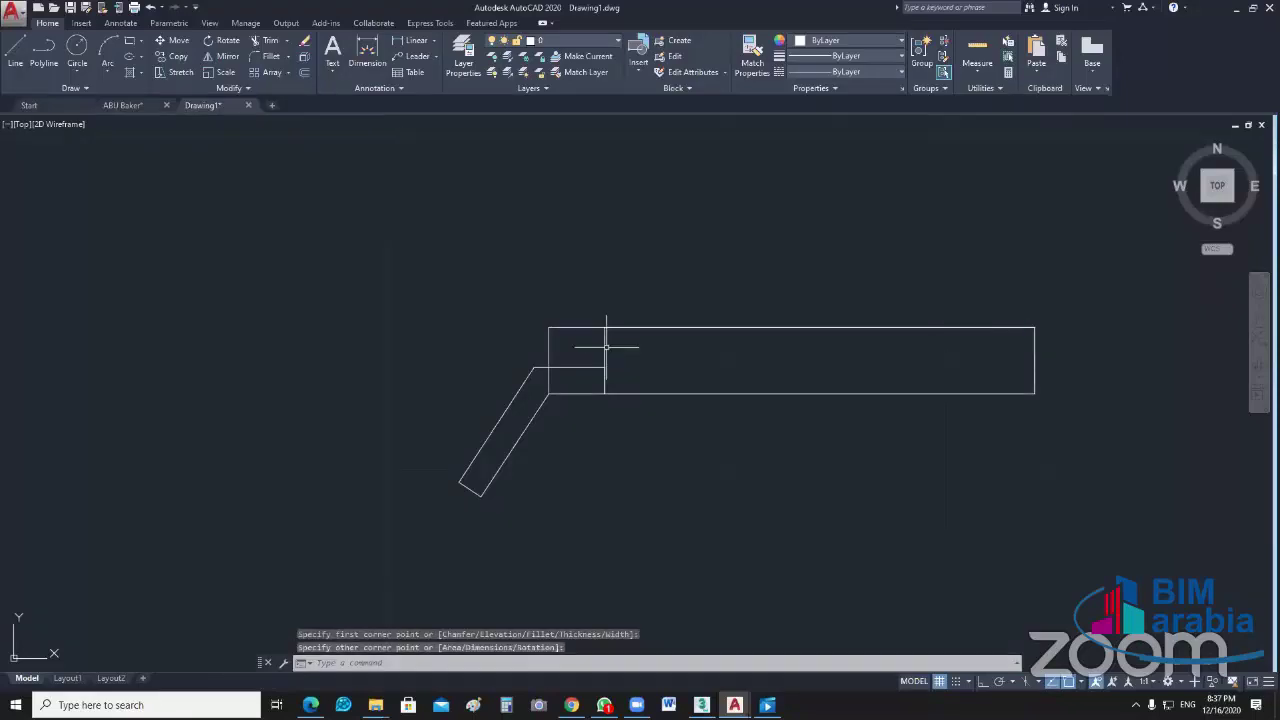
click(605, 347)
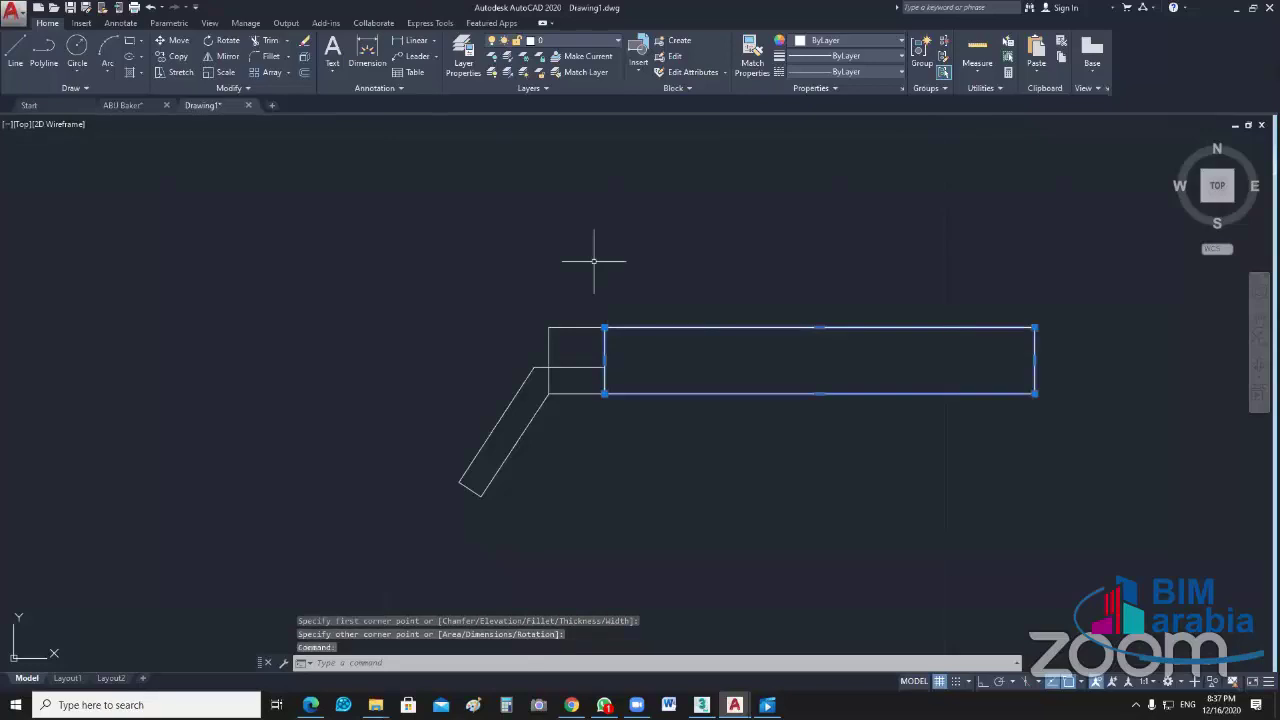
key(Delete)
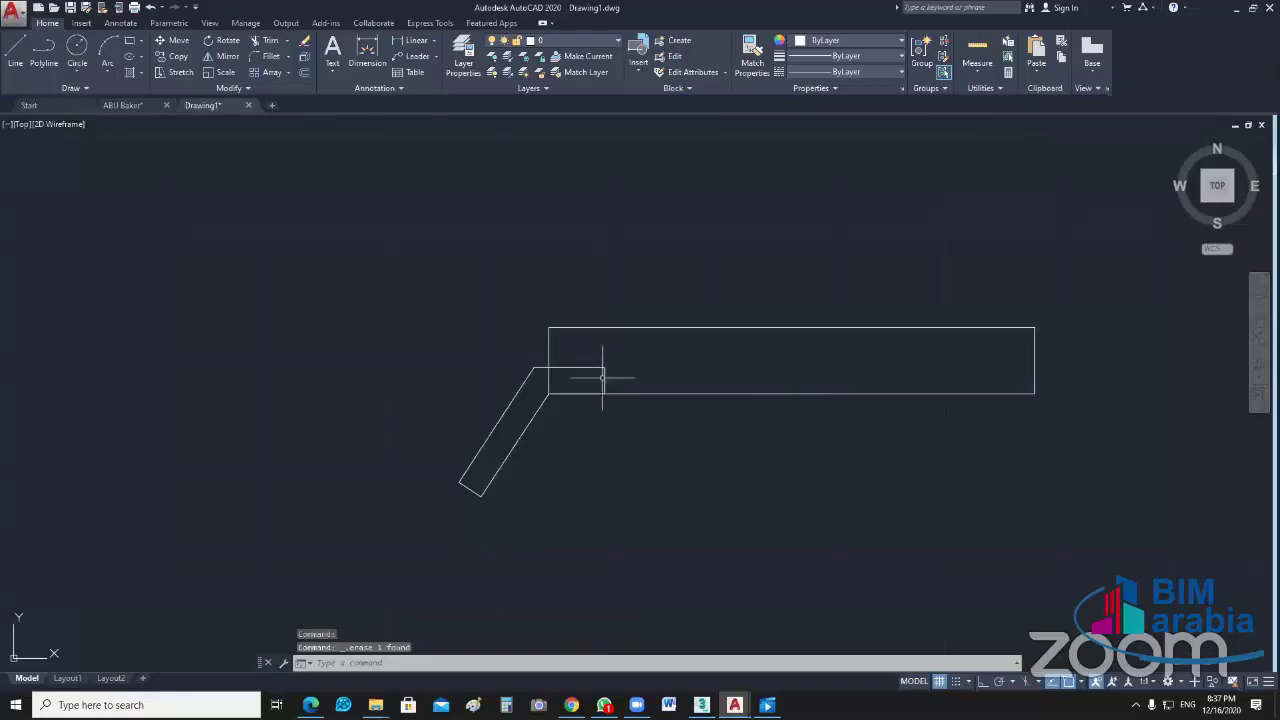
Step: Make the bent polyline red
click(603, 377)
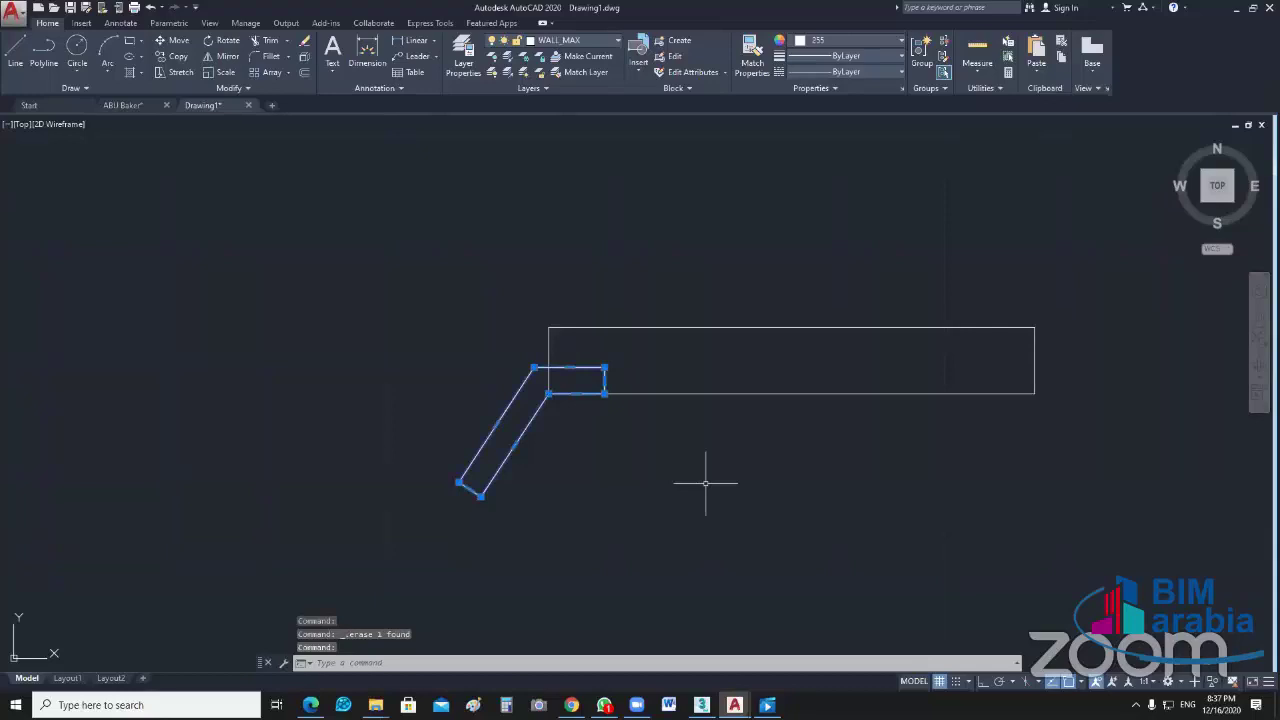
scroll(705, 483, up, 2)
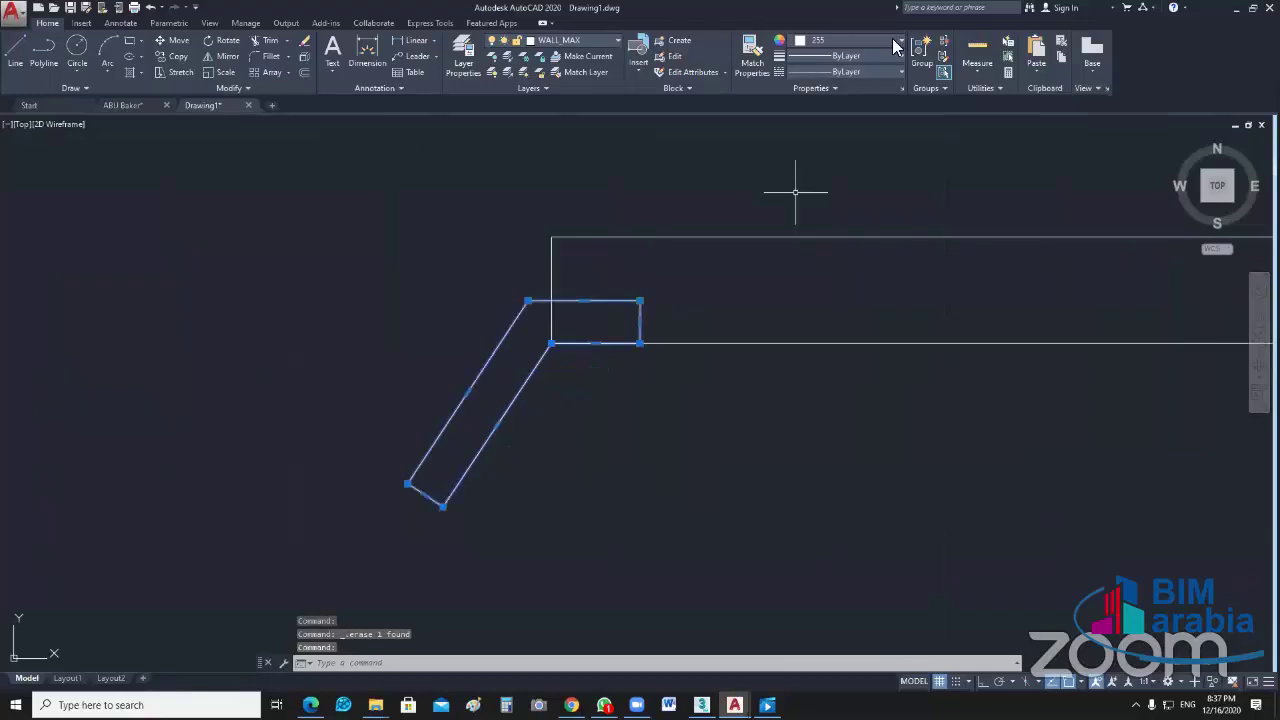
click(897, 41)
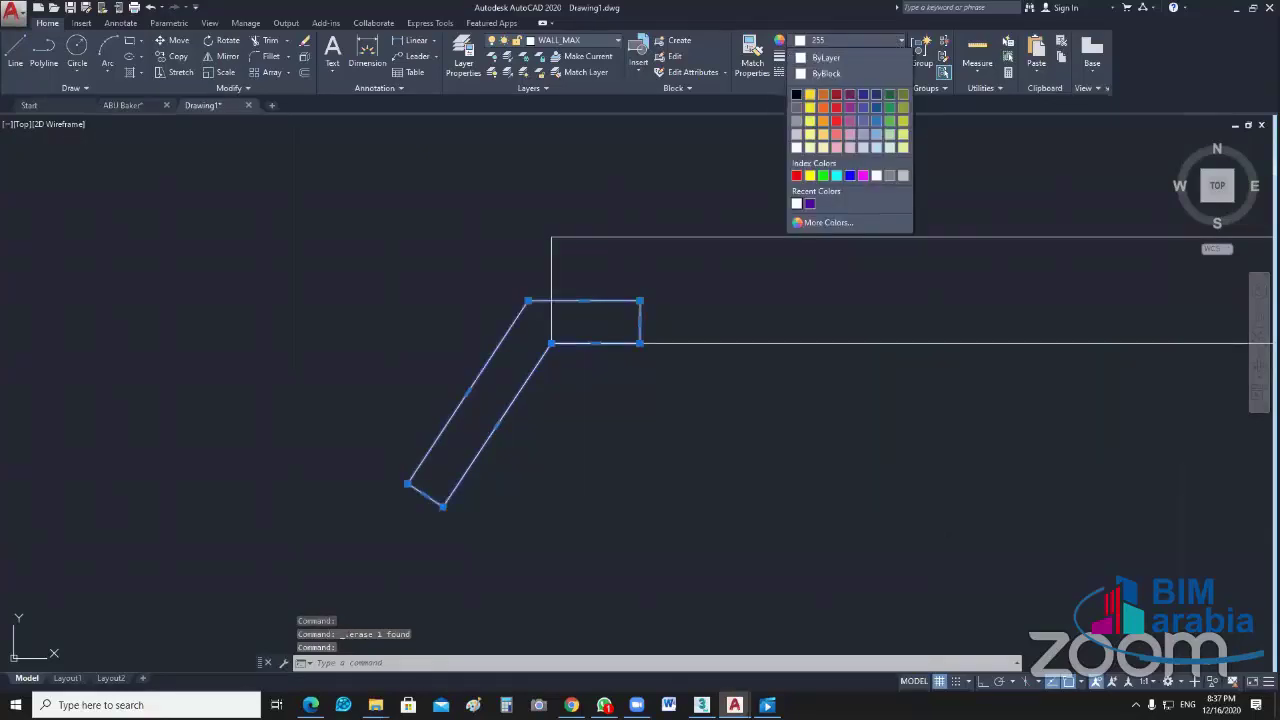
click(796, 175)
click(681, 486)
key(Escape)
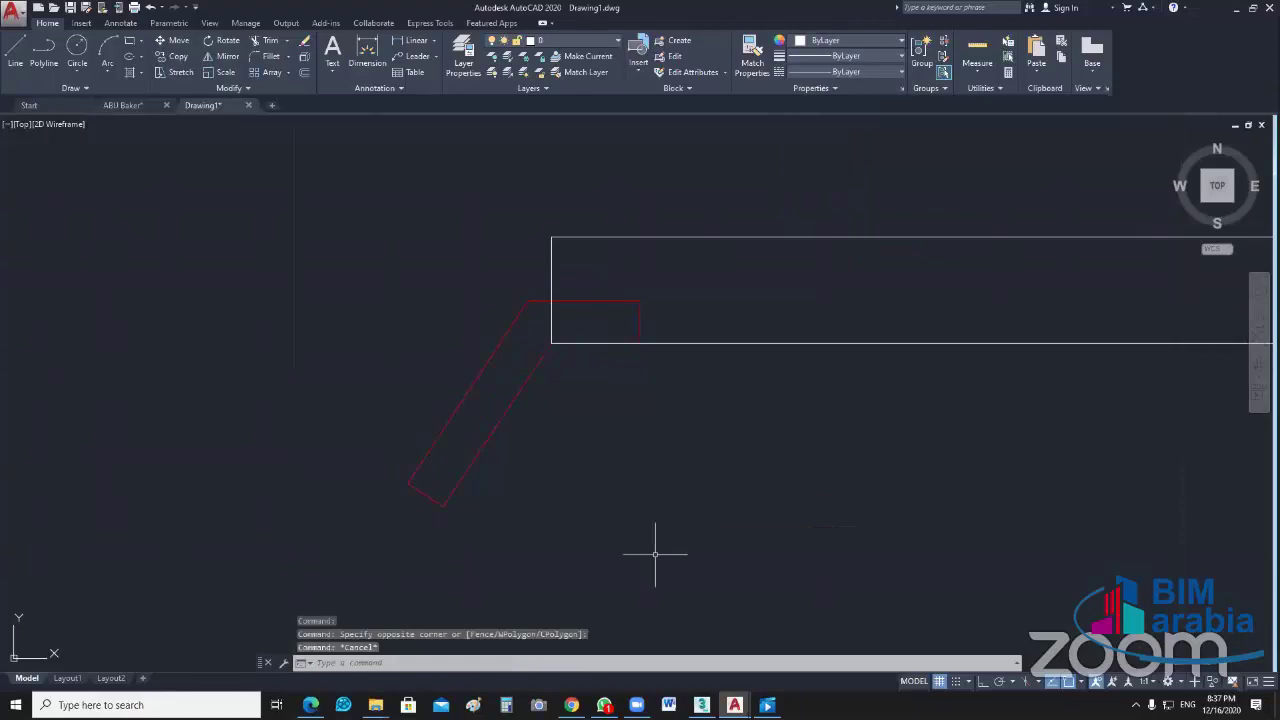
Step: Explode the red slanted wall polyline and delete its short segments inside the rectangle
click(549, 440)
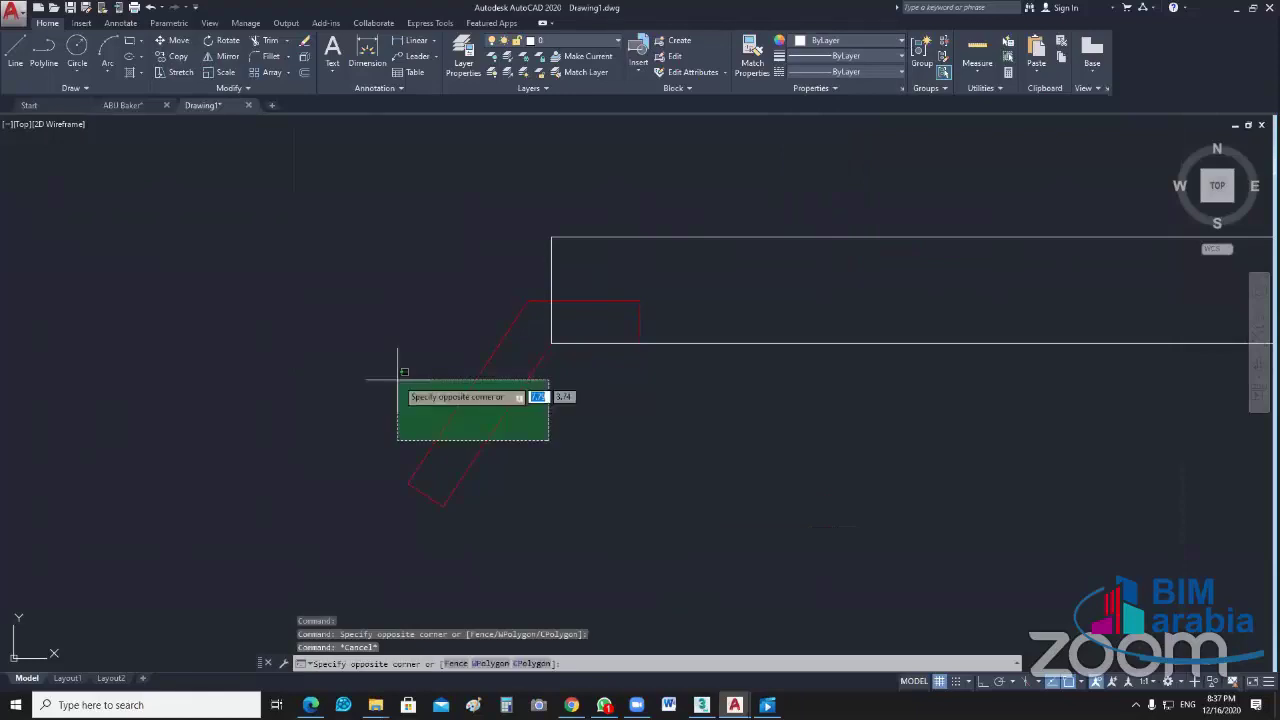
click(397, 379)
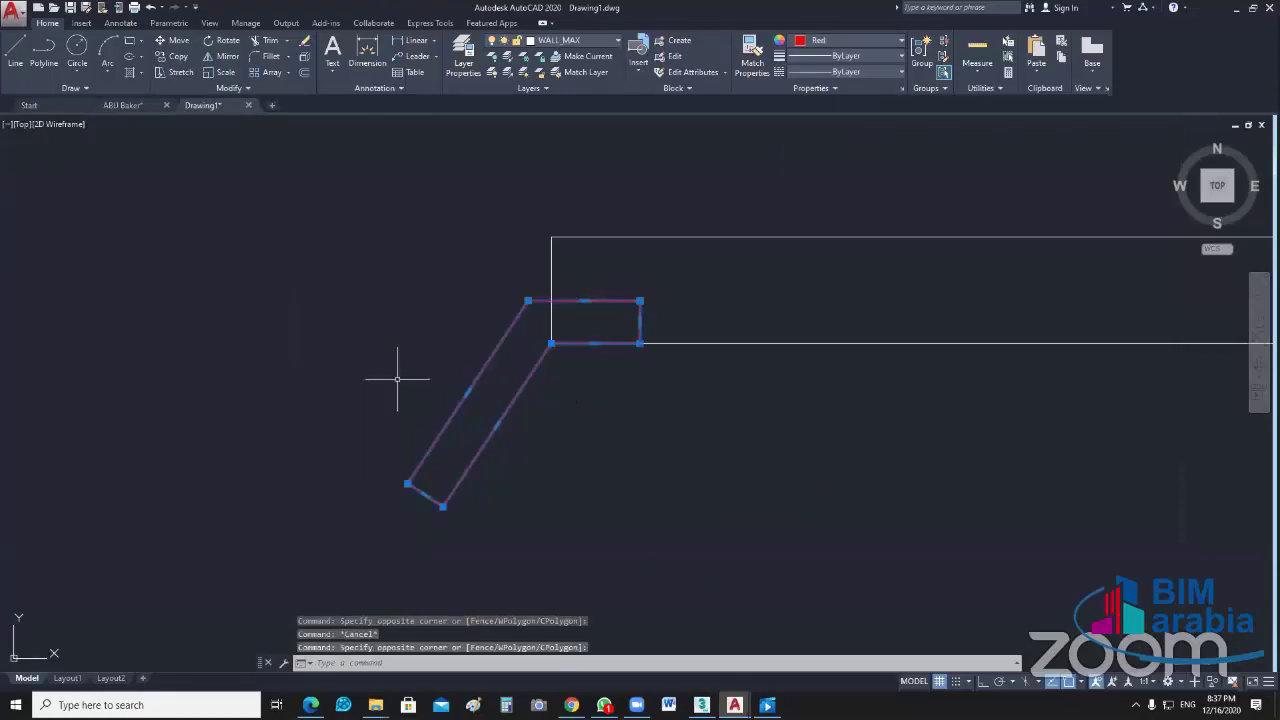
text(x)
key(Return)
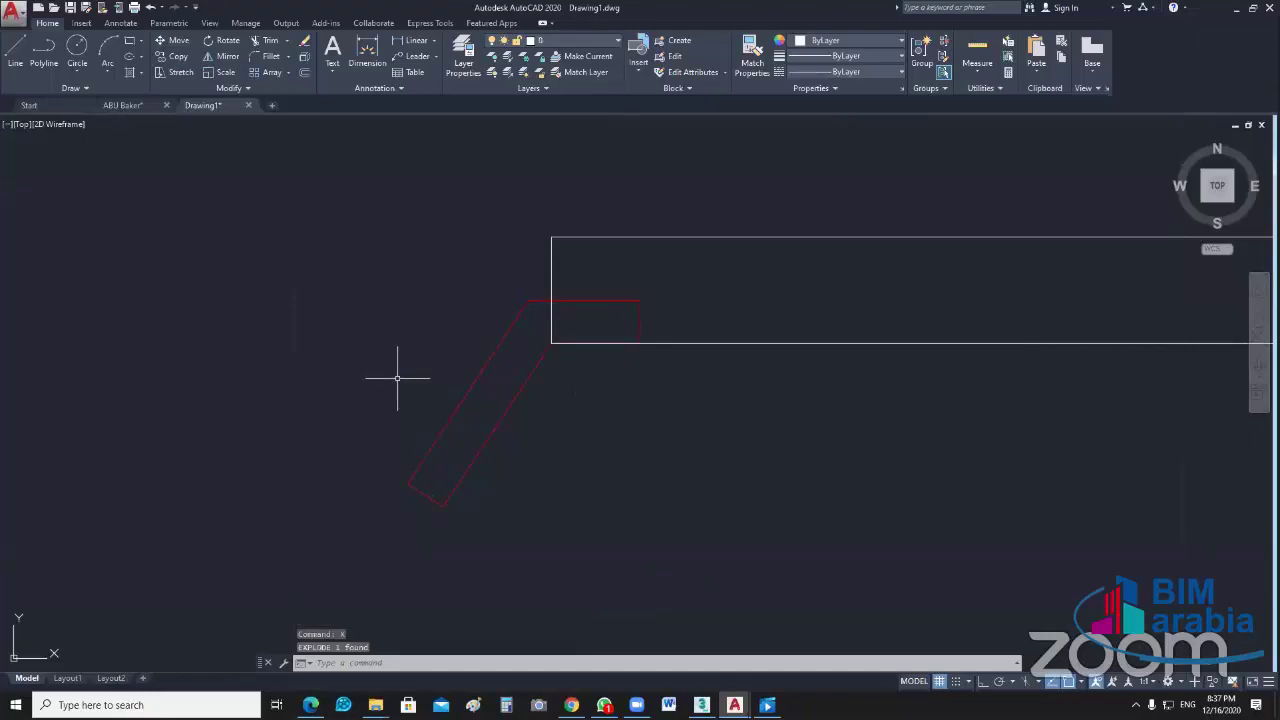
click(673, 288)
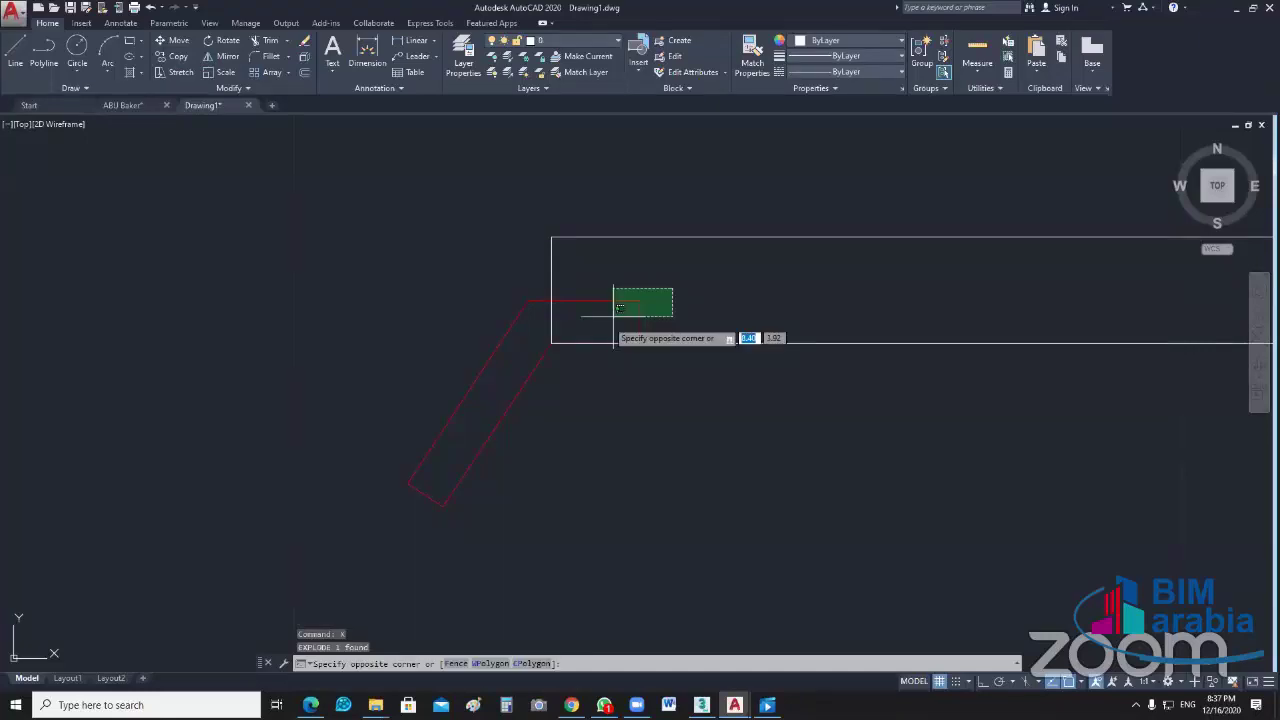
click(611, 317)
key(Delete)
scroll(607, 320, up, 5)
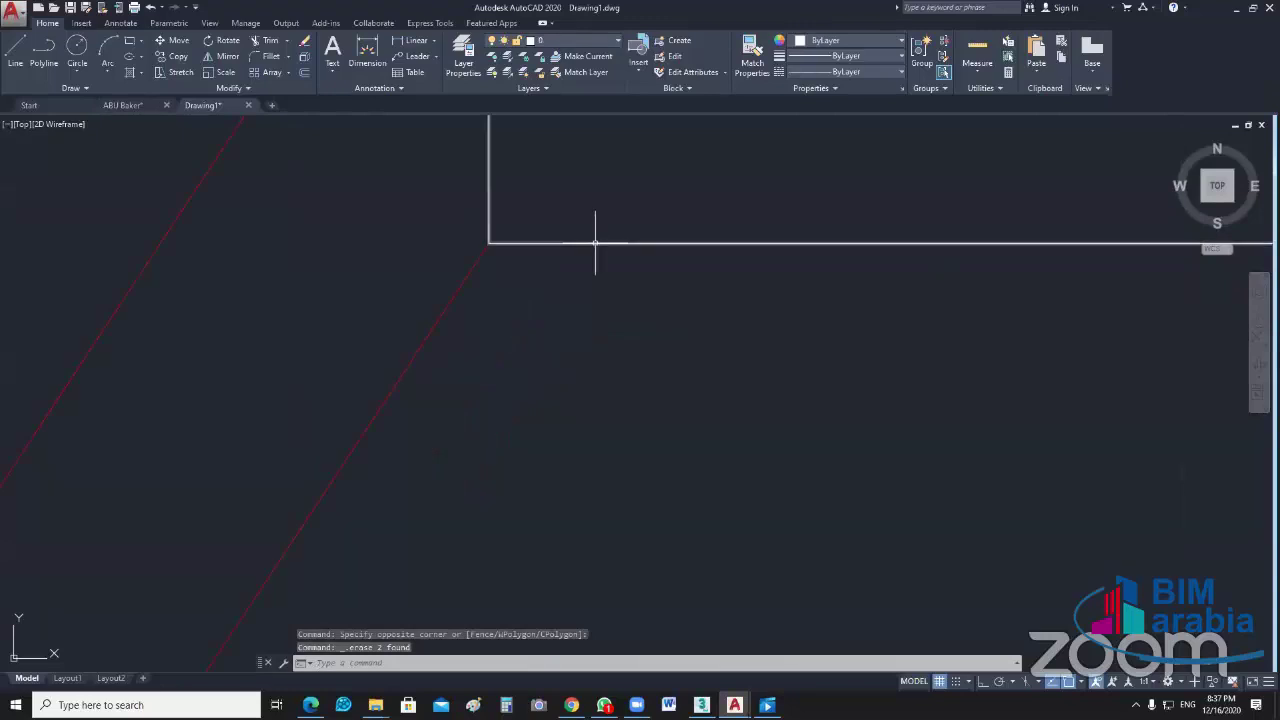
middle_drag(441, 218, 473, 332)
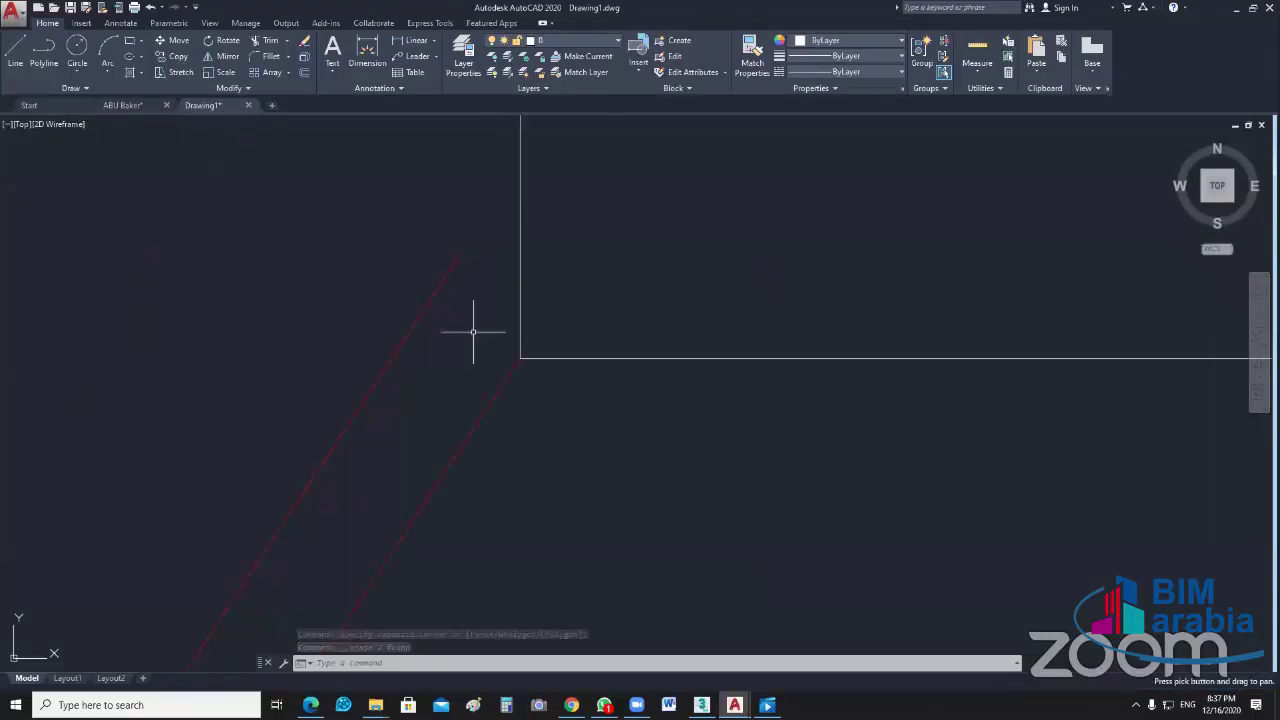
scroll(462, 322, down, 2)
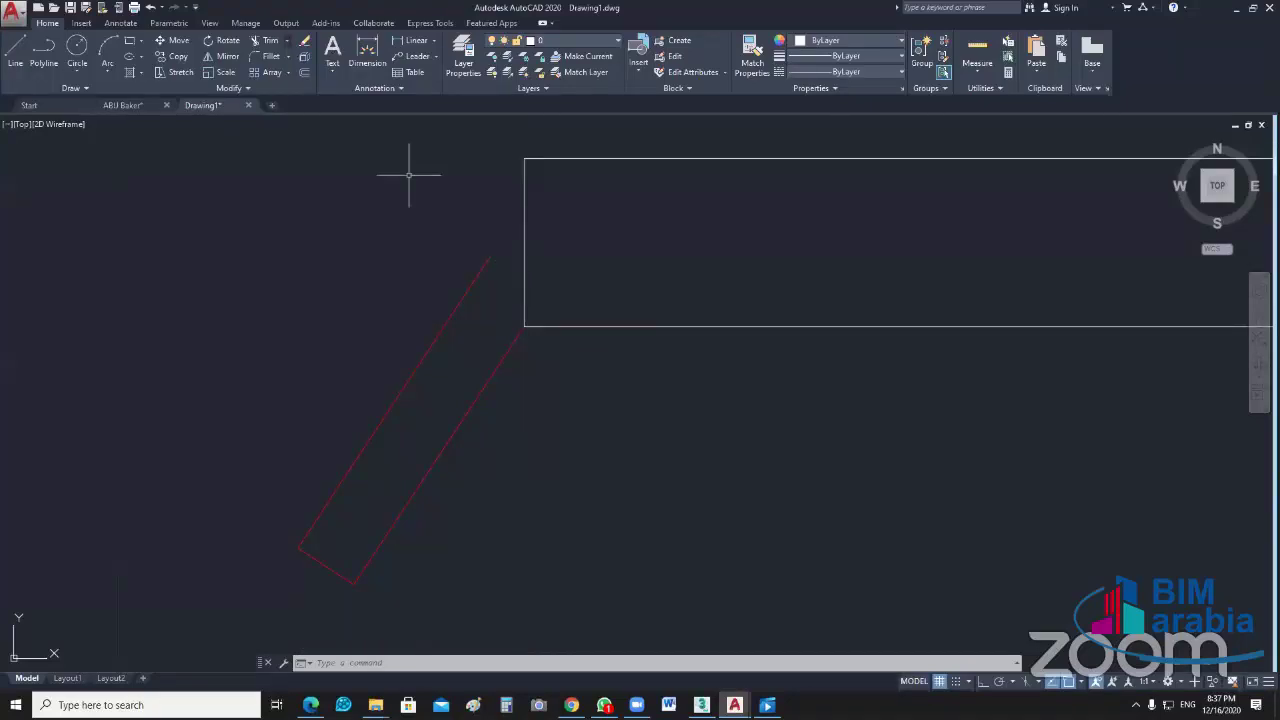
text(ex)
key(Return)
click(524, 290)
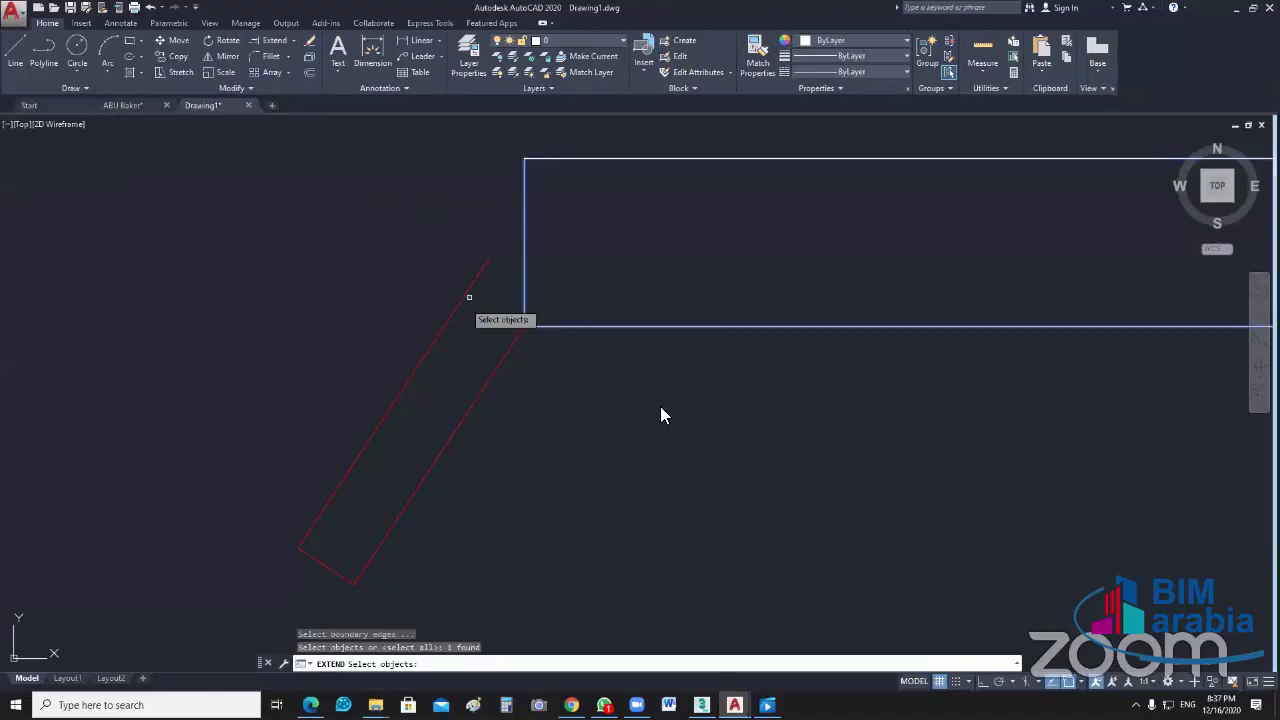
key(Return)
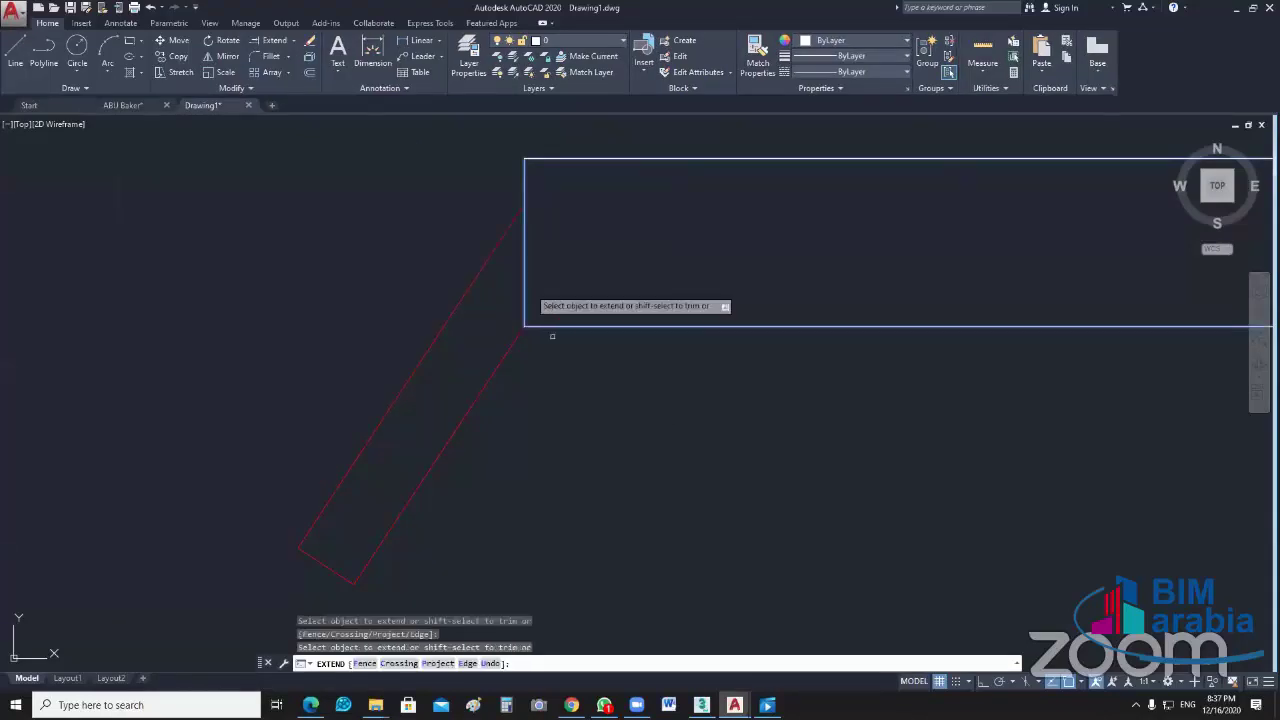
key(Escape)
scroll(532, 357, down, 4)
middle_drag(610, 370, 627, 283)
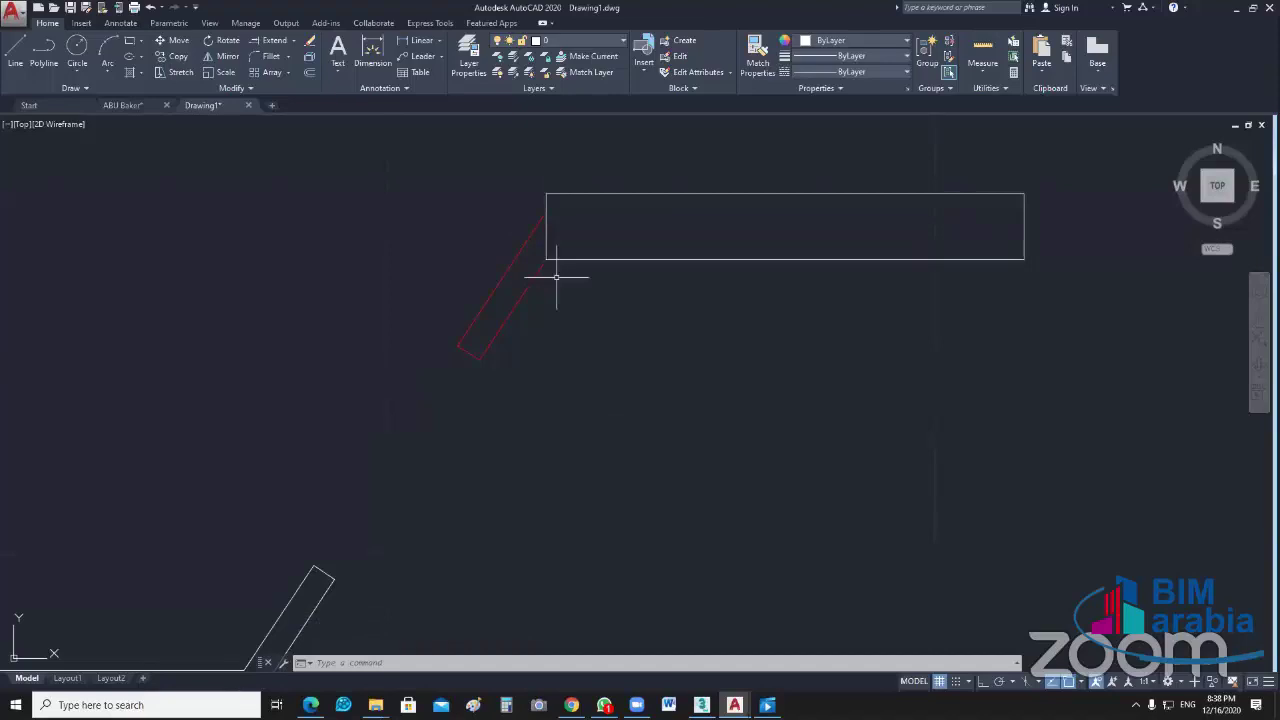
scroll(567, 318, down, 2)
middle_drag(530, 295, 564, 233)
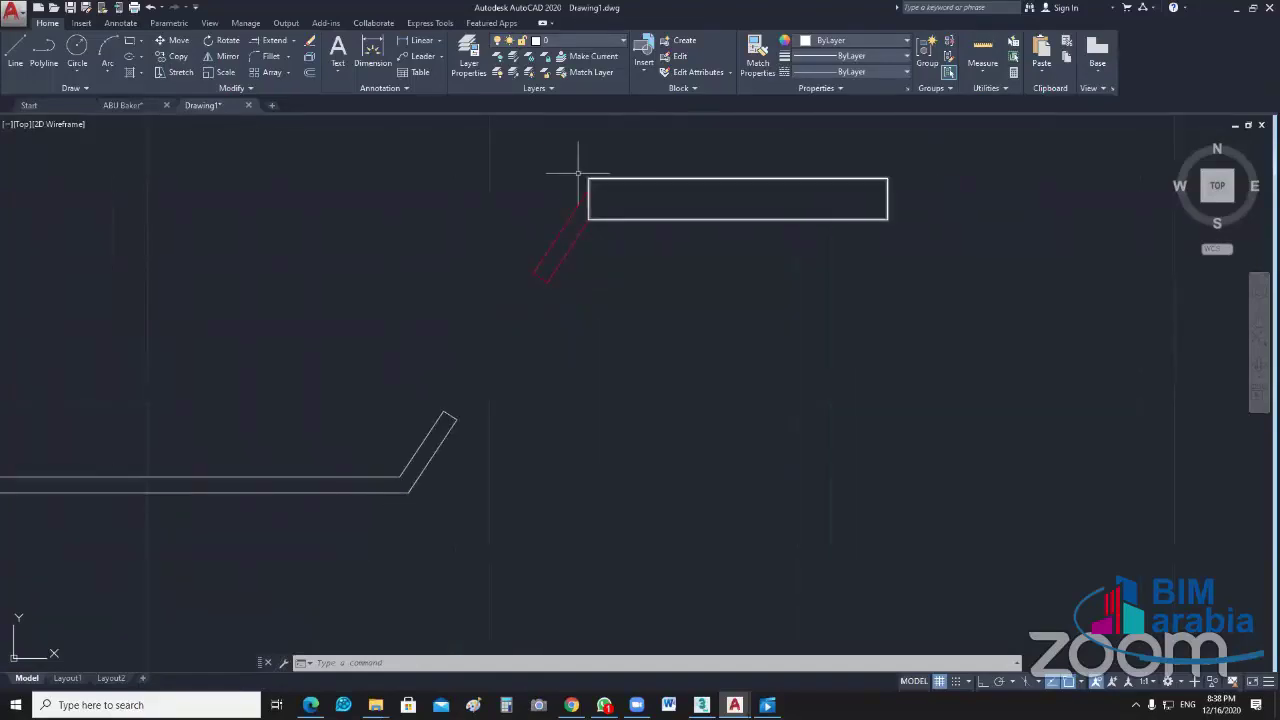
middle_drag(634, 296, 656, 375)
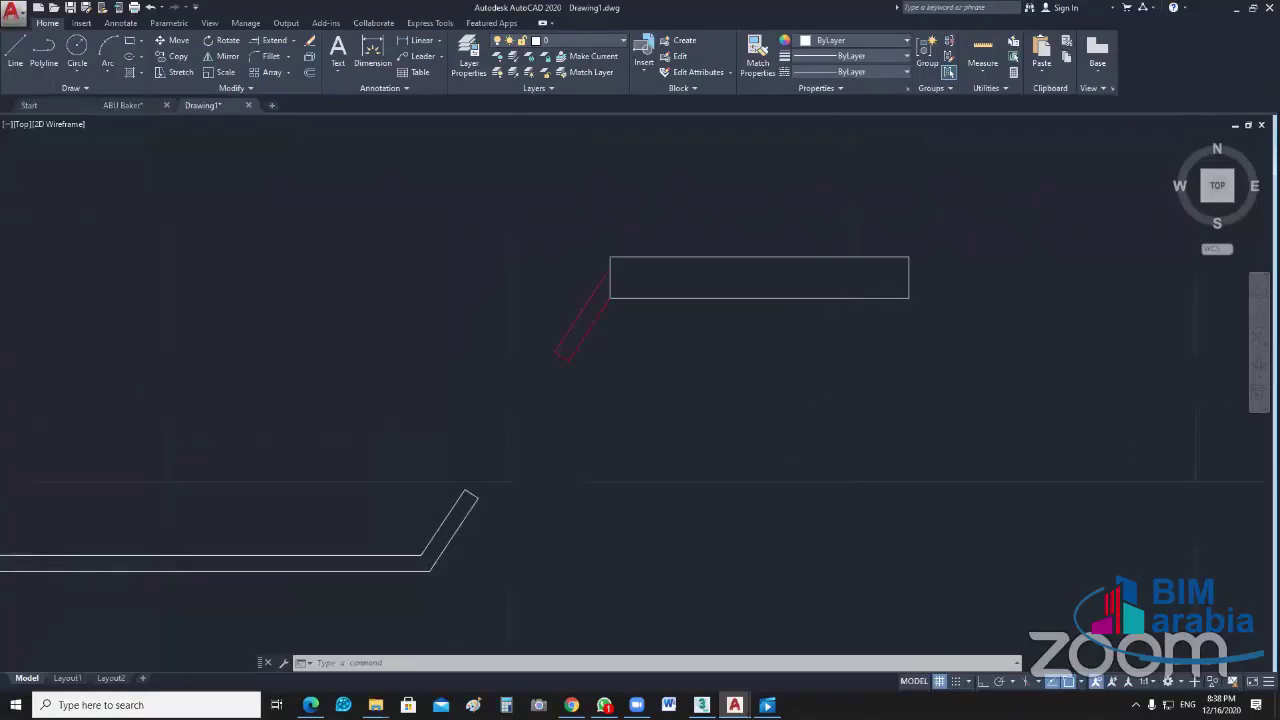
scroll(600, 298, up, 6)
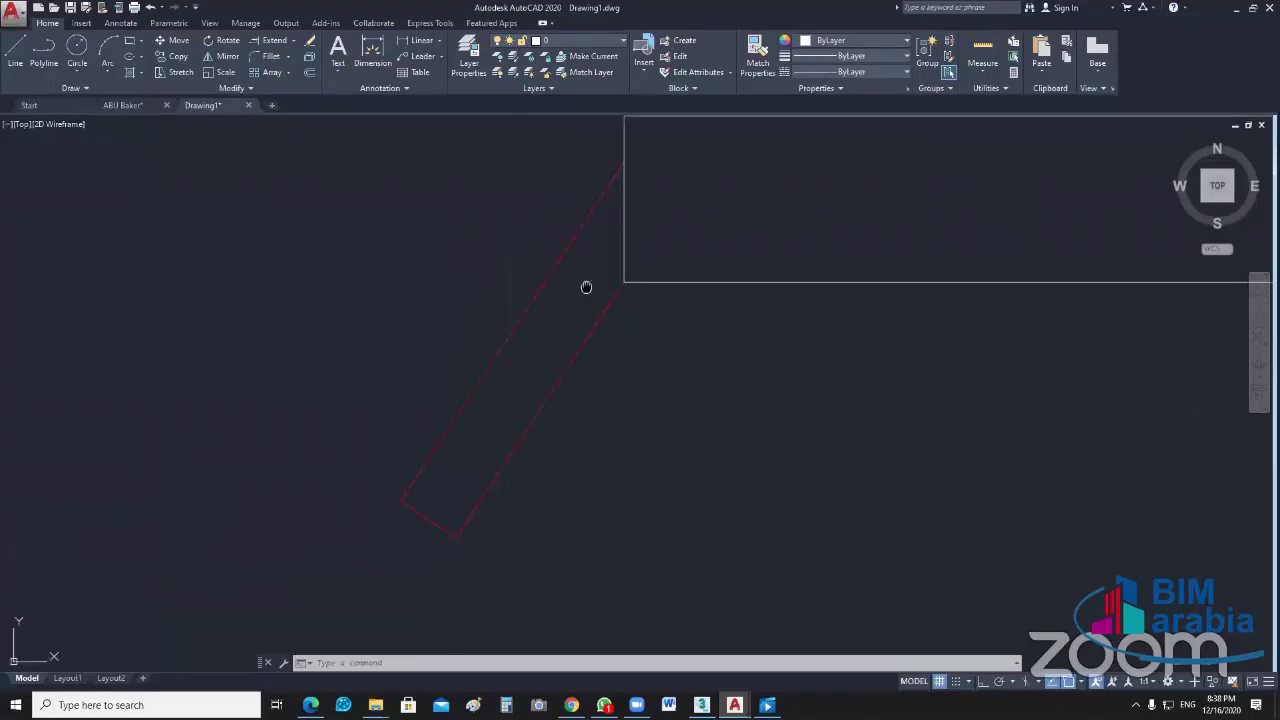
Step: Hide the rectangle with Isolate > Hide Objects
mouse_move(586, 287)
middle_down()
mouse_move(564, 316)
mouse_move(623, 209)
middle_up()
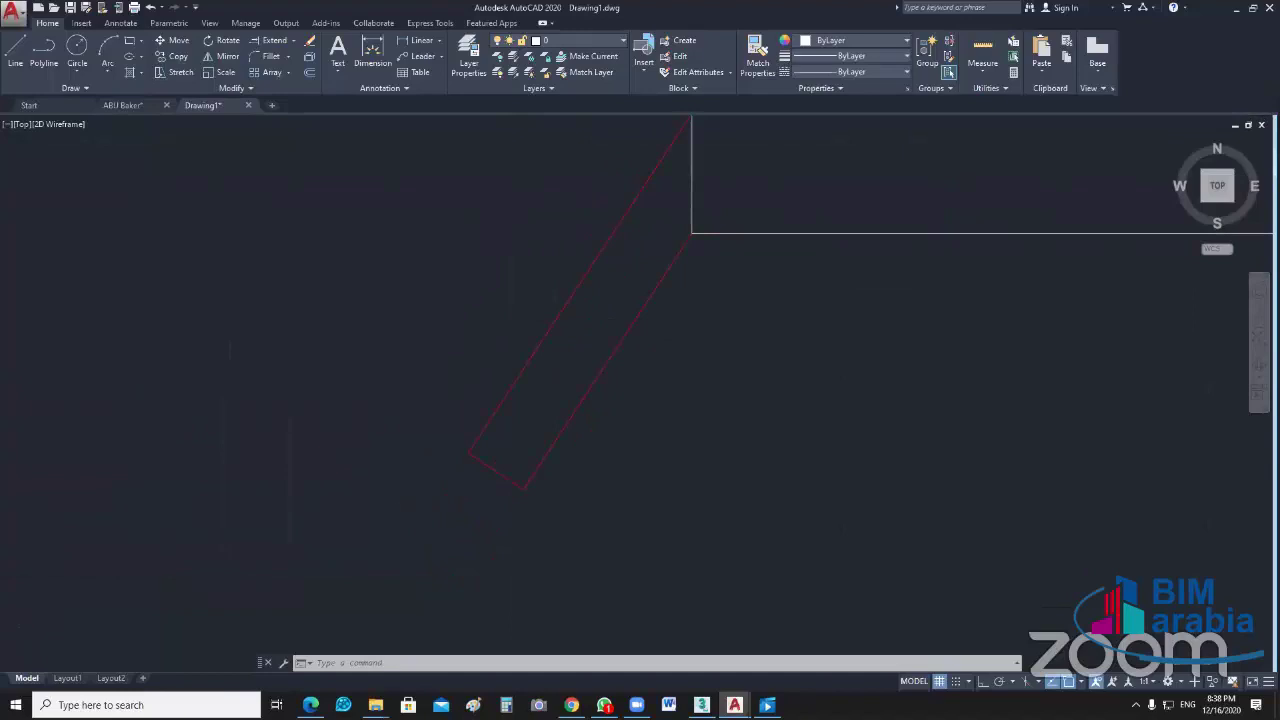
scroll(759, 387, down, 6)
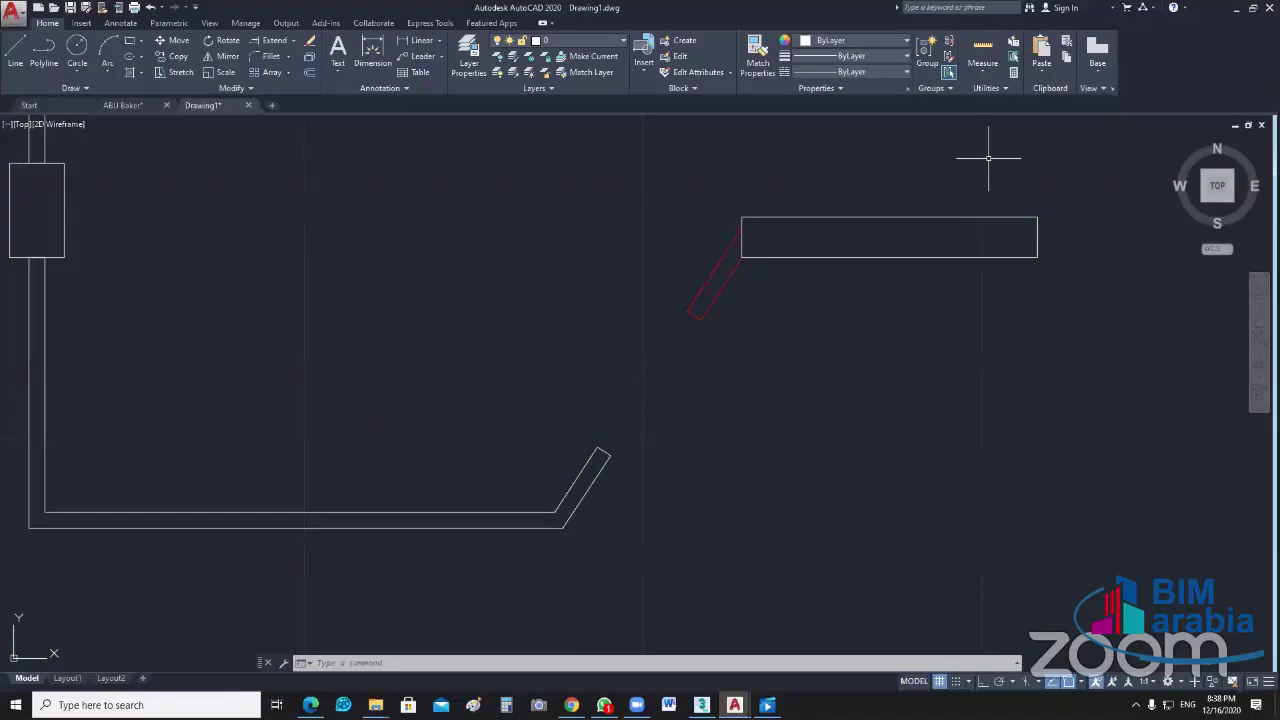
click(904, 214)
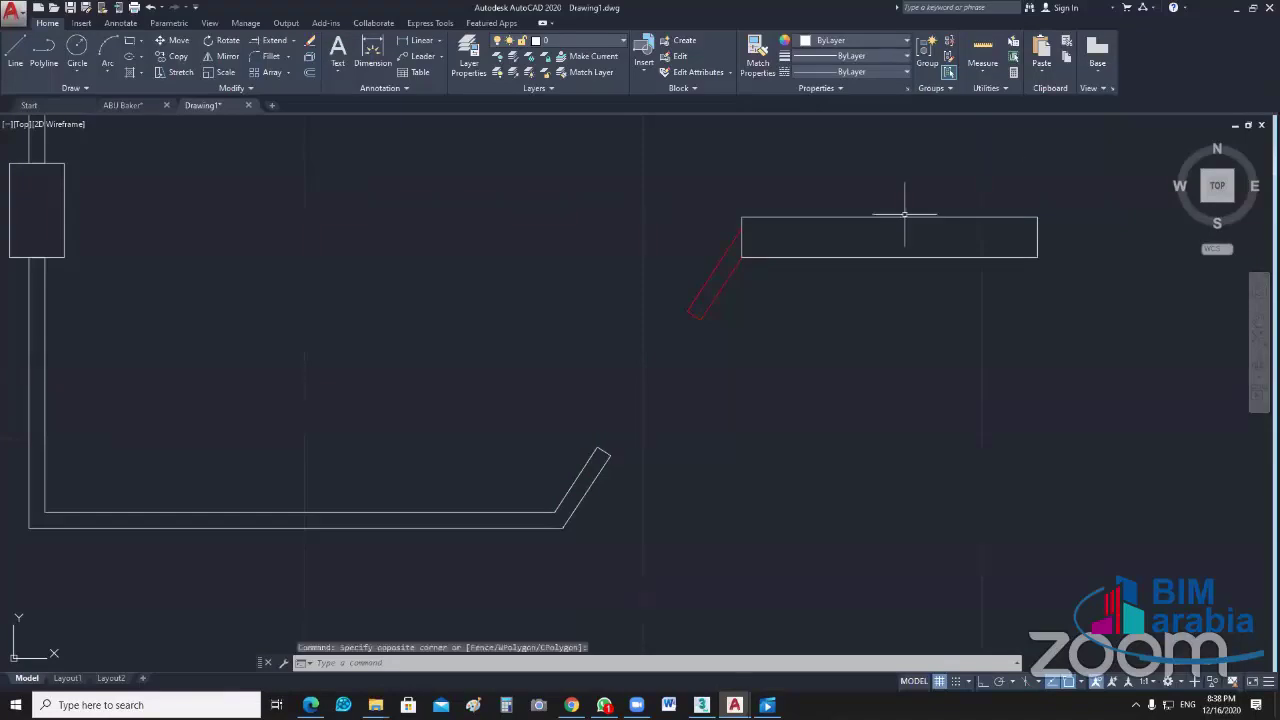
click(839, 304)
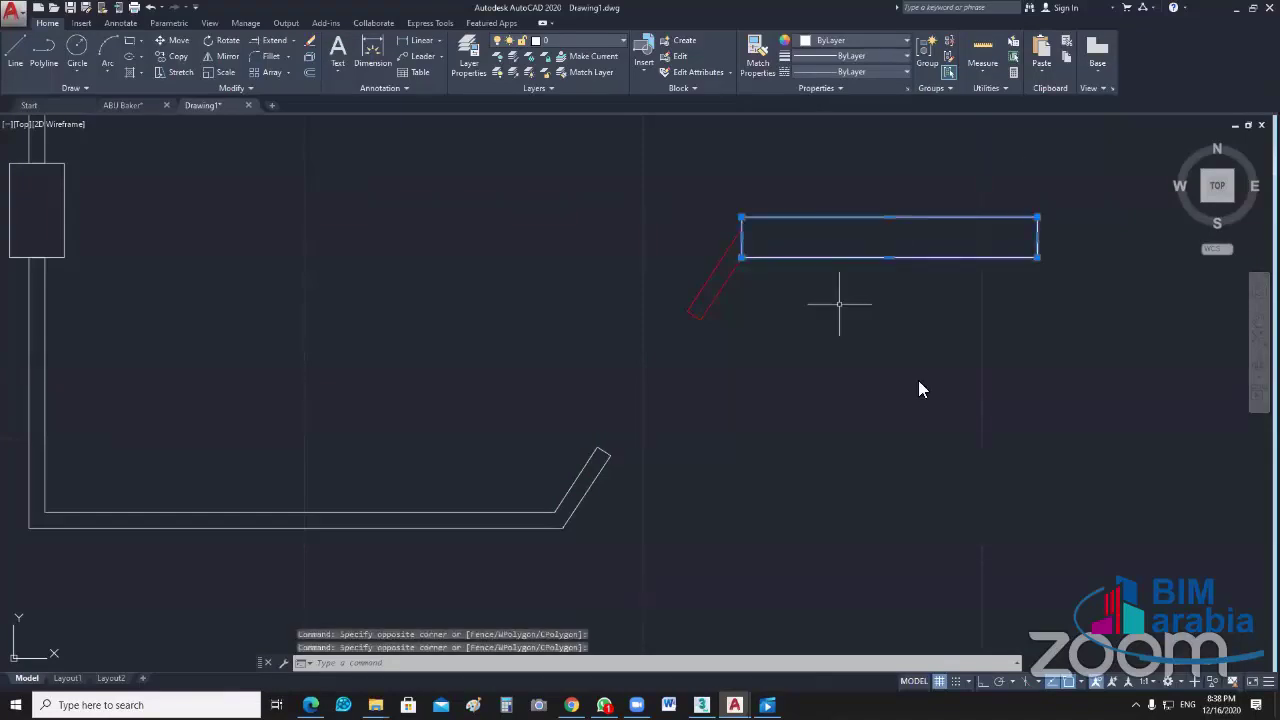
right_click(839, 304)
click(1030, 400)
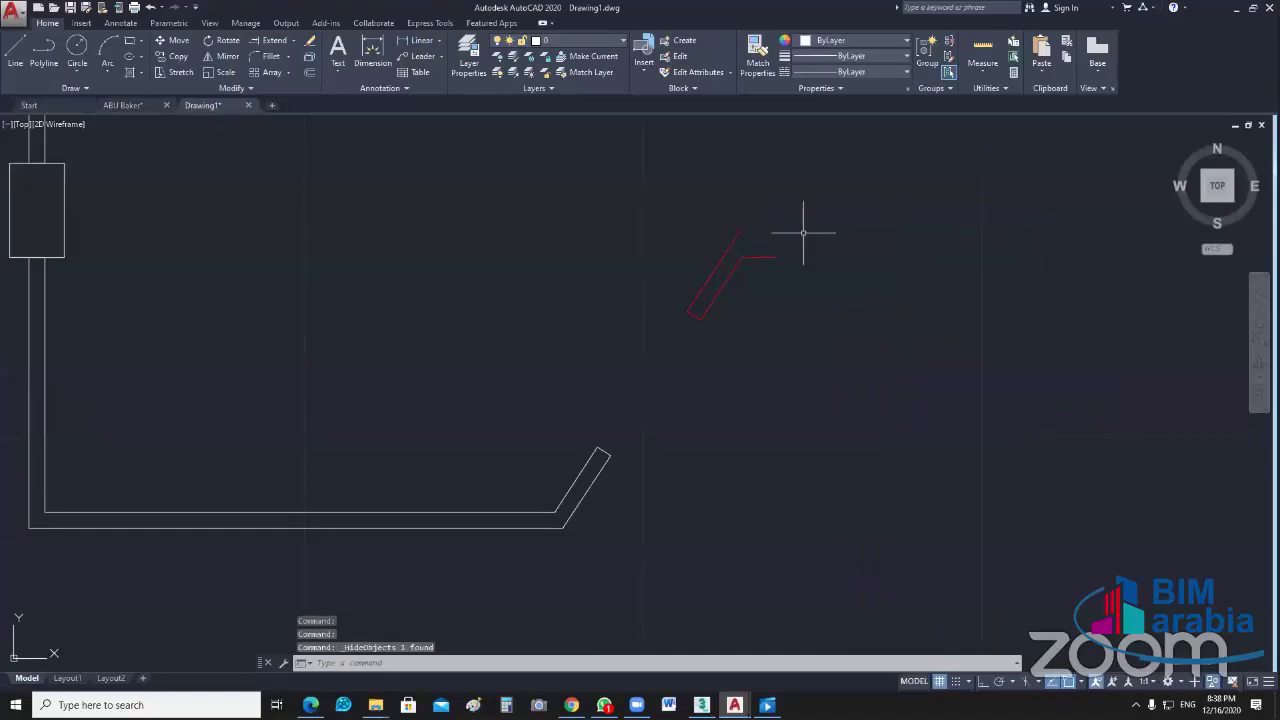
Step: Erase the short red horizontal line and draw a closing line at the arm's open end
drag(805, 234, 770, 286)
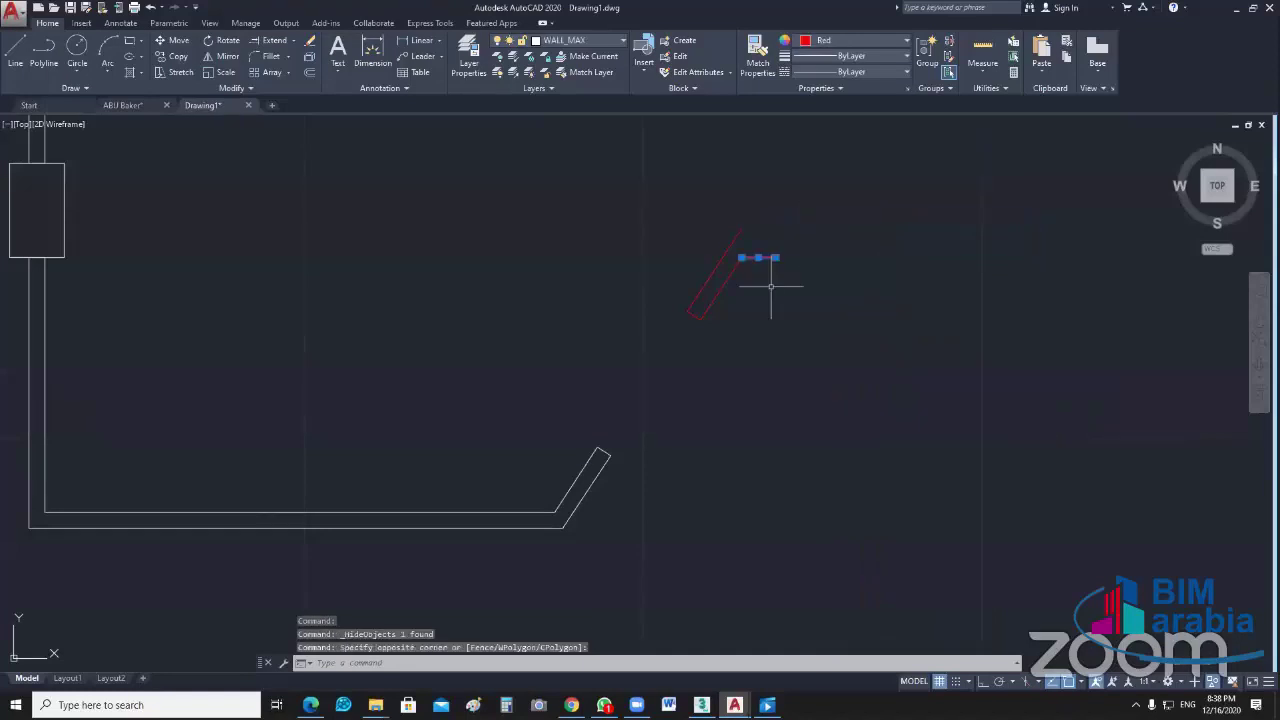
key(Delete)
text(l)
key(Return)
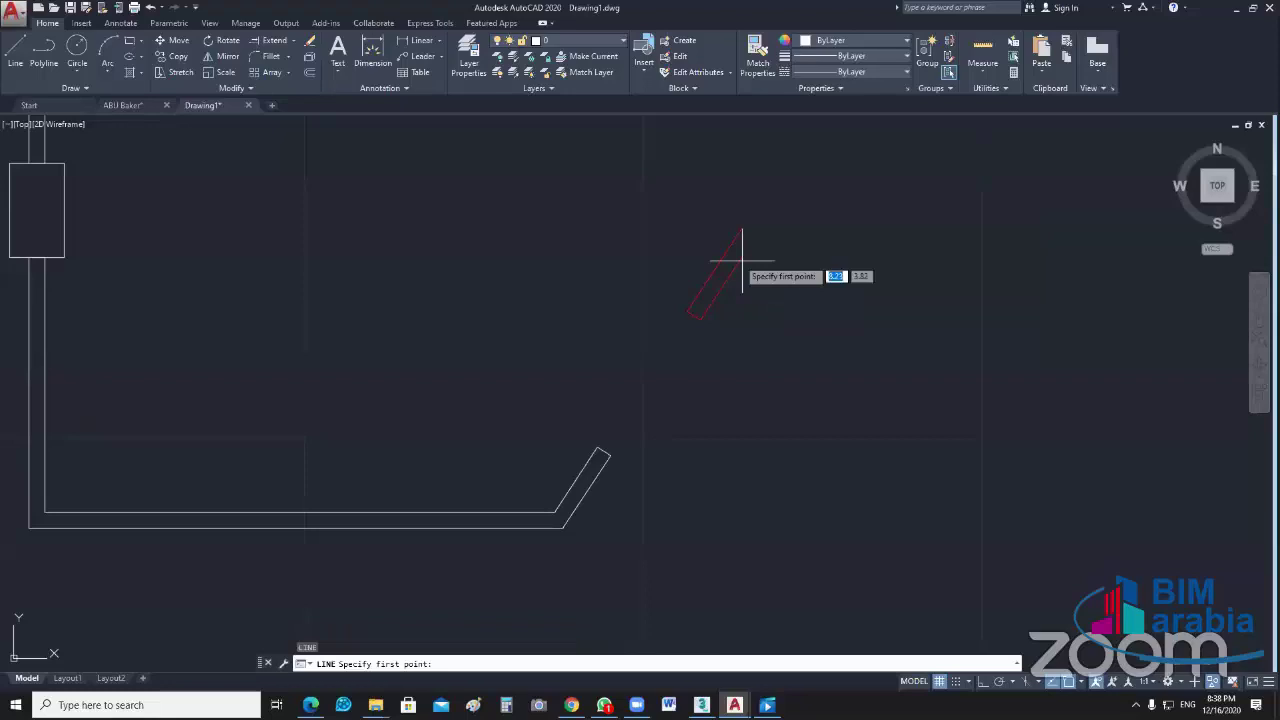
click(742, 231)
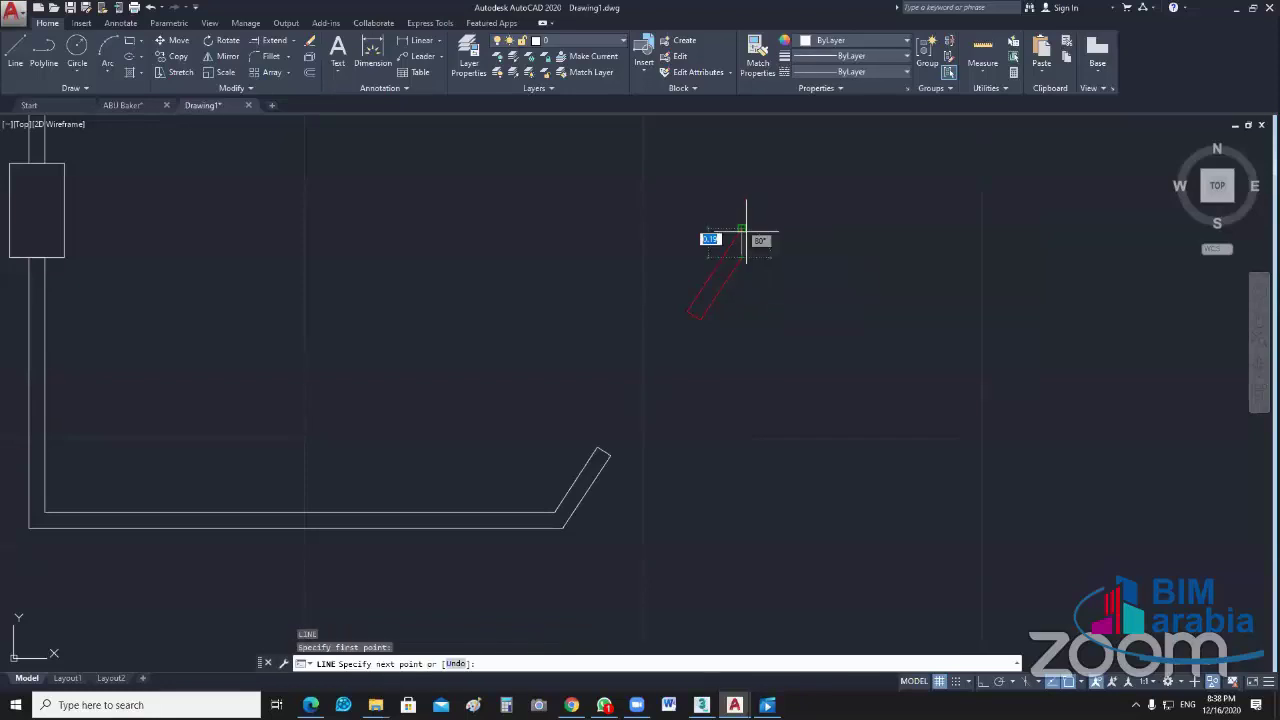
key(Escape)
Step: Join the slanted wall's four lines into one polyline
click(775, 204)
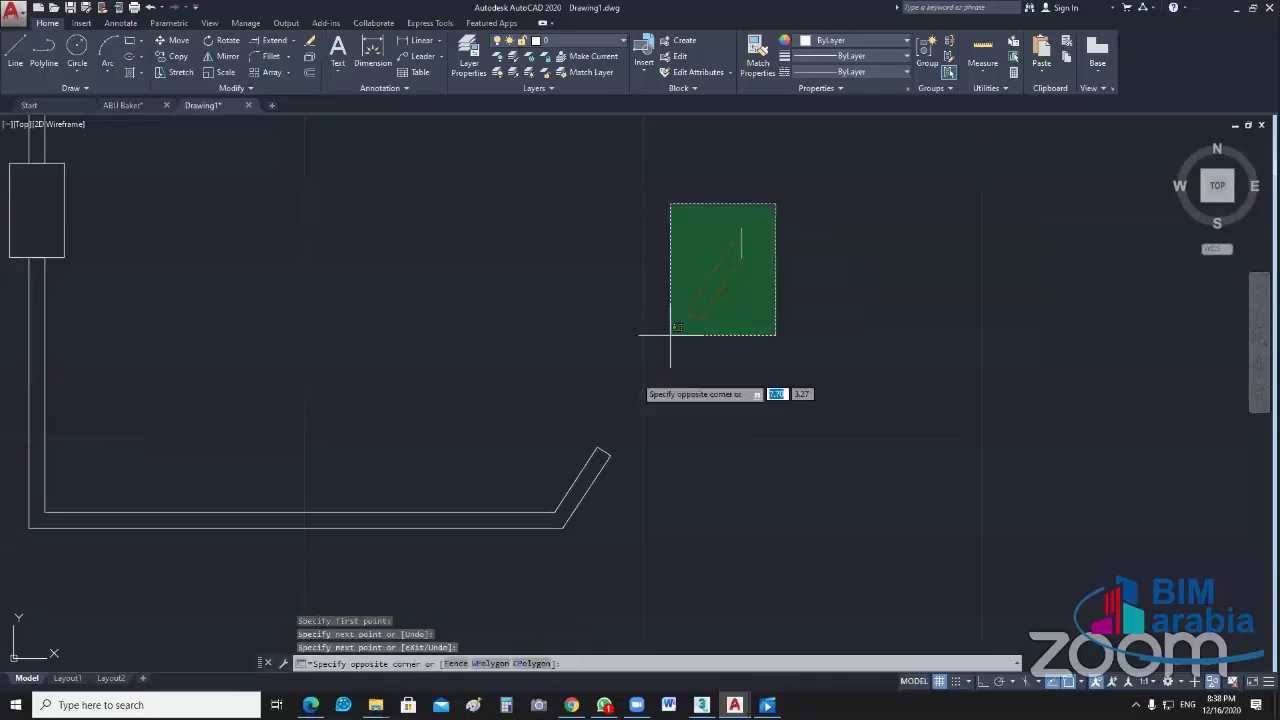
click(670, 335)
text(j)
key(Return)
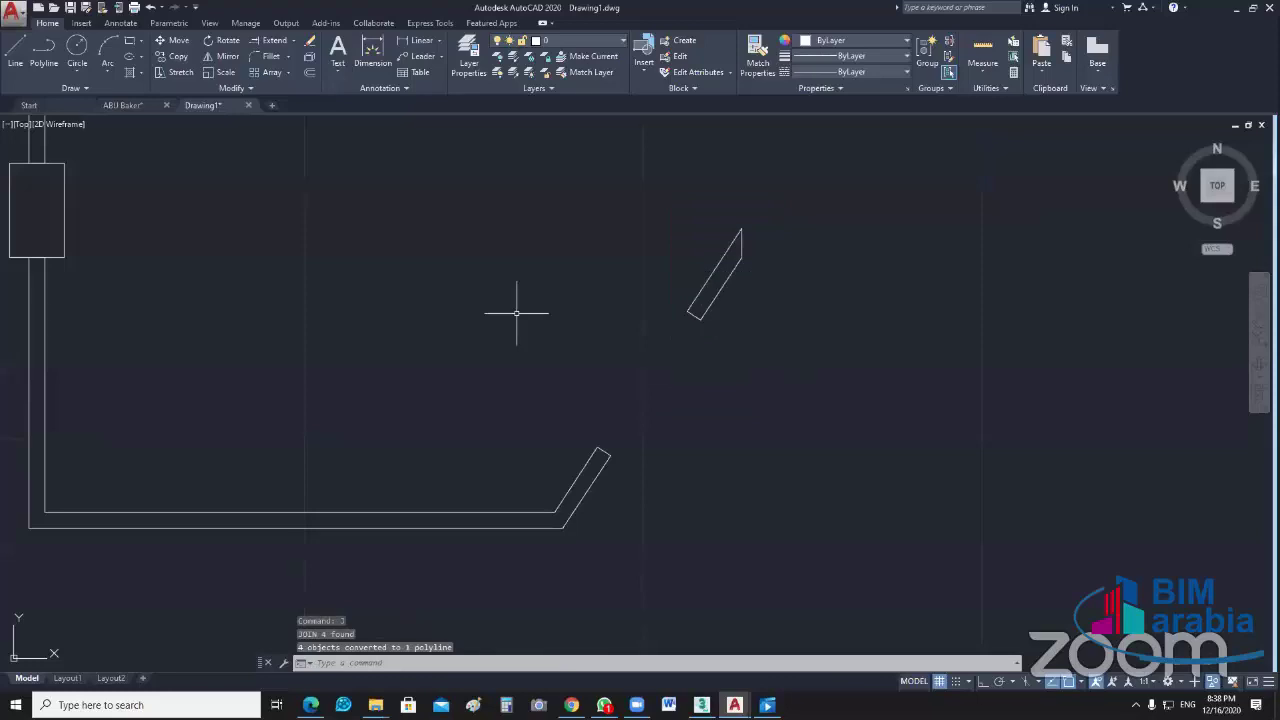
scroll(516, 313, down, 2)
middle_drag(351, 334, 560, 424)
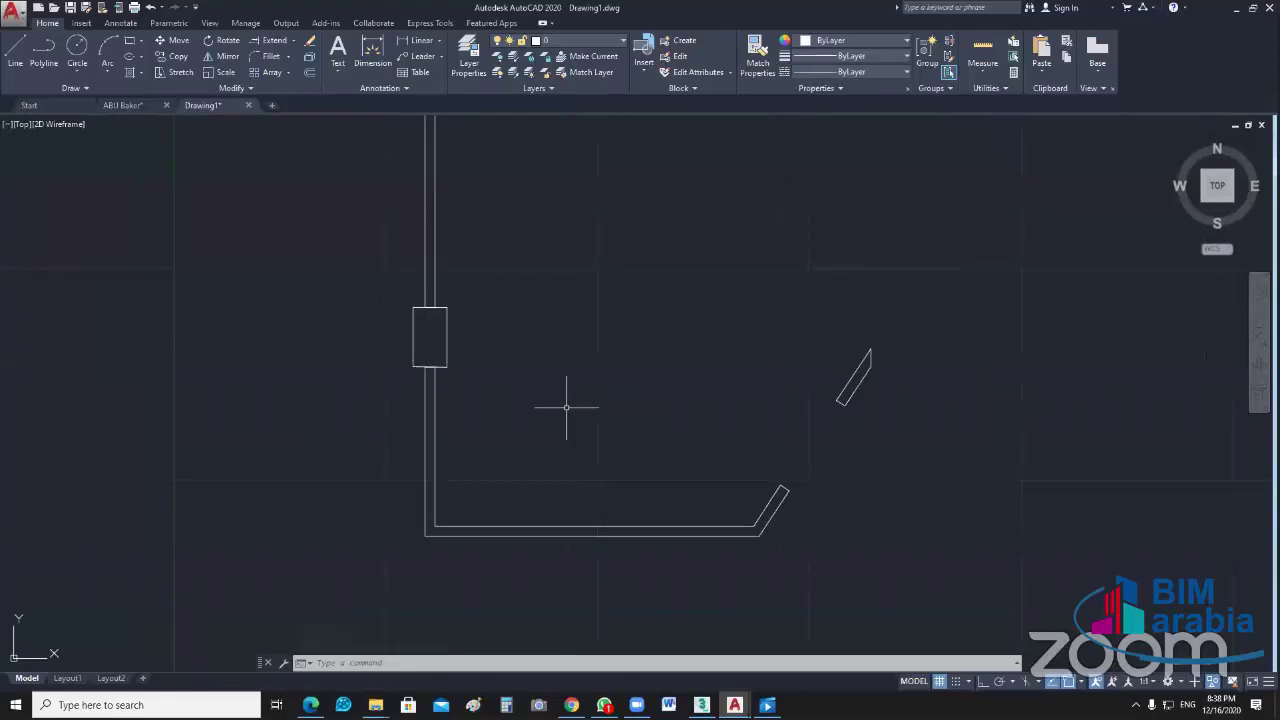
Step: Start a multiline with Zero justification and a scale of 0.25
text(ML)
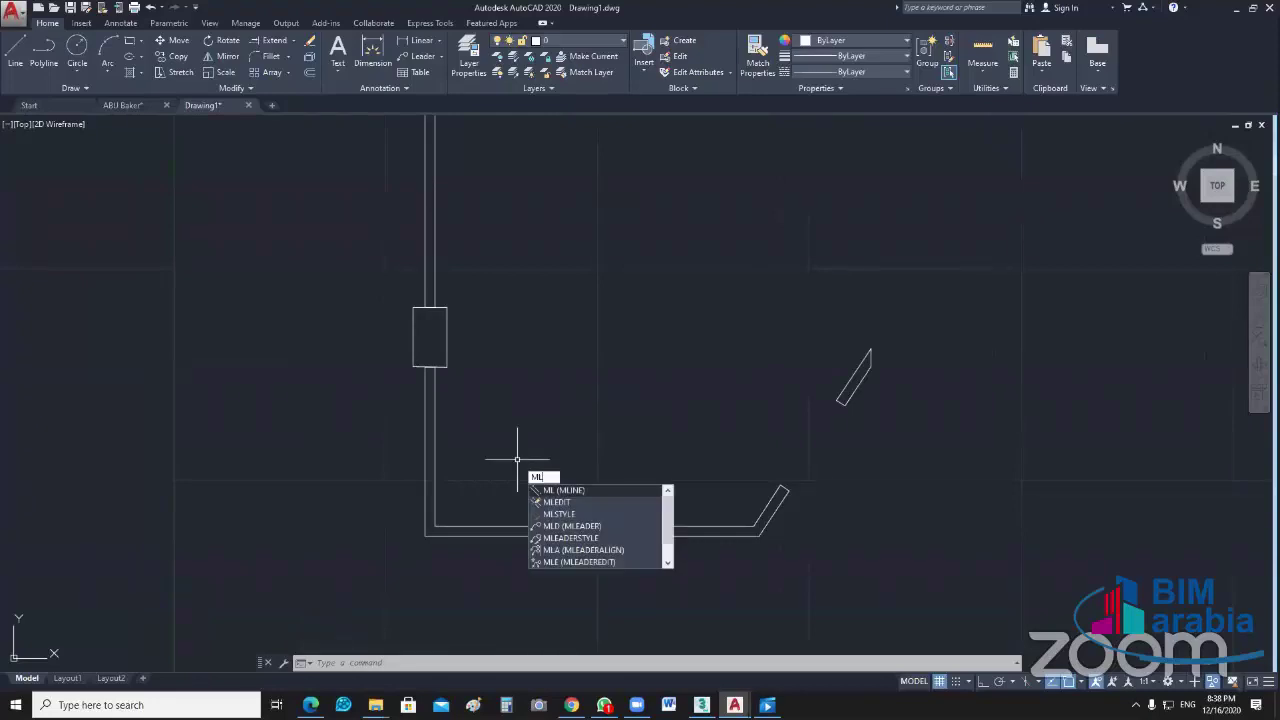
key(Return)
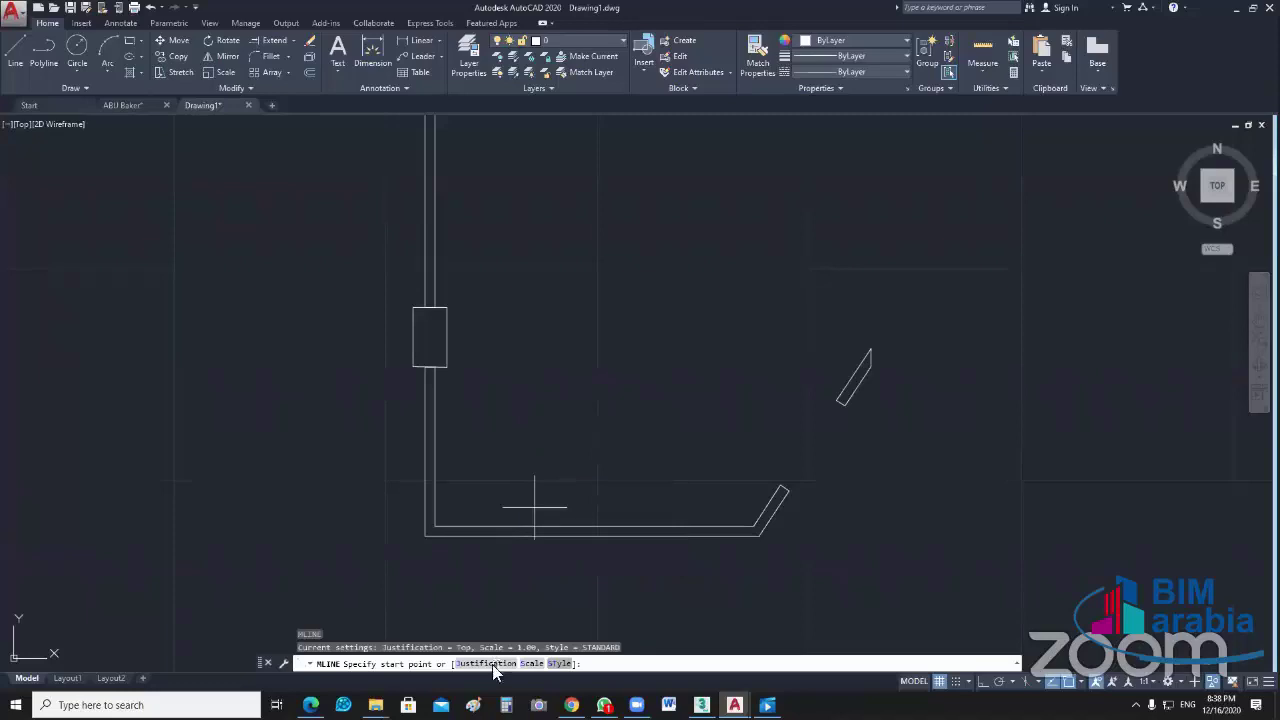
click(488, 664)
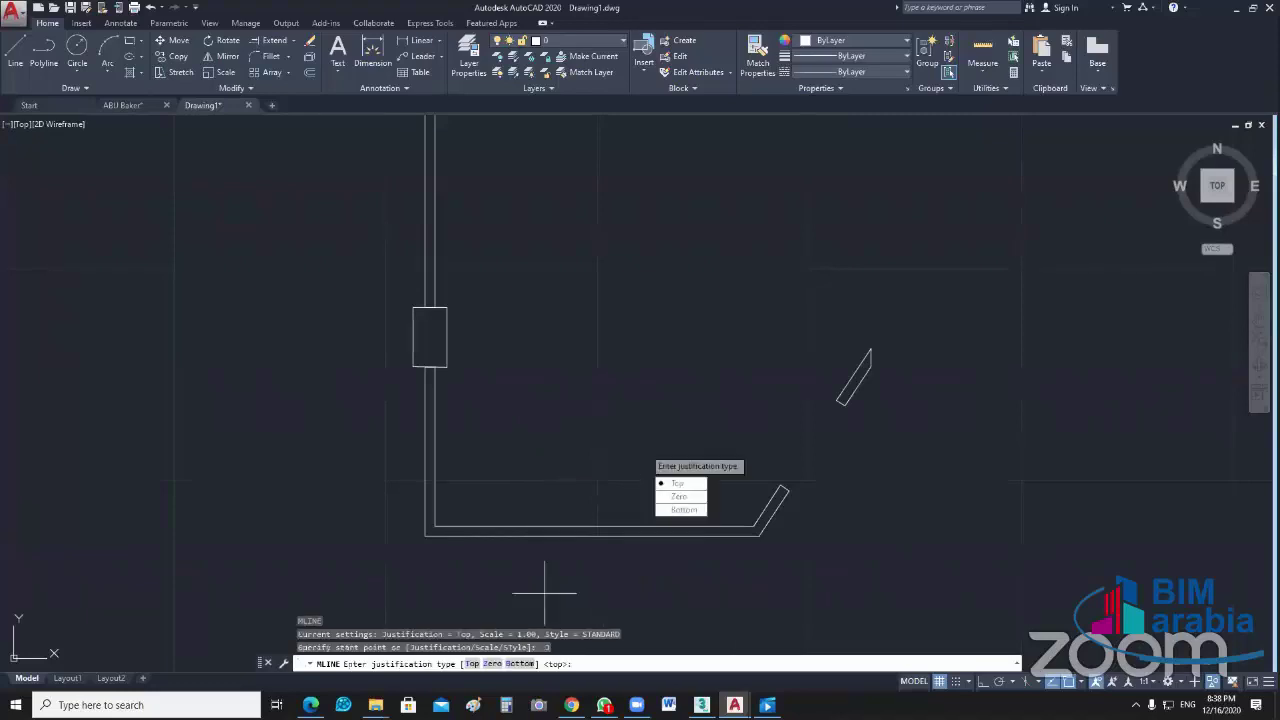
text(z)
key(Return)
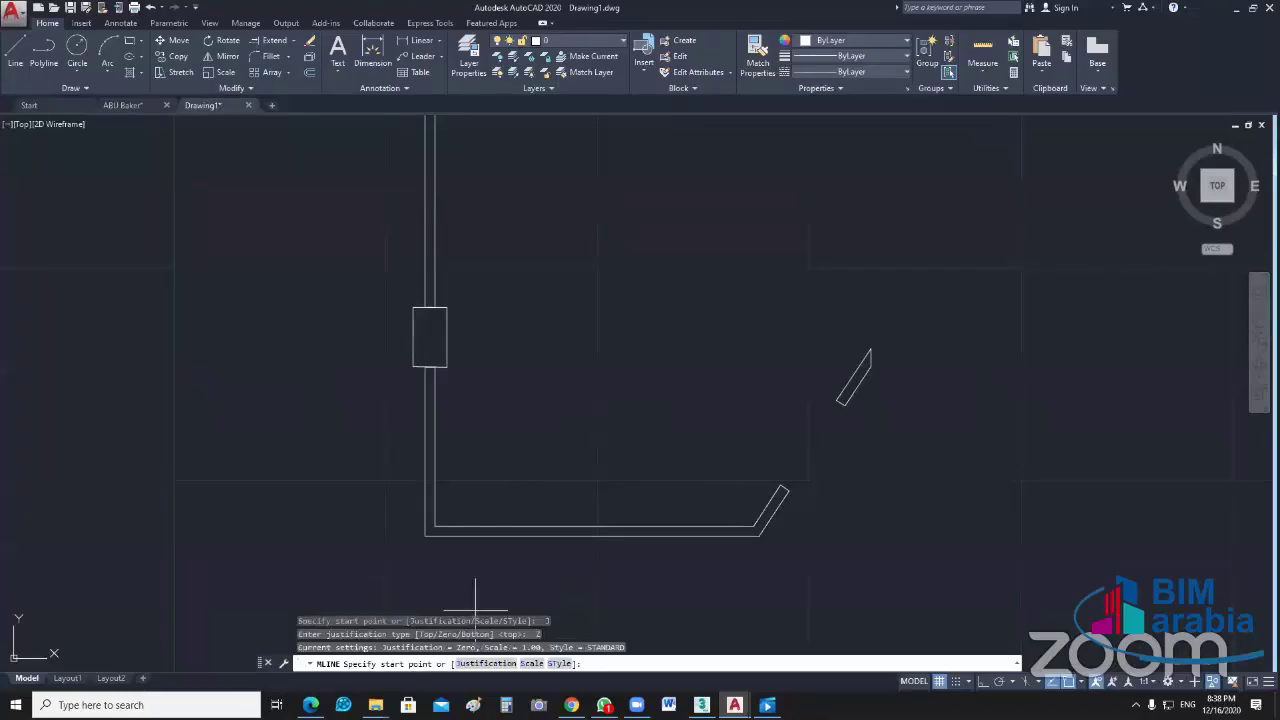
text(s)
key(Return)
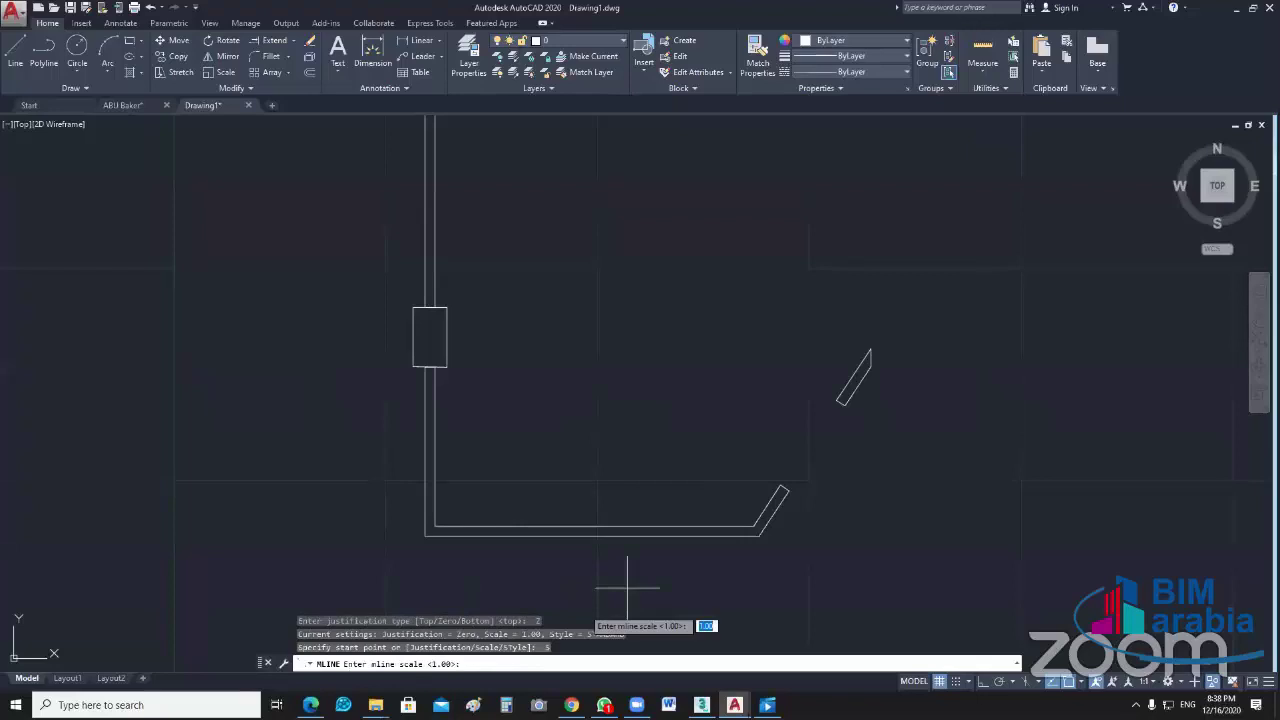
text(.25)
key(Return)
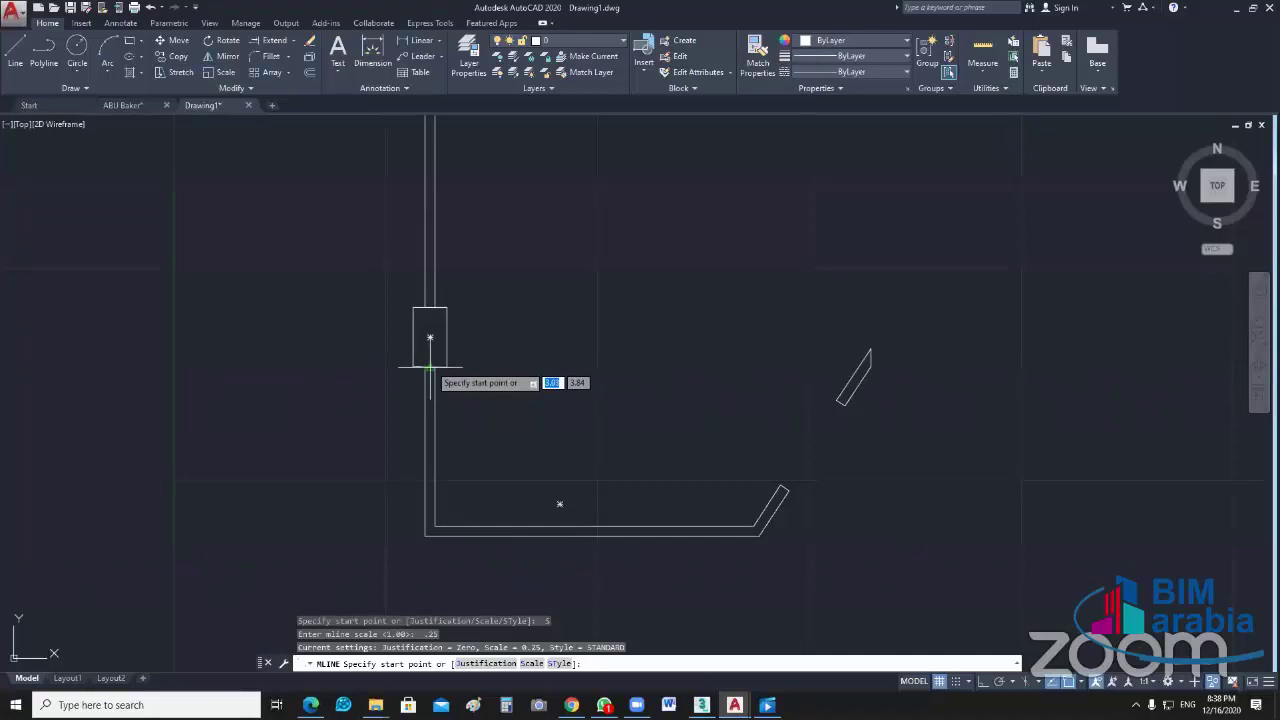
Step: With Ortho on, draw the wall straight up from the small rectangle's bottom
click(430, 367)
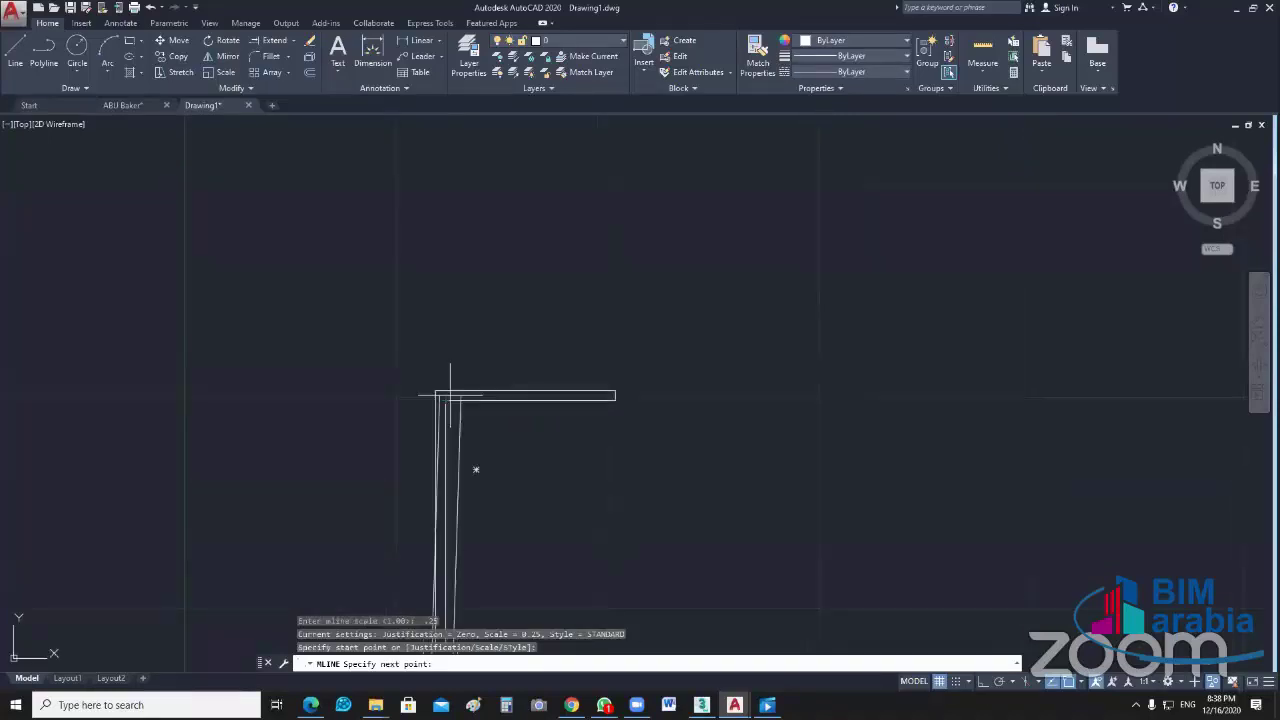
key(F8)
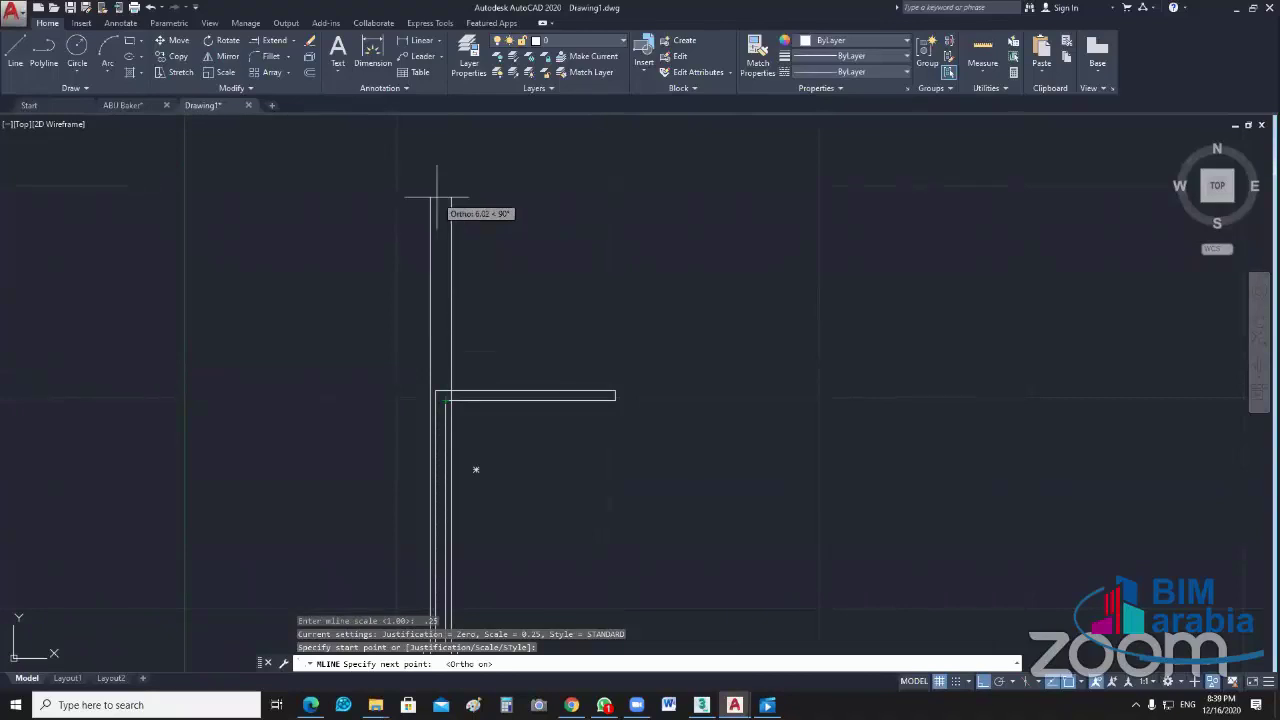
click(436, 197)
key(Escape)
scroll(528, 200, down, 4)
click(527, 171)
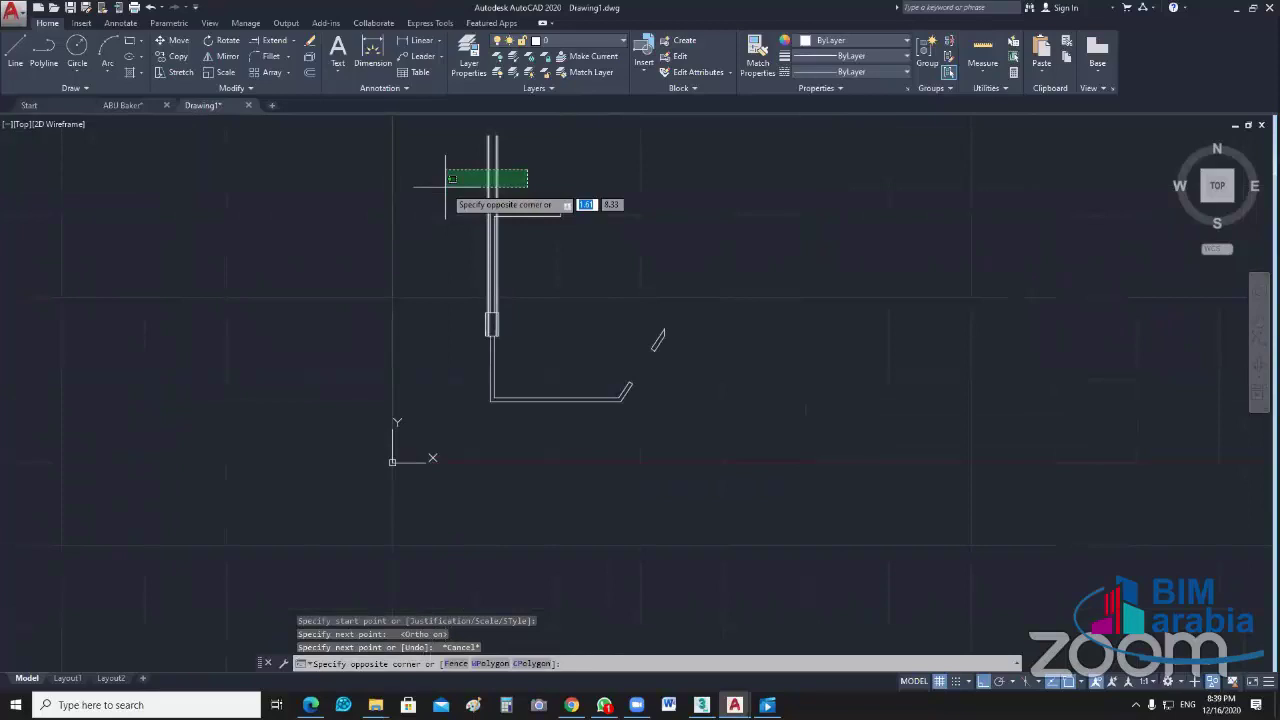
Step: Move the vertical wall down from its bottom end onto the horizontal wall's corner
click(451, 178)
scroll(560, 360, up, 5)
text(m)
key(Return)
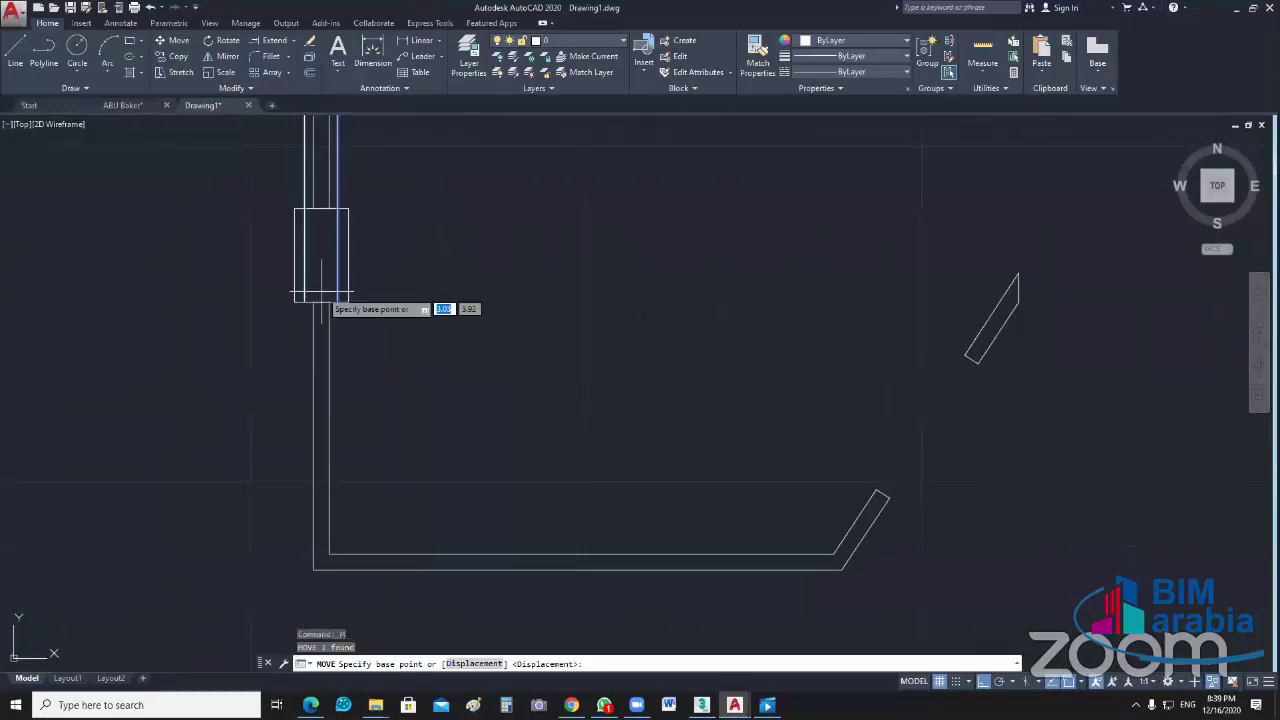
click(321, 296)
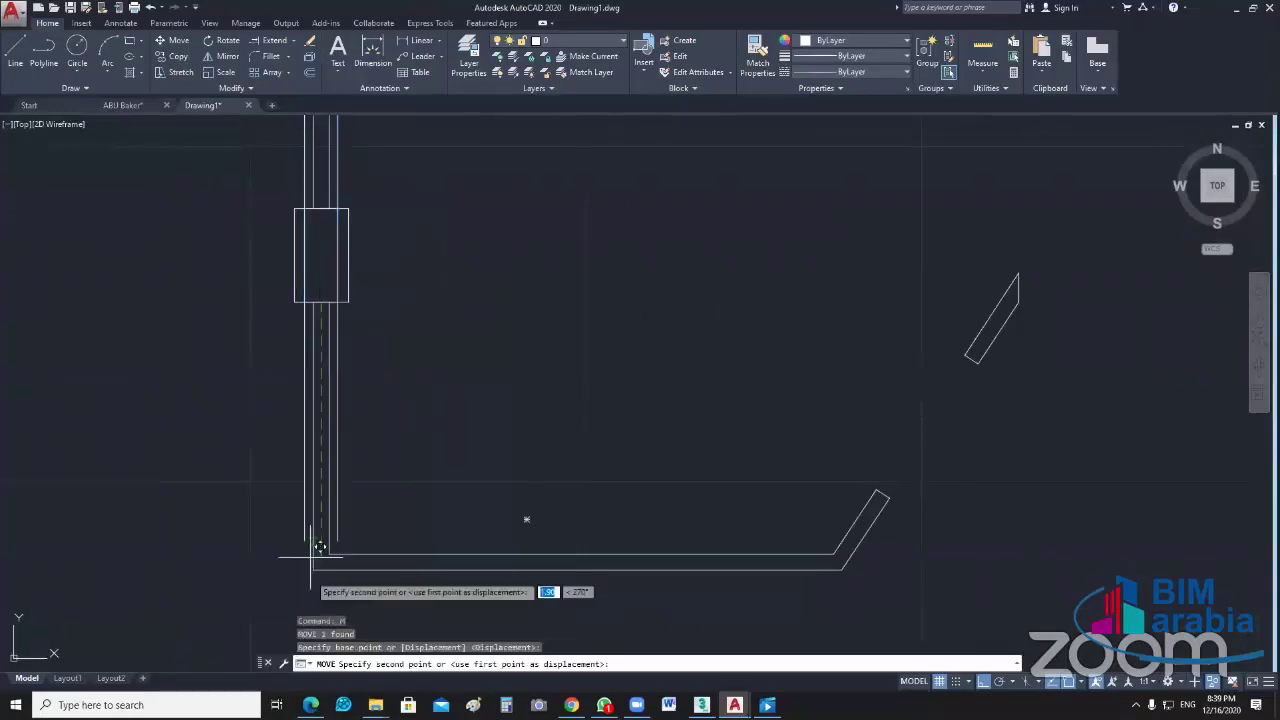
click(321, 564)
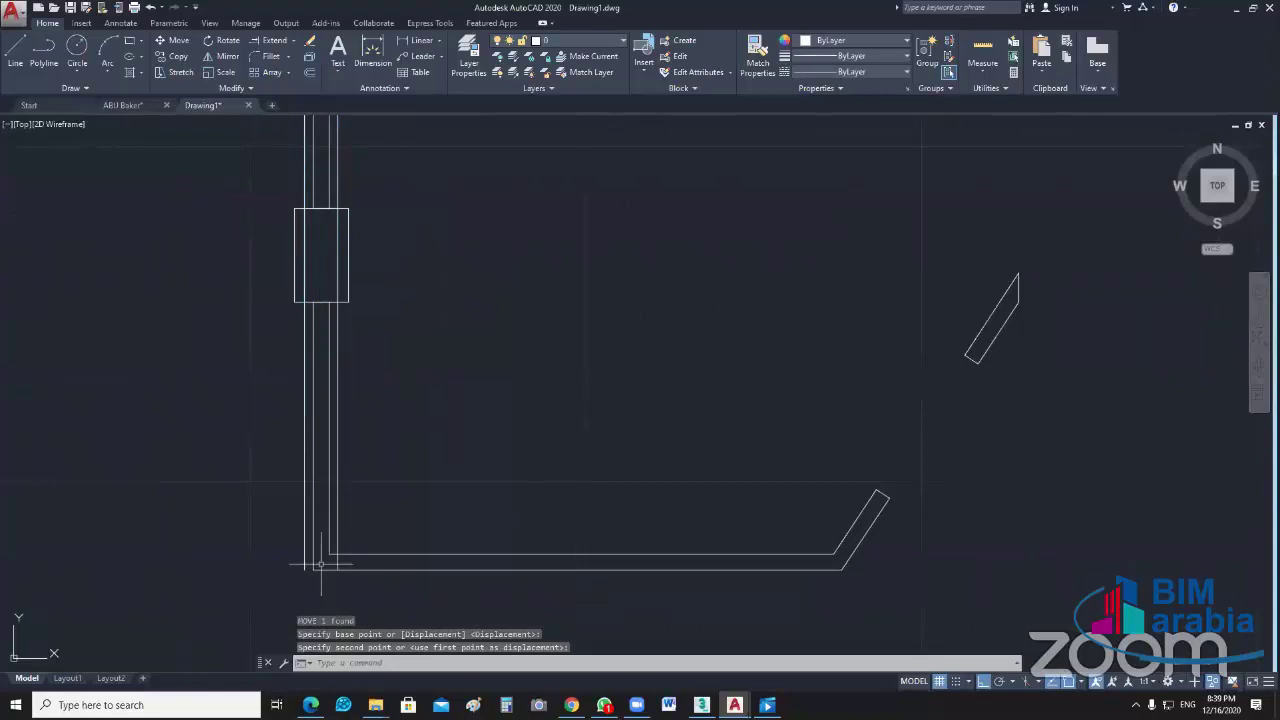
Step: Grab the wall's top endpoint, cancel the stretch, and recenter on the window block
middle_drag(321, 564, 321, 719)
mouse_move(409, 640)
middle_down()
mouse_move(464, 426)
mouse_move(472, 478)
middle_up()
click(415, 226)
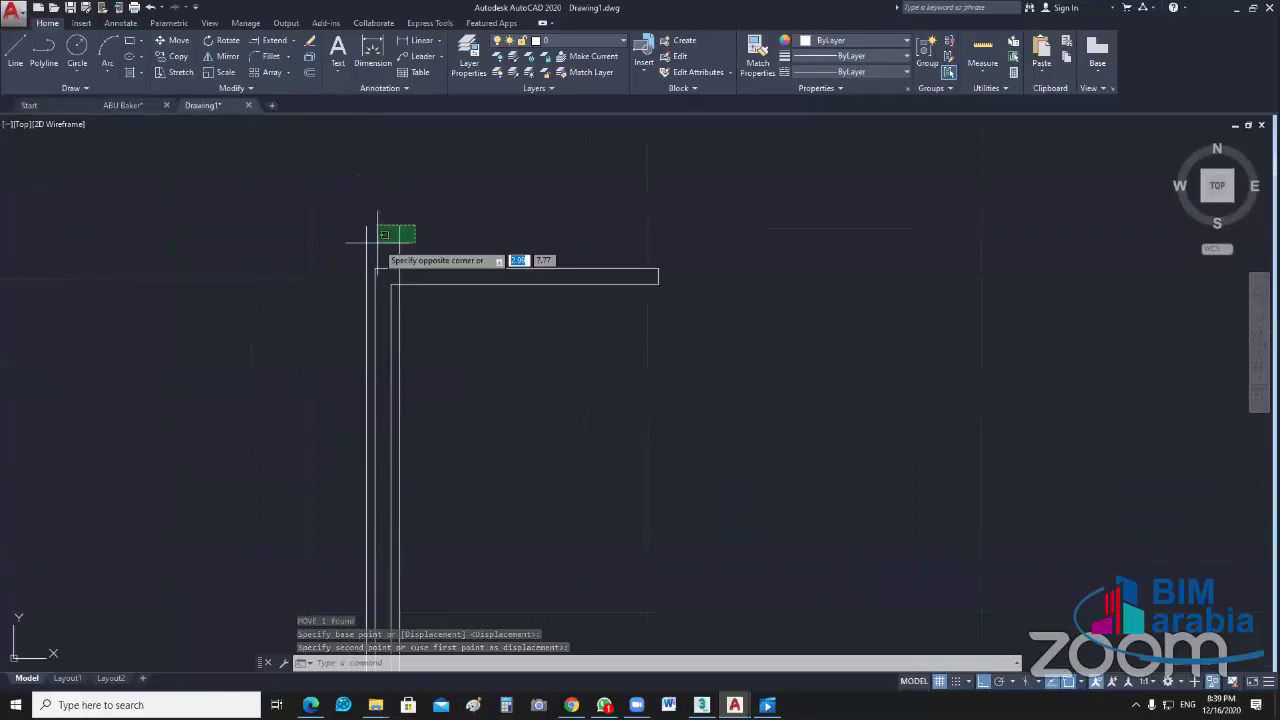
click(378, 242)
click(383, 226)
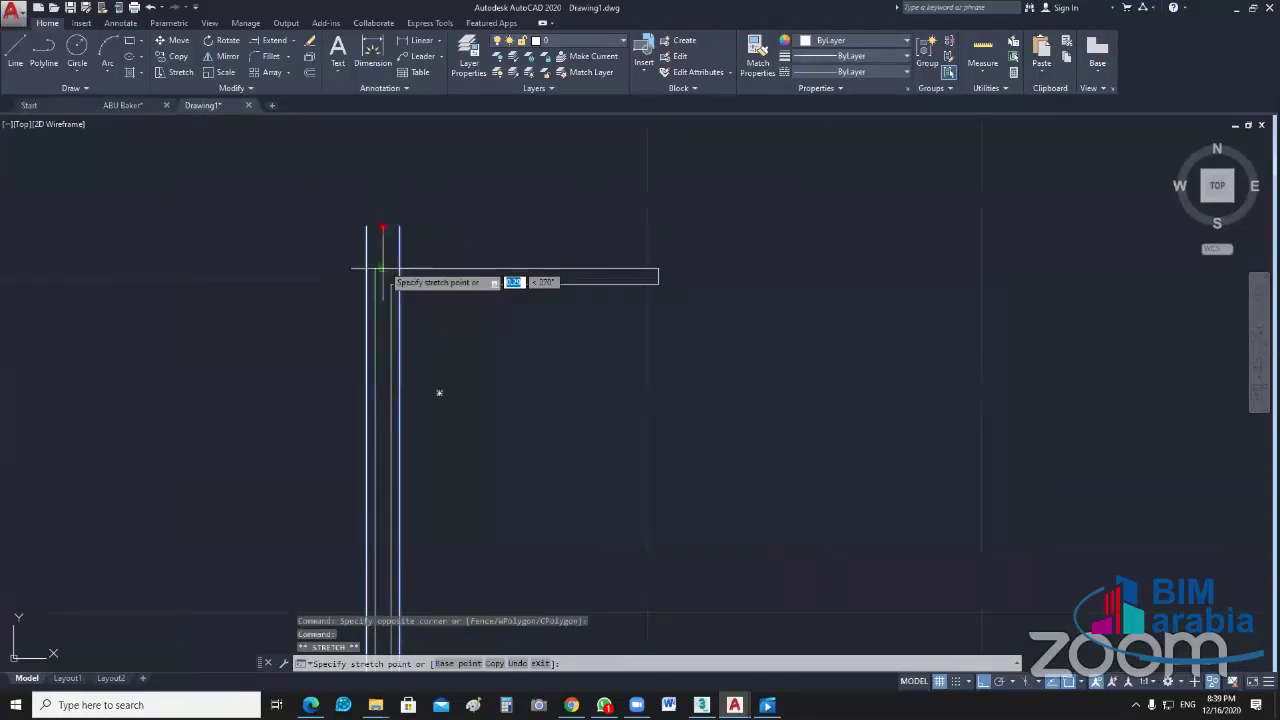
key(Escape)
scroll(418, 291, down, 3)
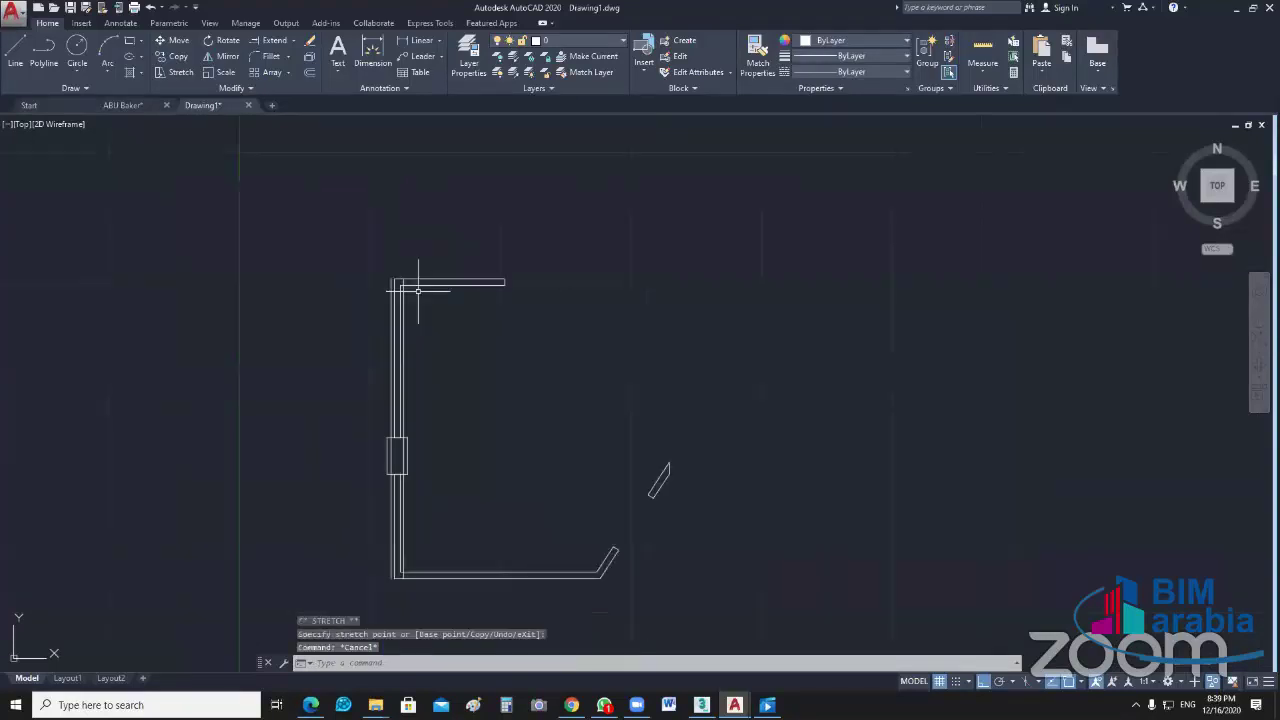
scroll(414, 437, up, 5)
middle_drag(448, 385, 494, 337)
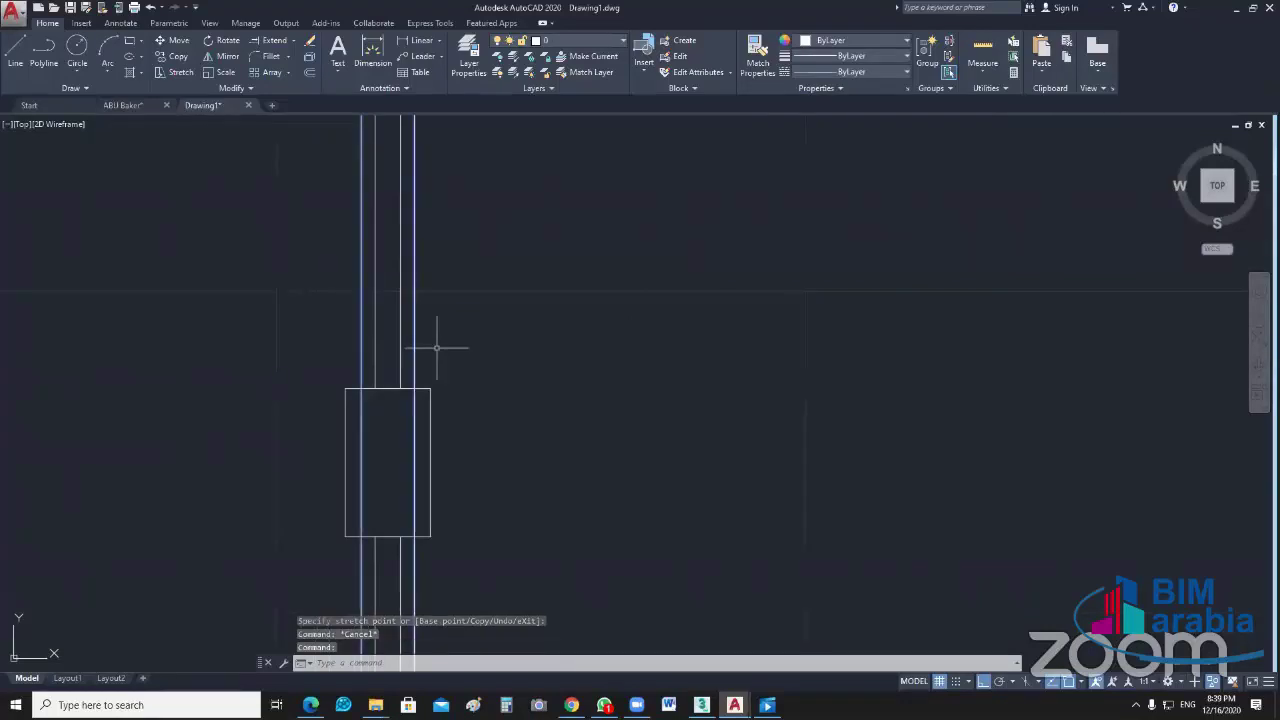
Step: Isolate the vertical wall and explode it into separate lines
right_click(552, 328)
mouse_move(620, 390)
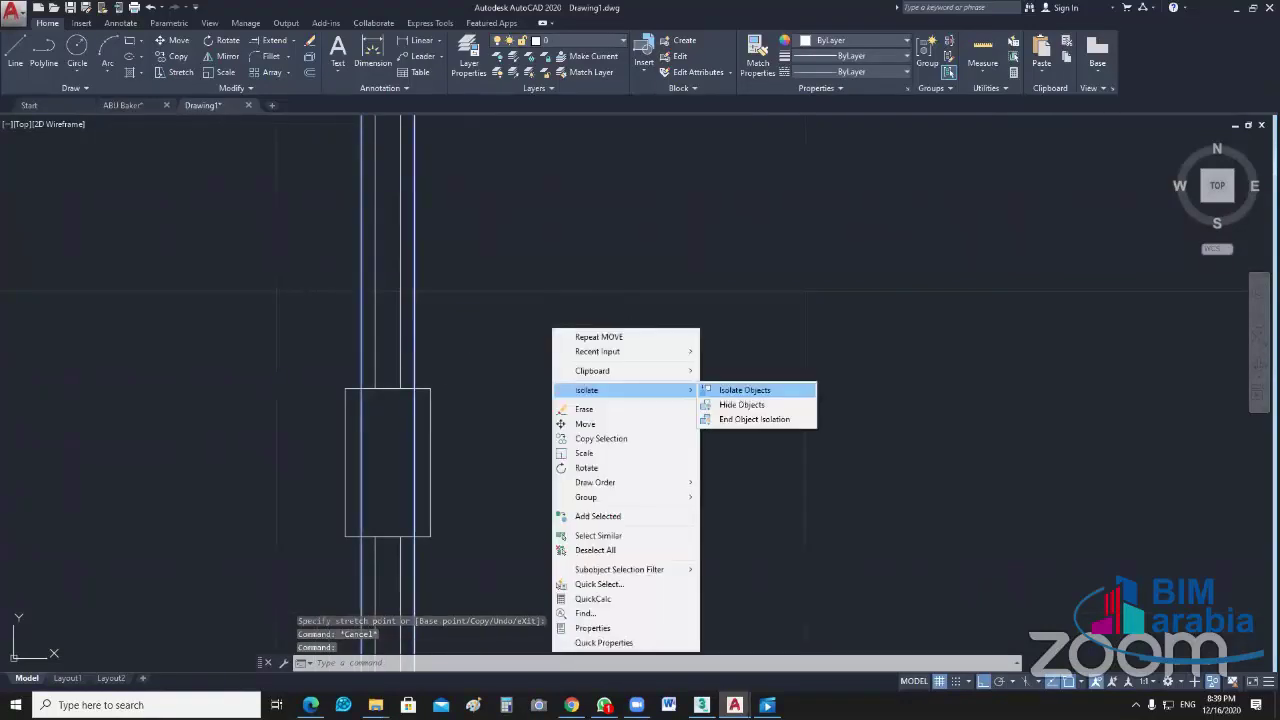
click(745, 390)
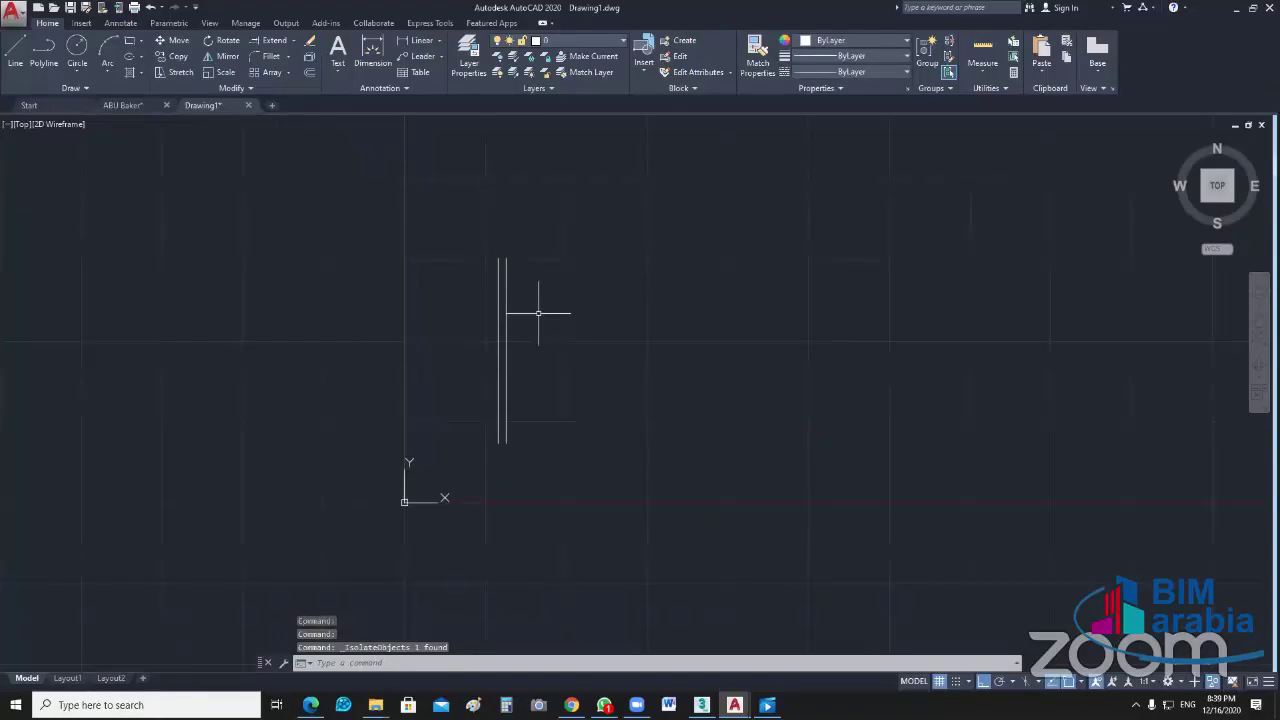
click(450, 359)
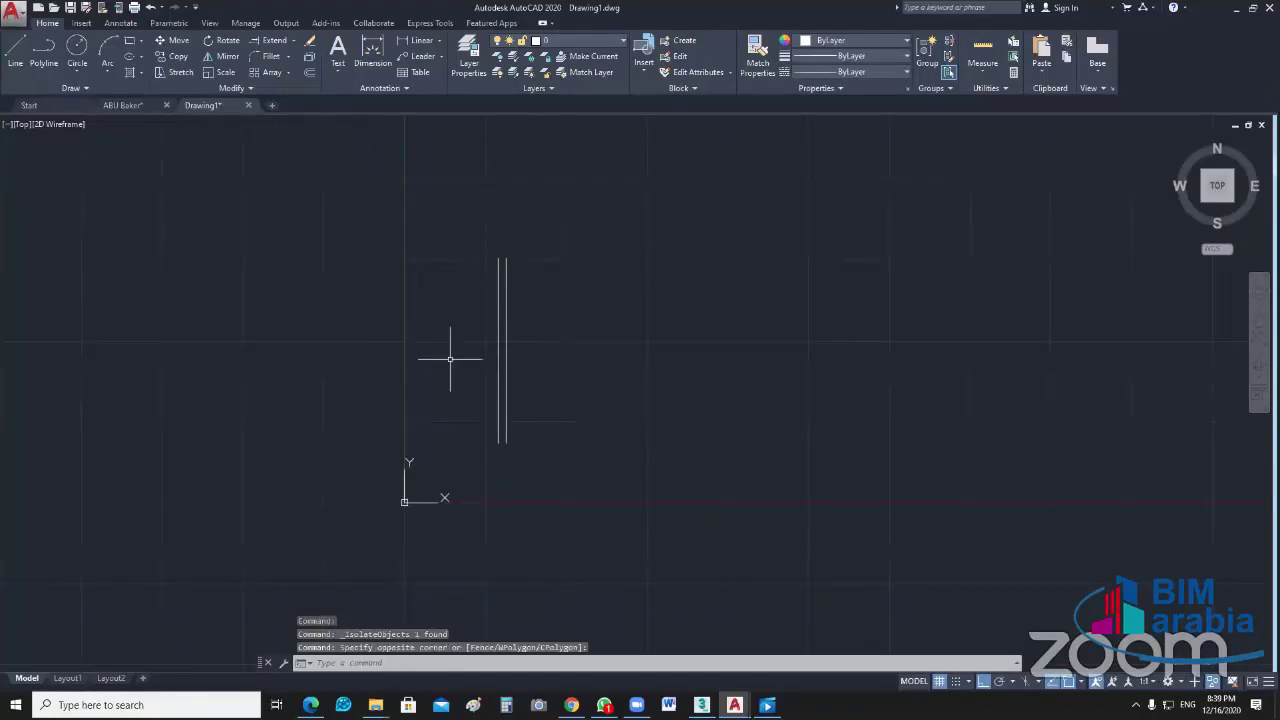
text(x)
key(Return)
Step: Start a line, cancel it, and undo the explode
scroll(504, 276, up, 5)
text(l)
key(Return)
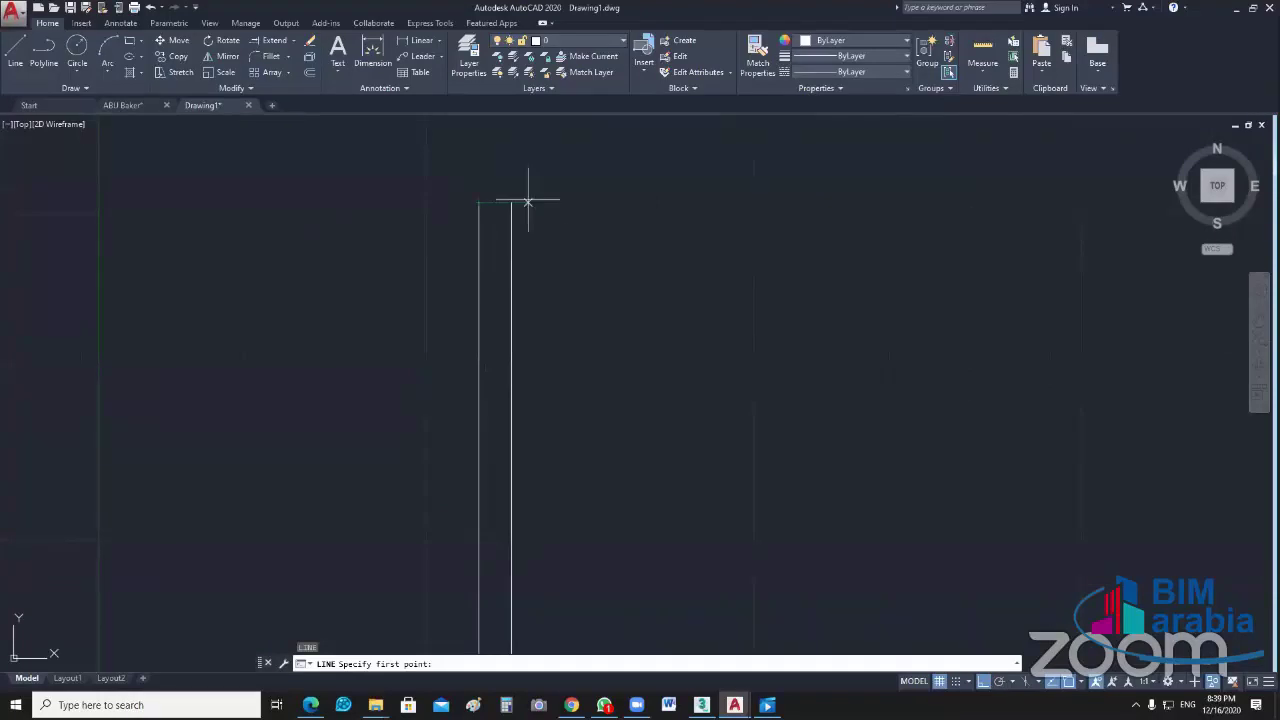
key(Escape)
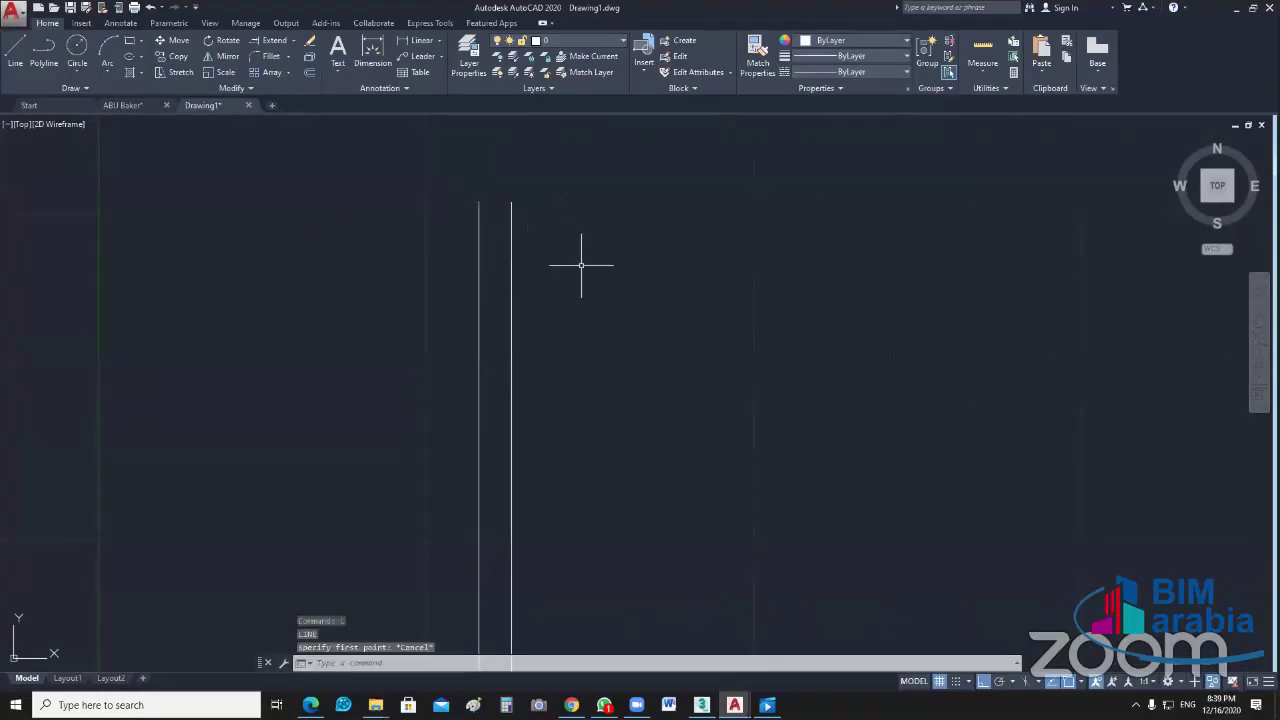
text(re)
key(Escape)
key(Escape)
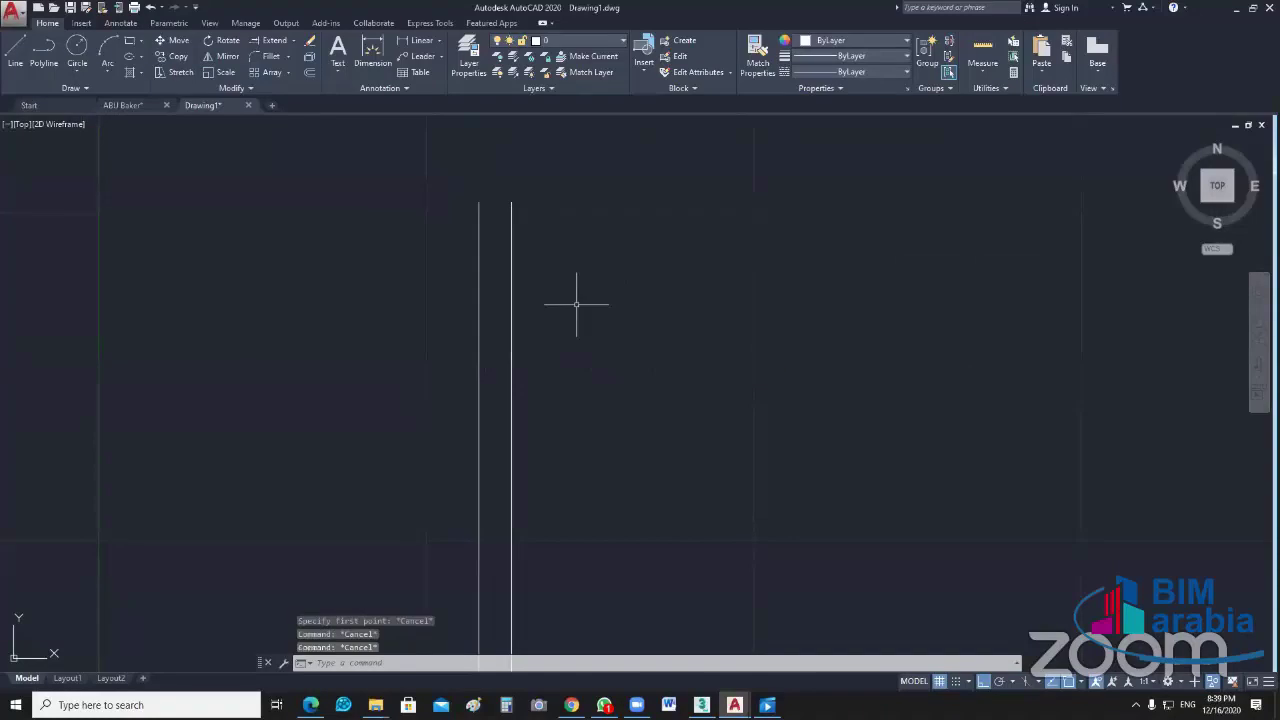
key(ctrl+z)
key(ctrl+z)
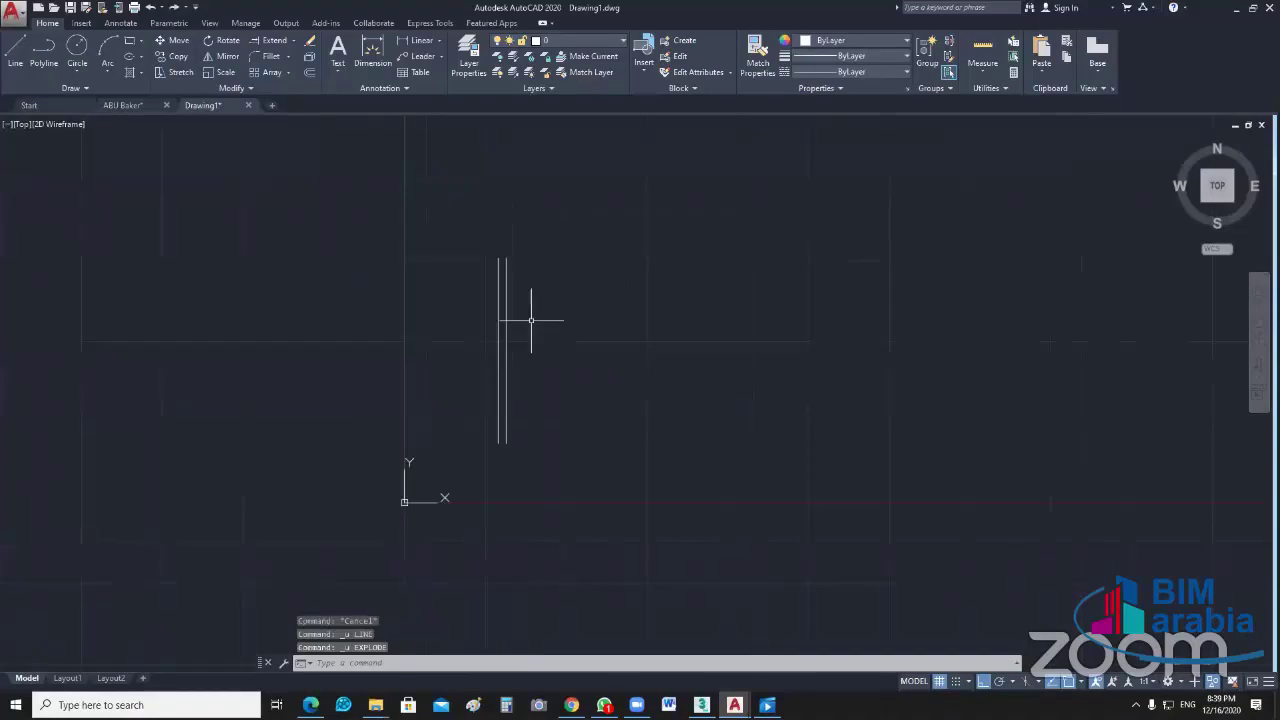
Step: Start a rectangle at the wall, cancel it, and center the view on the wall's top end
text(rec)
key(Return)
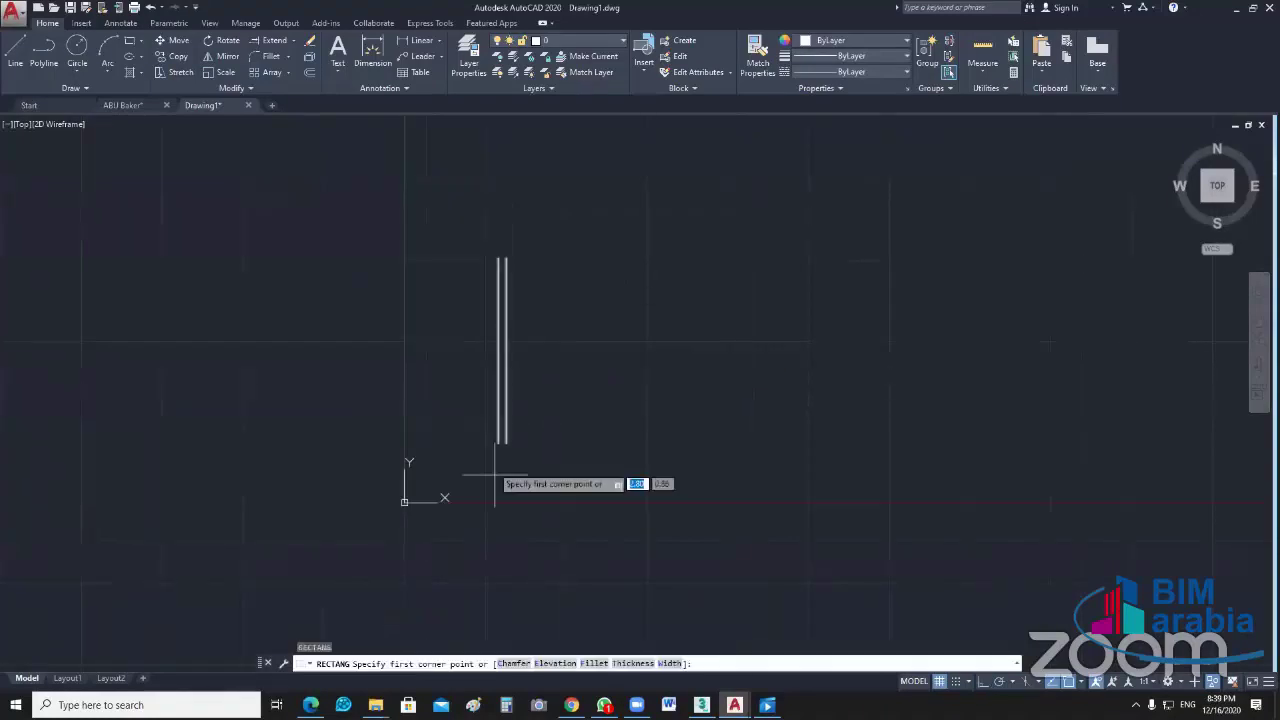
scroll(494, 479, up, 4)
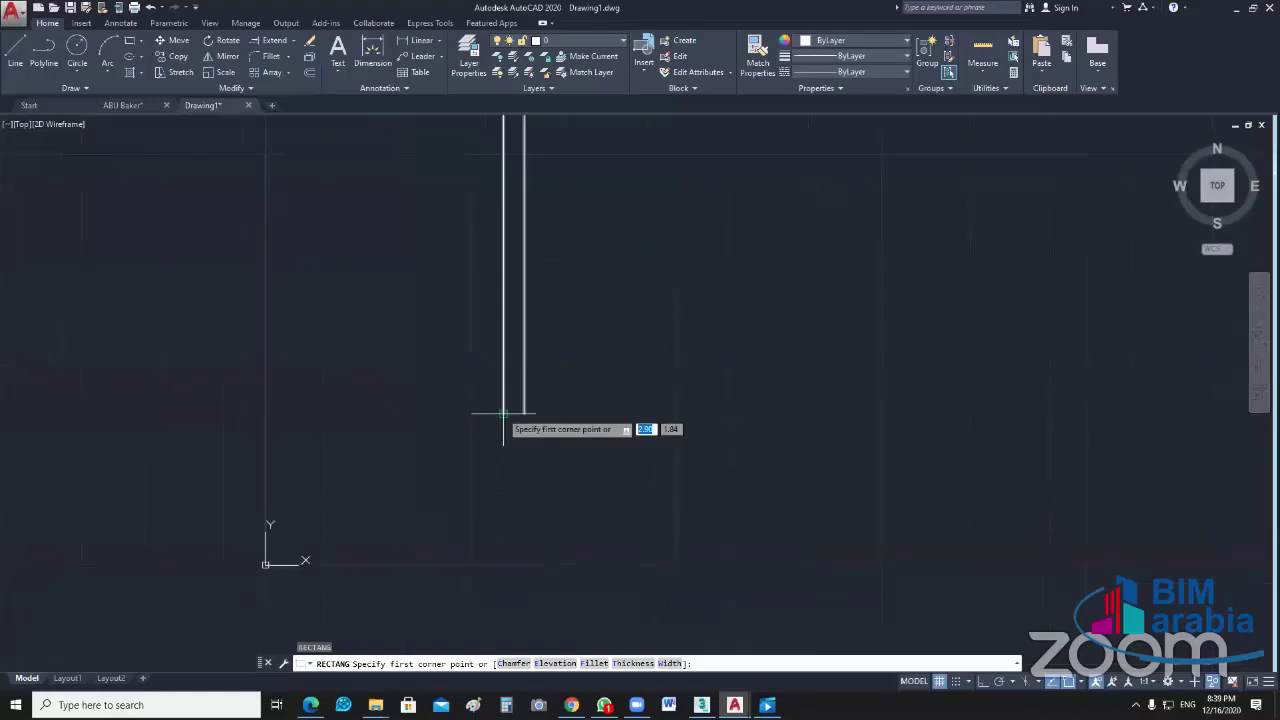
click(503, 413)
middle_drag(528, 150, 497, 239)
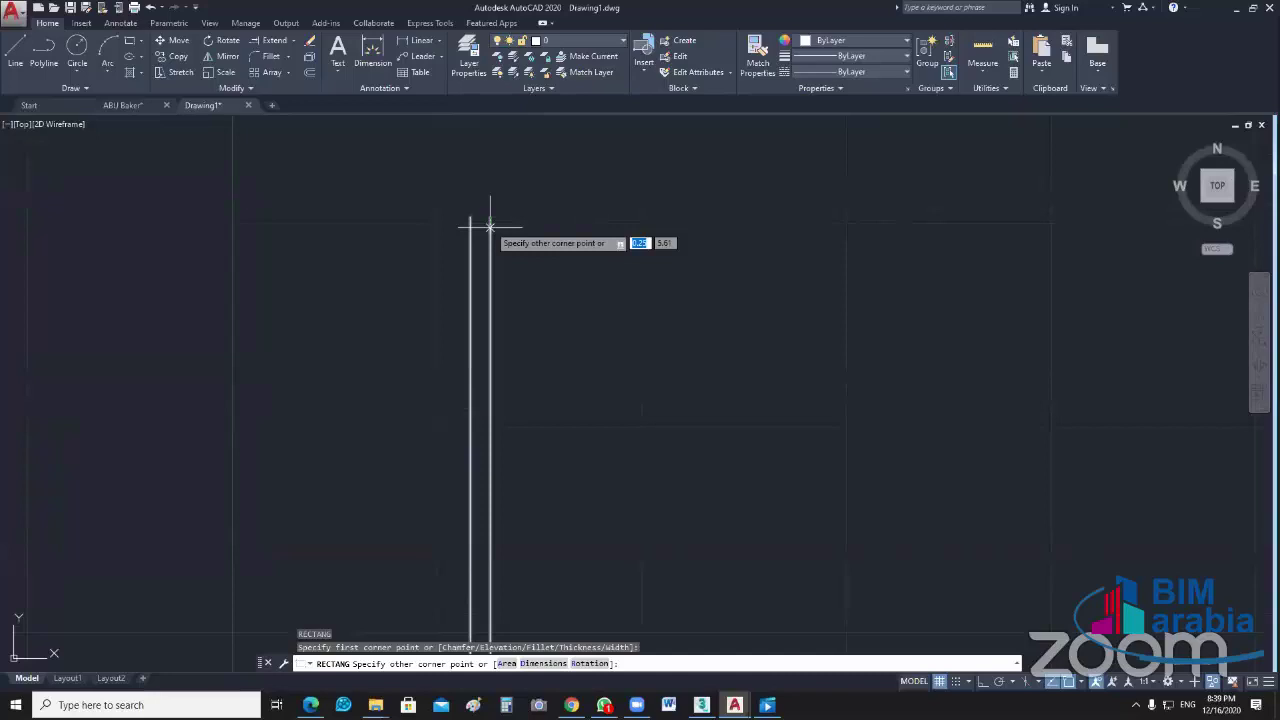
key(Escape)
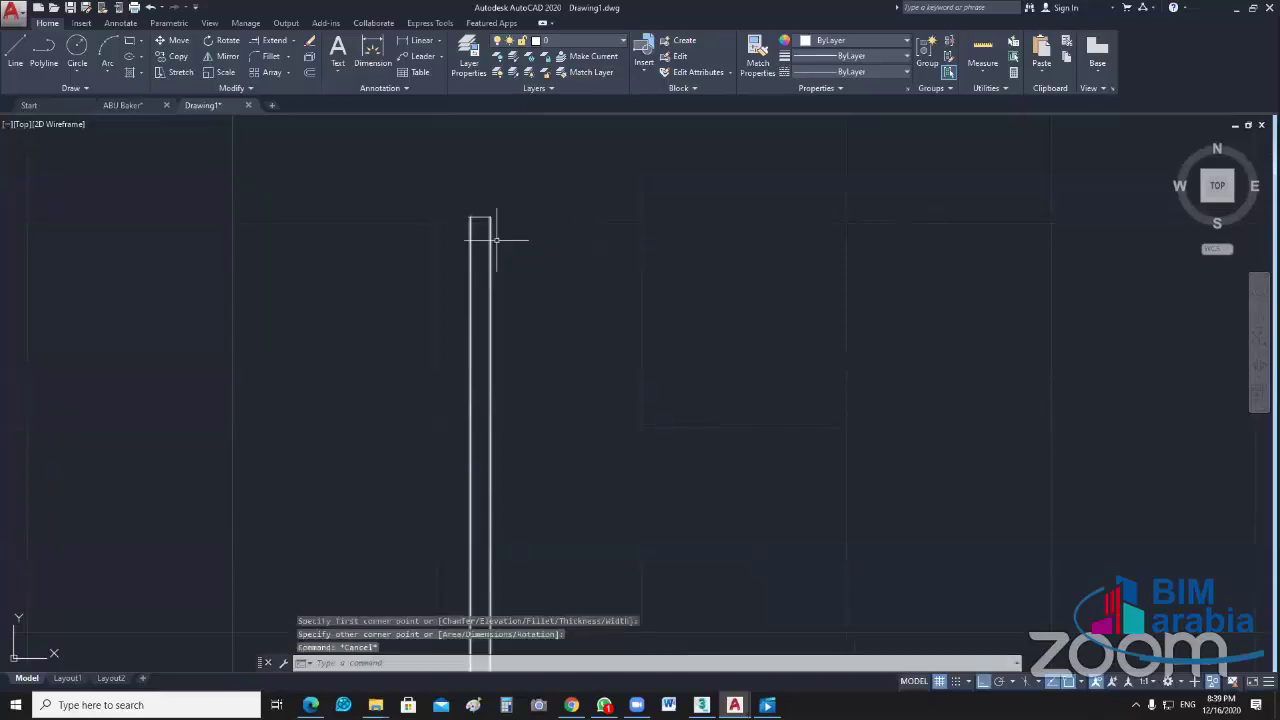
key(Escape)
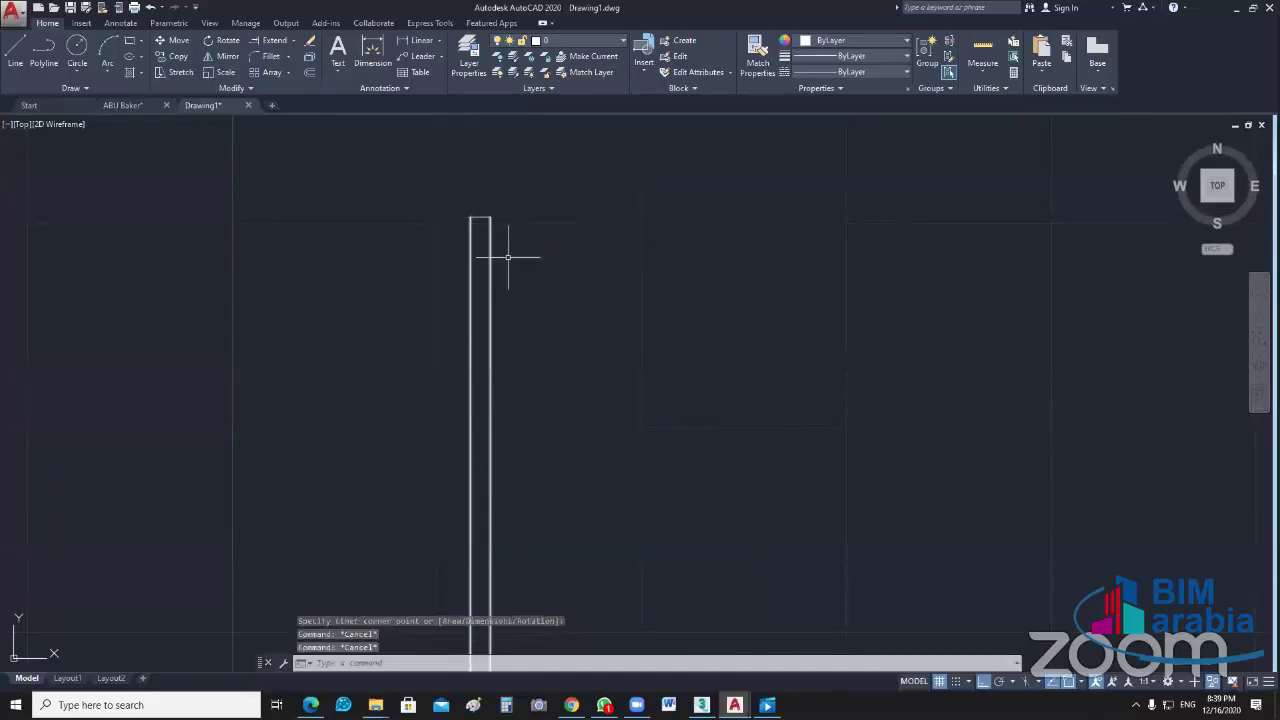
scroll(507, 257, up, 1)
key(Escape)
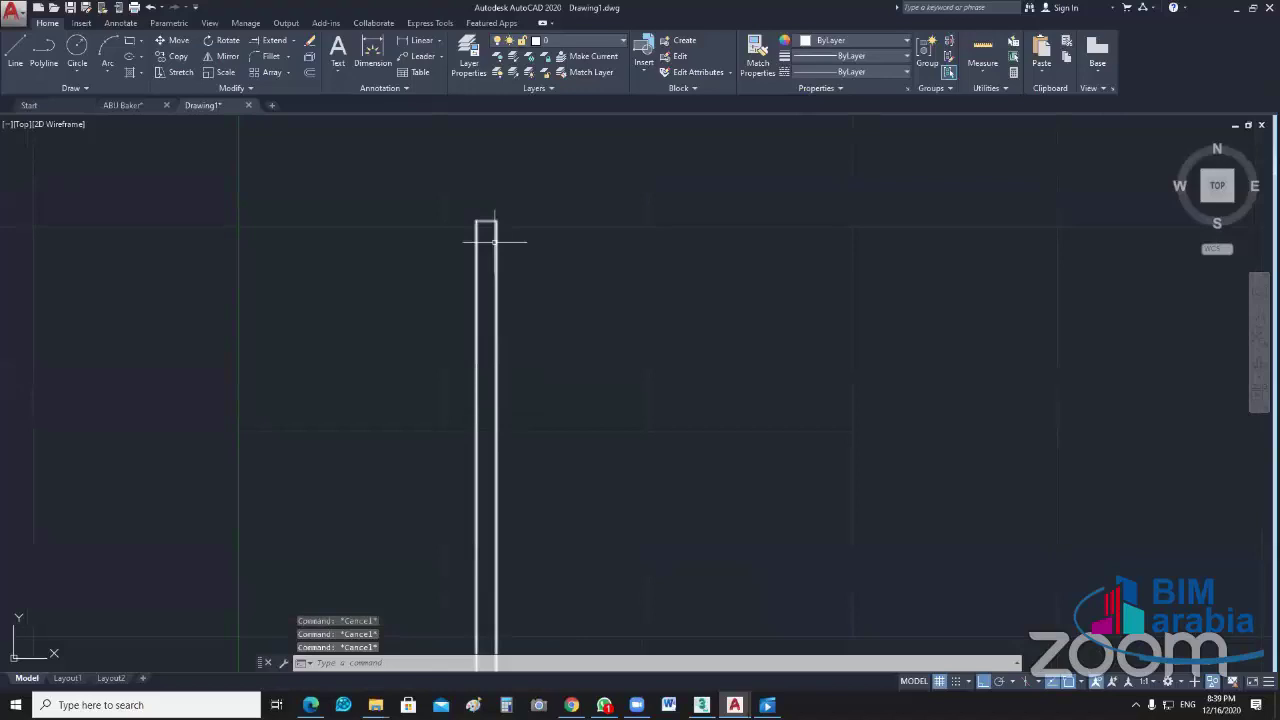
key(Escape)
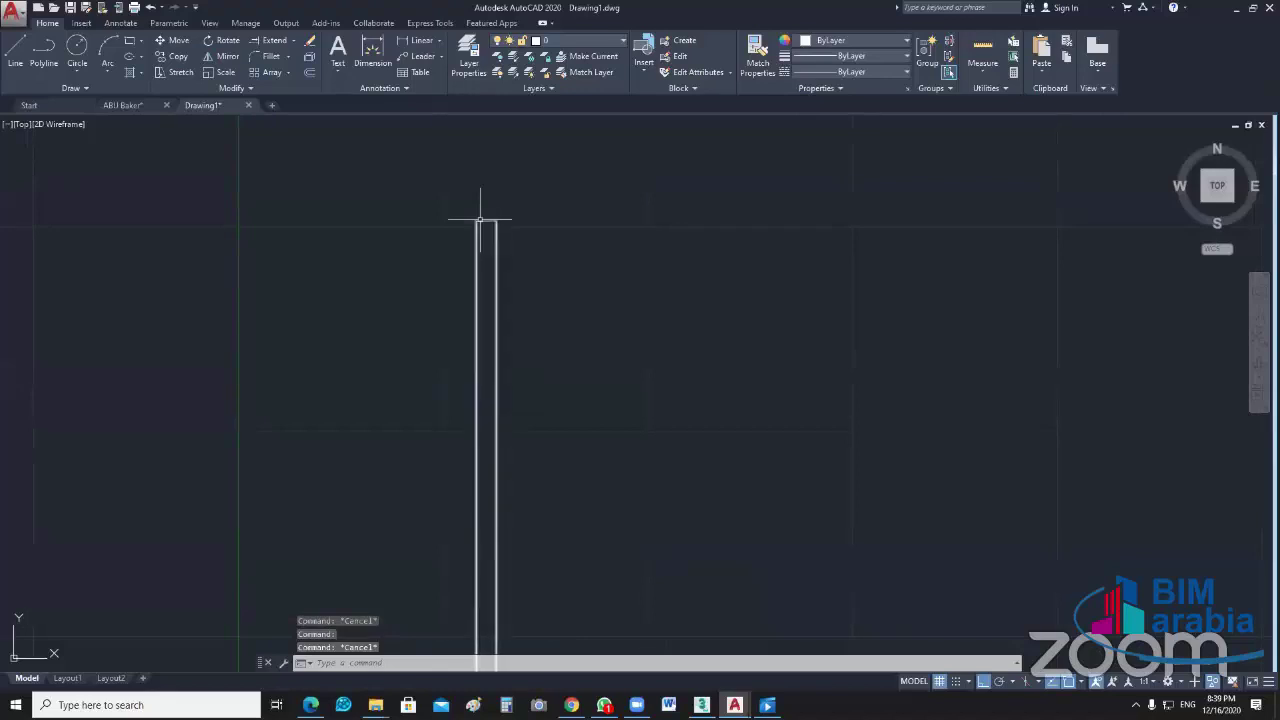
scroll(480, 220, up, 5)
middle_drag(544, 228, 607, 370)
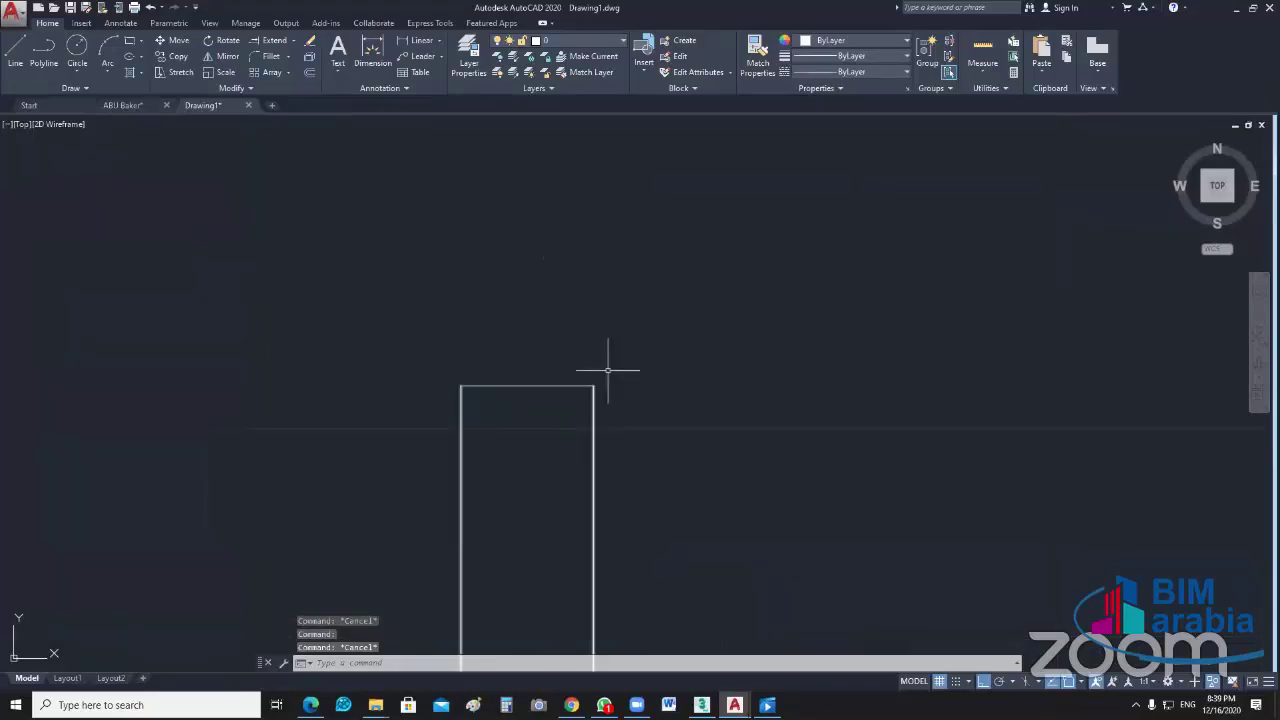
Step: Hide the wall's top edge, delete its left line, and end object isolation
click(590, 386)
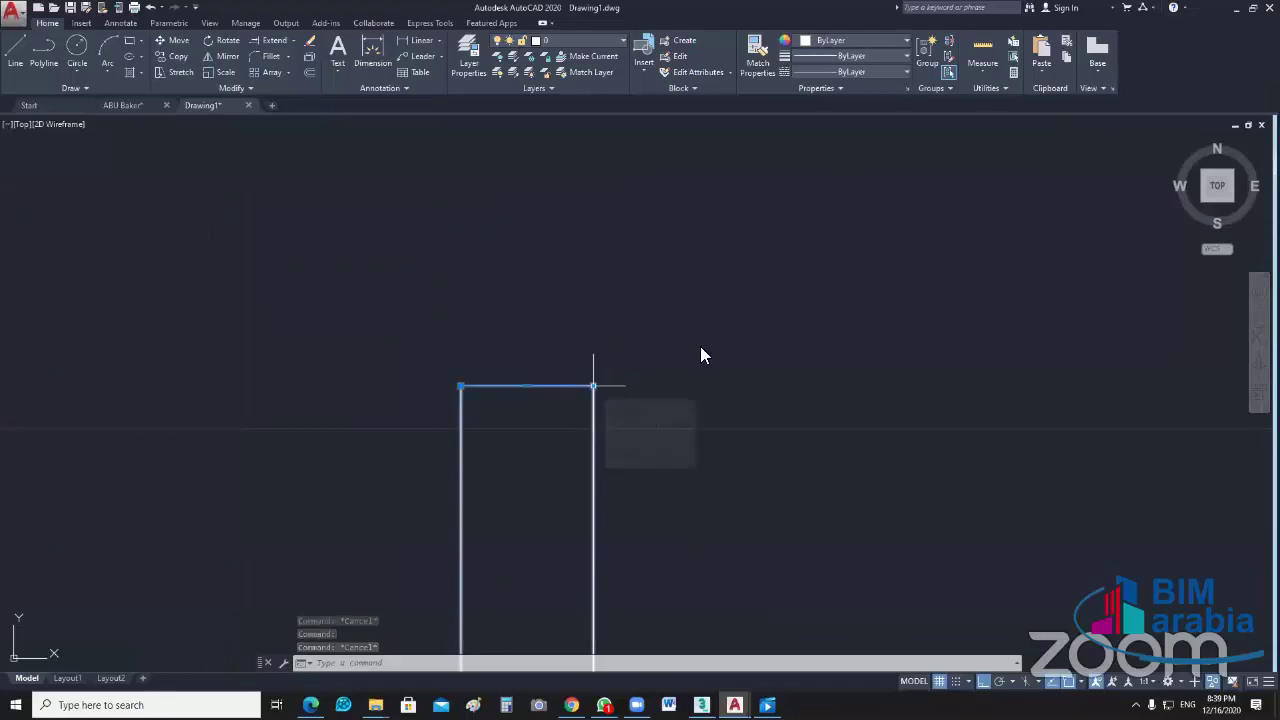
right_click(700, 355)
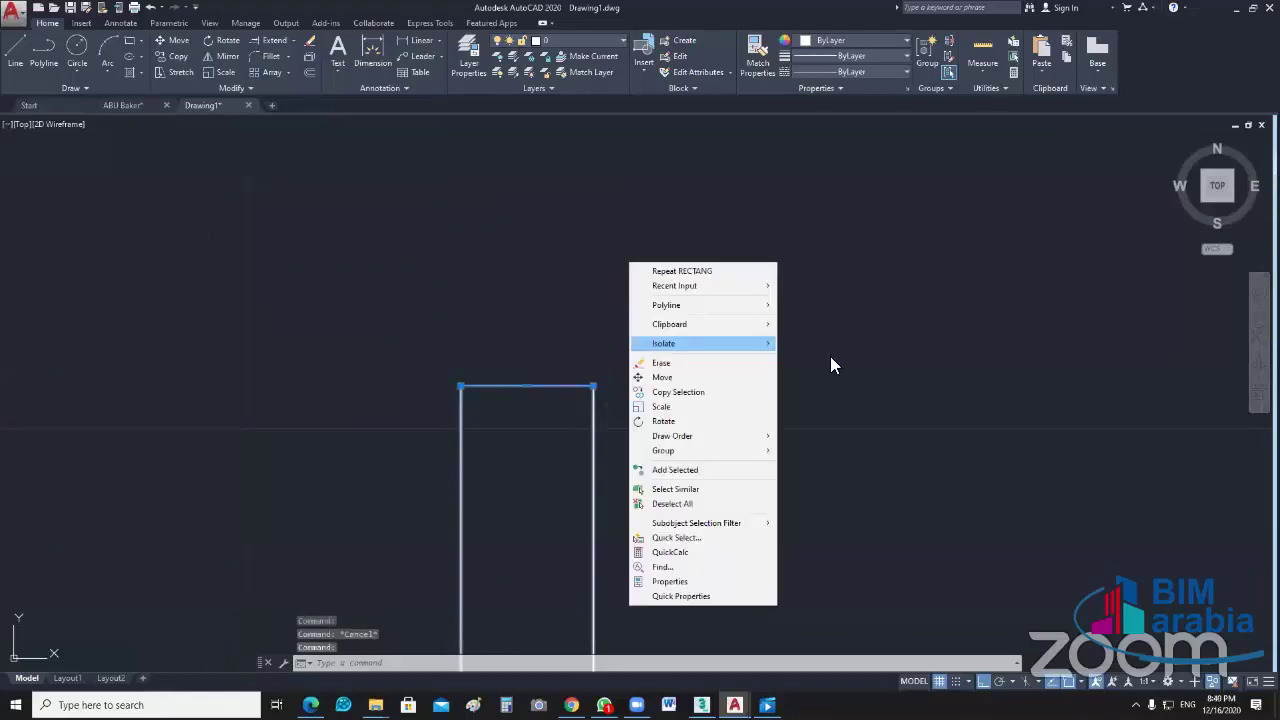
click(832, 358)
click(526, 386)
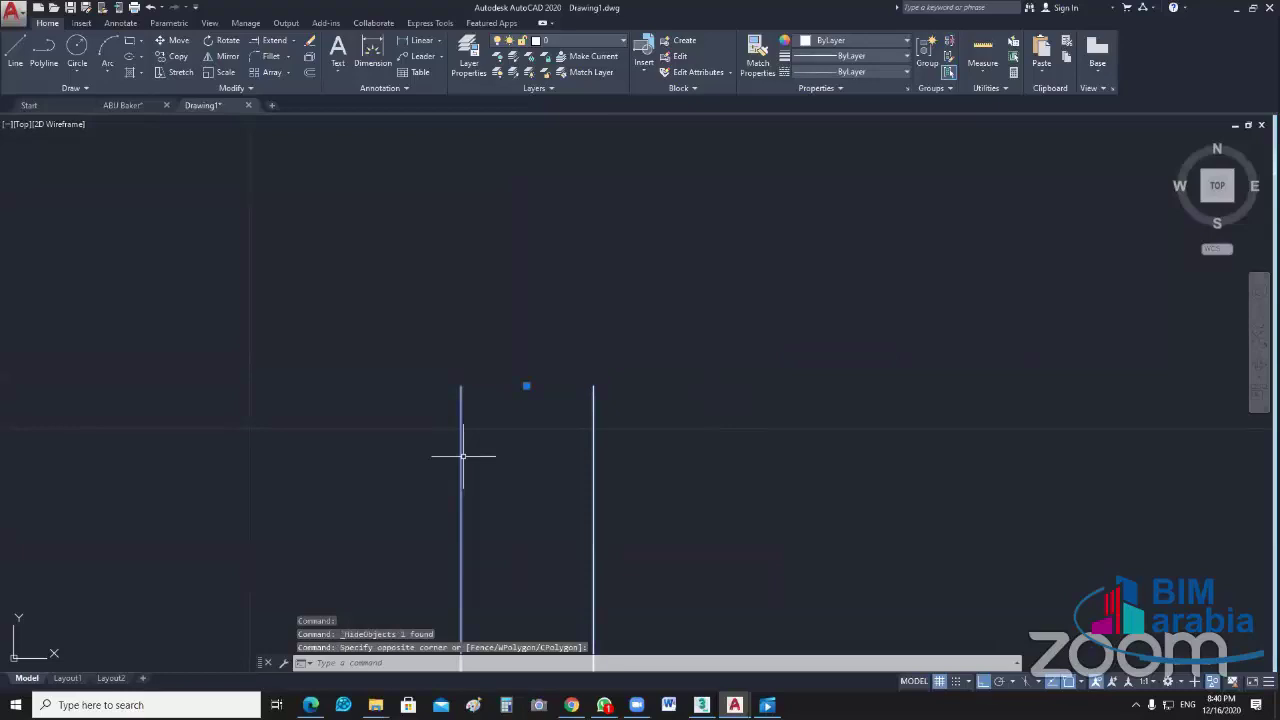
click(463, 456)
key(Delete)
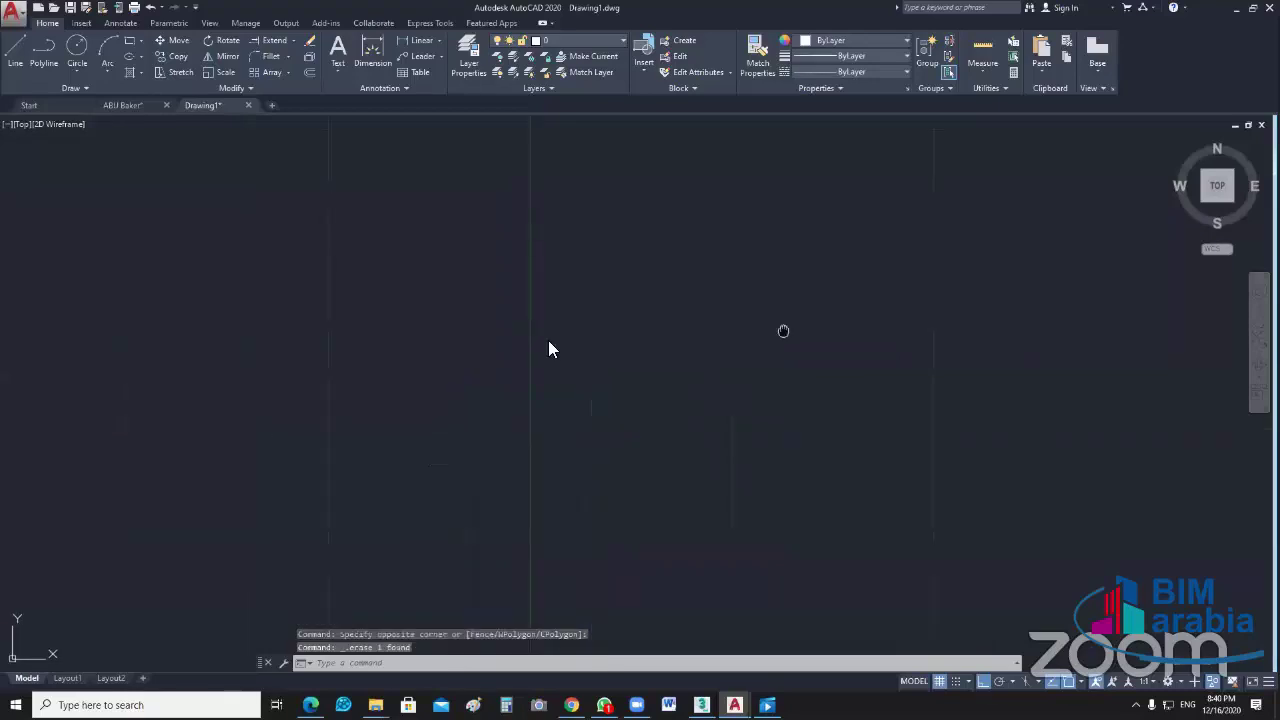
right_click(470, 276)
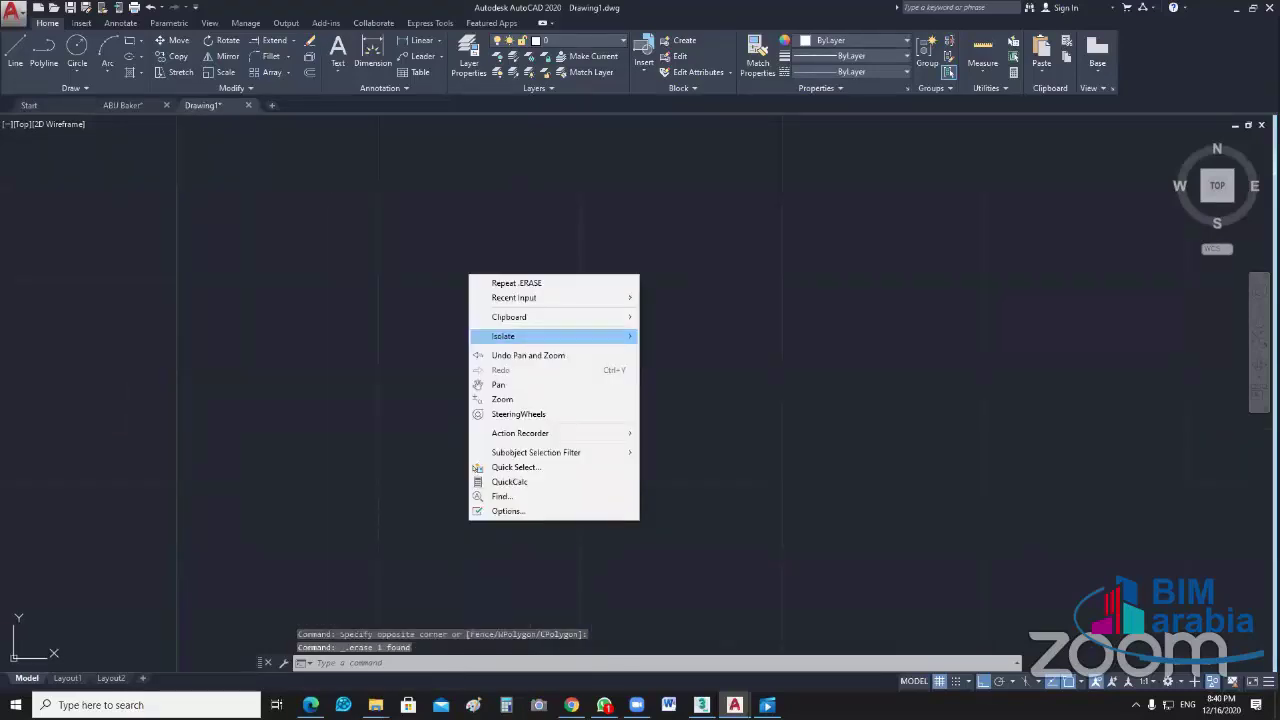
click(688, 371)
scroll(664, 249, down, 4)
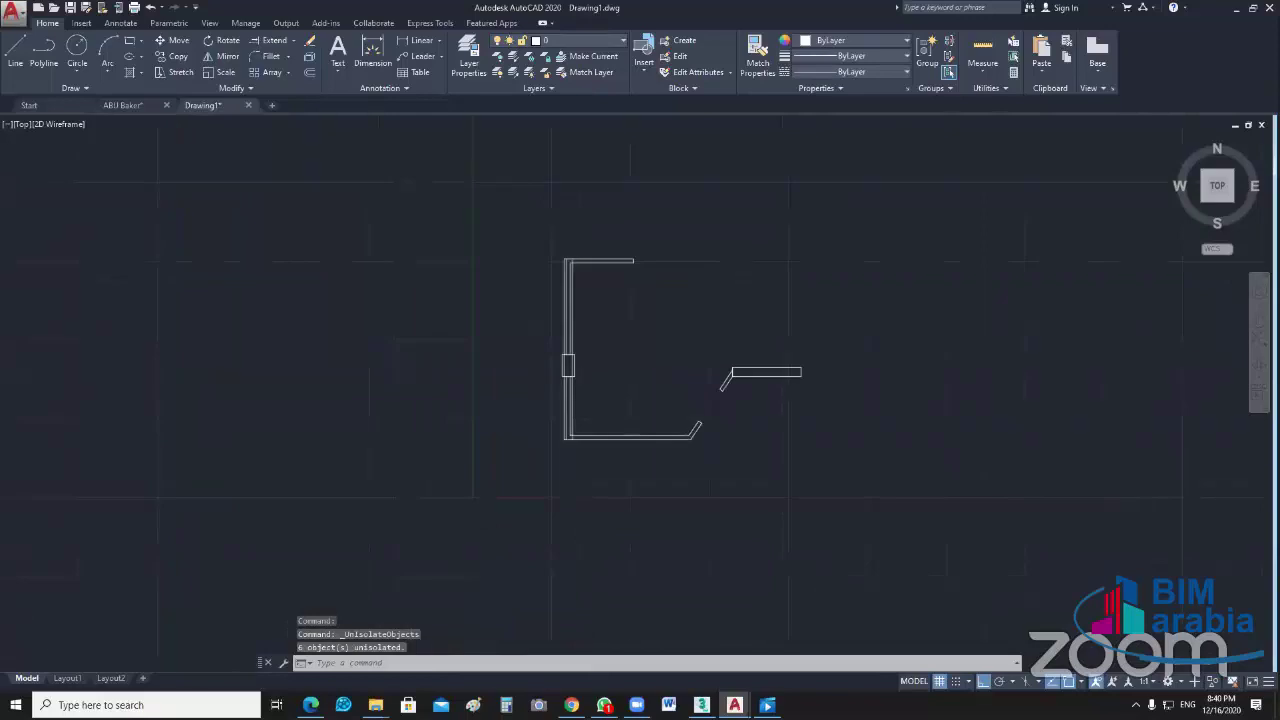
Step: Window-select all the wall polylines of the plan
scroll(623, 399, up, 5)
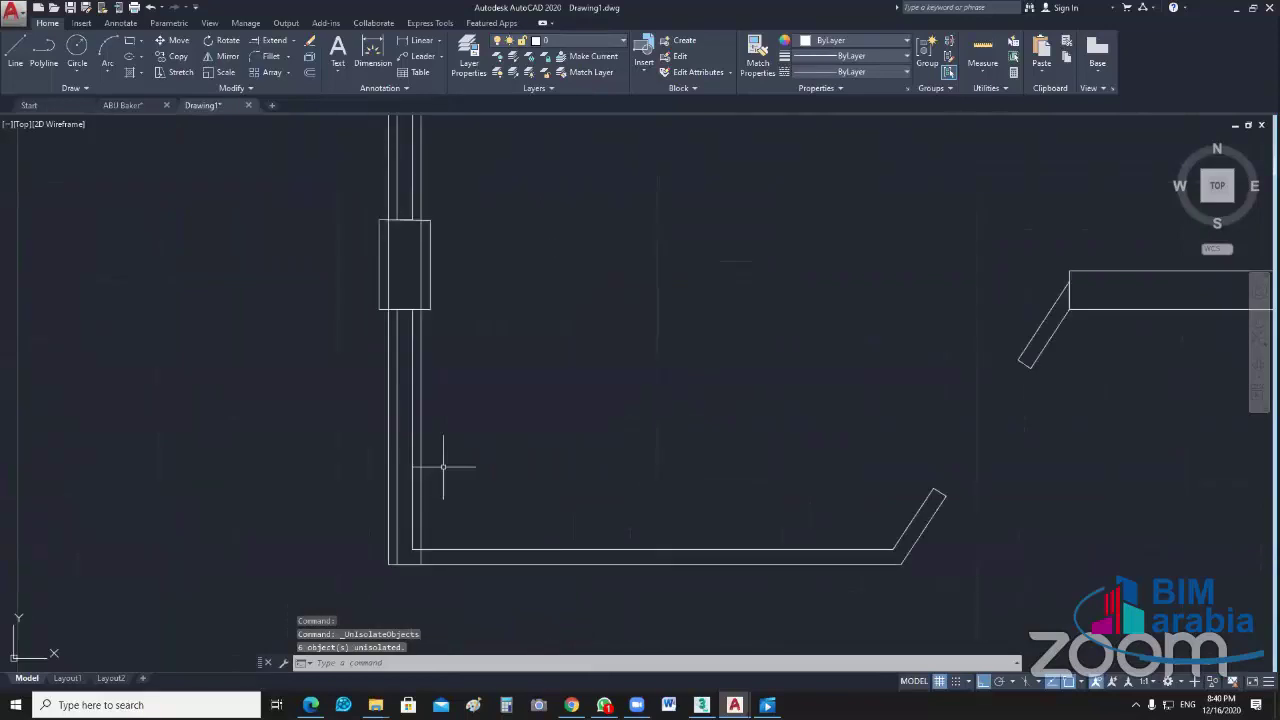
click(527, 549)
click(584, 607)
middle_drag(659, 419, 638, 575)
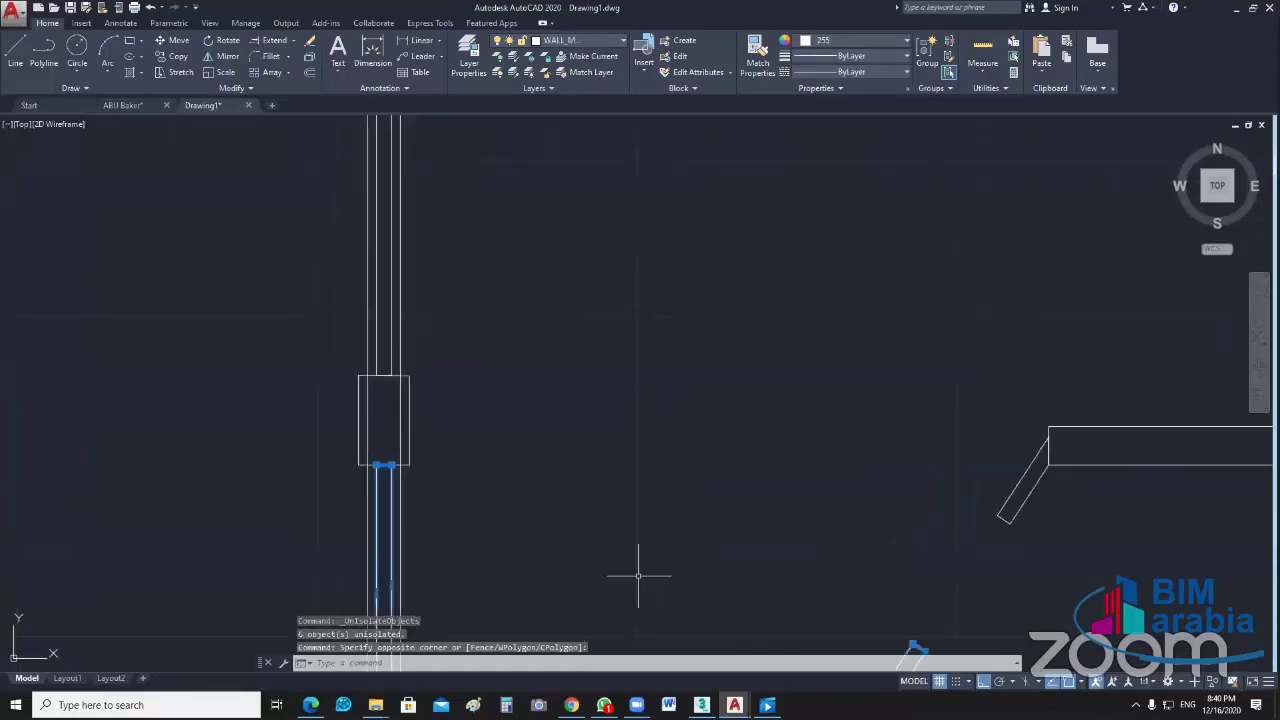
scroll(562, 382, down, 4)
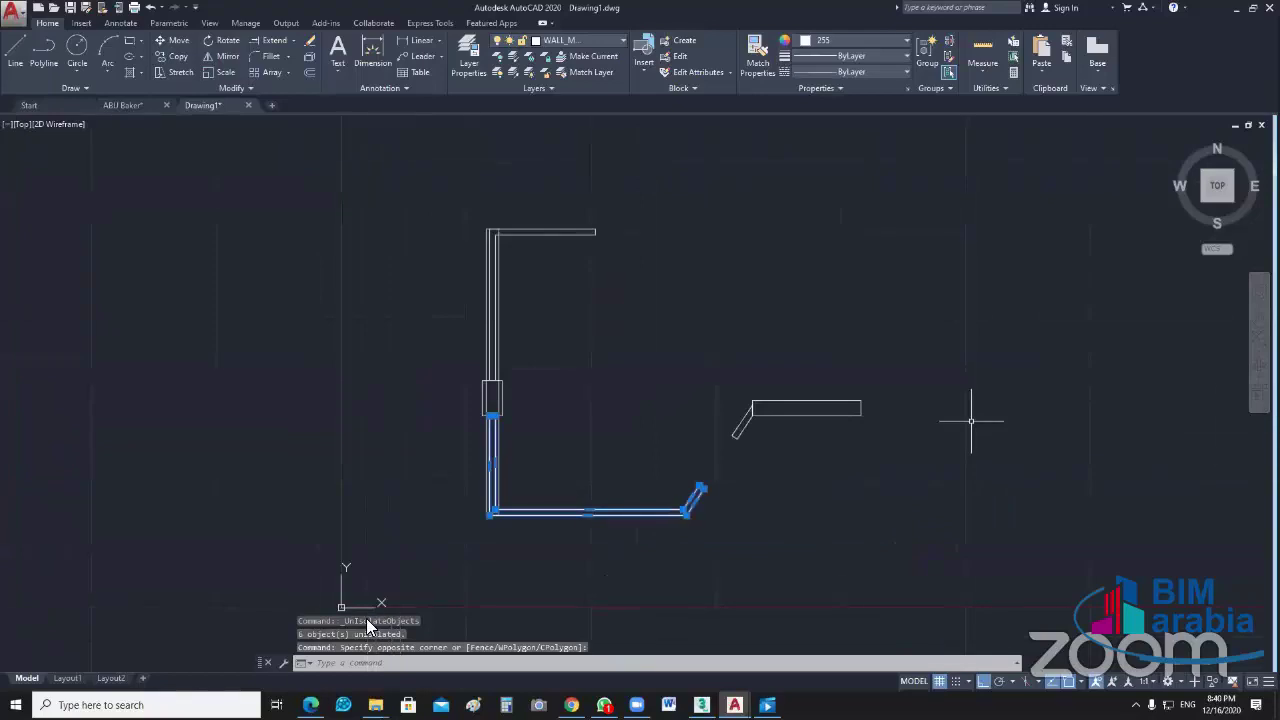
click(429, 587)
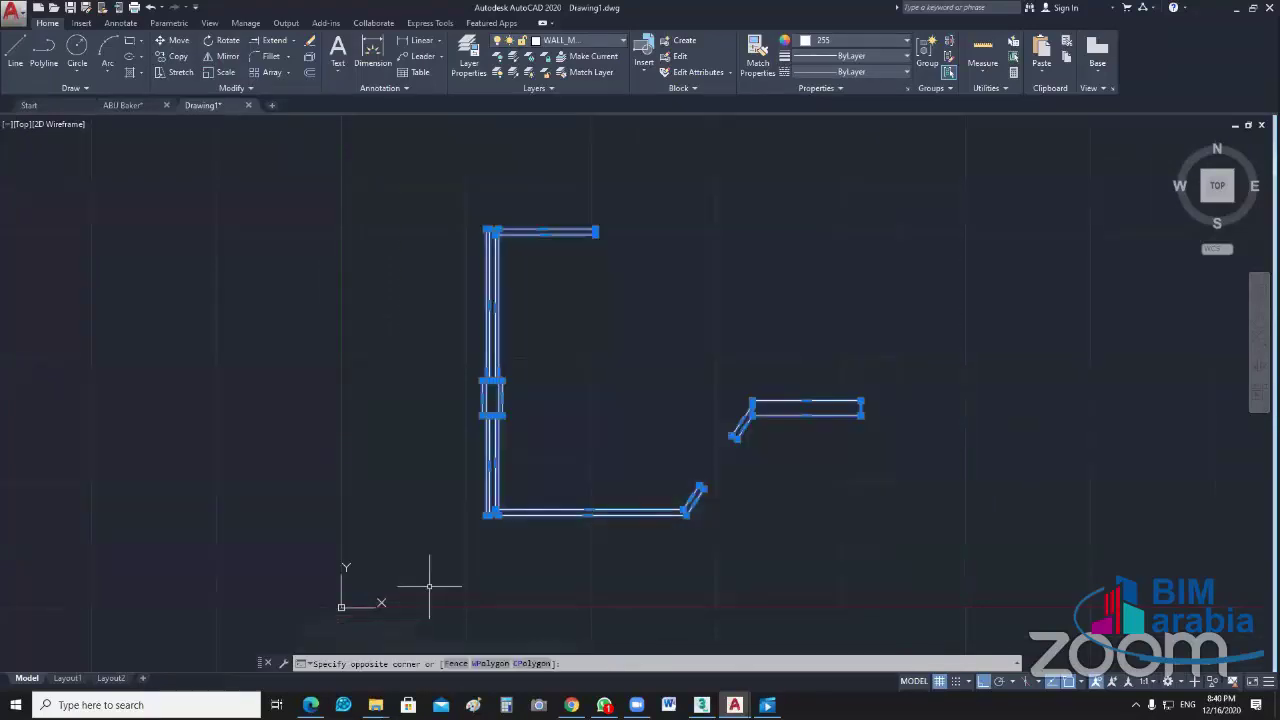
Step: Move the selected walls from their outer bottom-left corner to 0,0, then view the whole plan
text(m)
key(Return)
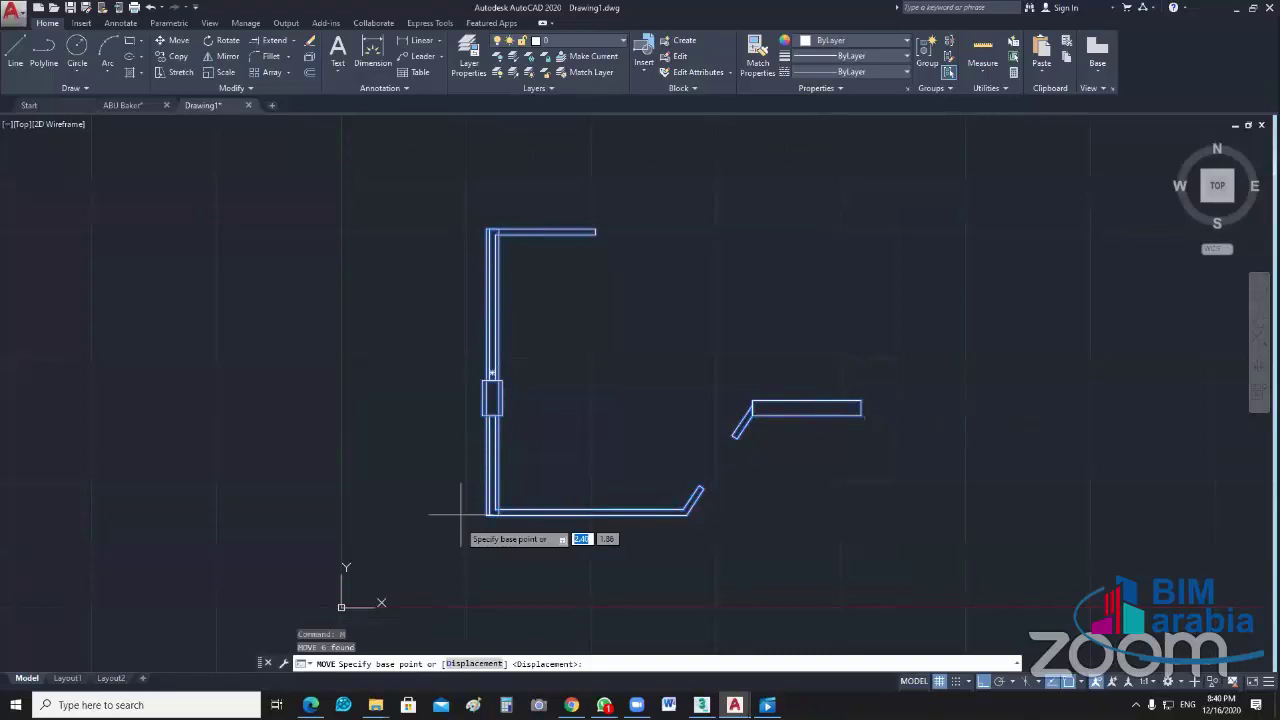
scroll(461, 516, up, 5)
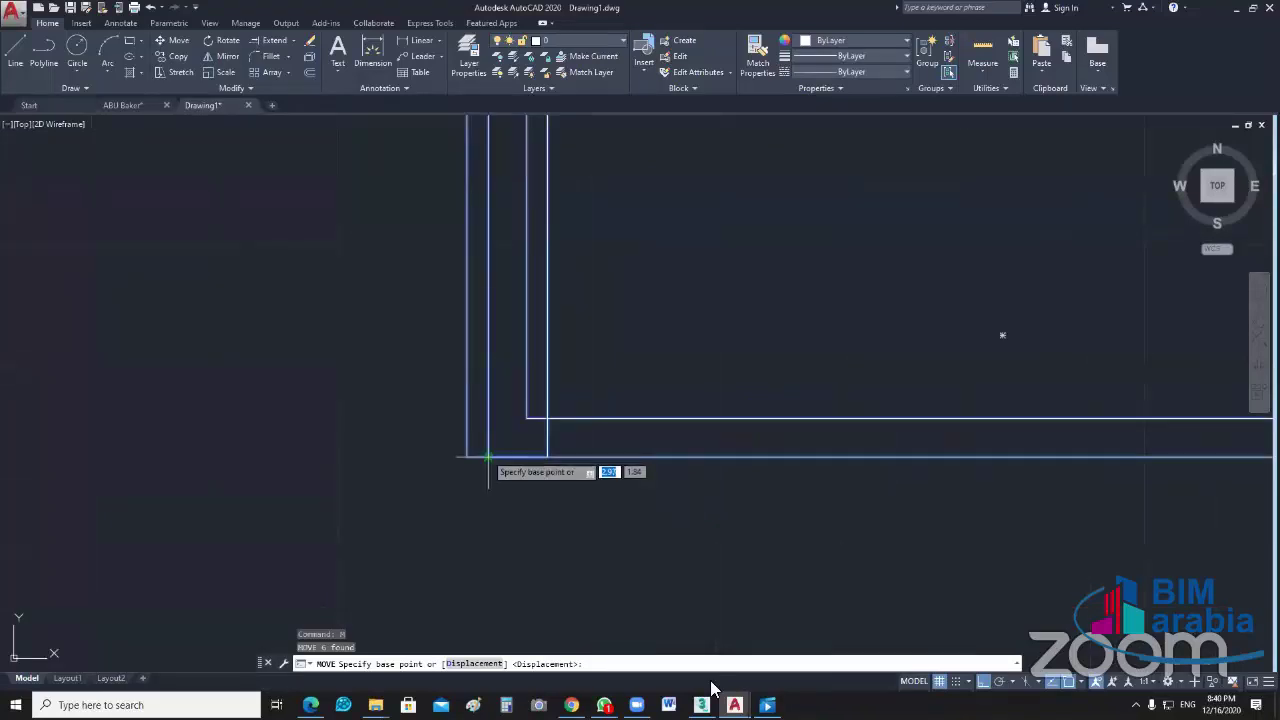
click(488, 457)
text(0)
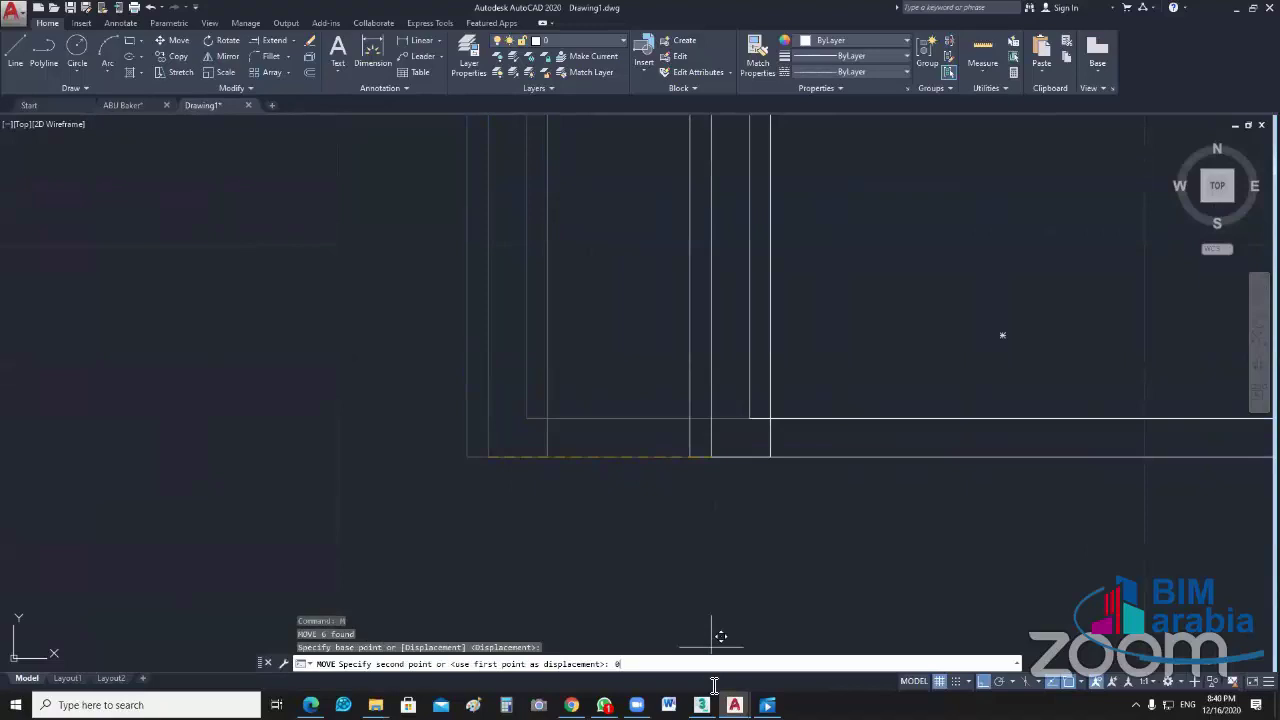
text(,0)
key(Return)
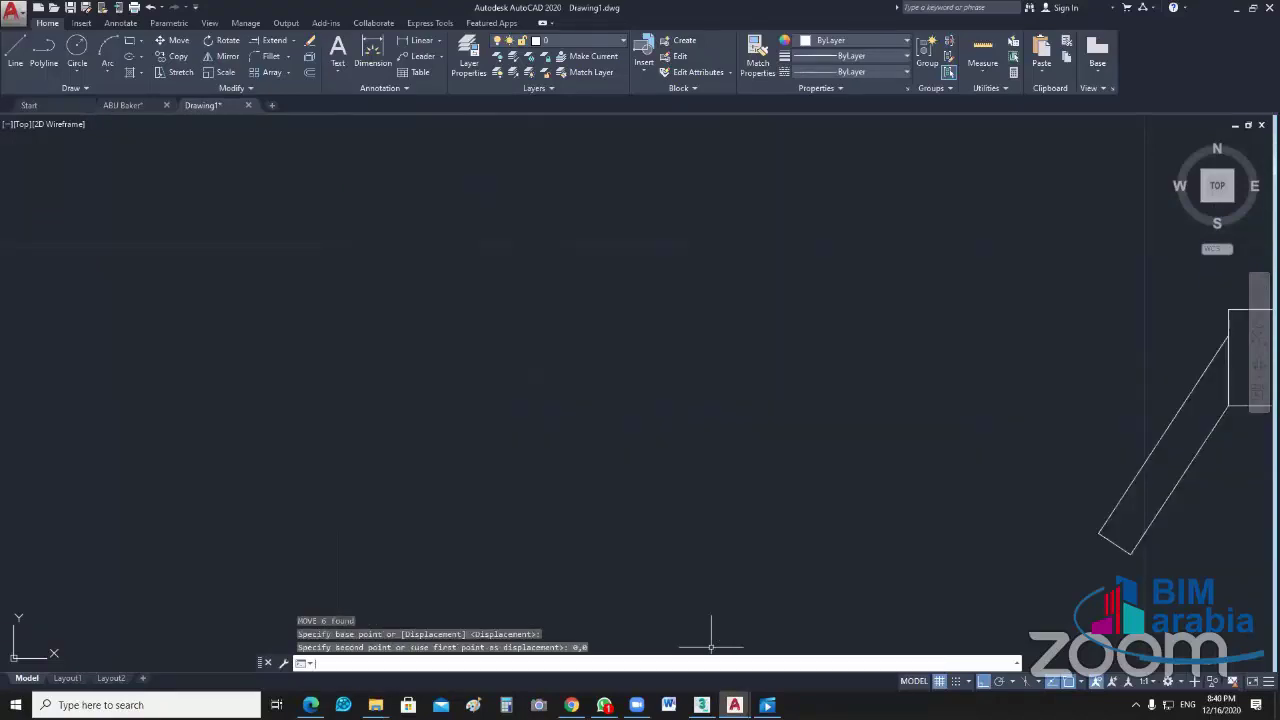
scroll(711, 647, down, 5)
mouse_move(711, 647)
middle_down()
mouse_move(584, 511)
mouse_move(597, 511)
middle_up()
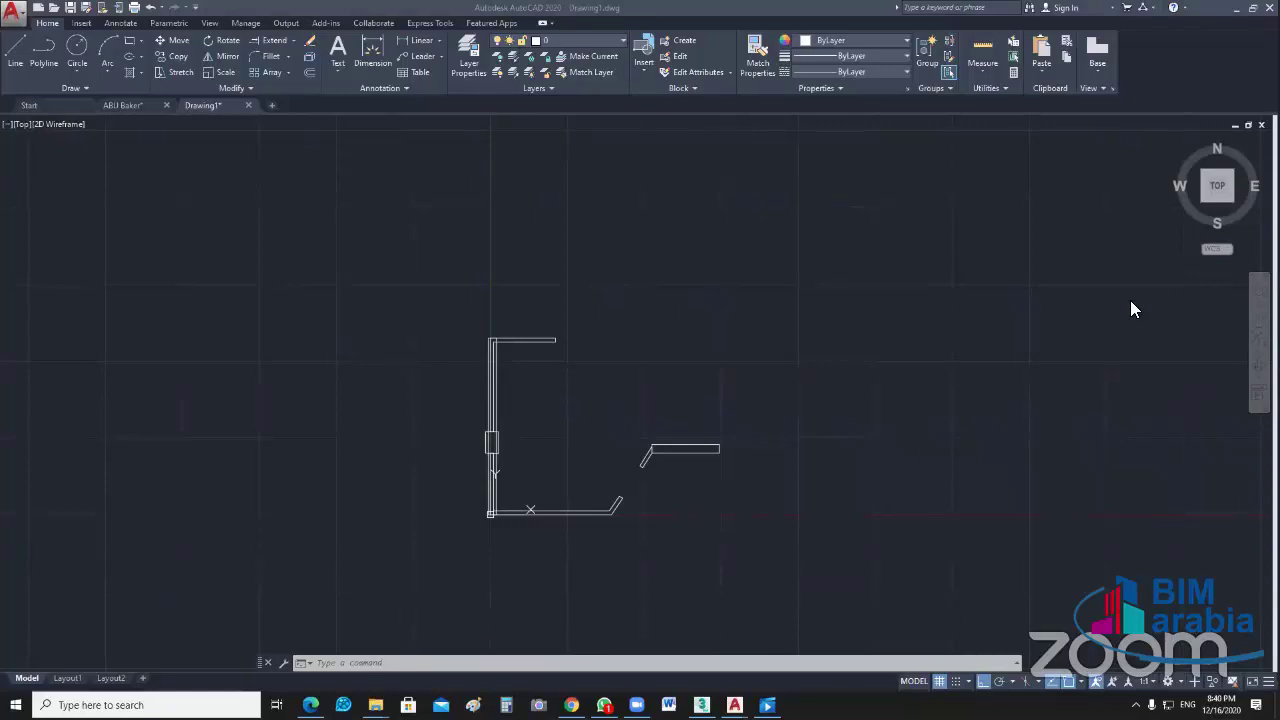
click(174, 121)
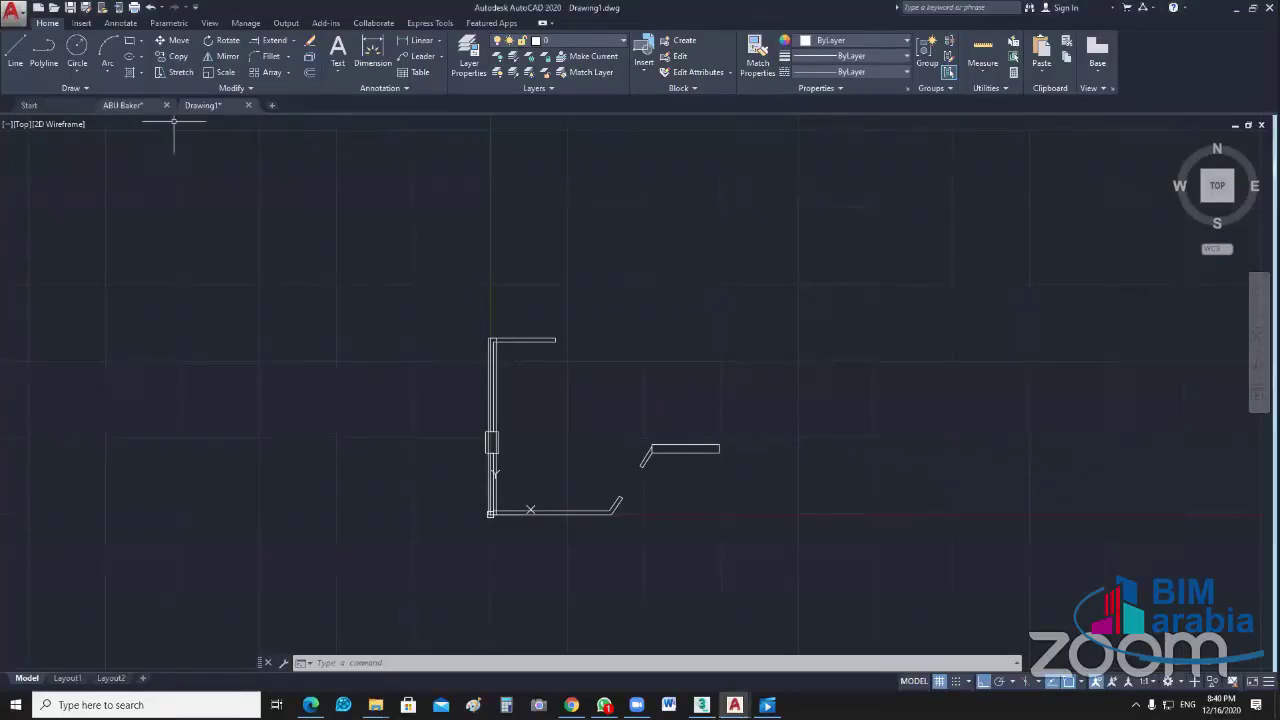
key(ctrl+Tab)
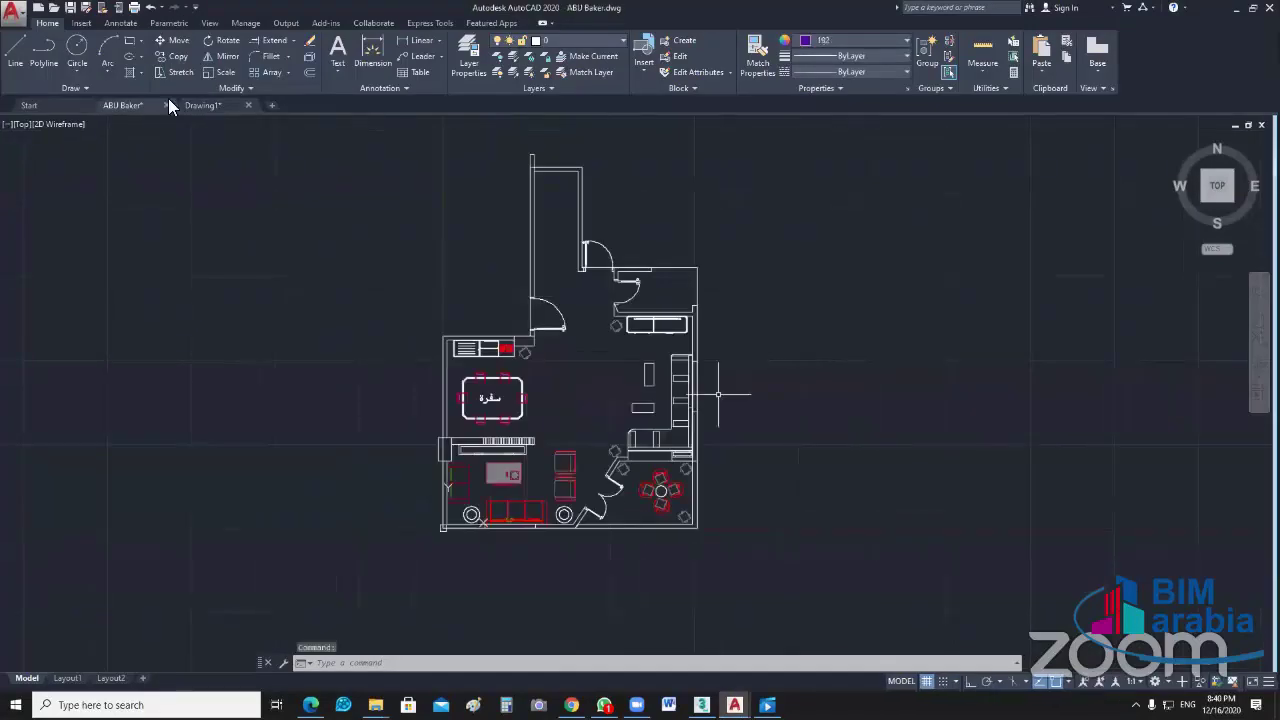
key(ctrl+Tab)
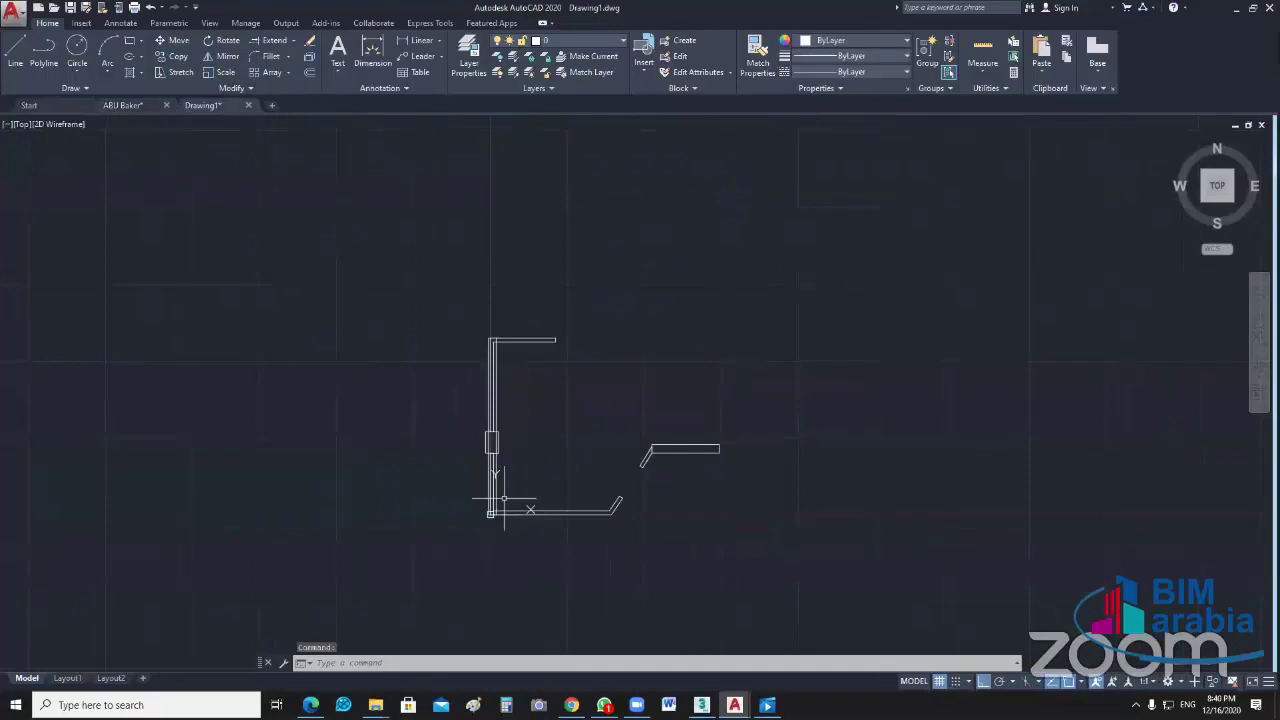
scroll(571, 486, up, 2)
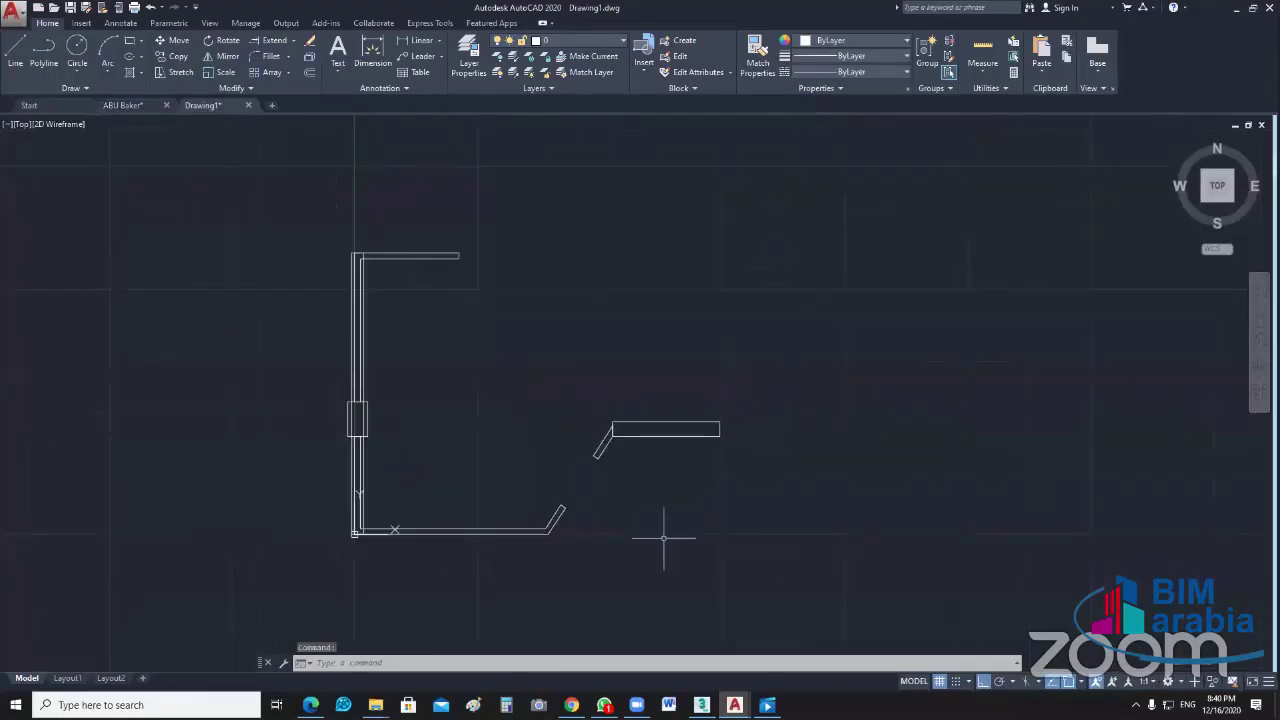
middle_drag(663, 538, 718, 512)
scroll(741, 498, up, 2)
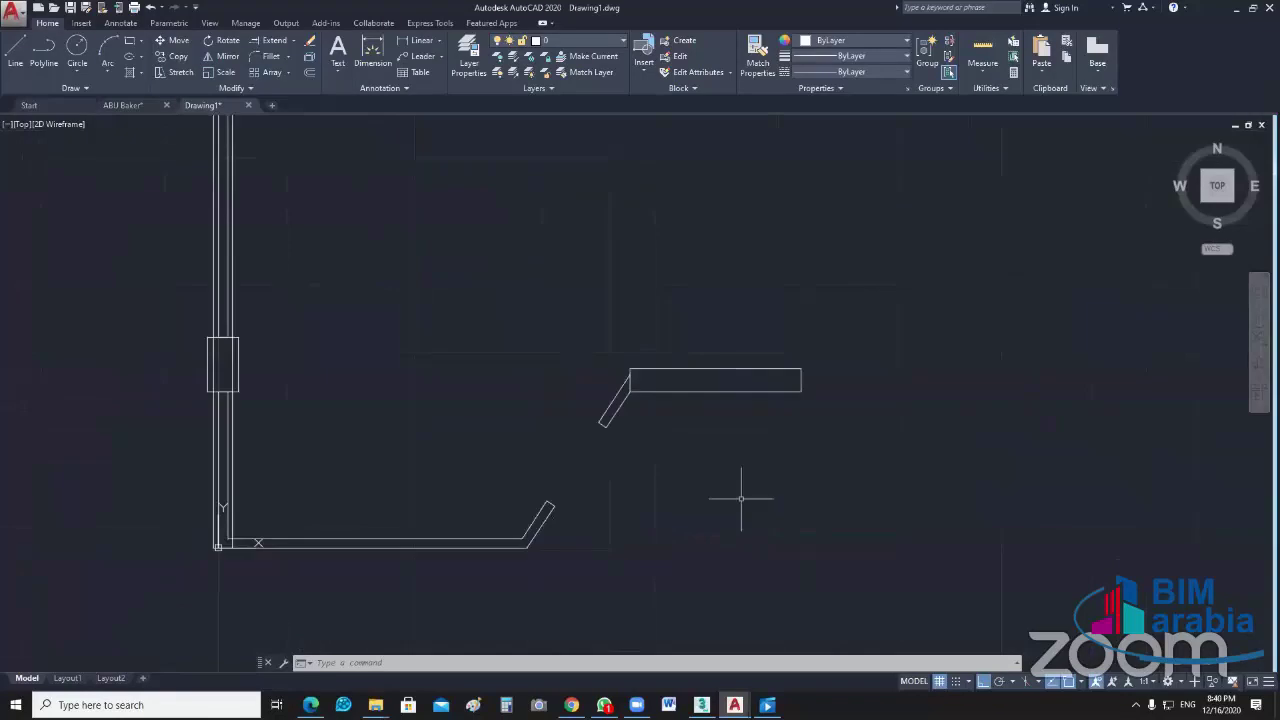
drag(741, 498, 702, 437)
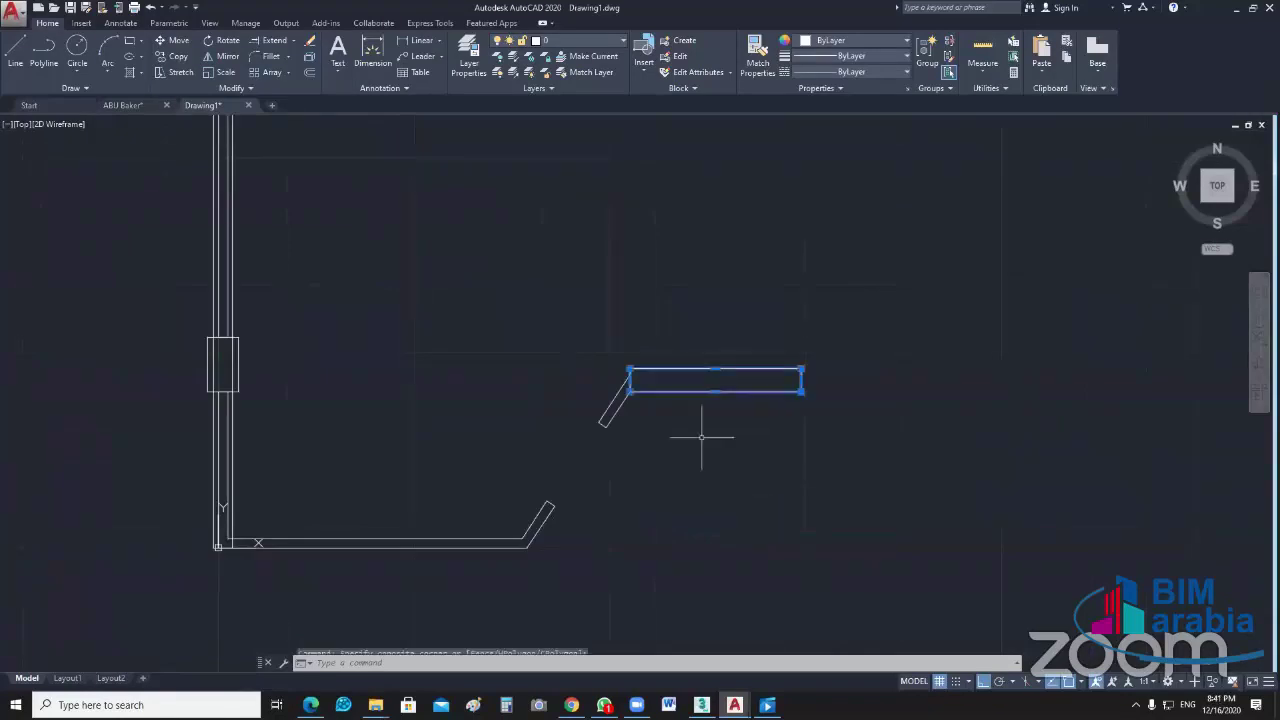
click(260, 408)
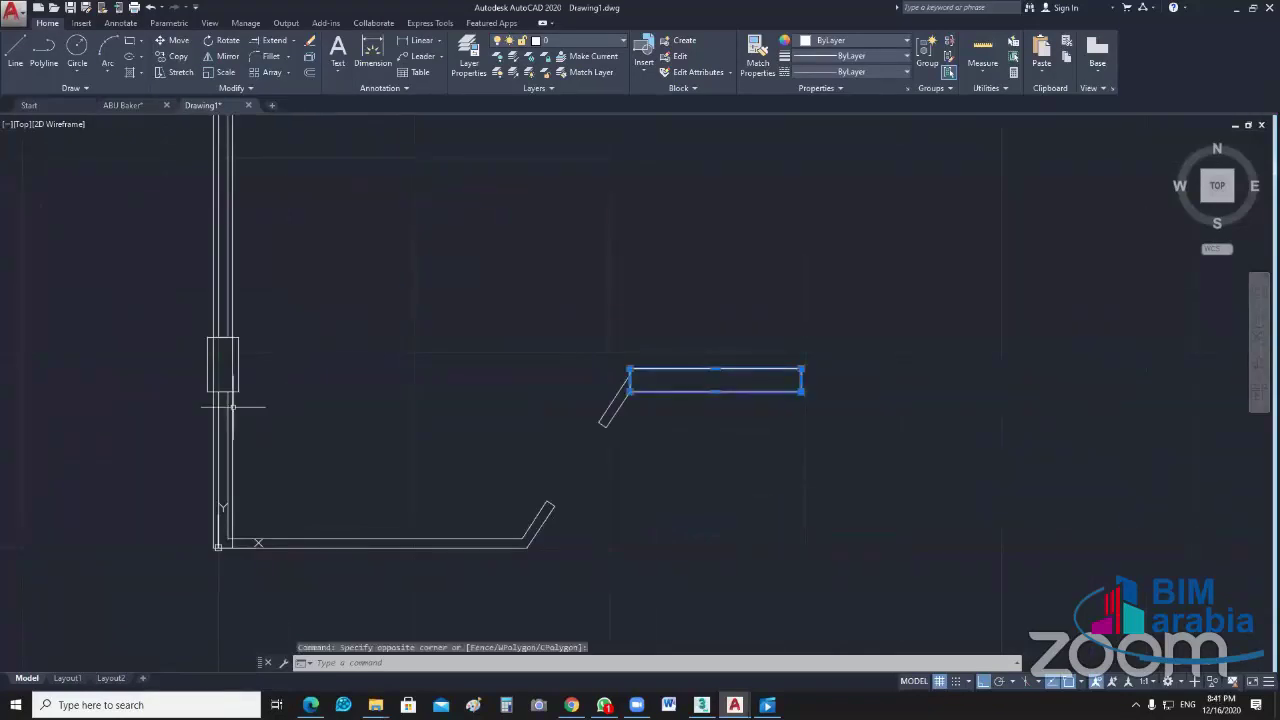
click(233, 407)
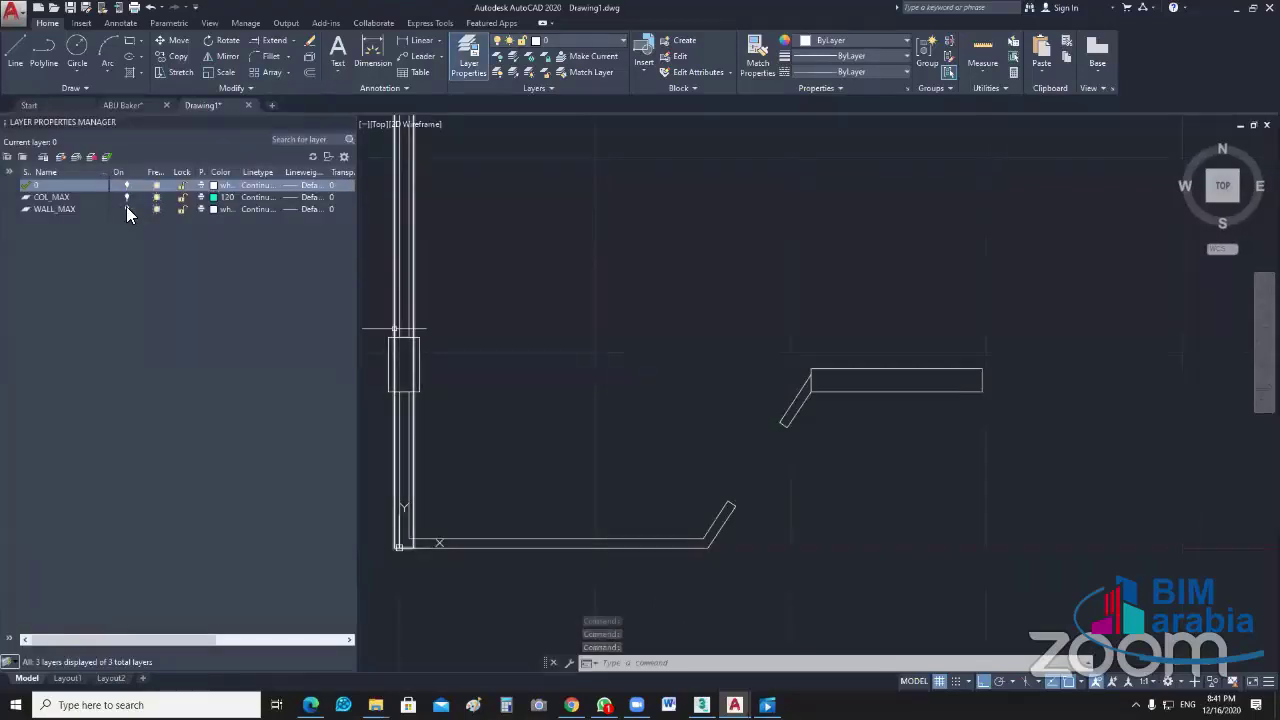
Step: Toggle the WALL_MAX and COL_MAX layers off and on, then add a new layer, Layer1
click(127, 208)
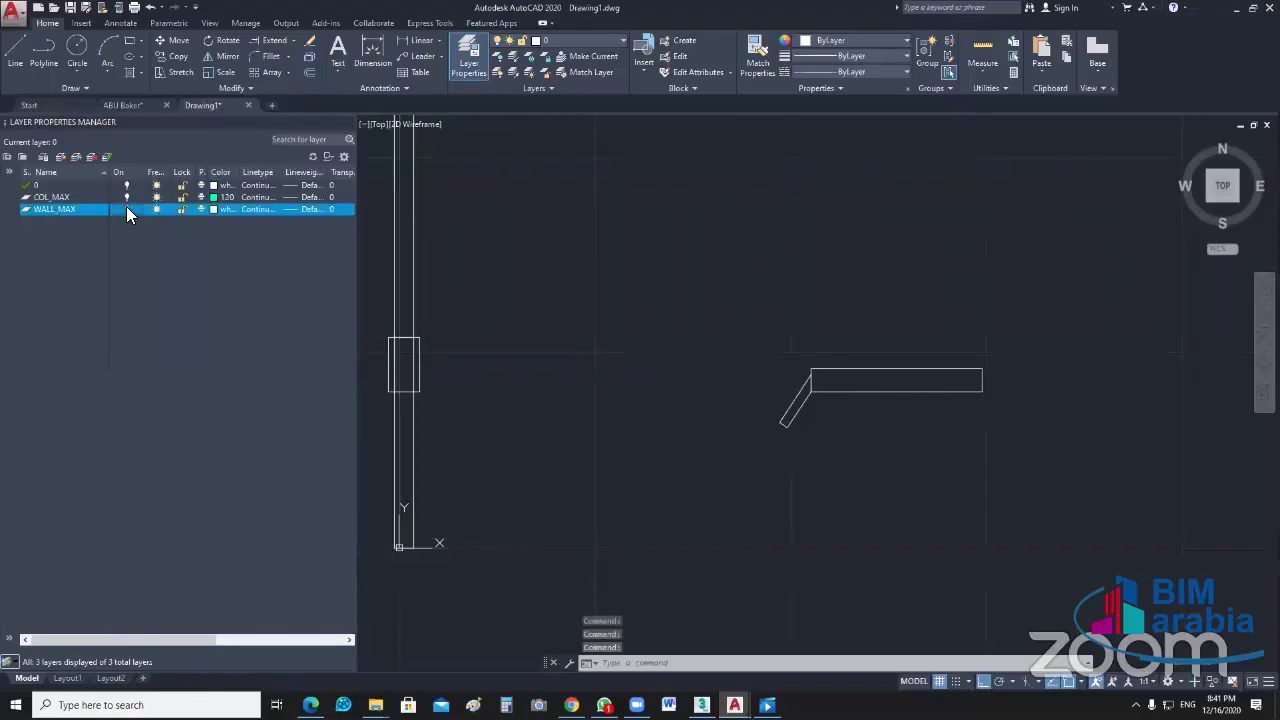
click(127, 200)
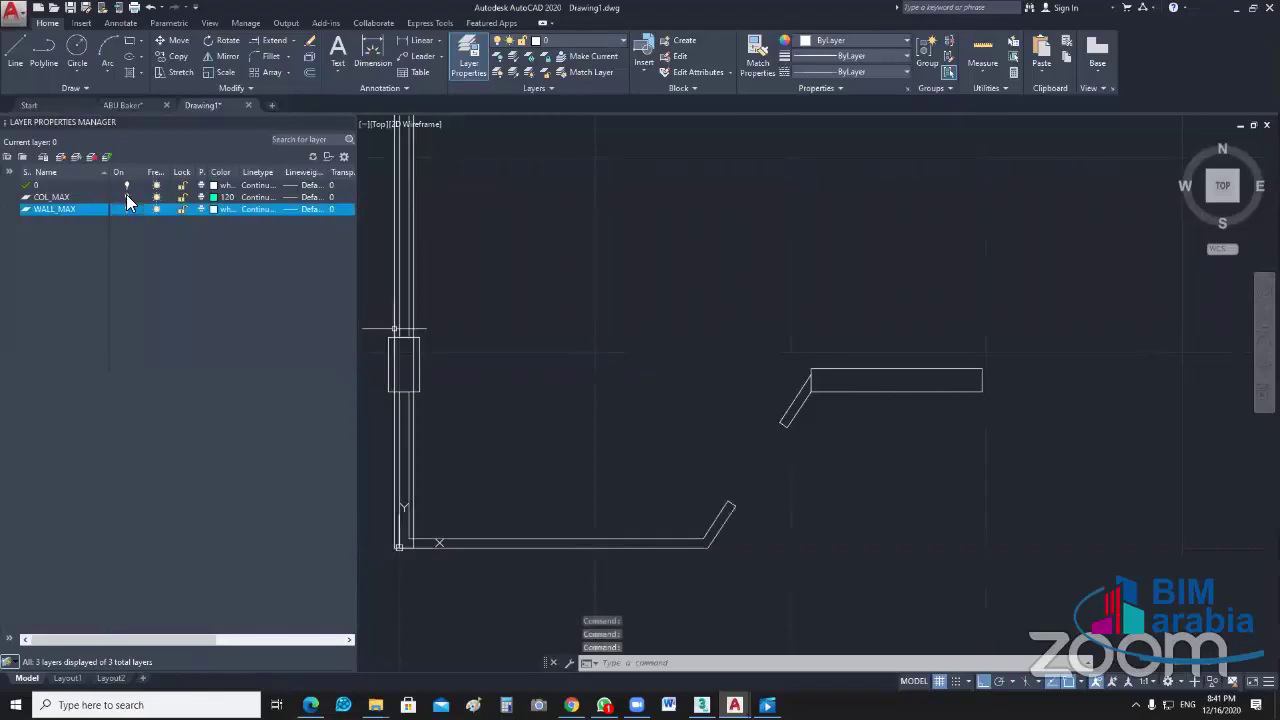
click(127, 197)
click(127, 197)
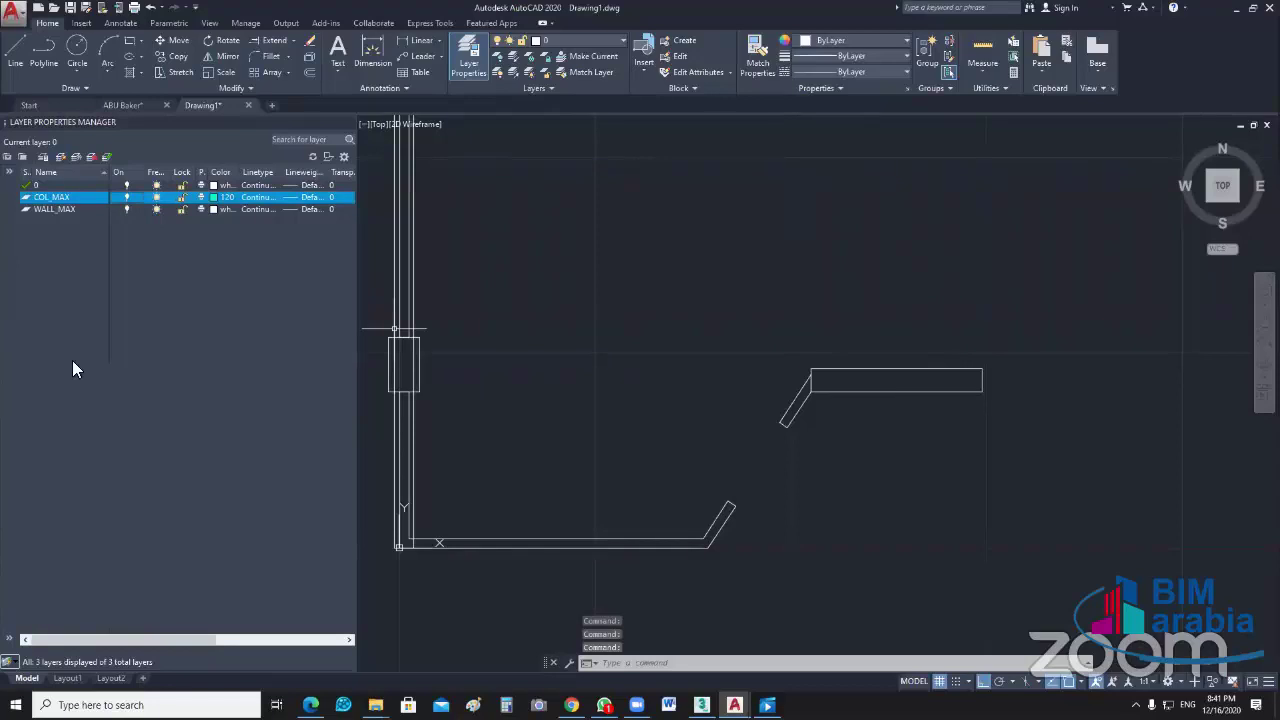
key(alt+n)
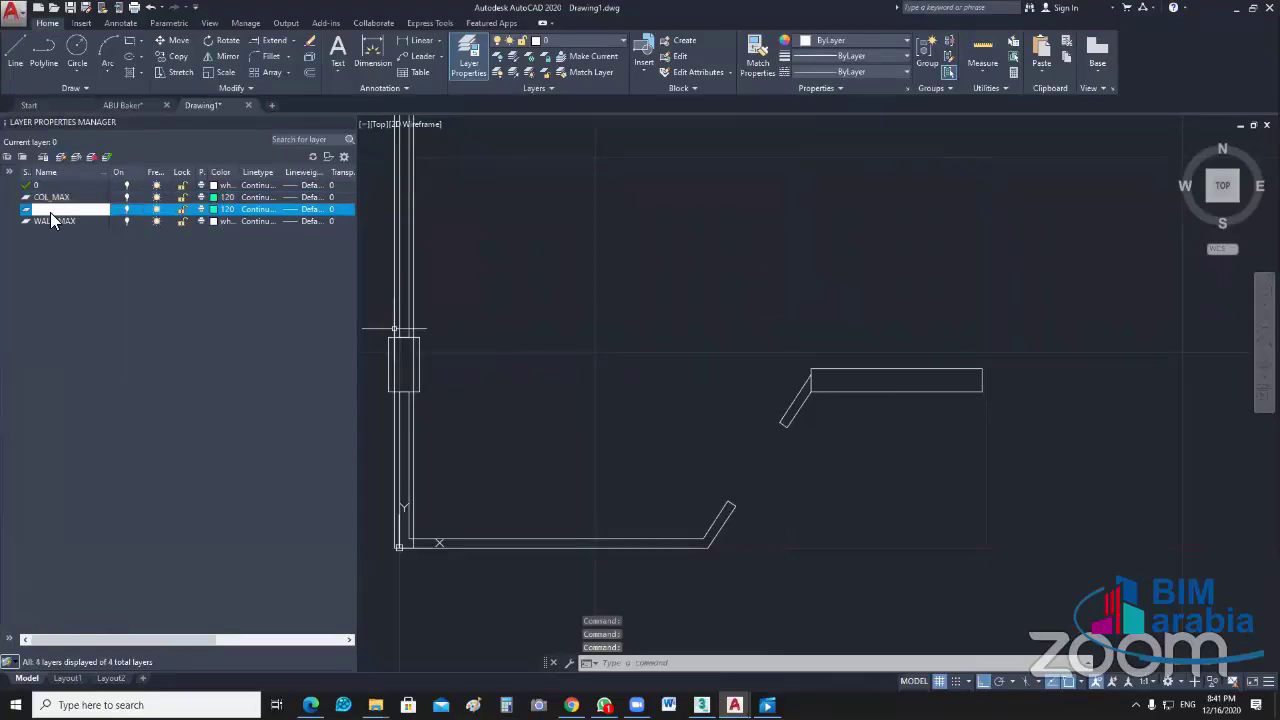
key(Return)
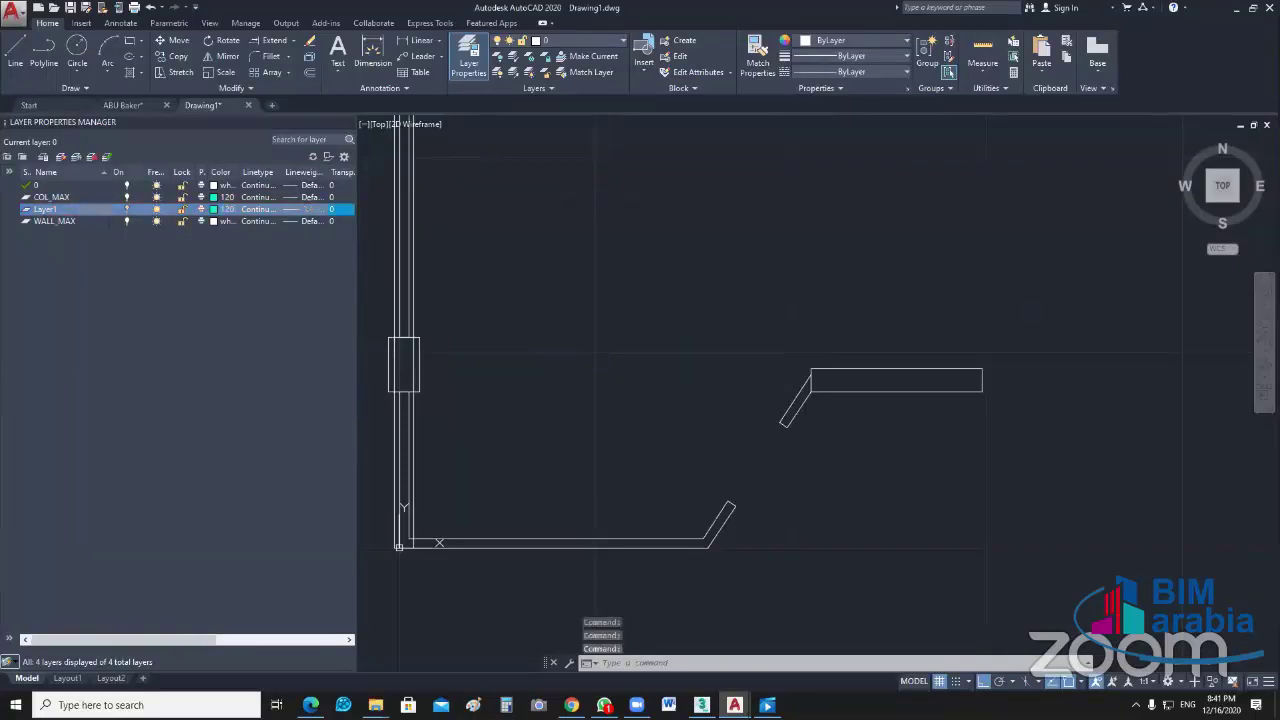
Step: Put the vertical wall line and the short rectangular wall on Layer1
click(415, 307)
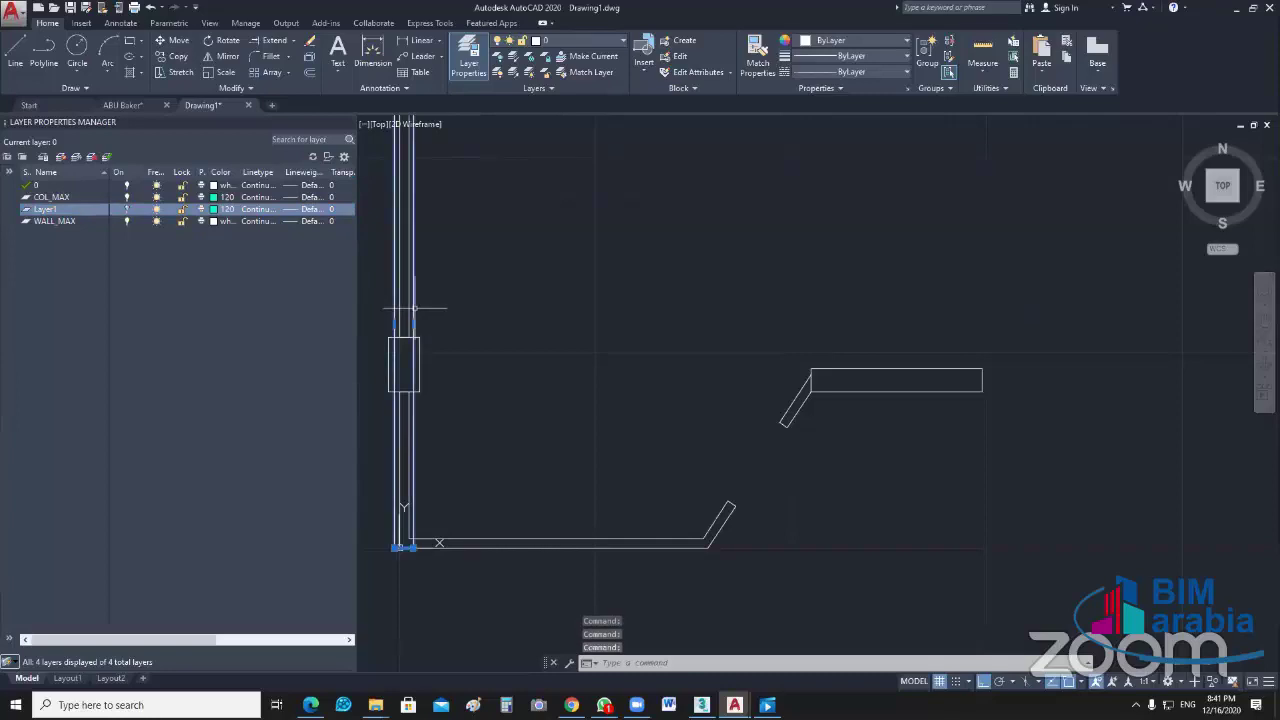
click(938, 370)
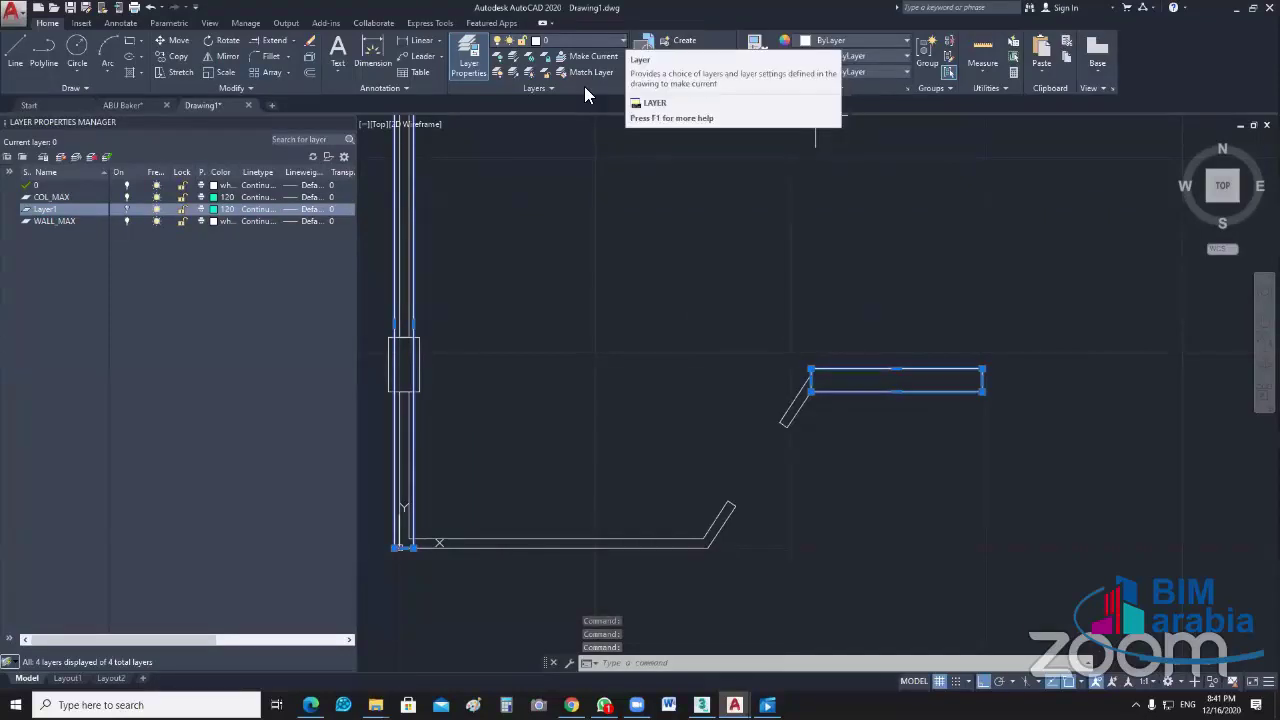
click(580, 40)
click(537, 320)
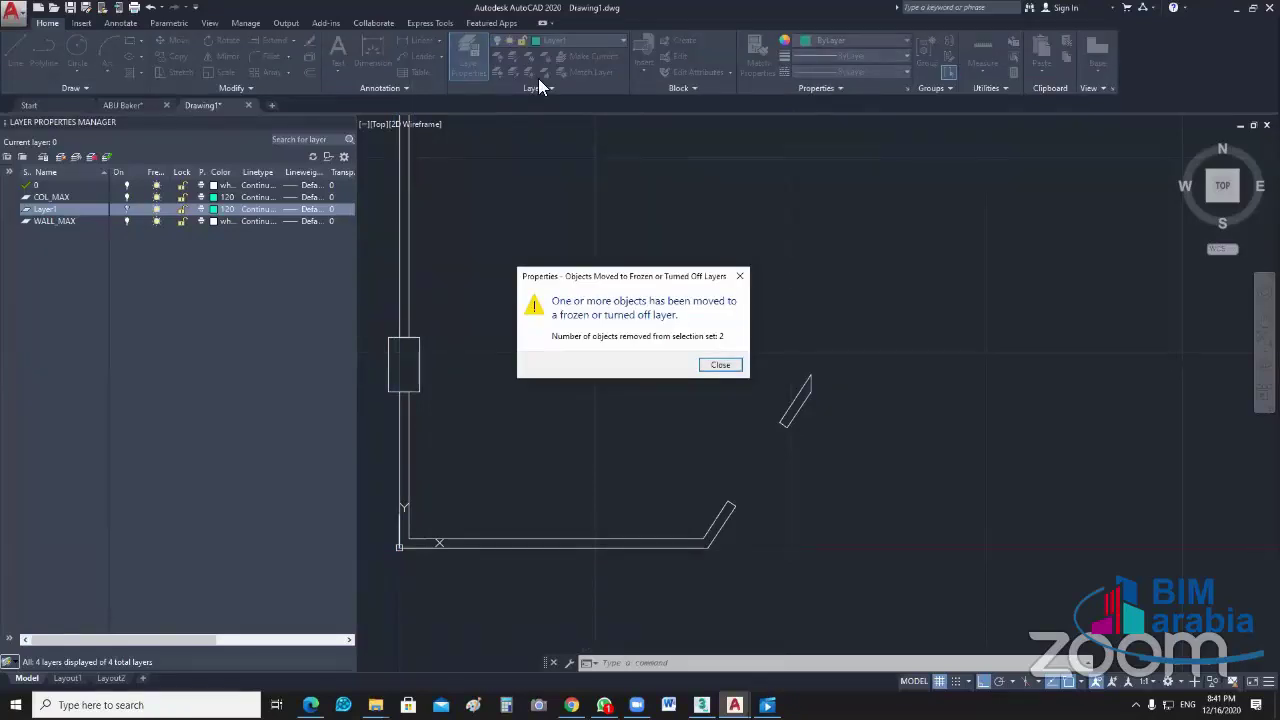
key(Escape)
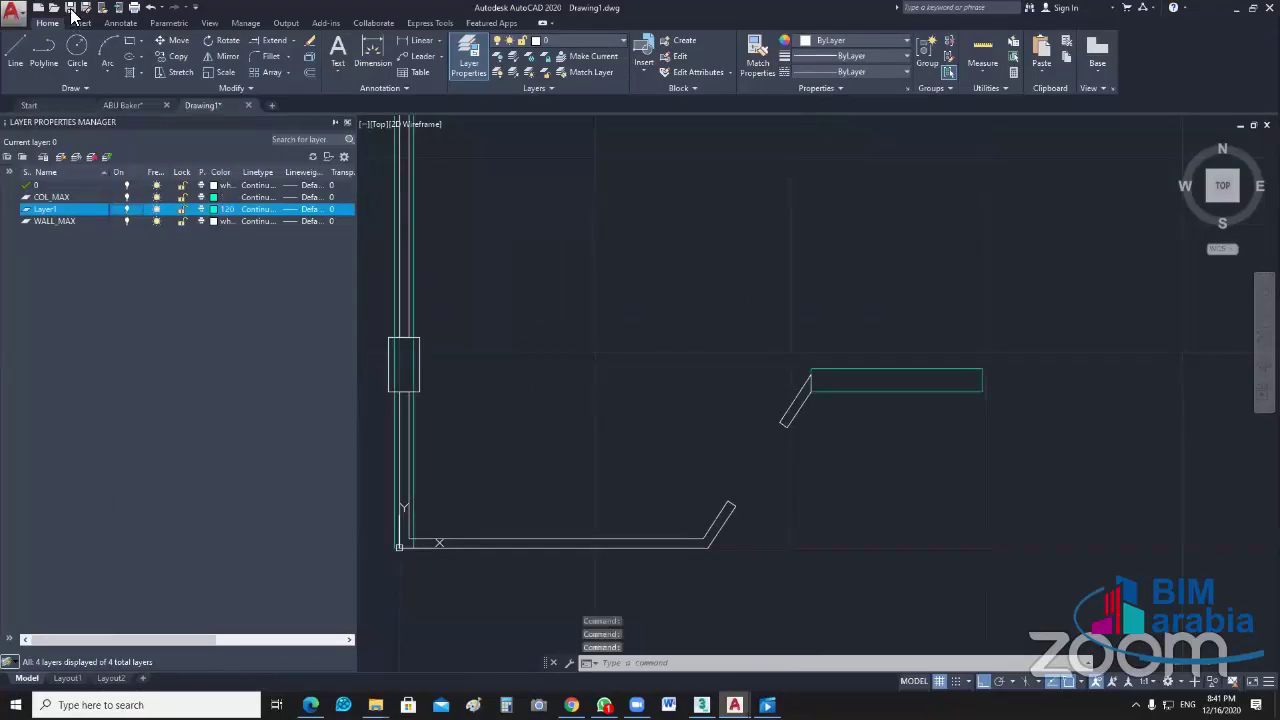
Step: Close the layer palette, save the drawing as Drawing1.dwg, and return to 3ds Max
click(347, 122)
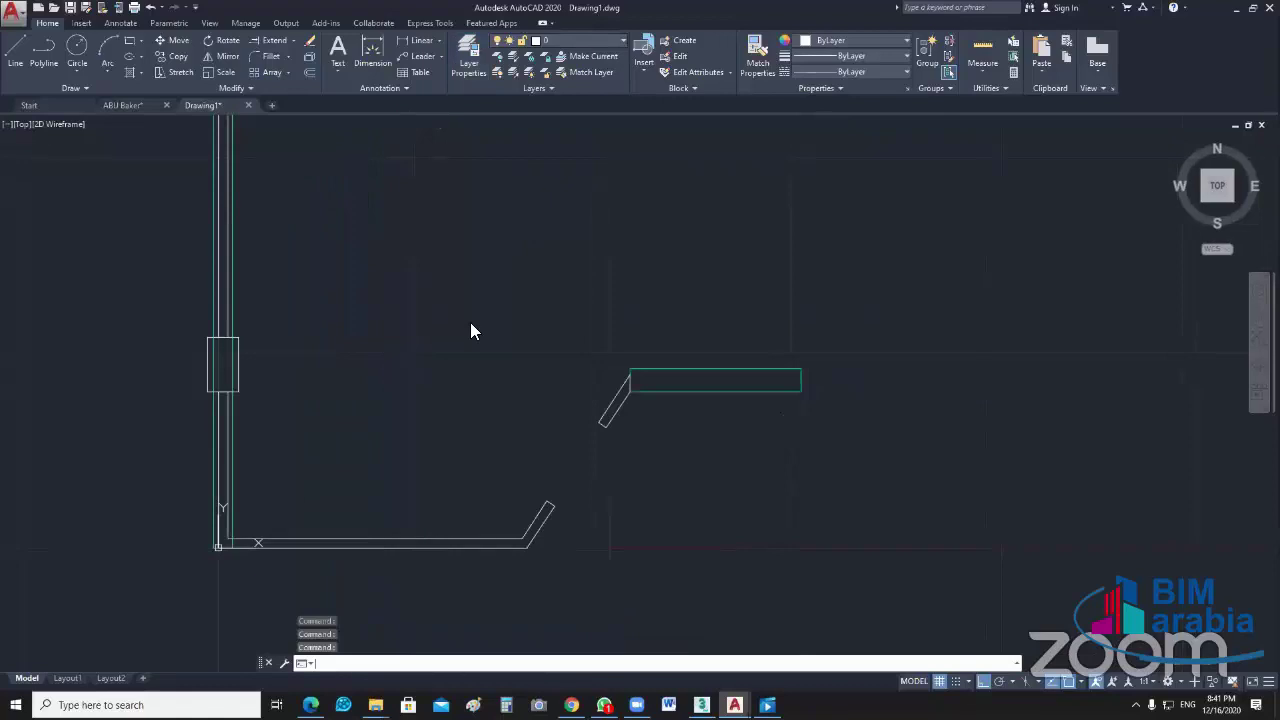
key(ctrl+s)
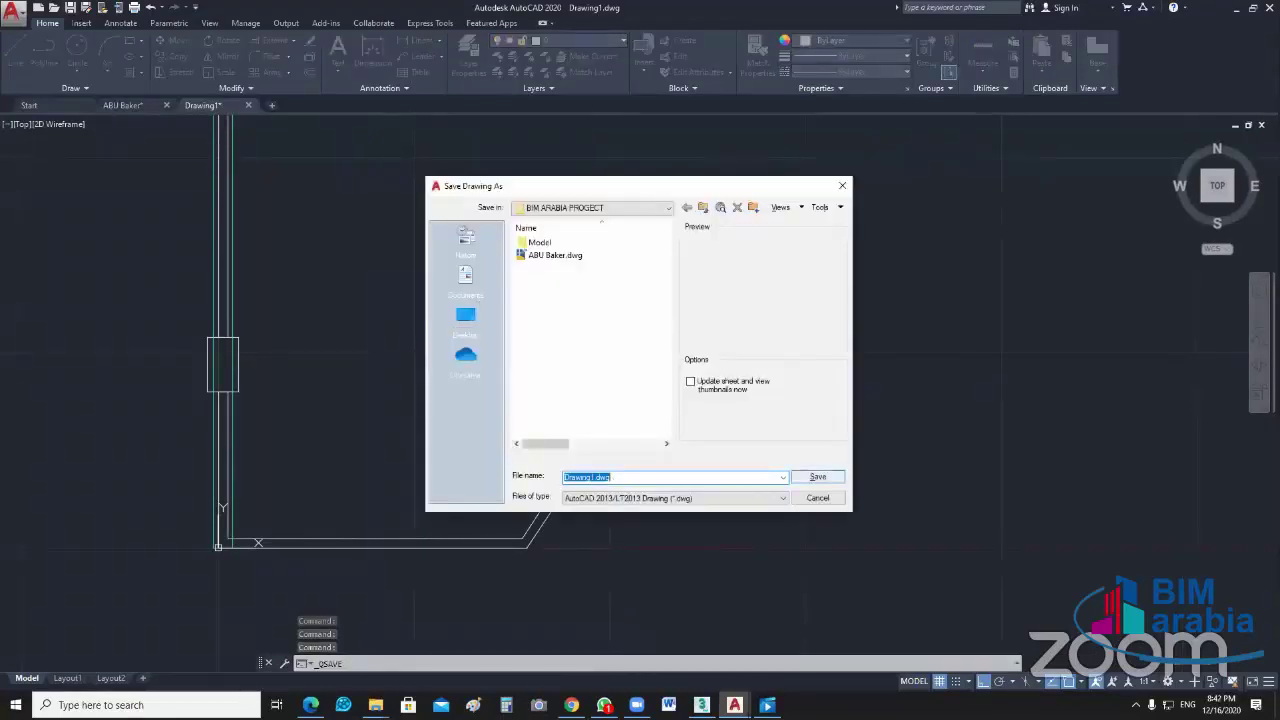
key(Return)
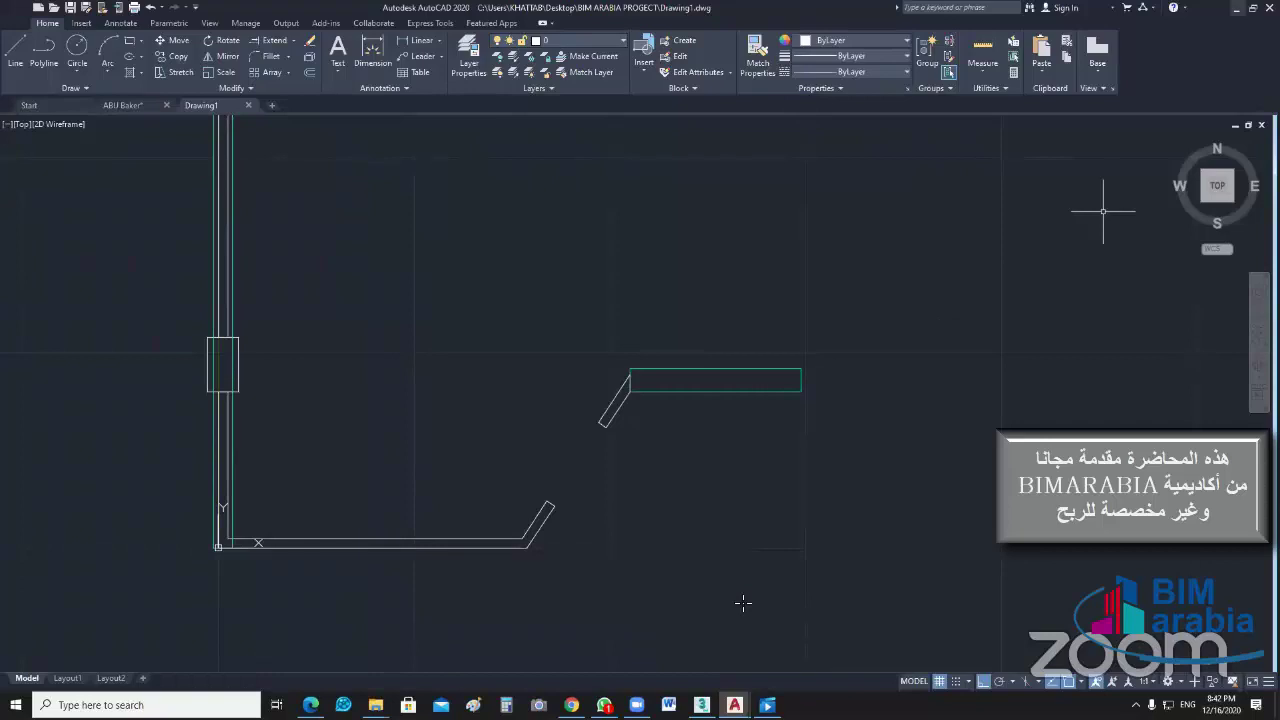
middle_drag(820, 338, 820, 338)
key(alt+Tab)
Step: Orbit the Perspective view to look down on the extruded walls, then bring up the Application menu
scroll(720, 258, down, 3)
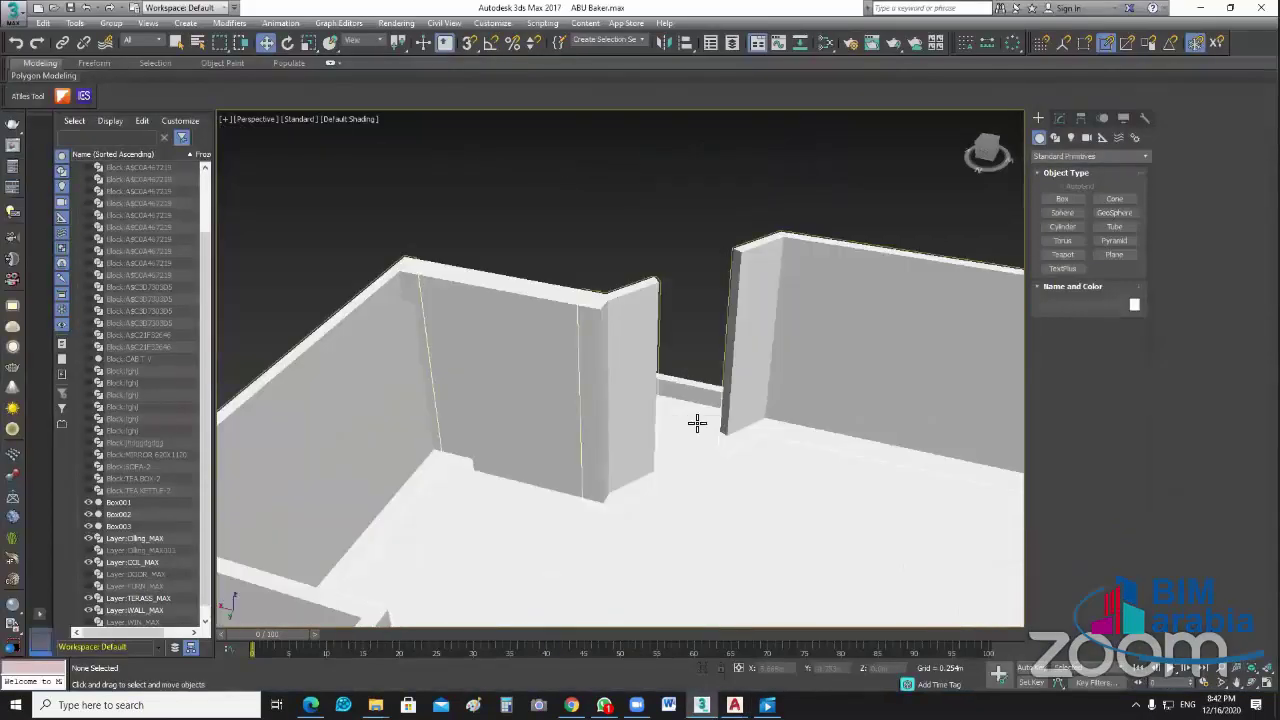
mouse_move(697, 423)
alt+middle_down()
mouse_move(837, 423)
mouse_move(849, 366)
mouse_move(405, 277)
alt+middle_up()
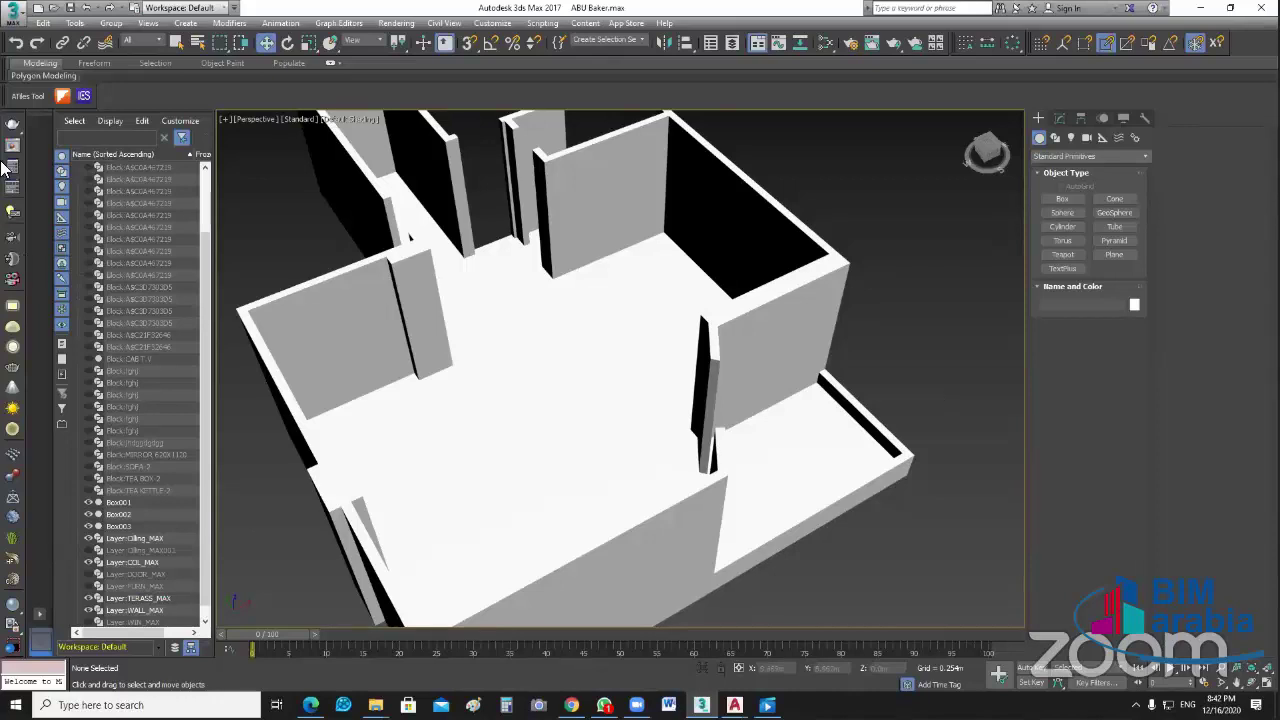
key(alt+f)
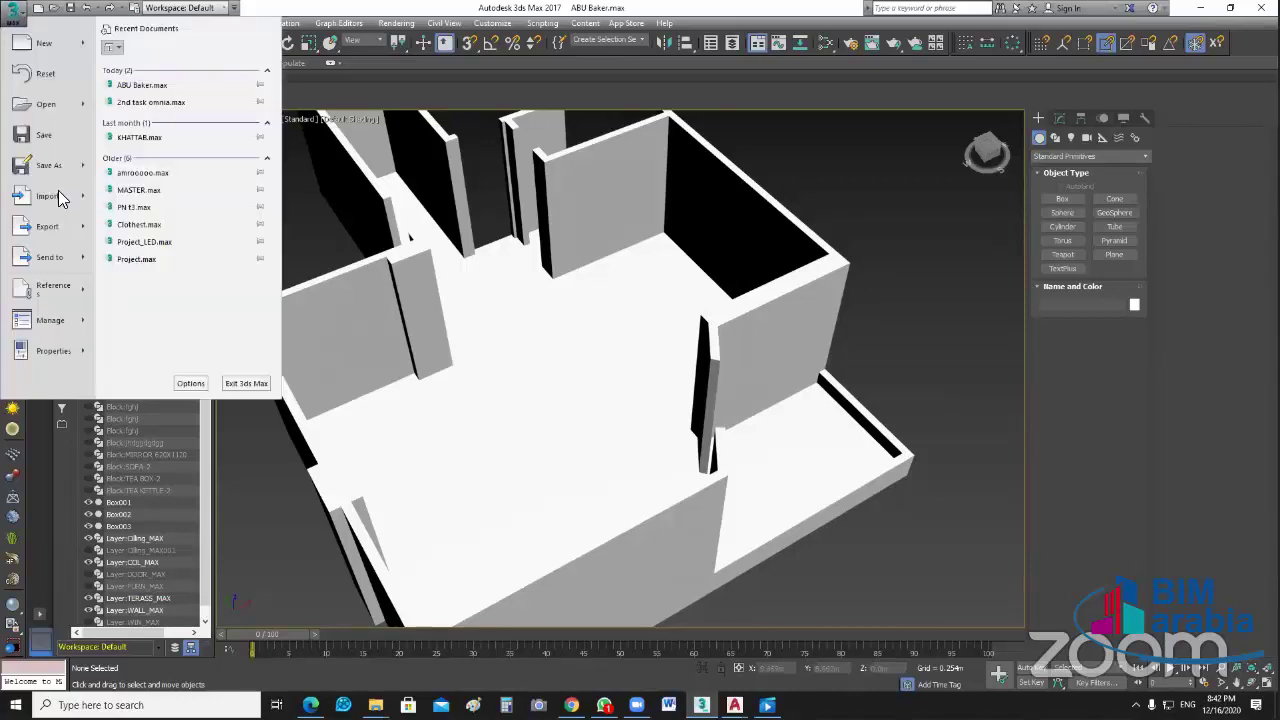
Step: Choose Drawing1.dwg as the file to import
click(58, 195)
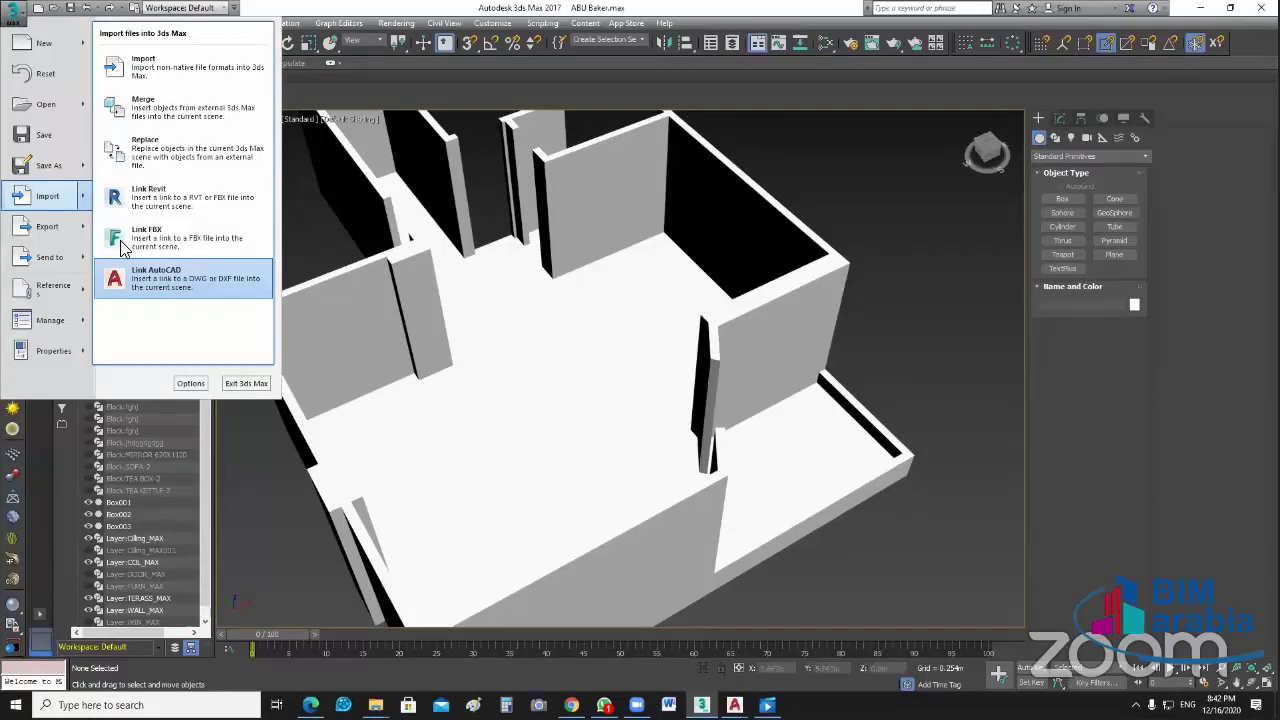
click(13, 12)
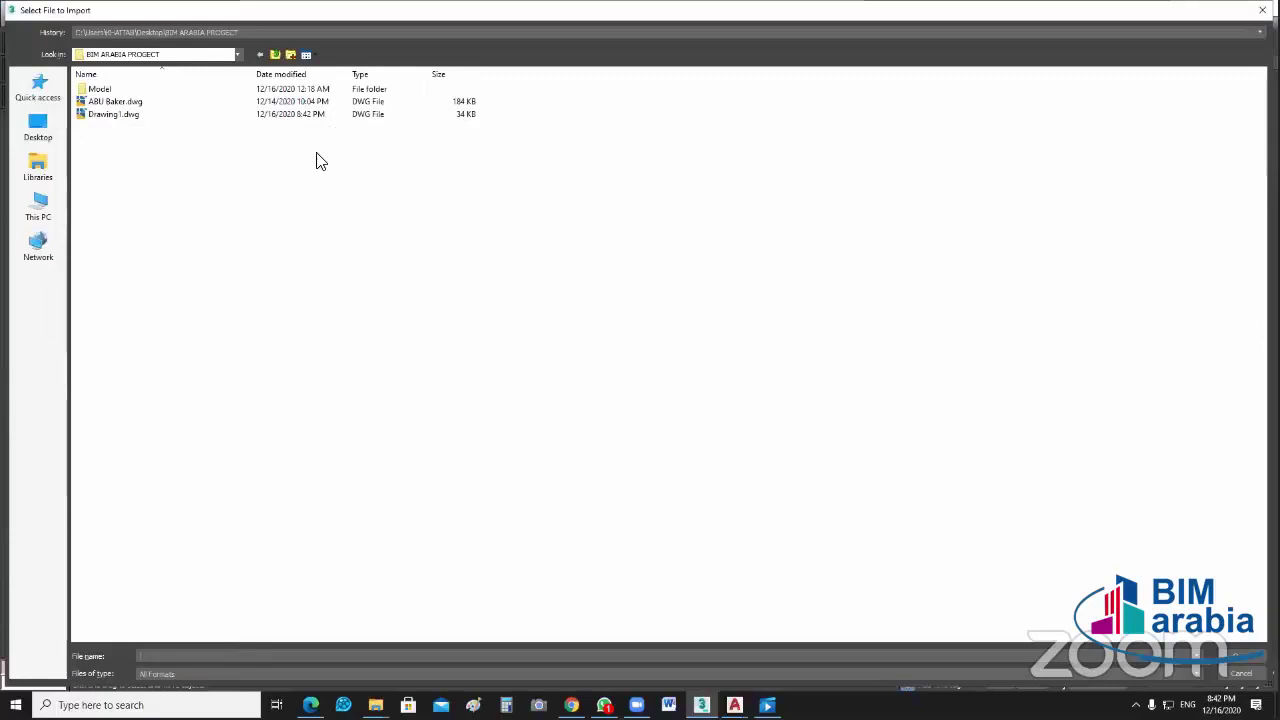
click(108, 116)
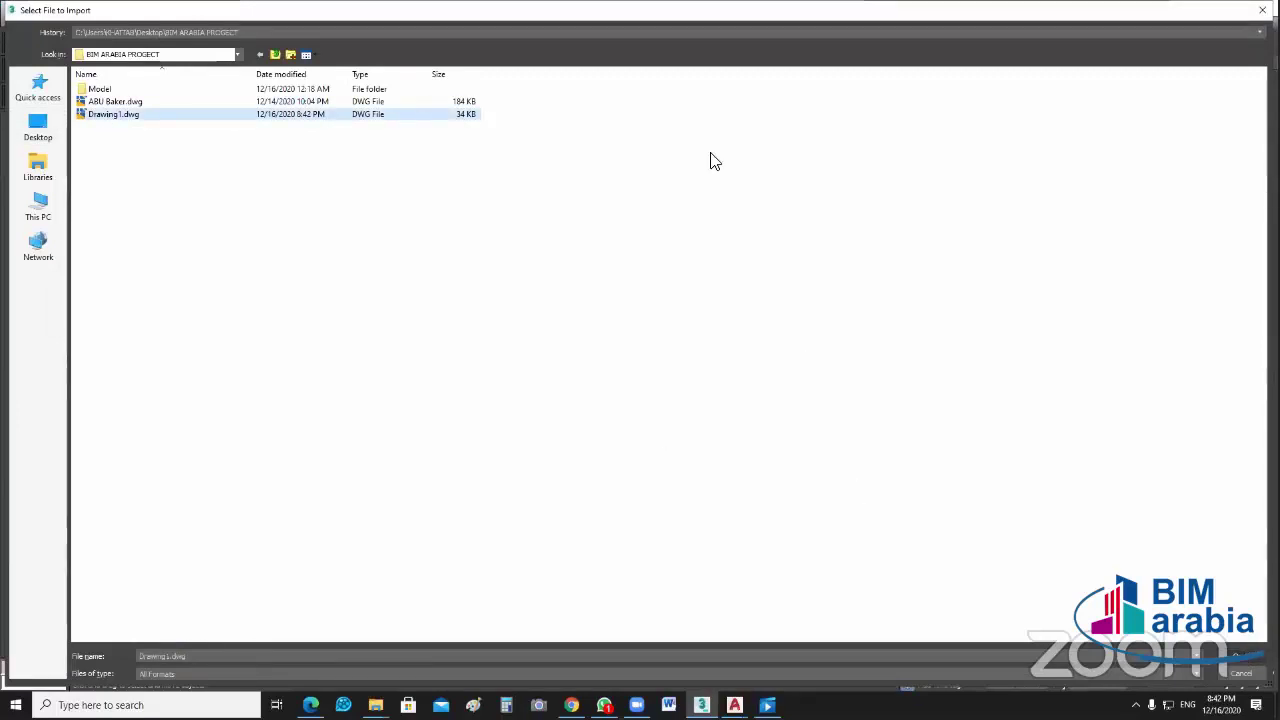
key(Return)
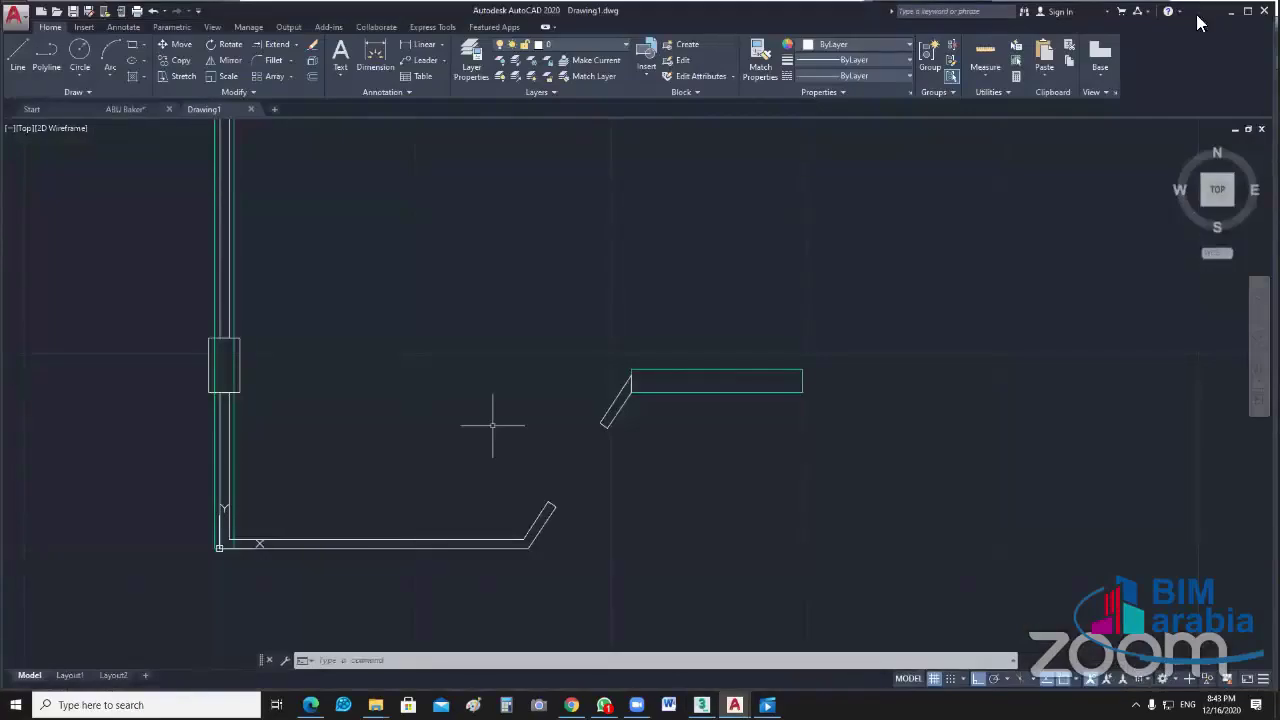
Step: Check in AutoCAD which layer the rectangle sits on
key(alt+Tab)
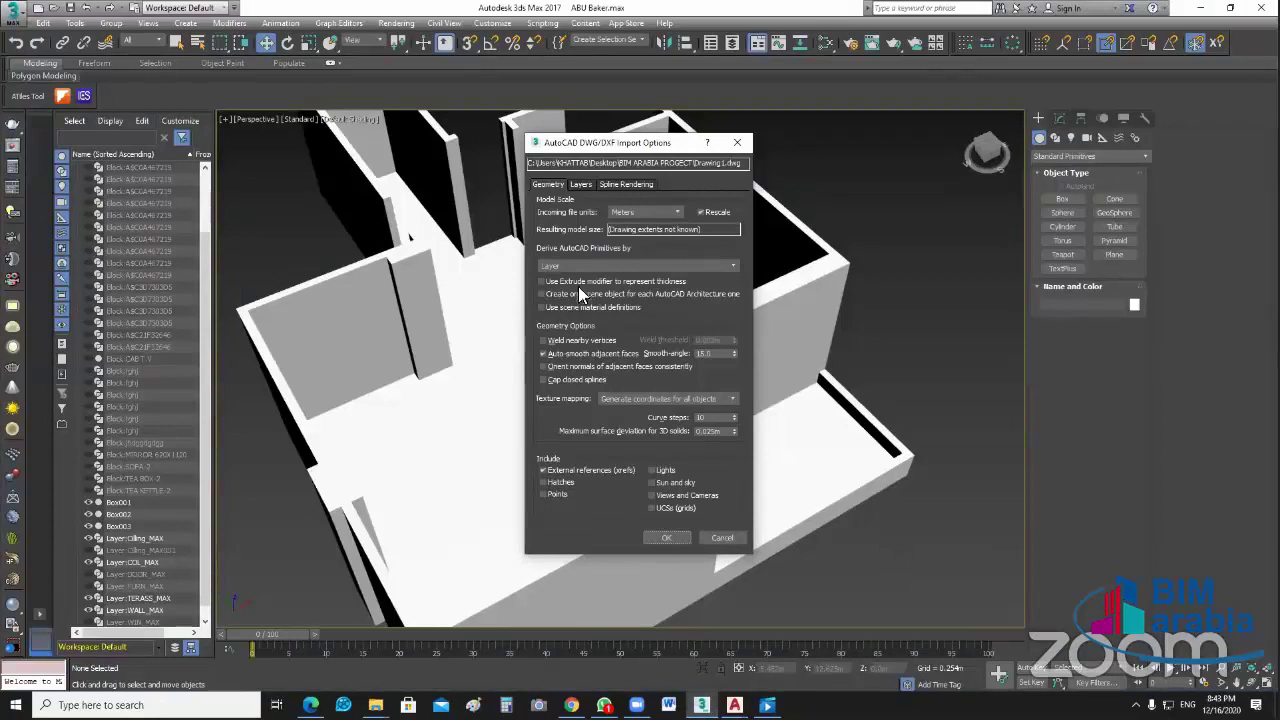
click(560, 266)
click(796, 680)
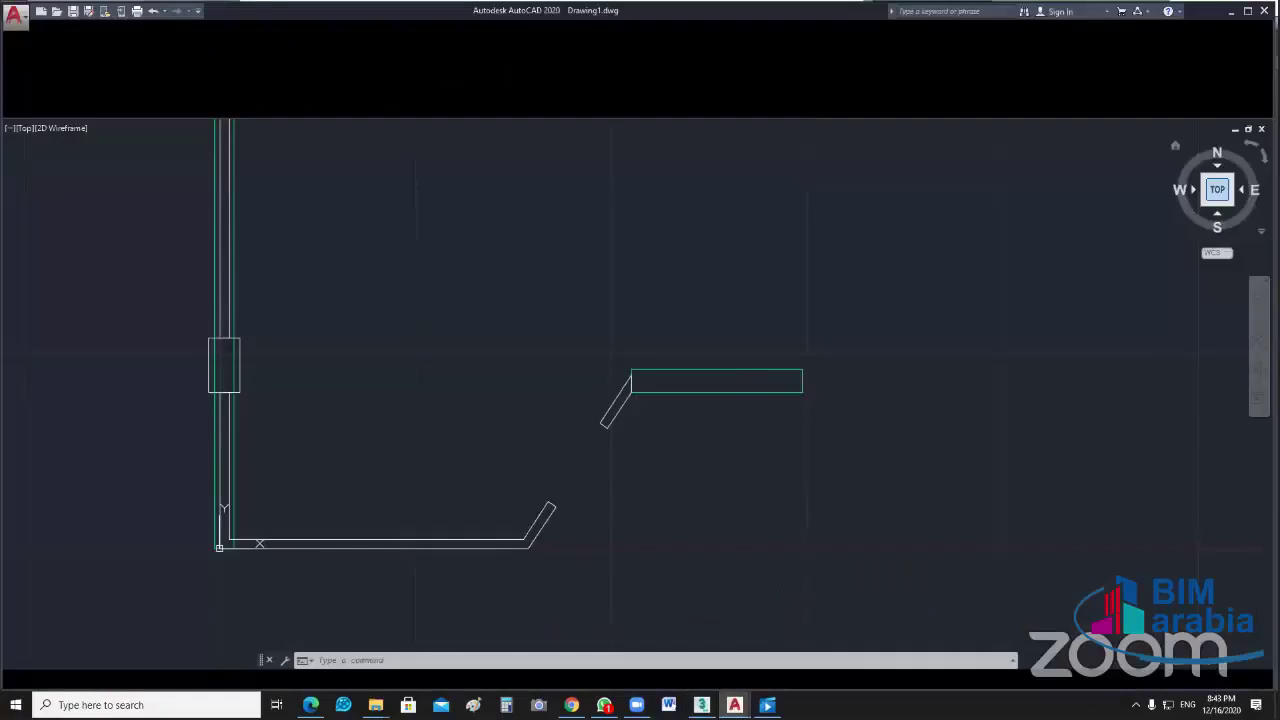
click(763, 380)
click(740, 400)
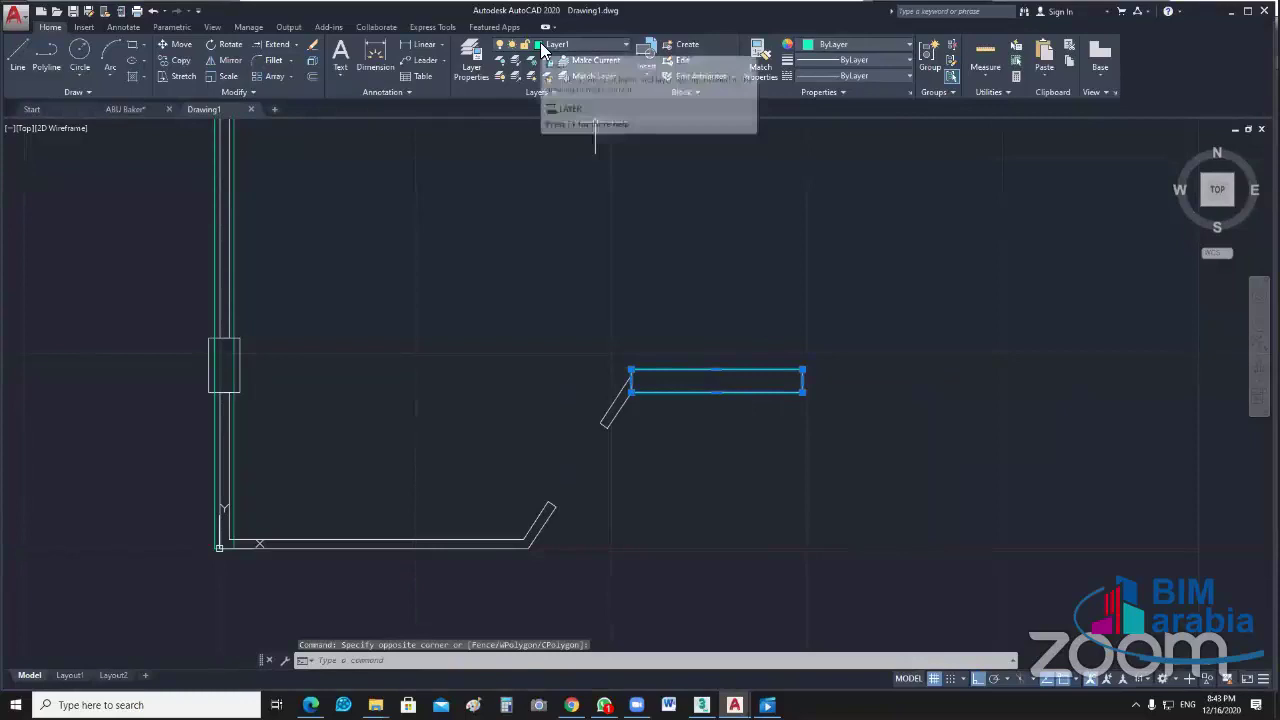
key(Escape)
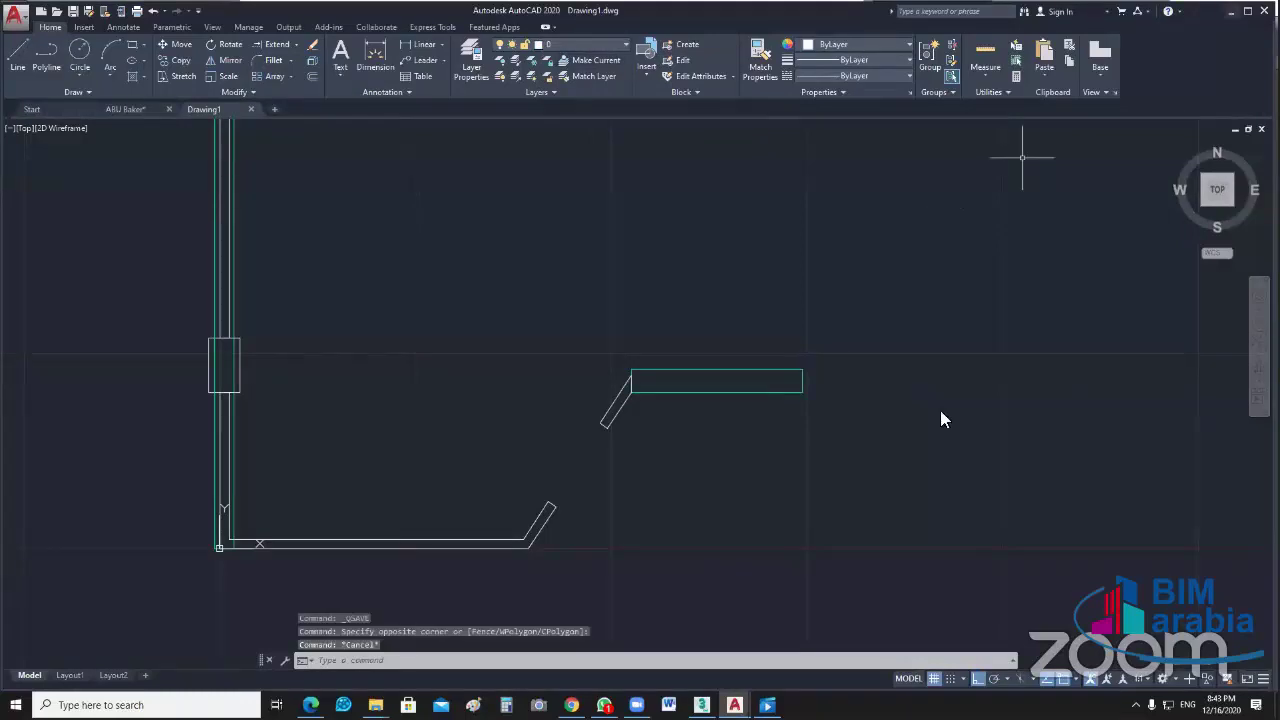
Step: Tick Layer1 in the Import Options layers list and start the import
key(alt+Tab)
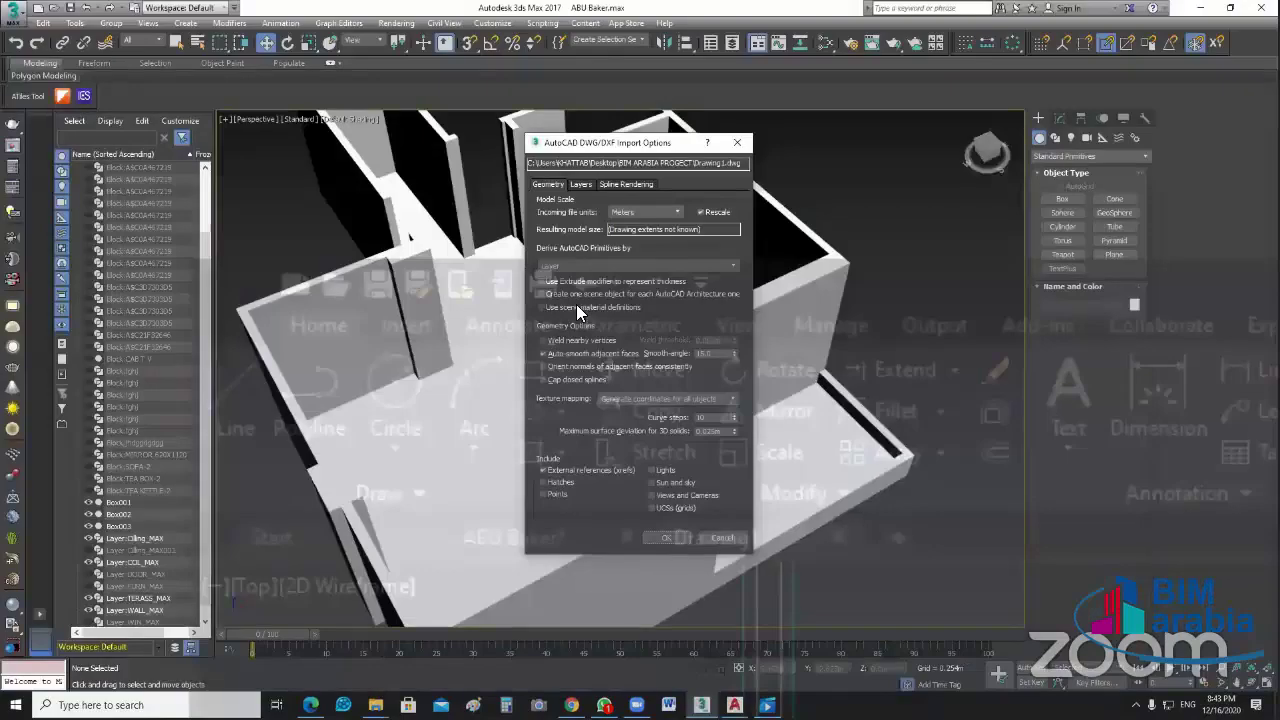
click(580, 186)
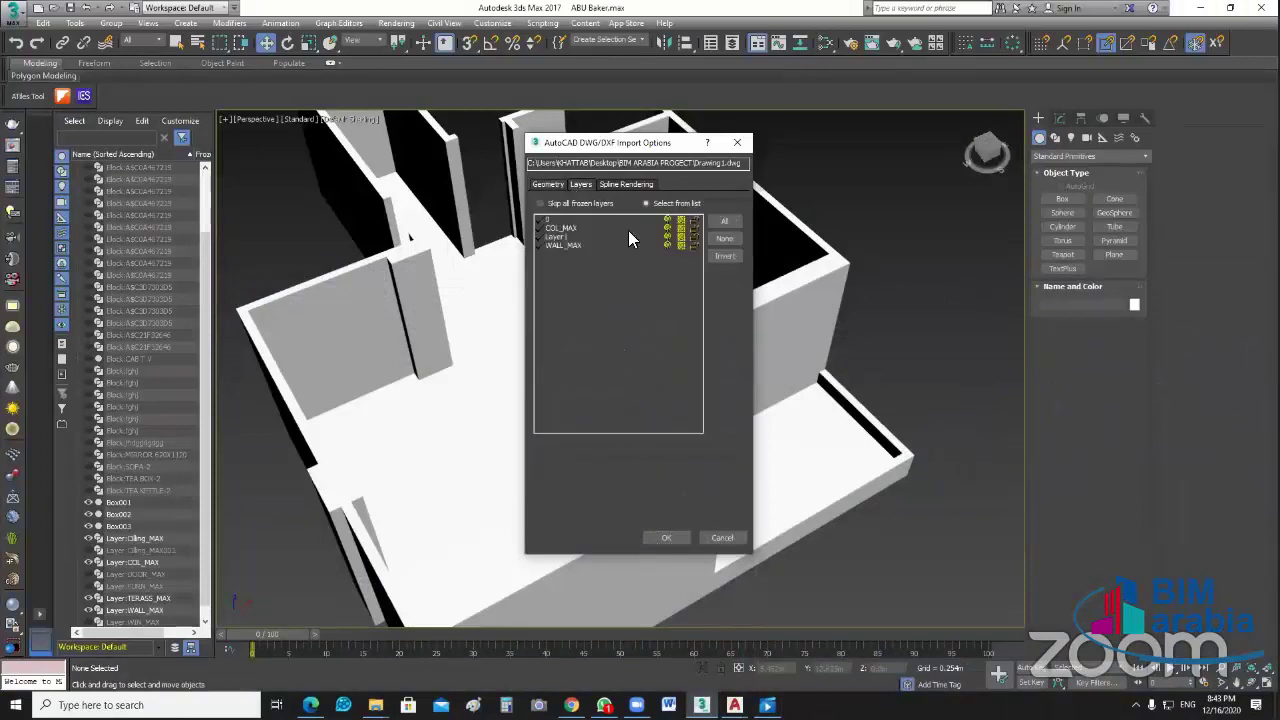
click(540, 238)
click(666, 537)
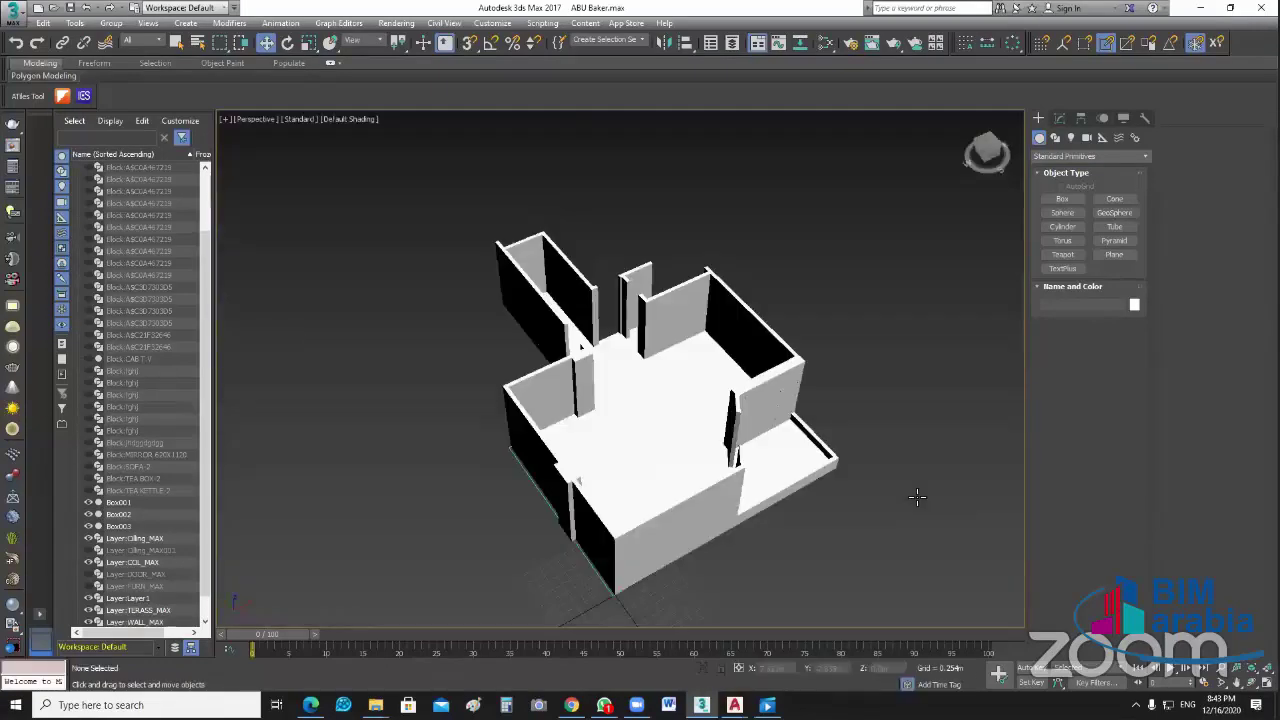
Step: Select Layer:Layer1 in Scene Explorer and isolate it, hiding the rest of the house
scroll(600, 574, up, 5)
click(600, 574)
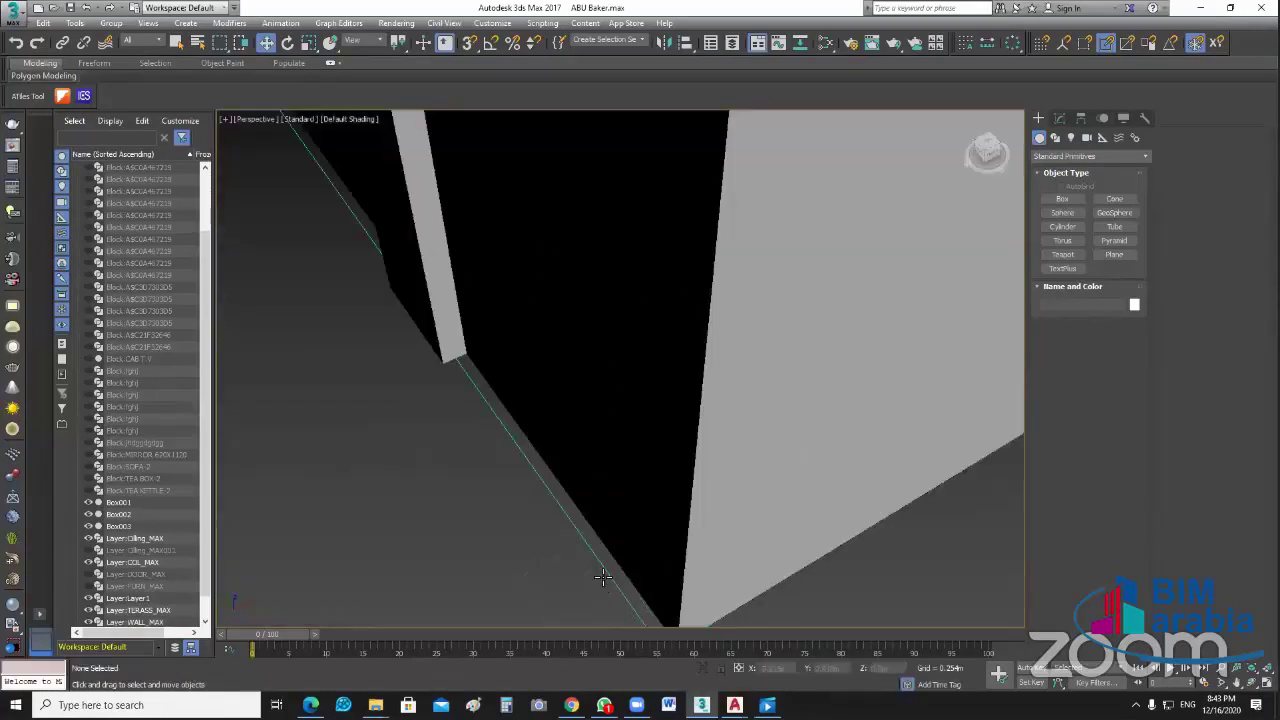
scroll(750, 548, down, 3)
scroll(730, 570, down, 2)
scroll(840, 544, down, 1)
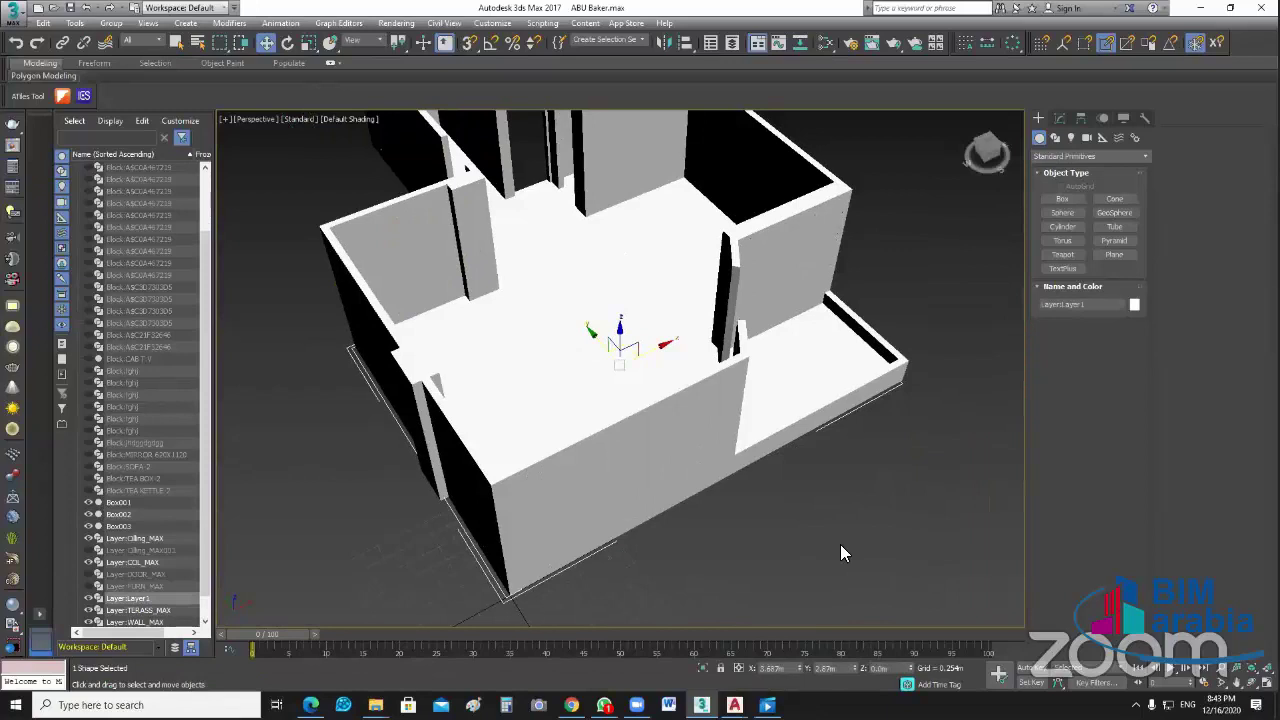
middle_drag(276, 590, 208, 546)
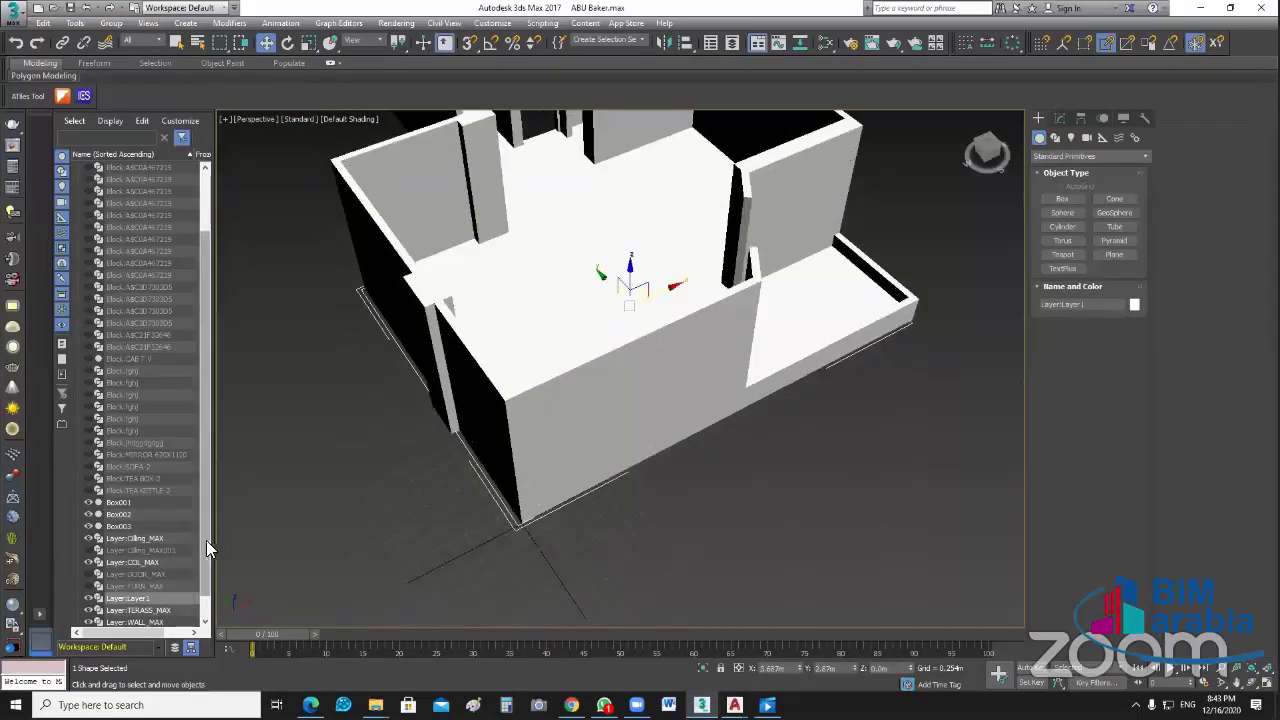
scroll(202, 576, down, 1)
click(130, 574)
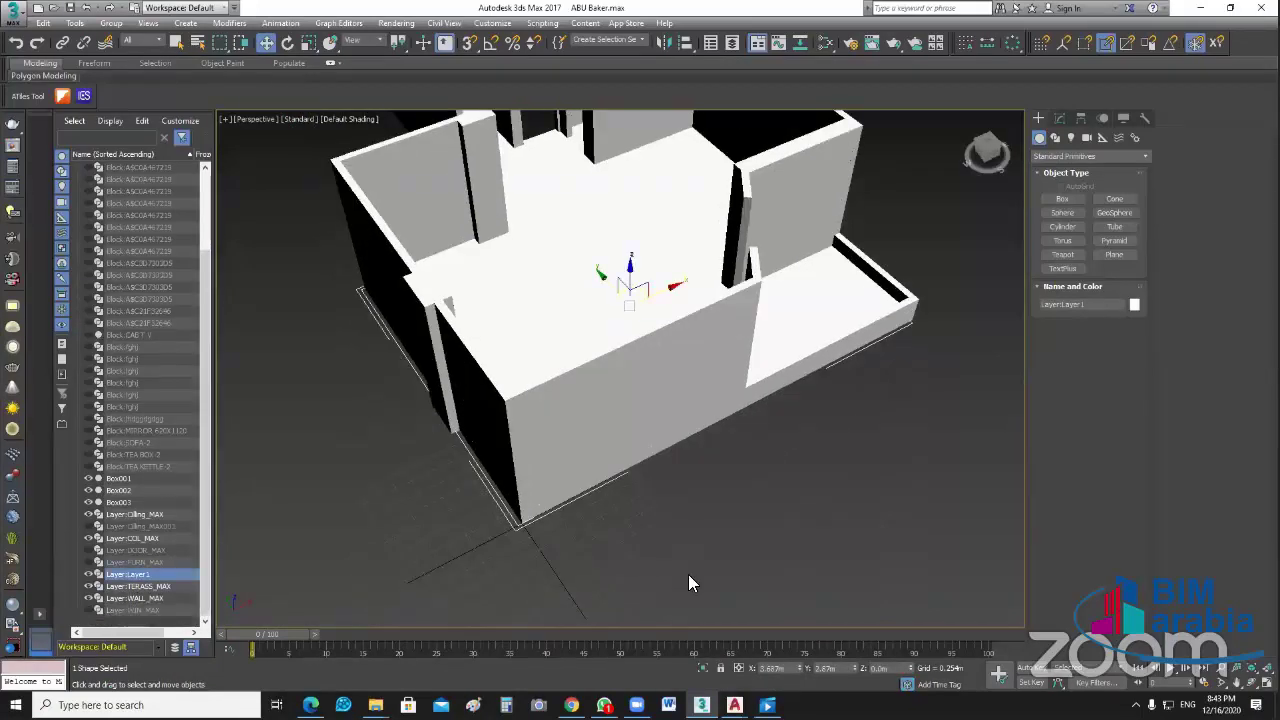
key(g)
key(F2)
click(703, 670)
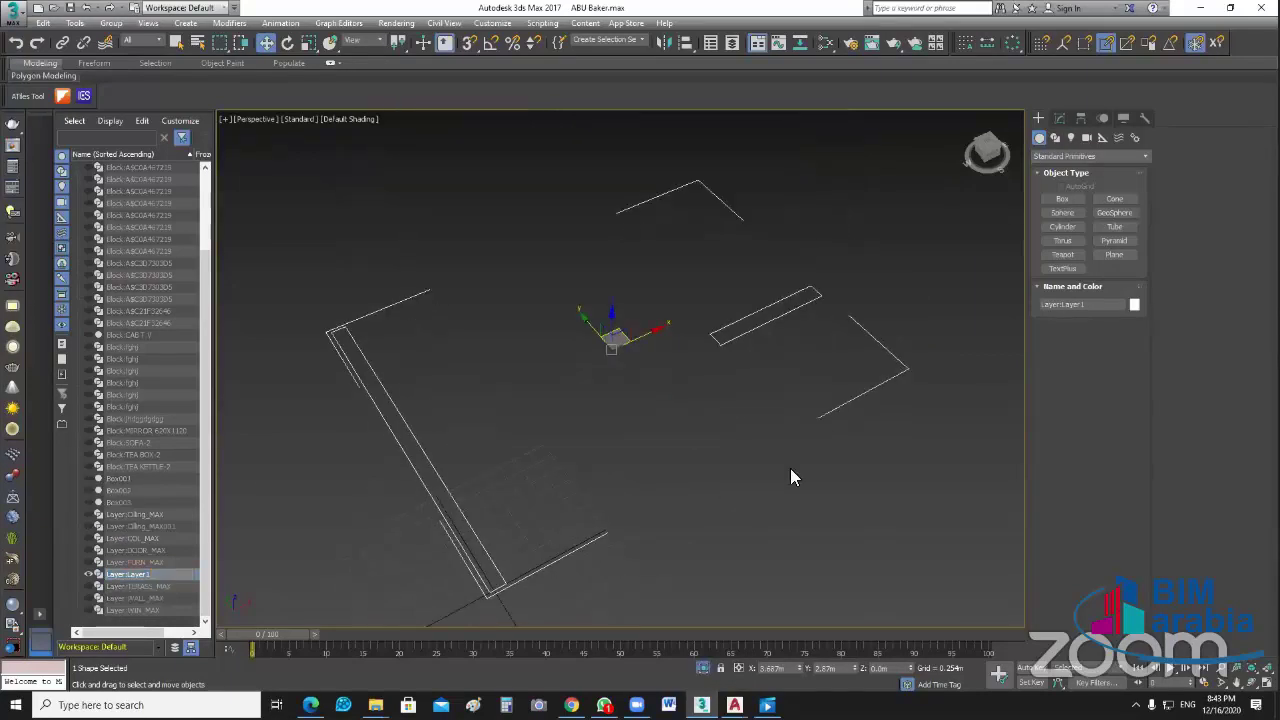
Step: Pan the viewport to frame the isolated Layer1 outlines
middle_drag(640, 462, 744, 474)
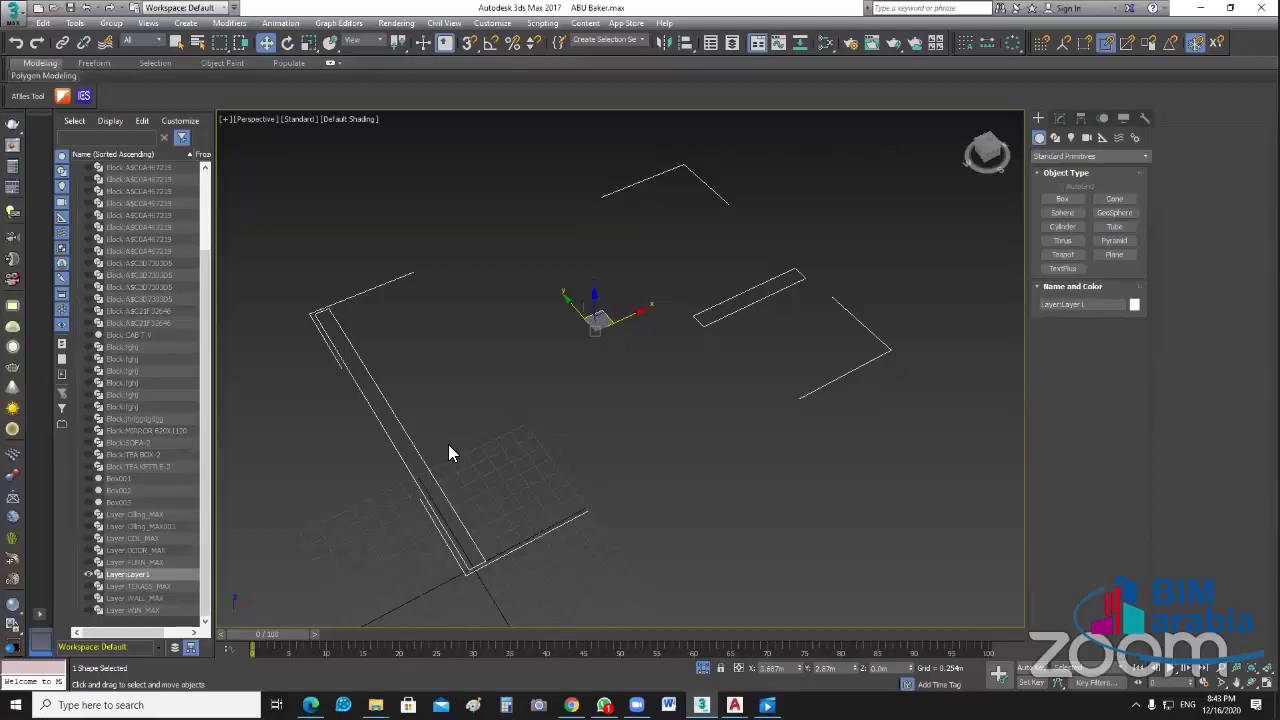
middle_drag(724, 472, 772, 454)
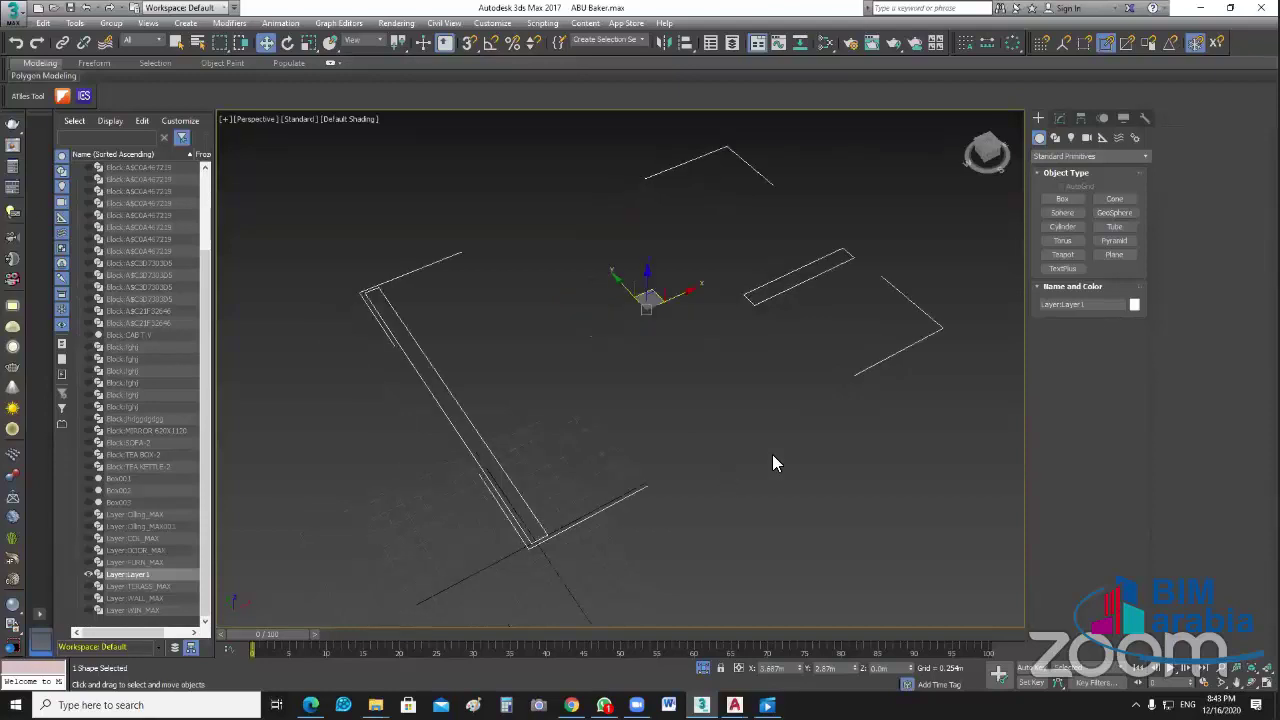
scroll(408, 452, down, 1)
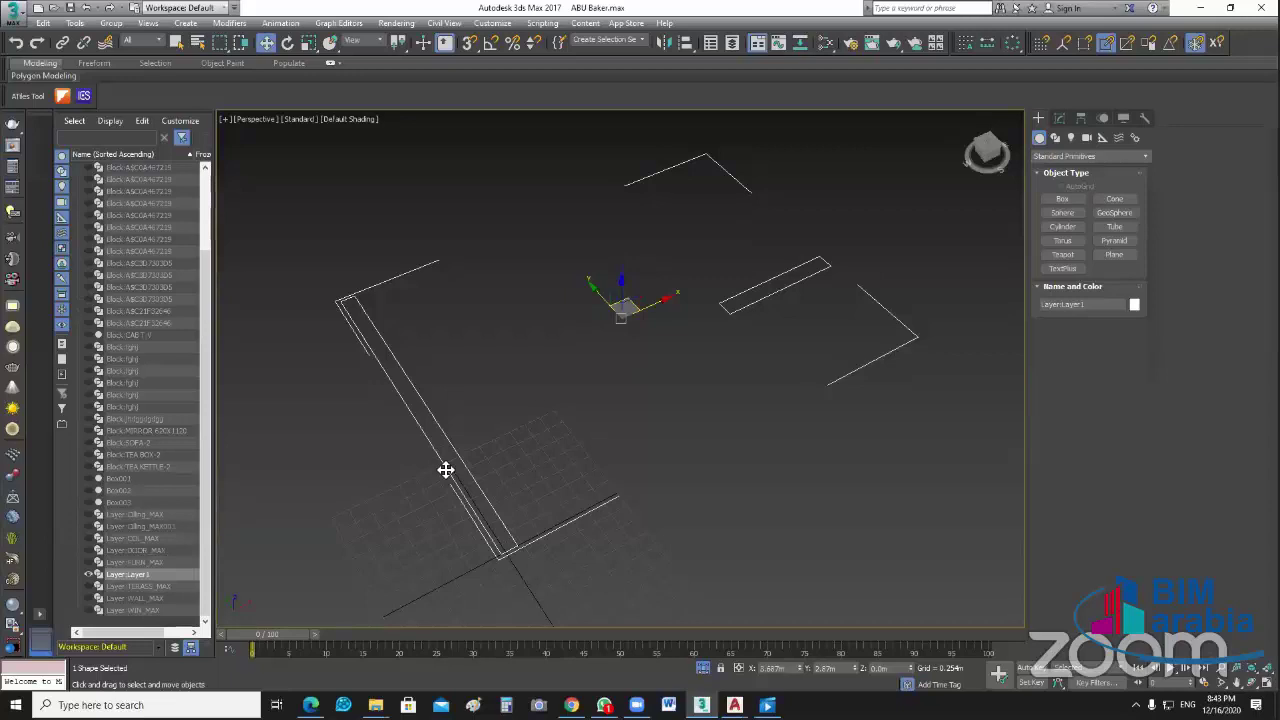
middle_drag(445, 468, 418, 481)
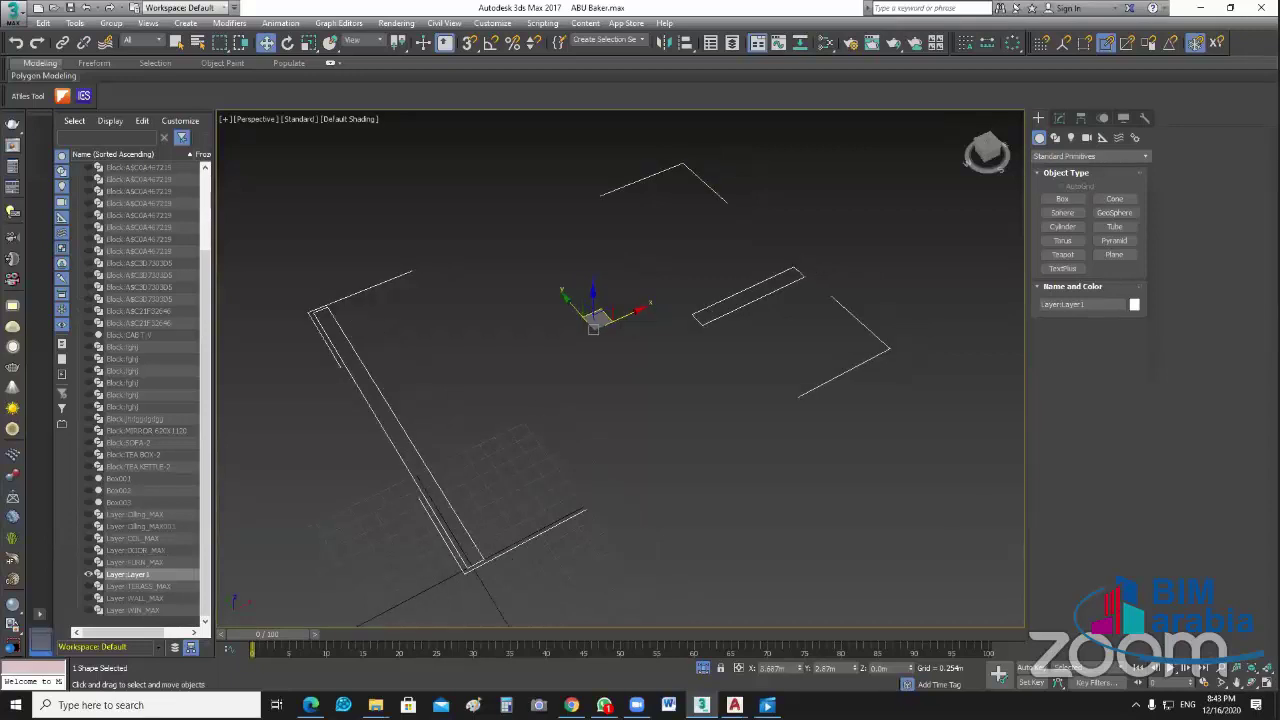
Step: At Editable Spline's Spline level, detach the small rectangle as Shape001 and exit sub-object mode
click(1059, 118)
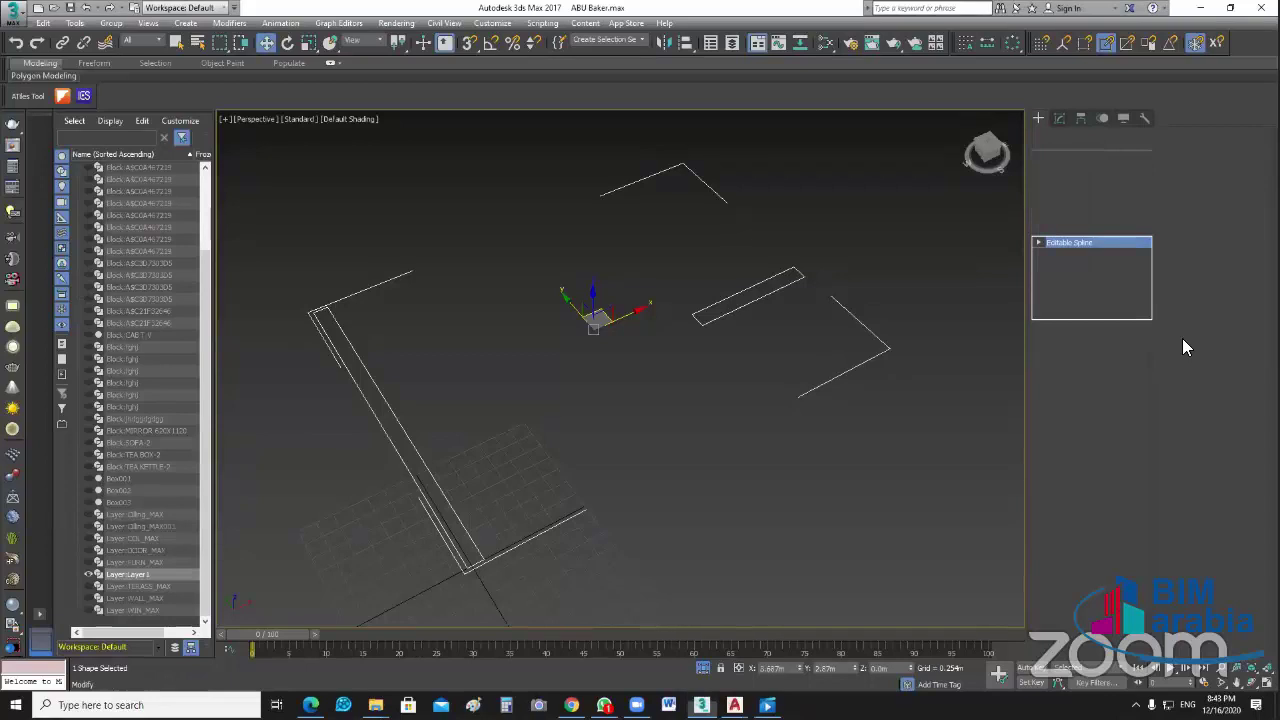
click(1038, 242)
click(1062, 254)
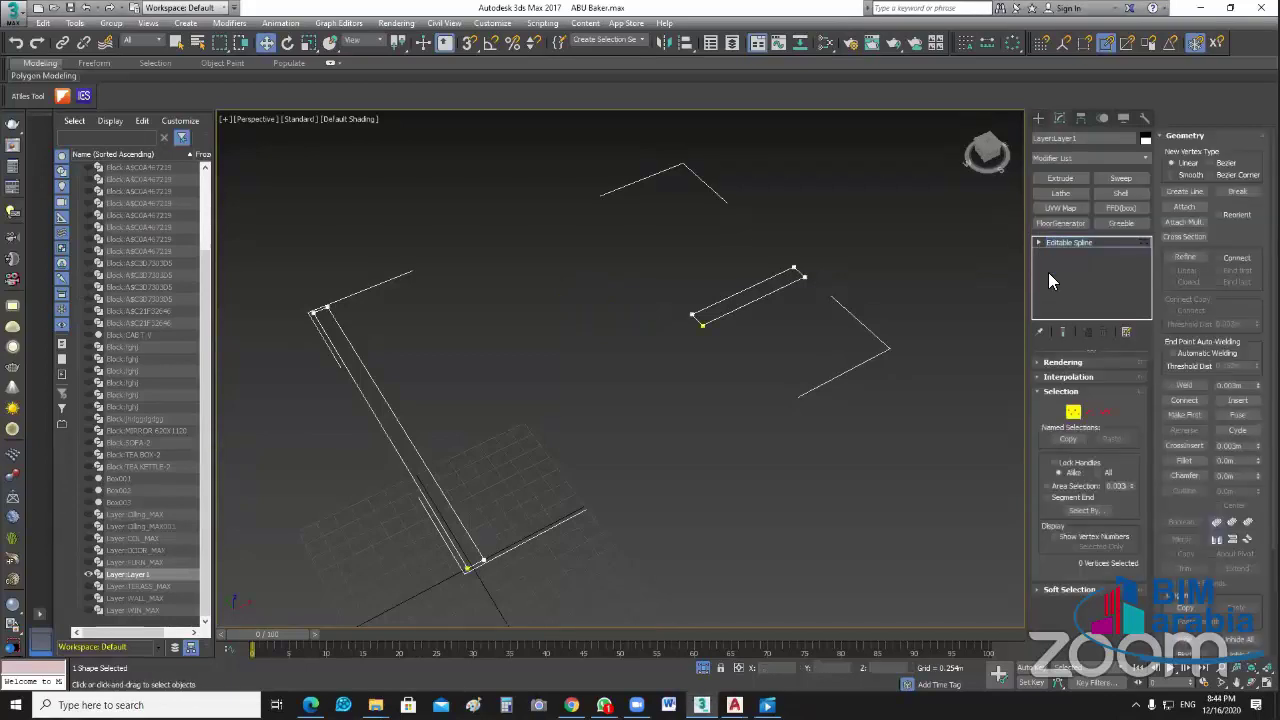
key(3)
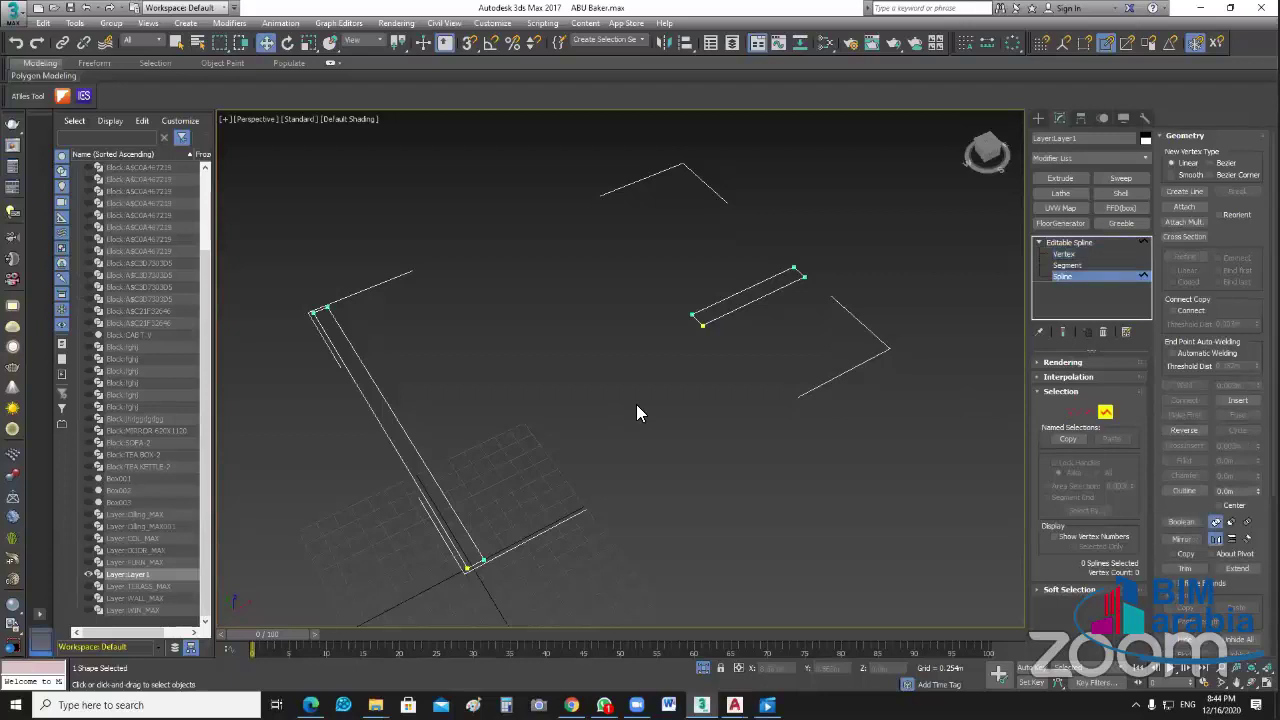
key(ctrl+a)
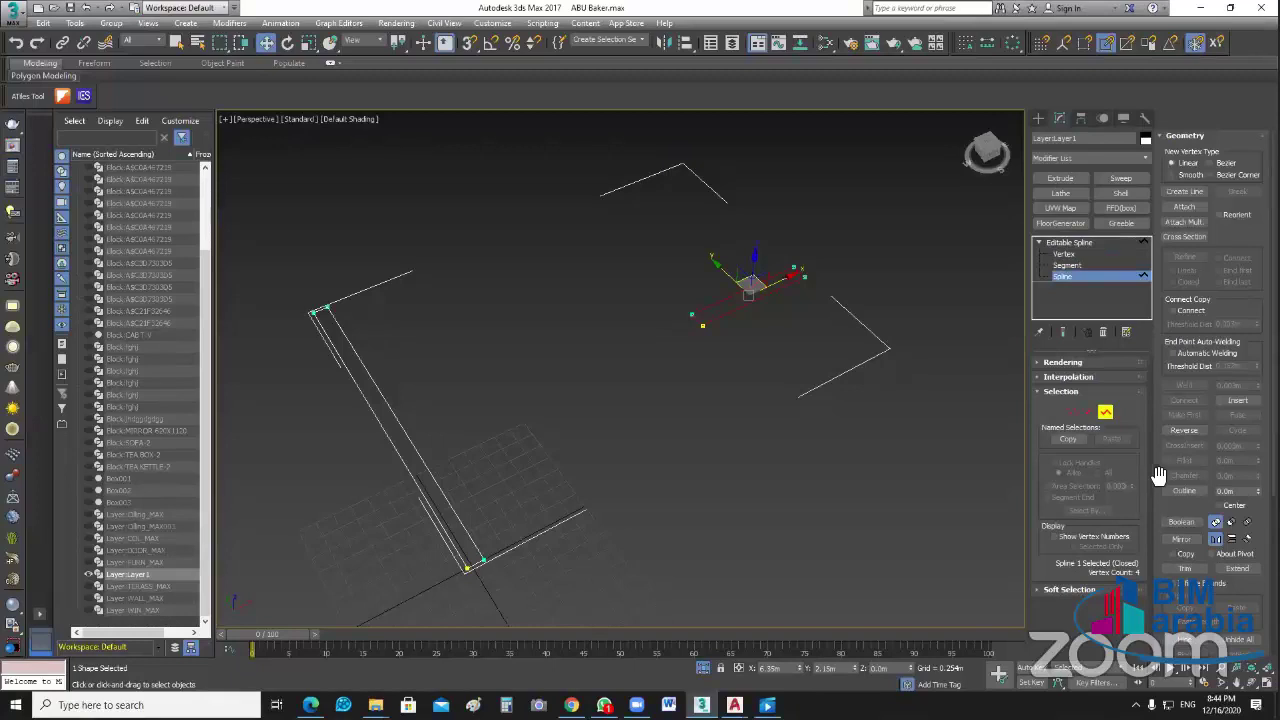
drag(1152, 473, 1144, 195)
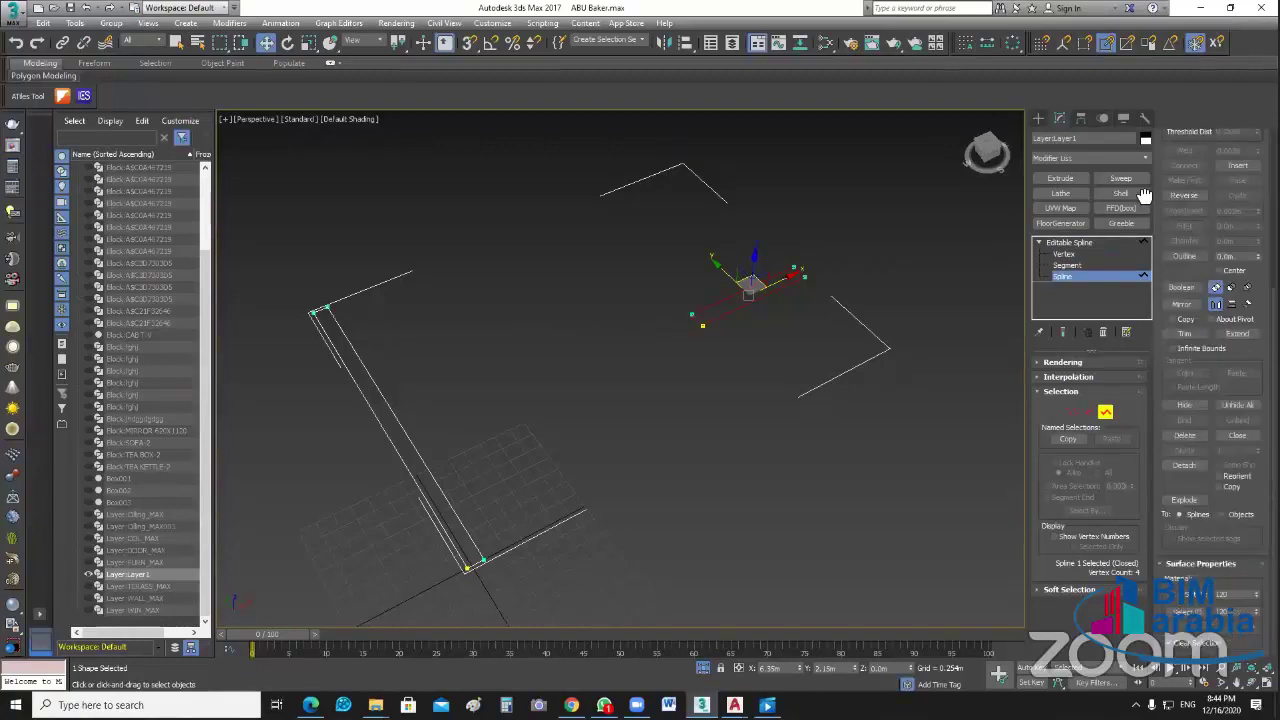
click(1182, 466)
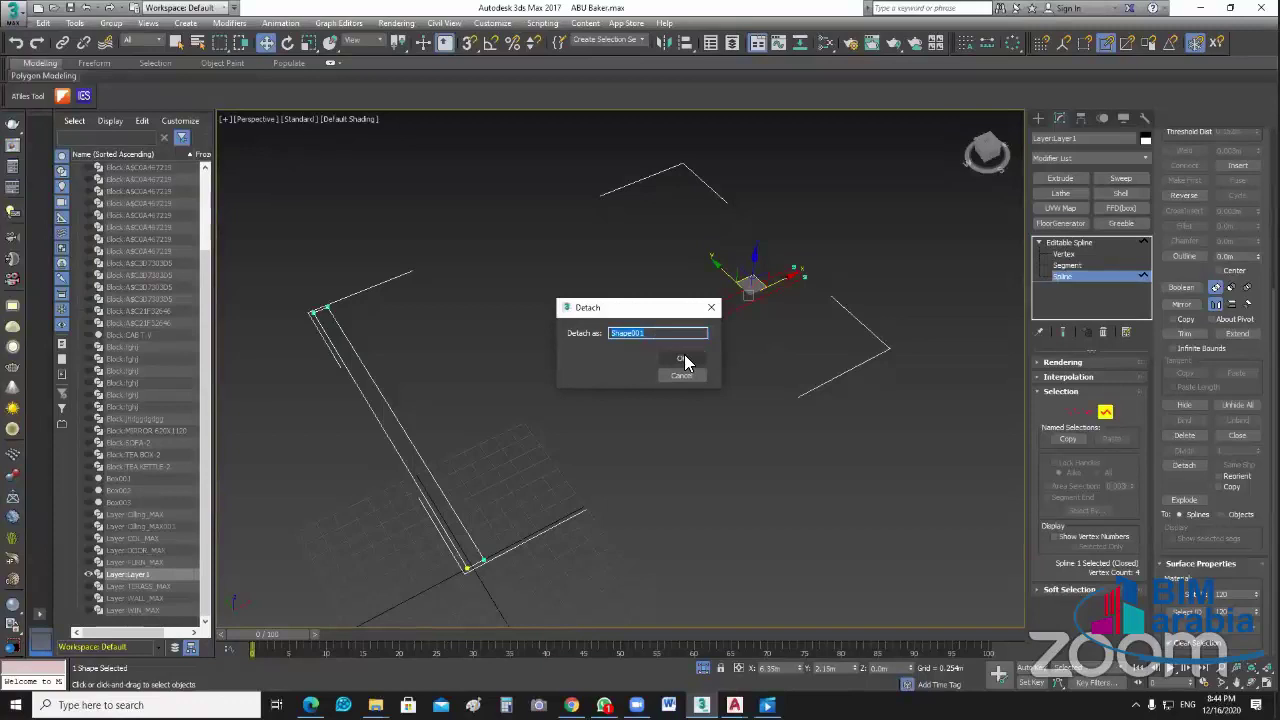
click(682, 360)
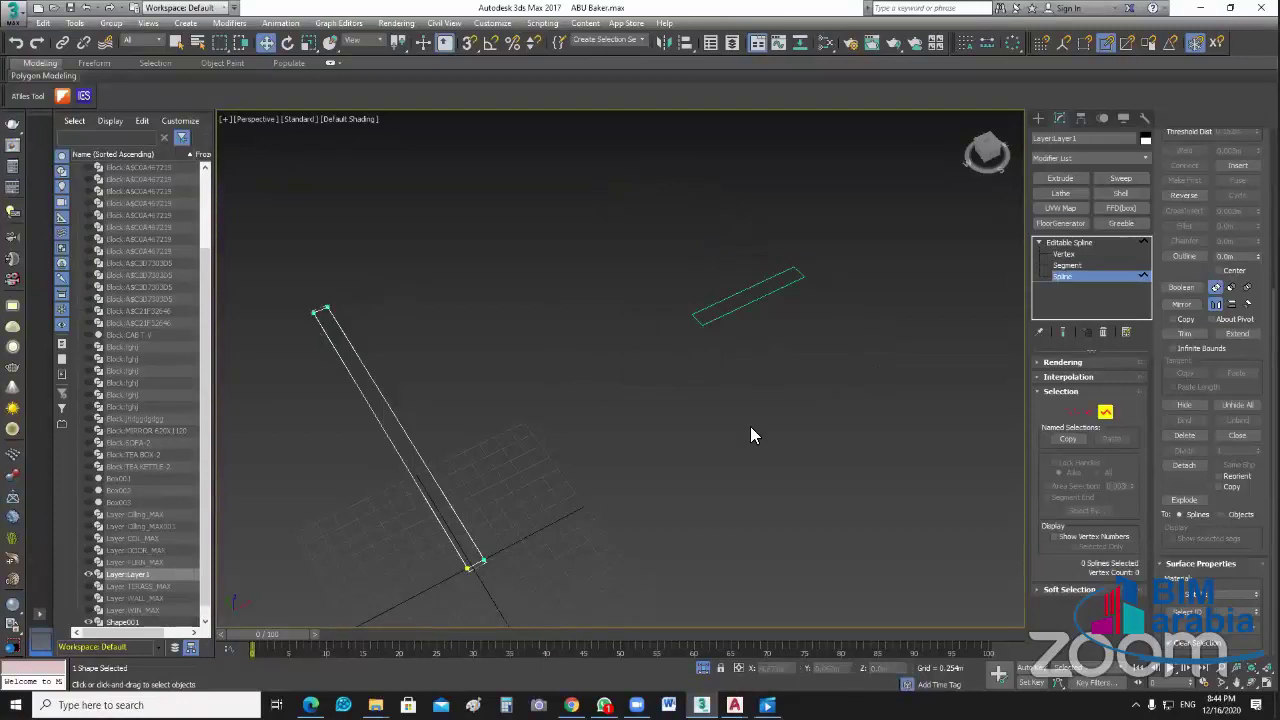
key(ctrl+b)
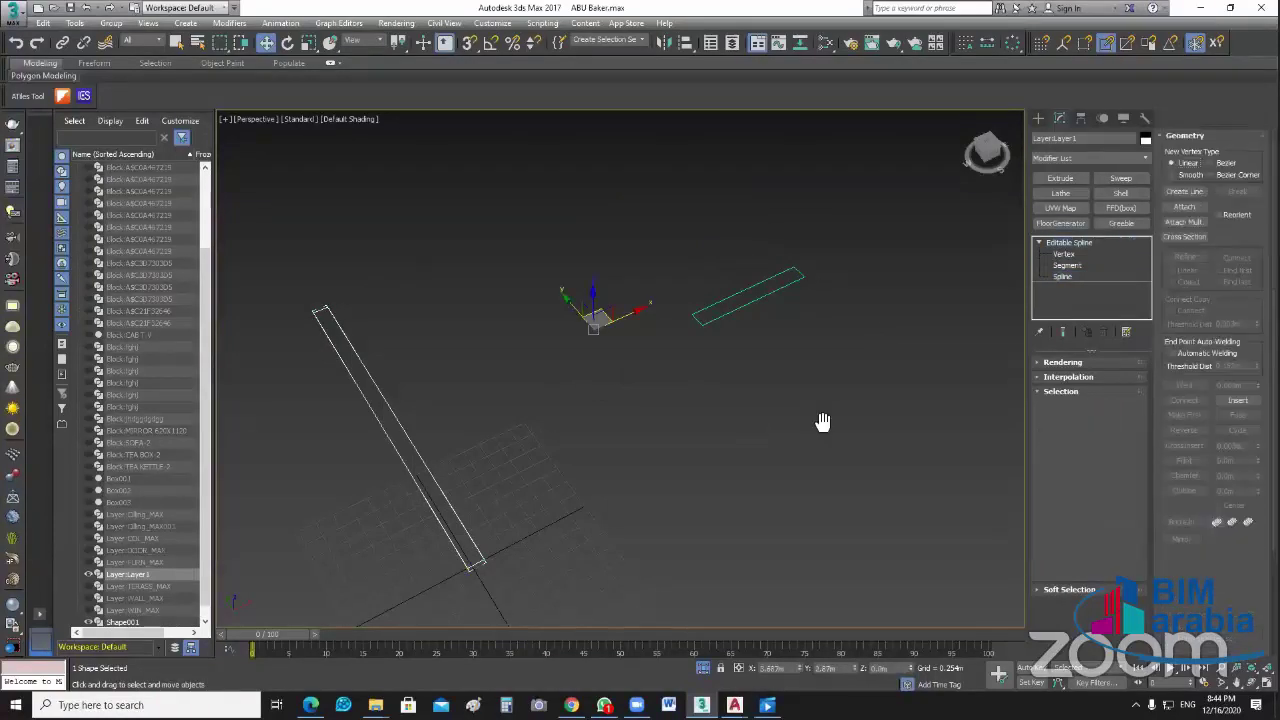
Step: Turn on Affect Pivot Only and centre the Layer:Layer1 outline's pivot on the object
middle_drag(822, 421, 820, 366)
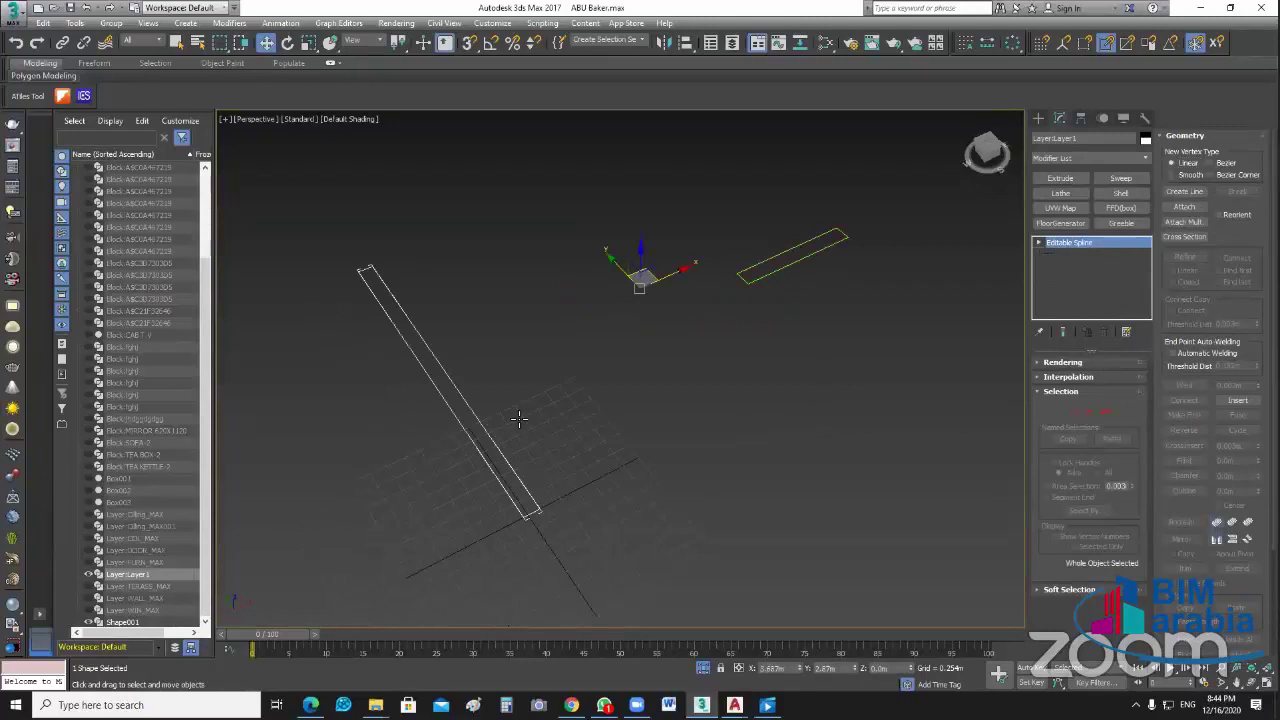
click(478, 422)
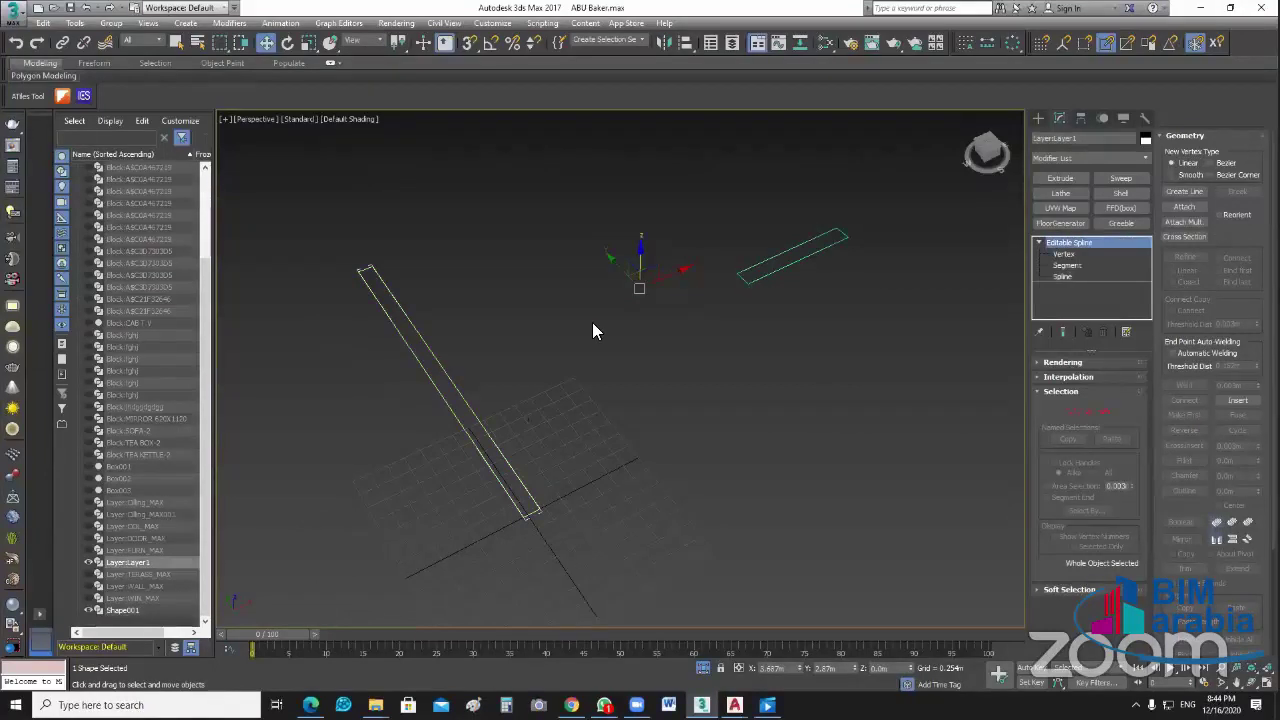
click(474, 410)
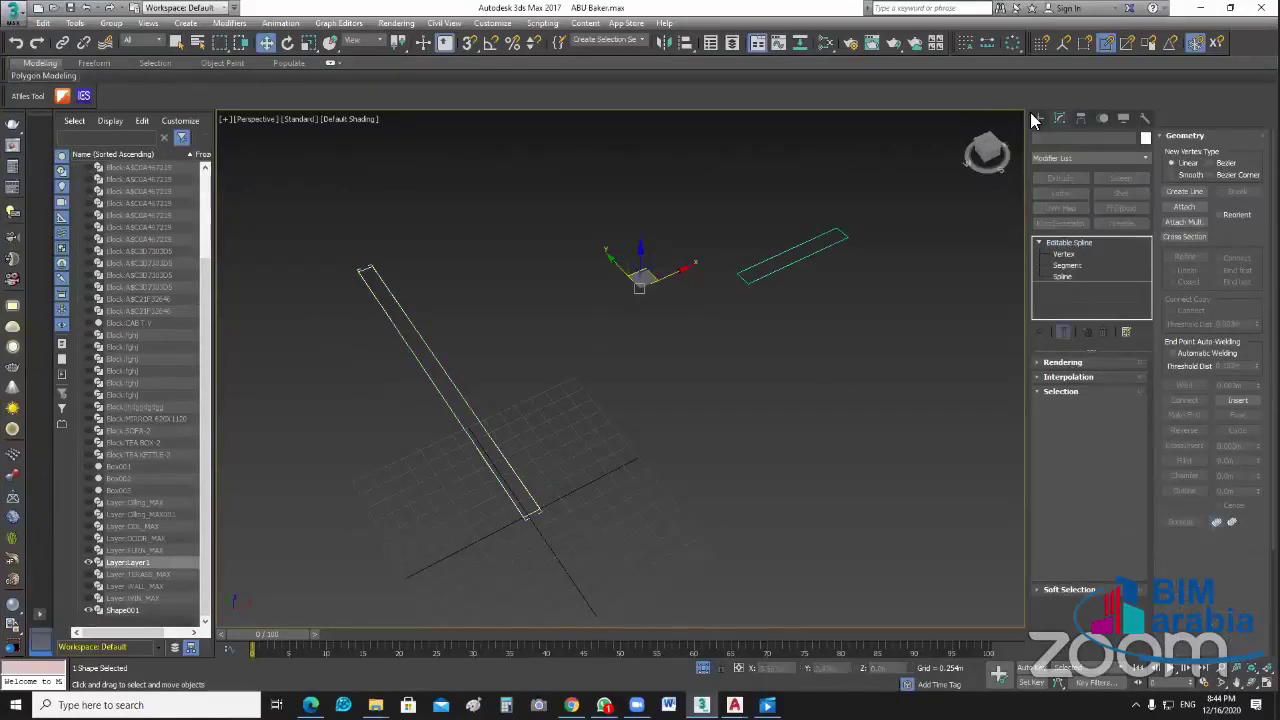
click(1040, 118)
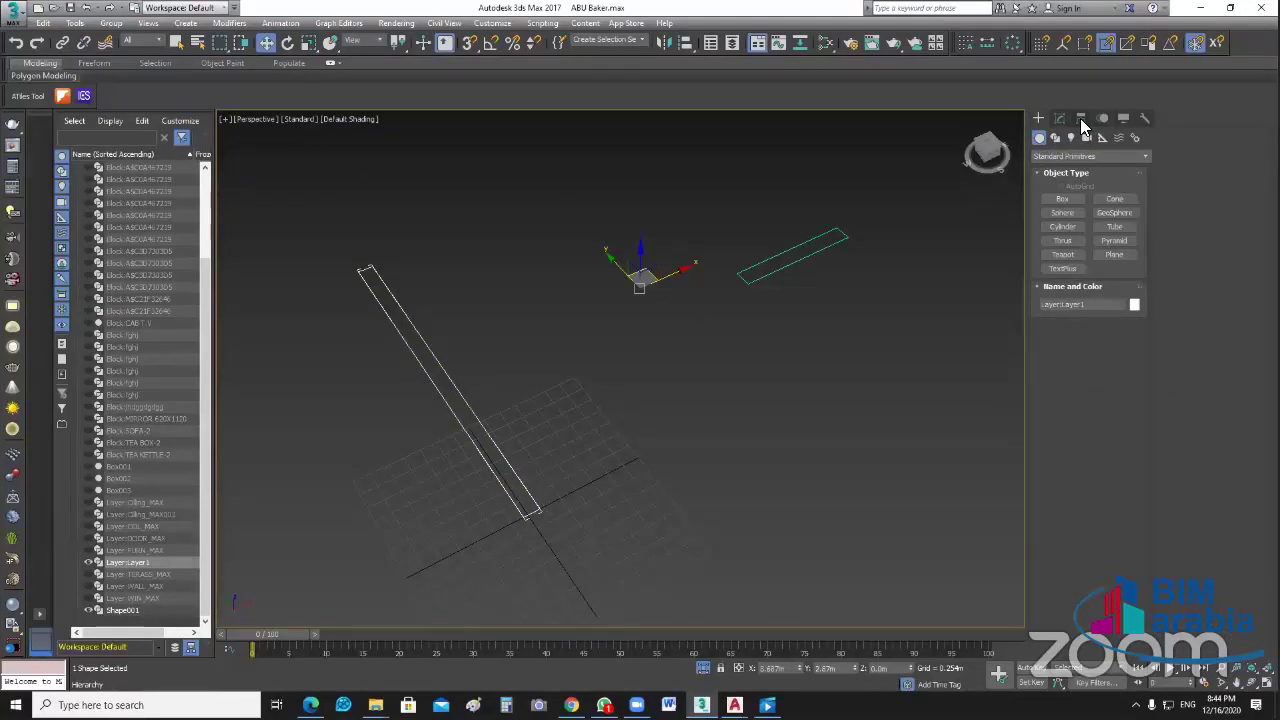
click(1080, 118)
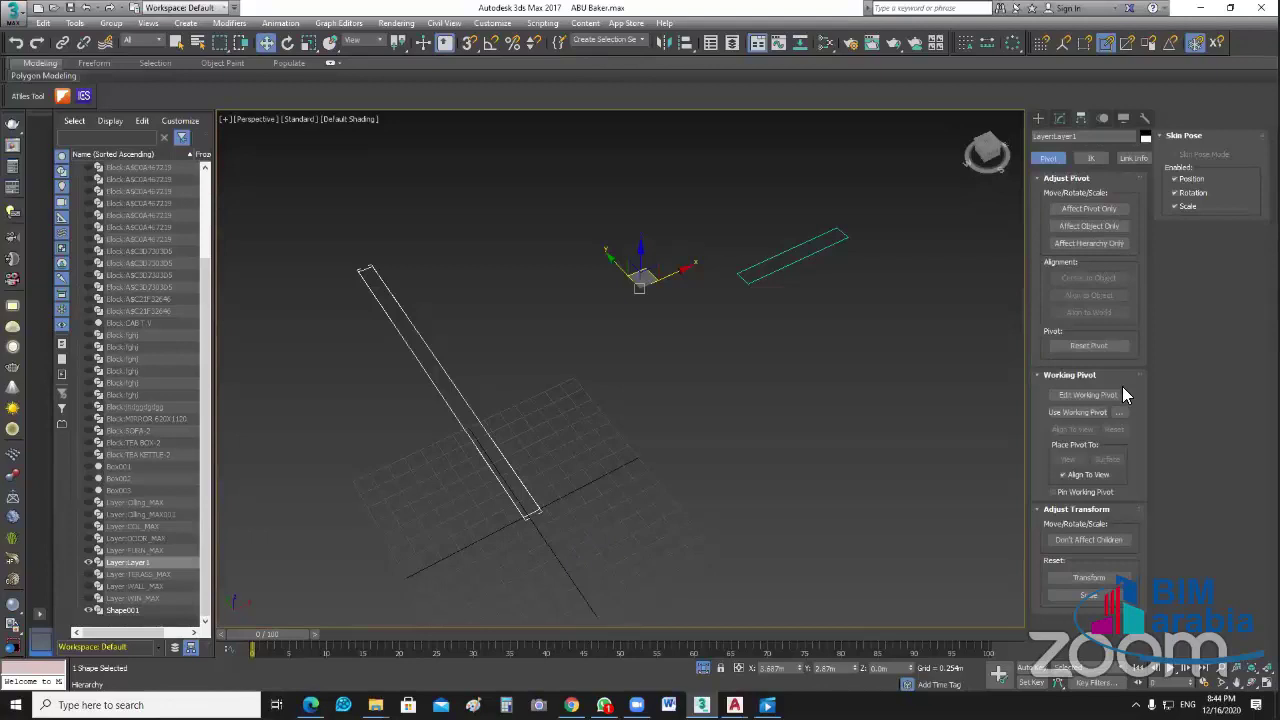
key(Insert)
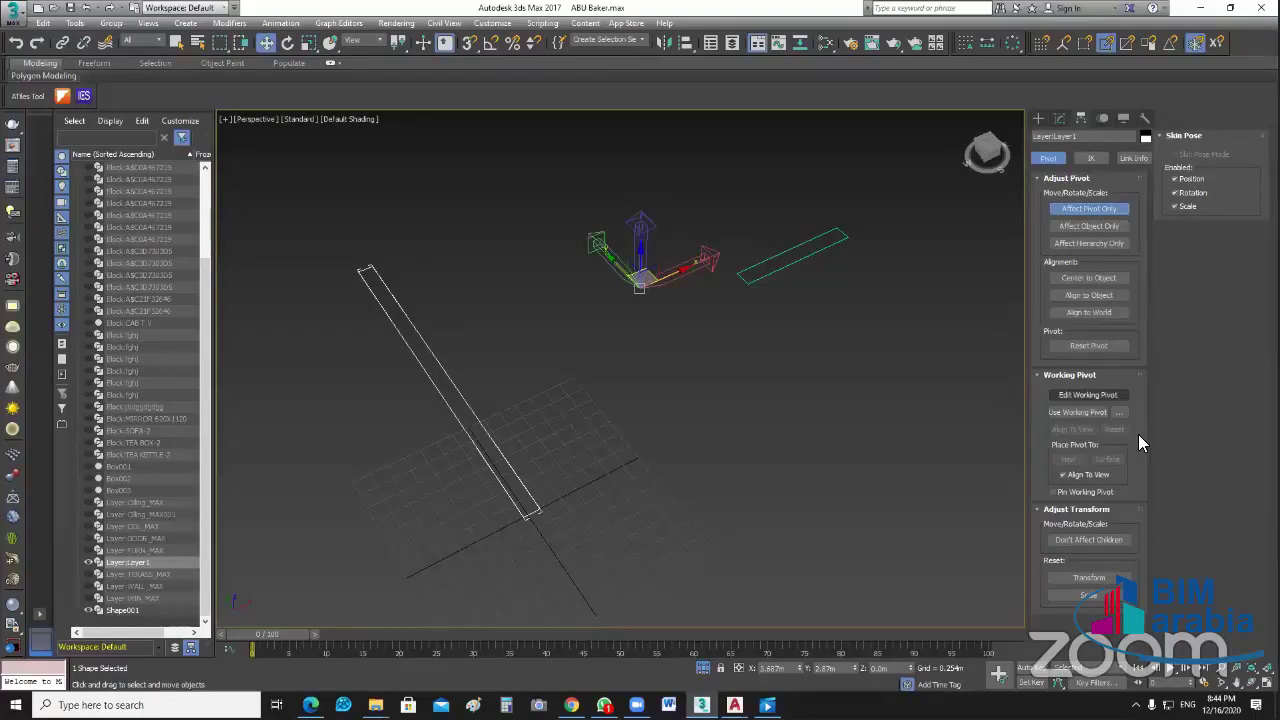
click(1104, 278)
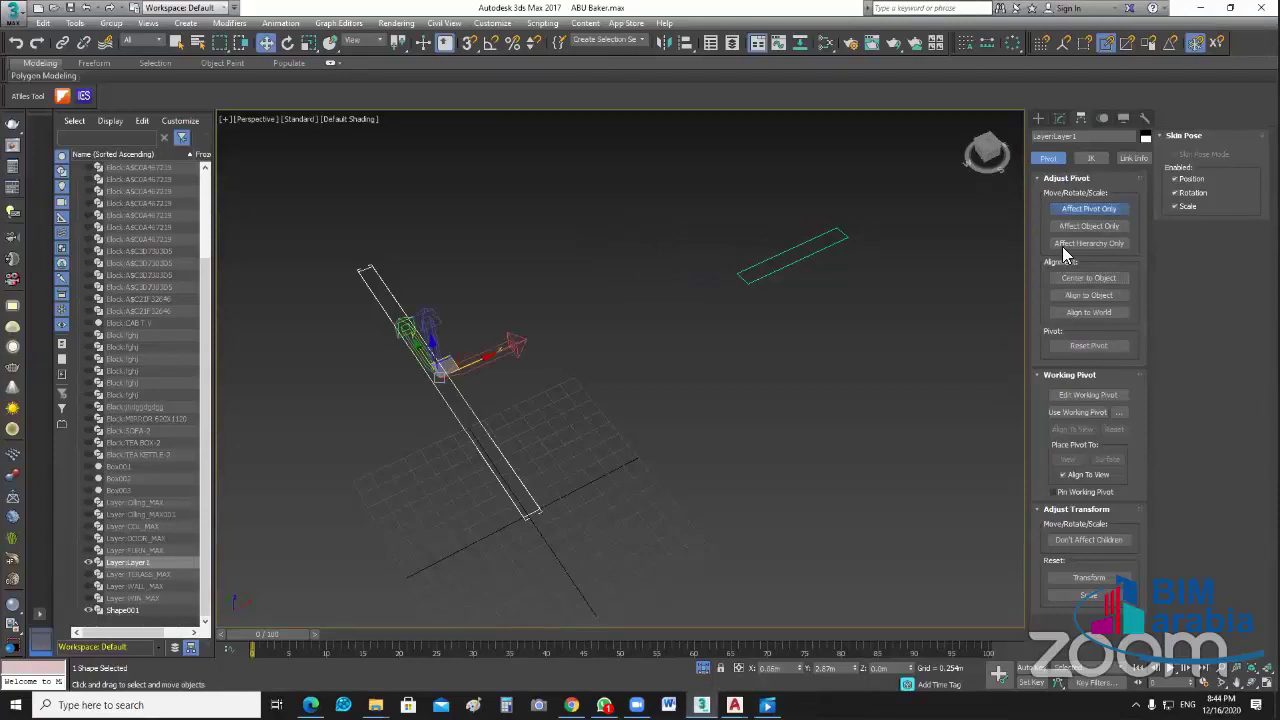
Step: Centre Shape001's pivot on the small rectangle, then reselect the long outline
click(815, 256)
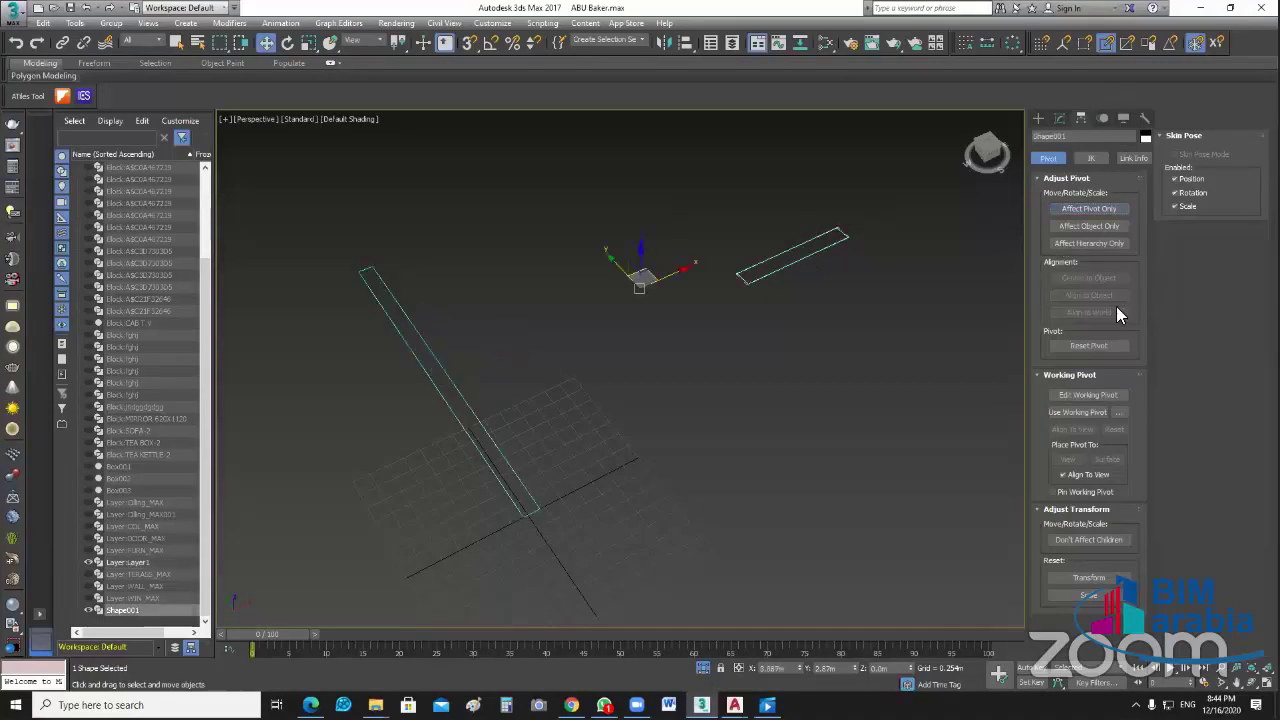
click(1089, 209)
click(1089, 278)
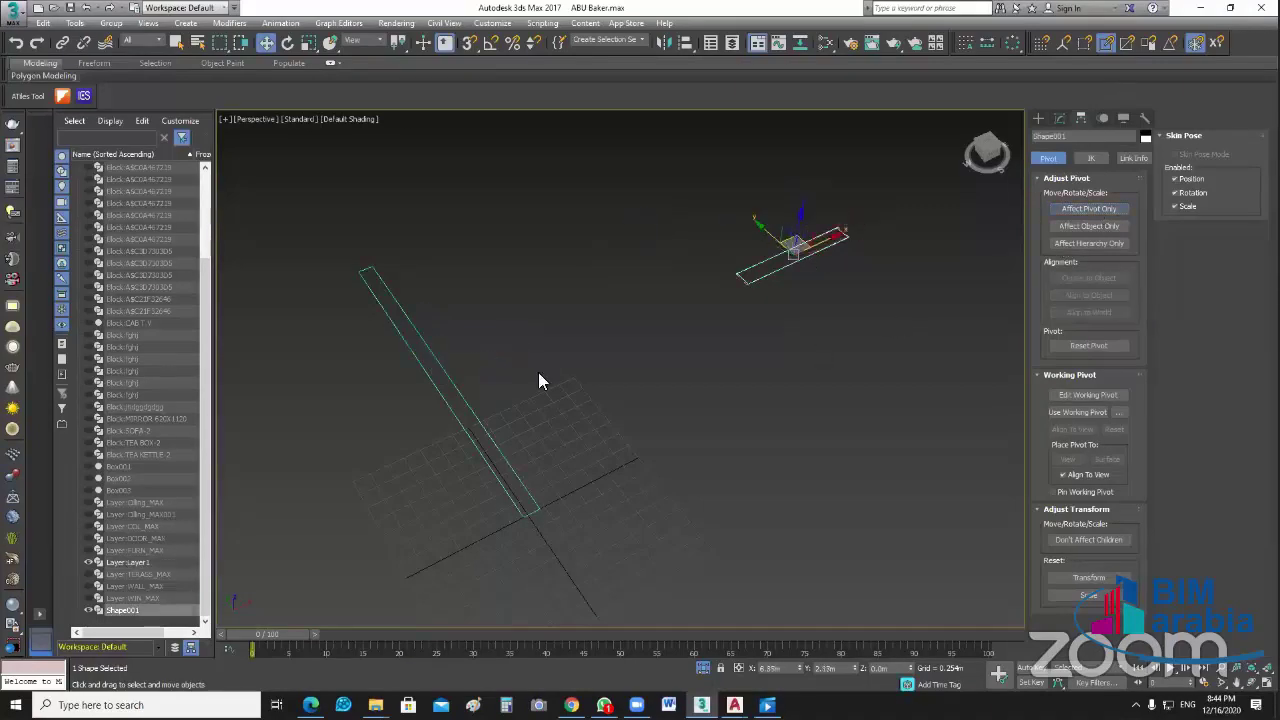
click(452, 378)
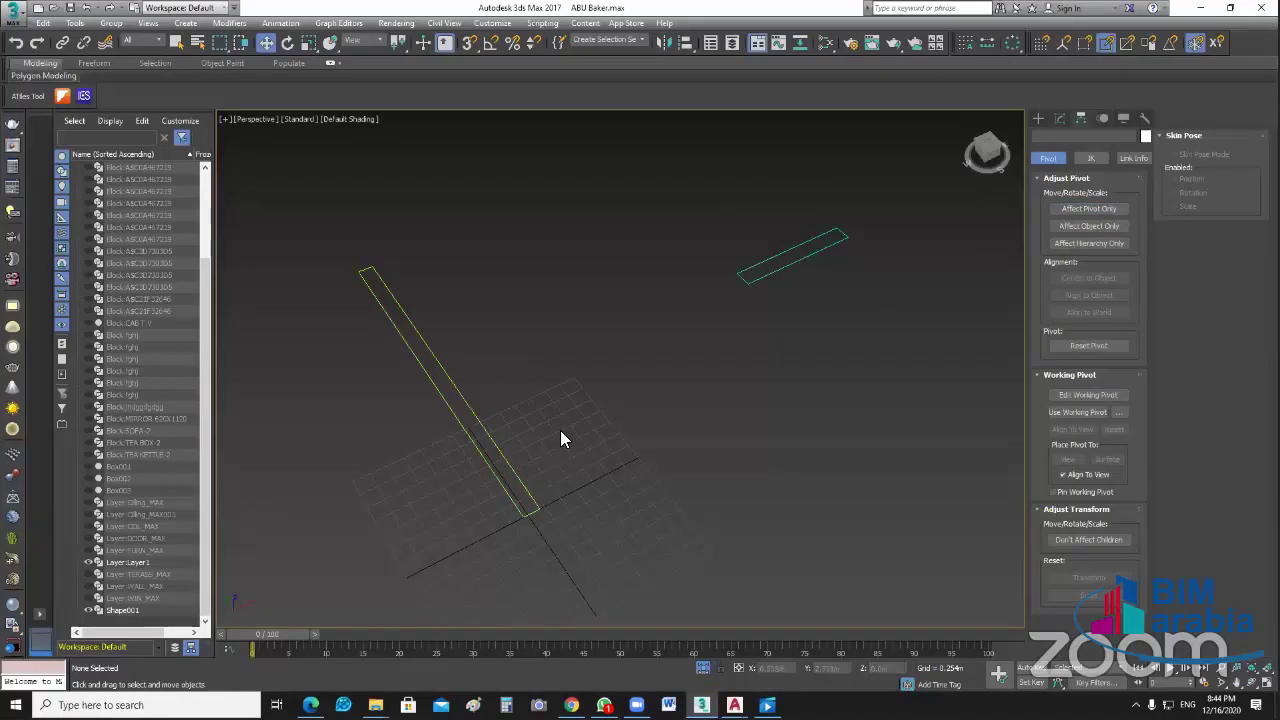
click(777, 276)
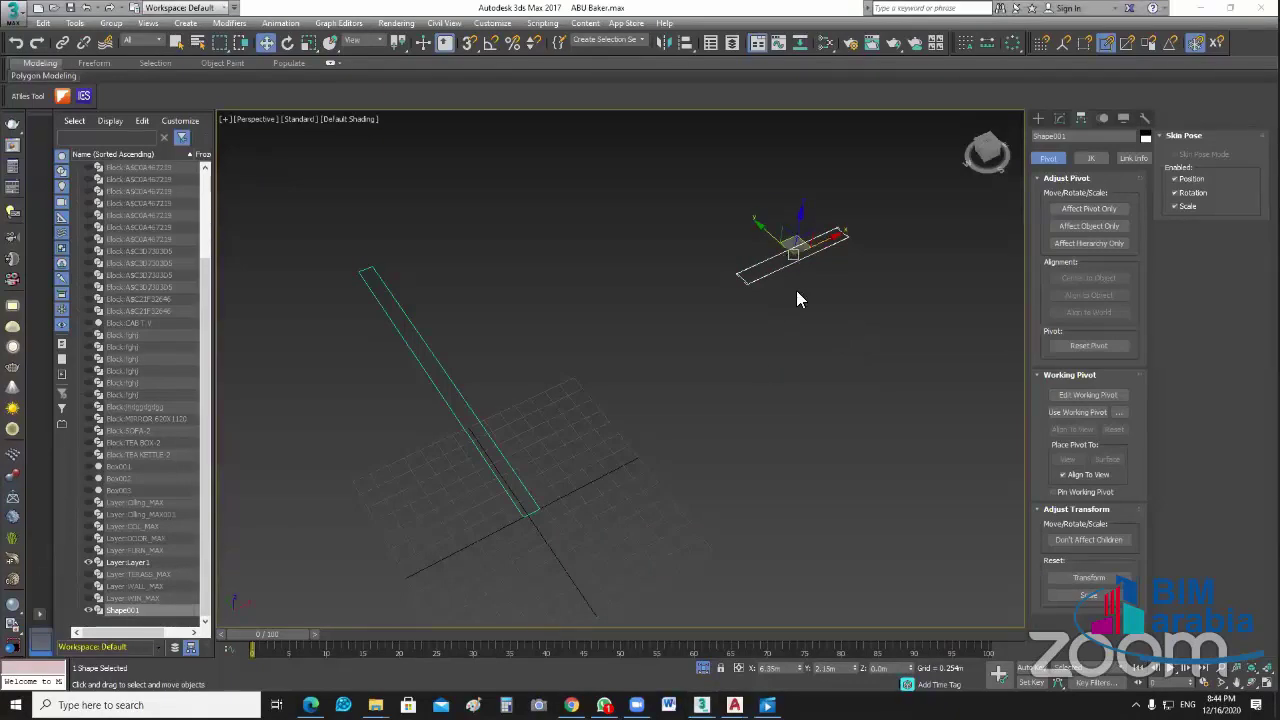
click(482, 425)
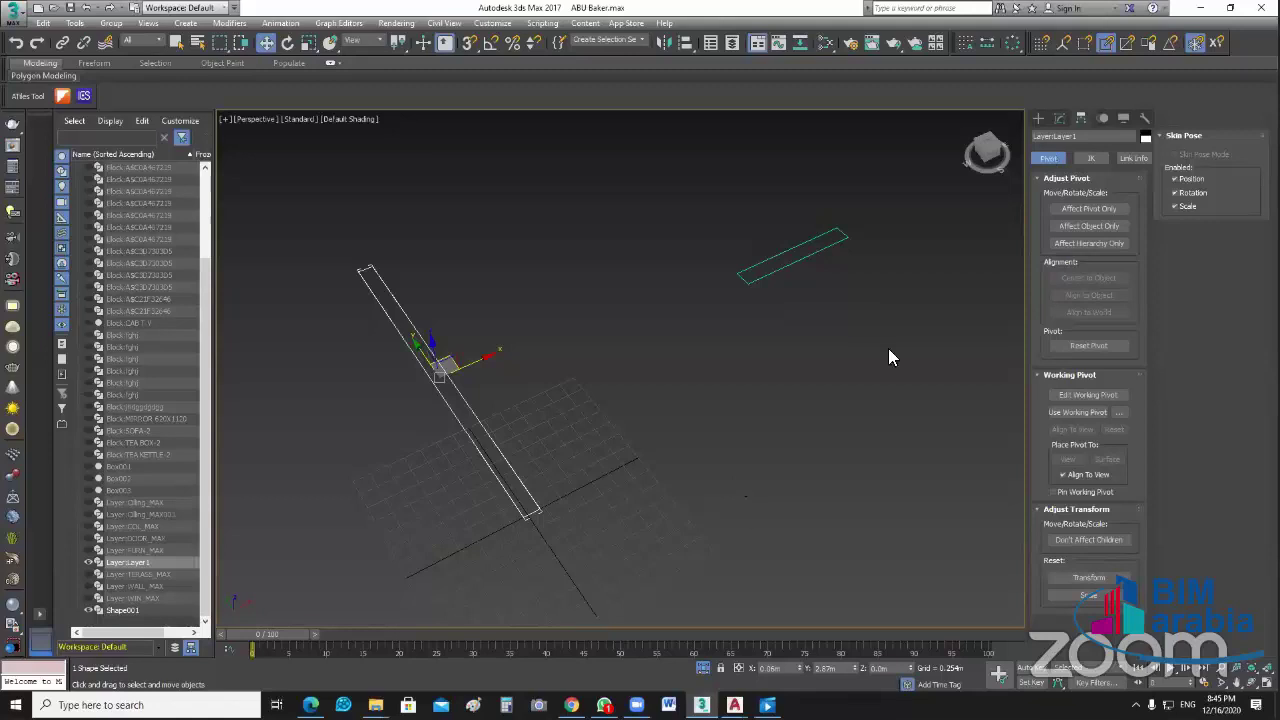
Step: Apply an Extrude modifier to Shape001 to turn the rectangle into a solid block
click(852, 242)
click(1038, 118)
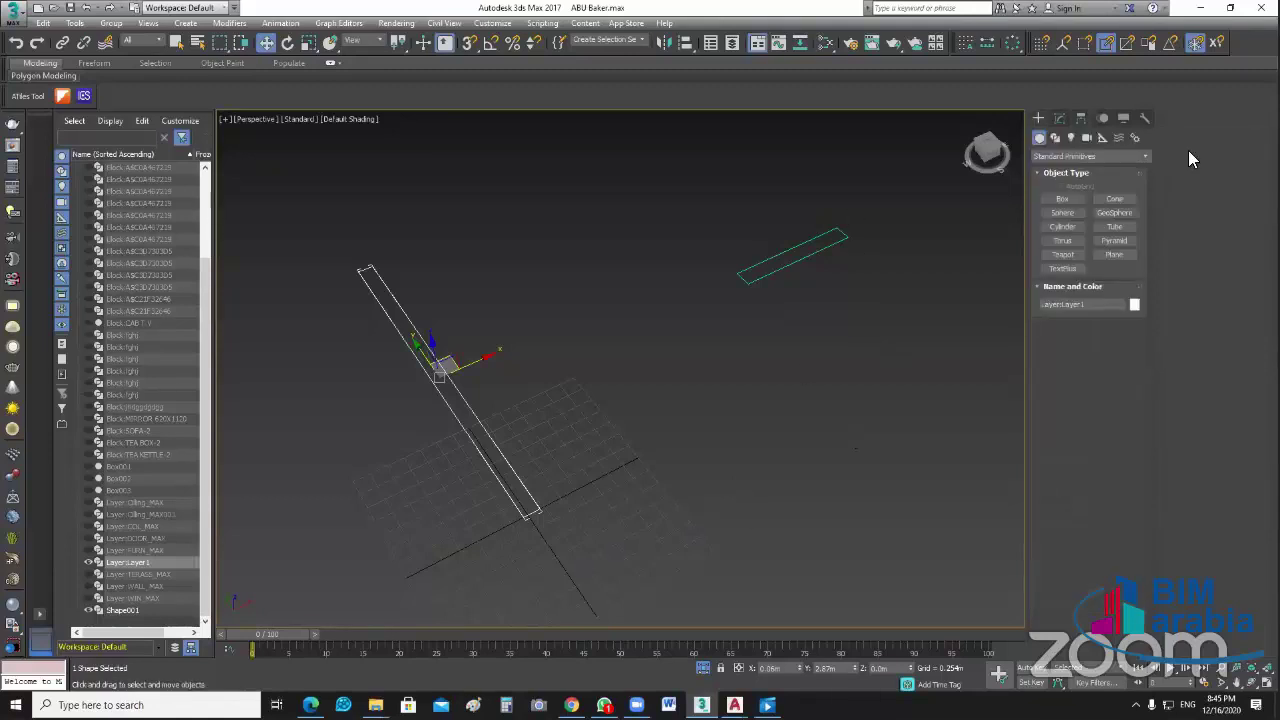
click(1060, 118)
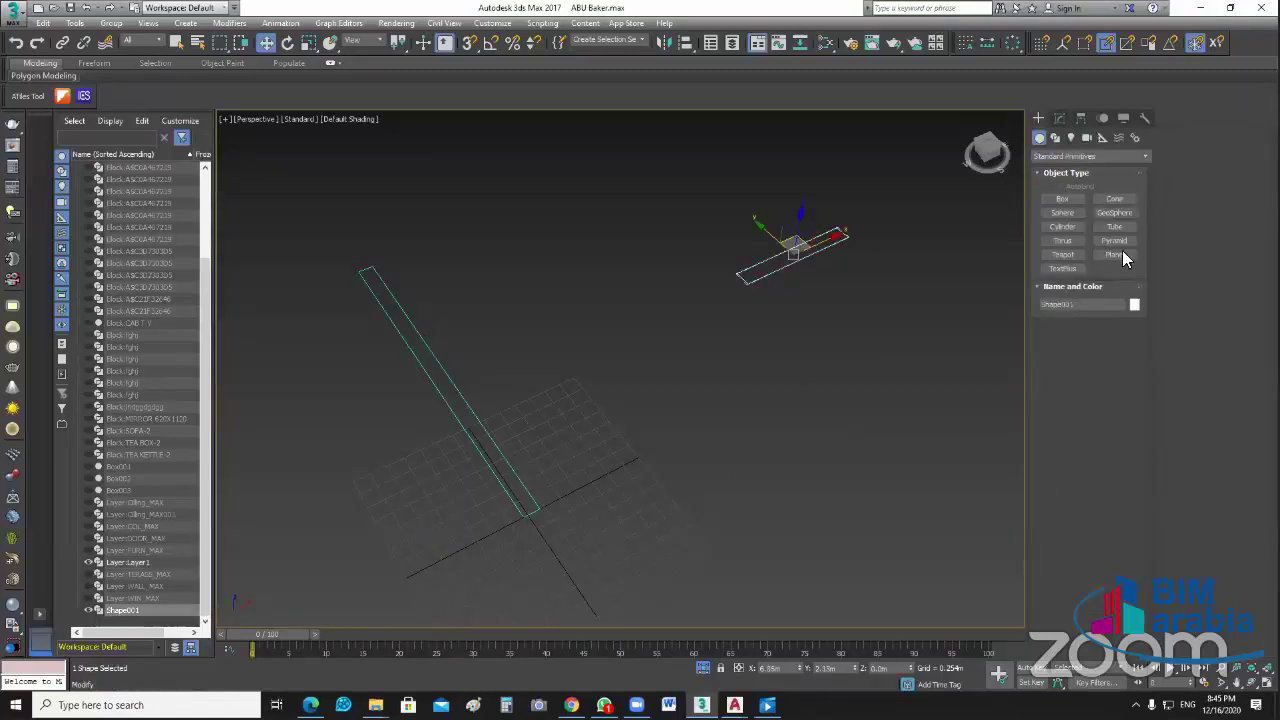
click(1098, 243)
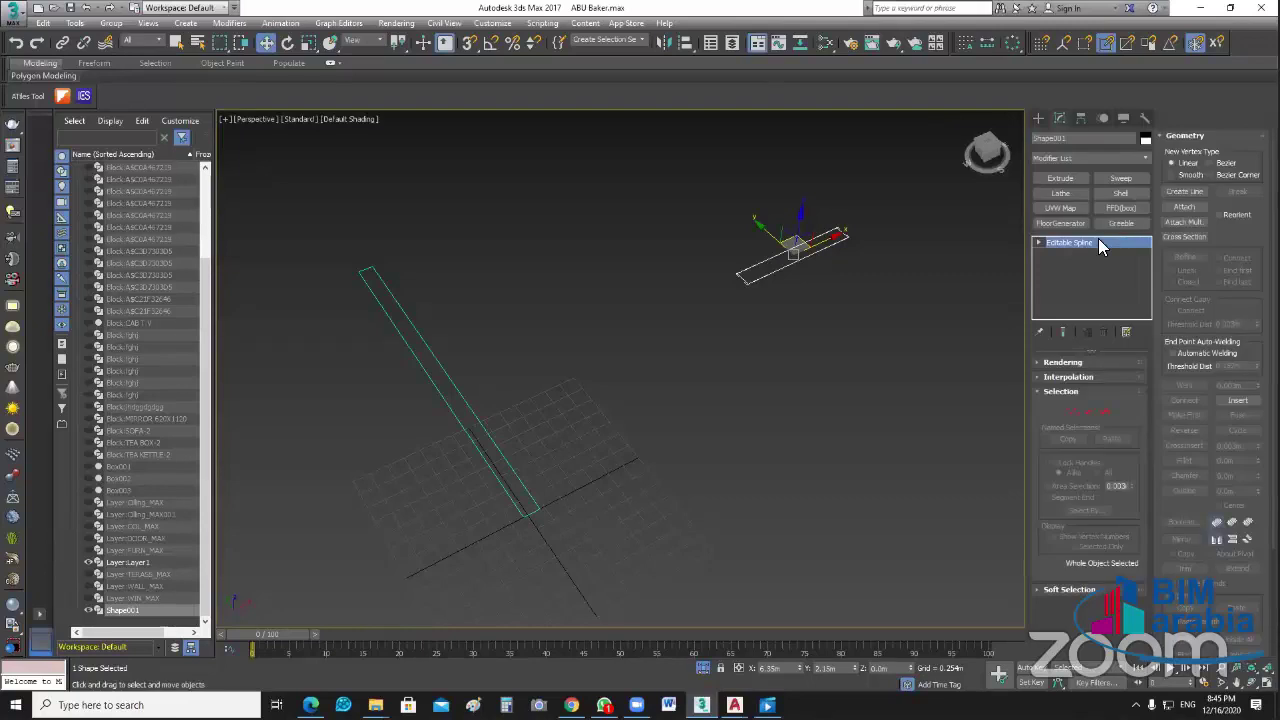
click(1060, 178)
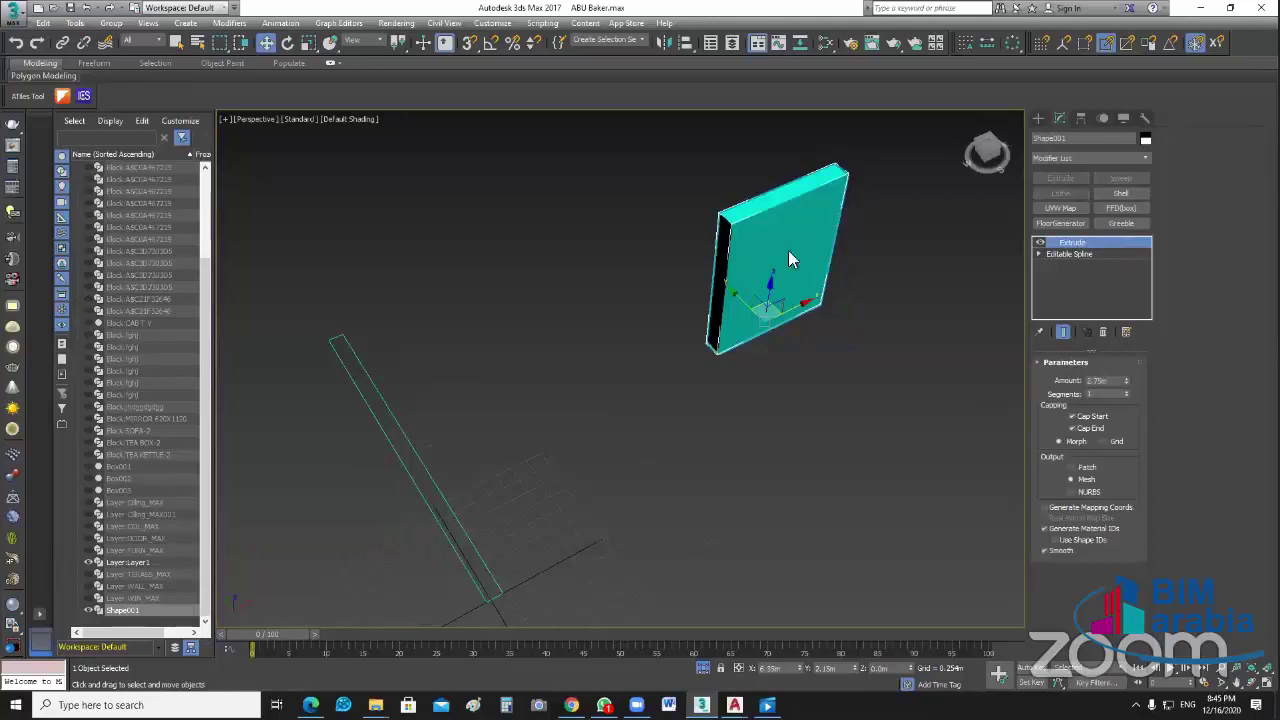
Step: Extrude the Layer:Layer1 outline with an amount of 0.35m into a low beam
middle_drag(788, 250, 767, 274)
alt+middle_drag(652, 404, 810, 484)
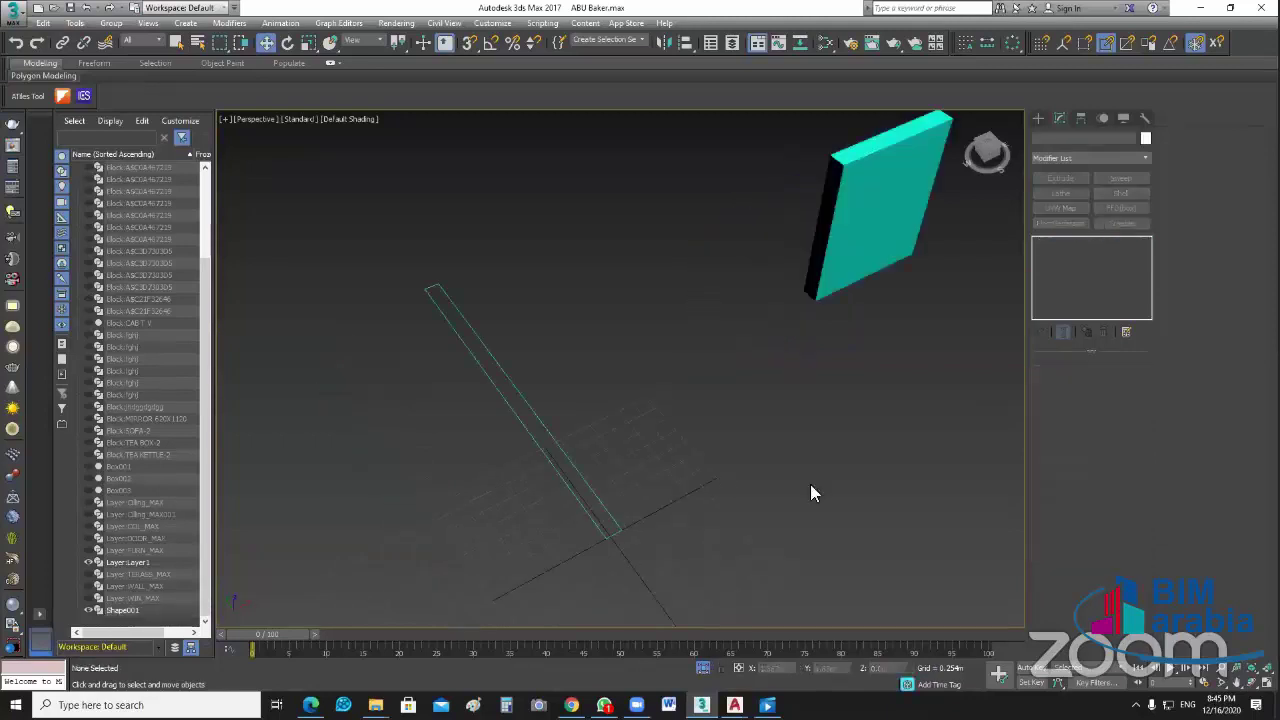
click(537, 430)
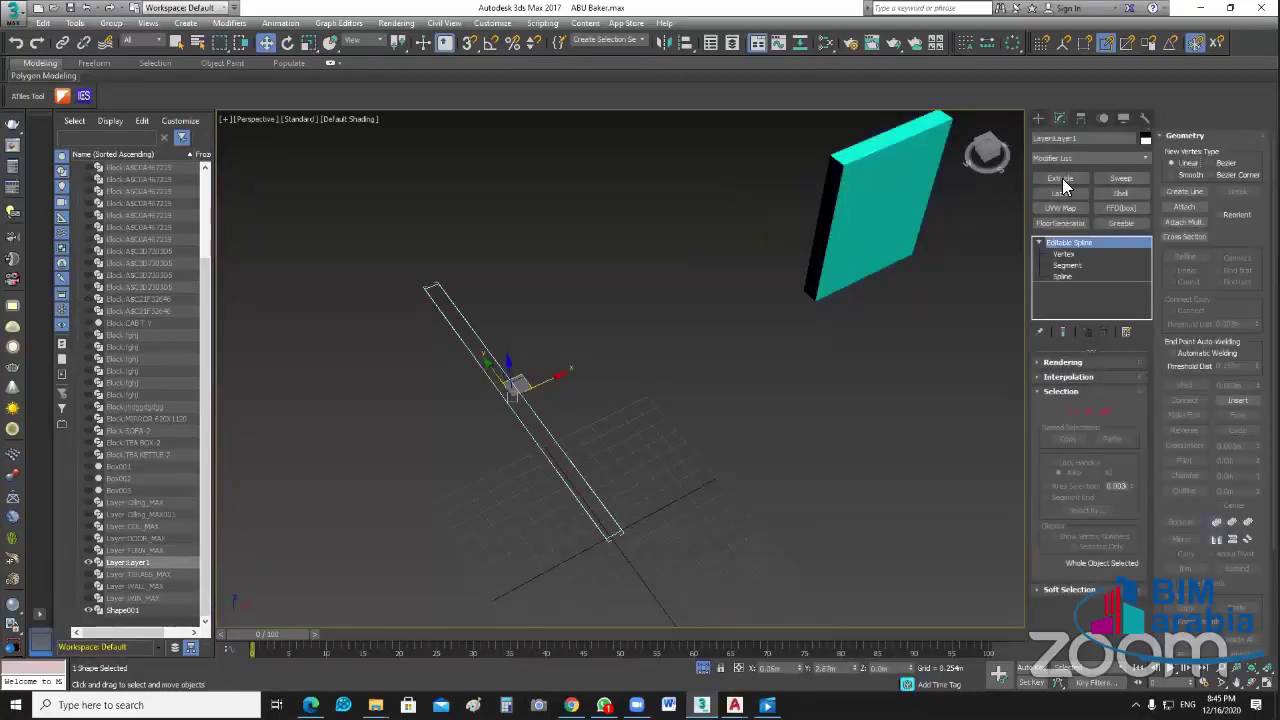
click(1062, 178)
double_click(1100, 381)
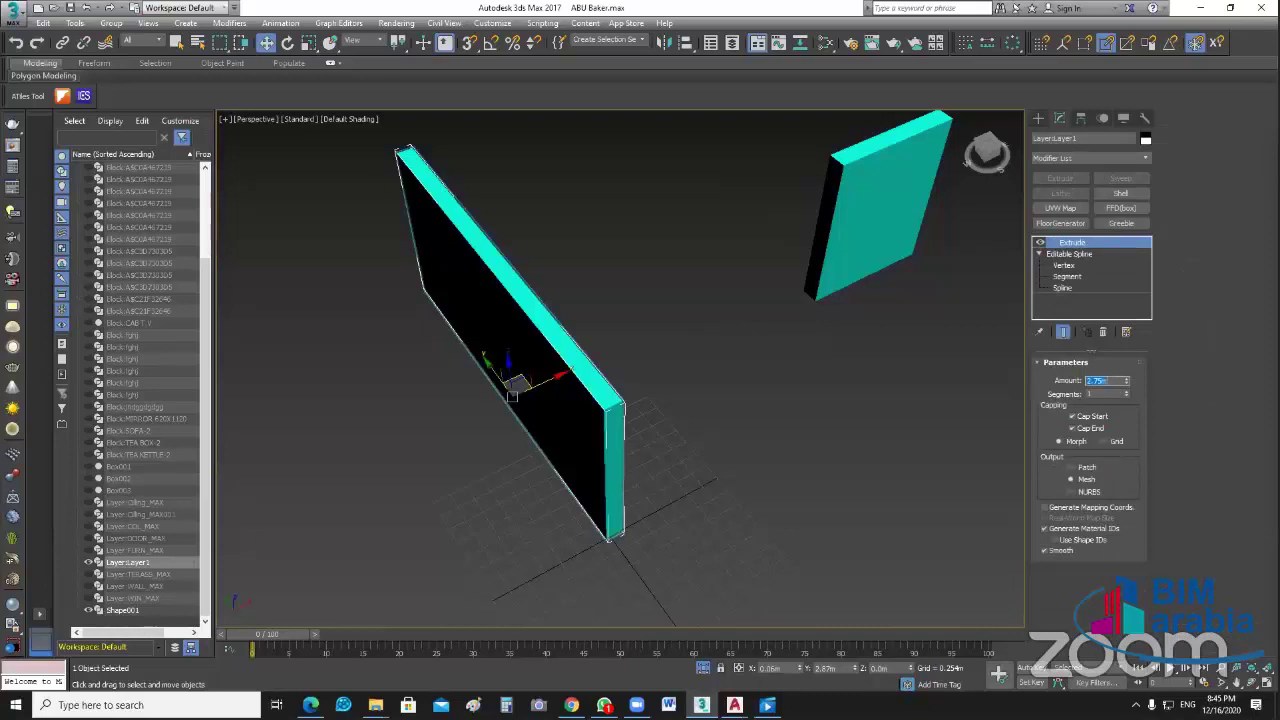
text(0.35)
key(Return)
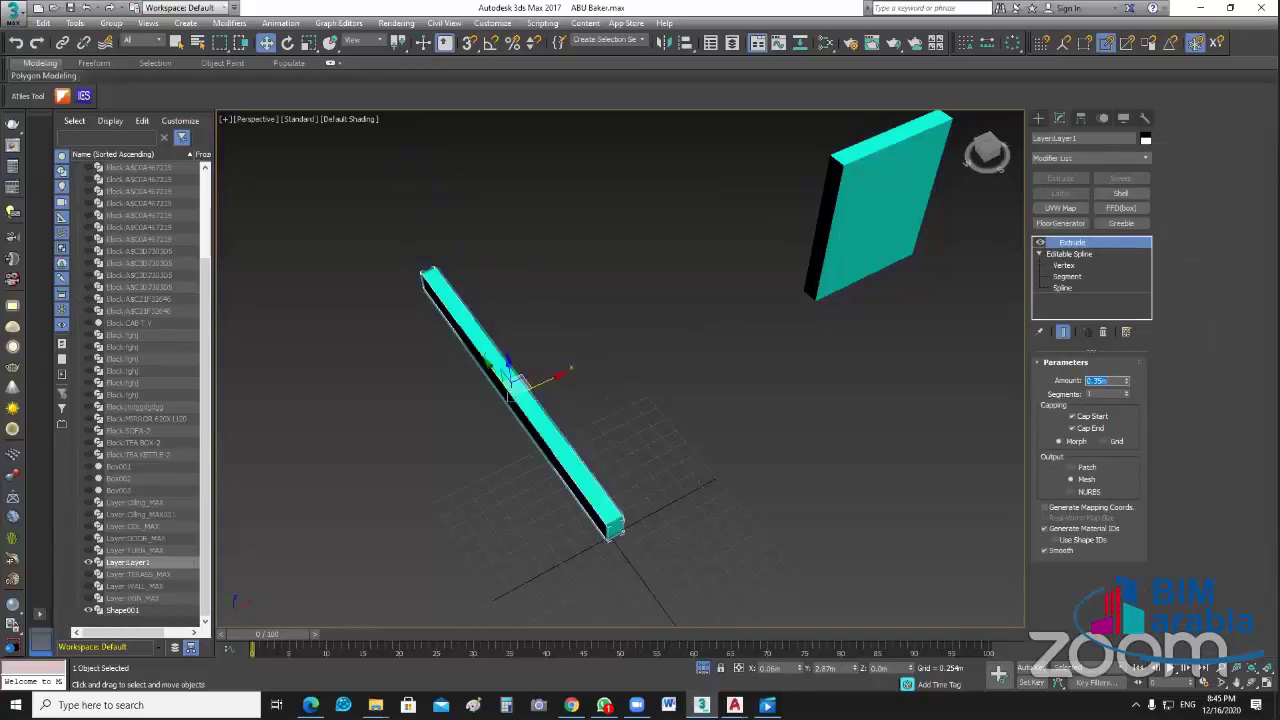
click(950, 333)
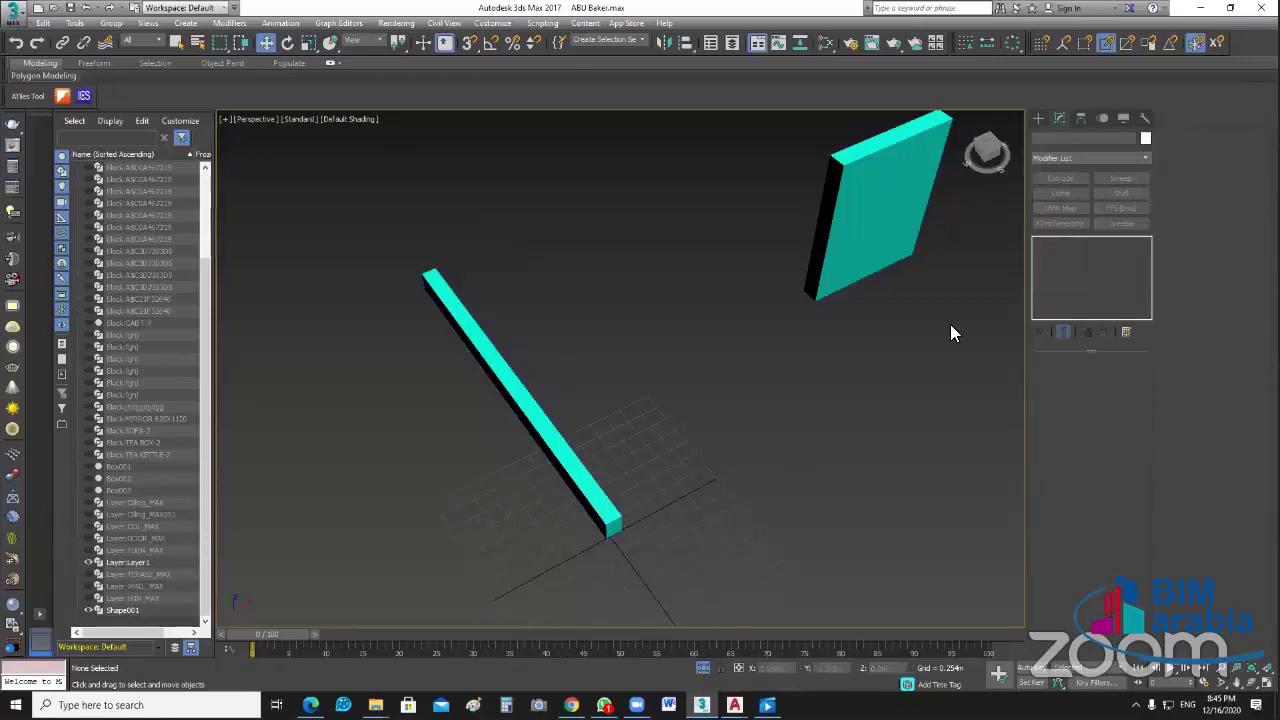
Step: End isolation to show the whole building and orbit in on the teal-walled room
click(704, 668)
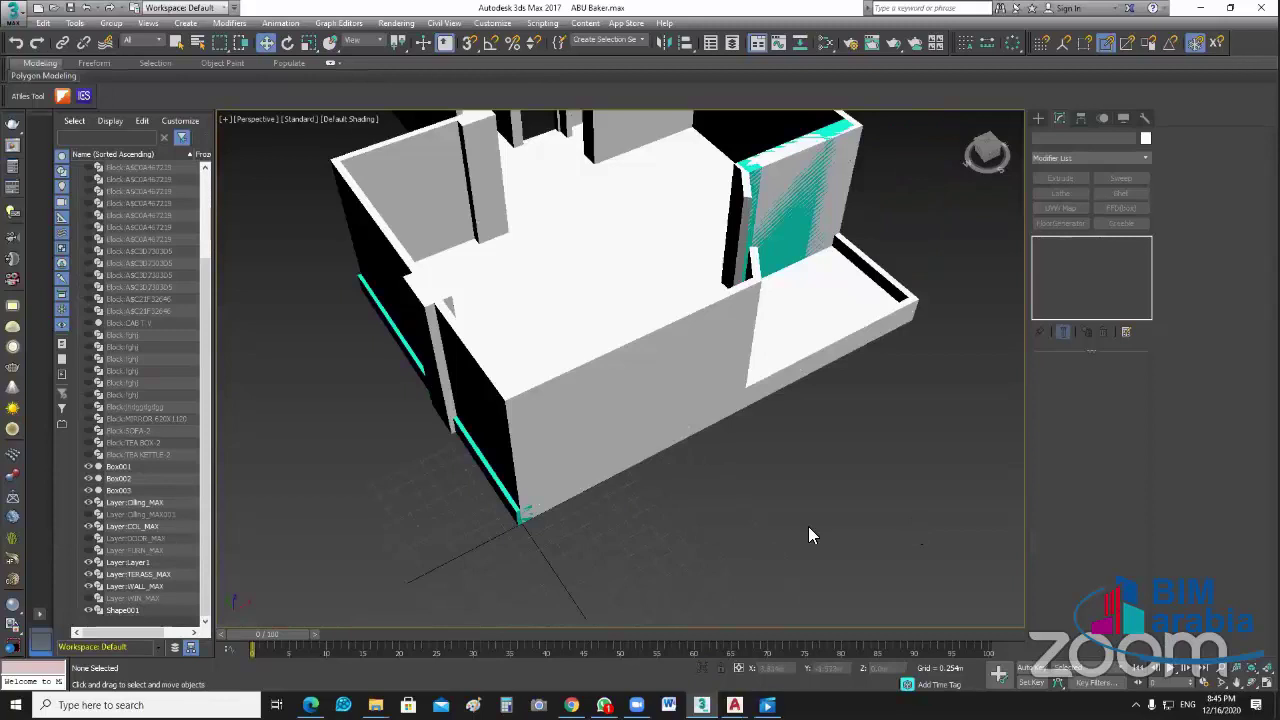
scroll(782, 573, up, 1)
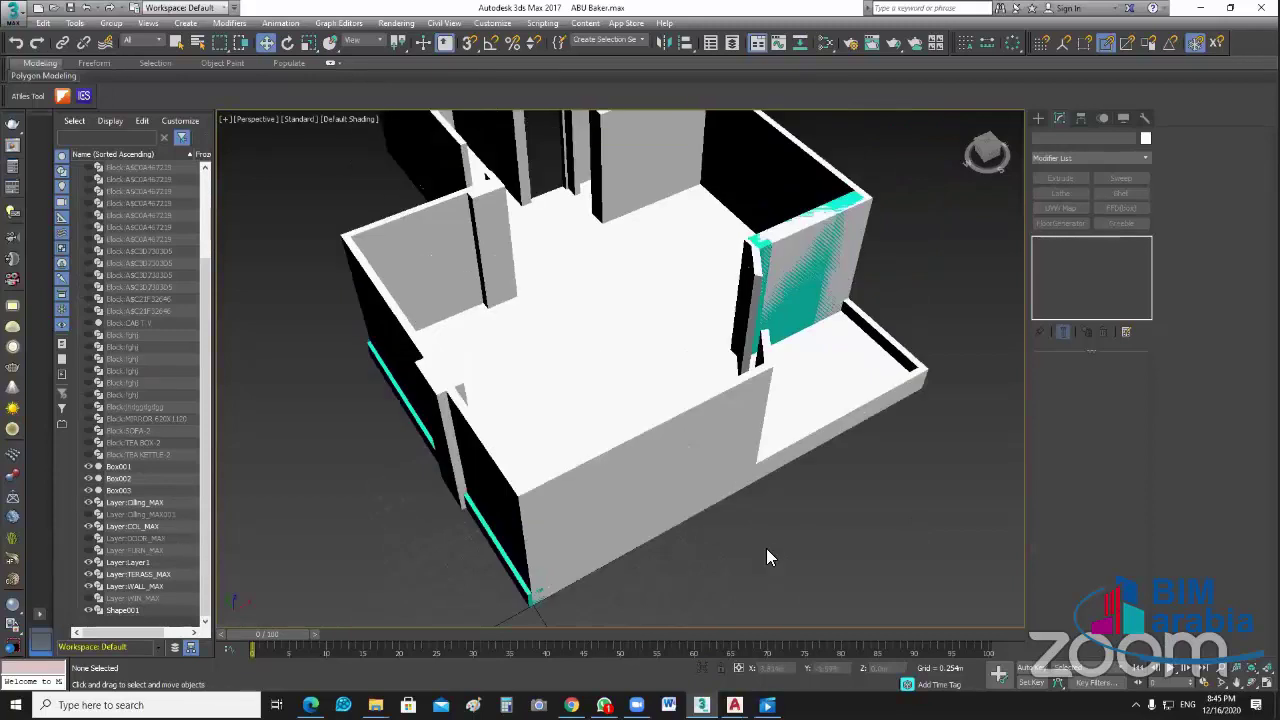
alt+middle_drag(870, 535, 747, 302)
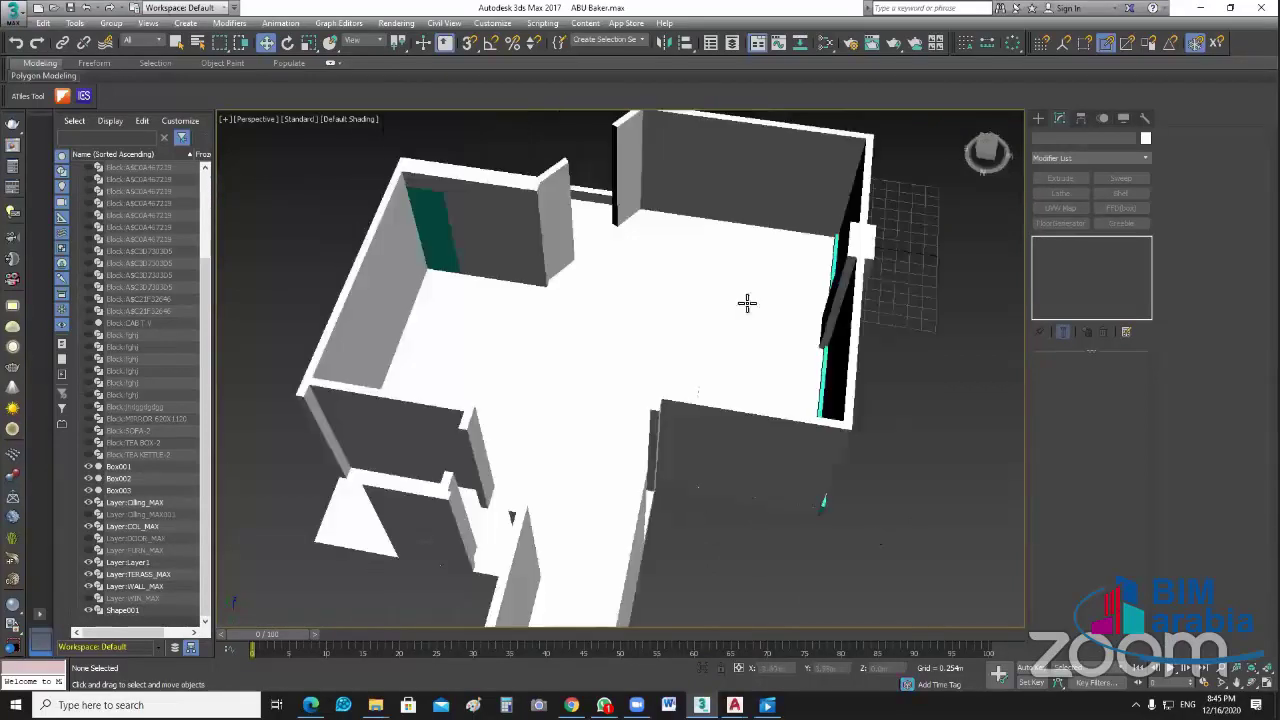
scroll(543, 200, up, 3)
alt+middle_drag(543, 200, 580, 206)
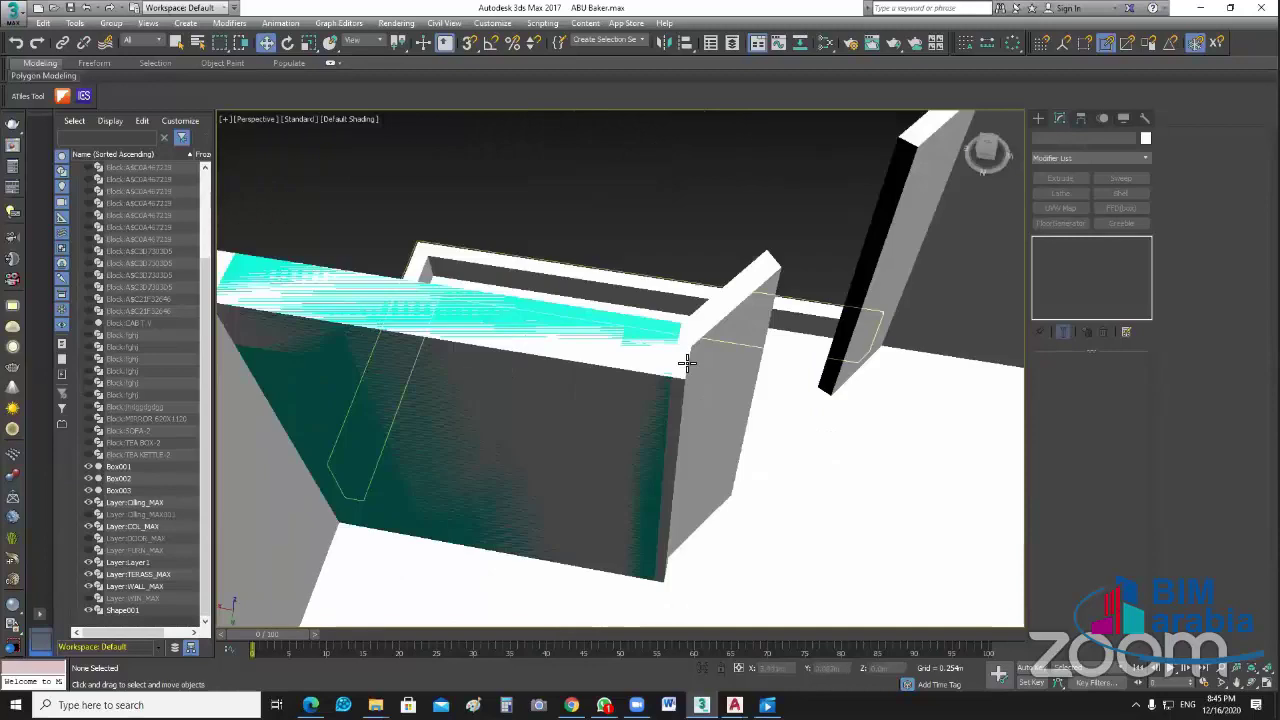
Step: Select Box003 at the wall end, hide it, and then select Shape001
click(723, 447)
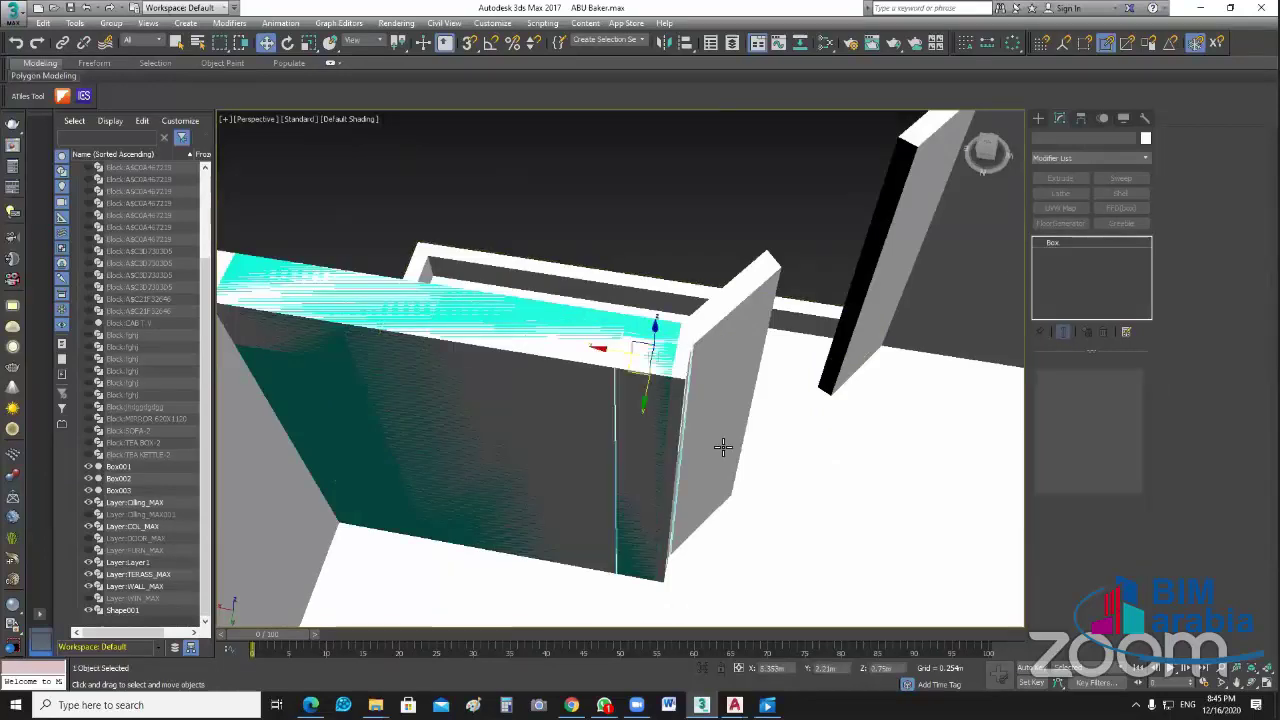
click(714, 449)
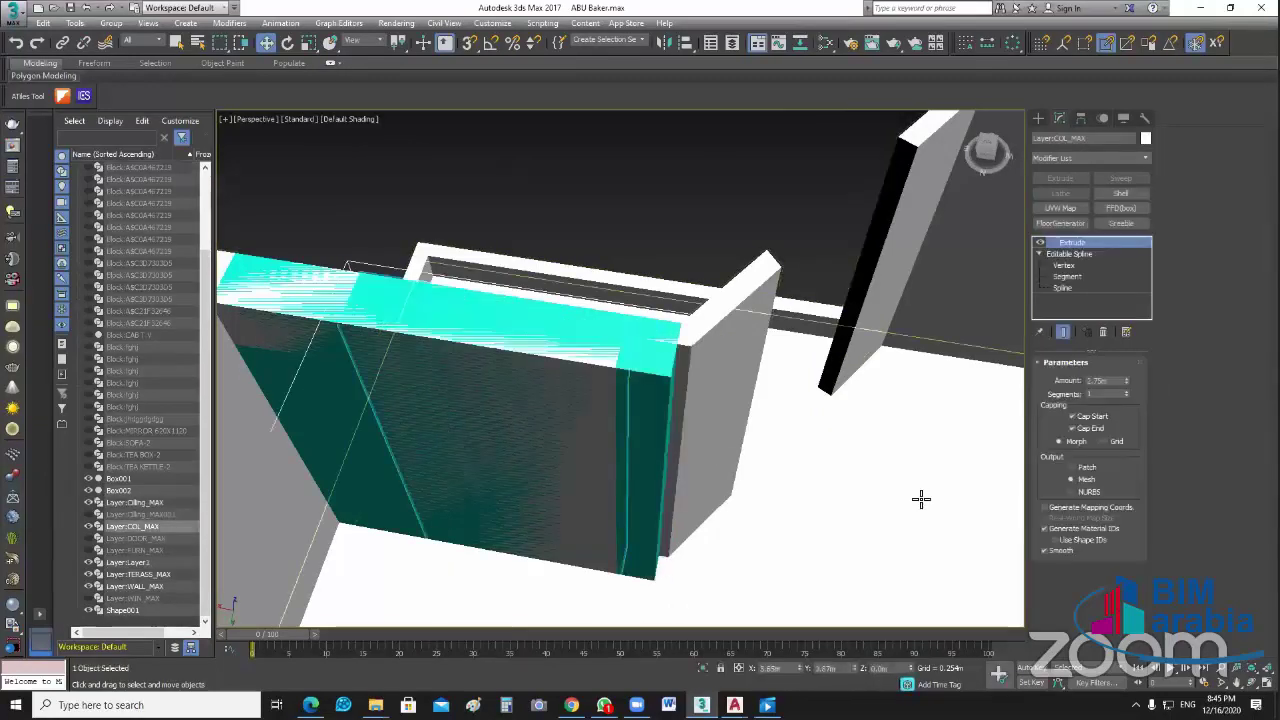
click(708, 228)
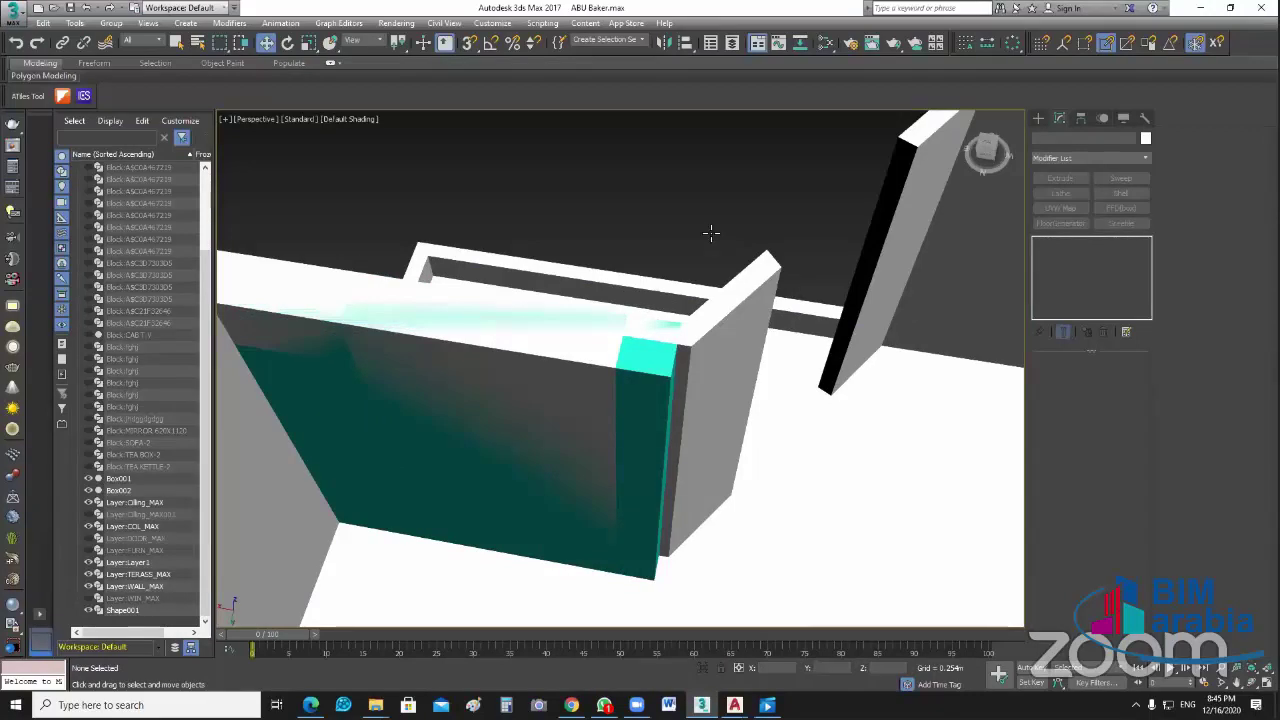
click(689, 388)
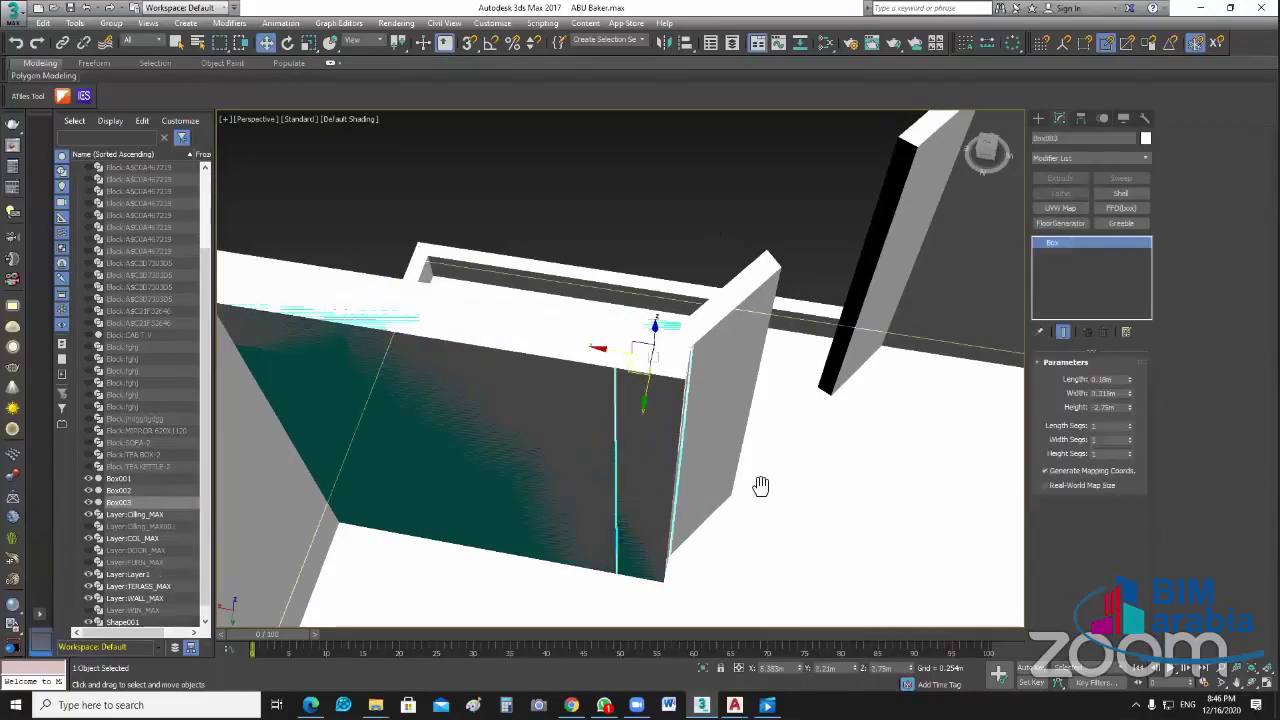
middle_drag(760, 486, 730, 481)
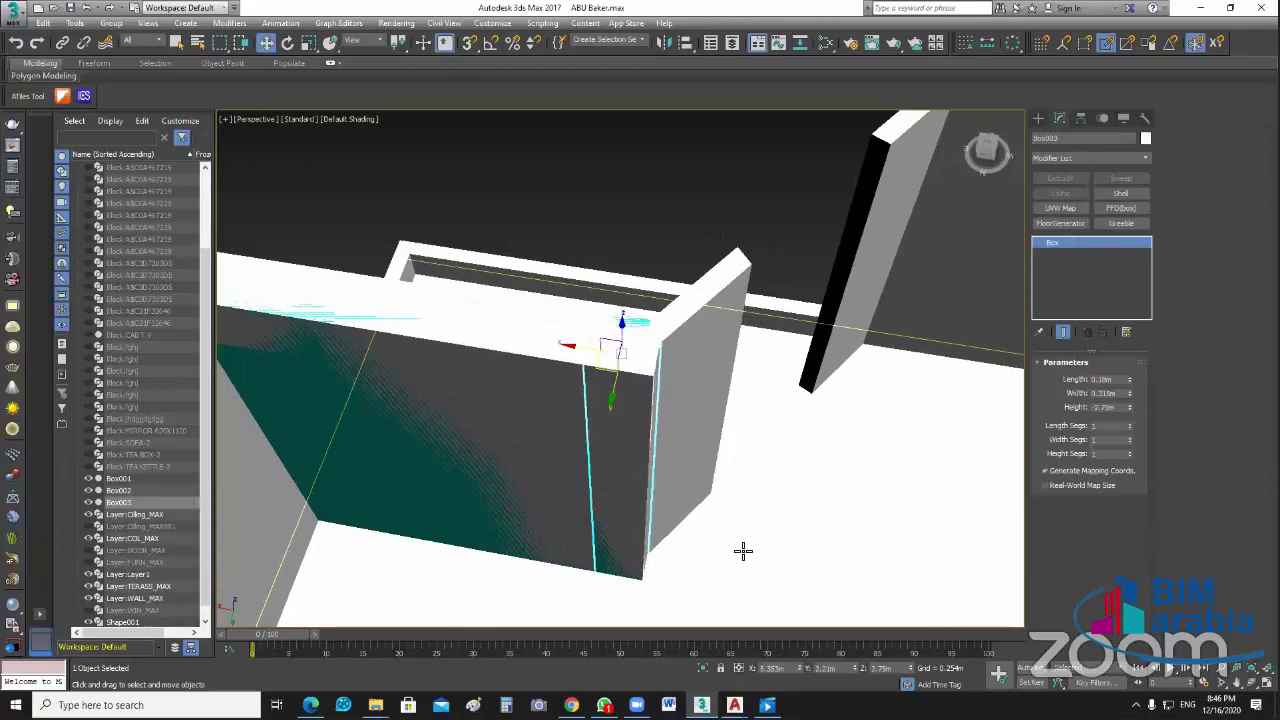
mouse_move(742, 550)
alt+middle_down()
mouse_move(662, 380)
mouse_move(733, 469)
mouse_move(563, 373)
alt+middle_up()
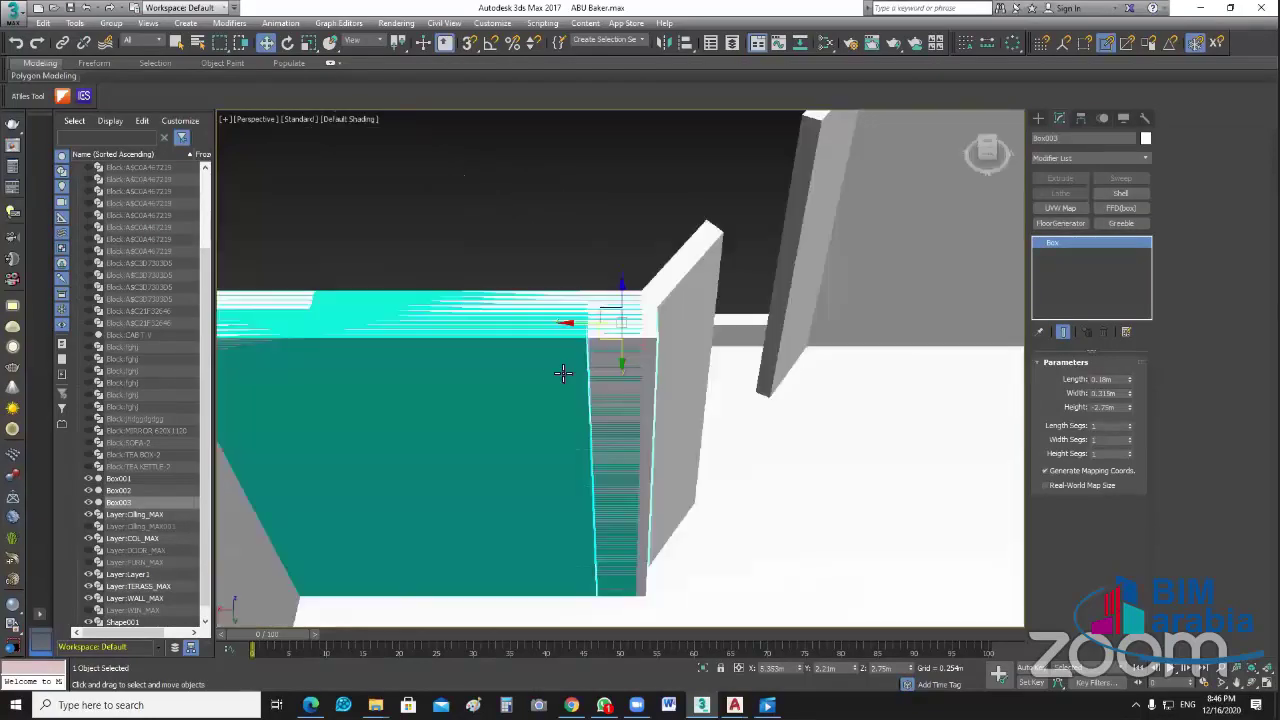
alt+middle_drag(646, 400, 646, 397)
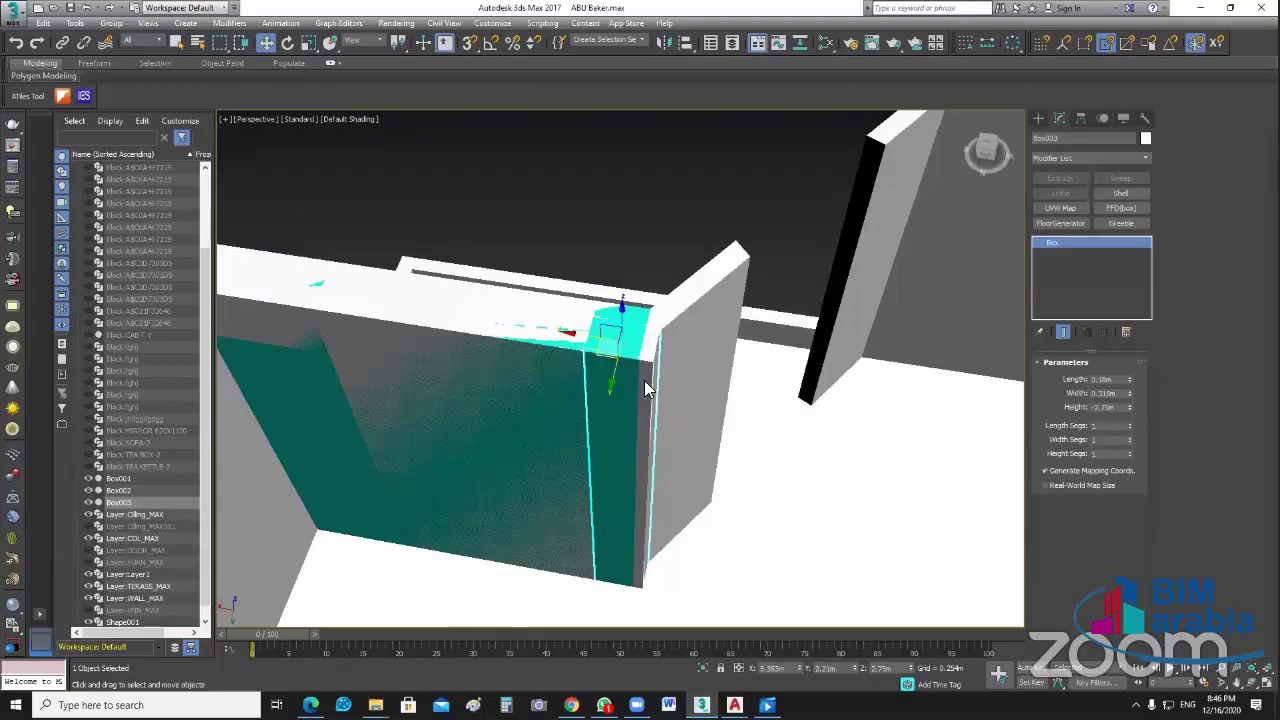
right_click(674, 236)
click(655, 213)
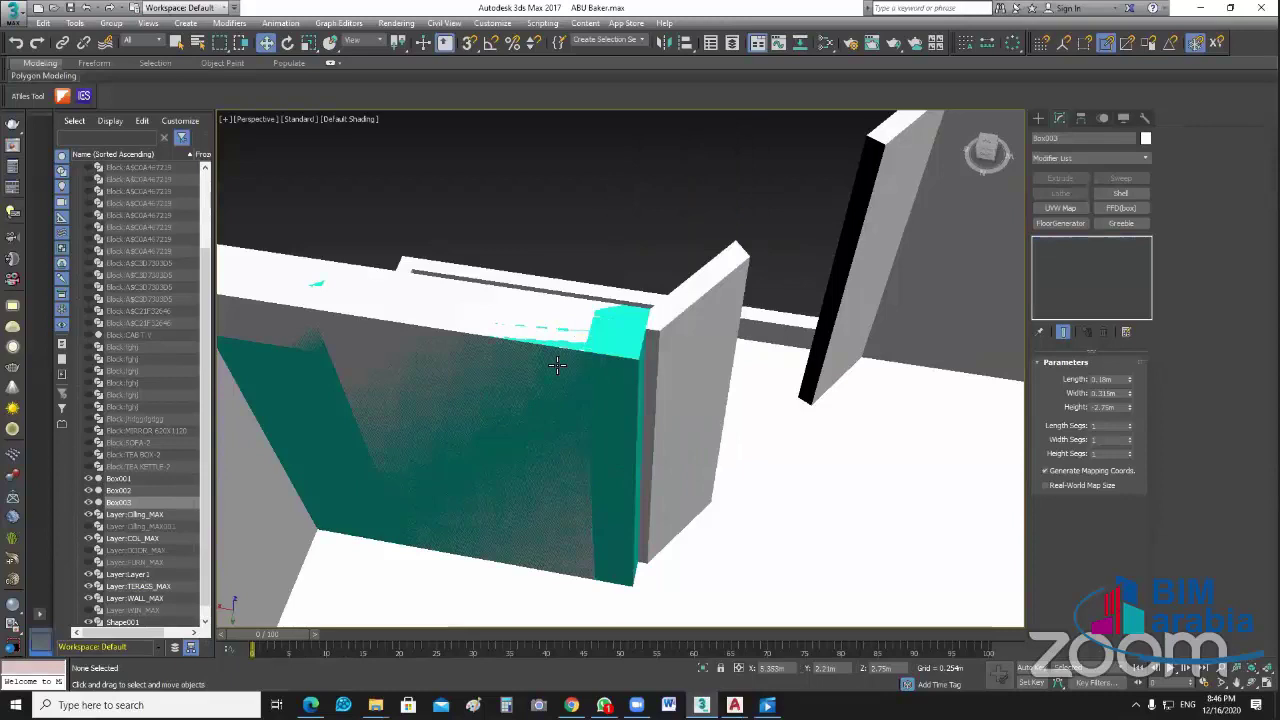
click(626, 346)
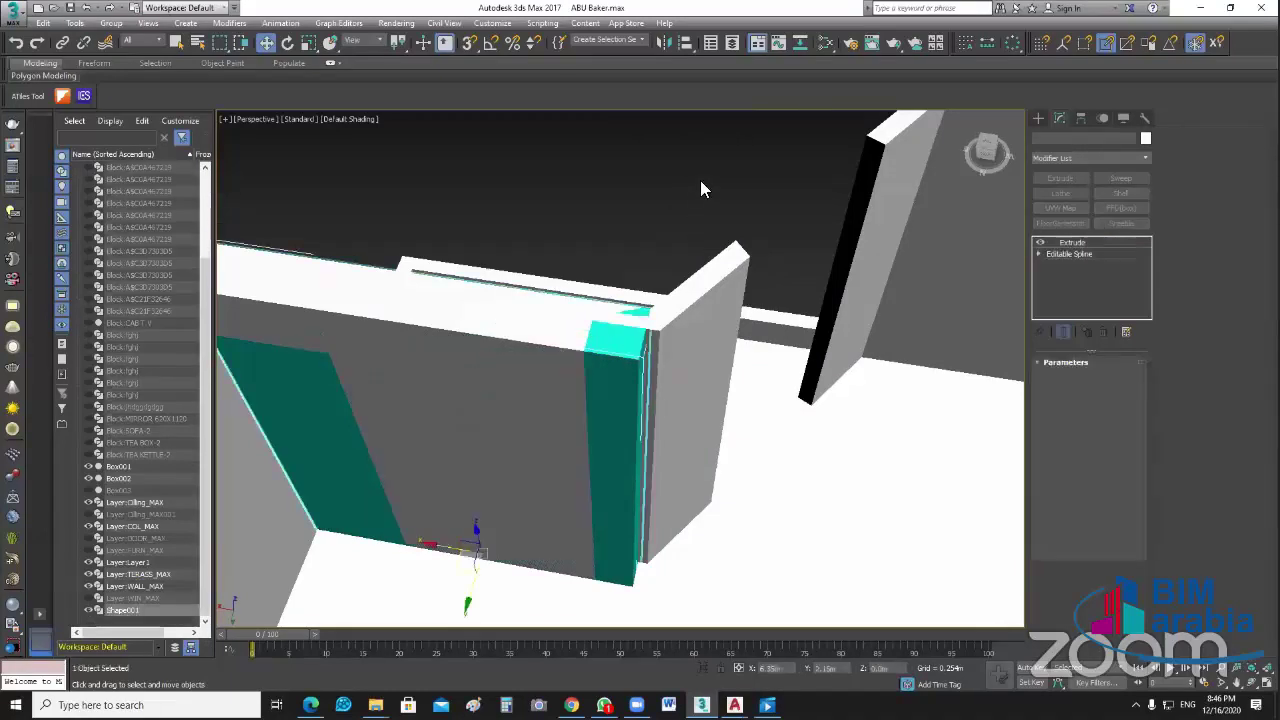
Step: Hide wall Shape001, undo the hide, and pull the view back over the room
right_click(702, 189)
click(700, 152)
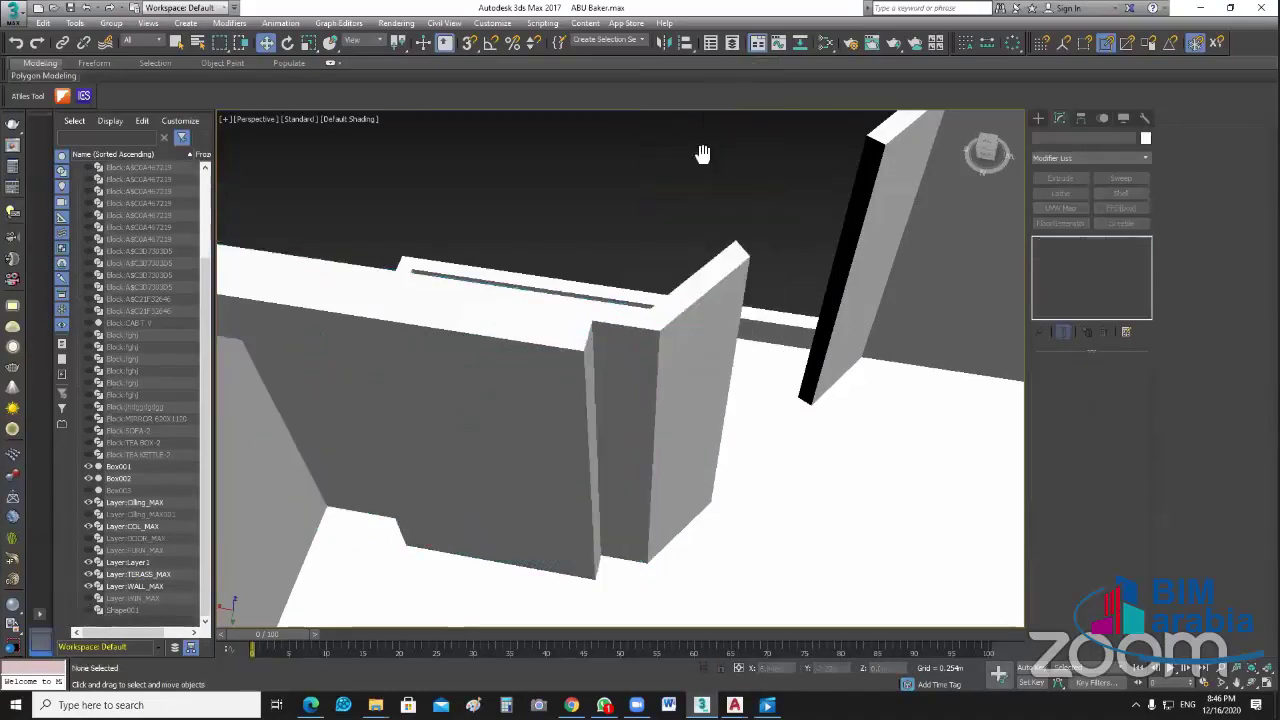
key(ctrl+z)
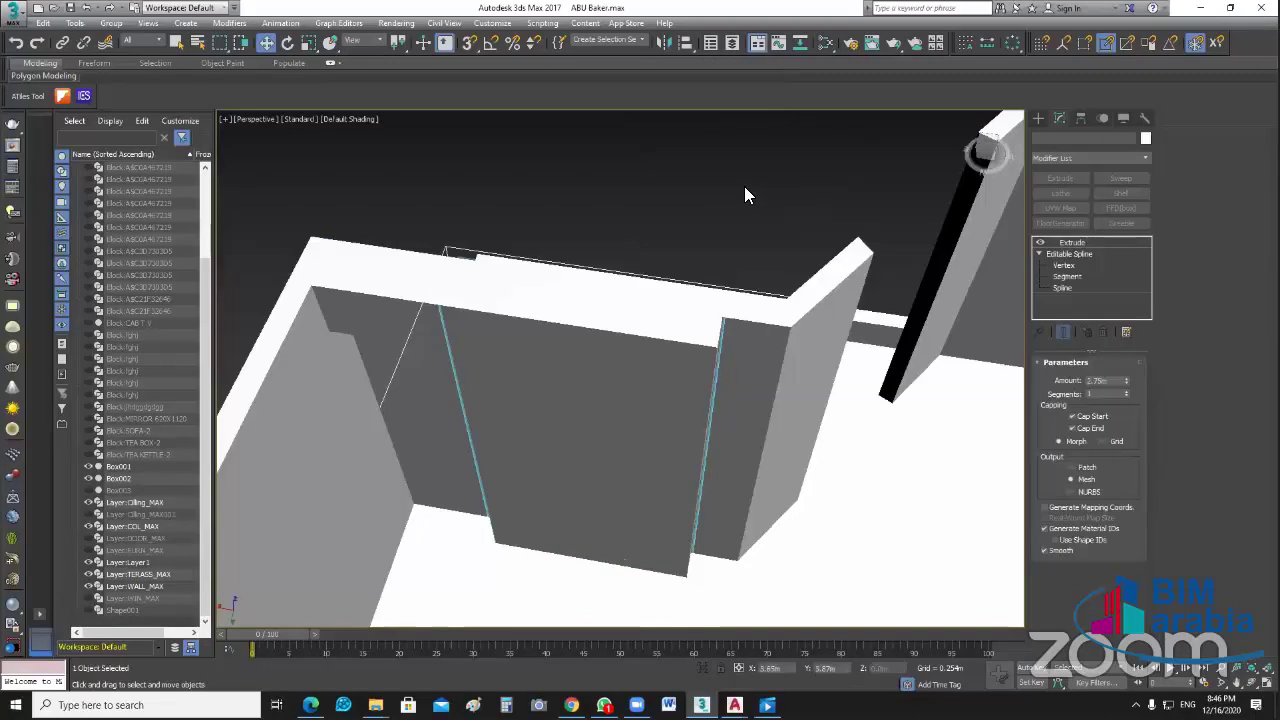
middle_drag(763, 197, 880, 323)
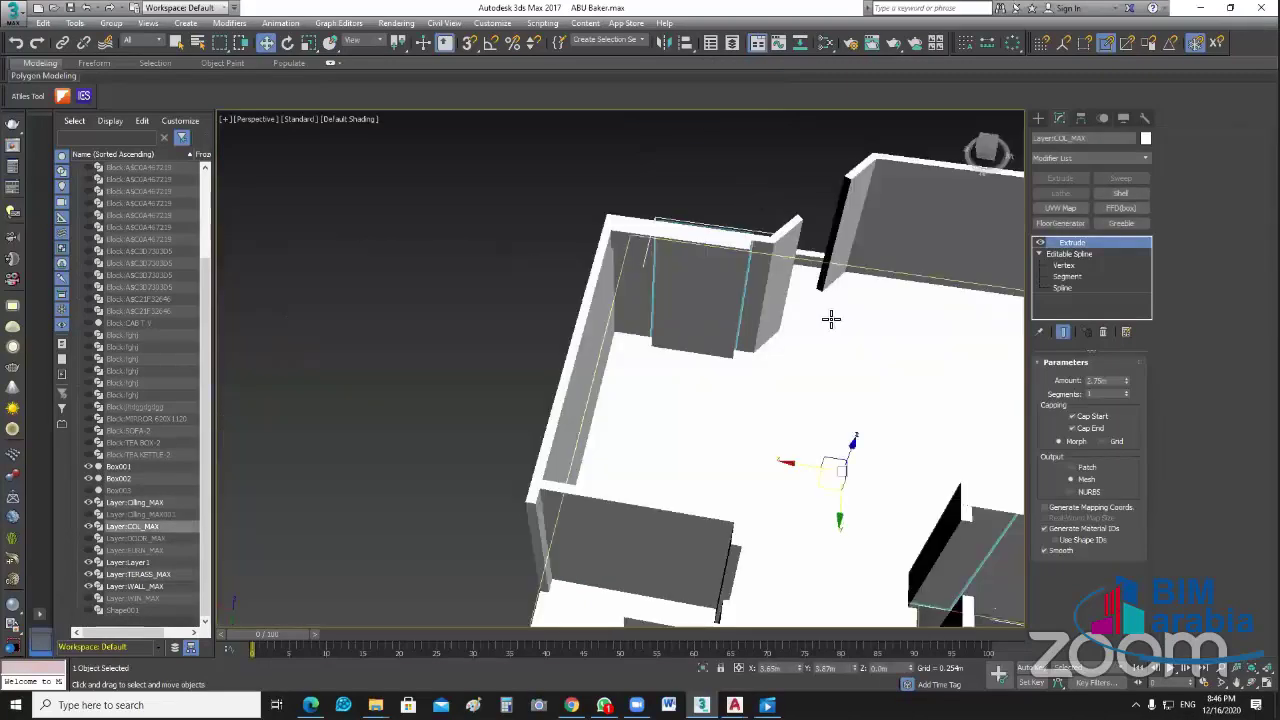
scroll(831, 318, down, 5)
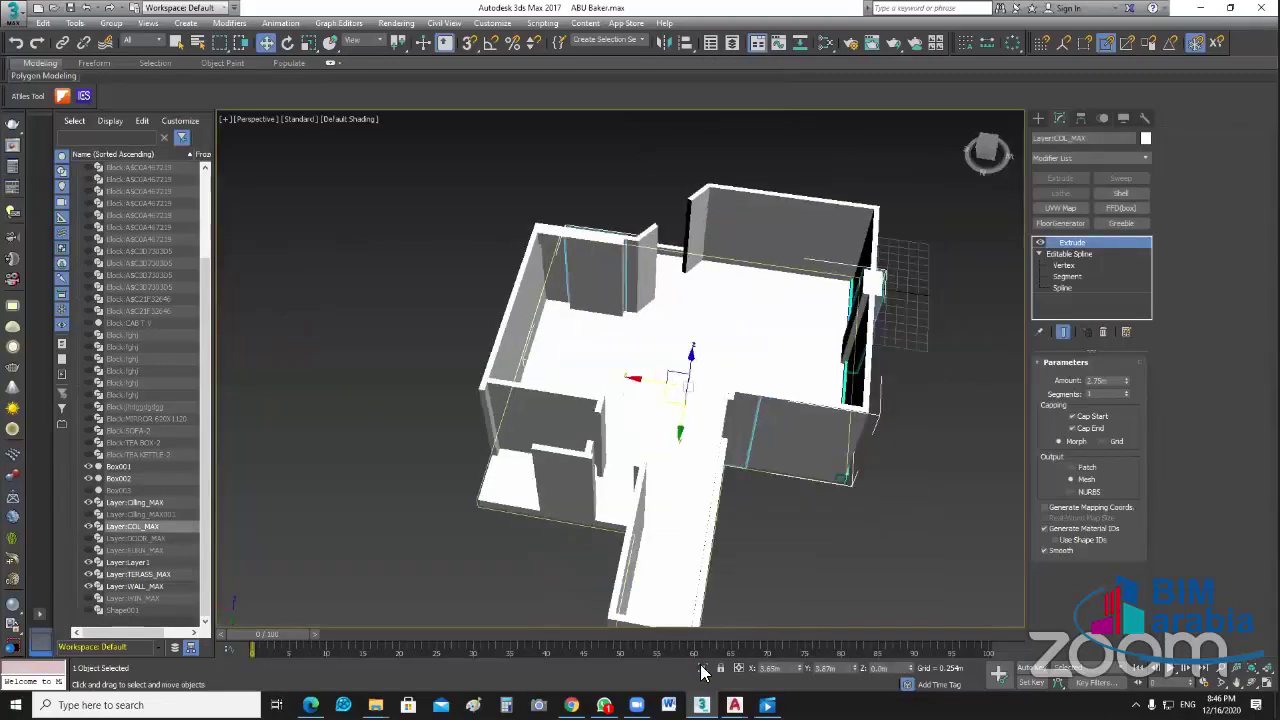
Step: Isolate the COL_MAX columns, delete the upper-left column spline, then exit isolation
click(703, 668)
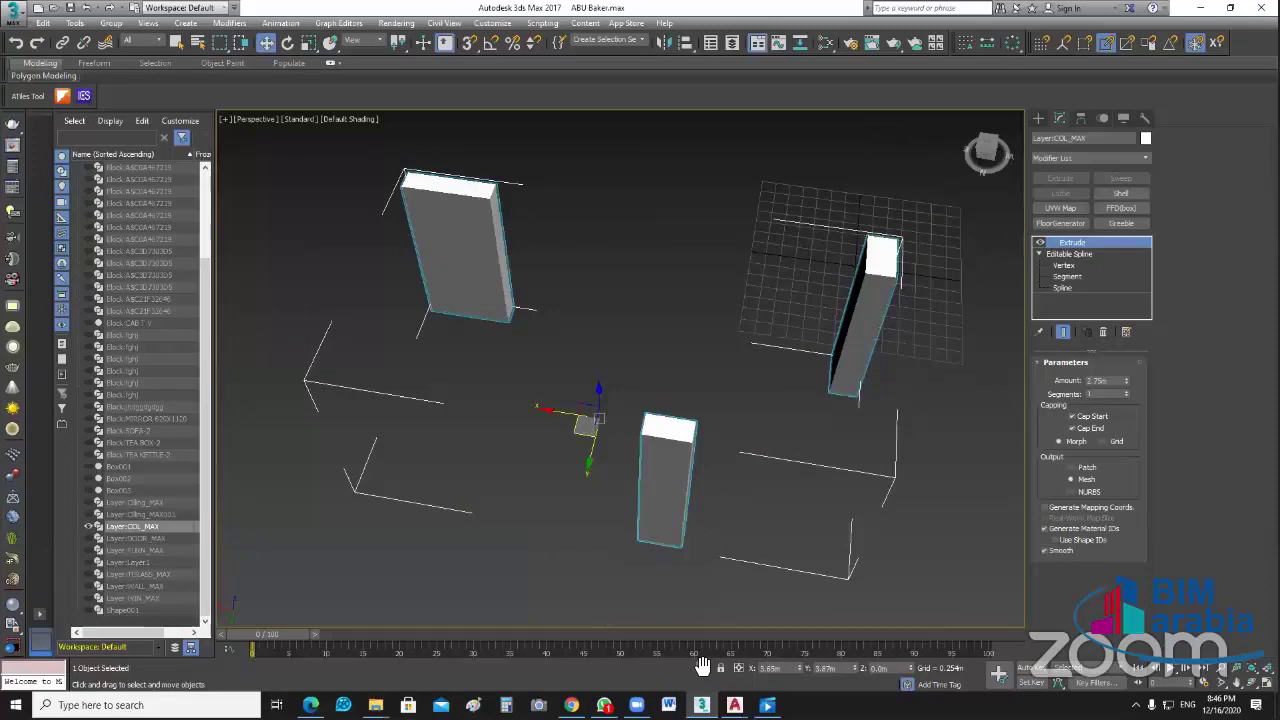
click(1062, 288)
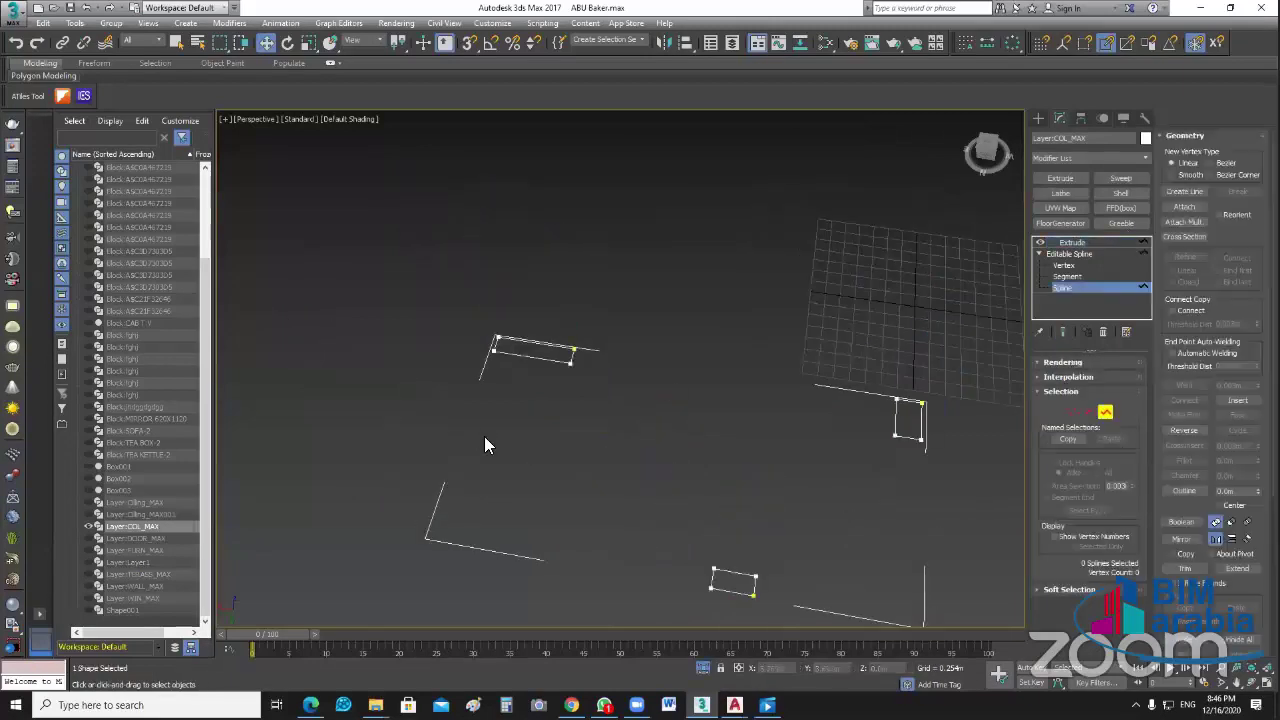
drag(484, 446, 560, 340)
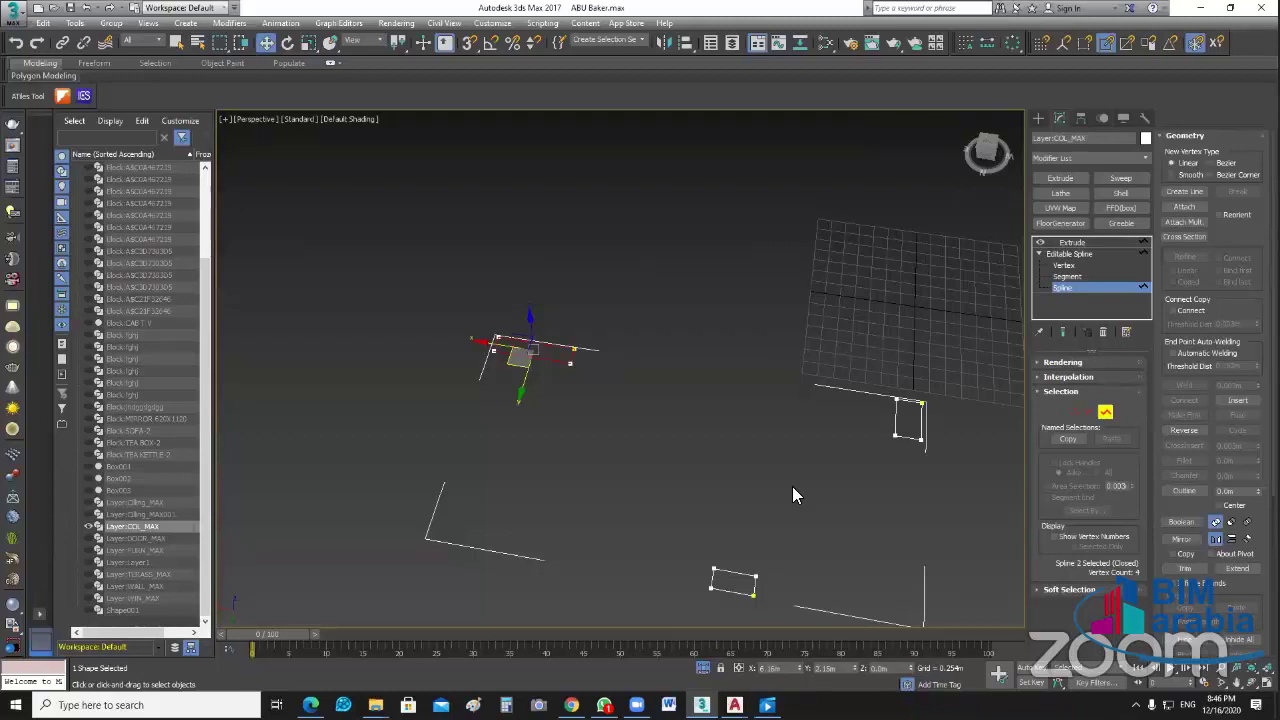
key(Delete)
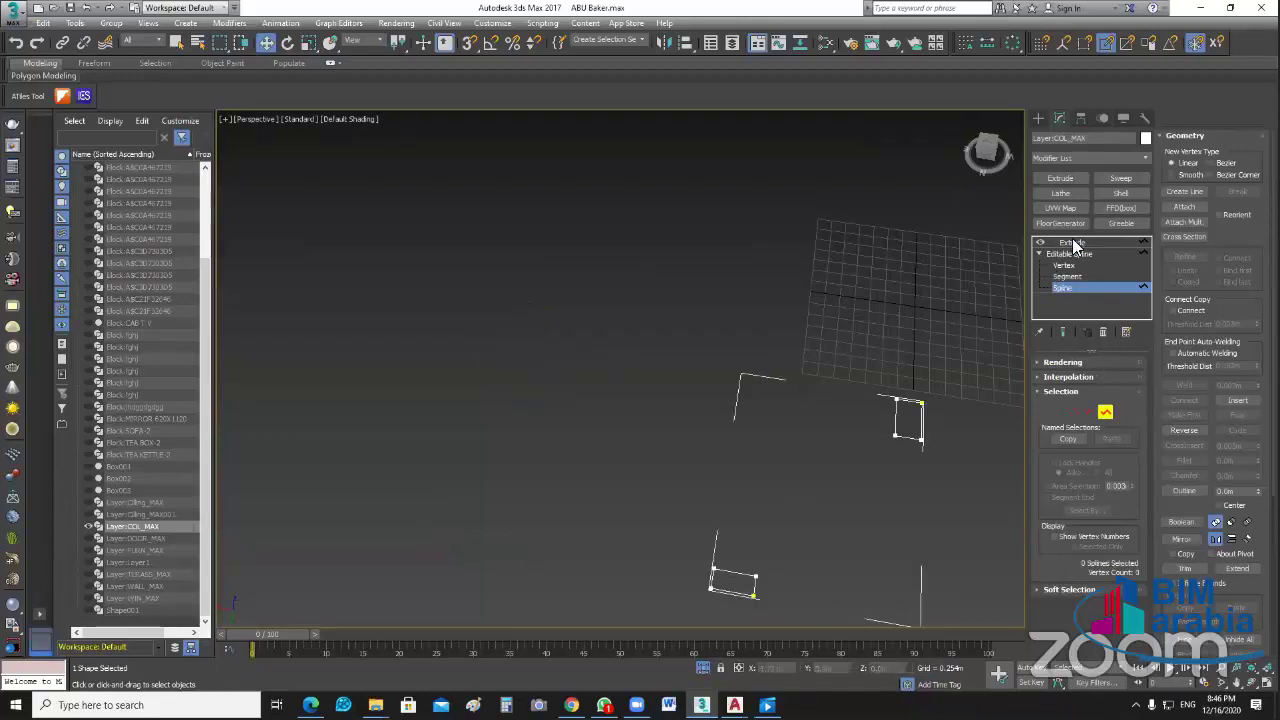
click(1072, 243)
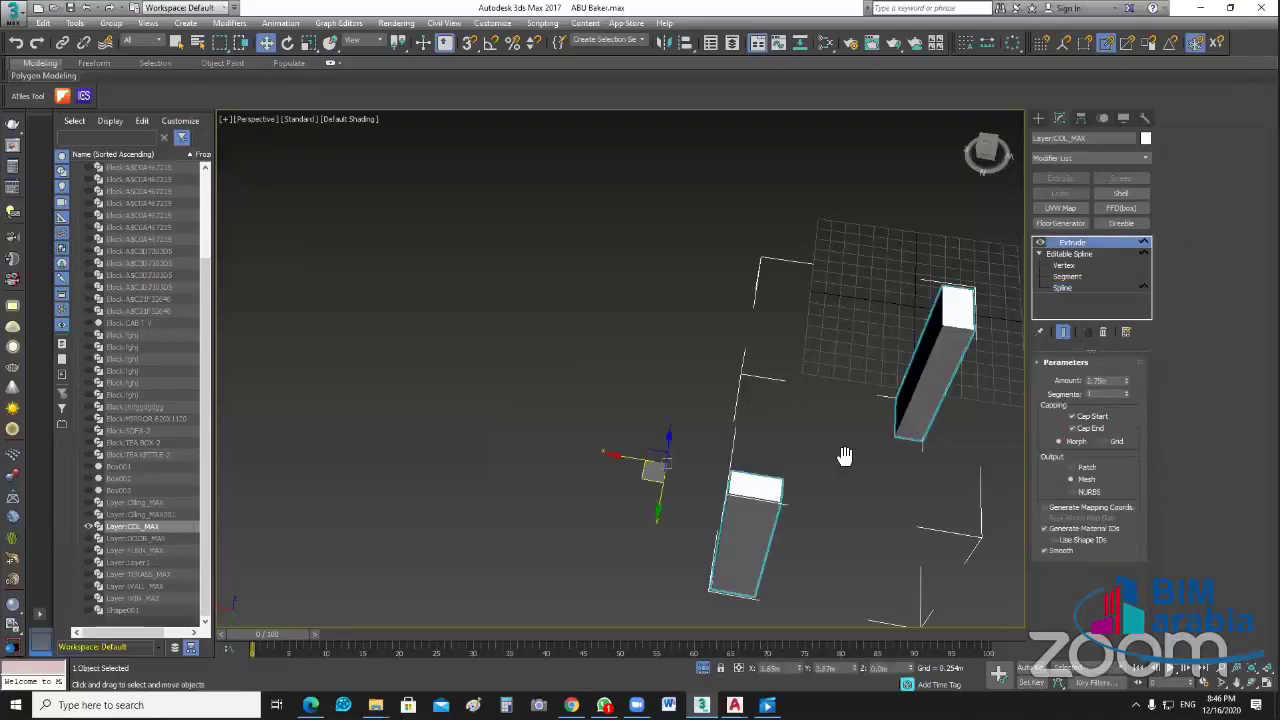
middle_drag(845, 455, 665, 395)
key(alt+q)
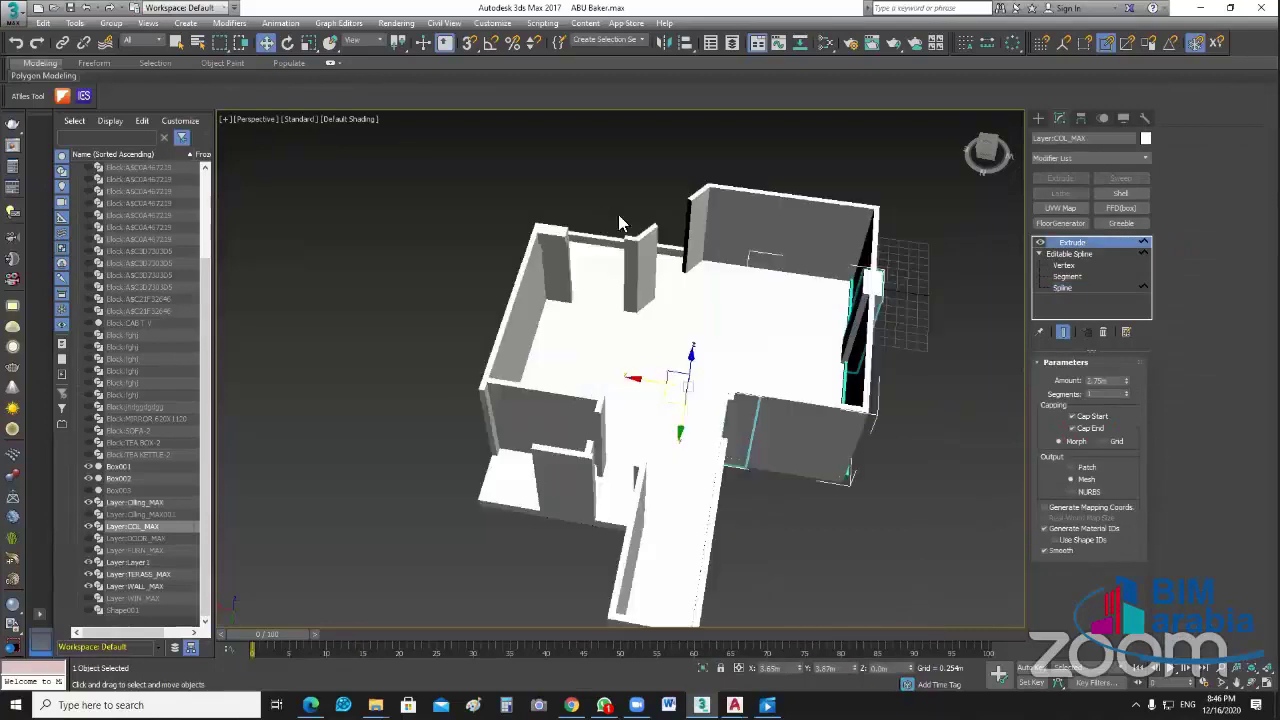
right_click(466, 190)
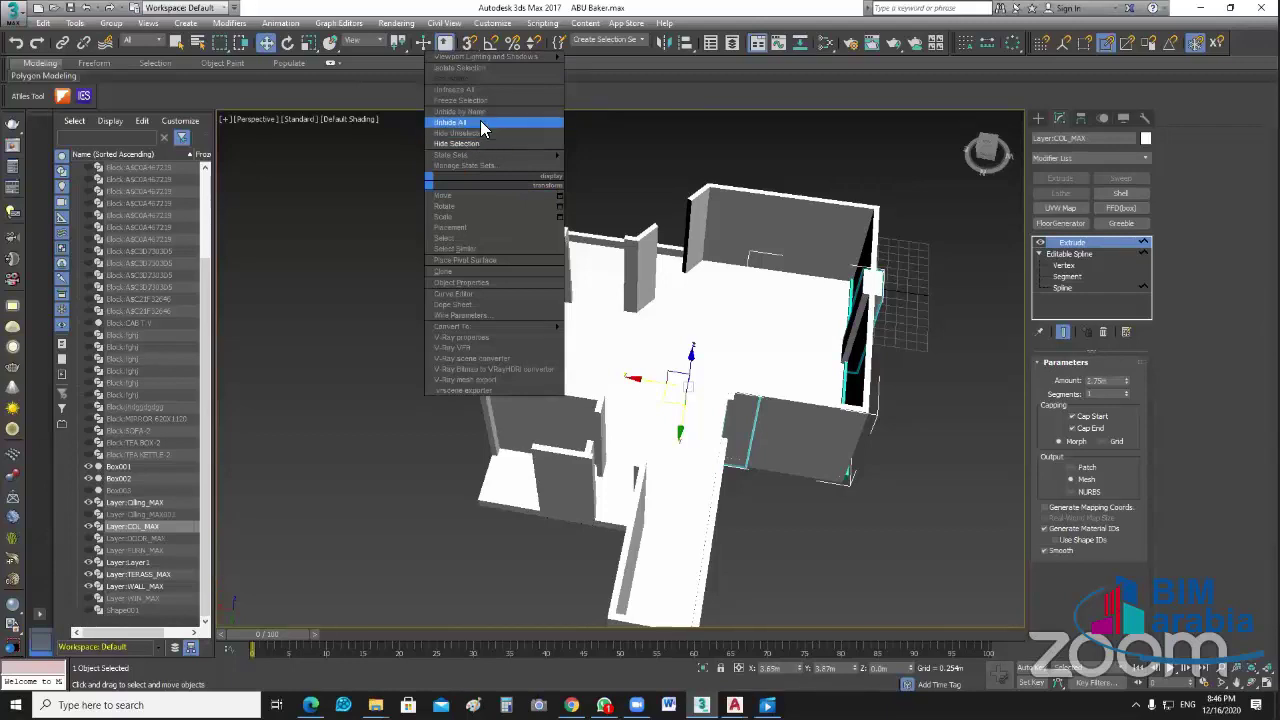
Step: Unhide all objects, then hide the ceiling slab layer
click(480, 122)
right_click(326, 228)
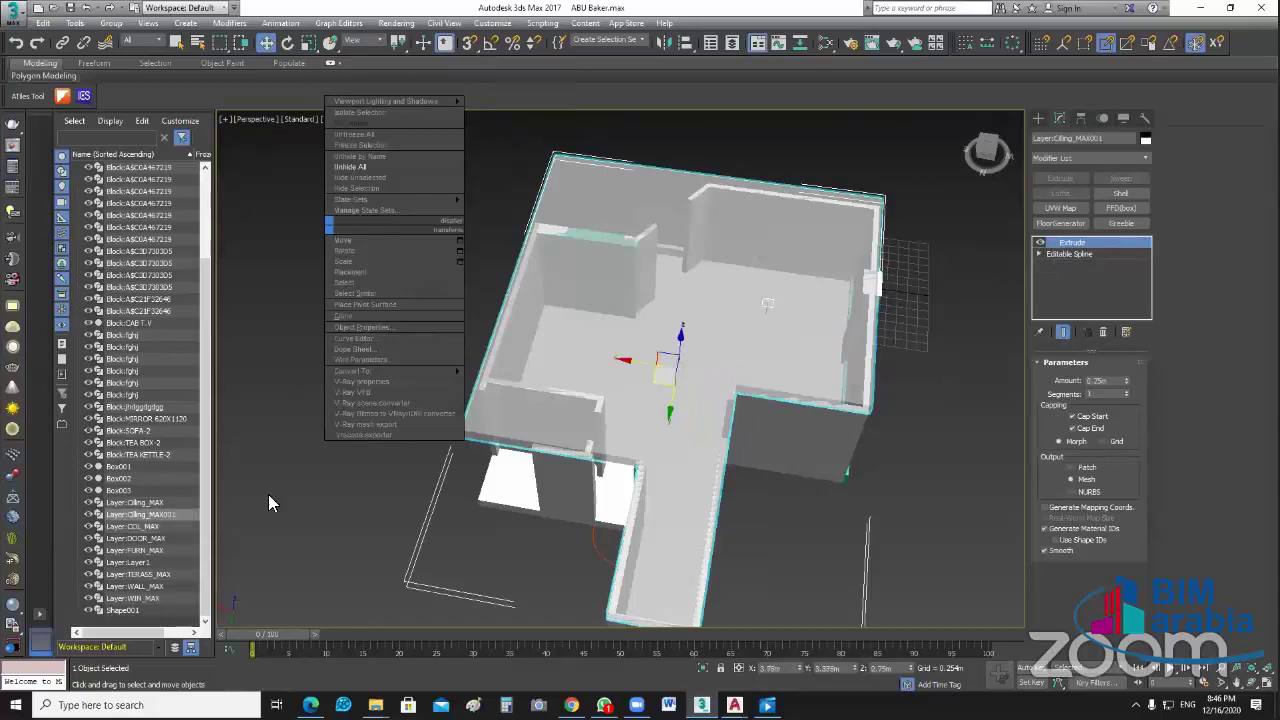
click(86, 514)
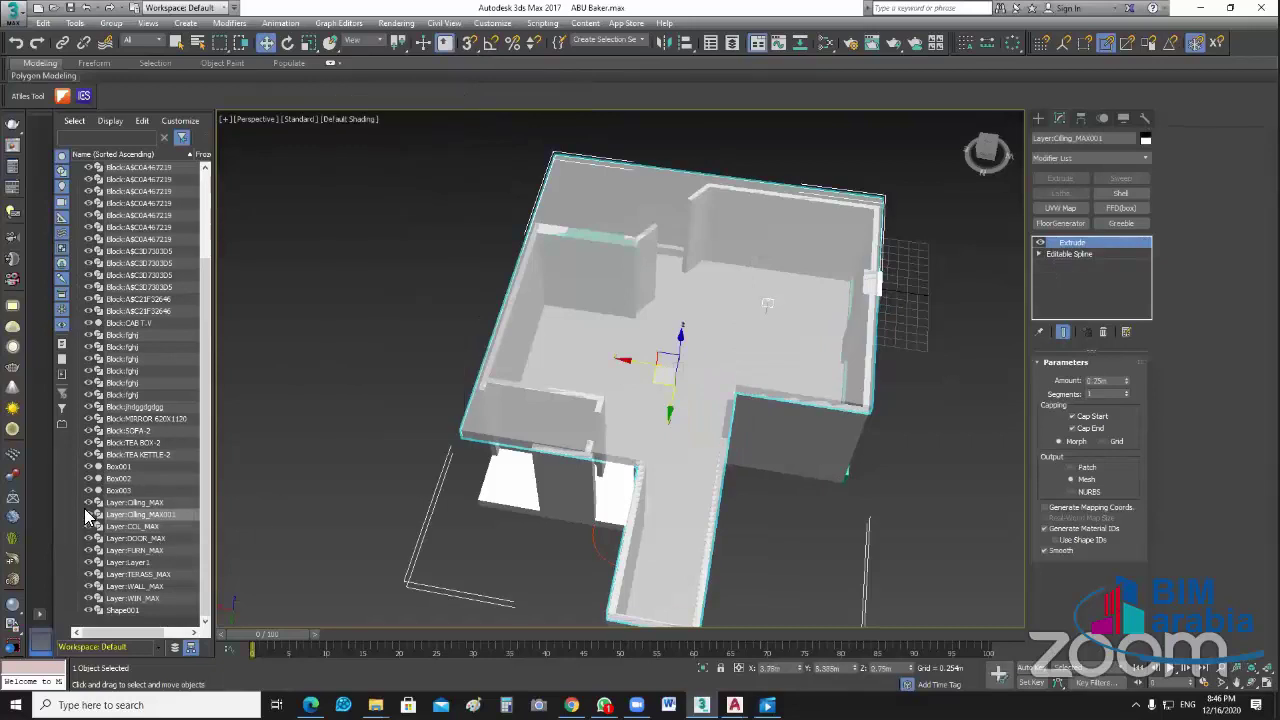
click(86, 514)
Step: Zoom in on the teal wall and select Shape001
middle_drag(367, 368, 338, 435)
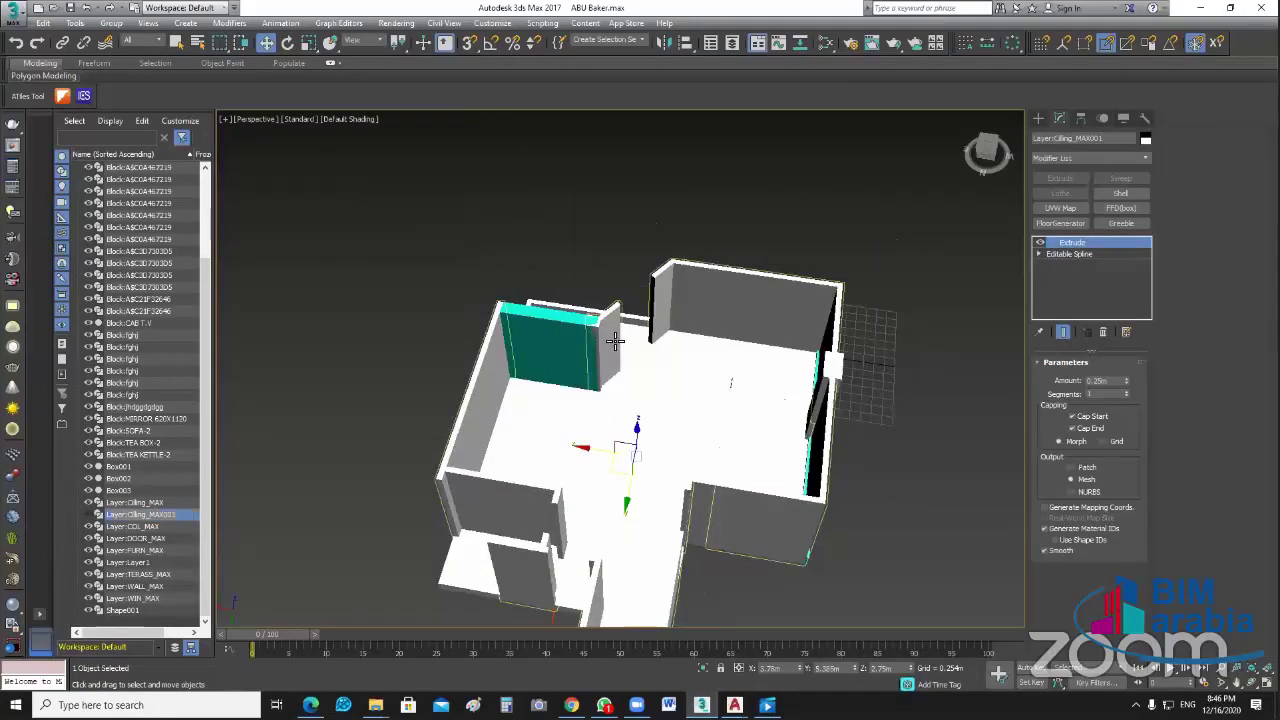
scroll(506, 356, up, 5)
click(506, 356)
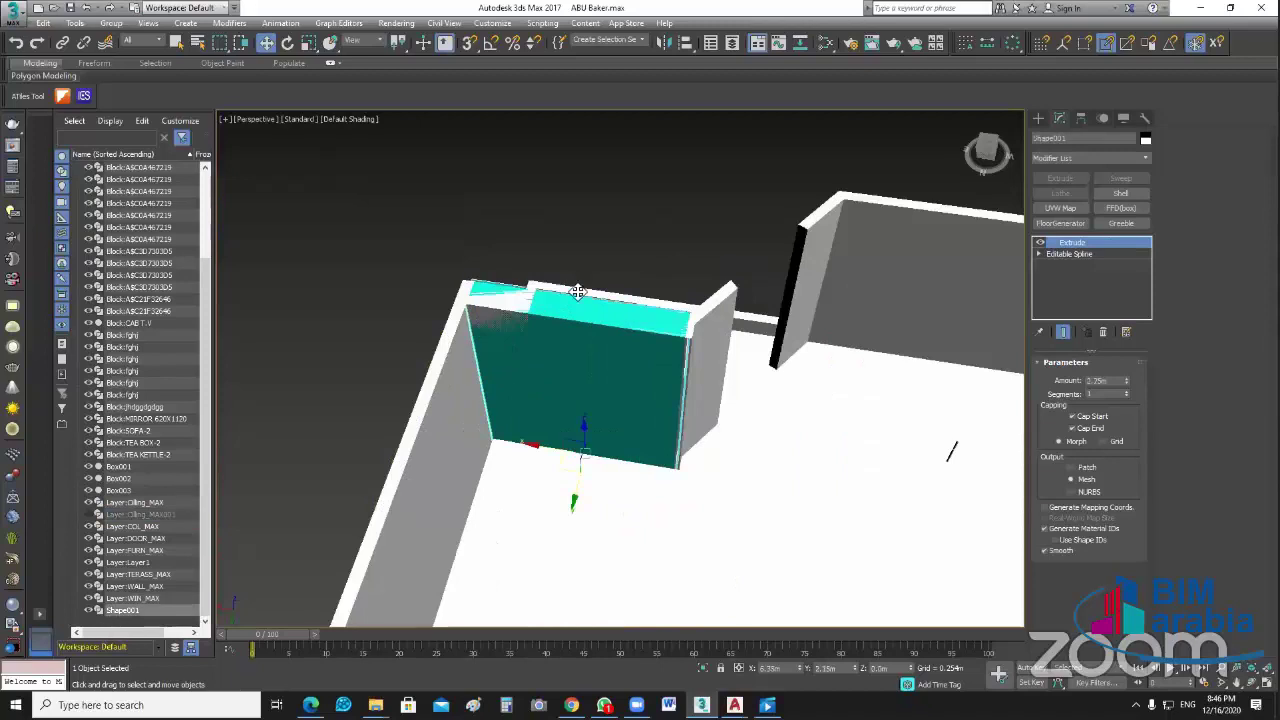
scroll(579, 290, up, 2)
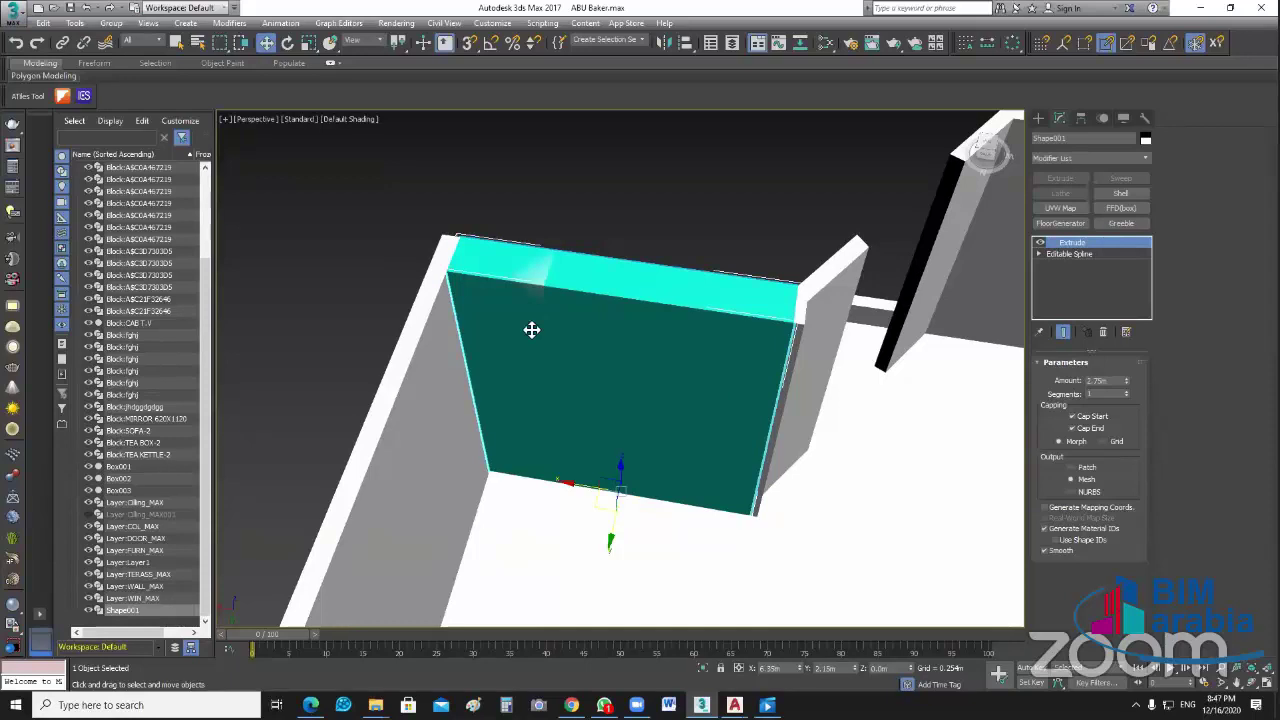
Step: Hide the surrounding walls and make wall Shape001 see-through with Alt+X
click(808, 367)
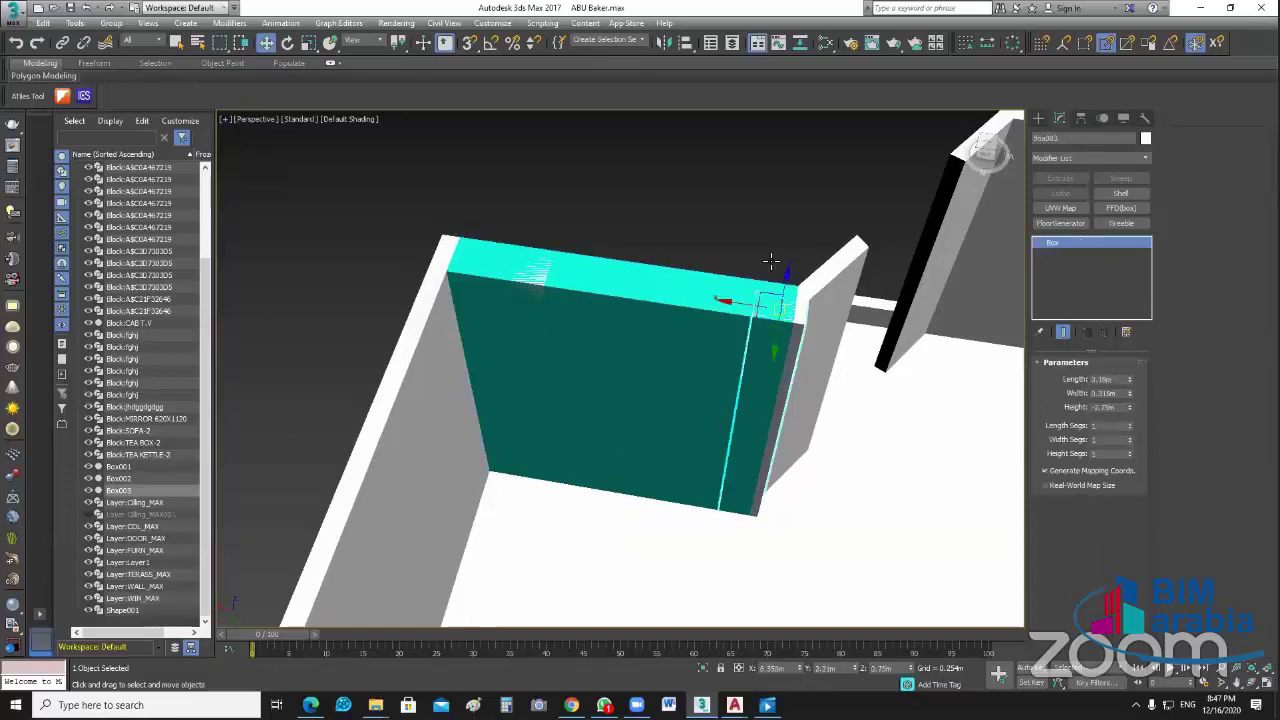
click(825, 289)
click(90, 582)
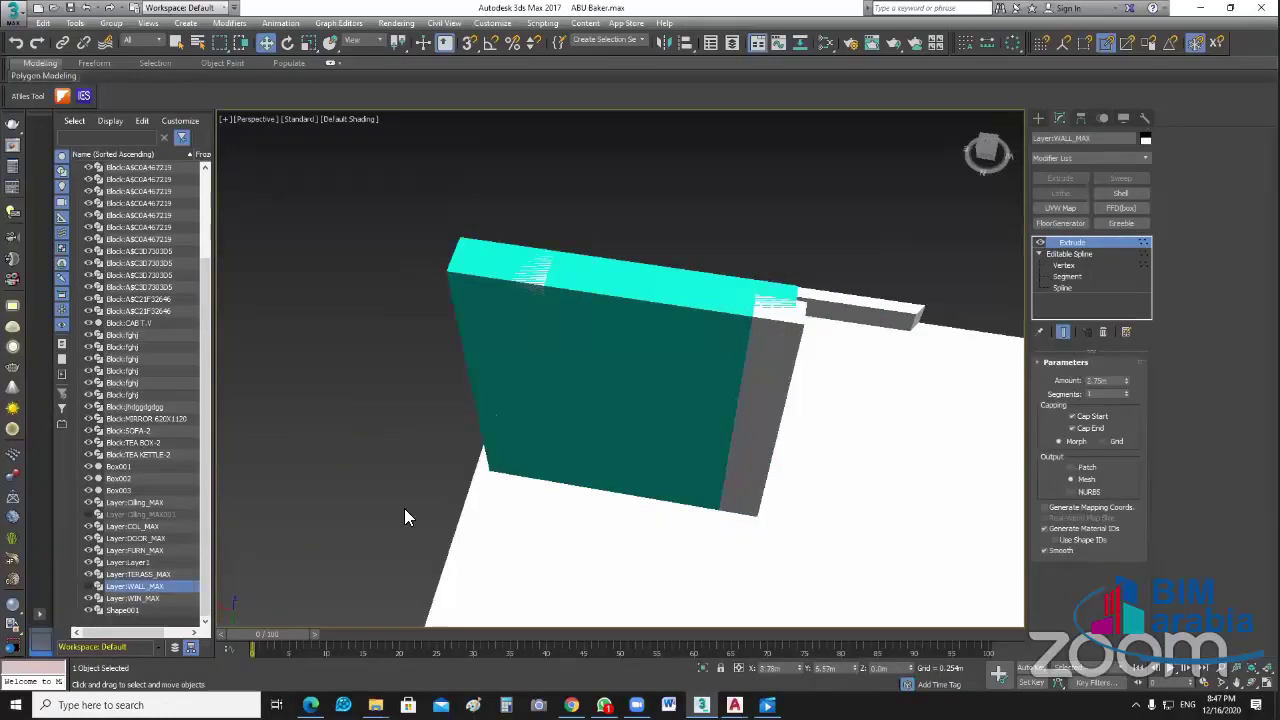
click(613, 350)
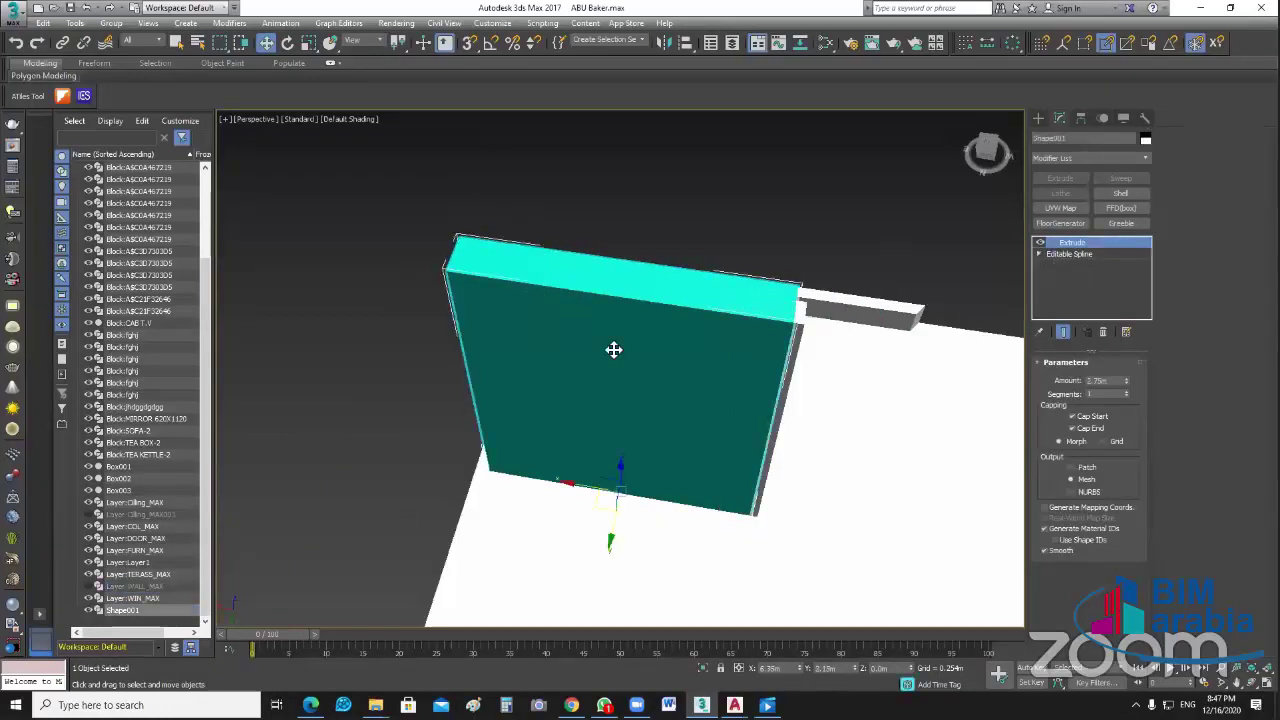
key(alt+x)
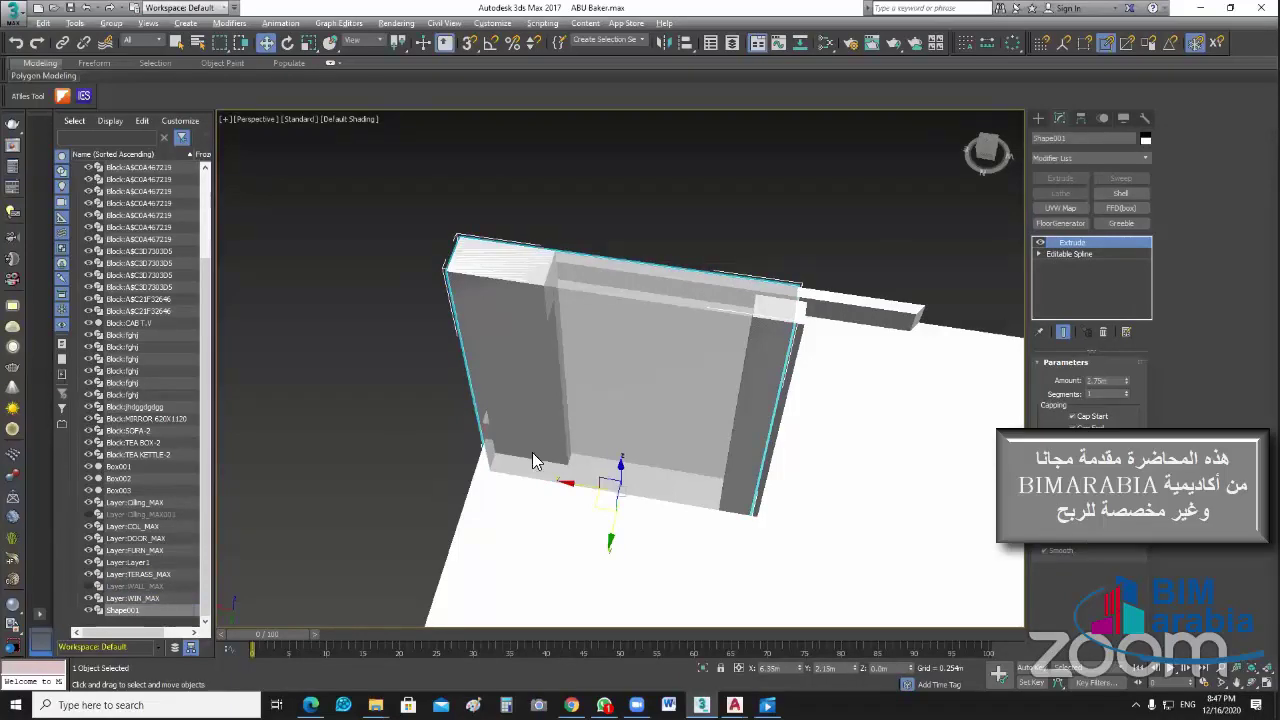
Step: Isolate Shape001 with the dark panel, then reduce Shape001 to its flat outline
mouse_move(536, 460)
alt+middle_down()
mouse_move(548, 454)
mouse_move(477, 480)
mouse_move(689, 430)
alt+middle_up()
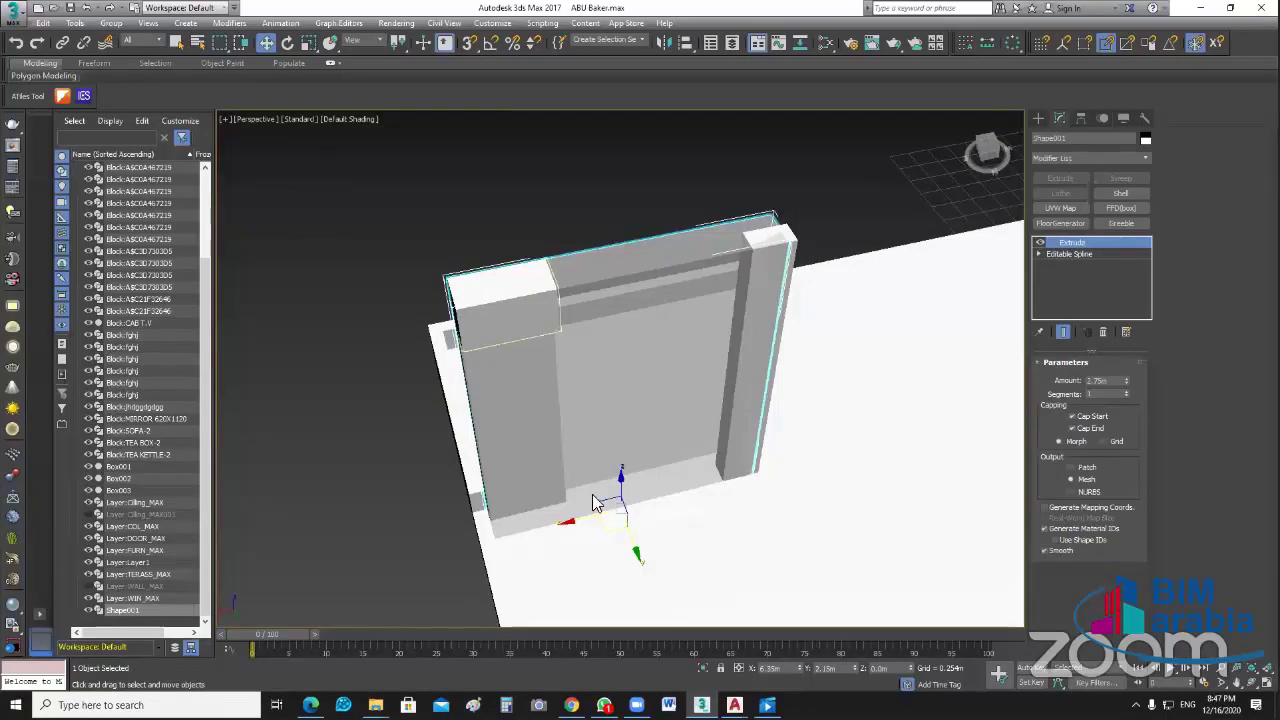
scroll(655, 478, up, 3)
ctrl+click(647, 490)
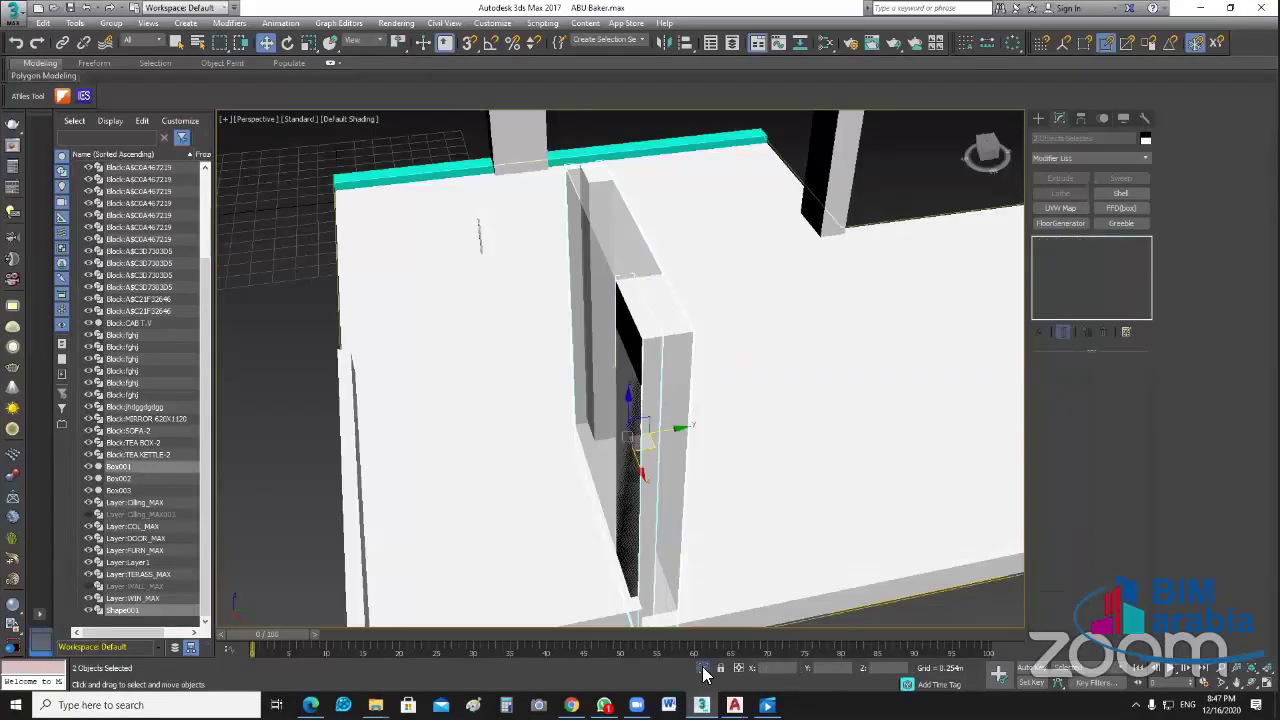
click(703, 668)
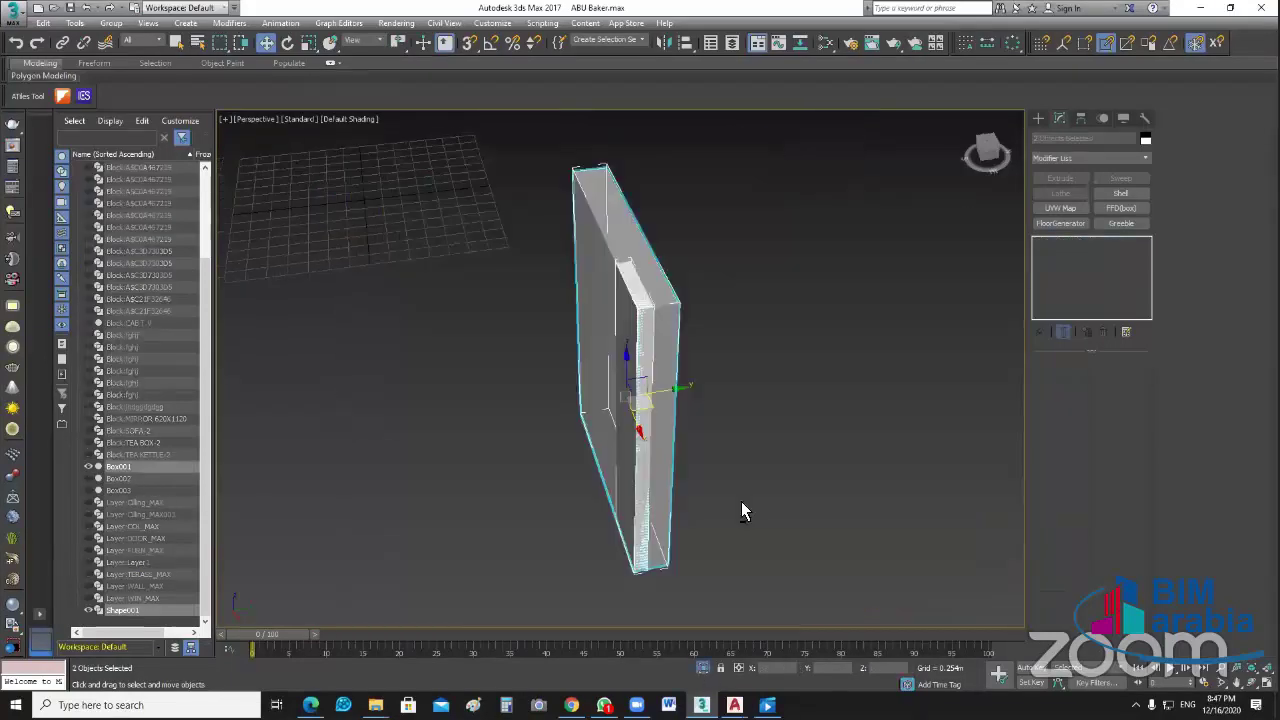
mouse_move(651, 514)
alt+middle_down()
mouse_move(845, 503)
mouse_move(886, 480)
mouse_move(689, 307)
alt+middle_up()
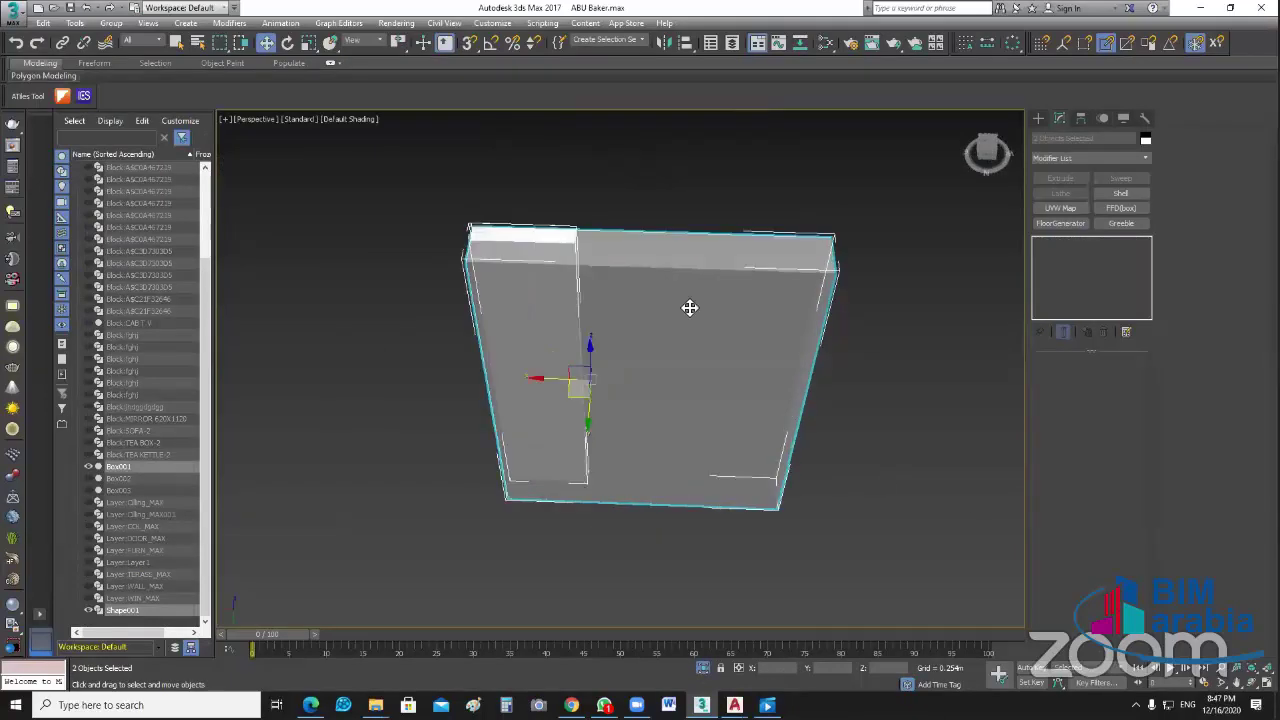
click(694, 319)
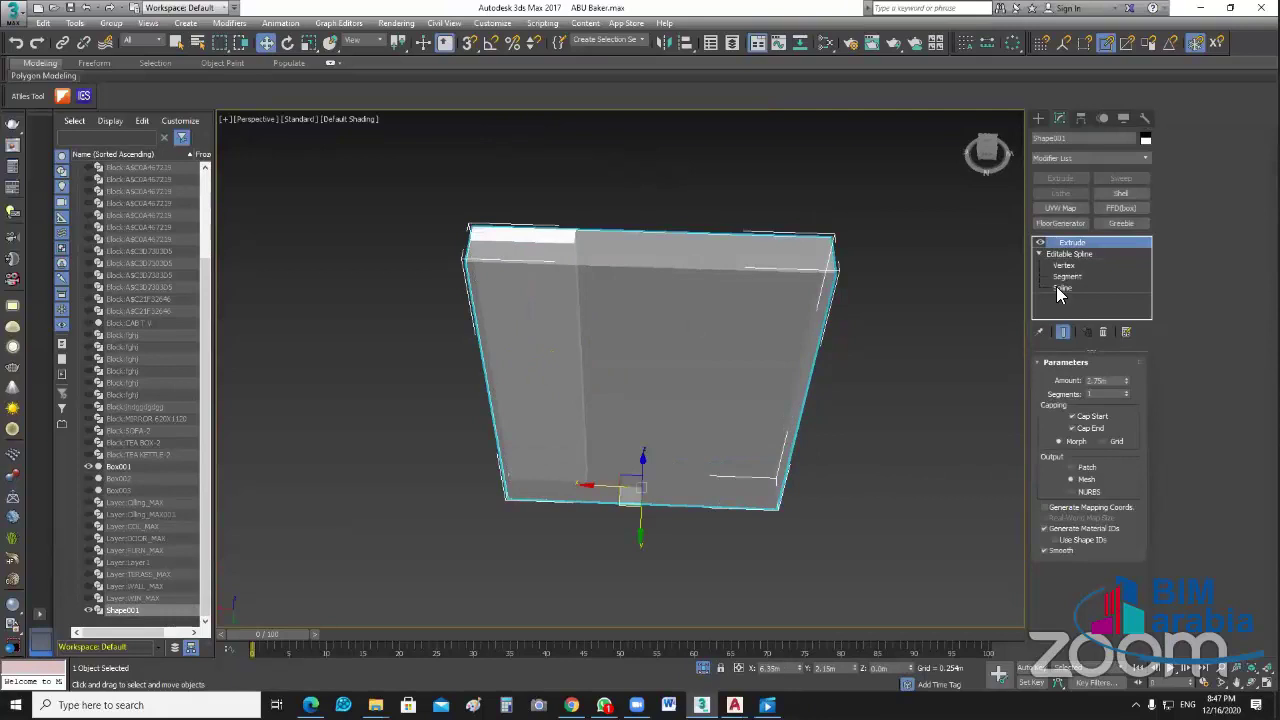
key(Delete)
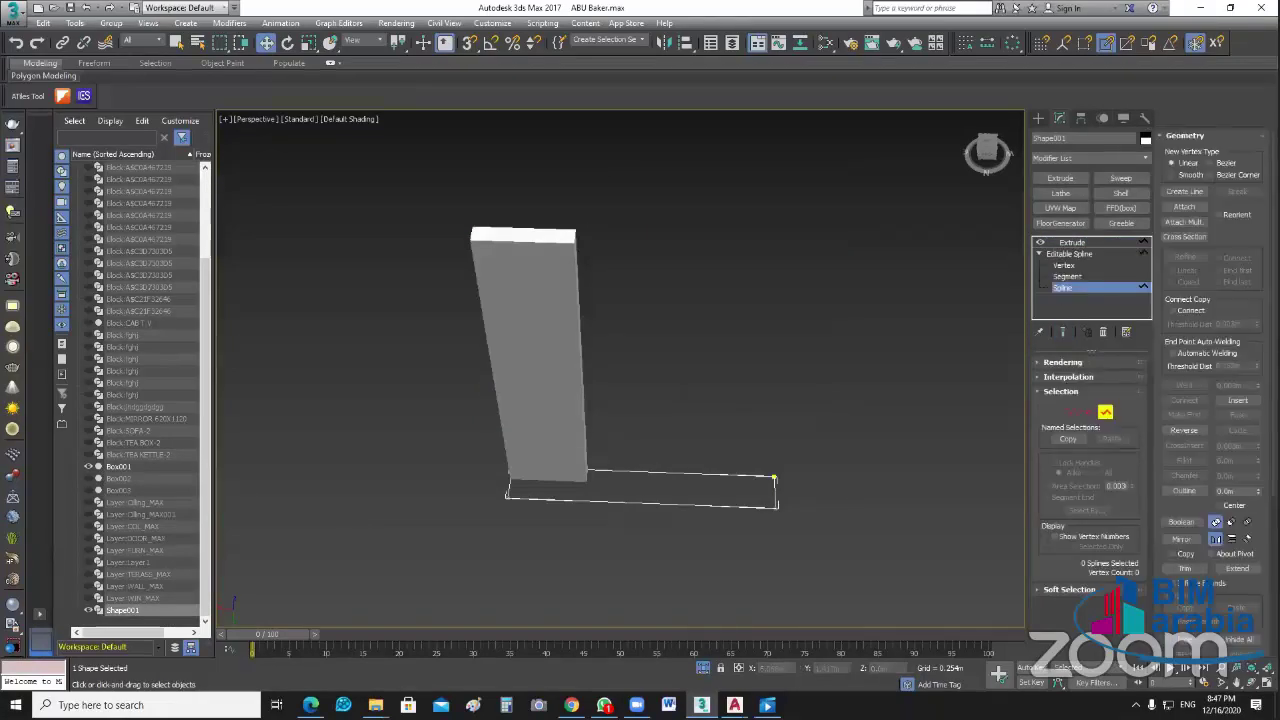
Step: Restore the four-viewport layout and switch to the AutoCAD Drawing1 window
key(alt+w)
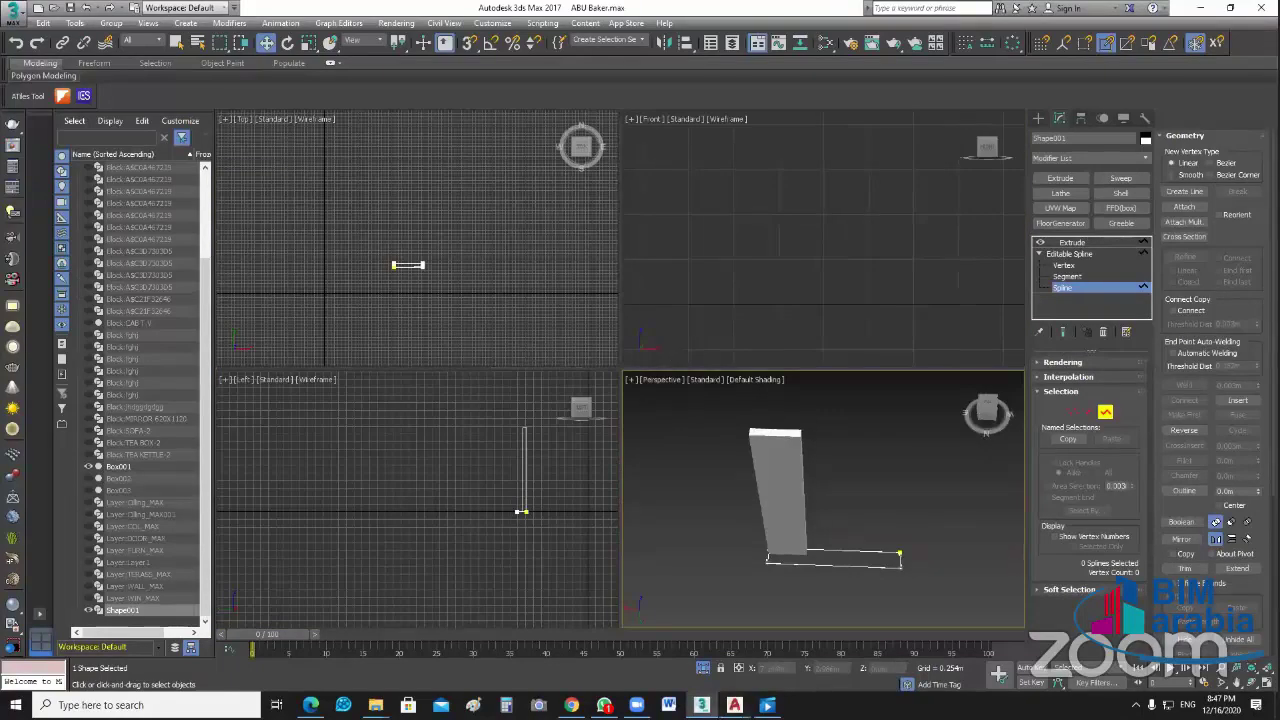
click(734, 705)
click(790, 645)
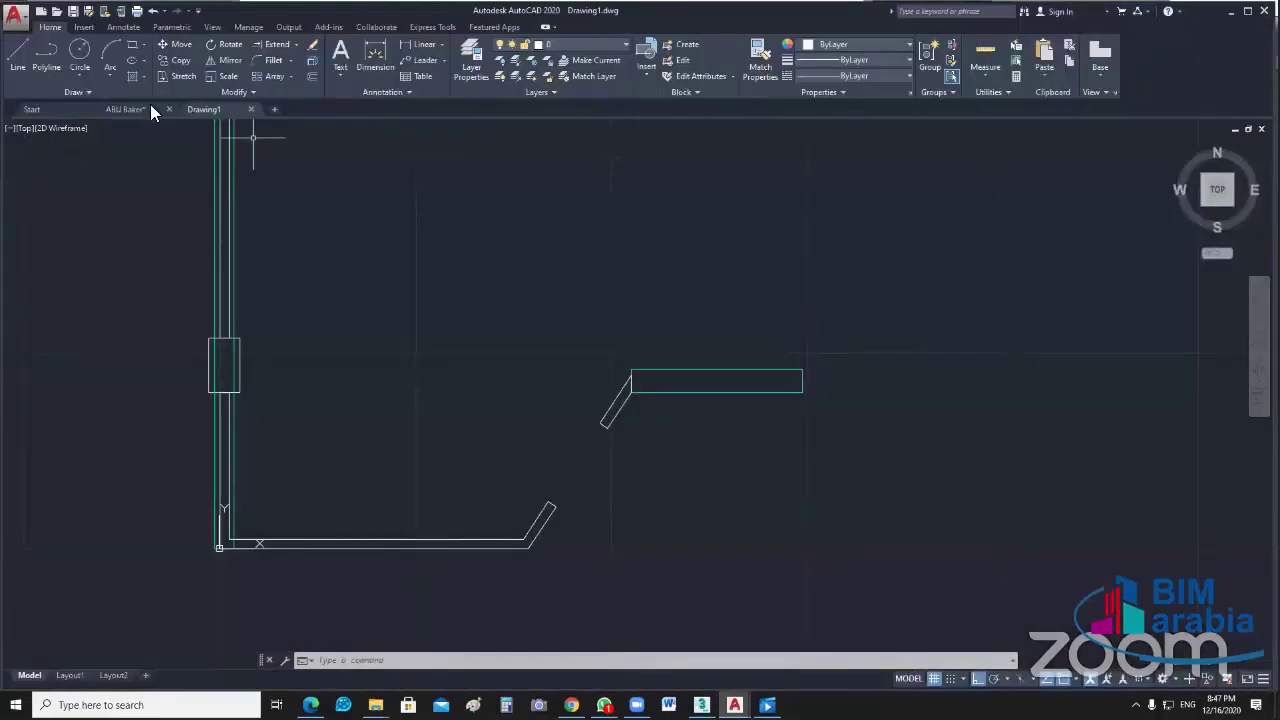
Step: Zoom out and back in on the AutoCAD house floor plan
scroll(680, 390, down, 4)
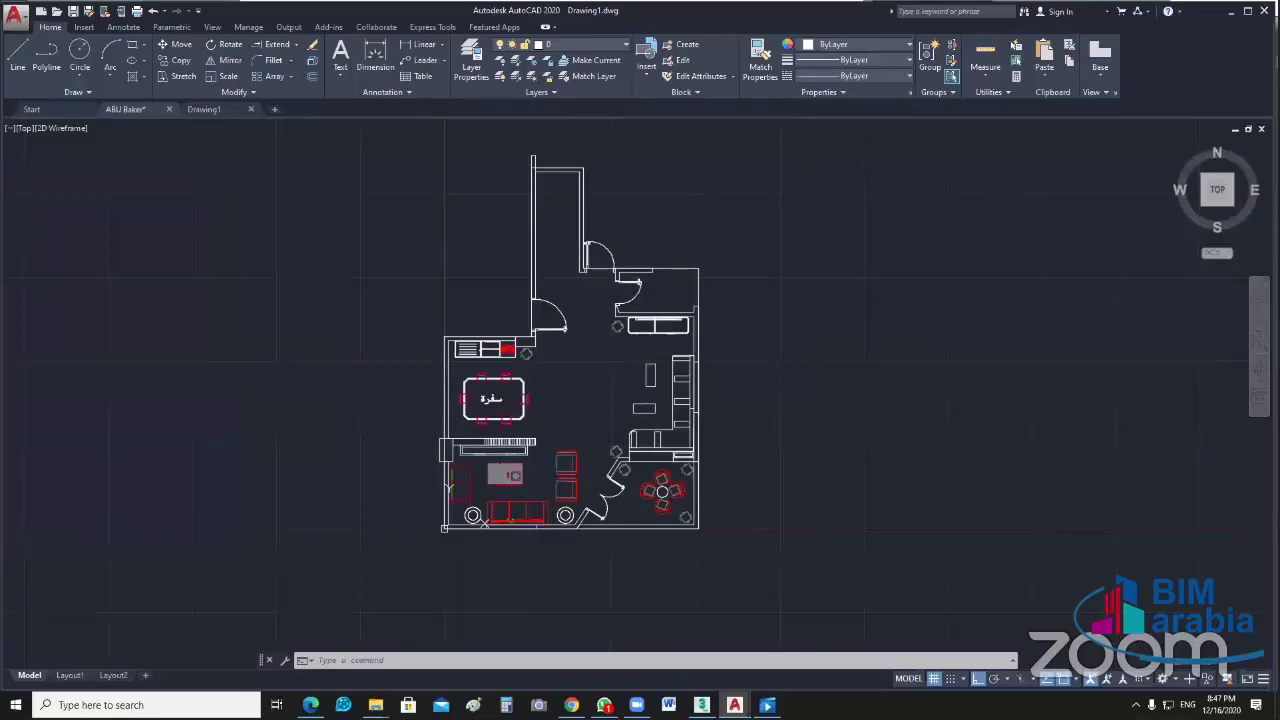
scroll(668, 455, up, 5)
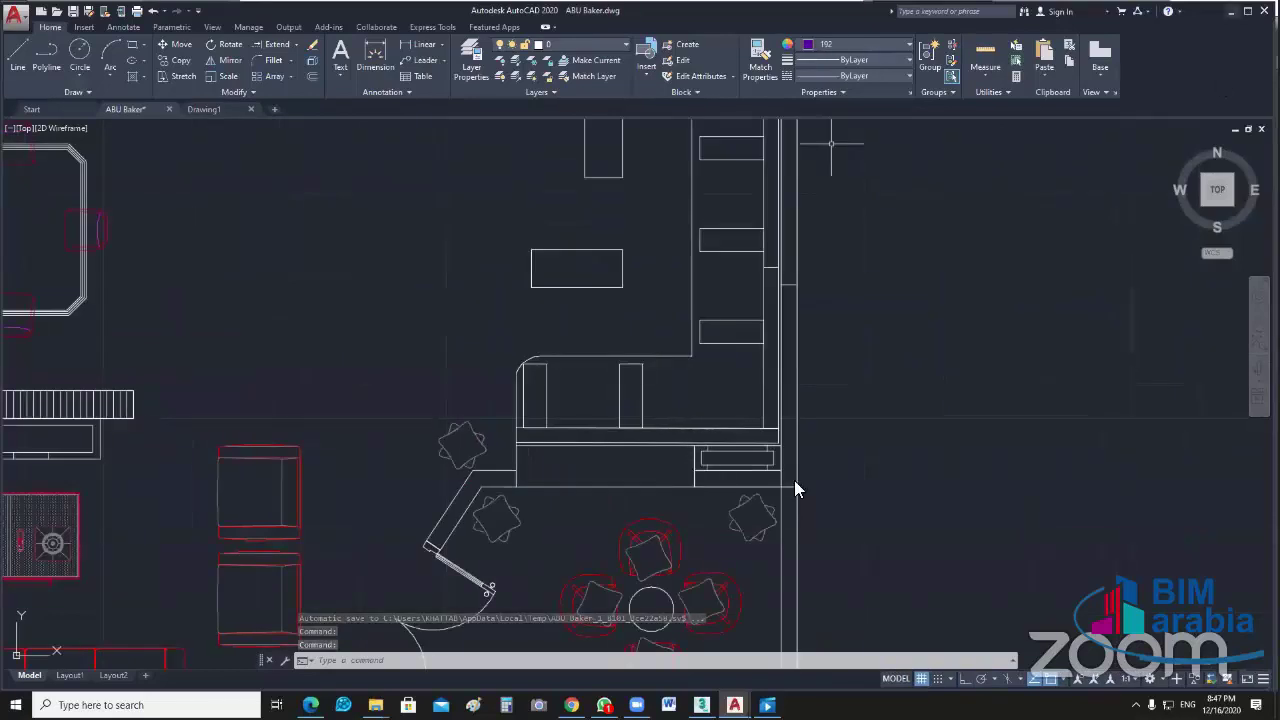
Step: Back in 3ds Max, enable endpoint snaps and drag Shape001's lower-right corner vertex left diagonally
key(alt+Tab)
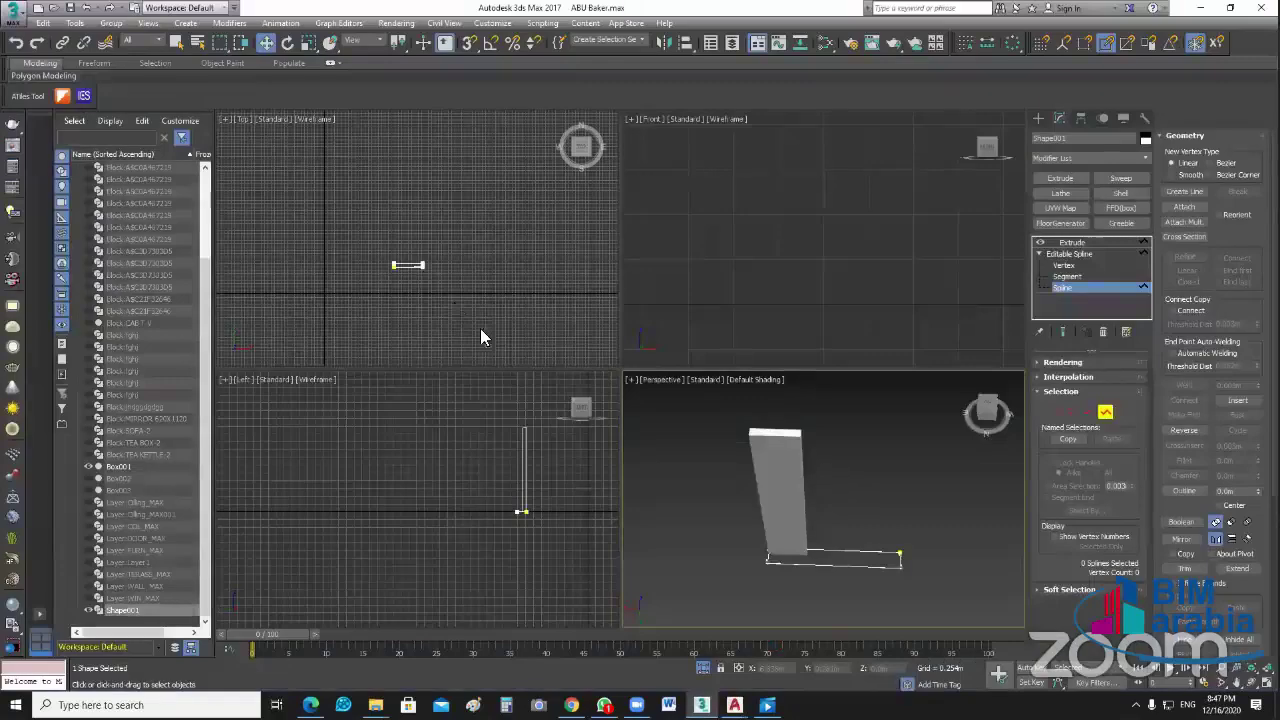
scroll(550, 310, up, 5)
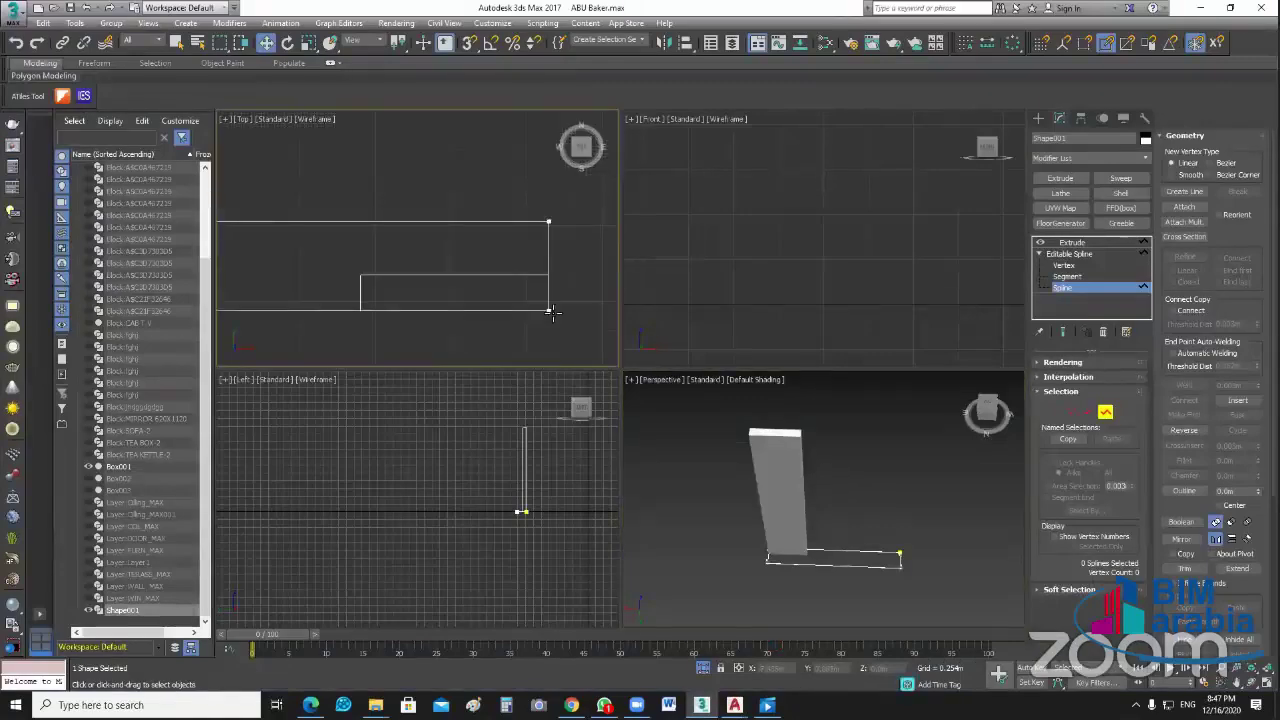
click(550, 310)
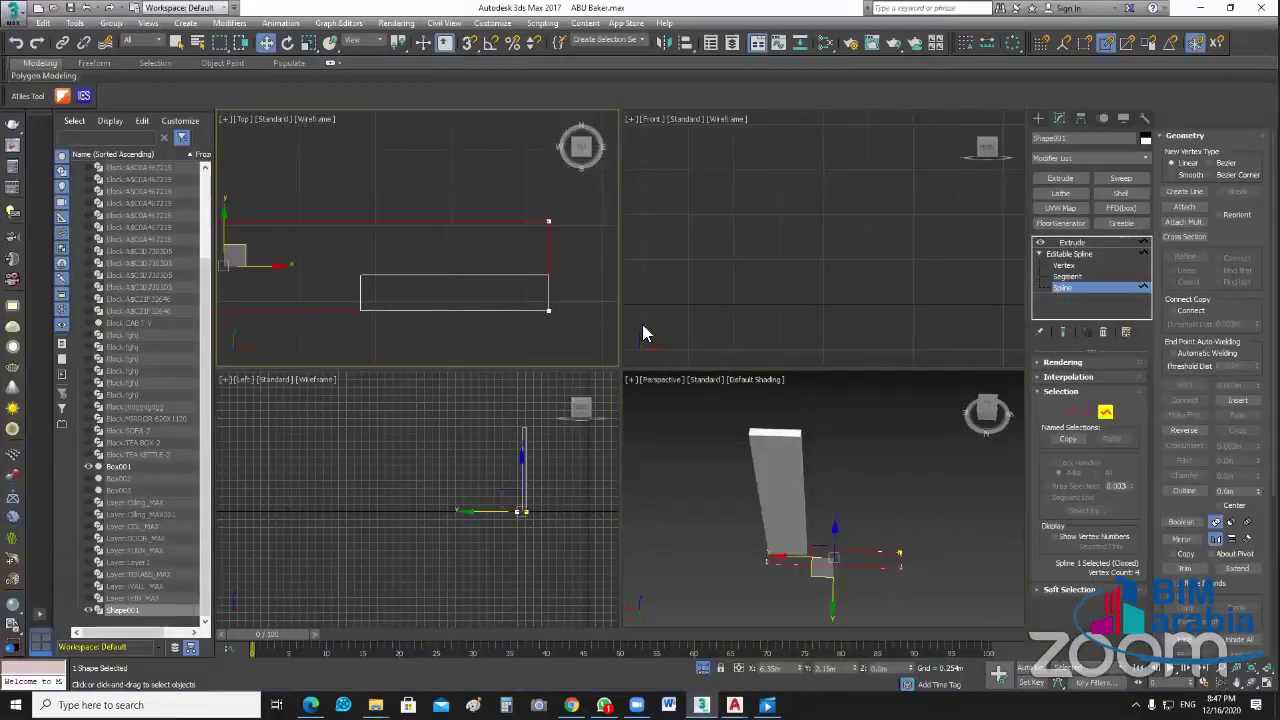
key(1)
click(469, 43)
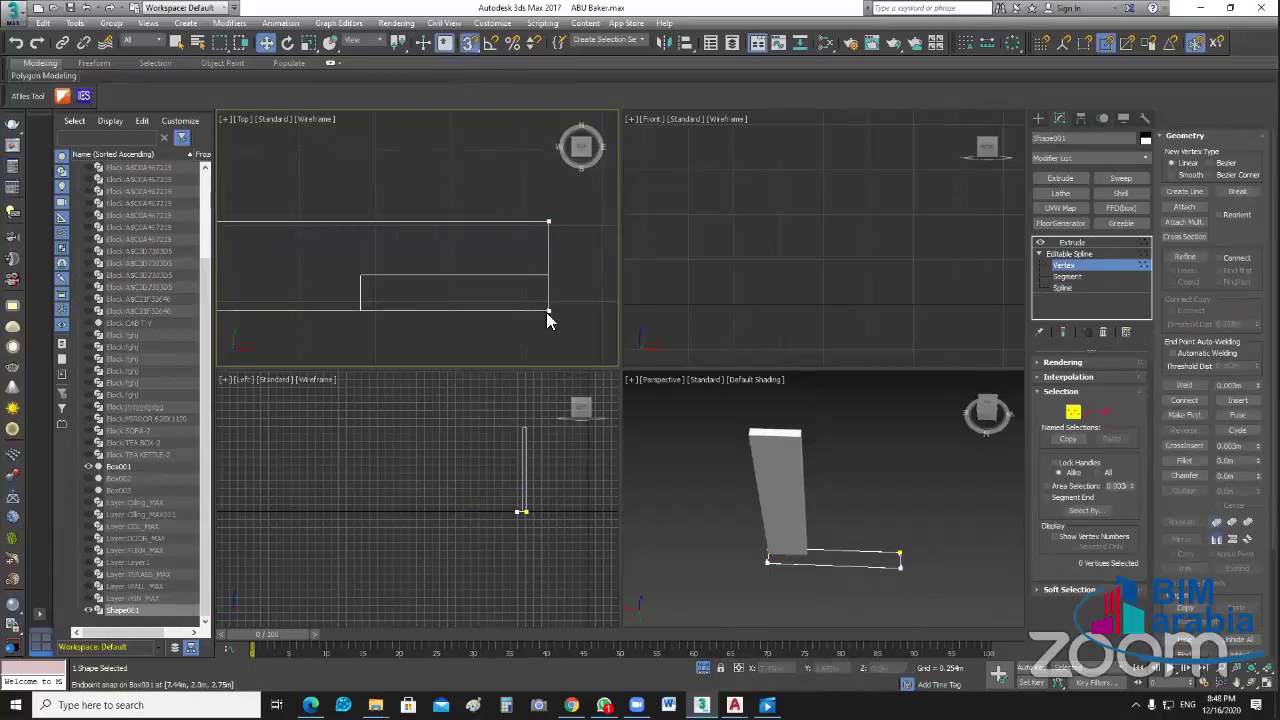
click(547, 311)
drag(551, 315, 360, 310)
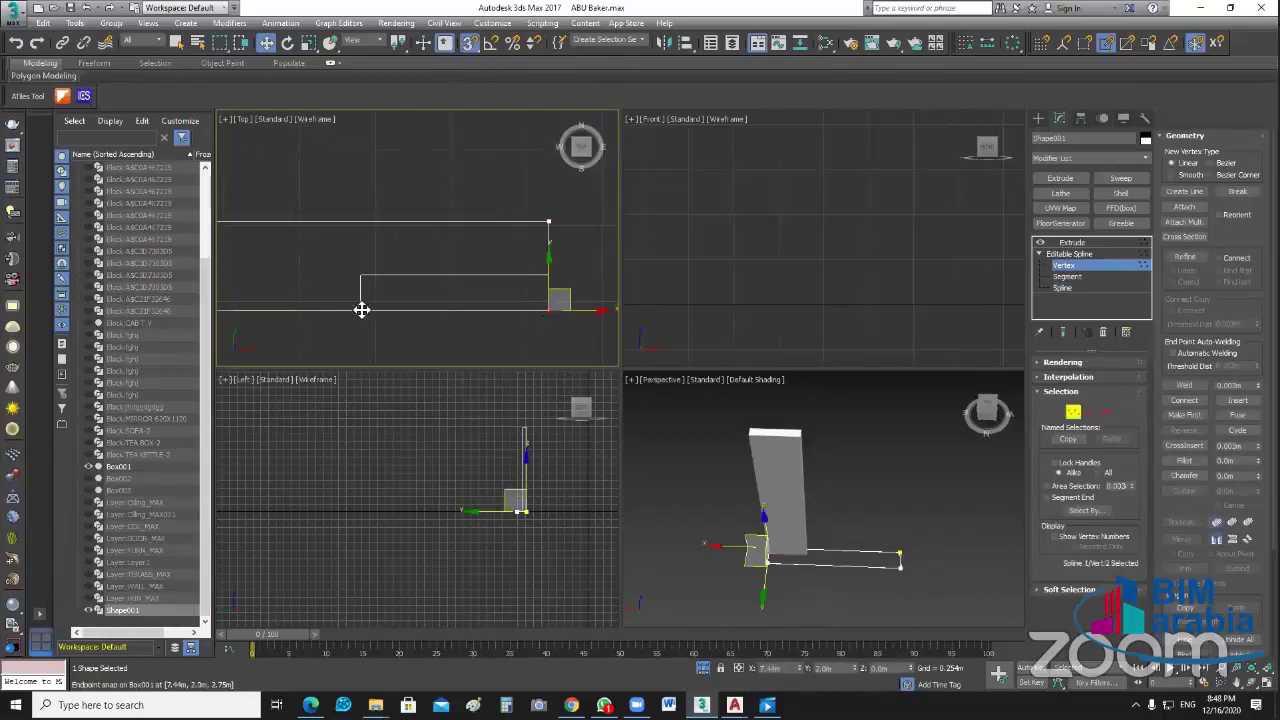
Step: Snap the vertex to the box corner, set its X to 6.808m, and return to Extrude
scroll(604, 252, down, 2)
scroll(560, 300, up, 2)
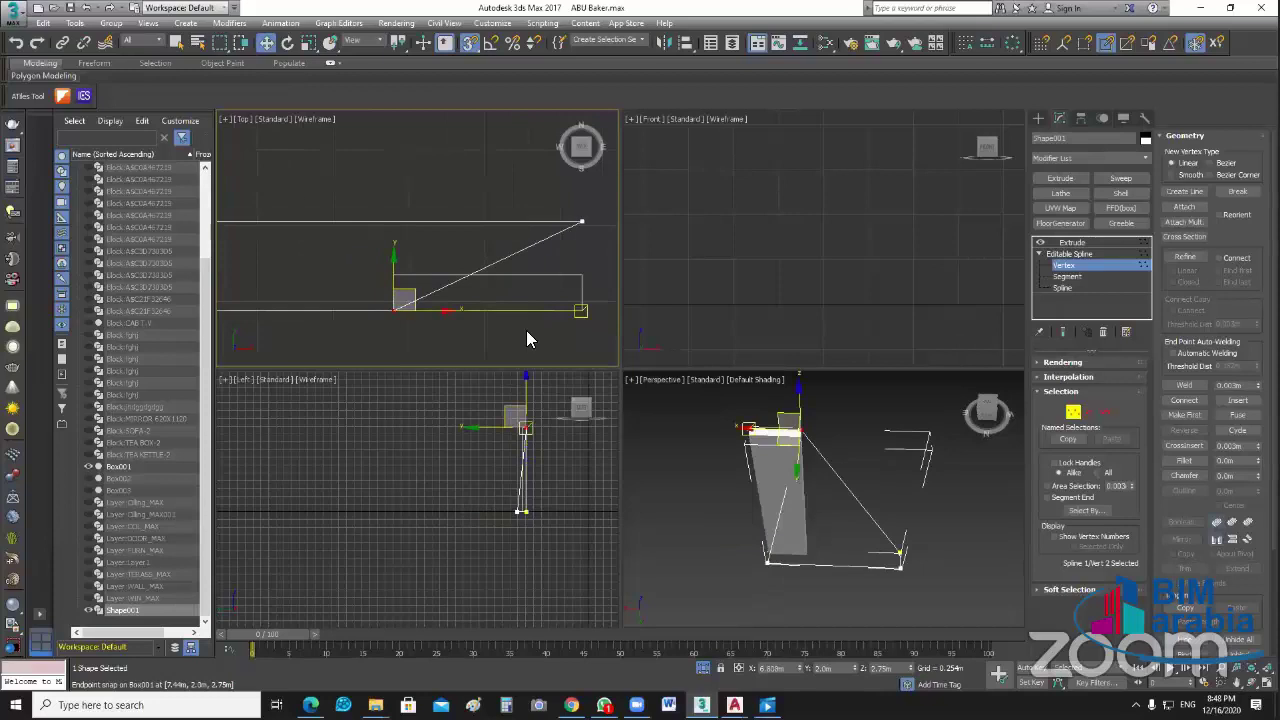
scroll(545, 340, down, 2)
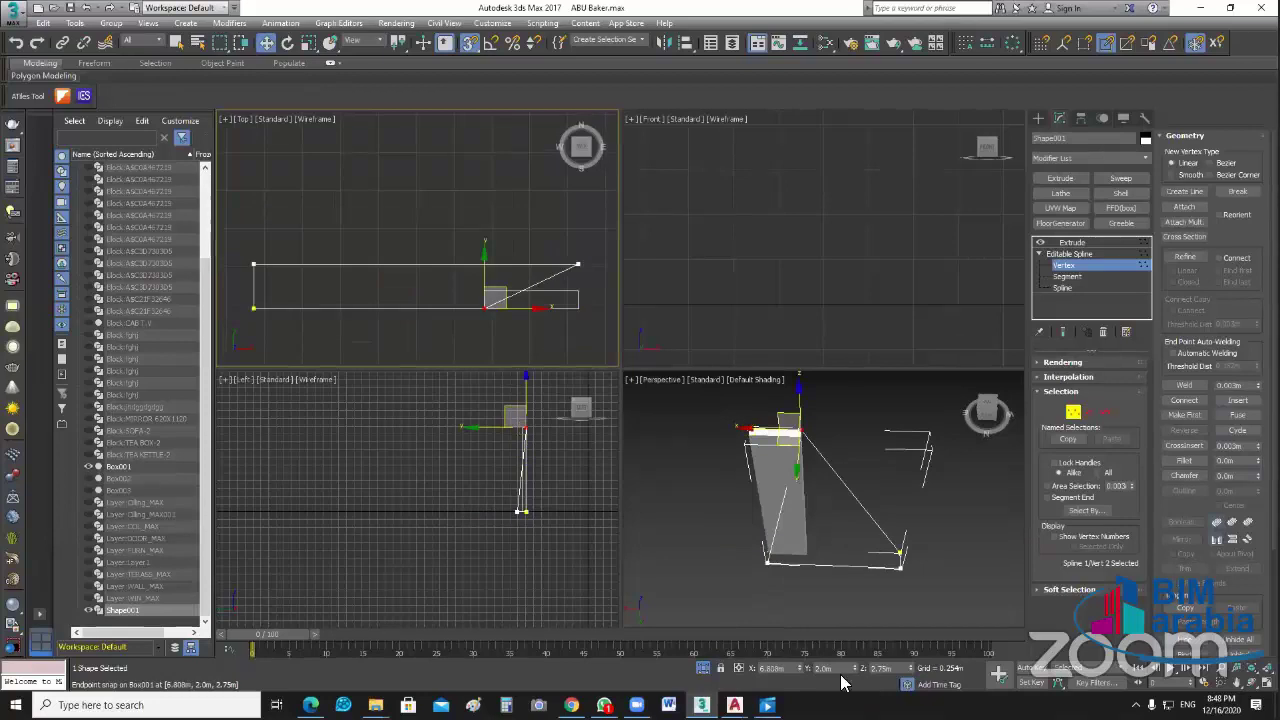
double_click(784, 669)
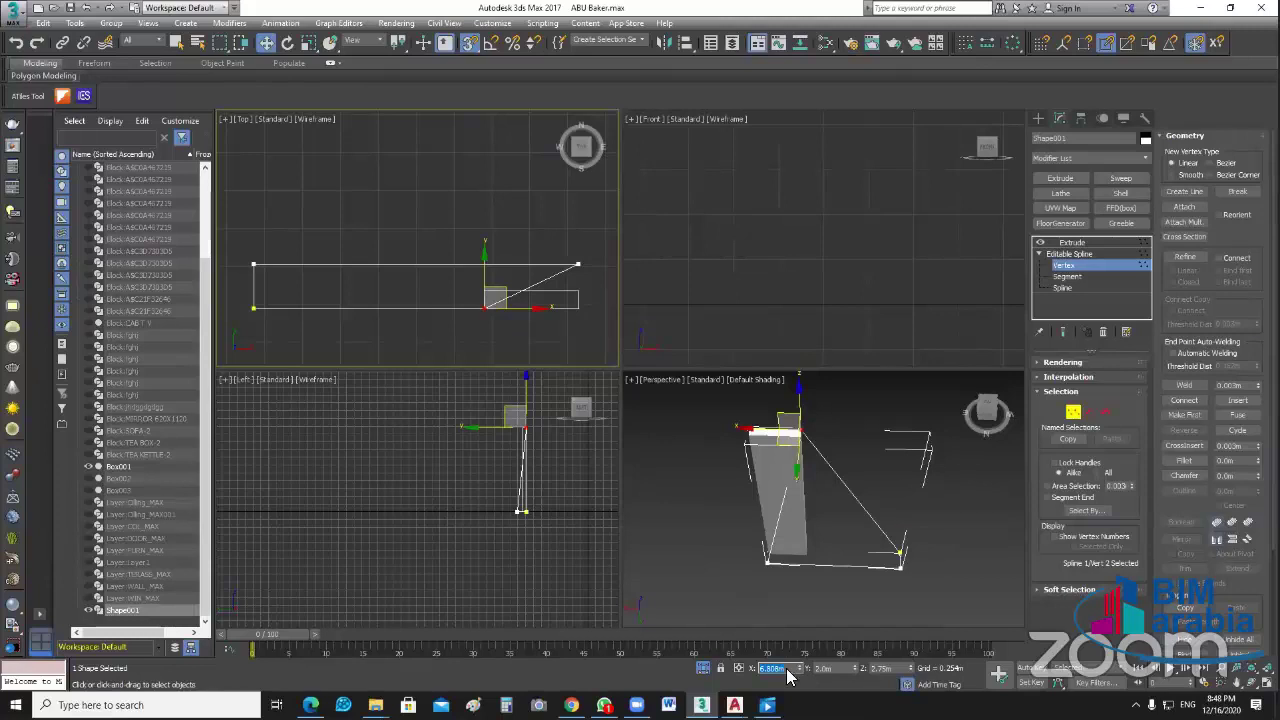
drag(586, 250, 578, 265)
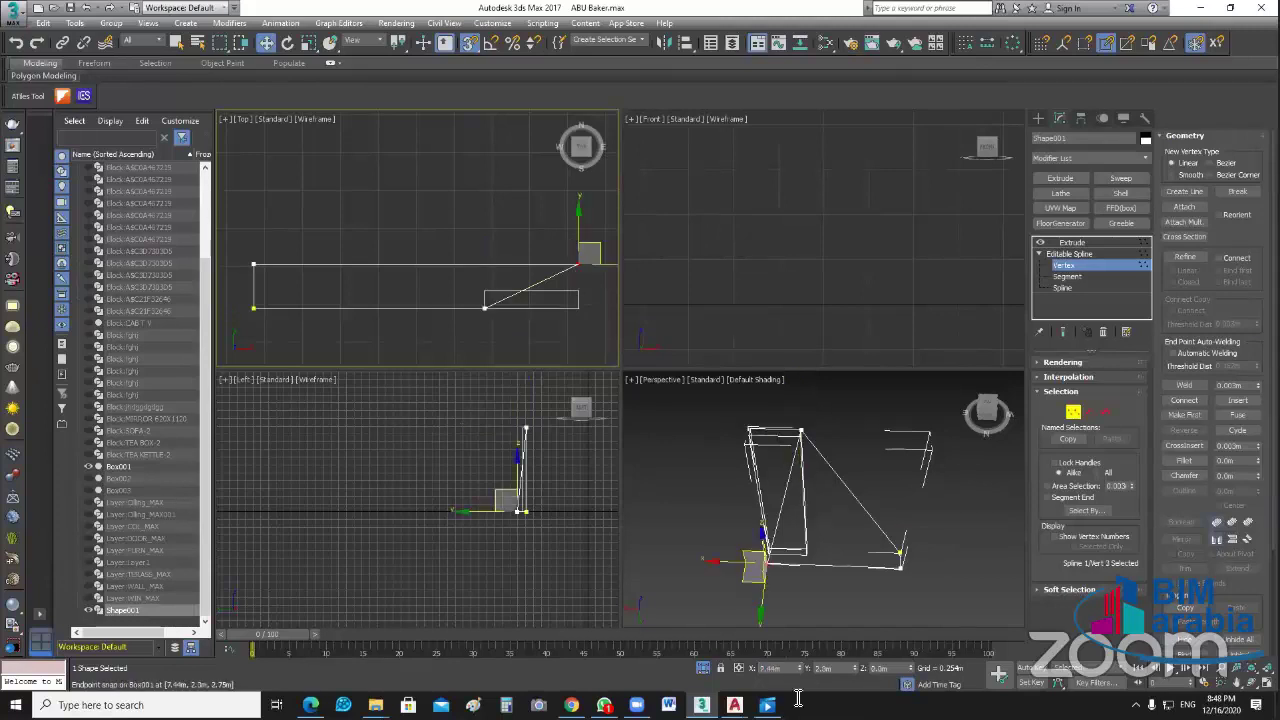
double_click(790, 669)
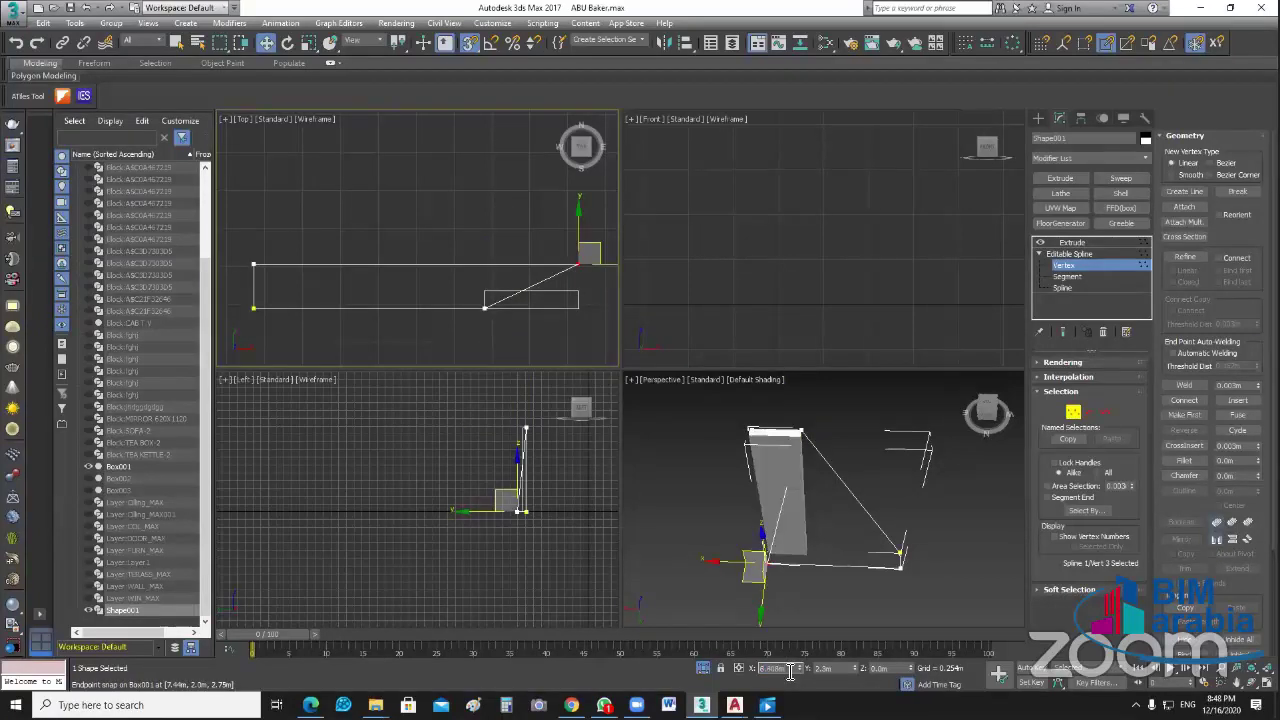
key(Return)
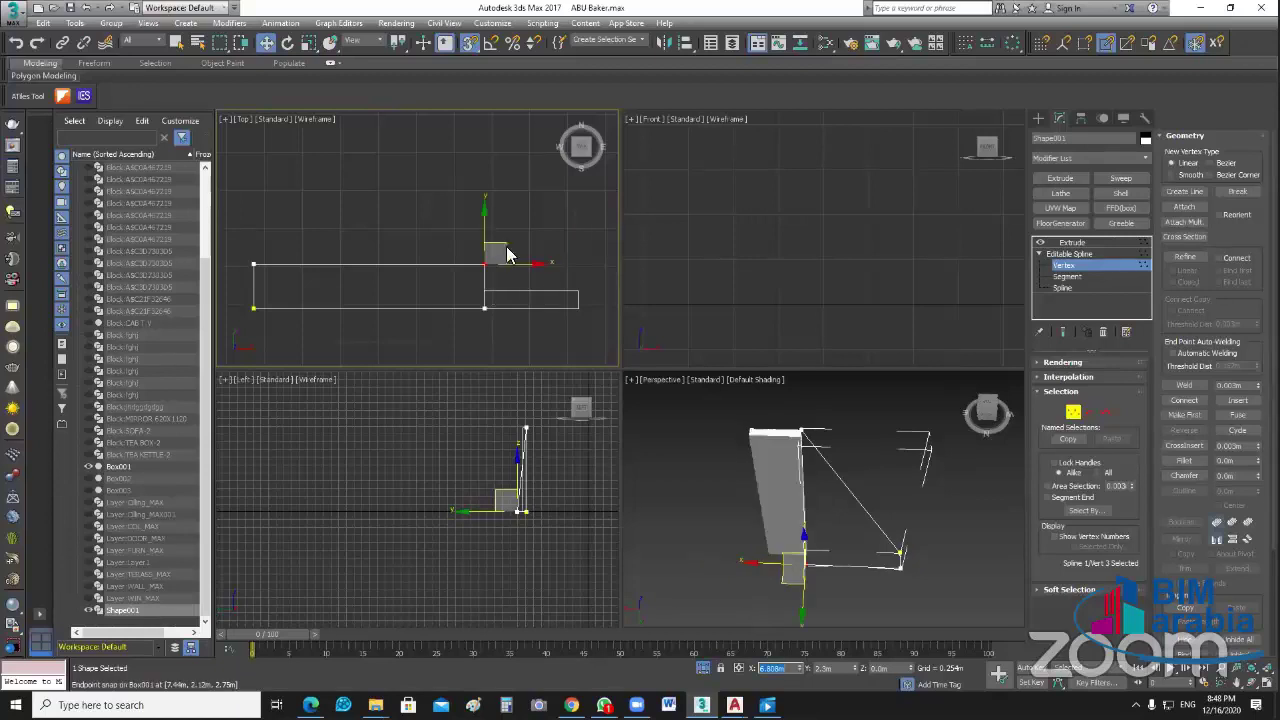
click(1080, 243)
click(960, 580)
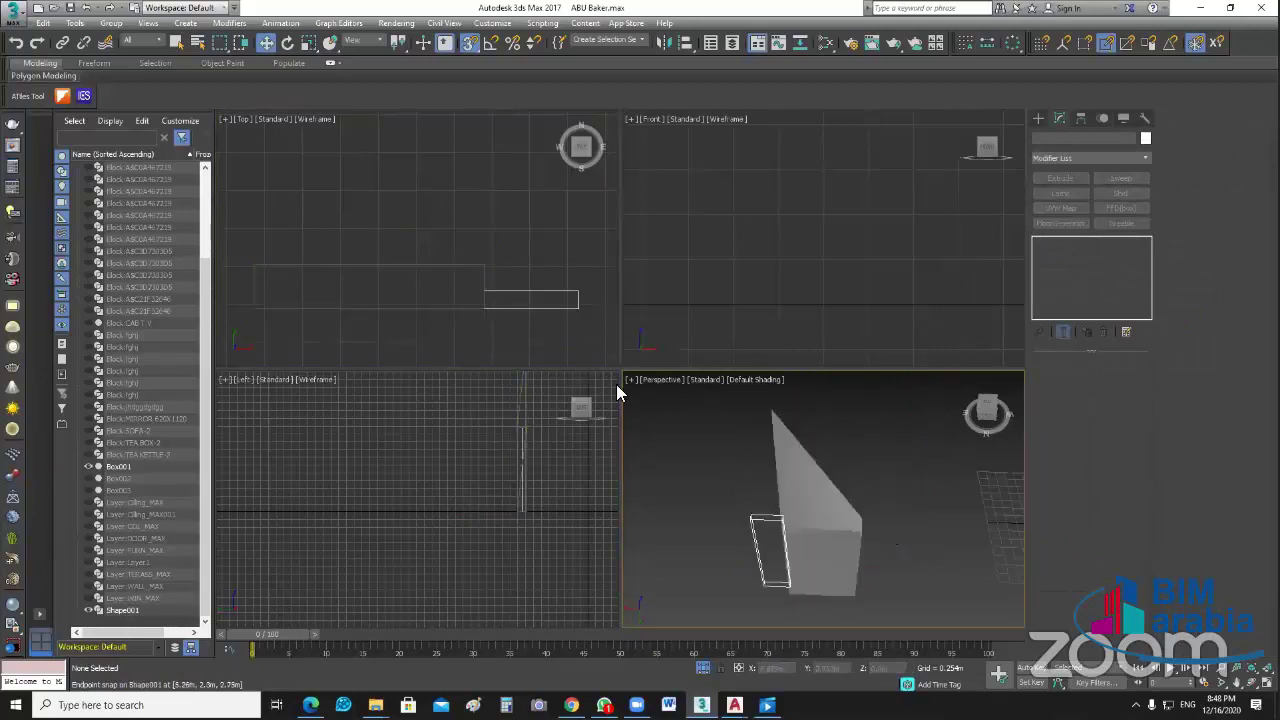
Step: Undo the vertex move and re-edit Shape001's vertices in the top view to form a diagonal corner
click(766, 532)
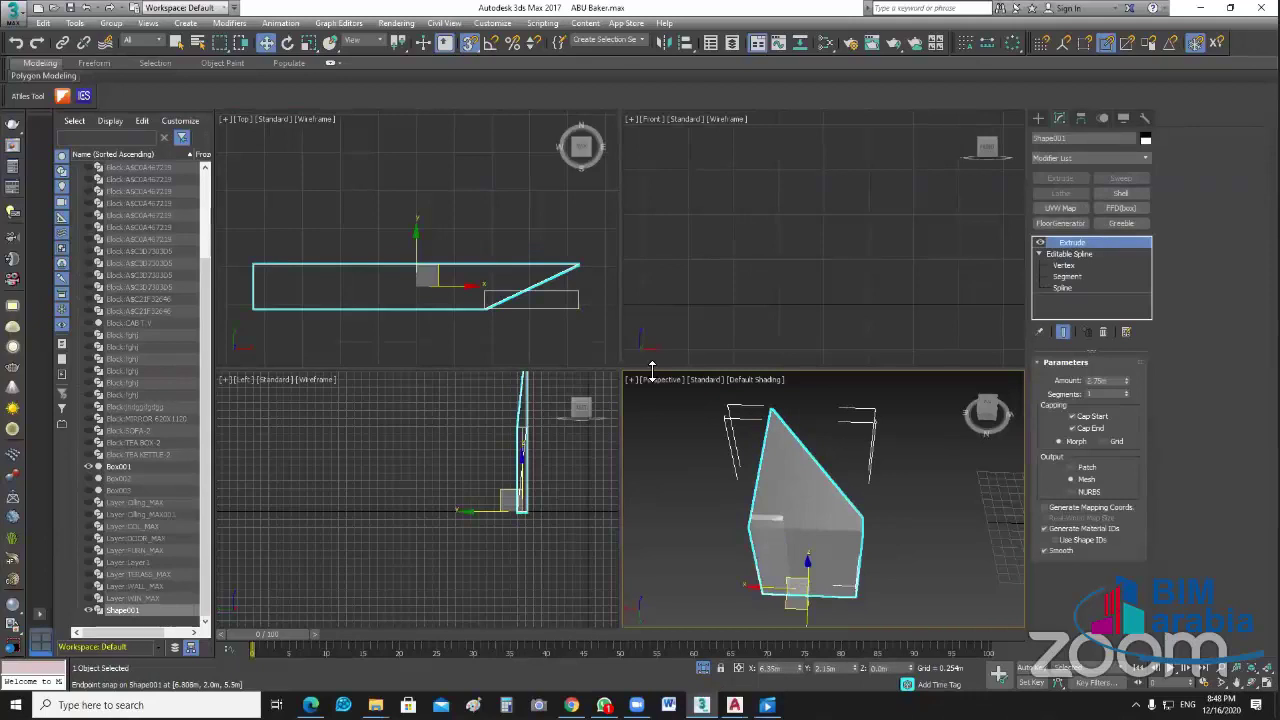
right_click(591, 340)
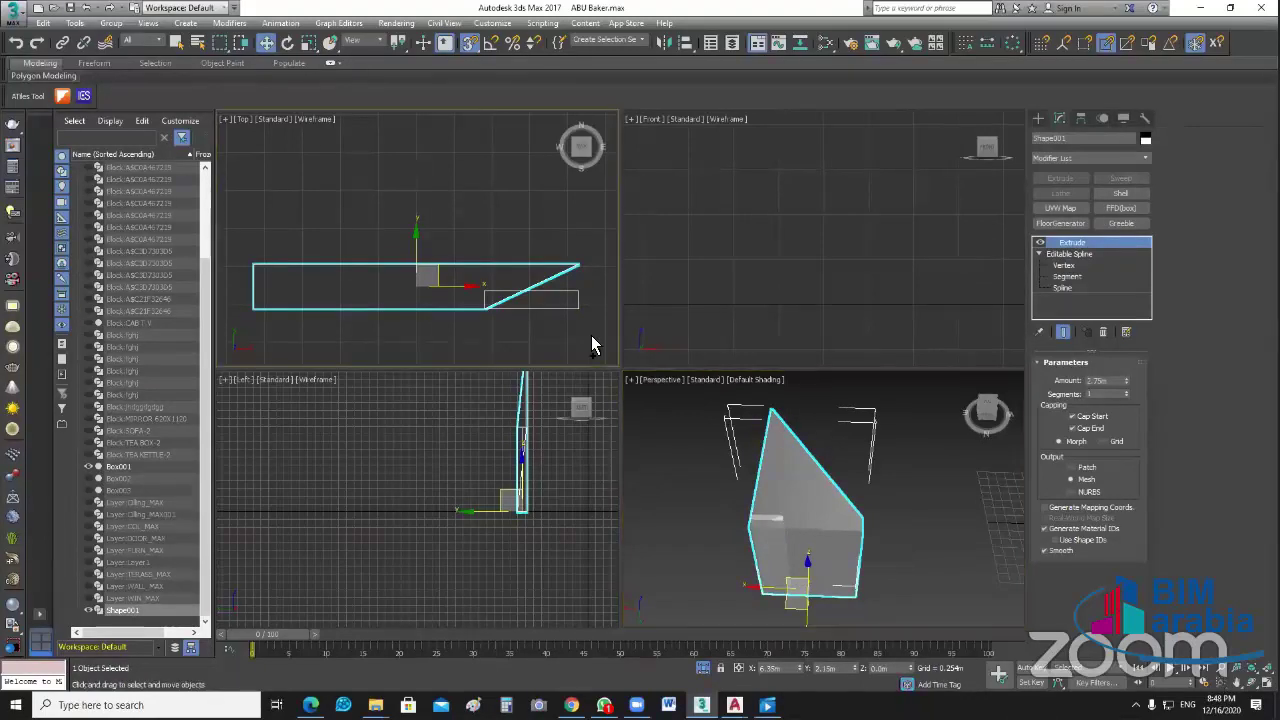
key(ctrl+z)
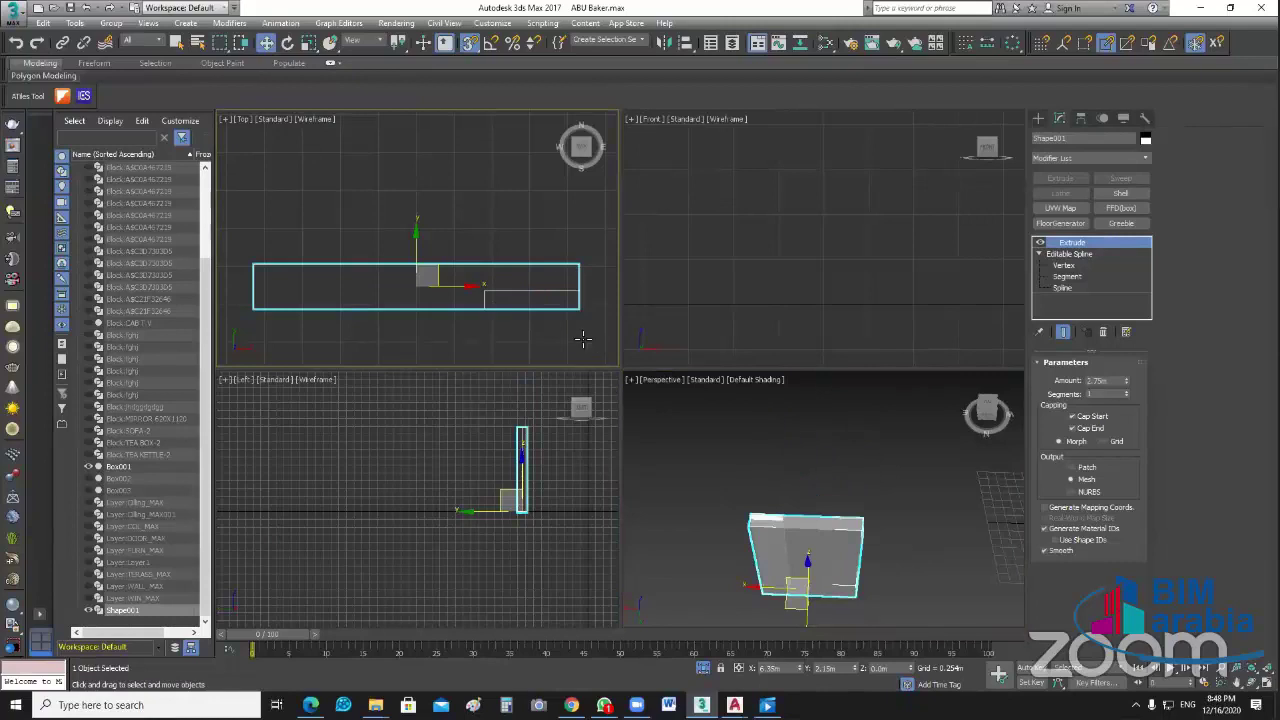
click(1062, 268)
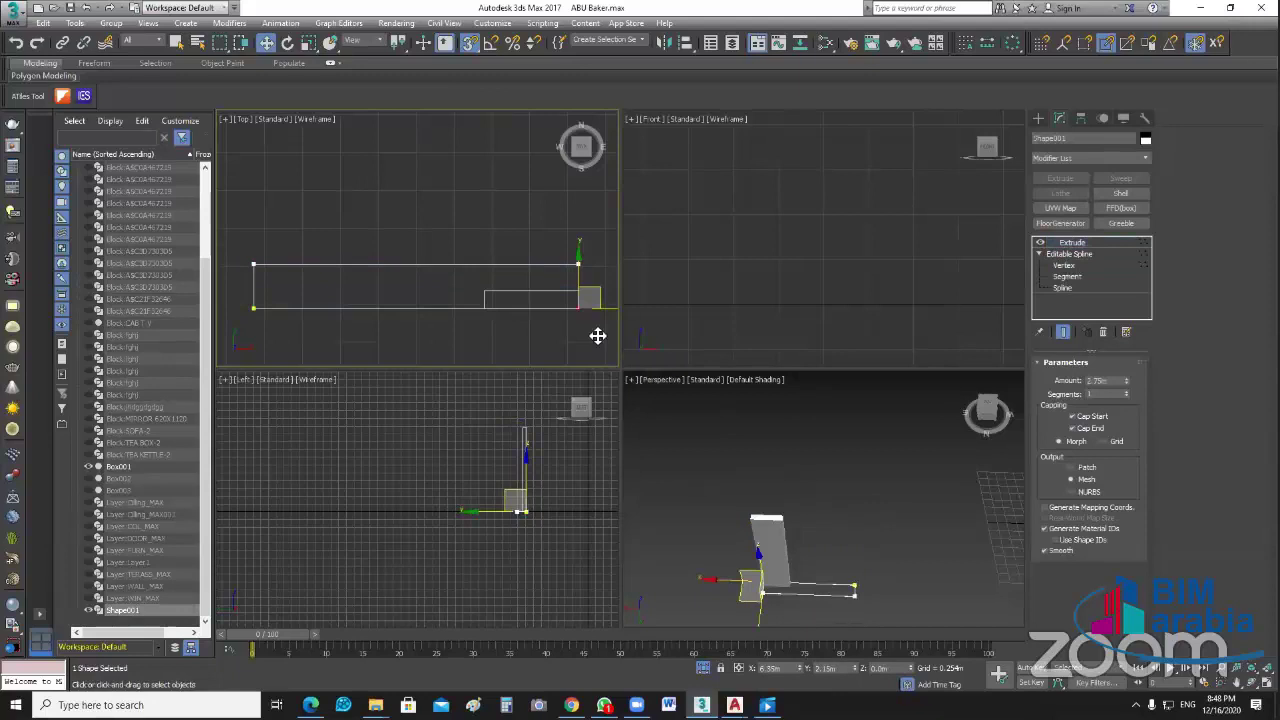
key(1)
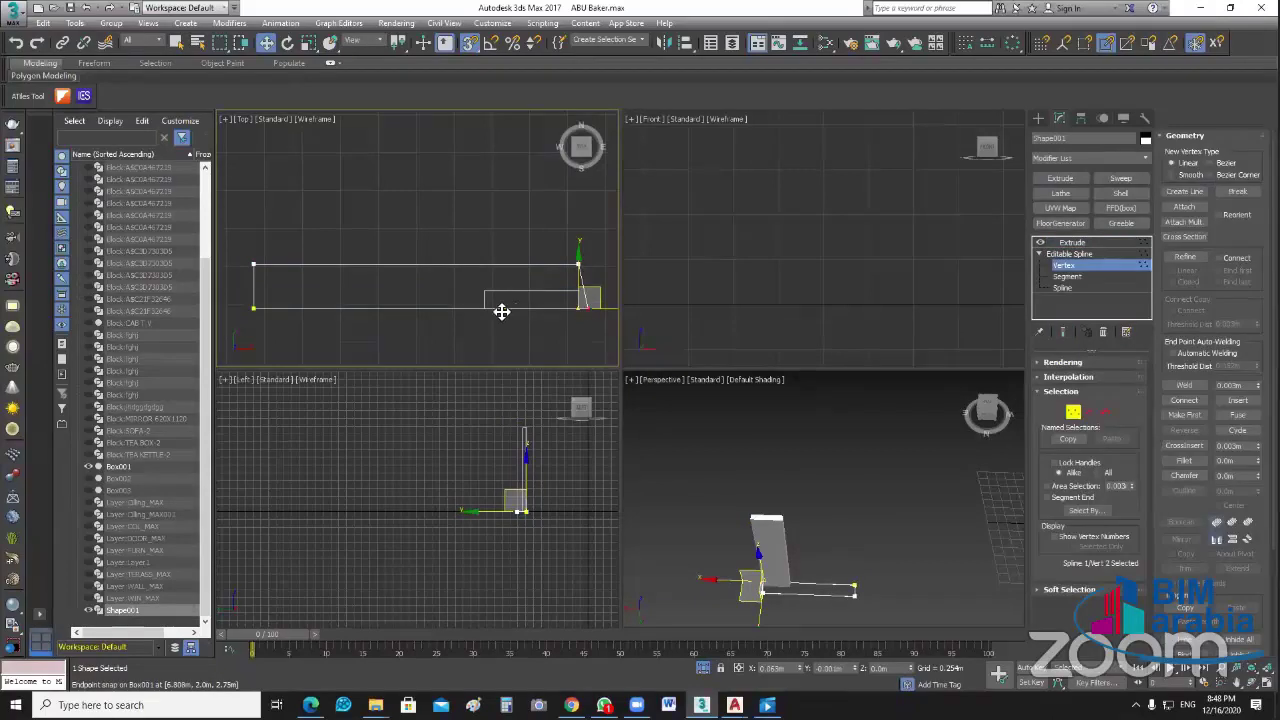
drag(501, 311, 491, 311)
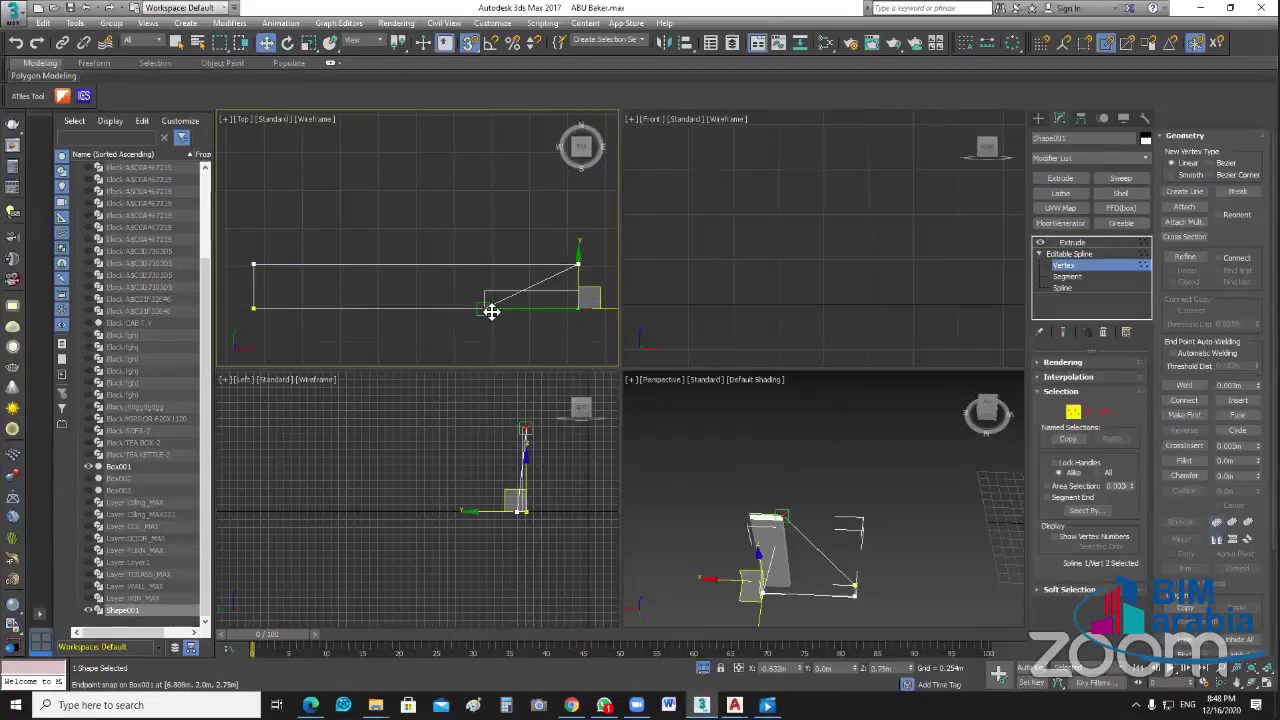
click(491, 311)
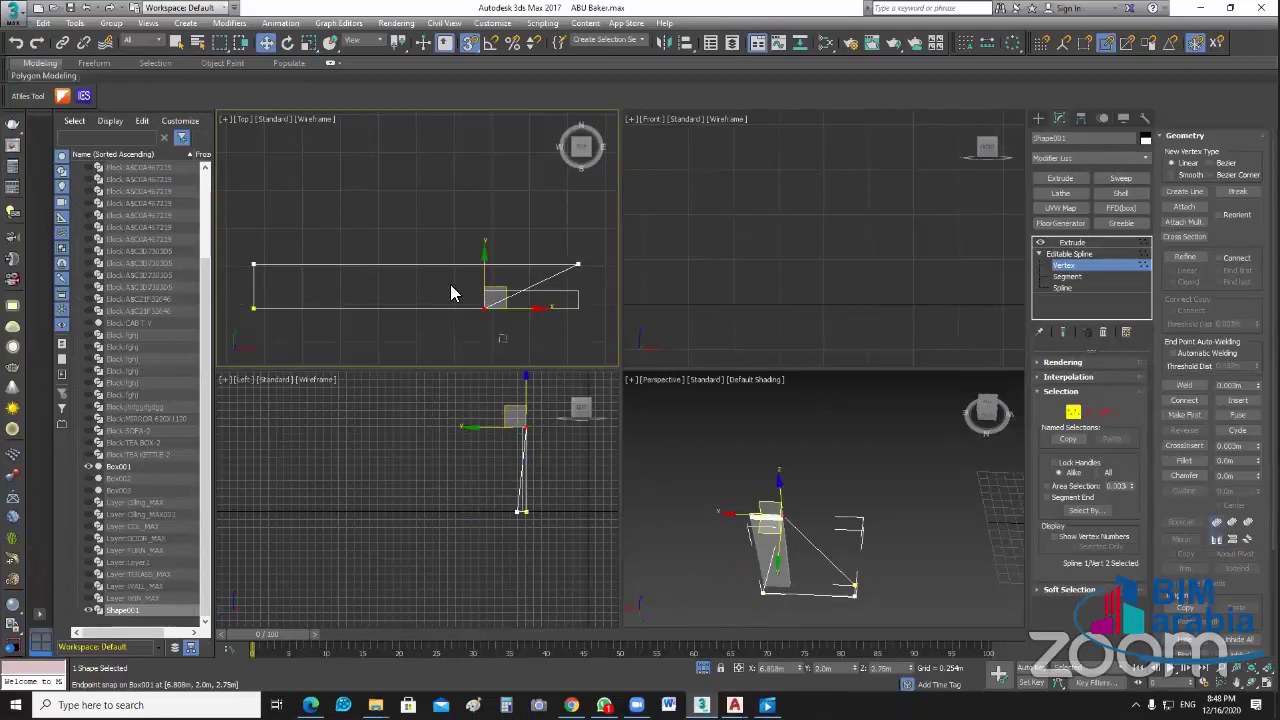
Step: Snap the vertex to the box corner at height 0, set X to 6.808m, and clear the selection
right_click(910, 670)
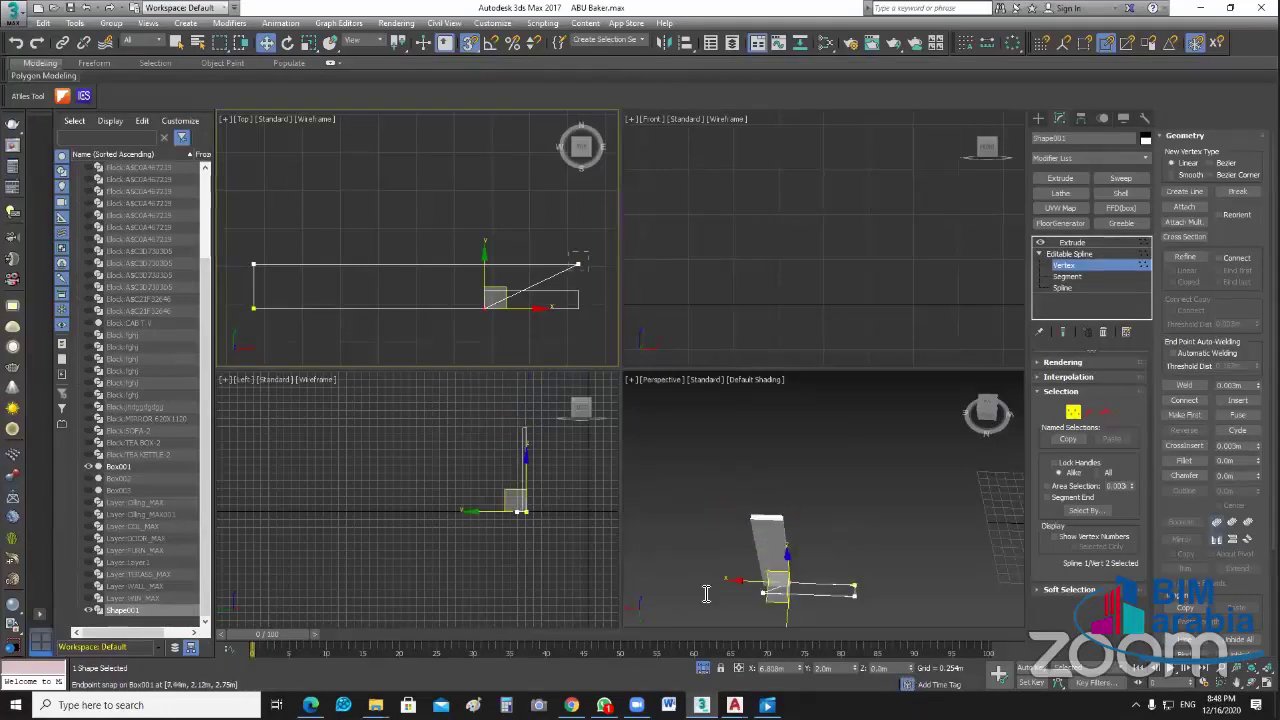
drag(570, 290, 578, 265)
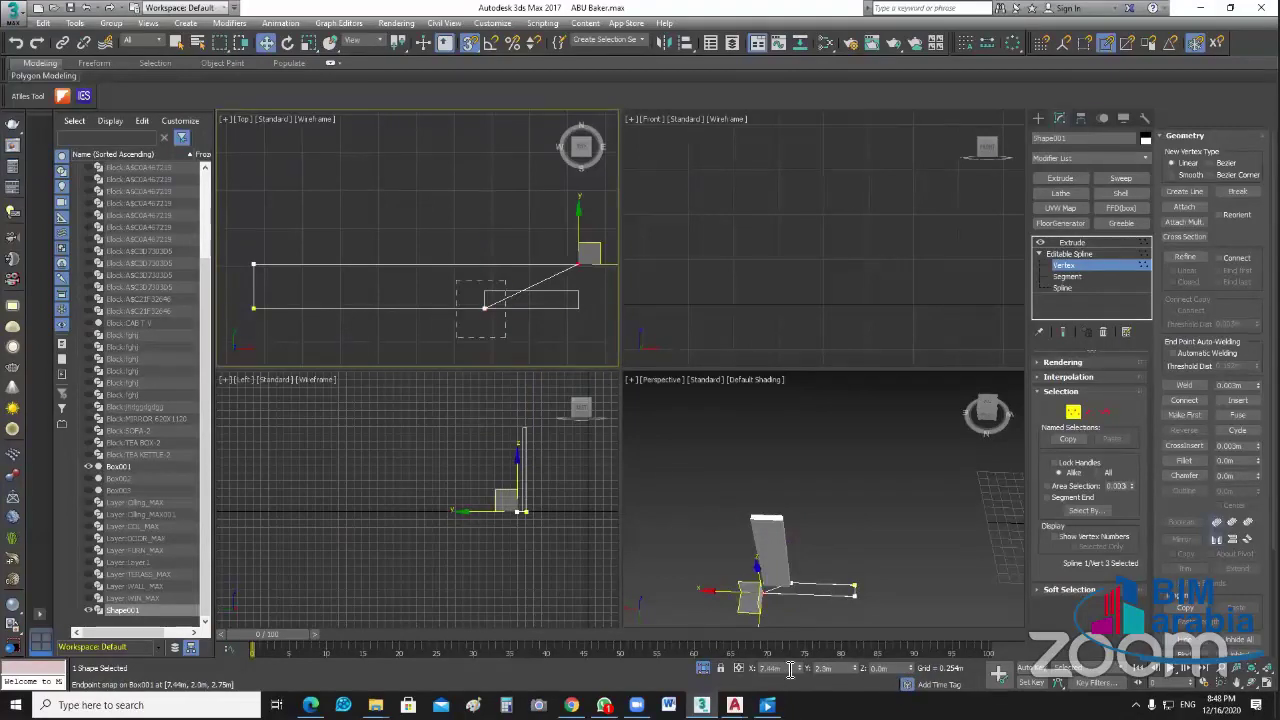
key(ctrl+z)
click(794, 670)
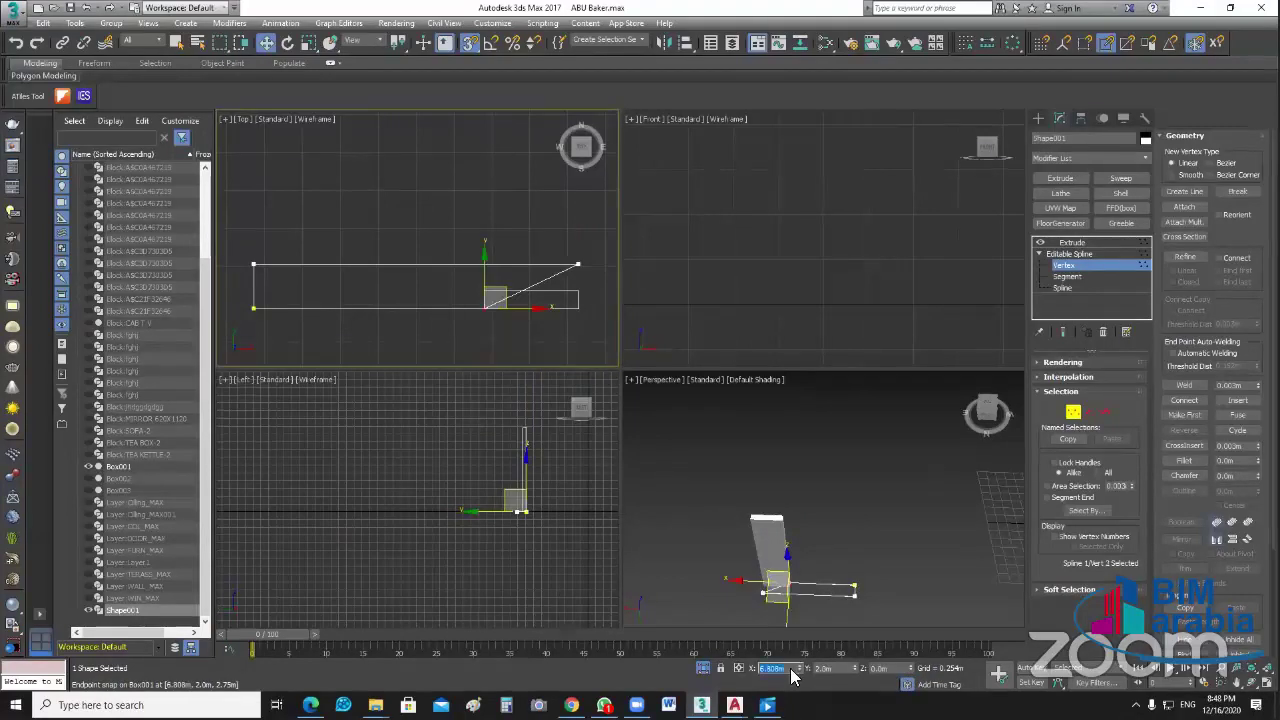
key(ctrl+y)
click(789, 668)
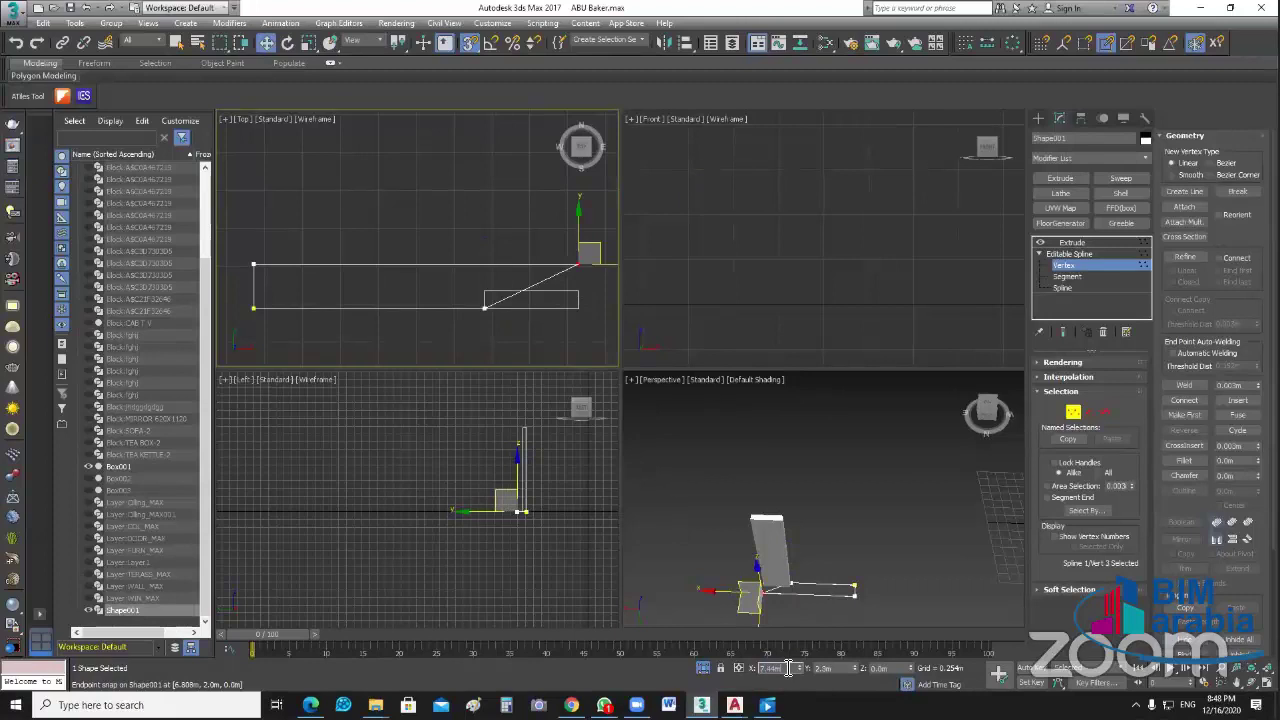
text(6.808m)
key(Return)
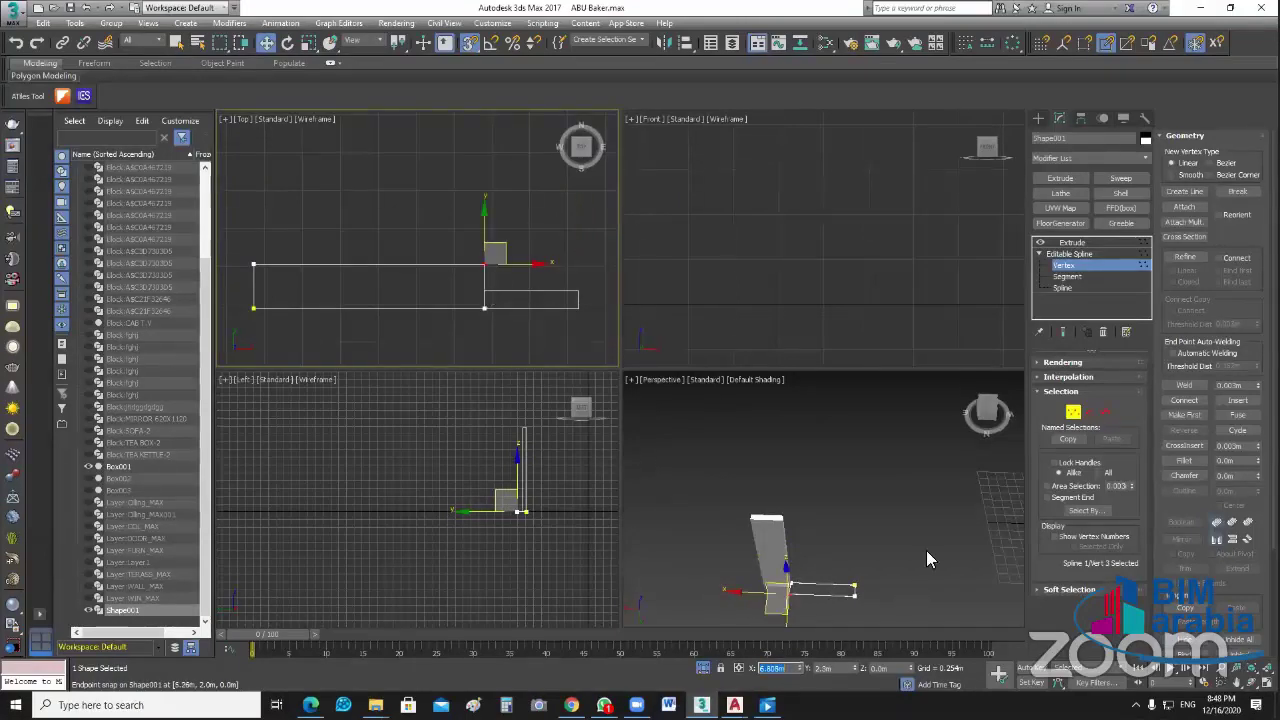
click(1069, 254)
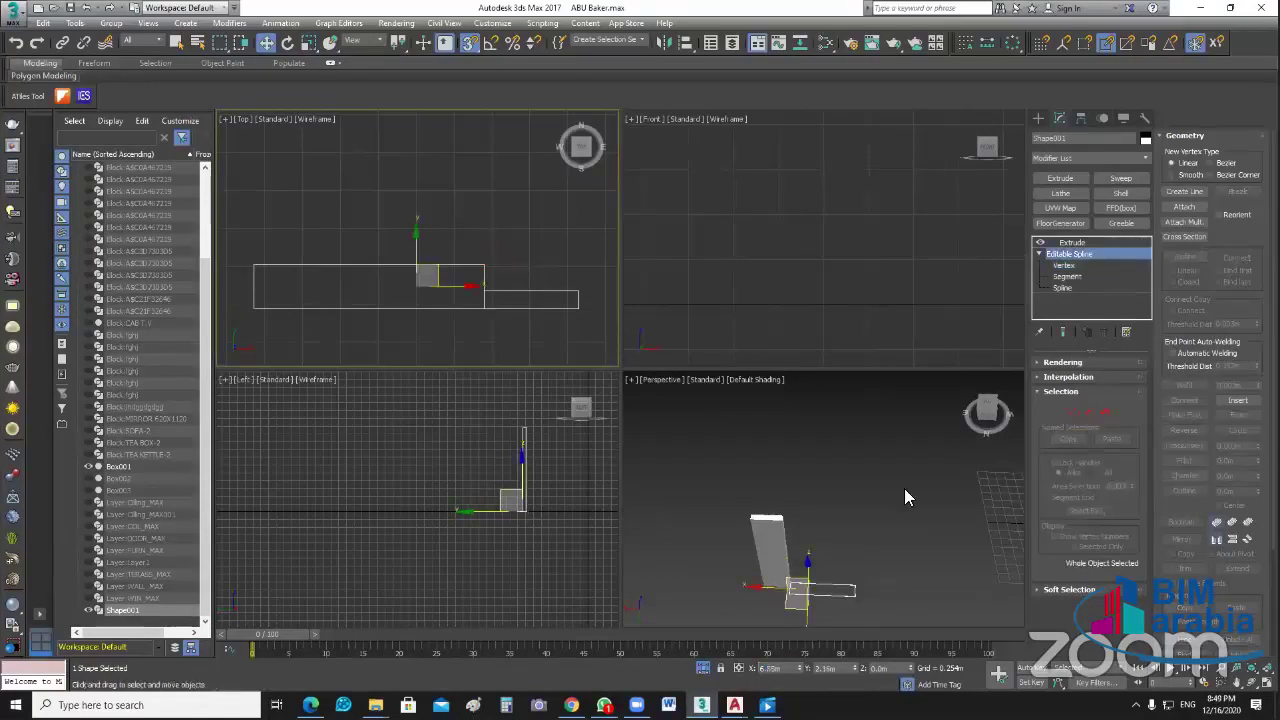
click(1072, 242)
key(ctrl+d)
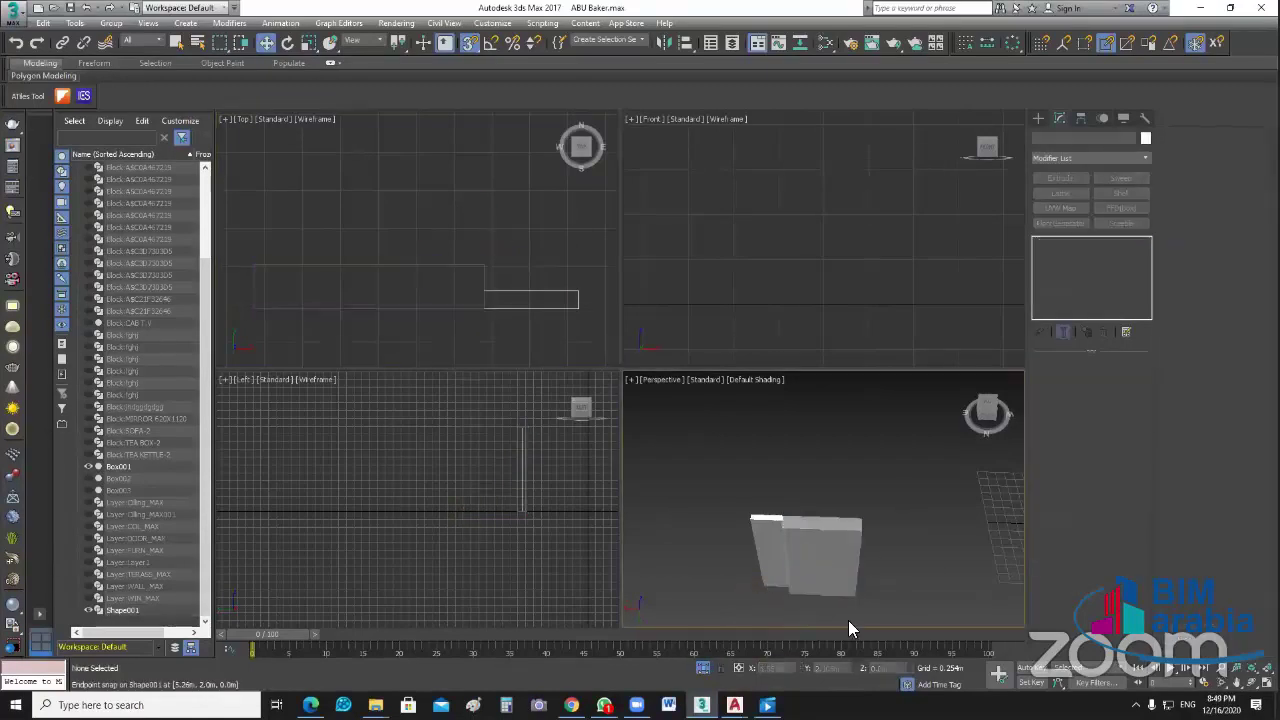
Step: Maximize the Perspective view and exit isolation to show the whole house model
key(alt+w)
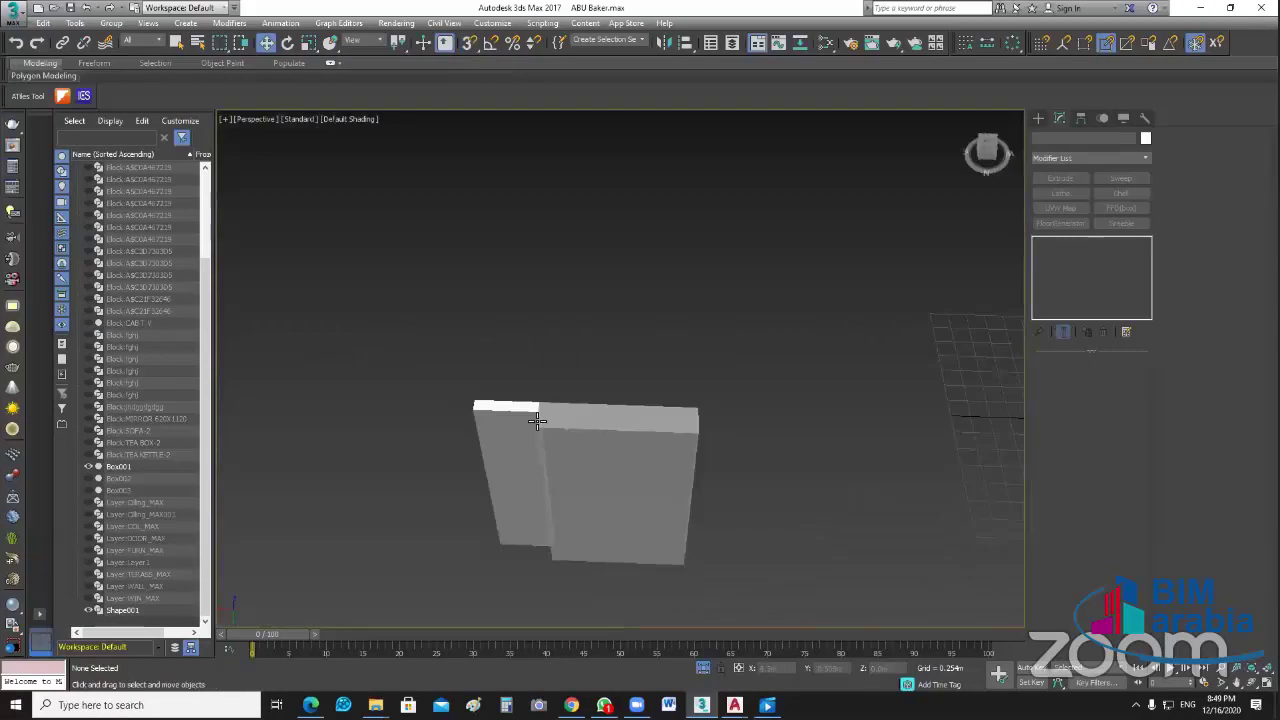
scroll(492, 390, up, 3)
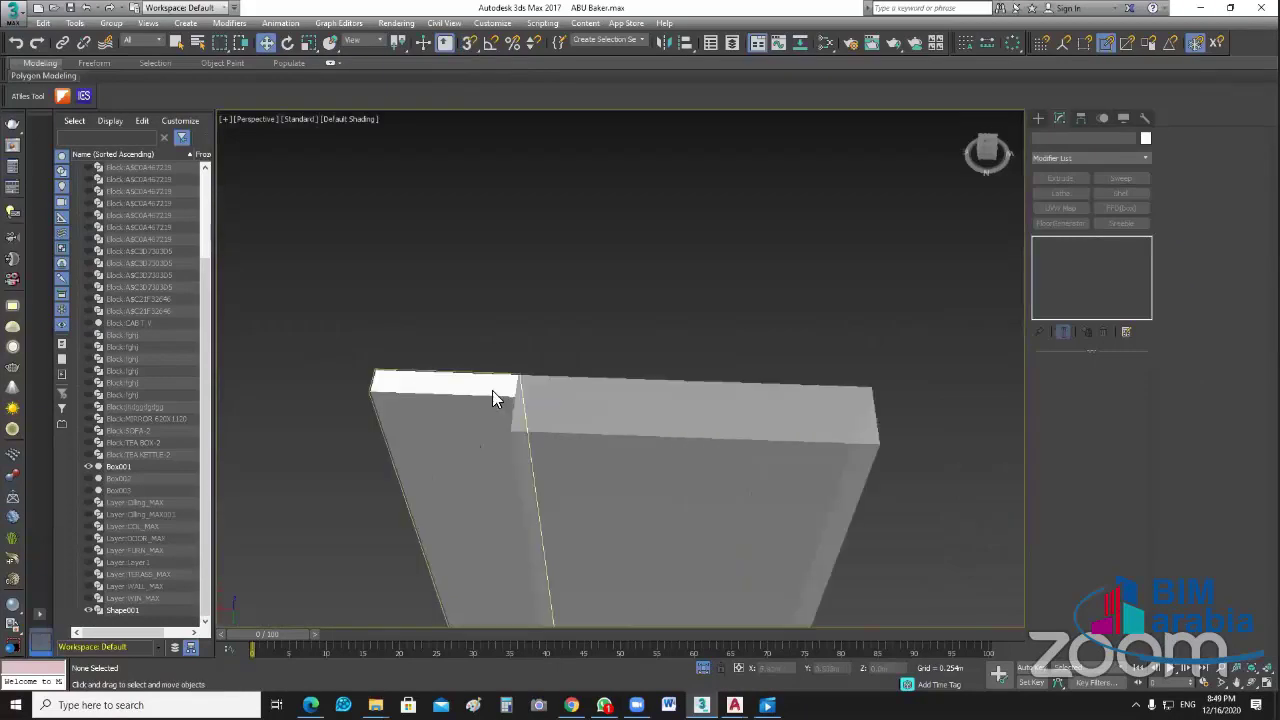
right_click(610, 240)
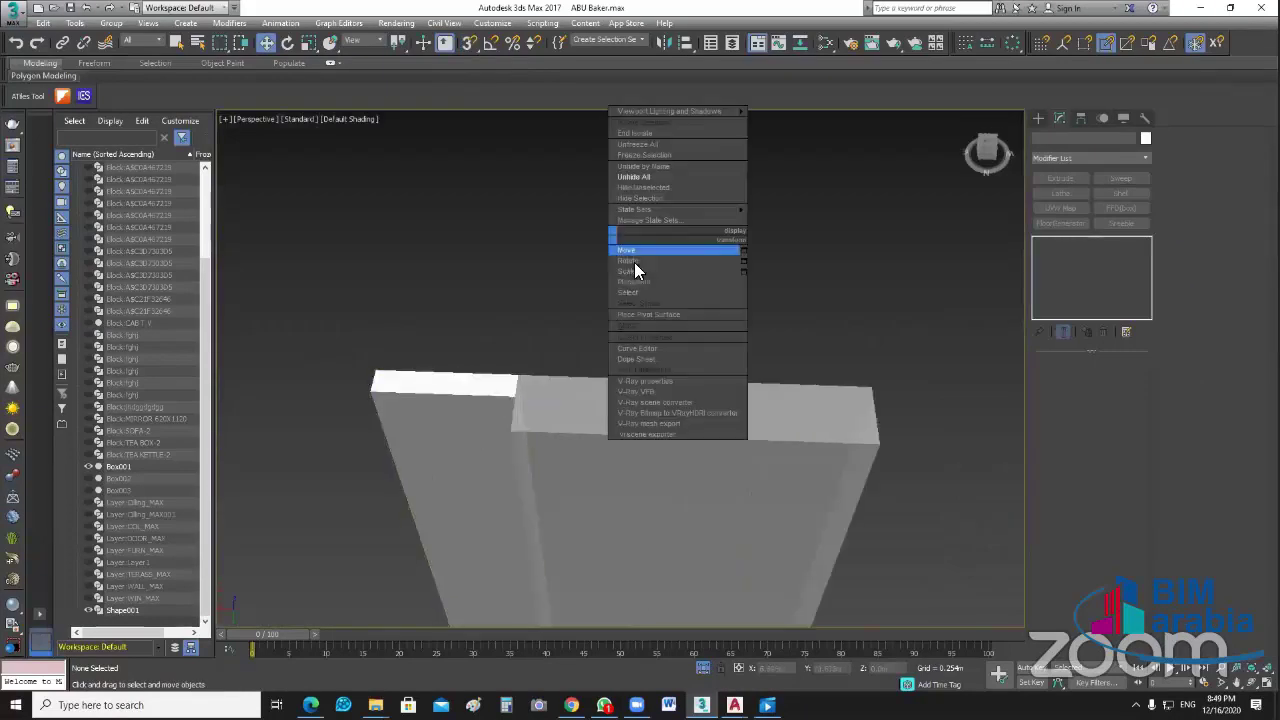
click(700, 672)
click(700, 672)
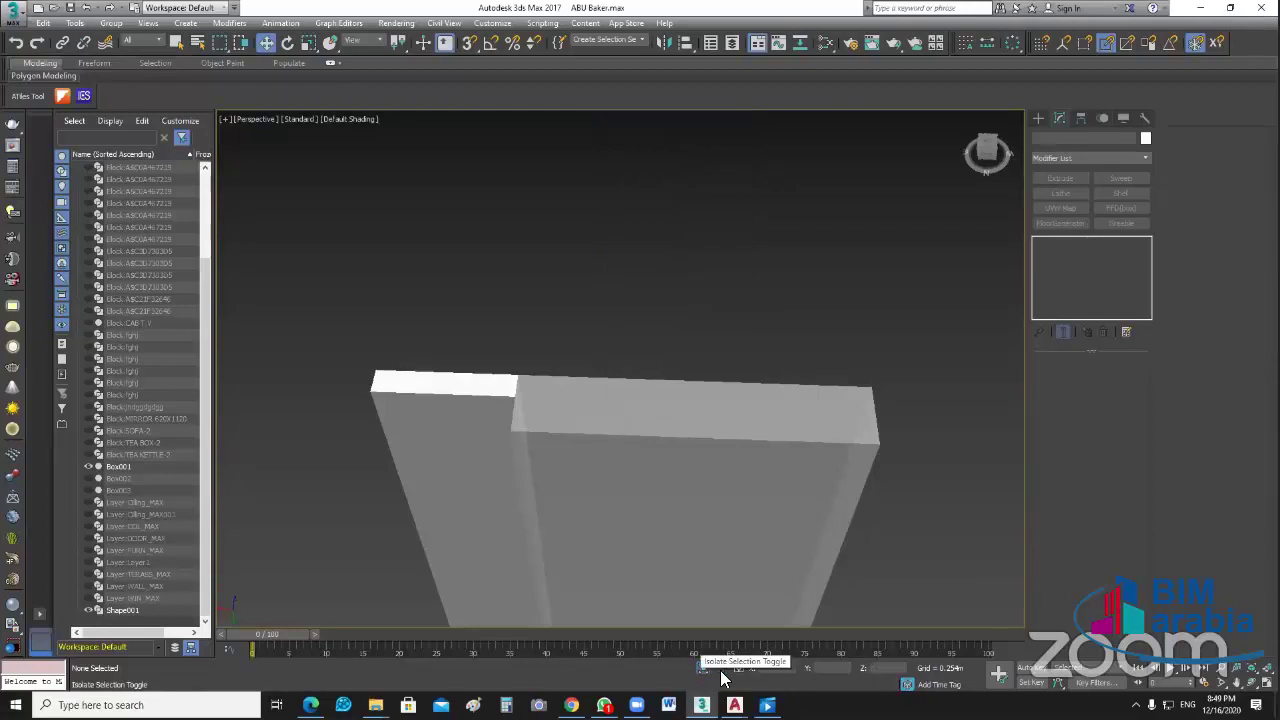
scroll(626, 444, down, 5)
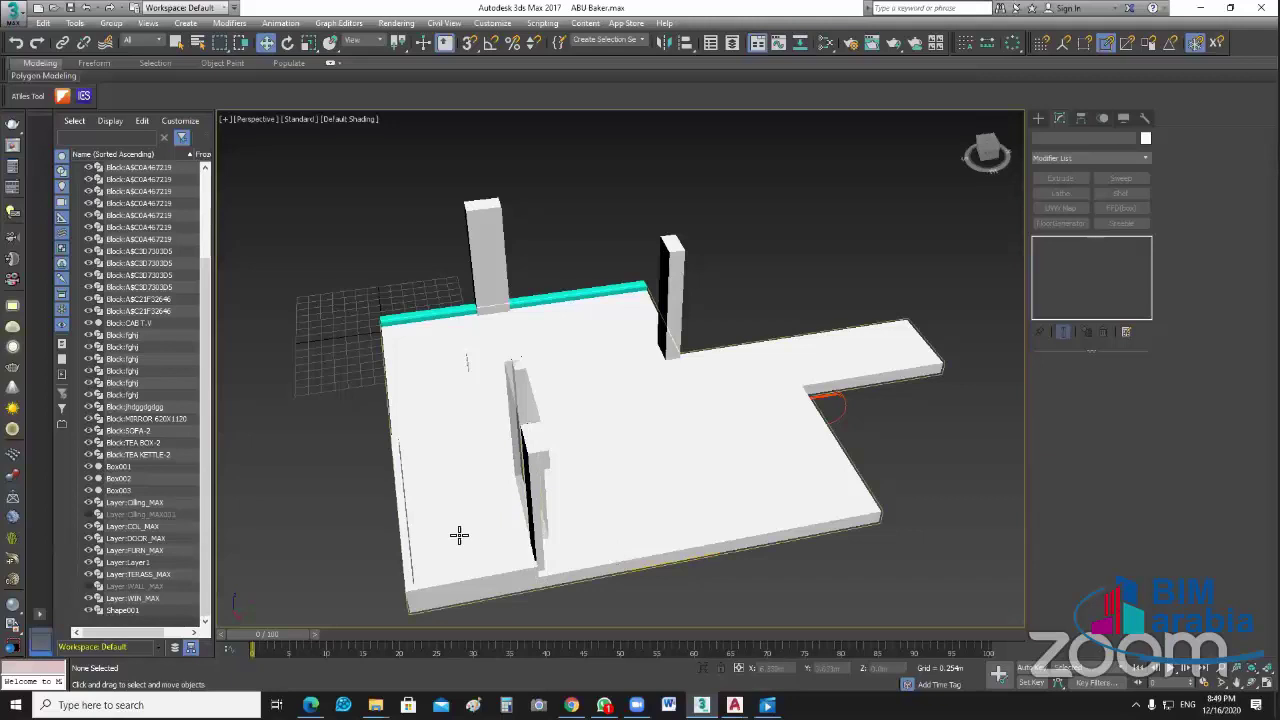
Step: Raise the cyan beam onto the pillar top by entering 3 as its height
mouse_move(486, 517)
alt+middle_down()
mouse_move(520, 508)
mouse_move(557, 463)
alt+middle_up()
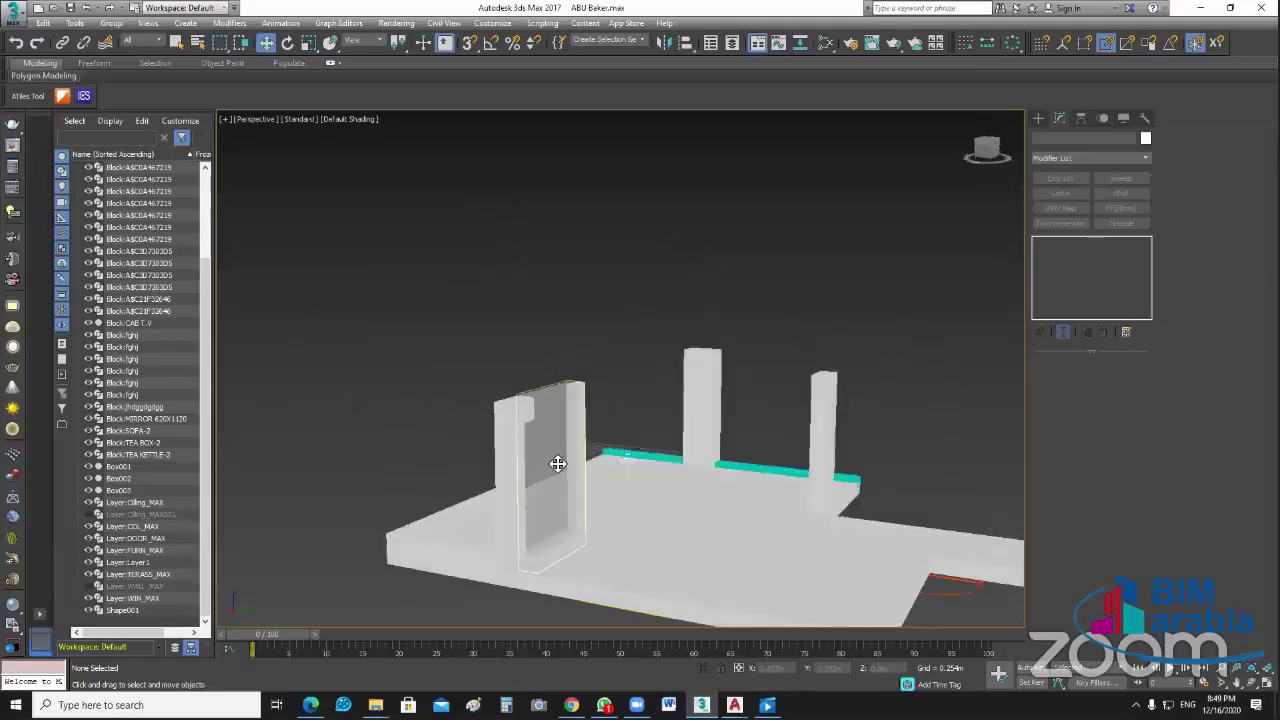
click(557, 463)
key(z)
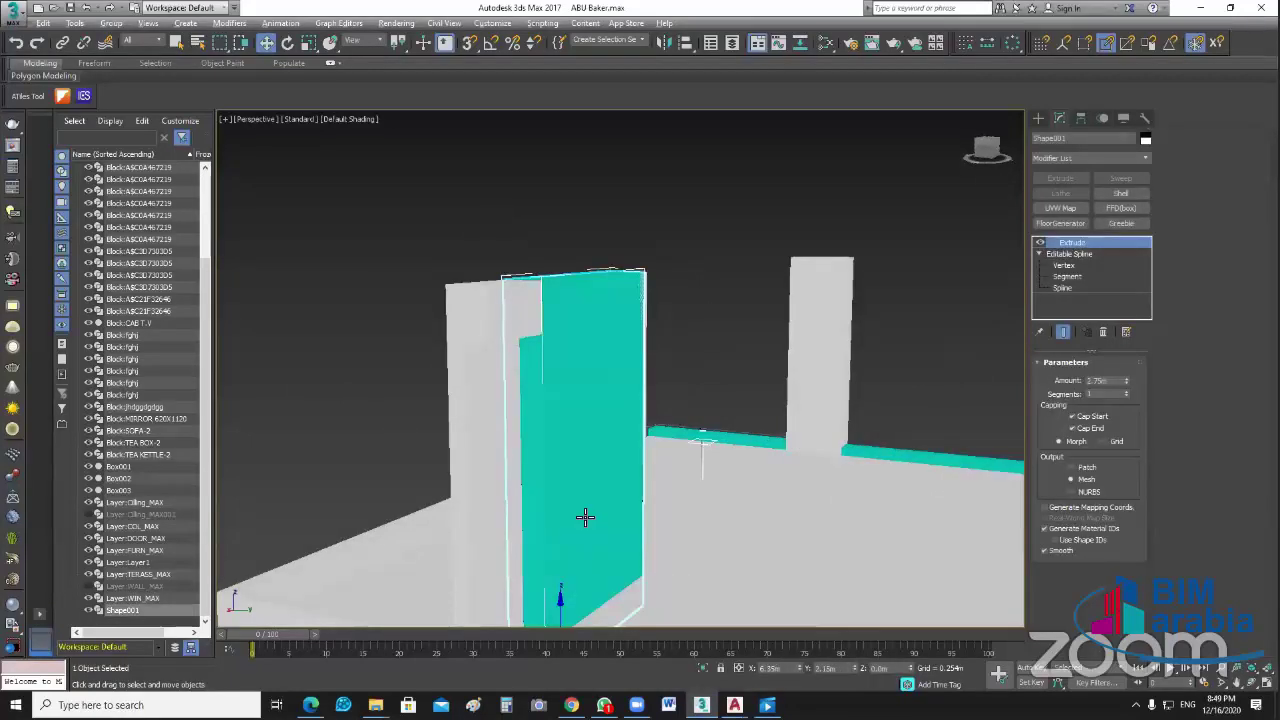
scroll(583, 520, down, 3)
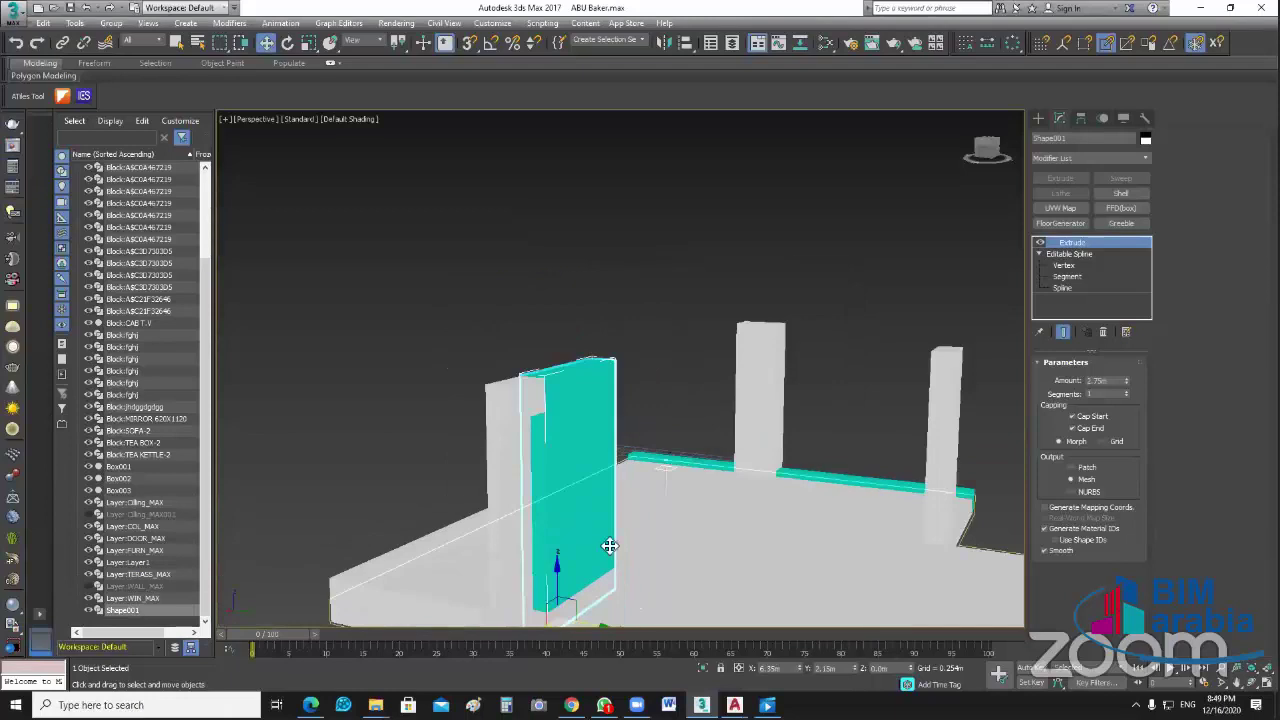
alt+middle_drag(537, 486, 531, 481)
click(524, 458)
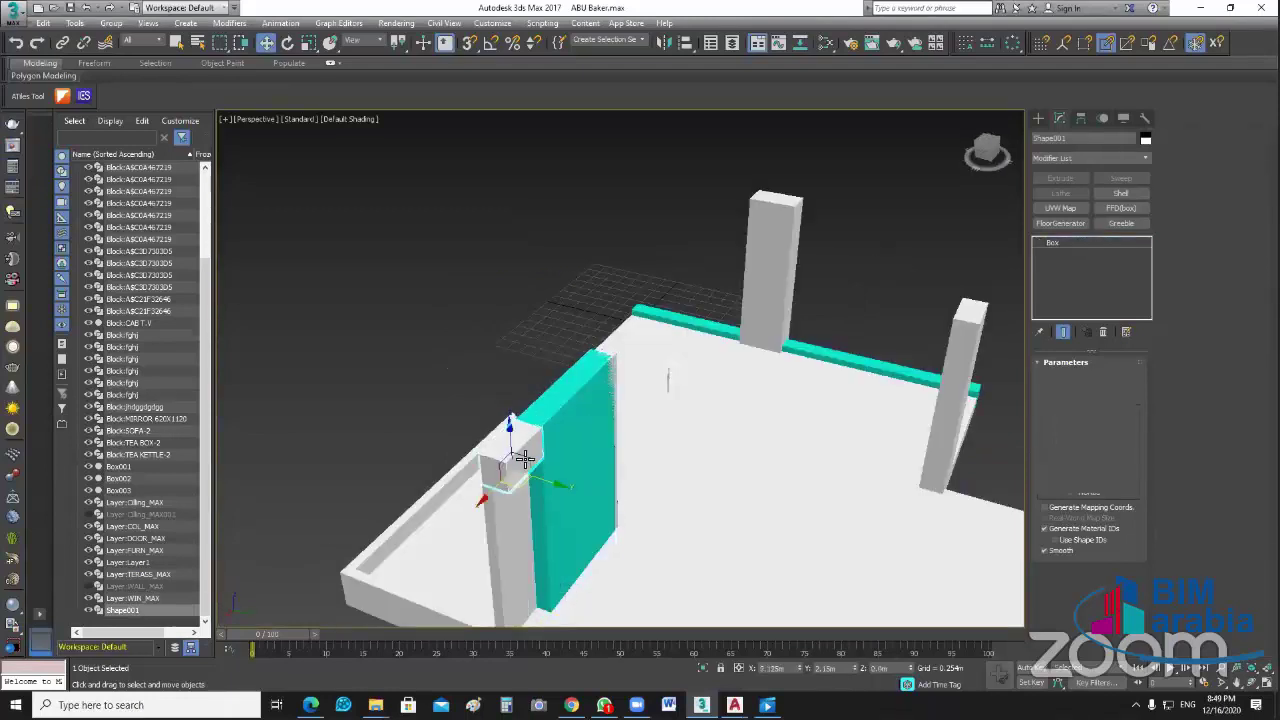
click(828, 360)
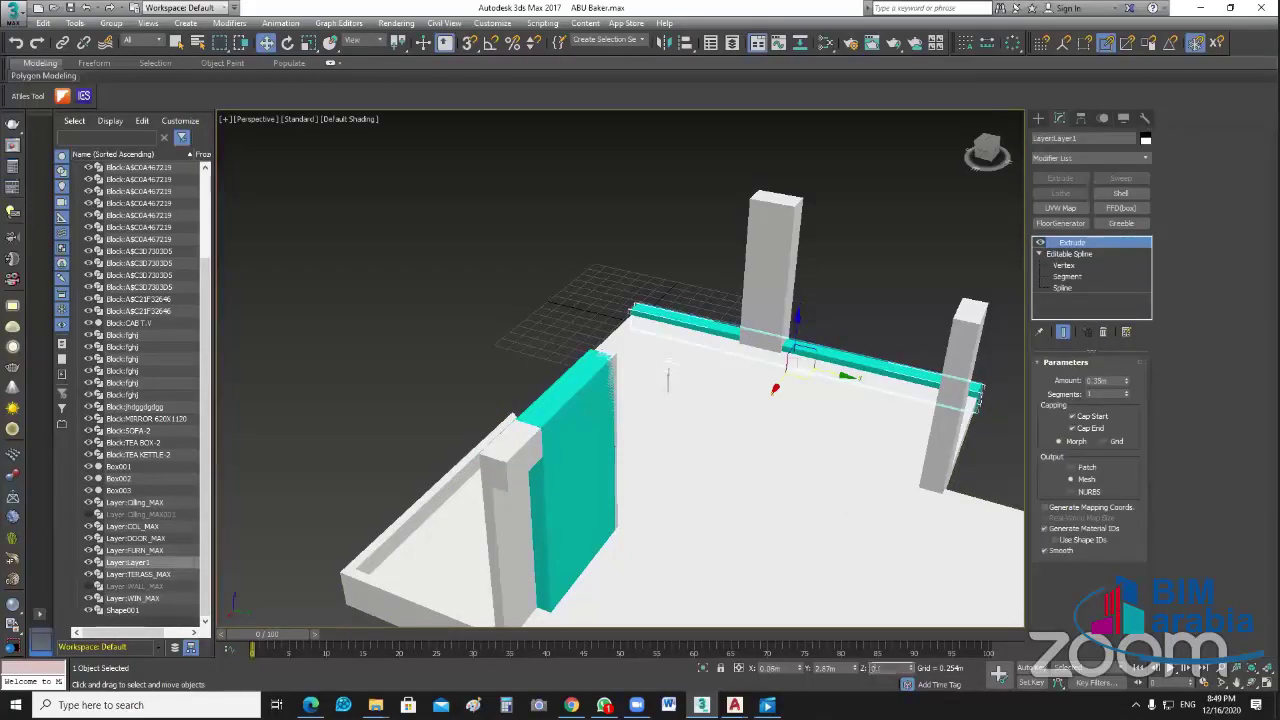
text(3)
key(Return)
click(554, 272)
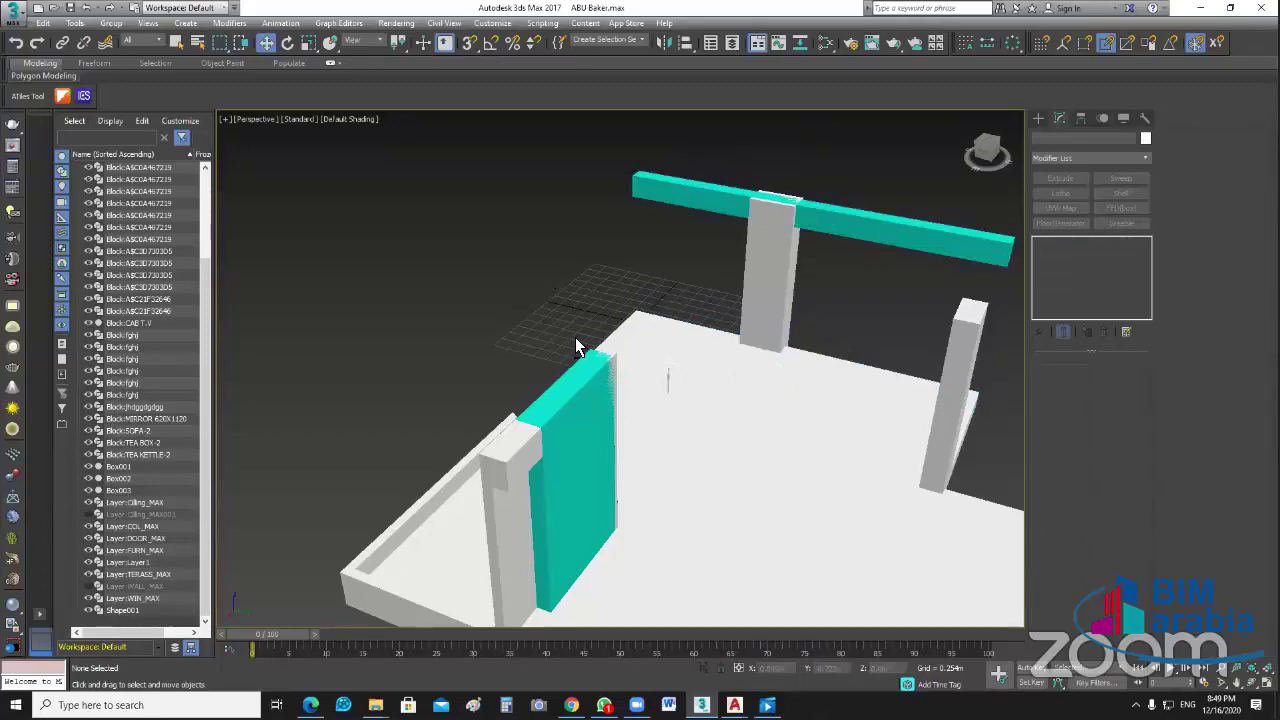
Step: Hide the ceiling slab and the CAB T.V block
key(shift+z)
key(shift+z)
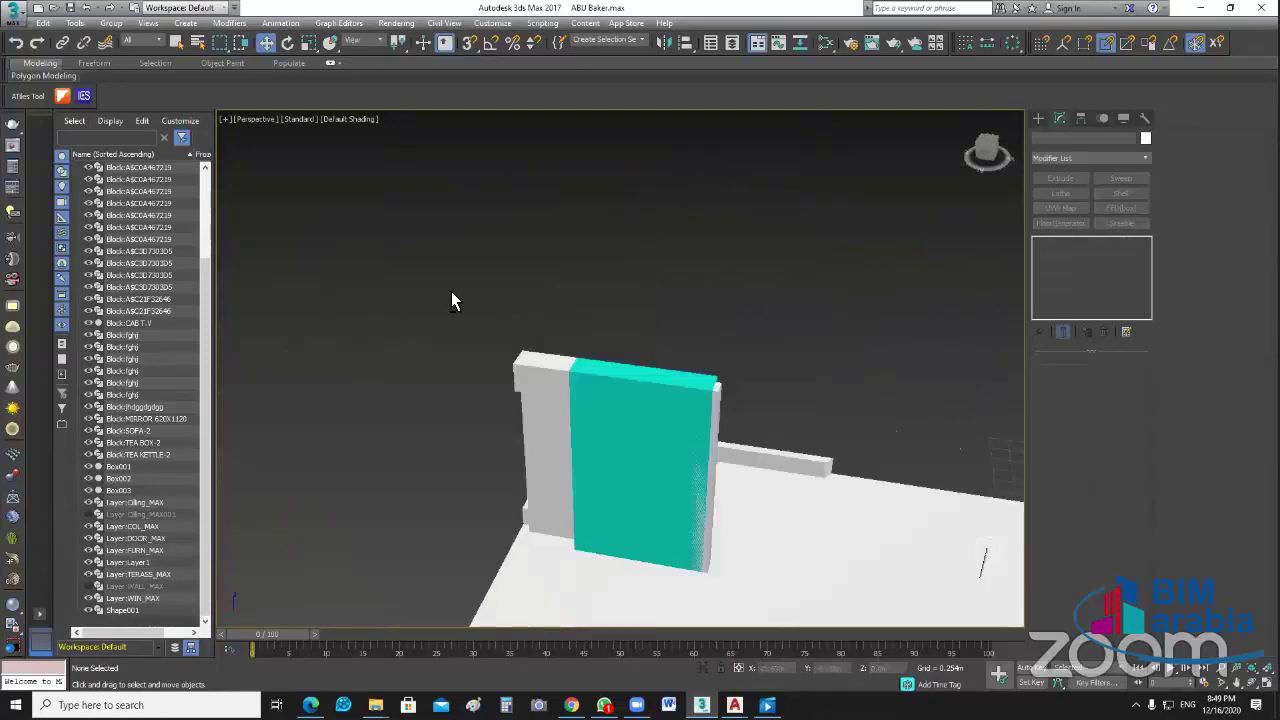
alt+middle_drag(375, 289, 611, 298)
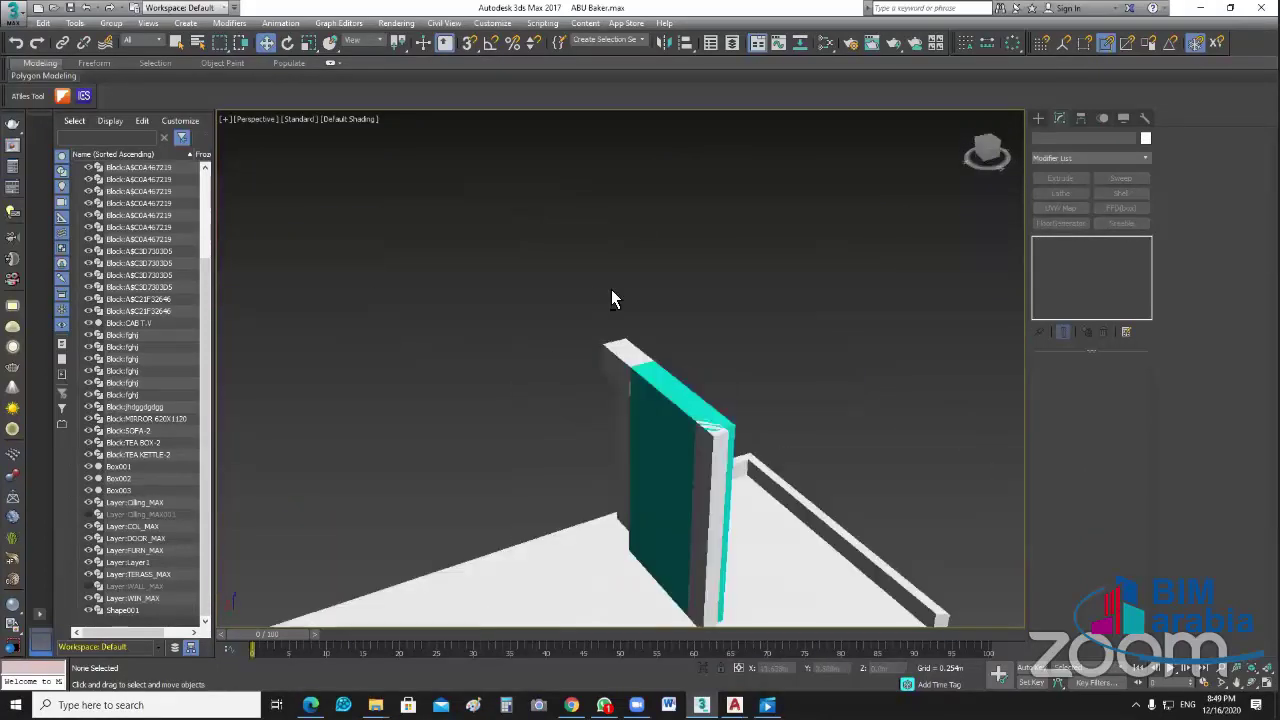
key(shift+z)
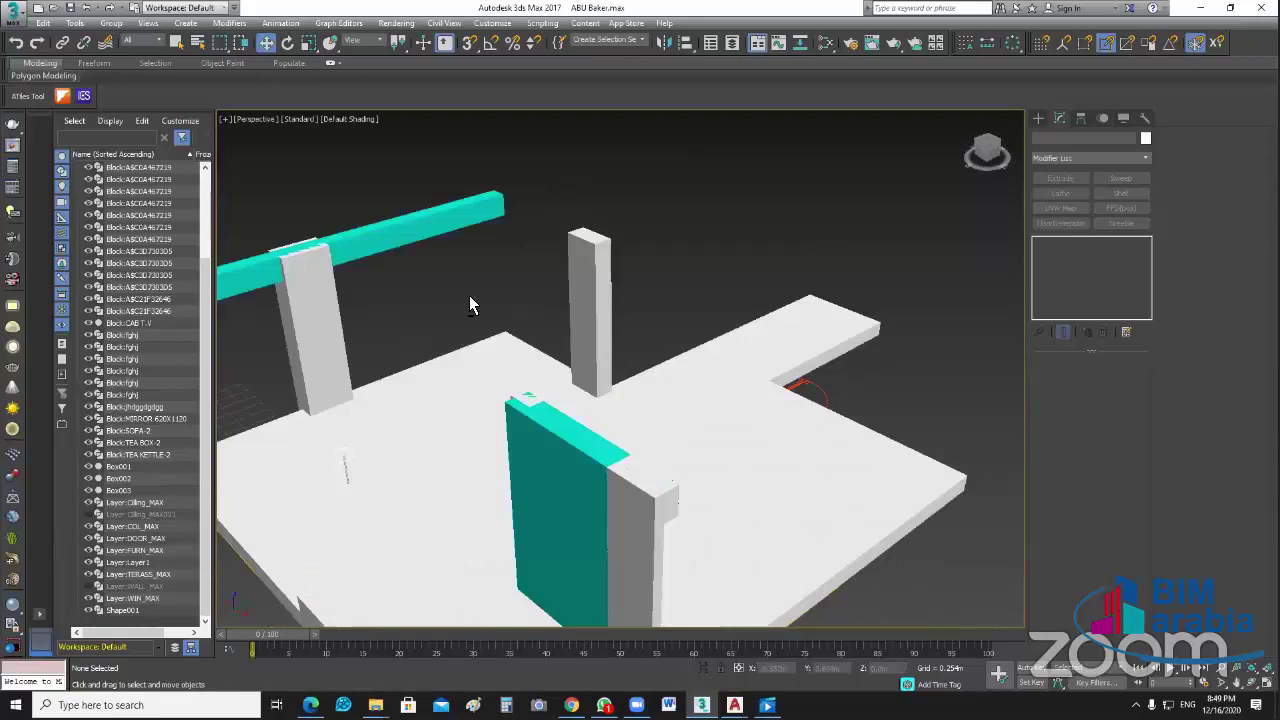
key(shift+z)
key(shift+z)
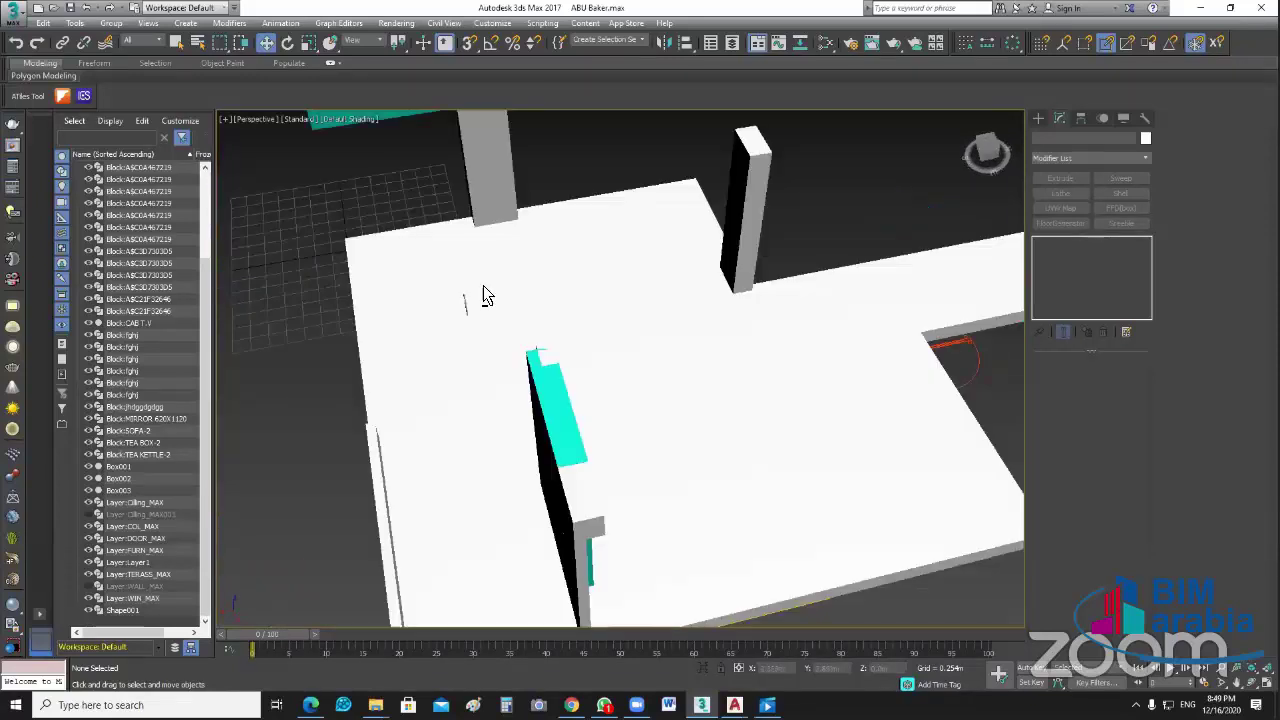
key(shift+z)
key(shift+z)
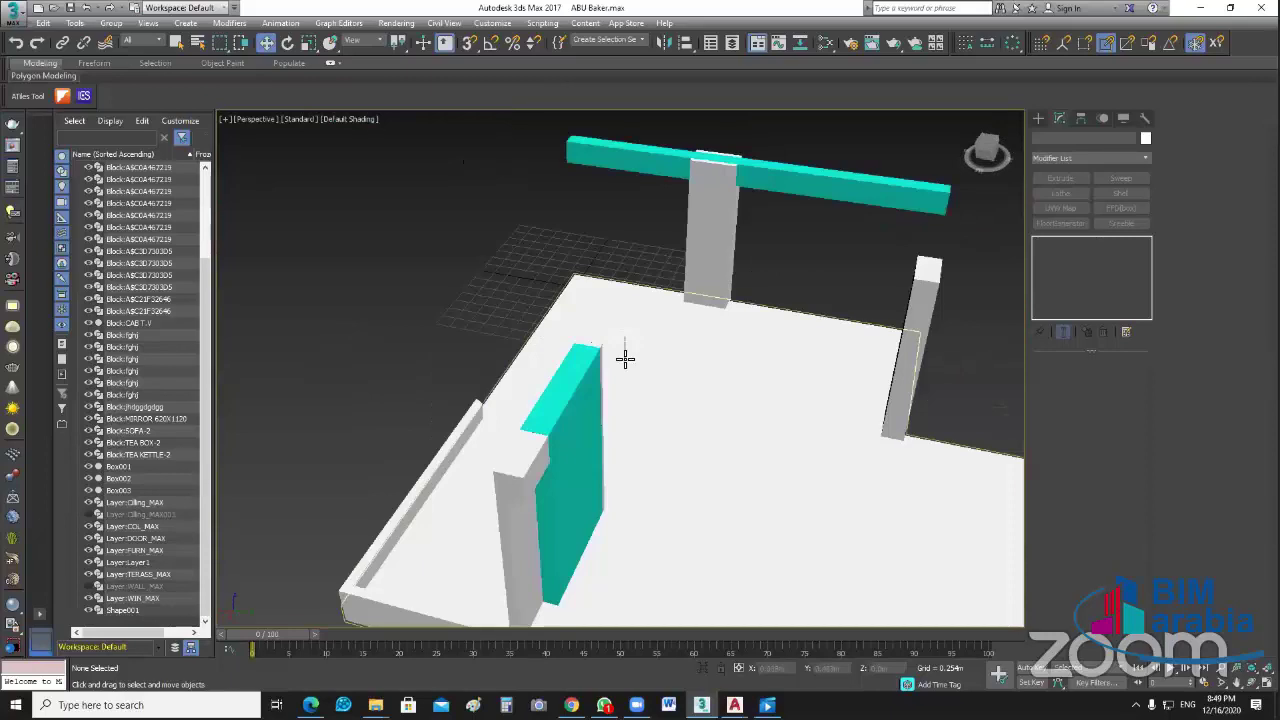
key(shift+z)
key(shift+z)
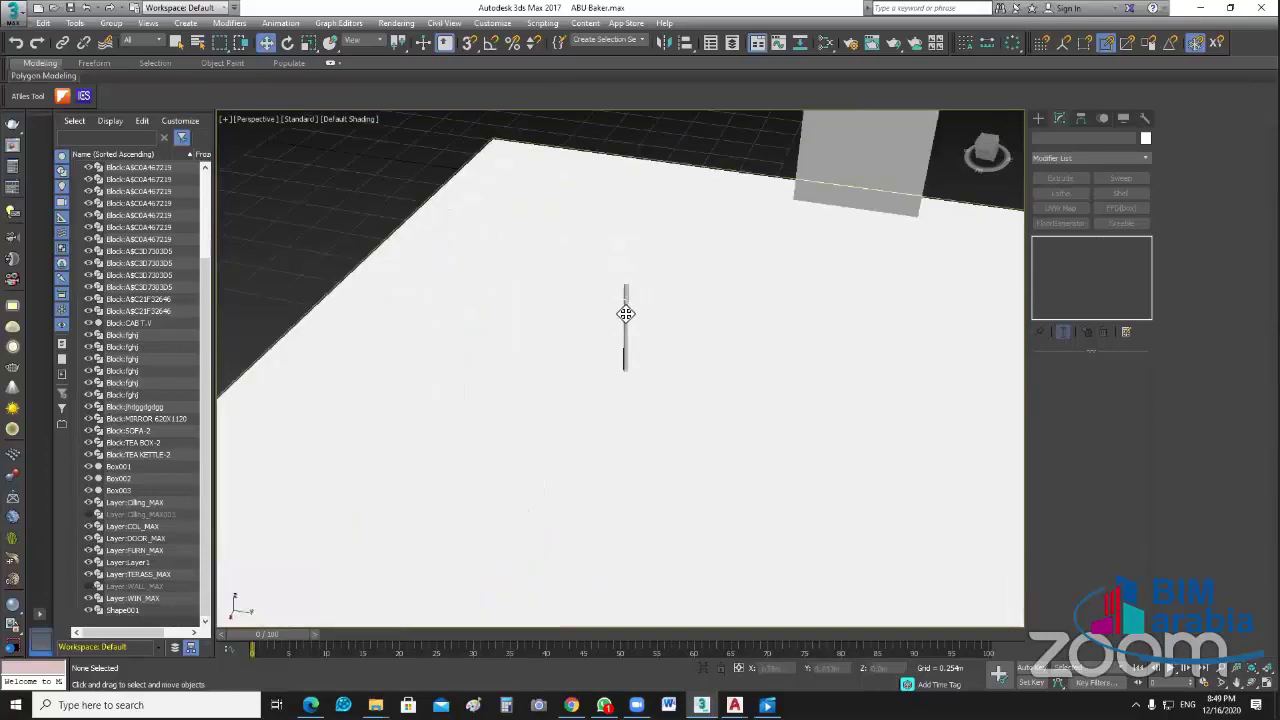
click(626, 314)
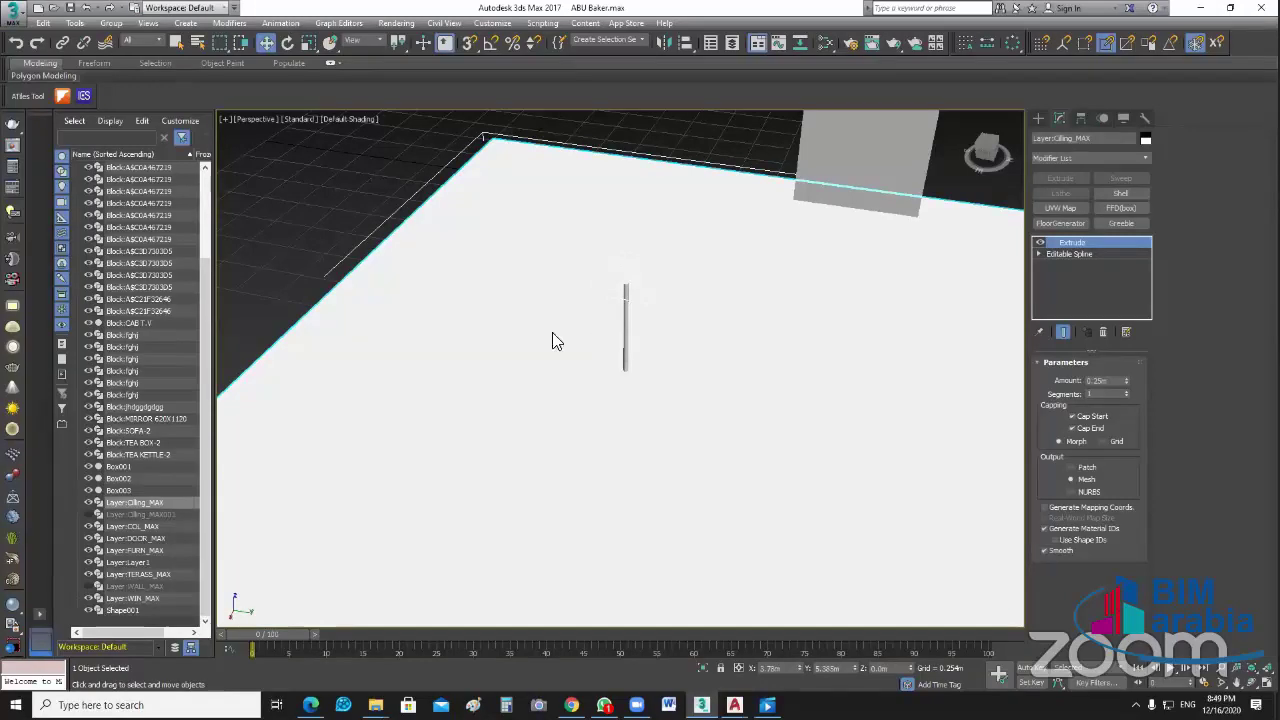
key(alt+h)
click(625, 357)
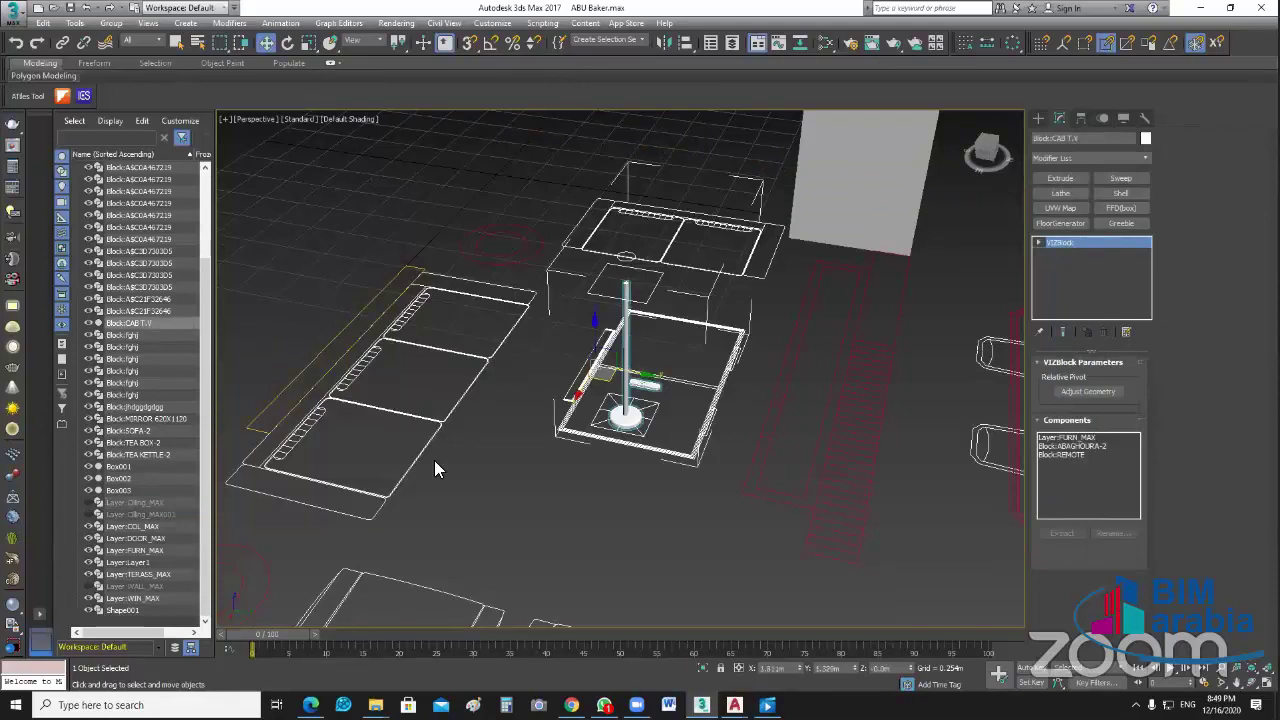
key(alt+h)
key(alt+h)
Step: Select the TEA KETTLE-2 block and extend the selection to all furniture blocks
key(shift+z)
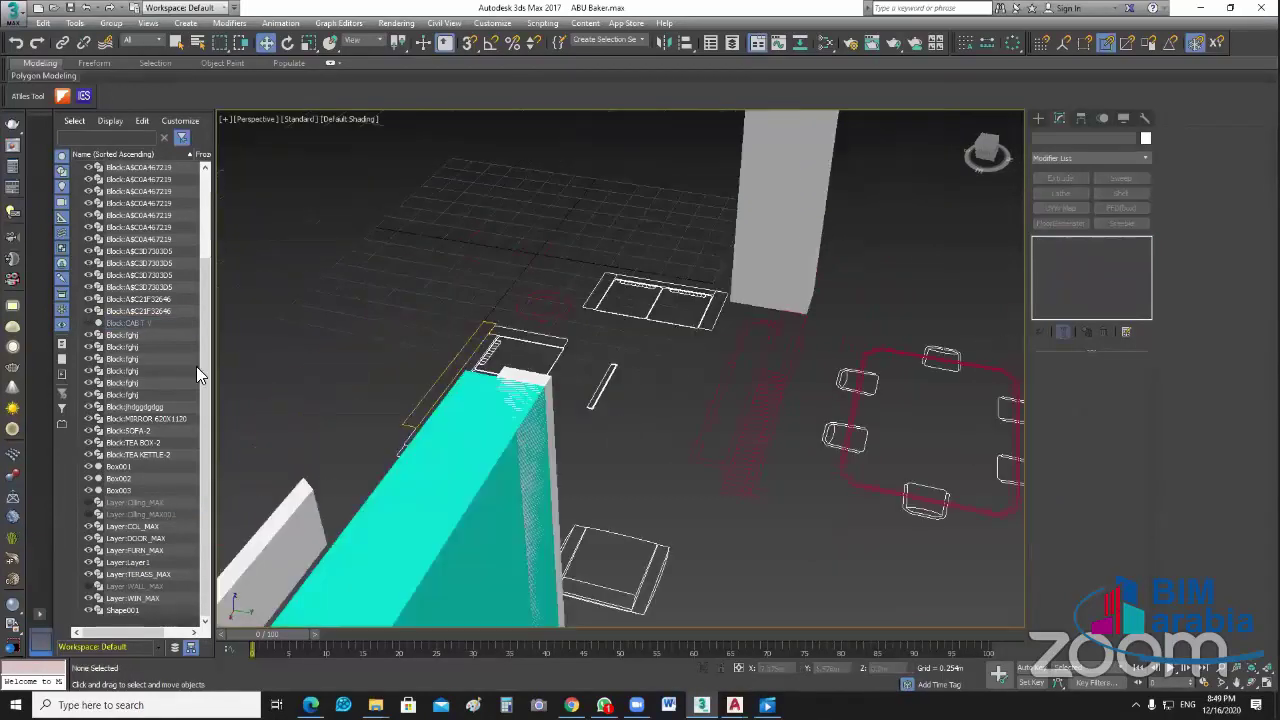
key(shift+z)
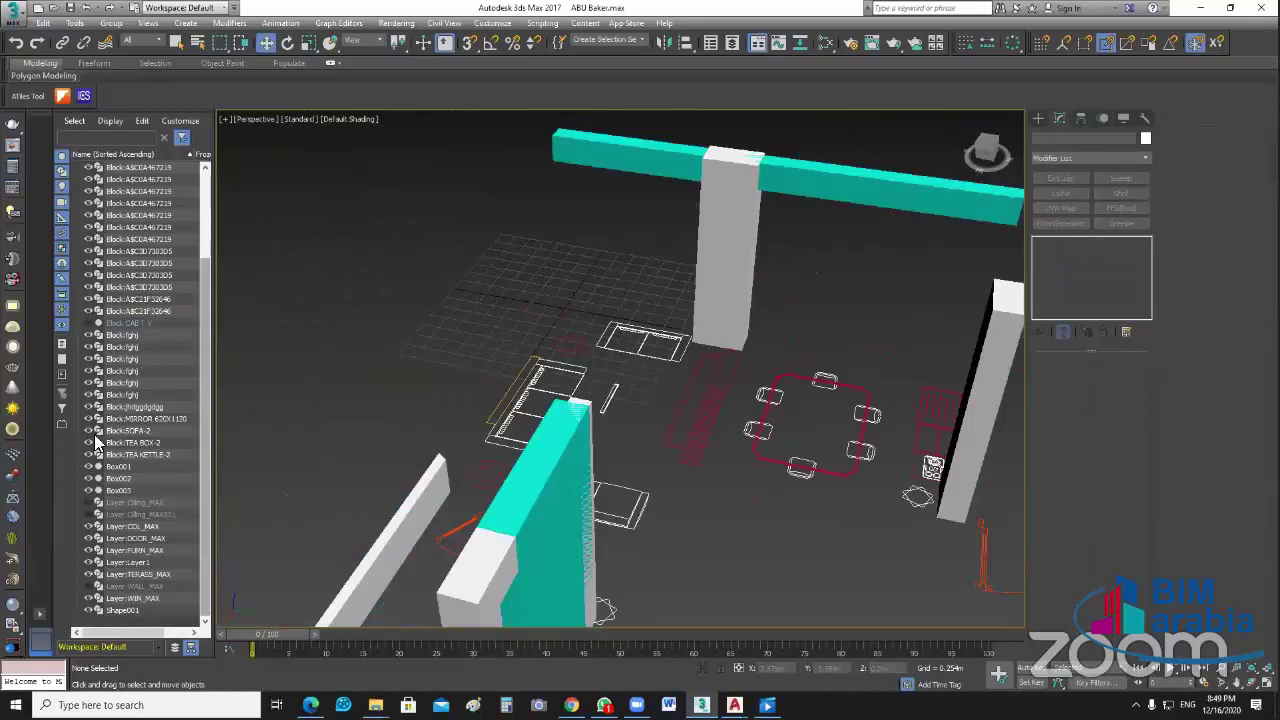
click(168, 455)
scroll(162, 406, up, 3)
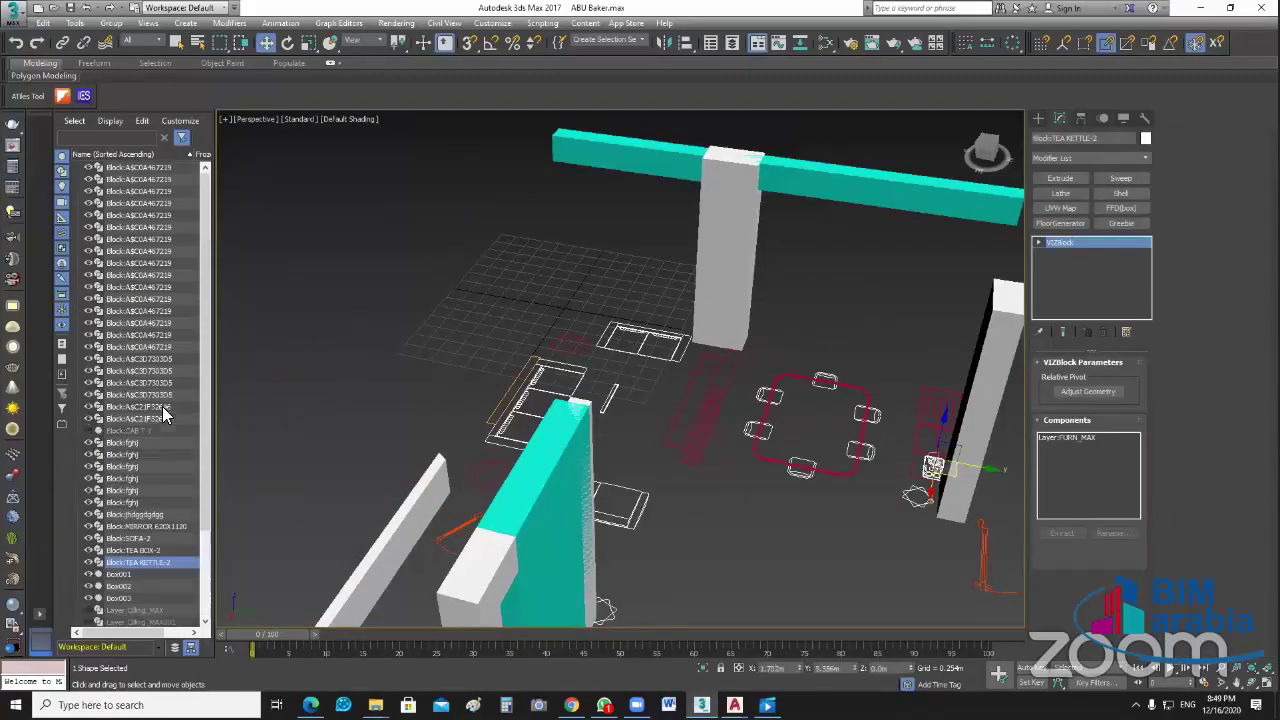
shift+click(88, 172)
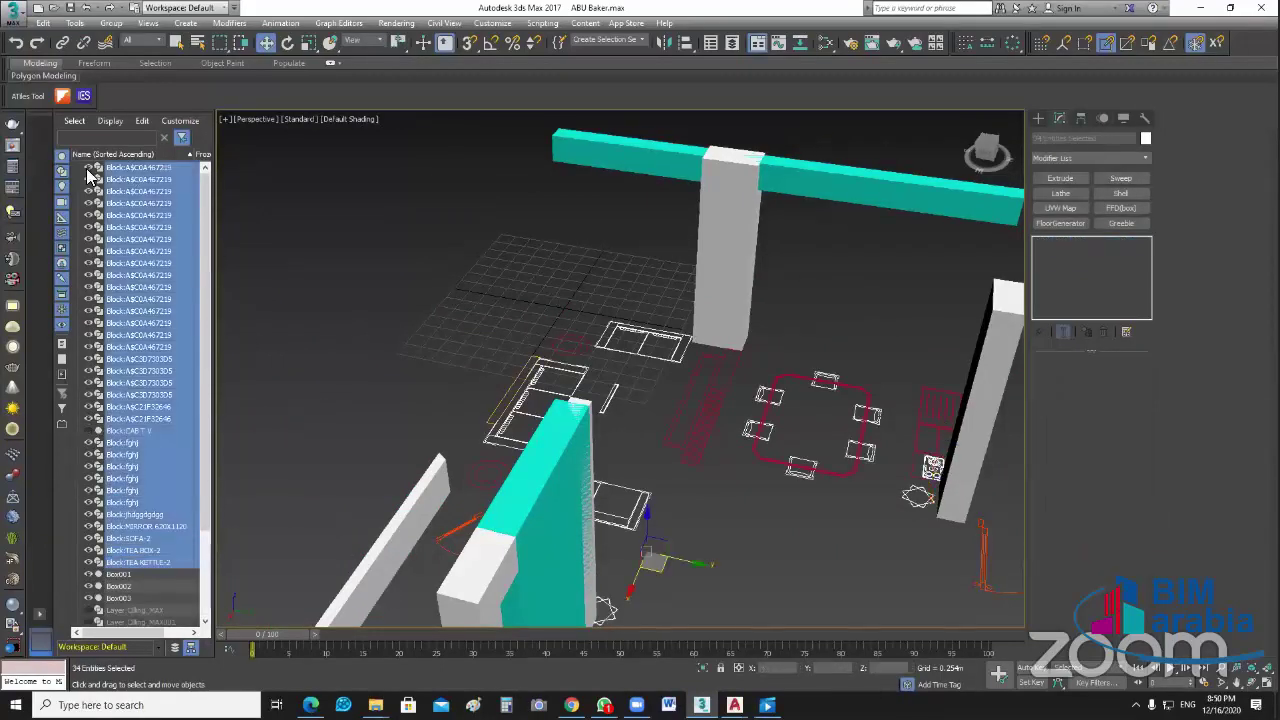
Step: Group the selected furniture blocks as Group001
key(alt+h)
right_click(132, 165)
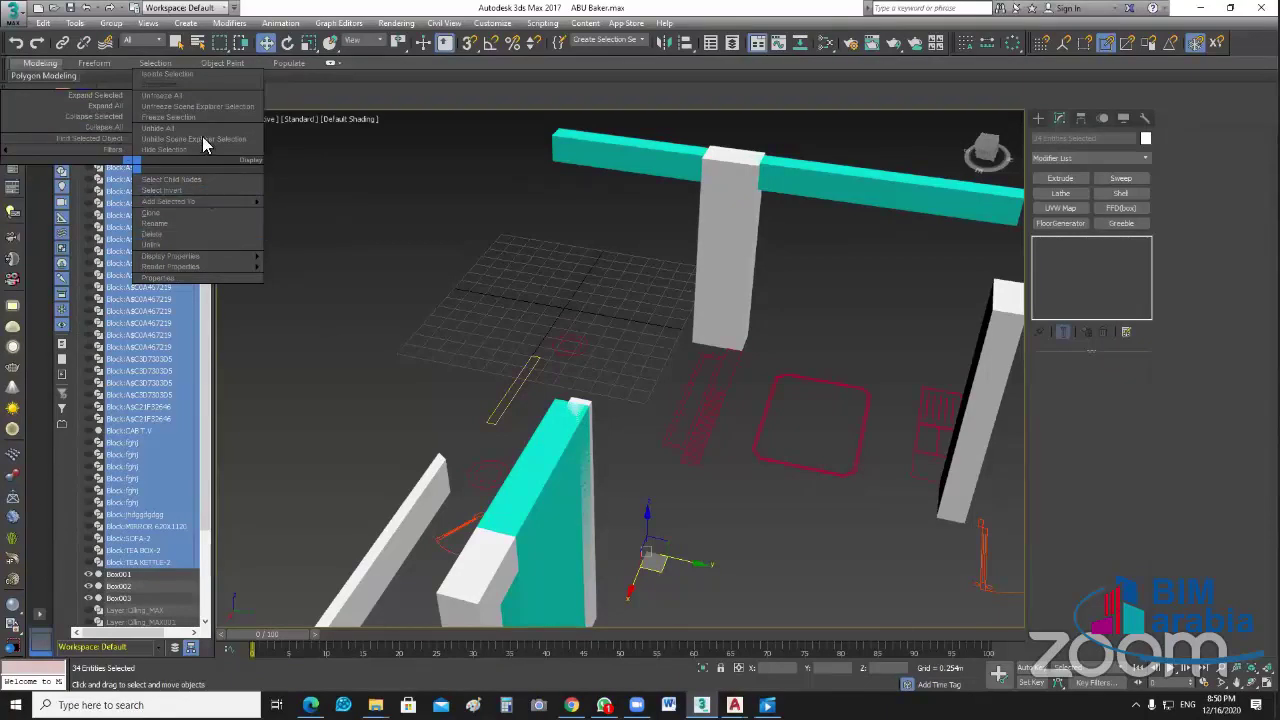
click(118, 28)
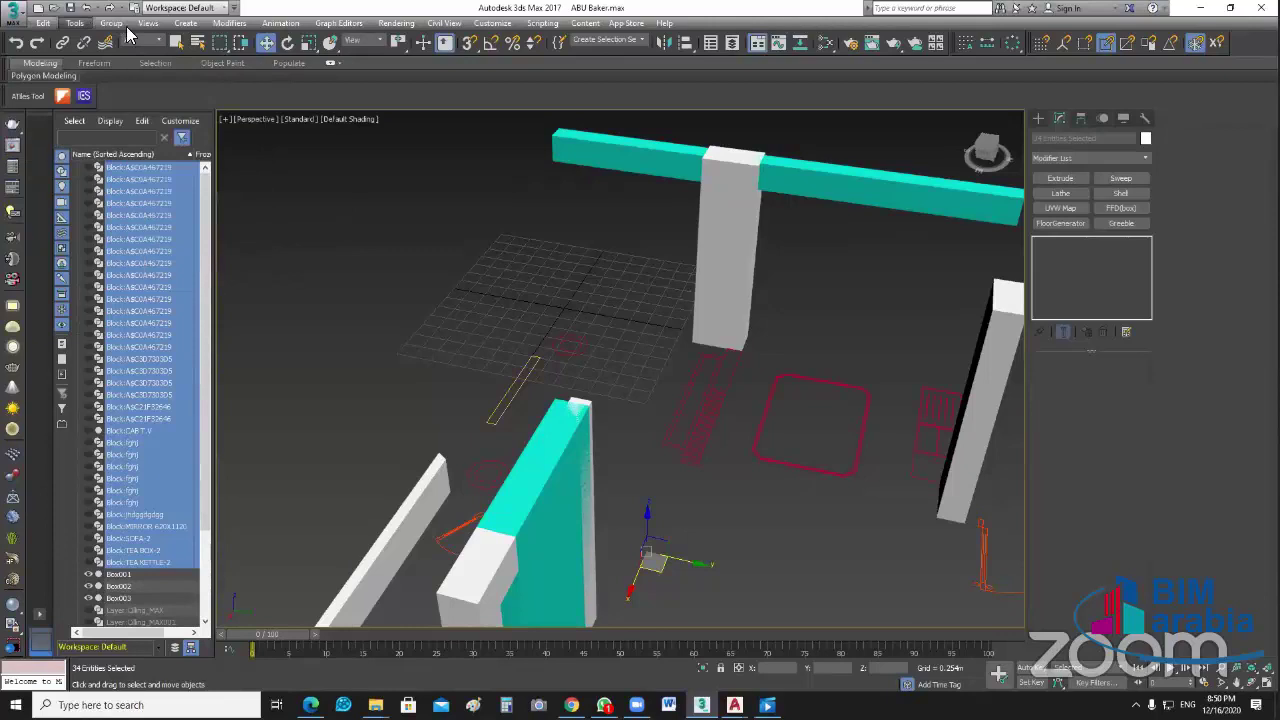
click(112, 24)
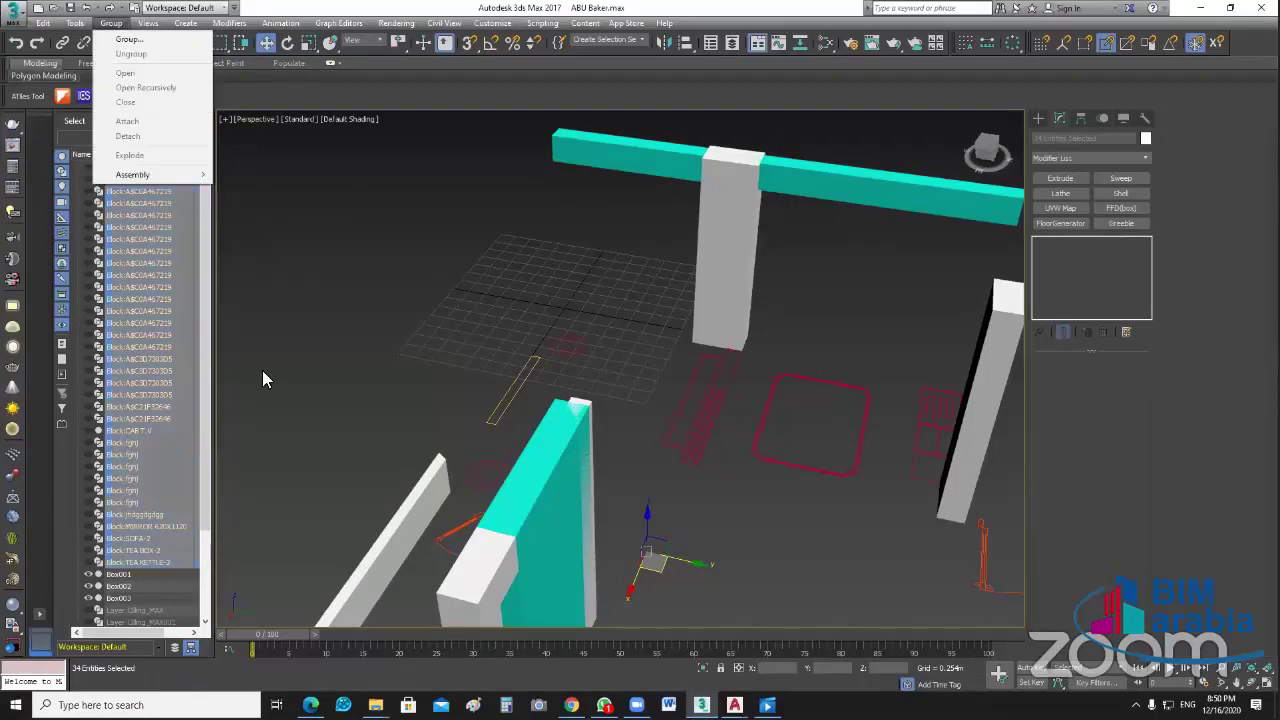
click(128, 39)
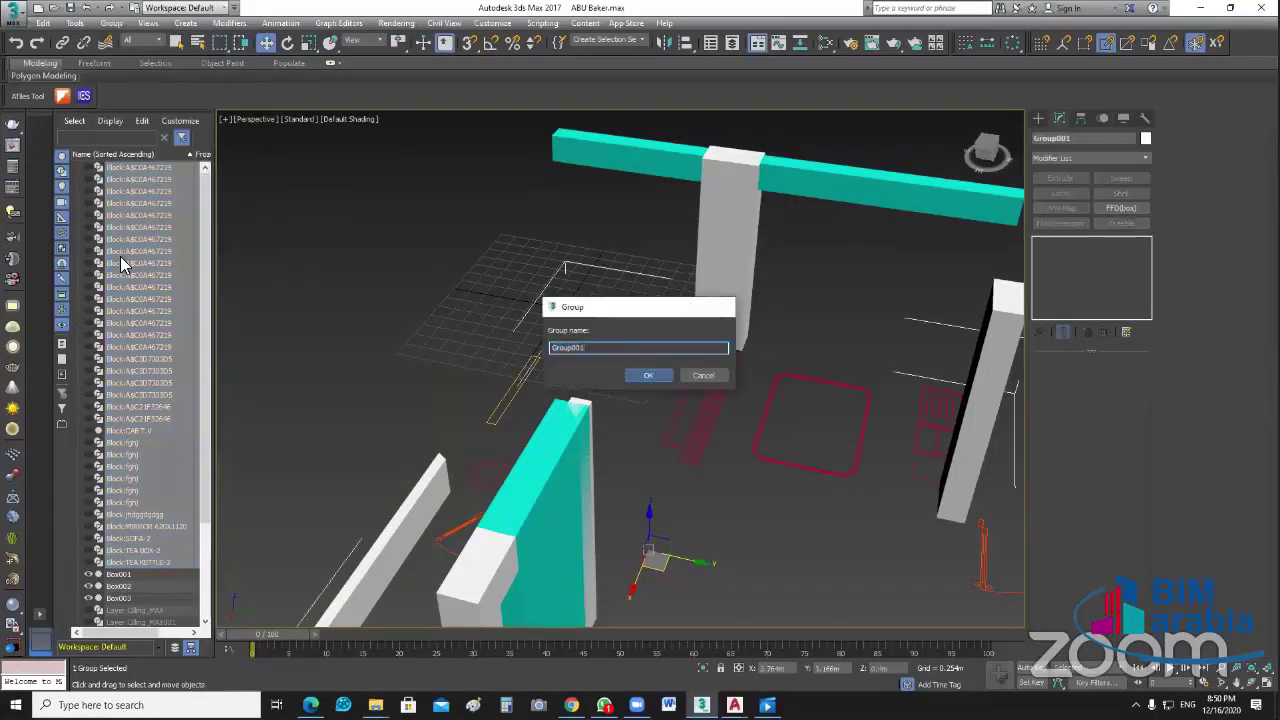
key(Return)
click(362, 425)
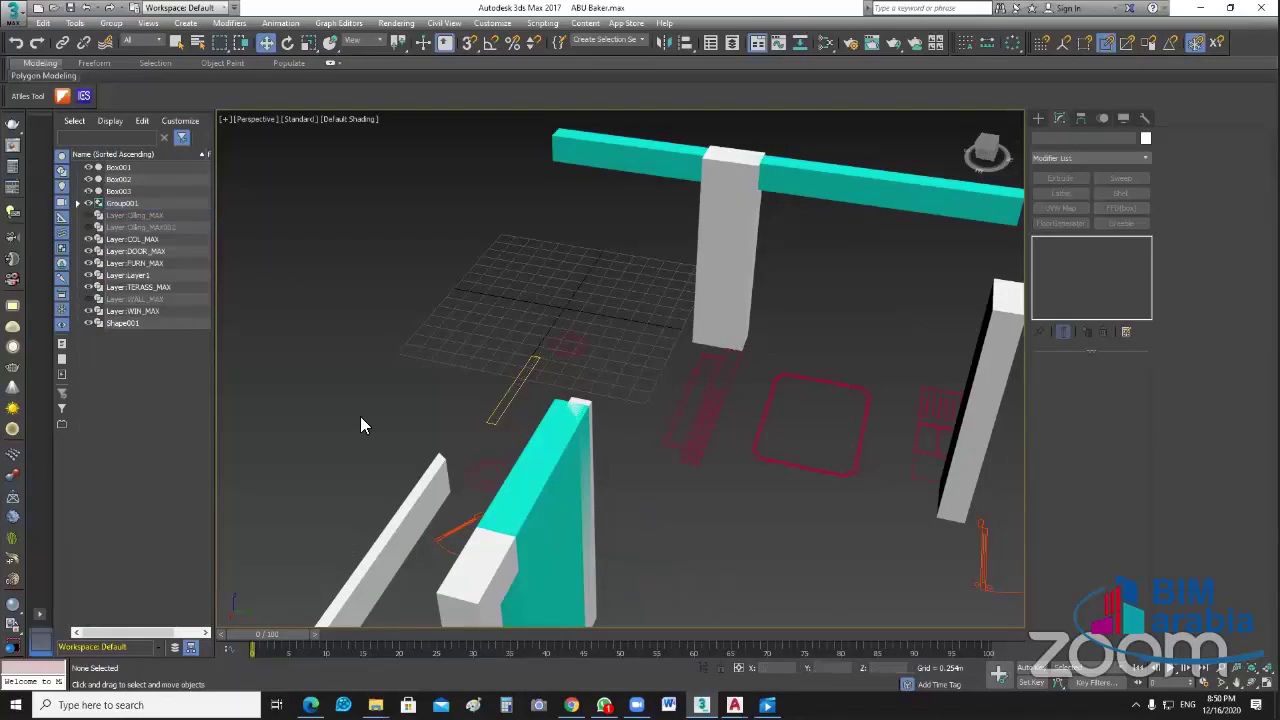
Step: Hide Group001, expand then collapse its block list, and hide the FURN_MAX layer
click(87, 203)
click(78, 203)
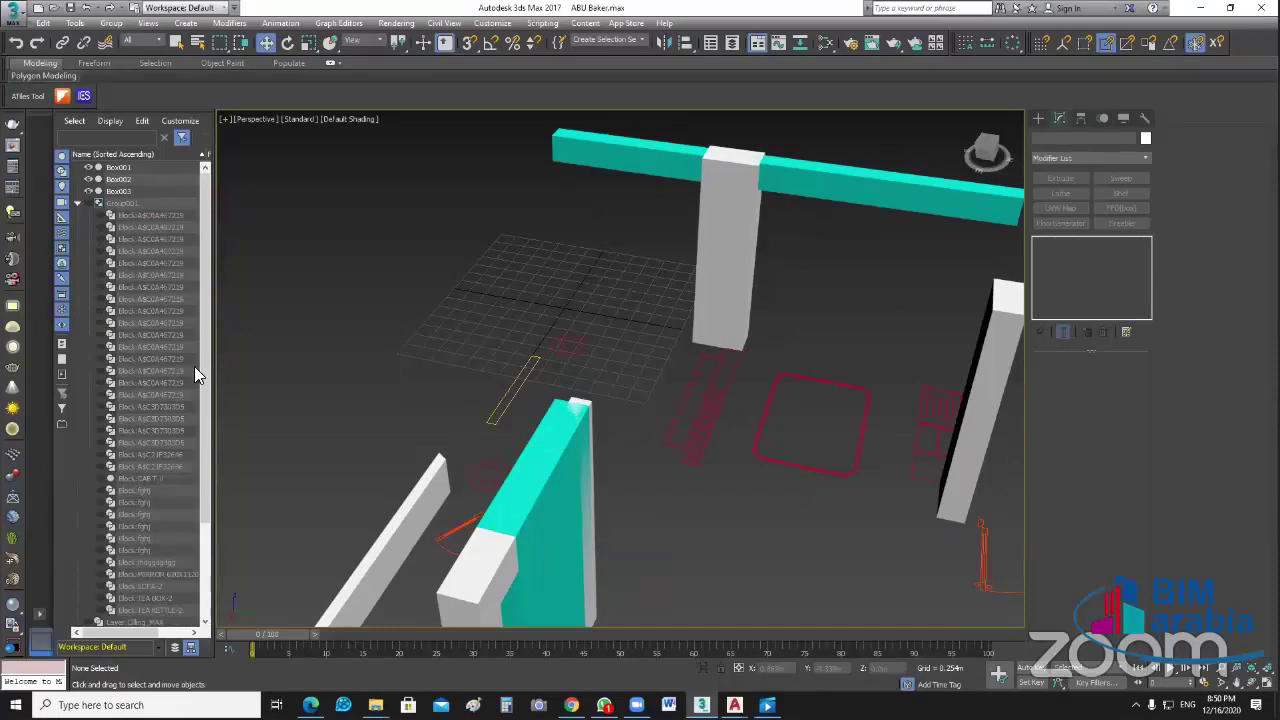
scroll(196, 376, down, 3)
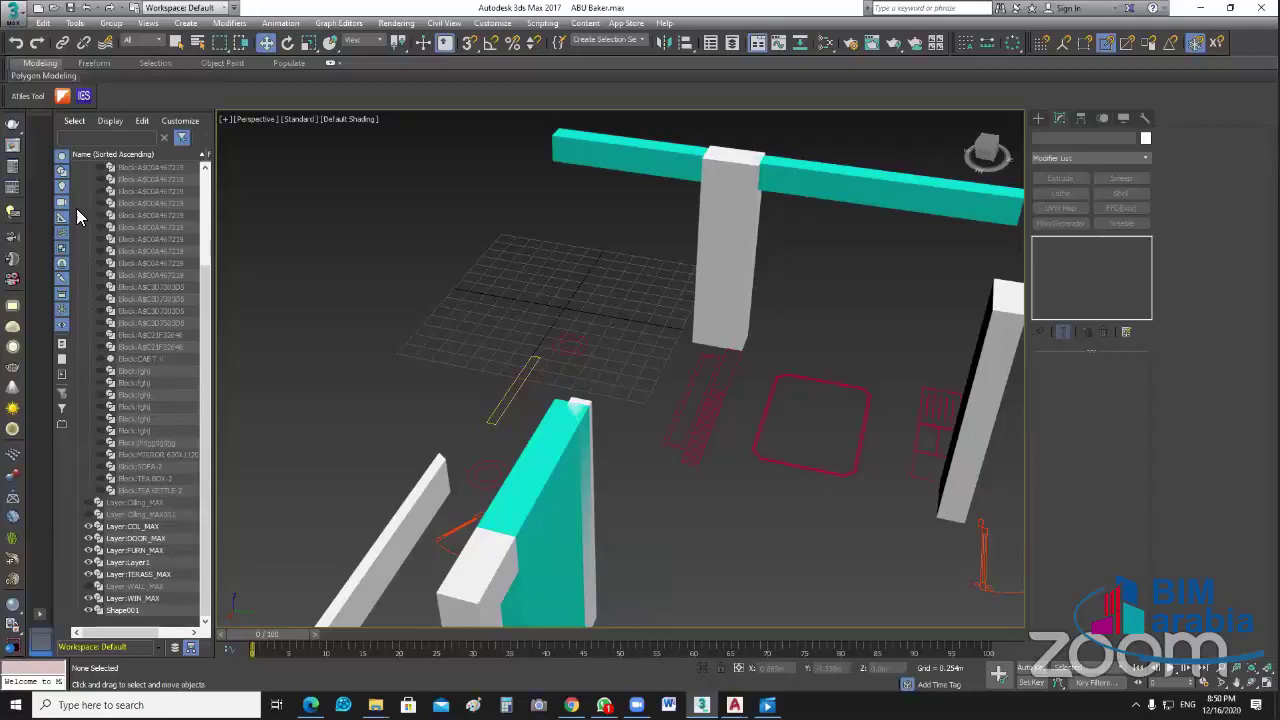
scroll(77, 208, up, 3)
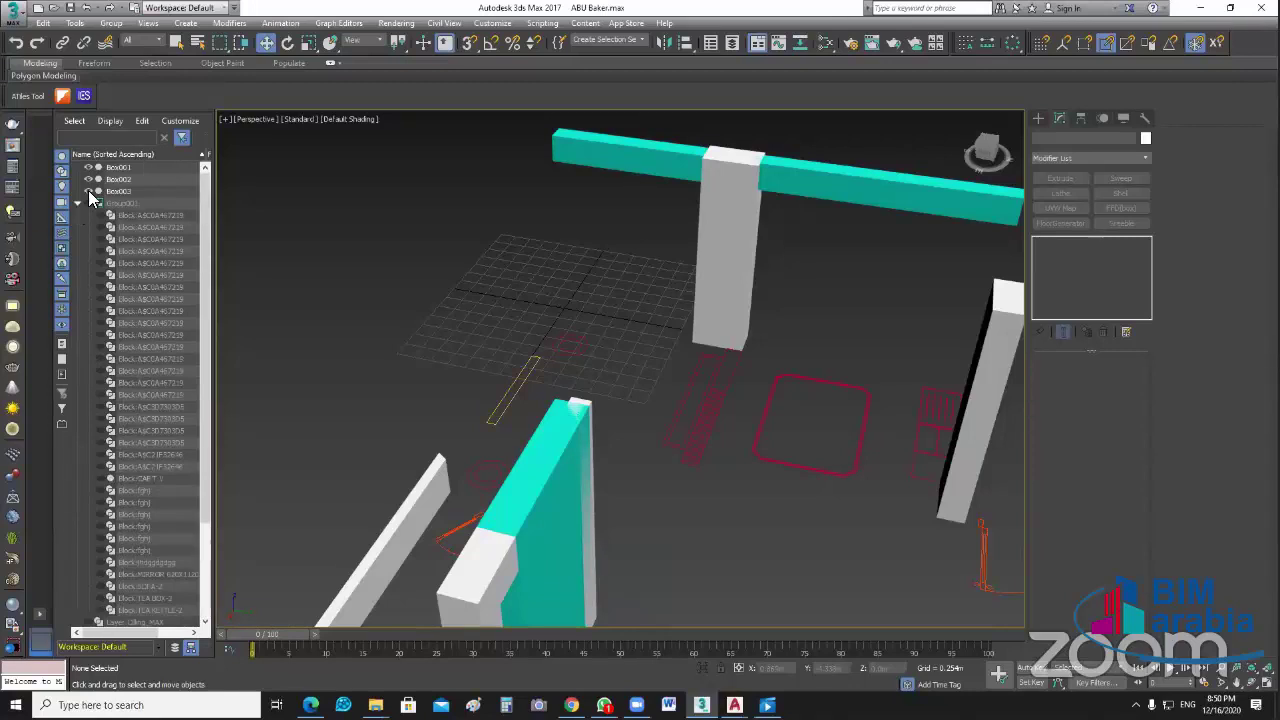
click(77, 203)
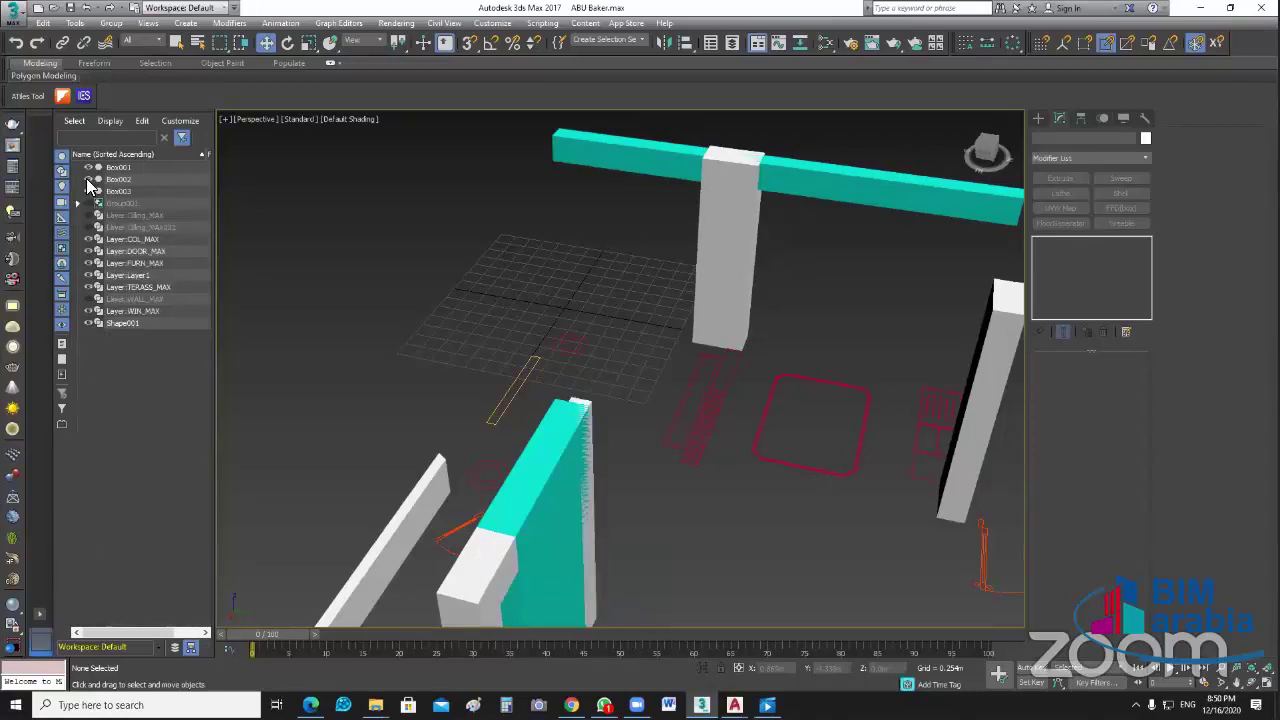
click(88, 263)
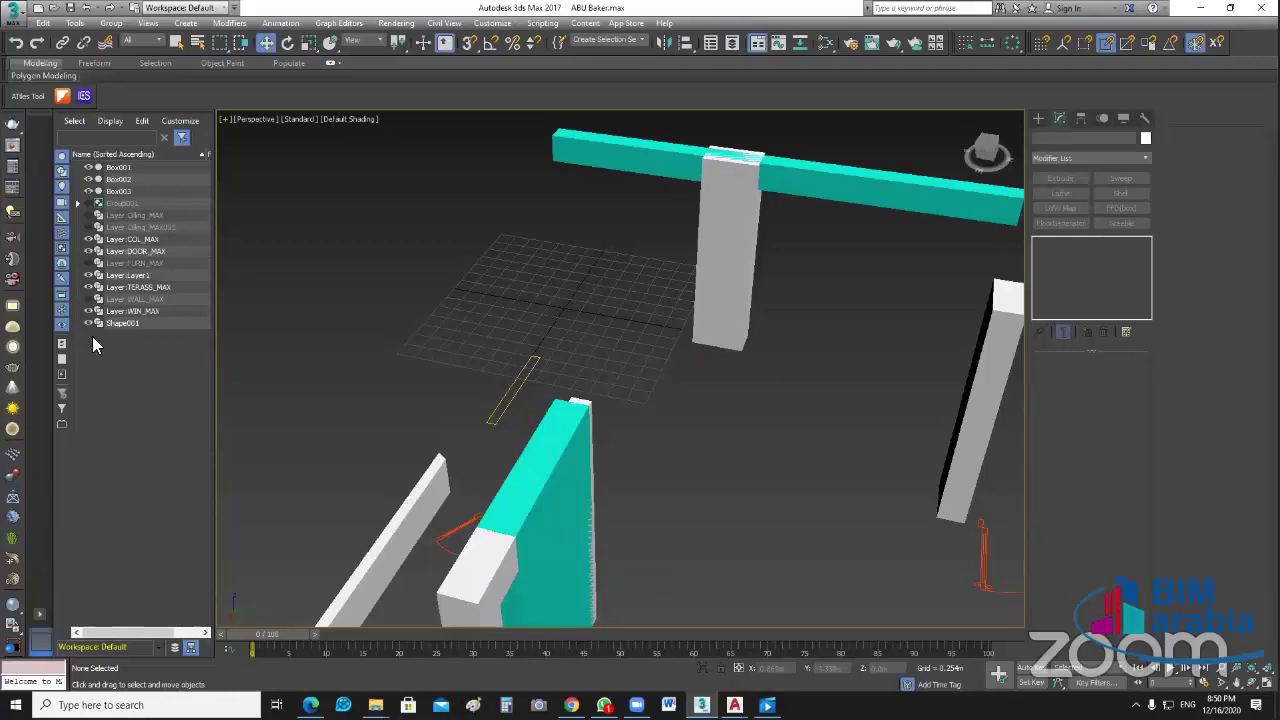
scroll(436, 394, down, 5)
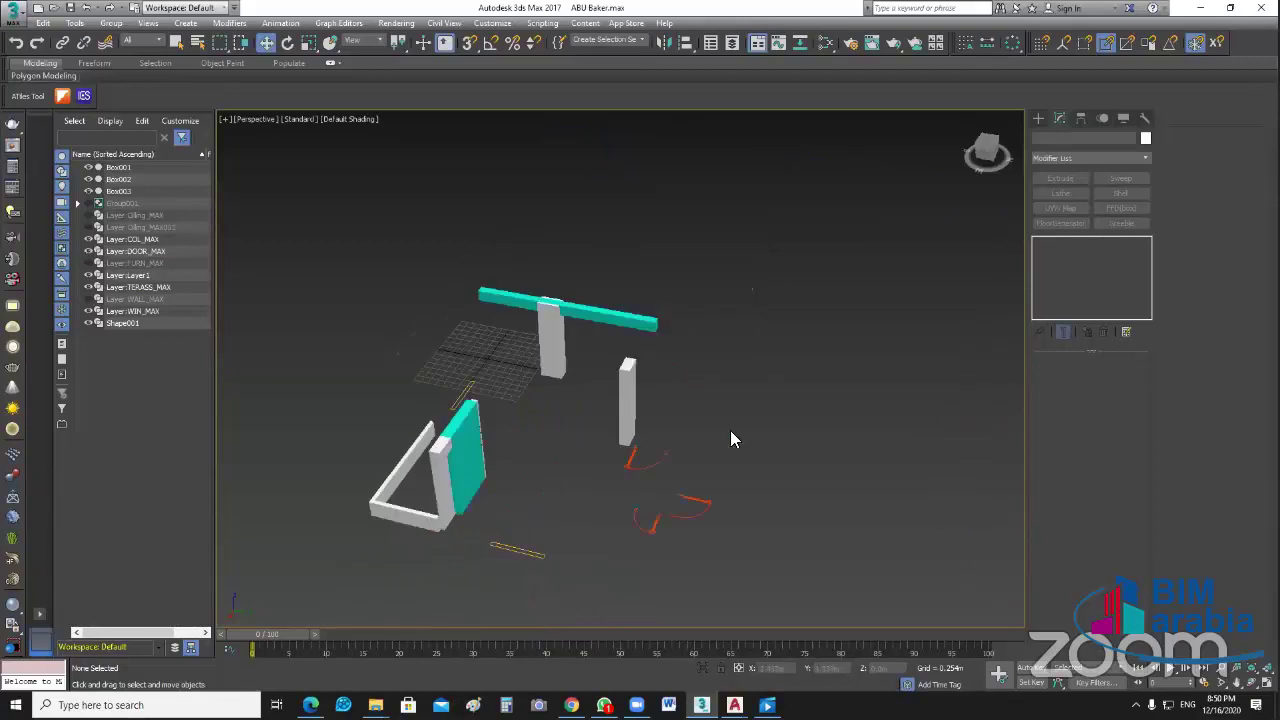
Step: Unhide the Clling_MAX ceiling slab and WALL_MAX wall layers
mouse_move(733, 432)
alt+middle_down()
mouse_move(709, 434)
mouse_move(806, 309)
mouse_move(757, 606)
alt+middle_up()
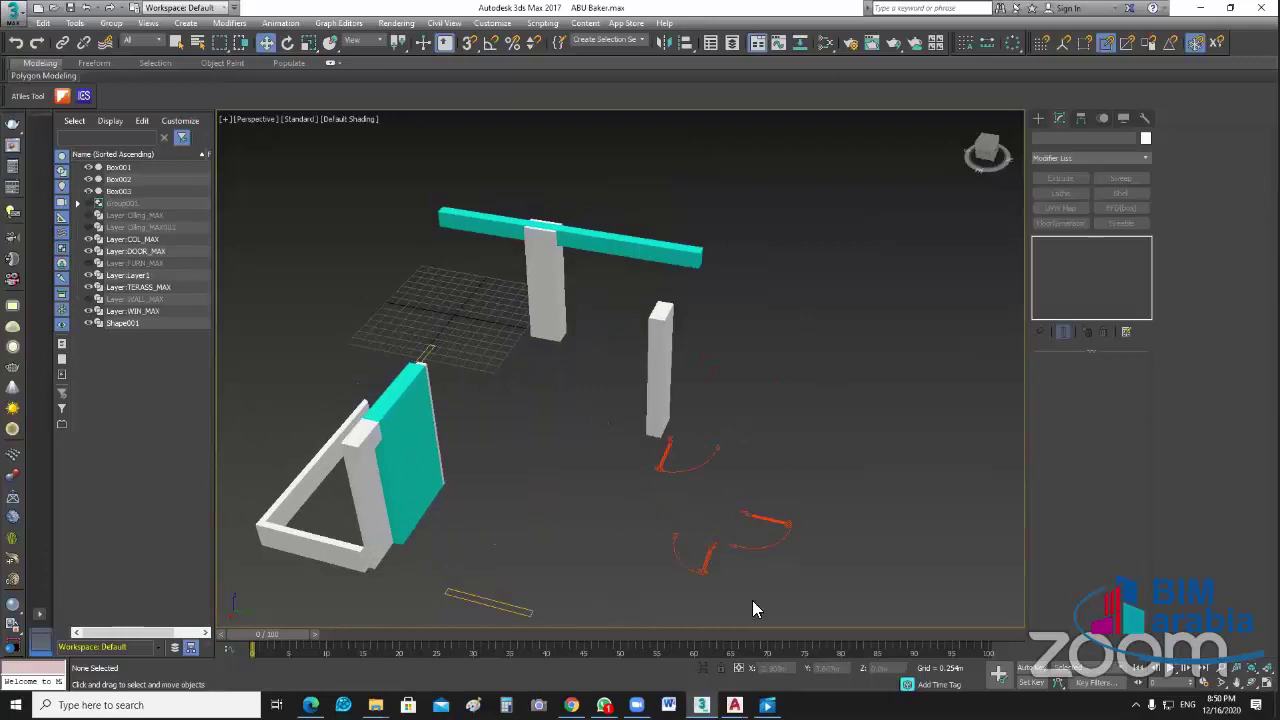
right_click(806, 302)
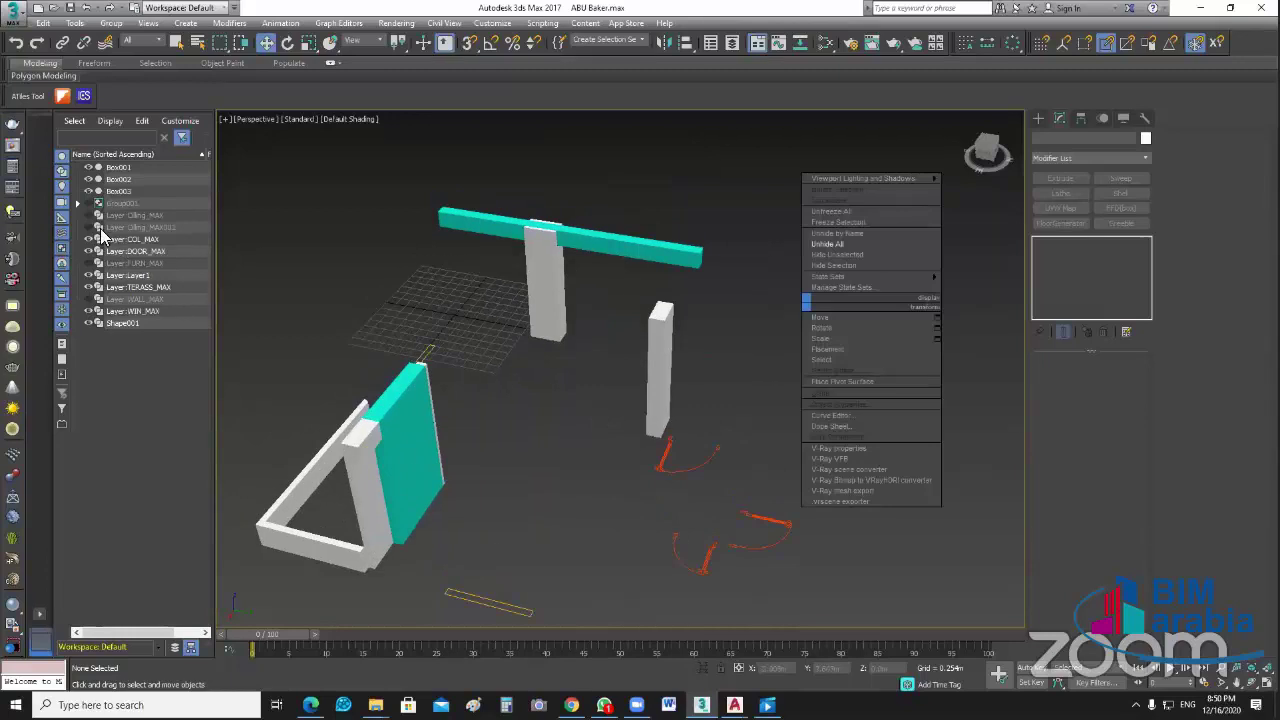
click(86, 222)
click(86, 220)
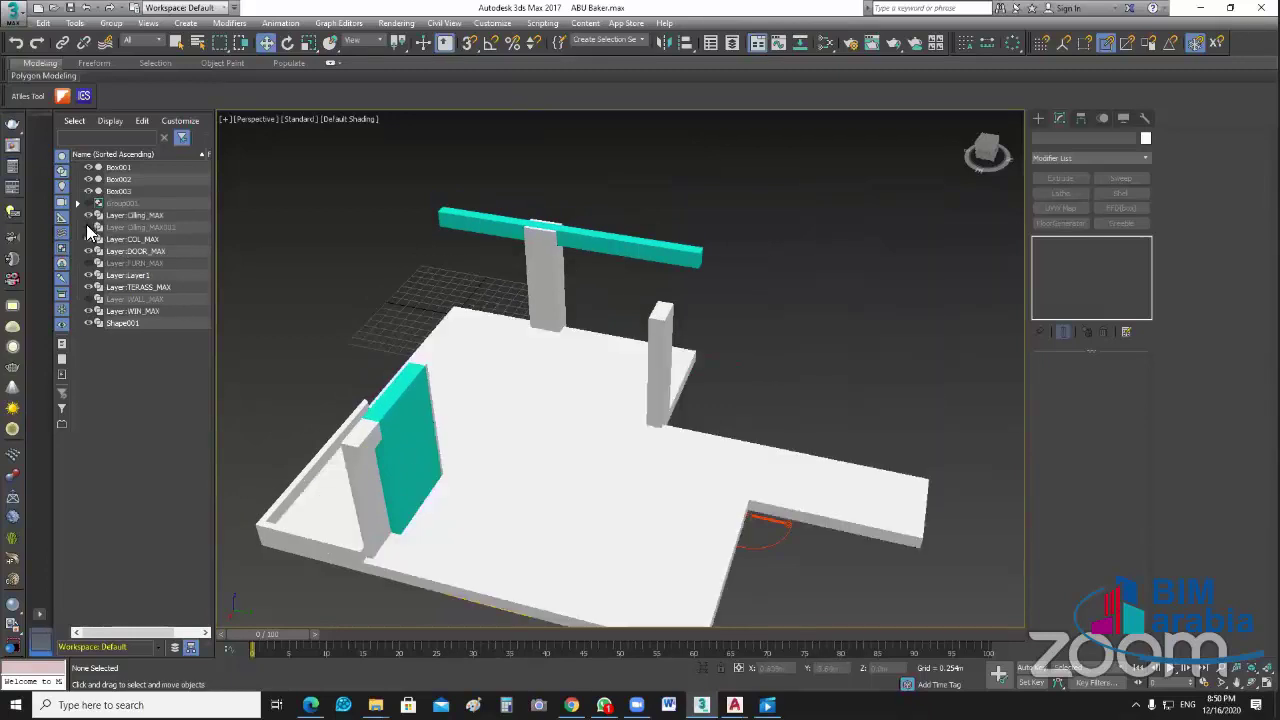
click(89, 297)
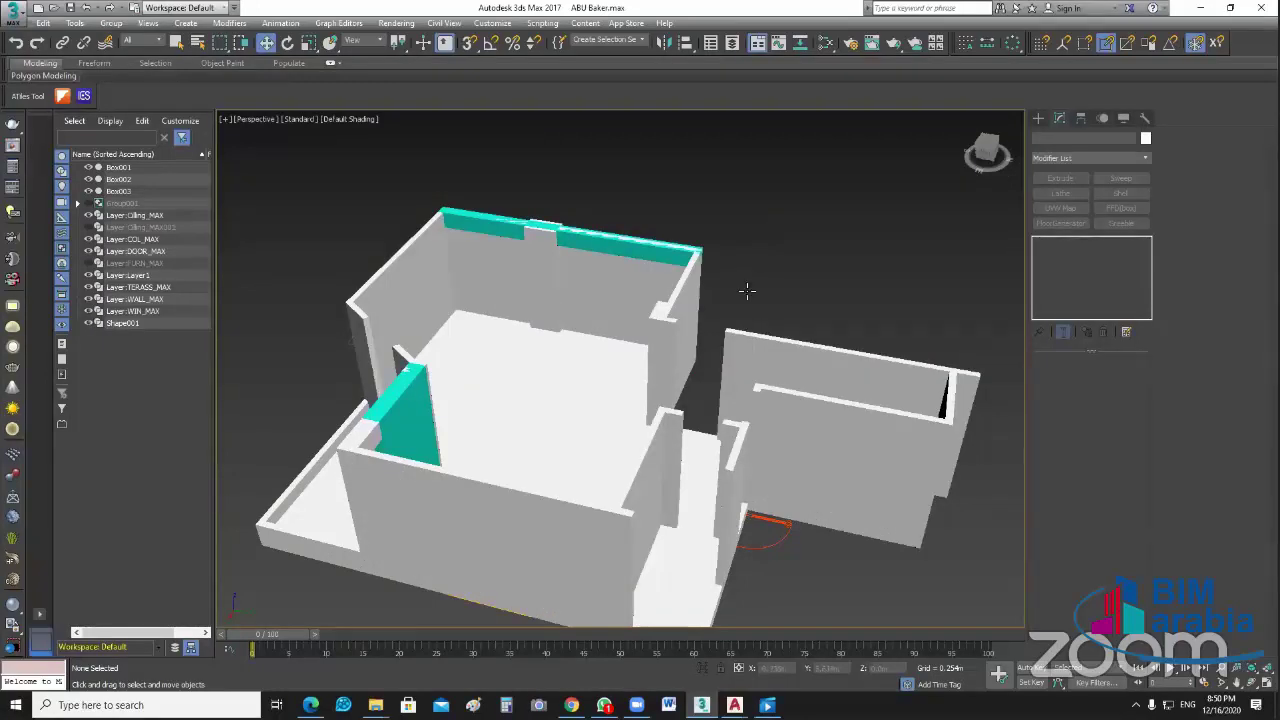
Step: Zoom in on the restored walls and bring up the paused site video
alt+middle_drag(747, 290, 595, 237)
scroll(517, 308, up, 5)
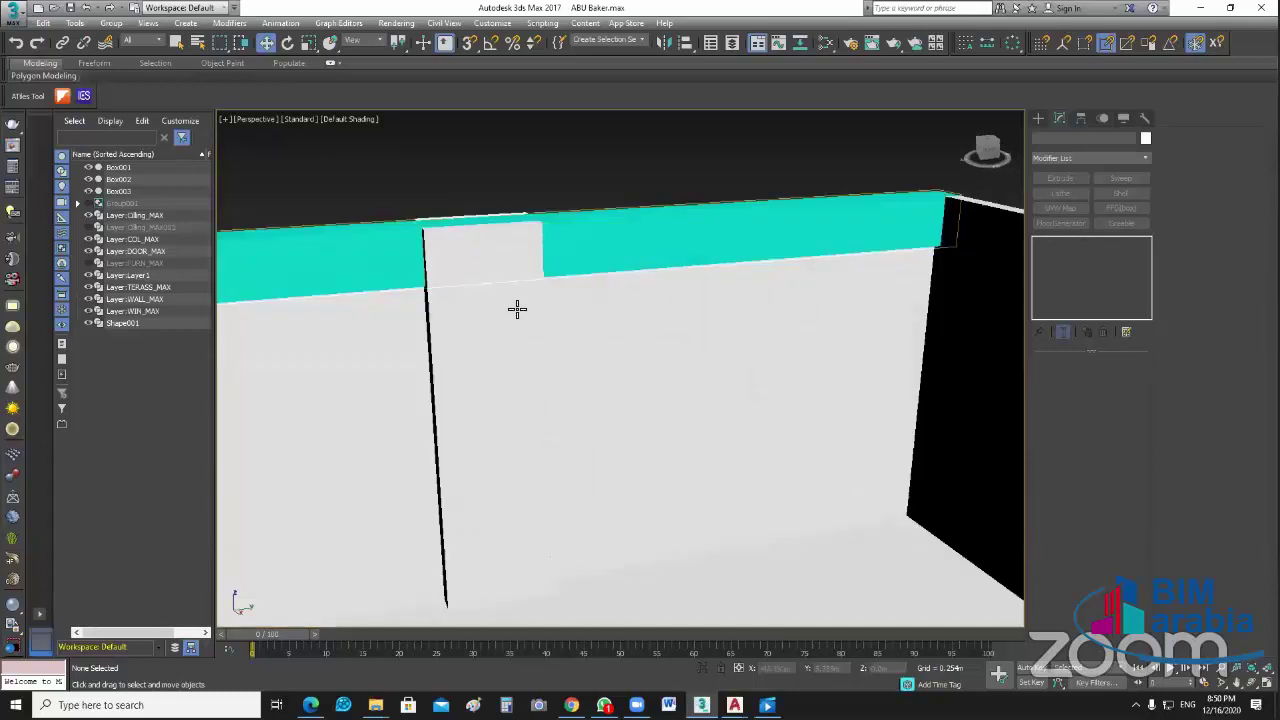
scroll(497, 309, up, 3)
scroll(560, 426, up, 2)
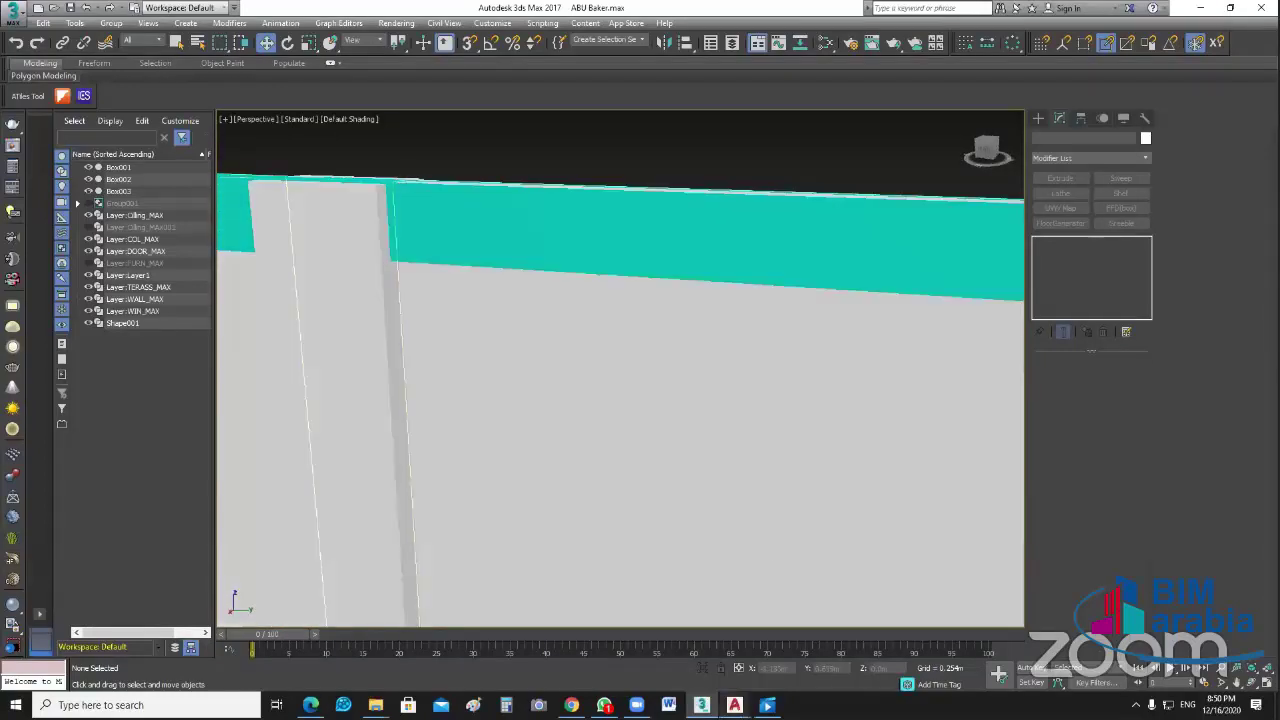
click(767, 705)
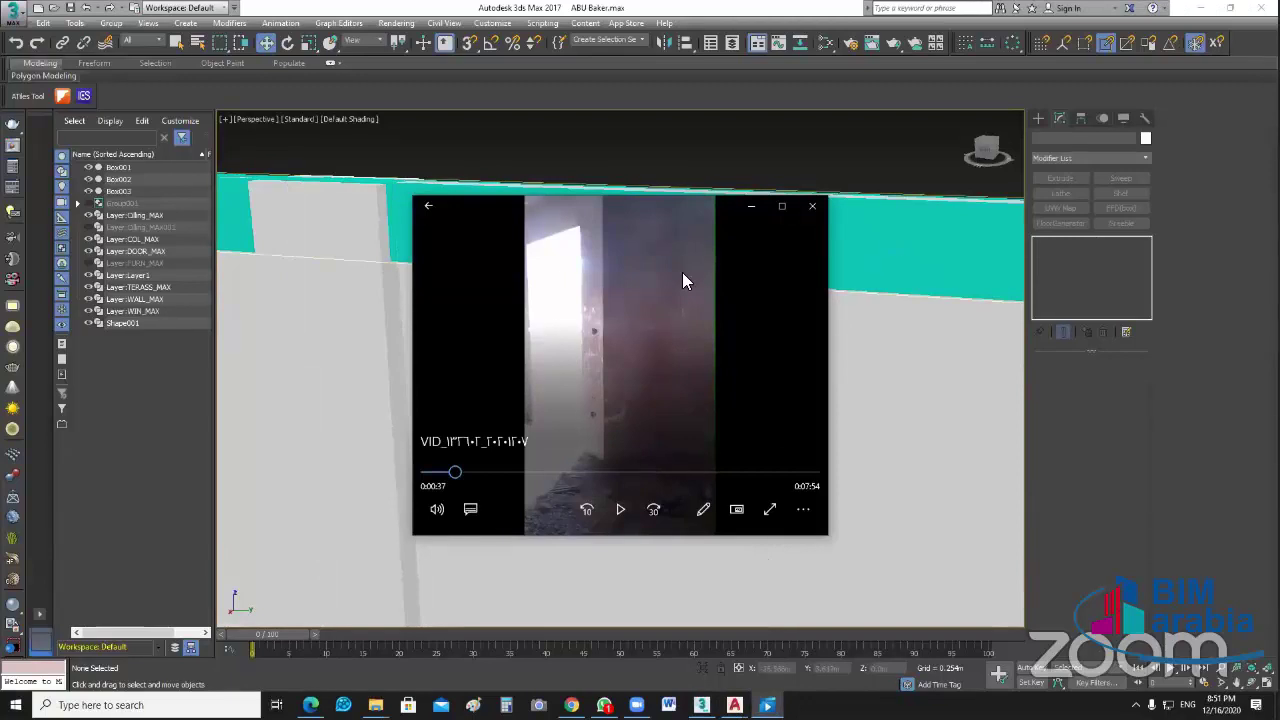
Step: Play the site video full screen and scrub it to 0:00:45 on the bare plastered wall
double_click(686, 315)
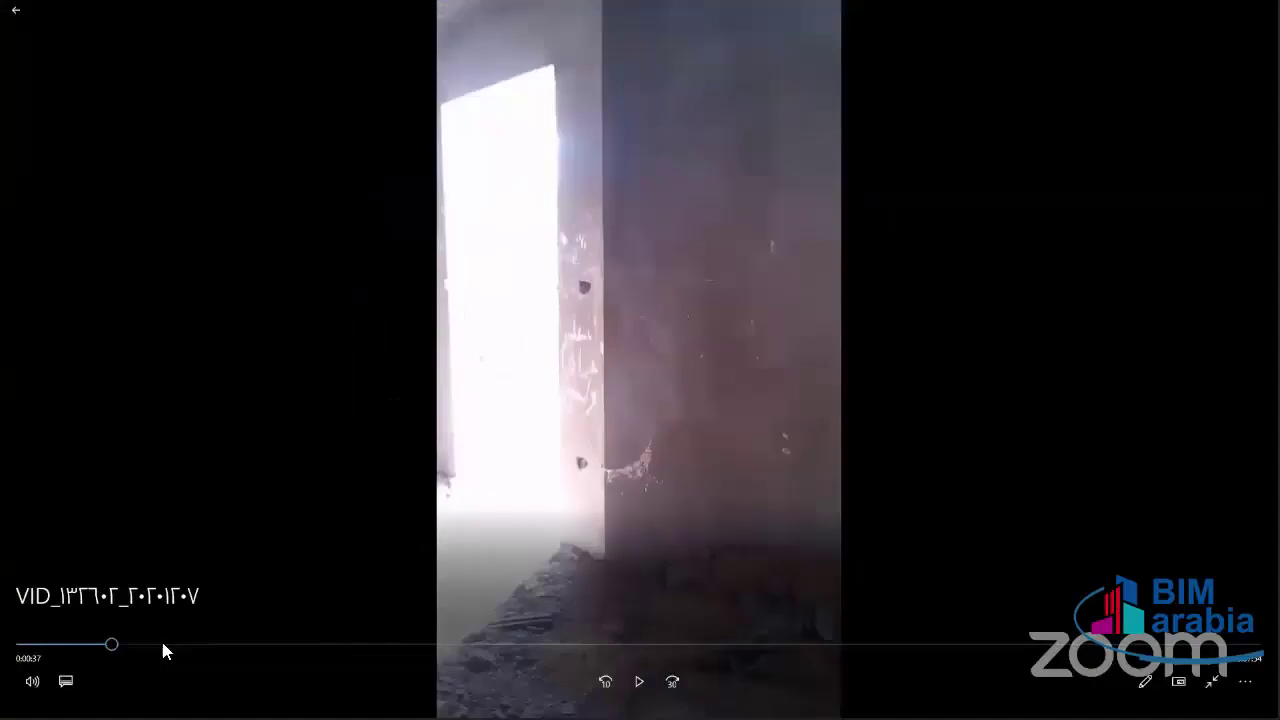
click(98, 643)
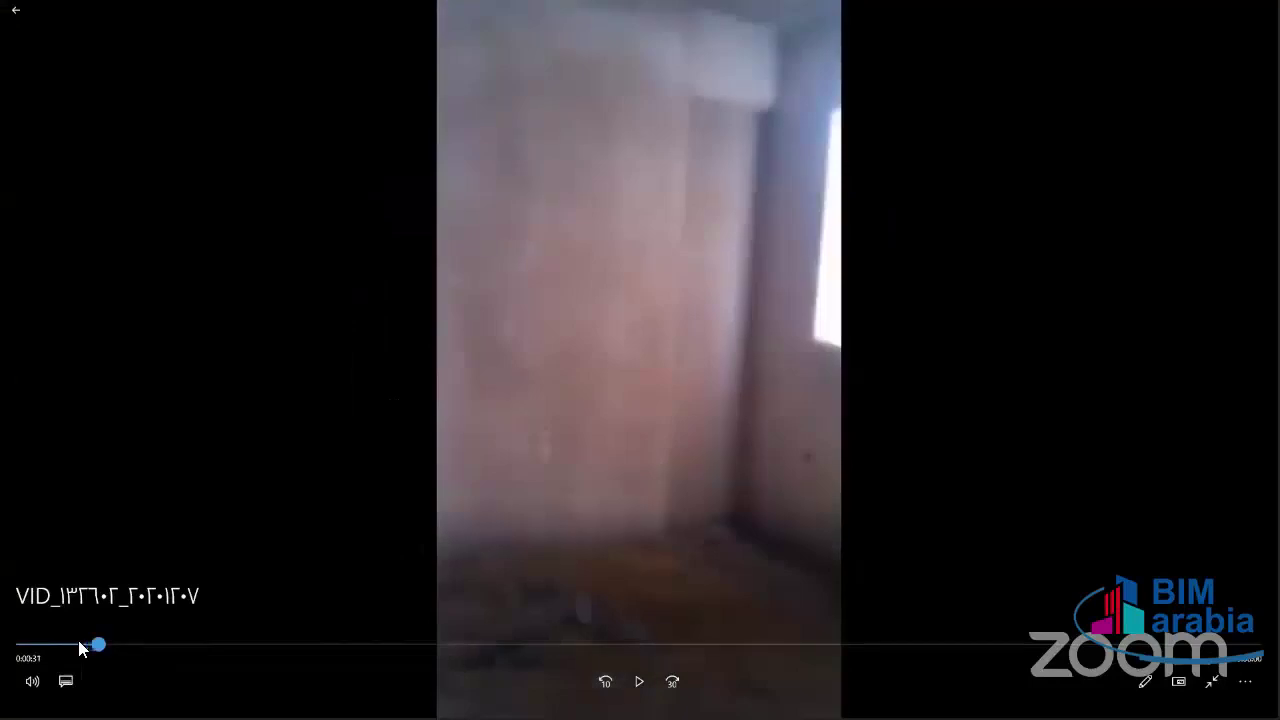
drag(80, 646, 131, 648)
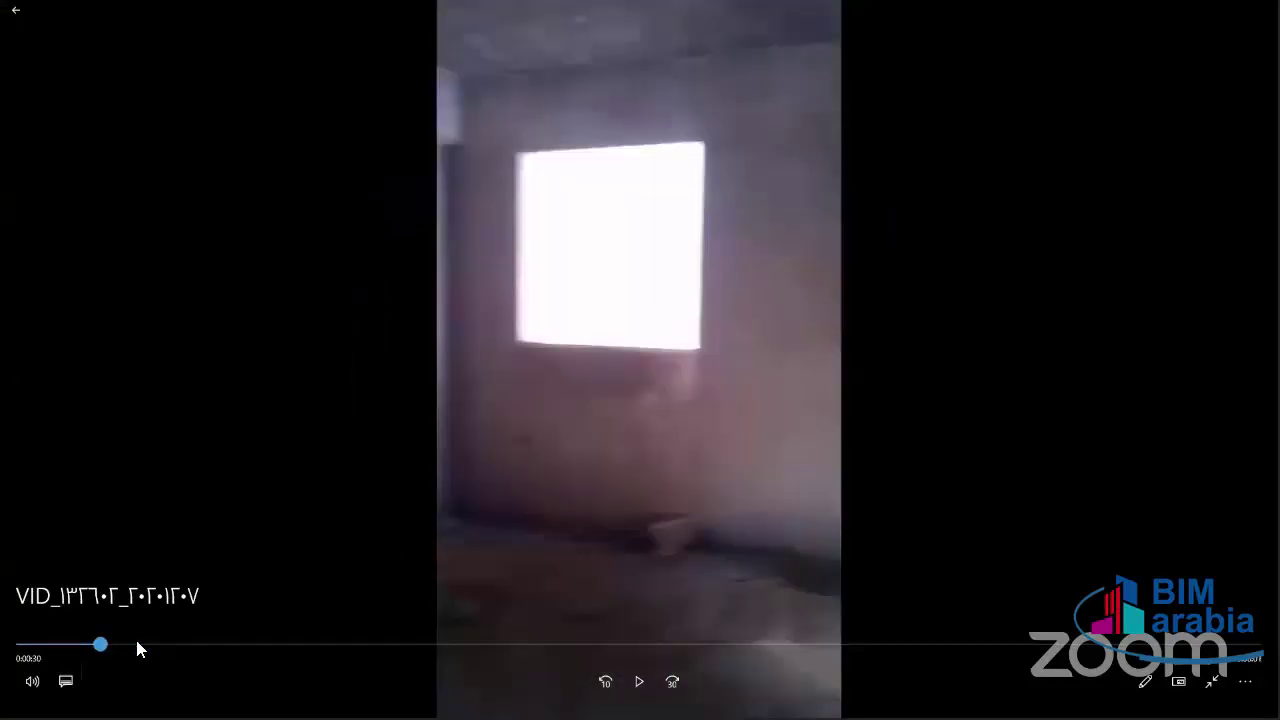
click(134, 645)
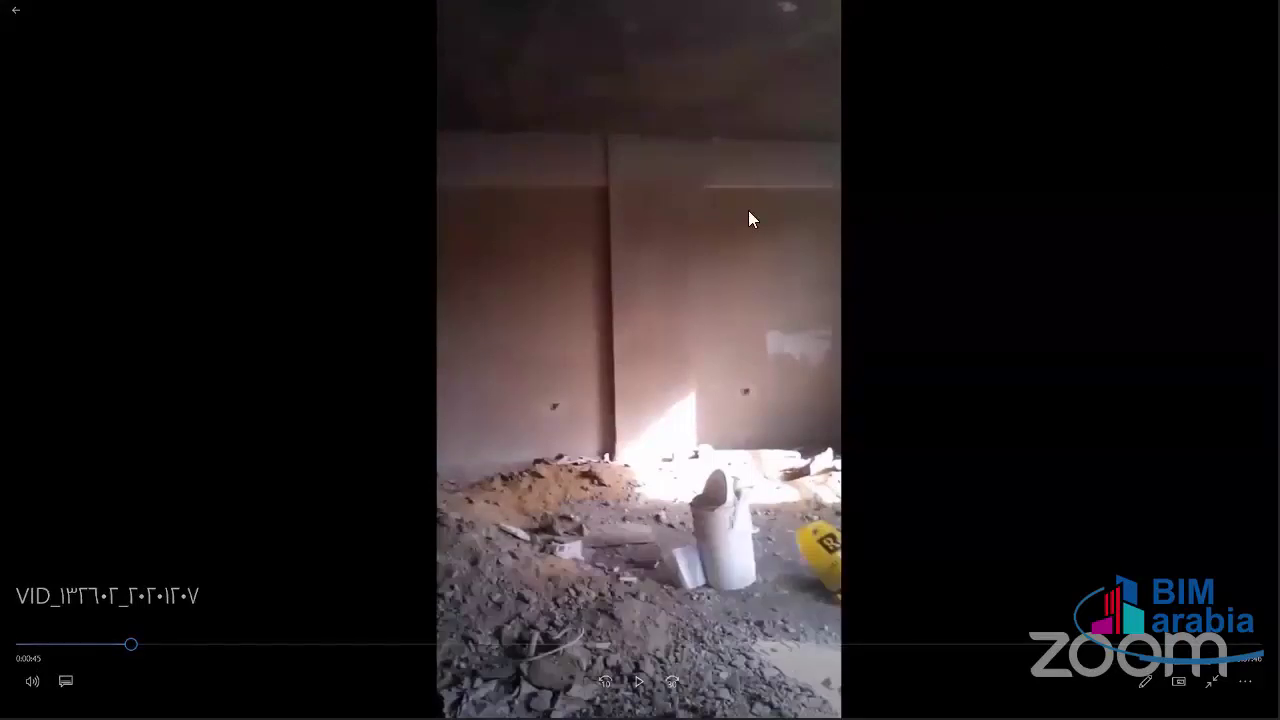
Step: Exit full screen, minimize the video, and select the cyan Layer1 extrusion in the viewport
key(Escape)
click(749, 209)
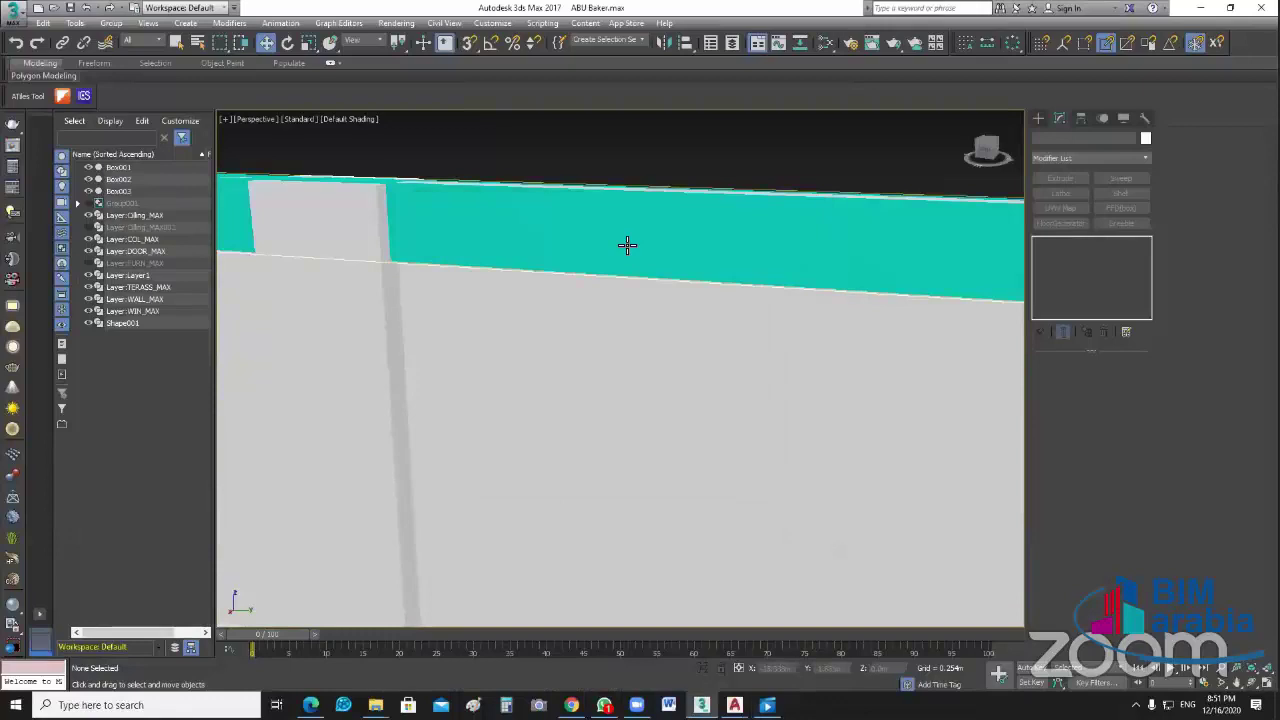
click(683, 297)
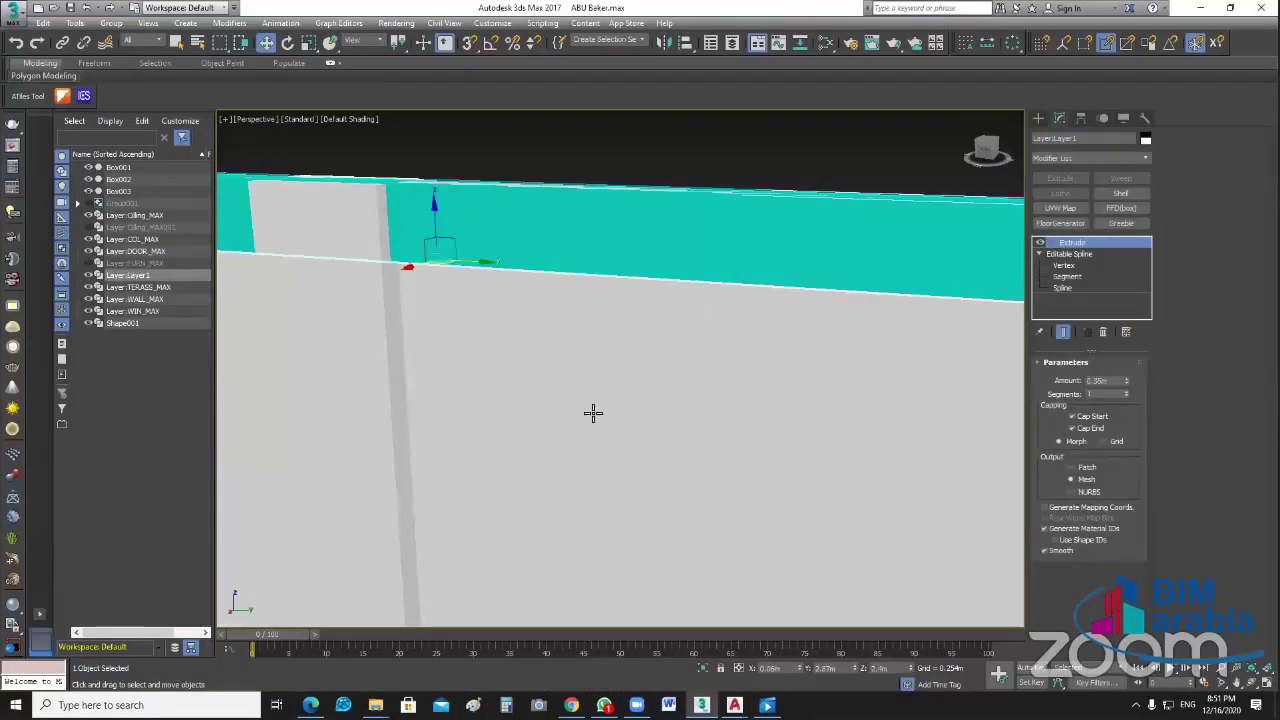
Step: Inspect the cyan Layer1 extrusion along the front wall from above, then bring back the site video
scroll(593, 413, down, 2)
alt+middle_drag(466, 440, 427, 443)
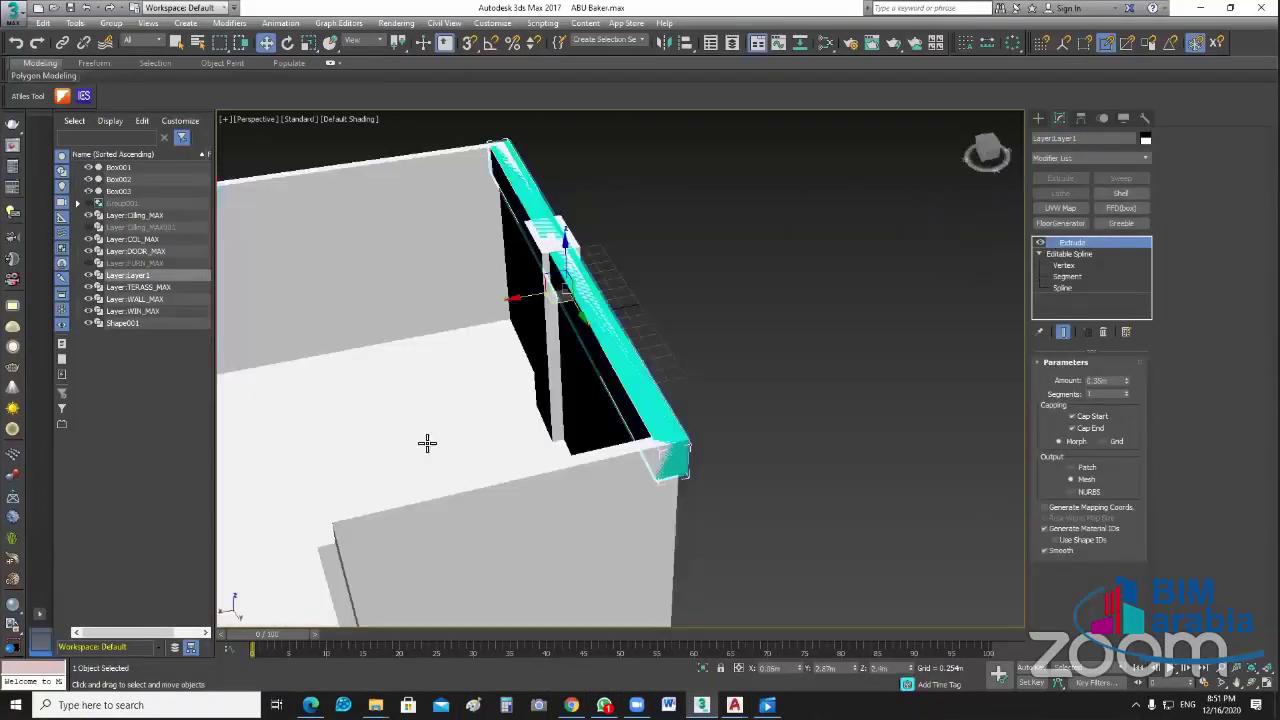
mouse_move(663, 358)
alt+middle_down()
mouse_move(608, 288)
mouse_move(817, 287)
mouse_move(657, 337)
mouse_move(669, 323)
mouse_move(673, 447)
alt+middle_up()
scroll(660, 340, down, 3)
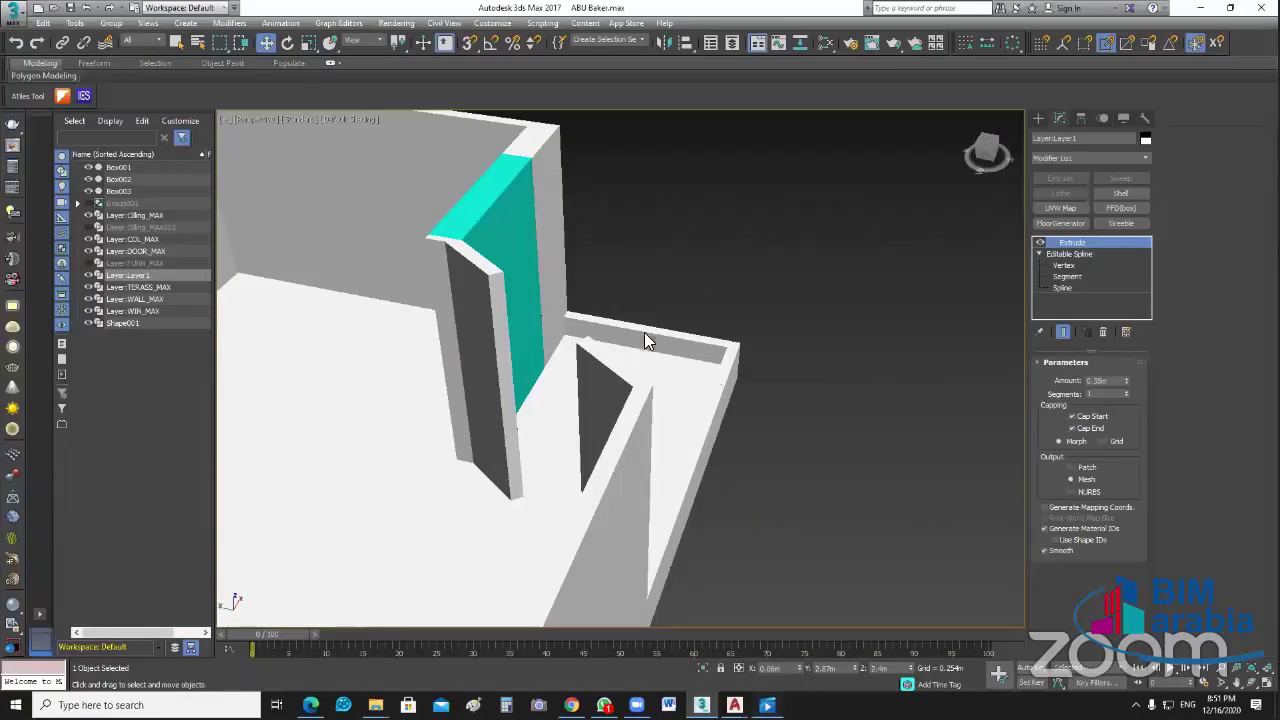
key(alt+Tab)
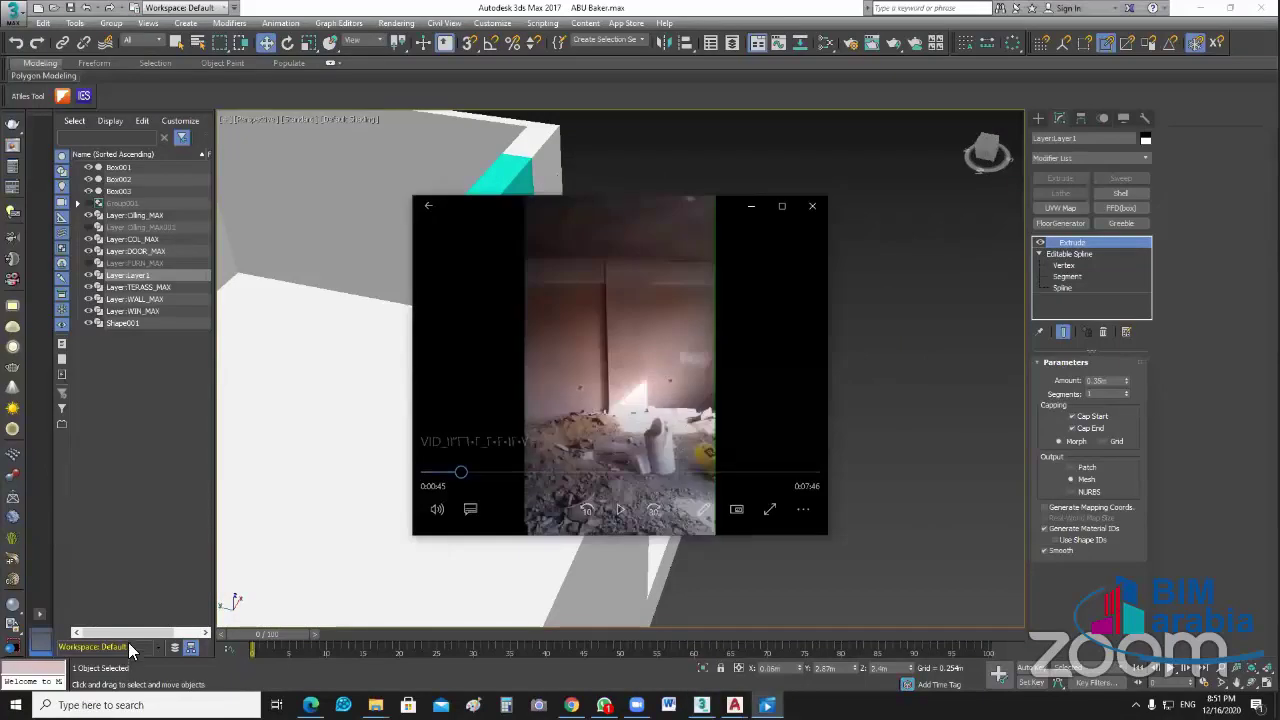
Step: Replay the doorway footage full screen, then pause it at 0:00:37 in a small window
key(alt+Return)
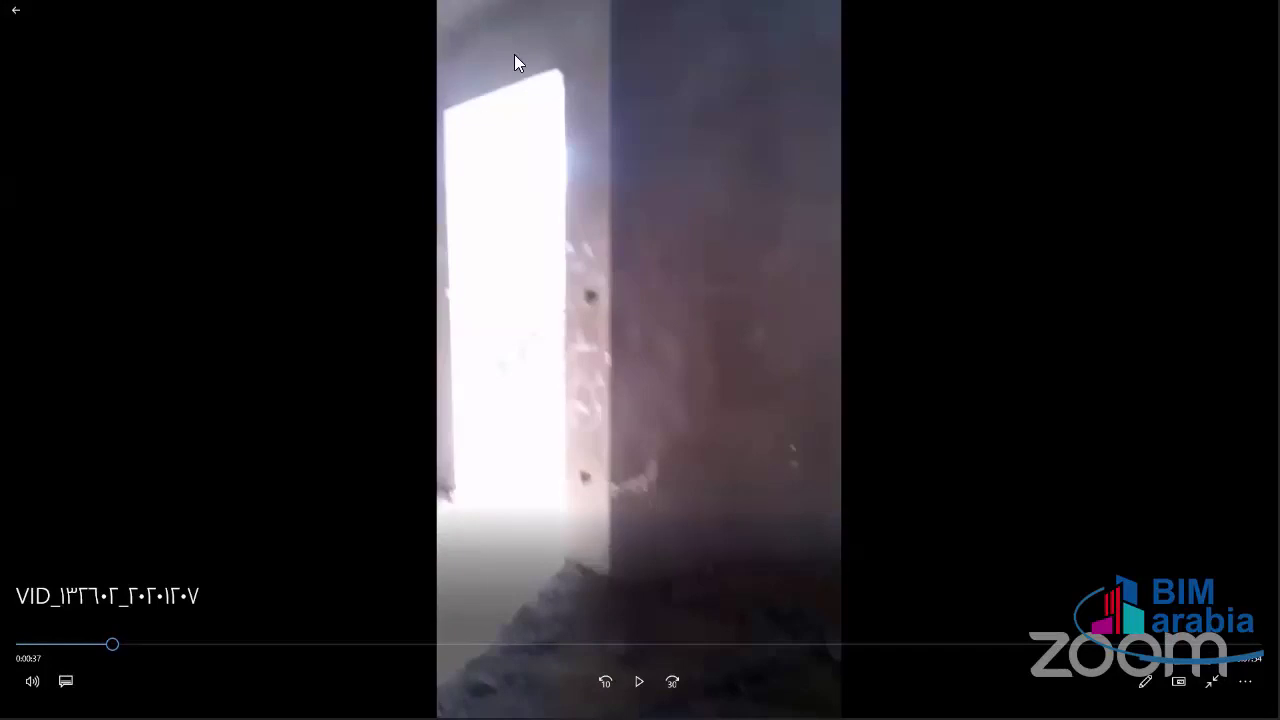
click(668, 344)
double_click(674, 348)
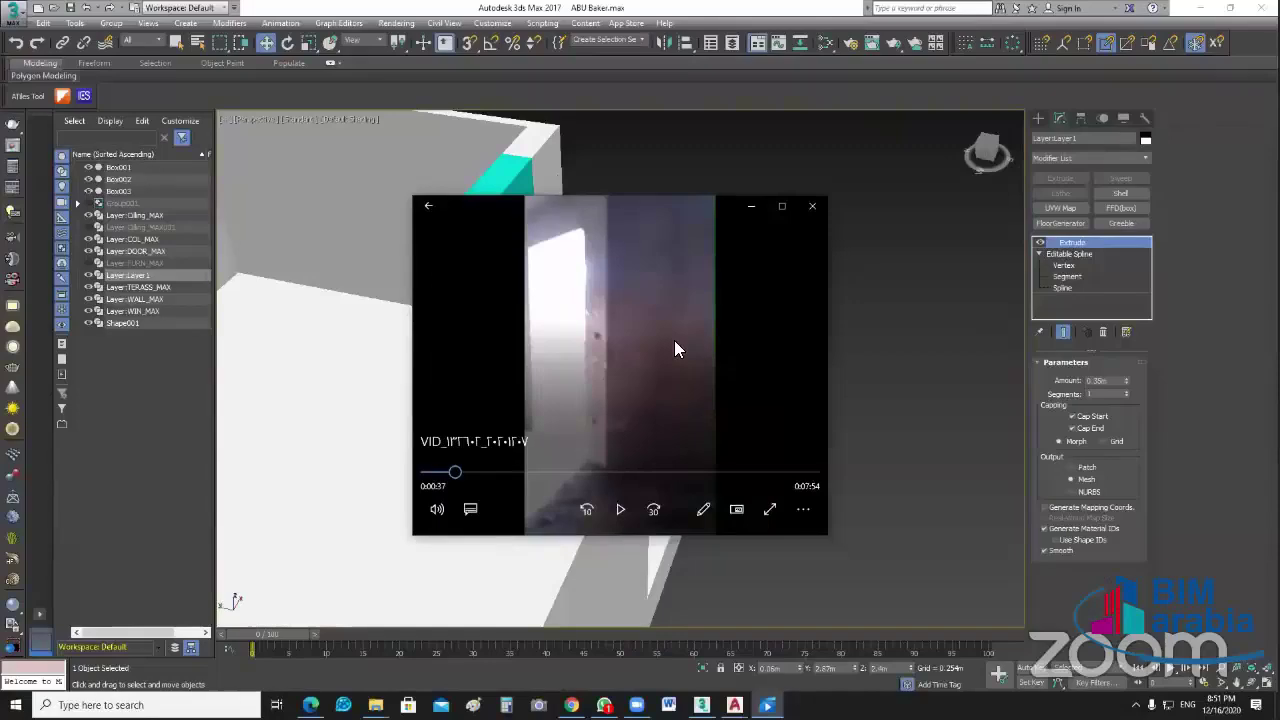
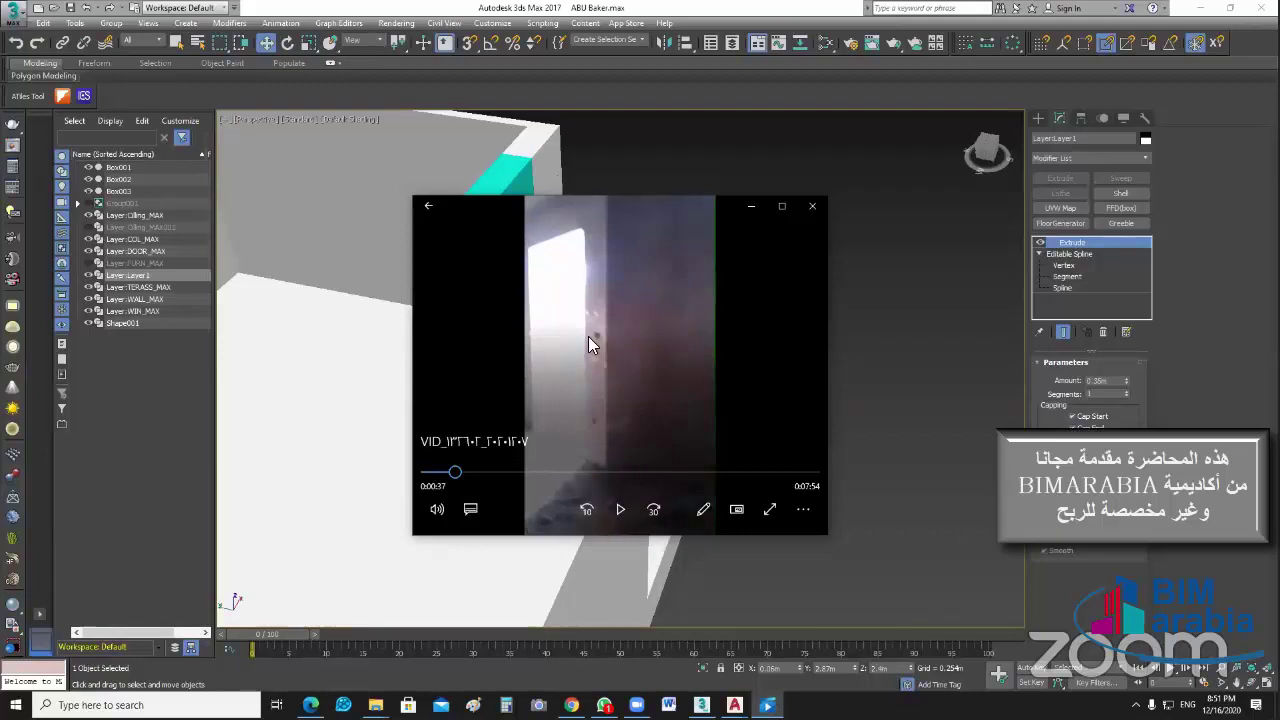
Step: Scrub the fullscreen site video to about 0:38 at the balcony doorway, then exit fullscreen
double_click(694, 350)
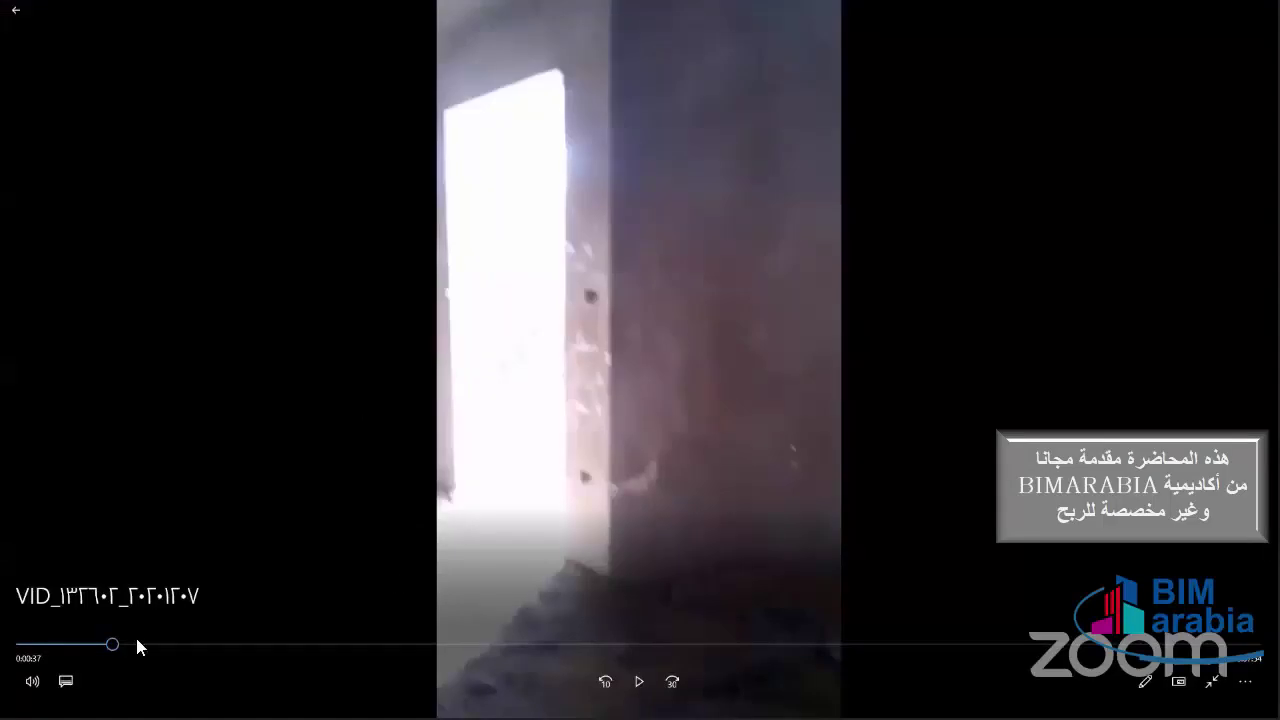
click(110, 648)
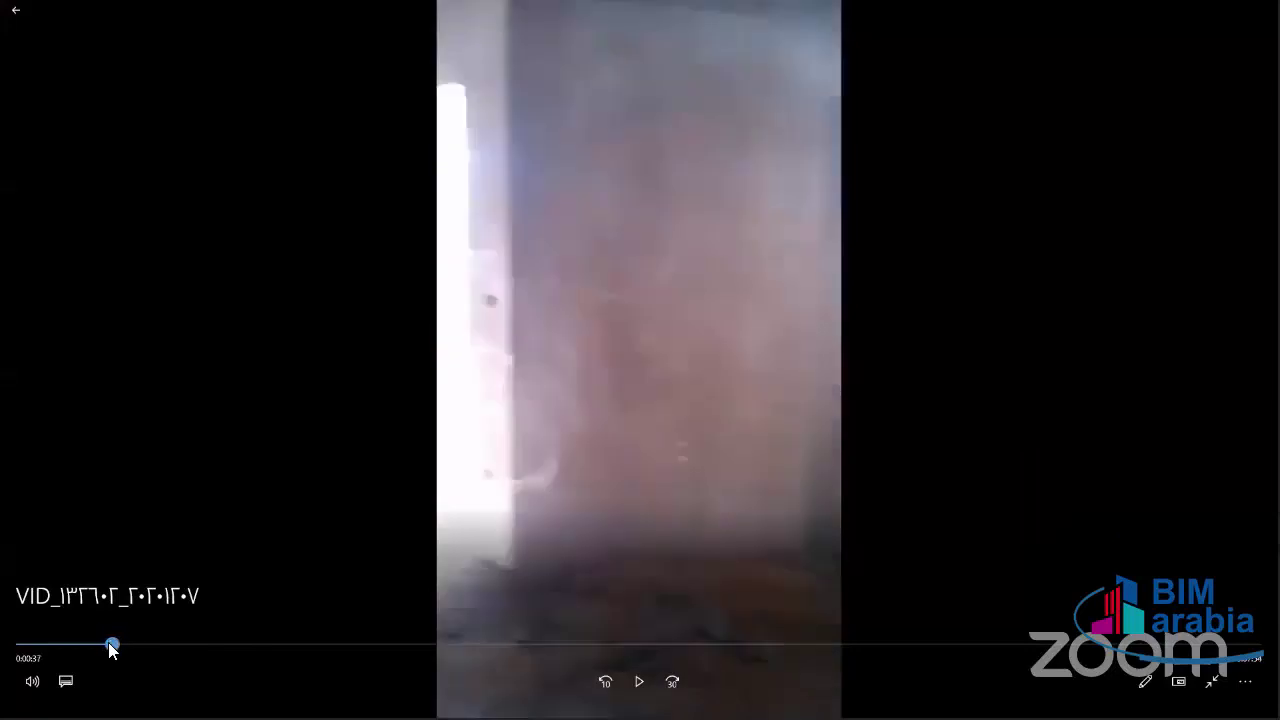
drag(109, 644, 115, 645)
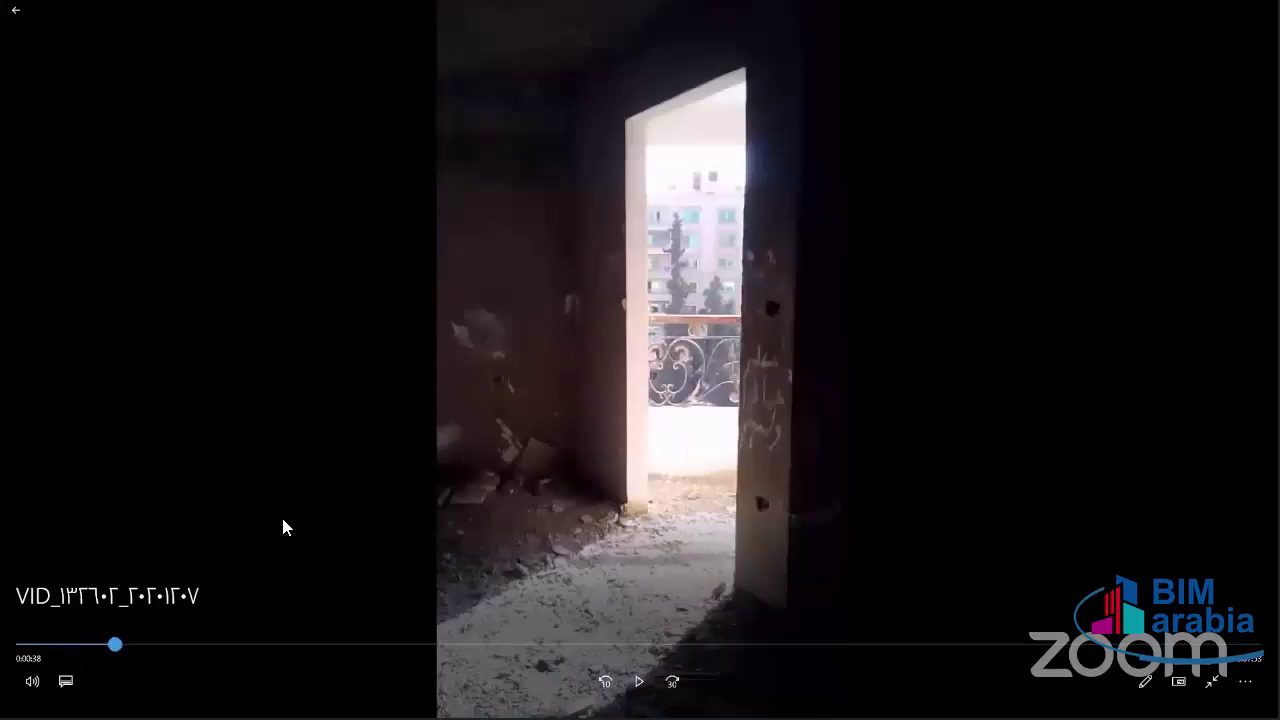
key(ctrl)
key(Escape)
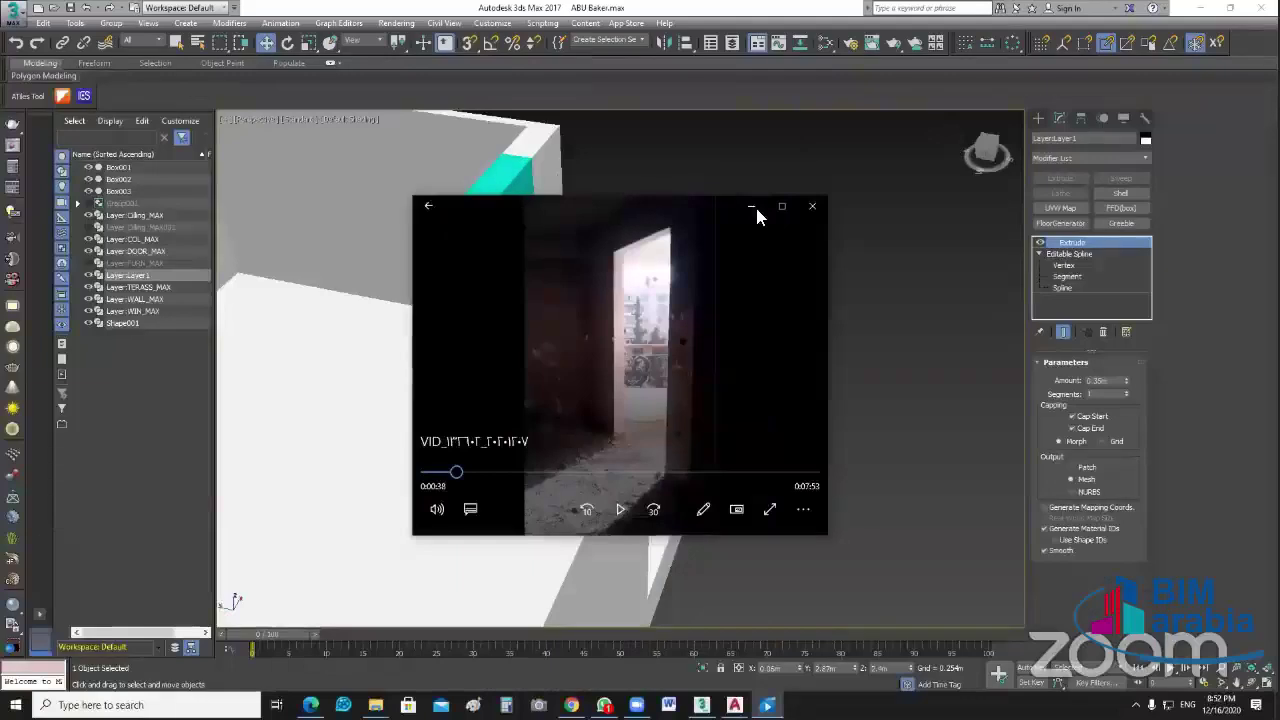
Step: Minimize the video player and orbit and zoom the model toward the doorway walls
click(757, 207)
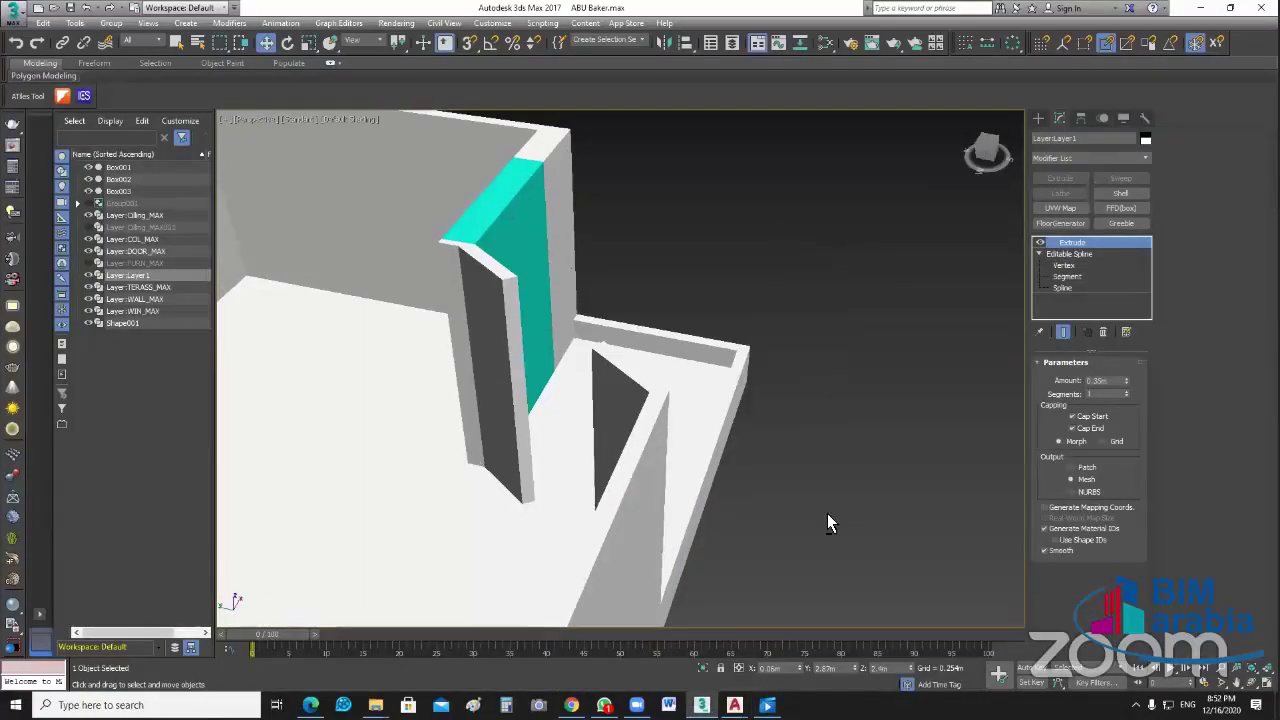
mouse_move(827, 513)
alt+middle_down()
mouse_move(640, 468)
mouse_move(799, 416)
alt+middle_up()
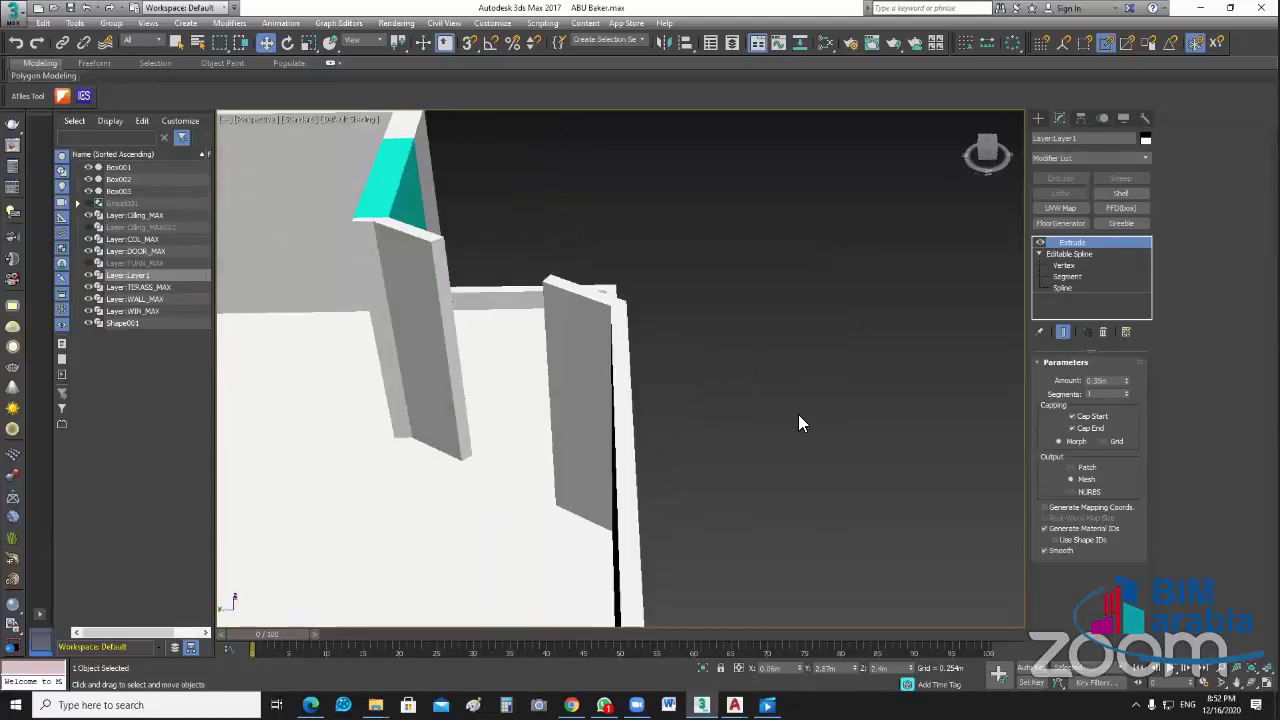
scroll(630, 310, up, 3)
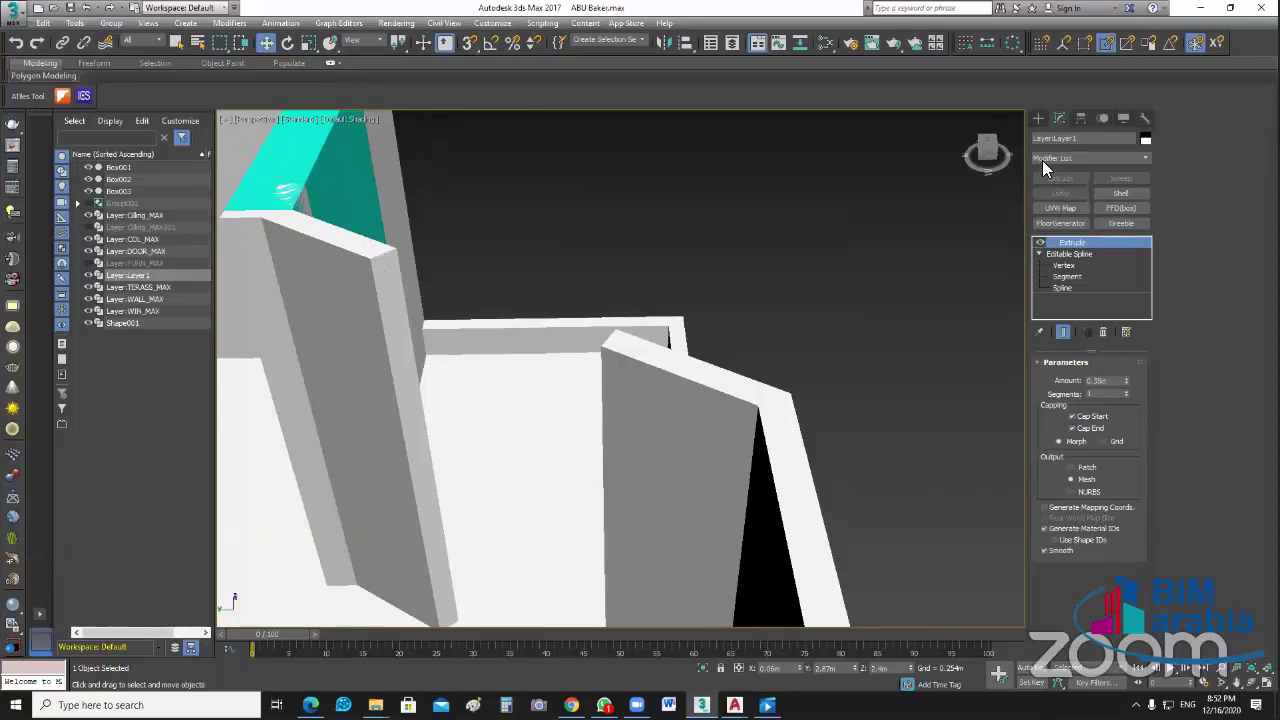
Step: Draw a snapped trial box base across the doorway opening, then cancel it
click(1038, 118)
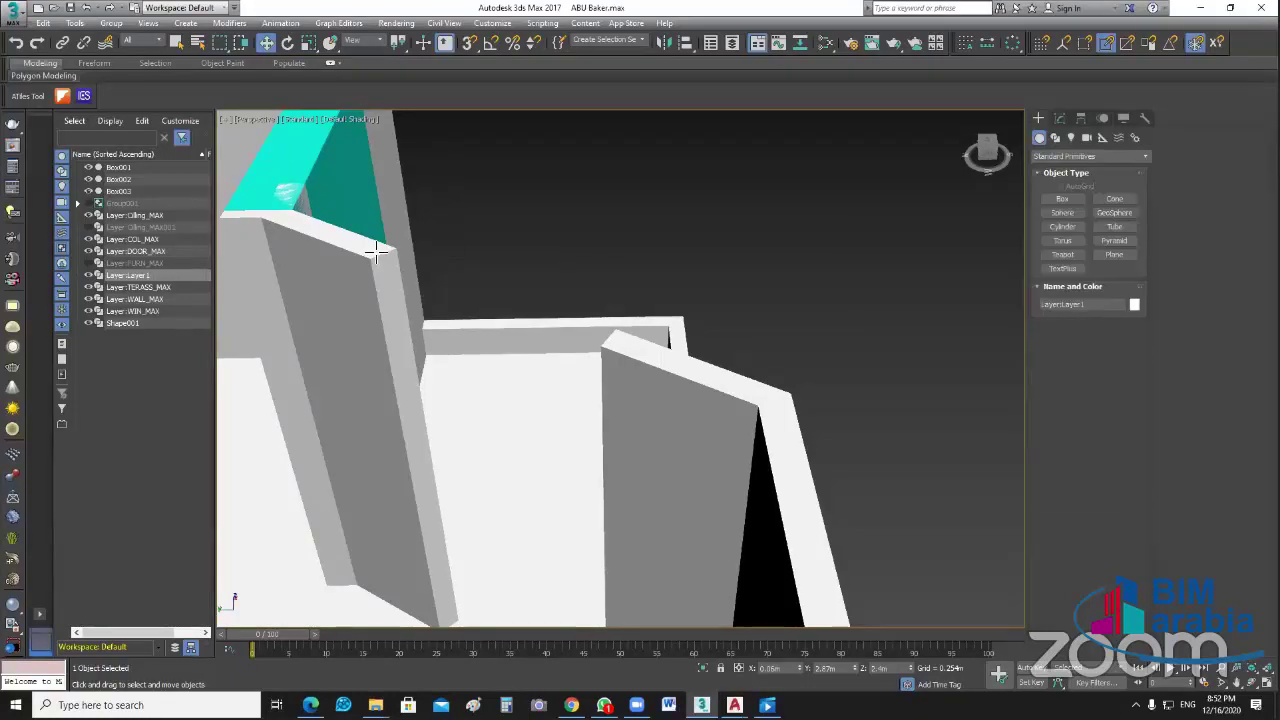
key(s)
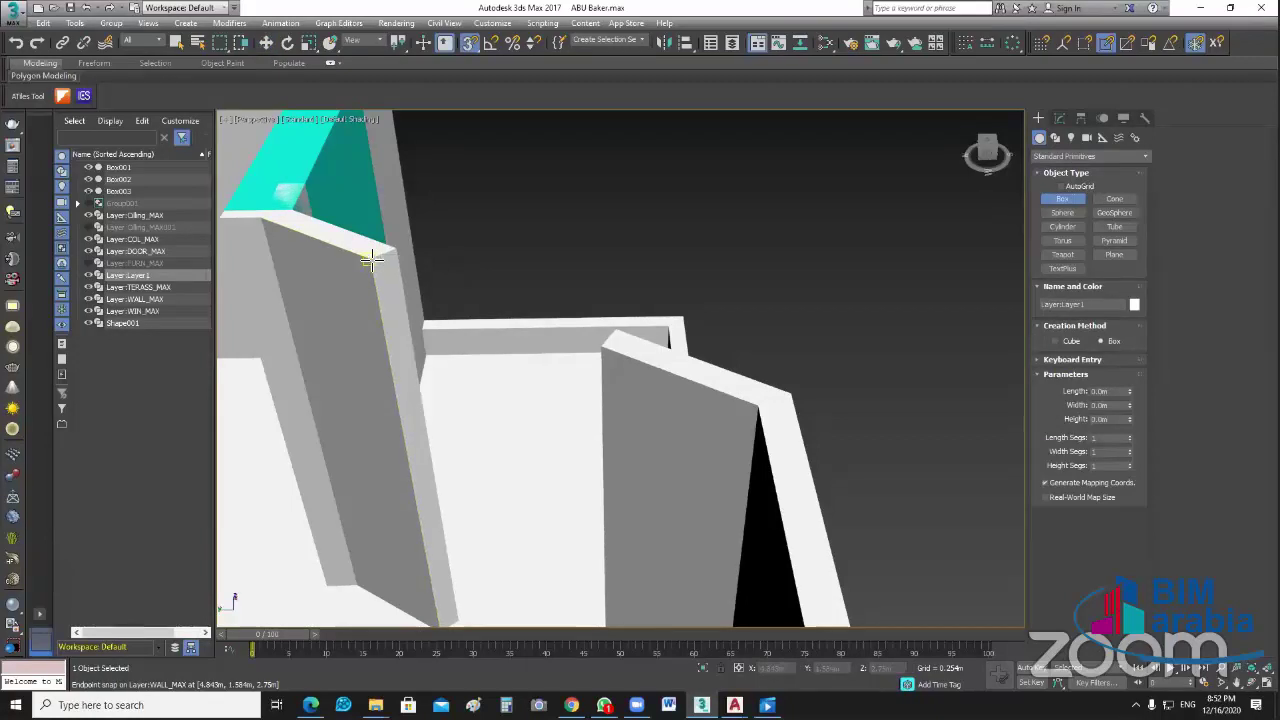
drag(370, 258, 615, 332)
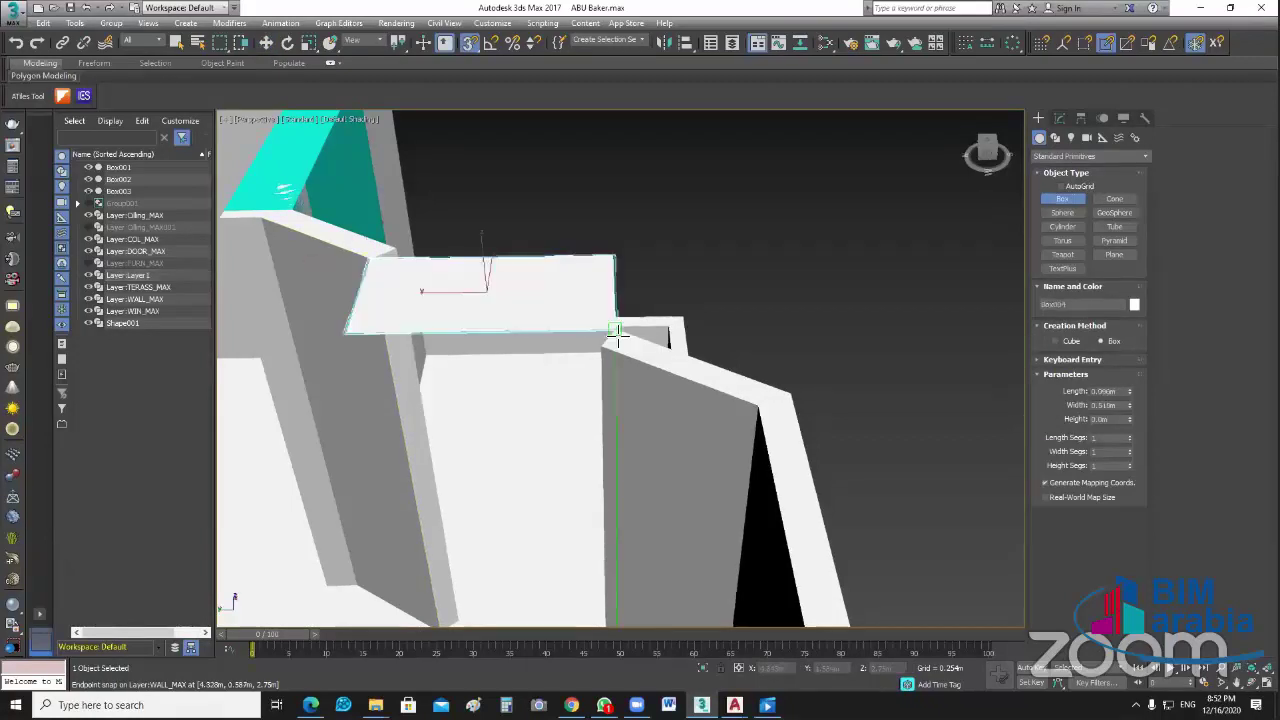
drag(605, 348, 663, 251)
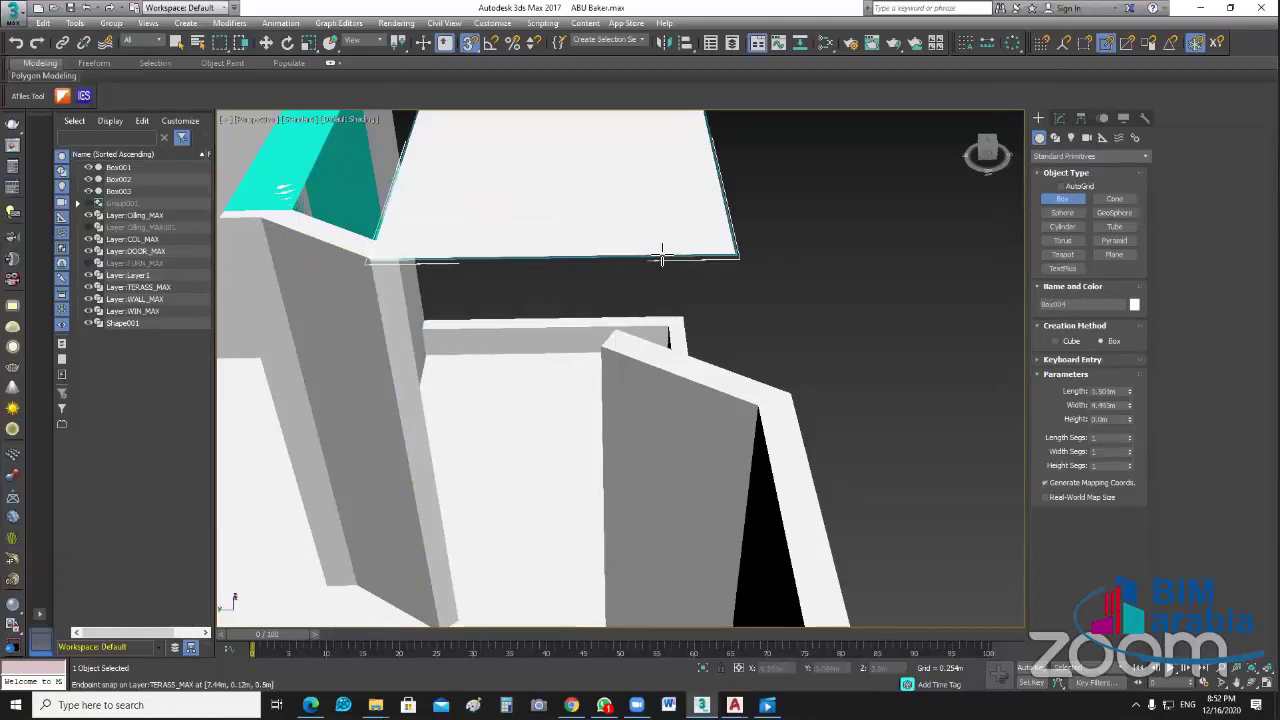
click(663, 251)
right_click(793, 273)
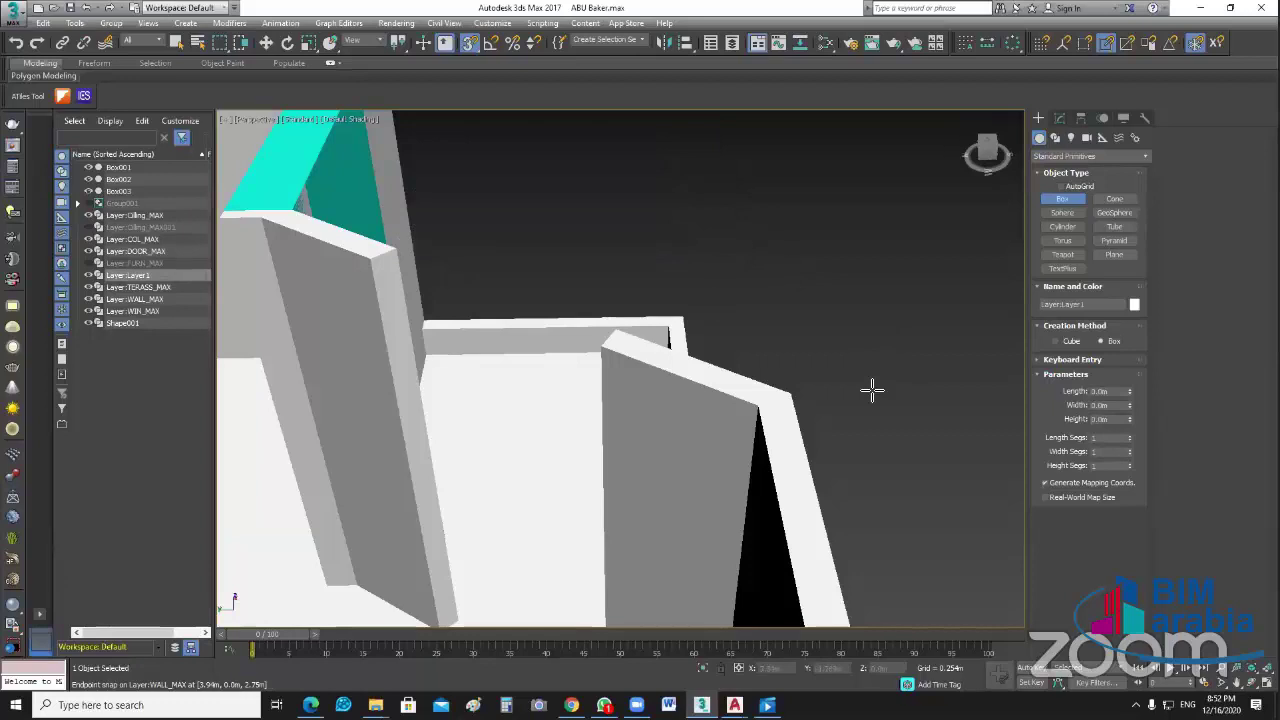
middle_drag(884, 366, 984, 316)
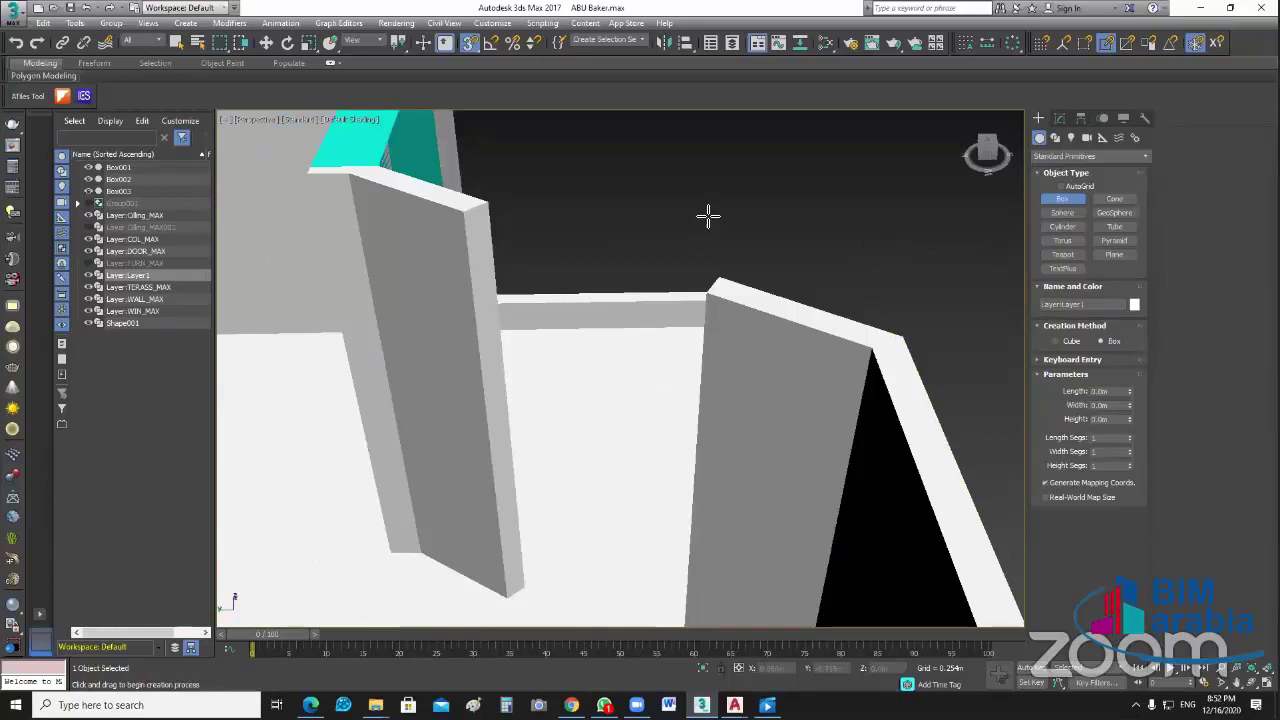
Step: Exit box creation with Select and Move, then zoom, orbit and pan around the apartment walls and cyan lintels
scroll(776, 230, down, 2)
scroll(776, 230, down, 5)
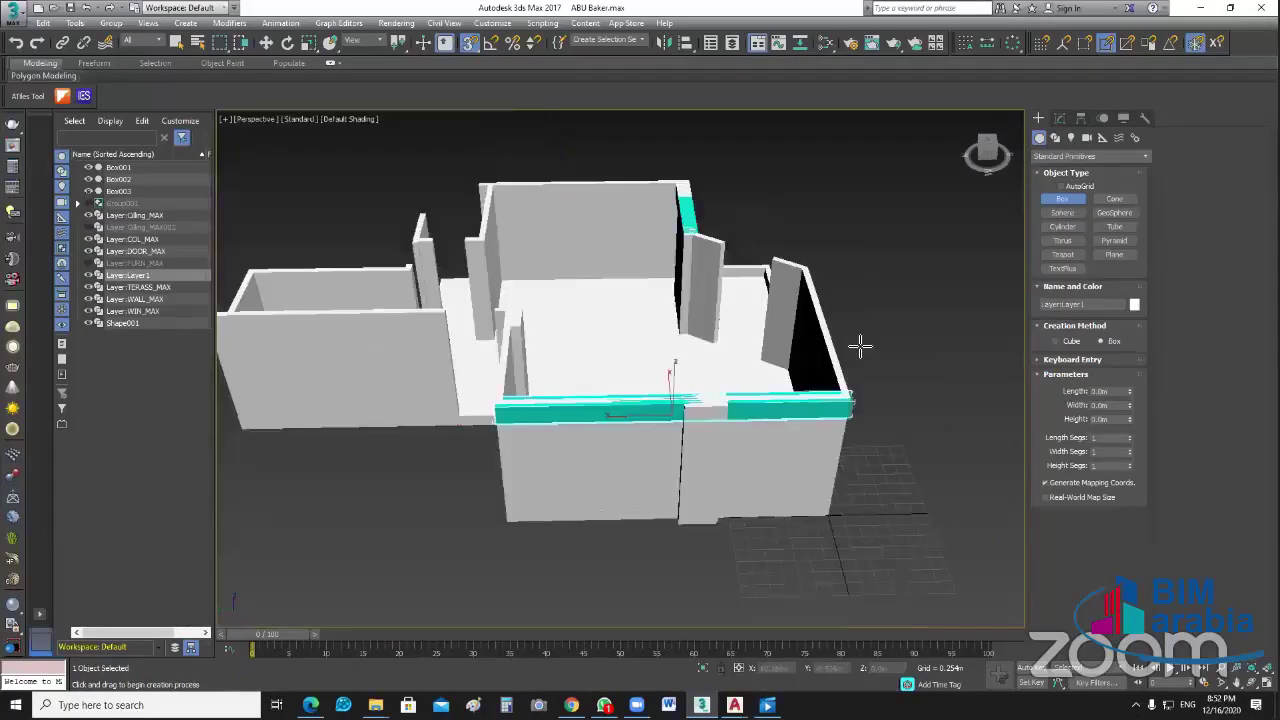
scroll(860, 345, down, 3)
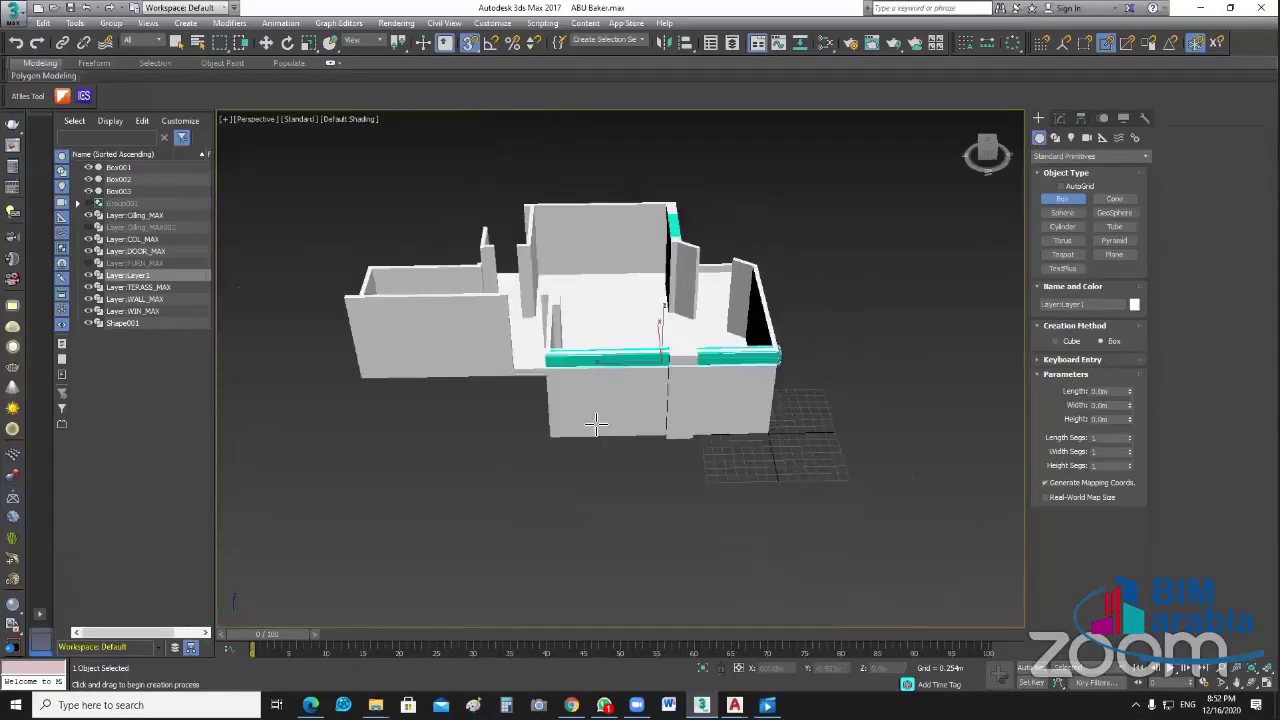
alt+middle_drag(590, 425, 590, 427)
key(shift+z)
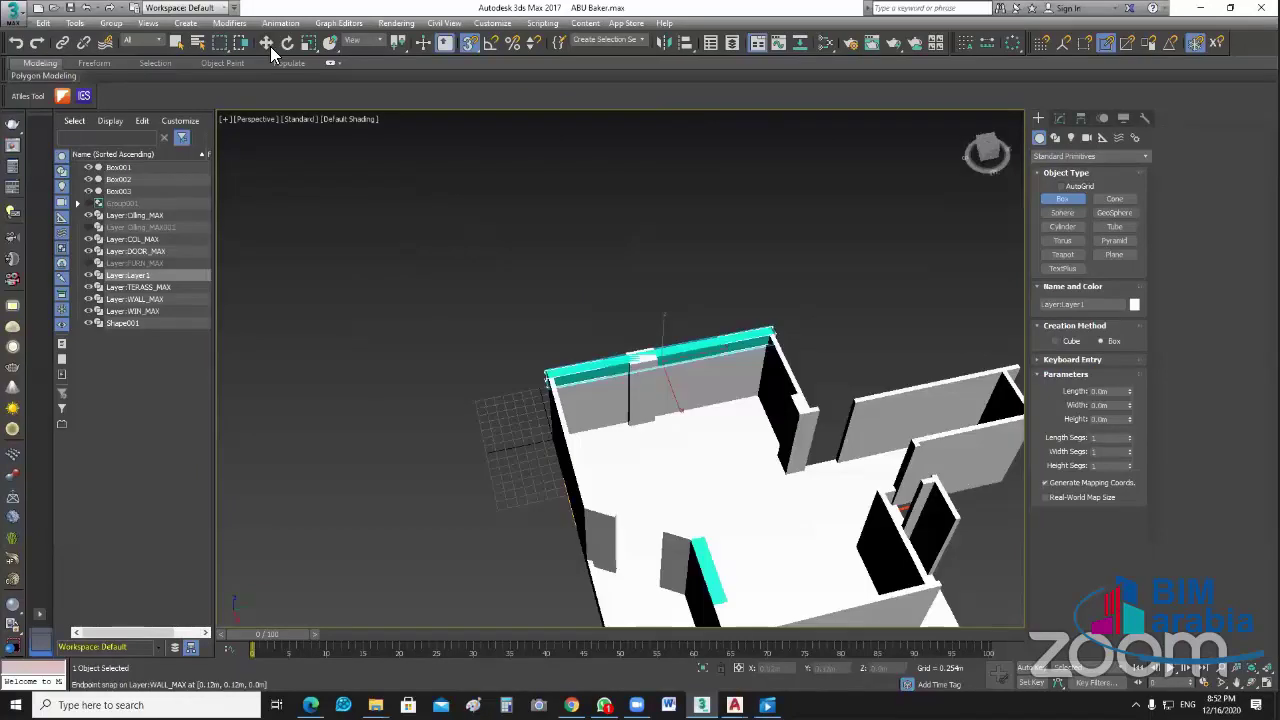
click(266, 42)
scroll(570, 318, up, 5)
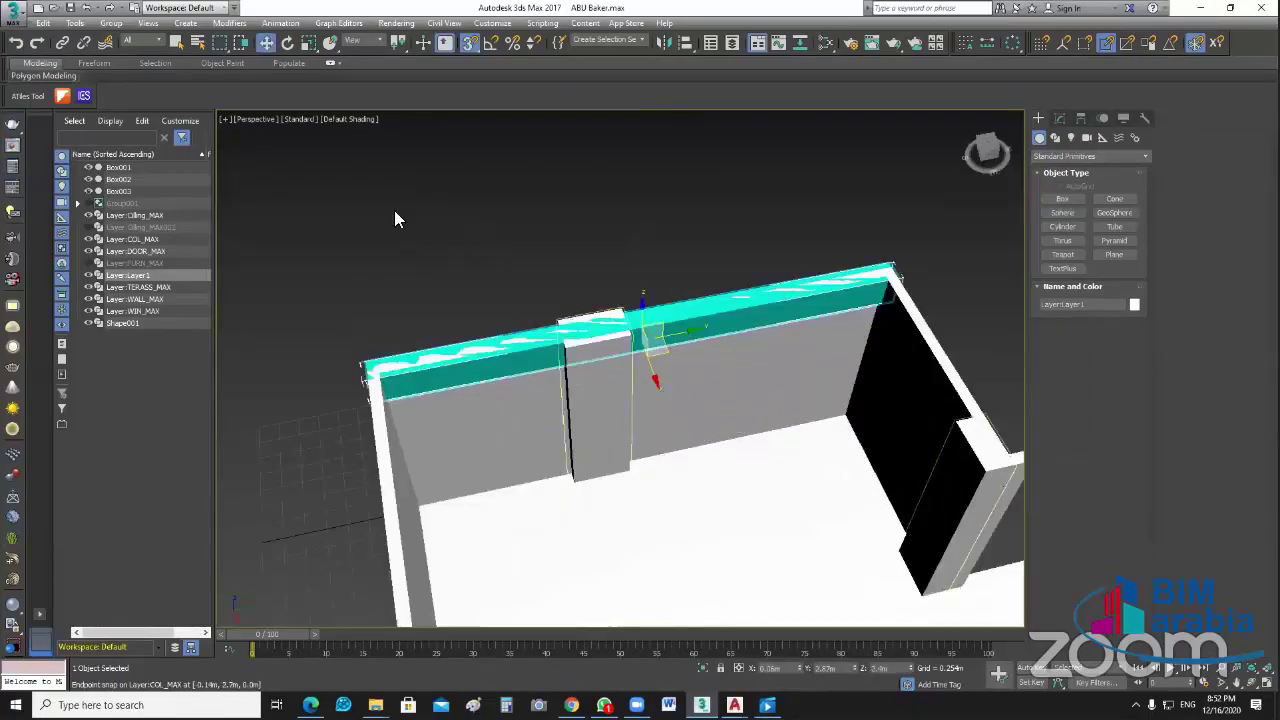
middle_drag(394, 218, 397, 212)
scroll(471, 449, down, 5)
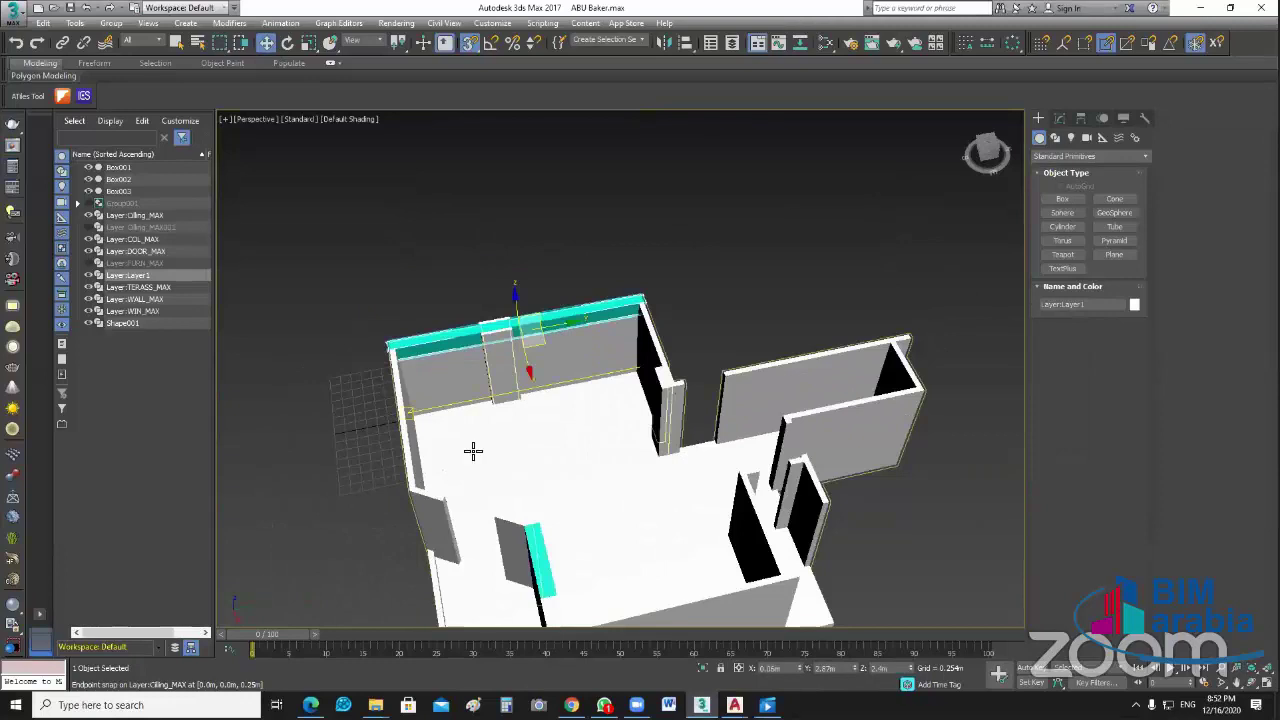
middle_drag(532, 432, 533, 344)
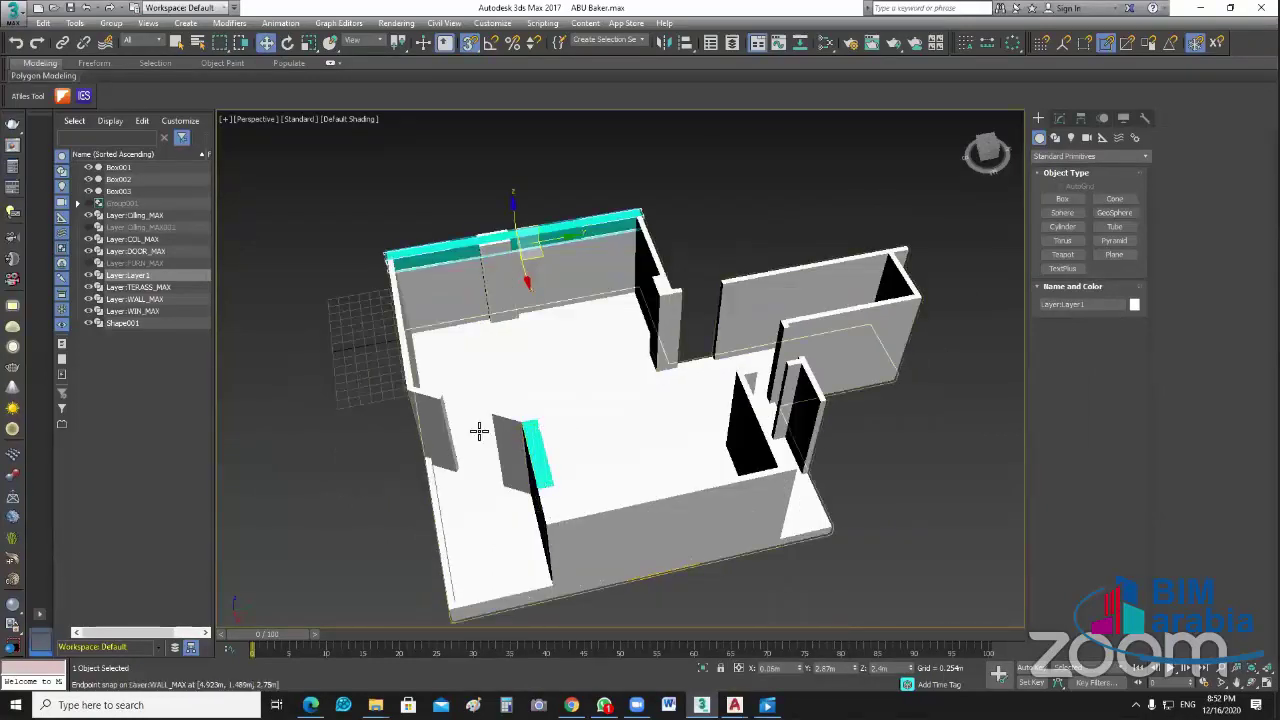
scroll(597, 480, up, 5)
scroll(597, 480, up, 1)
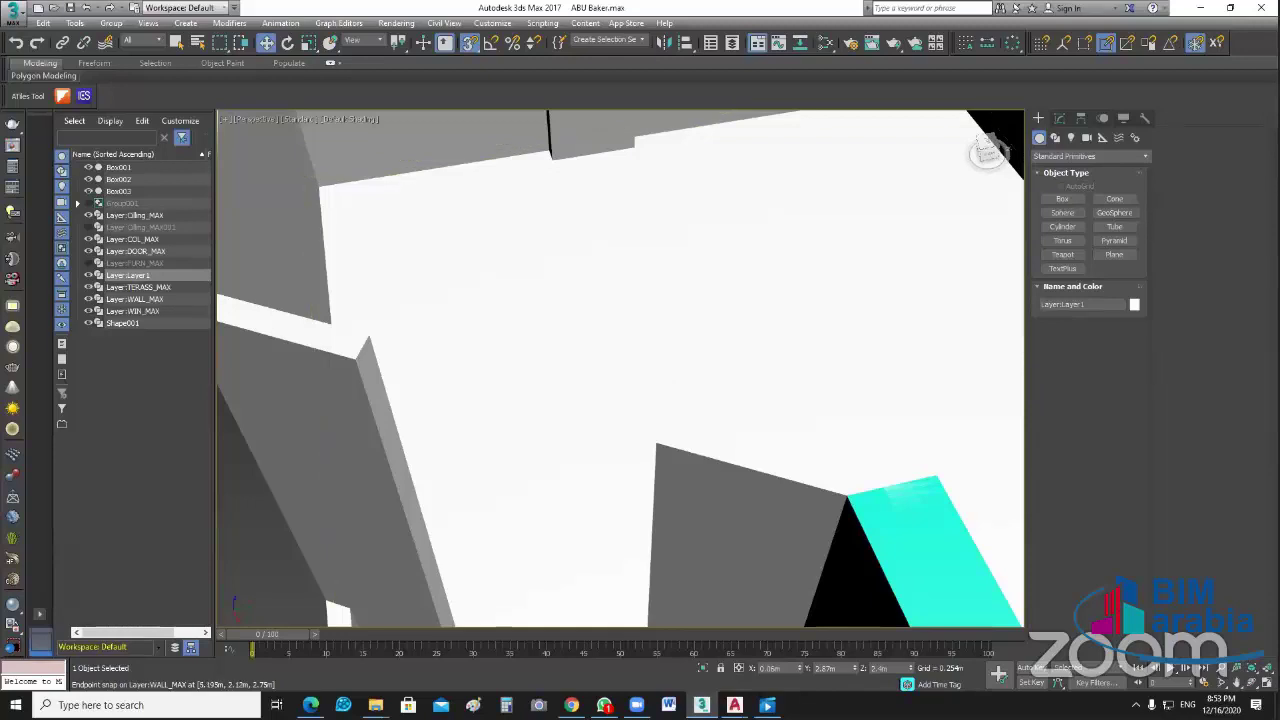
Step: Frame the lower door and its adjacent wall in a maximized Top view
key(alt+w)
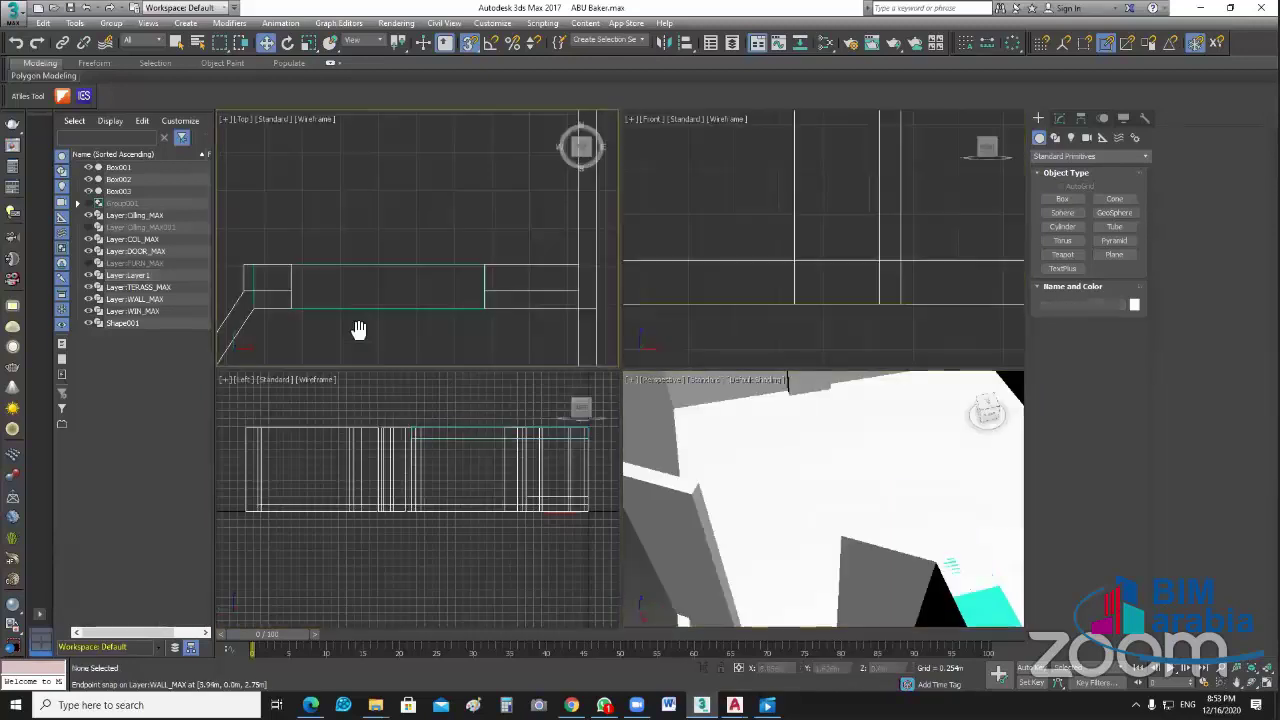
middle_drag(357, 329, 343, 234)
scroll(382, 198, down, 1)
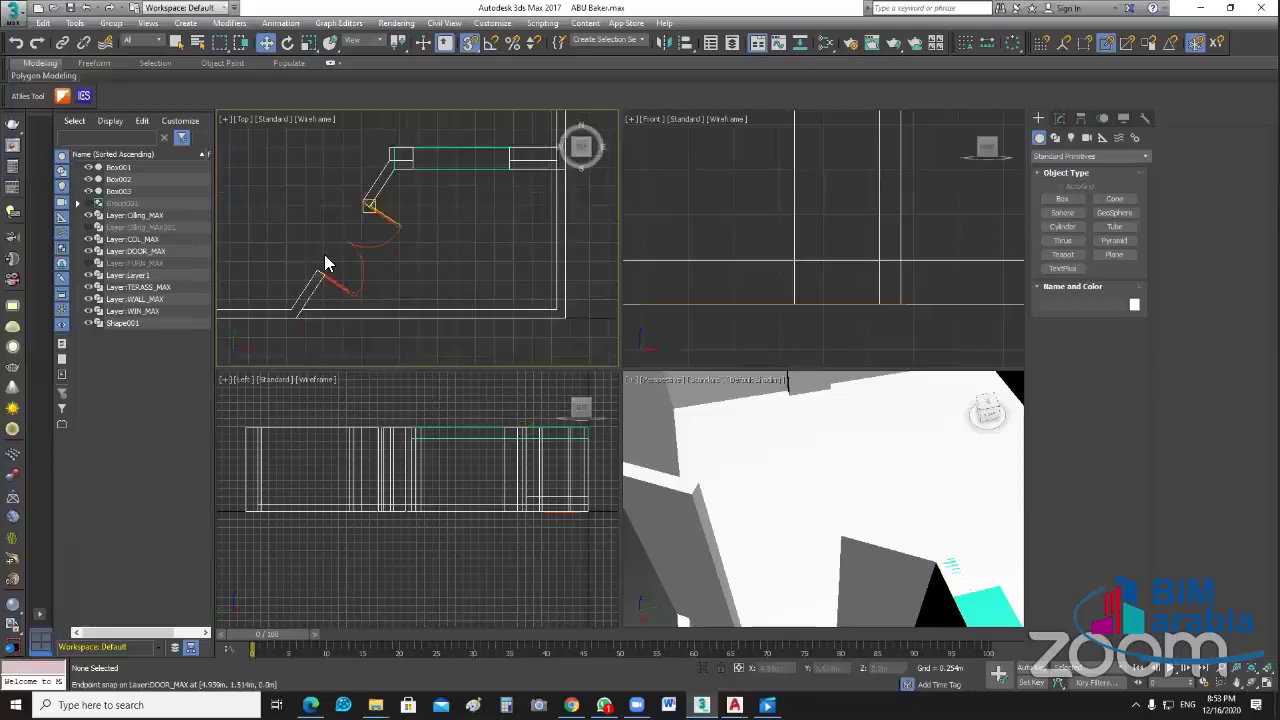
scroll(340, 258, up, 3)
middle_drag(417, 194, 419, 218)
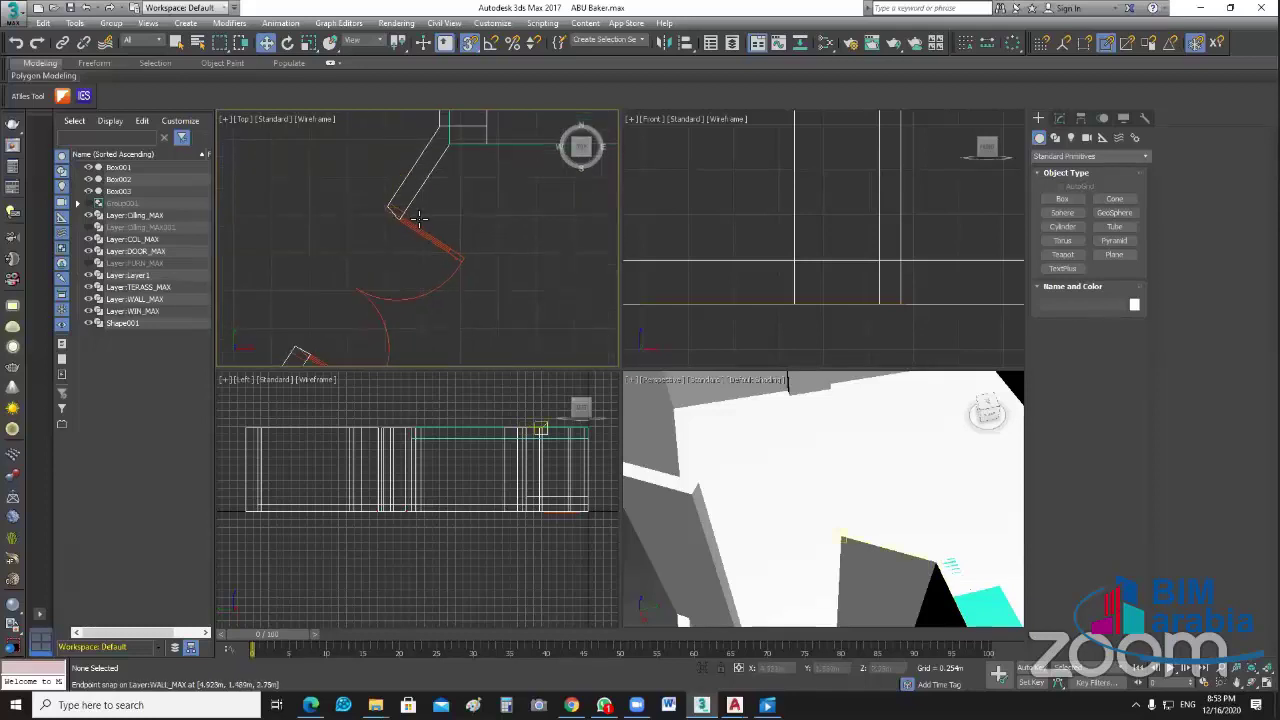
scroll(418, 218, up, 1)
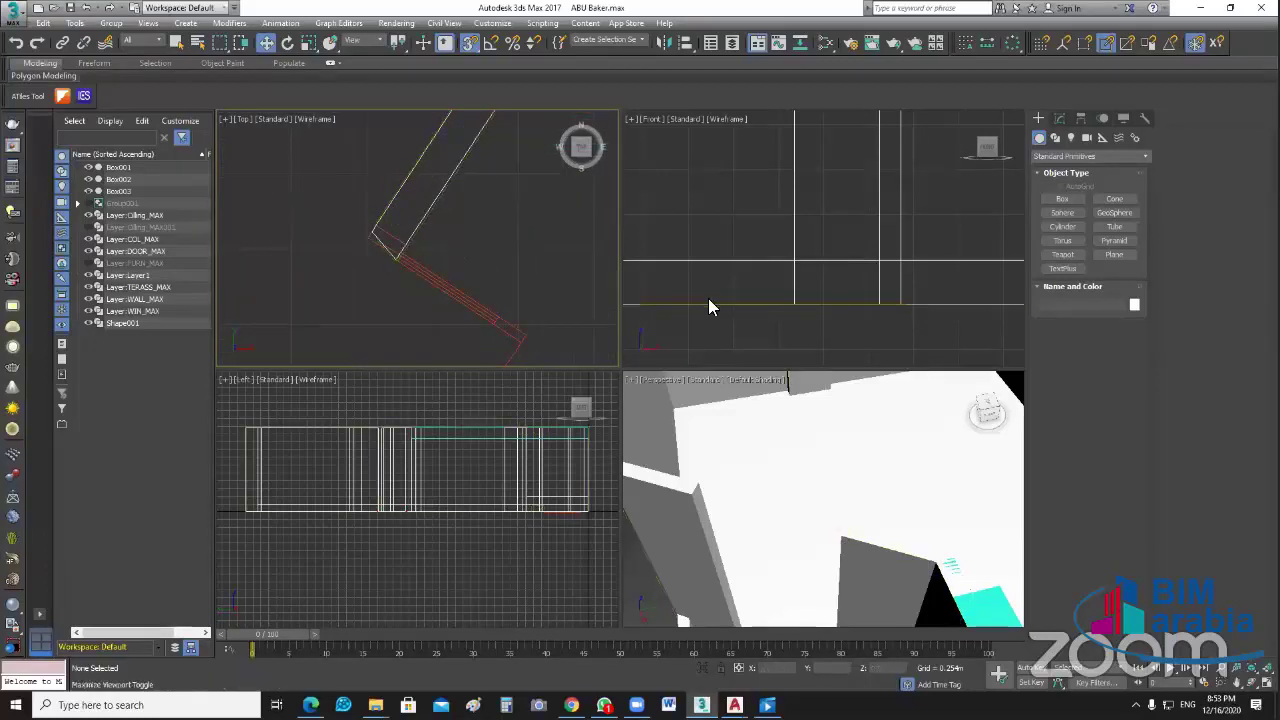
key(alt+w)
Step: Select the wall, enter its Editable Spline vertex level, and turn snapping back on
click(641, 320)
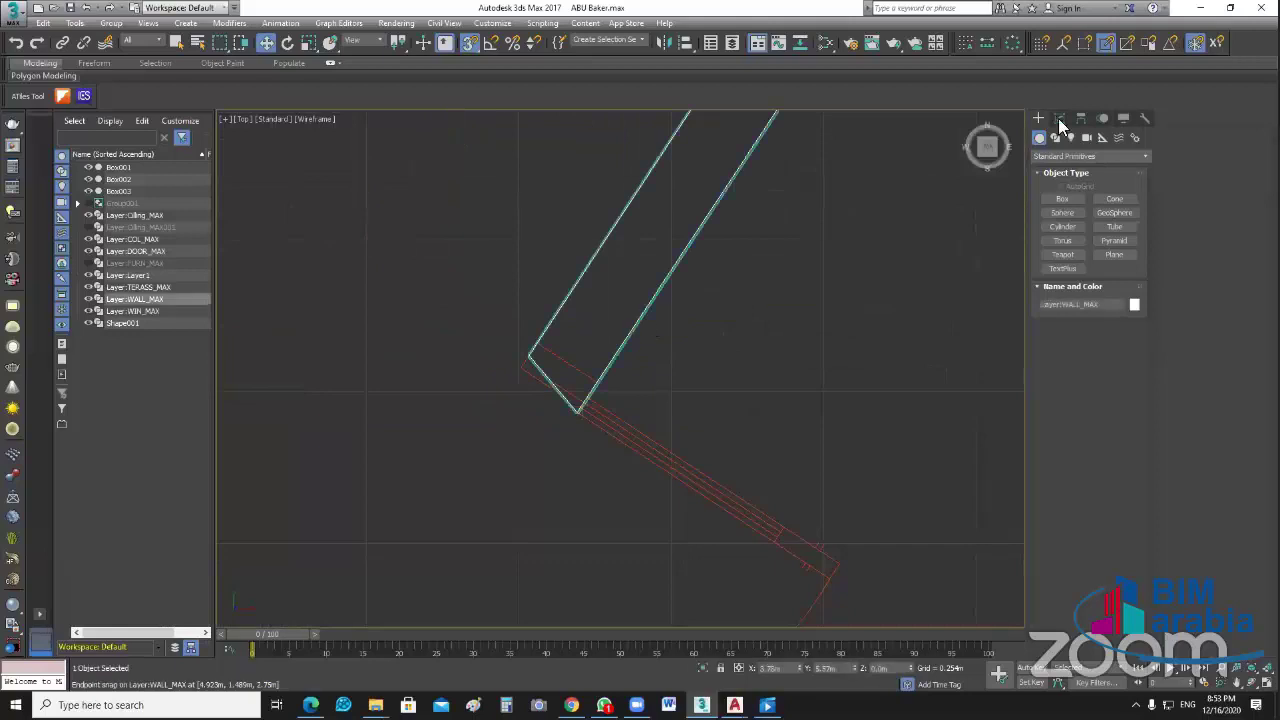
click(1059, 118)
click(1058, 288)
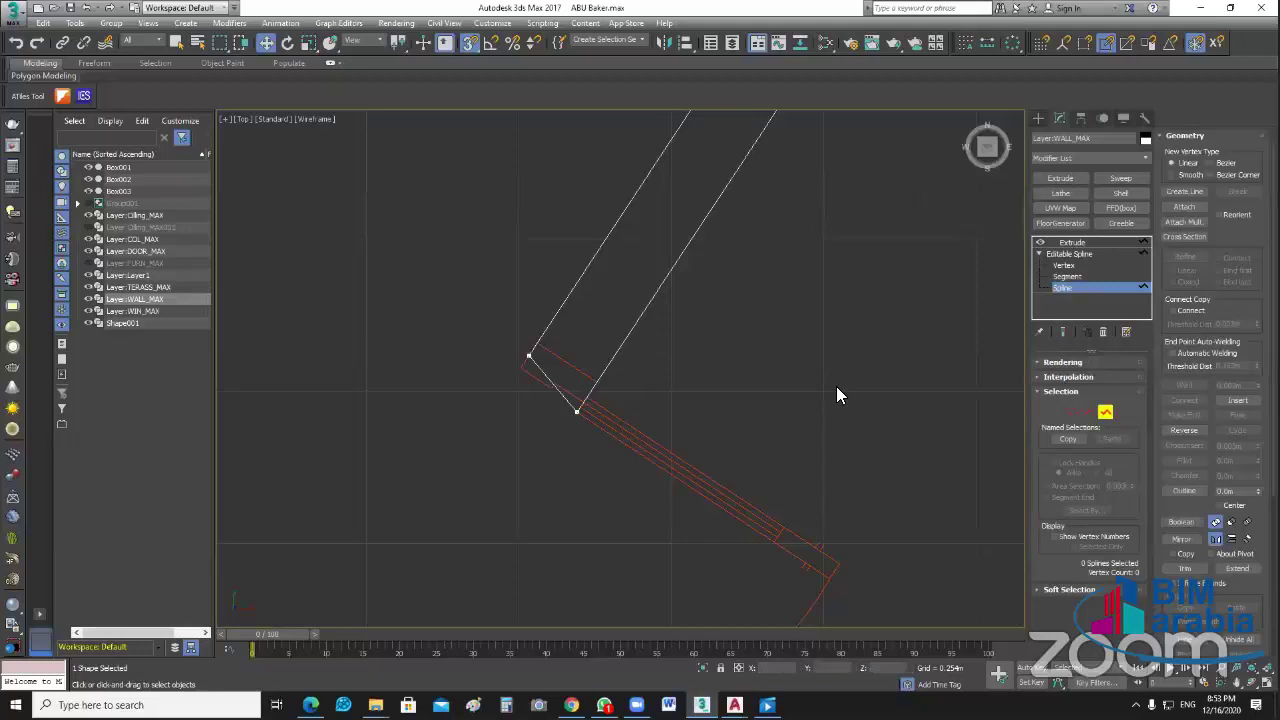
key(1)
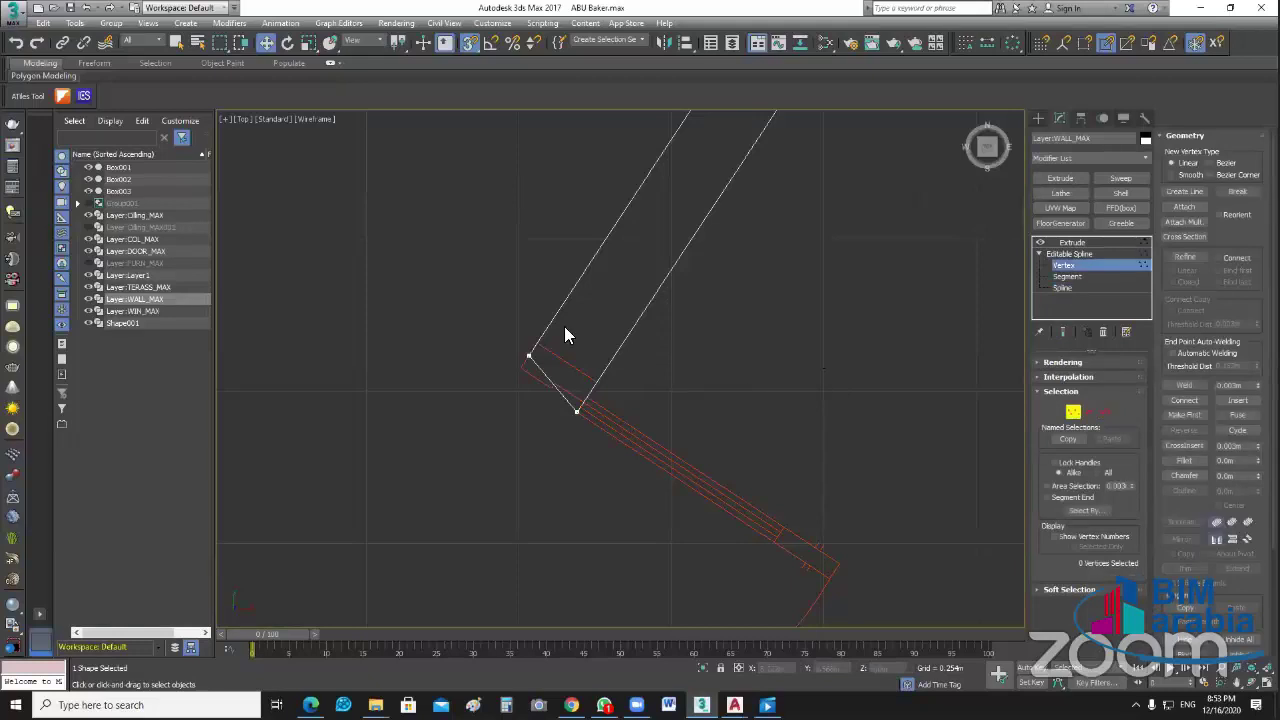
scroll(510, 382, up, 3)
click(474, 38)
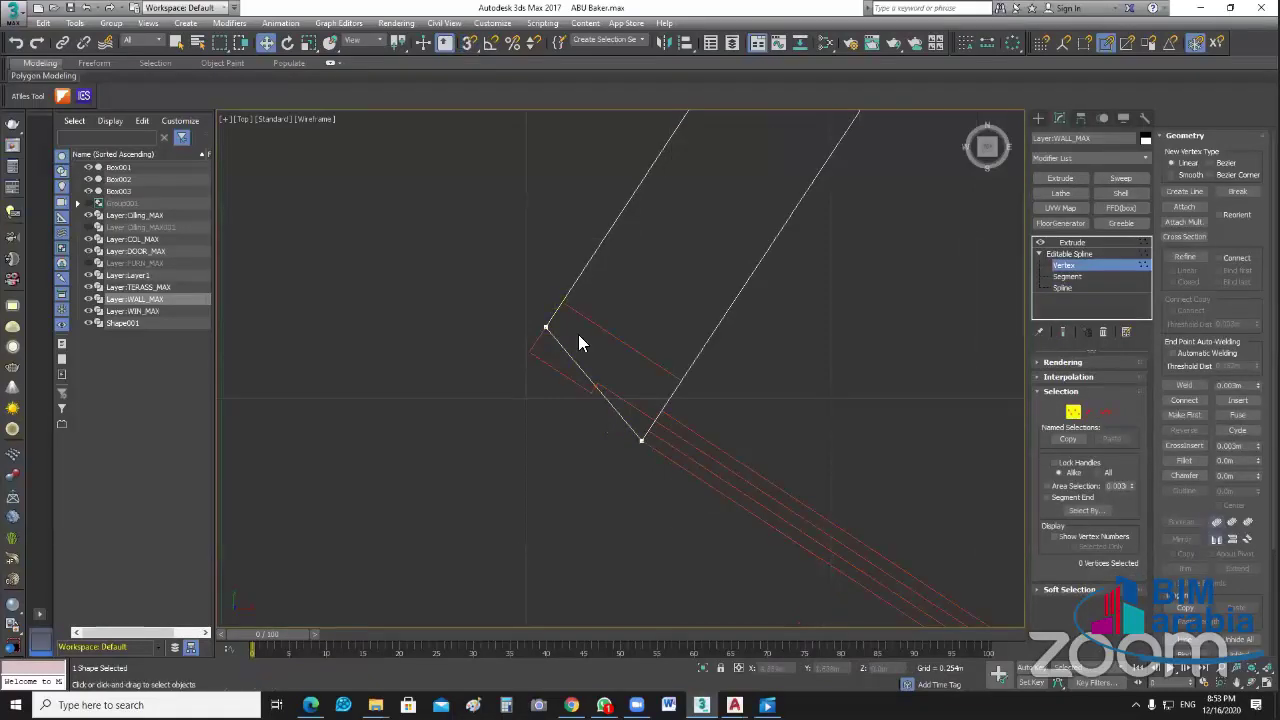
mouse_move(507, 314)
mouse_down()
mouse_move(553, 331)
mouse_move(563, 307)
mouse_up()
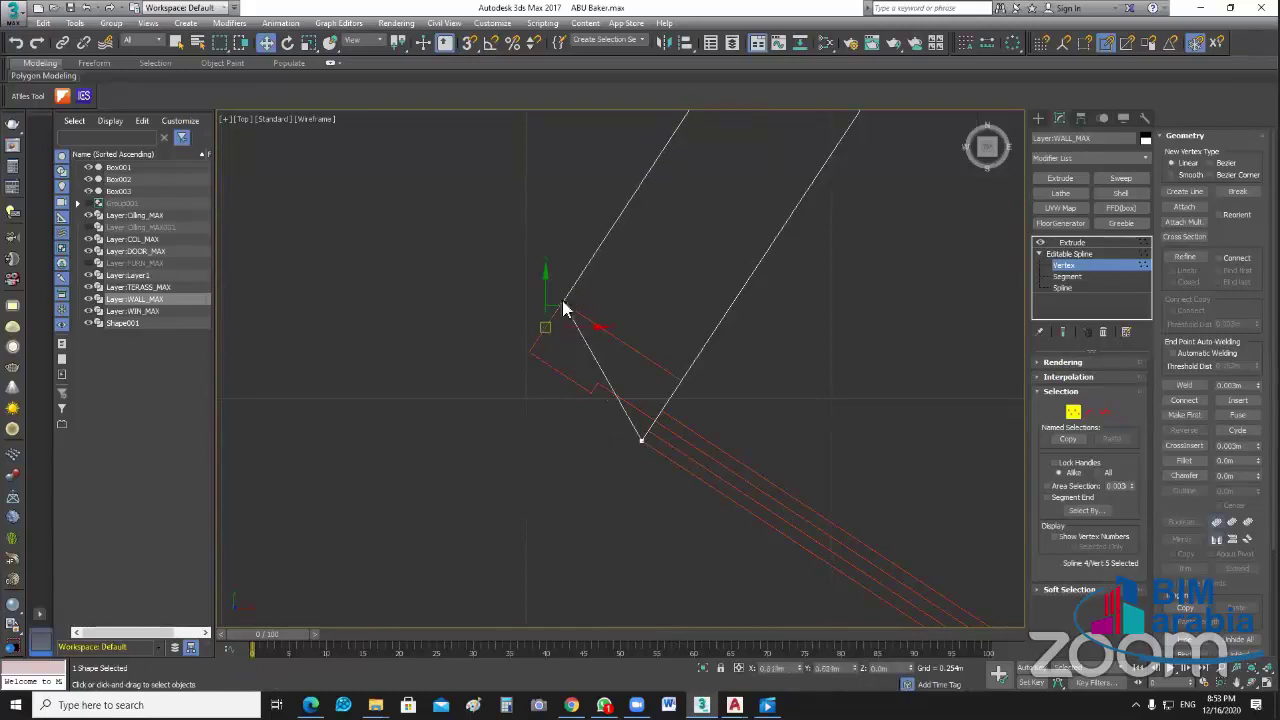
key(ctrl+z)
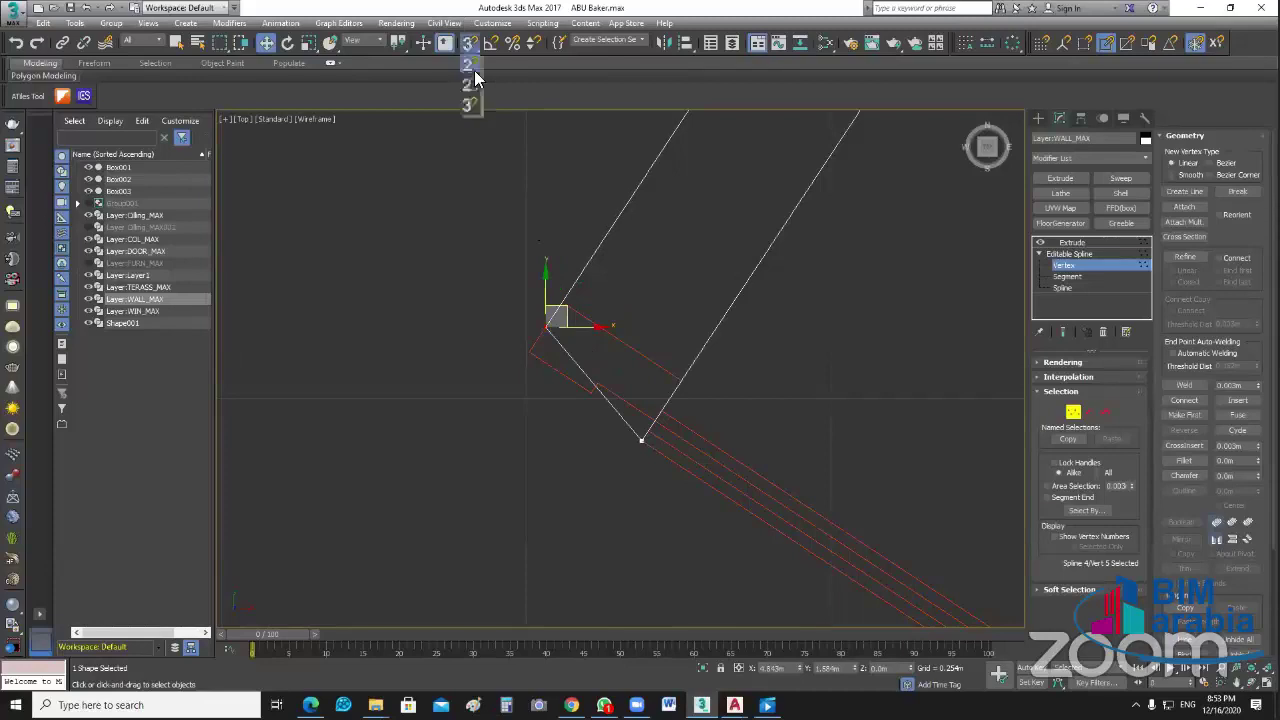
click(470, 44)
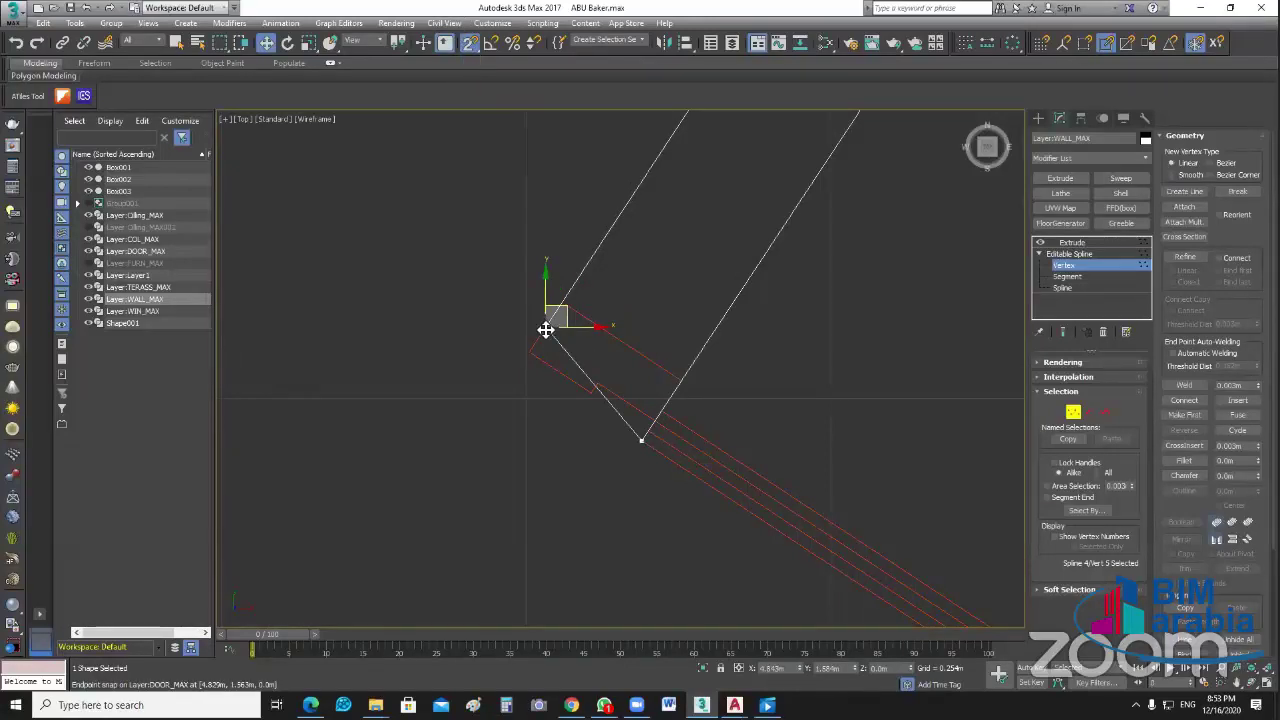
Step: Snap the wall's corner vertices onto the lower door's two jambs
drag(545, 330, 563, 302)
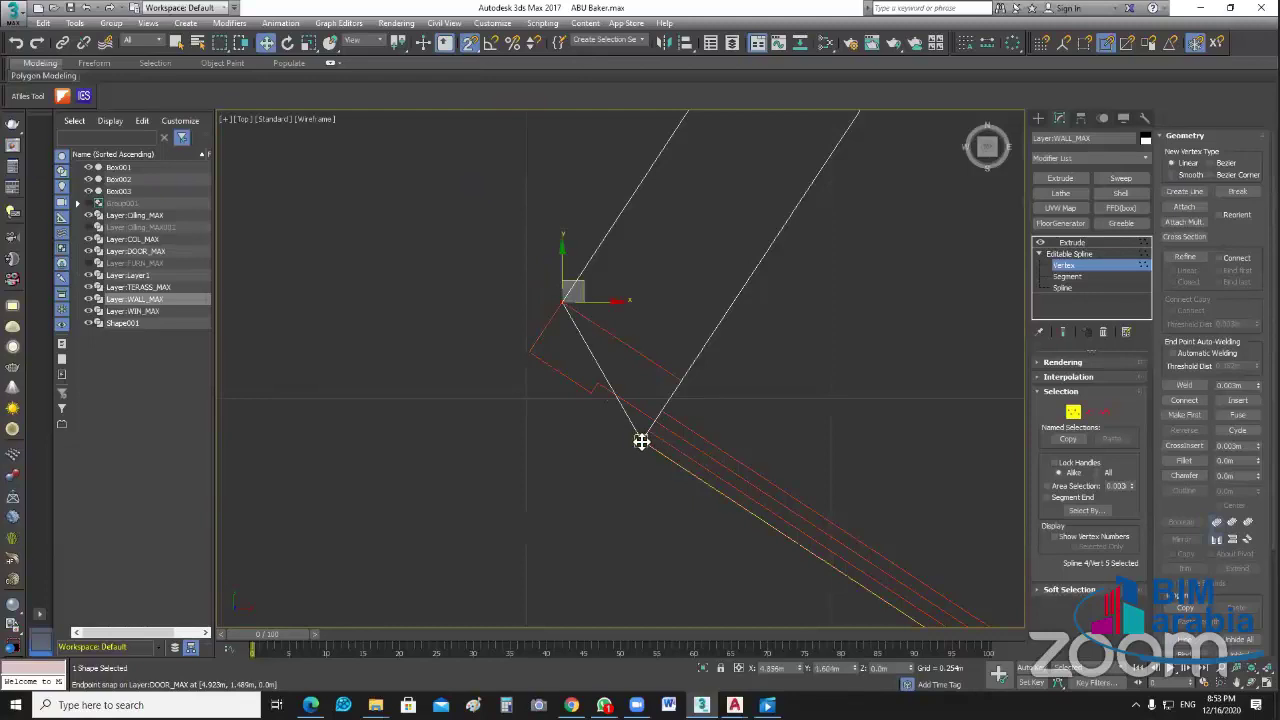
drag(643, 440, 678, 384)
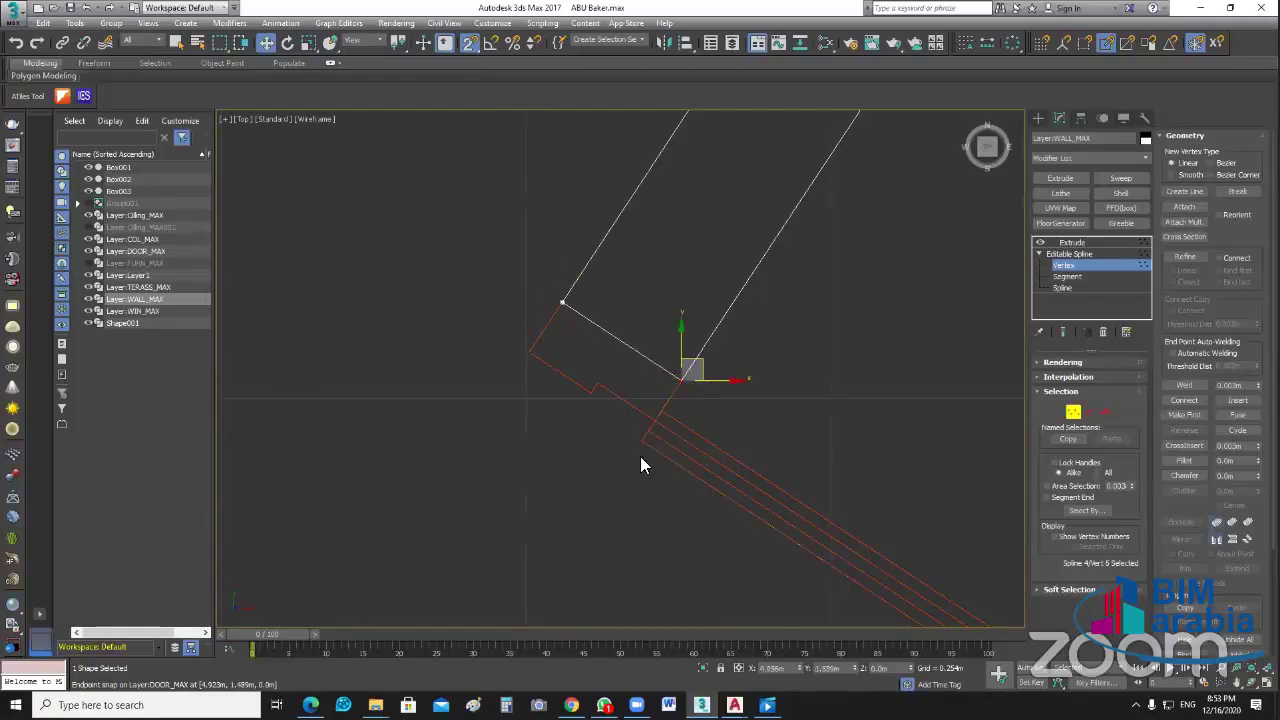
scroll(659, 406, down, 2)
middle_drag(660, 407, 760, 665)
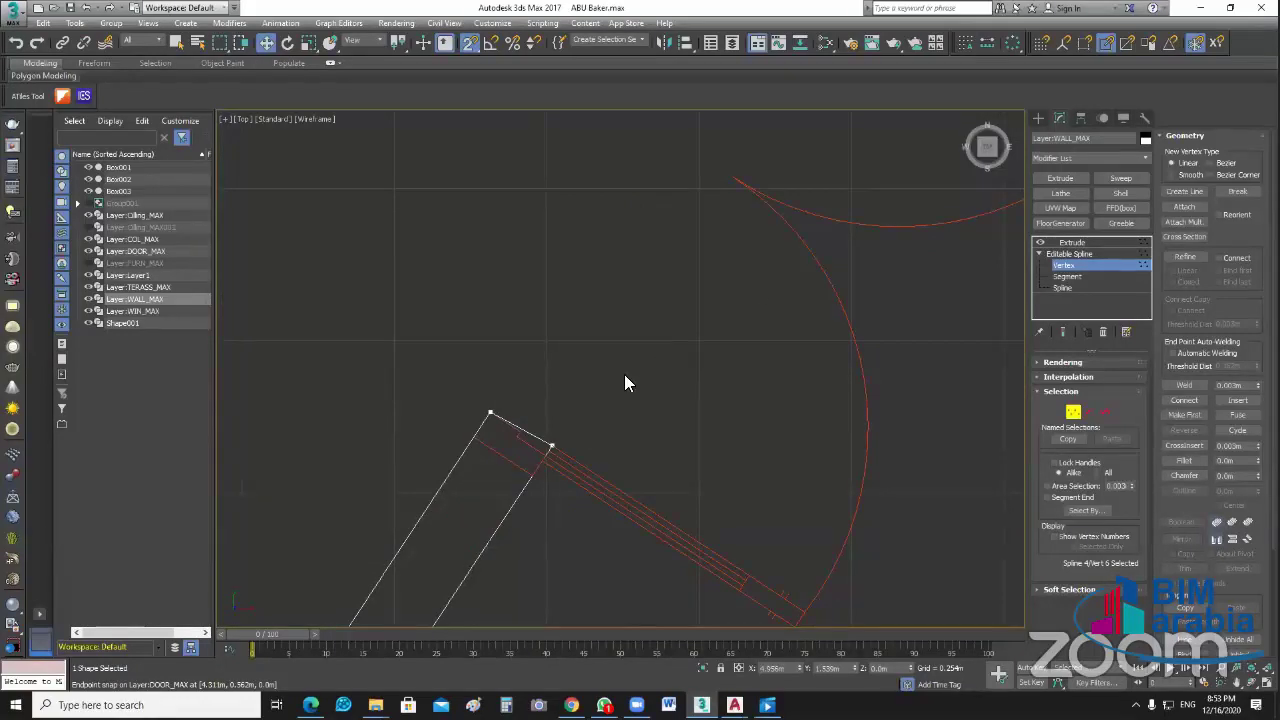
scroll(624, 374, up, 2)
scroll(496, 244, up, 3)
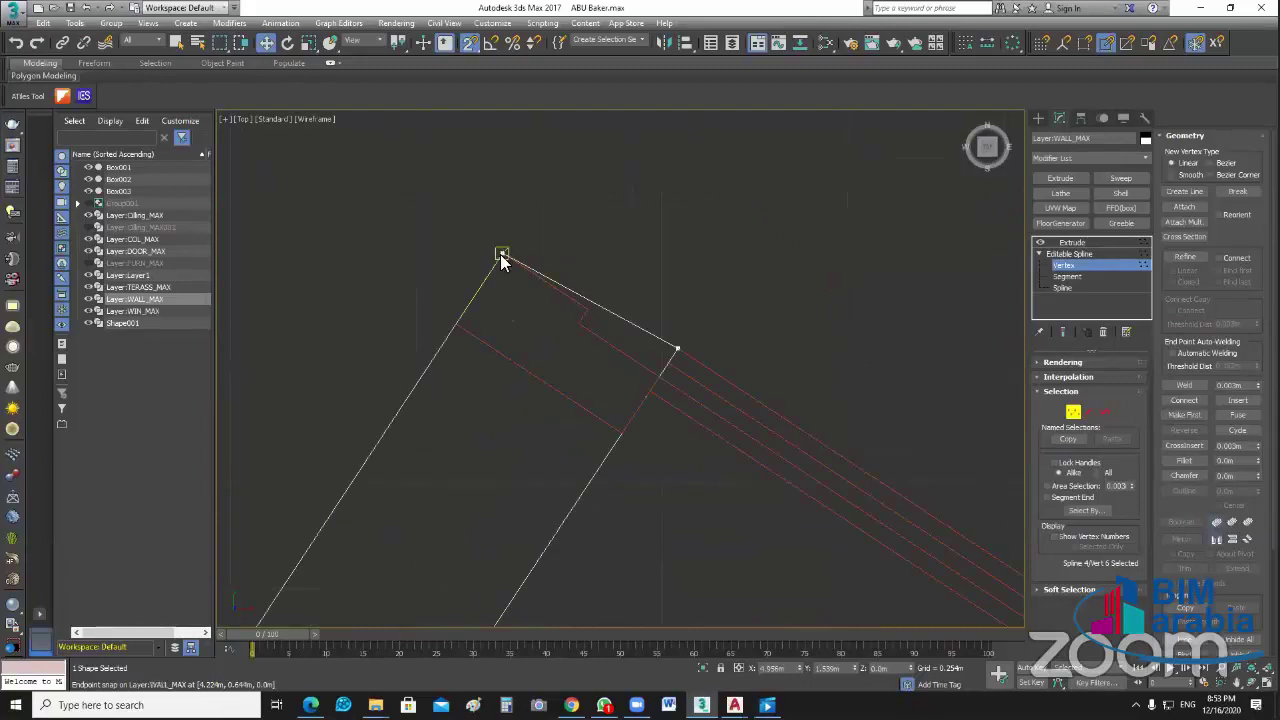
click(502, 253)
drag(459, 328, 456, 326)
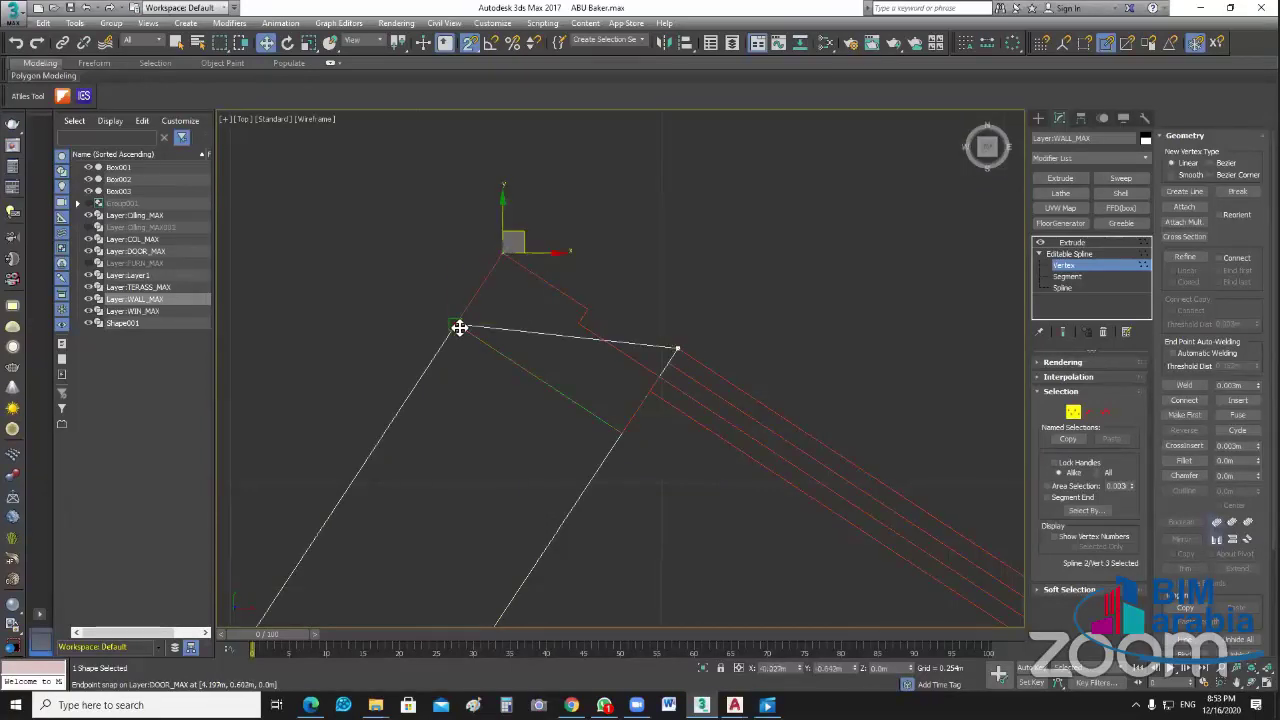
click(672, 352)
drag(670, 355, 622, 432)
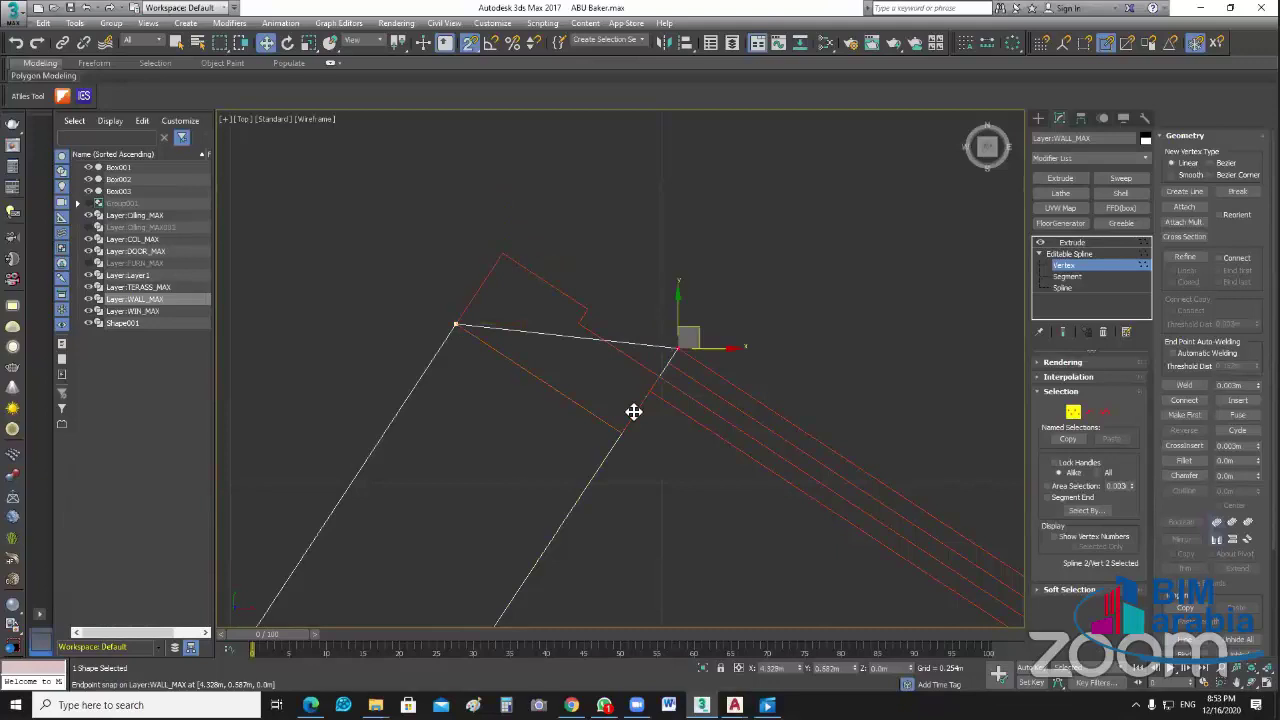
click(701, 514)
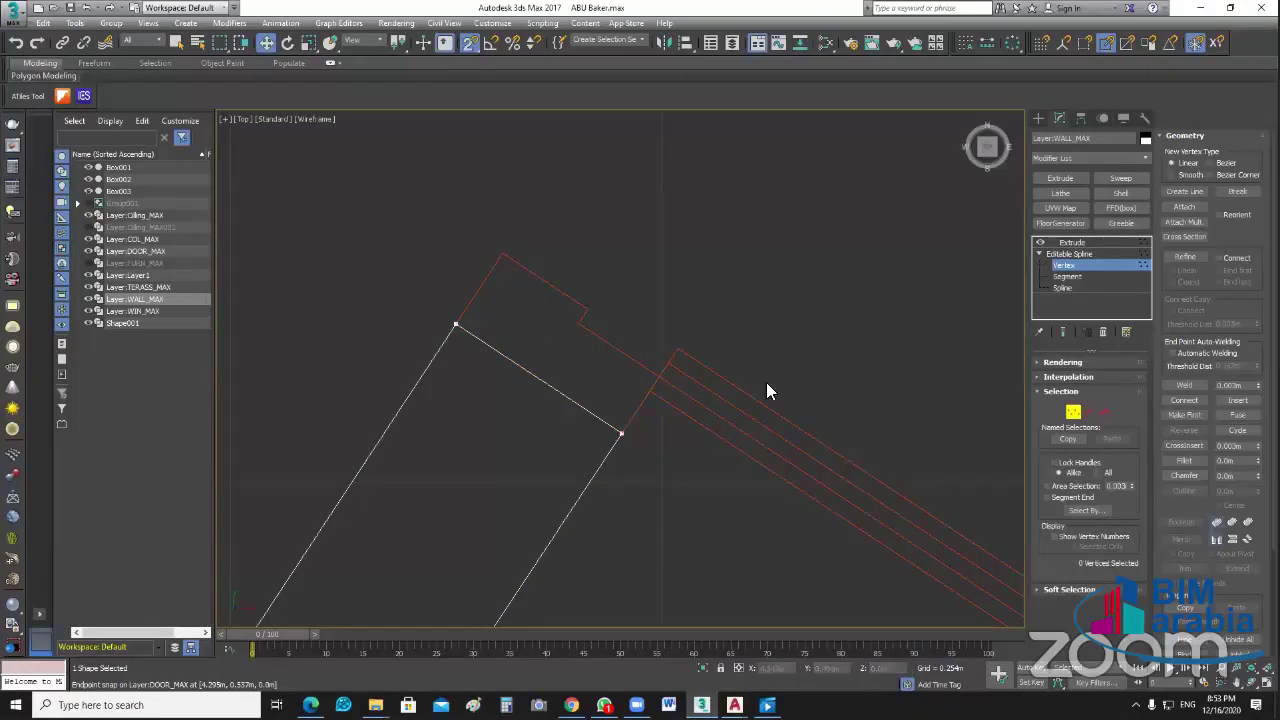
Step: Return to the Extrude level, frame both doors in the Top view, and bring up the site video
scroll(766, 382, down, 5)
click(1066, 245)
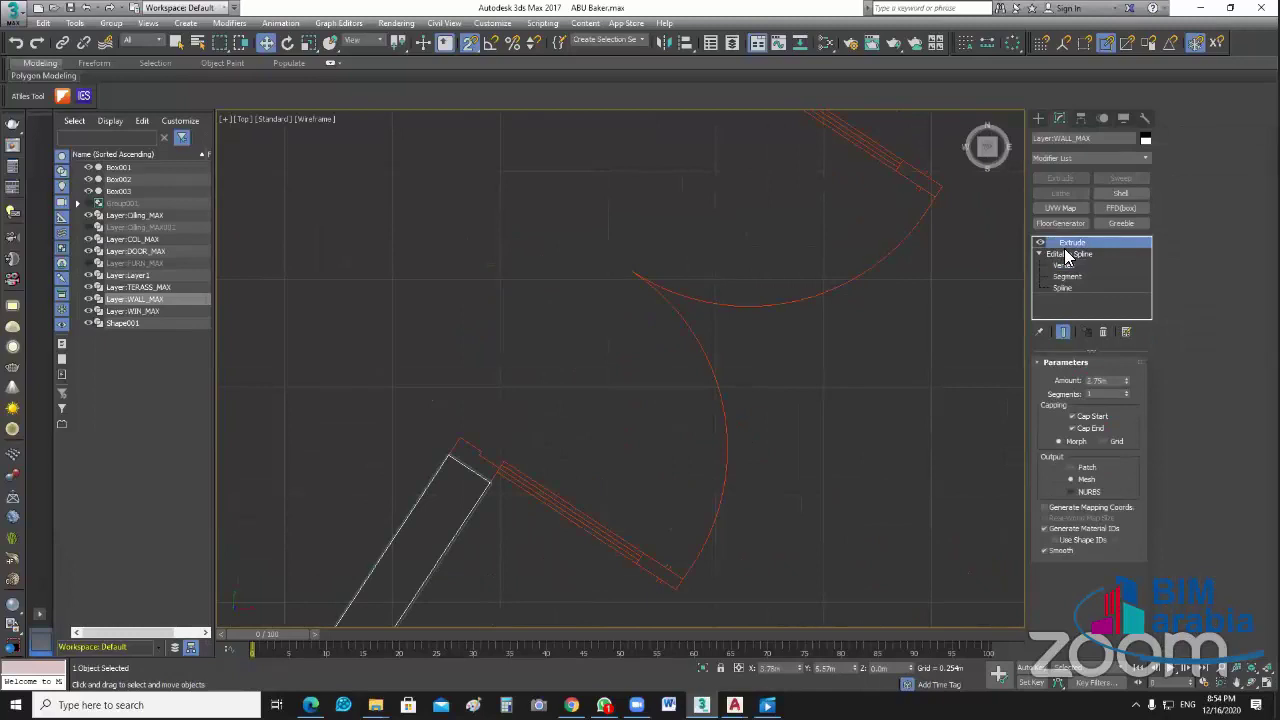
key(alt+w)
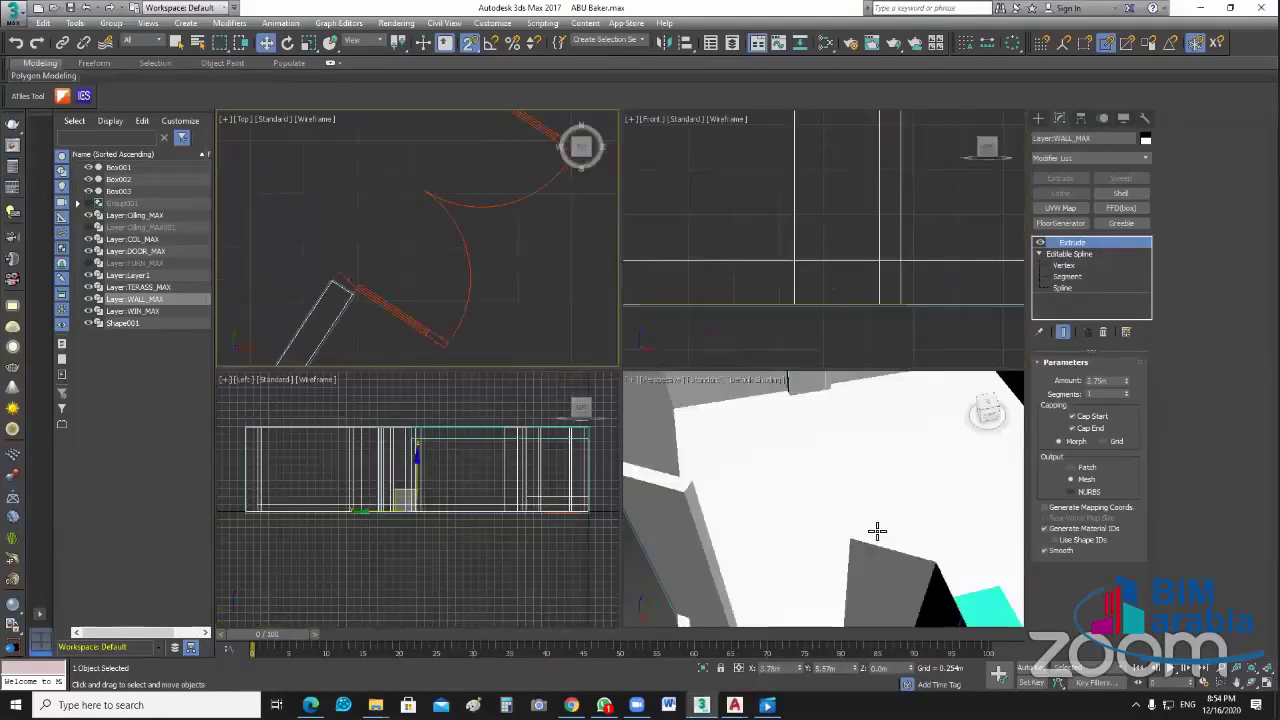
click(760, 488)
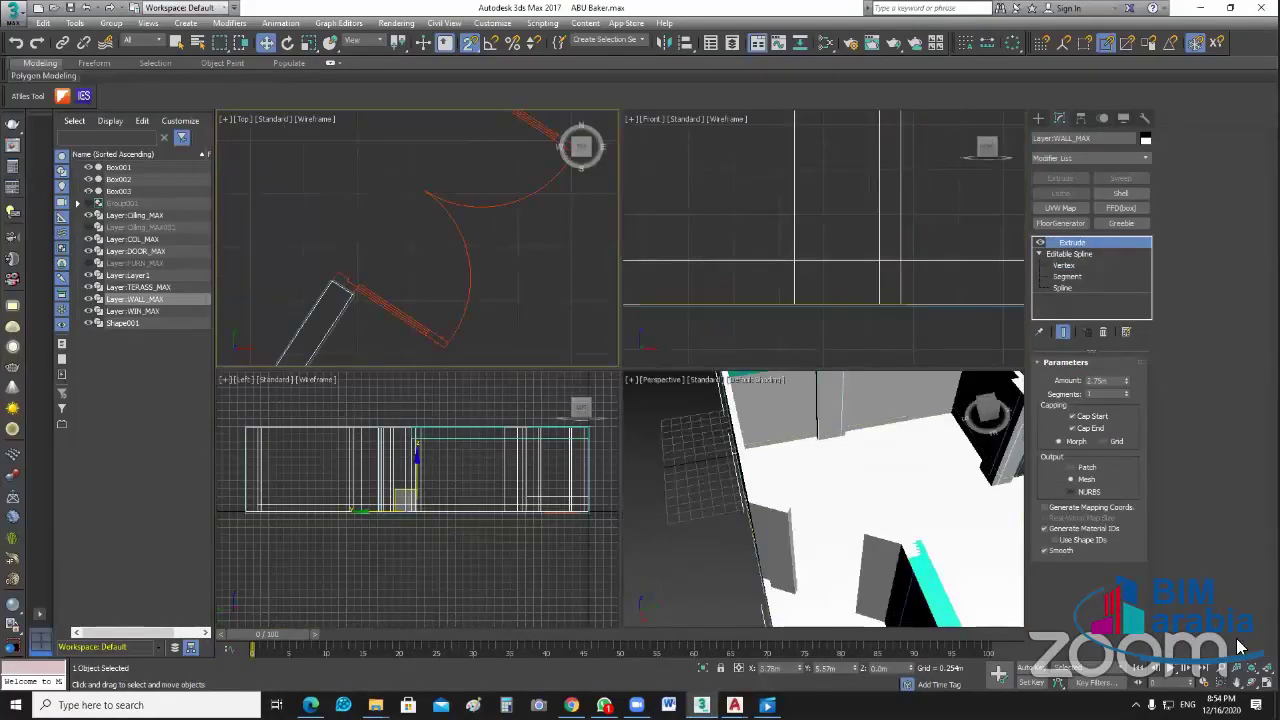
click(1267, 683)
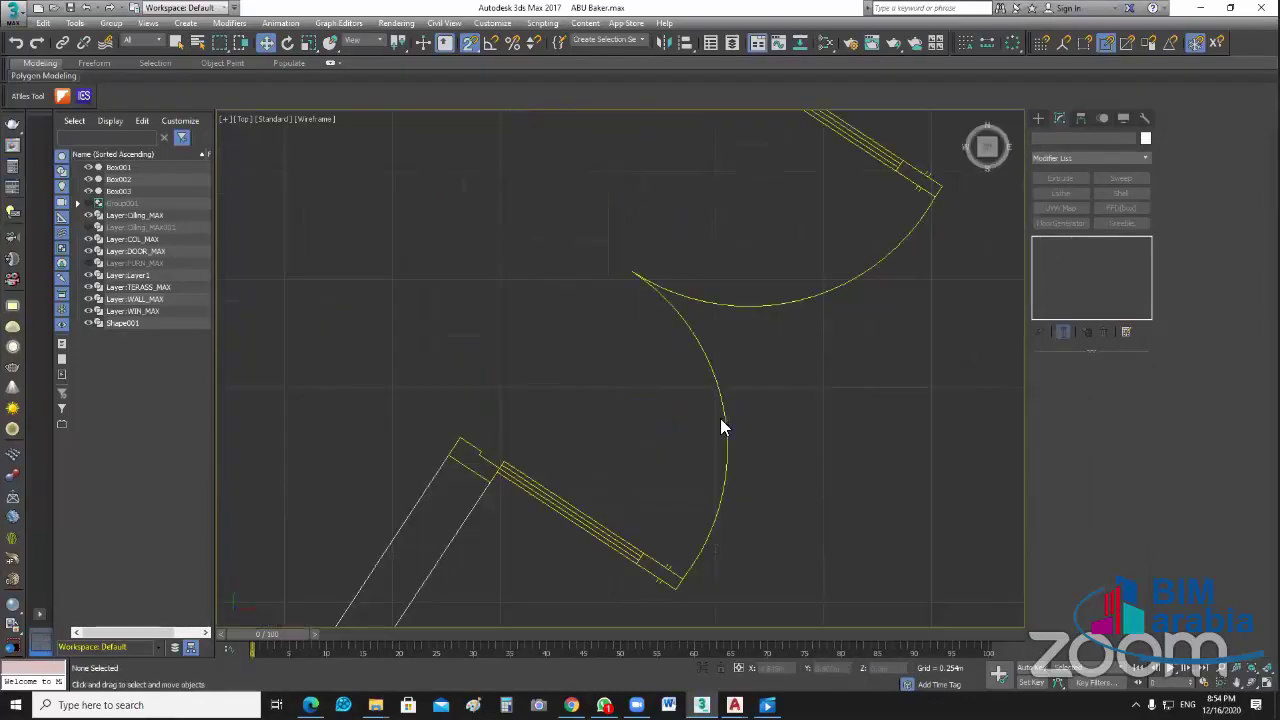
scroll(810, 424, down, 1)
scroll(810, 424, down, 1)
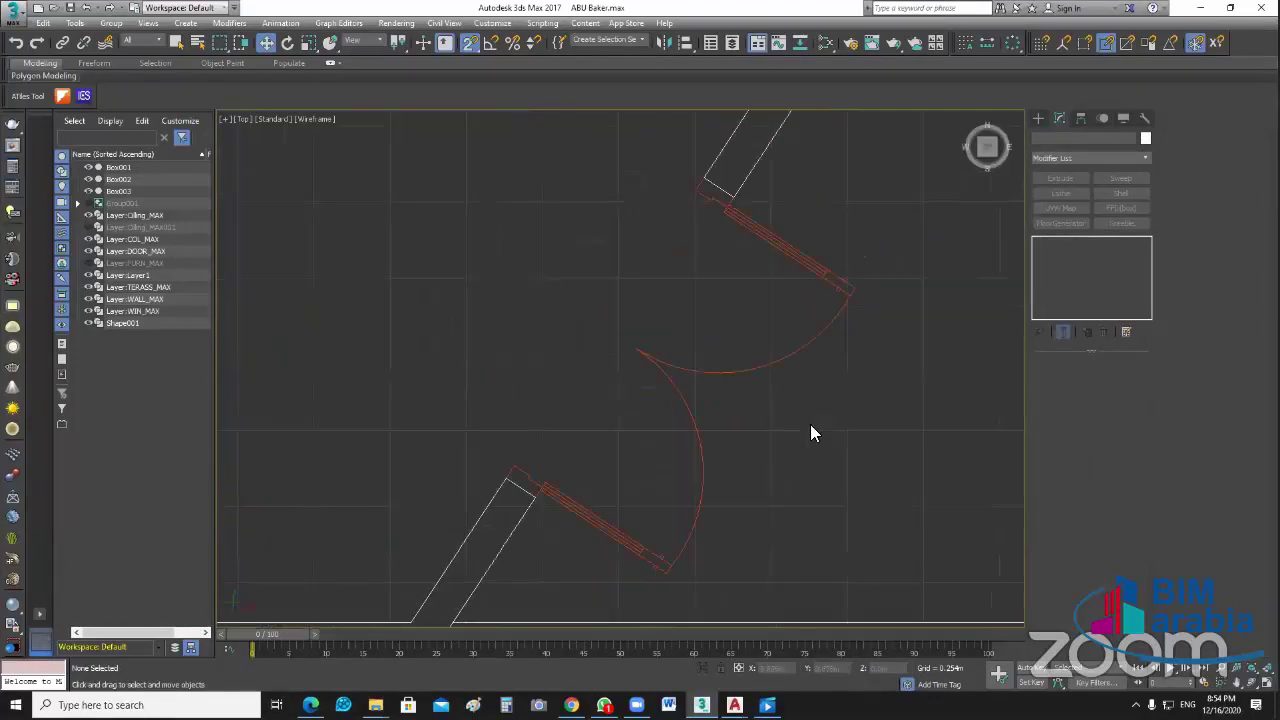
middle_drag(866, 362, 794, 249)
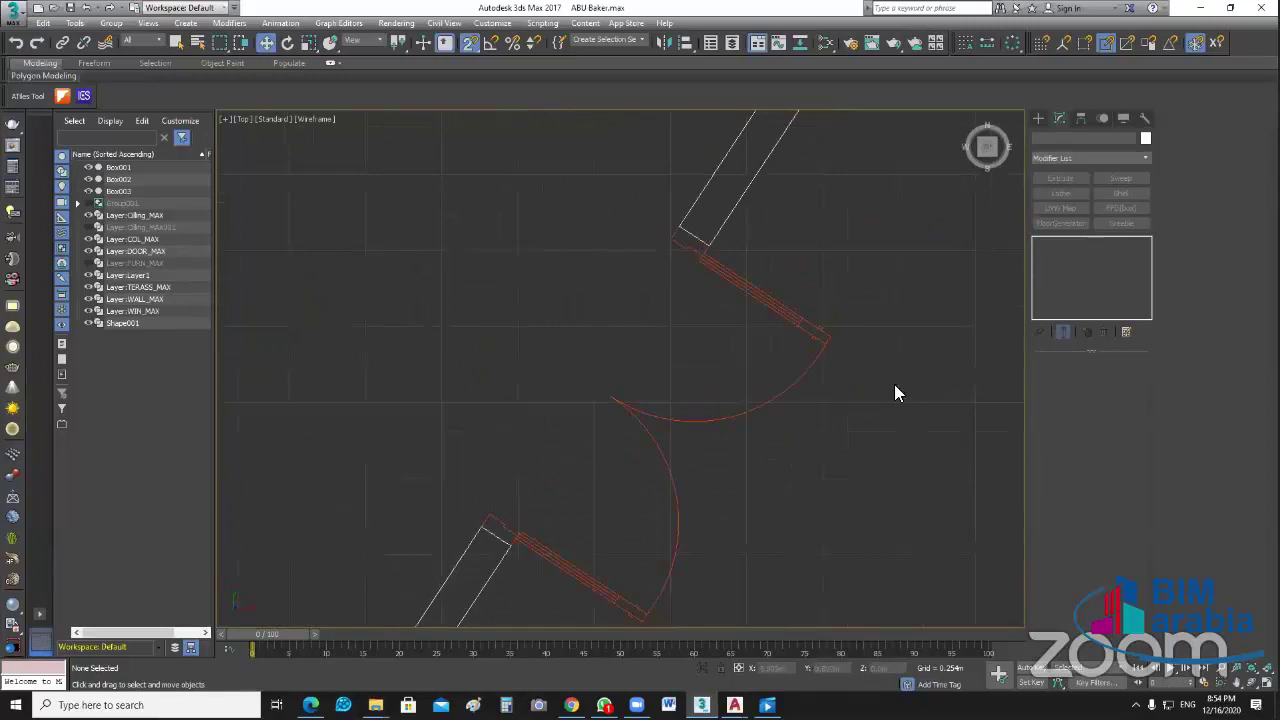
middle_drag(870, 312, 890, 300)
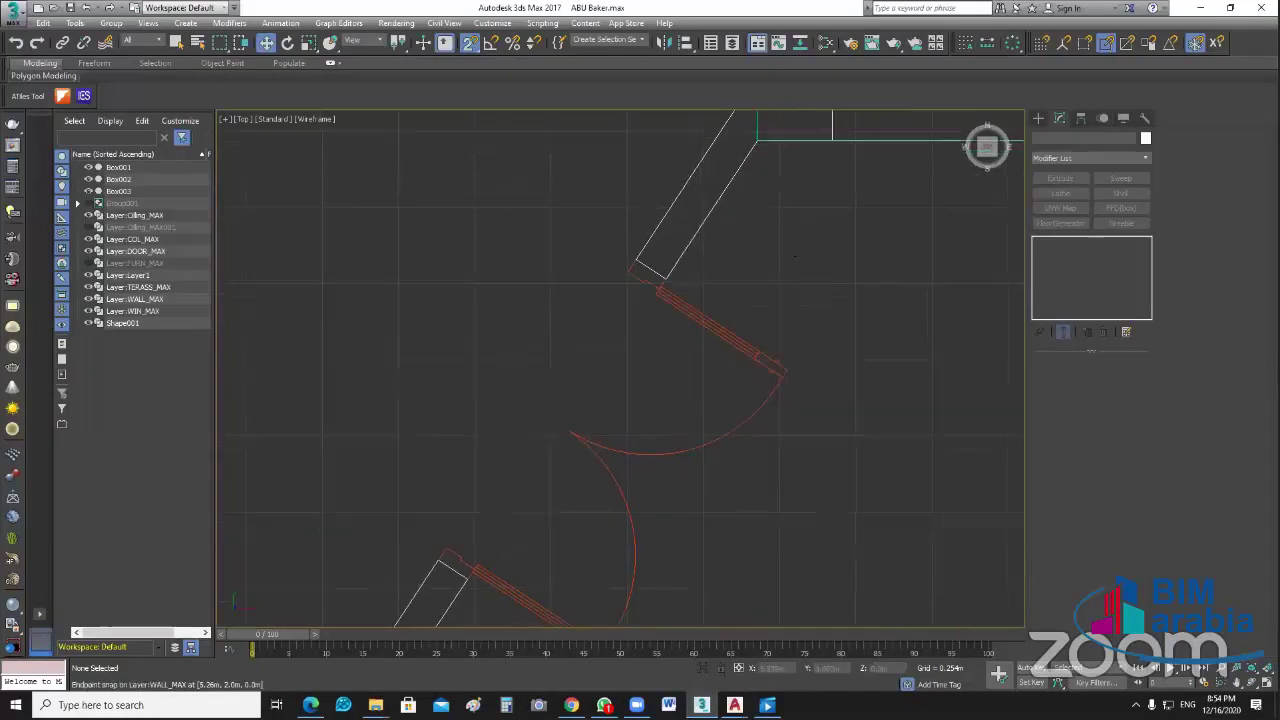
key(alt+Tab)
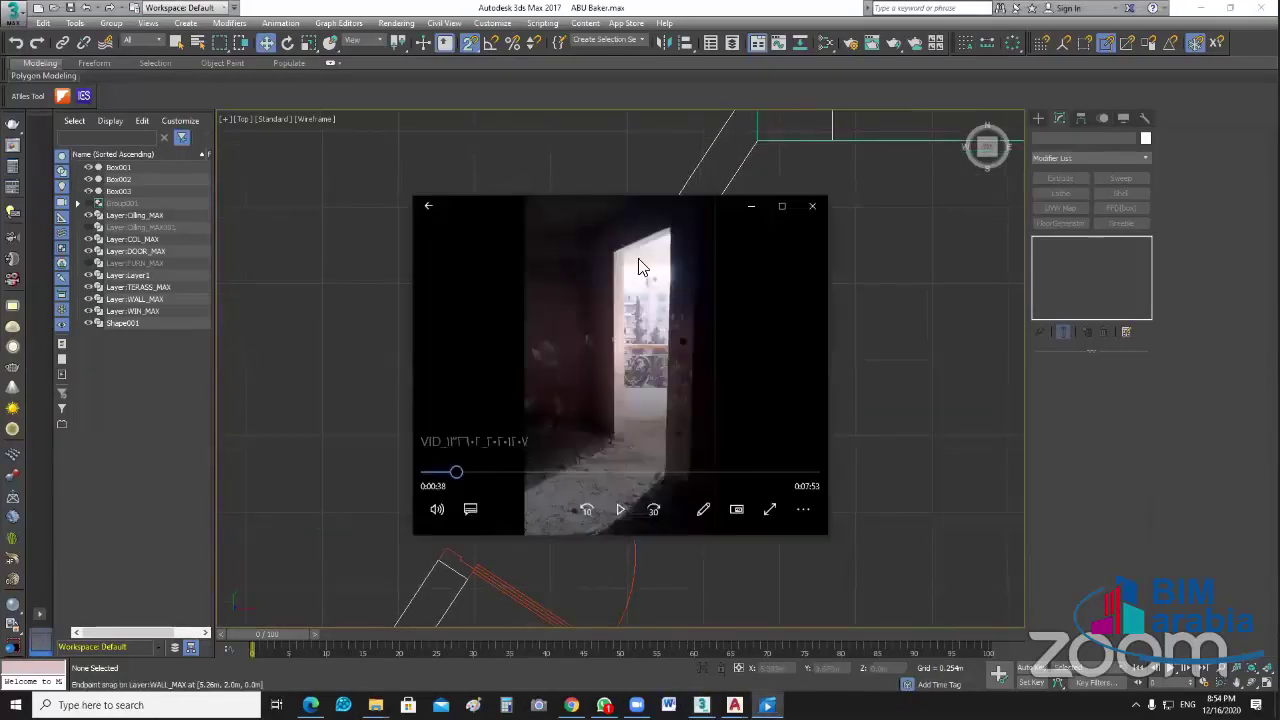
Step: Inspect the paused doorway frame in the site video full screen, then return to 3ds Max
double_click(651, 251)
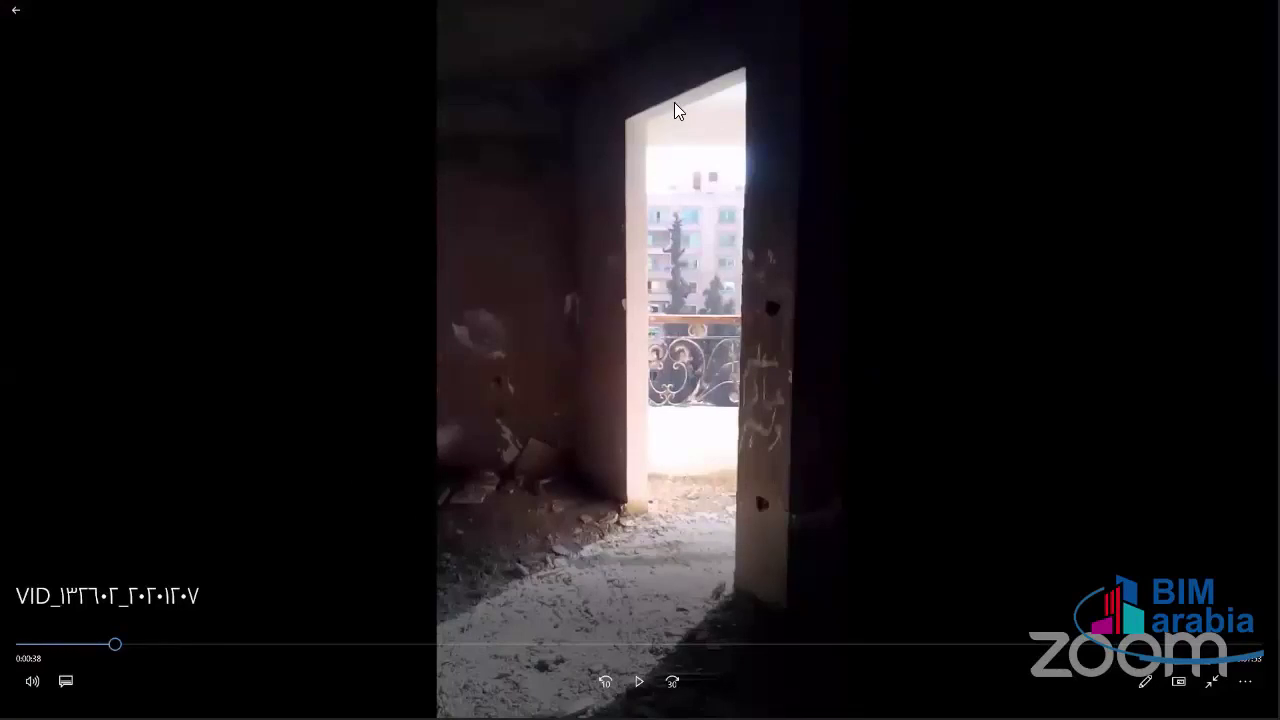
click(637, 121)
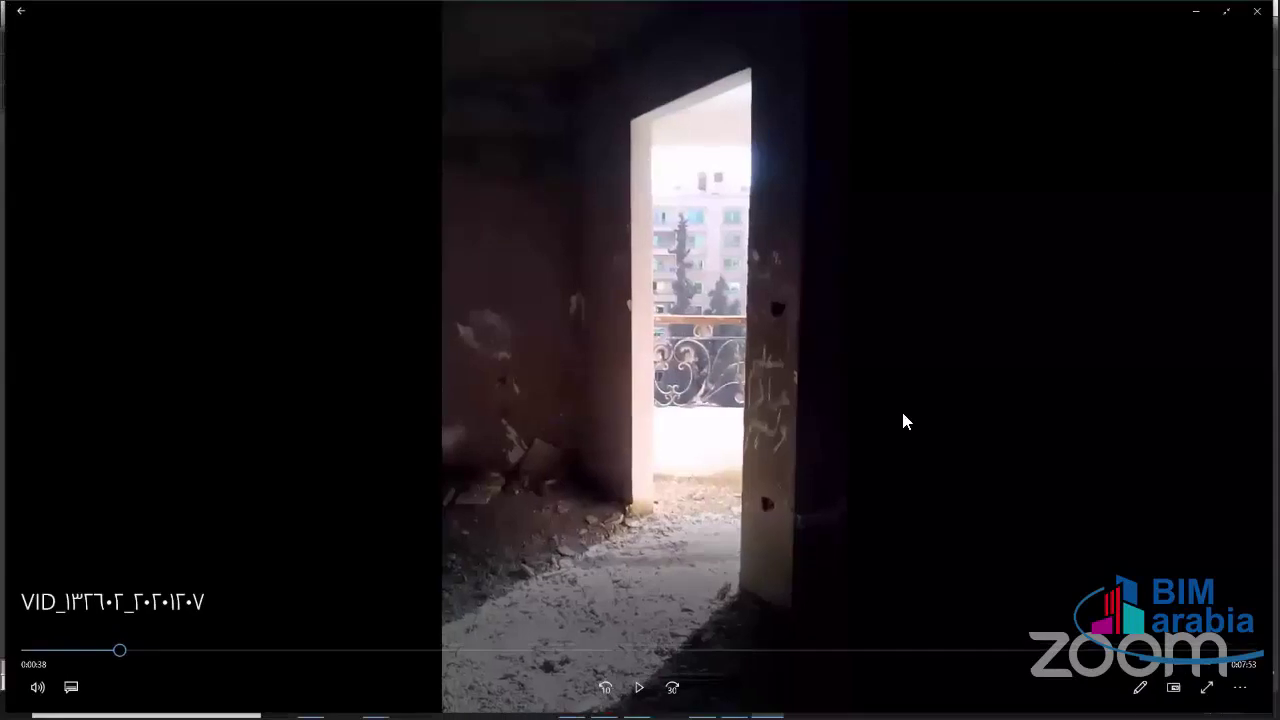
key(Escape)
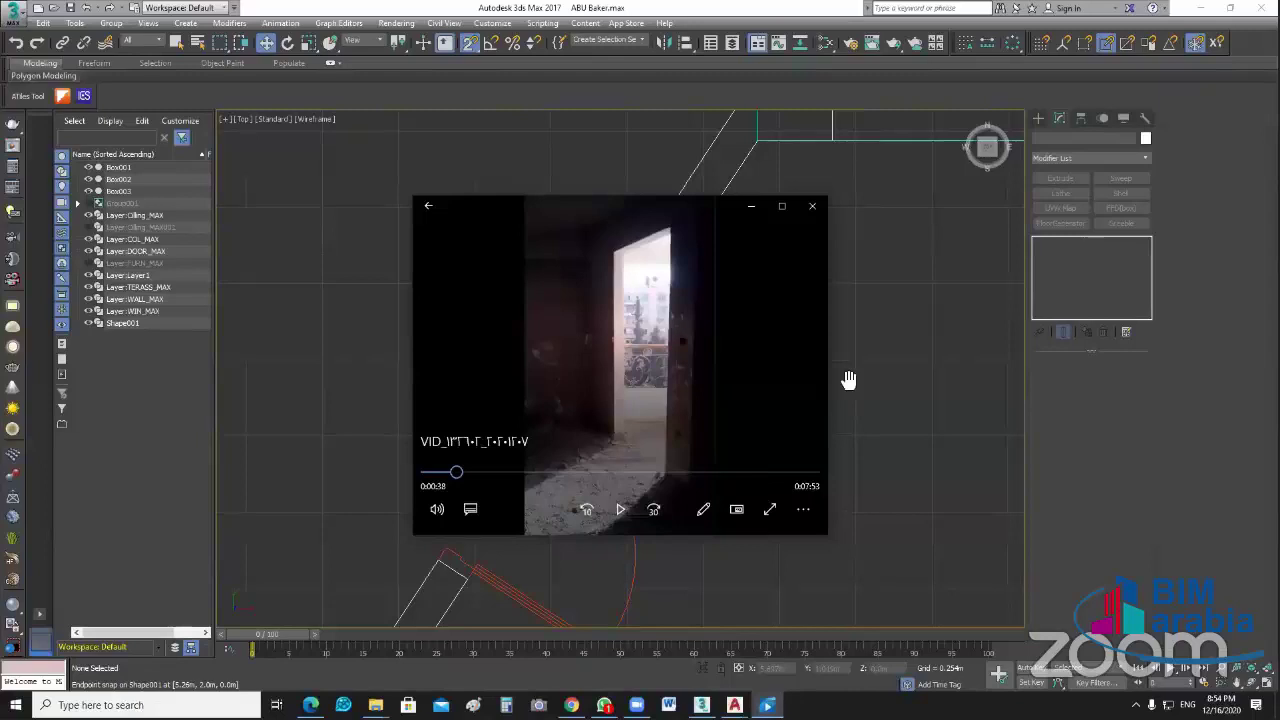
click(1040, 236)
Step: Draw a closed Line spline snapped to the four wall endpoints between the two doors
click(1038, 118)
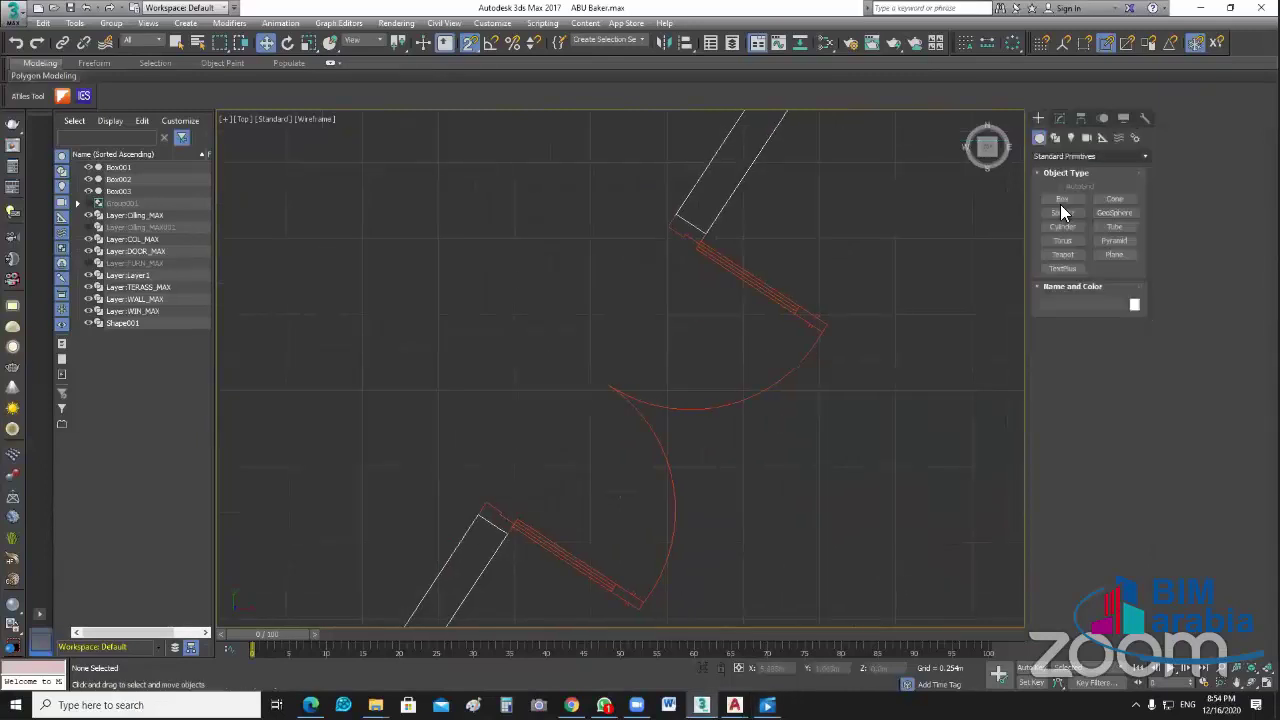
click(1056, 138)
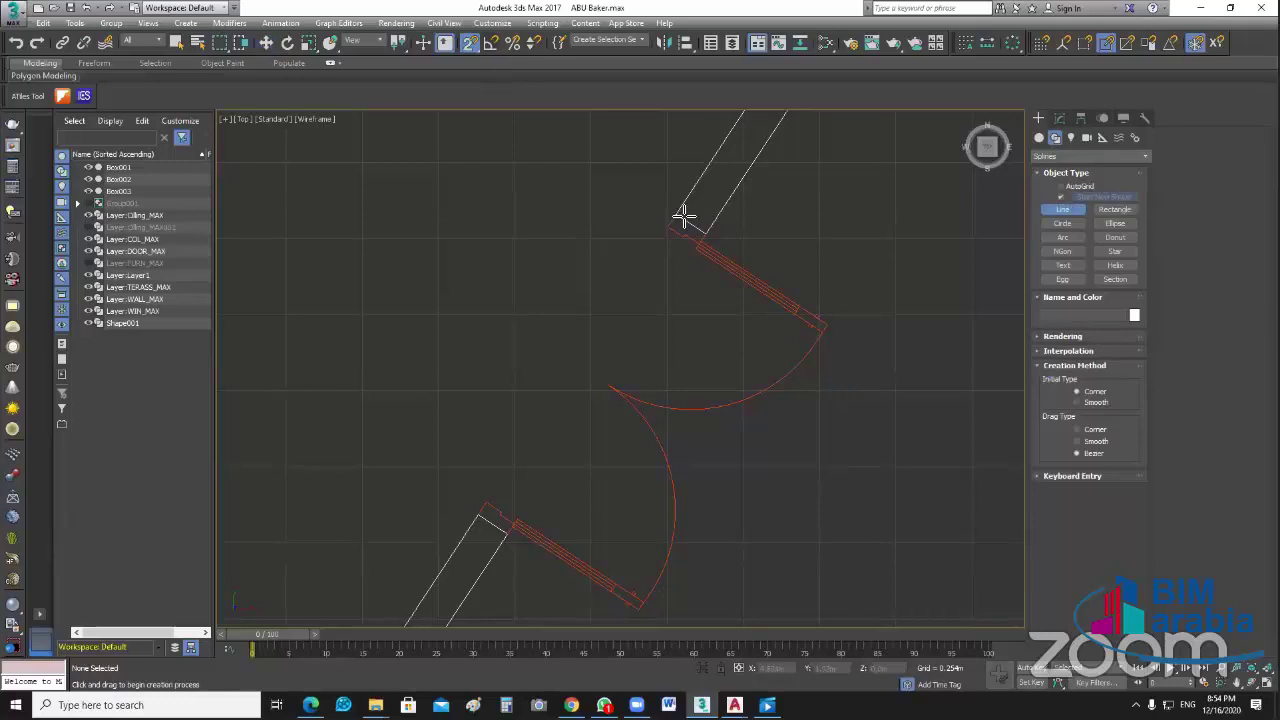
click(618, 316)
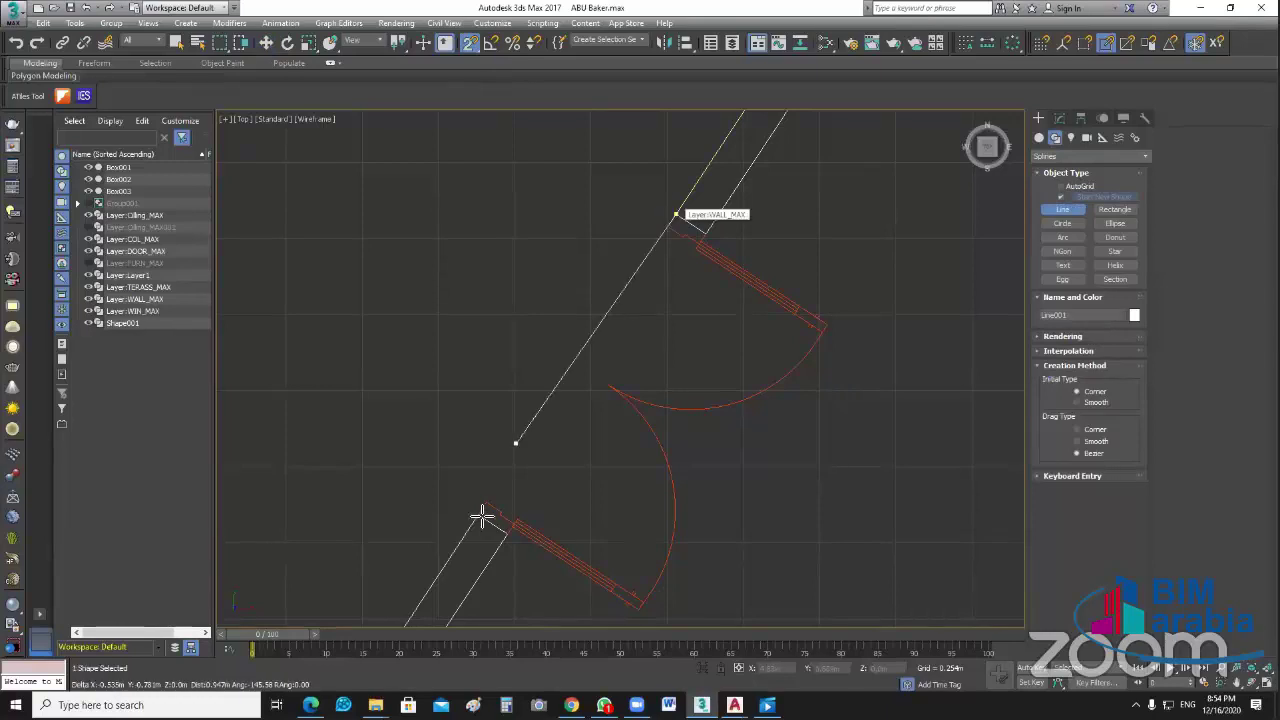
click(492, 527)
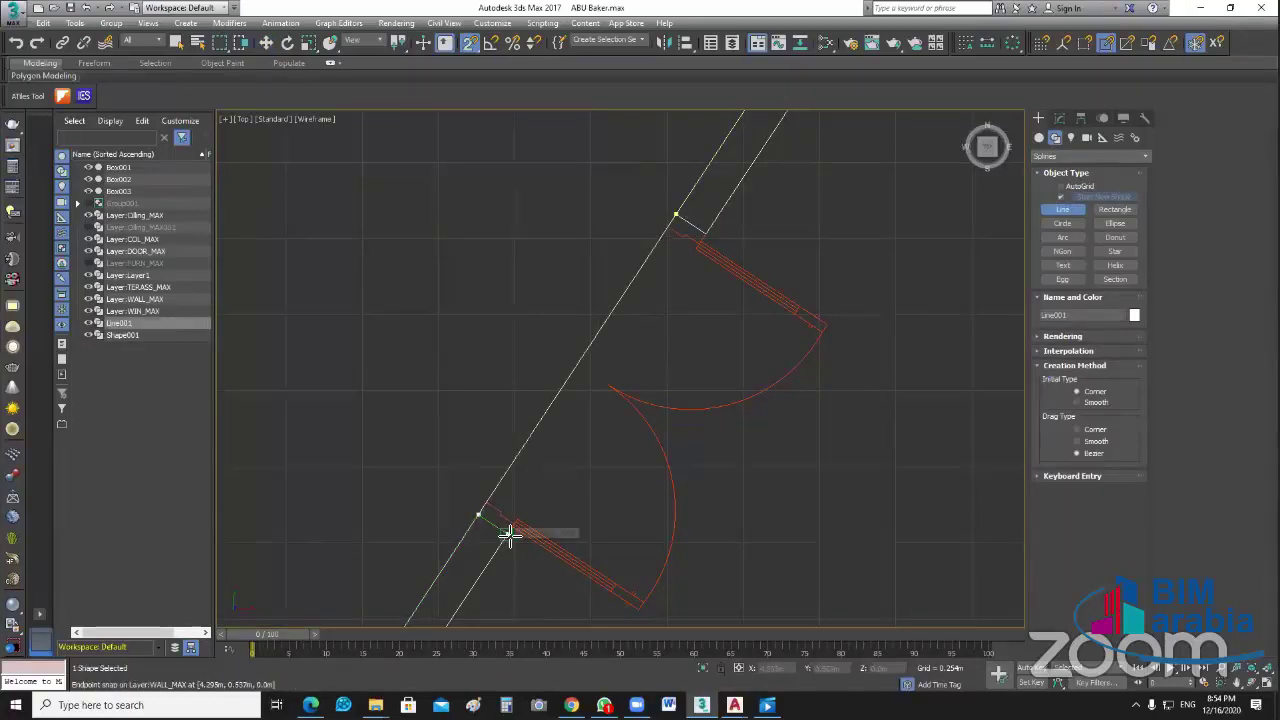
click(507, 533)
click(706, 233)
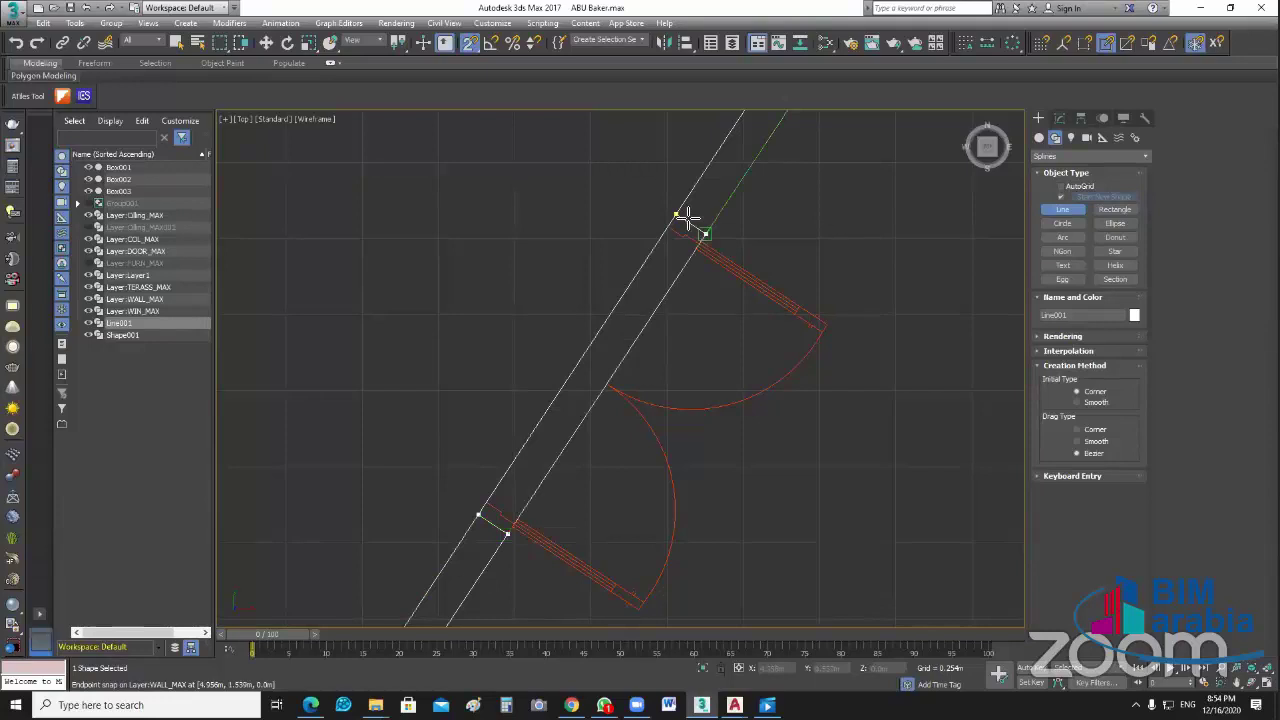
click(676, 215)
click(620, 394)
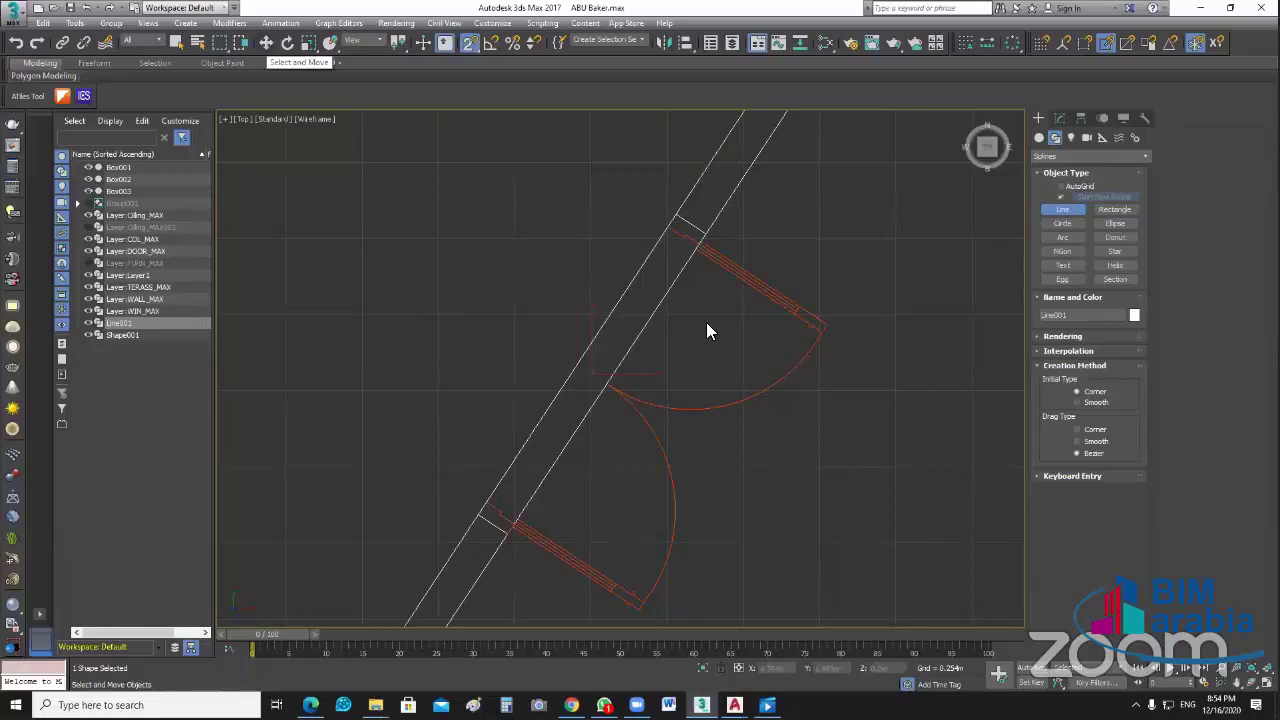
Step: Stop line drawing and orbit the walls in a maximized Perspective view
key(w)
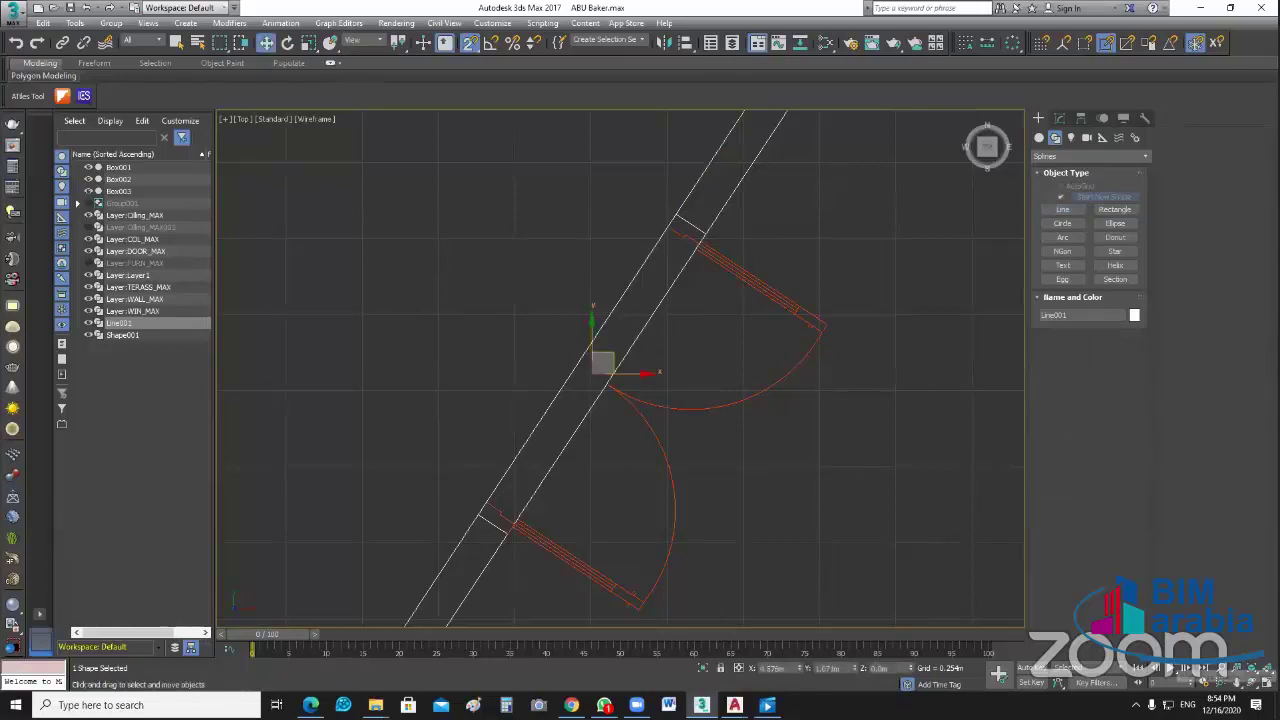
key(alt+w)
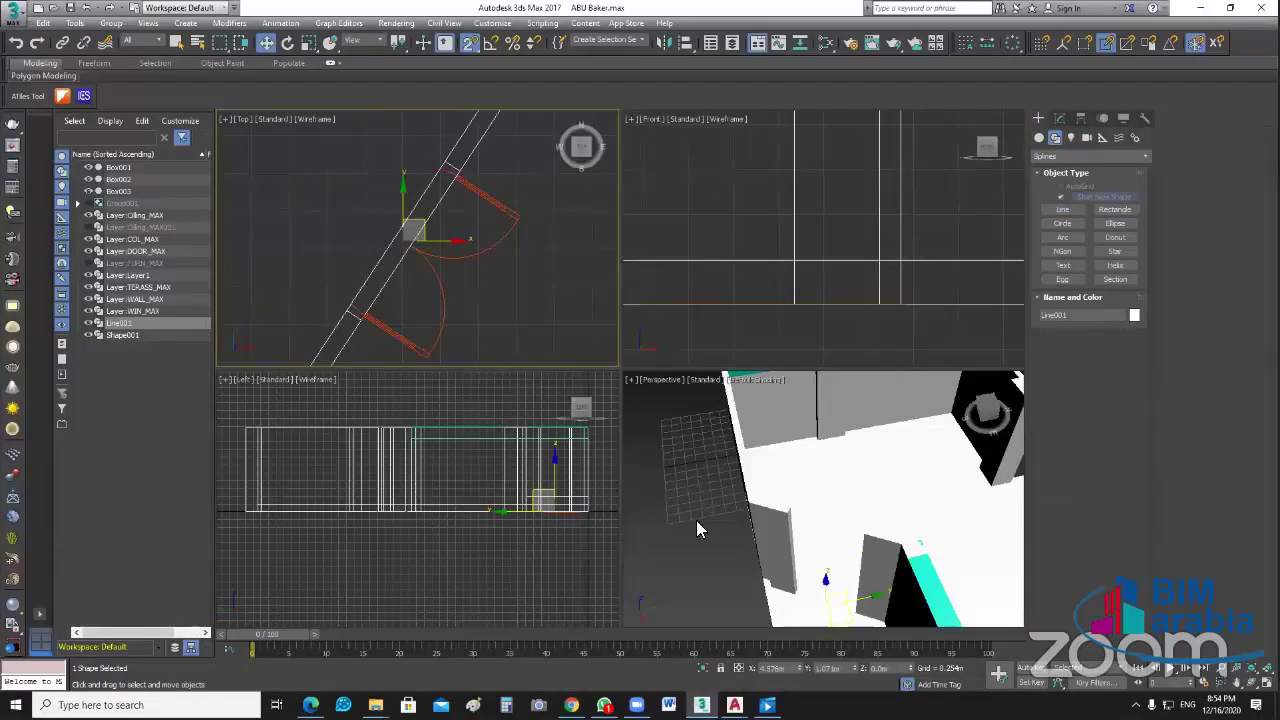
alt+middle_drag(678, 492, 720, 500)
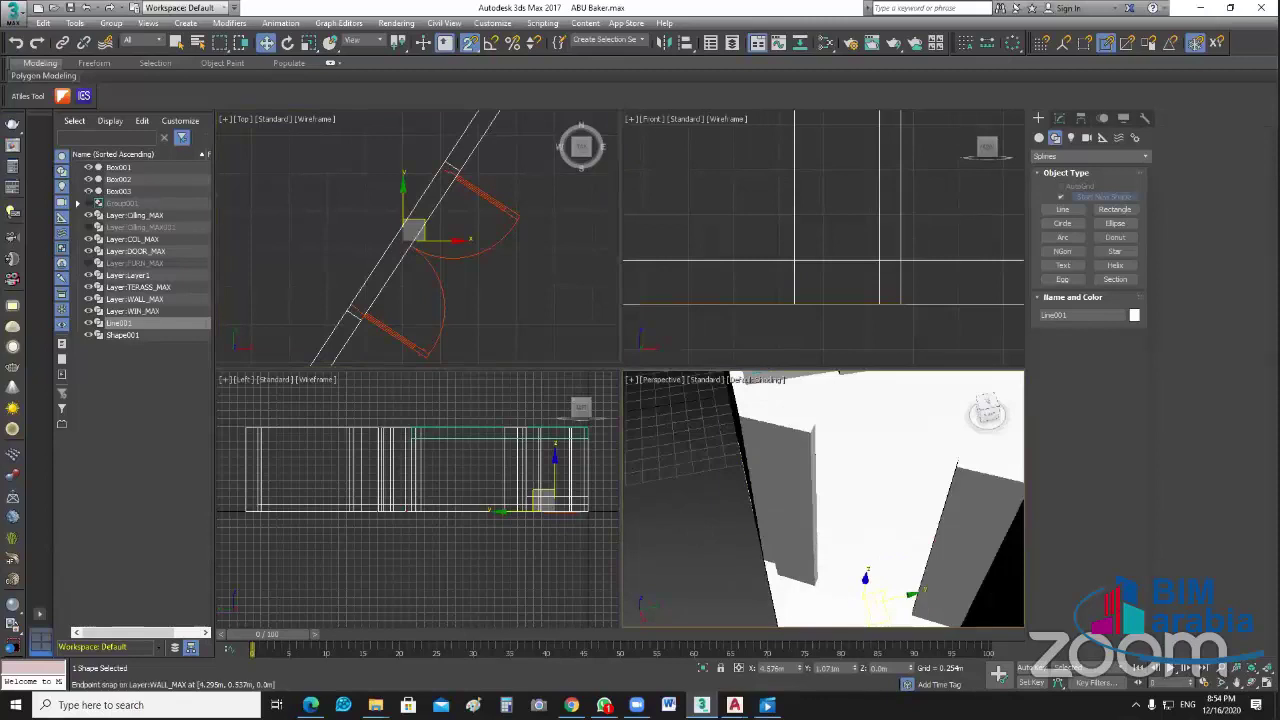
key(alt+w)
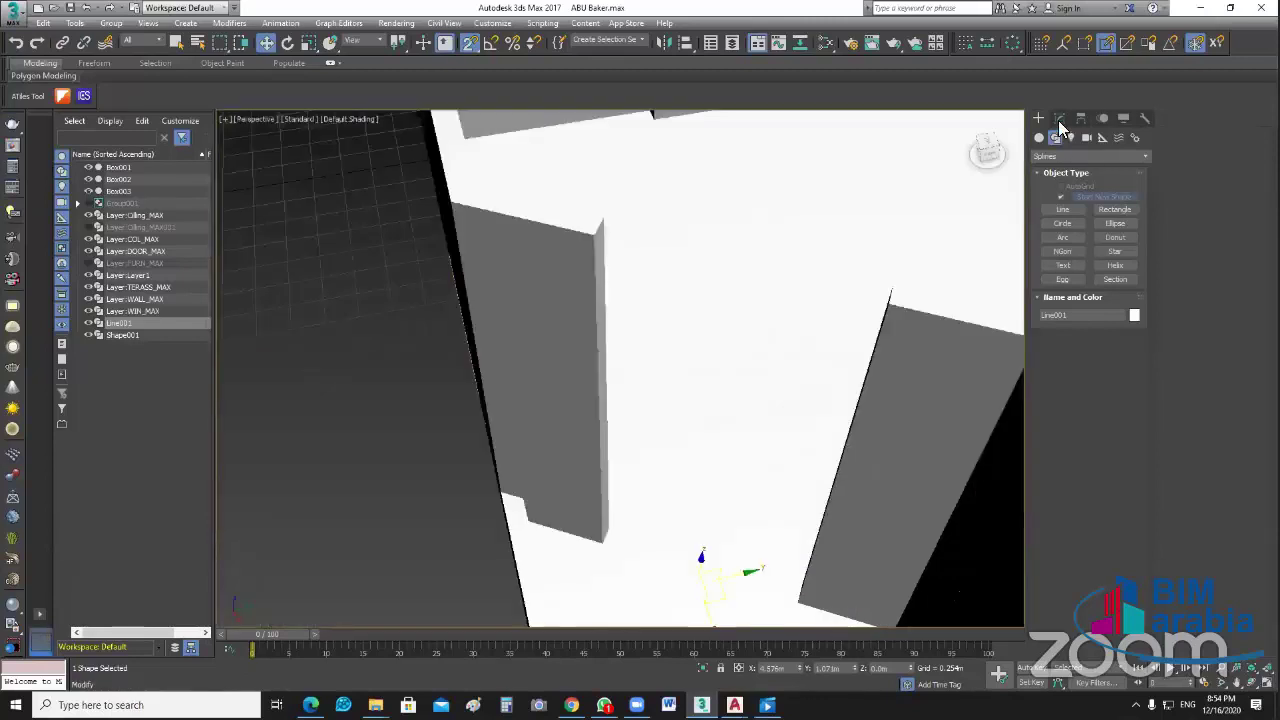
Step: Extrude Line001 by 0.35m and set its Z height to lift the lintel above the doorway
click(1060, 120)
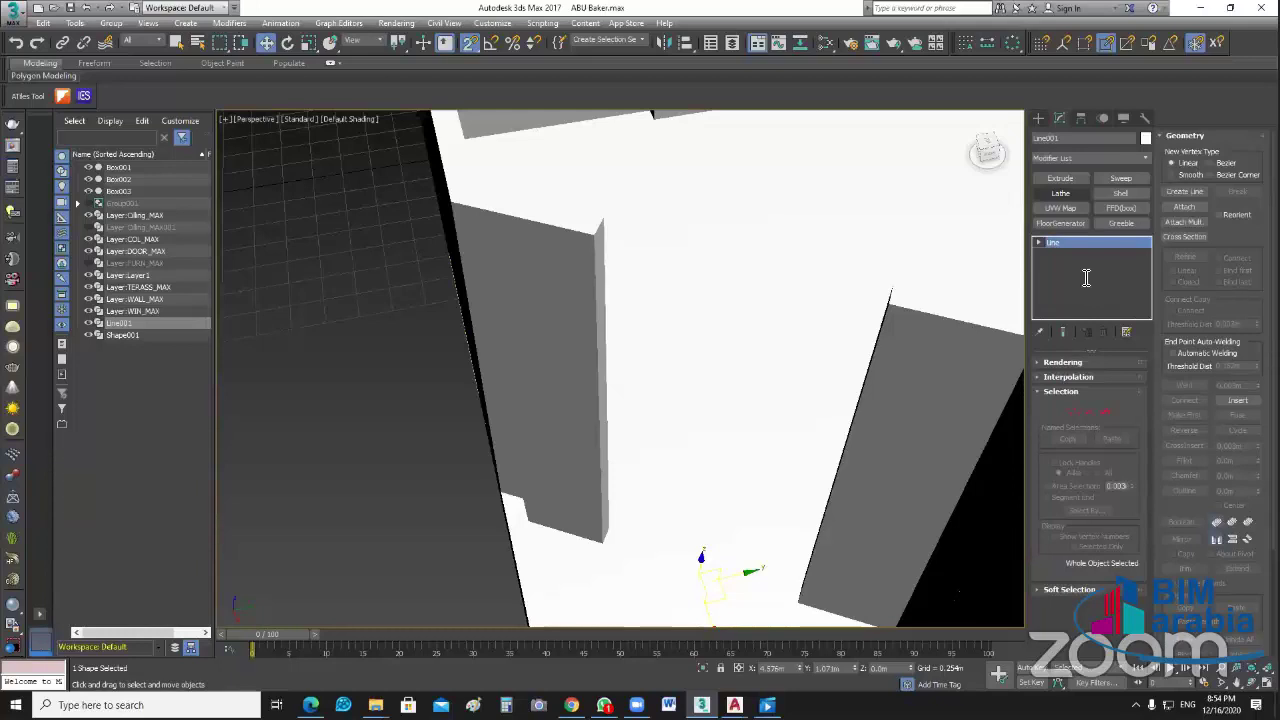
click(1060, 178)
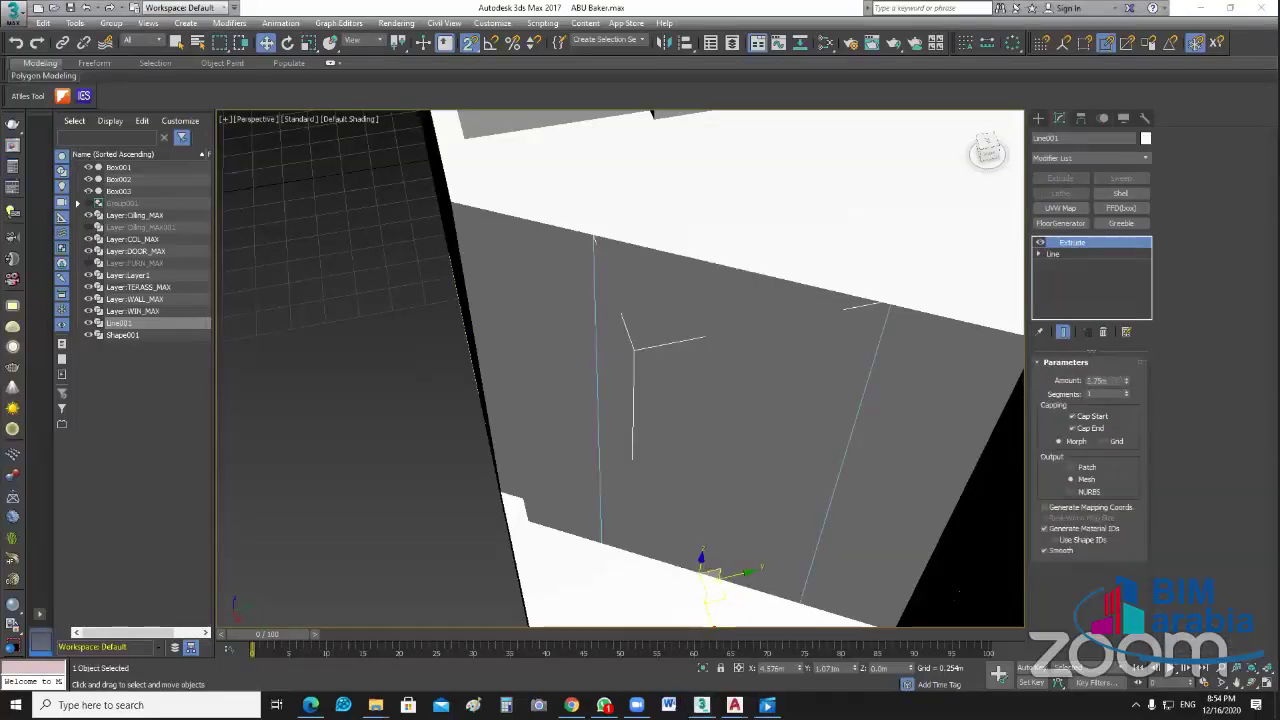
key(Return)
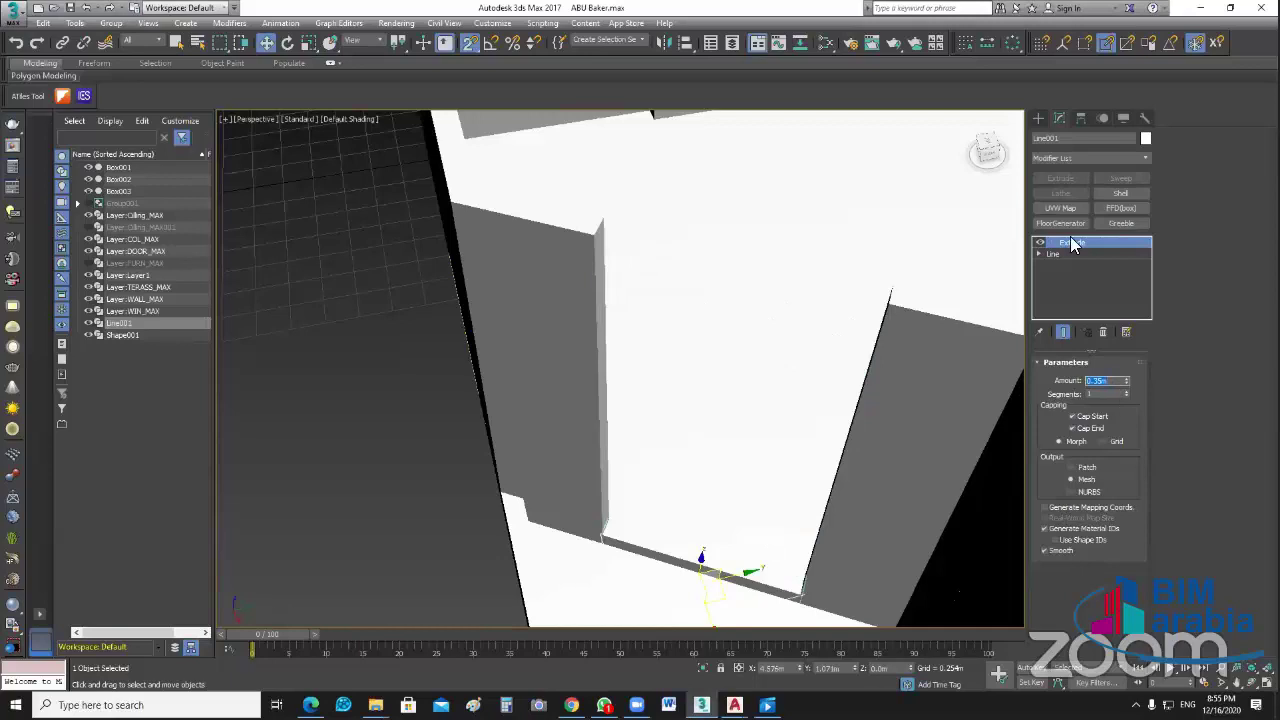
double_click(894, 671)
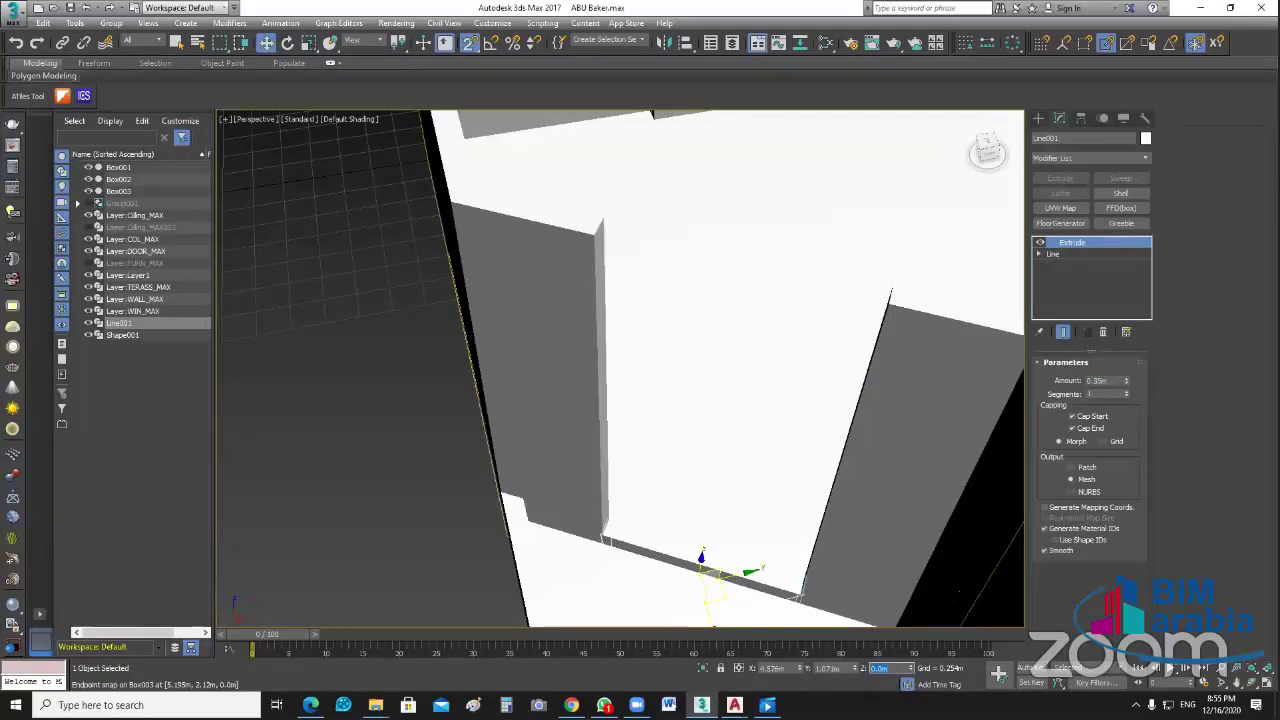
mouse_move(500, 470)
alt+middle_down()
mouse_move(443, 443)
mouse_move(672, 450)
alt+middle_up()
click(657, 457)
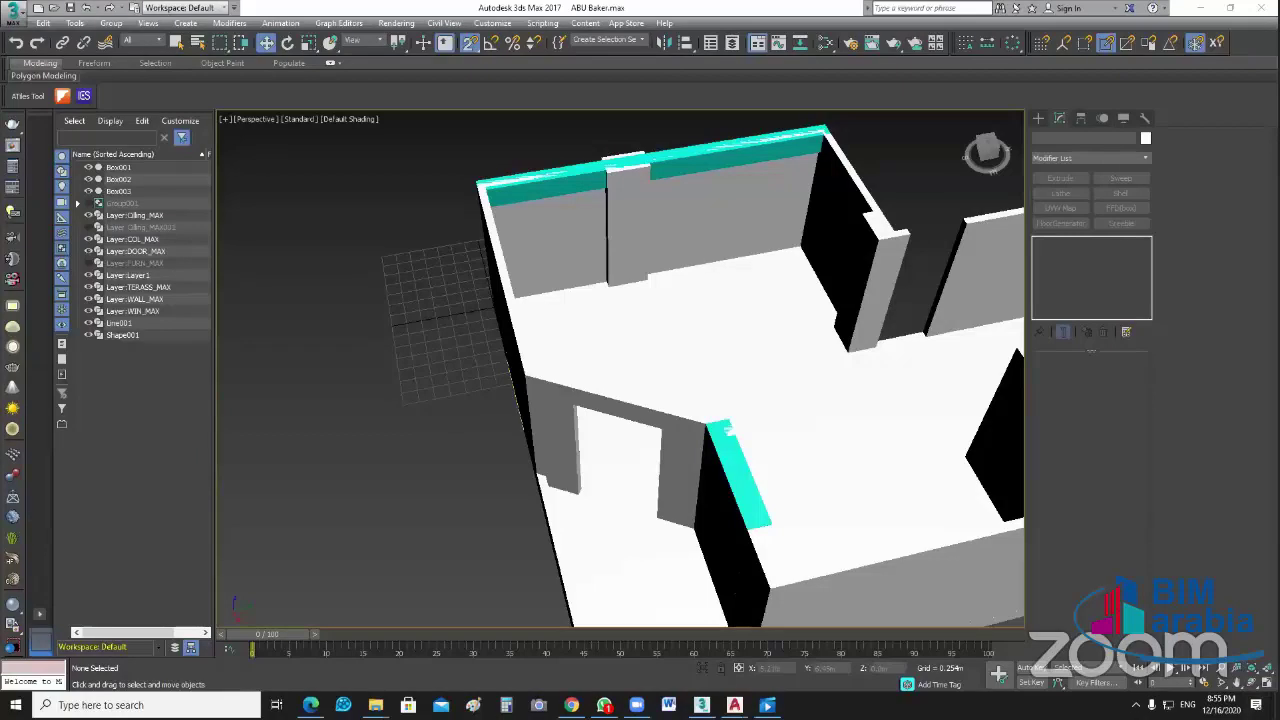
Step: Select the door object and zoom and pan the Top and Perspective views around the door opening
key(alt+w)
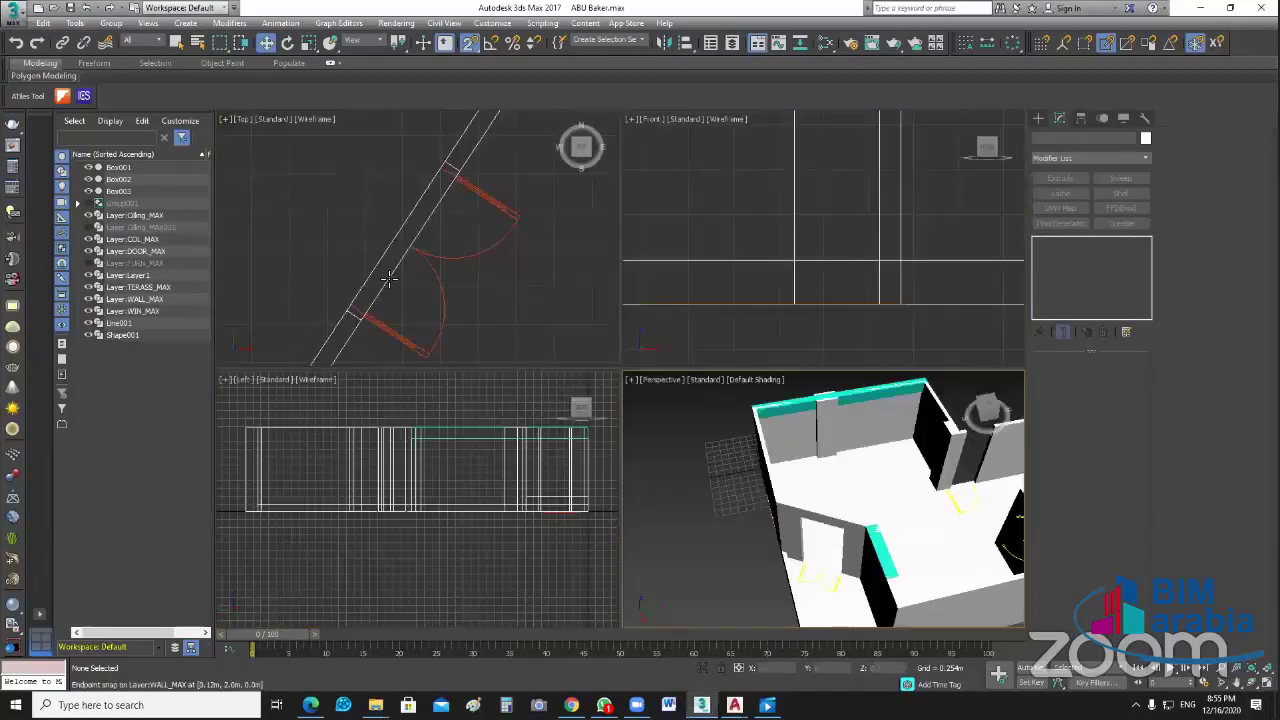
click(405, 250)
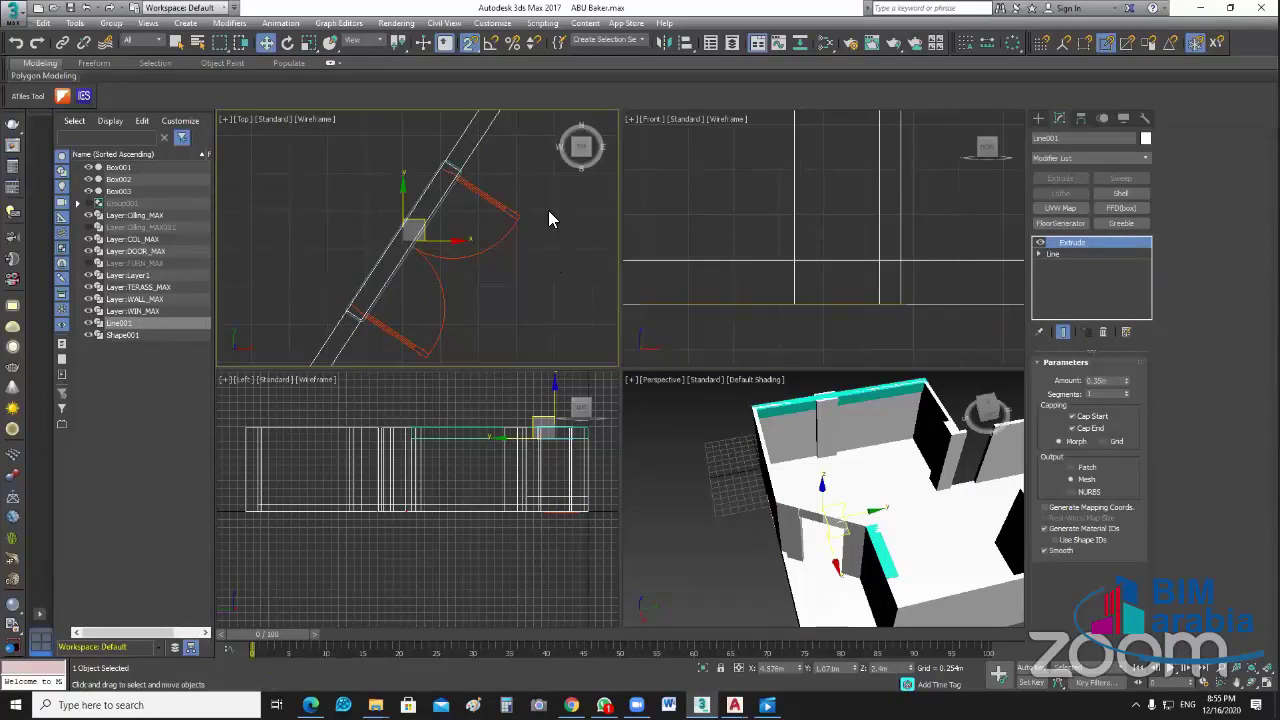
scroll(548, 210, down, 2)
middle_drag(514, 323, 538, 213)
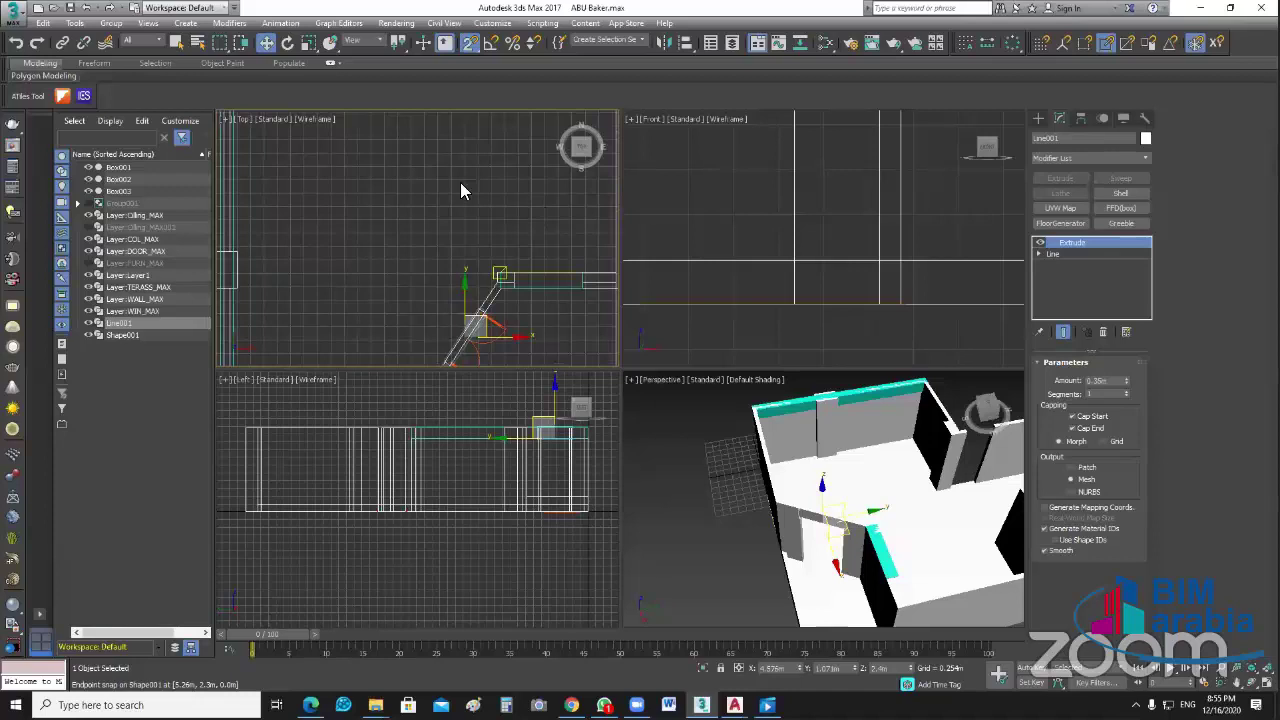
scroll(460, 182, down, 2)
scroll(404, 253, up, 2)
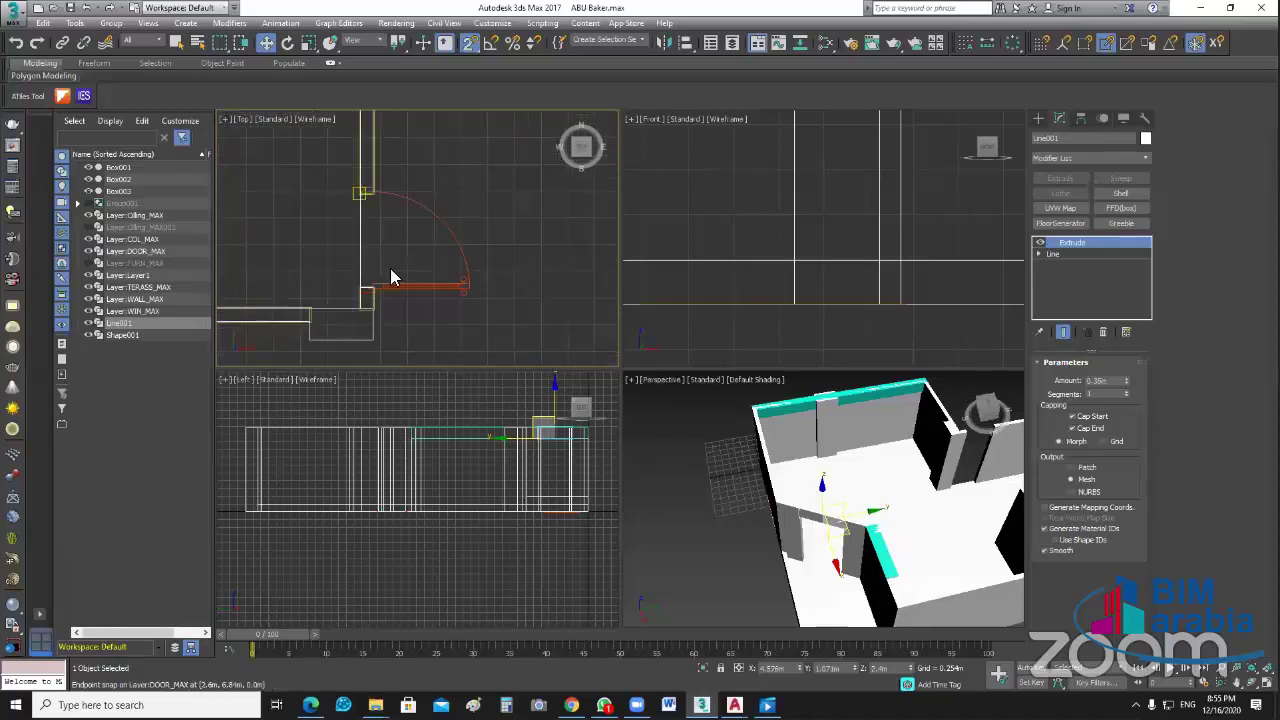
scroll(474, 276, up, 2)
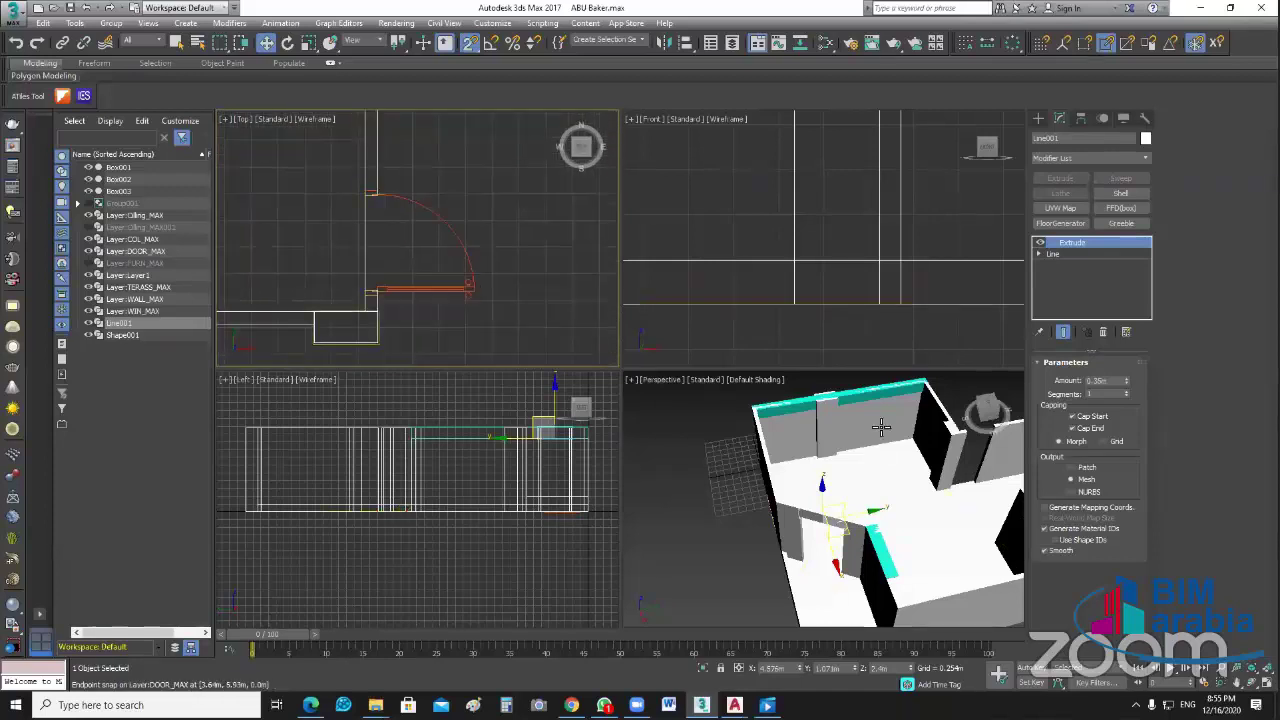
scroll(715, 440, up, 2)
scroll(800, 500, down, 1)
scroll(800, 499, up, 2)
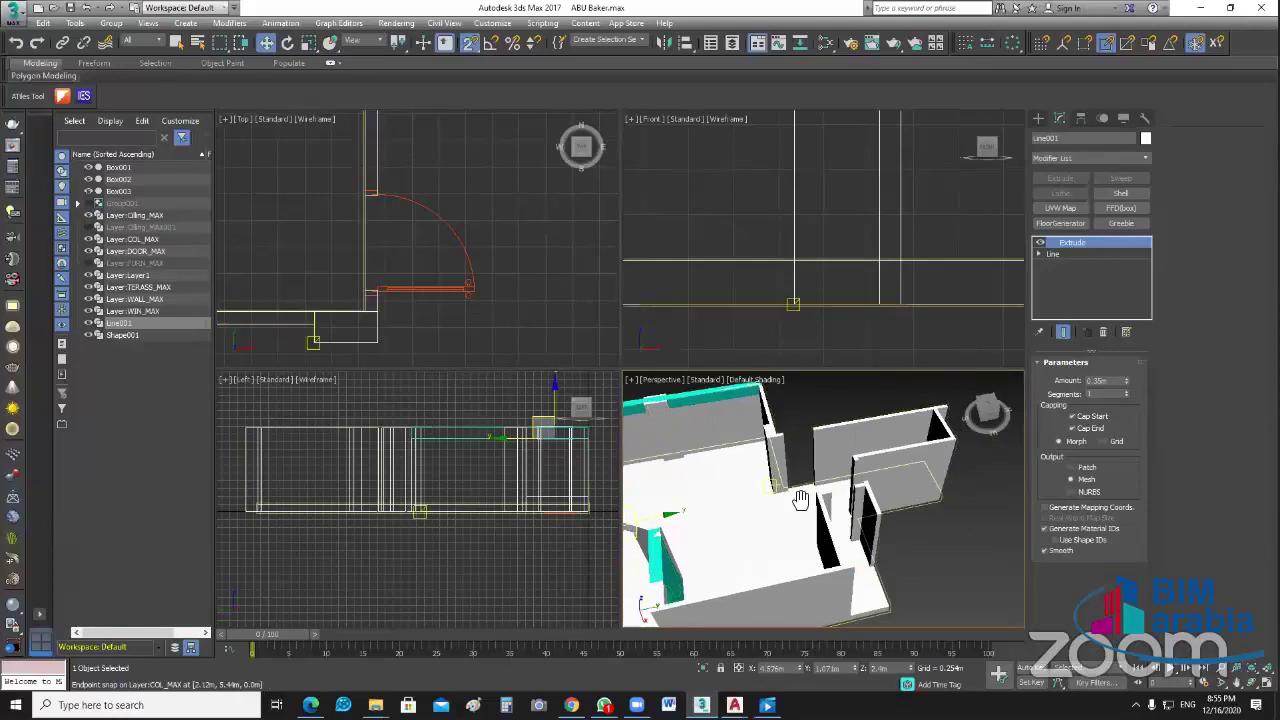
scroll(800, 500, down, 1)
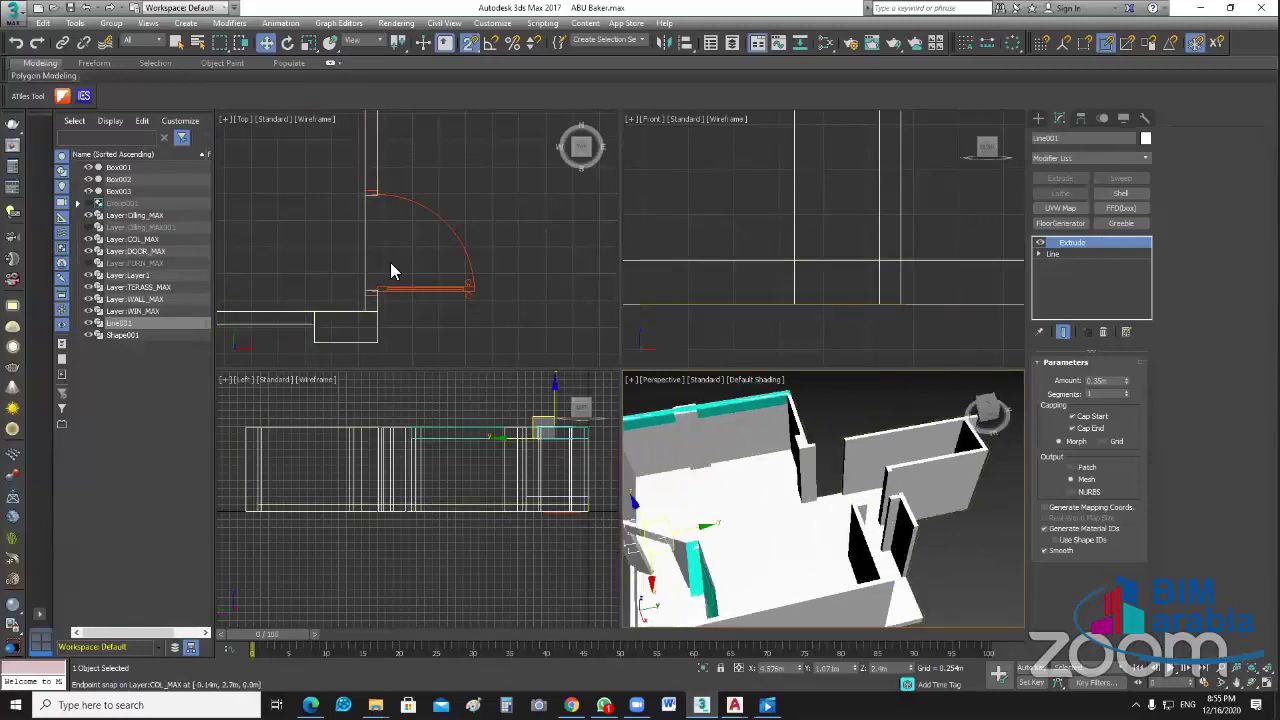
scroll(390, 262, up, 3)
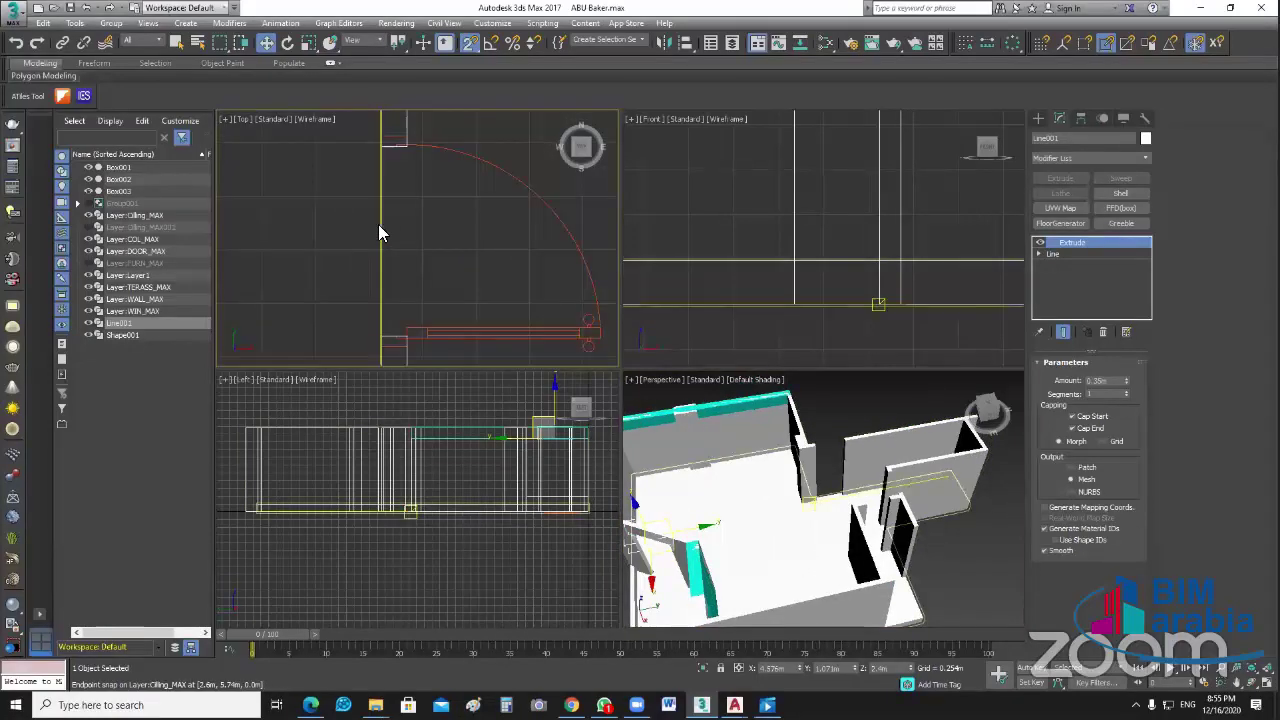
scroll(444, 248, up, 1)
scroll(449, 254, down, 2)
scroll(449, 254, up, 1)
Step: Bring up Standard Primitives under Create > Geometry, then cancel the Box tool
click(1038, 120)
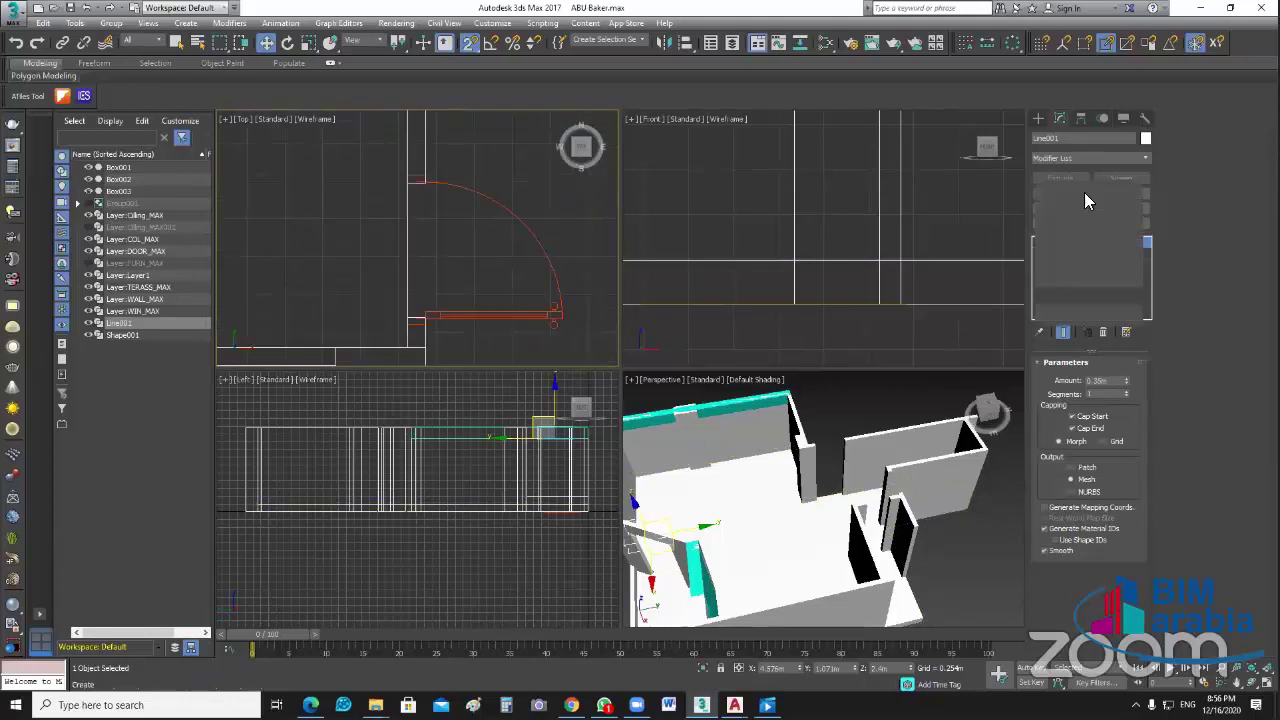
click(1038, 138)
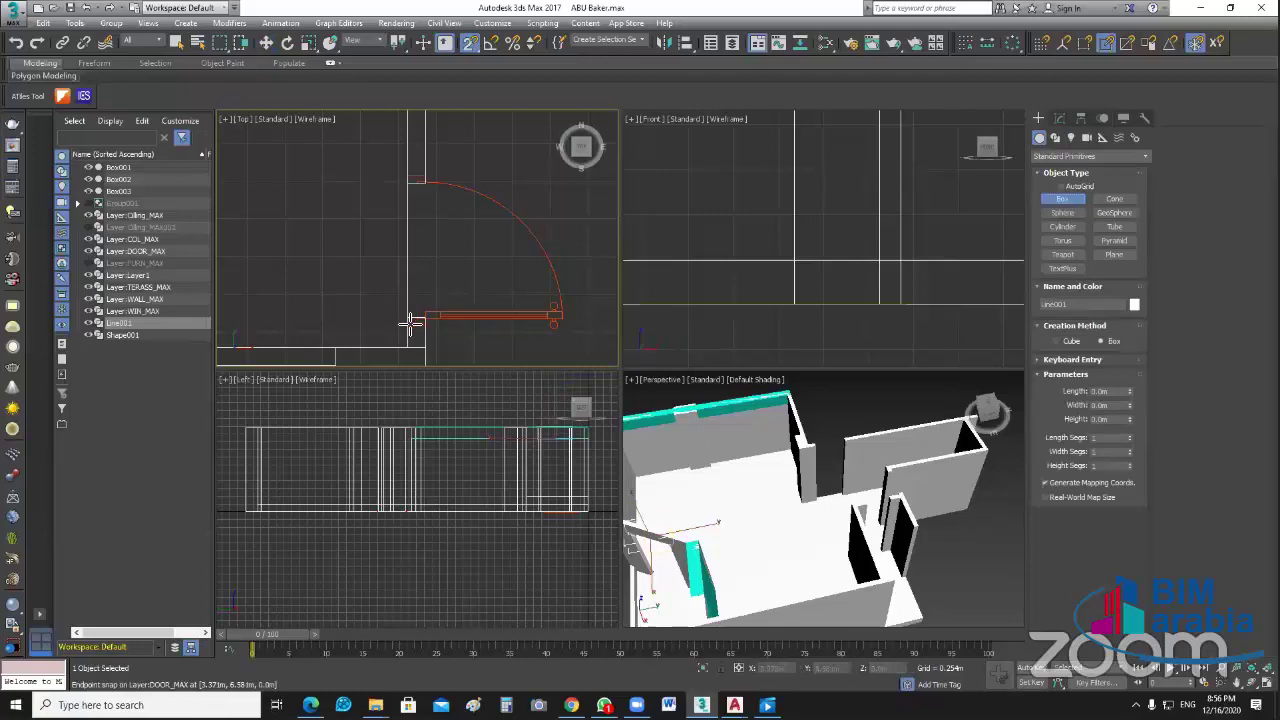
scroll(408, 329, up, 2)
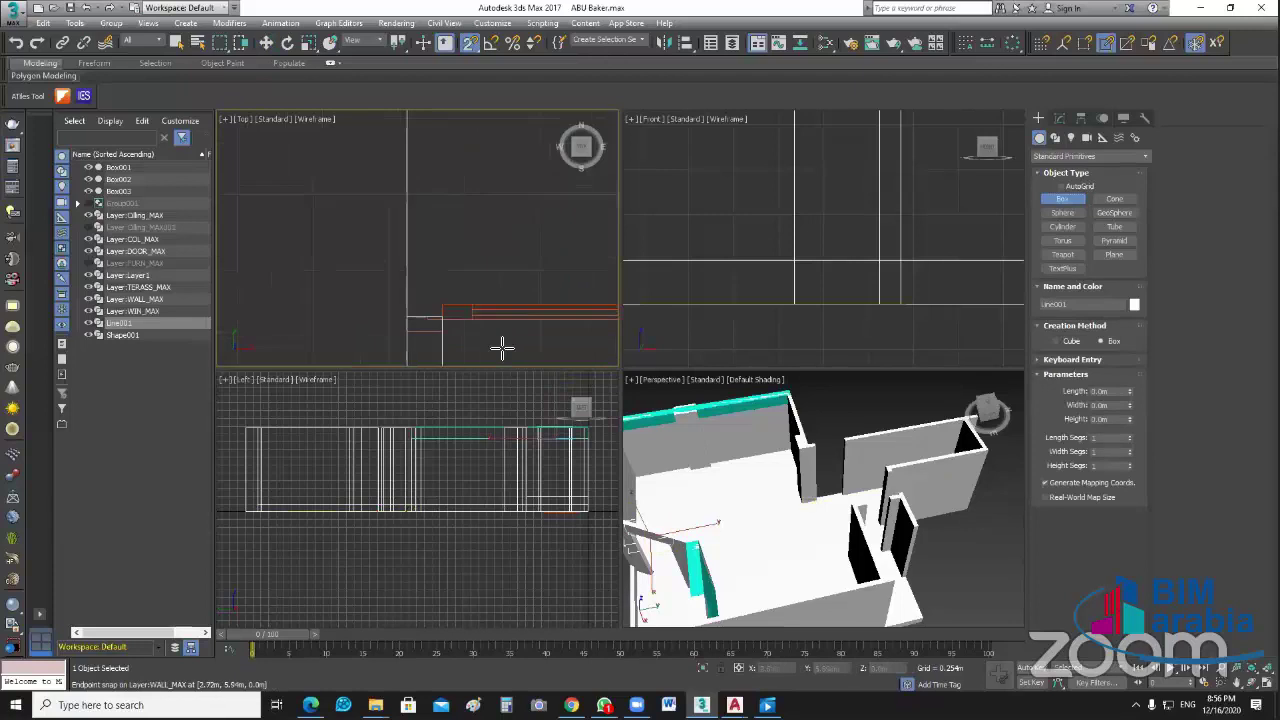
scroll(486, 337, down, 2)
scroll(463, 223, up, 1)
scroll(469, 211, up, 1)
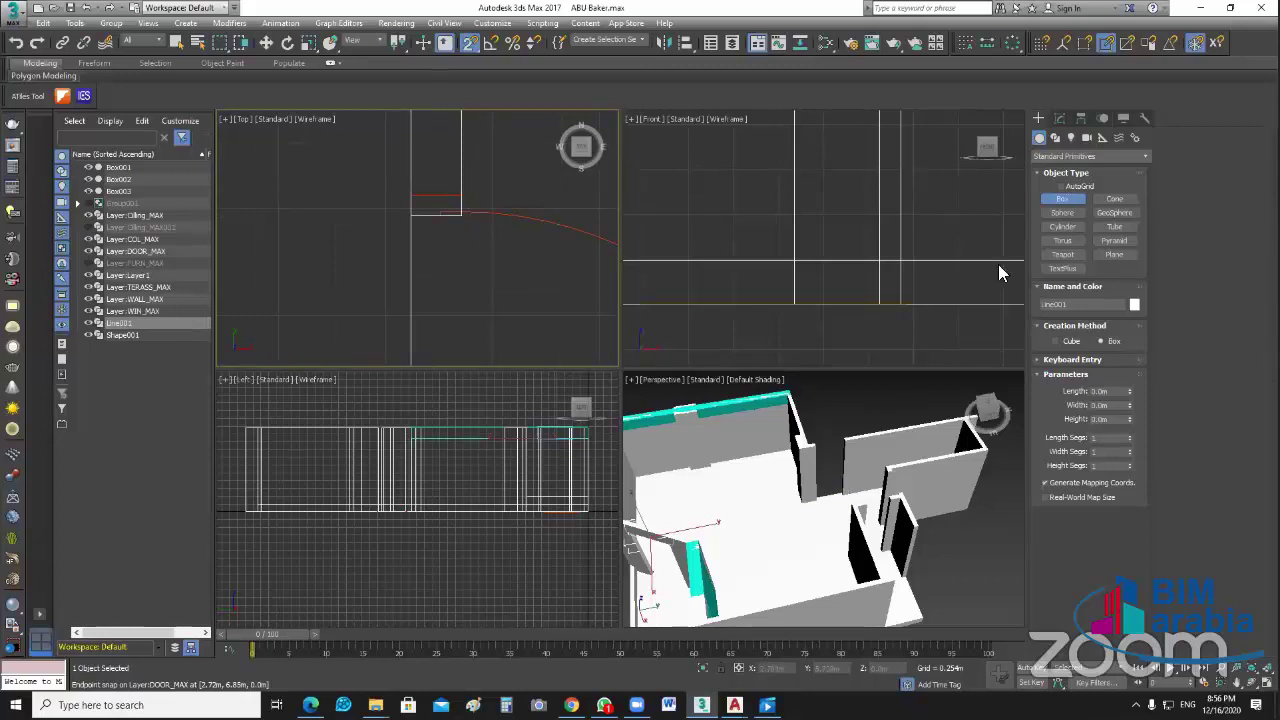
right_click(456, 231)
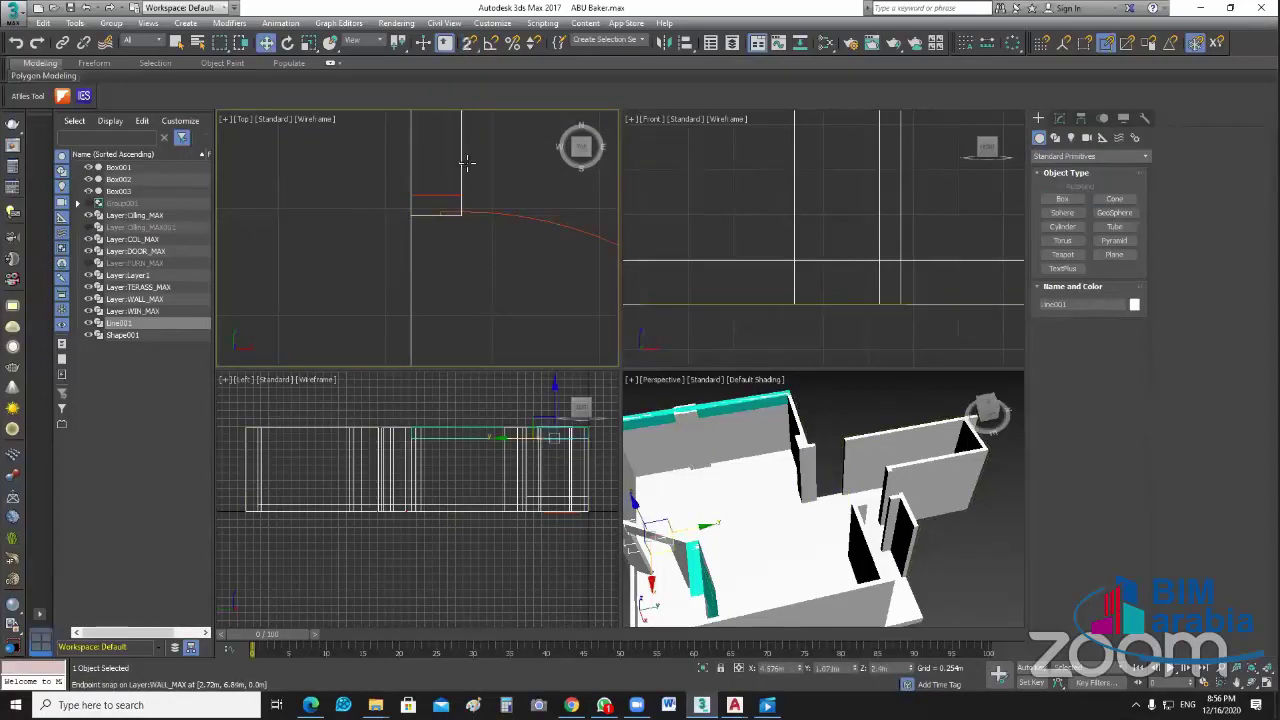
Step: Select the WALL_MAX wall and enter its Editable Spline vertex level
click(489, 290)
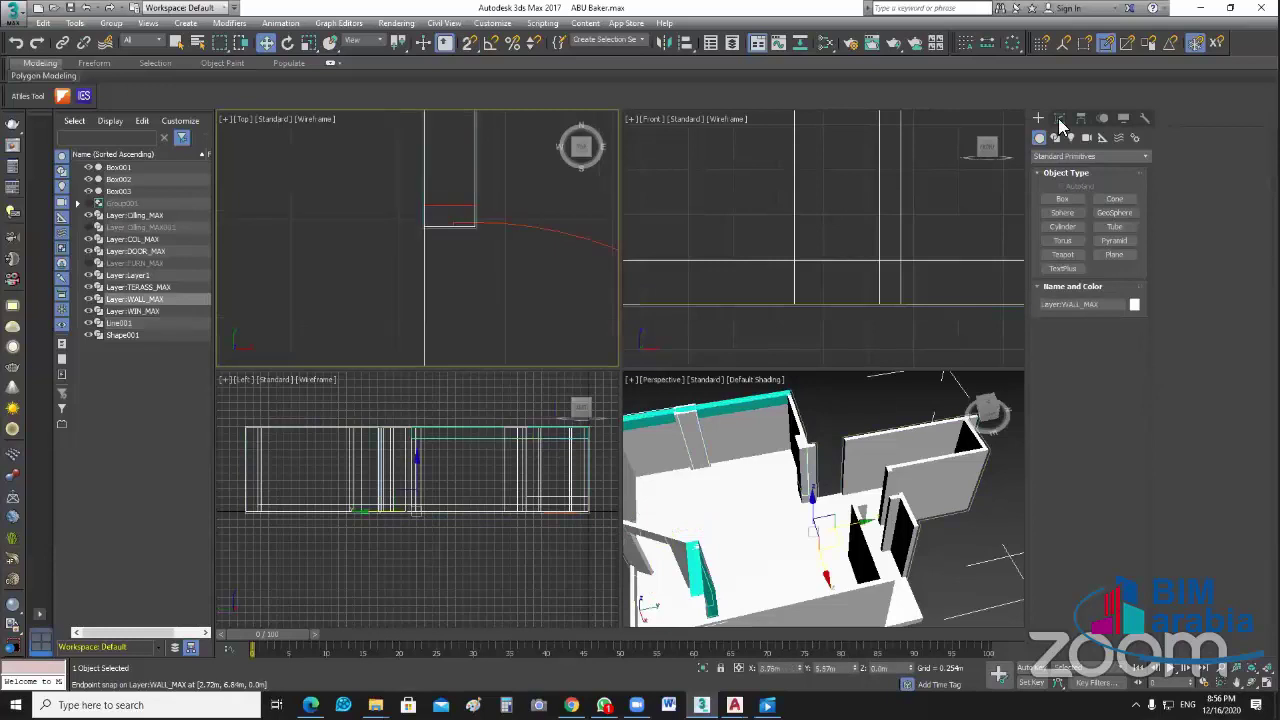
click(1059, 118)
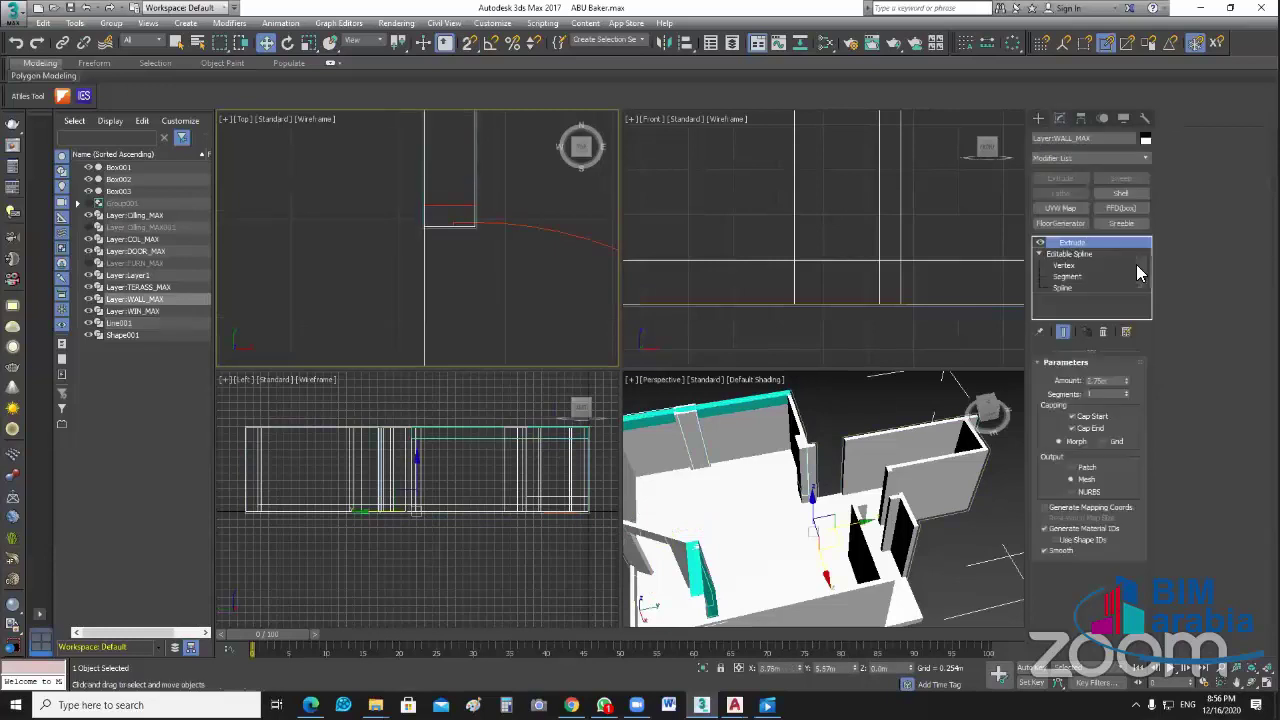
click(1063, 287)
key(1)
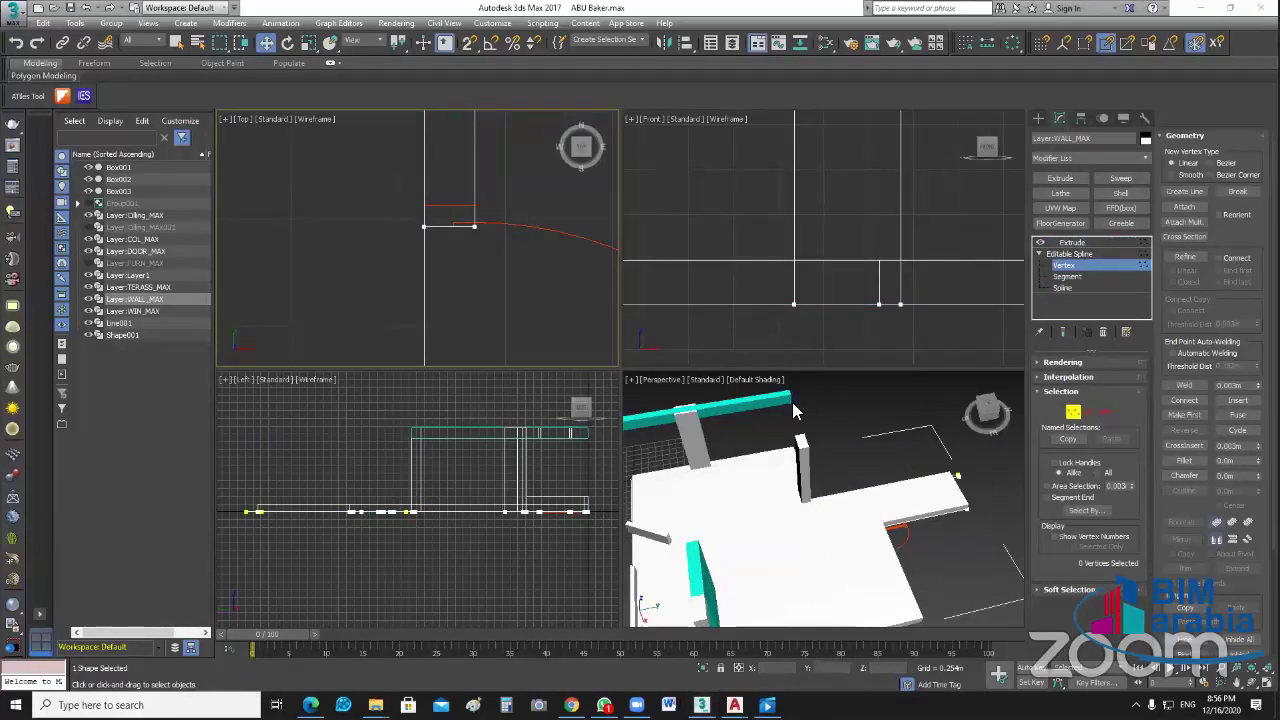
Step: Turn on endpoint snaps and trial-move the corner vertex onto the door endpoint, then undo it
mouse_move(520, 278)
middle_down()
mouse_move(540, 326)
mouse_move(484, 311)
middle_up()
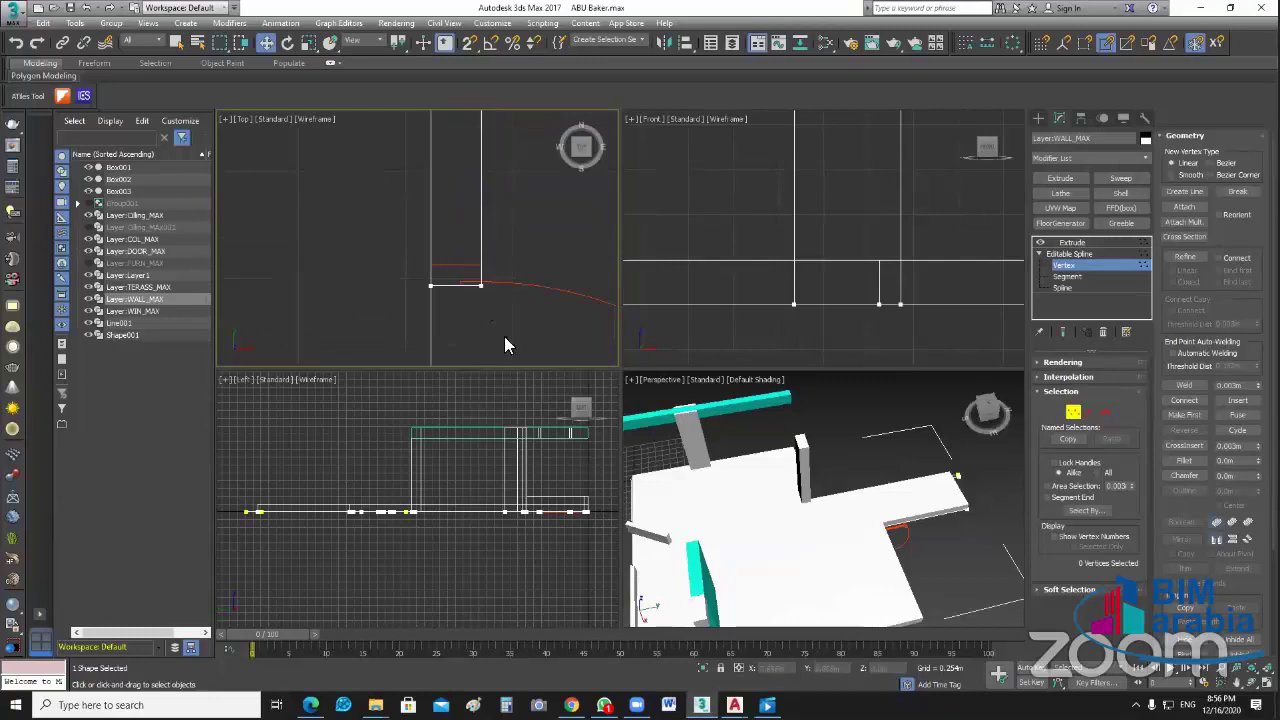
click(481, 286)
scroll(475, 278, up, 3)
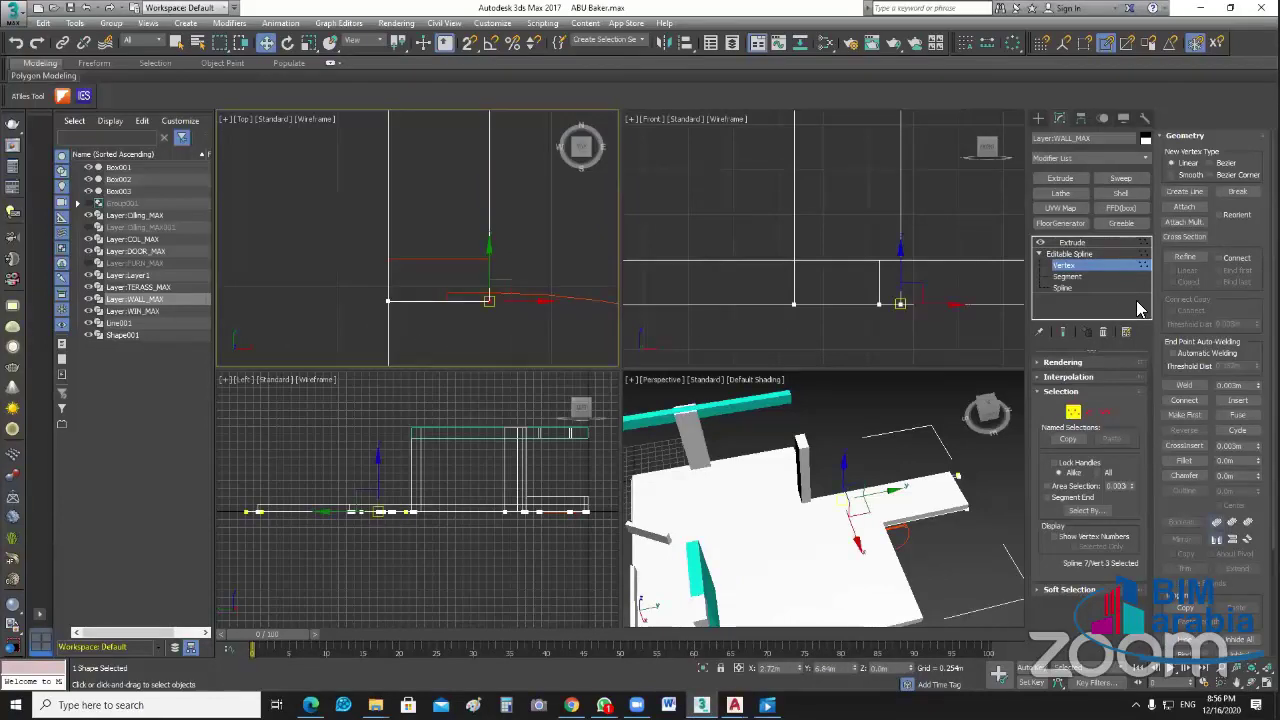
click(474, 44)
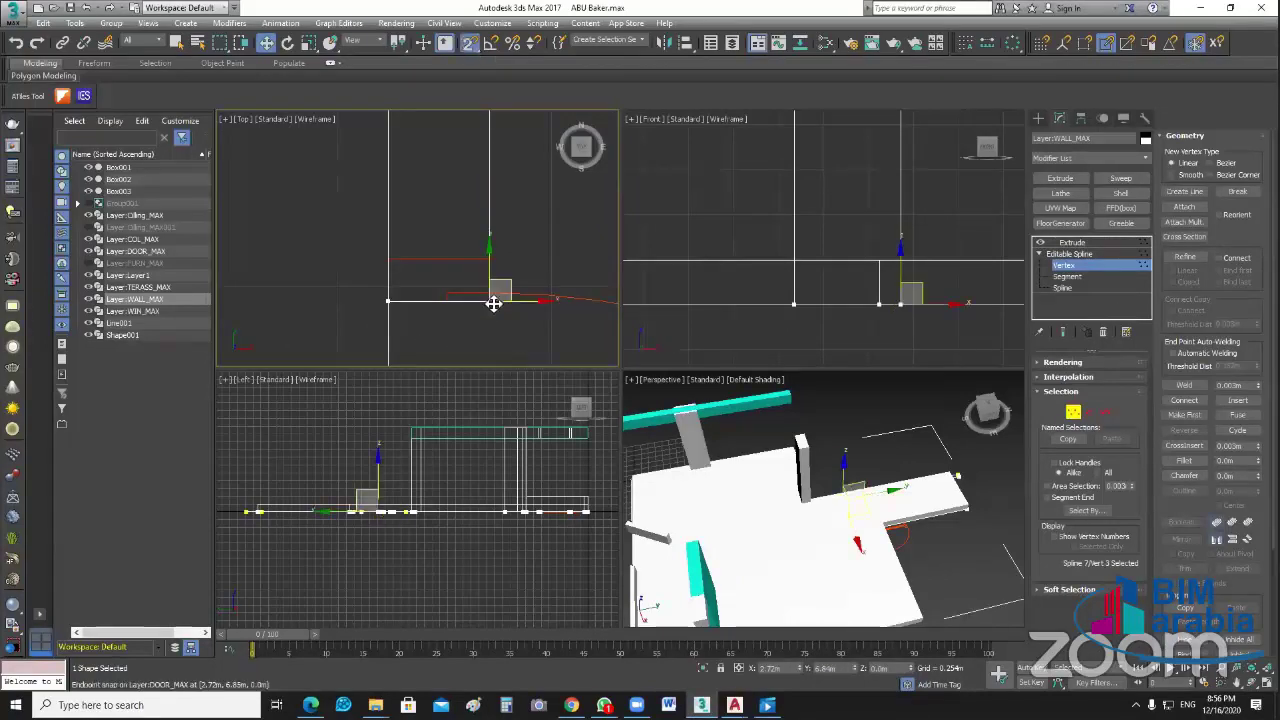
drag(494, 297, 489, 254)
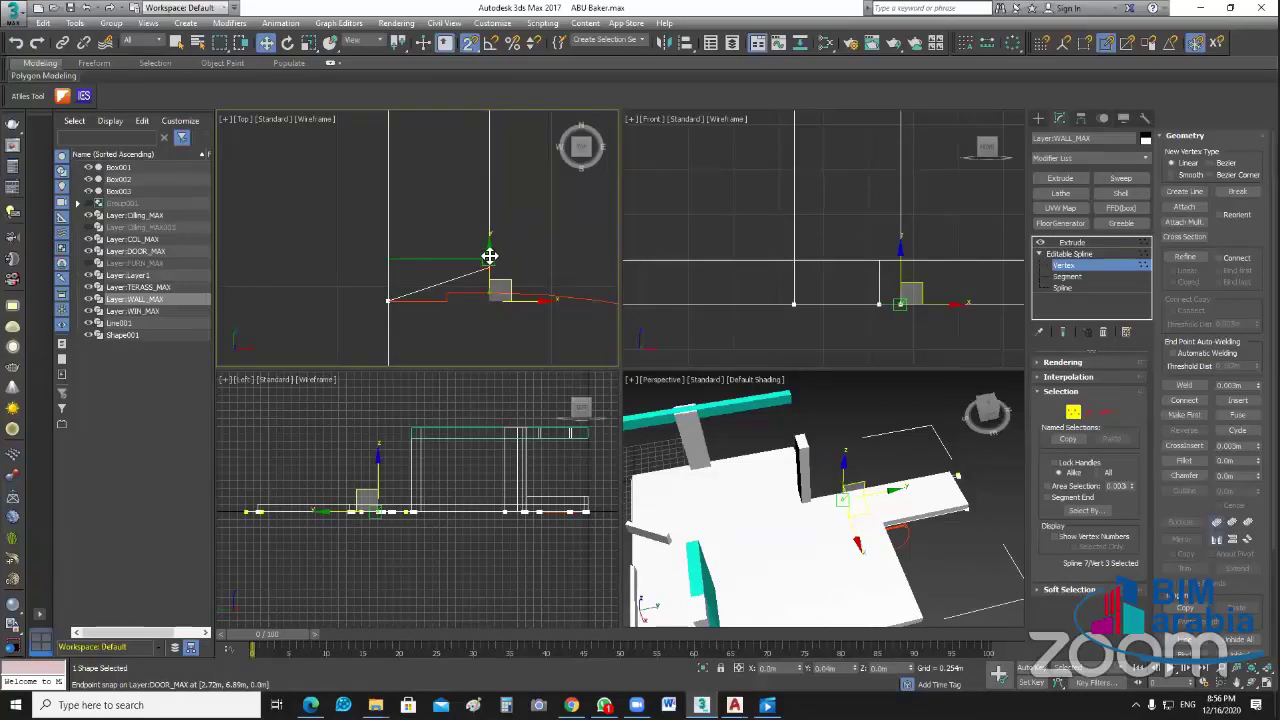
scroll(489, 254, up, 1)
scroll(494, 263, up, 1)
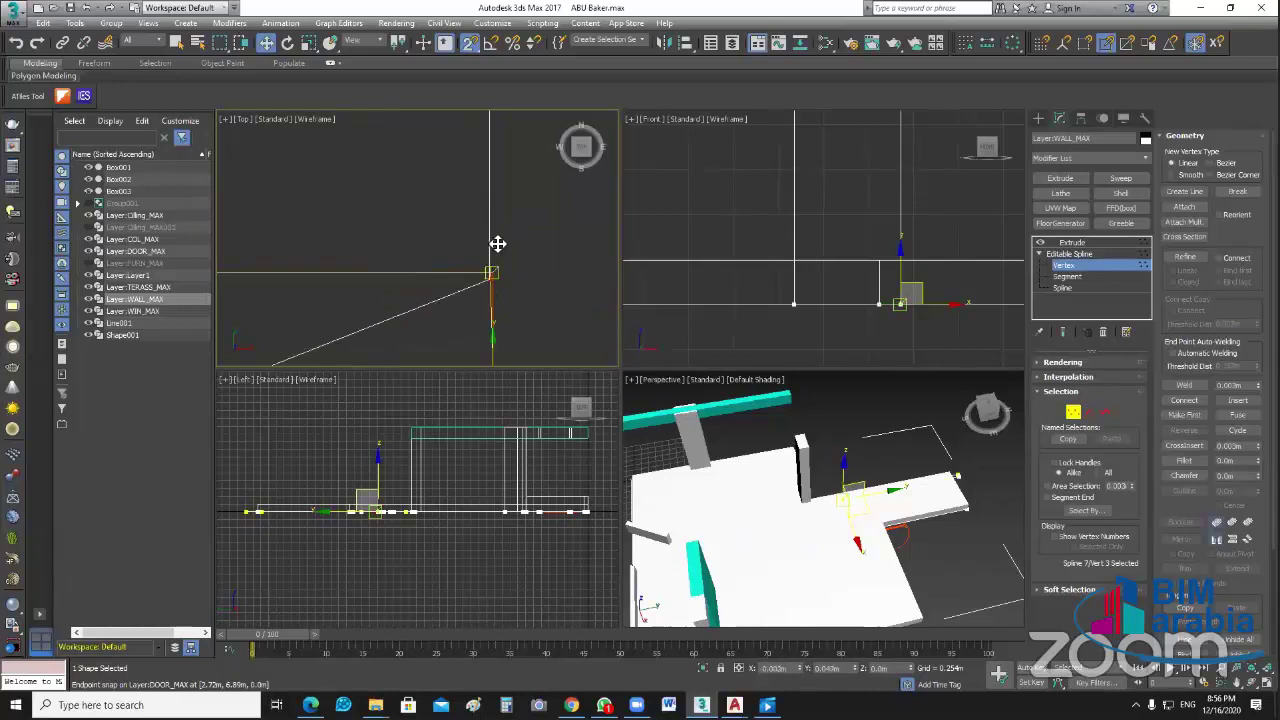
scroll(497, 255, up, 1)
key(ctrl+z)
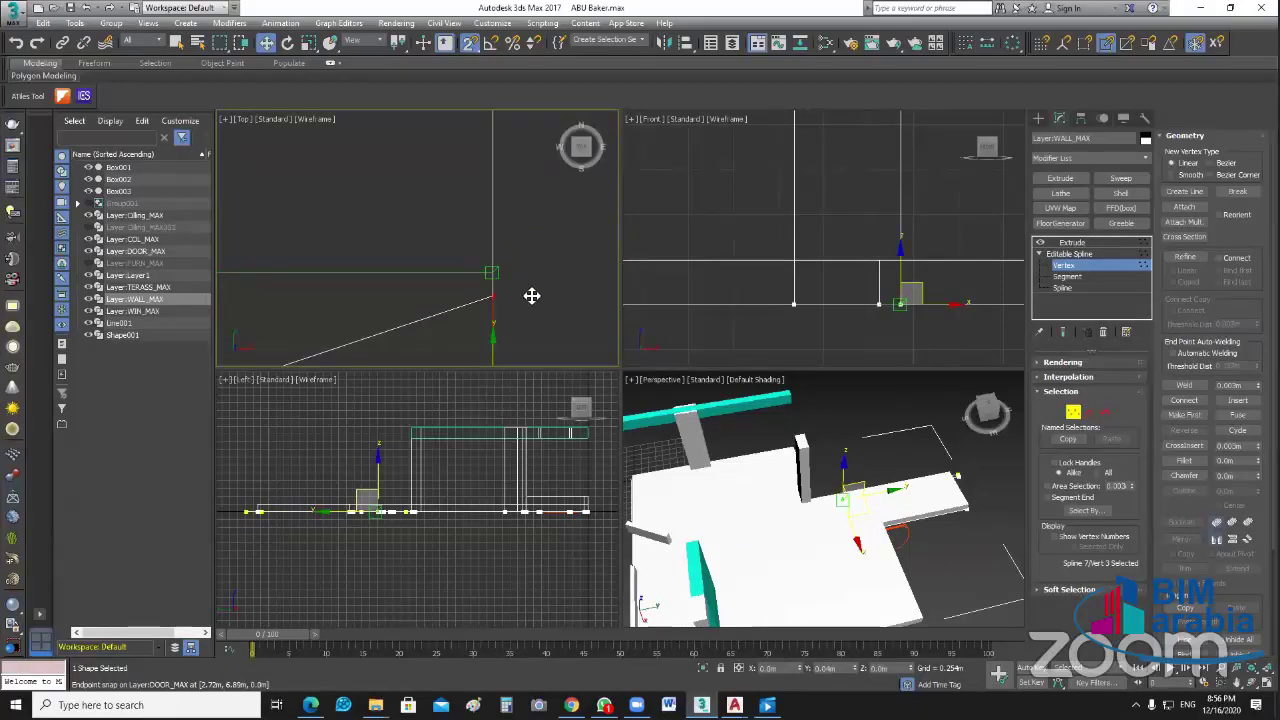
Step: Move the segment's left and right vertices up to sit level on the door line
middle_drag(391, 314, 386, 309)
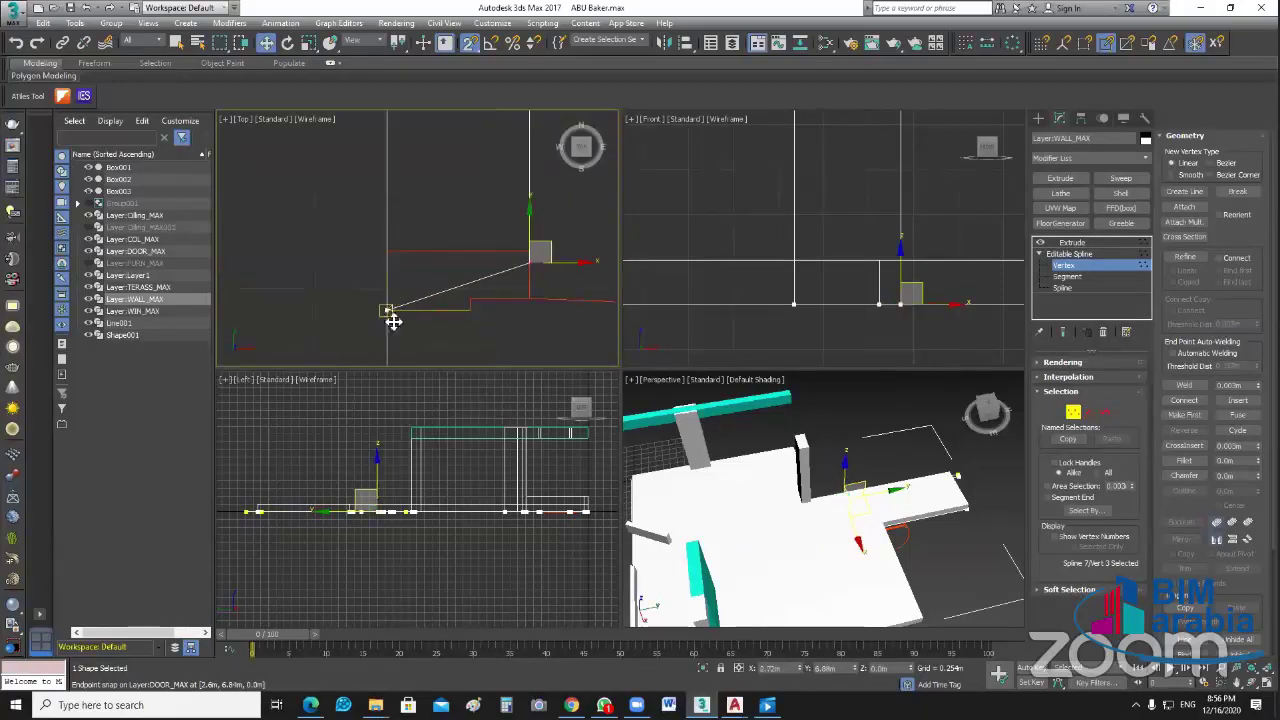
click(389, 311)
drag(397, 261, 391, 254)
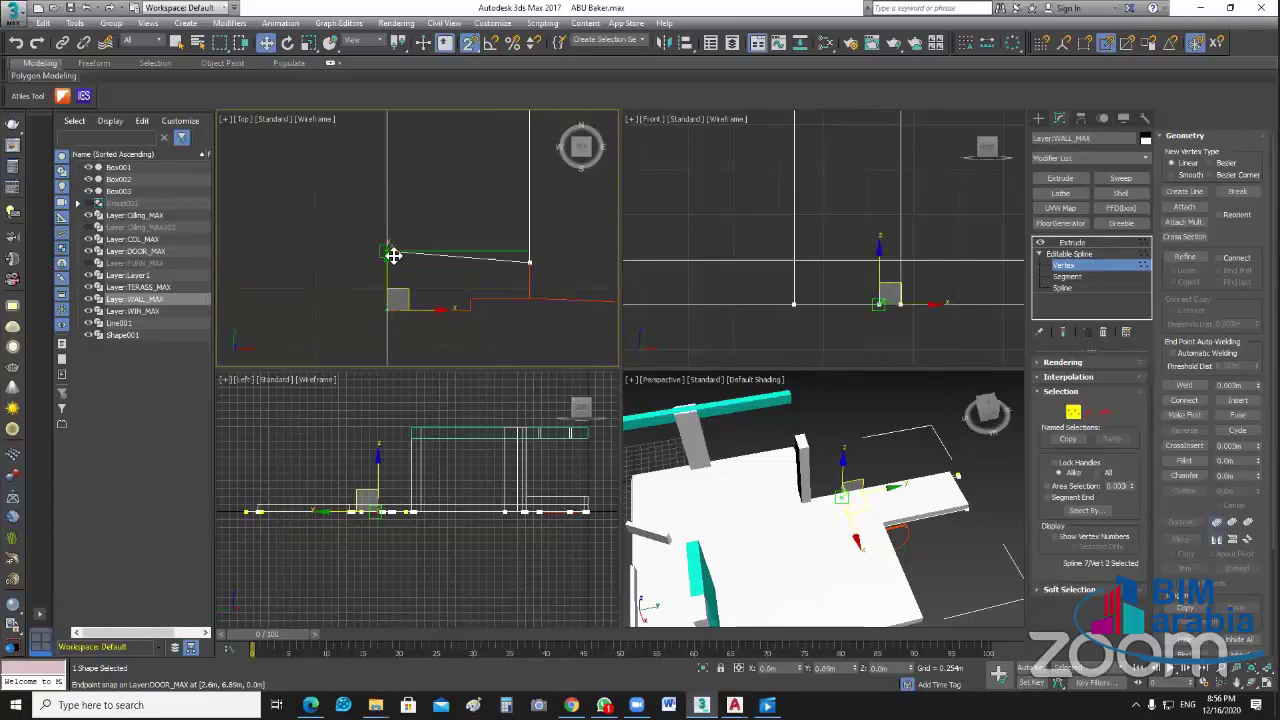
click(539, 262)
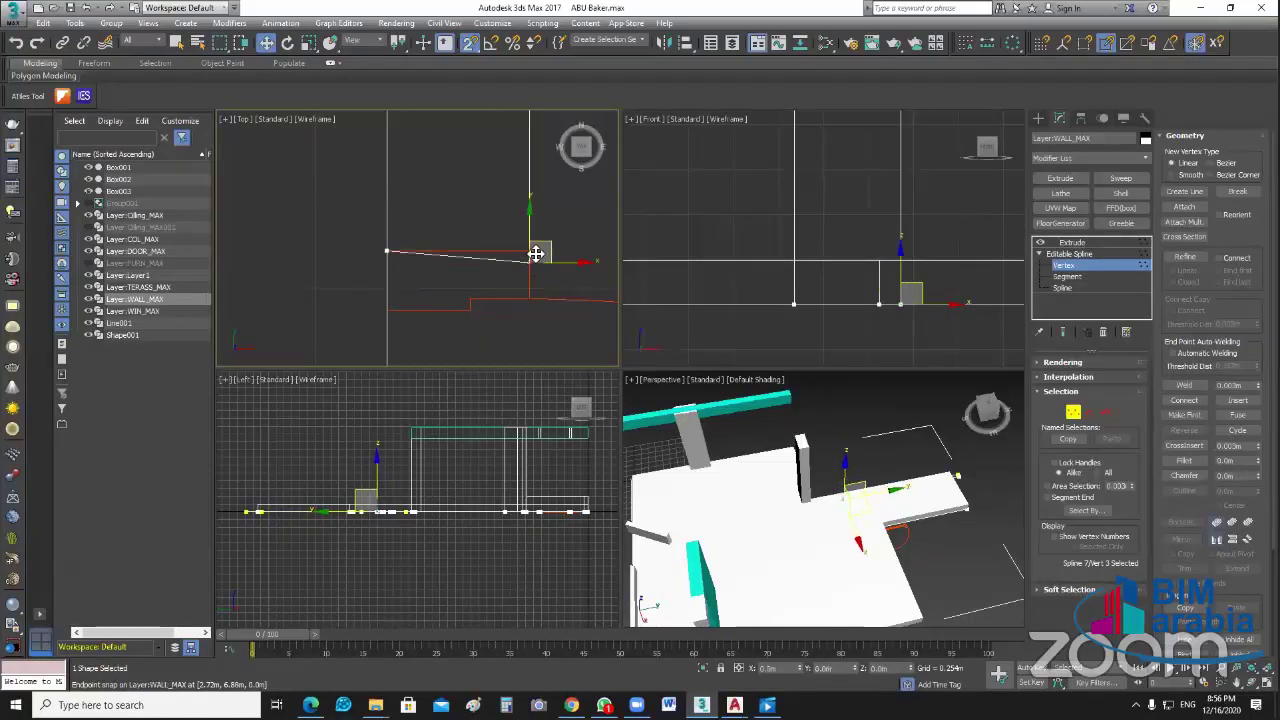
drag(537, 262, 534, 254)
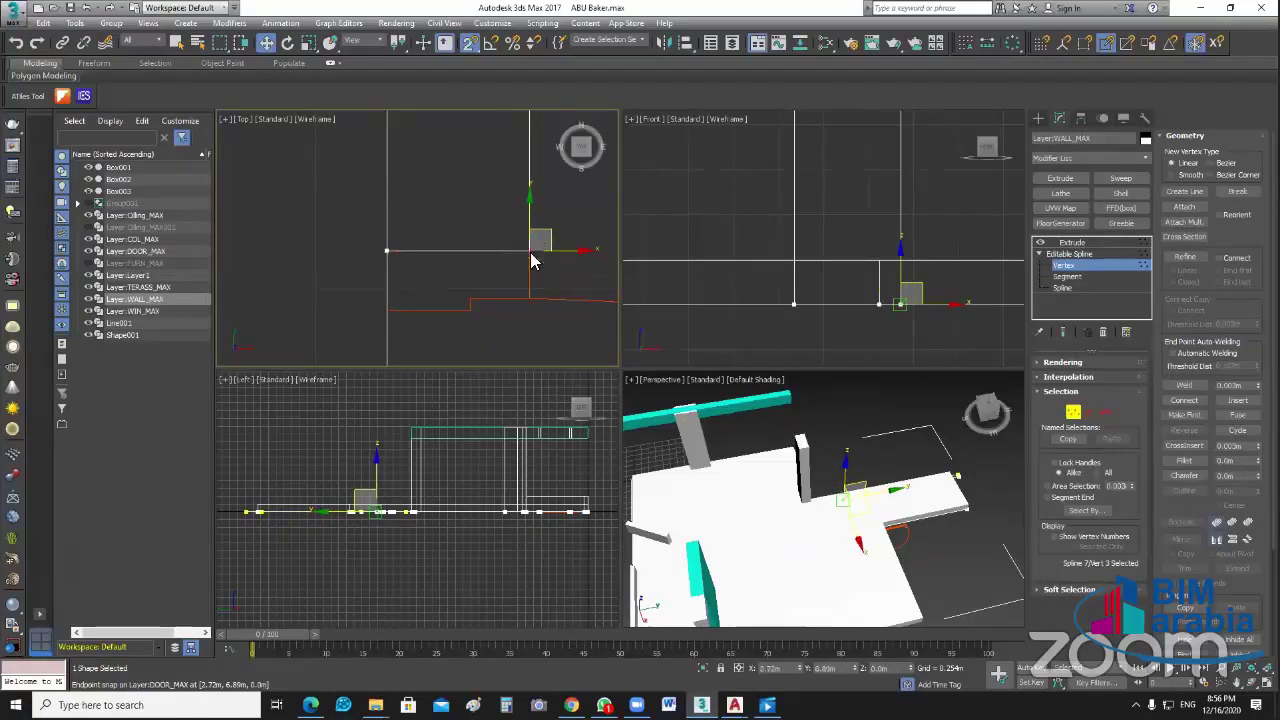
click(556, 343)
Step: Snap the wall vertex beside the door leftward onto the door's corner
scroll(556, 343, down, 5)
scroll(442, 302, up, 4)
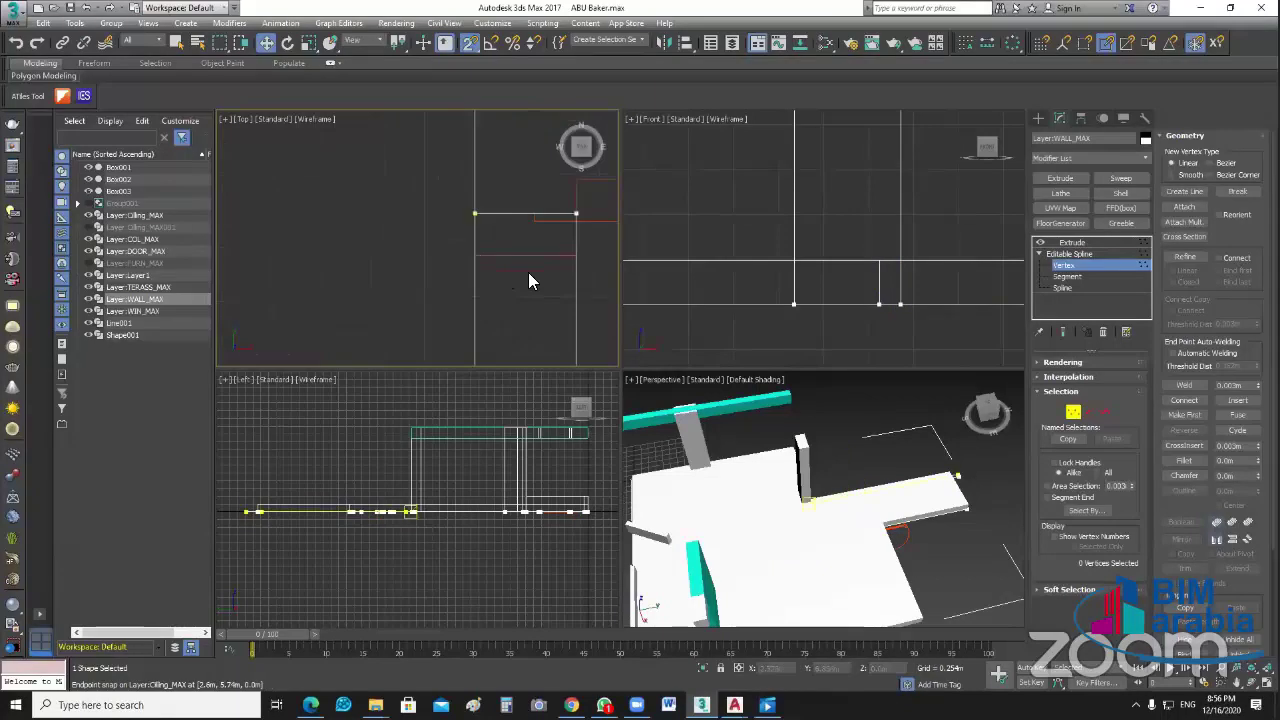
middle_drag(528, 277, 507, 281)
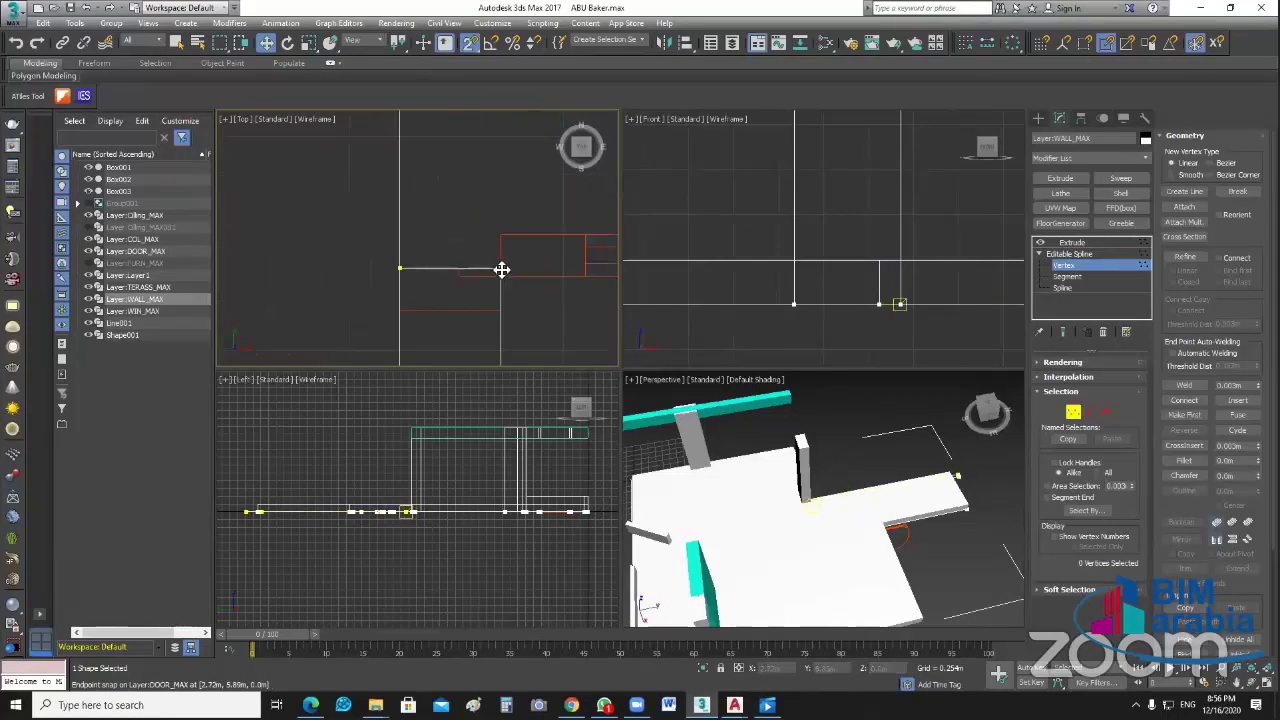
click(500, 270)
mouse_move(501, 311)
mouse_down()
mouse_move(399, 272)
mouse_move(405, 316)
mouse_up()
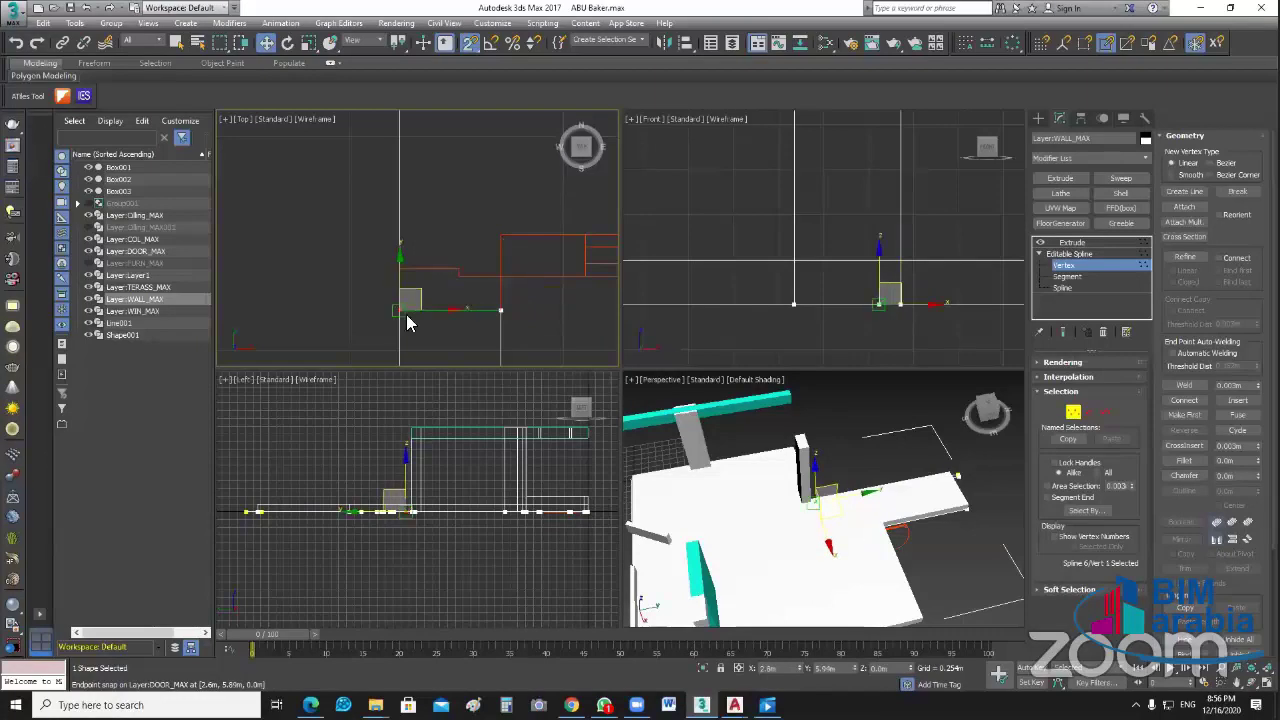
mouse_move(544, 330)
middle_down()
mouse_move(472, 286)
mouse_move(544, 264)
middle_up()
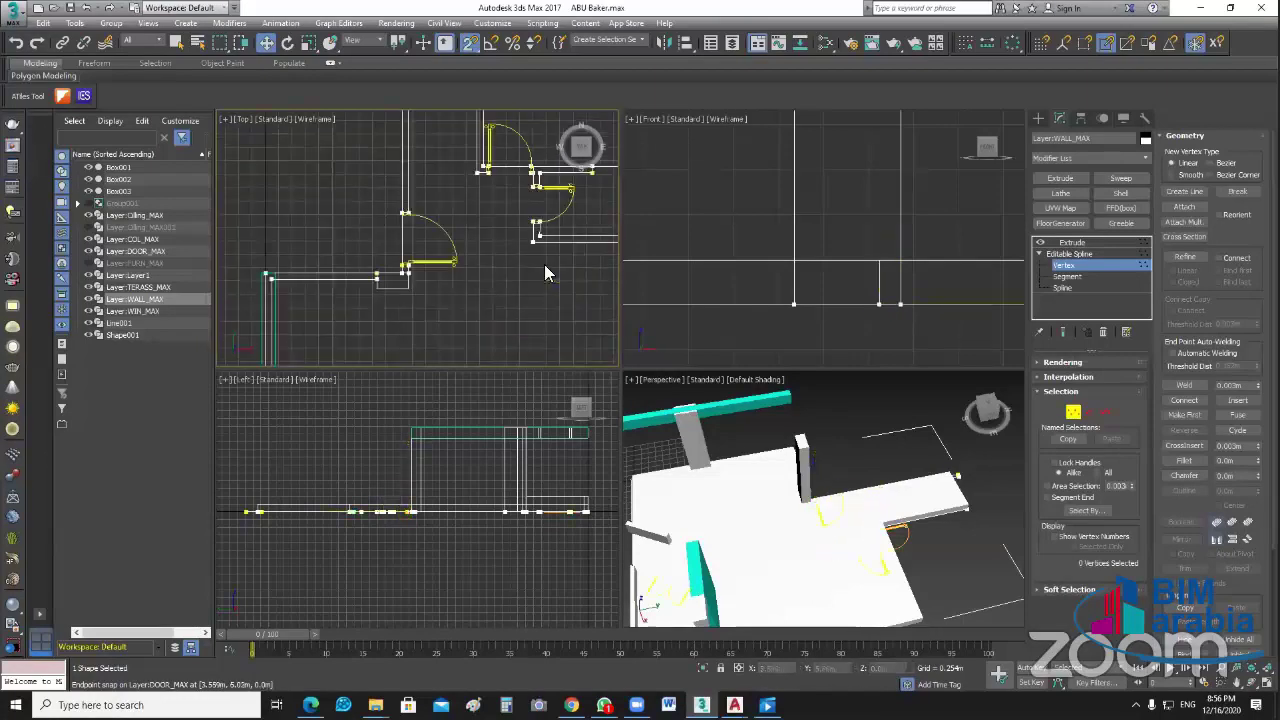
Step: Snap the wall outline vertices above the door down and back up to level the segments
scroll(404, 213, up, 5)
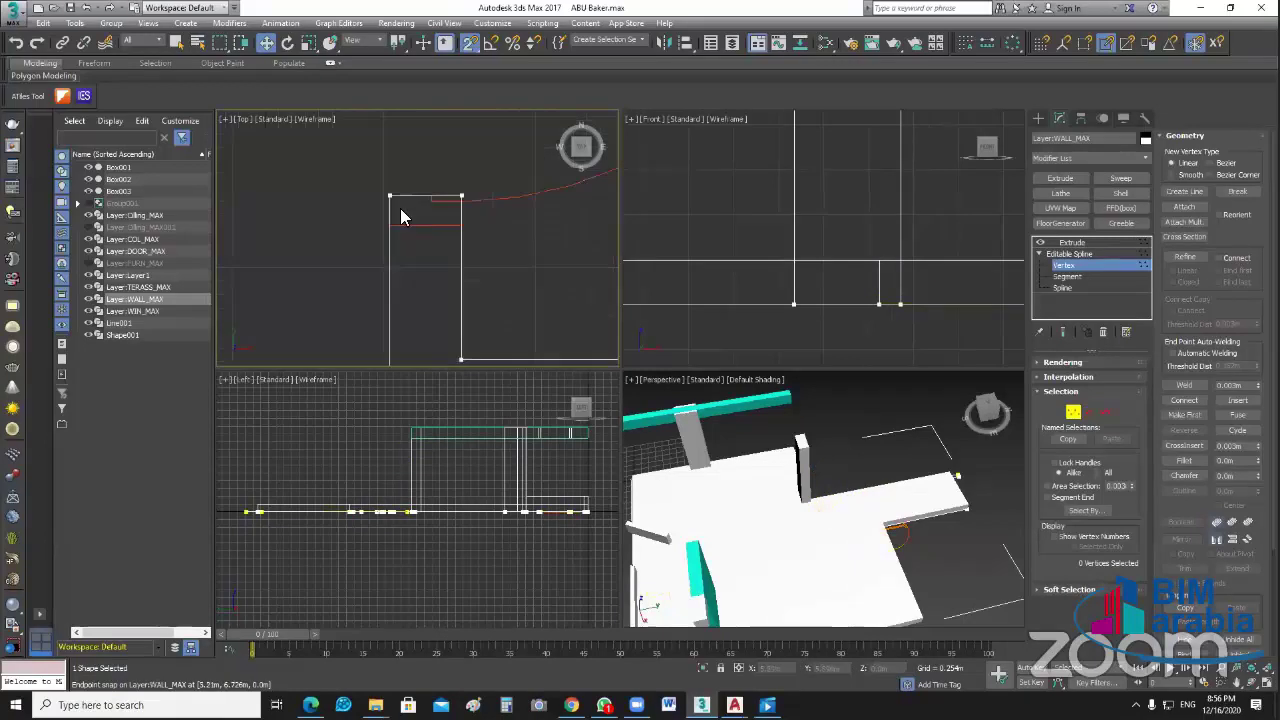
drag(409, 219, 408, 277)
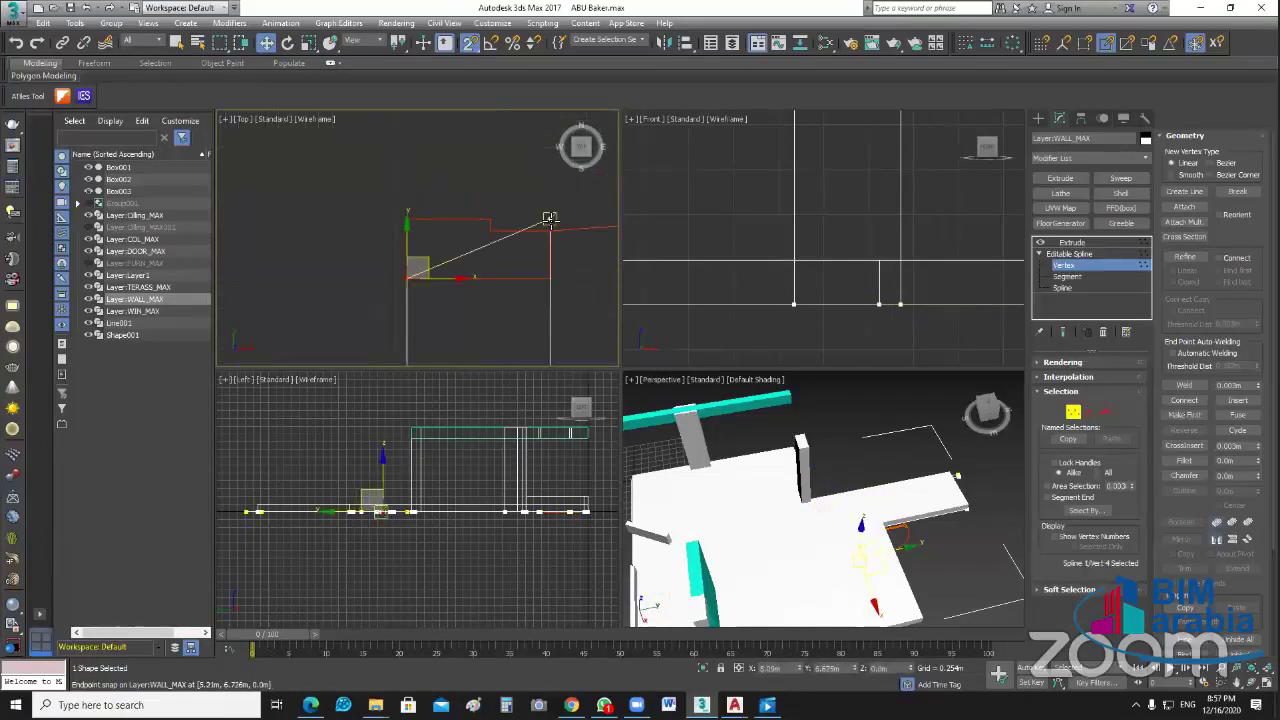
click(550, 219)
drag(550, 219, 551, 277)
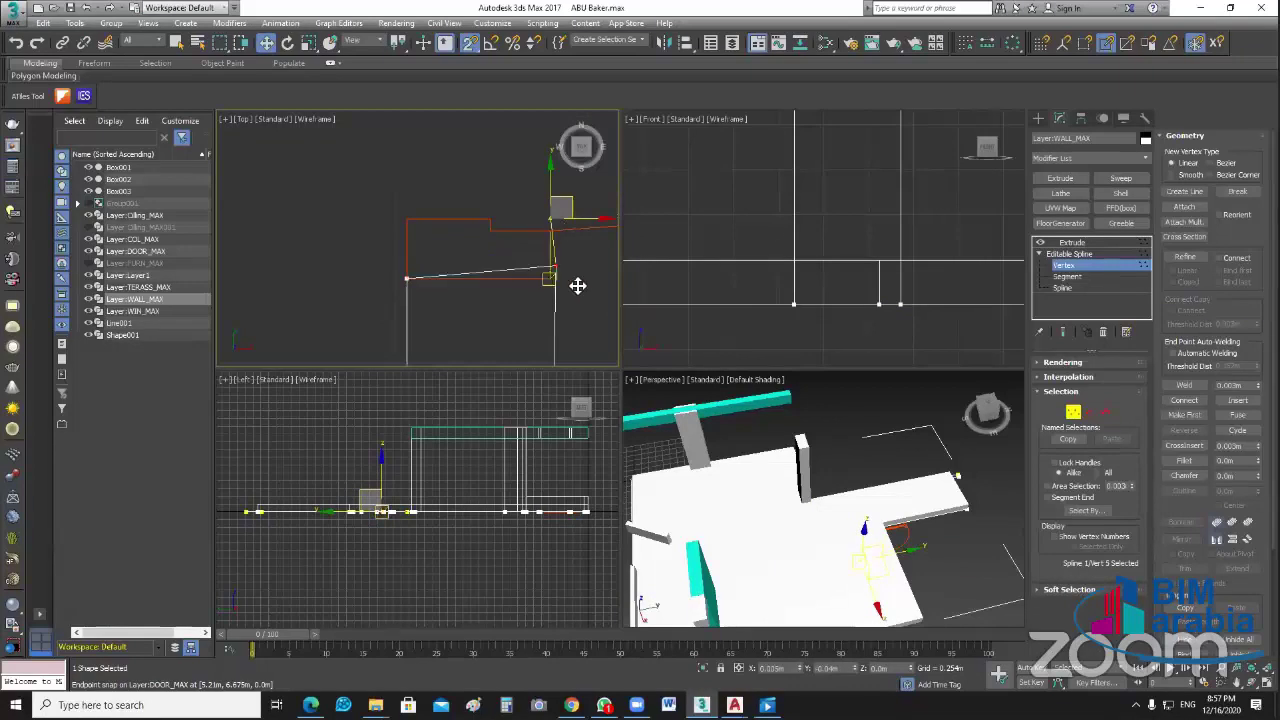
scroll(522, 265, up, 3)
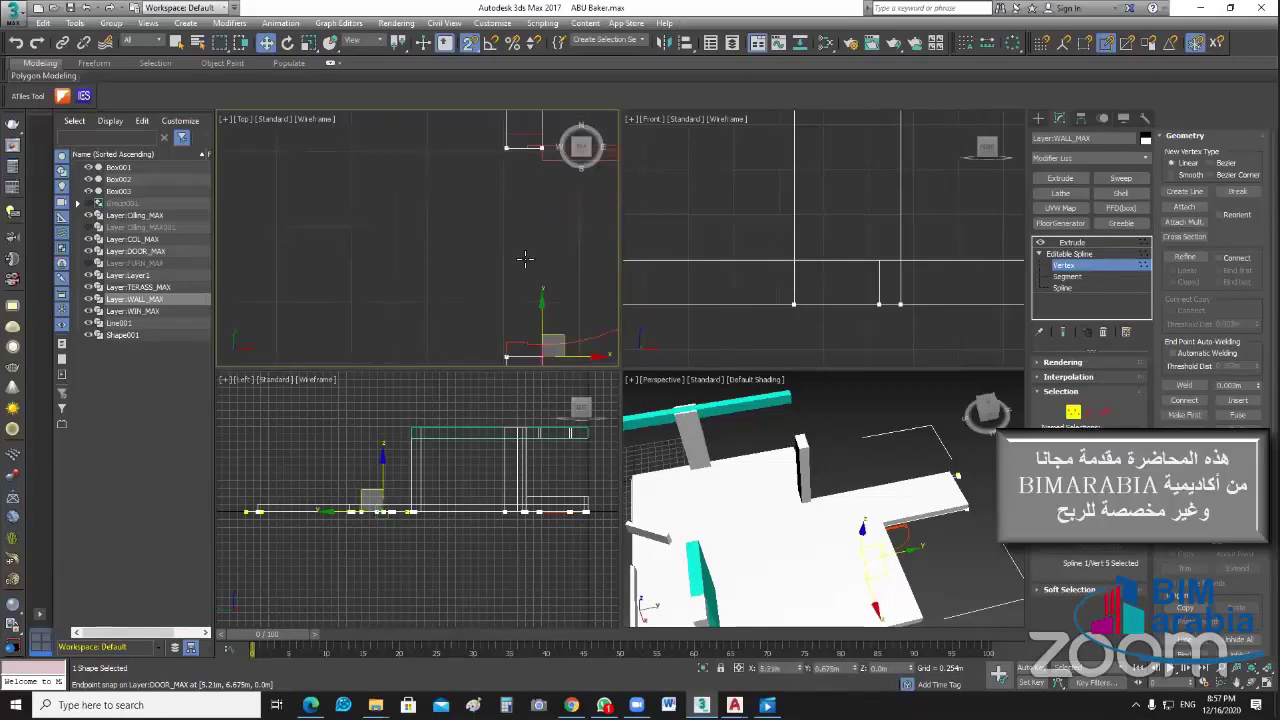
click(553, 265)
drag(553, 265, 553, 205)
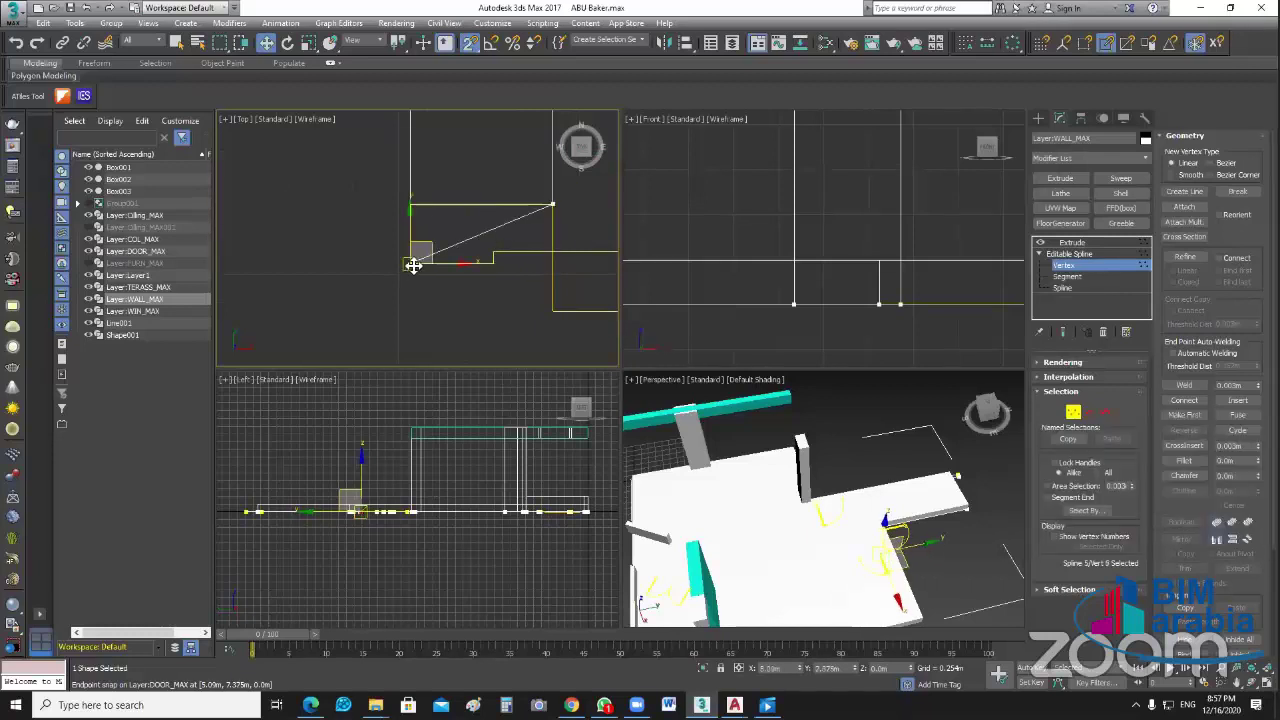
drag(410, 265, 410, 205)
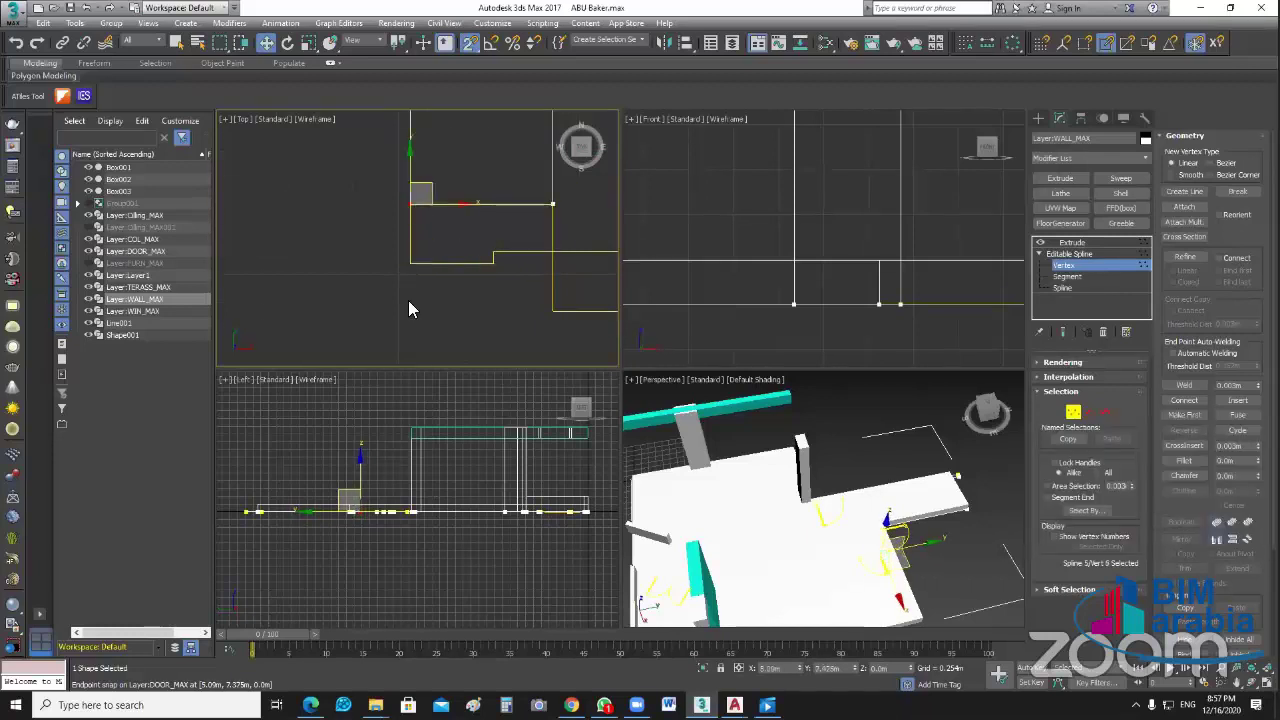
Step: Line up the two vertices beside the door opening vertically
scroll(410, 300, down, 2)
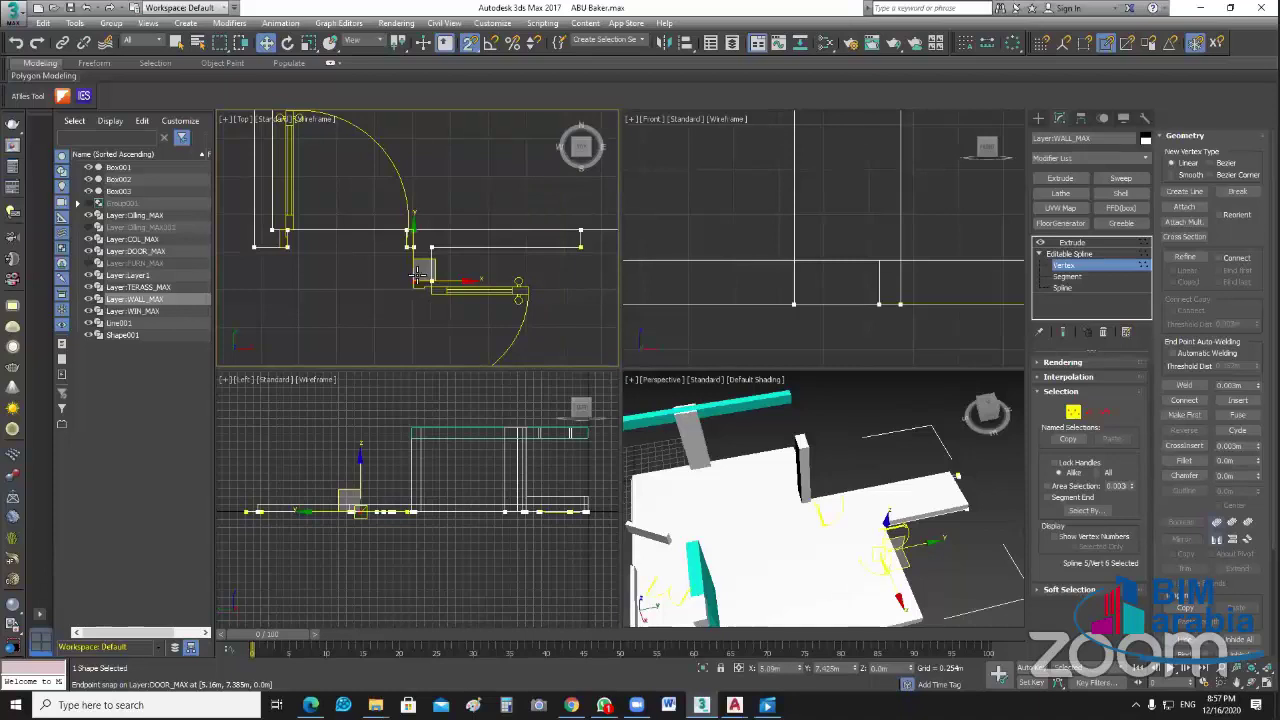
scroll(428, 292, up, 2)
drag(420, 271, 380, 273)
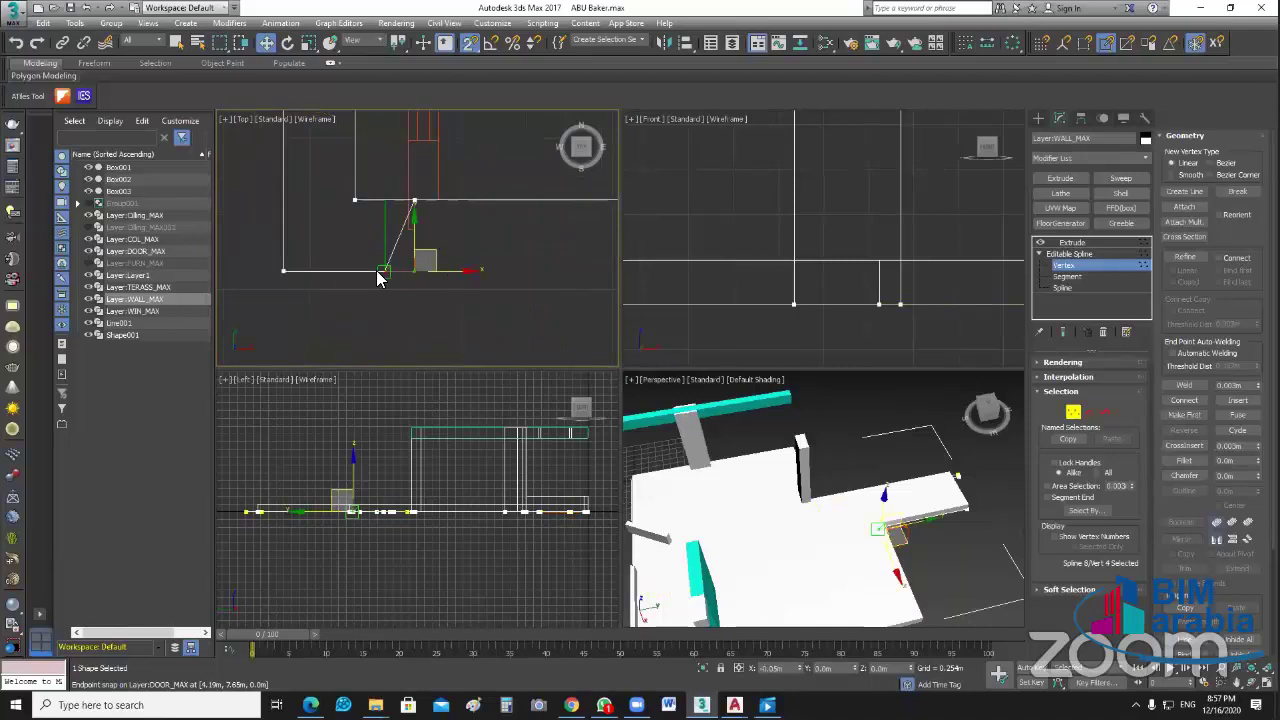
click(414, 201)
drag(408, 201, 389, 200)
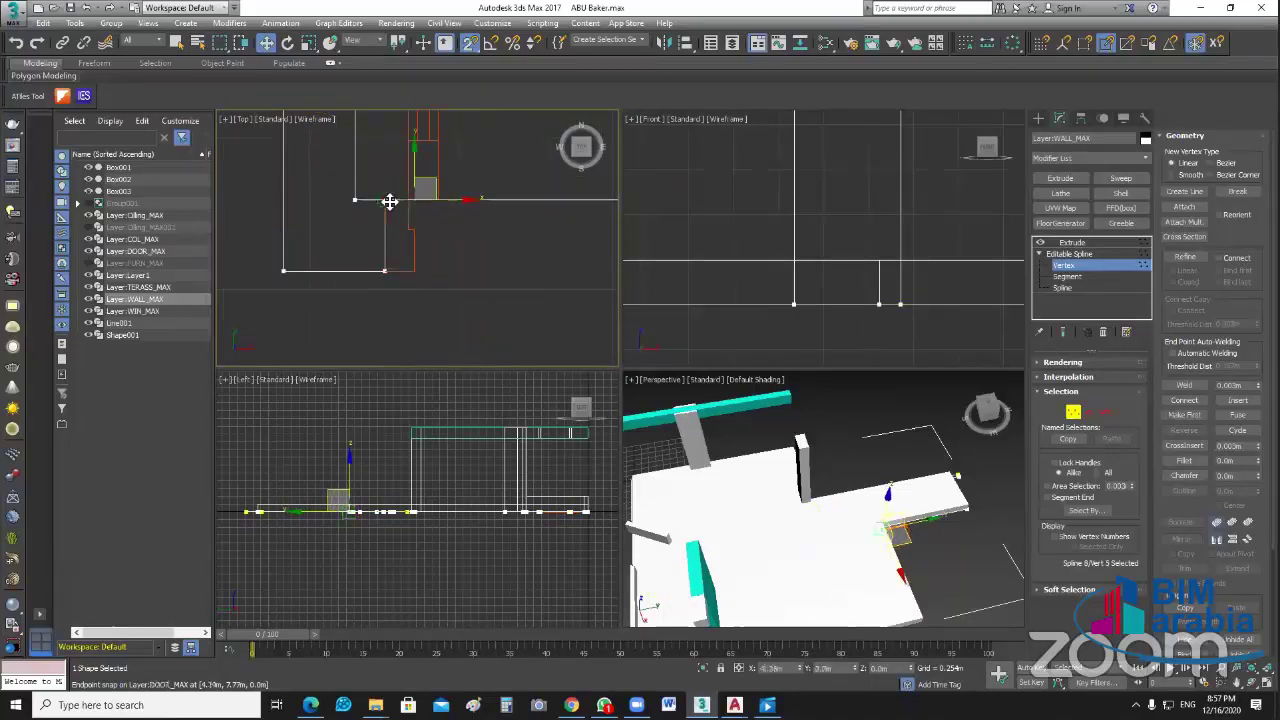
Step: Move the corner vertex by the door arc to the right
middle_drag(344, 220, 389, 284)
scroll(458, 298, down, 2)
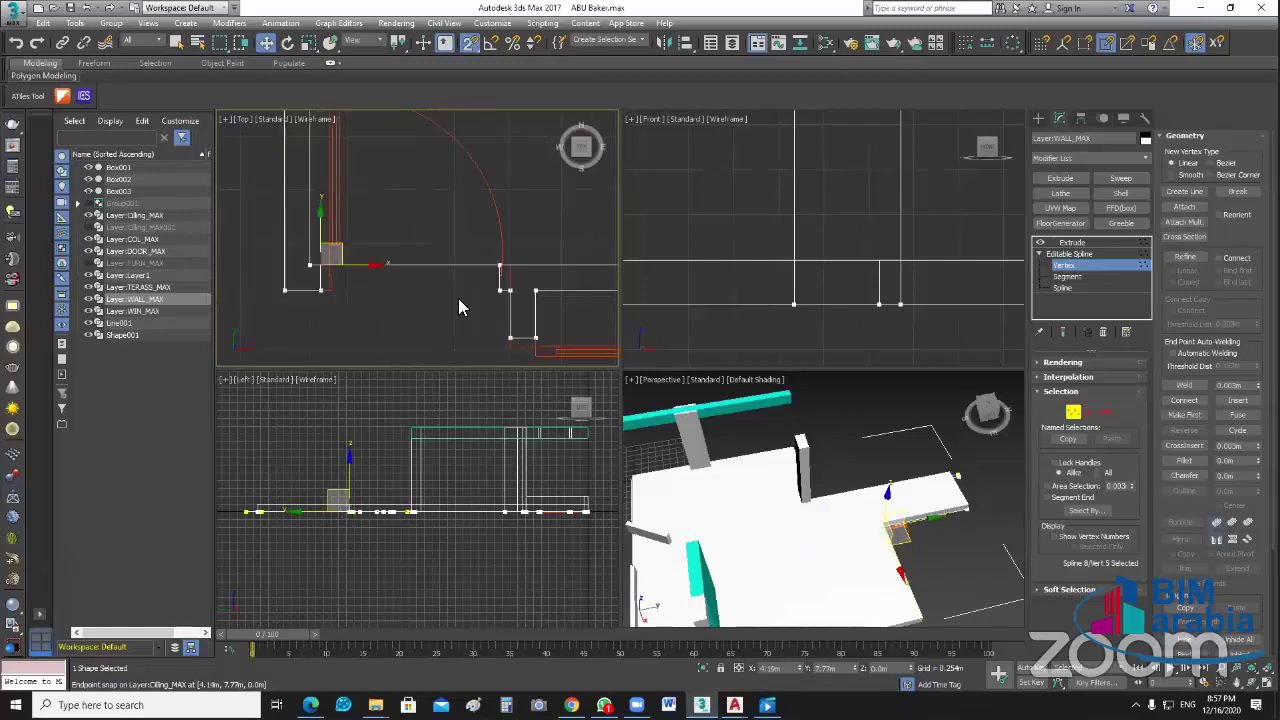
scroll(516, 315, up, 2)
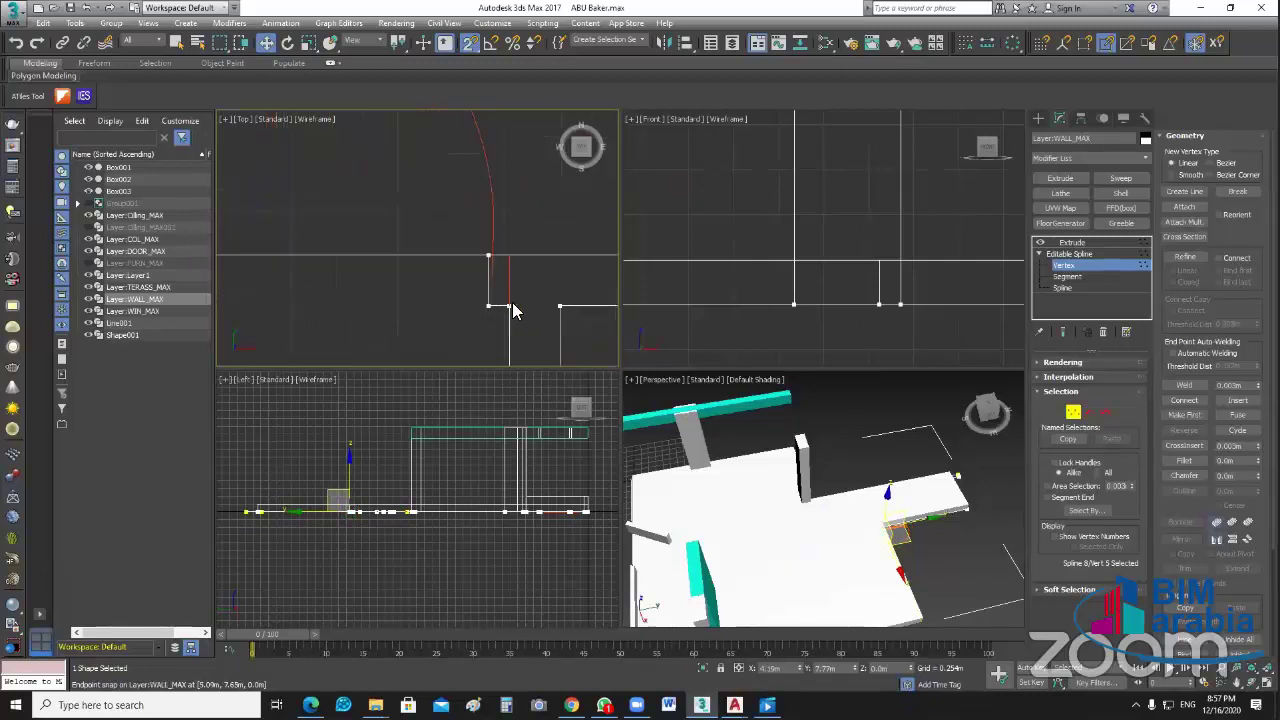
scroll(516, 315, up, 2)
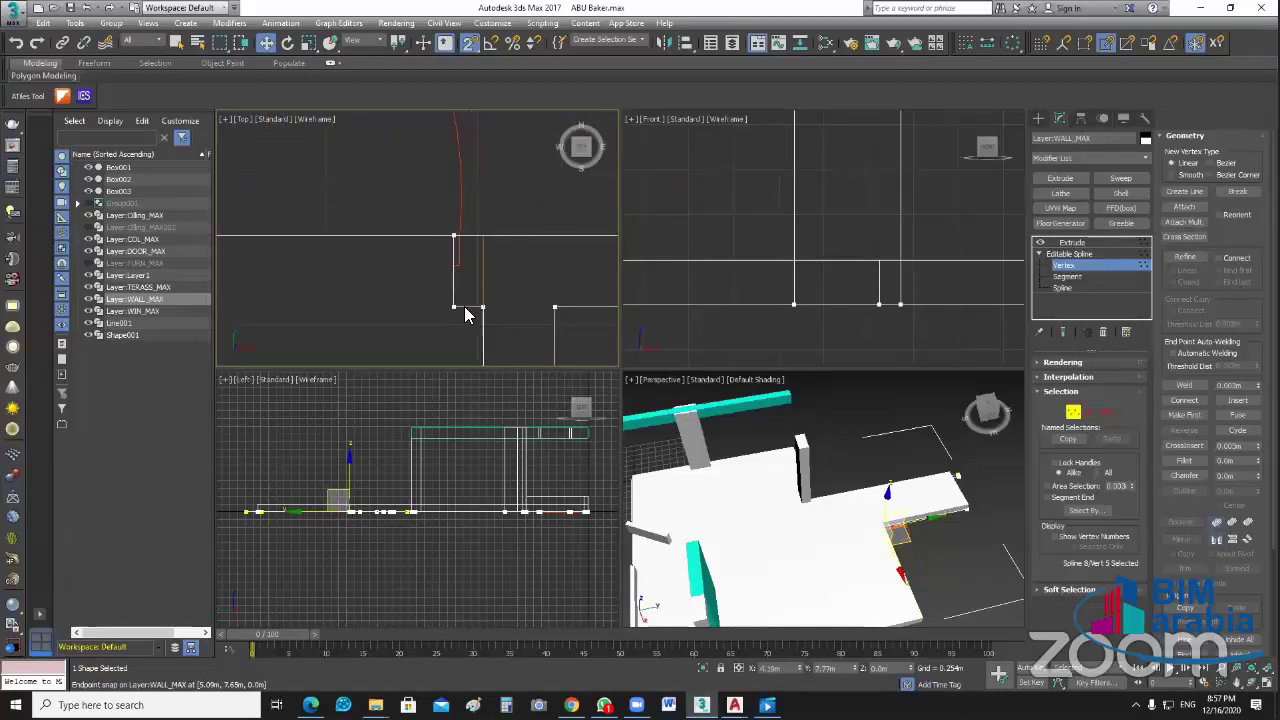
click(456, 236)
drag(457, 236, 484, 235)
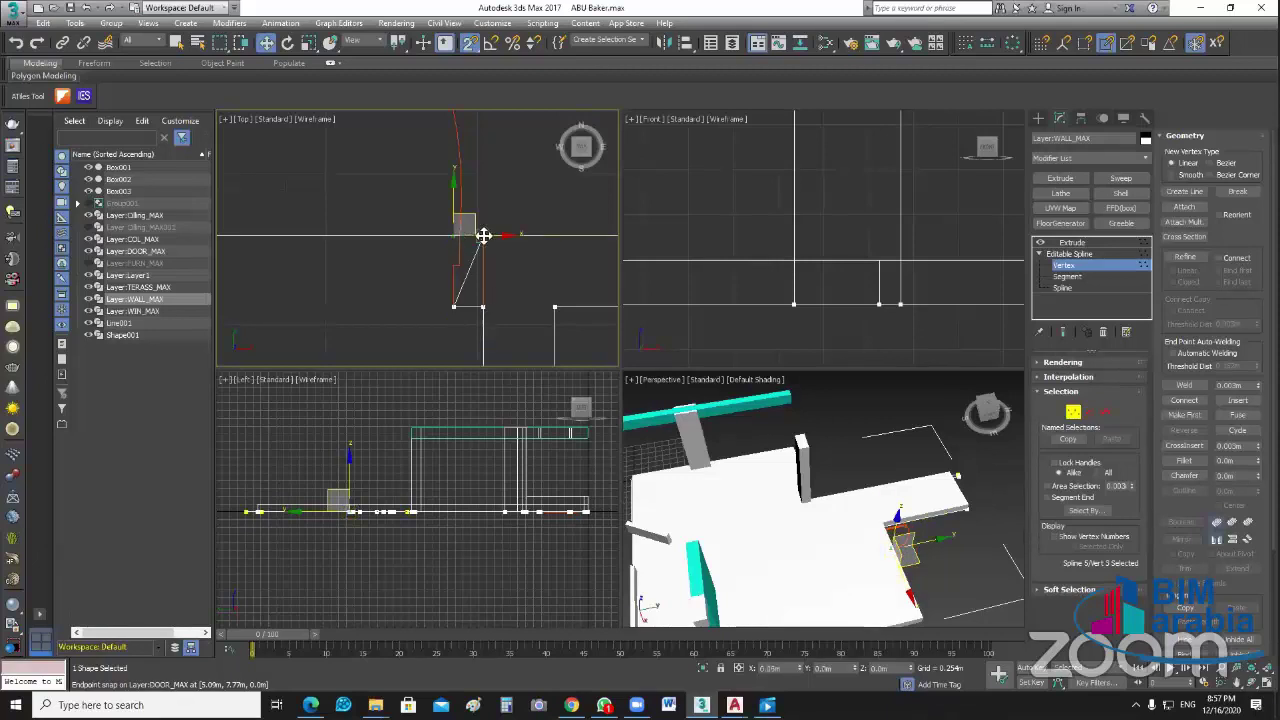
Step: Delete the stray lower corner vertex and its diagonal segment
click(454, 307)
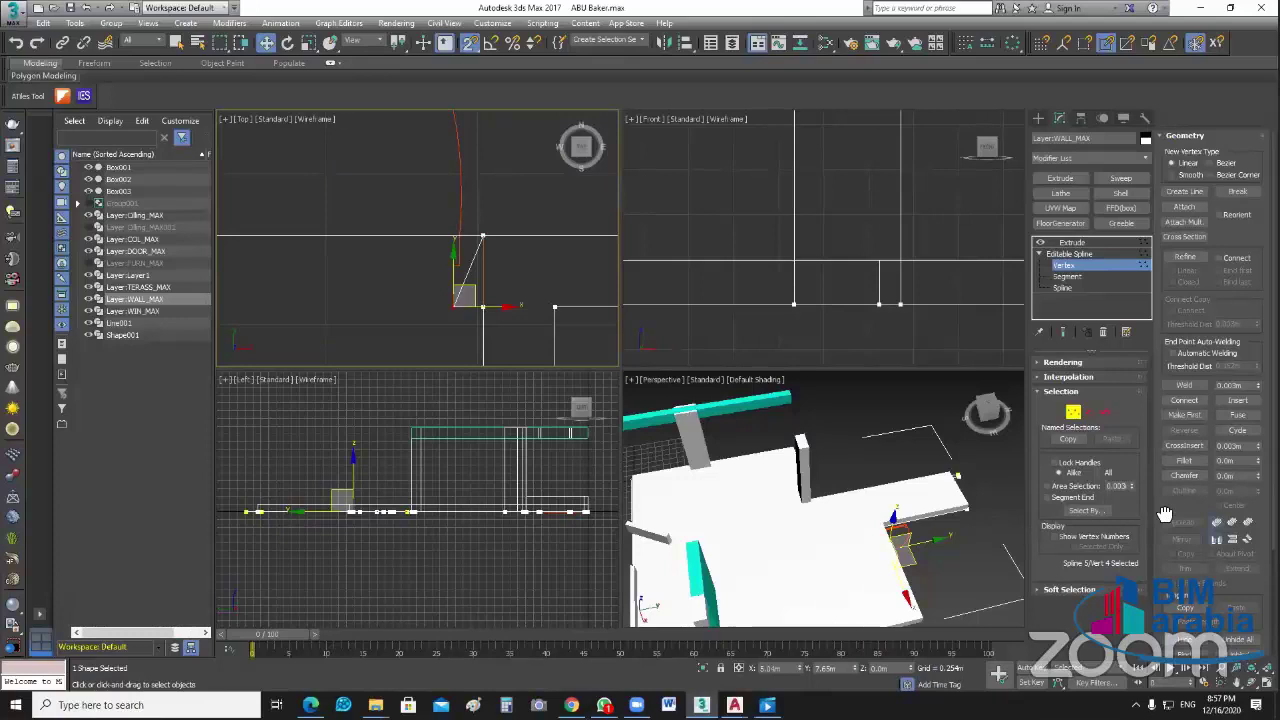
scroll(1165, 514, down, 3)
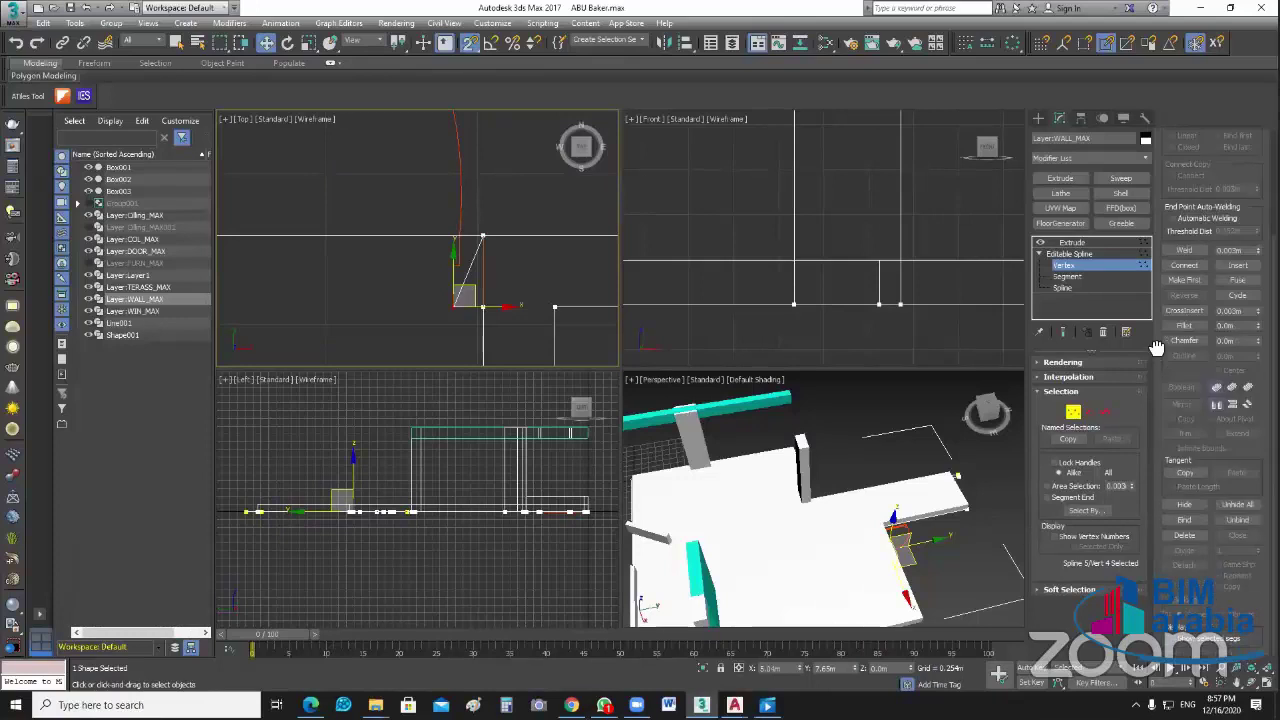
click(1193, 540)
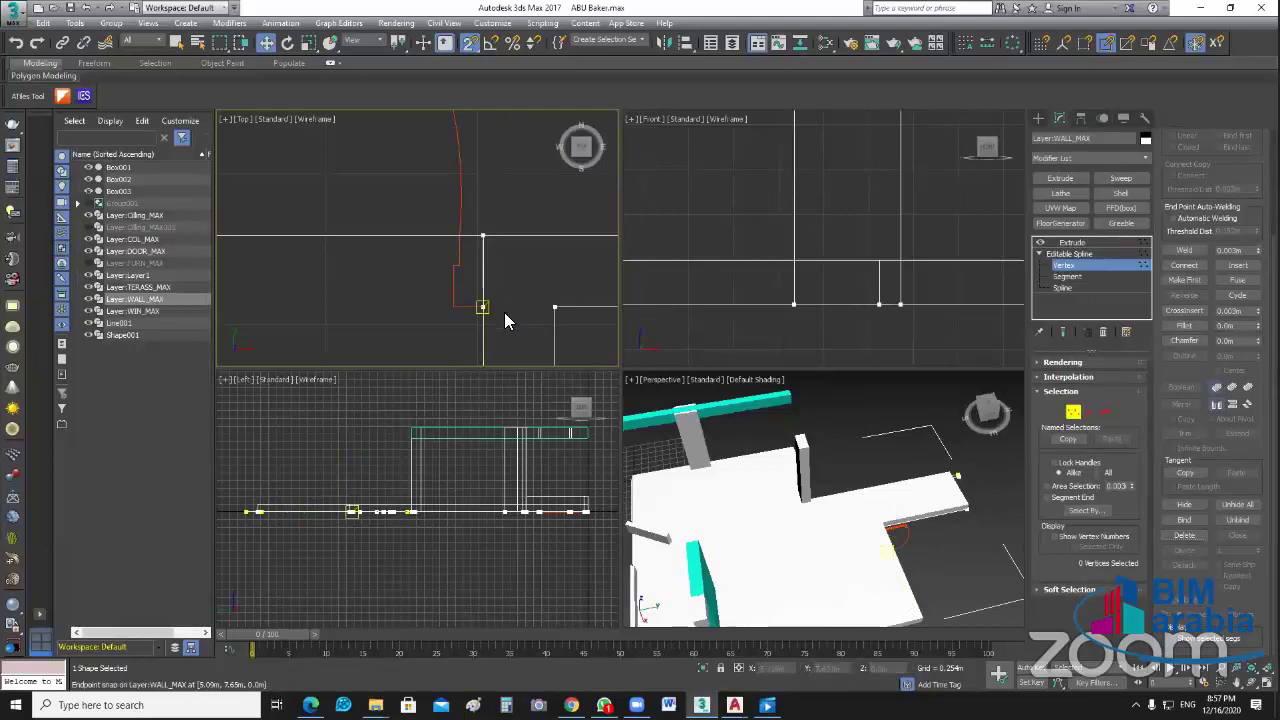
scroll(510, 302, down, 2)
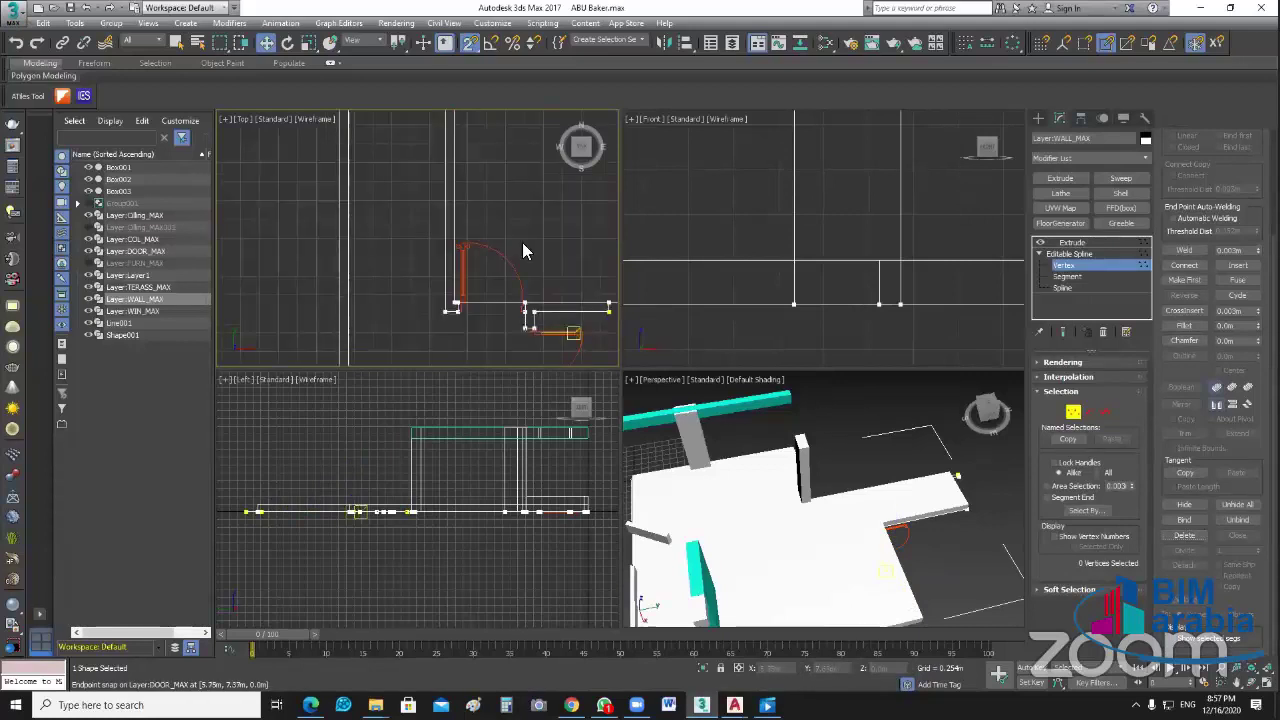
mouse_move(522, 242)
middle_down()
mouse_move(541, 316)
mouse_move(500, 290)
middle_up()
Step: Return to the Extrude modifier and inspect the reshaped walls in a maximized Perspective view
click(1072, 242)
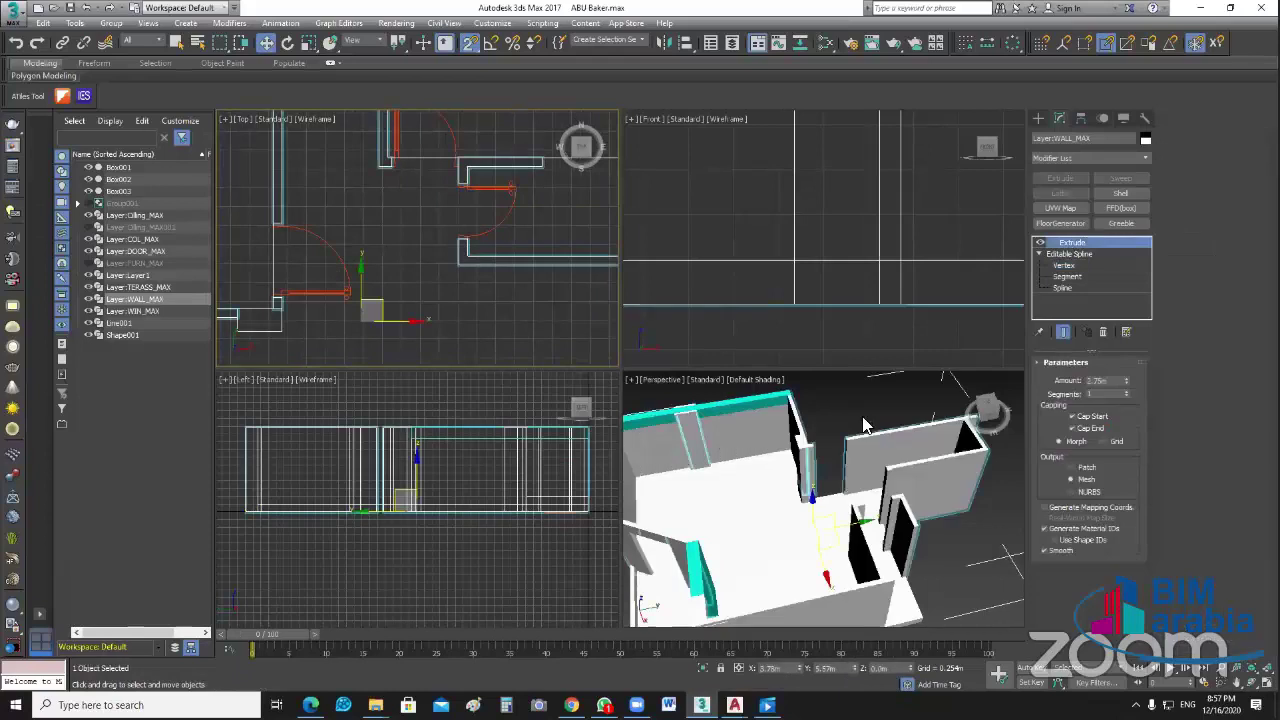
scroll(870, 430, up, 3)
scroll(900, 460, up, 2)
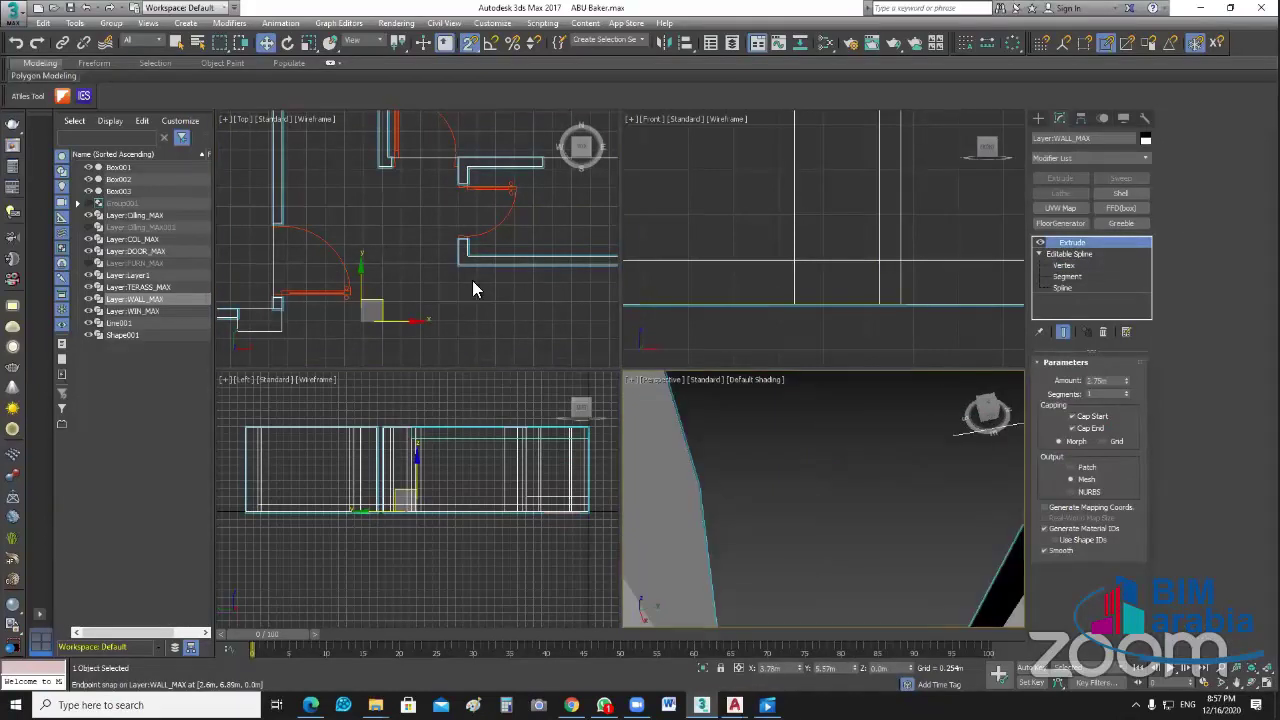
scroll(820, 500, down, 3)
scroll(330, 295, up, 2)
click(450, 330)
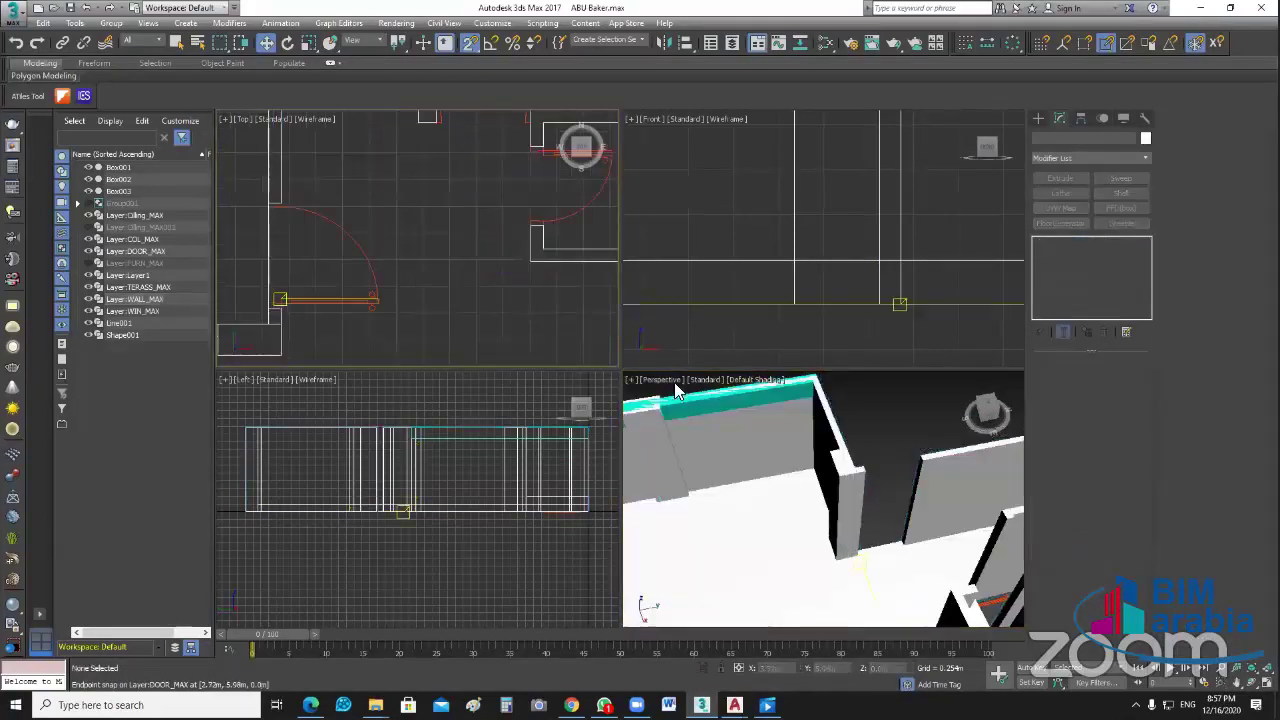
click(893, 432)
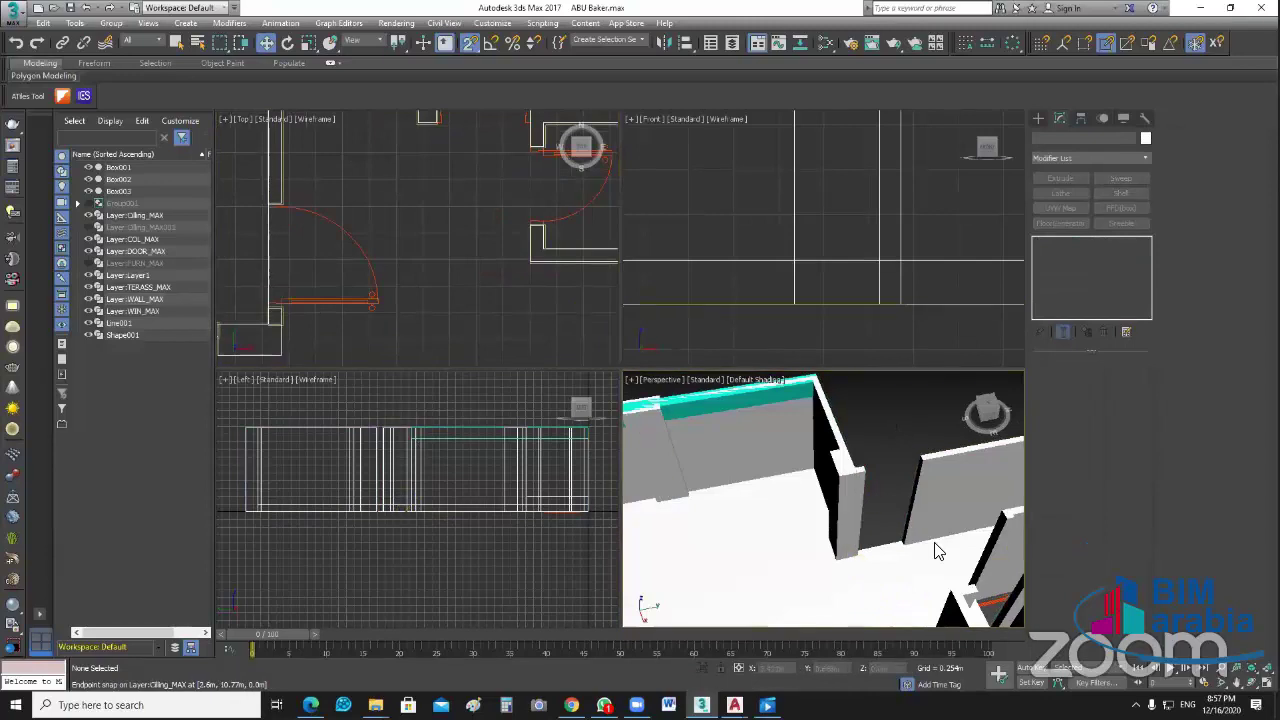
key(alt+w)
scroll(720, 358, up, 3)
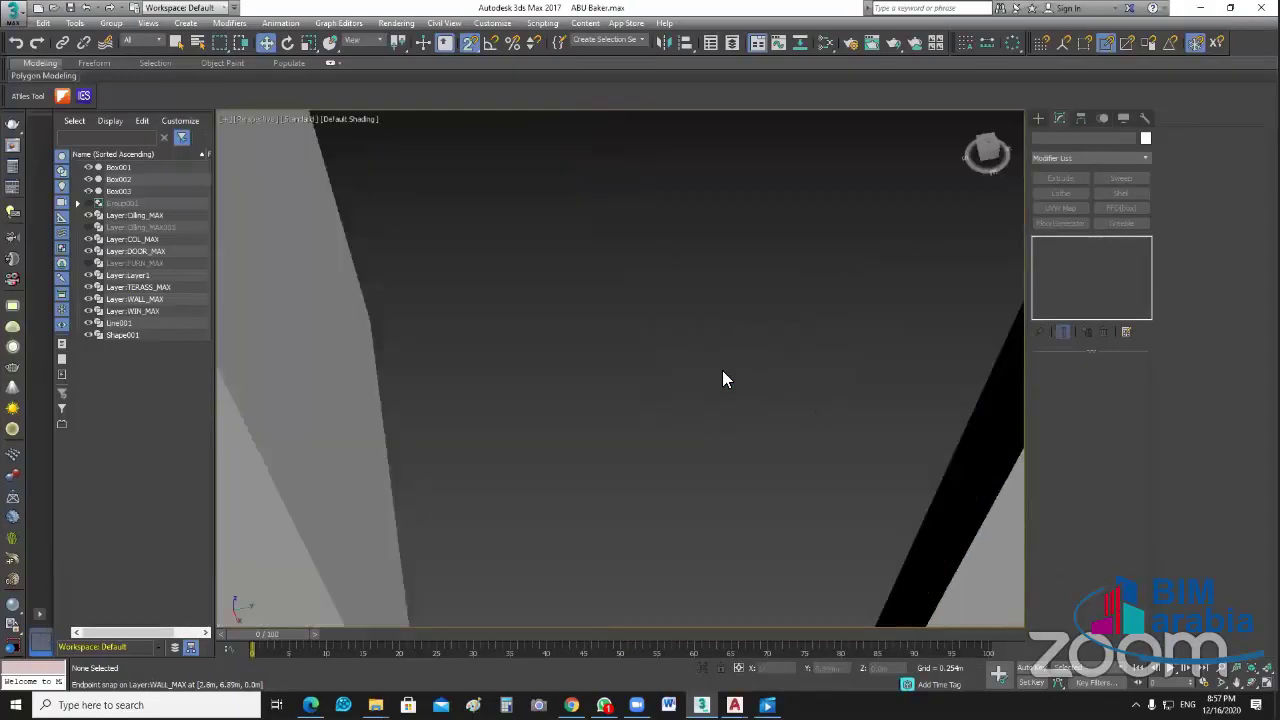
scroll(724, 378, down, 3)
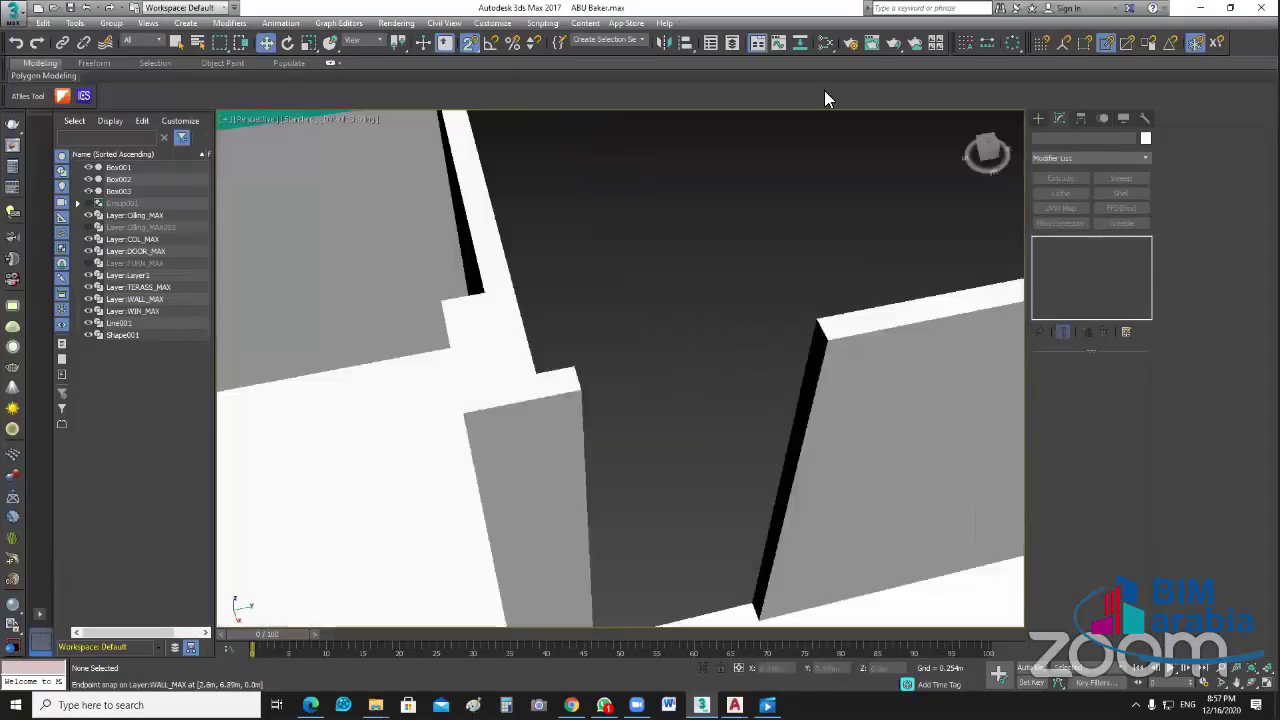
Step: Draw a box snapped over the door opening with 3D snapping and a -0.35m height
click(1072, 202)
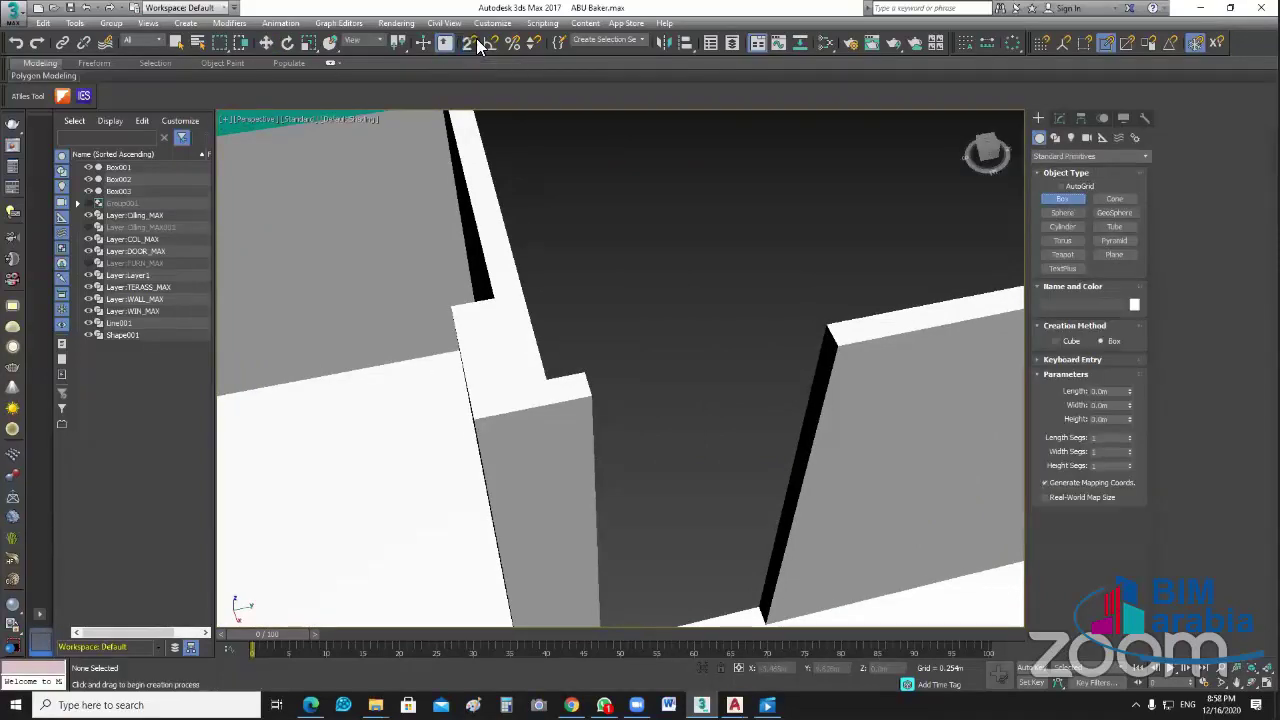
drag(476, 38, 481, 111)
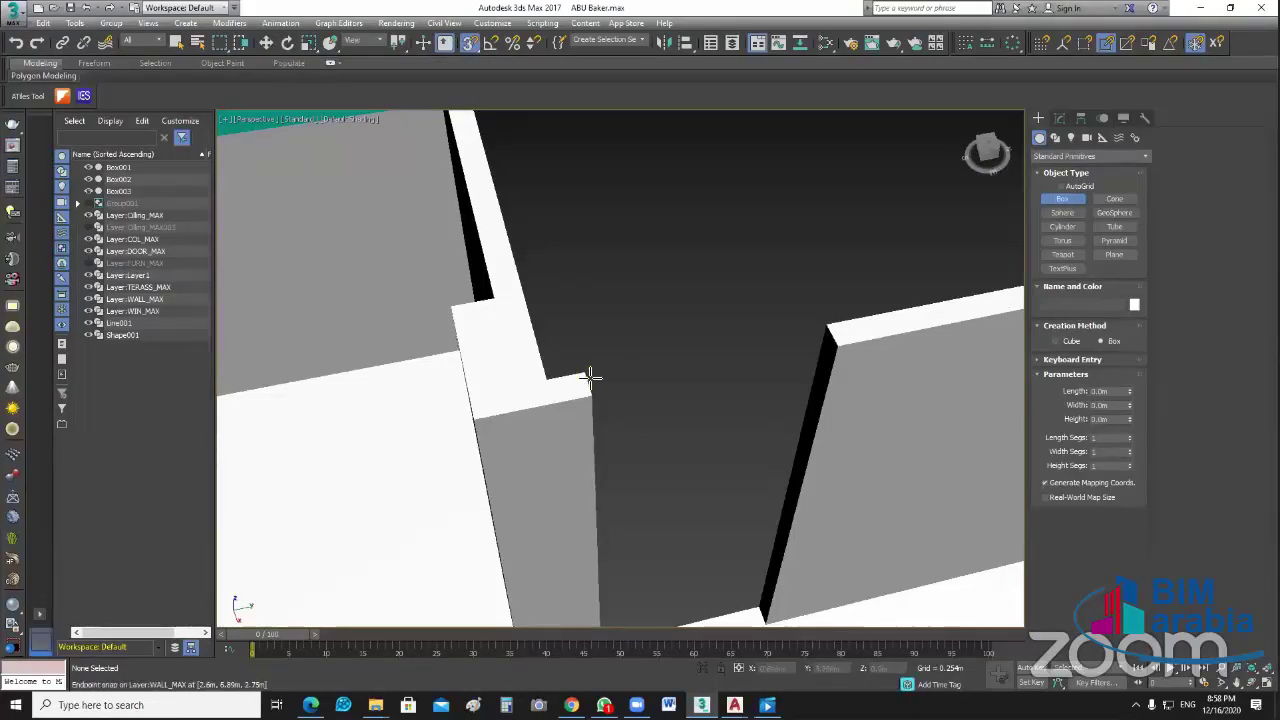
mouse_move(583, 374)
mouse_down()
mouse_move(843, 349)
mouse_move(826, 390)
mouse_up()
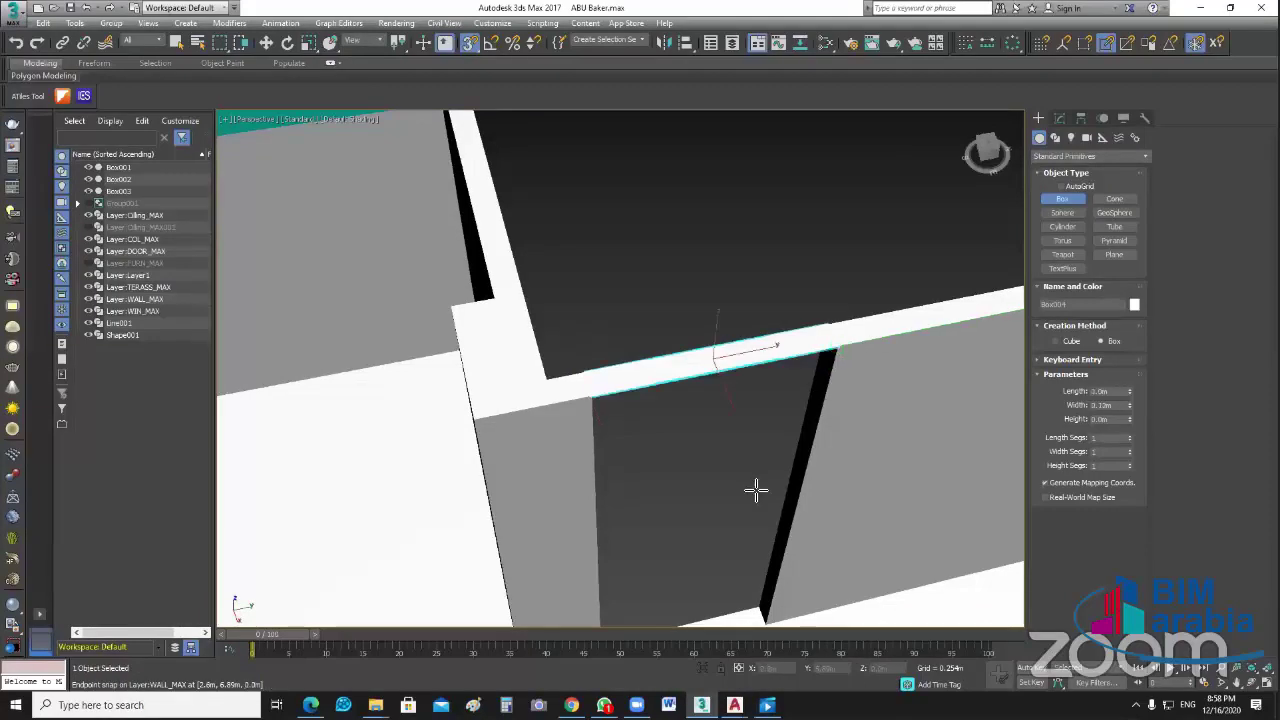
click(998, 675)
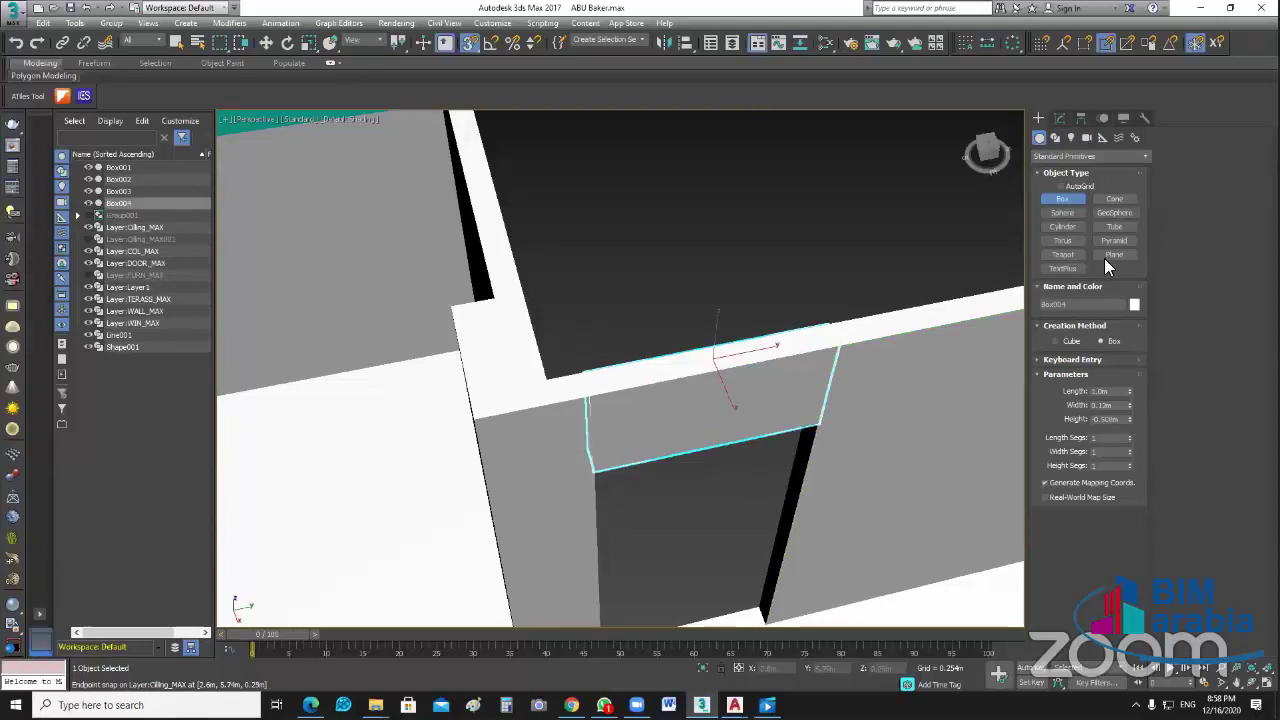
double_click(1126, 421)
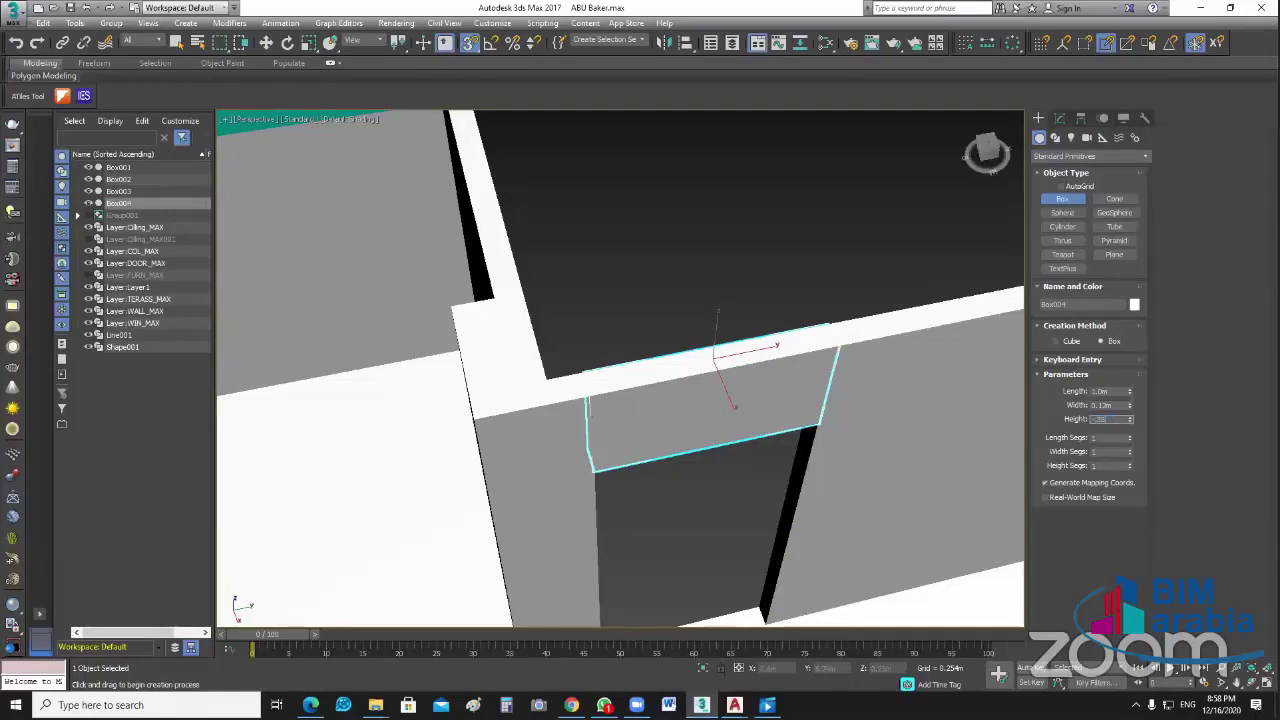
key(Return)
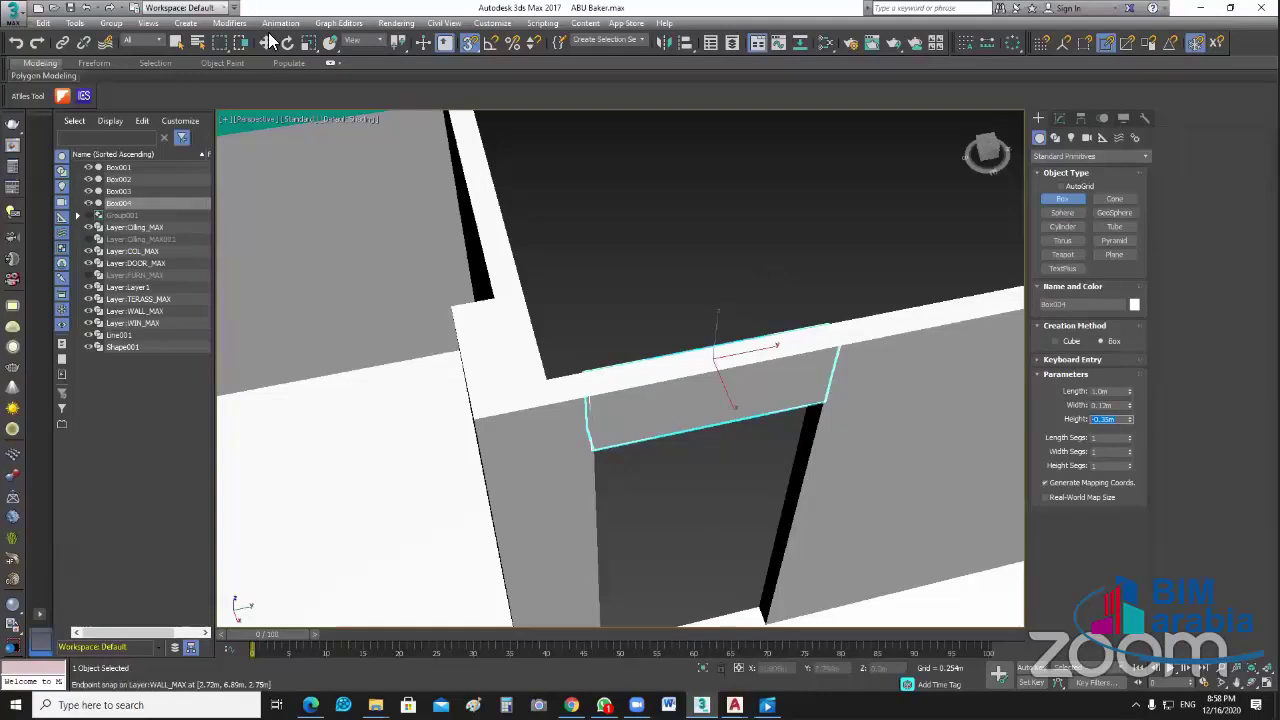
Step: Create a second box over the next opening with a 0.5 height
click(268, 42)
mouse_move(826, 274)
alt+middle_down()
mouse_move(695, 243)
mouse_move(658, 423)
alt+middle_up()
scroll(658, 423, up, 5)
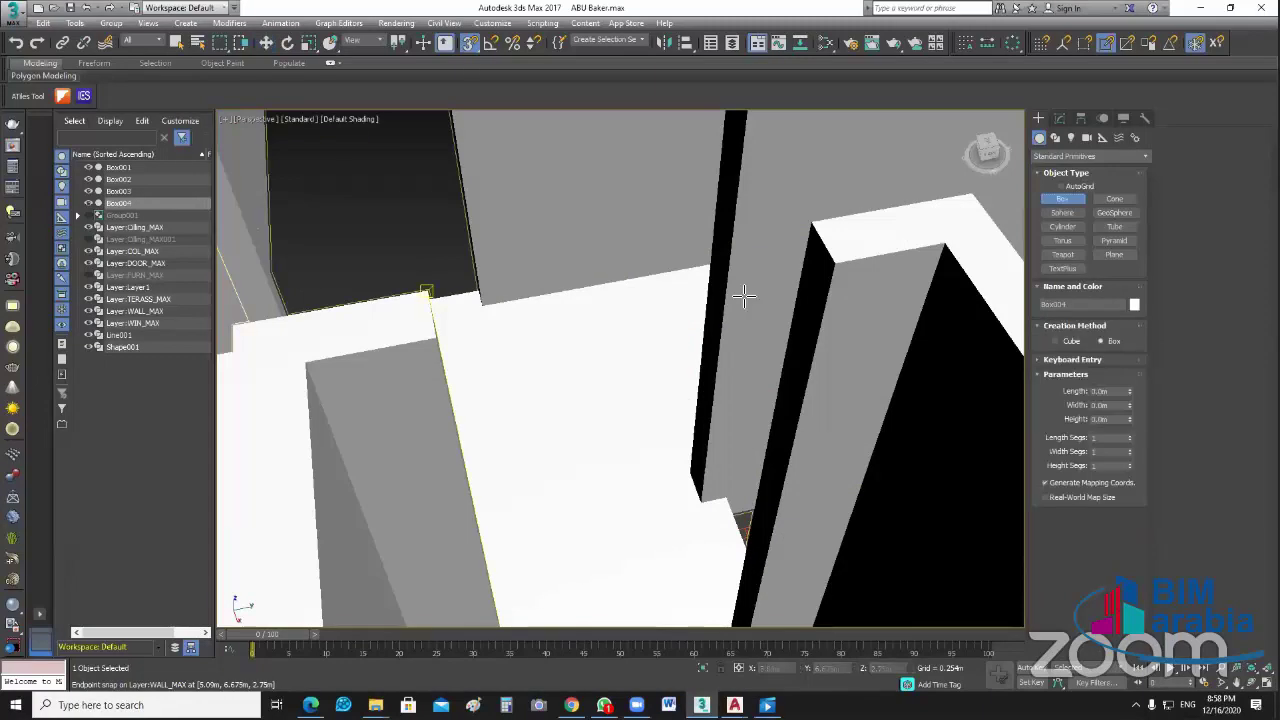
click(838, 265)
click(806, 391)
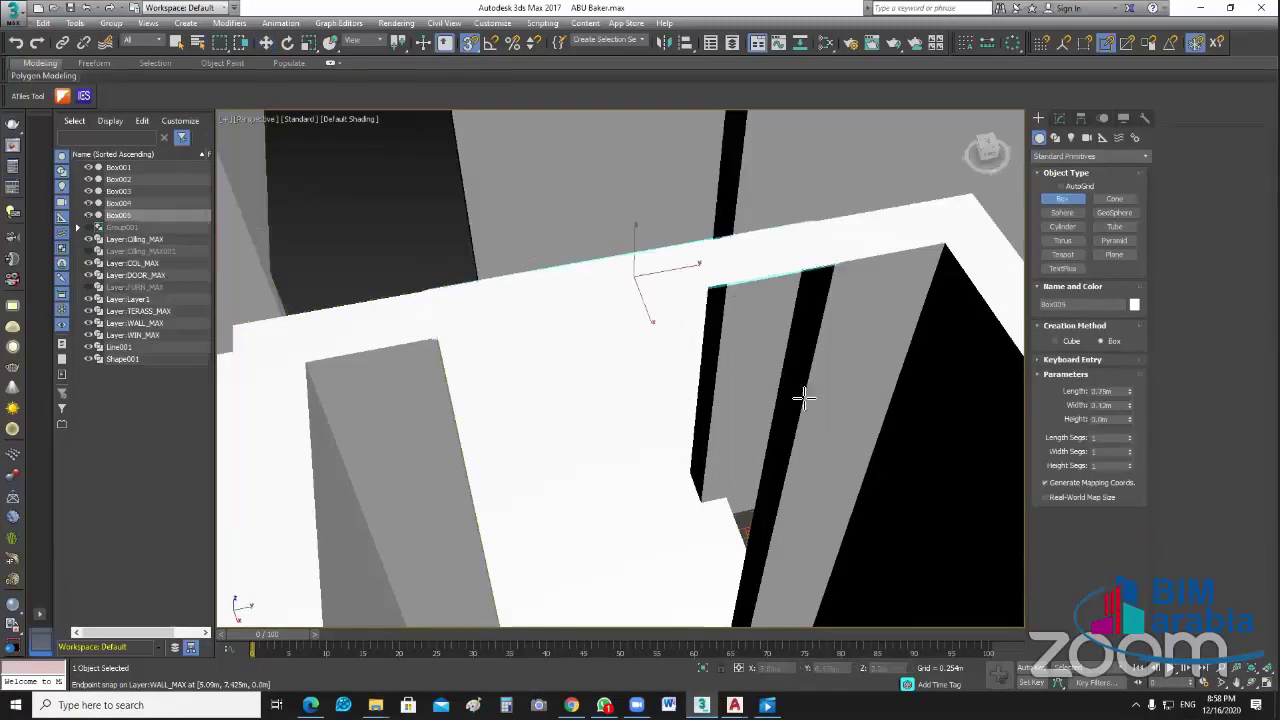
double_click(1112, 419)
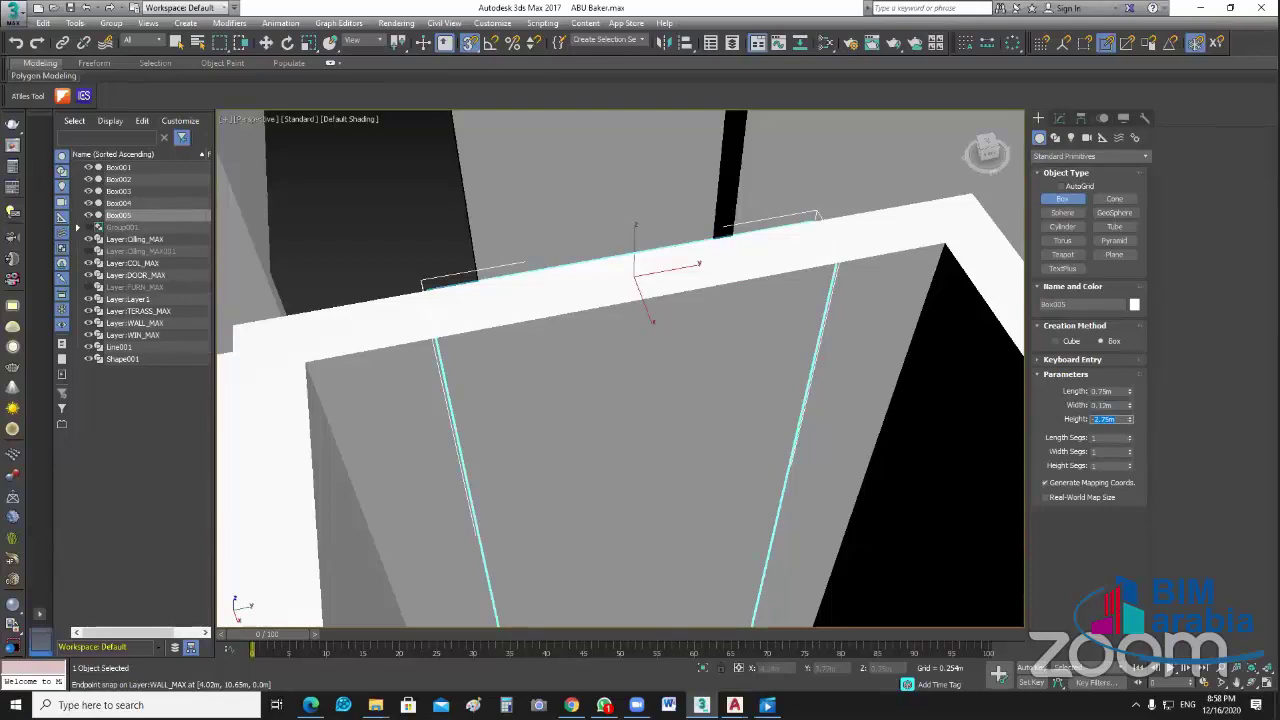
text(0.5)
key(Return)
Step: Pan, zoom and orbit around the building, then switch to the site video
scroll(461, 251, down, 4)
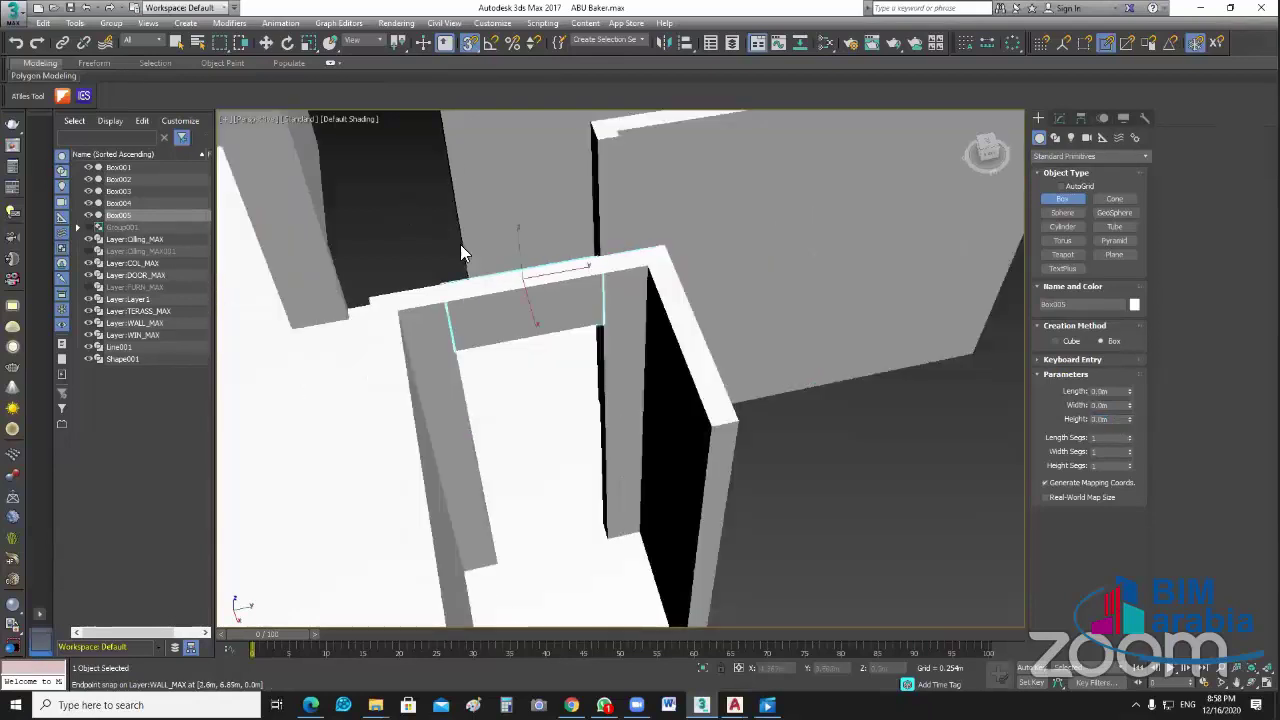
scroll(460, 251, down, 3)
middle_drag(457, 237, 589, 261)
scroll(589, 261, down, 3)
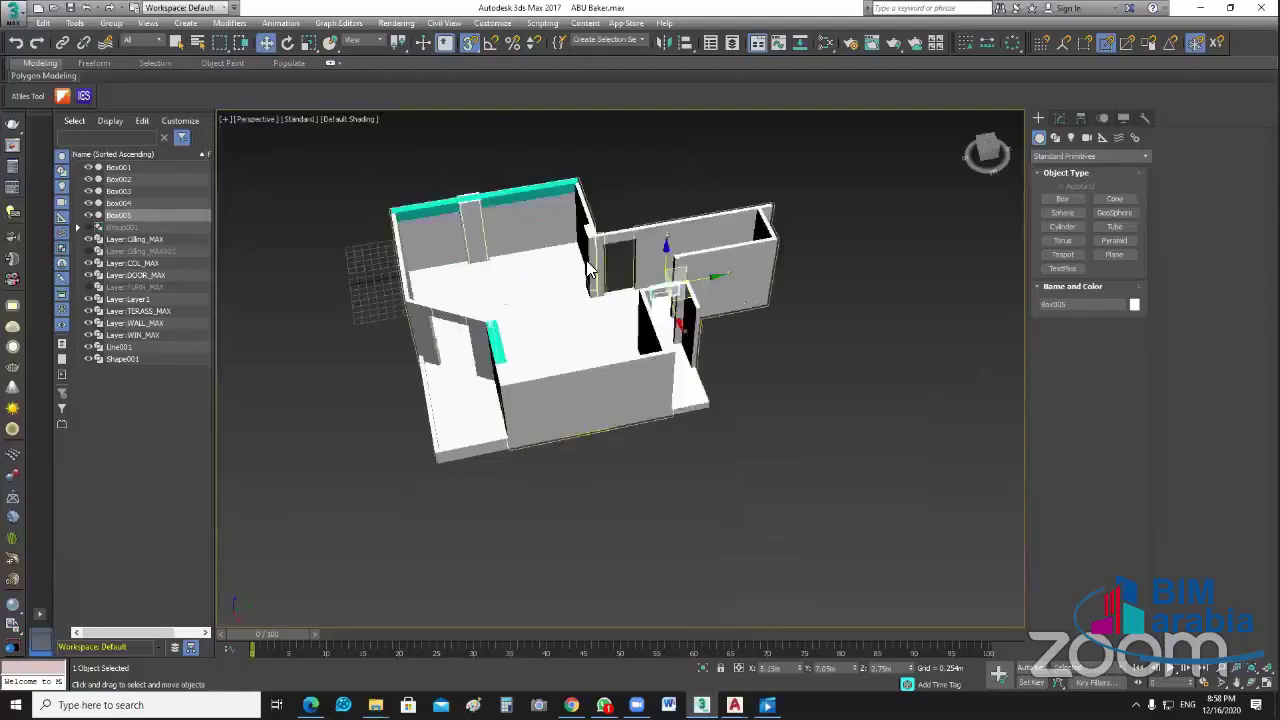
scroll(810, 578, up, 2)
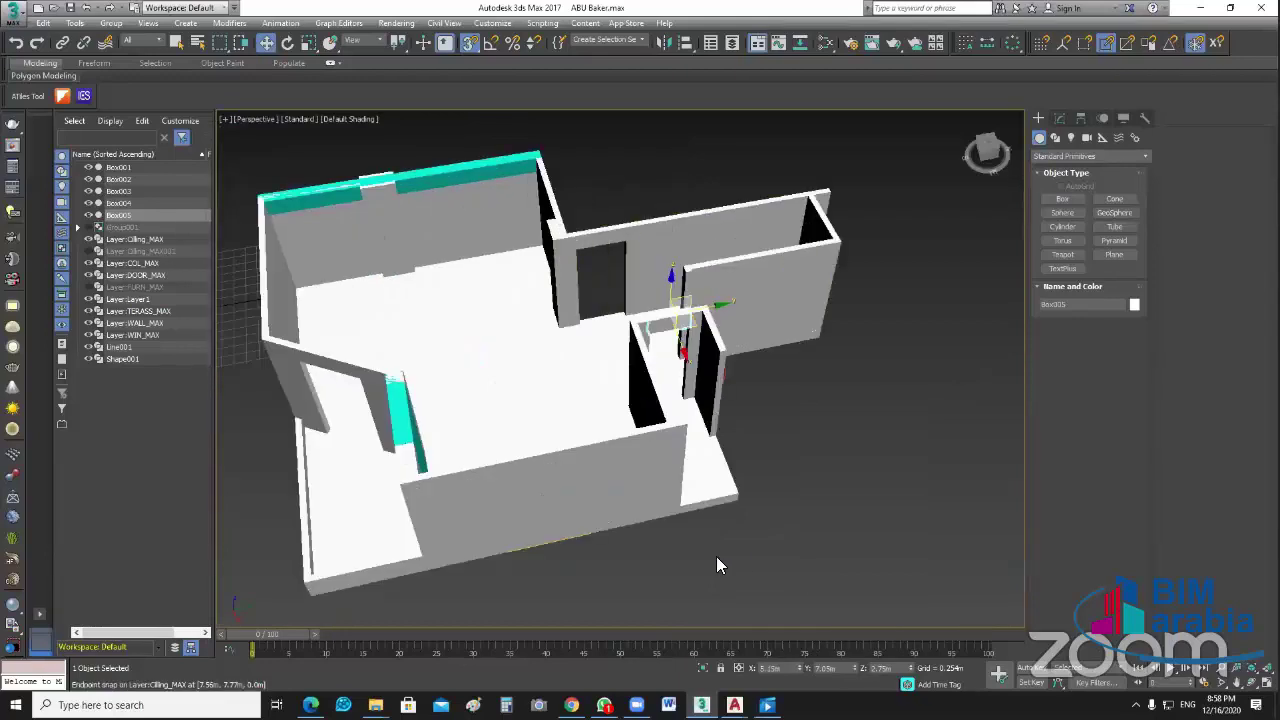
alt+middle_drag(752, 553, 886, 543)
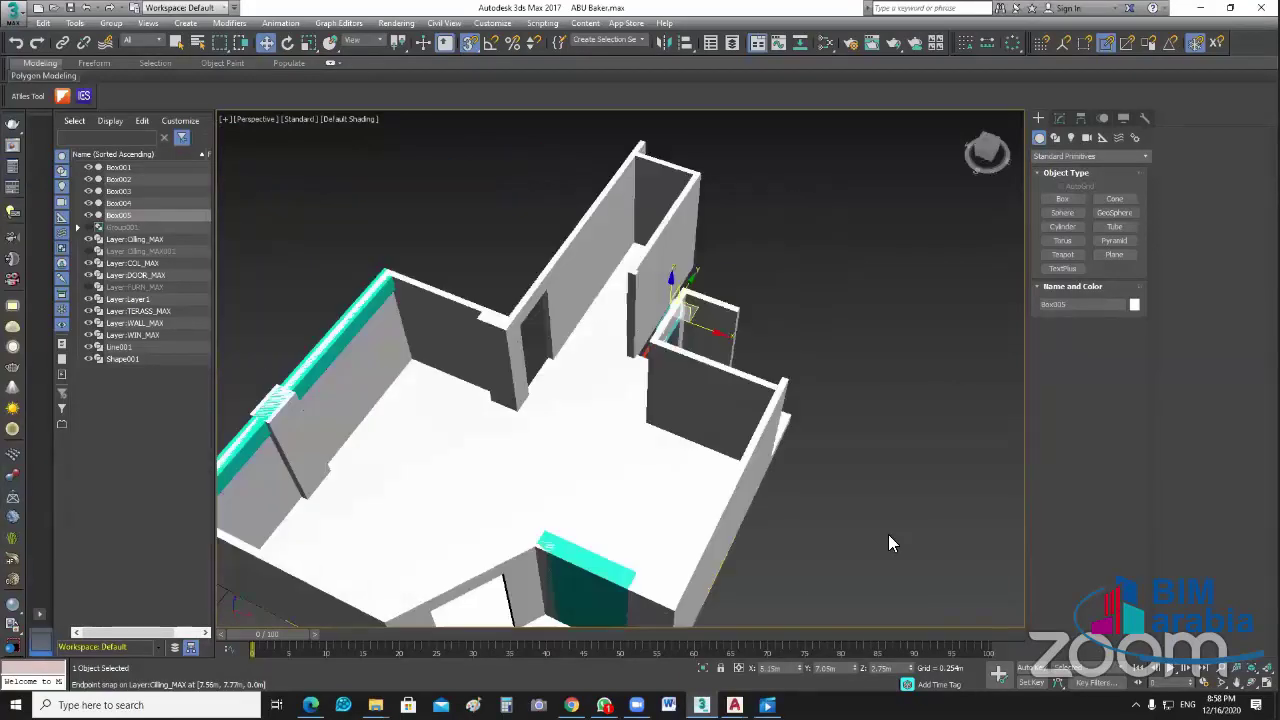
scroll(615, 427, up, 3)
alt+middle_drag(615, 427, 583, 400)
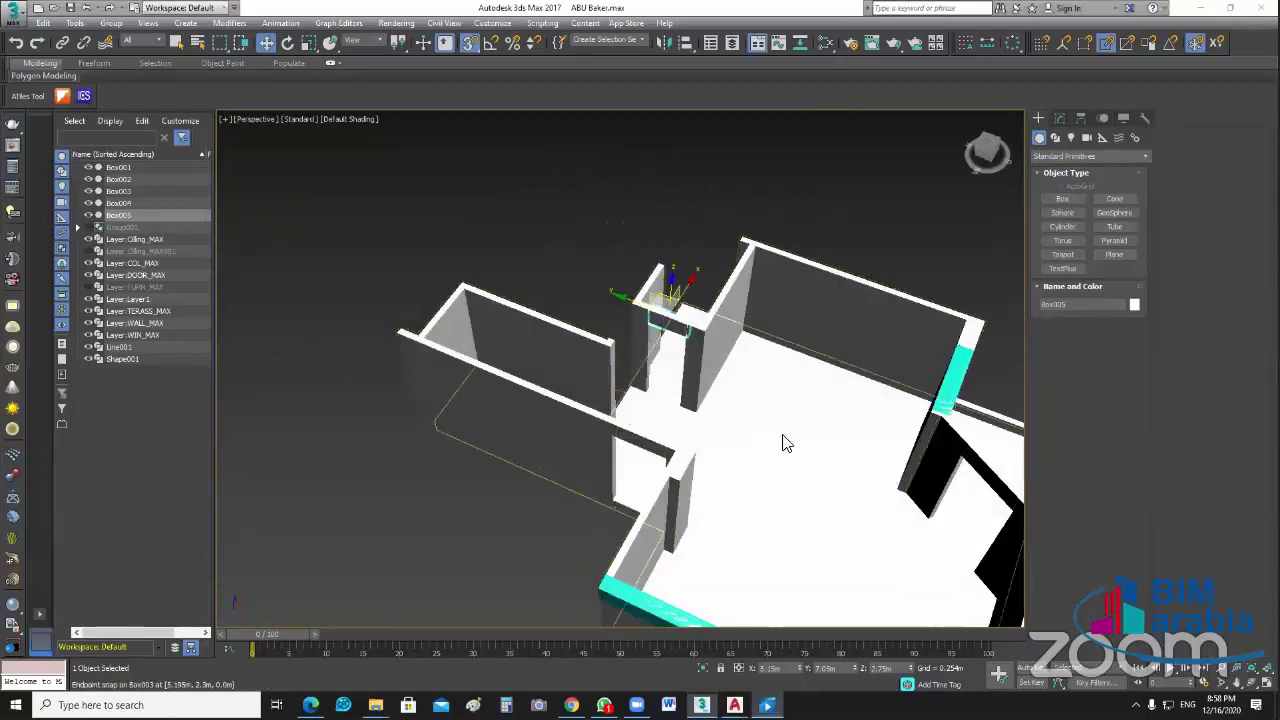
key(alt+Tab)
Step: Scrub the site video full screen to 1:31, then return it to a small window
double_click(623, 423)
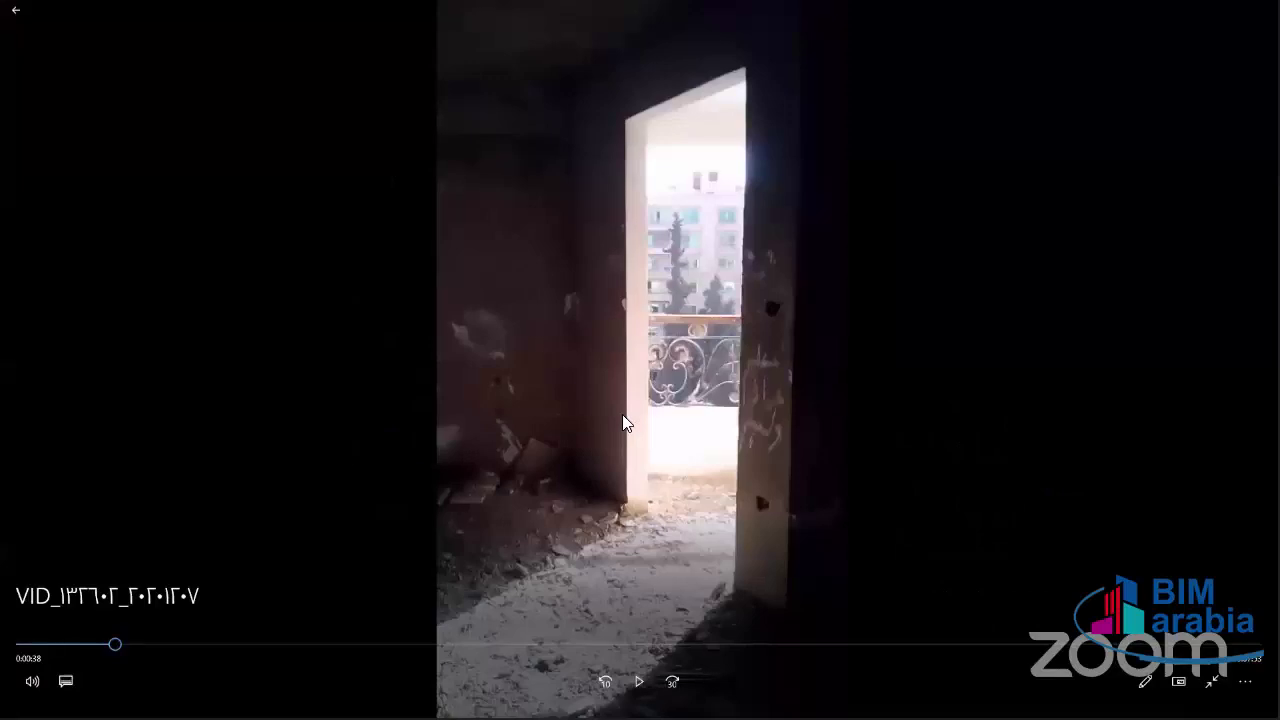
key(Right)
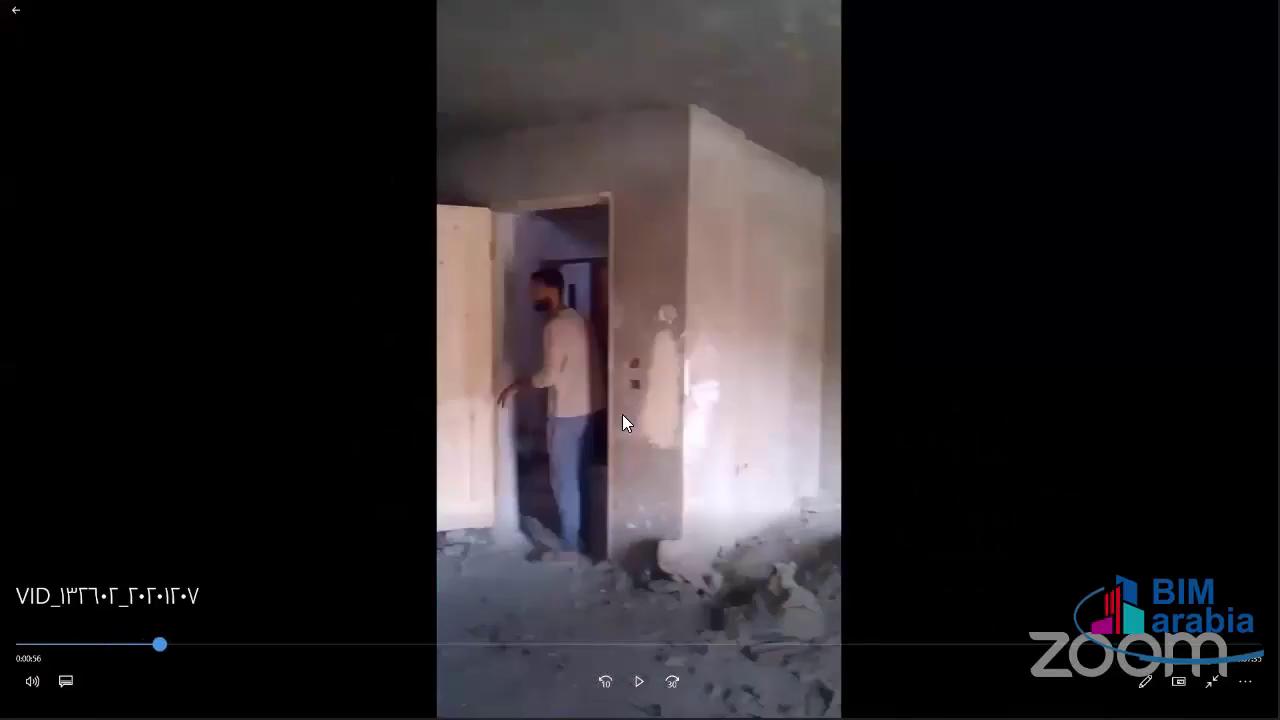
key(Right)
key(Right)
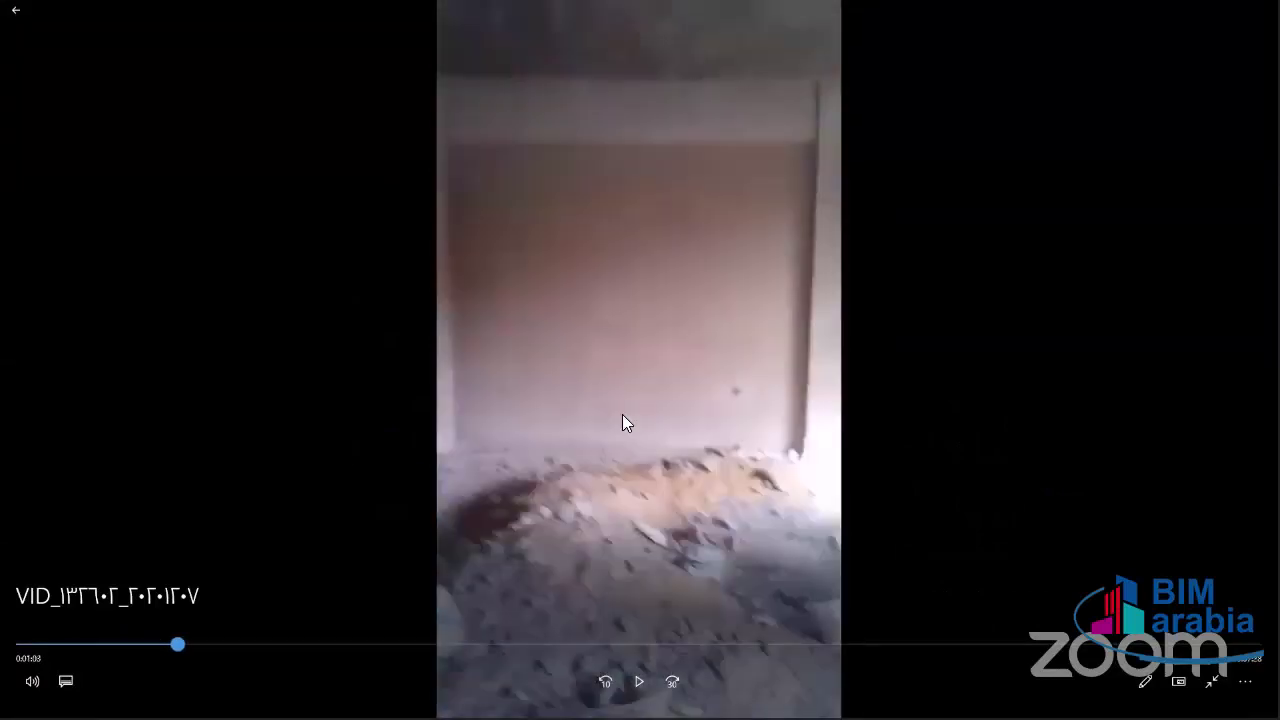
key(Right)
click(262, 645)
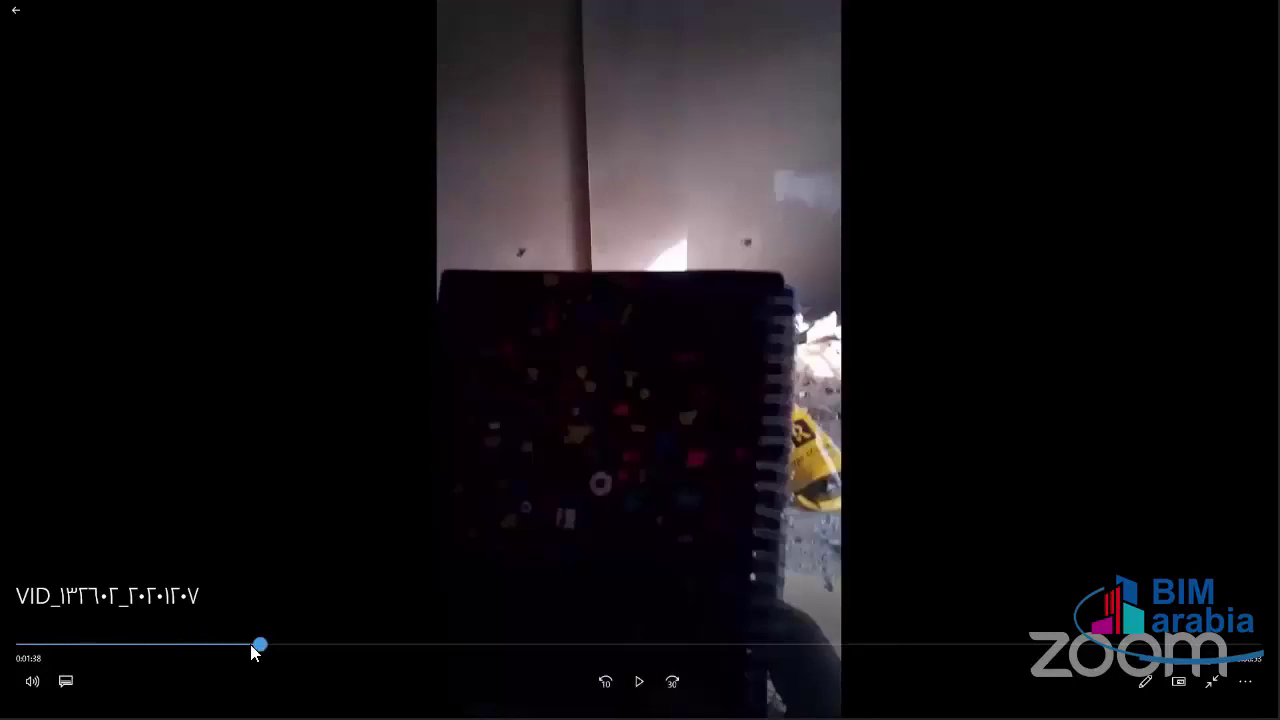
drag(262, 645, 243, 645)
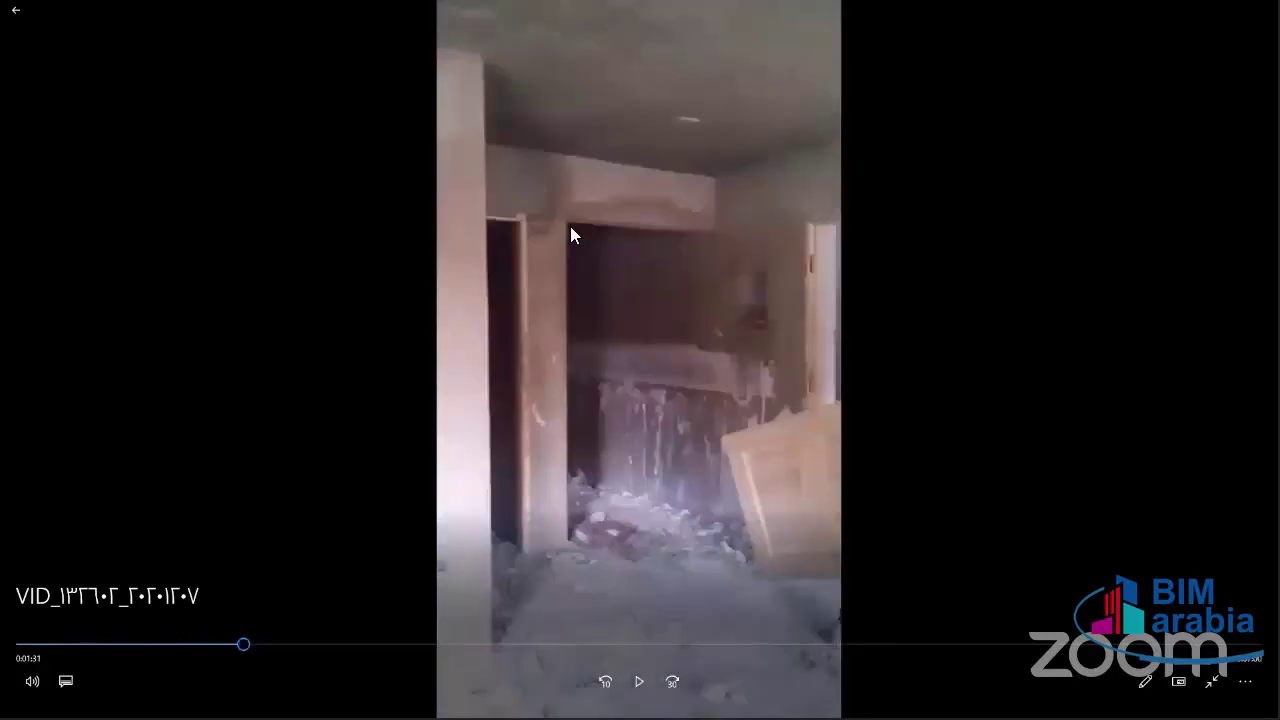
click(566, 222)
key(ctrl)
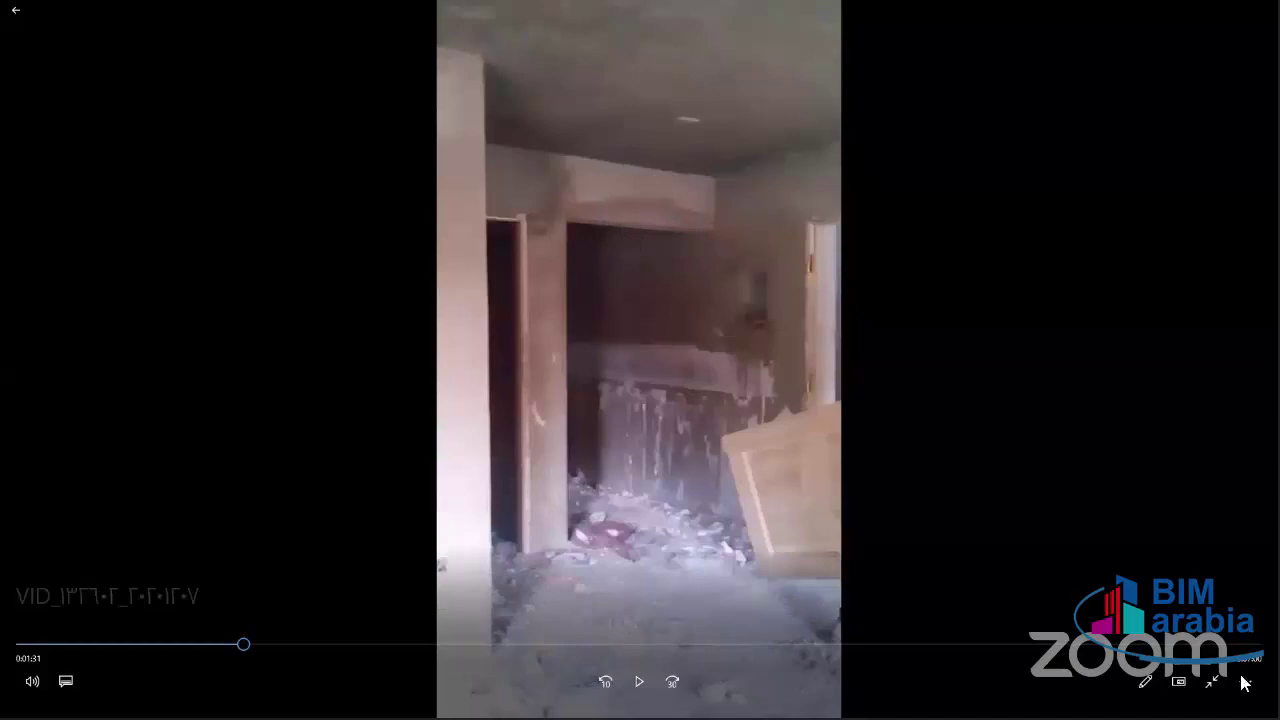
double_click(353, 325)
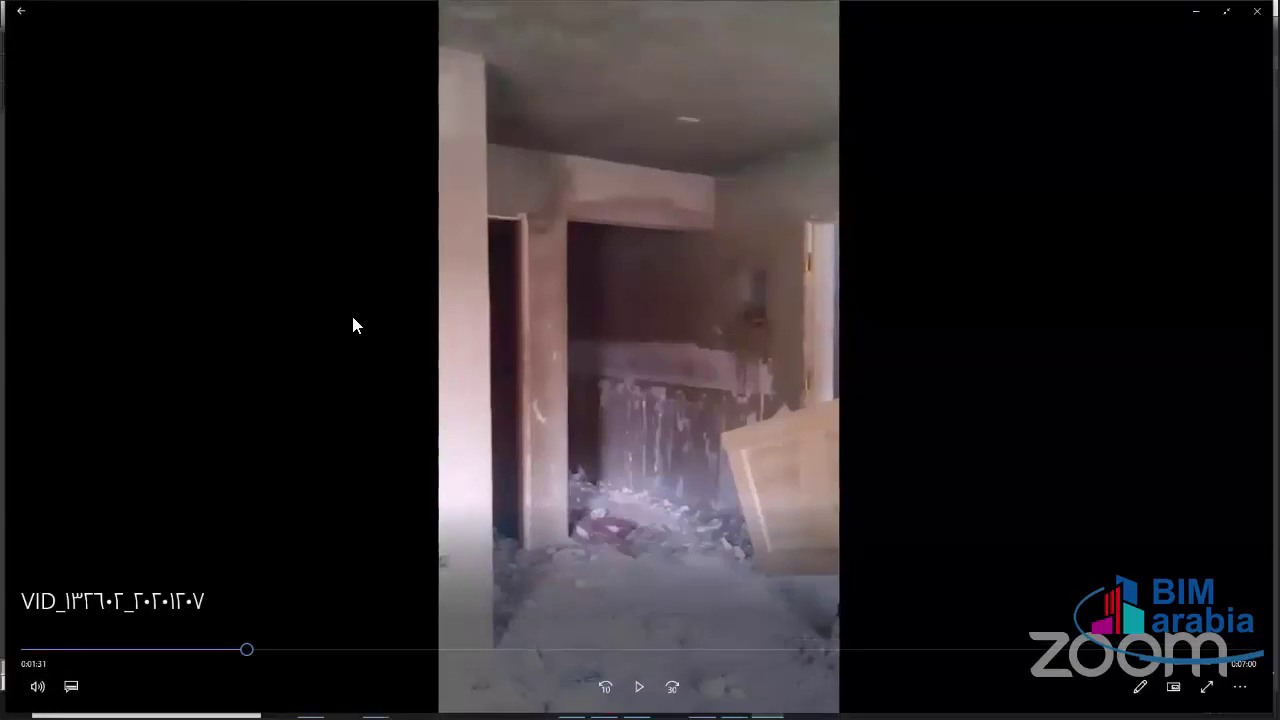
drag(1009, 12, 740, 205)
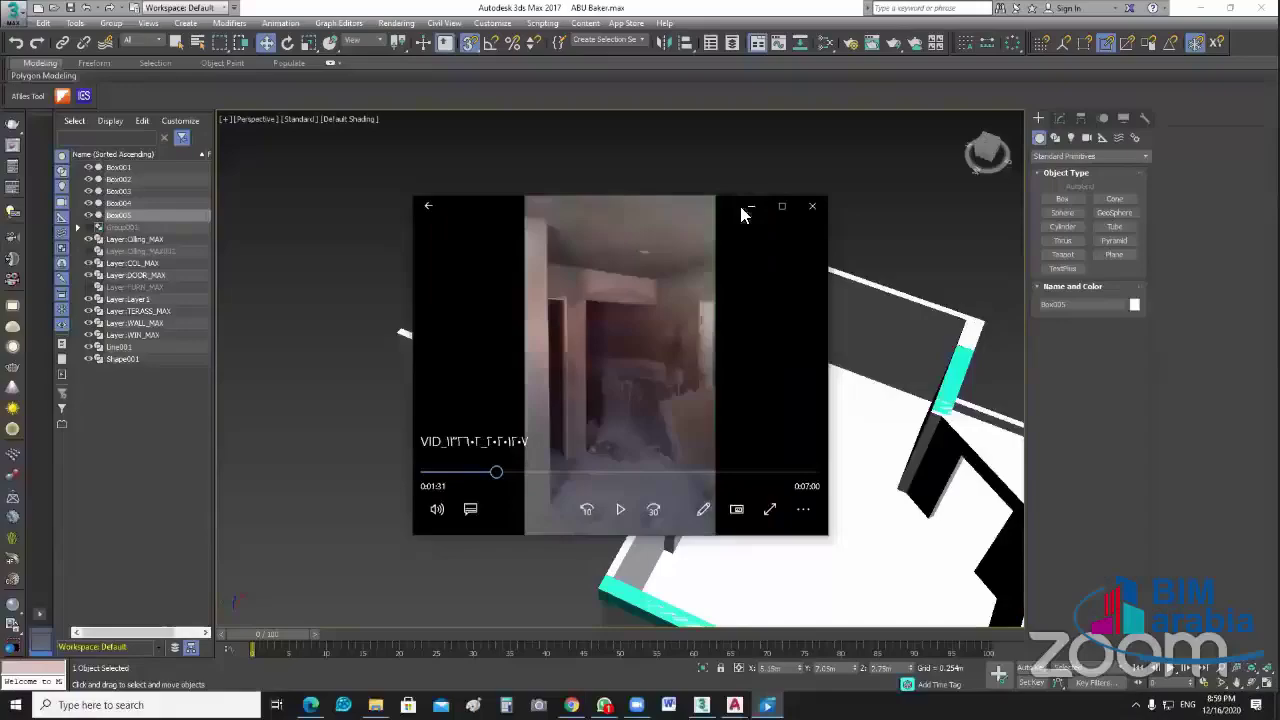
Step: Deselect all, restore the four-viewport layout and pan the Top view onto the next doorway
click(938, 455)
scroll(612, 350, up, 2)
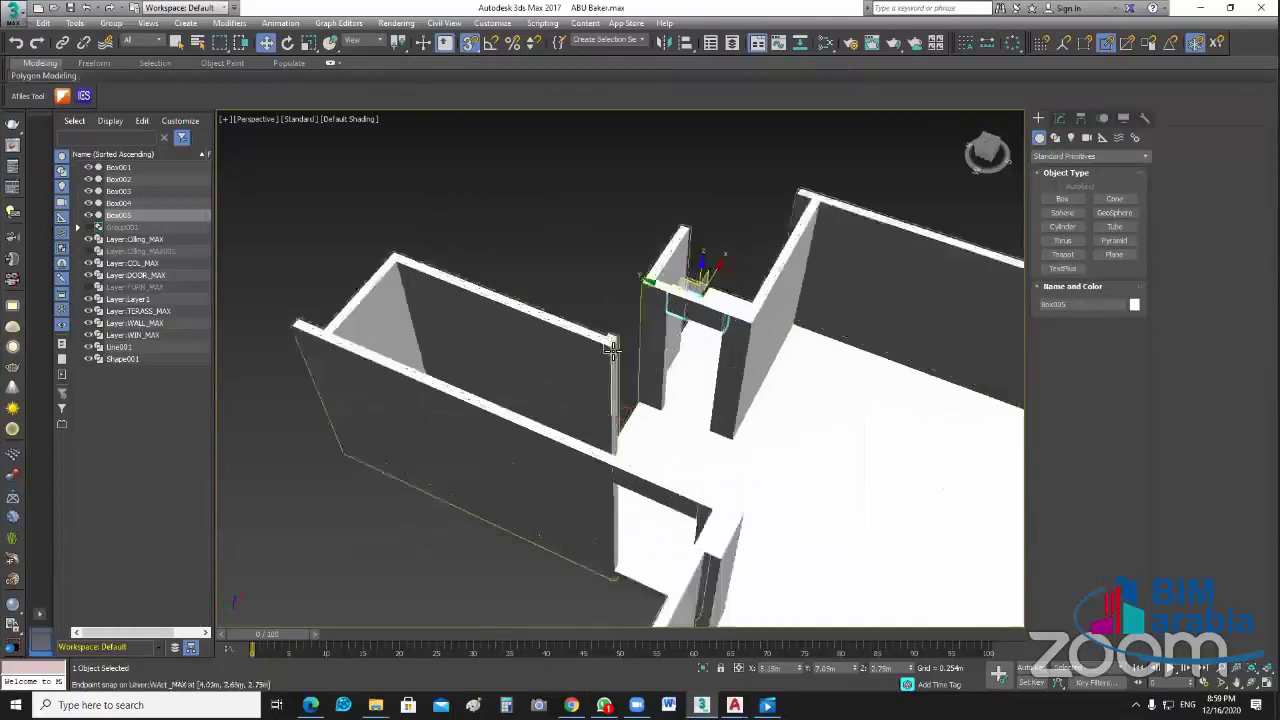
scroll(592, 250, up, 2)
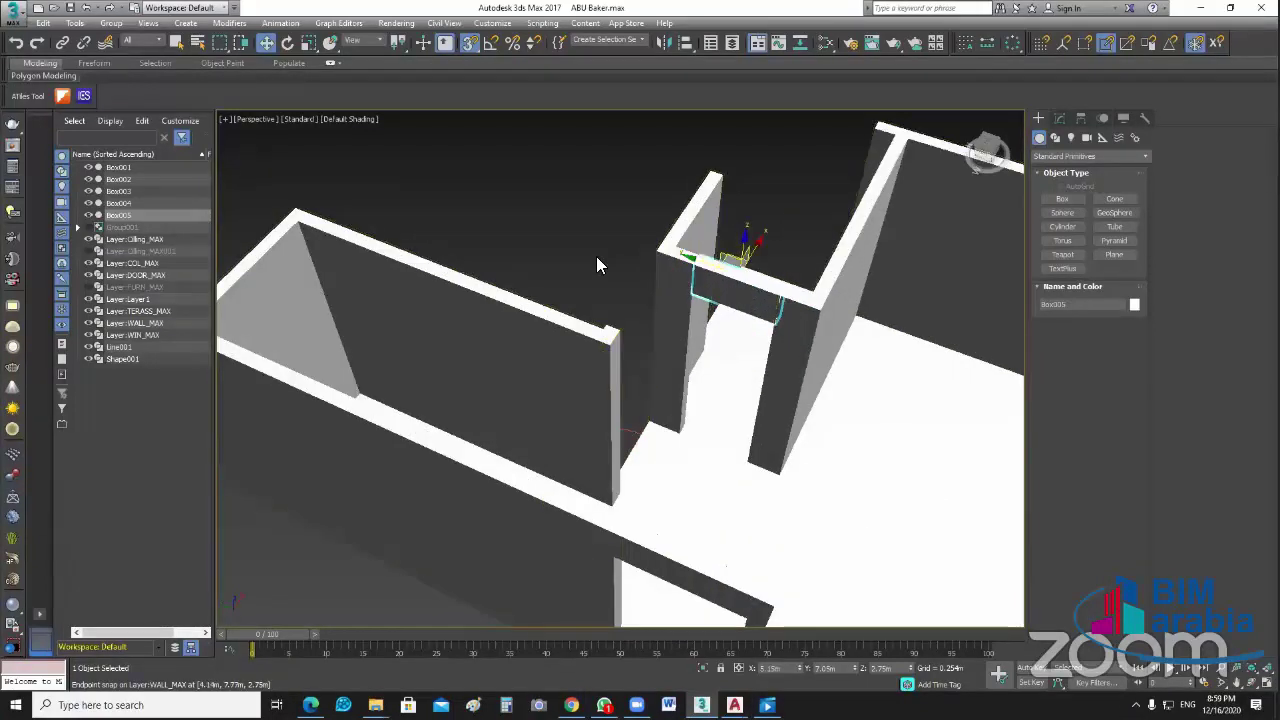
click(596, 256)
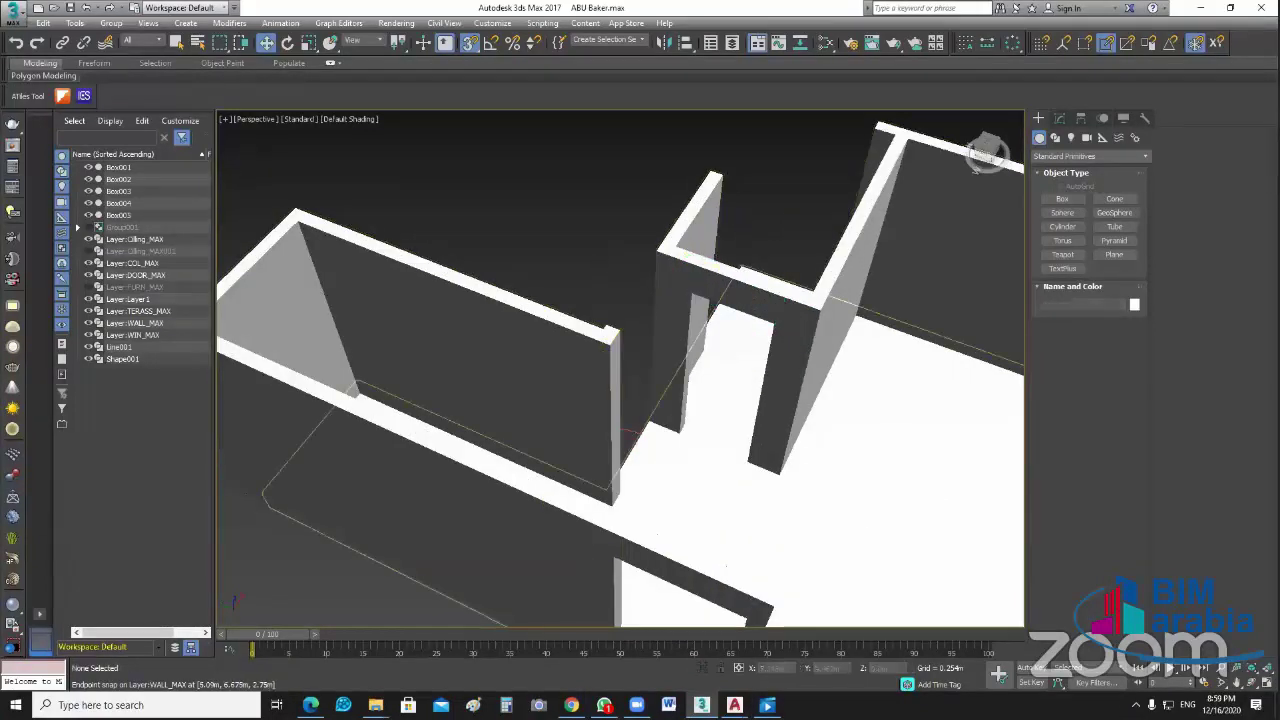
scroll(772, 405, down, 3)
key(alt+w)
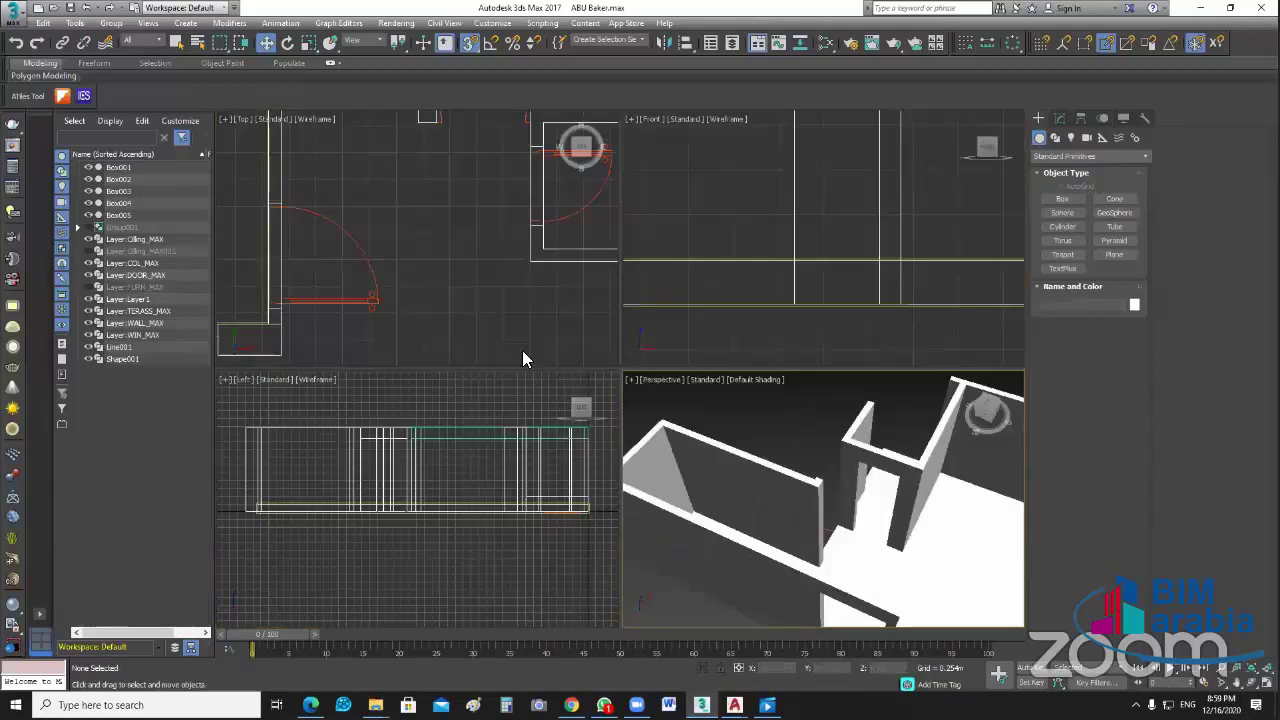
mouse_move(522, 350)
middle_down()
mouse_move(470, 258)
mouse_move(428, 247)
middle_up()
scroll(428, 250, up, 2)
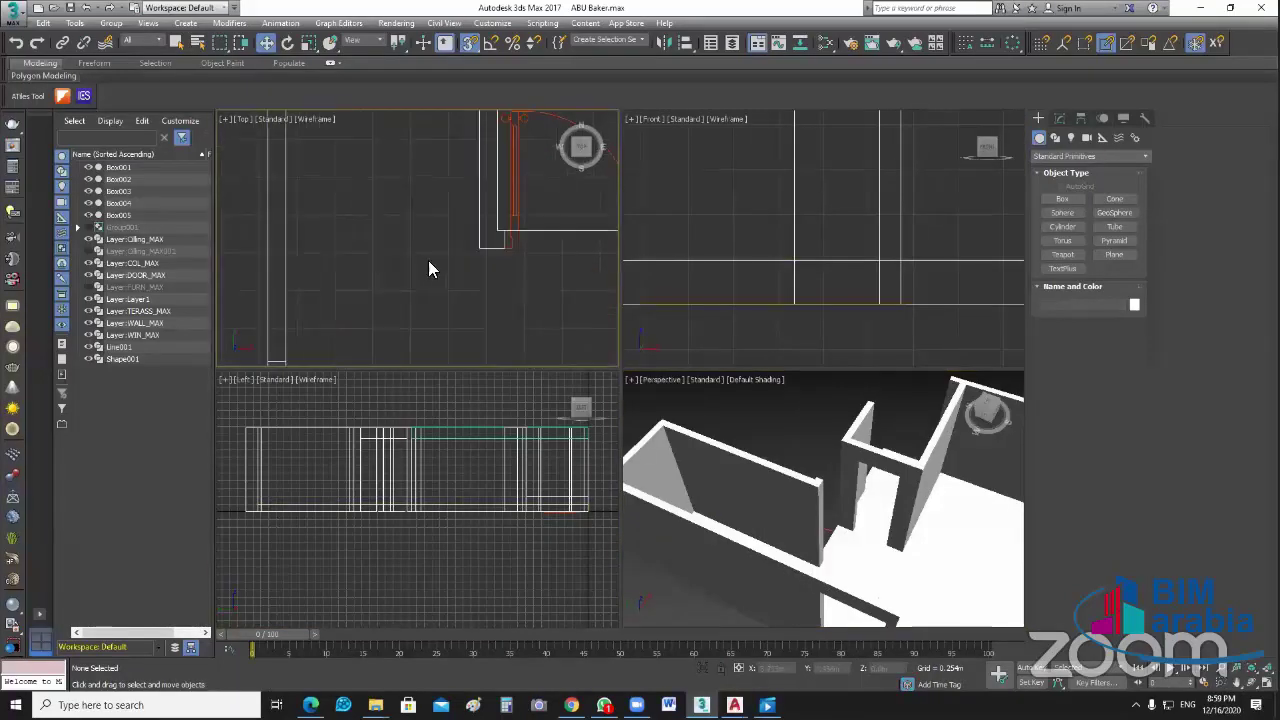
middle_drag(440, 303, 446, 319)
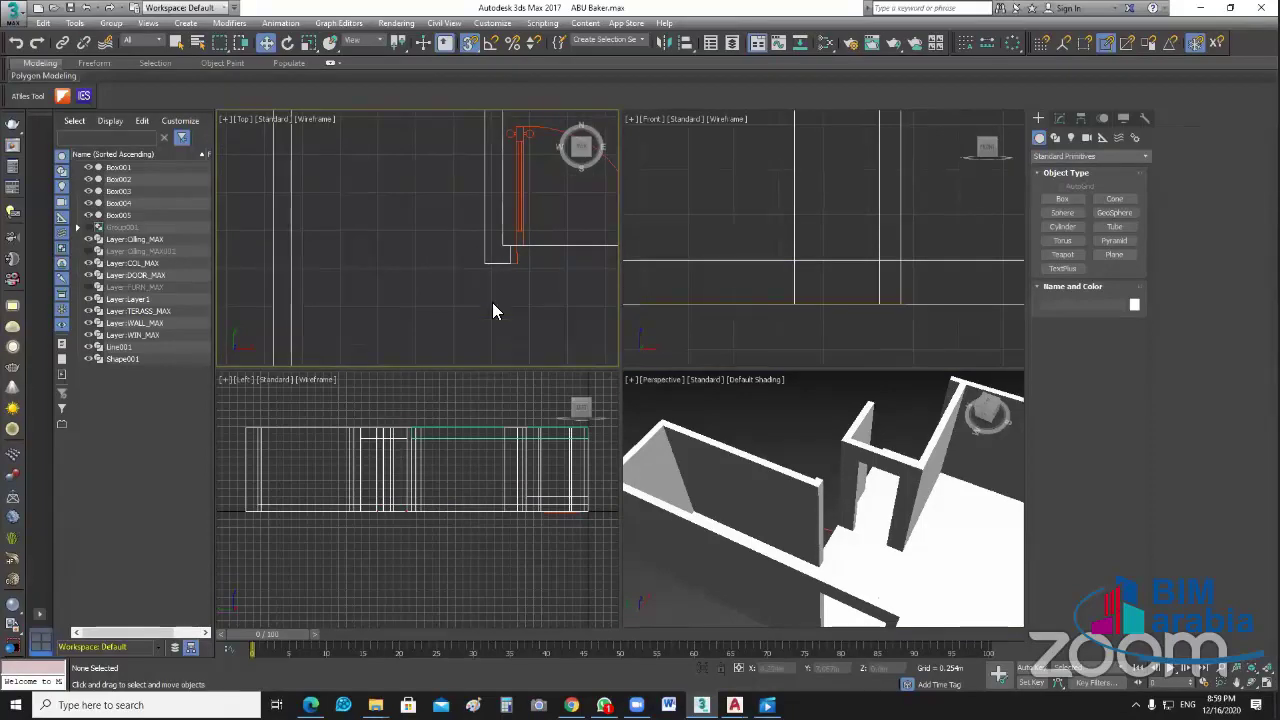
middle_drag(494, 303, 503, 317)
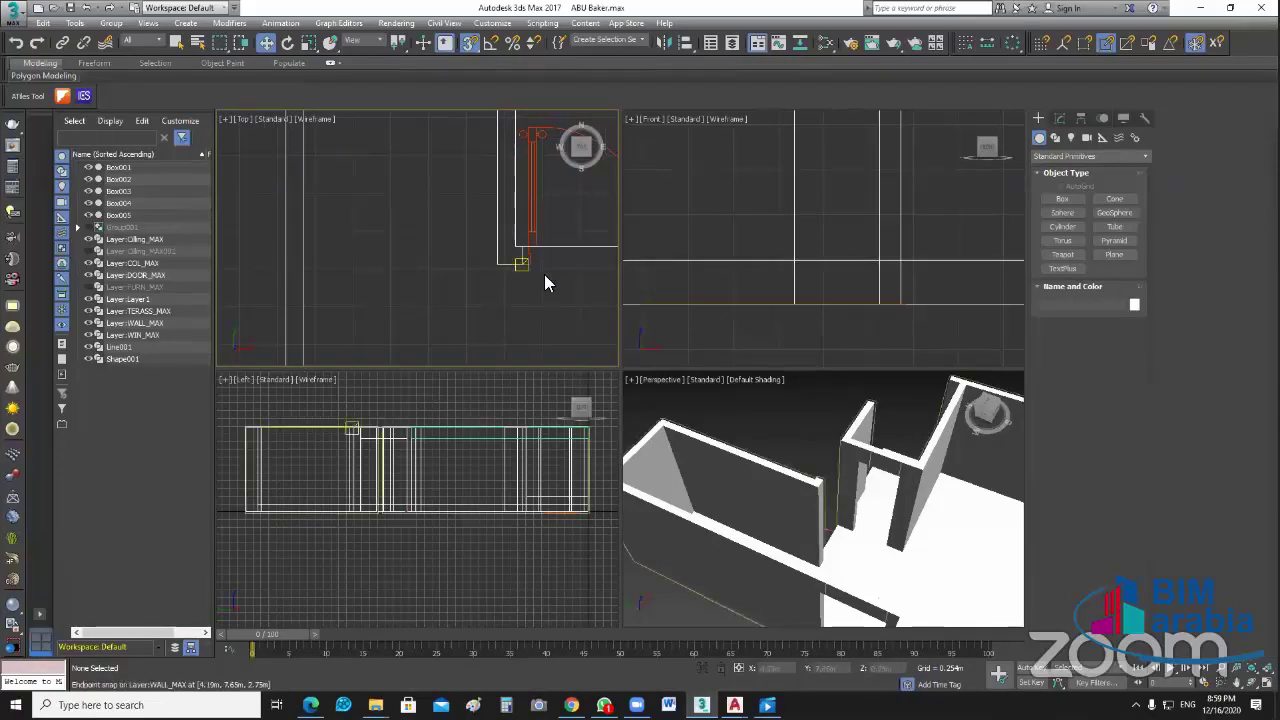
scroll(497, 272, down, 3)
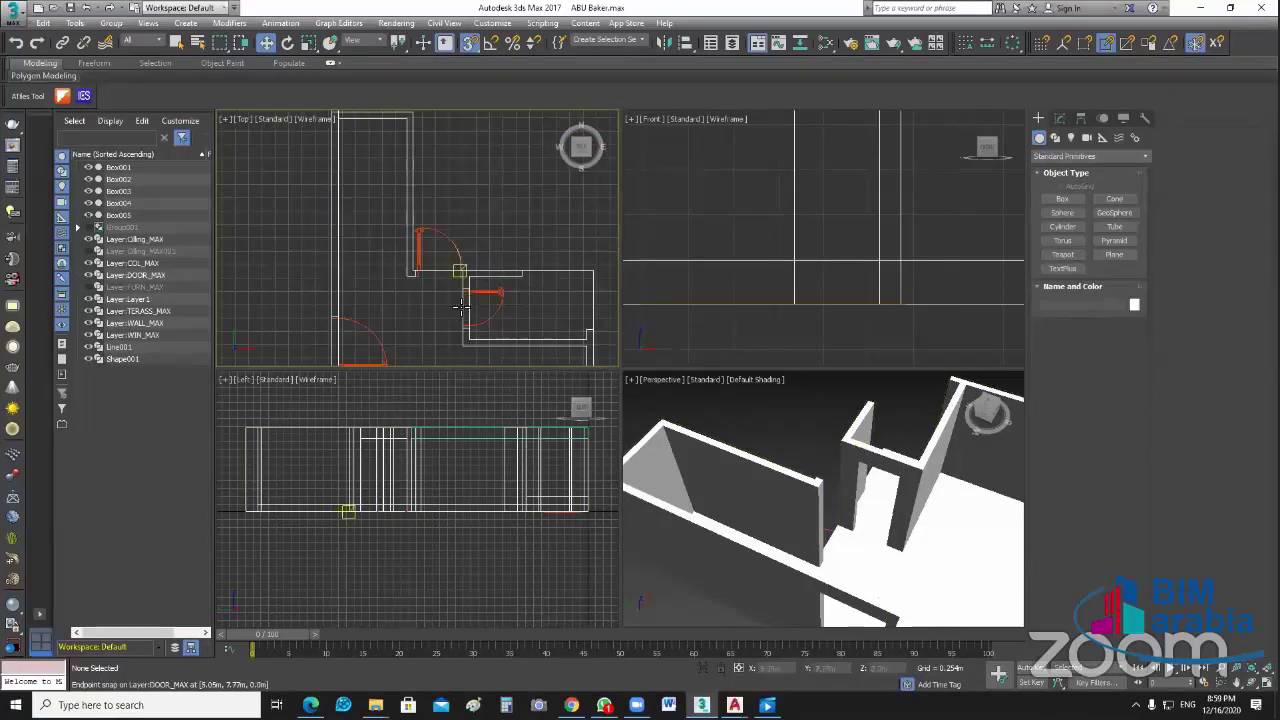
scroll(440, 284, up, 3)
scroll(438, 278, up, 2)
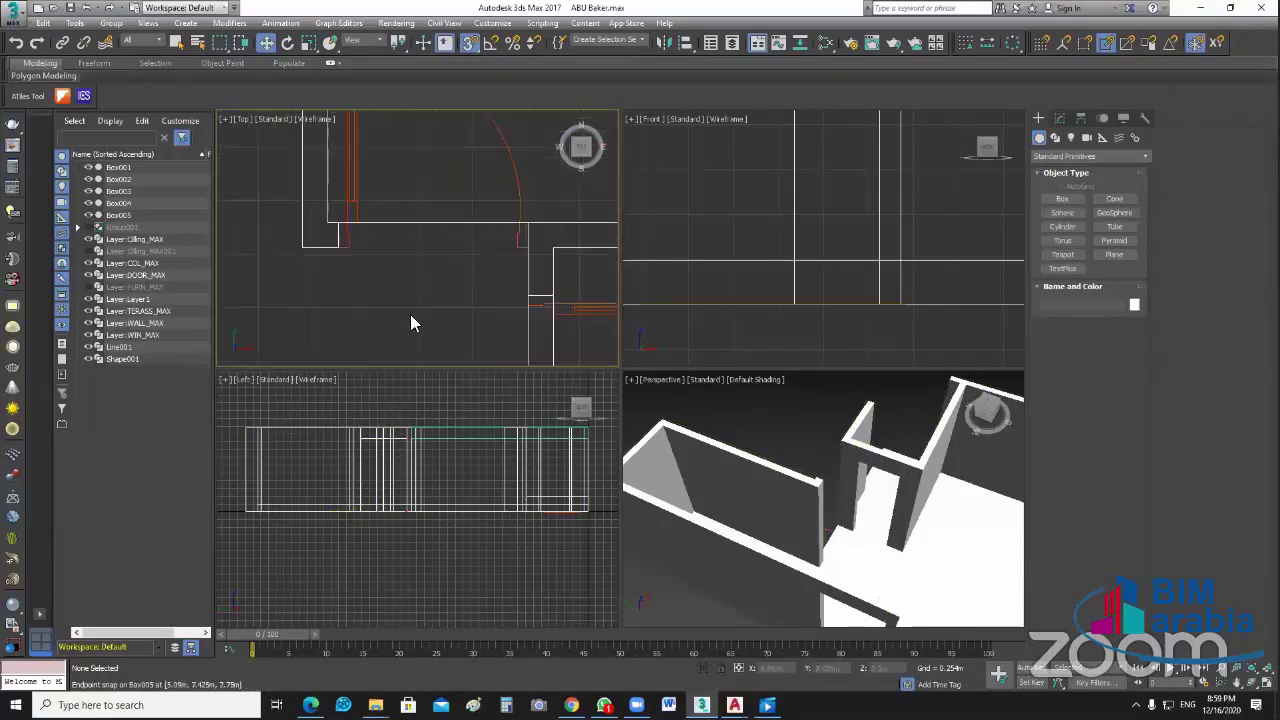
Step: Draw a box across the doorway opening in the Top view with a 0.35m height
click(1080, 199)
scroll(490, 312, up, 2)
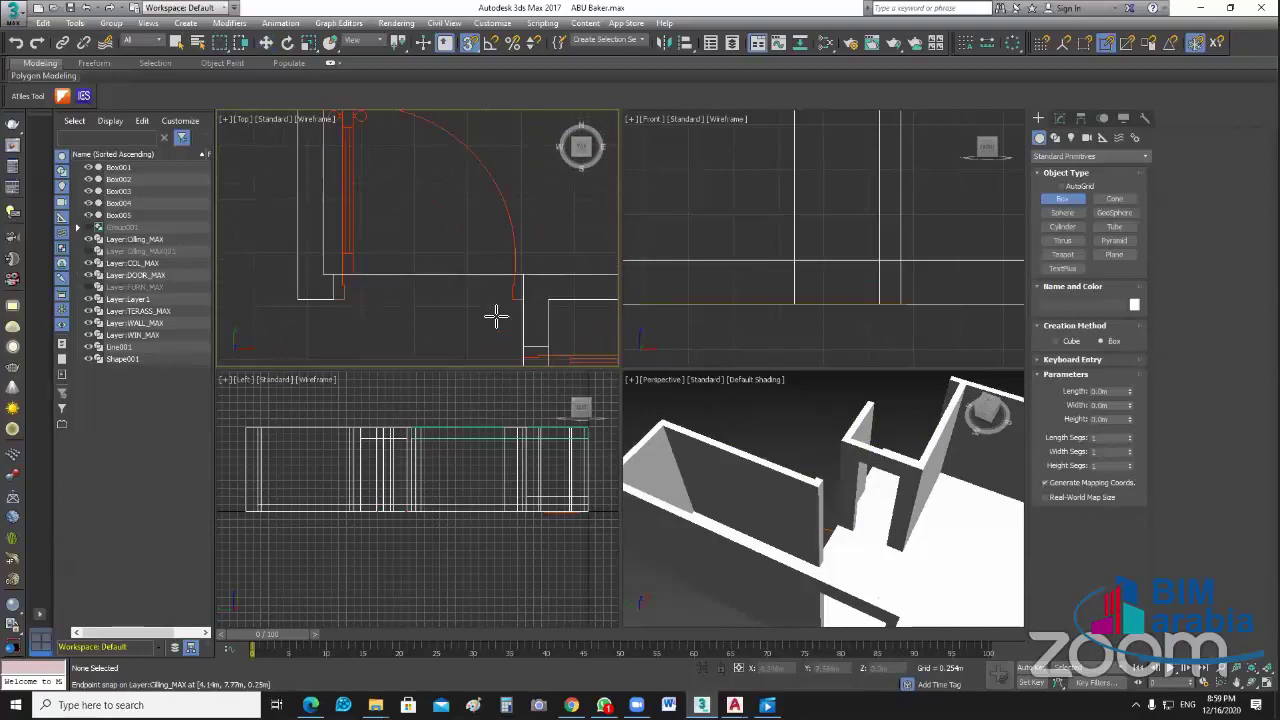
click(523, 298)
drag(333, 274, 523, 298)
click(425, 338)
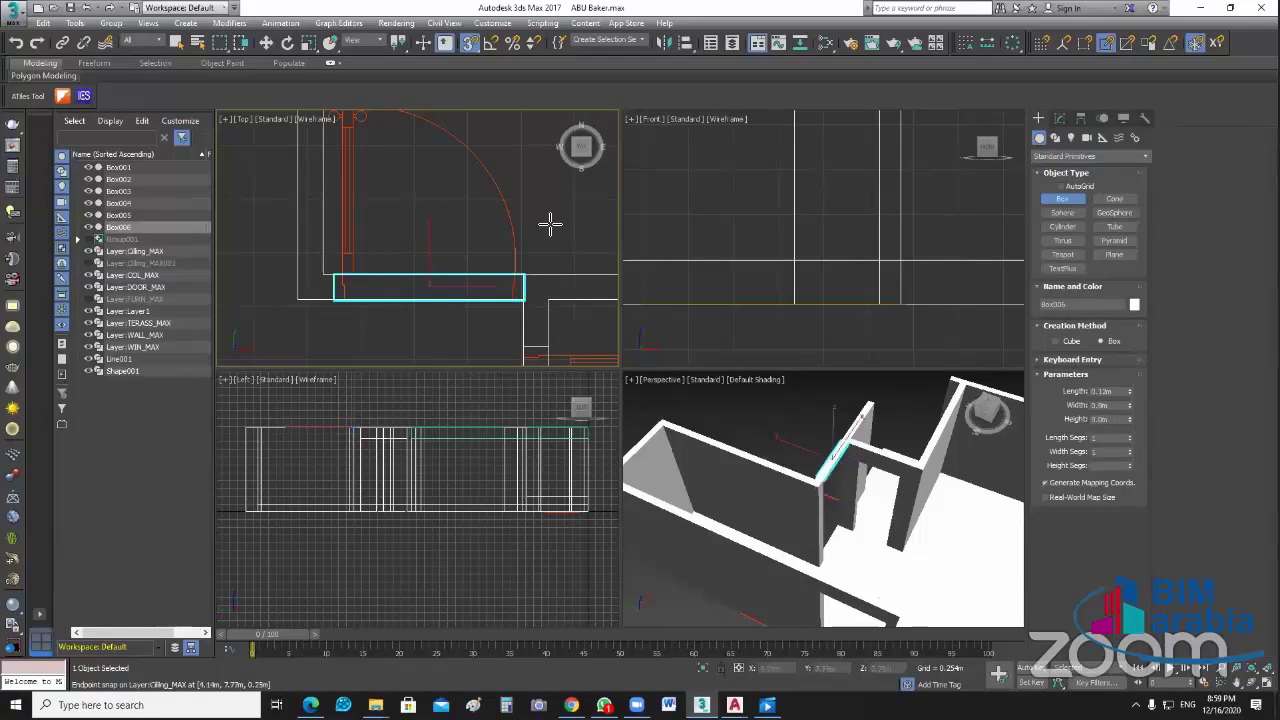
double_click(1122, 421)
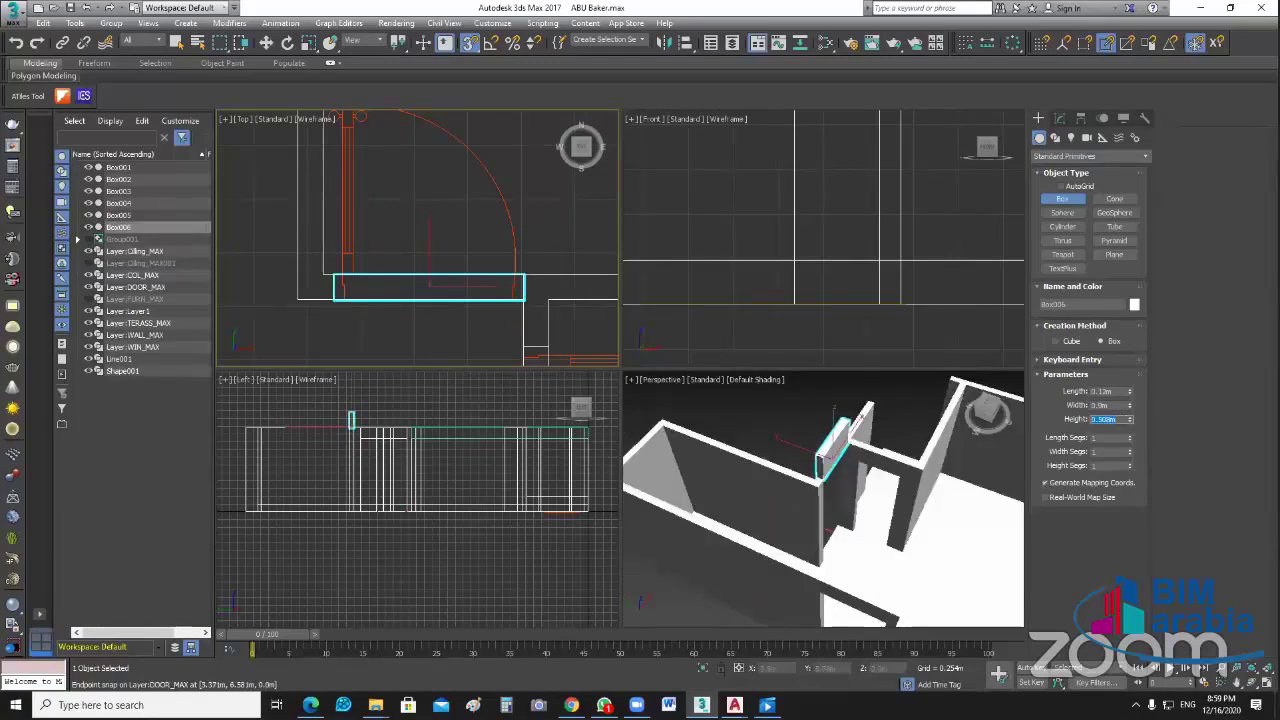
key(BackSpace)
text(0.35)
key(Return)
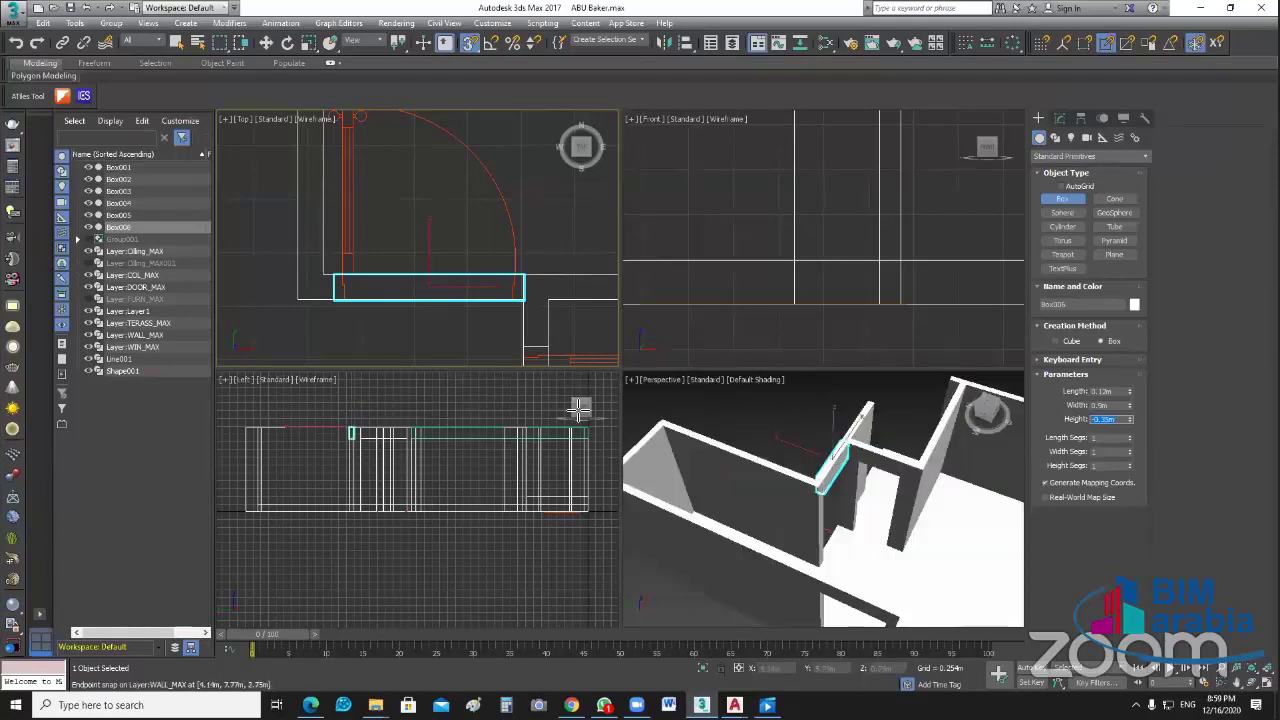
Step: Switch to the Move tool and zoom in on the new box
click(267, 43)
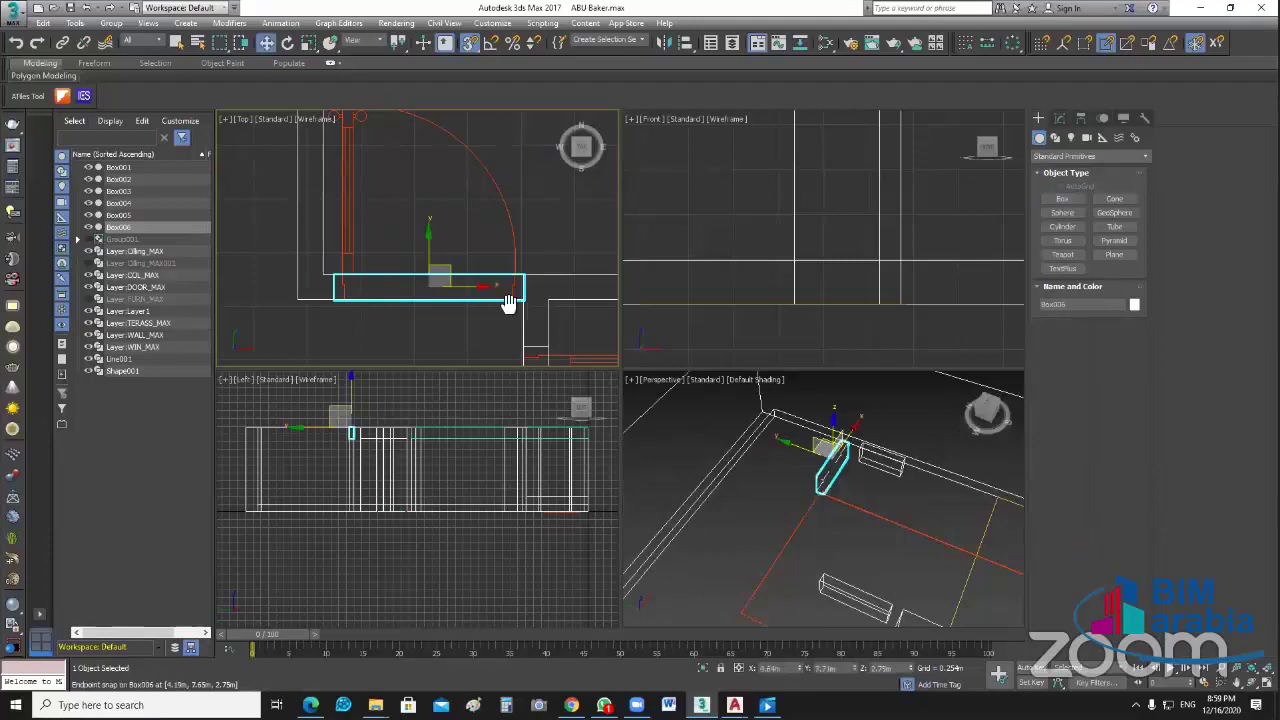
scroll(448, 320, up, 3)
scroll(500, 305, up, 3)
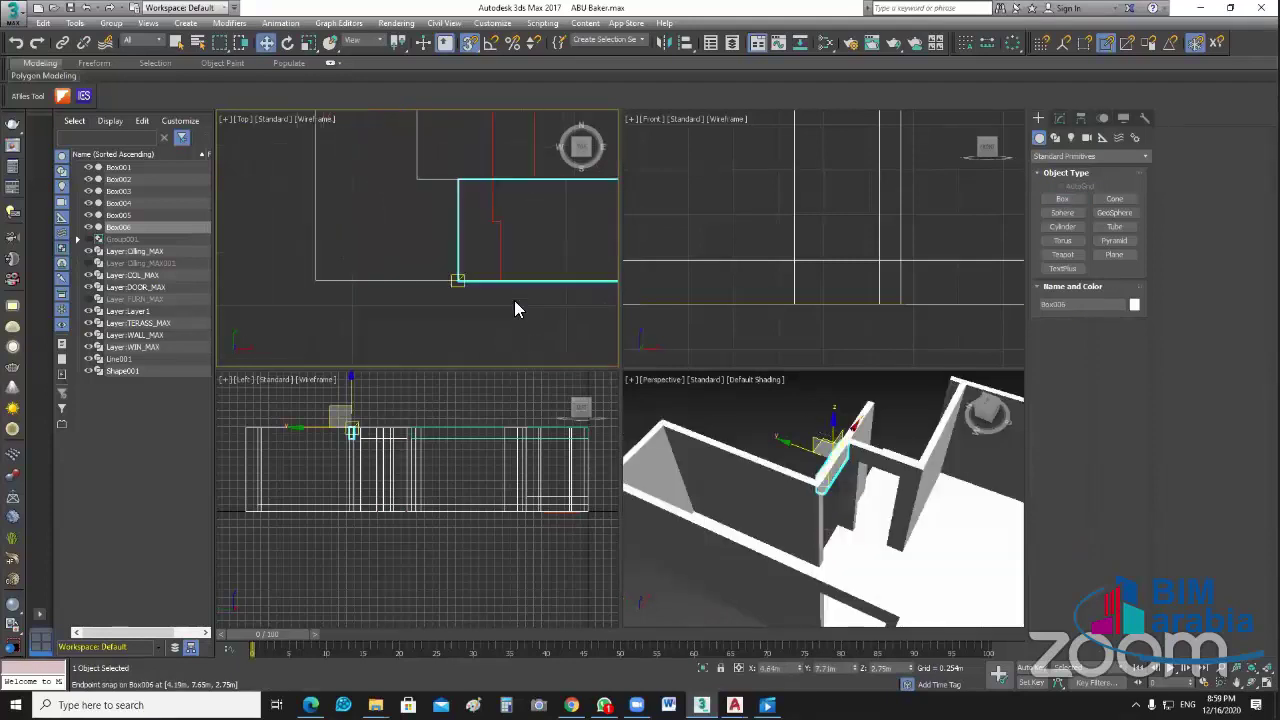
scroll(470, 315, up, 2)
scroll(451, 320, up, 2)
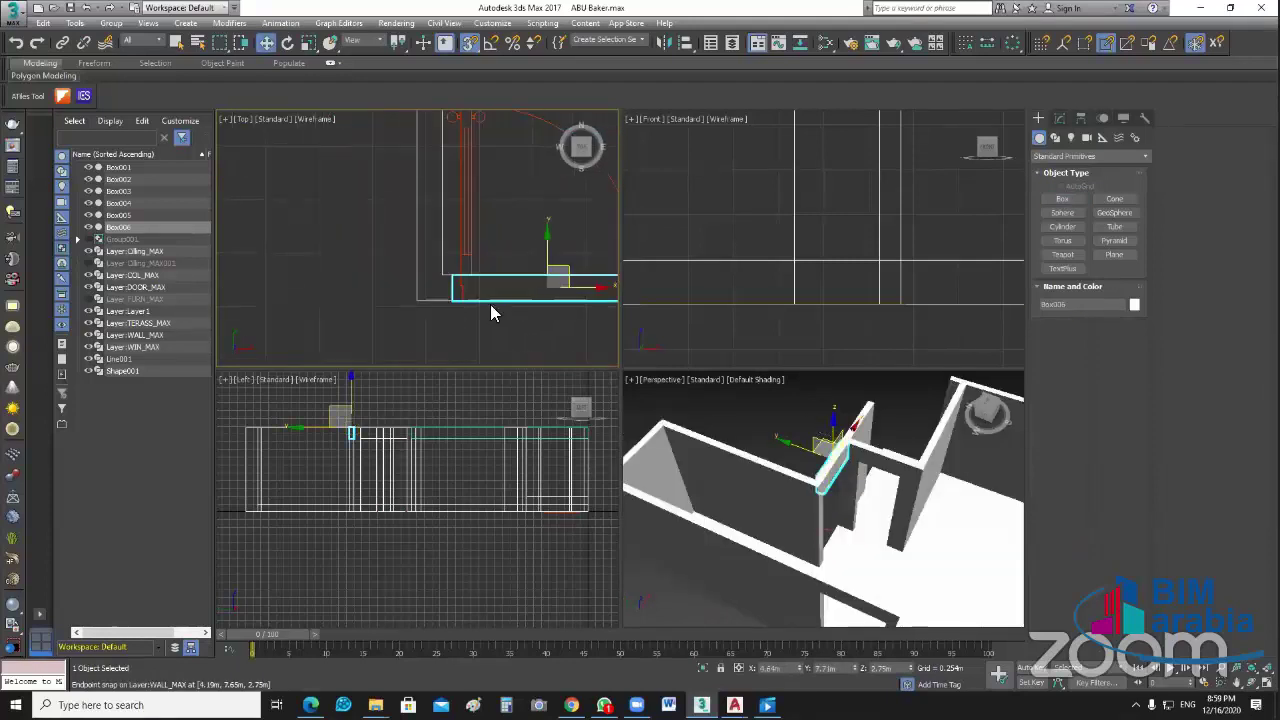
scroll(466, 306, down, 2)
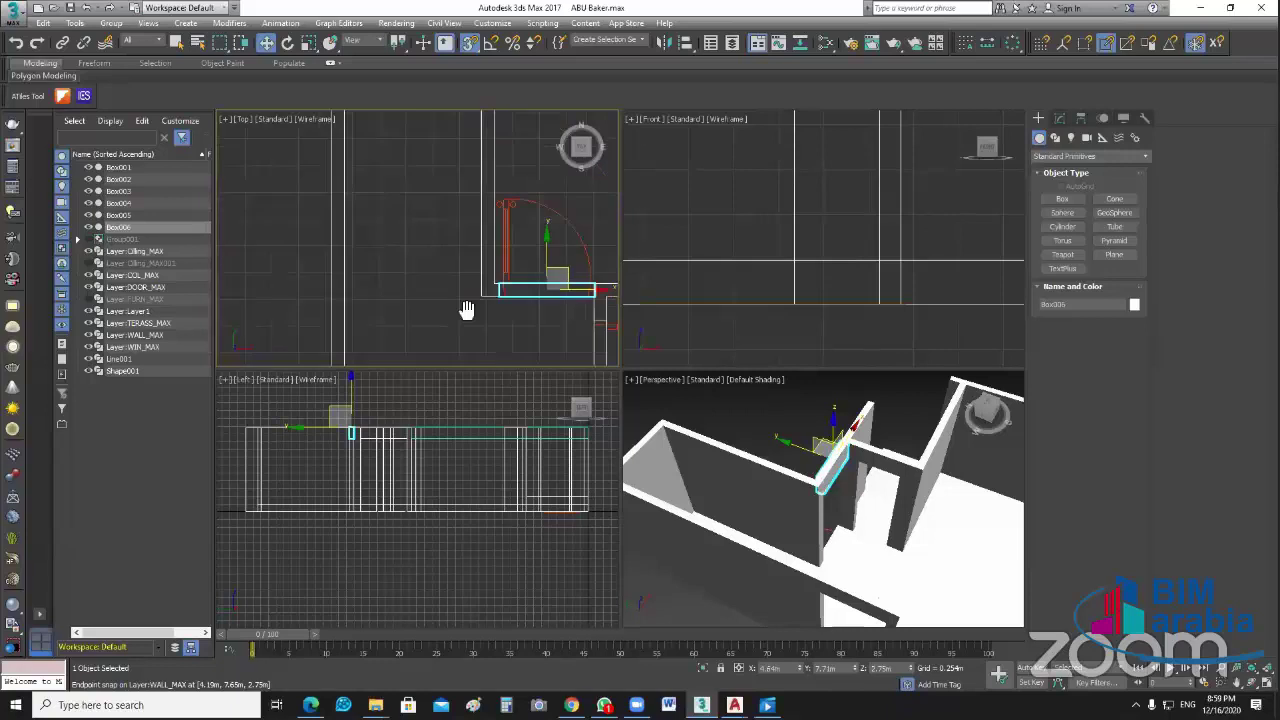
scroll(466, 306, down, 2)
Step: Enable Perpendicular snapping, draw a trial box from the door corner, then undo it
right_click(469, 43)
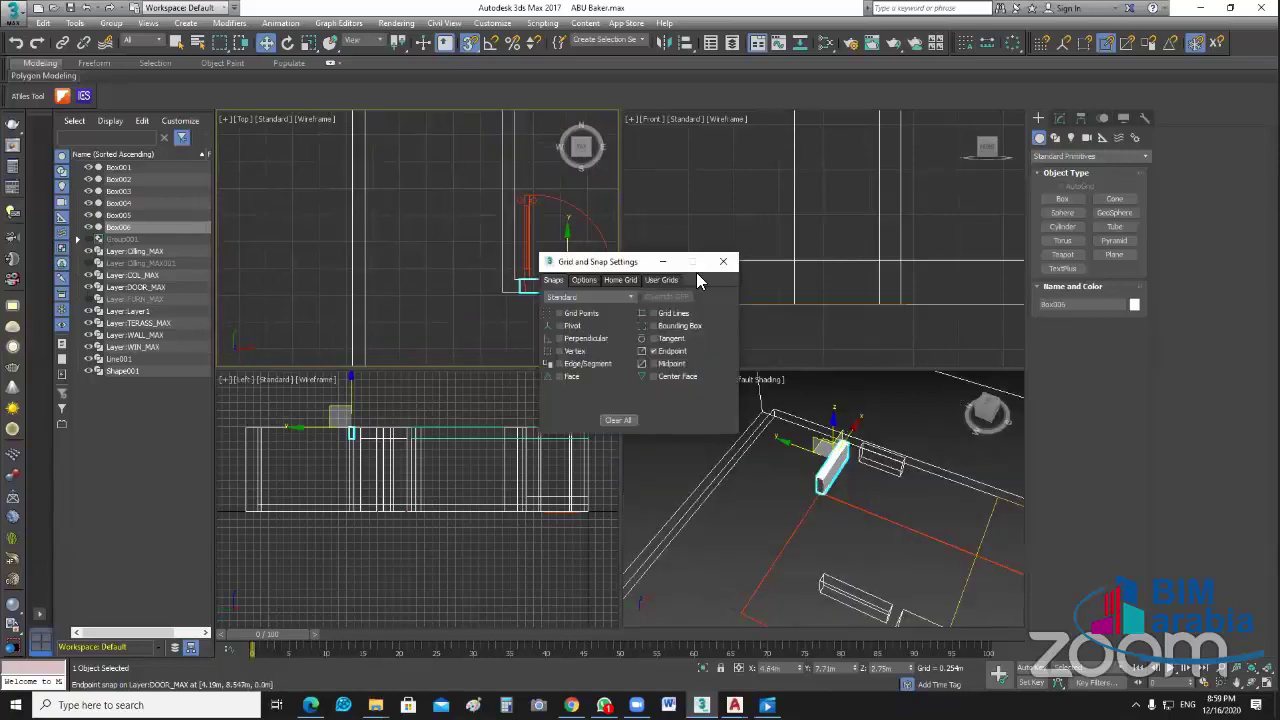
click(559, 338)
key(Escape)
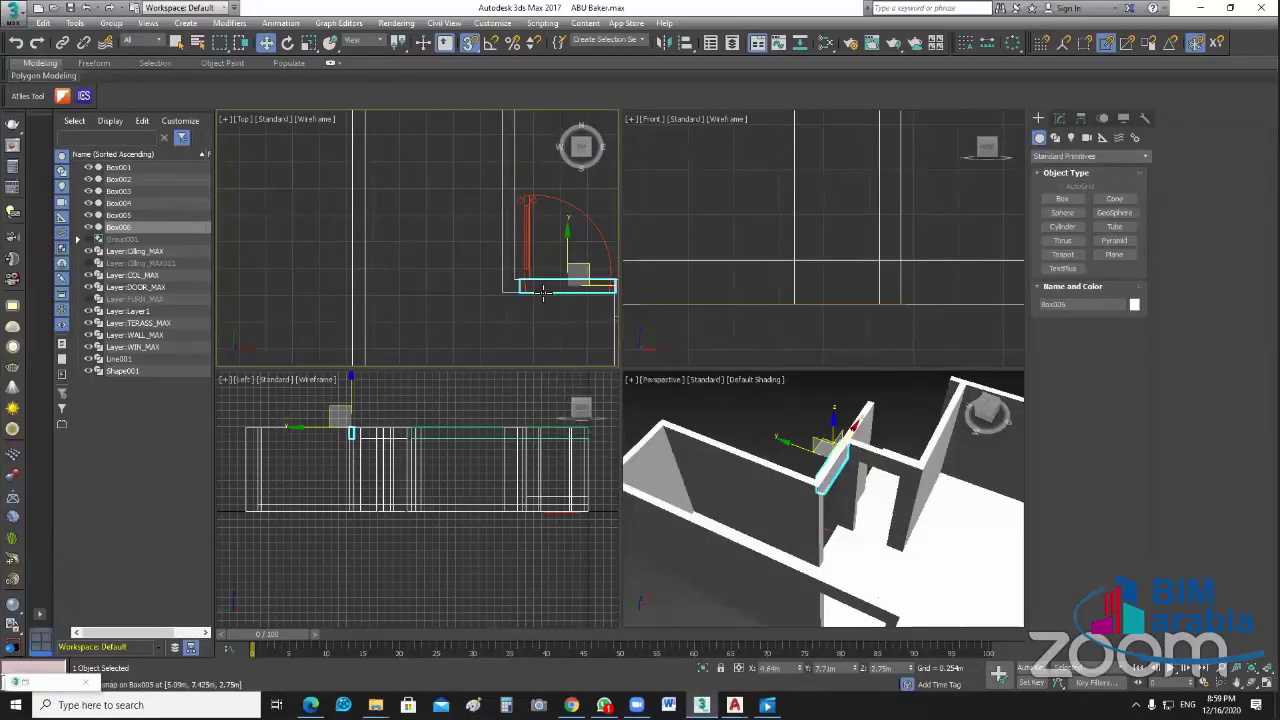
click(1062, 199)
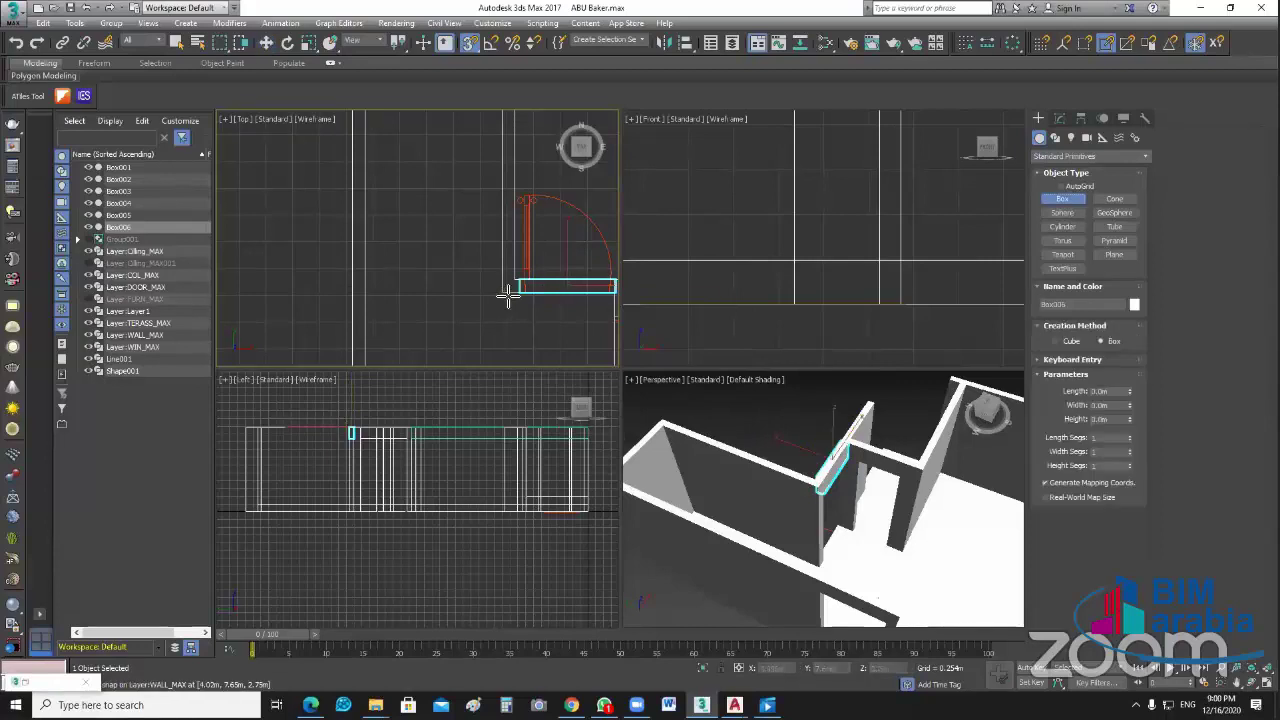
drag(504, 290, 367, 277)
click(367, 277)
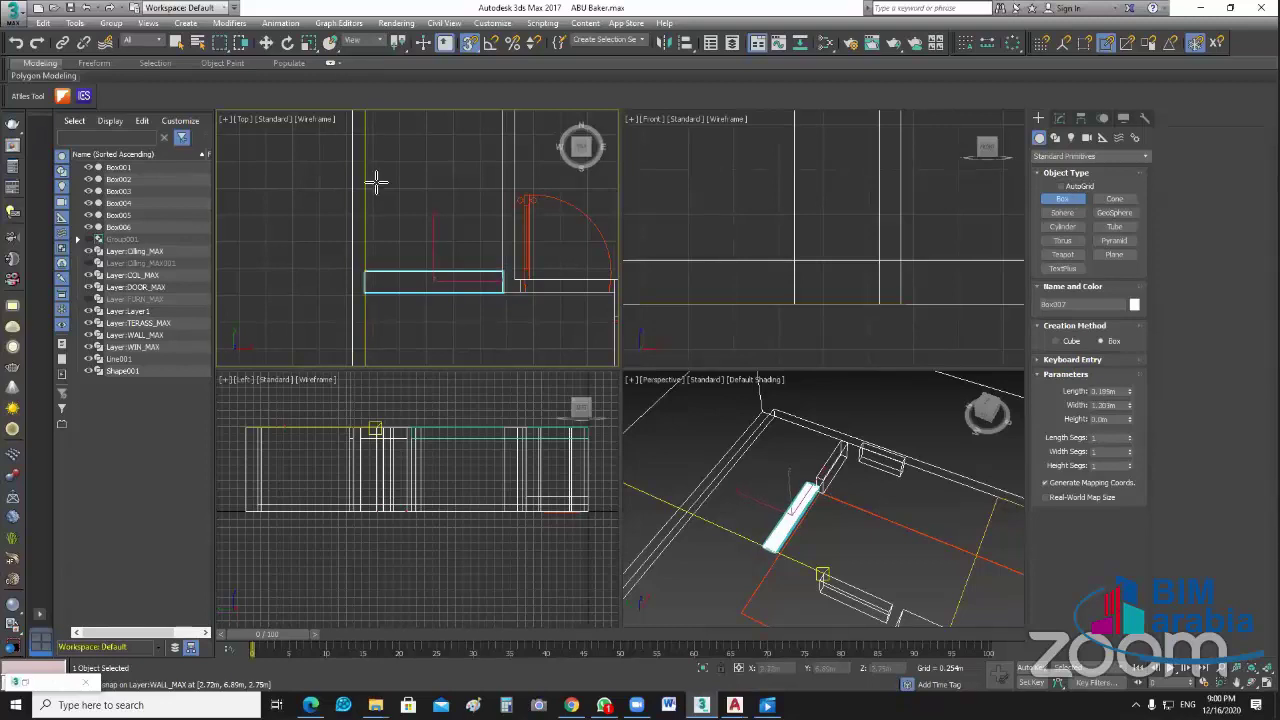
click(540, 414)
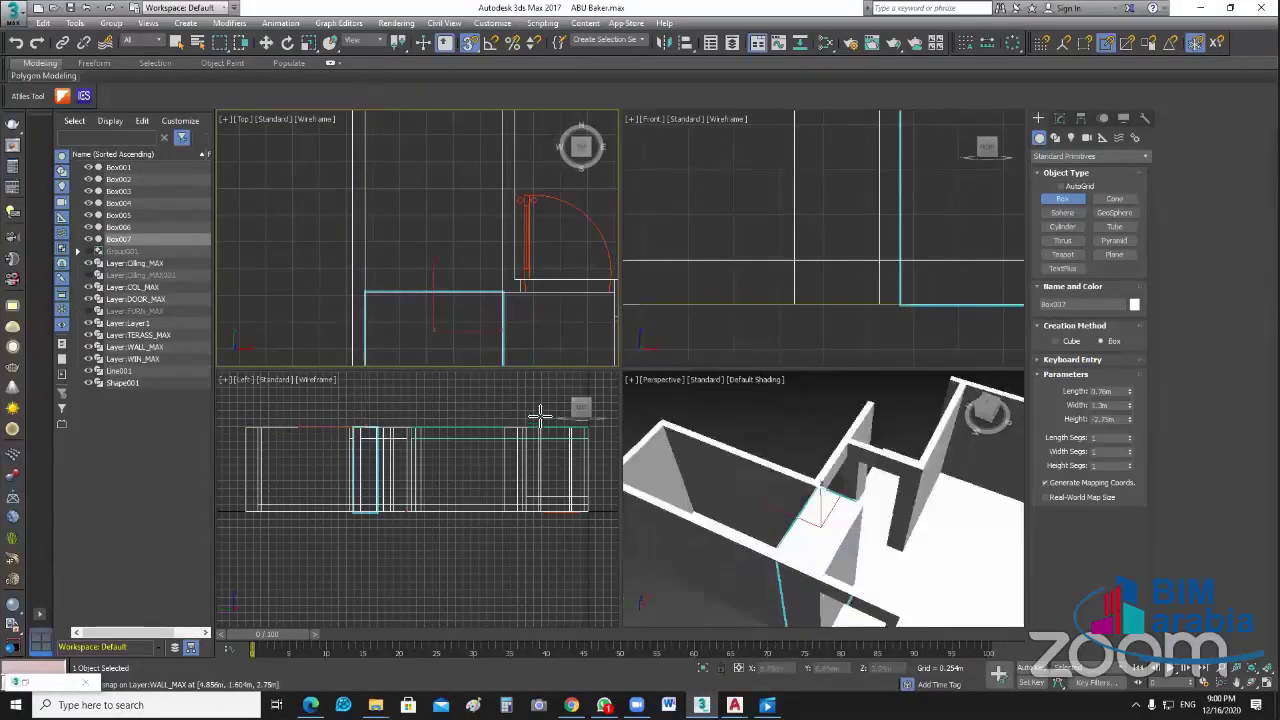
key(ctrl+z)
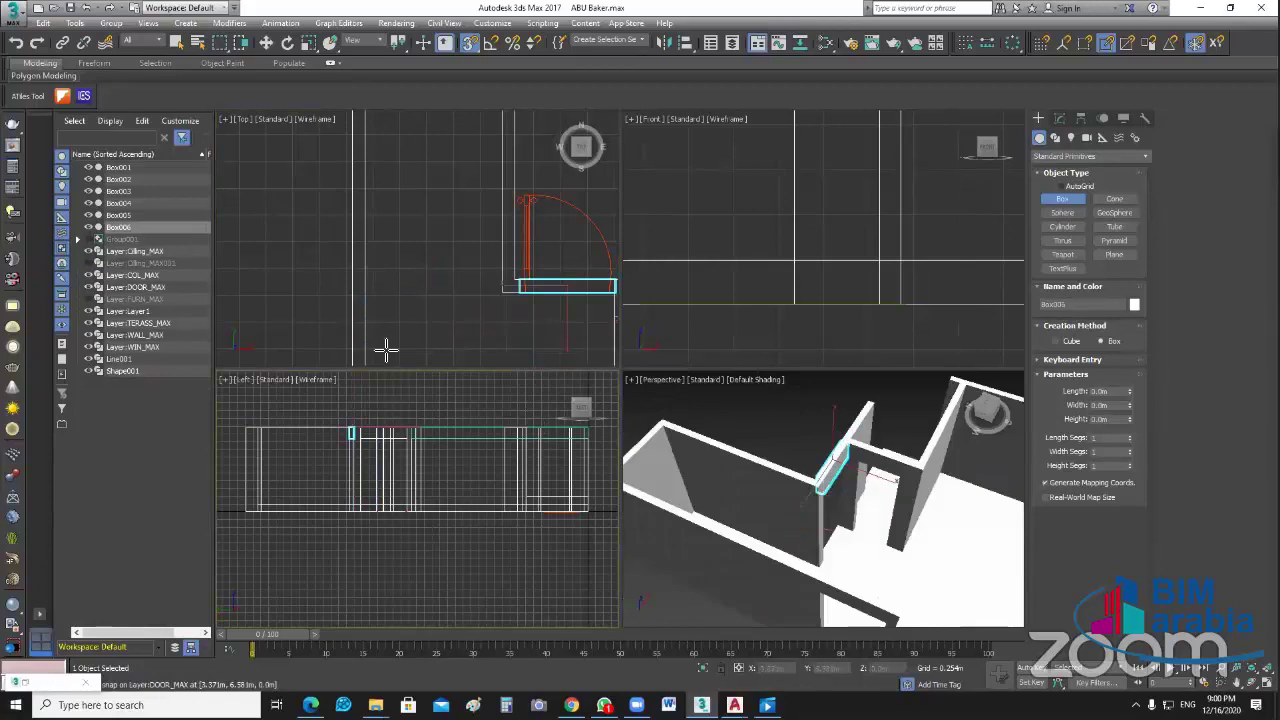
Step: Attempt the box base from the wall corner twice, cancelling both attempts
scroll(528, 295, up, 2)
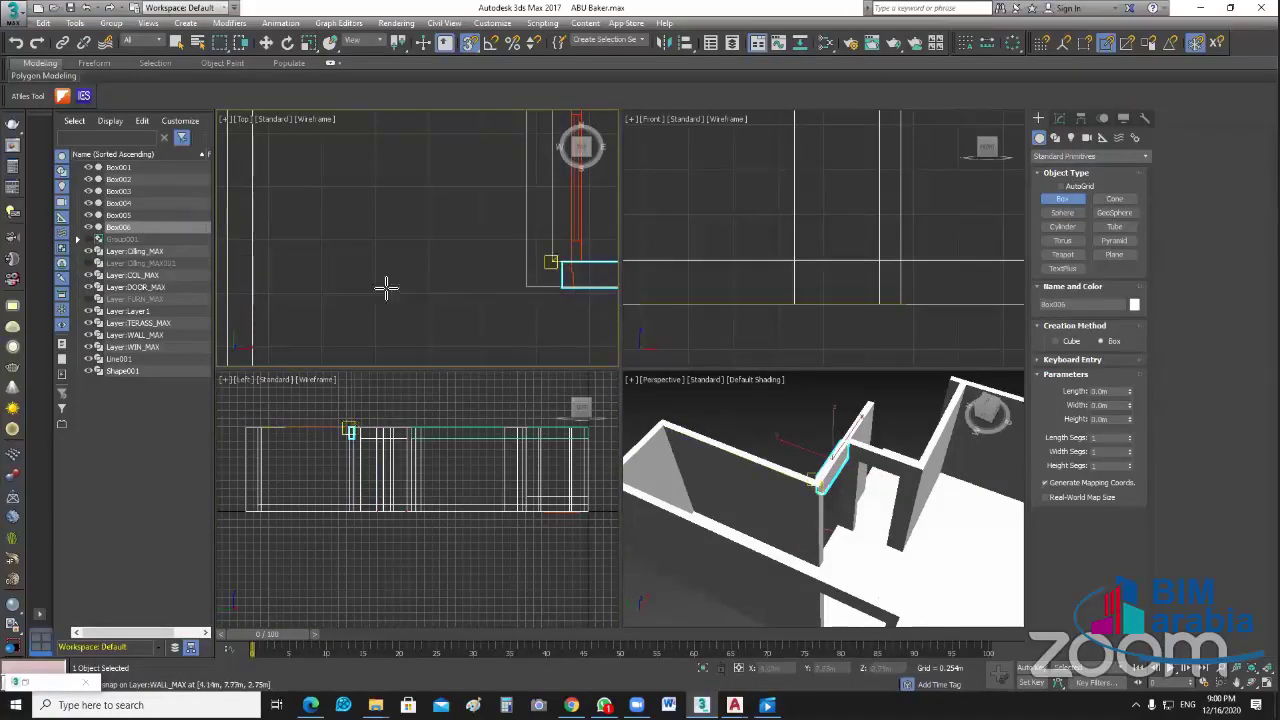
drag(386, 288, 258, 290)
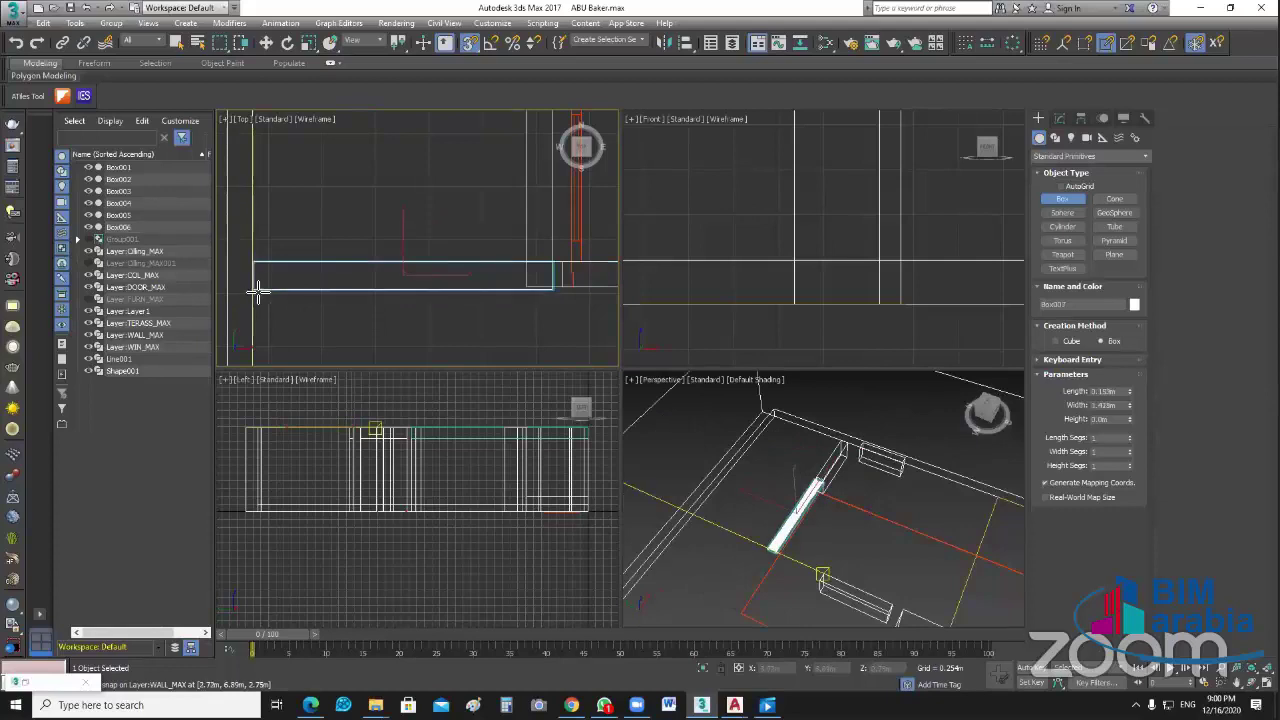
right_click(552, 294)
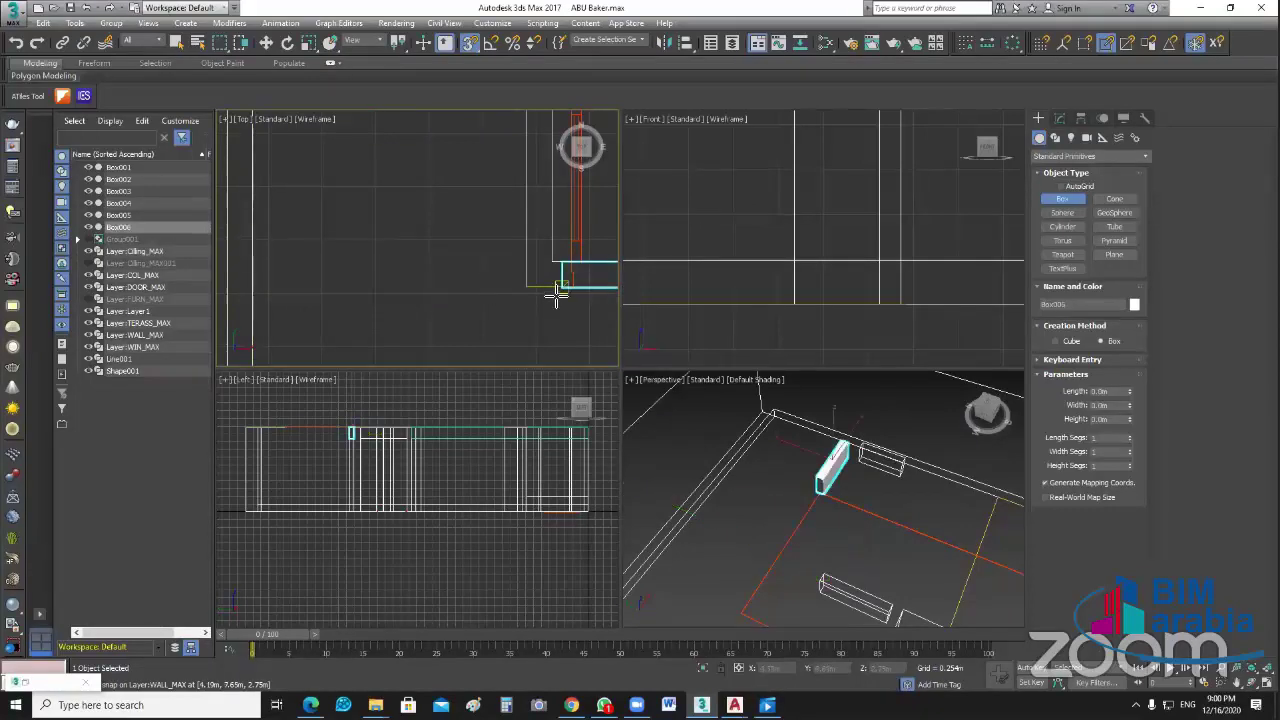
mouse_move(528, 288)
mouse_down()
mouse_move(258, 270)
mouse_move(264, 240)
mouse_up()
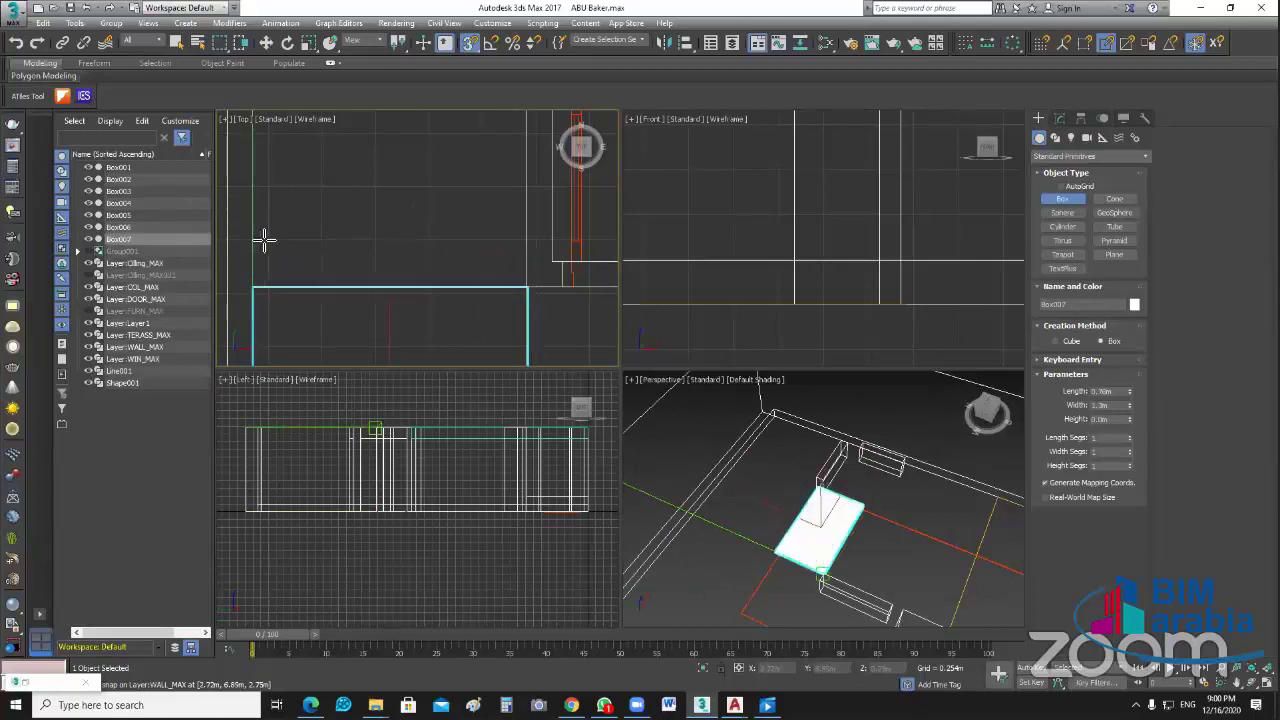
right_click(264, 240)
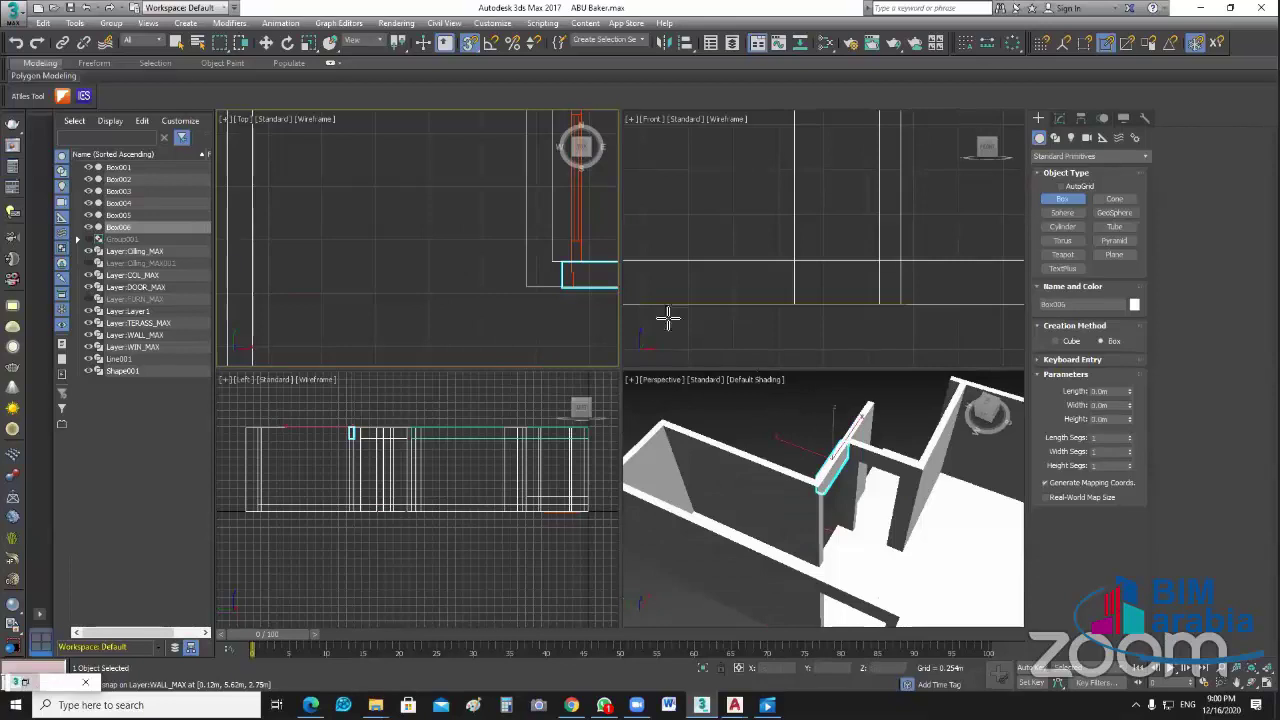
Step: Switch snapping from Perpendicular to Midpoint in Grid and Snap Settings
click(560, 338)
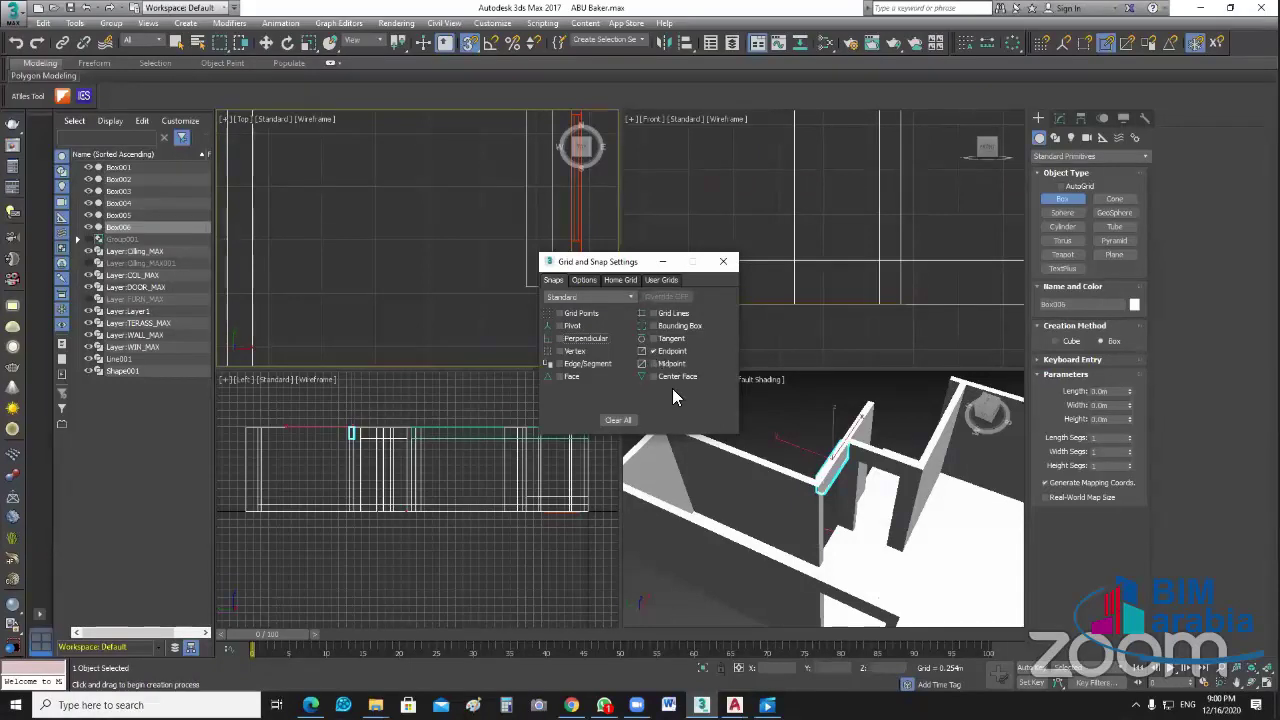
click(652, 363)
click(666, 262)
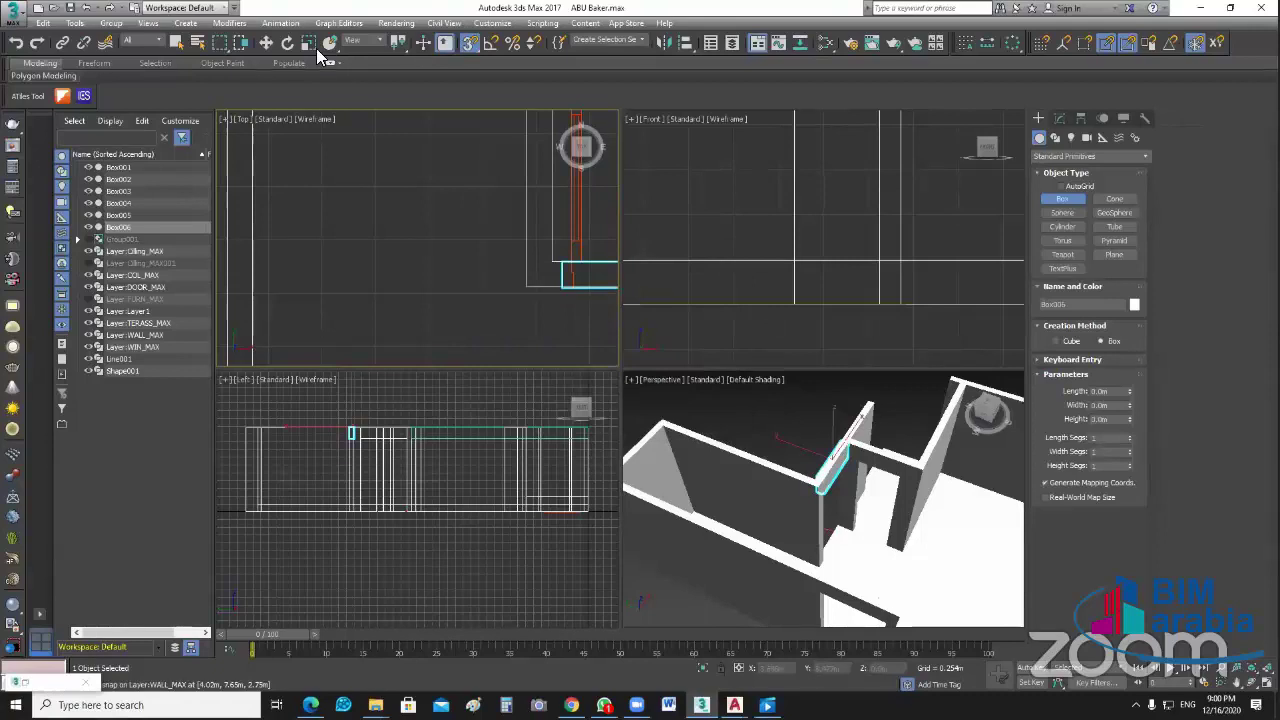
Step: Draw a 0.76m × 1.3m box at the wall opening with a -0.35m height
drag(528, 288, 258, 263)
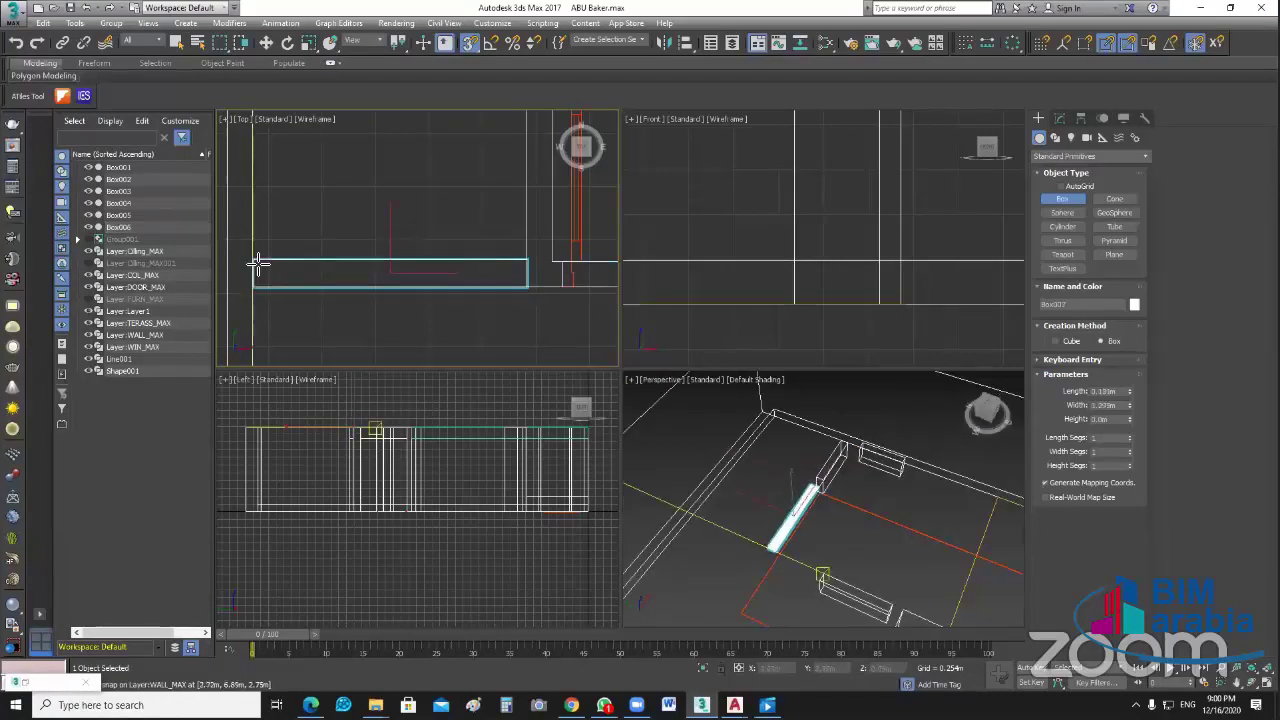
drag(258, 263, 300, 232)
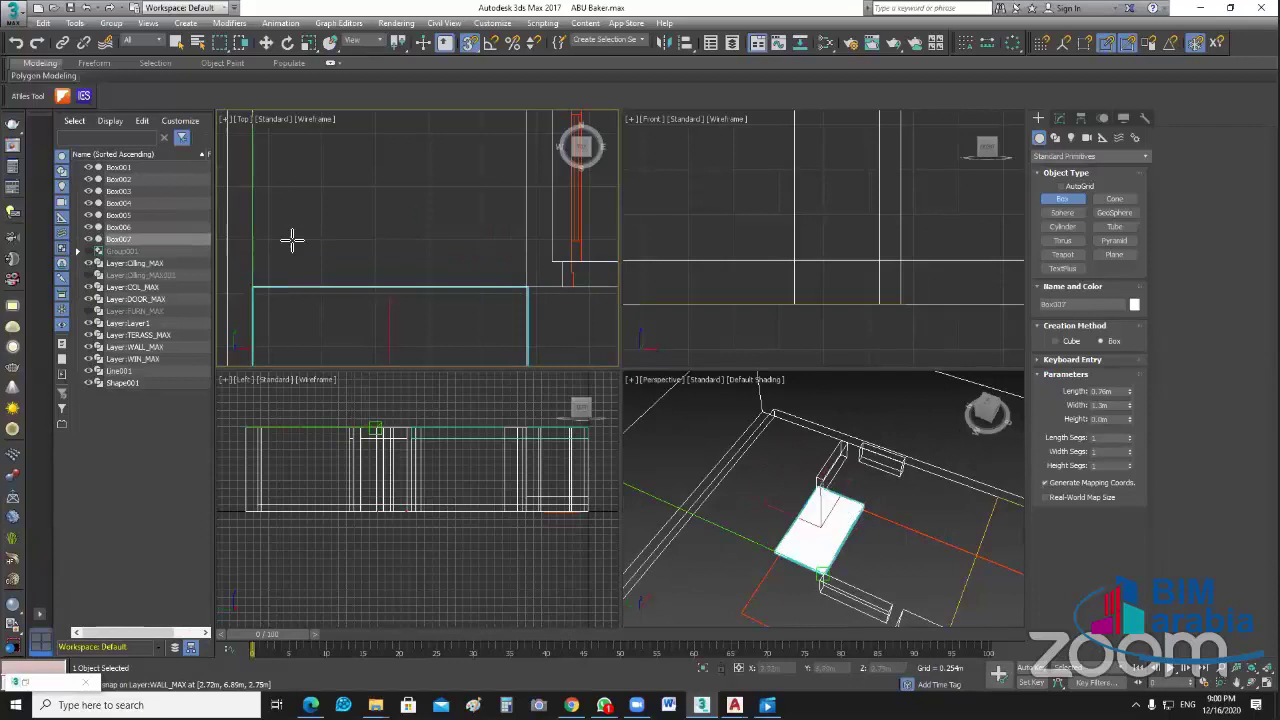
click(320, 178)
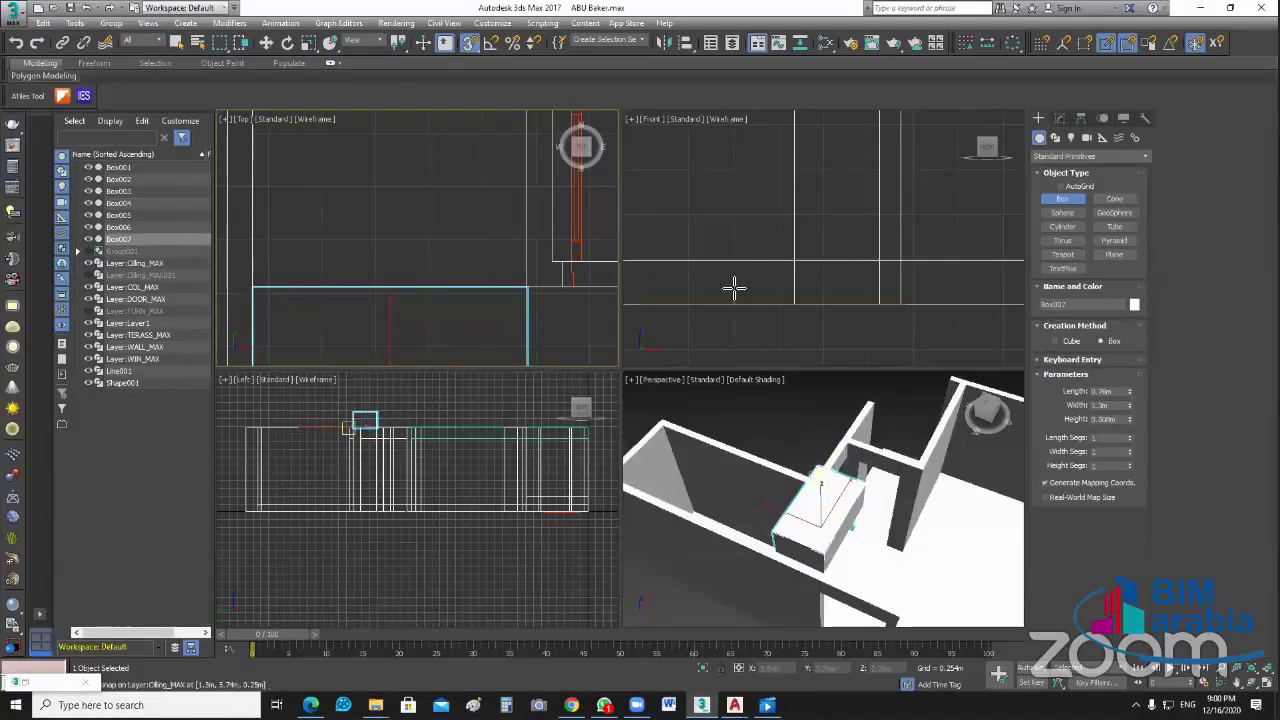
double_click(1124, 420)
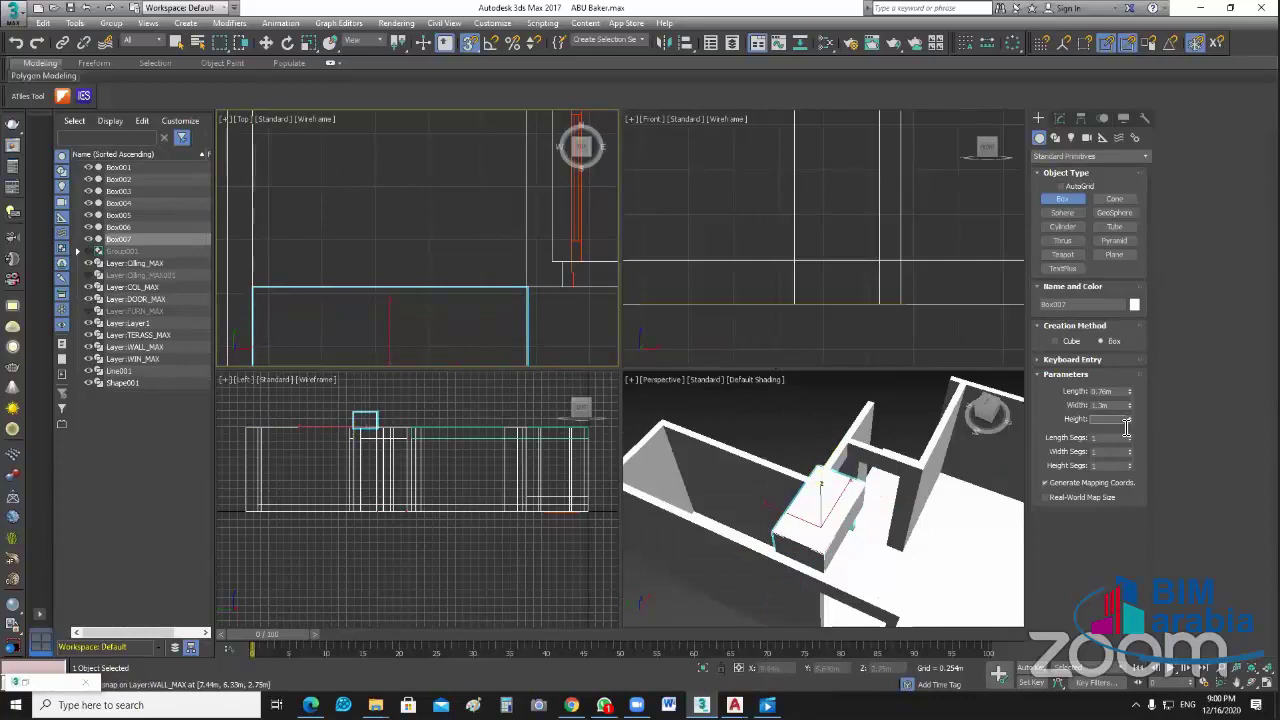
text(0.508)
key(Return)
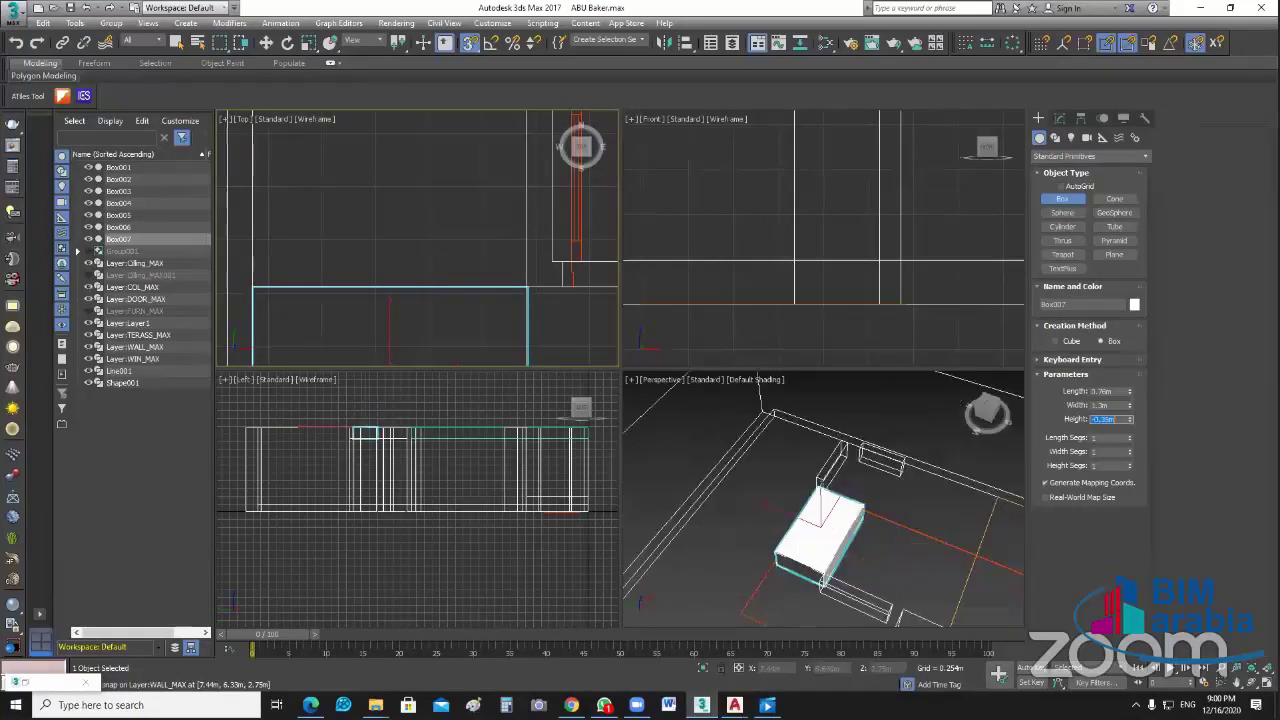
text(-0.35)
key(Return)
scroll(868, 478, down, 3)
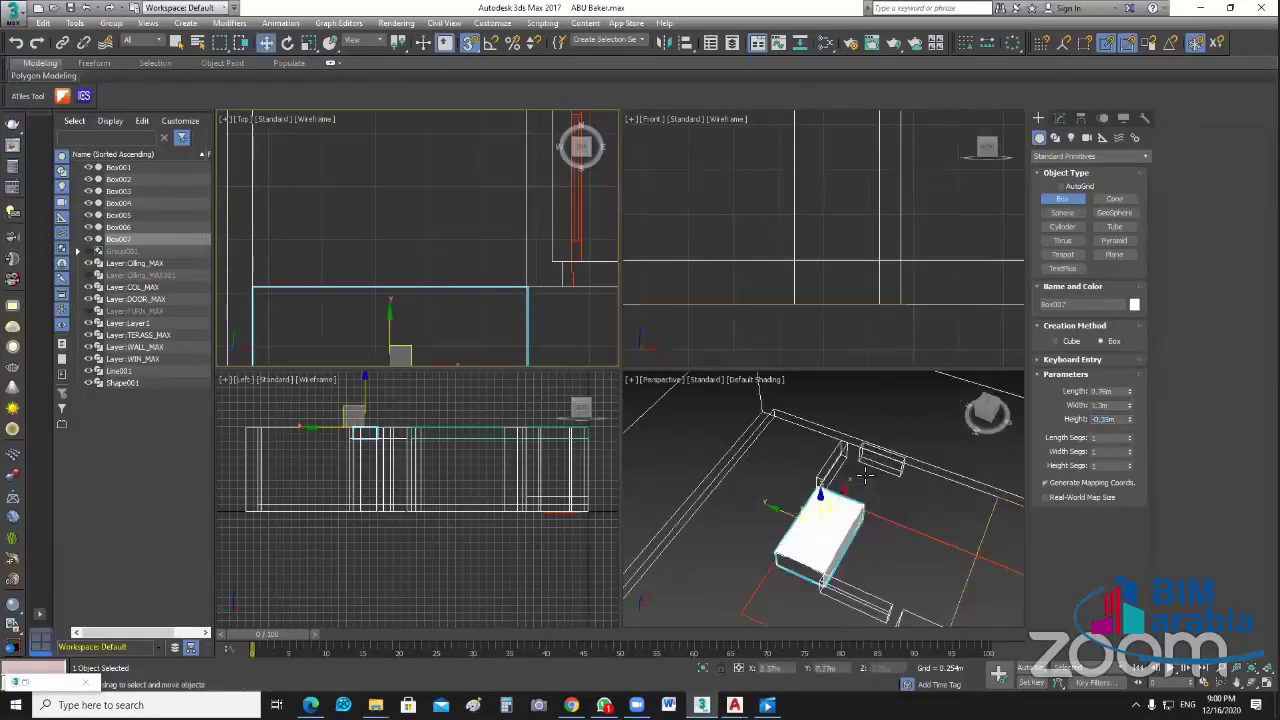
right_click(543, 257)
Step: Switch to Move and bring up Box006's parameters in the Modify panel
key(w)
click(932, 260)
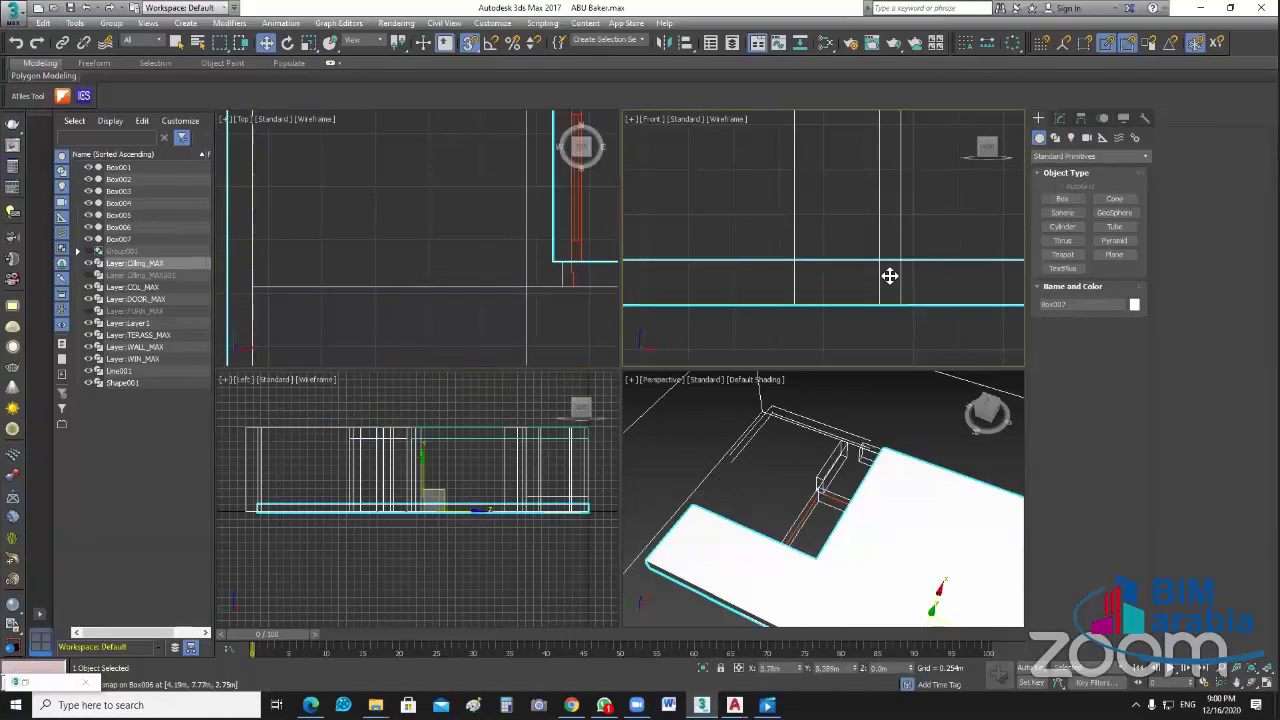
key(ctrl+z)
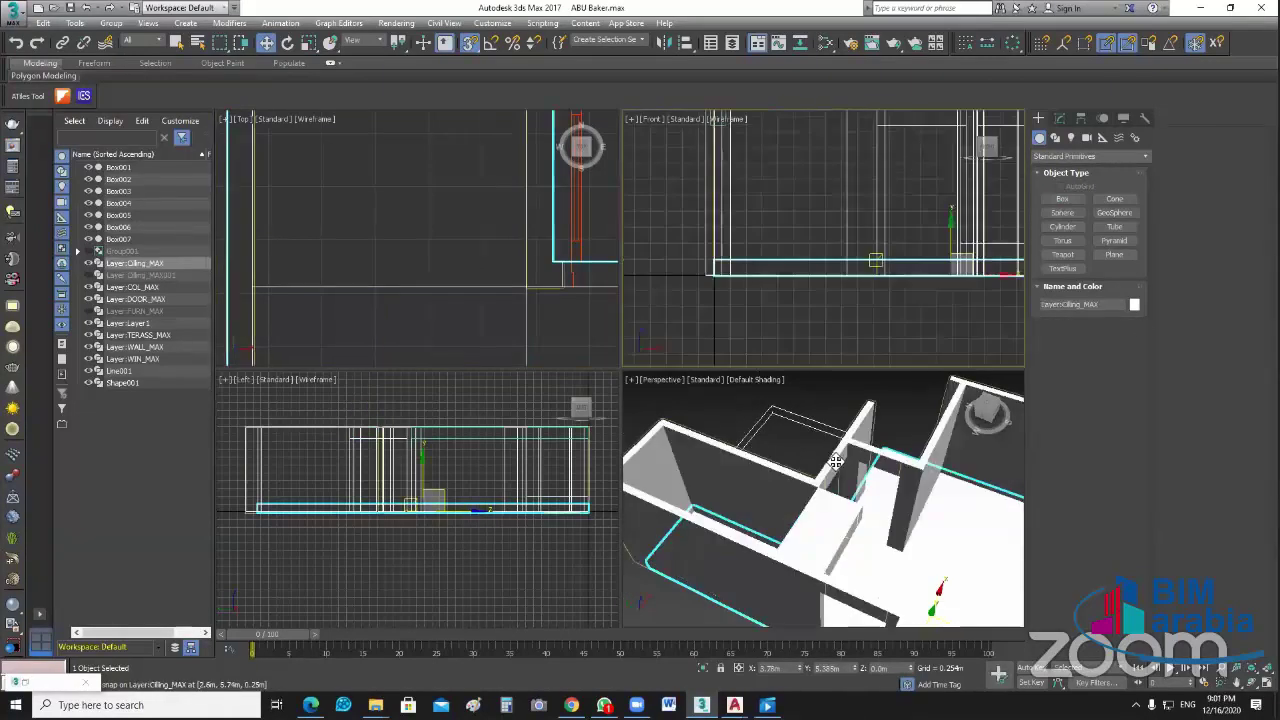
key(ctrl+z)
key(ctrl+z)
key(ctrl+z)
click(1060, 118)
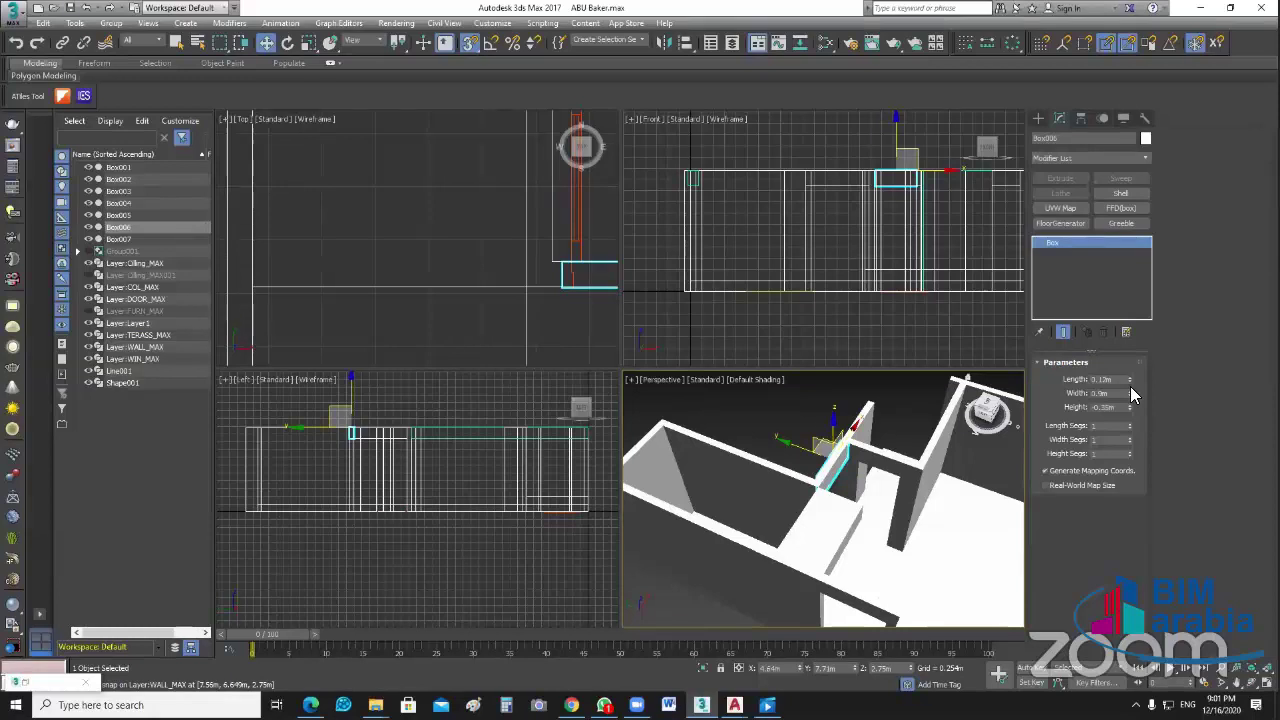
Step: Select Box007 and set its length to 0.12m
click(483, 290)
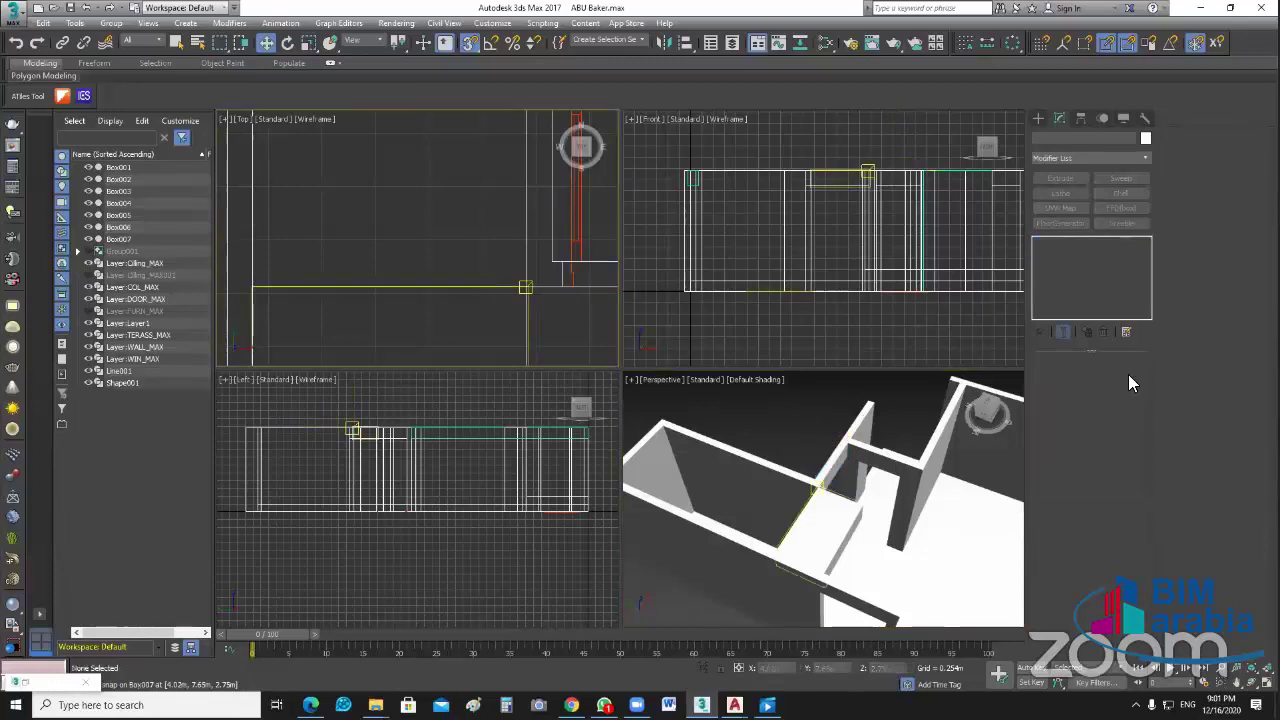
click(1127, 379)
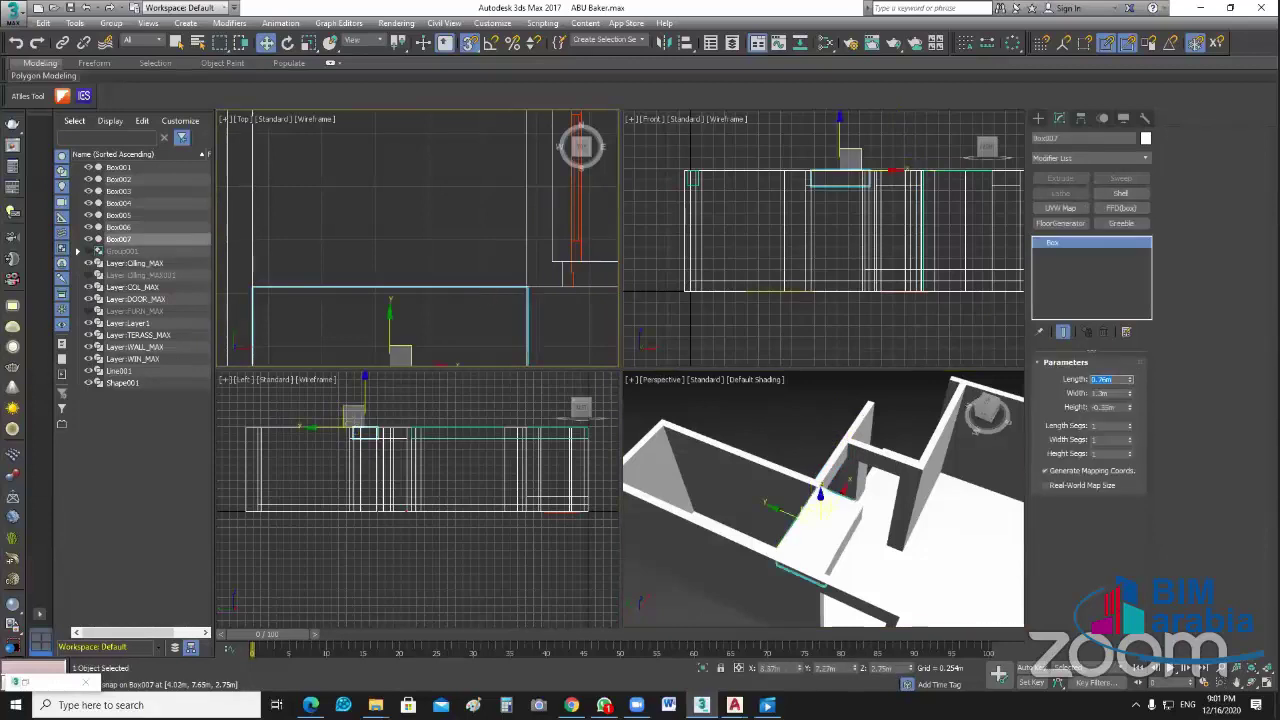
text(0)
key(Return)
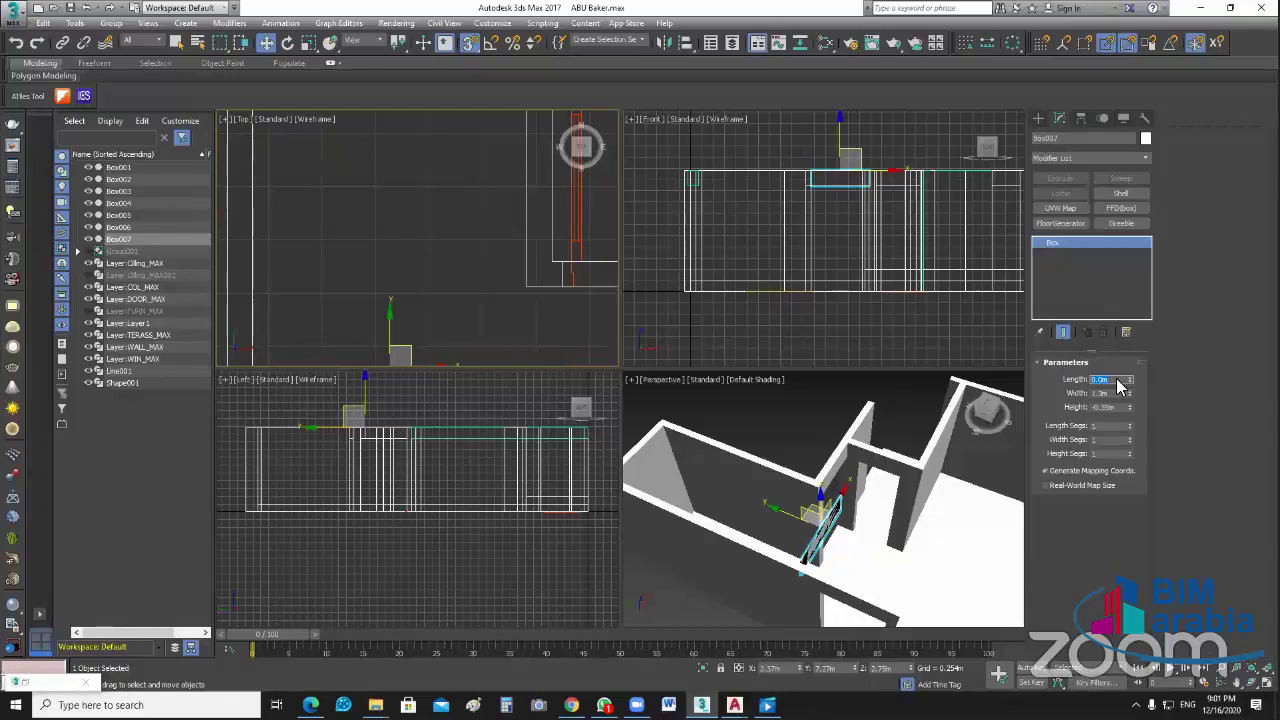
text(0.12)
key(Return)
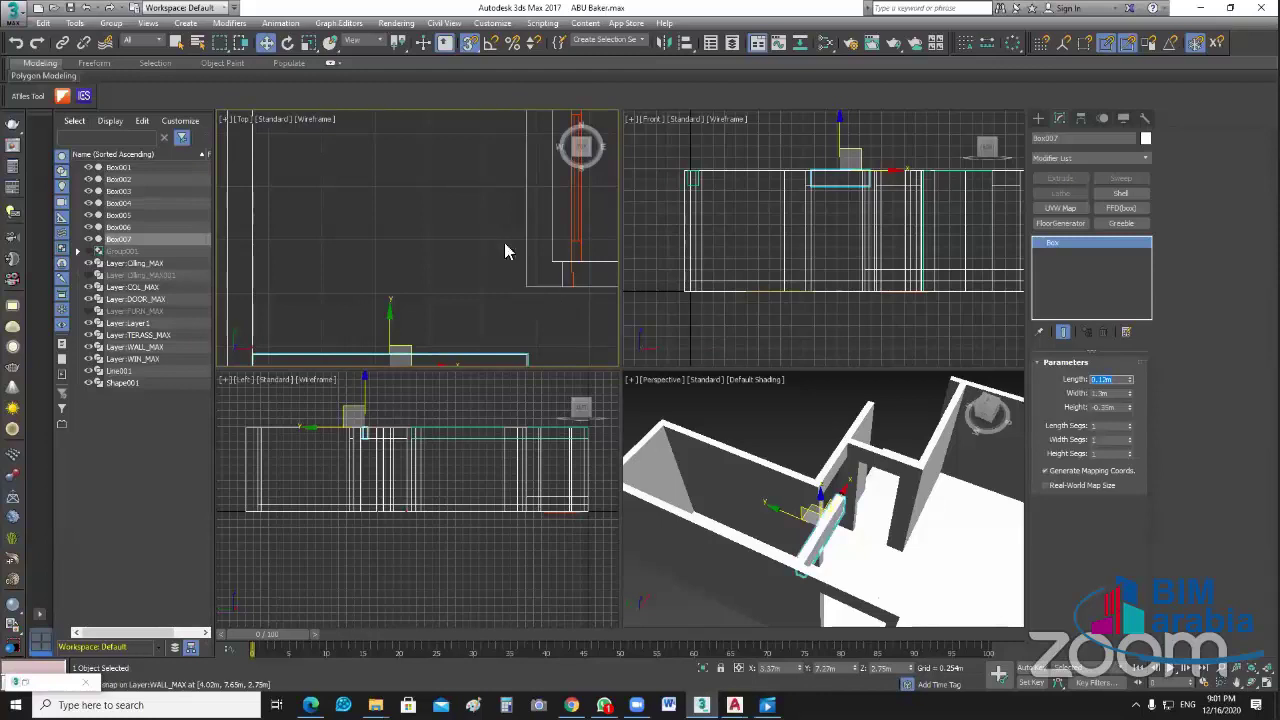
Step: Move Box007 against the wall, delete it, and turn on 3D snapping in Perspective
middle_drag(508, 251, 514, 306)
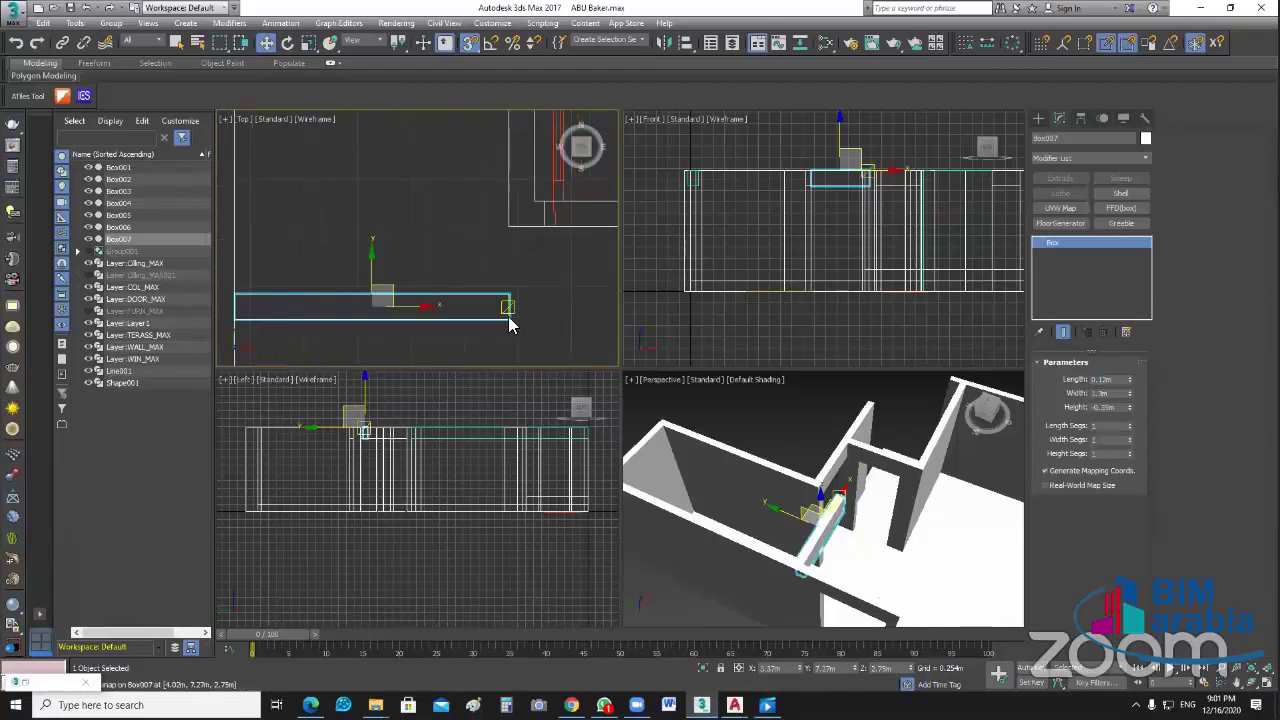
click(509, 318)
drag(509, 318, 509, 226)
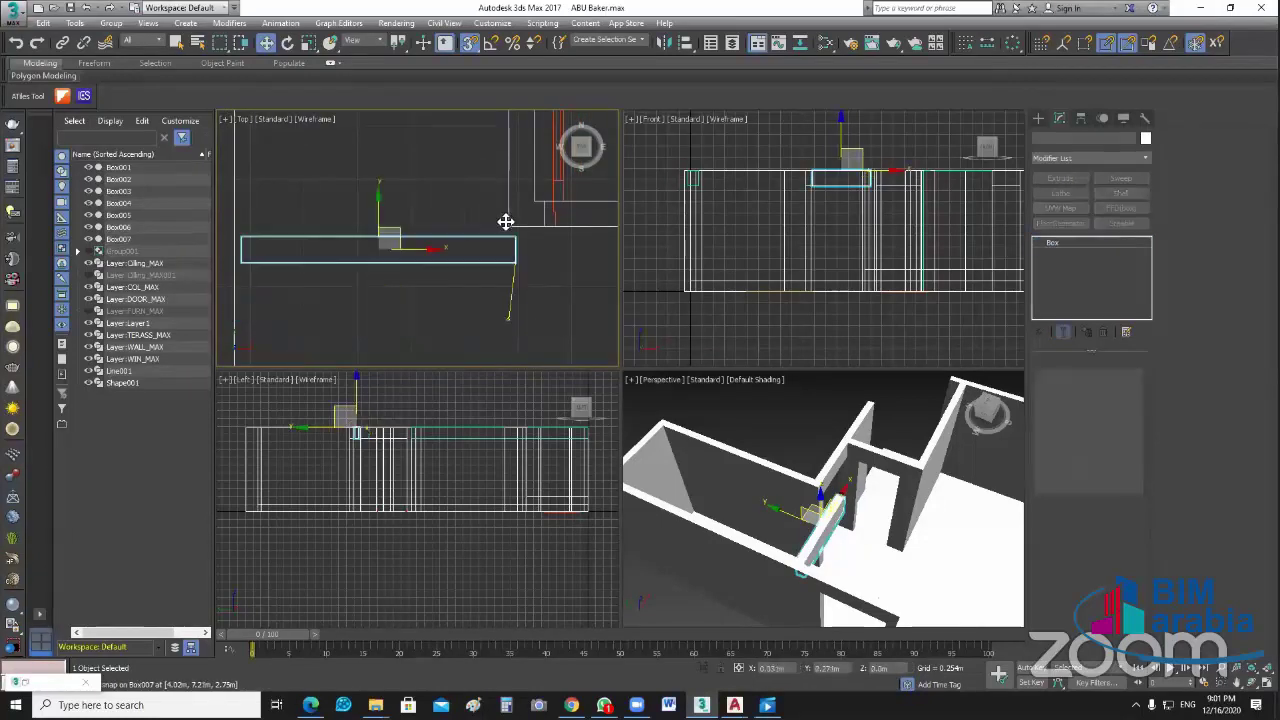
key(Delete)
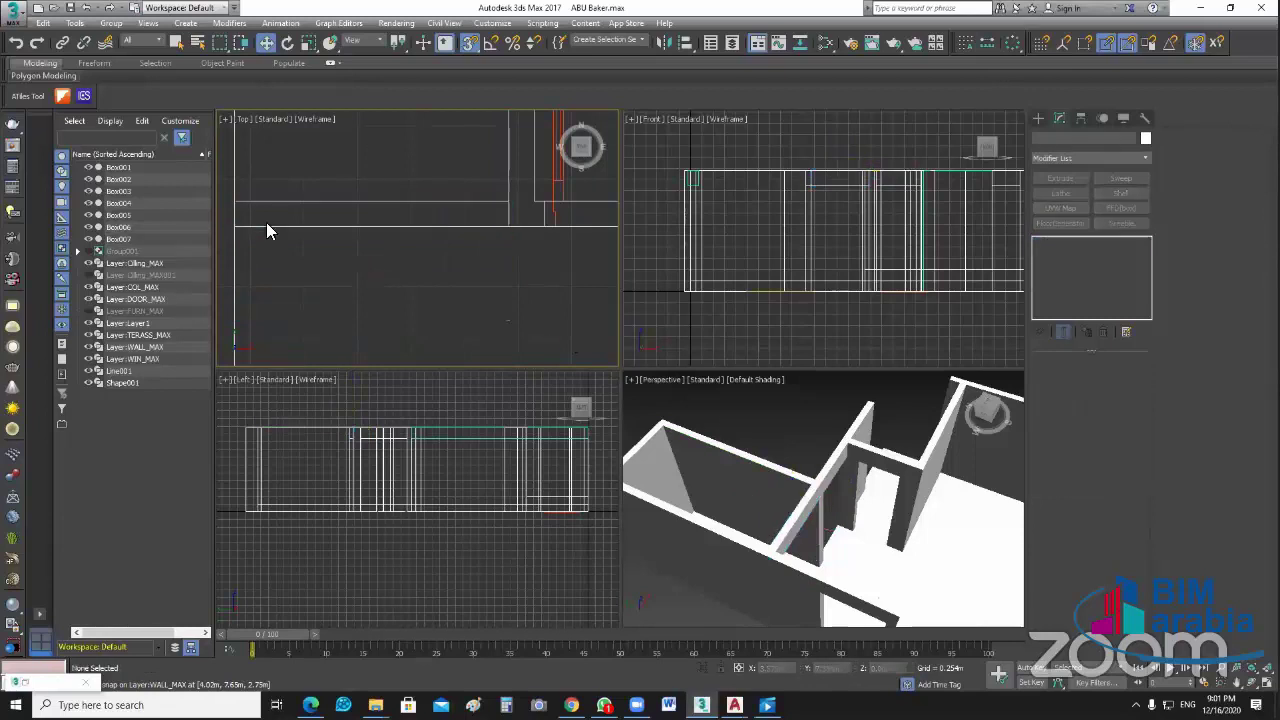
click(794, 424)
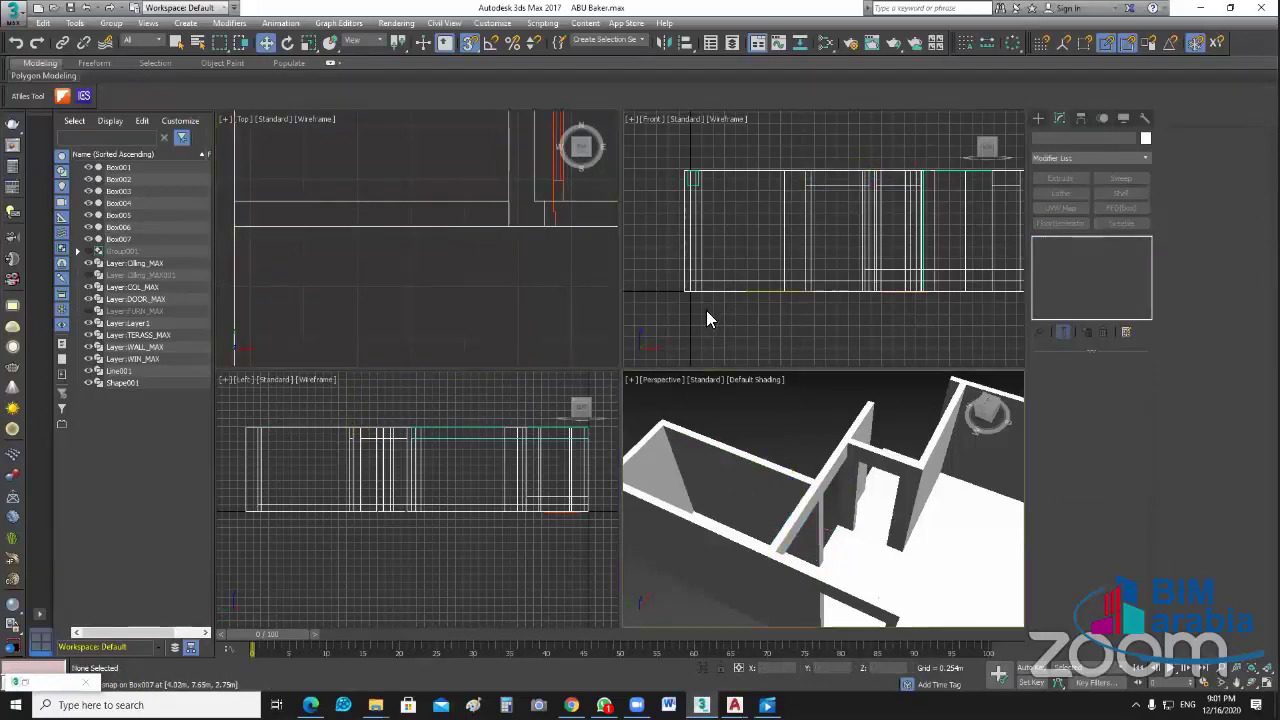
click(466, 44)
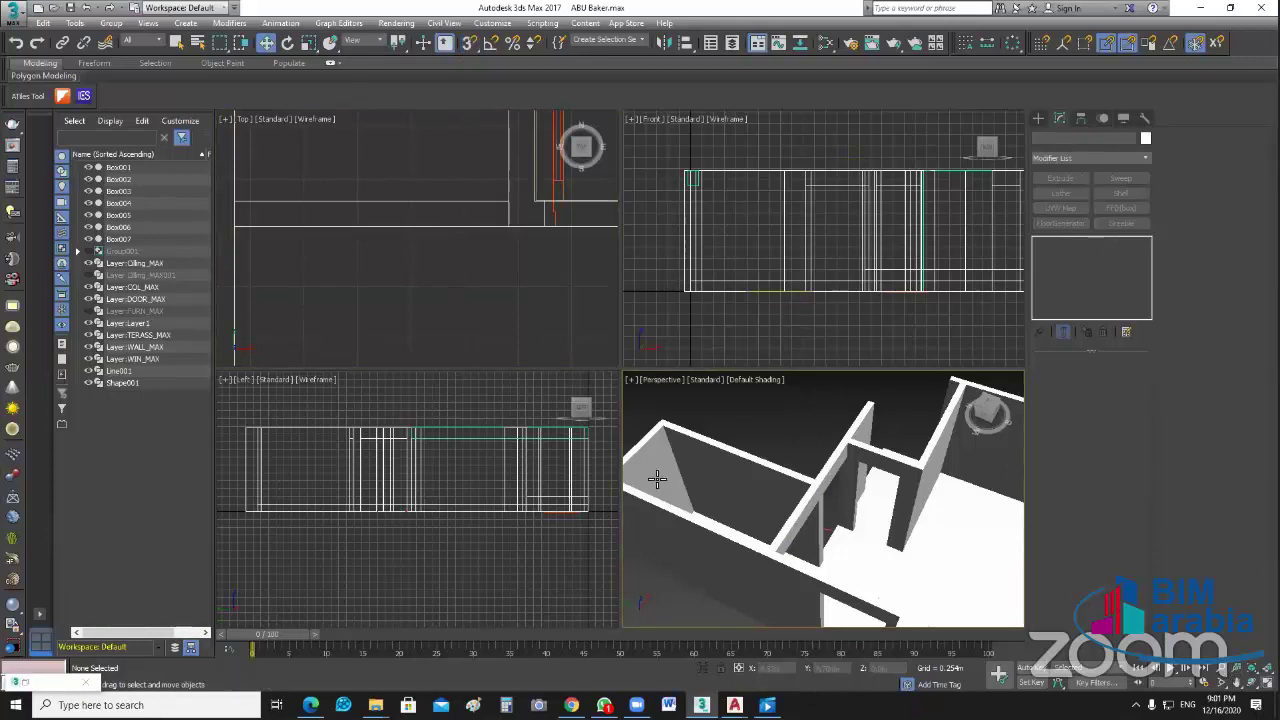
Step: Maximize the Perspective view and inspect the interior walls and doorway, then bring back the site video
key(alt+w)
scroll(657, 480, up, 5)
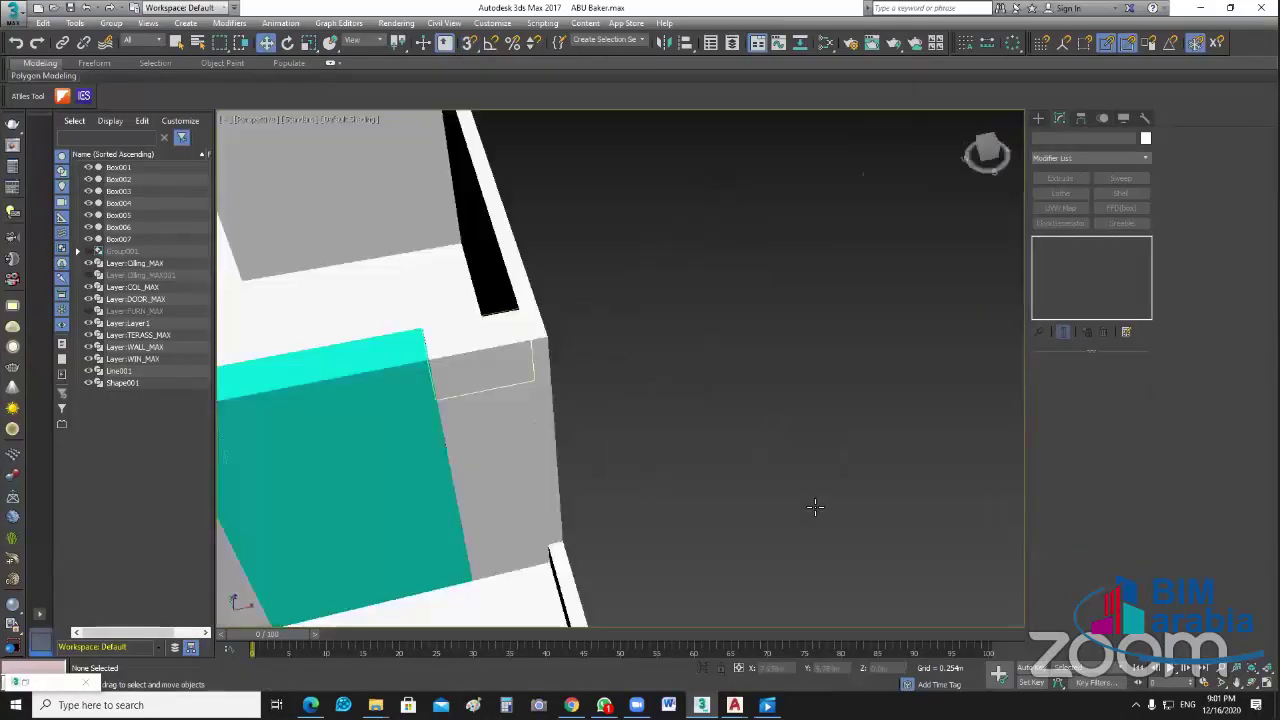
scroll(815, 507, down, 4)
alt+middle_drag(663, 471, 664, 473)
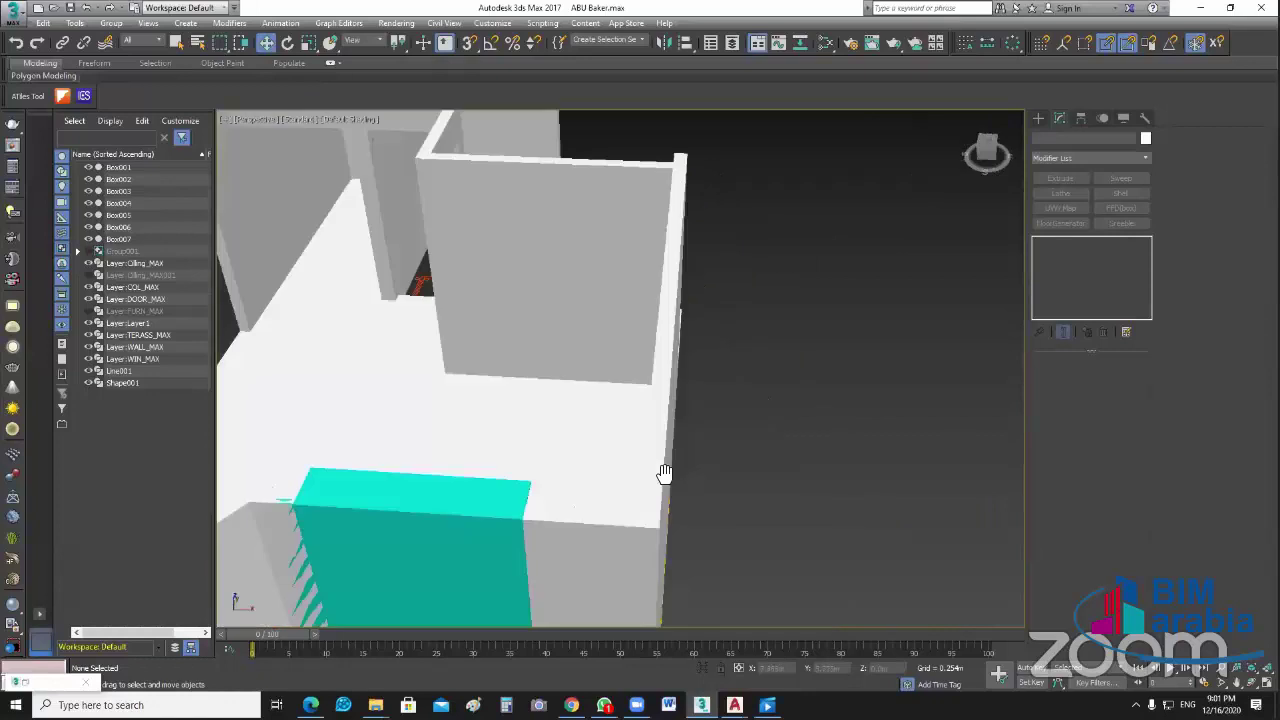
key(shift+z)
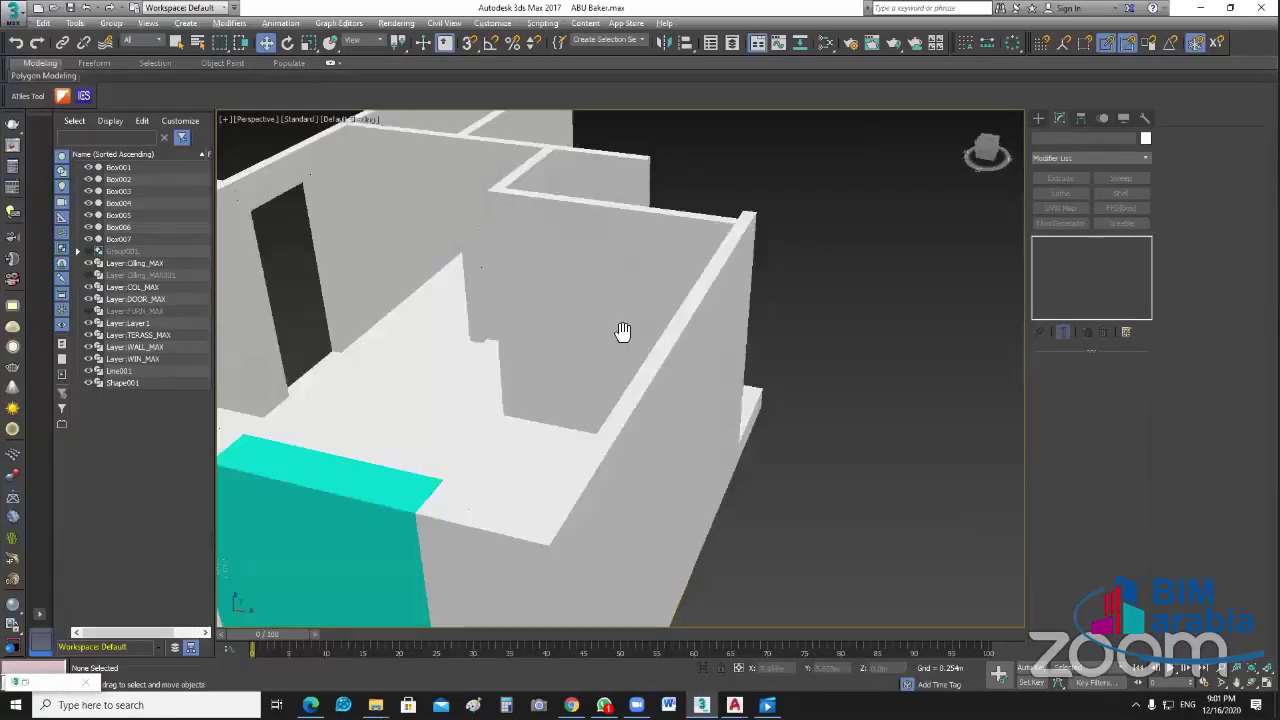
key(shift+z)
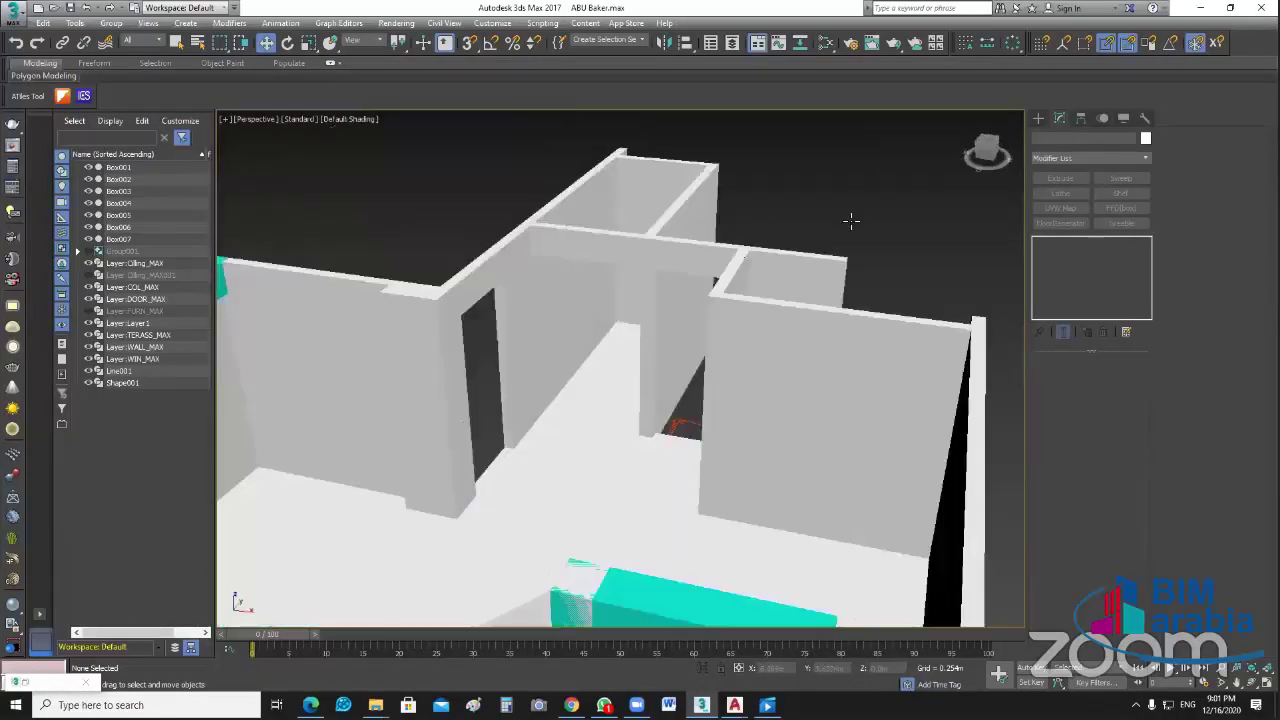
key(shift+z)
key(shift+z)
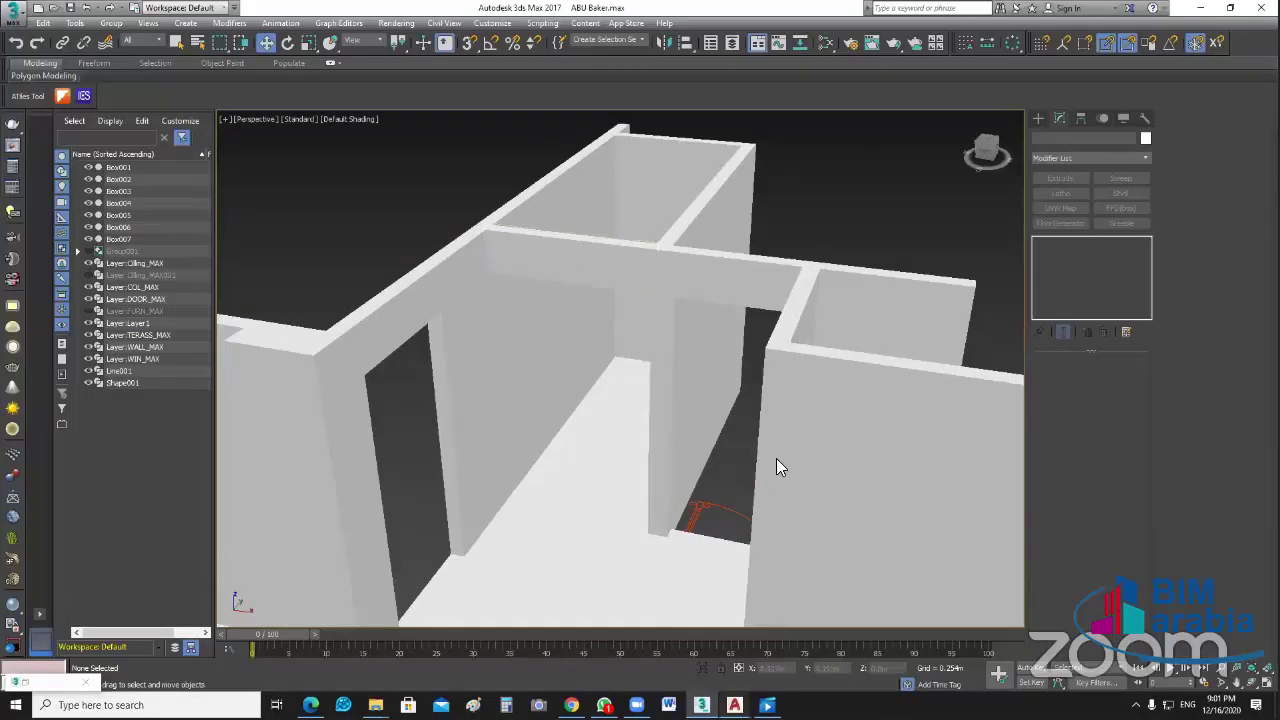
key(alt+Tab)
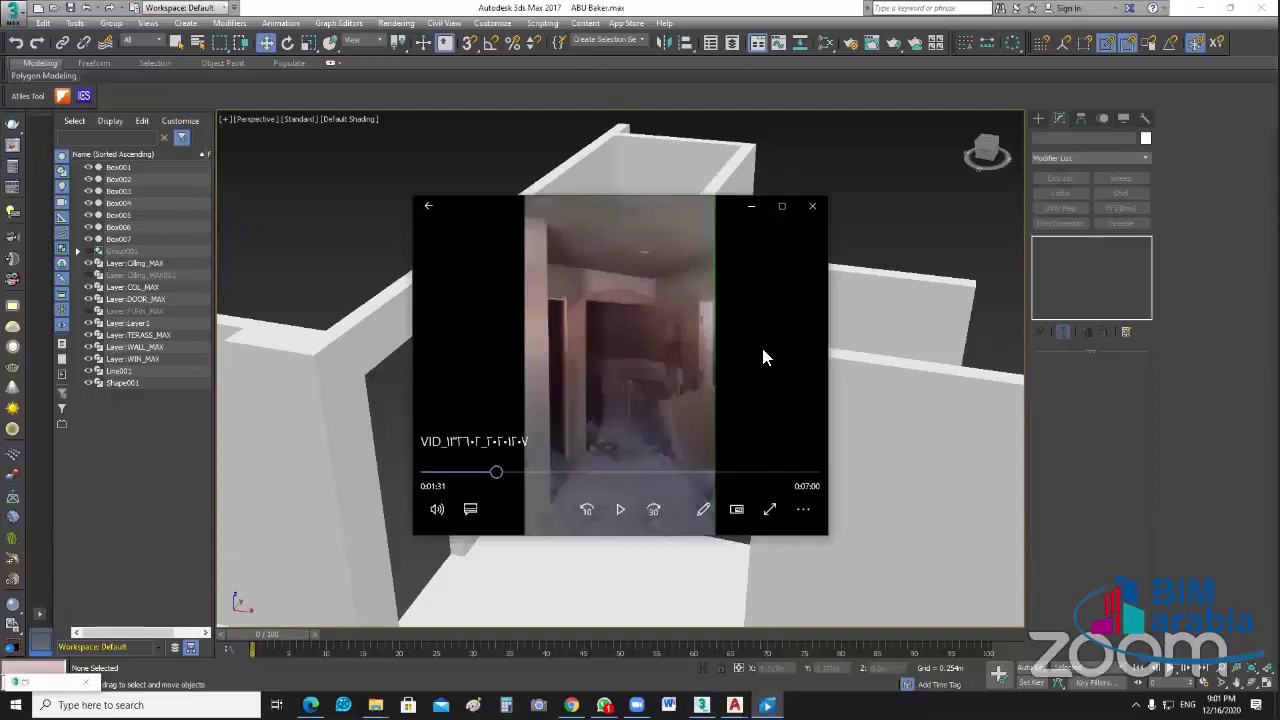
Step: View the paused corridor clip full screen, restore the player window, then return to the 3ds Max model
double_click(762, 357)
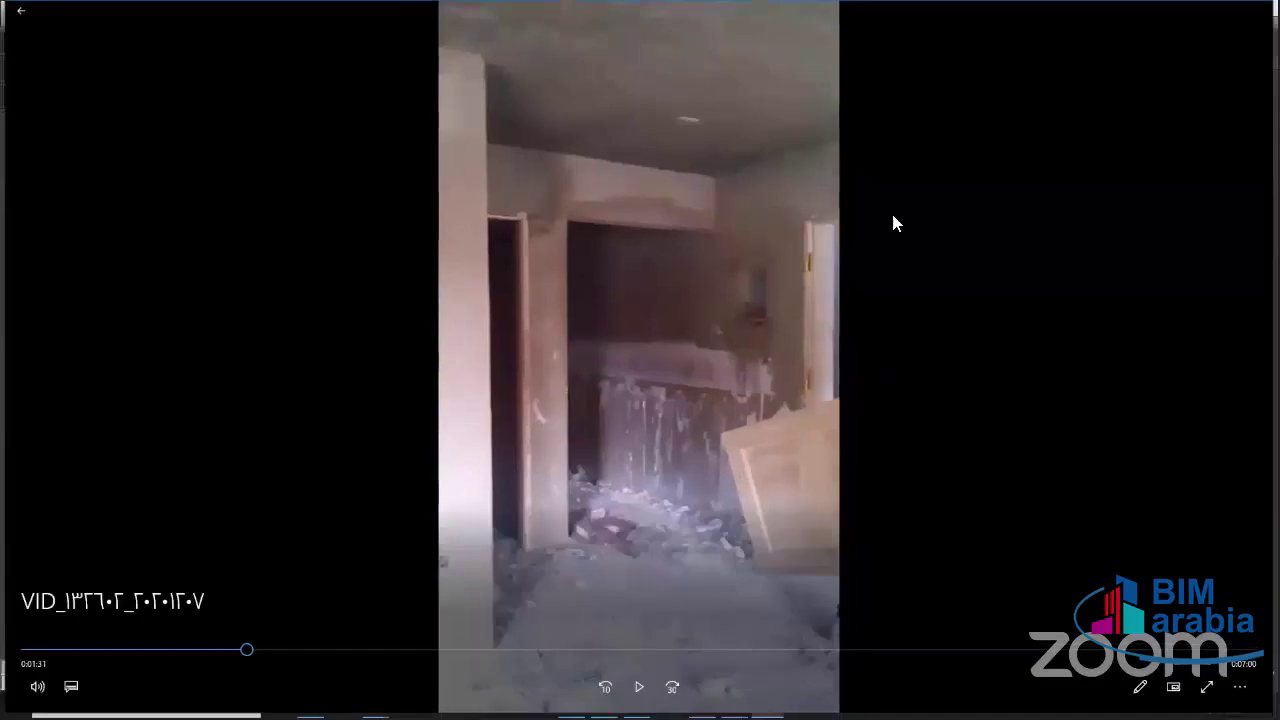
double_click(892, 218)
click(892, 222)
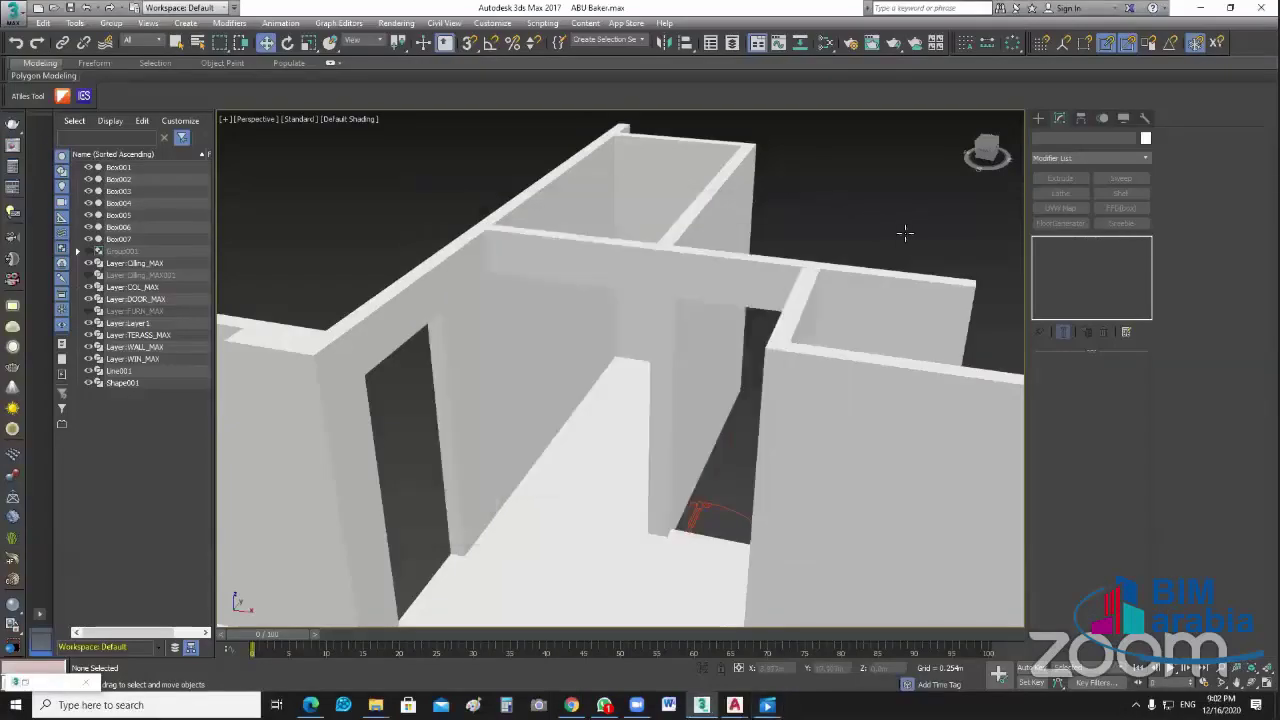
Step: Zoom out and orbit the whole apartment from several angles, including from above, then return to the site video
scroll(902, 480, down, 5)
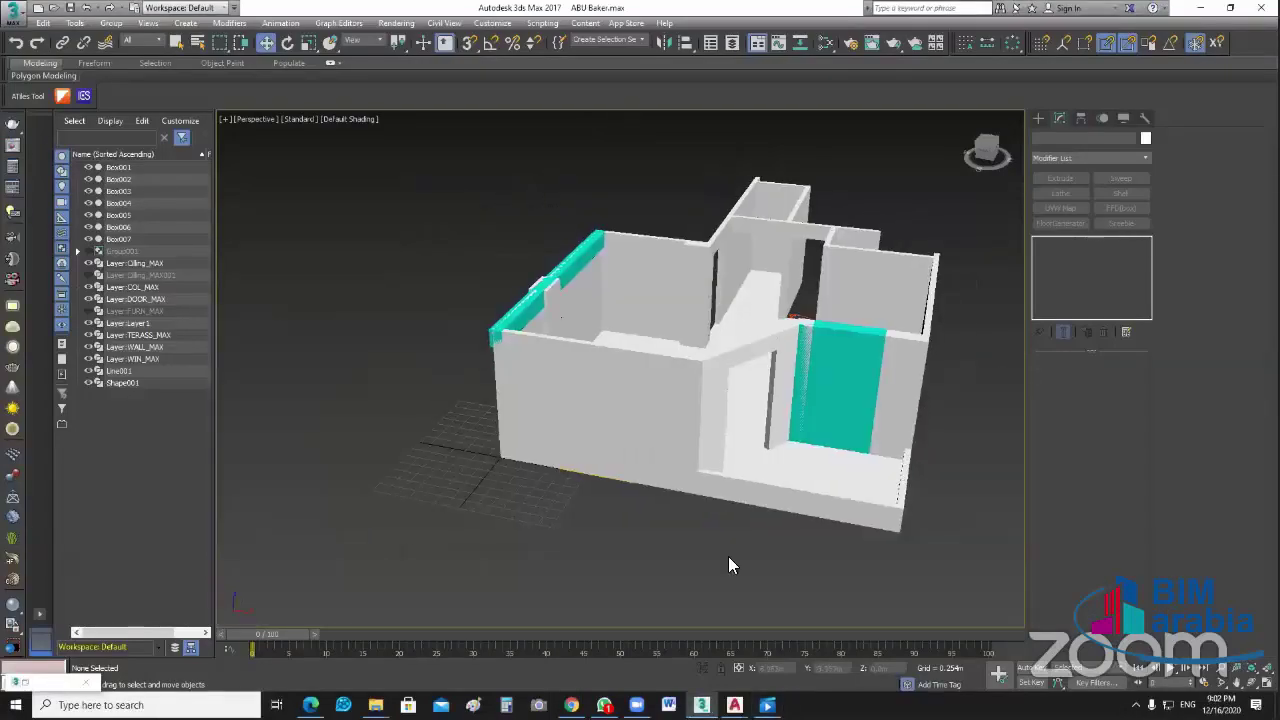
mouse_move(731, 559)
alt+middle_down()
mouse_move(631, 445)
mouse_move(834, 449)
alt+middle_up()
alt+middle_drag(777, 486, 826, 471)
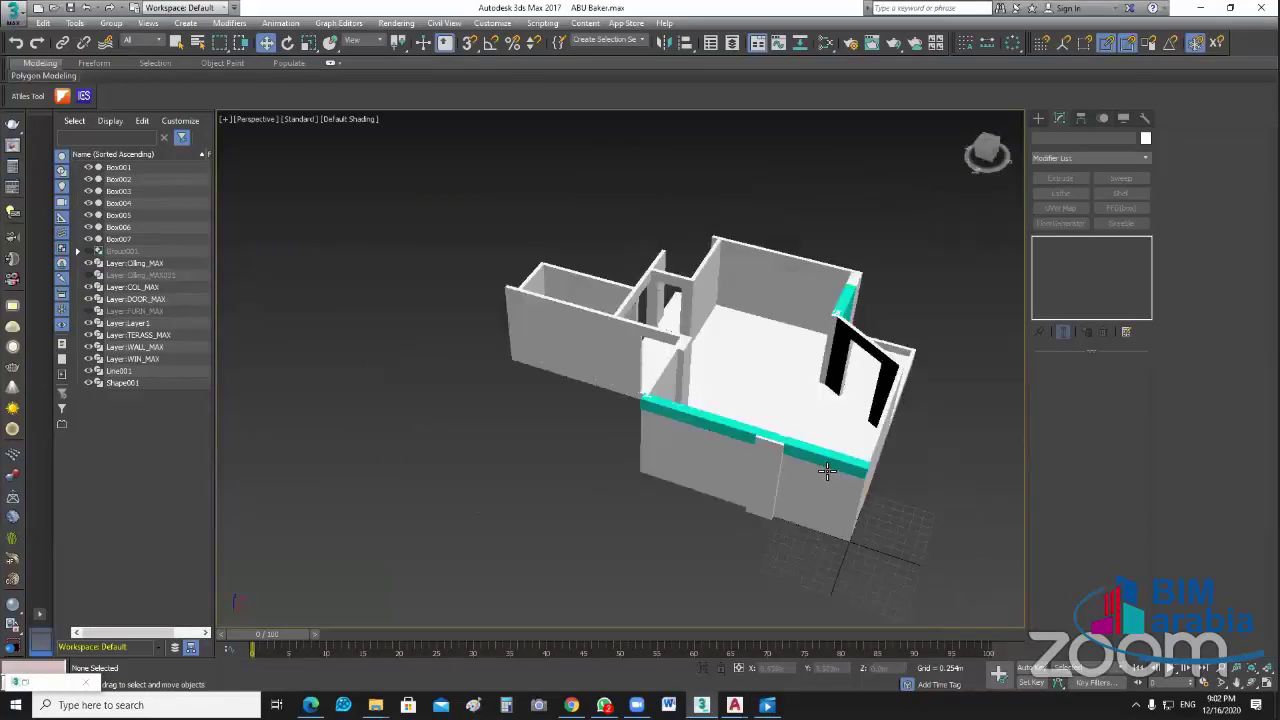
alt+middle_drag(694, 398, 525, 257)
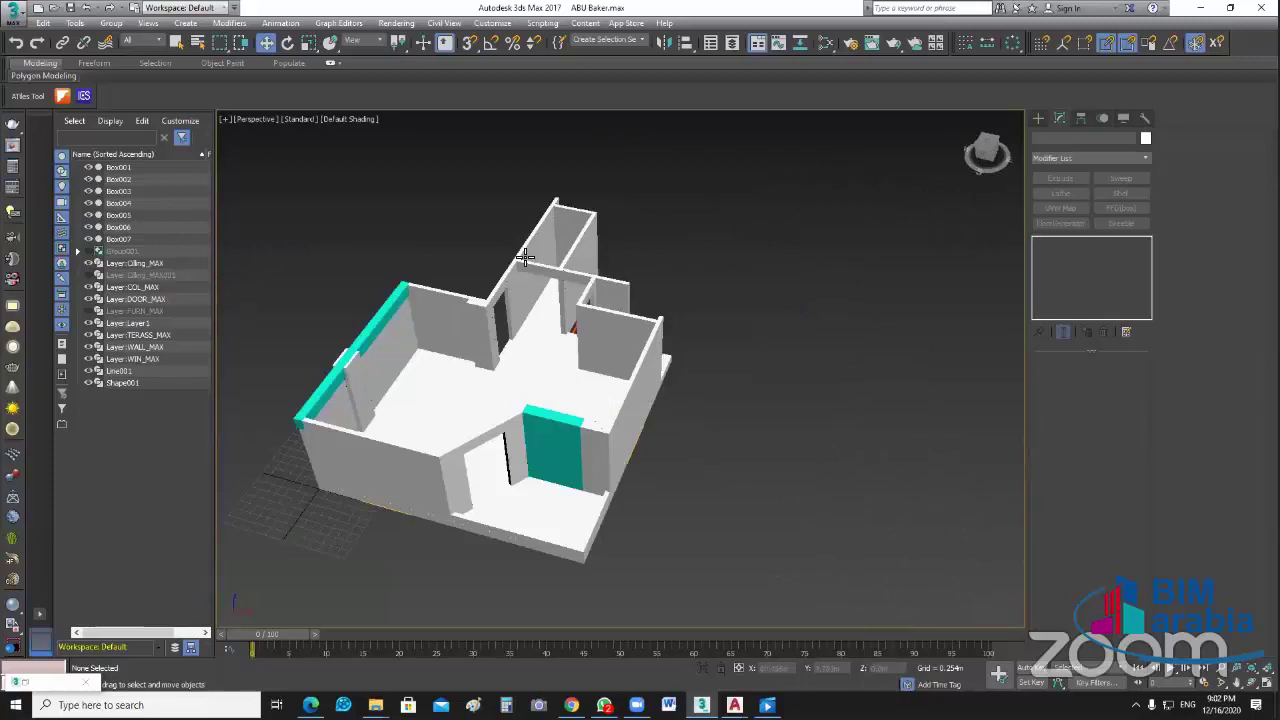
scroll(500, 437, up, 5)
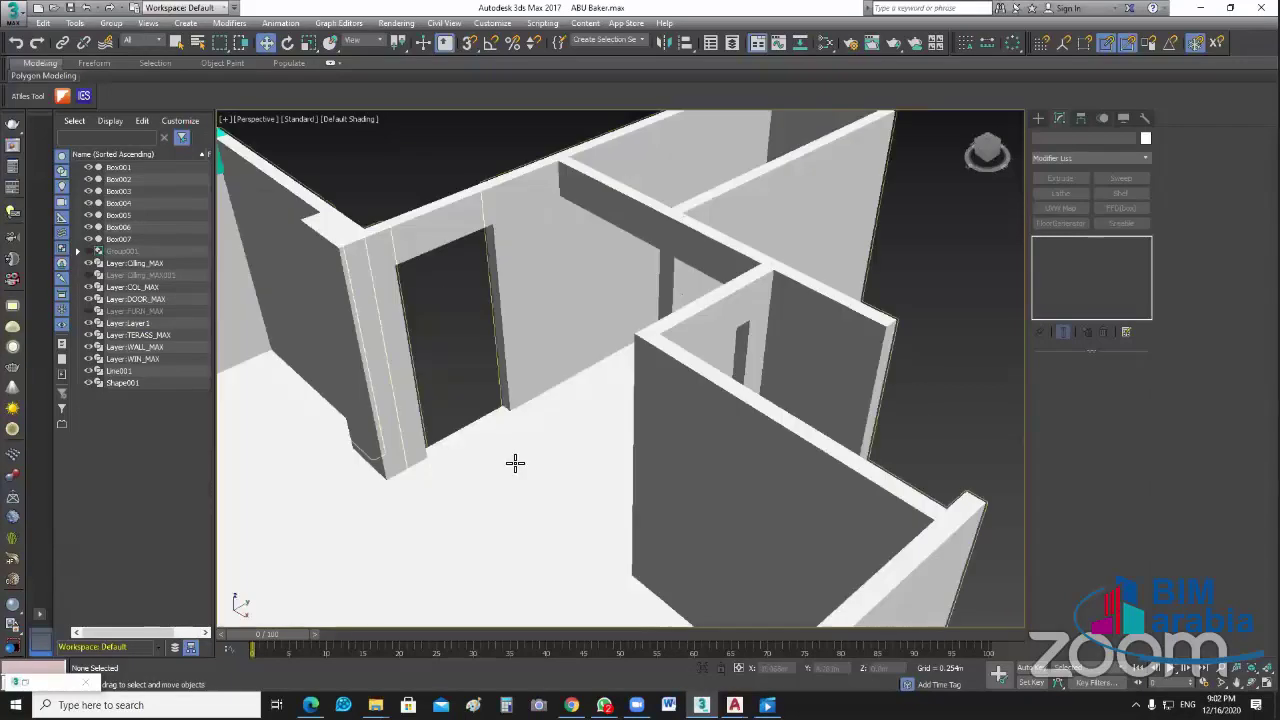
scroll(731, 465, down, 5)
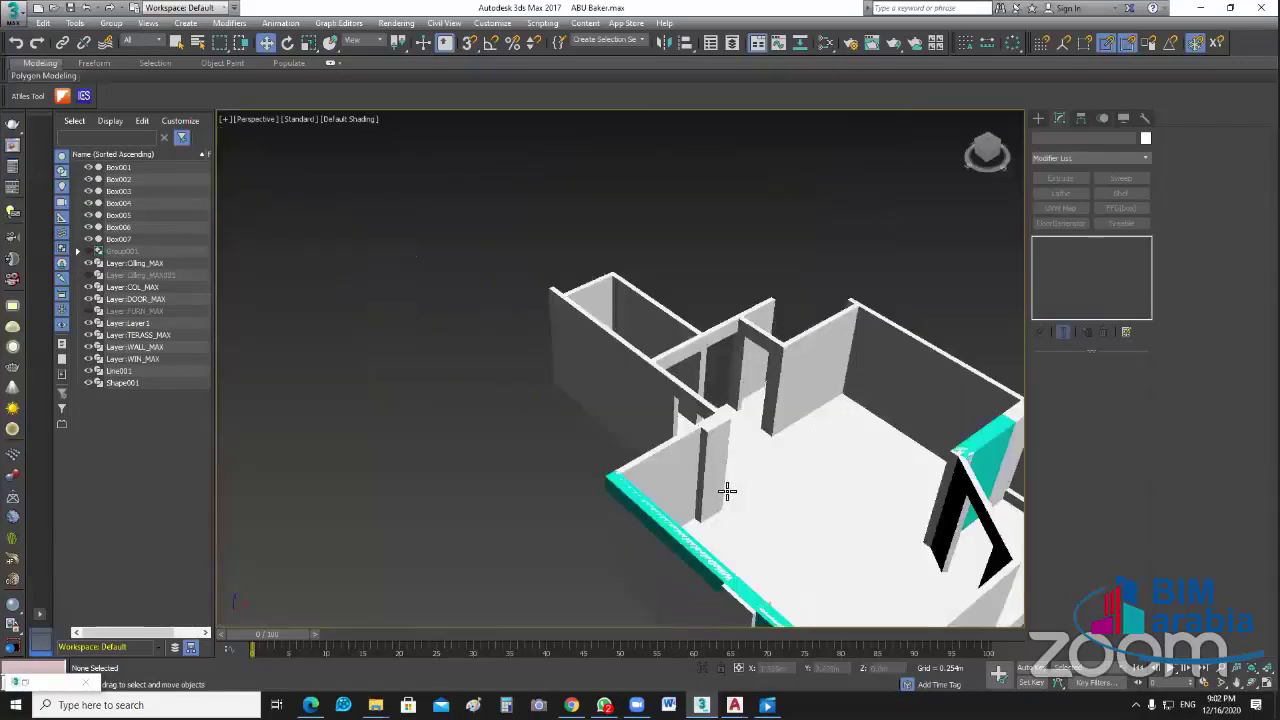
scroll(727, 490, down, 2)
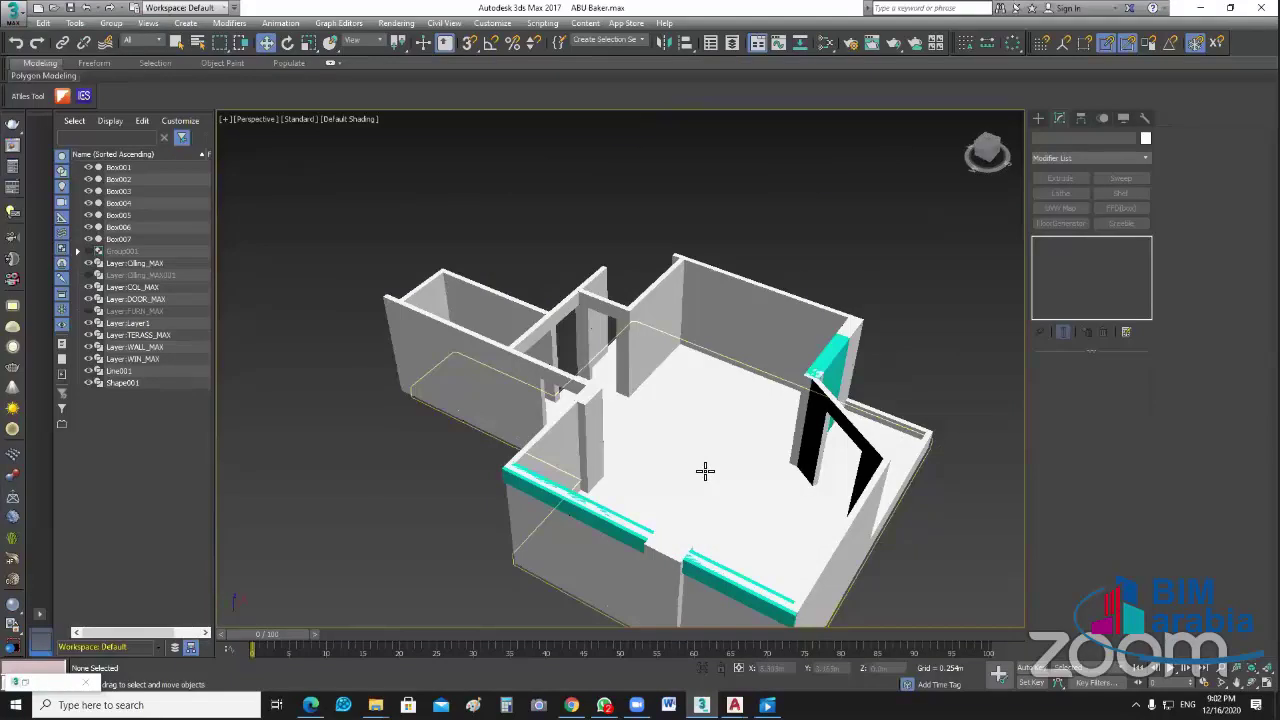
alt+middle_drag(705, 471, 731, 466)
alt+middle_drag(709, 266, 755, 268)
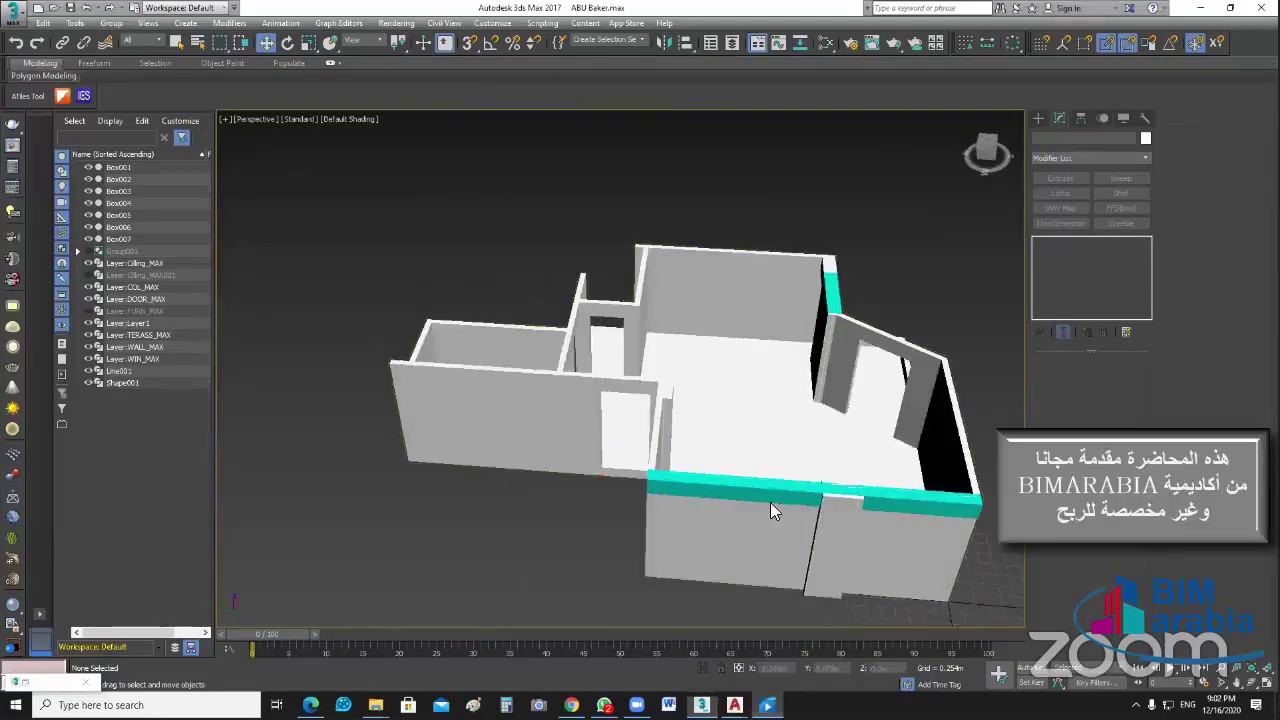
key(alt+Tab)
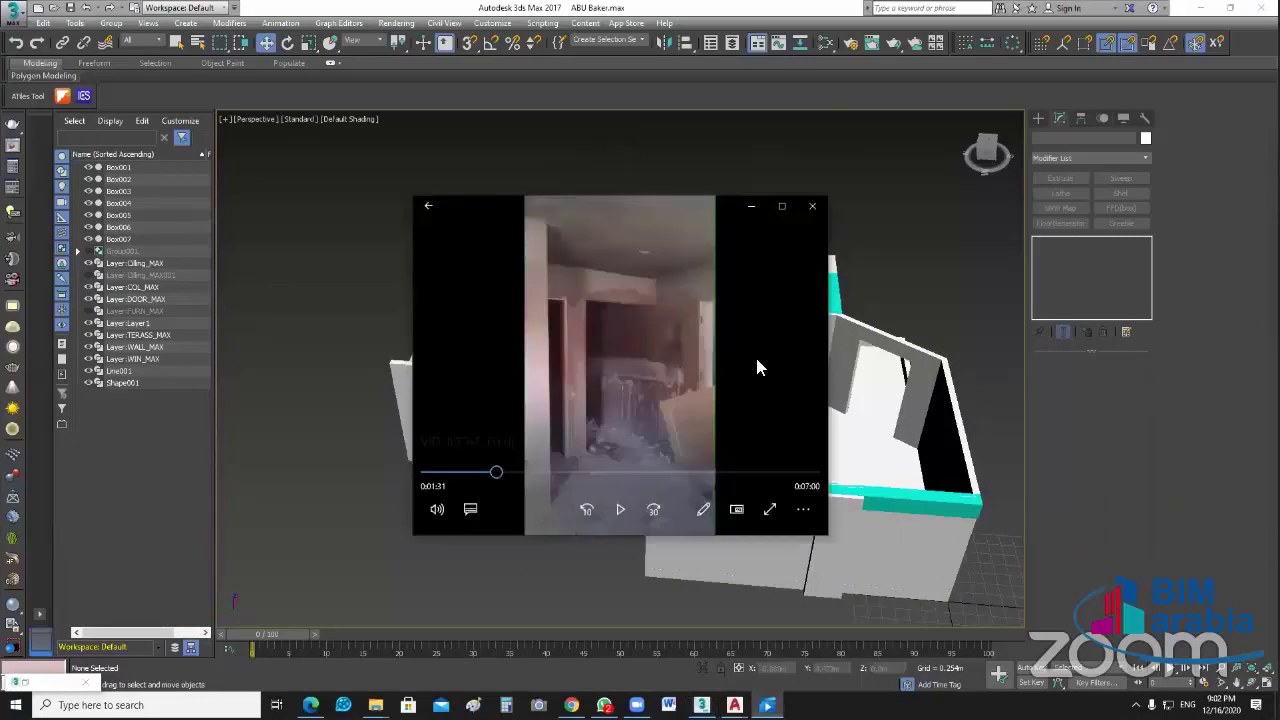
Step: In full screen, jump between 1:43 and 1:31 to reach the railed window opening frame
double_click(757, 368)
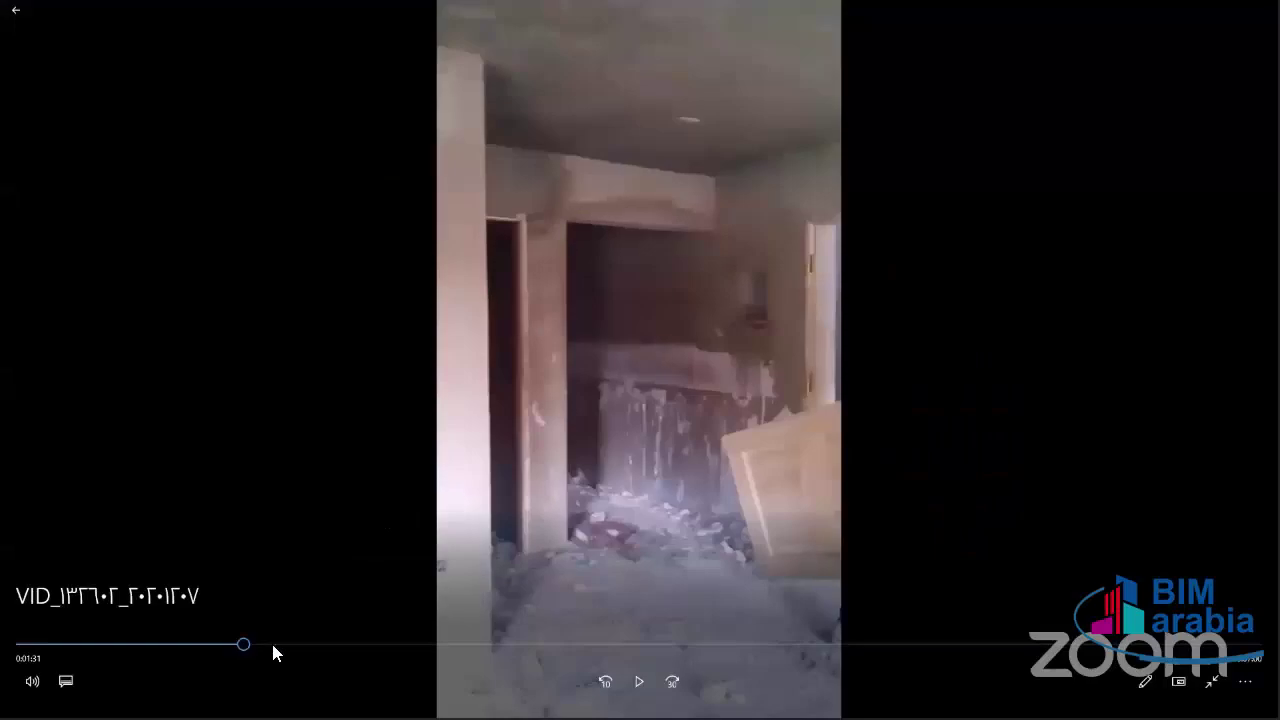
click(279, 645)
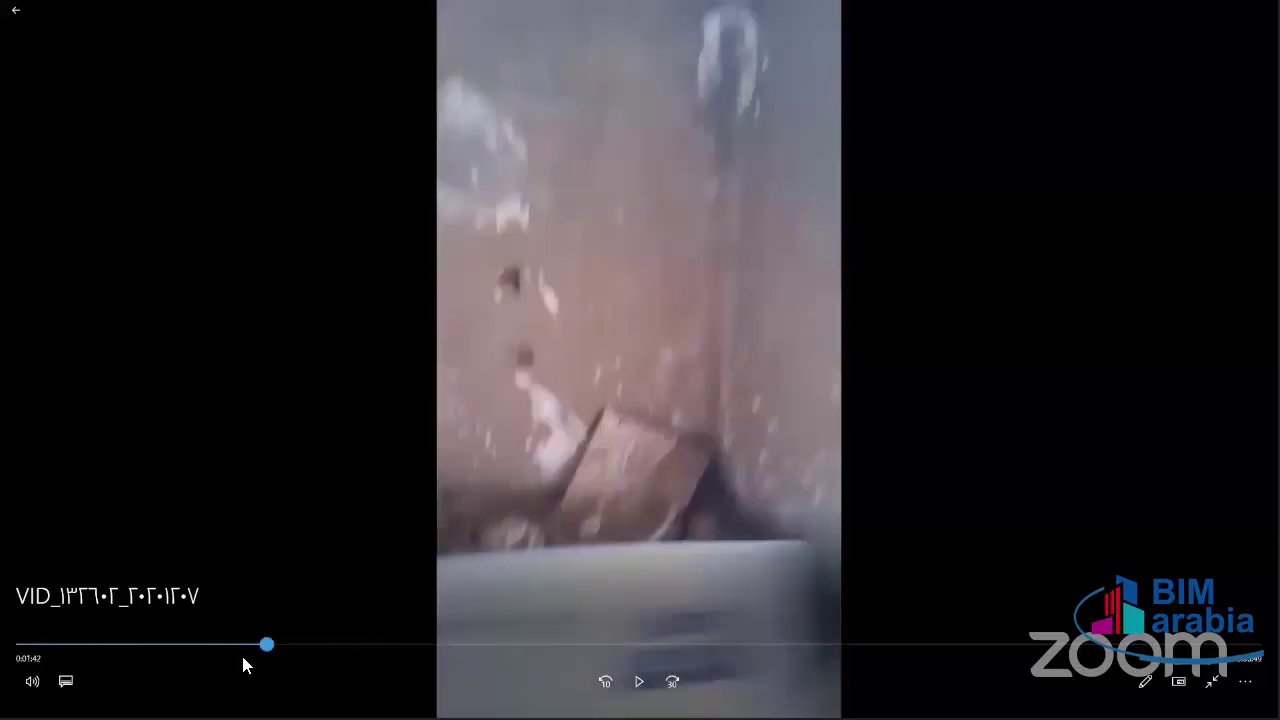
click(243, 658)
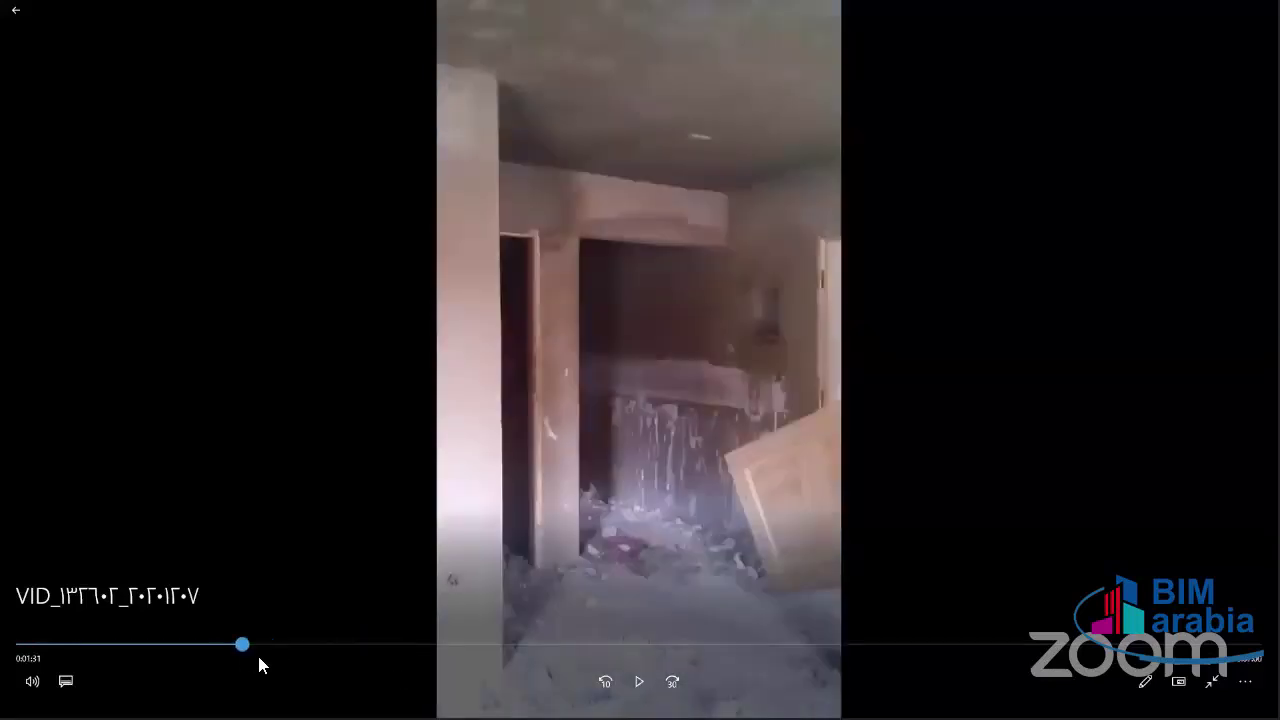
click(258, 658)
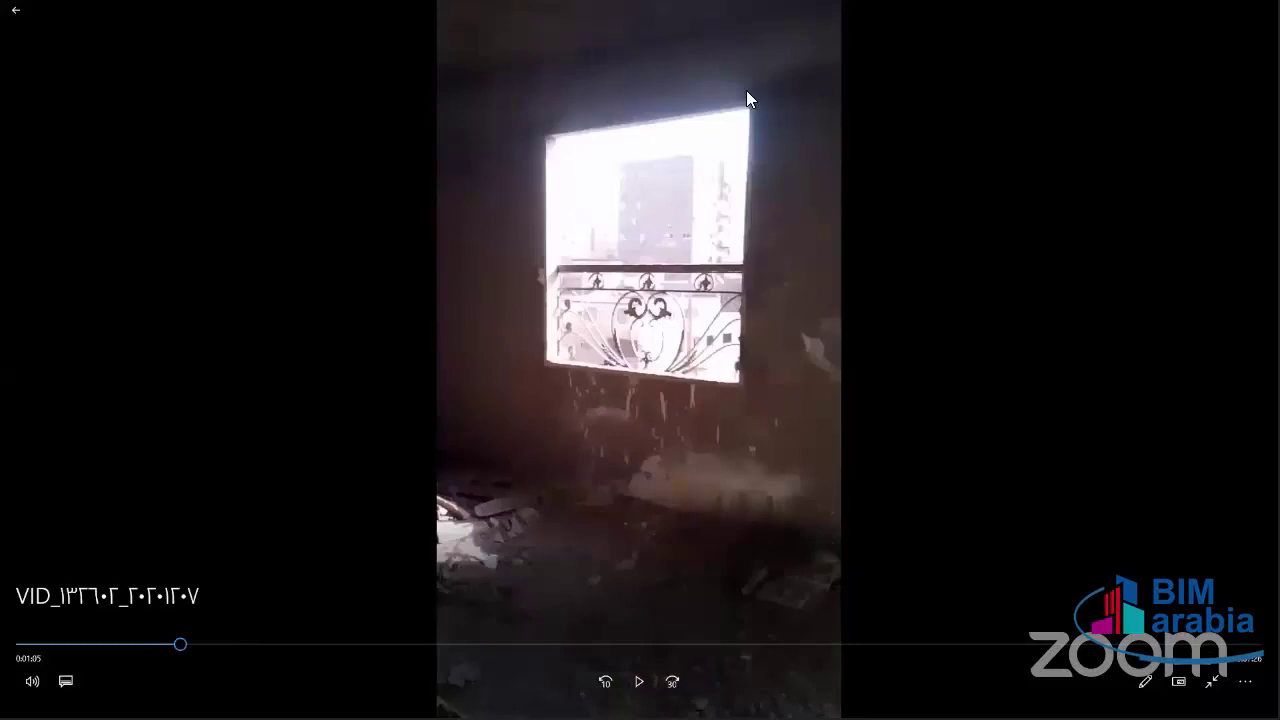
Step: Point out the window opening and its top corner, exit full screen and return to 3ds Max
click(746, 90)
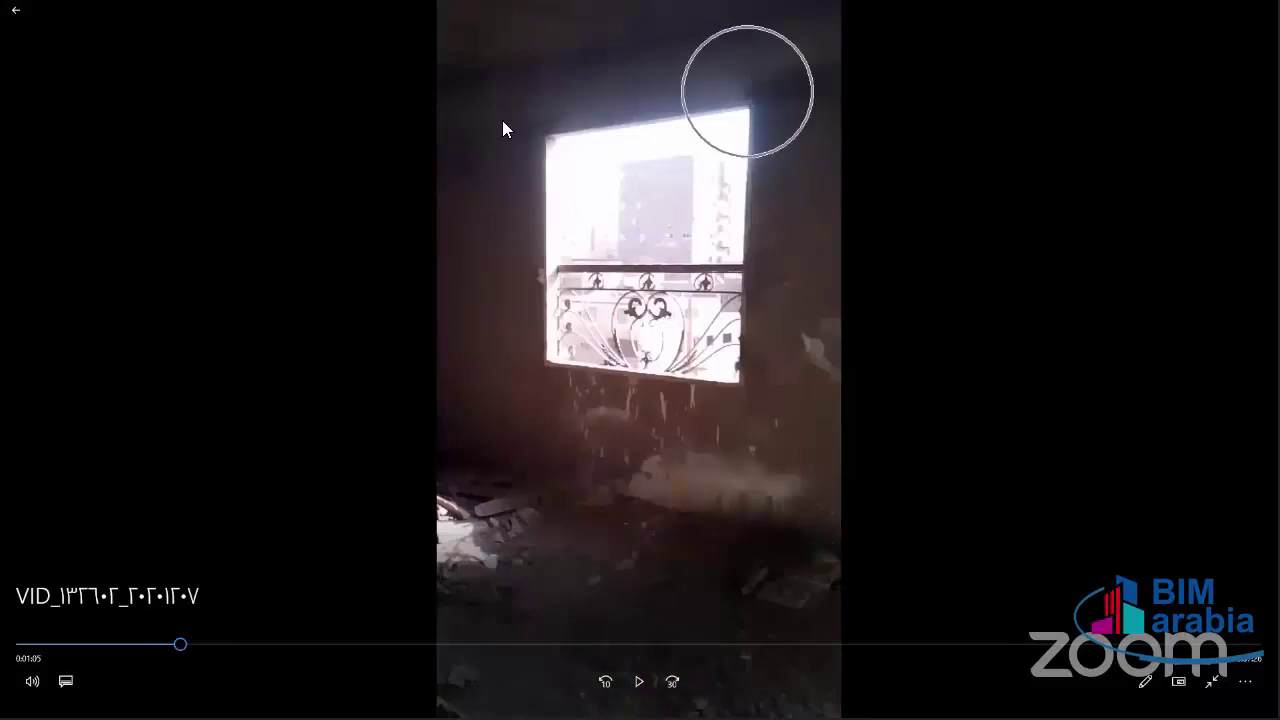
click(503, 122)
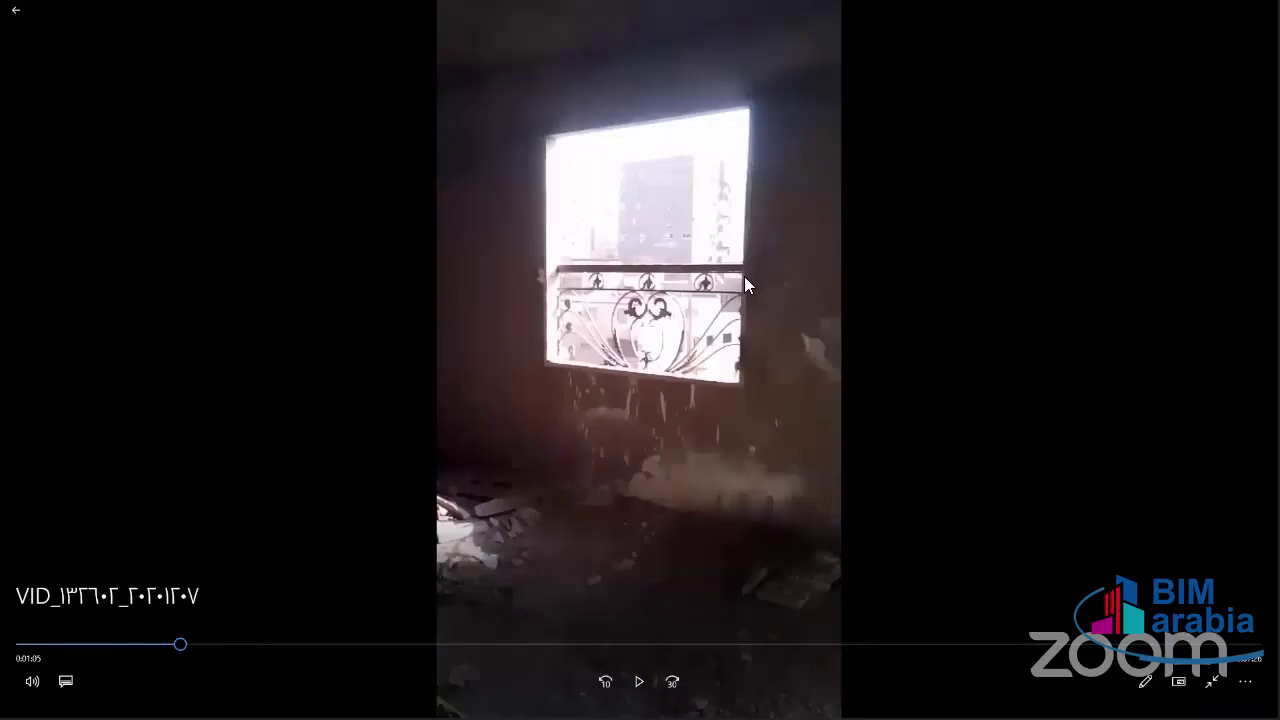
double_click(357, 426)
click(540, 570)
Step: Orbit the model slightly and select the Layer:WIN_MAX editable spline in the Scene Explorer
mouse_move(540, 570)
alt+middle_down()
mouse_move(502, 564)
mouse_move(536, 566)
alt+middle_up()
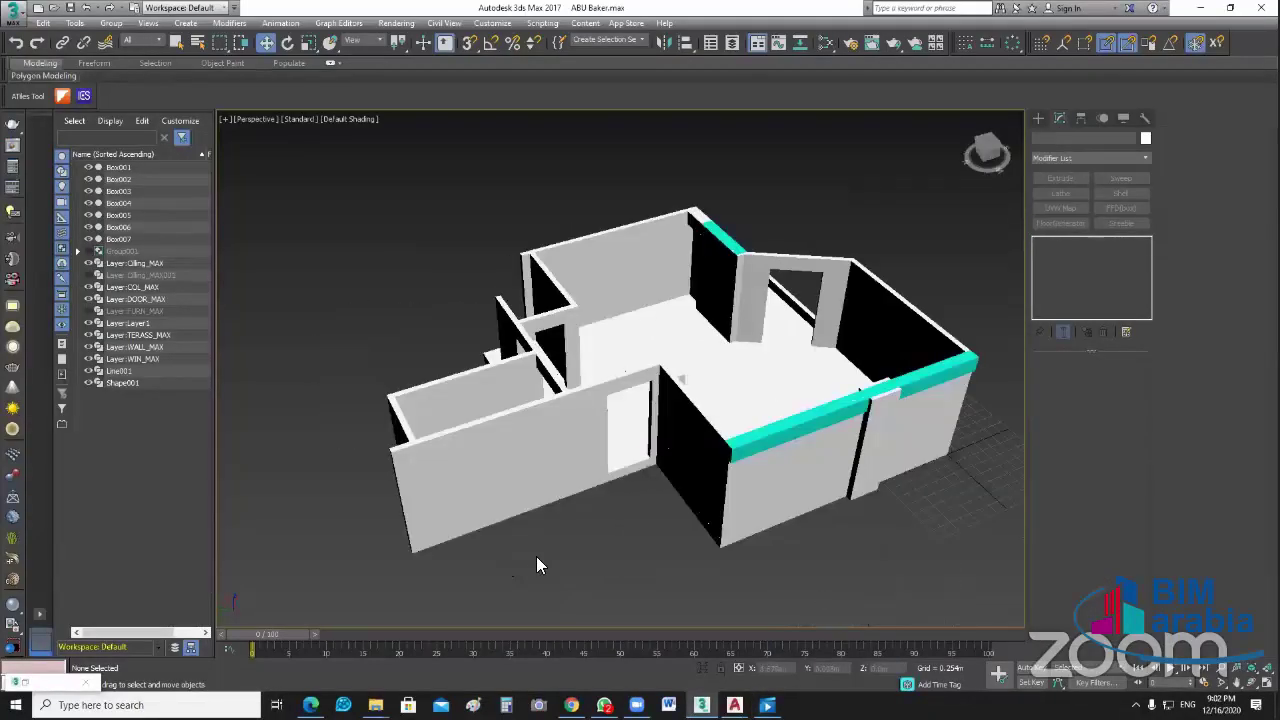
mouse_move(416, 538)
alt+middle_down()
mouse_move(330, 524)
mouse_move(606, 547)
mouse_move(432, 552)
mouse_move(397, 459)
alt+middle_up()
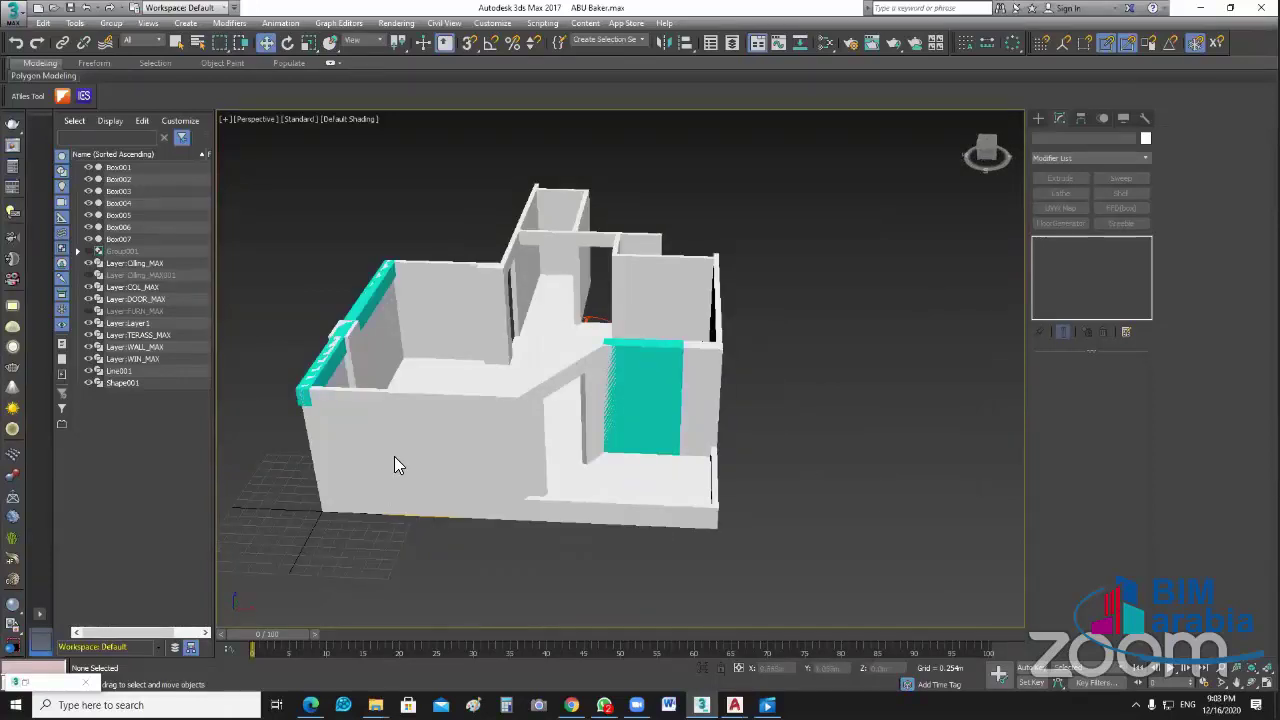
click(140, 370)
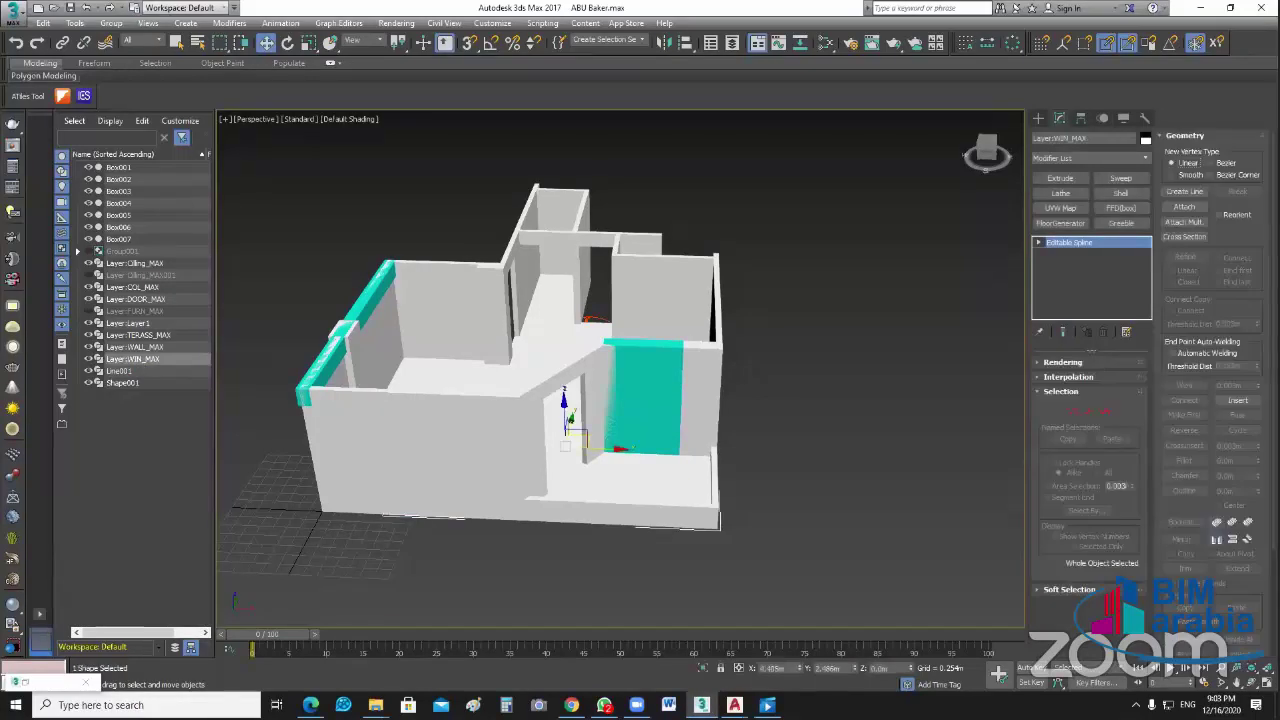
Step: Isolate the WIN_MAX splines with Isolate Selection, deselect, and dismiss the quad menu unused
click(703, 670)
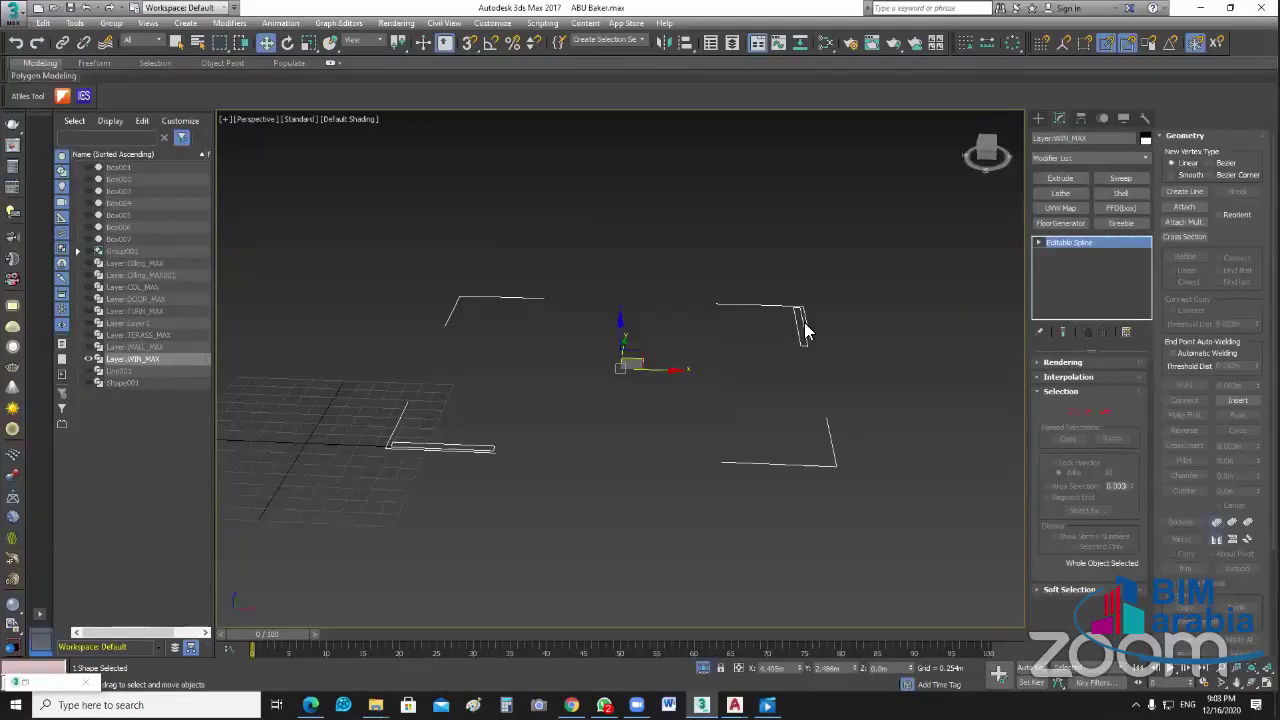
click(806, 332)
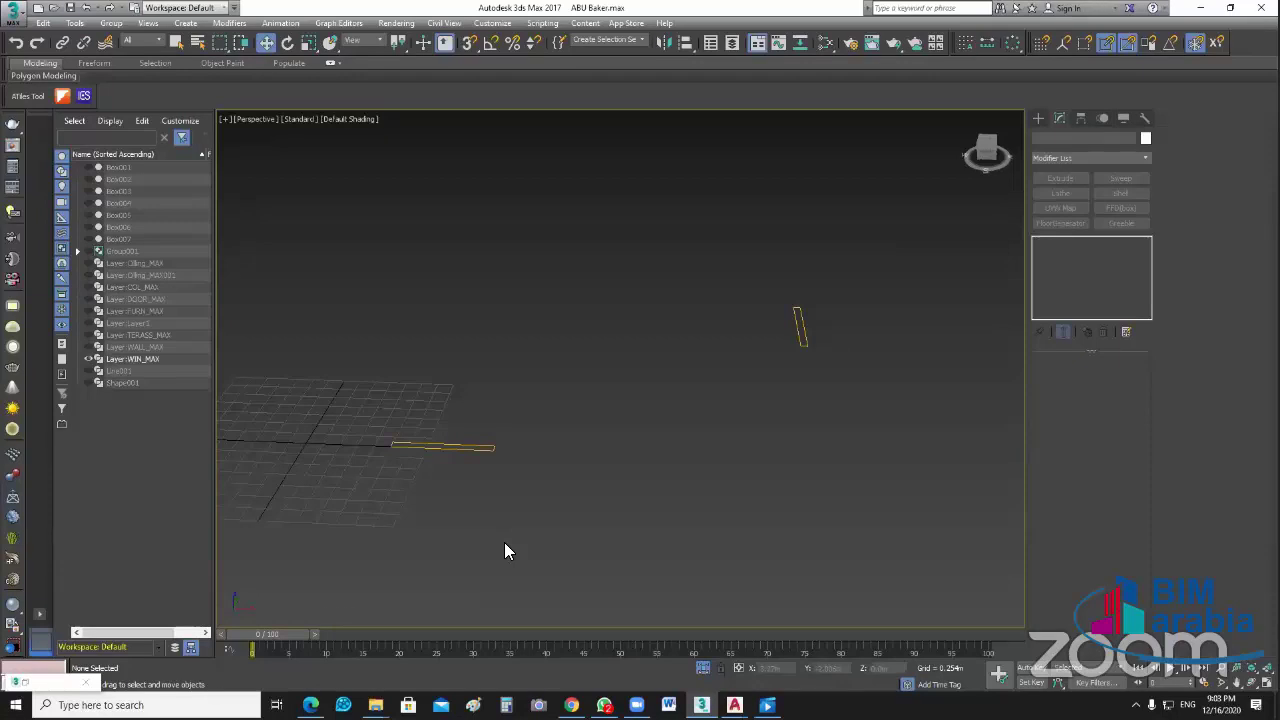
right_click(568, 314)
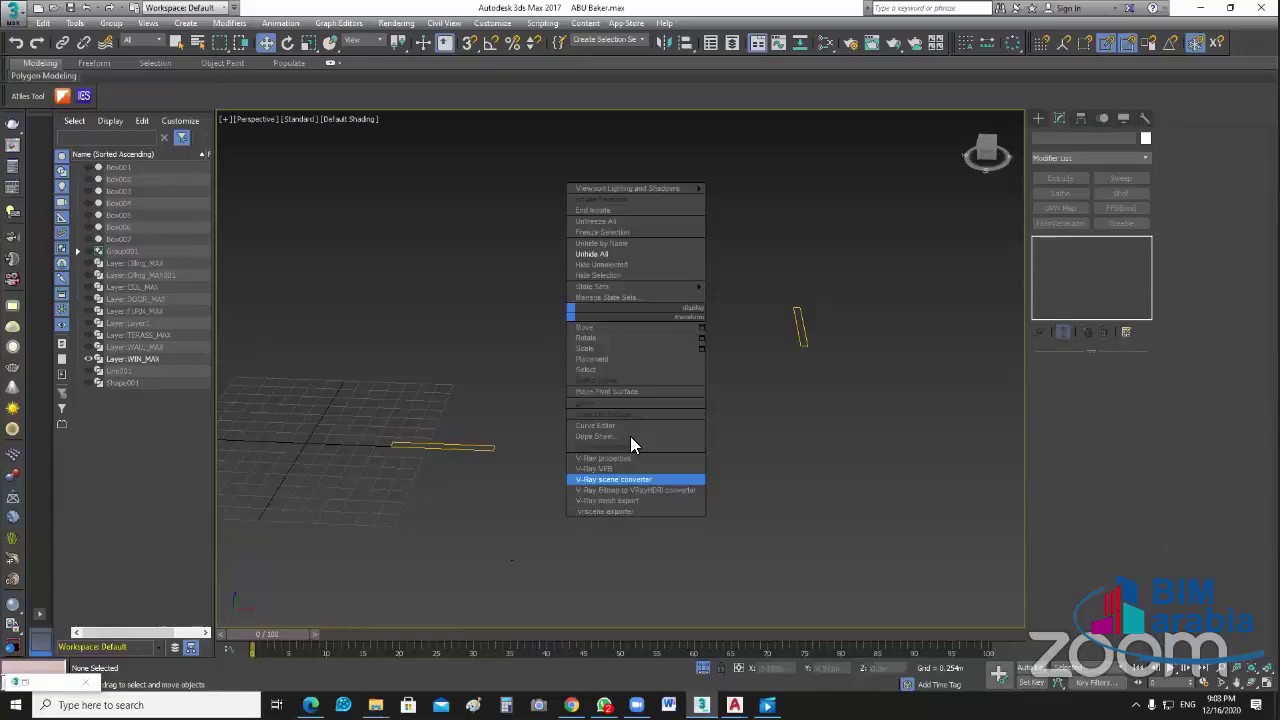
click(824, 276)
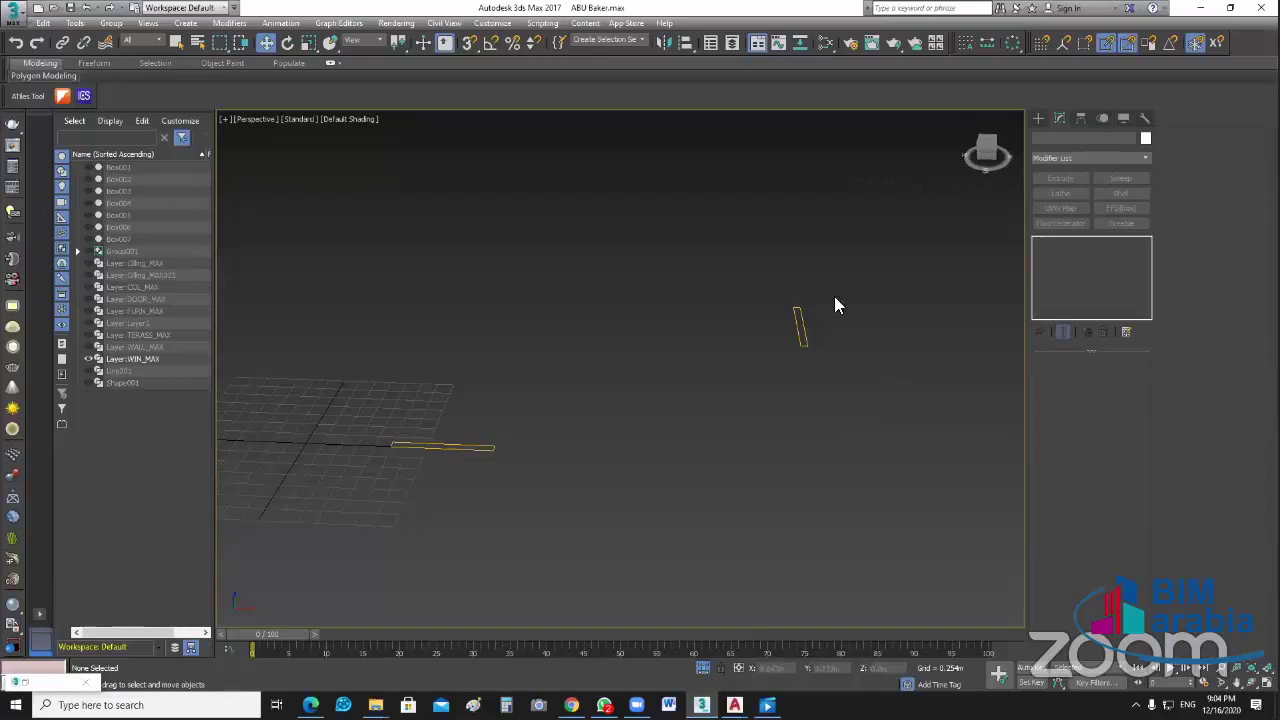
Step: Drag-select the WIN_MAX window spline object, undoing a stray click
drag(834, 300, 774, 450)
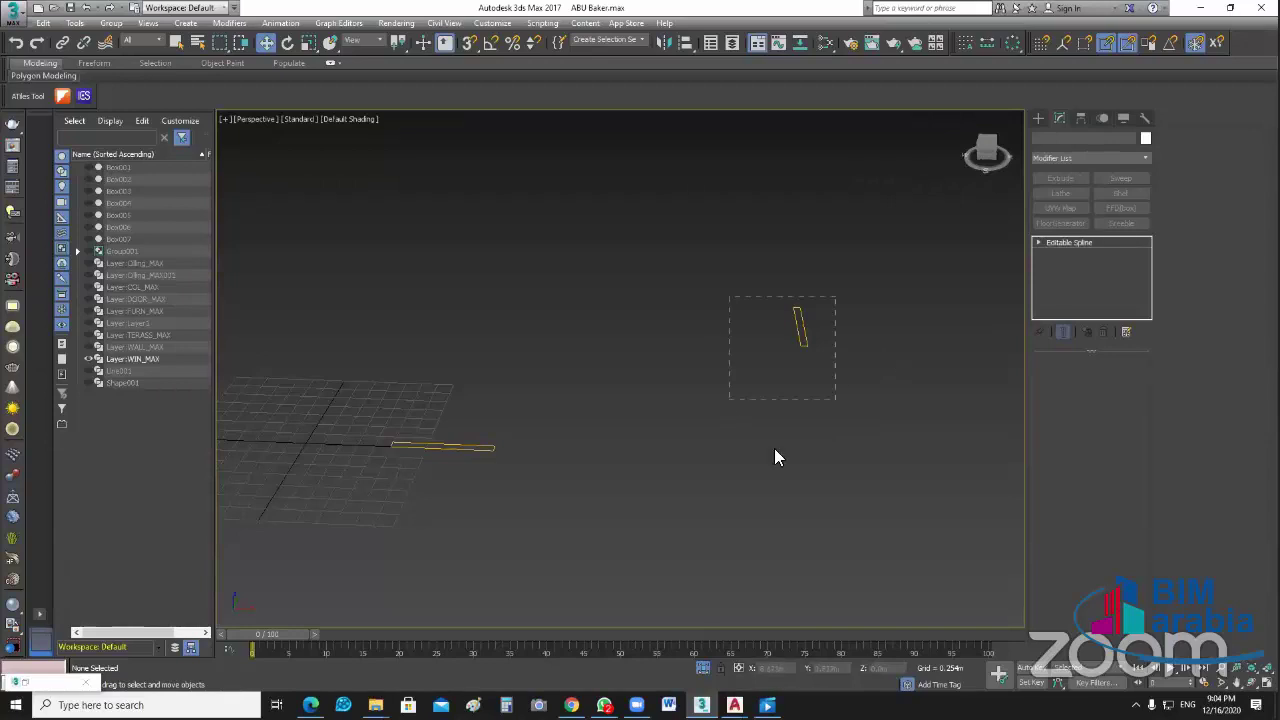
click(682, 518)
drag(444, 503, 598, 530)
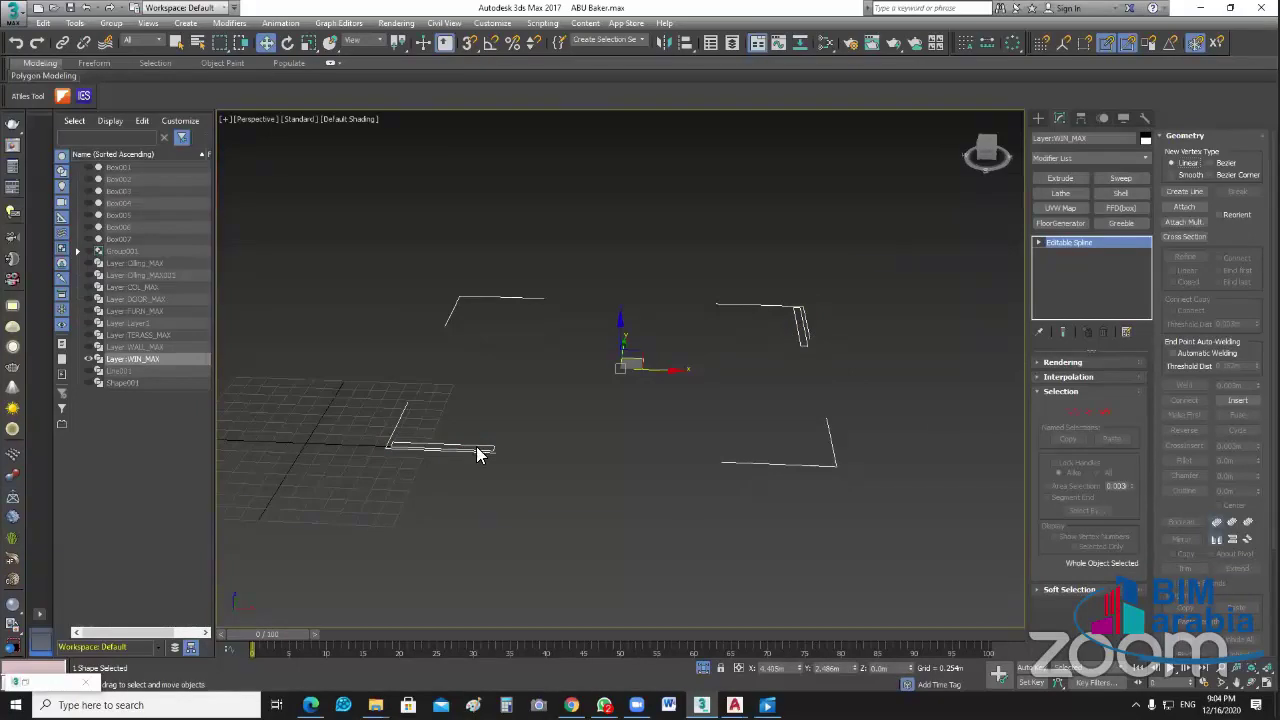
click(762, 478)
key(ctrl+z)
Step: At Spline level, detach the upper-right window spline as a new object named Win2
key(3)
click(768, 388)
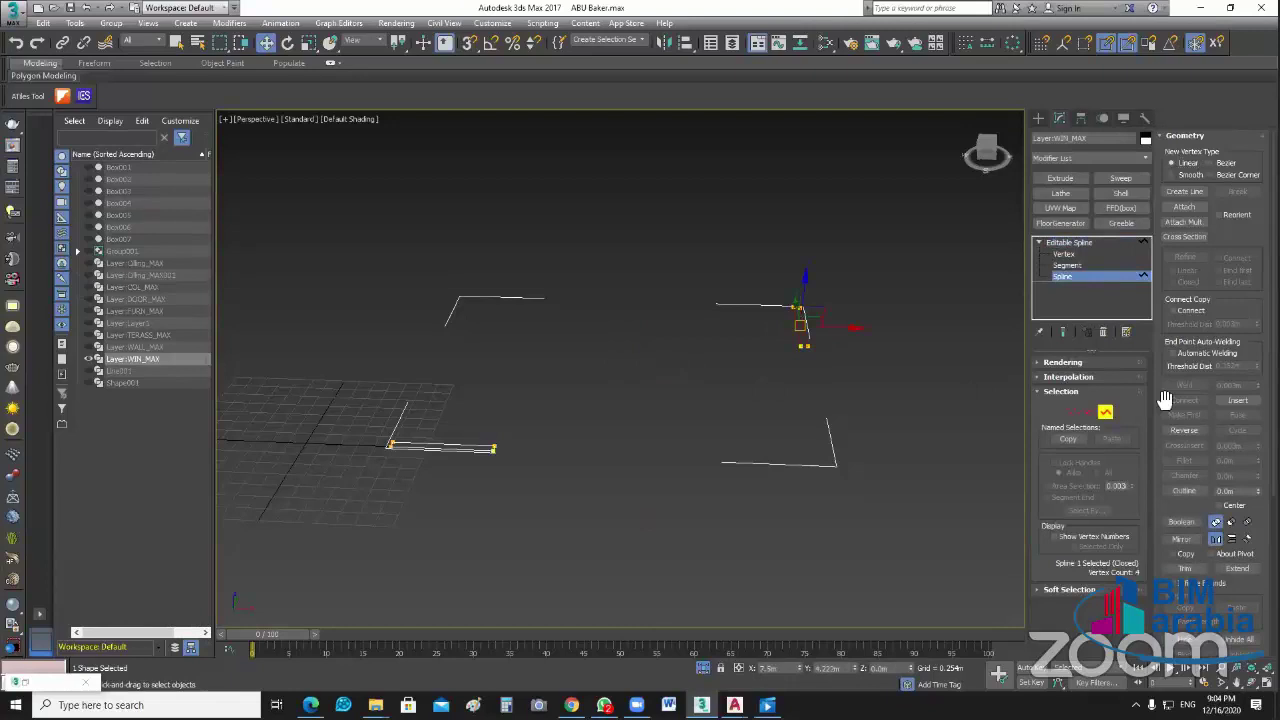
drag(1162, 412, 1180, 130)
click(1184, 466)
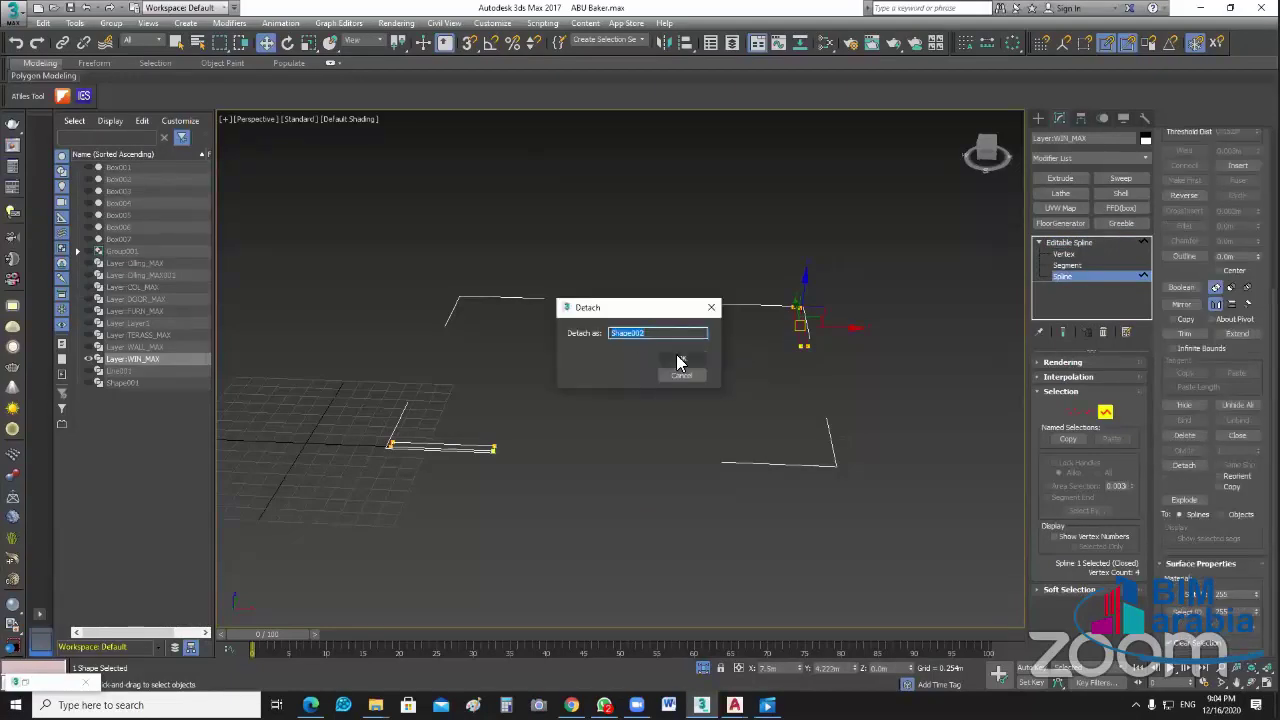
text(Win)
text(2)
click(683, 362)
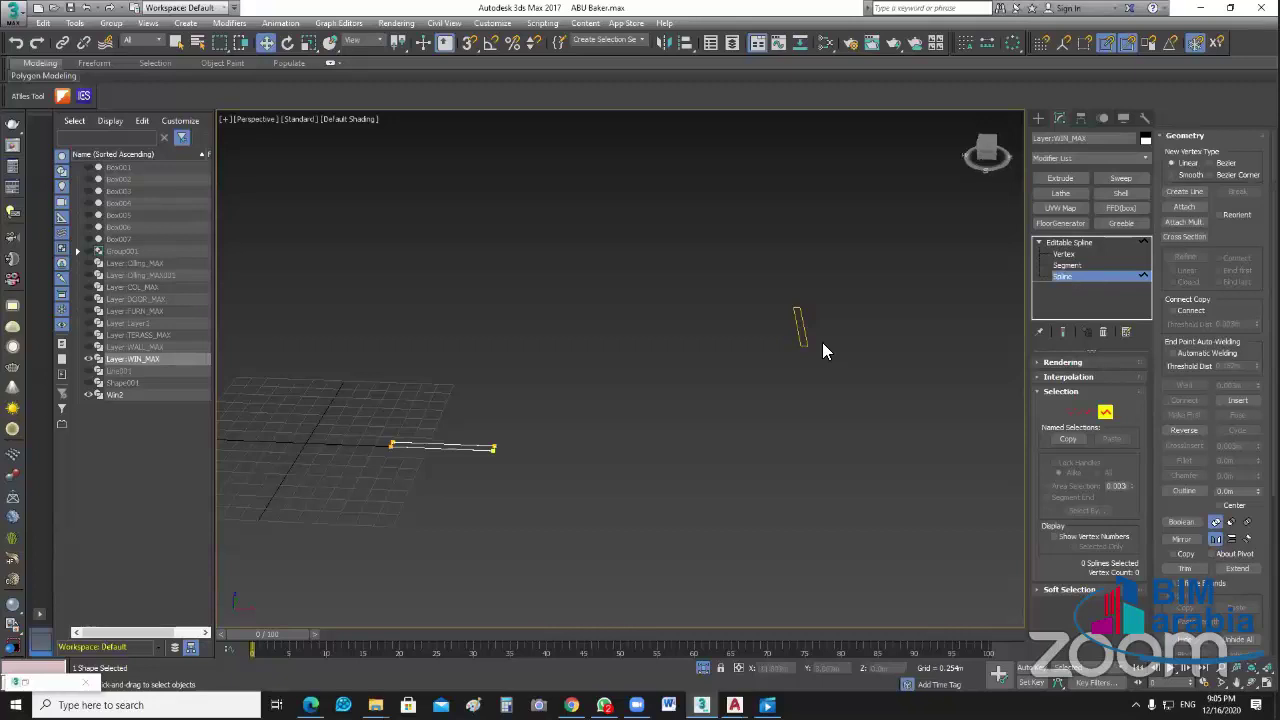
Step: Leave spline level and align the Win2 and WIN_MAX pivots to their objects using Affect Pivot Only
key(3)
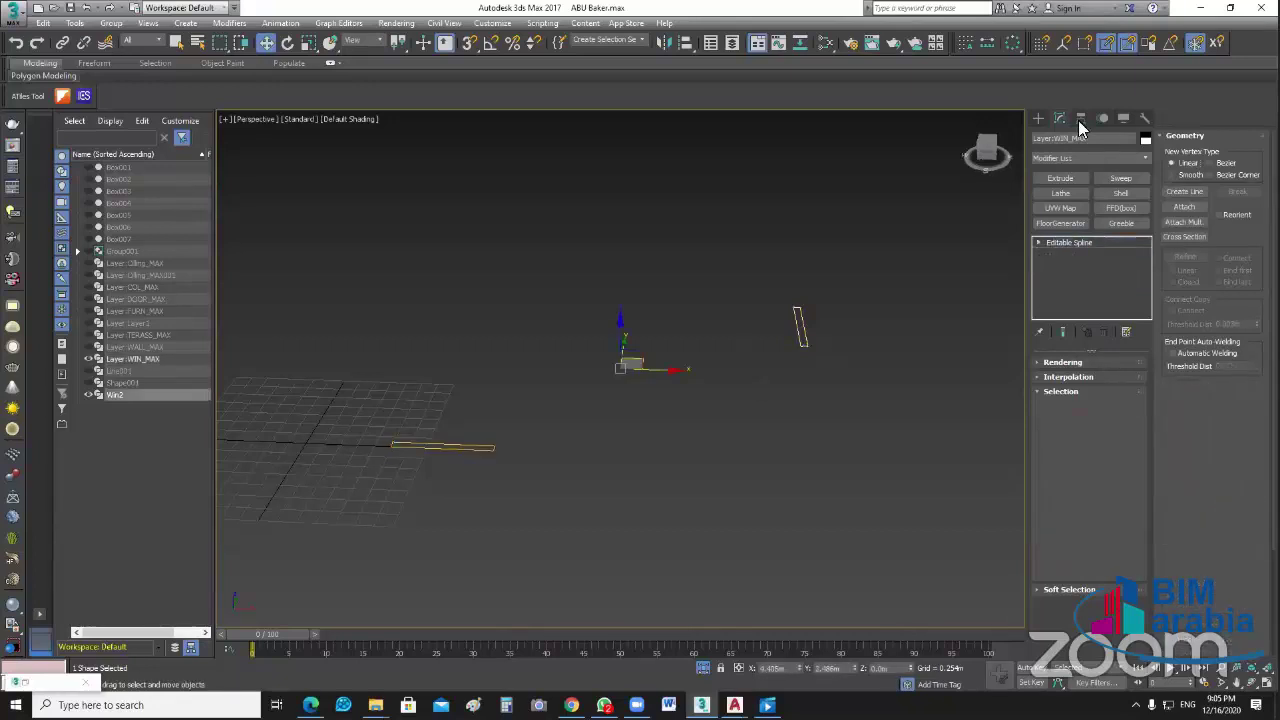
click(1080, 118)
click(1089, 208)
click(1097, 293)
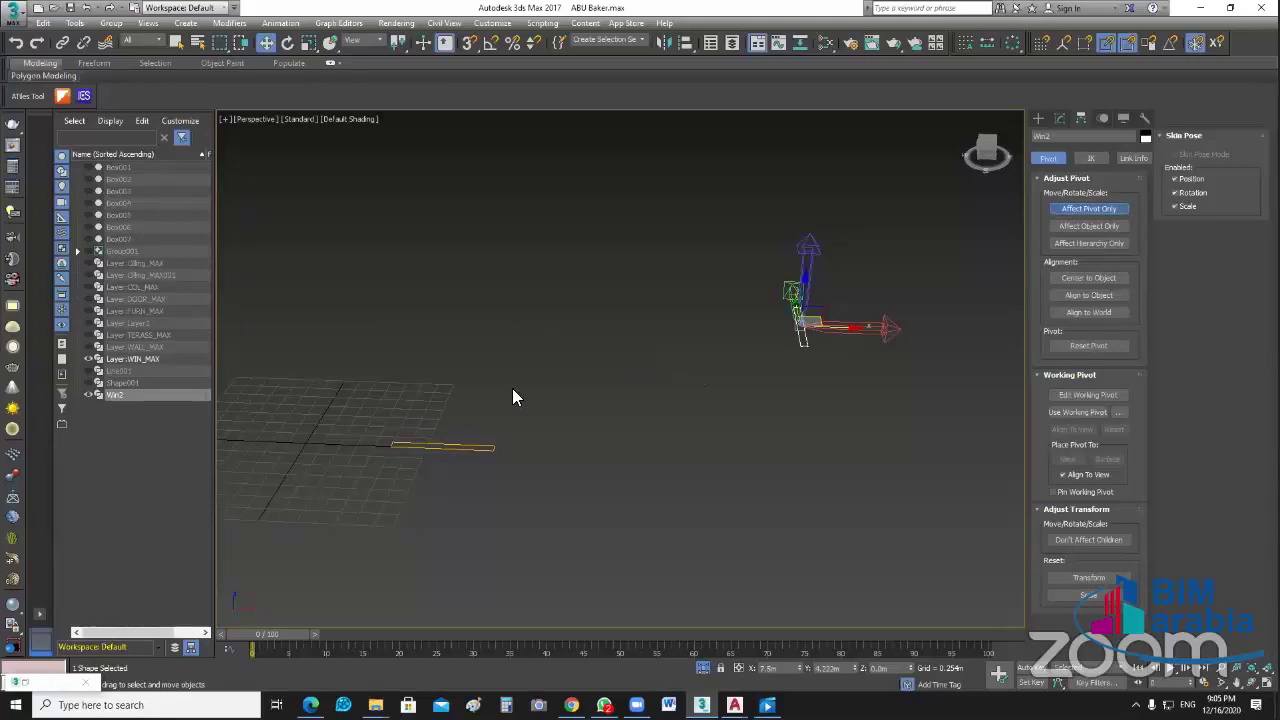
click(512, 397)
click(1089, 208)
click(1089, 278)
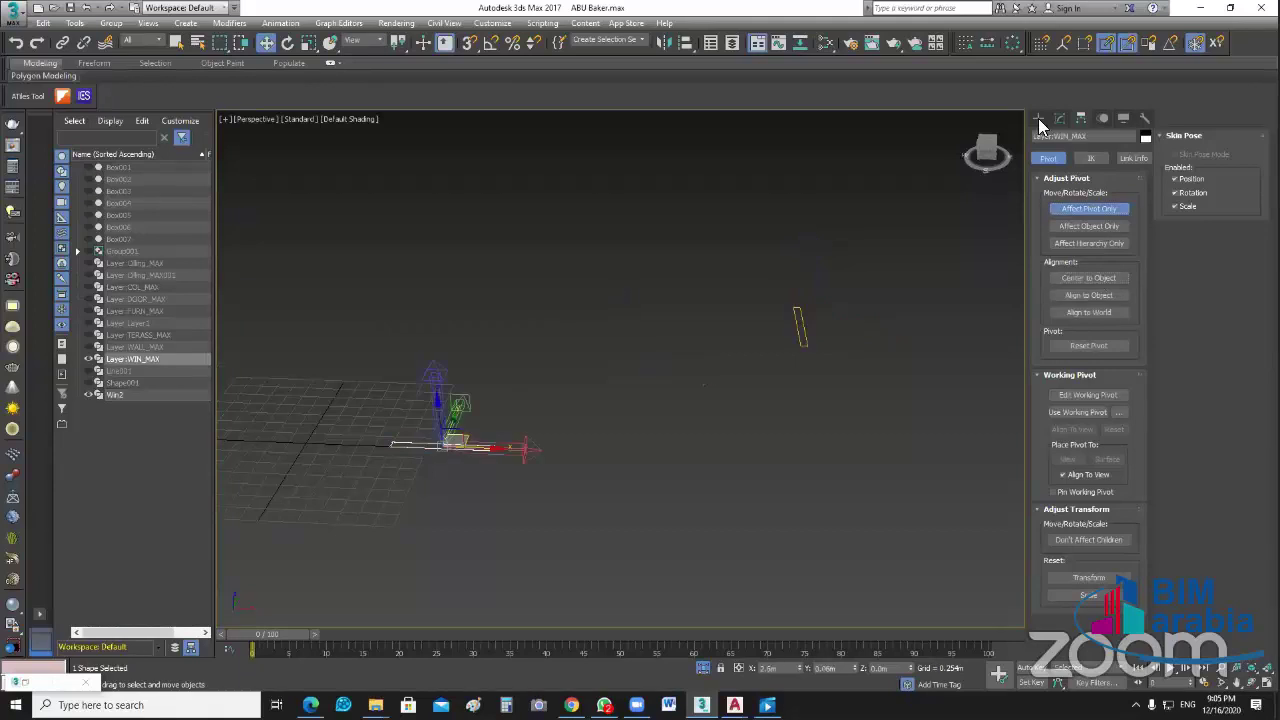
click(1038, 118)
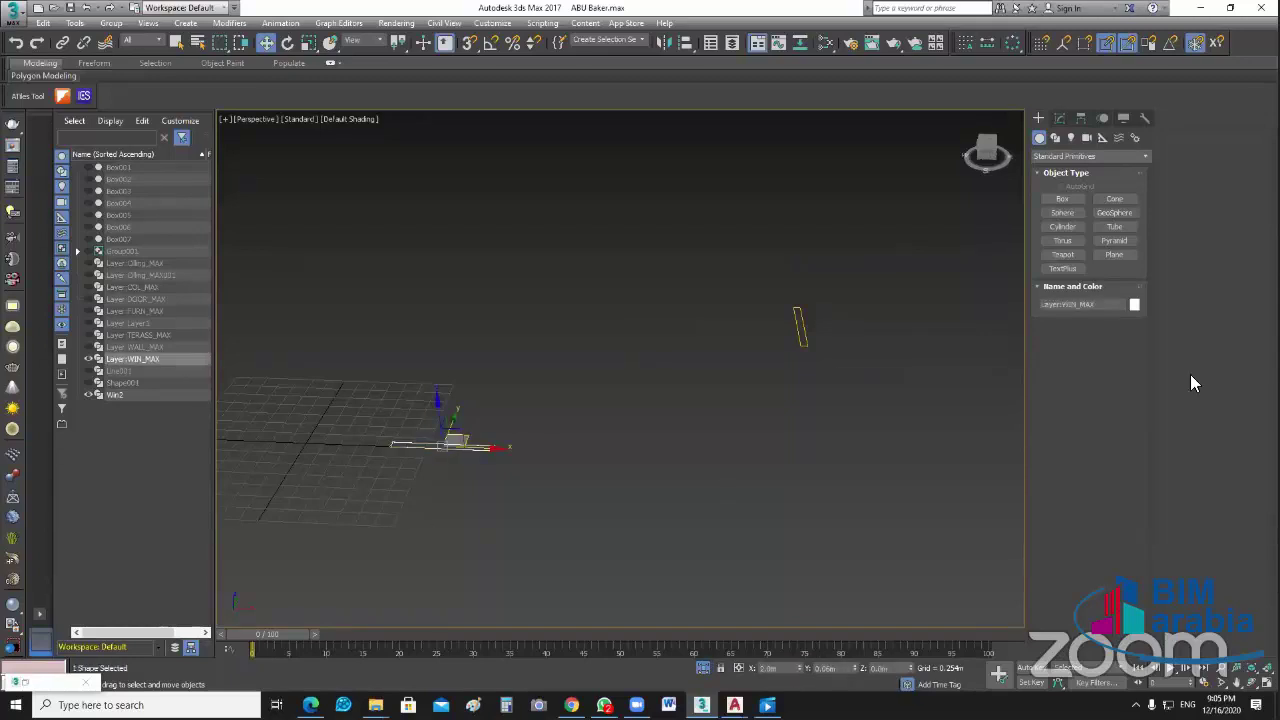
Step: Extrude the window outlines, giving Win2 an Extrude amount of 1.12 alongside the 1.43m panel
click(1060, 118)
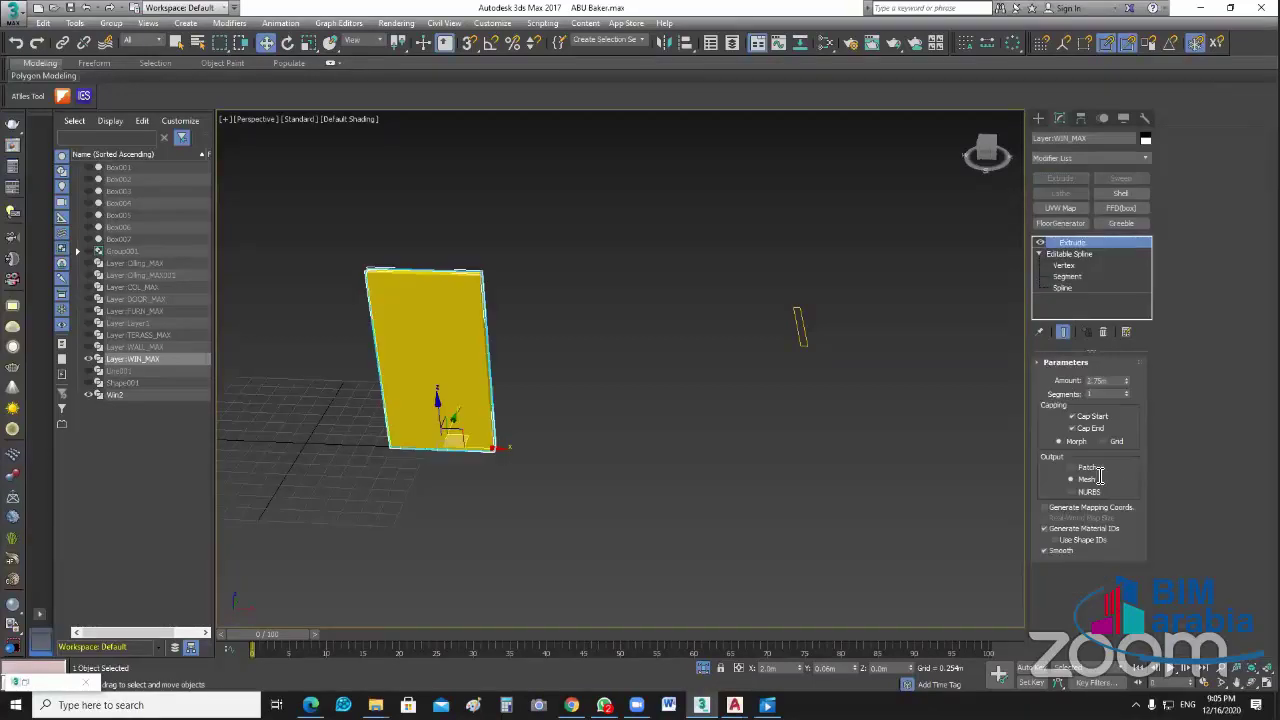
text(43)
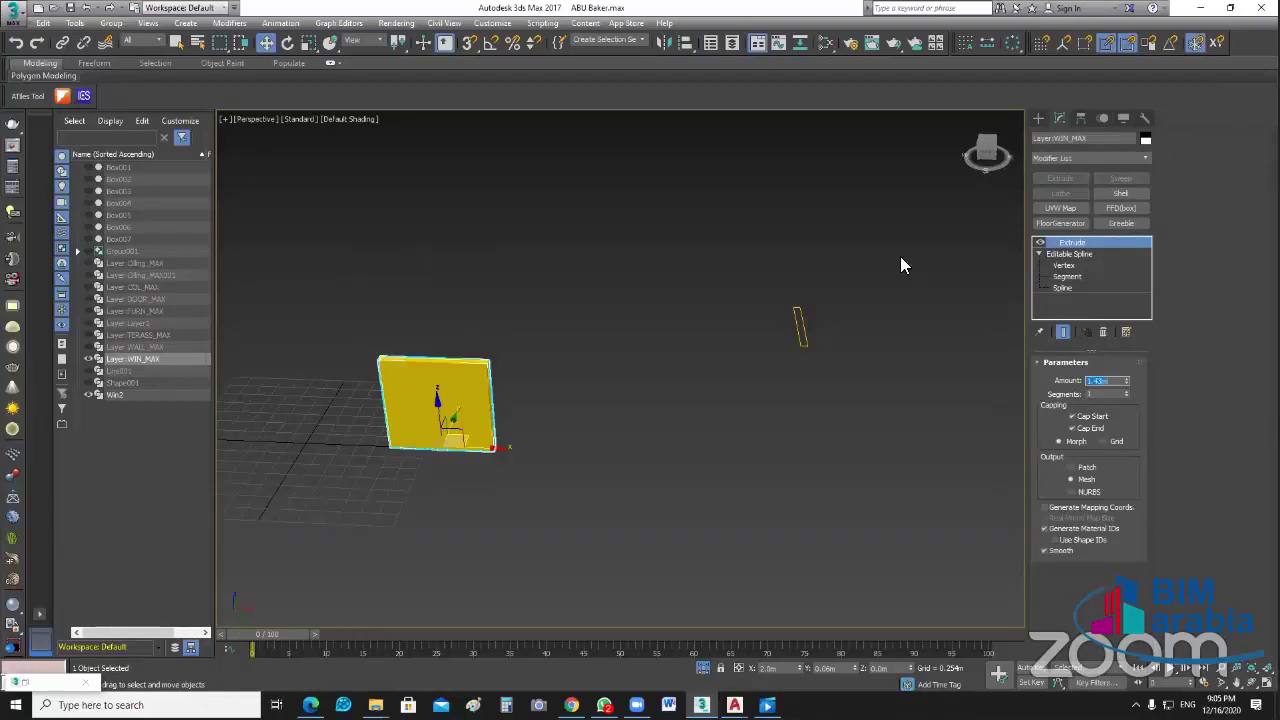
drag(900, 256, 740, 410)
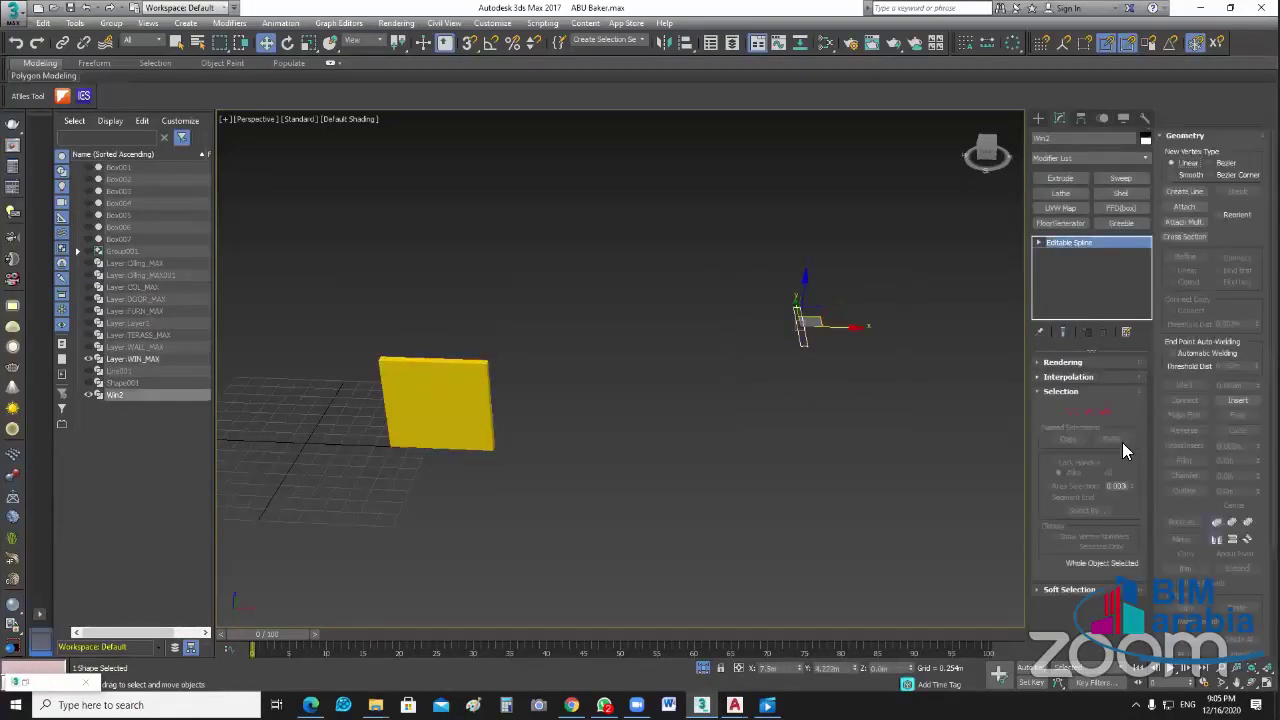
click(1068, 182)
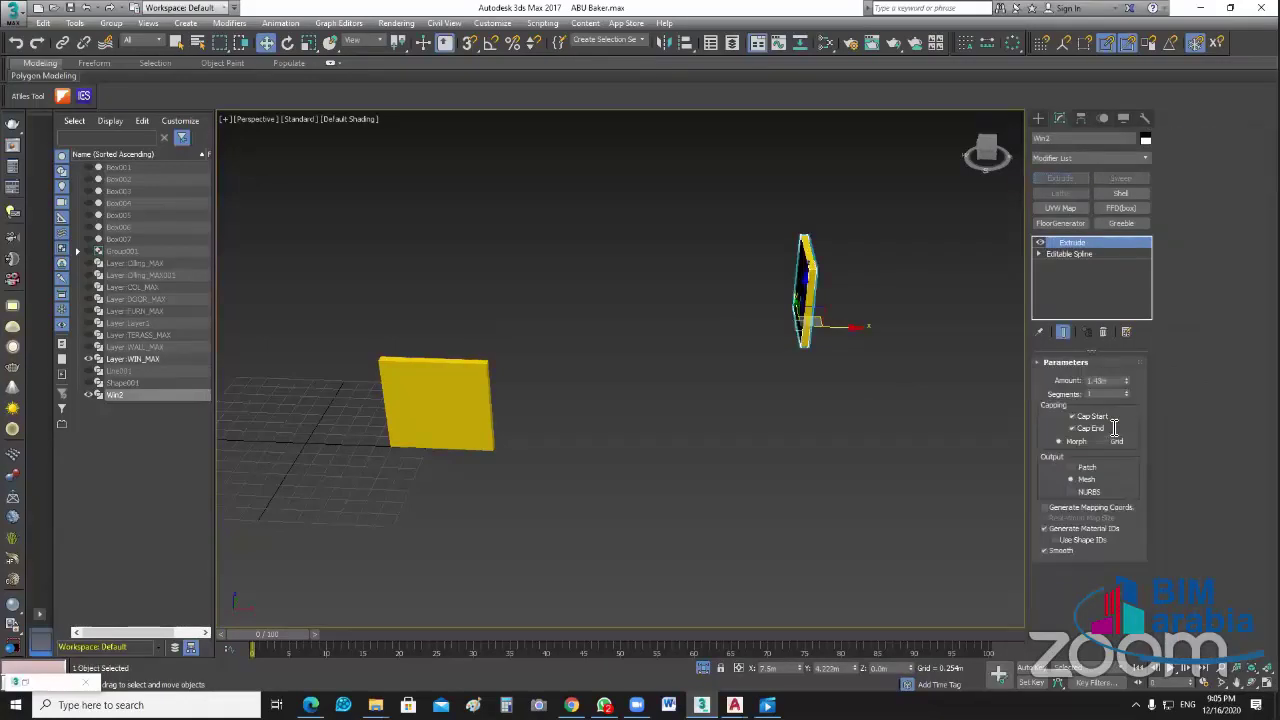
text(1.12)
key(Return)
key(ctrl+d)
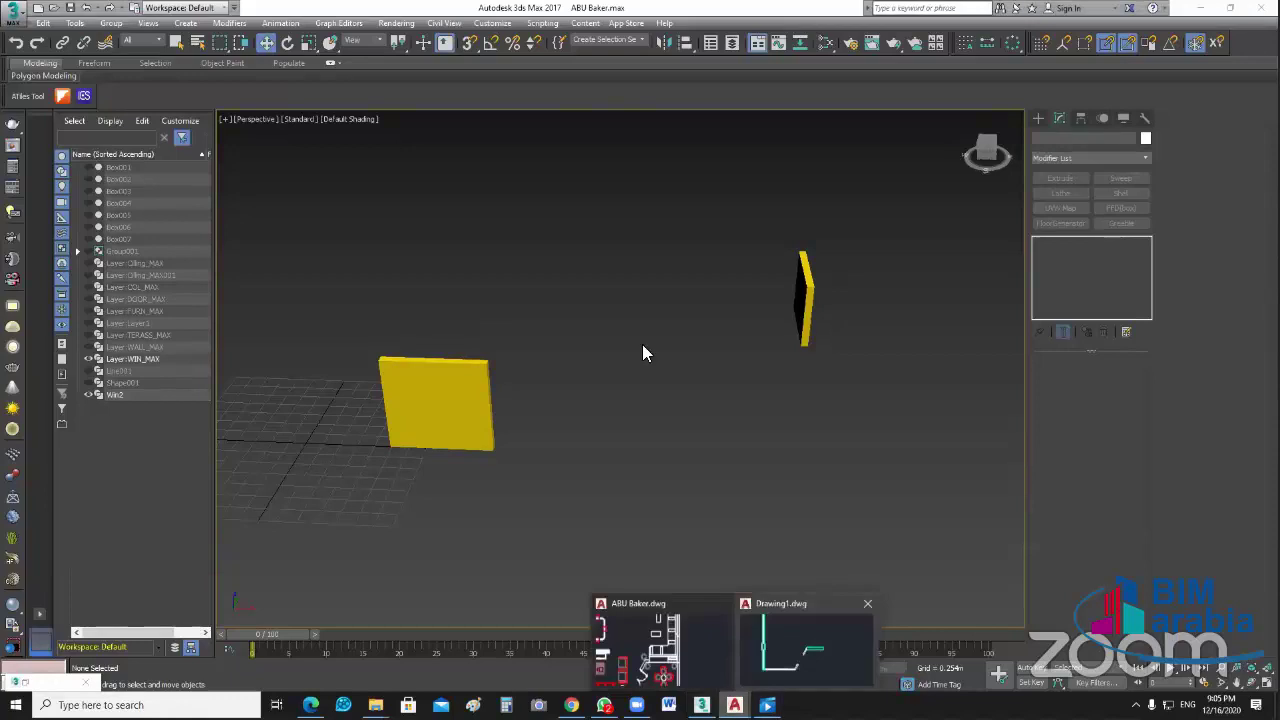
Step: Switch to AutoCAD, open the recent MAX.dwg drawing and zoom in on the sofa-area windows
key(alt+Tab)
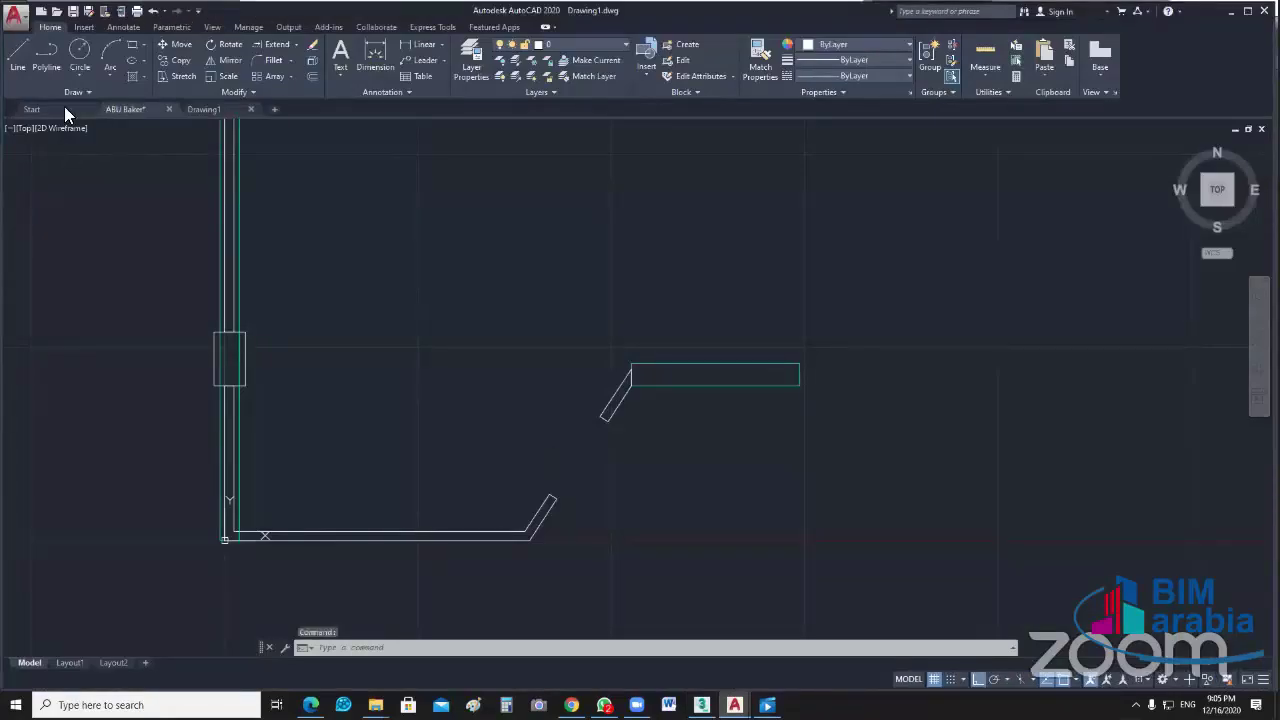
click(125, 109)
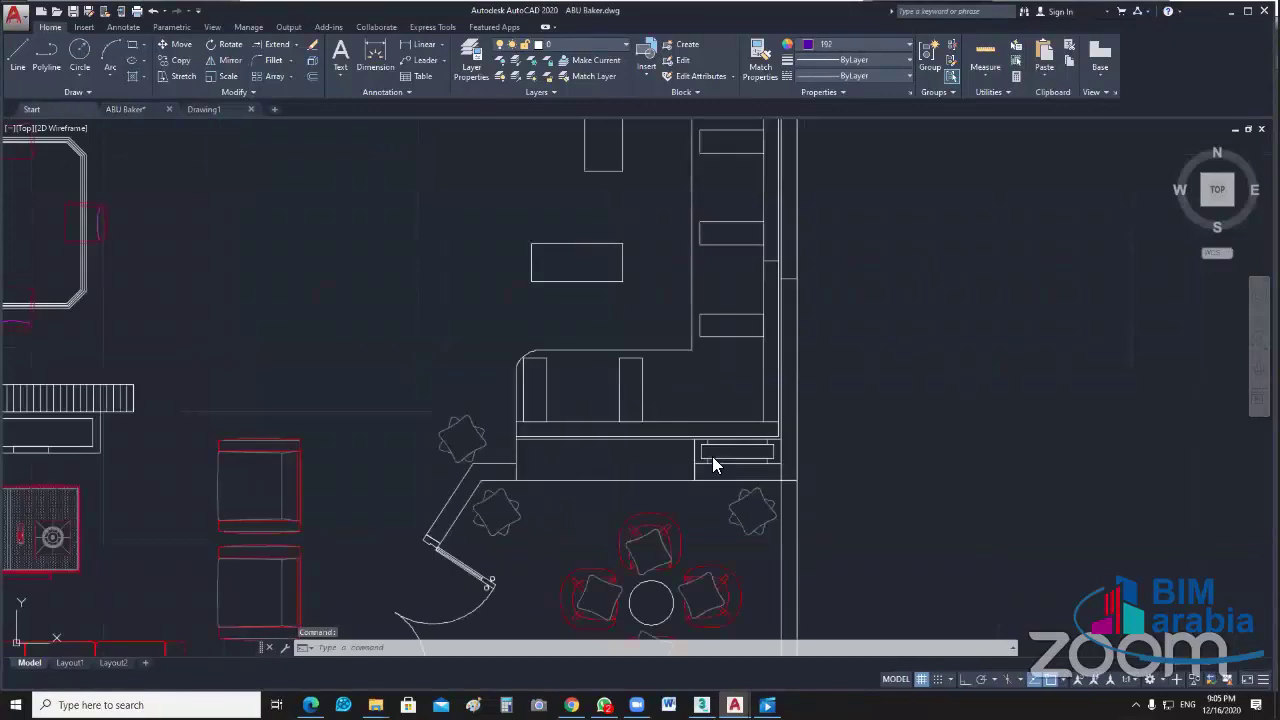
key(ctrl+shift+Tab)
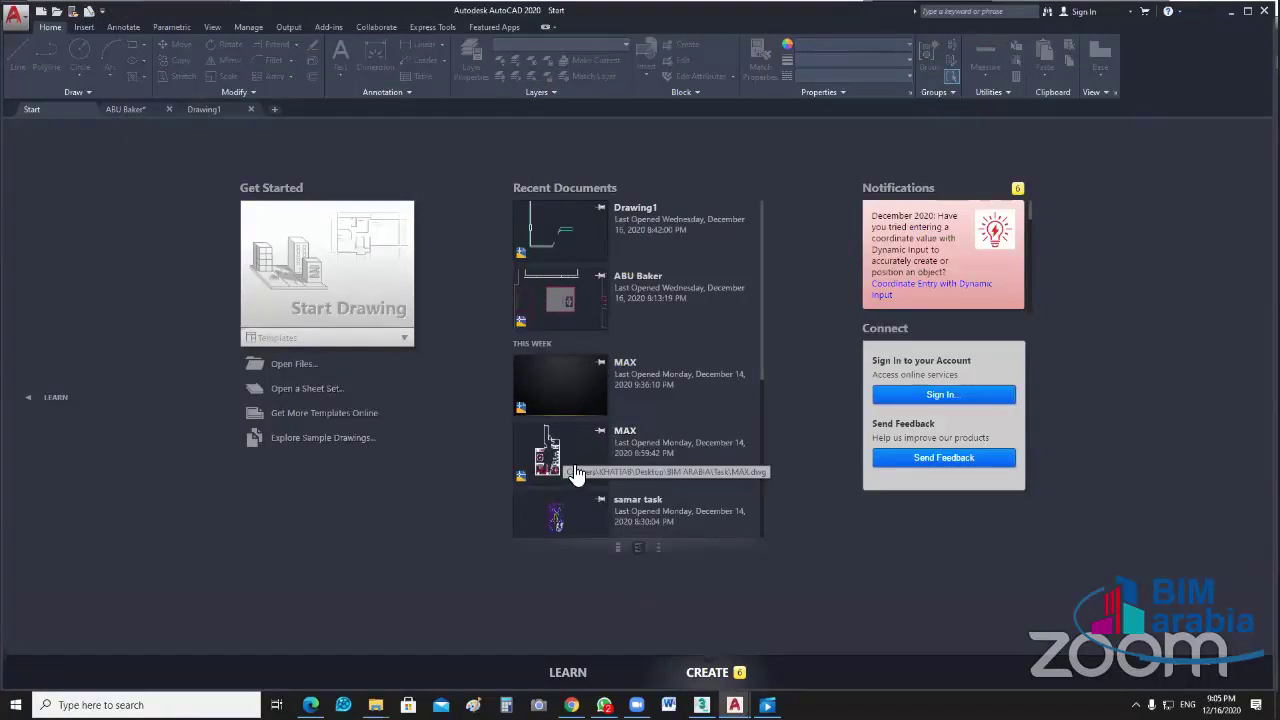
click(628, 463)
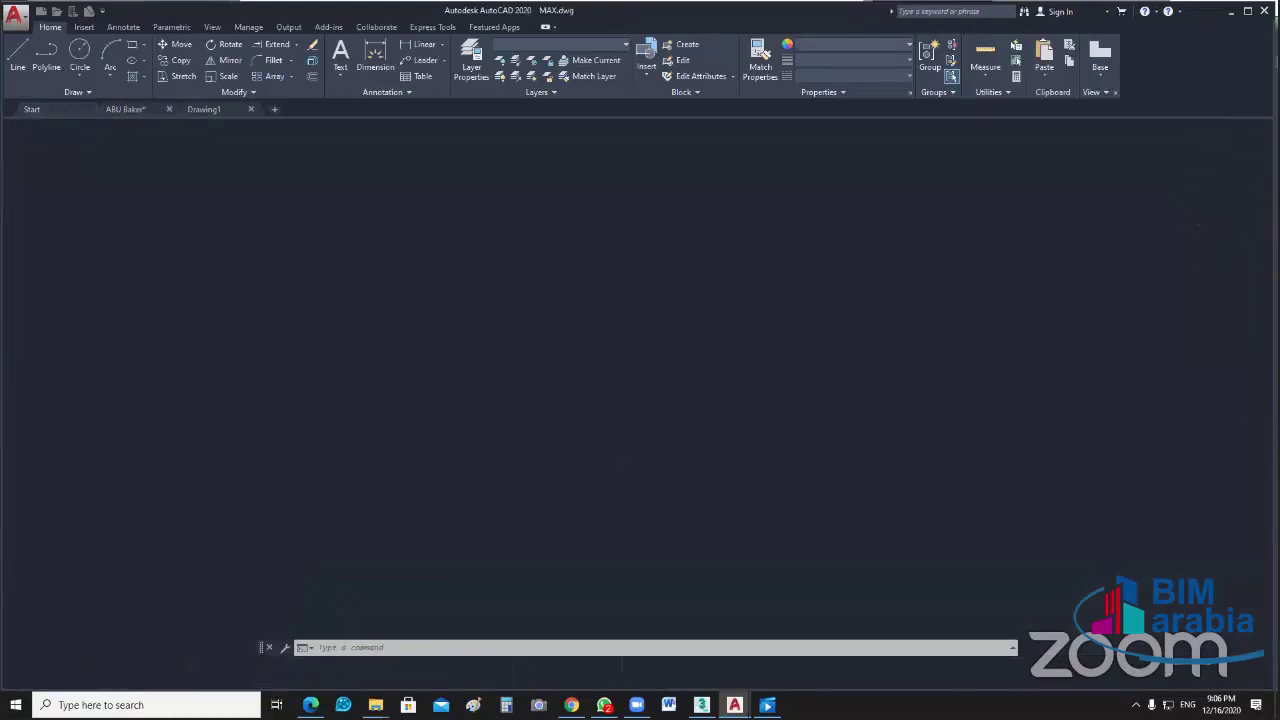
scroll(448, 502, up, 4)
middle_drag(448, 502, 547, 486)
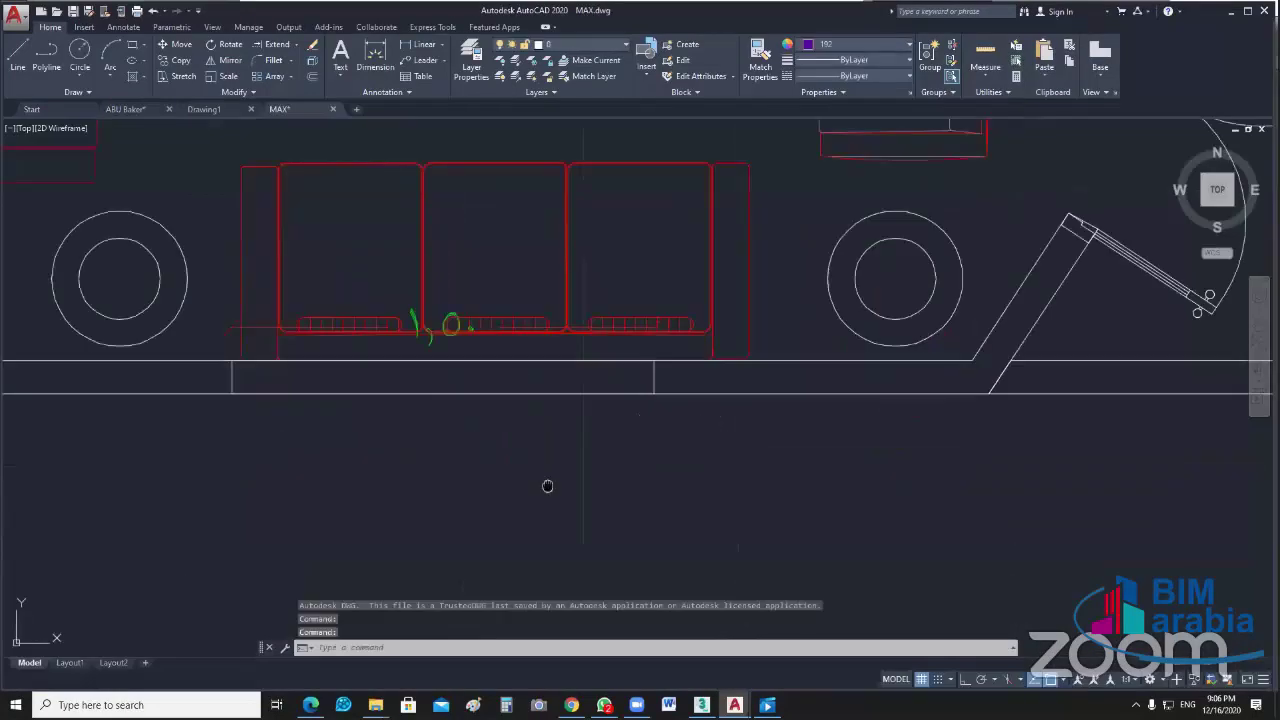
scroll(638, 455, down, 2)
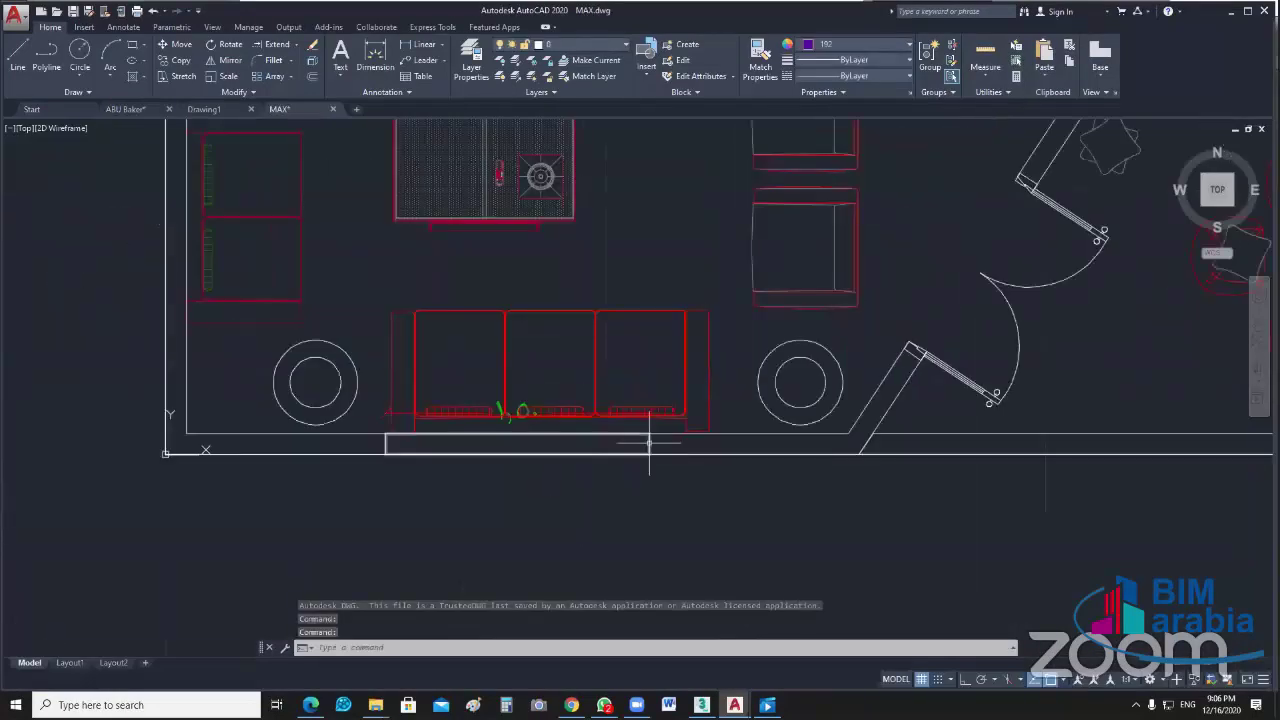
Step: Select both window polylines to read their 1.50 by 0.12 dimensions, then return to 3ds Max
click(649, 443)
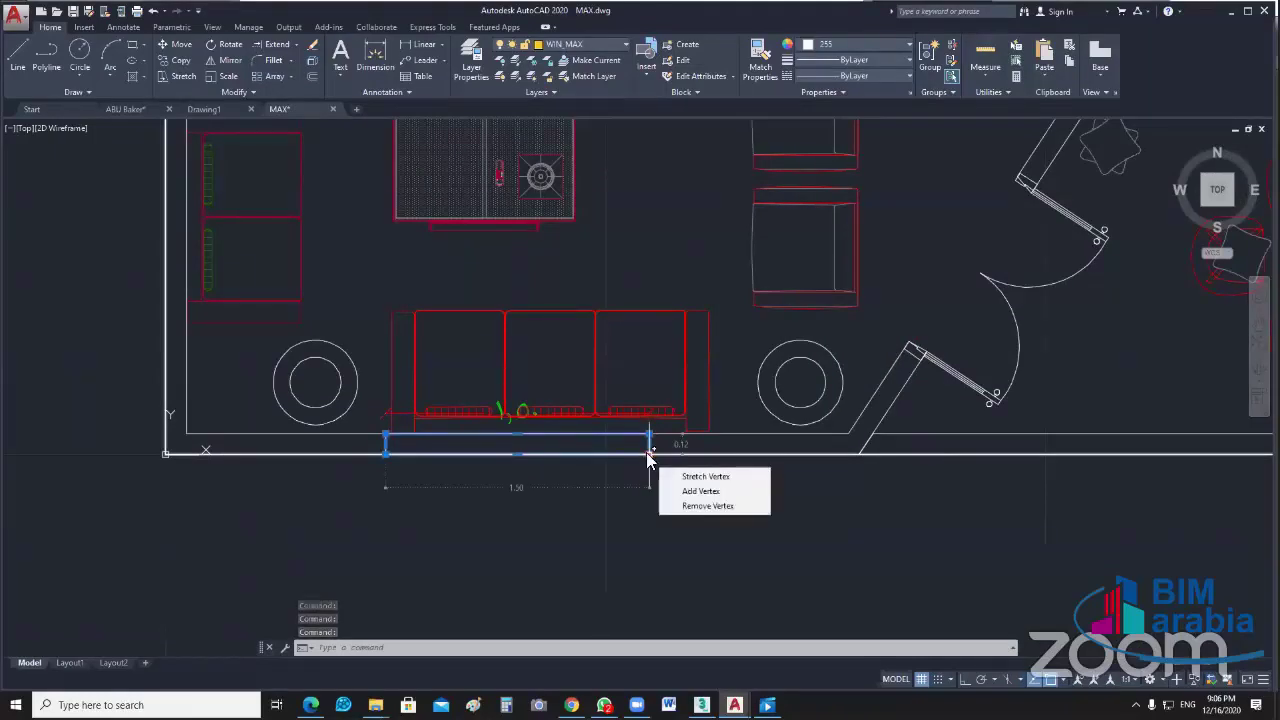
click(874, 576)
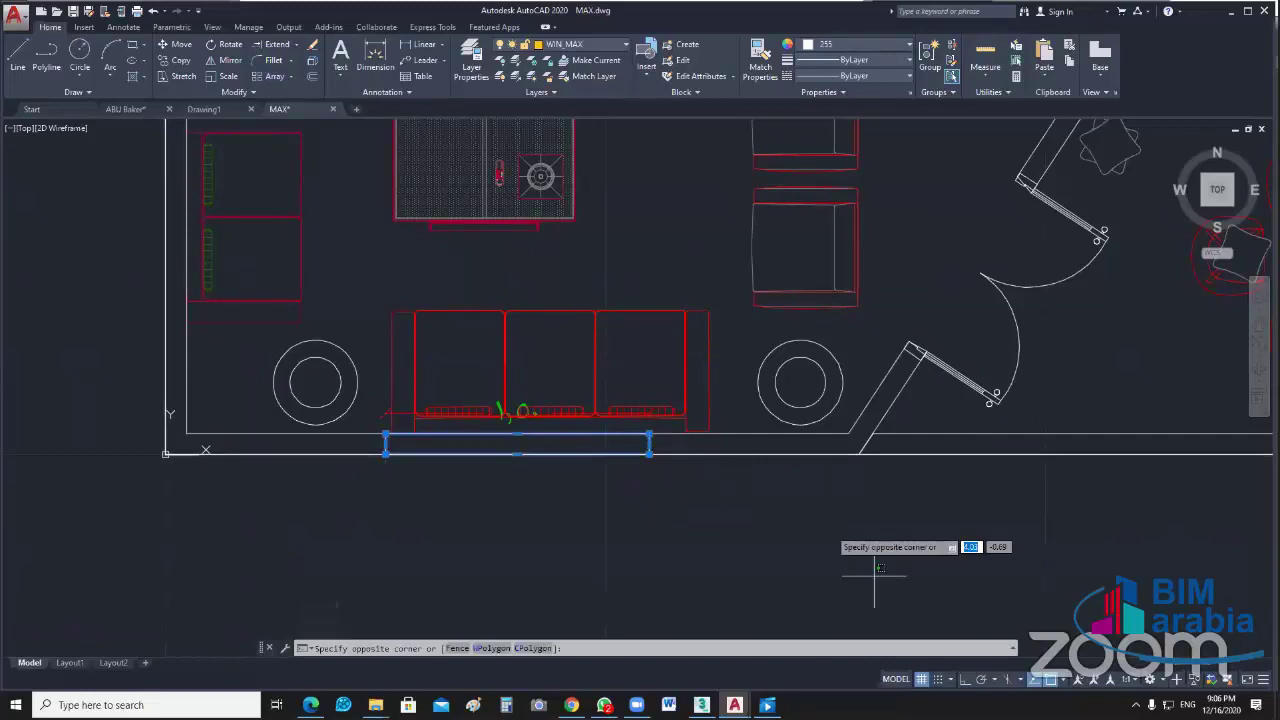
key(Escape)
scroll(587, 582, down, 4)
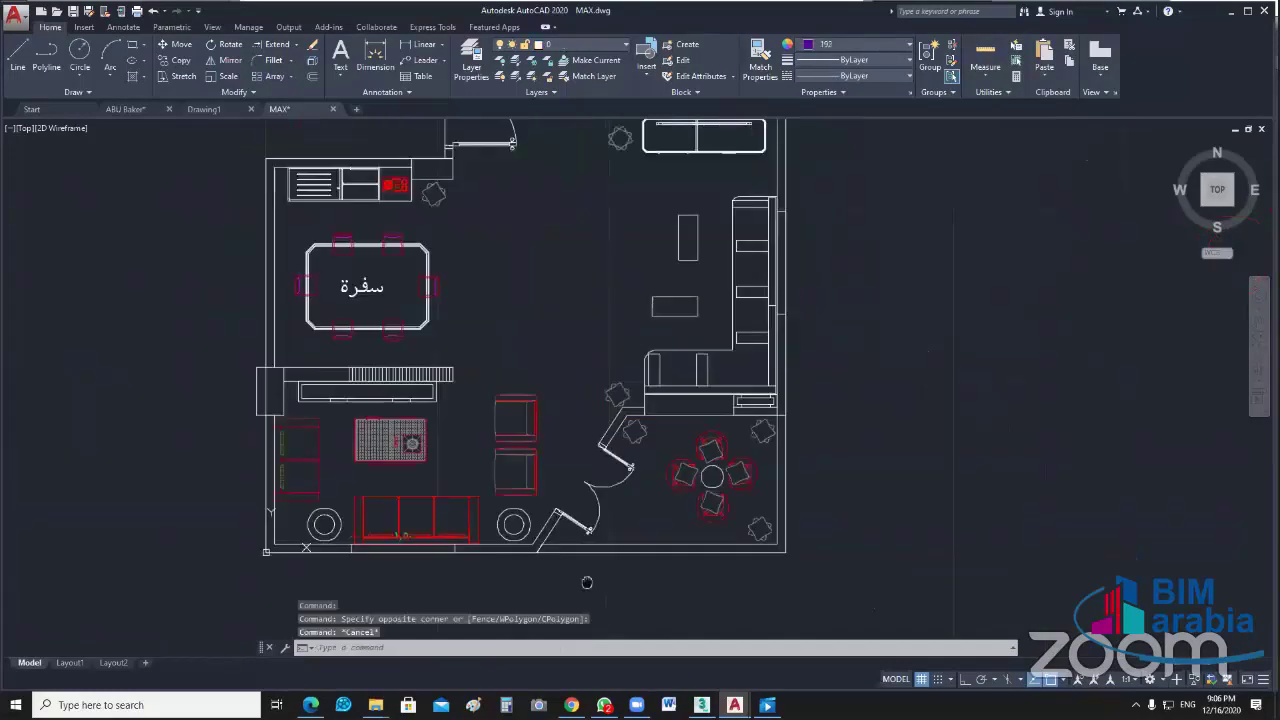
scroll(755, 432, up, 6)
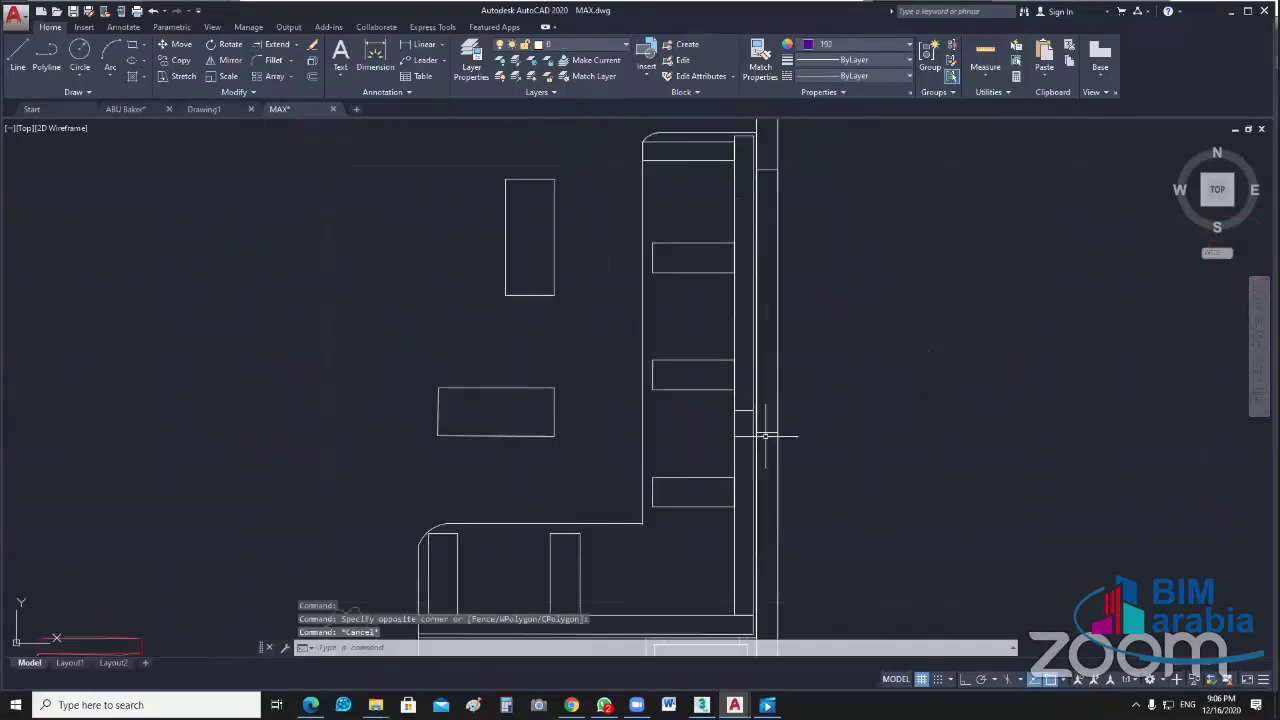
click(766, 435)
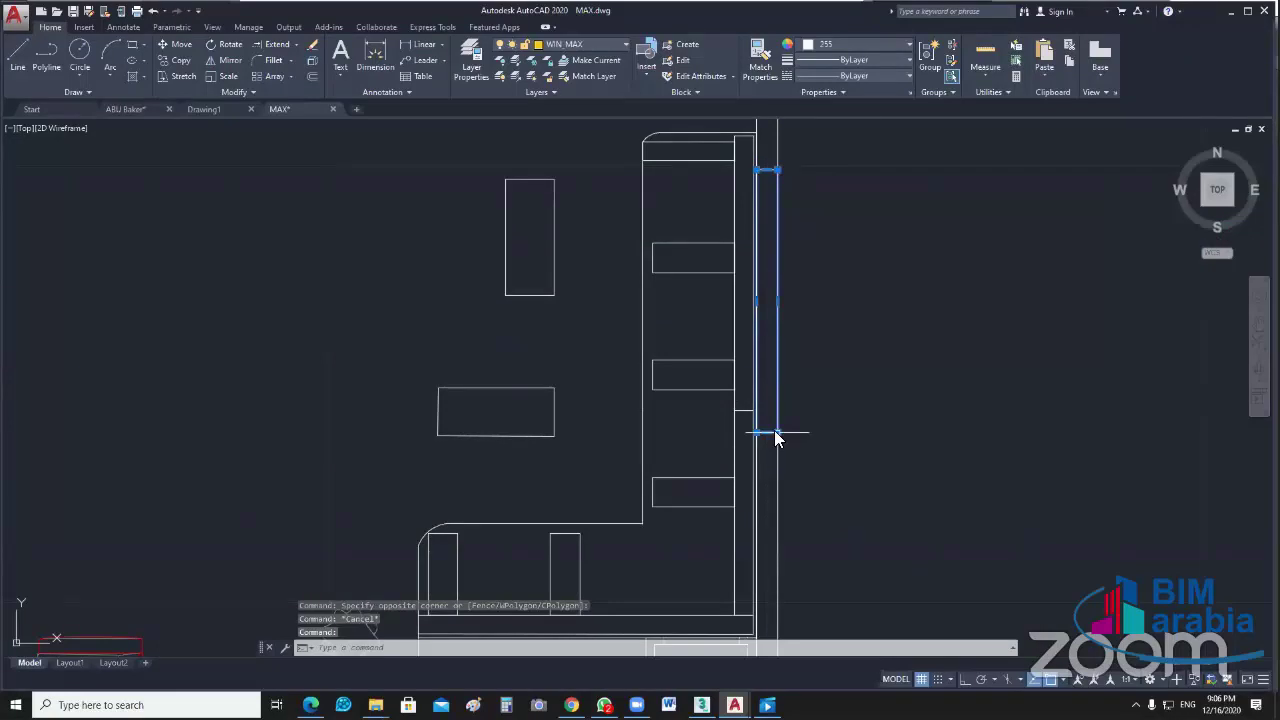
mouse_move(777, 432)
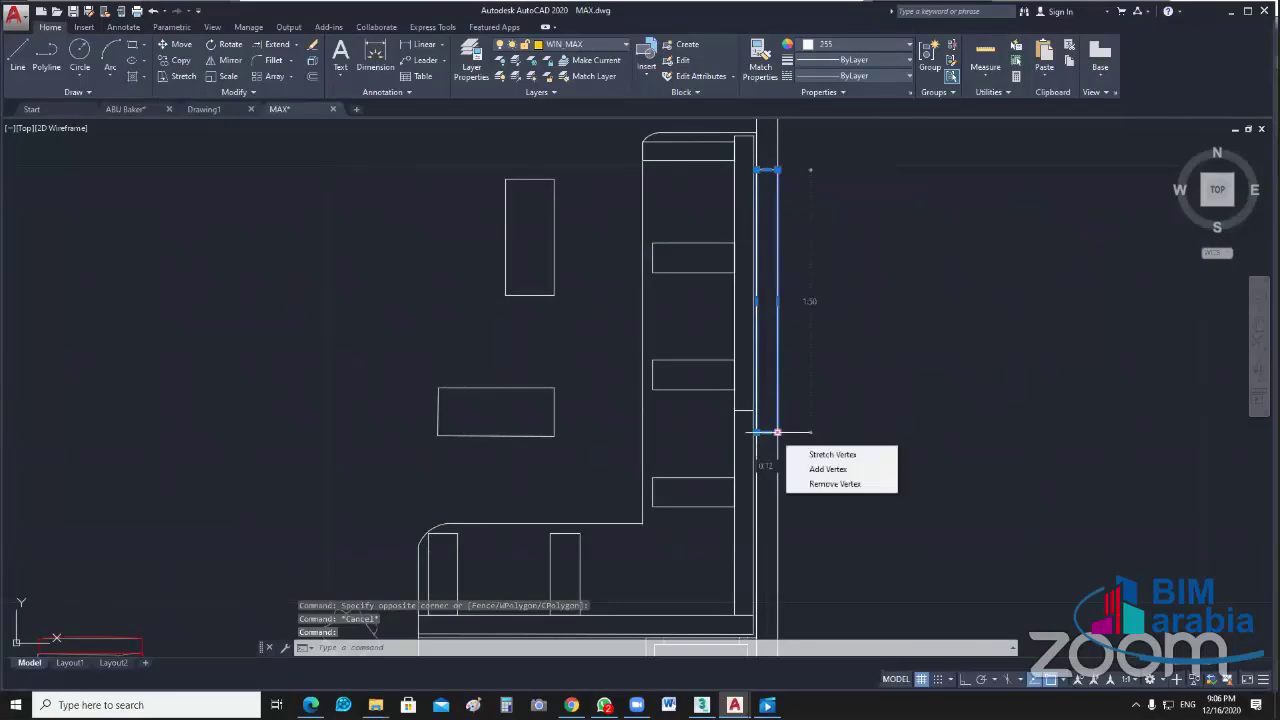
key(Escape)
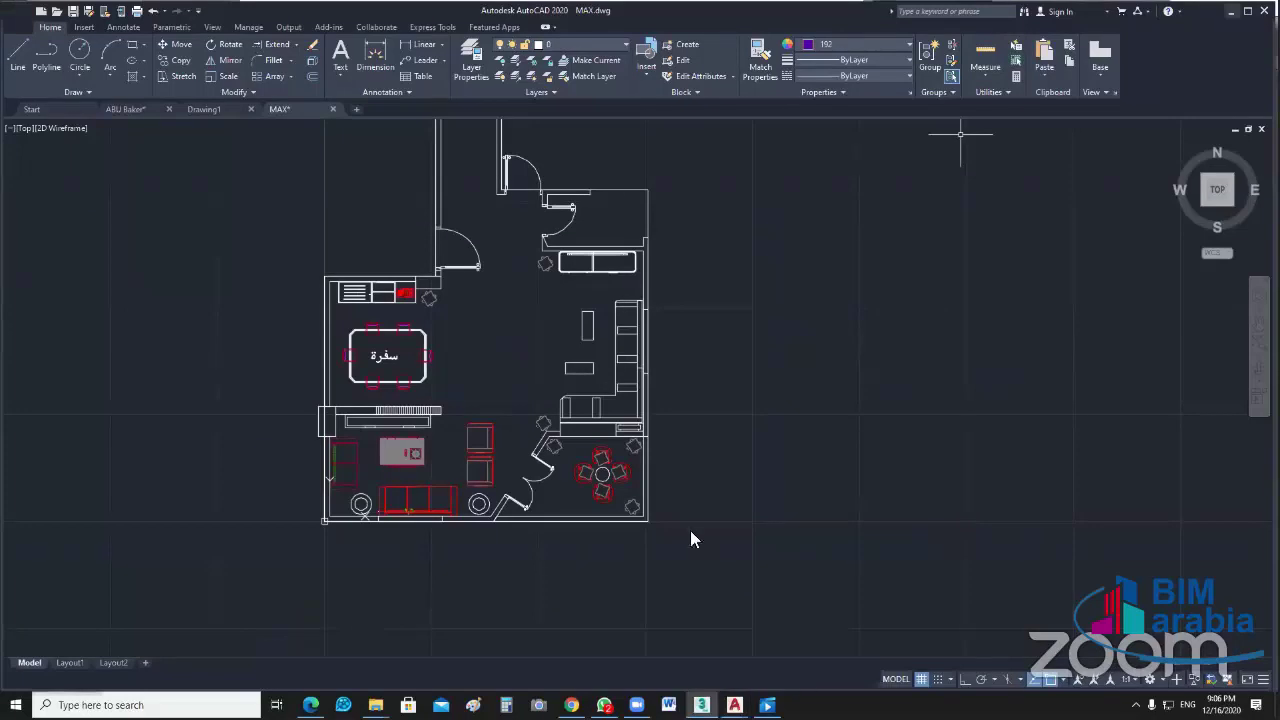
key(alt+Tab)
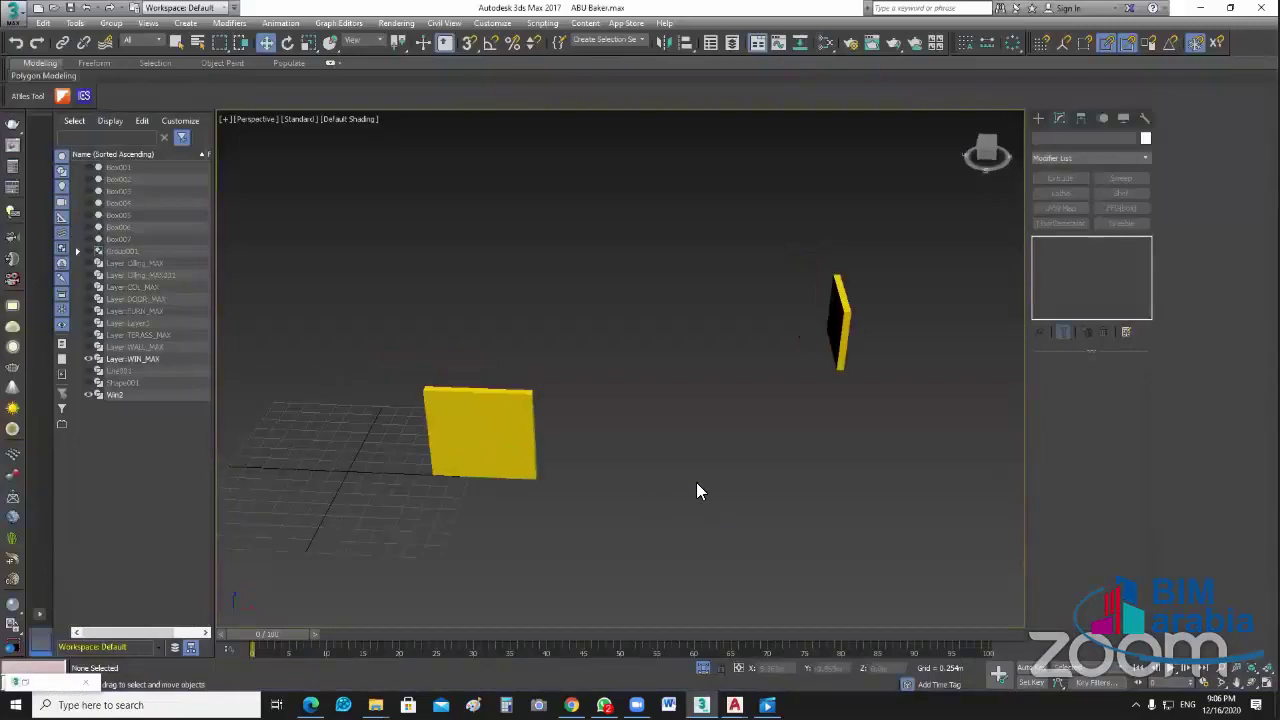
mouse_move(697, 489)
alt+middle_down()
mouse_move(792, 505)
mouse_move(696, 470)
mouse_move(649, 471)
mouse_move(654, 520)
mouse_move(612, 517)
alt+middle_up()
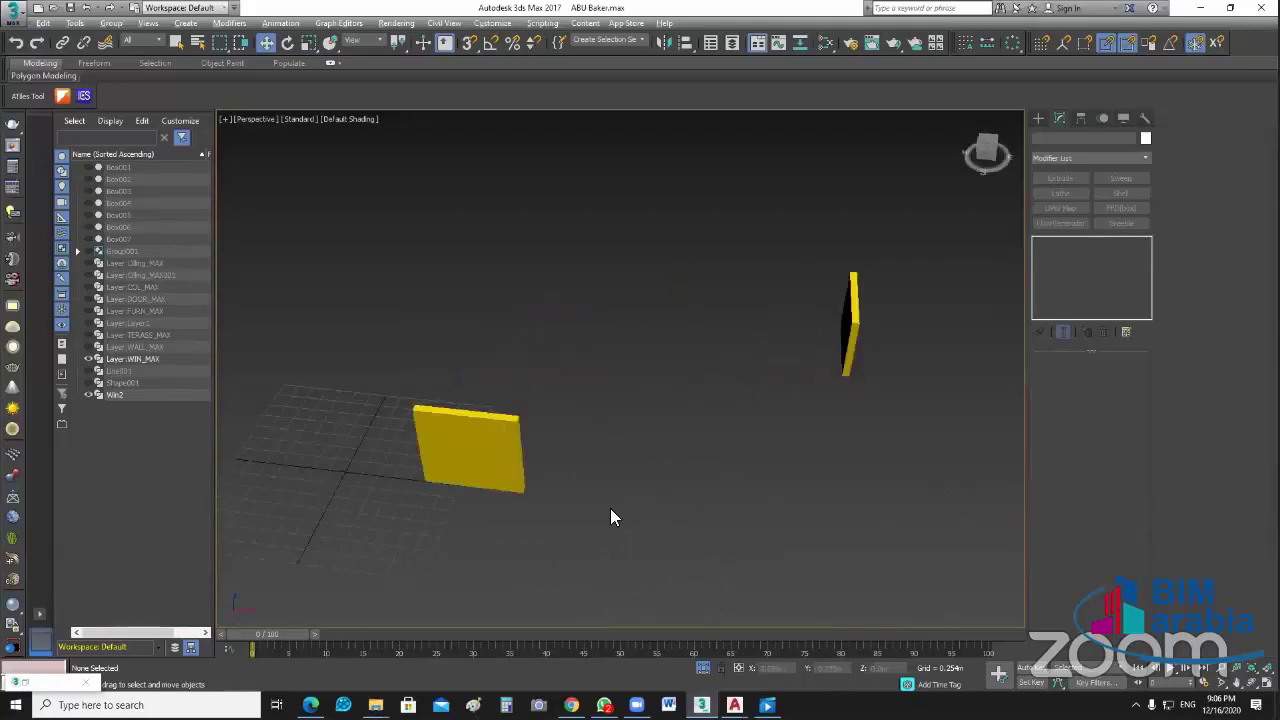
click(516, 462)
alt+middle_drag(648, 472, 736, 531)
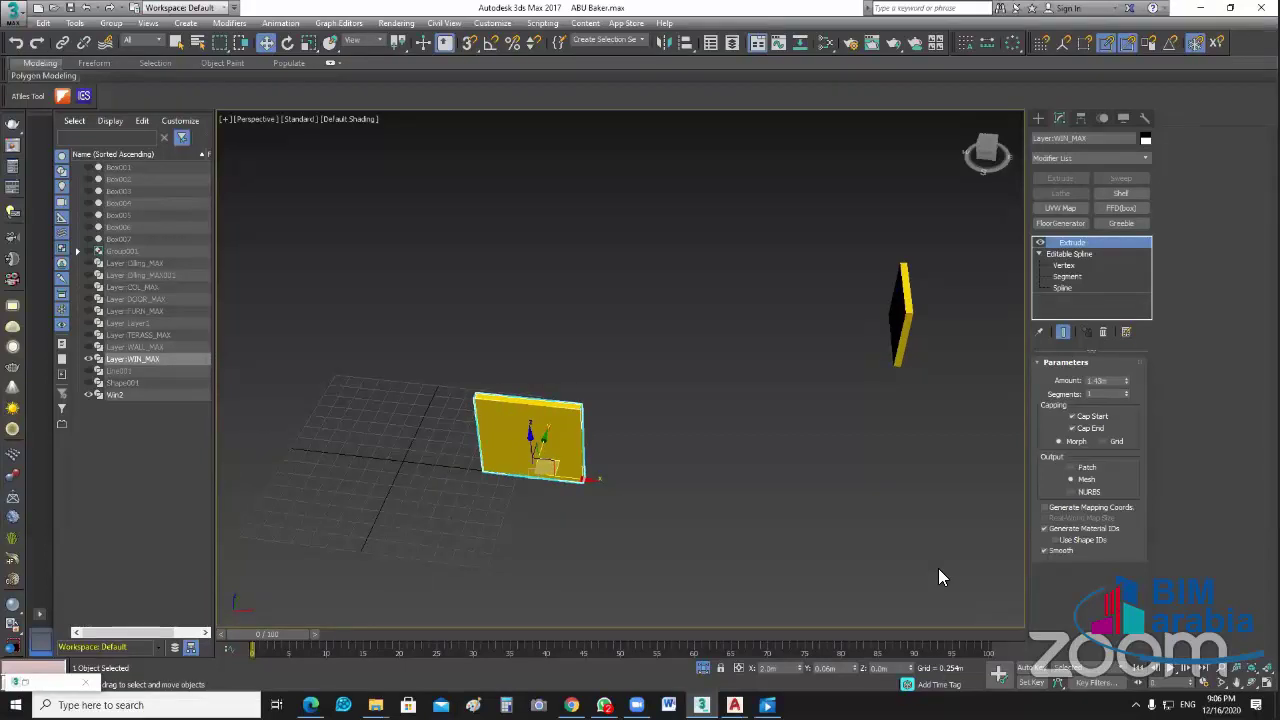
click(755, 569)
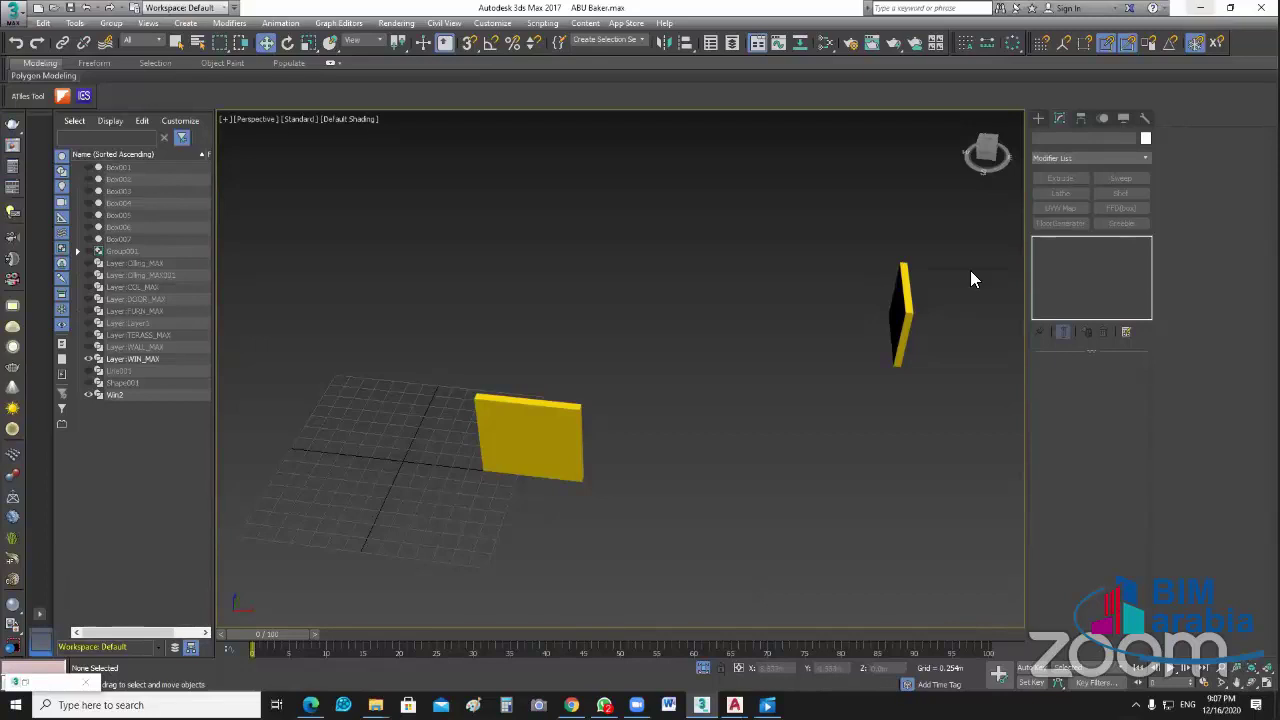
Step: Review the site video full screen, rewinding to about 0:35, then return to 3ds Max
key(super+d)
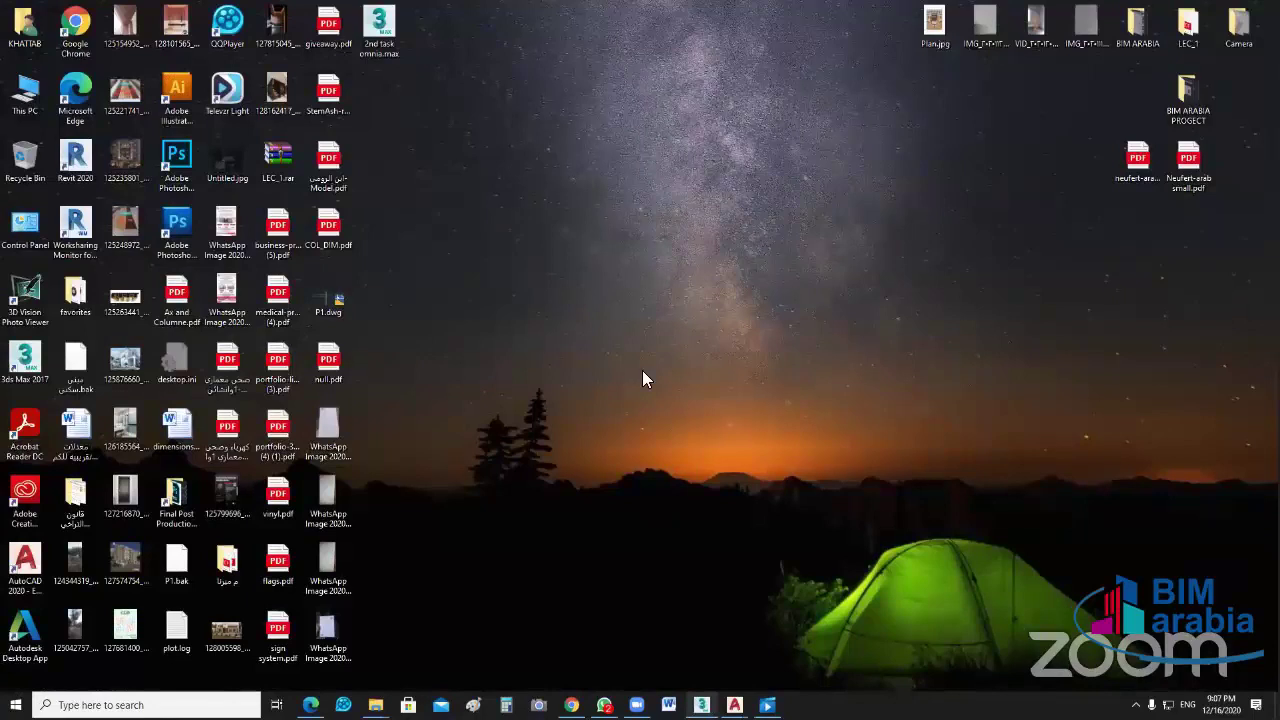
key(alt+Tab)
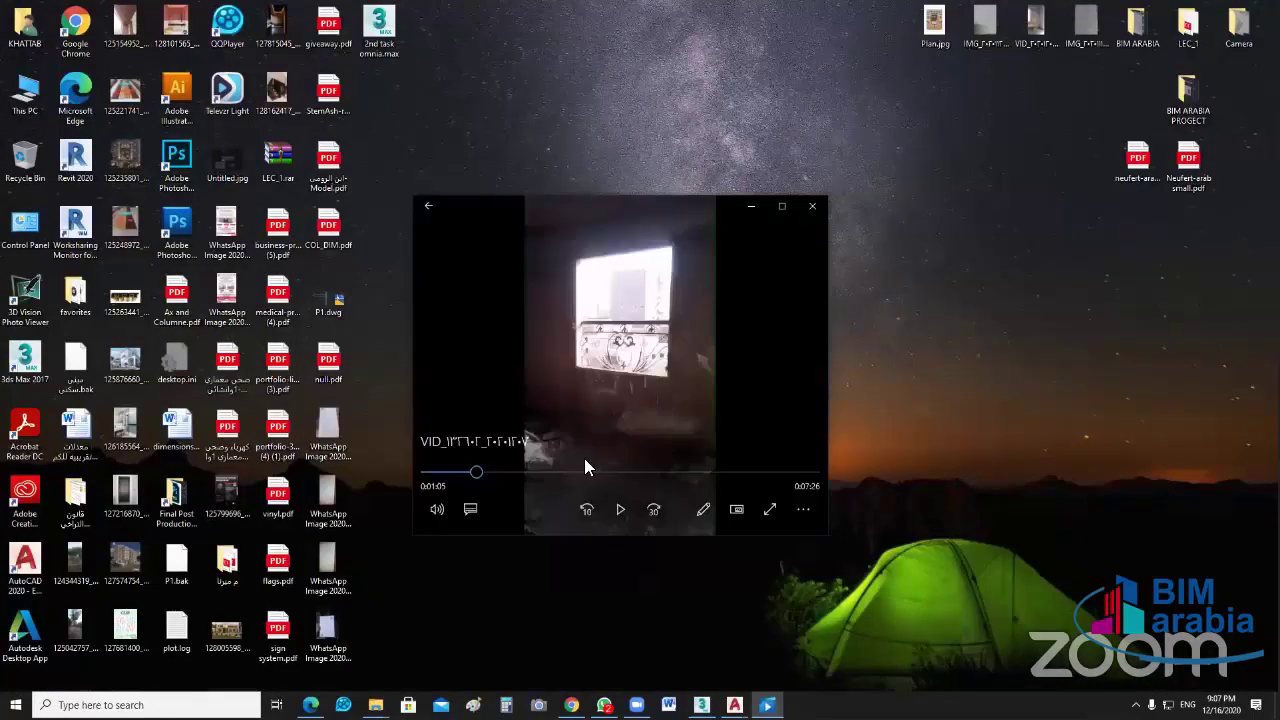
double_click(708, 384)
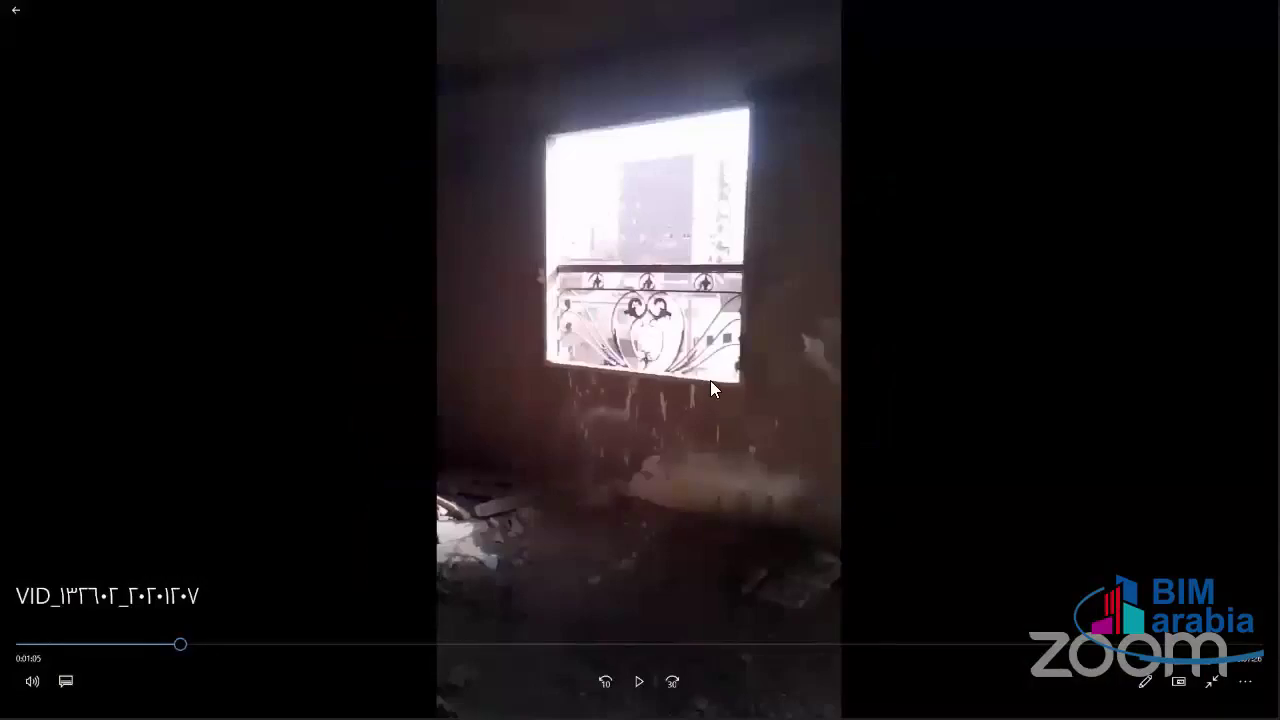
click(712, 380)
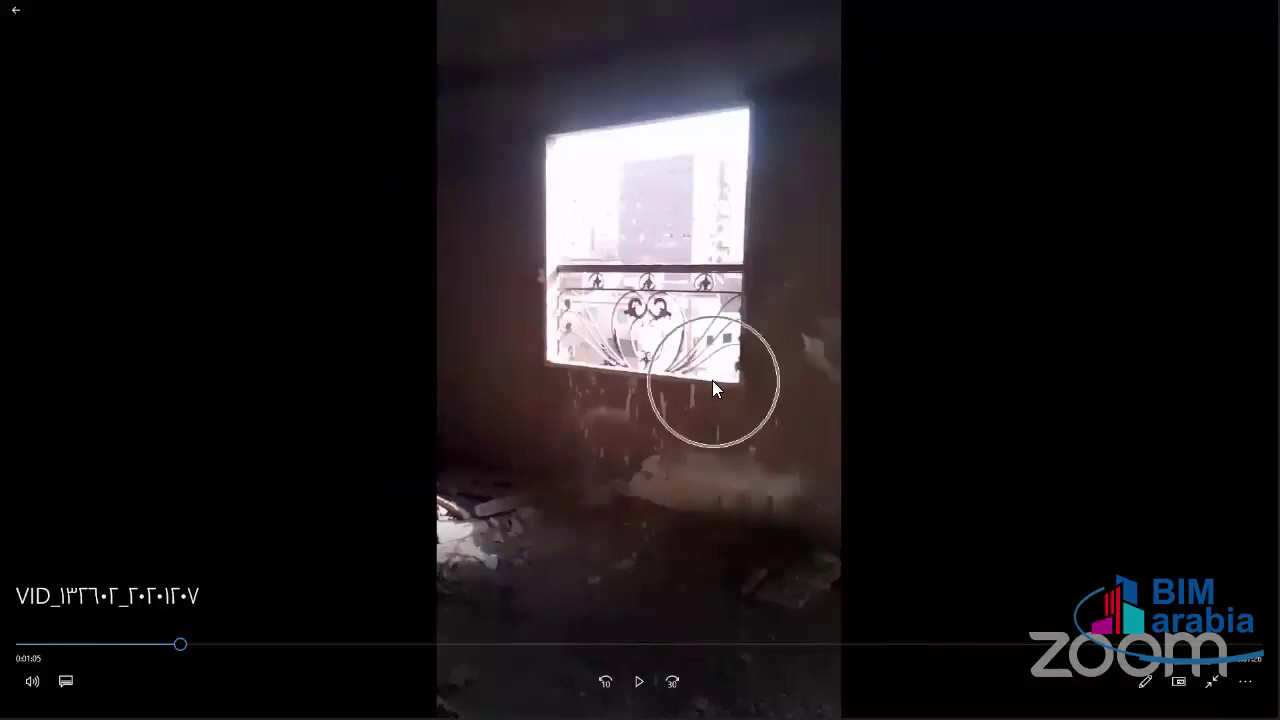
drag(177, 645, 85, 660)
click(107, 650)
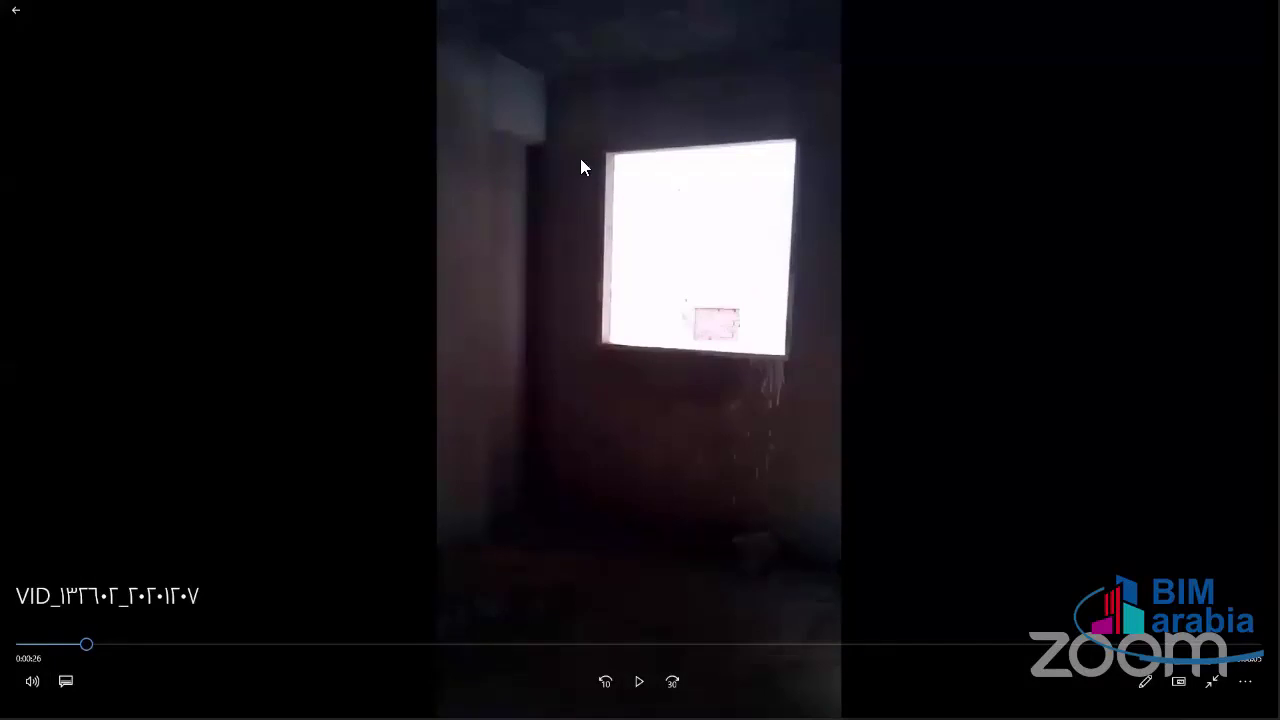
click(614, 166)
key(super+d)
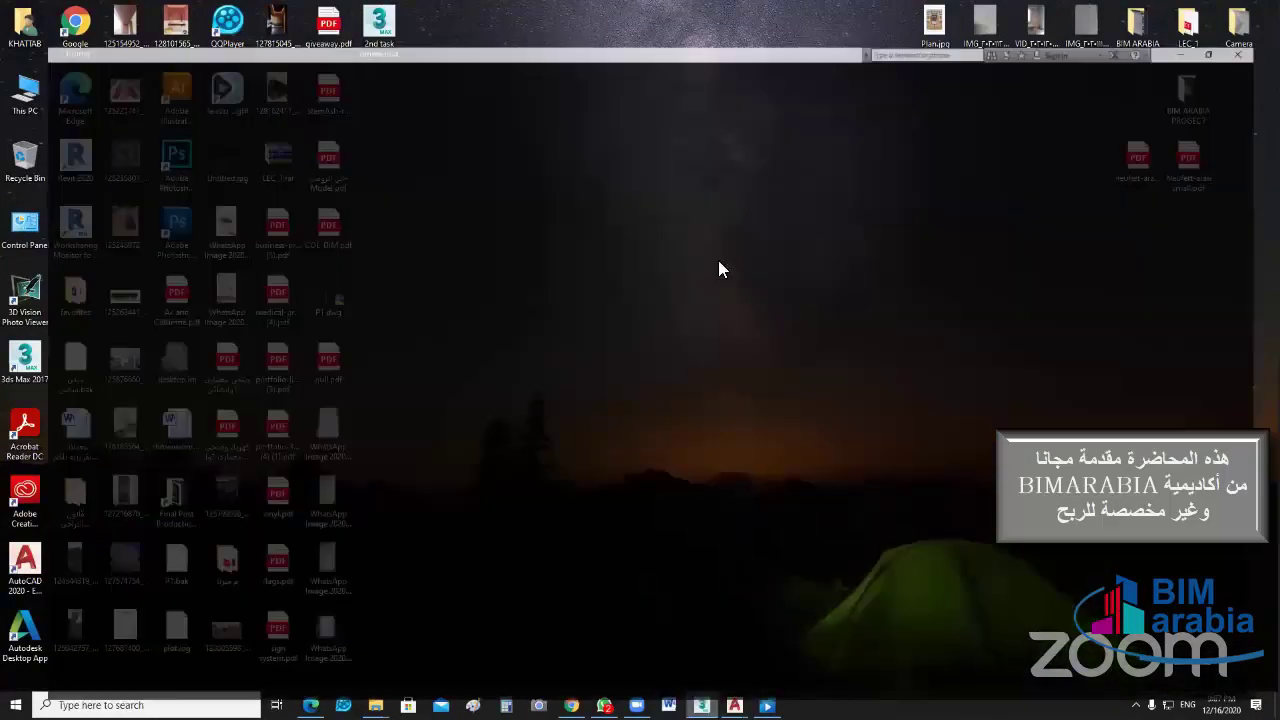
key(alt+Tab)
key(Escape)
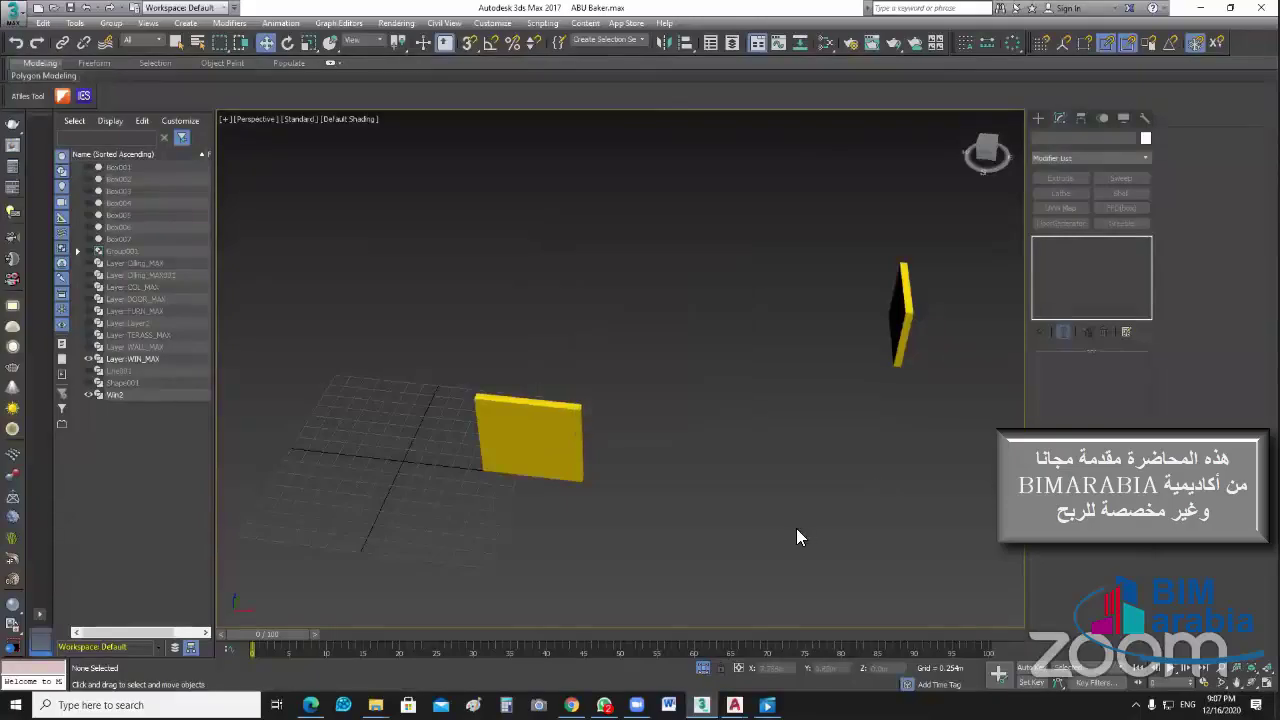
Step: Make both yellow panels white and unhide the rest of the apartment
mouse_move(796, 528)
alt+middle_down()
mouse_move(683, 491)
mouse_move(785, 531)
mouse_move(880, 508)
alt+middle_up()
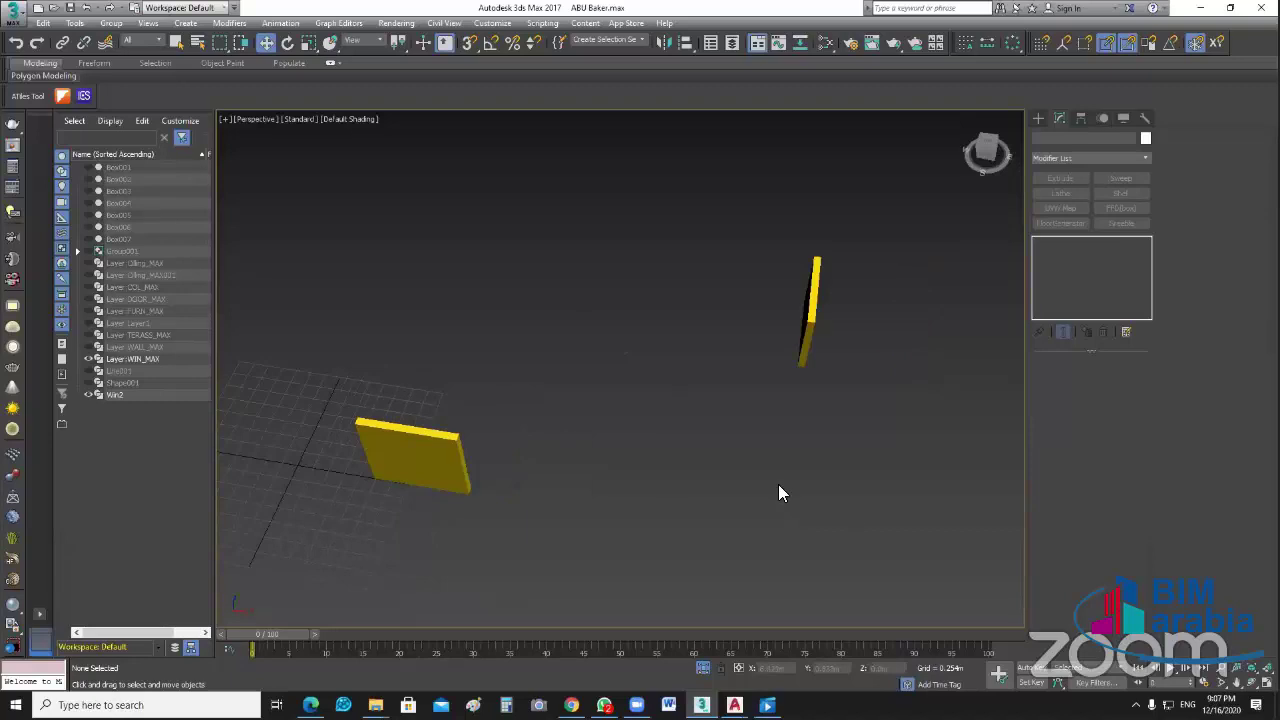
alt+middle_drag(778, 484, 868, 406)
click(446, 480)
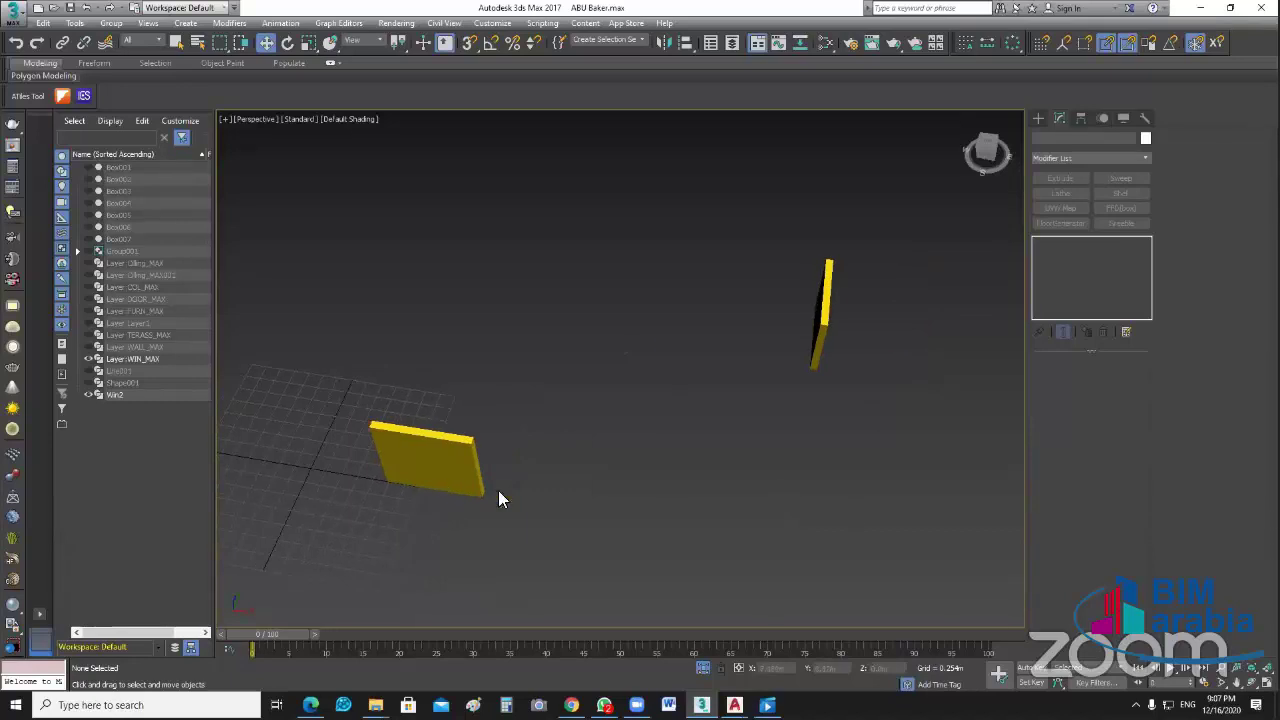
click(1146, 139)
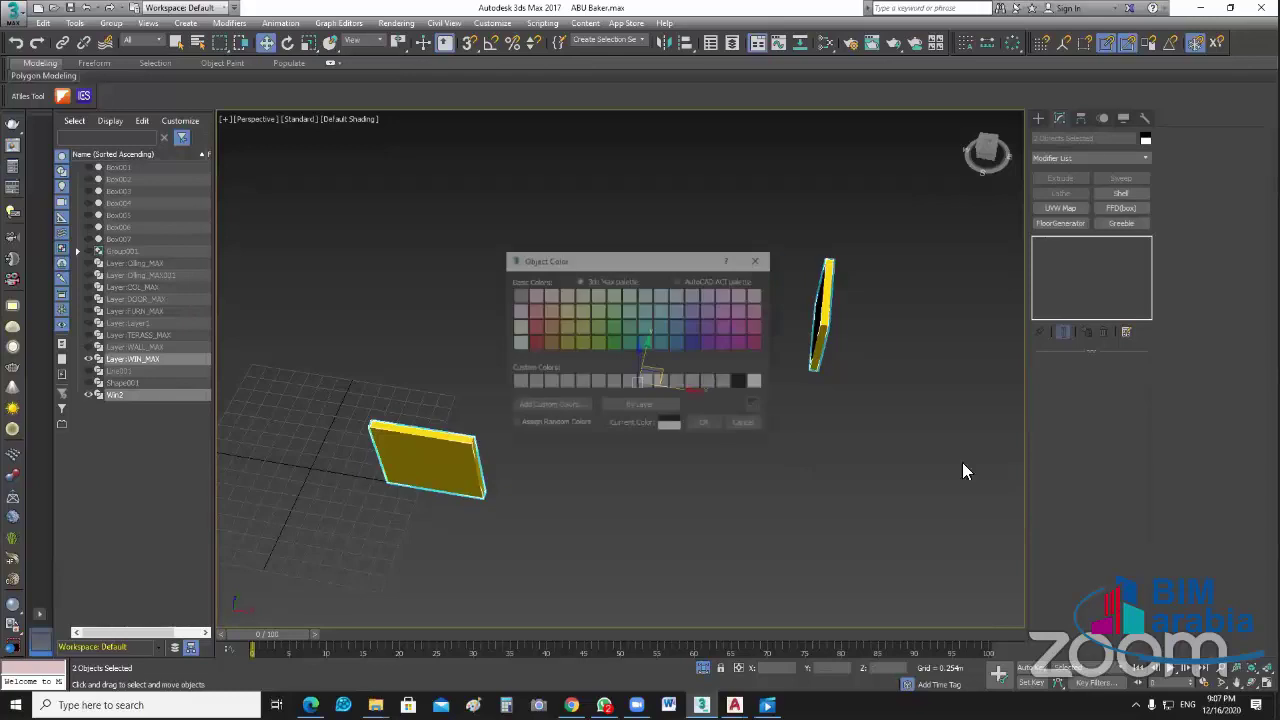
click(706, 424)
click(758, 482)
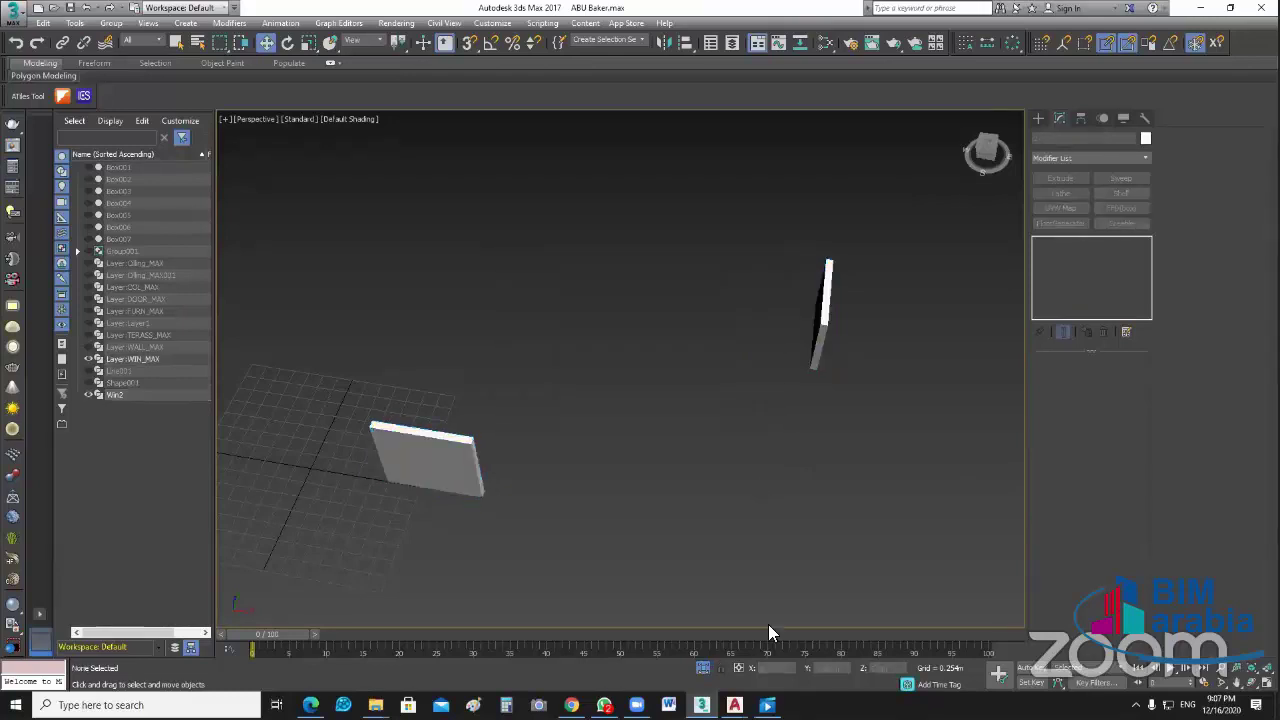
click(703, 667)
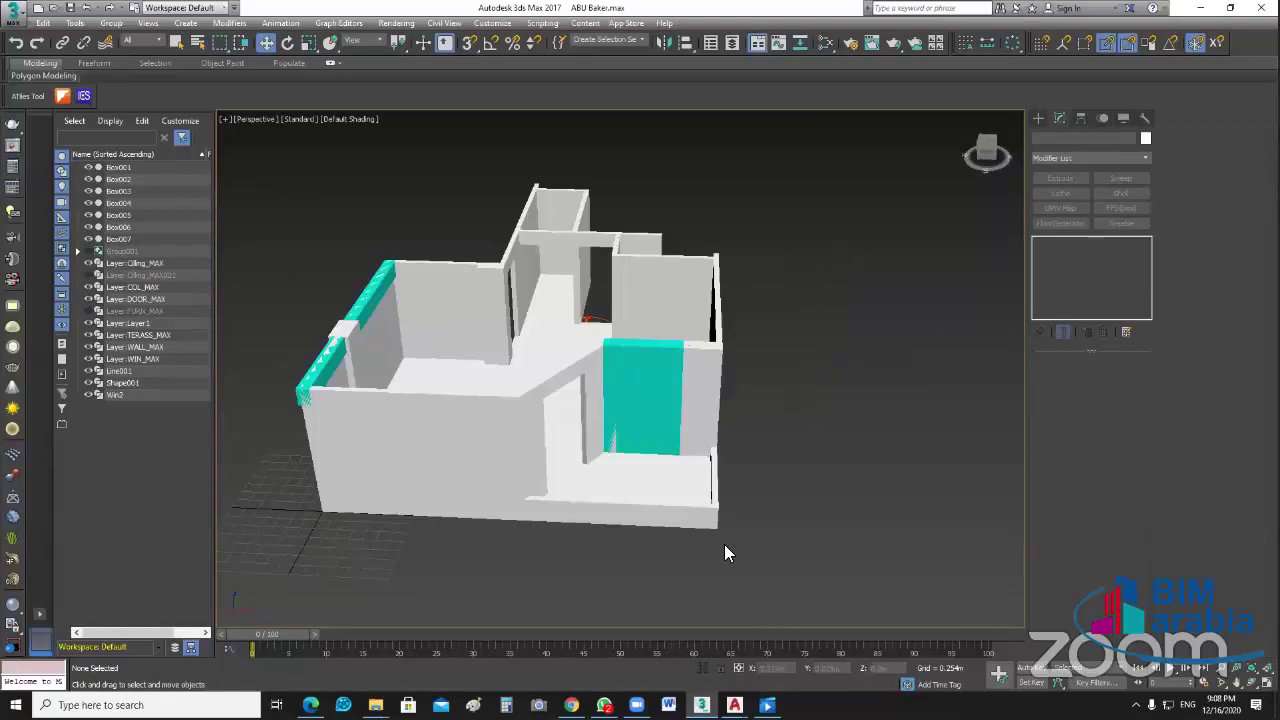
Step: Lower the front window to a Z height of 0.8m
mouse_move(782, 546)
alt+middle_down()
mouse_move(500, 468)
mouse_move(460, 440)
alt+middle_up()
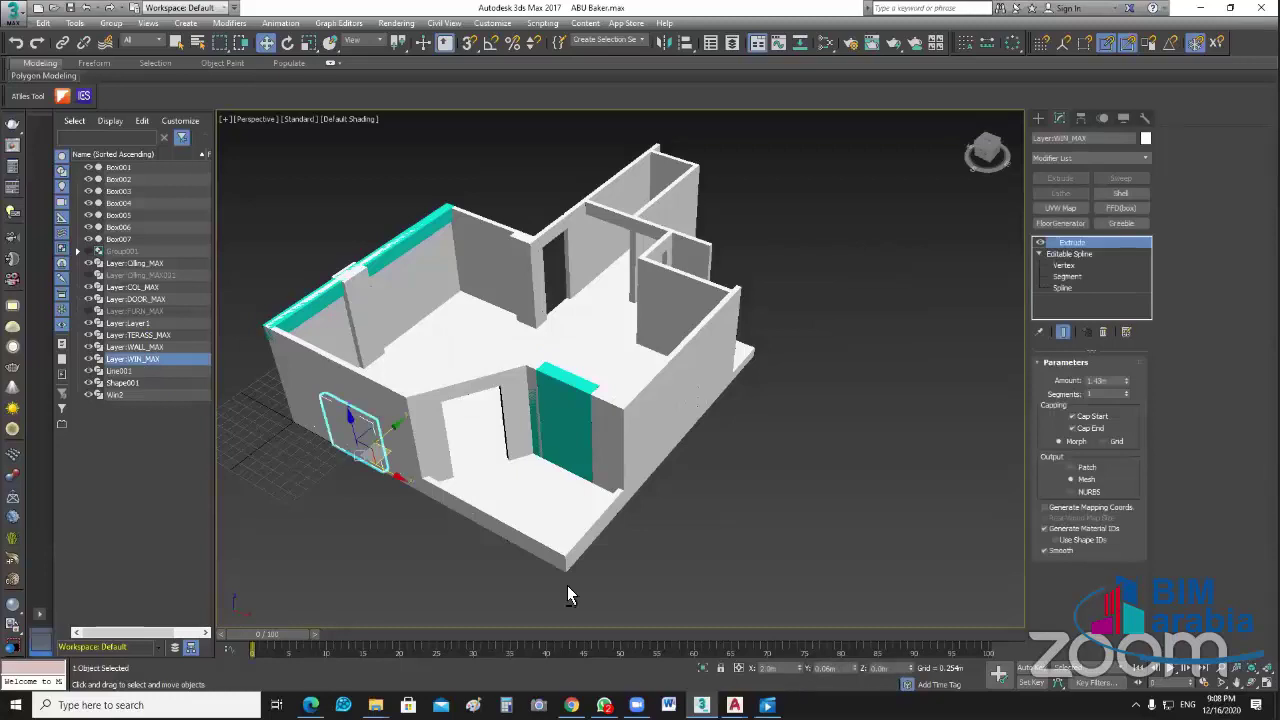
alt+middle_drag(567, 587, 521, 581)
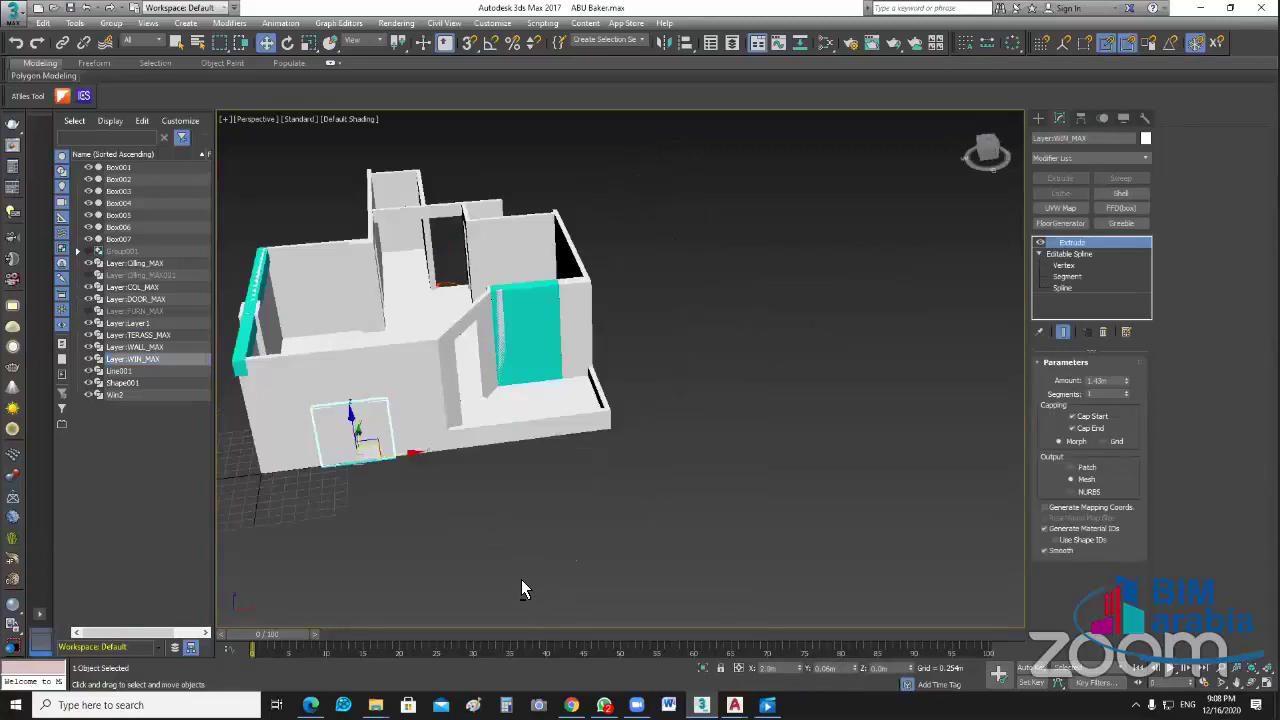
key(shift+z)
key(shift+z)
key(shift+z)
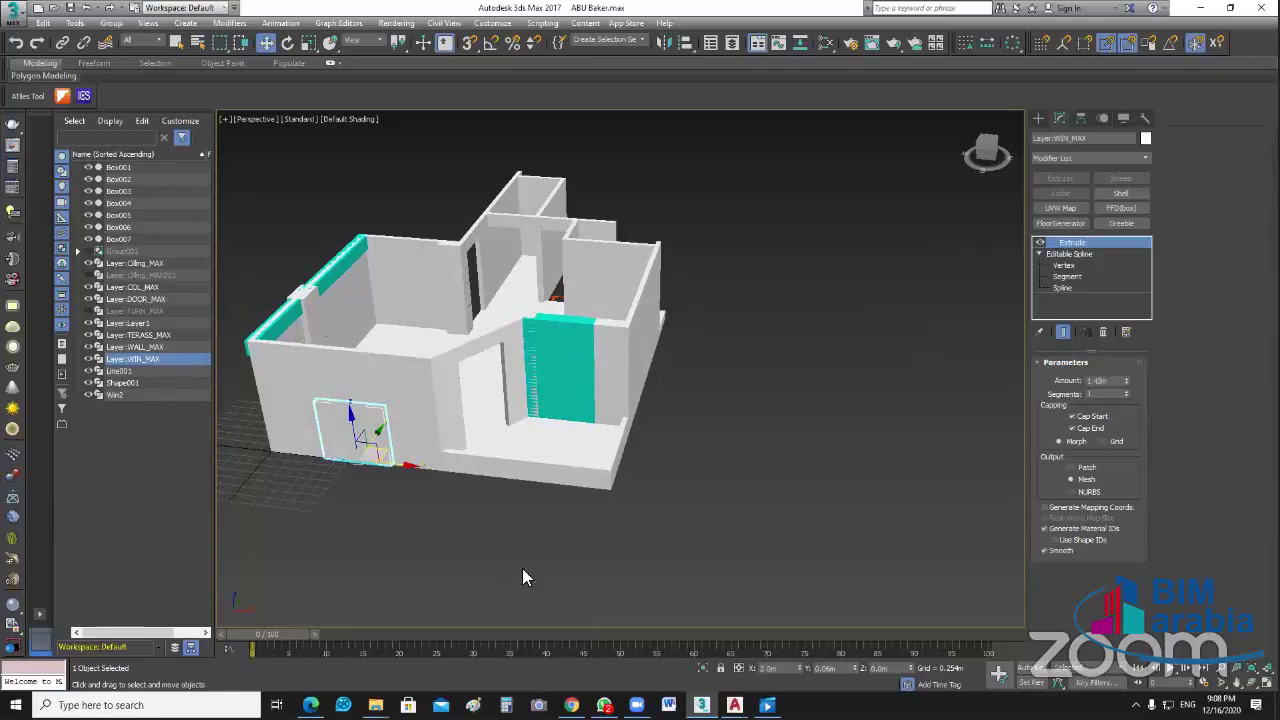
alt+middle_drag(522, 568, 545, 560)
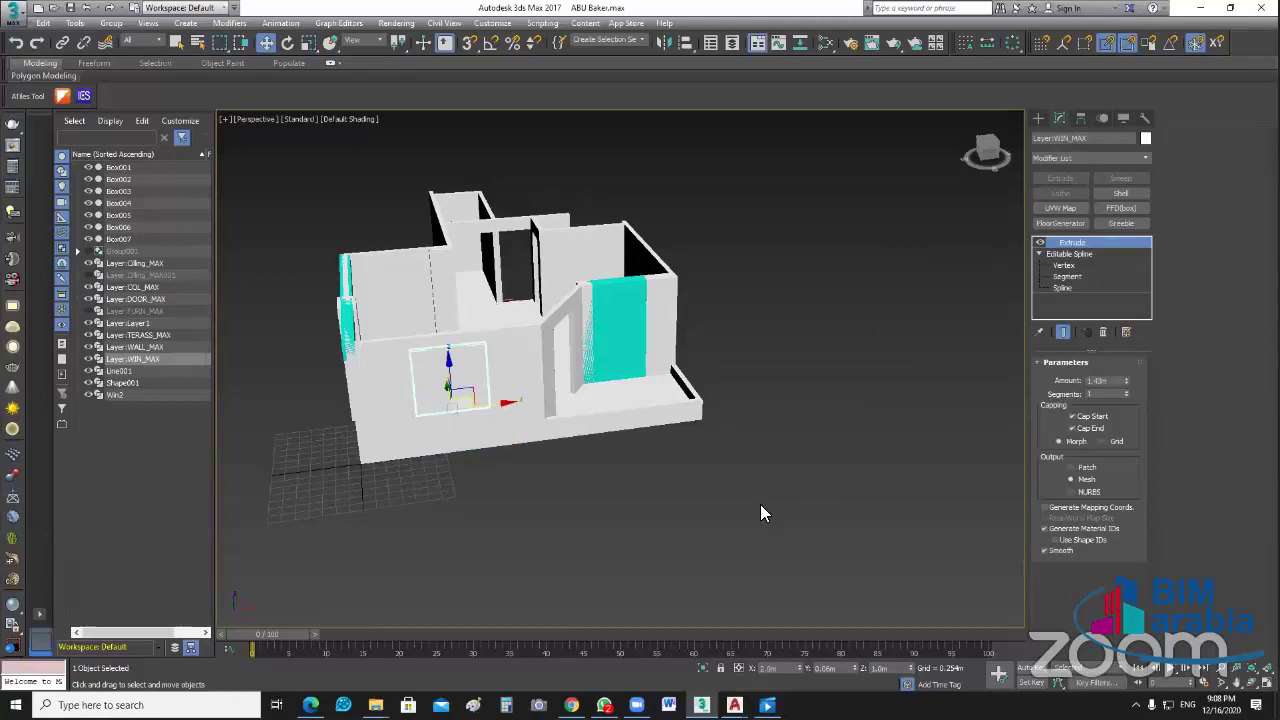
mouse_move(760, 504)
alt+middle_down()
mouse_move(884, 630)
mouse_move(894, 667)
alt+middle_up()
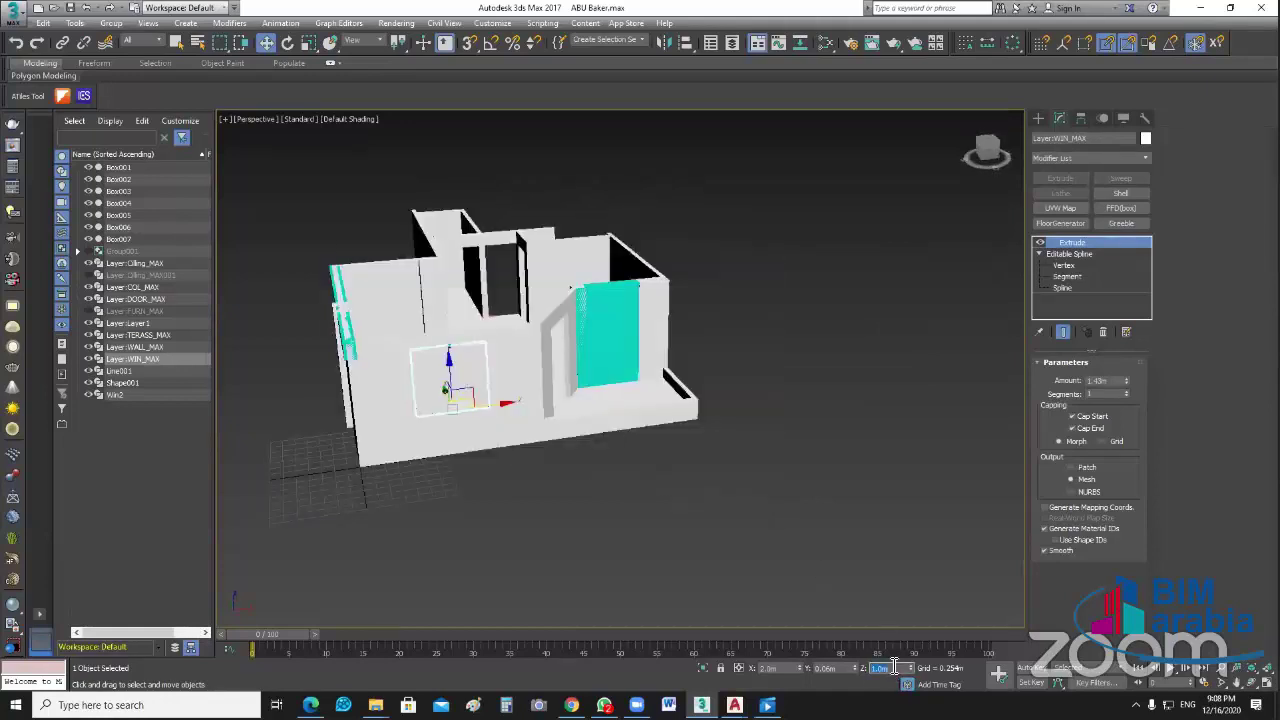
text(1)
key(Return)
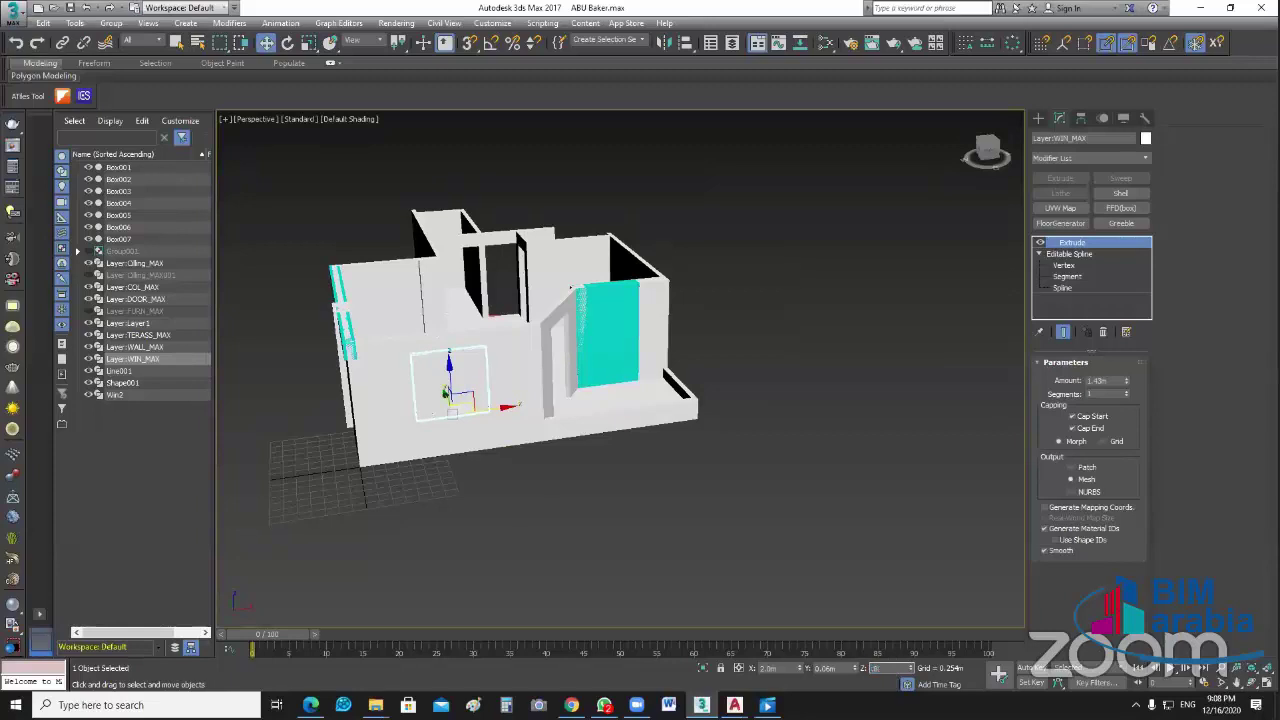
text(0.8)
key(Return)
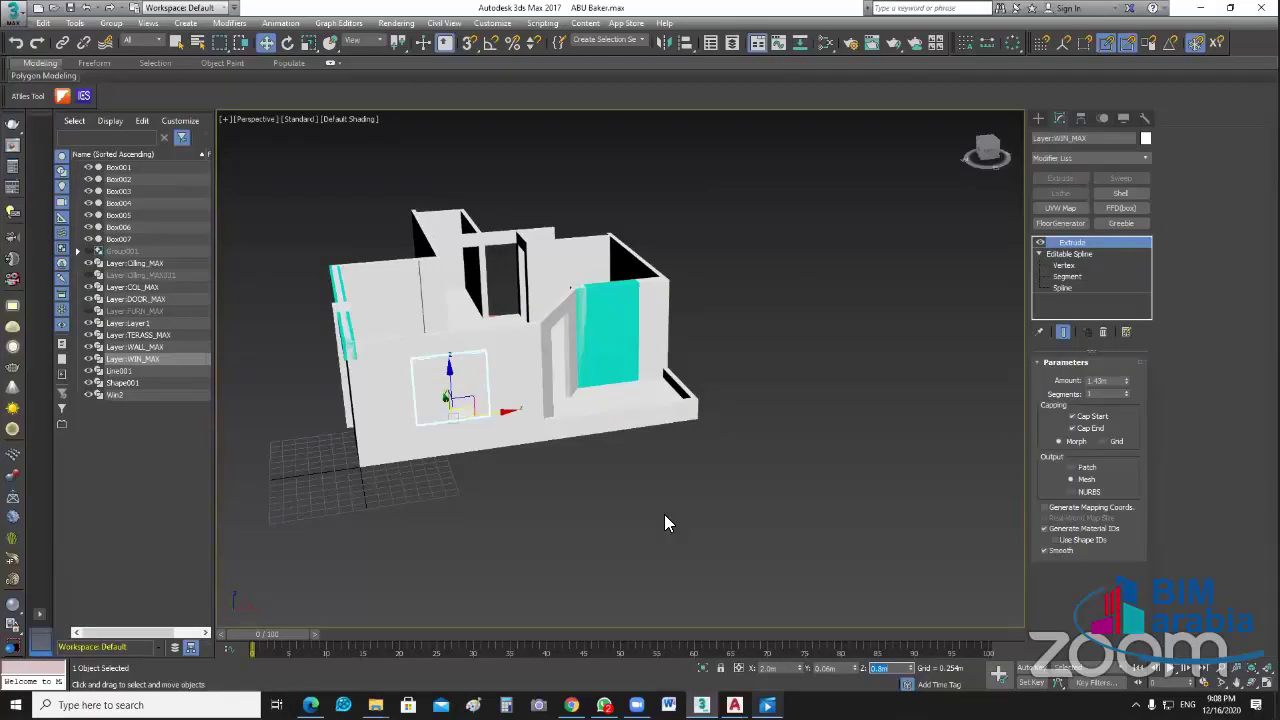
key(alt+Tab)
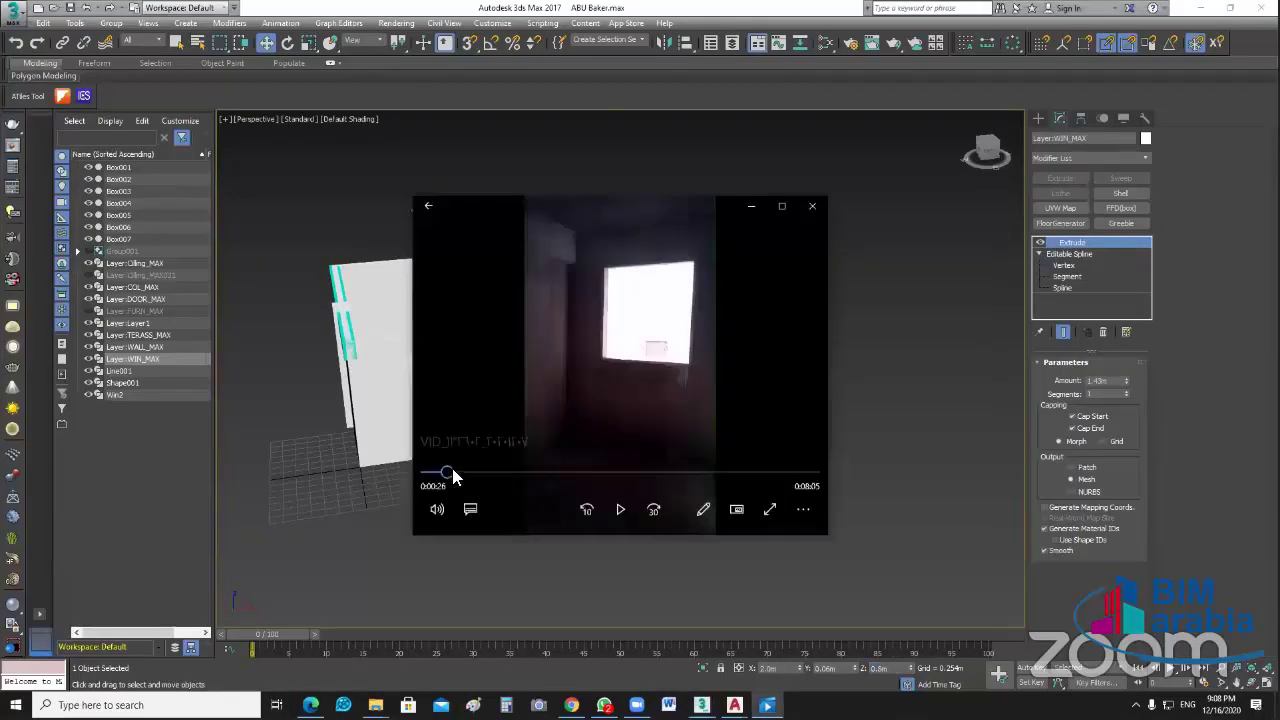
Step: Scrub the site video back to about 0:25, then return to the 3ds Max model
mouse_move(452, 468)
mouse_down()
mouse_move(469, 462)
mouse_move(457, 473)
mouse_up()
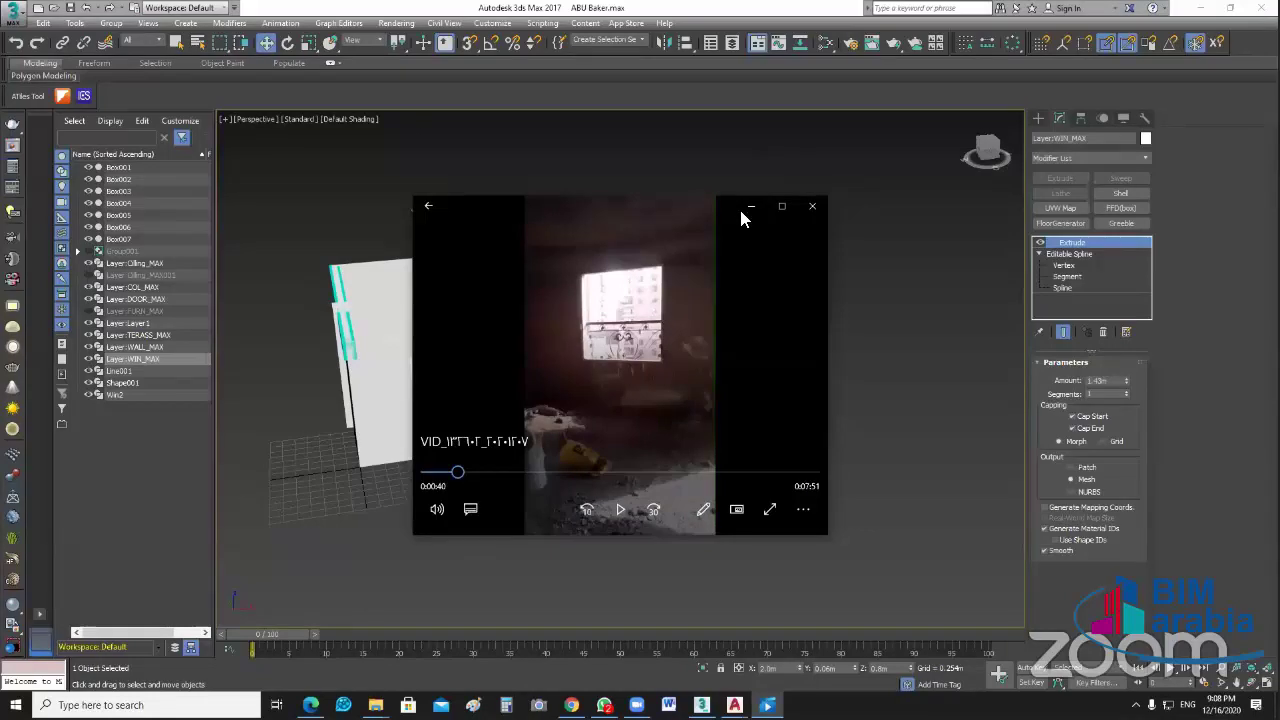
click(450, 474)
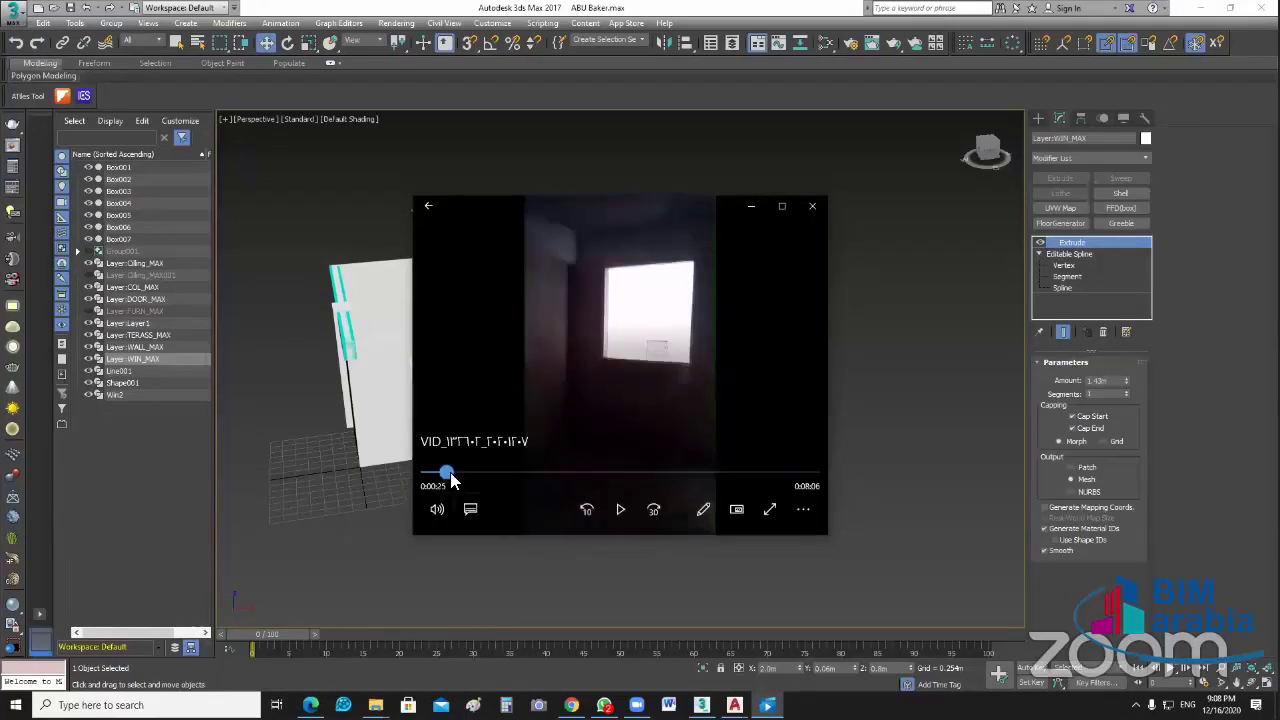
click(960, 312)
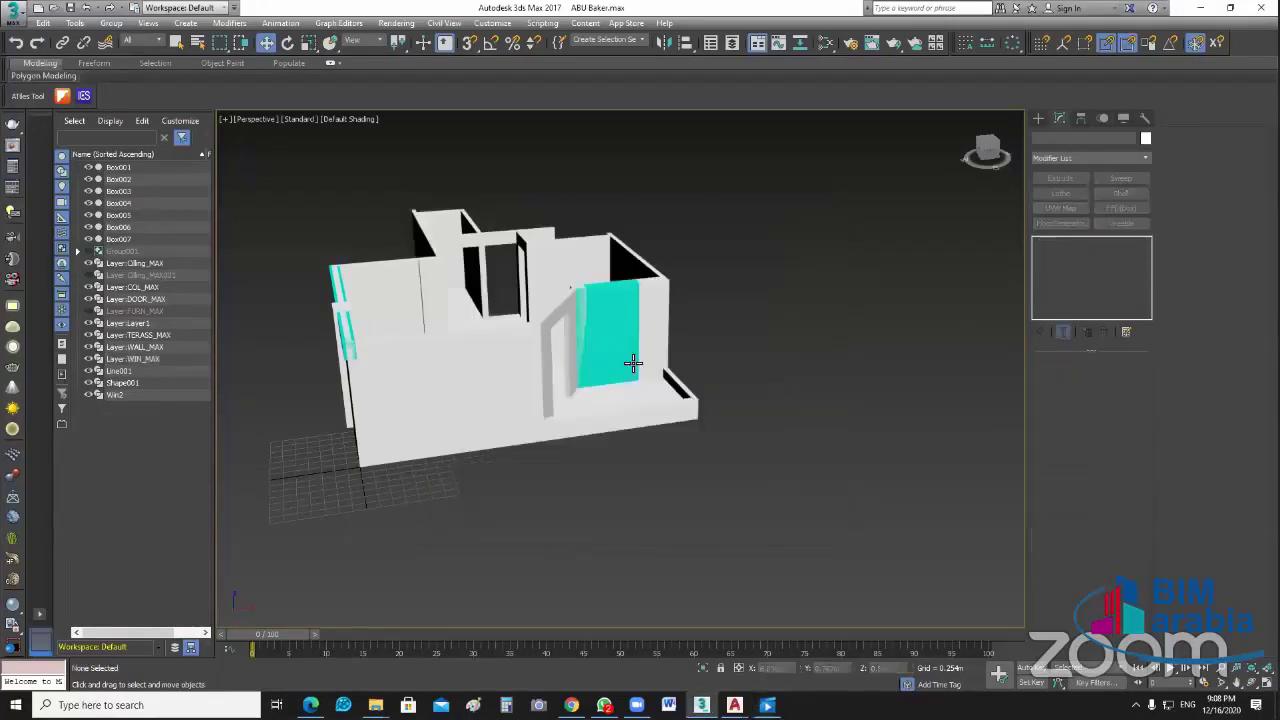
Step: Select Win2 and show Top, Front, Left and Perspective views, framing Win2 in Top
alt+middle_drag(630, 360, 132, 382)
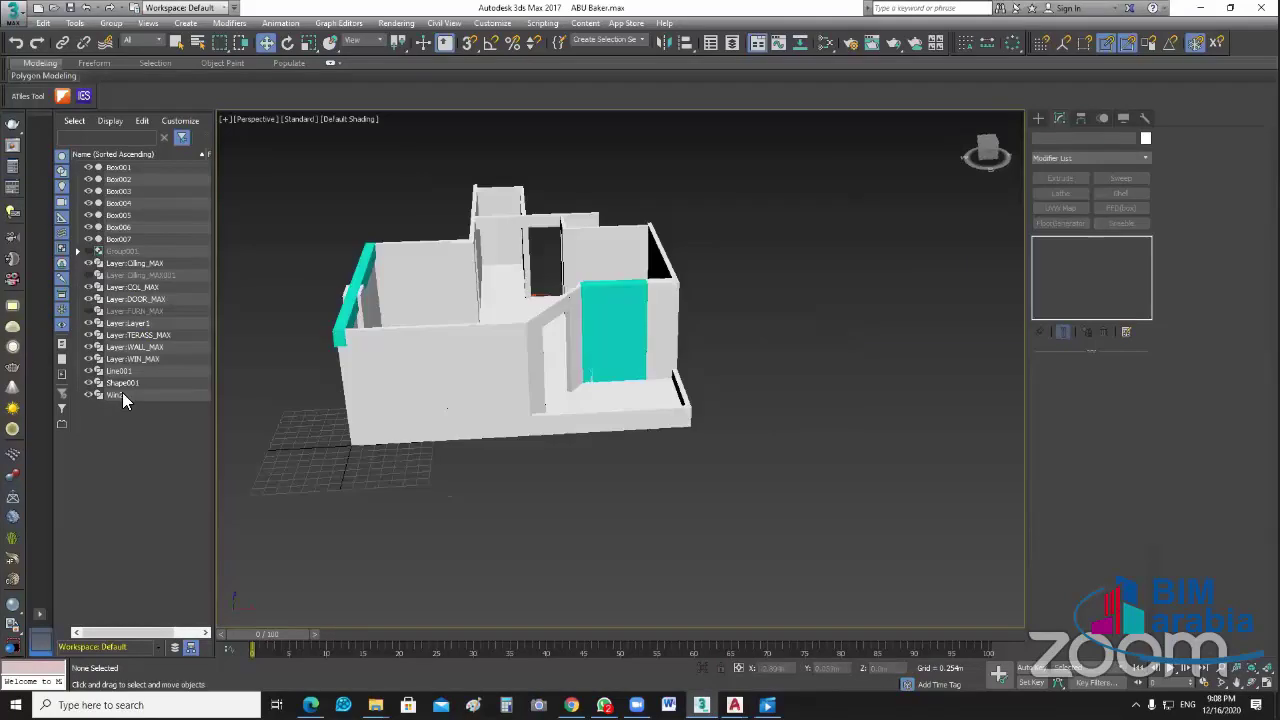
click(118, 395)
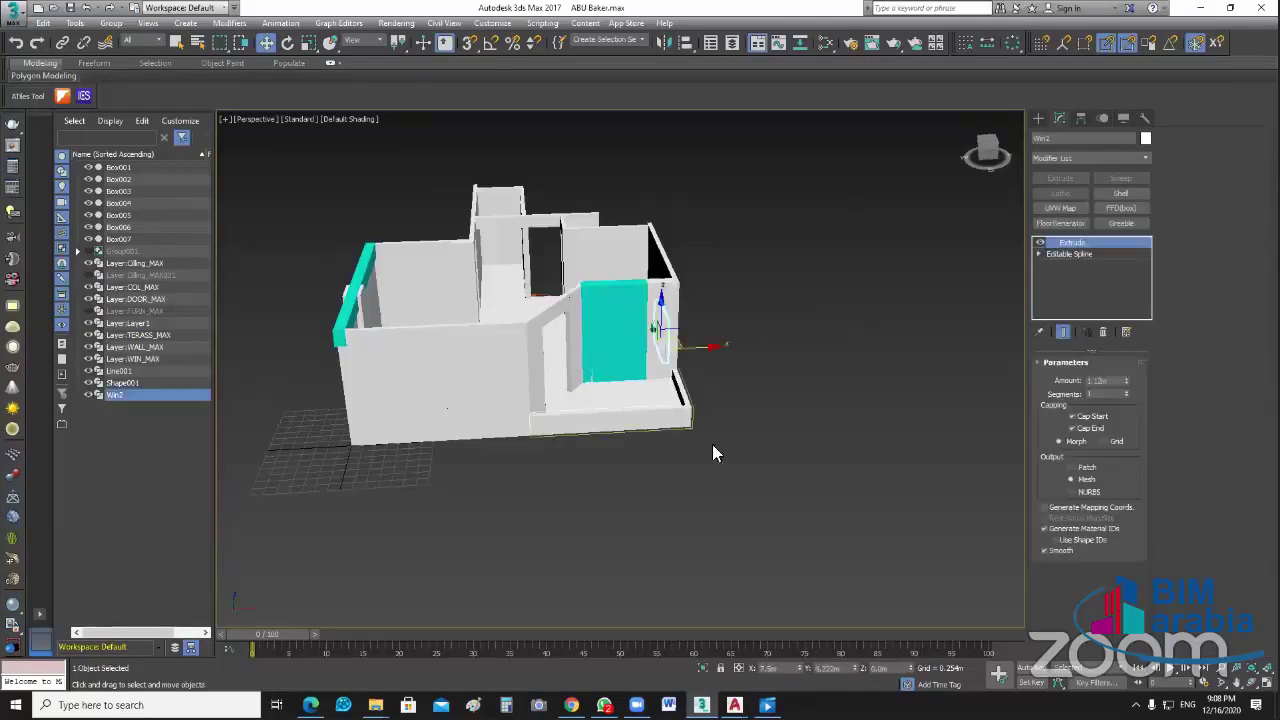
mouse_move(712, 453)
alt+middle_down()
mouse_move(720, 514)
mouse_move(636, 314)
alt+middle_up()
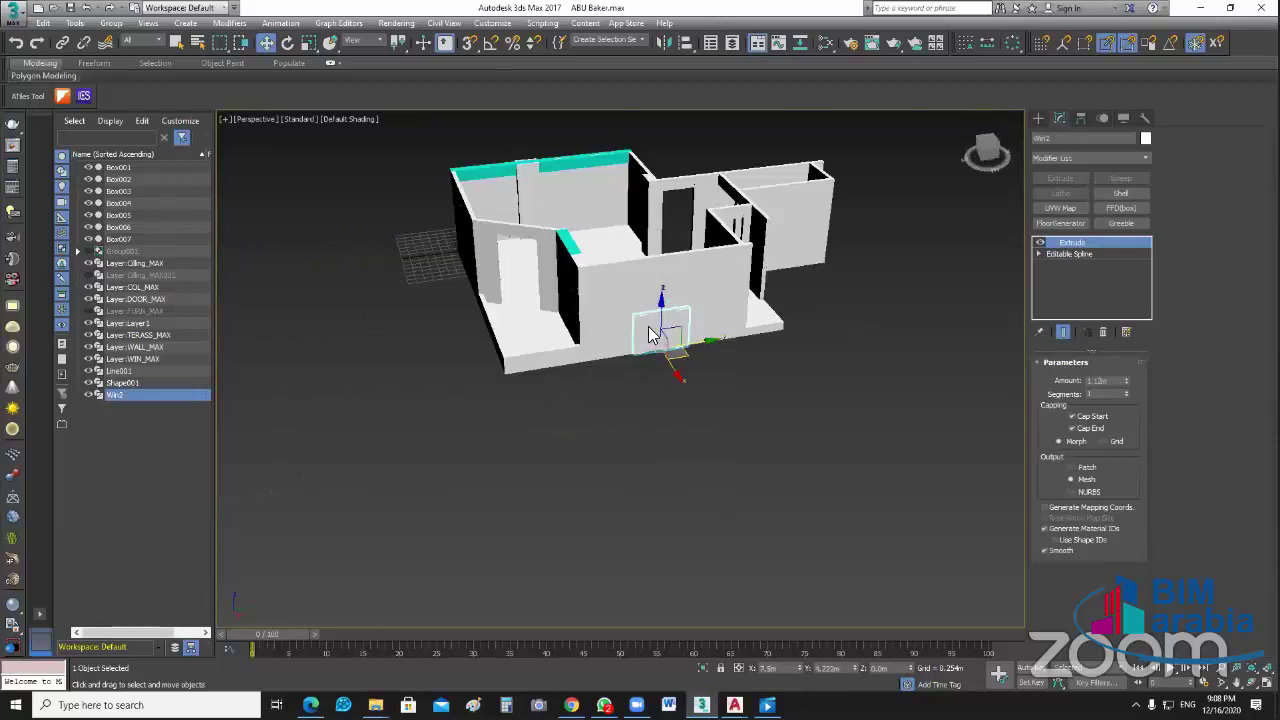
scroll(666, 337, up, 5)
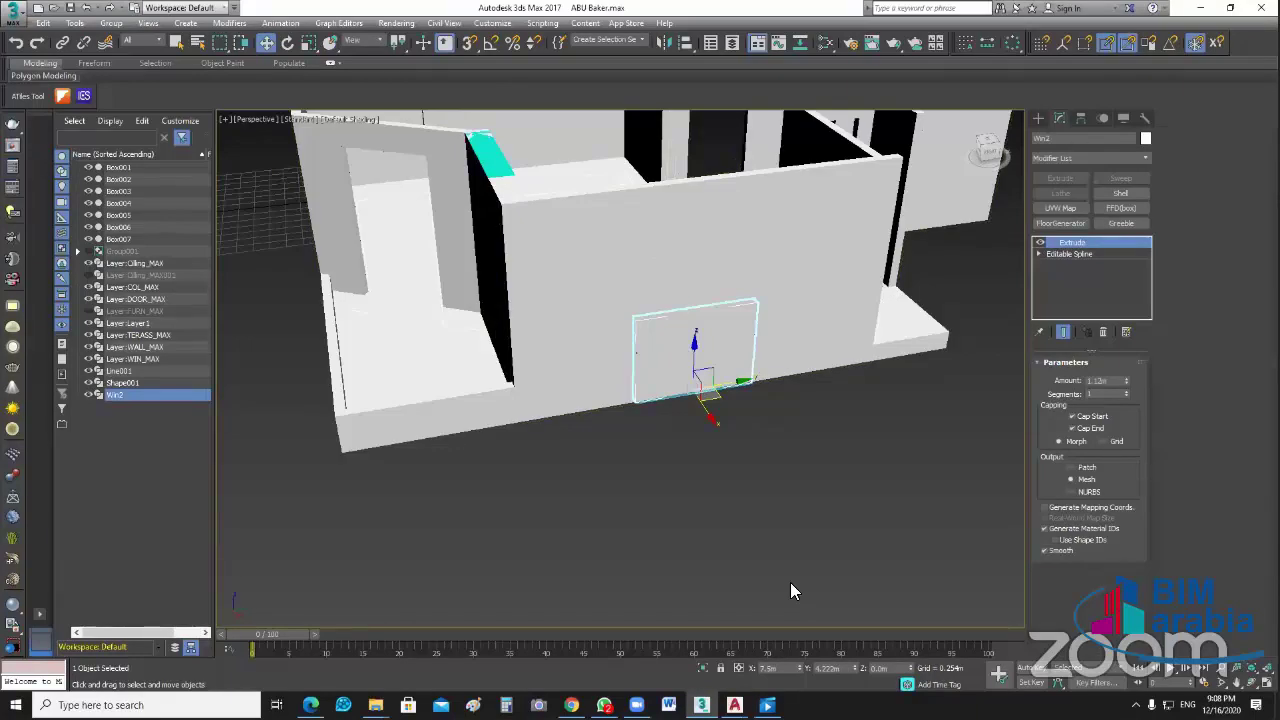
key(alt+w)
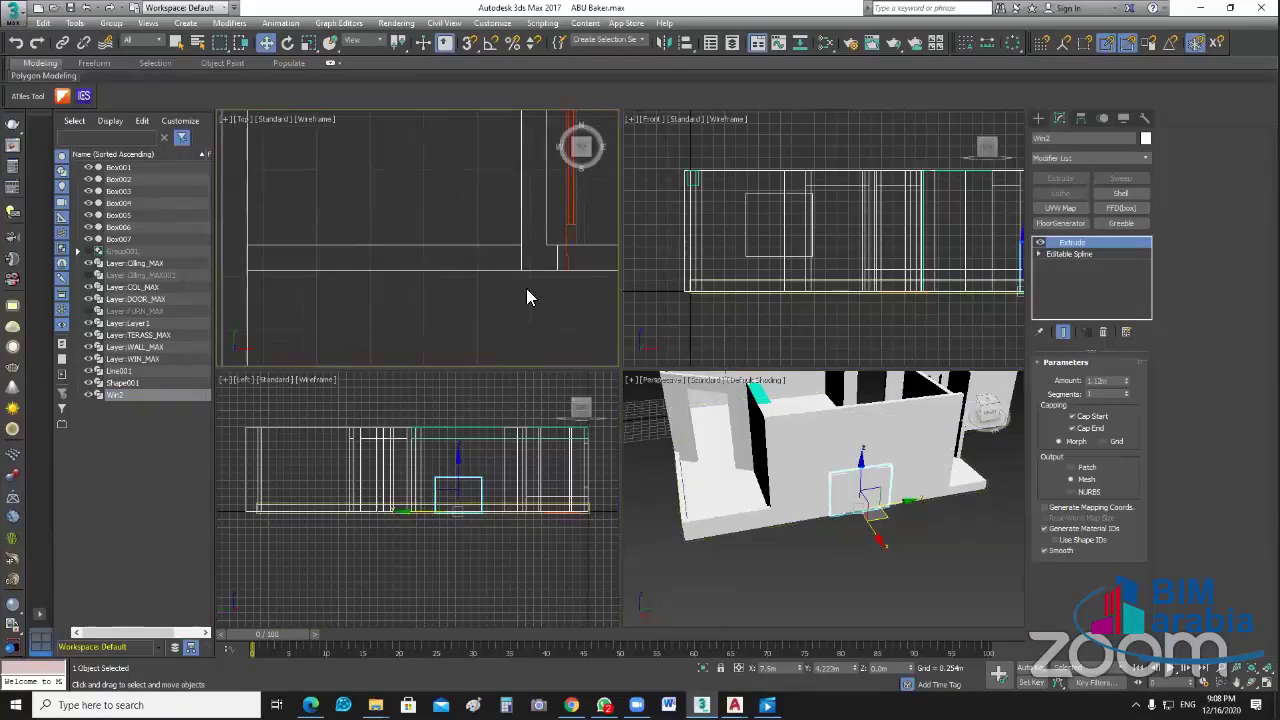
key(z)
scroll(514, 294, up, 1)
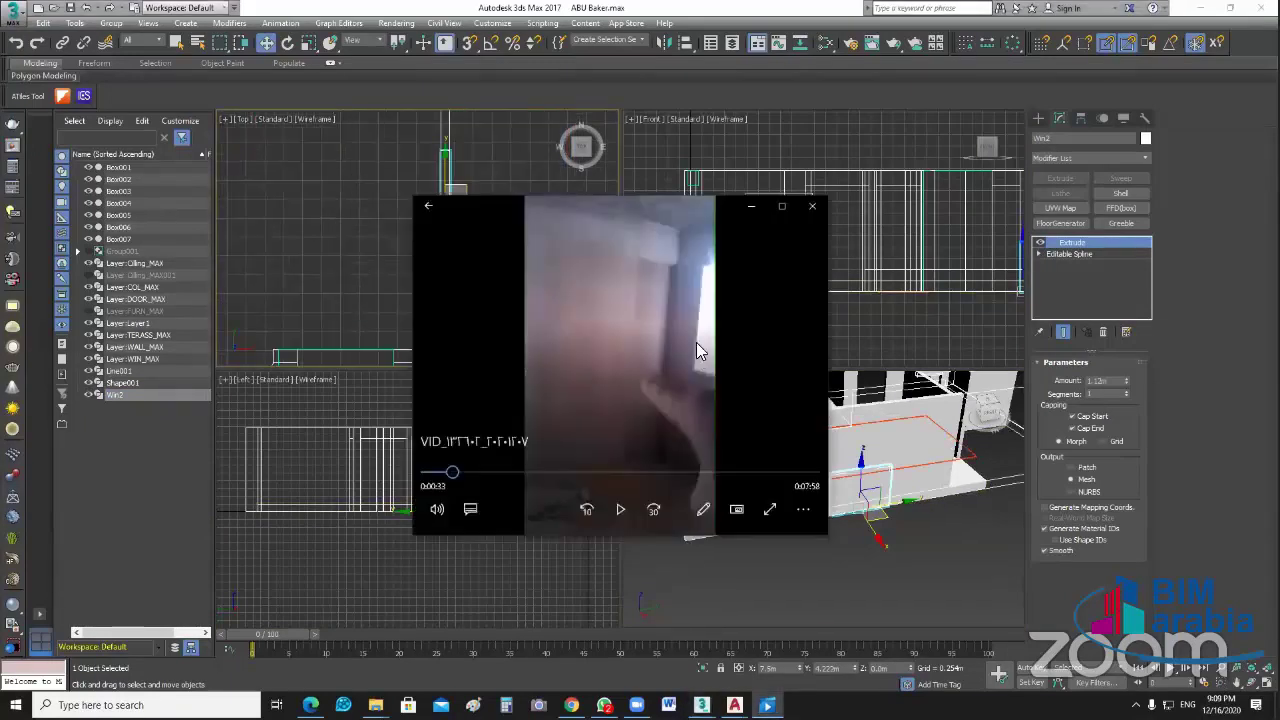
Step: Watch the site clip full screen, then restore it to a small window
double_click(790, 362)
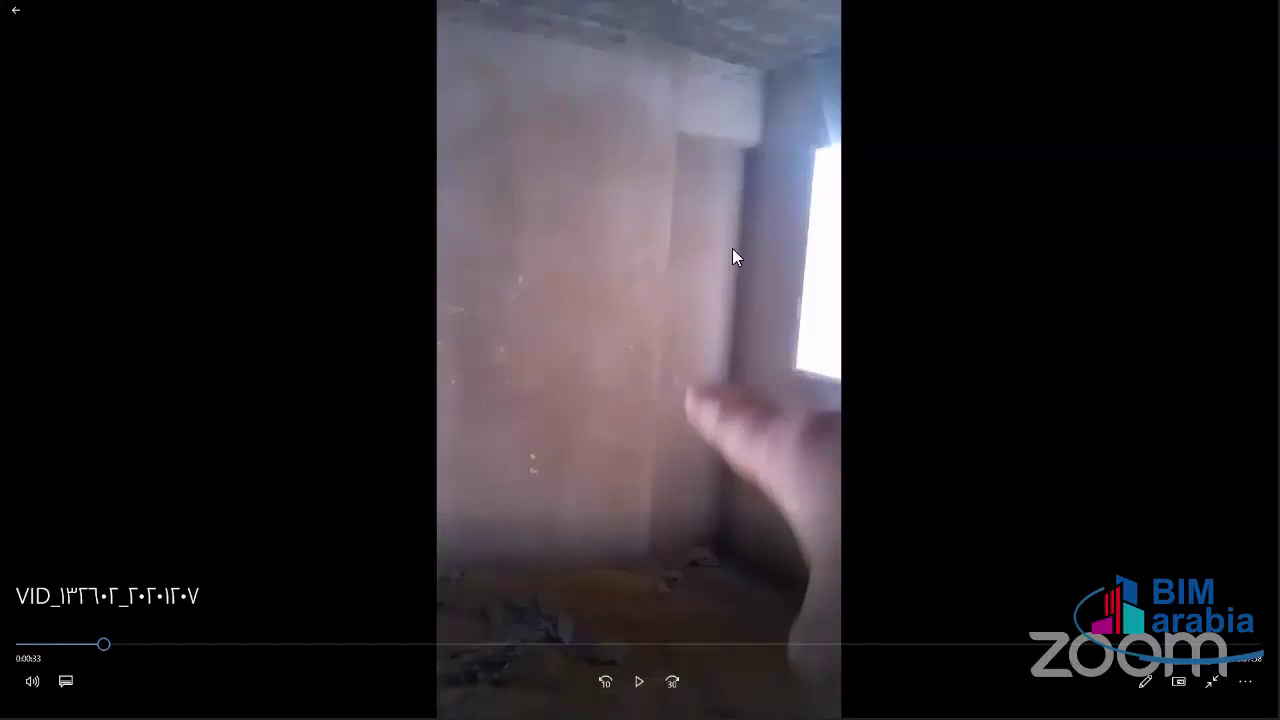
double_click(739, 308)
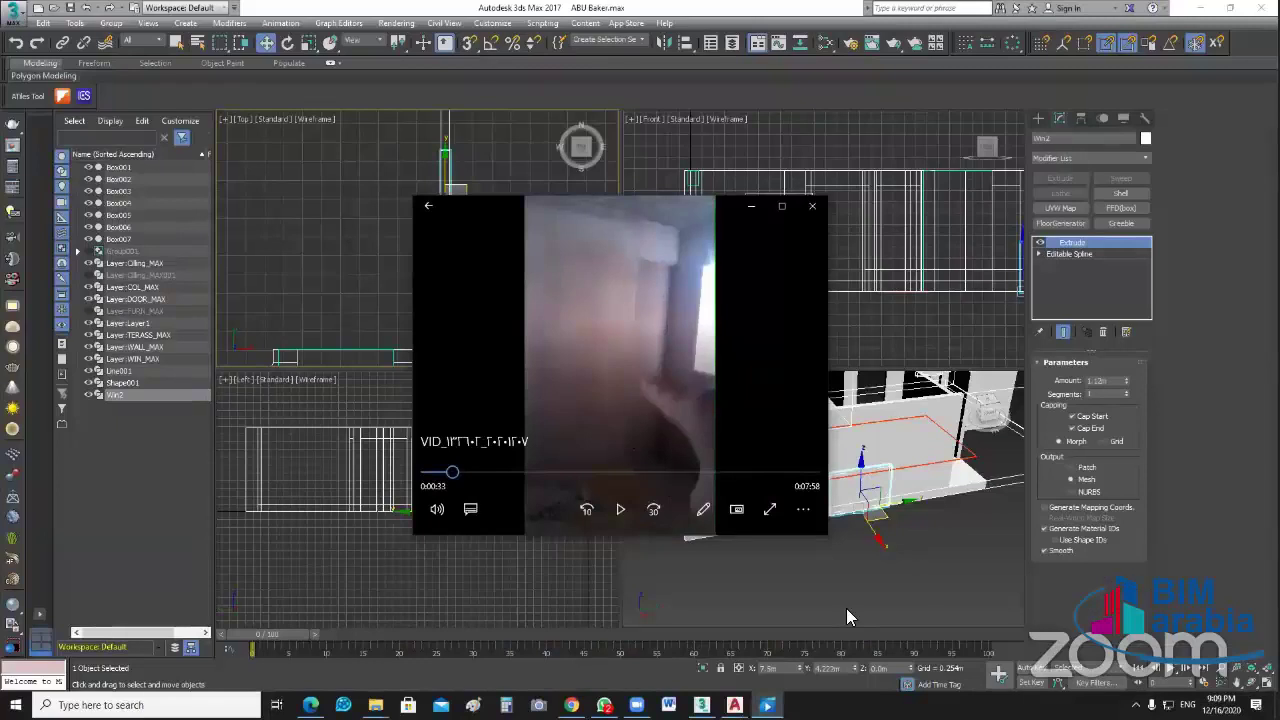
Step: Close the video, then slide Win2 along its wall and set its height to 1.0m
click(430, 210)
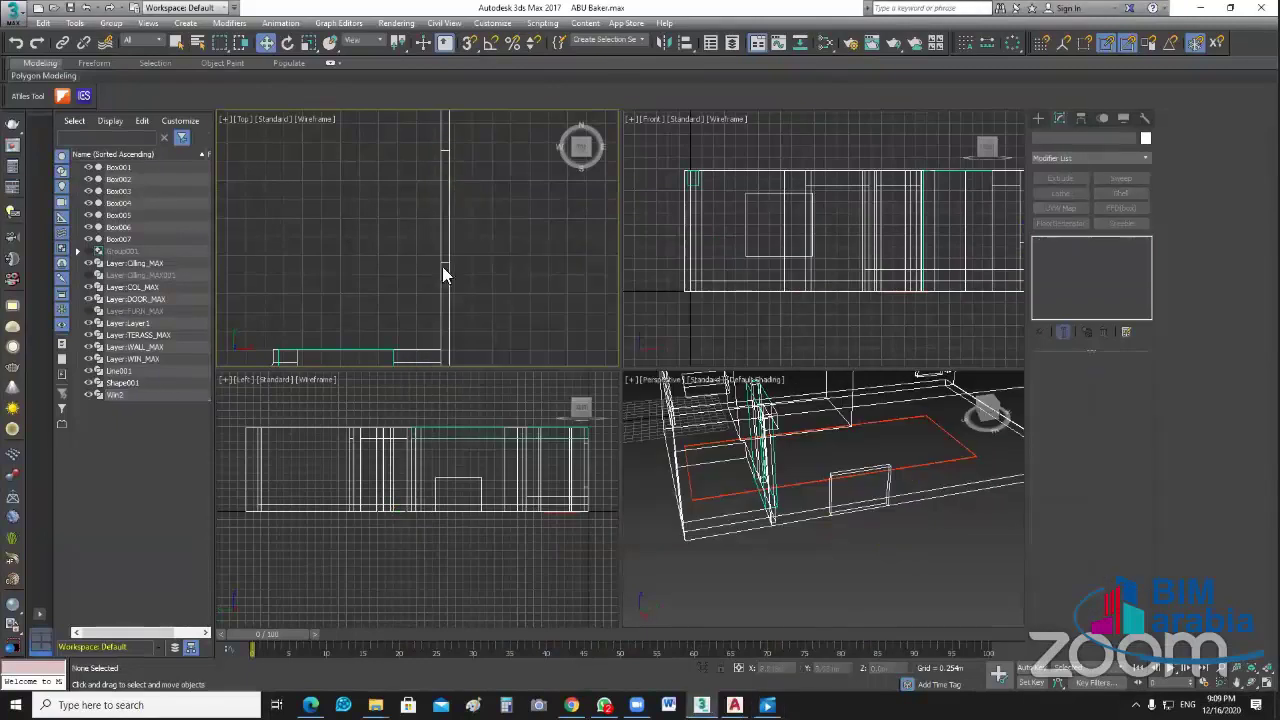
click(443, 267)
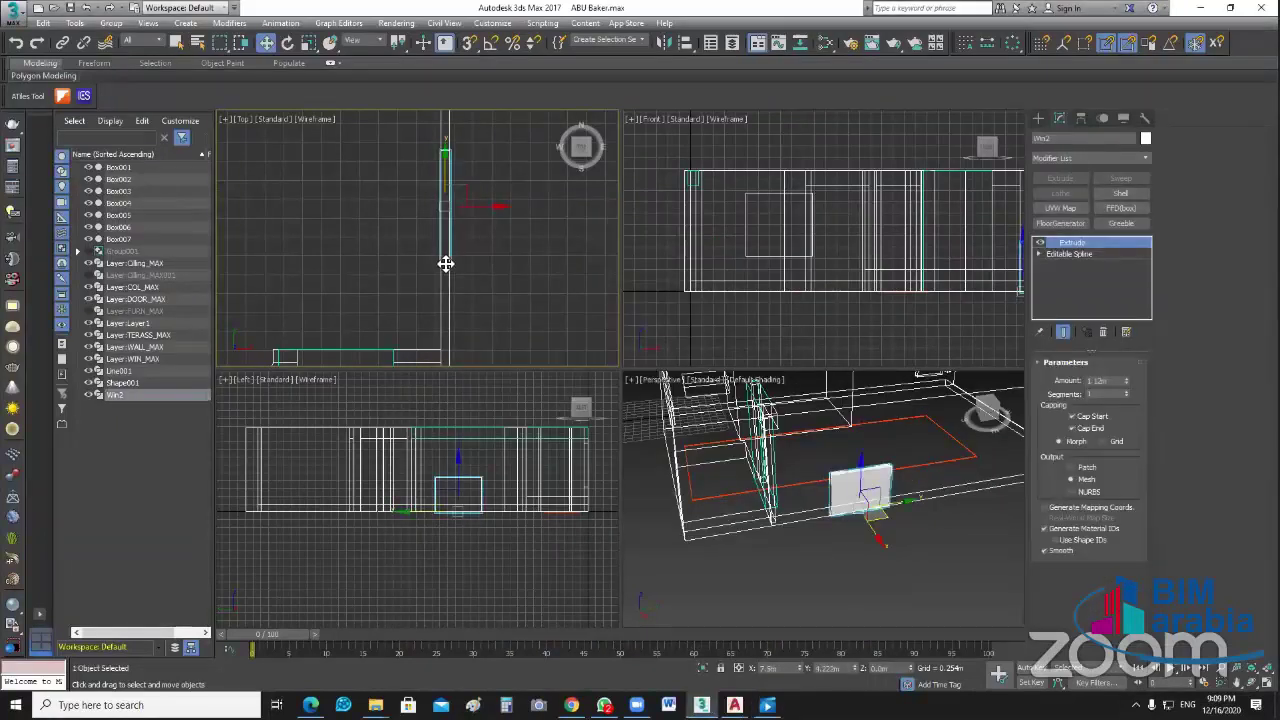
mouse_move(446, 263)
mouse_down()
mouse_move(443, 194)
mouse_move(443, 213)
mouse_up()
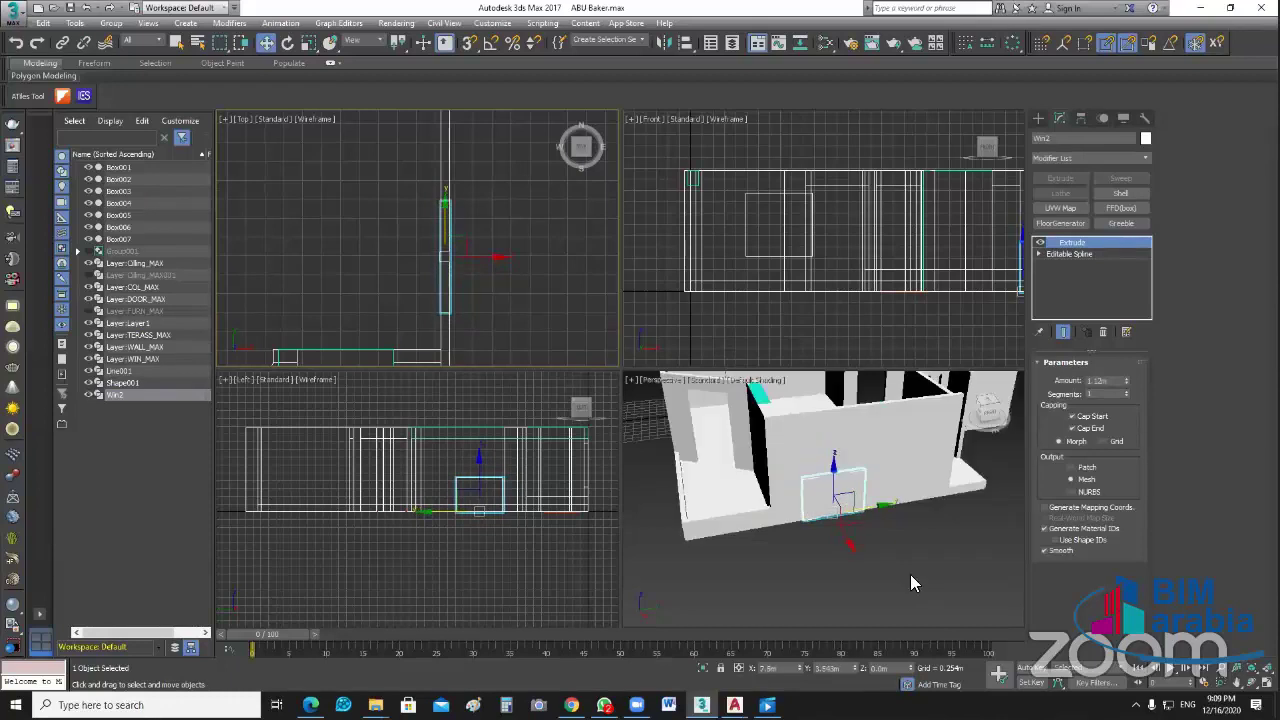
double_click(880, 668)
text(1.)
key(Return)
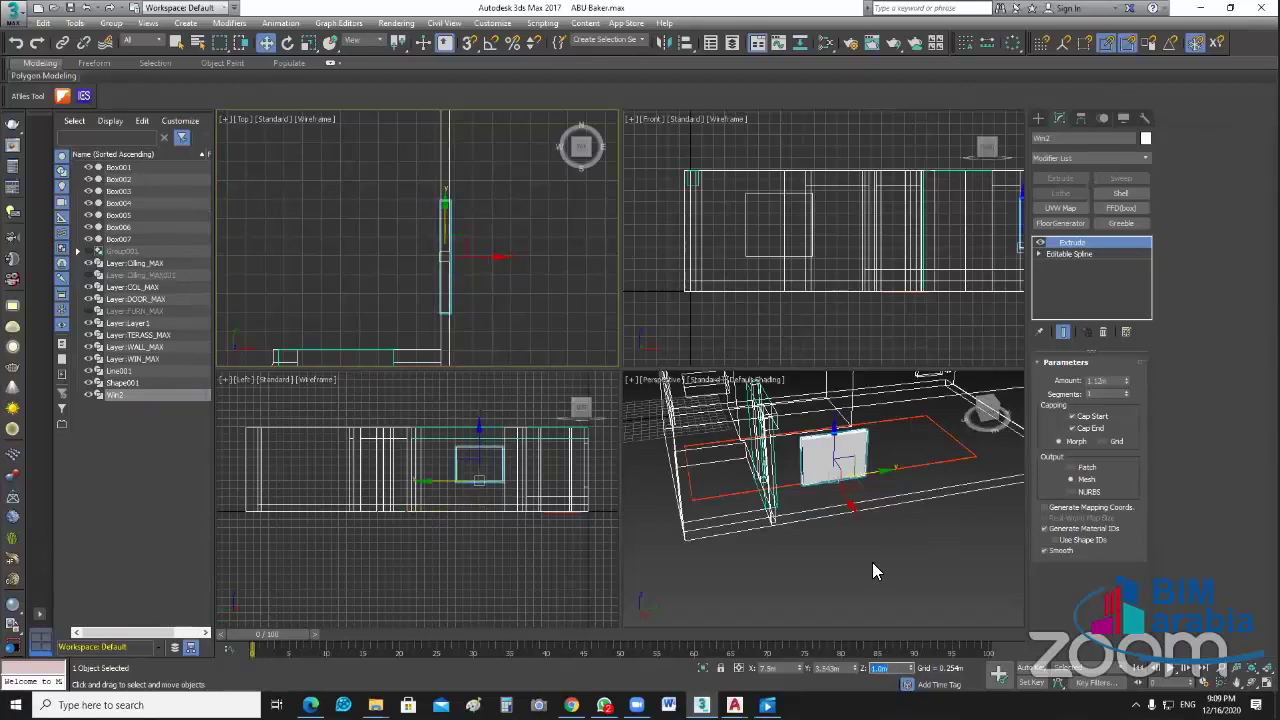
Step: Raise Win2 to 1.1 m and enlarge the Perspective viewport
mouse_move(876, 554)
alt+middle_down()
mouse_move(892, 578)
mouse_move(836, 573)
mouse_move(919, 559)
mouse_move(863, 563)
alt+middle_up()
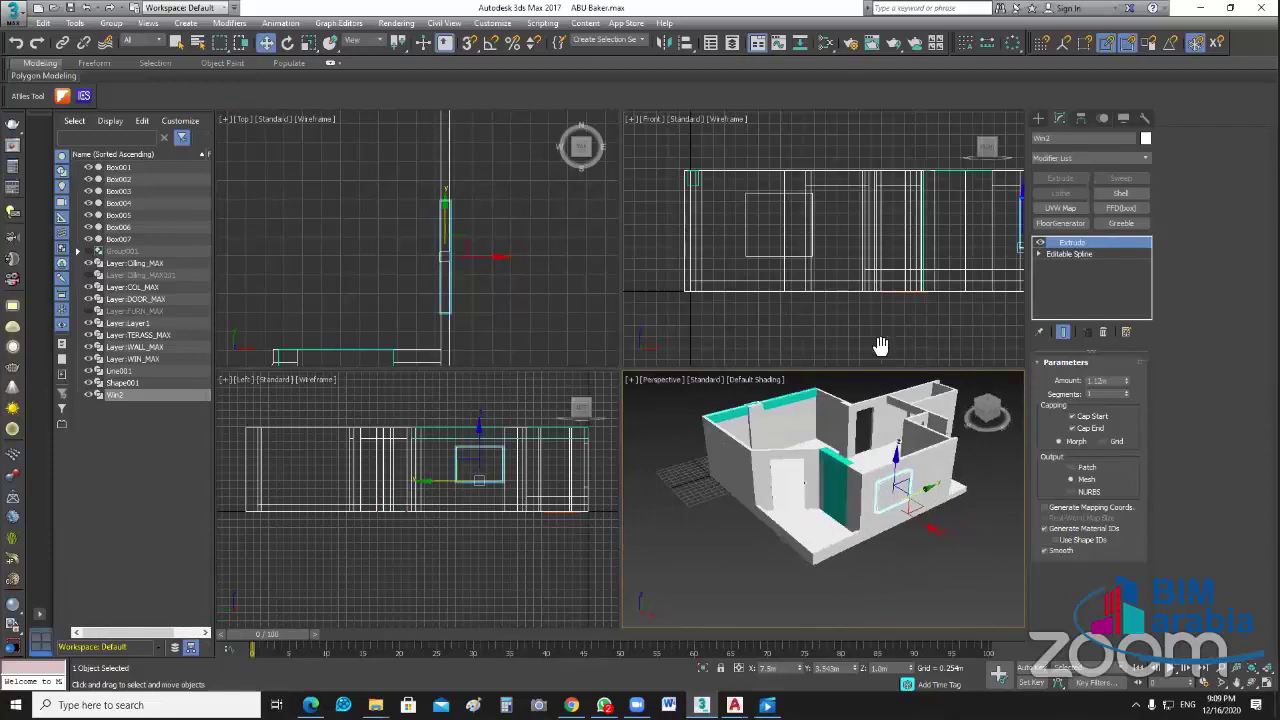
middle_drag(880, 343, 821, 340)
mouse_move(938, 262)
middle_down()
mouse_move(1000, 234)
mouse_move(968, 296)
mouse_move(985, 297)
middle_up()
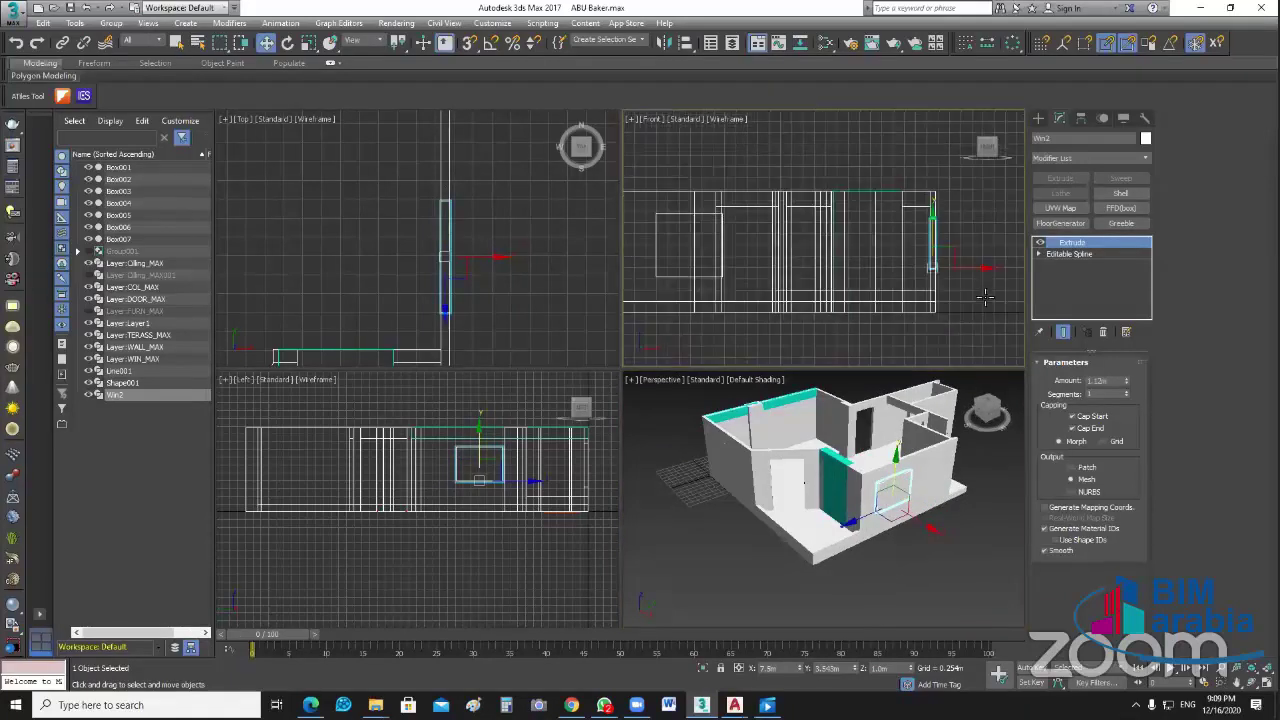
click(679, 222)
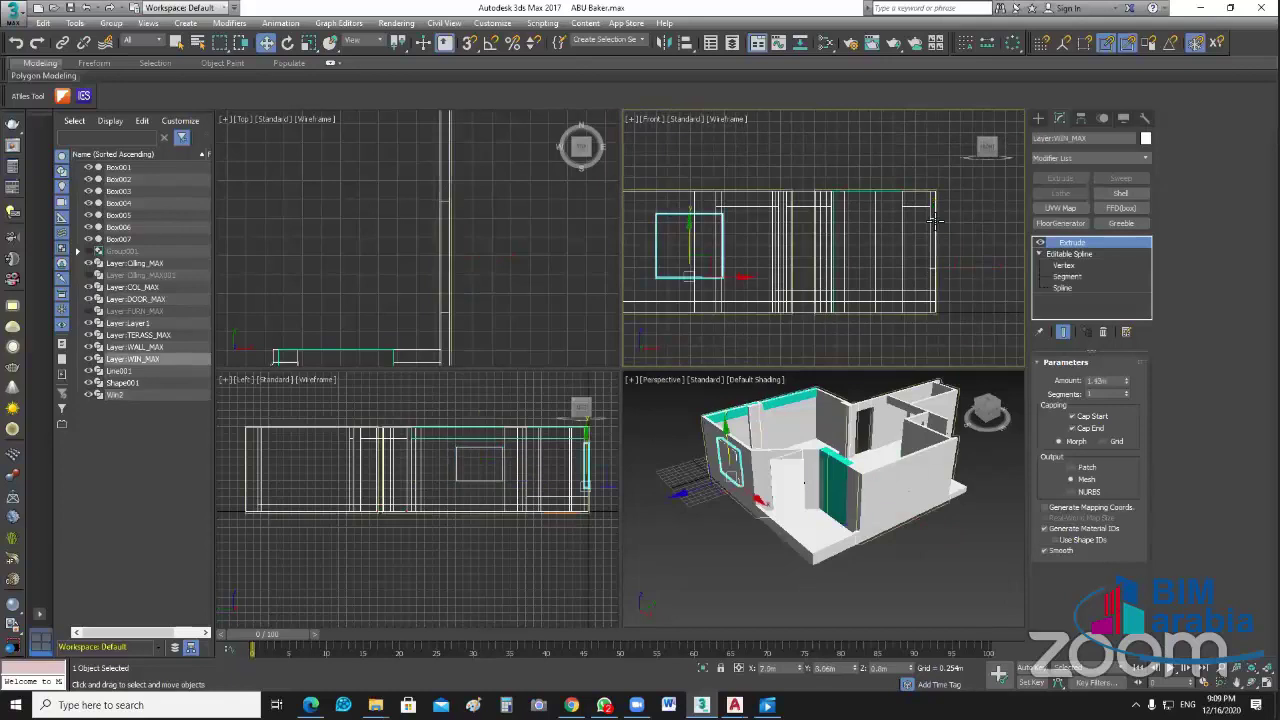
click(444, 310)
double_click(880, 668)
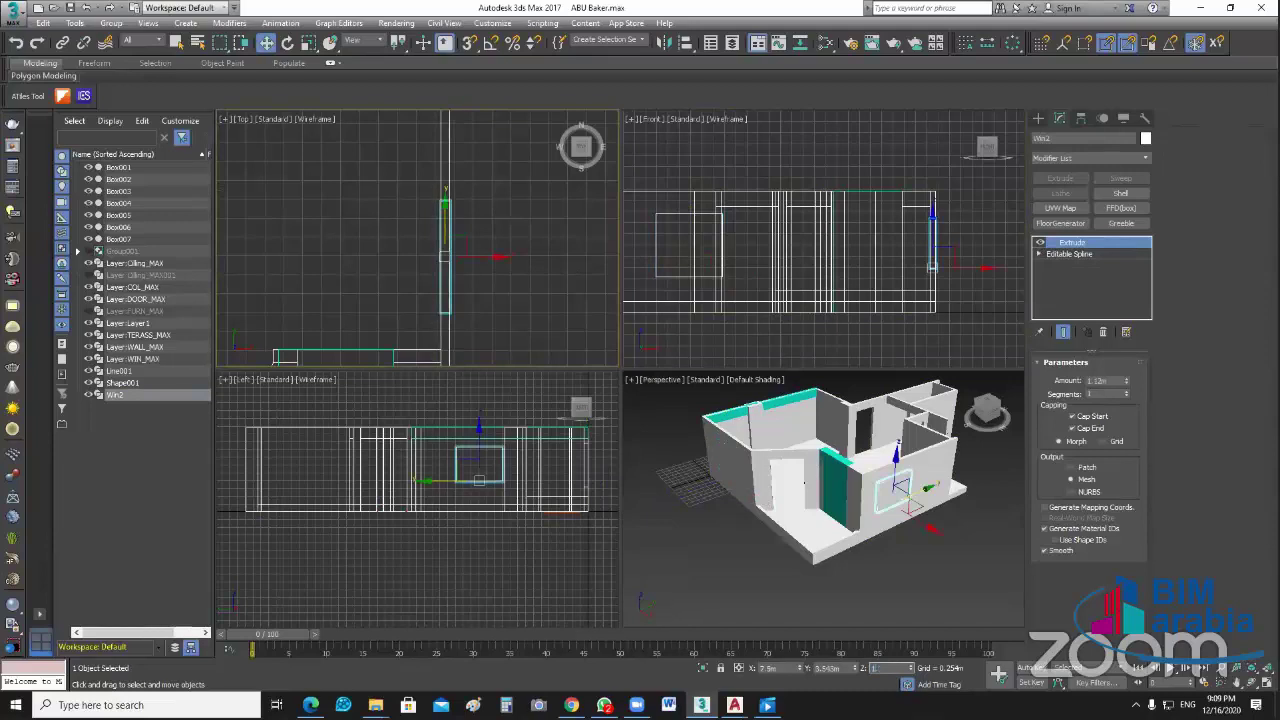
text(1.1)
key(Return)
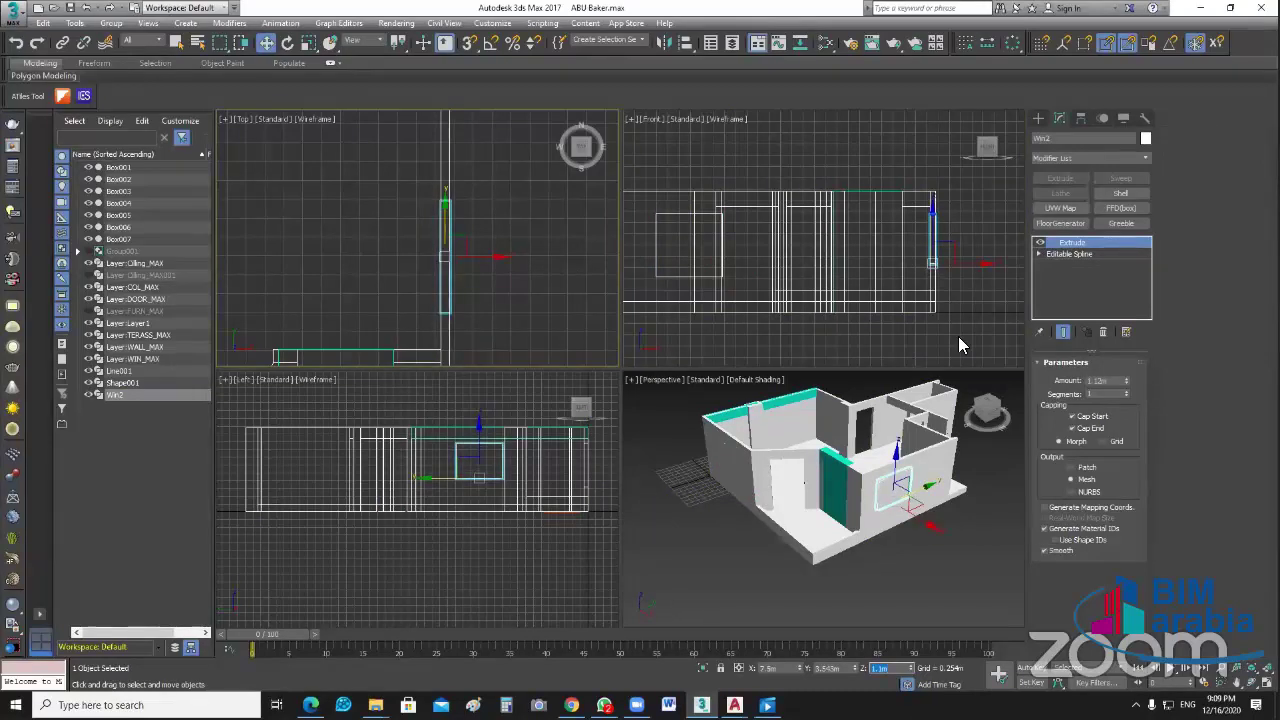
click(984, 357)
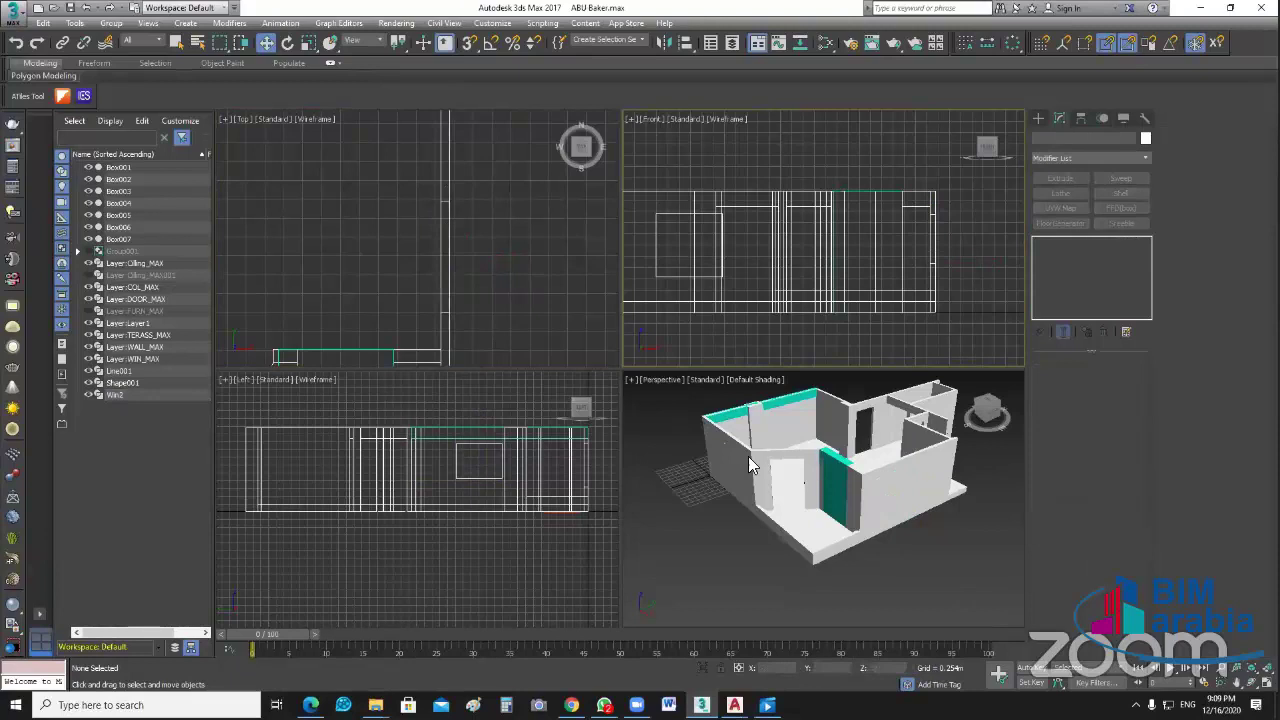
click(943, 542)
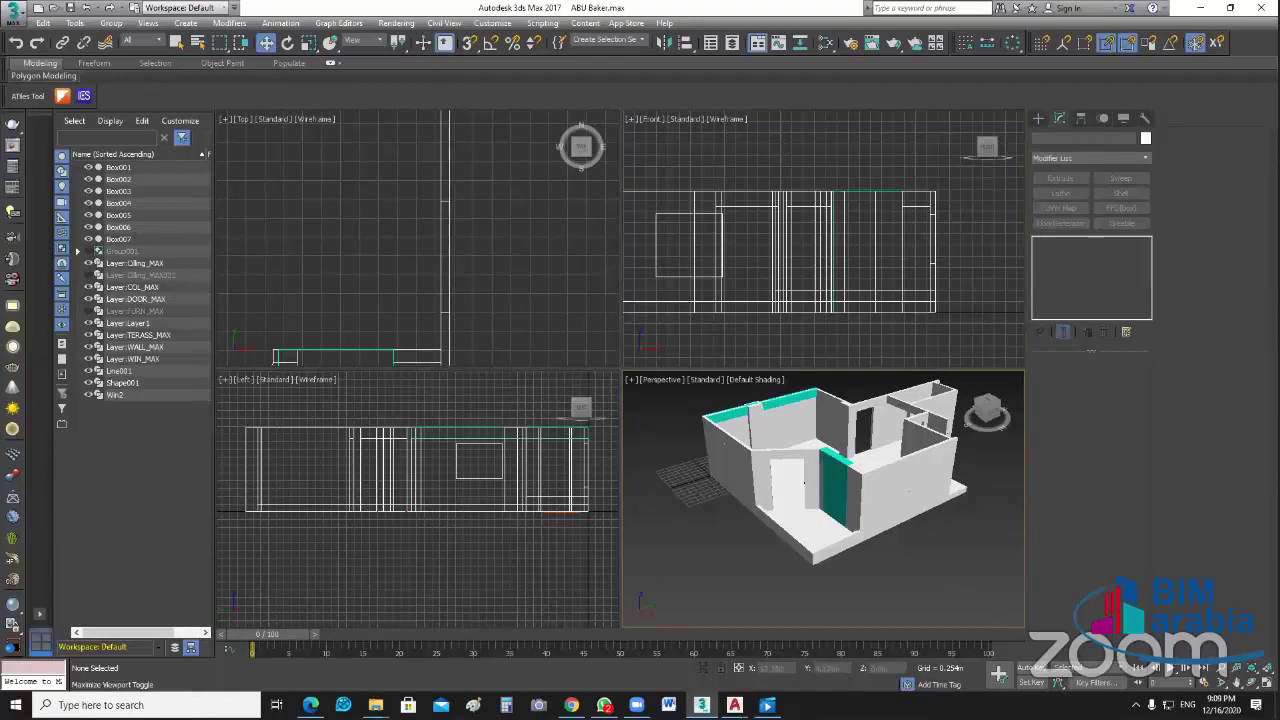
key(alt+w)
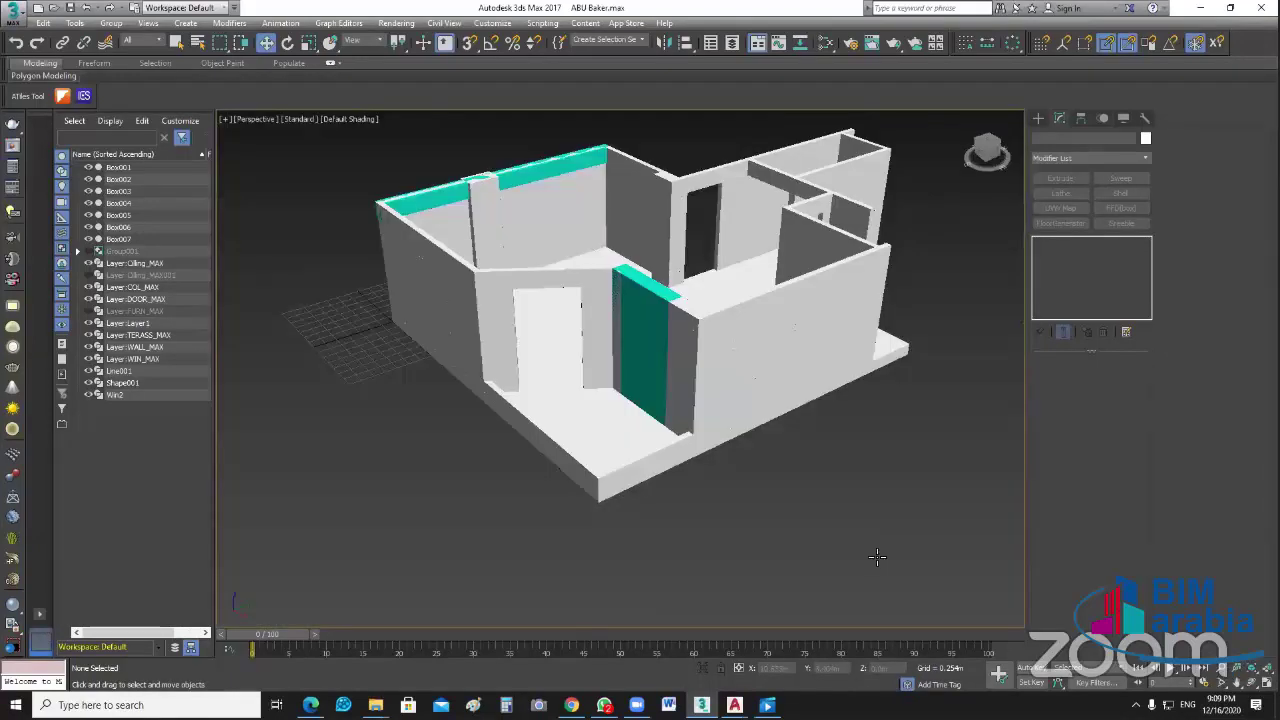
Step: Frame the house, then select Win2 together with the Layer:WIN_MAX window
key(z)
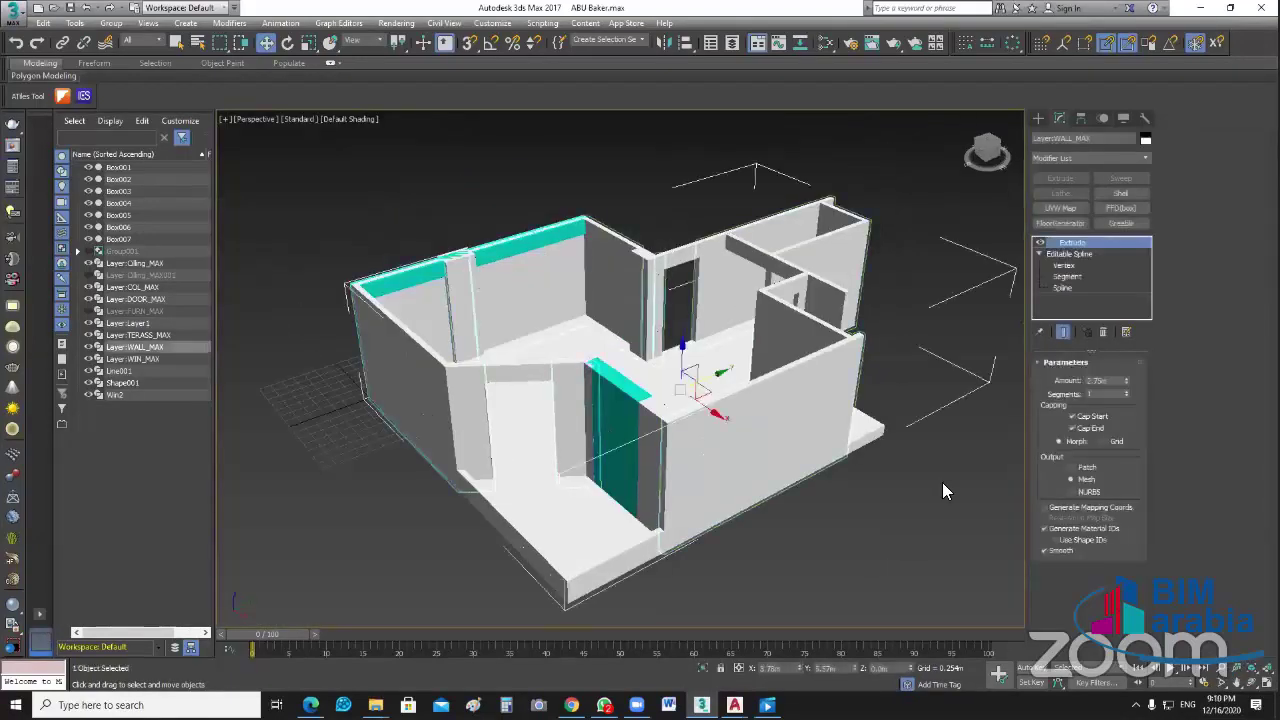
middle_drag(942, 482, 928, 526)
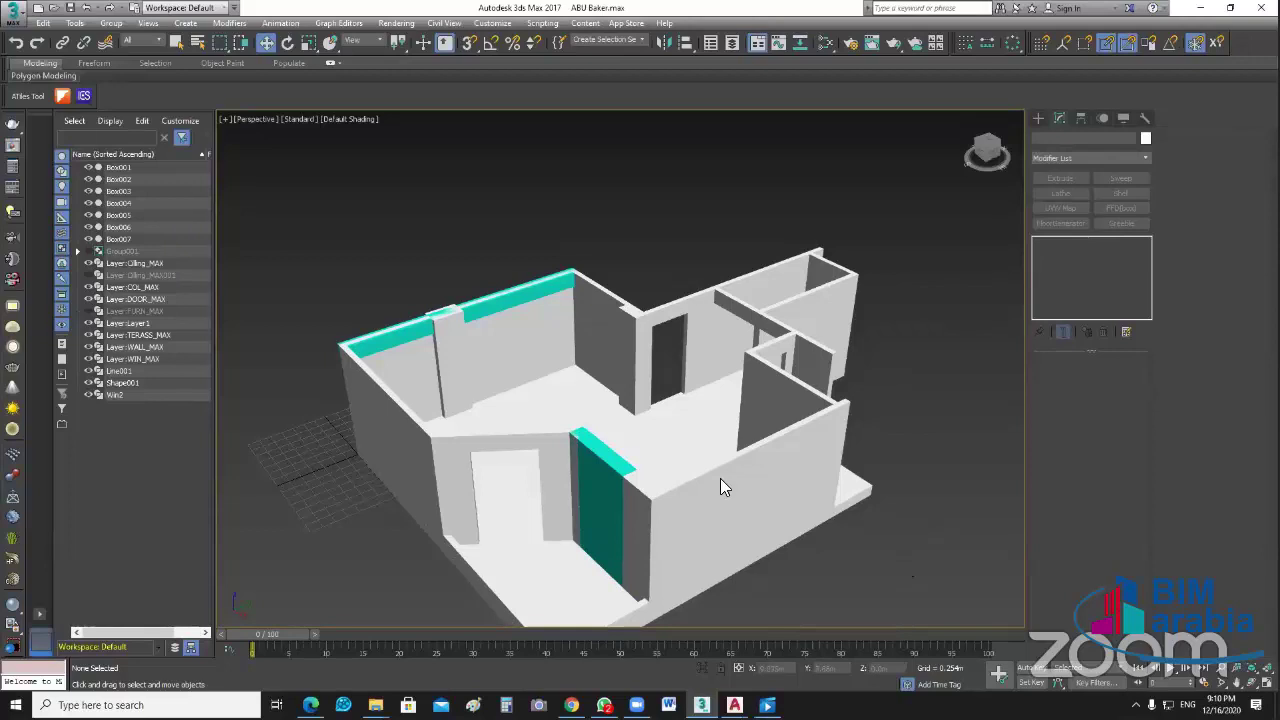
click(118, 395)
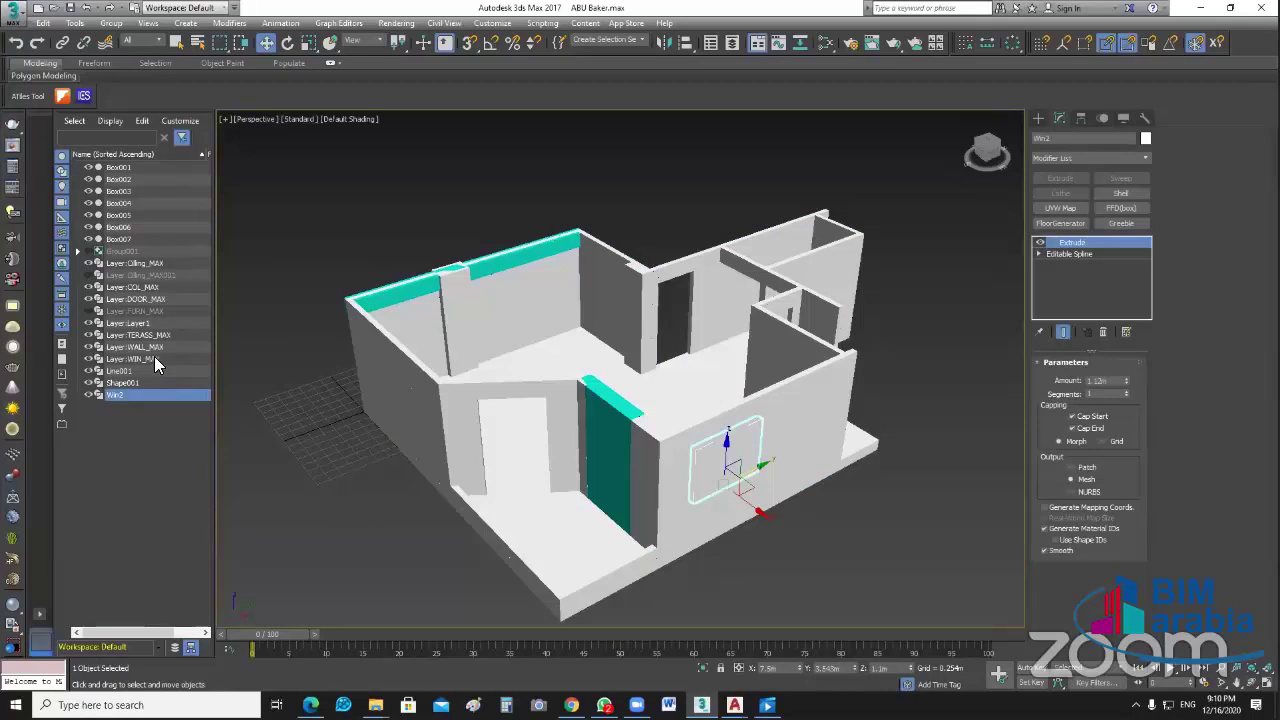
ctrl+click(150, 358)
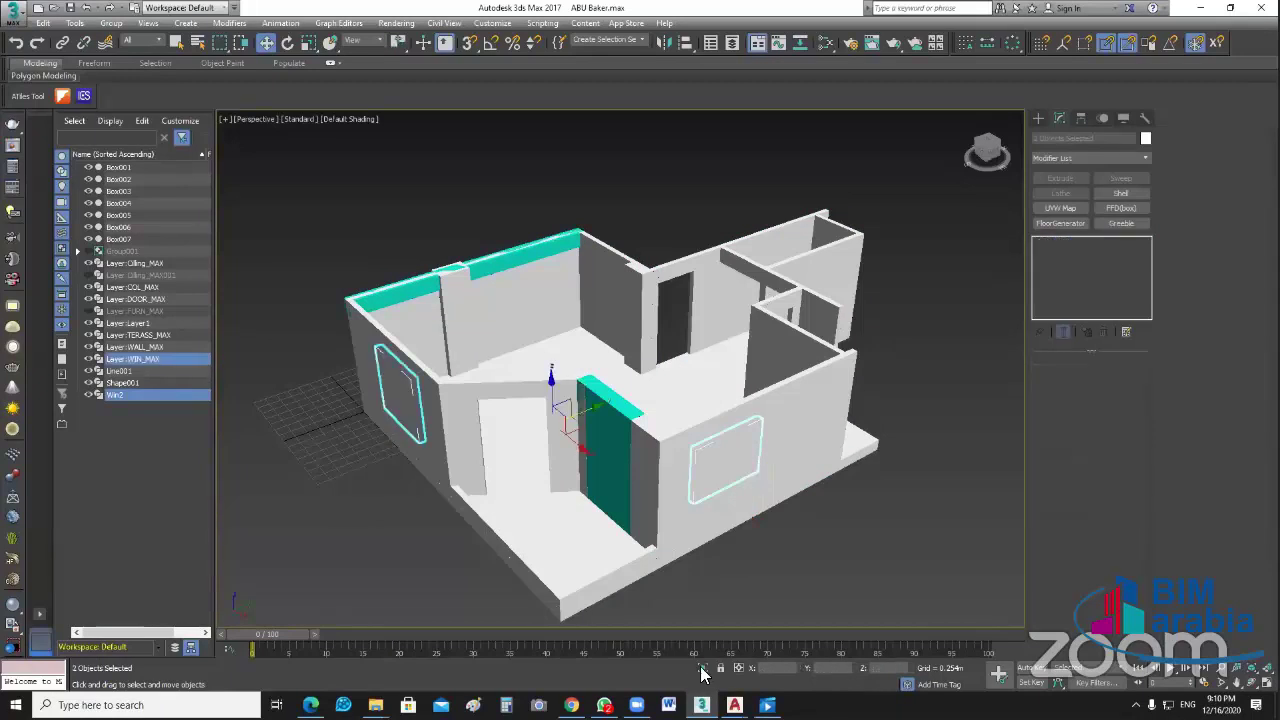
Step: Isolate the two windows and return to the four-view layout, framing the Top view
click(703, 670)
click(544, 396)
key(alt+w)
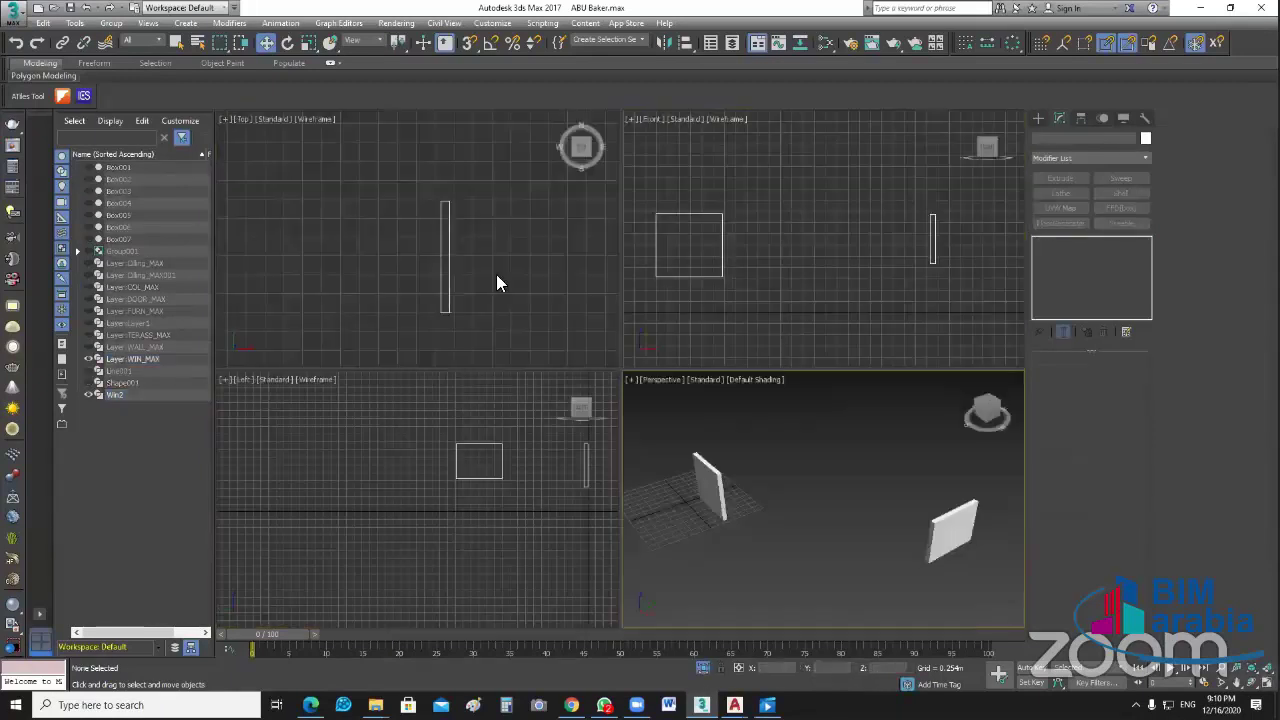
middle_drag(496, 274, 478, 216)
key(ctrl+z)
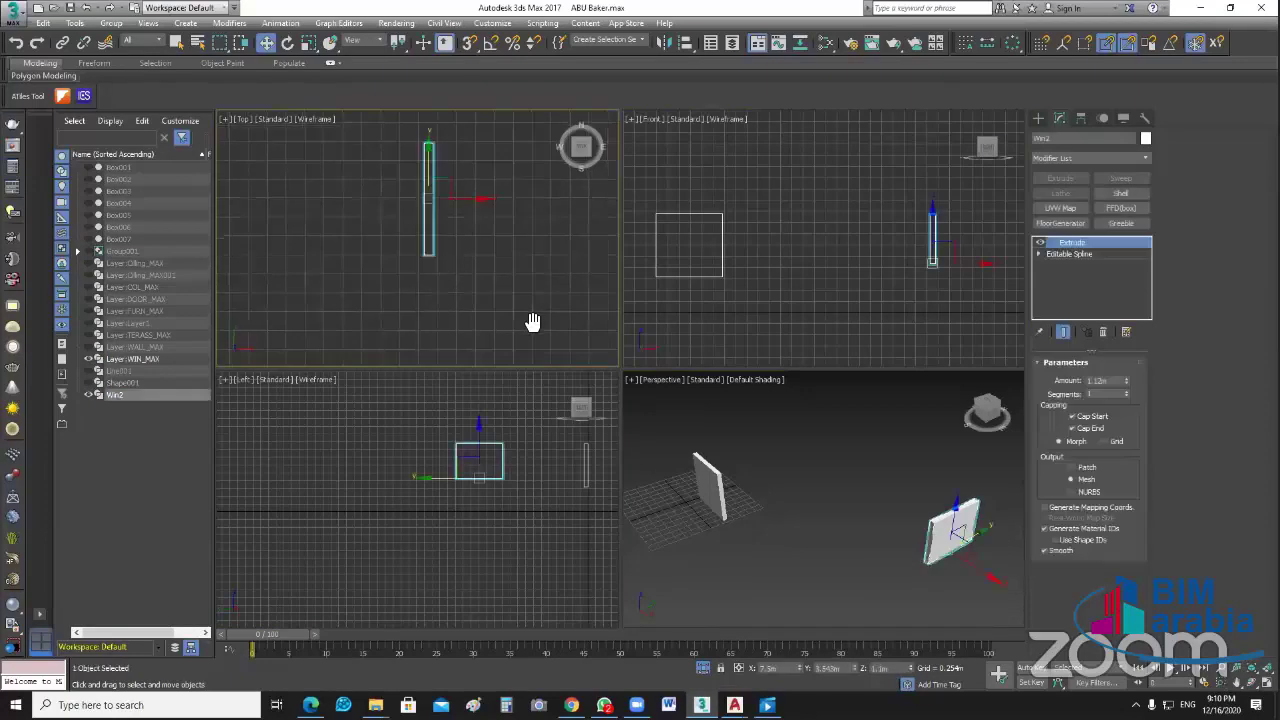
middle_drag(533, 321, 533, 321)
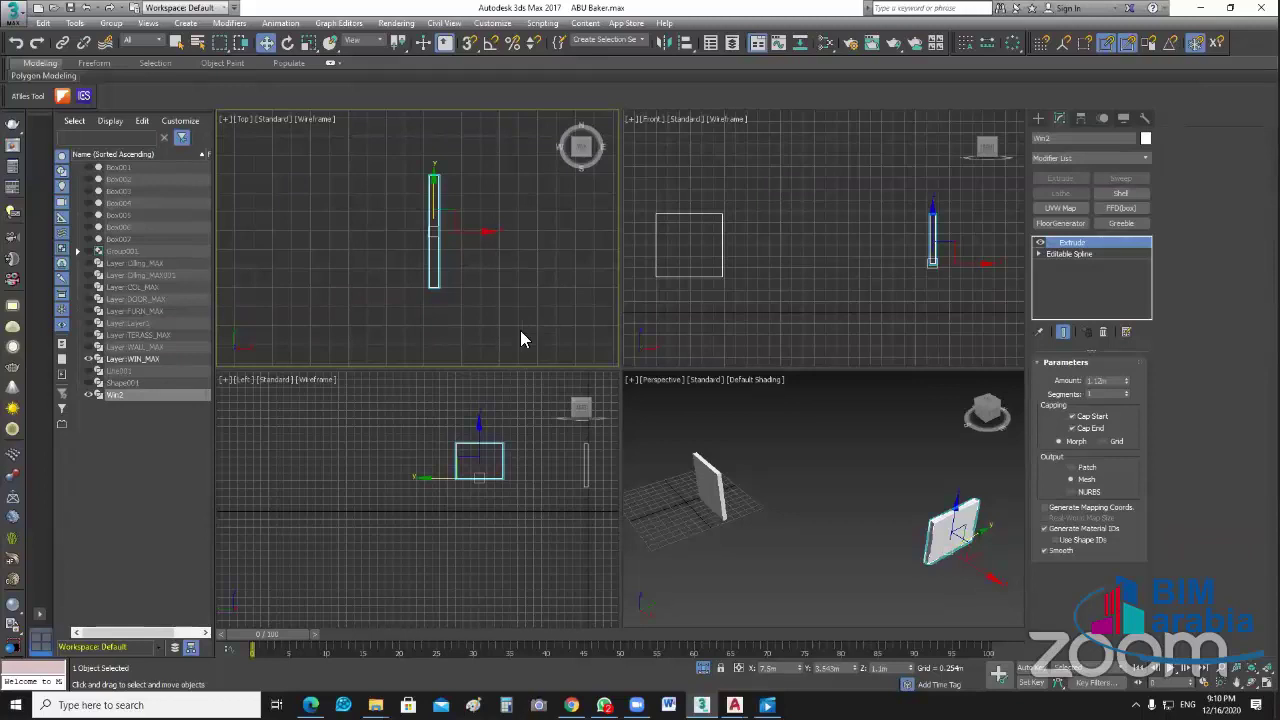
scroll(460, 298, up, 2)
middle_drag(473, 313, 475, 323)
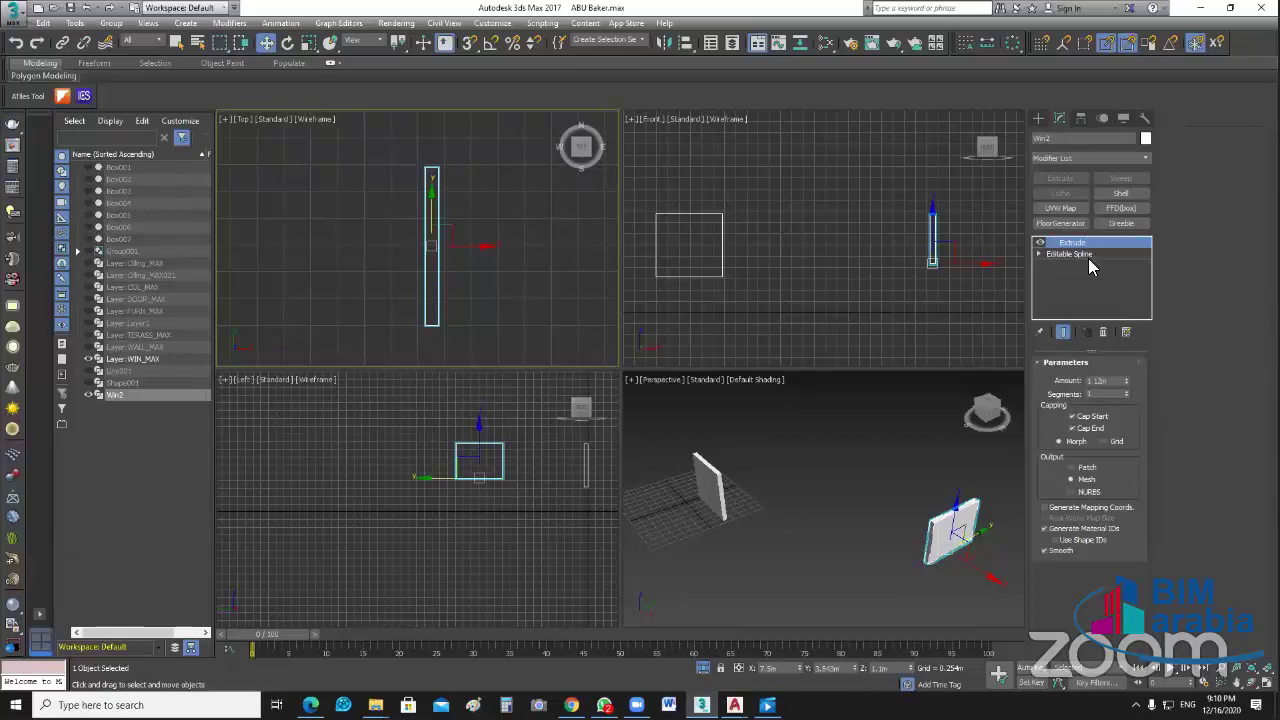
Step: Colour the Win2 window magenta and reselect it in the Top view
click(1145, 138)
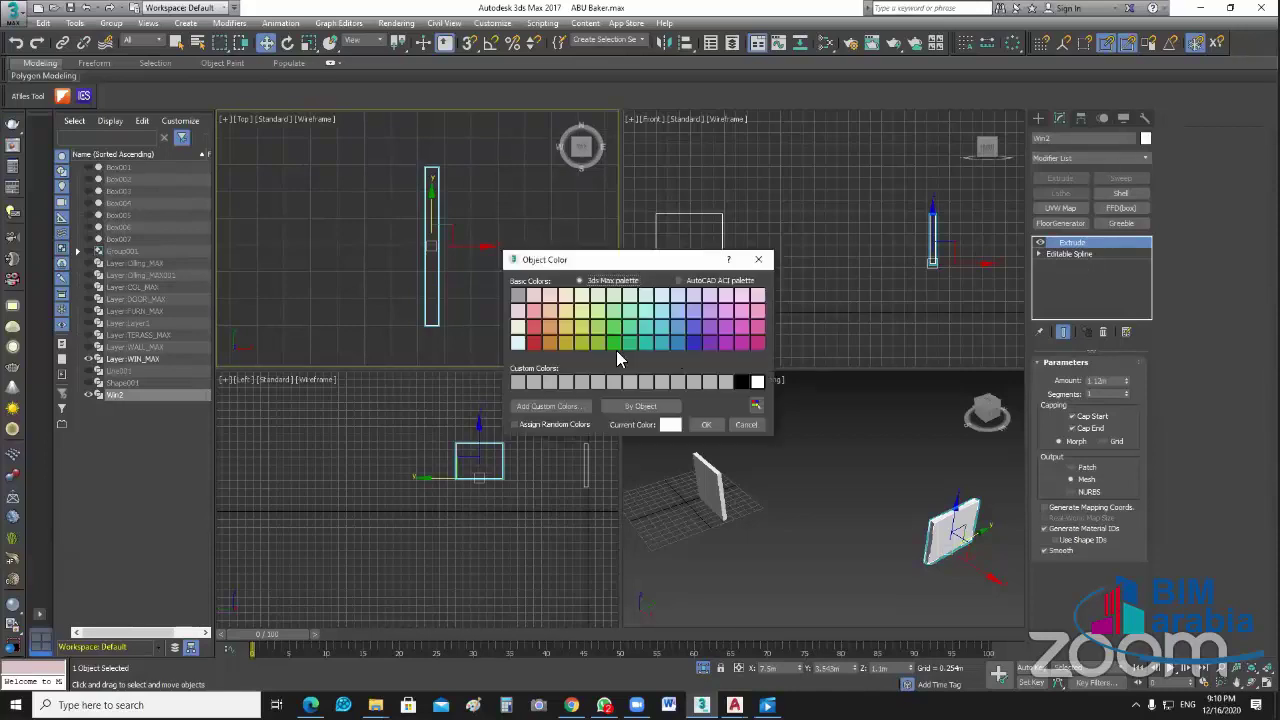
click(755, 342)
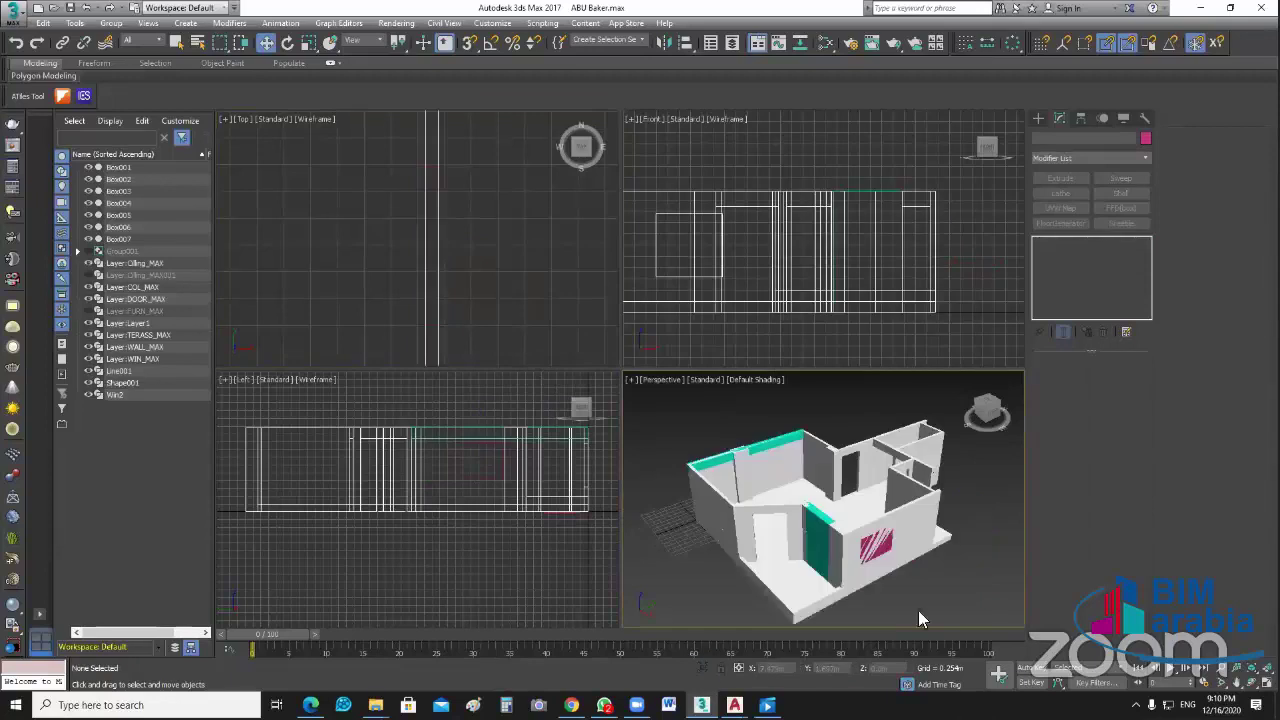
scroll(916, 576, up, 3)
scroll(918, 588, up, 5)
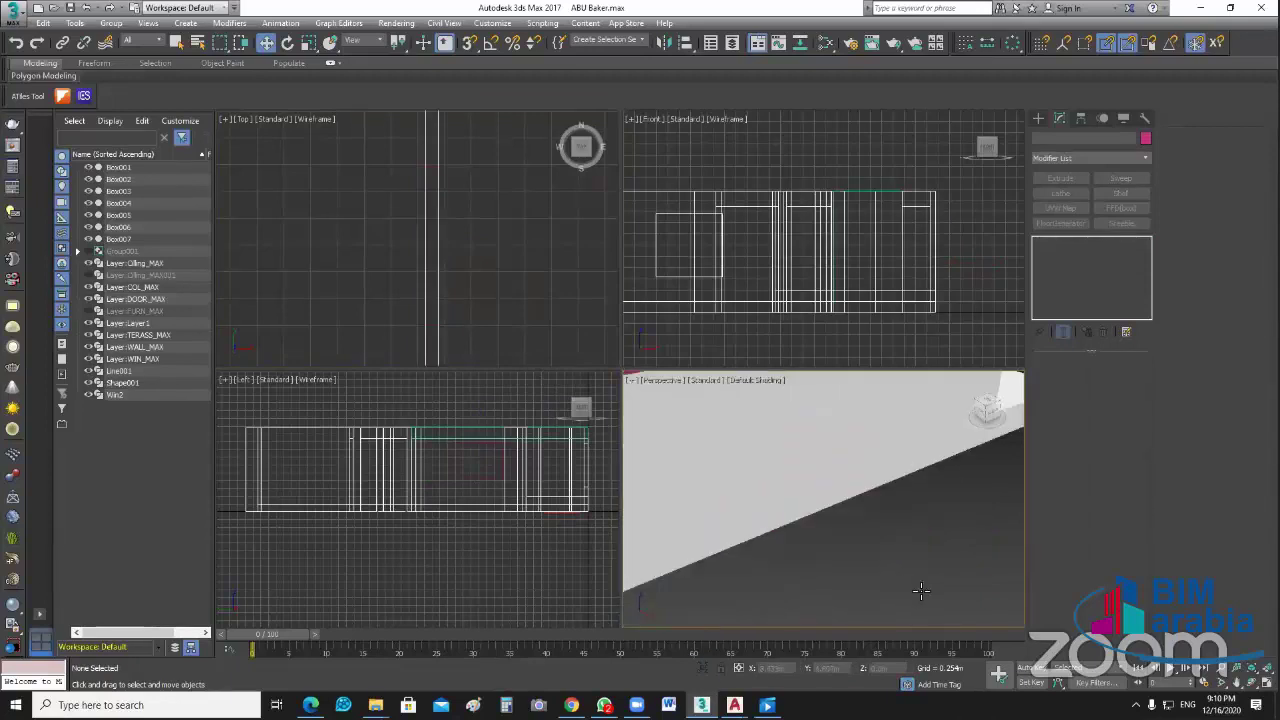
scroll(849, 547, down, 5)
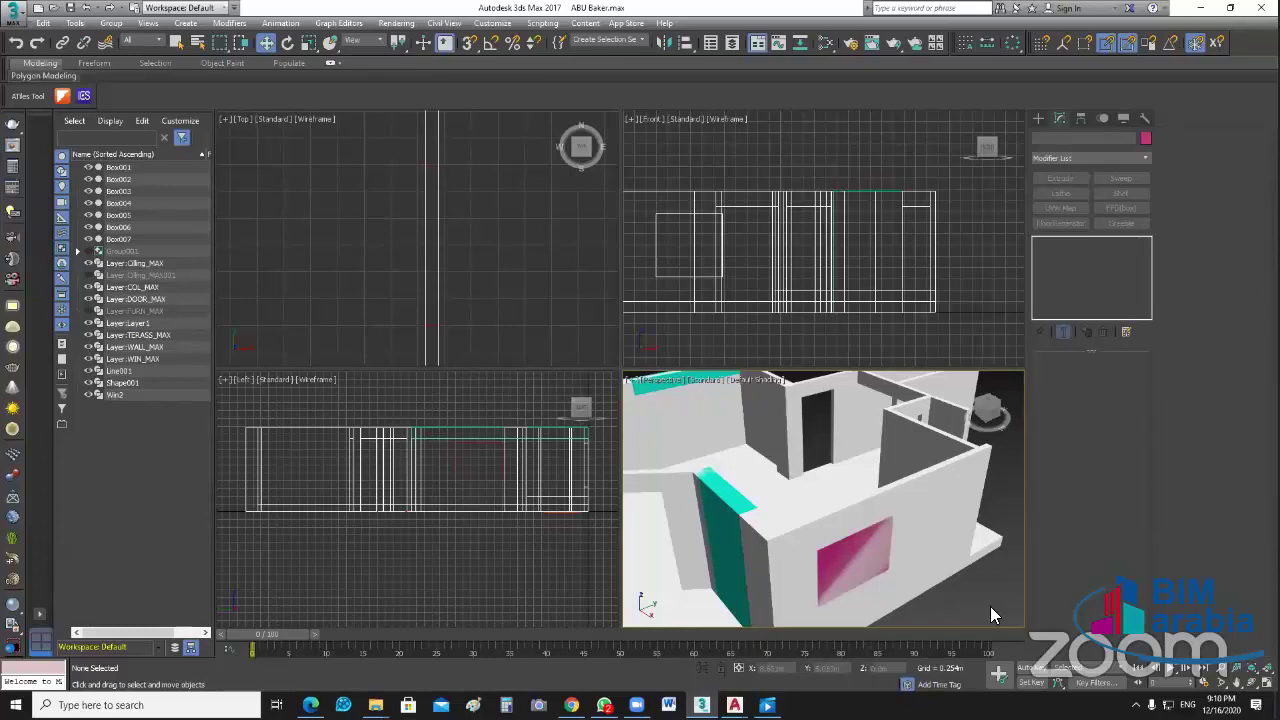
click(430, 174)
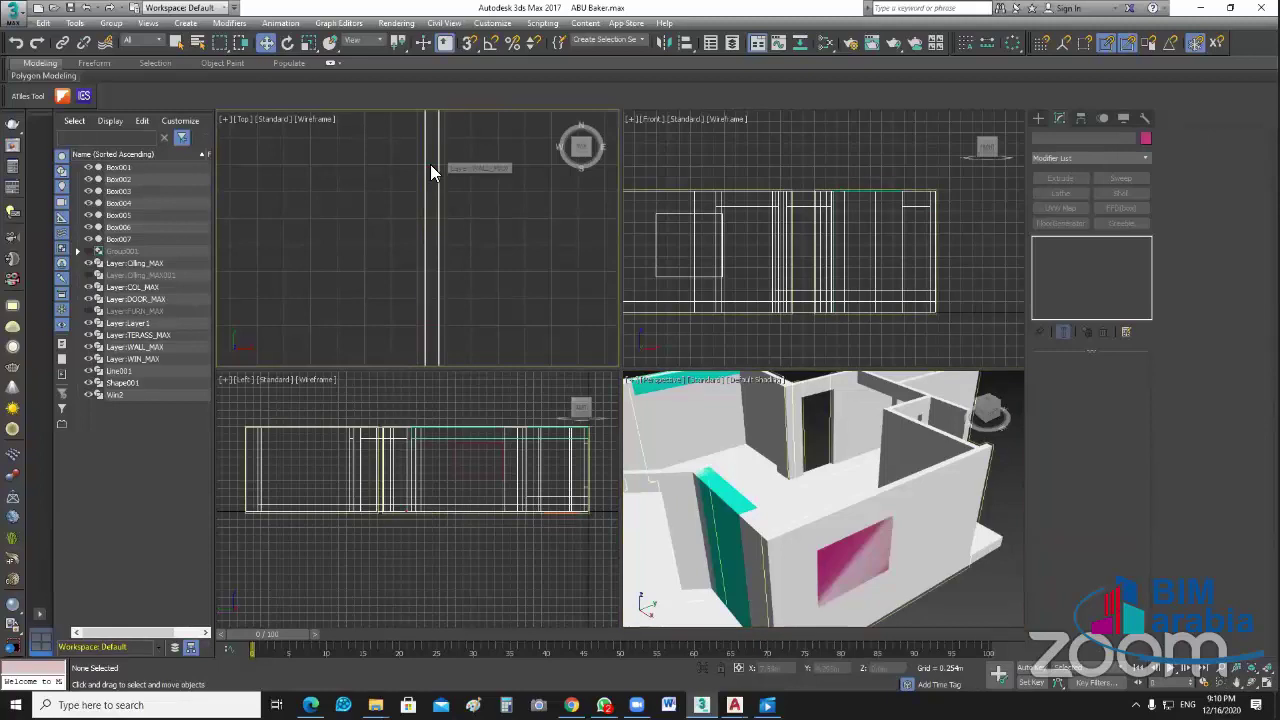
click(431, 165)
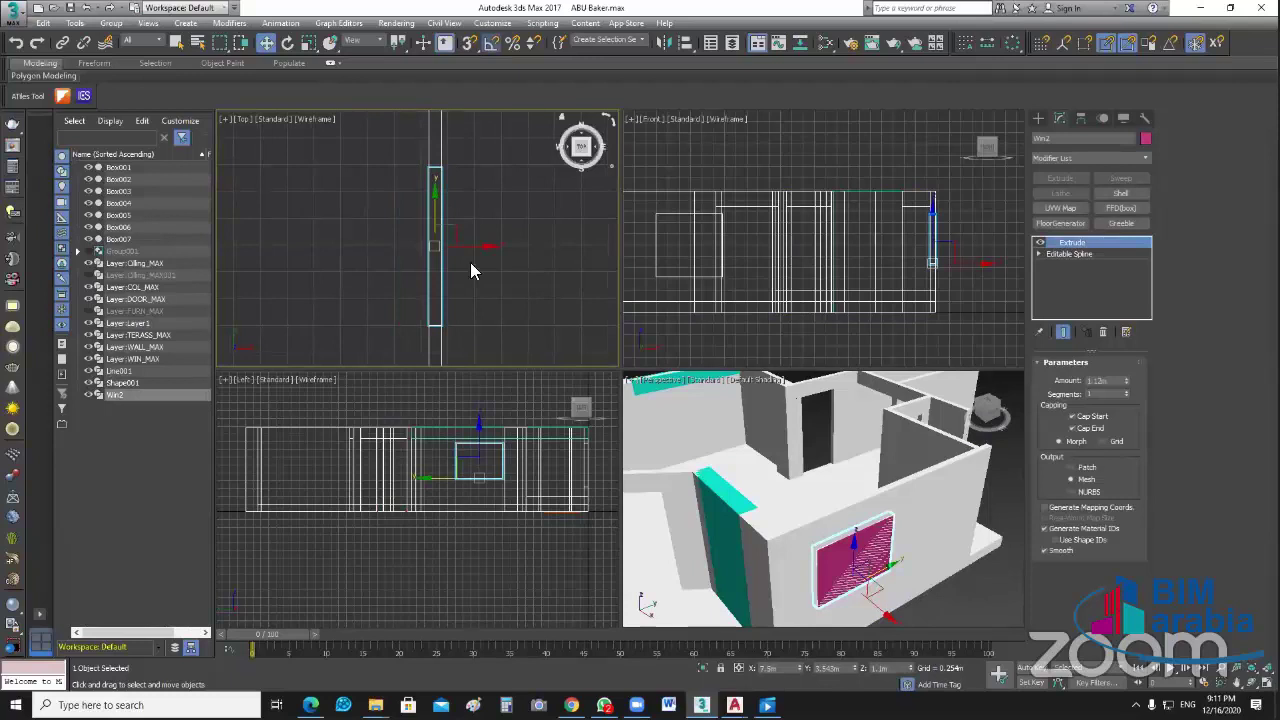
Step: Stretch the magenta Win2 box along X so it spans the wall
drag(480, 249, 491, 254)
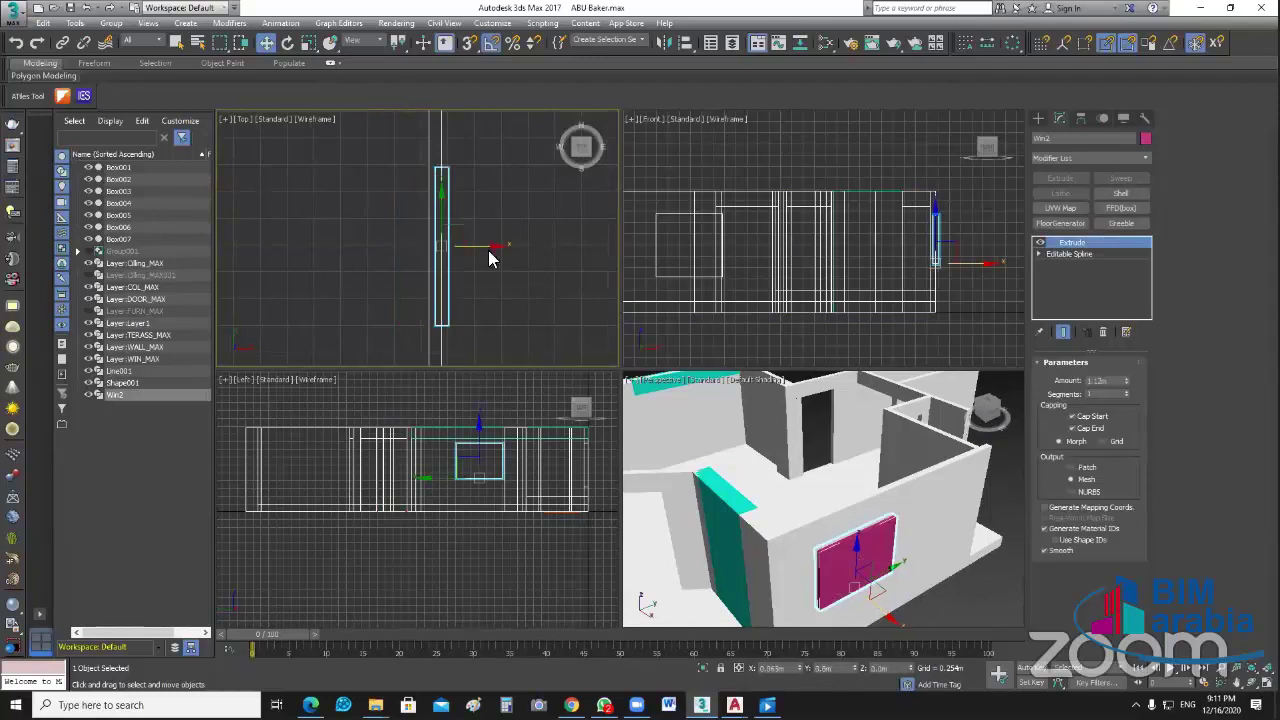
key(ctrl+z)
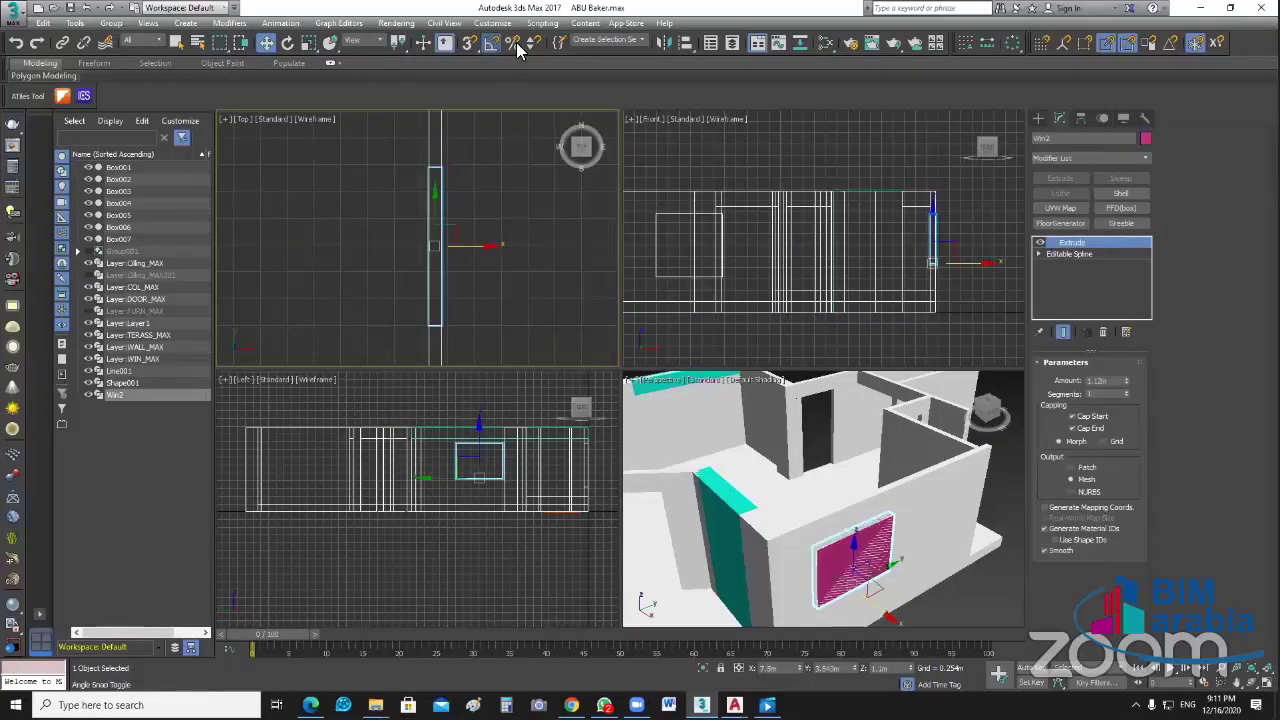
click(309, 42)
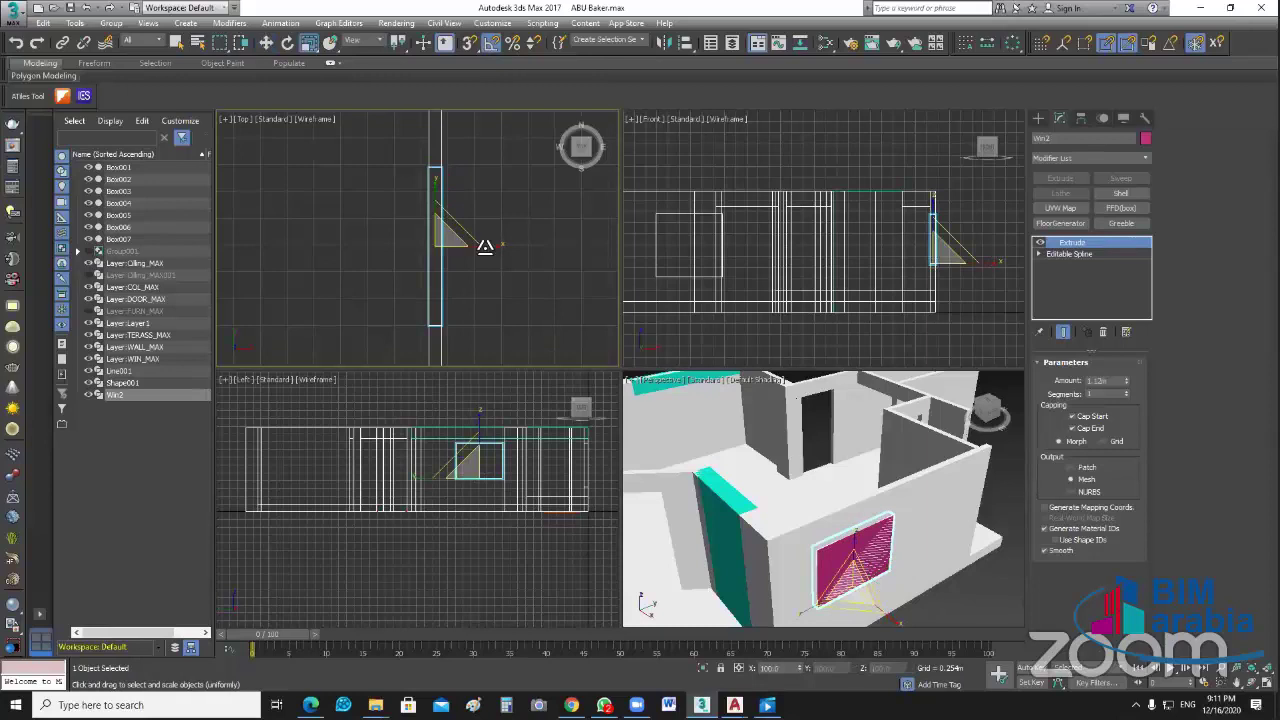
drag(485, 247, 537, 247)
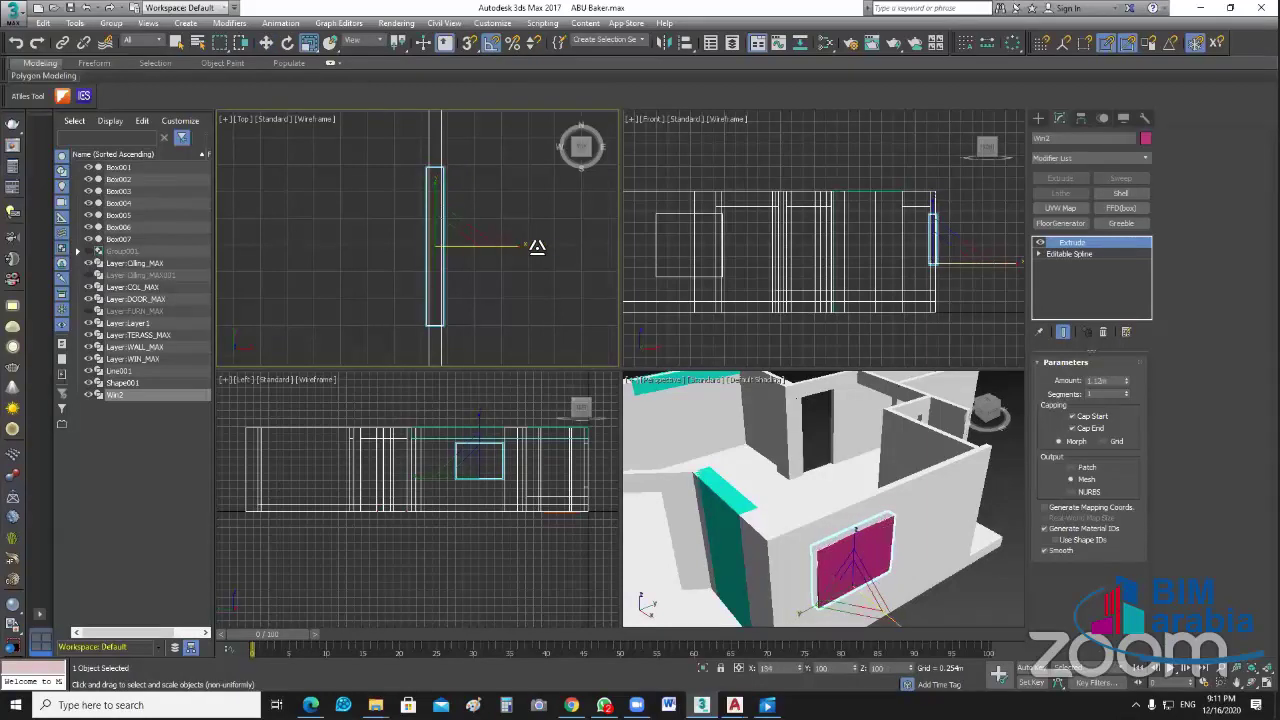
drag(537, 247, 562, 246)
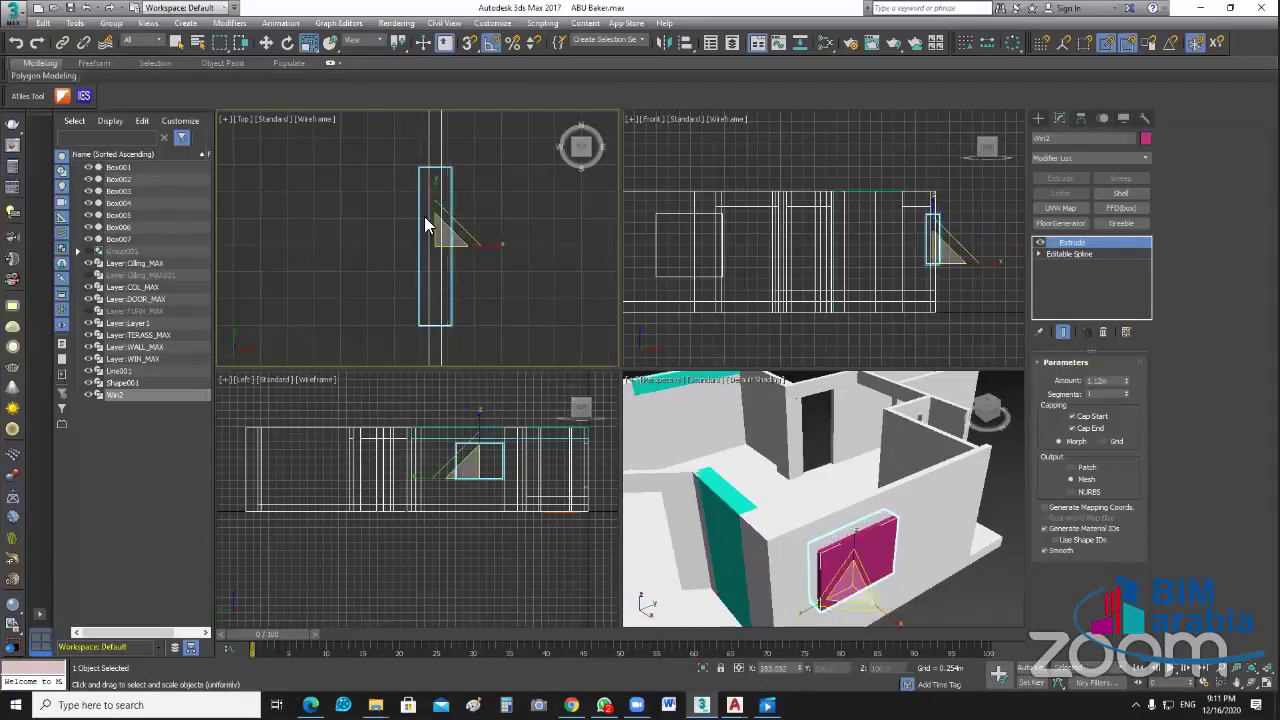
click(424, 216)
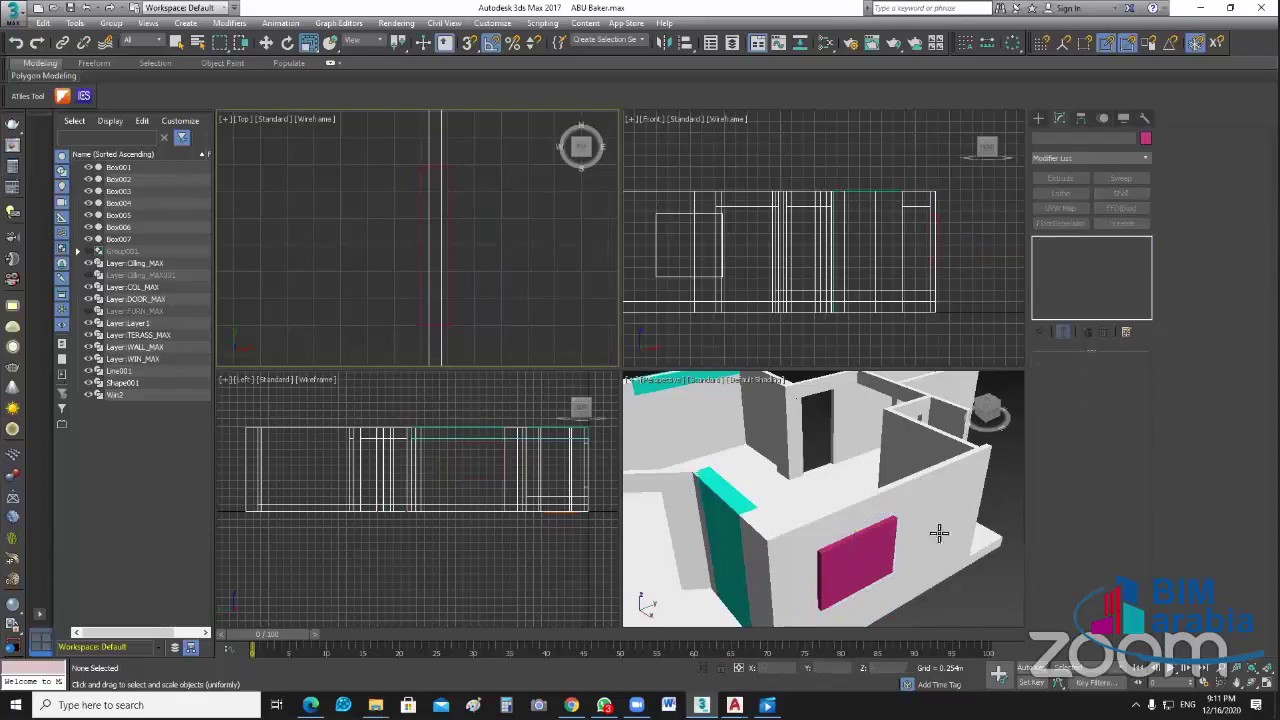
Step: Uniformly enlarge the WIN_MAX window box on the left wall
scroll(880, 490, up, 5)
scroll(832, 448, up, 2)
scroll(860, 480, down, 4)
scroll(895, 520, down, 2)
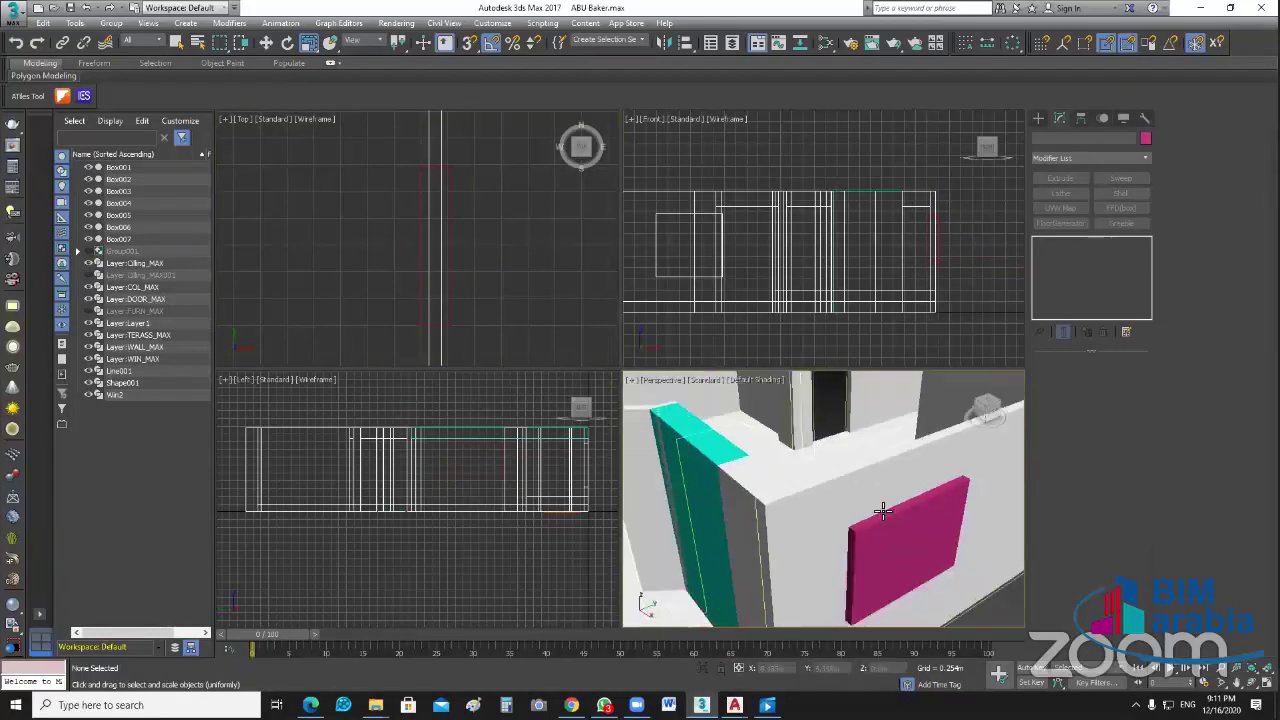
scroll(882, 511, down, 5)
scroll(890, 534, up, 2)
click(468, 304)
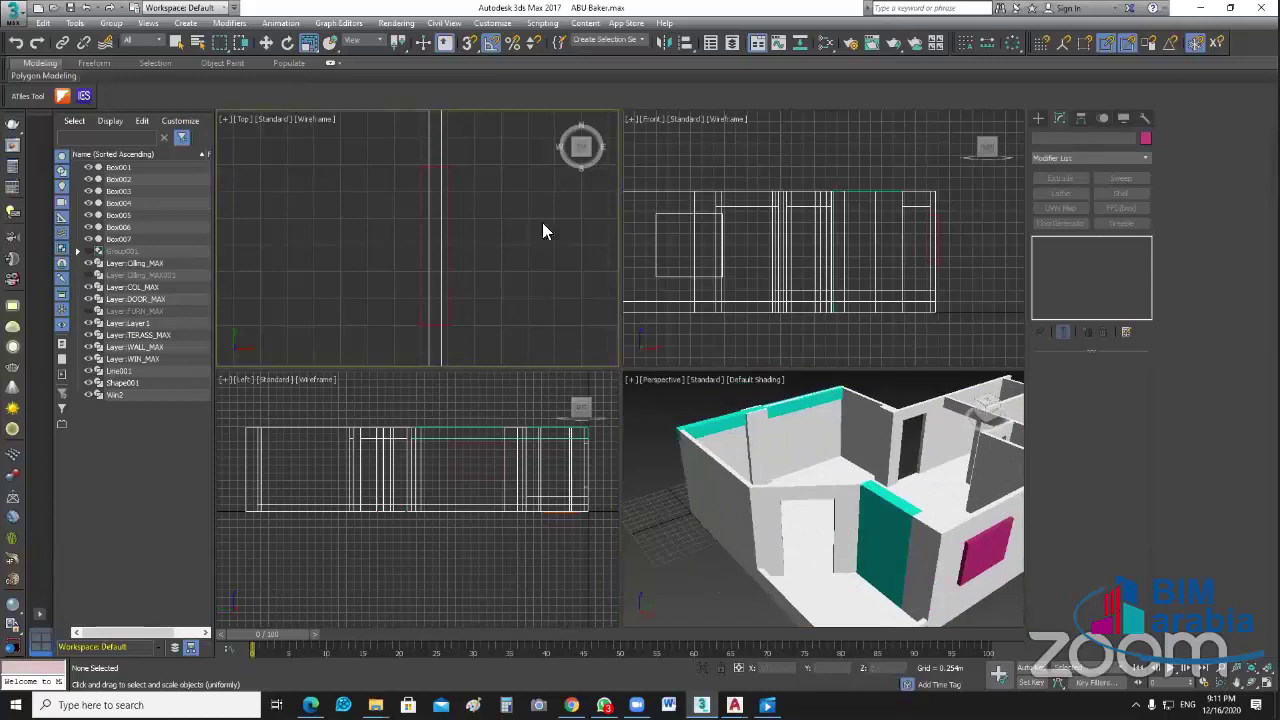
scroll(412, 288, down, 5)
scroll(440, 298, up, 3)
scroll(470, 312, up, 3)
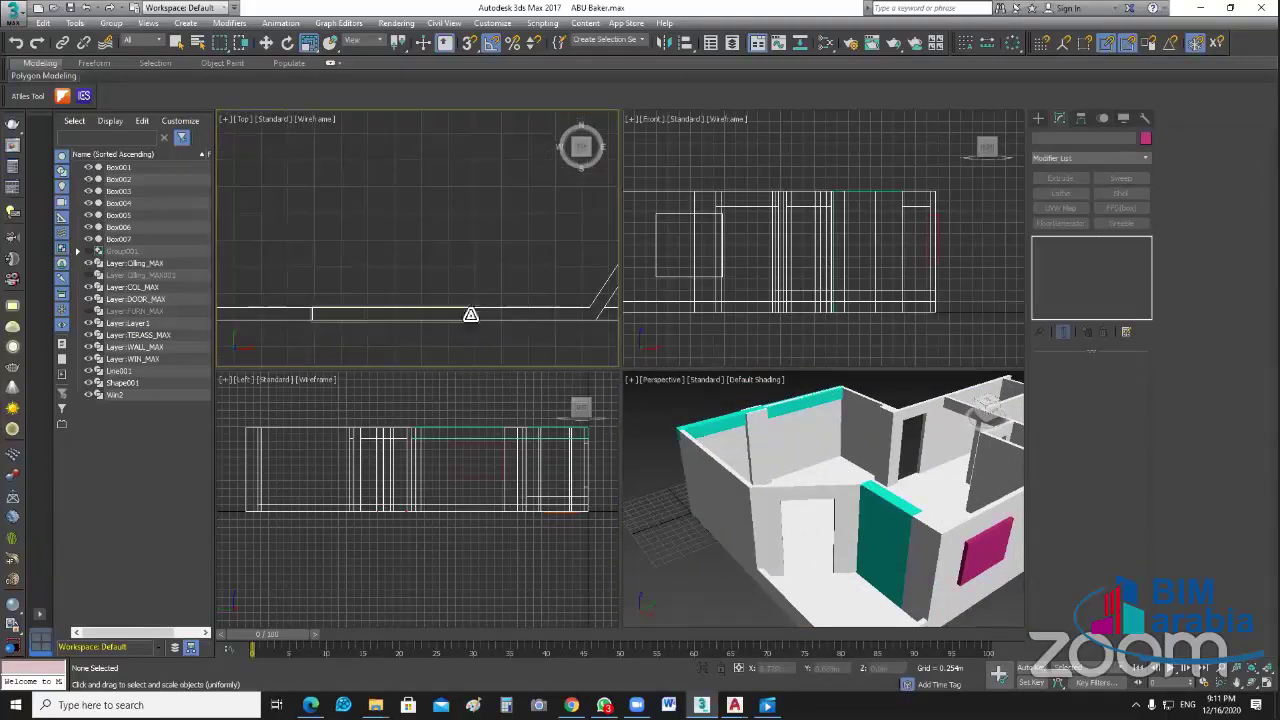
click(477, 349)
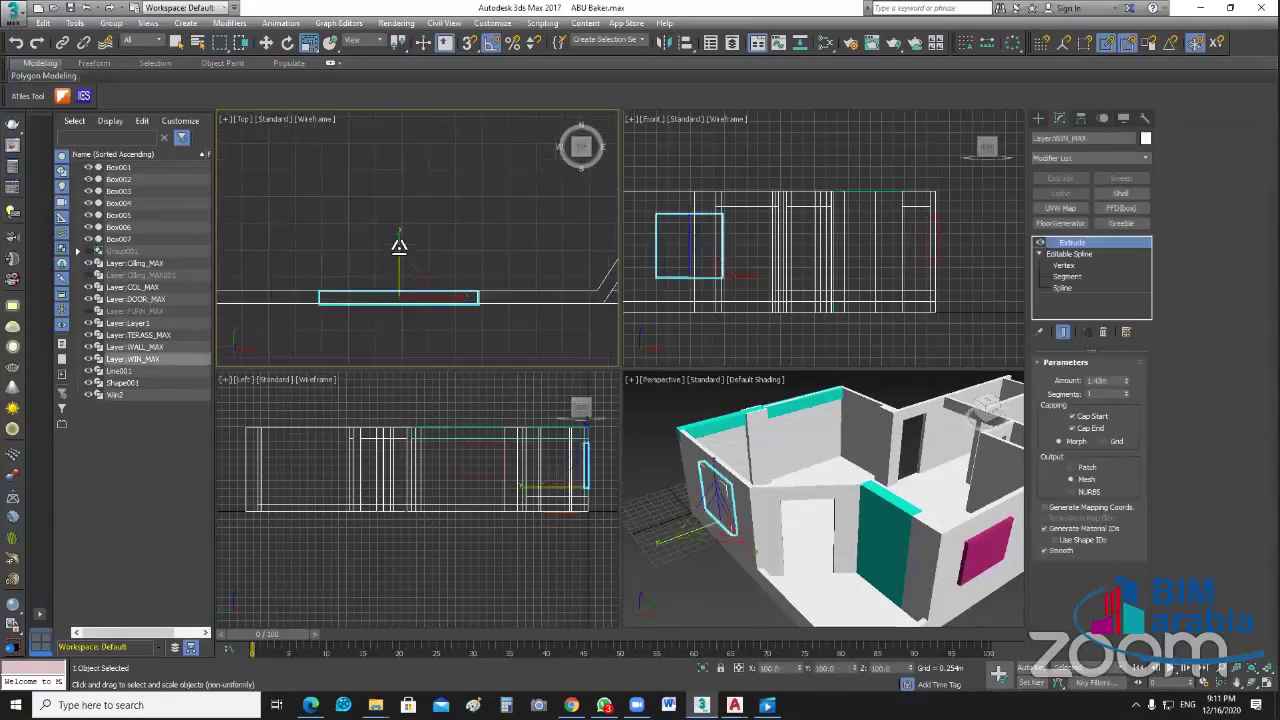
key(r)
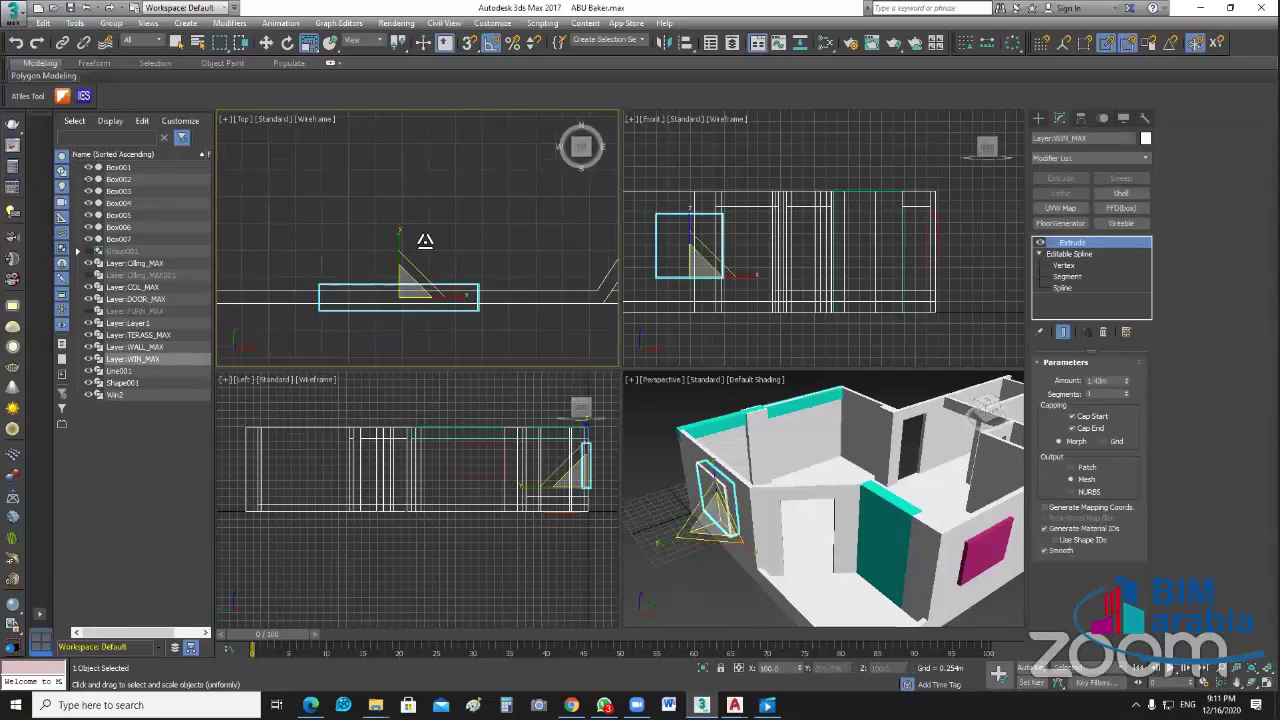
drag(425, 241, 400, 228)
click(585, 317)
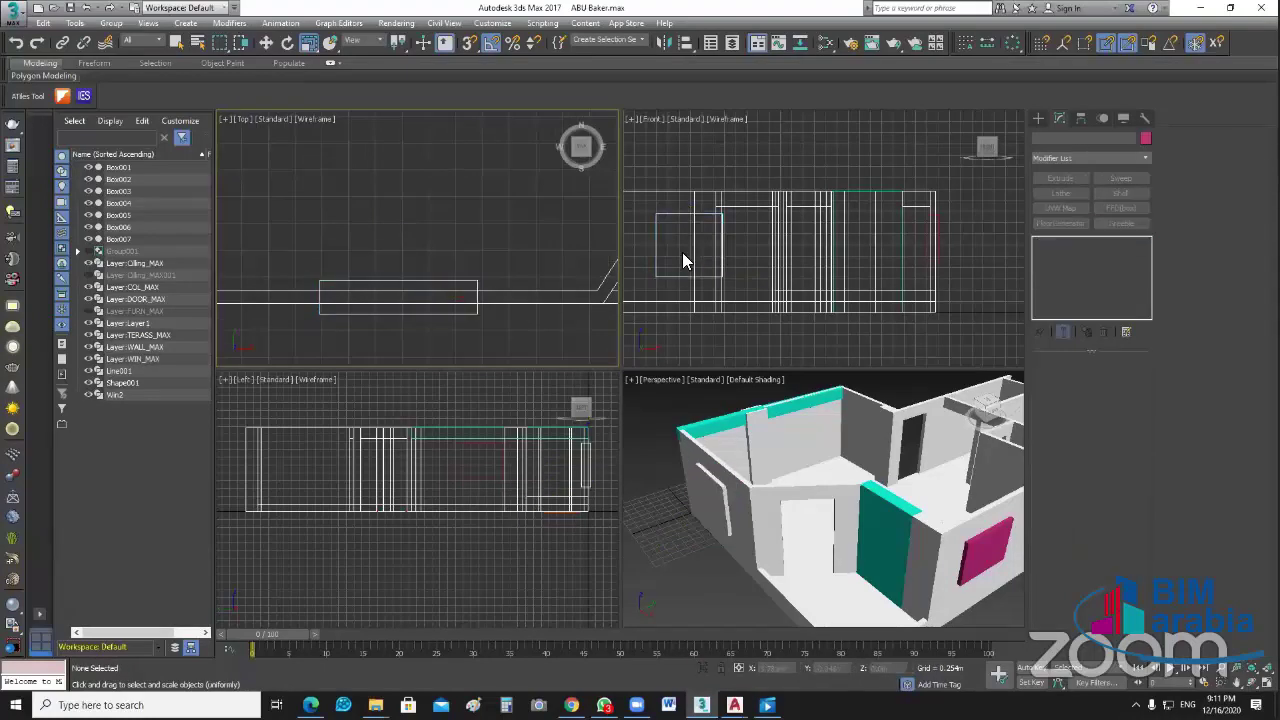
Step: Maximise the Perspective viewport and select the walls object
click(266, 42)
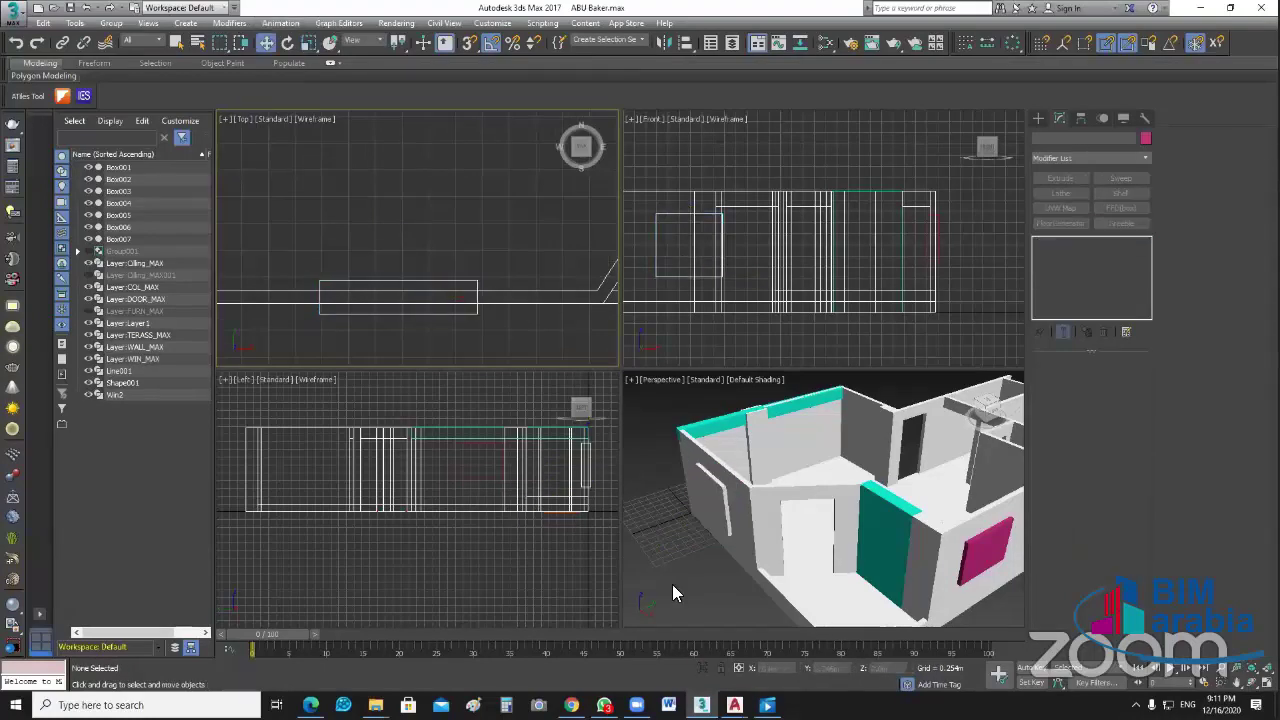
click(672, 584)
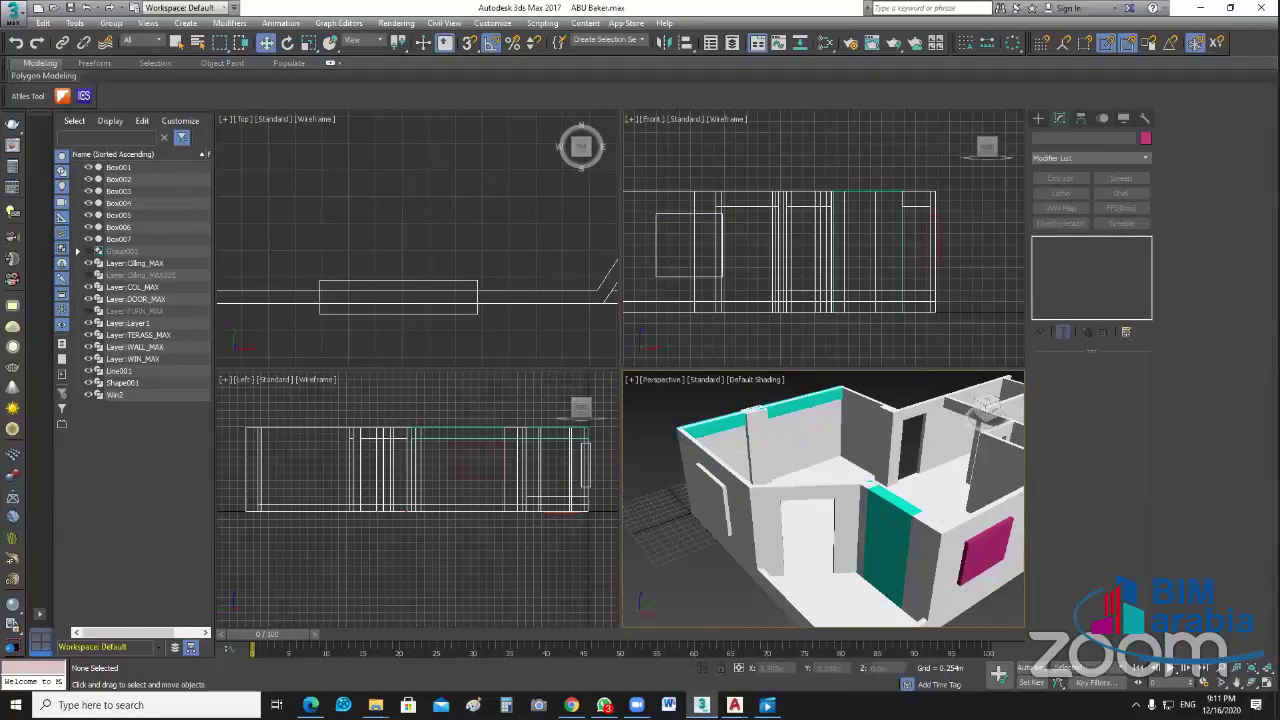
key(alt+w)
scroll(998, 570, down, 3)
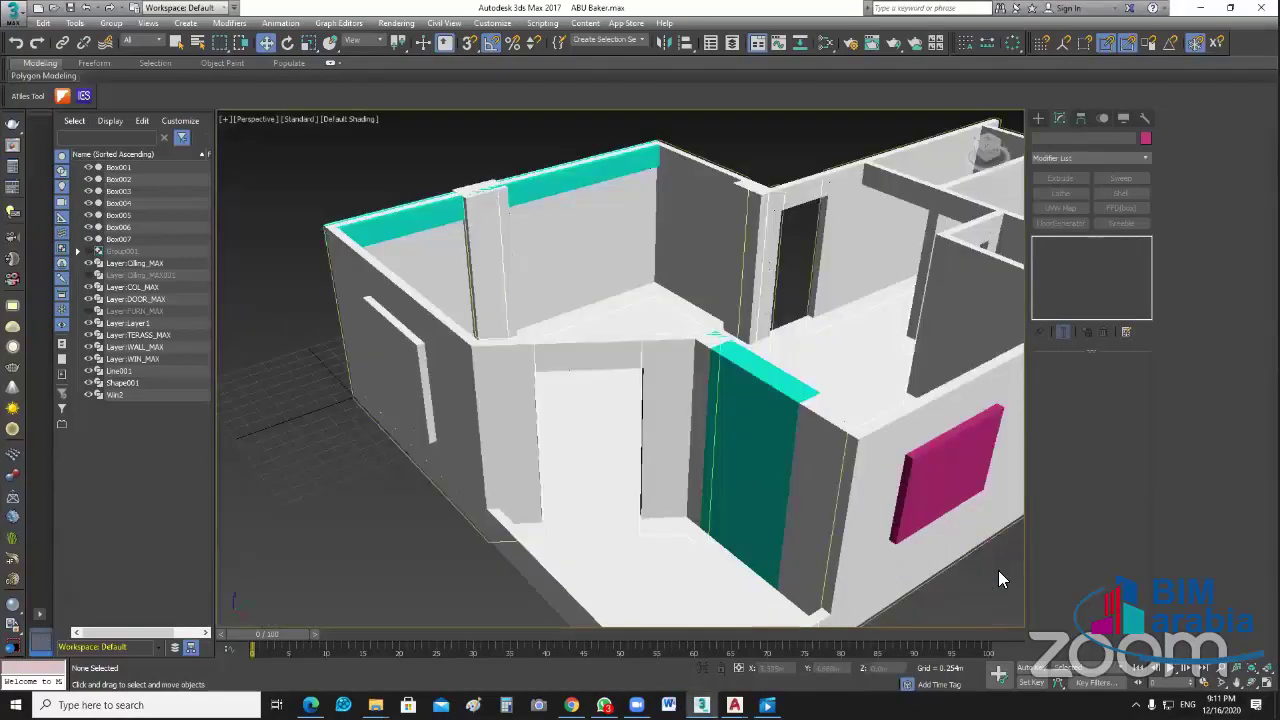
scroll(998, 570, up, 1)
scroll(848, 542, up, 3)
scroll(848, 542, down, 2)
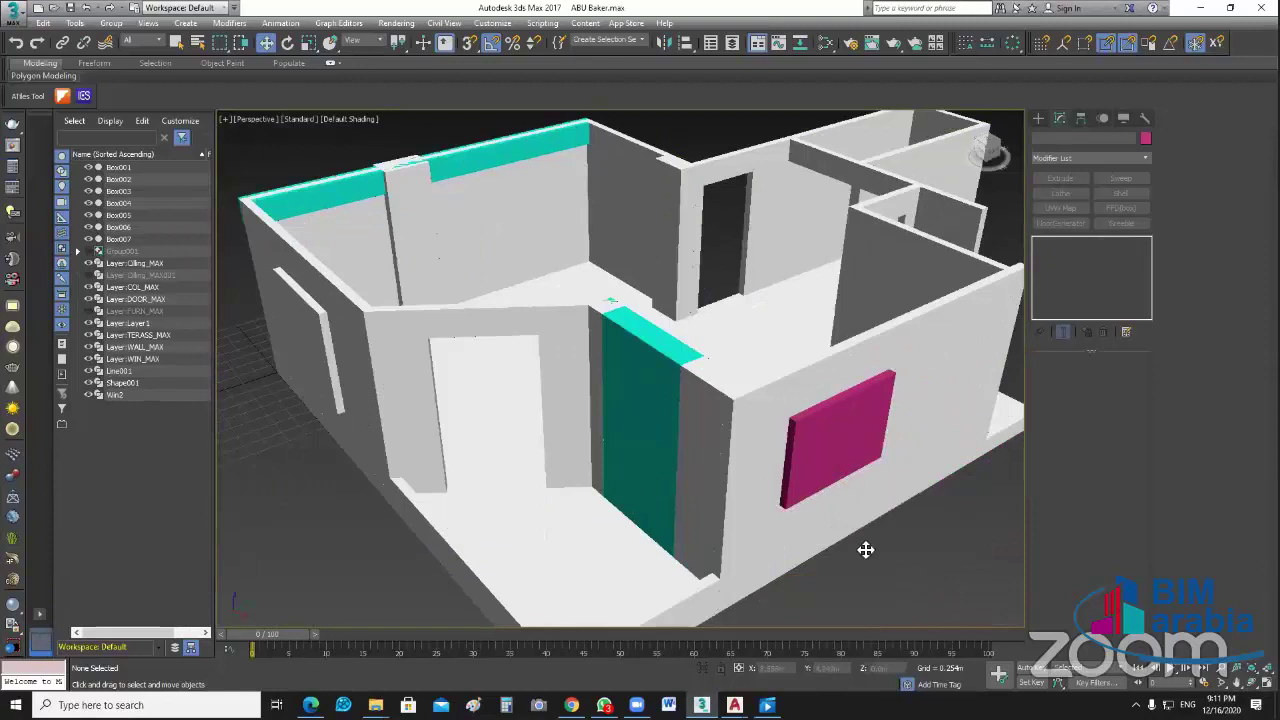
scroll(863, 549, up, 3)
click(850, 334)
Step: Apply a ProBoolean Subtraction to the walls, picking Win2 and the WIN_MAX box
click(1040, 118)
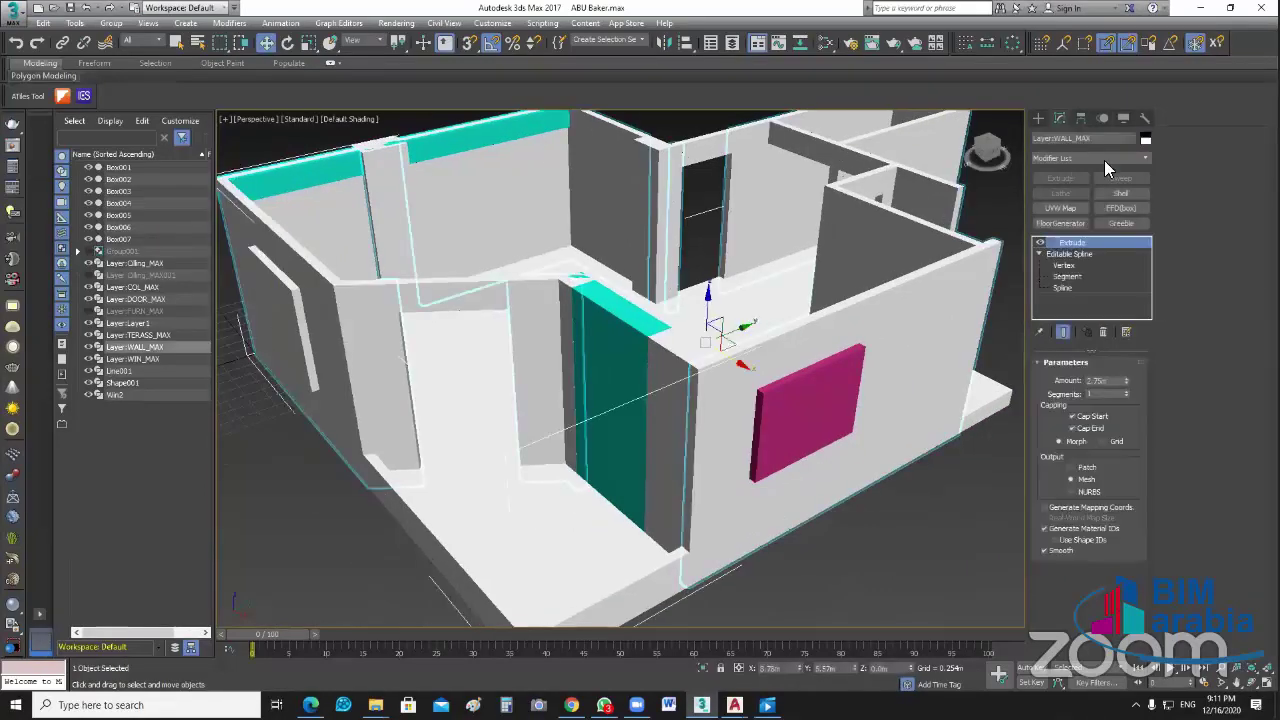
click(1125, 157)
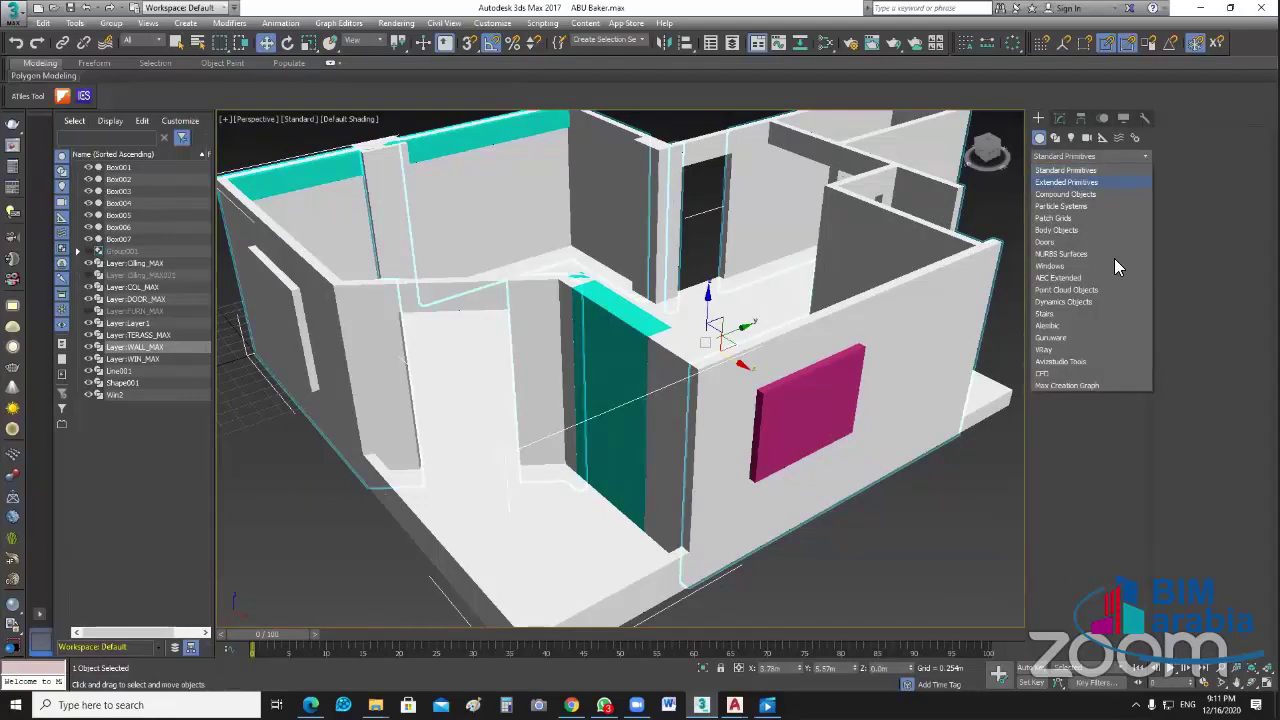
click(1064, 268)
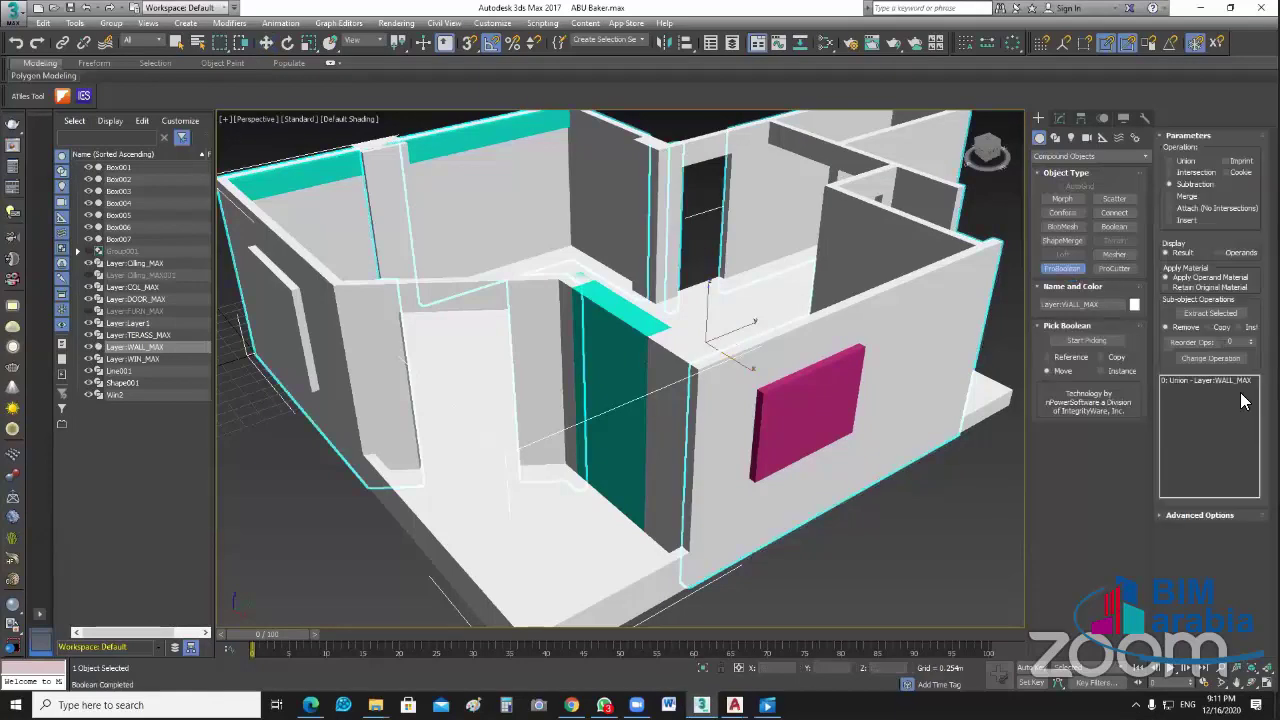
click(1087, 340)
click(843, 374)
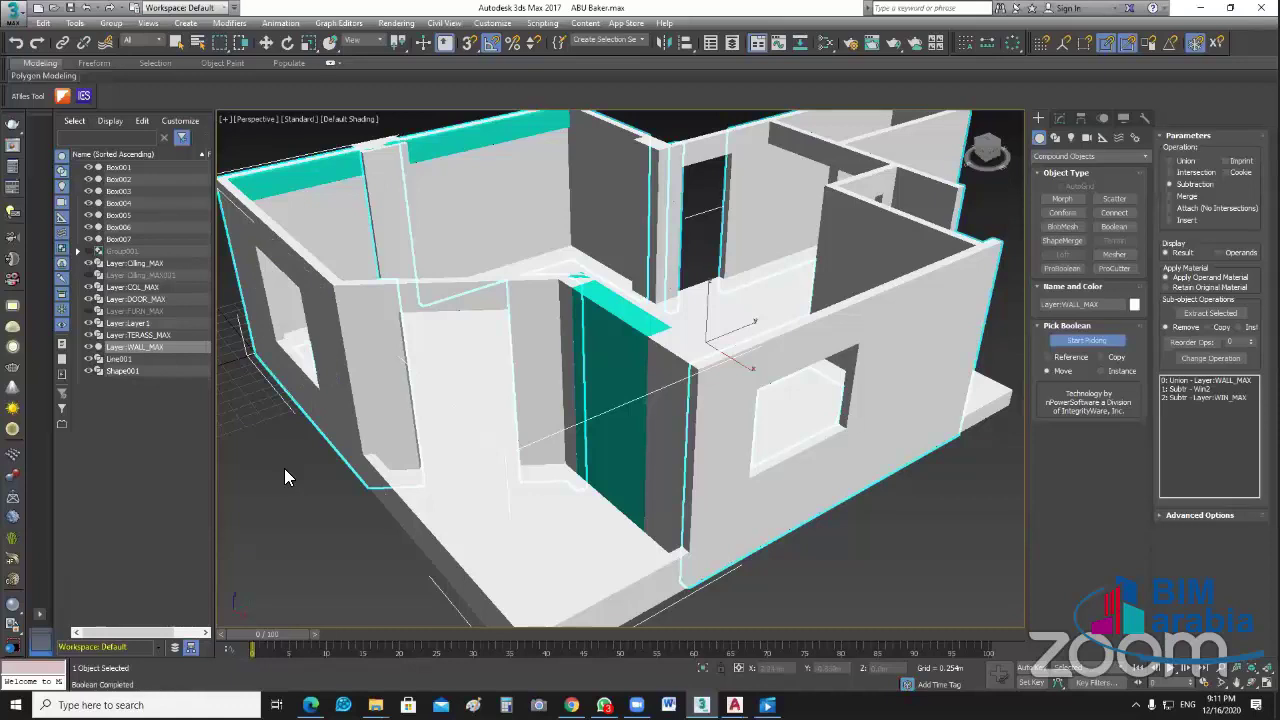
click(1062, 268)
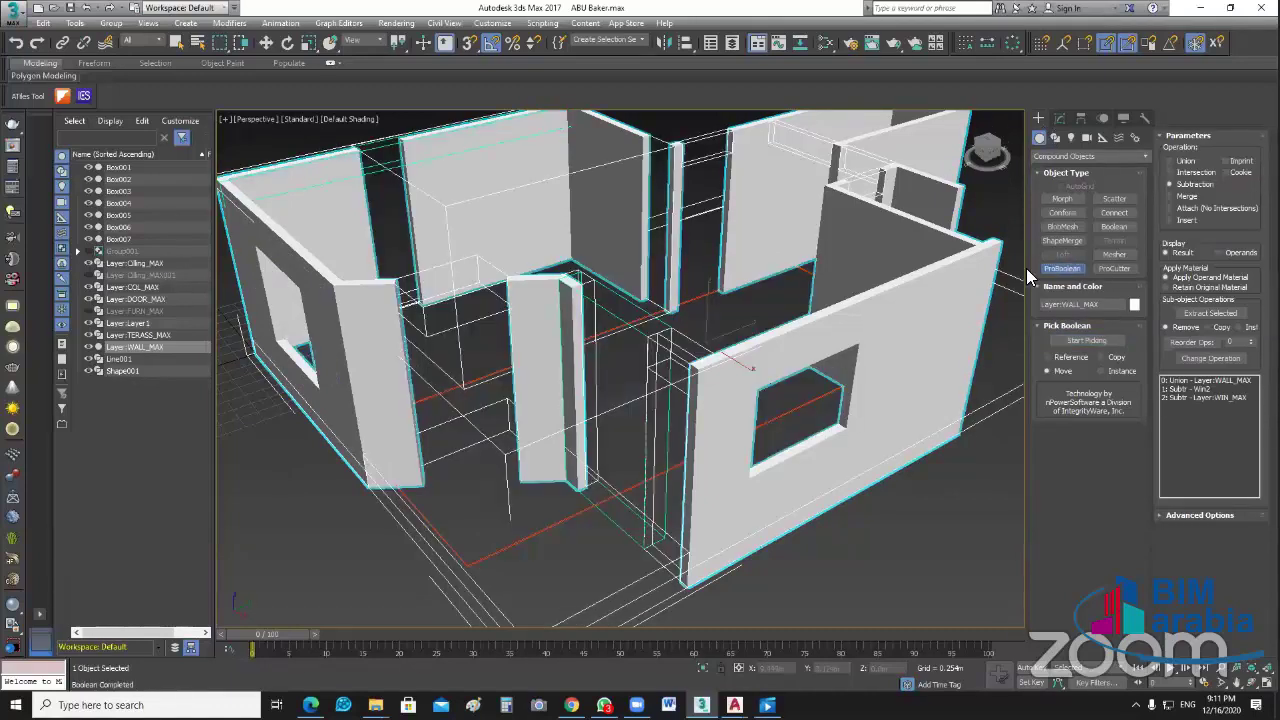
key(z)
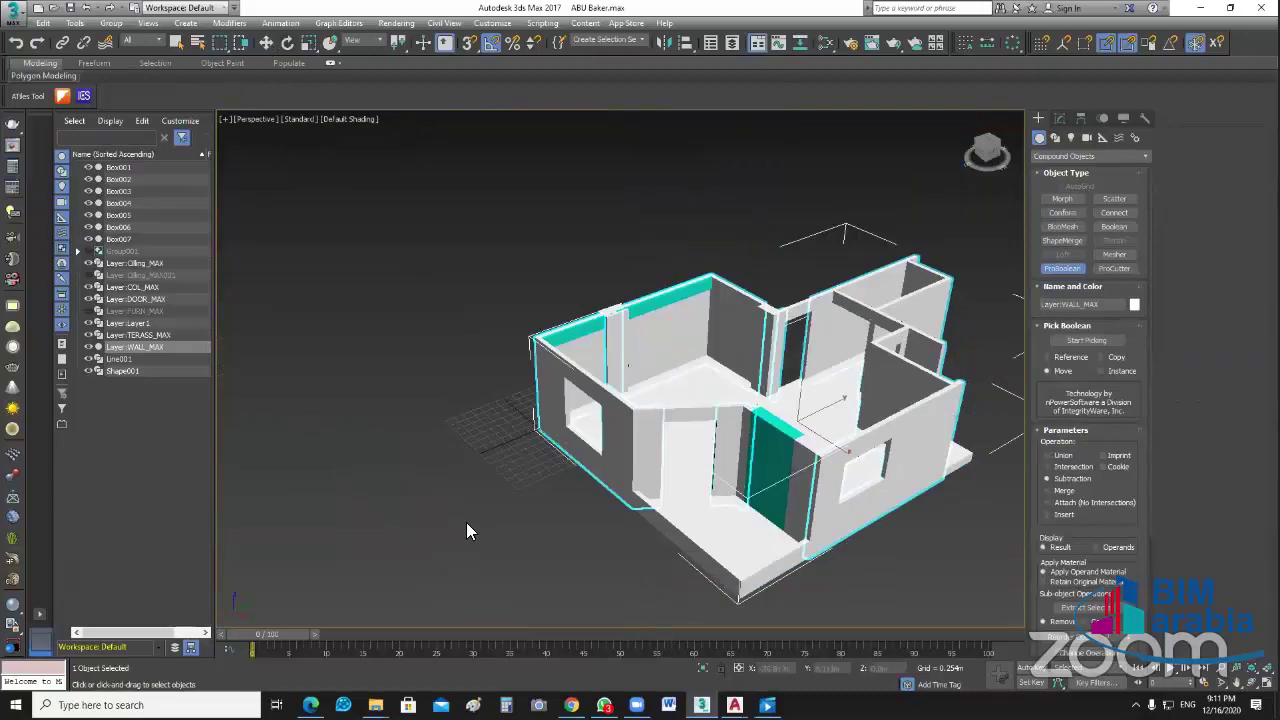
key(w)
mouse_move(466, 522)
alt+middle_down()
mouse_move(708, 540)
mouse_move(782, 520)
mouse_move(626, 512)
alt+middle_up()
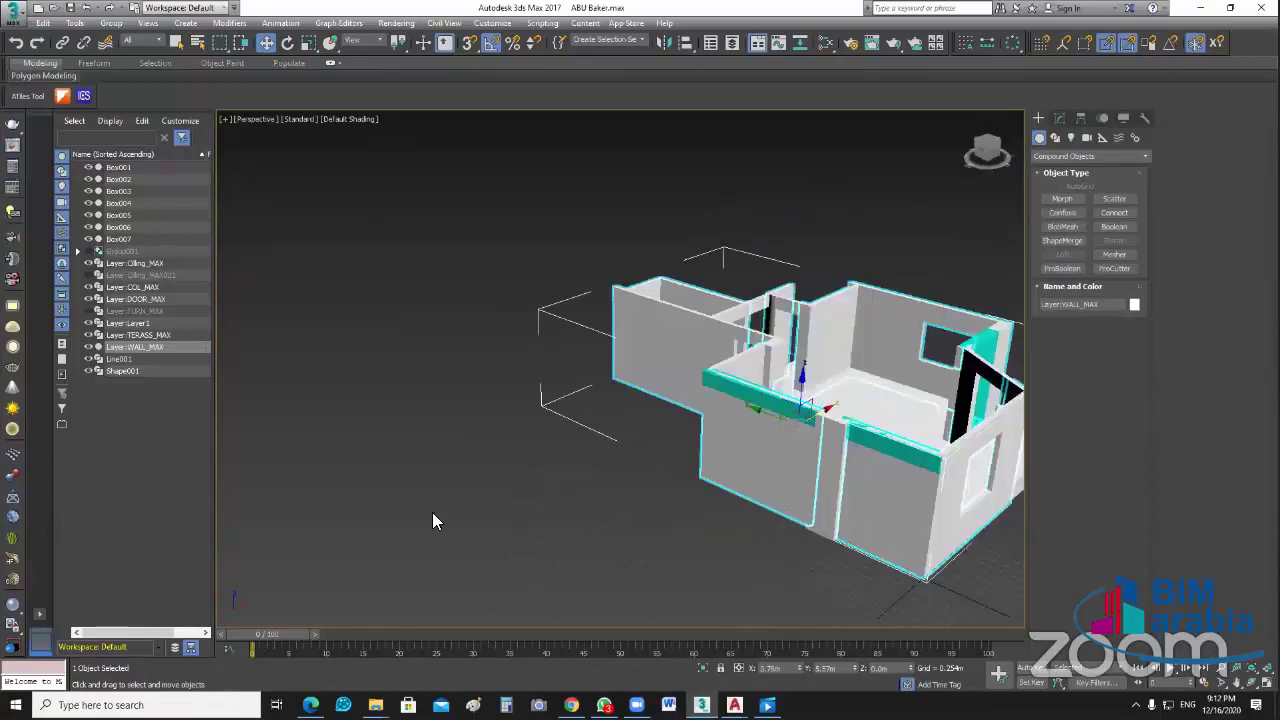
mouse_move(613, 551)
alt+middle_down()
mouse_move(633, 553)
mouse_move(547, 544)
alt+middle_up()
mouse_move(434, 532)
alt+middle_down()
mouse_move(422, 526)
mouse_move(438, 472)
alt+middle_up()
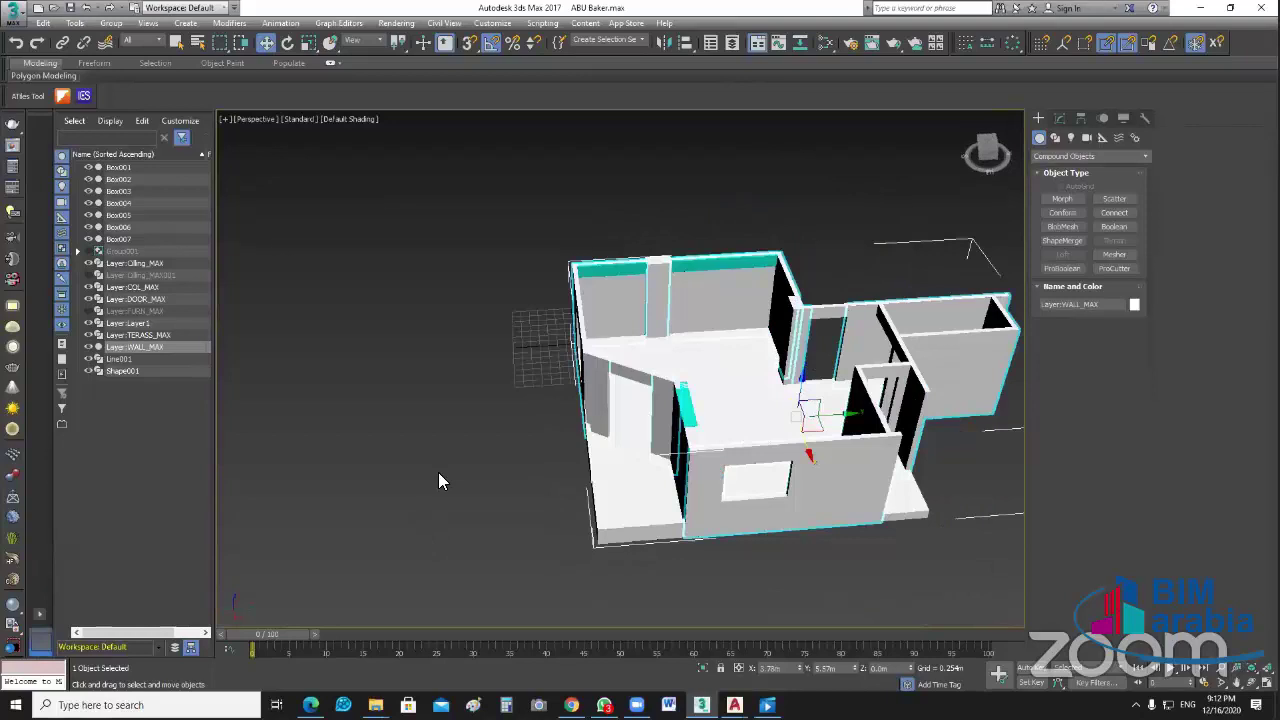
scroll(438, 472, up, 2)
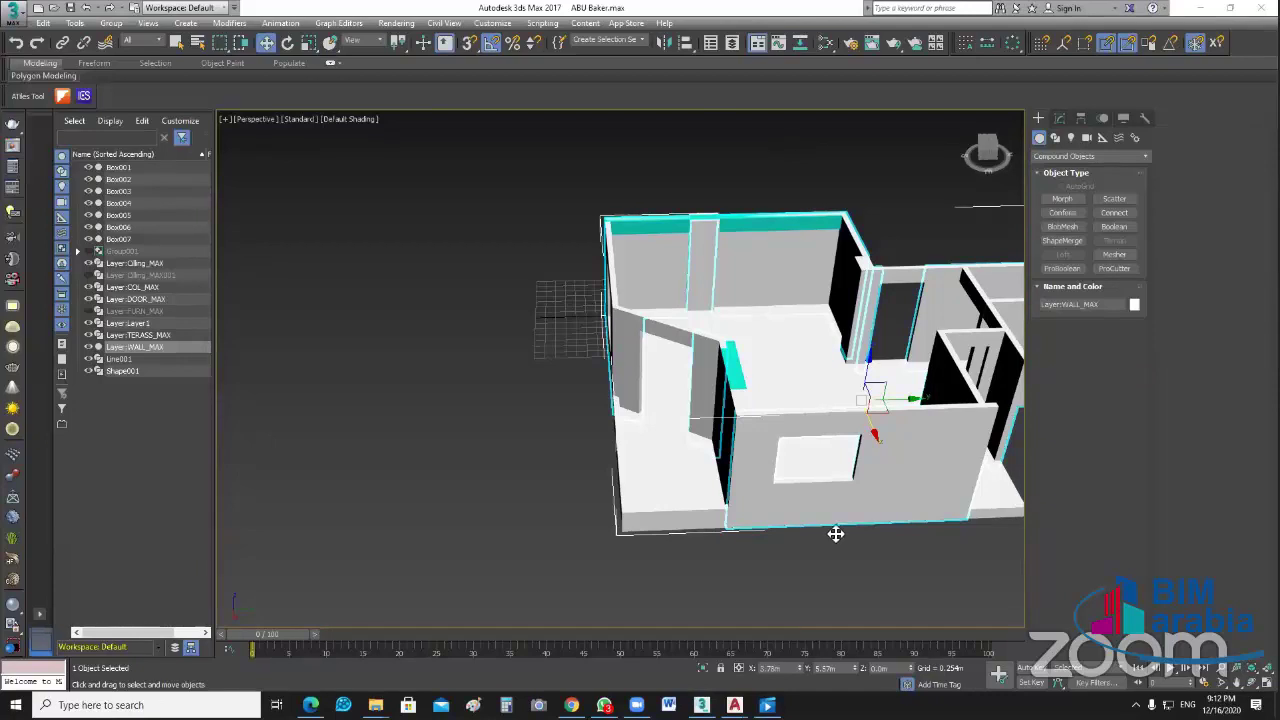
click(786, 220)
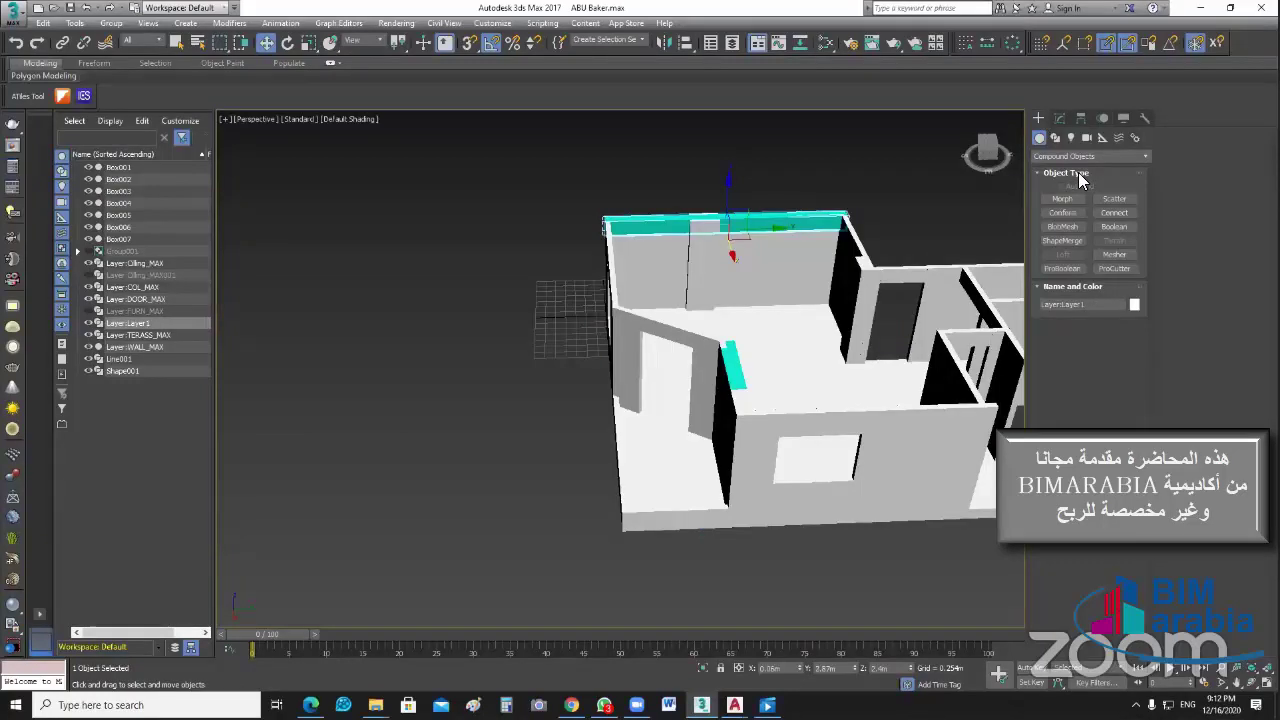
Step: Confirm the beam's new colour and step back to earlier views
click(1145, 157)
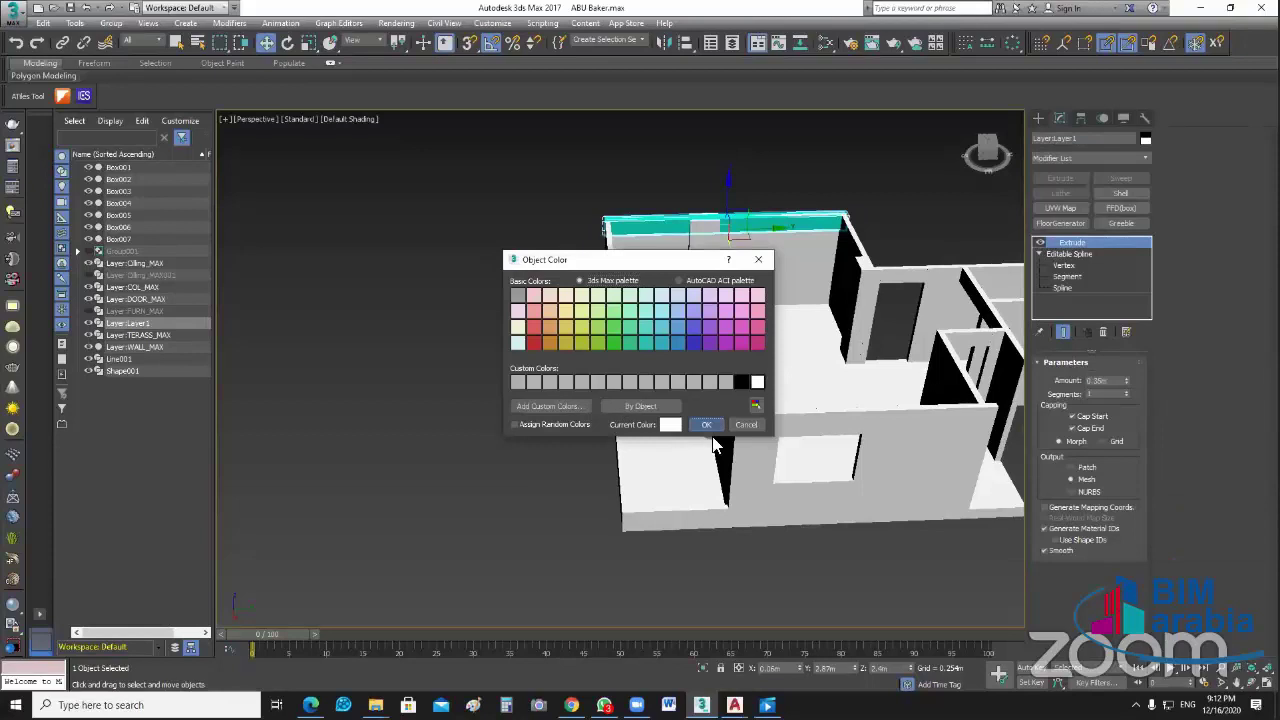
key(Return)
key(shift+z)
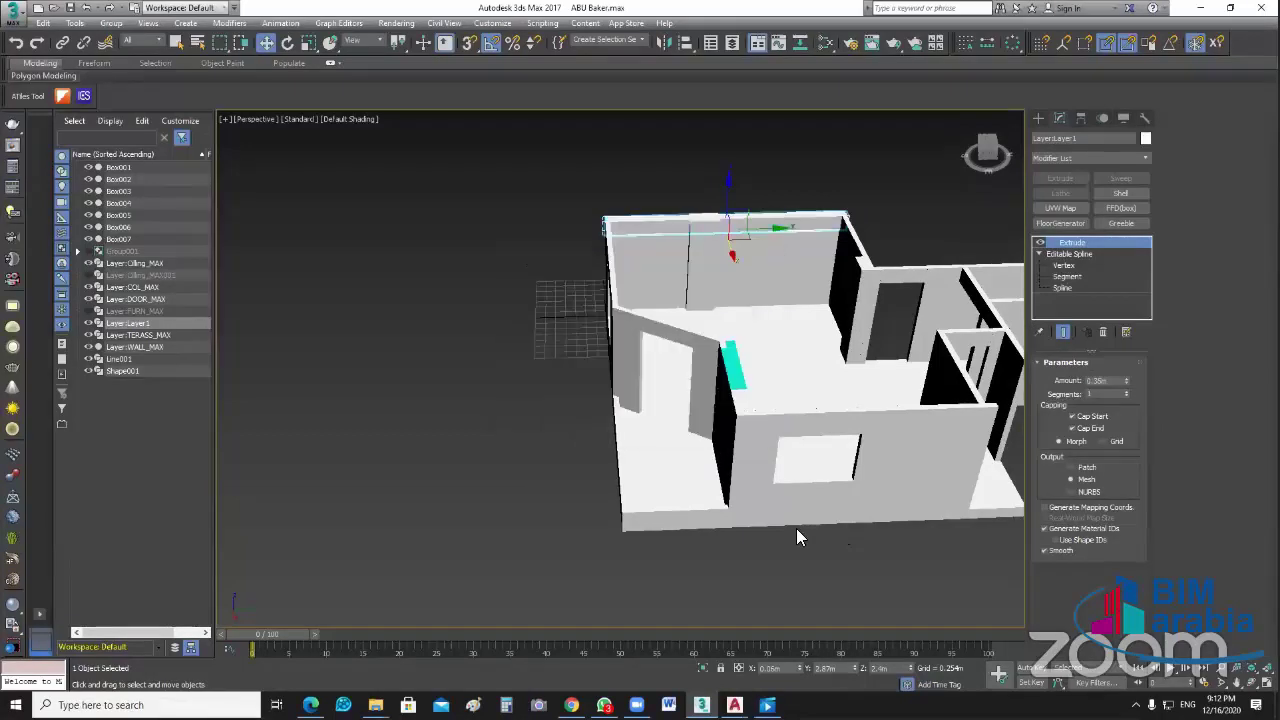
key(shift+z)
key(shift+z)
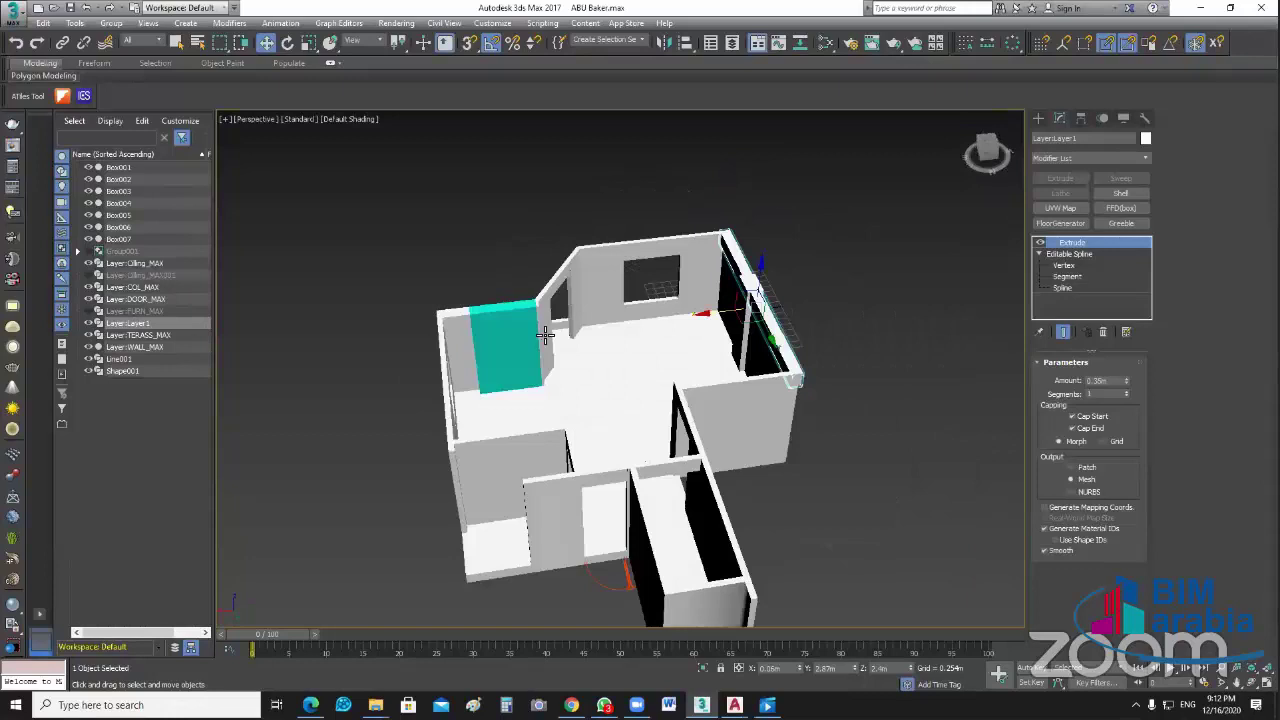
Step: Recolour the teal wall Shape001 white
key(shift+z)
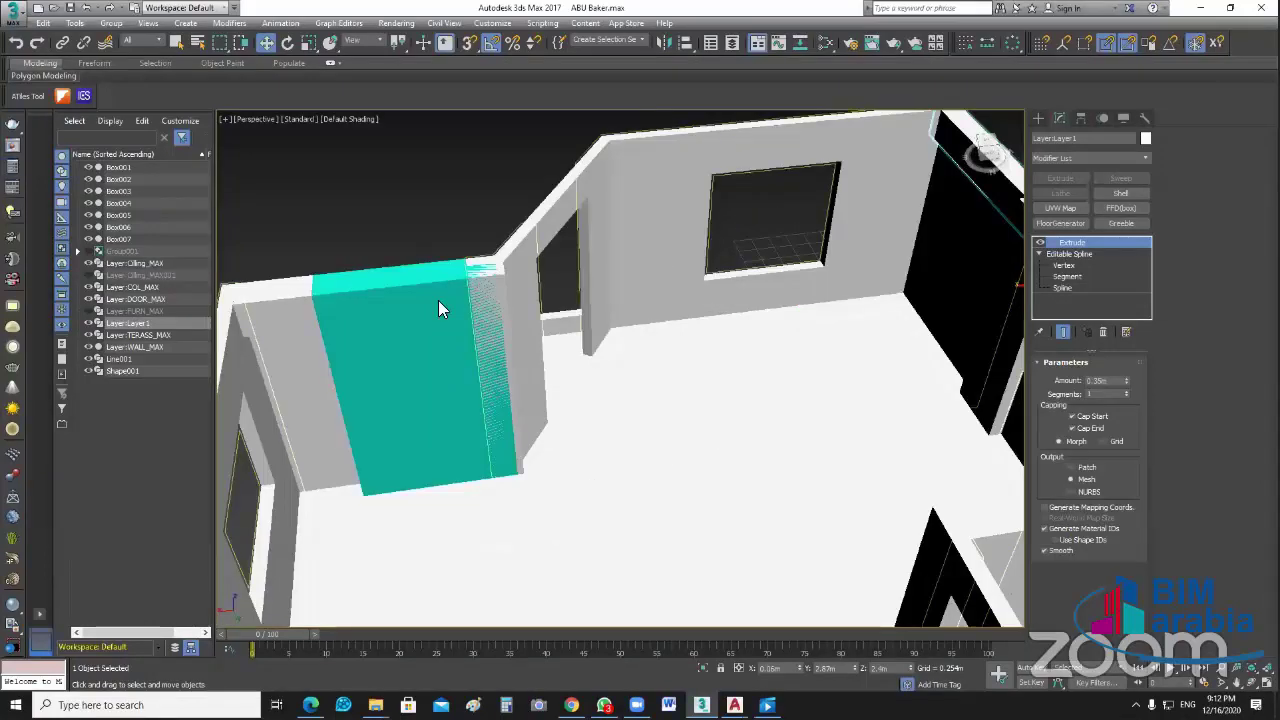
click(438, 300)
key(shift+z)
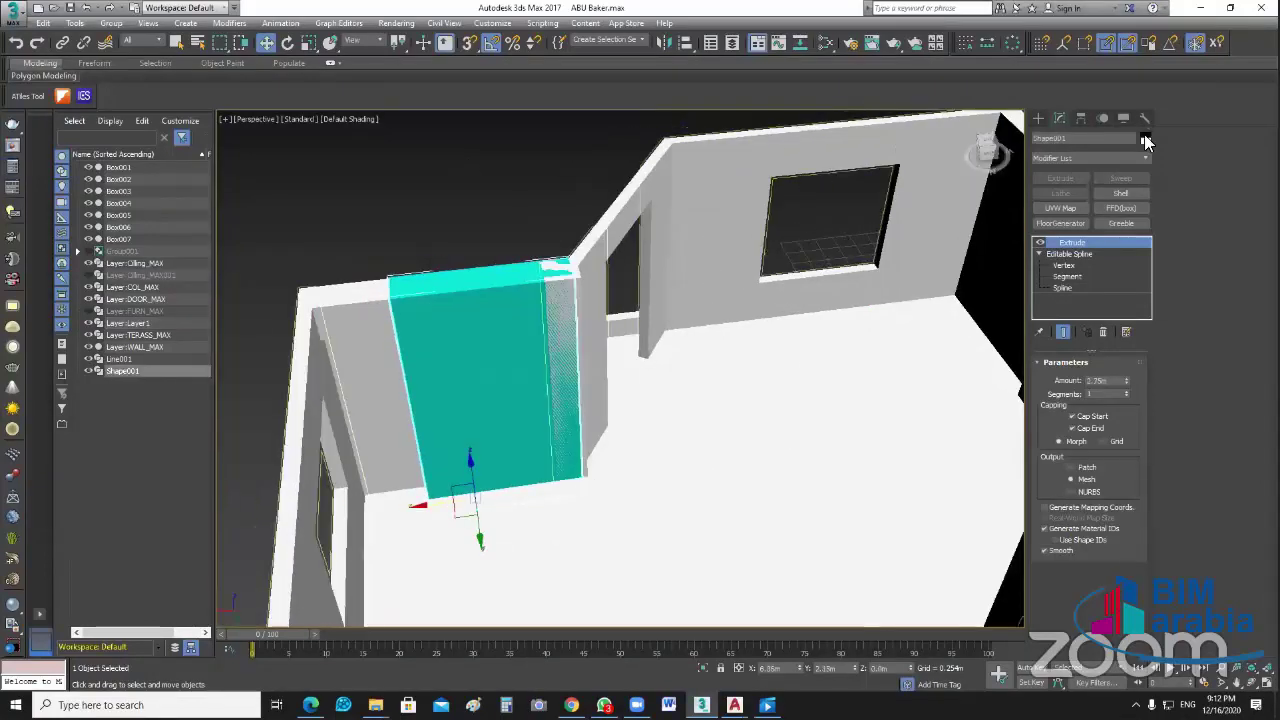
click(1145, 140)
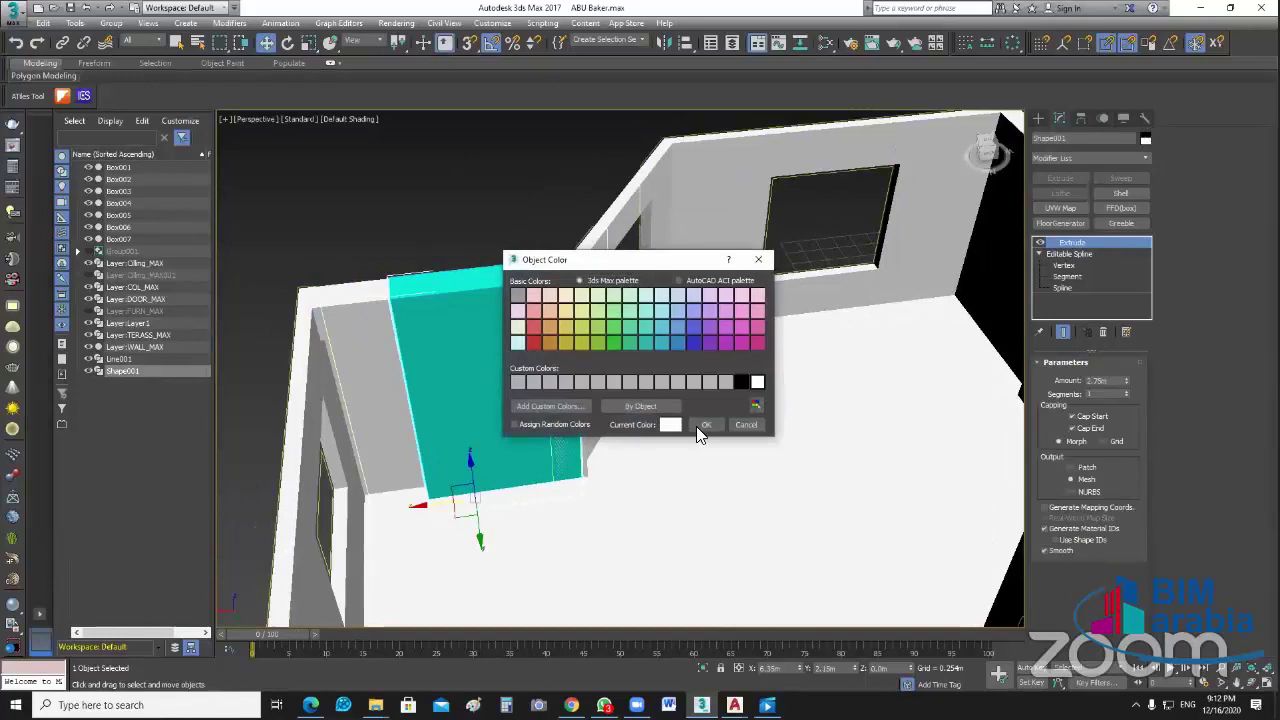
click(700, 426)
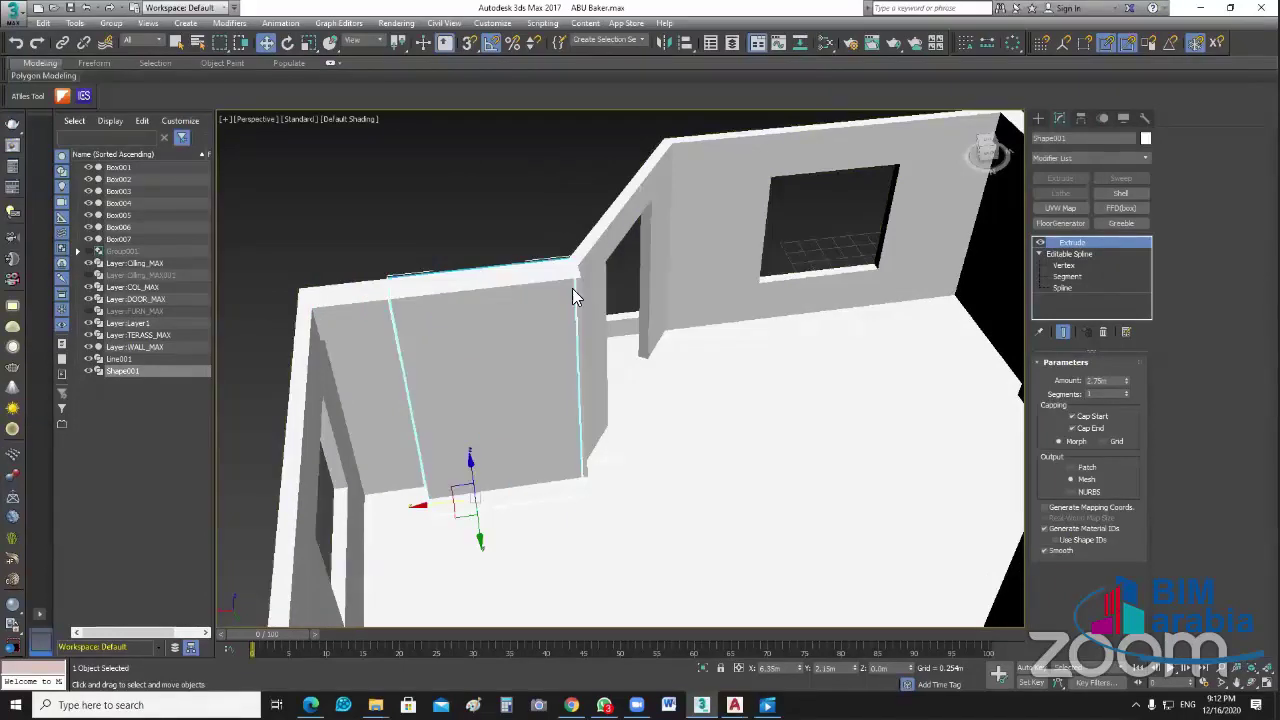
key(ctrl+d)
Step: Select Box002, Shape001 and Box003, then clear the selection and return to shaded view
alt+middle_drag(386, 318, 431, 275)
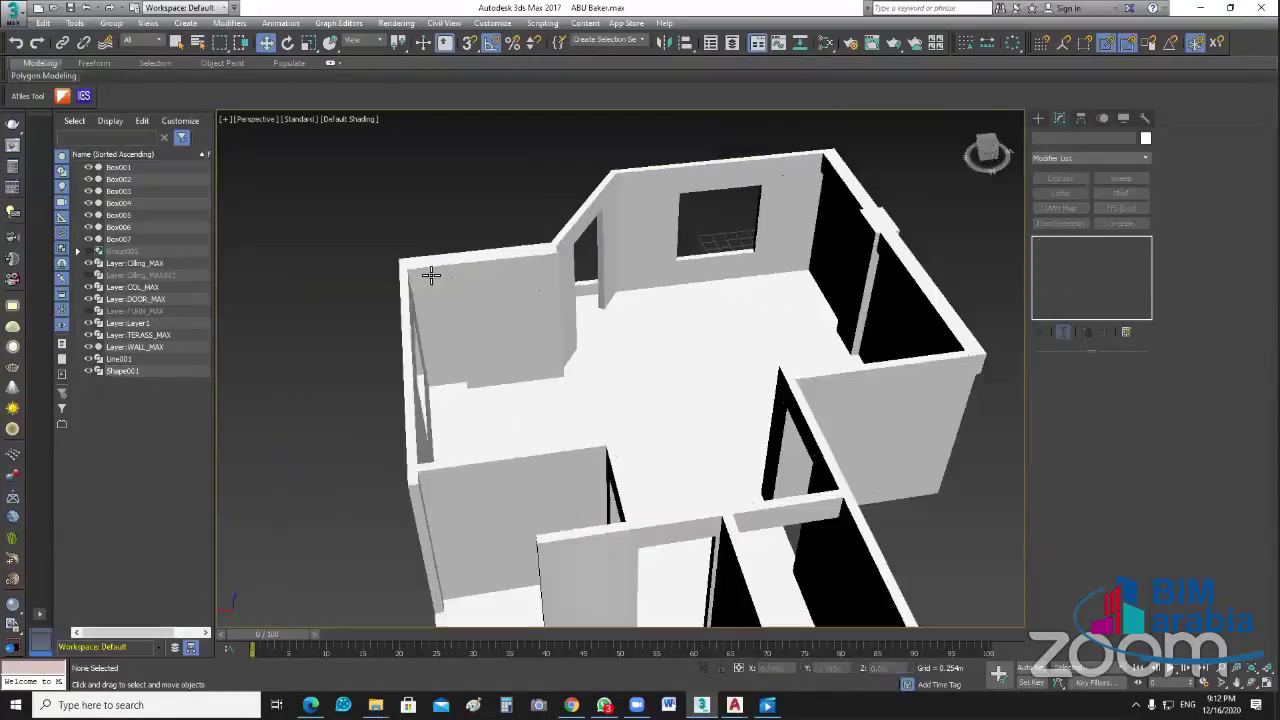
scroll(431, 275, up, 3)
click(431, 276)
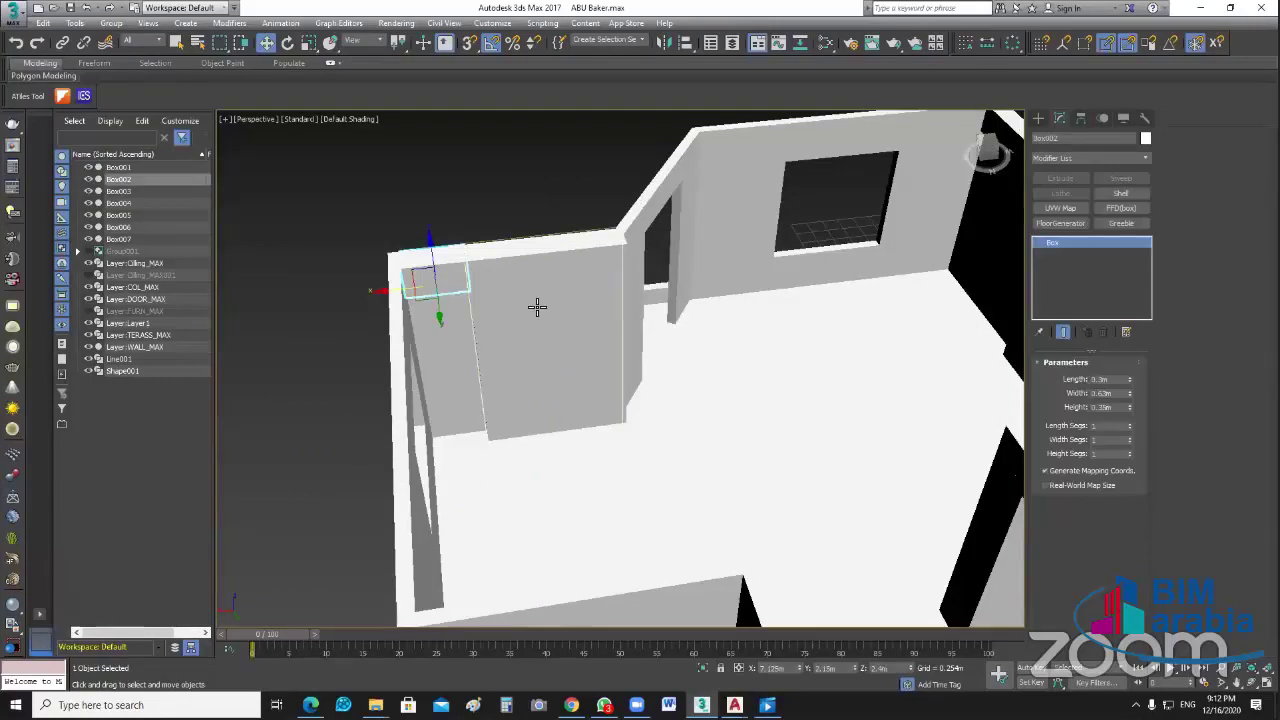
ctrl+click(633, 271)
ctrl+click(625, 246)
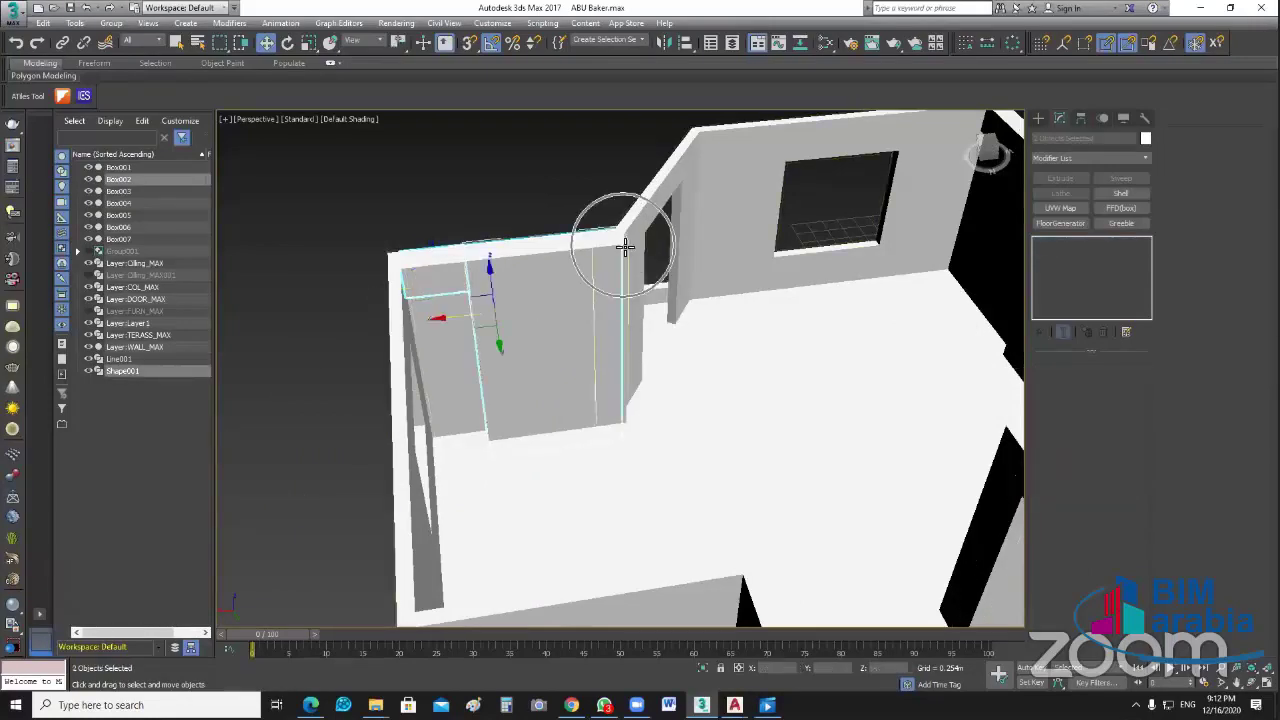
scroll(626, 248, up, 4)
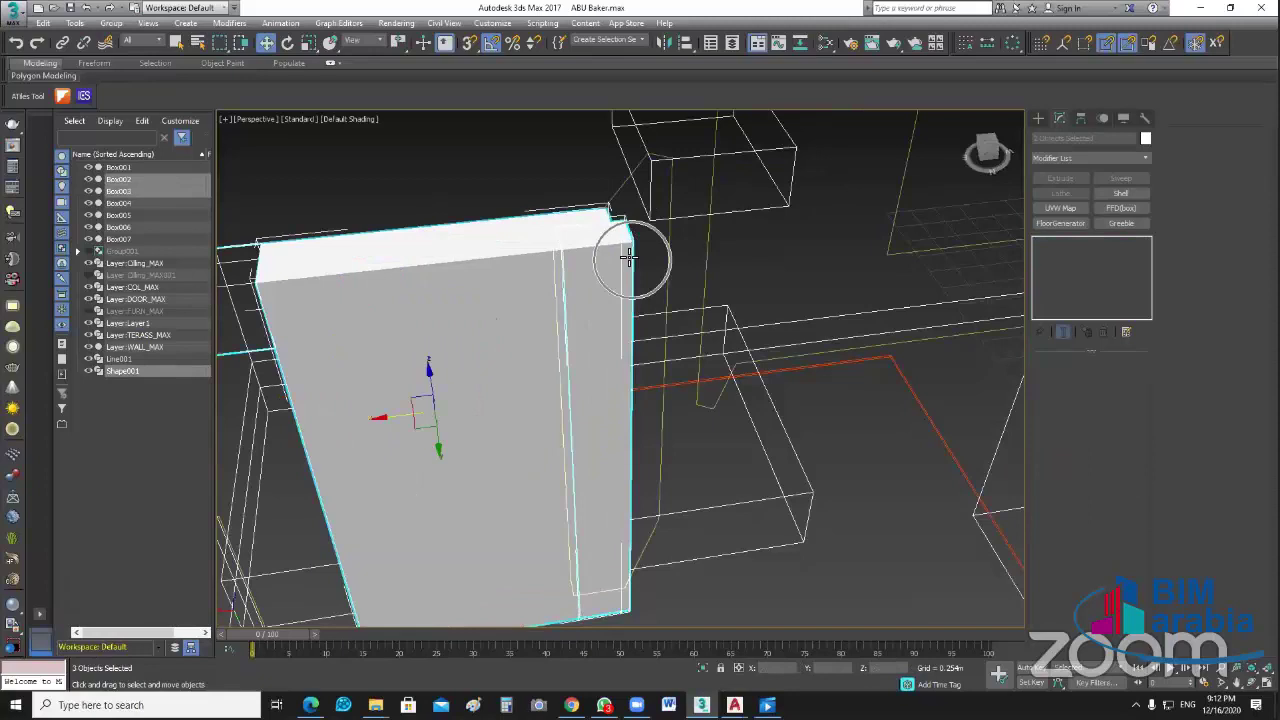
scroll(627, 258, down, 5)
click(340, 246)
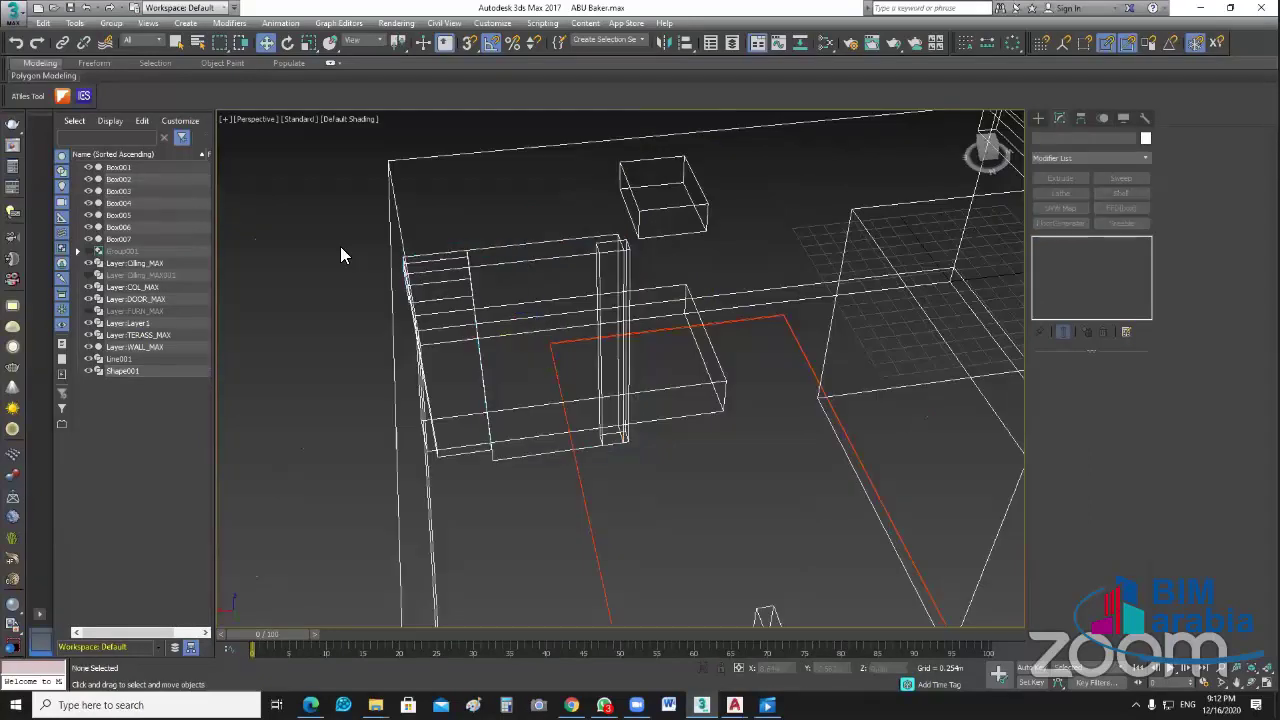
key(F3)
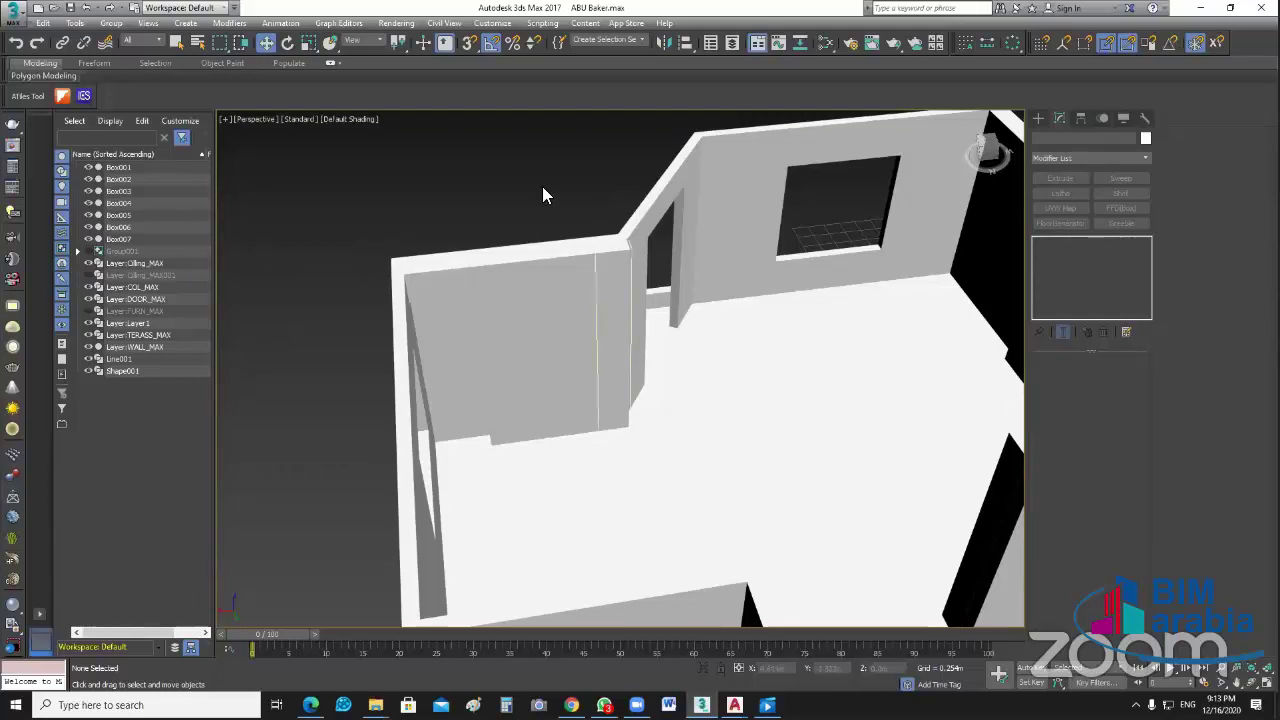
Step: Zoom to the whole model and hide the ceiling layer Layer:Clling_MAX
scroll(542, 195, down, 2)
scroll(542, 195, down, 5)
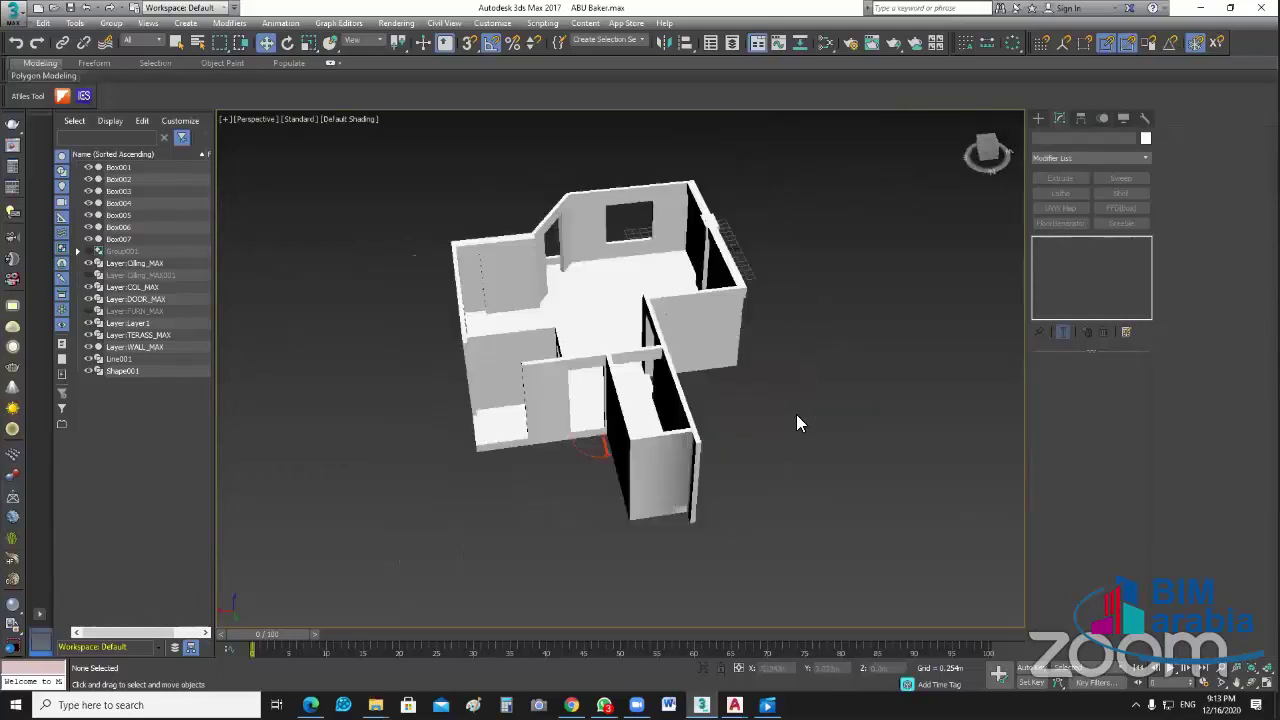
key(z)
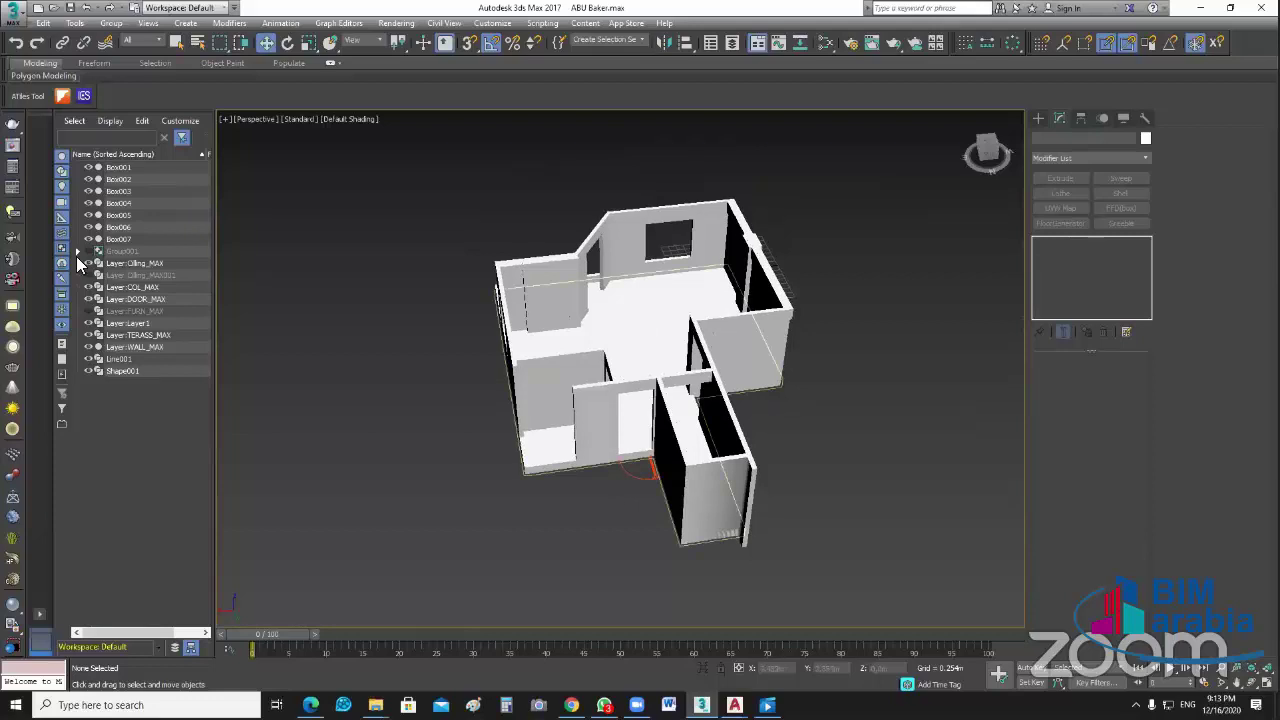
click(87, 263)
click(86, 262)
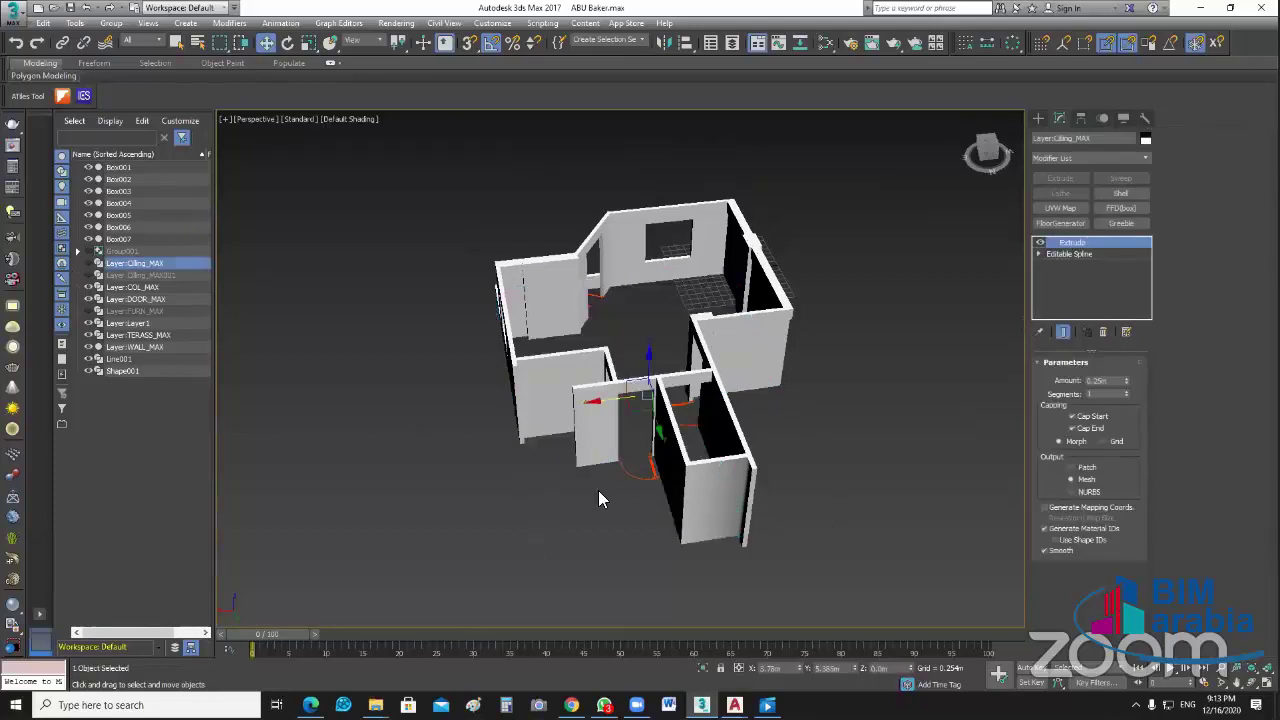
alt+middle_drag(598, 490, 638, 413)
scroll(618, 330, up, 5)
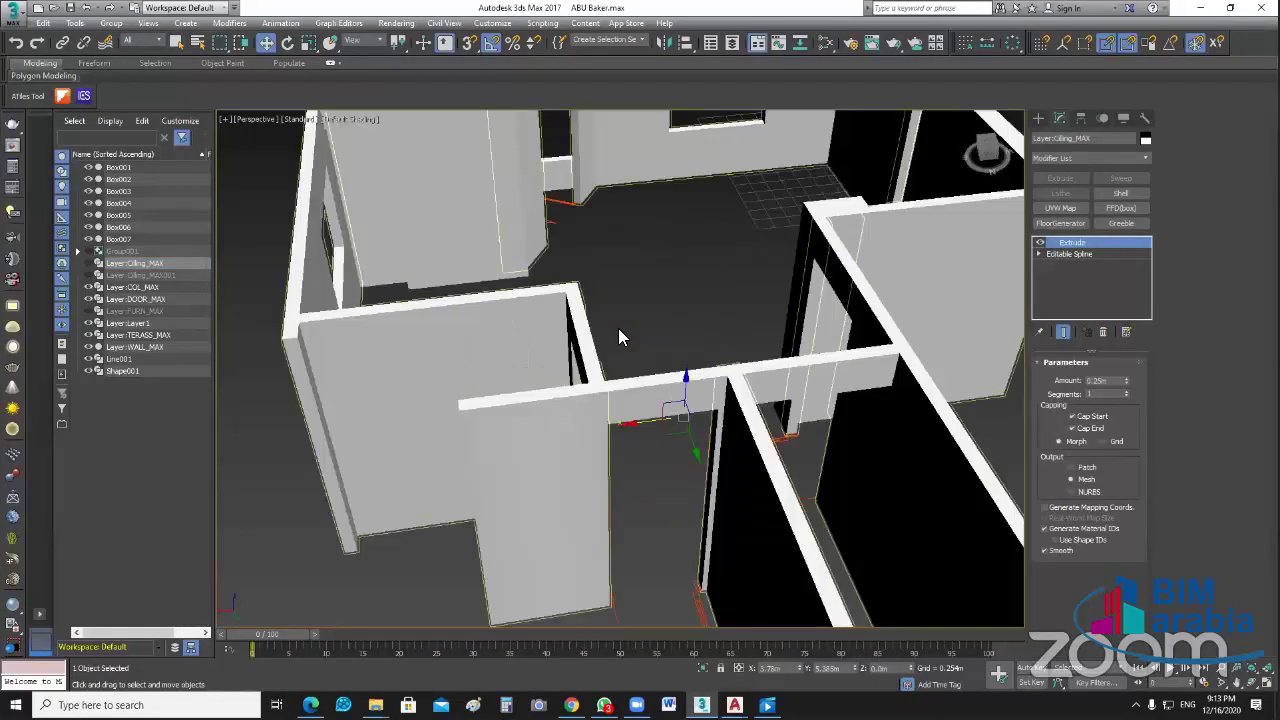
alt+middle_drag(618, 328, 672, 258)
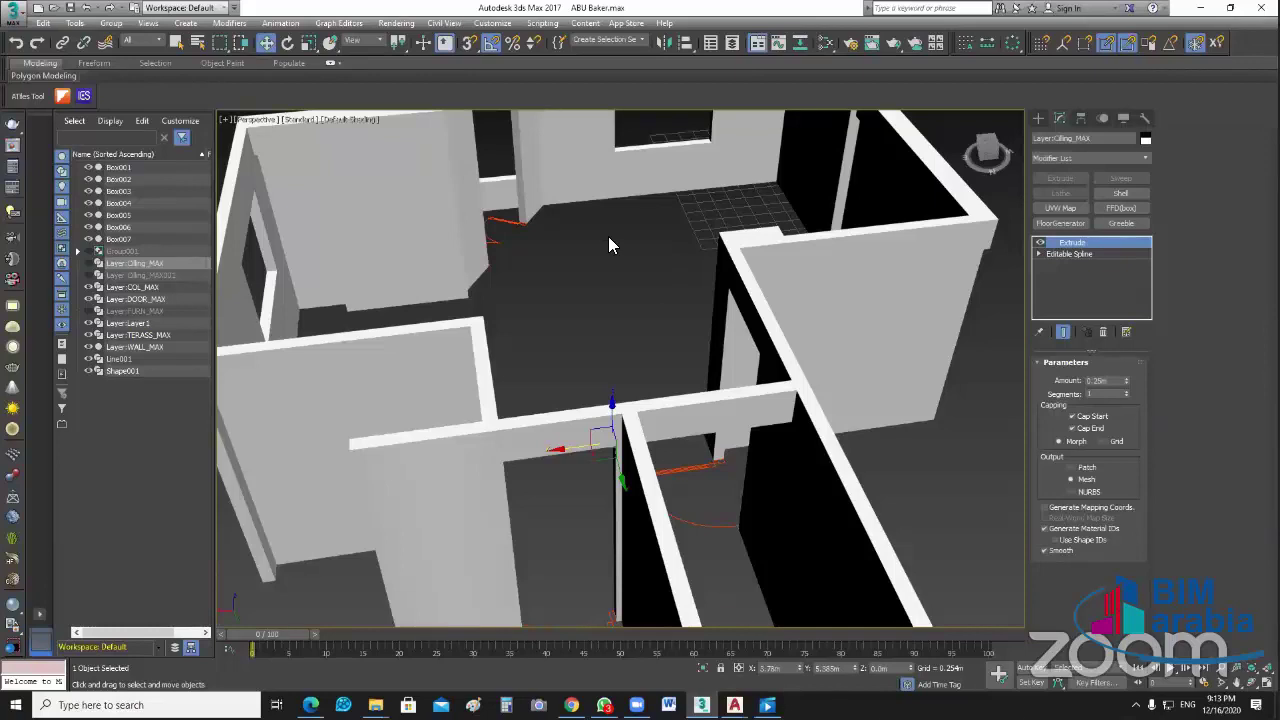
scroll(745, 295, down, 5)
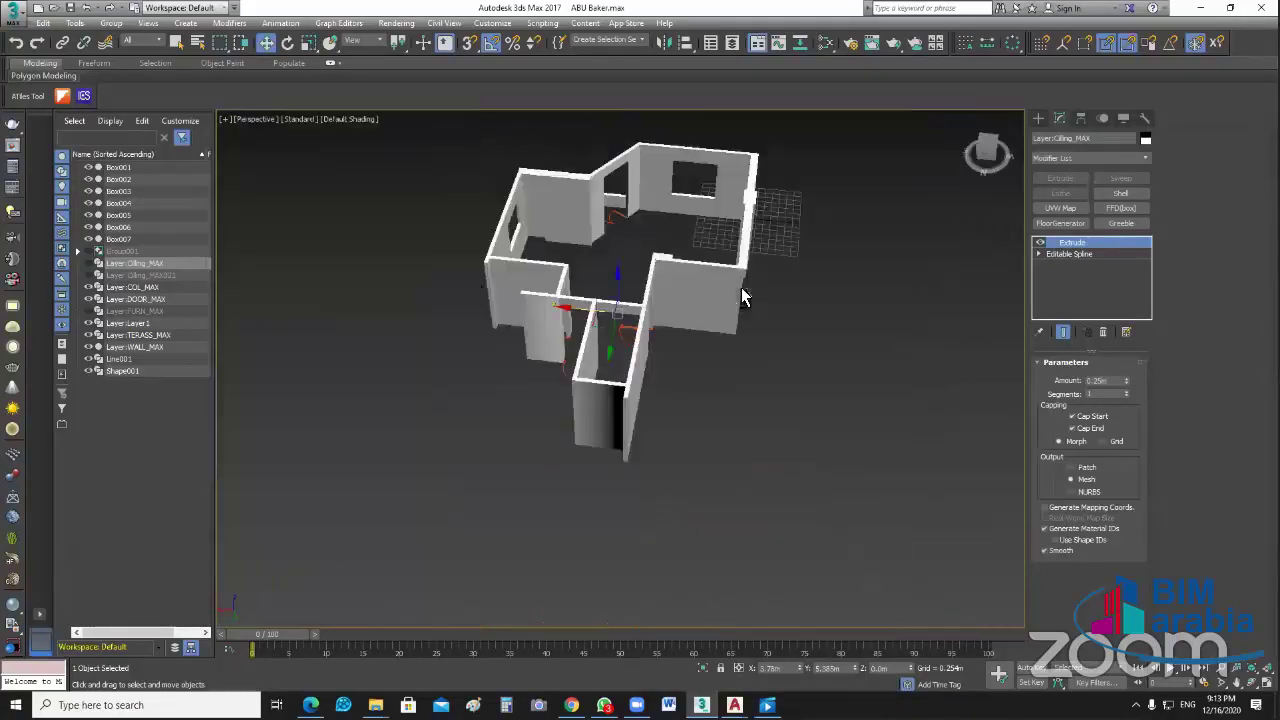
alt+middle_drag(745, 295, 483, 285)
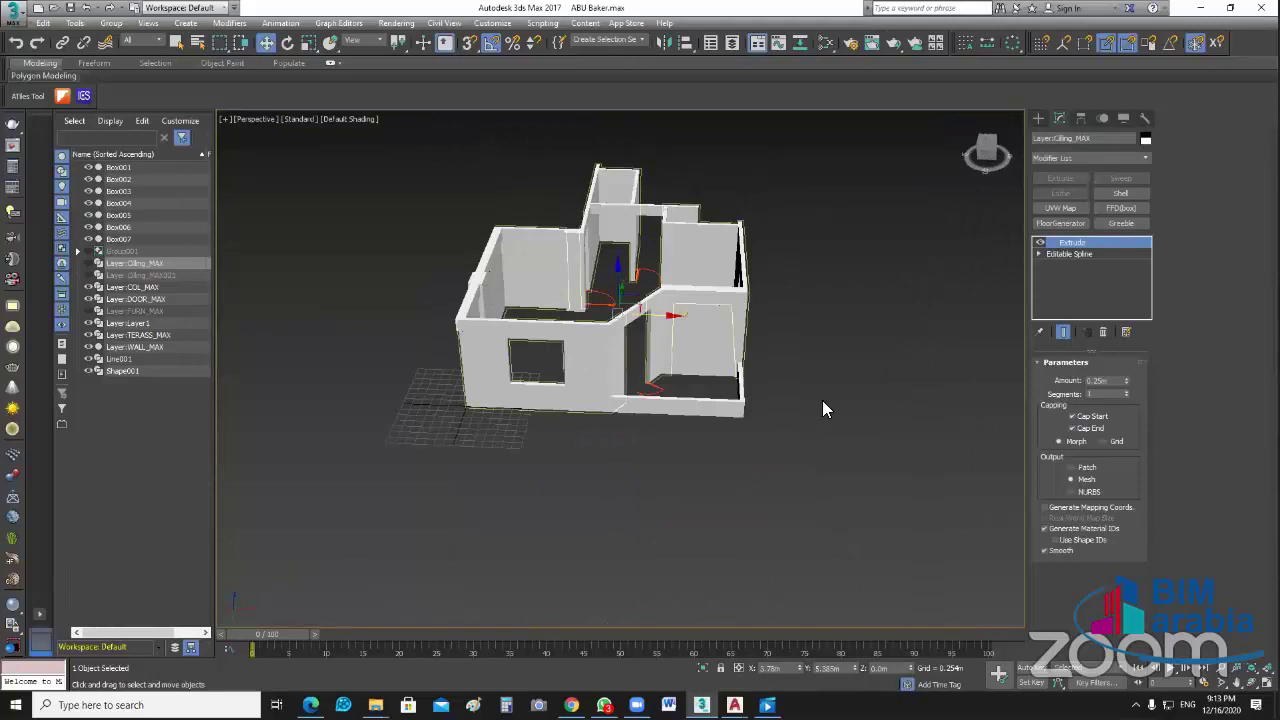
mouse_move(840, 355)
alt+middle_down()
mouse_move(926, 405)
mouse_move(960, 392)
alt+middle_up()
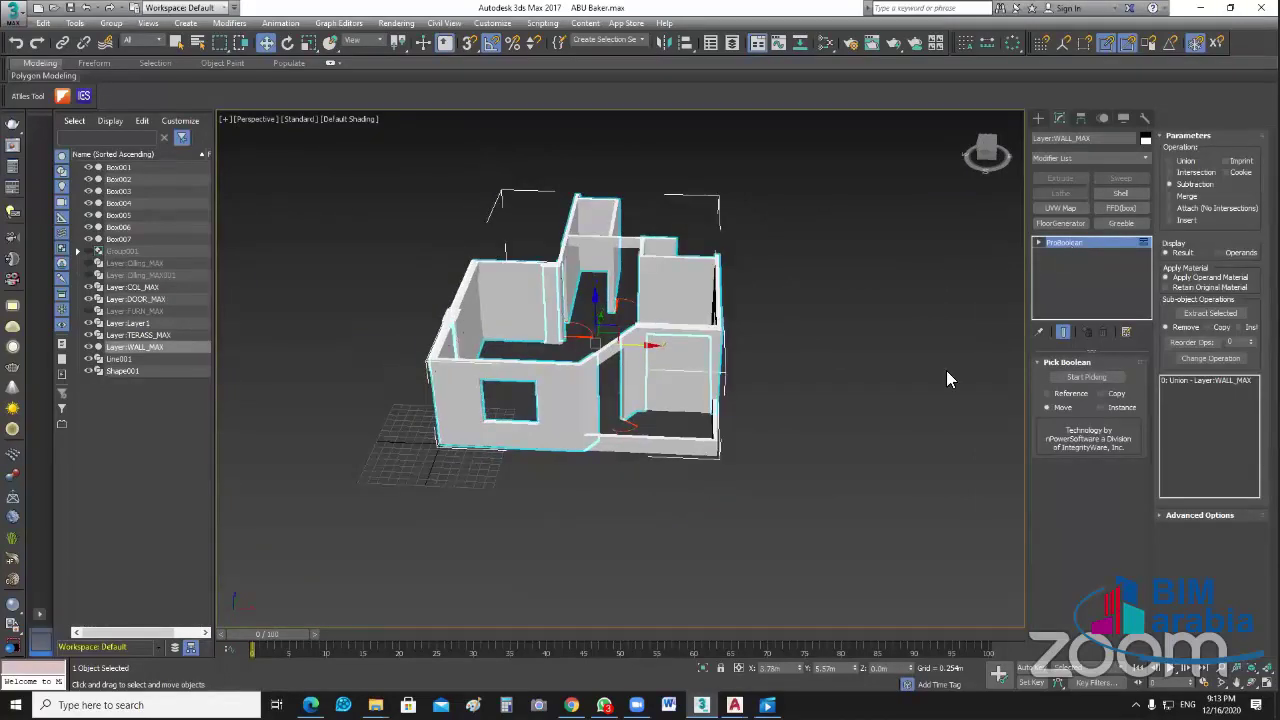
Step: Convert the Layer:WALL_MAX wall object to an Editable Poly and orbit in for a closer view
right_click(854, 354)
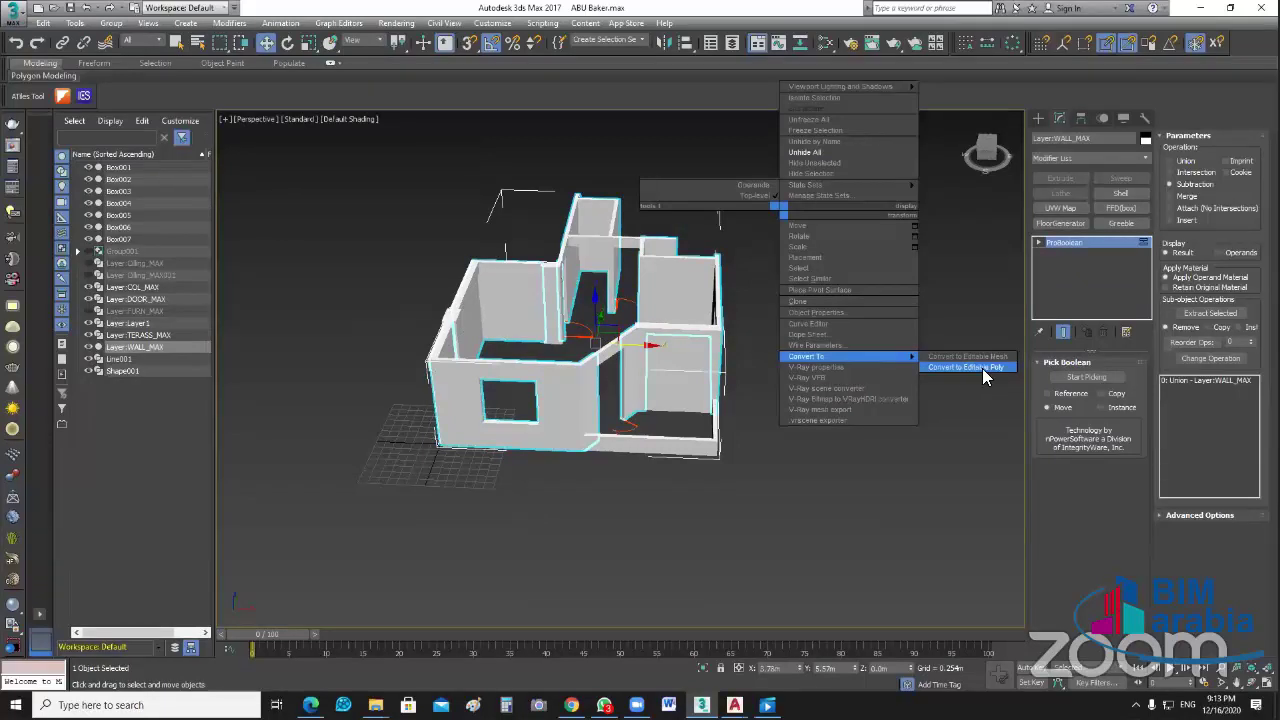
click(983, 368)
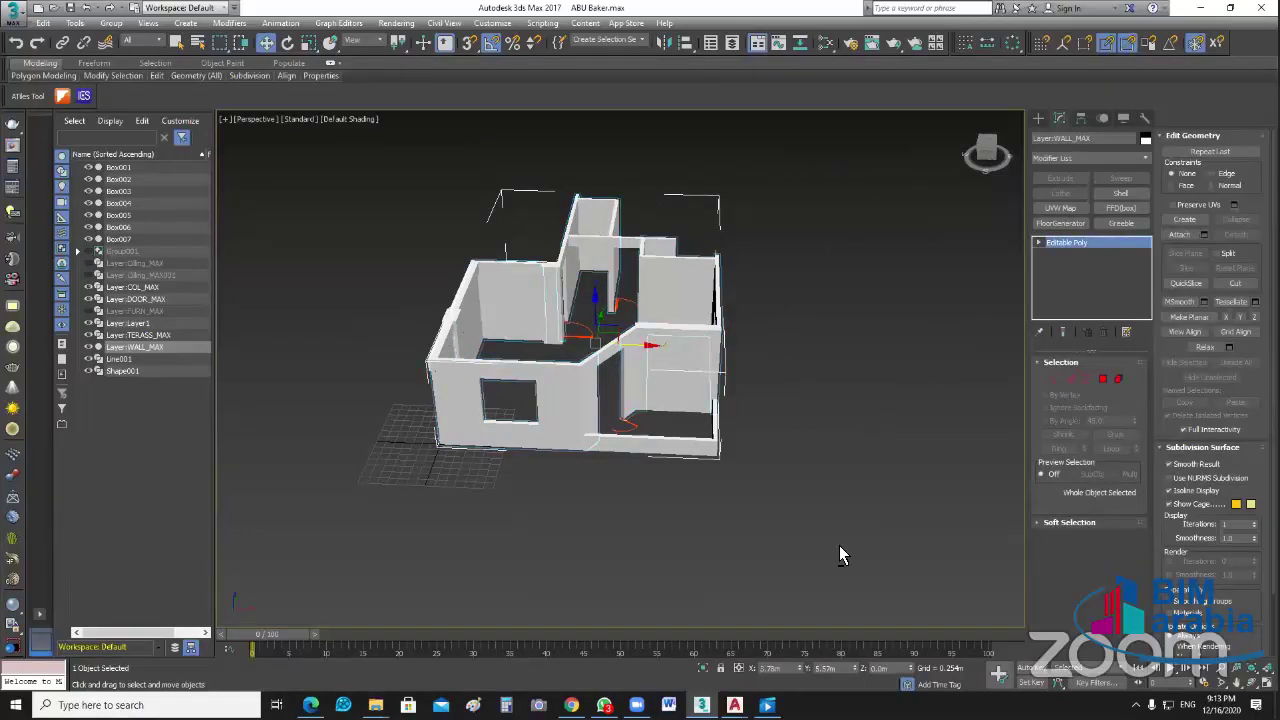
mouse_move(839, 545)
alt+middle_down()
mouse_move(889, 534)
mouse_move(703, 522)
mouse_move(862, 526)
mouse_move(586, 286)
alt+middle_up()
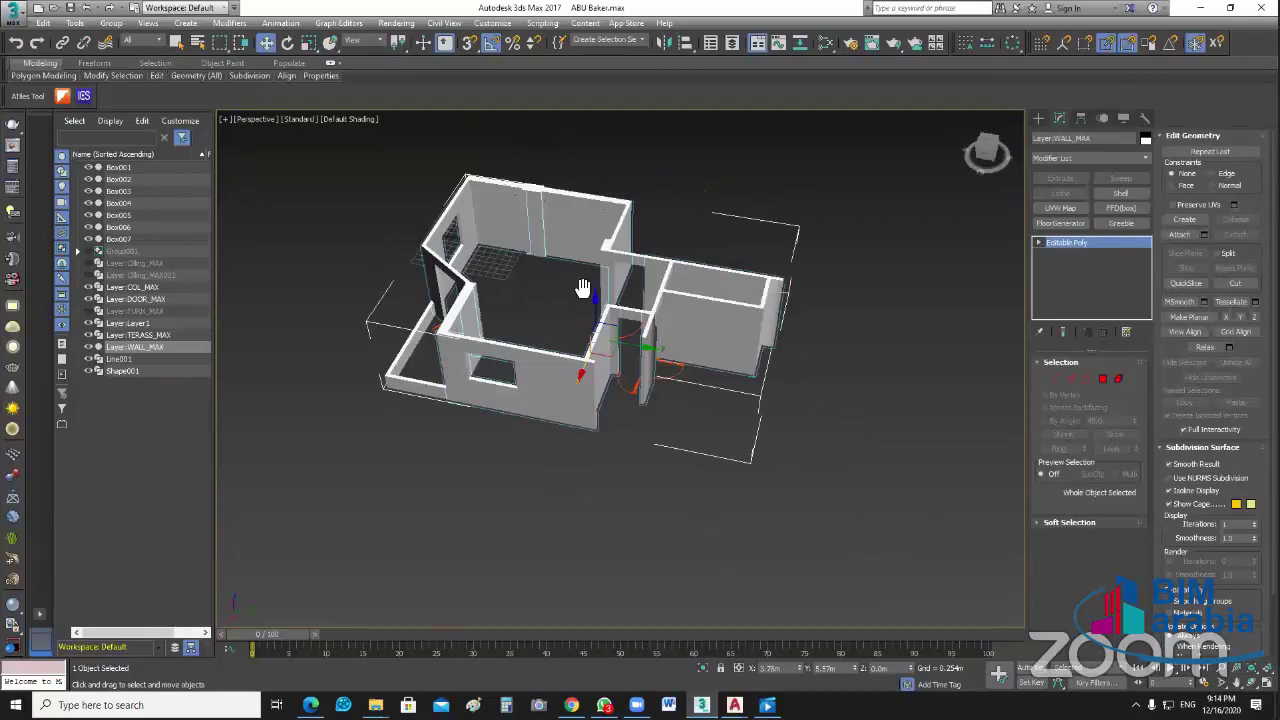
scroll(699, 266, up, 5)
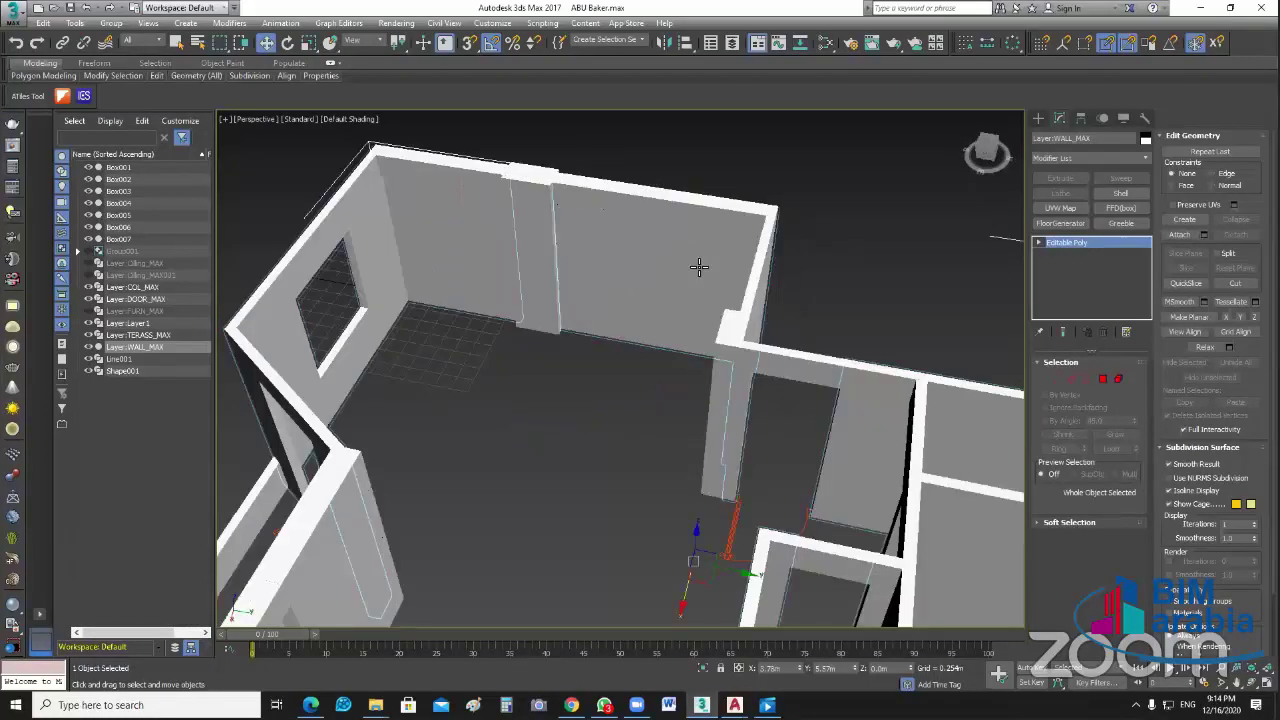
alt+middle_drag(699, 266, 686, 238)
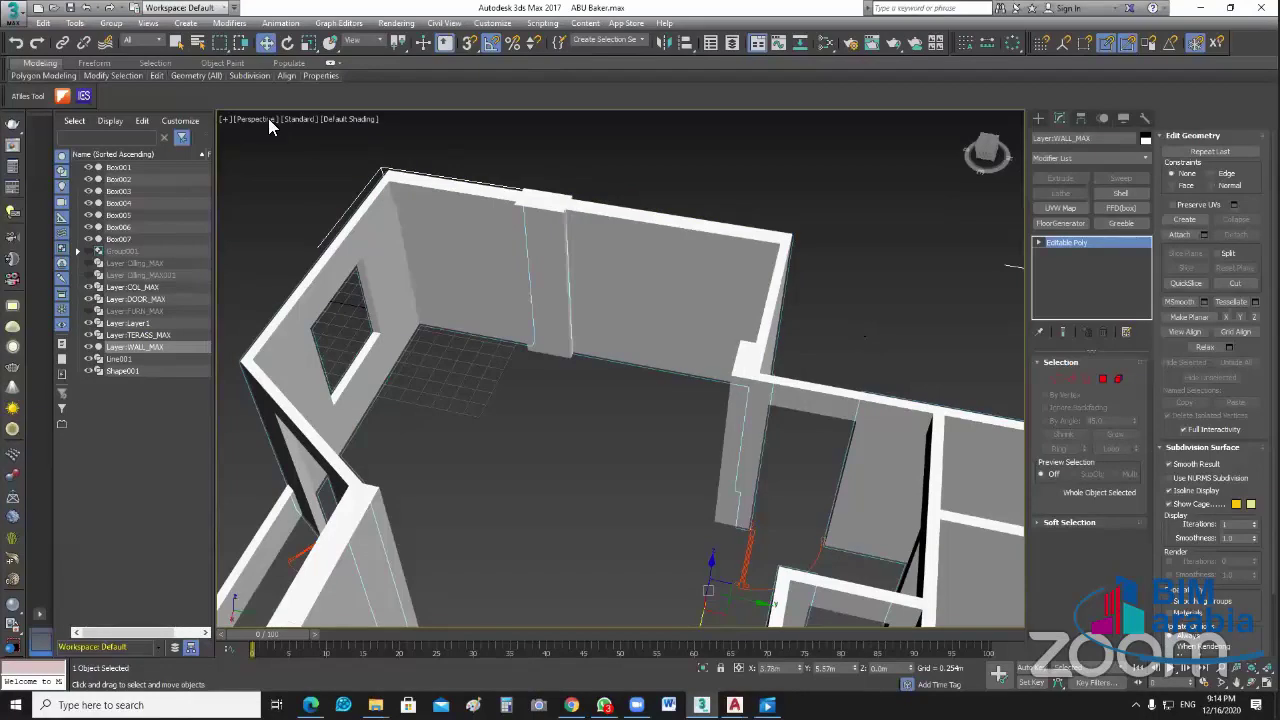
click(300, 119)
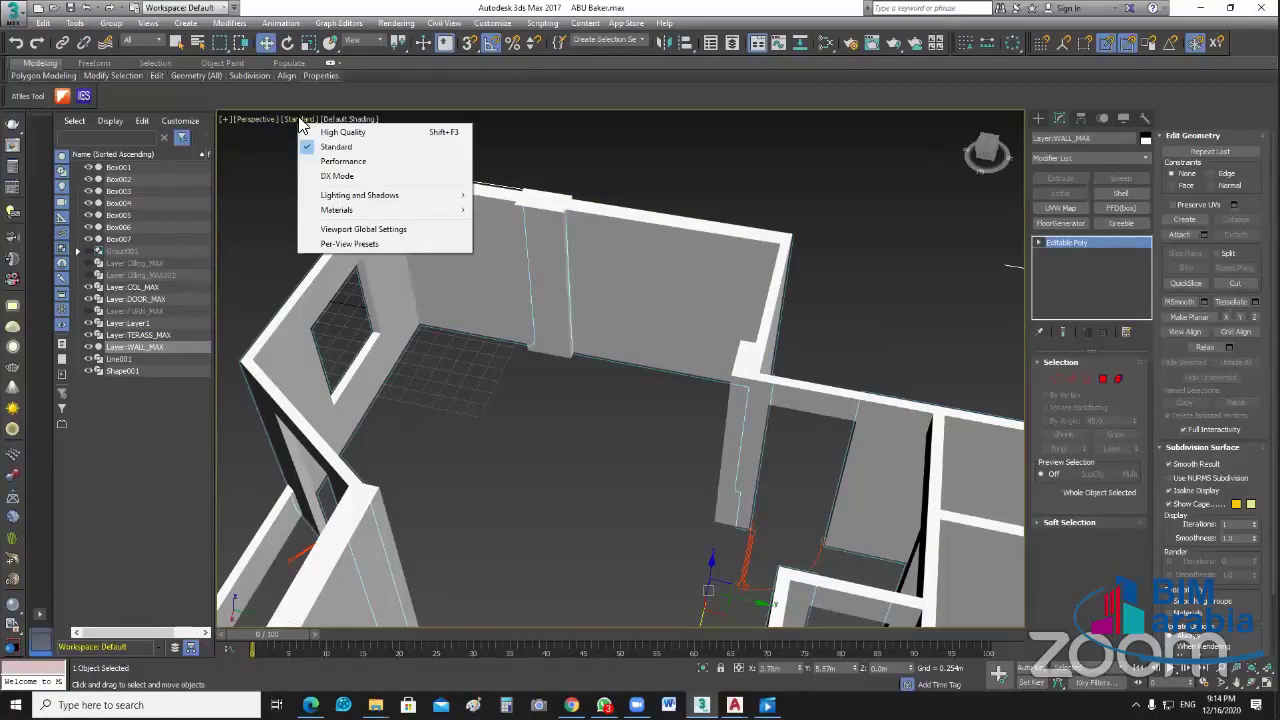
click(366, 119)
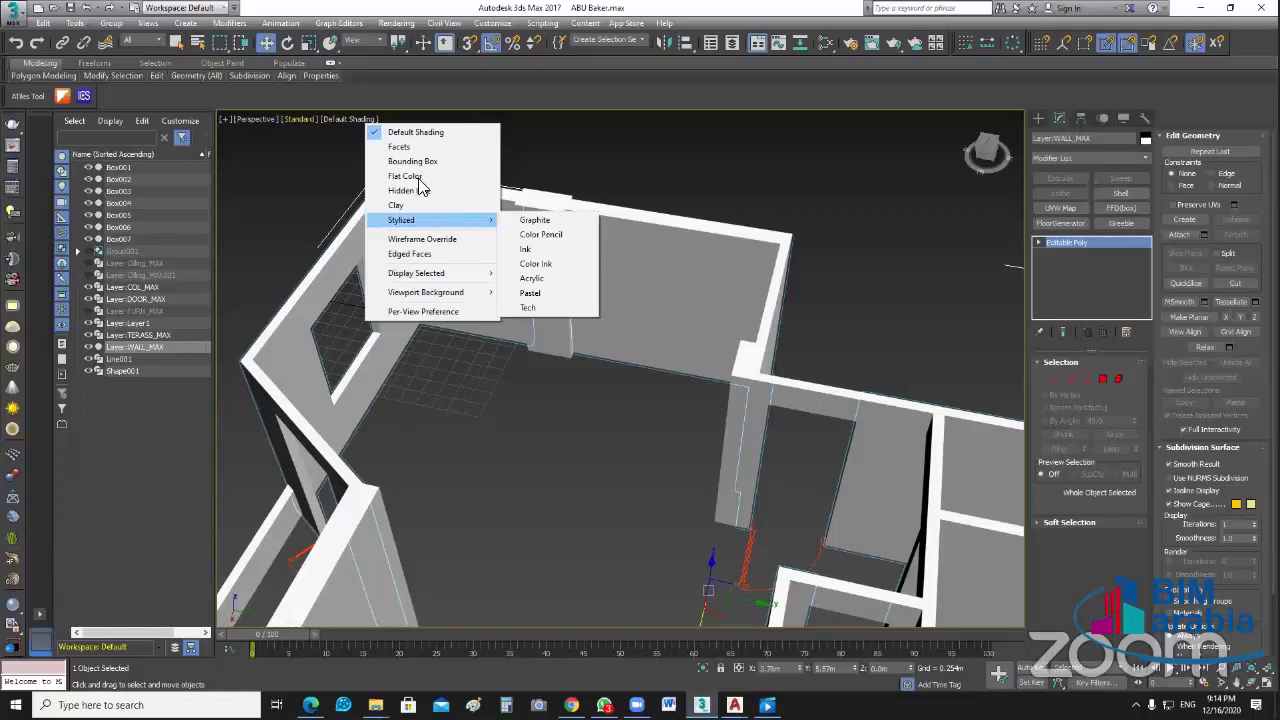
click(296, 120)
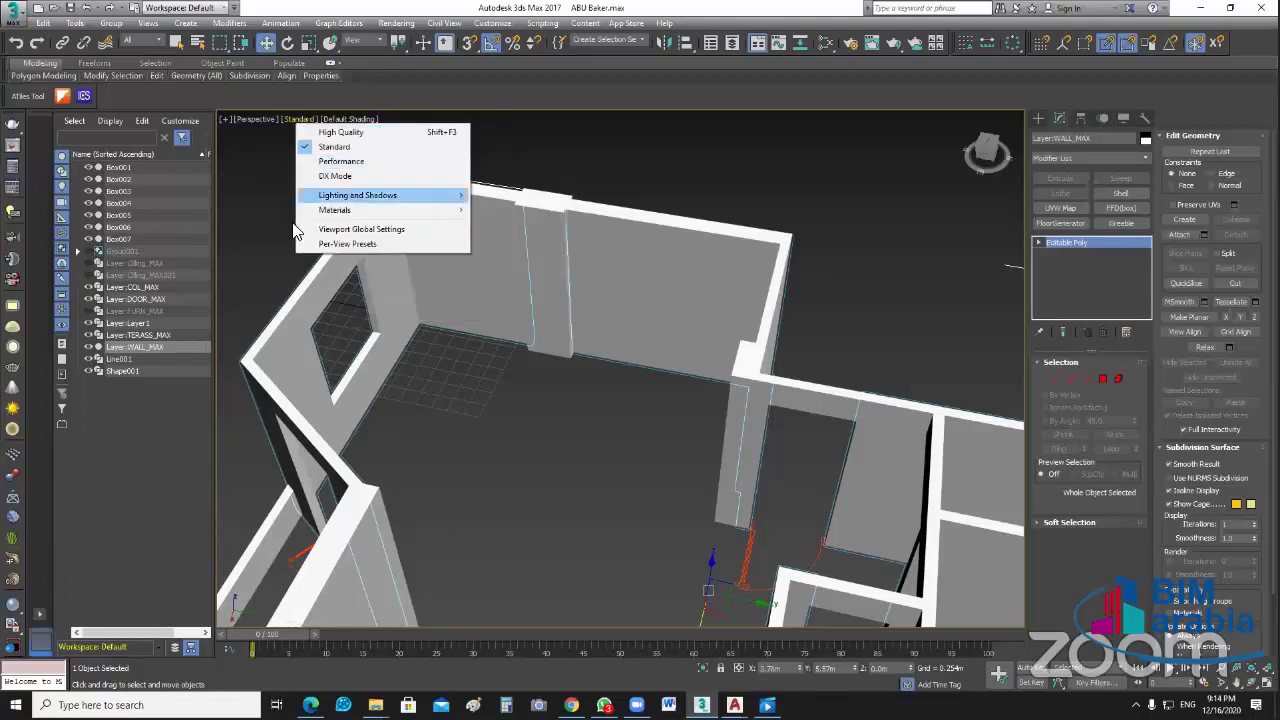
click(256, 119)
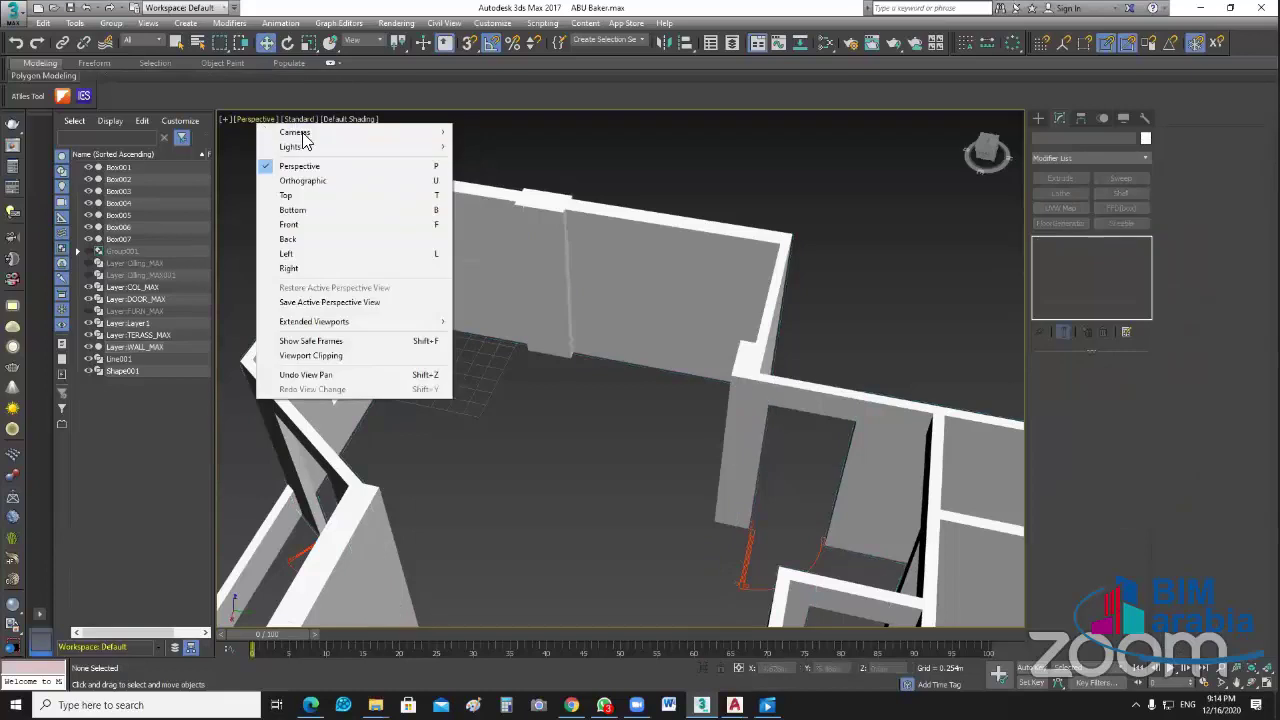
click(565, 170)
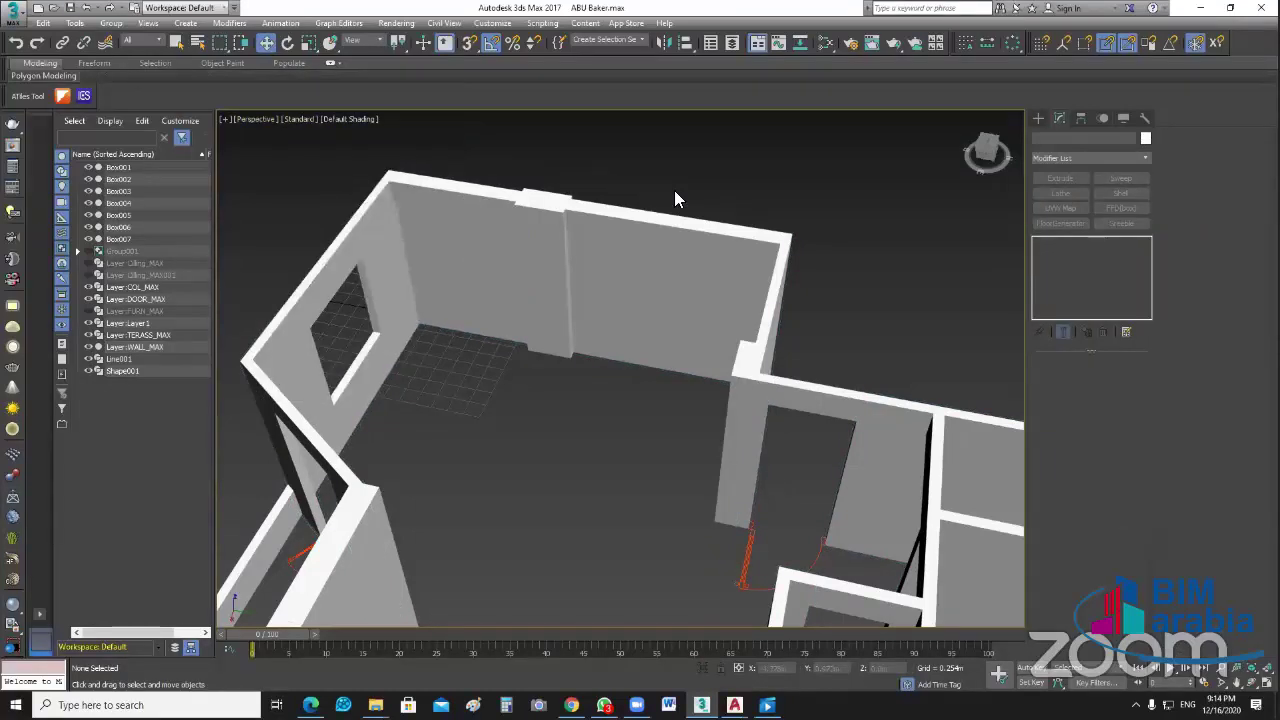
click(674, 190)
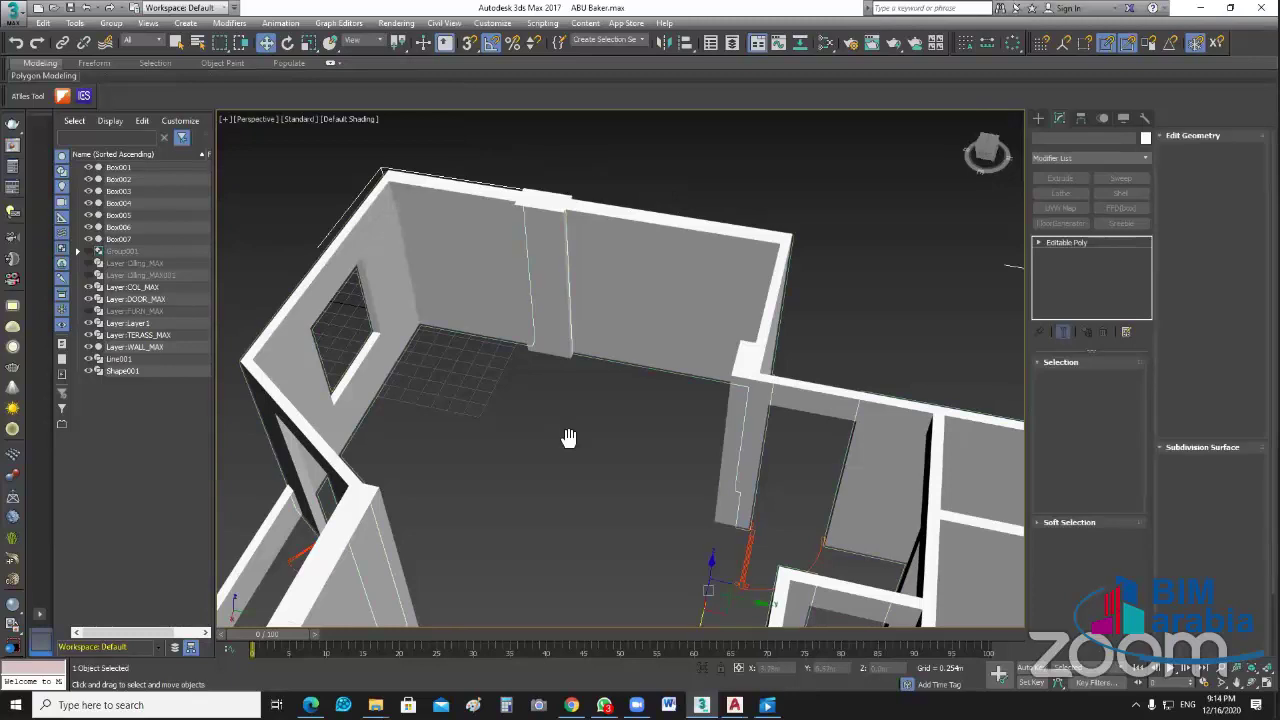
middle_drag(568, 438, 508, 426)
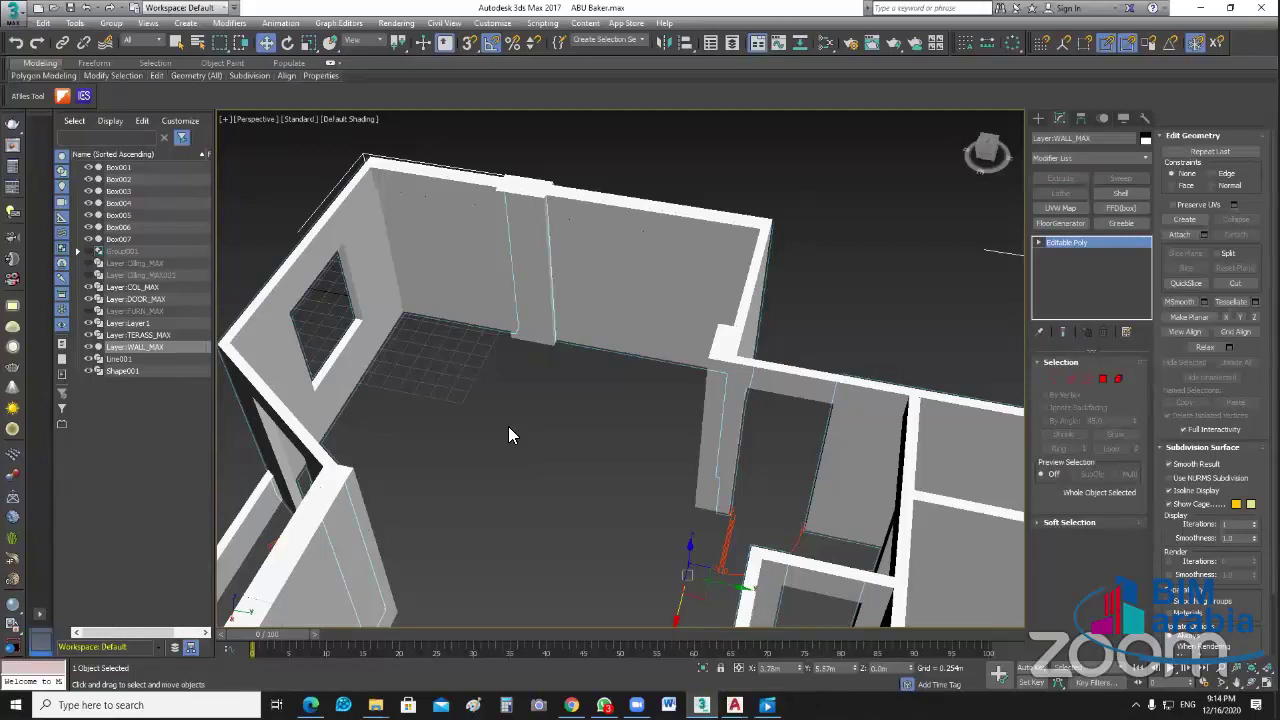
middle_drag(832, 258, 822, 262)
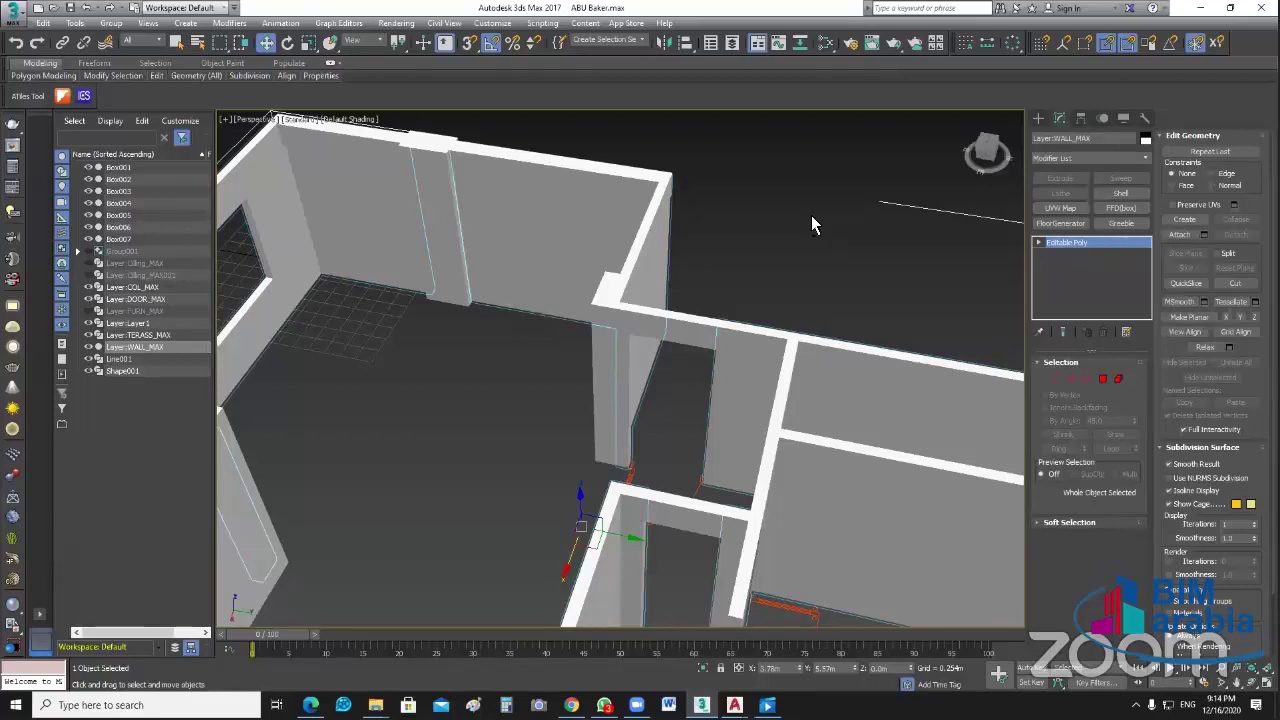
mouse_move(529, 507)
alt+middle_down()
mouse_move(629, 427)
mouse_move(588, 446)
alt+middle_up()
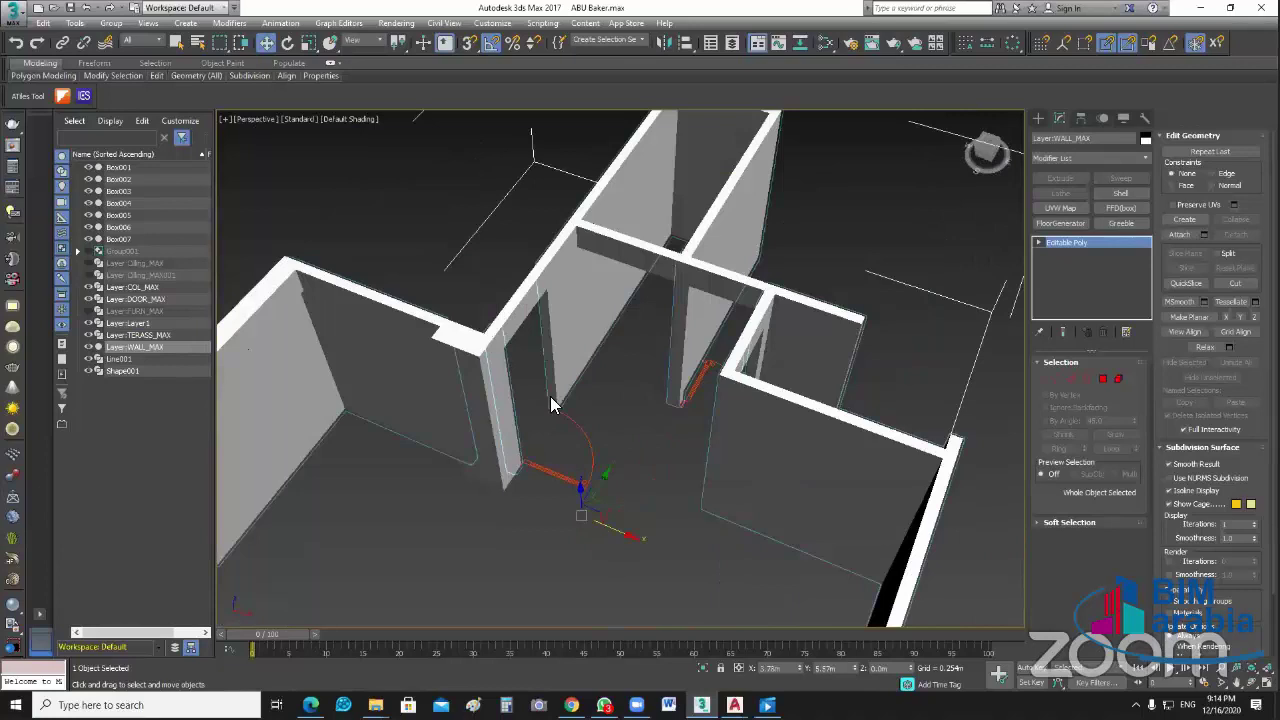
scroll(652, 486, up, 2)
scroll(652, 486, up, 3)
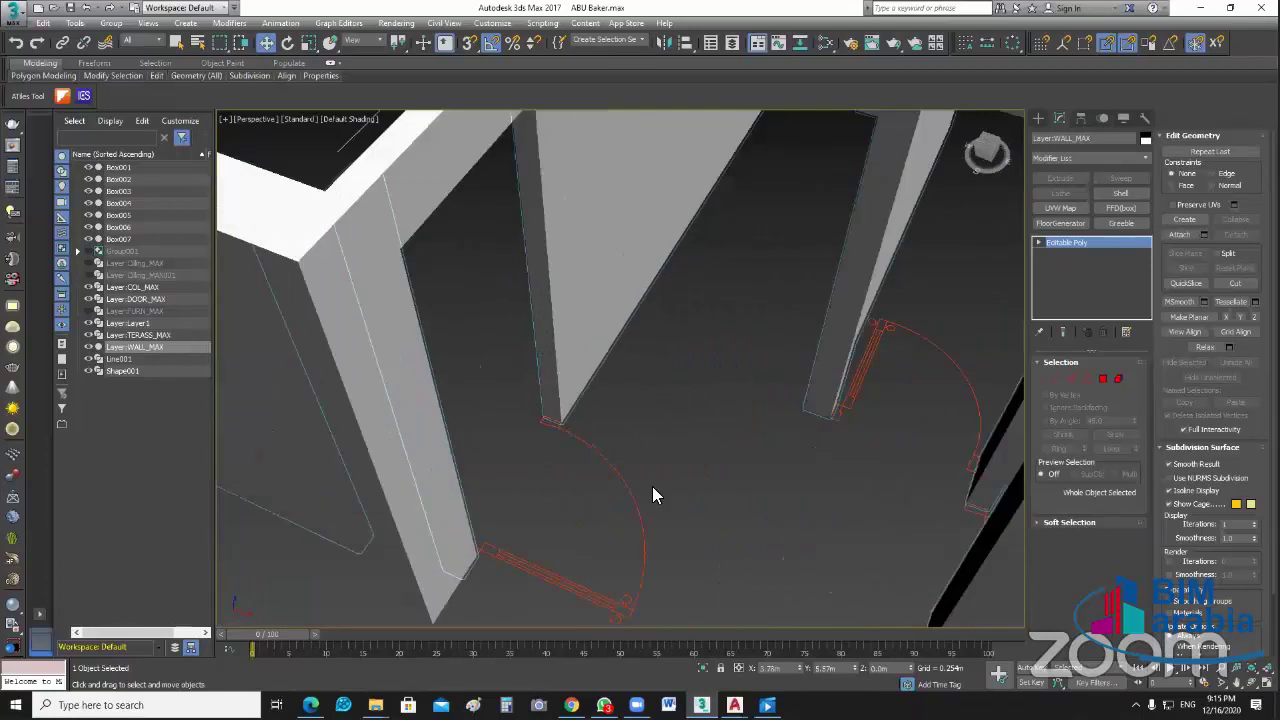
click(587, 546)
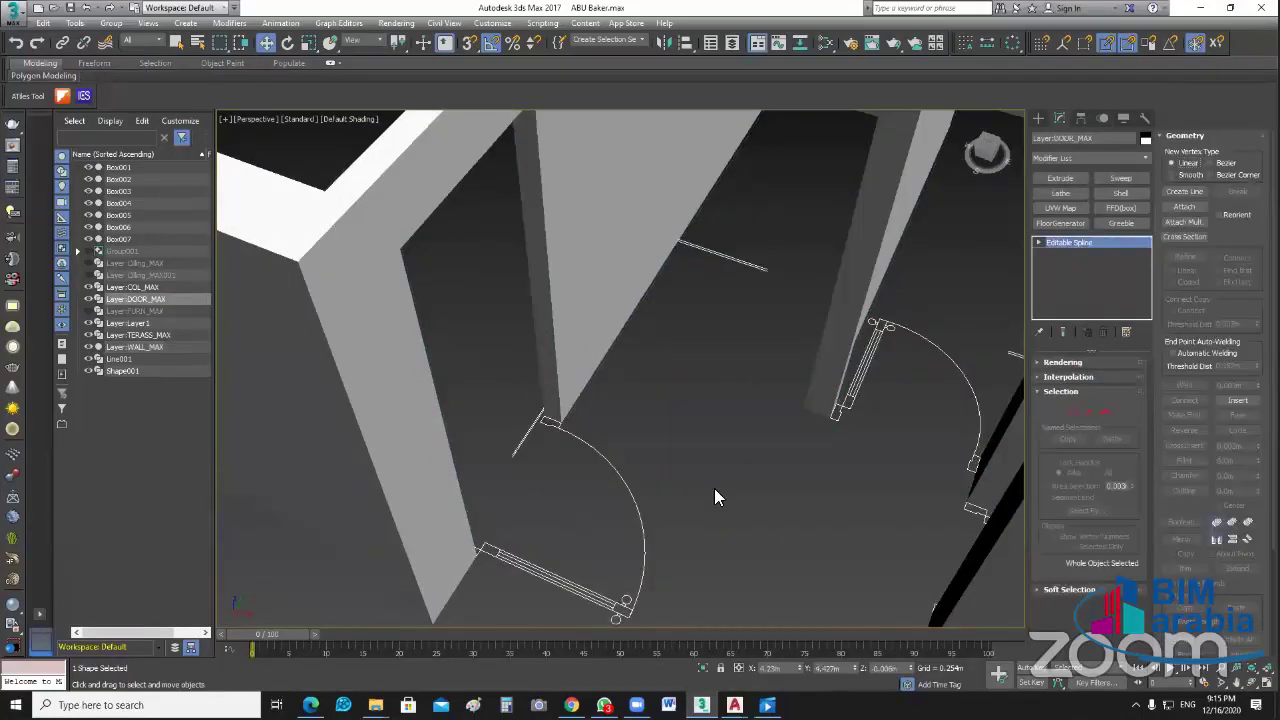
click(586, 518)
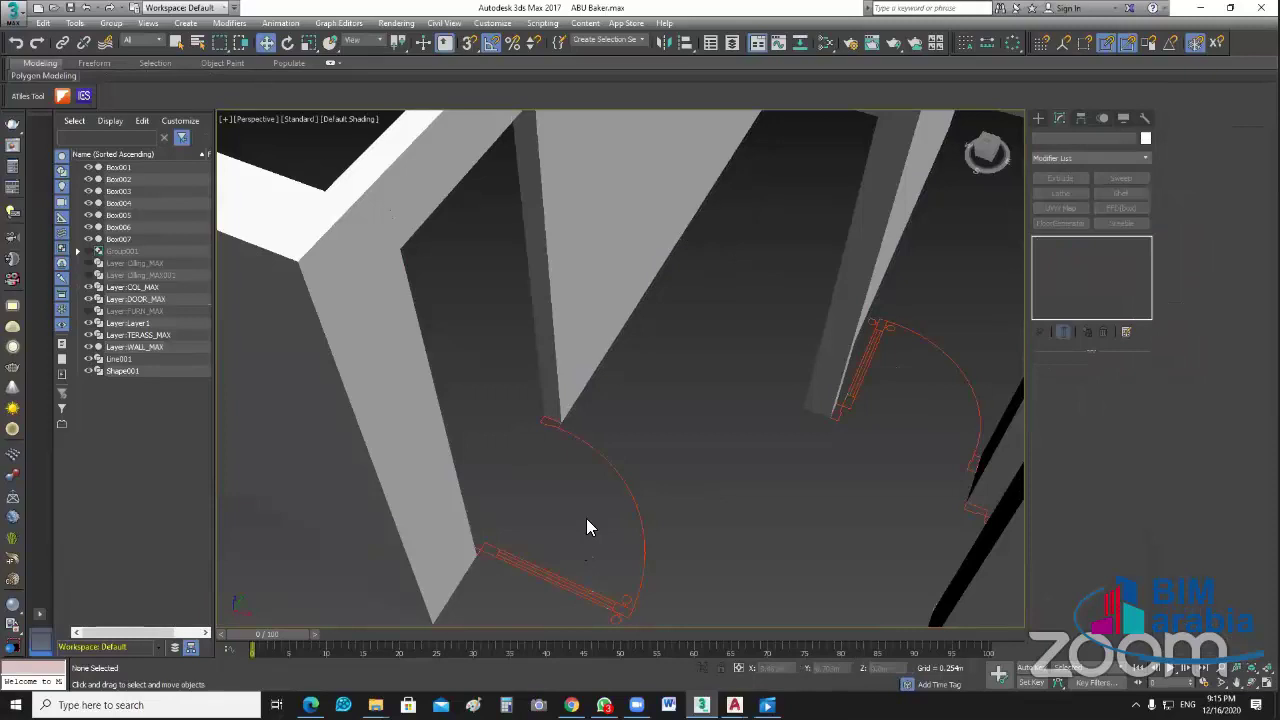
click(608, 472)
scroll(615, 505, down, 1)
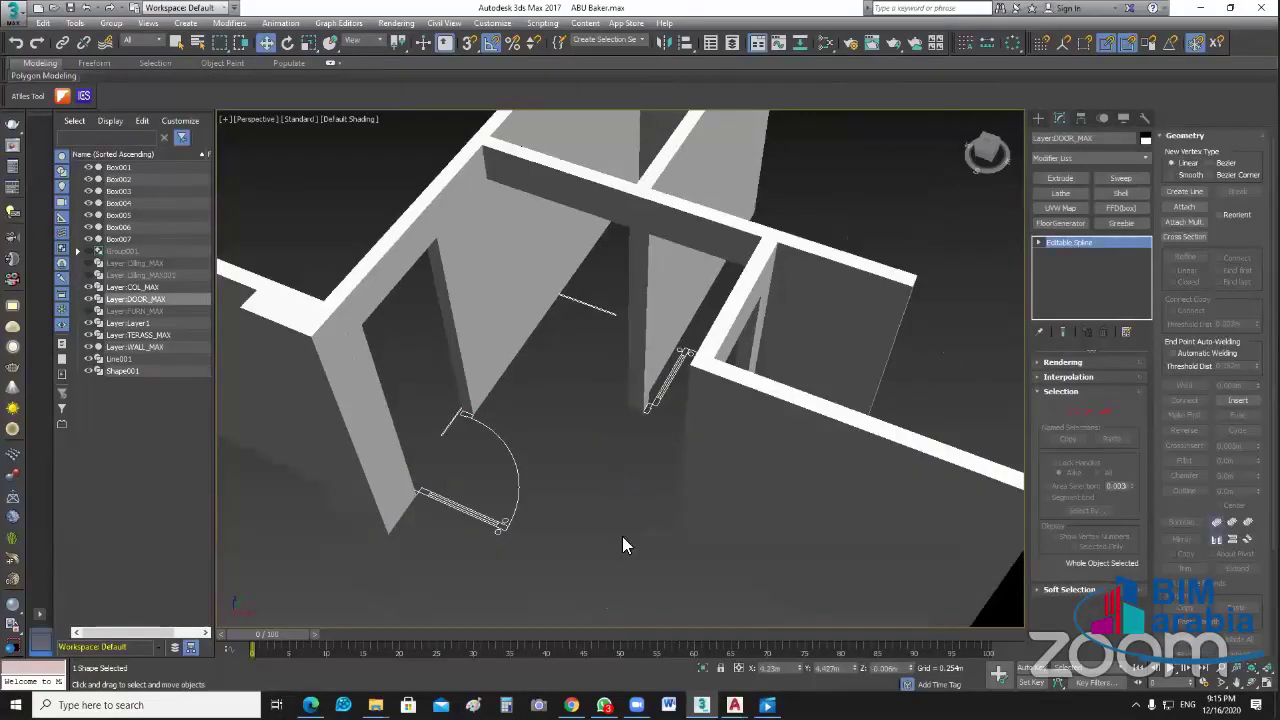
scroll(622, 536, down, 3)
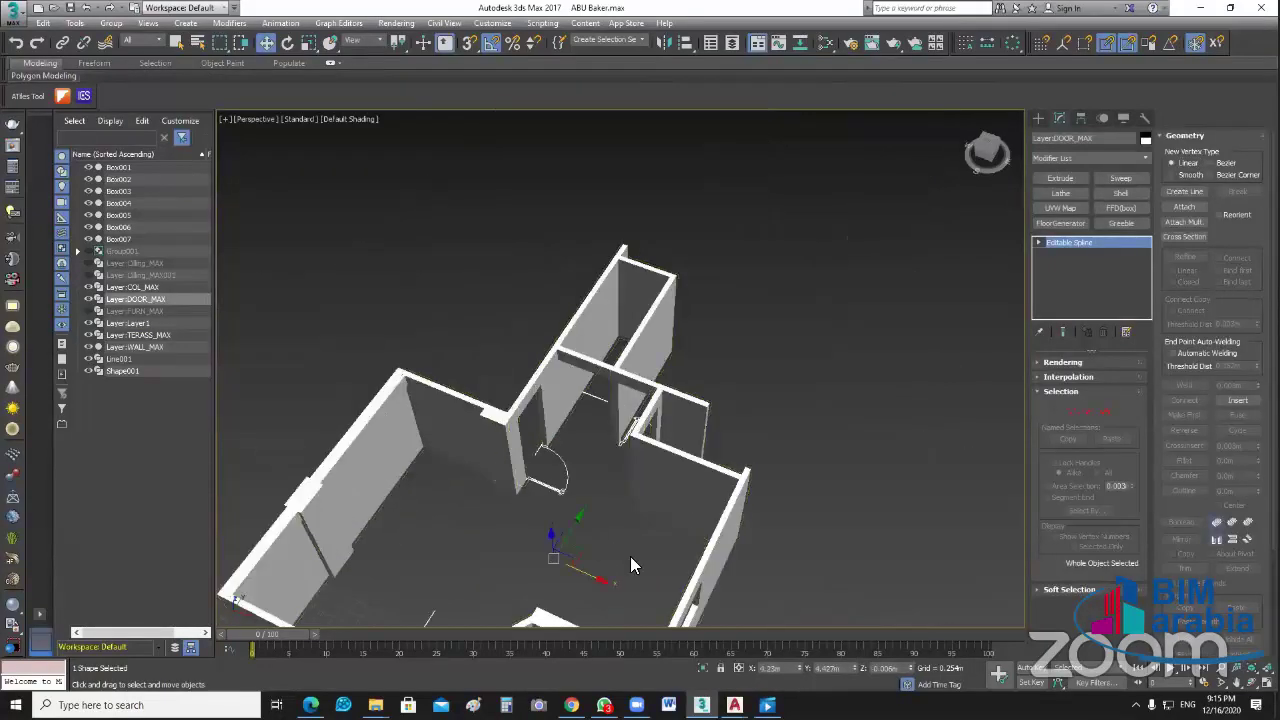
click(632, 552)
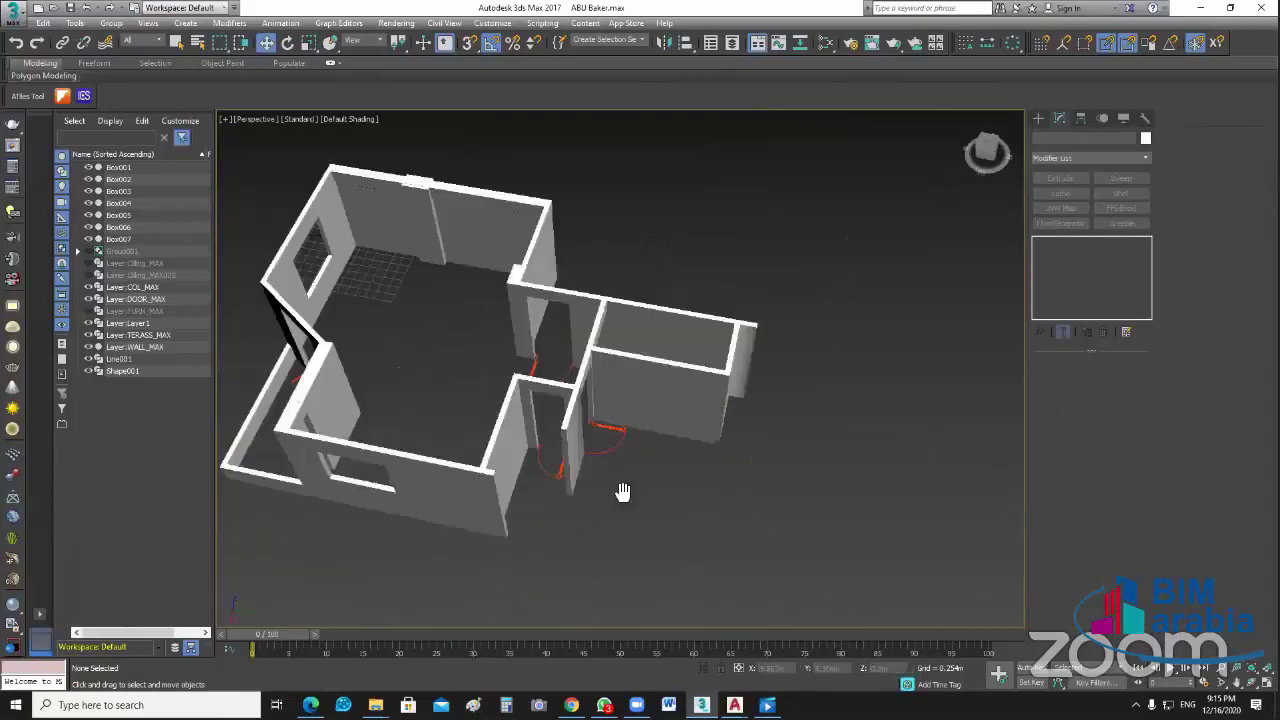
mouse_move(556, 558)
alt+middle_down()
mouse_move(540, 331)
mouse_move(565, 343)
alt+middle_up()
scroll(562, 343, up, 3)
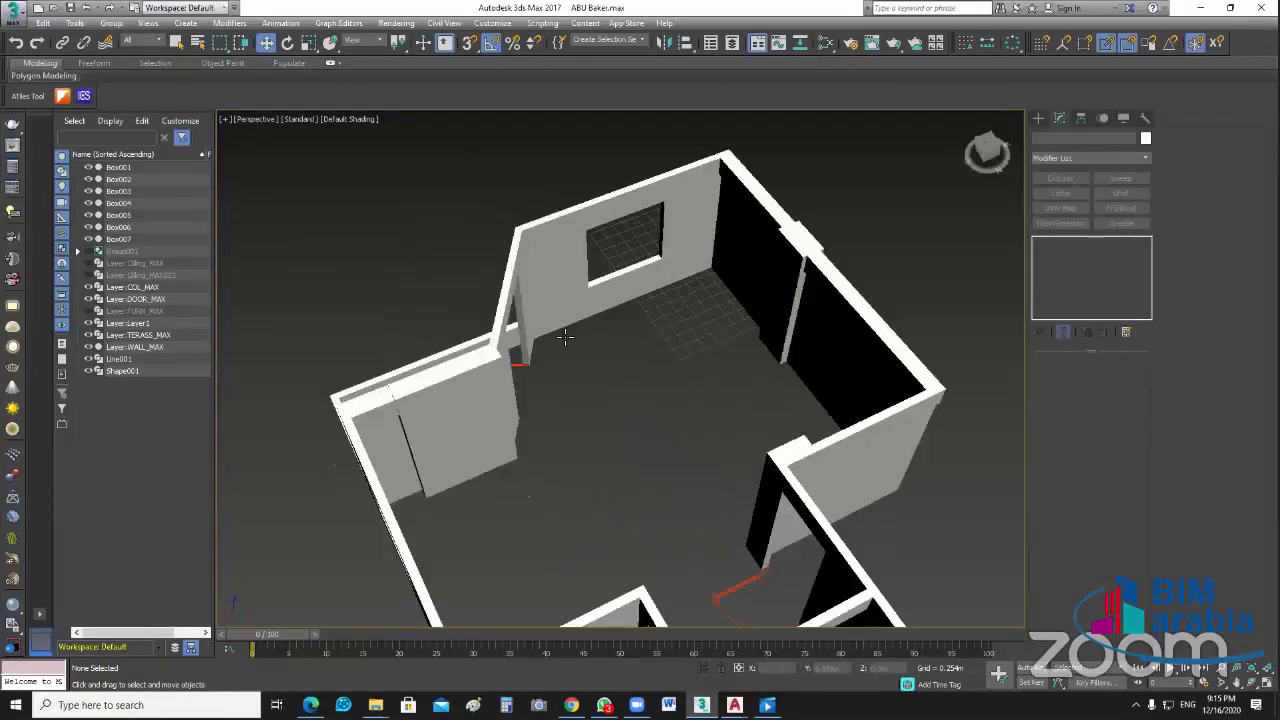
click(785, 352)
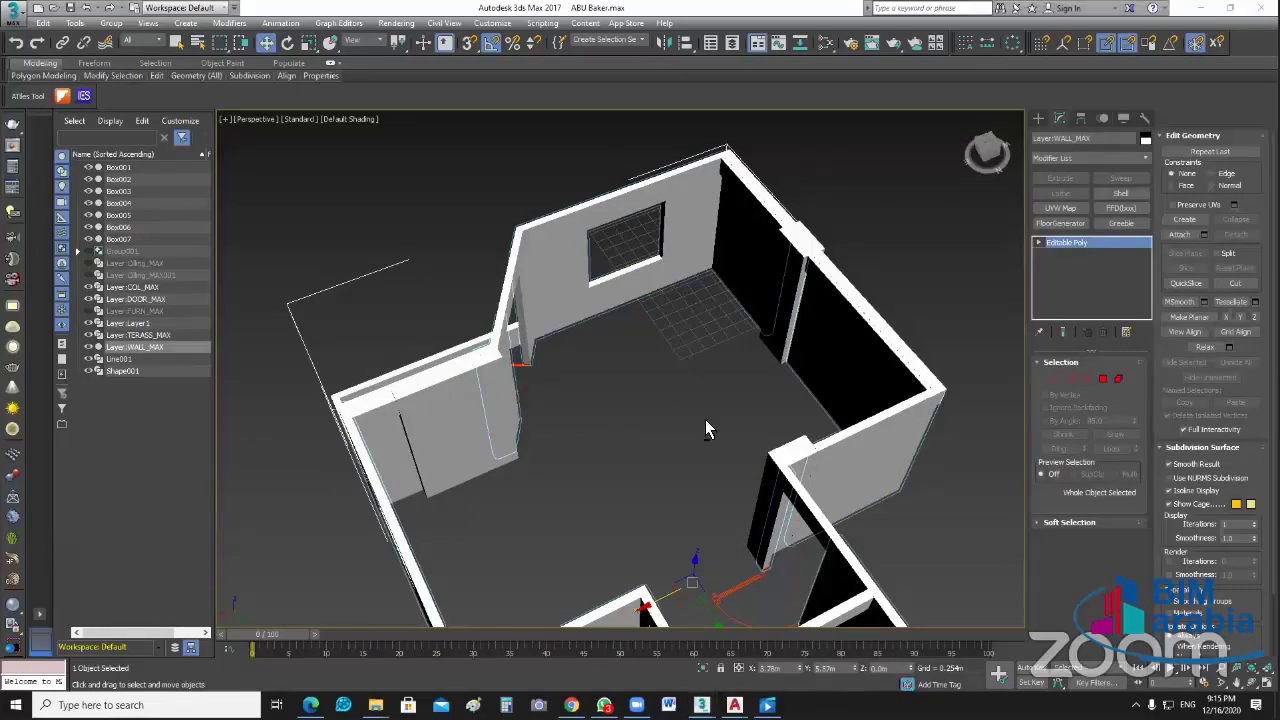
alt+middle_drag(667, 418, 664, 414)
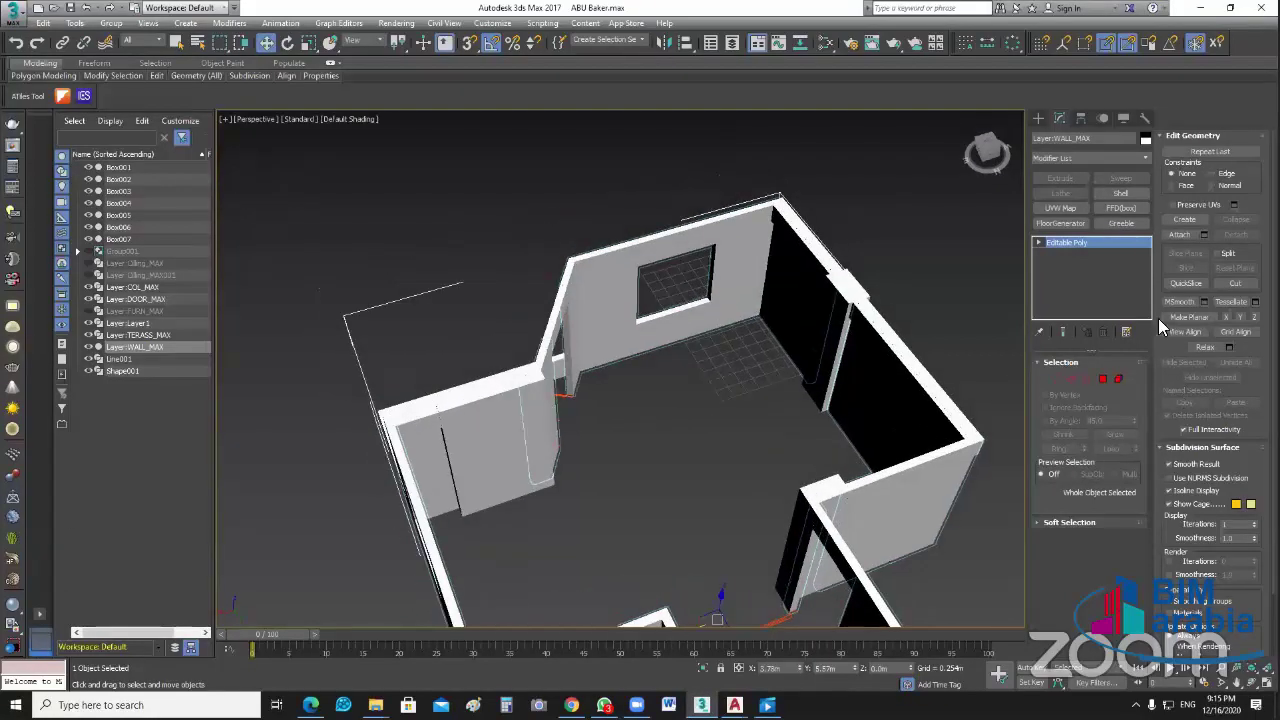
Step: Attach the dark wall piece, Box005 and the other wall boxes to the WALL_MAX poly
click(1180, 234)
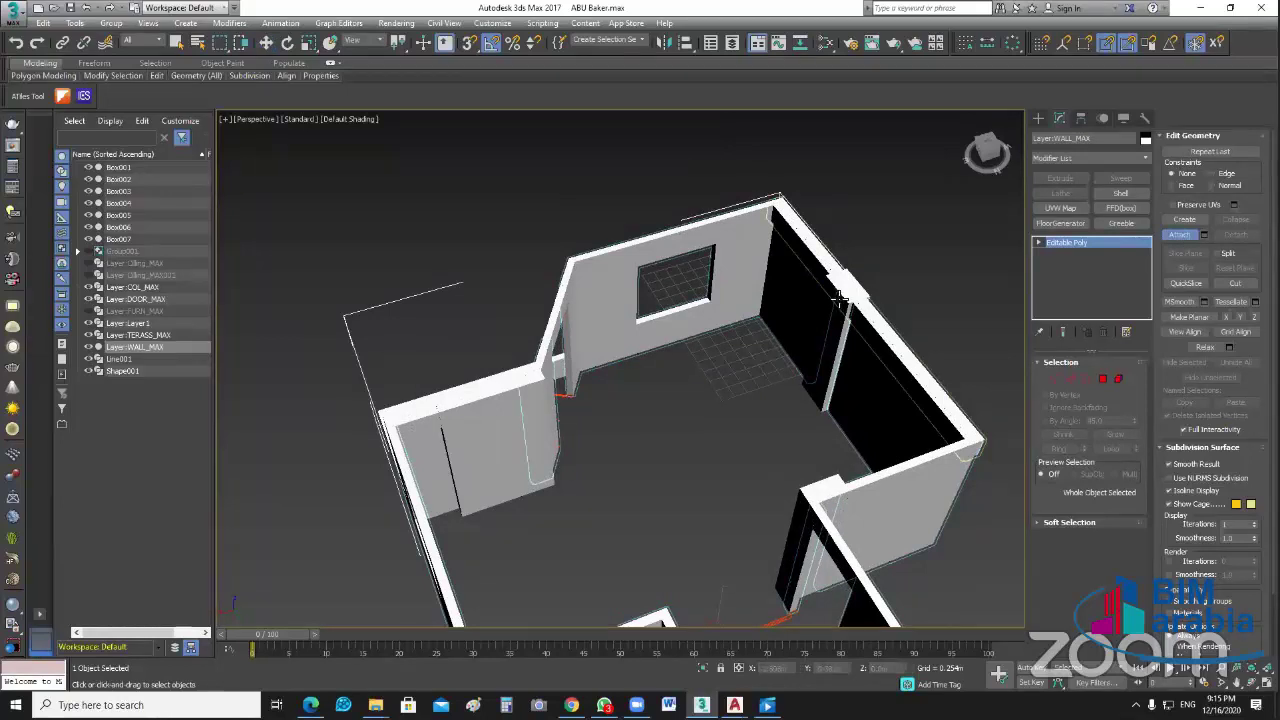
click(880, 345)
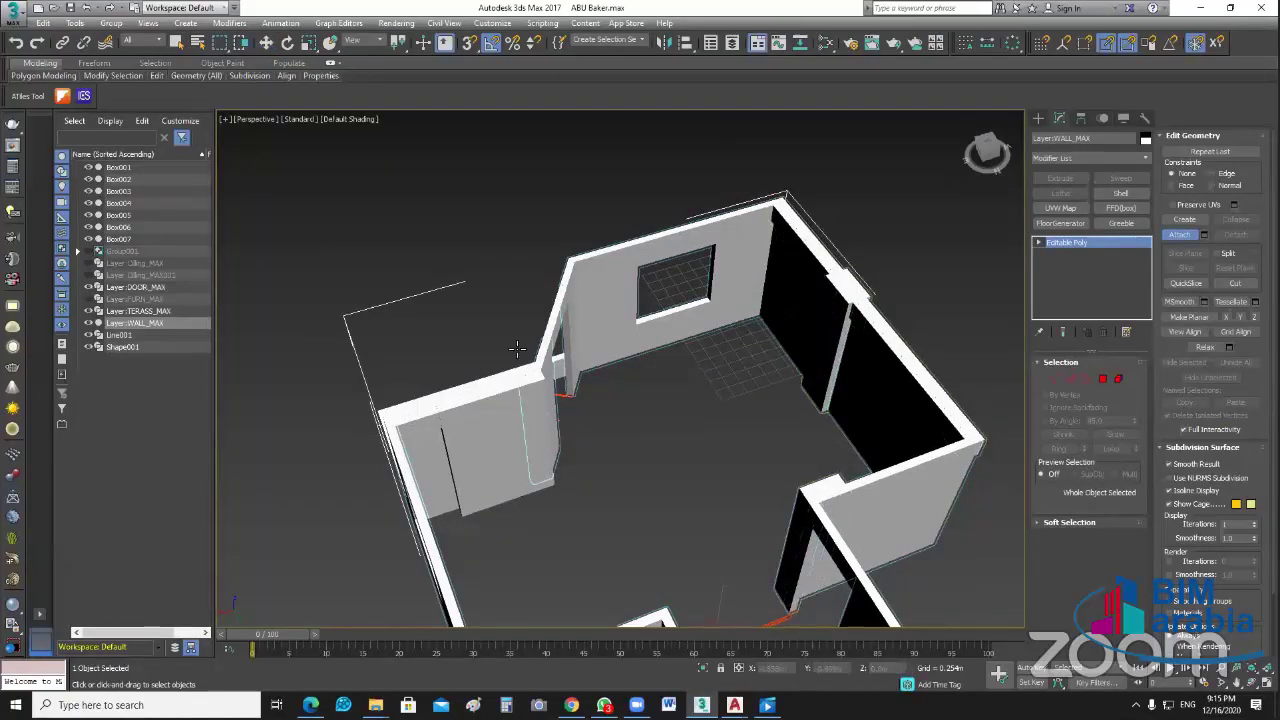
click(421, 434)
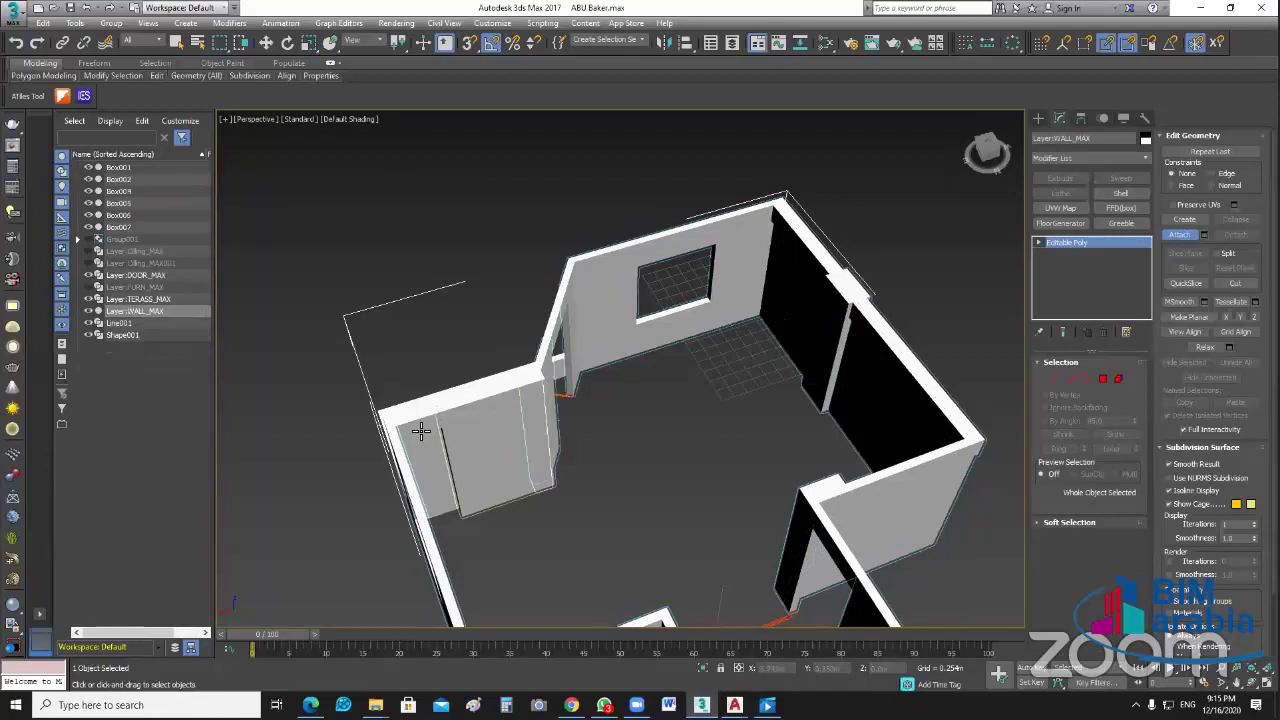
click(419, 458)
middle_drag(658, 530, 560, 444)
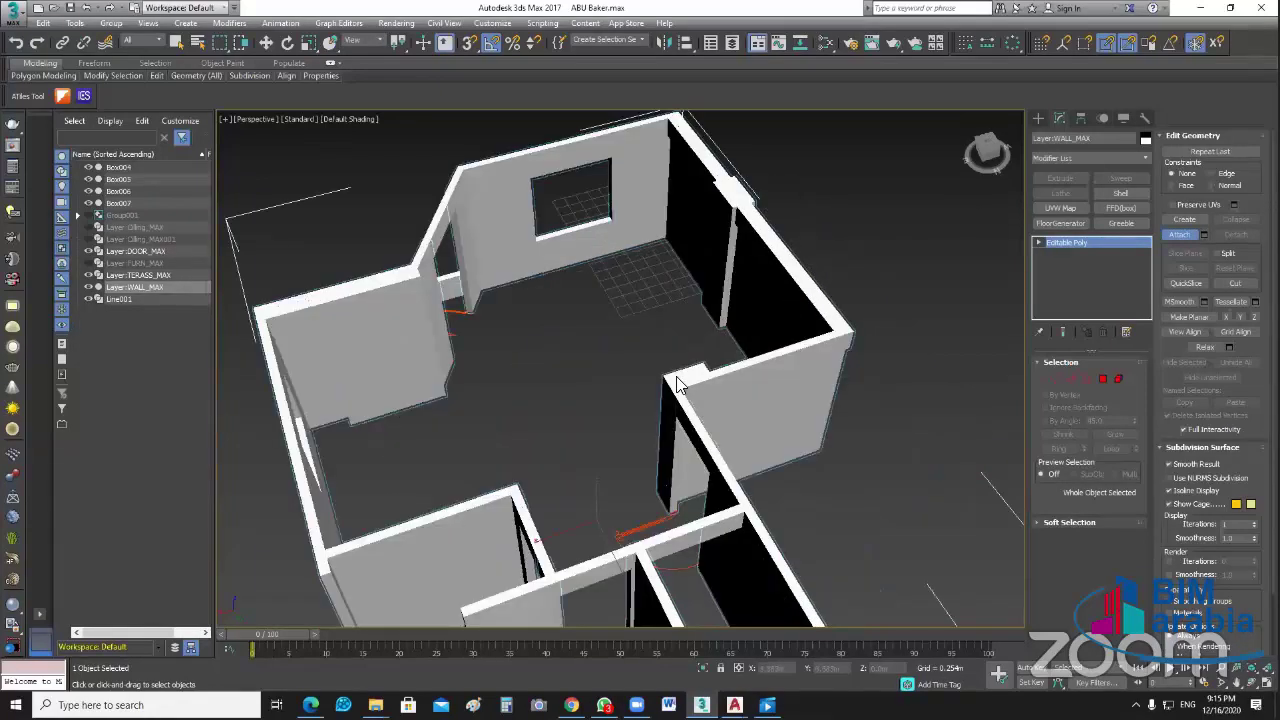
click(695, 515)
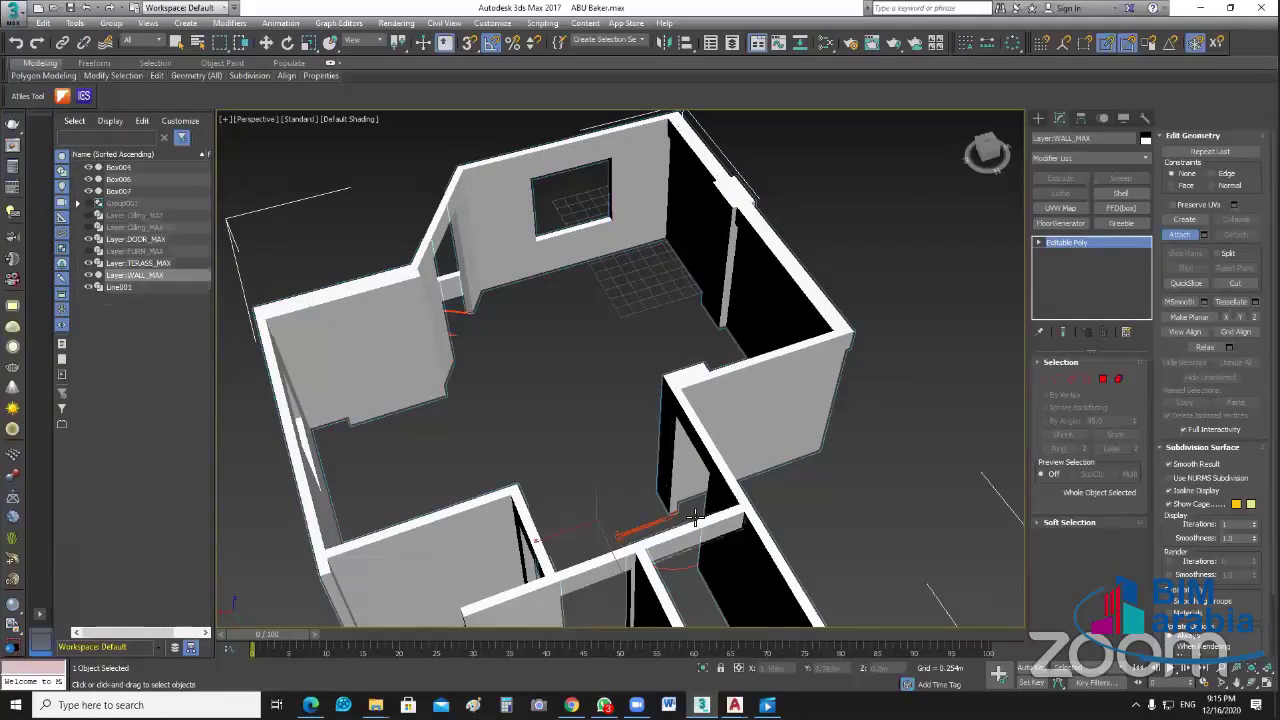
click(600, 578)
click(546, 557)
click(640, 555)
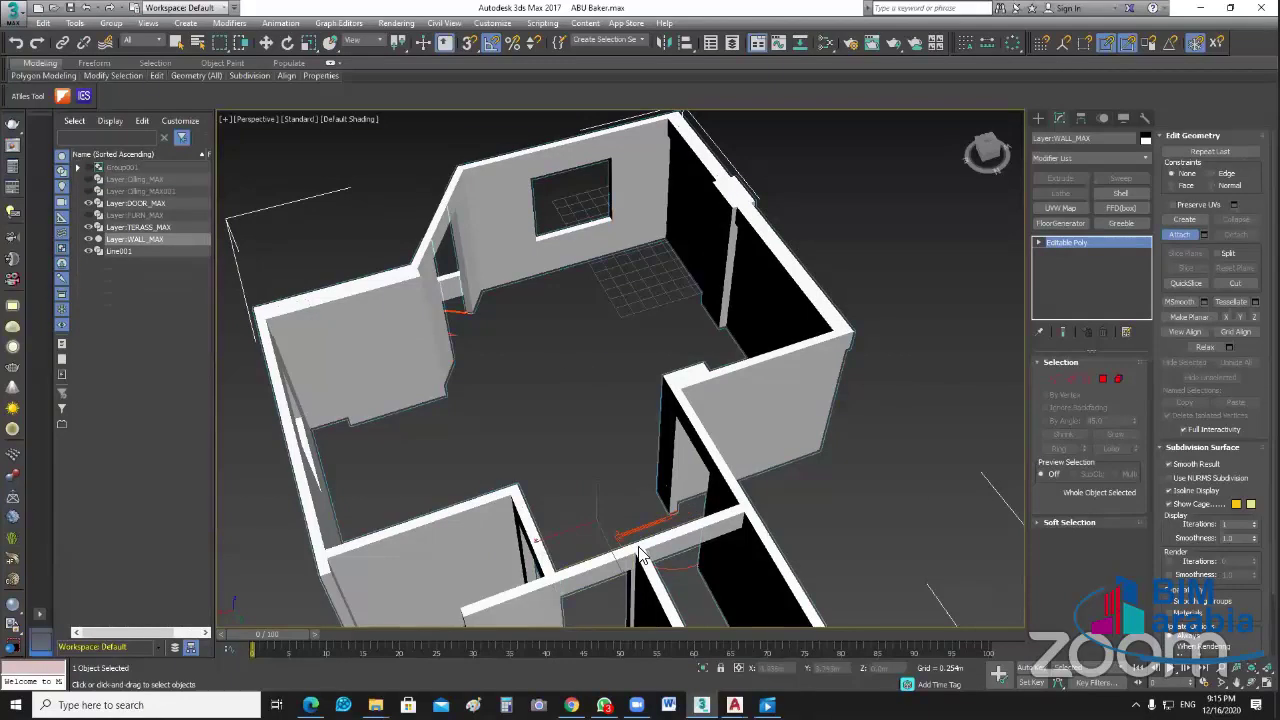
Step: Orbit around the merged walls to check for leftover pieces, then reselect the wall object
alt+middle_drag(597, 403, 553, 400)
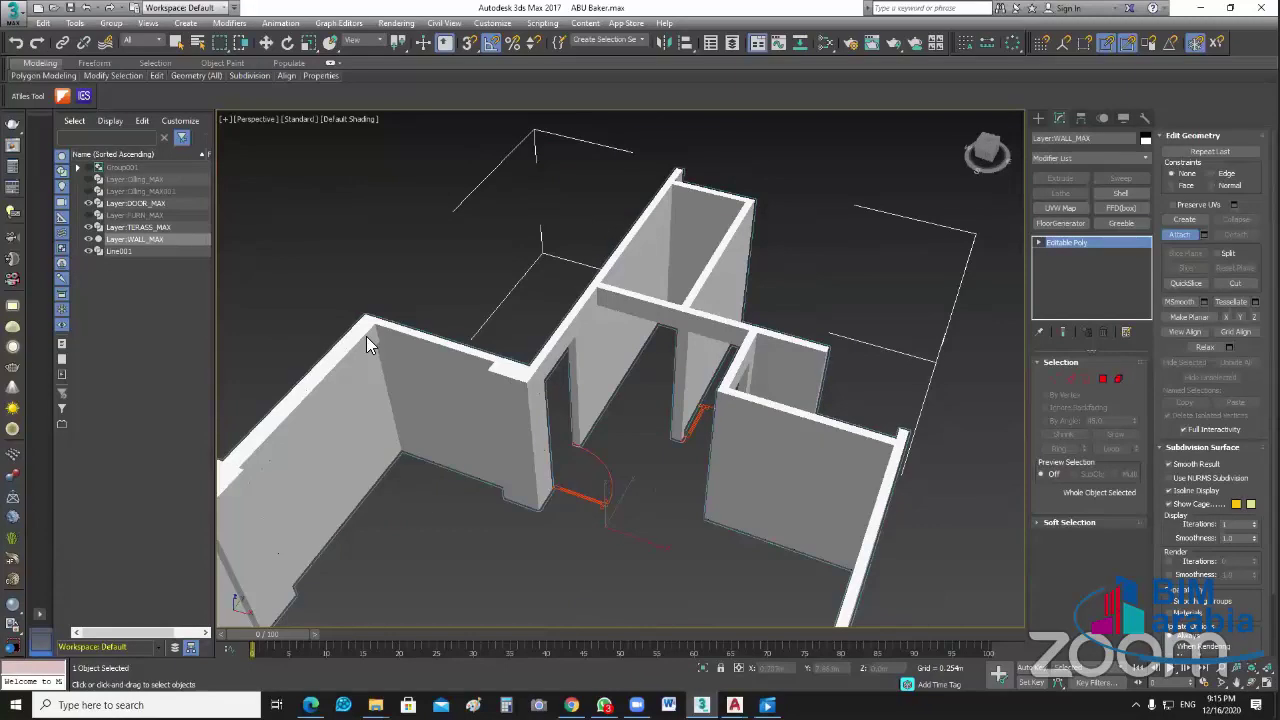
alt+middle_drag(487, 423, 839, 438)
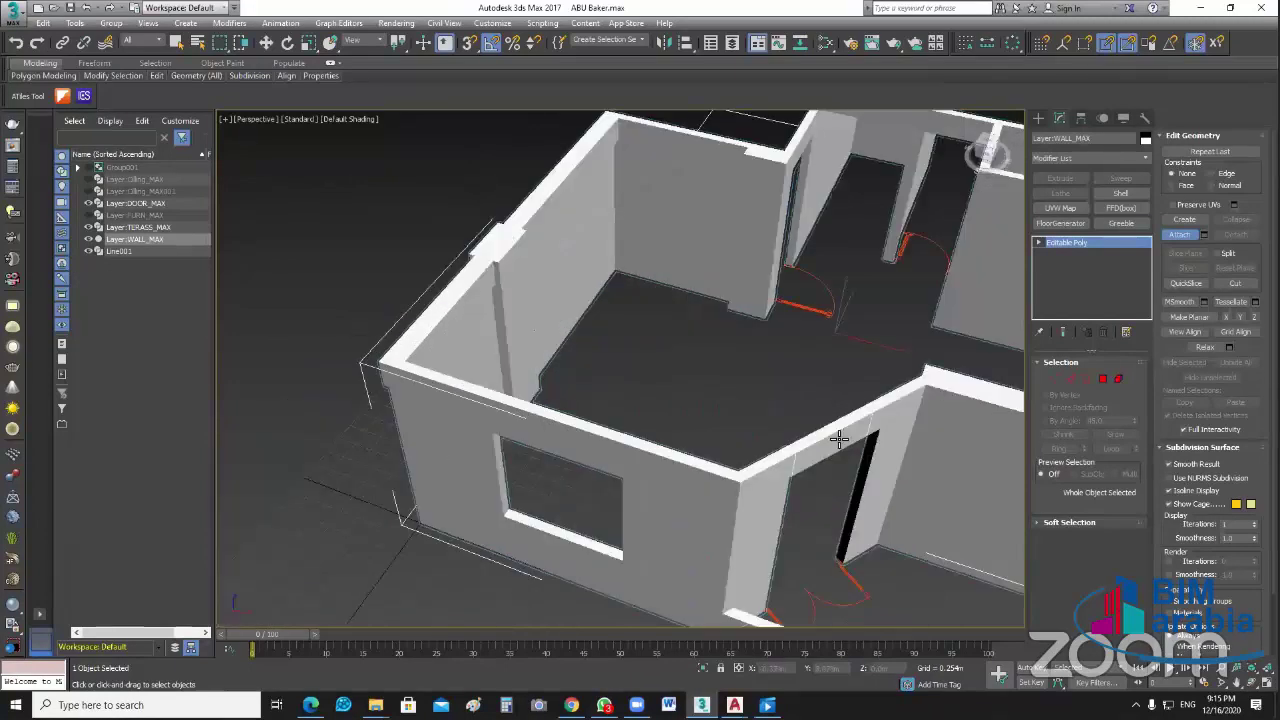
scroll(933, 459, up, 4)
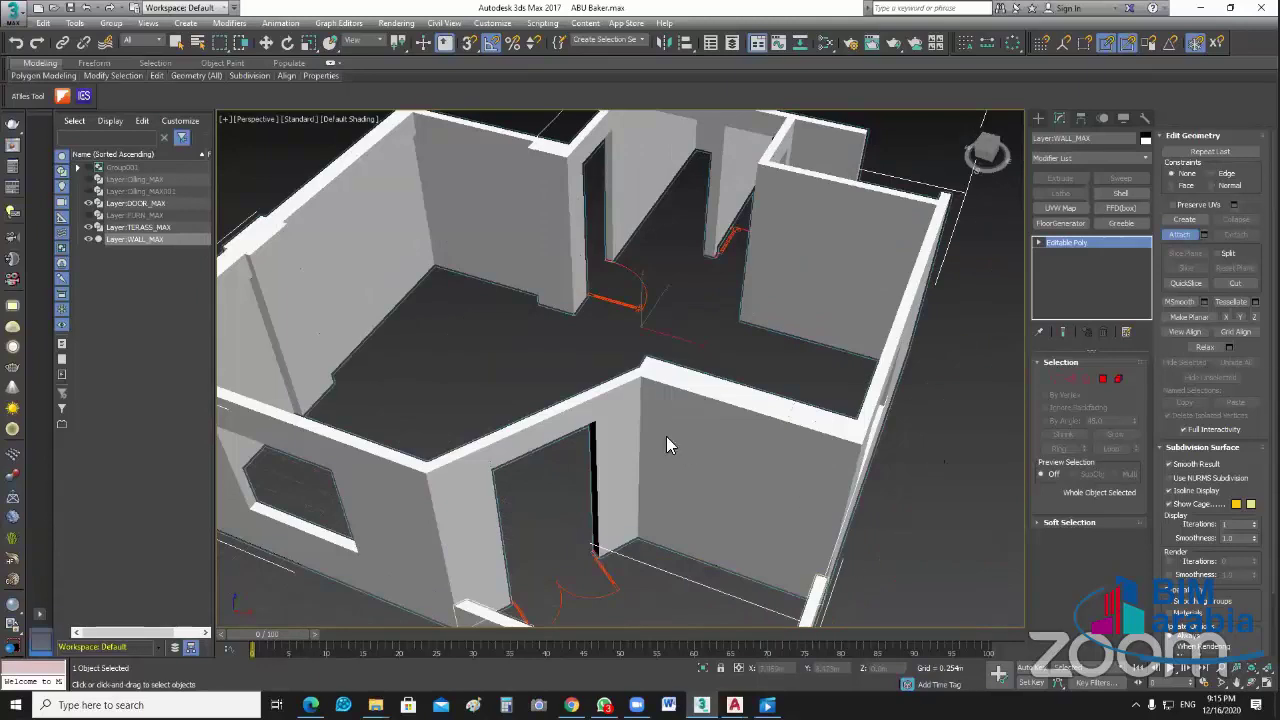
alt+middle_drag(666, 436, 670, 440)
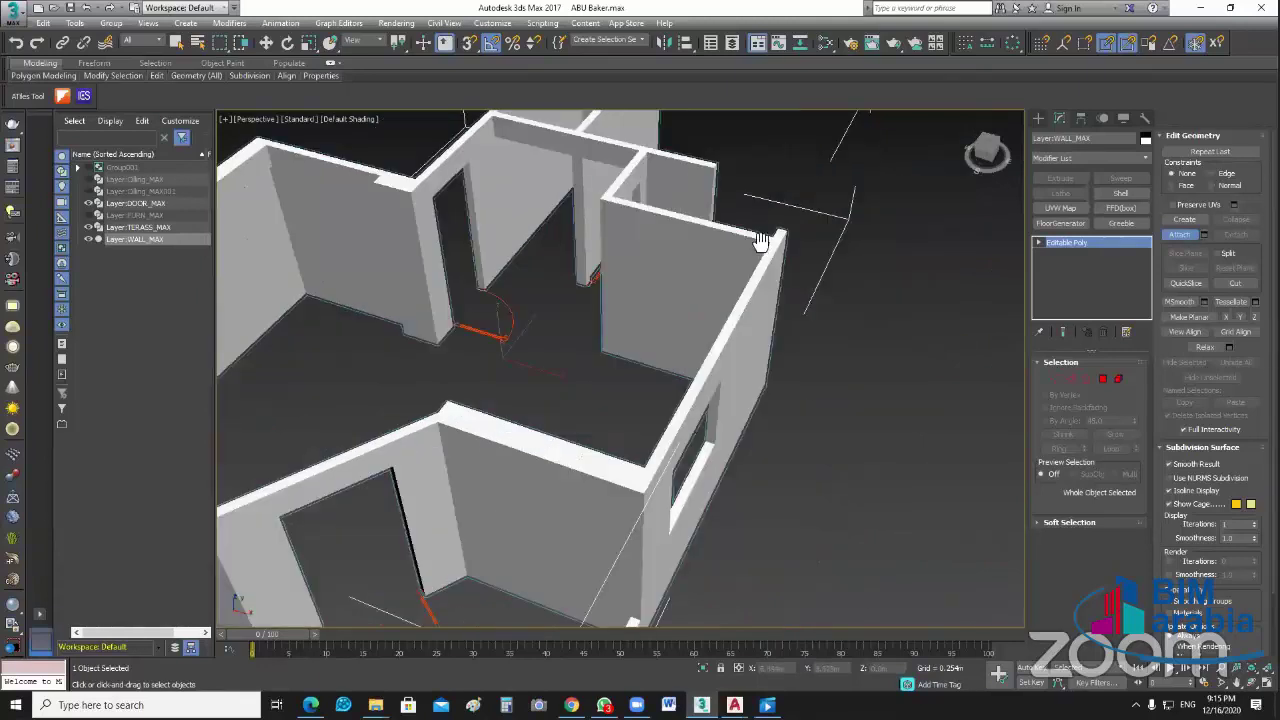
alt+middle_drag(583, 277, 520, 318)
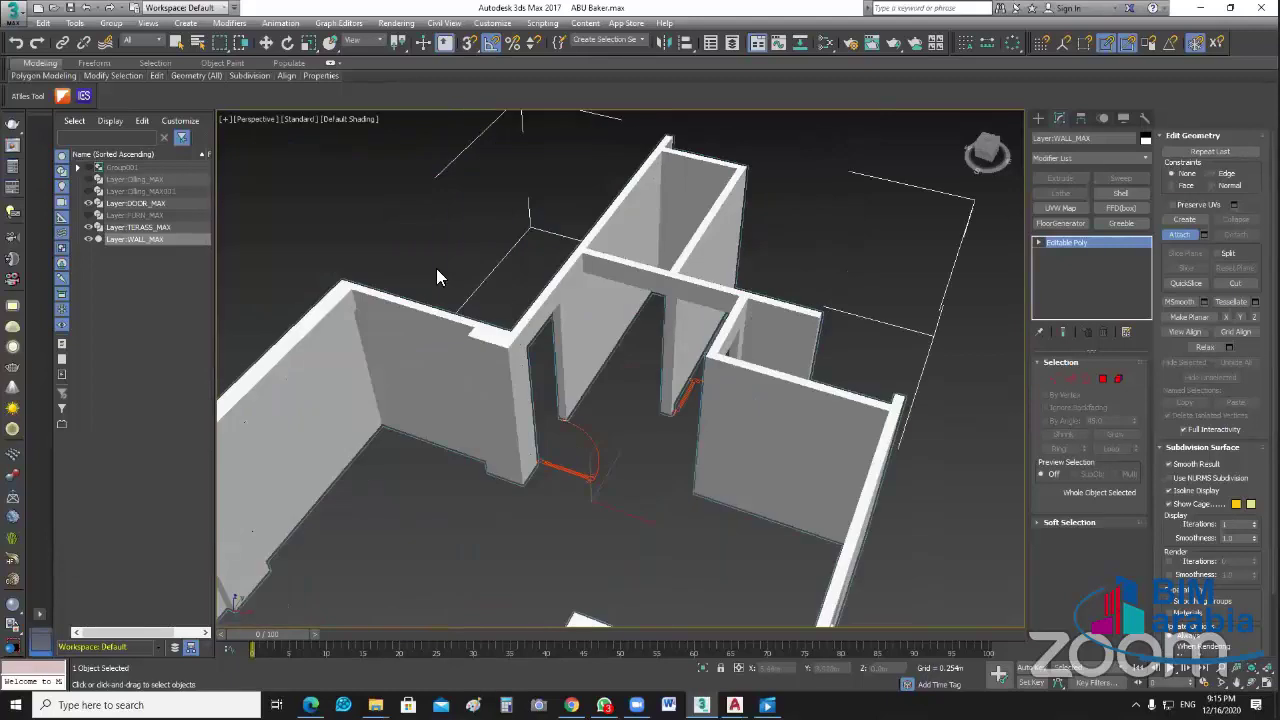
key(w)
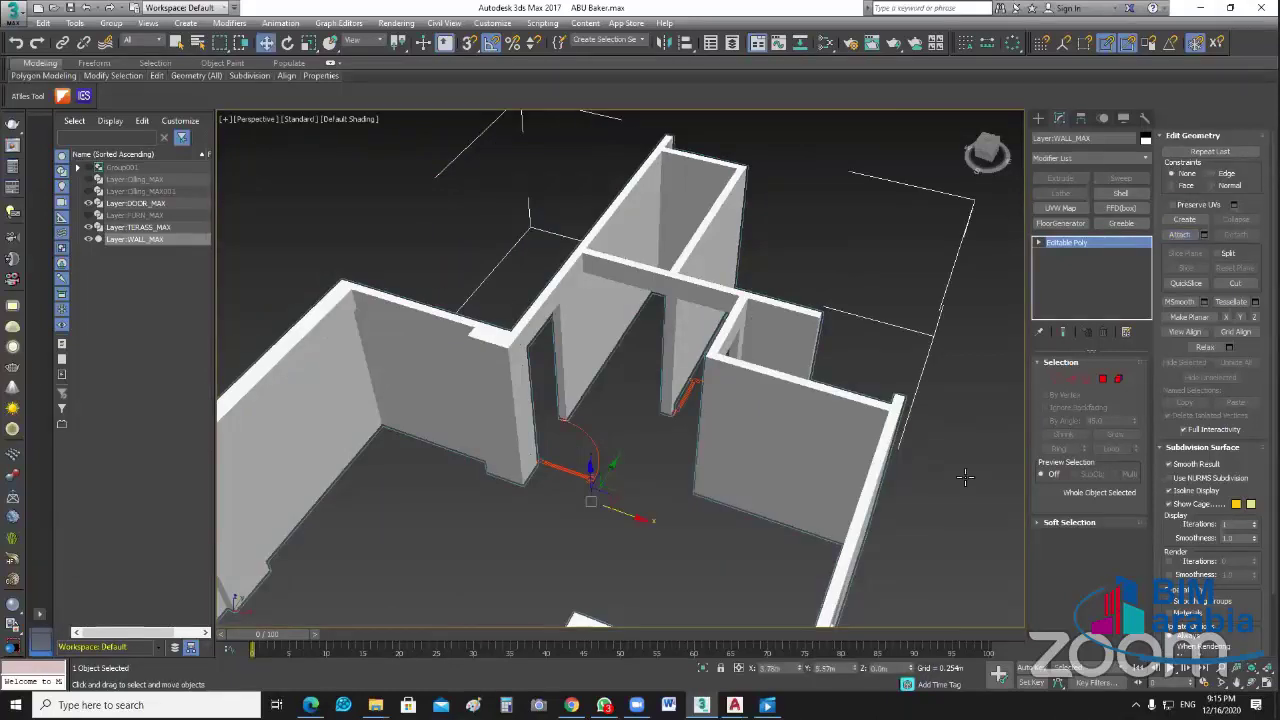
click(563, 427)
click(608, 437)
Step: Frame the whole house and set the wall object's colour to magenta
key(z)
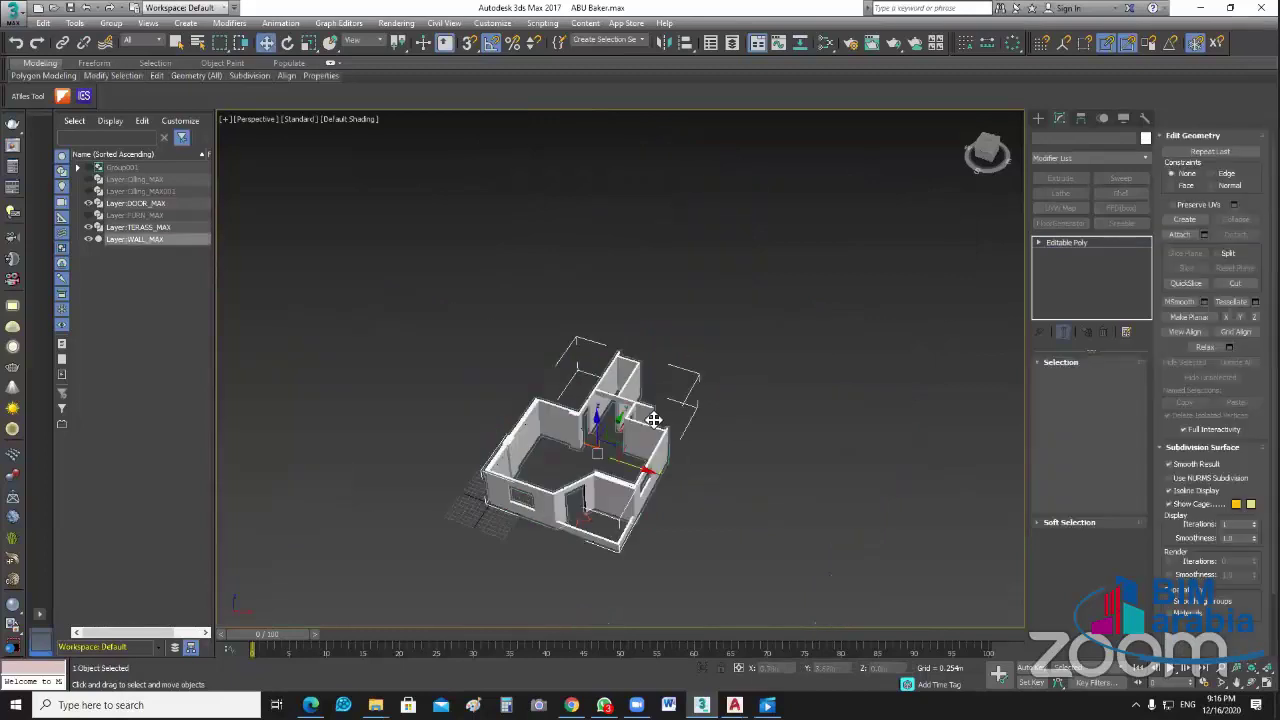
click(1145, 140)
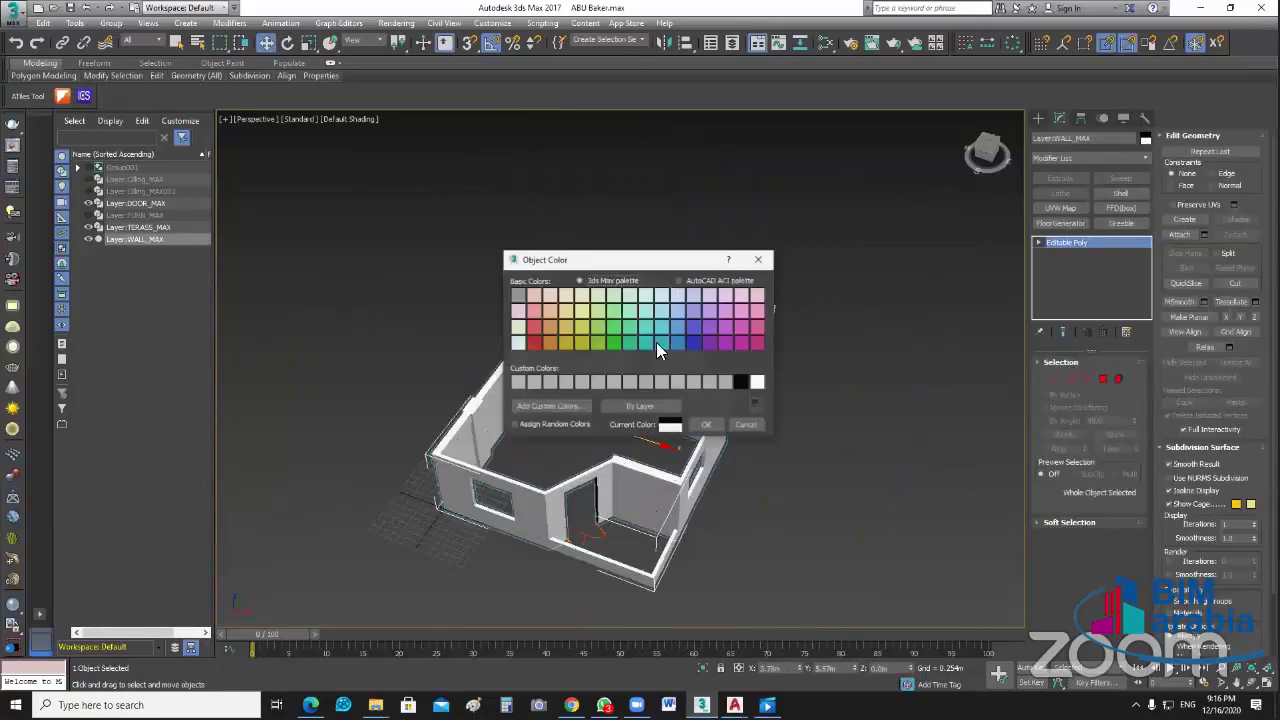
click(741, 343)
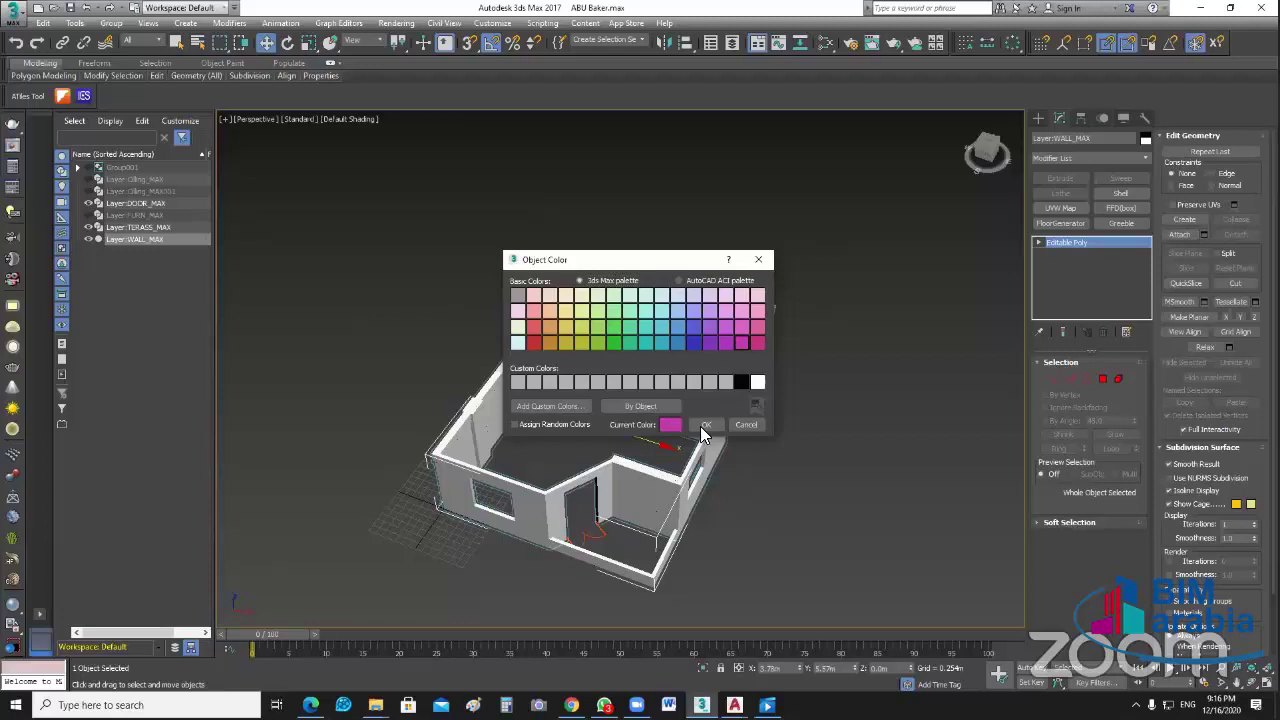
click(705, 425)
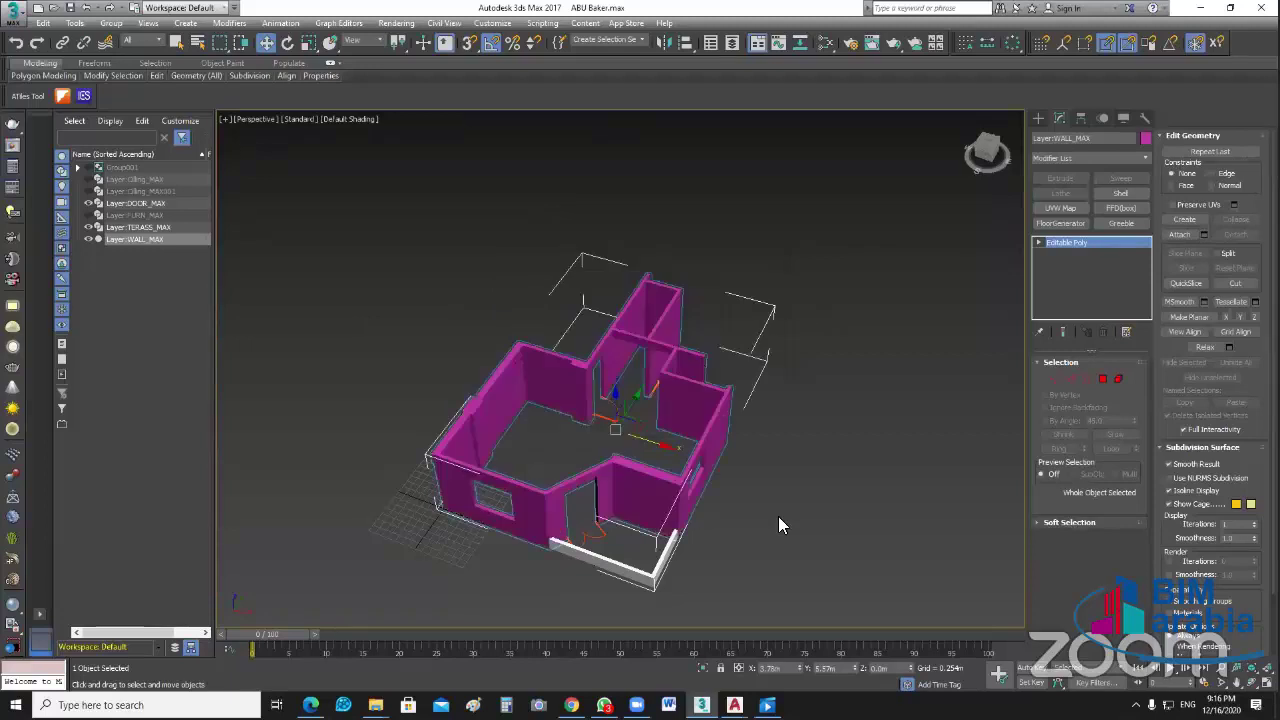
Step: Orbit, zoom and pan around the magenta house to inspect the walls from several angles
mouse_move(506, 537)
alt+middle_down()
mouse_move(482, 569)
mouse_move(751, 523)
mouse_move(743, 511)
alt+middle_up()
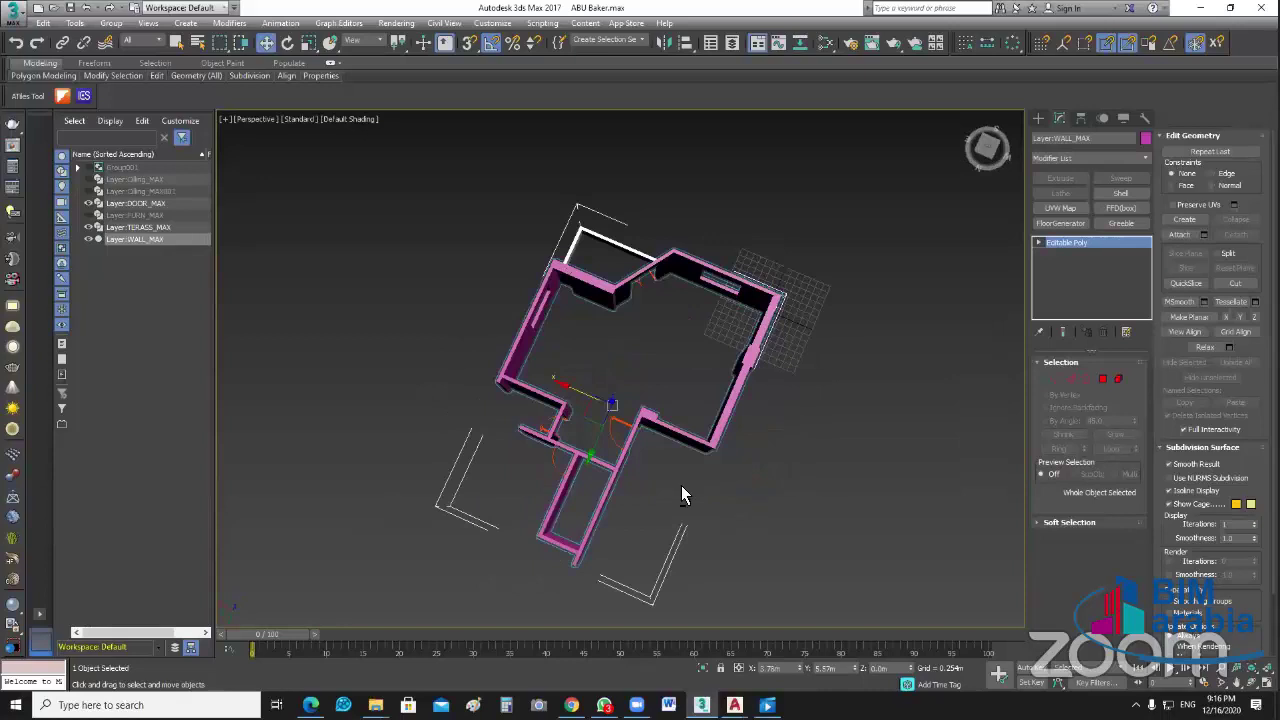
alt+middle_drag(681, 485, 681, 490)
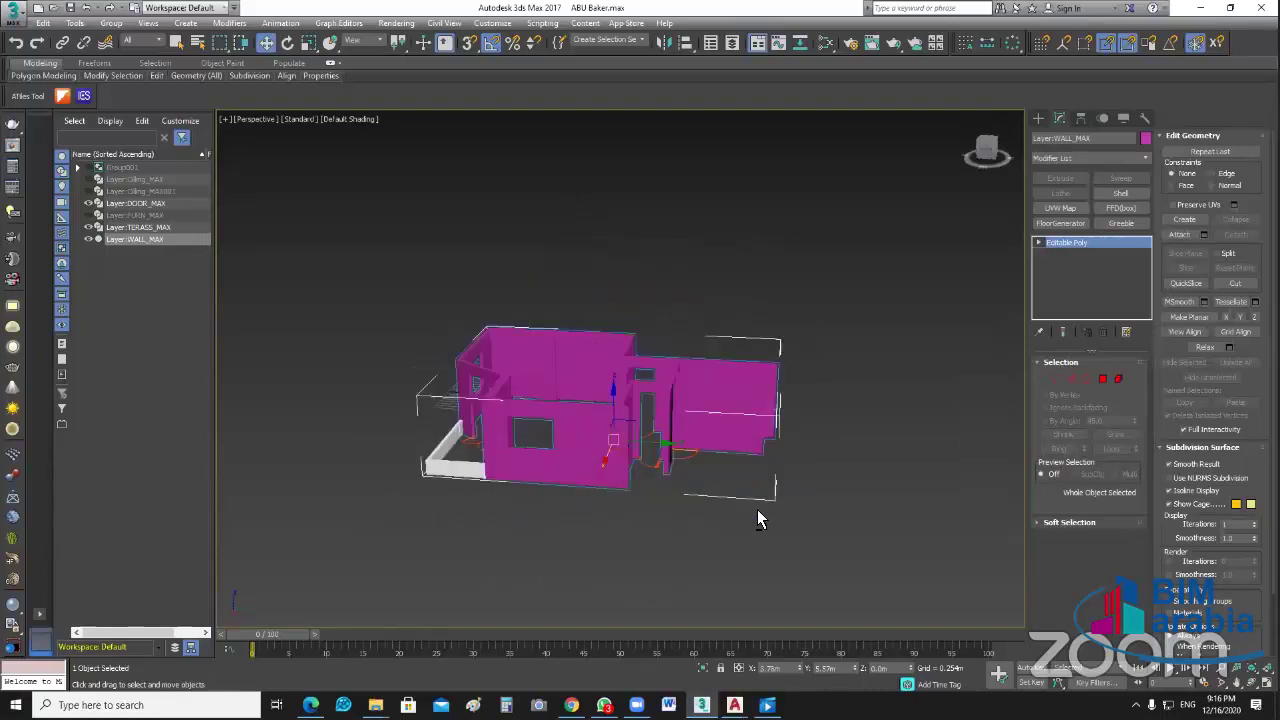
alt+middle_drag(757, 512, 829, 514)
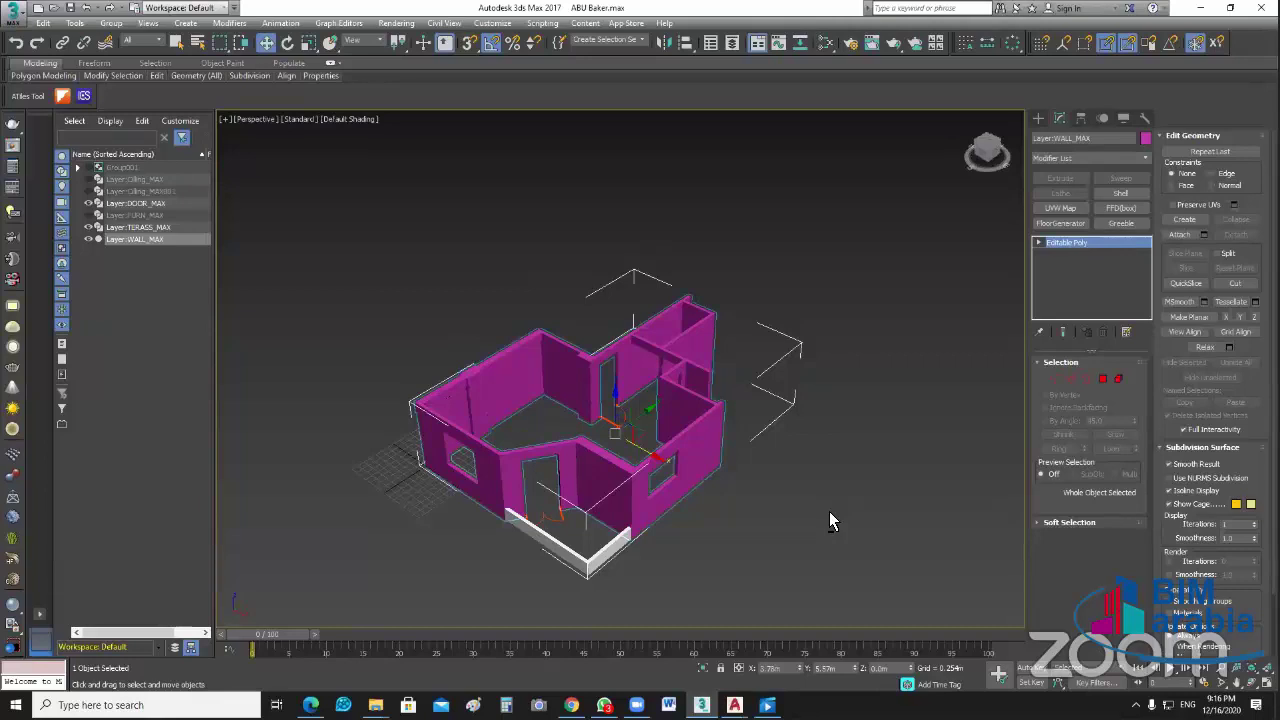
mouse_move(829, 511)
alt+middle_down()
mouse_move(873, 507)
mouse_move(559, 515)
mouse_move(613, 530)
mouse_move(766, 531)
mouse_move(735, 486)
mouse_move(691, 531)
alt+middle_up()
alt+middle_drag(580, 543, 578, 537)
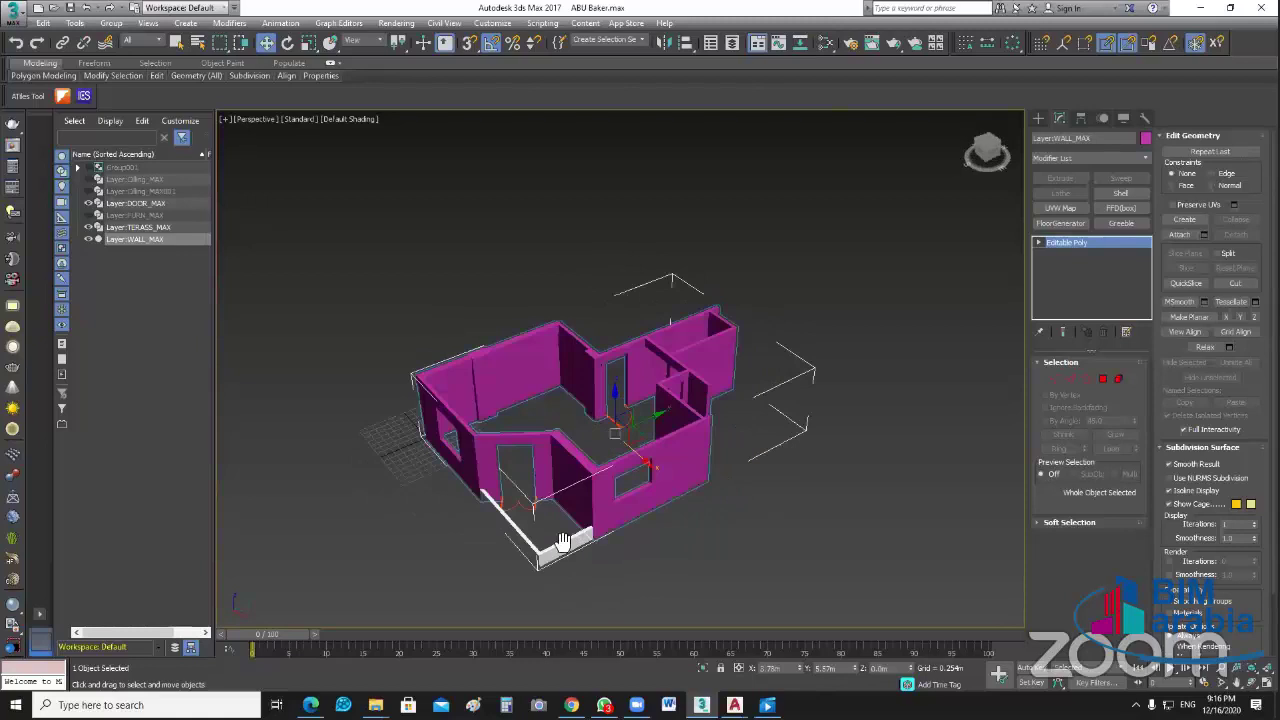
scroll(763, 565, up, 5)
alt+middle_drag(763, 565, 627, 473)
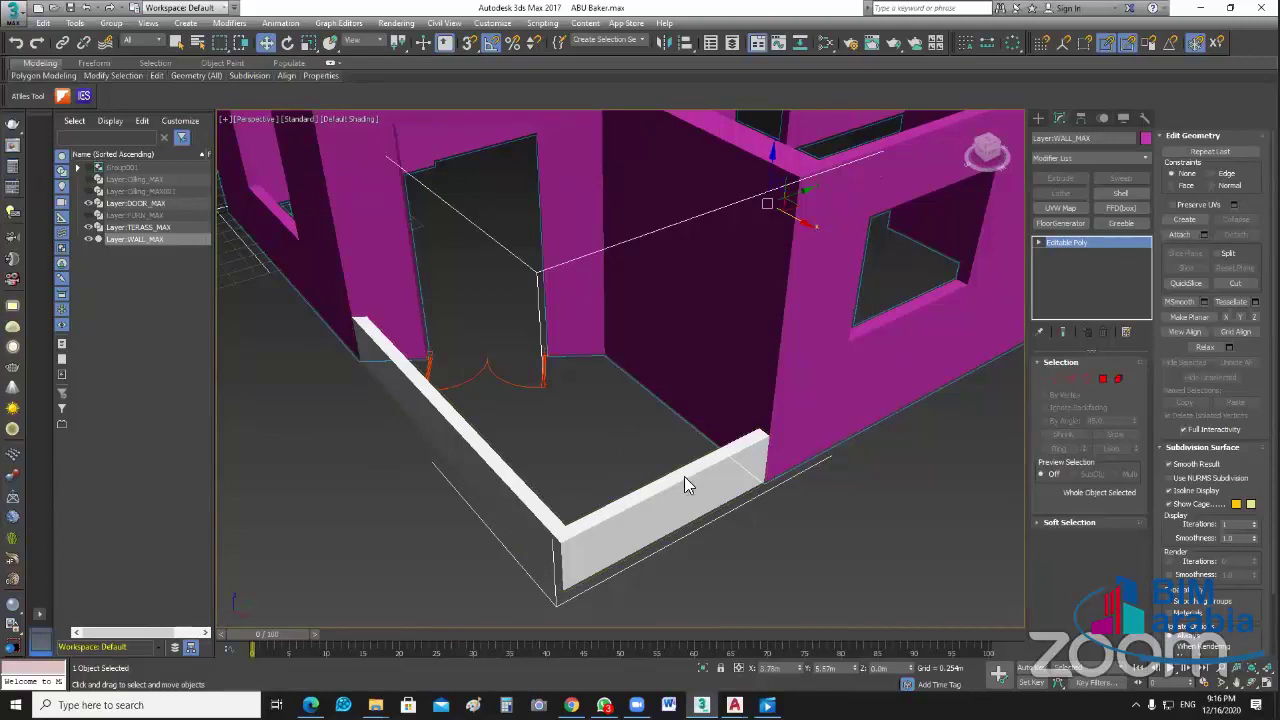
scroll(684, 483, down, 5)
mouse_move(698, 487)
alt+middle_down()
mouse_move(706, 450)
mouse_move(824, 466)
alt+middle_up()
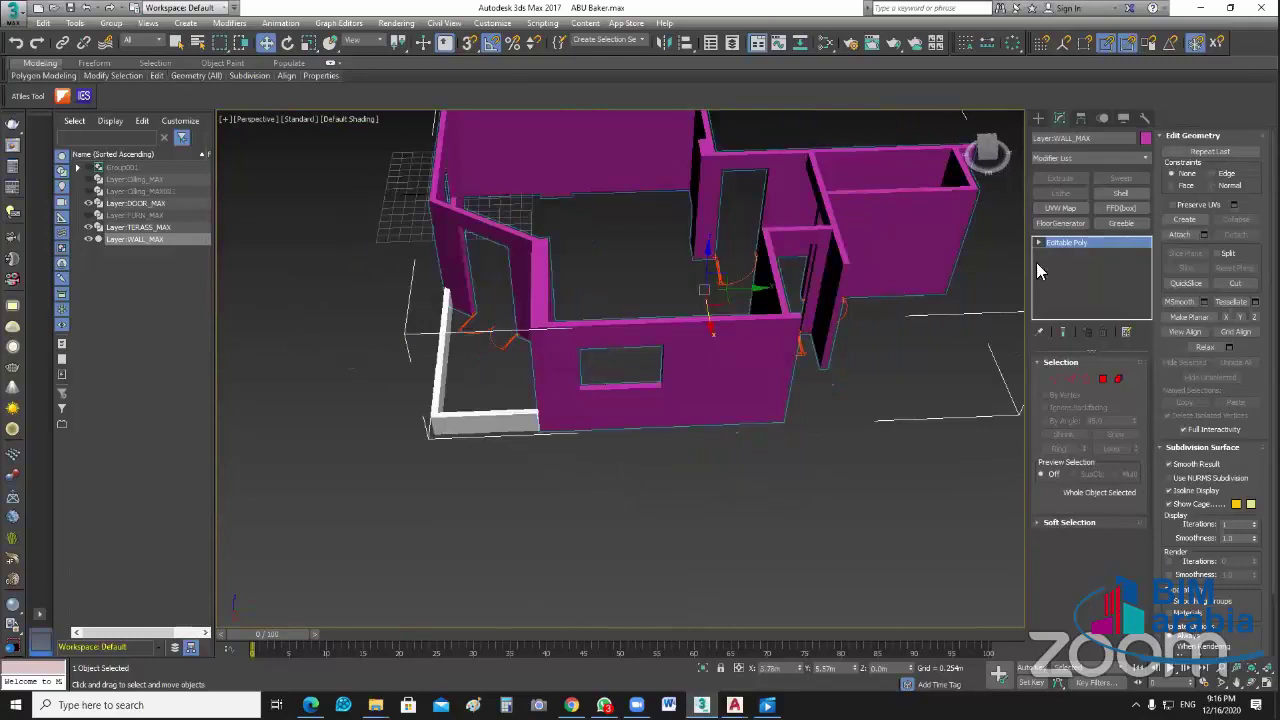
alt+middle_drag(1036, 262, 1168, 110)
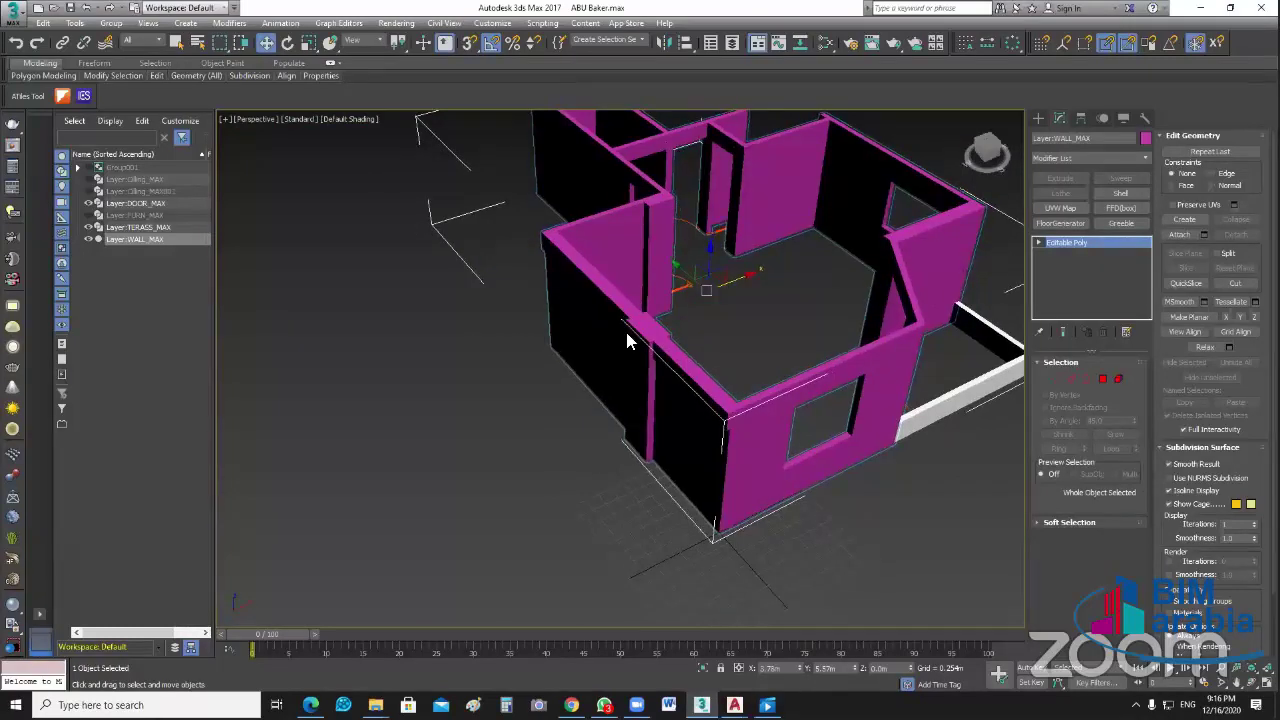
alt+middle_drag(625, 328, 717, 269)
key(shift+z)
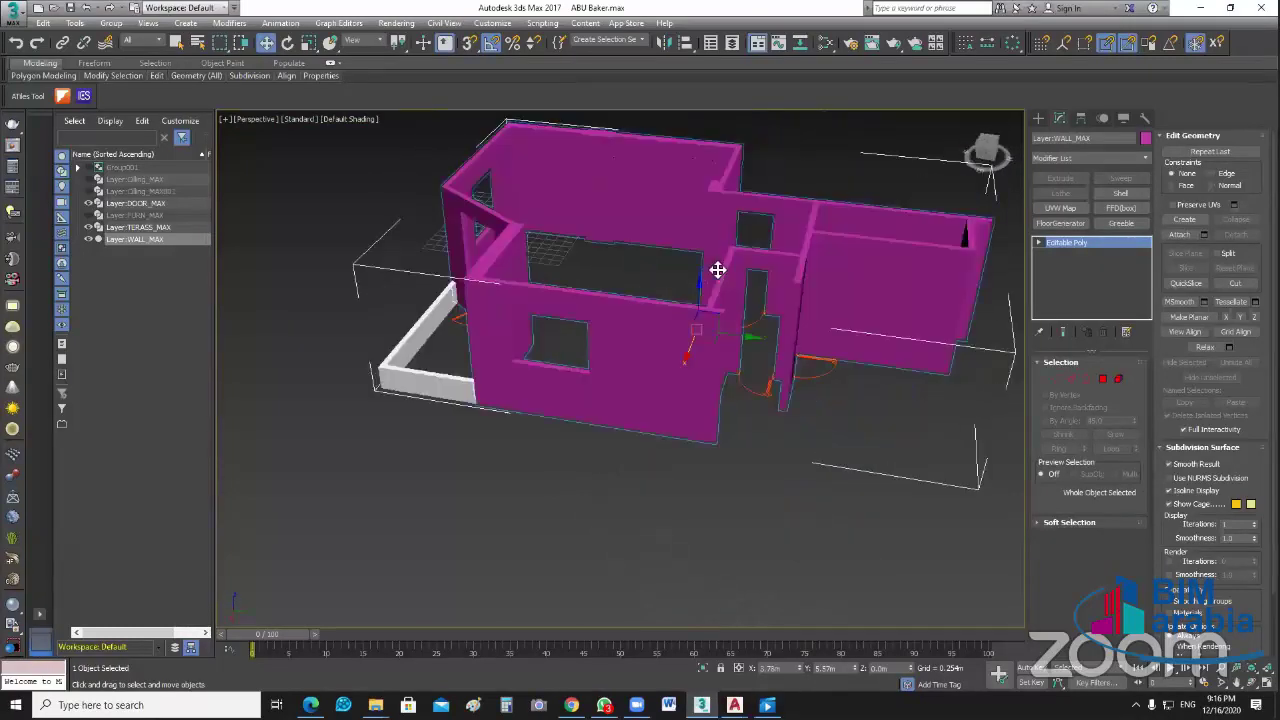
key(shift+z)
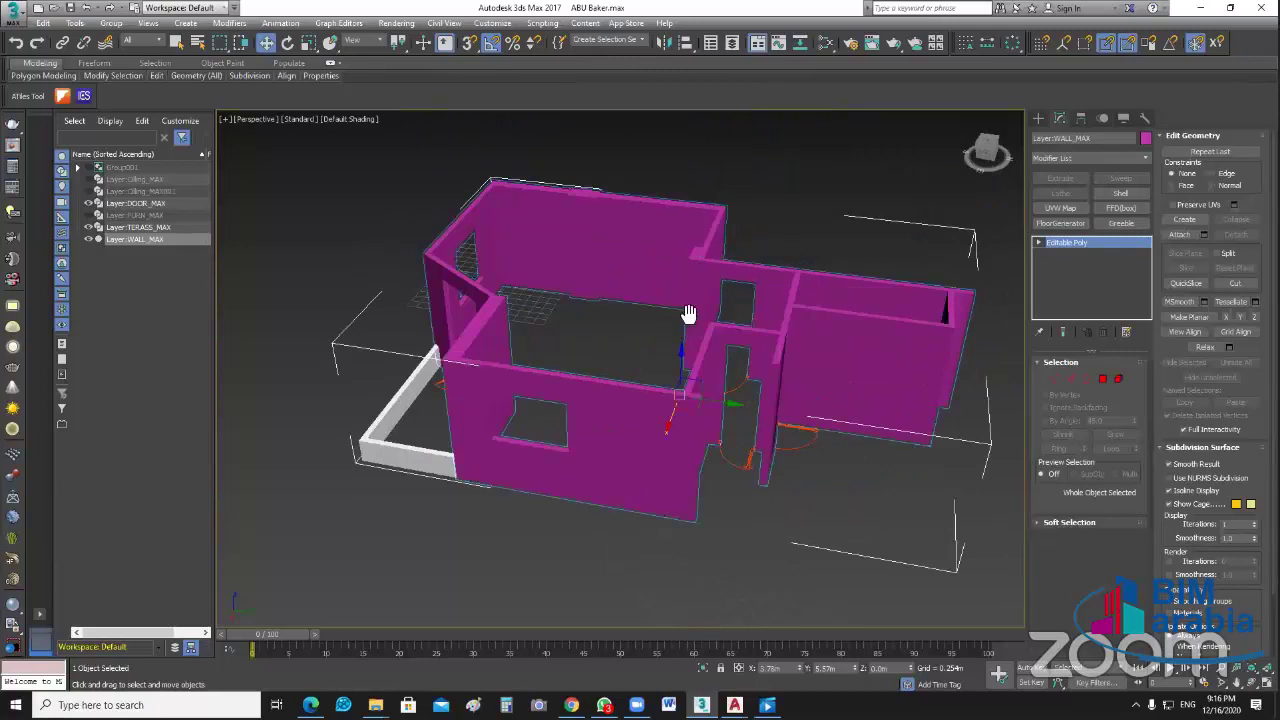
scroll(686, 316, up, 3)
middle_drag(624, 274, 632, 474)
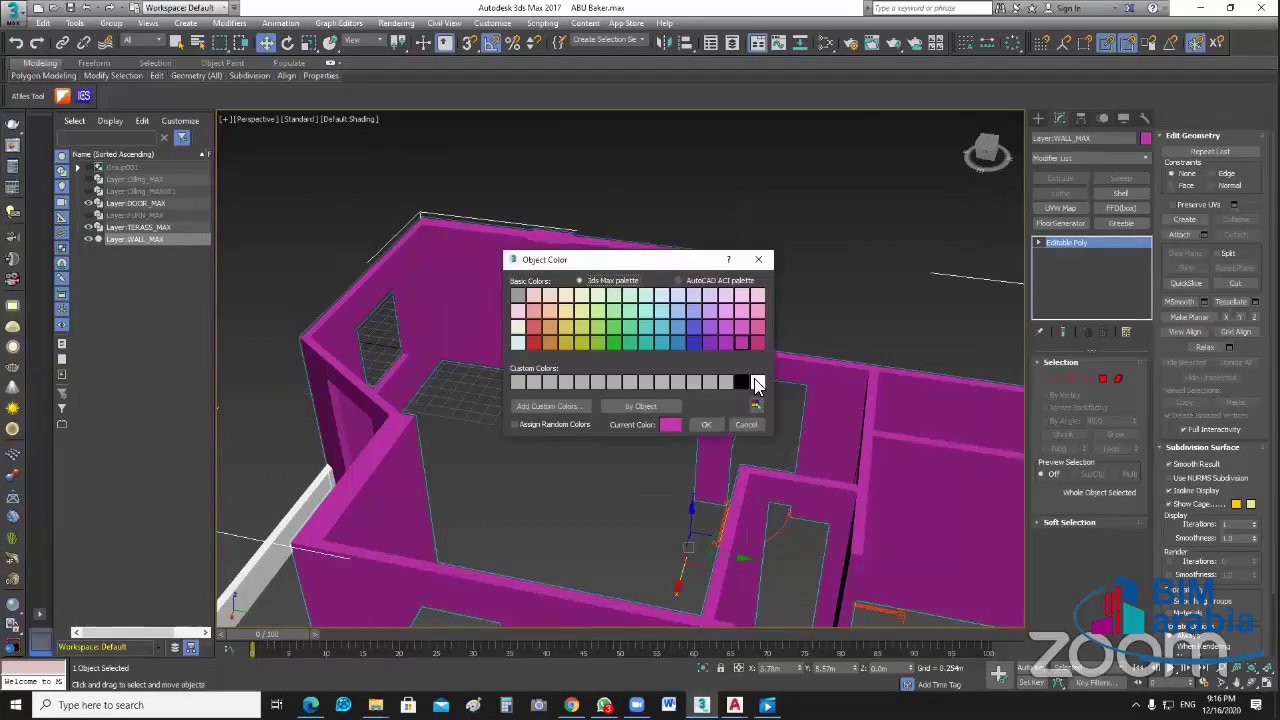
Step: Change the wall colour to white and orbit to check the interior walls
click(757, 381)
key(Return)
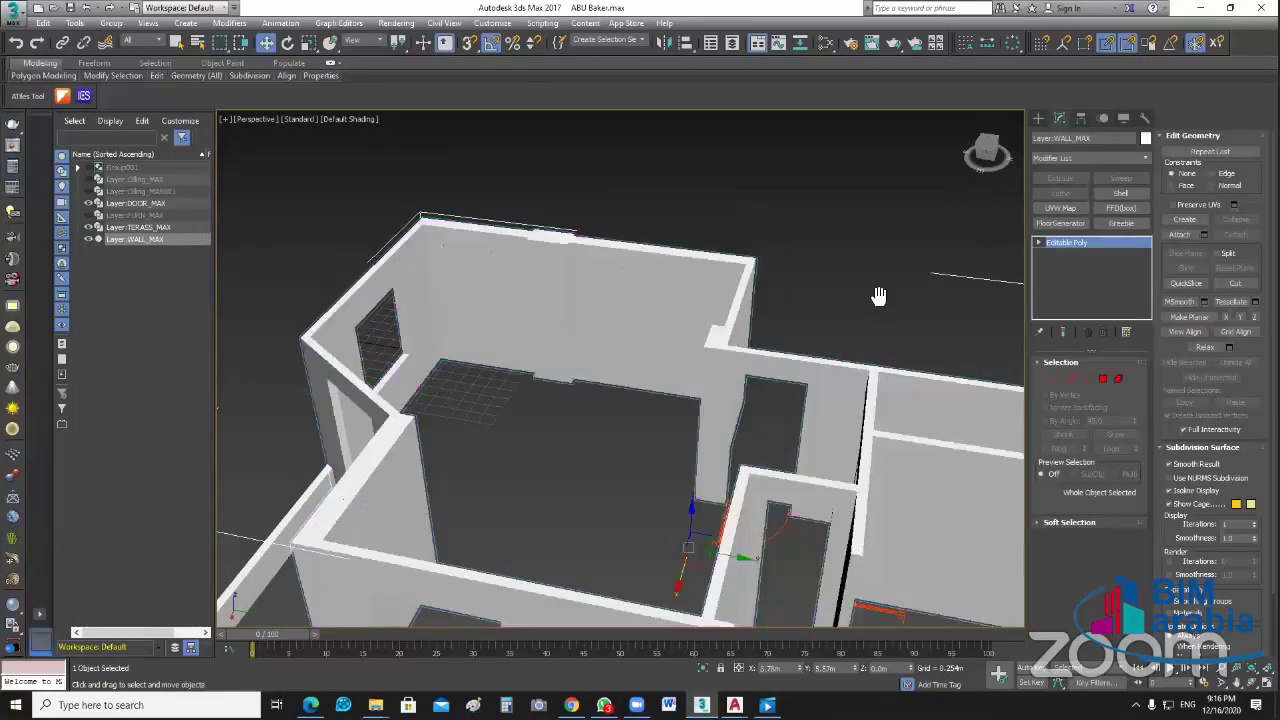
scroll(752, 414, down, 3)
alt+middle_drag(752, 414, 869, 357)
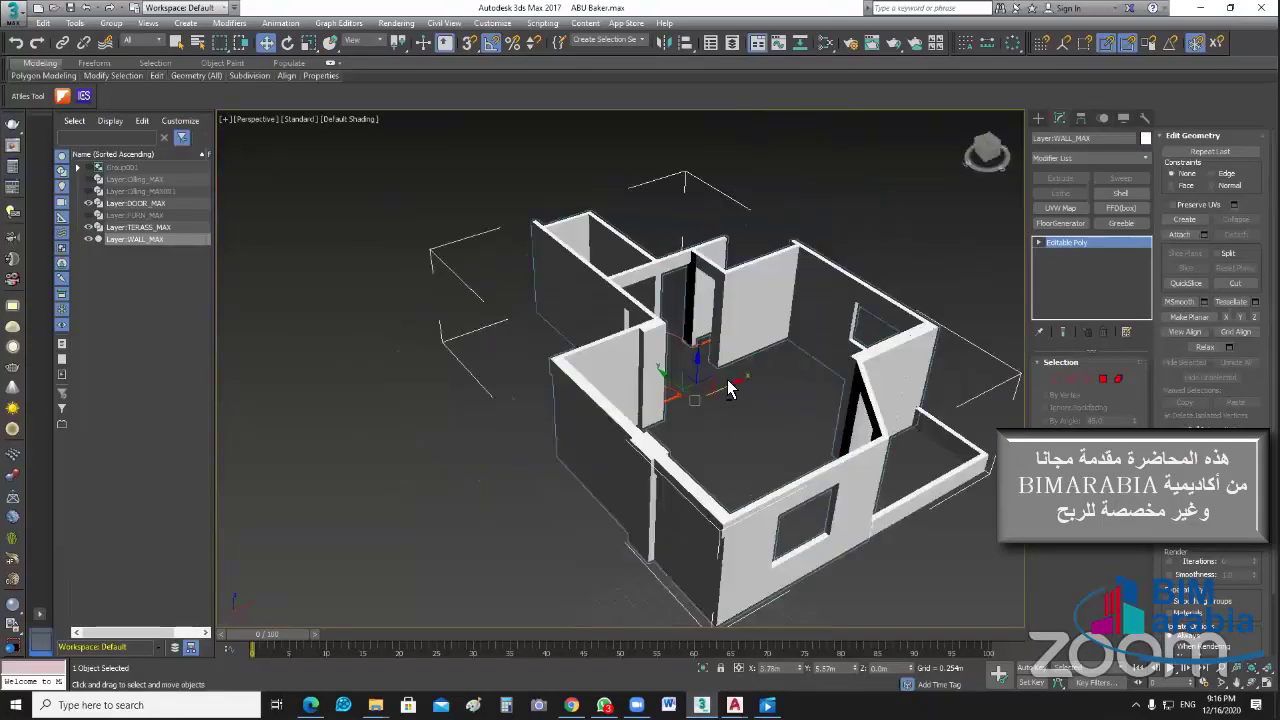
alt+middle_drag(657, 371, 648, 383)
key(shift+z)
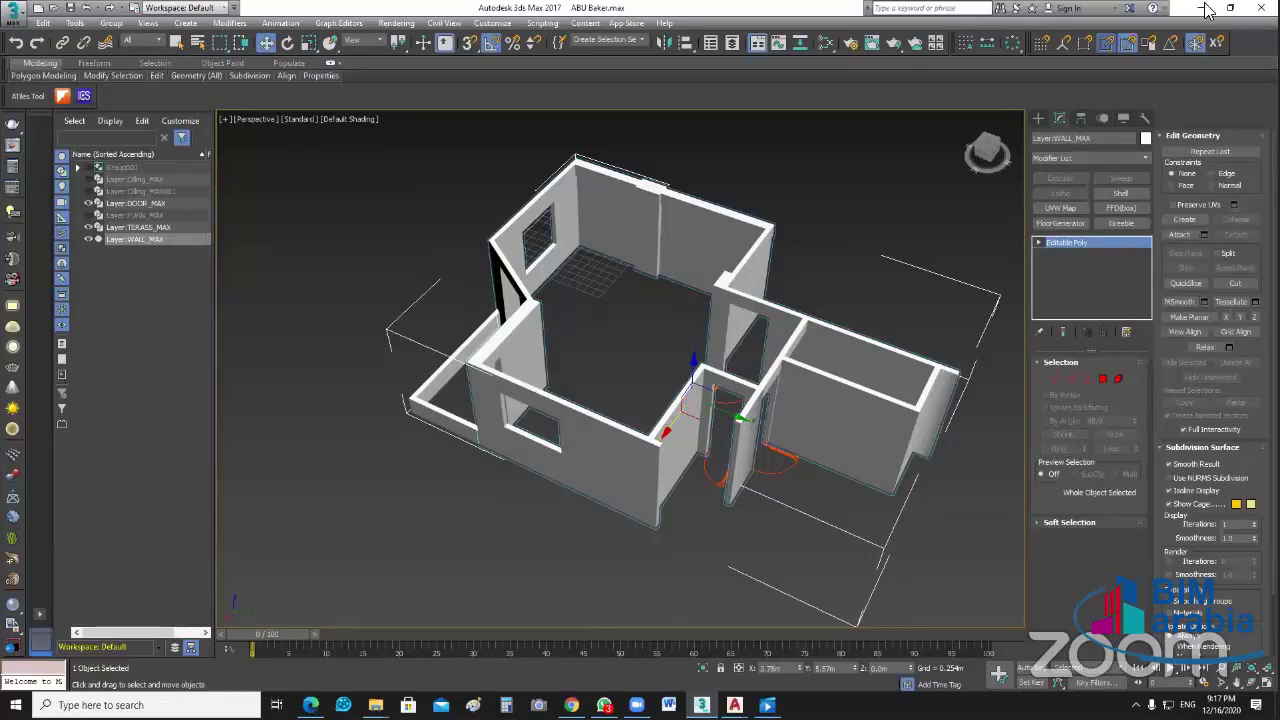
Step: Save the recoloured scene and minimise 3ds Max
click(73, 10)
click(73, 10)
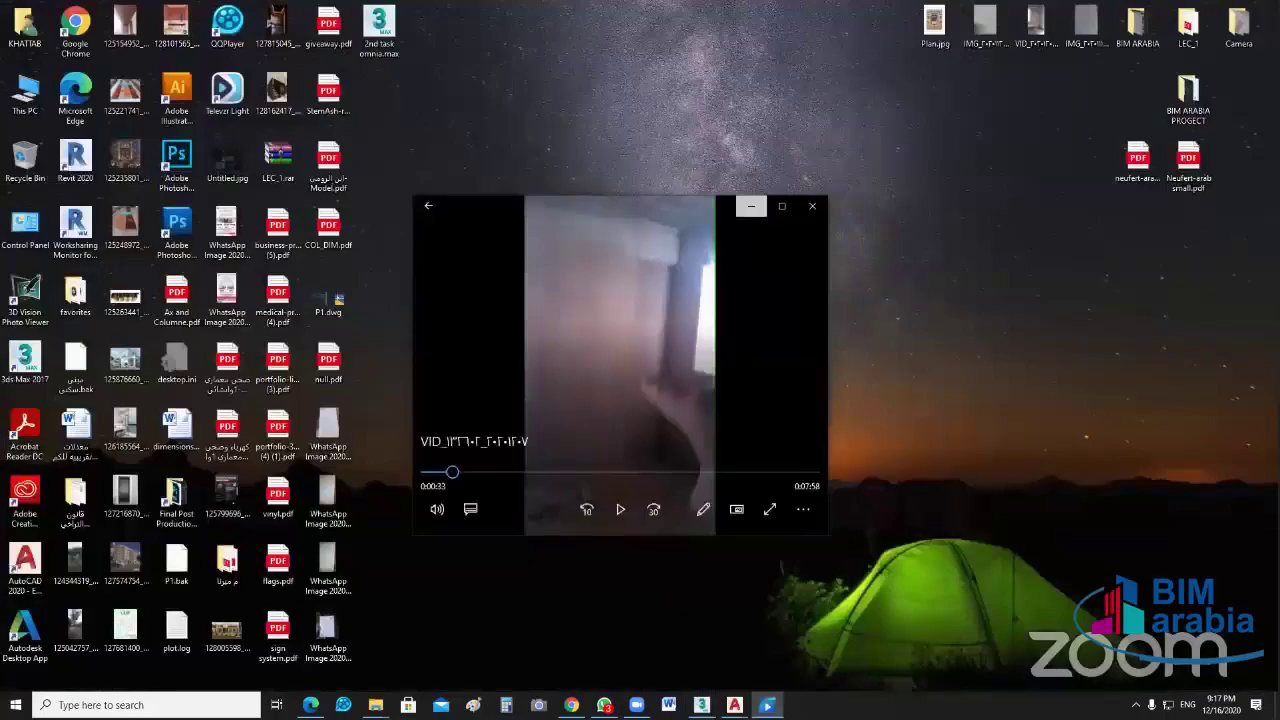
click(749, 206)
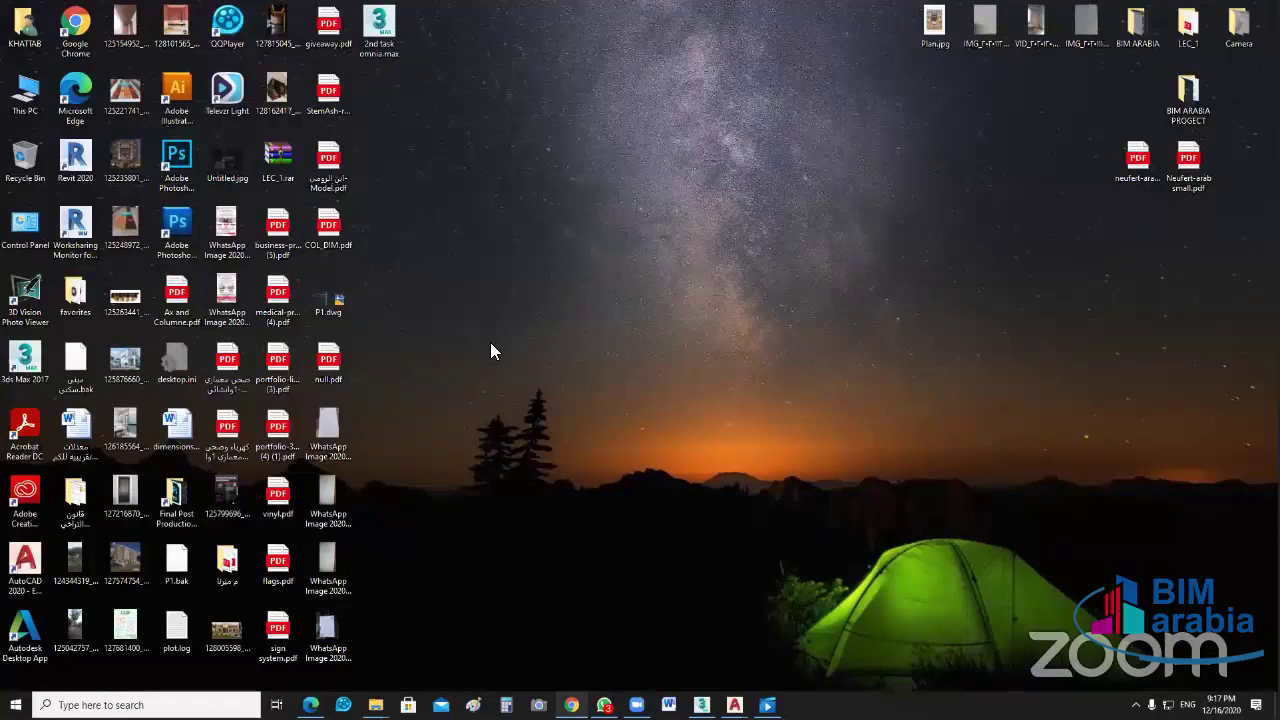
Step: Switch to the Facebook photo in Chrome, minimise Chrome, and bring up the File Explorer windows
key(alt+Tab)
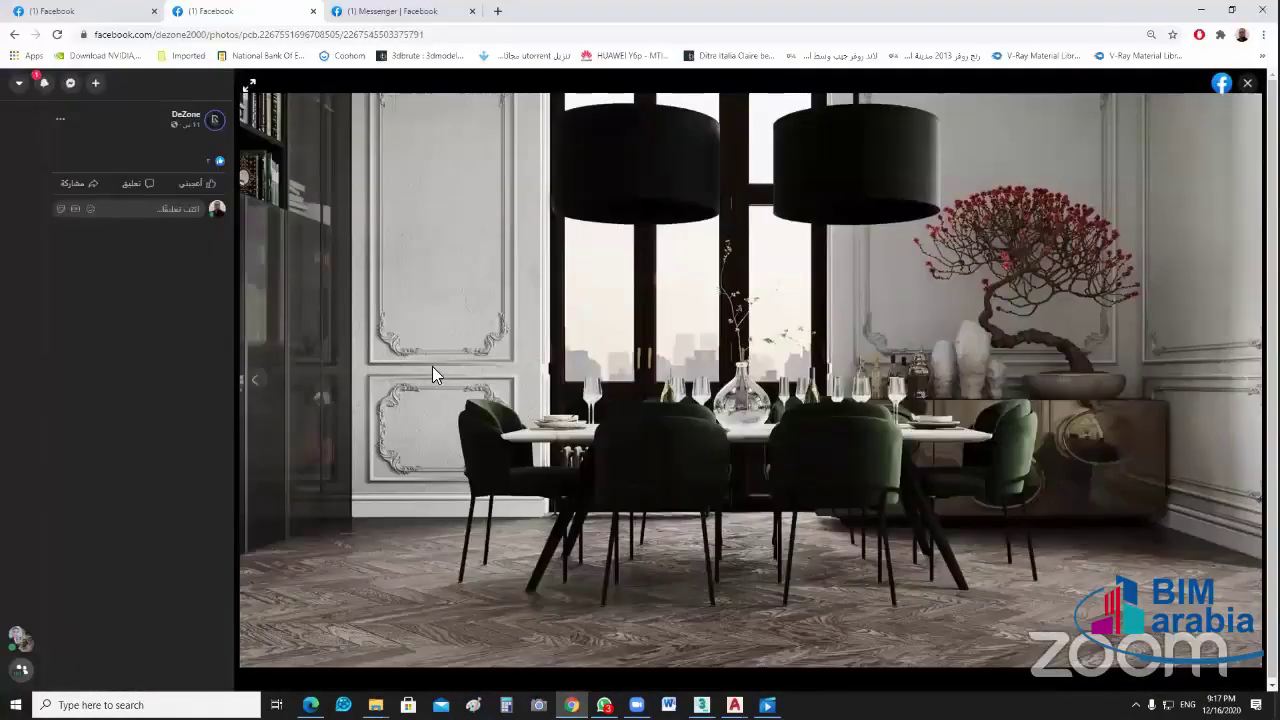
mouse_move(750, 380)
click(571, 705)
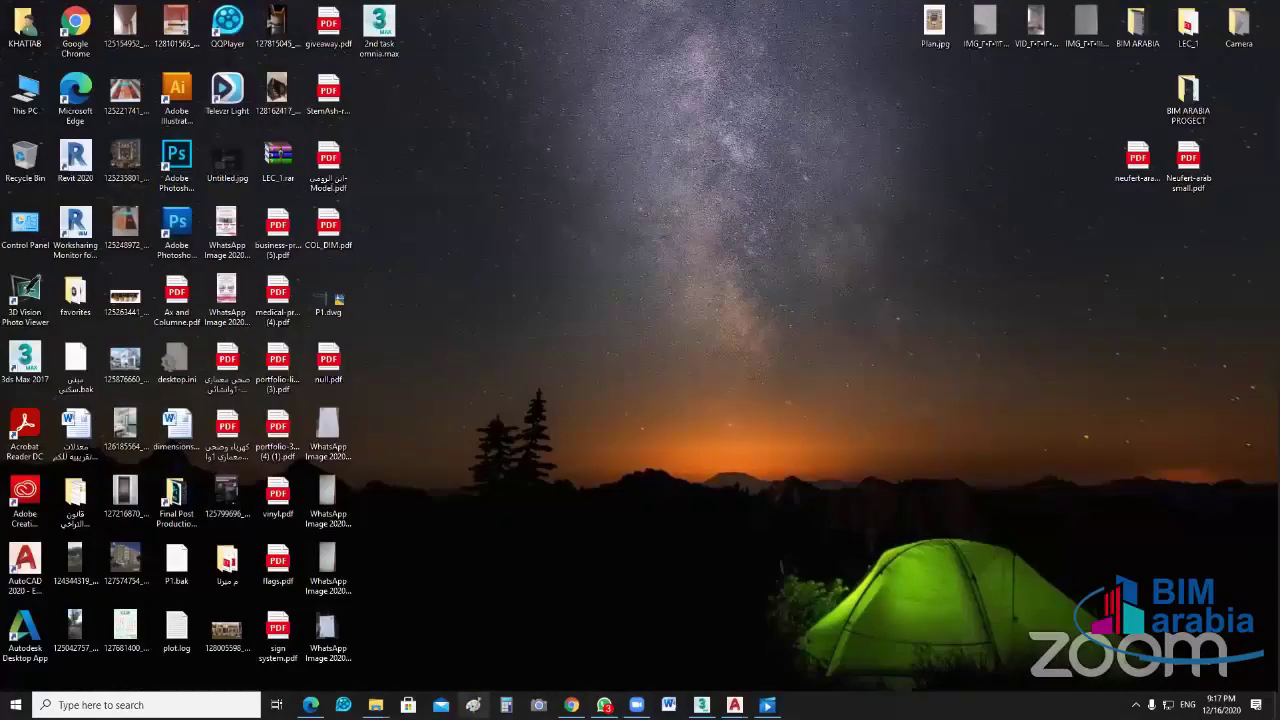
click(375, 705)
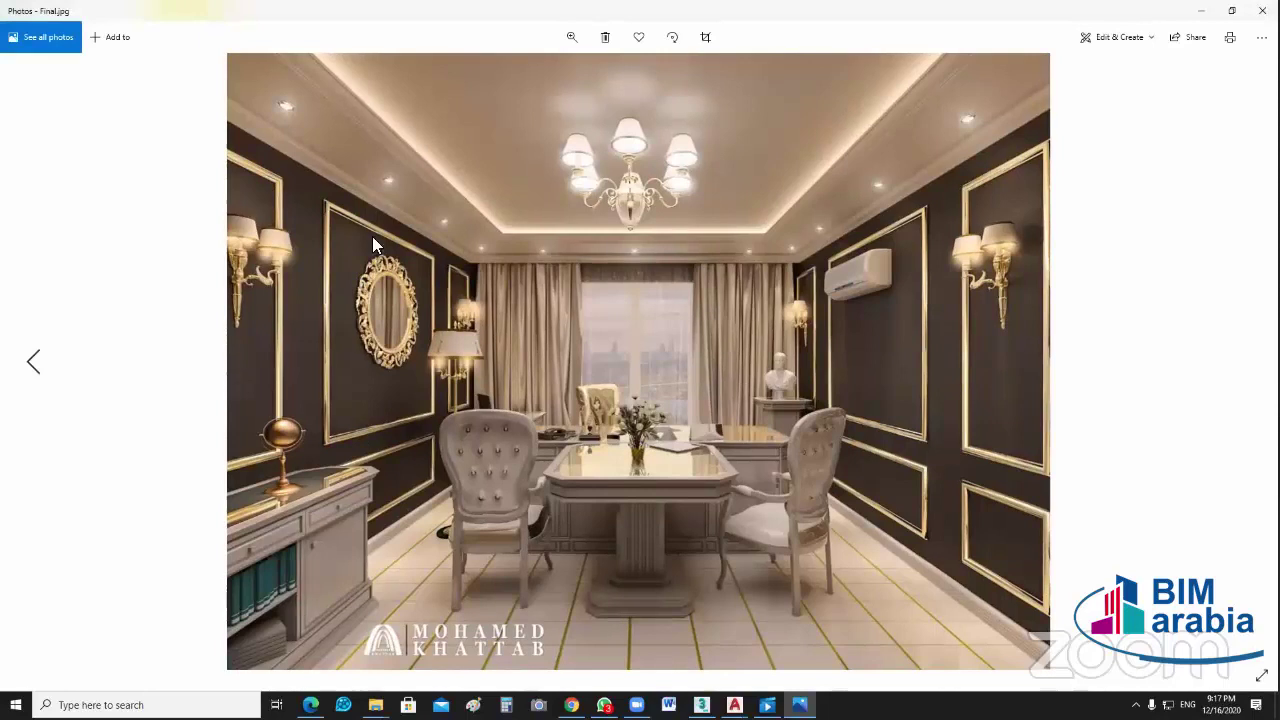
Step: Zoom into Final.jpg in Photos, then close Photos to return to File Explorer
scroll(700, 220, up, 1)
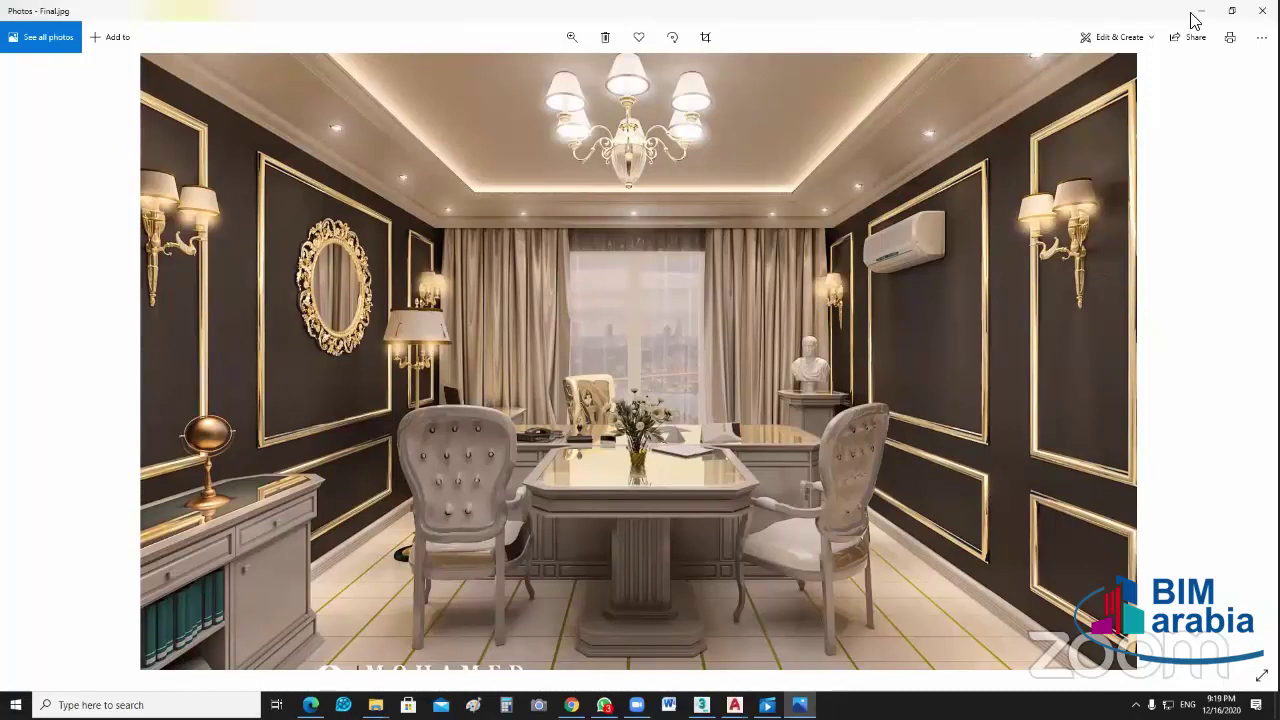
key(alt+F4)
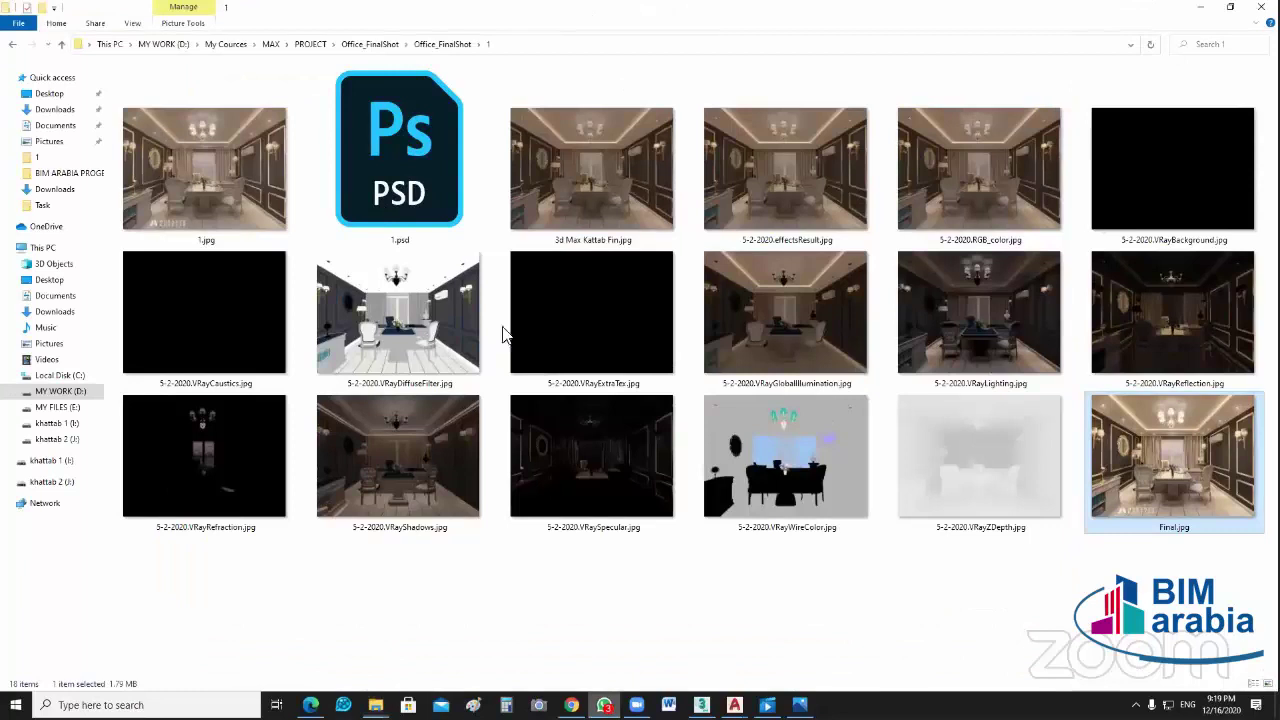
Step: Switch from File Explorer back to the Facebook dining-room photo in Chrome
key(alt+Tab)
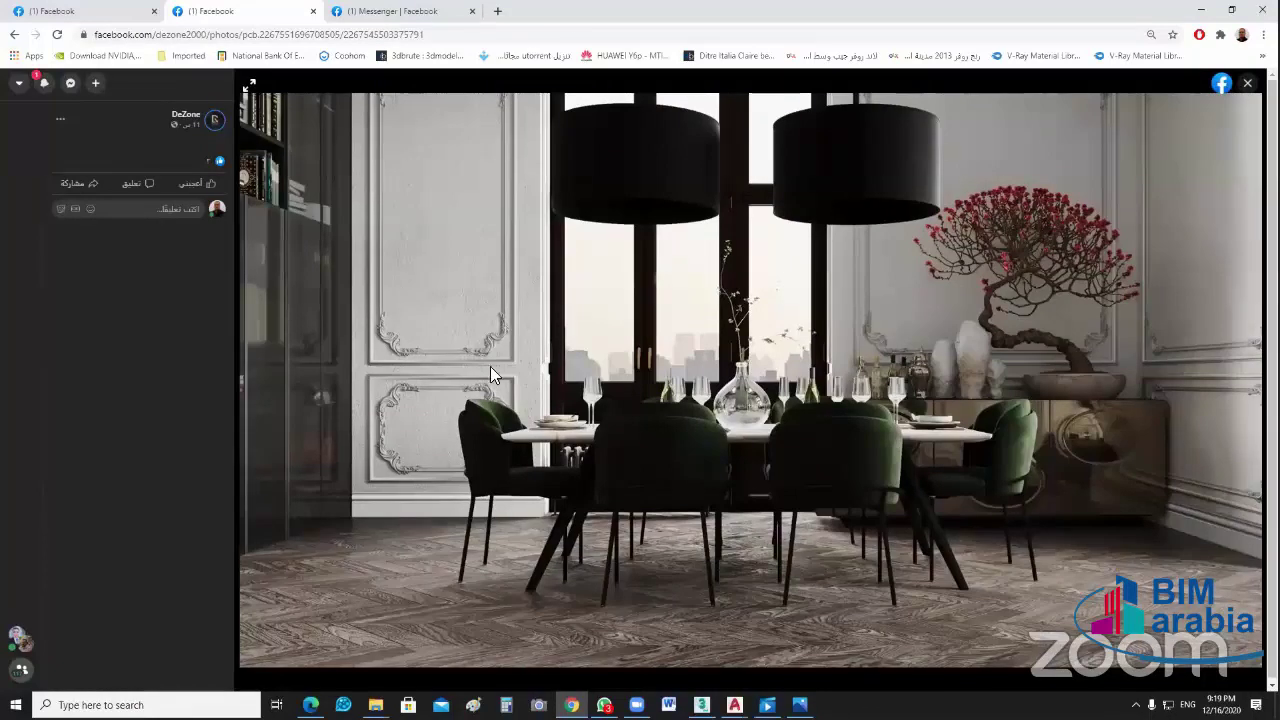
Step: Advance to the next Facebook interior photo, then switch to WhatsApp
mouse_move(430, 360)
click(1246, 389)
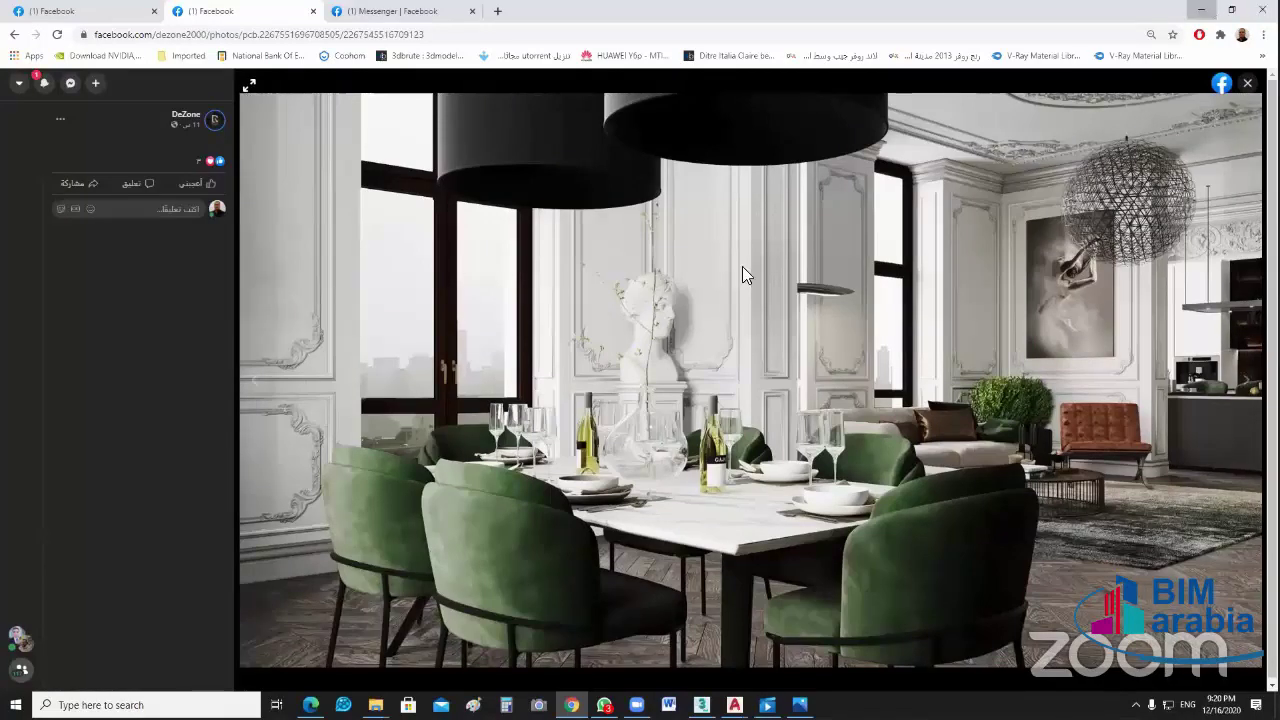
key(alt+Tab)
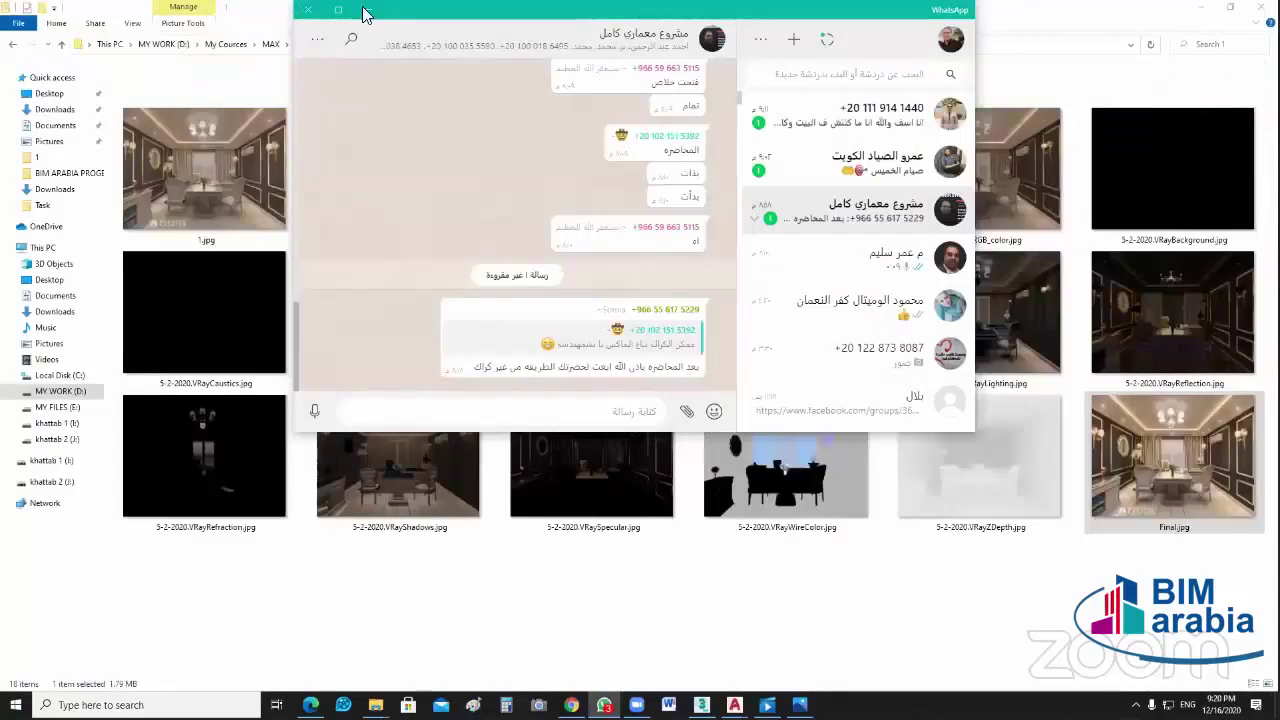
Step: Cycle windows to Final.jpg in Photos, zoom in on it, then switch to AutoCAD
key(alt+Tab)
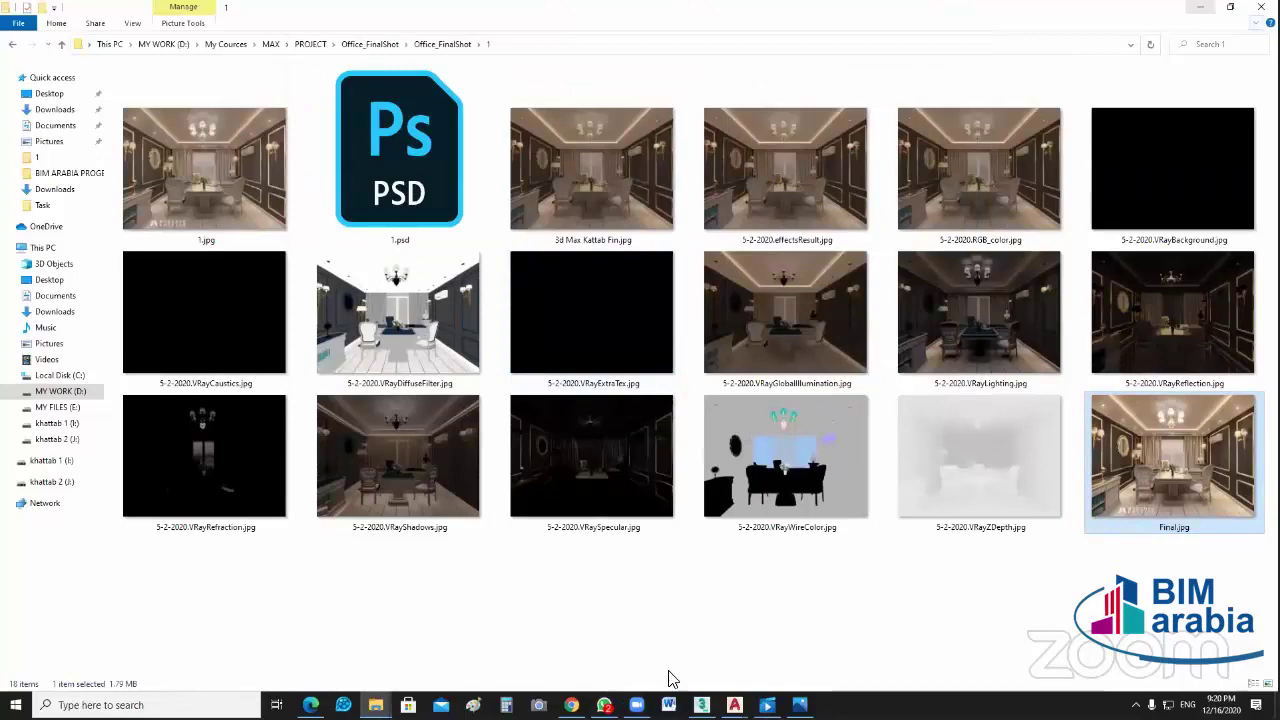
key(super+d)
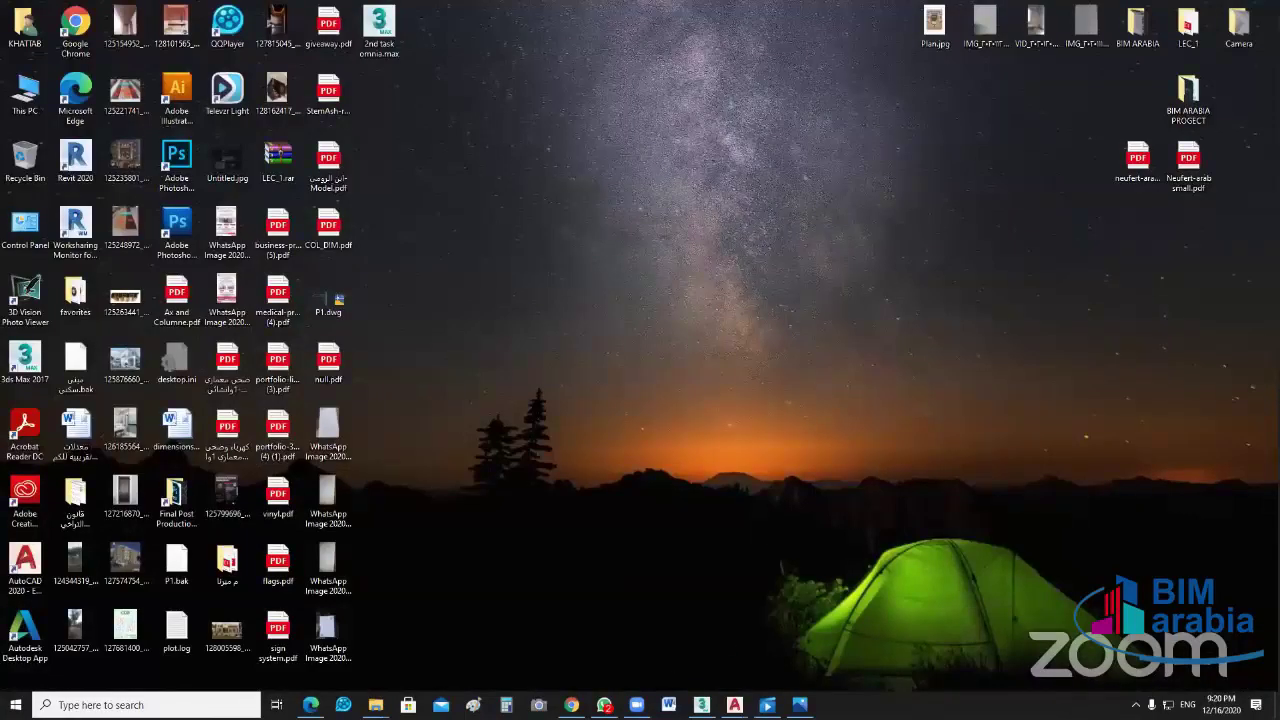
key(alt+Tab)
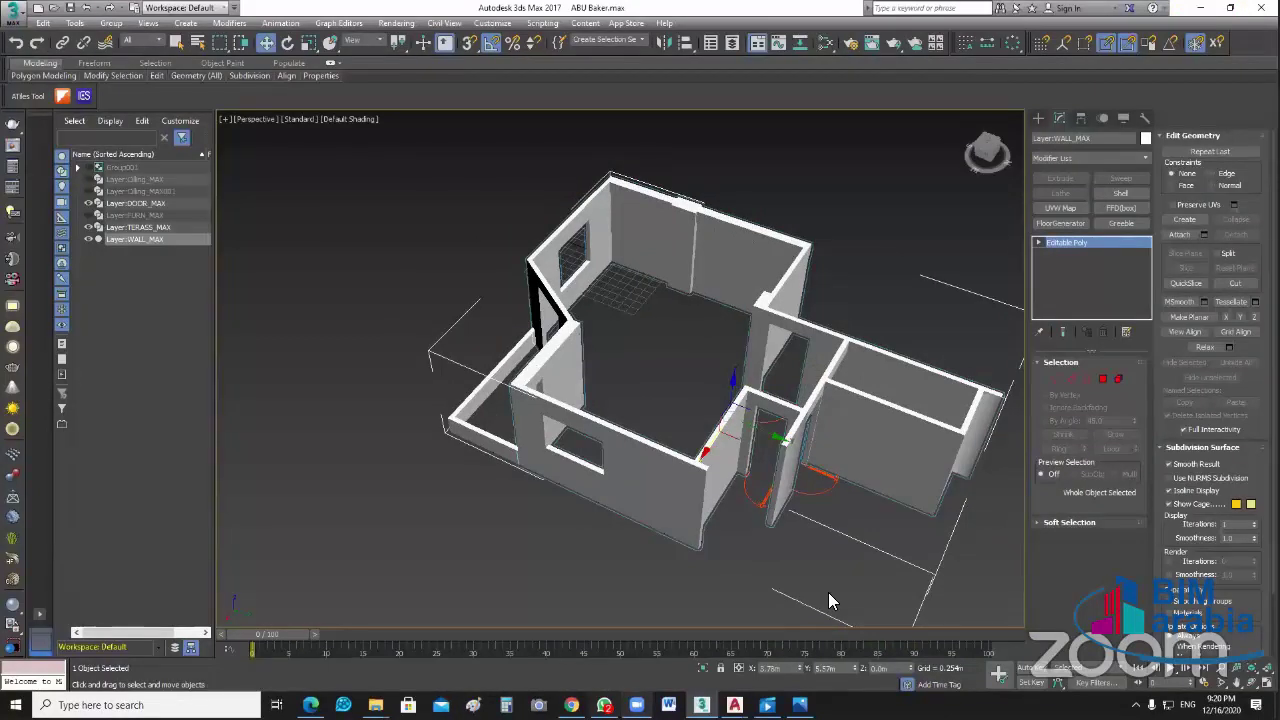
key(alt+Tab)
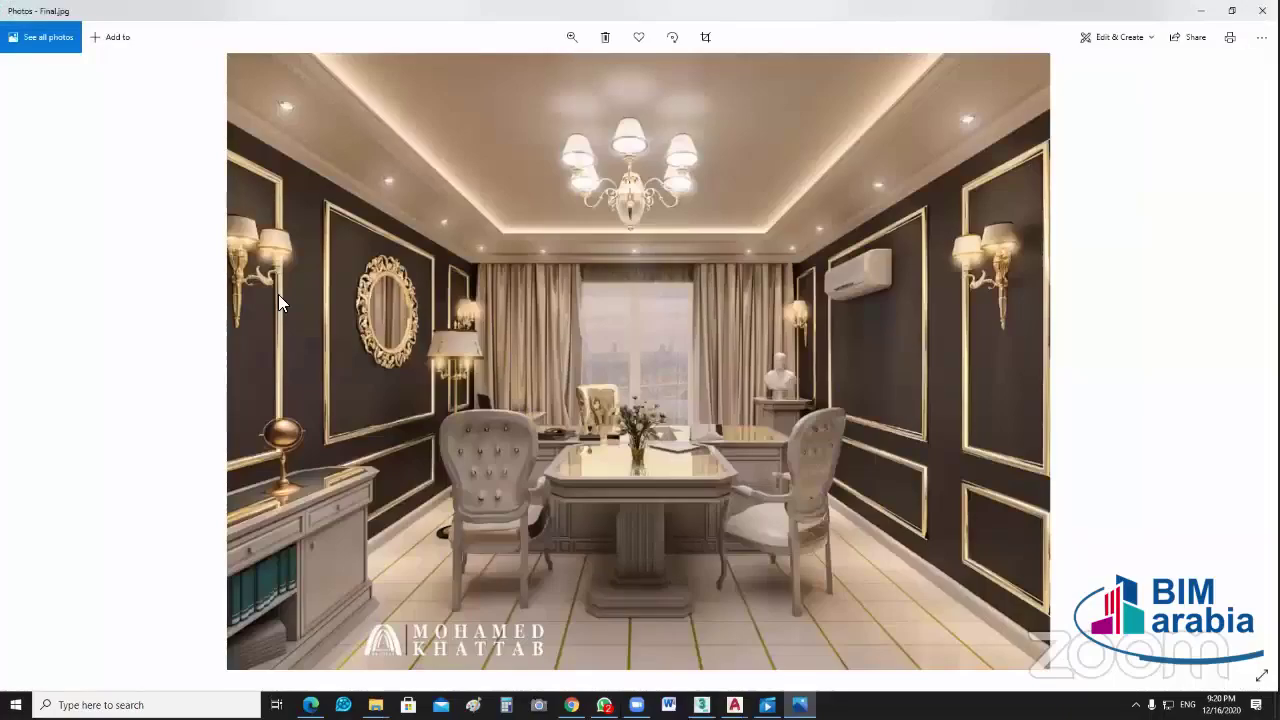
scroll(416, 450, up, 1)
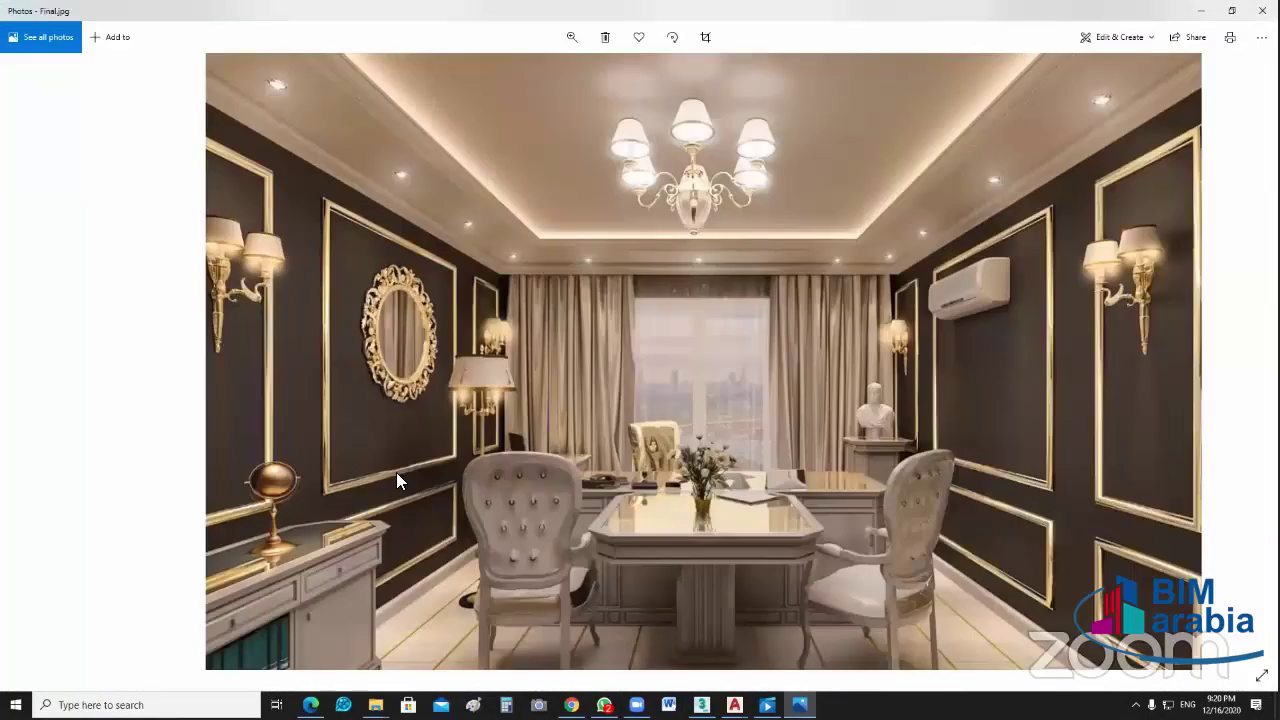
scroll(396, 474, up, 2)
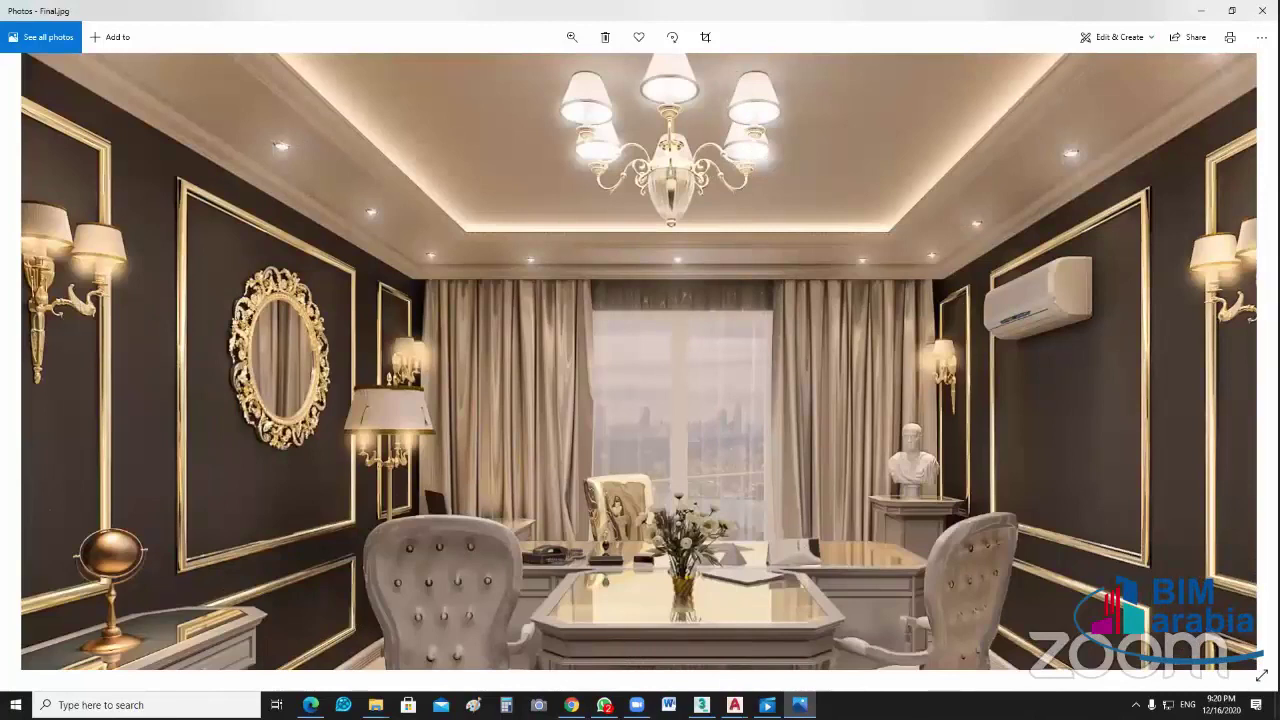
click(701, 705)
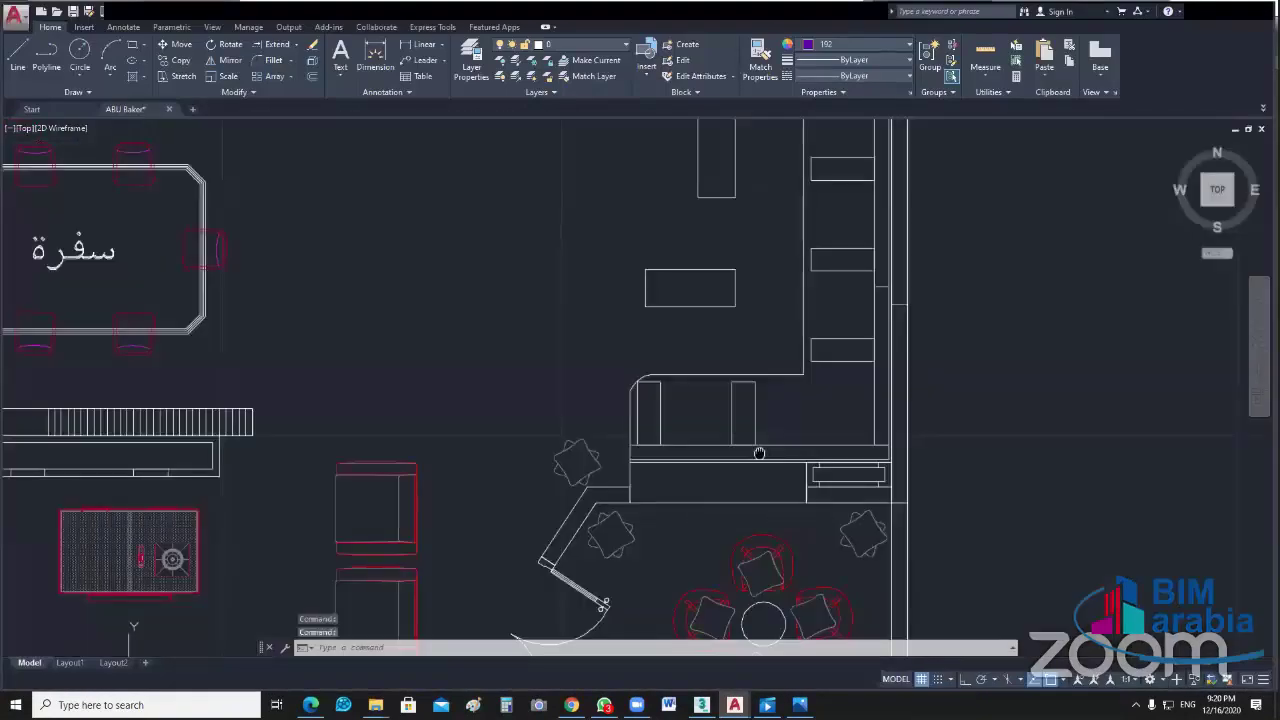
scroll(852, 226, down, 2)
mouse_move(759, 453)
middle_down()
mouse_move(852, 226)
mouse_move(847, 334)
middle_up()
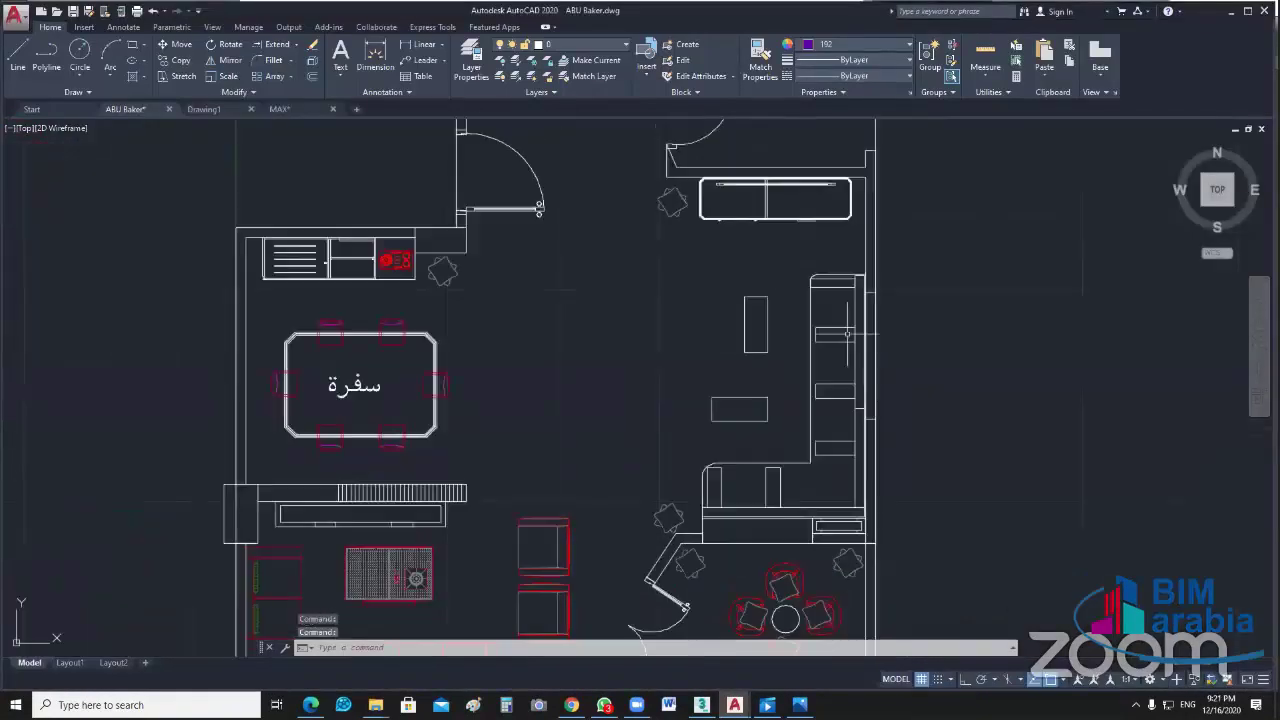
click(847, 334)
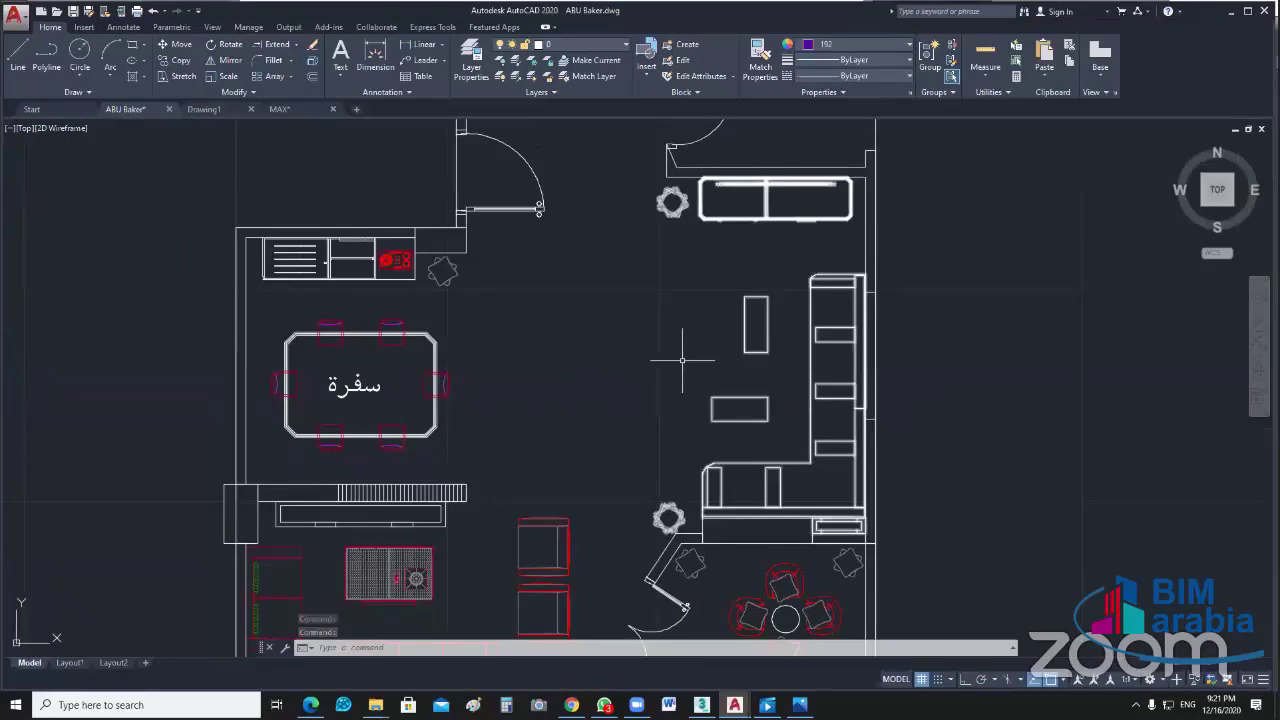
mouse_move(682, 360)
middle_down()
mouse_move(800, 307)
mouse_move(868, 307)
middle_up()
middle_drag(574, 586, 635, 450)
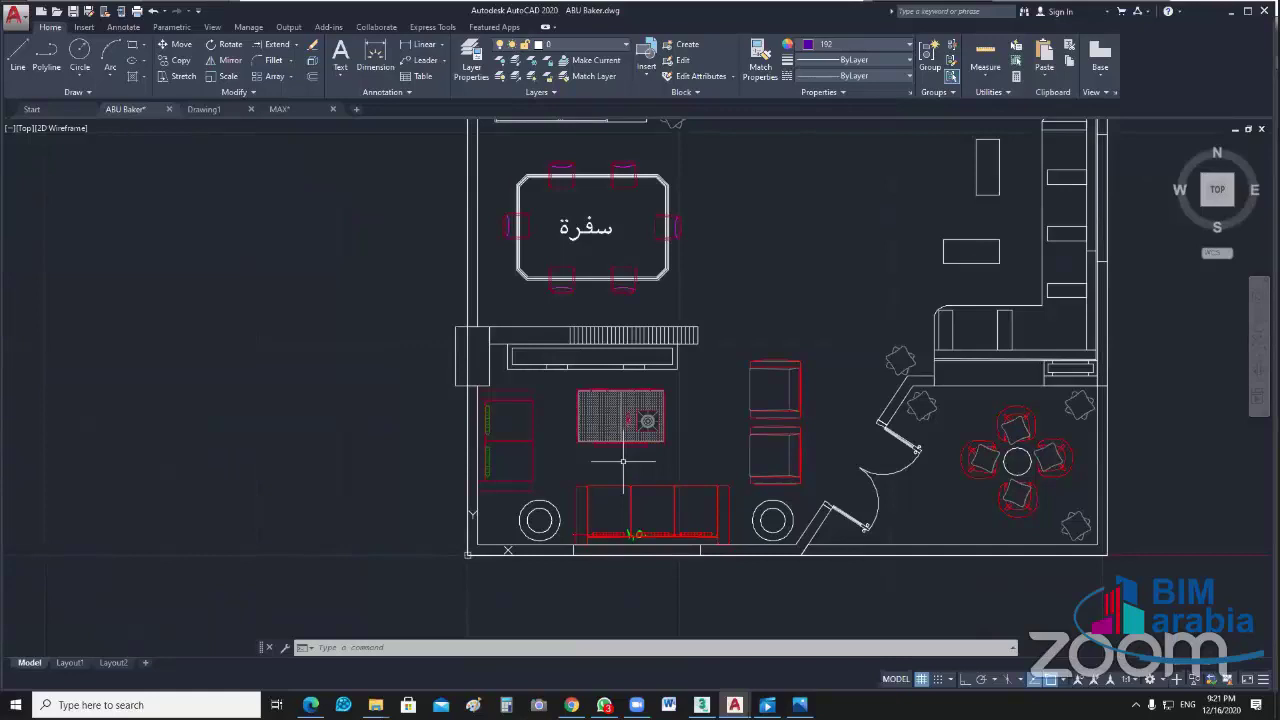
mouse_move(622, 461)
middle_down()
mouse_move(653, 452)
mouse_move(625, 578)
middle_up()
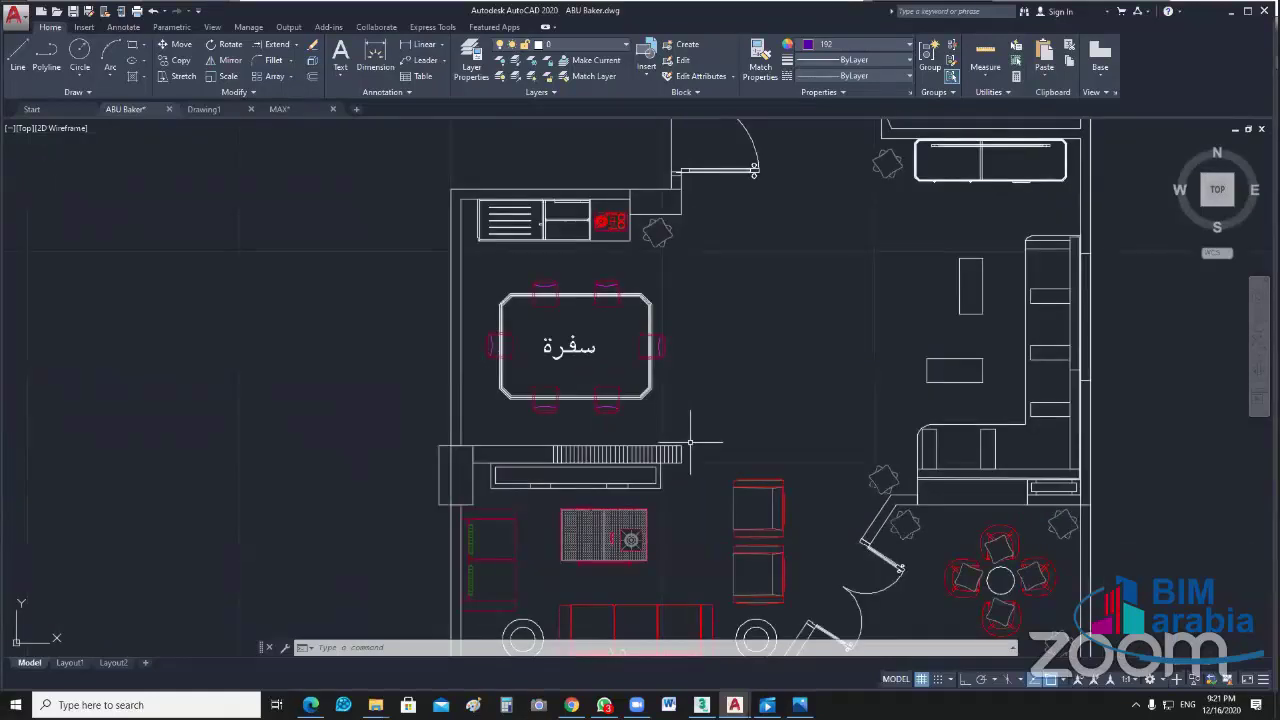
mouse_move(690, 440)
middle_down()
mouse_move(591, 404)
mouse_move(922, 408)
middle_up()
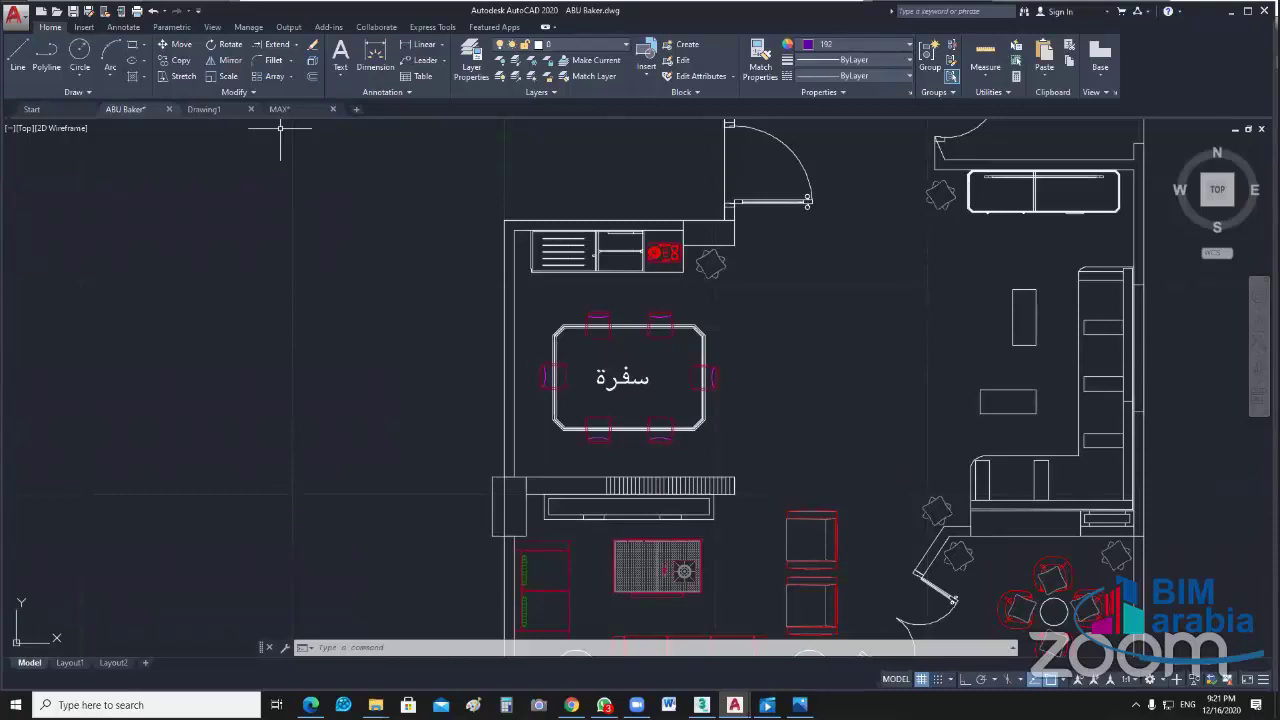
Step: Dimension the left wall with vertical dimensions 2.92 and 1.88
click(508, 507)
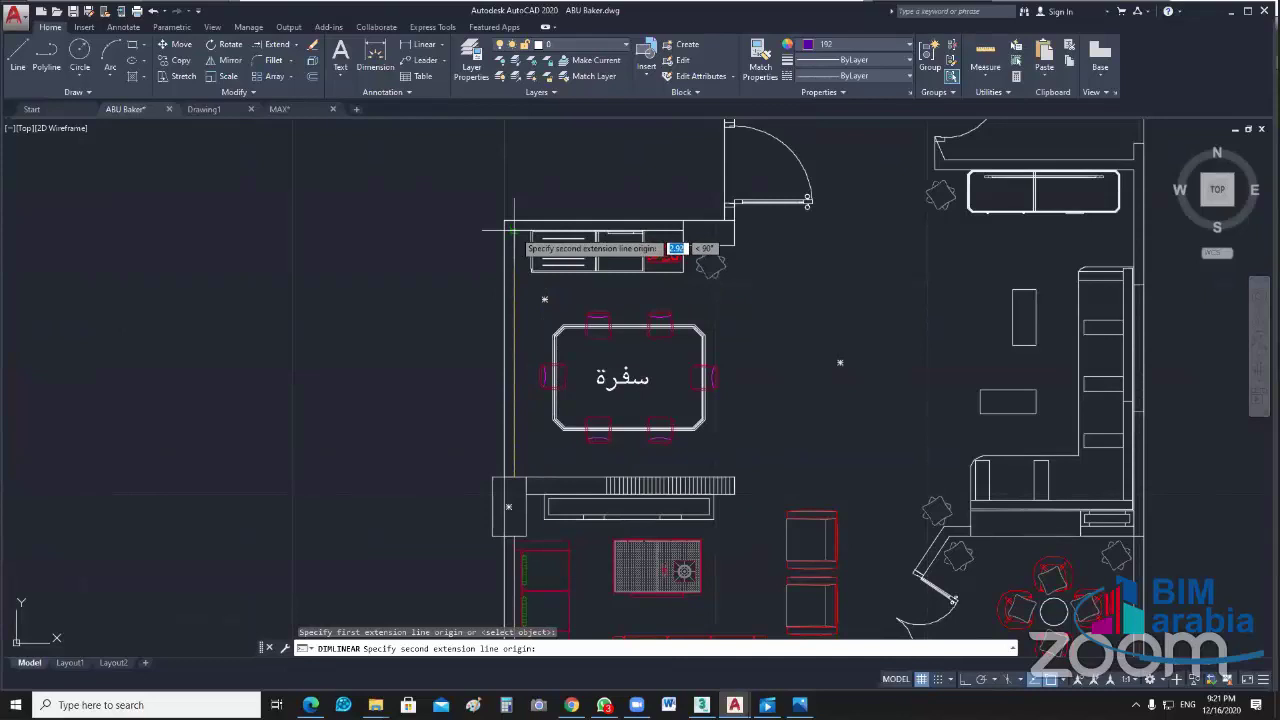
click(492, 278)
click(475, 262)
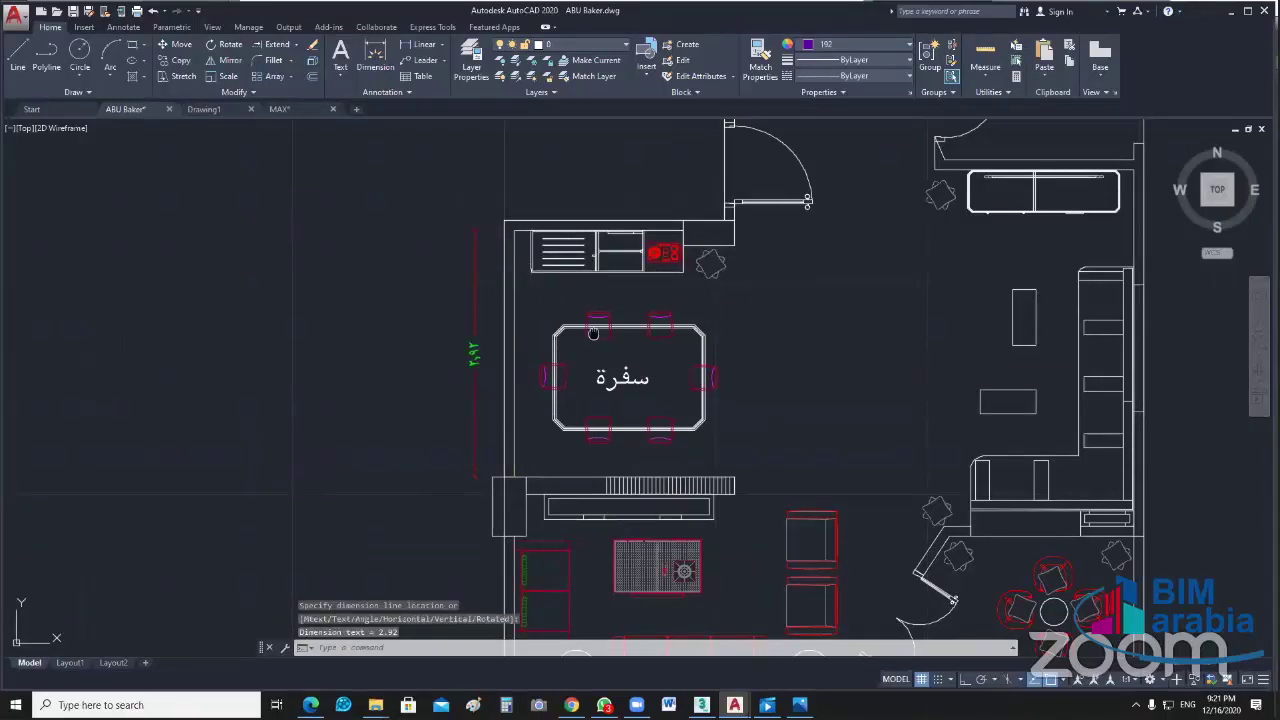
middle_drag(593, 333, 611, 149)
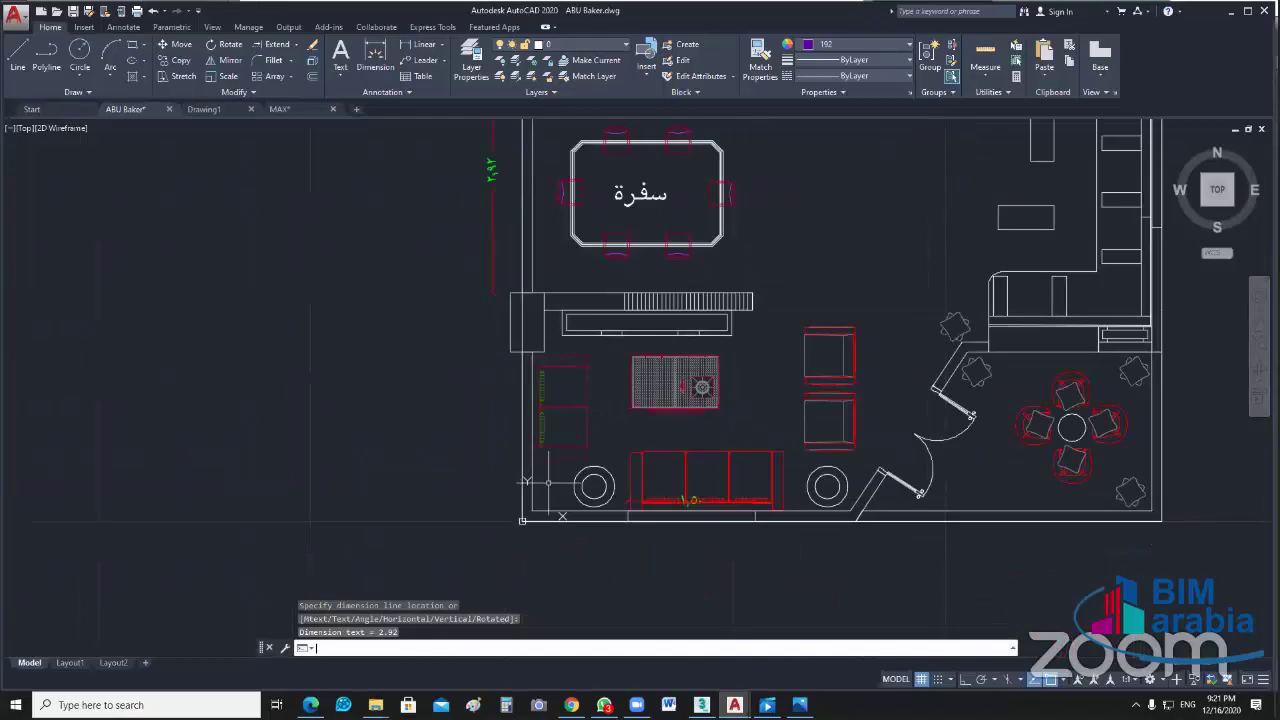
key(Return)
click(533, 352)
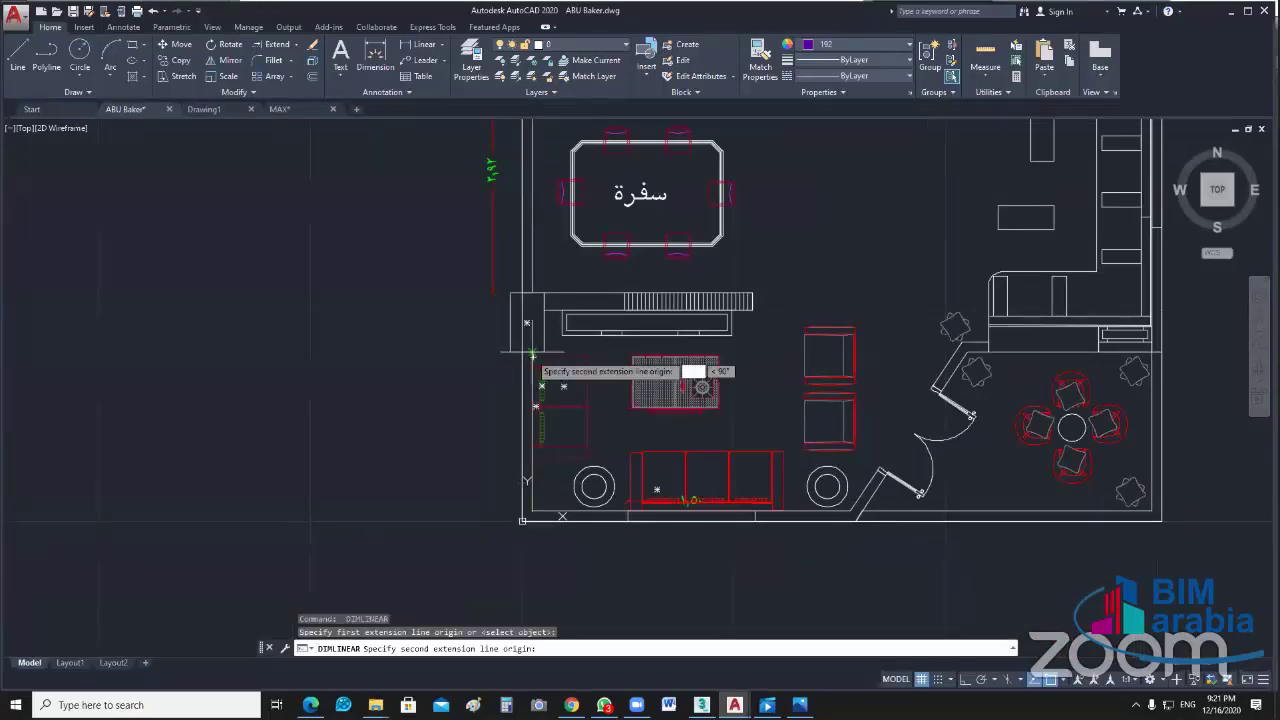
click(527, 512)
click(487, 430)
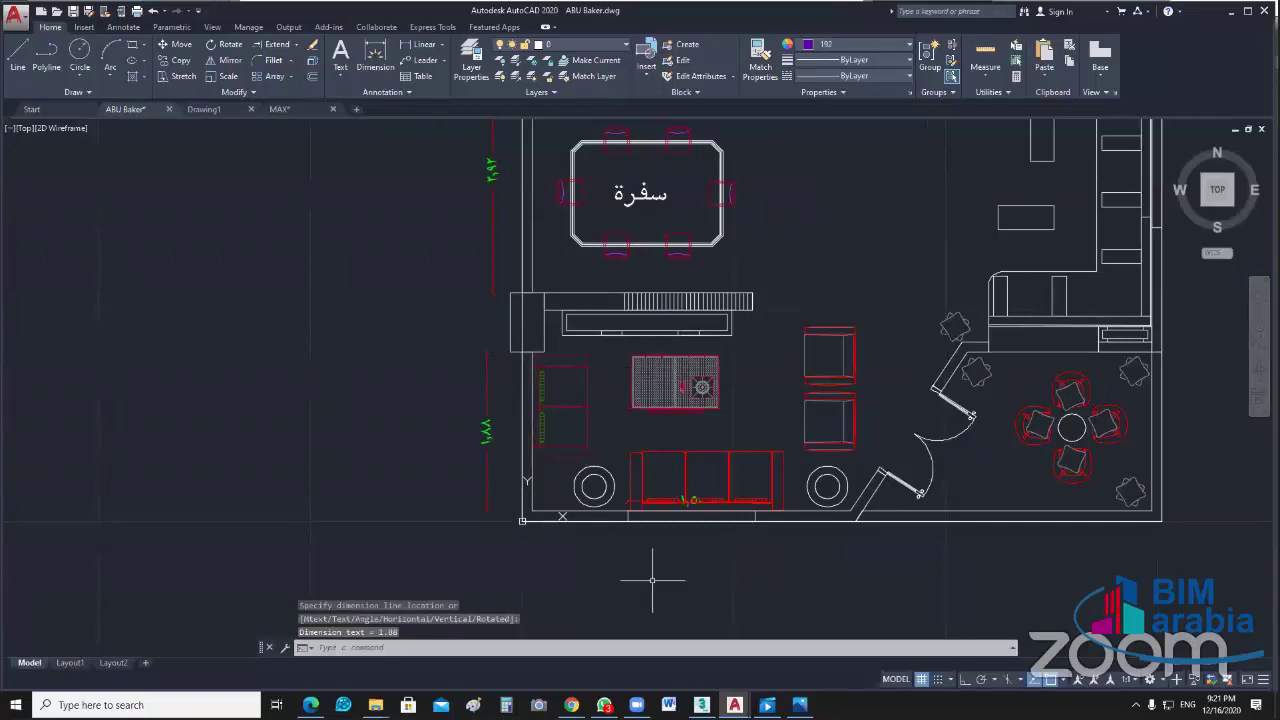
Step: Dimension the bottom wall segments 1.16 and 1.13
key(Return)
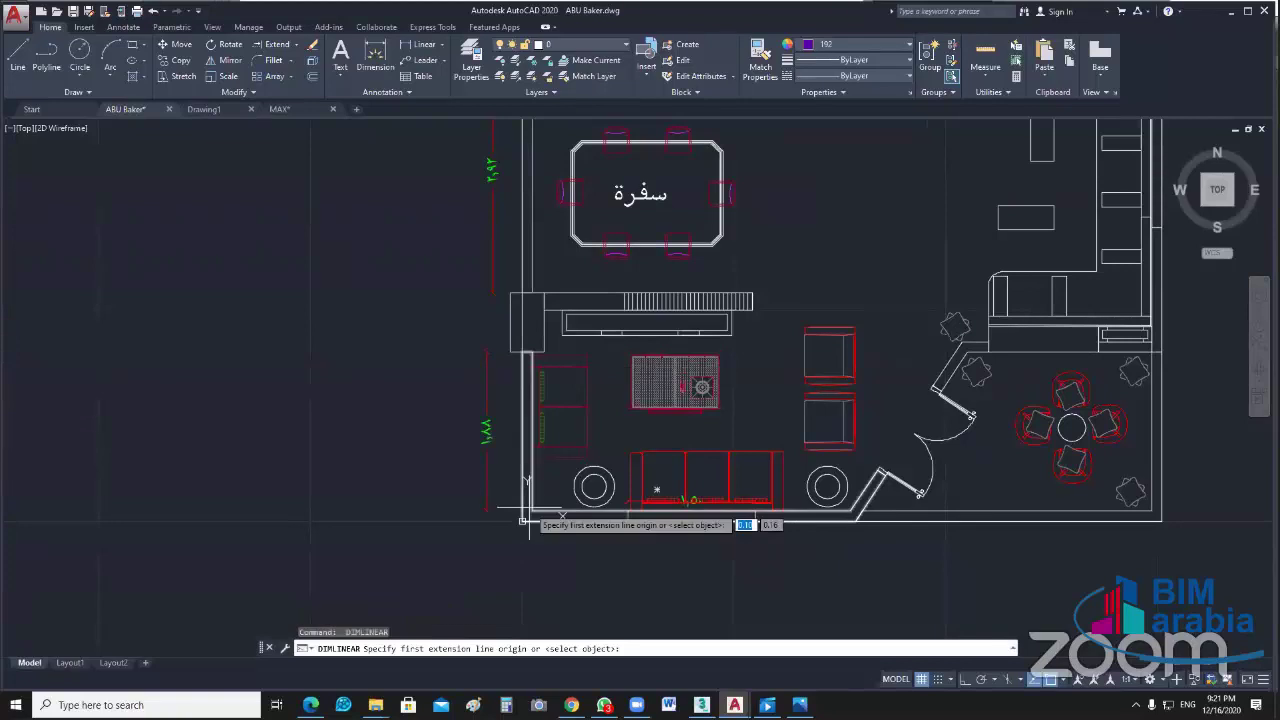
click(532, 512)
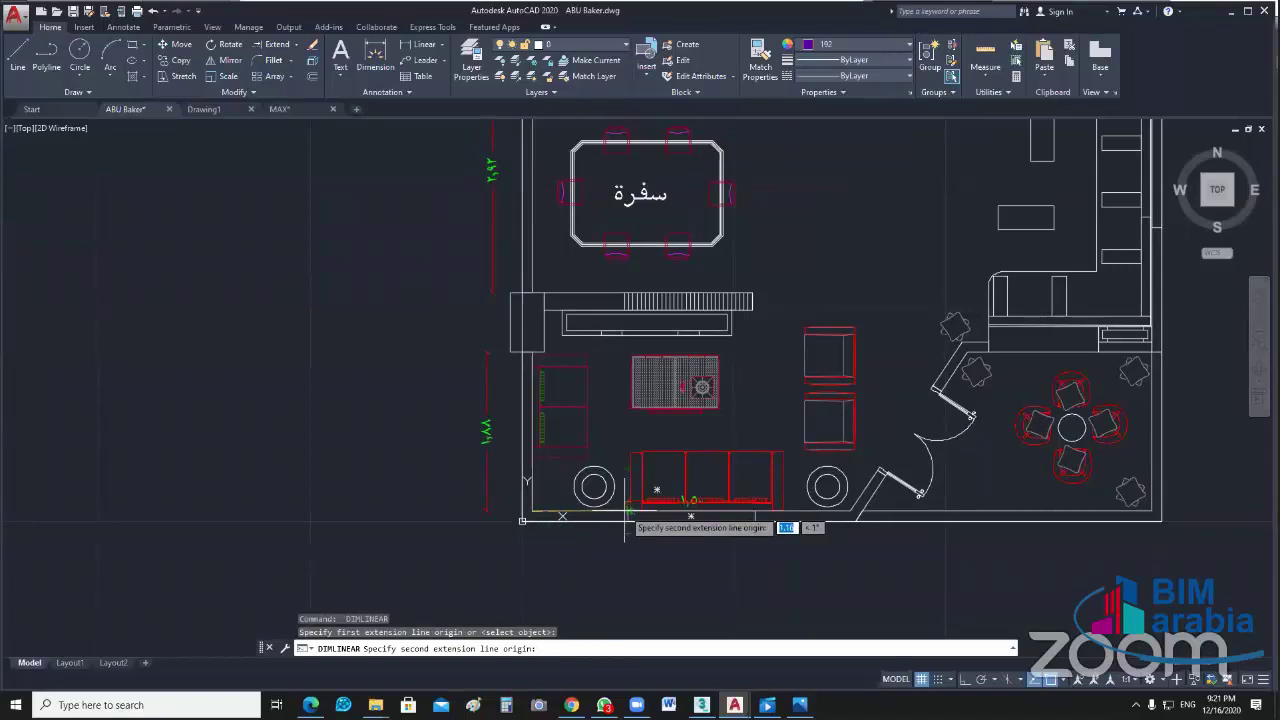
click(629, 511)
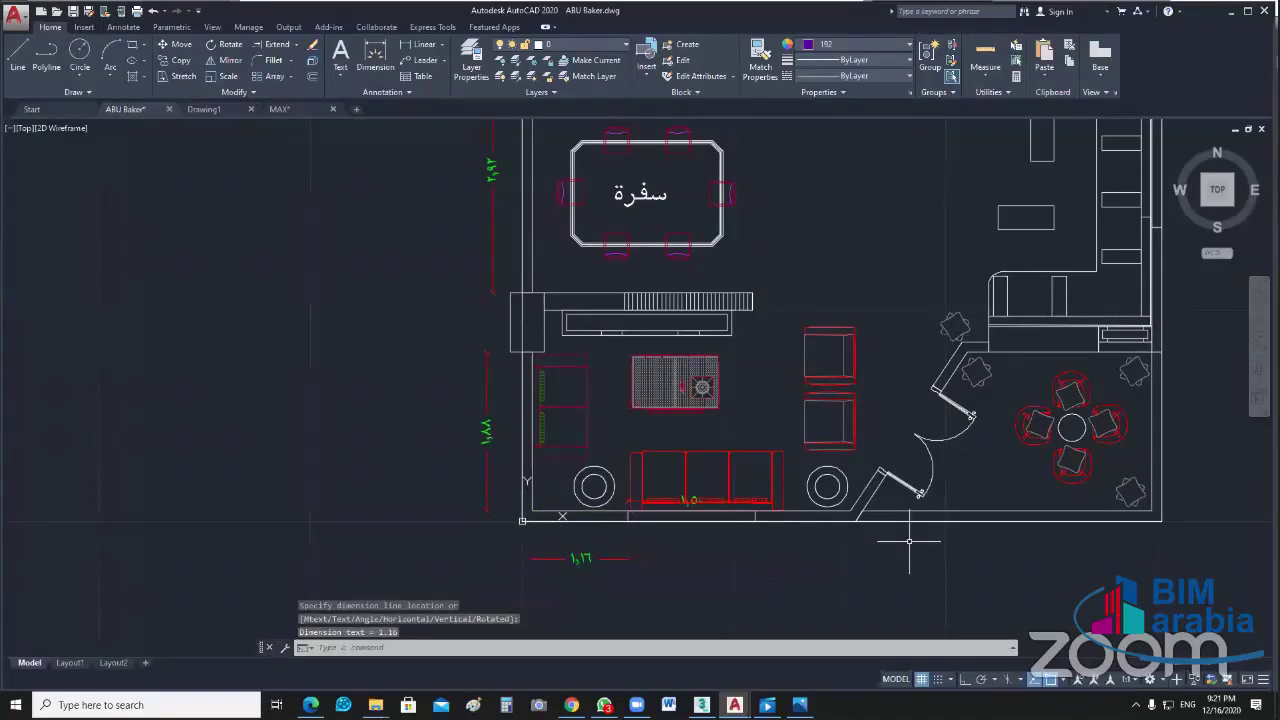
key(Return)
scroll(802, 524, up, 2)
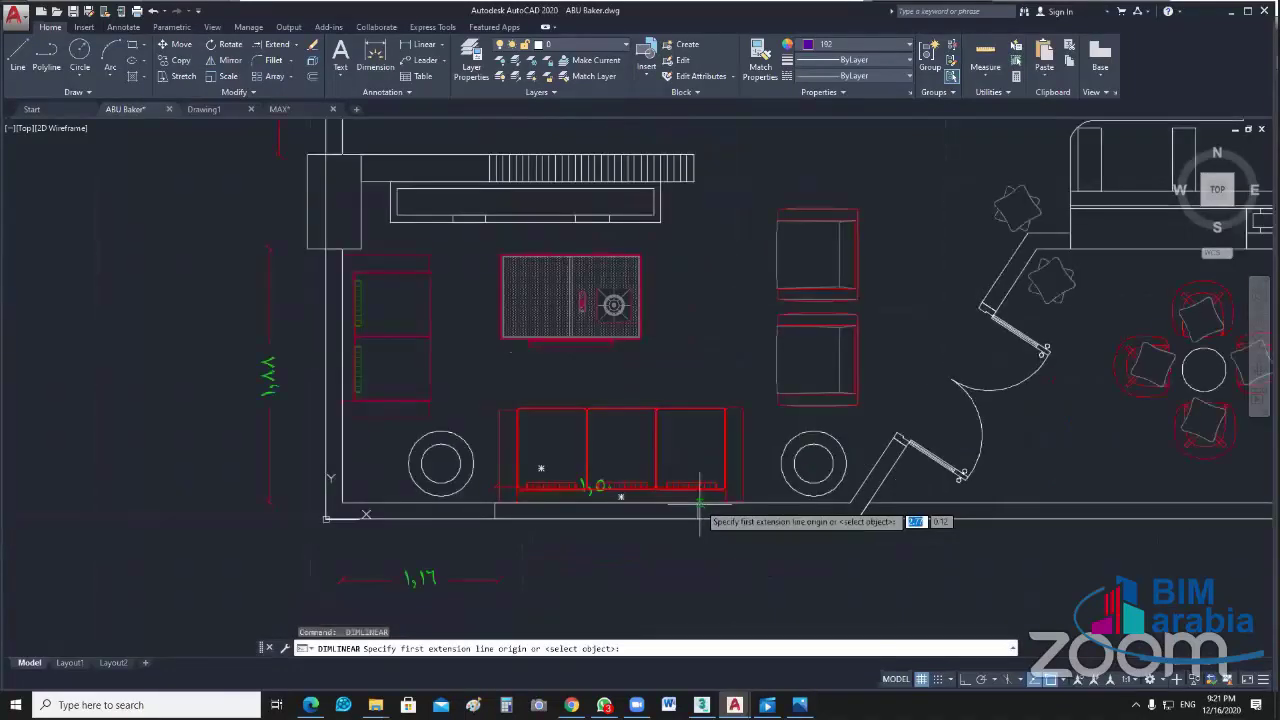
click(699, 502)
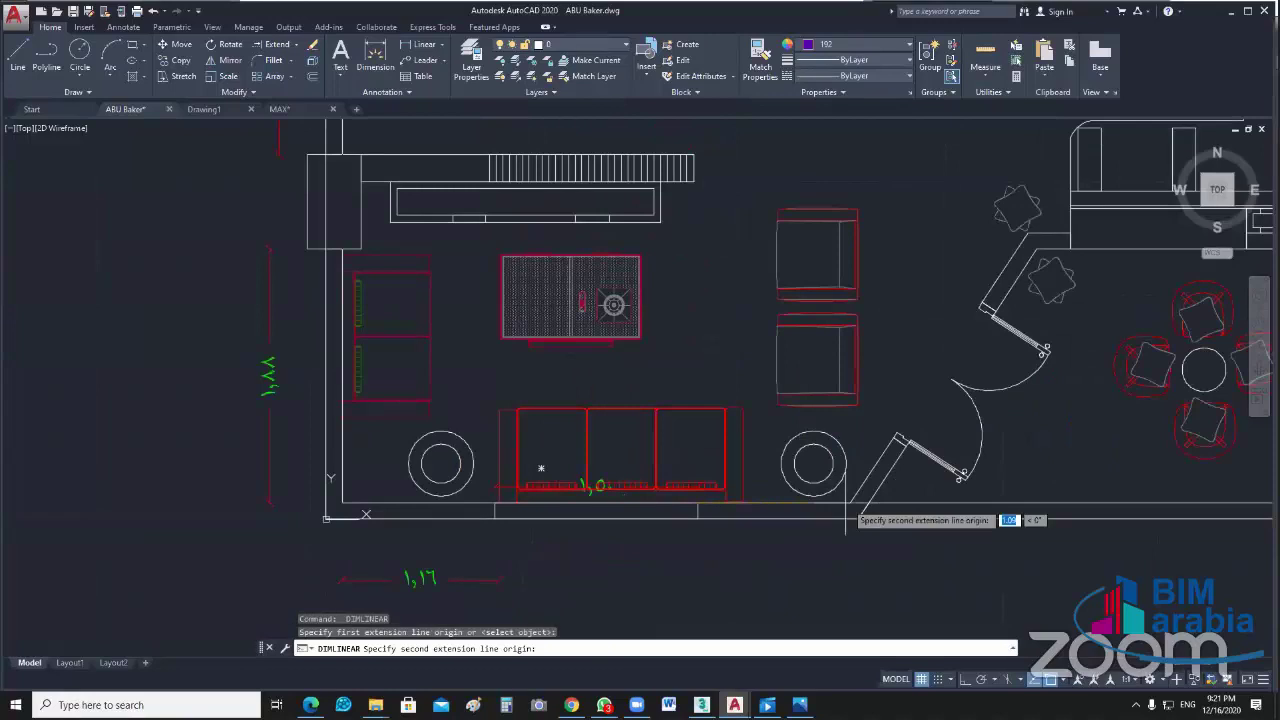
click(849, 504)
click(849, 549)
scroll(574, 566, up, 4)
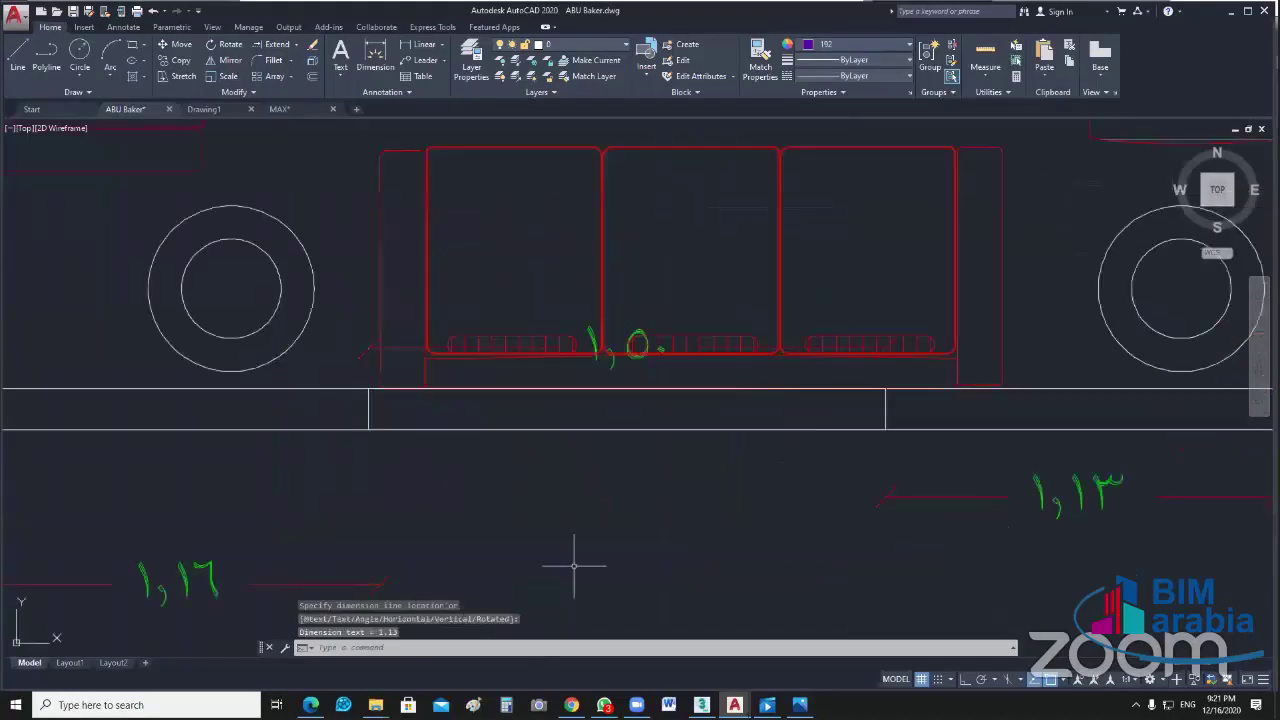
Step: Select the 1.13 dimension and start a grip stretch, then cancel it with Esc
middle_drag(574, 566, 853, 509)
click(731, 452)
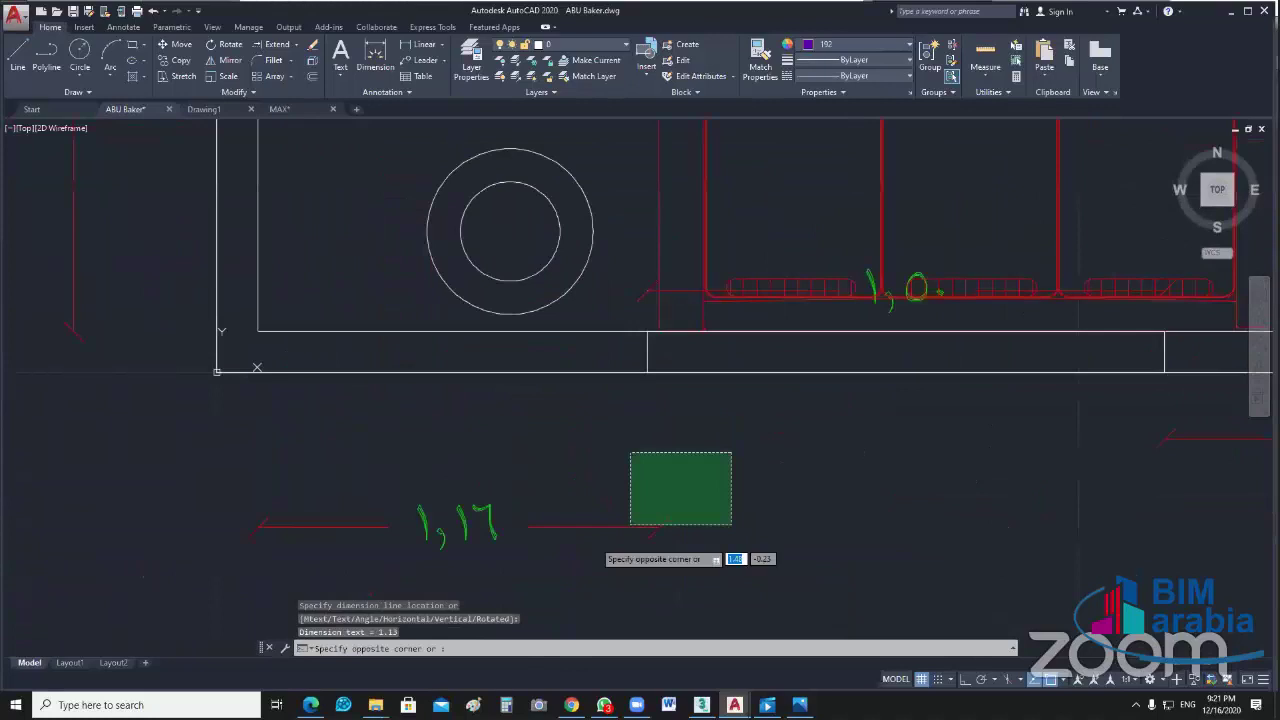
click(630, 524)
scroll(645, 335, up, 4)
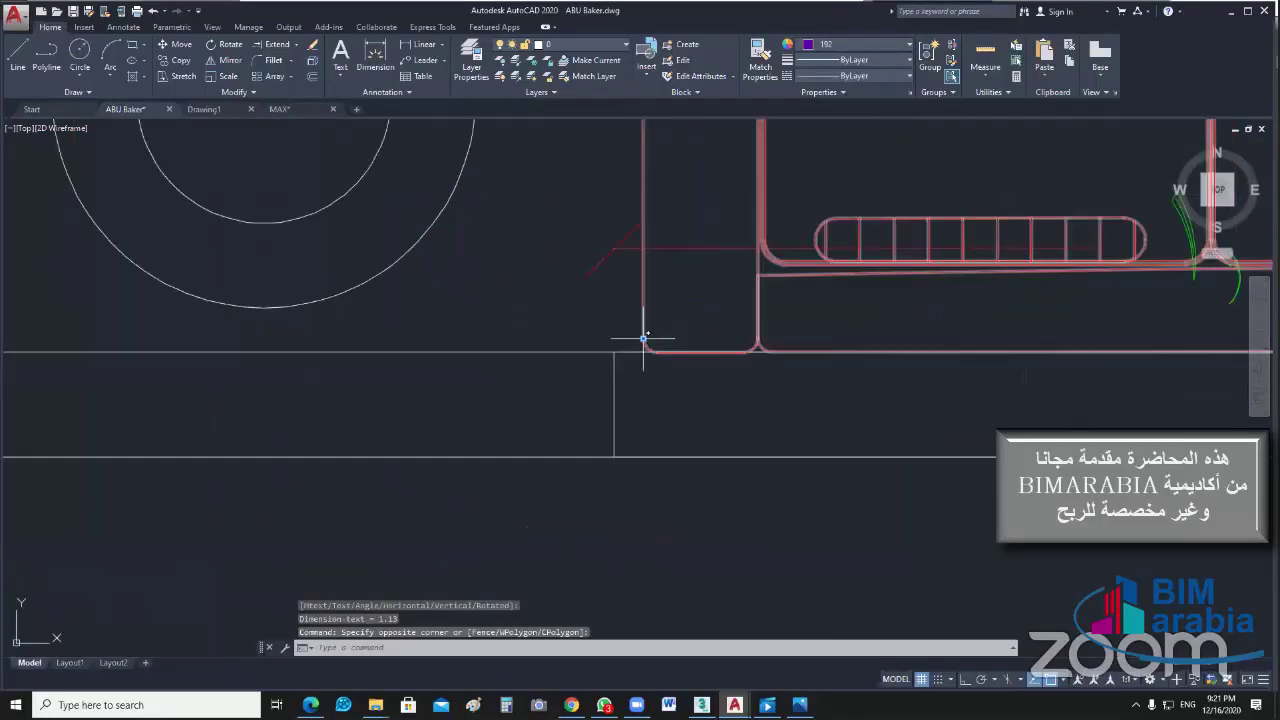
click(614, 352)
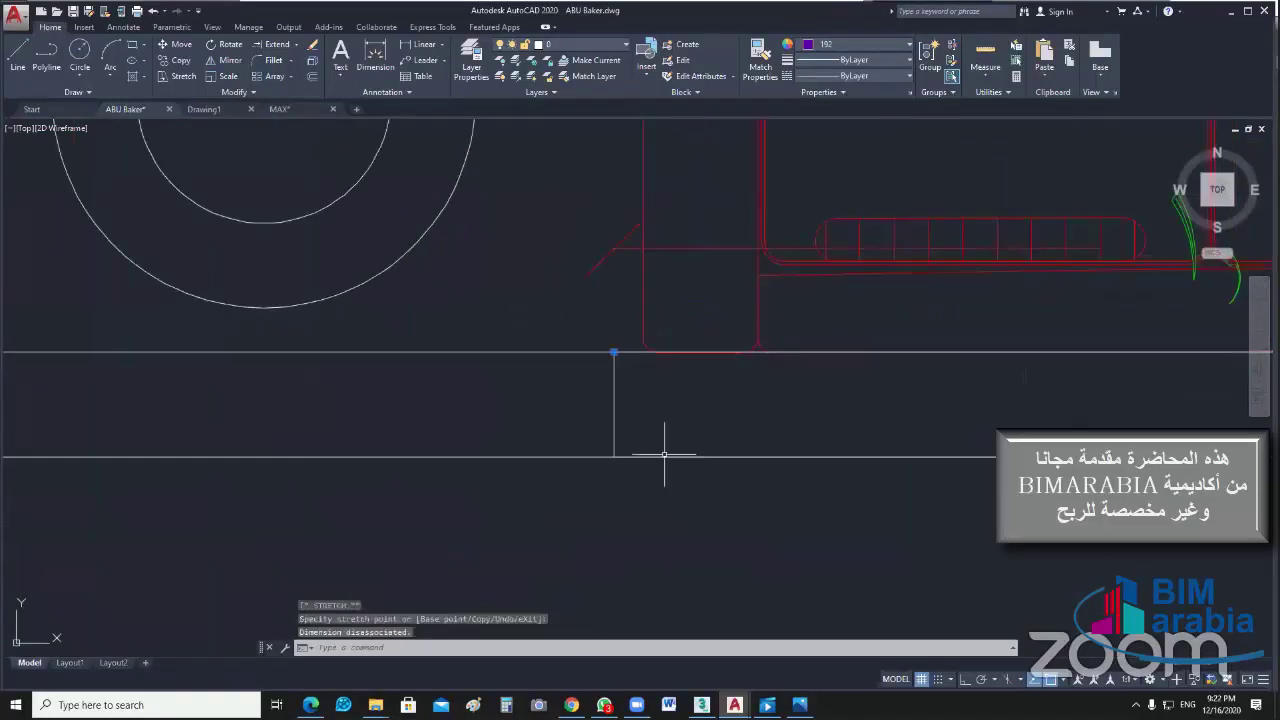
scroll(664, 455, down, 4)
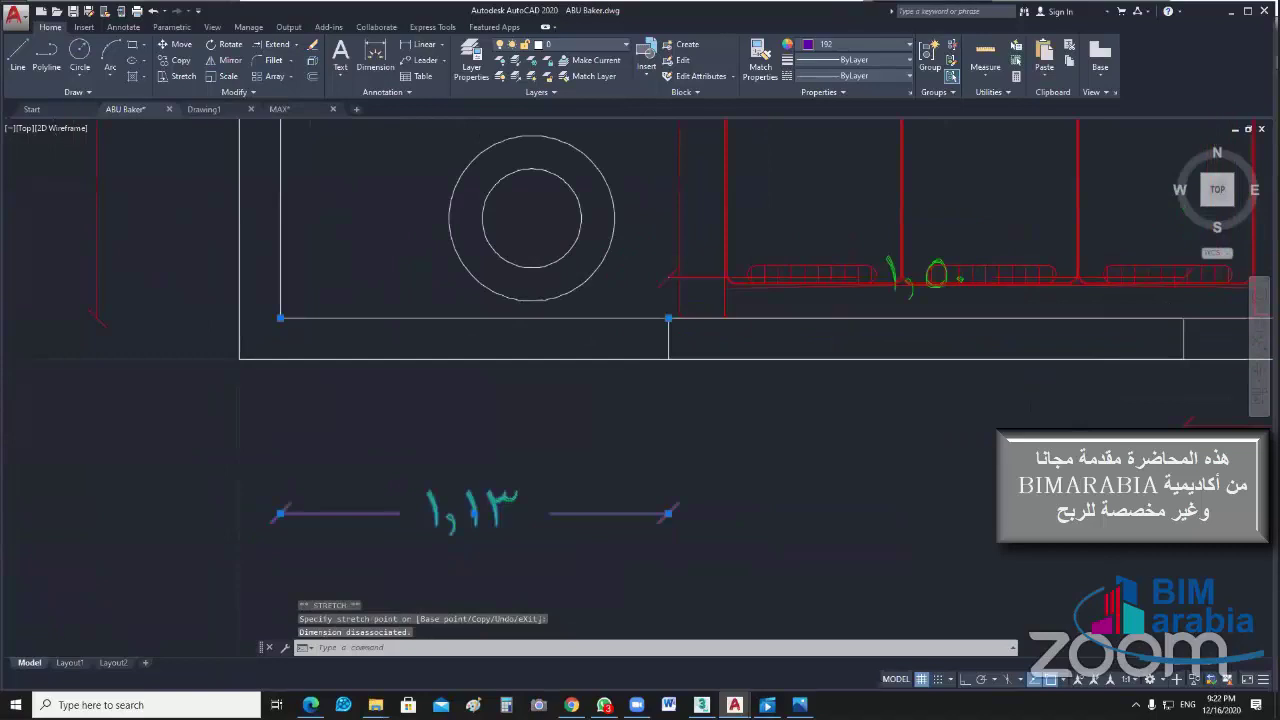
scroll(533, 440, down, 4)
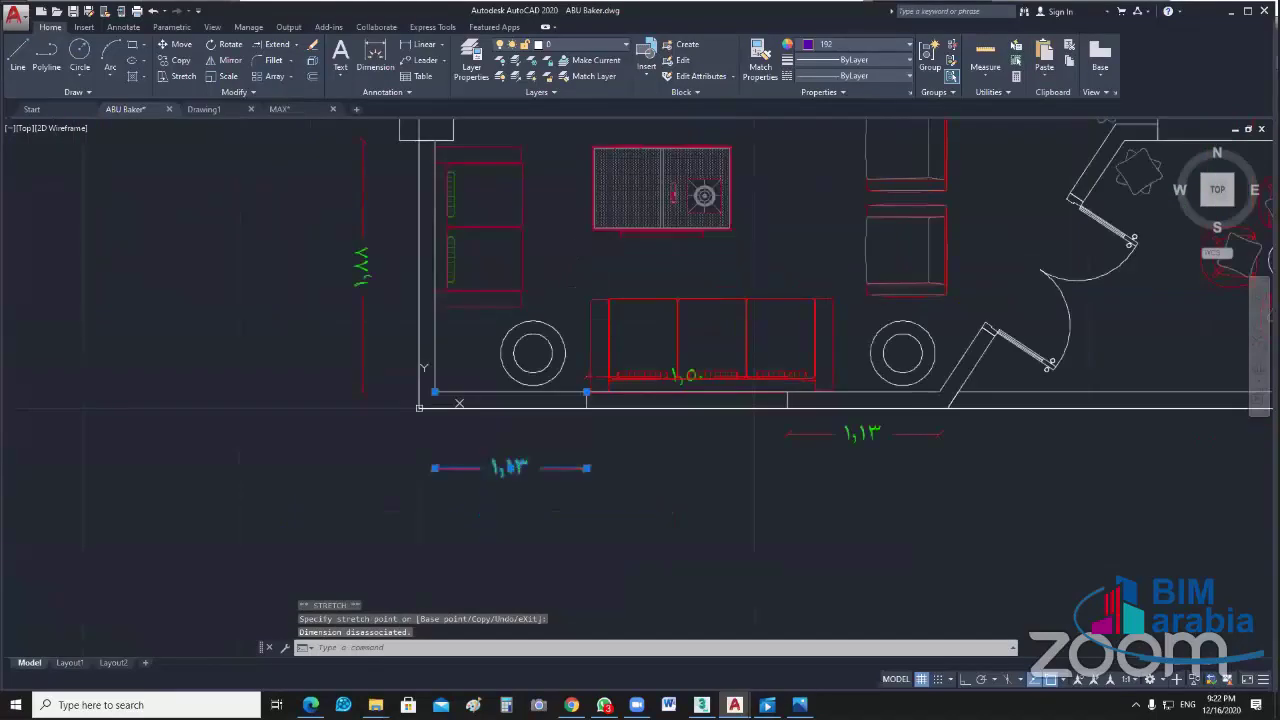
key(Escape)
middle_drag(721, 485, 705, 533)
Step: Use DLI to add the 2.35 dimension along the top kitchen cabinet
mouse_move(904, 339)
middle_down()
mouse_move(834, 458)
mouse_move(877, 539)
mouse_move(522, 709)
middle_up()
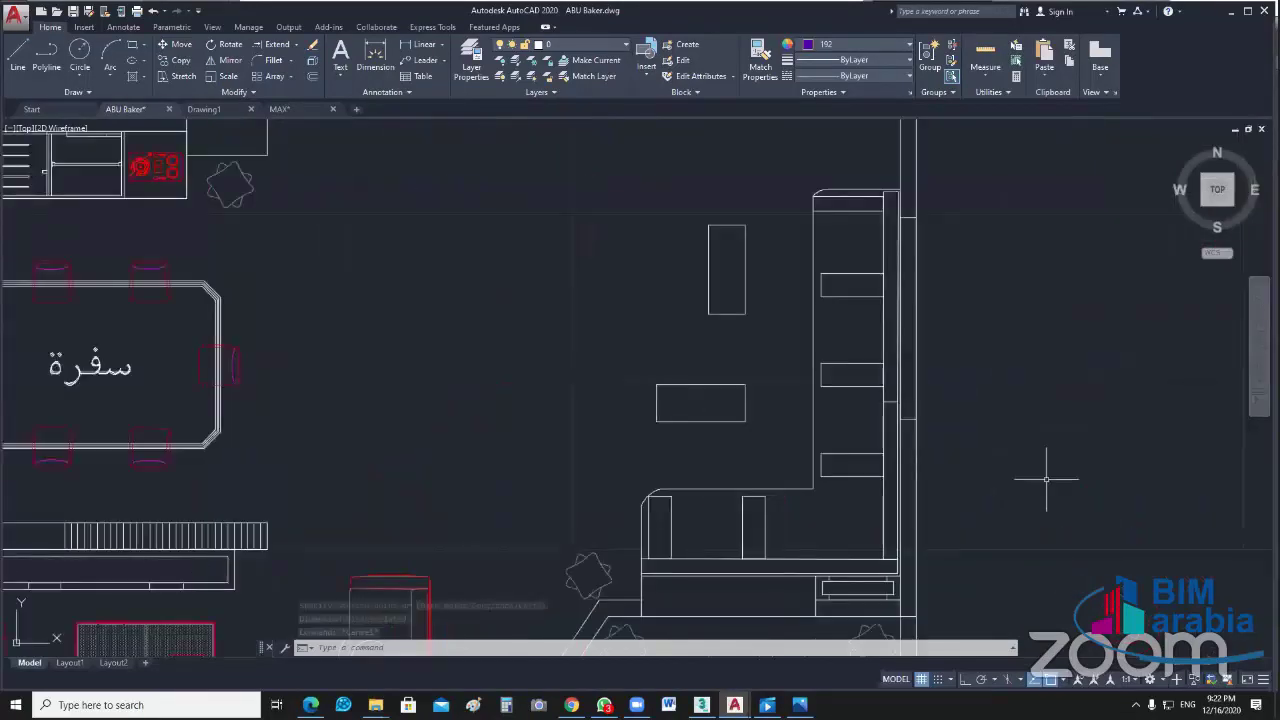
mouse_move(934, 451)
middle_down()
mouse_move(869, 451)
mouse_move(854, 647)
middle_up()
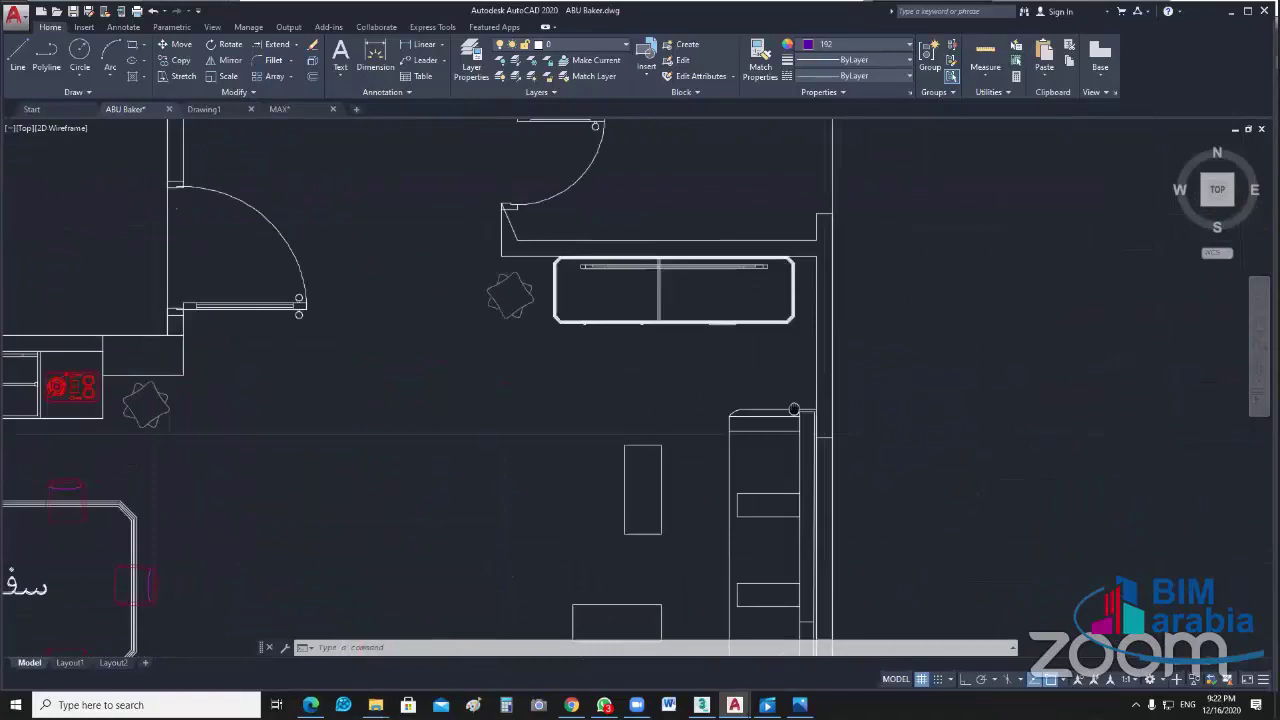
scroll(728, 256, up, 2)
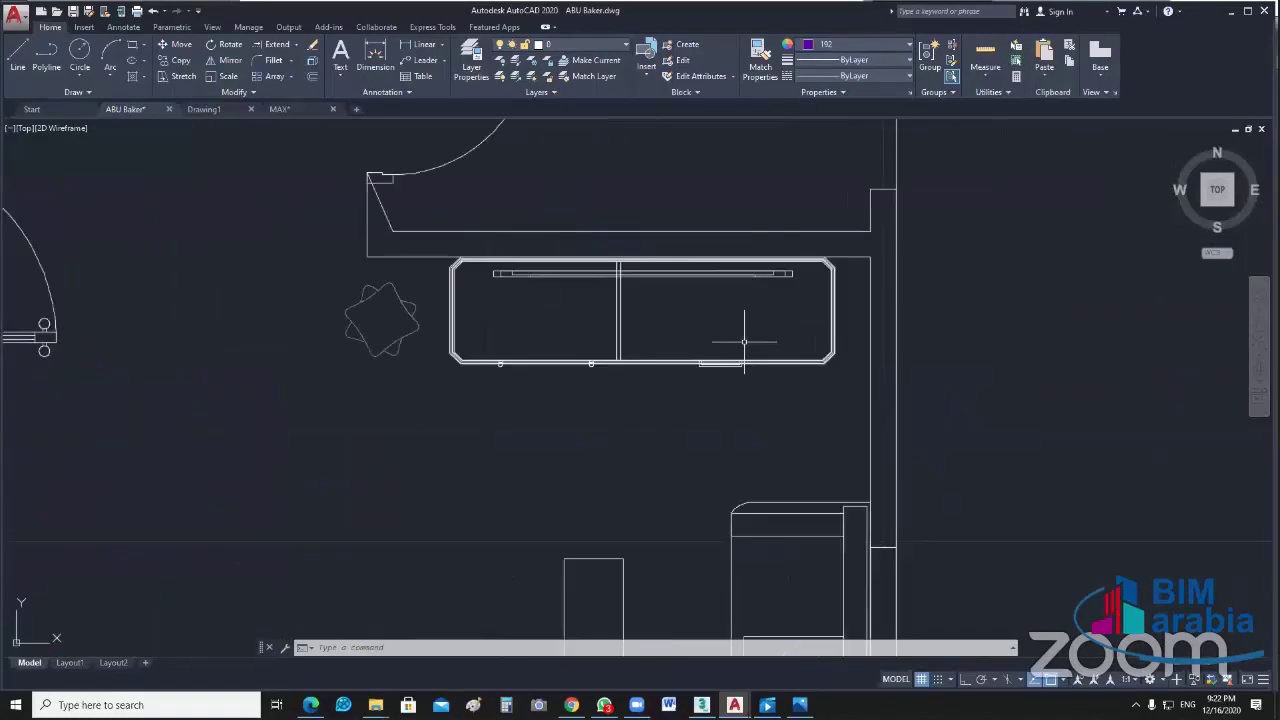
text(dli)
key(Return)
click(368, 247)
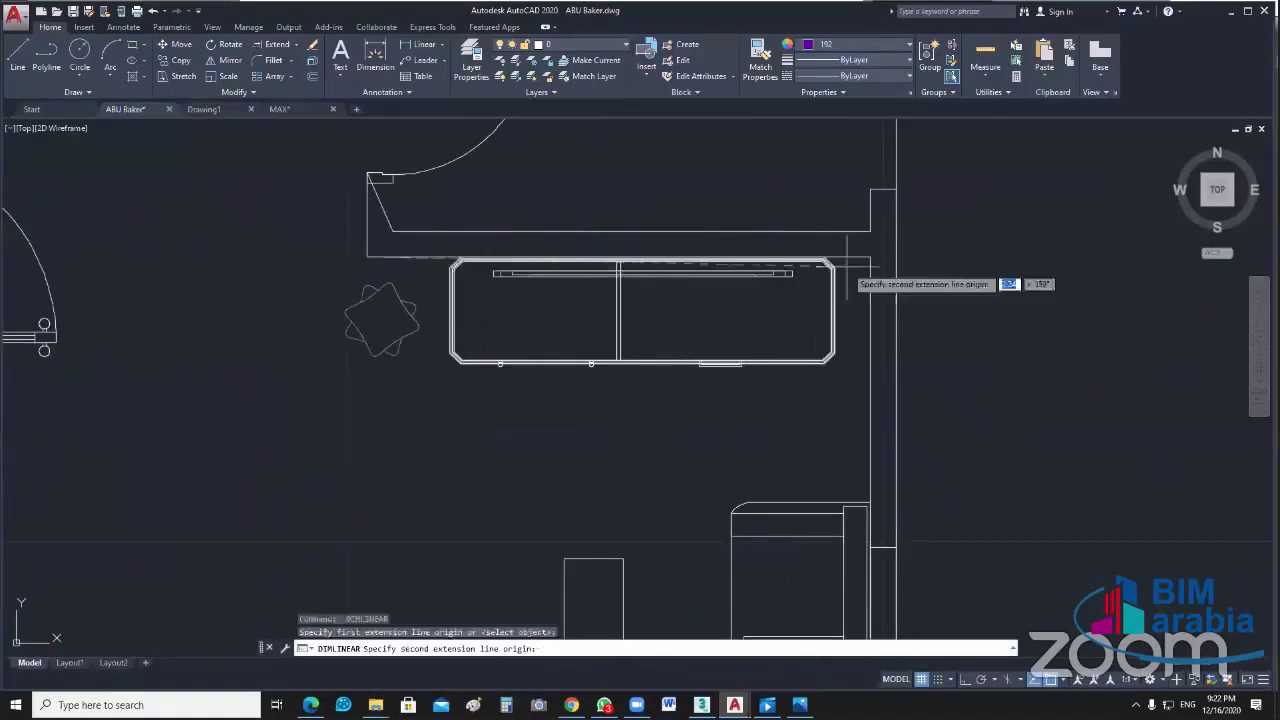
click(869, 257)
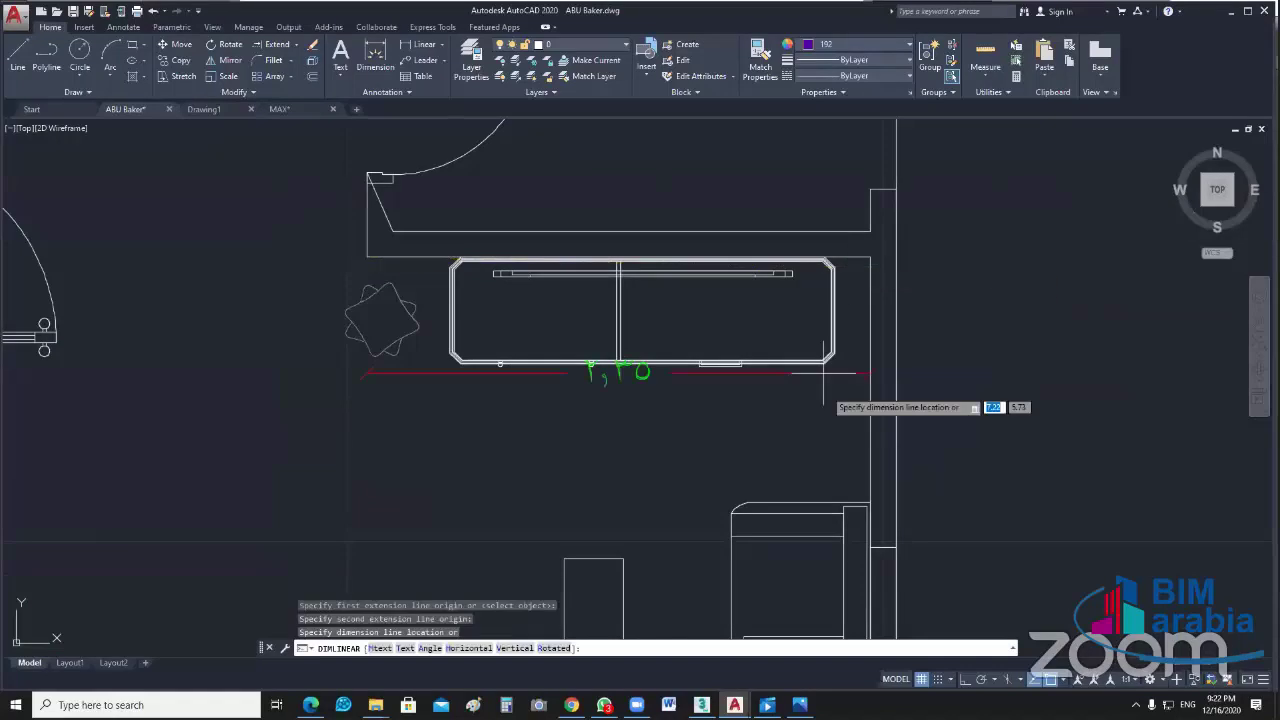
click(823, 398)
scroll(408, 212, up, 2)
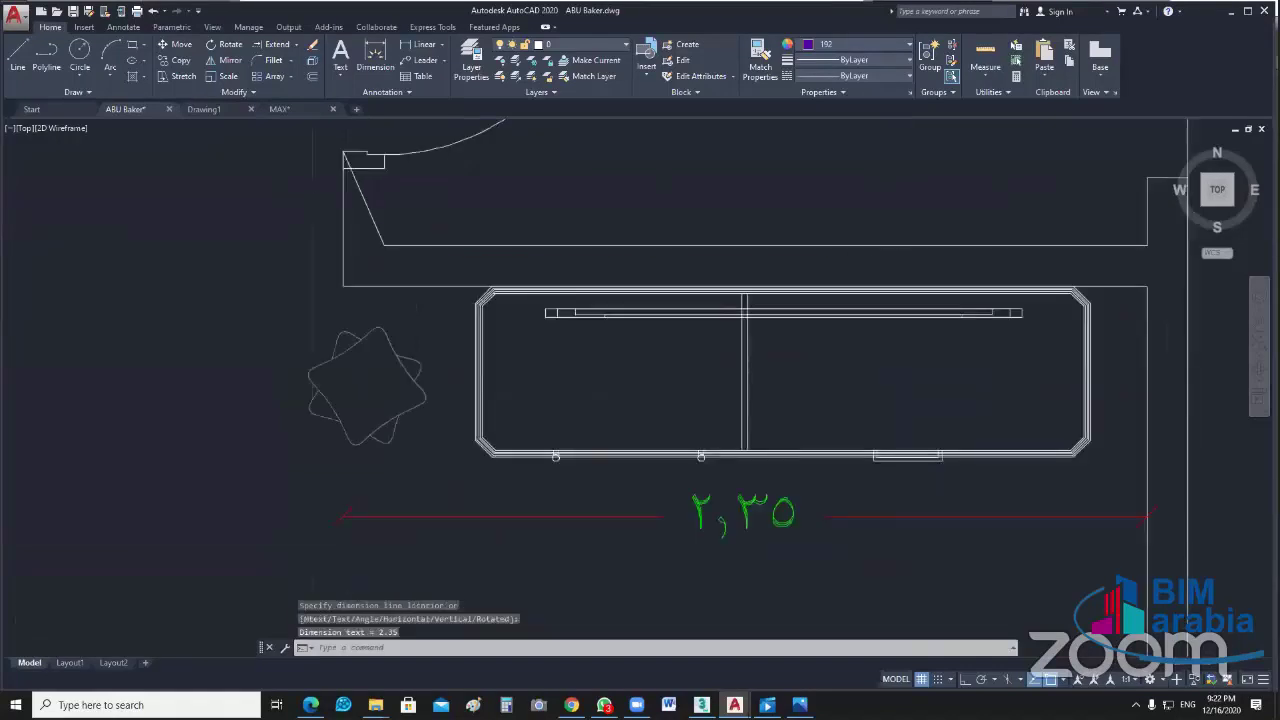
scroll(402, 325, up, 2)
Step: Add a new vertex to the angled wall corner and fix it in place, cancelling the stretch
click(402, 325)
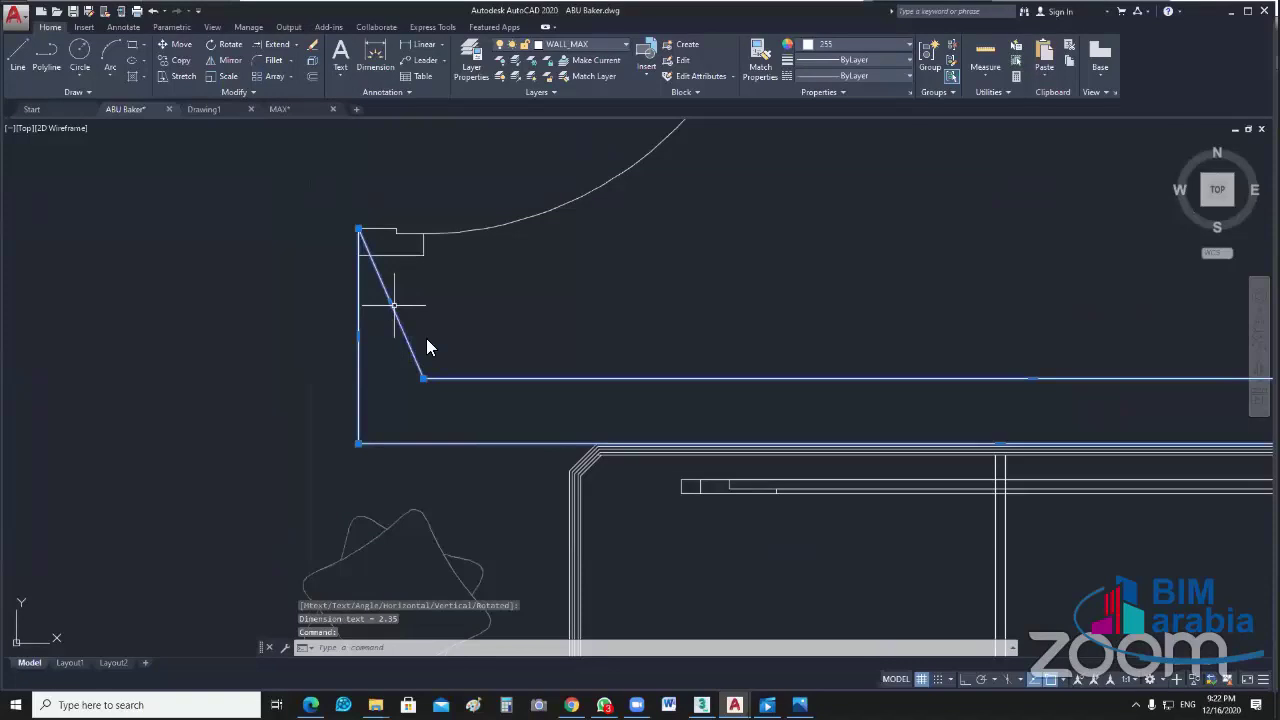
click(444, 341)
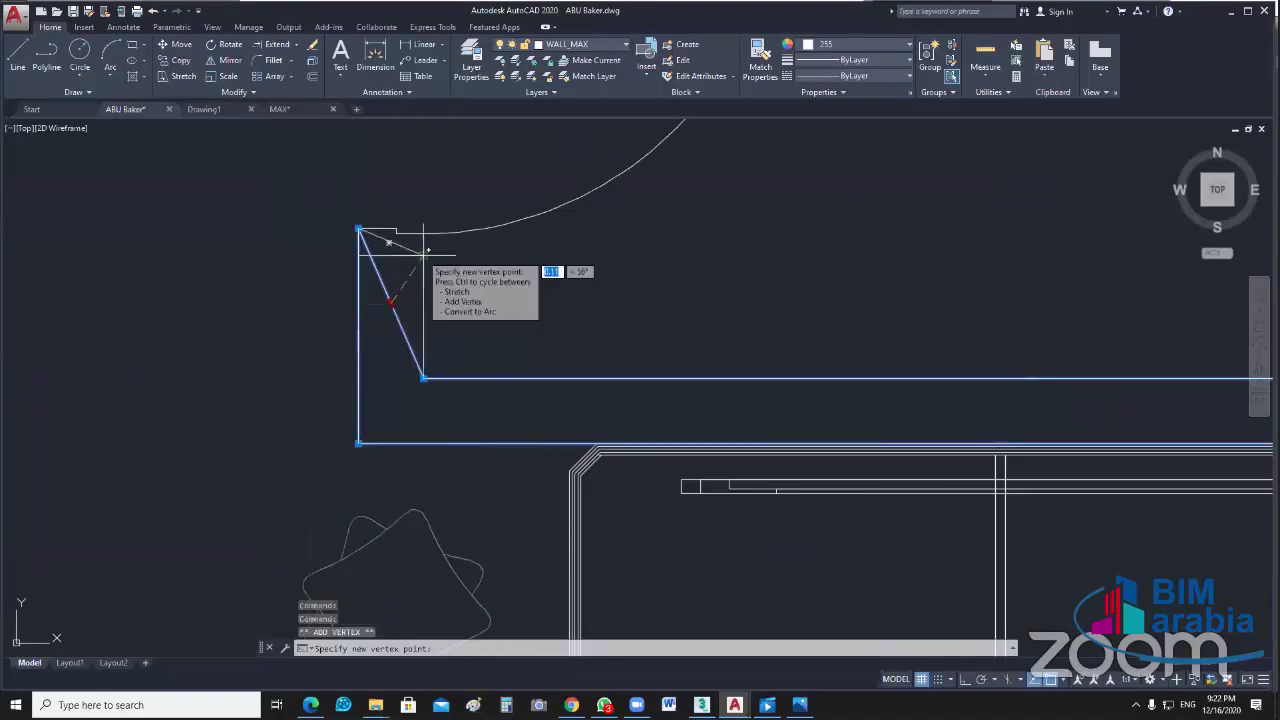
click(424, 254)
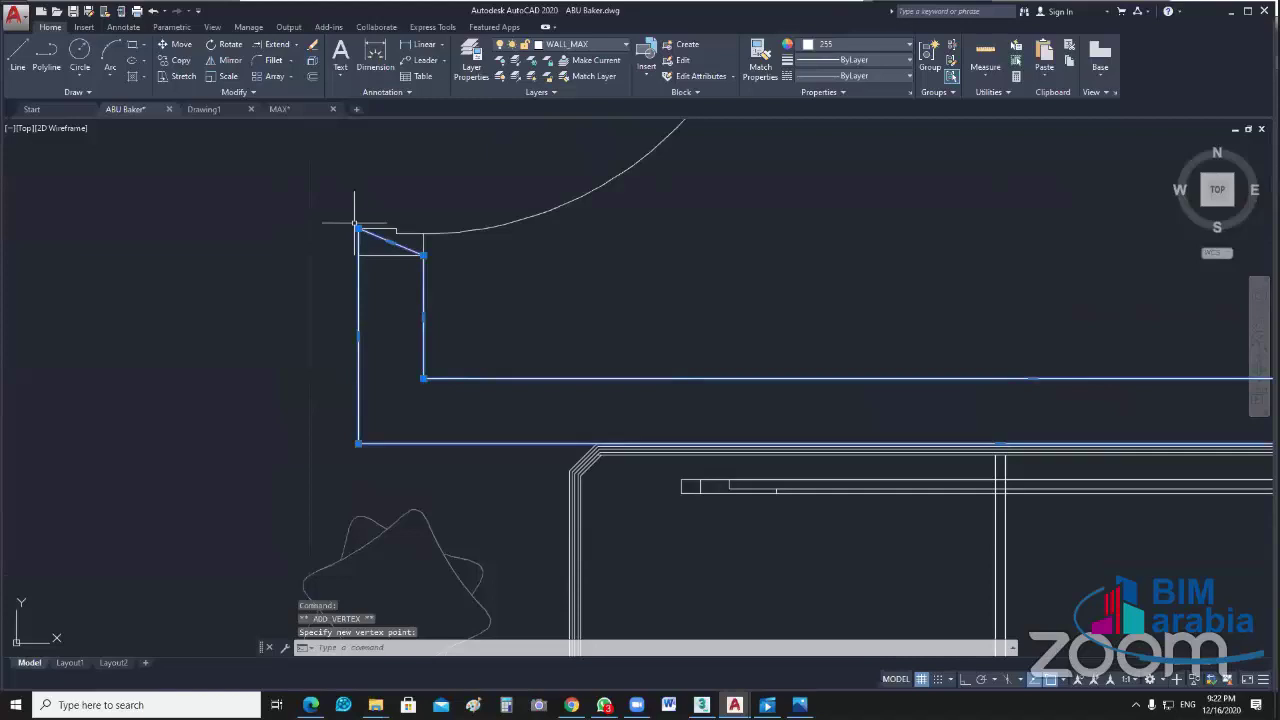
click(357, 228)
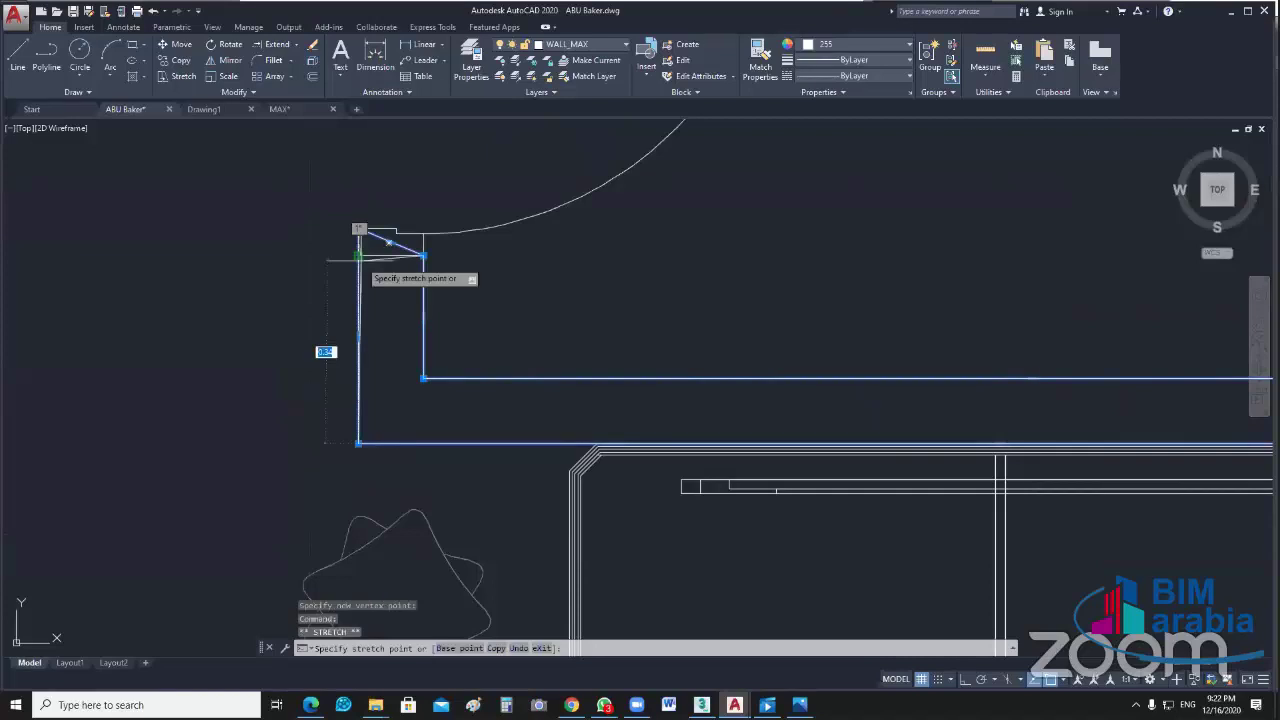
key(Escape)
key(Escape)
Step: Dimension the kitchen counter's top edge corner to corner with a 2.00 linear dimension above it
scroll(640, 390, down, 5)
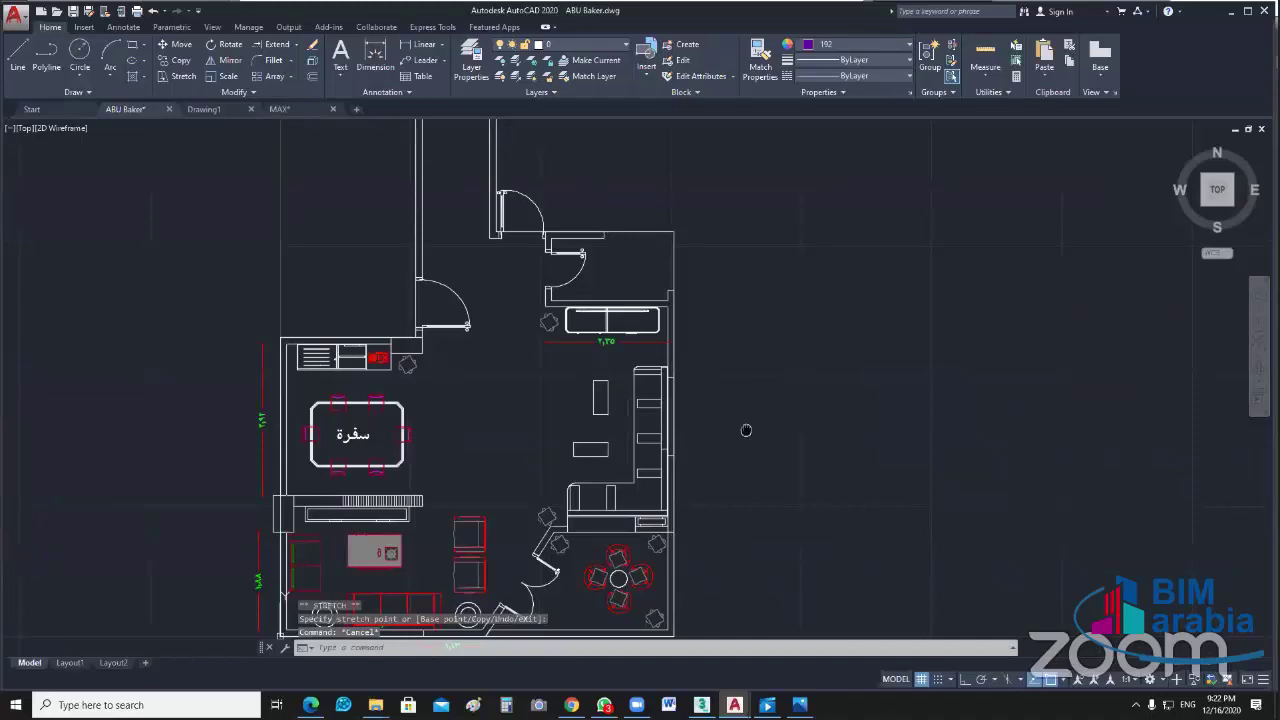
middle_drag(746, 430, 849, 547)
middle_drag(779, 482, 772, 343)
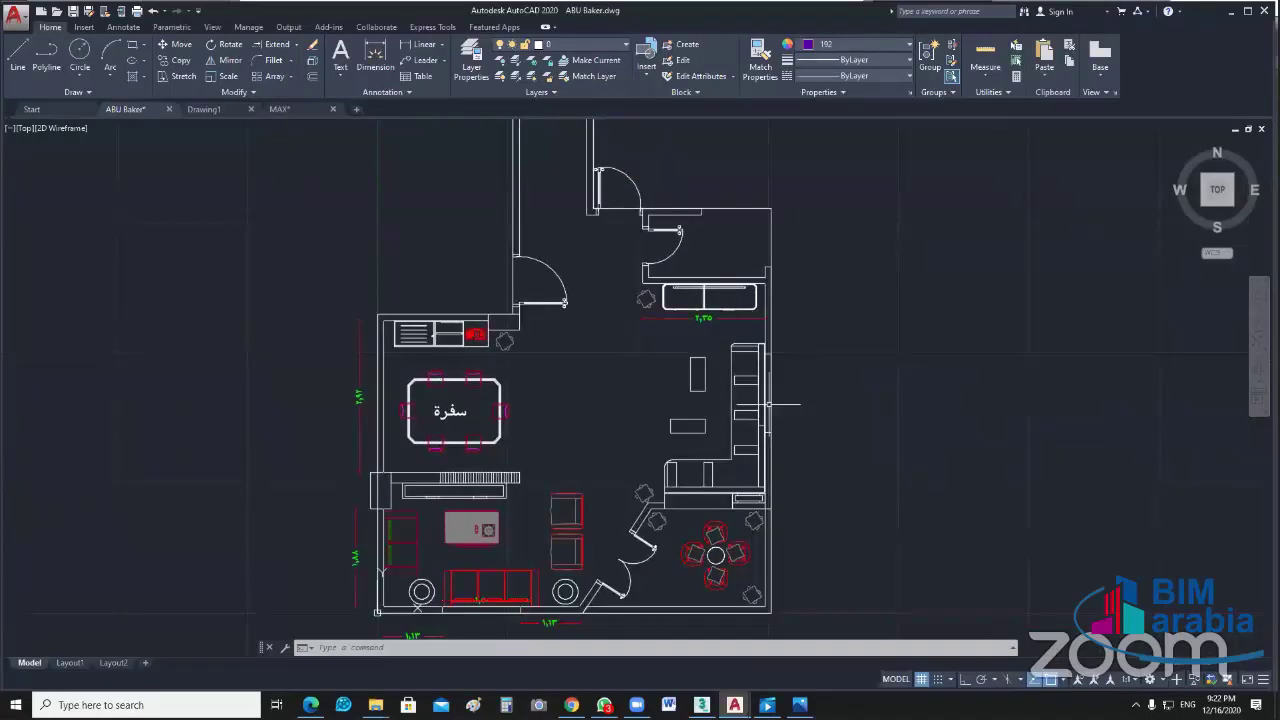
middle_drag(770, 405, 849, 370)
scroll(460, 285, up, 8)
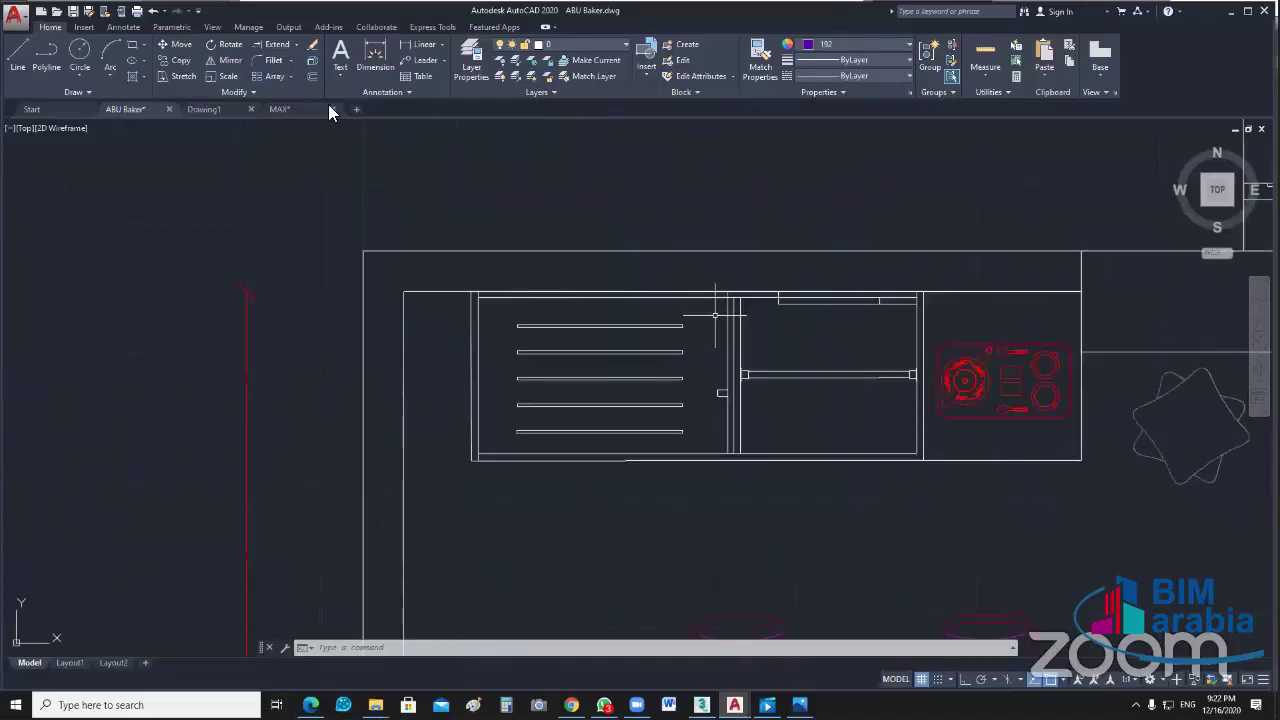
middle_drag(409, 131, 286, 147)
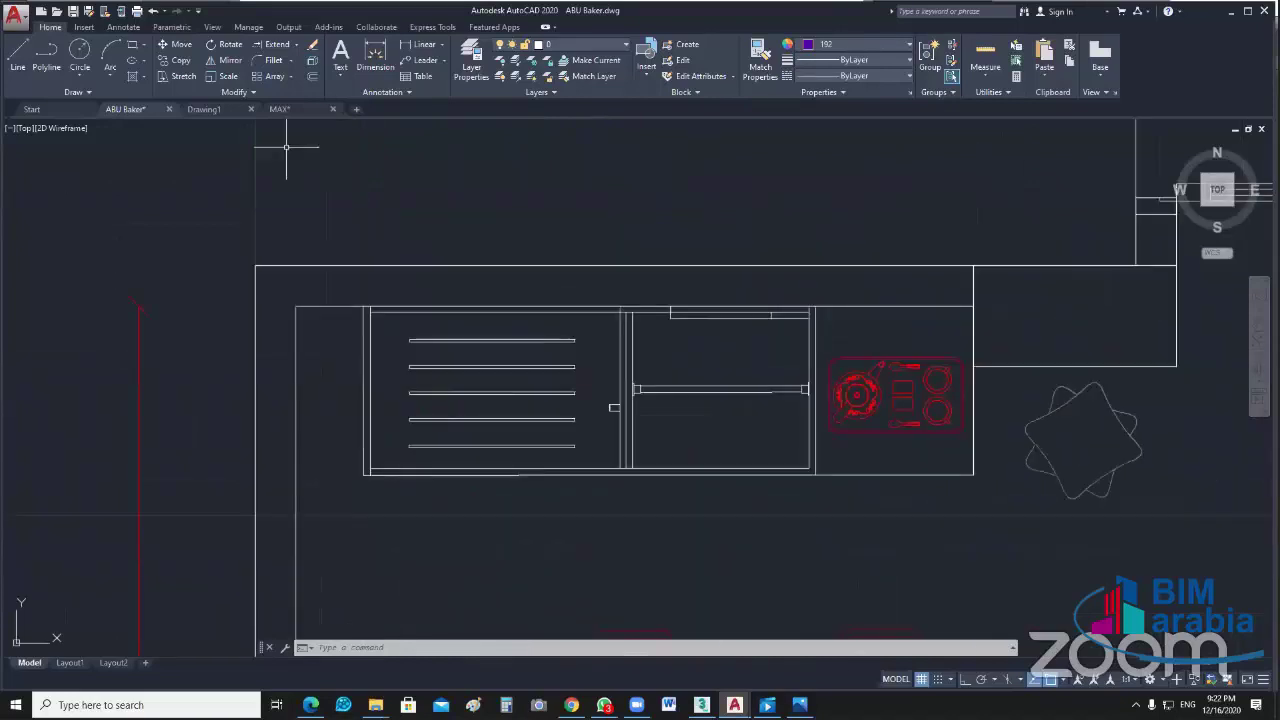
text(dli)
key(Return)
click(298, 310)
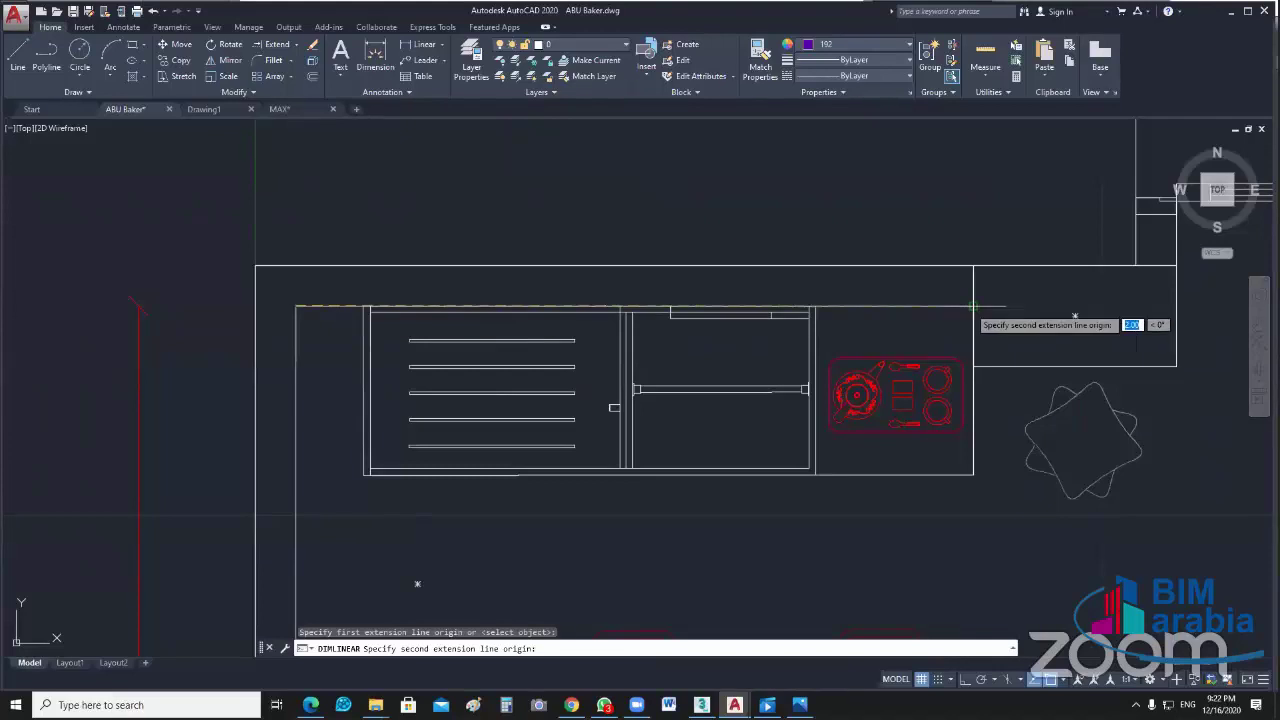
click(973, 306)
click(640, 193)
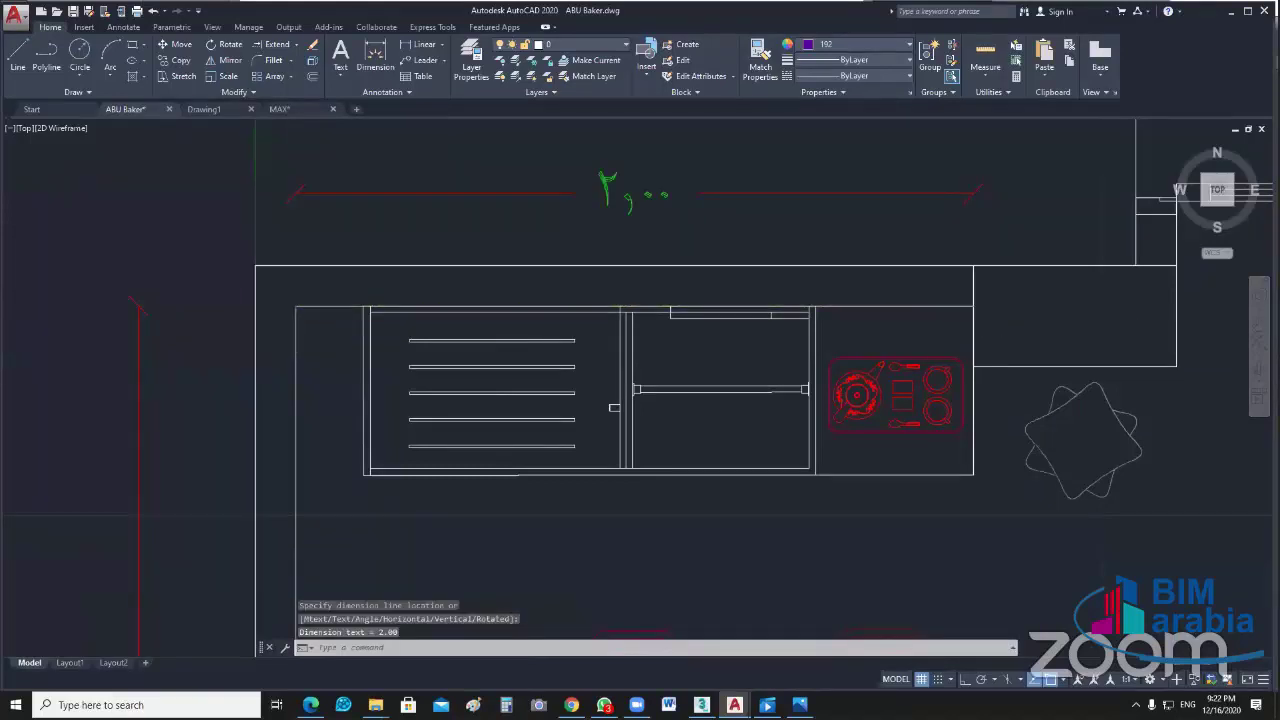
scroll(826, 315, down, 5)
middle_drag(802, 388, 780, 388)
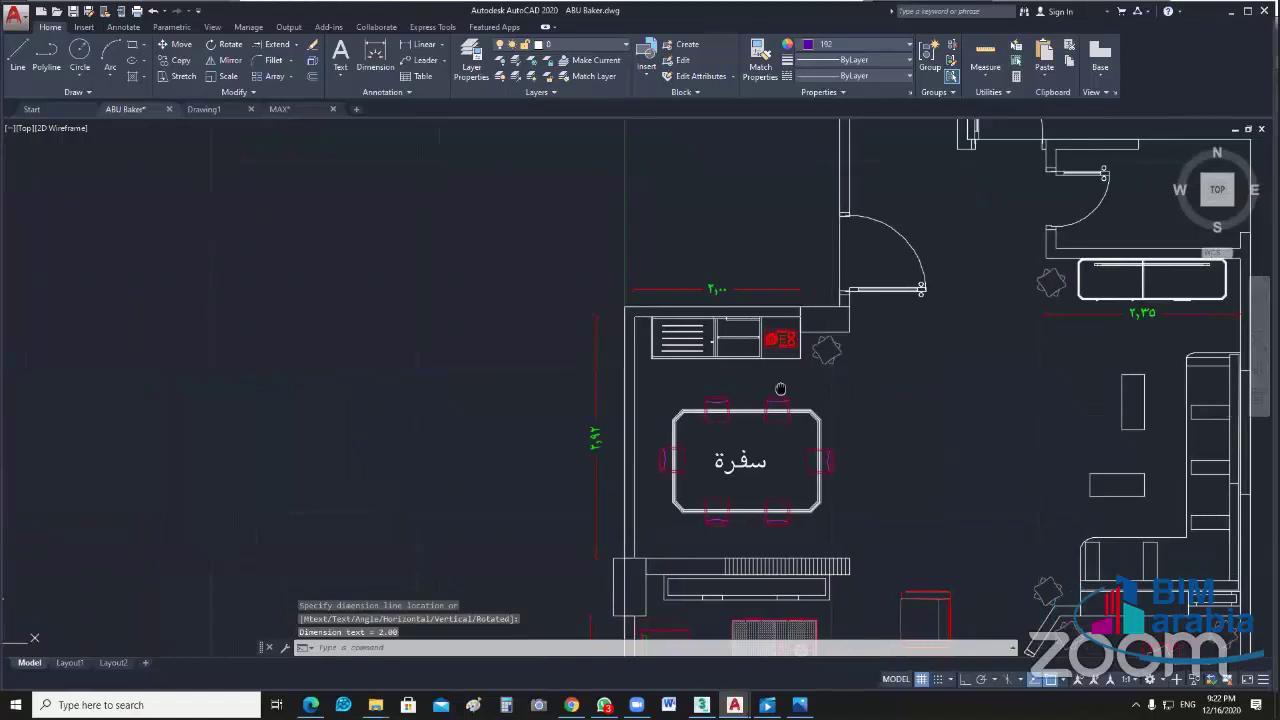
middle_drag(781, 288, 710, 408)
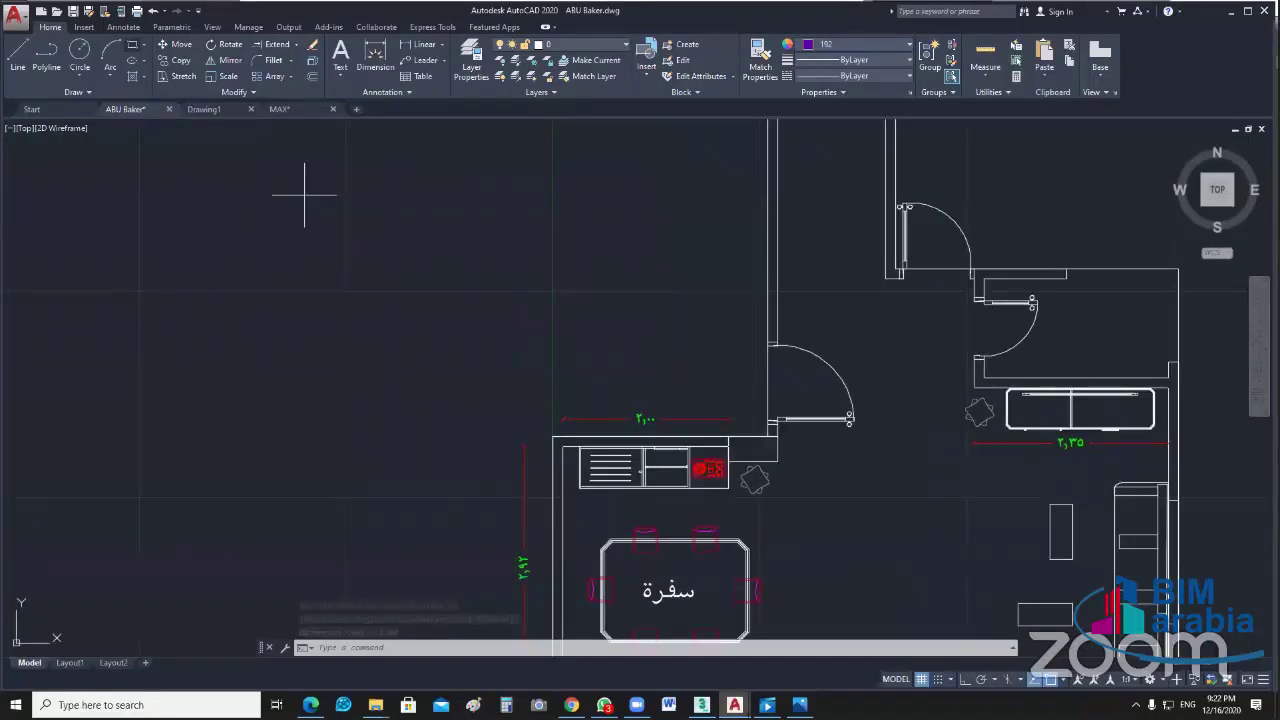
Step: Draw a 2 by 2.75 rectangle above the kitchen
text(rec)
key(Return)
click(552, 394)
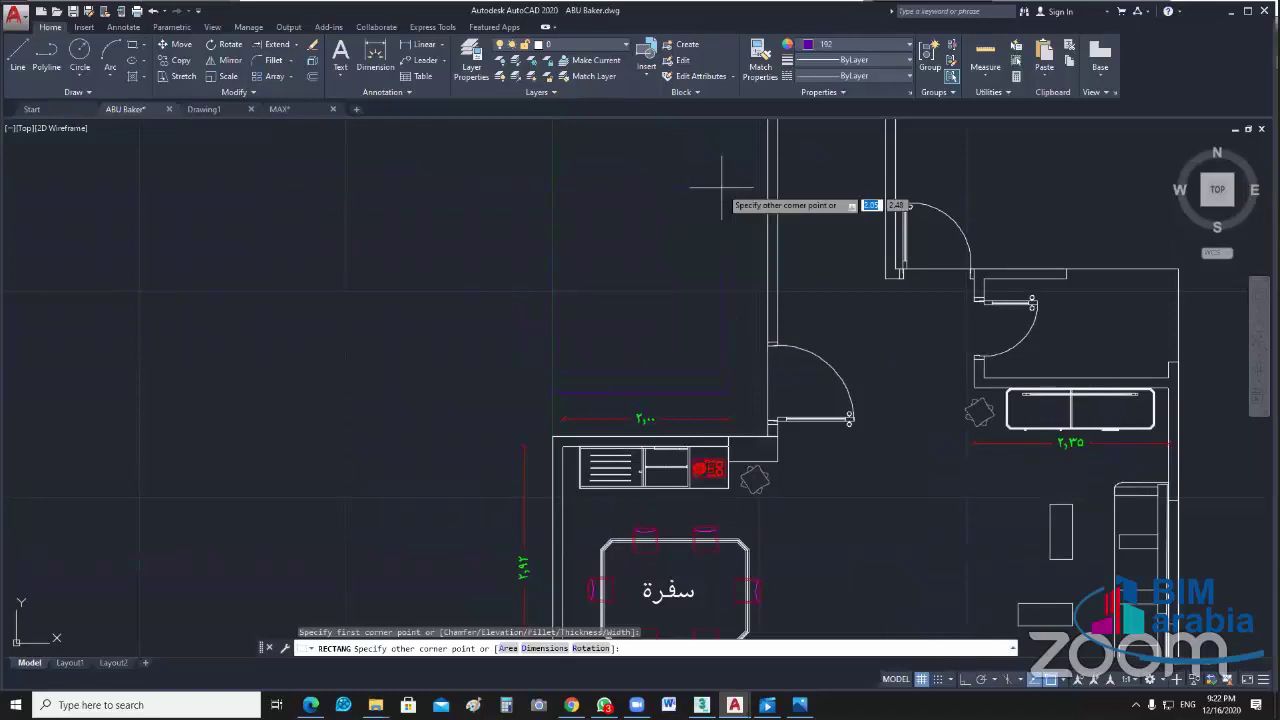
text(2)
key(Tab)
text(2)
text(.75)
key(Return)
Step: Select all objects in the drawing and set their colour to ByLayer
click(622, 302)
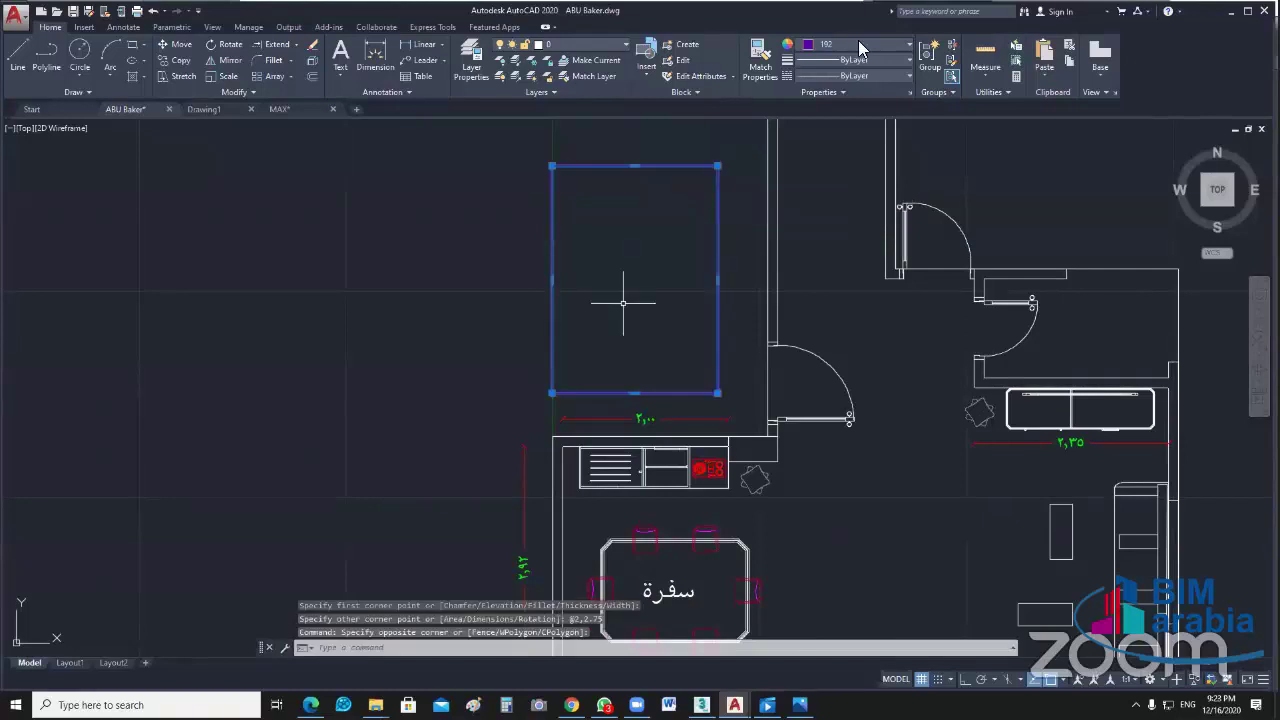
key(ctrl+a)
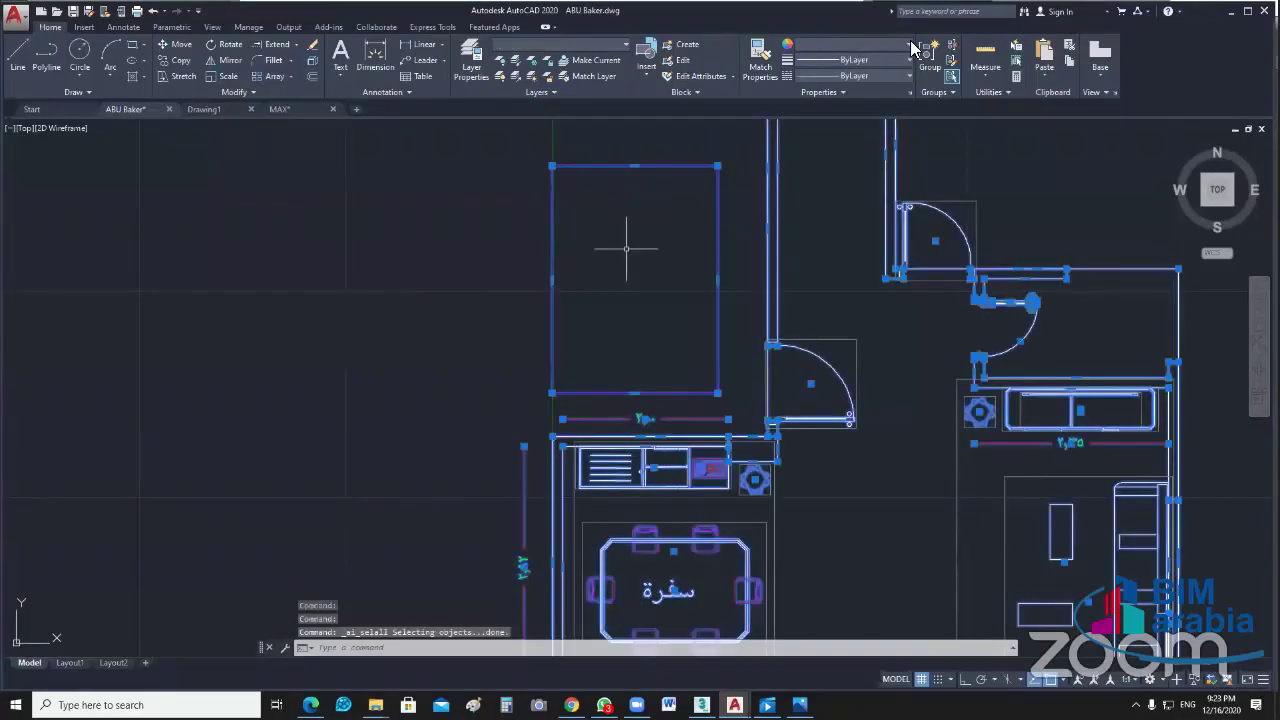
click(909, 45)
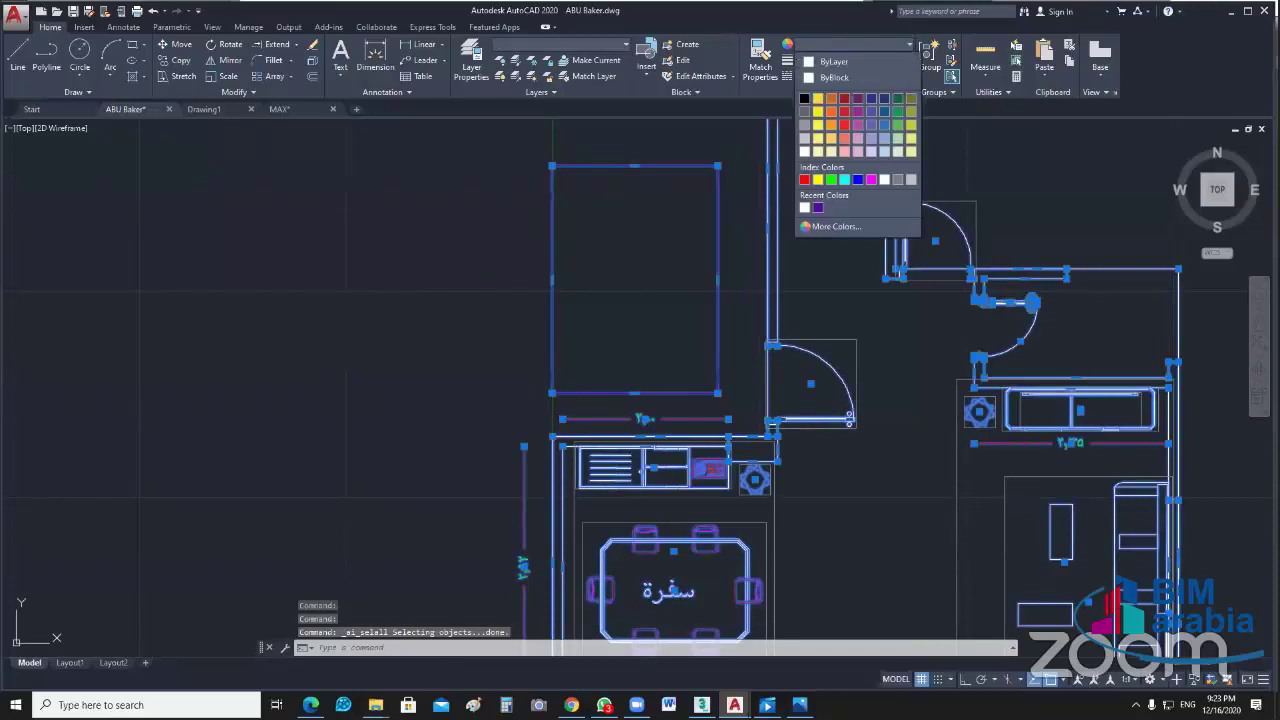
click(474, 562)
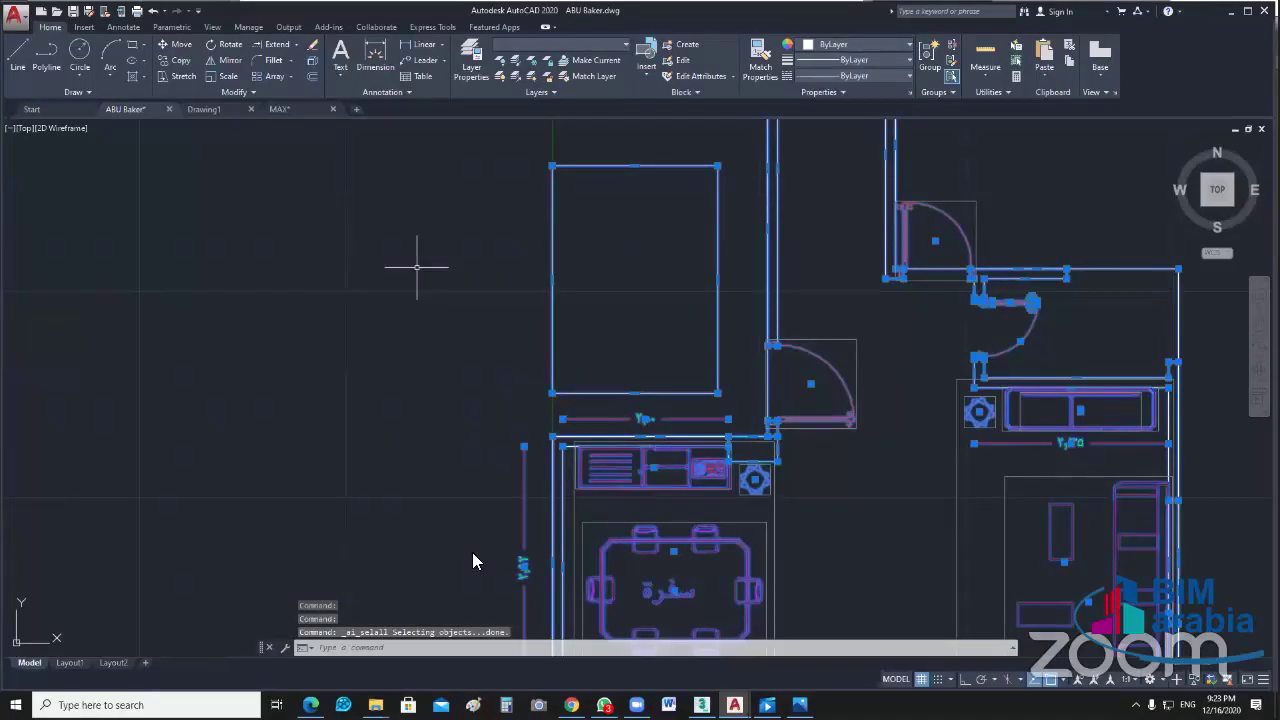
key(ctrl+1)
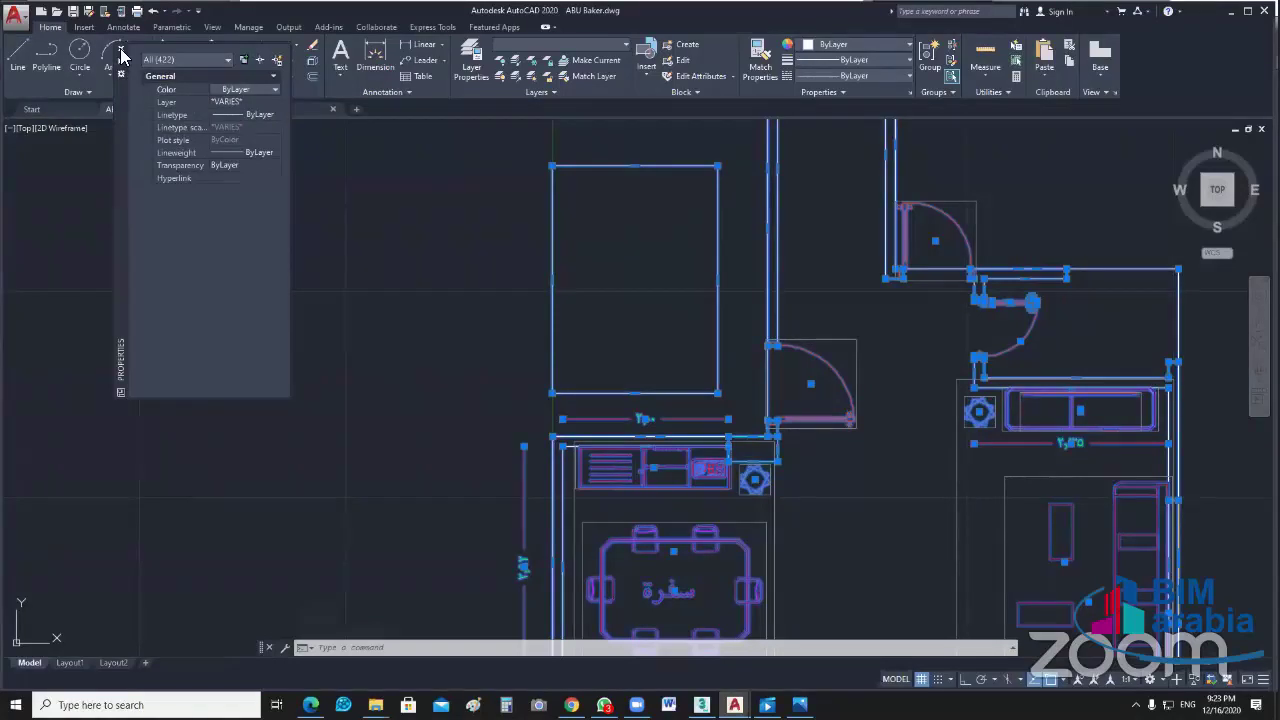
click(325, 145)
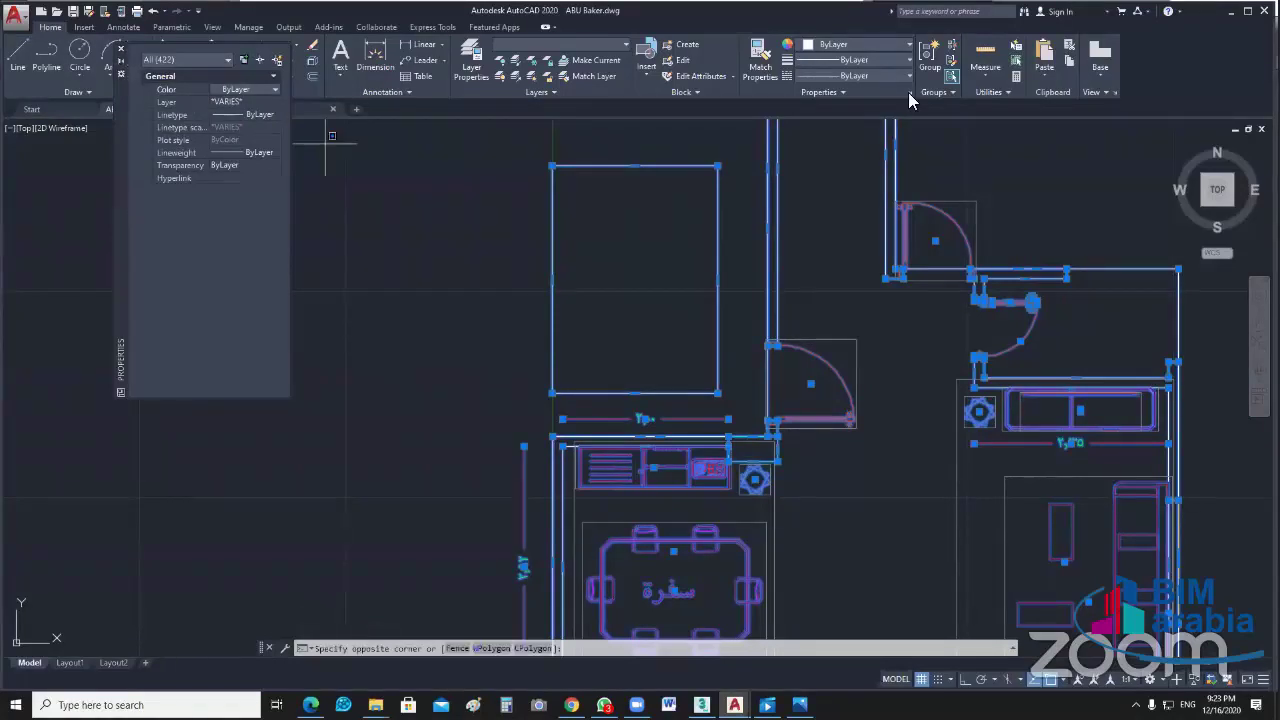
key(ctrl+1)
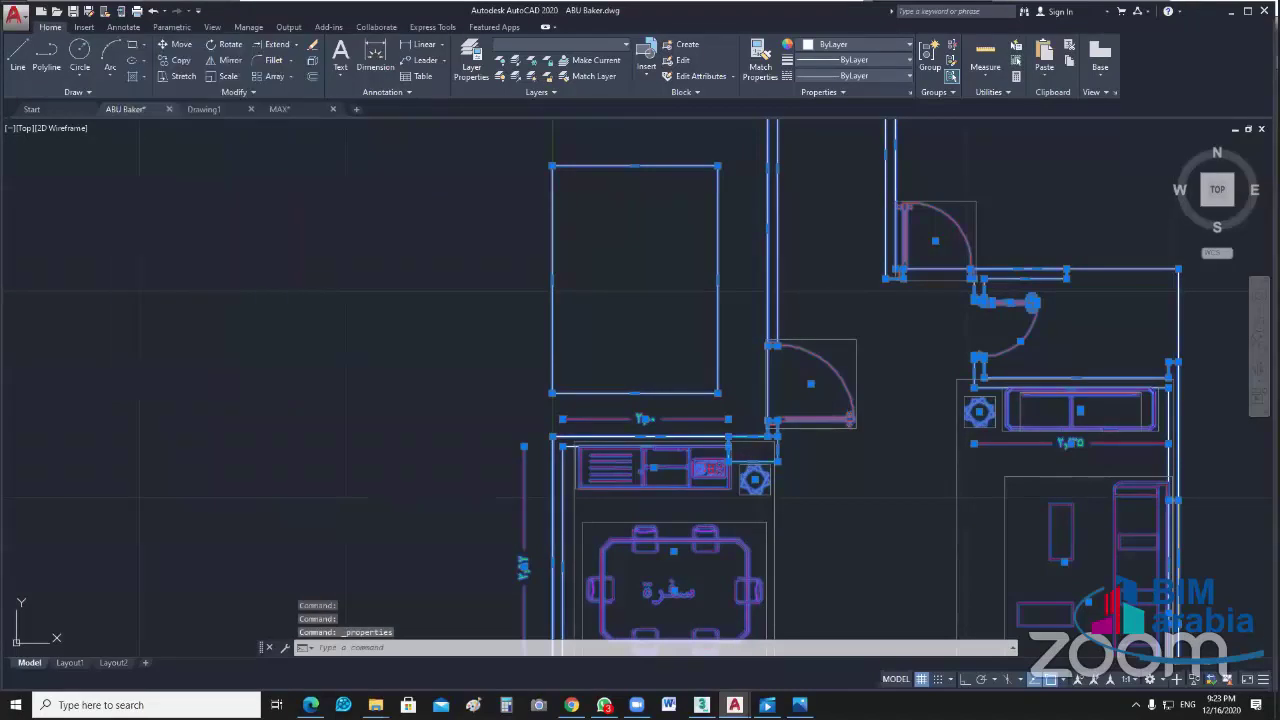
Step: With nothing selected, change the current colour from Color 192 to ByLayer in Properties
key(Escape)
key(Escape)
key(Escape)
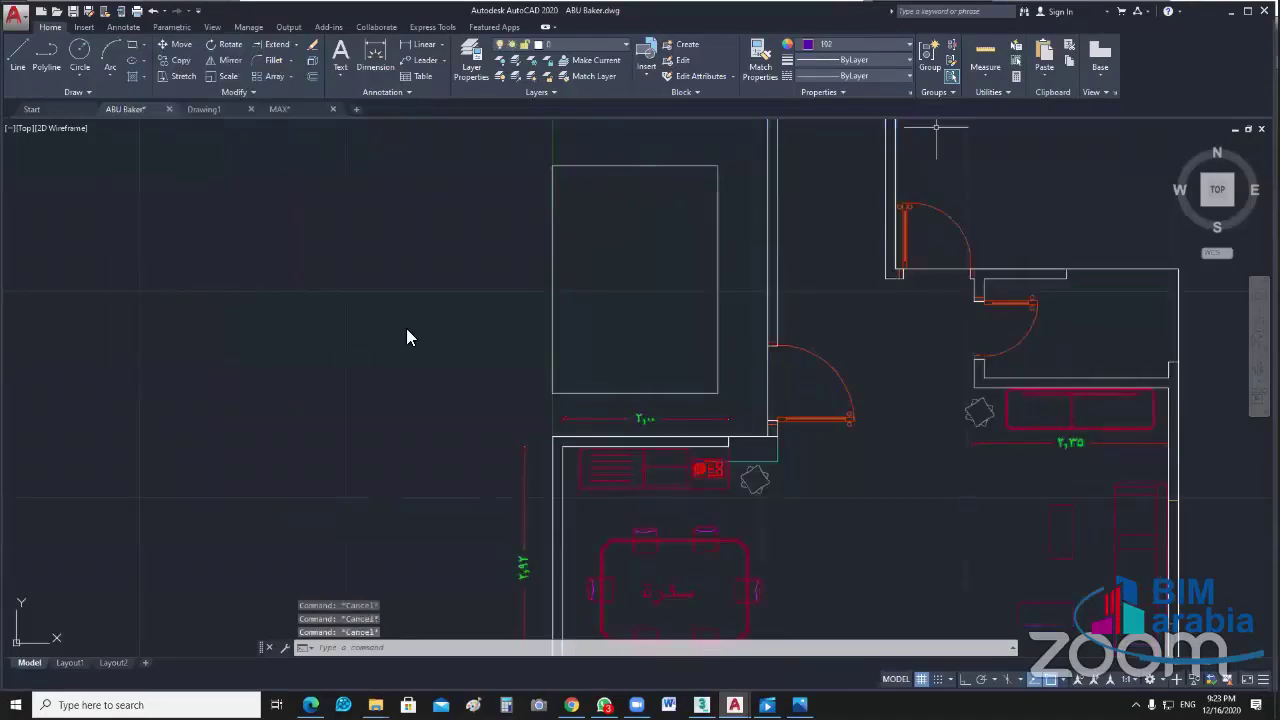
key(ctrl+1)
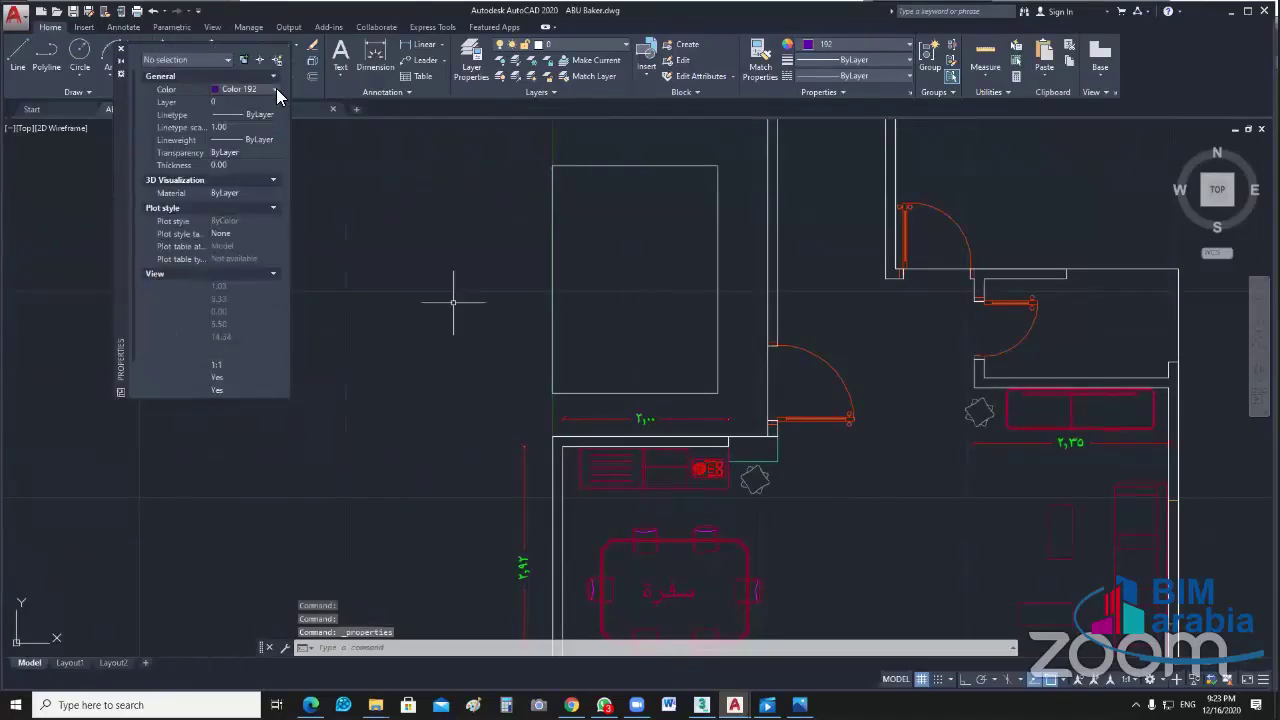
click(276, 88)
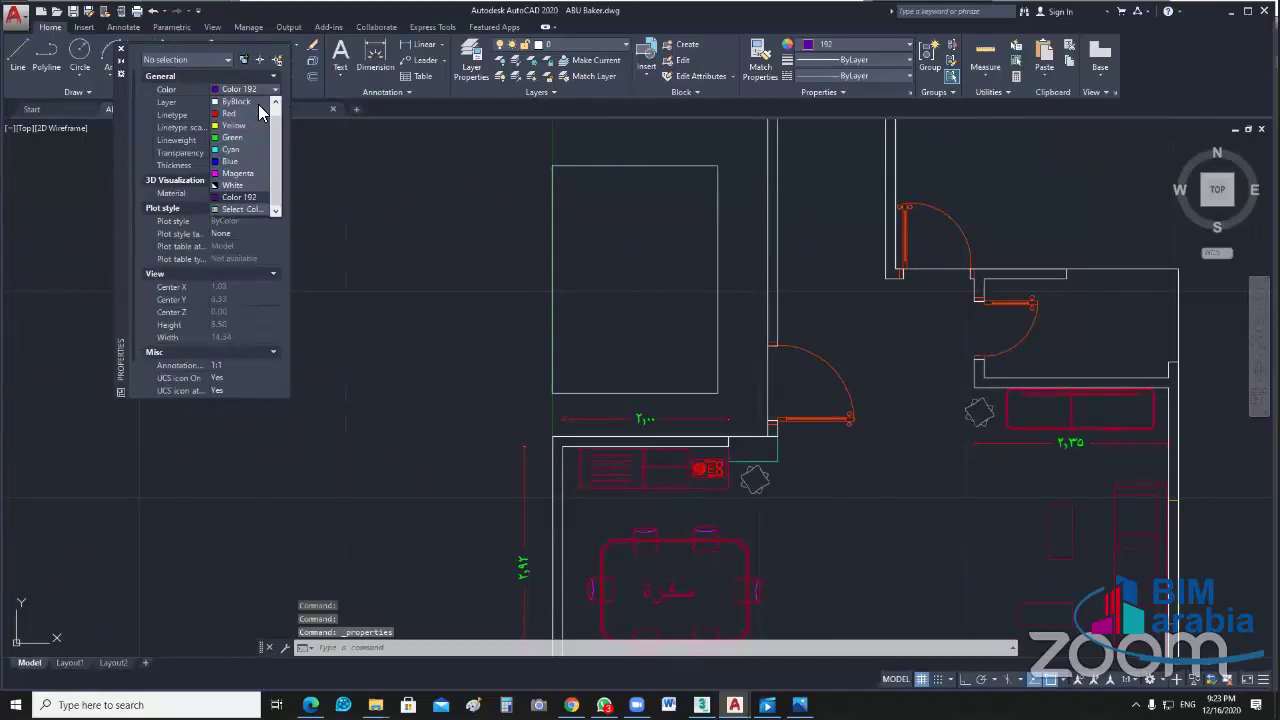
scroll(243, 108, up, 1)
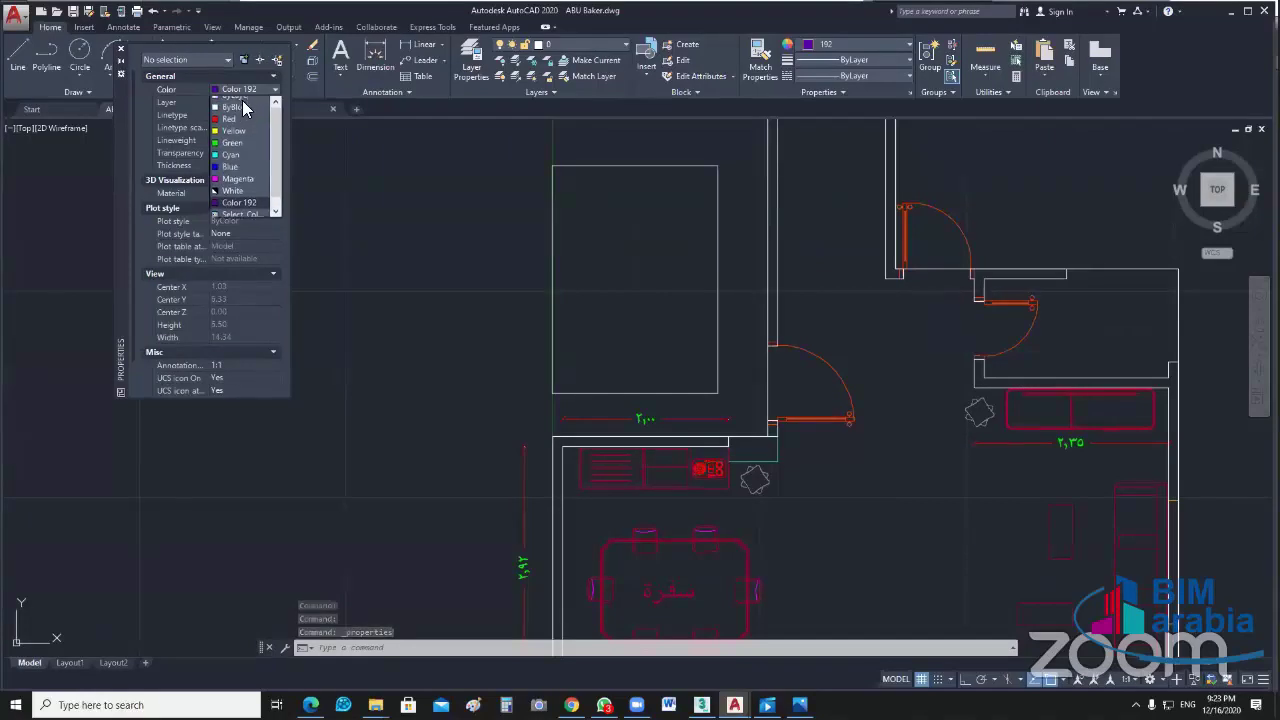
scroll(243, 108, up, 1)
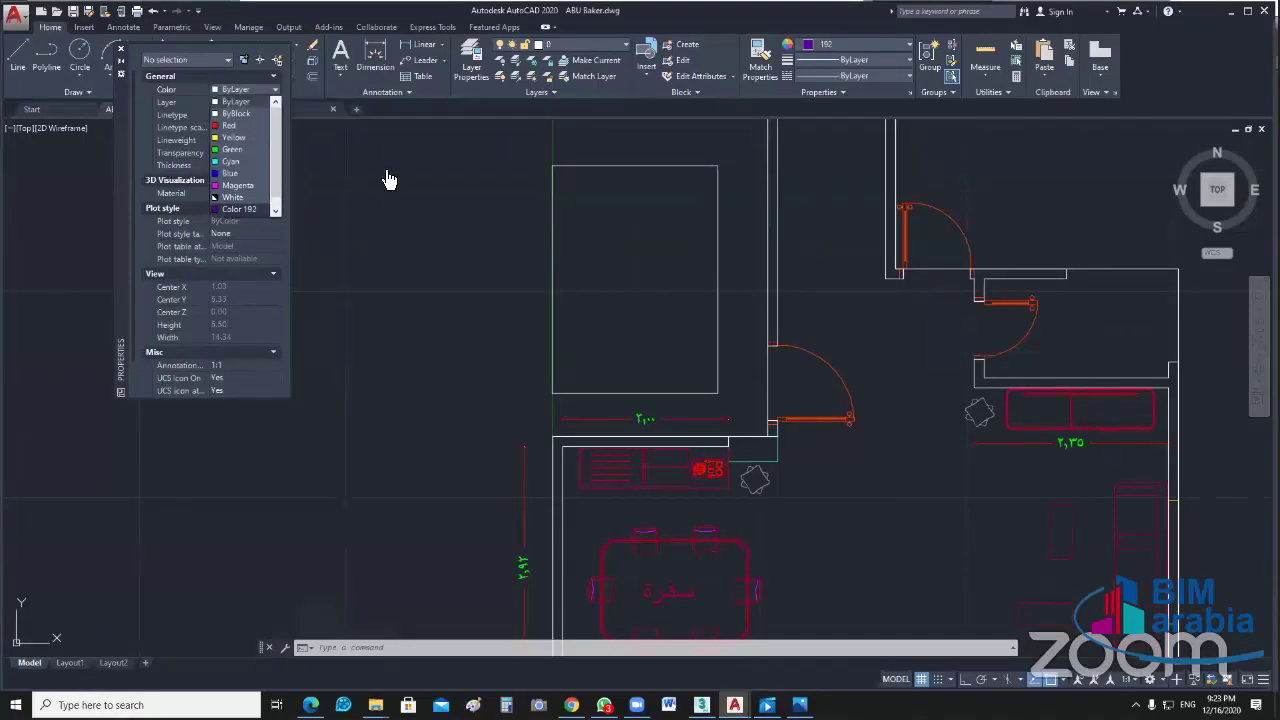
click(123, 58)
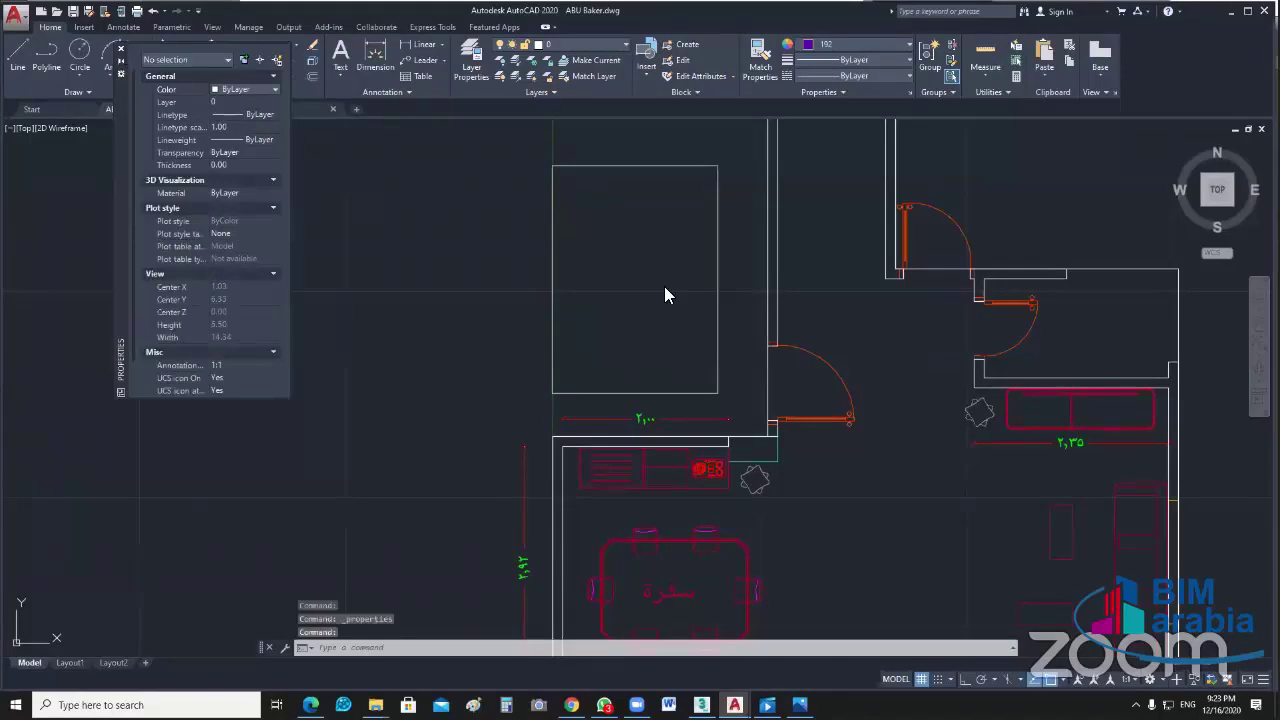
key(ctrl+1)
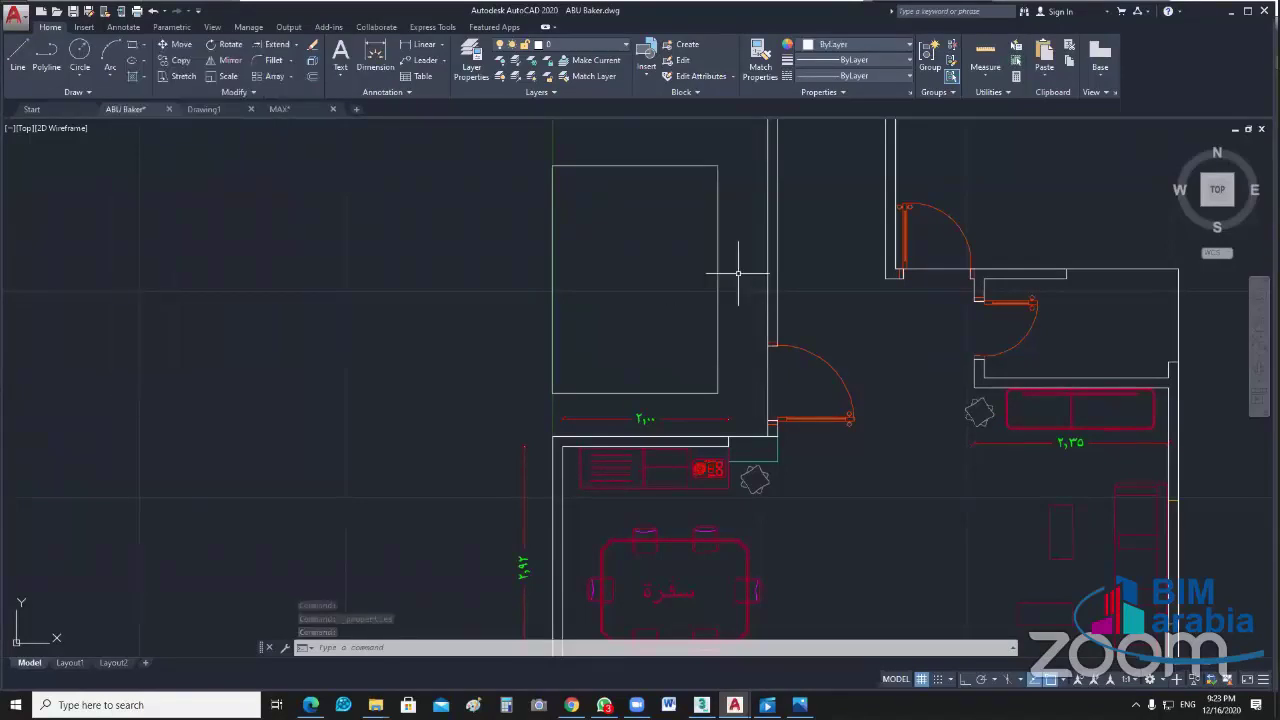
Step: Zoom in on the new 2 by 2.75 rectangle and select it
scroll(738, 272, up, 2)
middle_drag(738, 272, 734, 303)
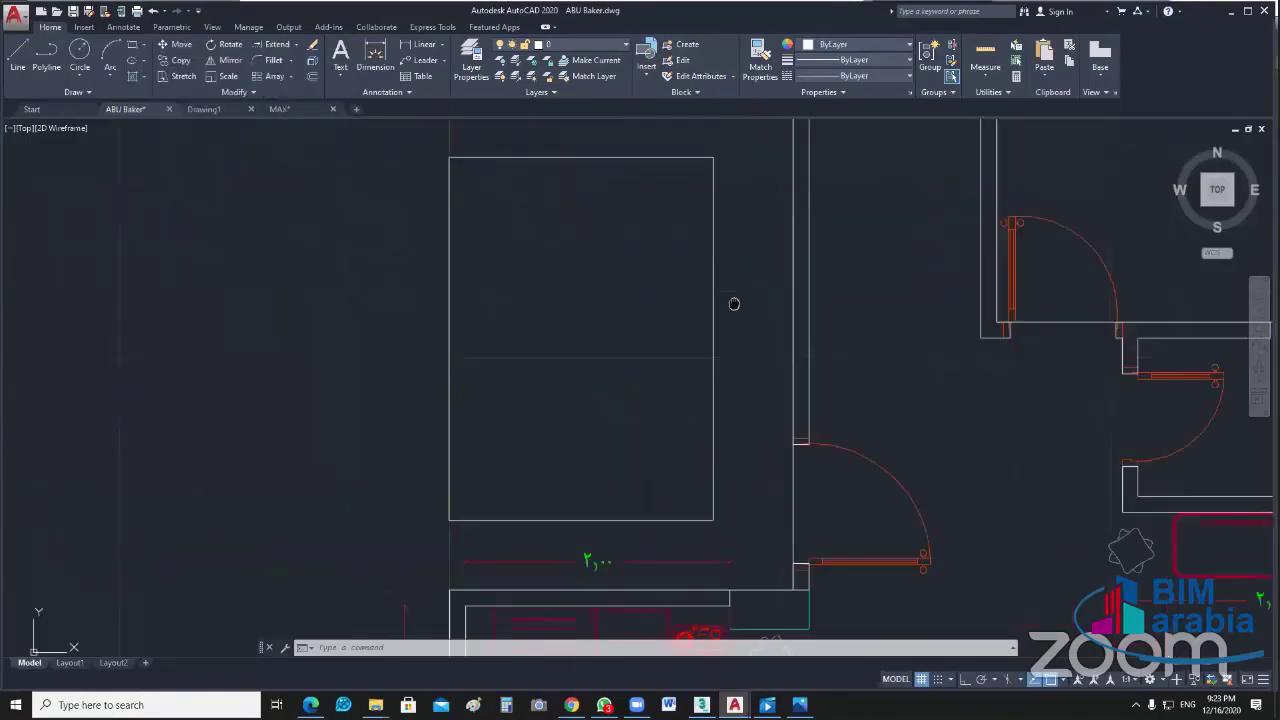
click(734, 303)
click(601, 348)
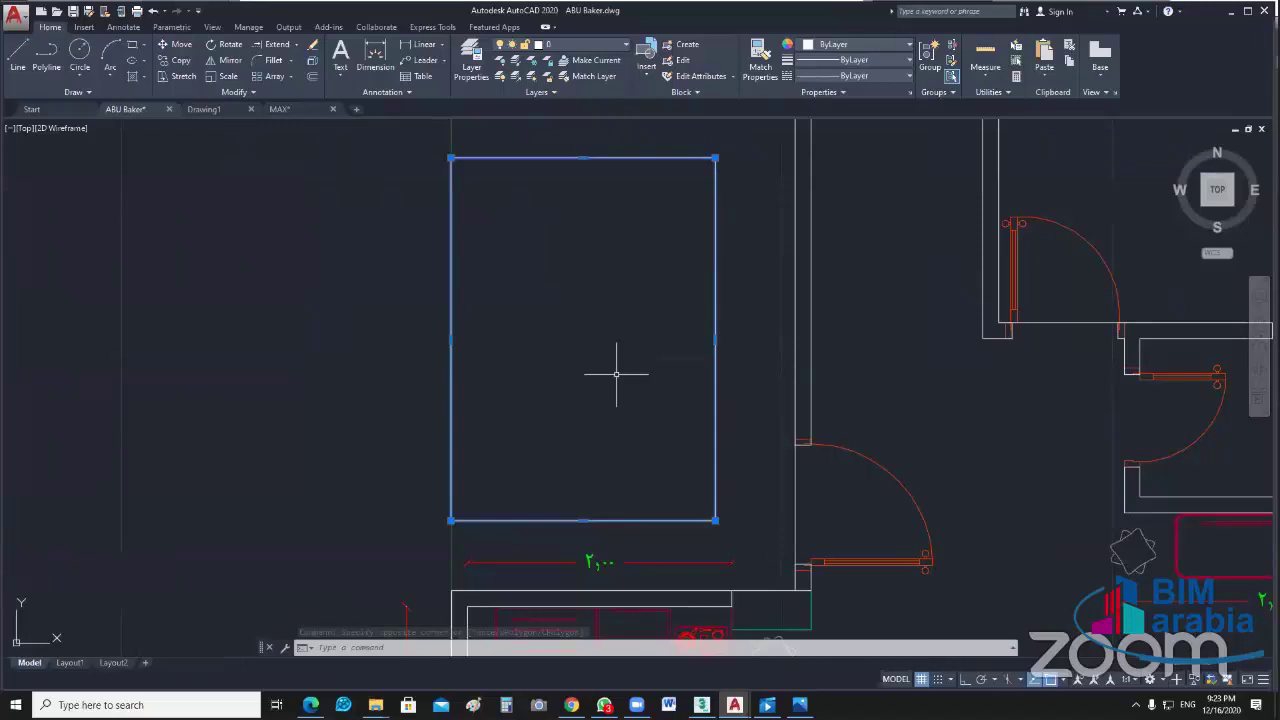
middle_drag(616, 374, 620, 374)
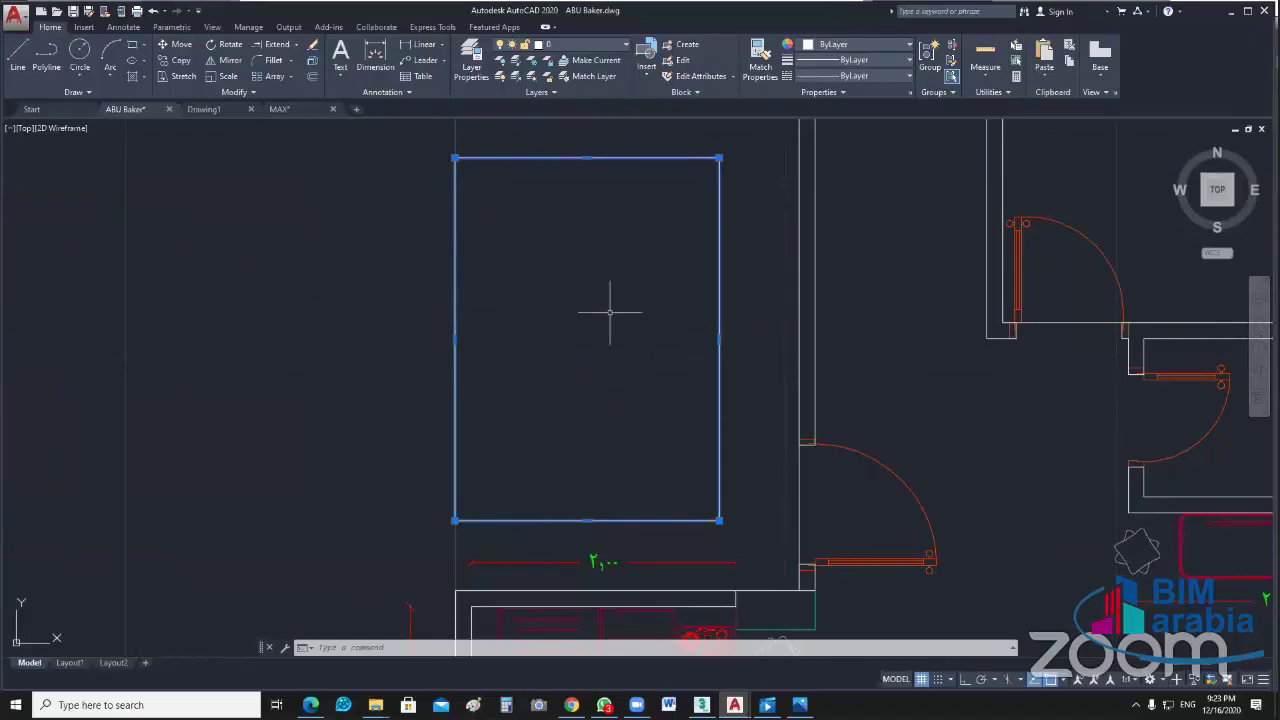
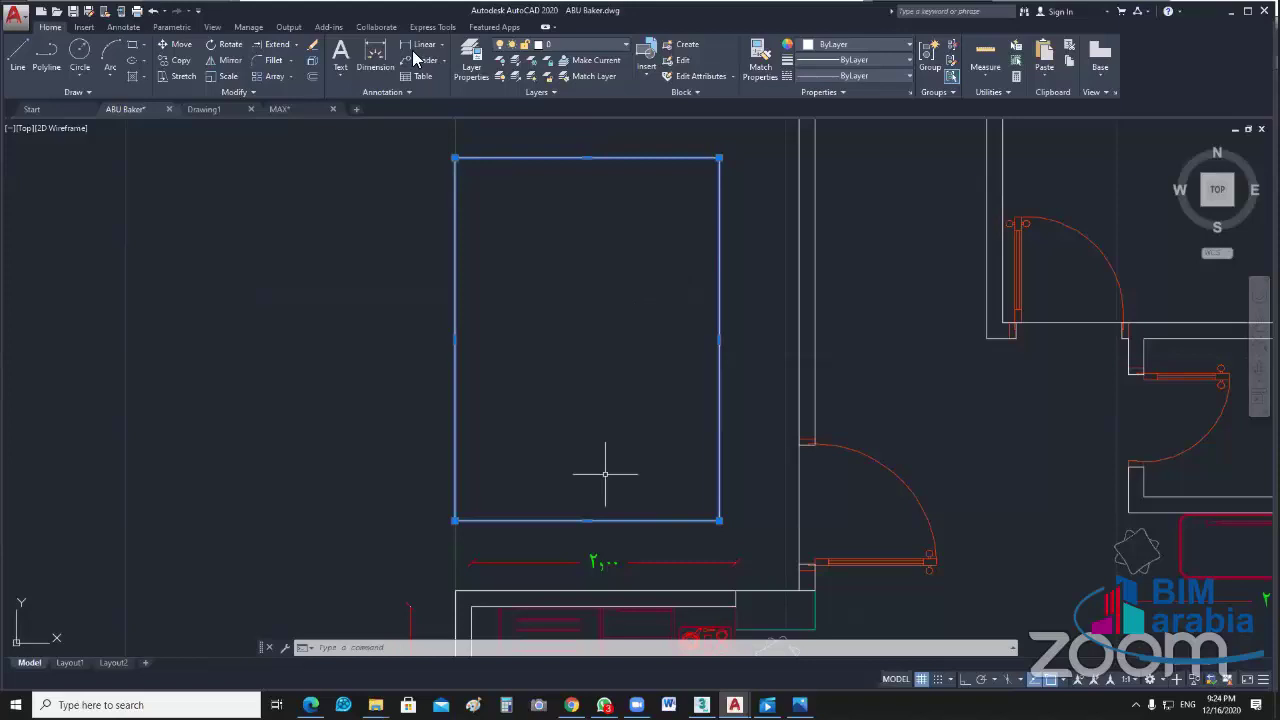
Step: Dimension the bedroom rectangle's right side from lower-right to top-right corner, placing the 2.75 dimension outside
key(Escape)
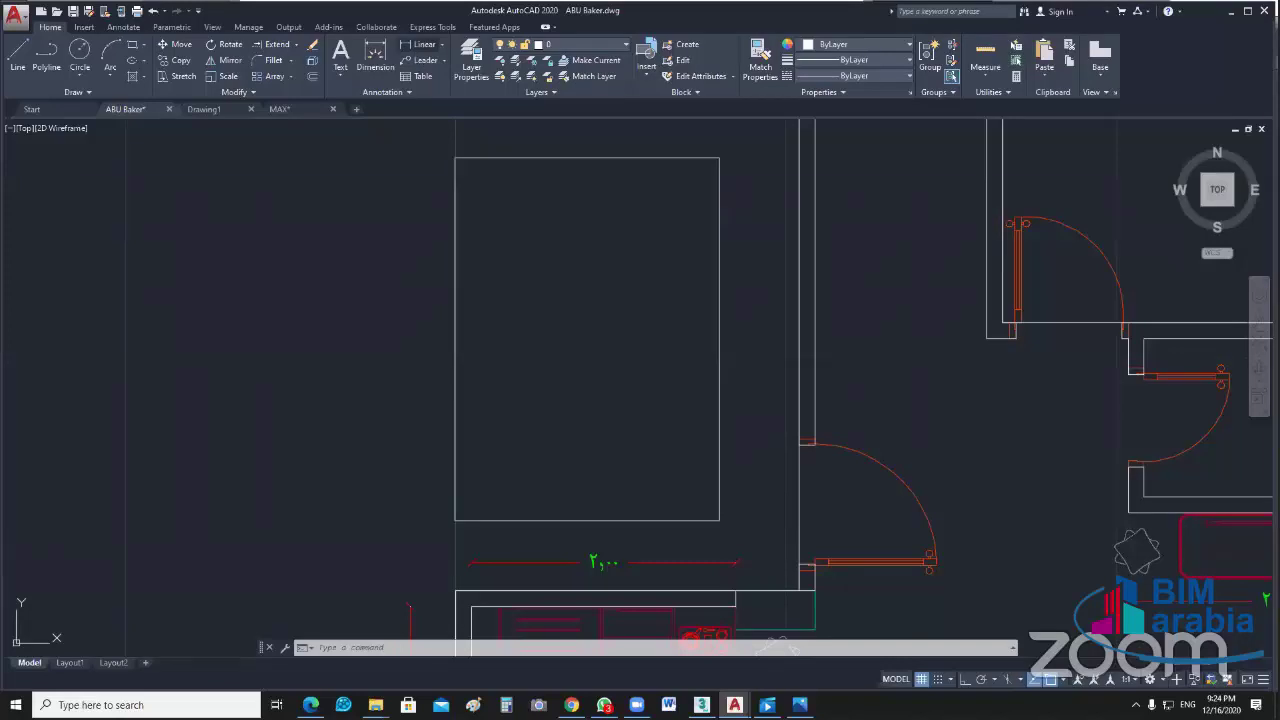
click(424, 44)
click(719, 520)
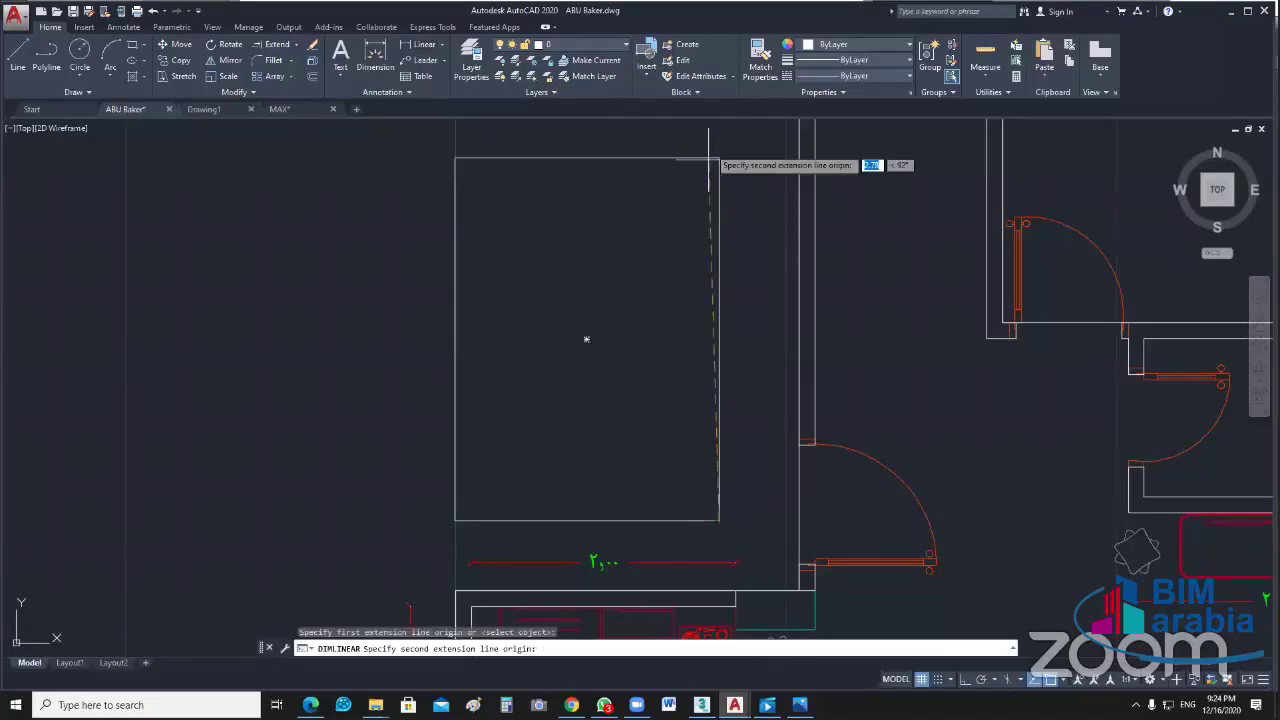
click(708, 158)
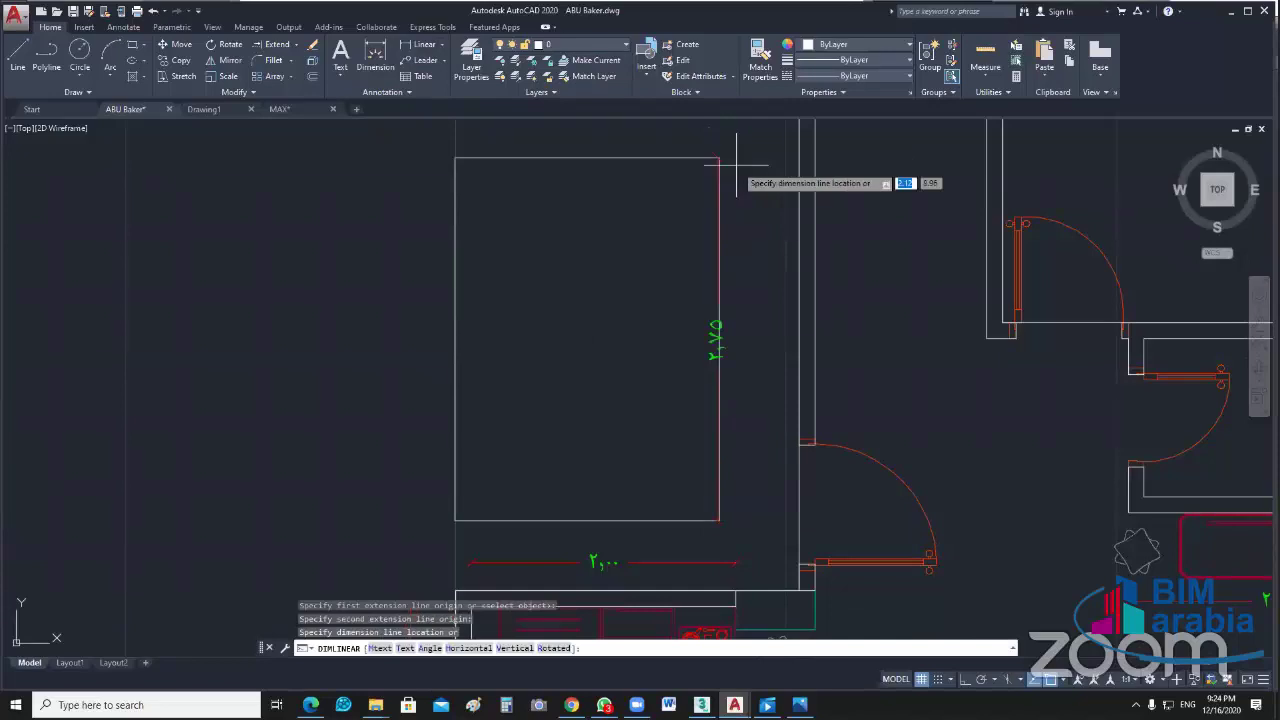
click(745, 168)
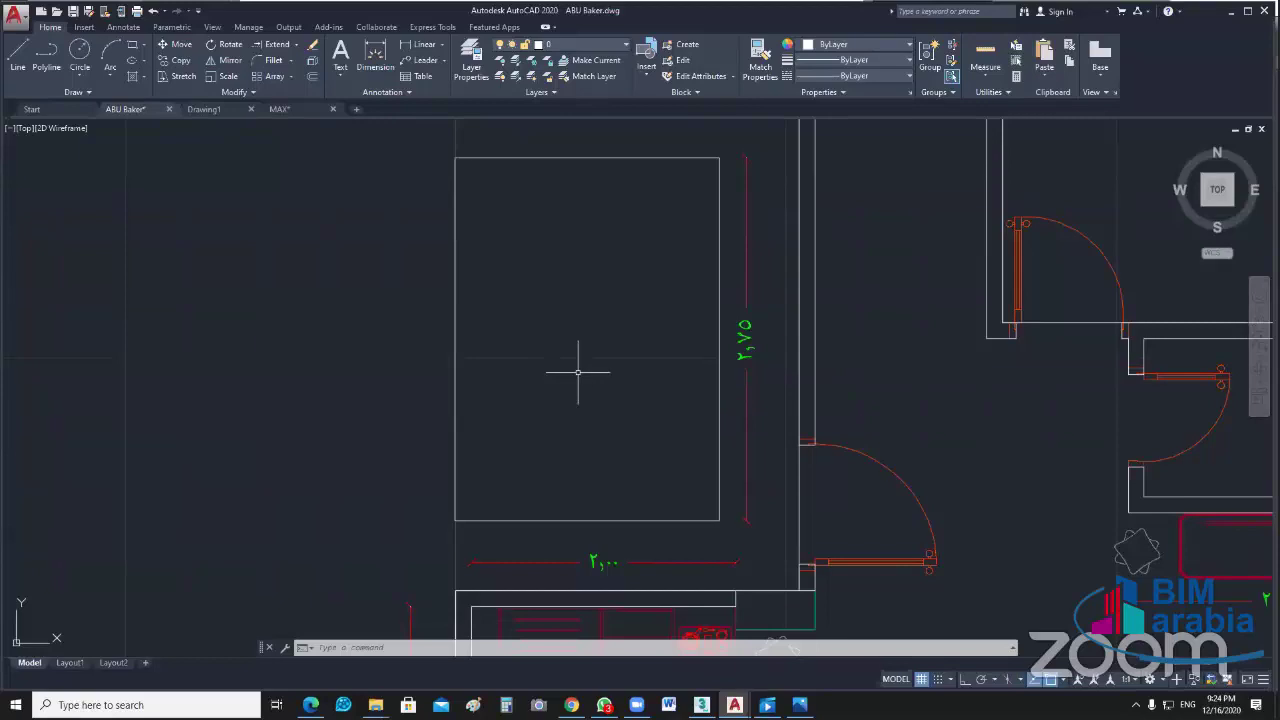
text(re)
text(c)
key(Return)
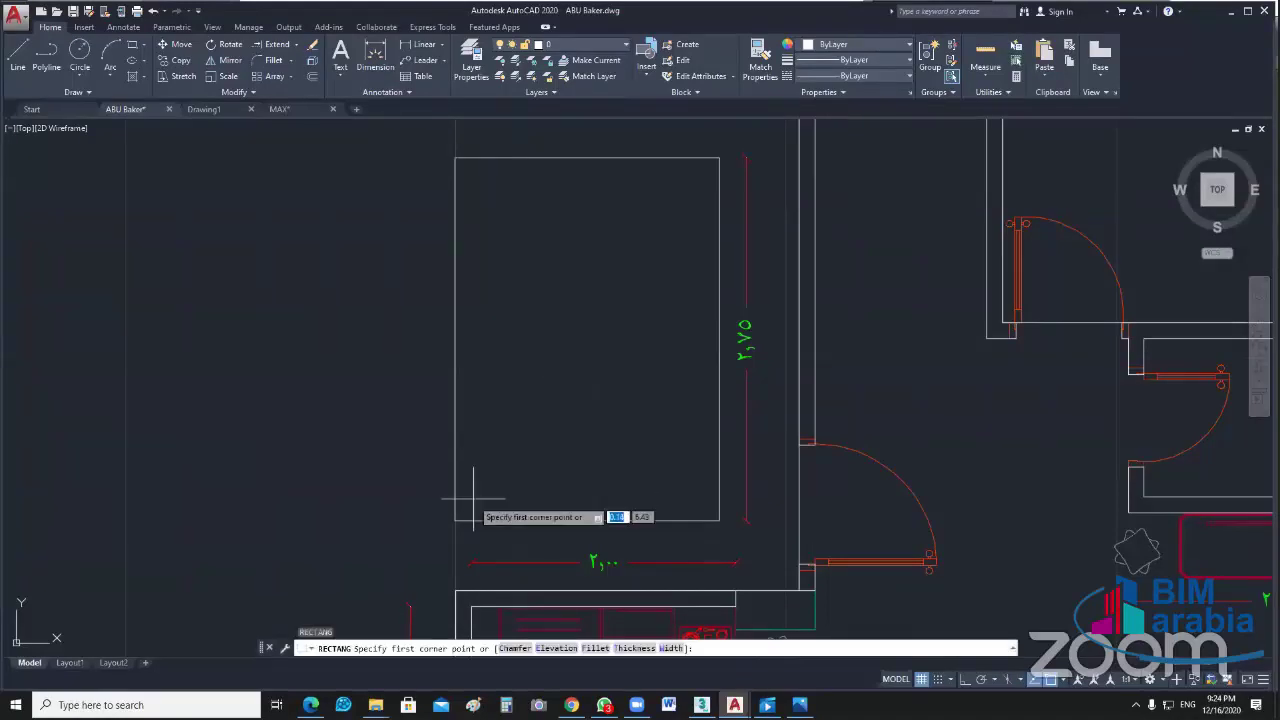
Step: Draw a 0.25 by 0.5 rectangle near the room's lower-left corner
click(471, 502)
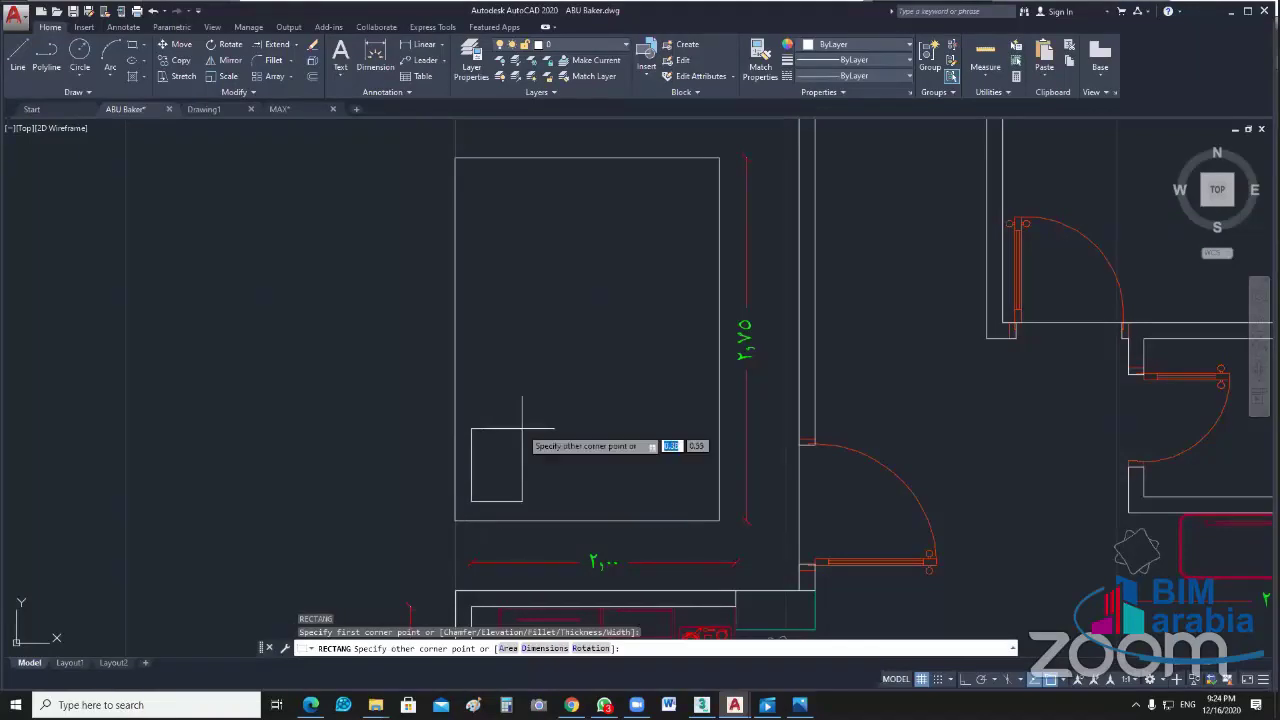
text(.25)
text(,.5)
key(Return)
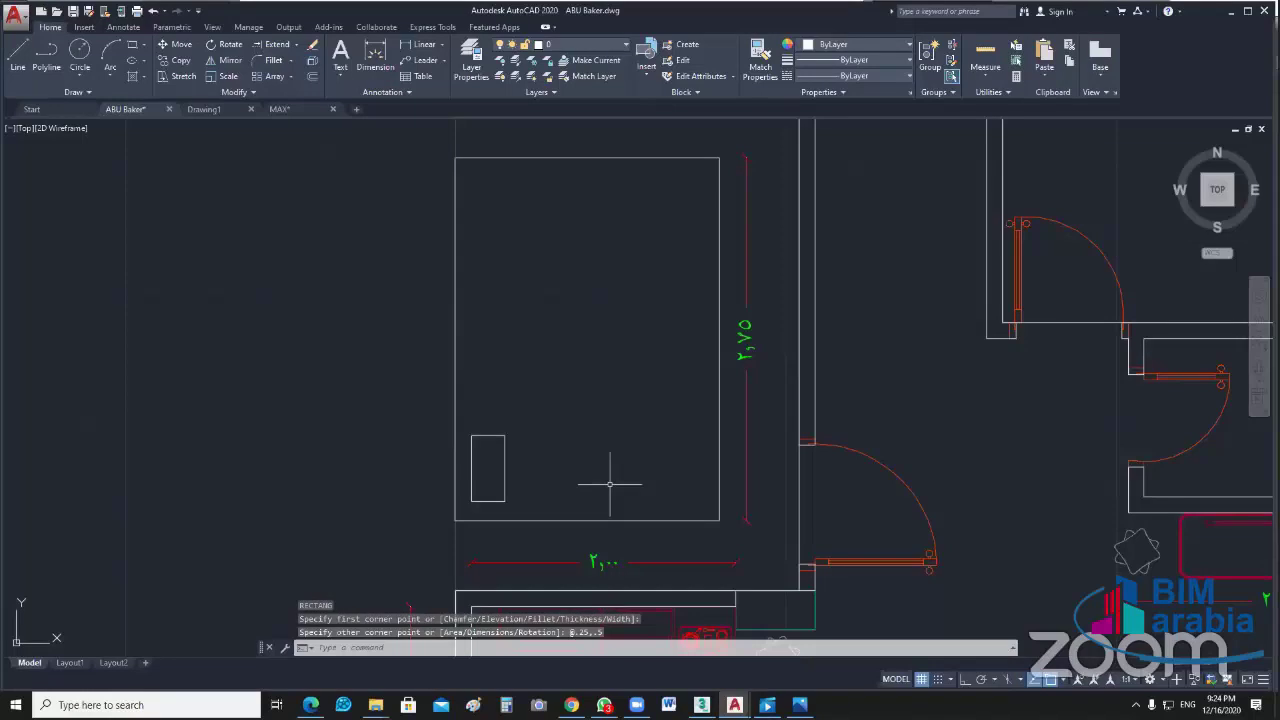
Step: Mirror the small rectangle about the room's vertical midline, keeping the original
click(480, 467)
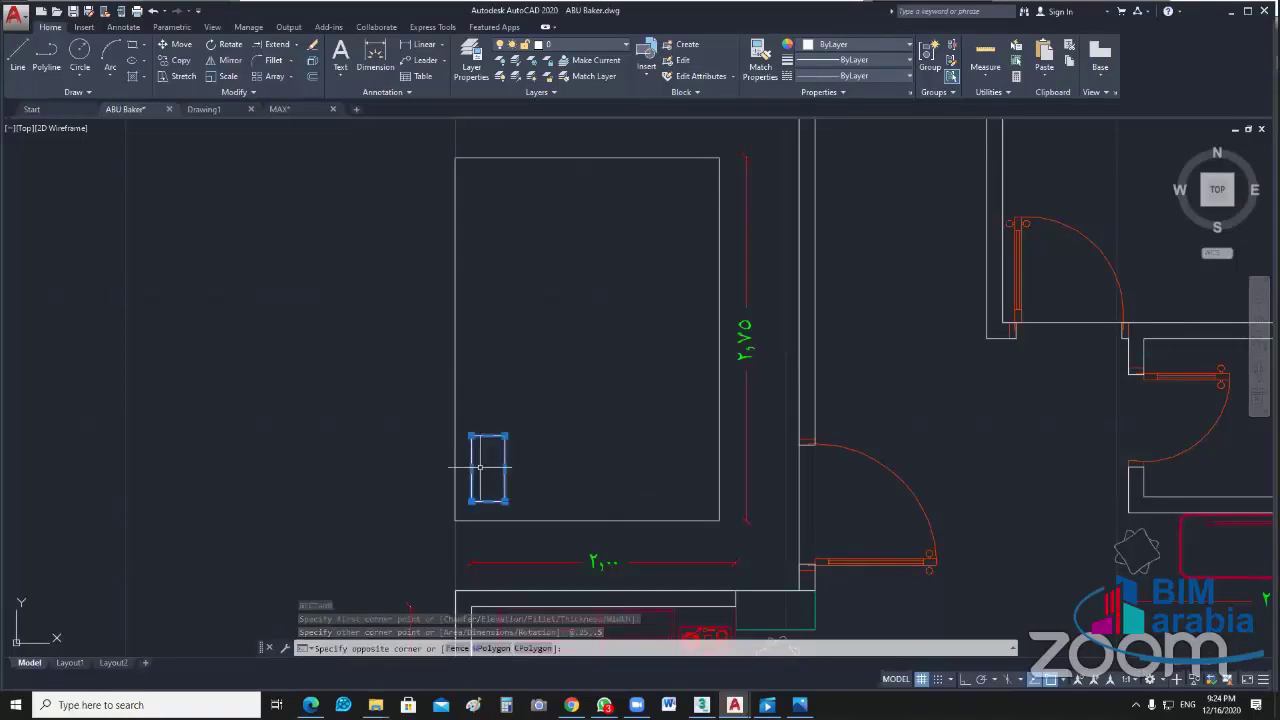
click(597, 481)
key(Escape)
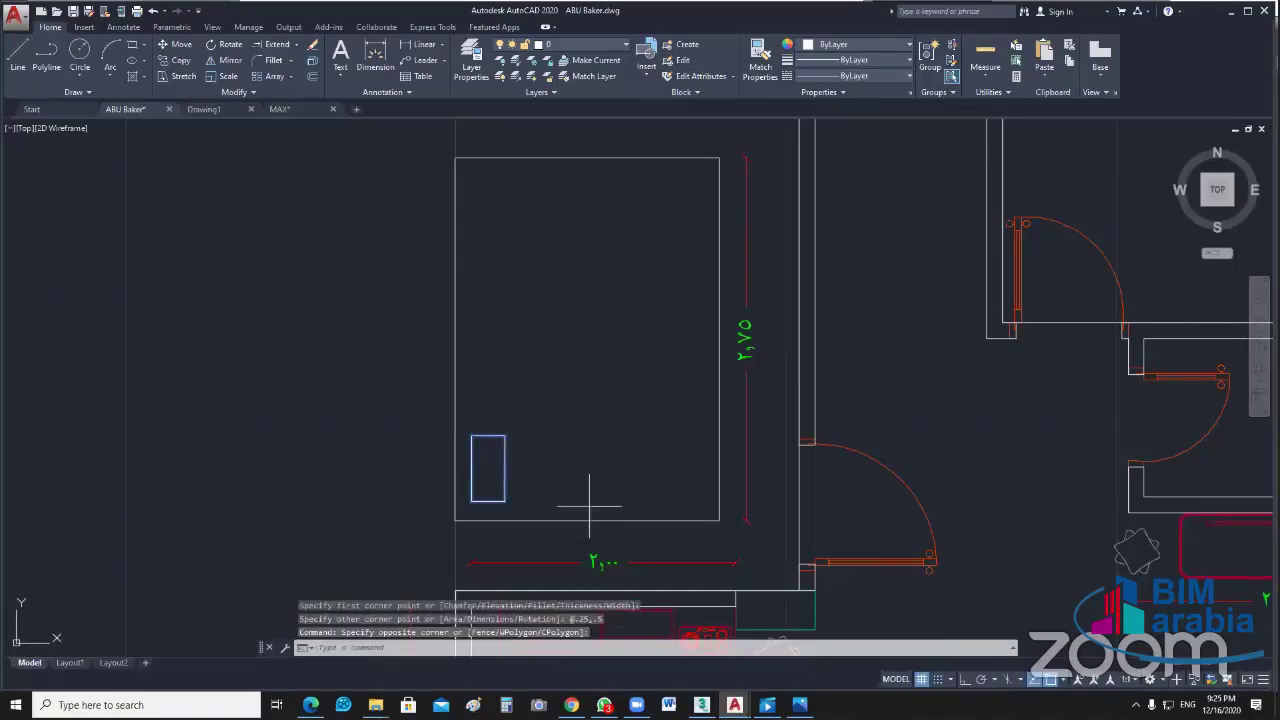
text(mi)
key(Return)
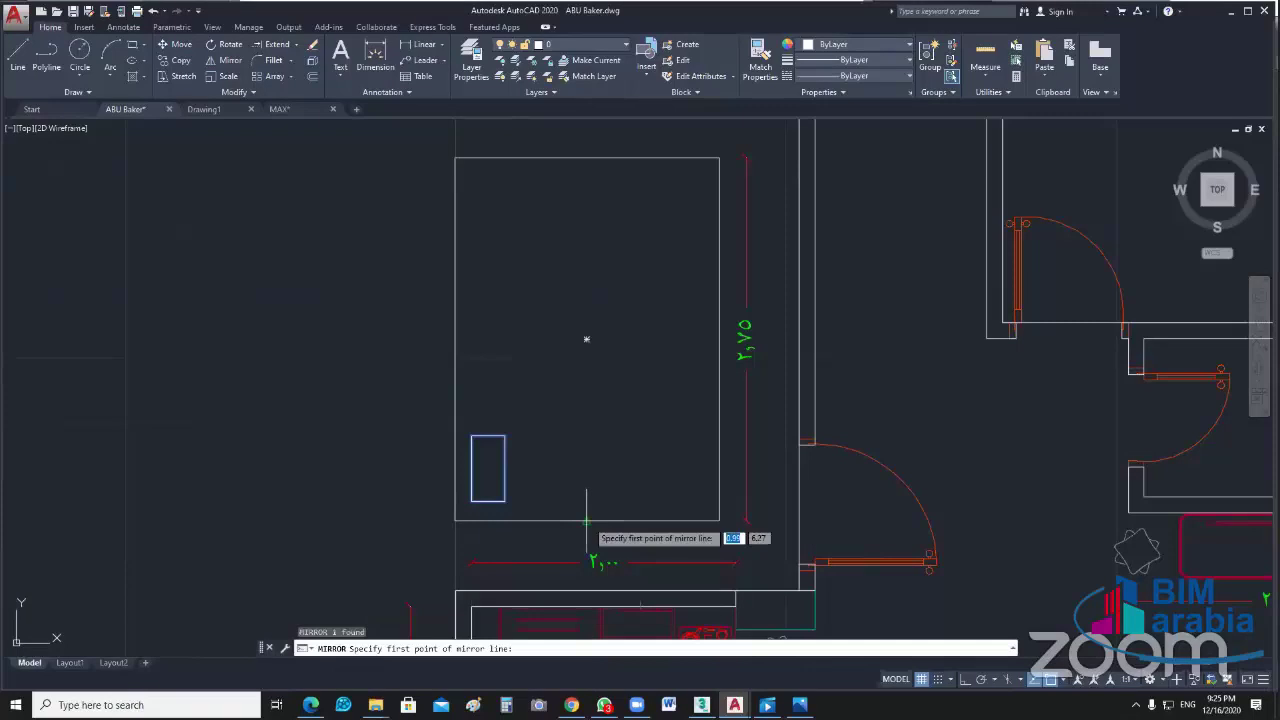
click(586, 520)
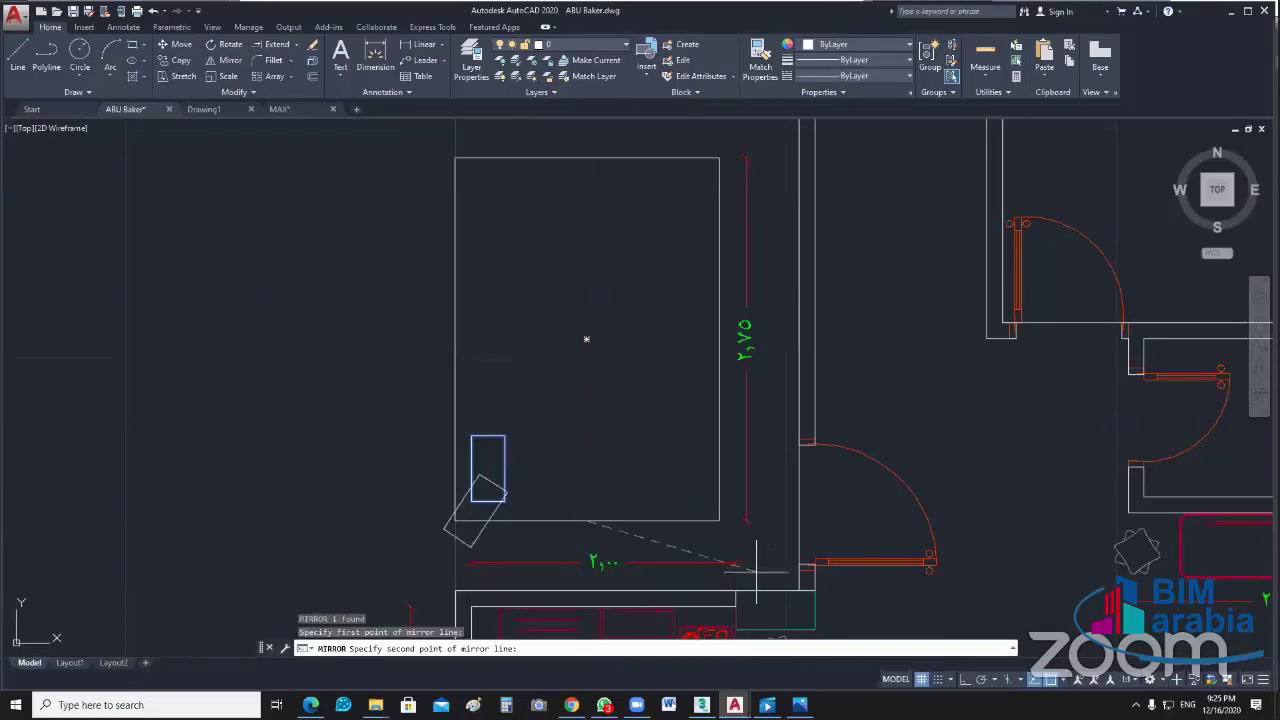
click(588, 143)
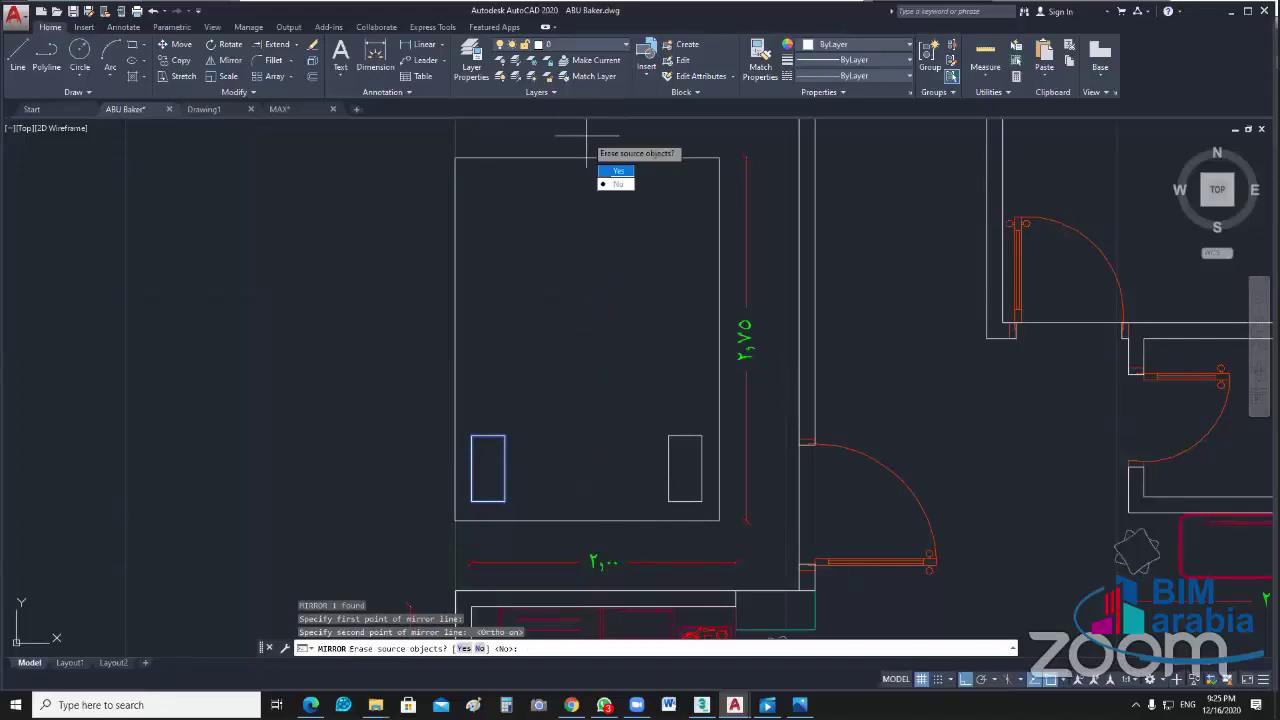
text(n)
key(Return)
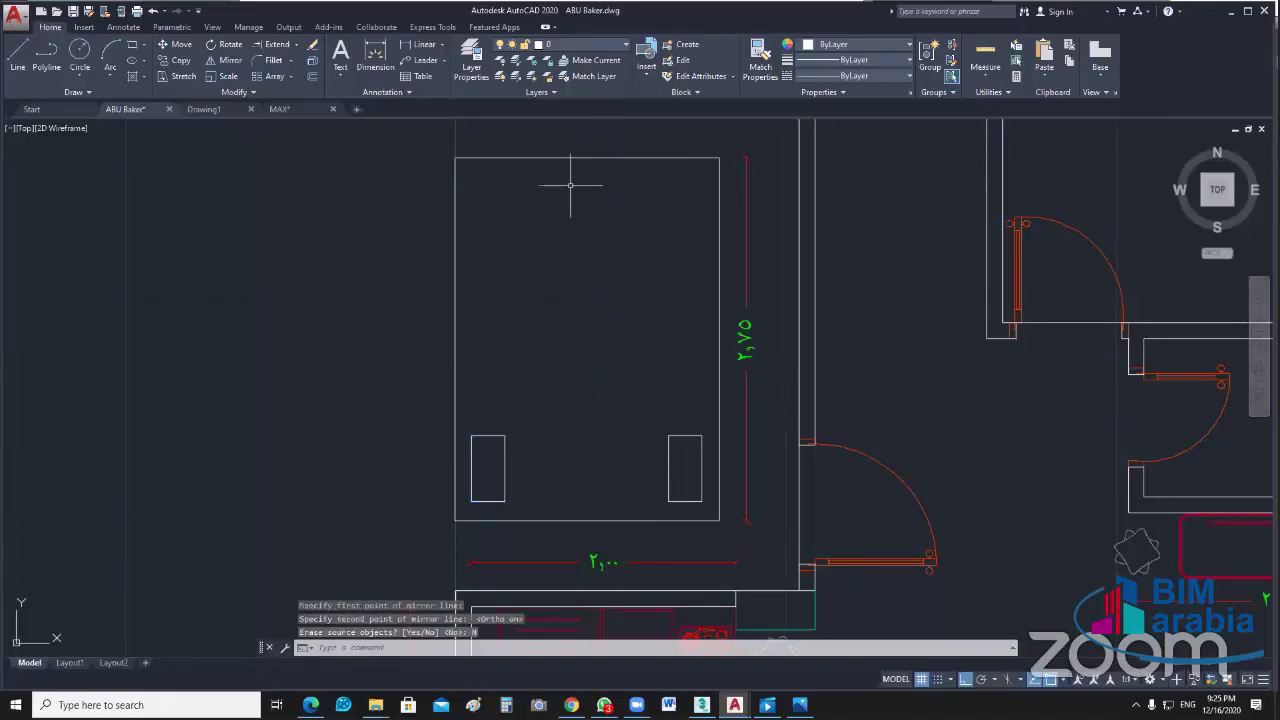
Step: Draw a 1 by 0.5 rectangle beside the left small rectangle
text(rec)
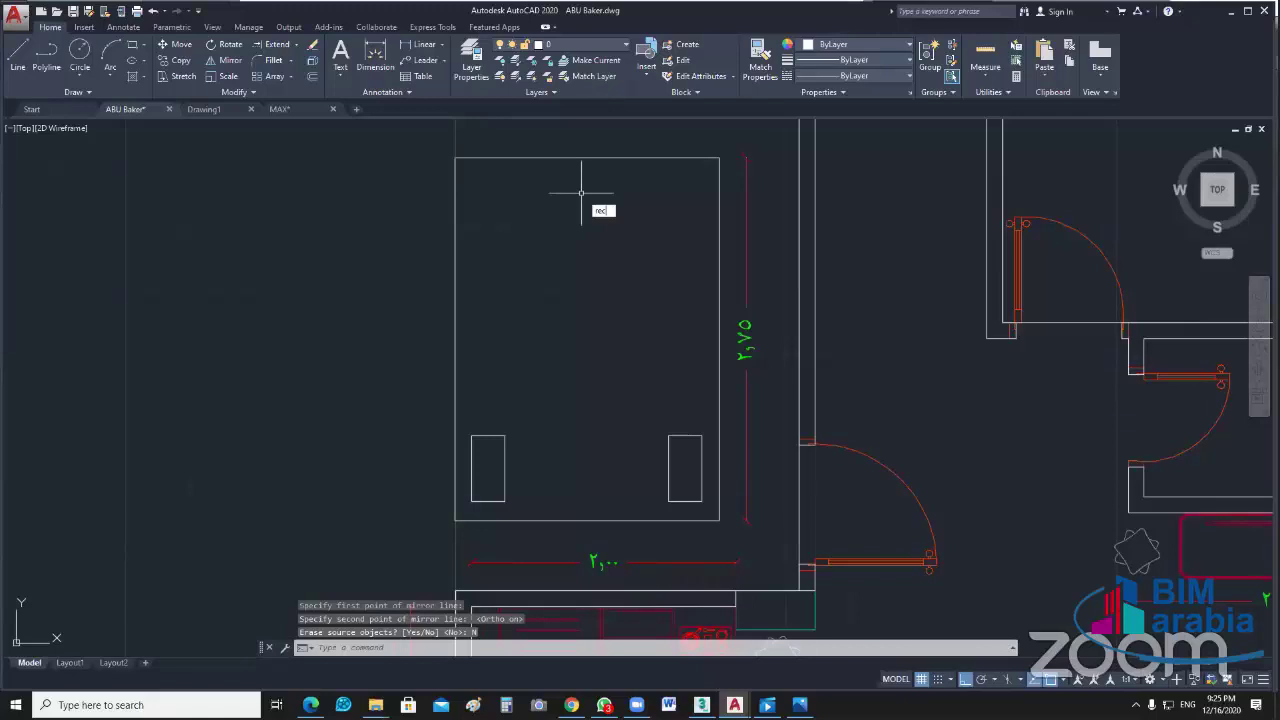
key(Return)
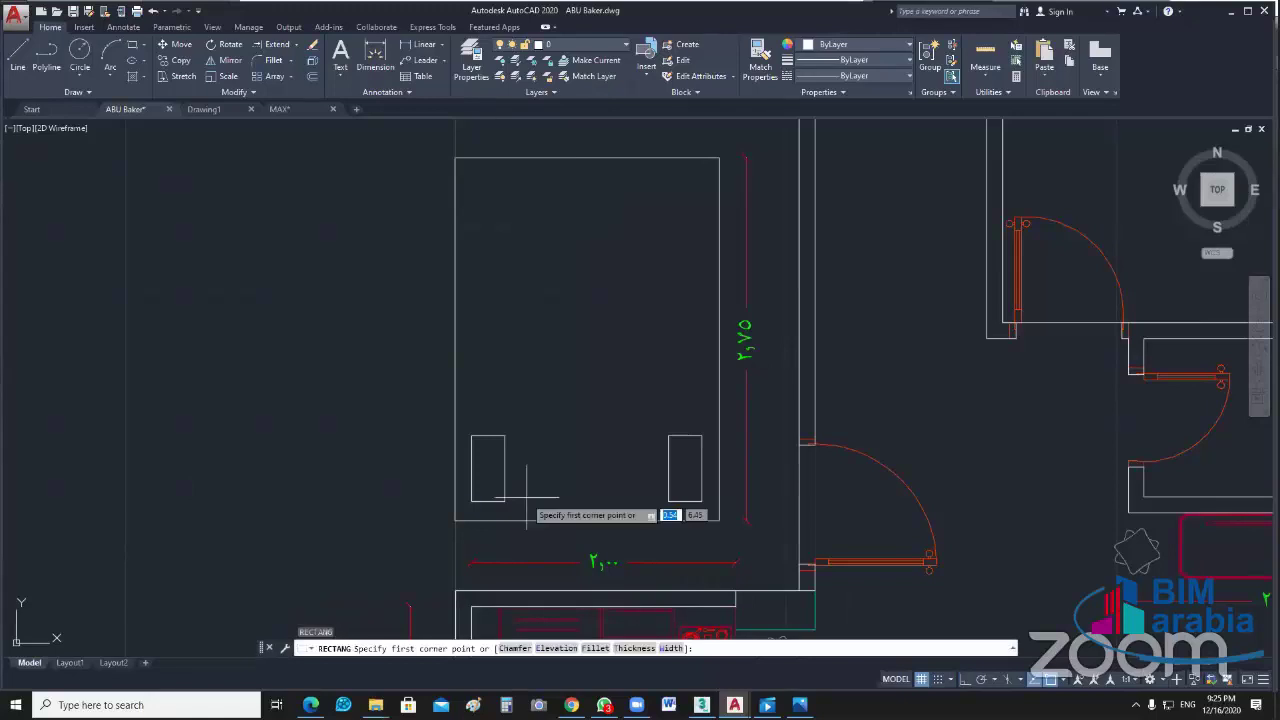
click(520, 500)
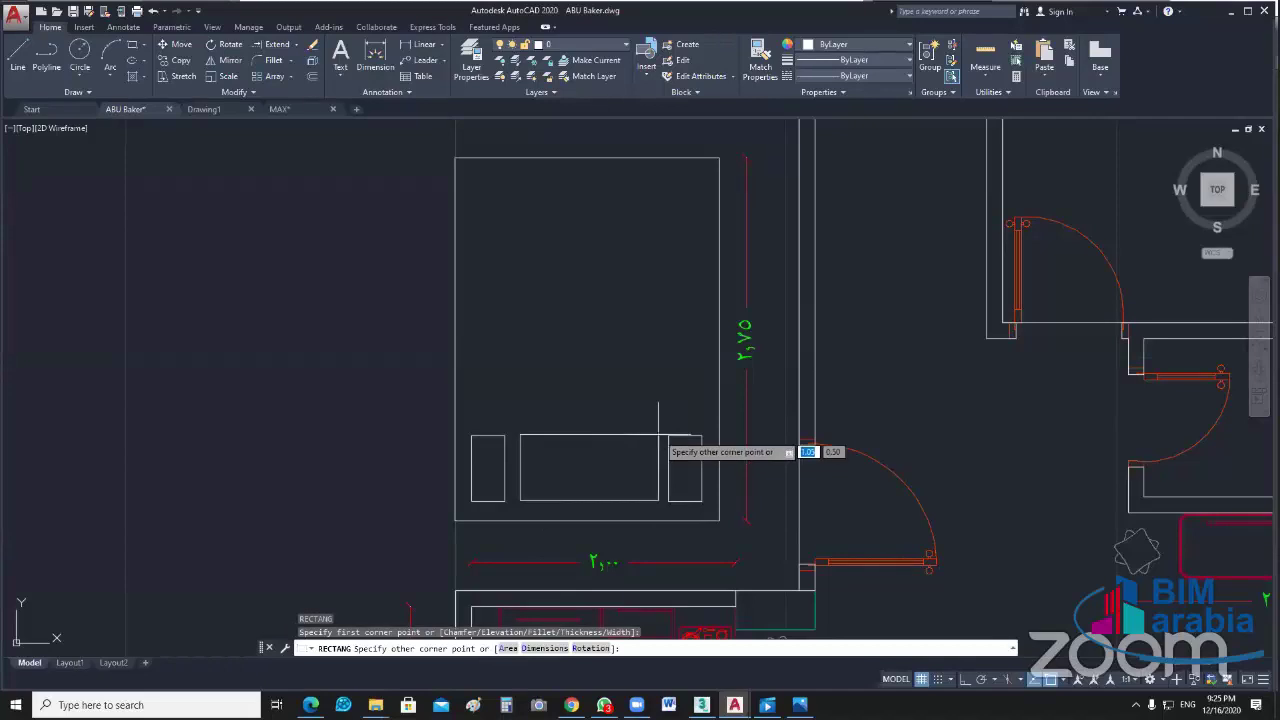
key(Tab)
text(.5)
key(Return)
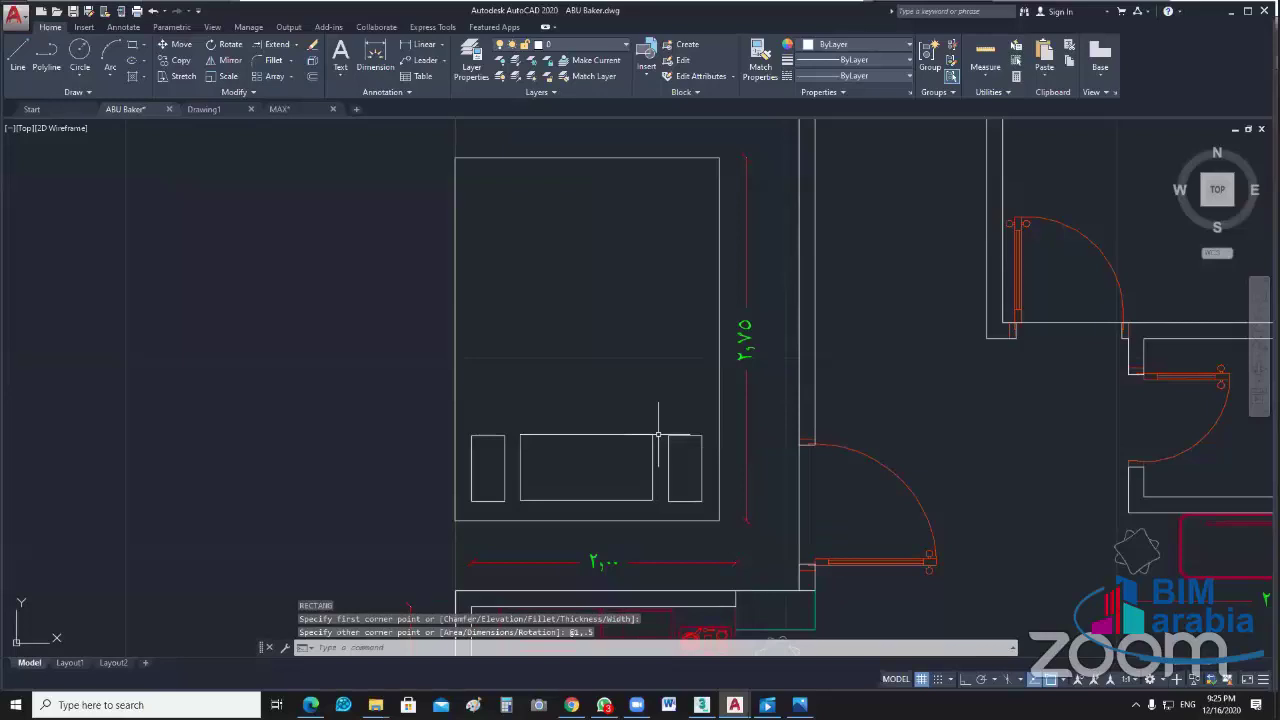
mouse_move(660, 551)
middle_down()
mouse_move(644, 539)
mouse_move(687, 534)
middle_up()
scroll(644, 539, up, 2)
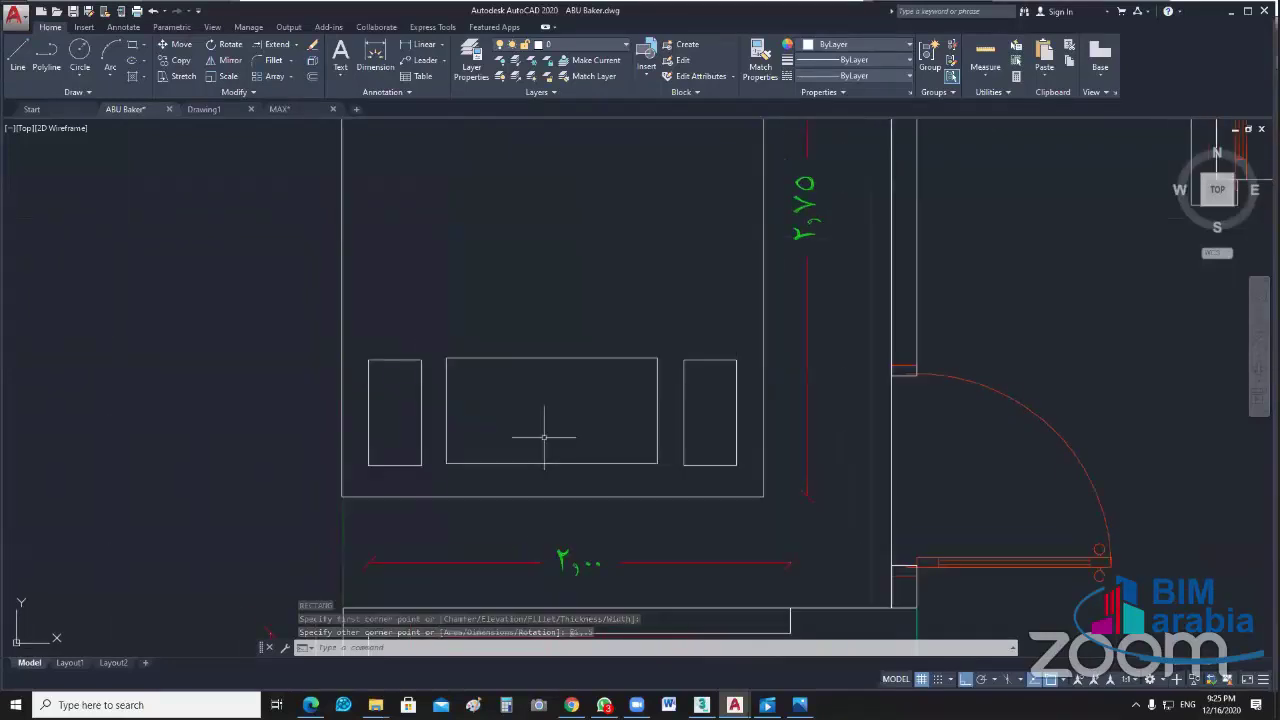
scroll(544, 437, down, 2)
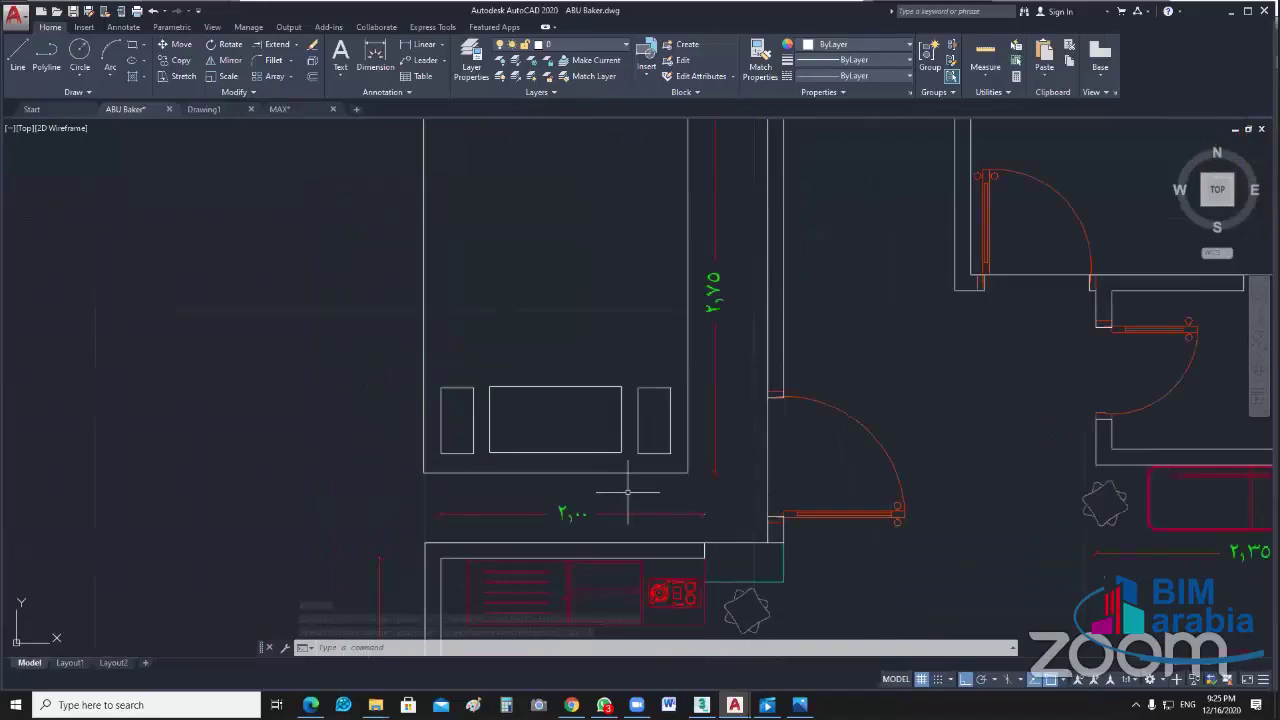
scroll(573, 482, up, 2)
Step: Draw a temporary vertical centre line up from the room's bottom midpoint
text(l)
key(Return)
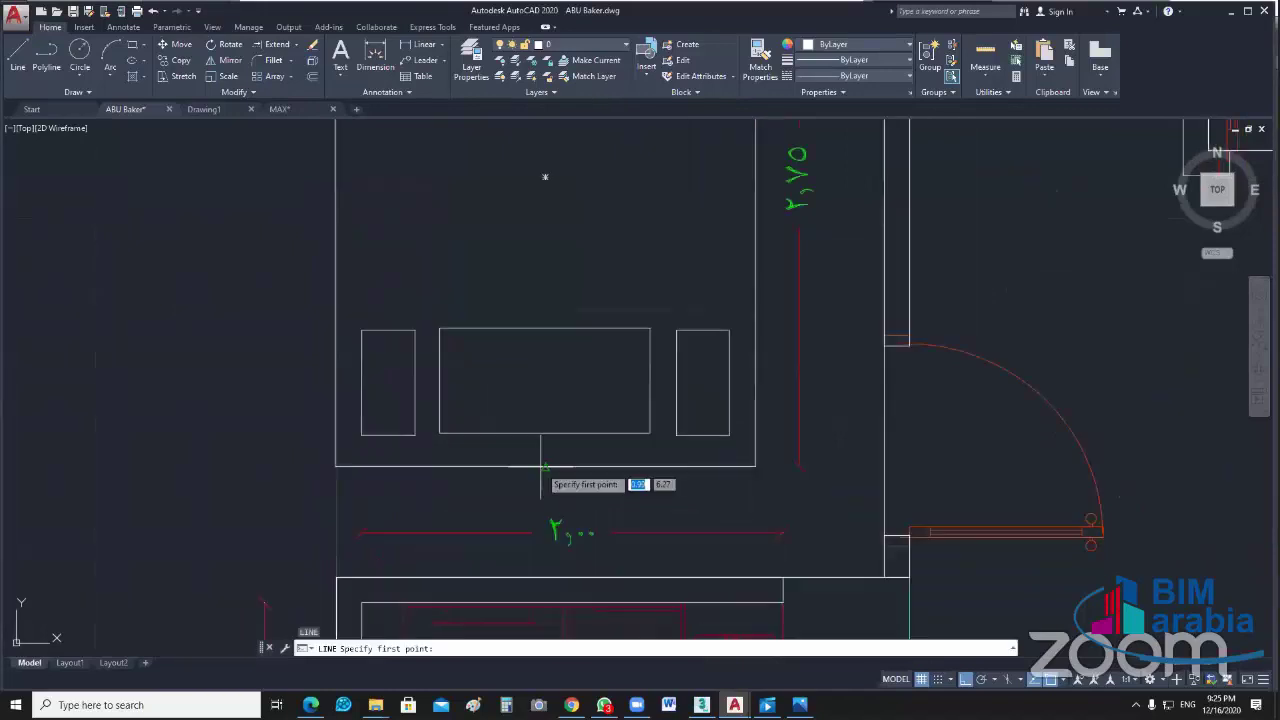
click(541, 466)
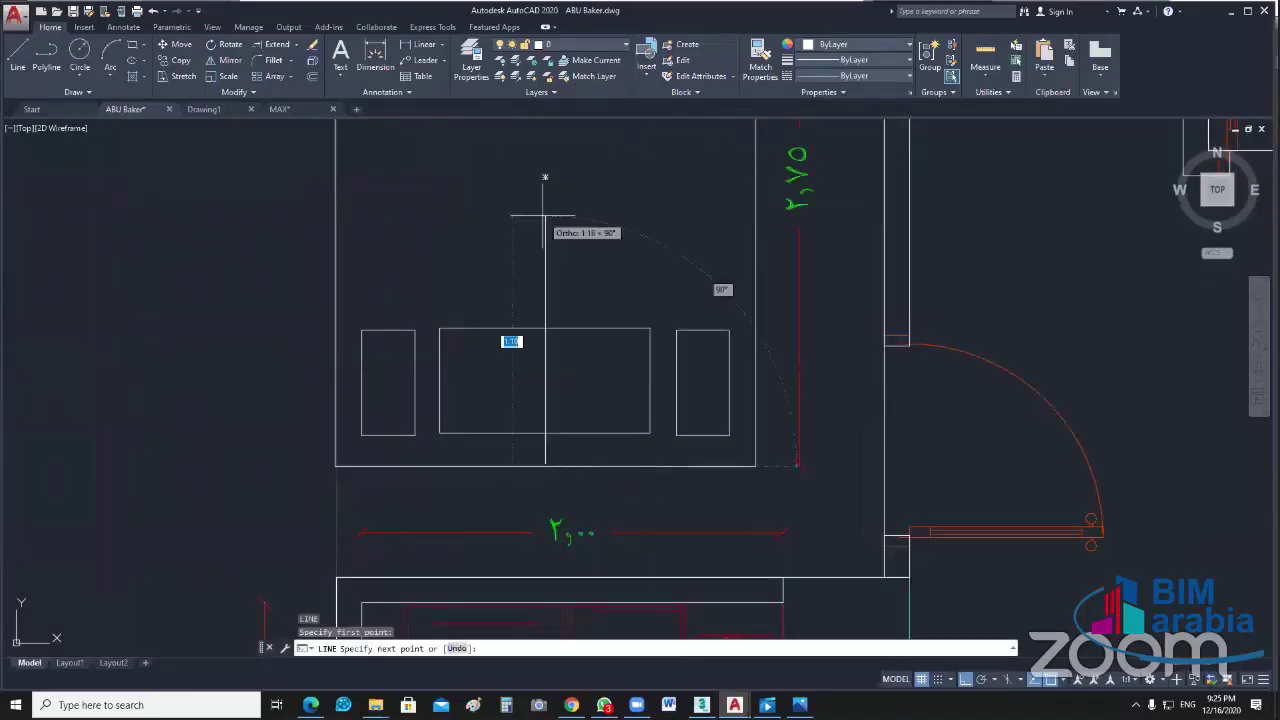
click(544, 215)
key(Return)
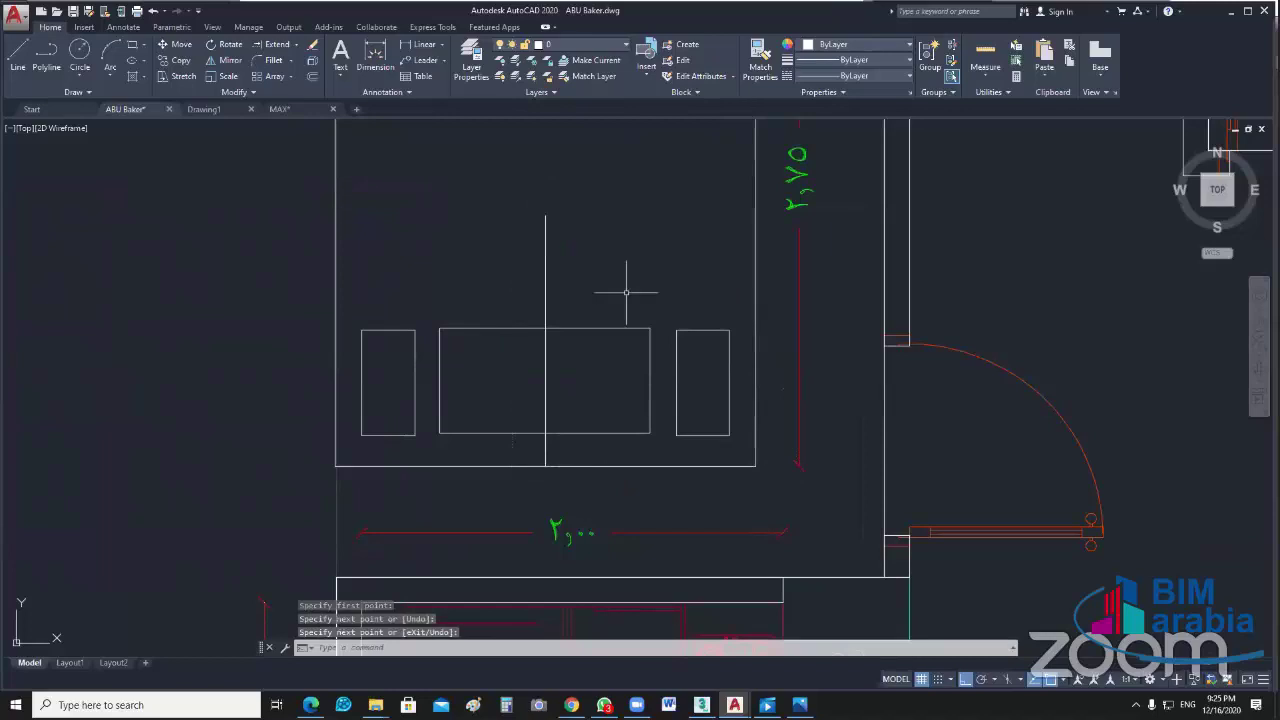
Step: Check the central rectangle's alignment with MOVE and remove the temporary centre line
drag(624, 288, 587, 409)
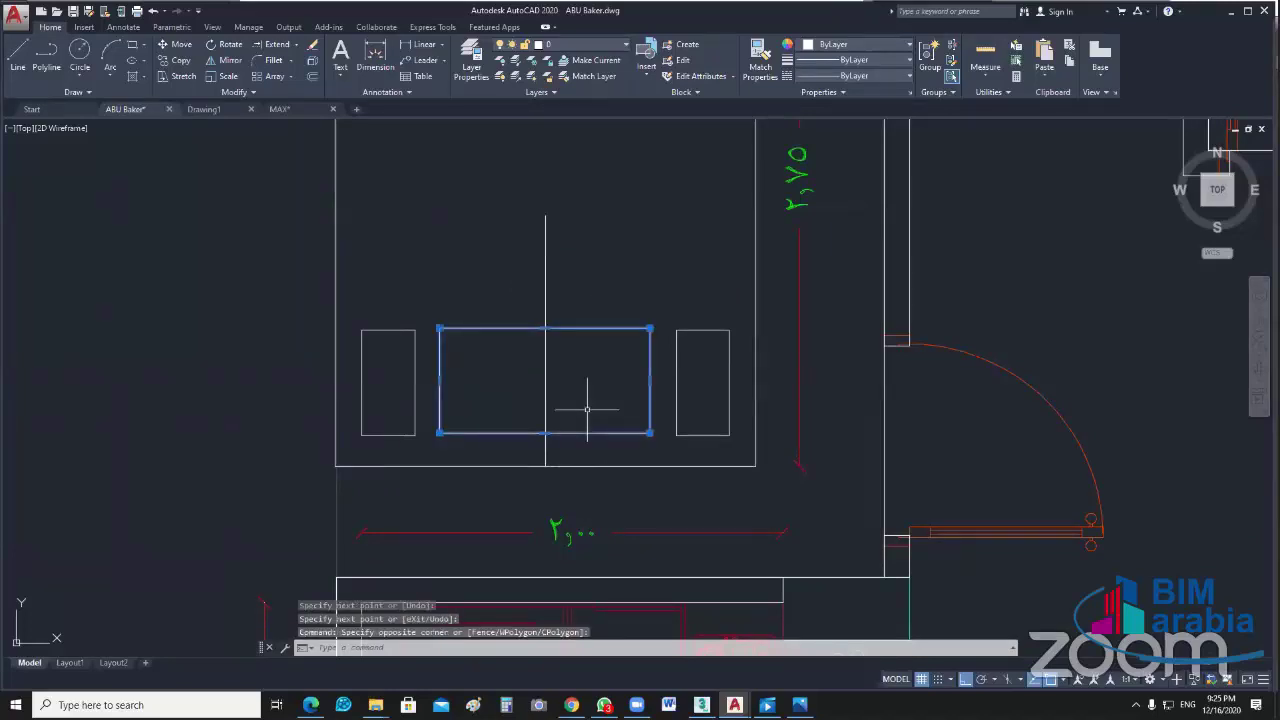
text(m)
key(Return)
scroll(549, 440, up, 6)
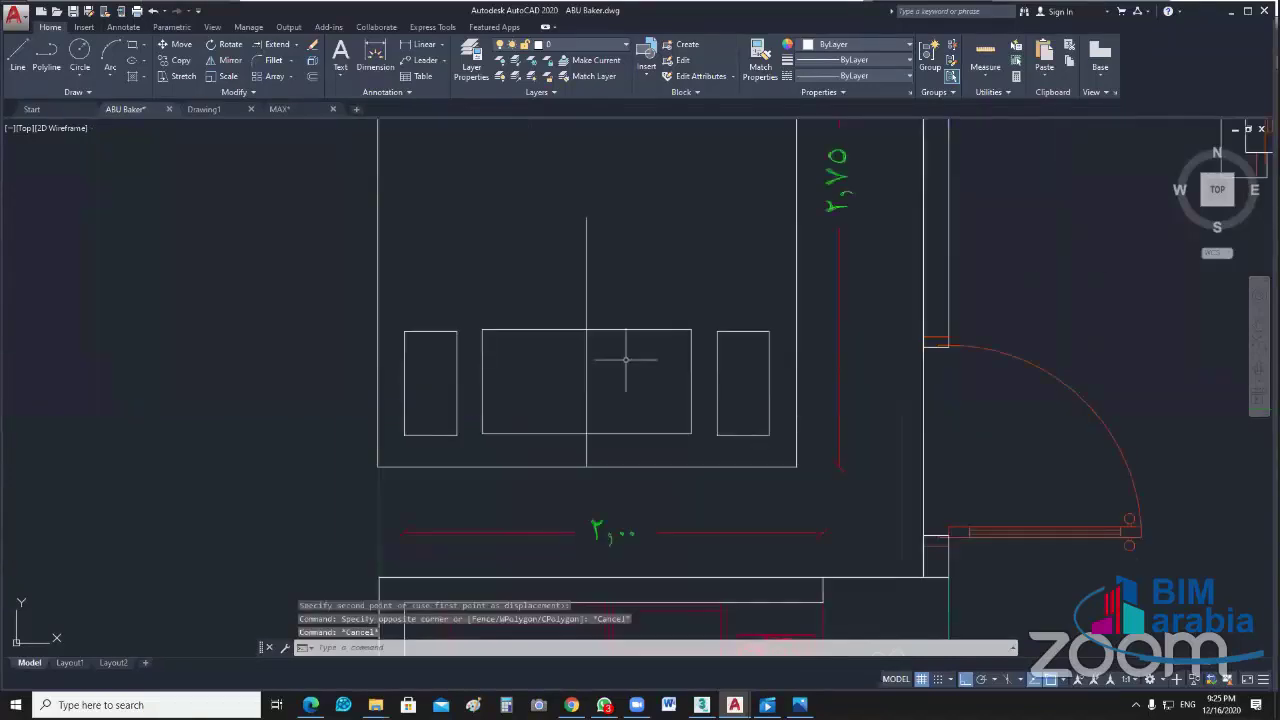
drag(605, 300, 548, 280)
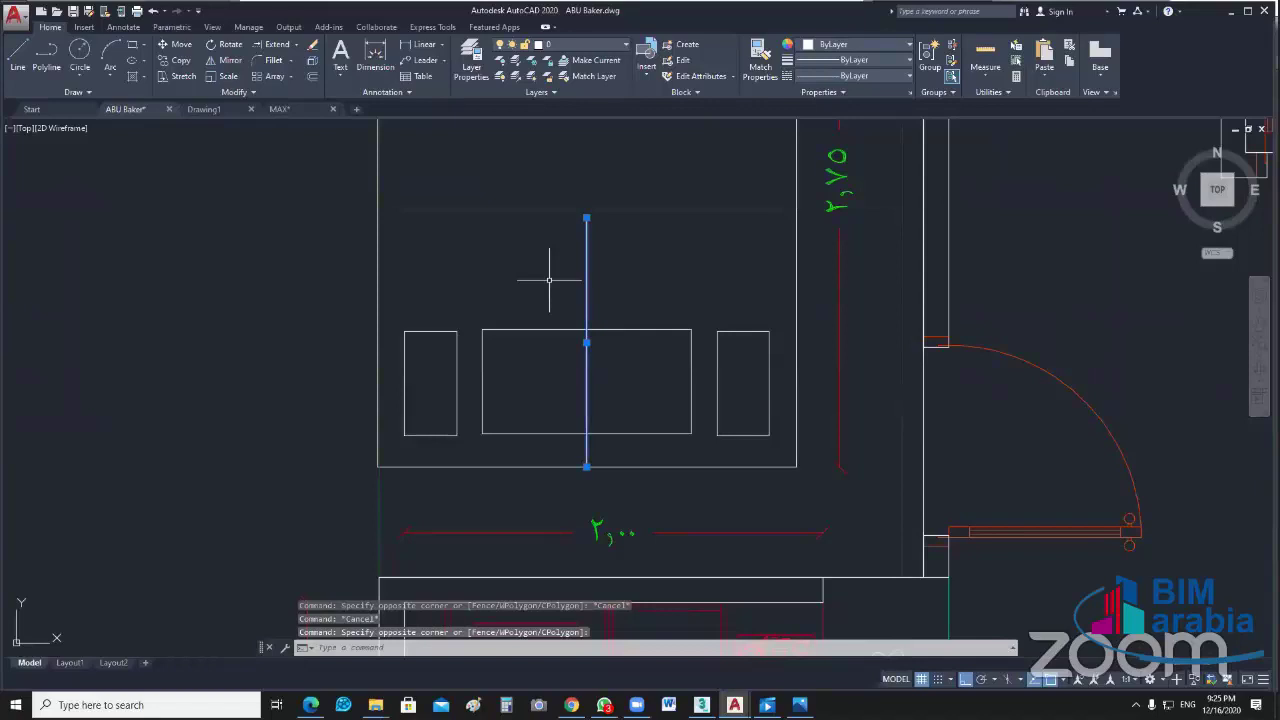
key(Escape)
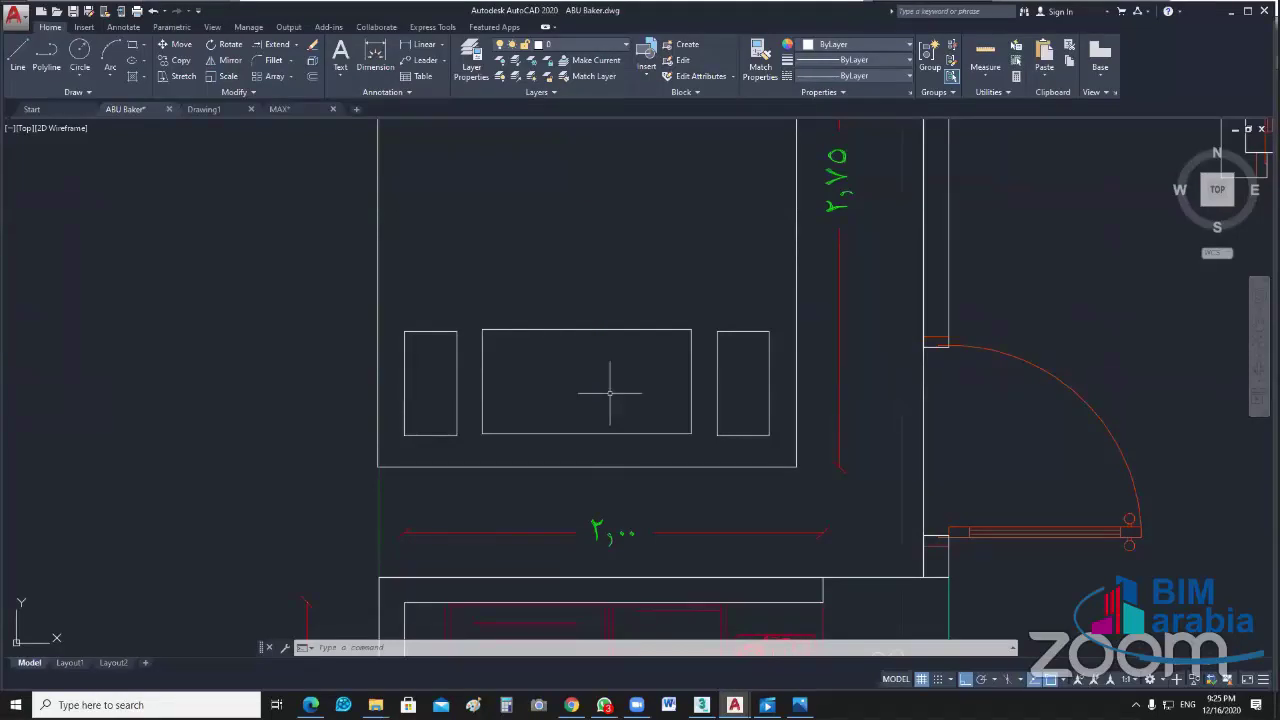
click(588, 434)
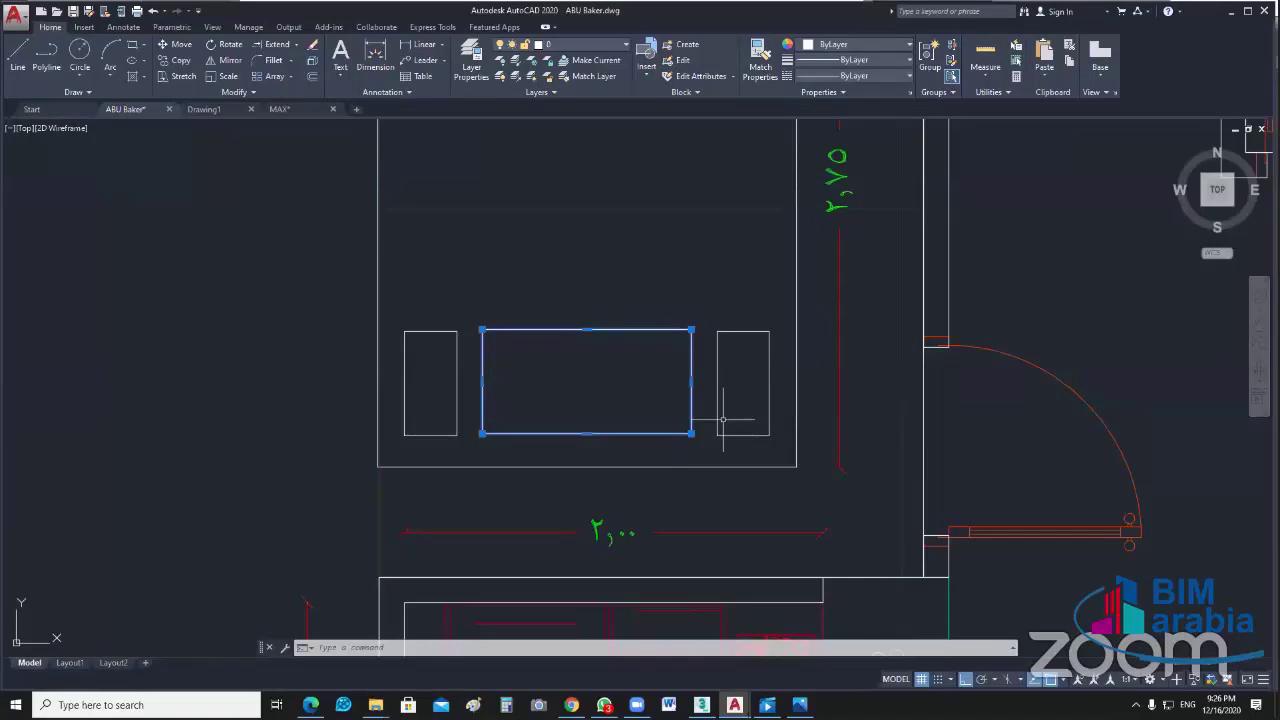
Step: Add the 0.16 clearance dimension from the rectangle corner to the room's lower-right corner
text(l)
key(Return)
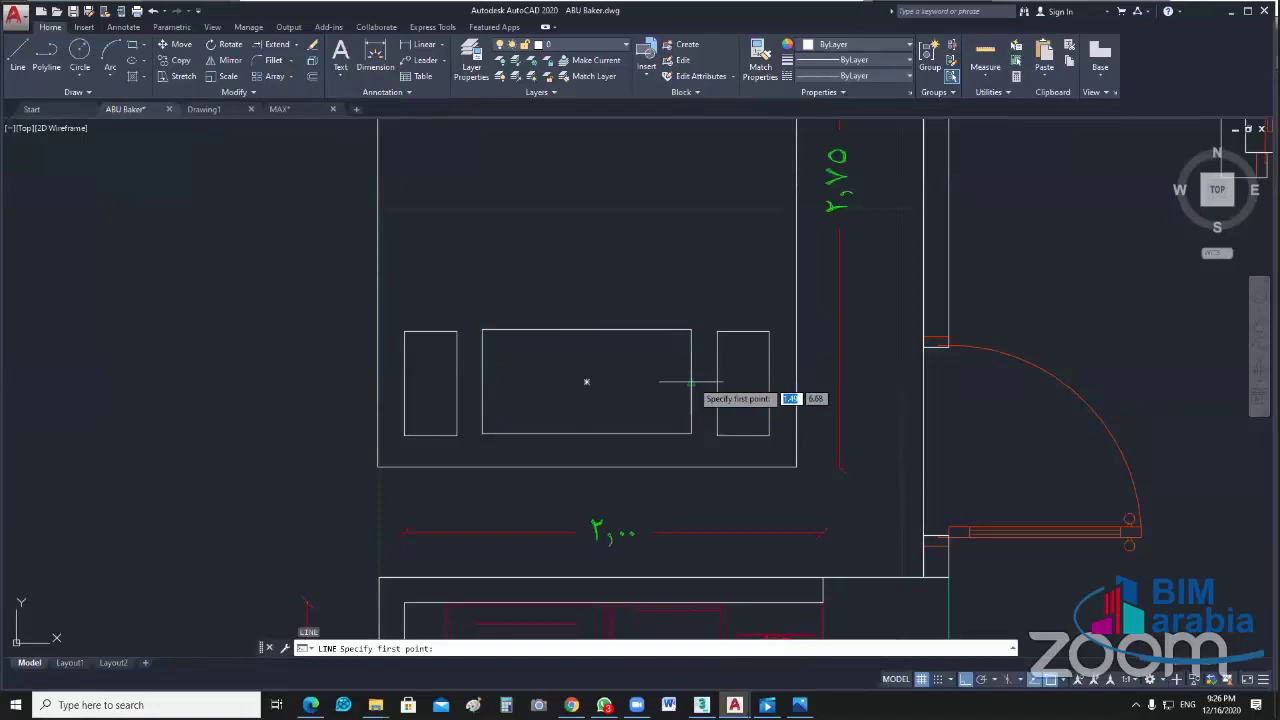
key(Escape)
click(413, 46)
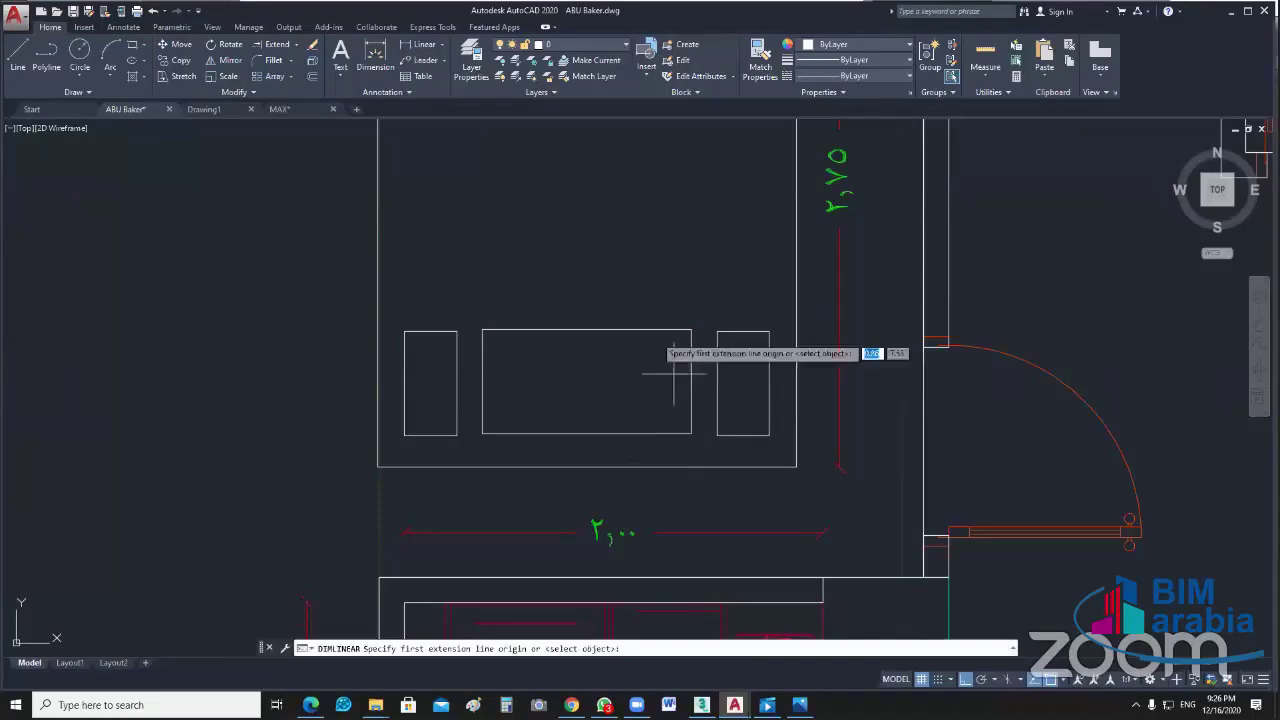
click(691, 434)
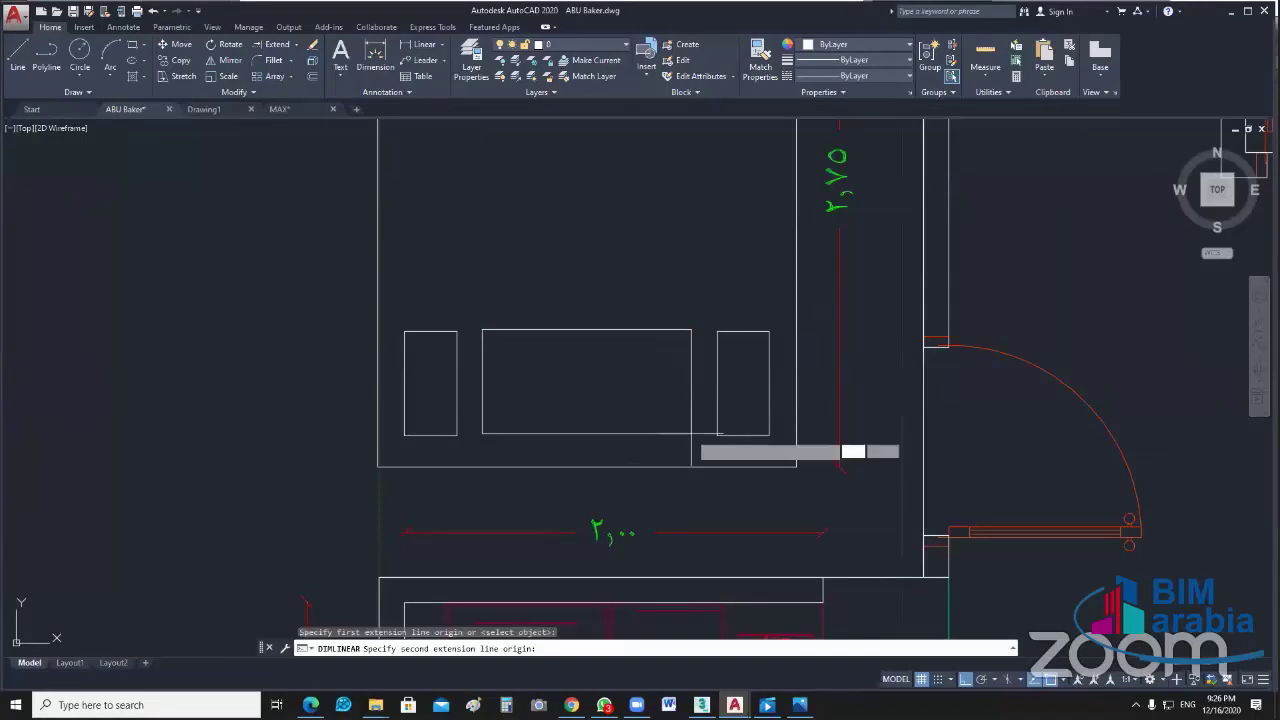
click(796, 466)
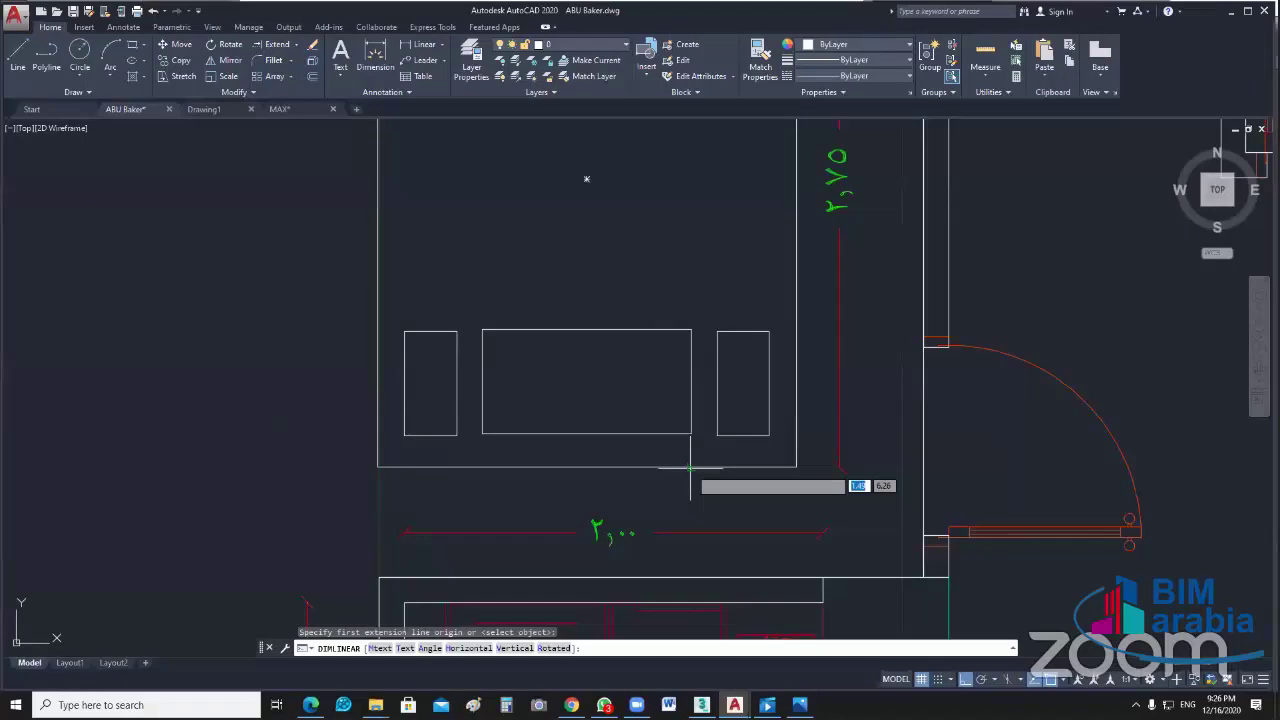
click(818, 476)
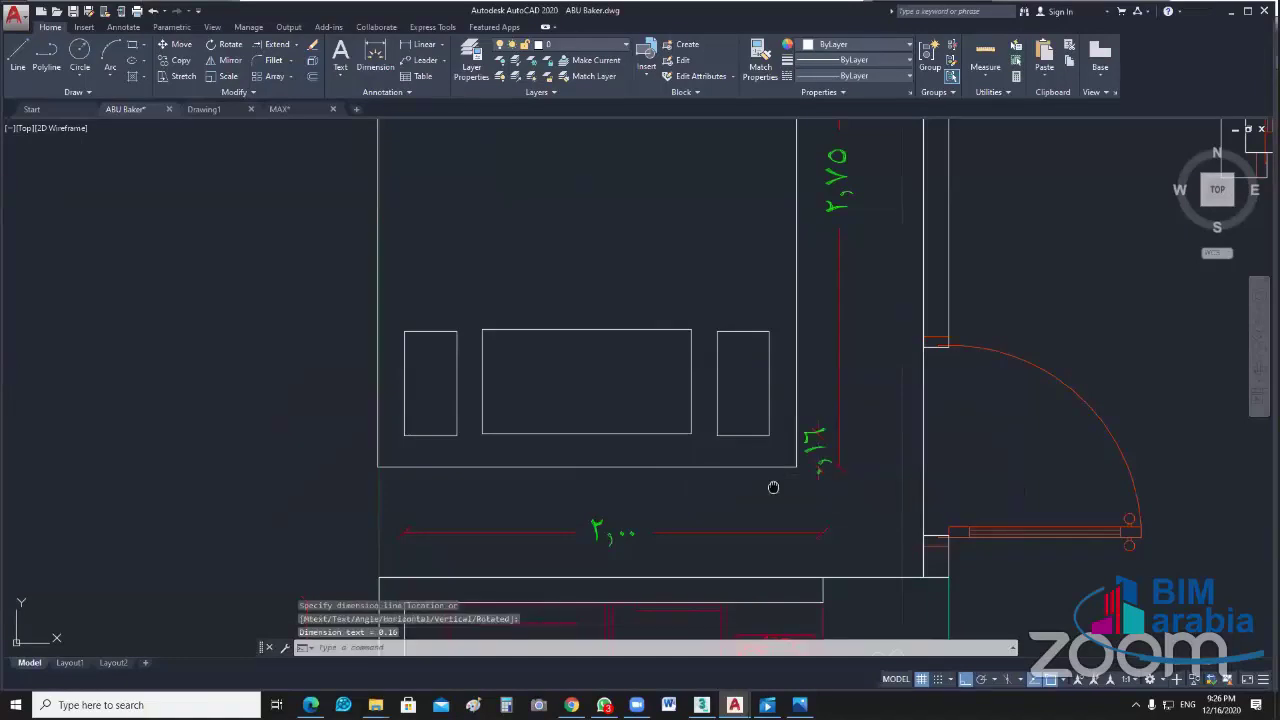
Step: Draw a horizontal helper line from the middle panel's right midpoint across the right panel
middle_drag(773, 487, 772, 504)
text(l)
key(Return)
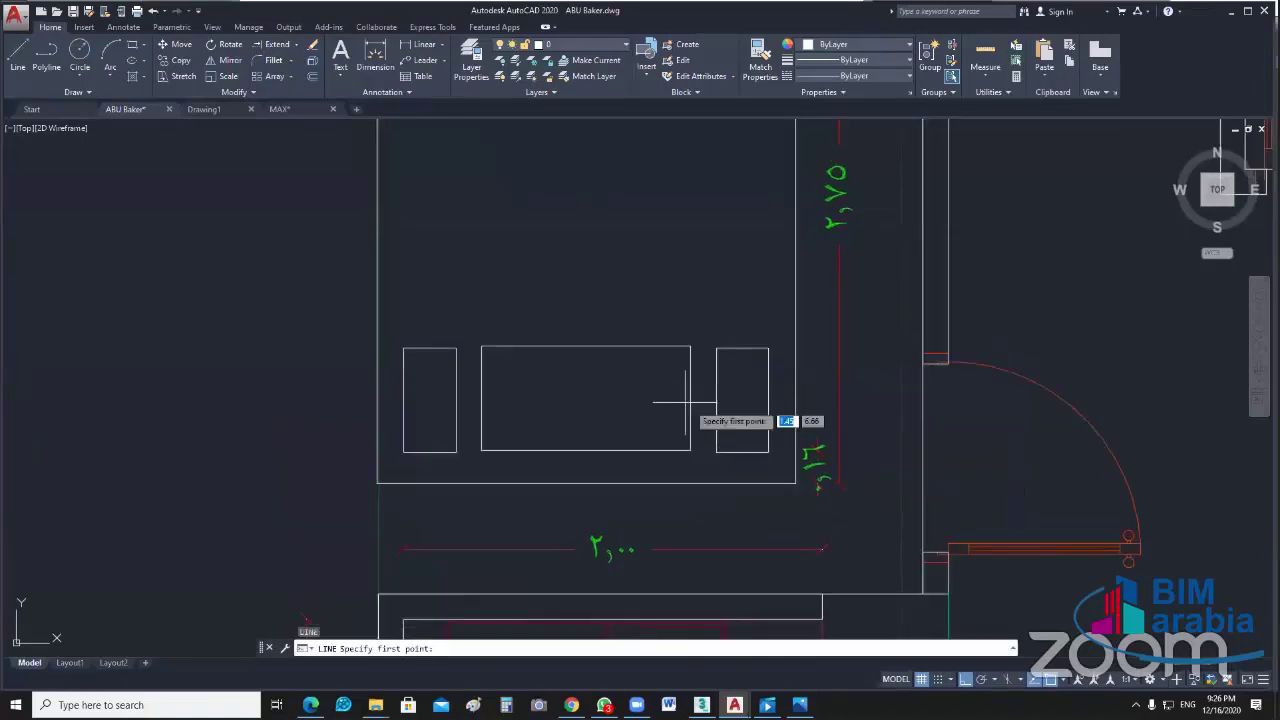
click(690, 399)
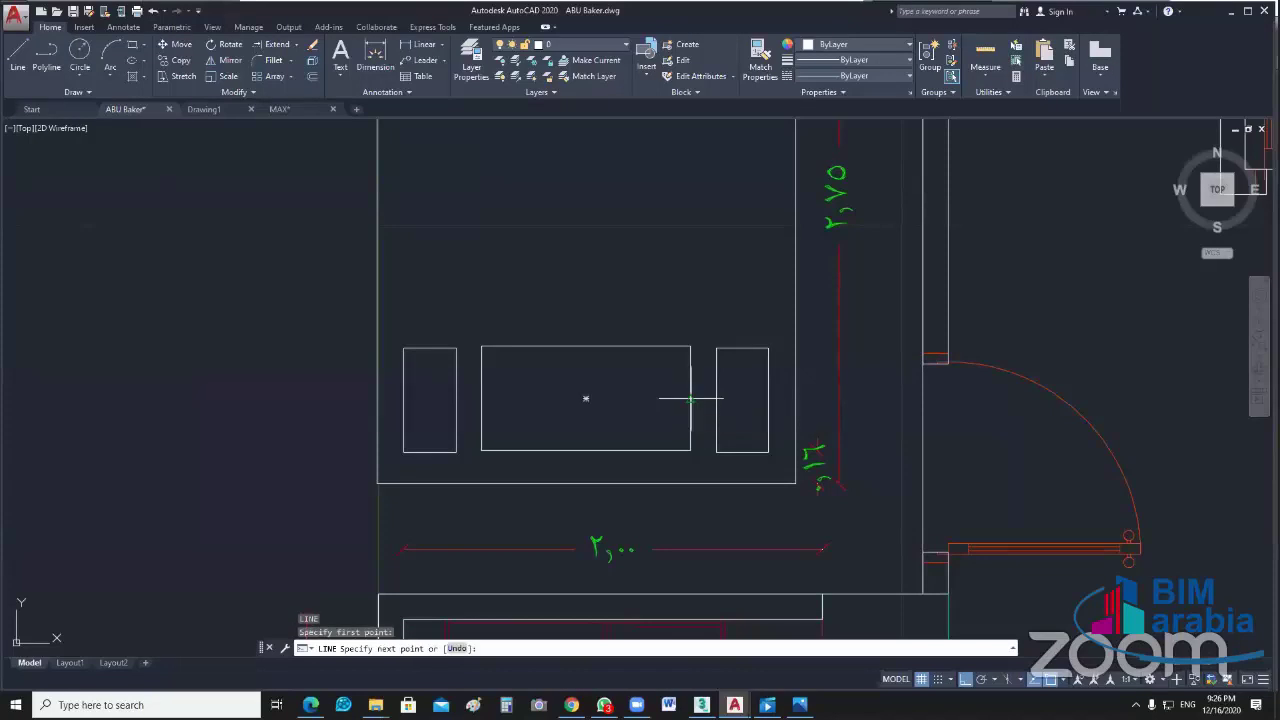
click(793, 399)
key(Return)
click(757, 400)
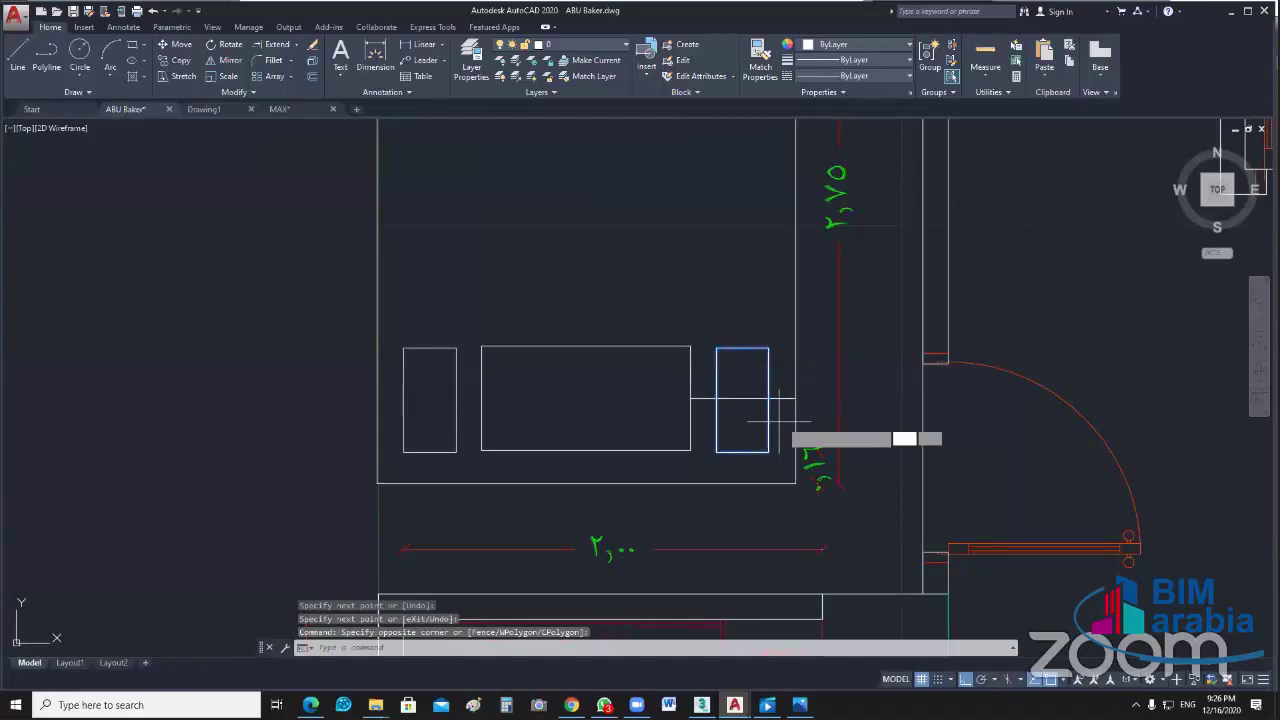
scroll(779, 420, up, 5)
text(m)
key(Return)
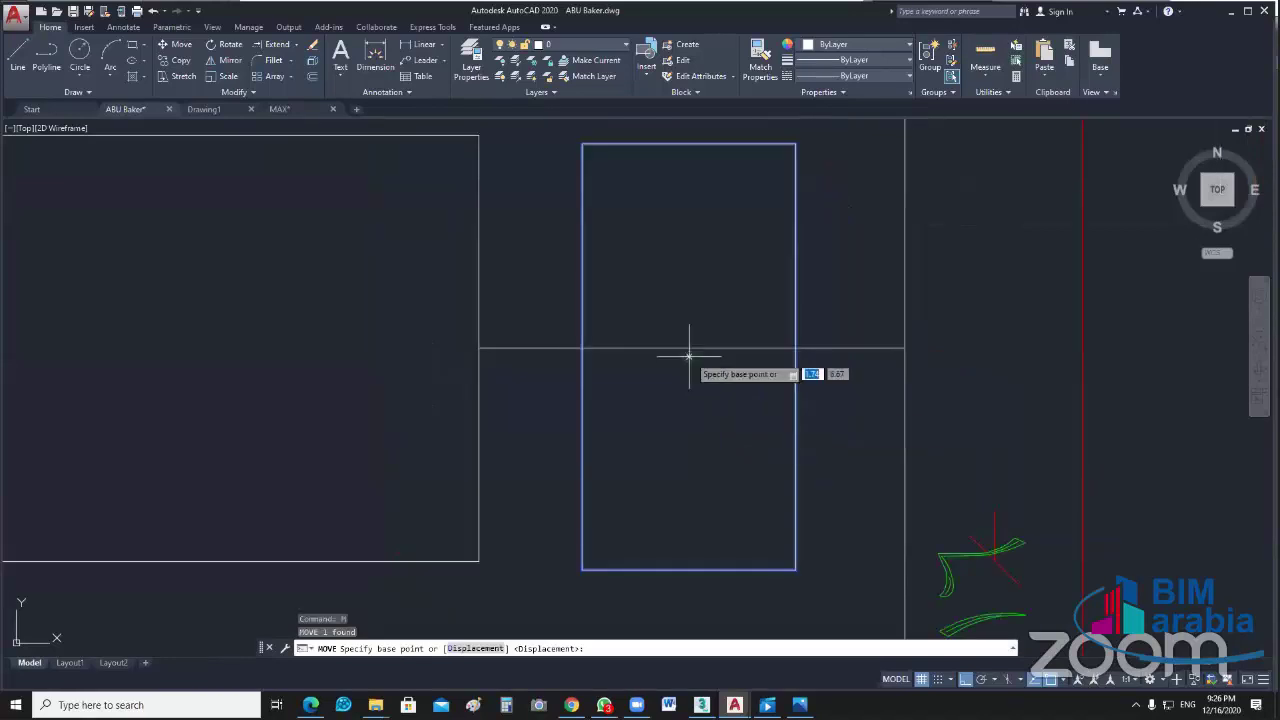
Step: Move the right panel rectangle up into alignment with the centre panel
click(689, 355)
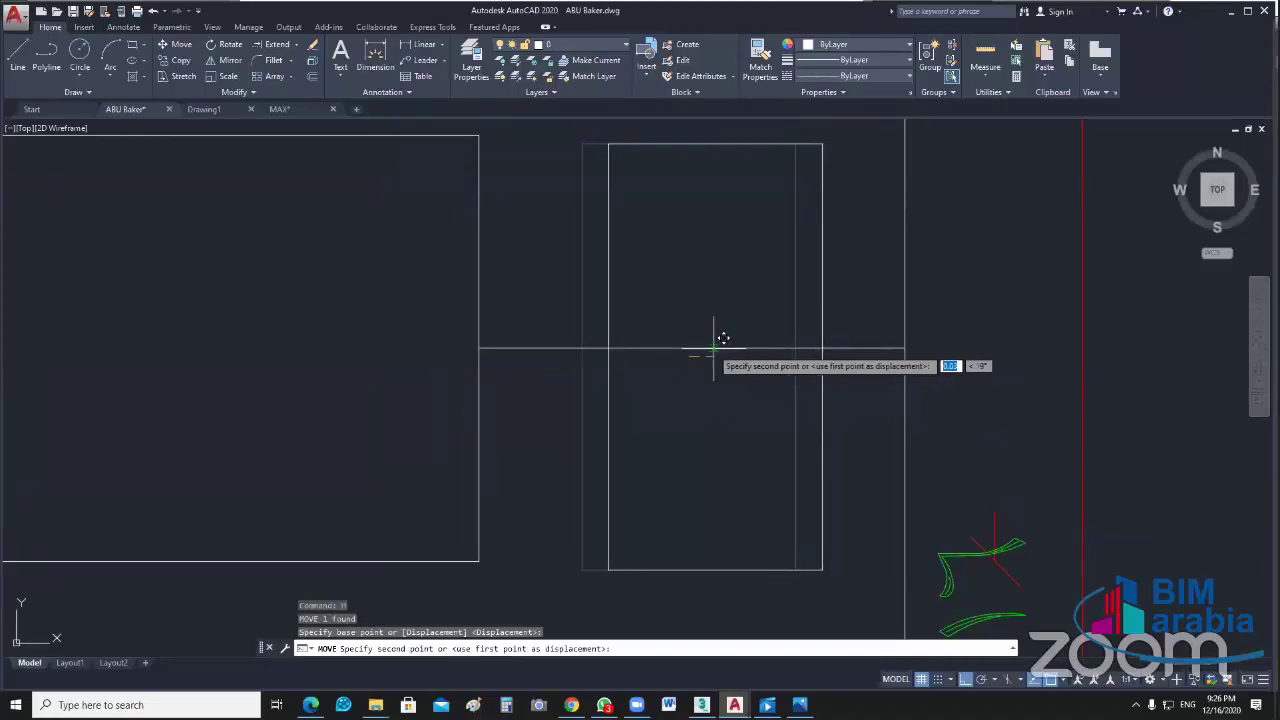
click(689, 341)
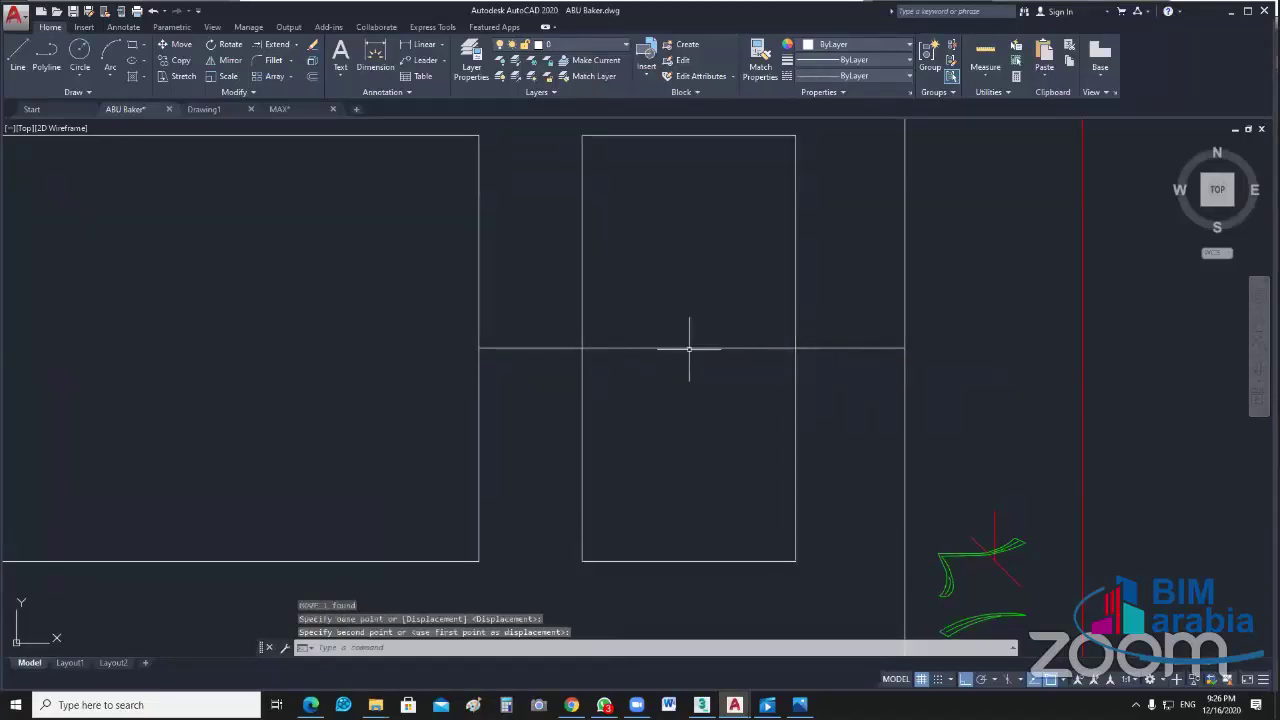
click(810, 374)
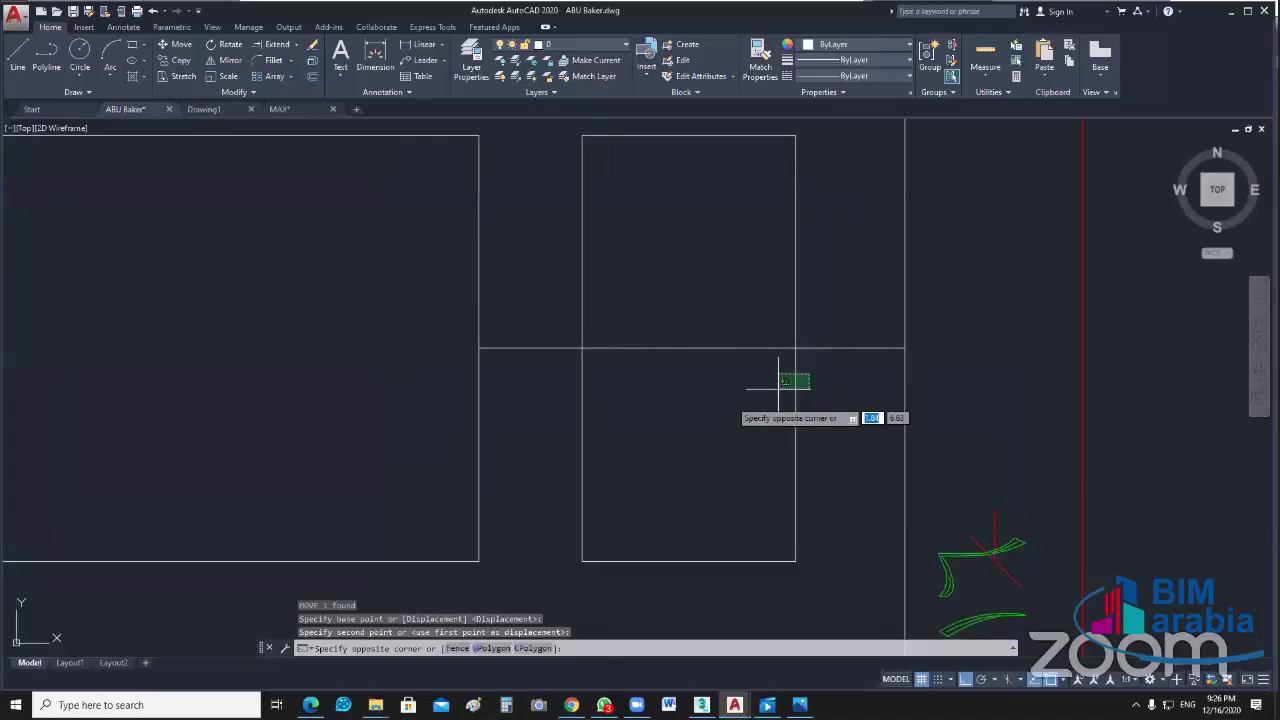
click(779, 381)
text(m)
key(Return)
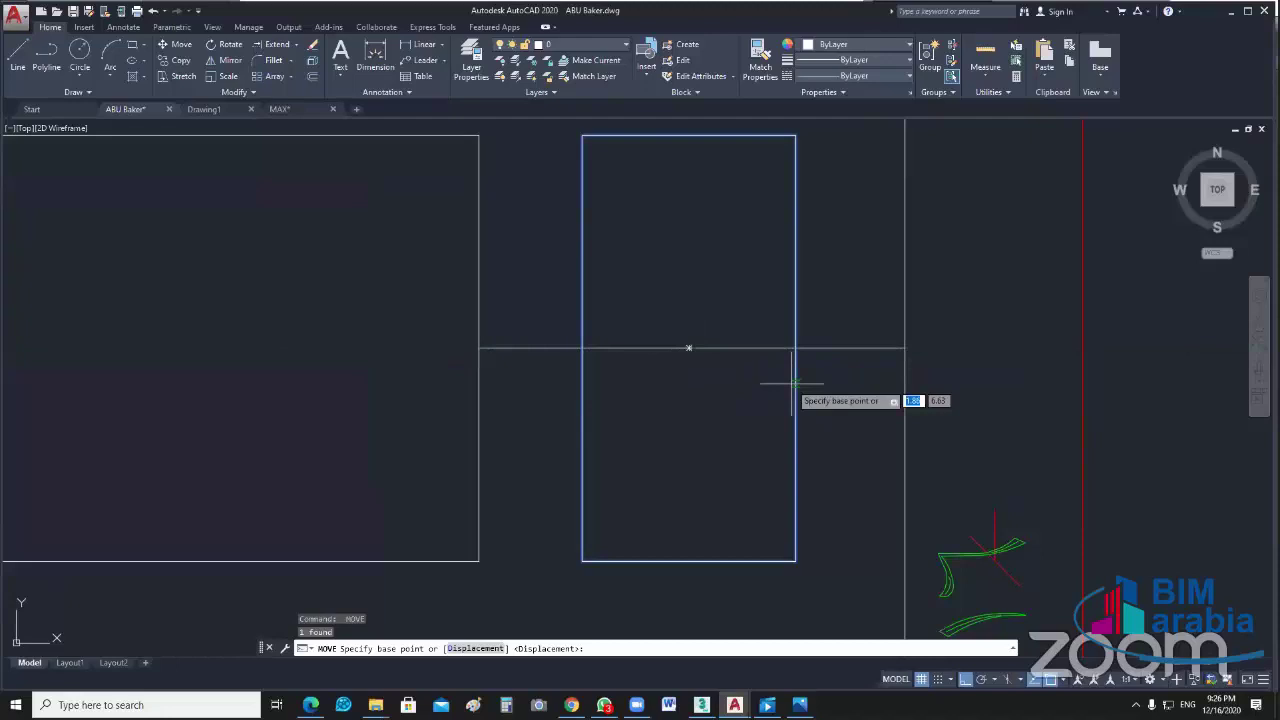
click(689, 348)
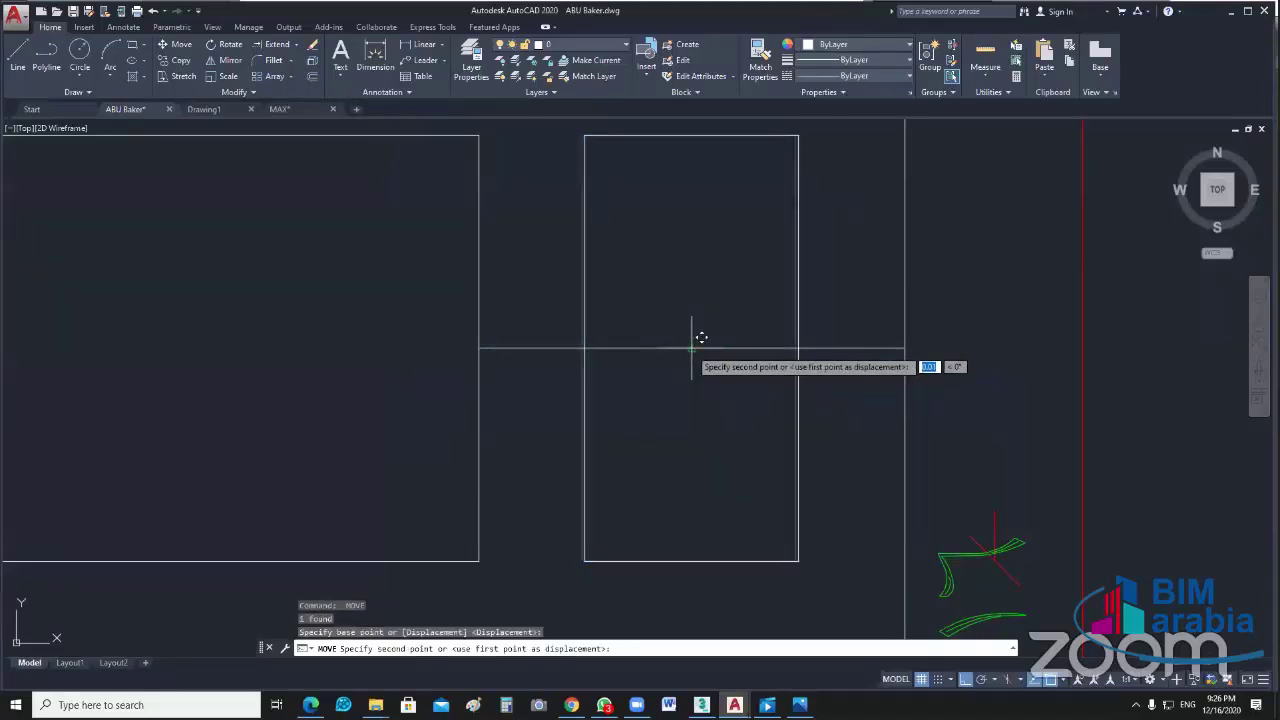
click(691, 348)
key(Escape)
Step: Erase the horizontal helper line and the left panel rectangle
click(835, 420)
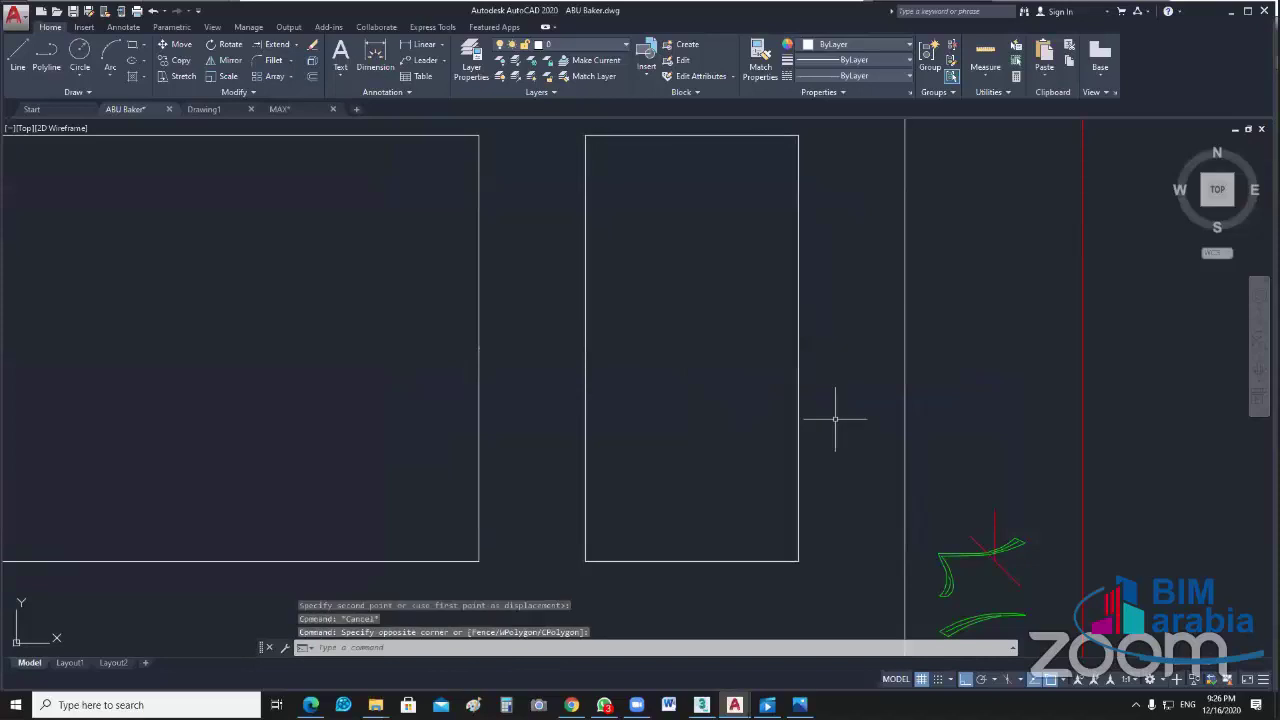
click(823, 423)
key(Delete)
scroll(823, 423, down, 3)
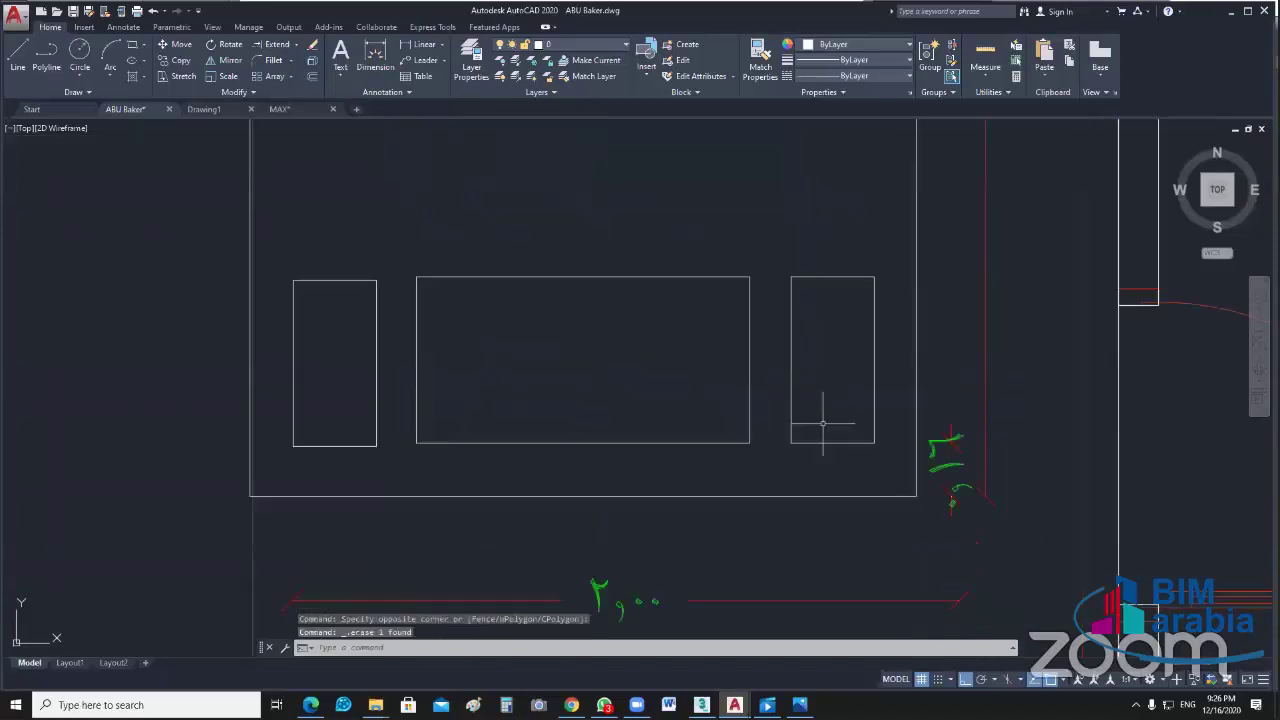
click(351, 216)
click(333, 290)
key(Delete)
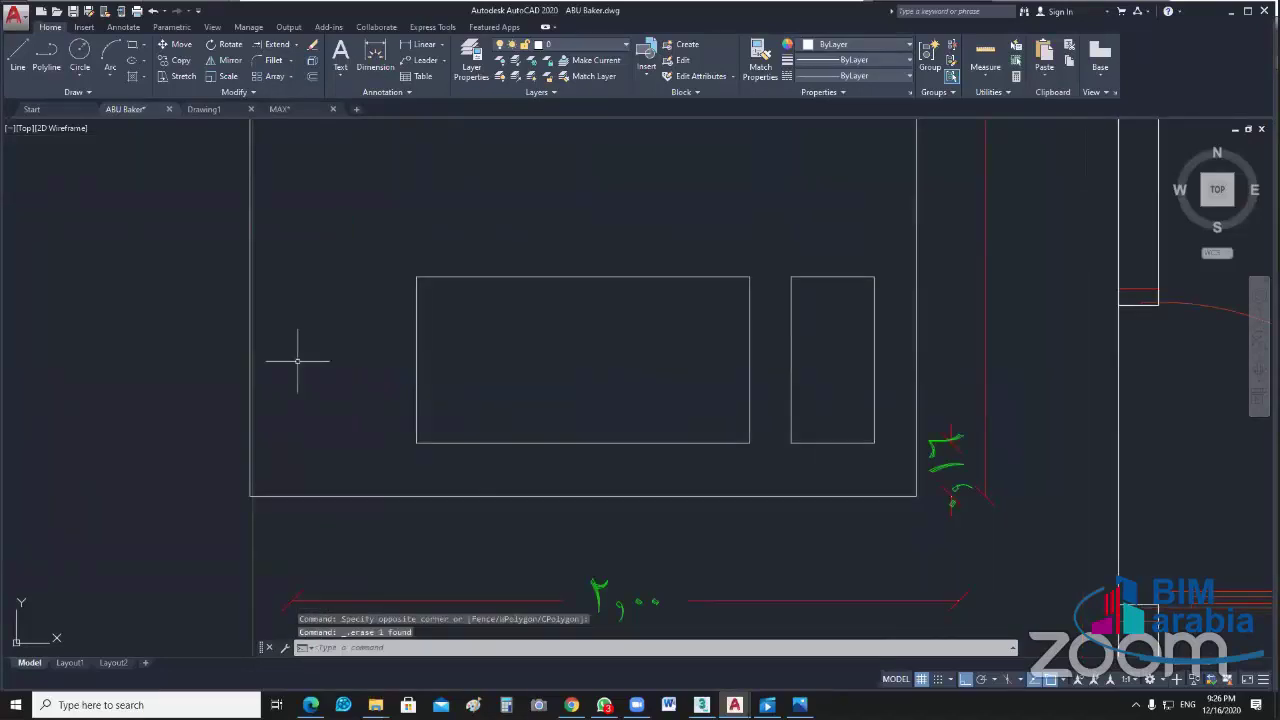
click(872, 216)
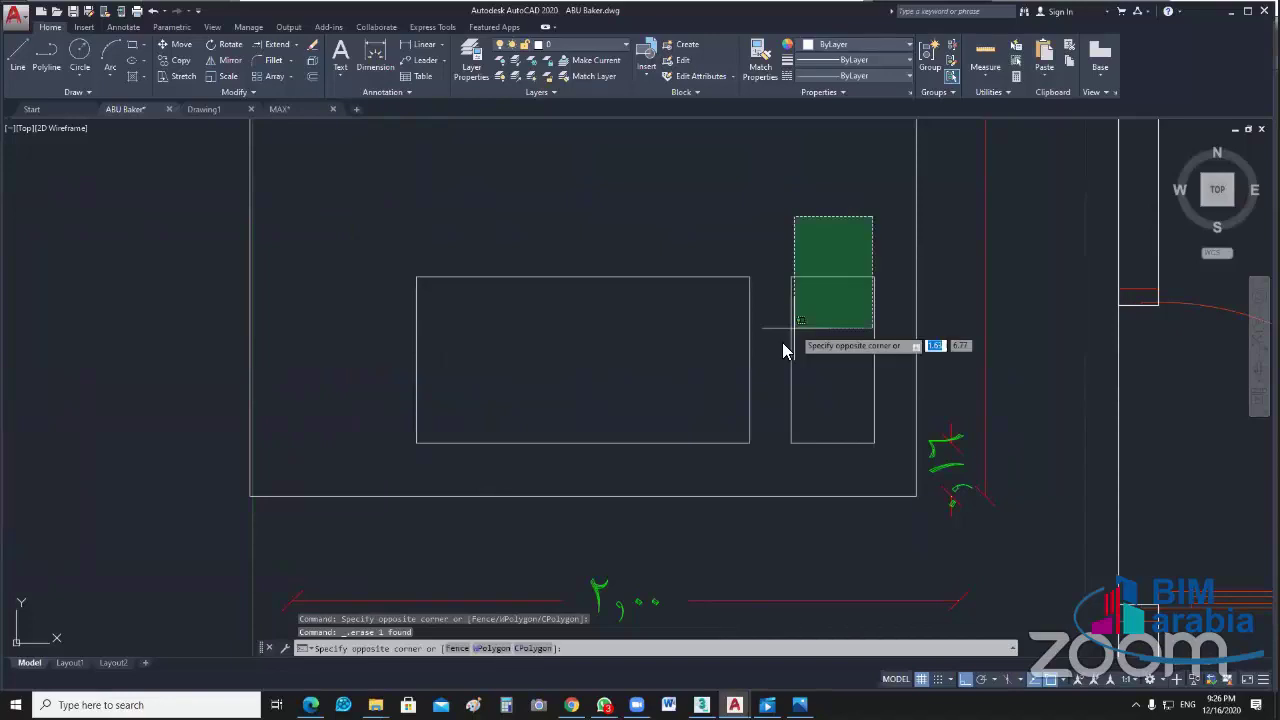
click(795, 327)
text(mi)
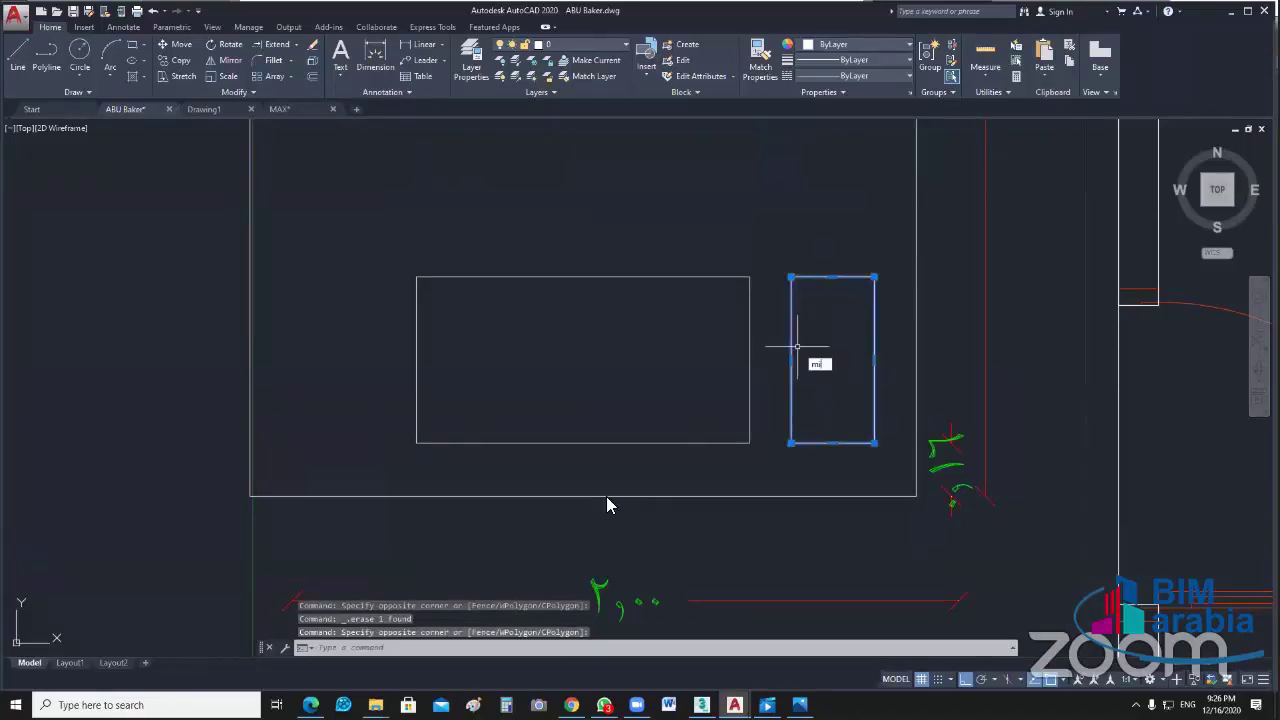
Step: Mirror the right panel about the bed's vertical centre line, keeping the original
key(Return)
key(Escape)
click(852, 228)
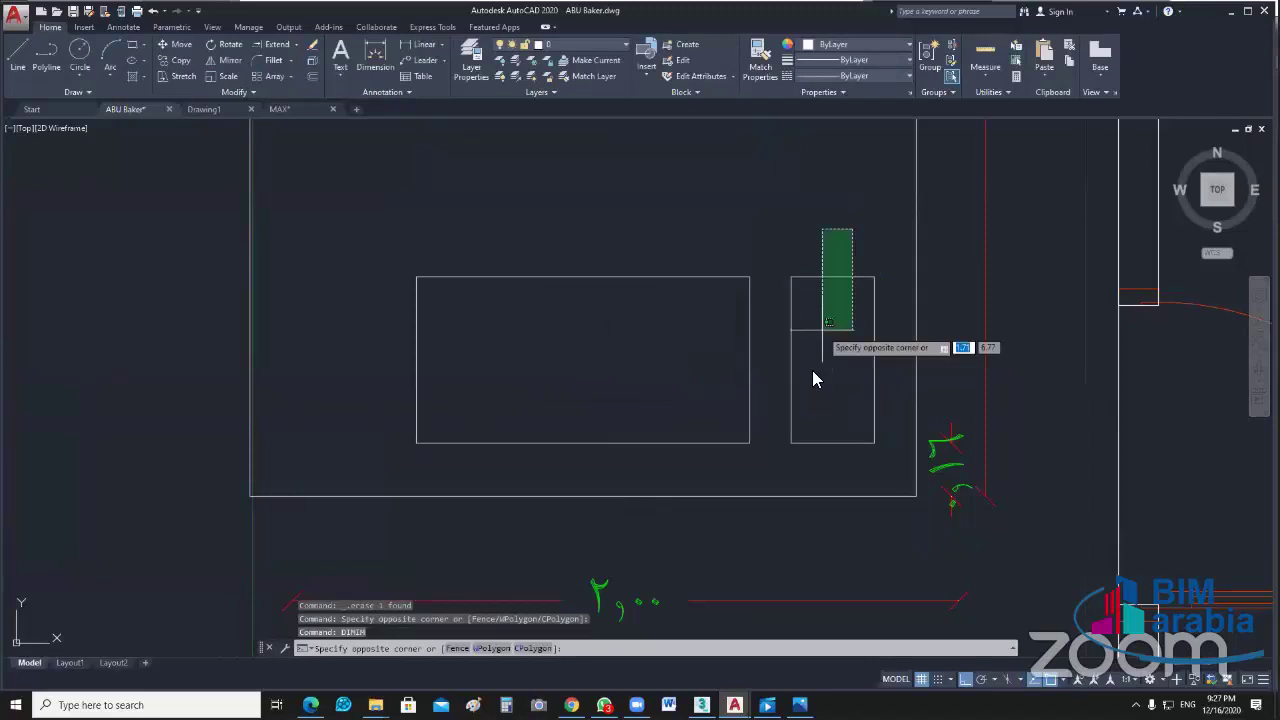
click(811, 368)
text(Mi)
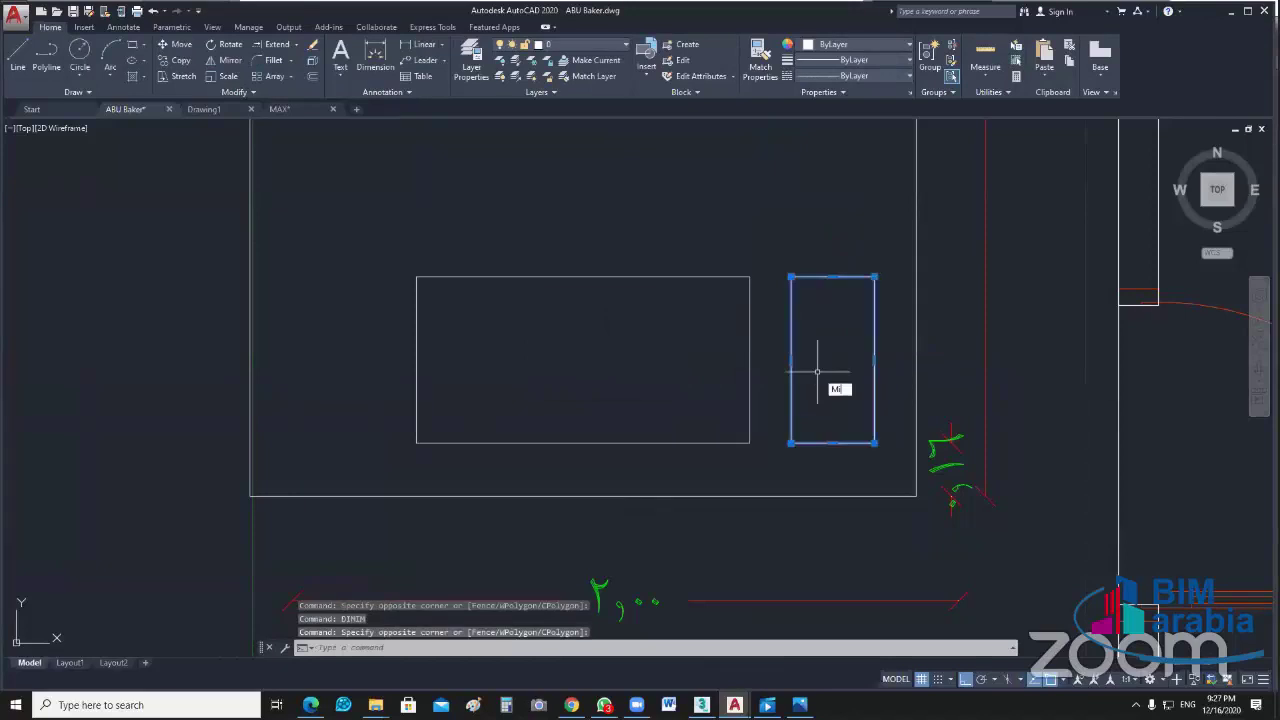
key(Return)
click(584, 495)
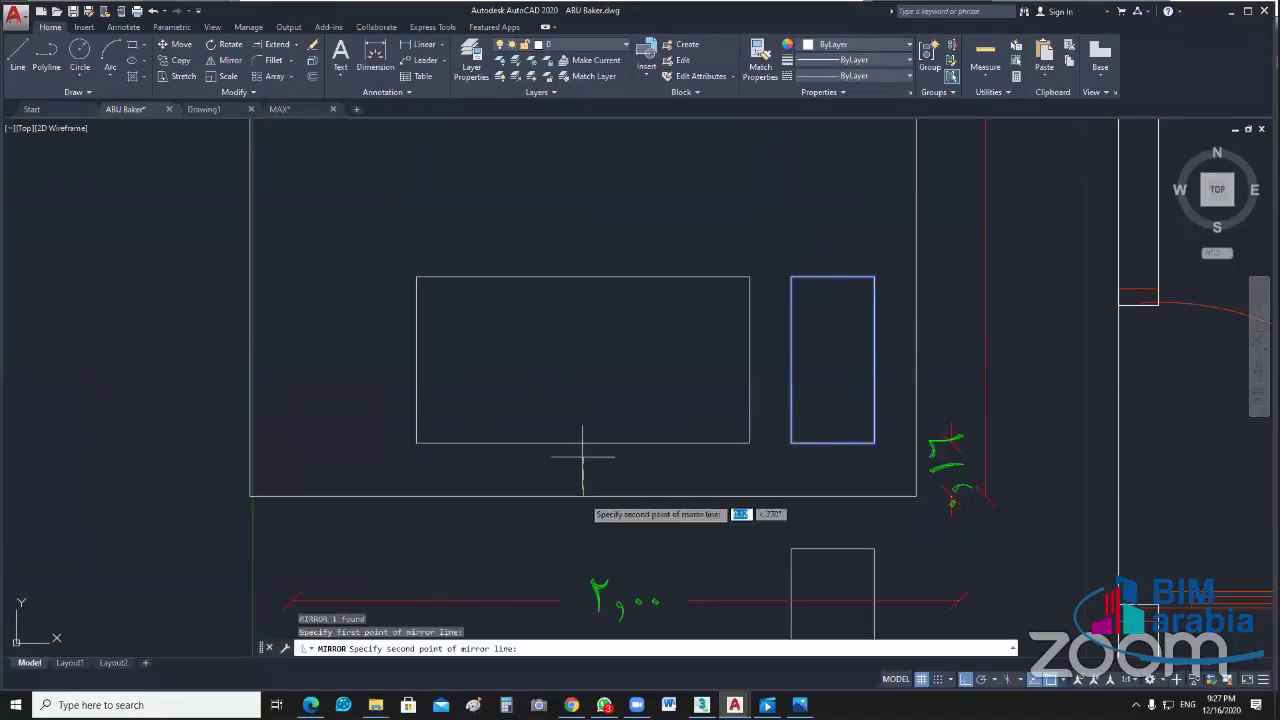
click(588, 176)
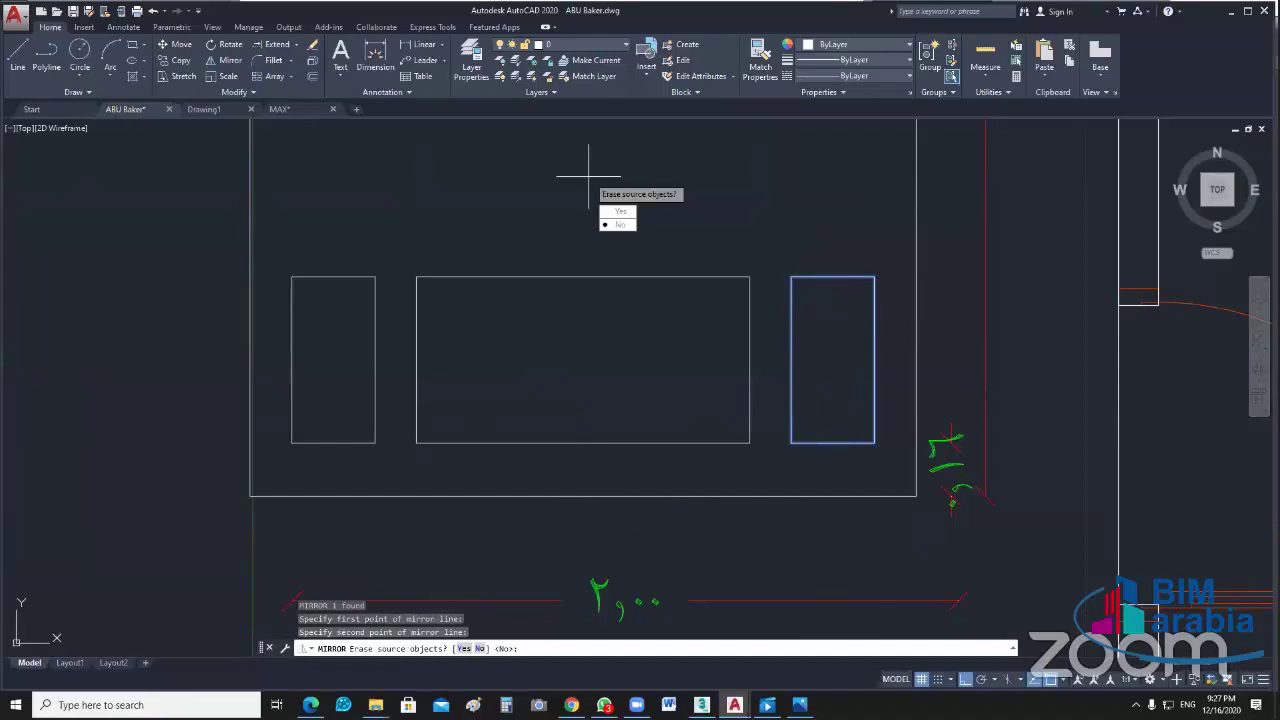
text(n)
key(Return)
scroll(678, 339, down, 2)
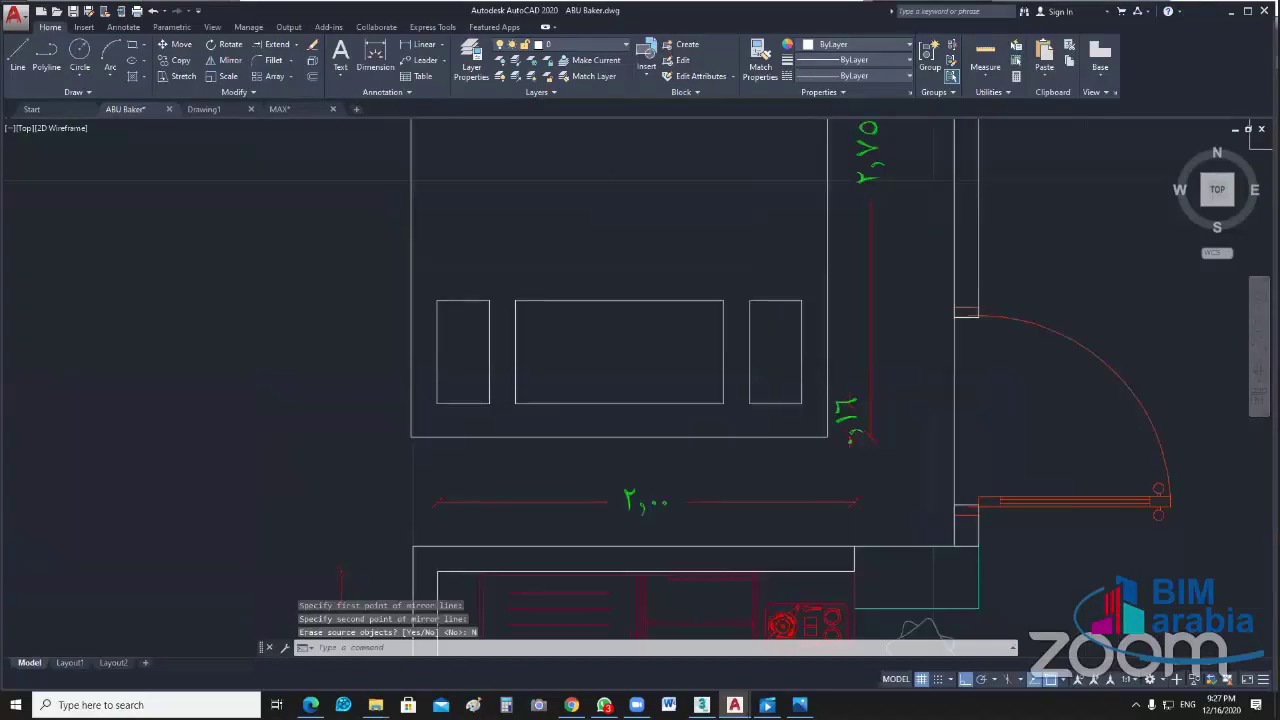
scroll(716, 355, down, 3)
Step: Copy all three panel rectangles 0.6 upward to form a second row
drag(712, 356, 598, 413)
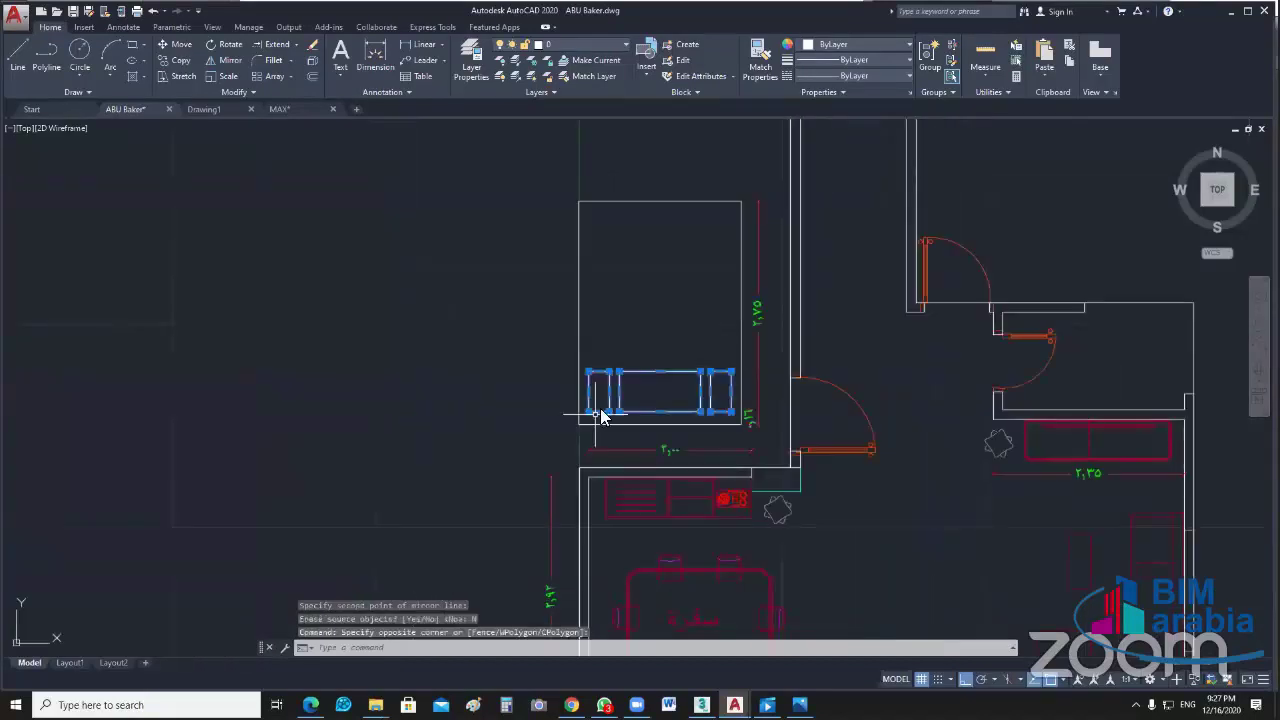
text(co)
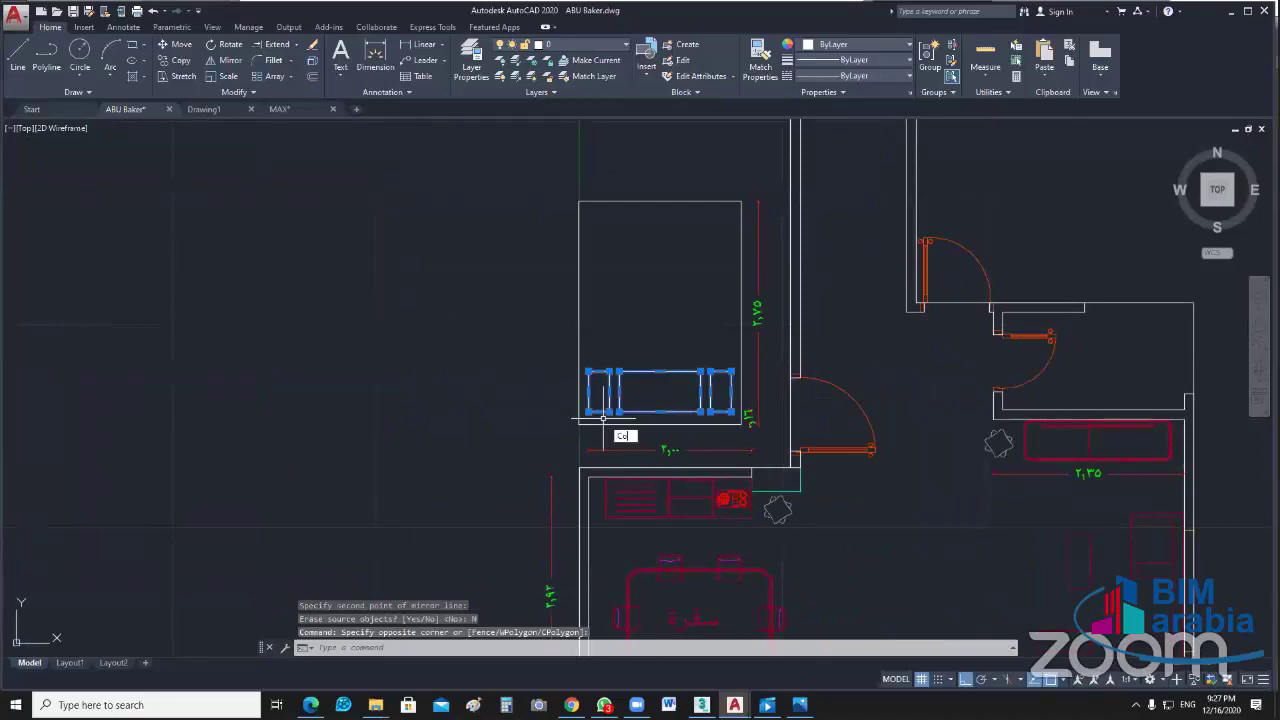
key(Return)
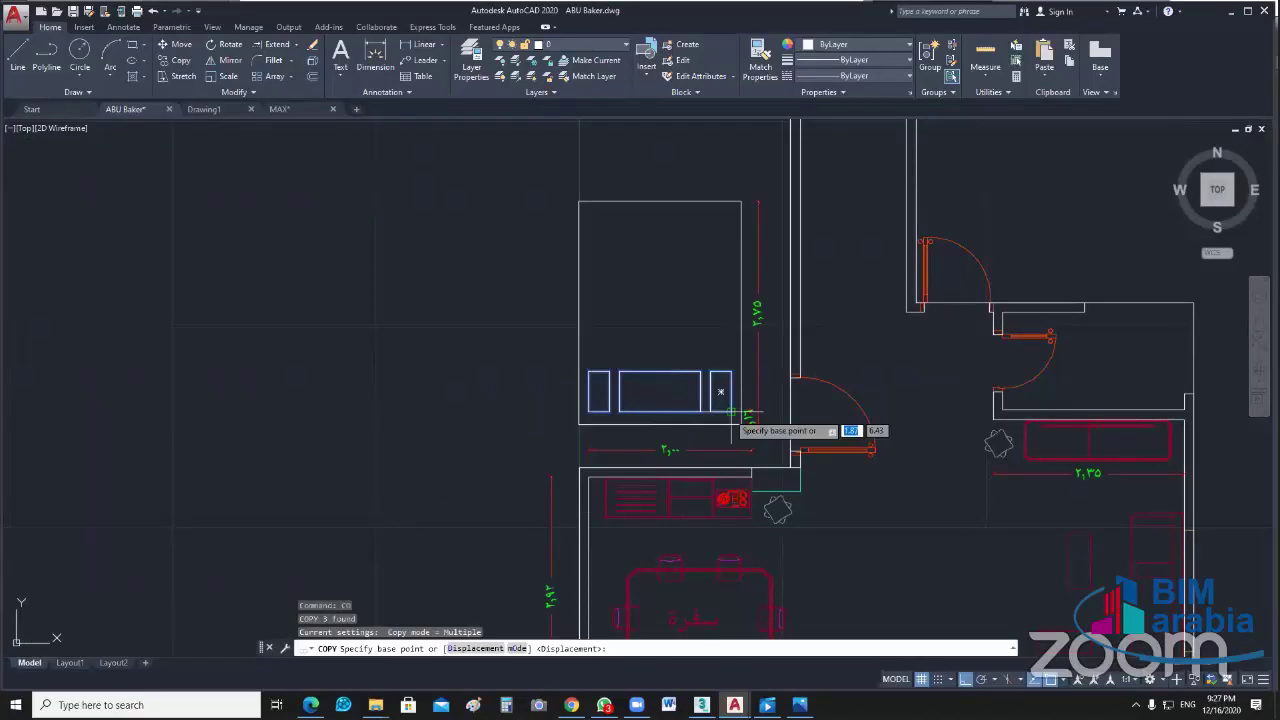
click(720, 391)
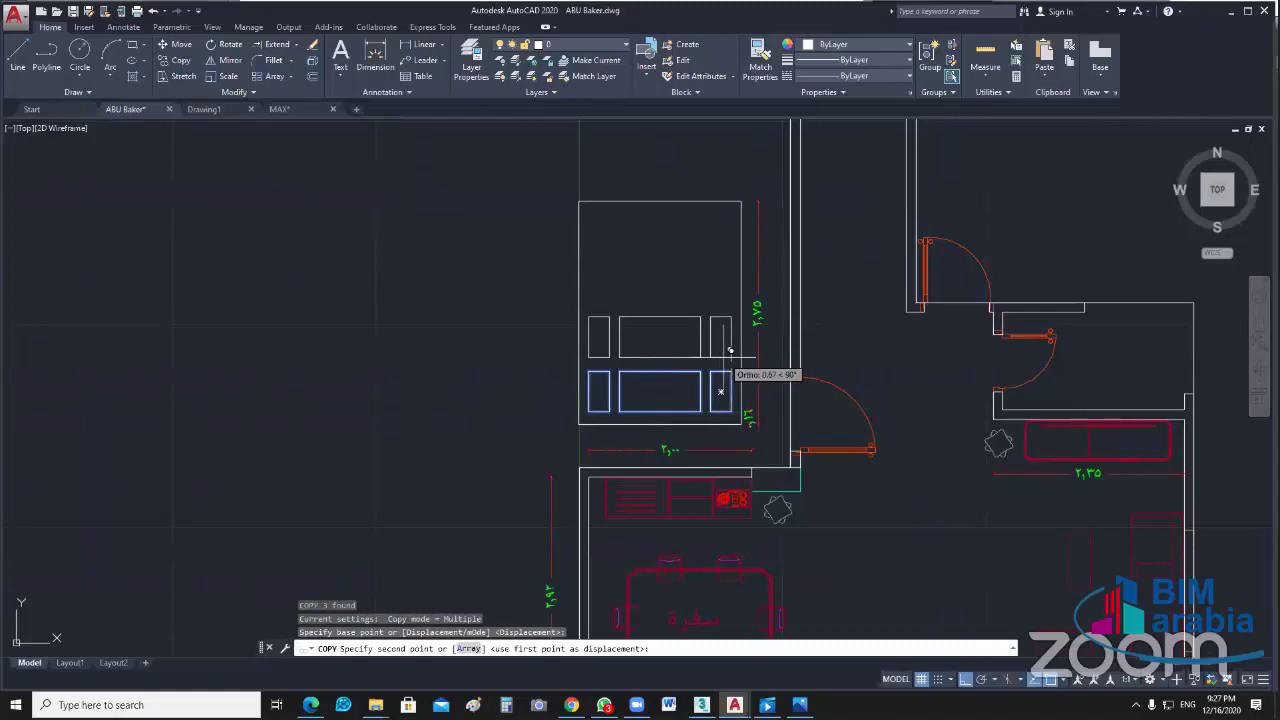
key(Escape)
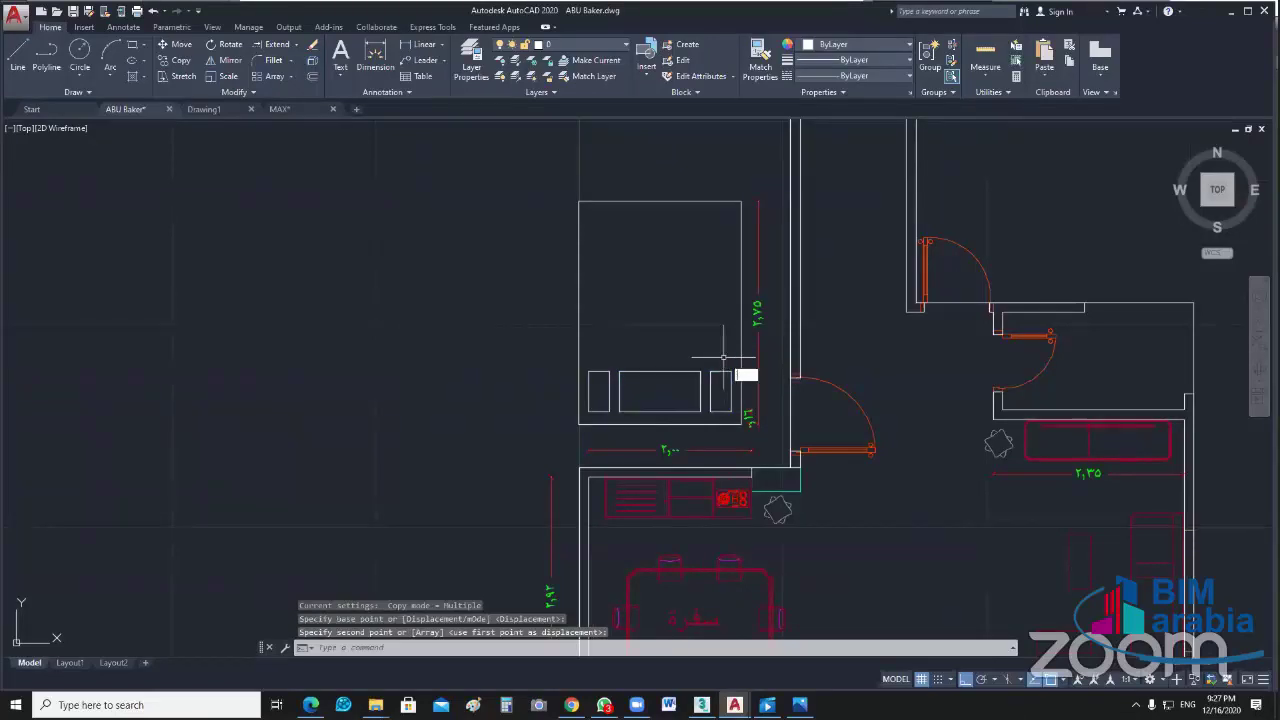
key(Escape)
key(Escape)
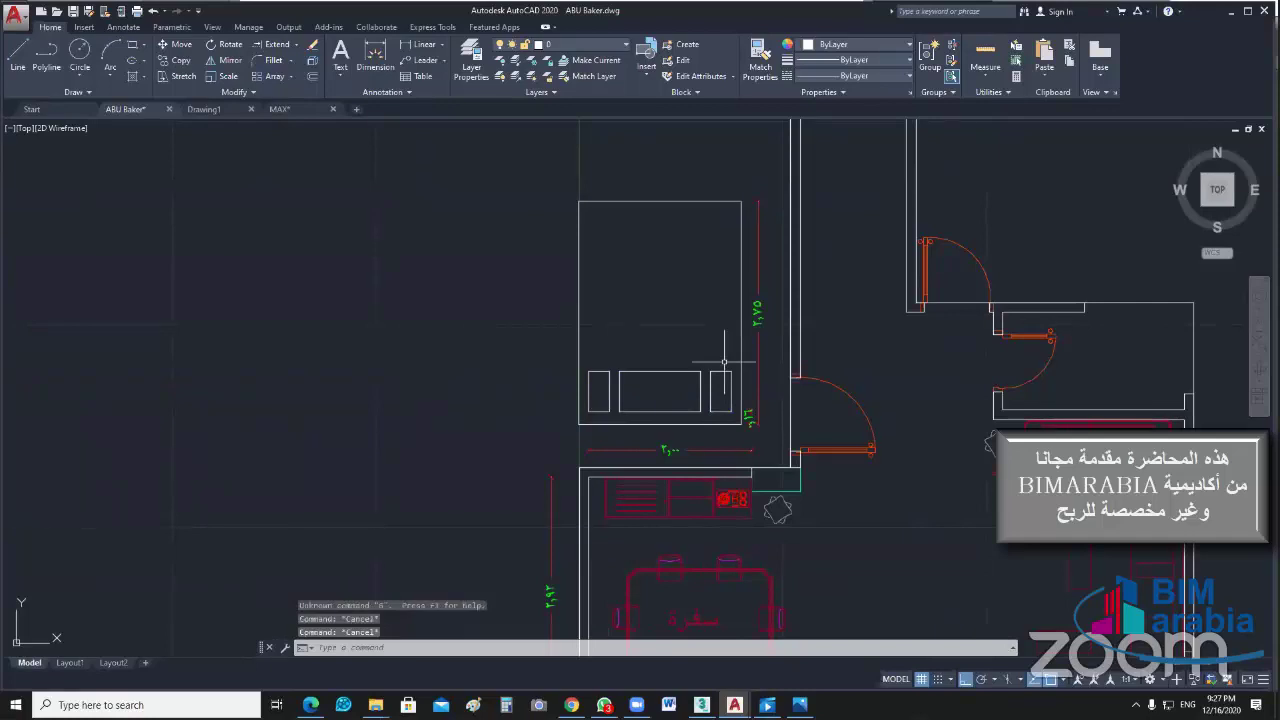
click(729, 357)
click(597, 418)
text(Co)
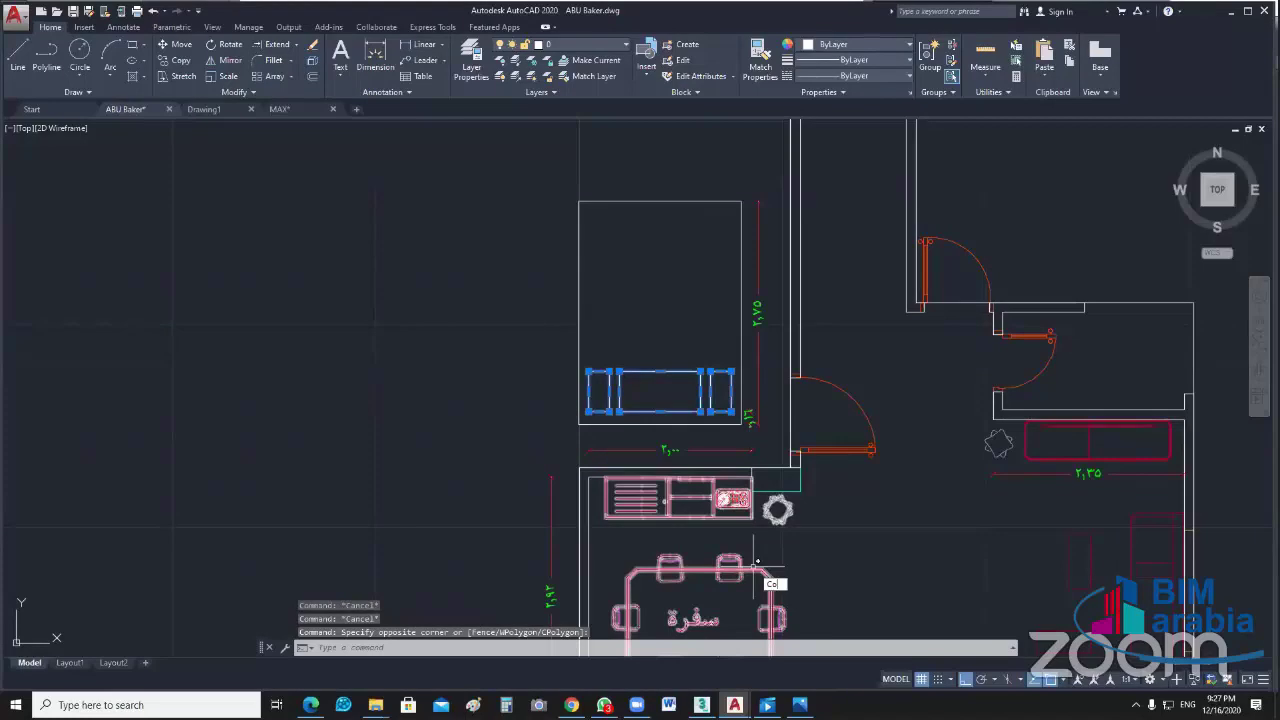
key(Return)
click(740, 404)
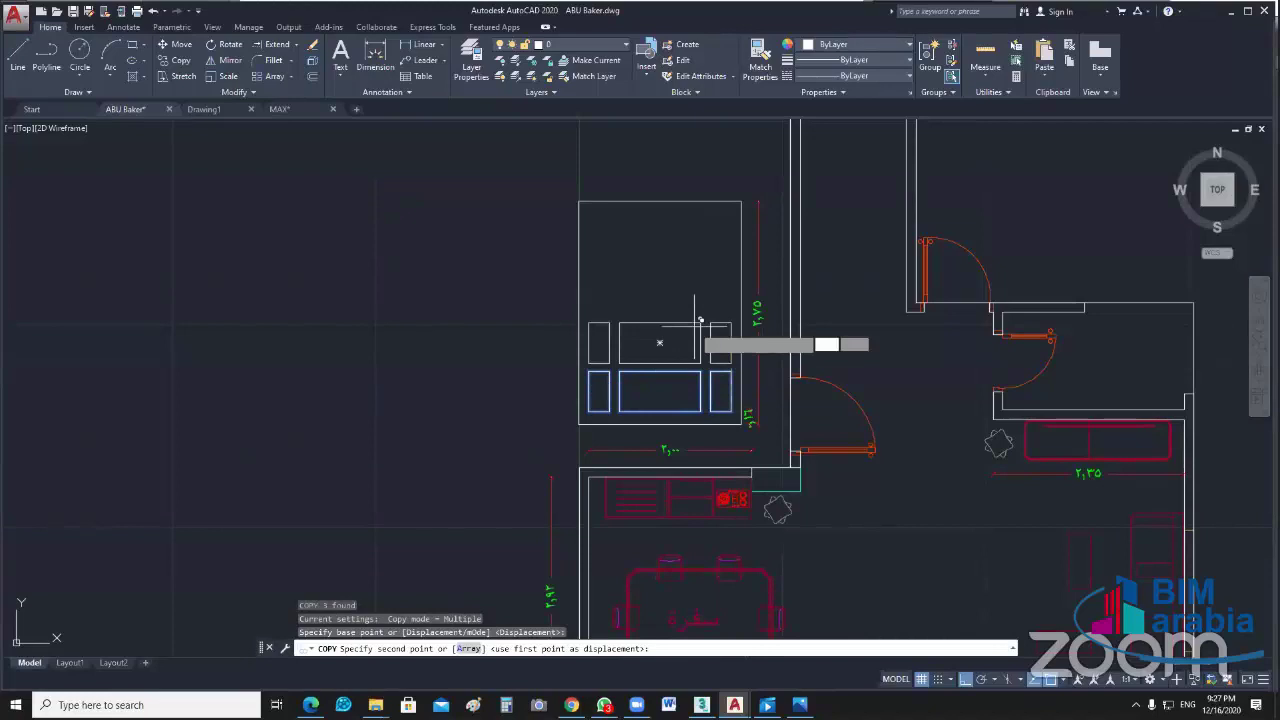
text(.6)
key(Return)
key(Escape)
scroll(700, 312, up, 4)
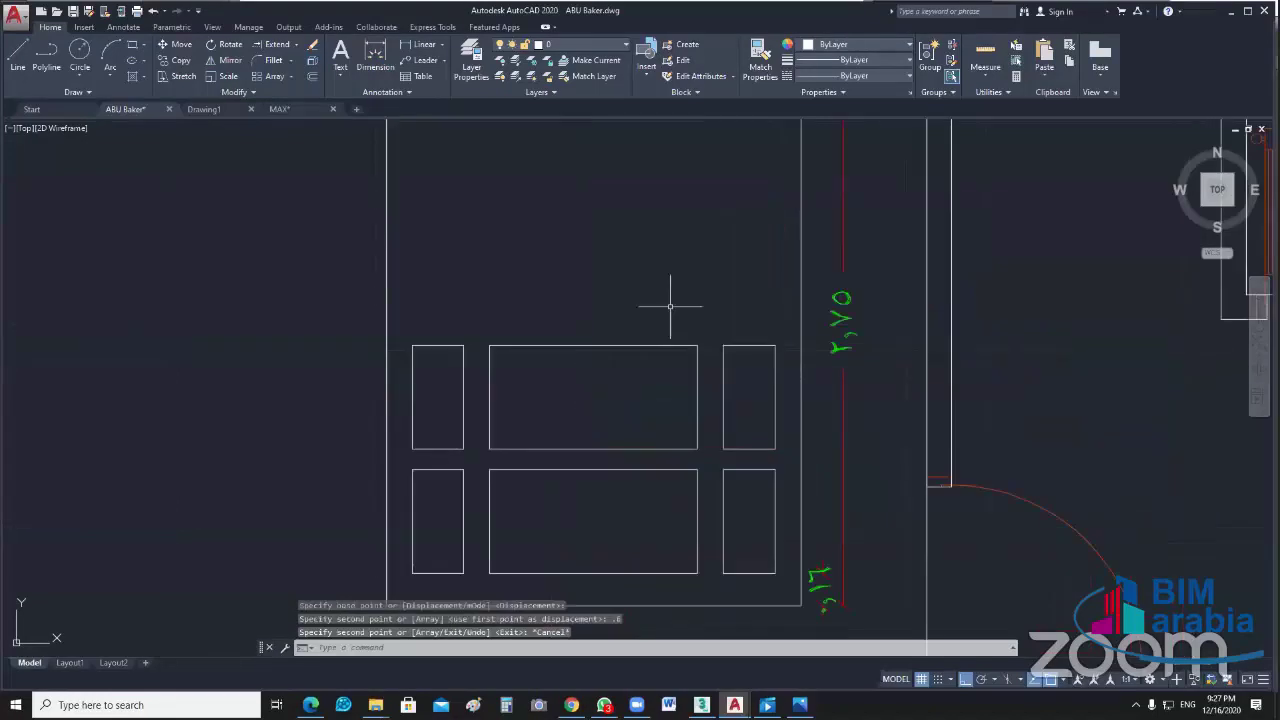
Step: Stretch the upper centre panel's top edge up by 0.5
click(686, 346)
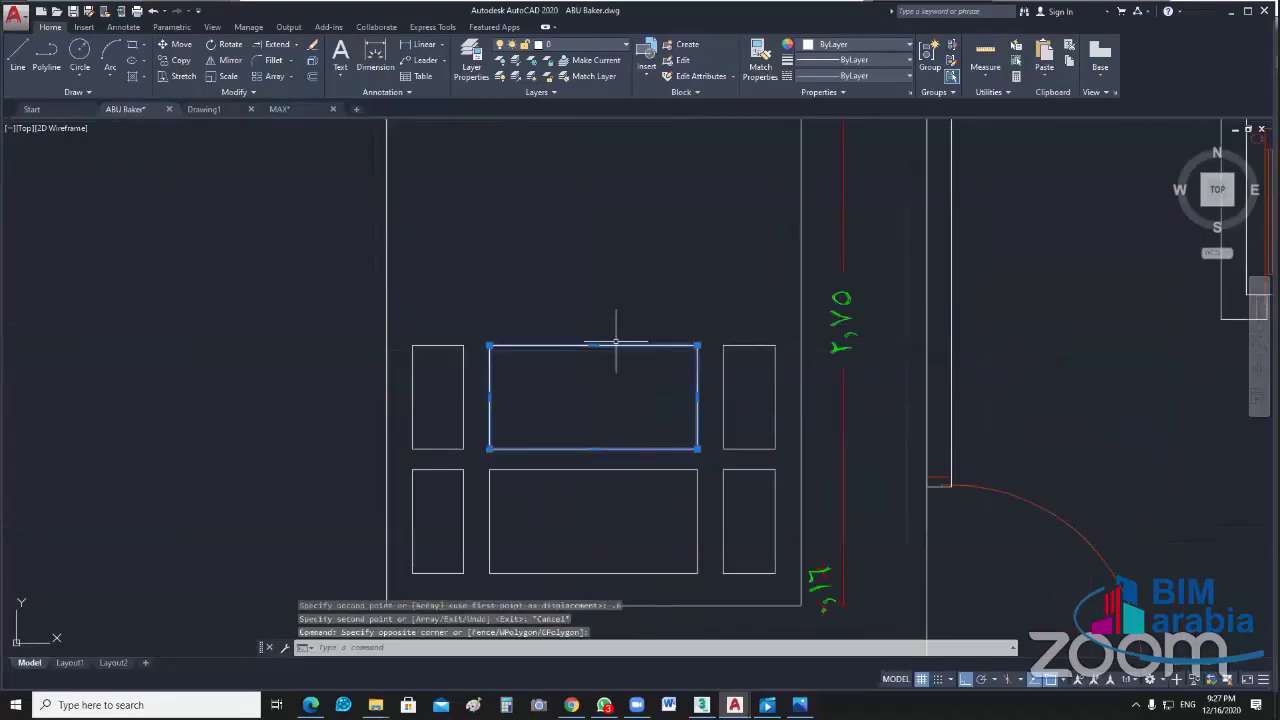
click(593, 346)
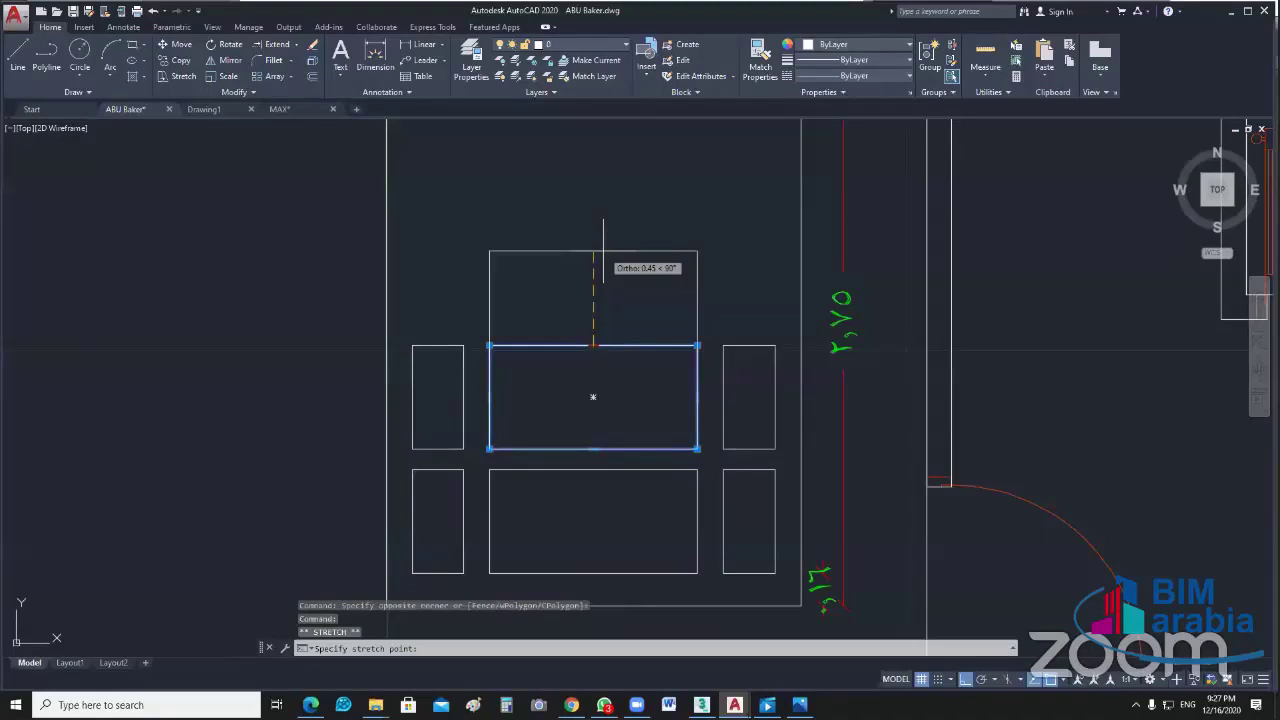
text(.5)
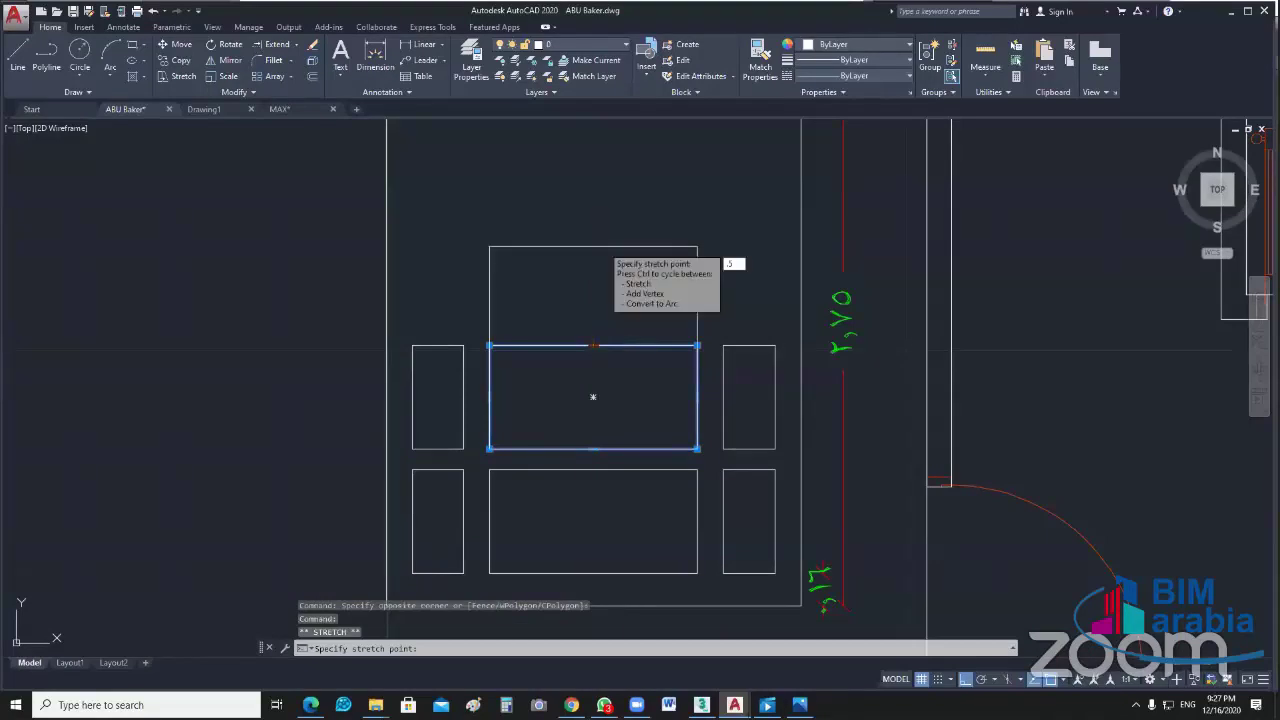
key(Return)
key(Escape)
click(779, 313)
Step: Raise the upper right panel's top edge by 0.5
click(749, 358)
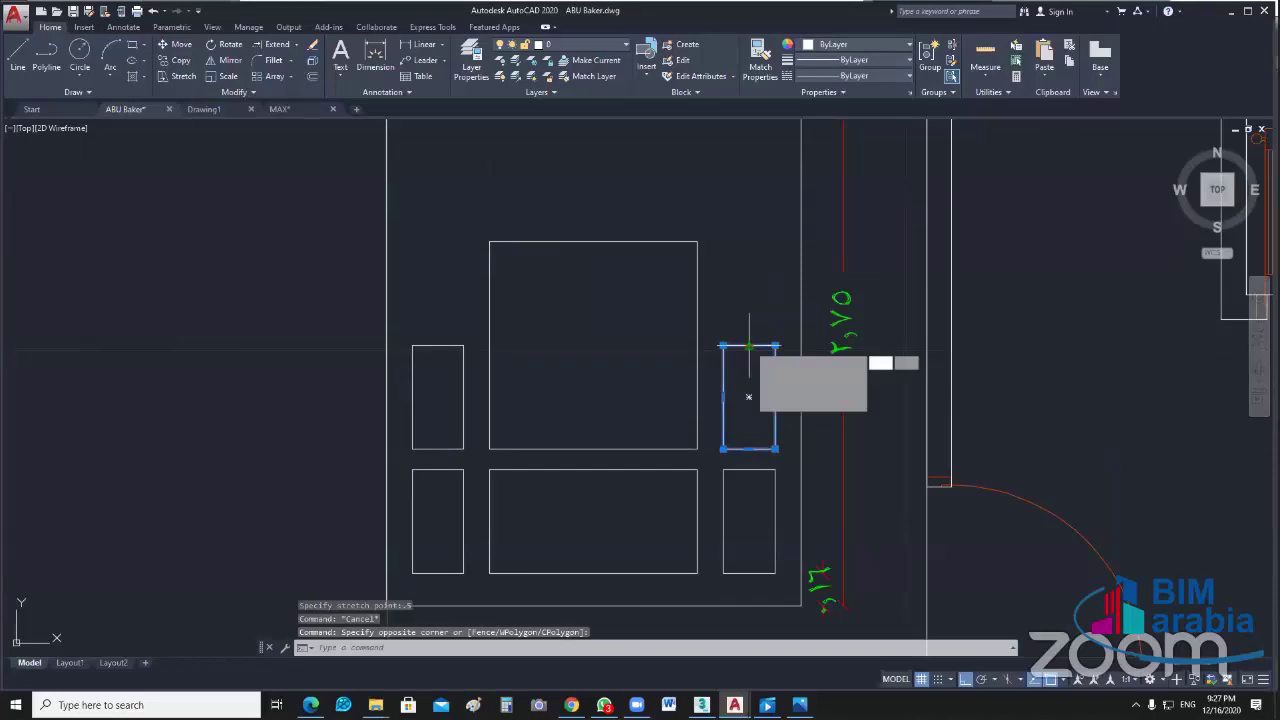
click(749, 347)
text(.5)
key(Return)
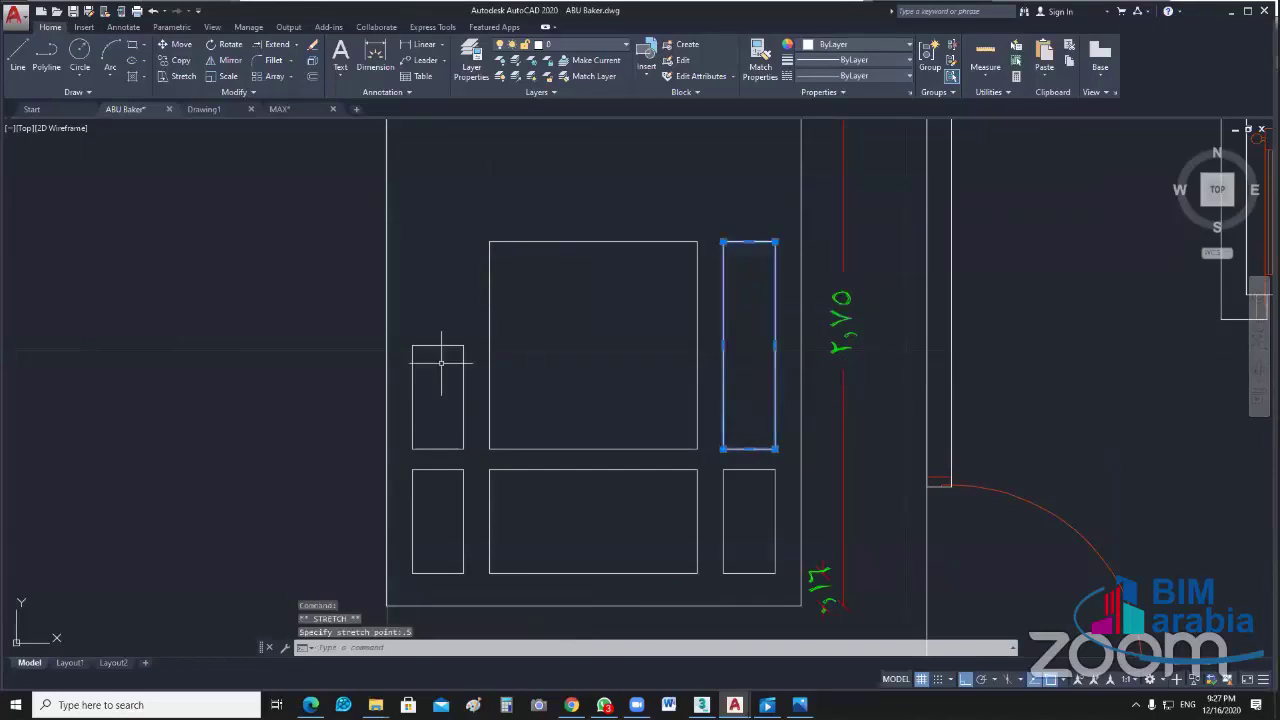
Step: Raise the upper left panel's top edge by 0.5
click(435, 363)
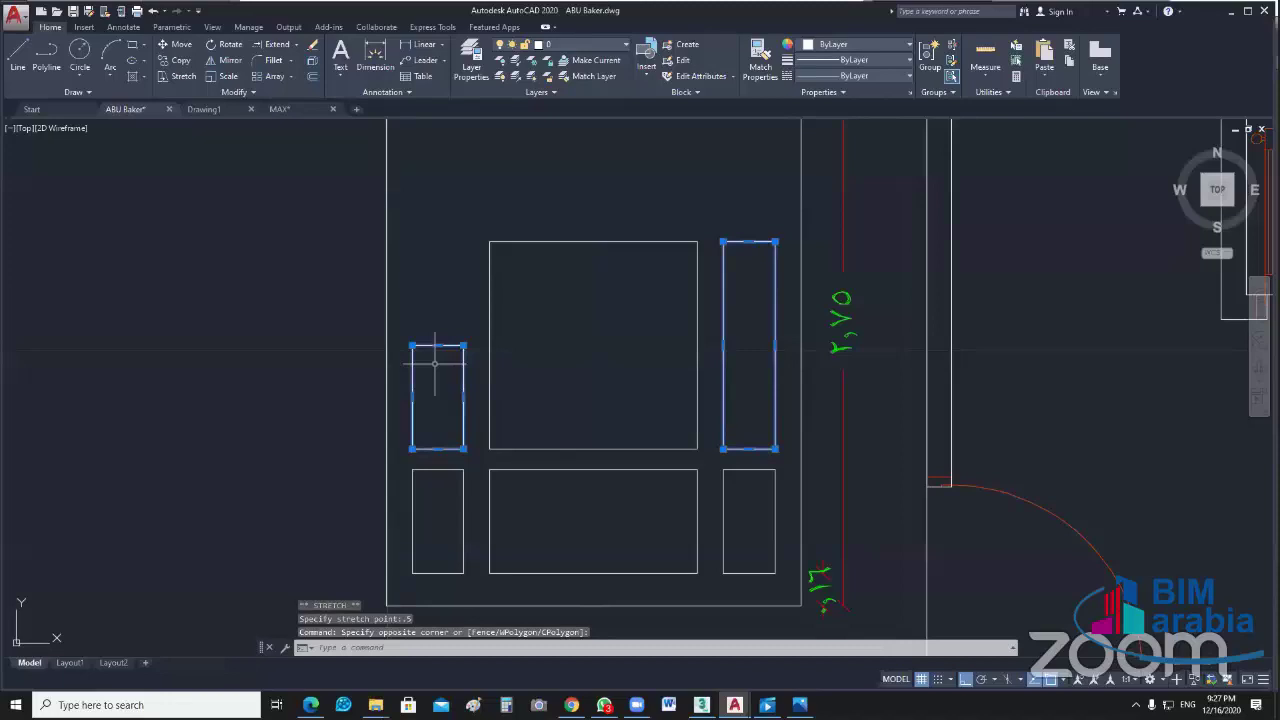
click(437, 345)
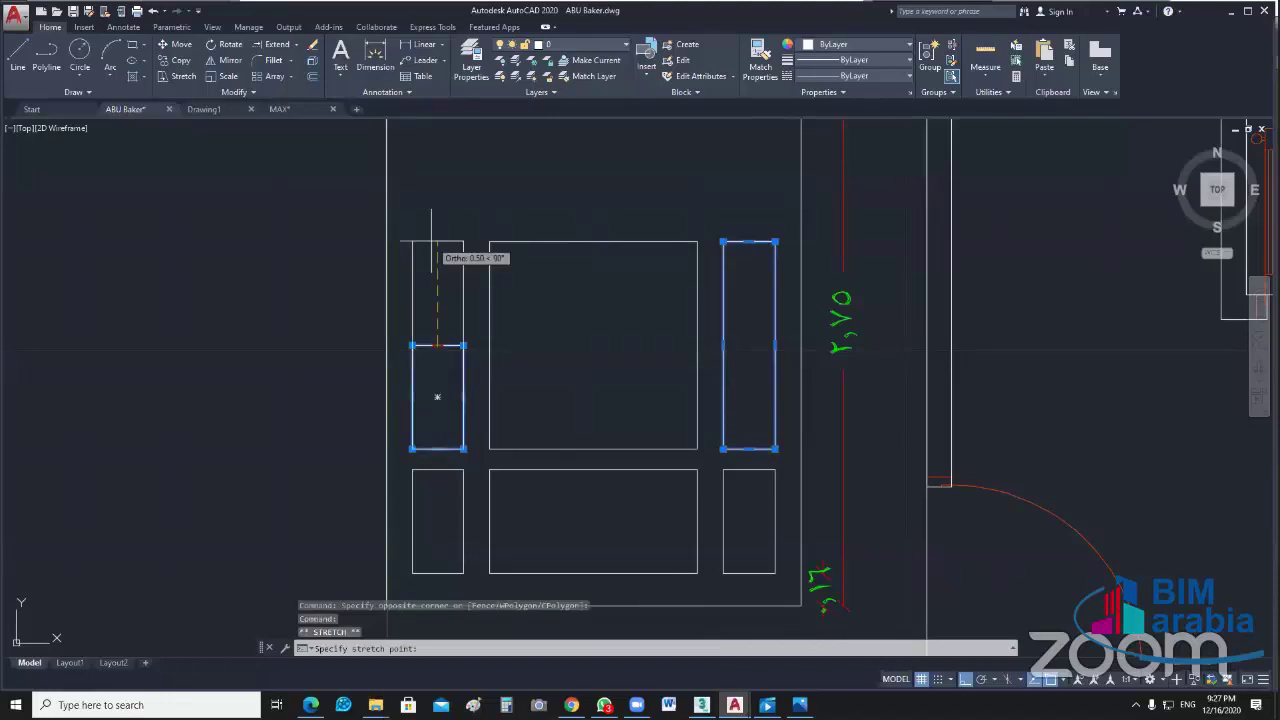
text(.5)
key(Return)
scroll(628, 287, down, 5)
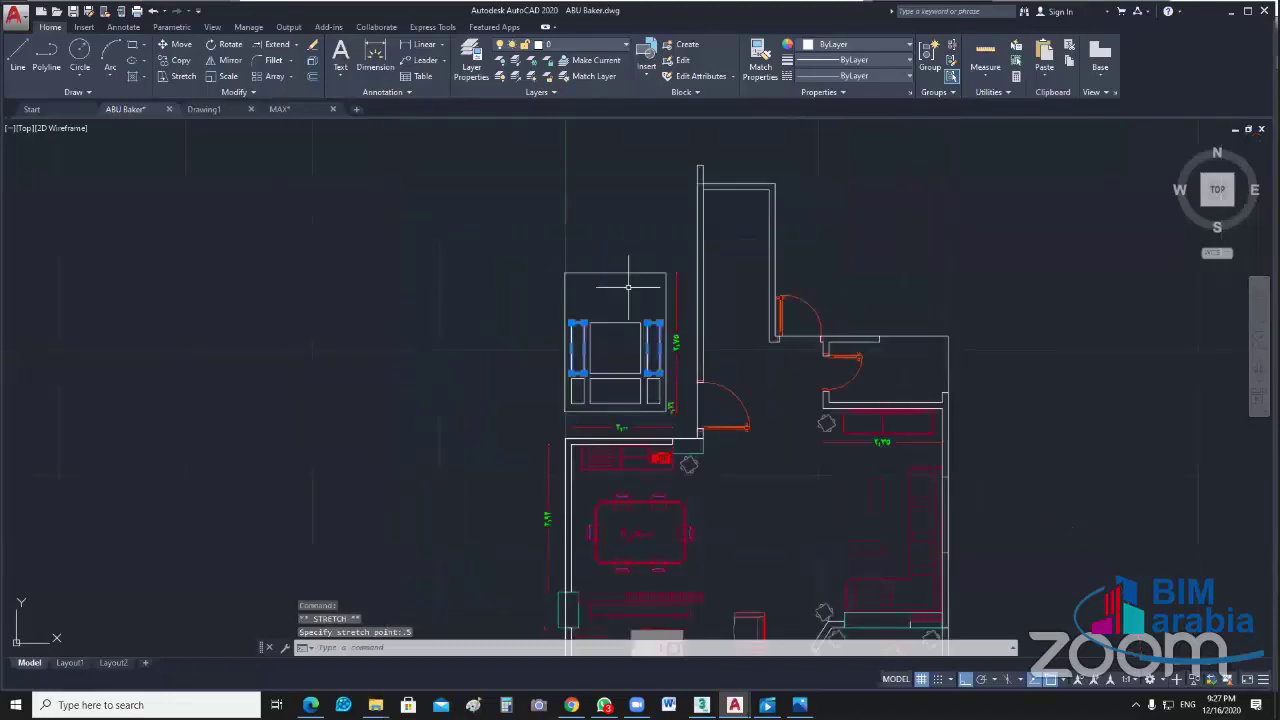
scroll(638, 302, up, 5)
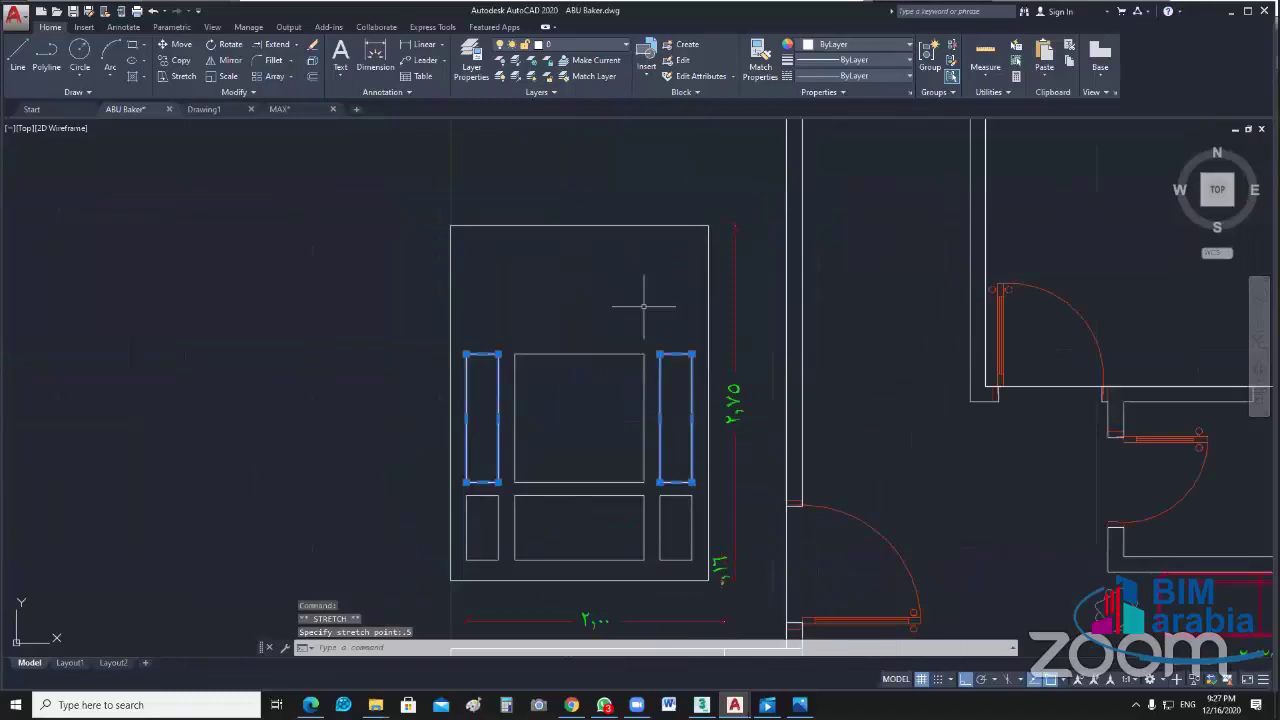
middle_drag(643, 307, 641, 284)
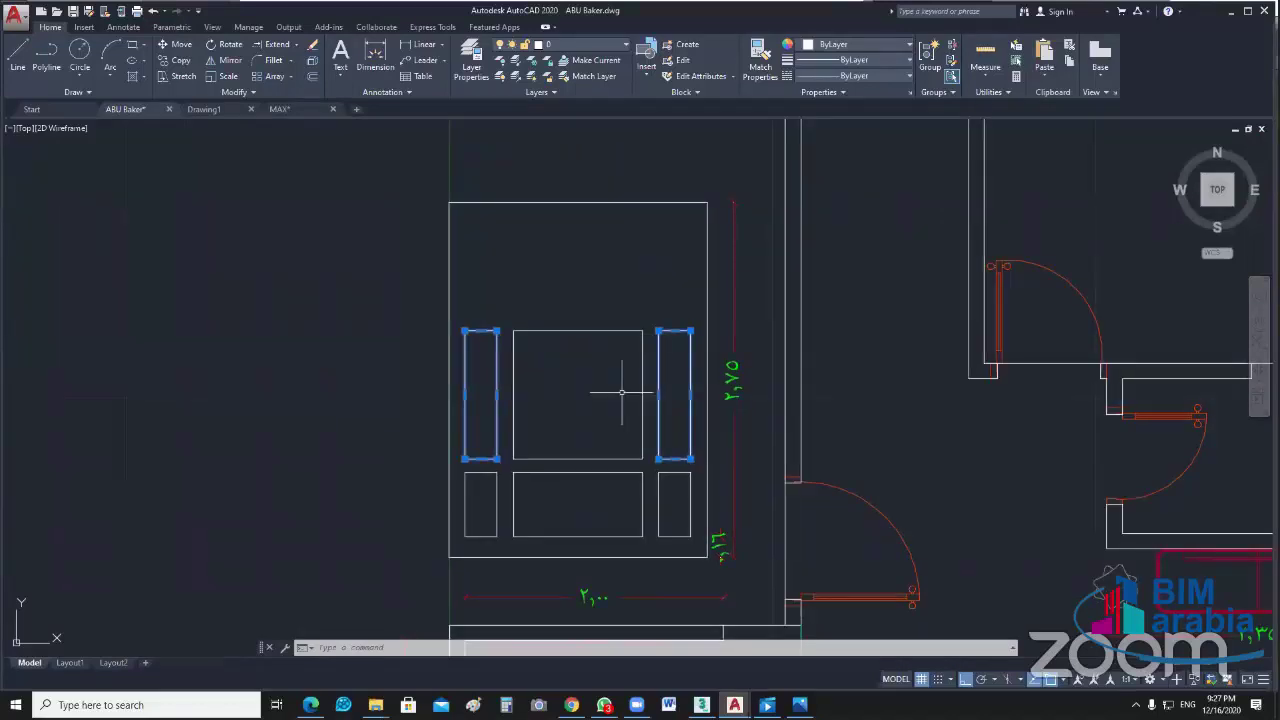
scroll(672, 543, up, 4)
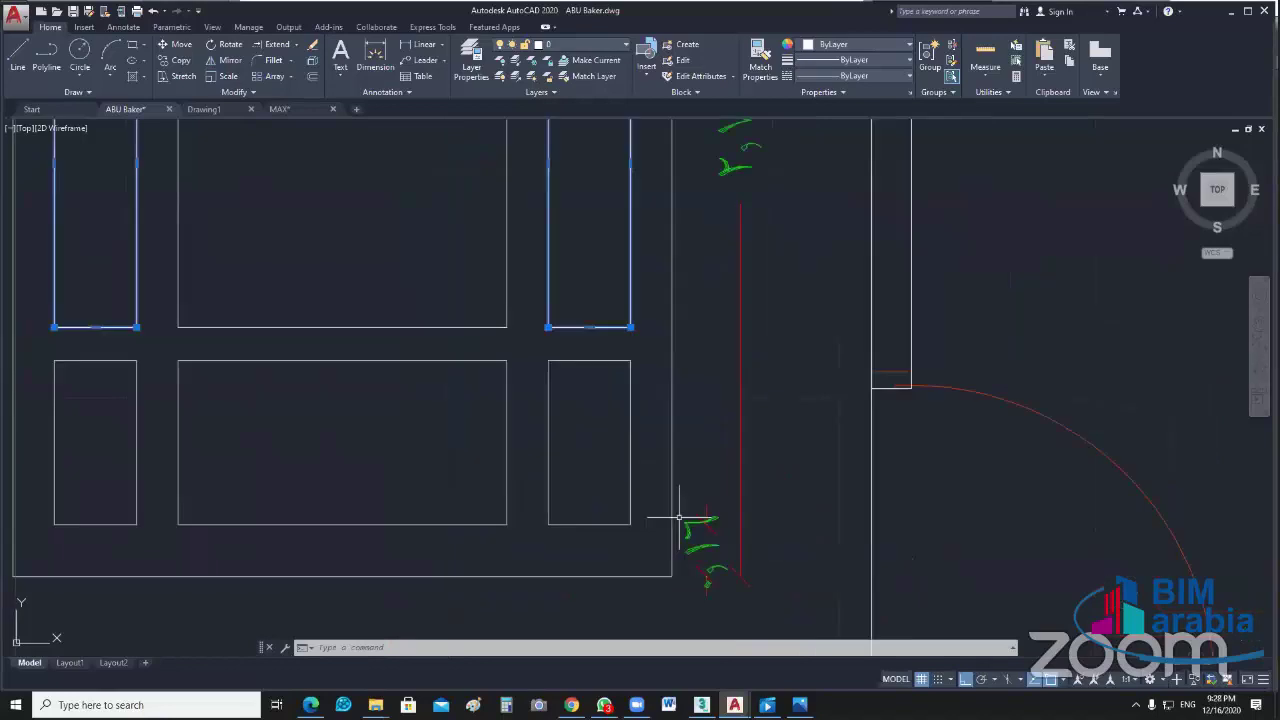
scroll(679, 518, down, 4)
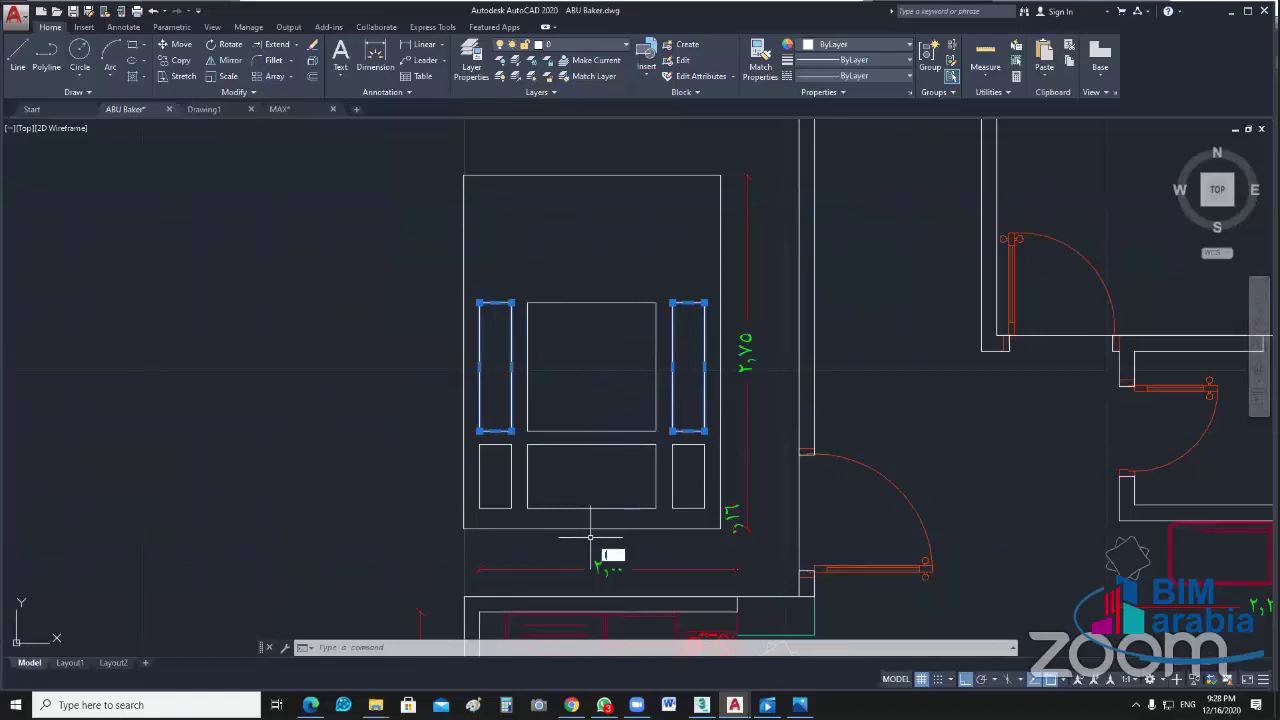
Step: Draw a 0.3 vertical helper line up from the middle of the frame's bottom edge
key(Return)
key(Escape)
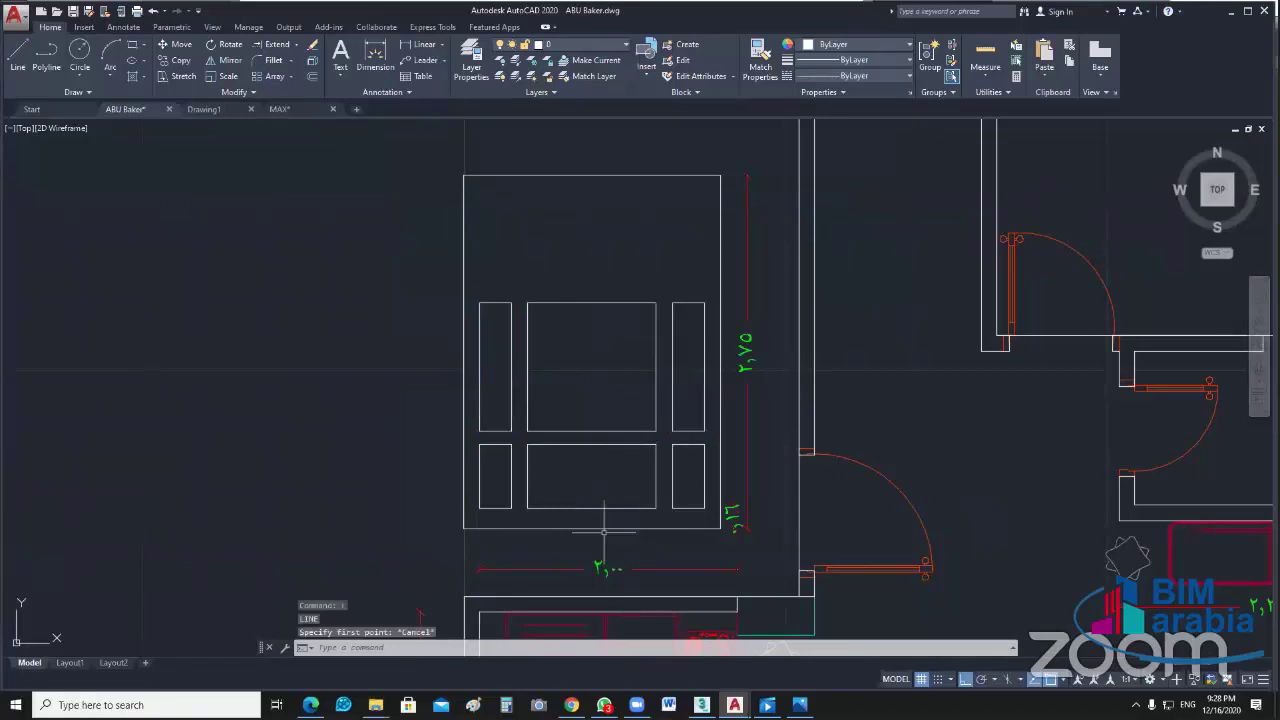
key(Return)
scroll(600, 530, up, 4)
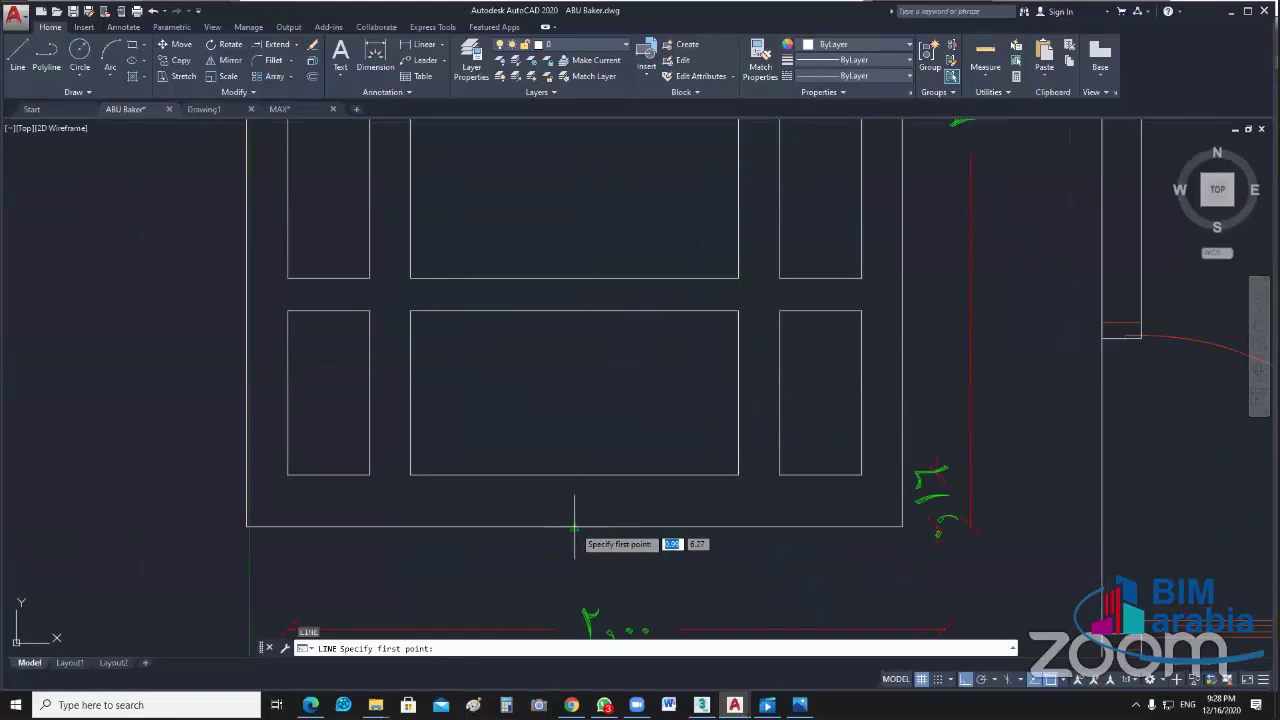
click(574, 527)
key(BackSpace)
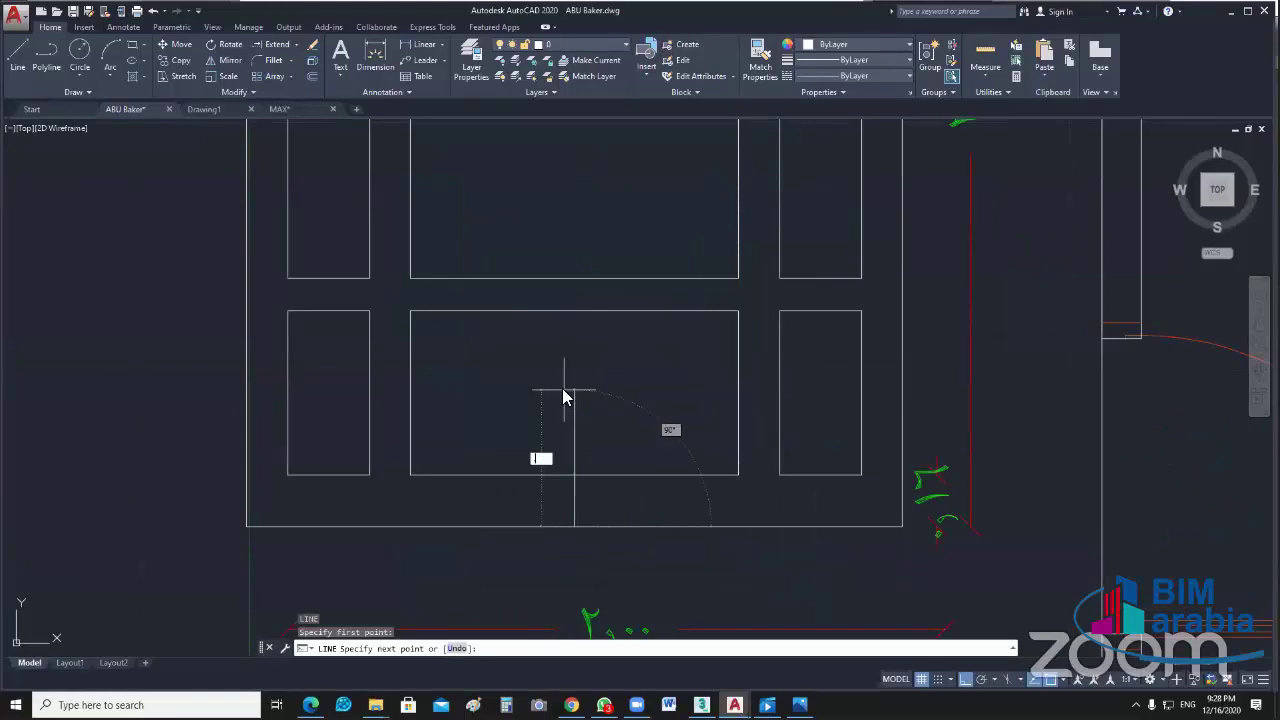
text(.3)
key(Return)
key(Escape)
Step: Move the lower and upper panel rows up so they sit at the top of the helper line
click(818, 370)
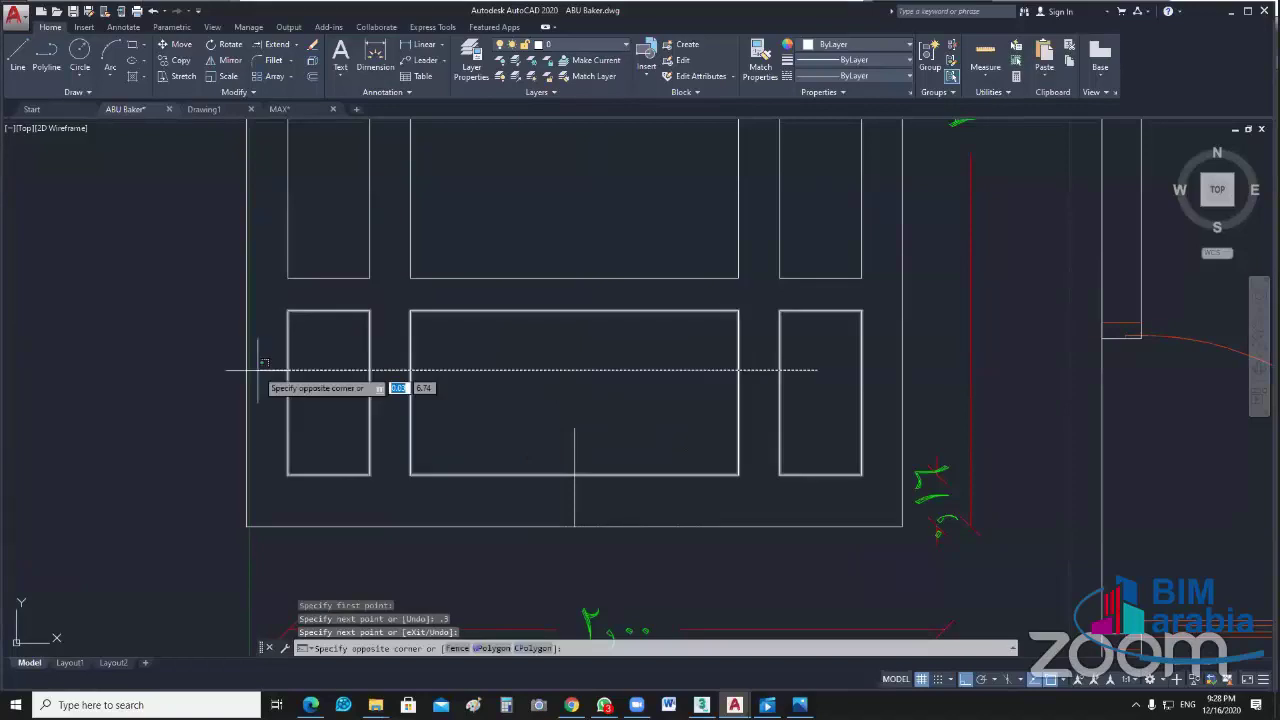
click(258, 370)
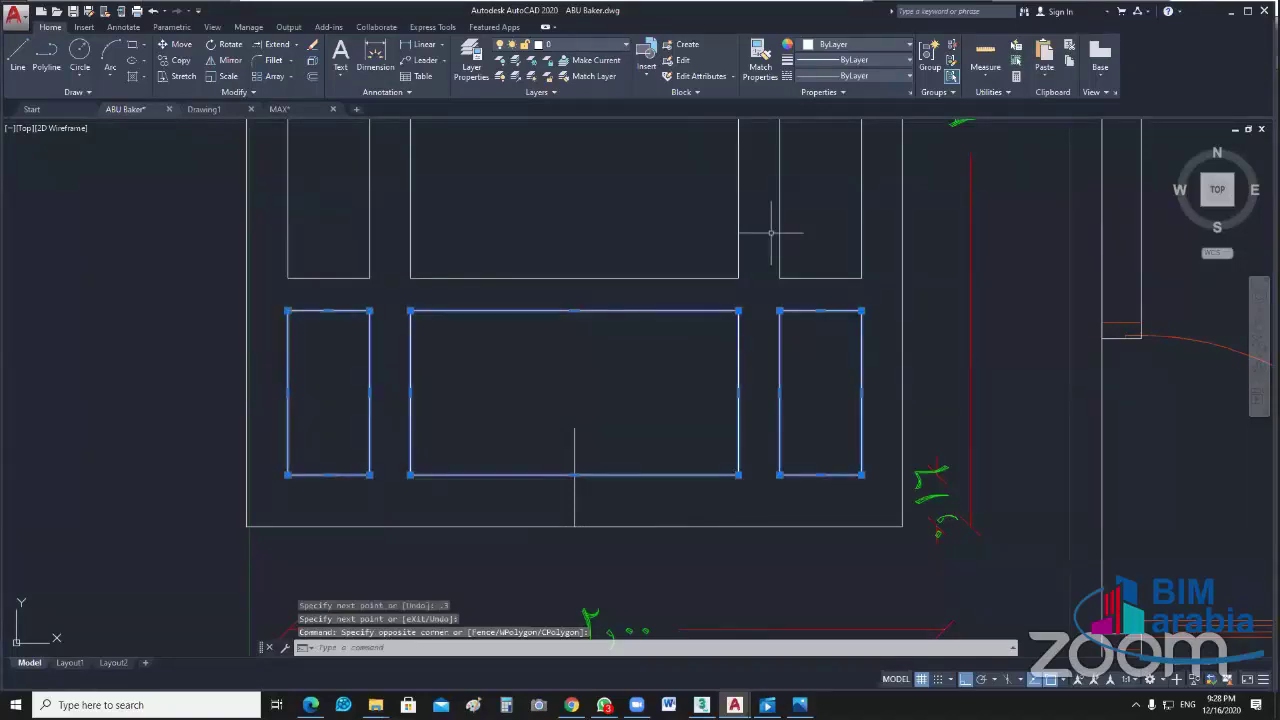
click(771, 233)
click(341, 278)
text(m)
key(Return)
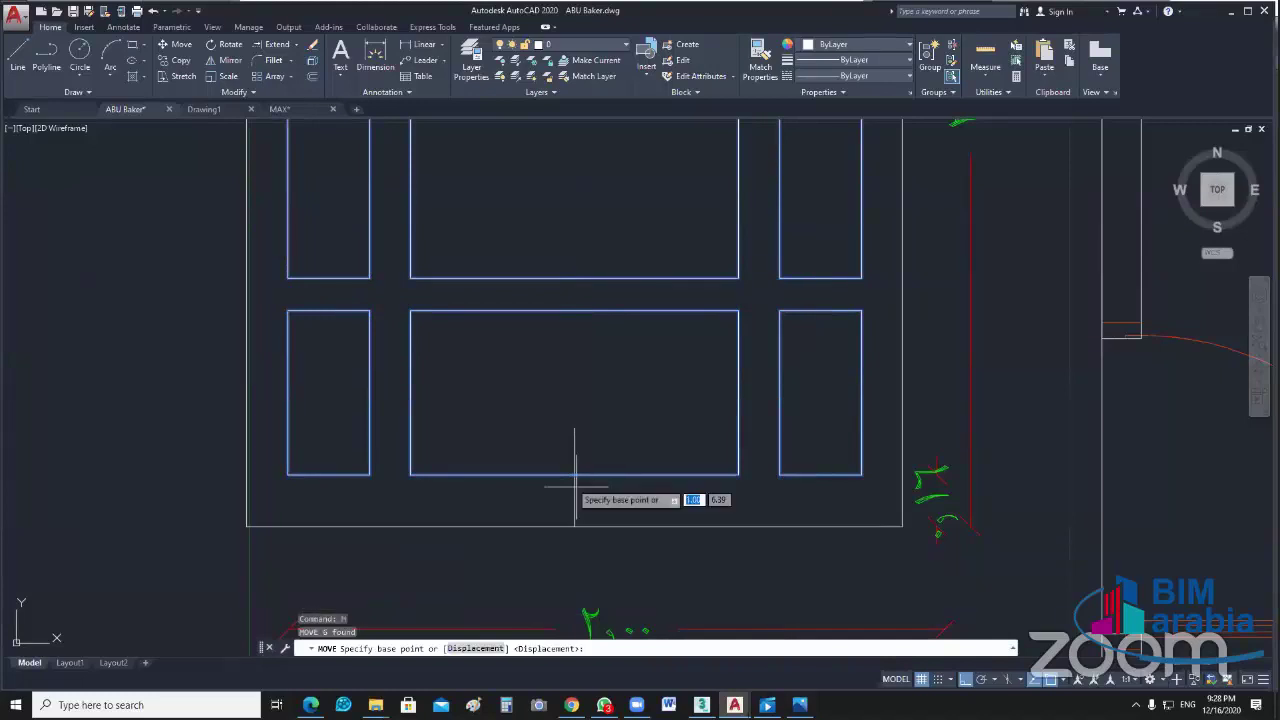
scroll(574, 478, up, 4)
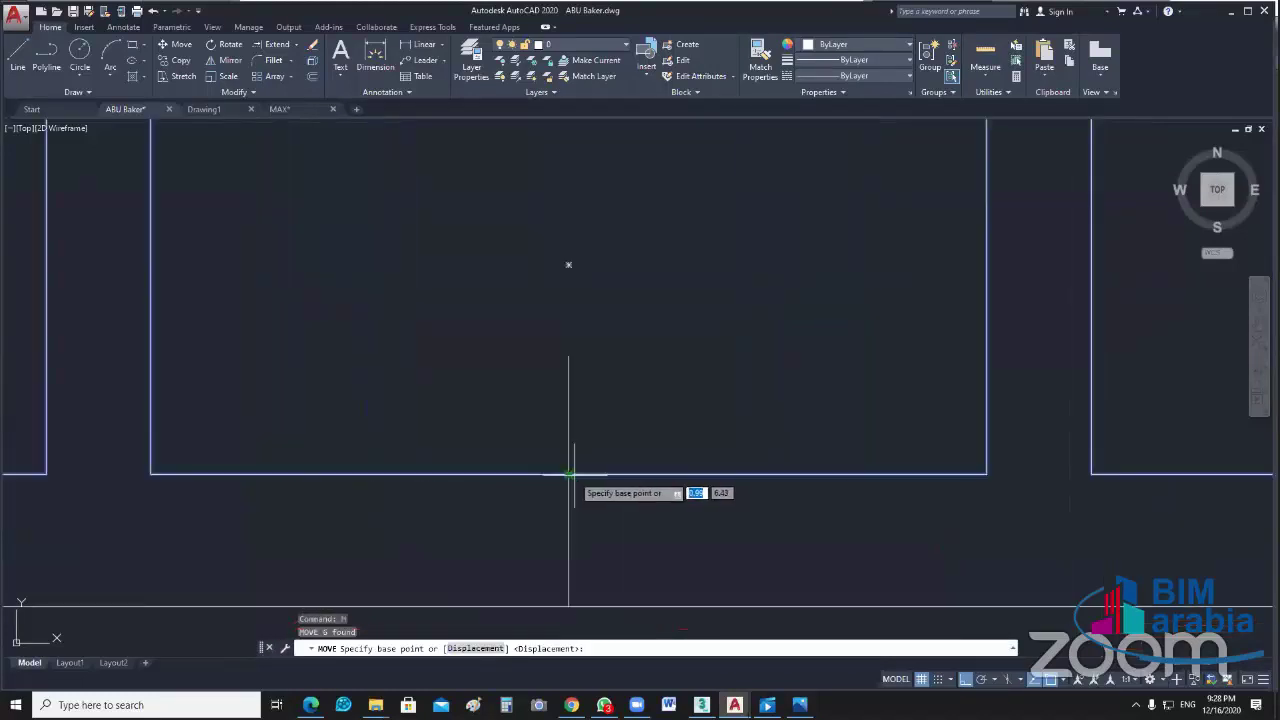
click(568, 474)
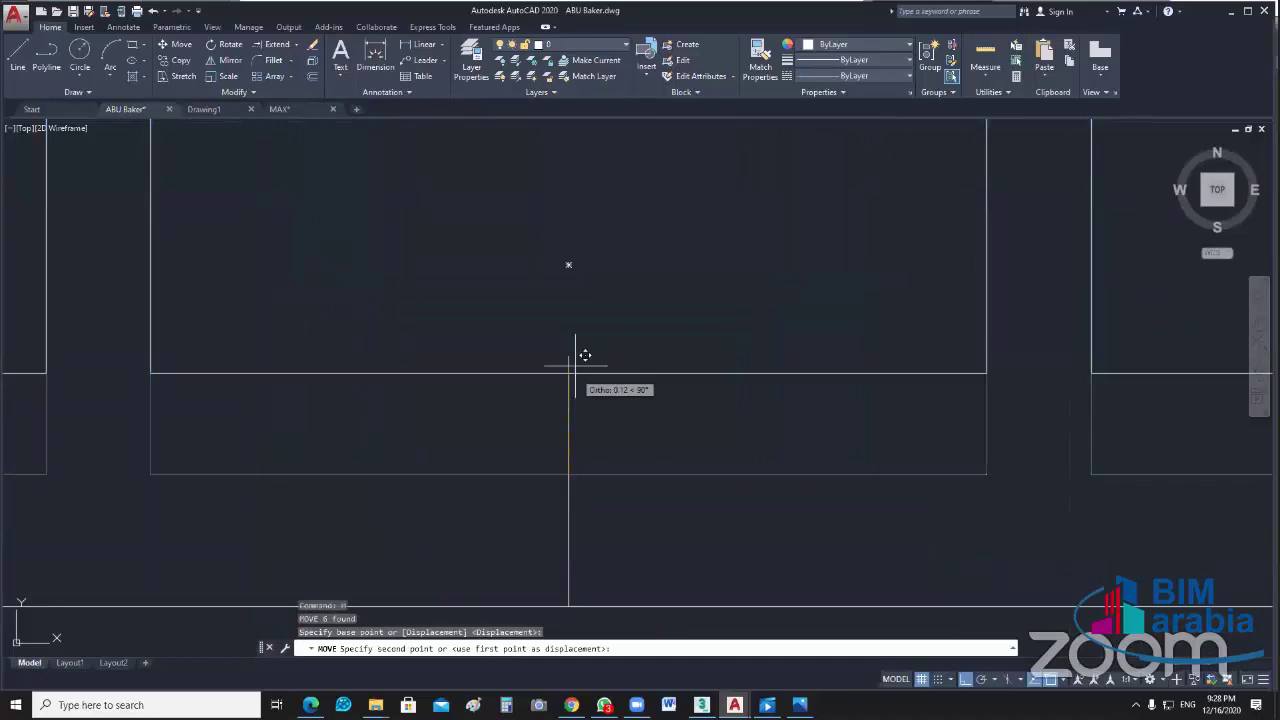
click(567, 355)
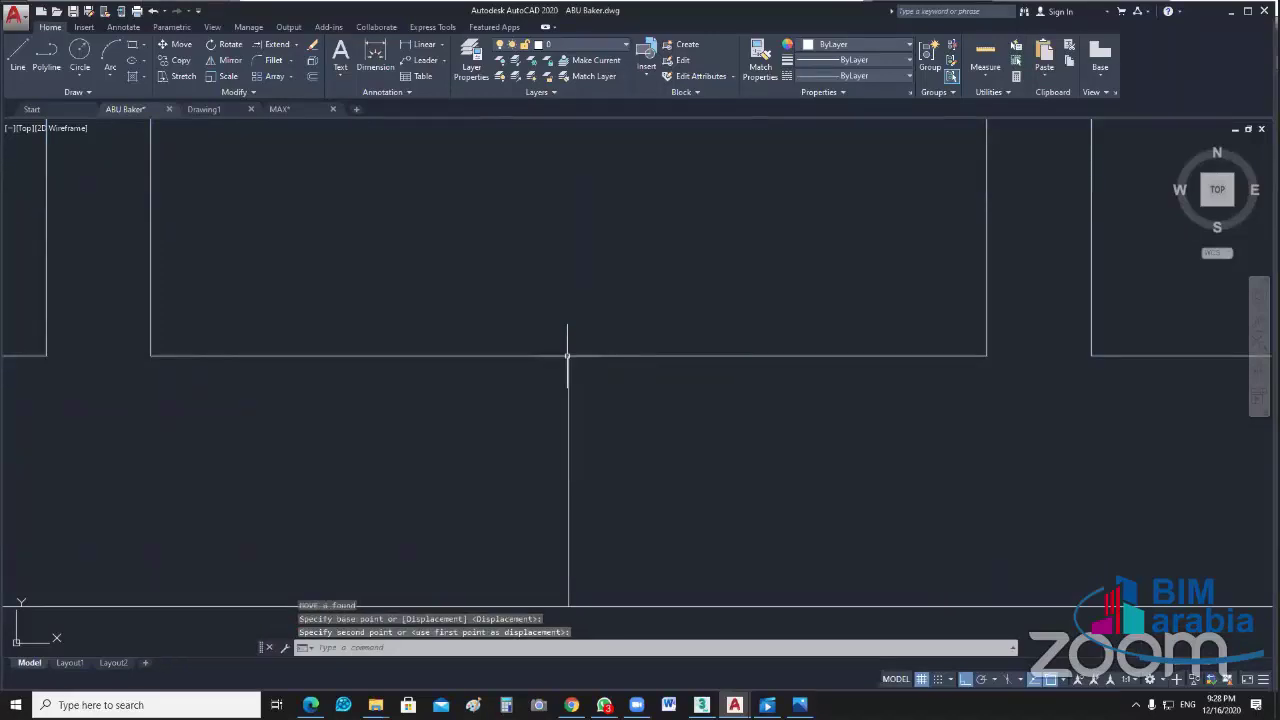
key(Escape)
Step: Delete the short helper line, then restore it with undo
scroll(689, 472, down, 3)
click(650, 440)
click(586, 443)
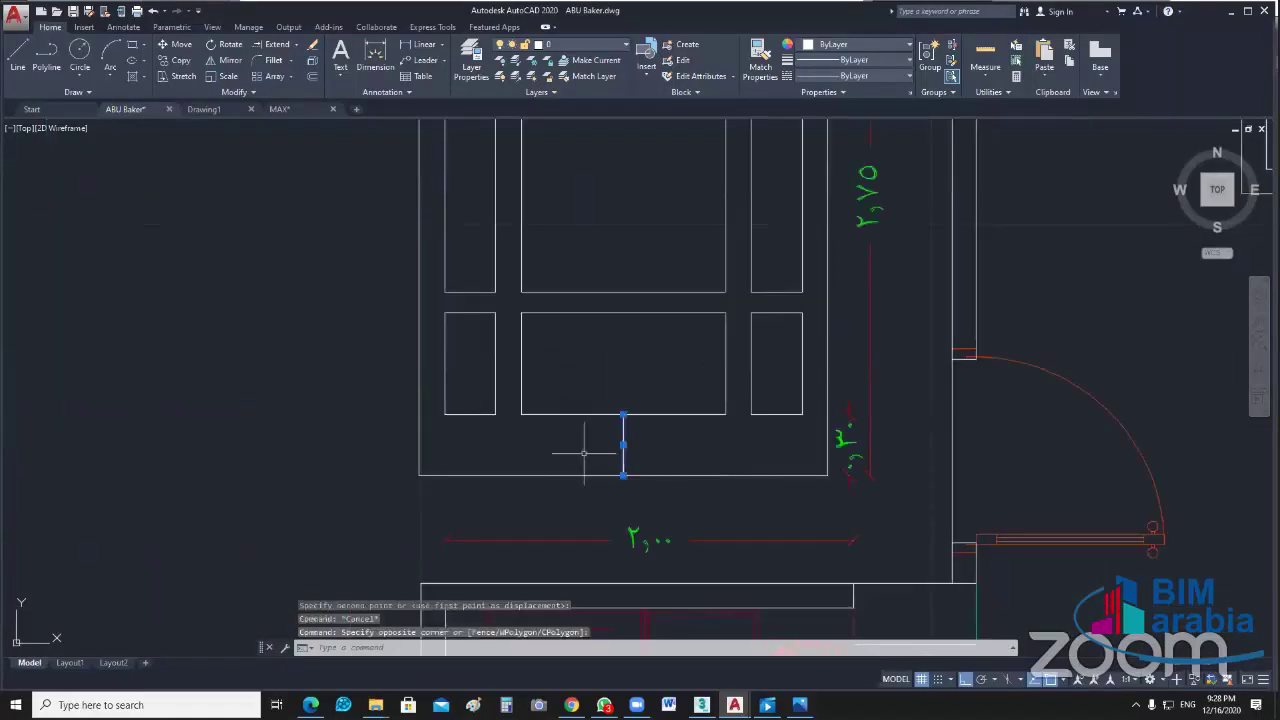
key(Delete)
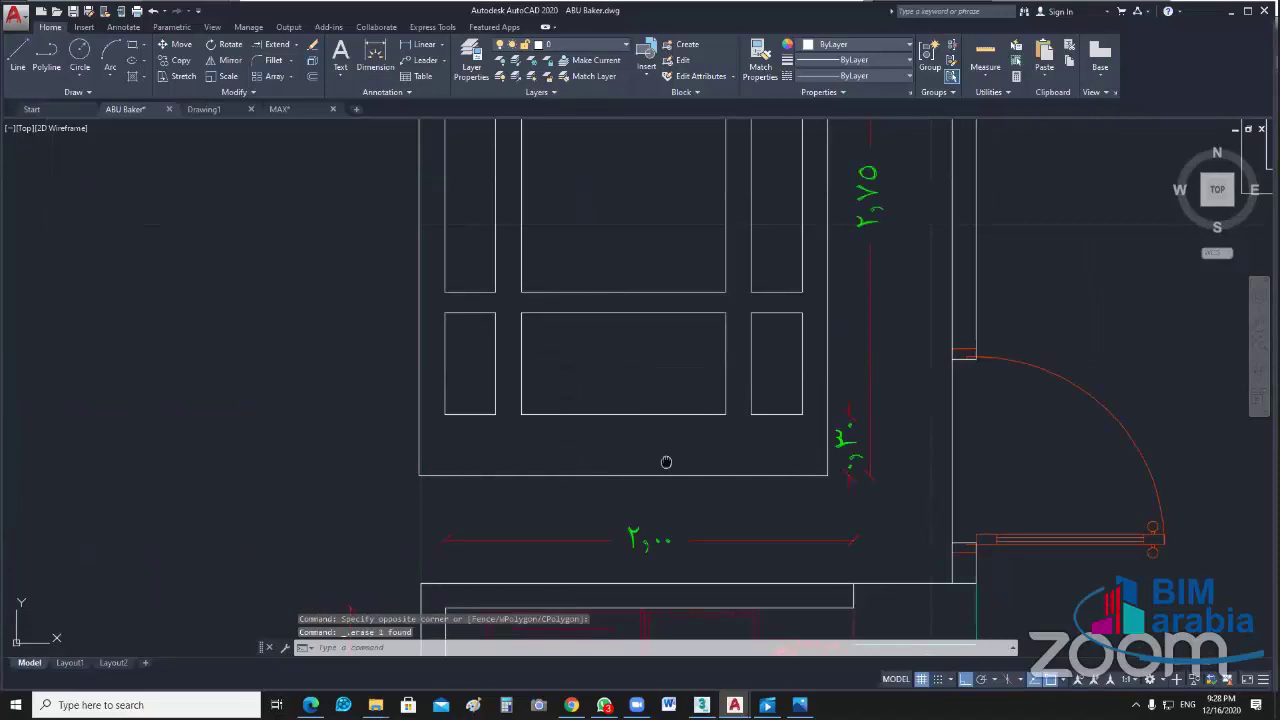
middle_drag(666, 462, 677, 577)
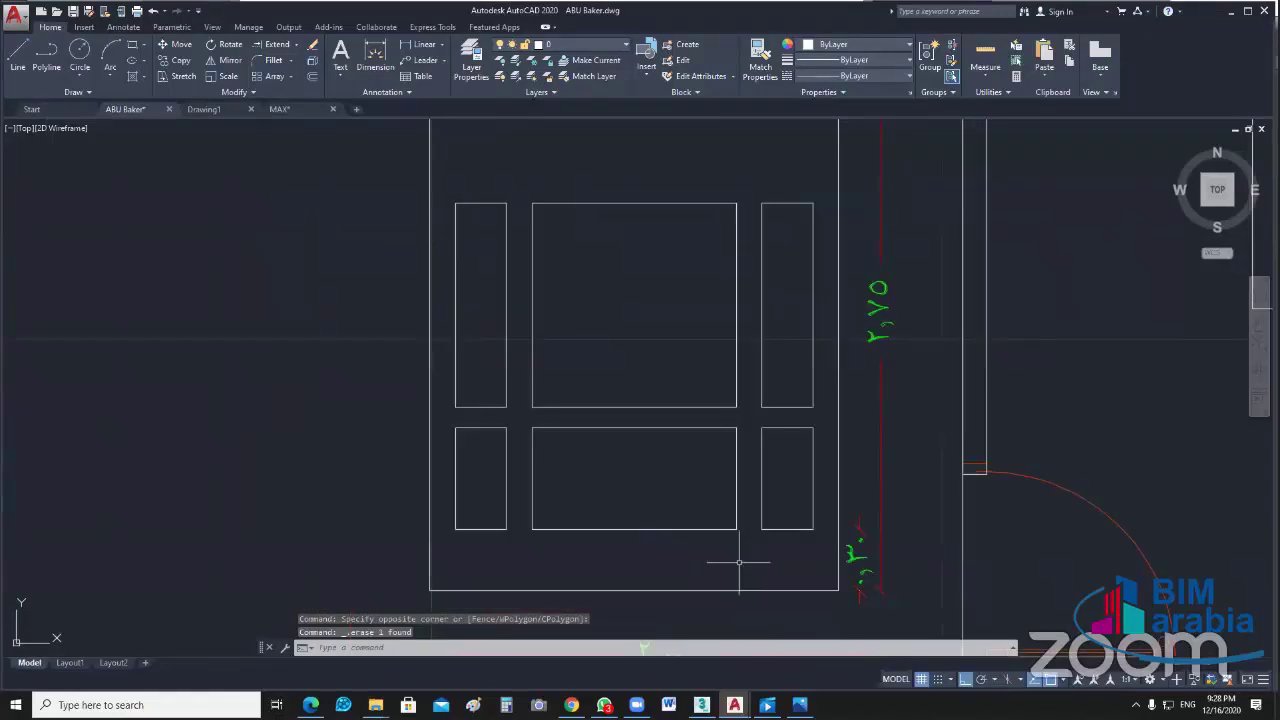
middle_drag(697, 658, 686, 543)
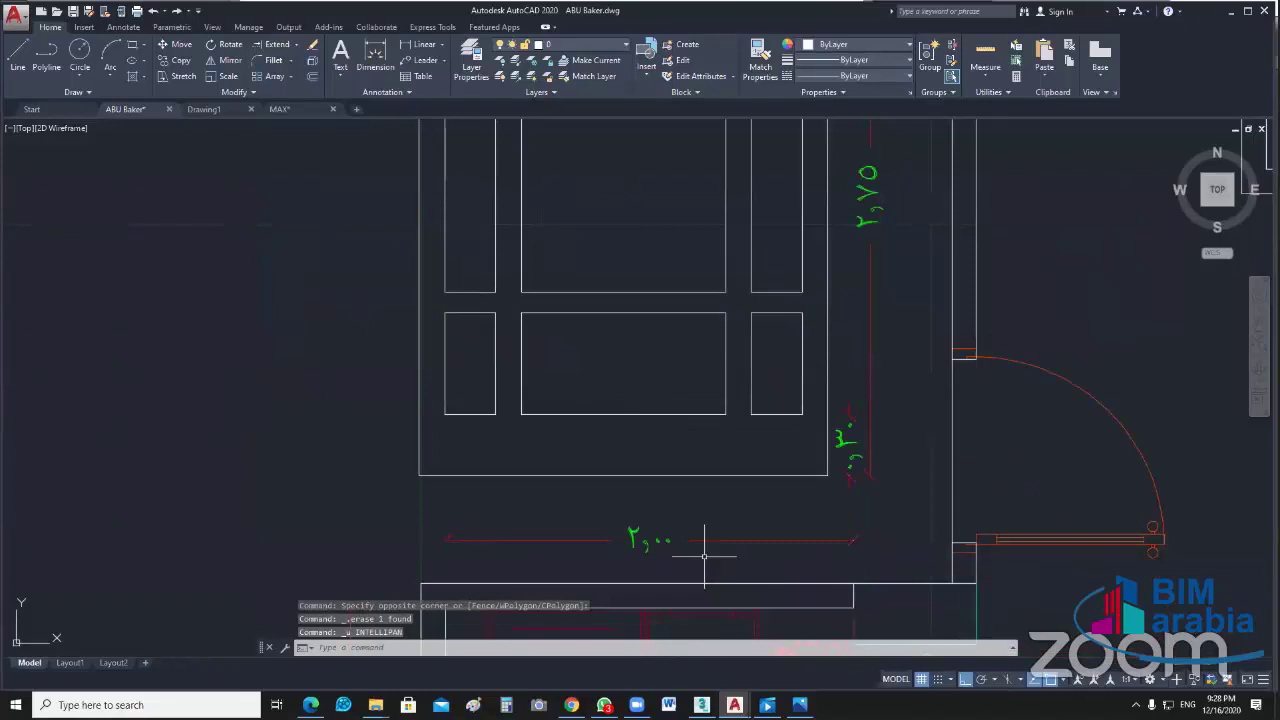
key(ctrl+z)
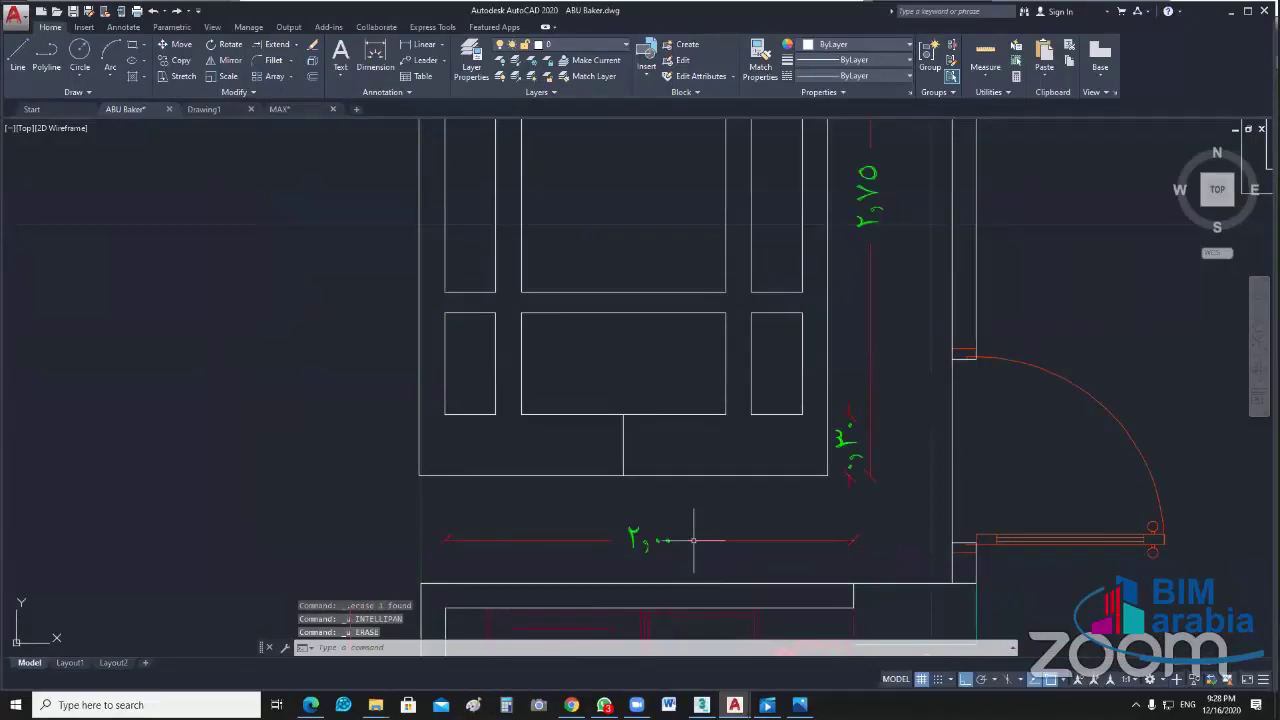
click(629, 537)
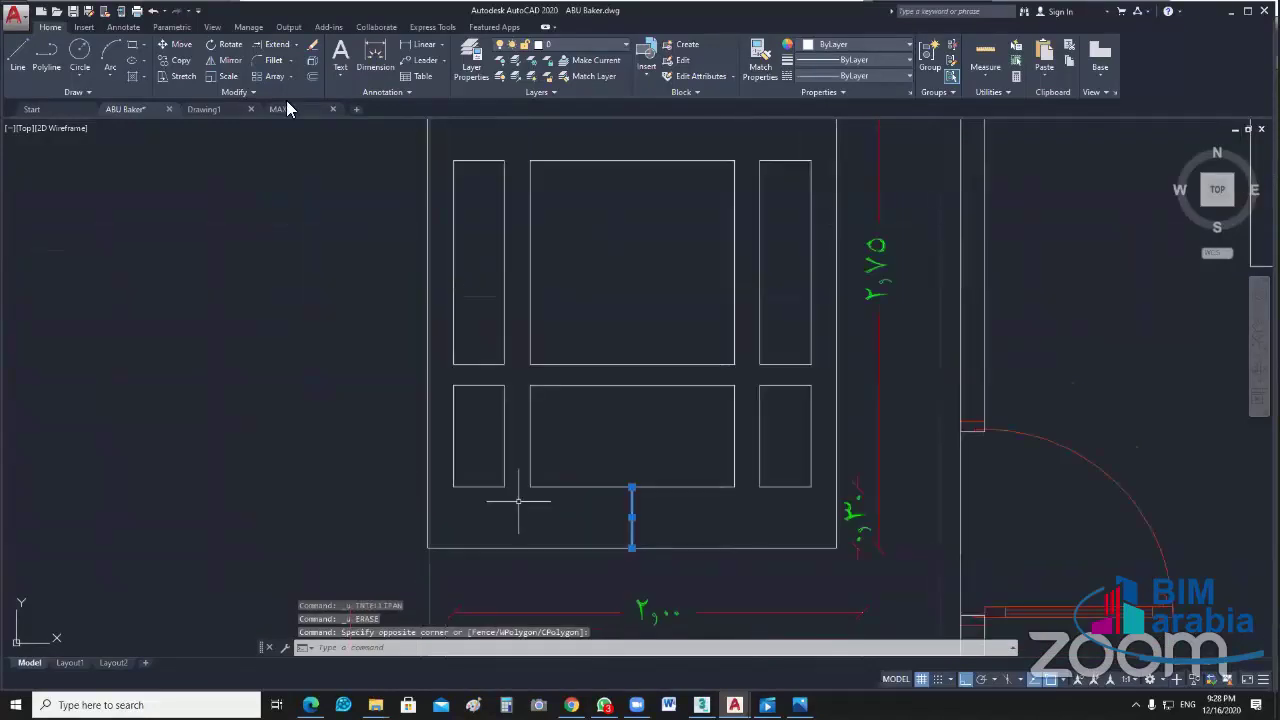
scroll(332, 173, up, 4)
key(Escape)
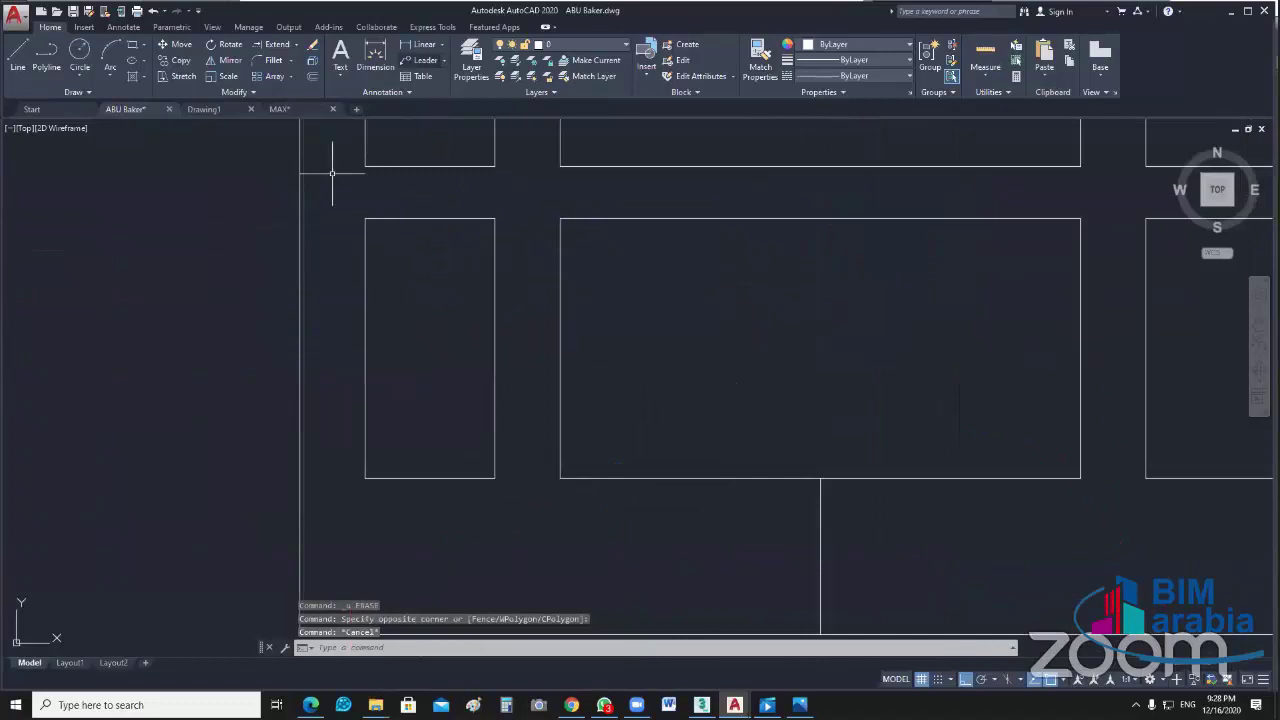
Step: Add a 0.13 linear dimension from the panel corner to the helper line, below the panels
text(dli)
key(Return)
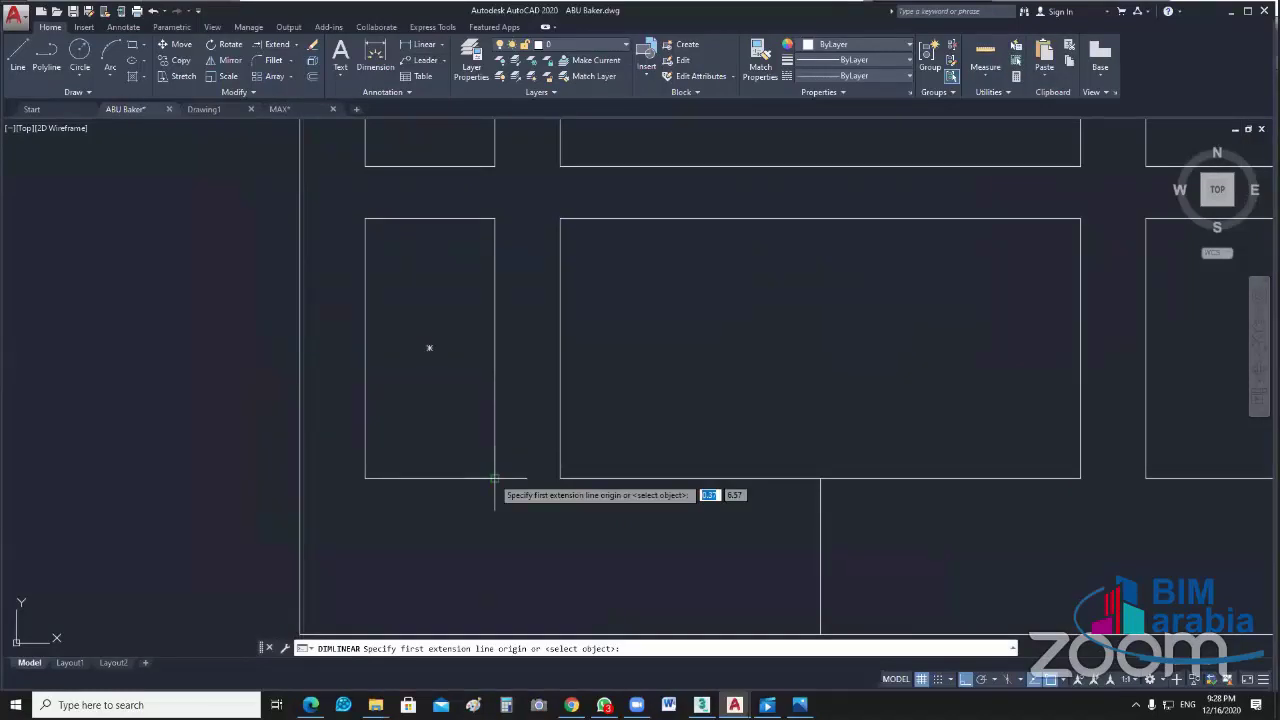
click(494, 478)
click(560, 478)
click(551, 510)
scroll(600, 505, down, 4)
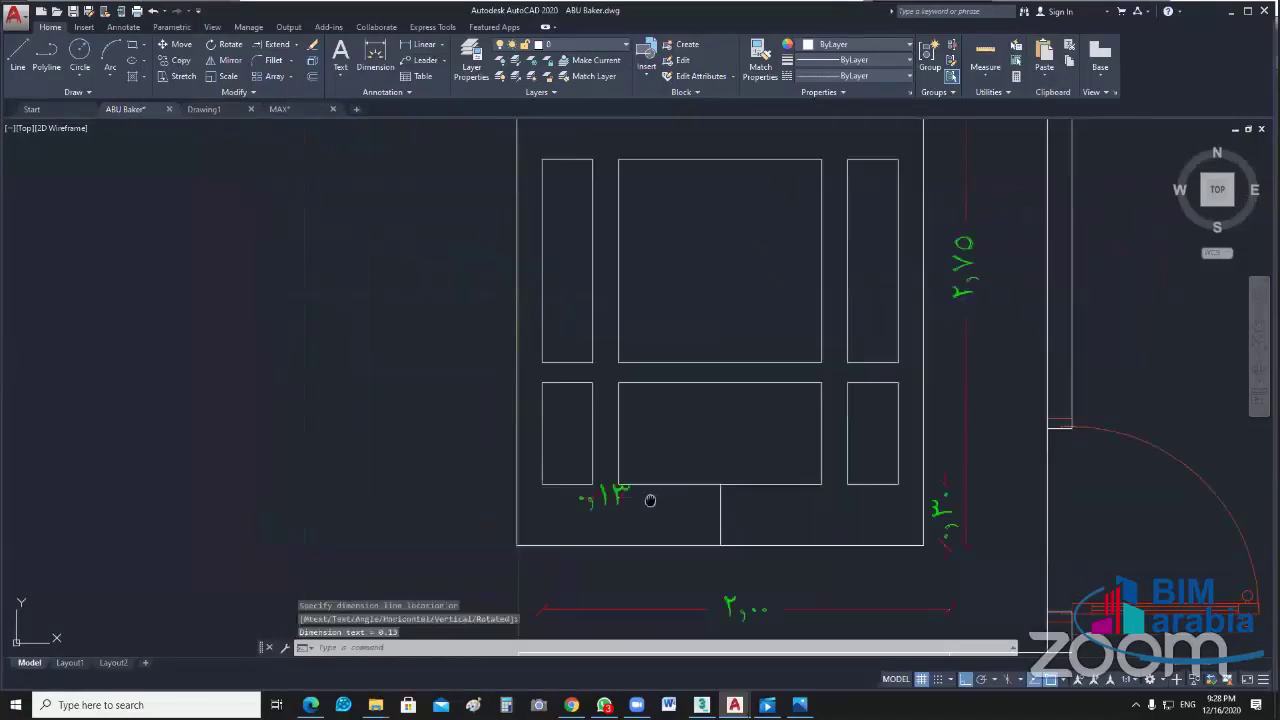
middle_drag(650, 500, 595, 550)
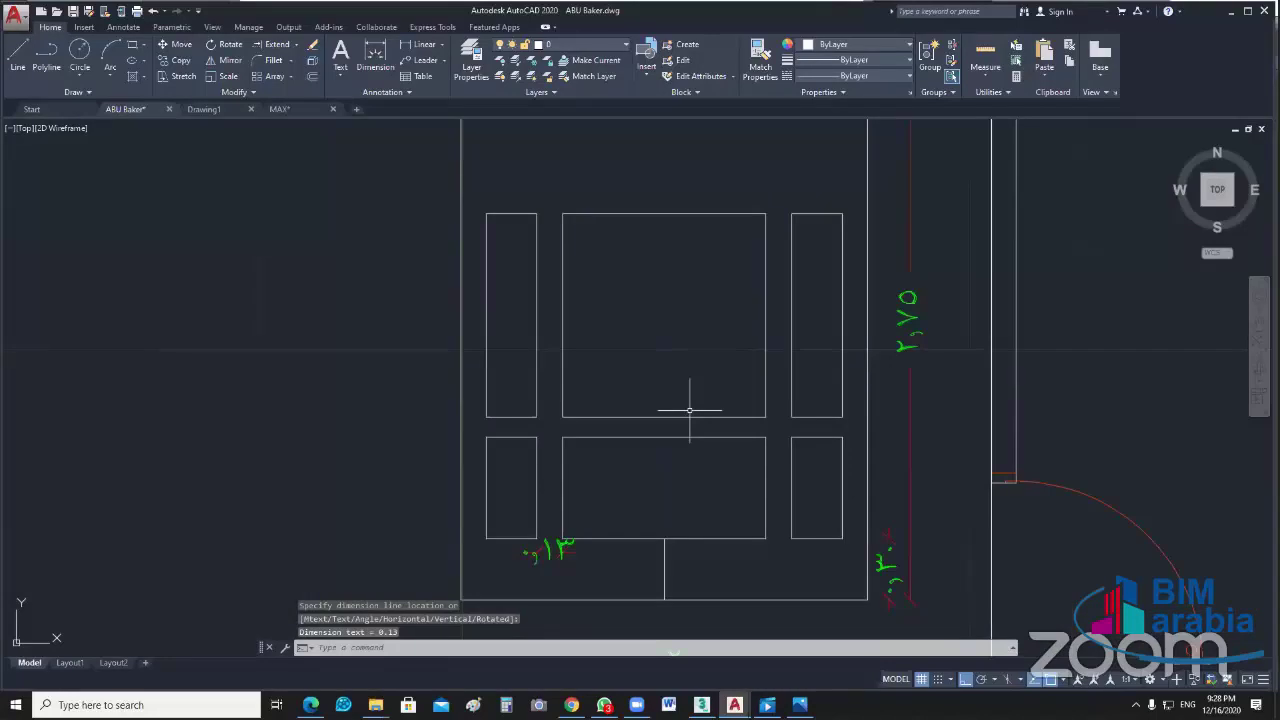
middle_drag(691, 414, 683, 520)
Step: Draw a 0.13 vertical spacing line up from the top of the lower middle rectangle
click(795, 433)
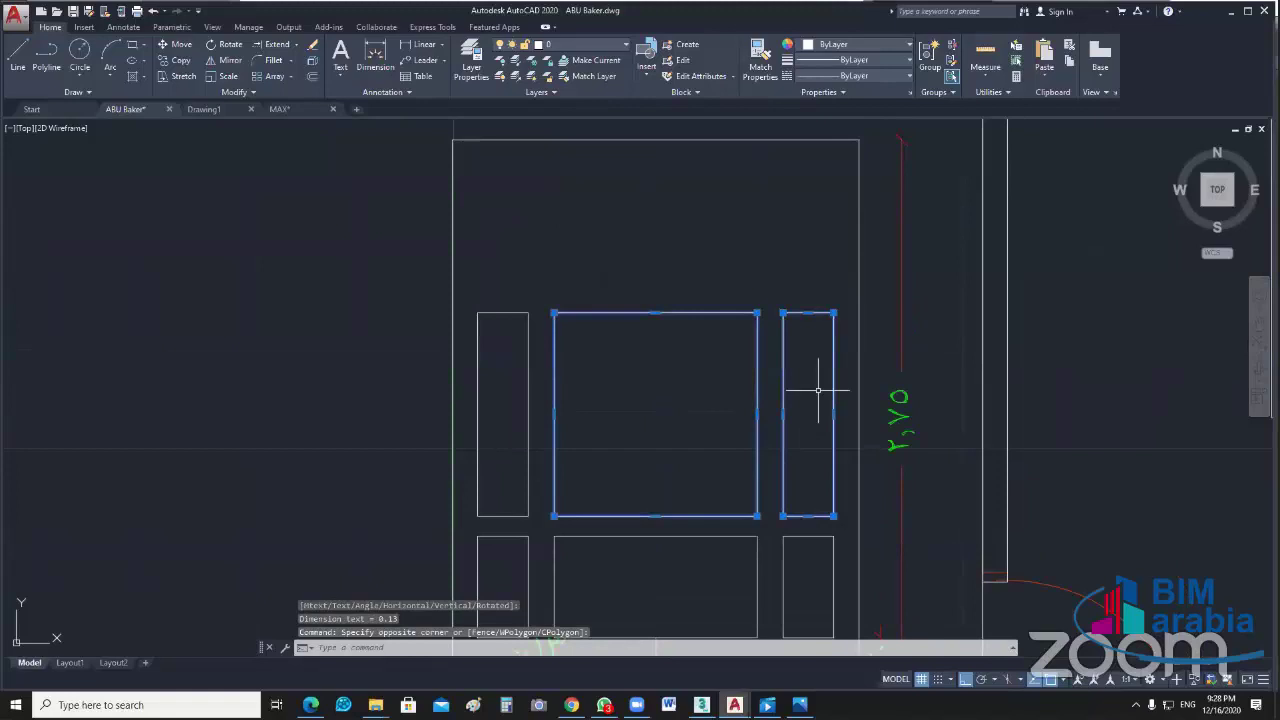
drag(540, 430, 505, 450)
middle_drag(612, 452, 651, 447)
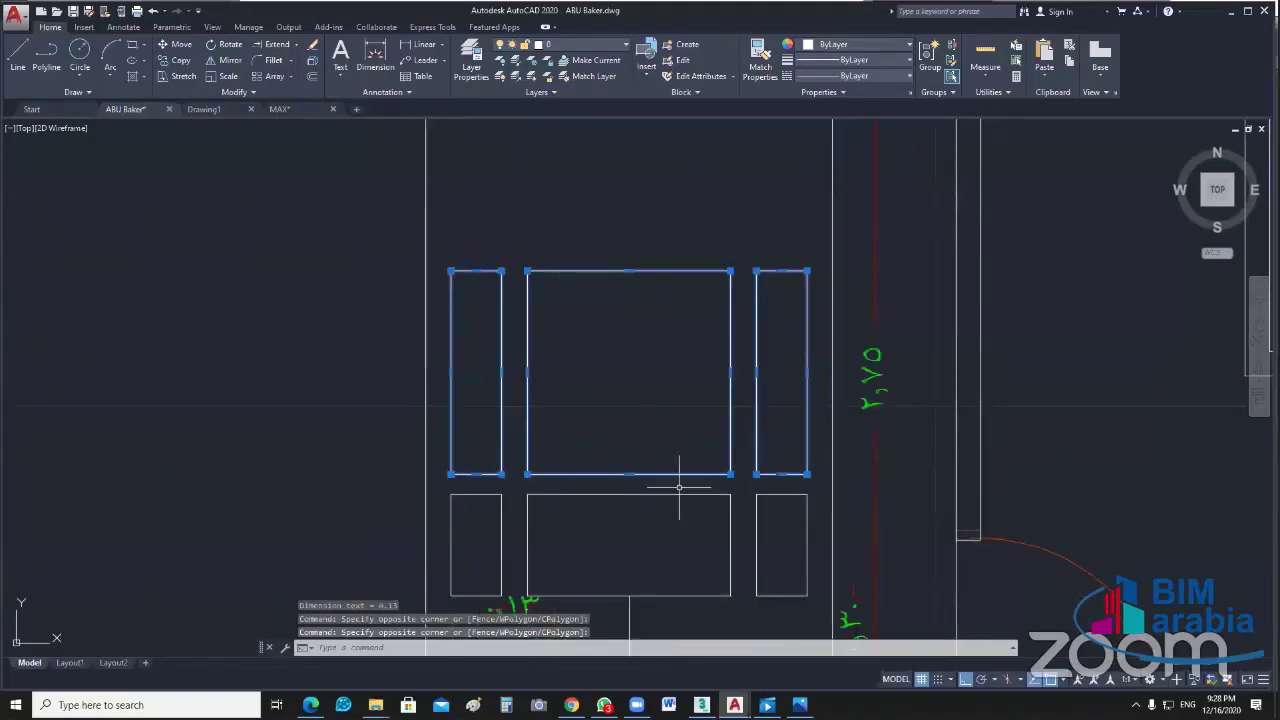
key(Escape)
text(l)
key(Return)
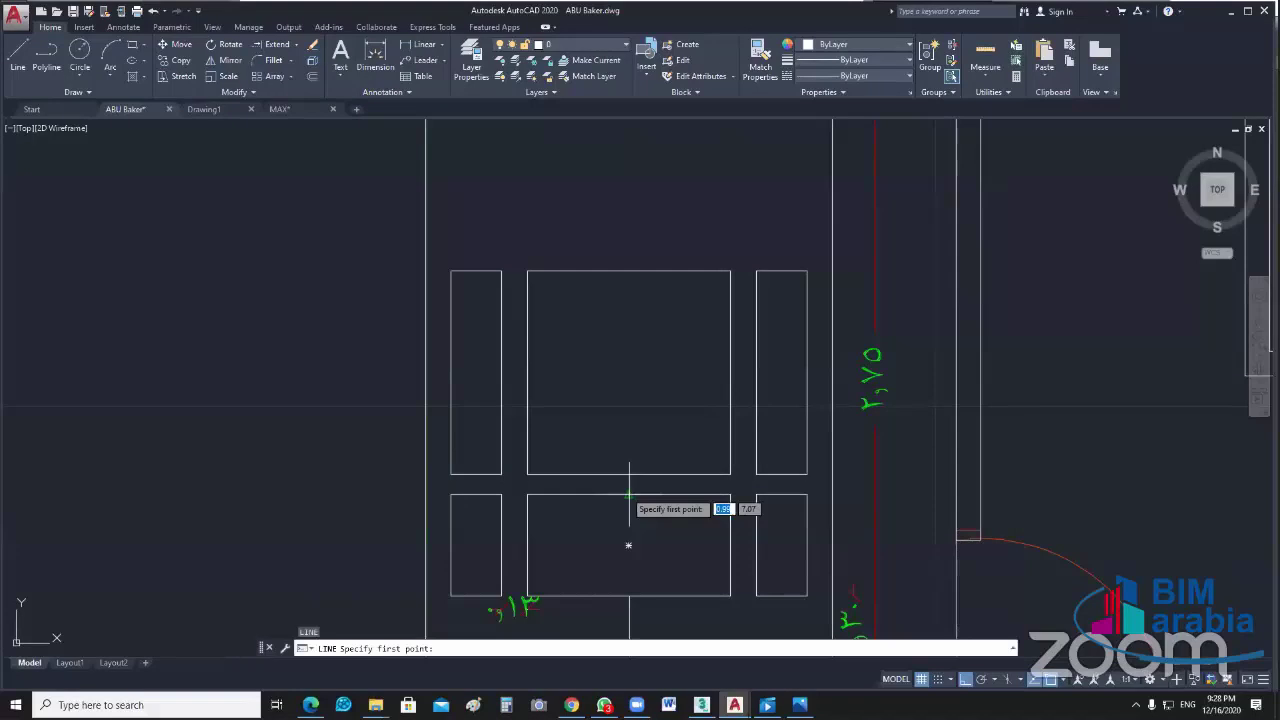
click(629, 494)
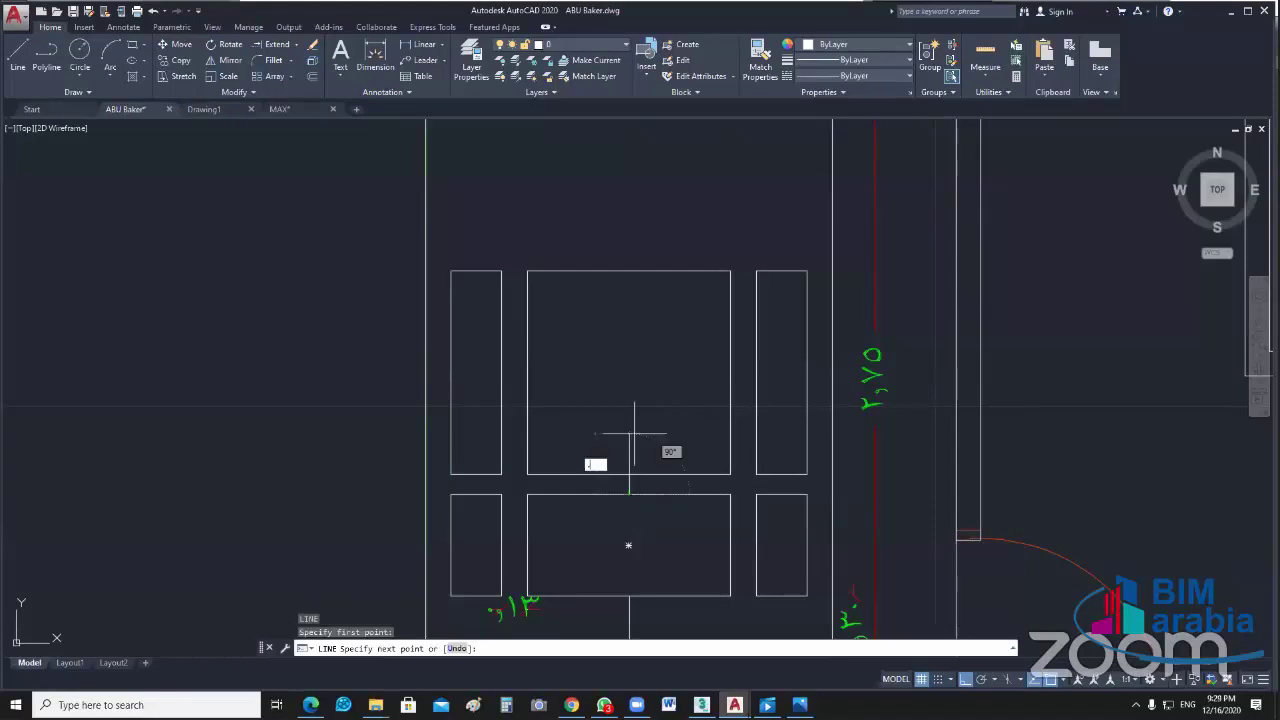
text(.13)
key(Return)
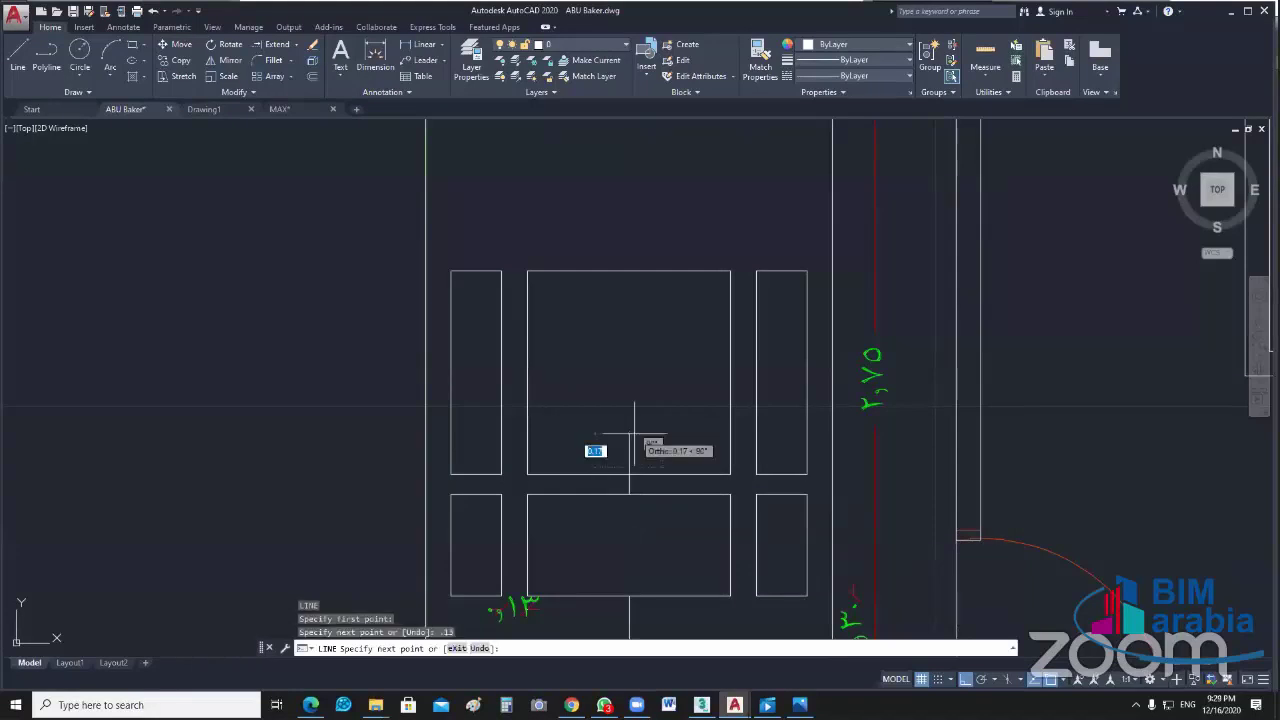
key(Escape)
Step: Move the three top-row rectangles from their bottom midpoint to the spacing line's end
click(779, 377)
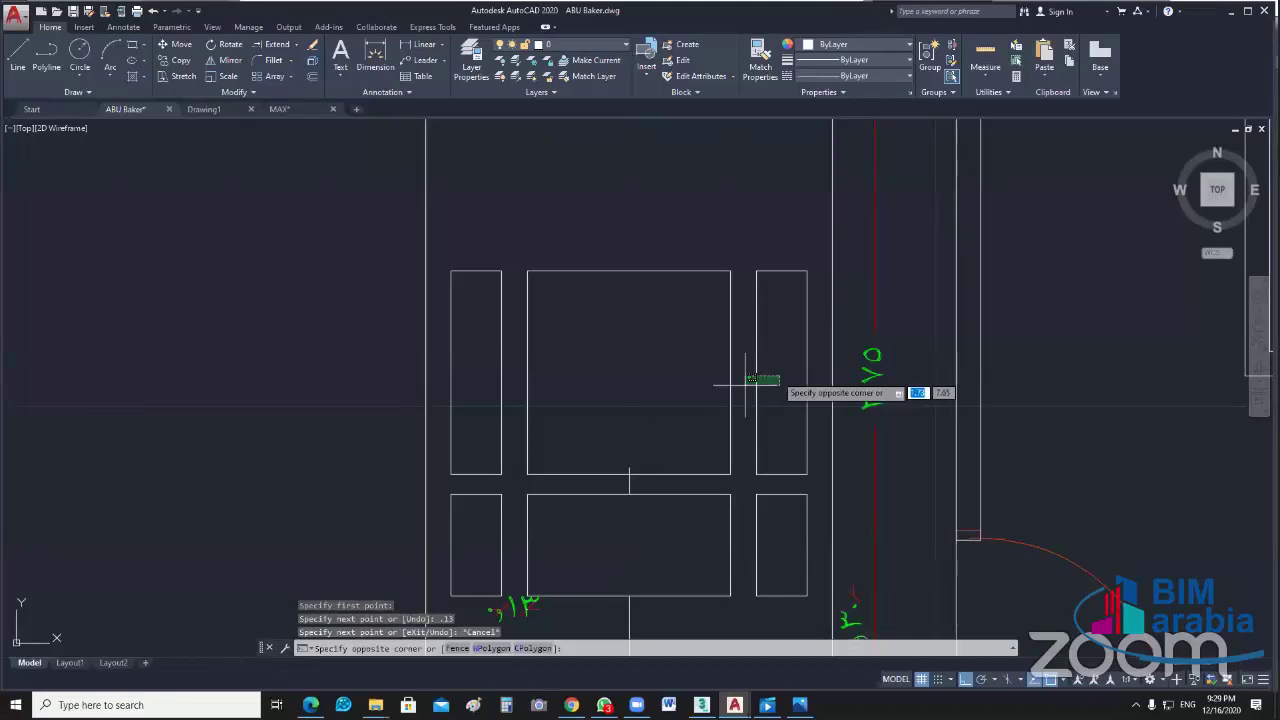
click(497, 432)
text(m)
key(Return)
scroll(621, 505, up, 4)
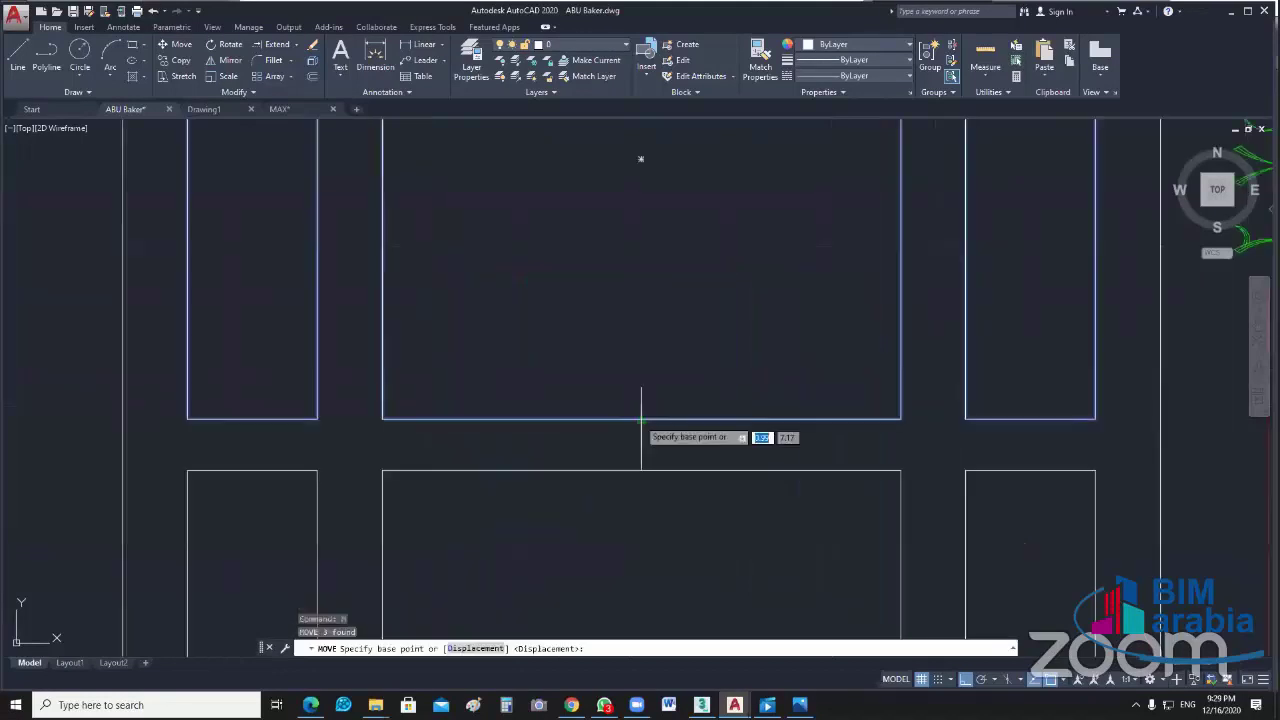
click(641, 419)
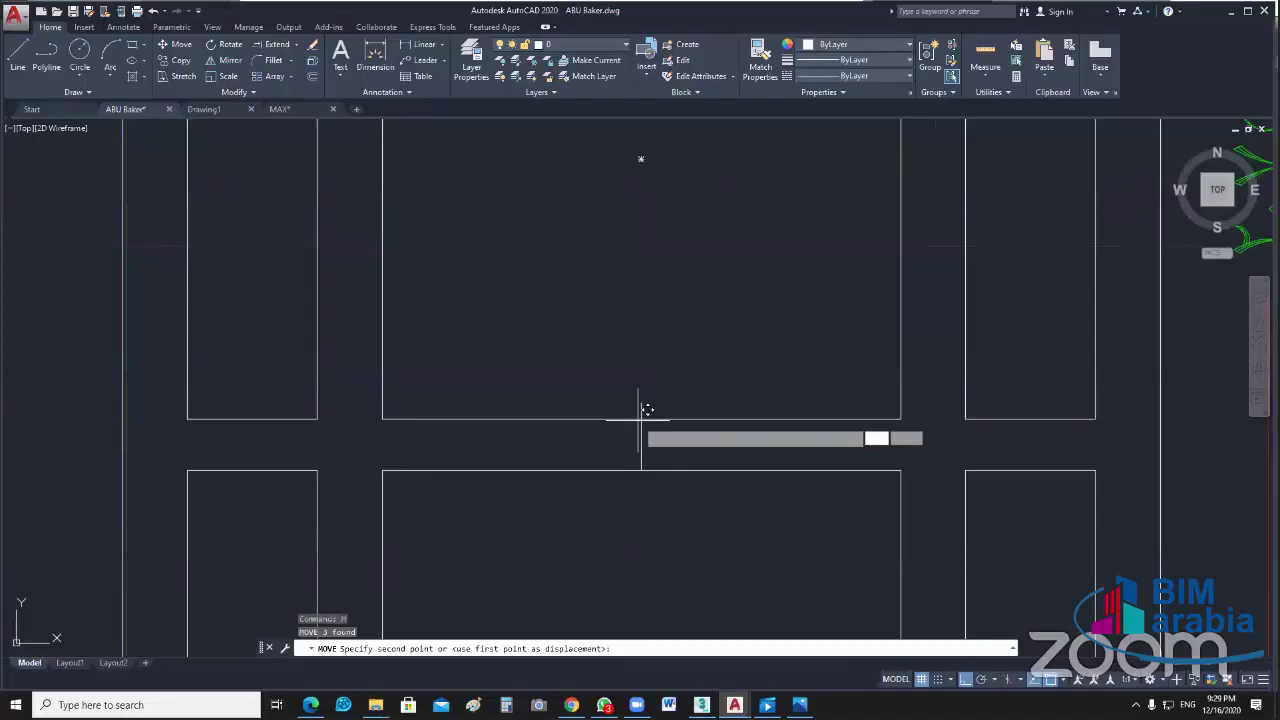
click(647, 410)
scroll(675, 400, down, 5)
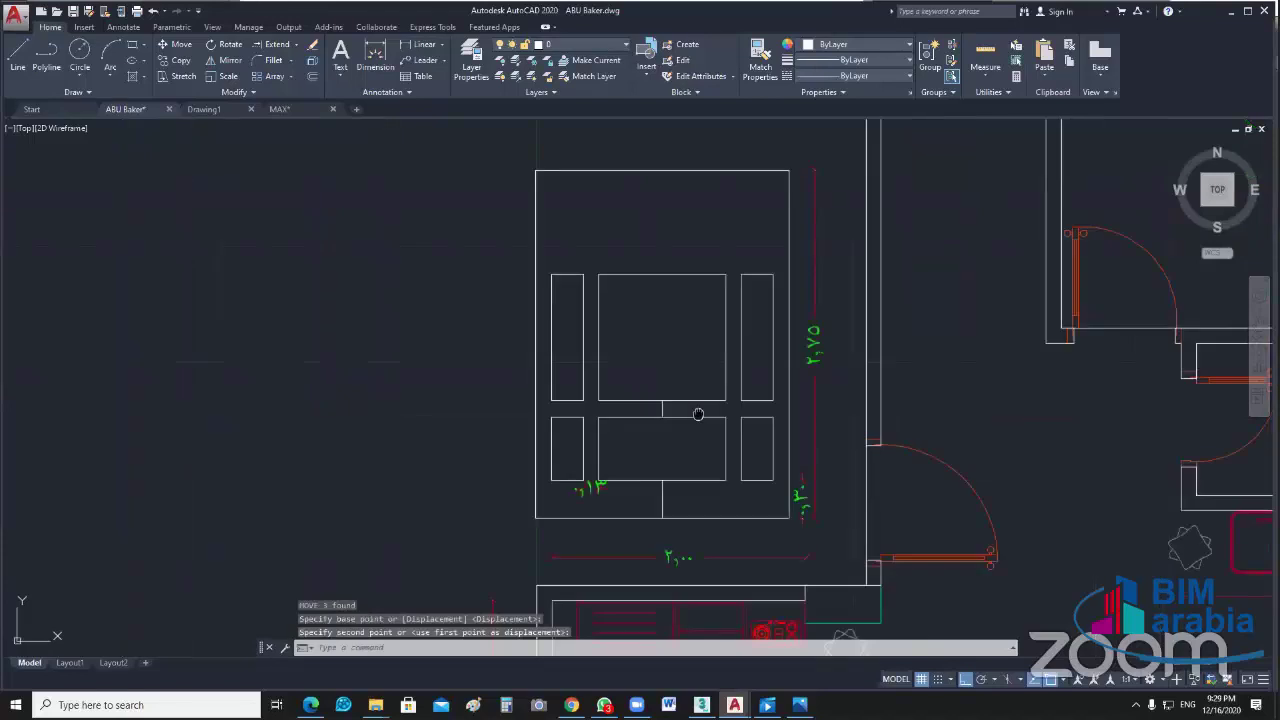
middle_drag(698, 414, 689, 387)
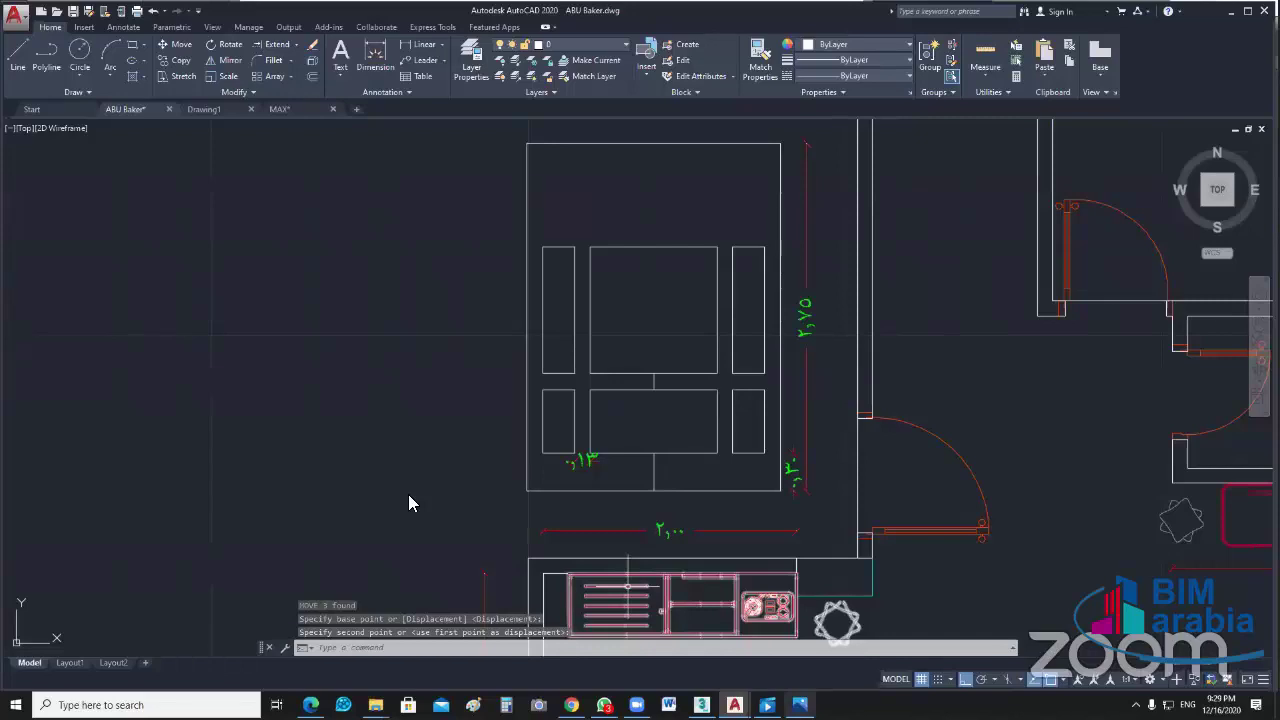
key(alt+Tab)
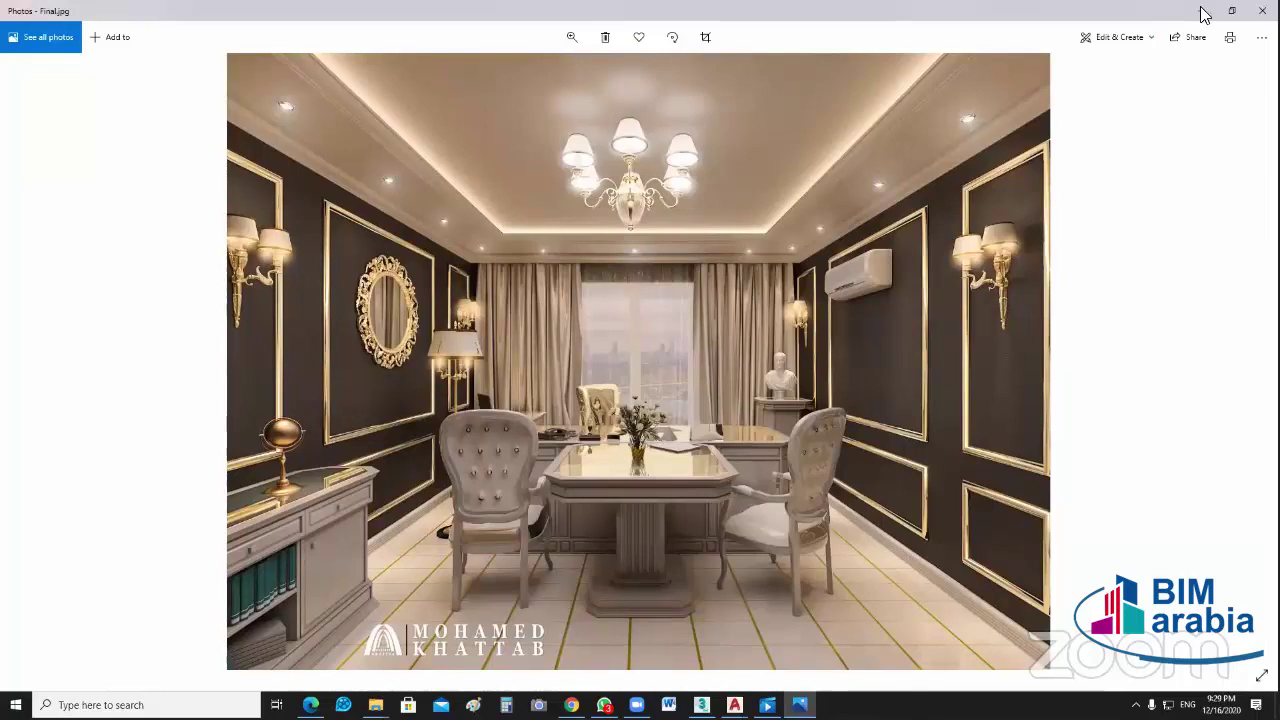
Step: Leave the Final.jpg render and return to the ABU Baker floor plan in AutoCAD
key(alt+Tab)
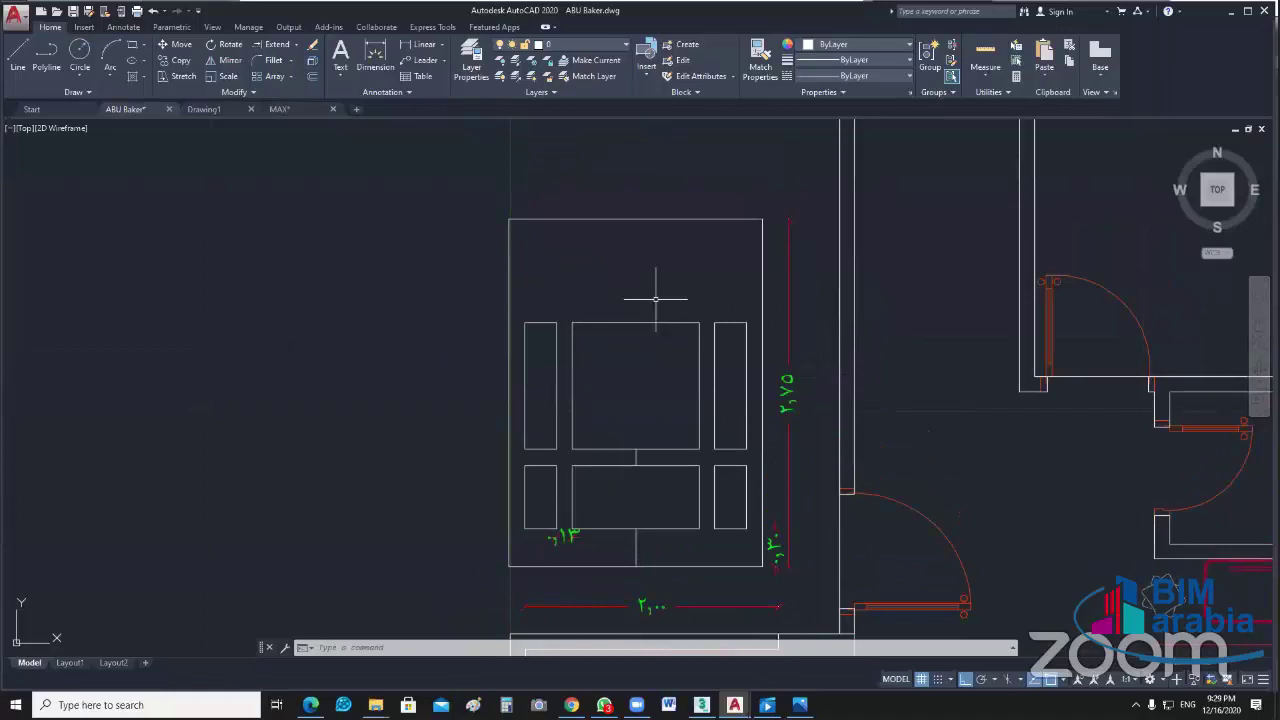
Step: Draw a 0.36 vertical guide line down from the middle of the frame's top edge
click(619, 324)
key(Escape)
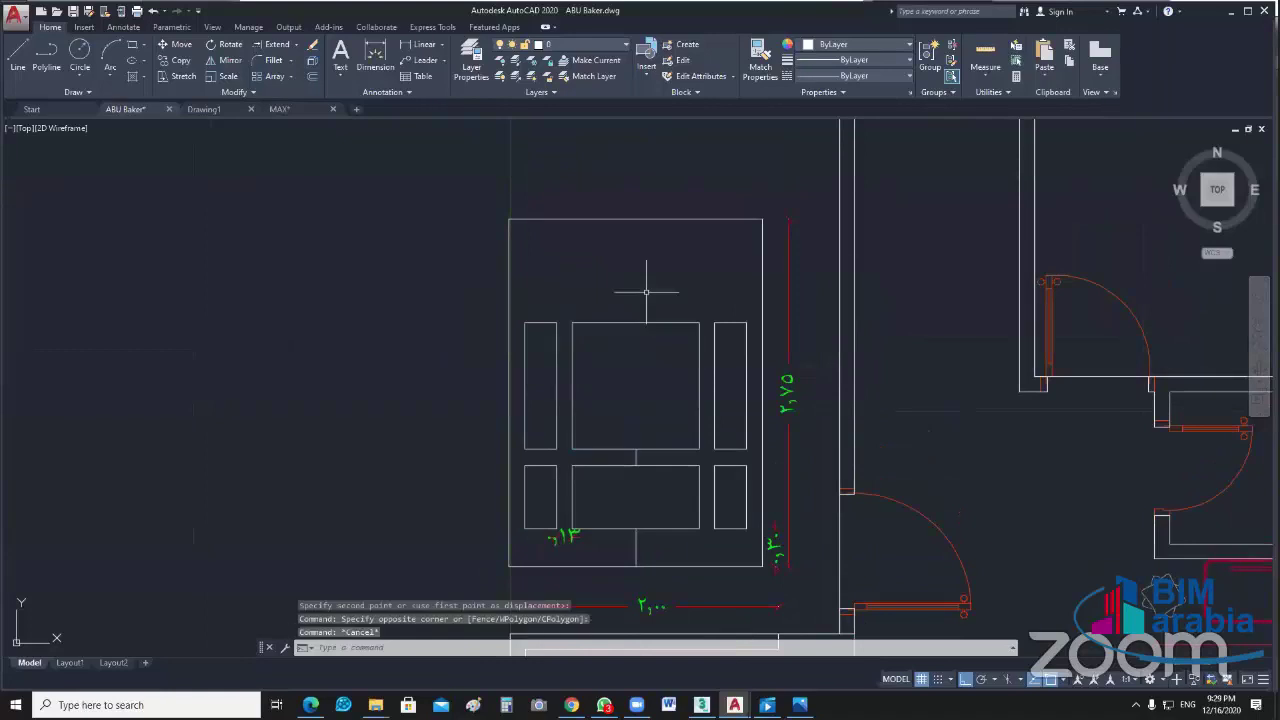
text(l)
key(Return)
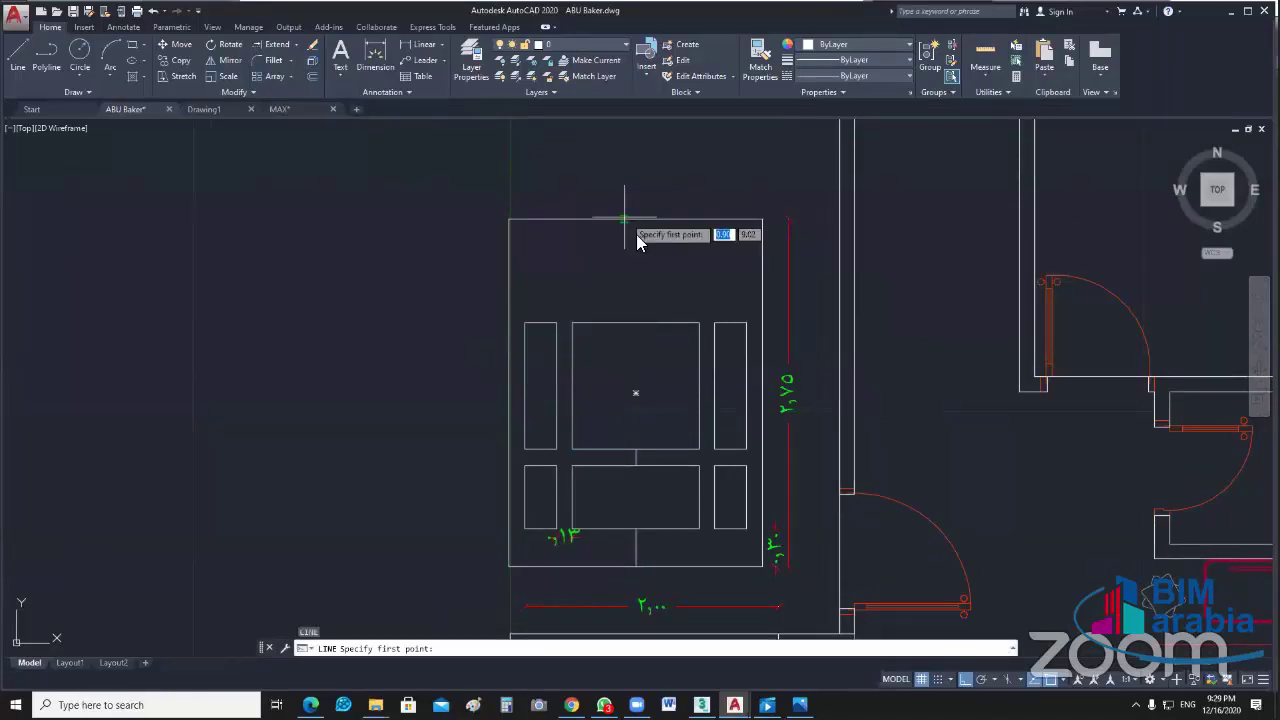
click(636, 220)
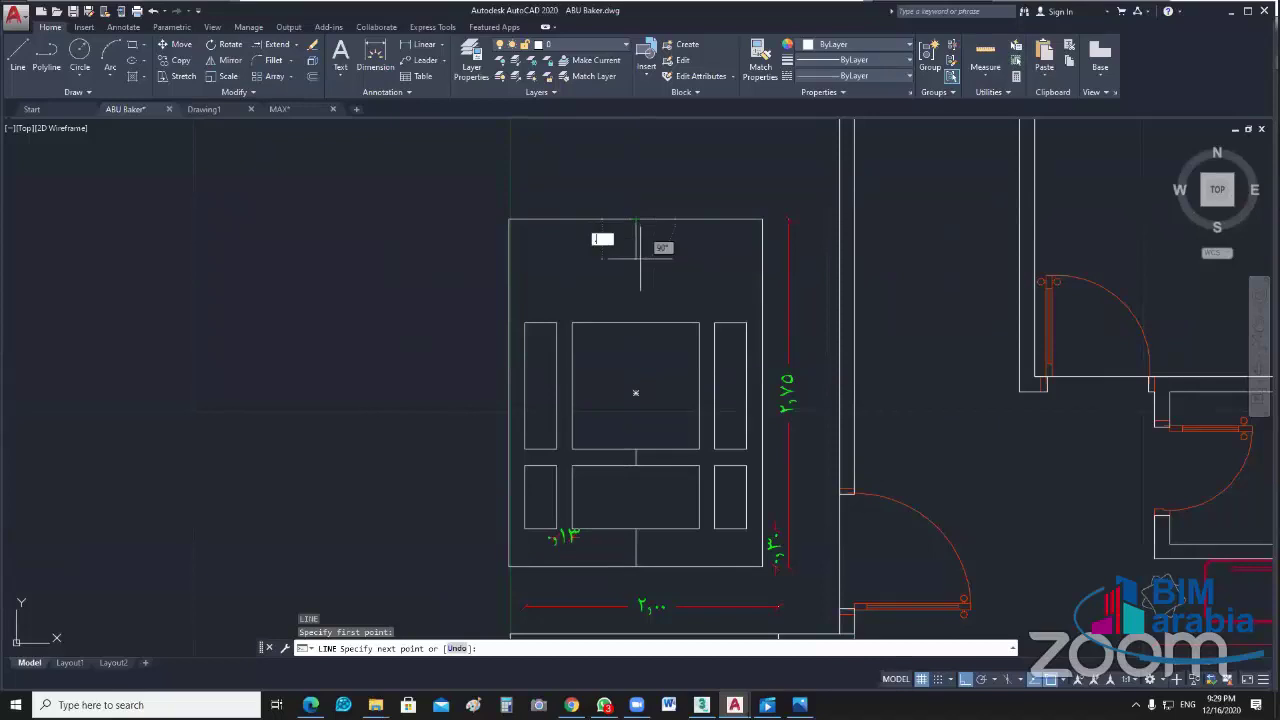
text(.36)
key(Return)
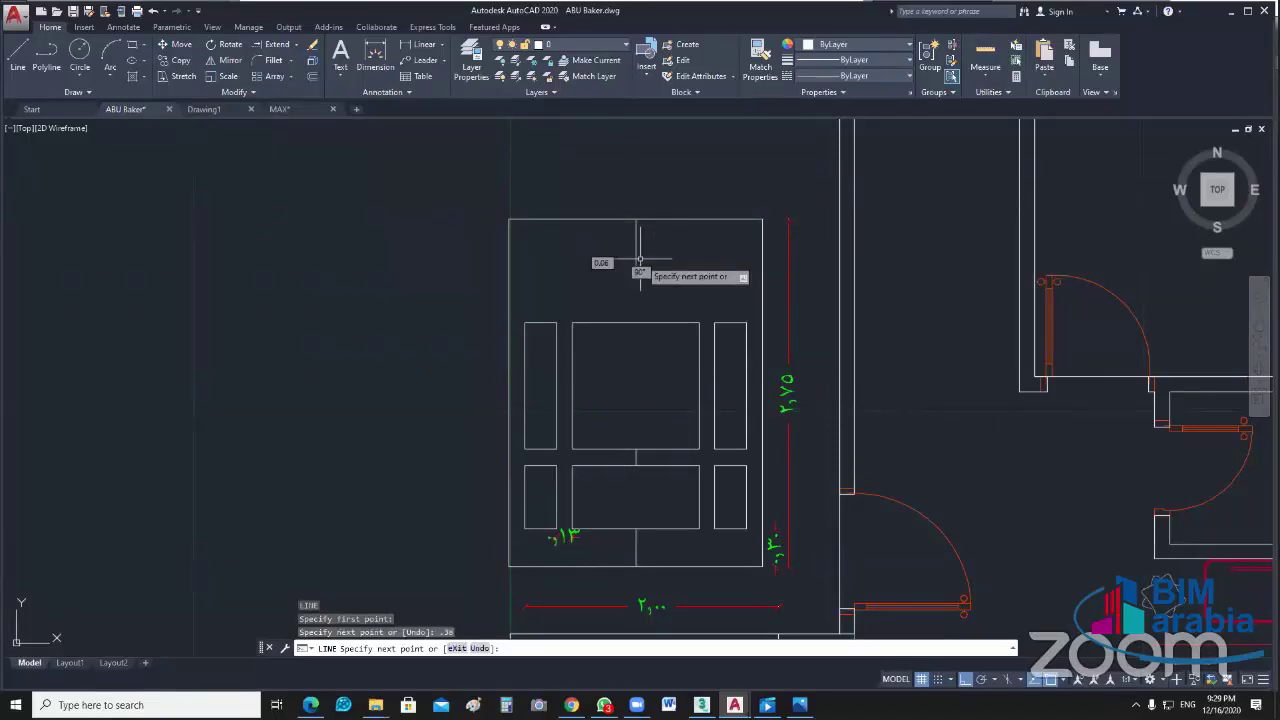
key(Escape)
Step: Stretch the upper middle rectangle's top edge up to the end of the 0.36 guide line
click(568, 454)
click(705, 318)
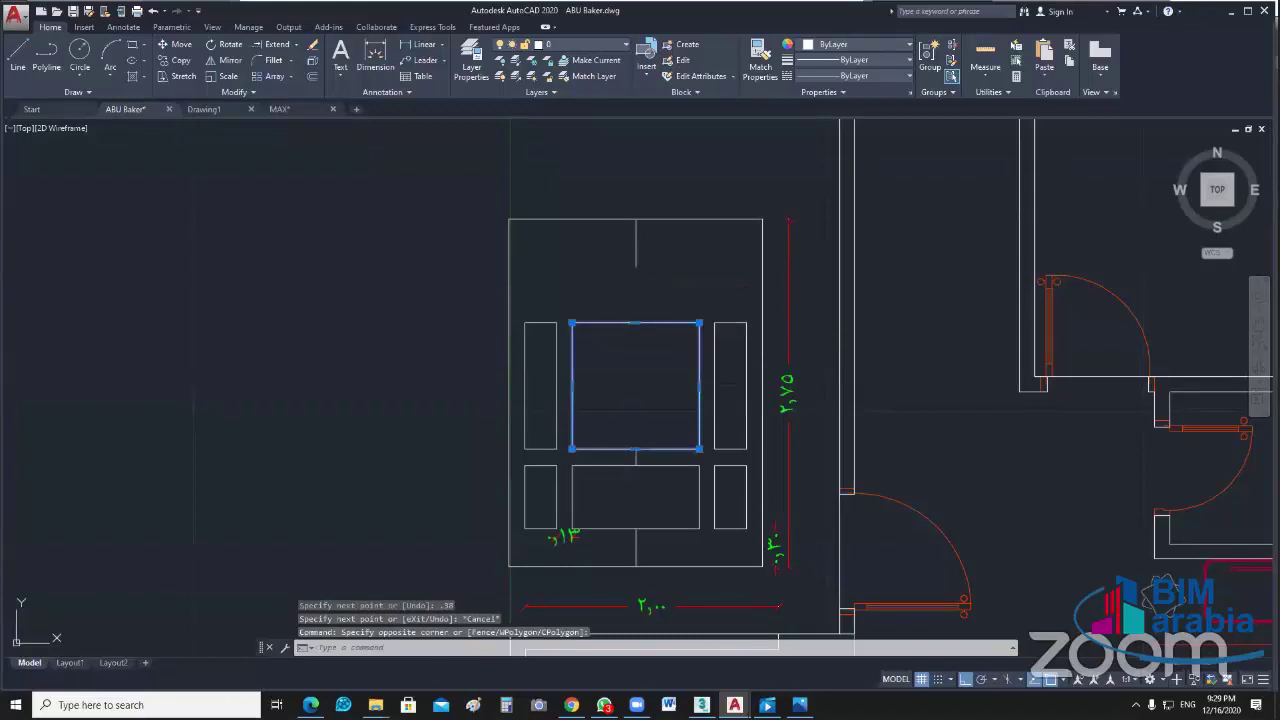
click(635, 322)
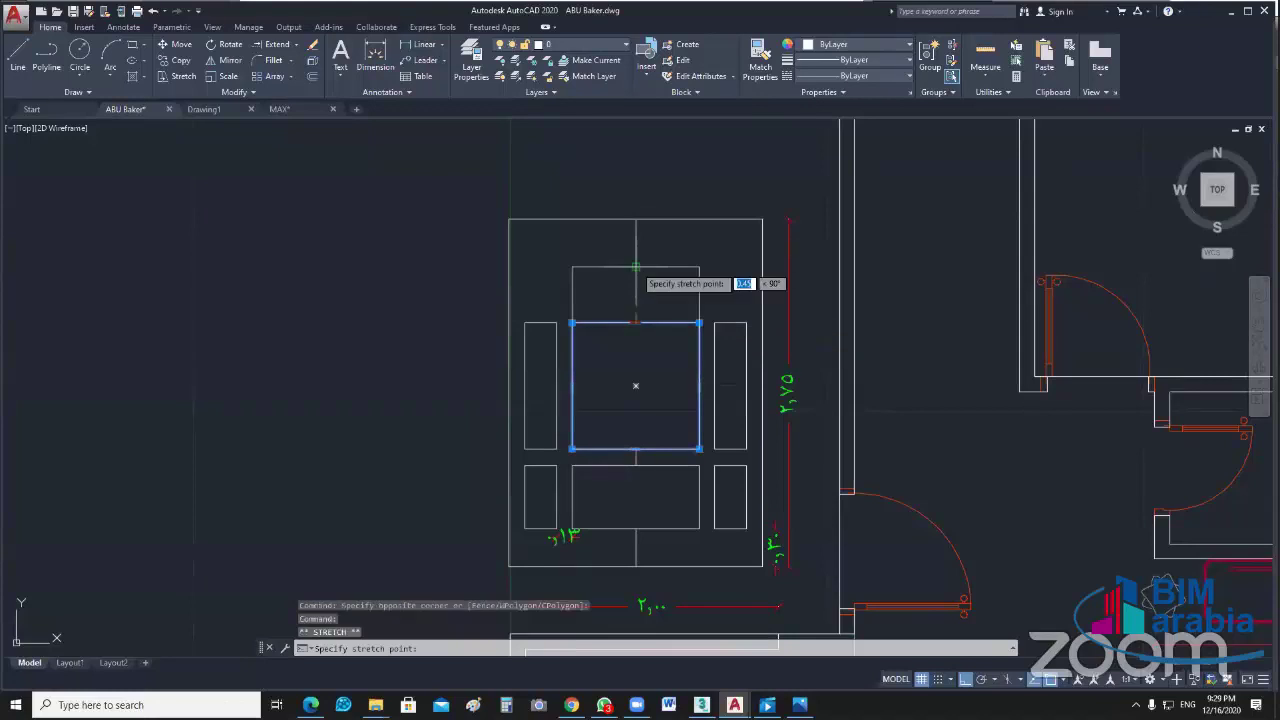
click(635, 266)
key(Escape)
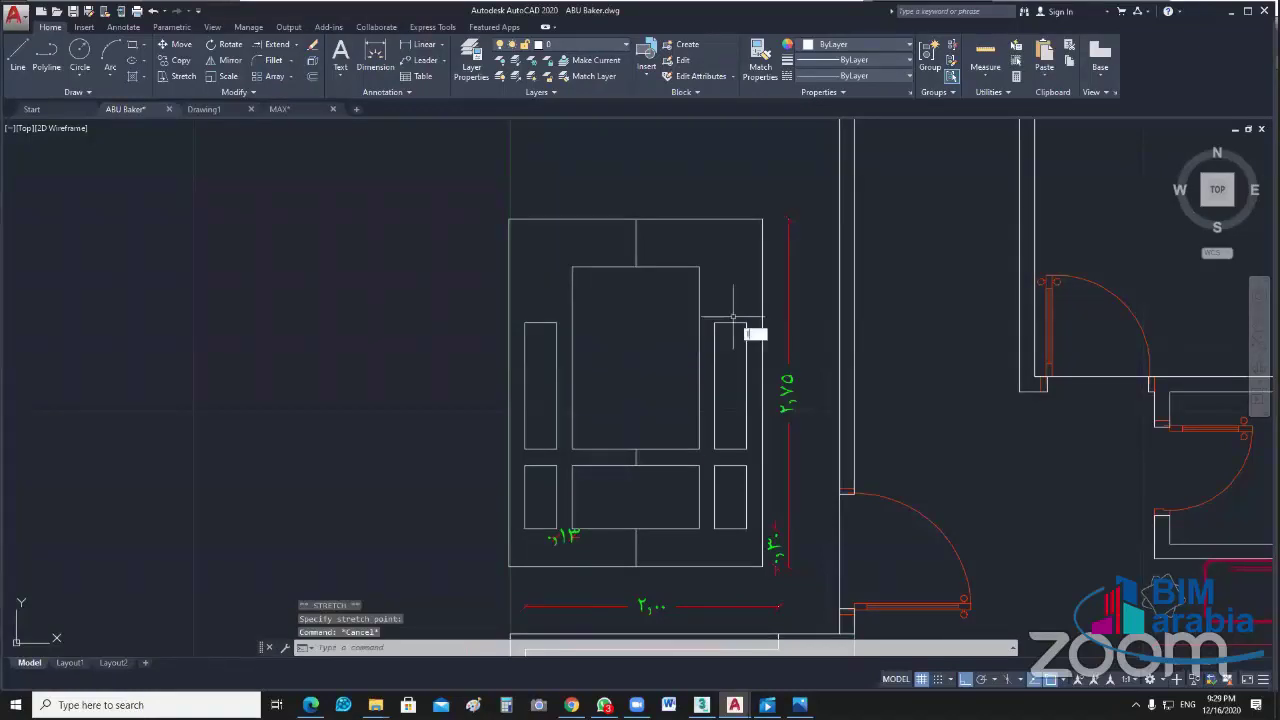
Step: Draw a horizontal guide from the middle rectangle's top and stretch the right tall rectangle's top to it
text(l)
key(Return)
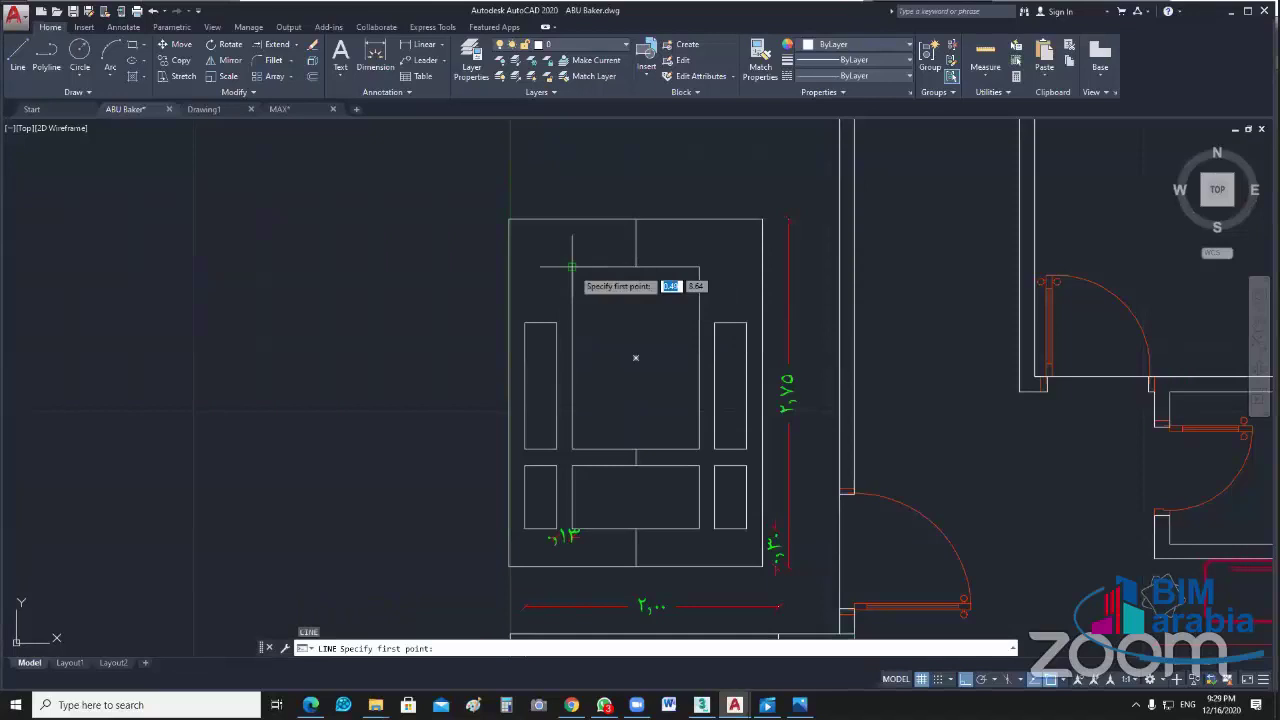
click(571, 266)
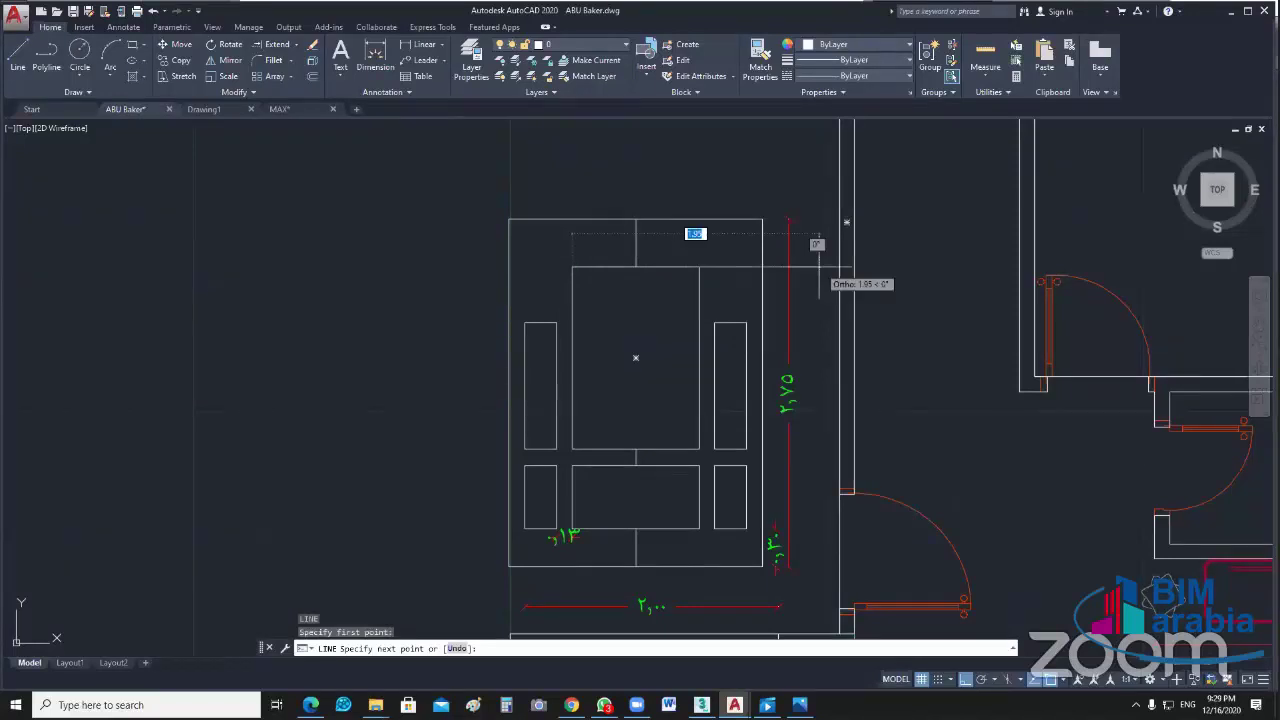
click(819, 266)
key(Return)
click(730, 322)
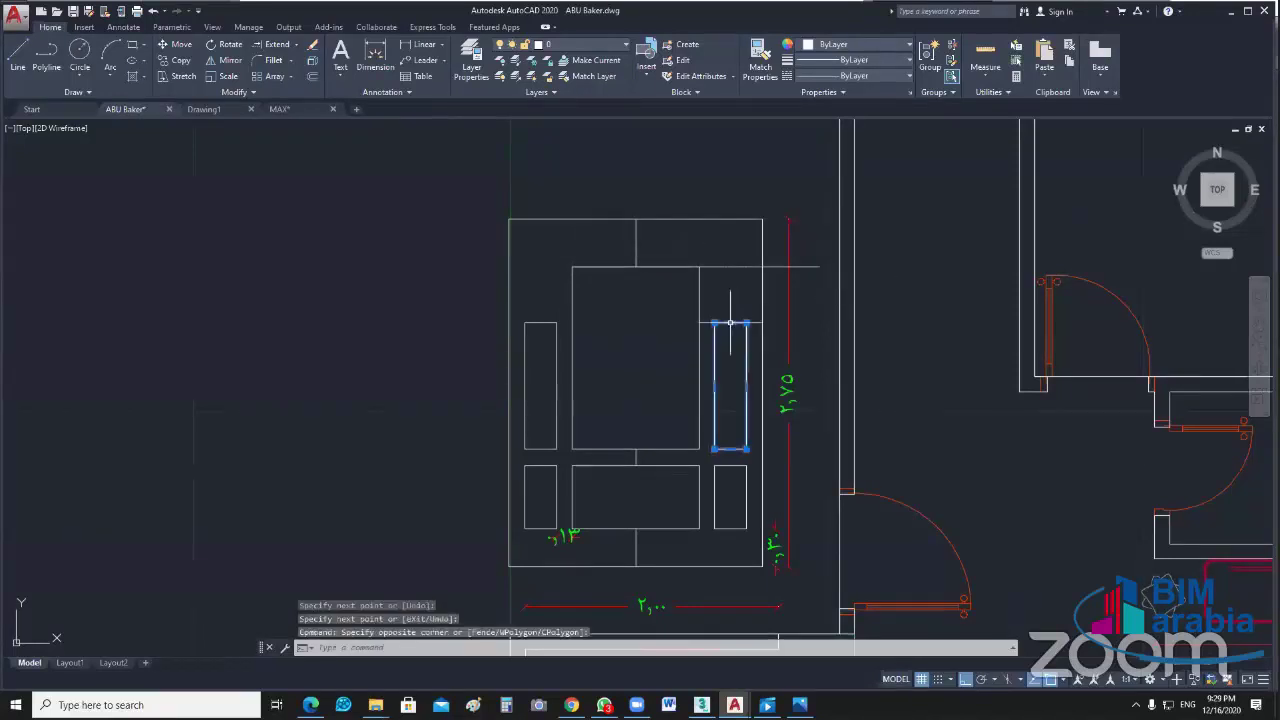
click(736, 317)
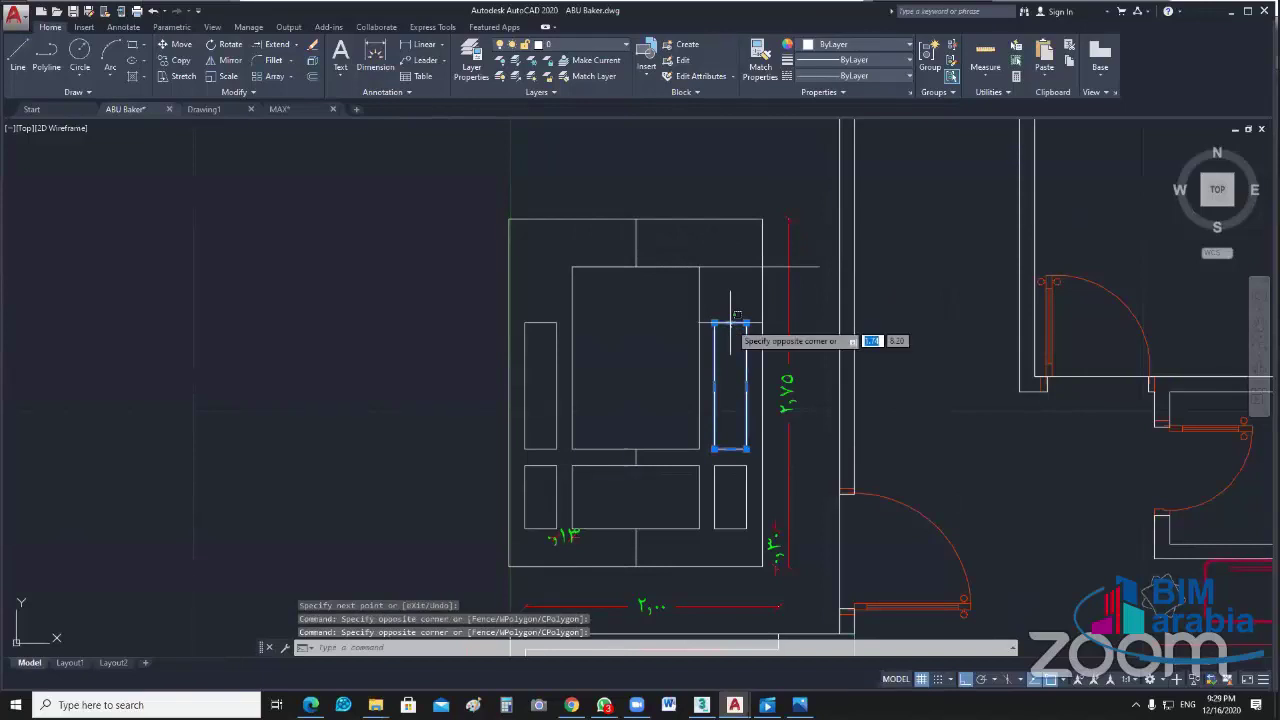
click(734, 318)
click(716, 322)
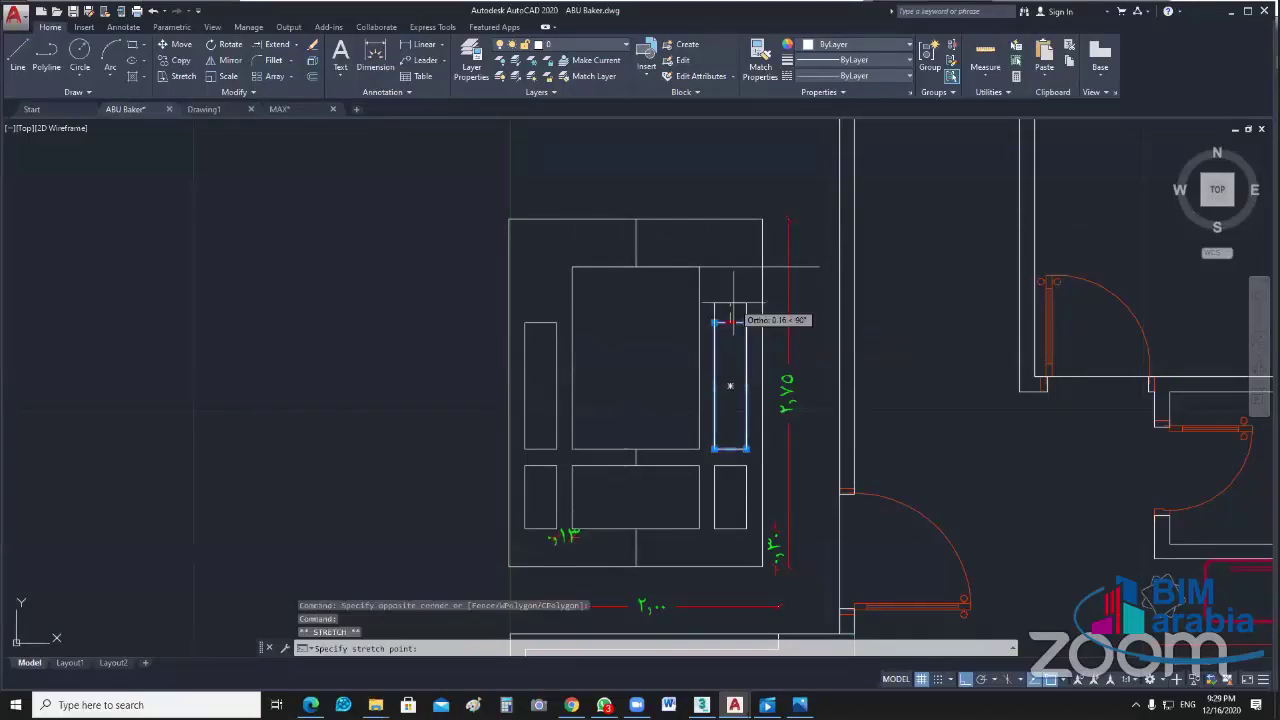
click(733, 268)
key(Escape)
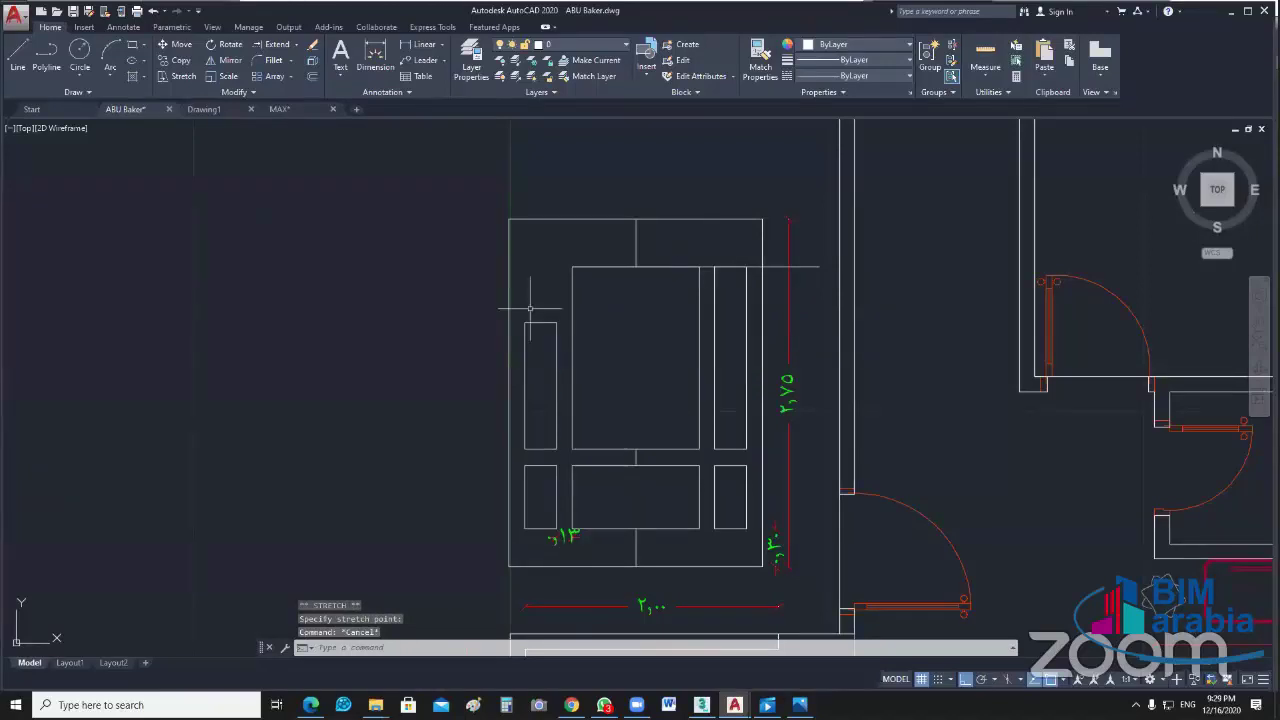
Step: Delete the left tall rectangle along with the horizontal and vertical guide lines
drag(516, 310, 562, 456)
click(745, 266)
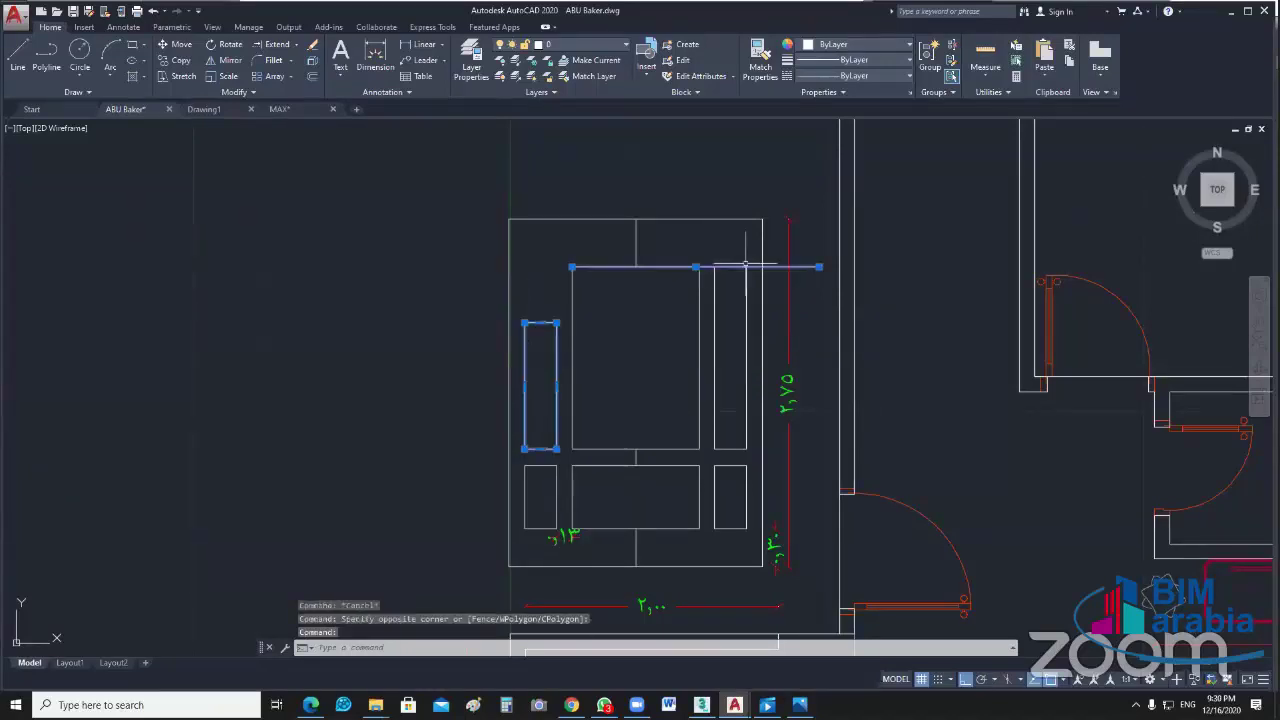
drag(660, 232, 565, 244)
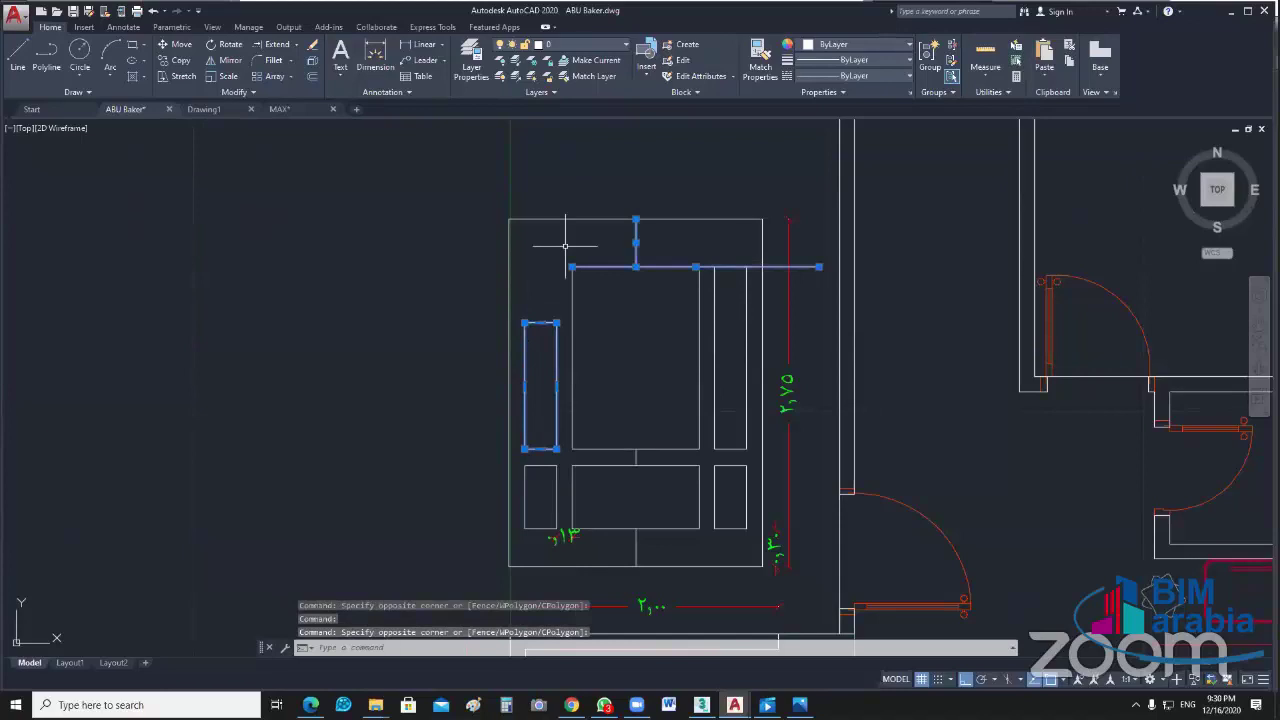
key(Delete)
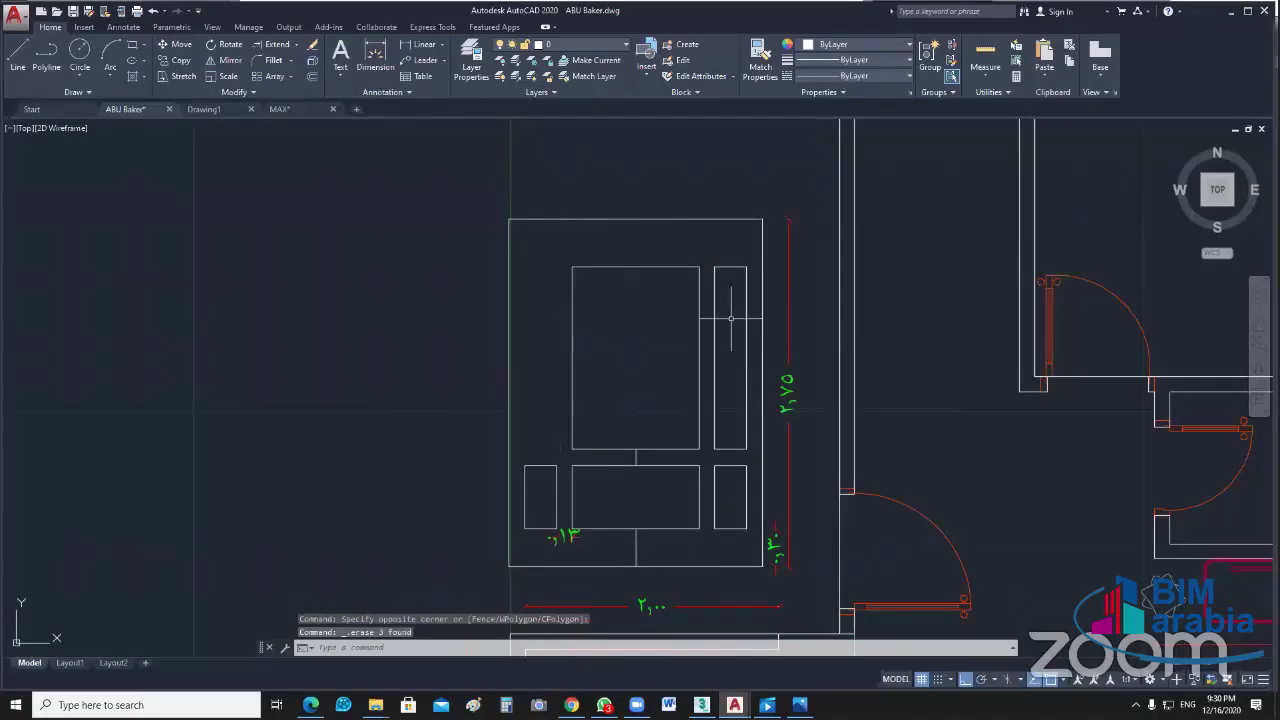
Step: Mirror the right tall rectangle to the left about a vertical axis through the middle rectangle's top midpoint
drag(724, 350, 711, 341)
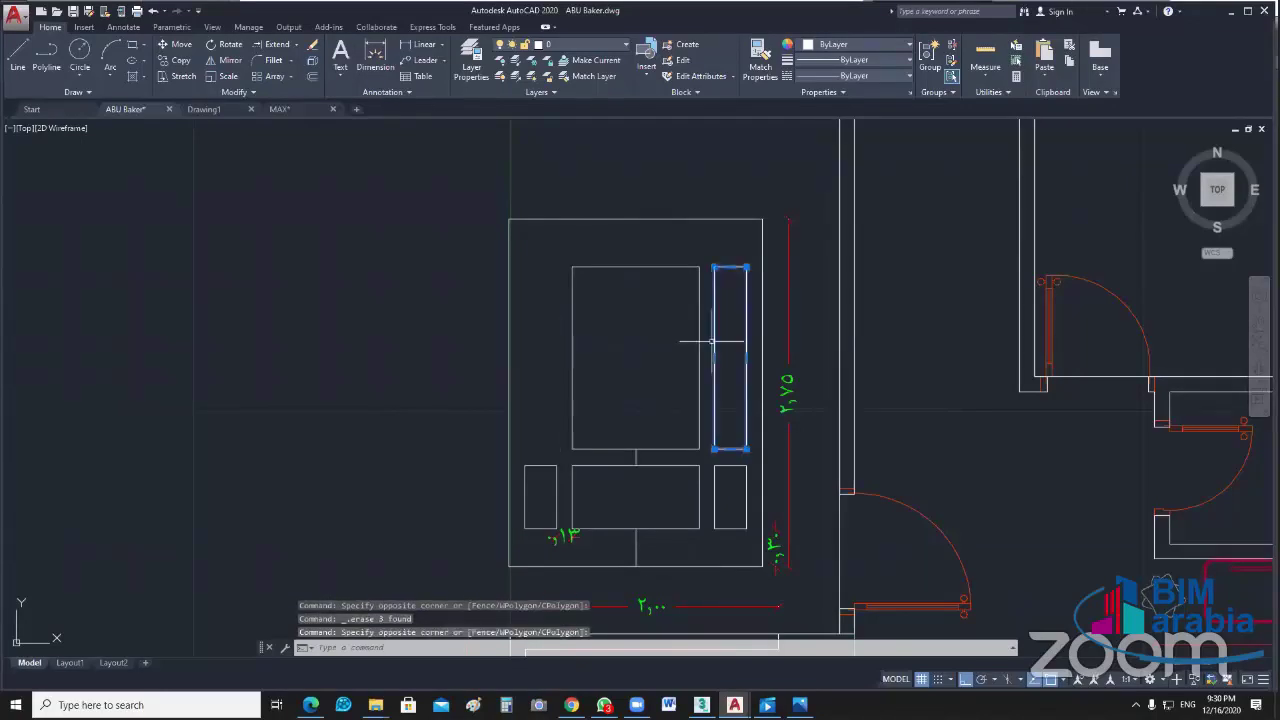
text(mi)
key(Return)
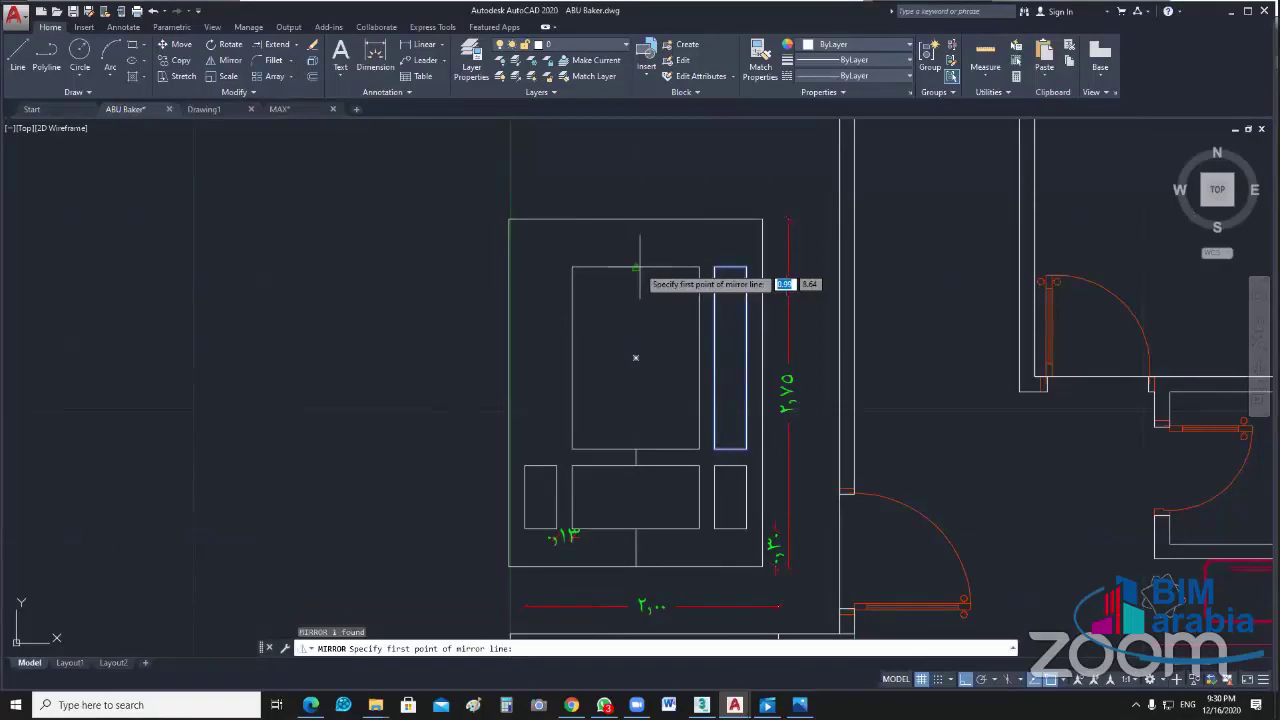
click(636, 267)
click(636, 186)
key(Return)
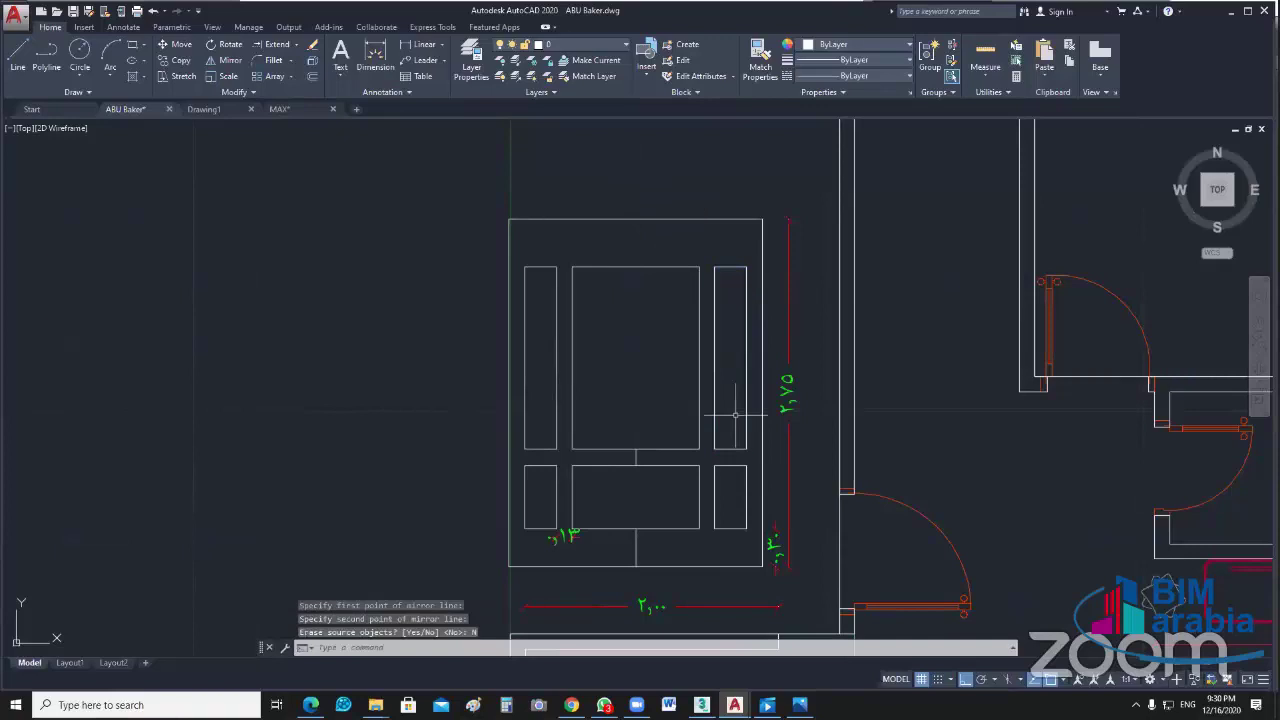
middle_drag(446, 177, 428, 180)
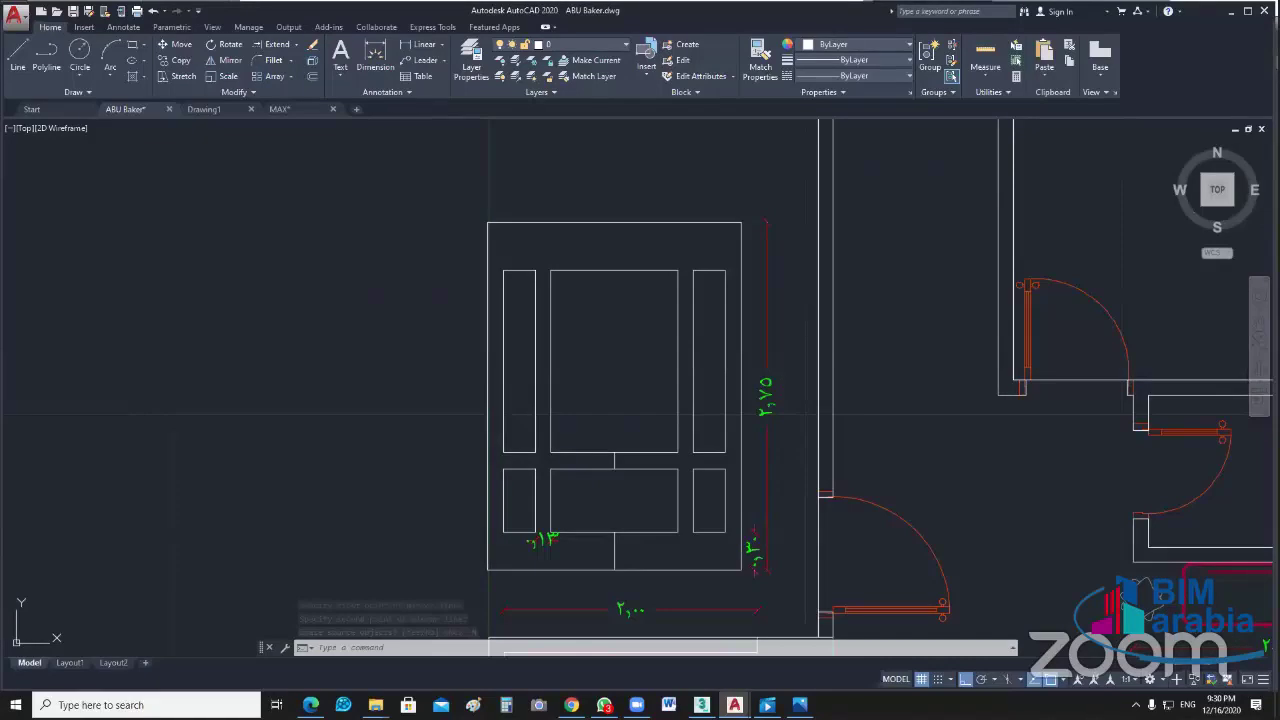
click(614, 550)
Step: Delete the lower vertical axis line and zoom in on the frame's bottom edge
key(Delete)
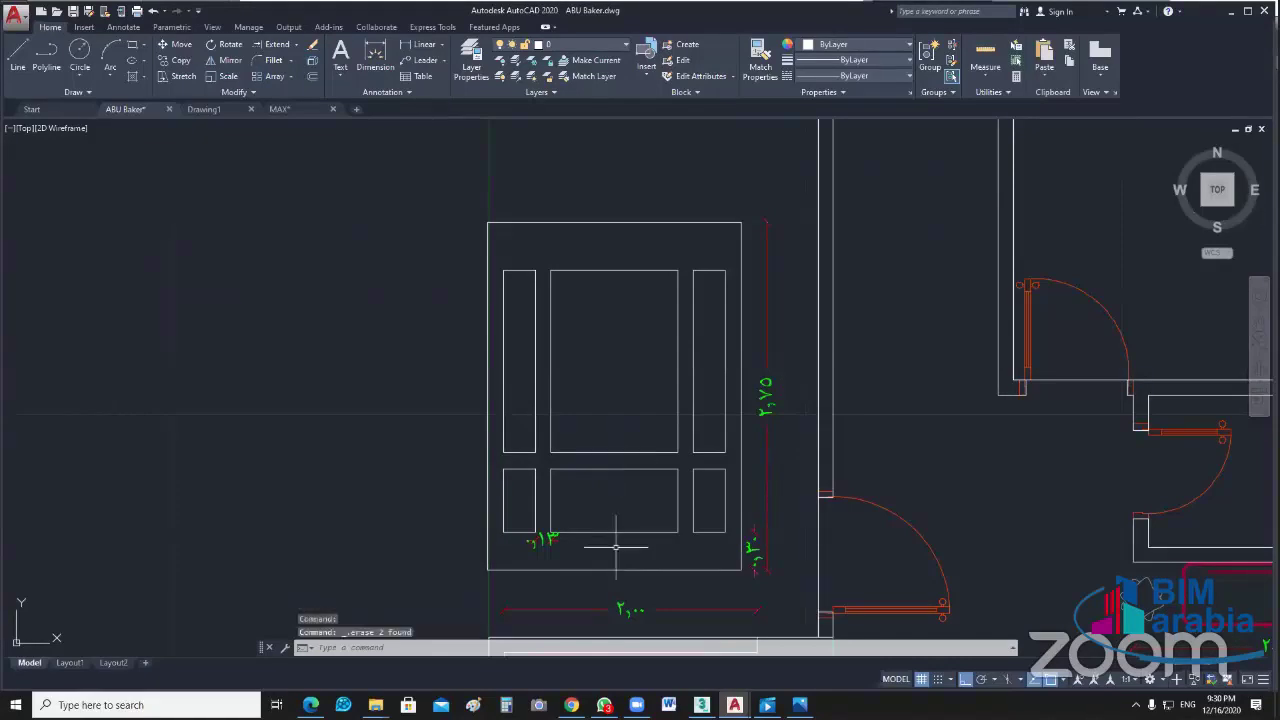
scroll(622, 558, up, 4)
middle_drag(629, 565, 637, 533)
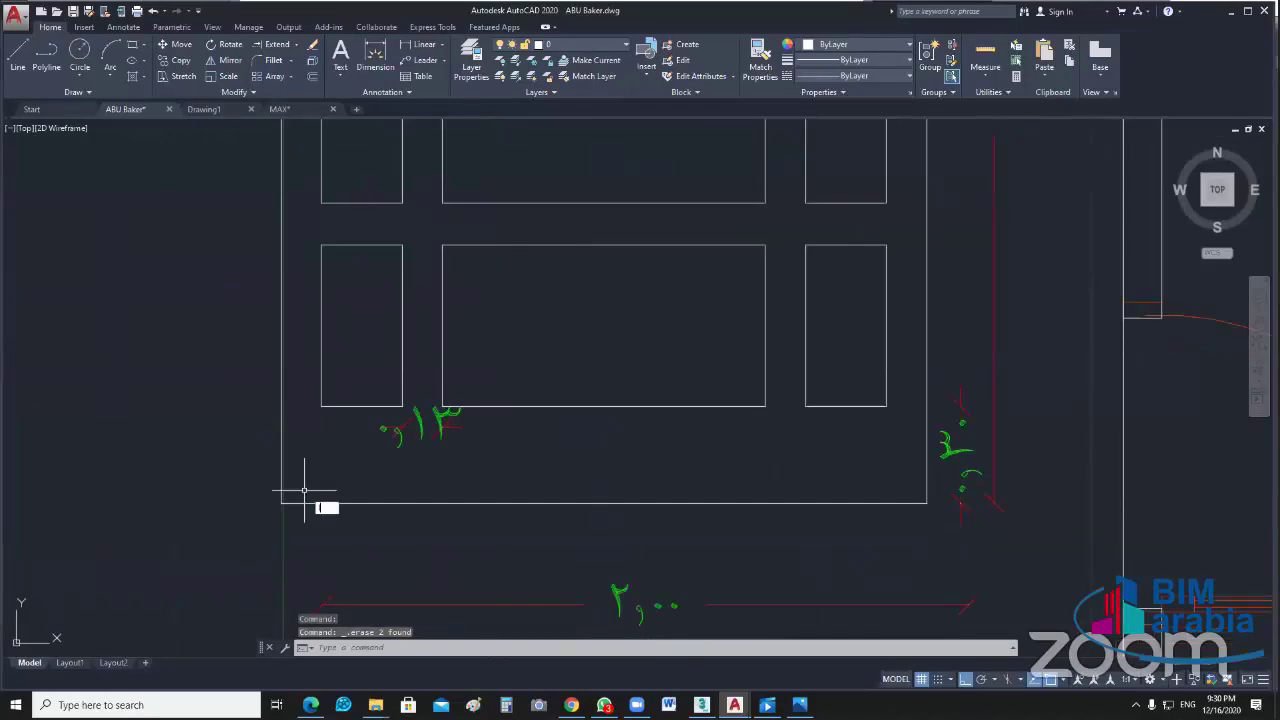
text(l)
key(Return)
key(Escape)
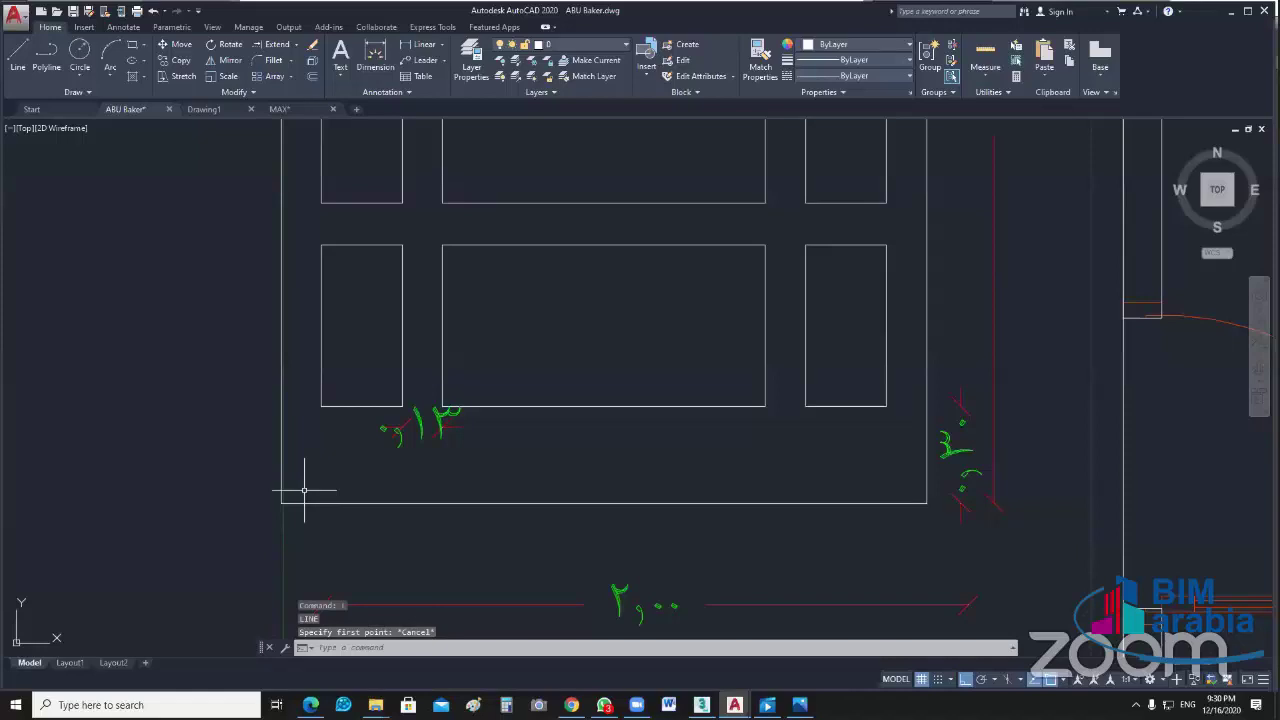
Step: Draw a thin rectangle strip from the frame's lower-left corner with 2.1 as the other corner
text(re)
text(c)
key(Return)
click(282, 503)
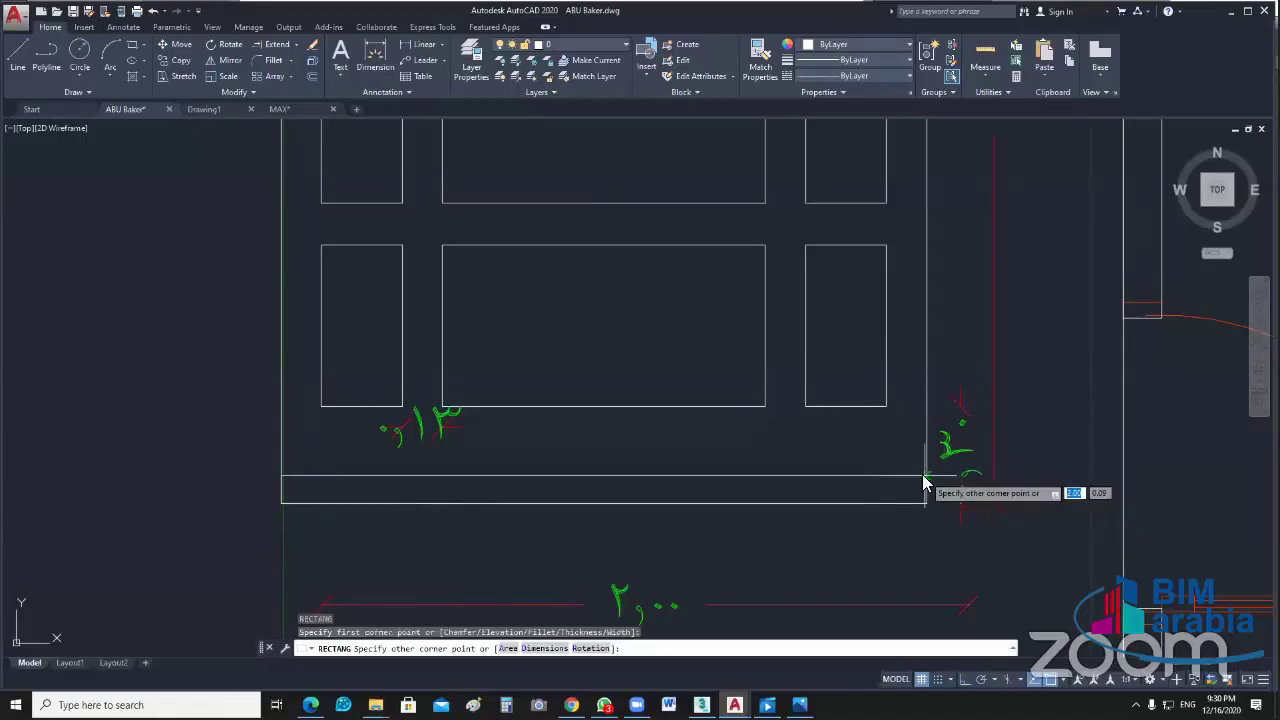
text(2)
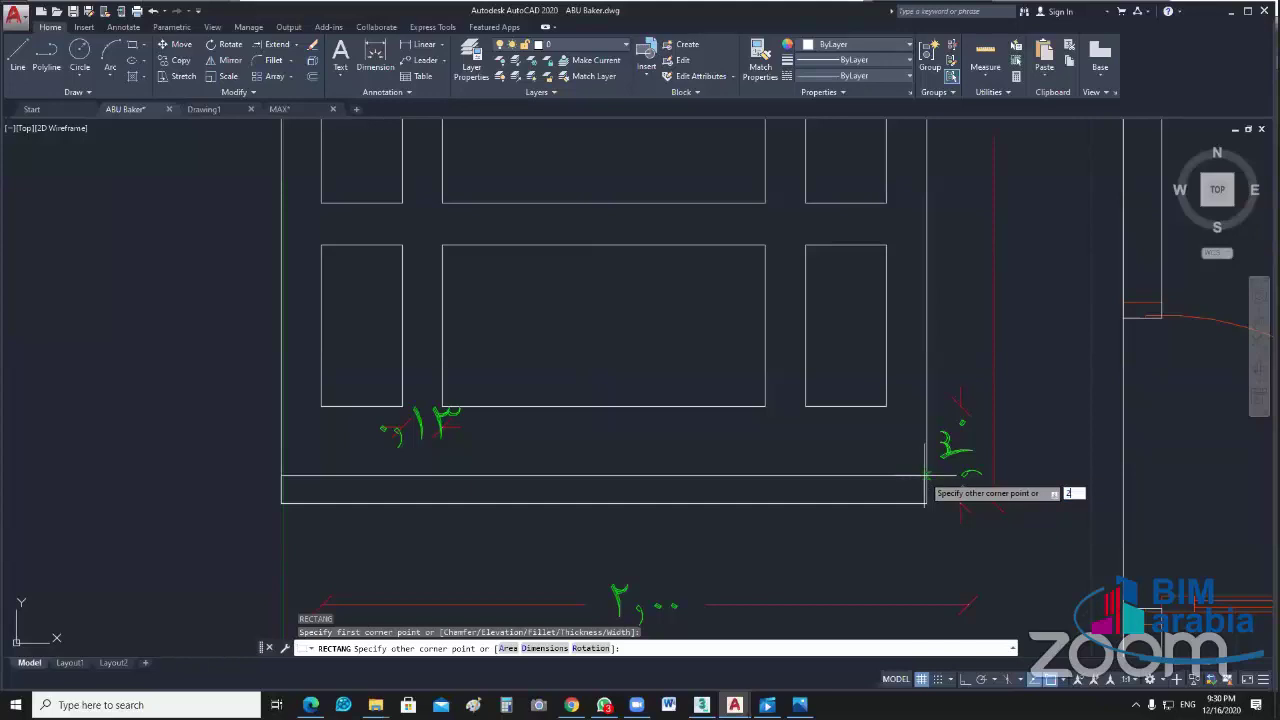
text(.1)
key(Return)
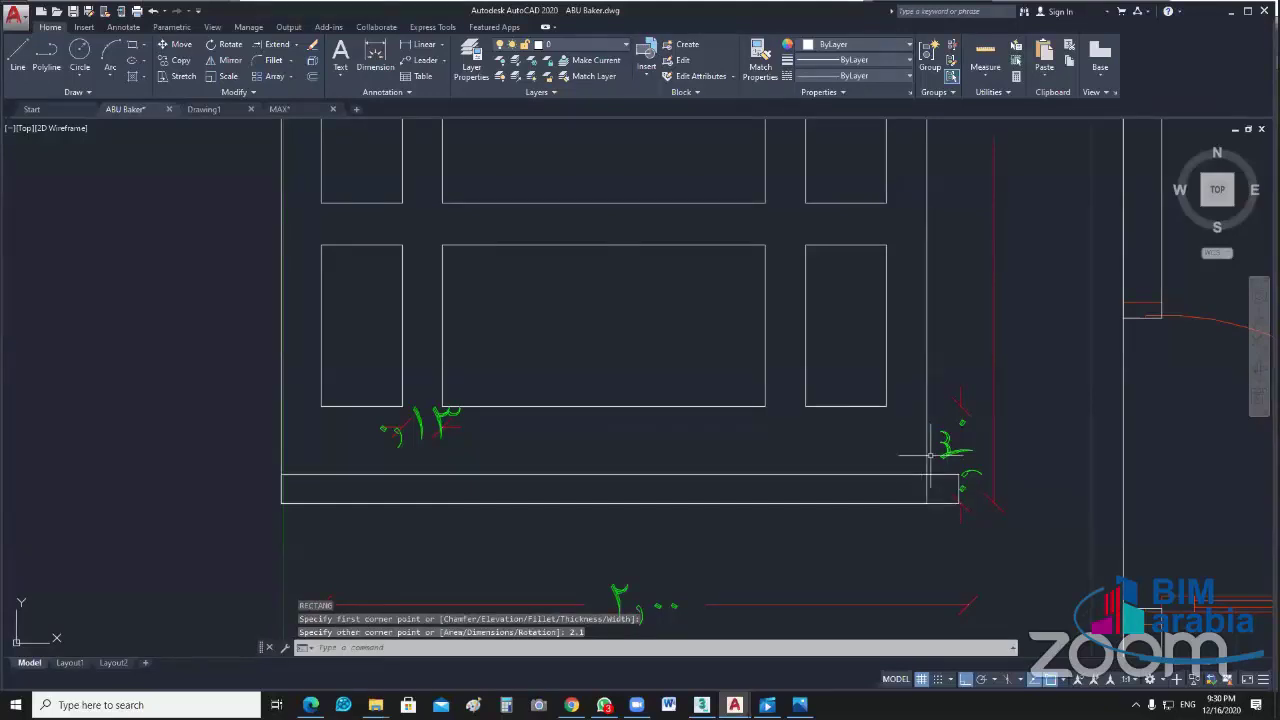
click(925, 504)
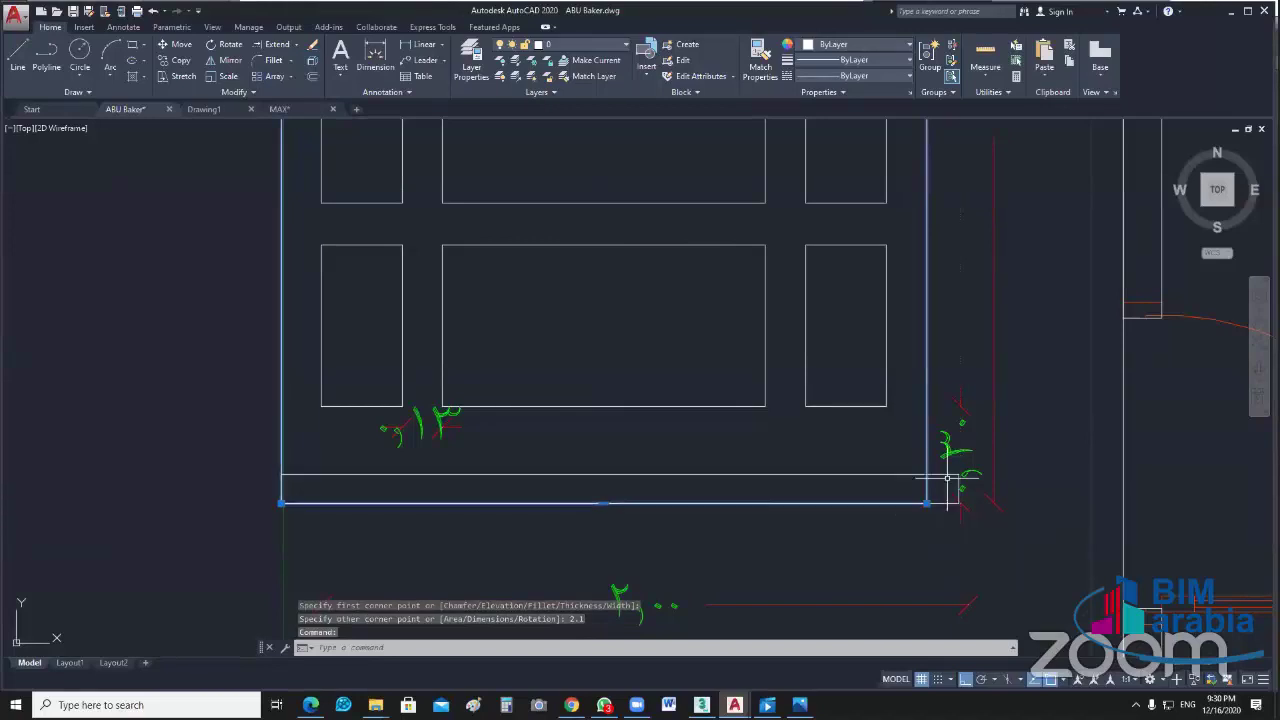
key(Escape)
click(958, 488)
click(958, 488)
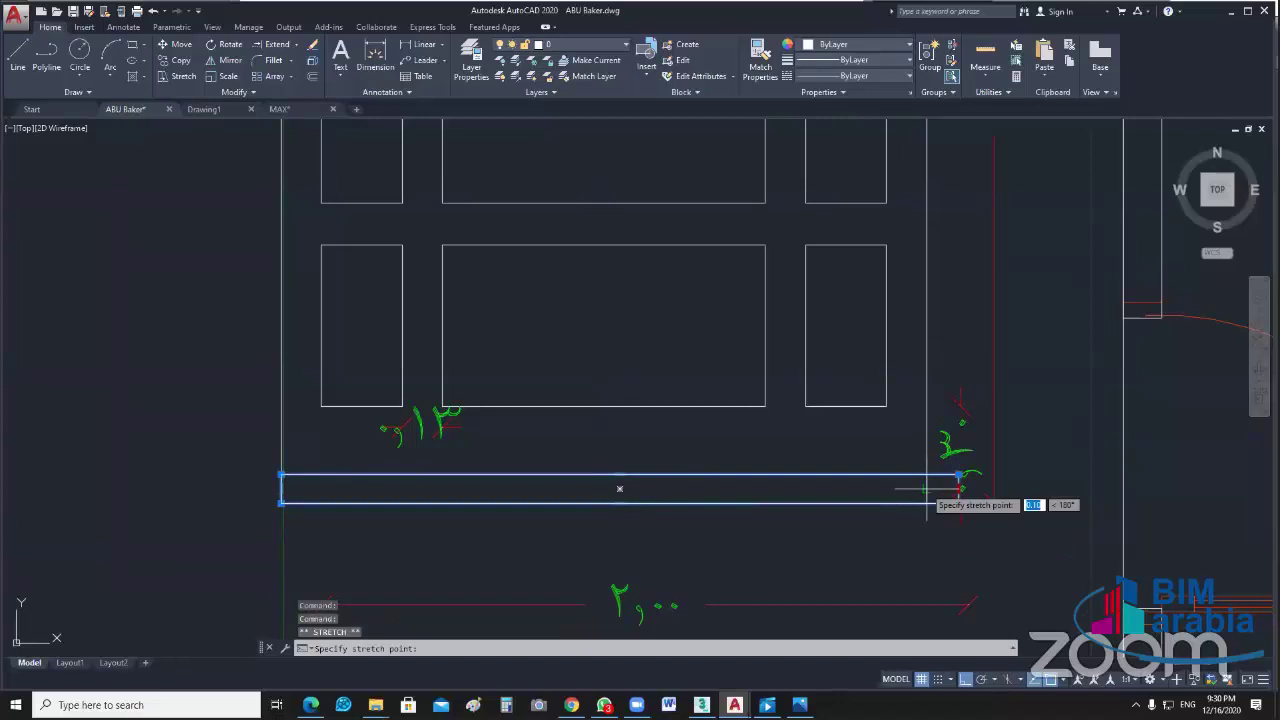
key(Escape)
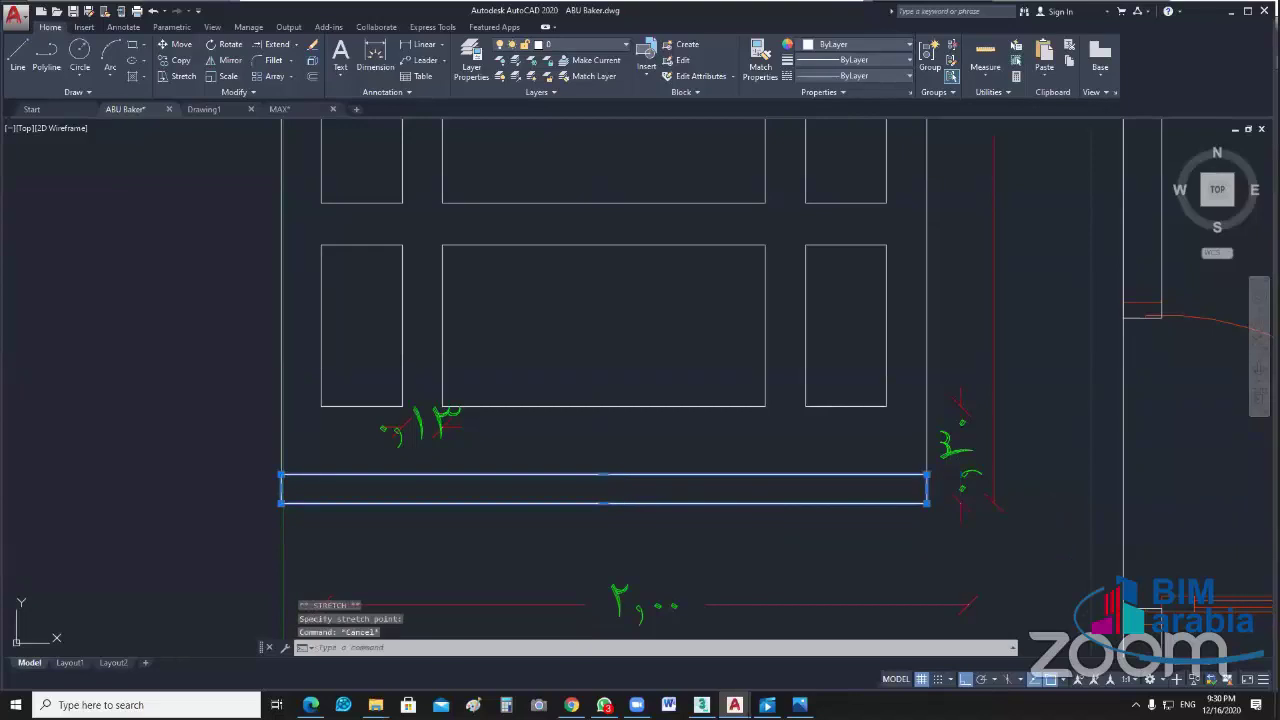
scroll(768, 462, down, 5)
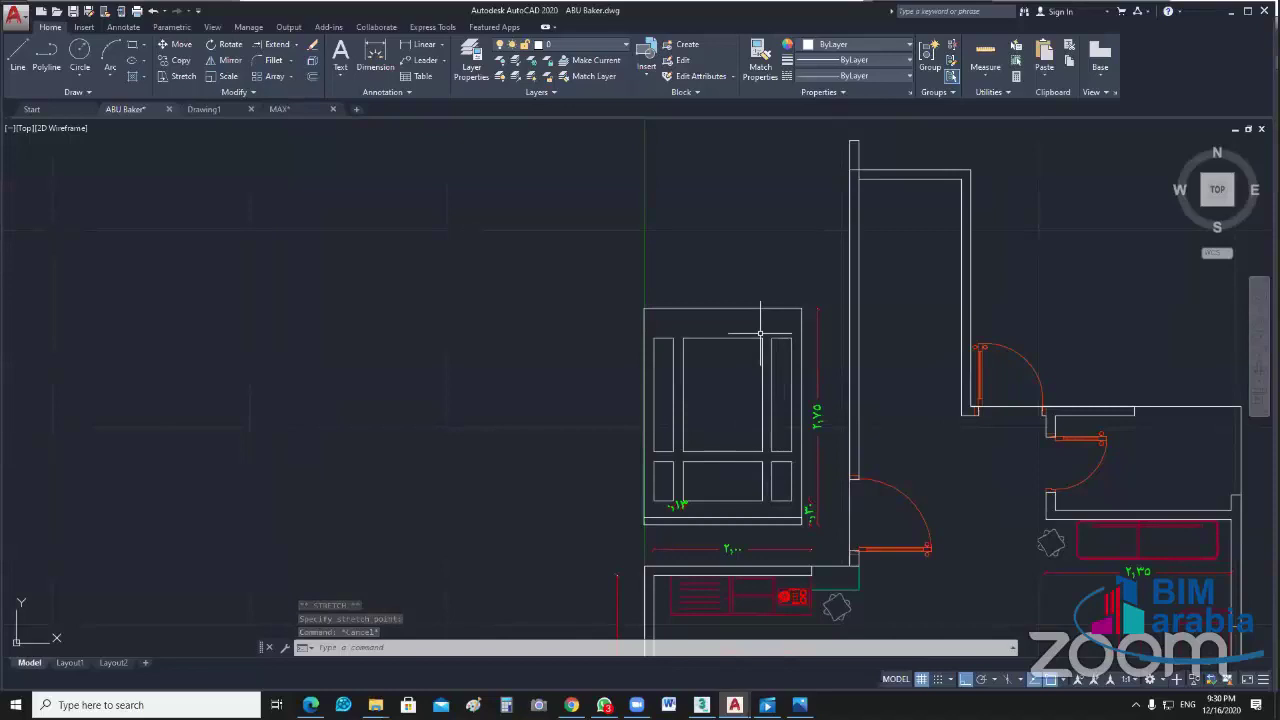
Step: Start a rectangle at the frame's top-left corner, then cancel it after a mistyped size
scroll(760, 333, up, 2)
text(rec)
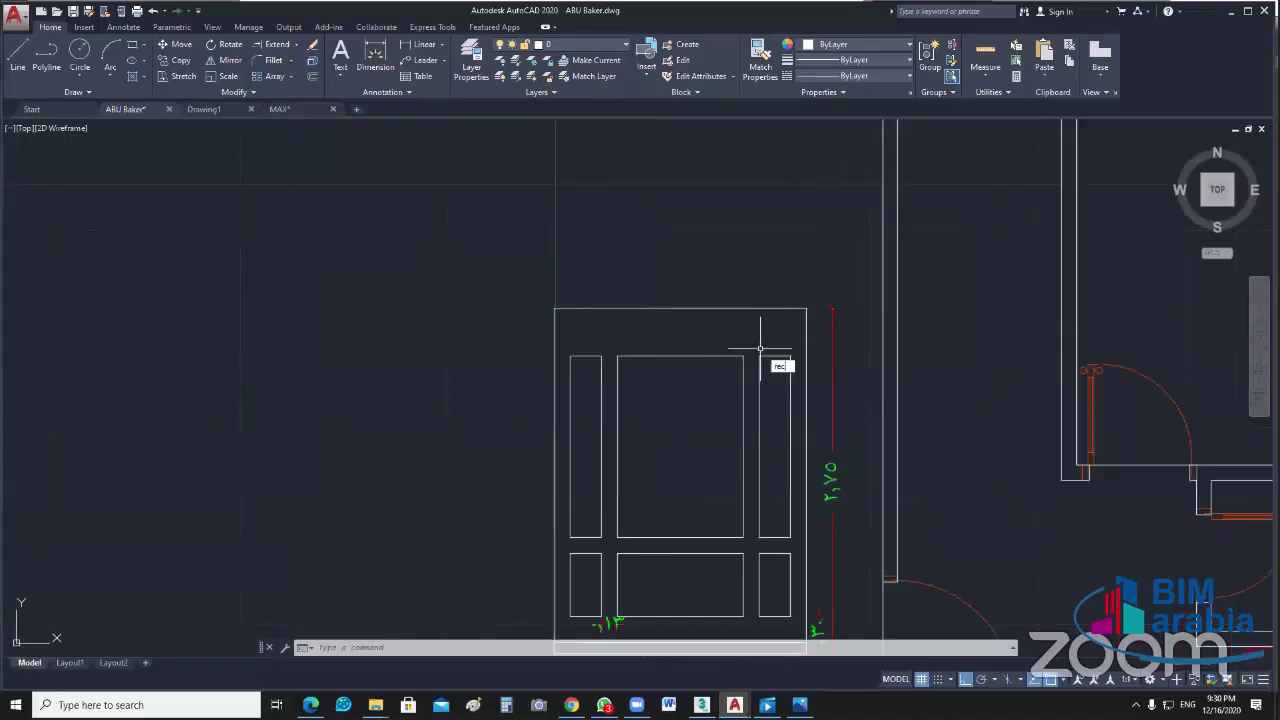
key(Return)
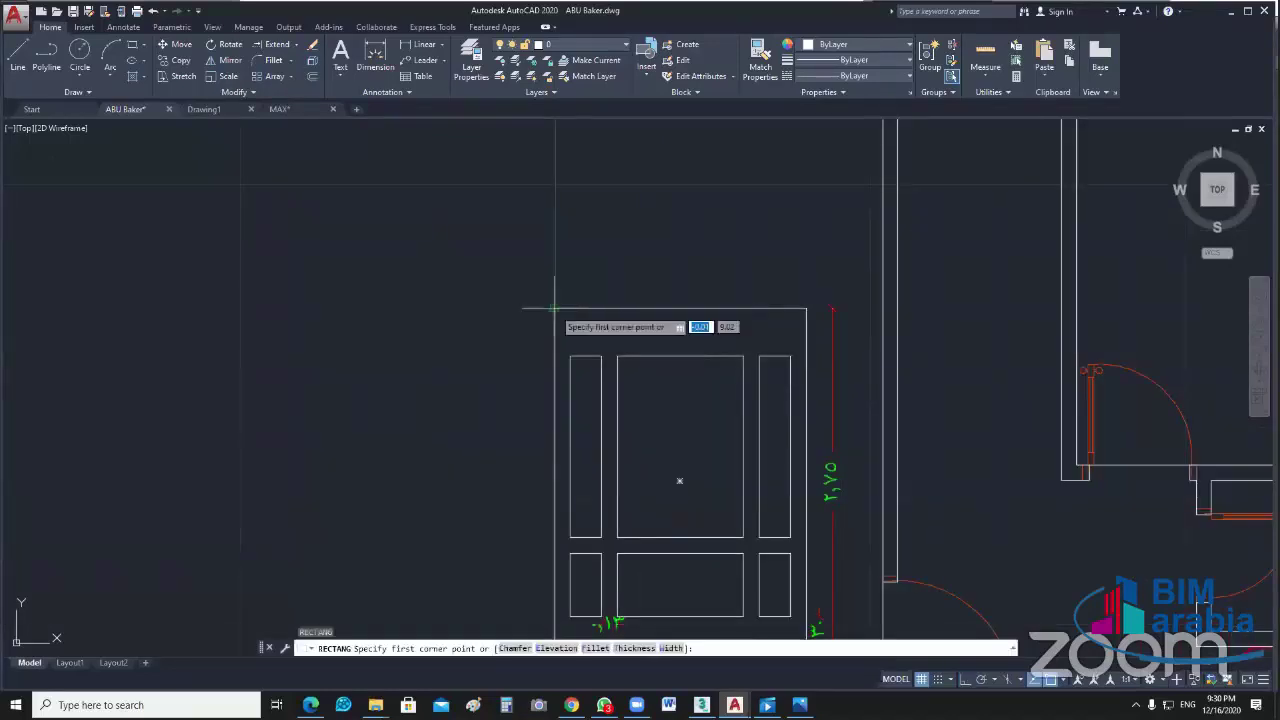
click(555, 309)
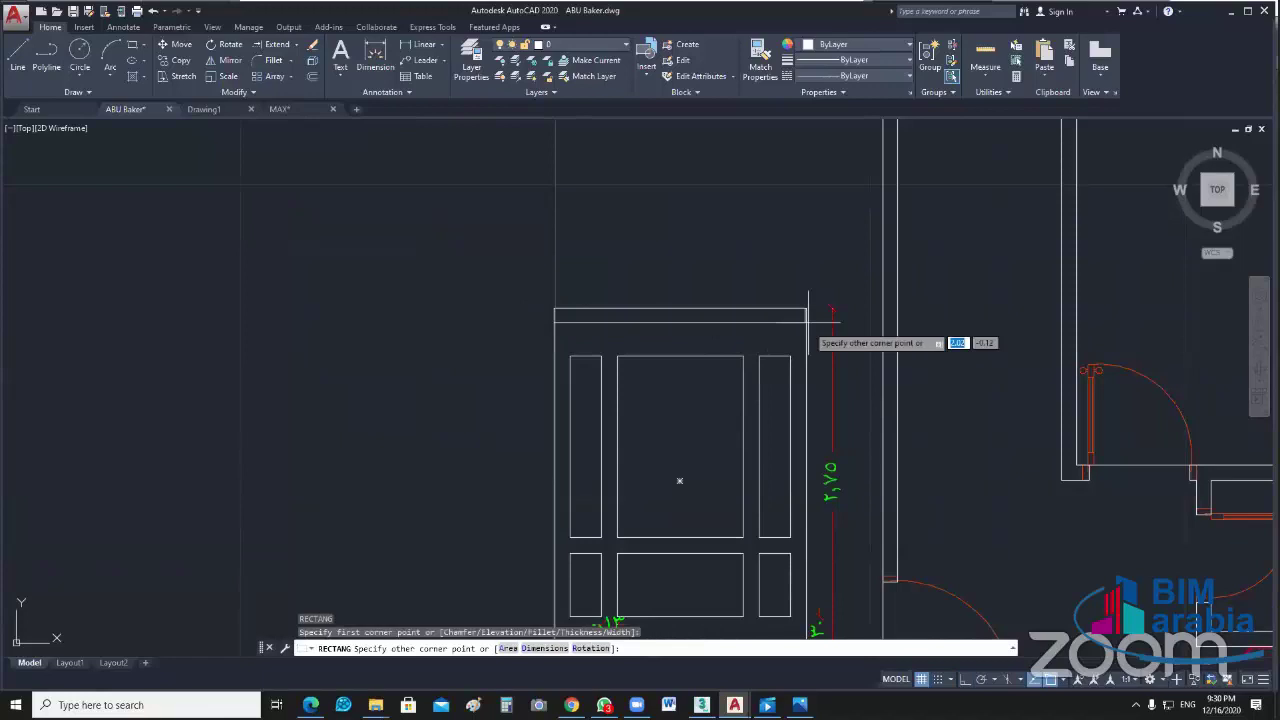
text(2)
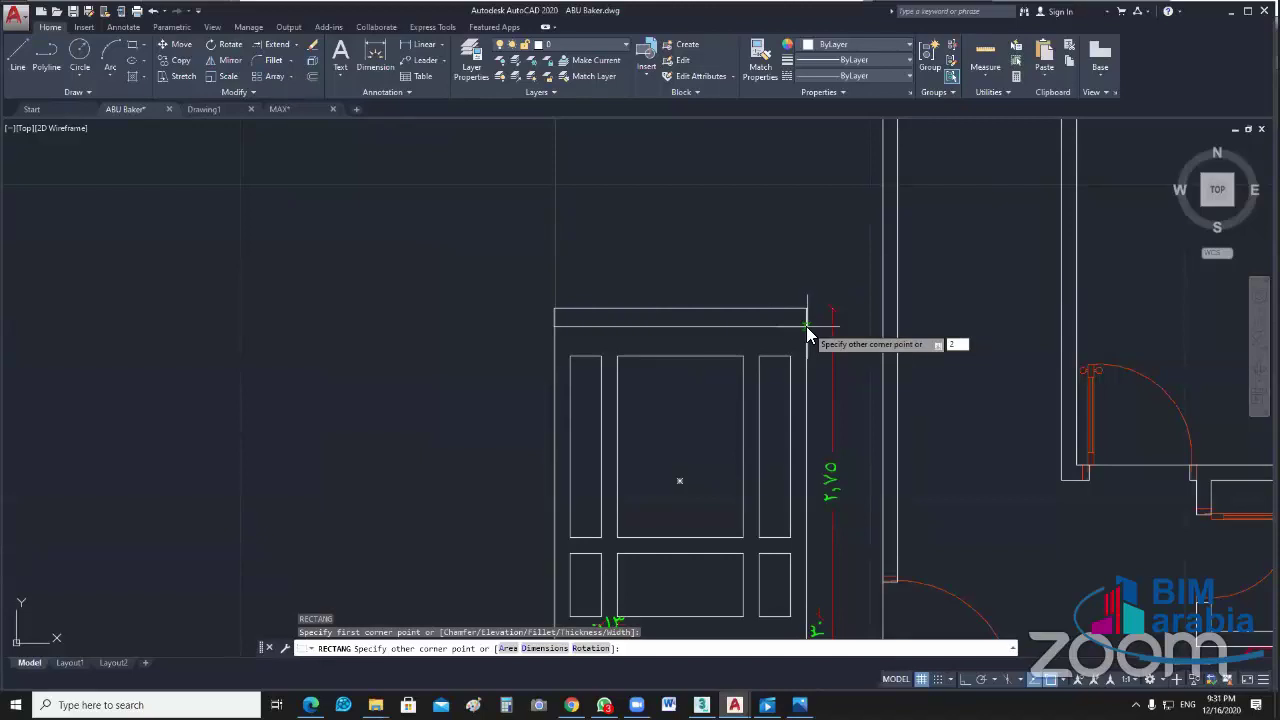
text(-.22)
key(BackSpace)
key(BackSpace)
key(BackSpace)
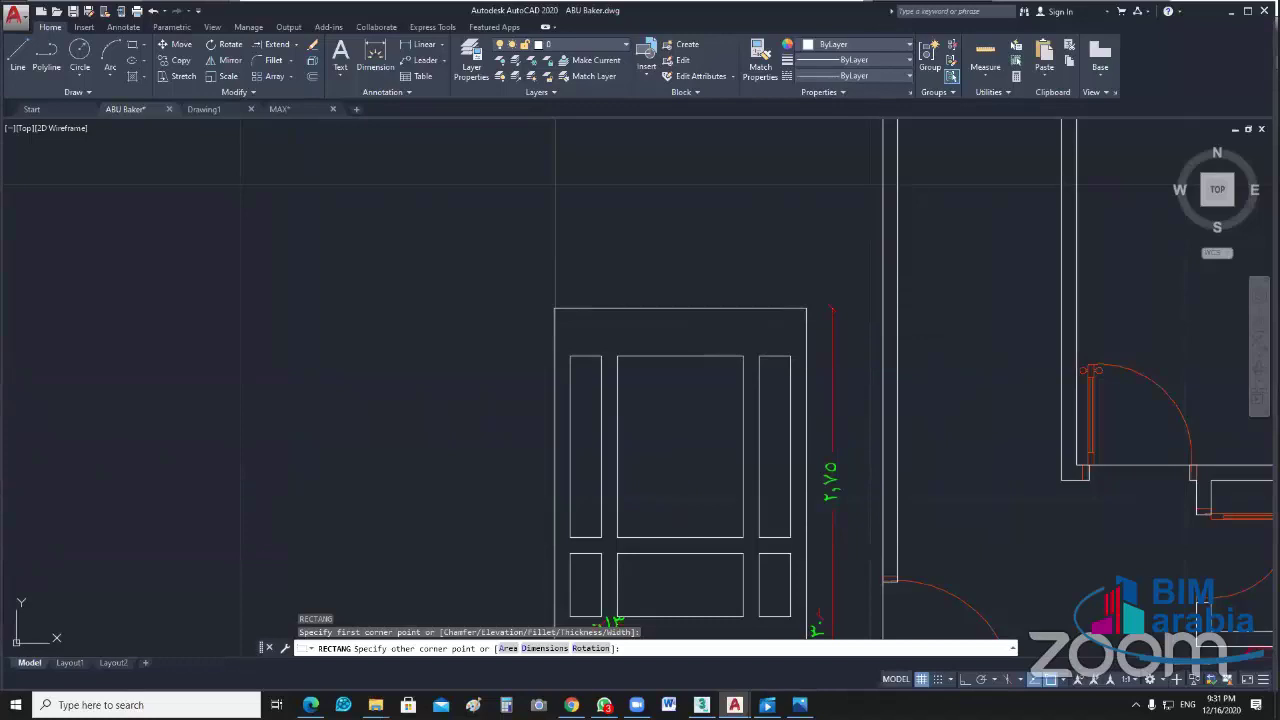
key(Escape)
Step: Draw a horizontal line from the frame's upper-right corner to past its left side
scroll(735, 336, up, 2)
scroll(784, 328, up, 2)
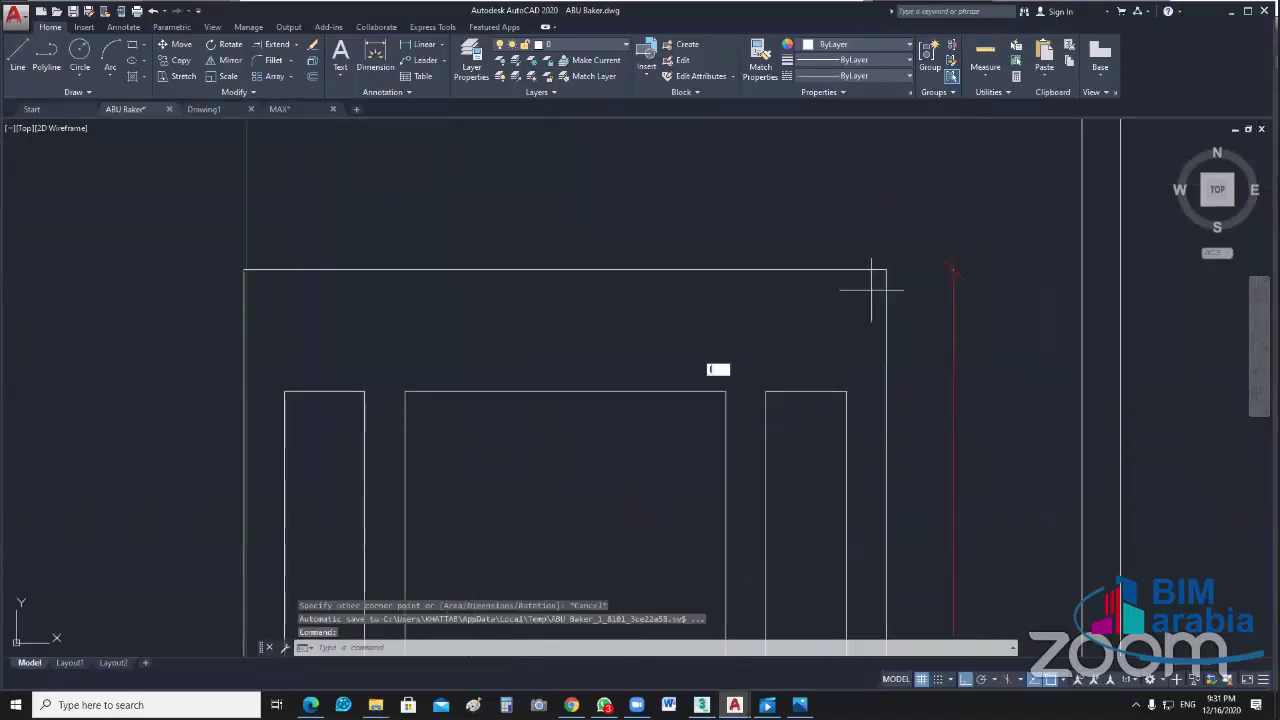
text(l)
key(Return)
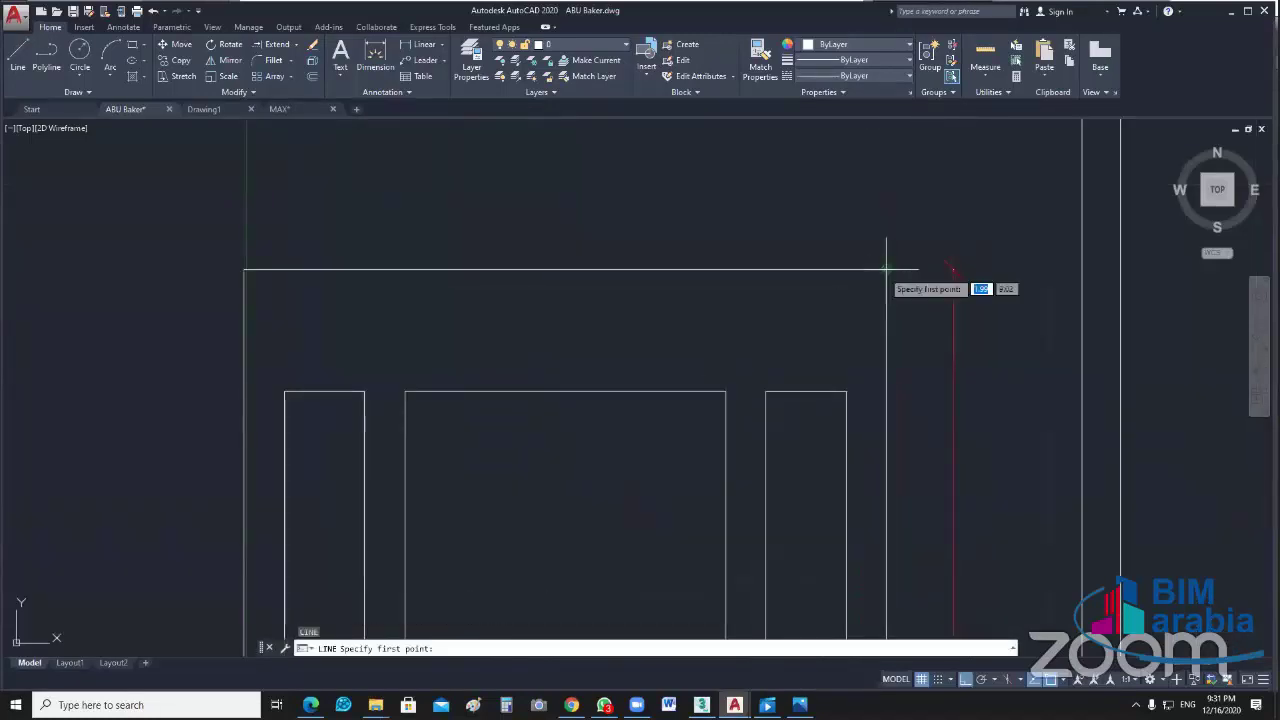
click(886, 269)
middle_drag(411, 271, 752, 245)
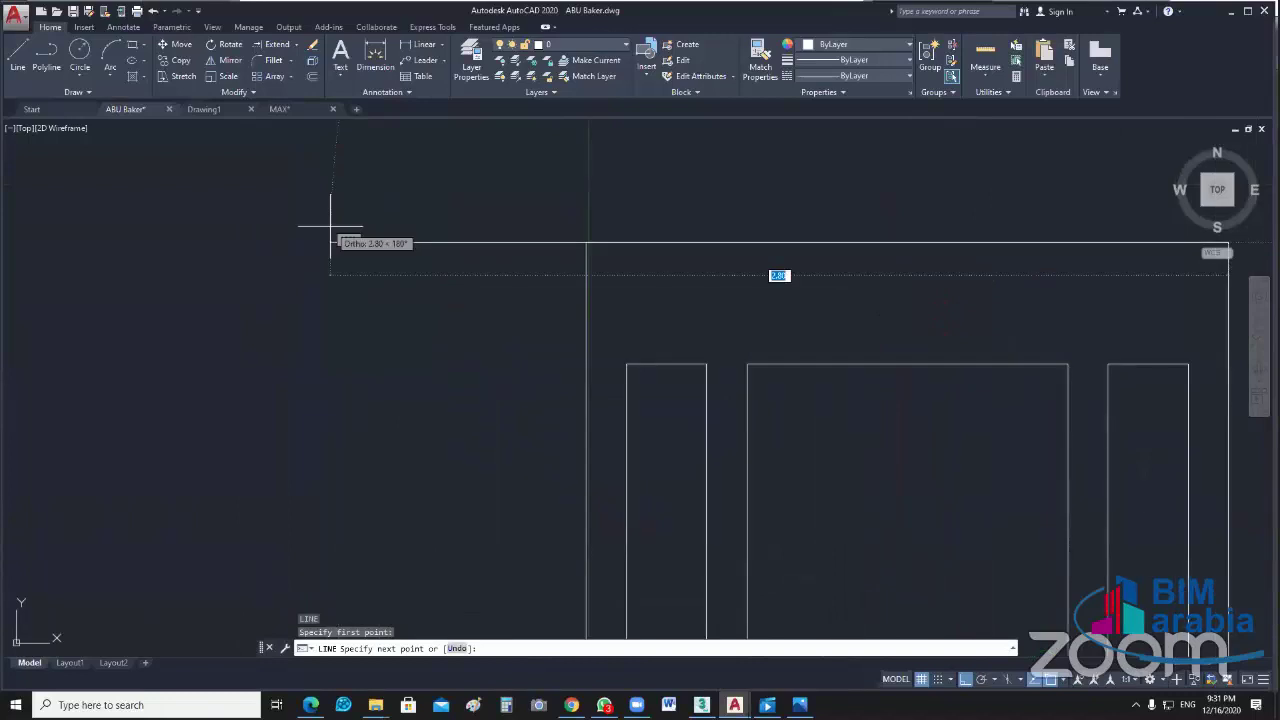
click(330, 243)
key(Escape)
Step: Move the new line down 0.2 using its midpoint grip
click(879, 256)
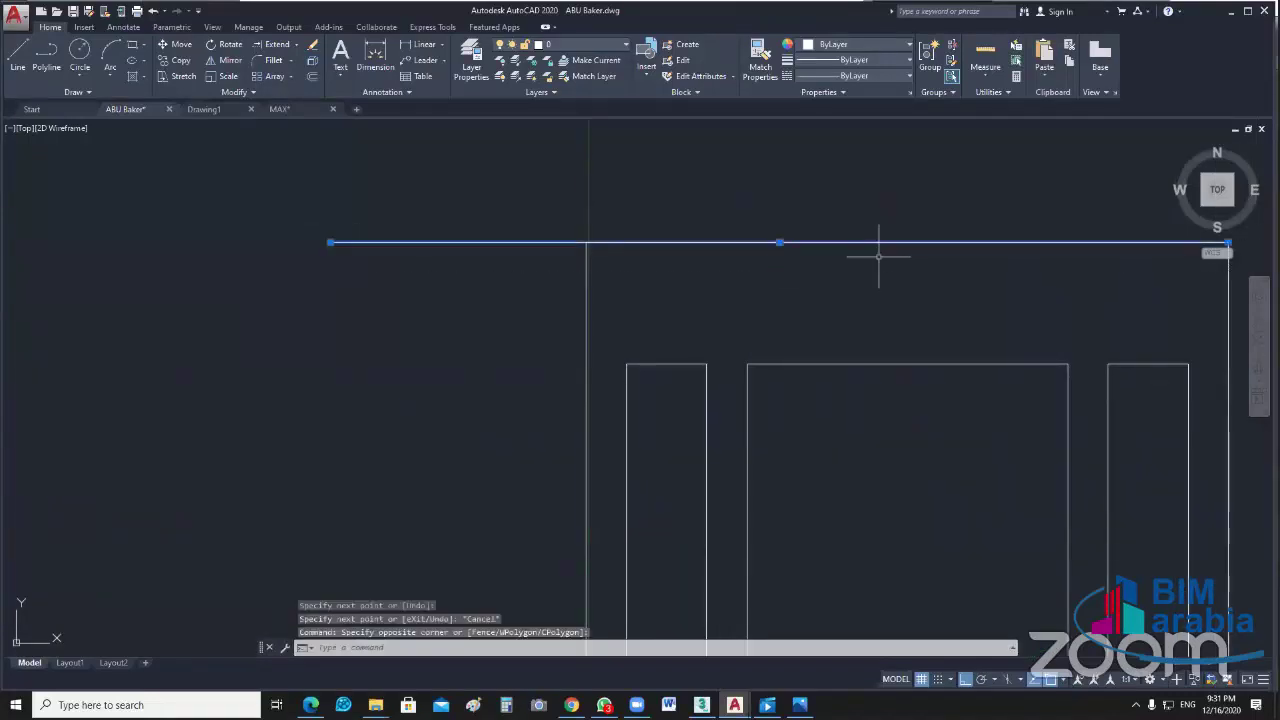
click(776, 242)
click(772, 242)
key(Escape)
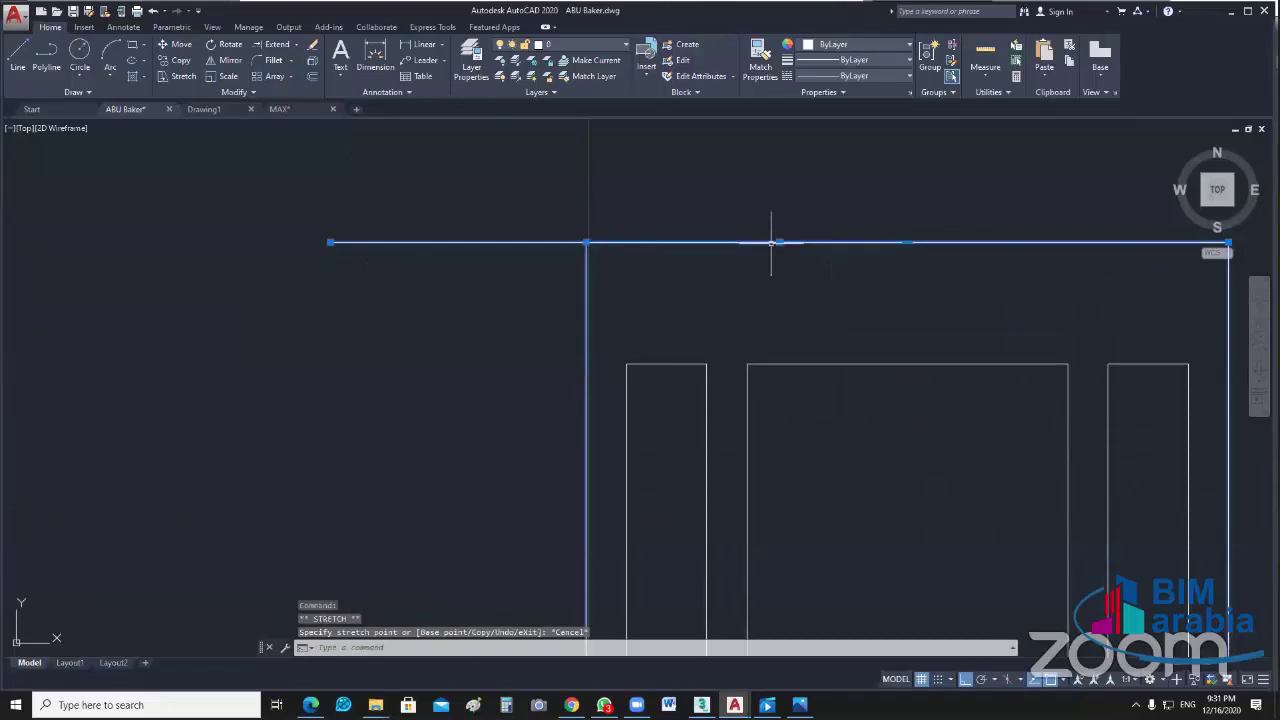
key(Escape)
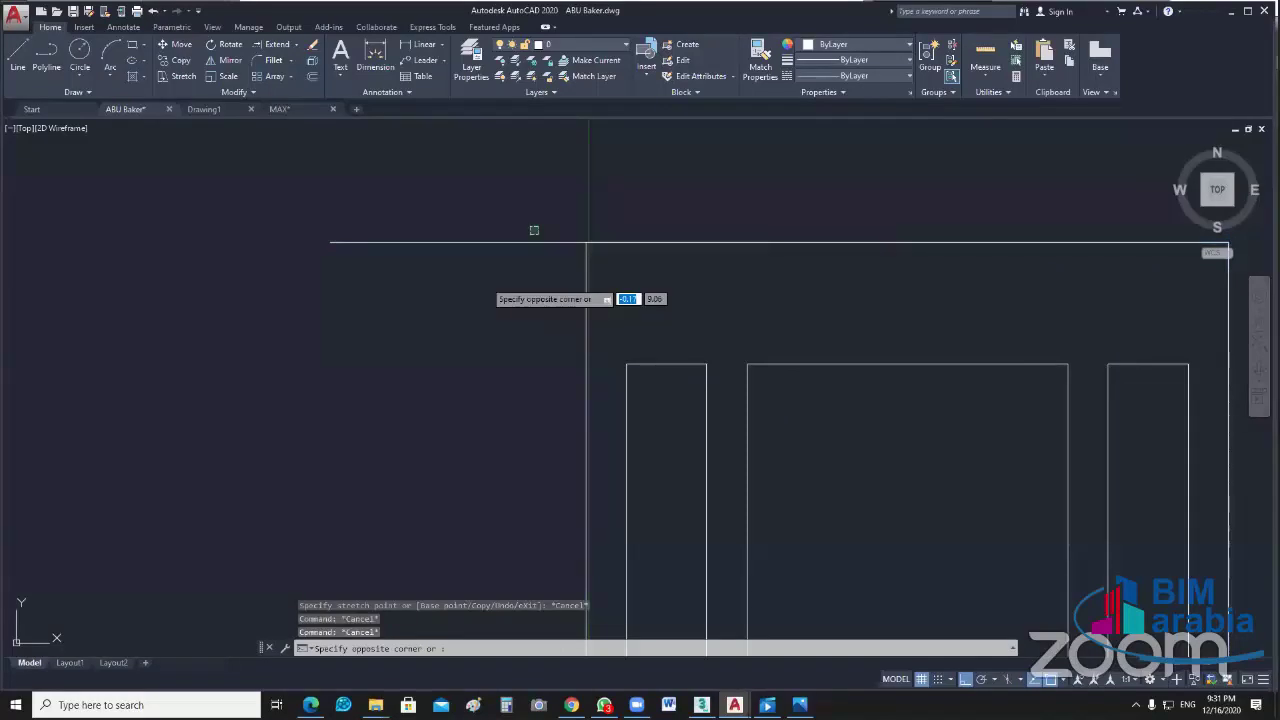
click(777, 242)
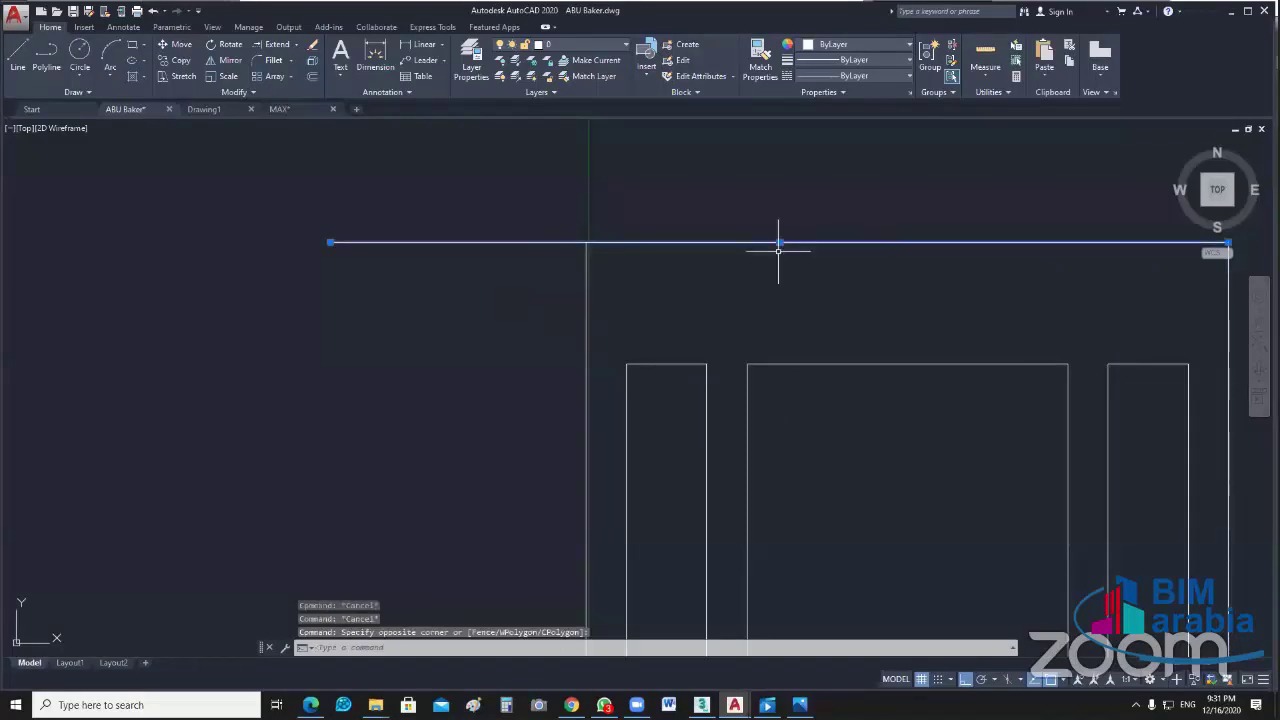
click(778, 243)
text(.2)
key(Return)
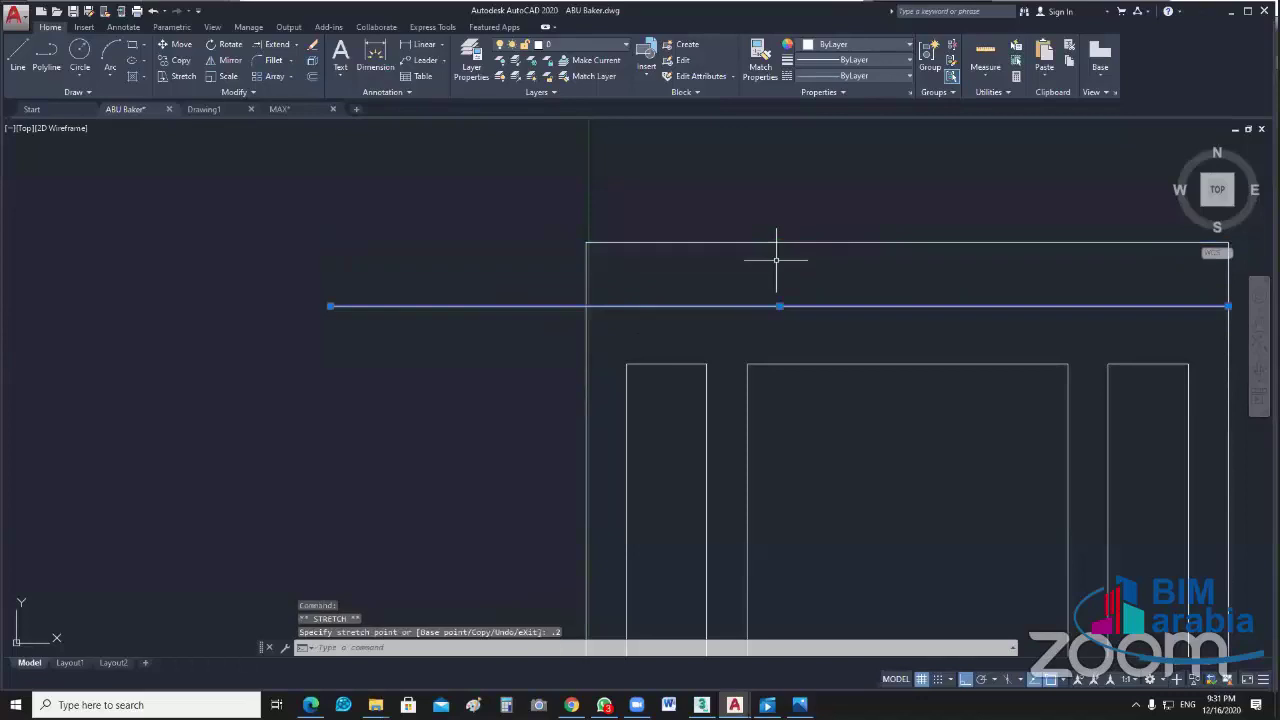
Step: Shorten the line's left end back to the frame's left edge
mouse_move(943, 297)
middle_down()
mouse_move(849, 282)
mouse_move(922, 275)
middle_up()
scroll(849, 282, down, 5)
scroll(922, 275, up, 2)
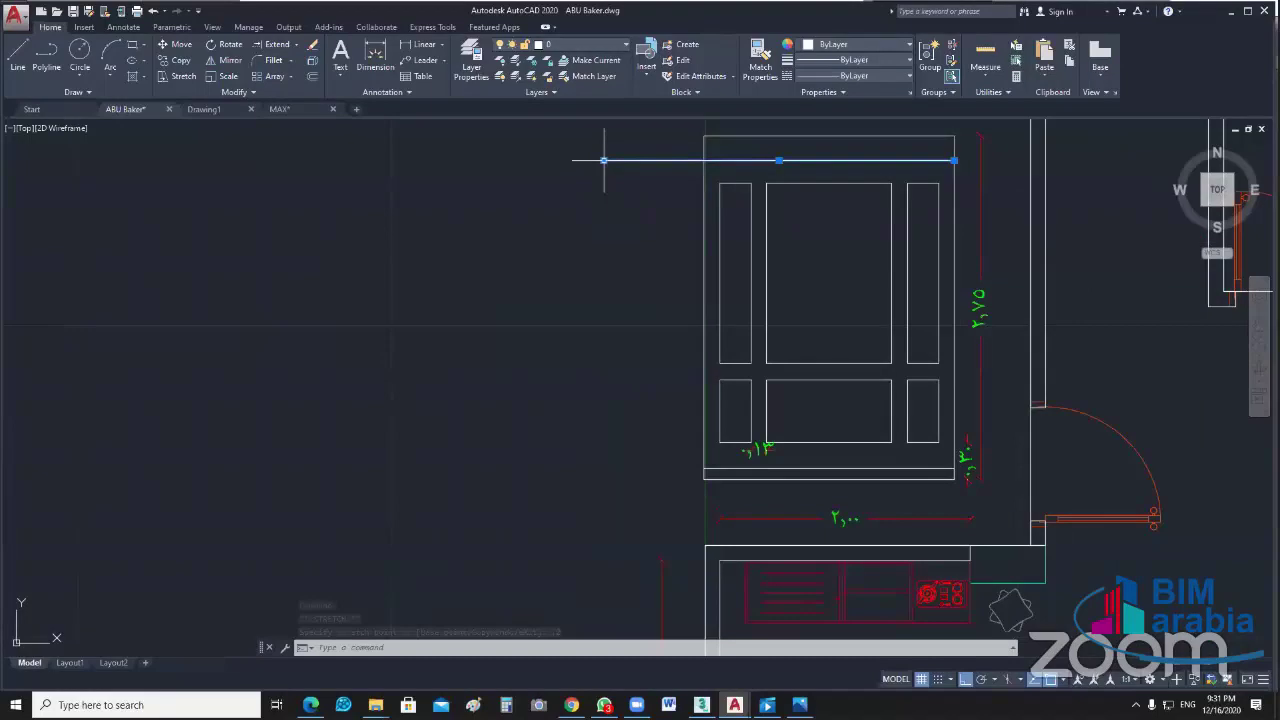
click(603, 160)
click(707, 152)
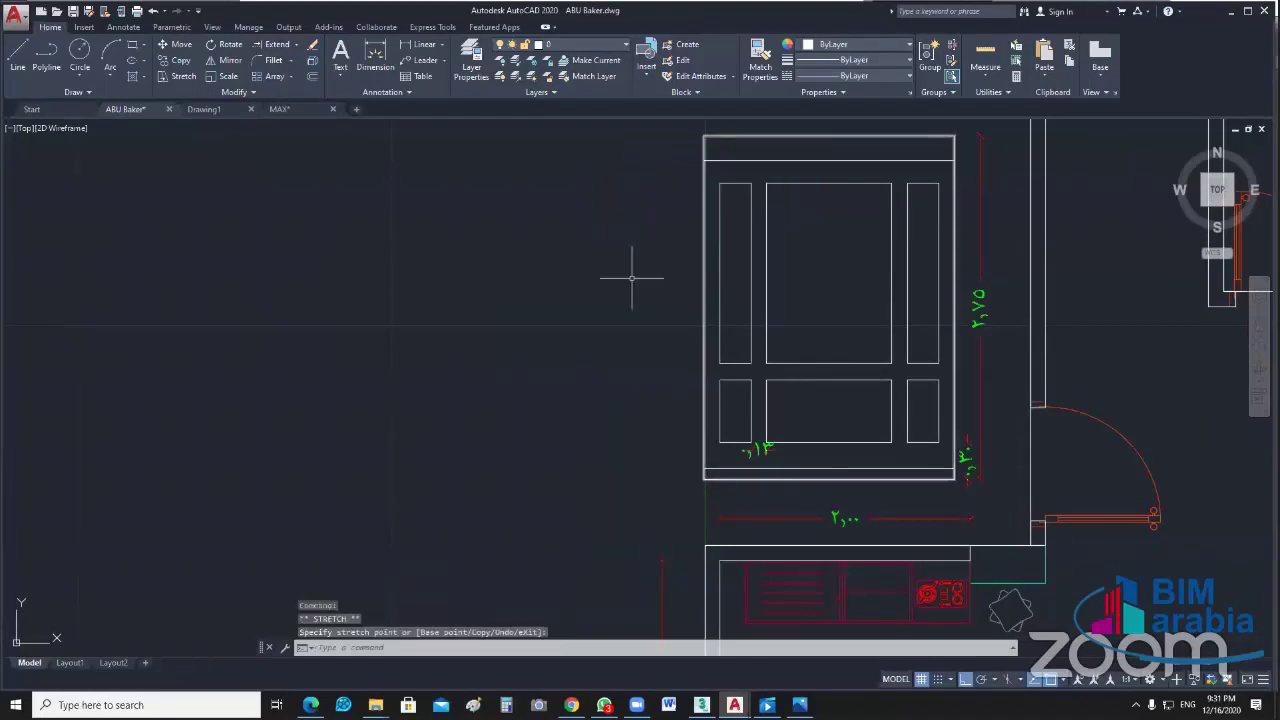
key(Escape)
middle_drag(999, 365, 895, 384)
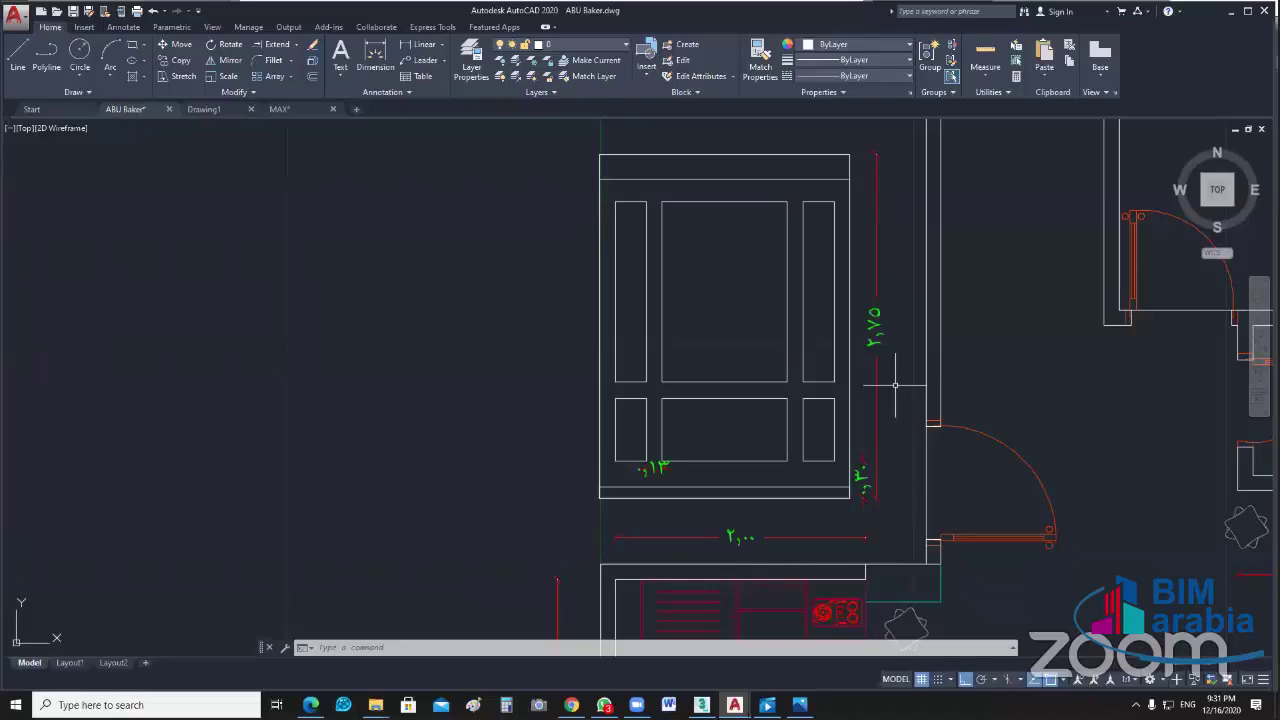
scroll(644, 402, up, 4)
click(656, 384)
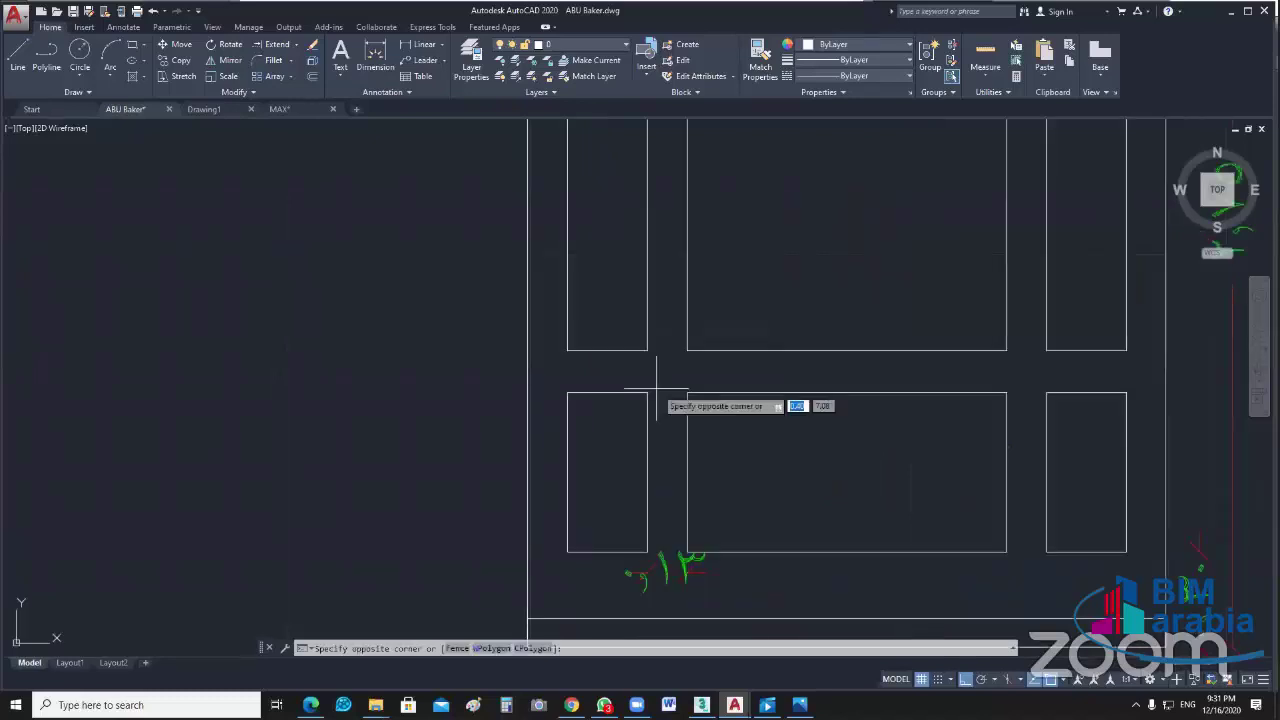
click(629, 562)
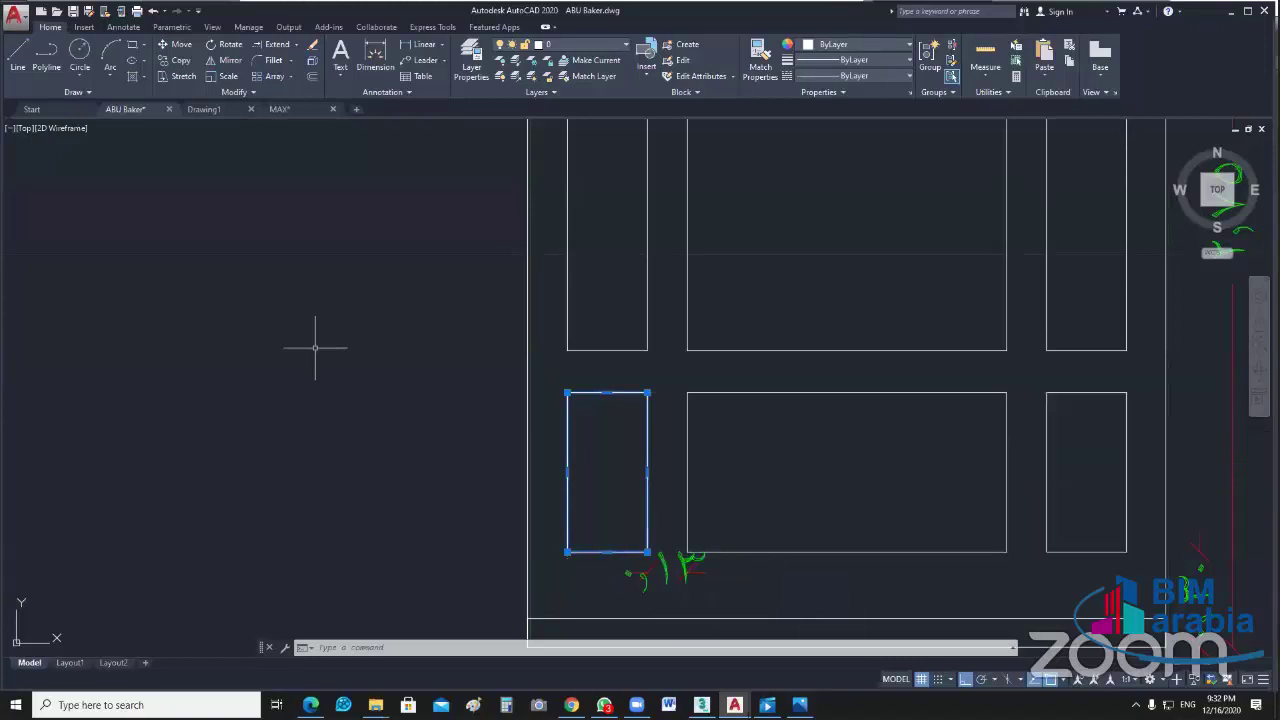
key(Escape)
key(Escape)
Step: Pan and zoom in on the upper cabinet panel block of the wardrobe
scroll(167, 337, down, 2)
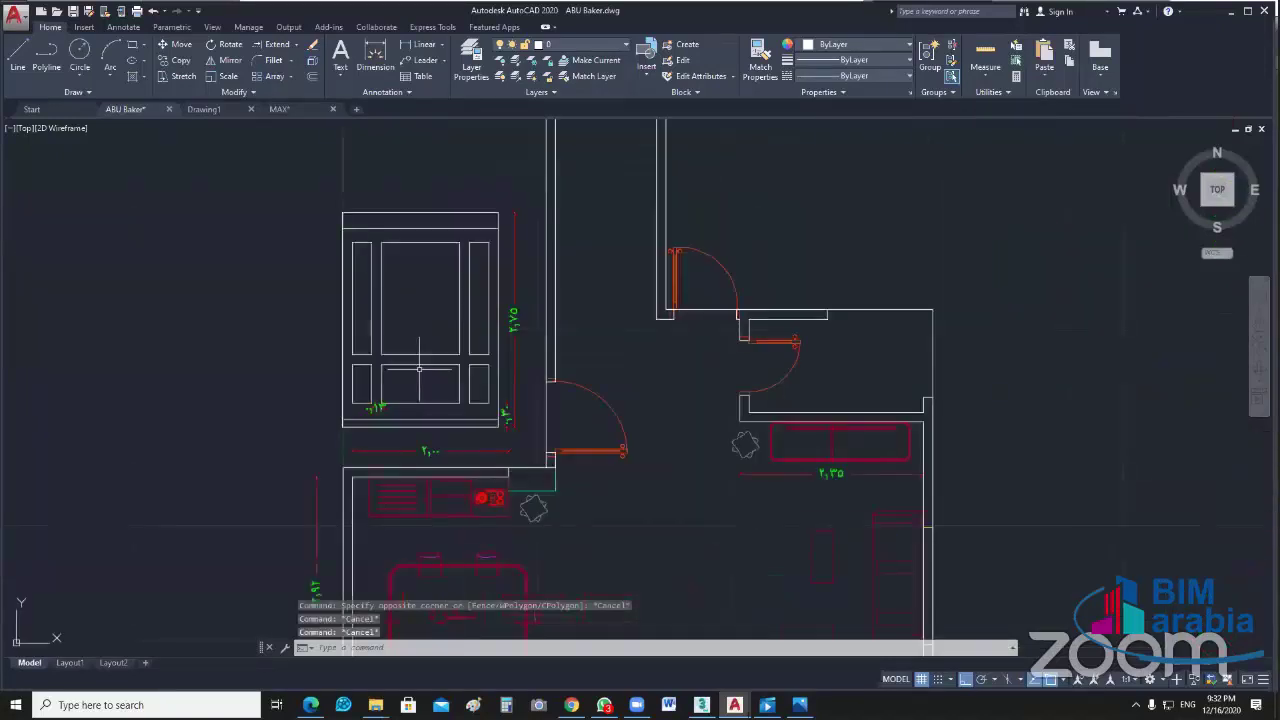
scroll(419, 369, up, 2)
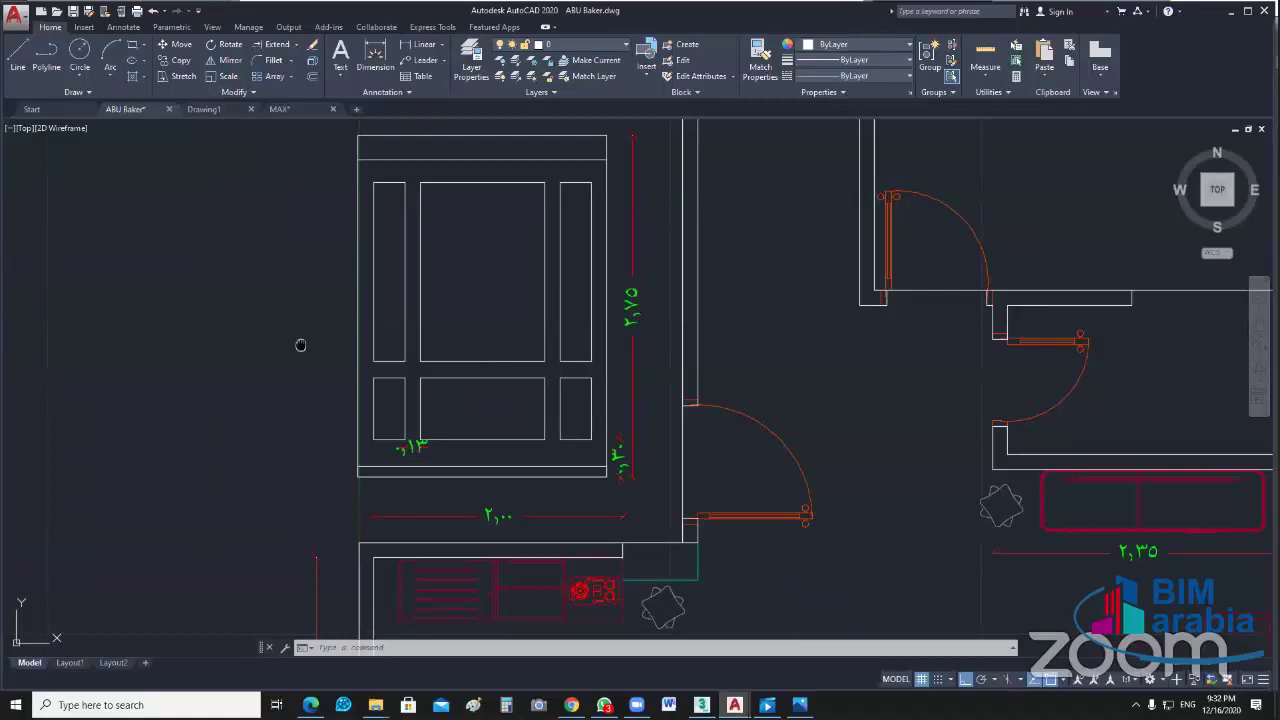
middle_drag(300, 345, 345, 304)
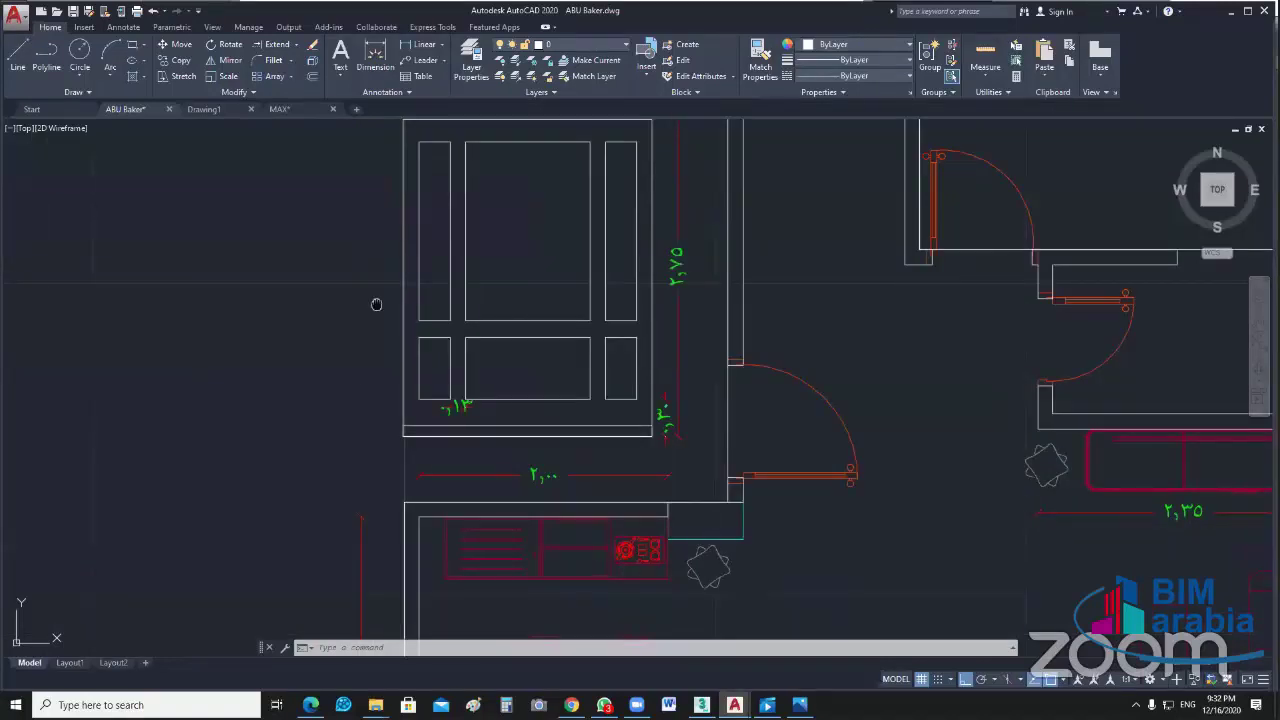
middle_drag(376, 304, 366, 348)
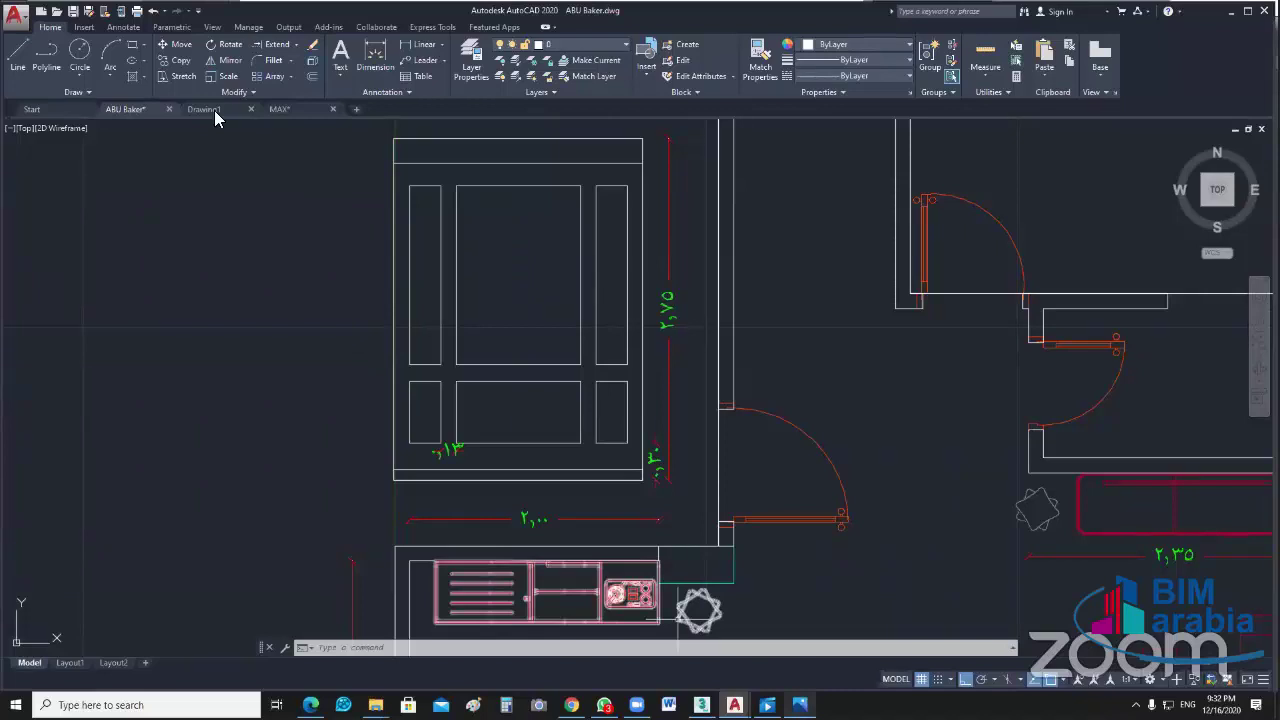
mouse_move(204, 109)
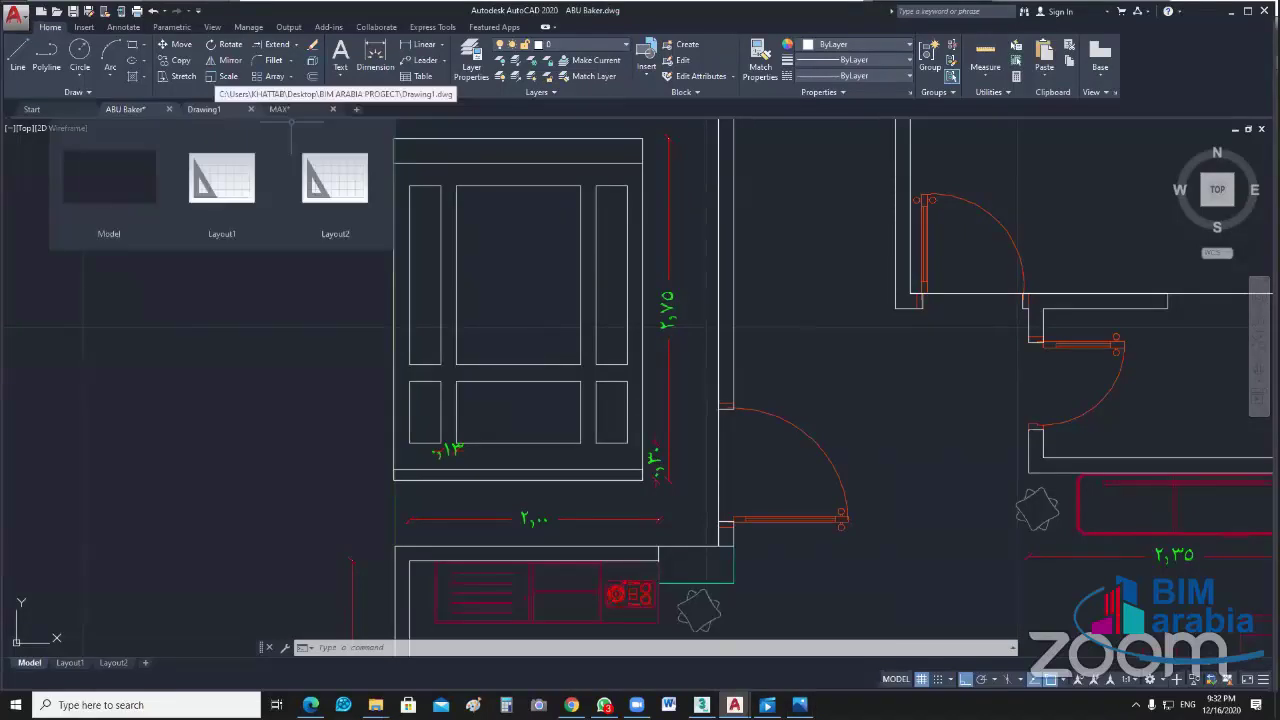
scroll(426, 420, up, 3)
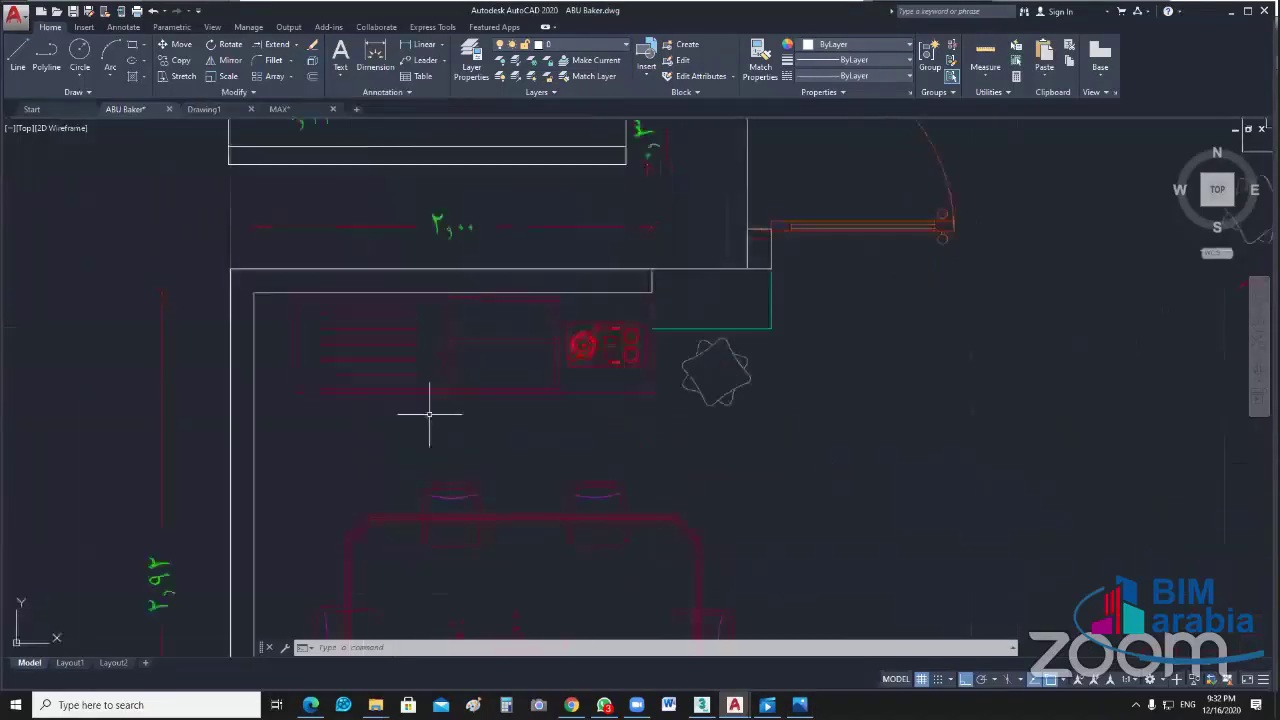
middle_drag(429, 413, 497, 432)
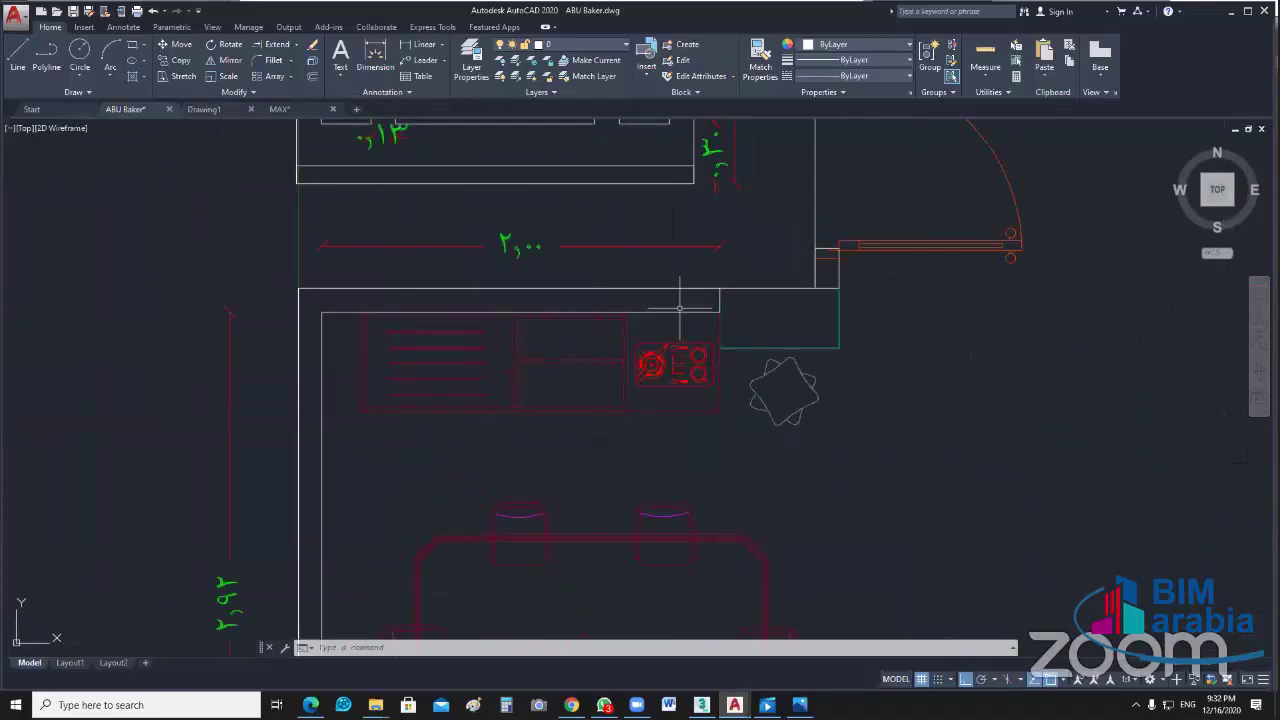
mouse_move(571, 162)
middle_down()
mouse_move(651, 383)
mouse_move(654, 461)
middle_up()
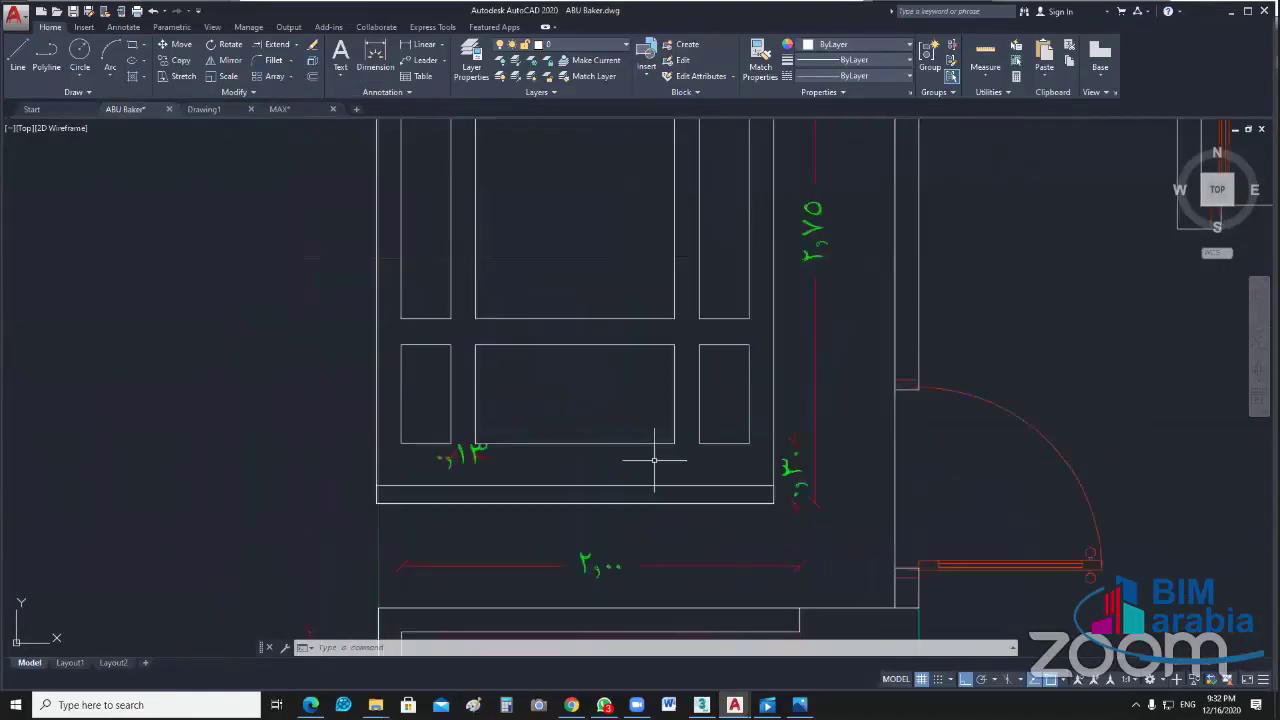
scroll(654, 461, down, 2)
scroll(514, 457, up, 5)
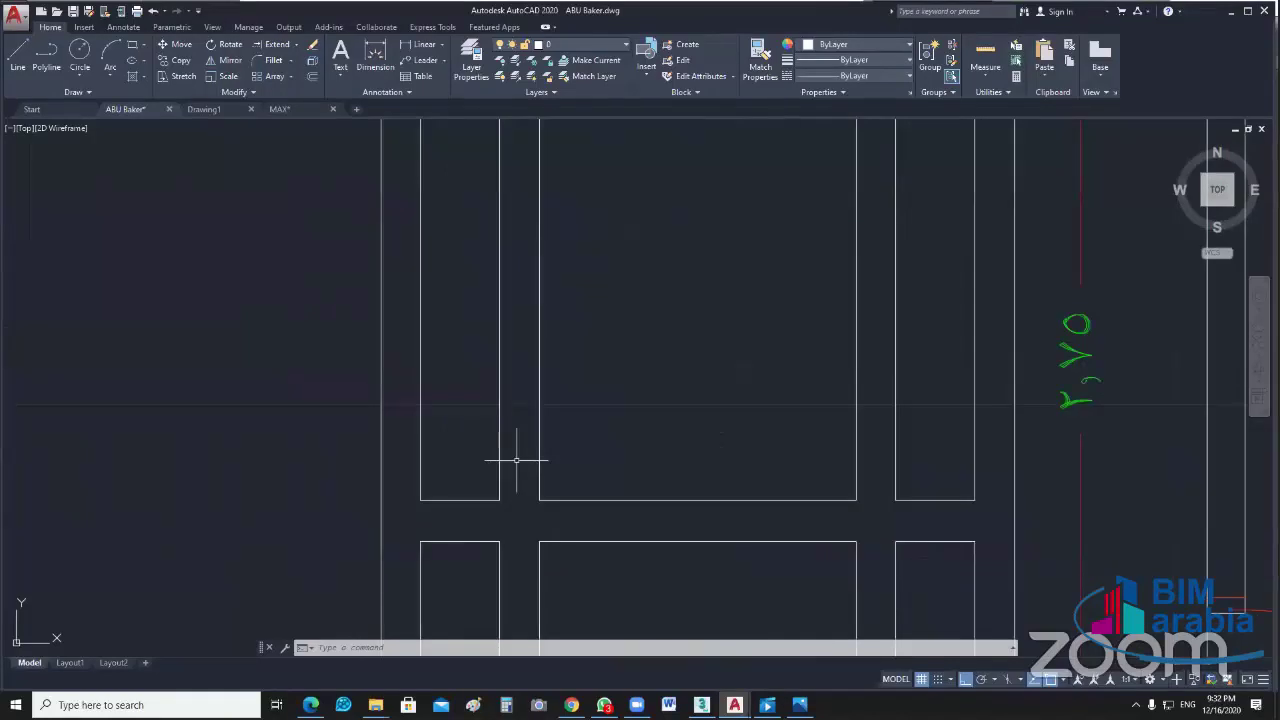
scroll(506, 467, up, 4)
scroll(506, 467, up, 2)
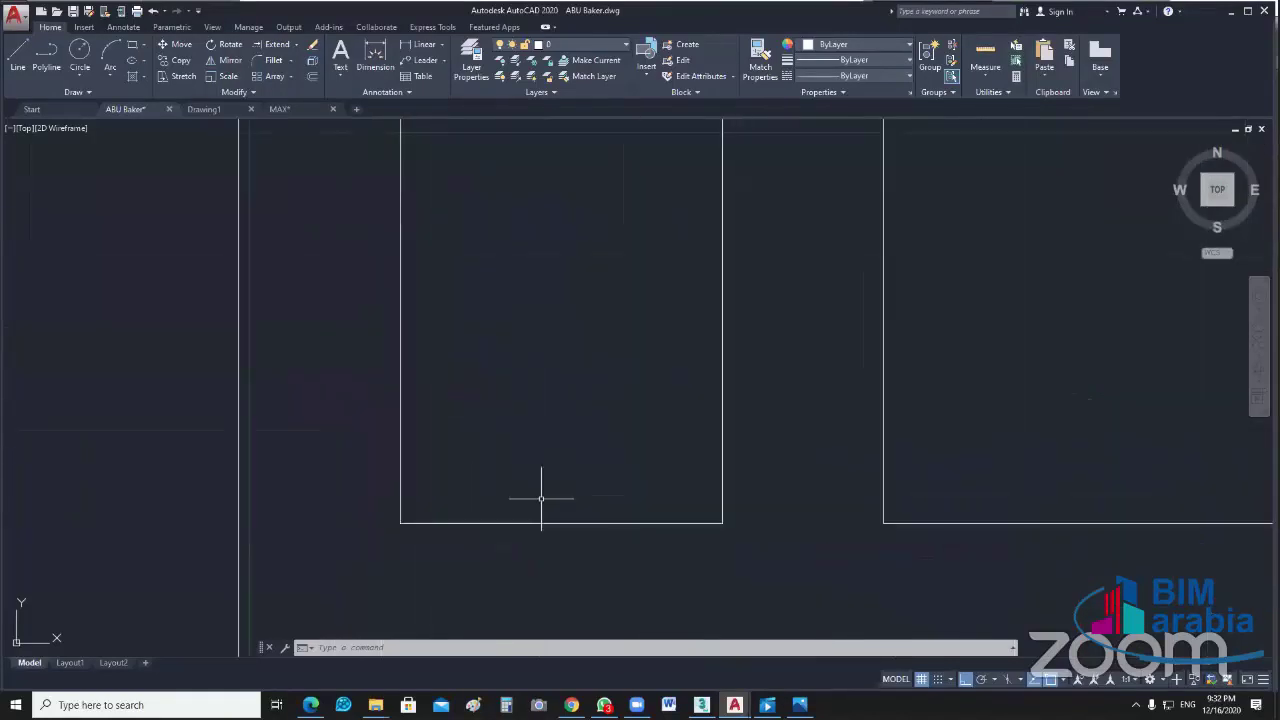
Step: Pick the cabinet panel's lower-right corner grip and release it unchanged, then switch to the render
click(720, 522)
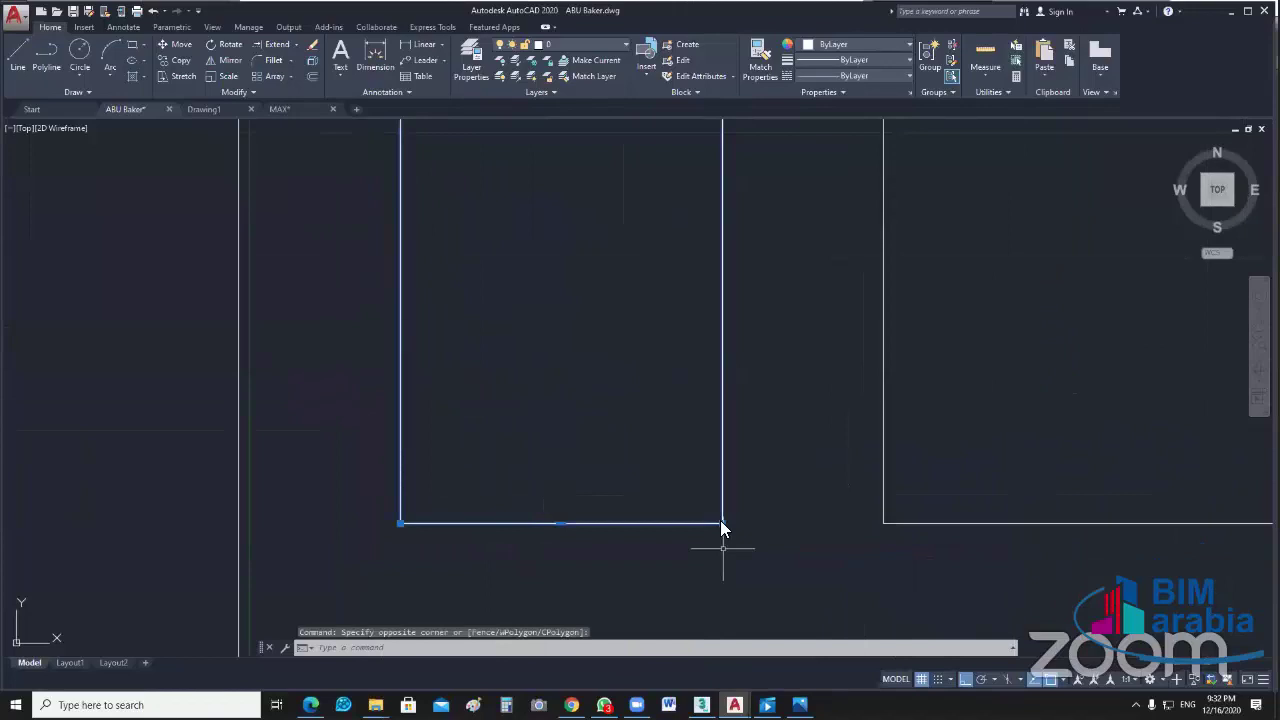
mouse_move(722, 523)
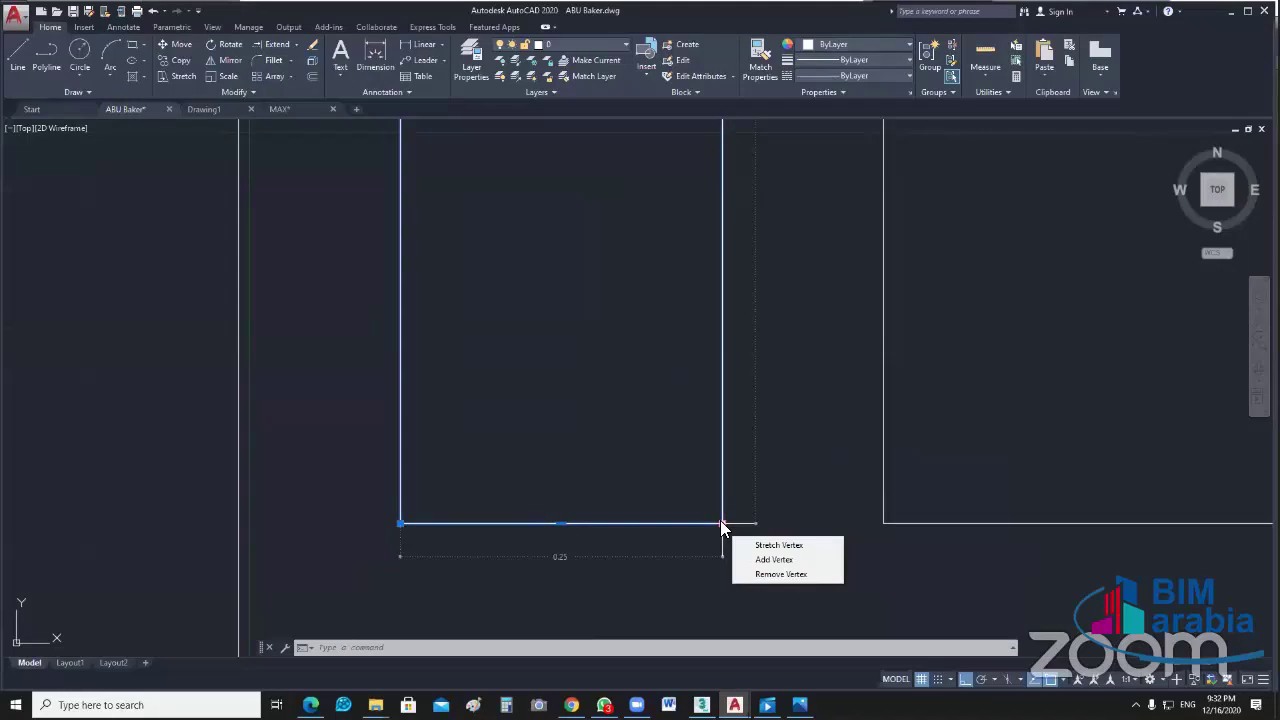
click(722, 523)
click(722, 523)
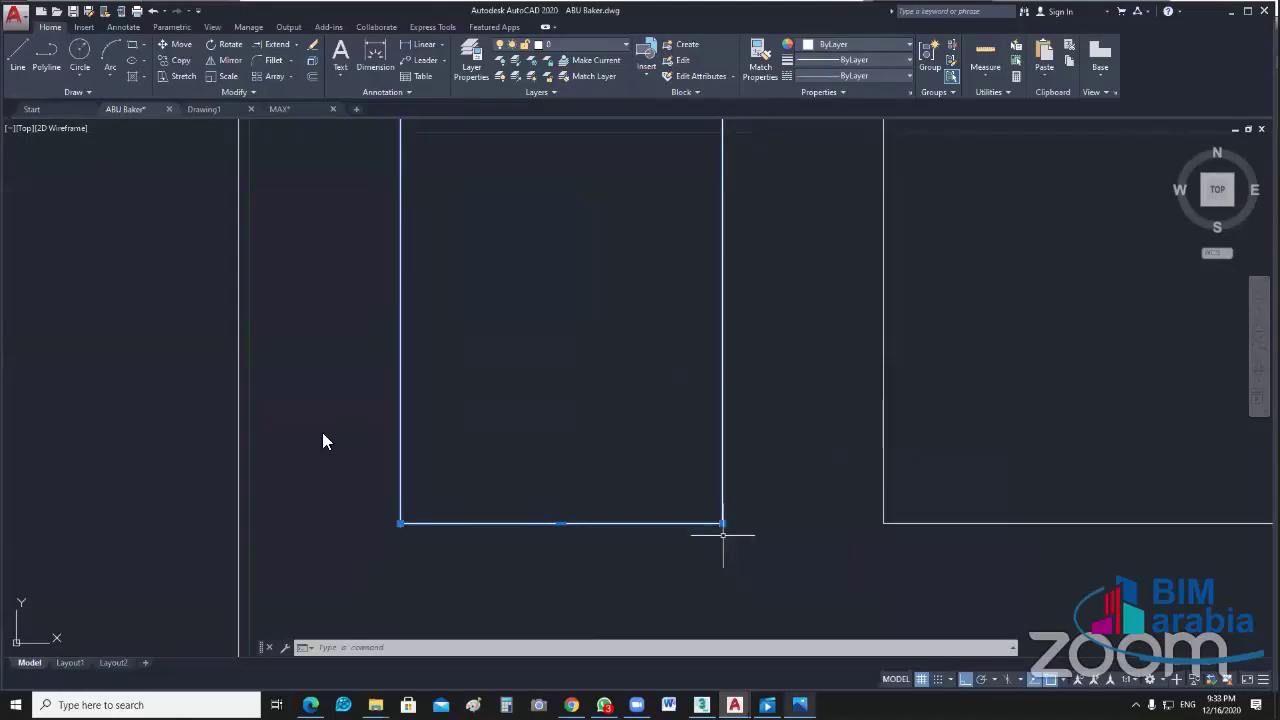
key(alt+Tab)
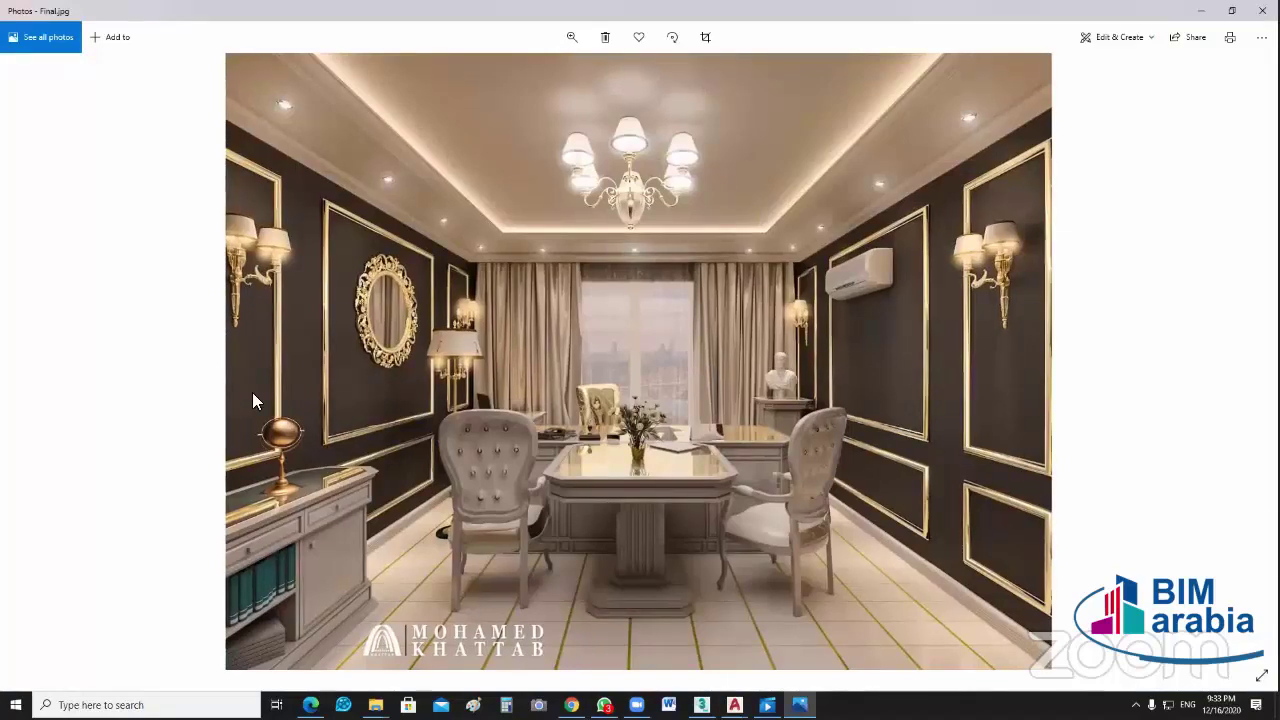
Step: Zoom into Final.jpg to study the left wall's gold-framed panels, then return to AutoCAD
scroll(252, 395, up, 2)
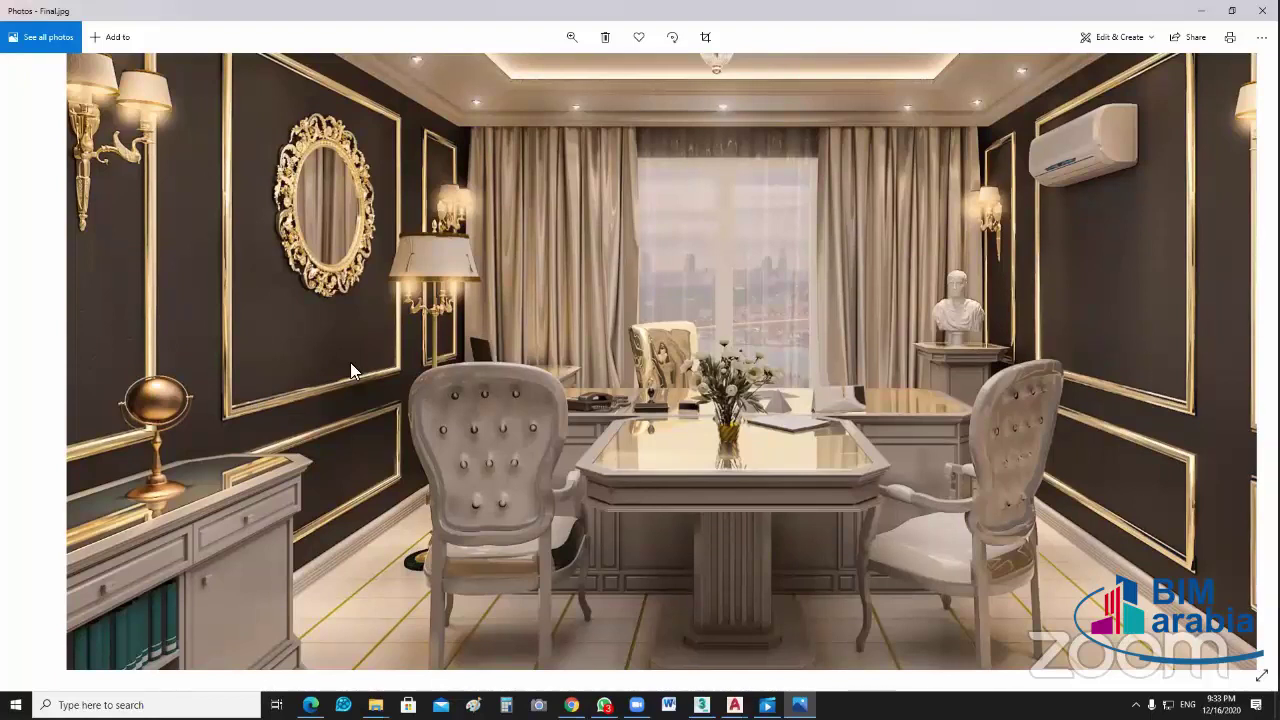
drag(350, 362, 304, 362)
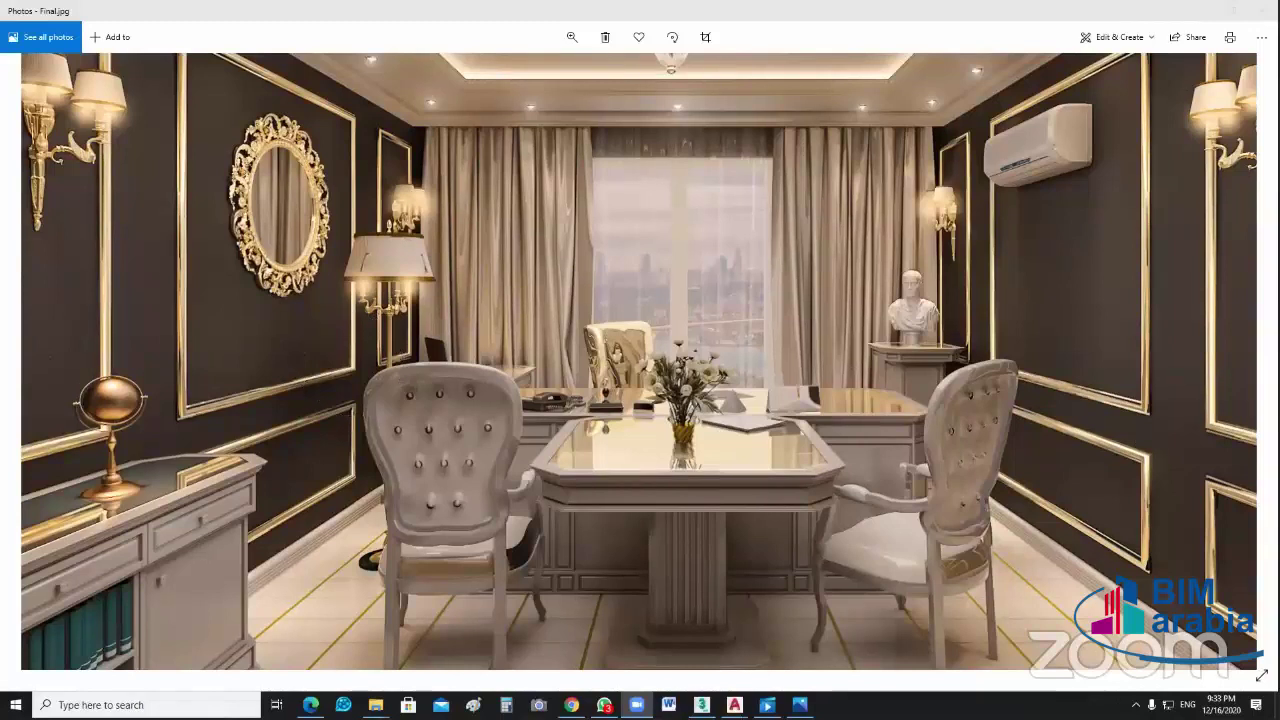
click(1262, 10)
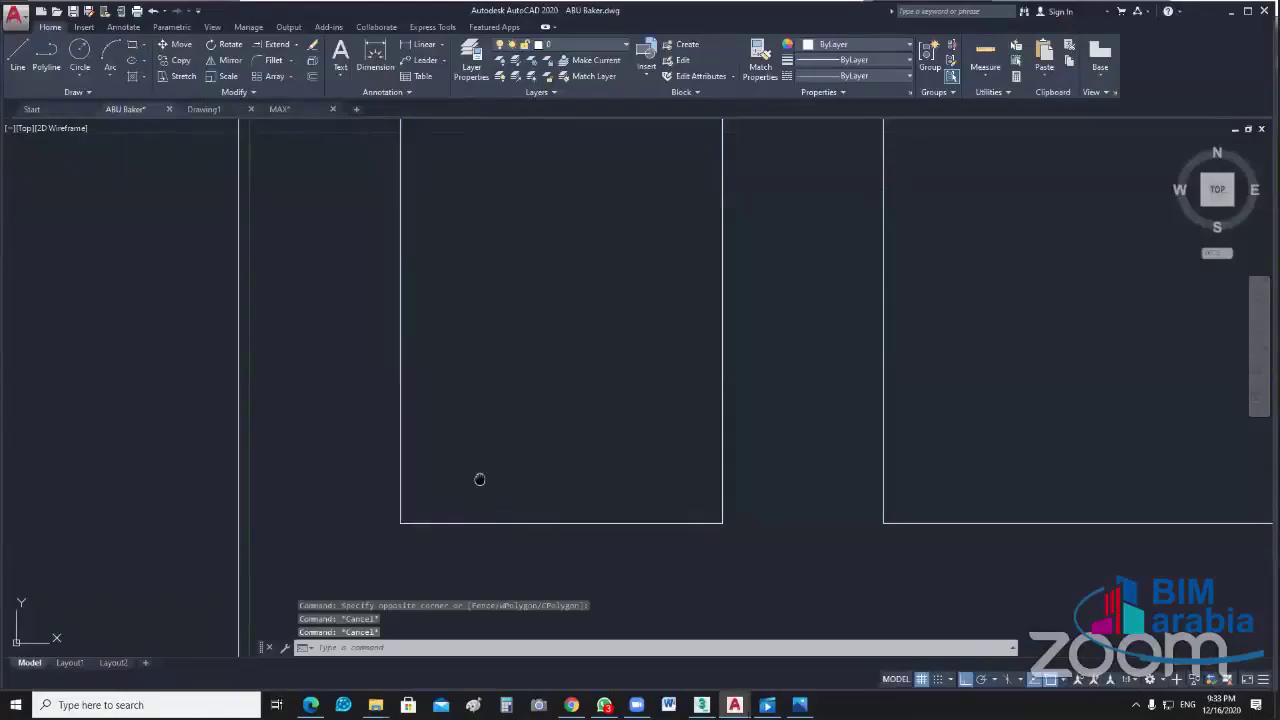
Step: Try a polyline with a 1.05 segment inside the panel, then cancel and erase the stray segment
middle_drag(479, 479, 488, 468)
text(pl)
key(Return)
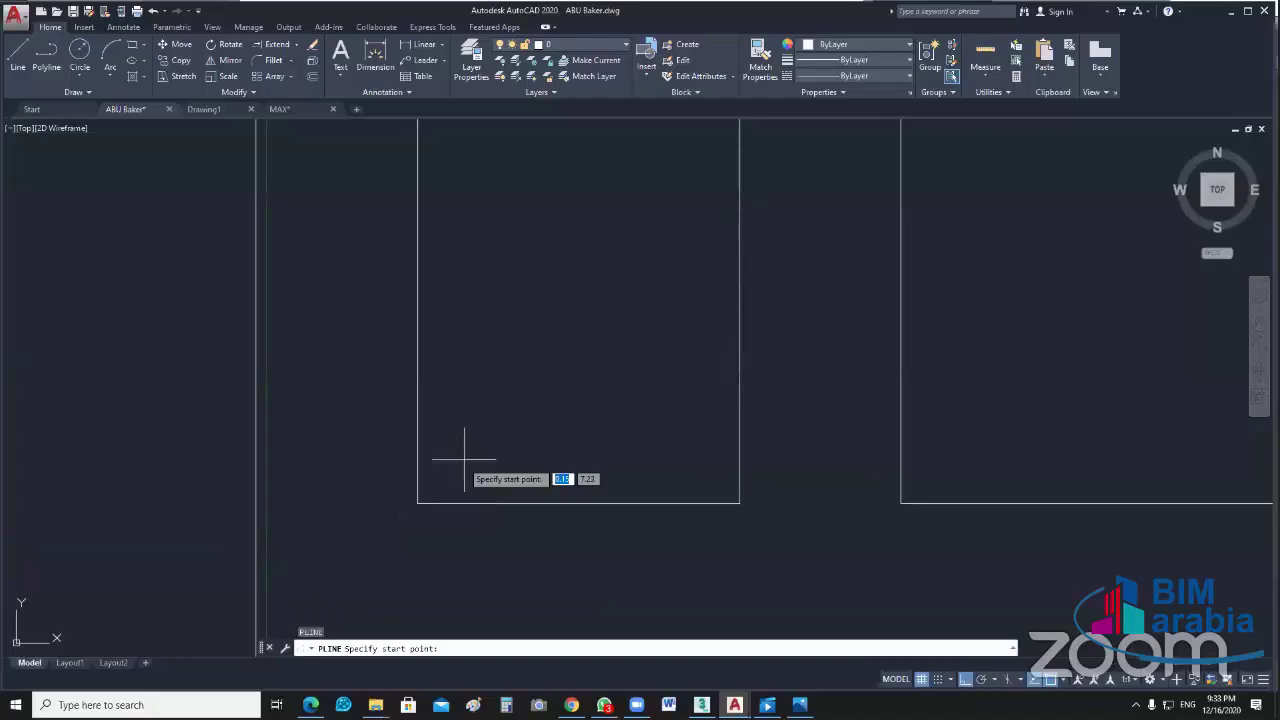
click(455, 465)
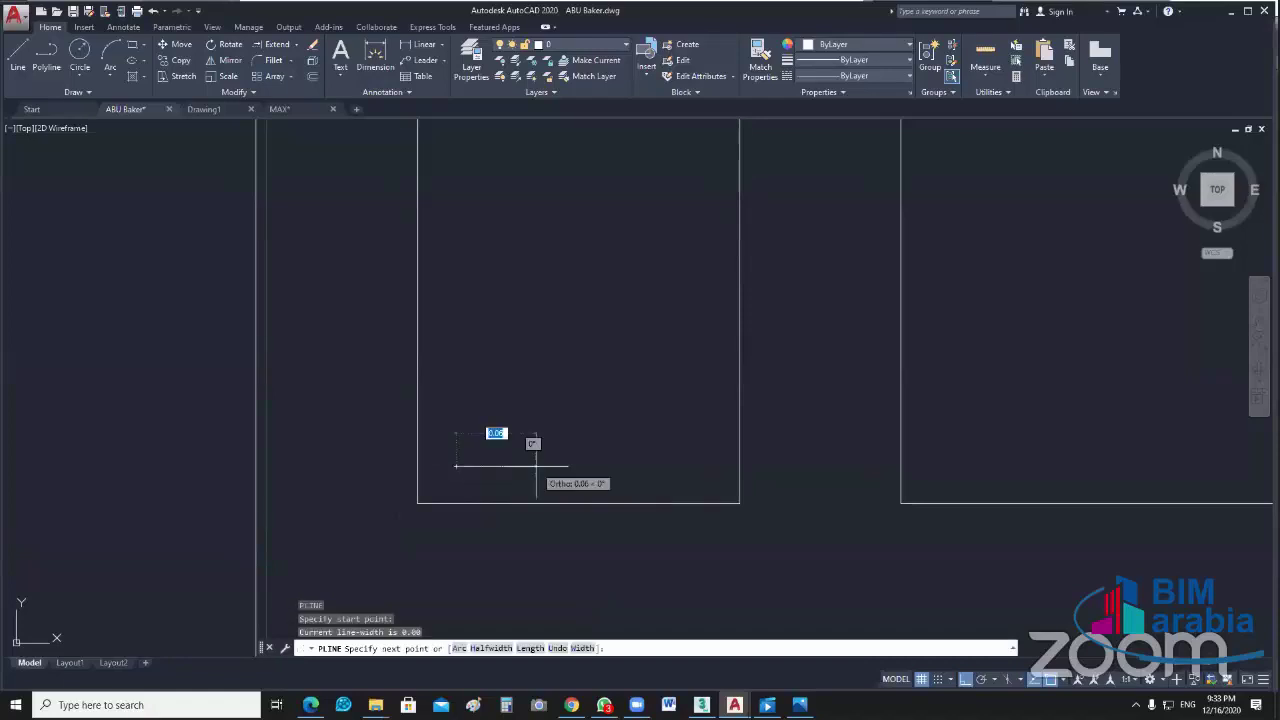
text(1)
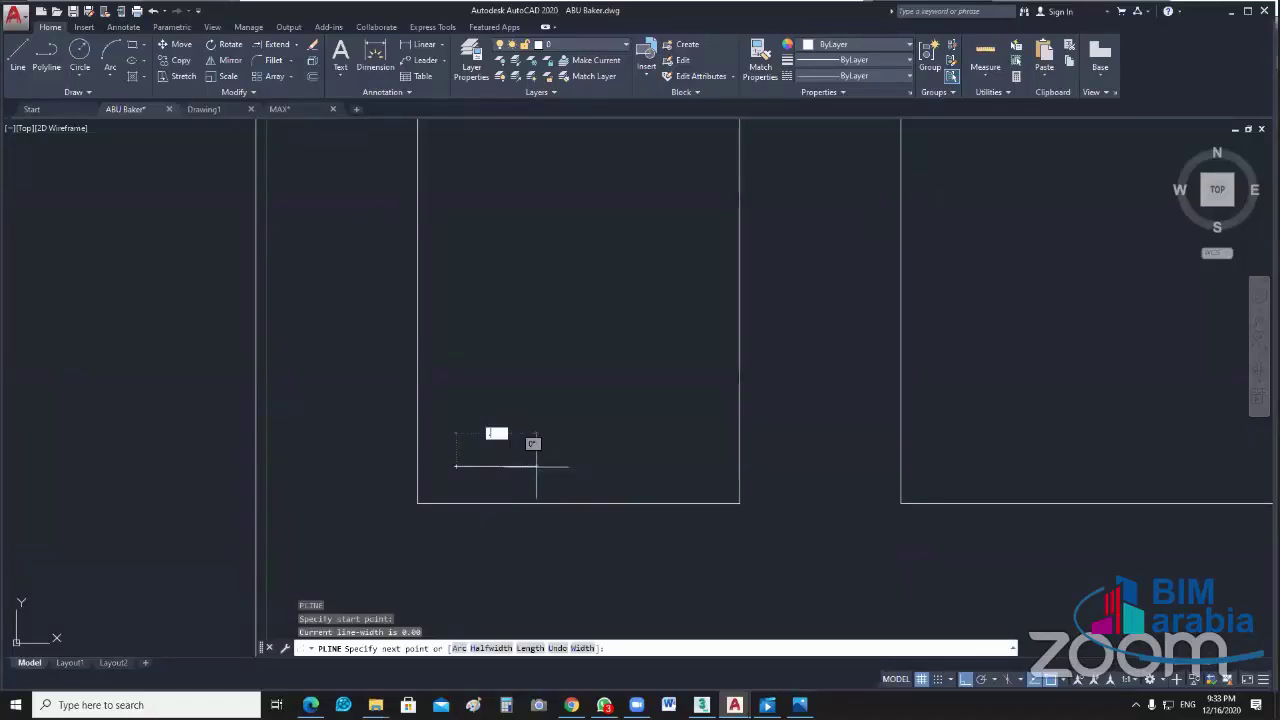
text(.05)
key(Return)
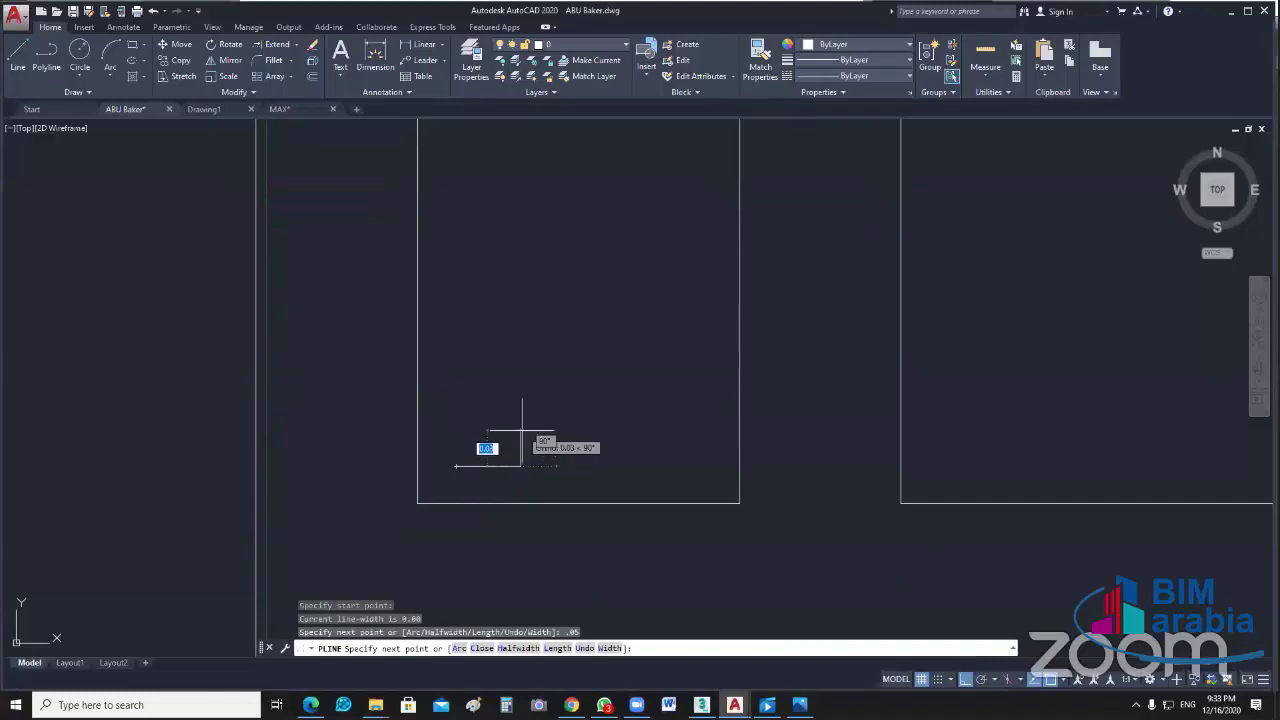
key(Escape)
click(530, 432)
click(453, 488)
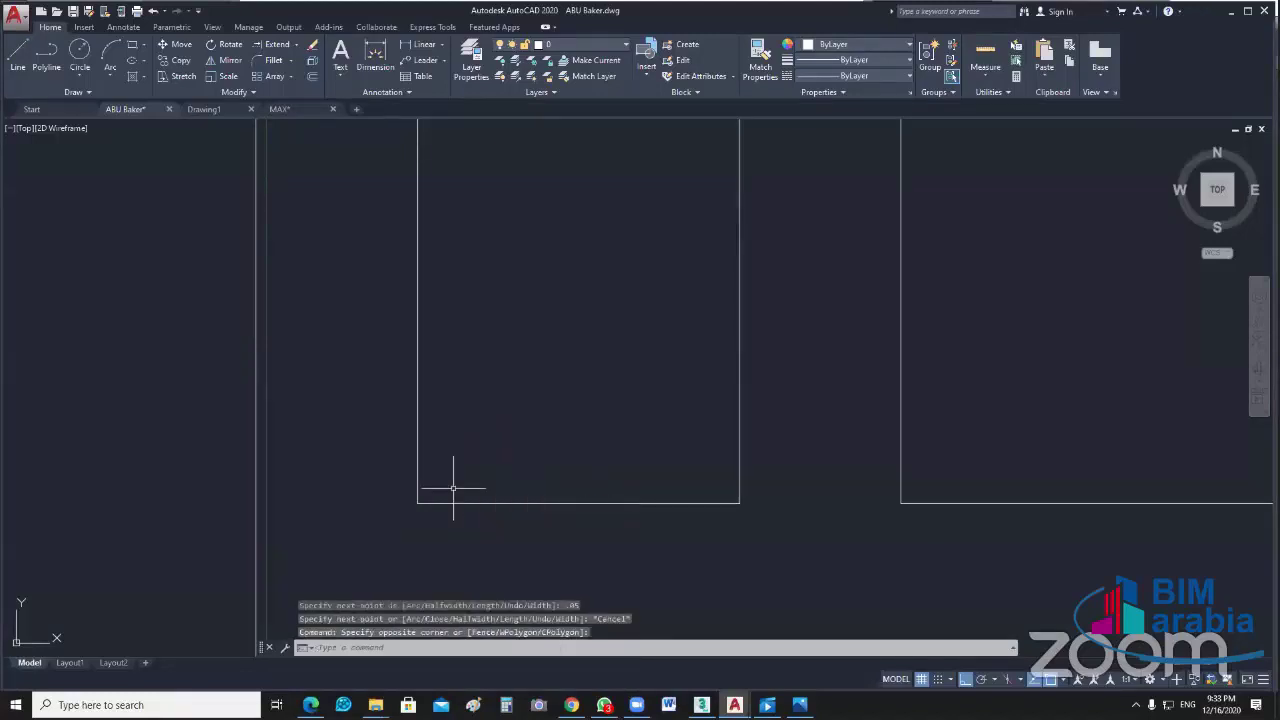
key(Delete)
Step: Start a new polyline near the panel's edge with a .03 segment then a .01 segment
text(pl)
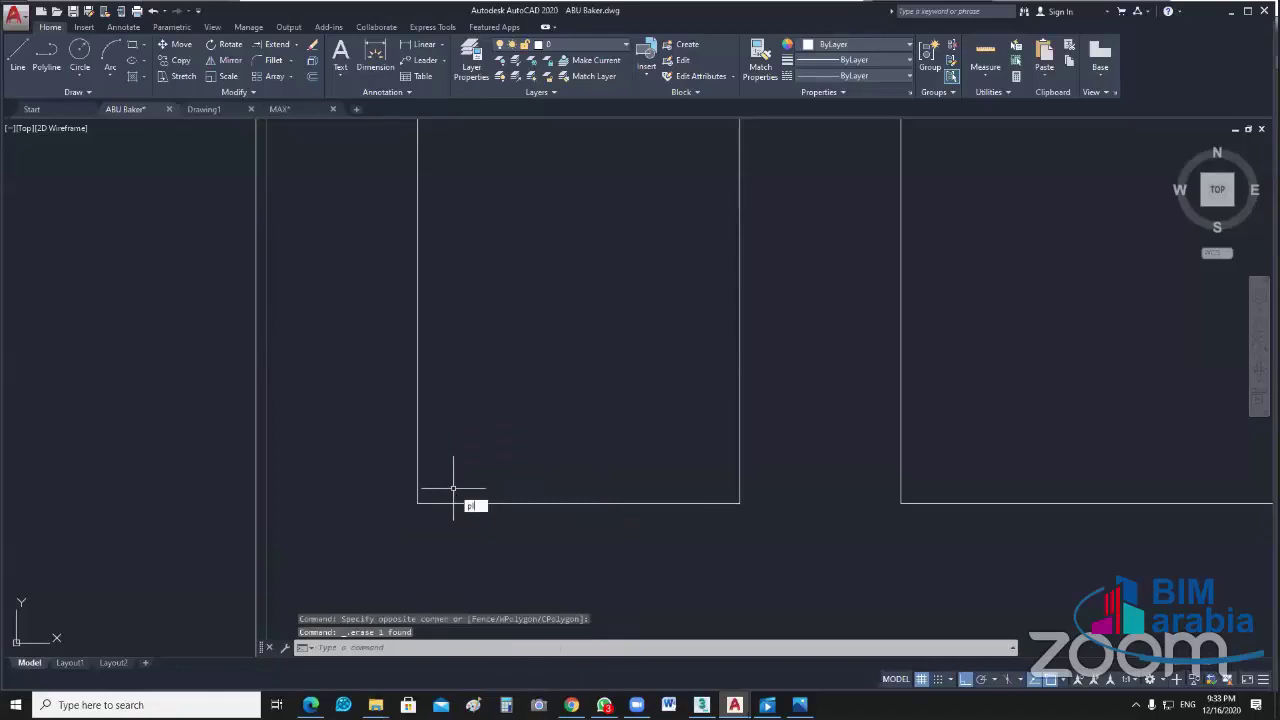
key(Return)
scroll(453, 488, up, 2)
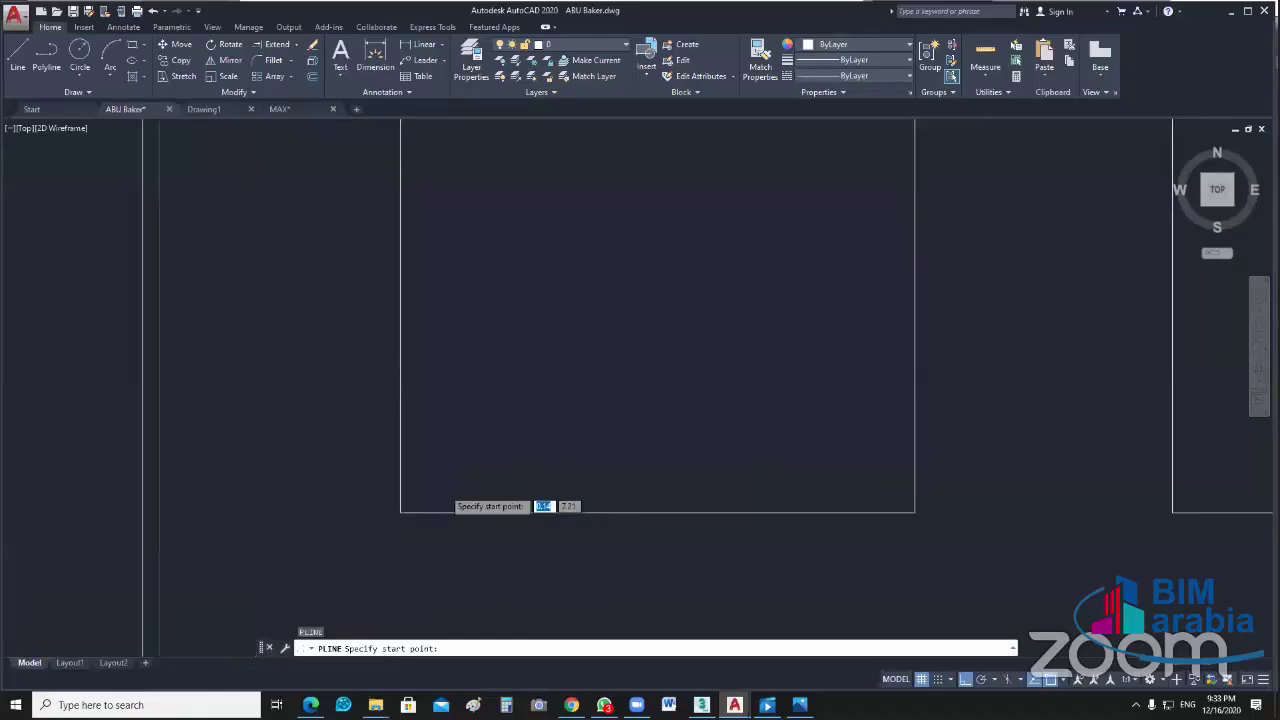
scroll(447, 488, up, 2)
click(412, 488)
text(.03)
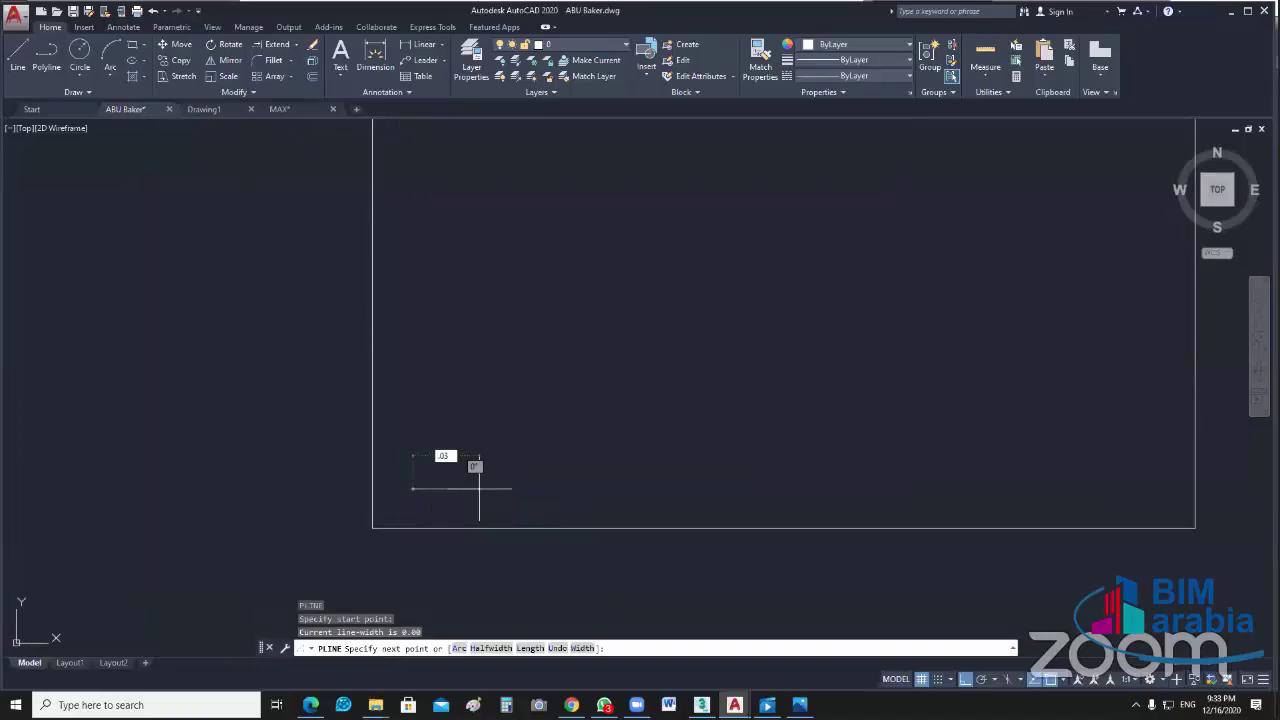
key(Return)
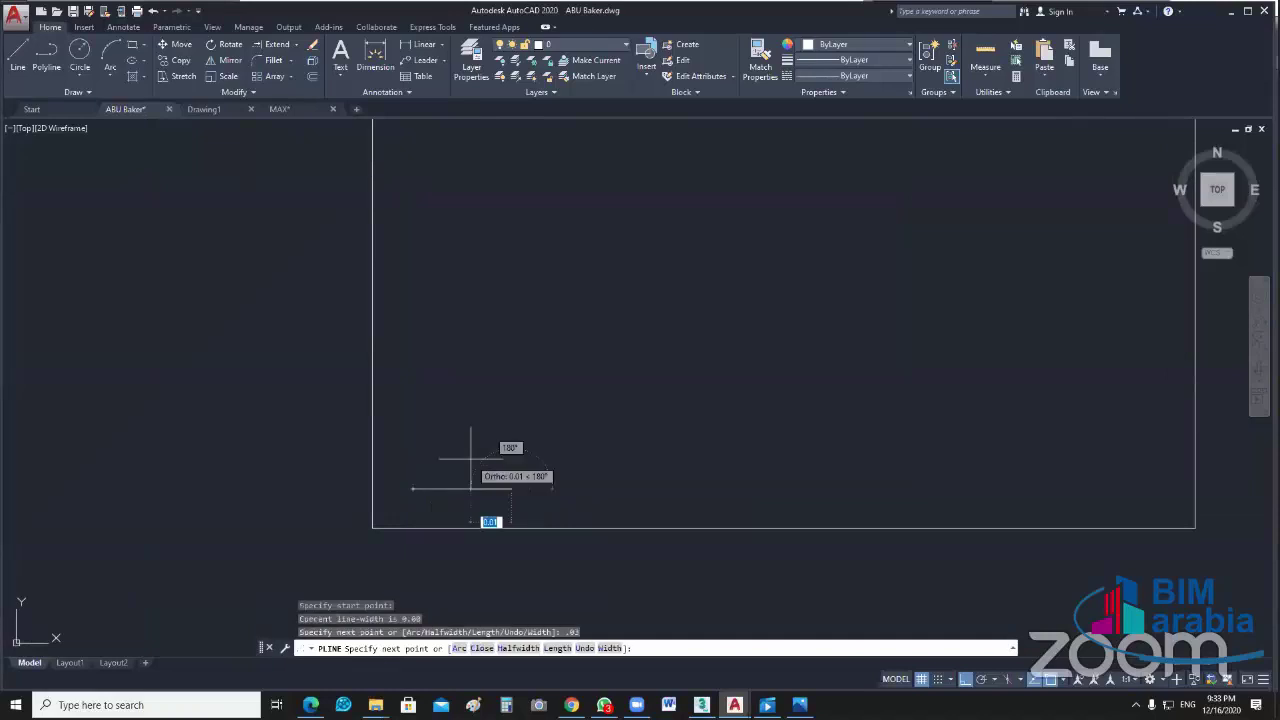
scroll(510, 470, up, 1)
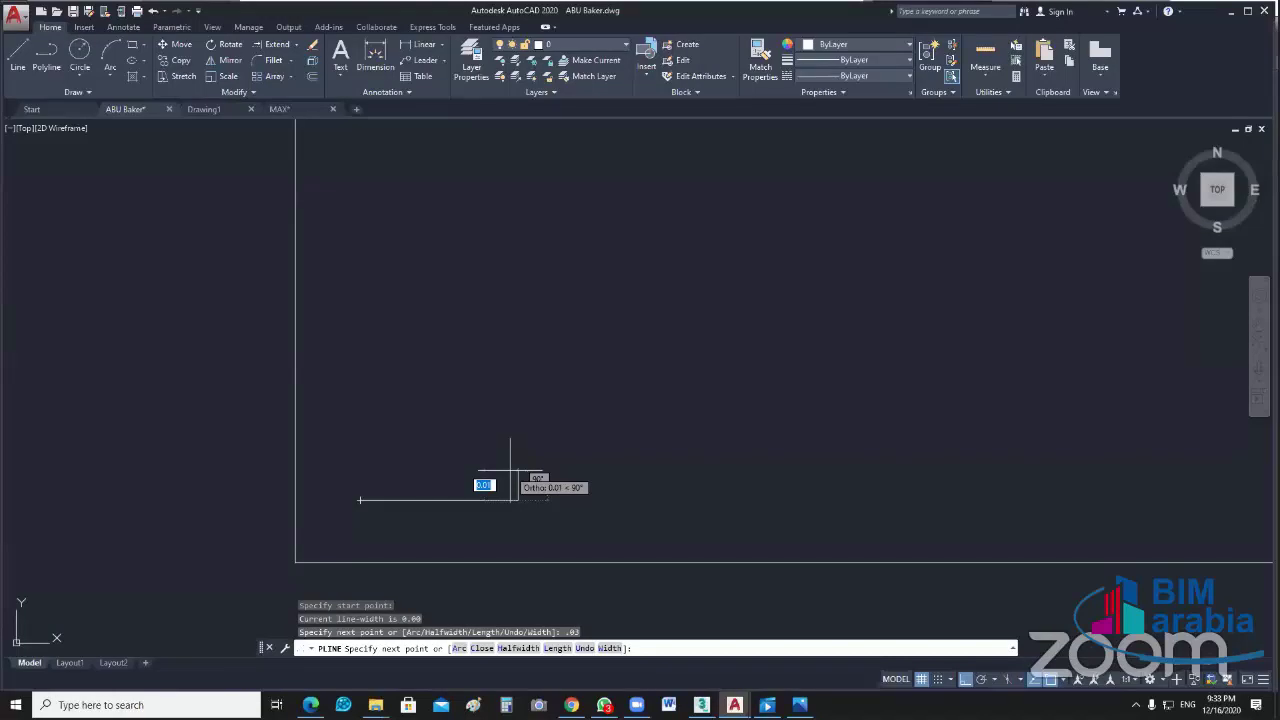
text(.01)
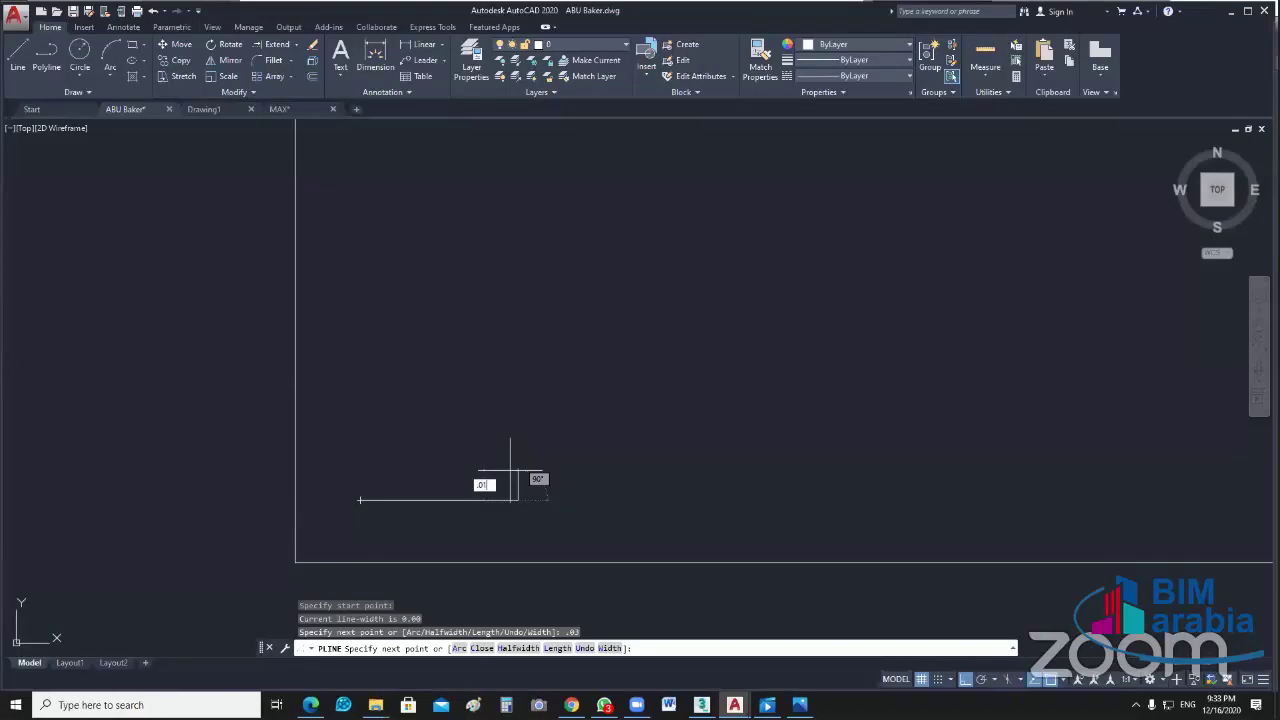
key(Return)
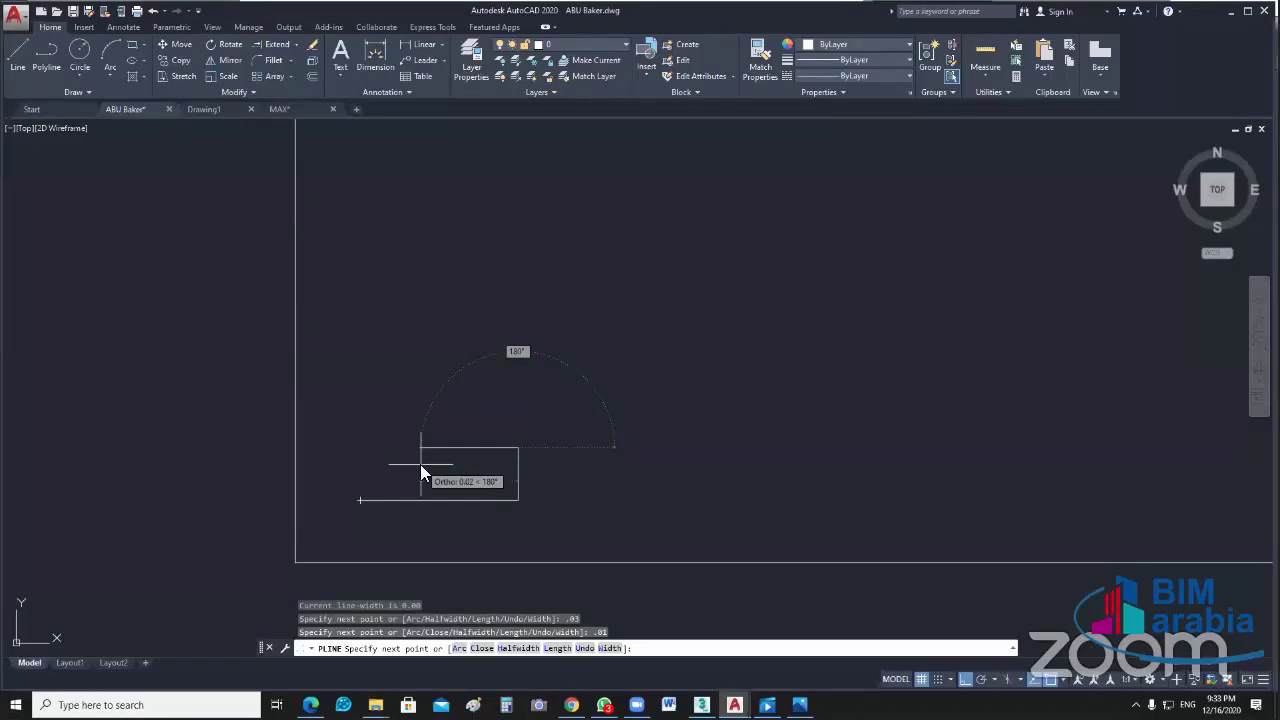
Step: Undo and retry the polyline's latest segments, testing .01 and 1 lengths
text(u)
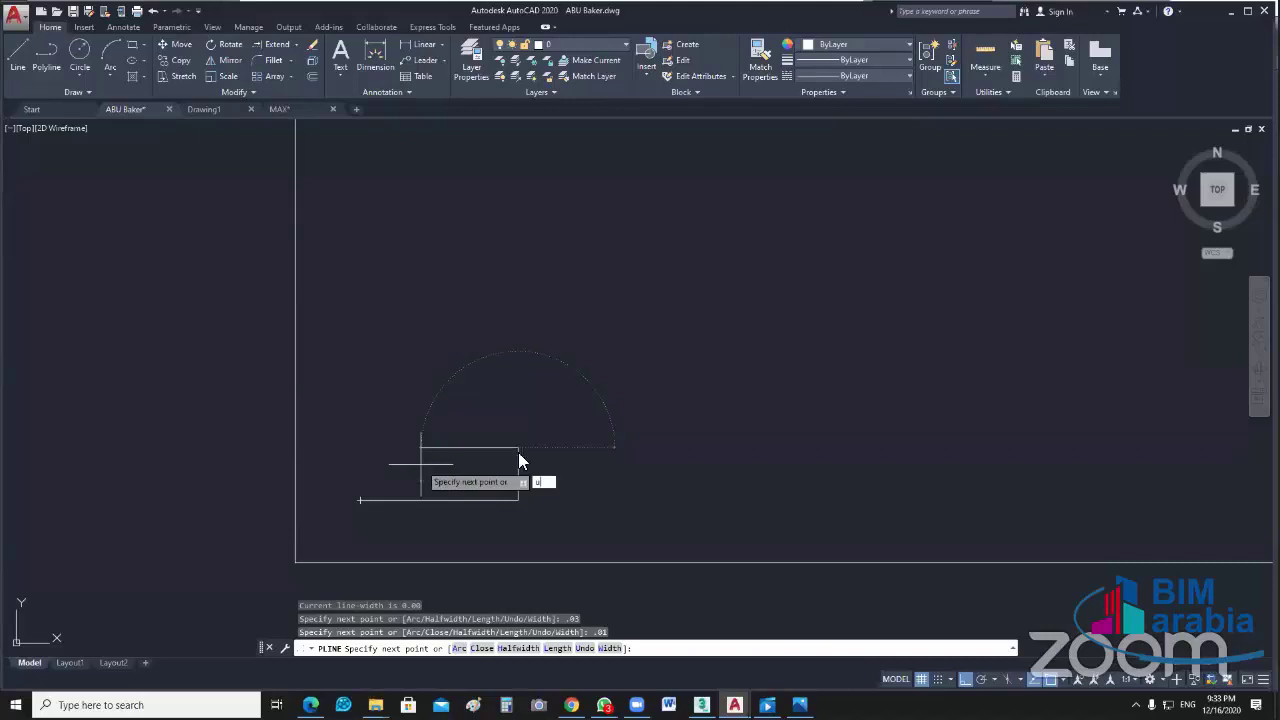
key(Return)
text(.)
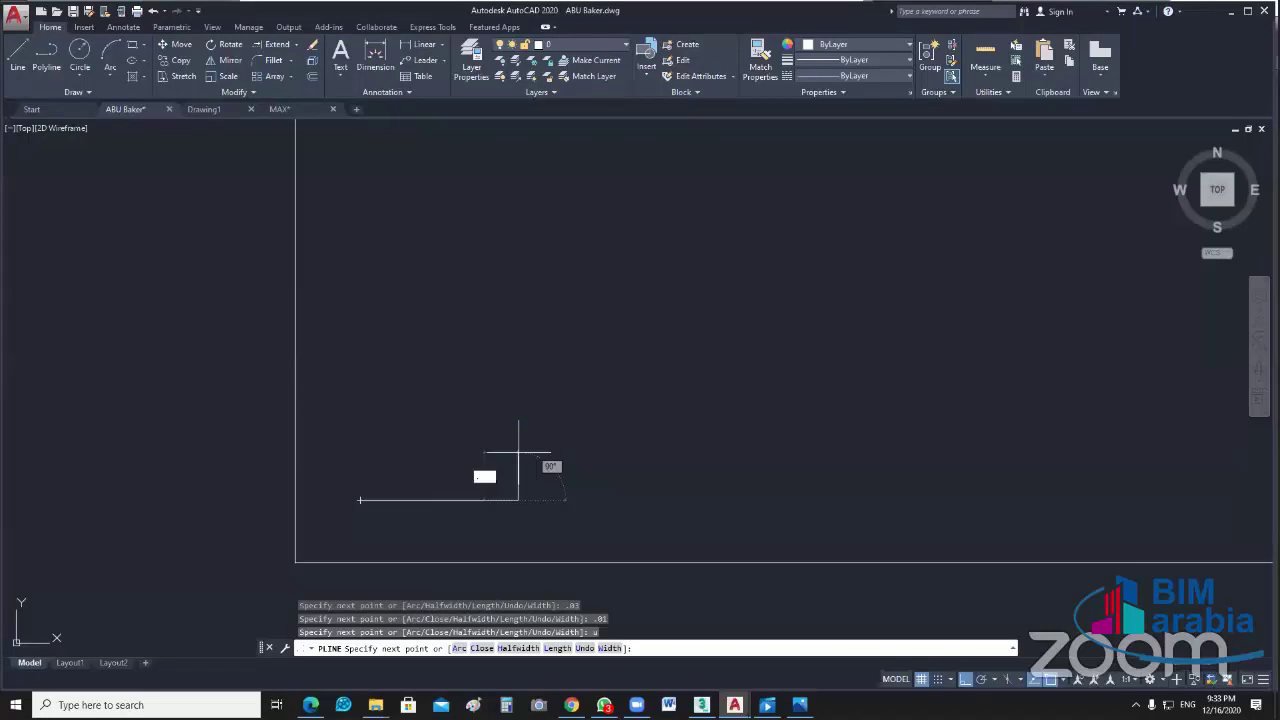
text(0)
text(1)
key(Return)
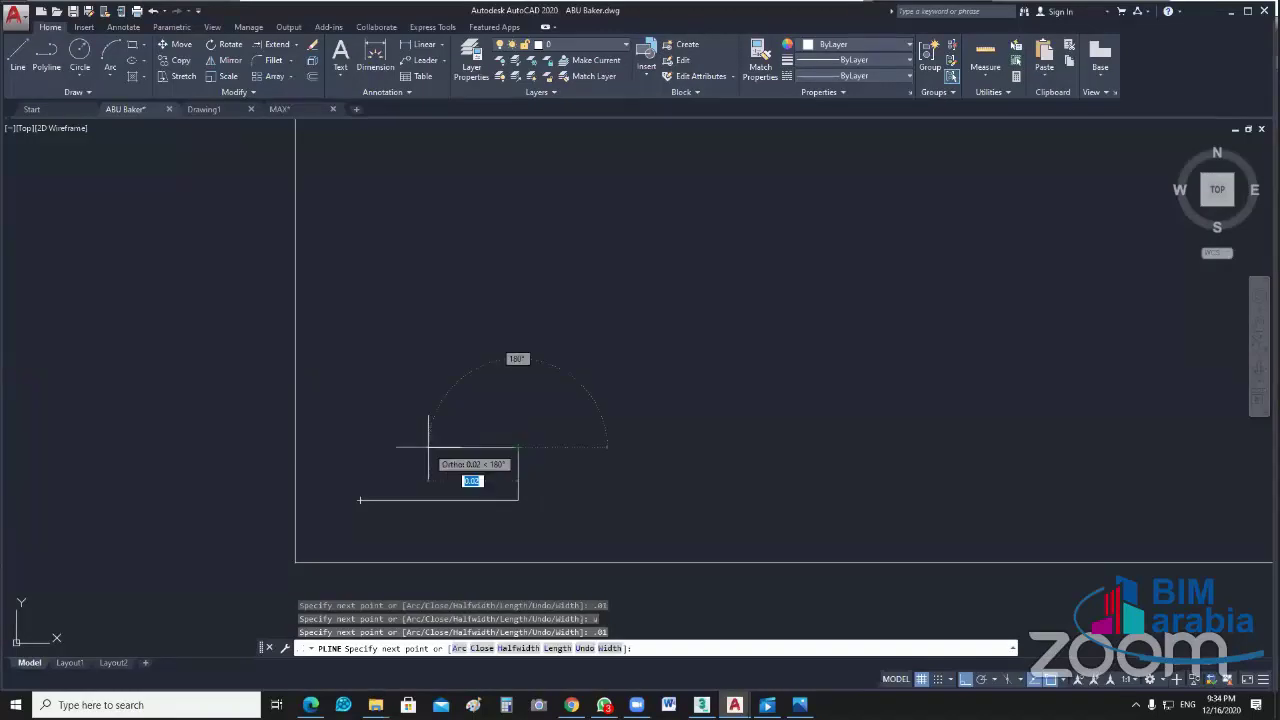
text(u)
key(Return)
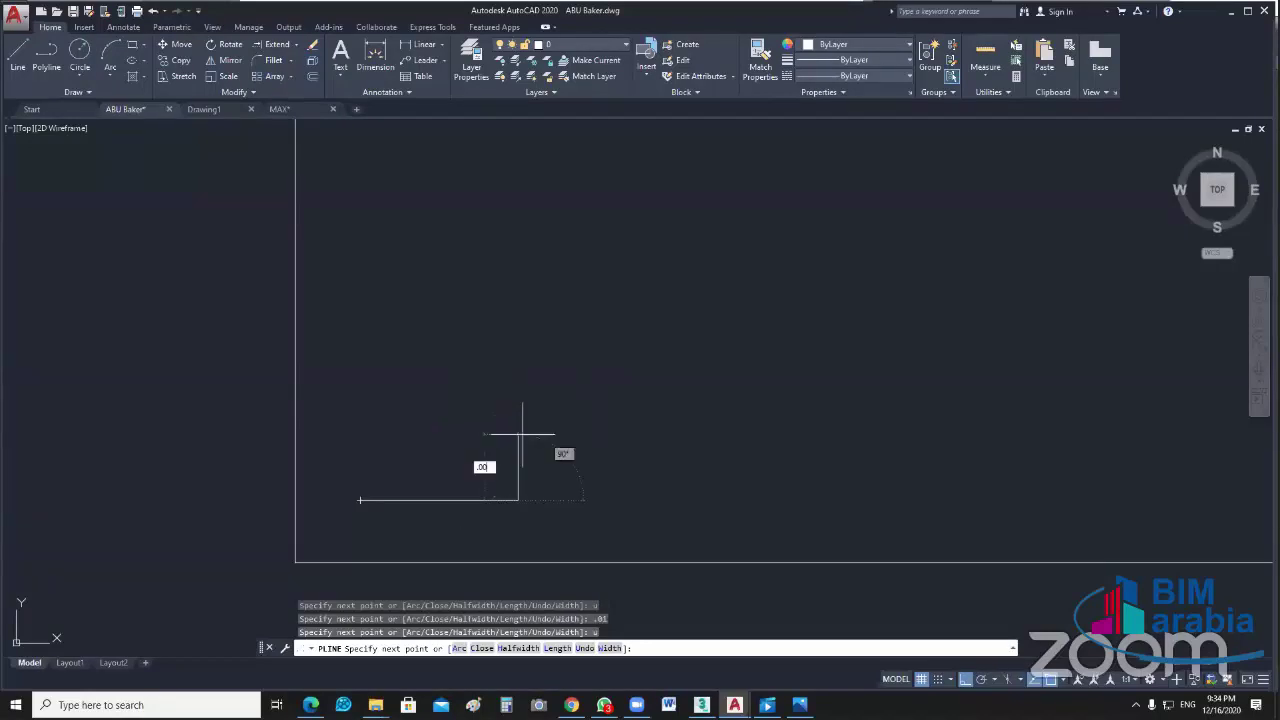
text(1)
key(Return)
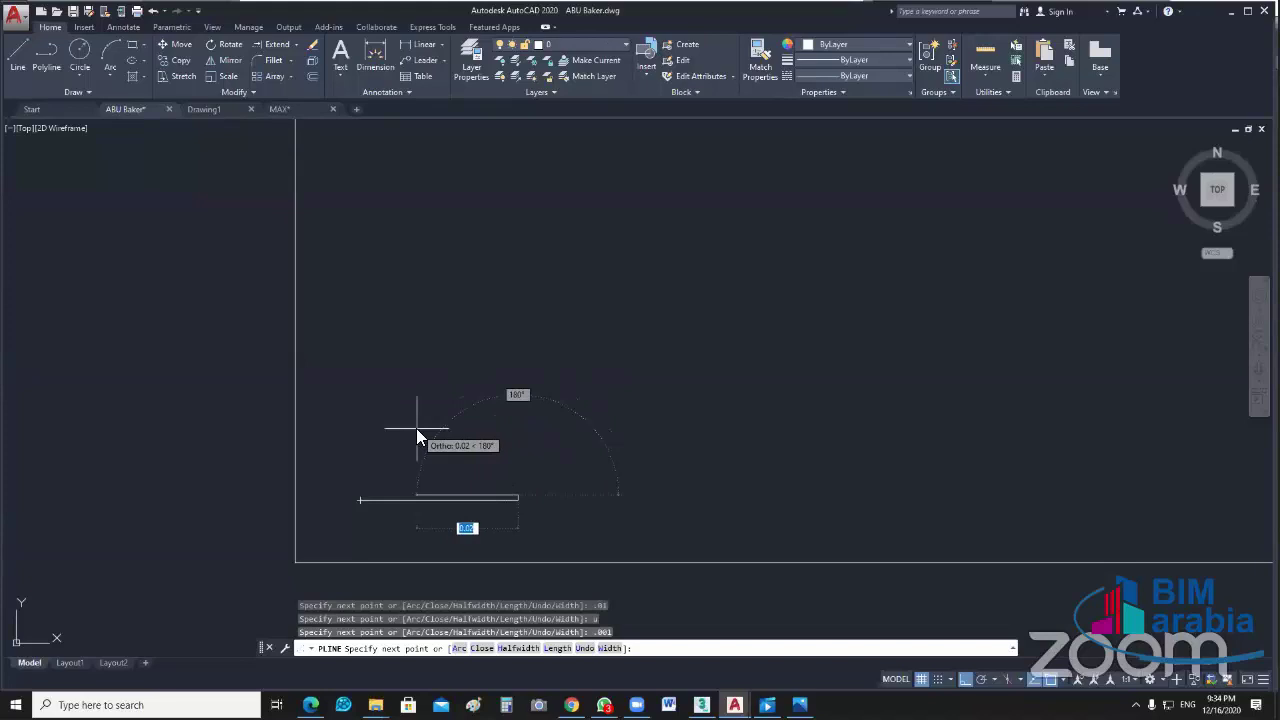
text(u)
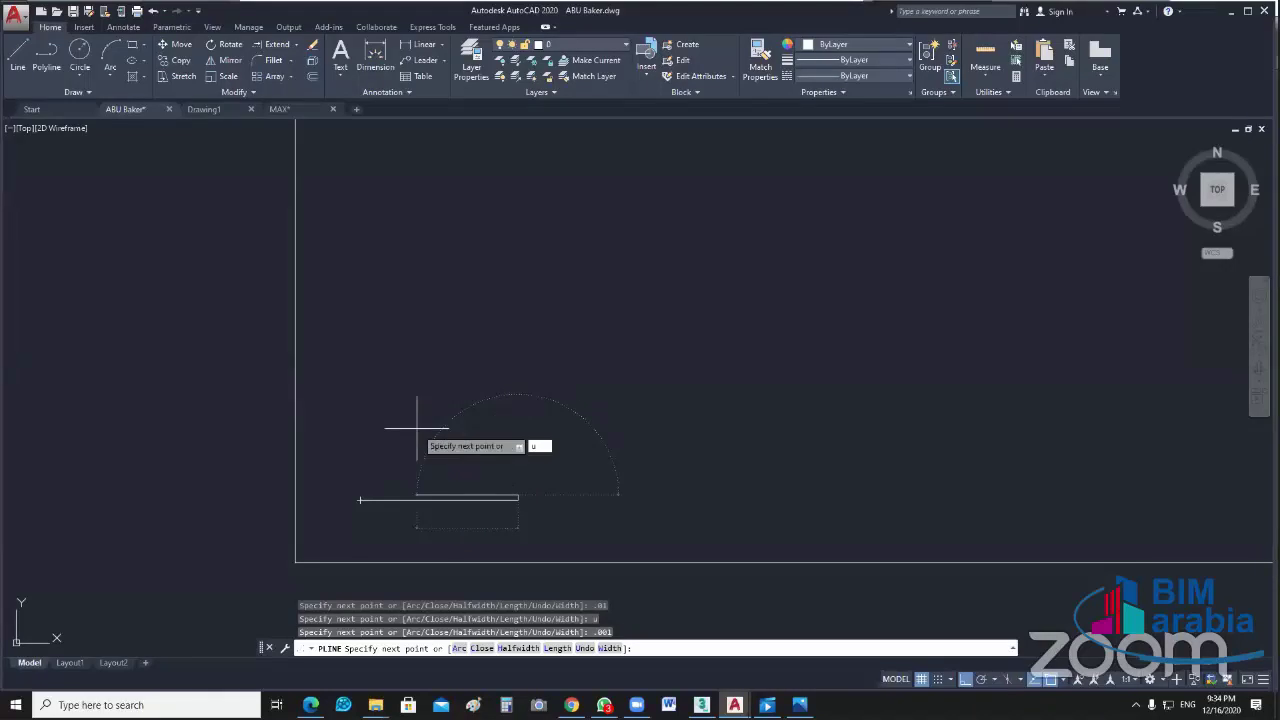
key(Return)
Step: Add the remaining 0.01 segments and close the polyline into a rectangle
text(.001)
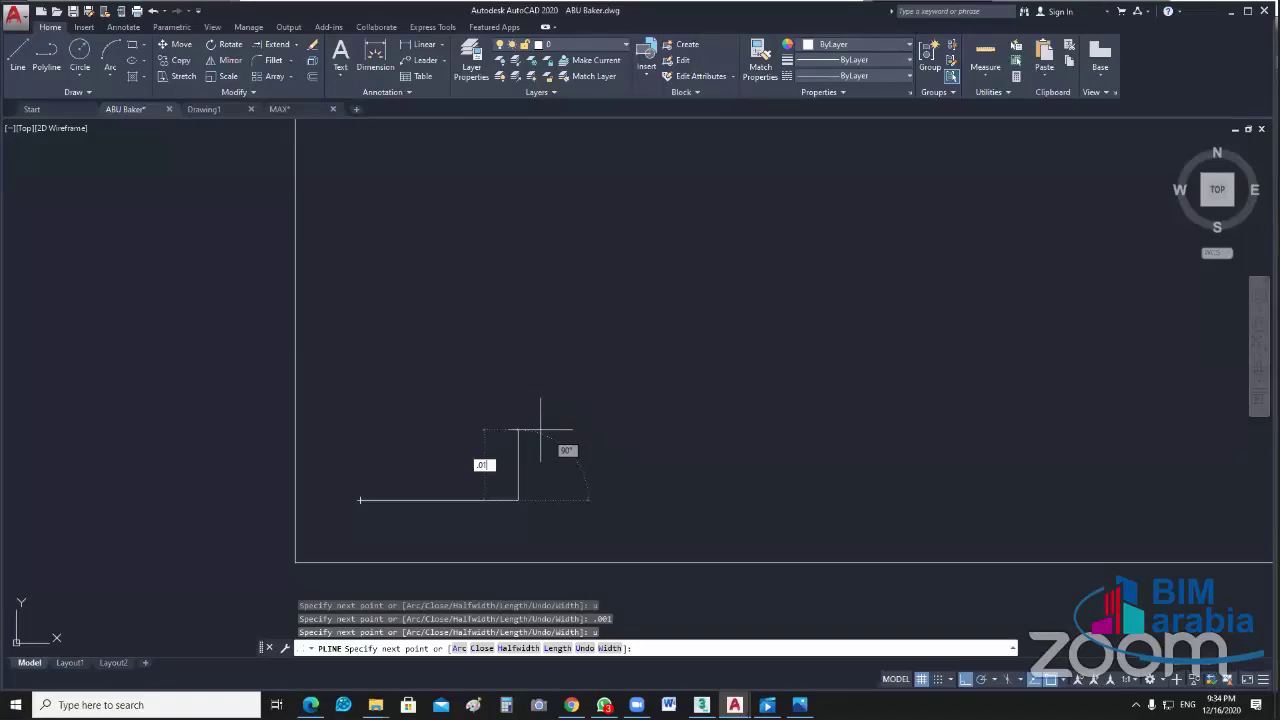
key(Return)
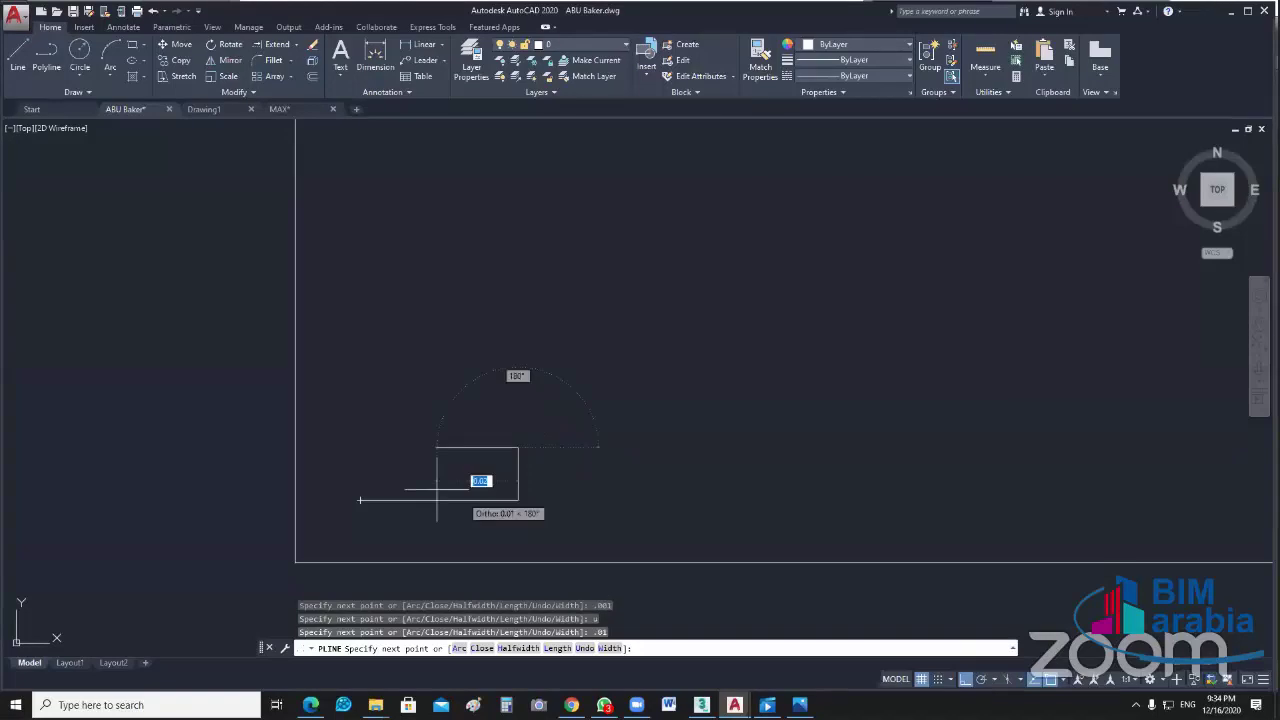
text(.01)
key(Return)
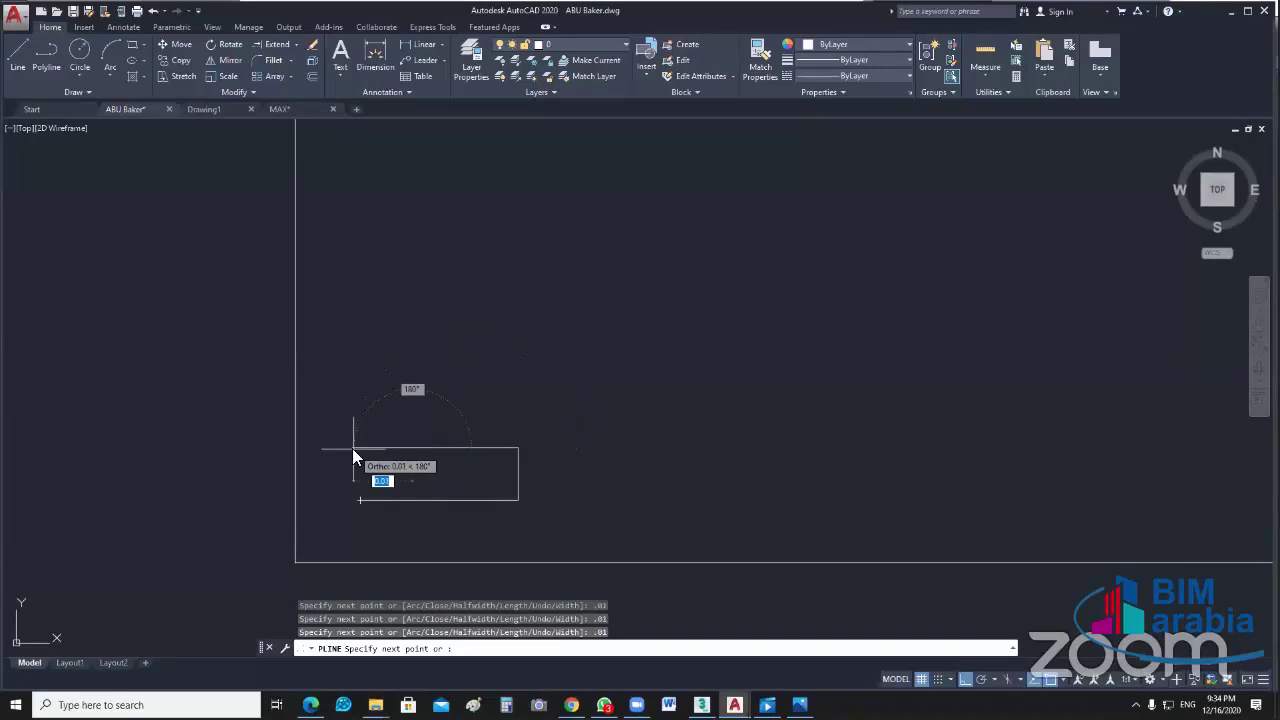
text(.01)
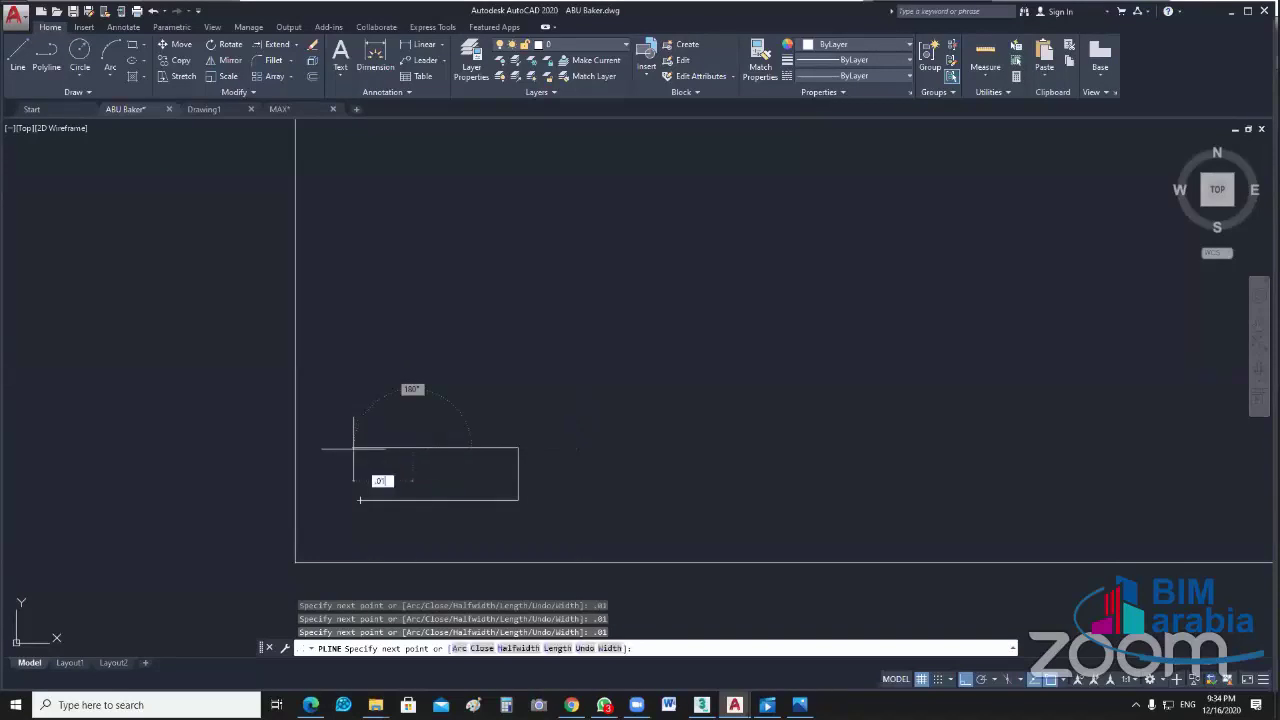
key(Return)
text(c)
key(Return)
drag(360, 443, 428, 468)
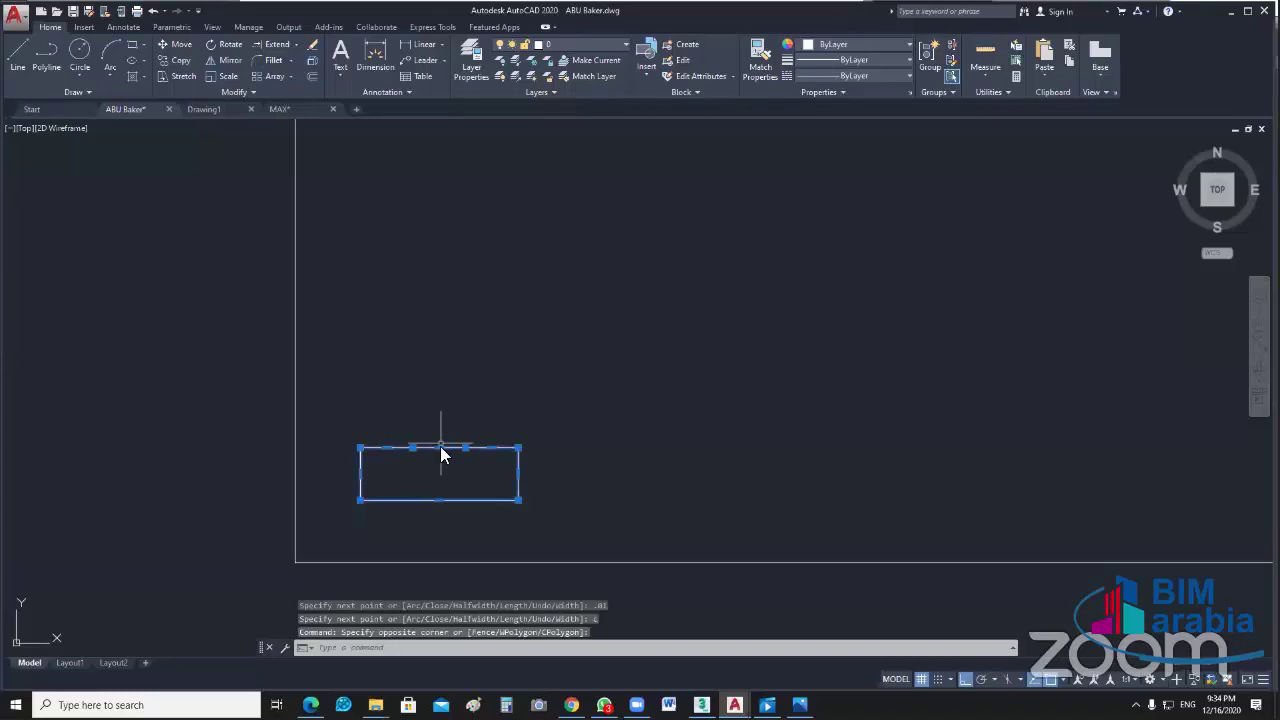
Step: Convert the rectangle's top edge into an arc and stretch the arc's ends further outward
click(483, 500)
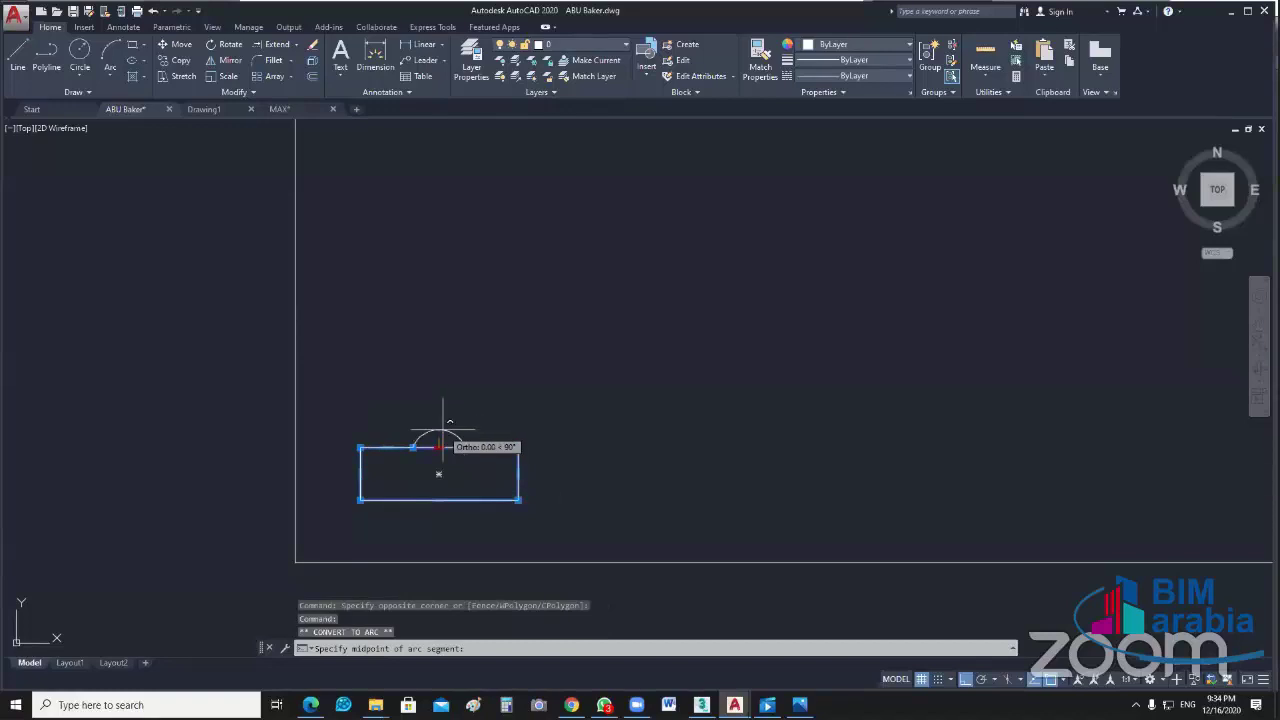
scroll(474, 461, up, 4)
middle_drag(448, 430, 560, 418)
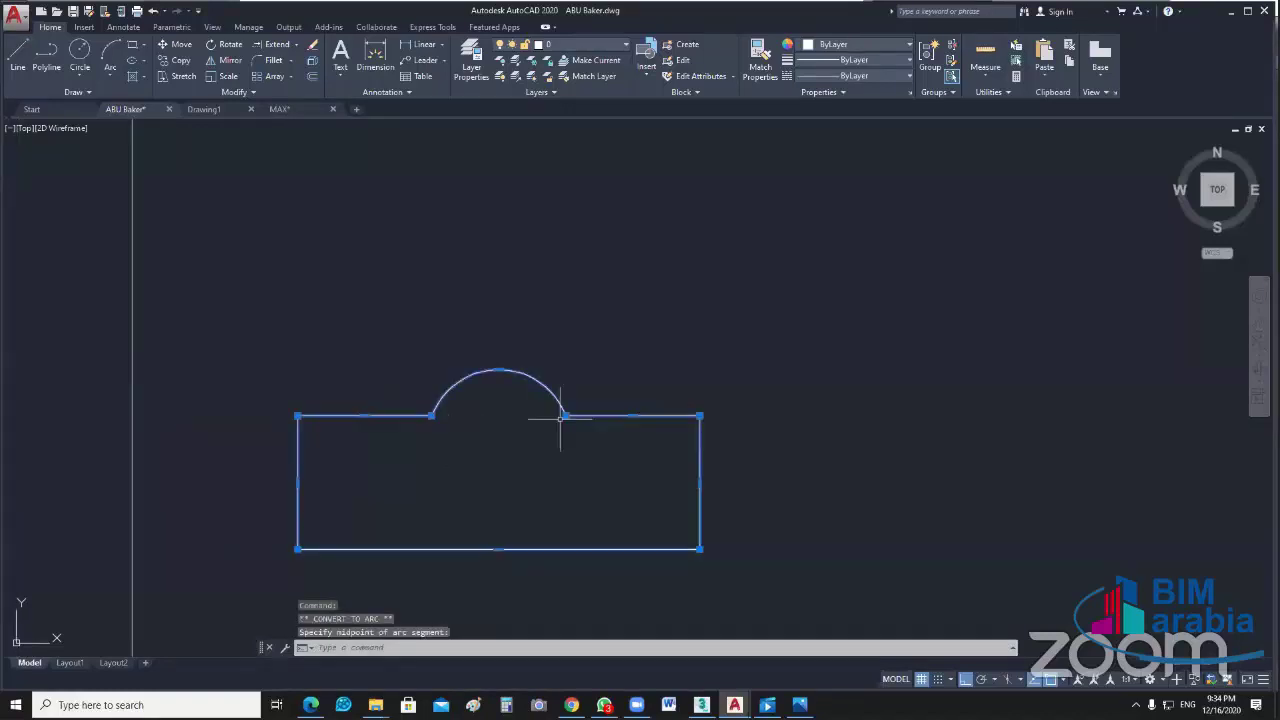
click(560, 418)
click(565, 415)
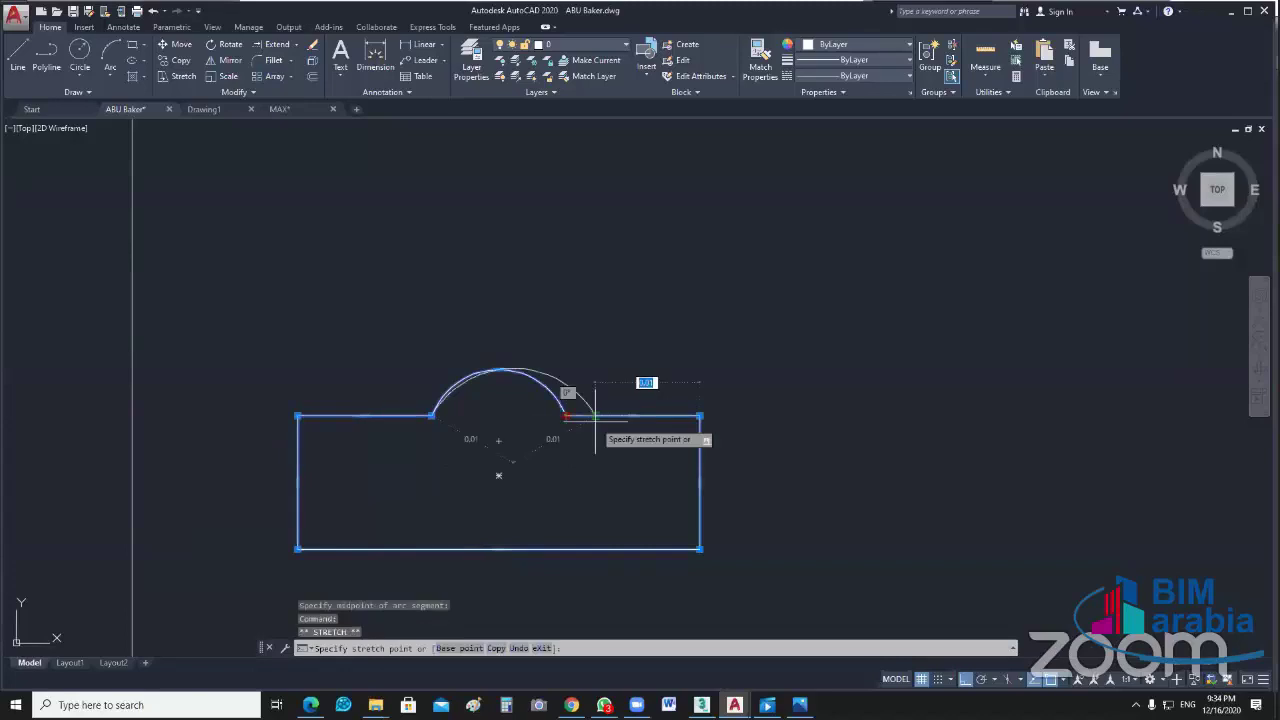
click(599, 415)
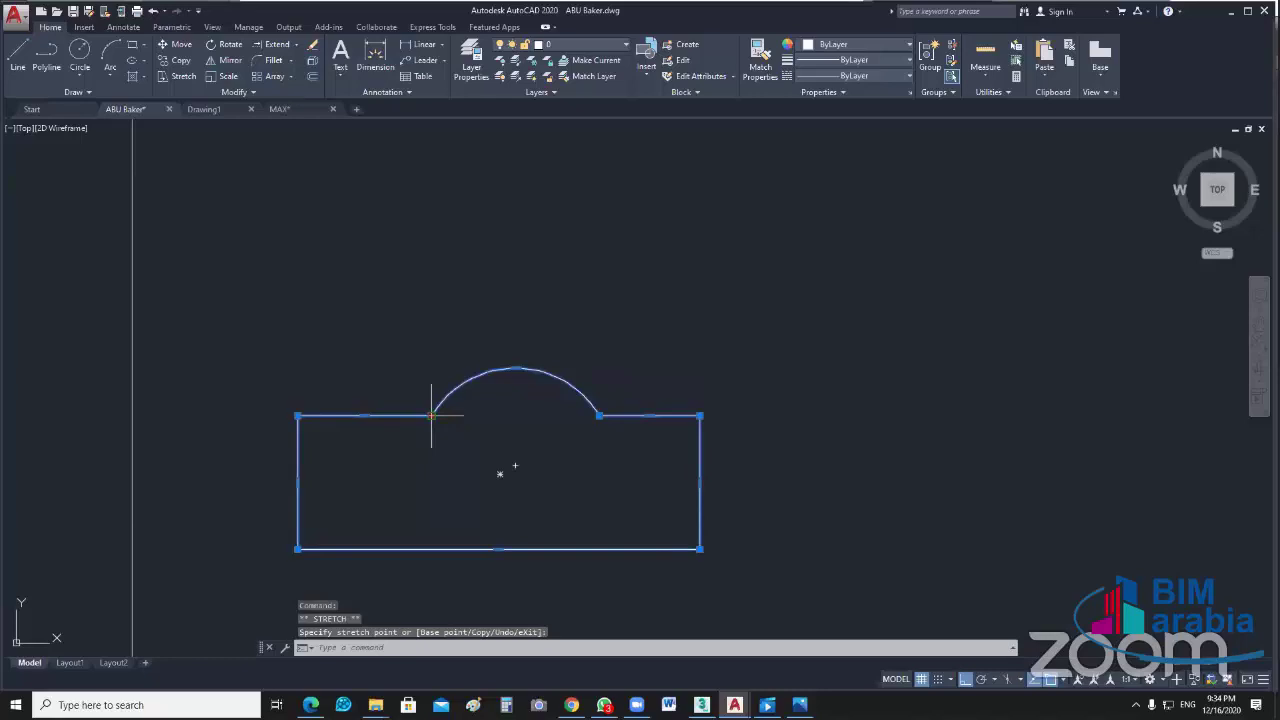
click(431, 415)
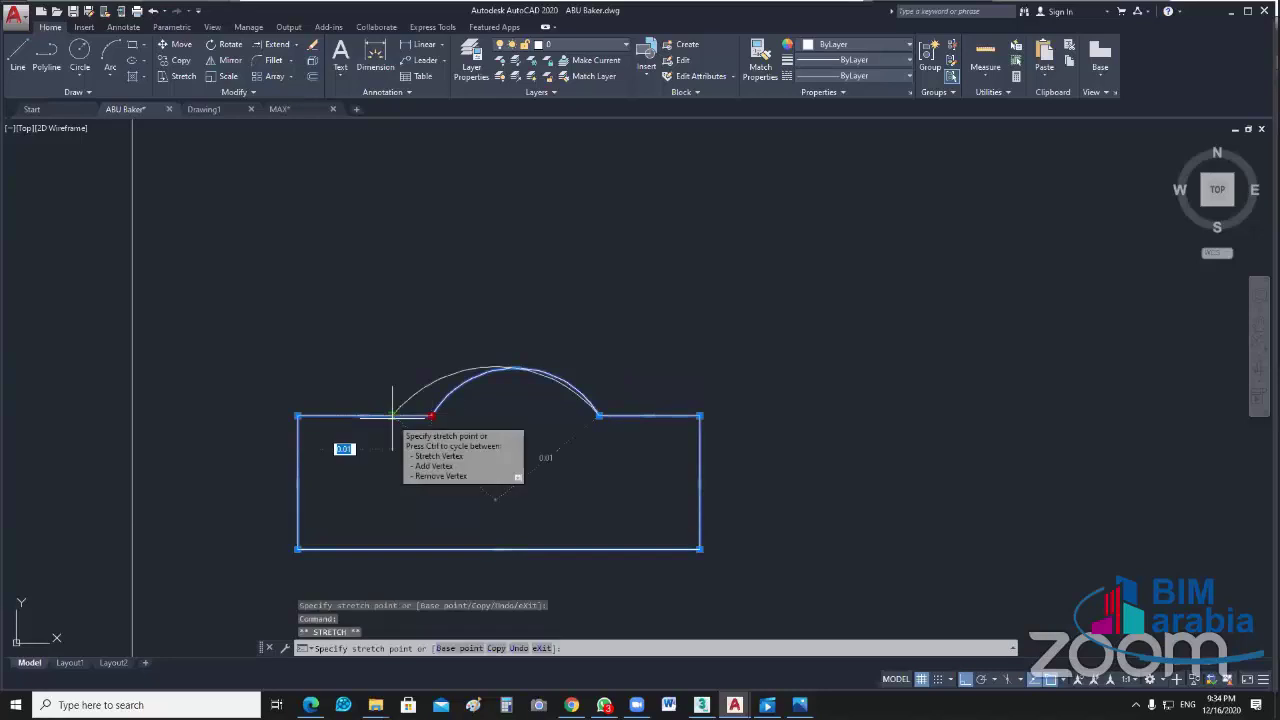
click(392, 415)
scroll(613, 463, down, 5)
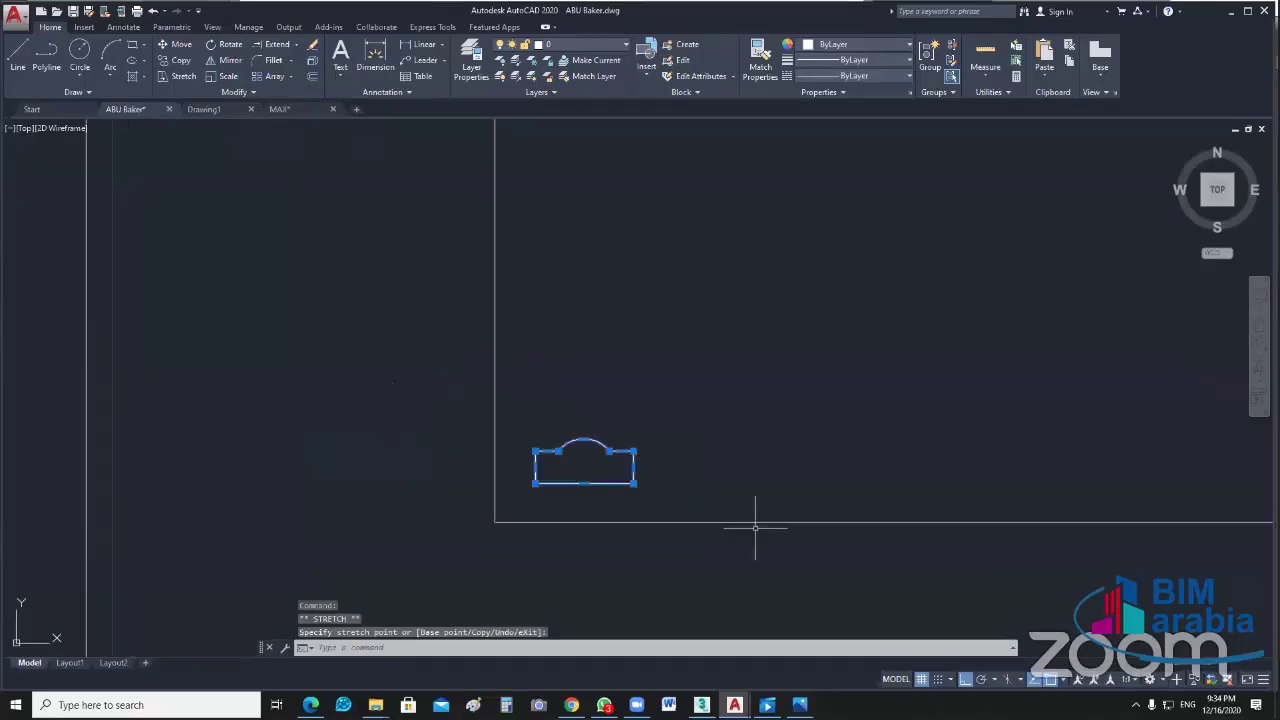
key(Escape)
Step: Raise the rectangle's bottom corners to make the arched shape shallower
middle_drag(755, 528, 747, 459)
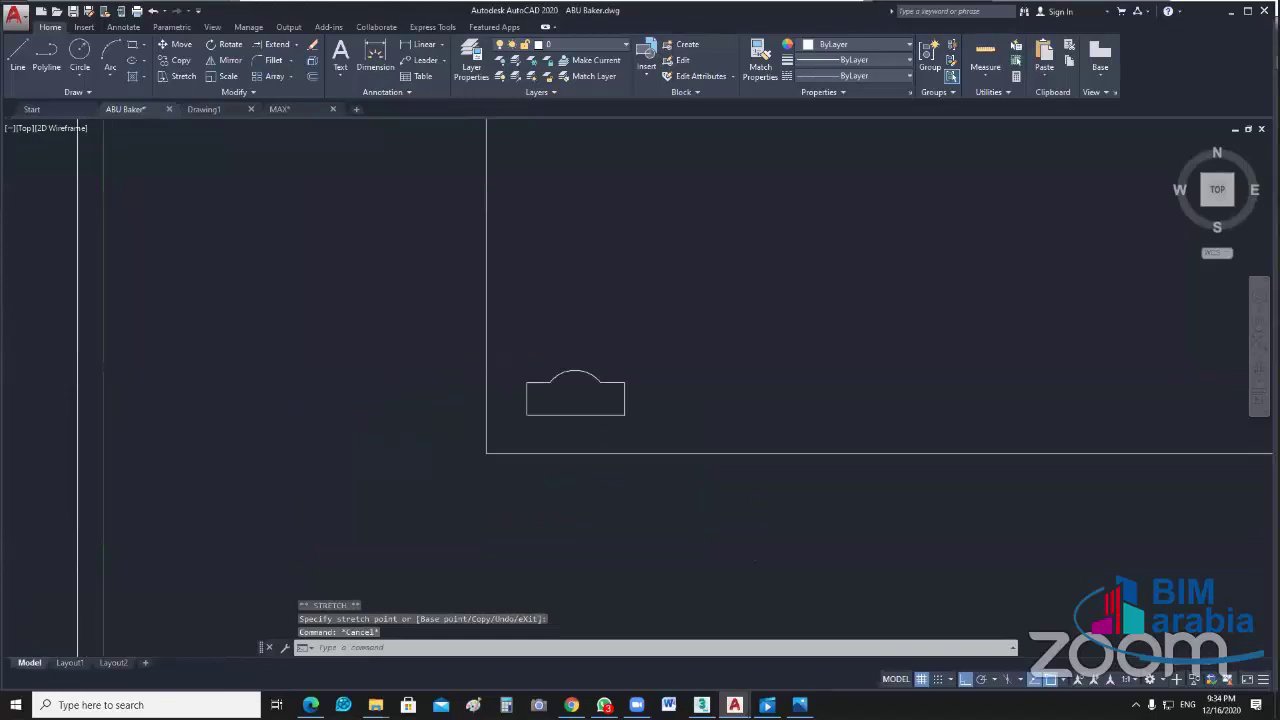
scroll(623, 440, up, 2)
middle_drag(532, 512, 607, 461)
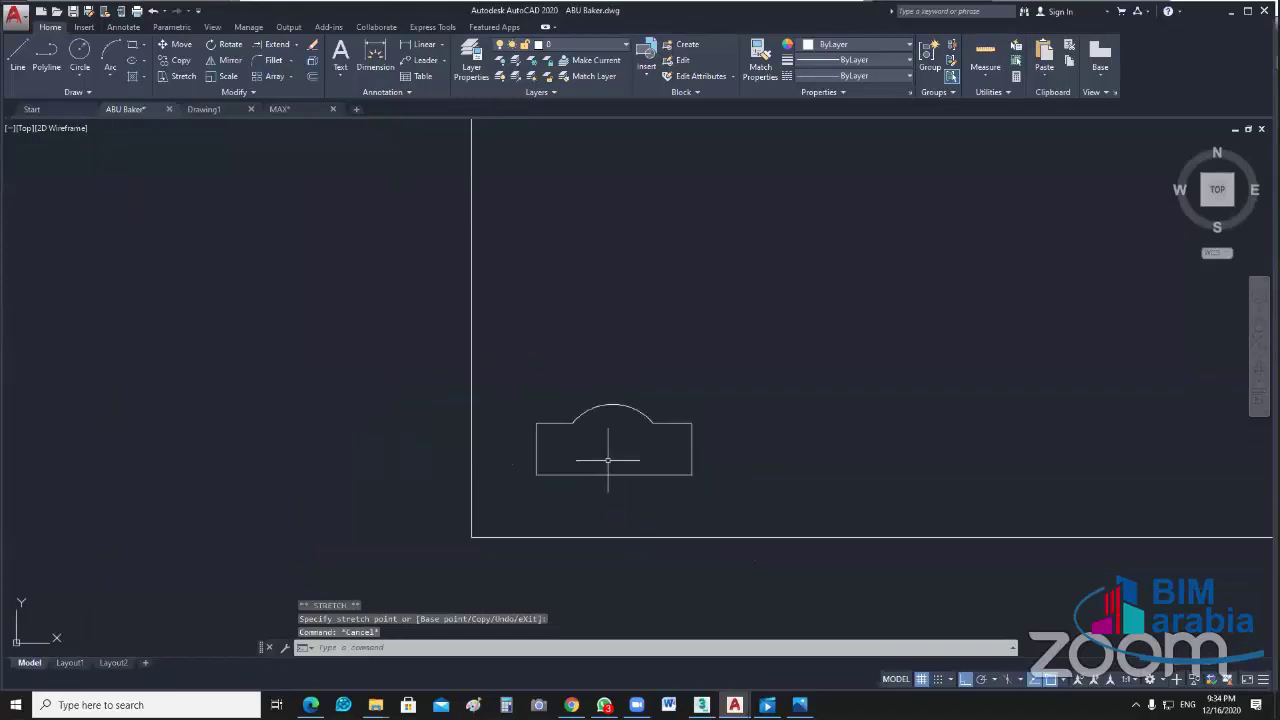
scroll(607, 460, up, 2)
click(613, 468)
click(614, 486)
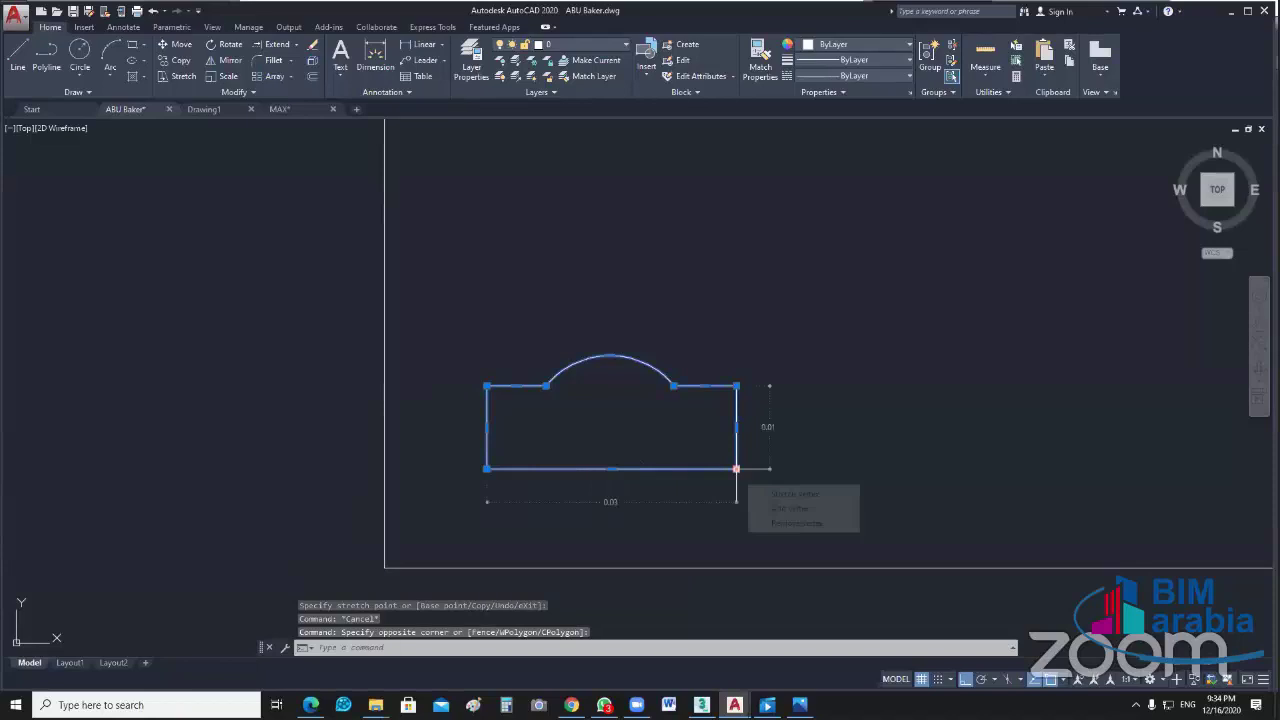
click(736, 468)
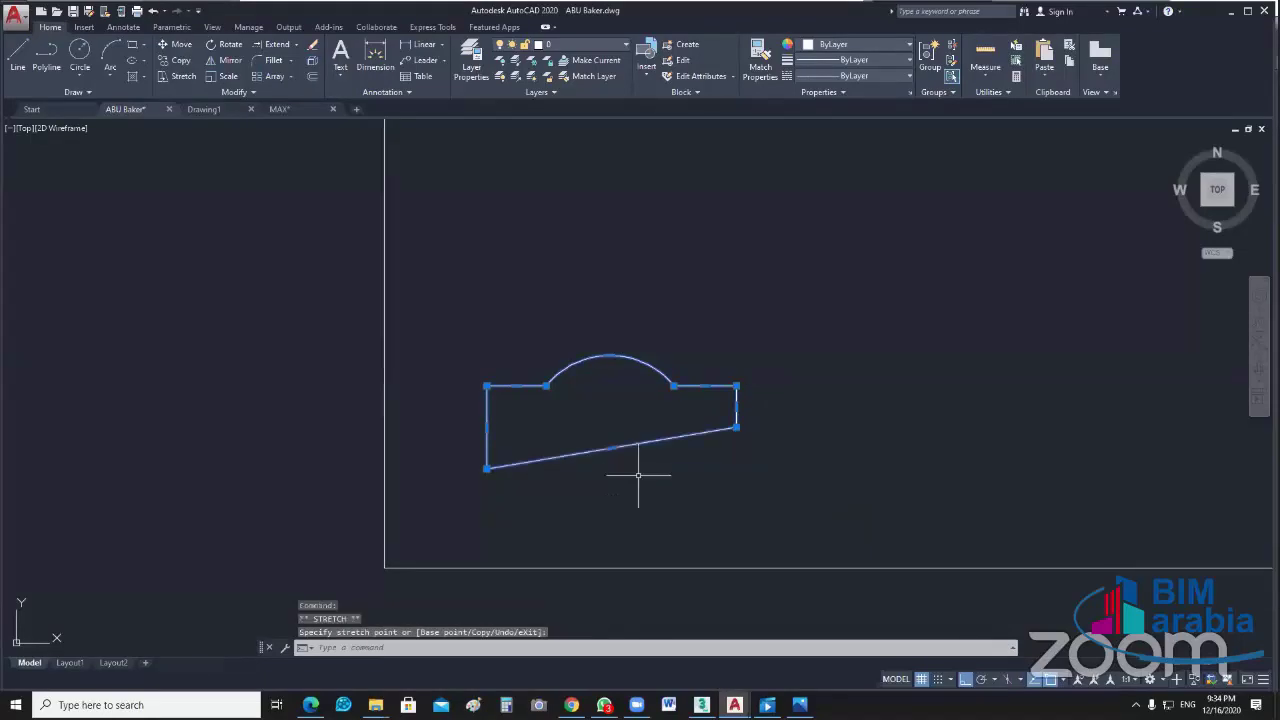
click(486, 468)
click(480, 482)
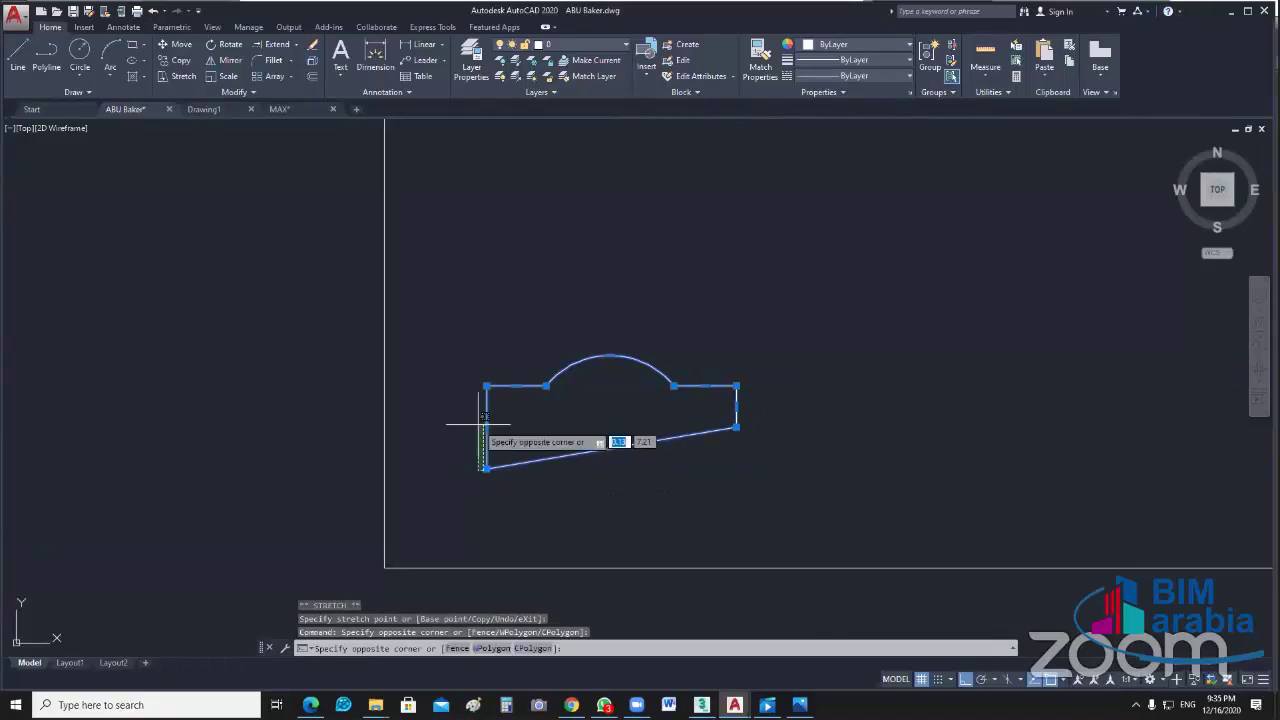
click(477, 462)
click(486, 468)
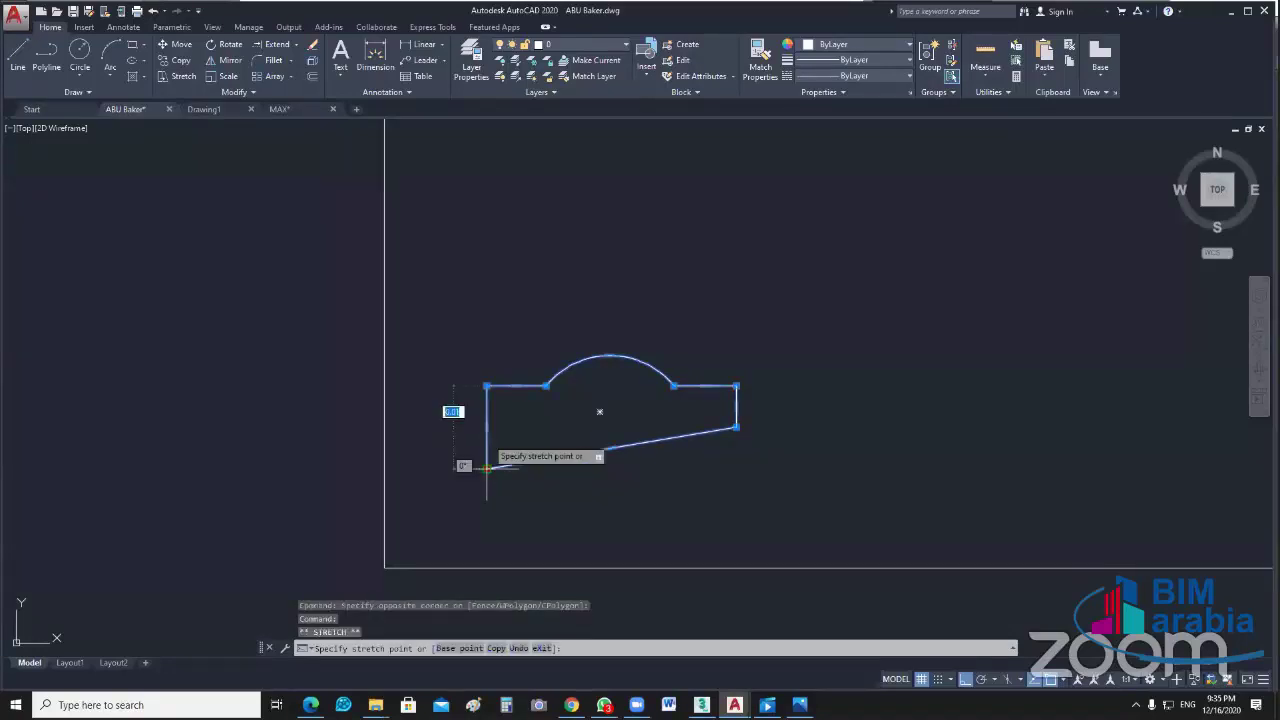
key(Escape)
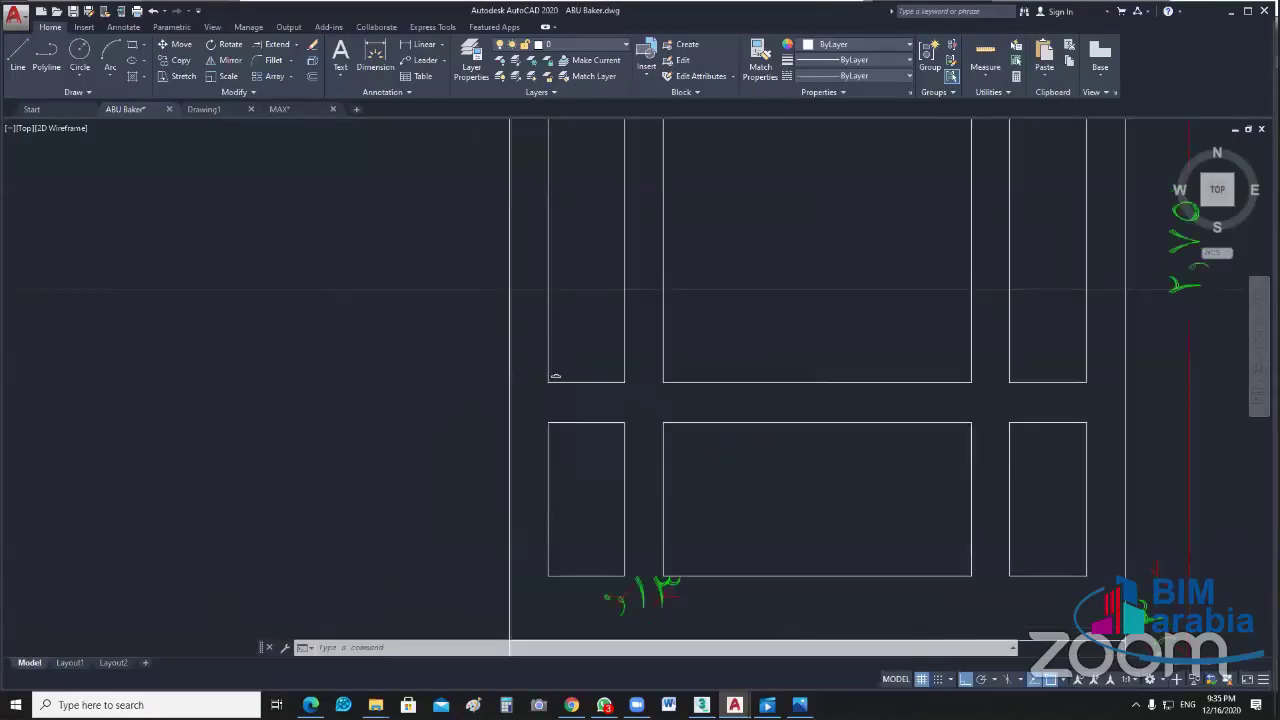
Step: Zoom out, cancel the pending rectangle command, and pan to the wardrobe elevation with its 2.75 by 2.00 dimensions
scroll(572, 393, down, 4)
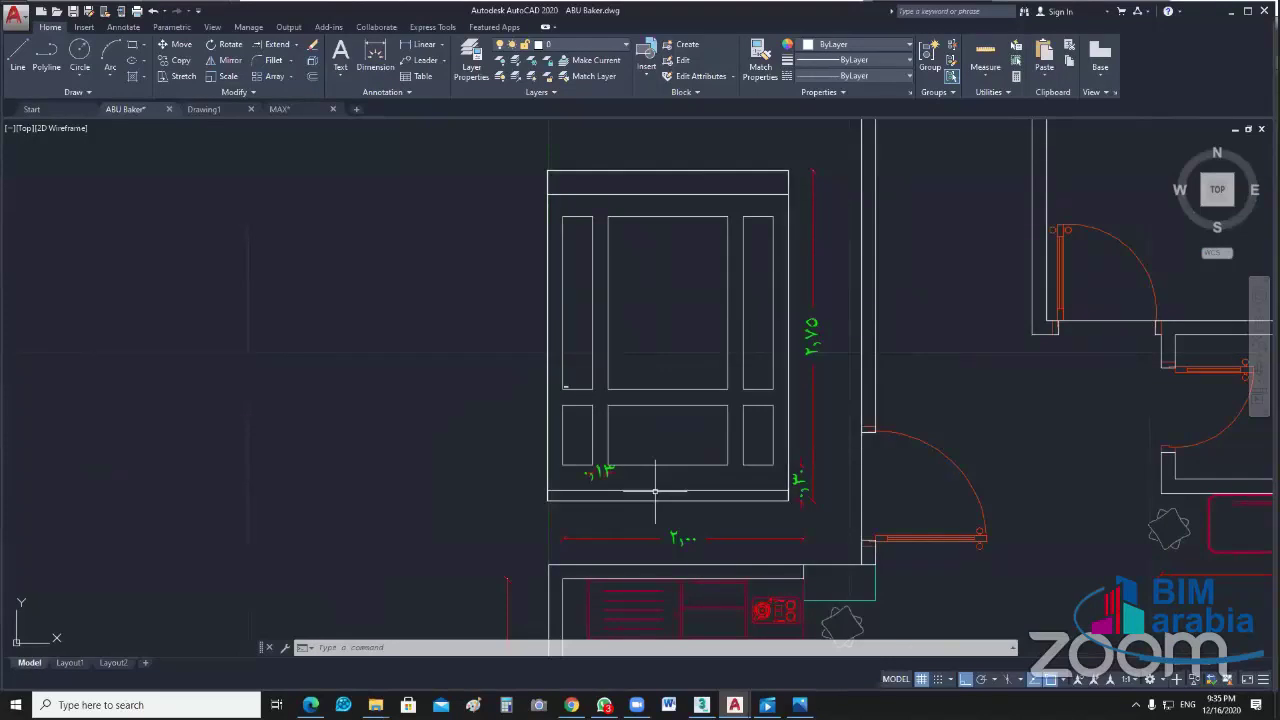
middle_drag(655, 491, 673, 310)
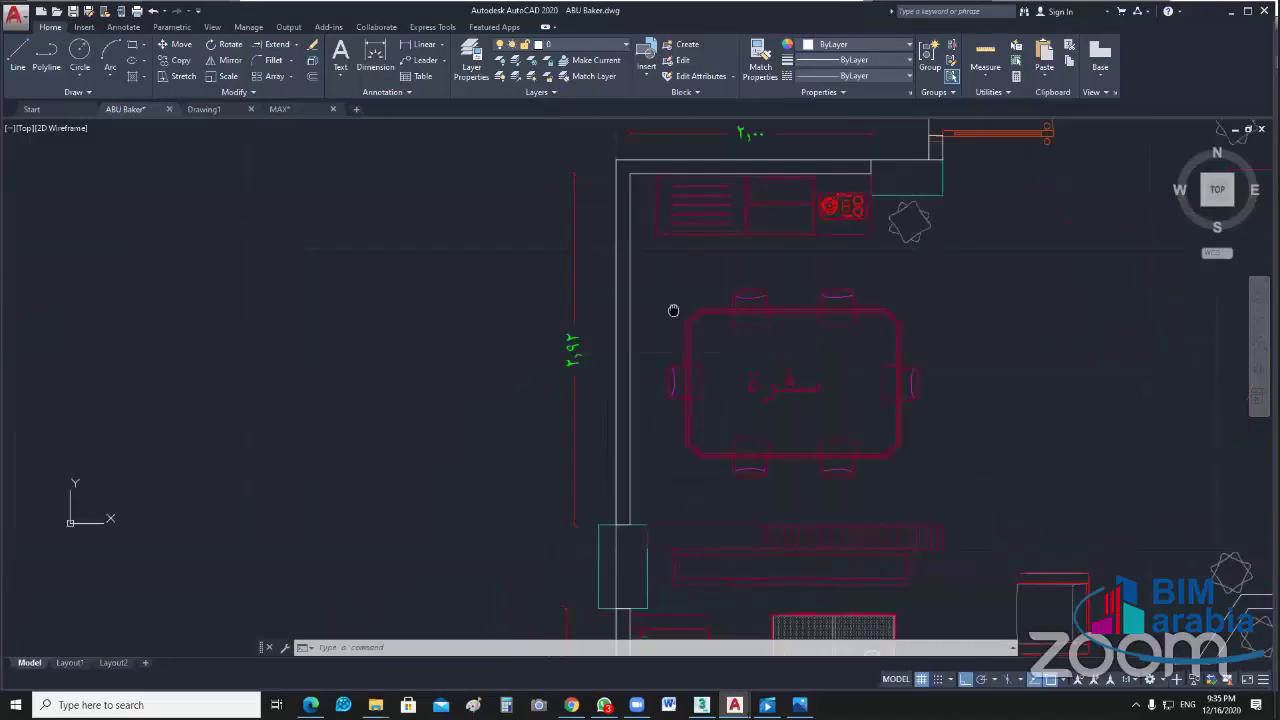
scroll(640, 345, down, 2)
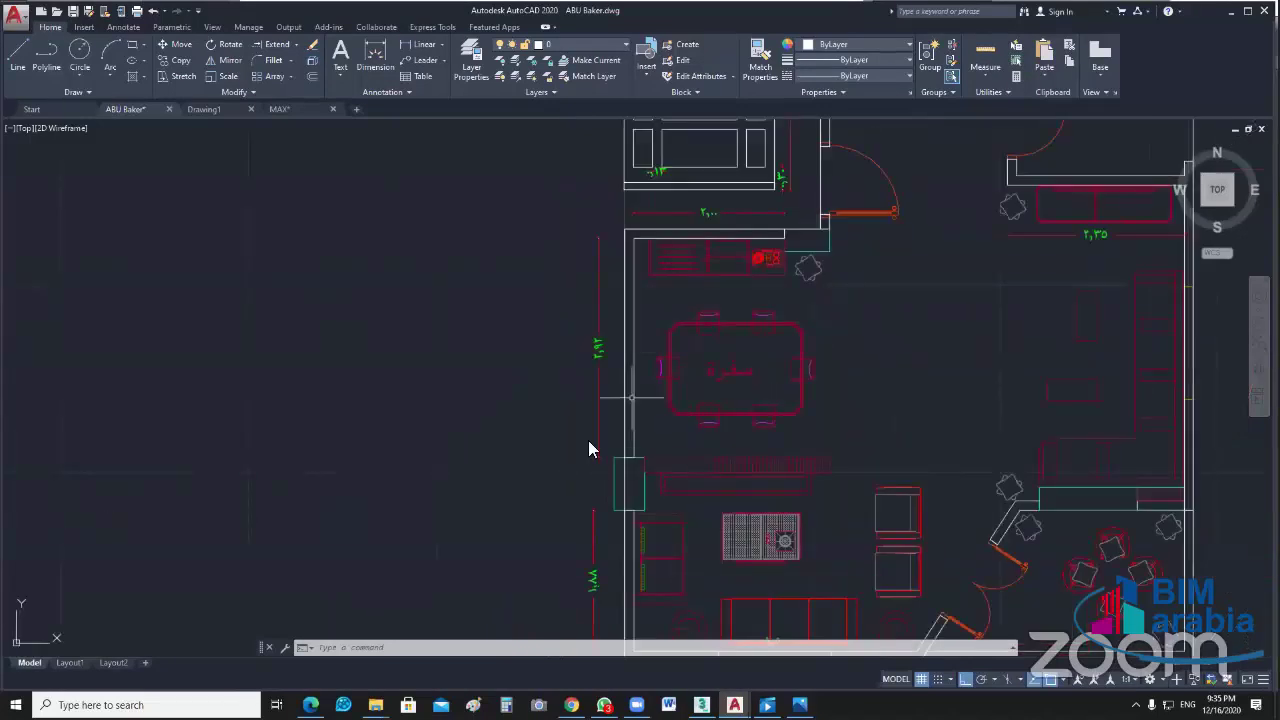
scroll(588, 448, up, 2)
text(re)
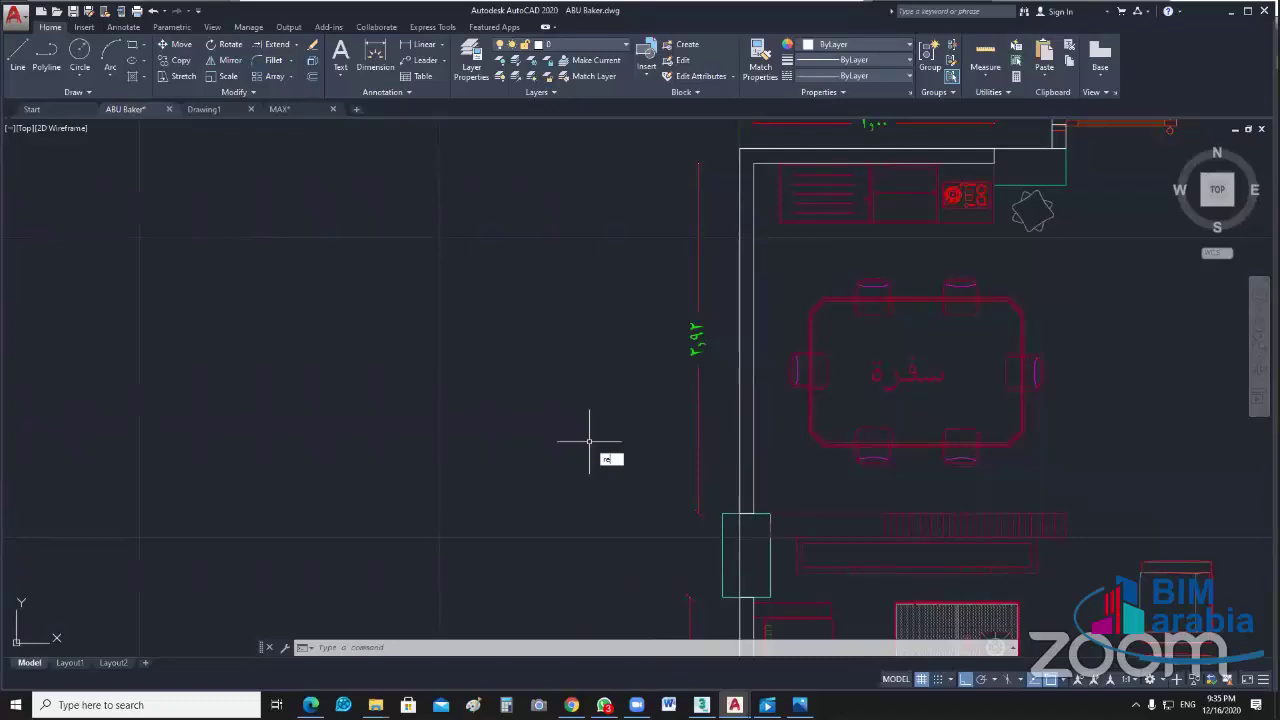
text(c)
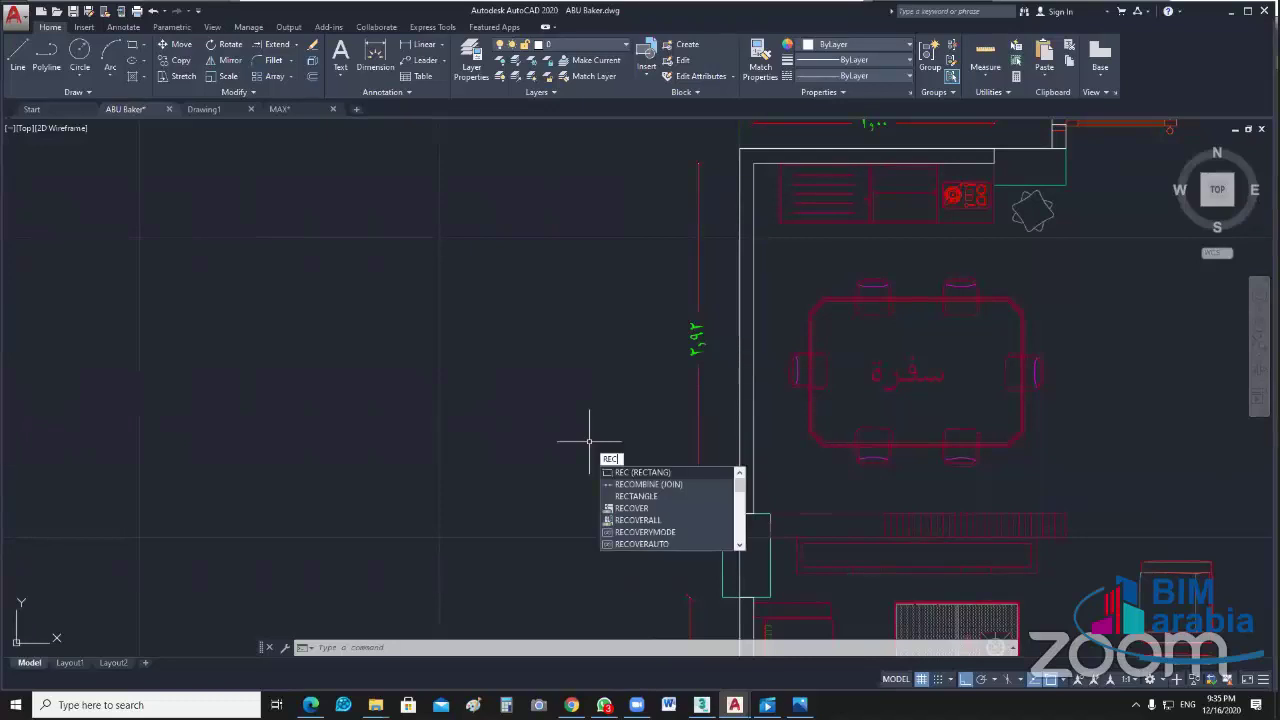
key(Escape)
key(Escape)
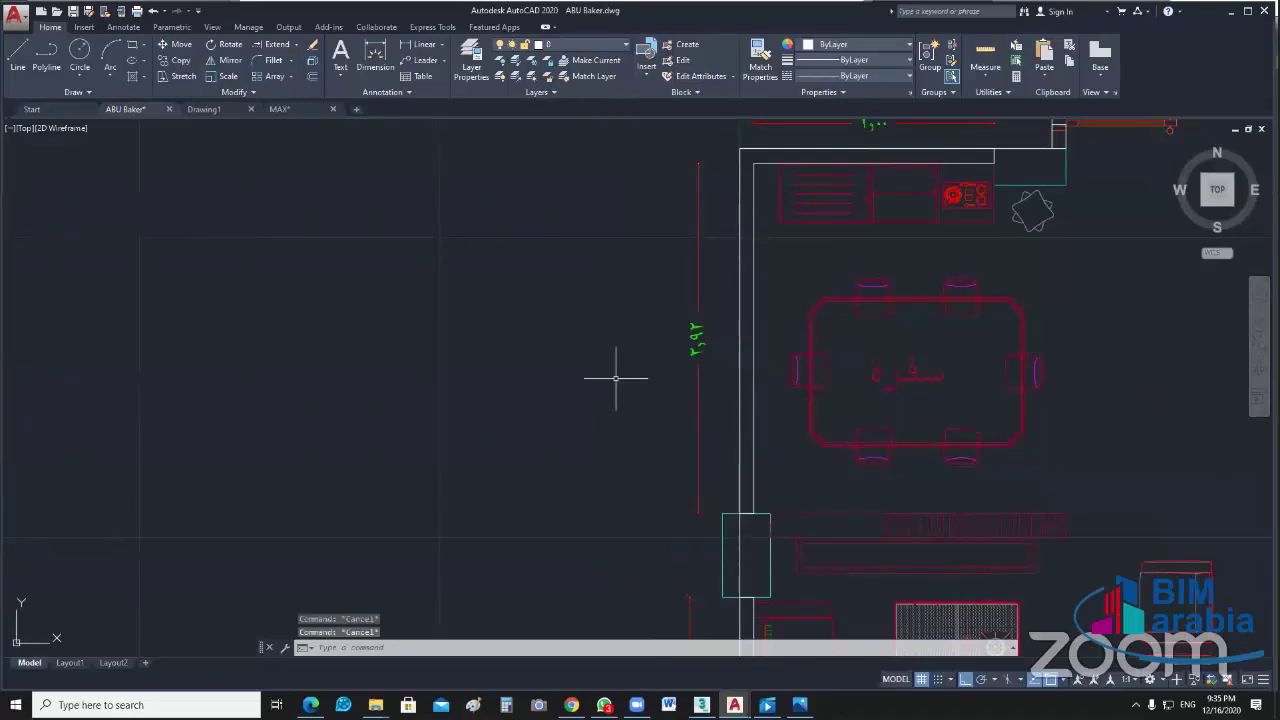
scroll(616, 378, down, 2)
key(Escape)
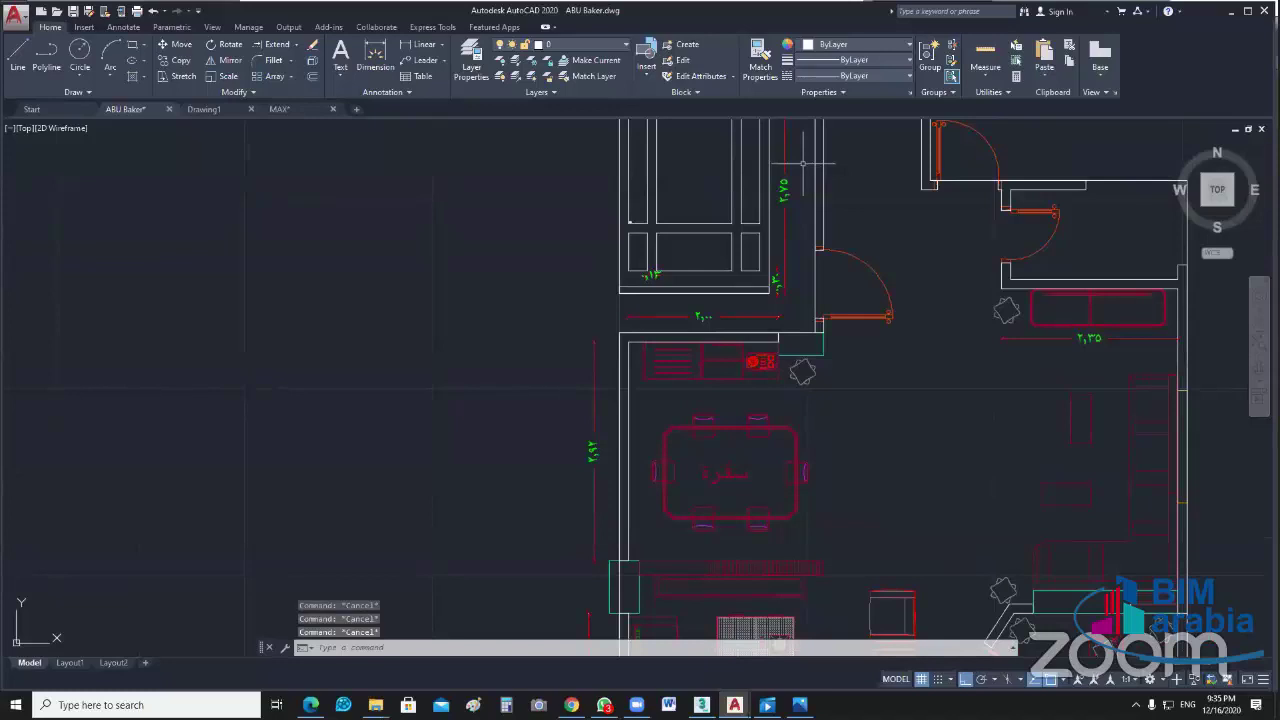
middle_drag(765, 249, 745, 224)
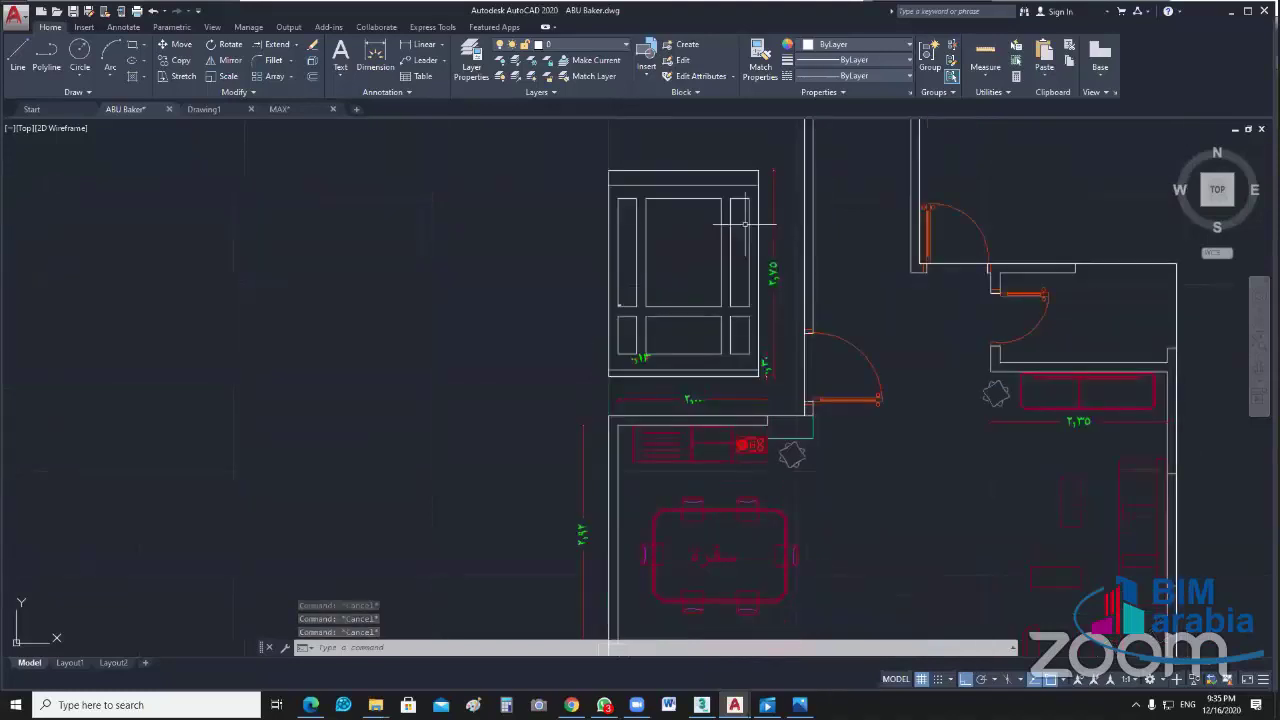
click(765, 157)
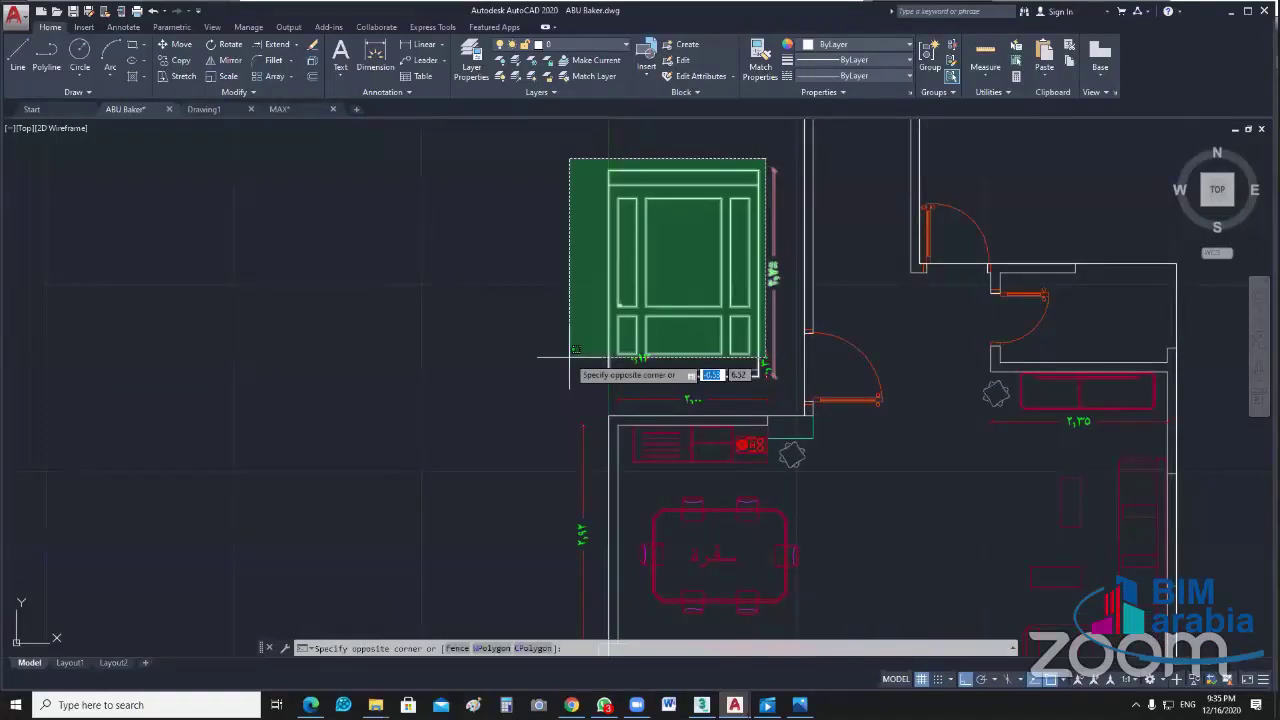
click(560, 370)
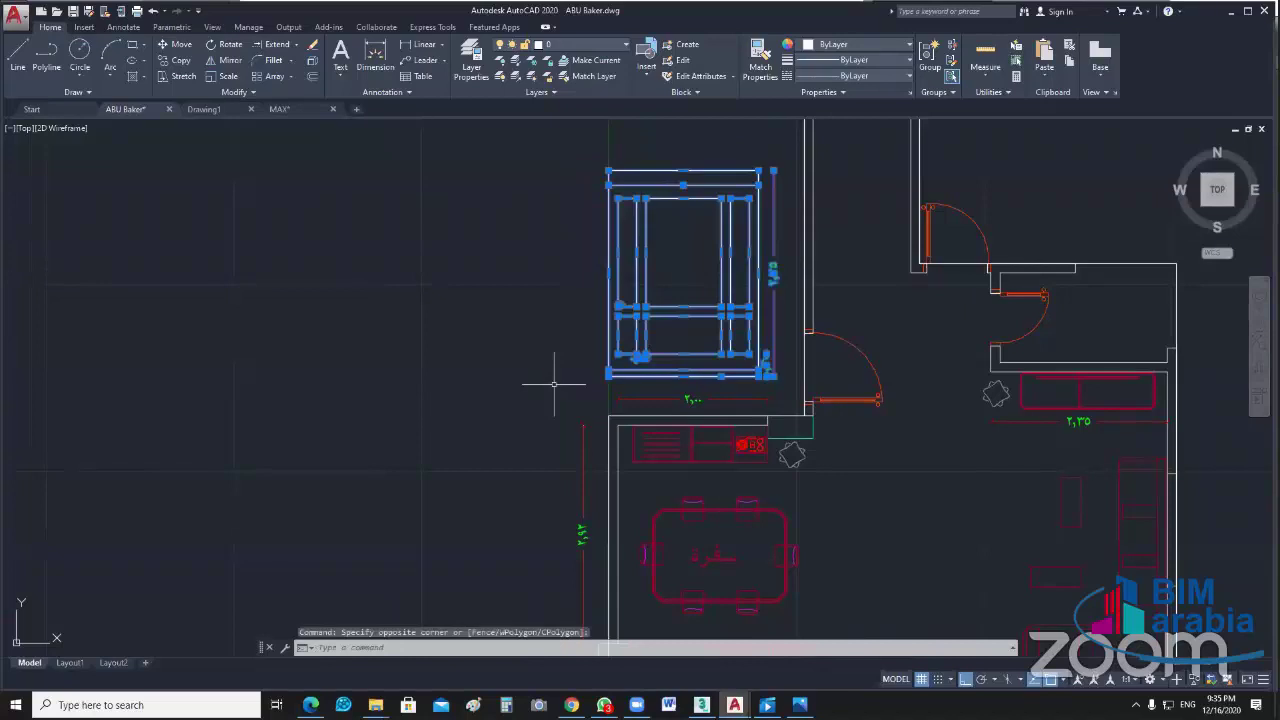
text(co)
key(Return)
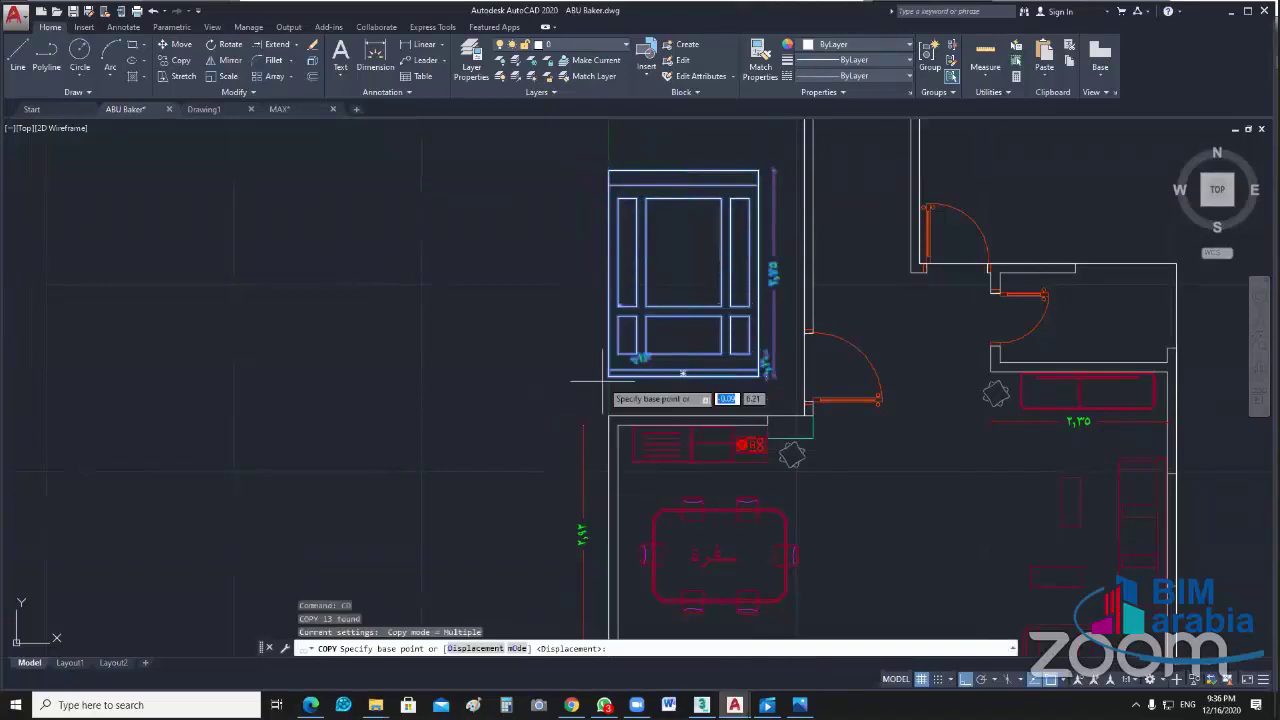
click(604, 381)
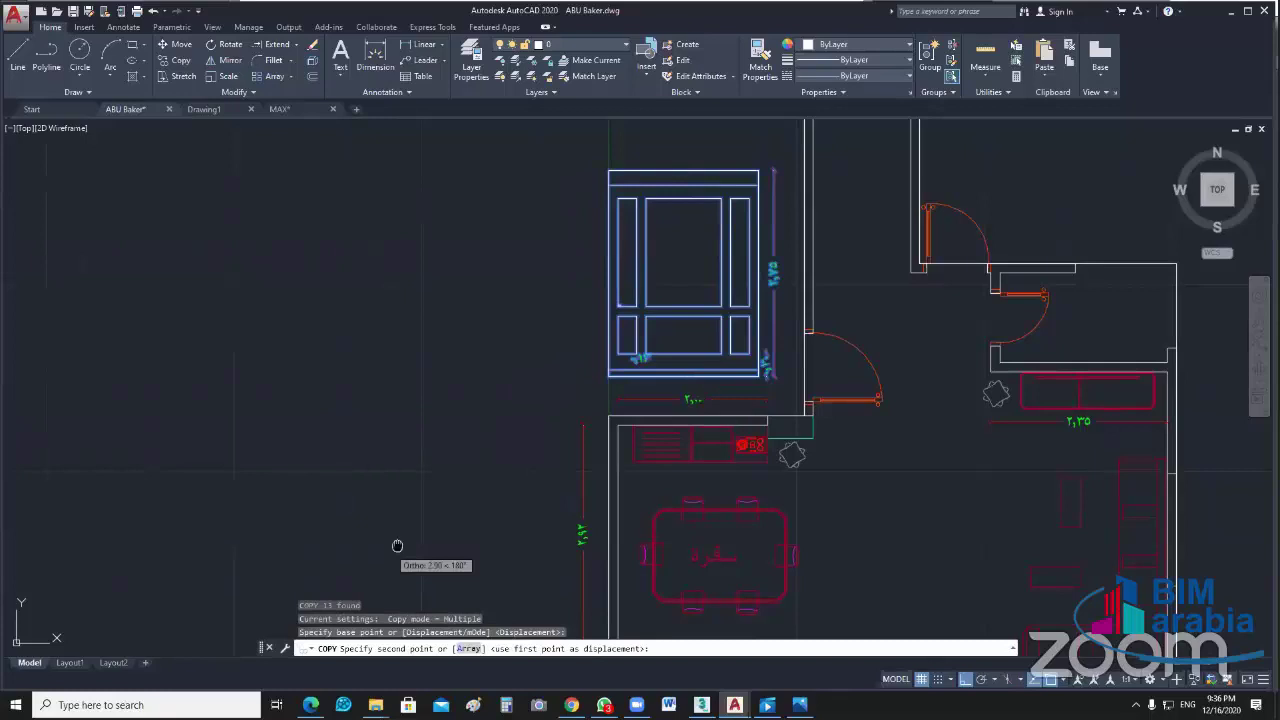
middle_drag(397, 545, 526, 408)
key(F8)
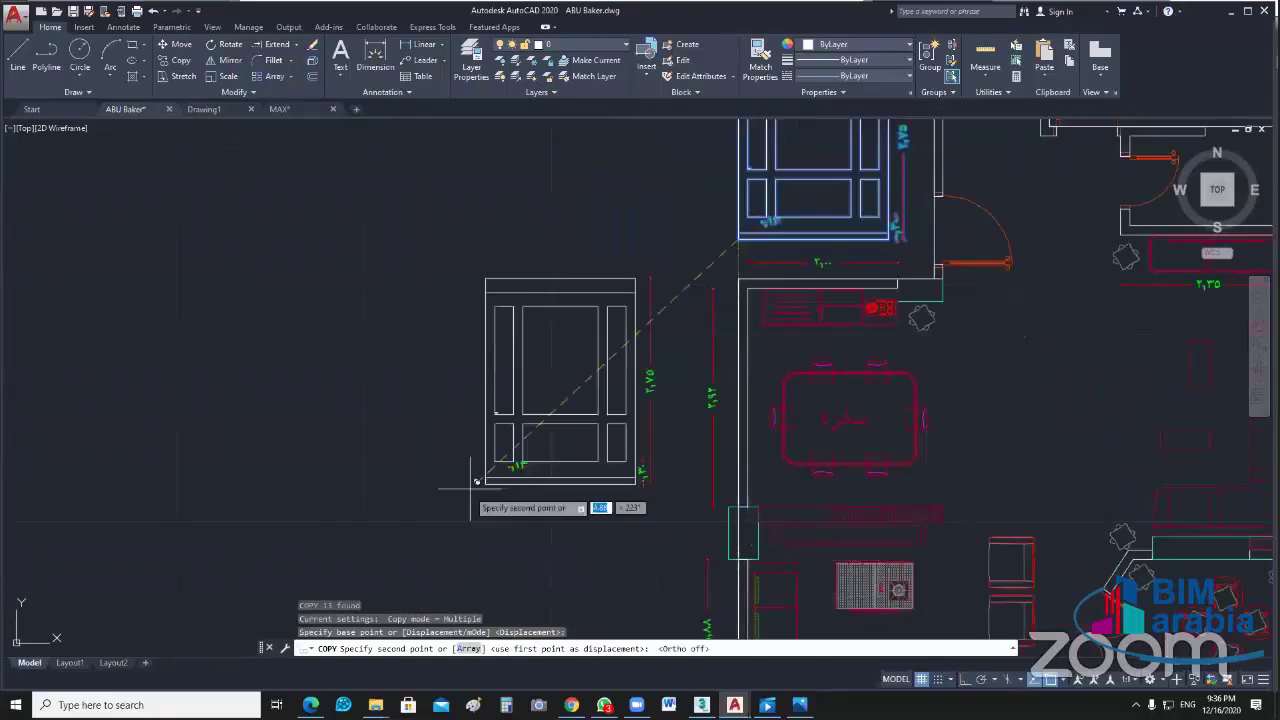
click(464, 507)
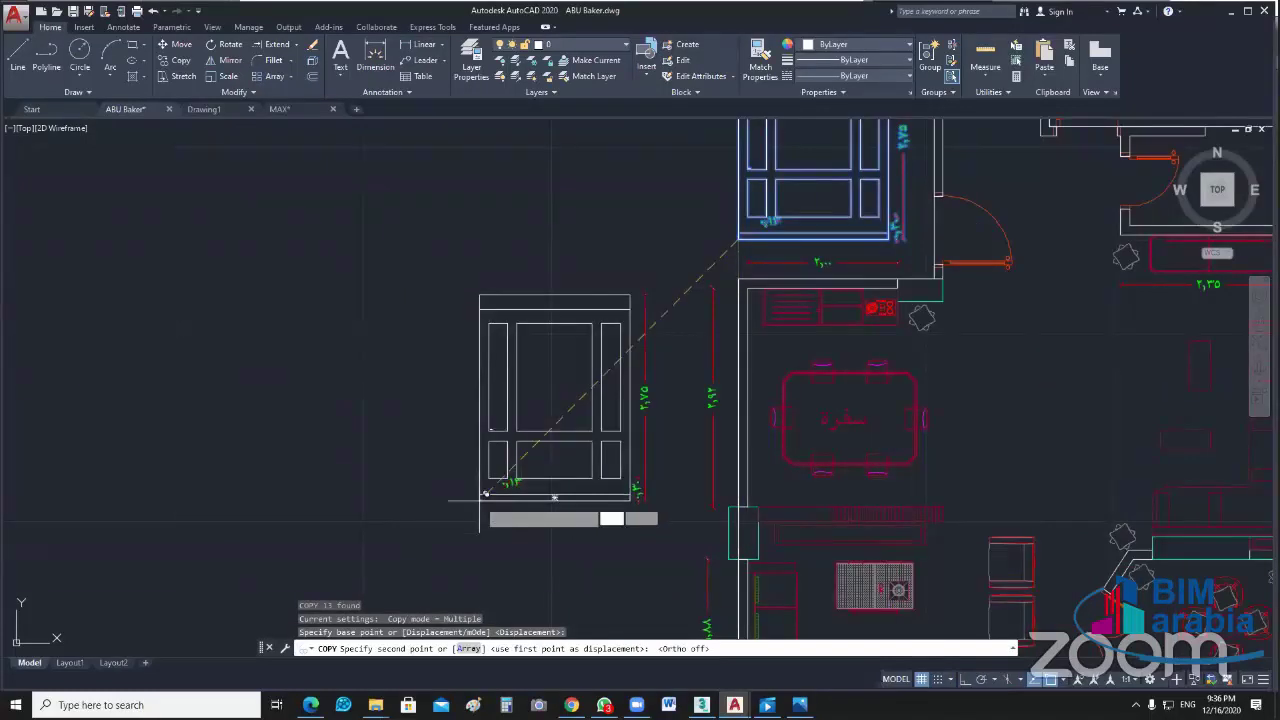
key(Escape)
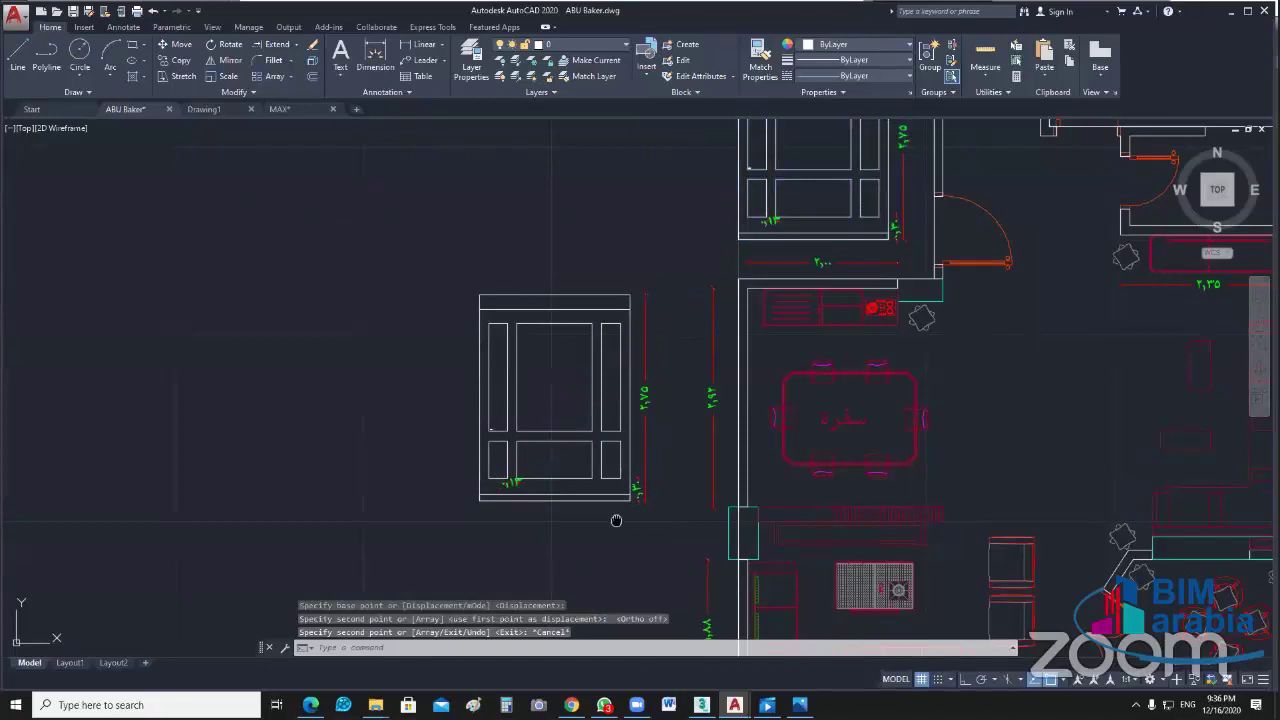
middle_drag(616, 520, 644, 514)
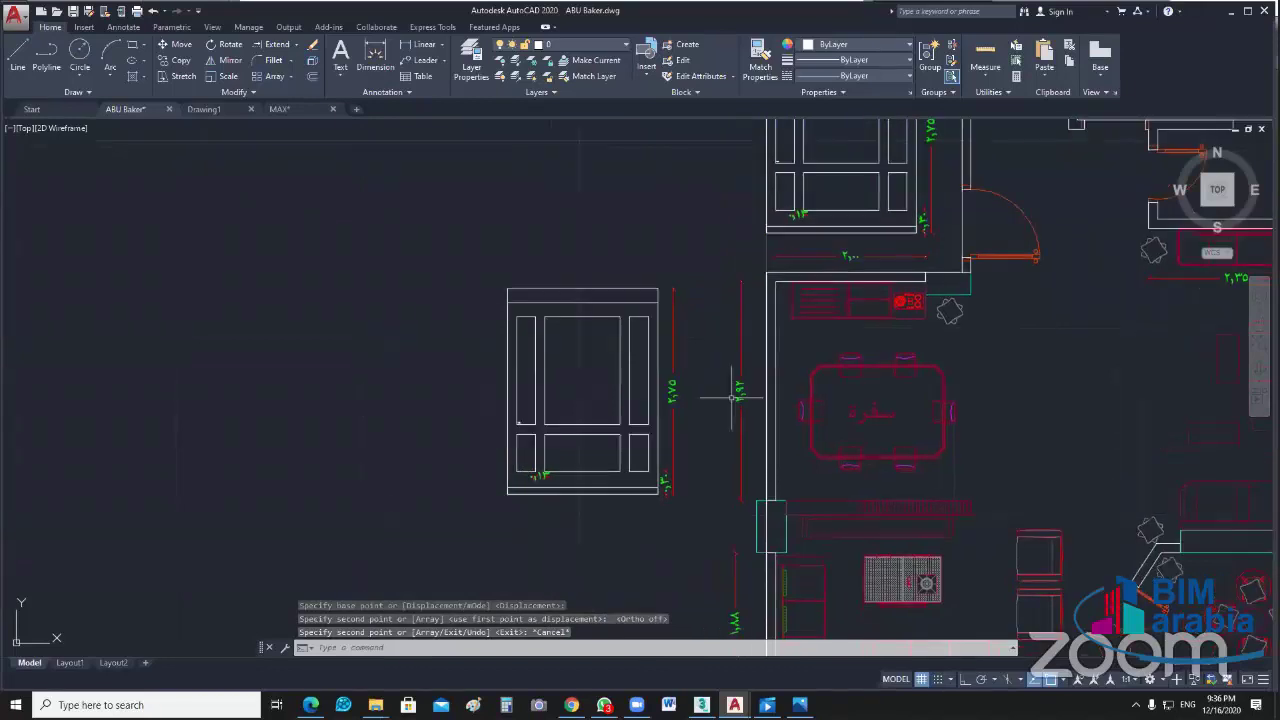
click(737, 396)
Step: Draw a 2.92-long horizontal axis leftward from the wardrobe's right-edge midpoint with Ortho on
scroll(679, 492, up, 2)
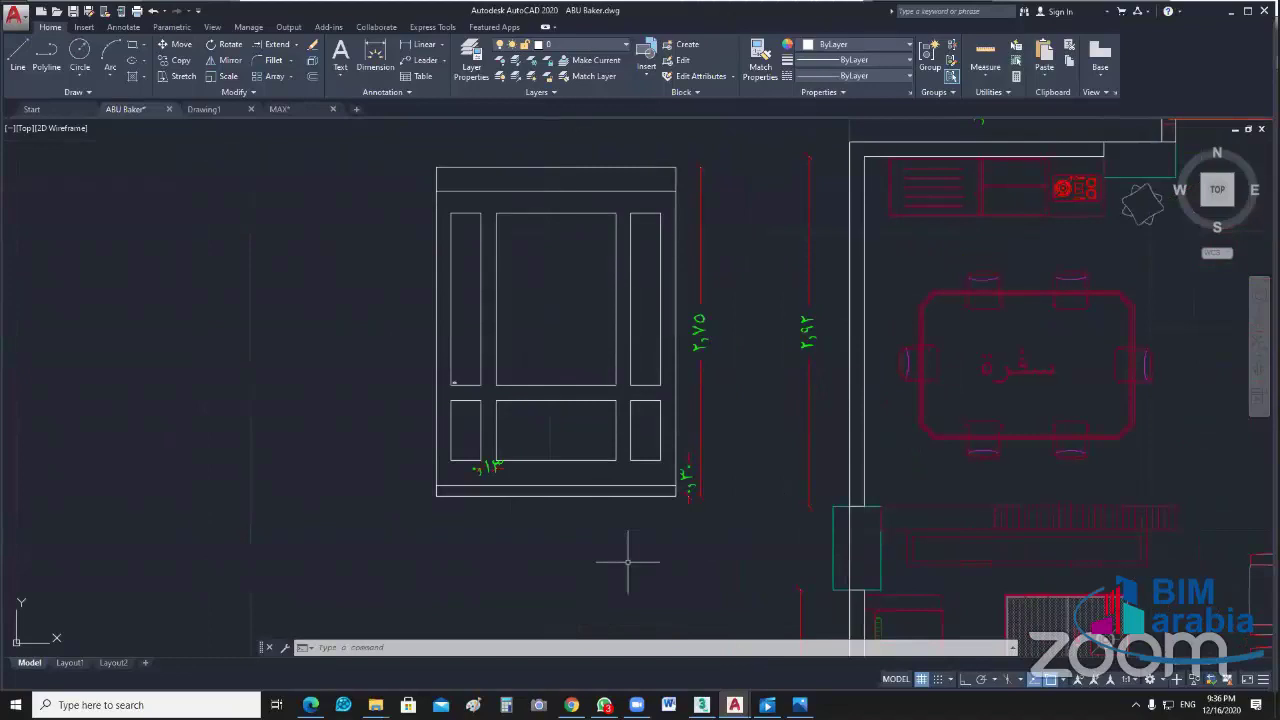
key(l)
key(space)
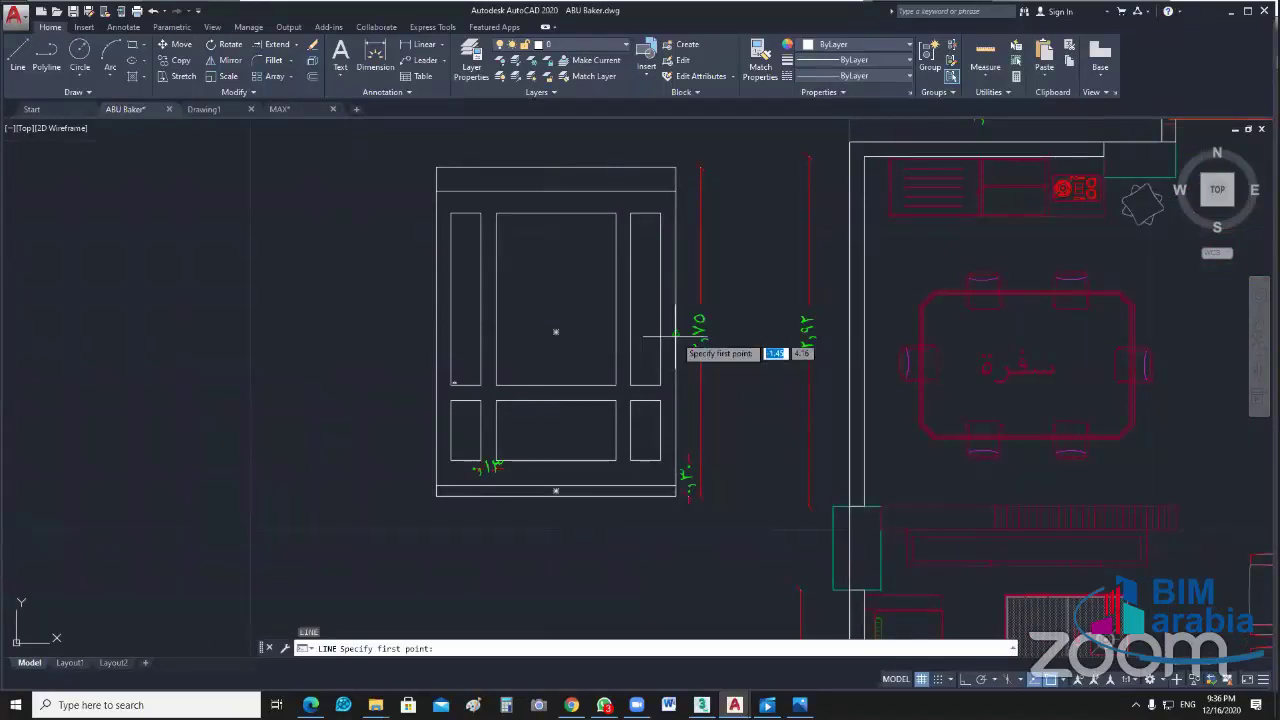
click(676, 332)
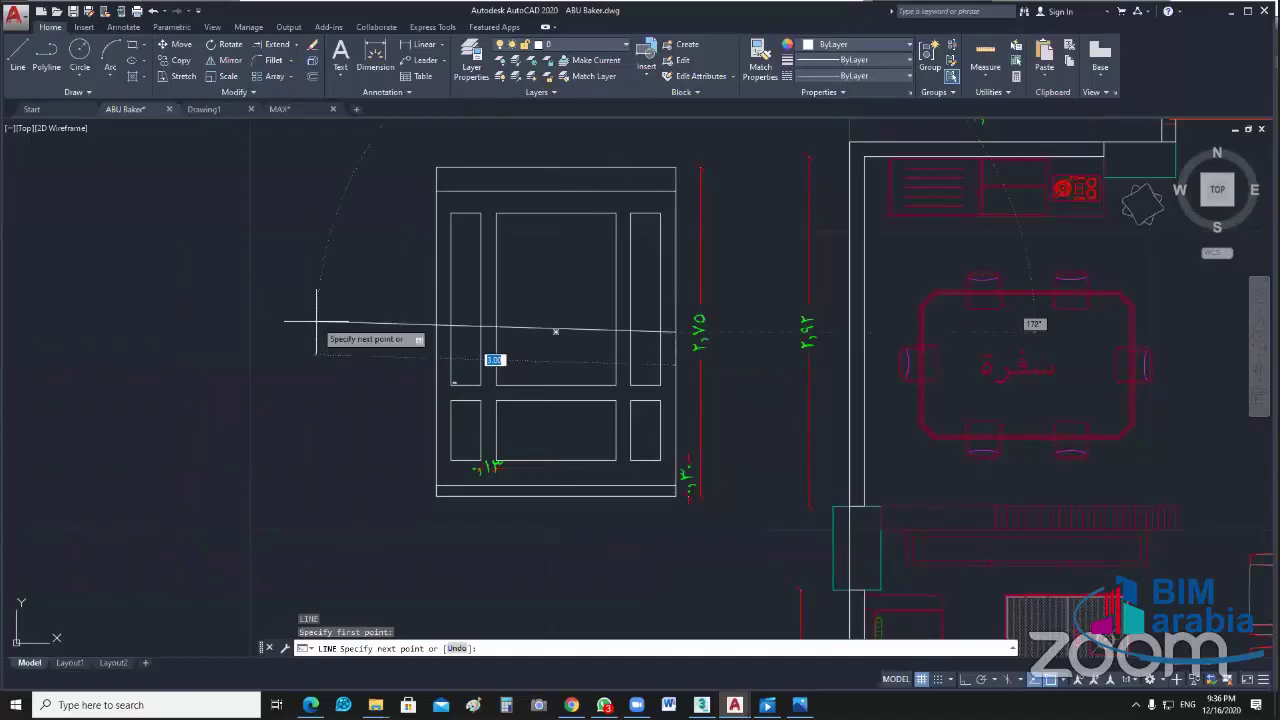
click(963, 681)
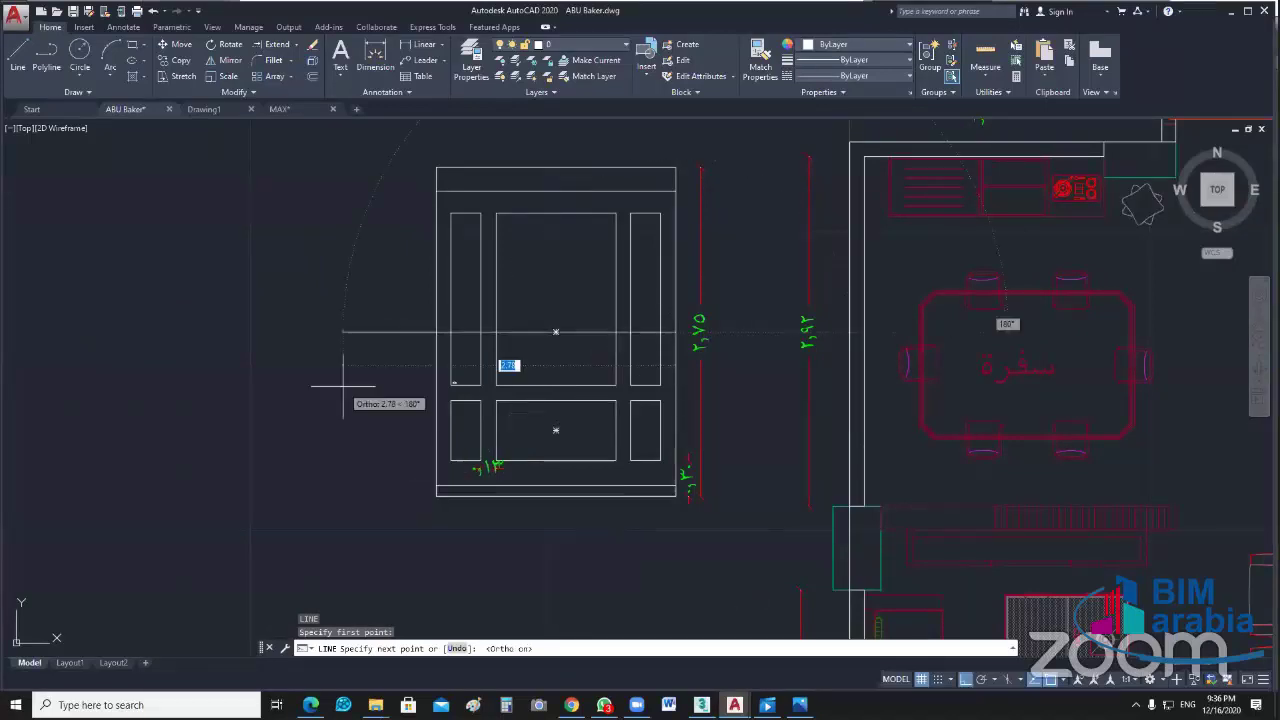
text(2.9)
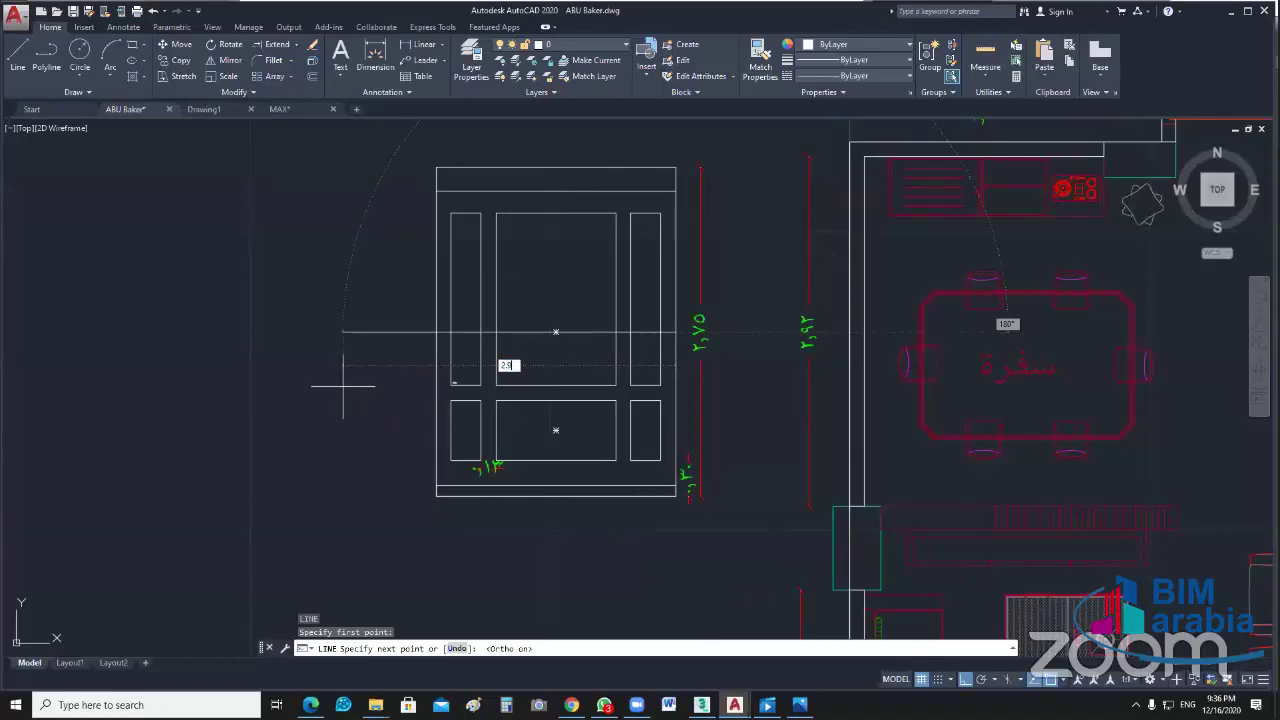
key(Return)
key(Escape)
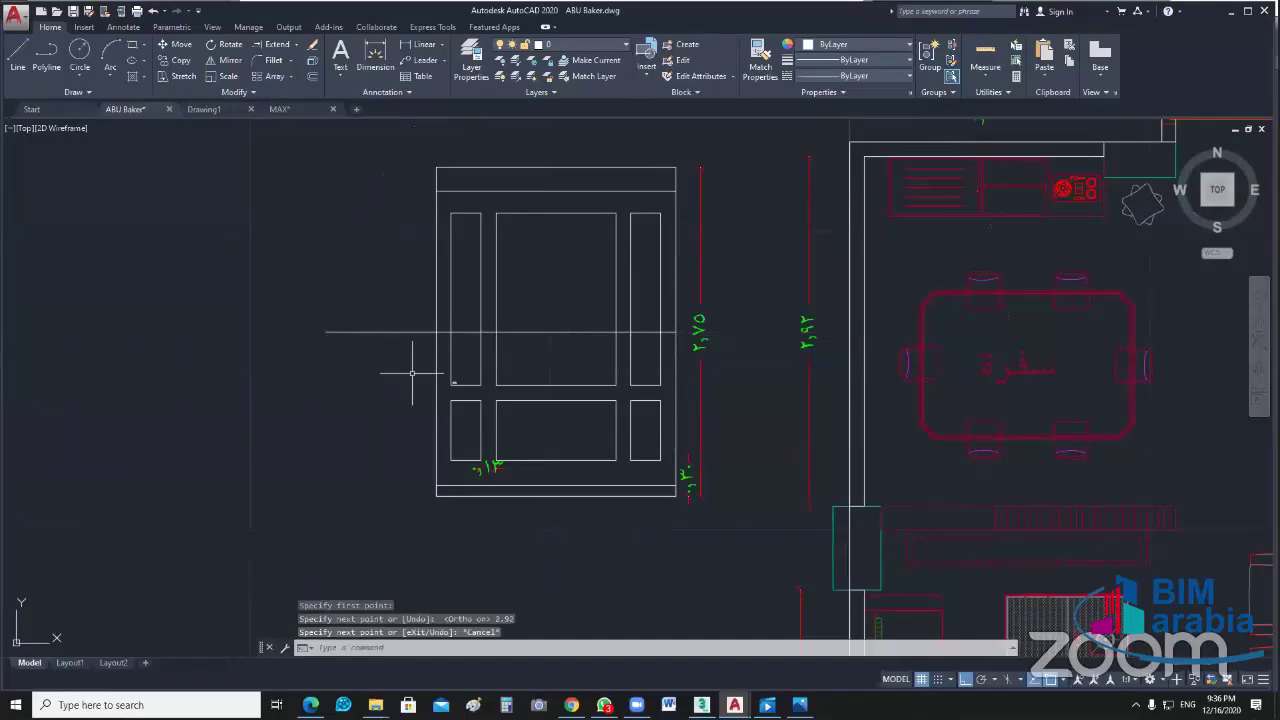
Step: Stretch the outer rectangle's left edge and the top and bottom lines left to the axis end
click(437, 299)
click(436, 350)
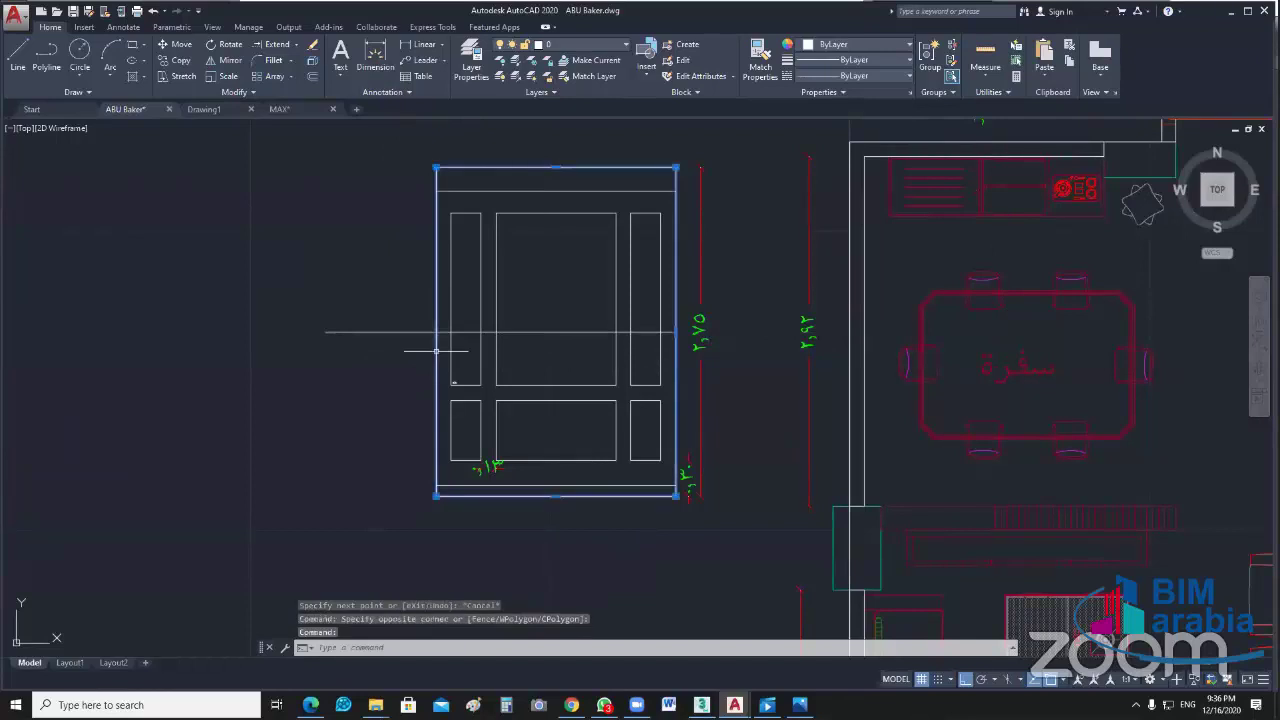
click(436, 331)
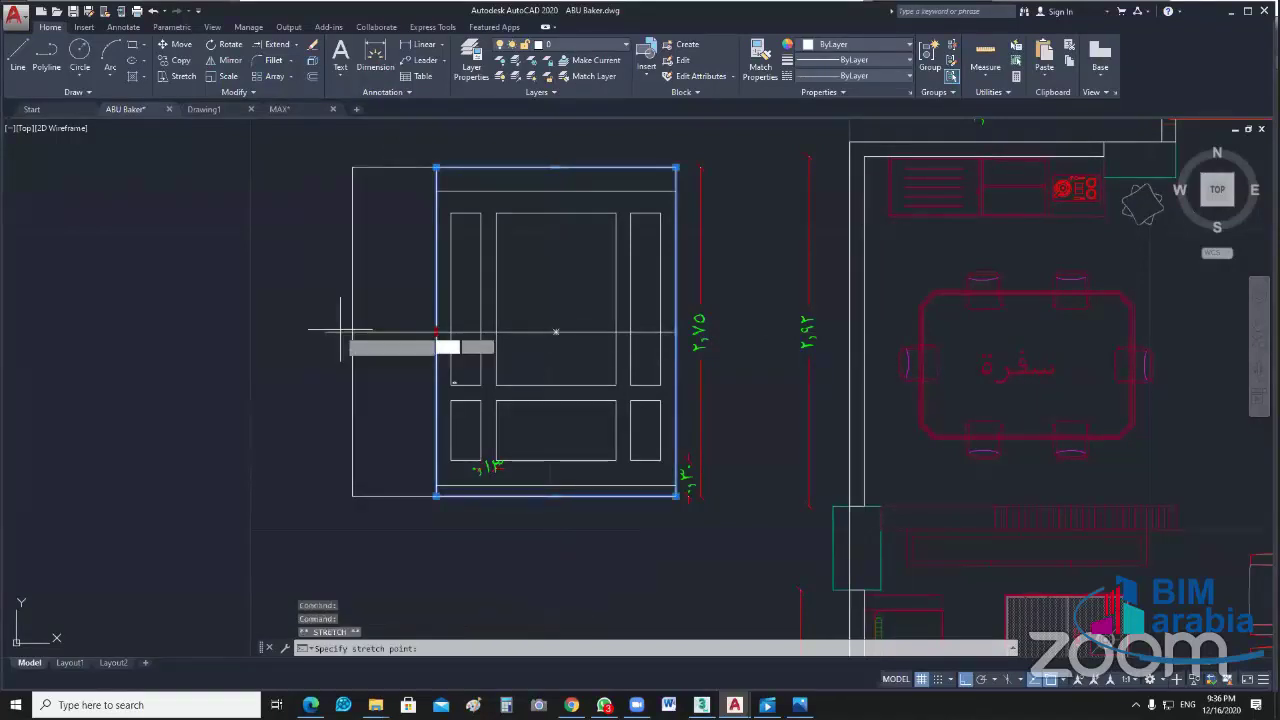
key(Escape)
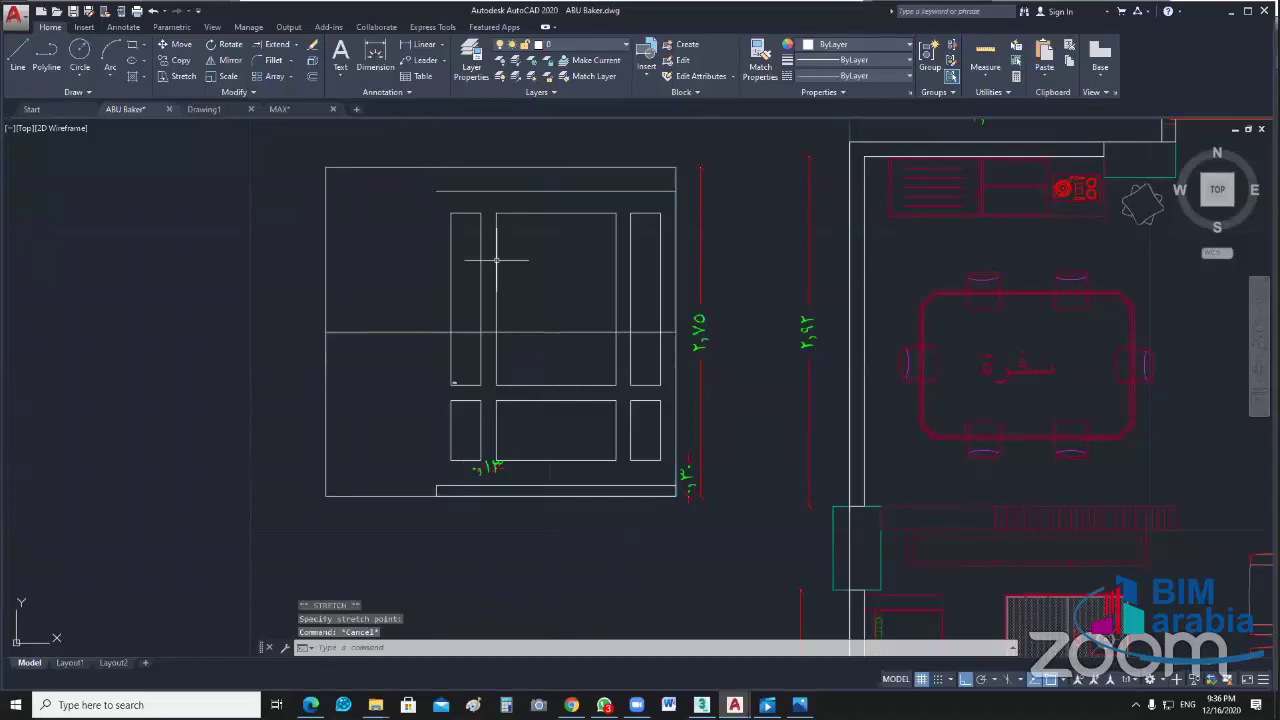
click(479, 192)
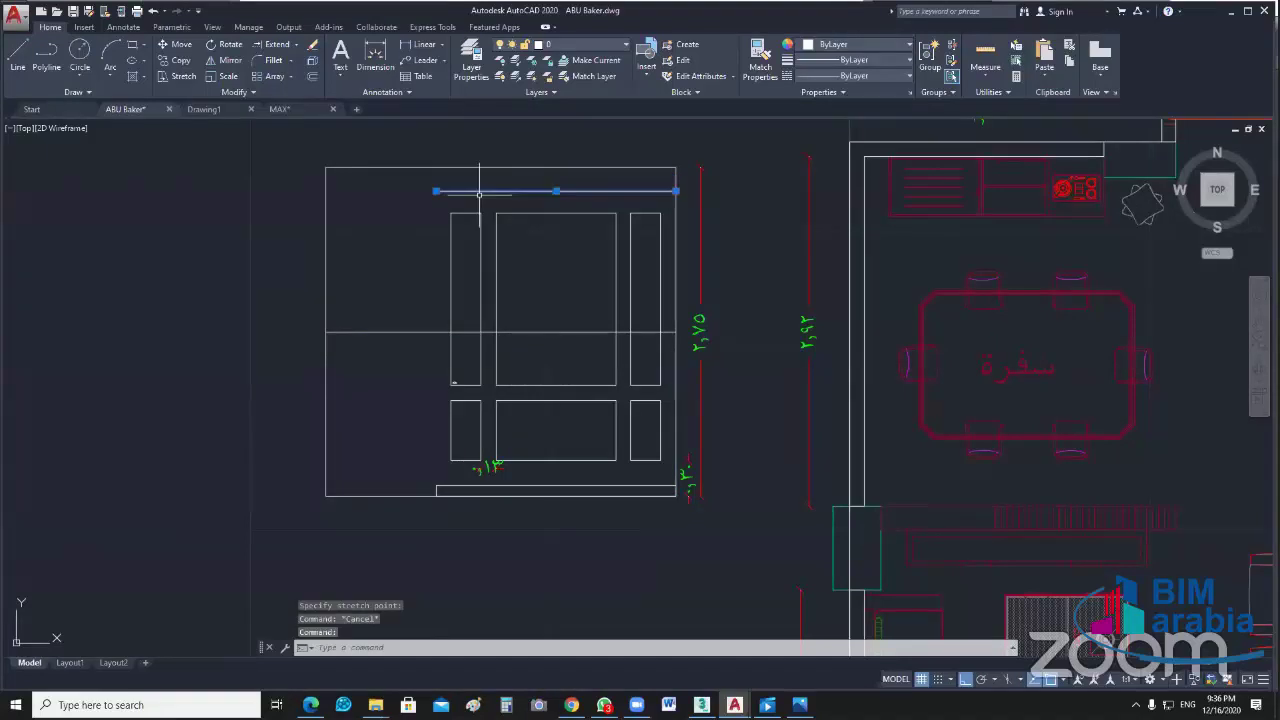
click(436, 191)
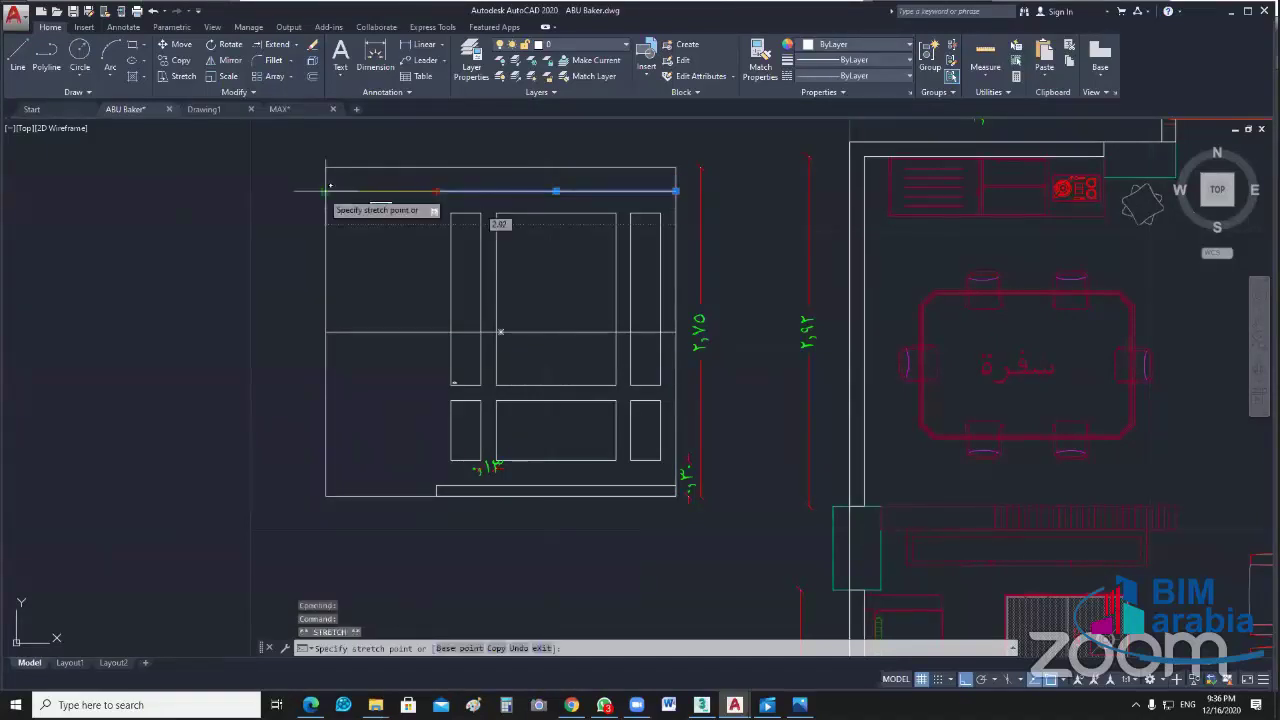
mouse_move(330, 187)
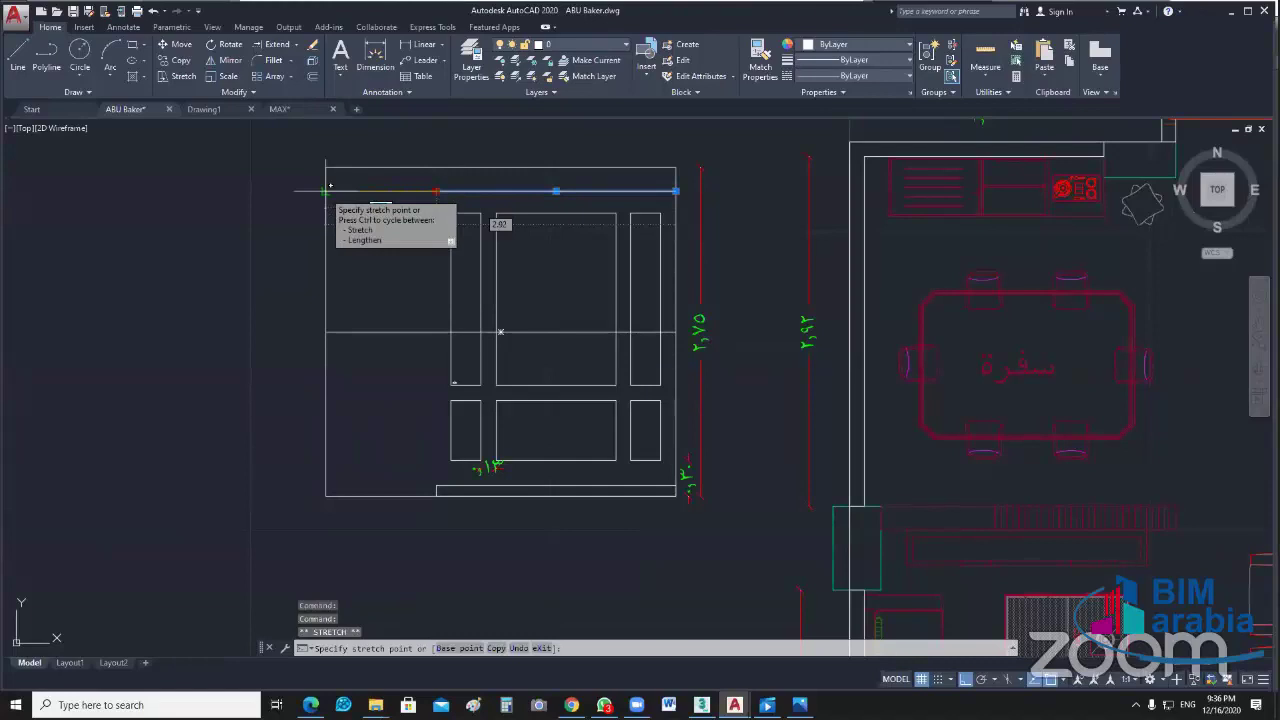
key(Escape)
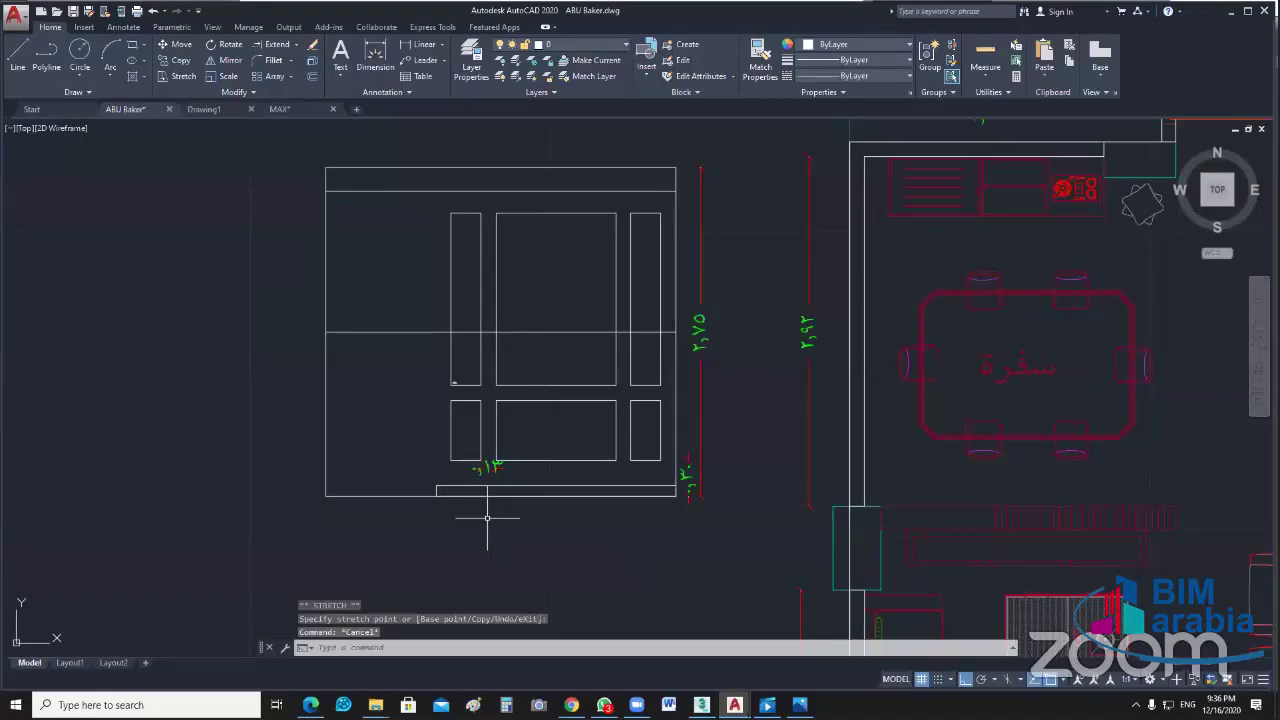
click(487, 490)
click(436, 490)
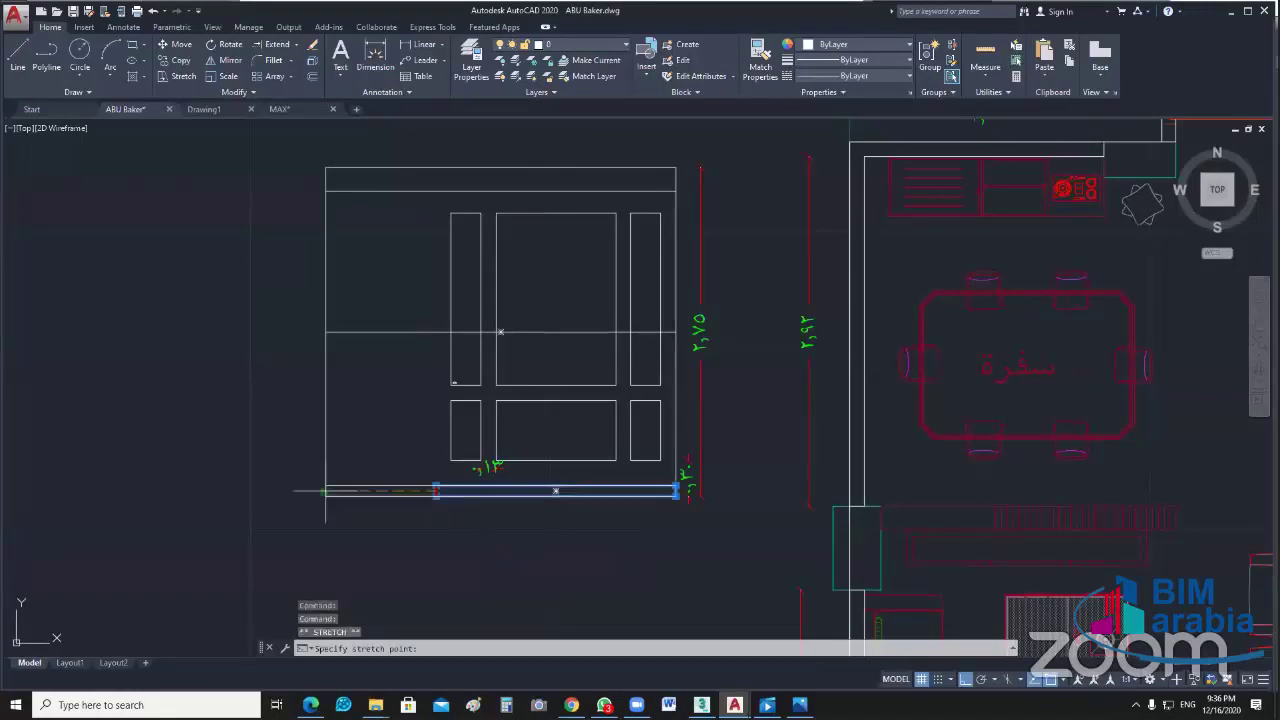
key(Escape)
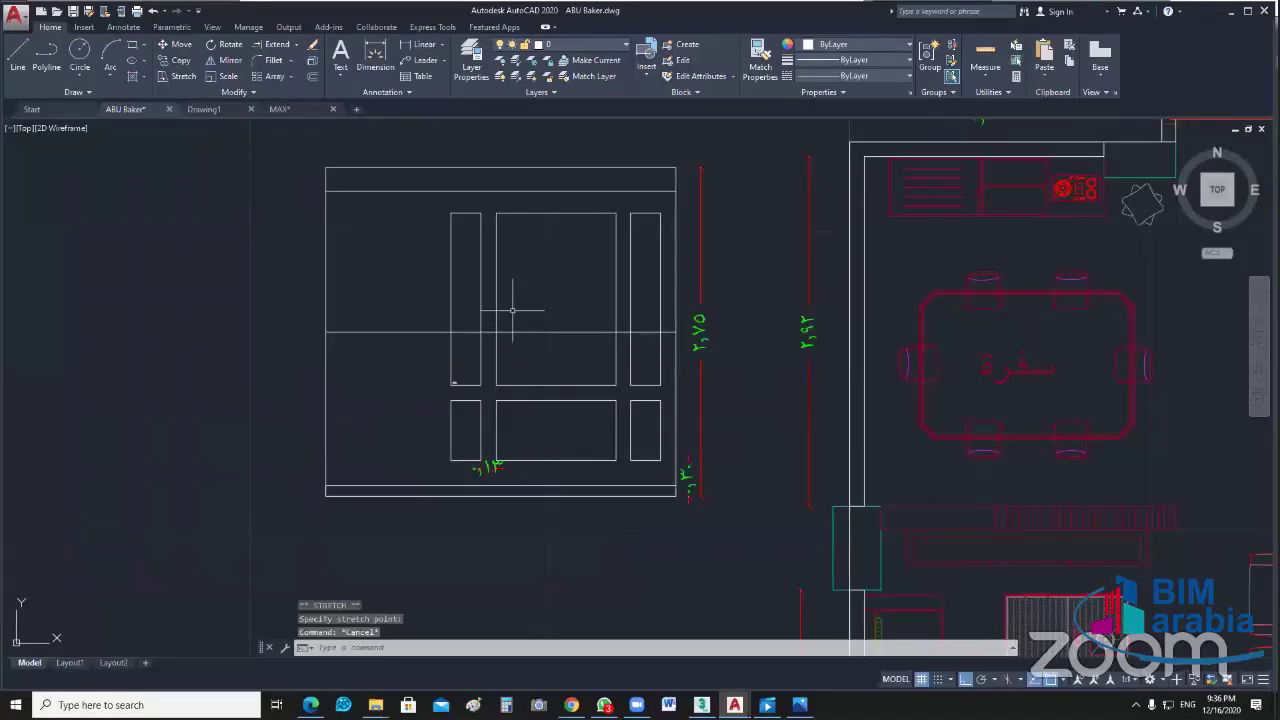
Step: Select the six inner panels for a move, cancel it, and select the horizontal axis line
middle_drag(486, 353, 479, 387)
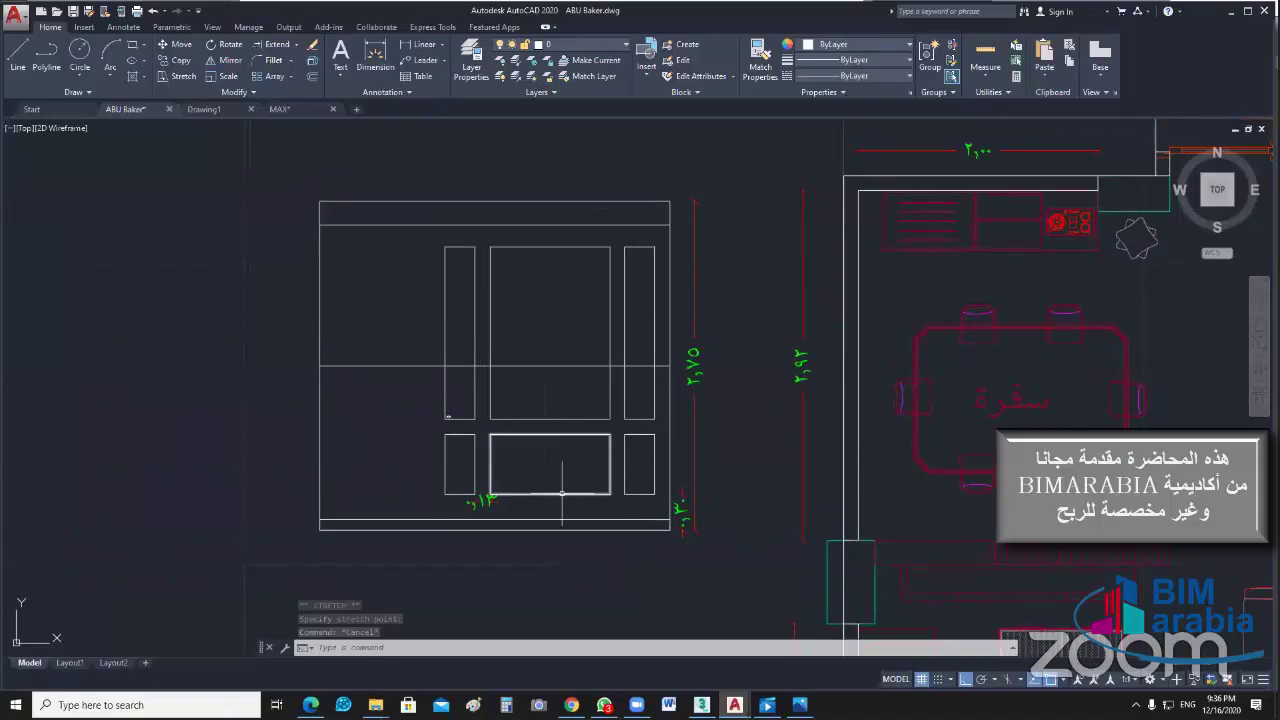
click(662, 299)
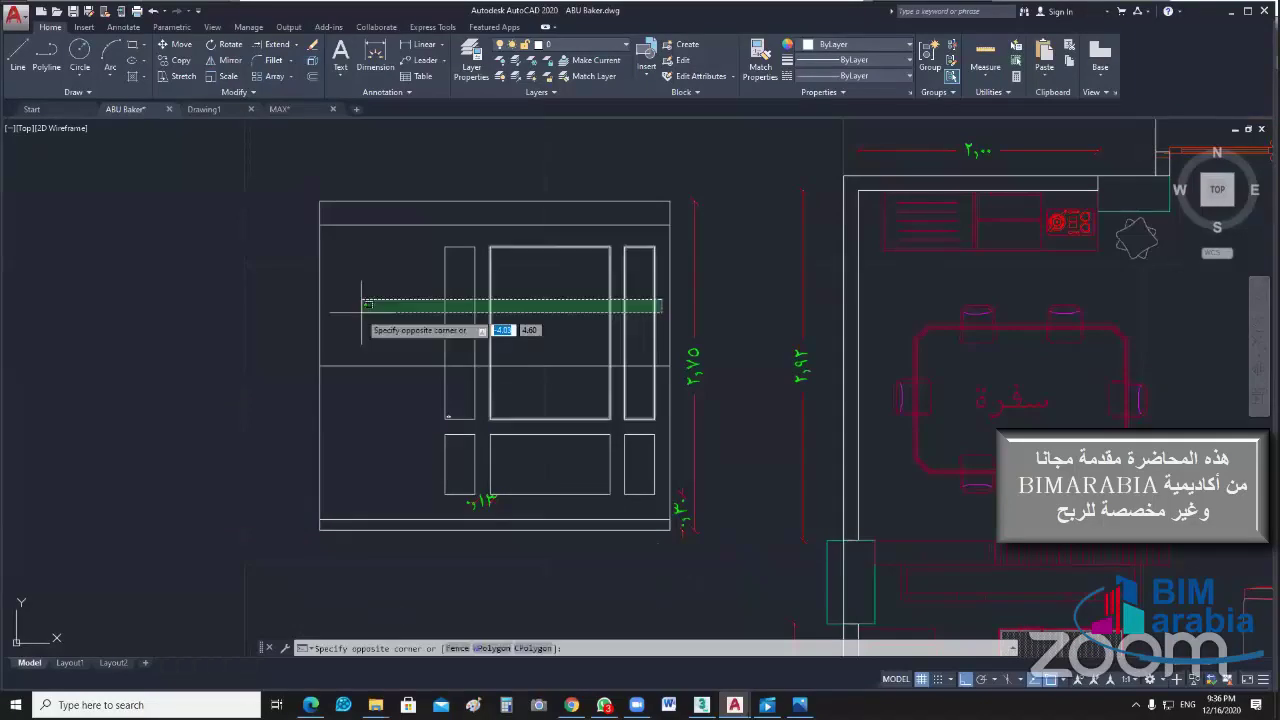
click(366, 304)
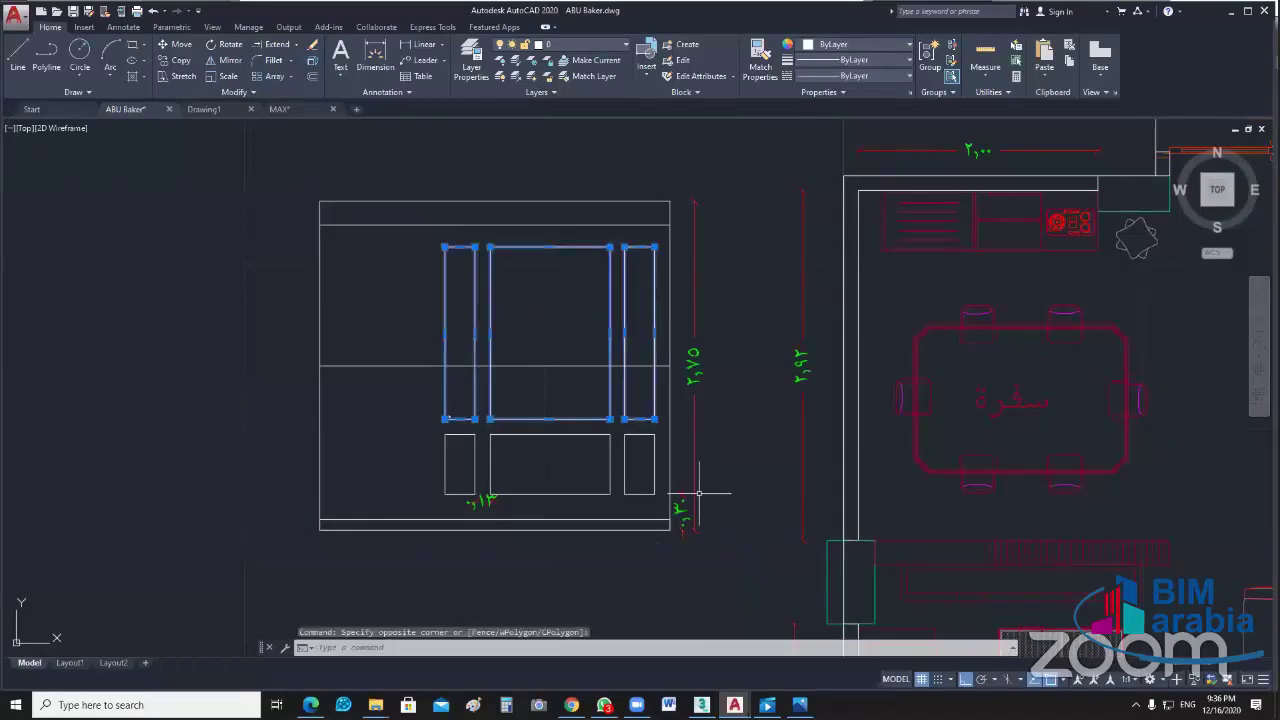
click(663, 455)
click(438, 510)
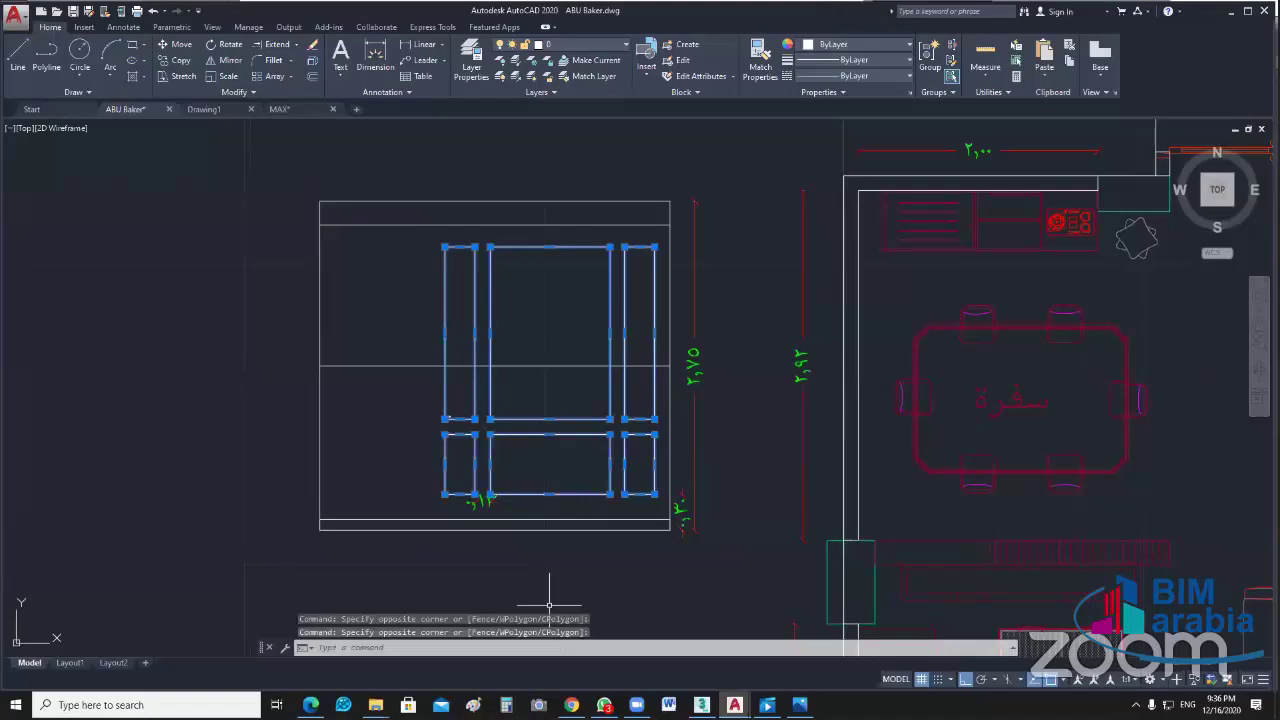
text(m)
key(Return)
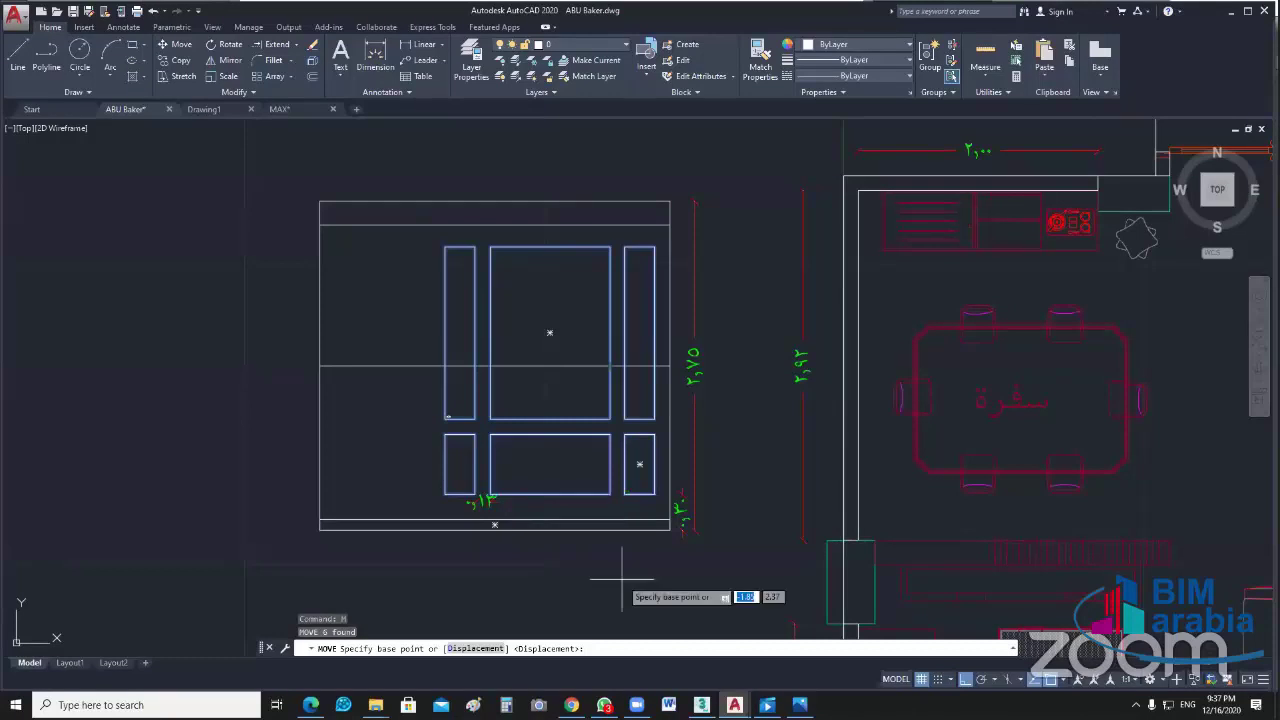
key(Escape)
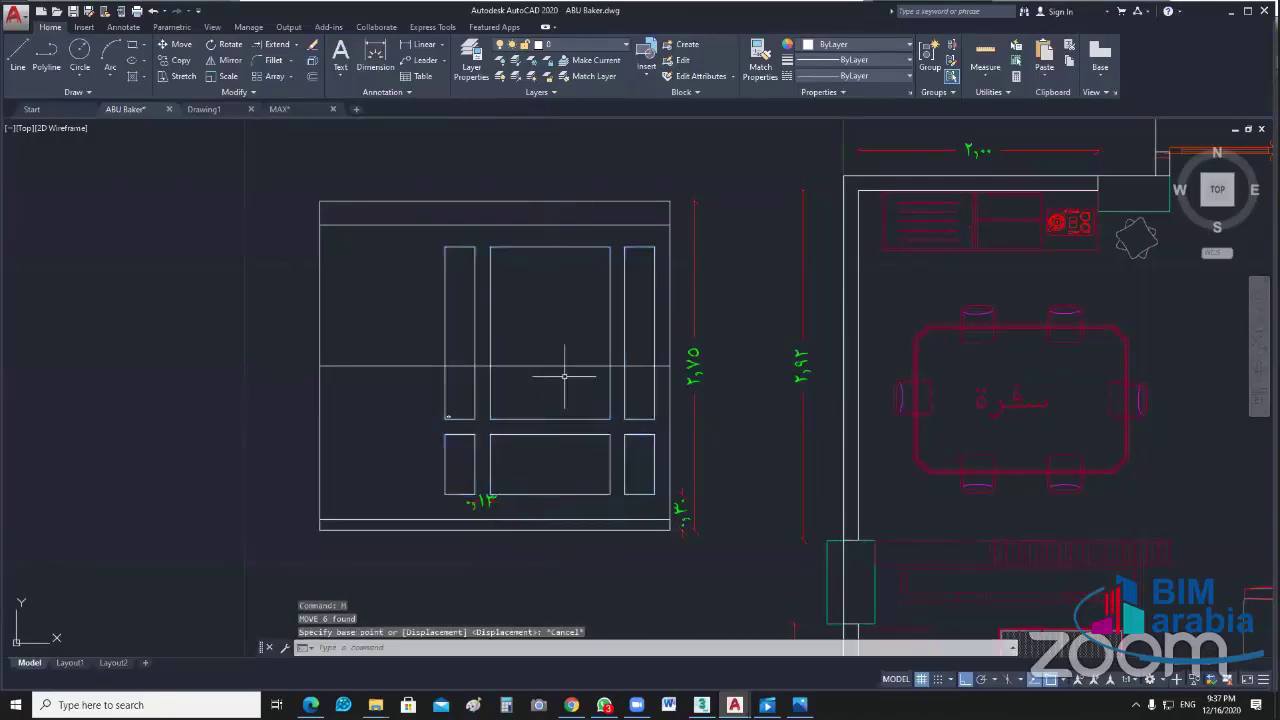
click(598, 364)
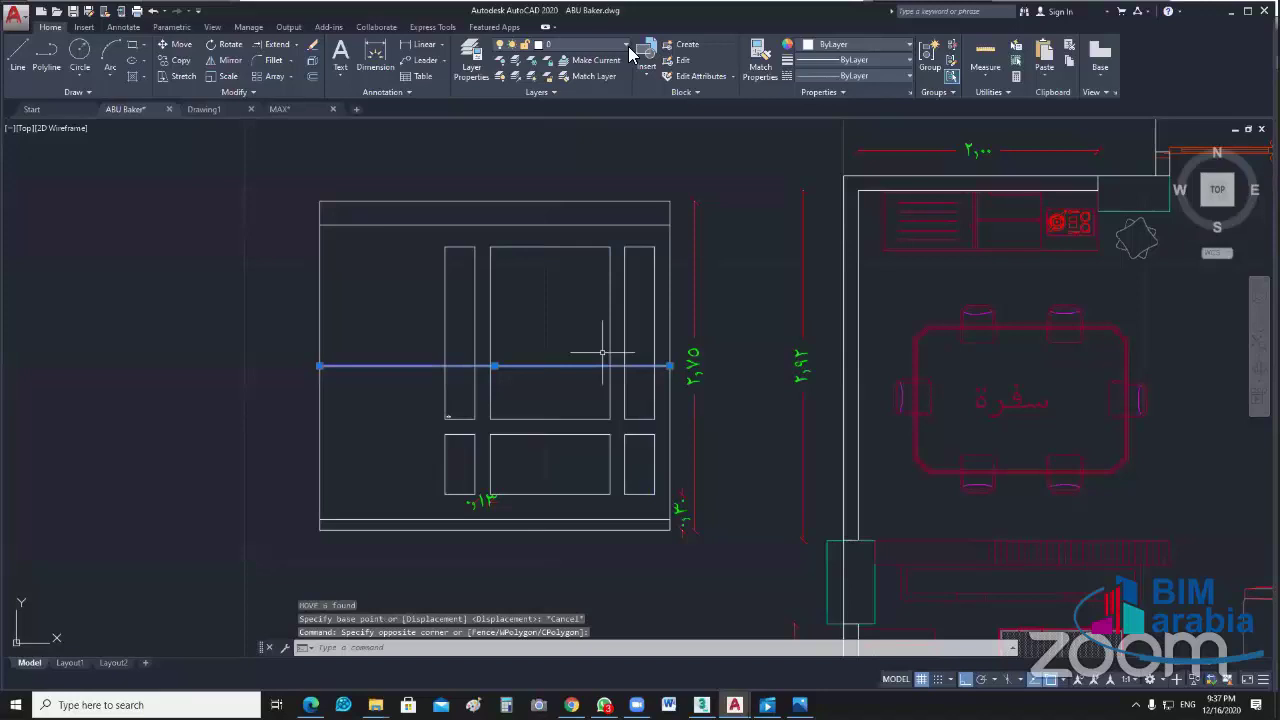
Step: Make the horizontal axis green and add a green vertical axis from the bottom-edge midpoint upward
click(860, 44)
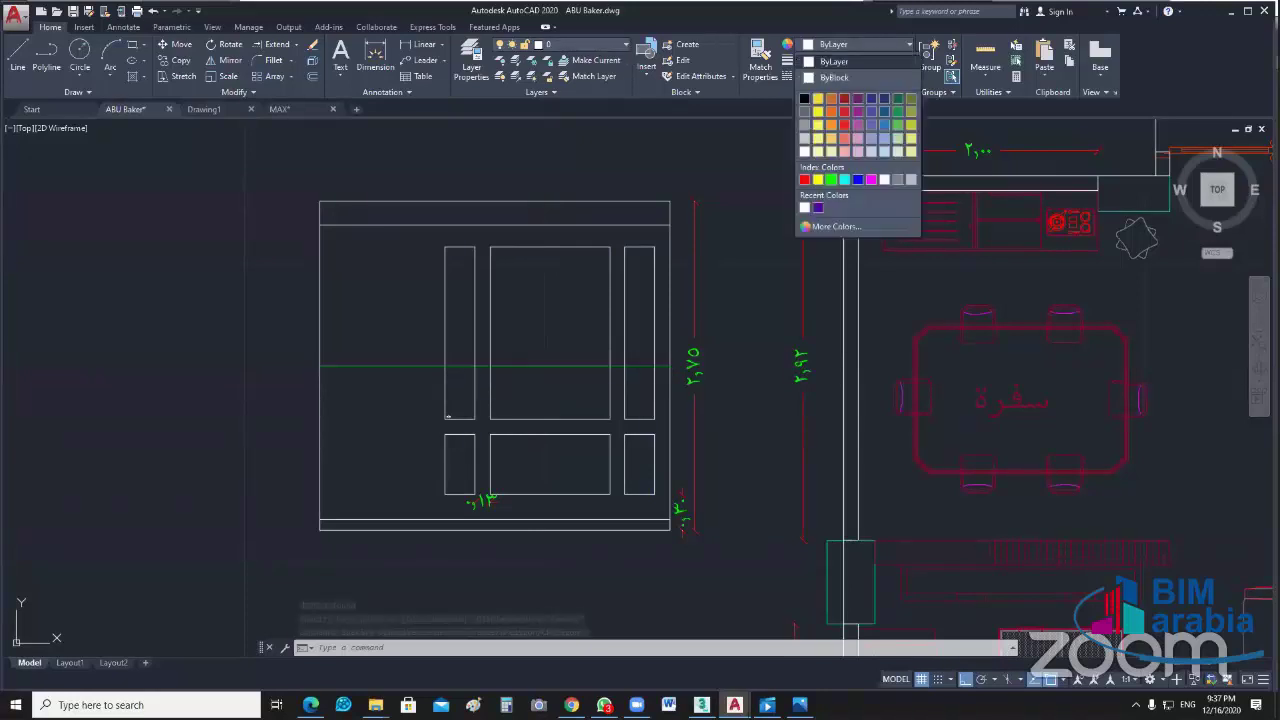
click(706, 547)
key(Escape)
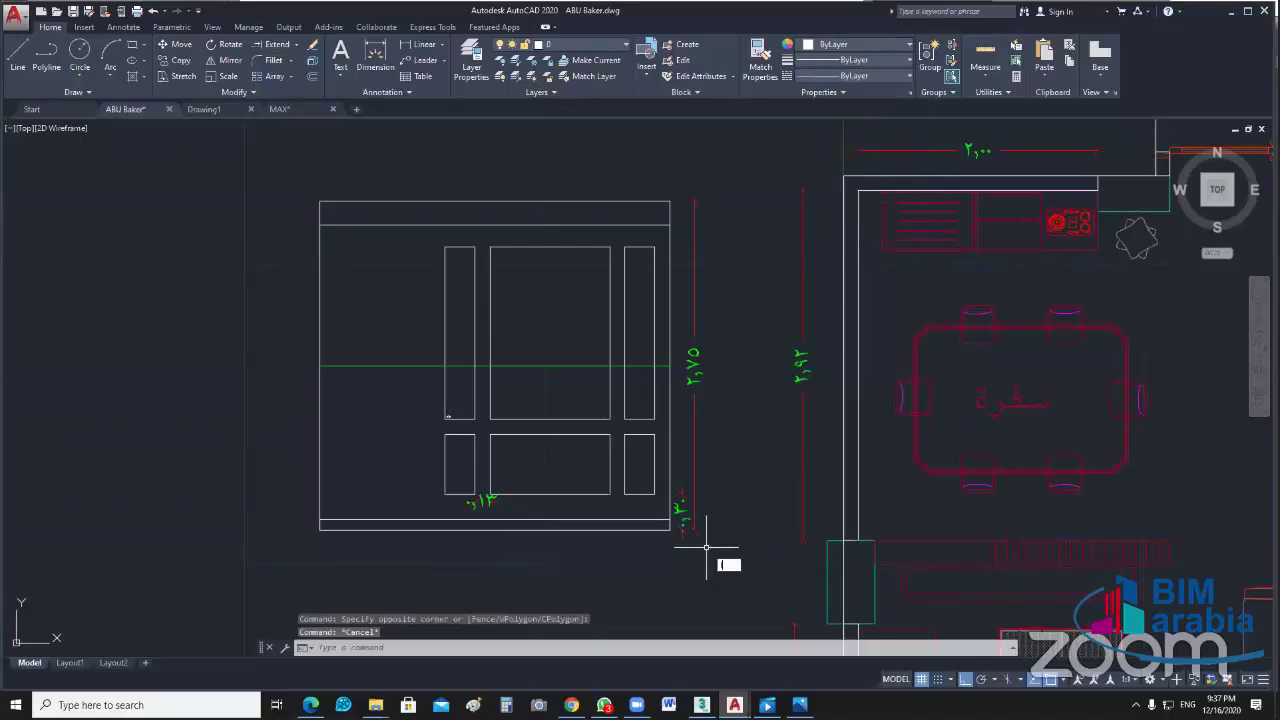
text(l)
key(Return)
click(493, 527)
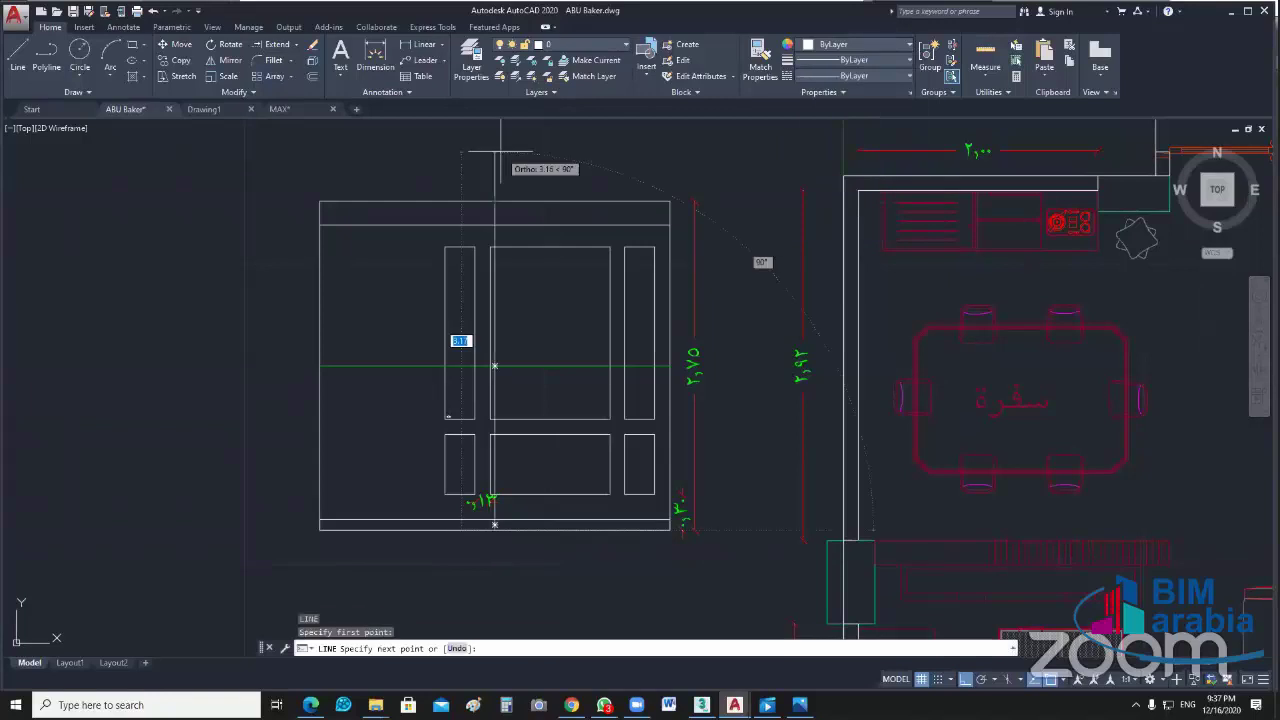
click(500, 155)
key(Escape)
click(520, 174)
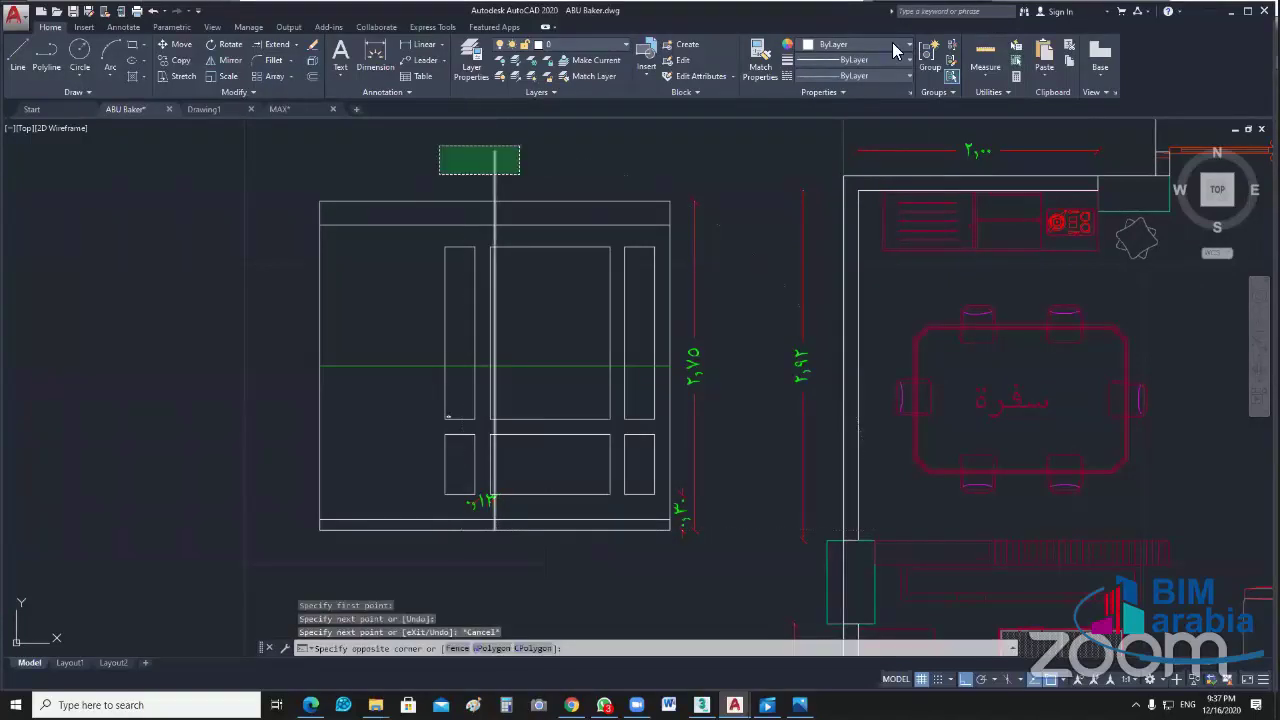
click(895, 47)
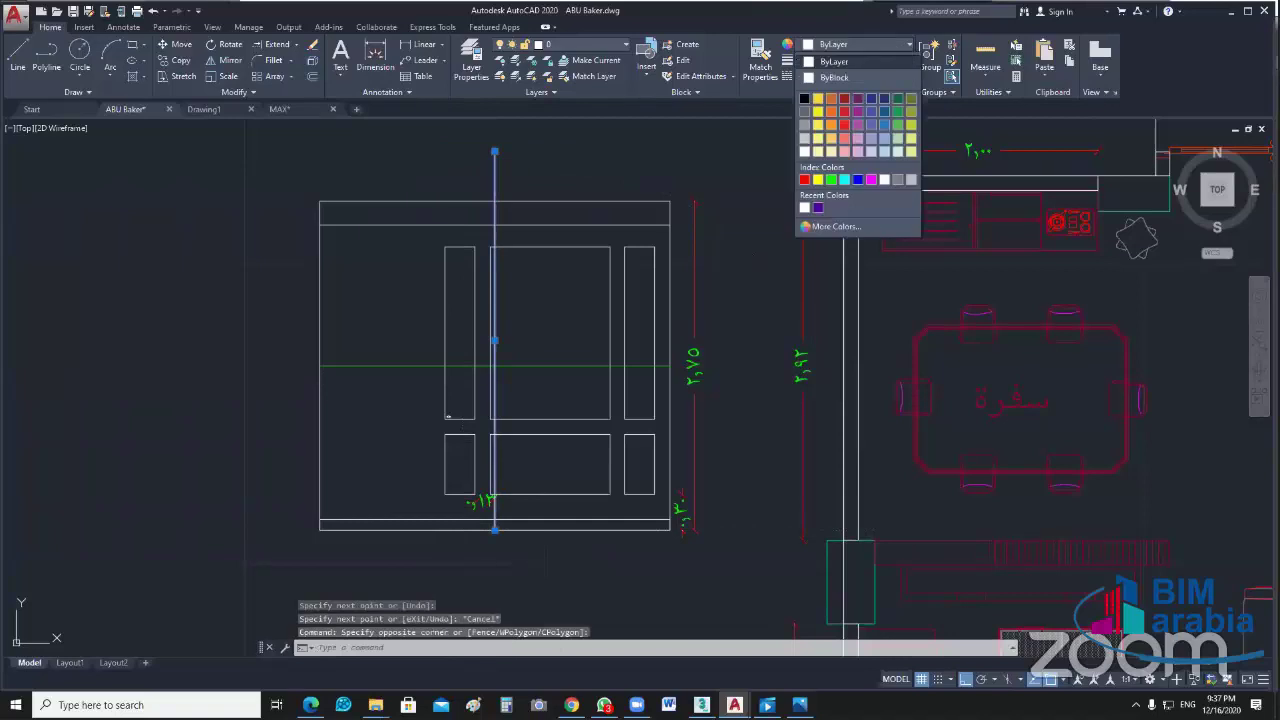
click(831, 179)
key(Escape)
Step: Select all six inner panels, upper and lower, and start the MOVE command on them
click(705, 430)
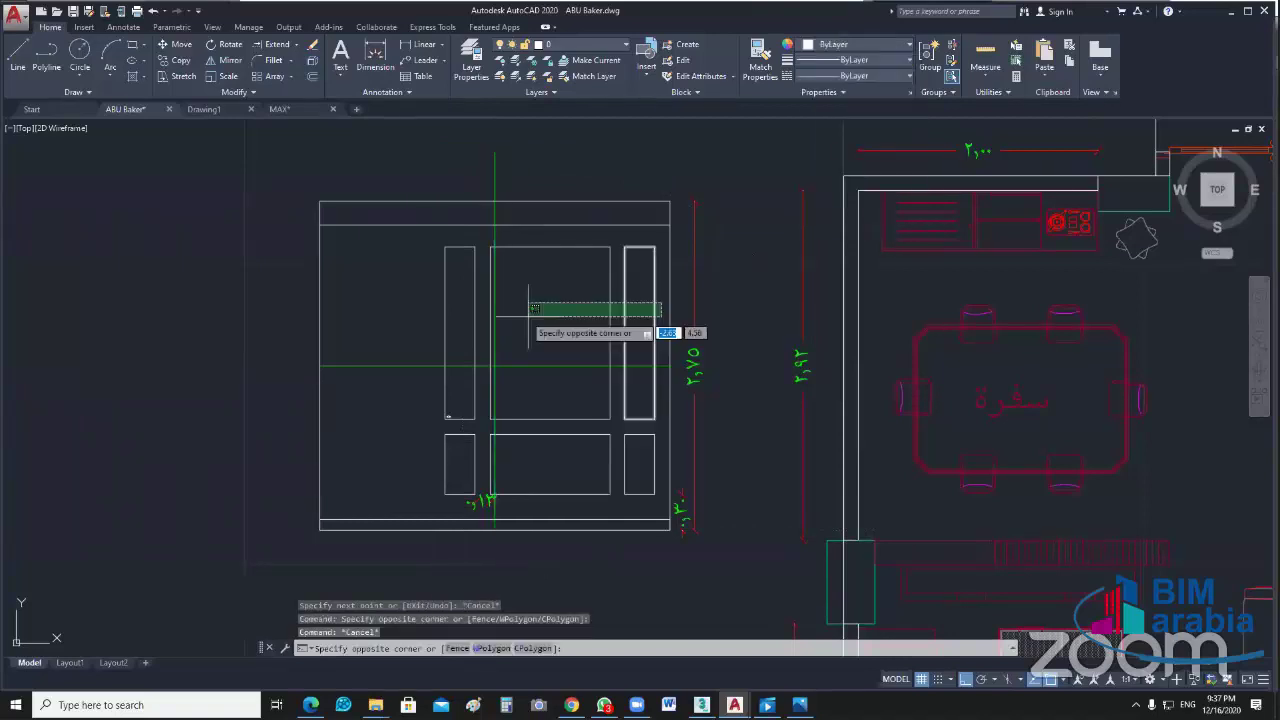
click(477, 303)
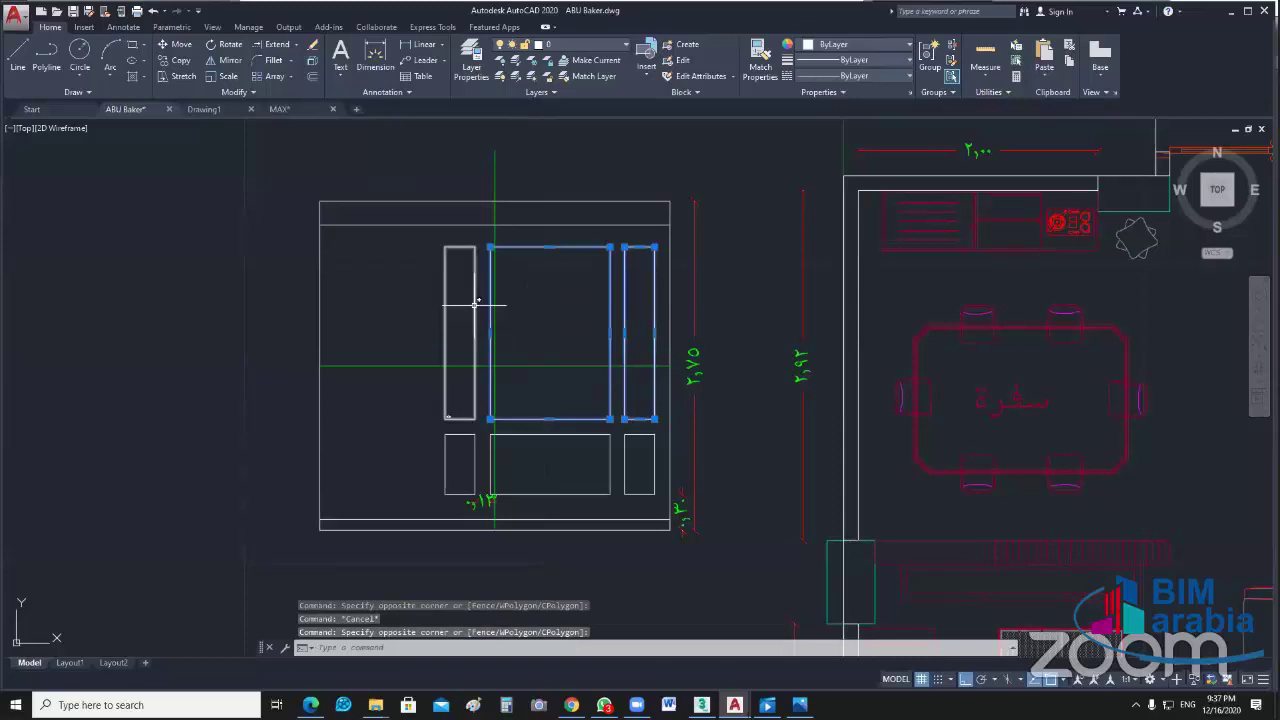
click(477, 303)
click(438, 330)
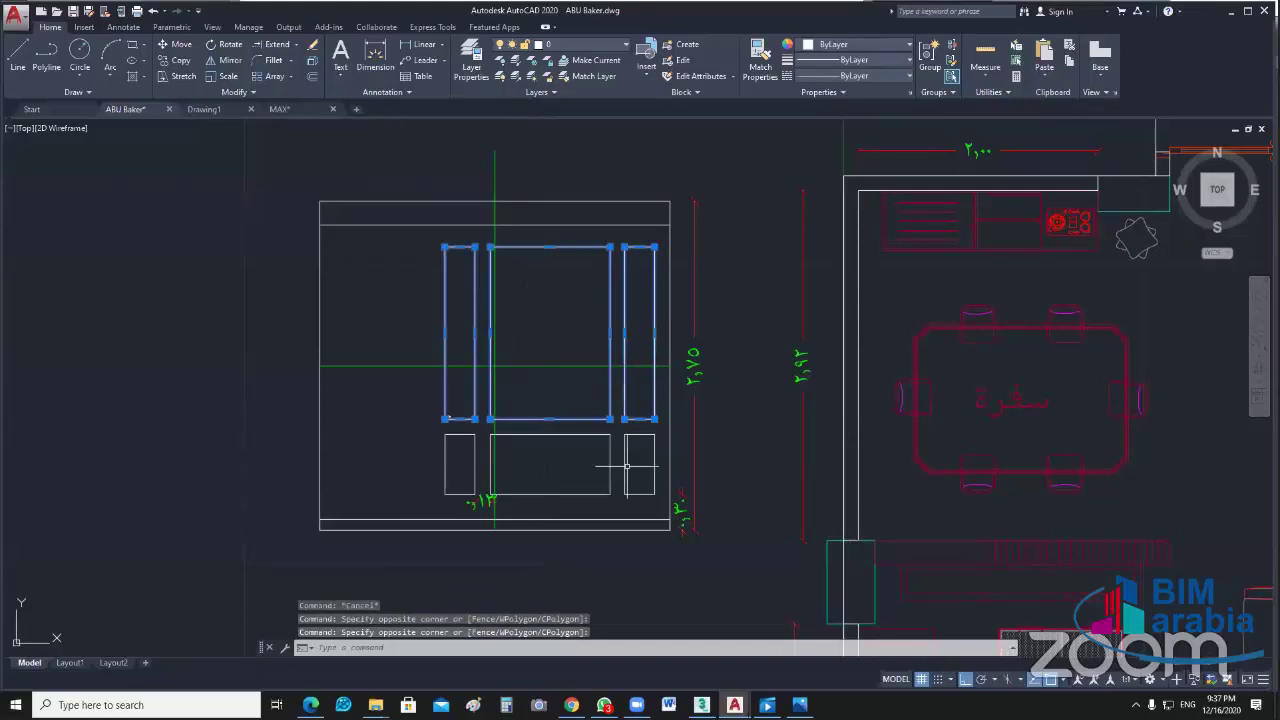
click(627, 465)
click(482, 466)
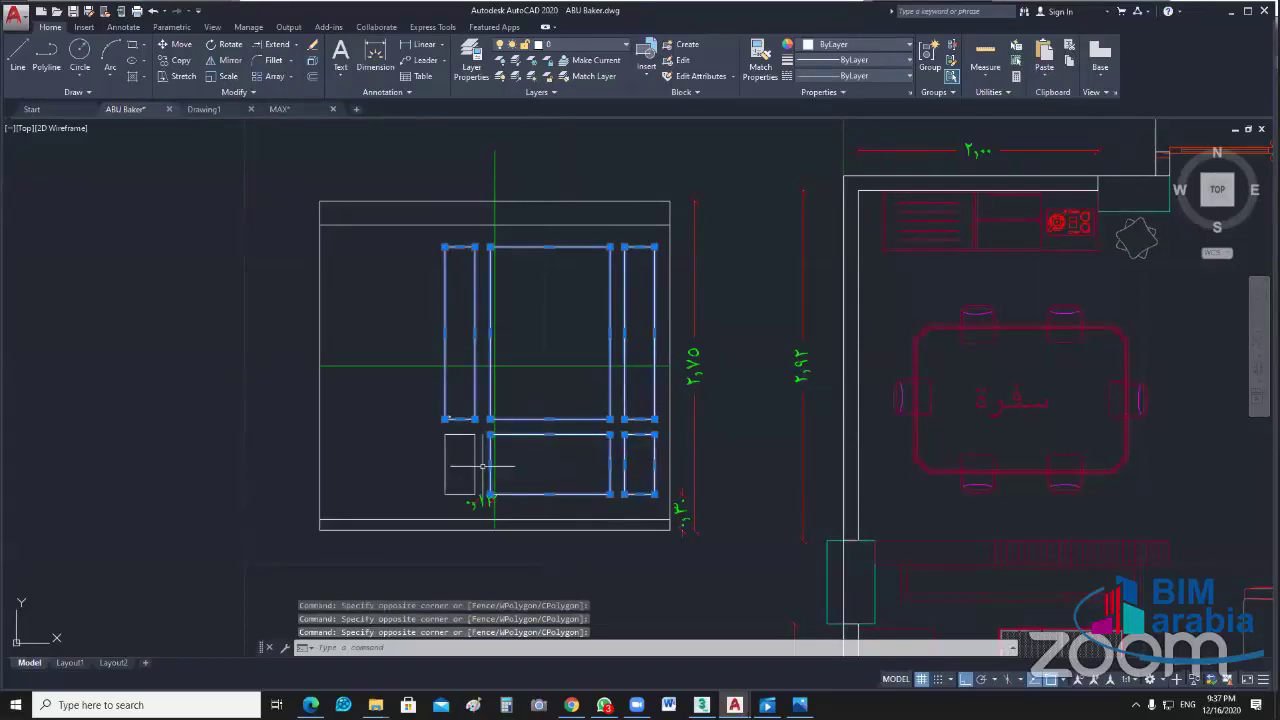
click(482, 466)
click(416, 480)
text(m)
key(Return)
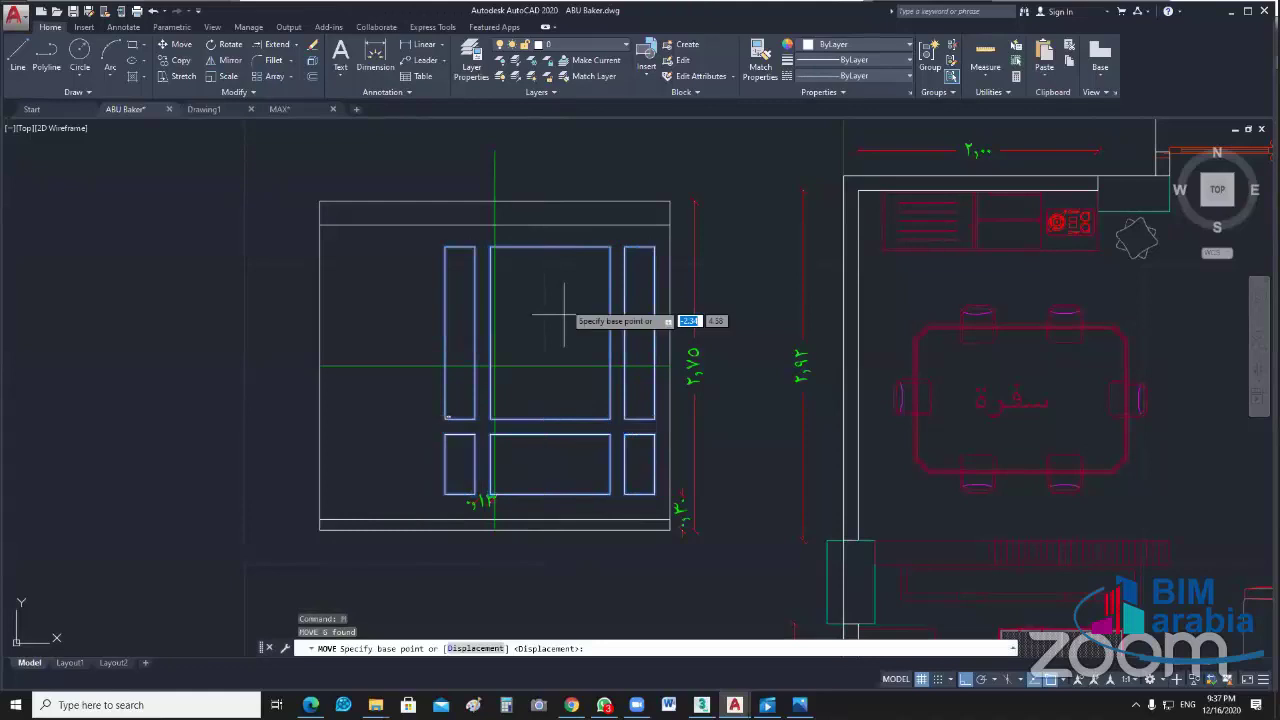
Step: Set the move base point, then widen the tall upper-right panel 0.25 to the right
click(550, 333)
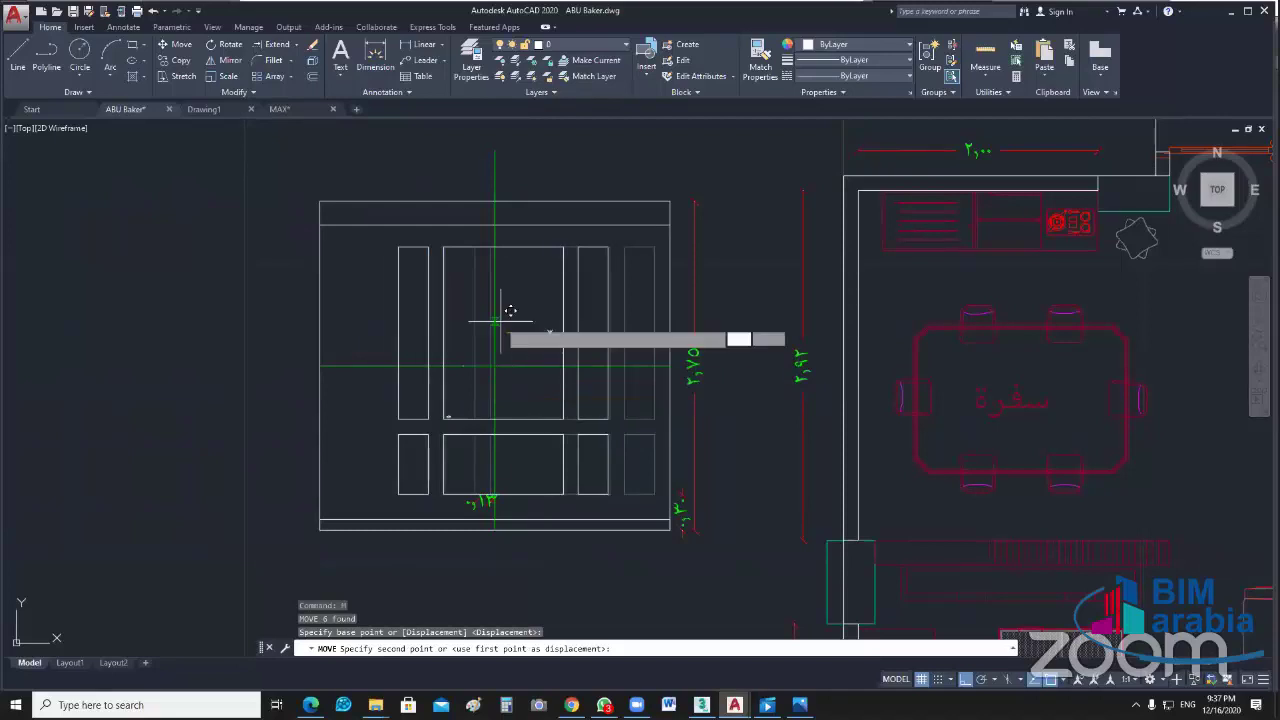
key(Escape)
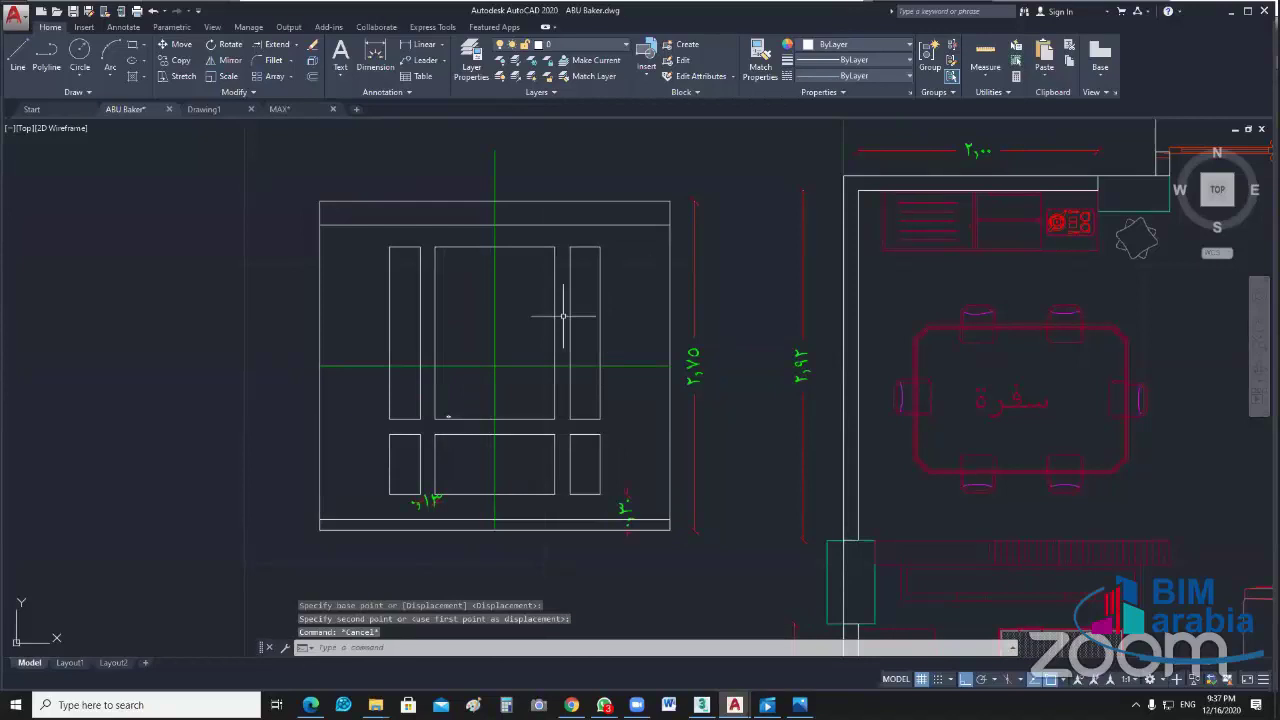
drag(628, 327, 592, 350)
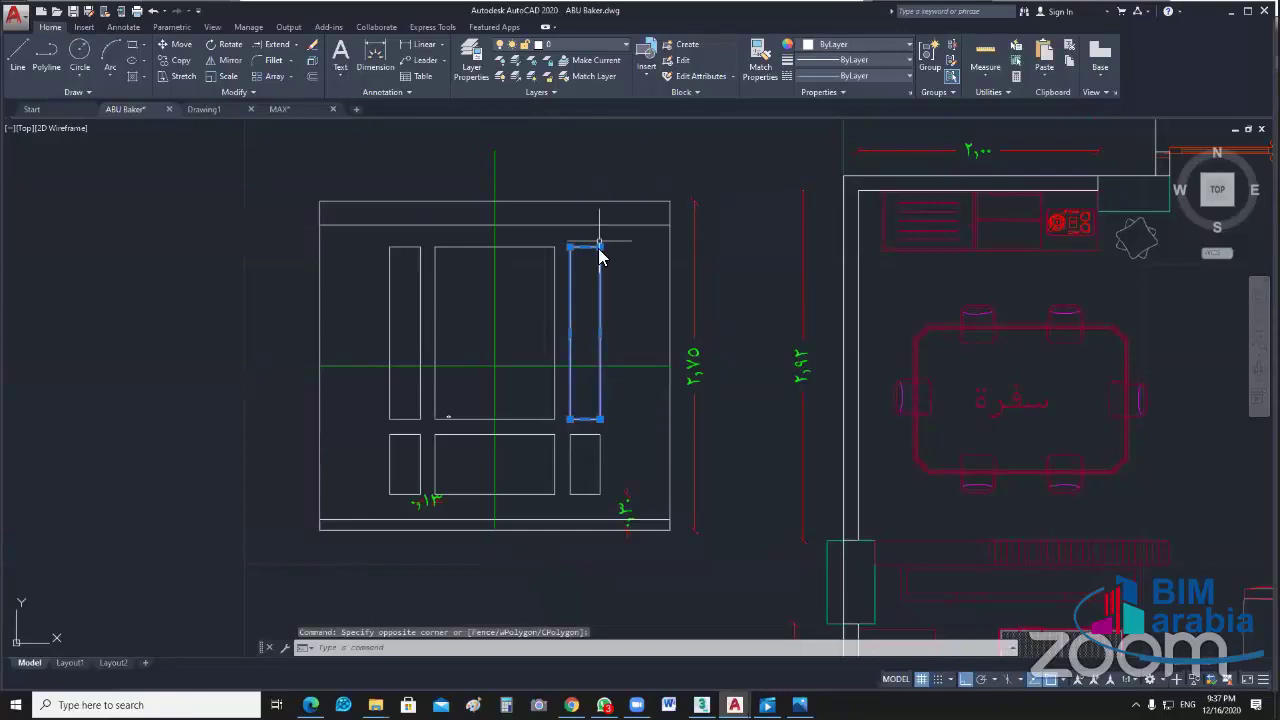
click(600, 333)
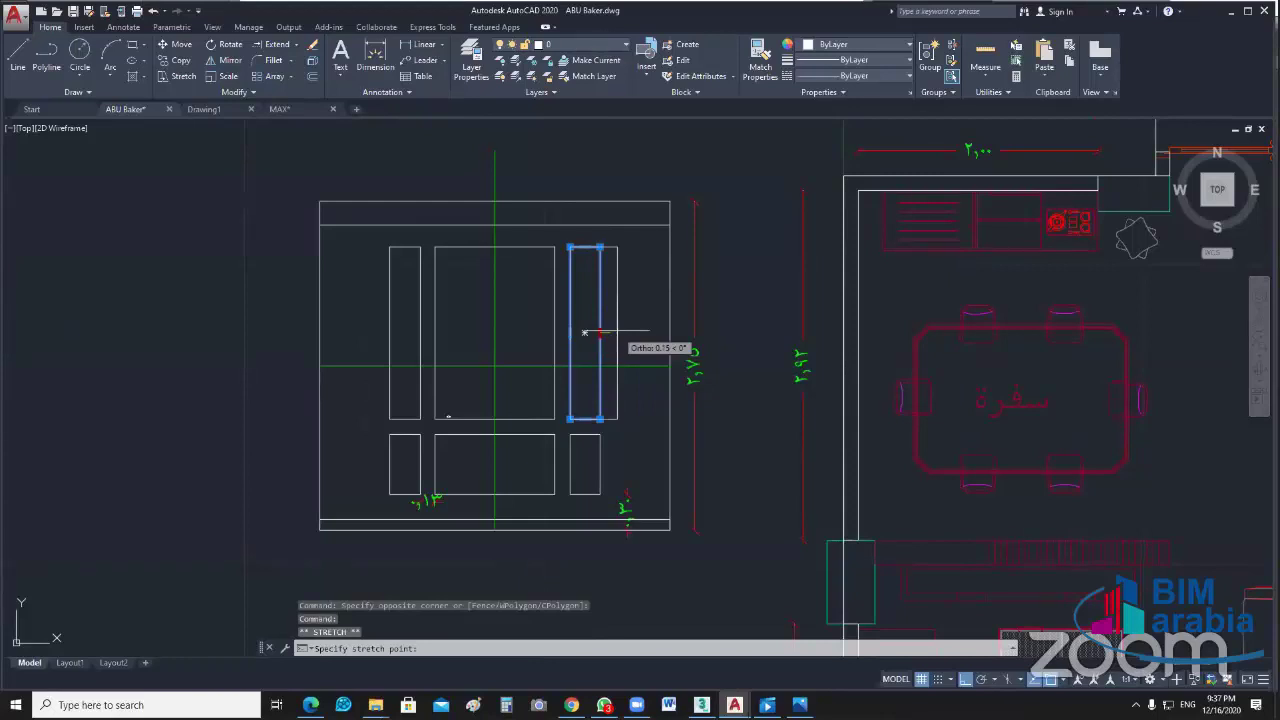
text(25)
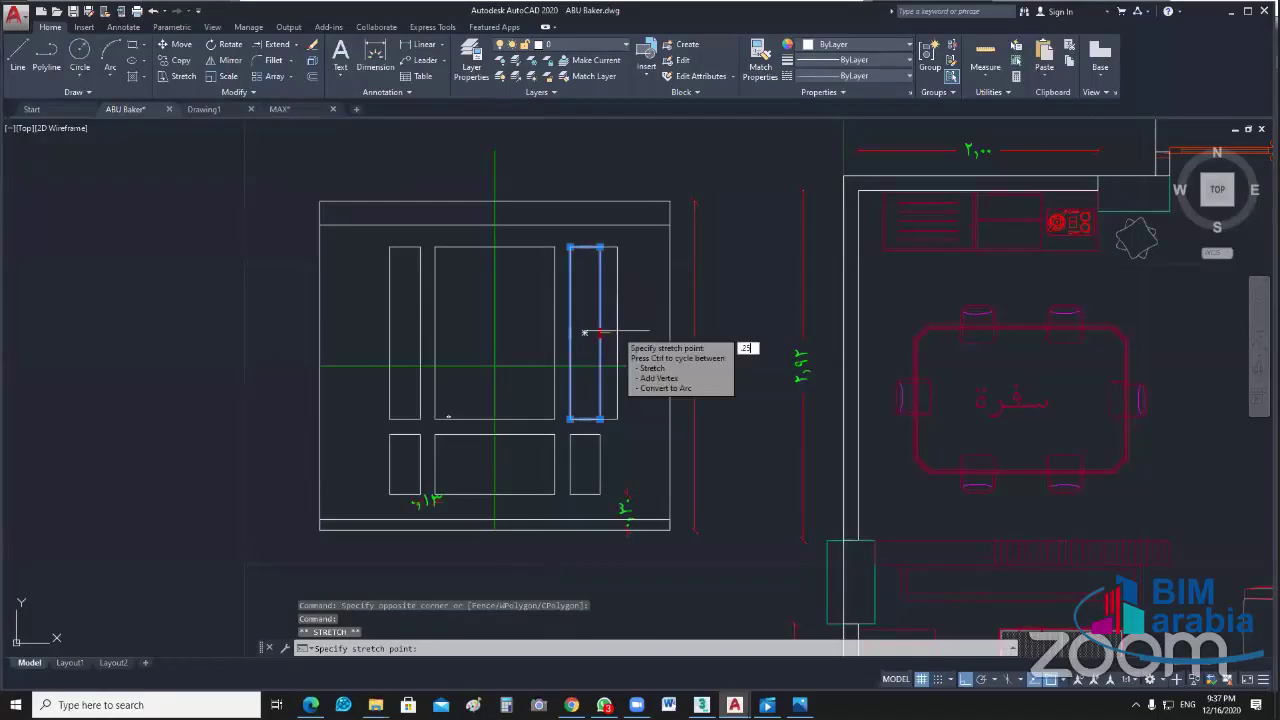
key(Return)
Step: Widen the small lower-right panel 0.25 to the right
click(576, 474)
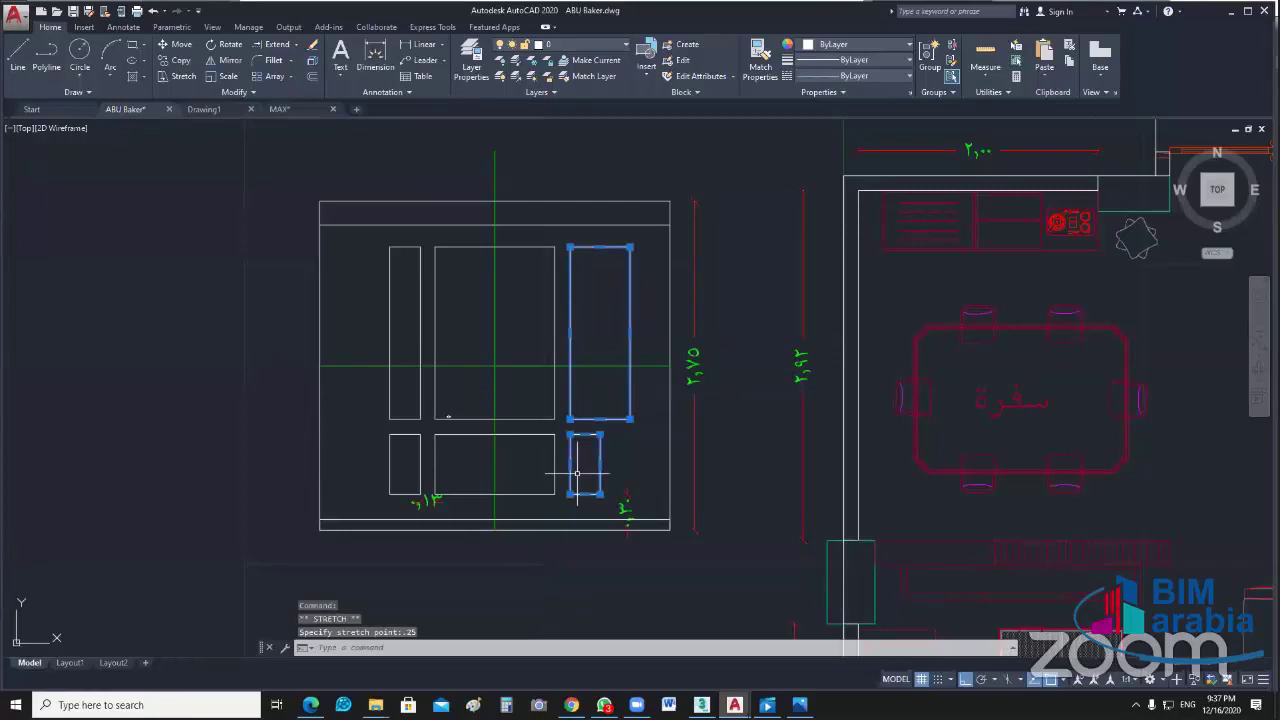
click(600, 464)
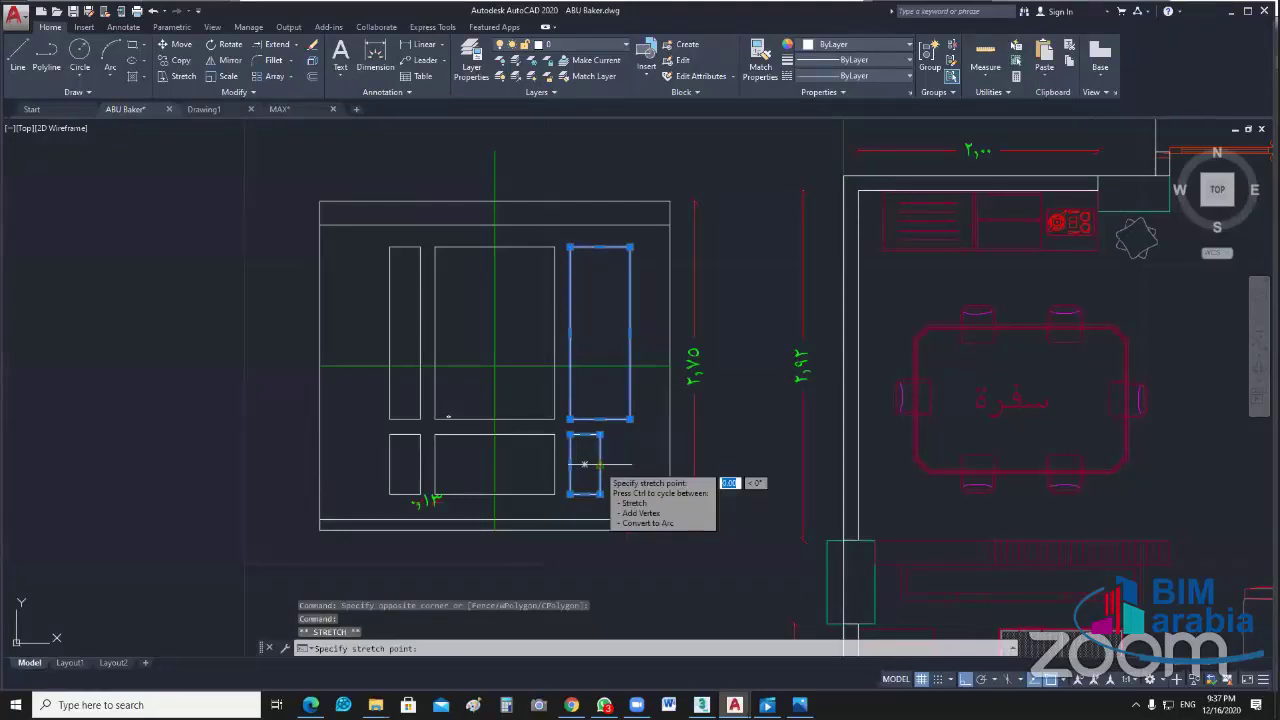
text(25)
key(Return)
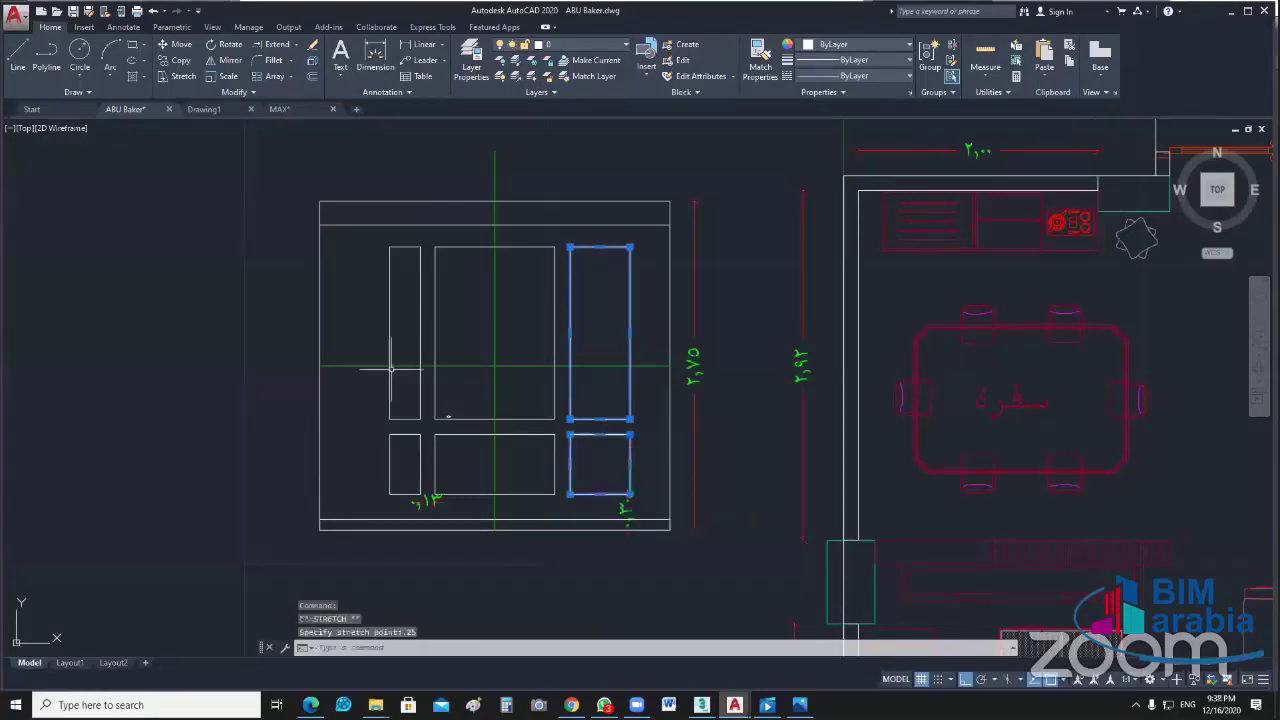
click(391, 368)
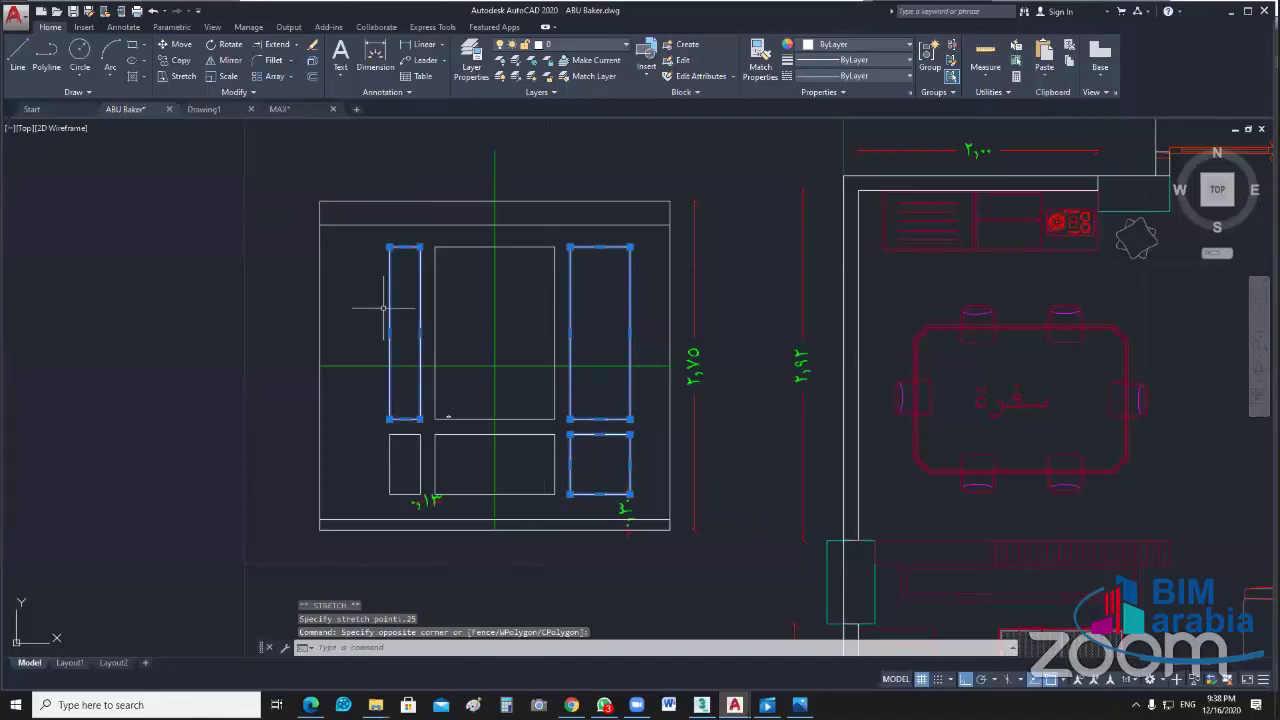
Step: Delete the two left-column panels, after undoing an accidental four-panel deletion
click(372, 472)
key(Delete)
key(ctrl+z)
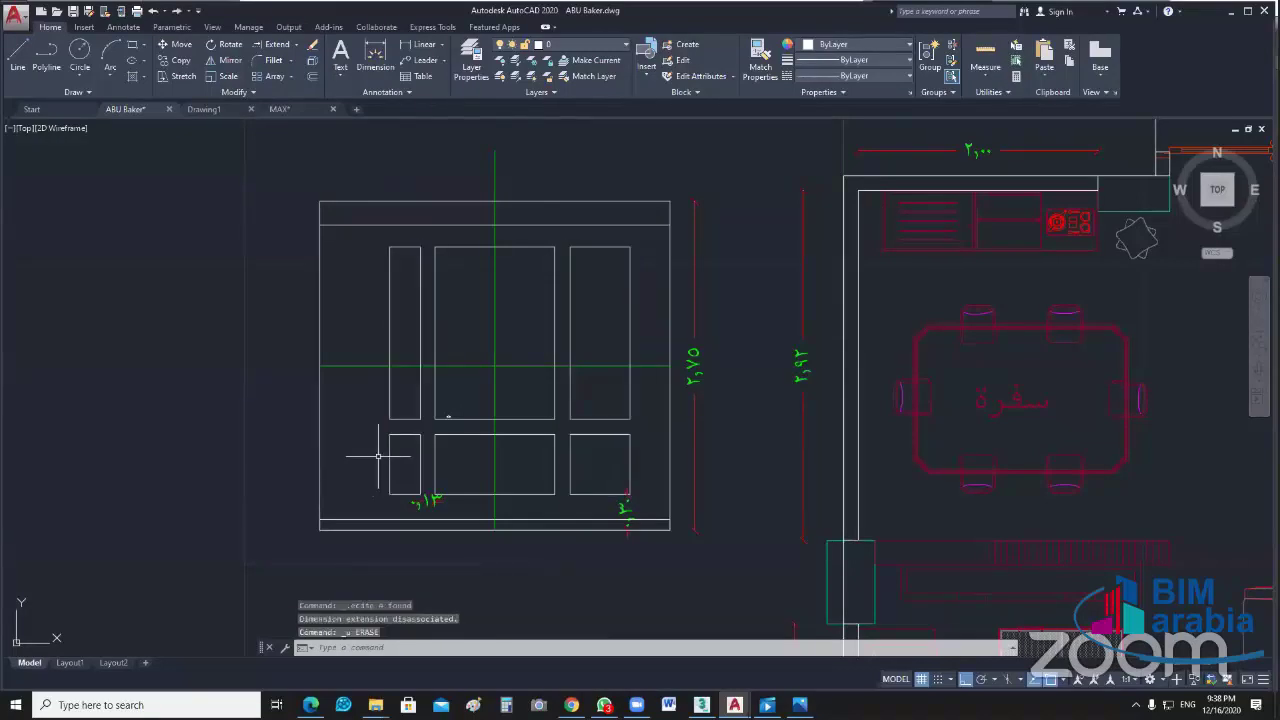
click(396, 291)
click(404, 470)
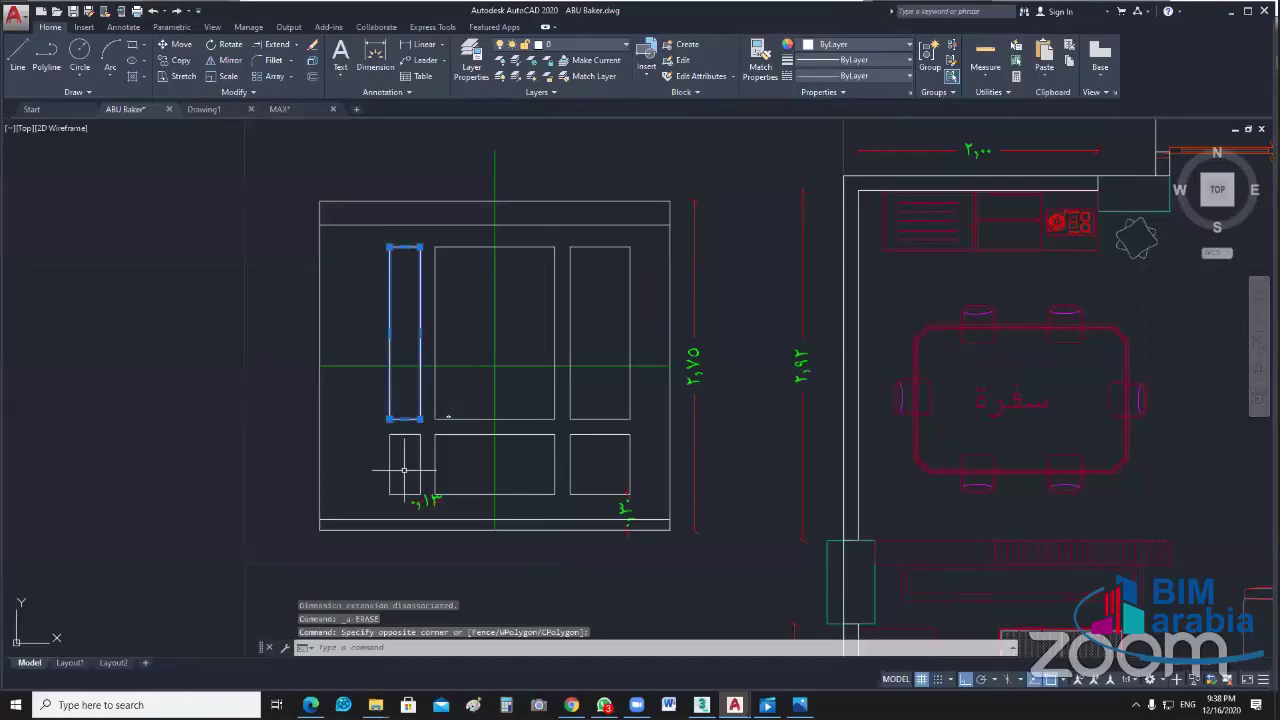
click(349, 494)
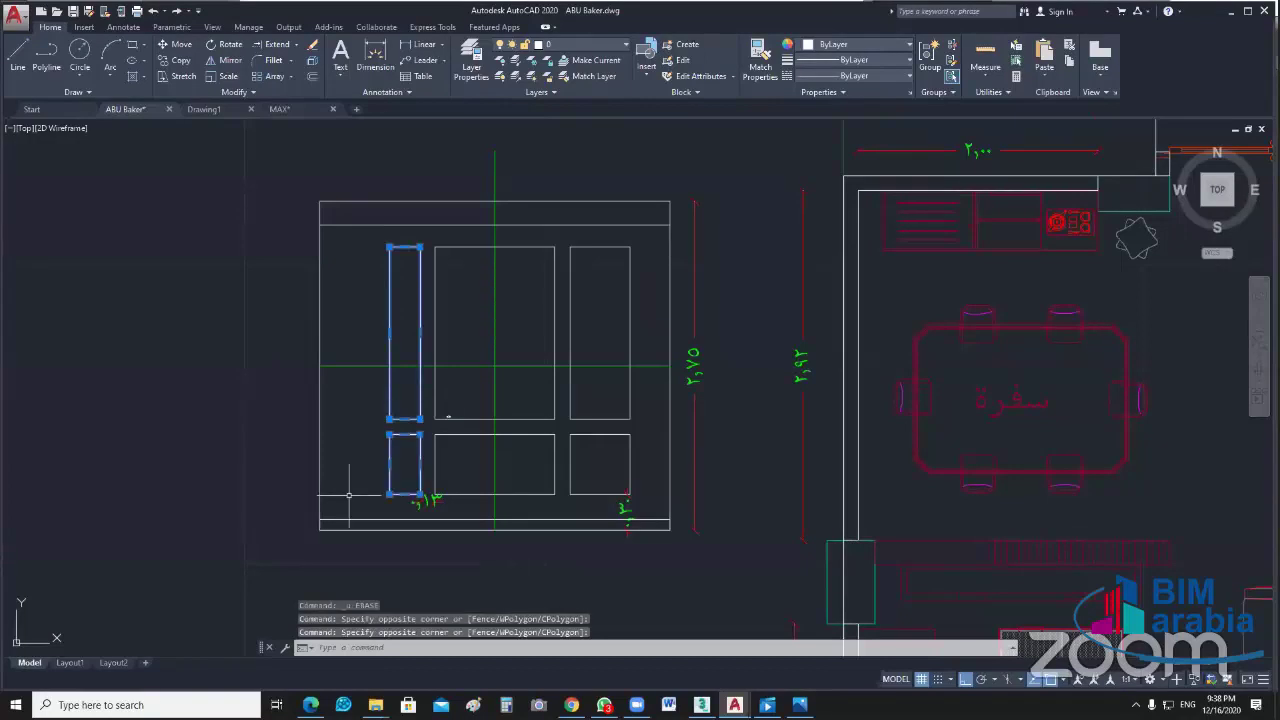
key(Delete)
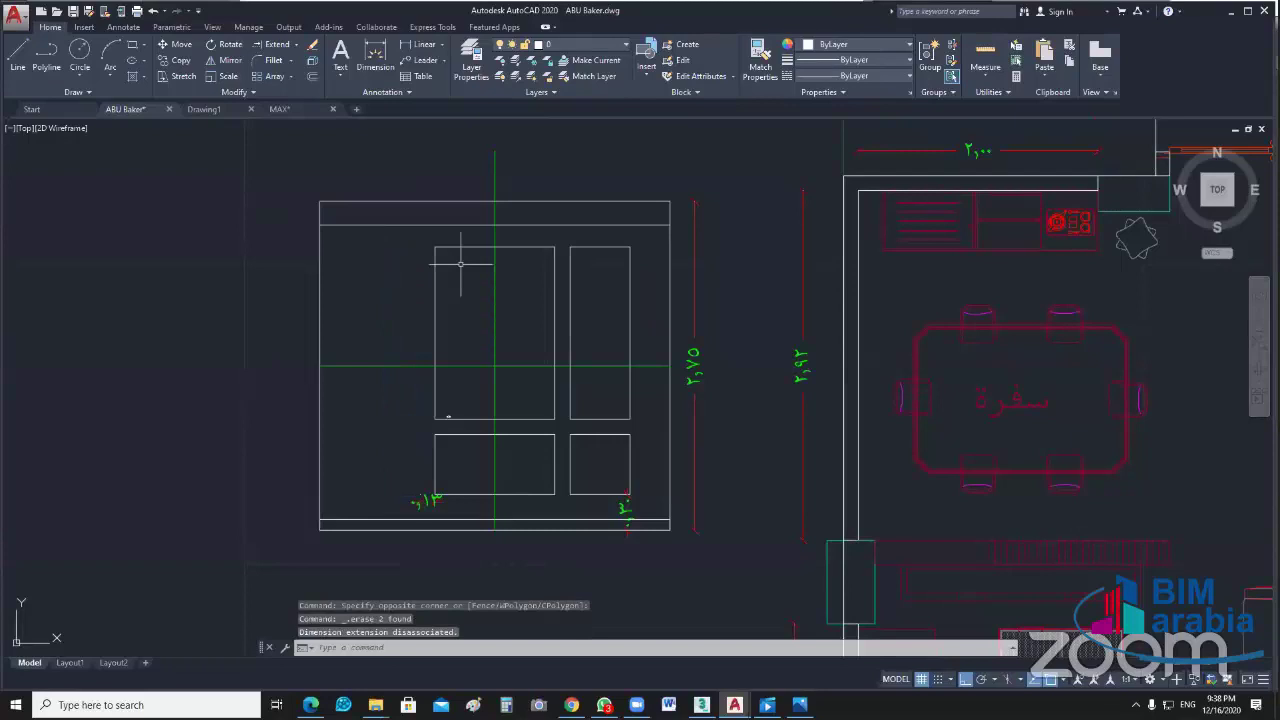
Step: Widen the upper and lower middle panels 0.5 to the left
click(435, 280)
click(410, 296)
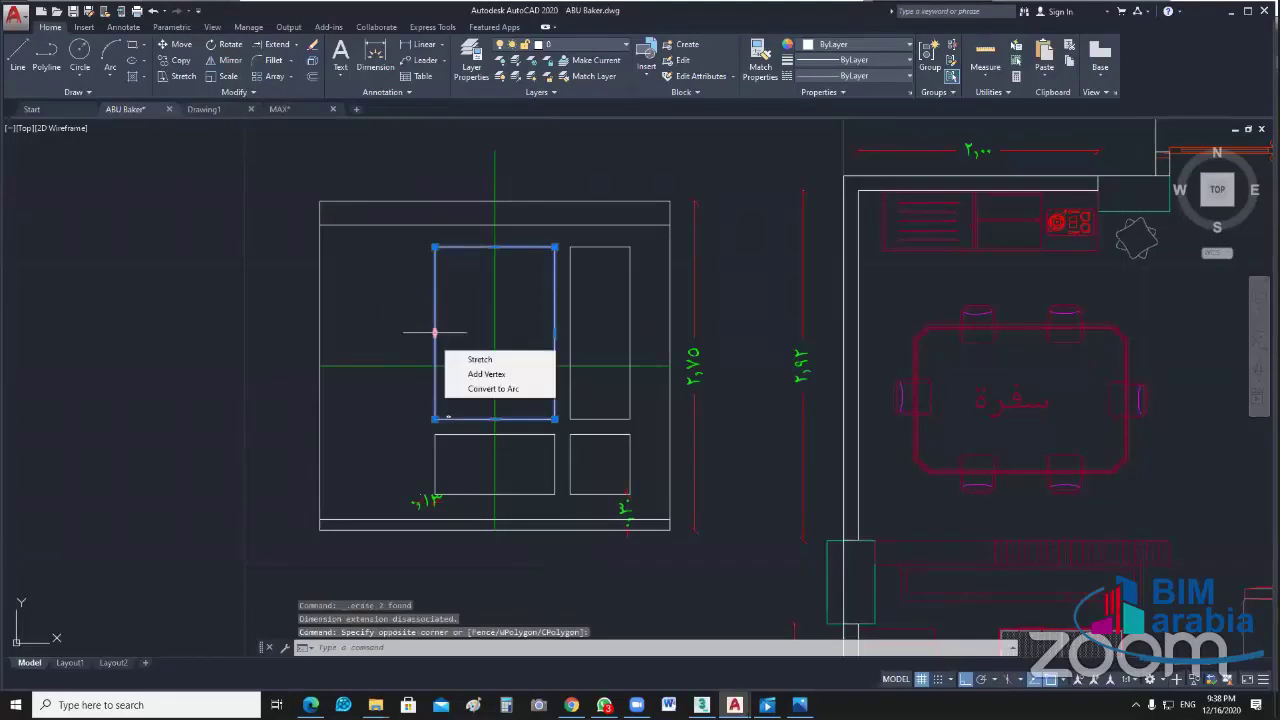
click(435, 333)
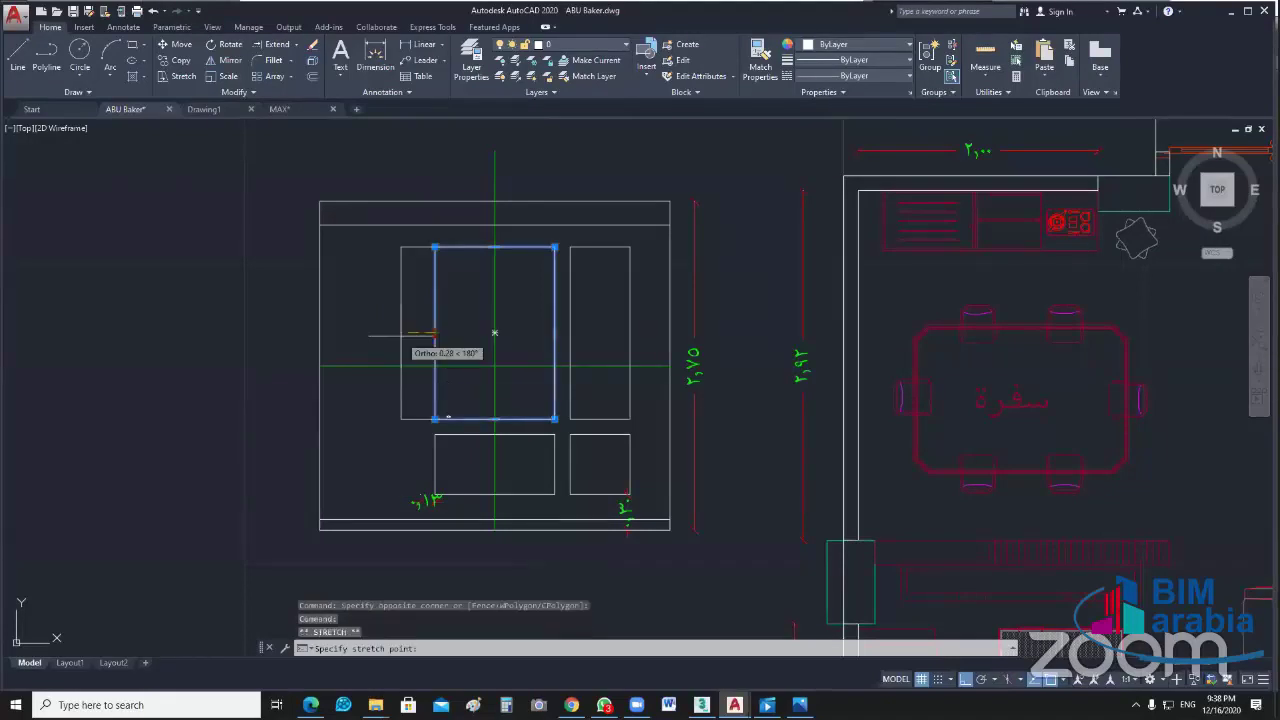
text(1.5)
key(Return)
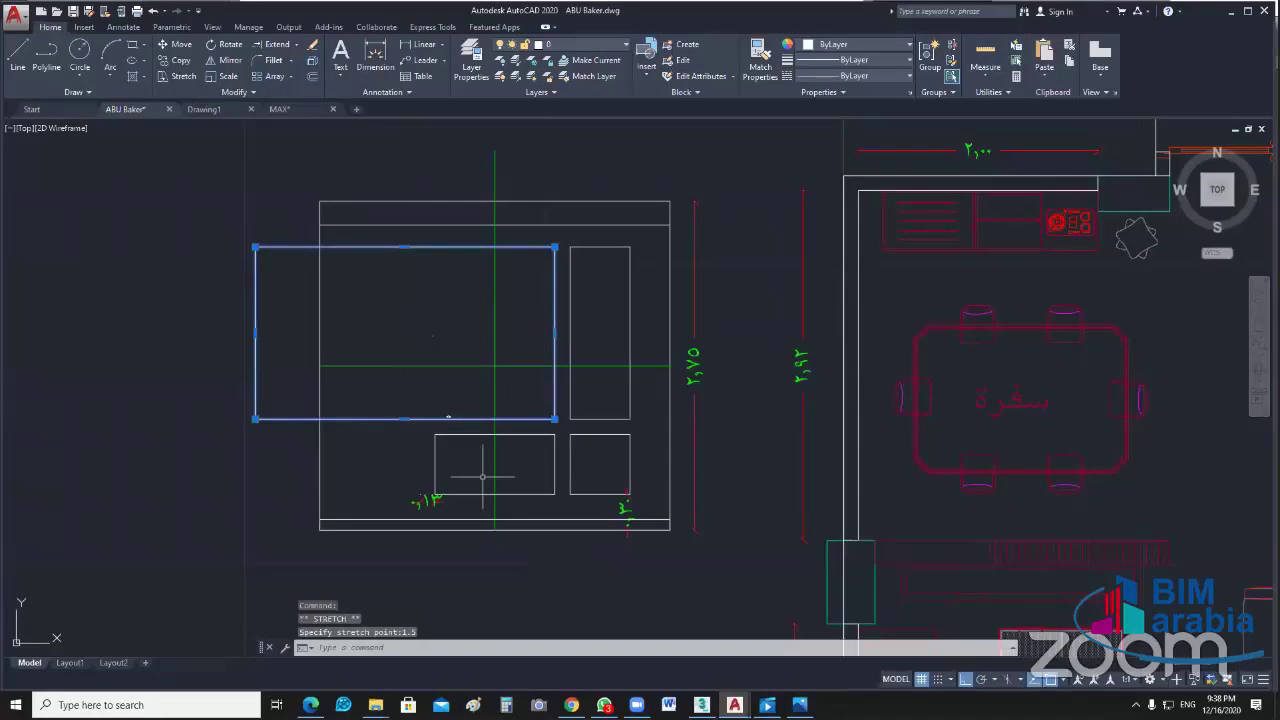
key(ctrl+z)
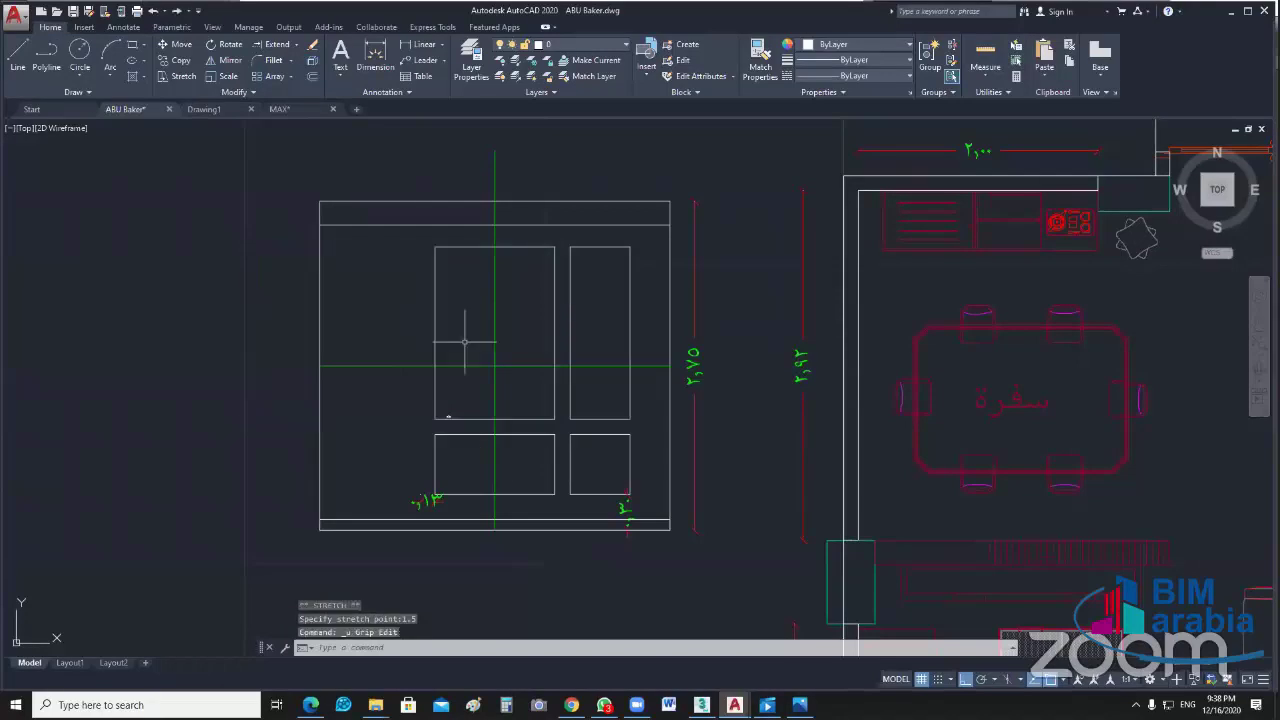
drag(464, 342, 446, 362)
click(435, 333)
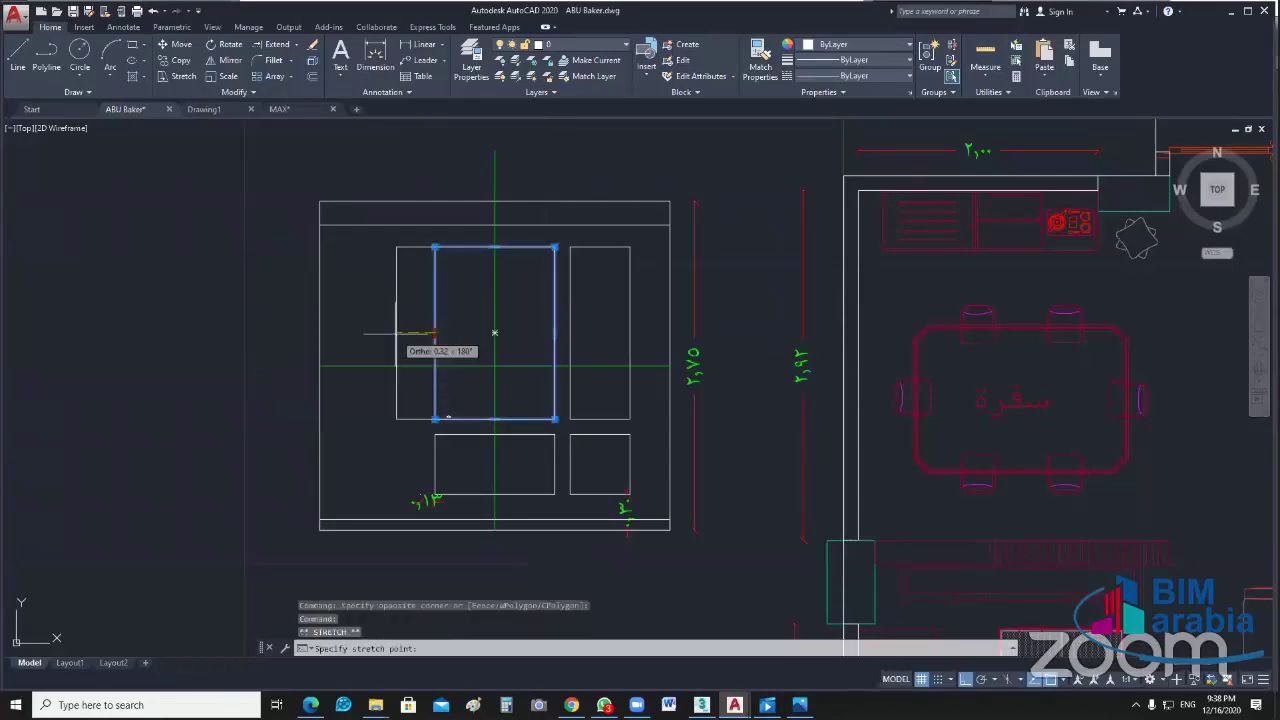
text(5)
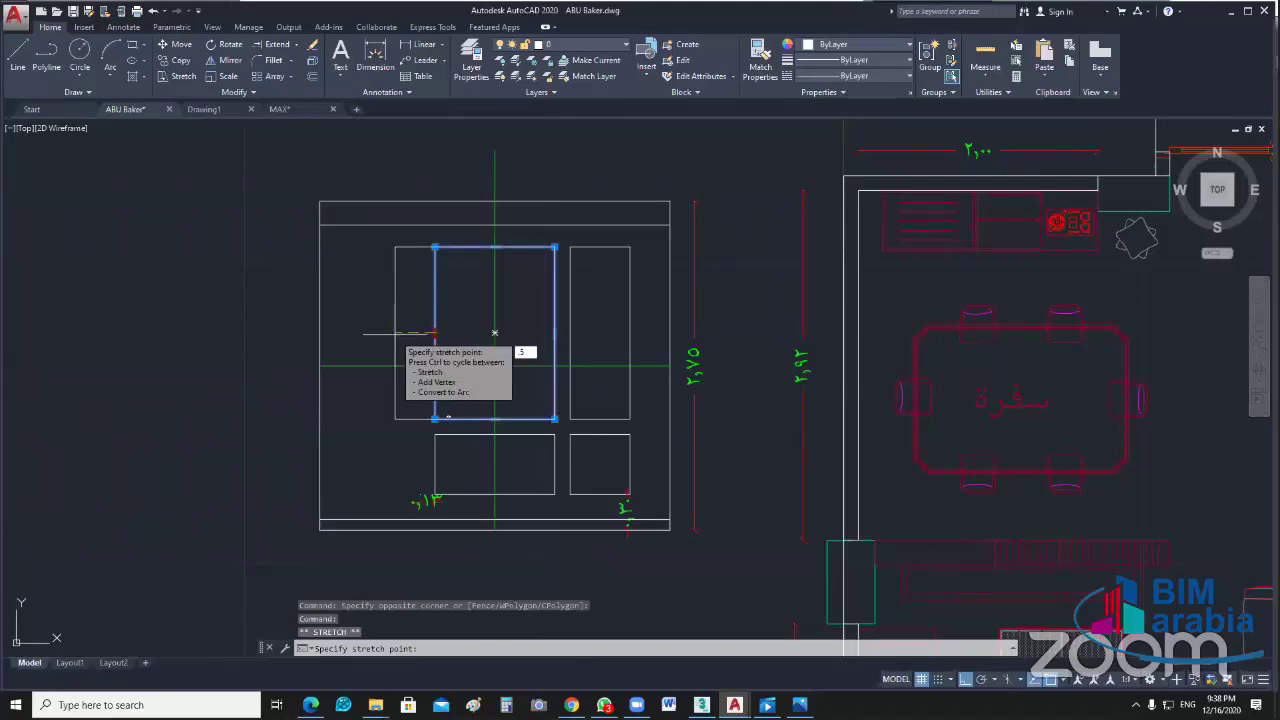
key(Return)
drag(480, 462, 382, 479)
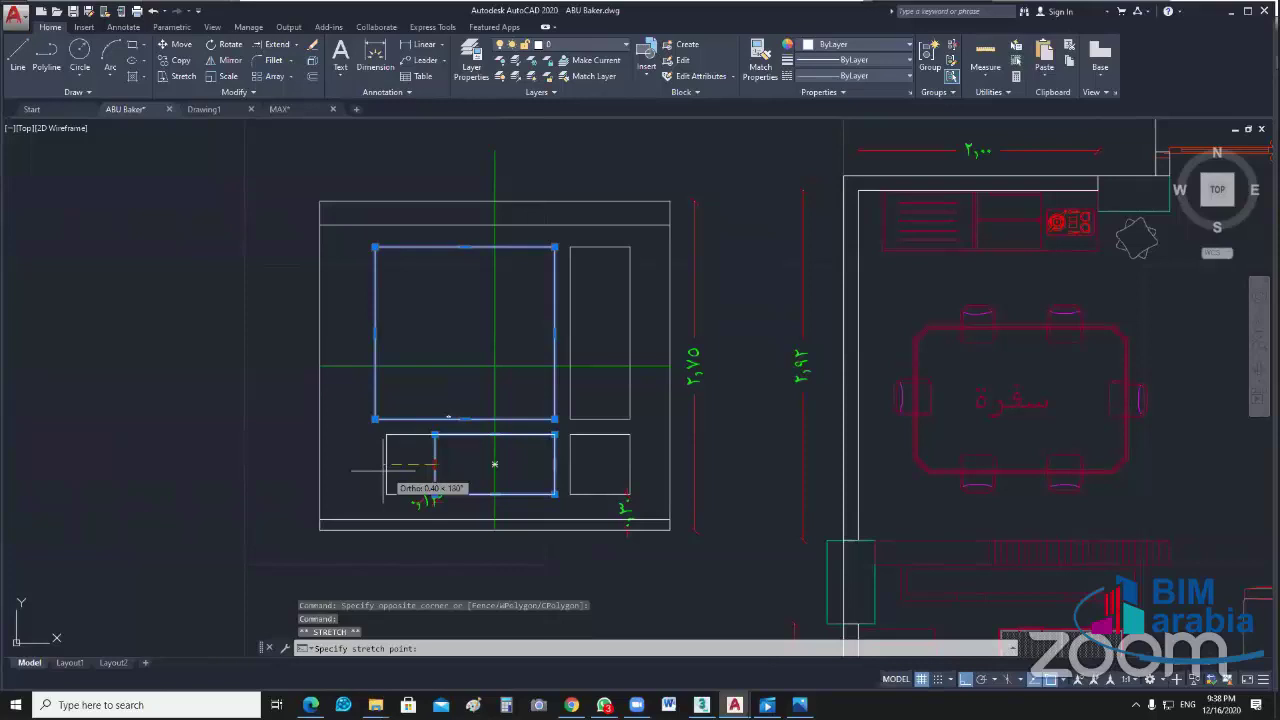
text(5)
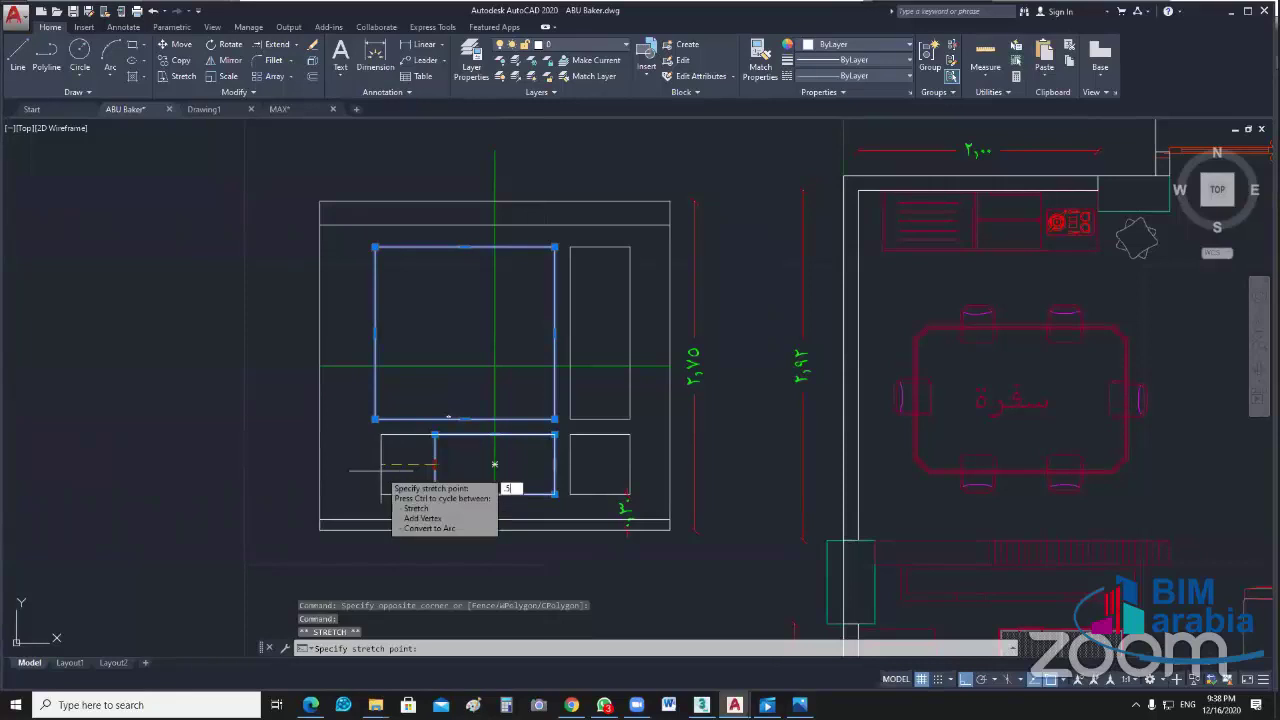
key(Return)
Step: Move the four remaining panels together to the right
drag(588, 407, 538, 449)
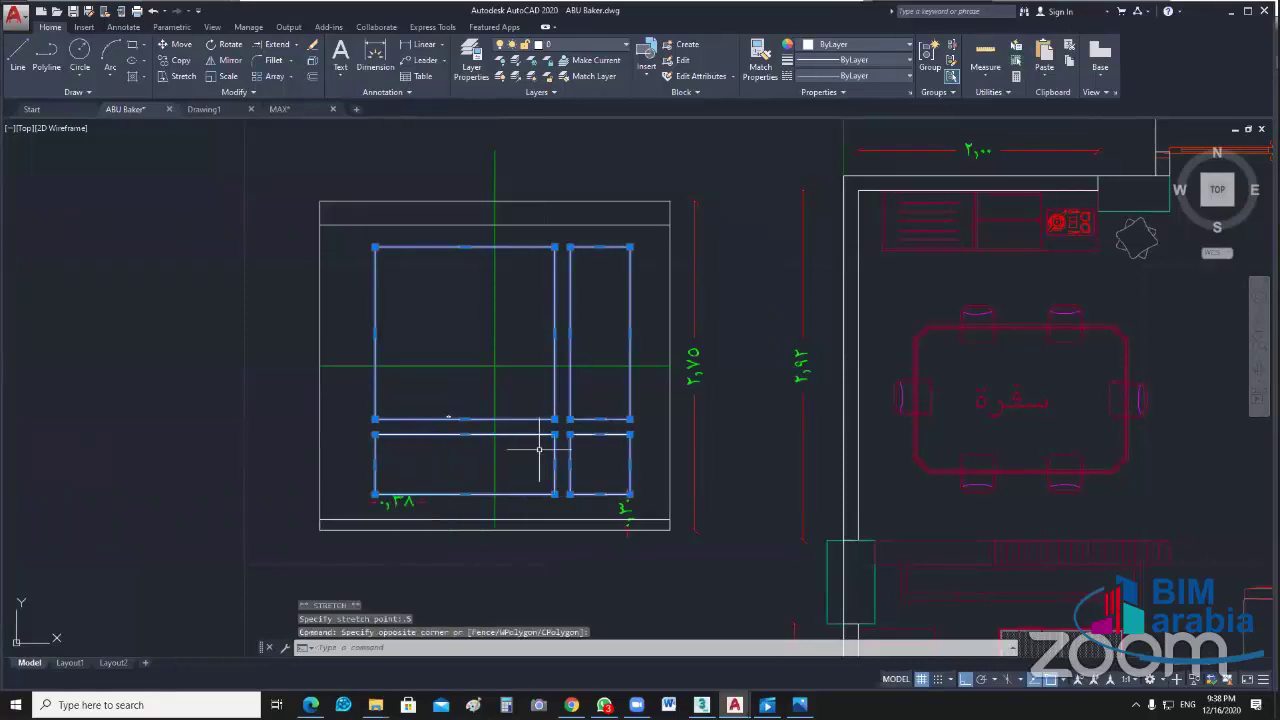
text(m)
key(Return)
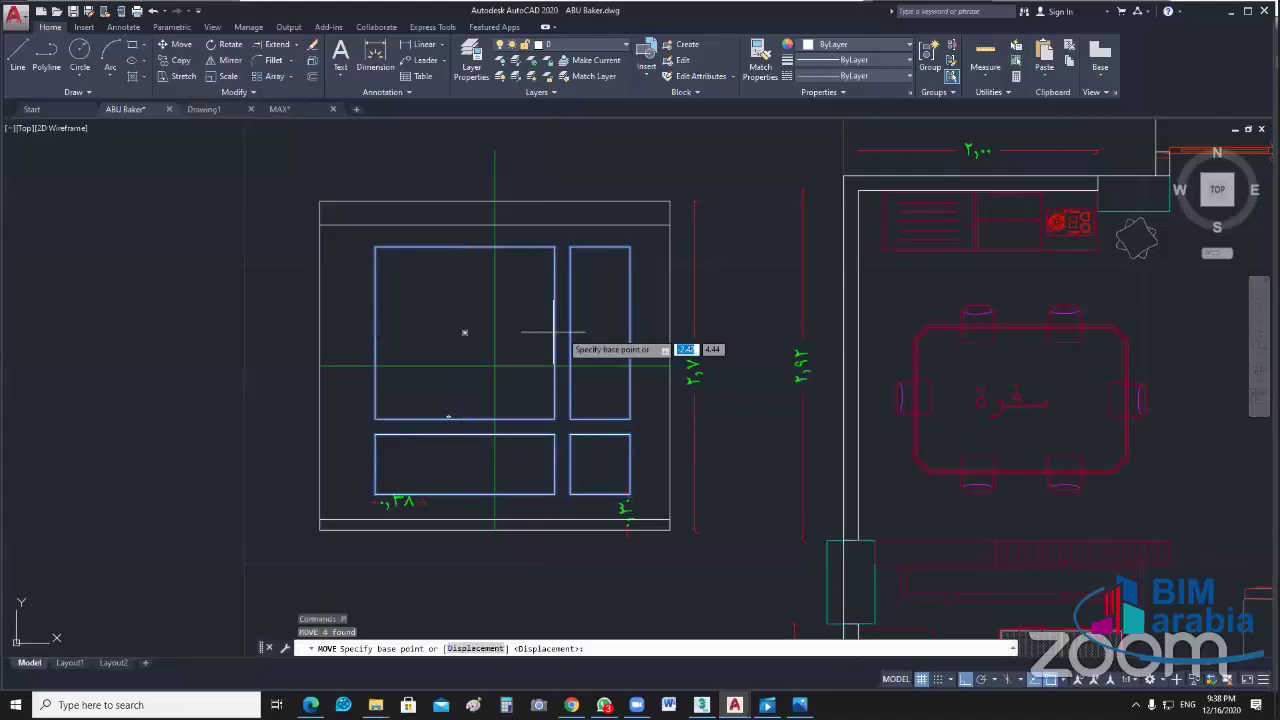
click(467, 332)
click(505, 322)
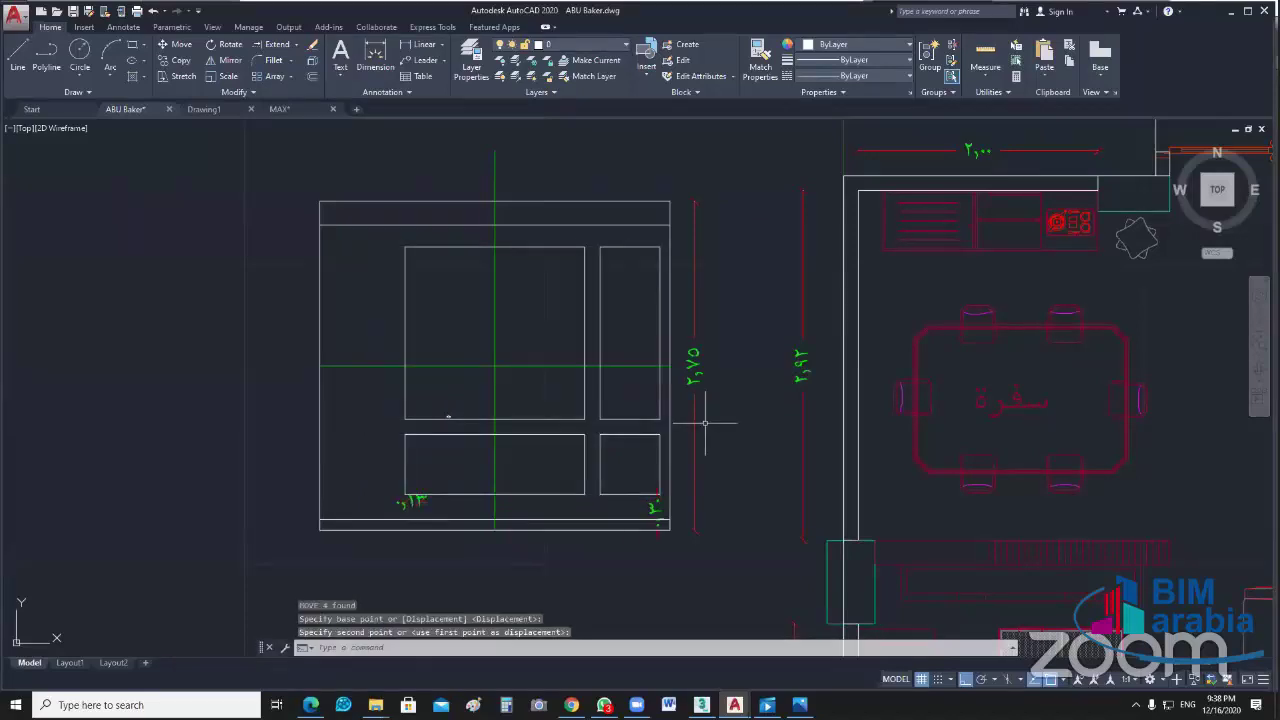
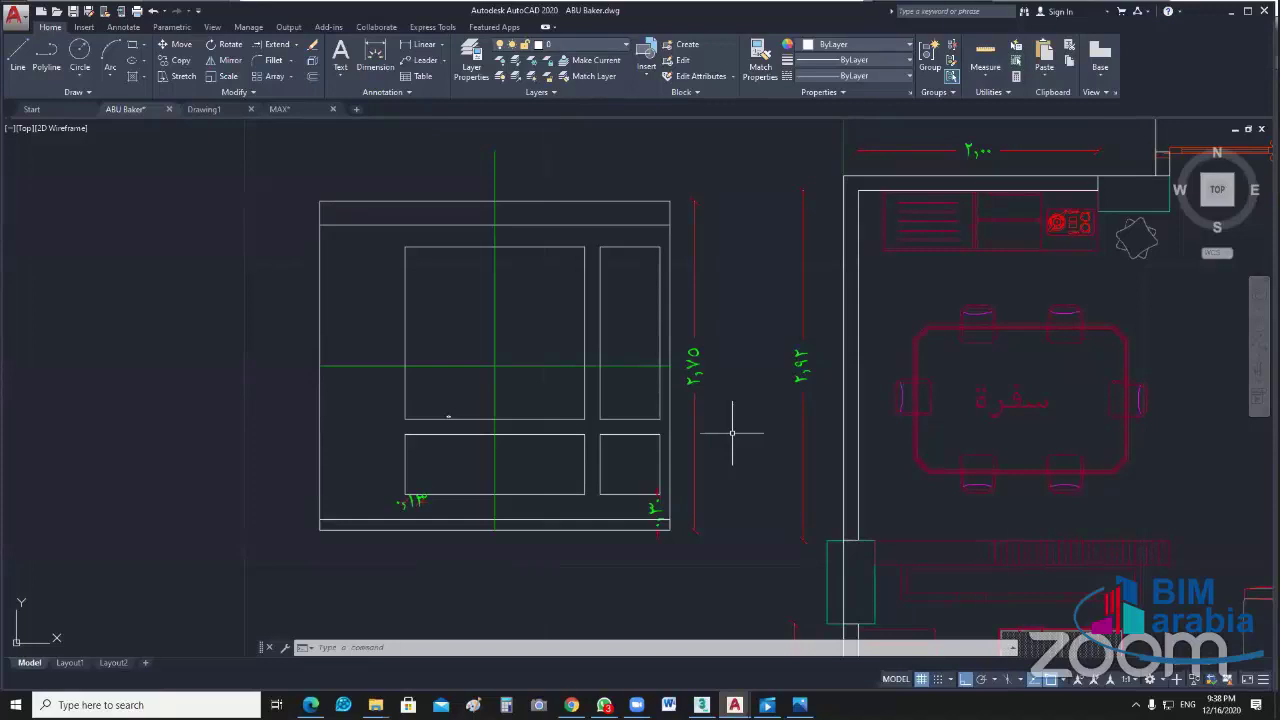
Step: Zoom in and add a 0.13 linear dimension across the narrow right-hand panel's top corners
scroll(688, 358, up, 2)
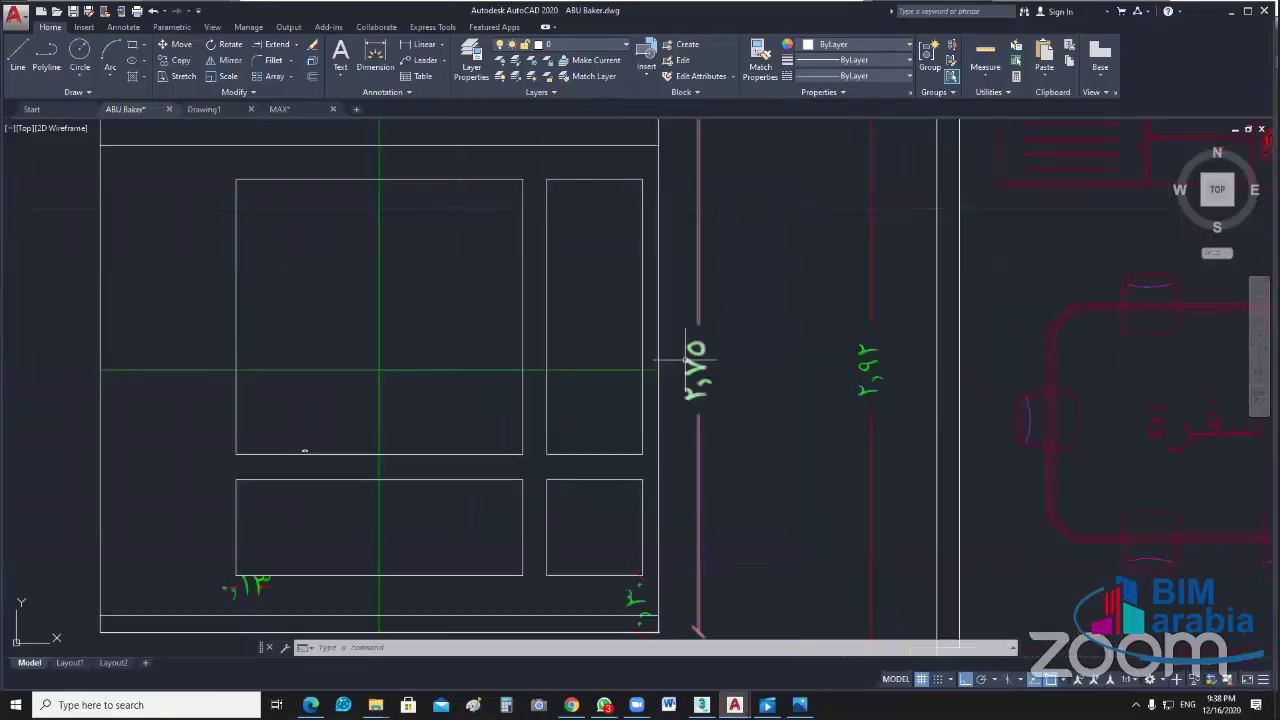
mouse_move(686, 360)
middle_down()
mouse_move(726, 371)
mouse_move(713, 387)
middle_up()
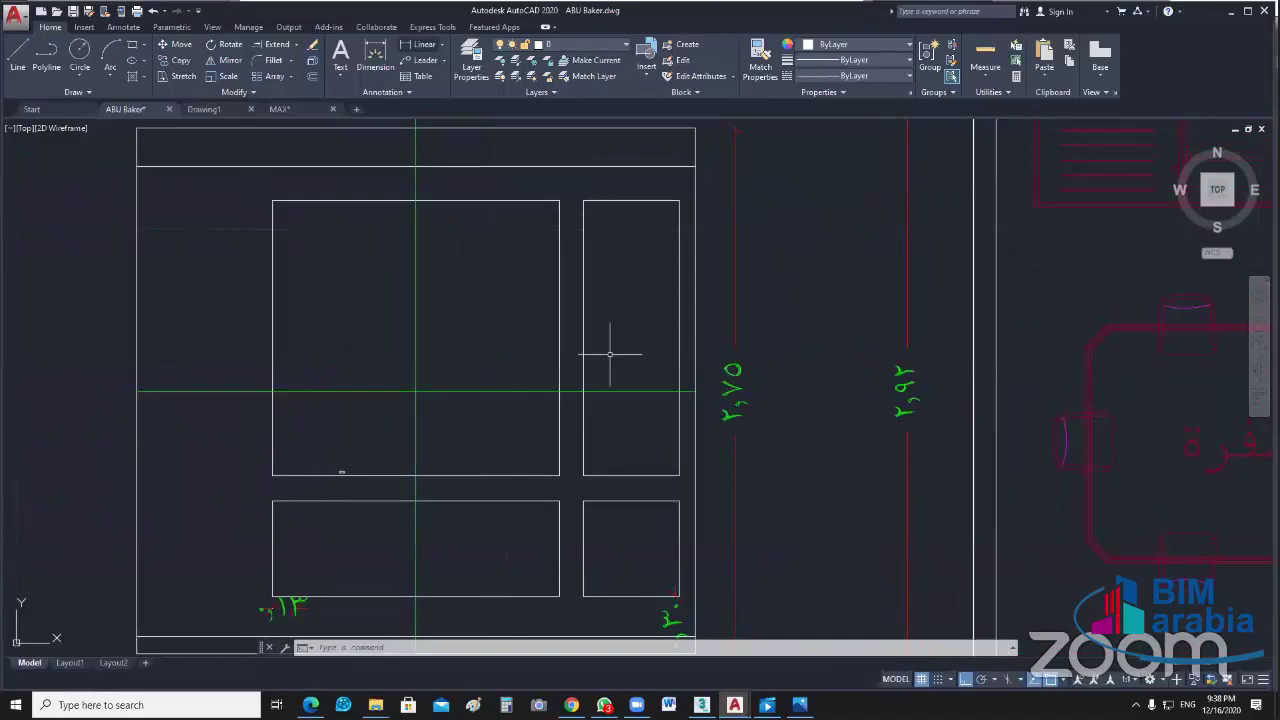
key(Return)
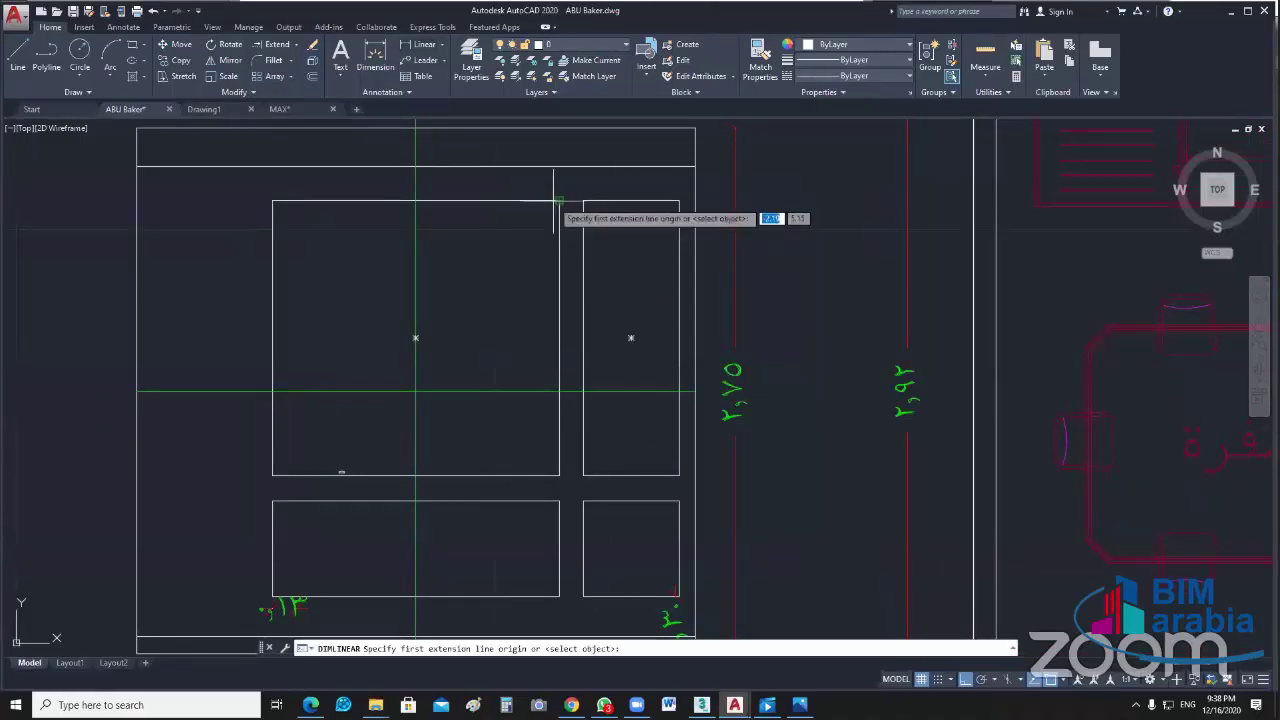
click(556, 201)
click(584, 201)
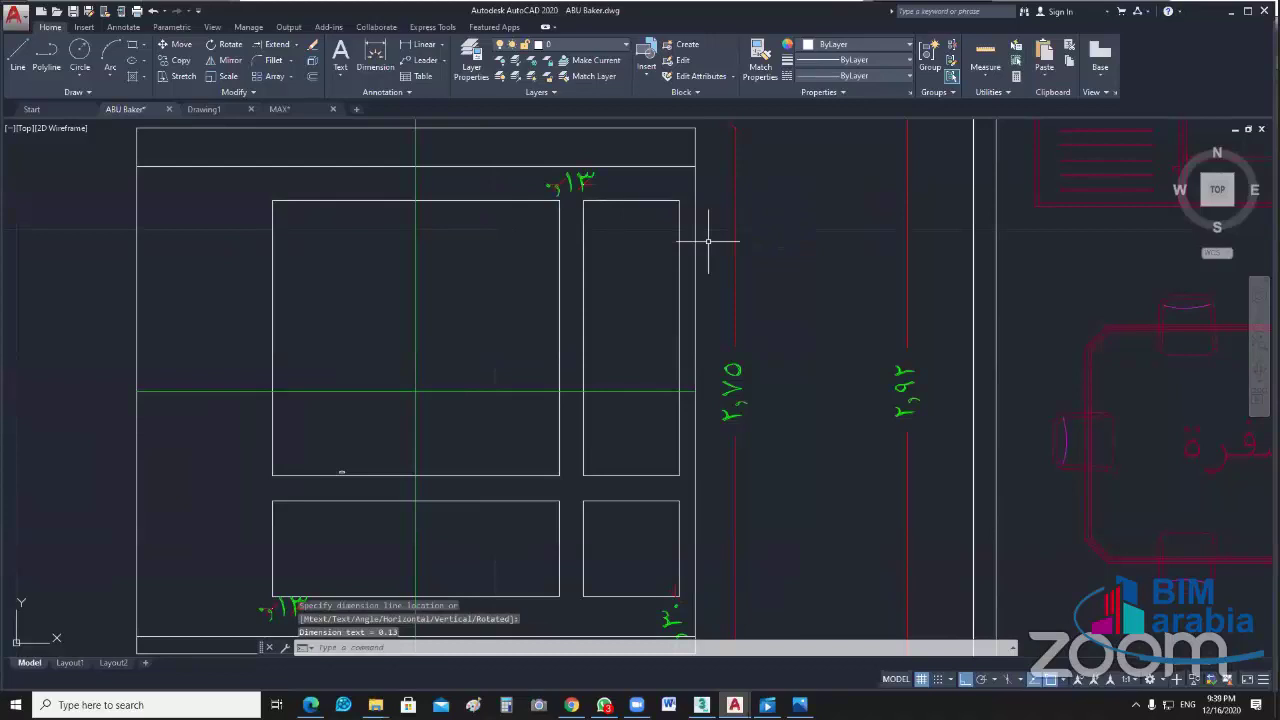
middle_drag(734, 254, 704, 256)
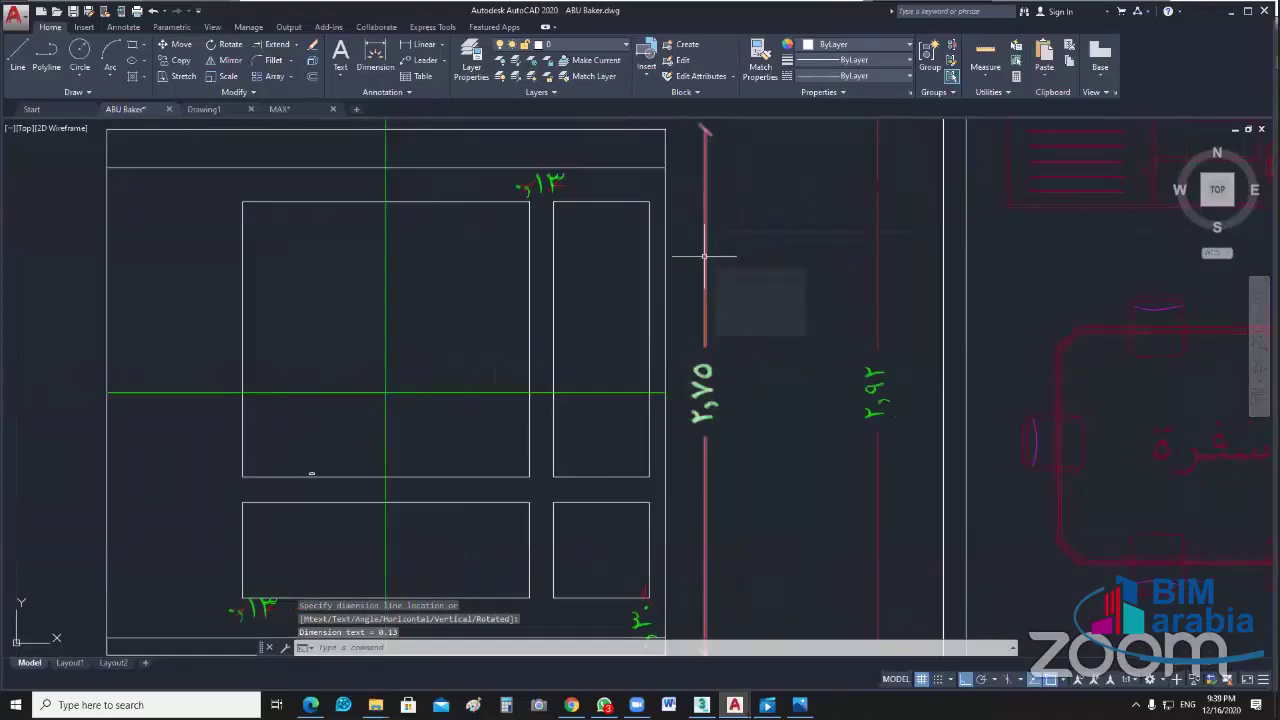
key(Escape)
text(l)
key(Return)
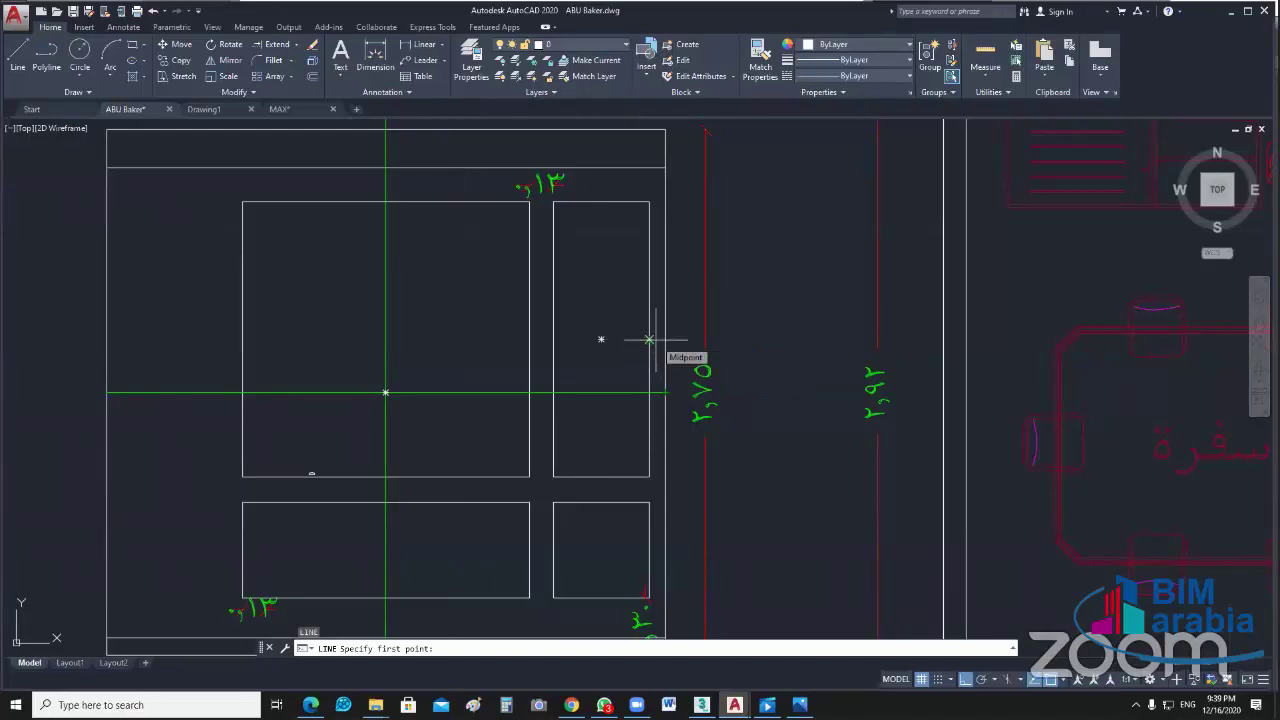
Step: Draw a short tick line at the panel edge and nudge it slightly right
click(649, 340)
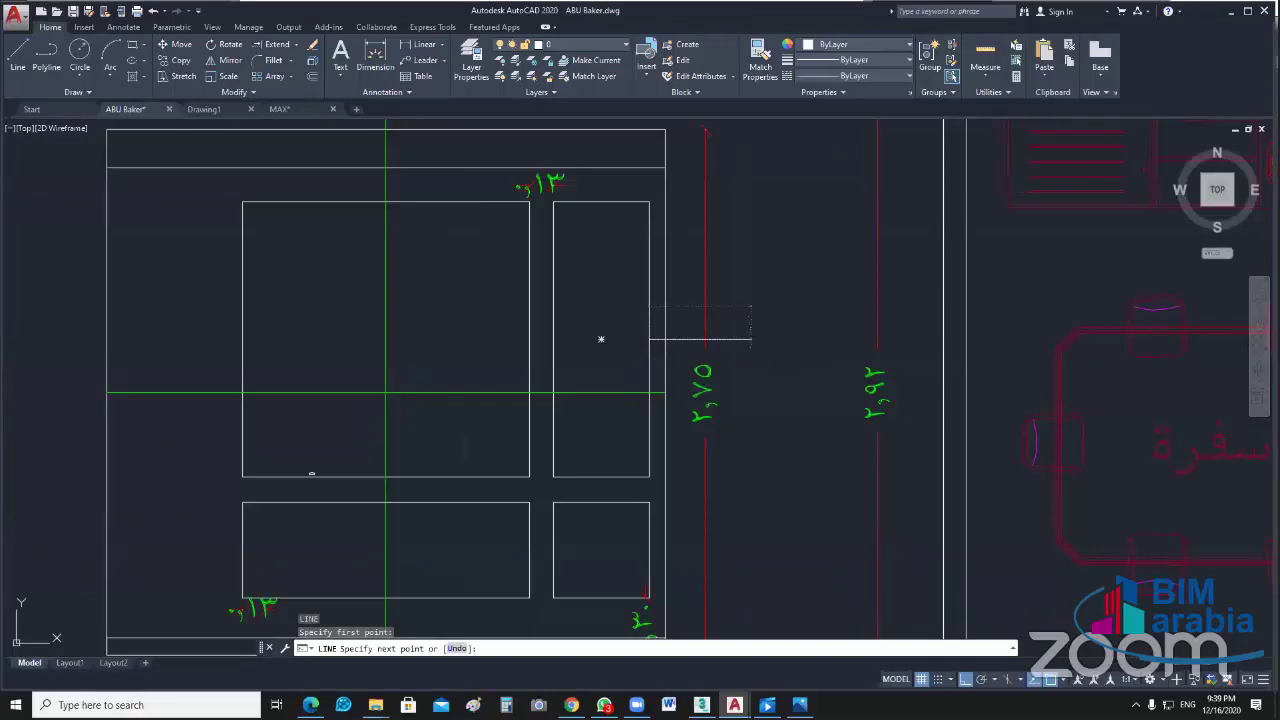
scroll(678, 333, up, 2)
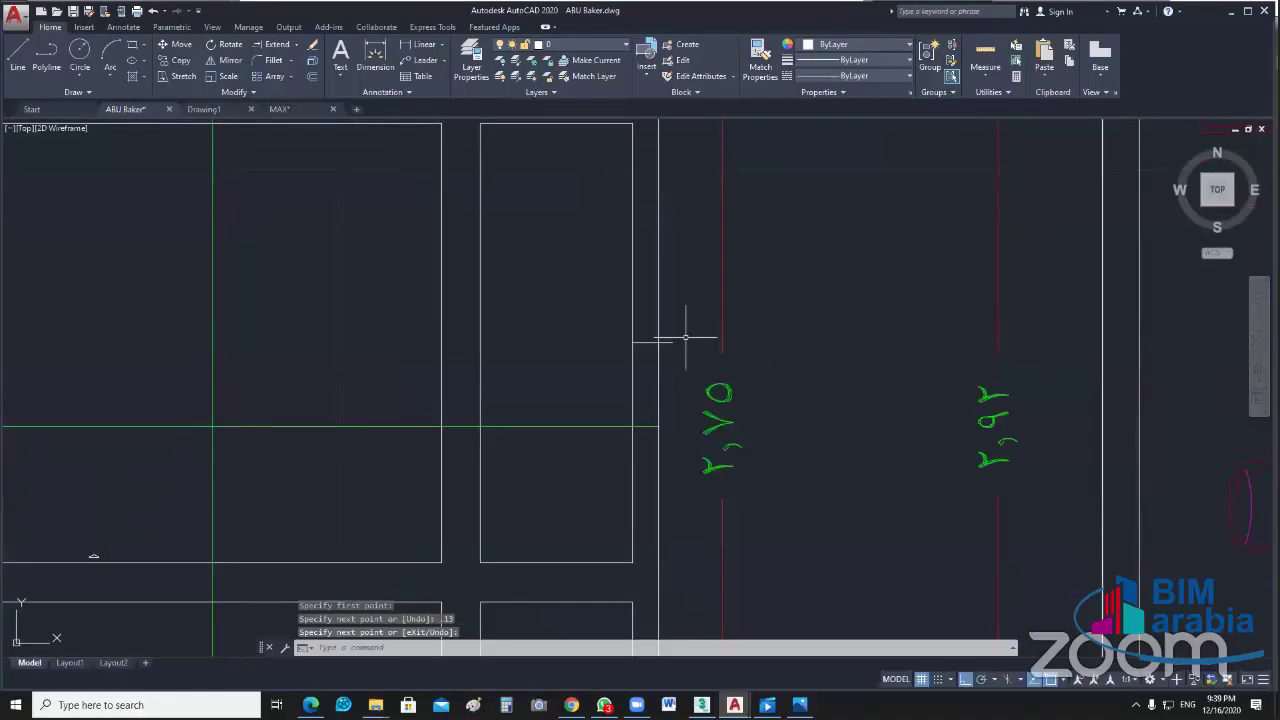
click(675, 343)
key(Return)
key(Escape)
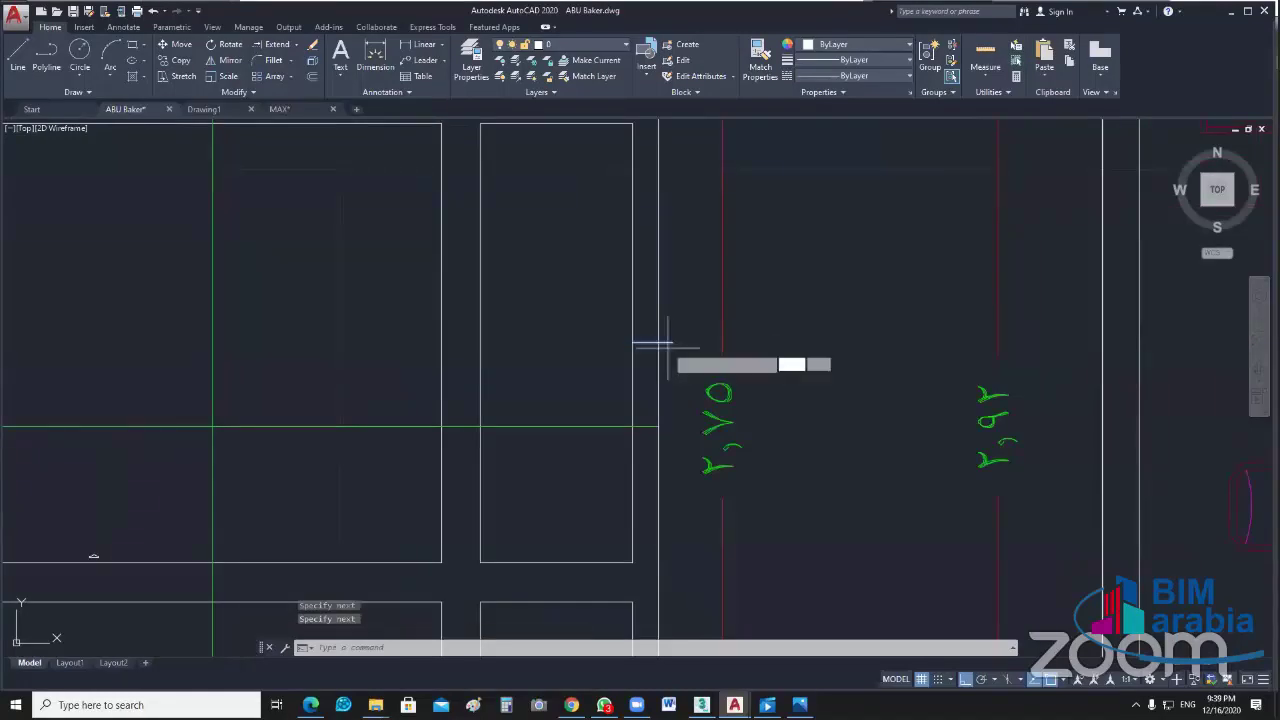
text(m)
key(Return)
click(655, 342)
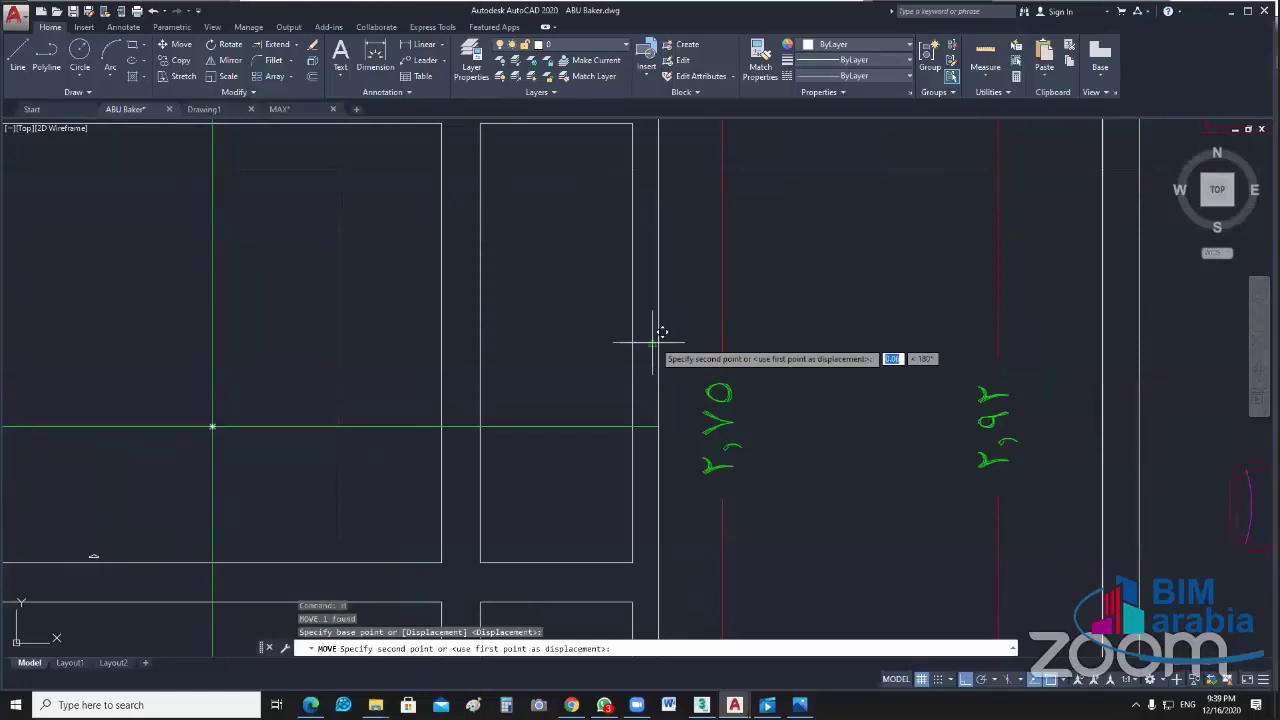
click(658, 343)
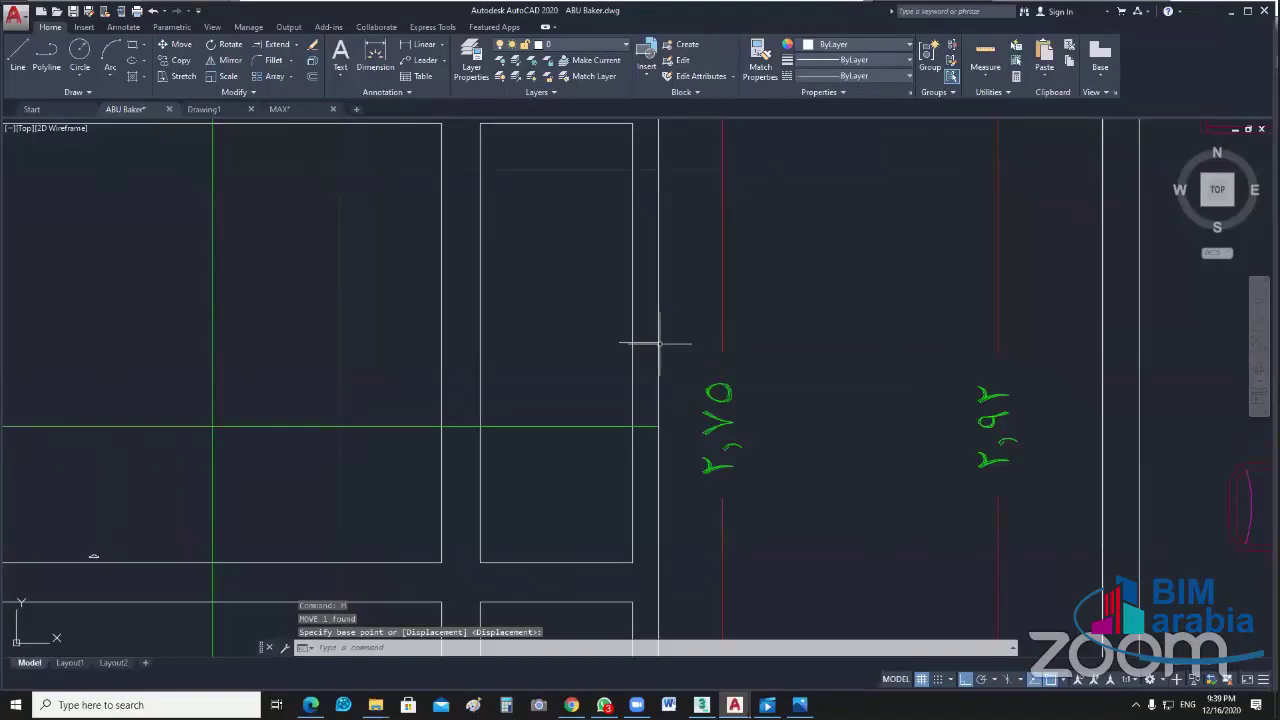
Step: Stretch the tall right-hand panel's right edge inward, leaving a small gap
click(645, 349)
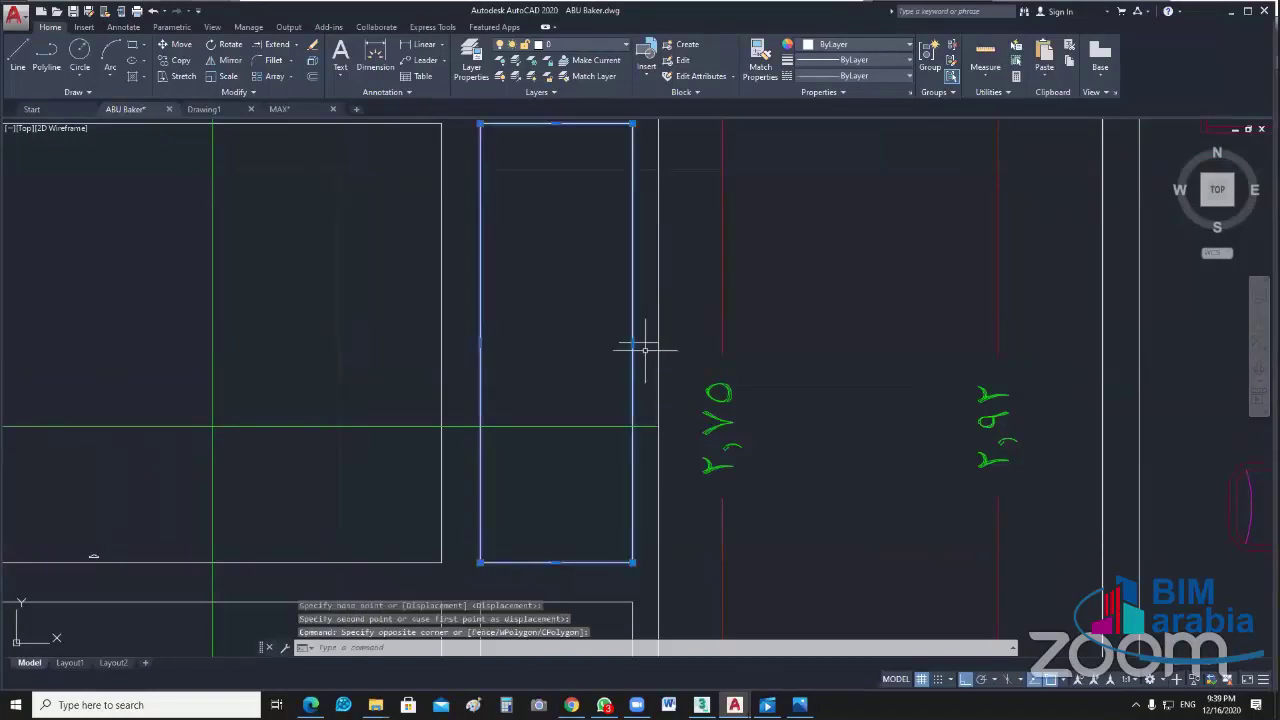
click(632, 343)
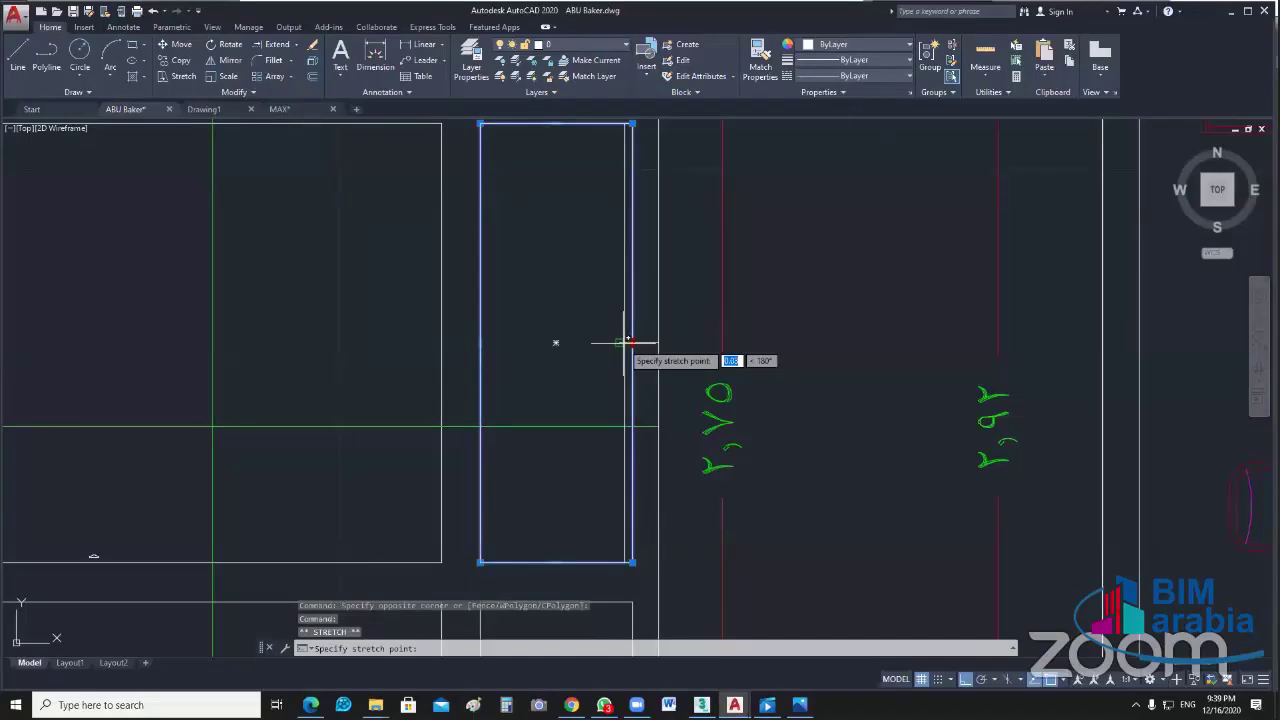
click(619, 343)
key(Escape)
scroll(640, 349, down, 2)
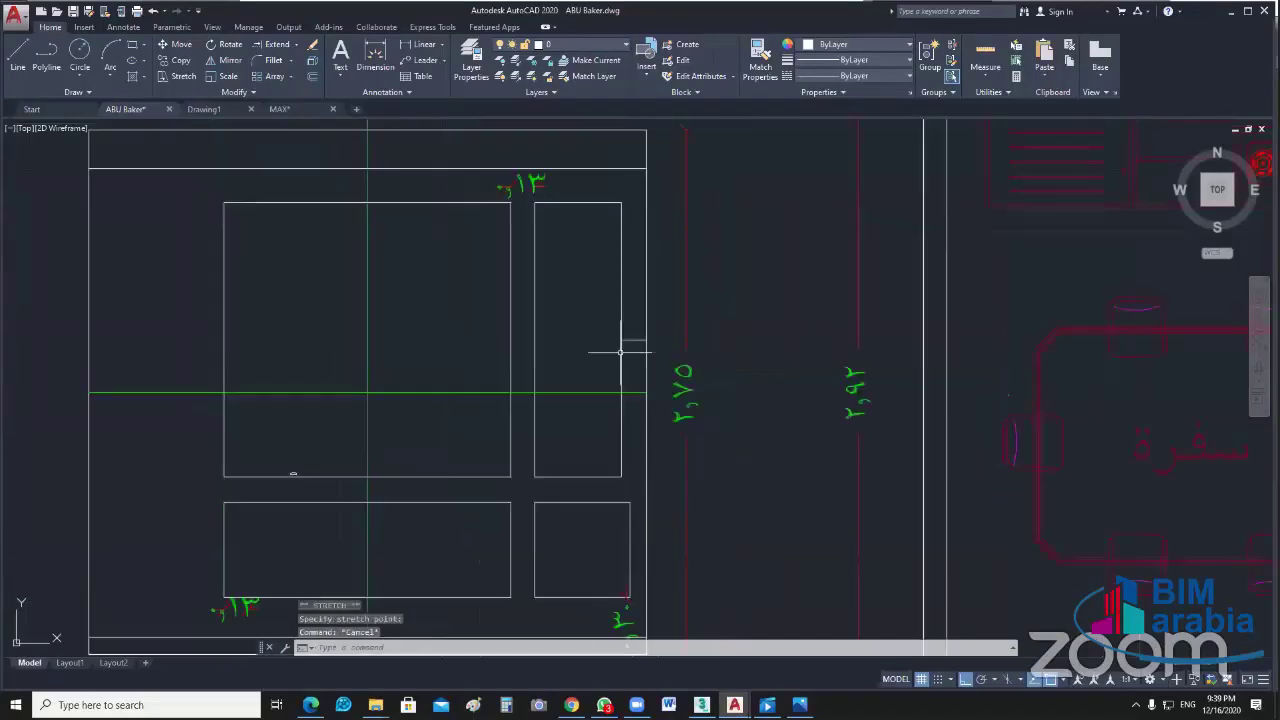
Step: Select the short tick line and begin copying it, then cancel
click(627, 355)
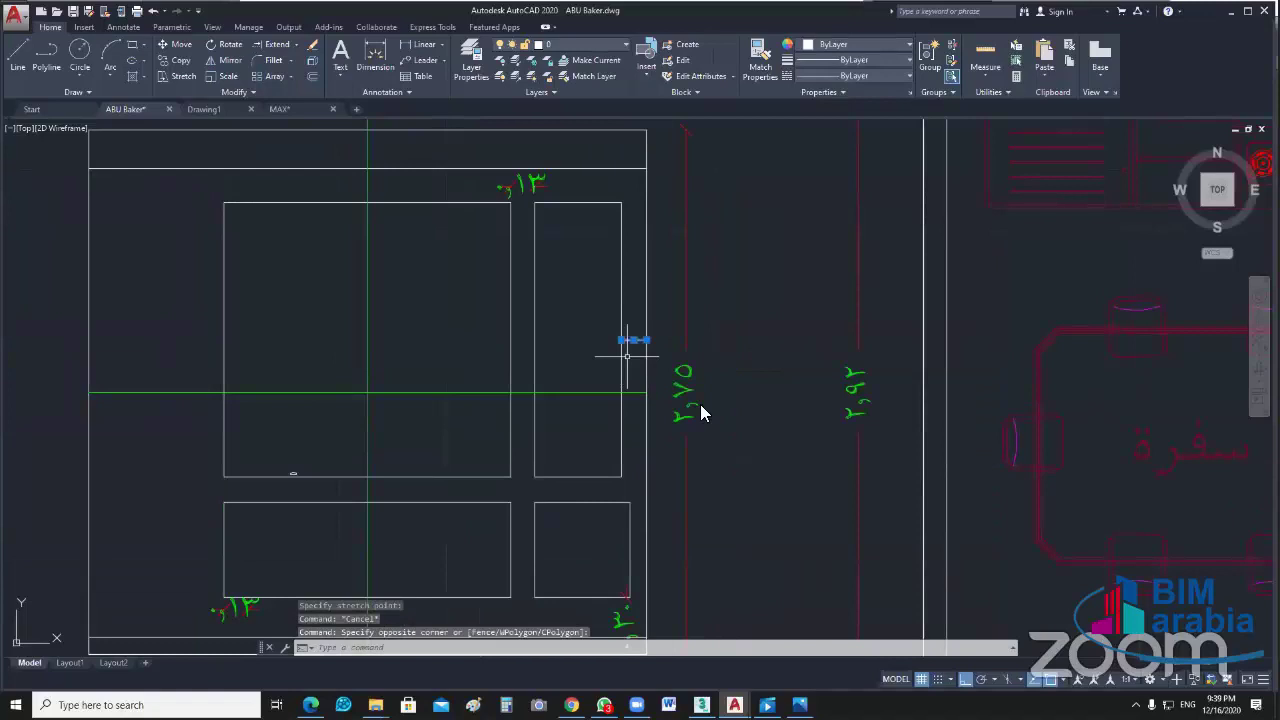
text(co)
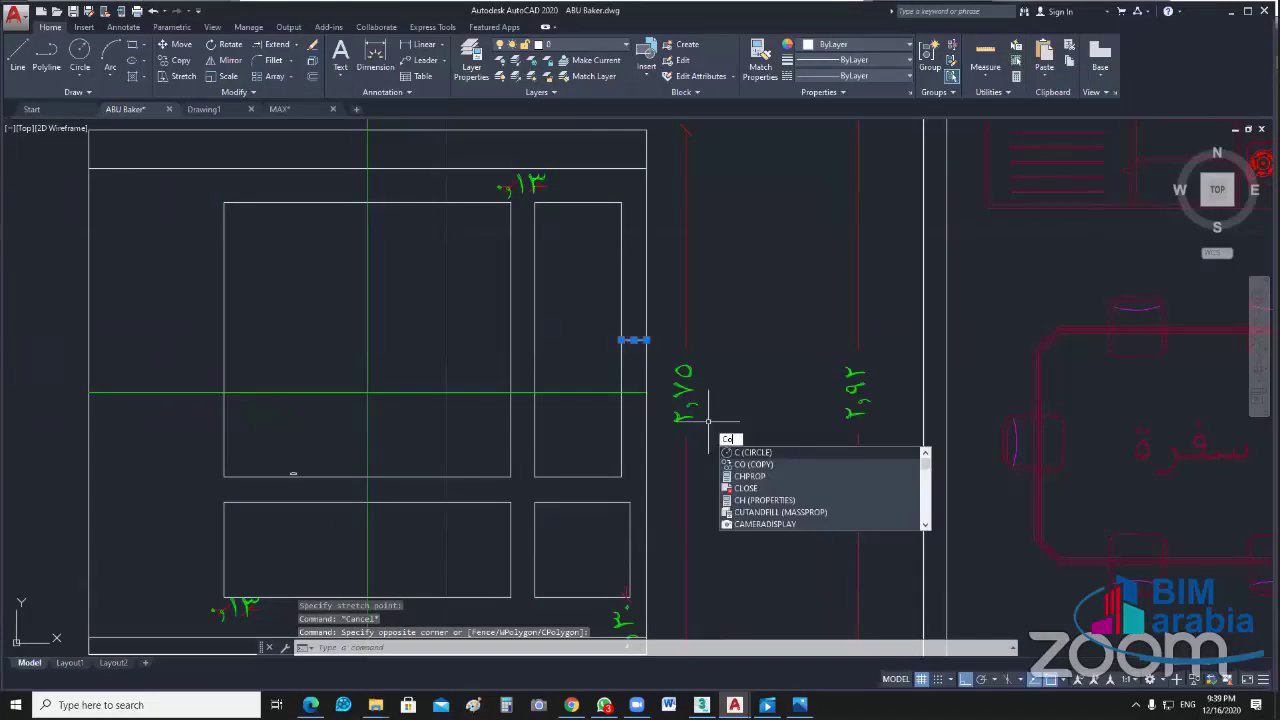
key(Return)
click(650, 542)
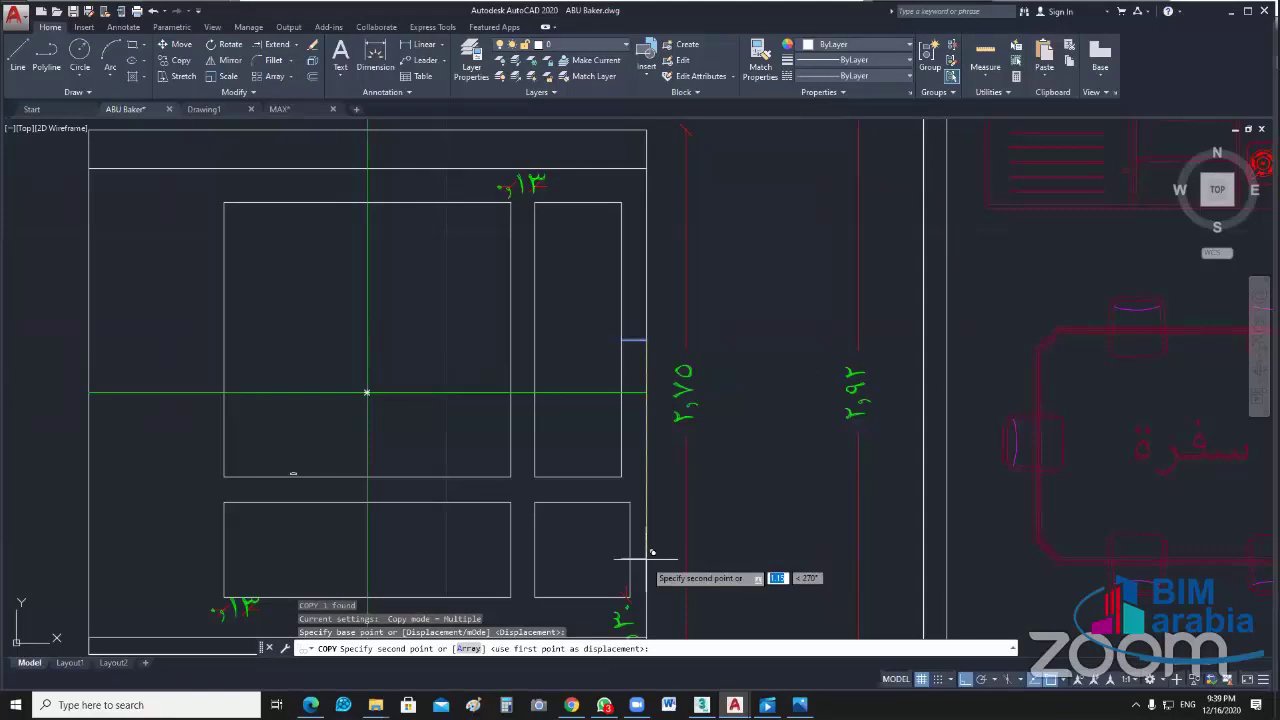
key(Escape)
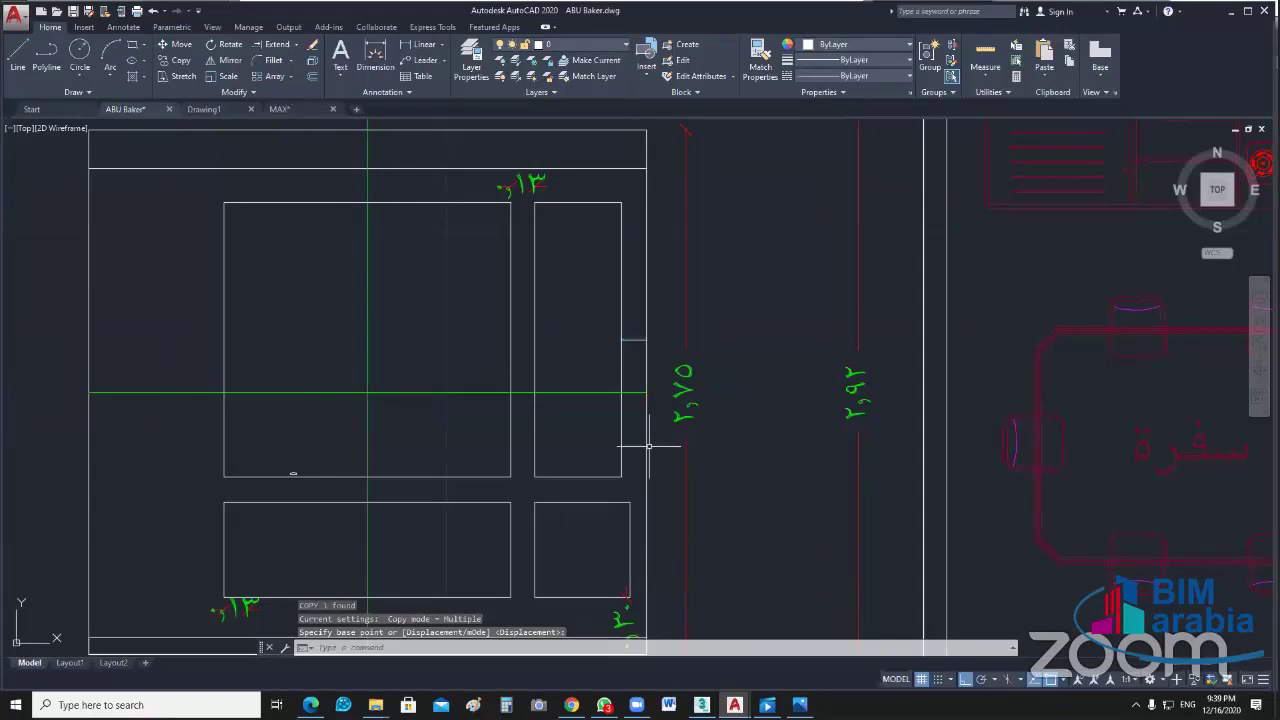
Step: Copy the tick line down beside the lower-right panel, placing two copies
click(634, 365)
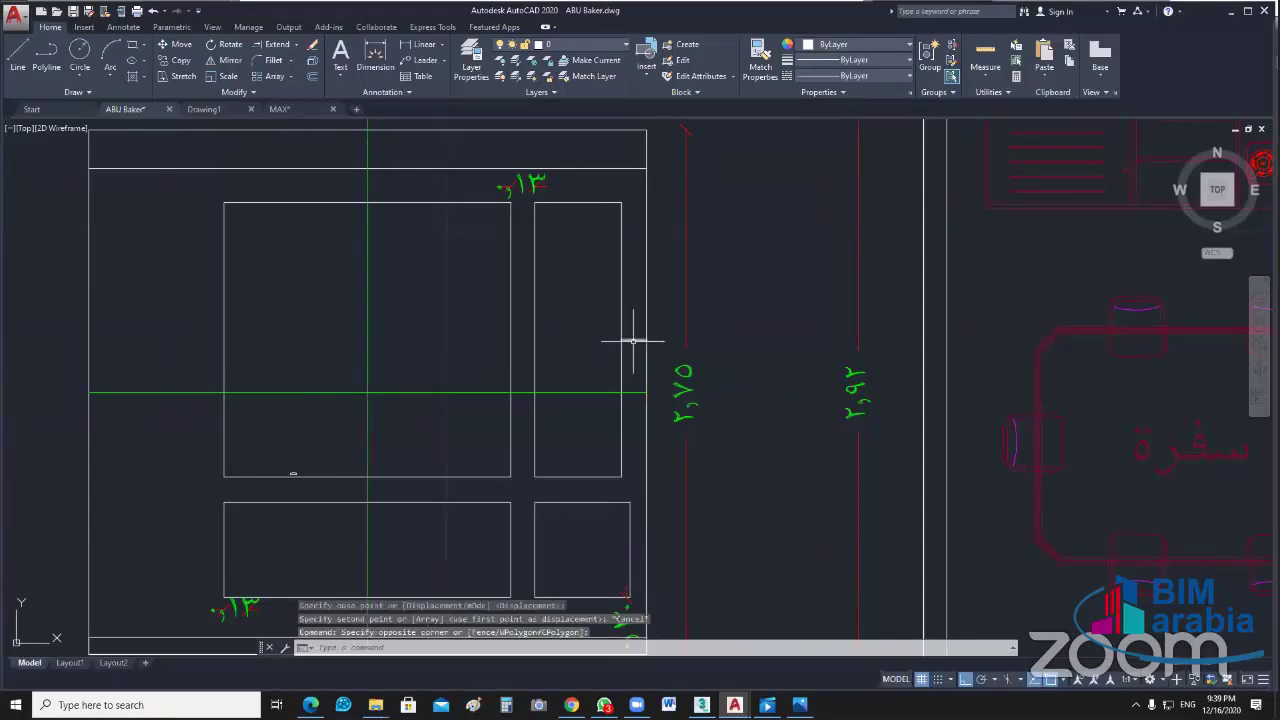
click(633, 341)
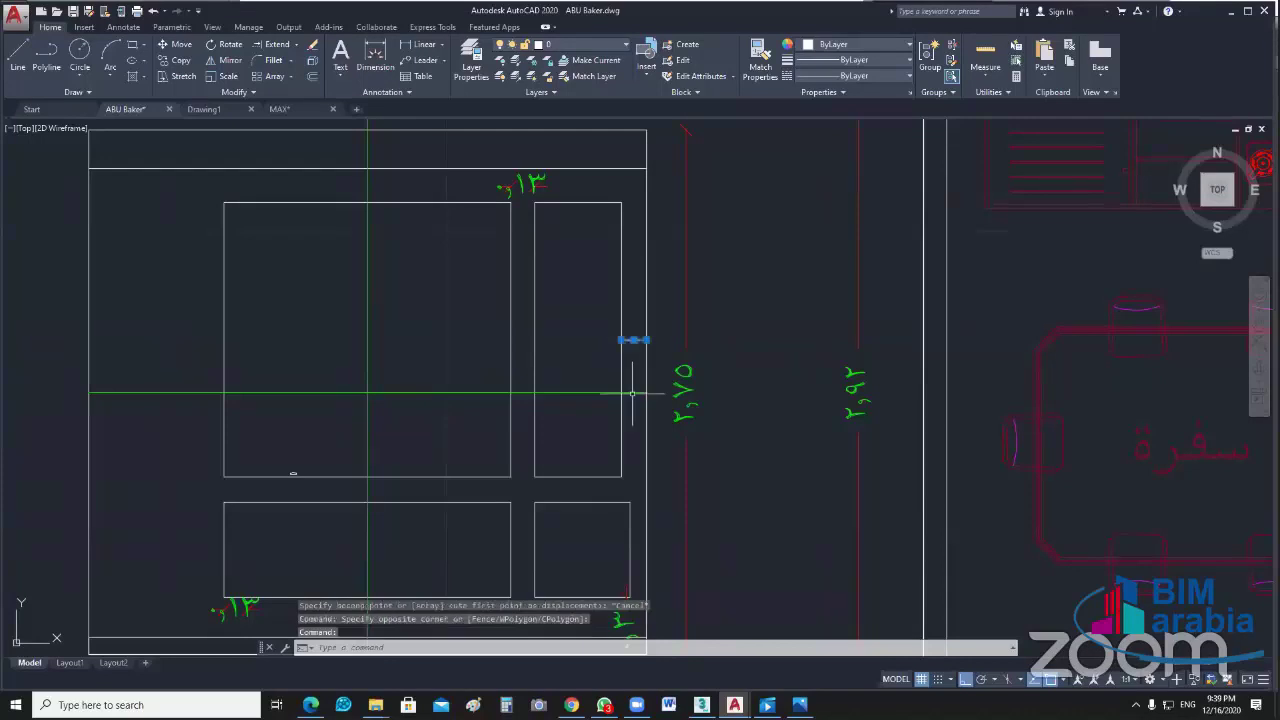
text(co)
key(Return)
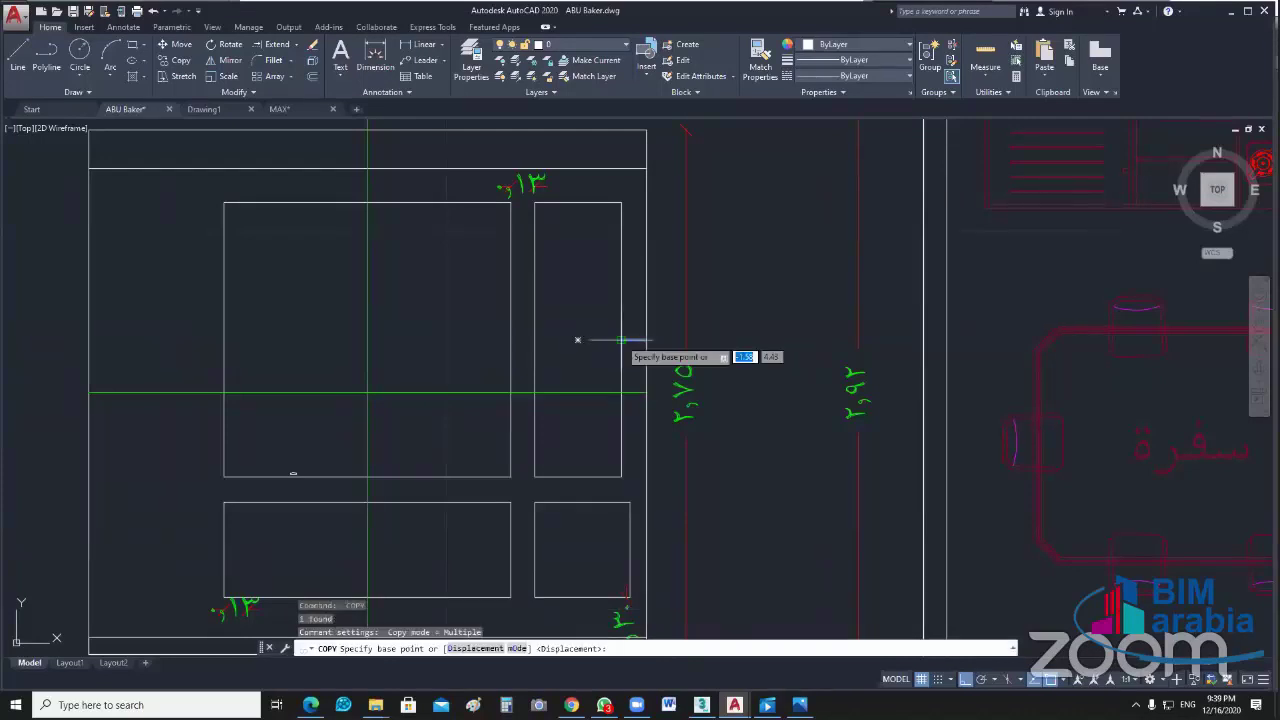
click(622, 341)
click(628, 548)
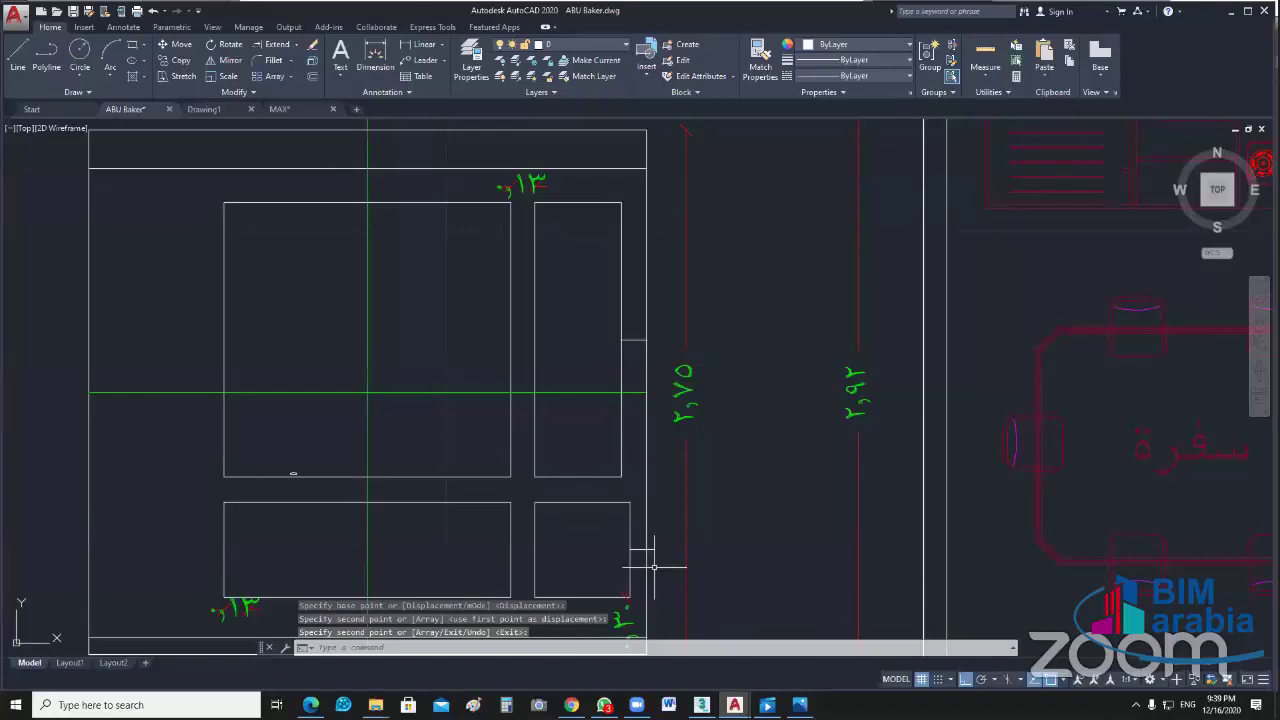
scroll(654, 567, up, 5)
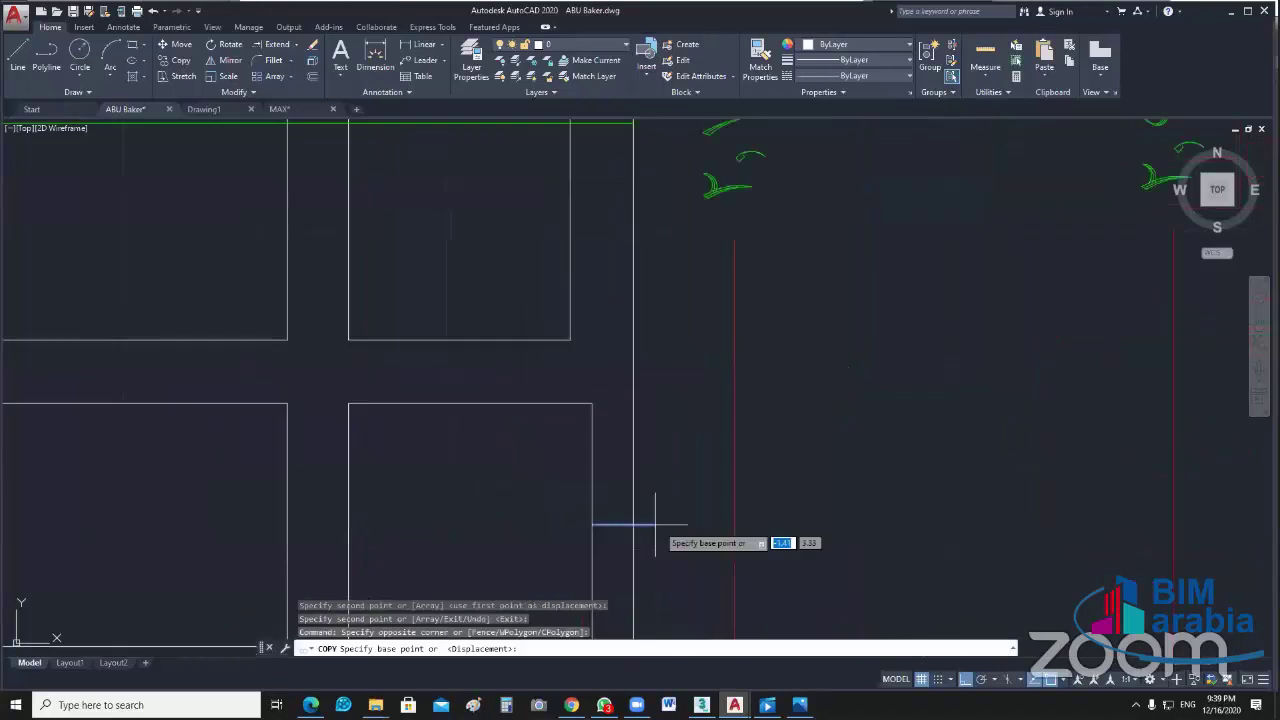
click(655, 522)
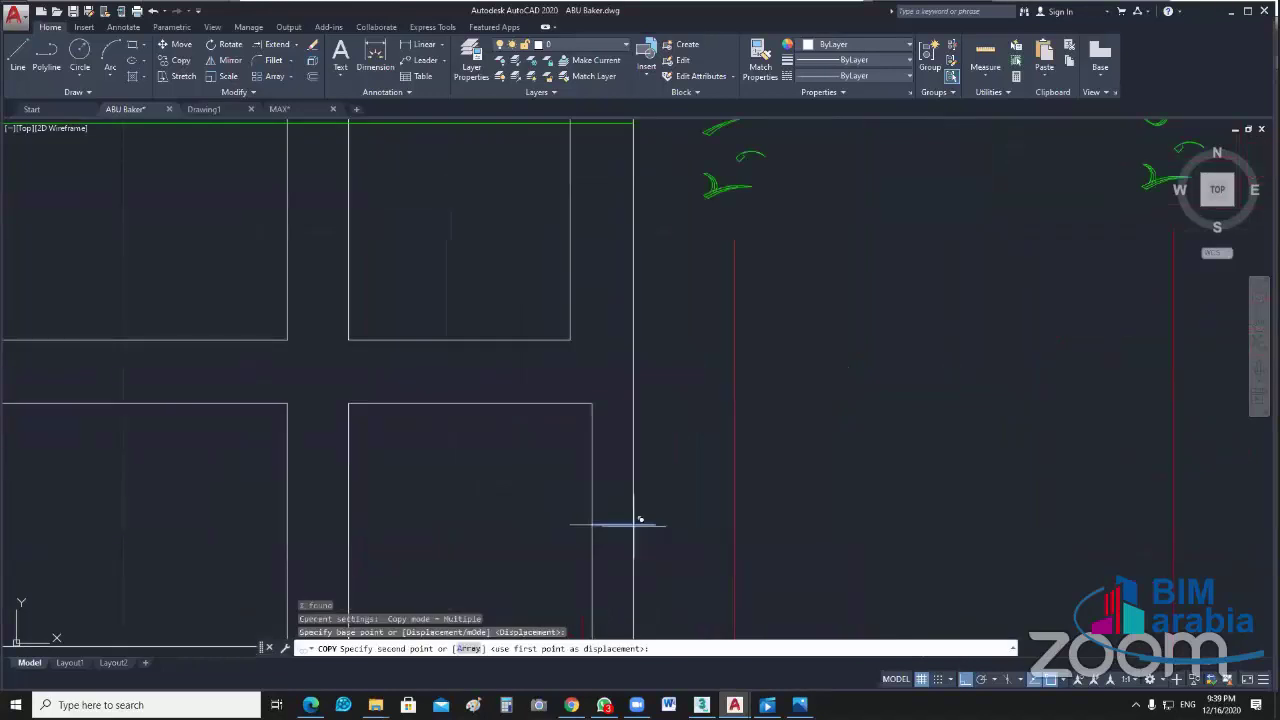
click(634, 522)
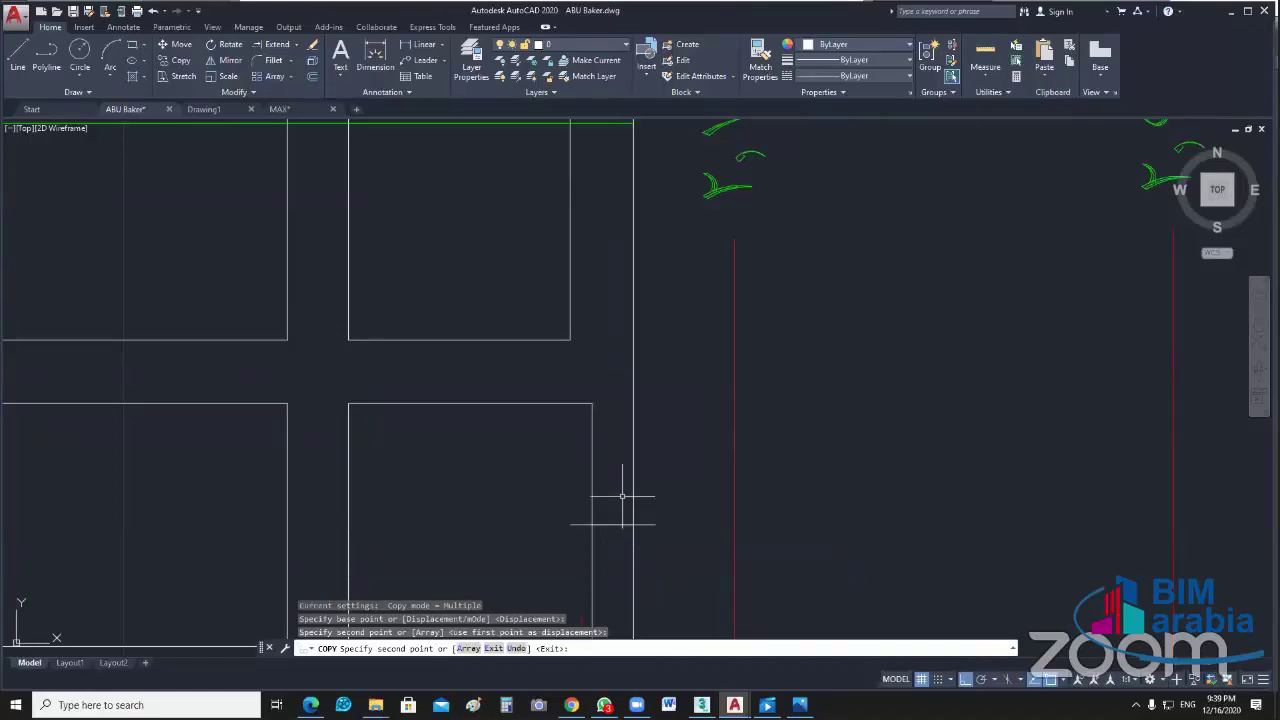
key(Escape)
Step: Erase the two extra tick-line copies and zoom back out to the whole elevation
click(570, 501)
click(592, 526)
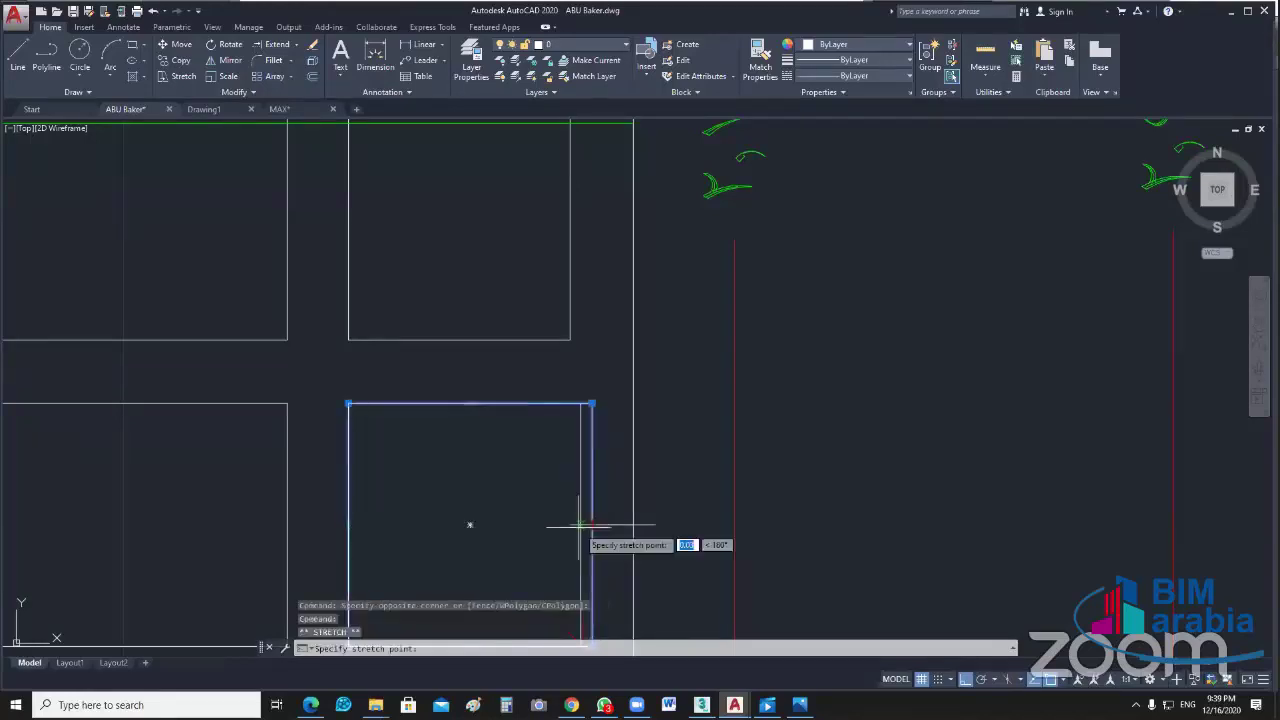
click(592, 524)
key(Escape)
click(604, 541)
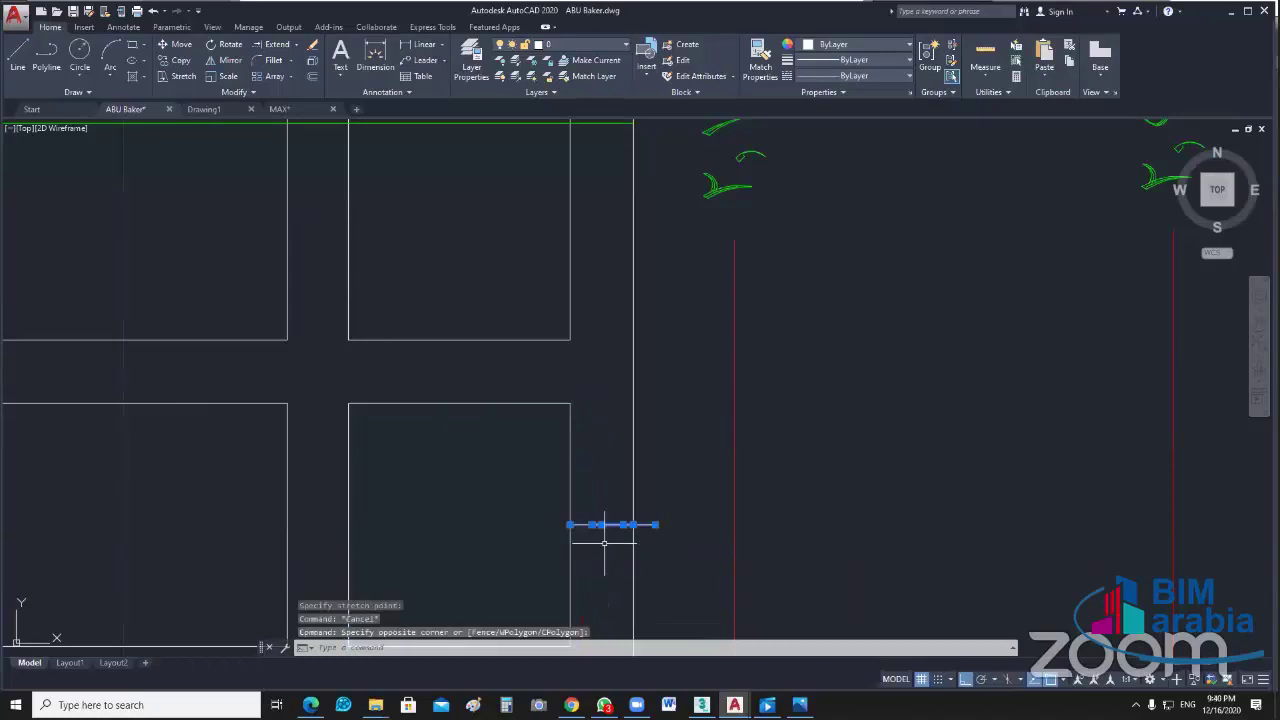
key(Delete)
scroll(604, 541, down, 3)
mouse_move(686, 429)
middle_down()
mouse_move(735, 432)
mouse_move(699, 461)
middle_up()
click(713, 428)
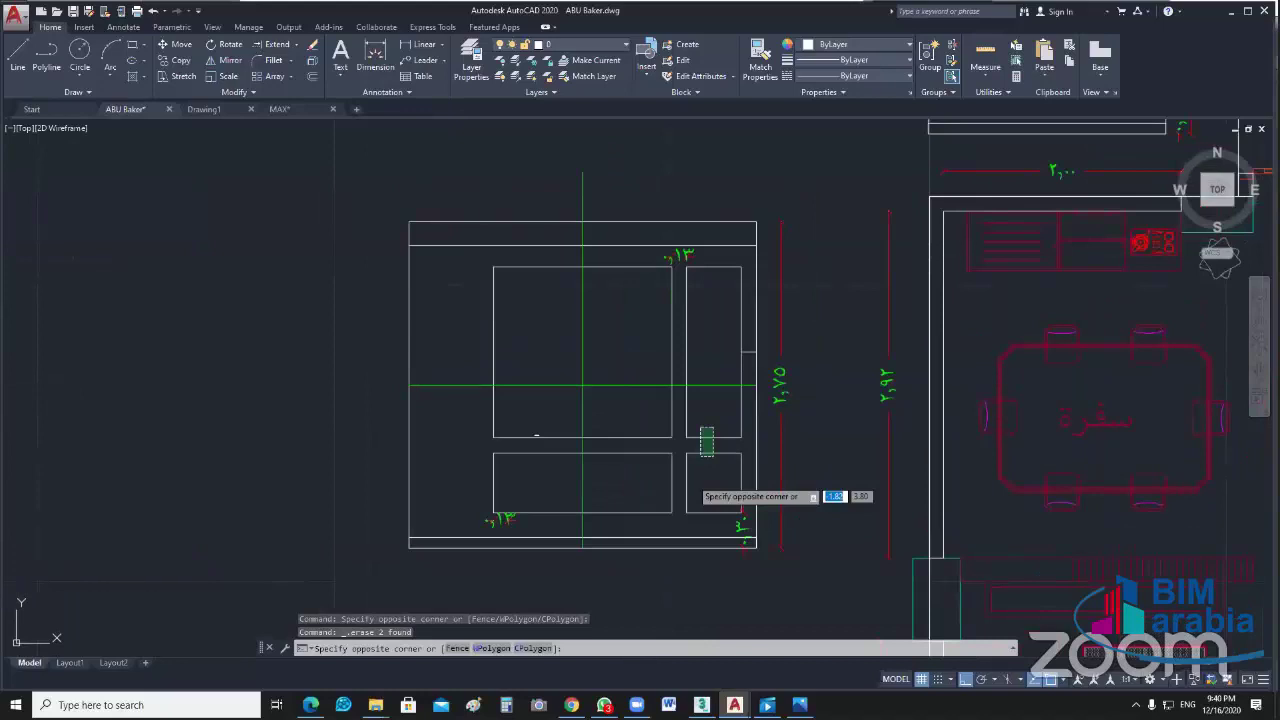
Step: Mirror both right-hand panels about the cabinet's vertical centre, keeping the originals
click(700, 457)
text(i)
key(Return)
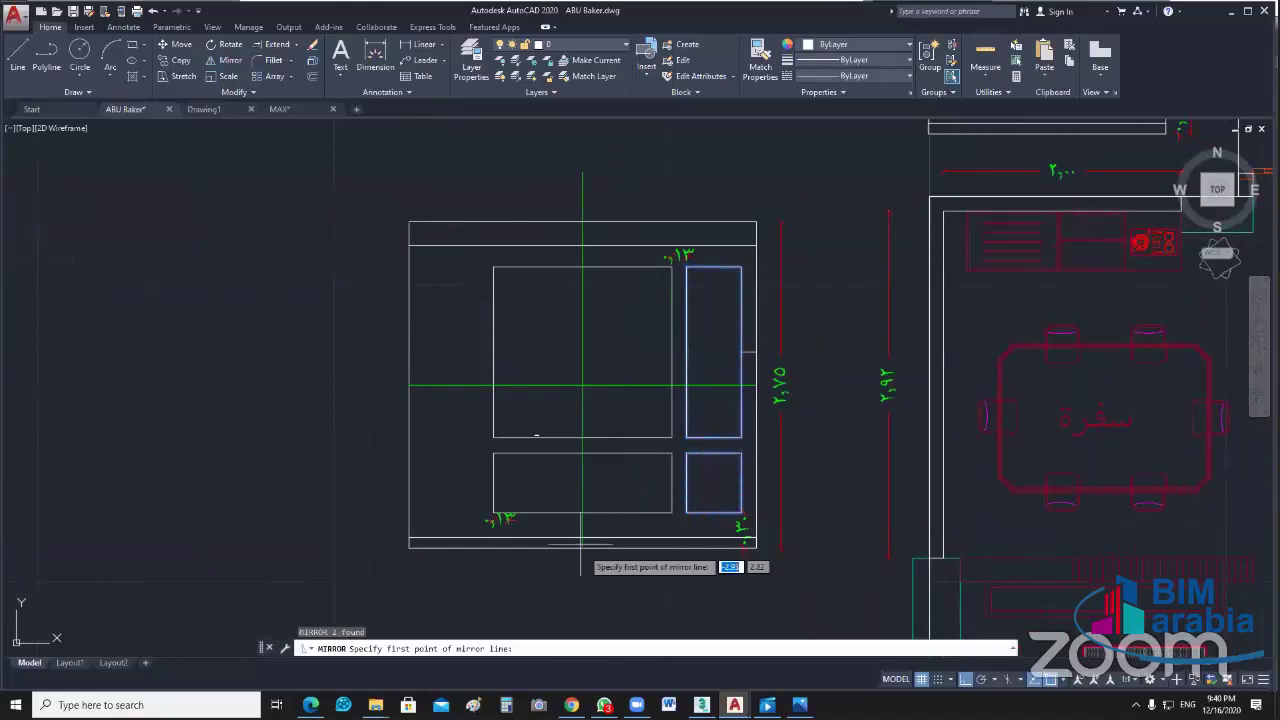
click(582, 543)
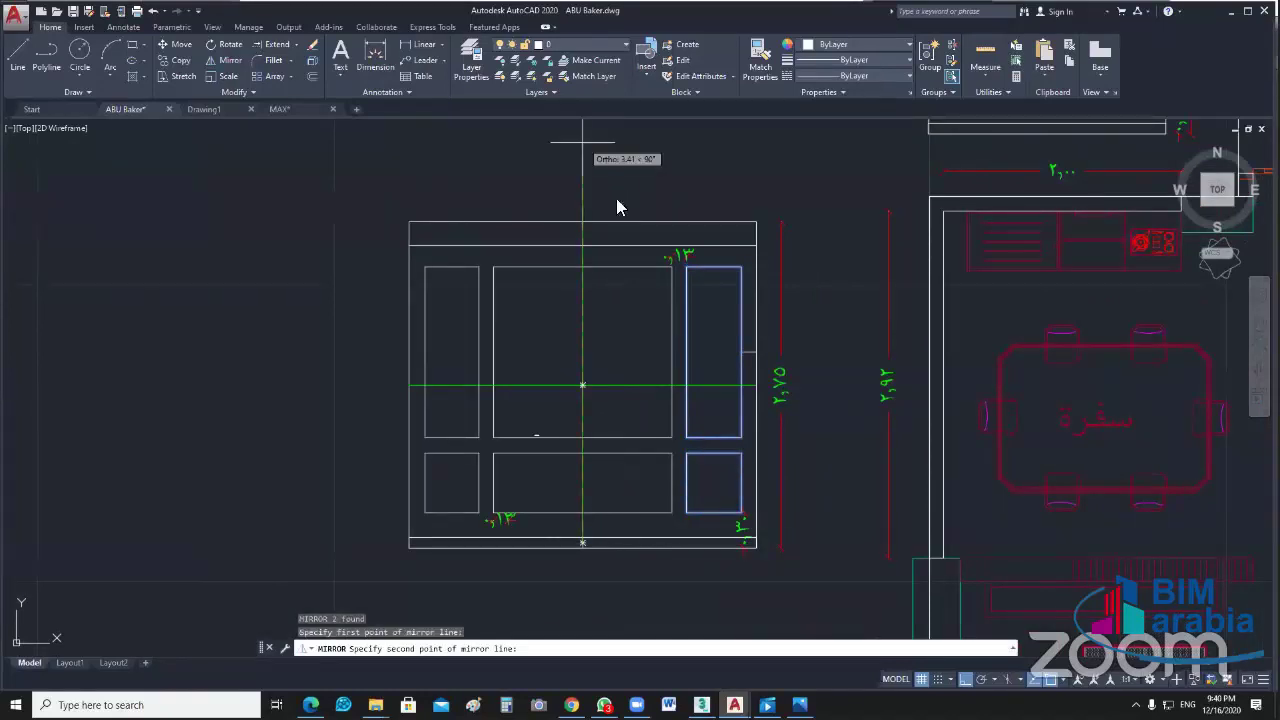
click(622, 202)
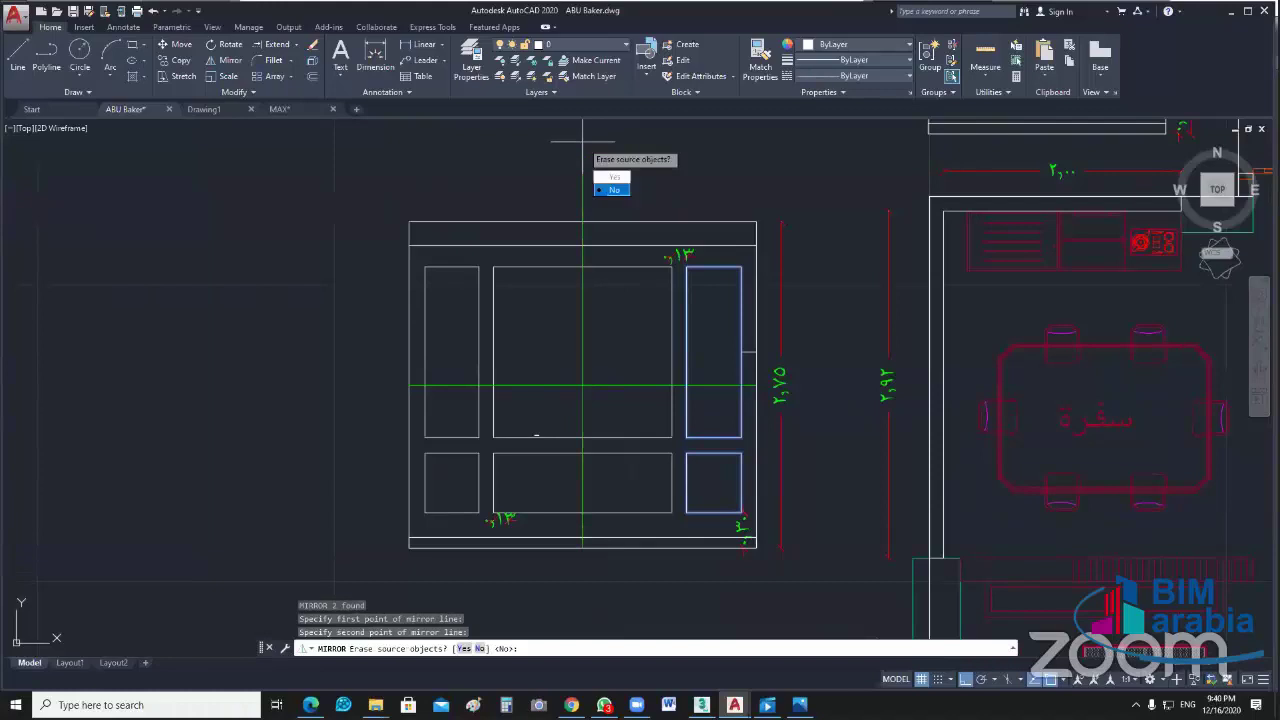
key(Return)
Step: Delete the green vertical and horizontal guide lines
click(582, 300)
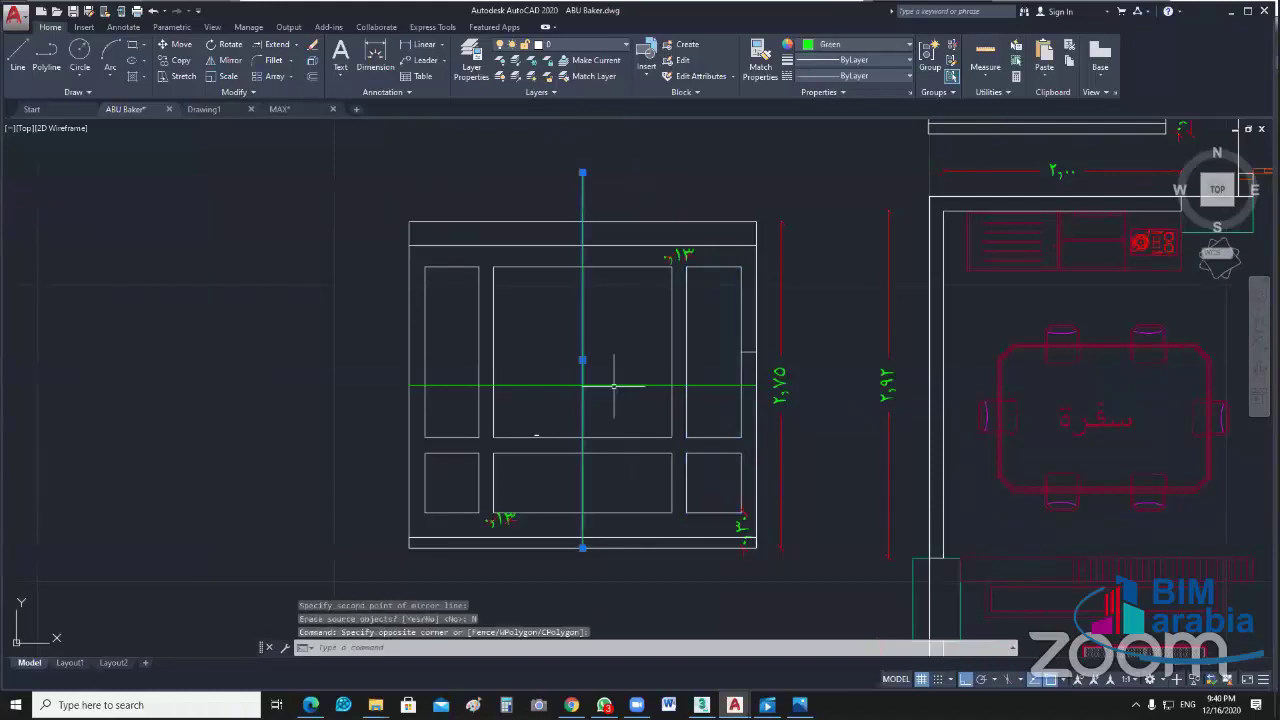
click(613, 385)
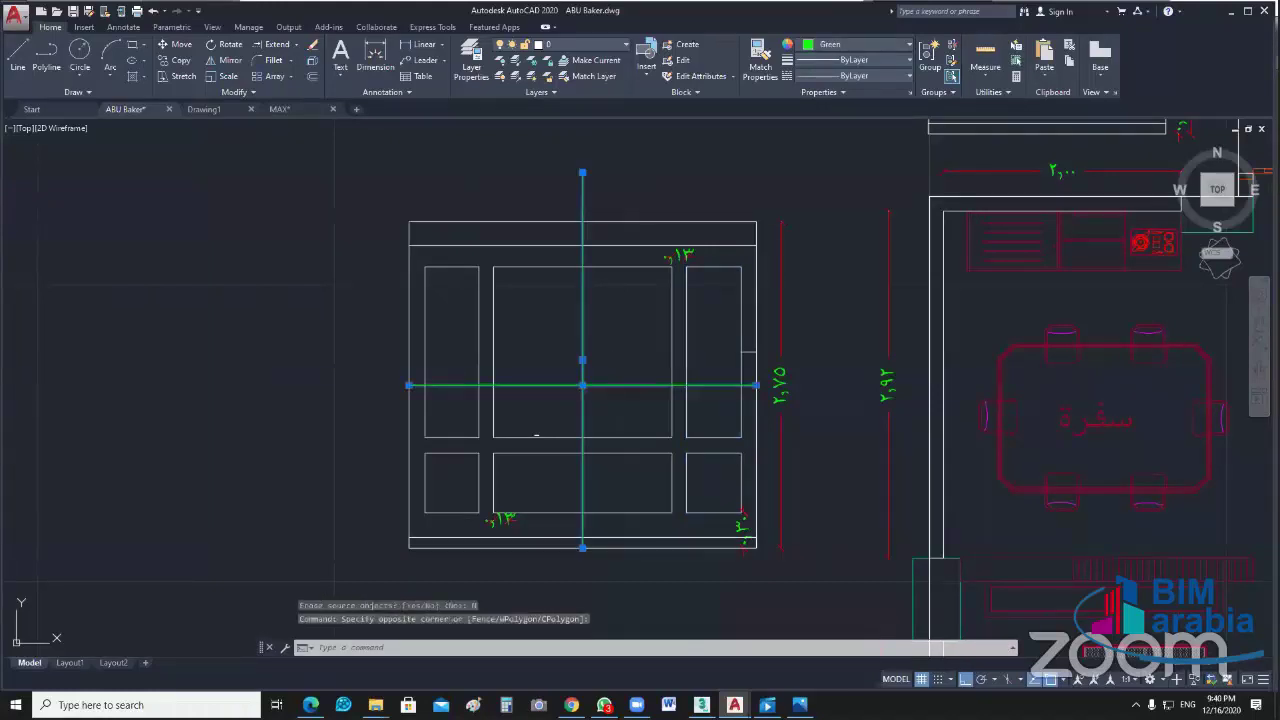
key(Delete)
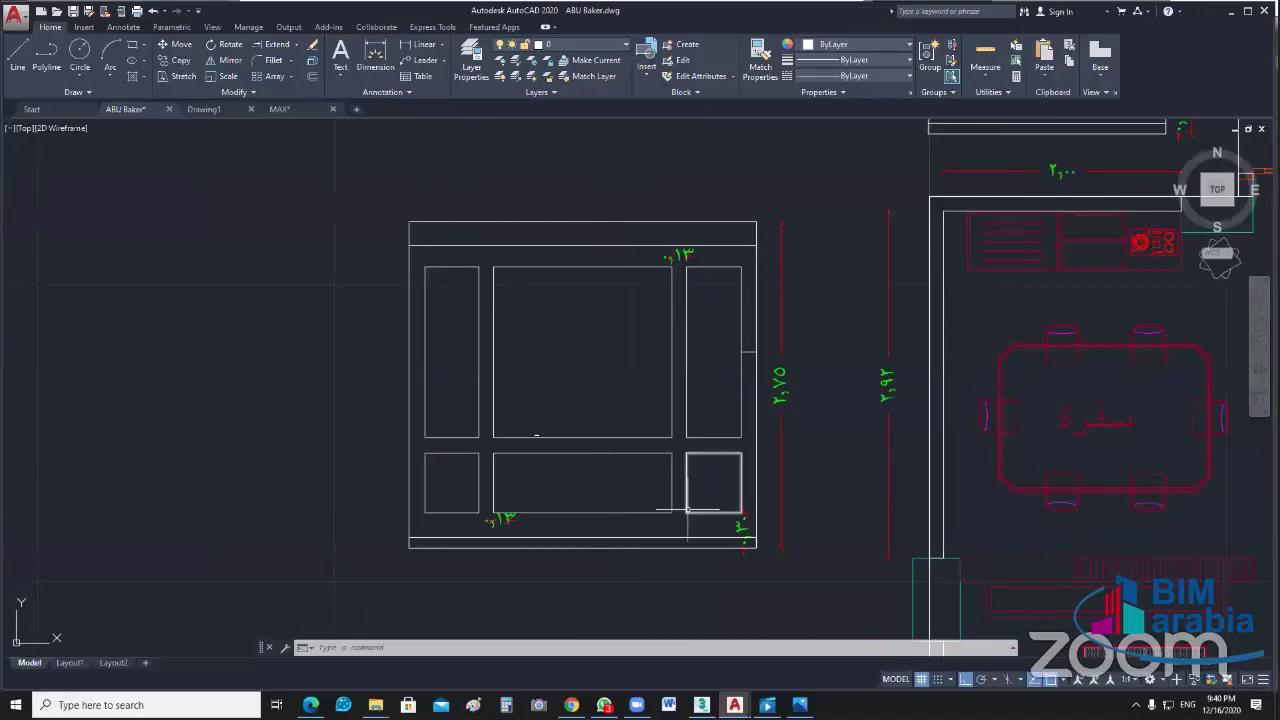
Step: Zoom in and move the small arched symbol higher up
scroll(533, 426, up, 6)
scroll(629, 434, up, 4)
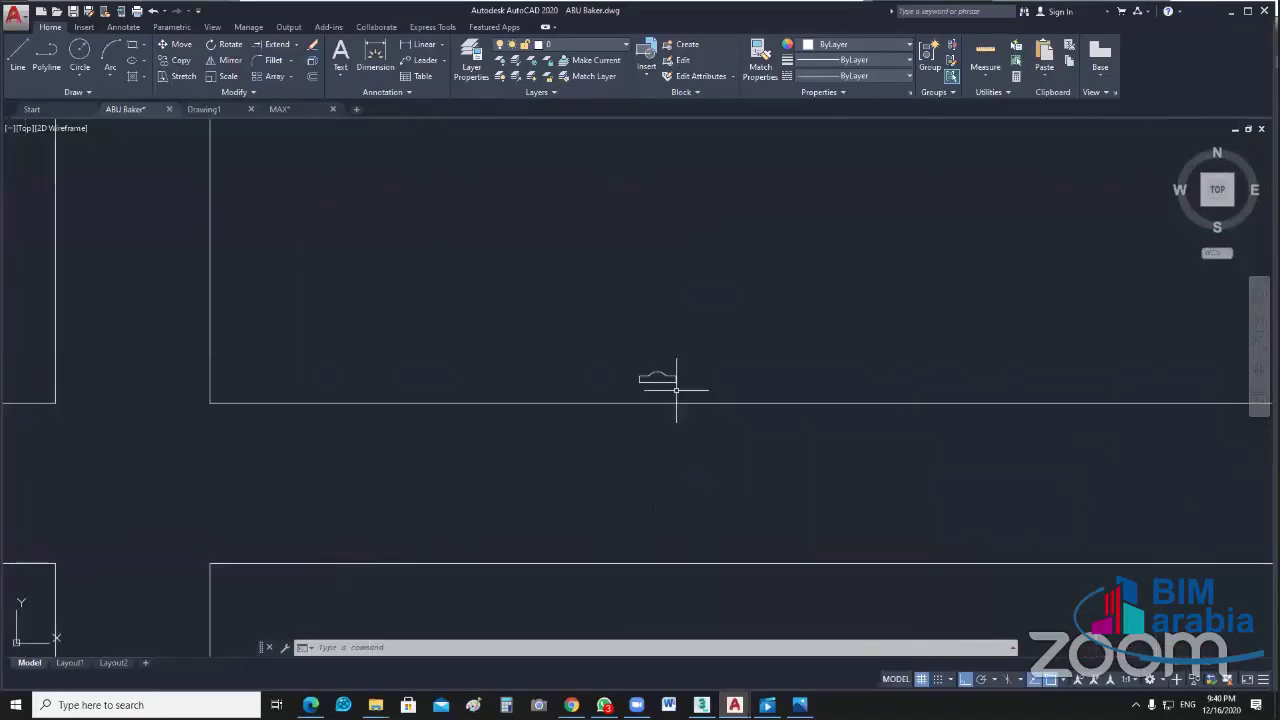
click(676, 390)
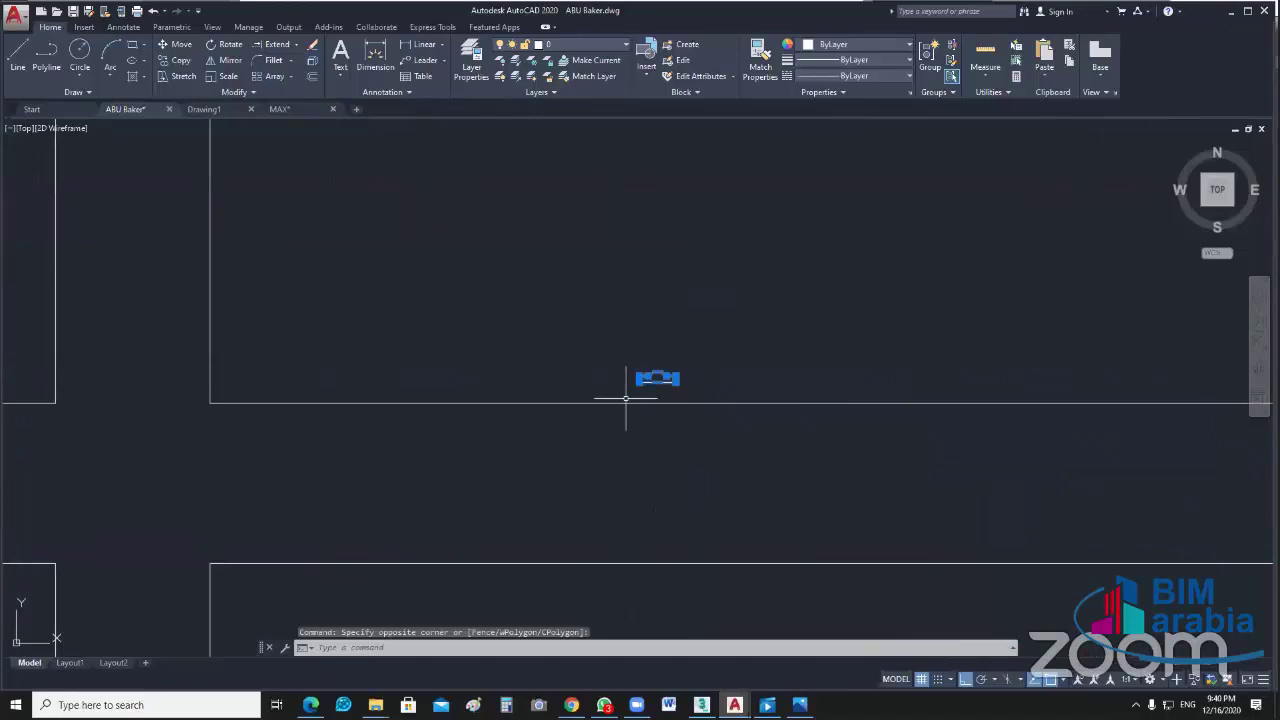
click(626, 398)
text(m)
key(Return)
click(657, 378)
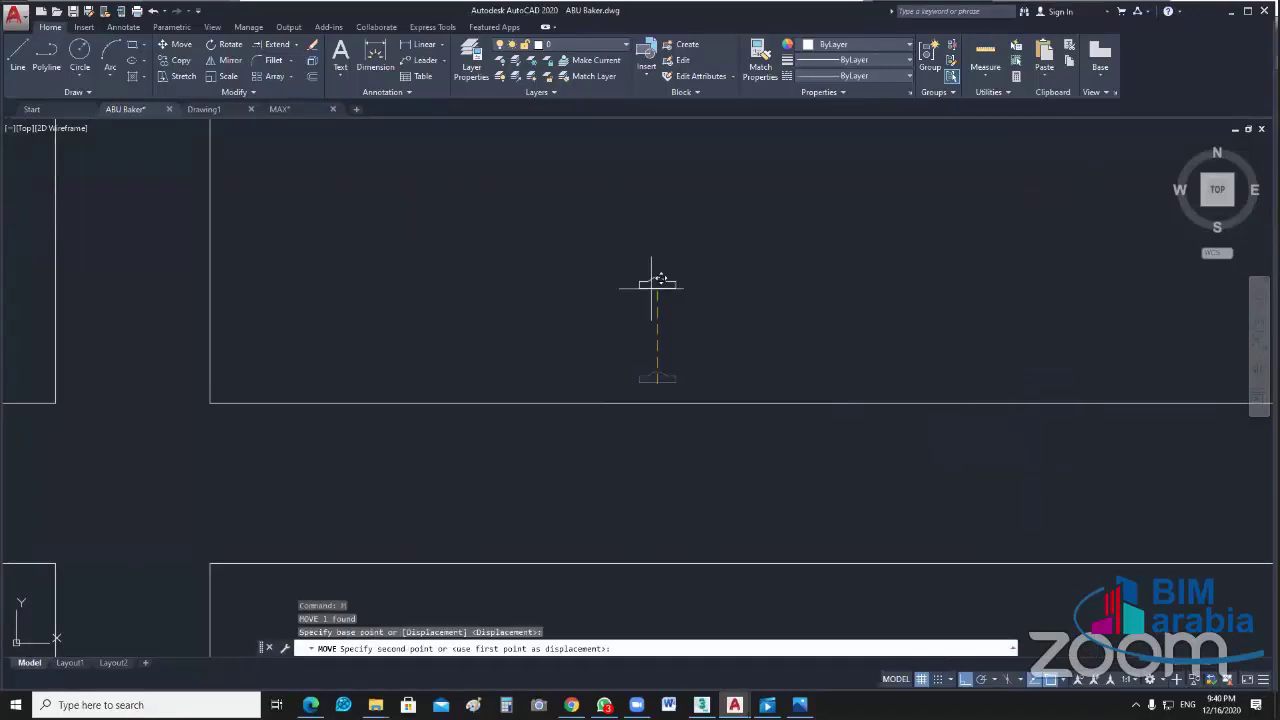
click(657, 270)
key(Escape)
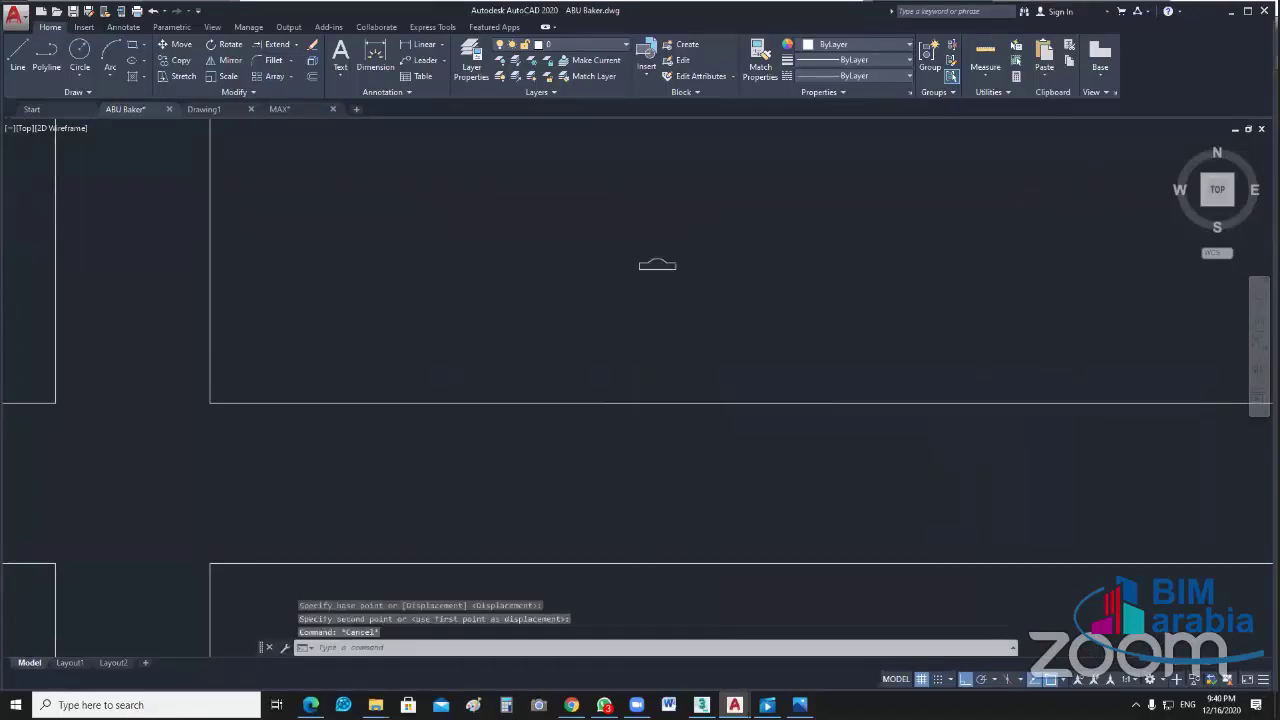
Step: Reframe the view and move the arched symbol against the panel's left edge
scroll(744, 354, down, 5)
mouse_move(744, 354)
middle_down()
mouse_move(780, 366)
mouse_move(643, 374)
middle_up()
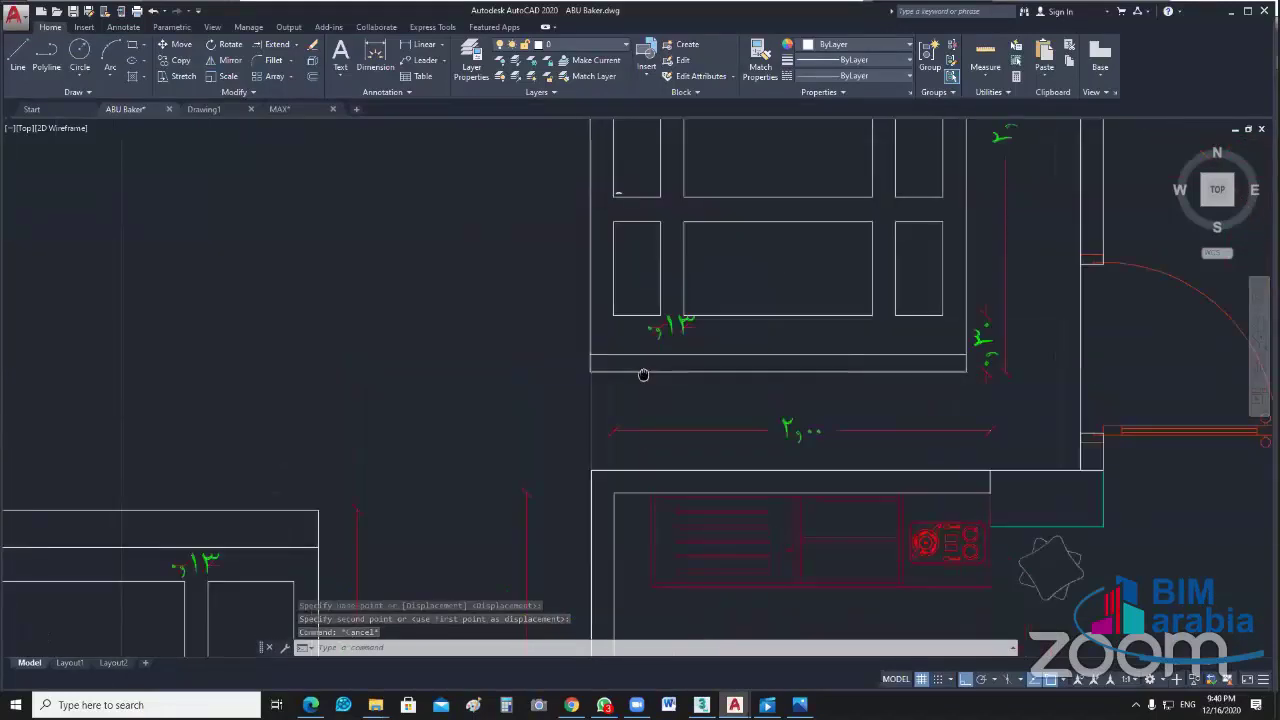
scroll(628, 167, up, 5)
scroll(602, 240, up, 3)
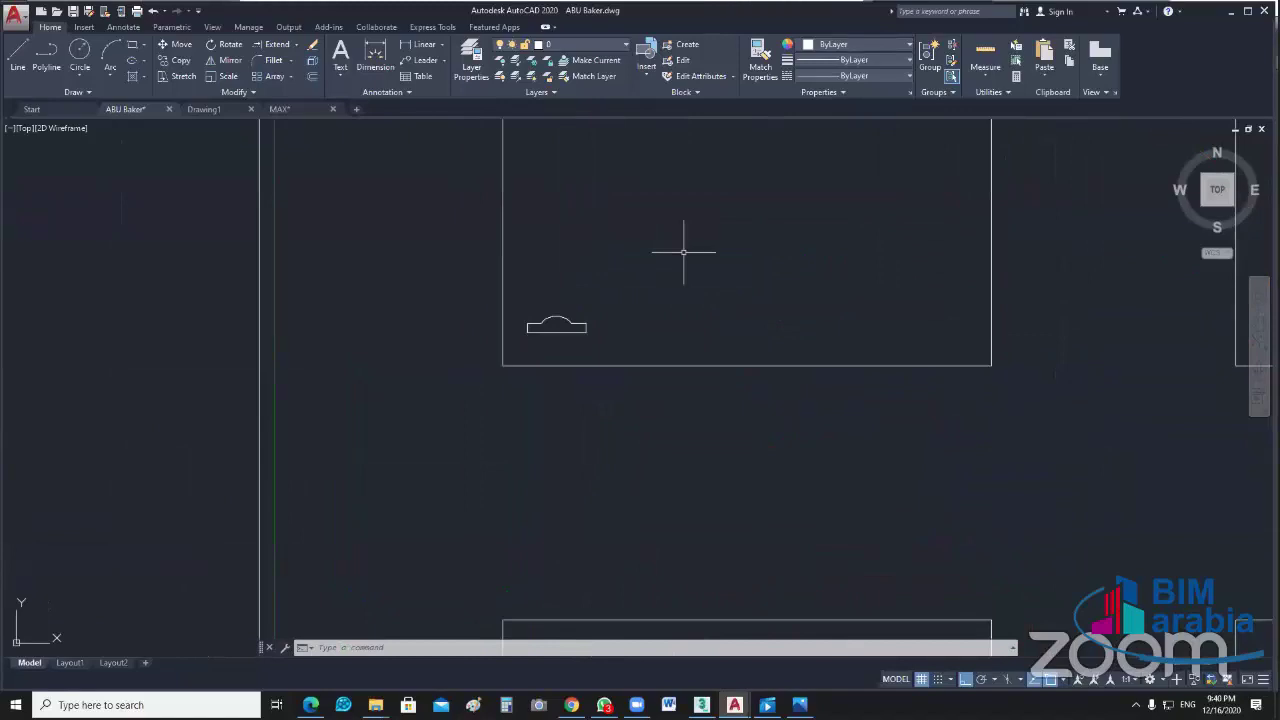
middle_drag(726, 289, 755, 286)
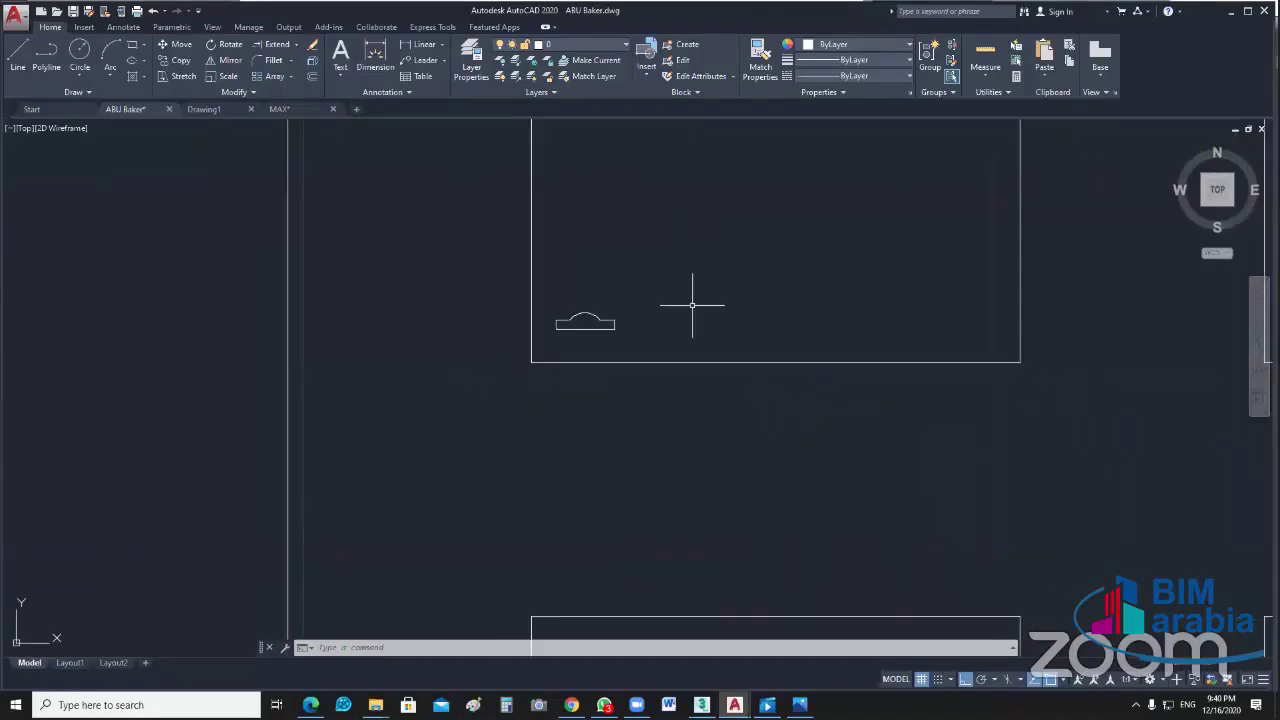
click(692, 305)
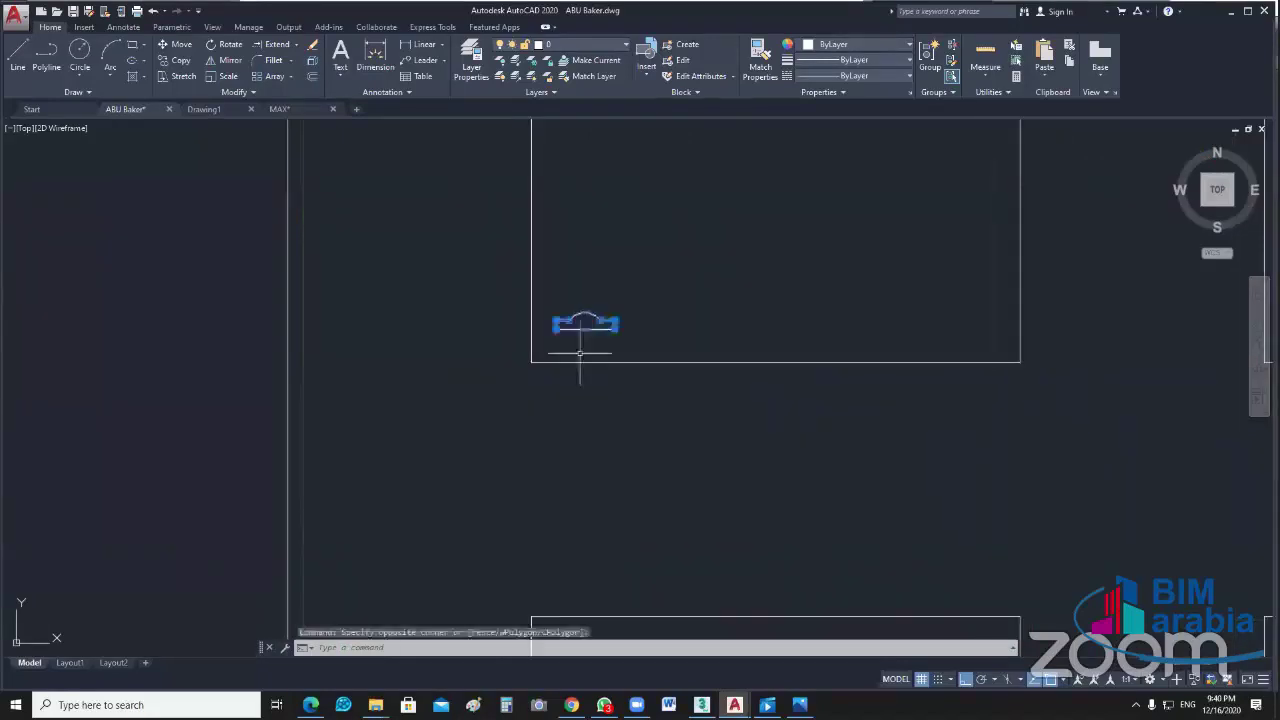
click(580, 352)
text(m)
key(Return)
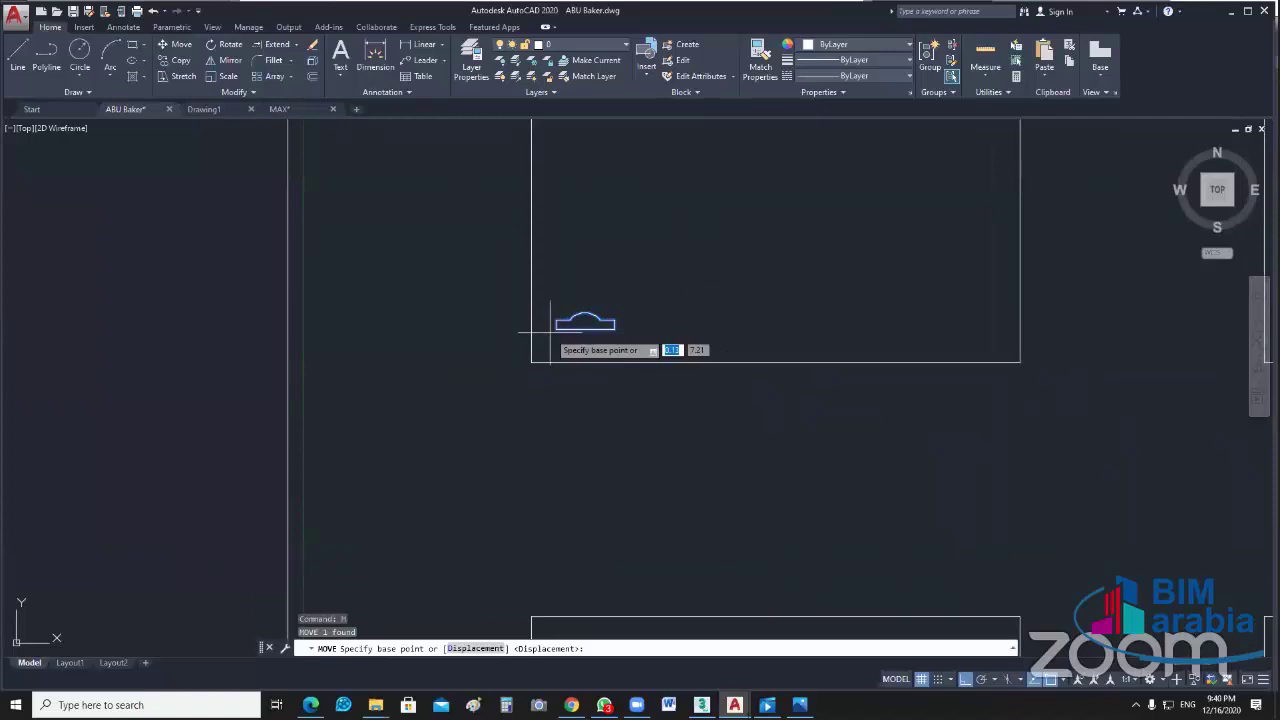
click(585, 322)
click(531, 286)
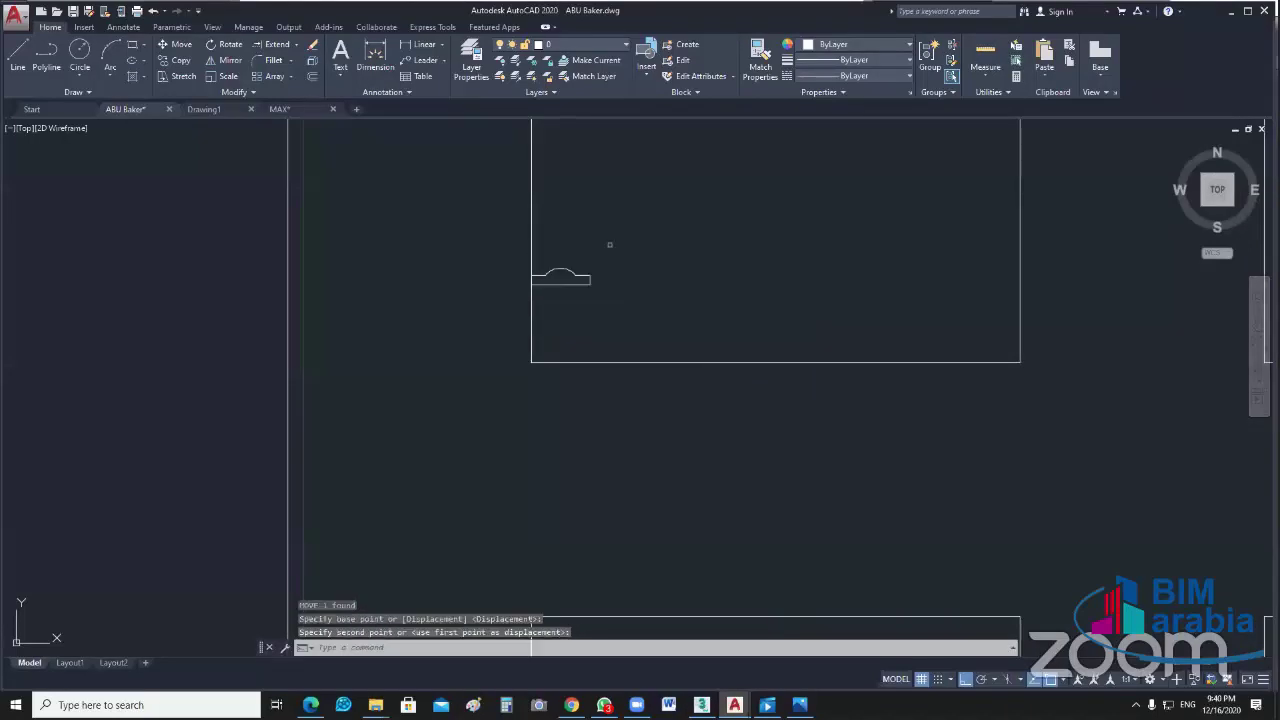
Step: Reselect the symbol for another move, then abandon it
key(Return)
click(520, 255)
click(688, 348)
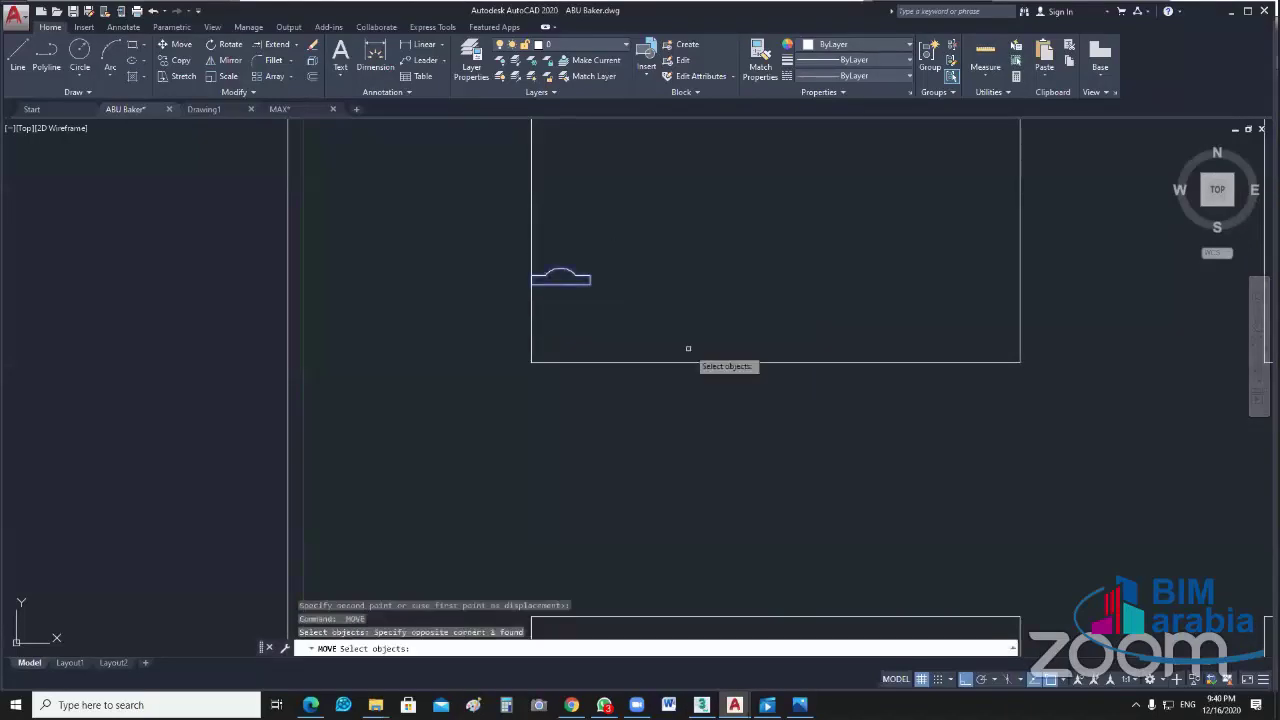
text(ai)
key(Return)
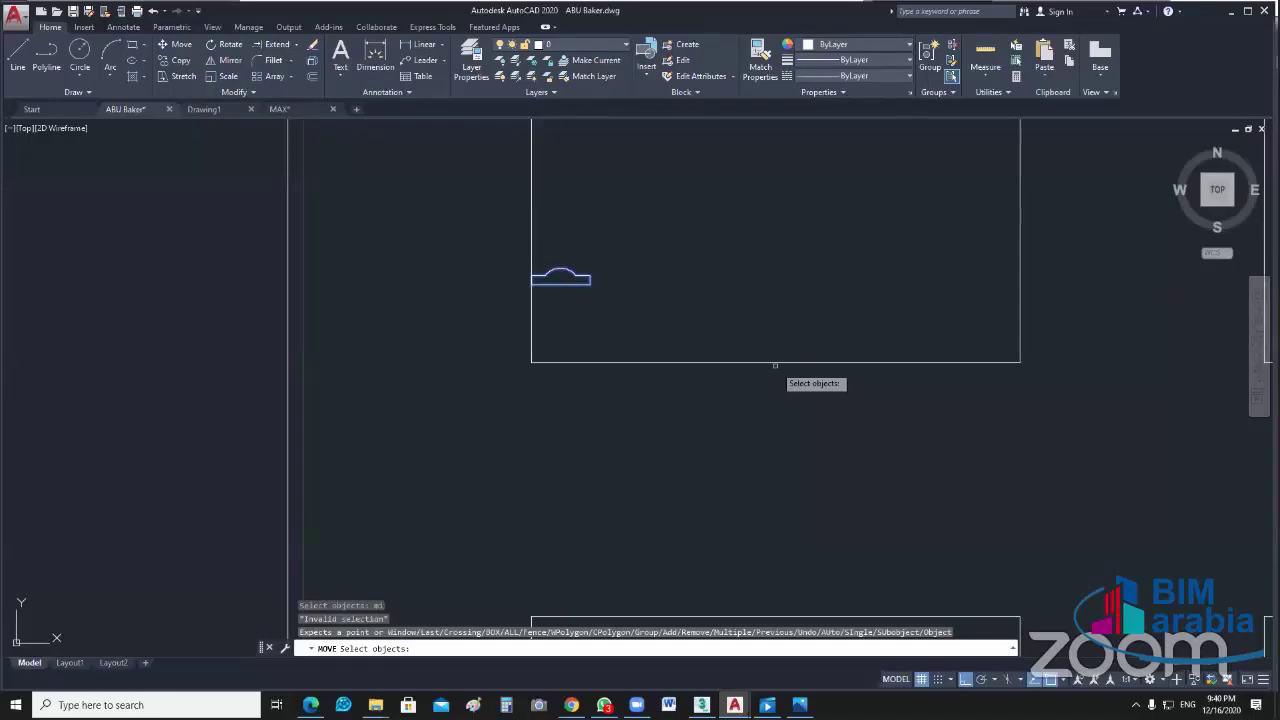
key(Escape)
Step: Mirror the arched symbol about the panel's vertical midline, keeping the original
click(645, 242)
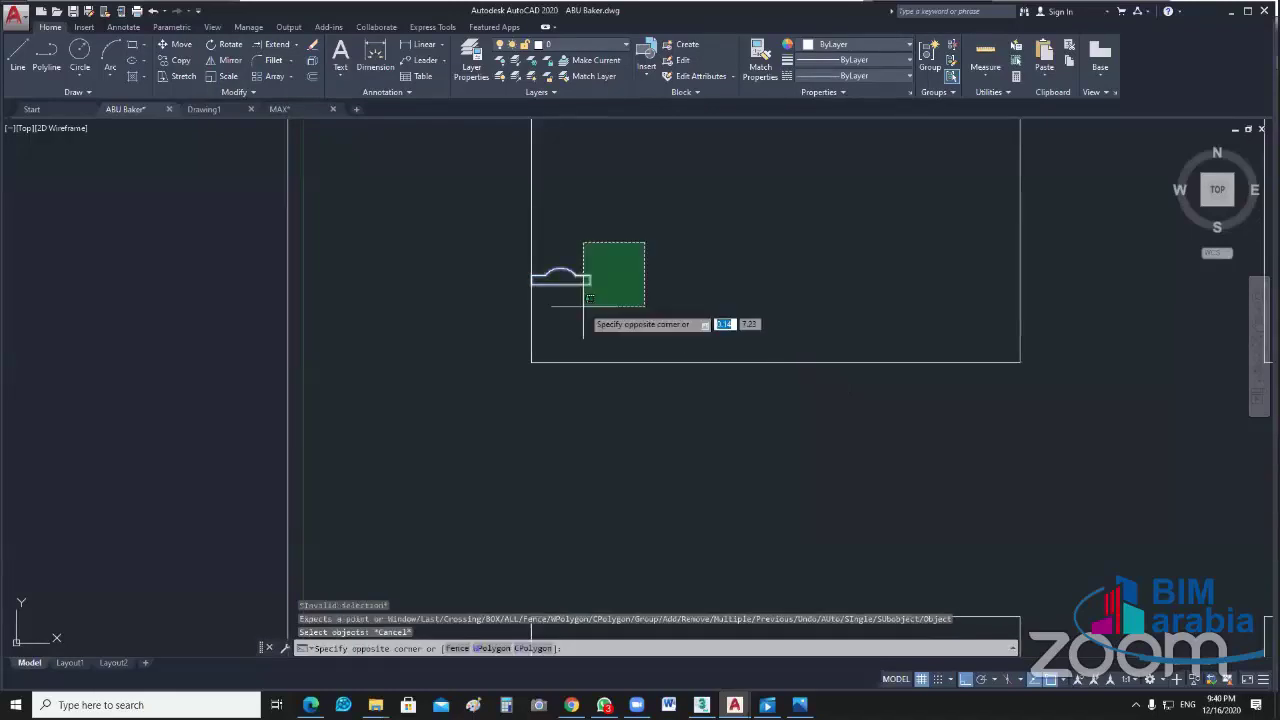
click(588, 298)
text(mi)
key(Return)
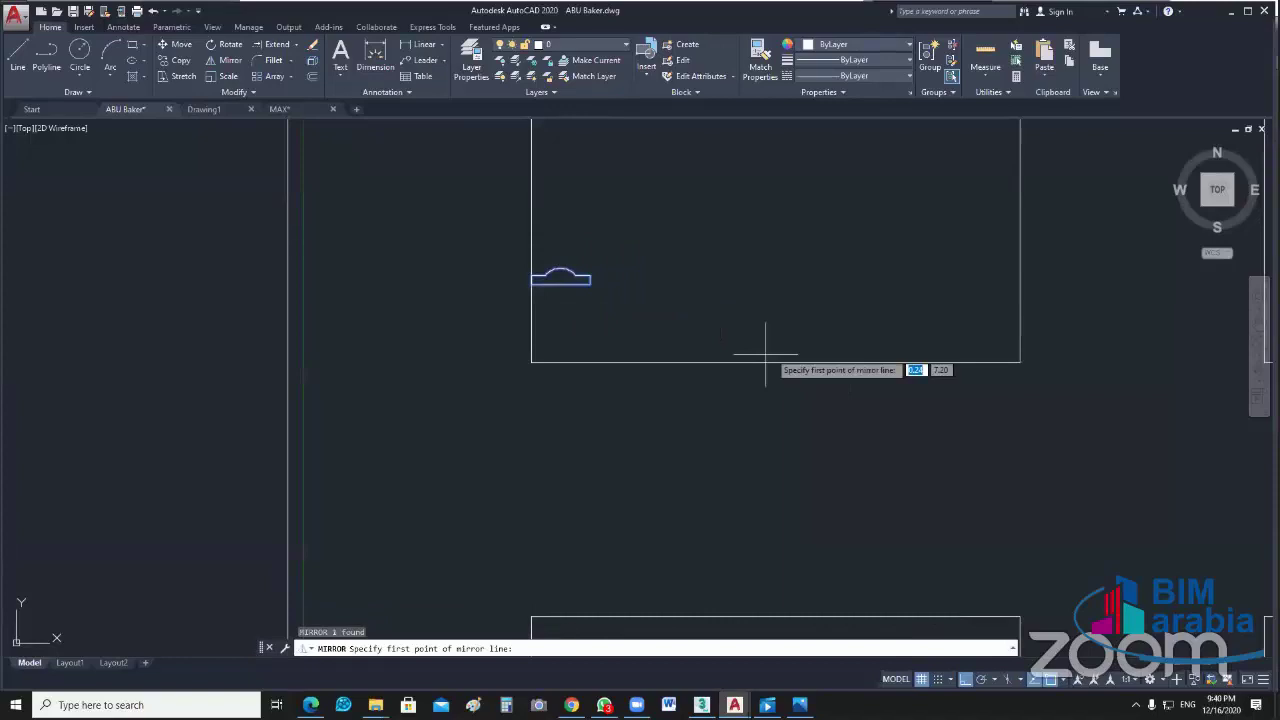
click(775, 362)
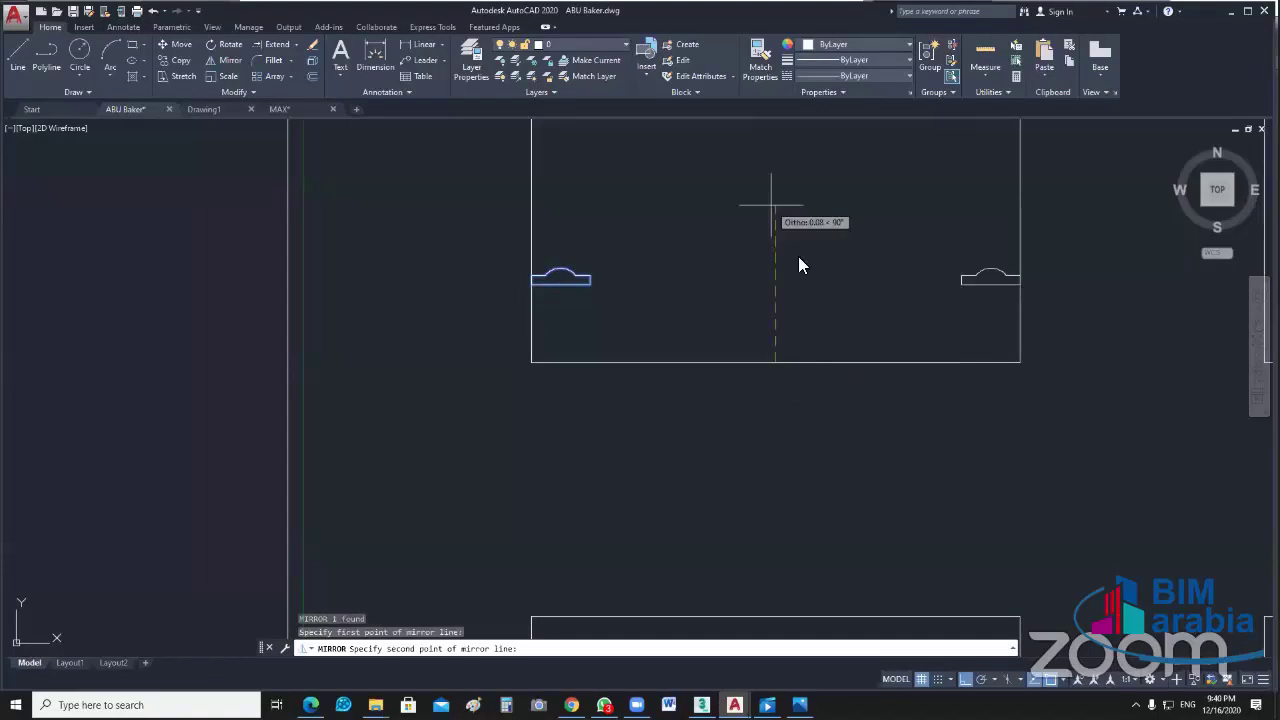
click(771, 205)
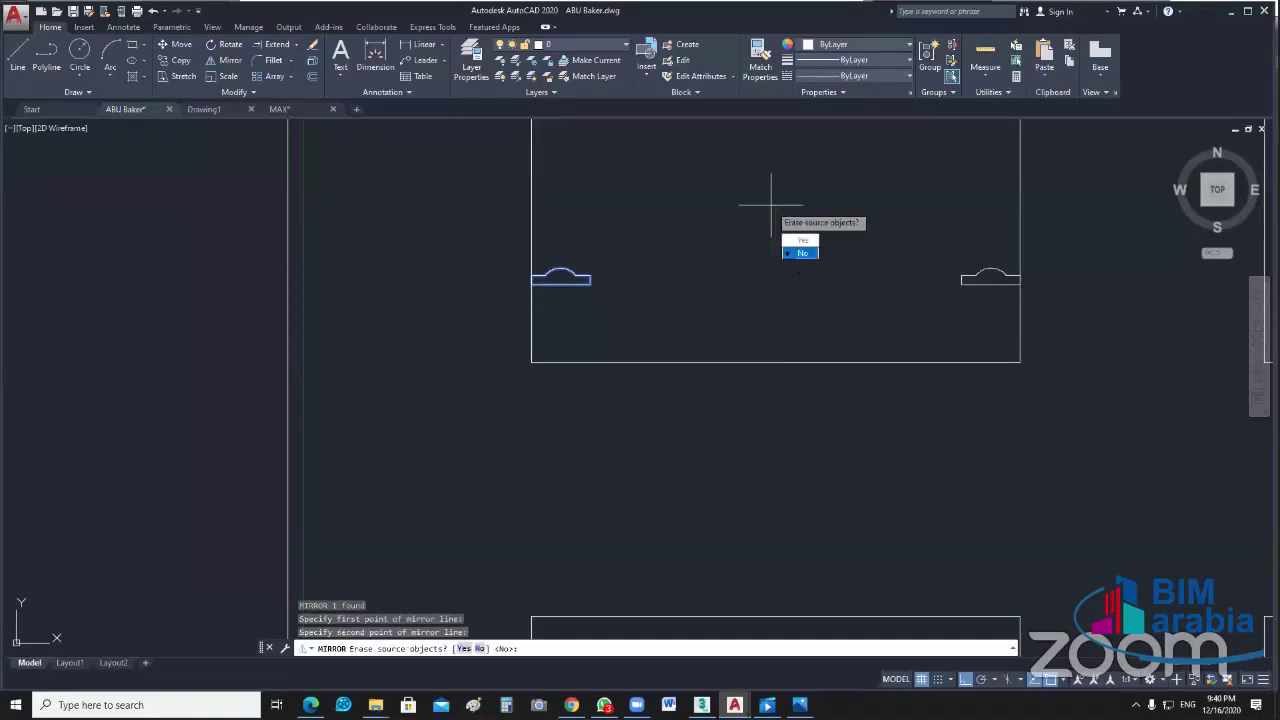
text(n)
key(Return)
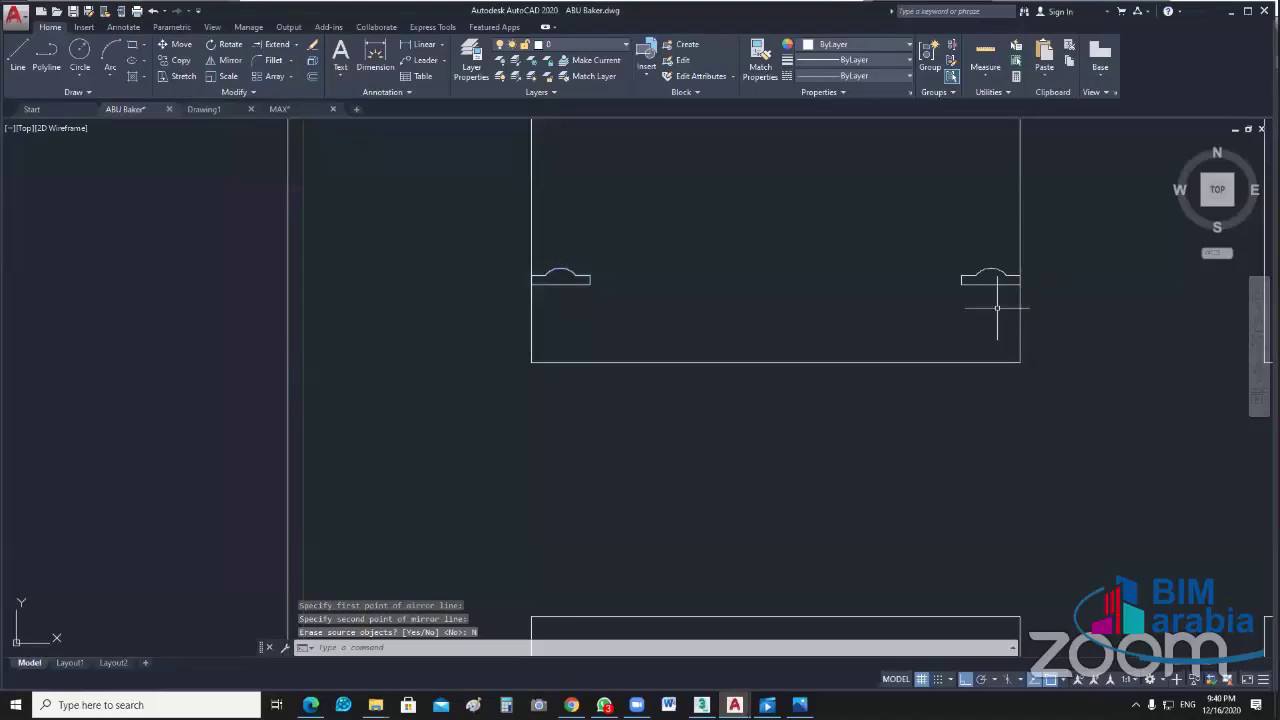
text(dli)
key(Return)
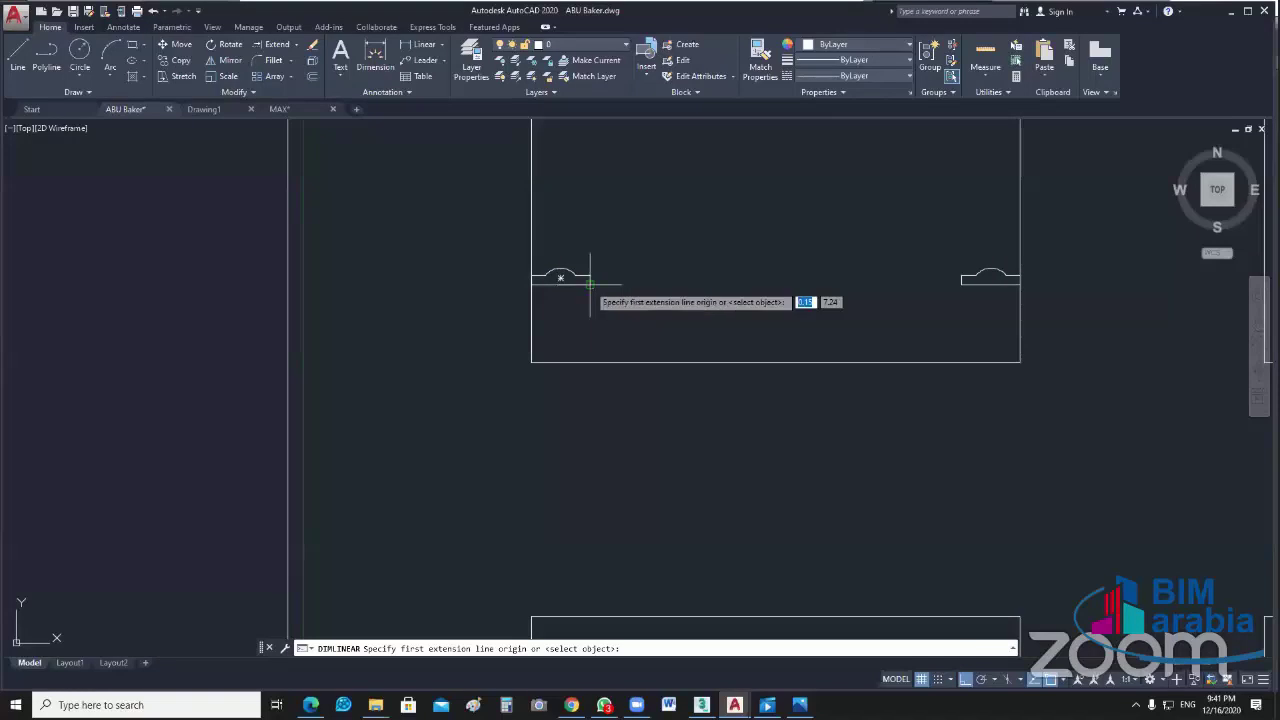
Step: Dimension the distance between the left and right arched symbols
click(590, 284)
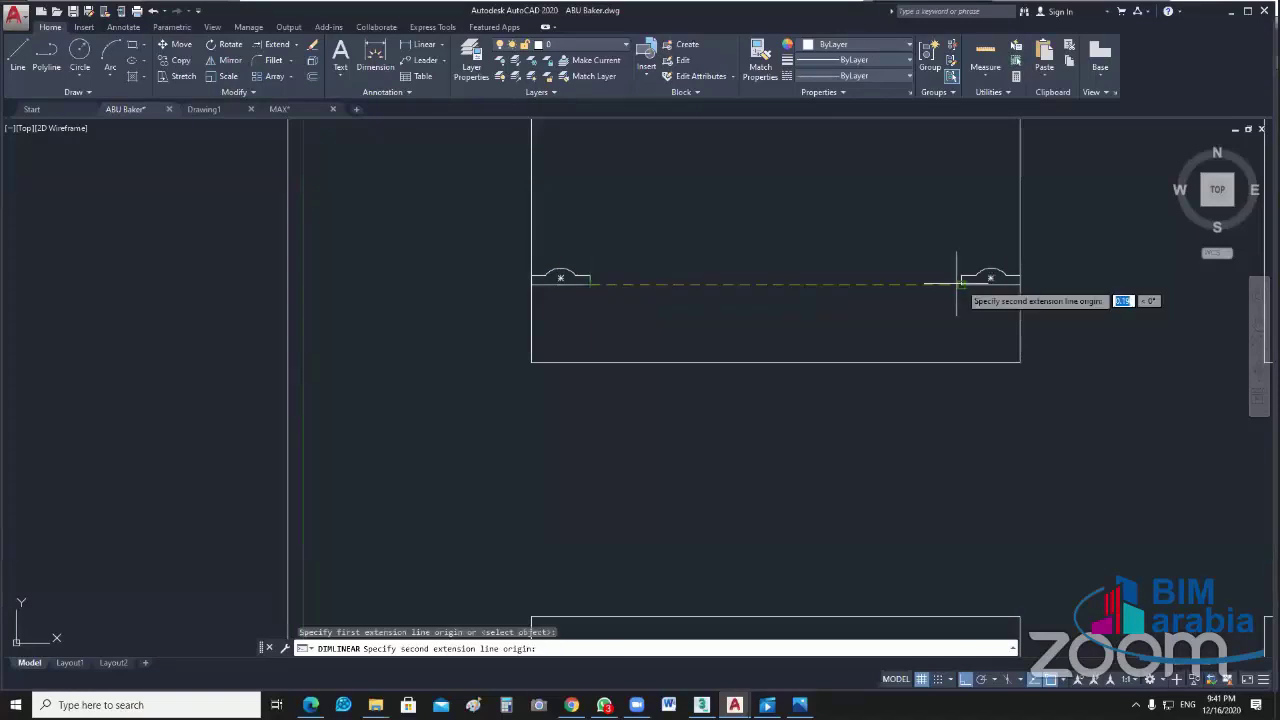
click(958, 284)
click(875, 245)
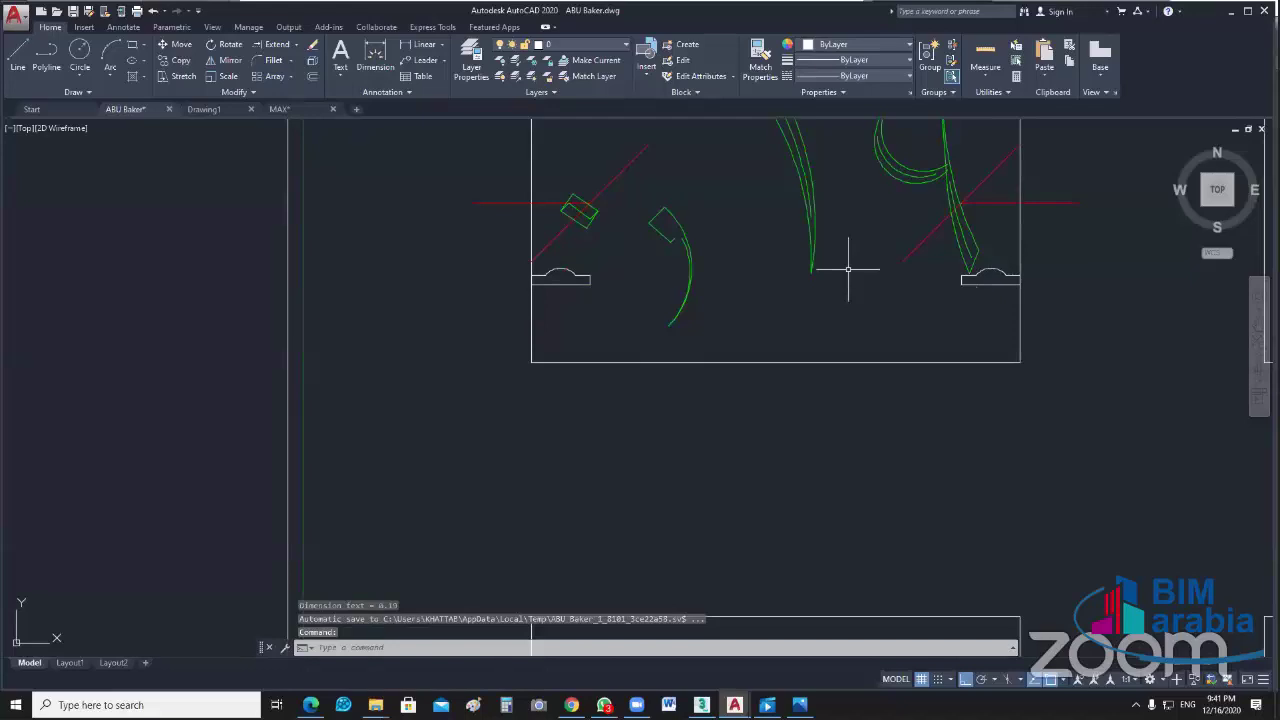
scroll(789, 476, down, 2)
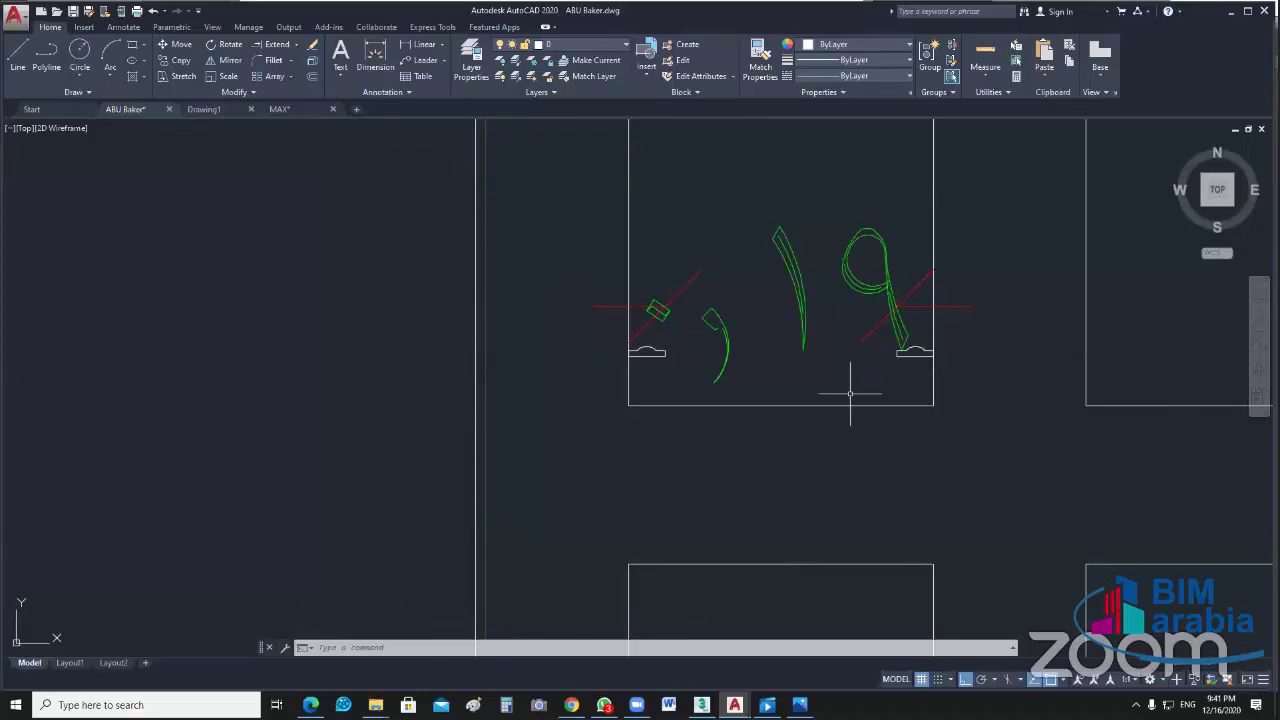
scroll(768, 200, up, 2)
Step: Move the right arched door symbol sideways onto the panel's right edge
click(768, 198)
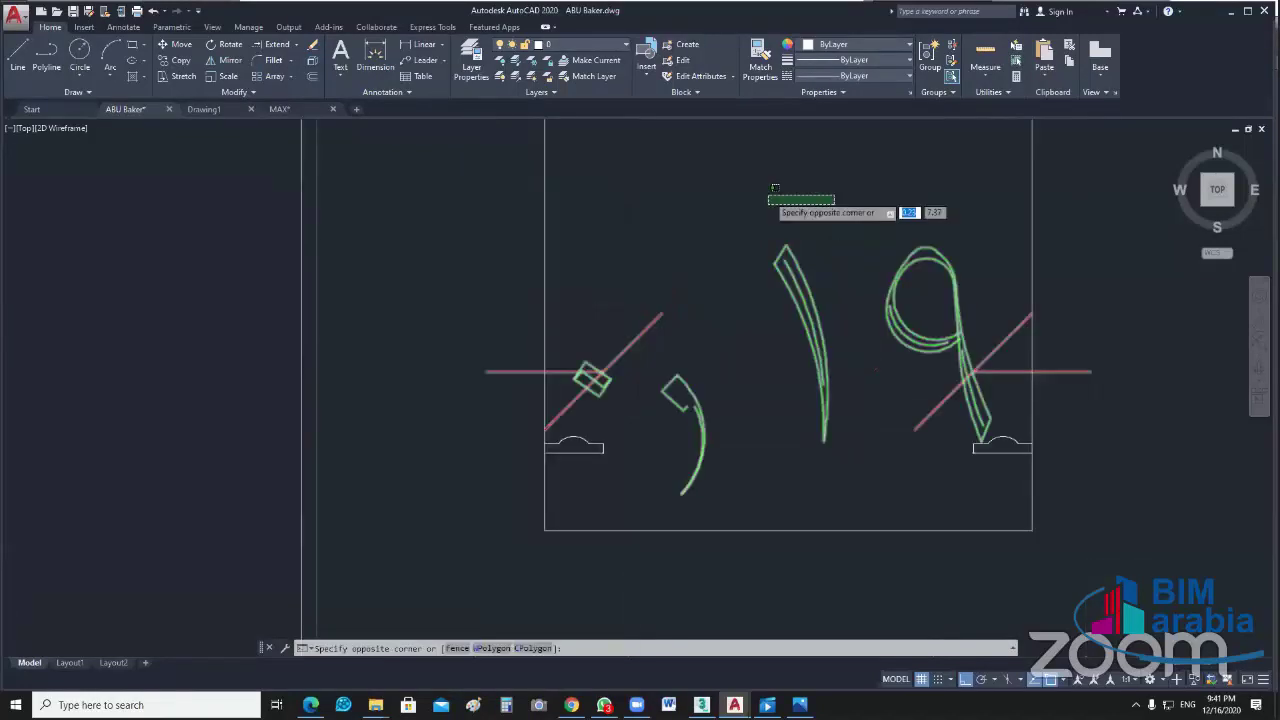
key(Escape)
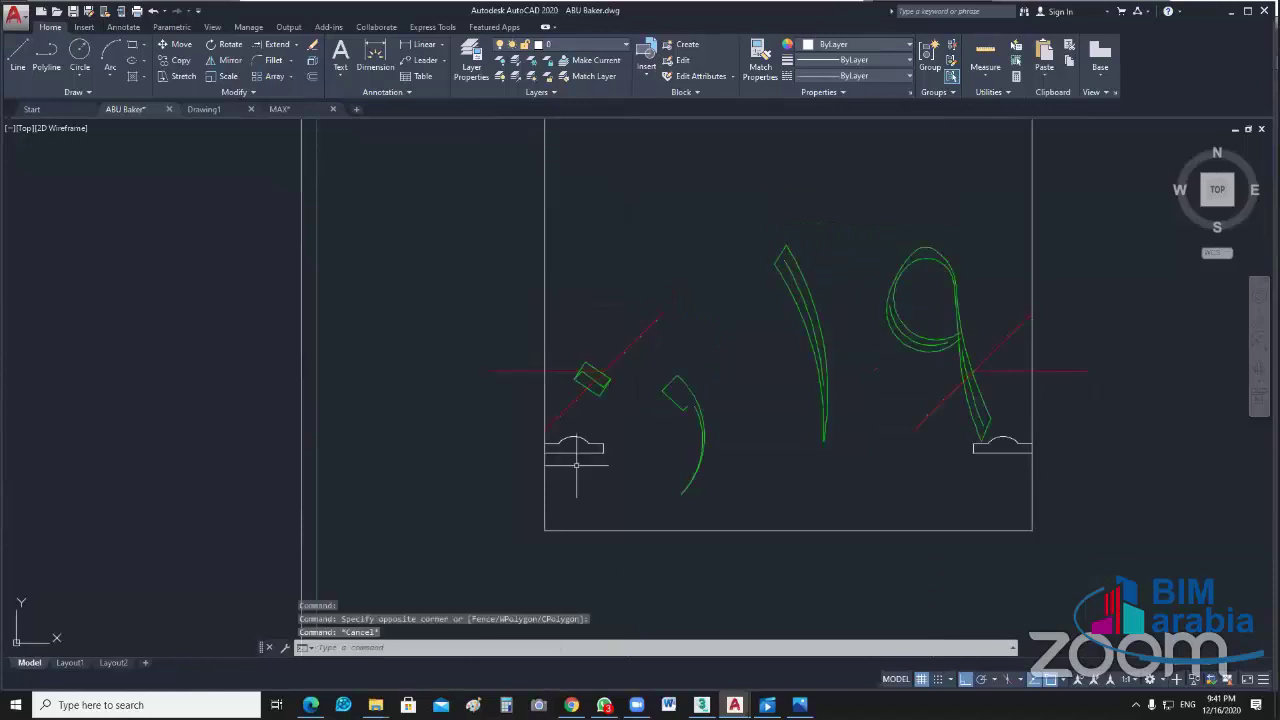
click(576, 463)
text(m)
key(Return)
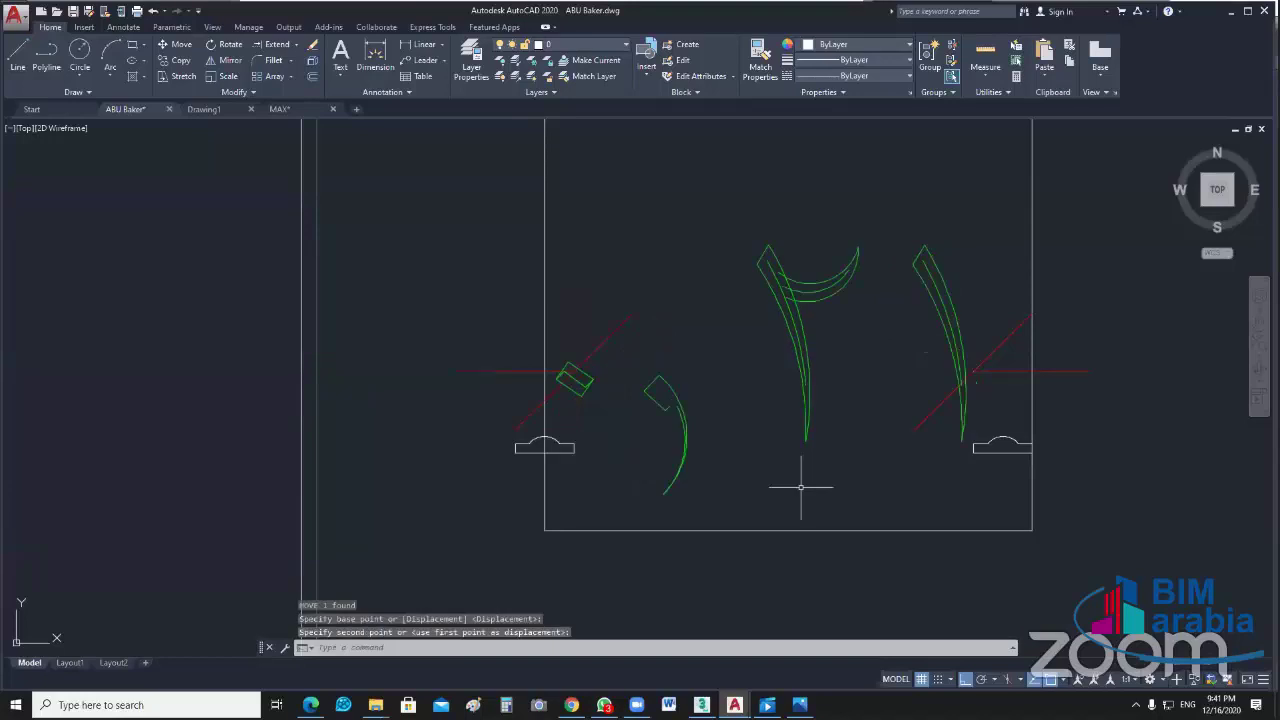
middle_drag(1049, 431, 792, 425)
drag(792, 425, 743, 465)
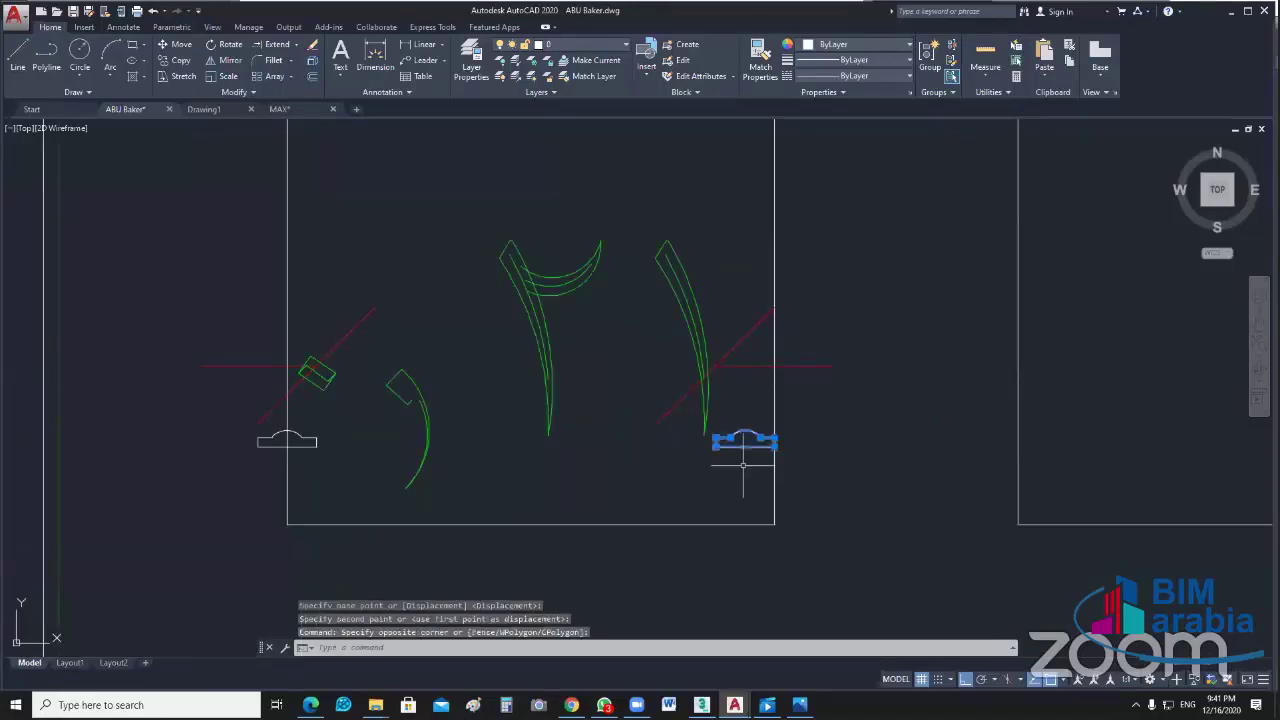
key(Return)
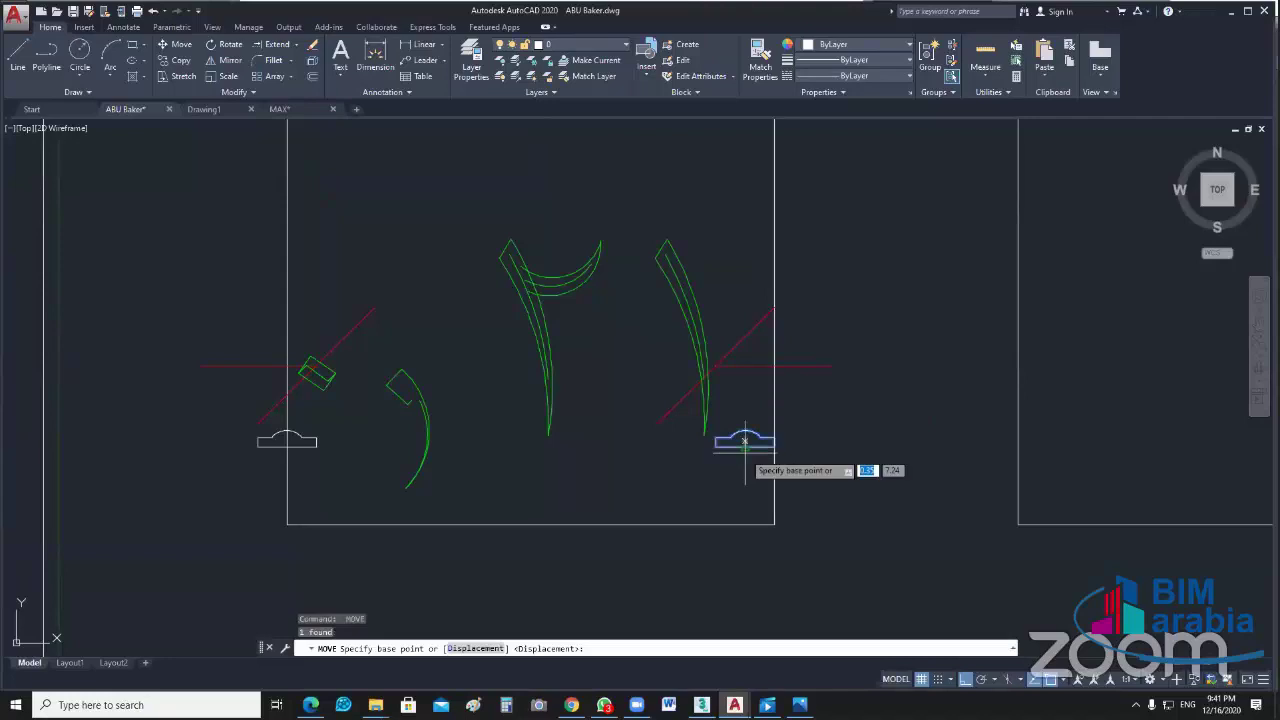
click(744, 441)
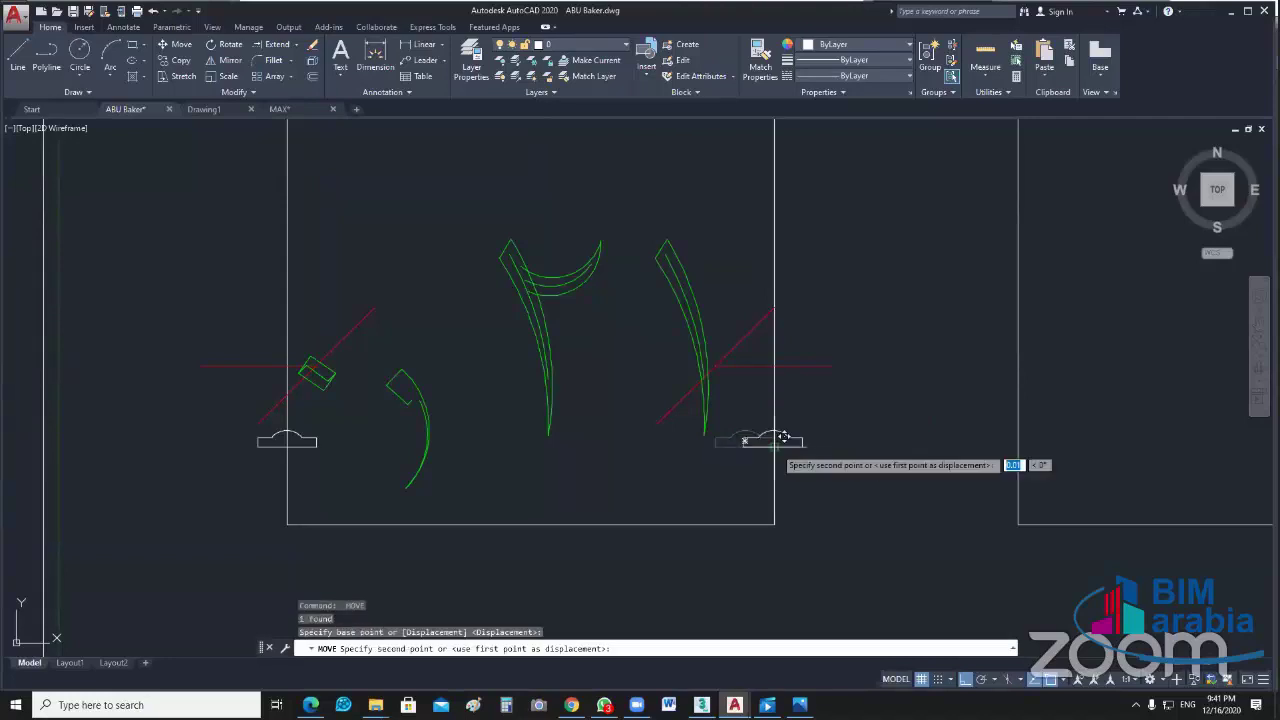
click(784, 437)
Step: Reframe the view and window-select the right door symbol again
scroll(830, 495, down, 5)
middle_drag(830, 495, 781, 382)
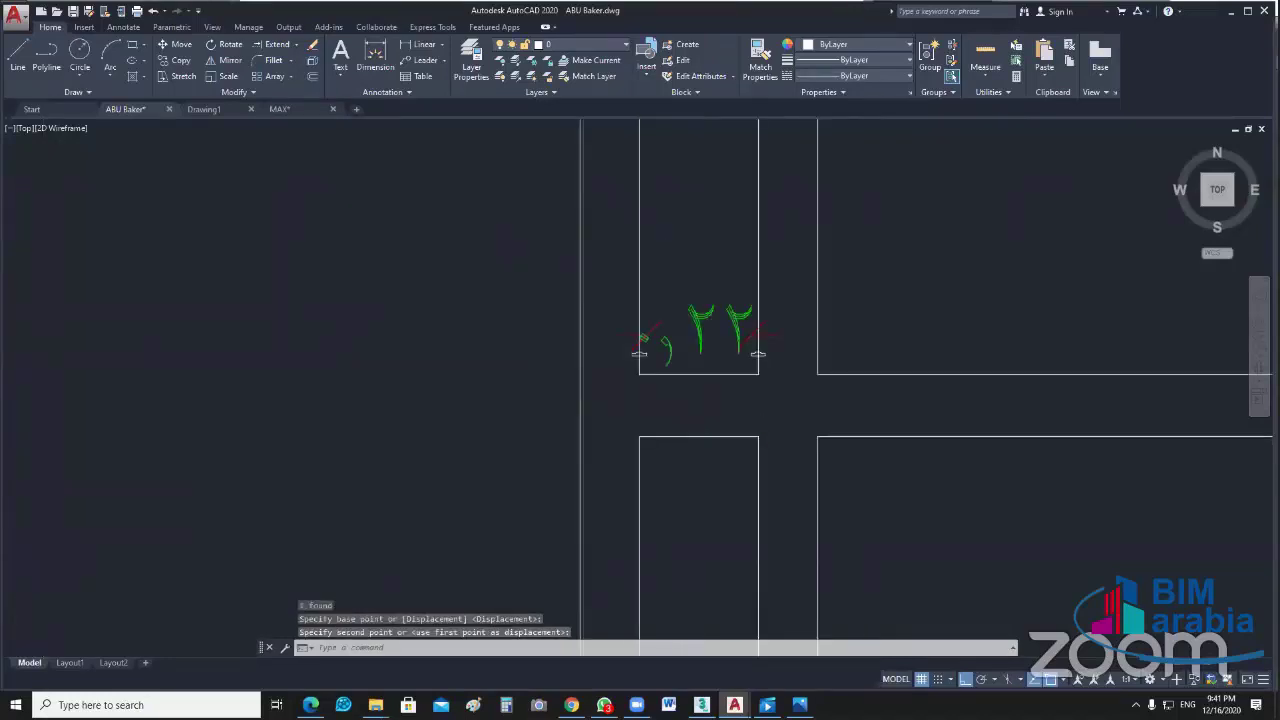
scroll(754, 364, up, 5)
click(843, 300)
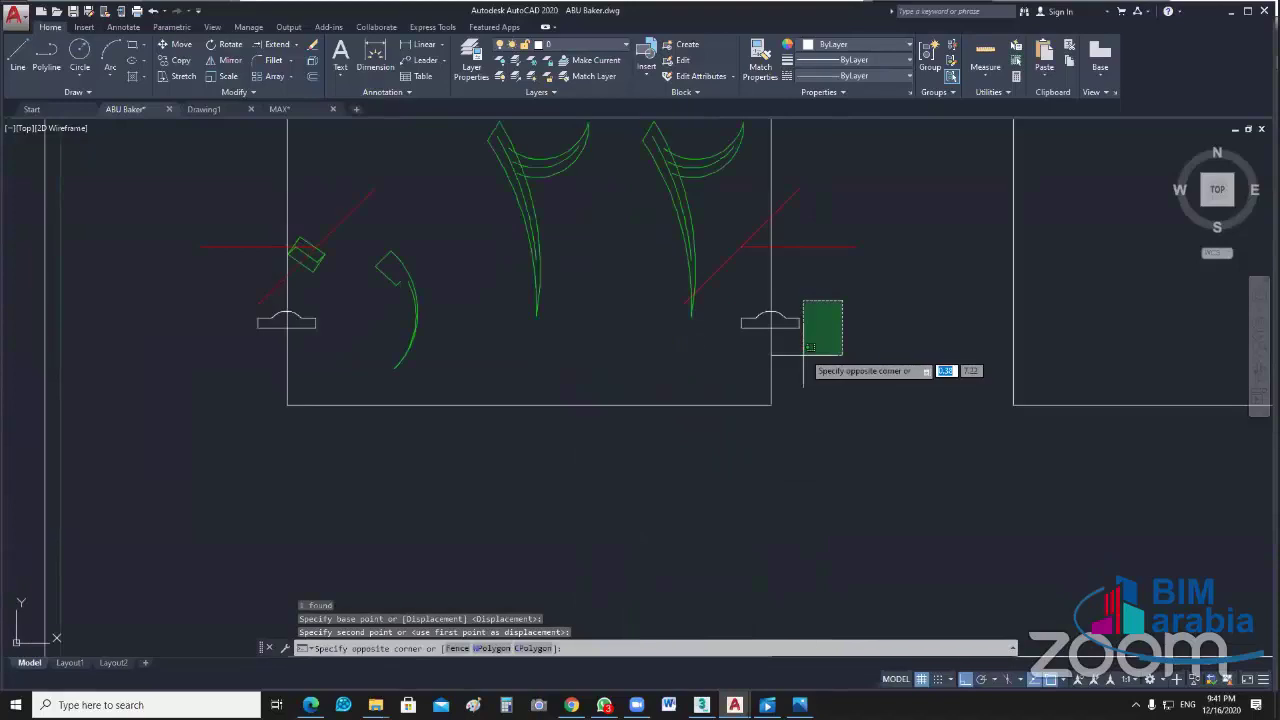
click(810, 347)
click(822, 294)
click(797, 353)
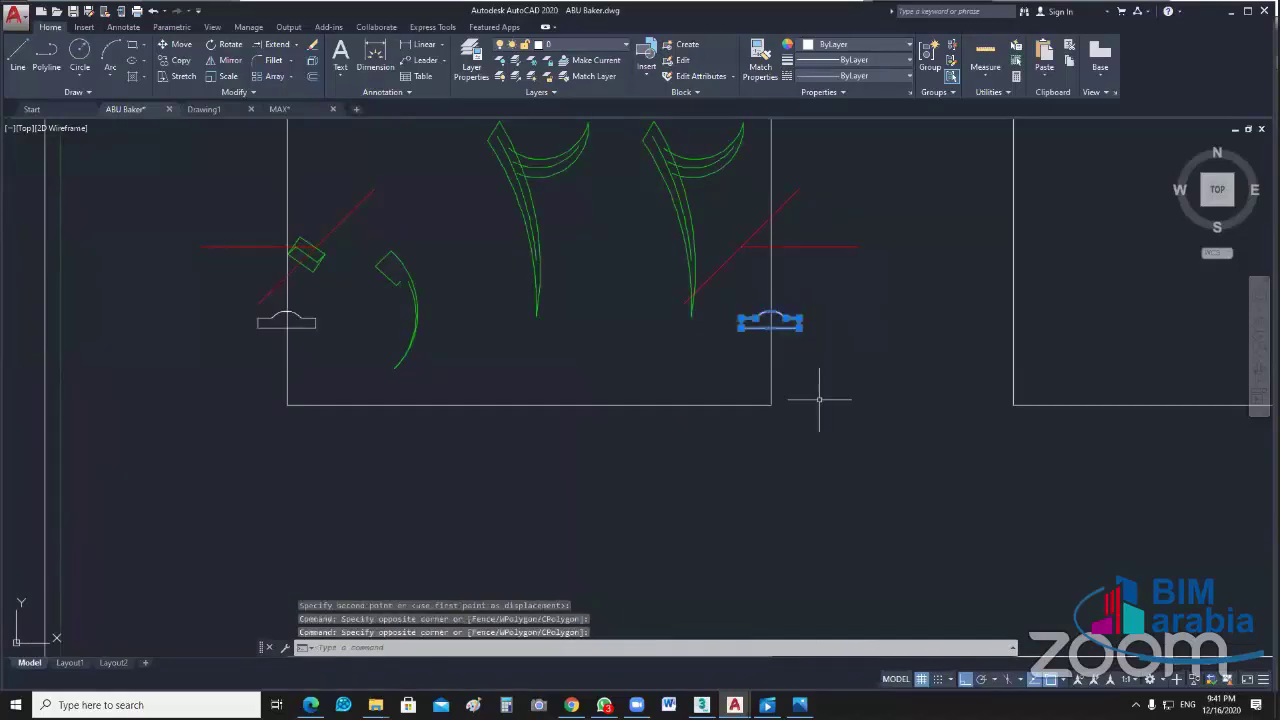
Step: Scale the right door symbol by a factor of 2 using SC
text(sc)
key(Return)
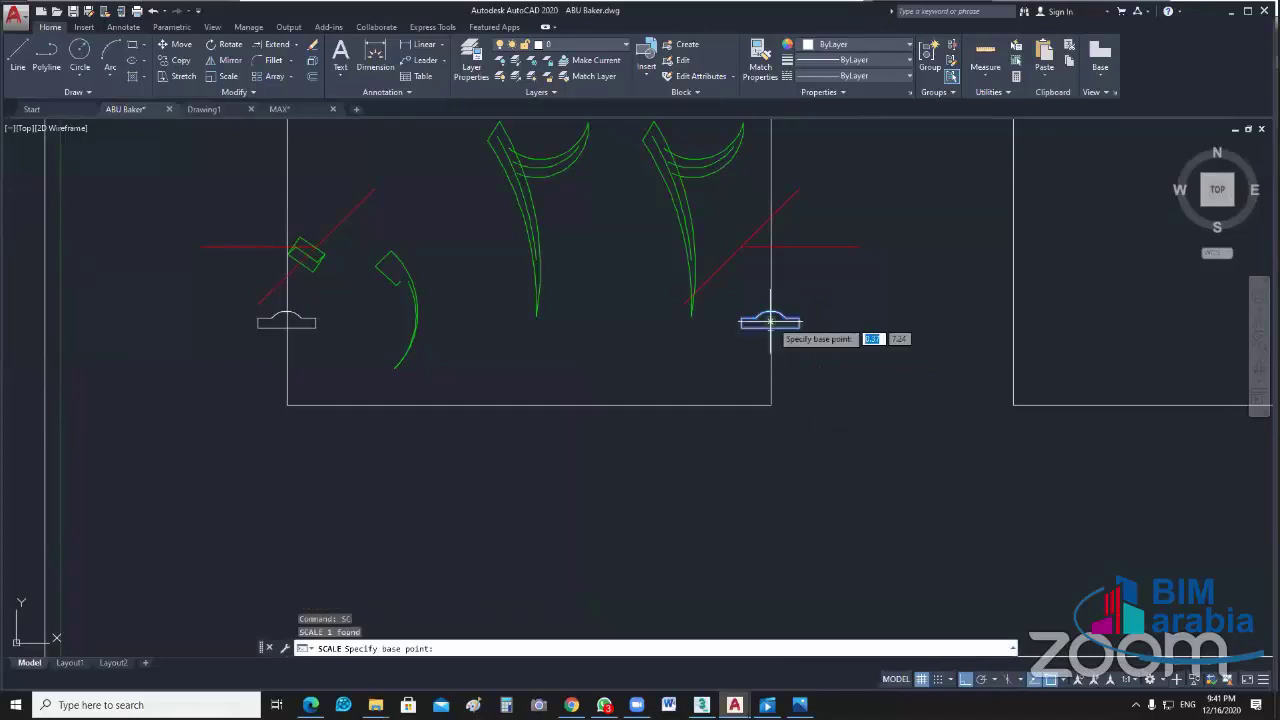
click(770, 320)
text(2)
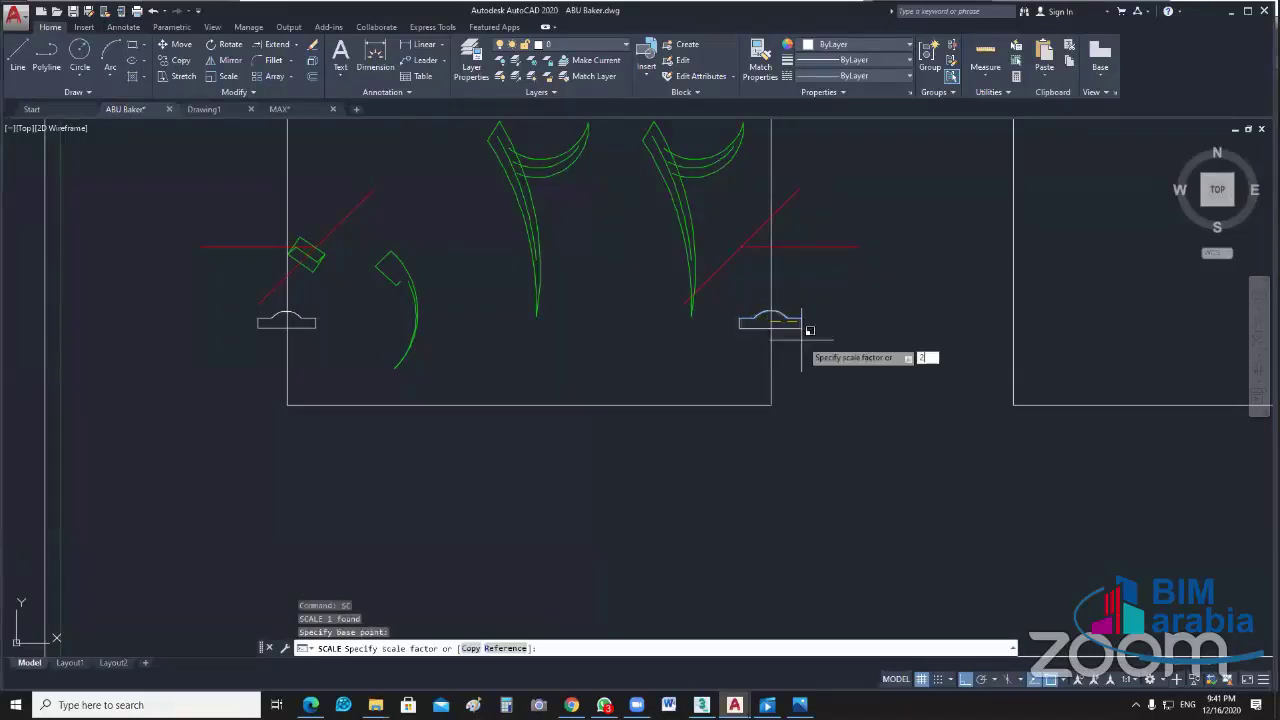
key(Return)
Step: Double the size of the left door symbol as well
scroll(802, 357, down, 5)
middle_drag(688, 450, 708, 460)
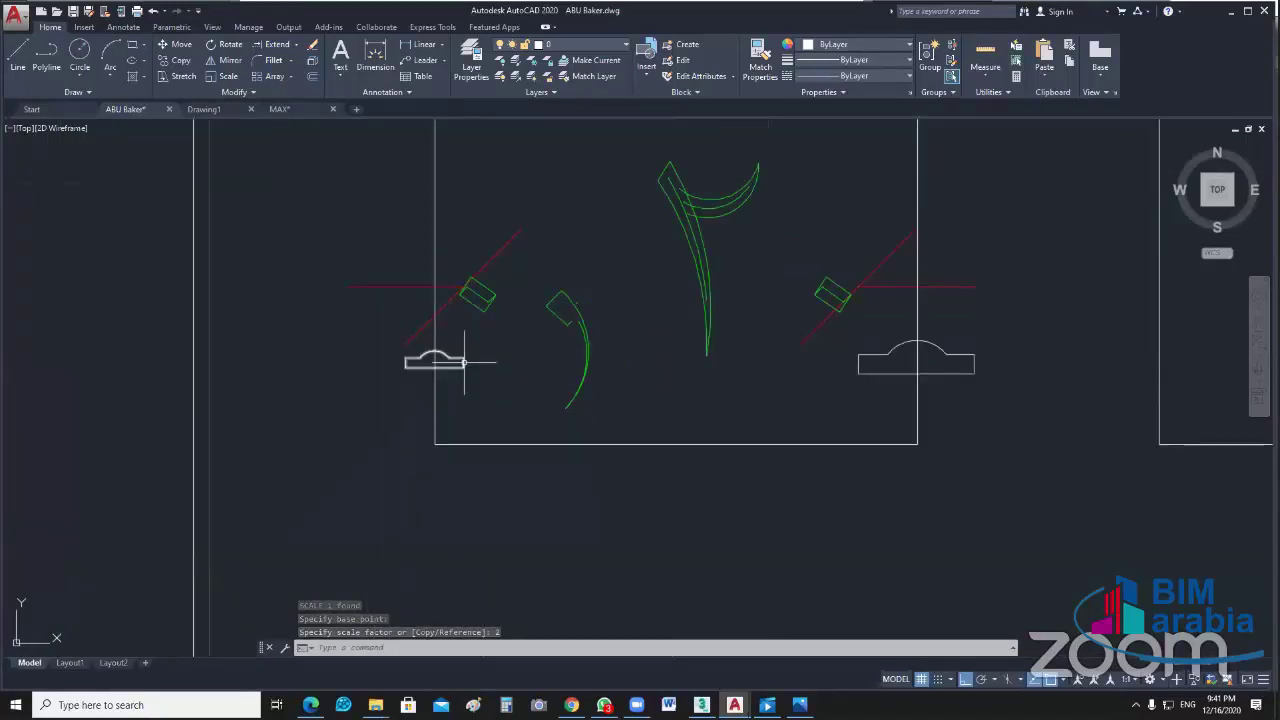
click(432, 356)
key(Return)
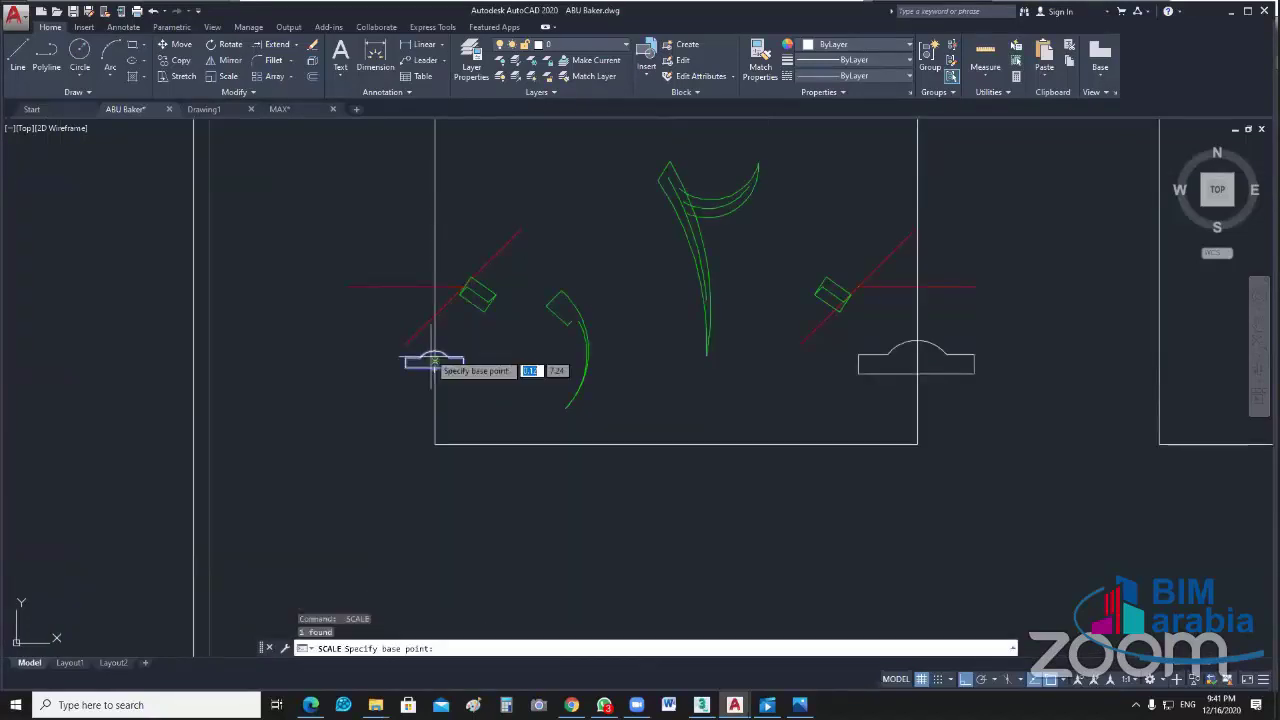
click(433, 358)
text(2)
key(Return)
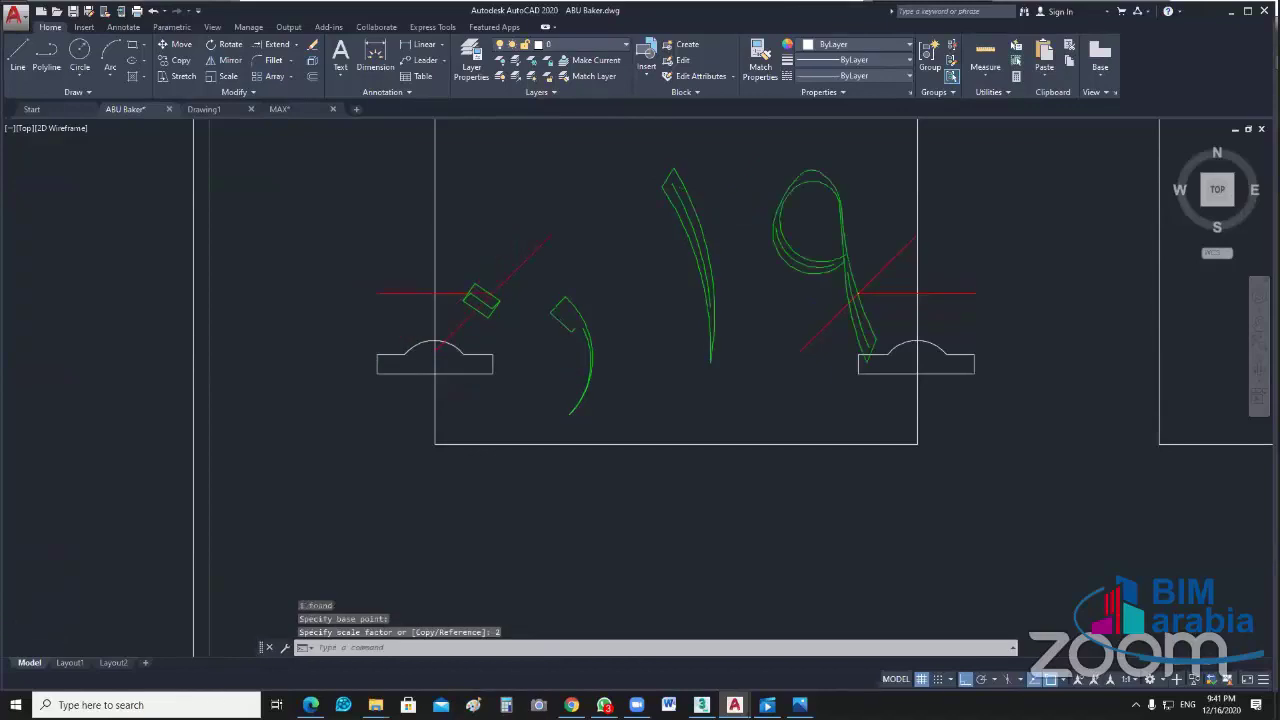
key(Escape)
Step: Start a linear dimension across the door opening, then abandon it
scroll(657, 346, down, 8)
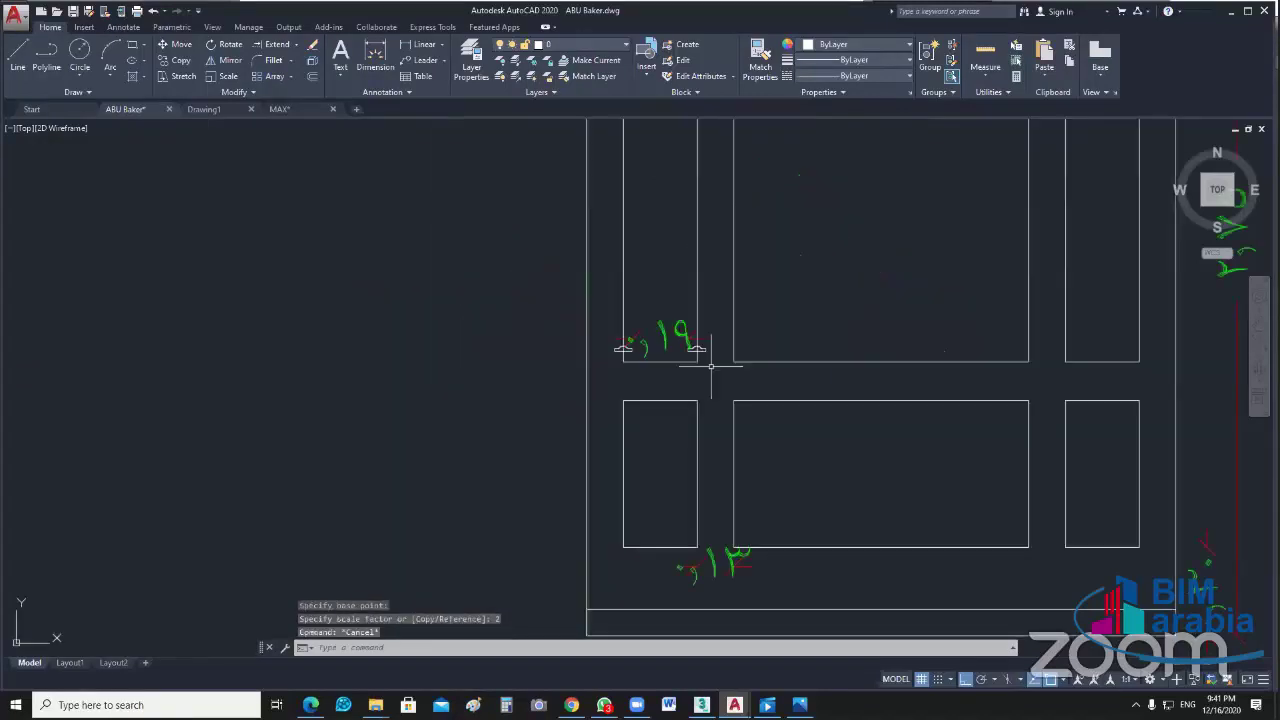
scroll(711, 366, up, 4)
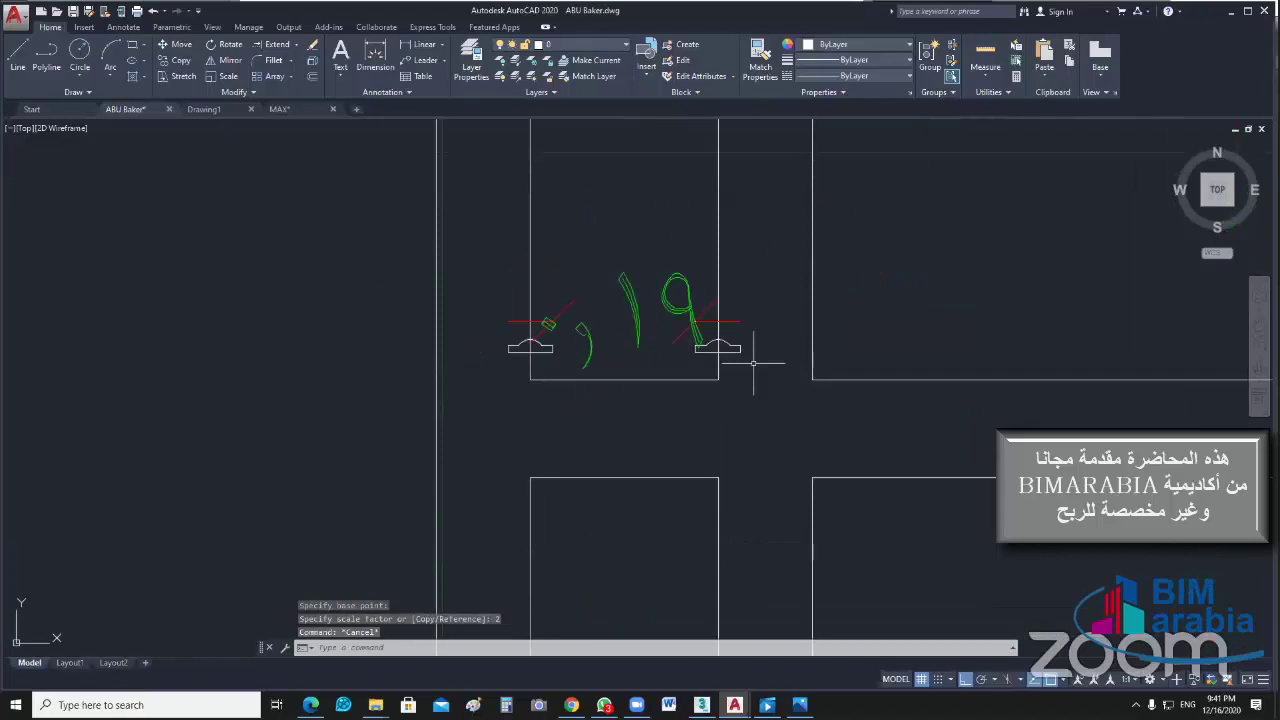
scroll(780, 312, down, 4)
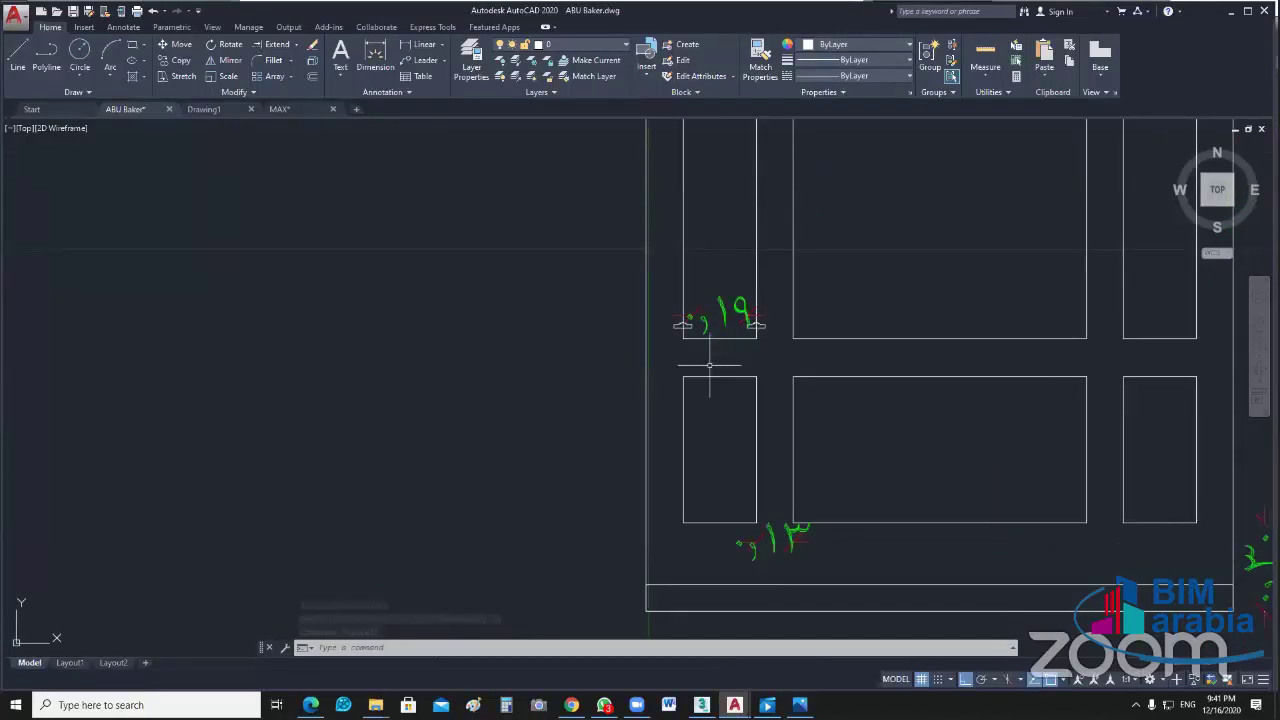
scroll(671, 320, up, 2)
key(space)
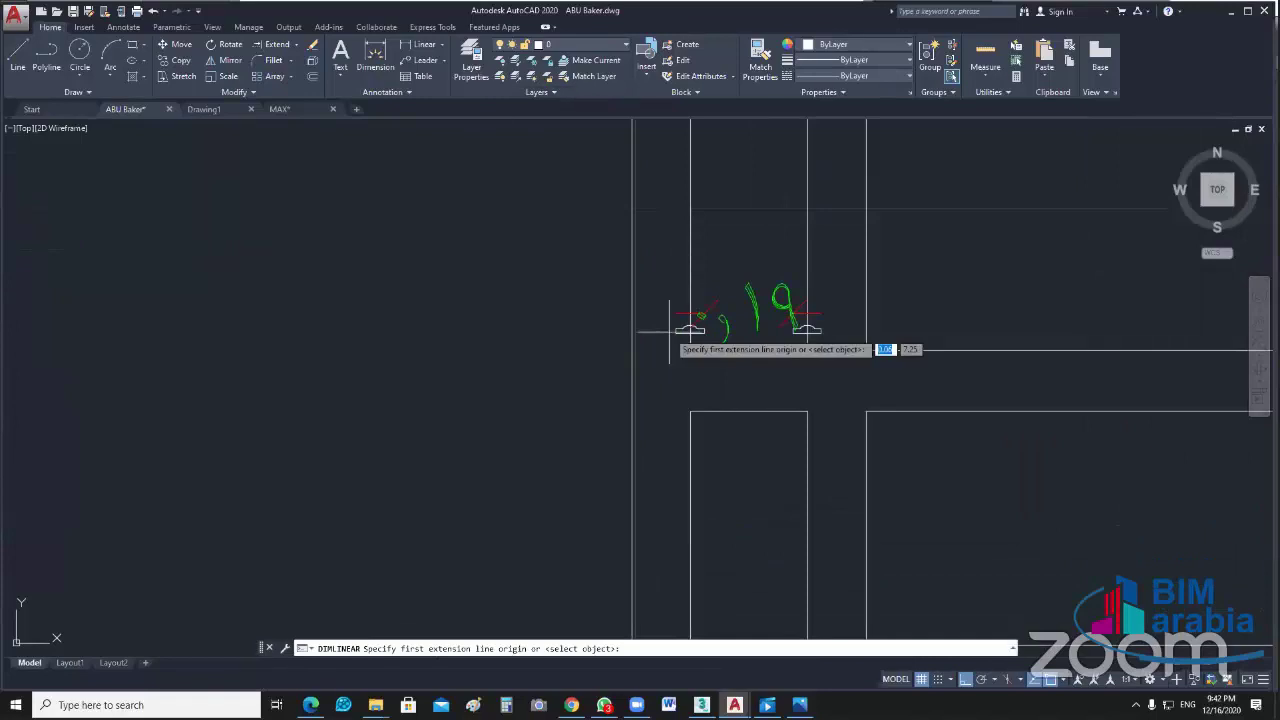
scroll(669, 330, up, 4)
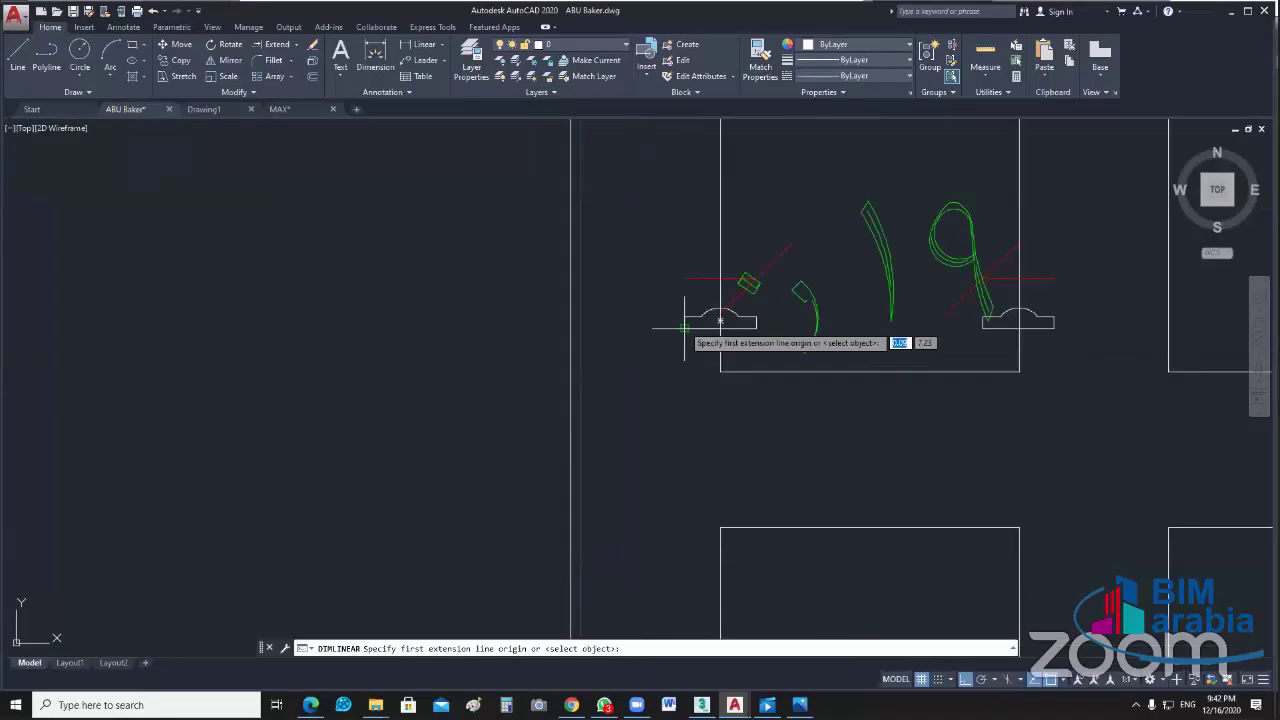
click(684, 327)
click(571, 327)
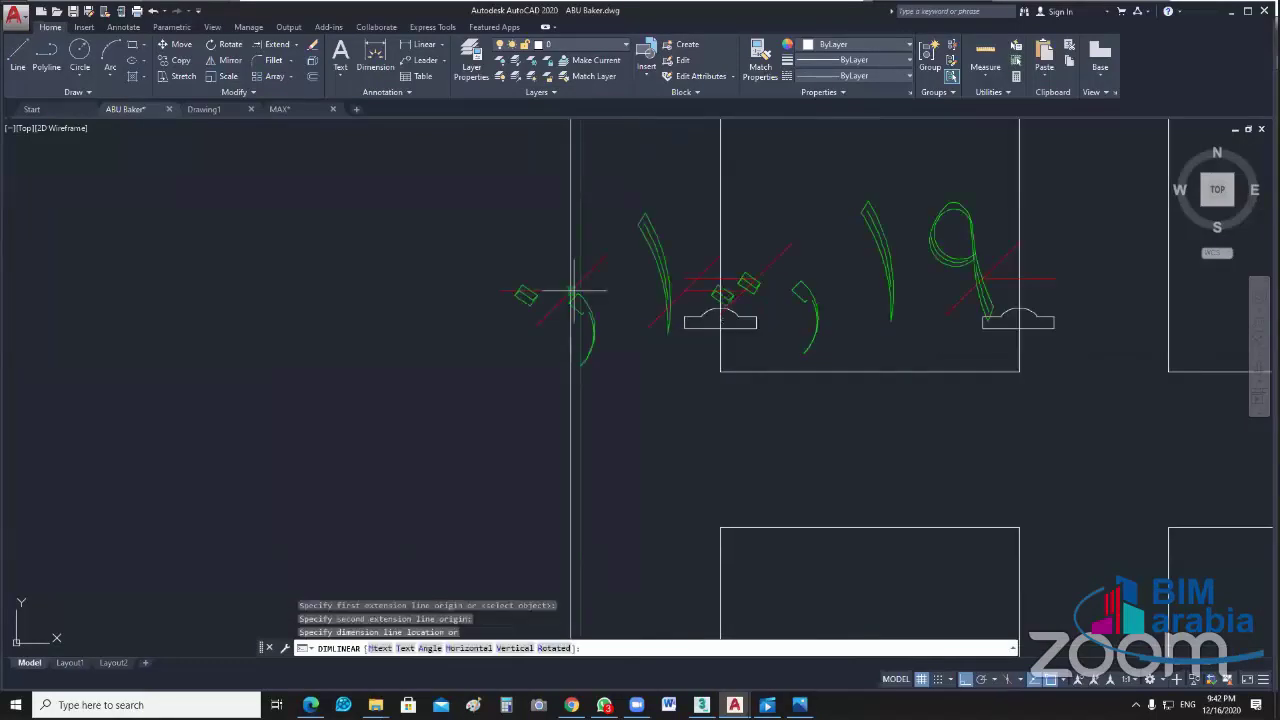
key(Escape)
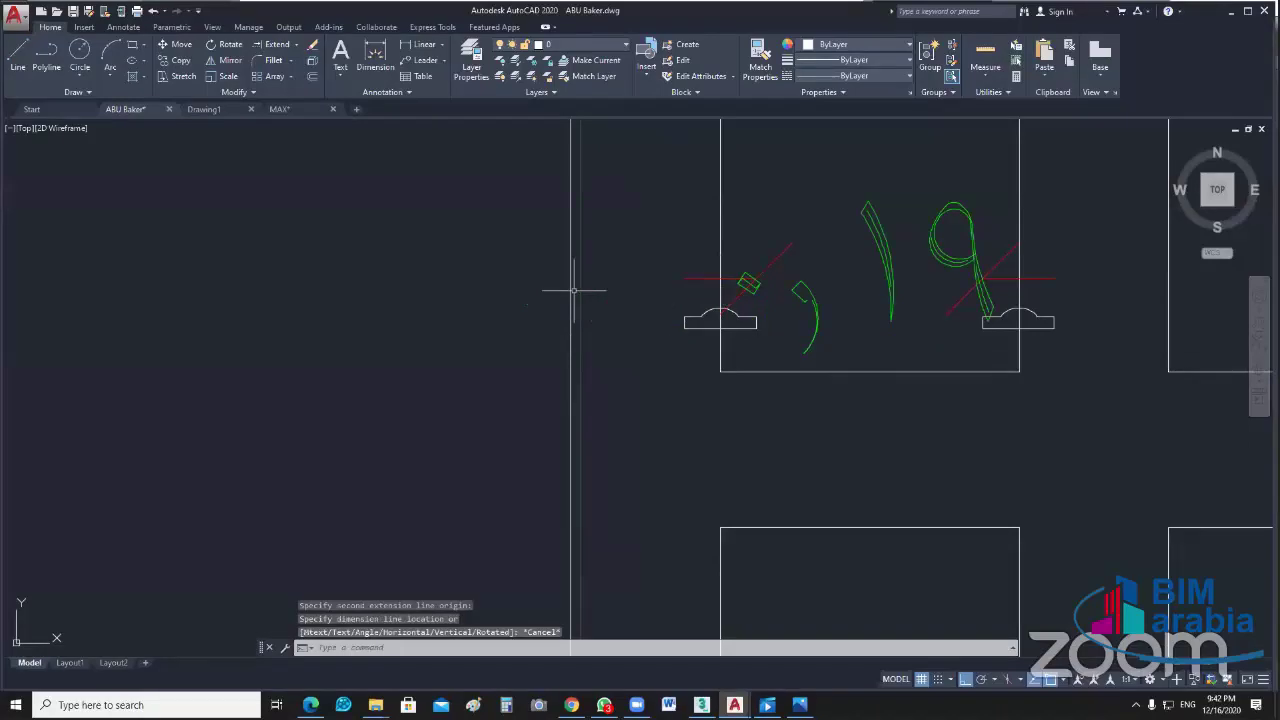
Step: Undo the two door enlargements
scroll(576, 288, down, 4)
middle_drag(689, 327, 660, 338)
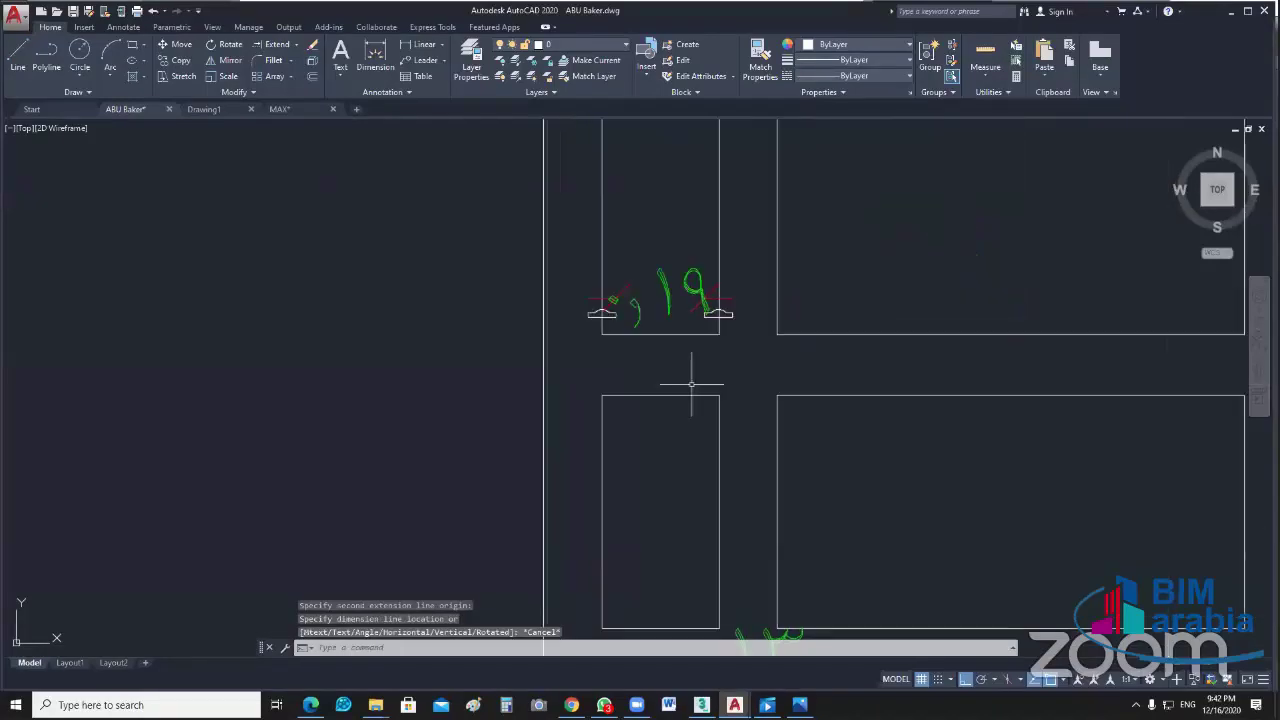
scroll(691, 383, up, 5)
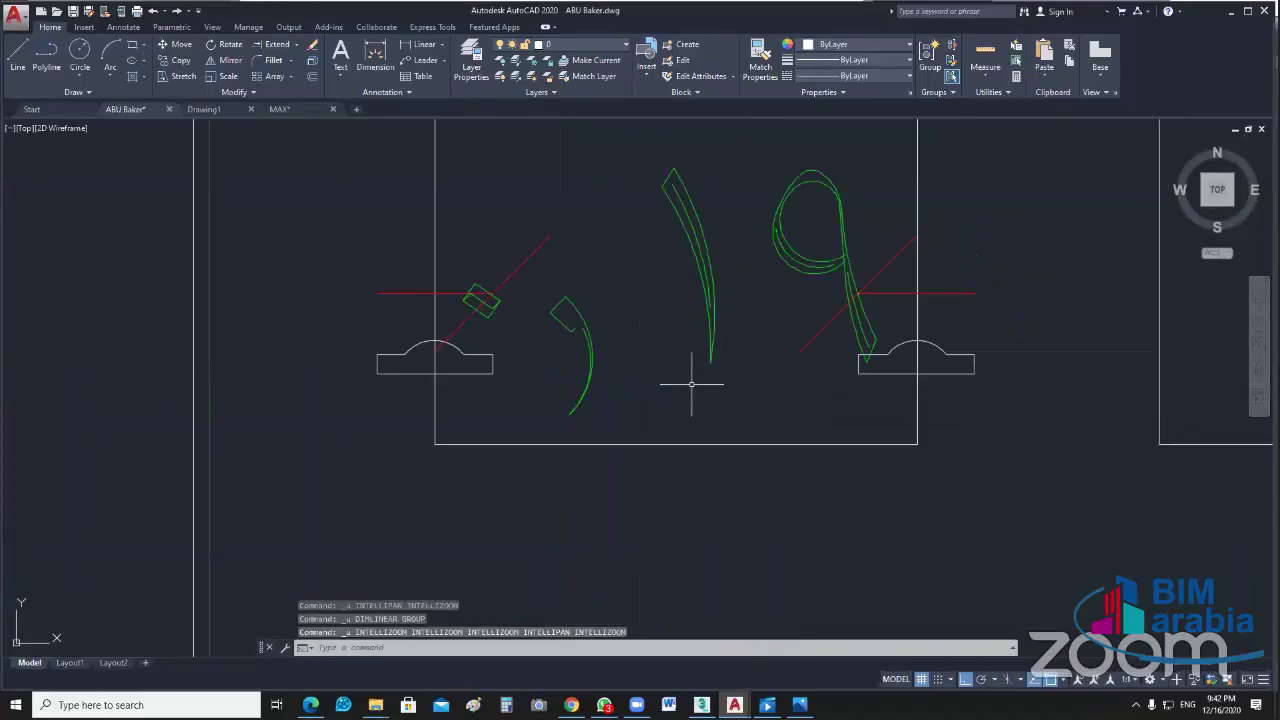
key(ctrl+z)
key(ctrl+z)
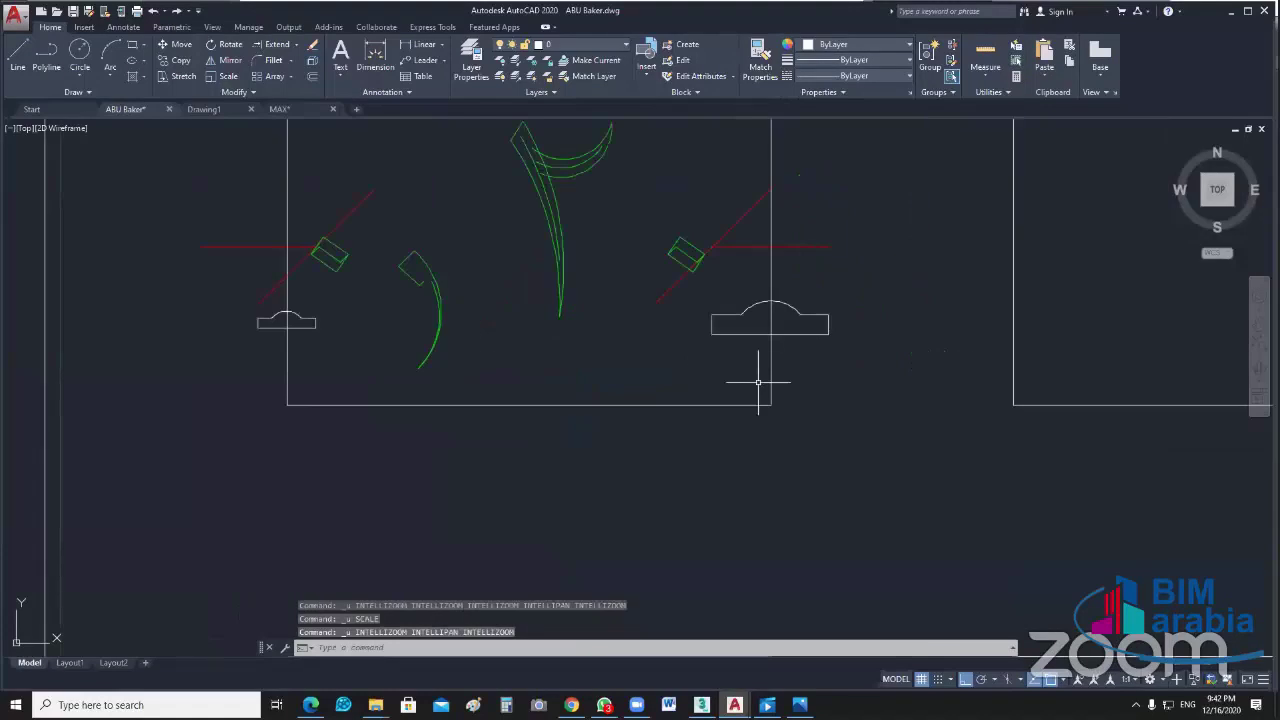
key(ctrl+z)
Step: Enlarge the right door symbol by 1.5 about its centre
click(820, 303)
click(797, 346)
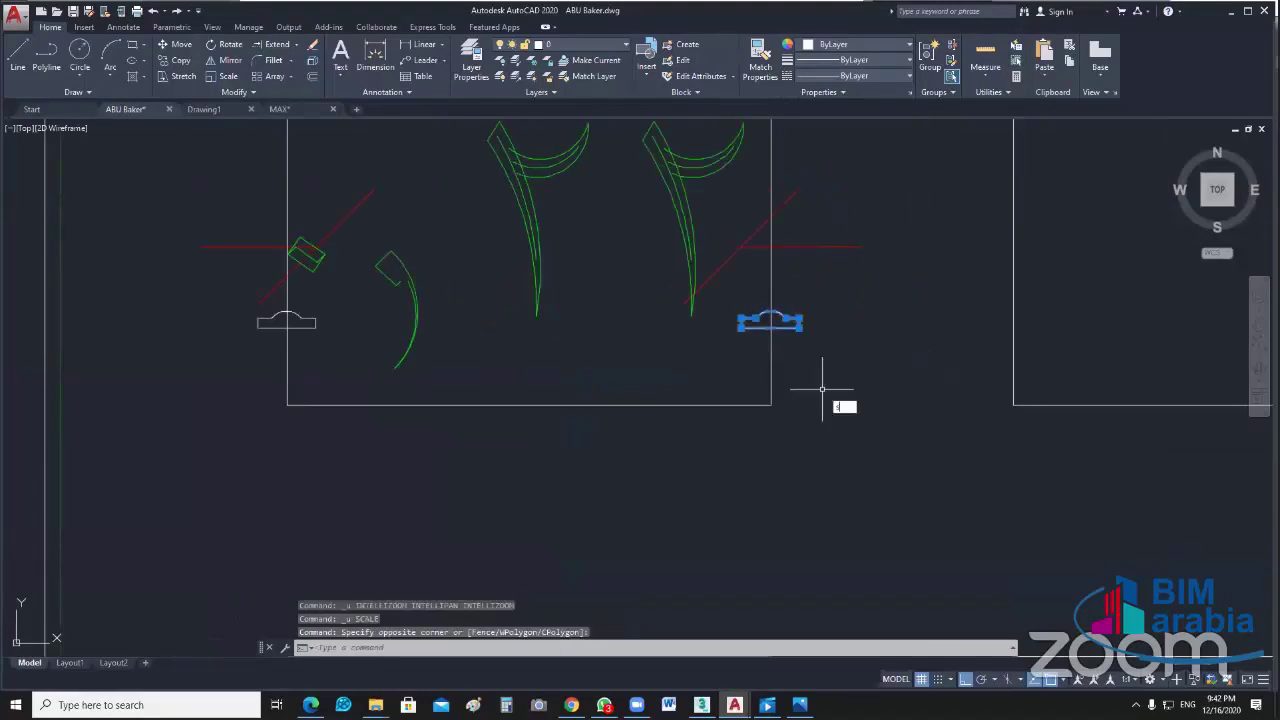
text(c)
key(Return)
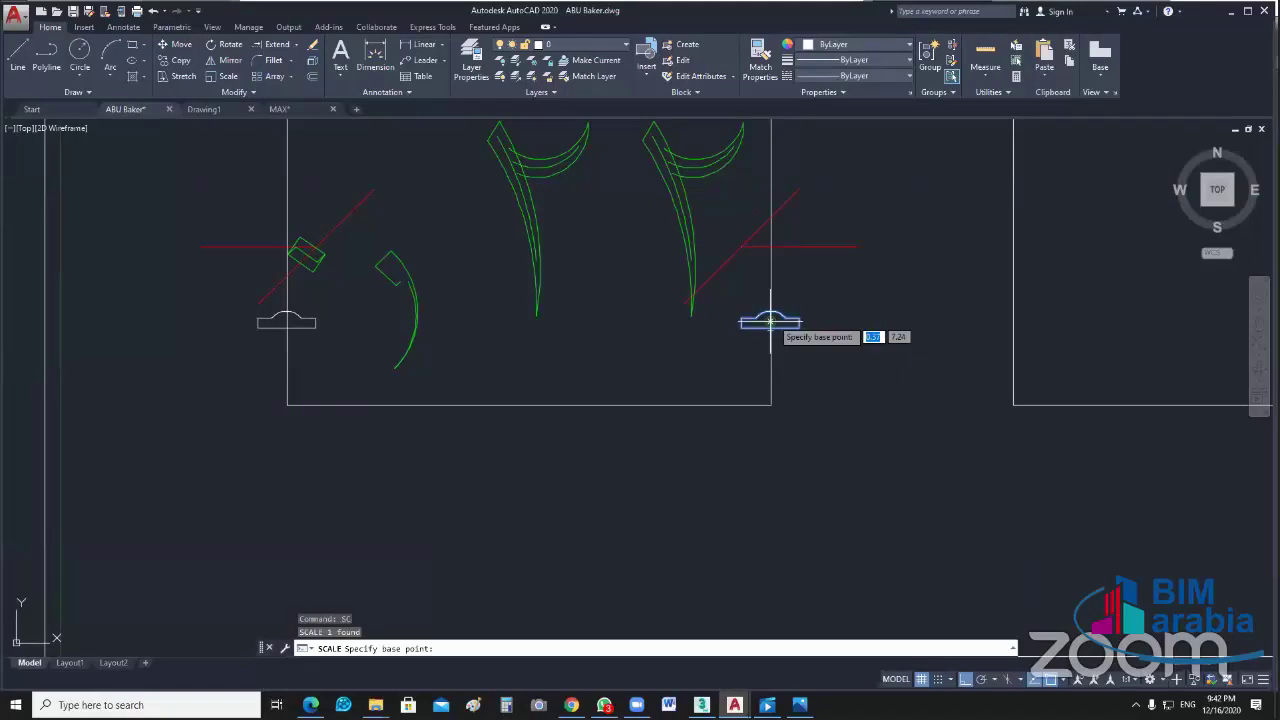
click(770, 321)
text(1.5)
key(Return)
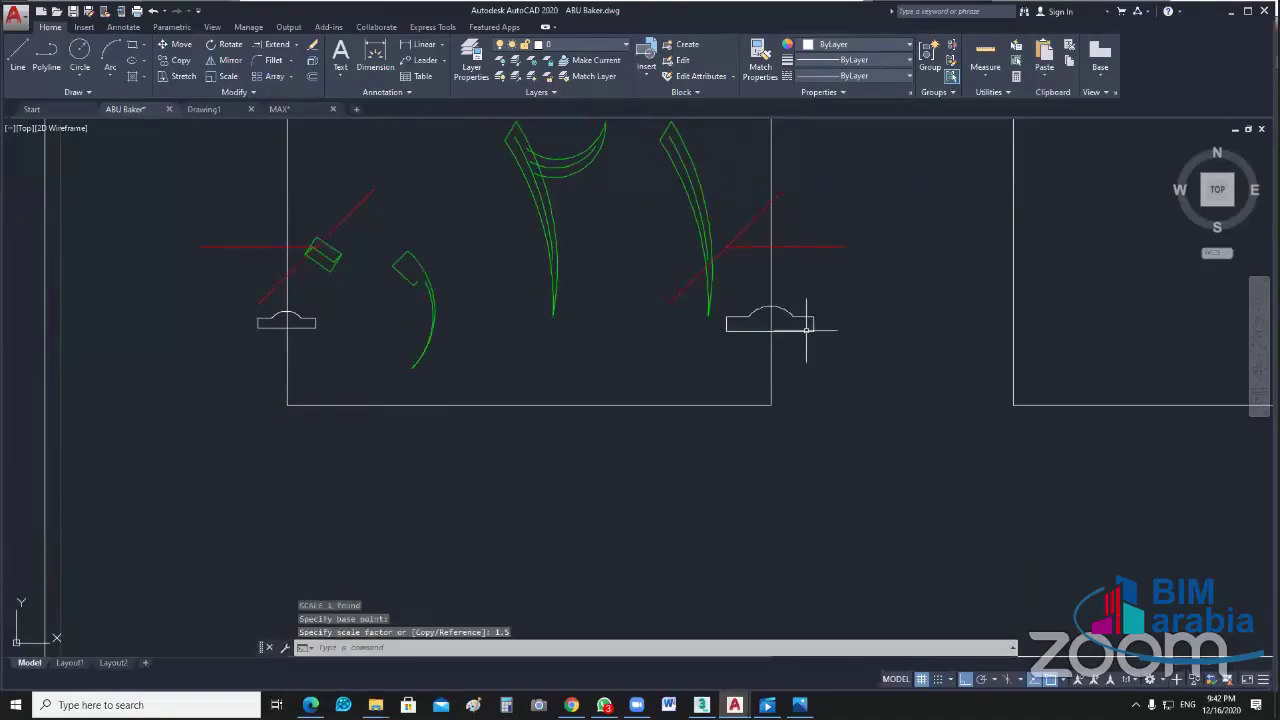
Step: Enlarge the left door symbol by 1.5 about its own base point
middle_drag(334, 340, 434, 334)
click(386, 316)
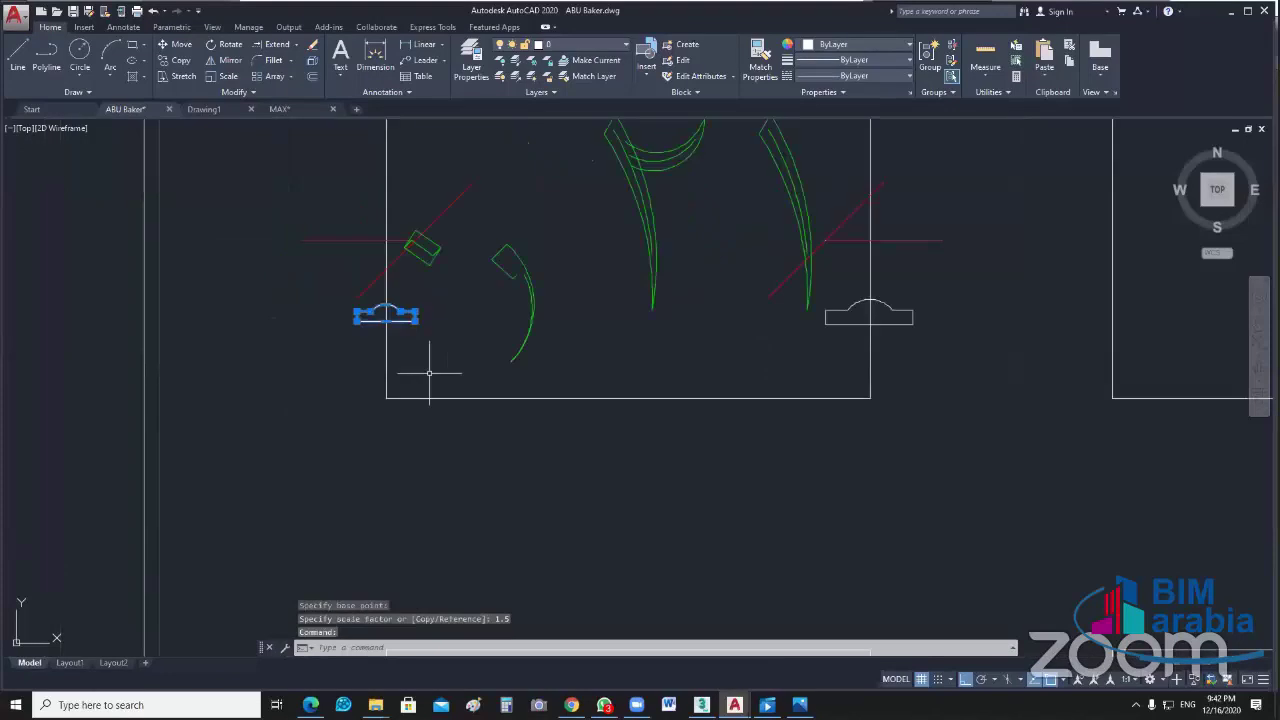
text(sc)
key(Return)
click(386, 316)
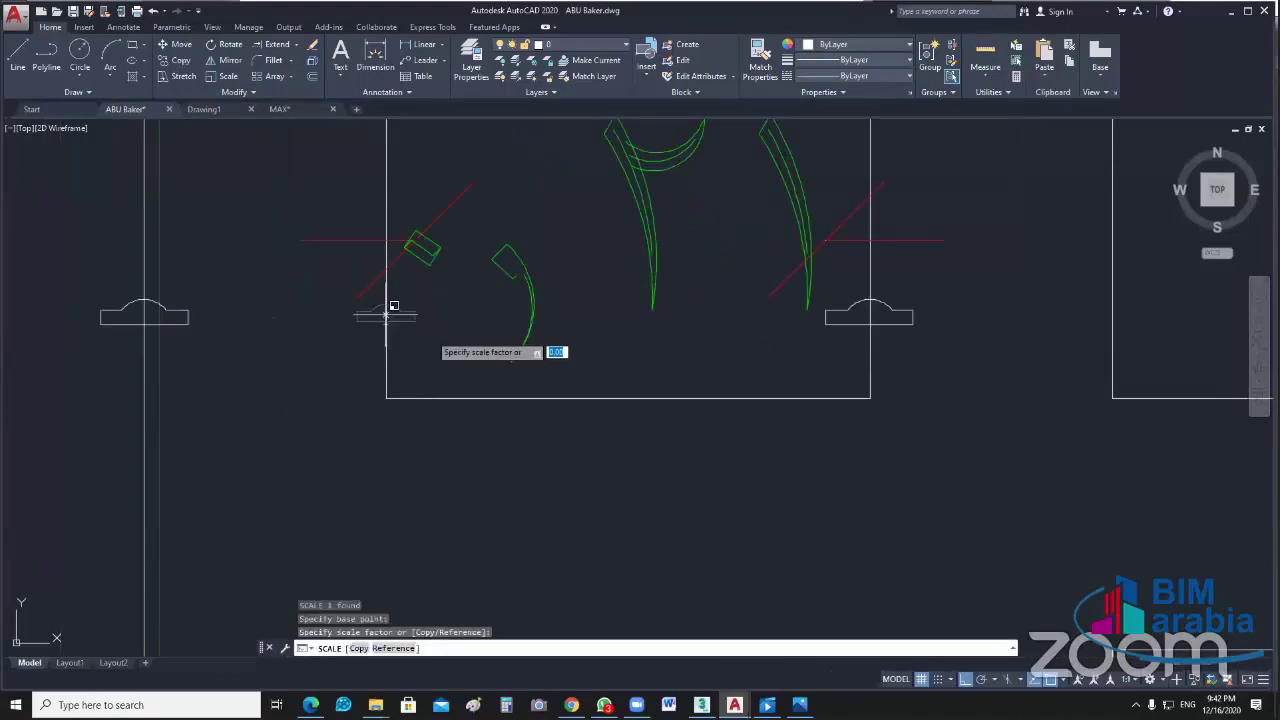
text(1)
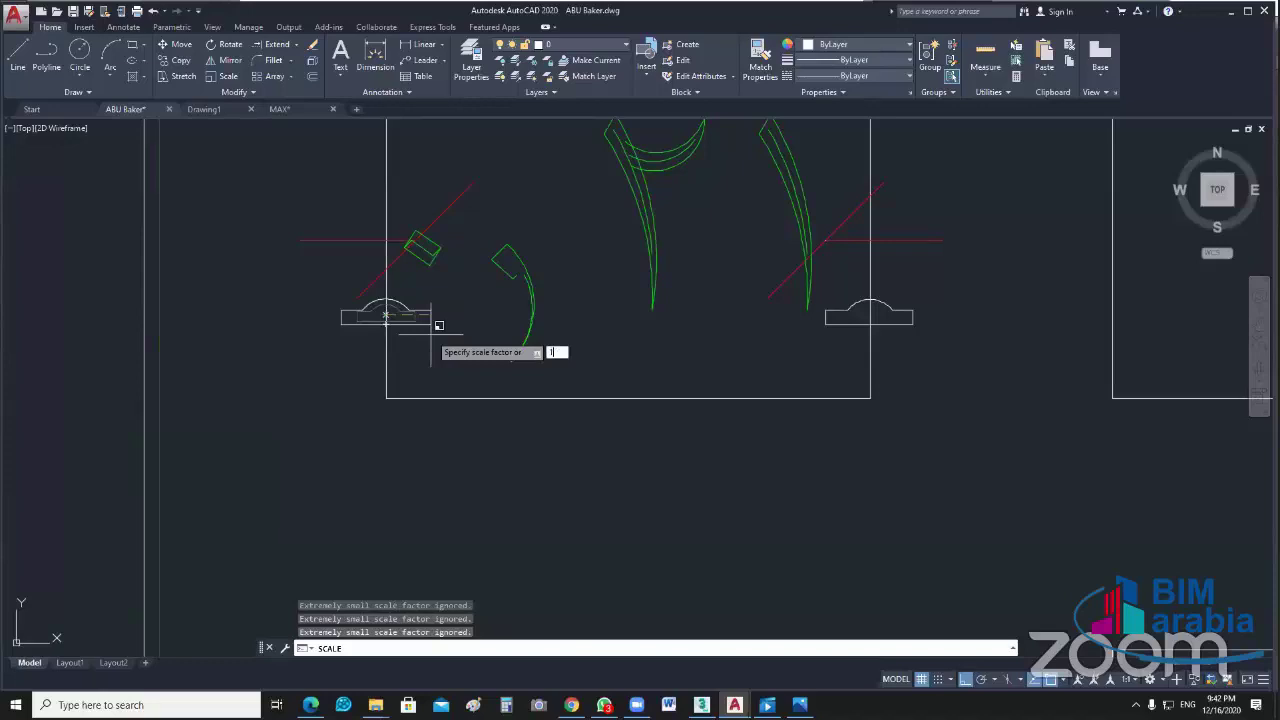
text(.5)
key(Return)
scroll(600, 385, down, 2)
middle_drag(600, 385, 694, 397)
scroll(694, 397, down, 2)
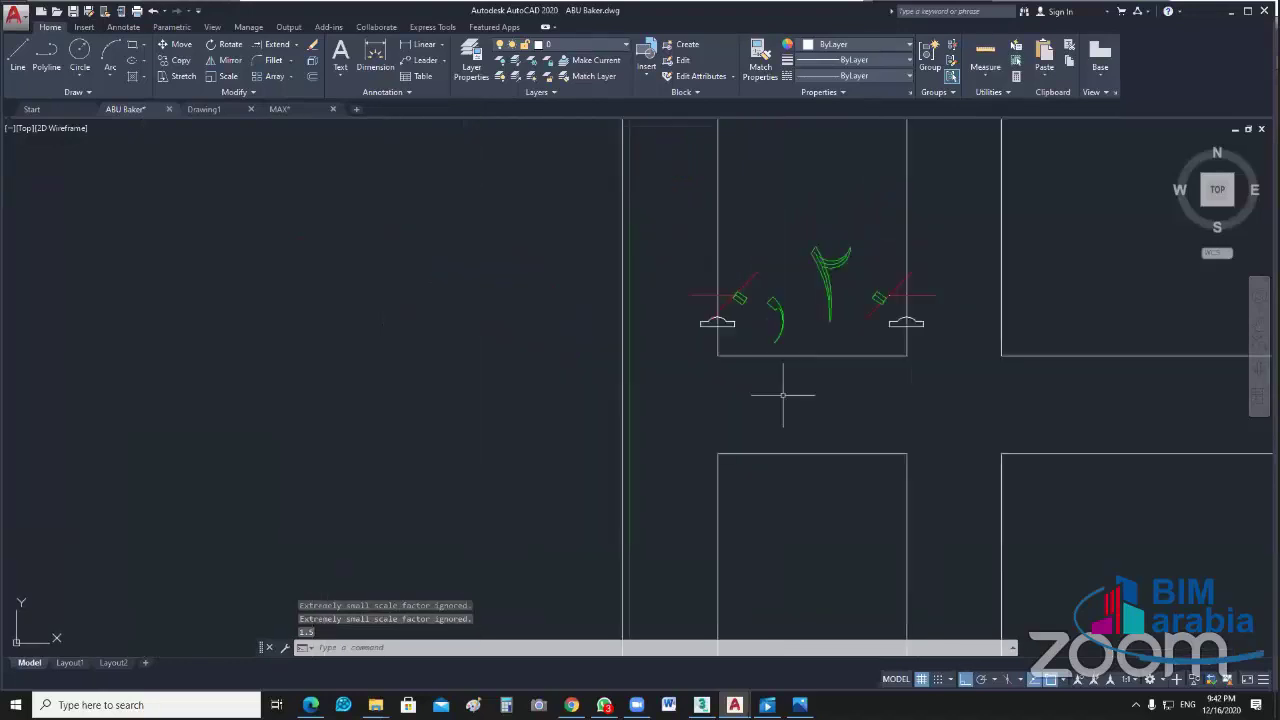
scroll(783, 395, down, 4)
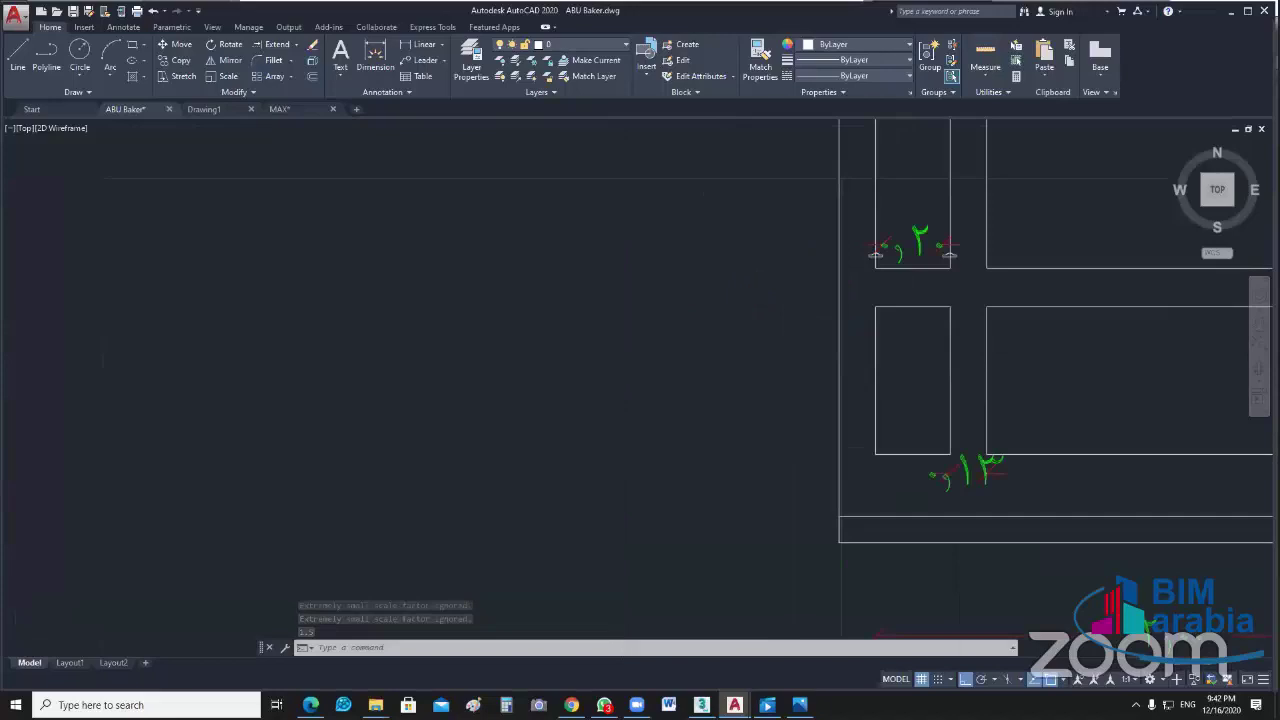
mouse_move(1150, 300)
middle_down()
mouse_move(848, 312)
mouse_move(970, 170)
middle_up()
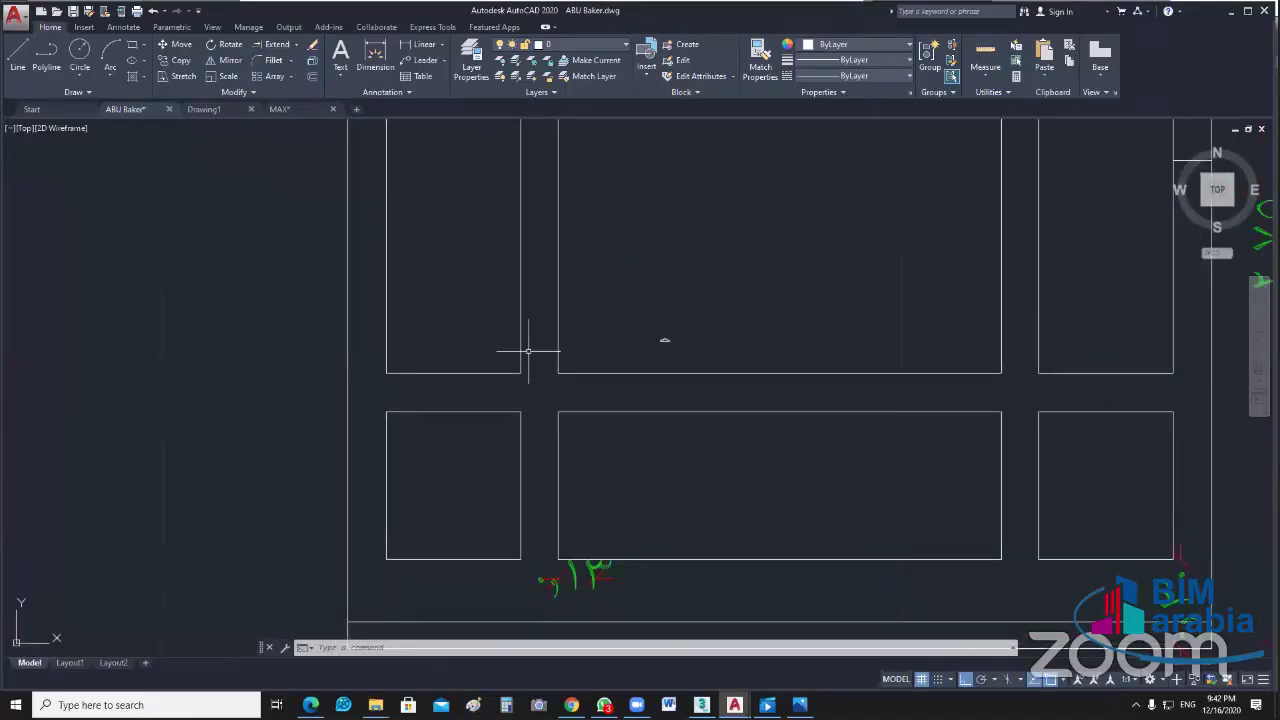
scroll(694, 369, up, 3)
scroll(694, 369, up, 2)
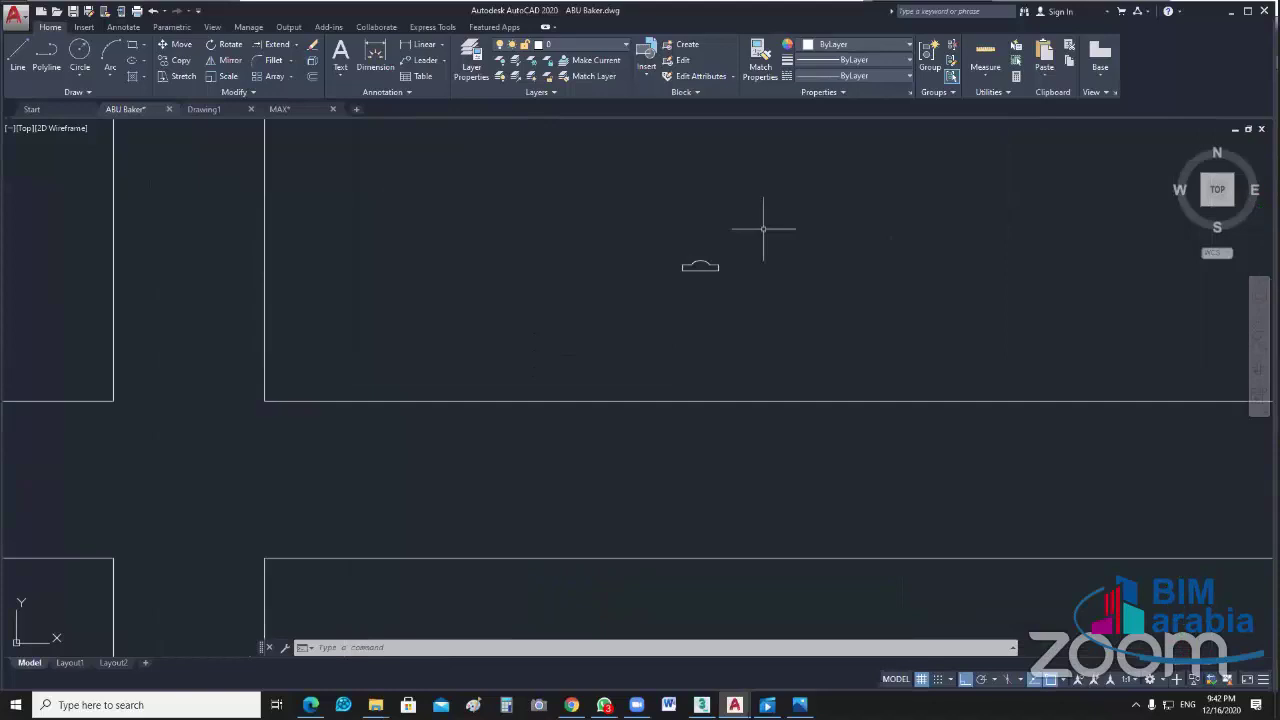
Step: Scale the small door symbol in the room by 1.5, then view the Final.jpg render
click(763, 228)
text(sc)
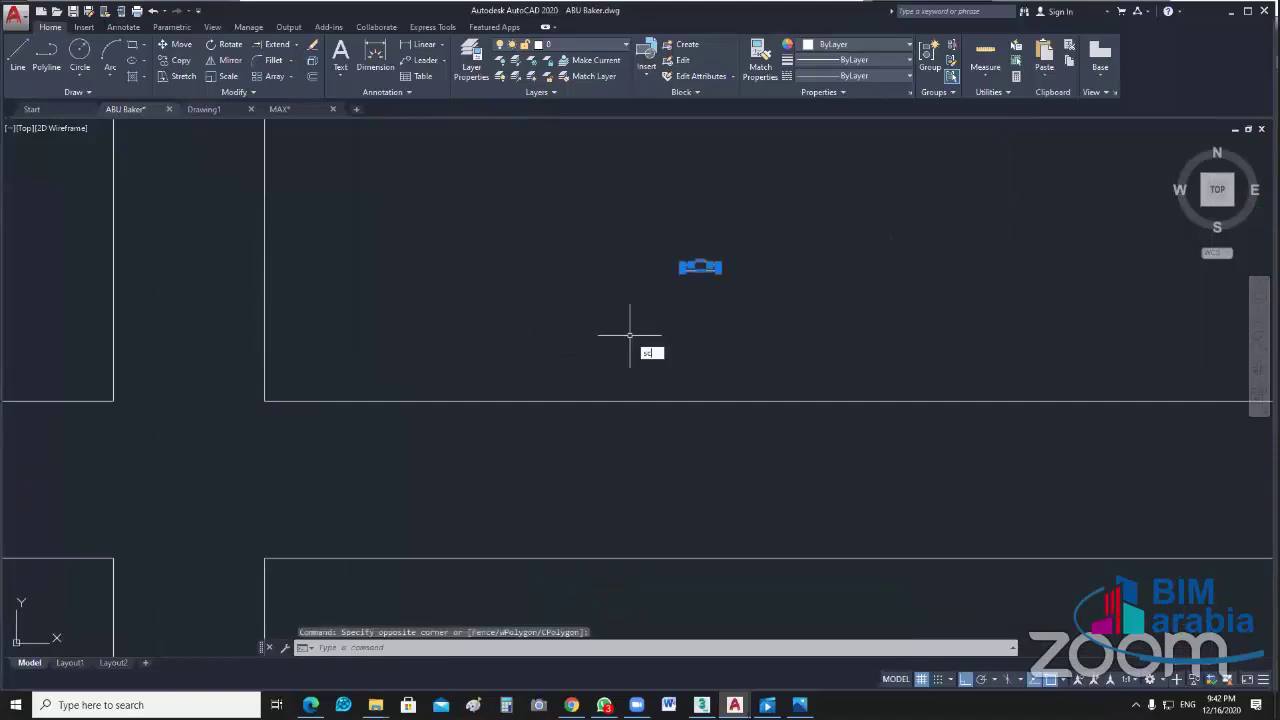
key(Return)
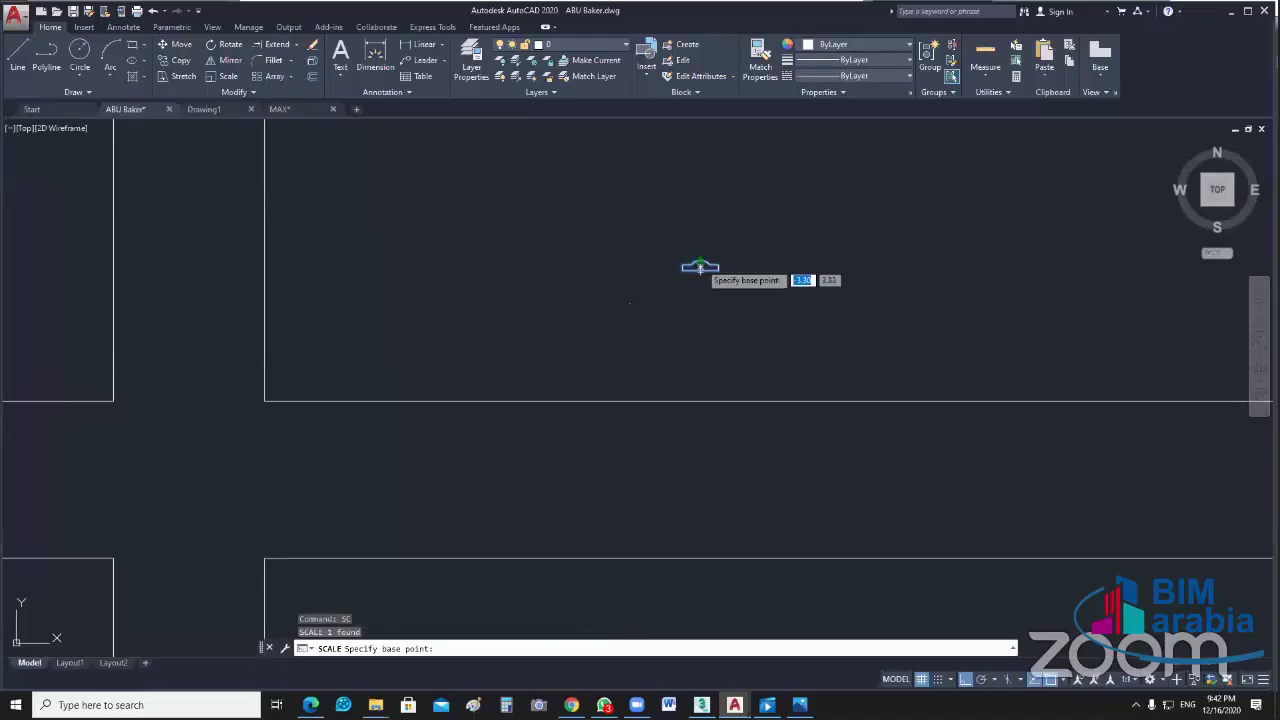
click(700, 266)
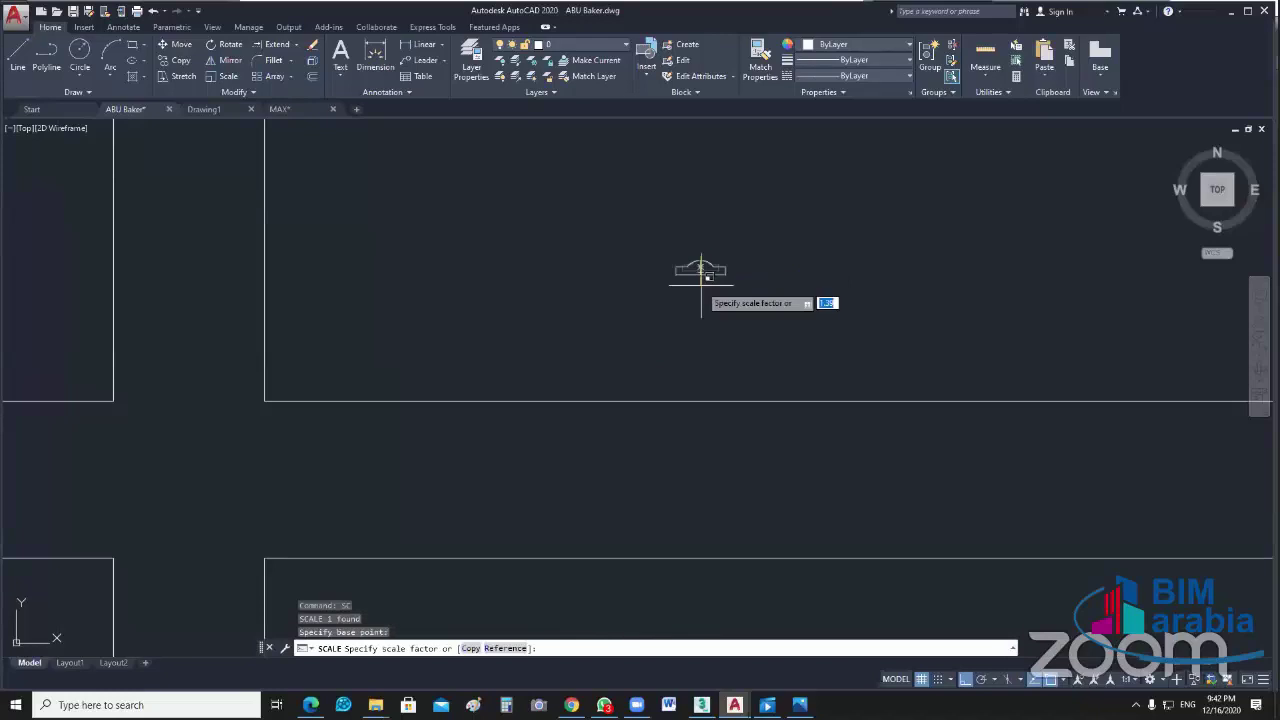
text(1.5)
key(Return)
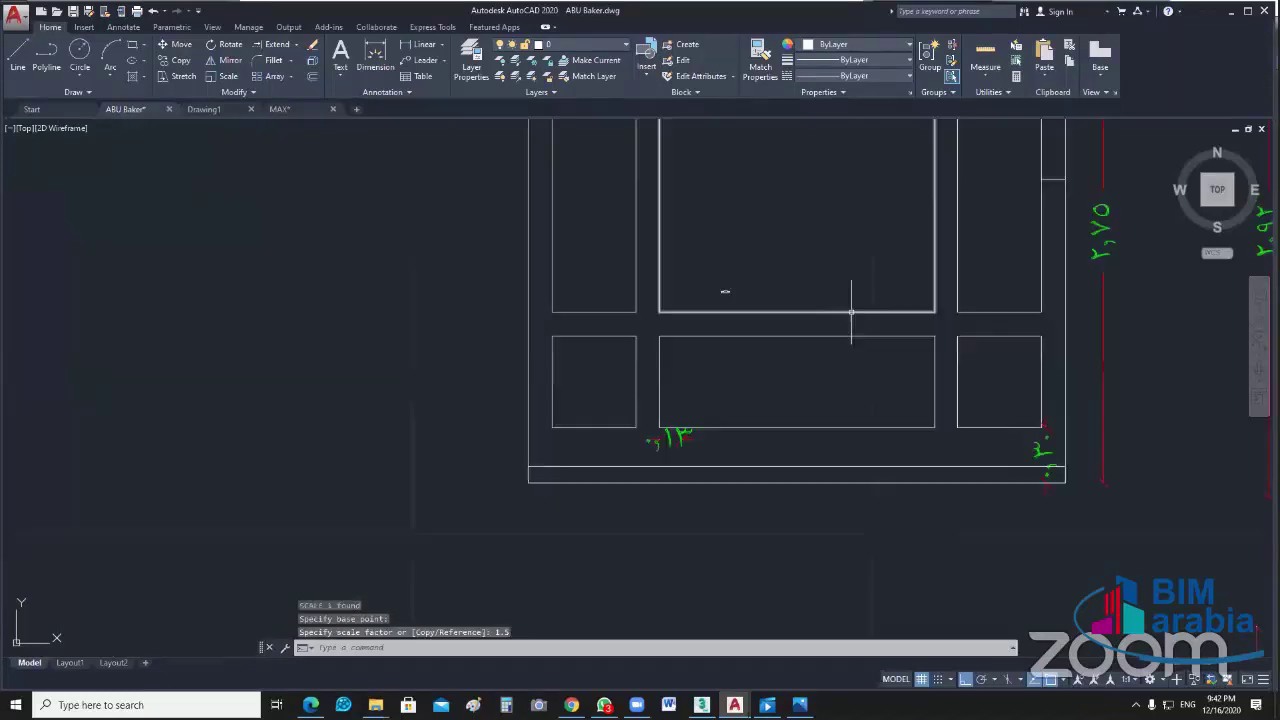
middle_drag(851, 312, 687, 371)
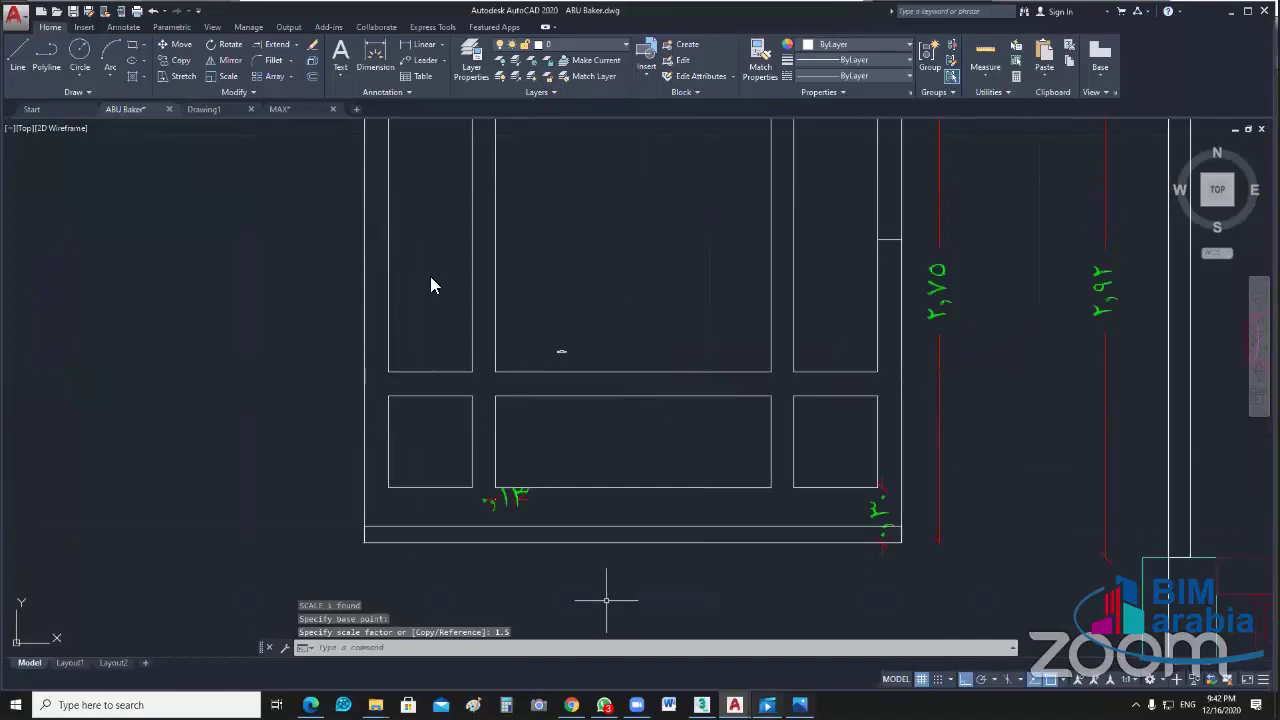
key(alt+Tab)
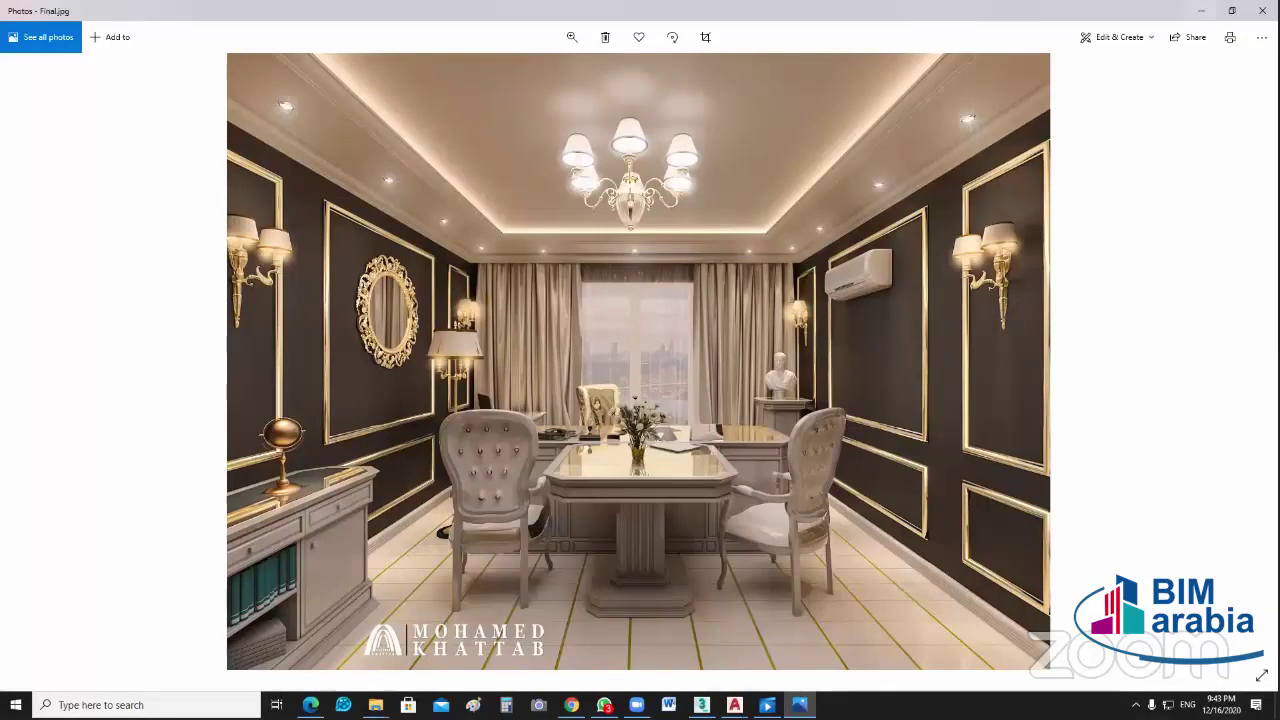
Step: Play the site video full screen, scrub to the window and doorway scenes, then window it
key(alt+Tab)
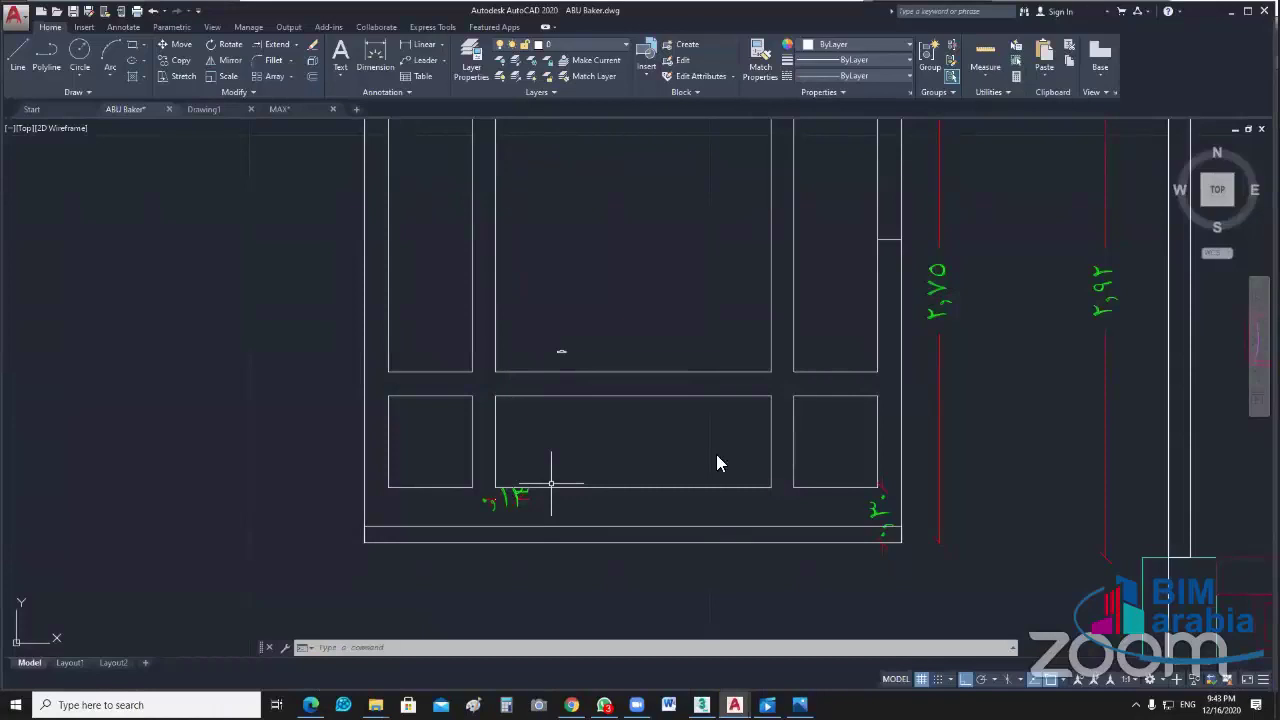
key(alt+Tab)
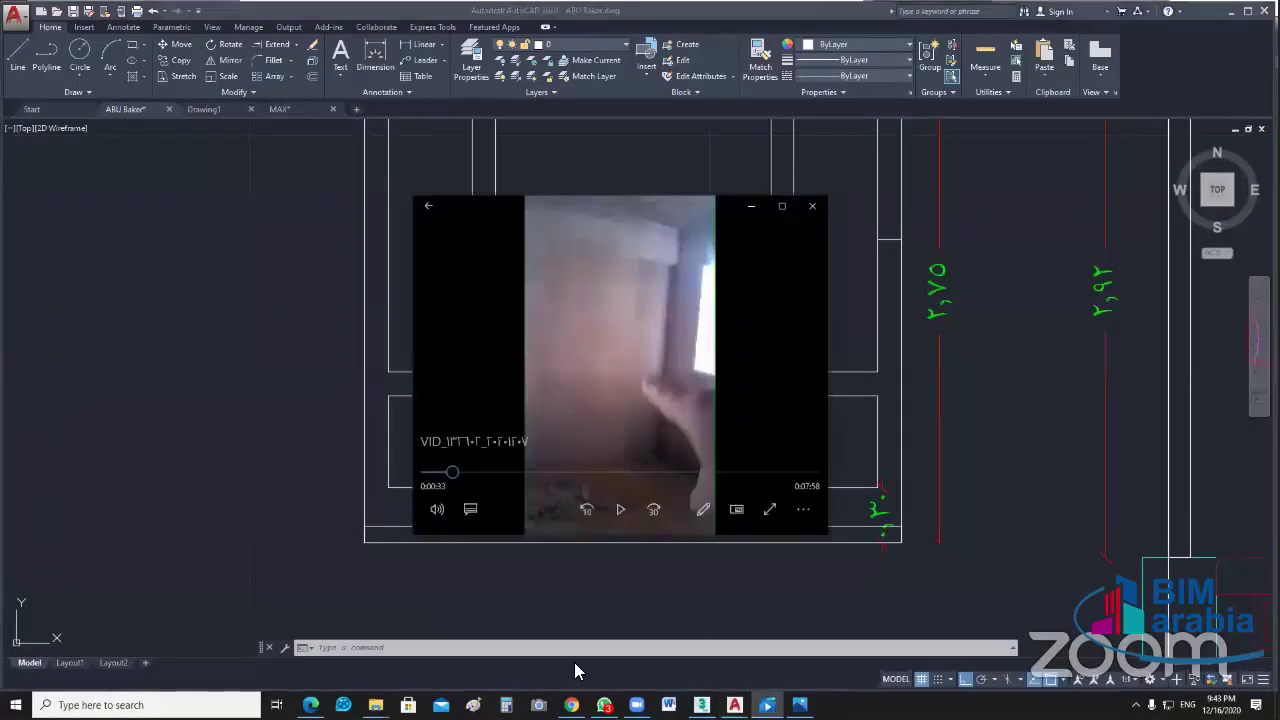
key(F11)
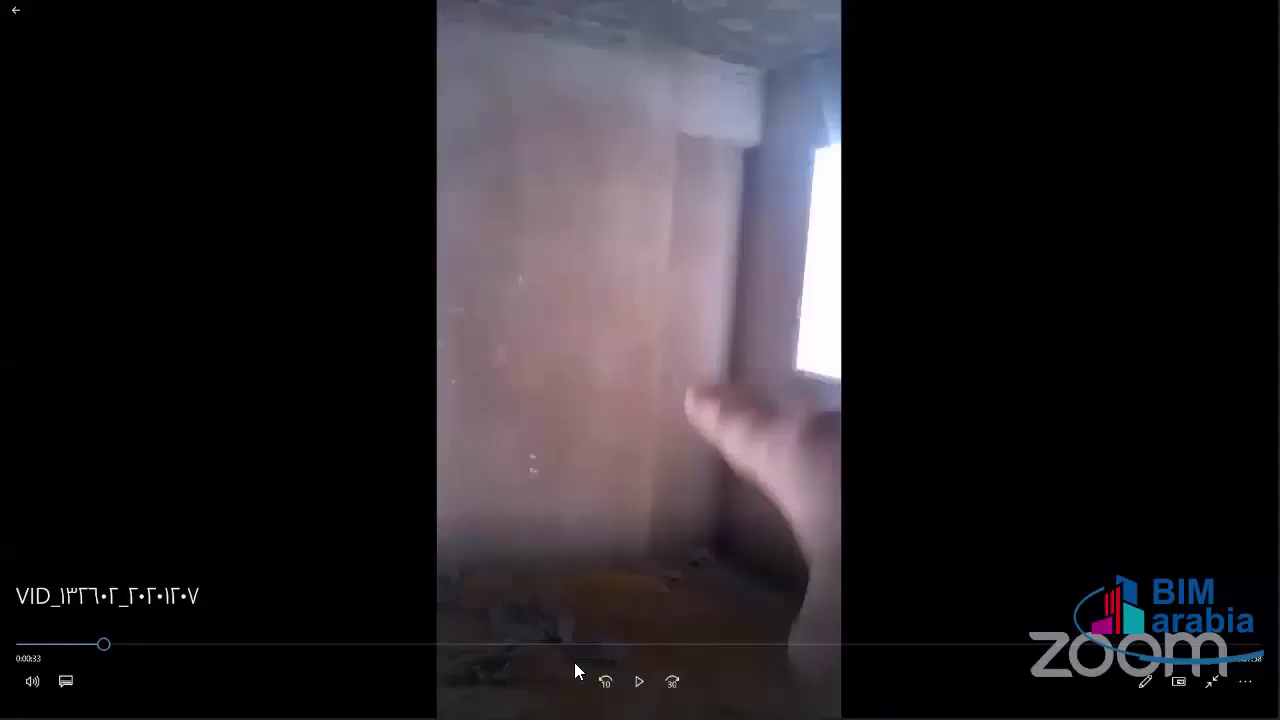
click(58, 655)
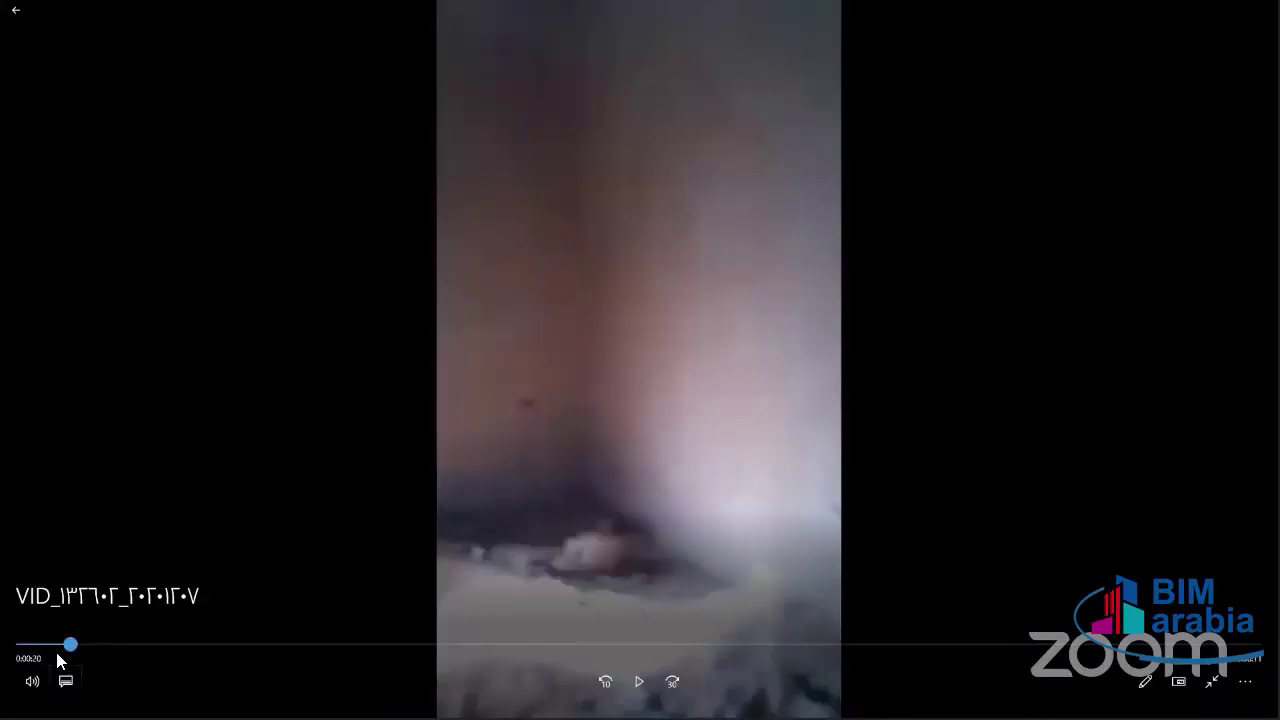
key(Left)
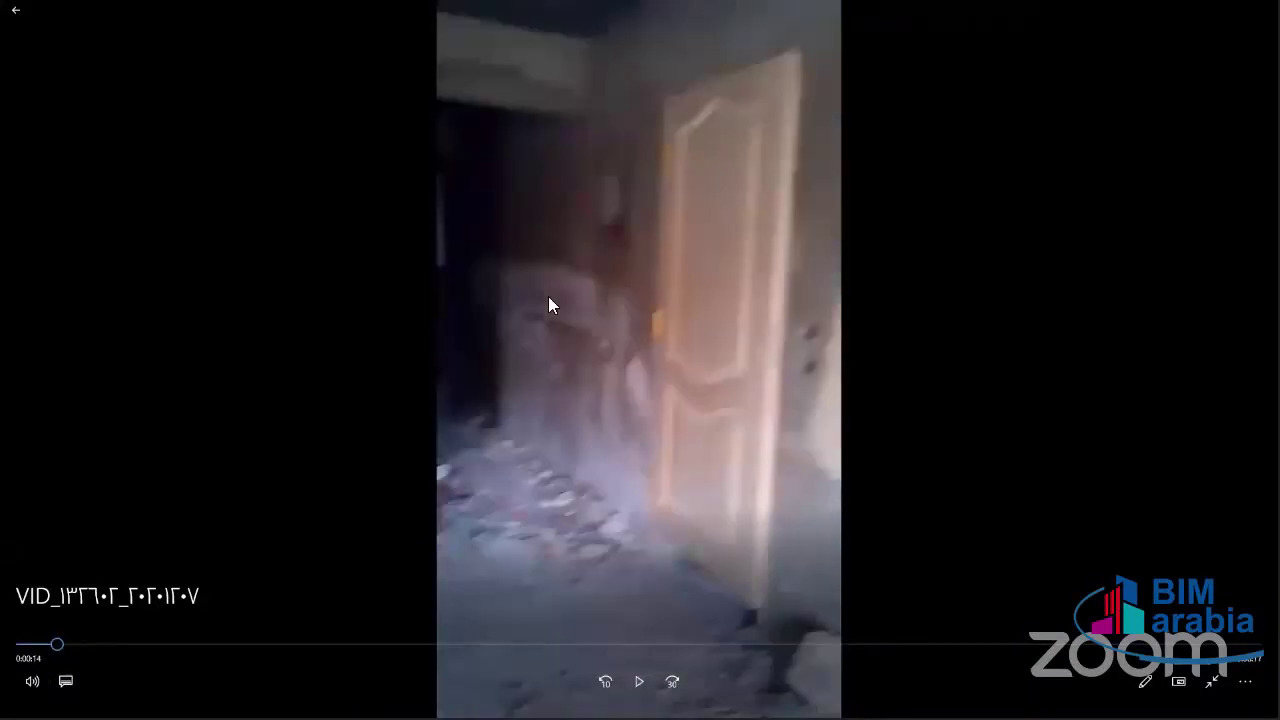
click(551, 301)
click(218, 648)
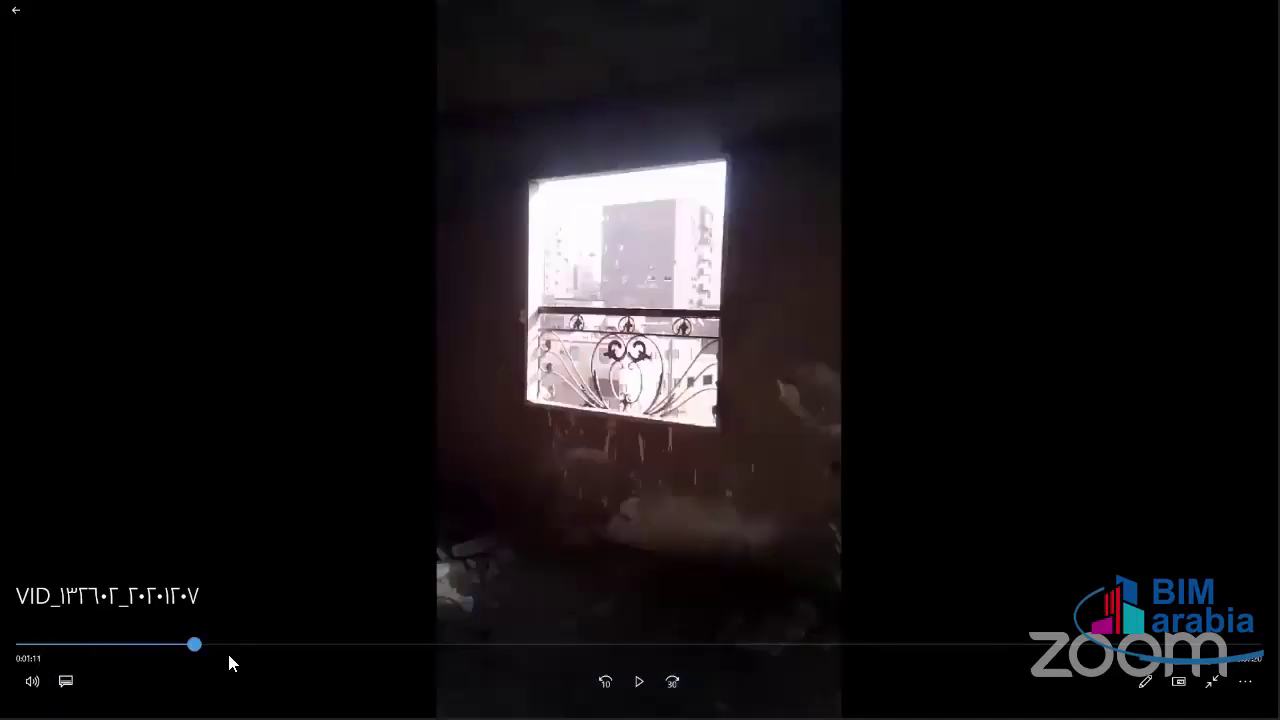
click(241, 656)
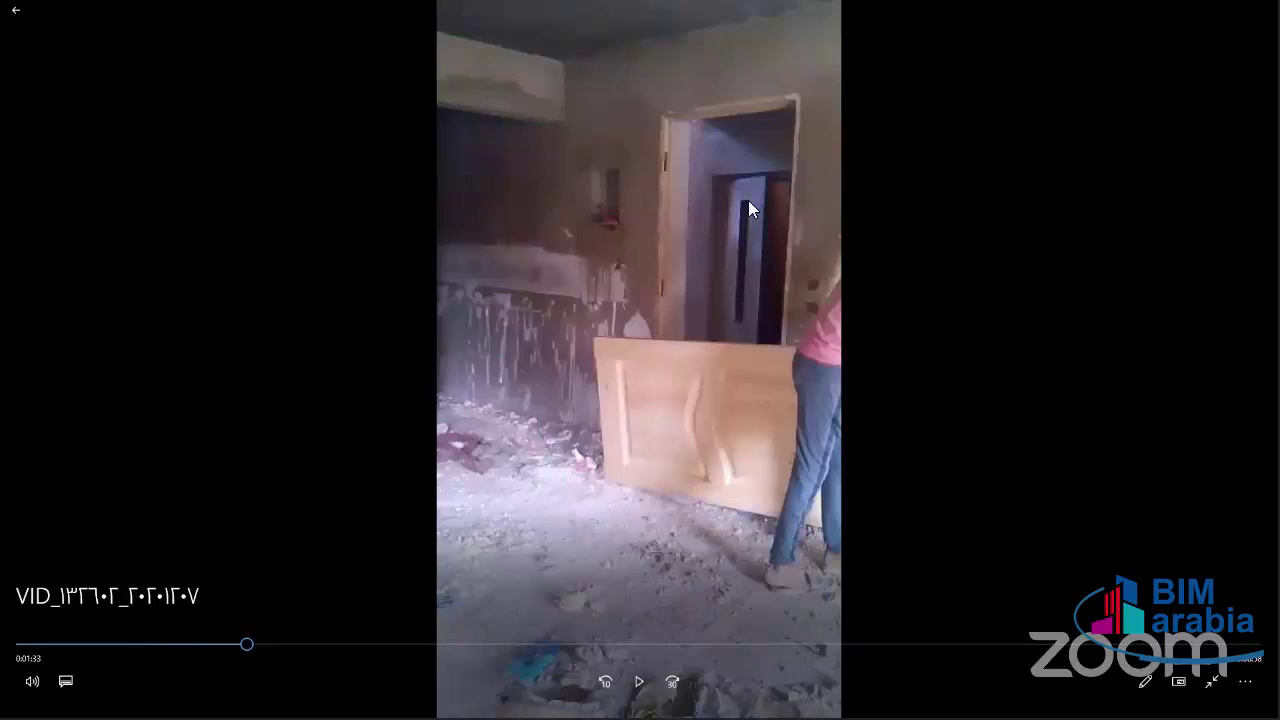
key(Escape)
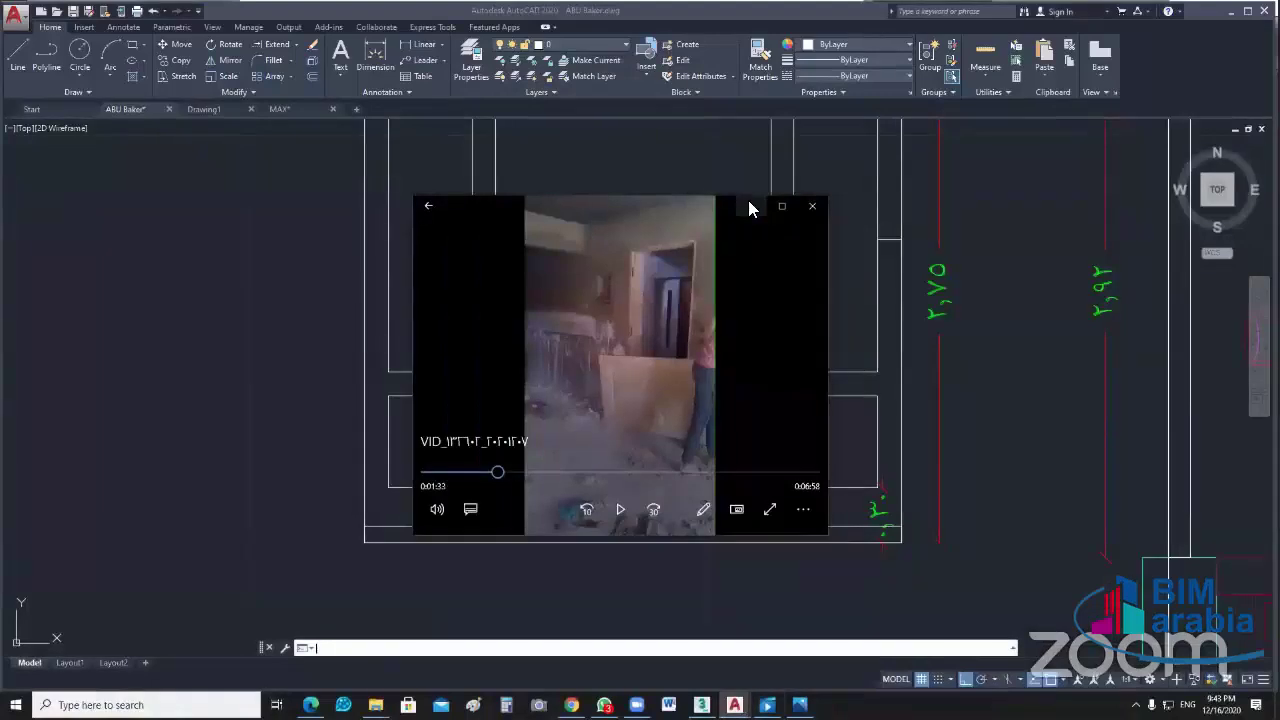
Step: Minimize the video and bring the upper cabinet elevation into view
click(748, 201)
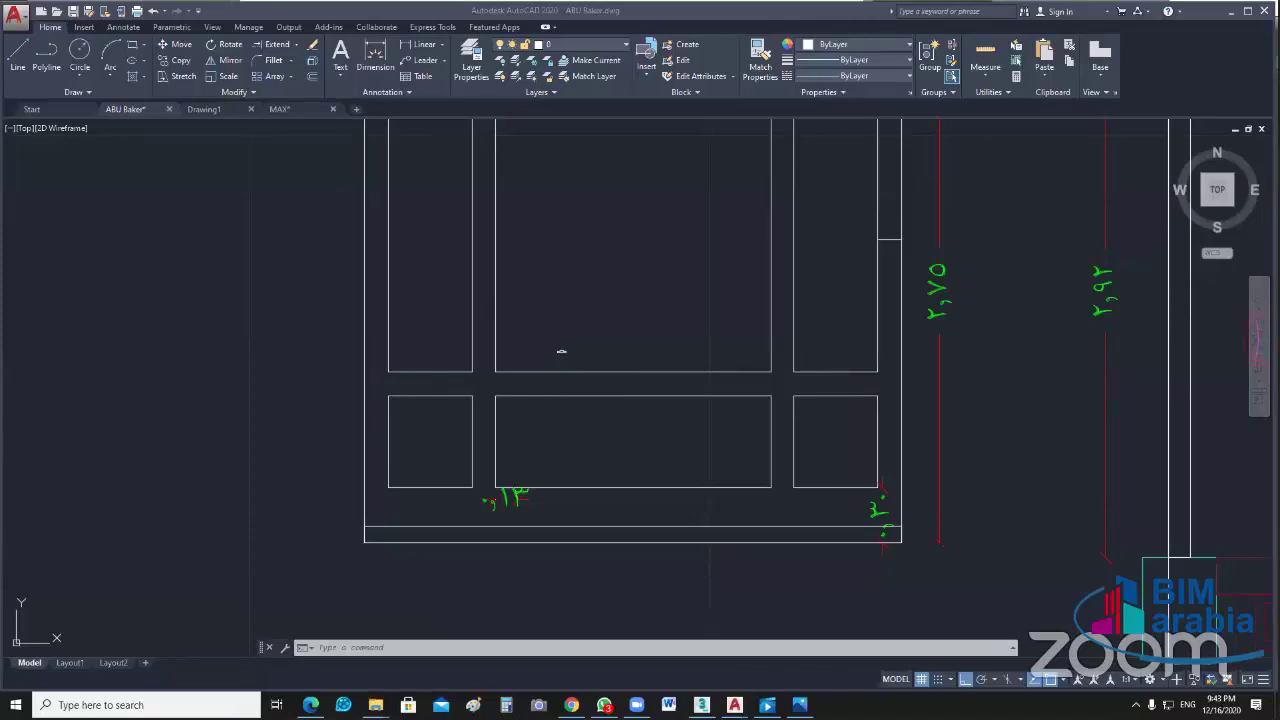
scroll(561, 351, down, 4)
mouse_move(778, 607)
middle_down()
mouse_move(600, 310)
mouse_move(683, 671)
middle_up()
middle_drag(716, 391, 693, 532)
scroll(823, 194, up, 3)
Step: Window-select the cabinet elevation, start a CO copy from a base point, with ortho off
click(826, 178)
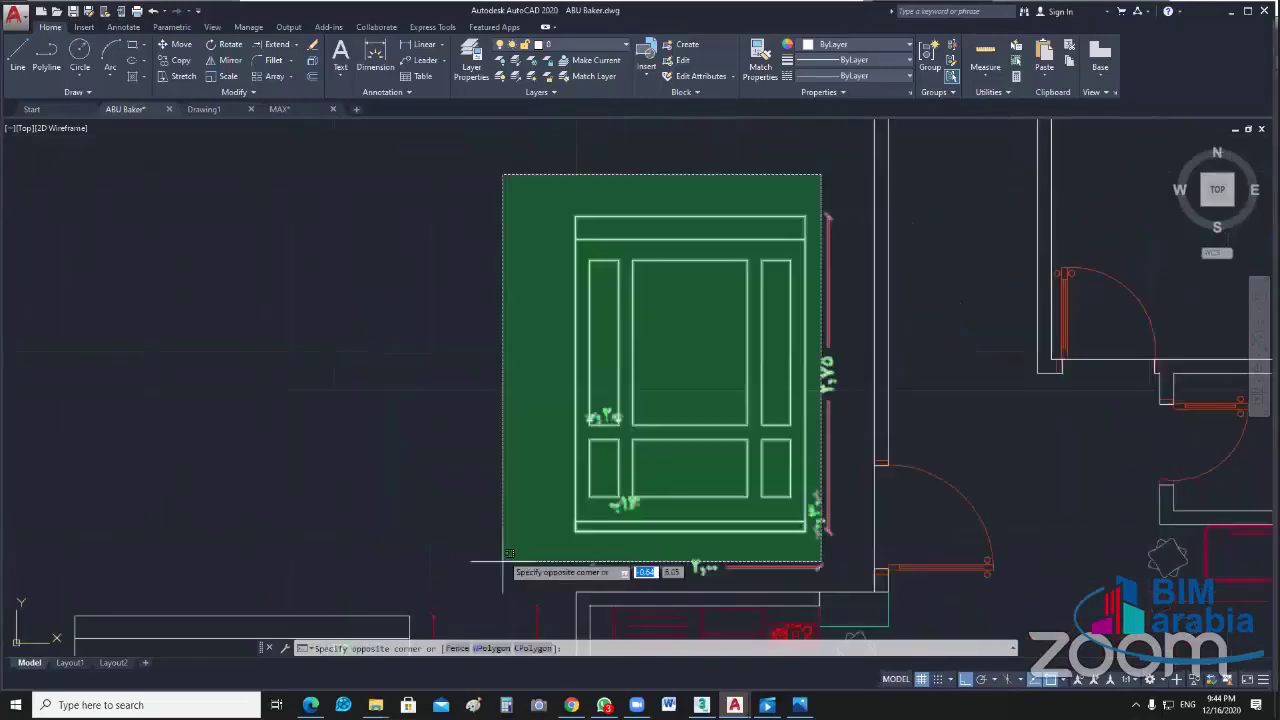
click(503, 552)
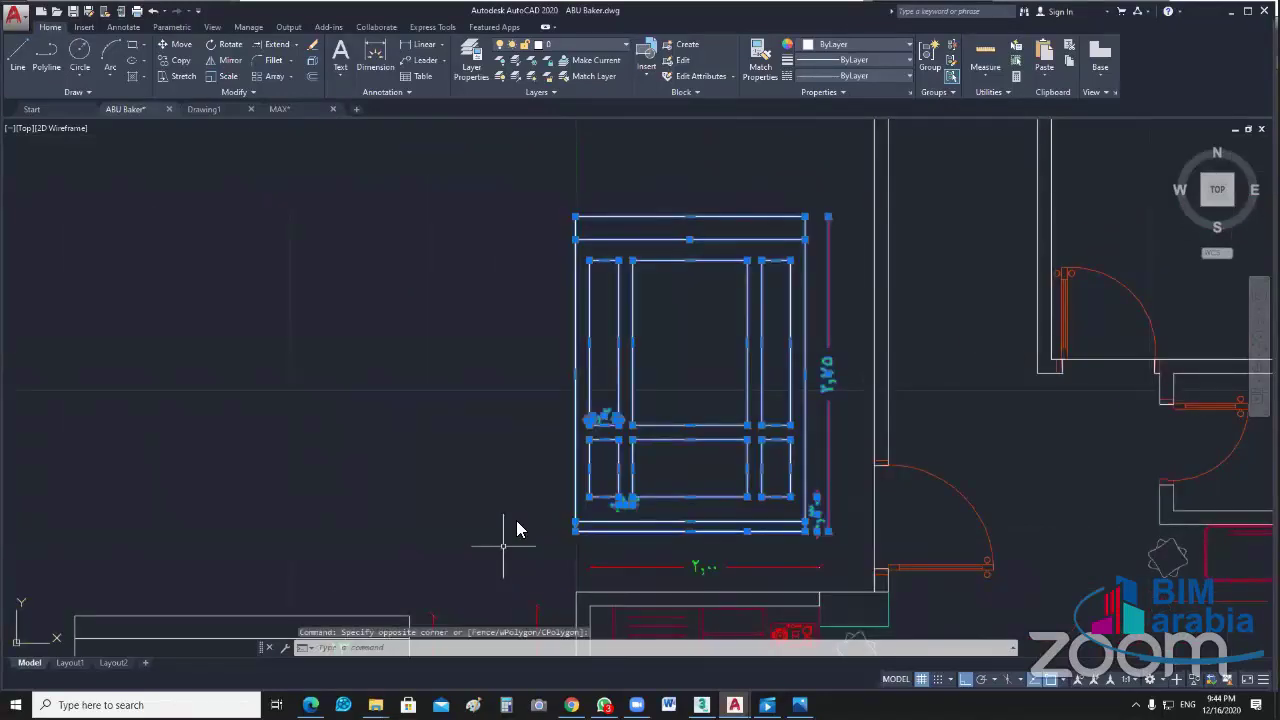
text(c)
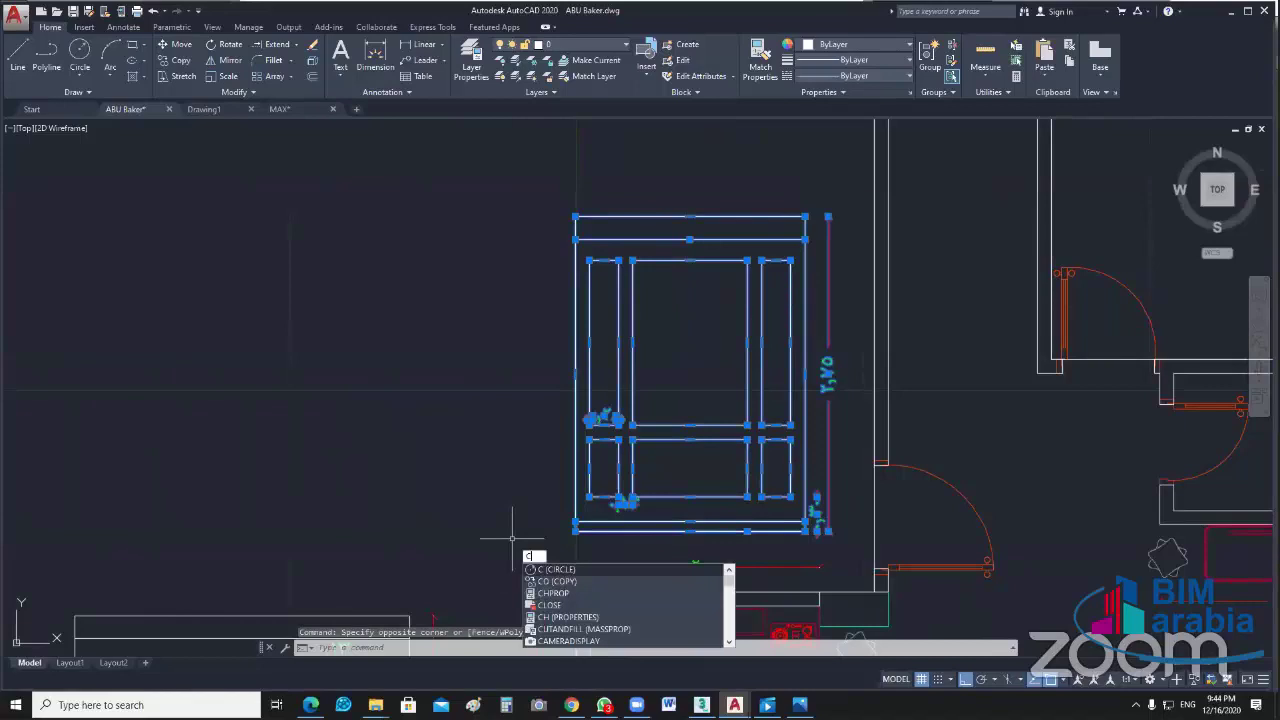
text(o)
key(Return)
click(581, 530)
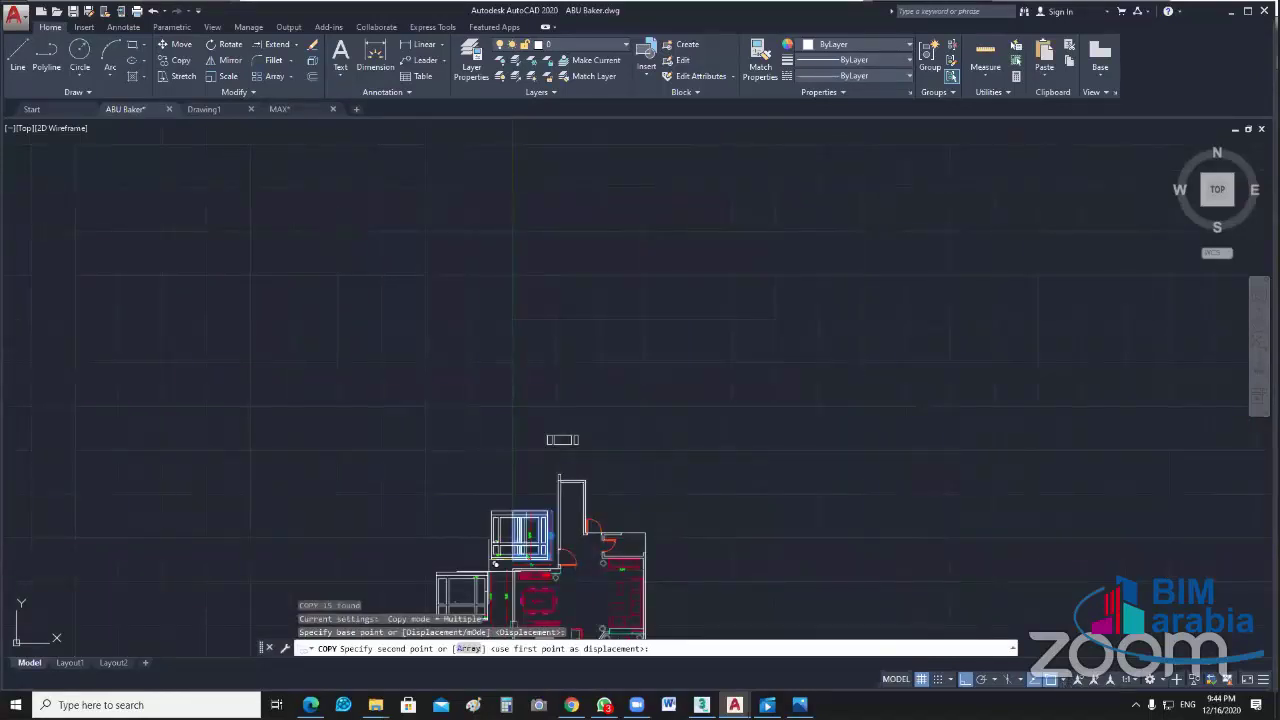
middle_drag(760, 620, 806, 452)
key(F8)
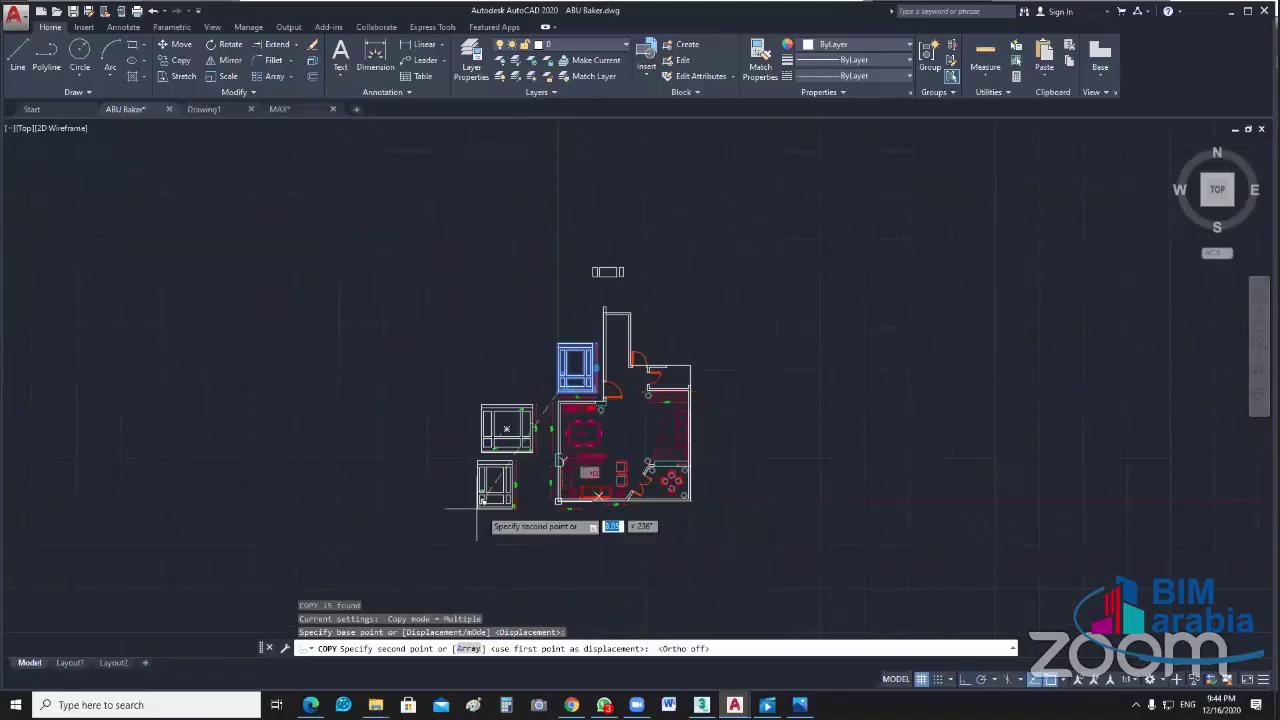
key(Escape)
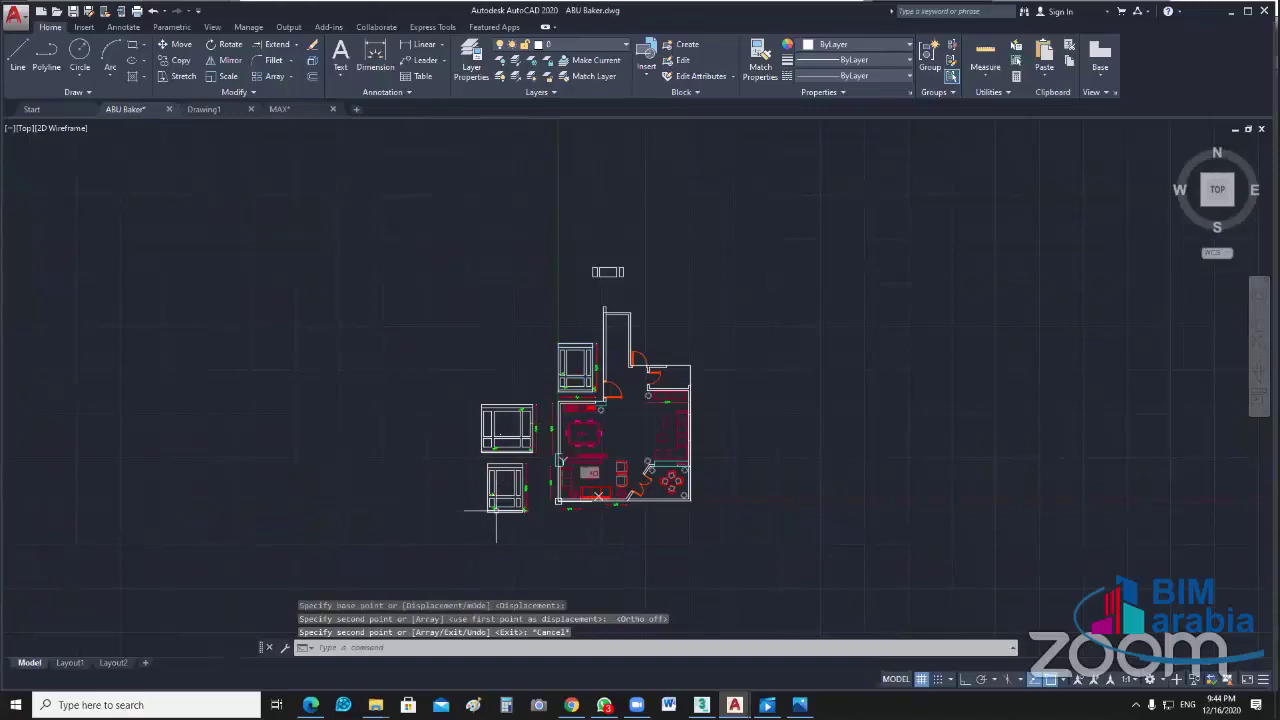
scroll(496, 511, up, 8)
middle_drag(667, 563, 520, 713)
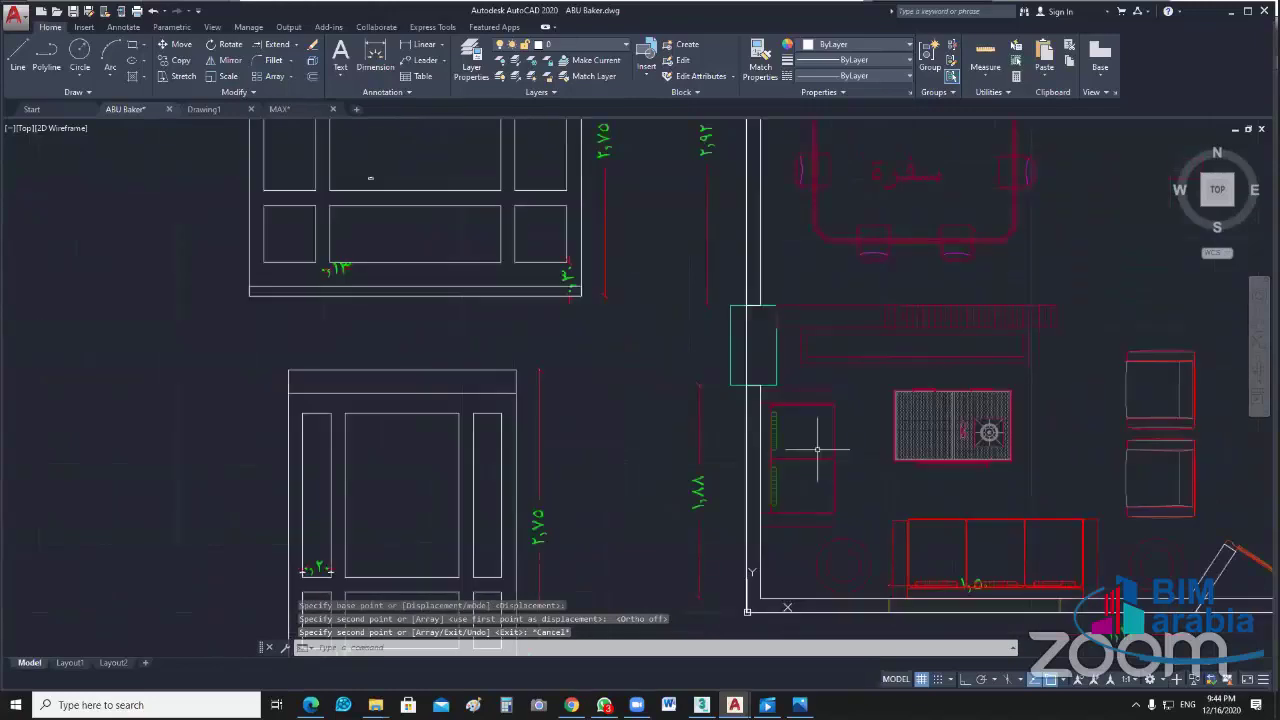
middle_drag(817, 450, 860, 325)
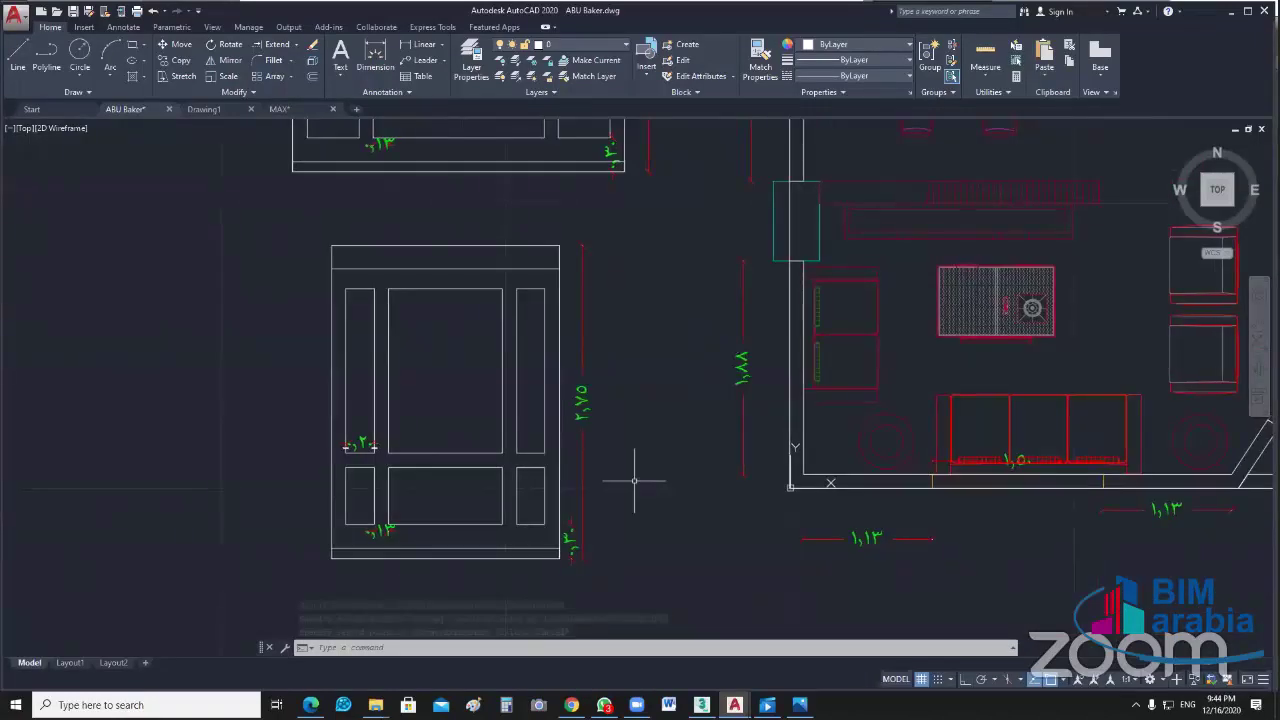
middle_drag(634, 480, 754, 452)
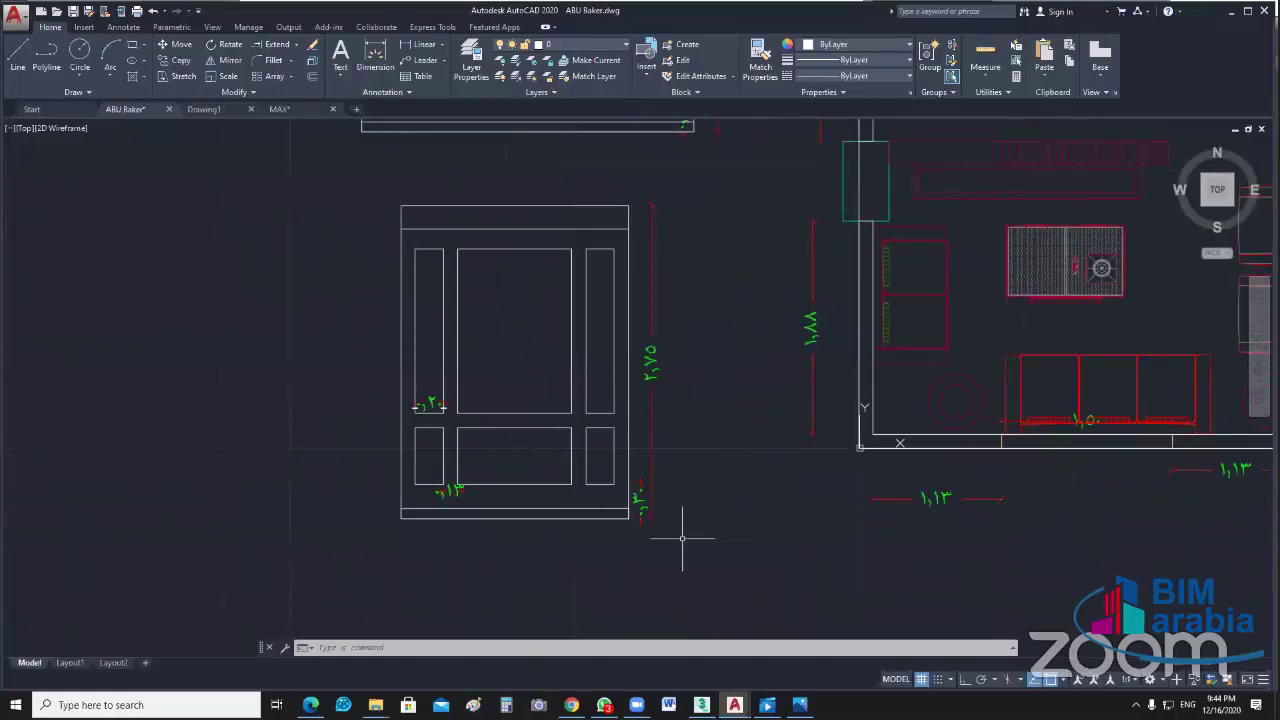
text(l)
key(Return)
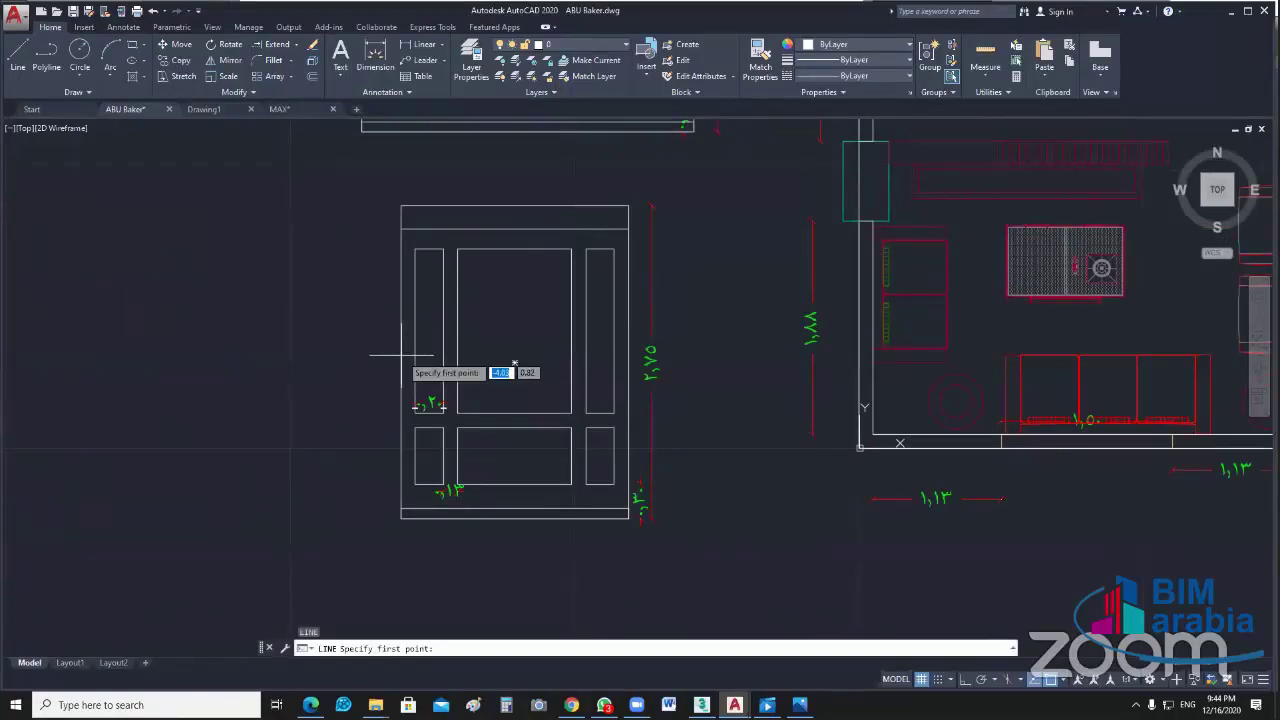
click(401, 354)
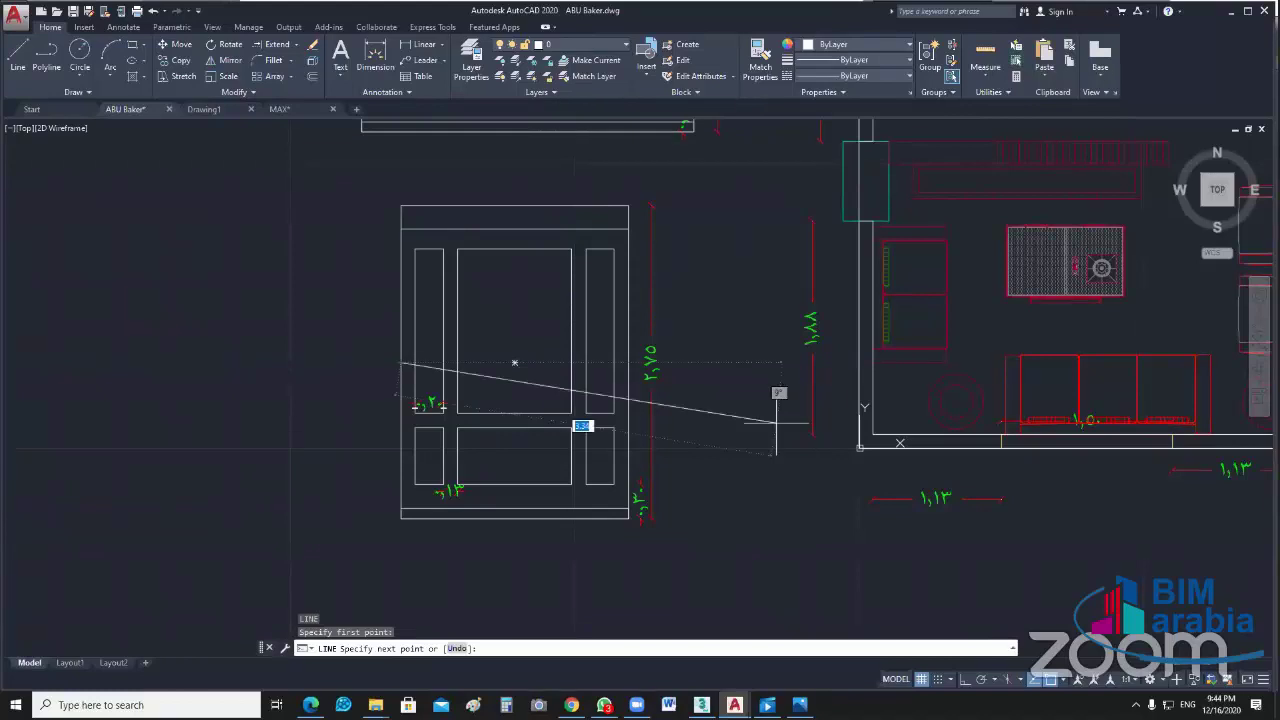
key(F8)
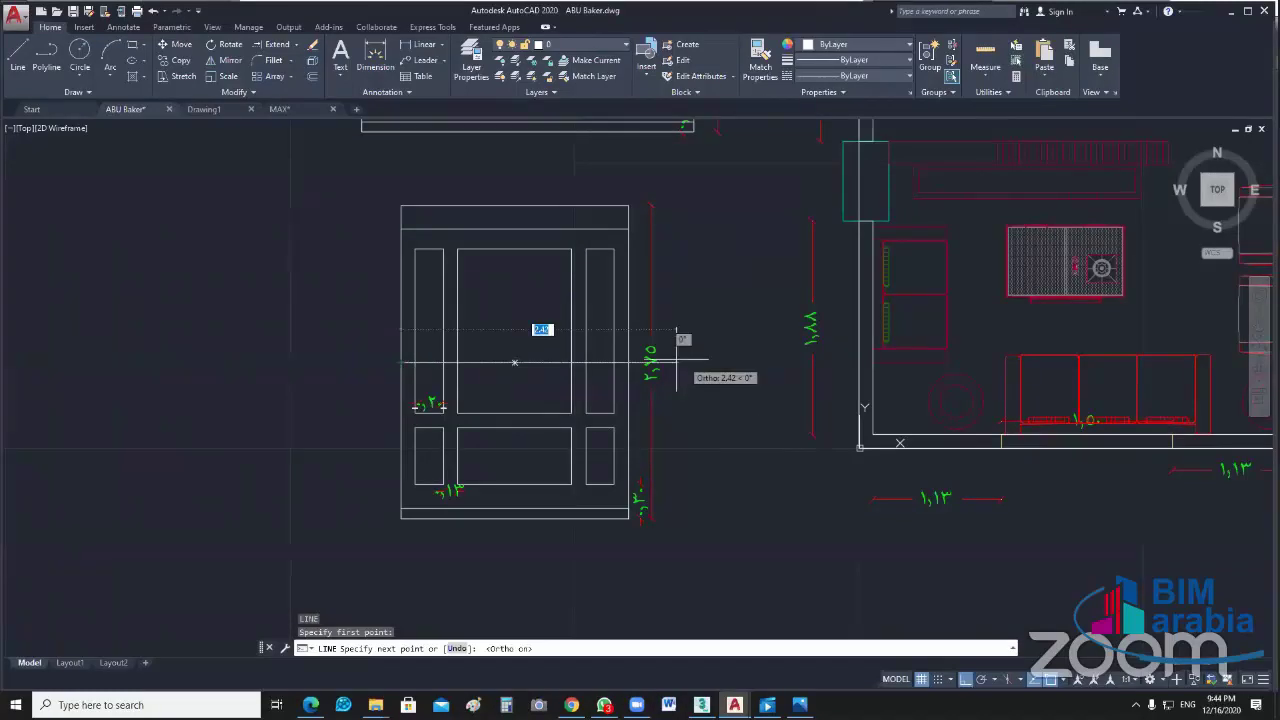
text(1.88)
key(Return)
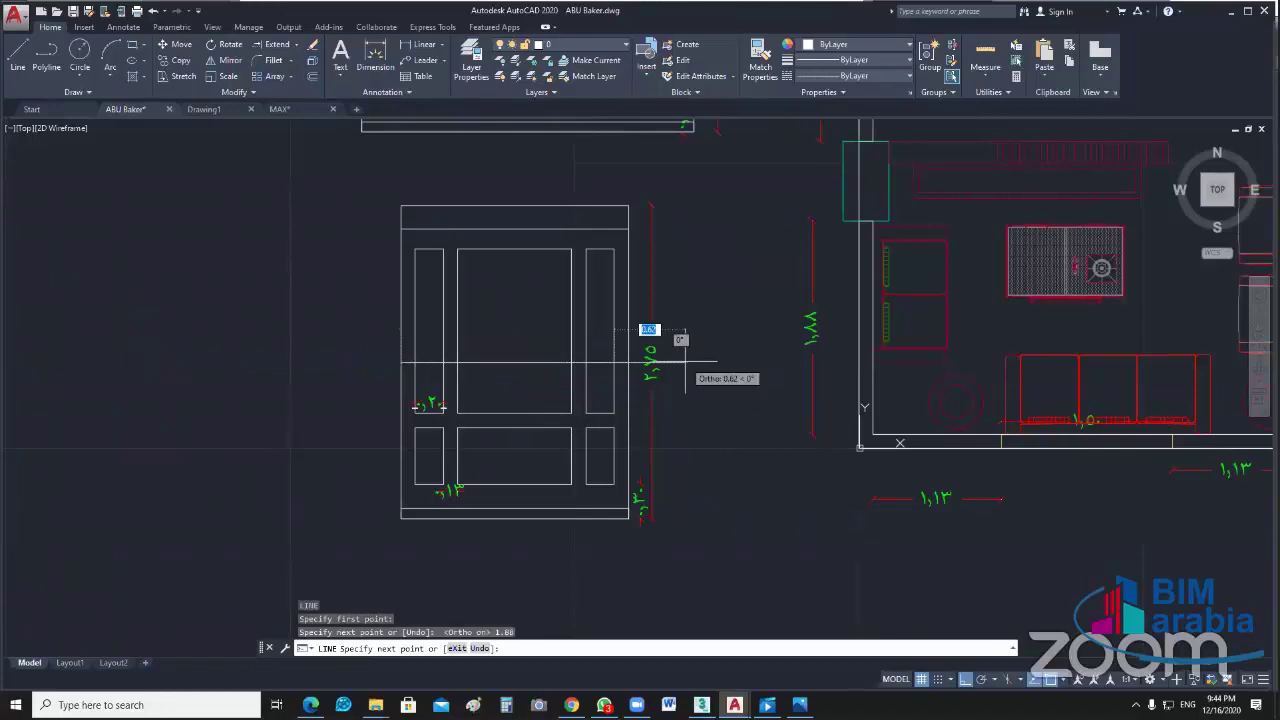
key(Escape)
scroll(648, 363, up, 4)
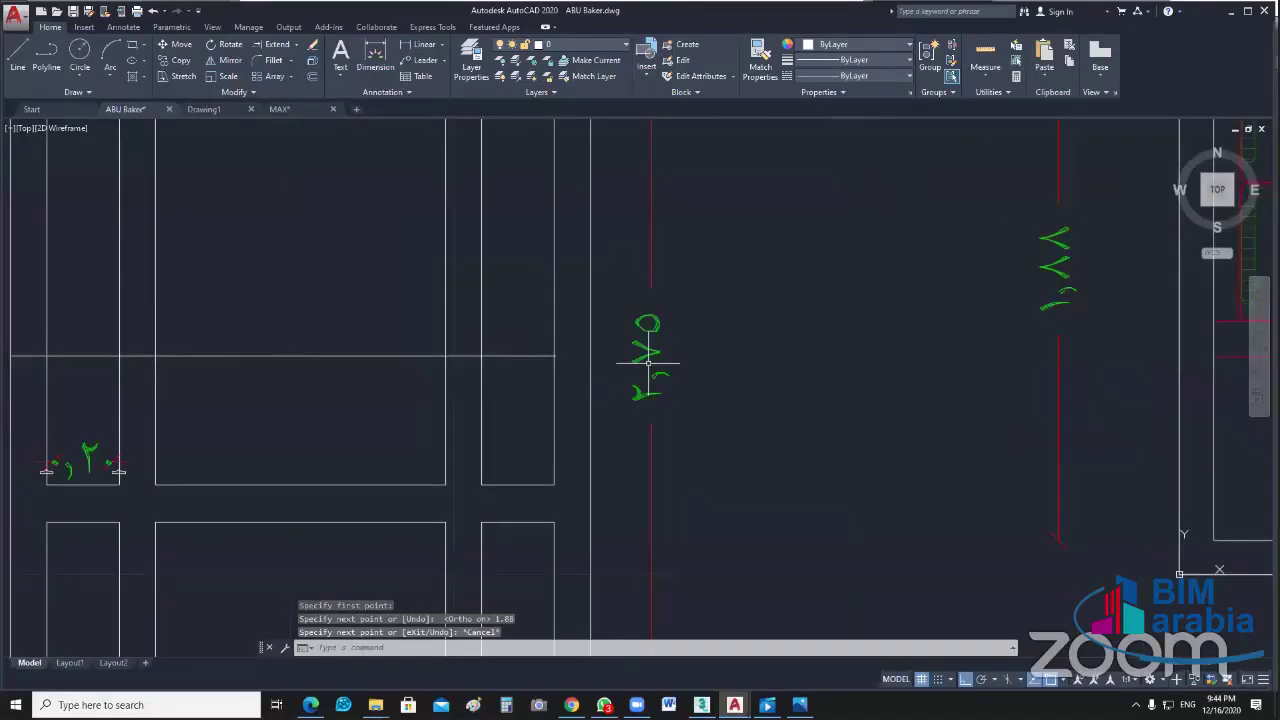
click(590, 355)
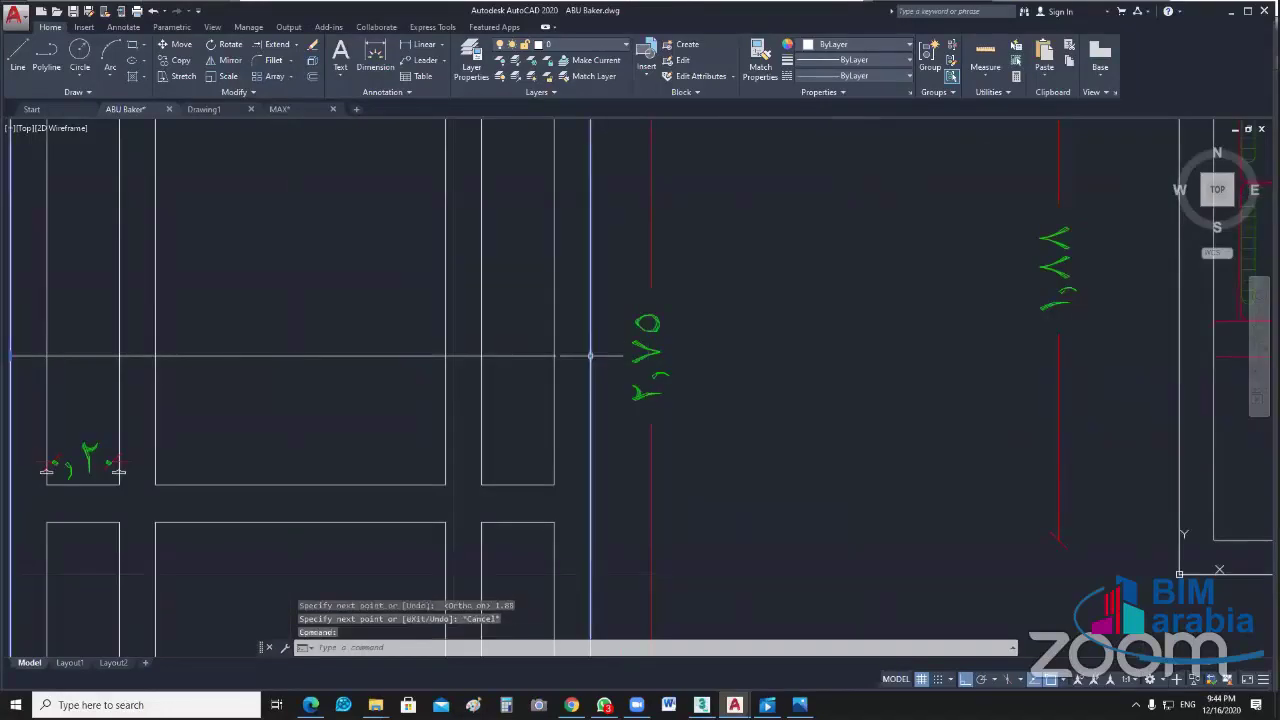
scroll(590, 355, up, 4)
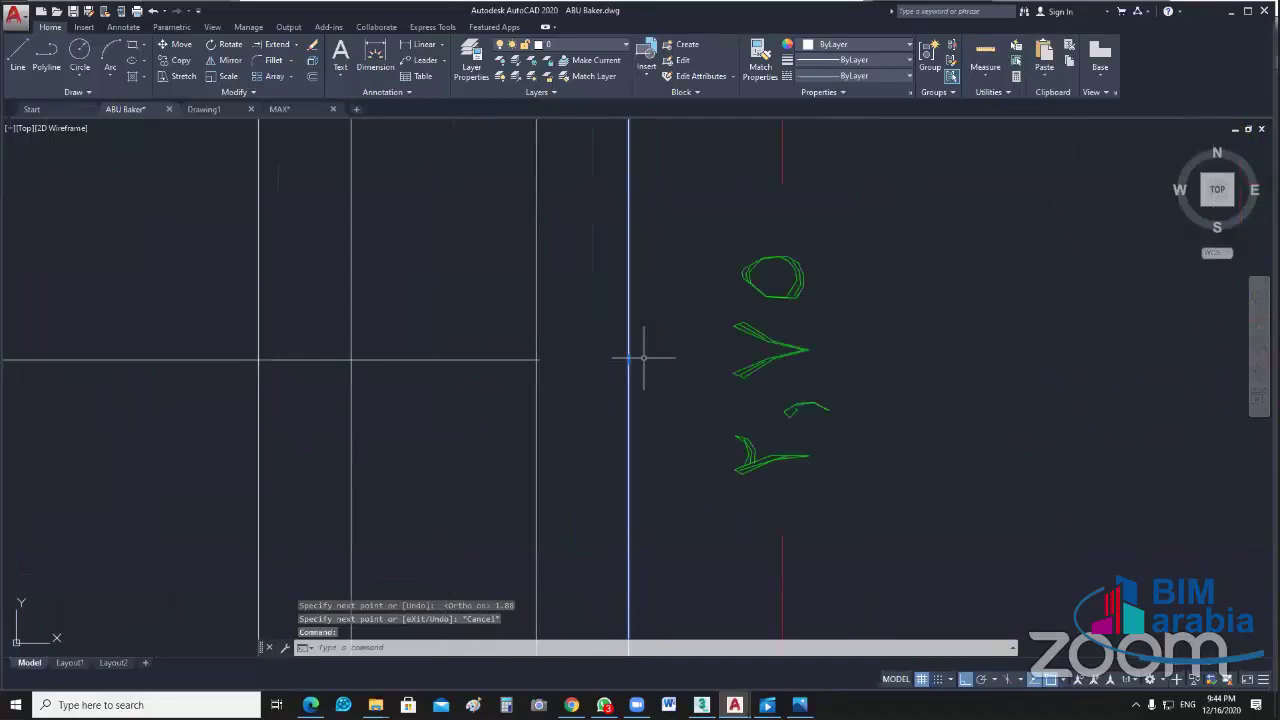
click(628, 359)
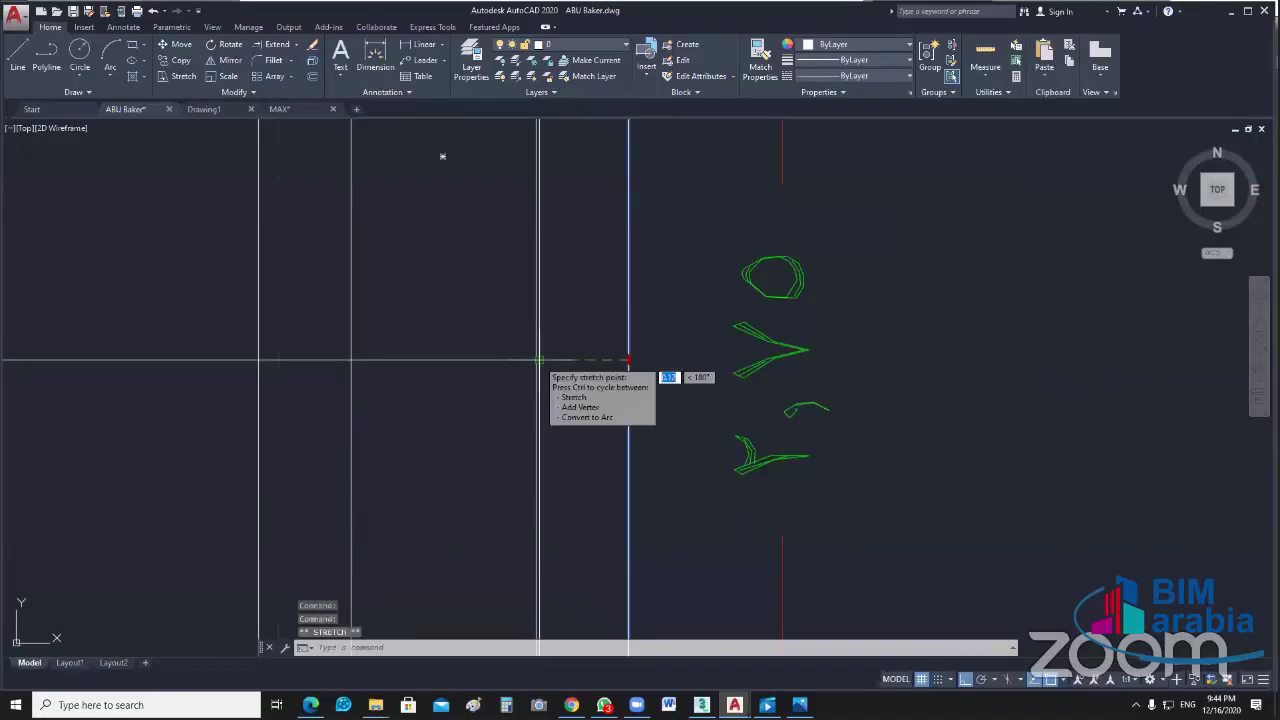
scroll(722, 368, down, 5)
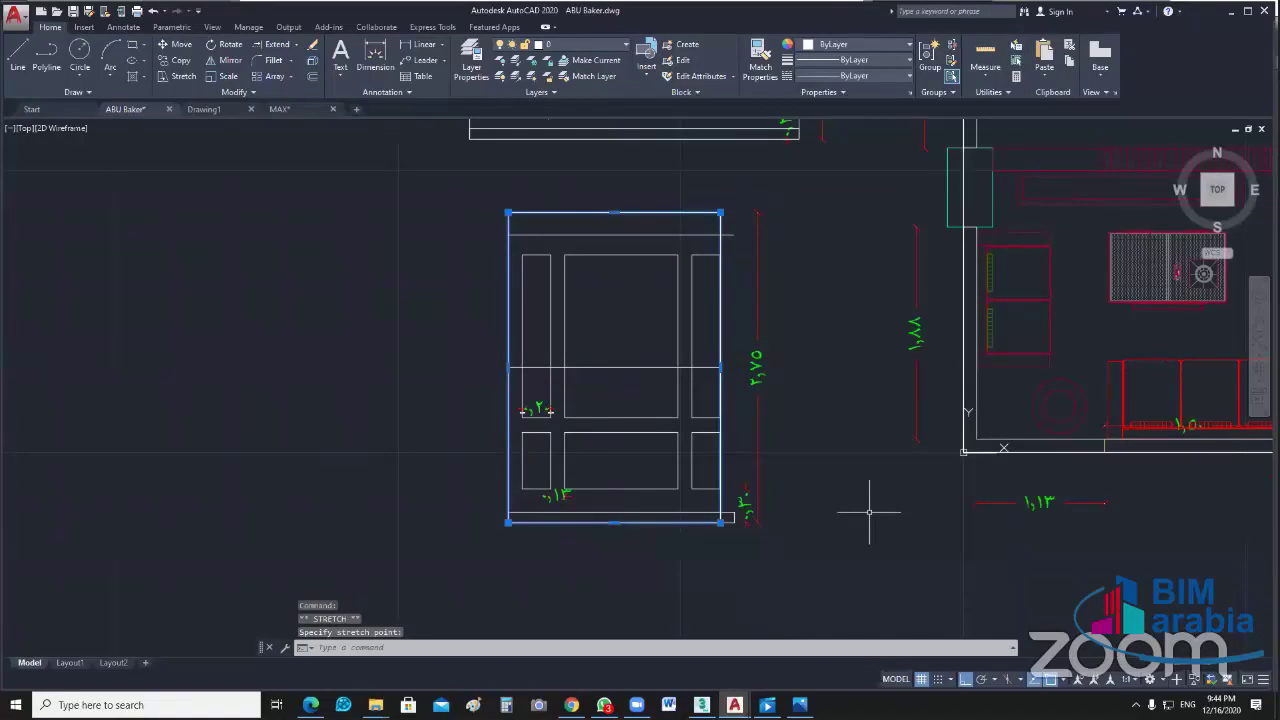
scroll(869, 512, down, 5)
middle_drag(869, 512, 866, 361)
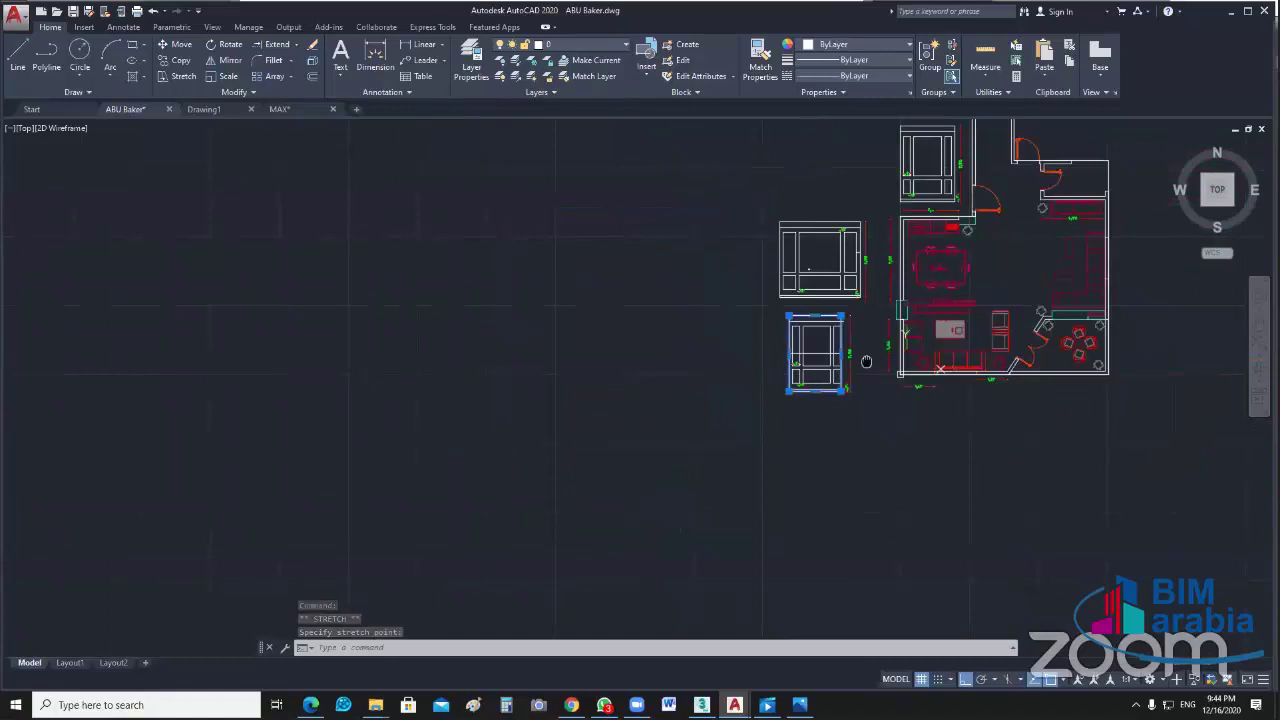
scroll(866, 361, up, 4)
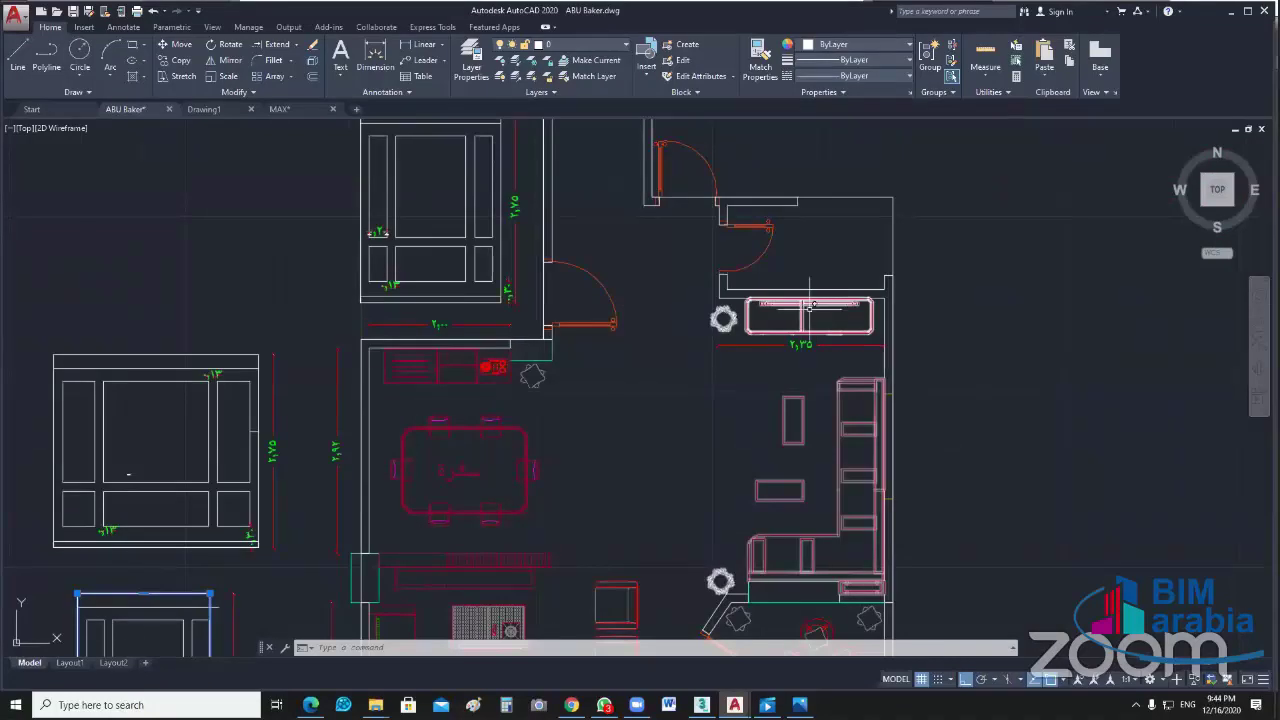
mouse_move(809, 305)
middle_down()
mouse_move(808, 351)
mouse_move(911, 314)
middle_up()
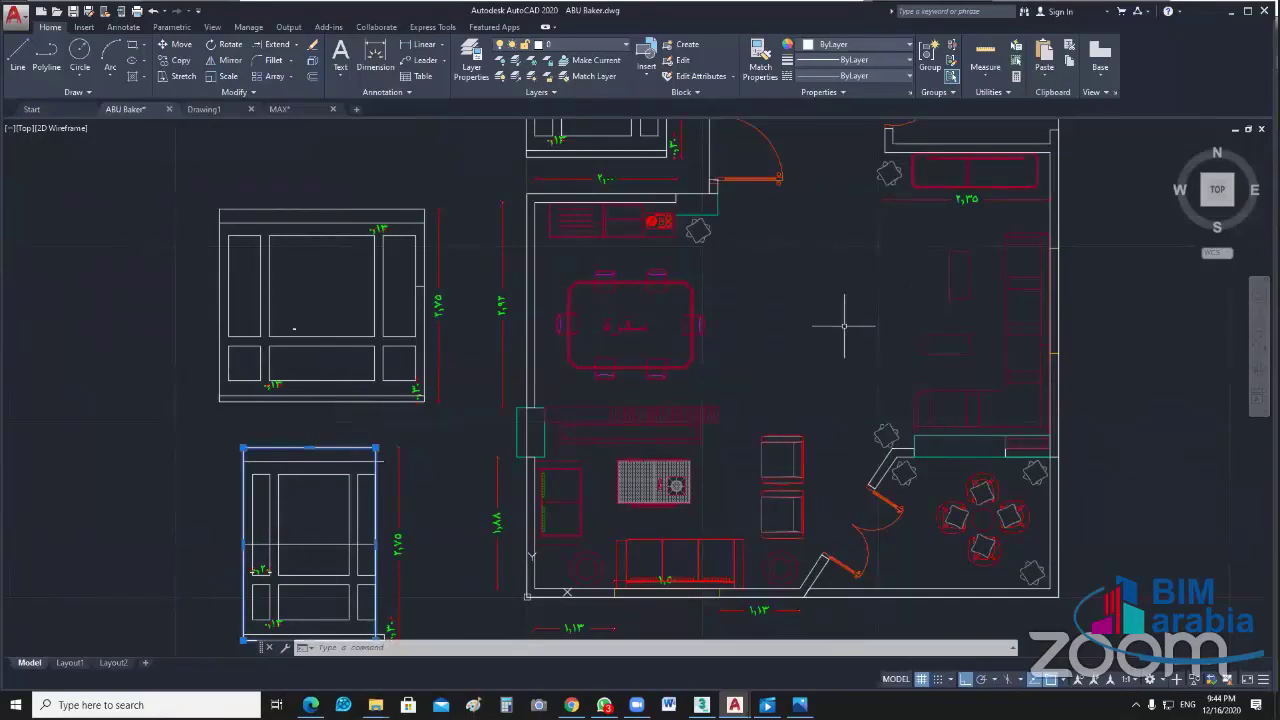
middle_drag(844, 325, 875, 315)
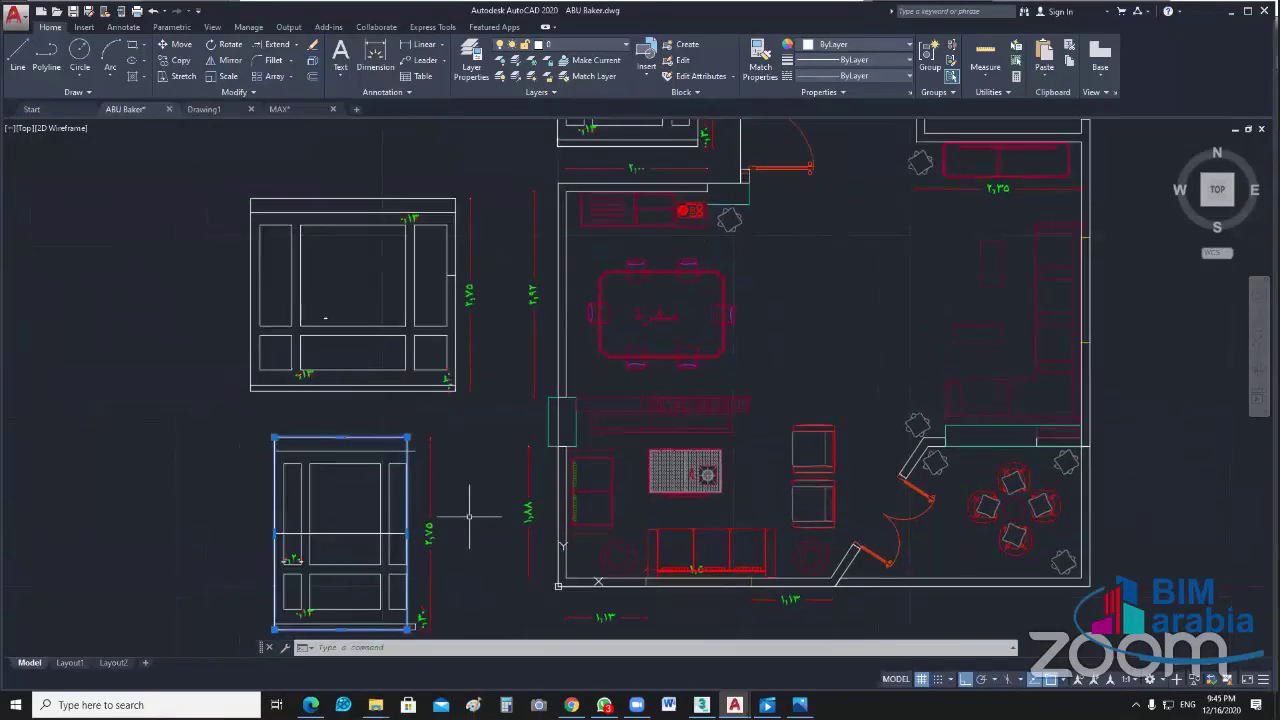
middle_drag(468, 516, 500, 494)
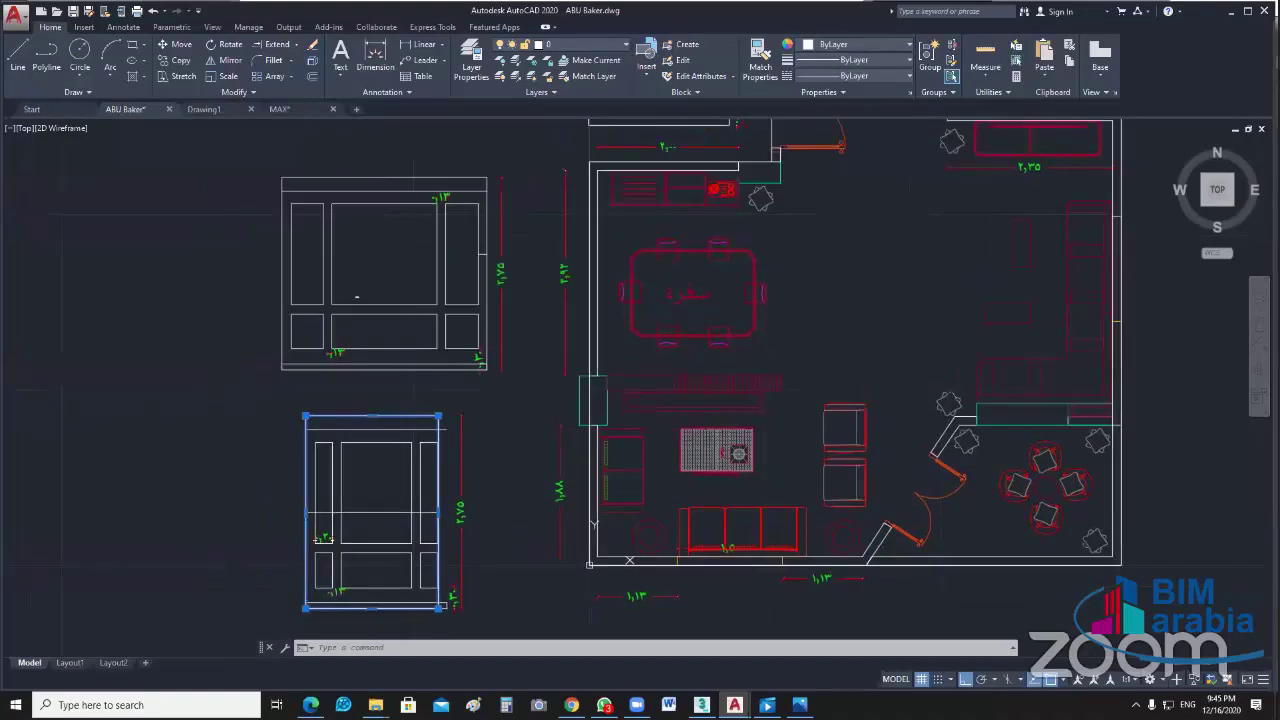
middle_drag(590, 545, 508, 633)
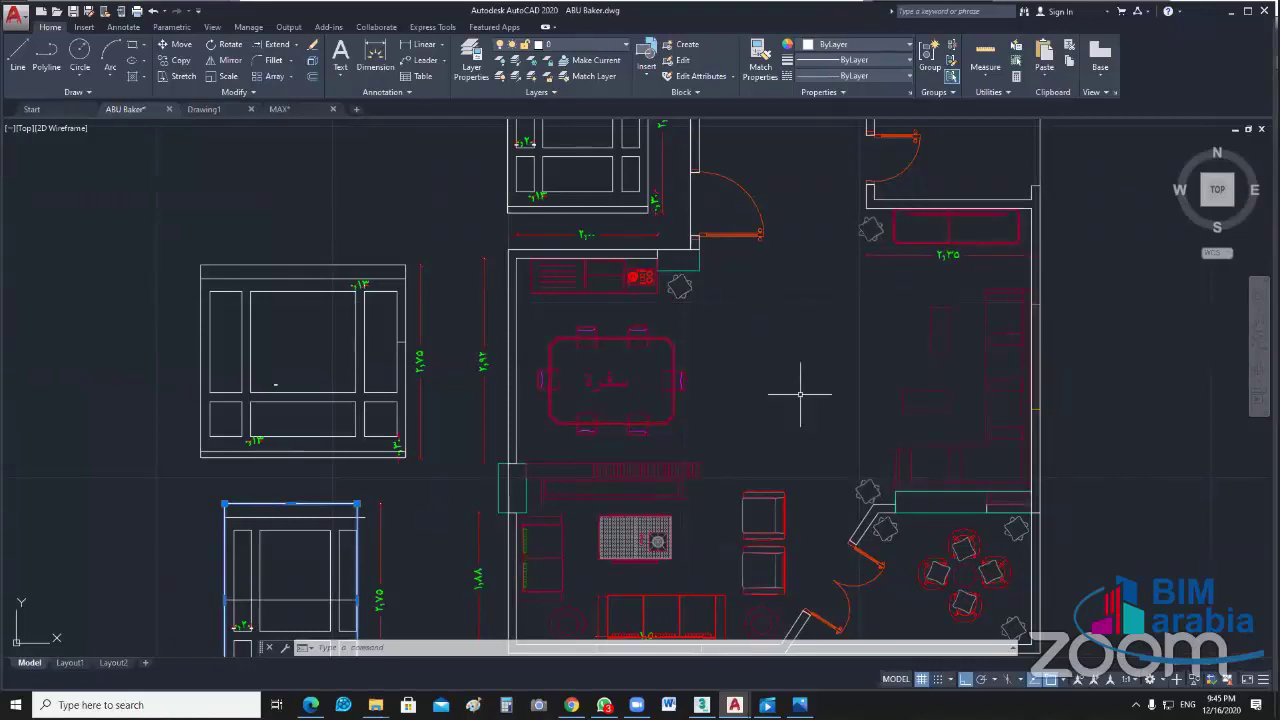
middle_drag(800, 394, 850, 374)
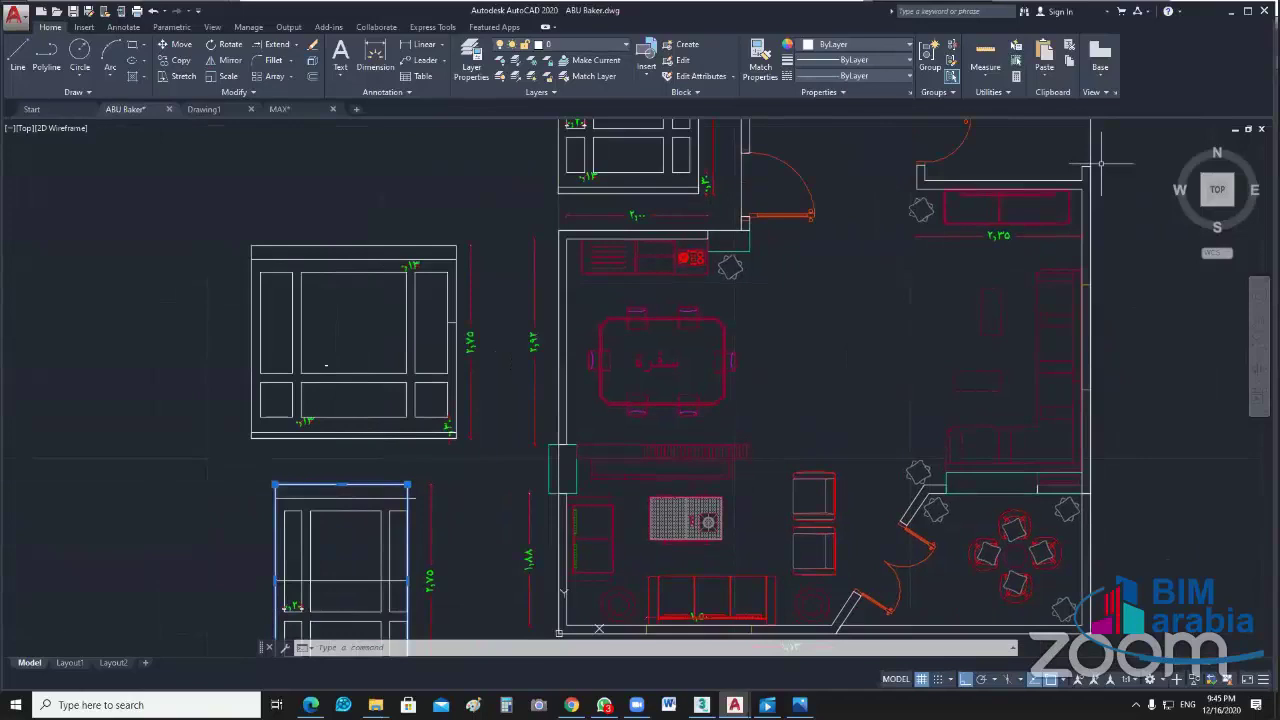
mouse_move(1016, 188)
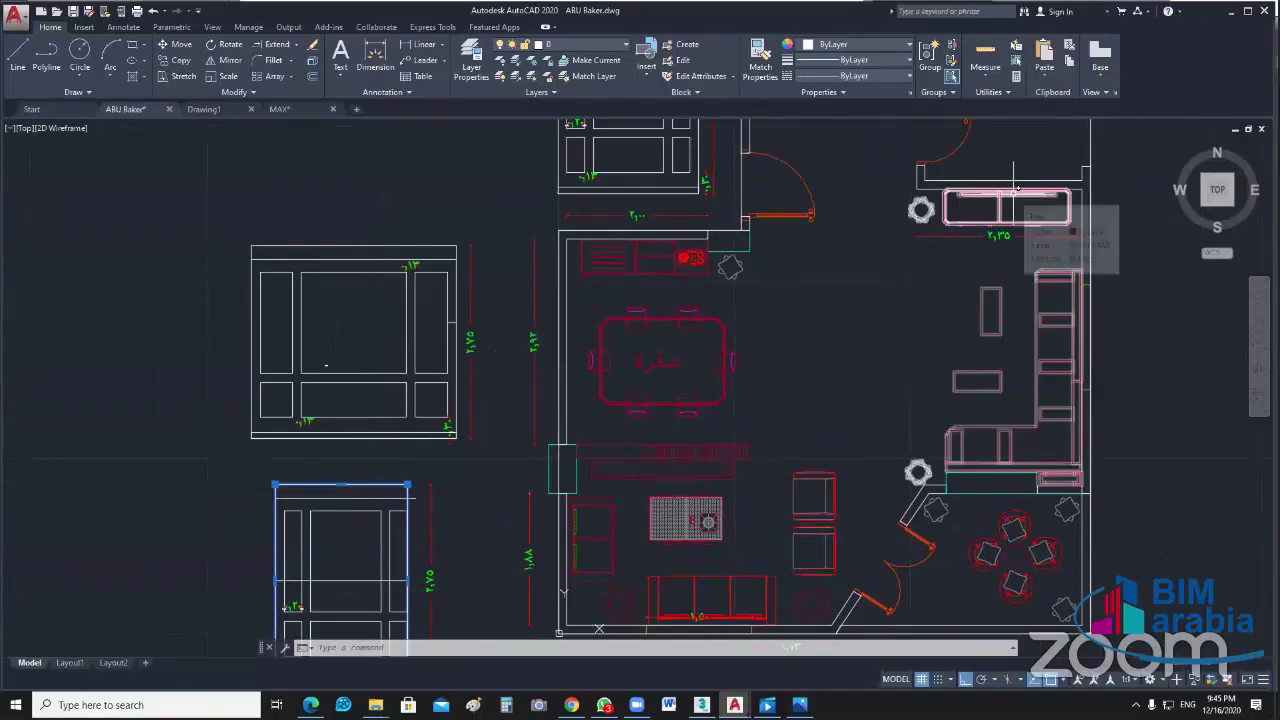
middle_drag(828, 405, 866, 399)
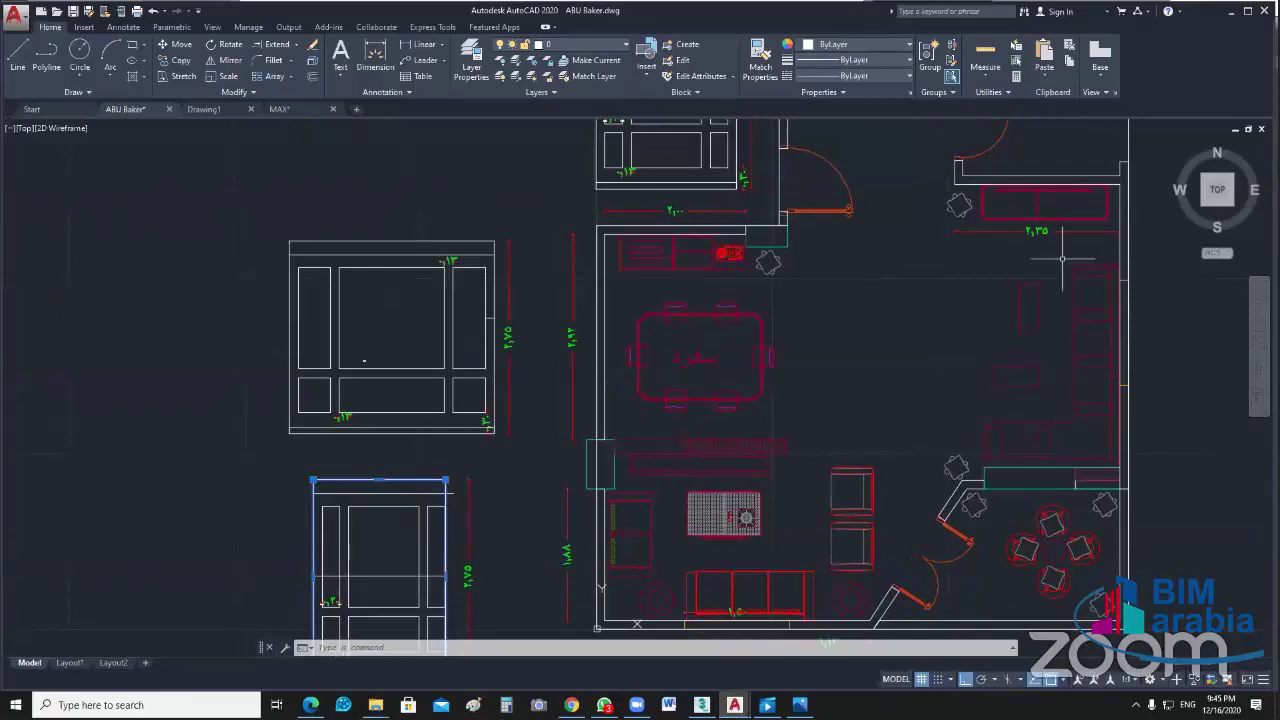
key(ctrl)
middle_drag(906, 365, 950, 333)
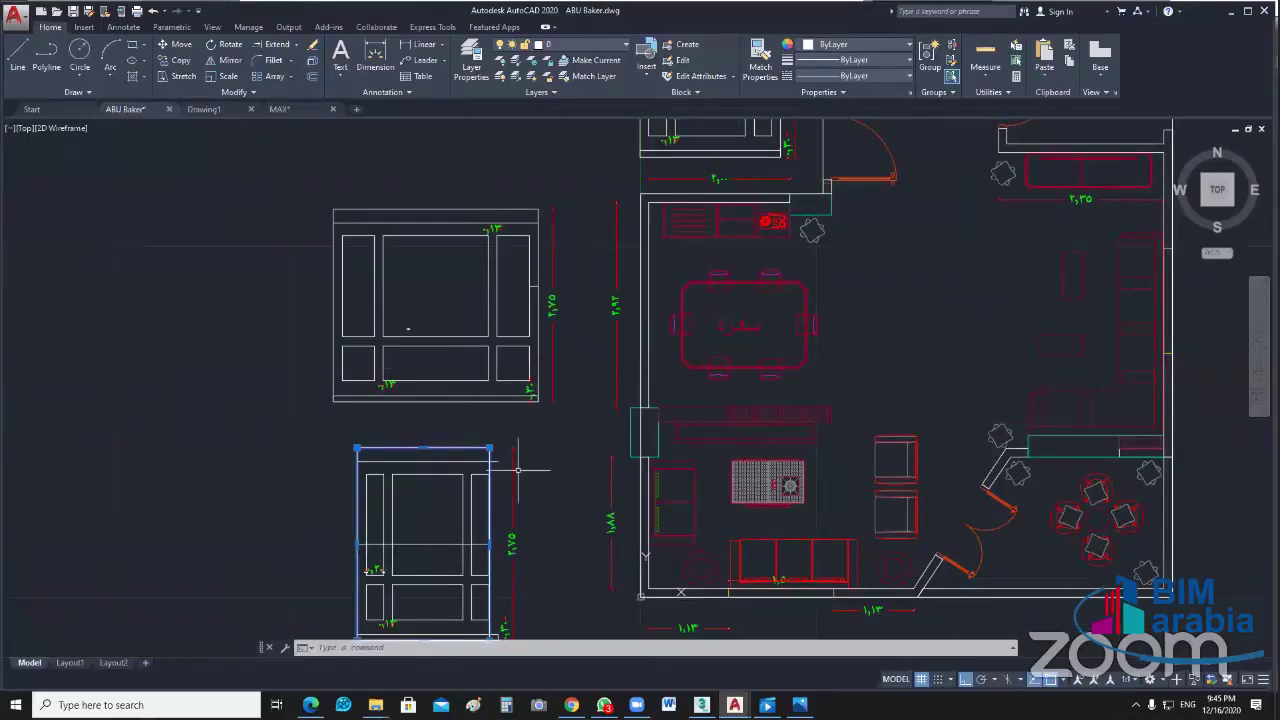
mouse_move(519, 469)
middle_down()
mouse_move(630, 362)
mouse_move(615, 342)
middle_up()
scroll(613, 390, up, 4)
middle_drag(749, 365, 734, 311)
key(Escape)
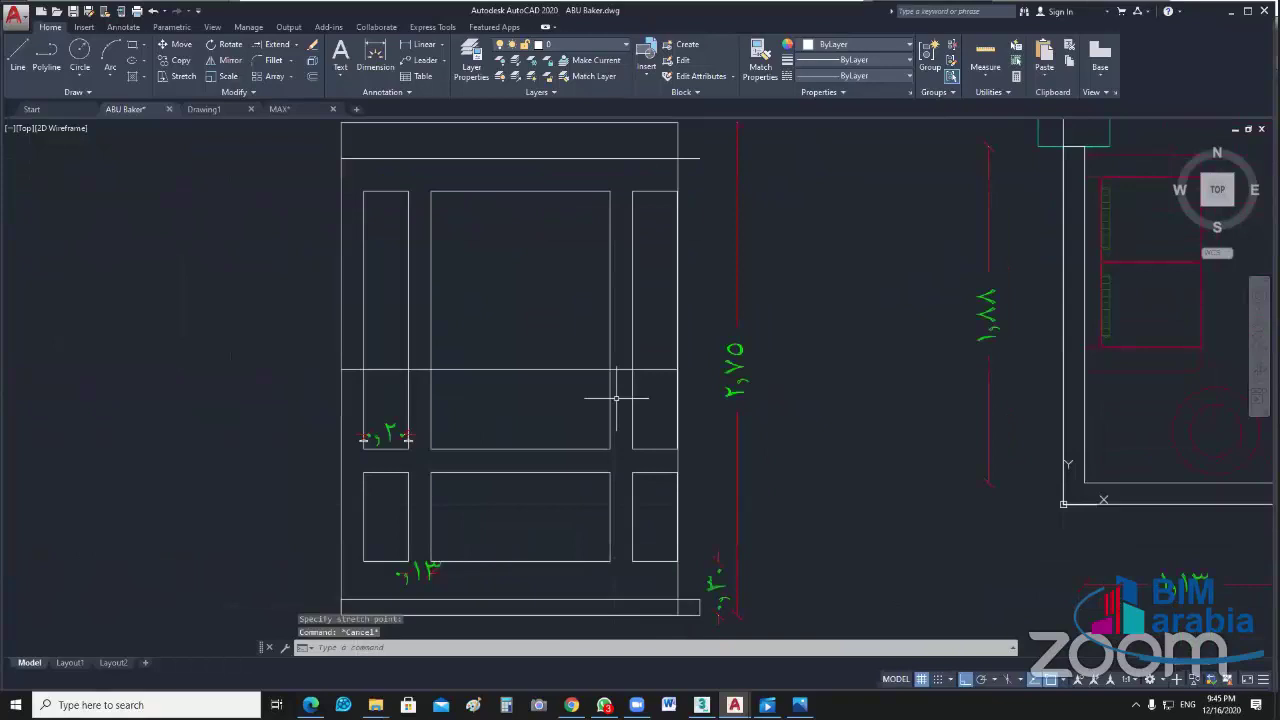
middle_drag(712, 144, 697, 273)
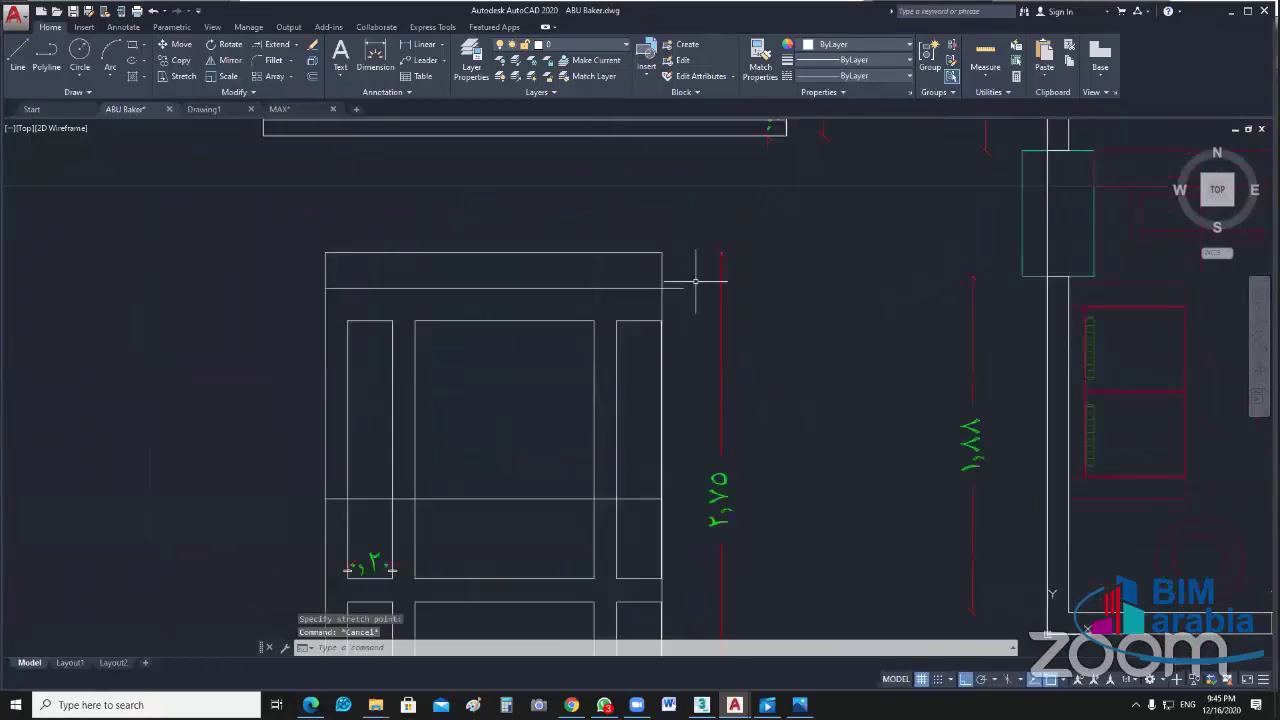
Step: Begin a DI distance measurement from the cabinet's top-right corner, then cancel it
scroll(696, 271, up, 3)
text(di)
key(Return)
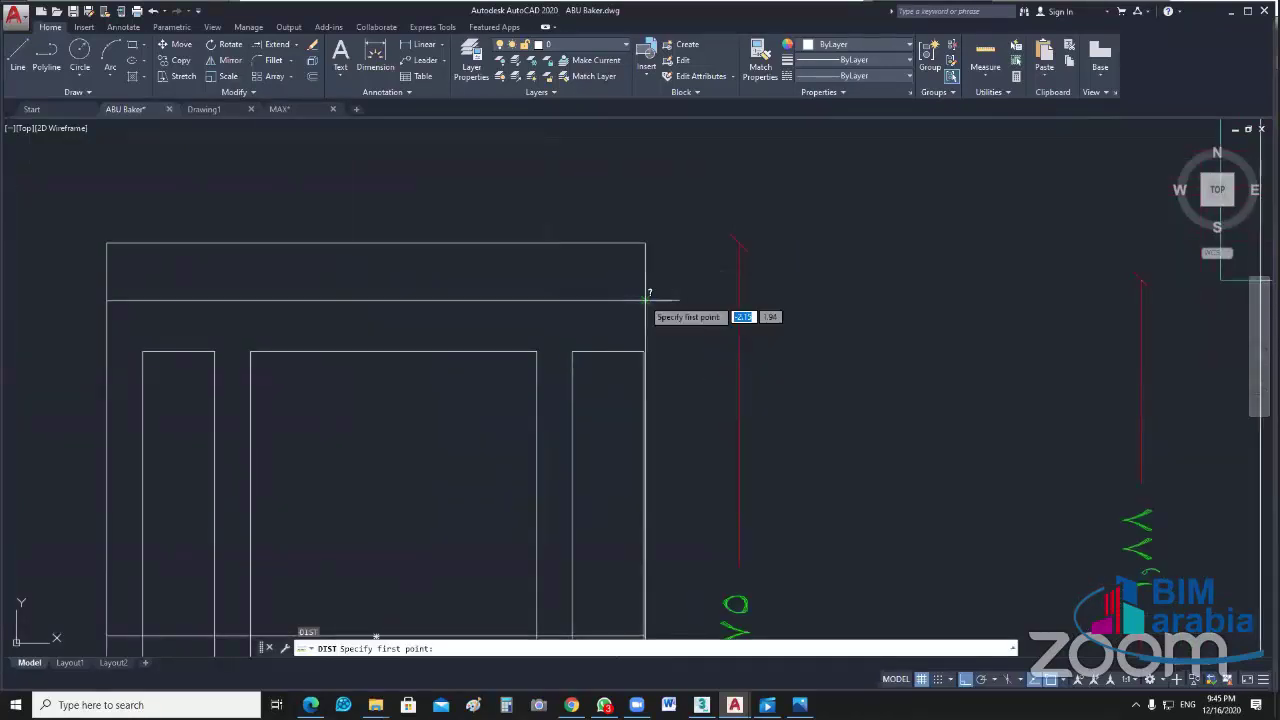
click(646, 299)
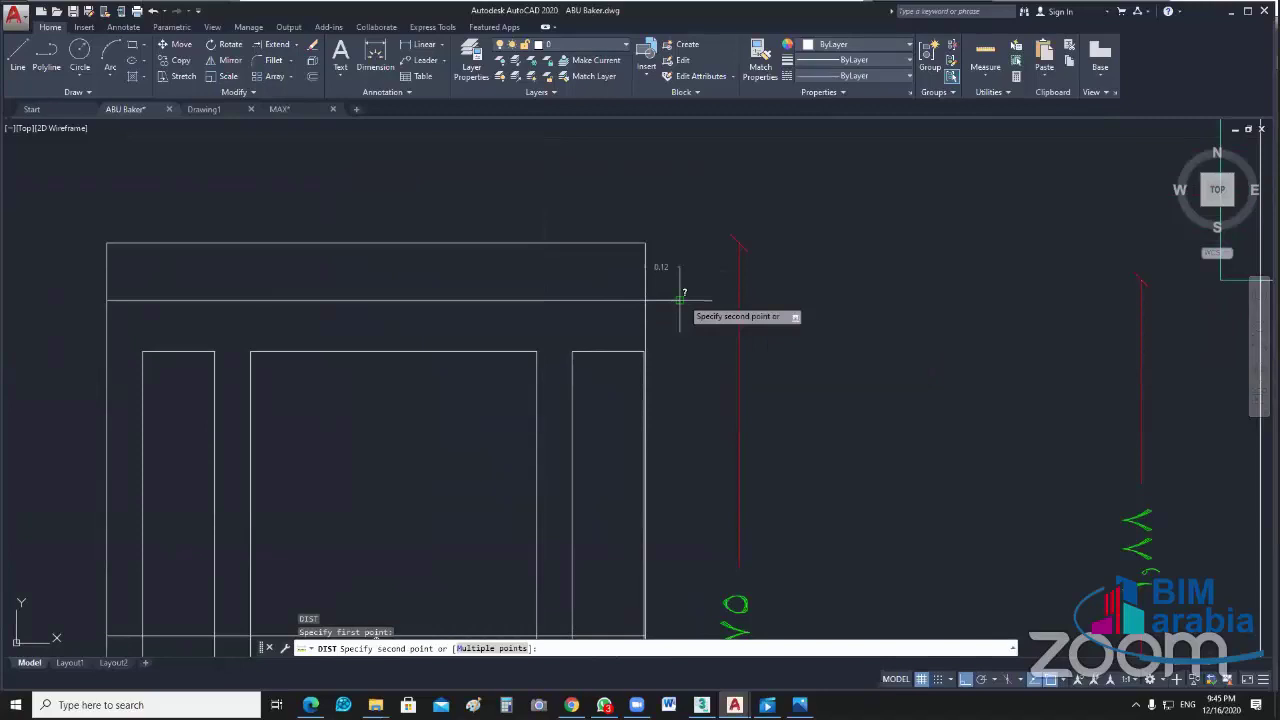
key(Escape)
middle_drag(591, 395, 734, 238)
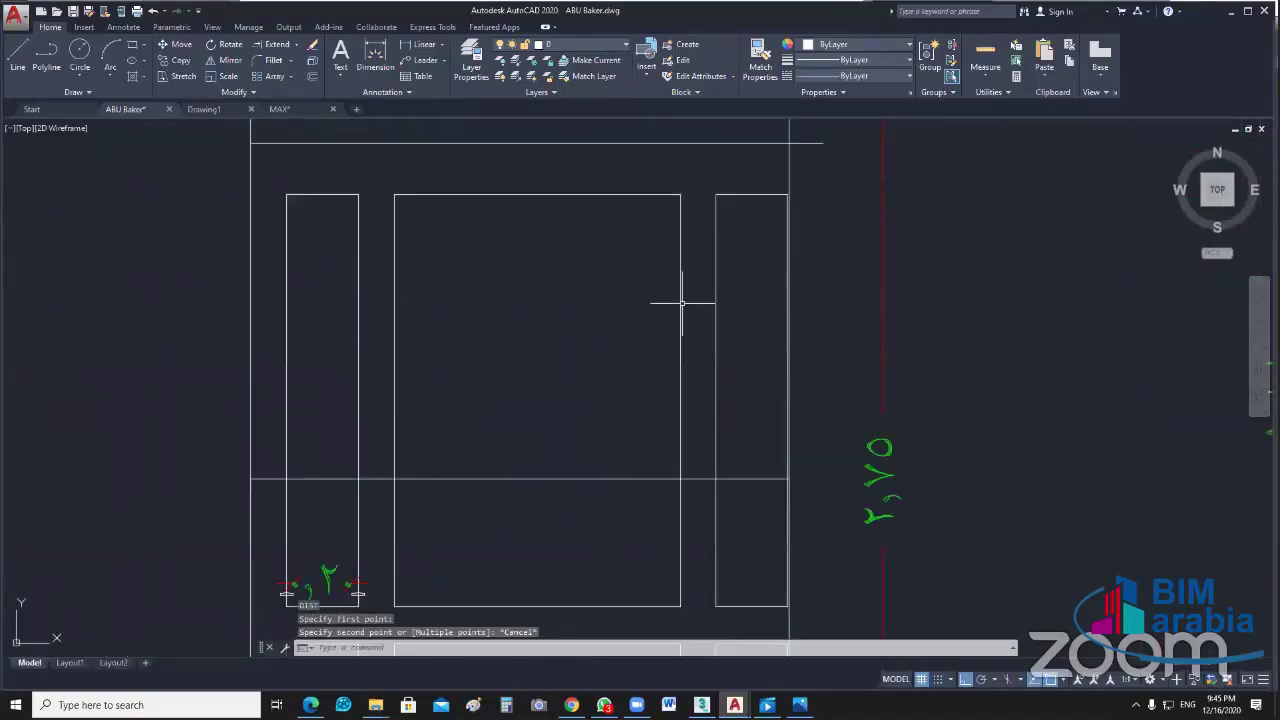
Step: Move the upper and lower middle panels' right-edge grips 0.12 to the left
click(681, 302)
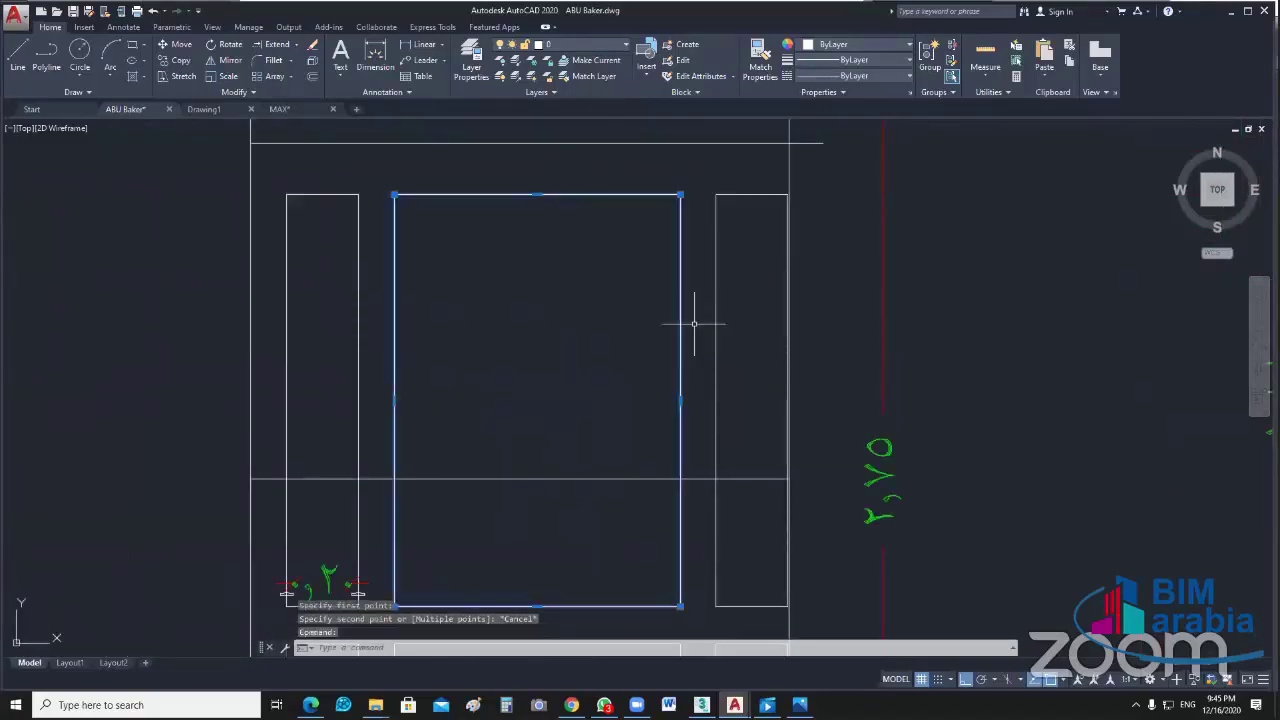
click(681, 400)
text(12)
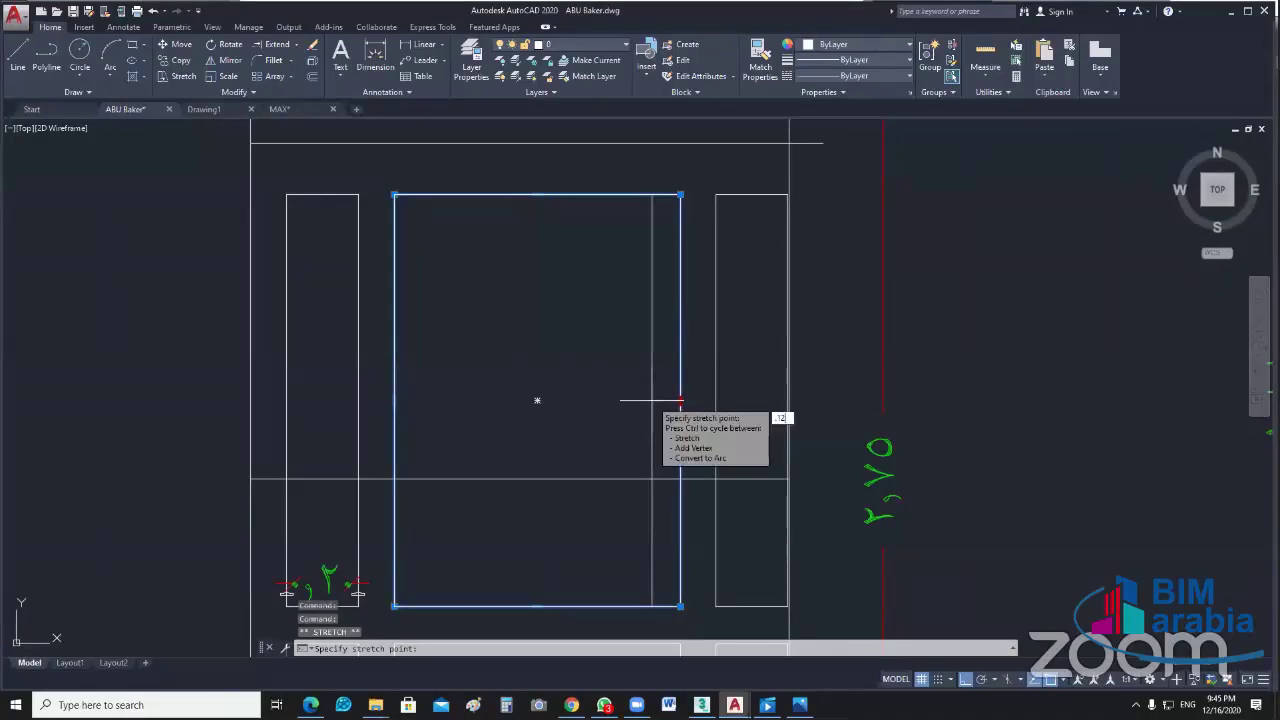
key(Return)
middle_drag(698, 435, 691, 263)
click(686, 514)
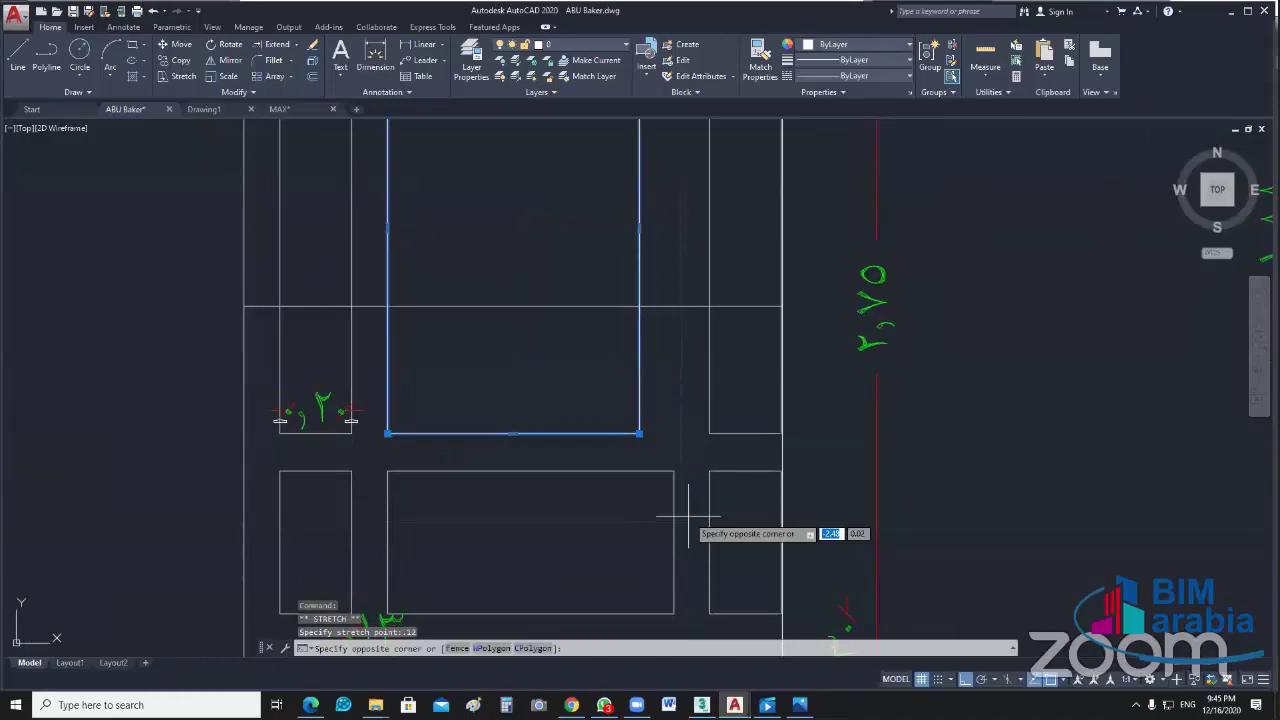
click(675, 543)
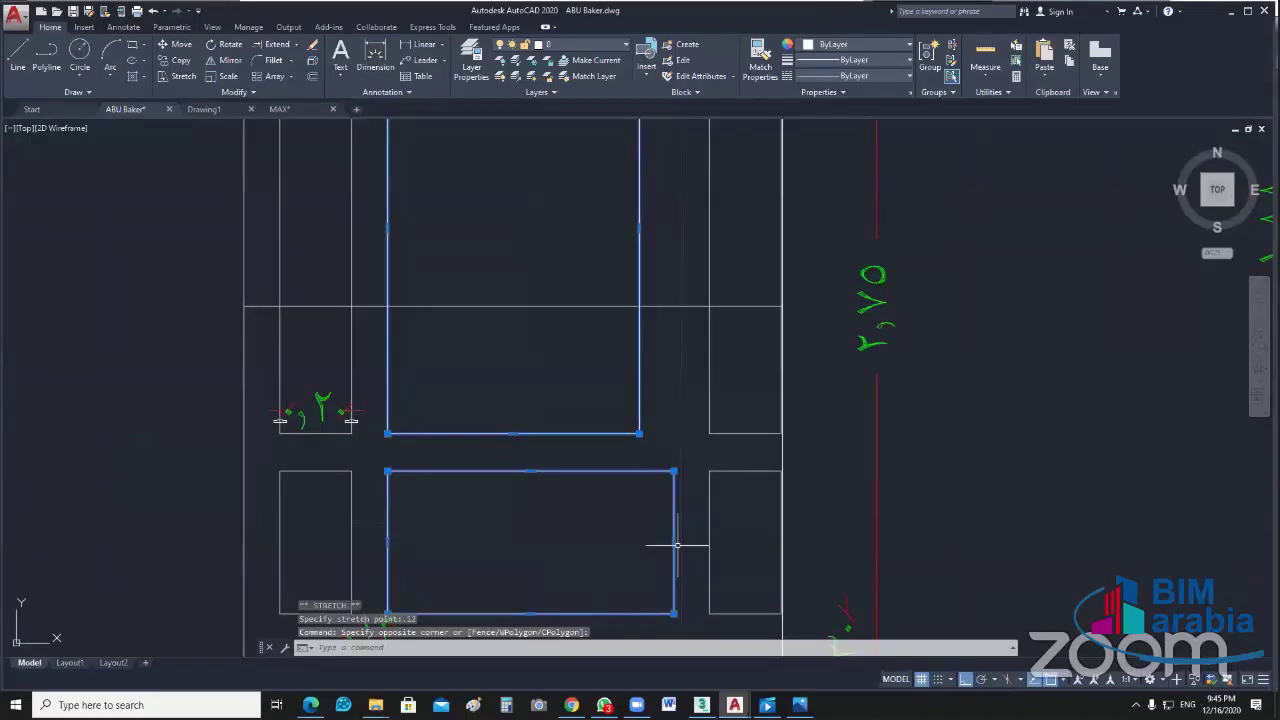
click(674, 543)
text(.12)
key(Return)
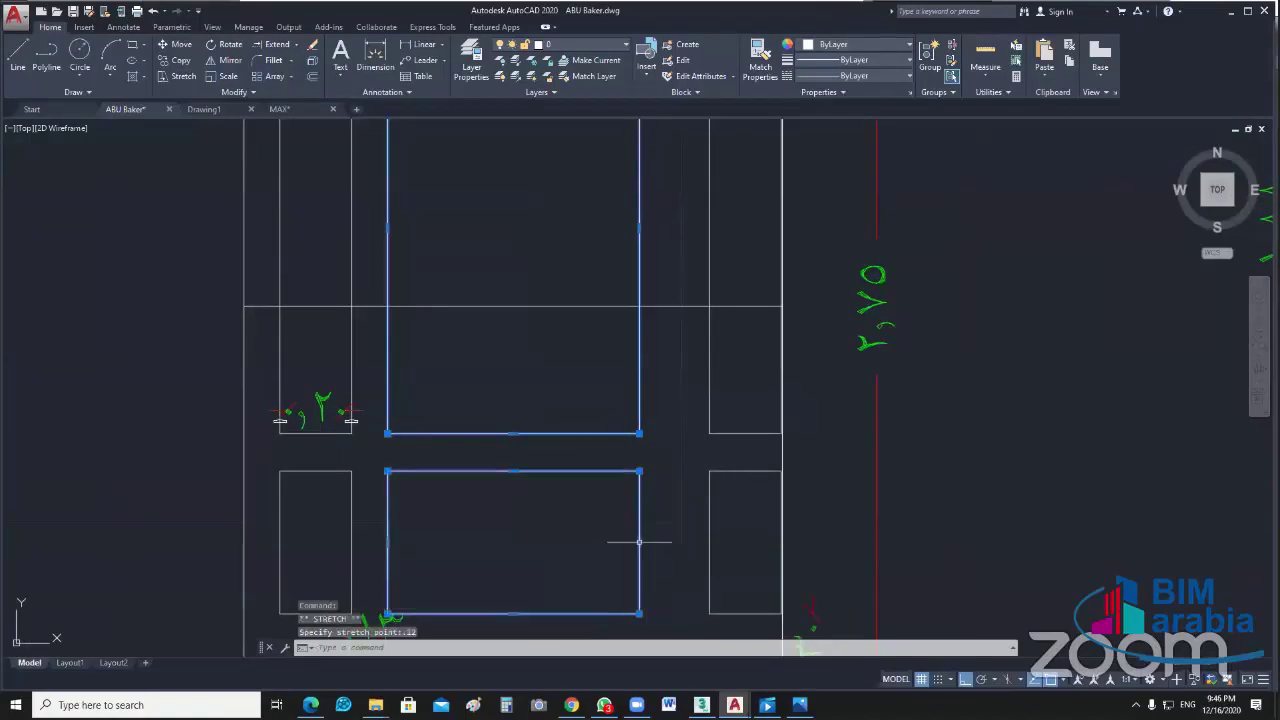
key(Escape)
Step: Select the right column panels and the horizontal middle line, clearing each selection
click(728, 415)
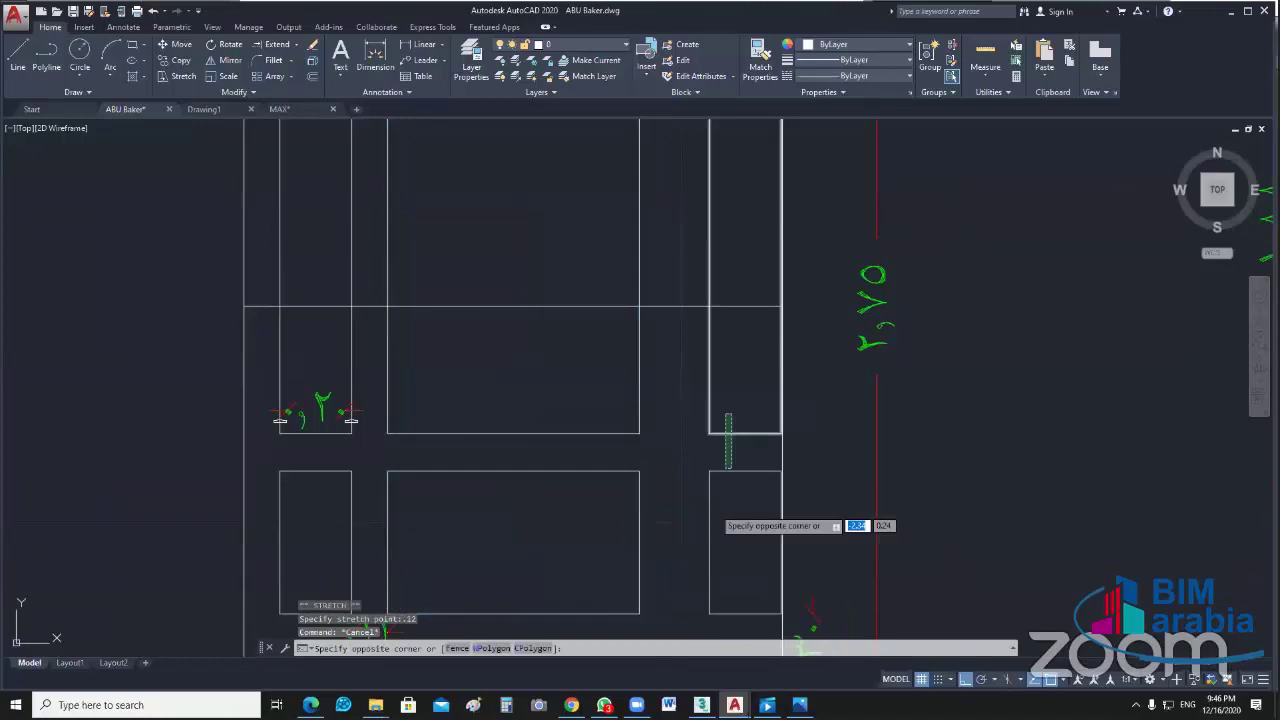
middle_drag(729, 467, 732, 347)
click(752, 514)
key(Escape)
middle_drag(815, 271, 769, 462)
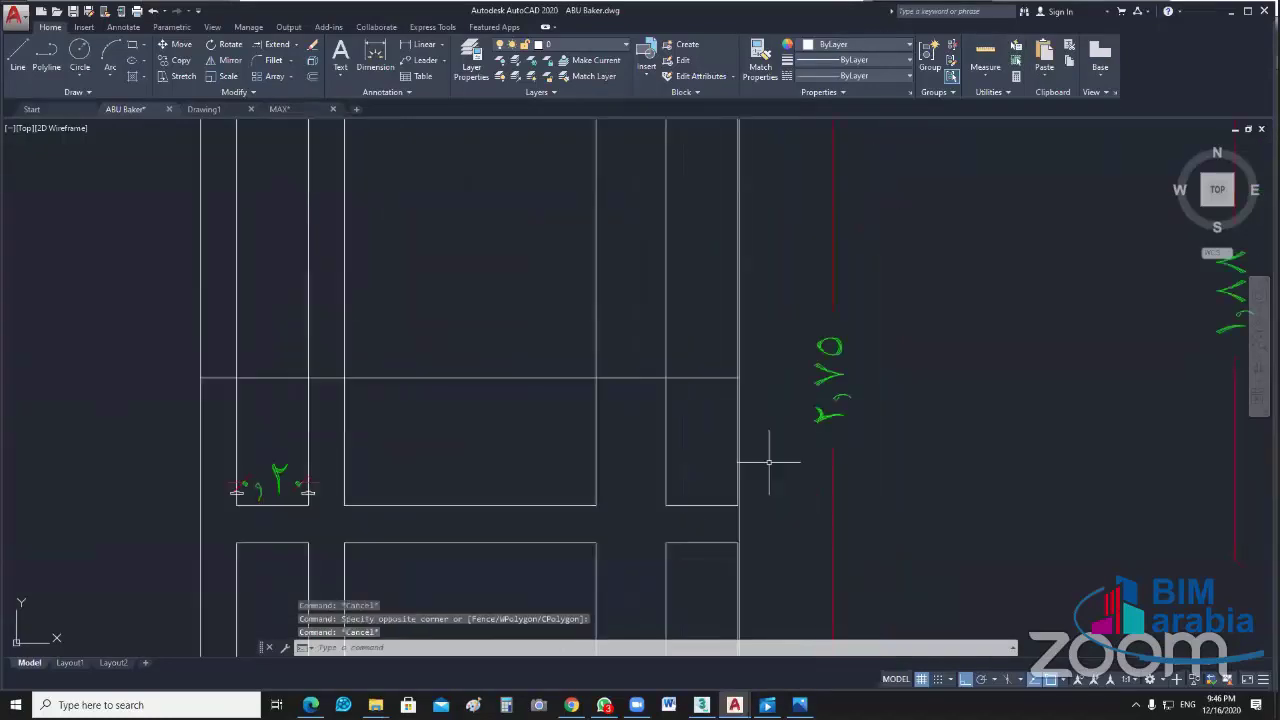
click(690, 350)
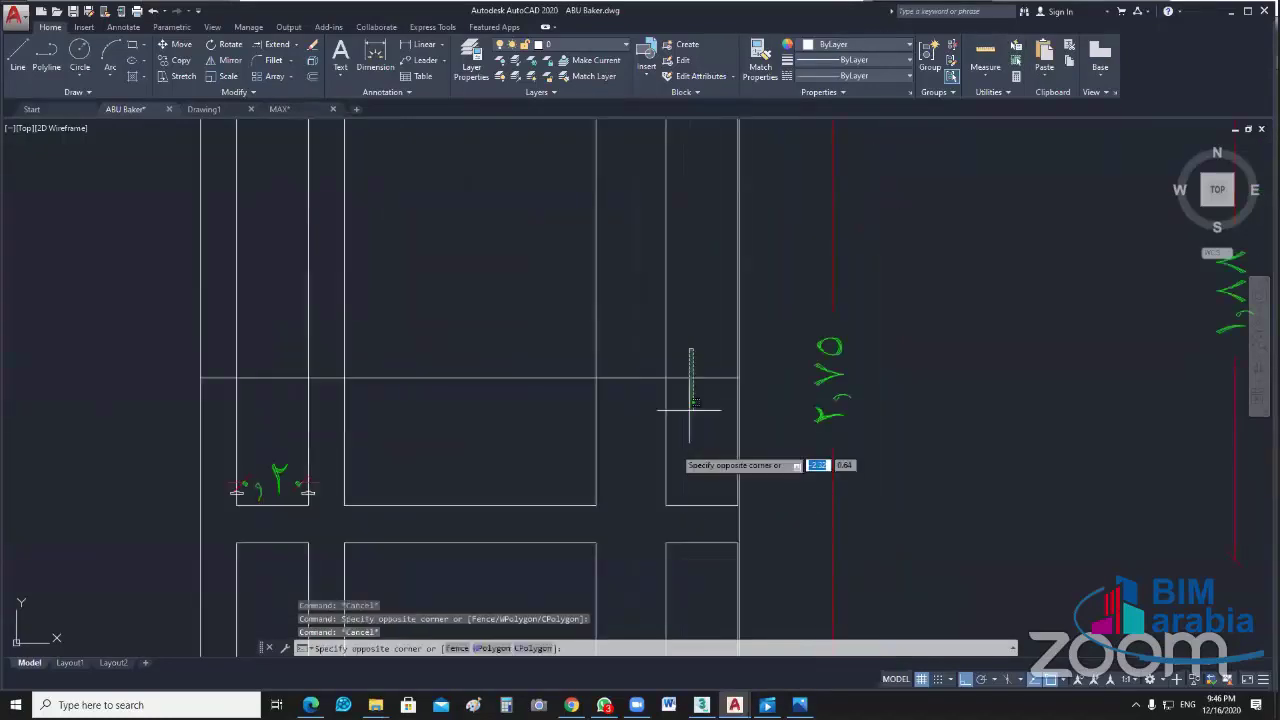
click(690, 405)
middle_drag(517, 474, 554, 472)
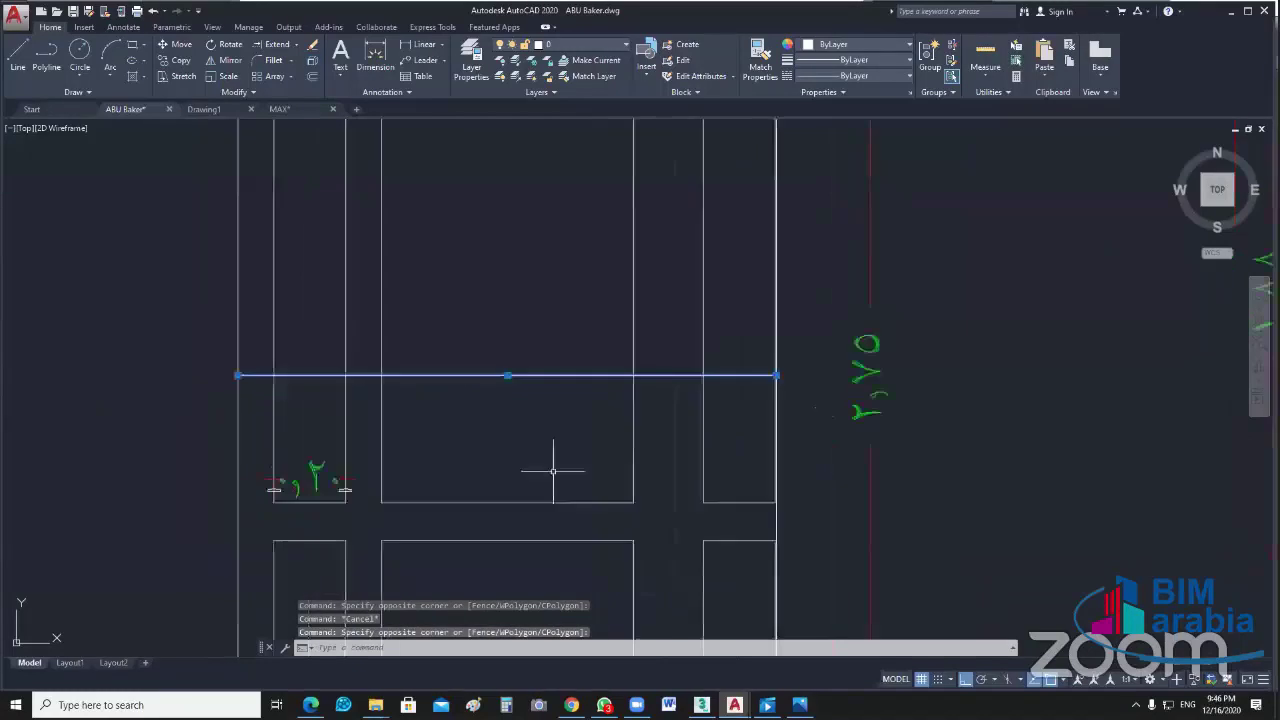
key(Escape)
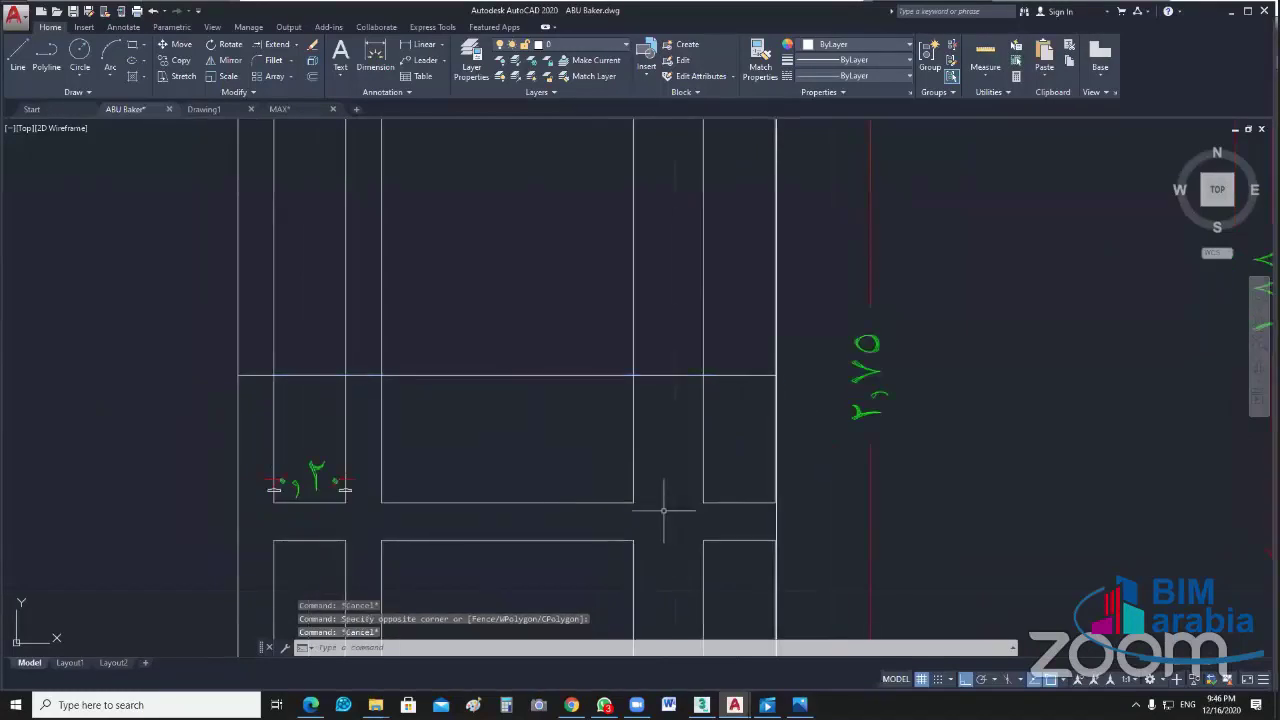
Step: Draw a 0.13-long line from the panel intersection
text(l)
key(Return)
scroll(785, 392, up, 2)
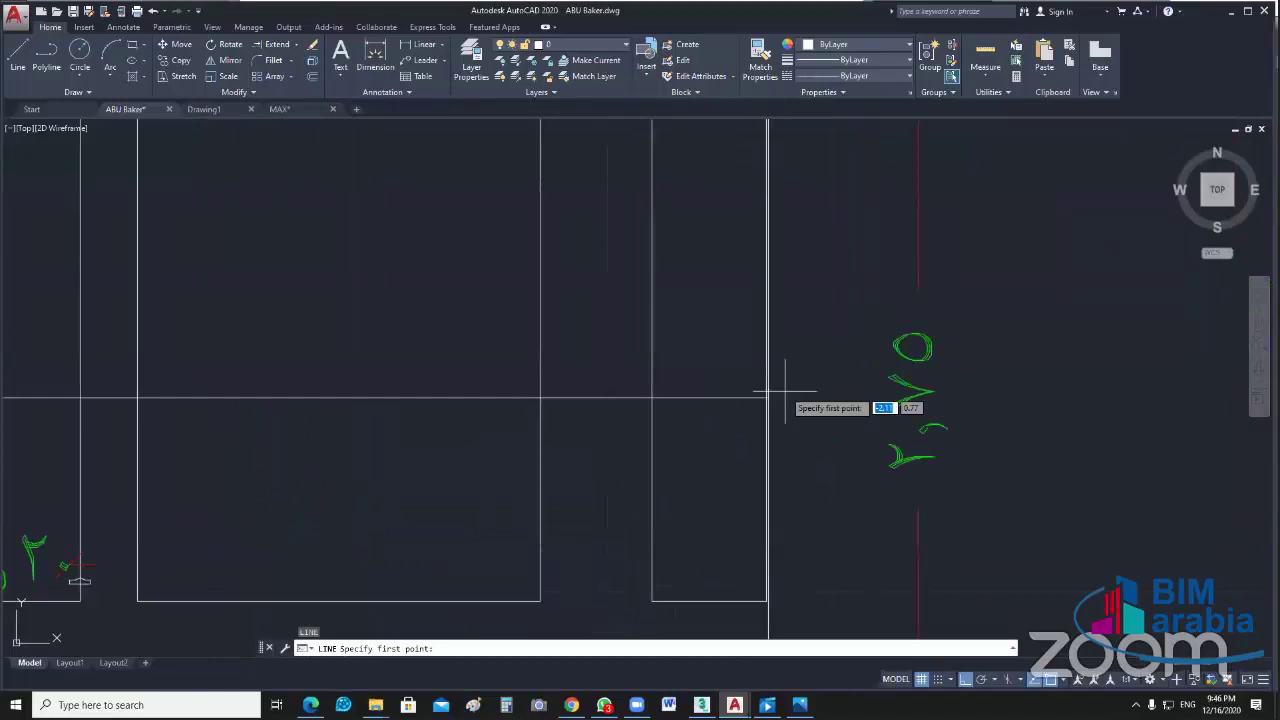
scroll(785, 393, up, 3)
click(750, 408)
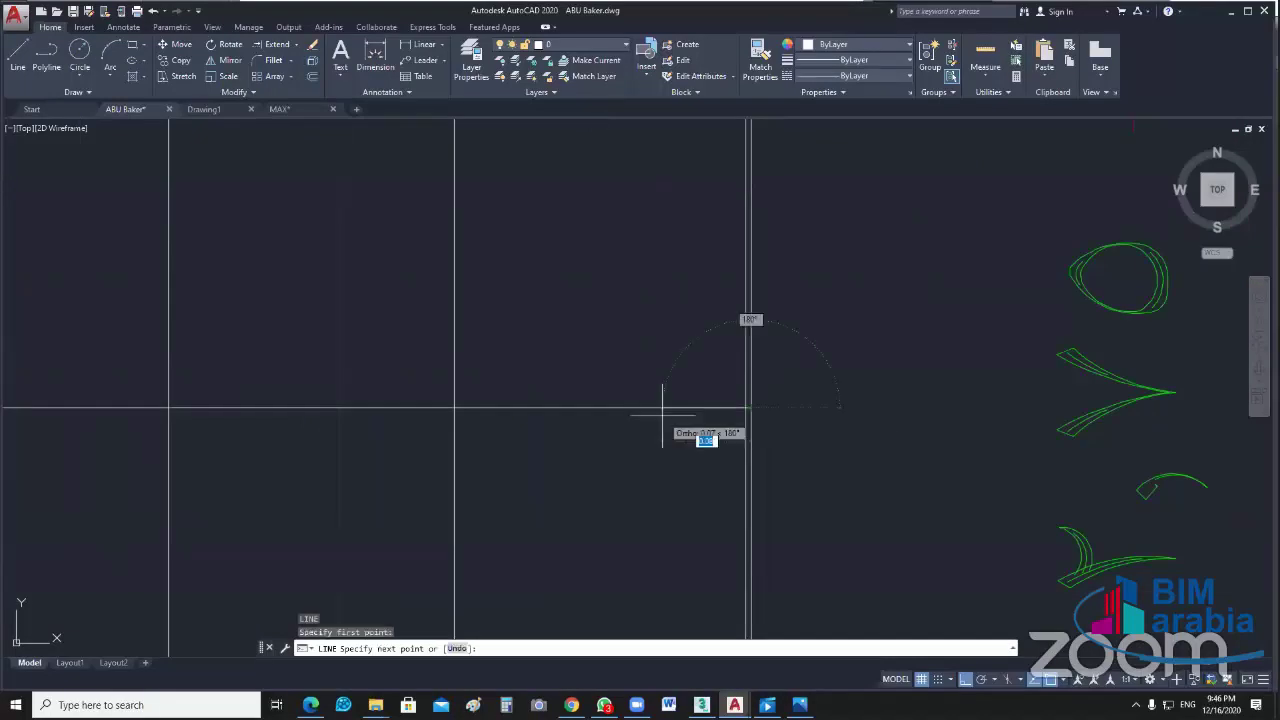
text(.13)
key(Return)
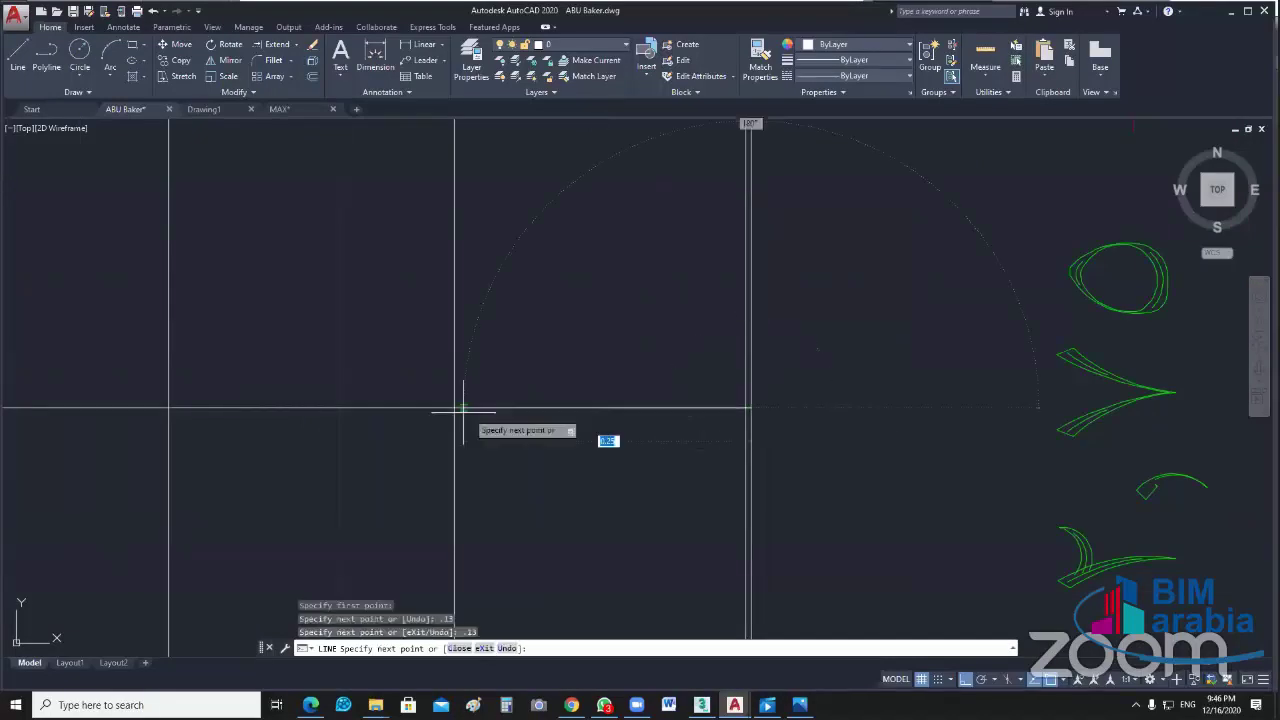
key(Escape)
Step: Delete the stray long horizontal line
click(463, 408)
click(338, 498)
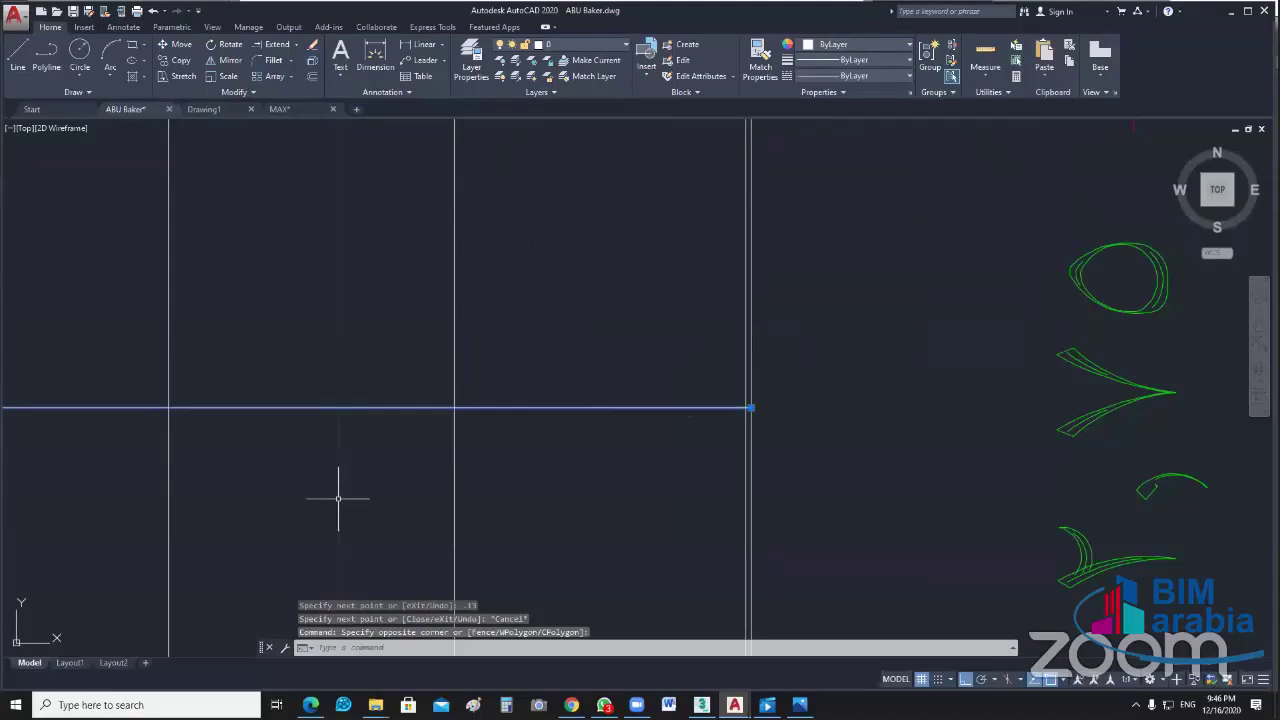
key(Delete)
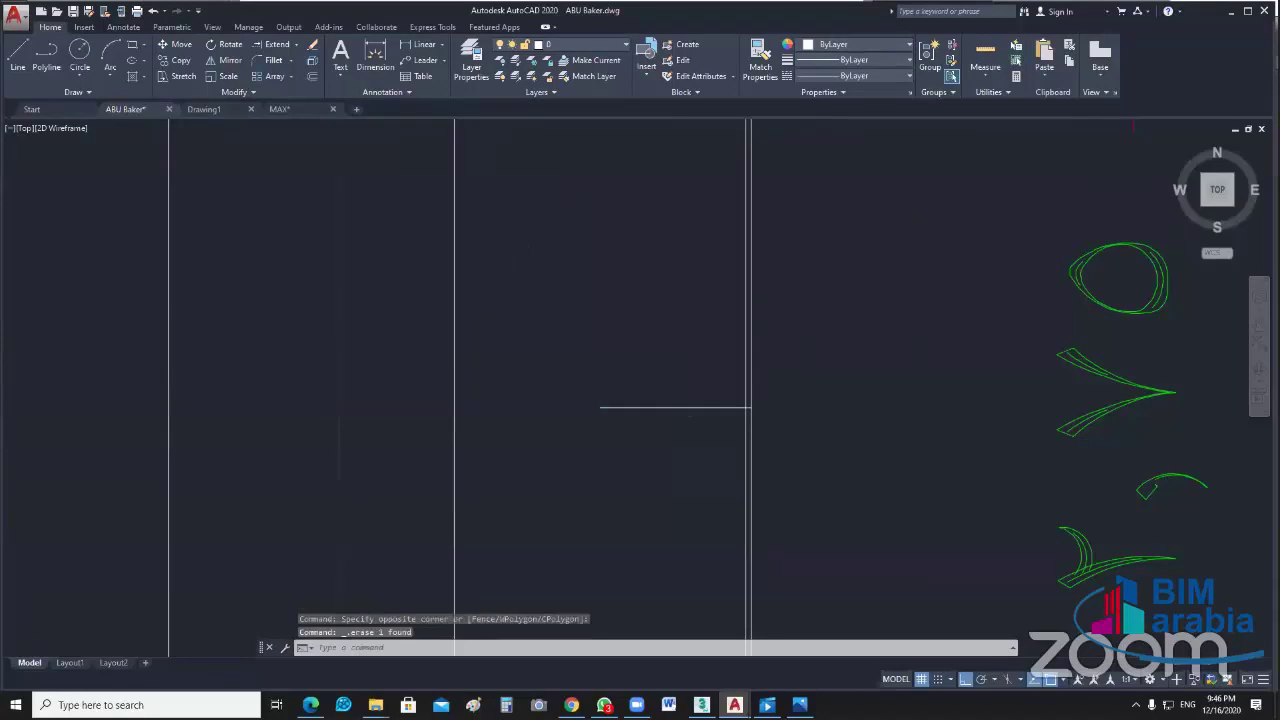
Step: Select the right rectangle's lines and begin a move, then cancel it
scroll(559, 290, down, 4)
drag(559, 290, 460, 330)
middle_drag(692, 458, 696, 579)
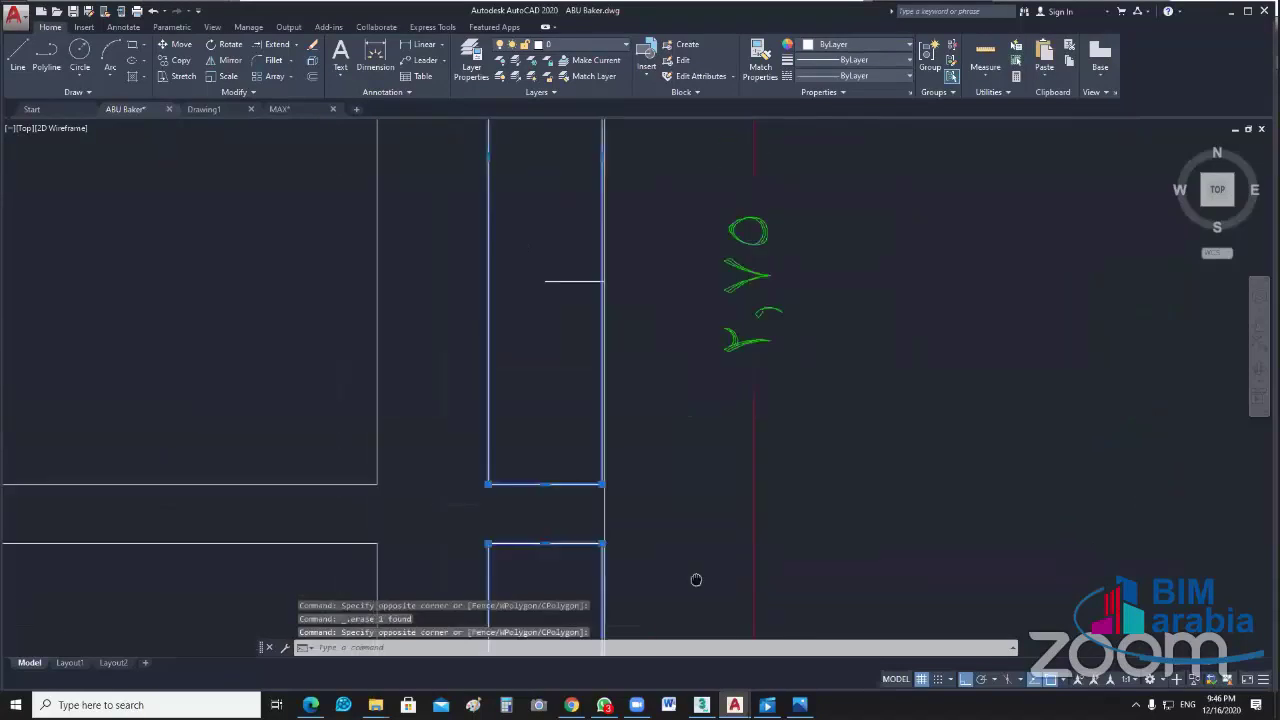
text(m)
key(Return)
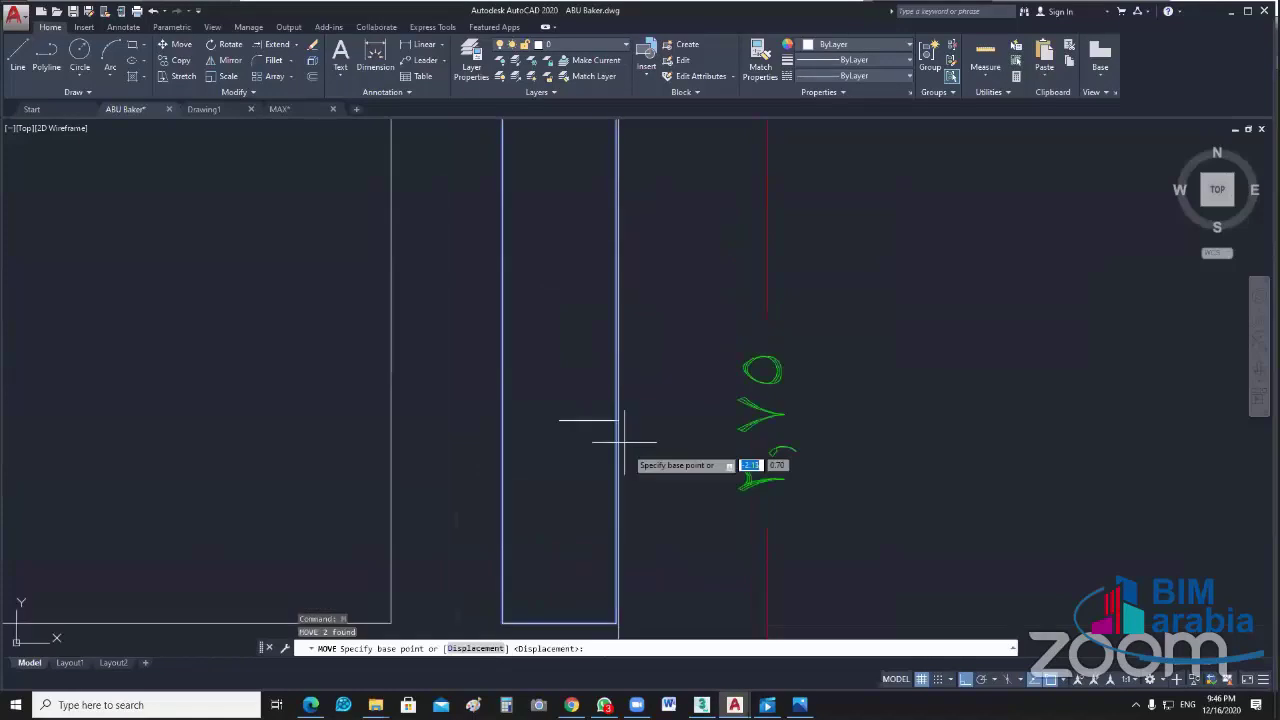
scroll(624, 440, up, 5)
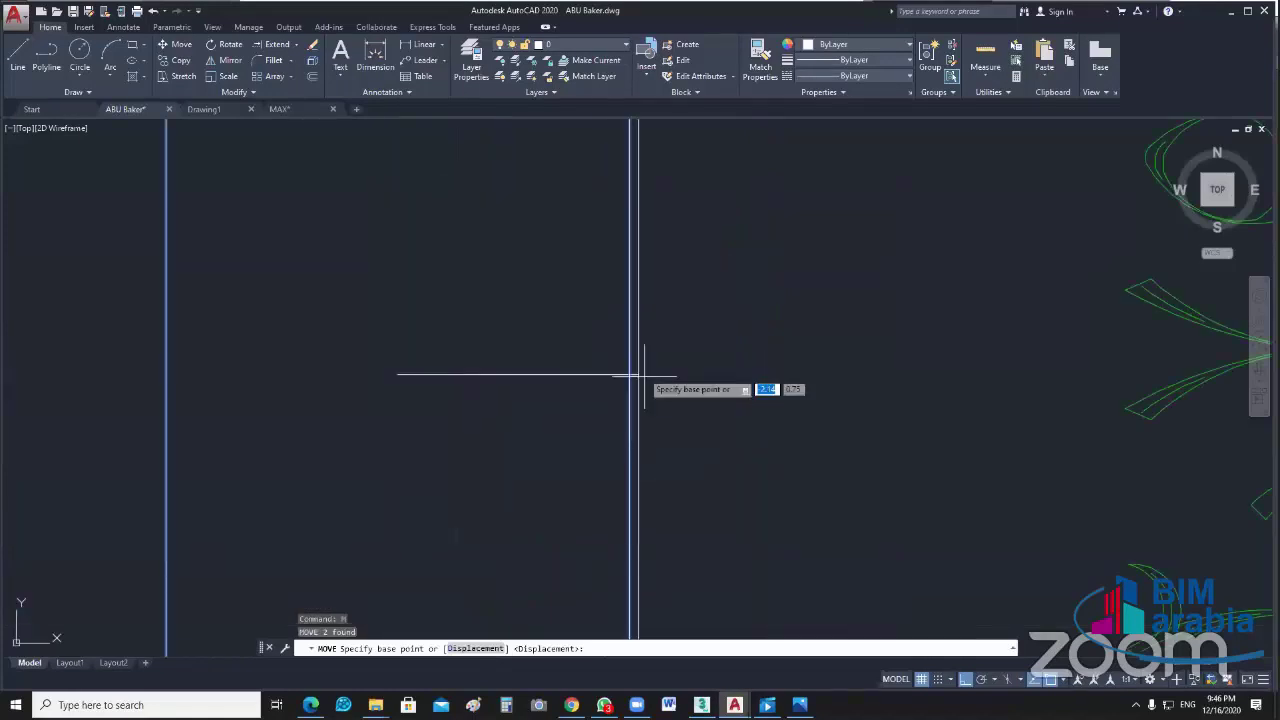
click(641, 376)
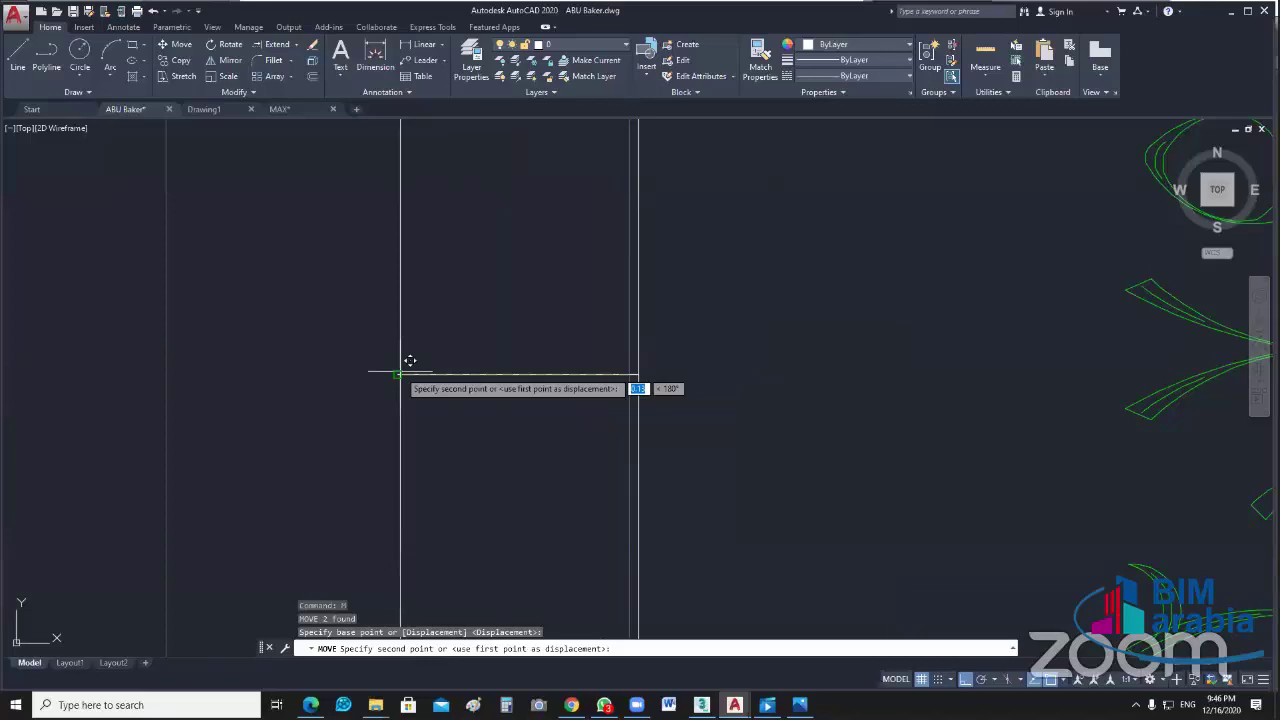
key(Escape)
Step: Delete the two short horizontal stub lines near the panel edges
scroll(553, 412, down, 3)
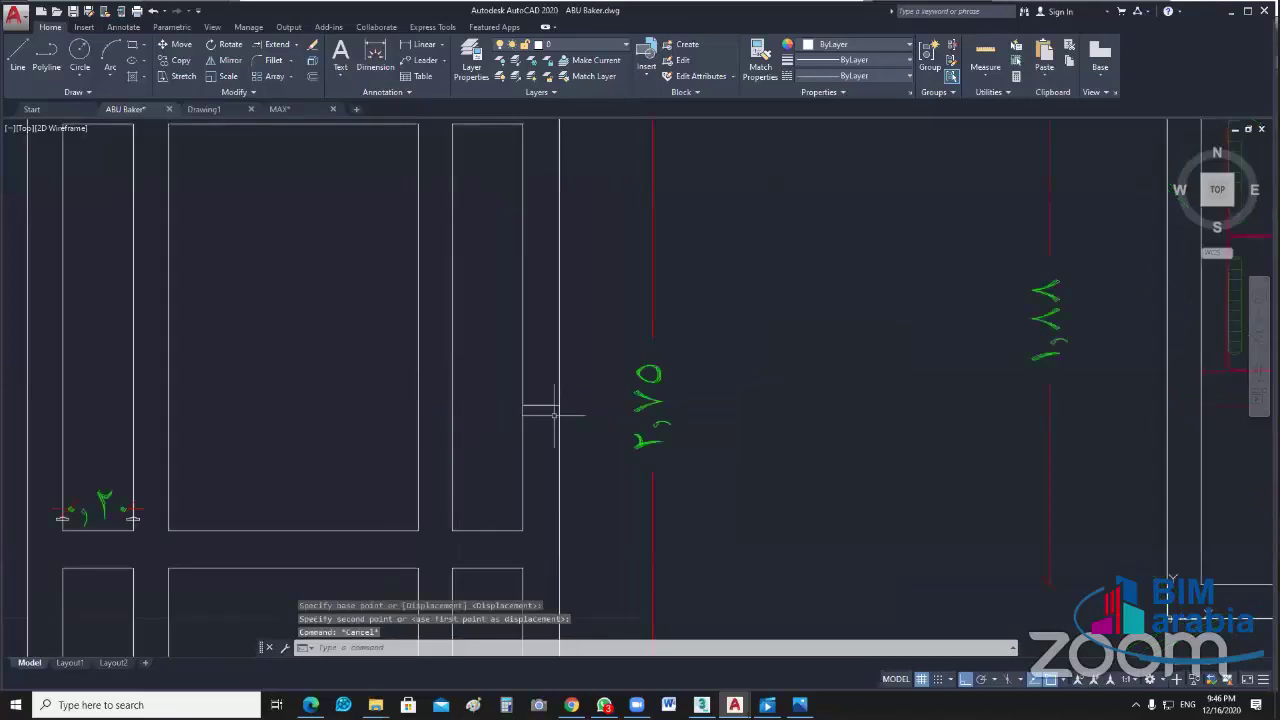
middle_drag(553, 412, 584, 380)
click(584, 374)
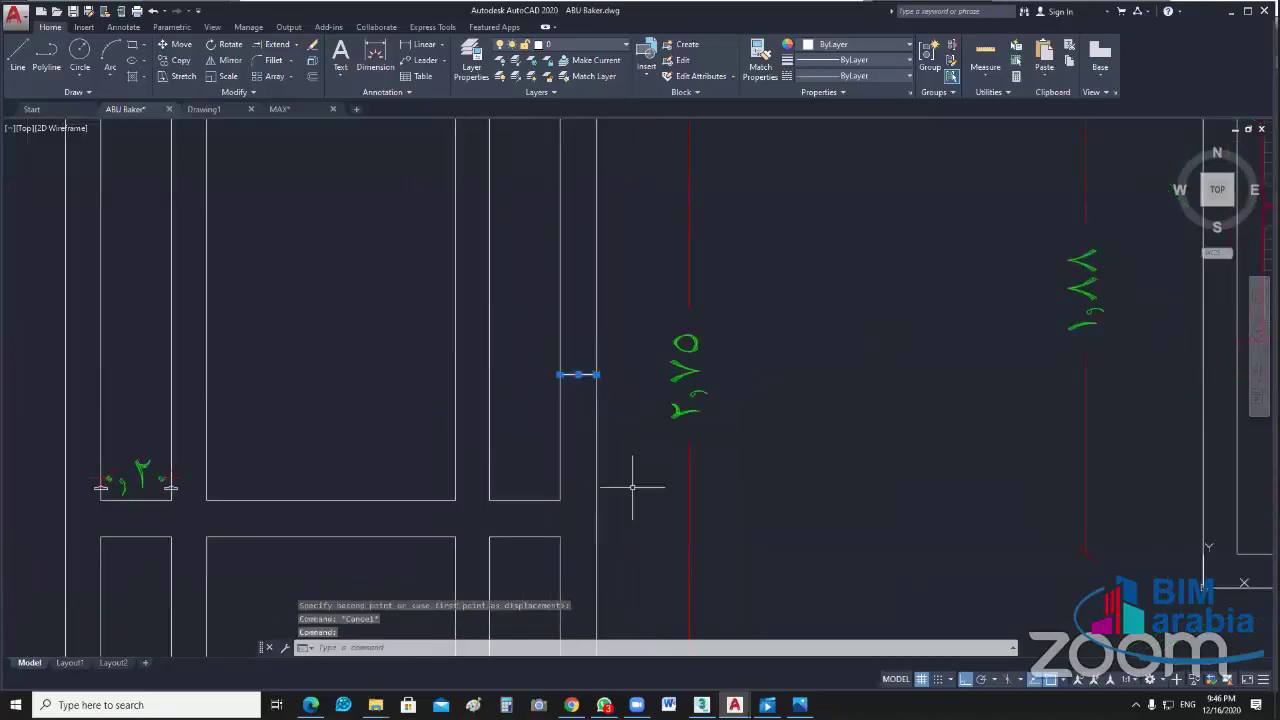
key(Delete)
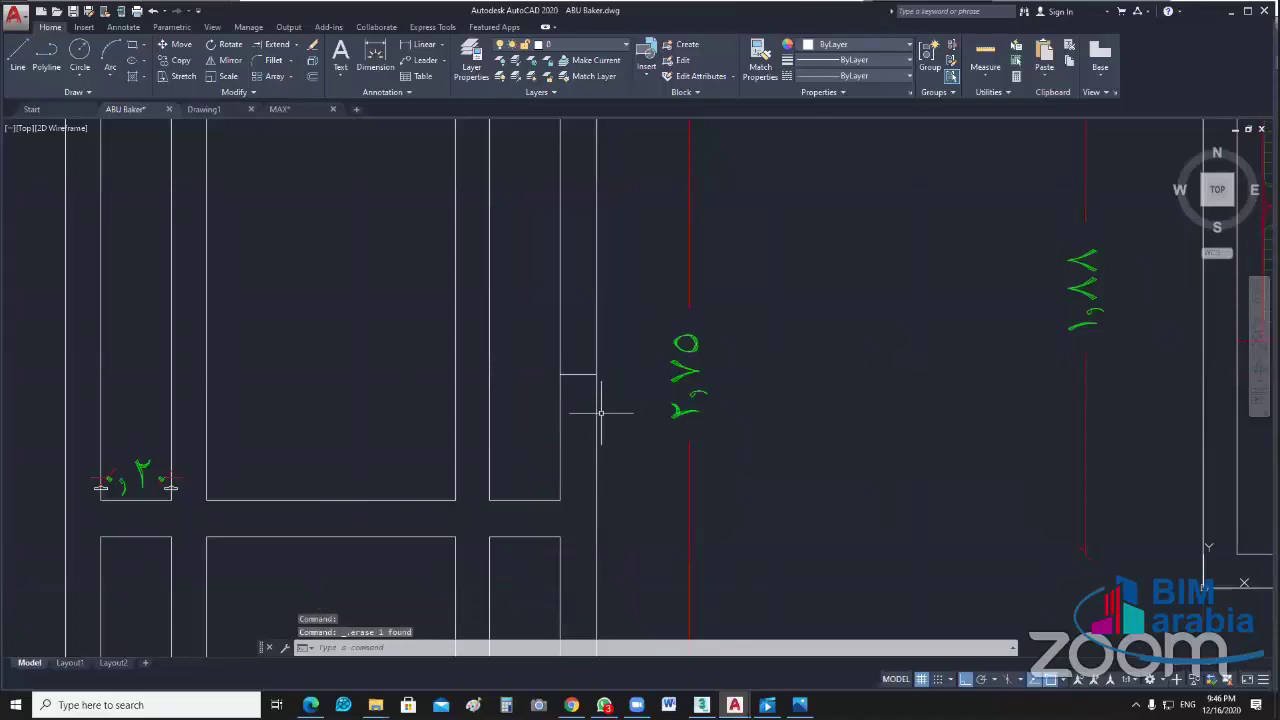
drag(592, 366, 576, 398)
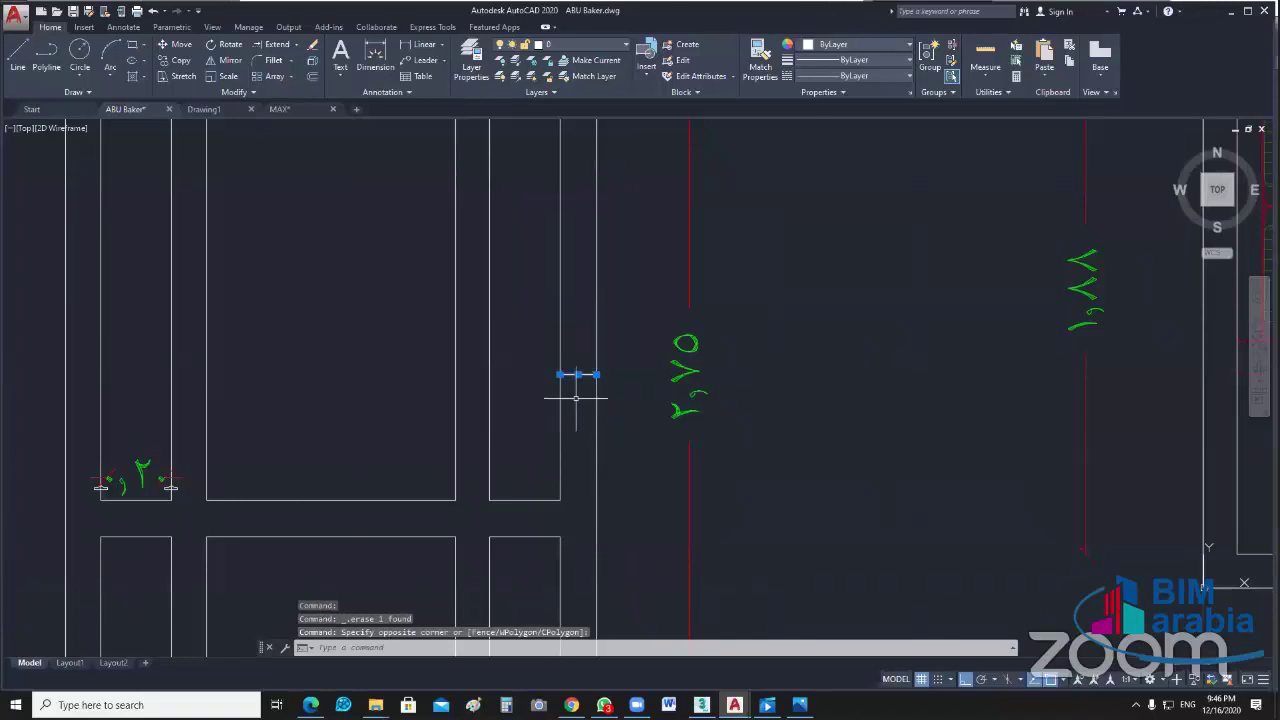
key(Delete)
scroll(640, 397, down, 5)
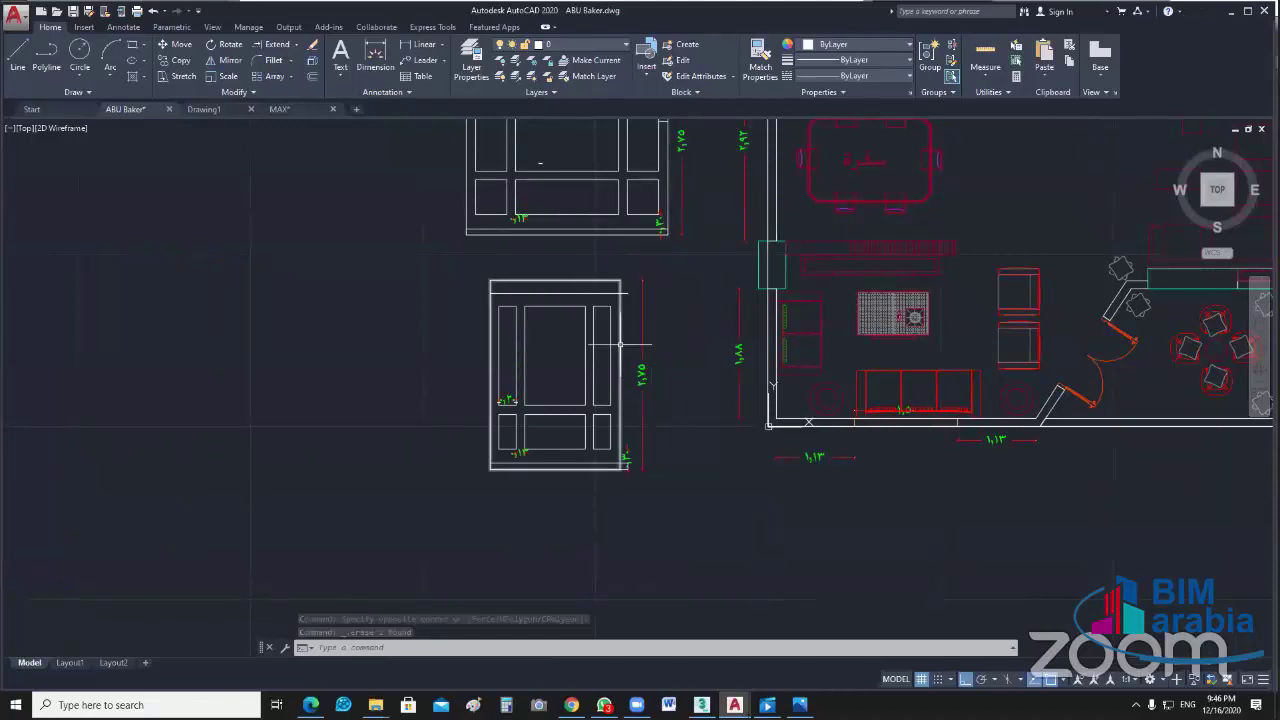
scroll(610, 277, up, 5)
Step: Select the elevation's top line and grab its right end, then cancel the stretch
click(688, 330)
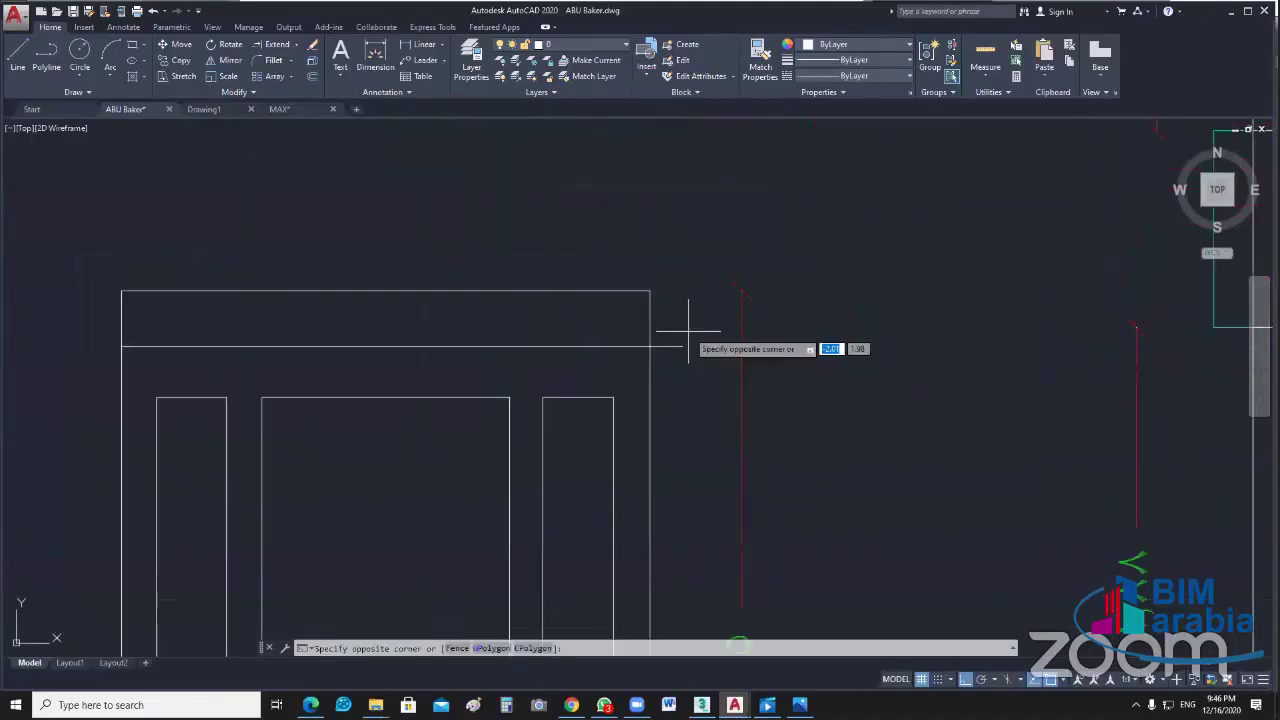
click(685, 345)
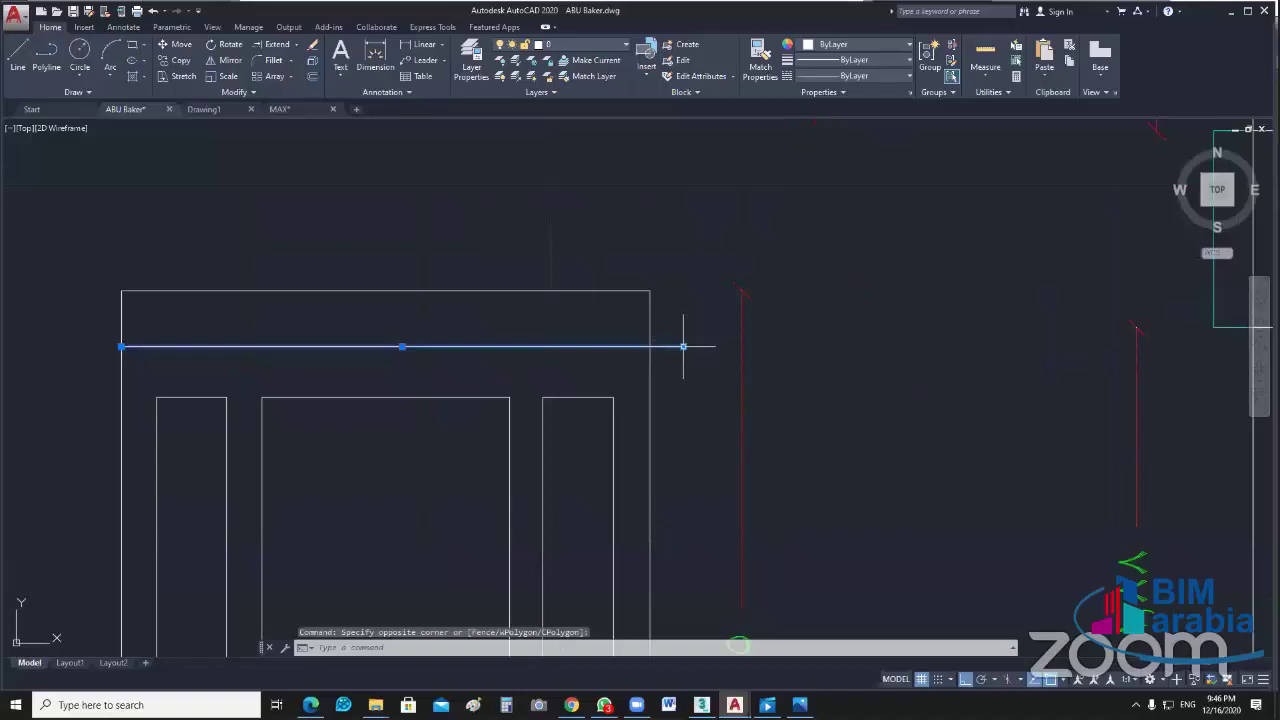
click(683, 346)
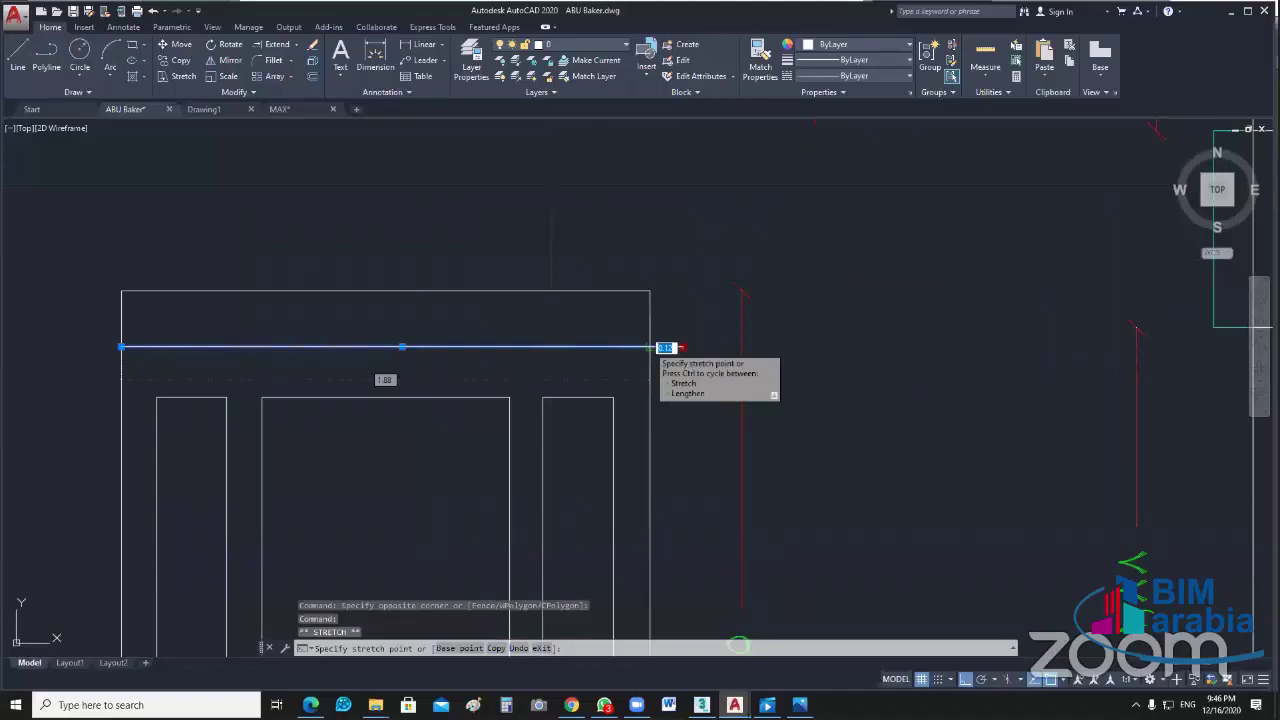
key(Escape)
scroll(741, 455, down, 2)
scroll(741, 455, up, 3)
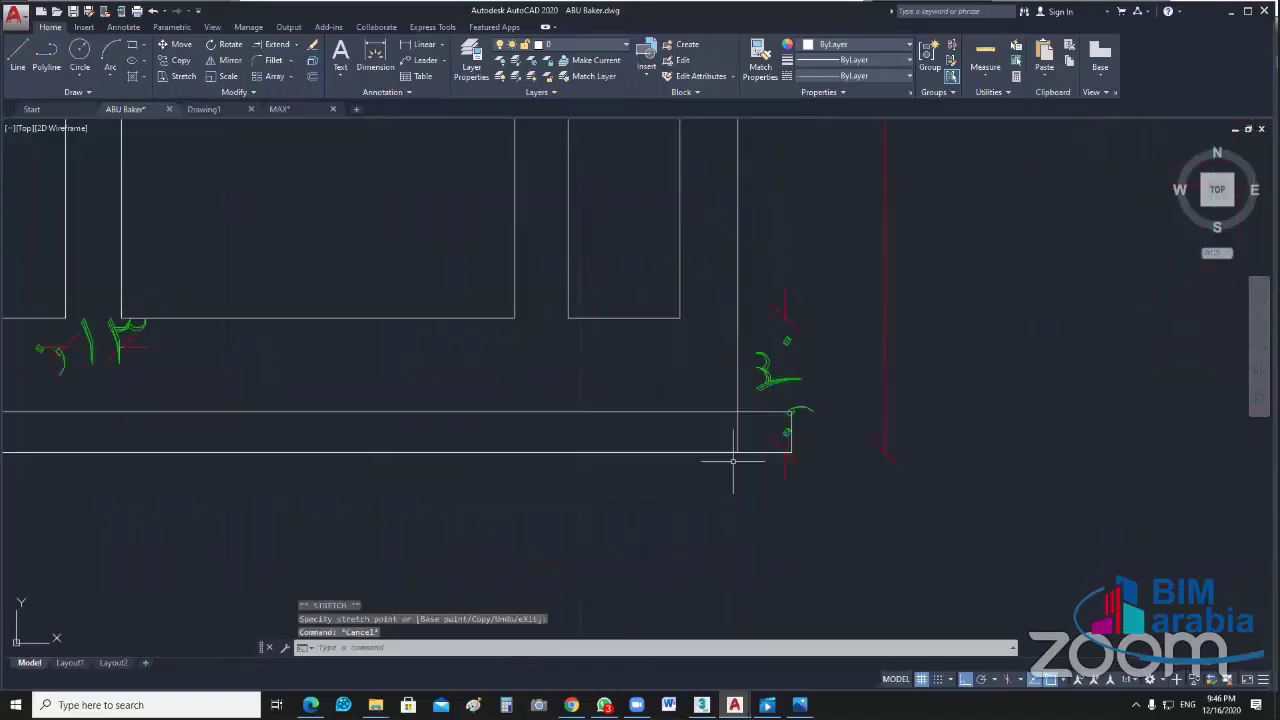
Step: Stretch the bottom rail's right endpoint back flush with the door elevation's edge
click(790, 445)
click(788, 430)
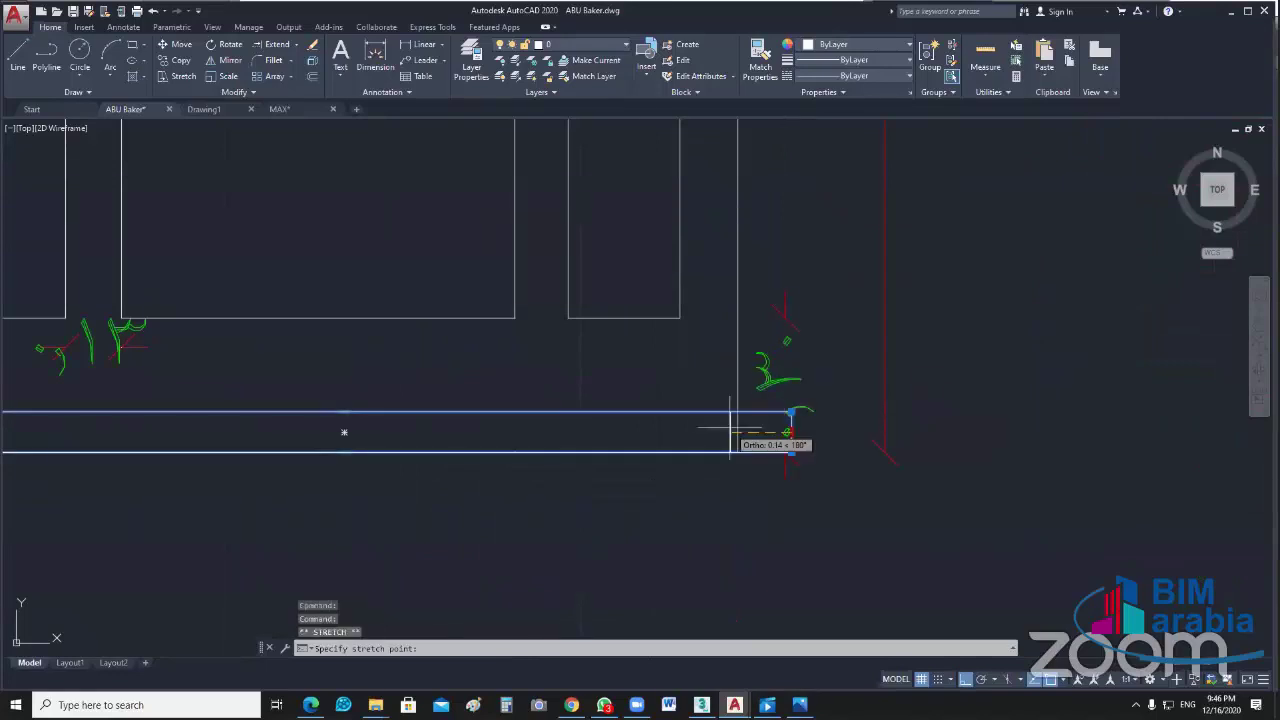
click(737, 432)
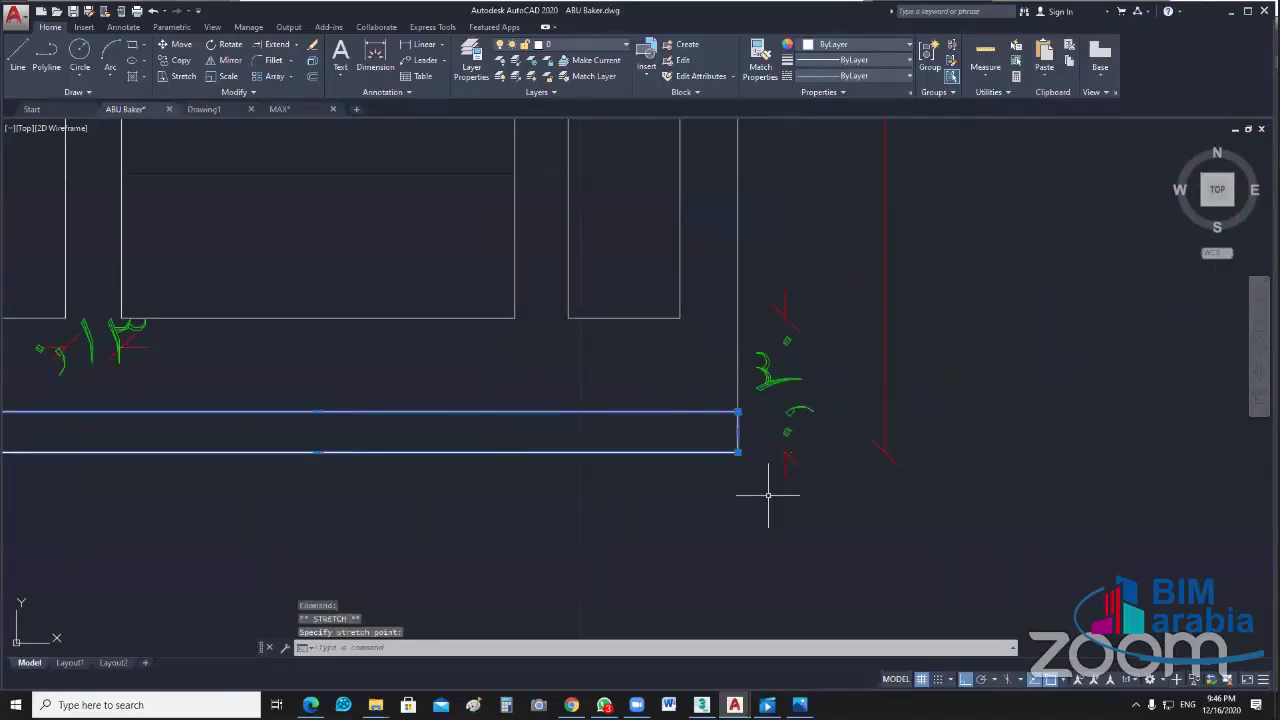
key(Escape)
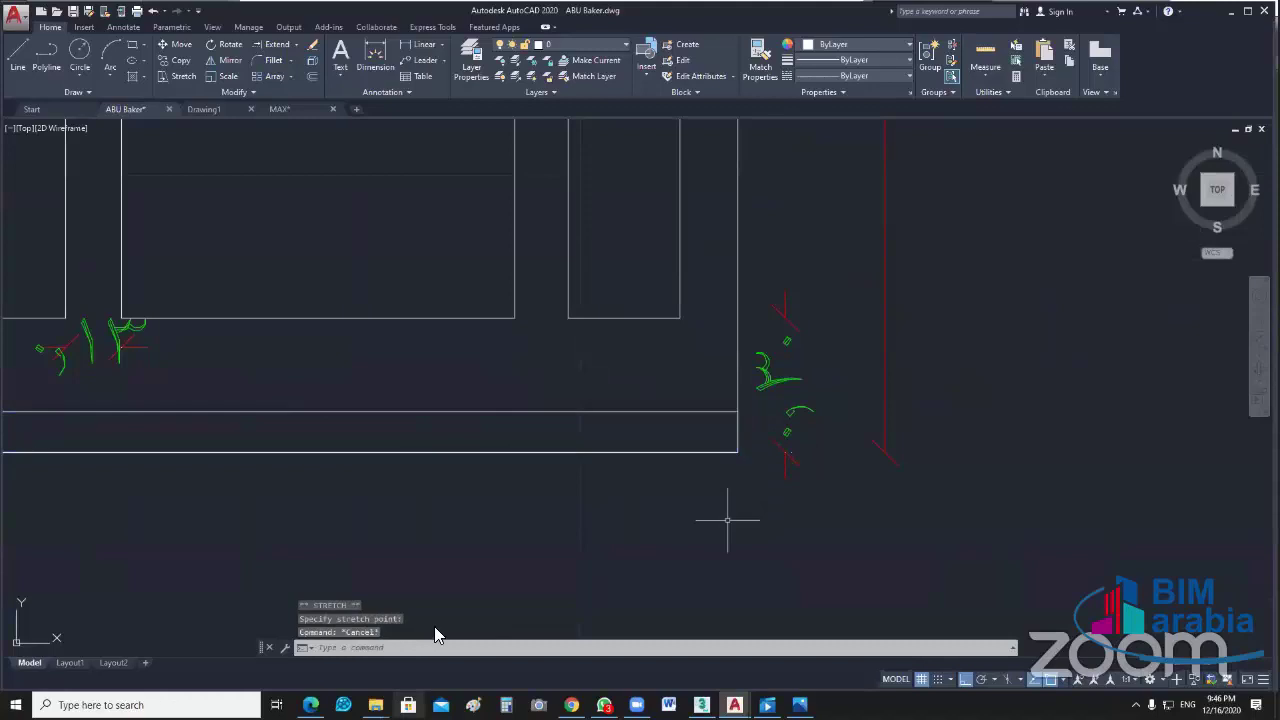
click(375, 705)
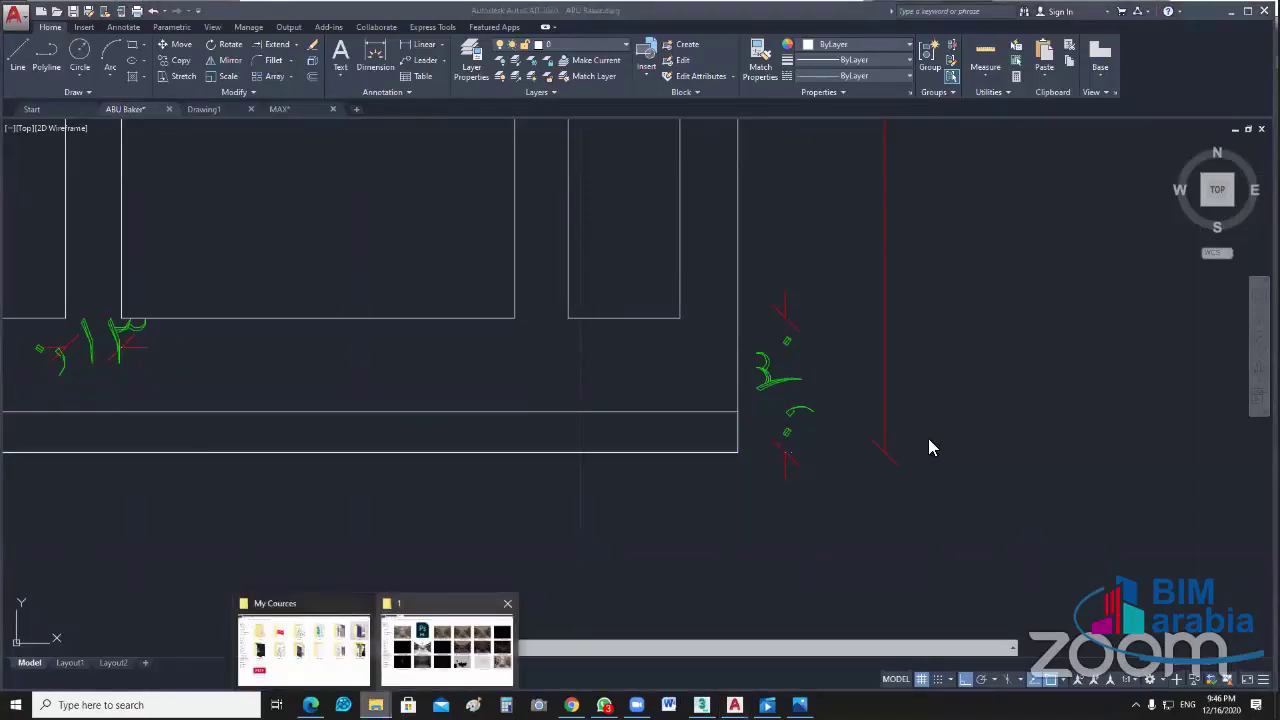
Step: Navigate from the render images up through PROJECT into the Office Modern folder
click(303, 645)
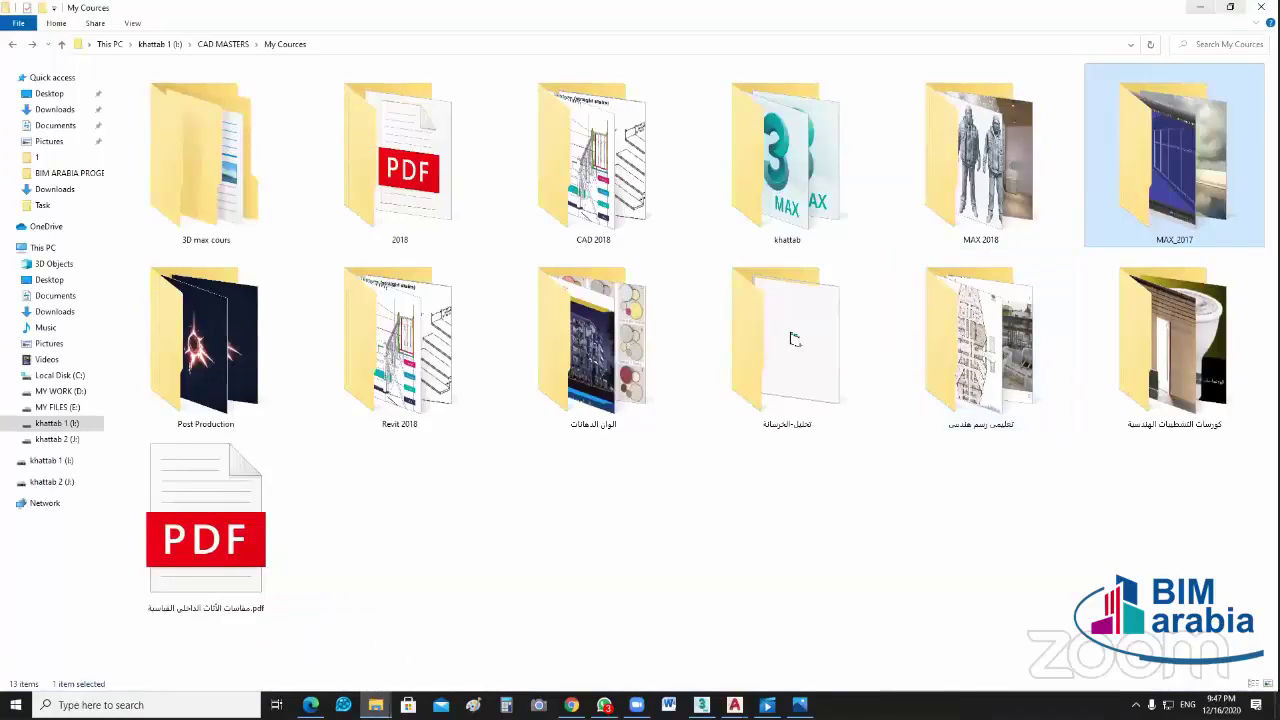
key(alt+Tab)
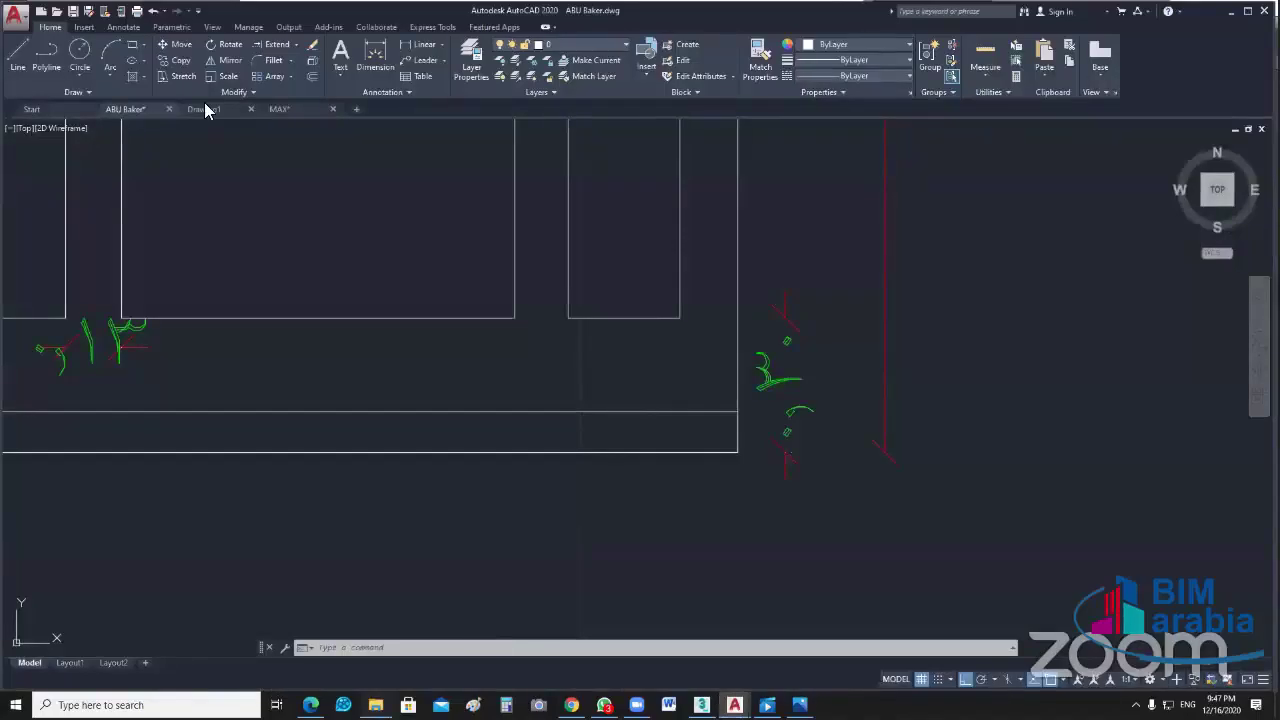
key(alt+Tab)
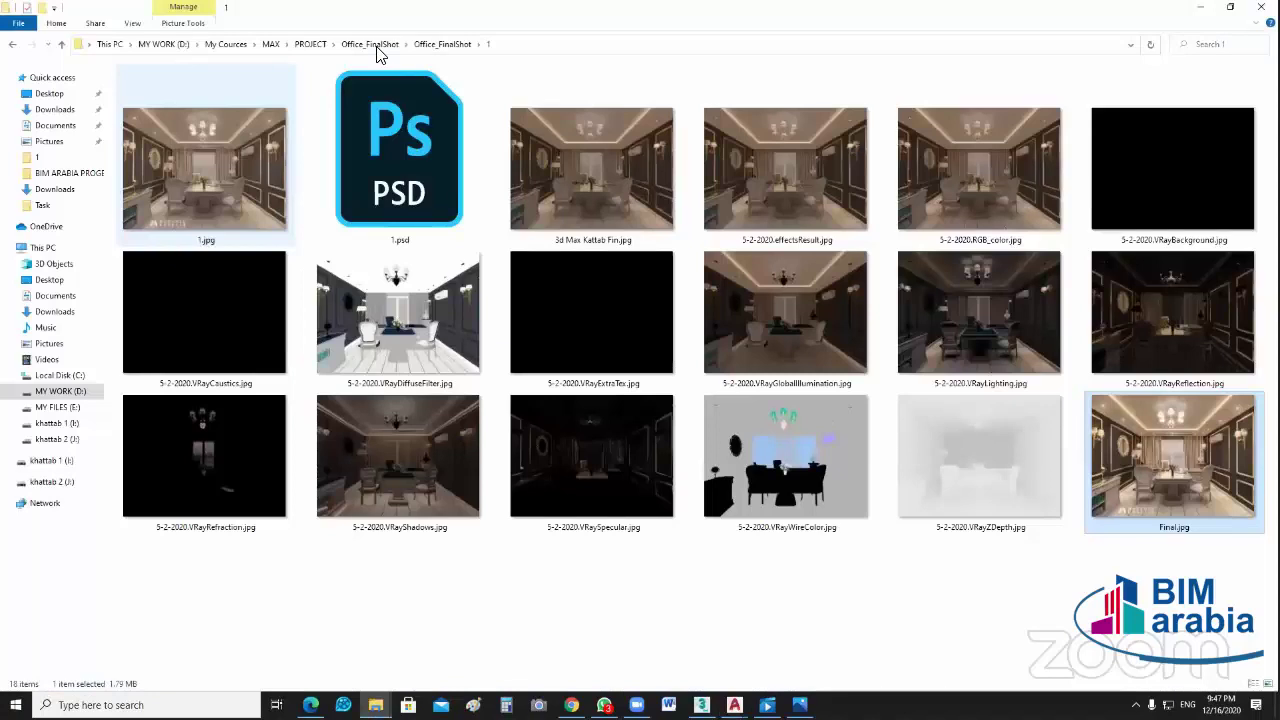
click(326, 45)
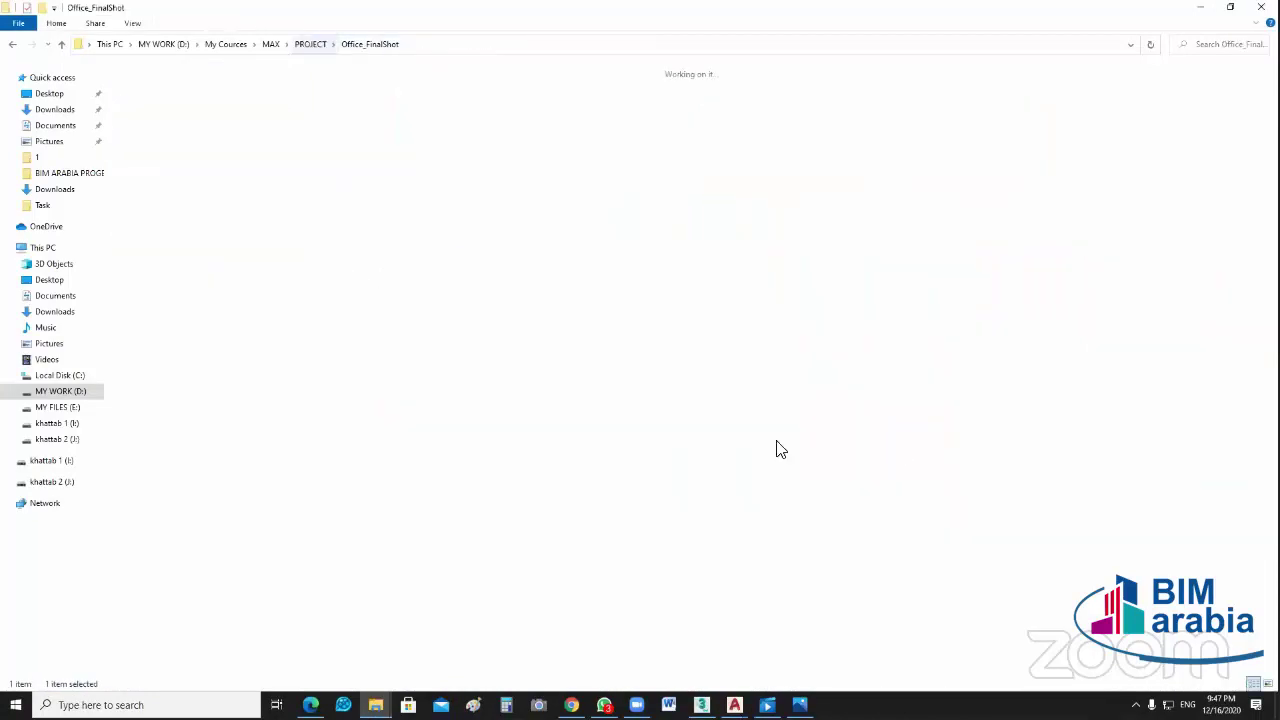
key(alt+Up)
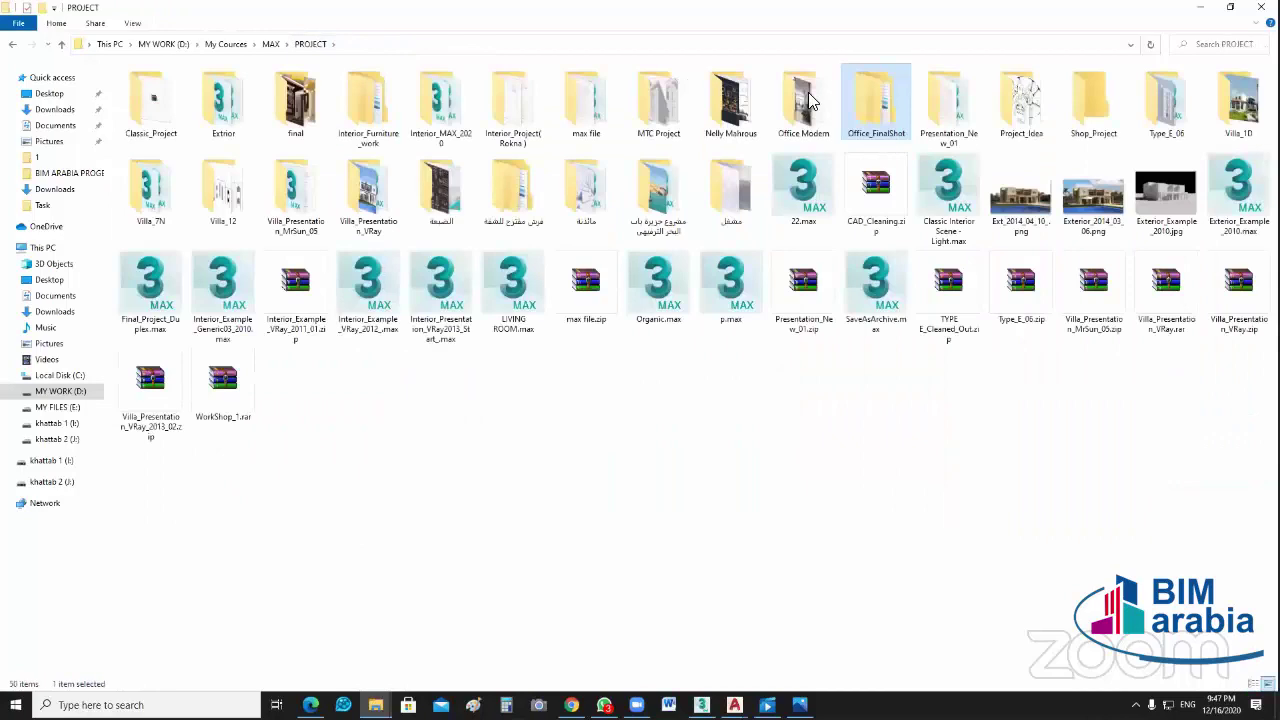
double_click(808, 92)
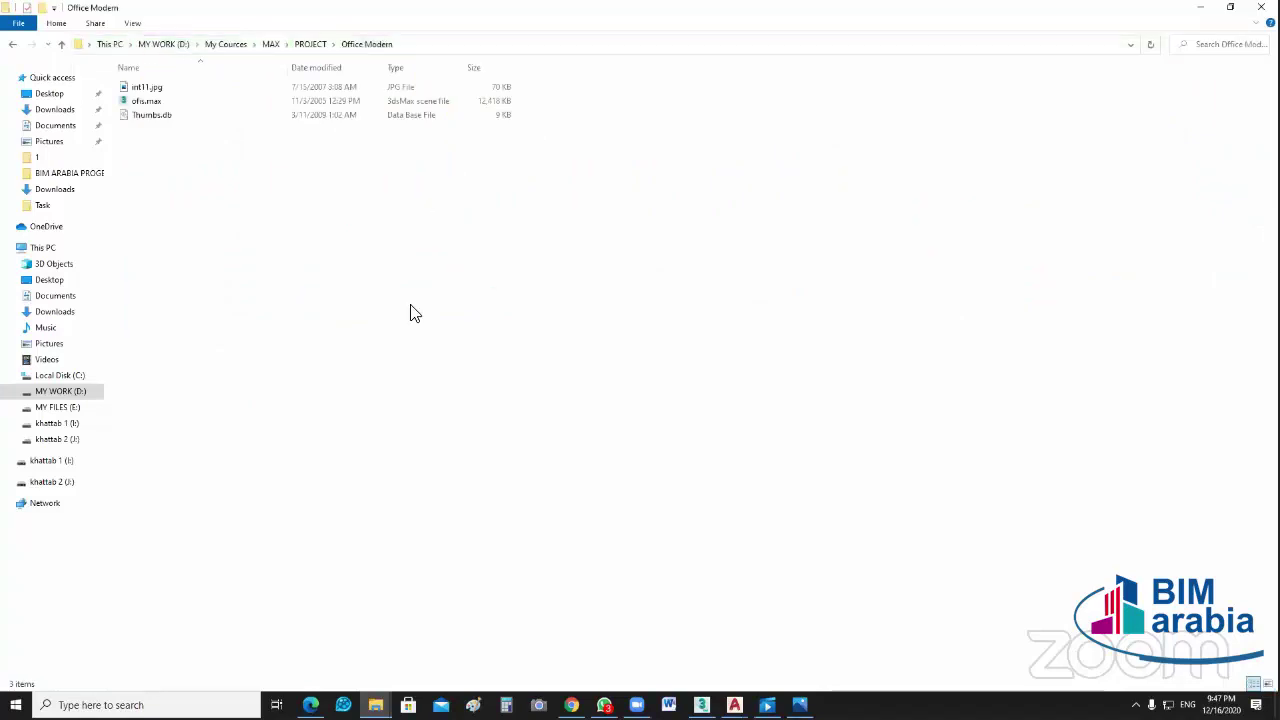
Step: Preview the Office Modern files as large thumbnails, view int11.jpg, then return to My Cources
ctrl+scroll(410, 313, up, 3)
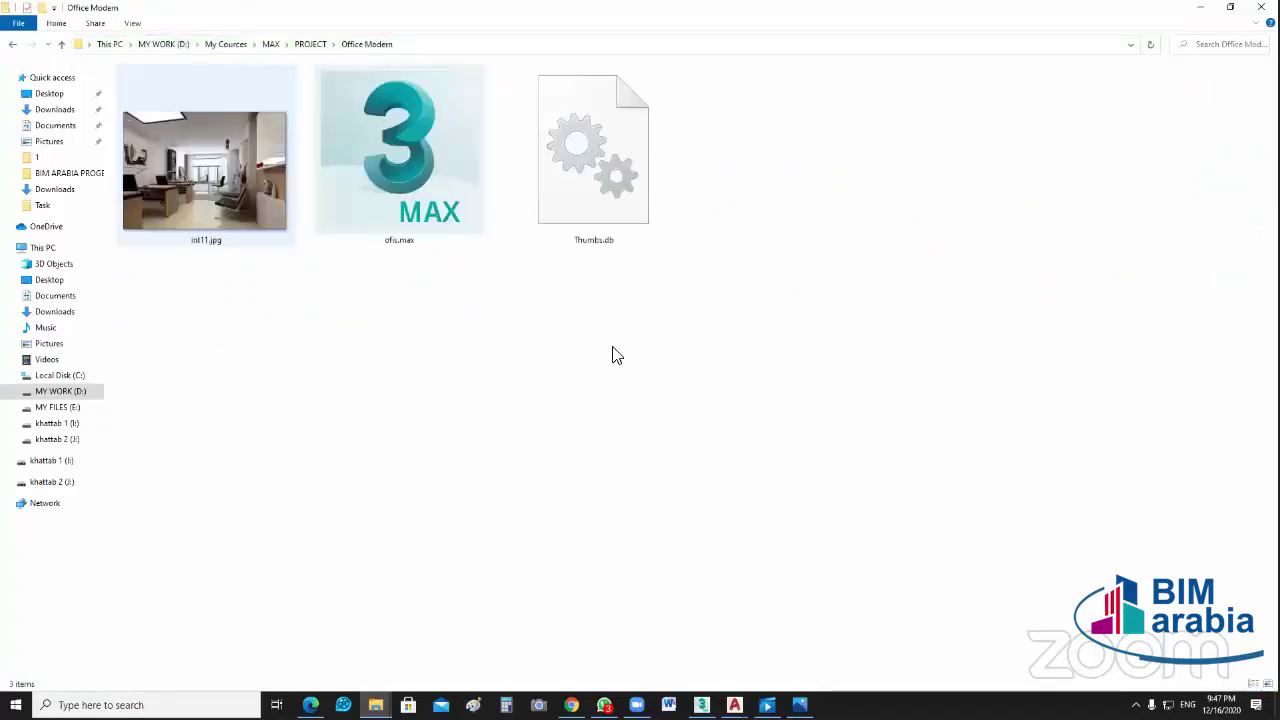
key(Right)
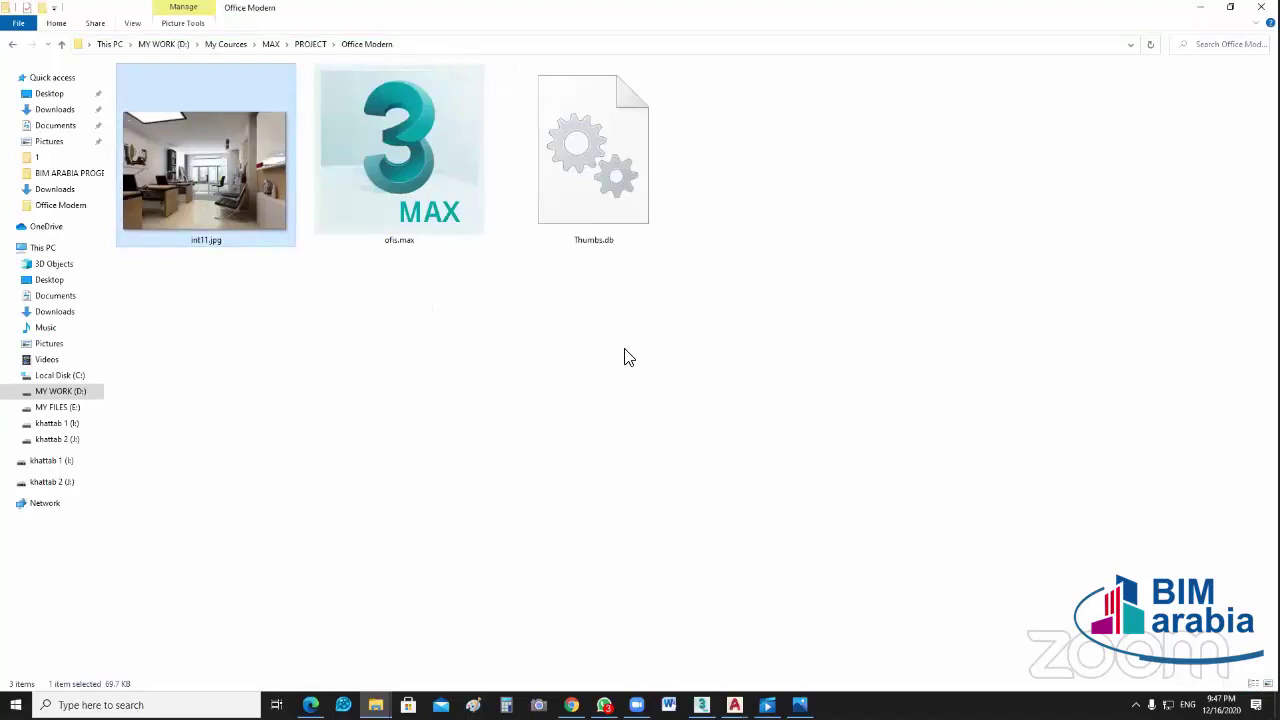
key(Return)
key(alt+Left)
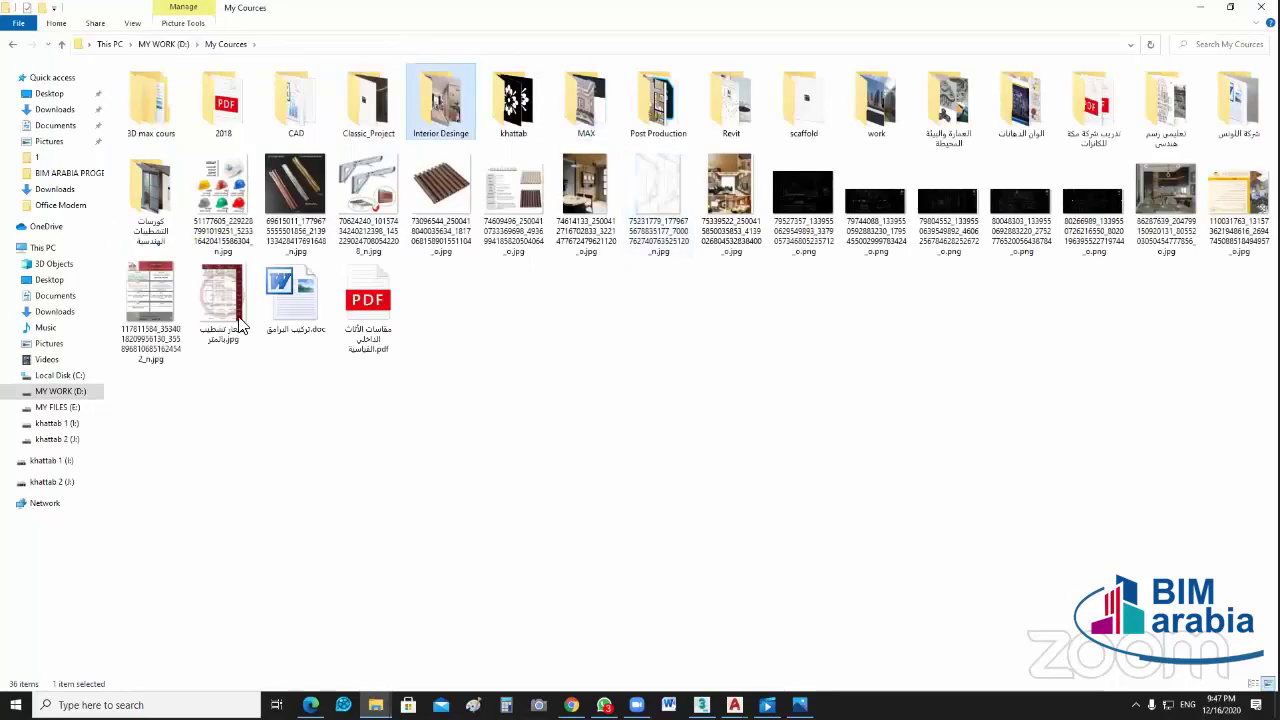
Step: View the interior reference photos from the Interior Desinge folder in Photos, then return to AutoCAD
key(Return)
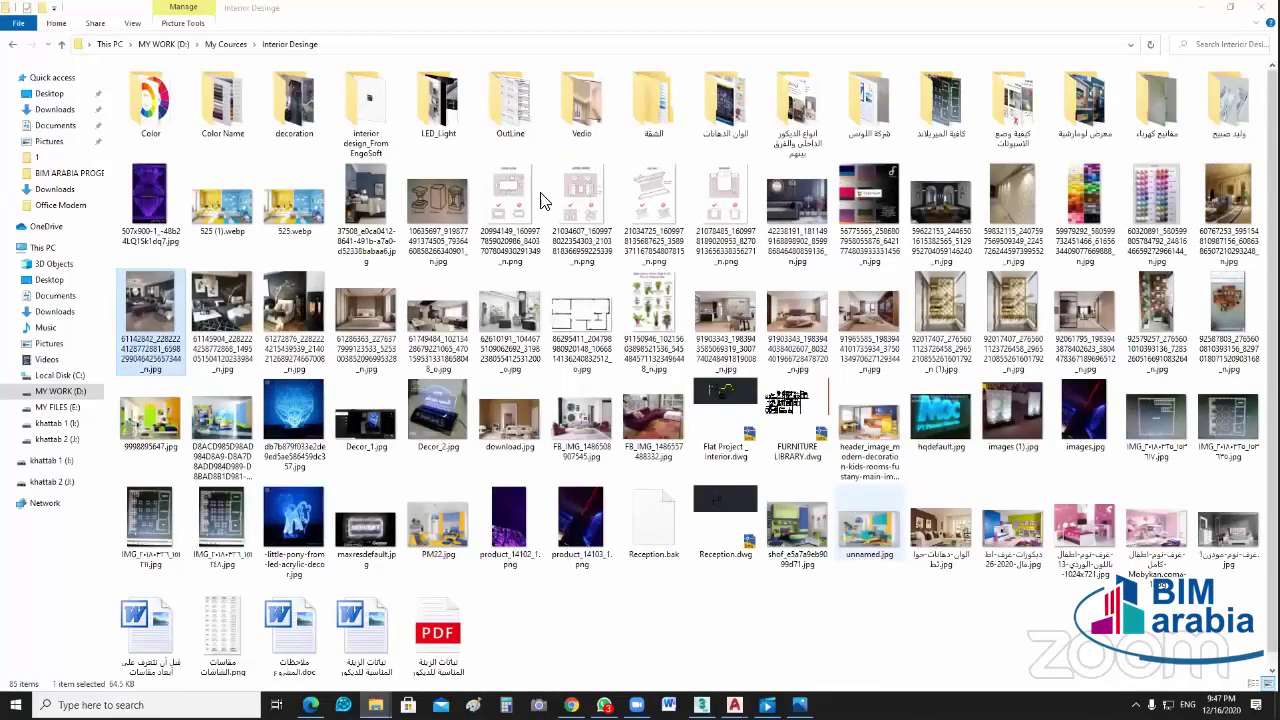
key(Return)
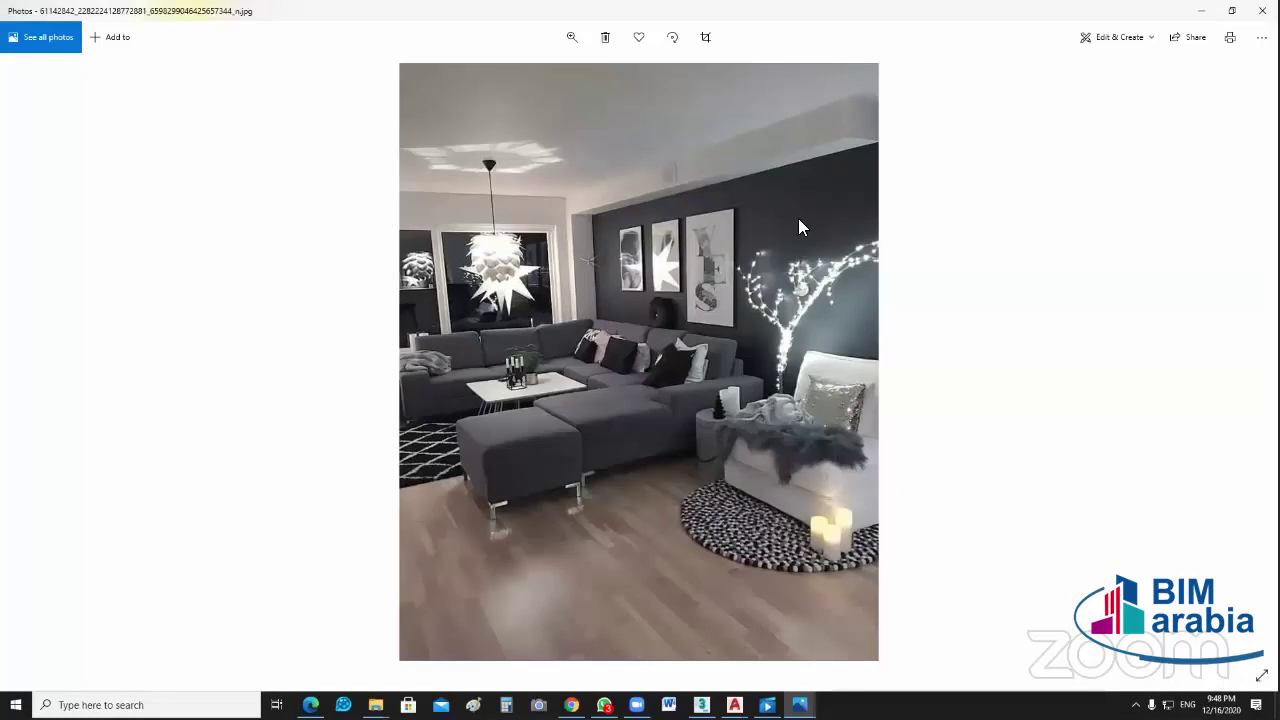
key(alt+F4)
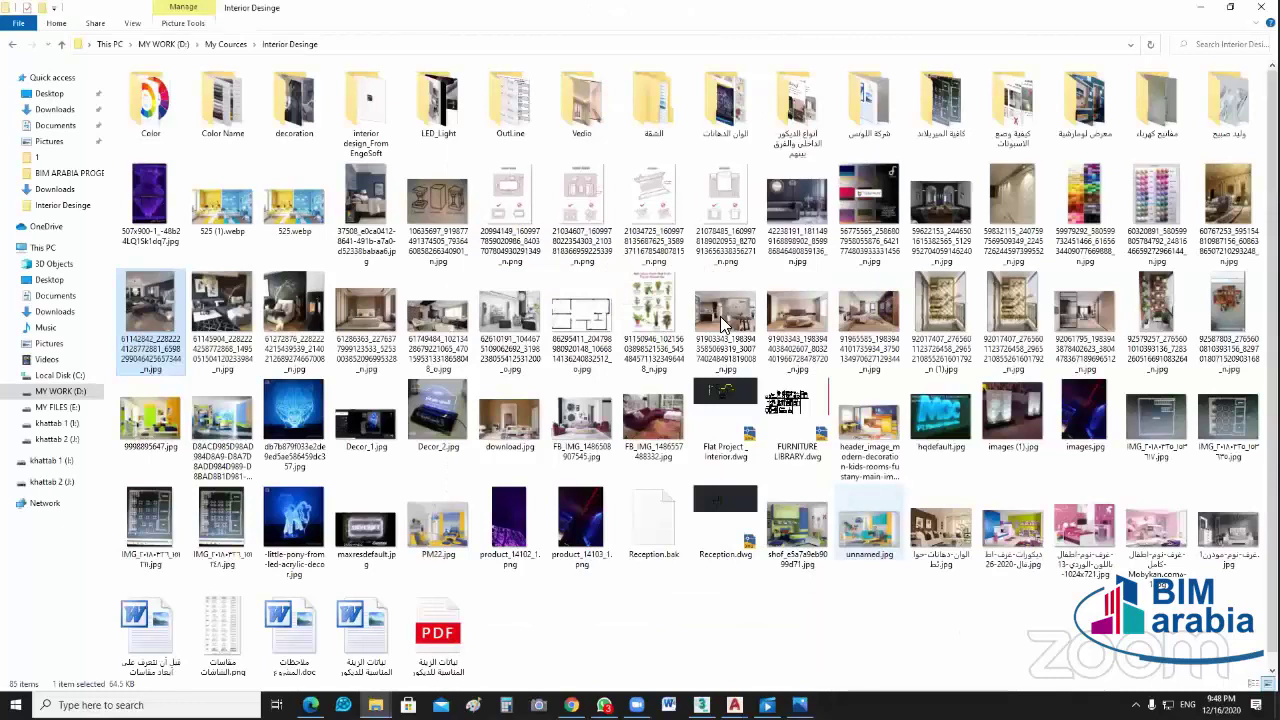
key(Return)
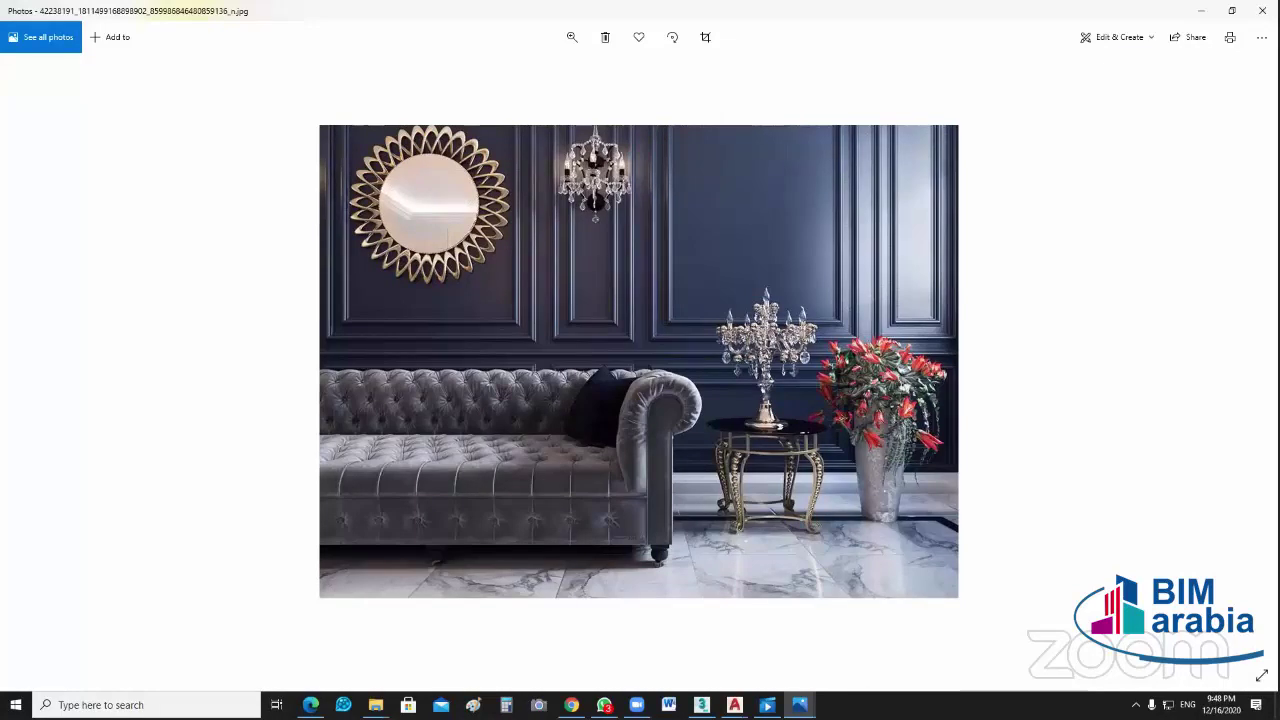
click(1201, 10)
click(734, 705)
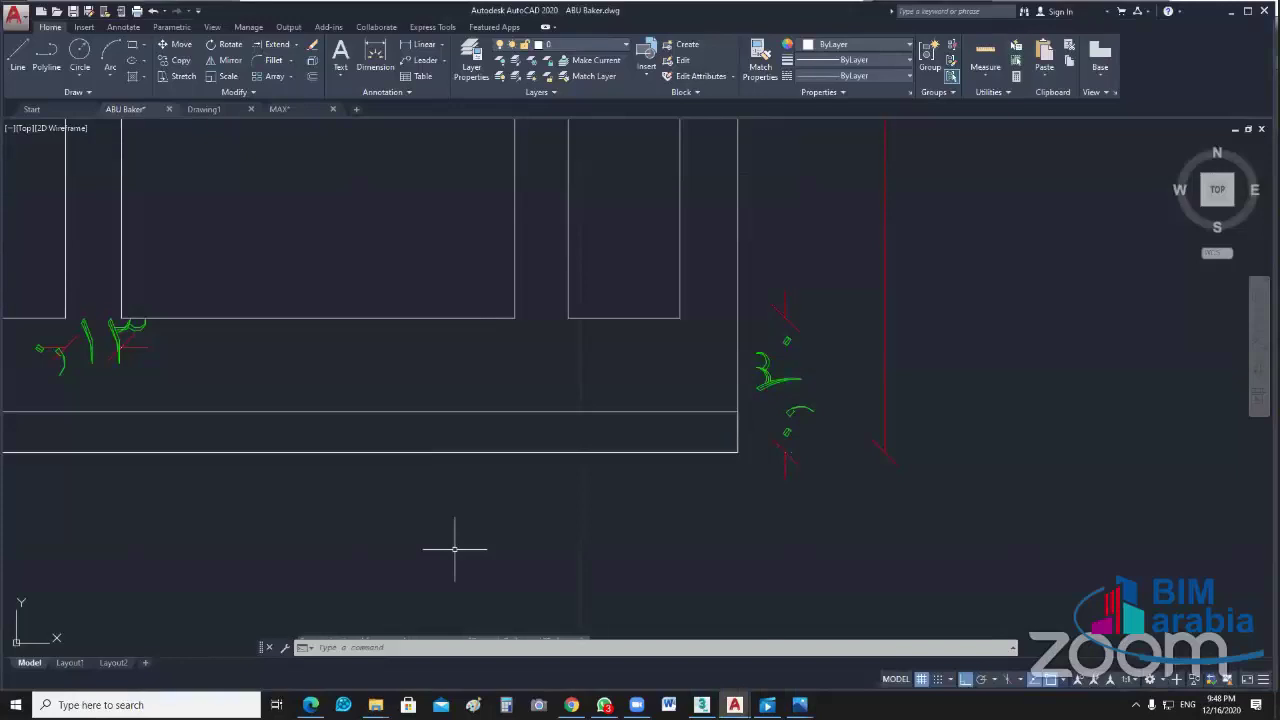
Step: Zoom and pan around the ABU Baker floor plan to review it
scroll(454, 549, down, 3)
mouse_move(454, 549)
middle_down()
mouse_move(969, 449)
mouse_move(572, 408)
middle_up()
scroll(969, 449, down, 5)
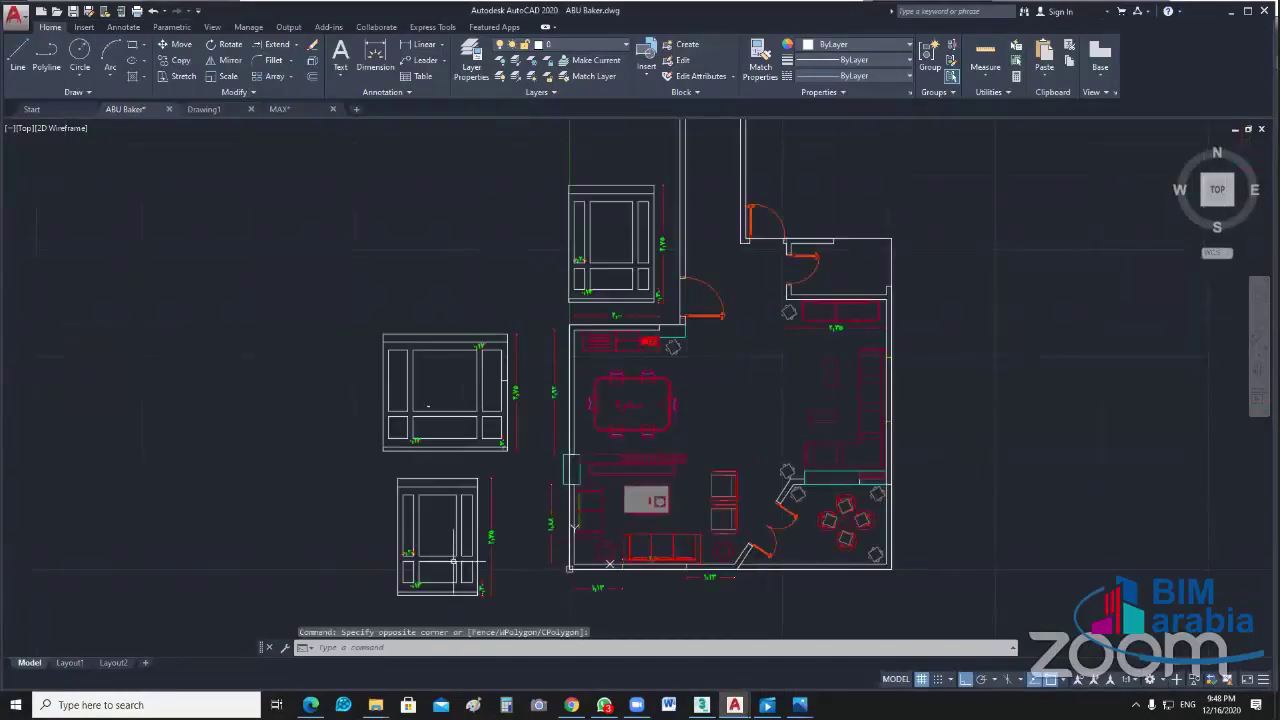
middle_drag(453, 562, 347, 531)
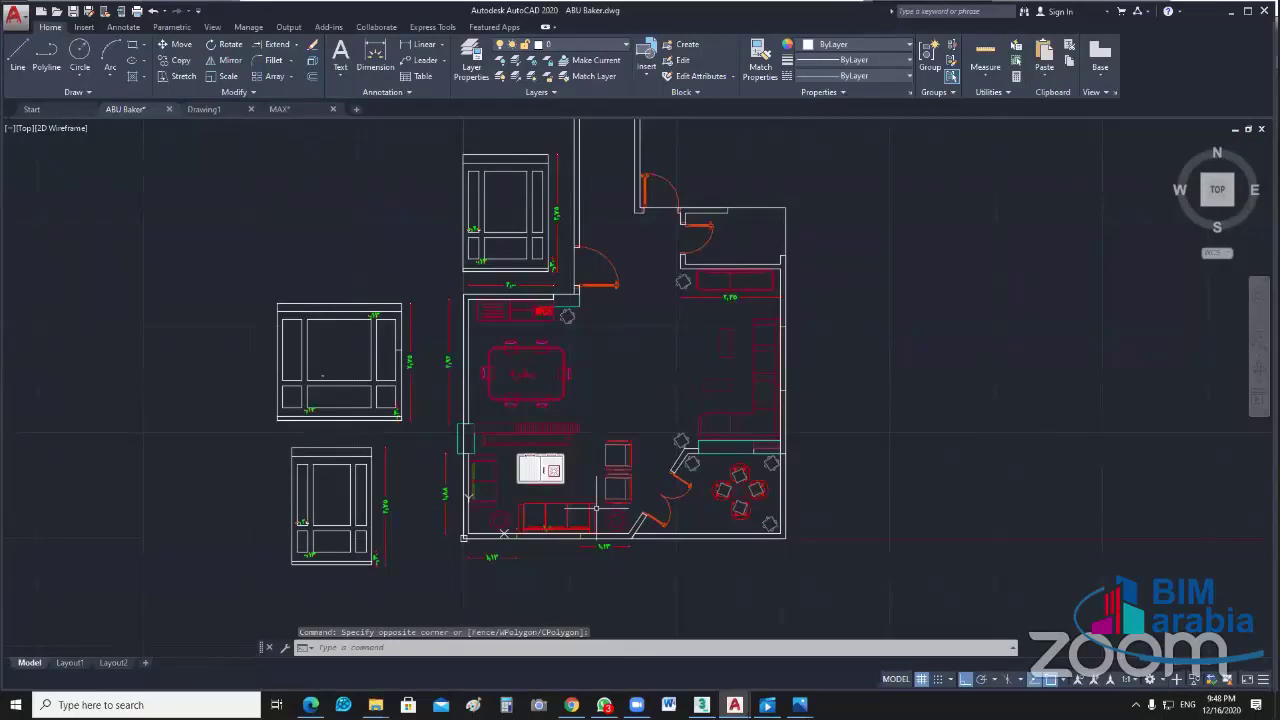
scroll(596, 508, up, 4)
scroll(540, 458, up, 4)
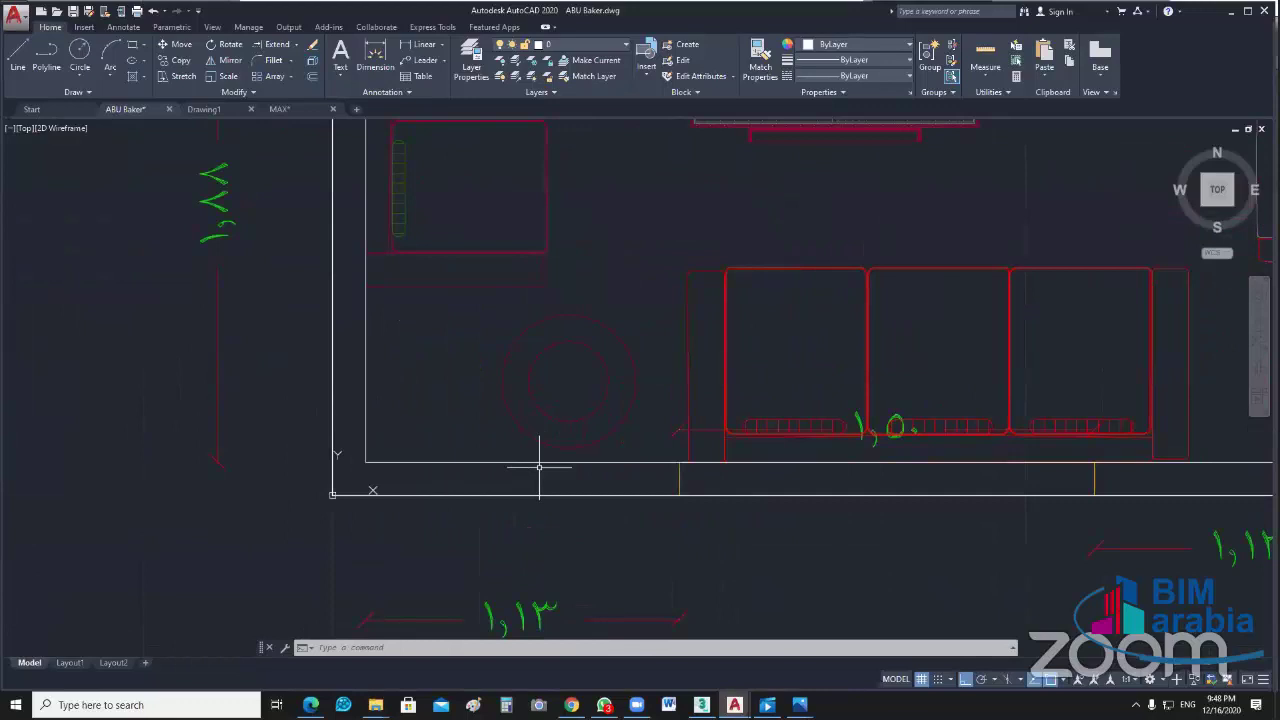
scroll(540, 466, down, 2)
middle_drag(535, 640, 532, 458)
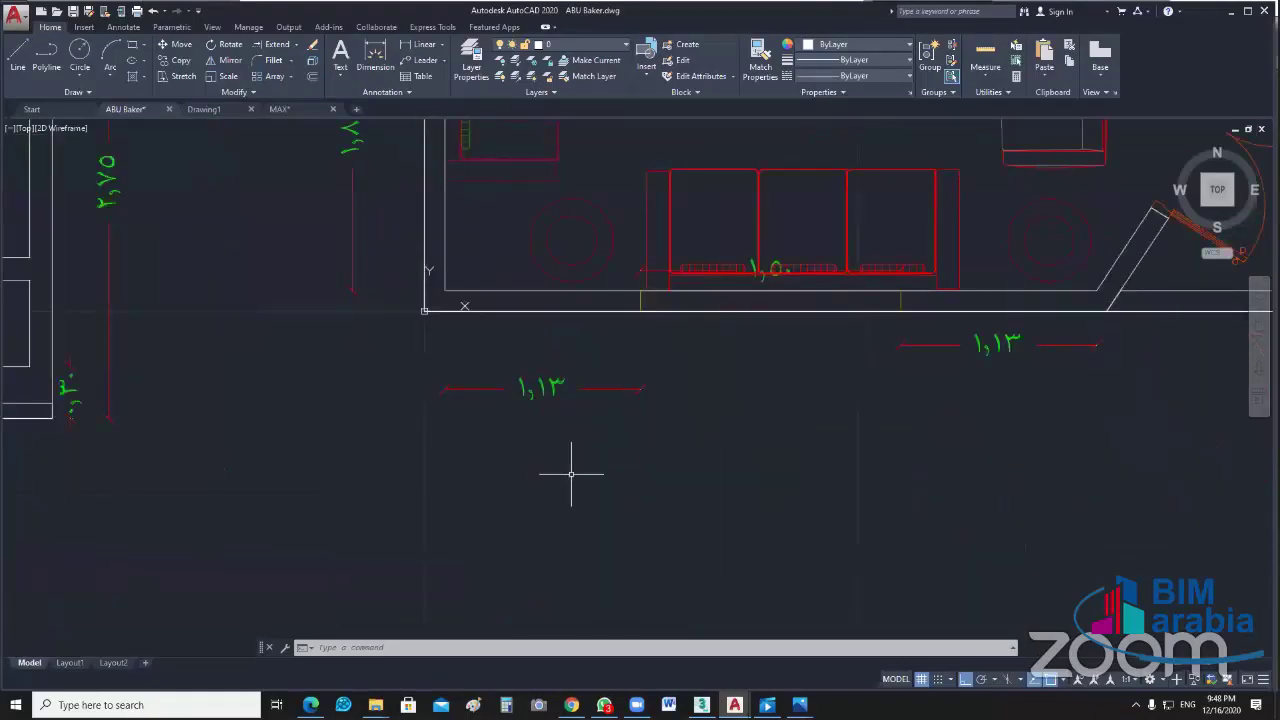
Step: Bring the elevations beside the plan into view and window-select the lower-left elevation with its dimension
middle_drag(1066, 296, 829, 325)
scroll(829, 325, down, 1)
scroll(829, 329, down, 5)
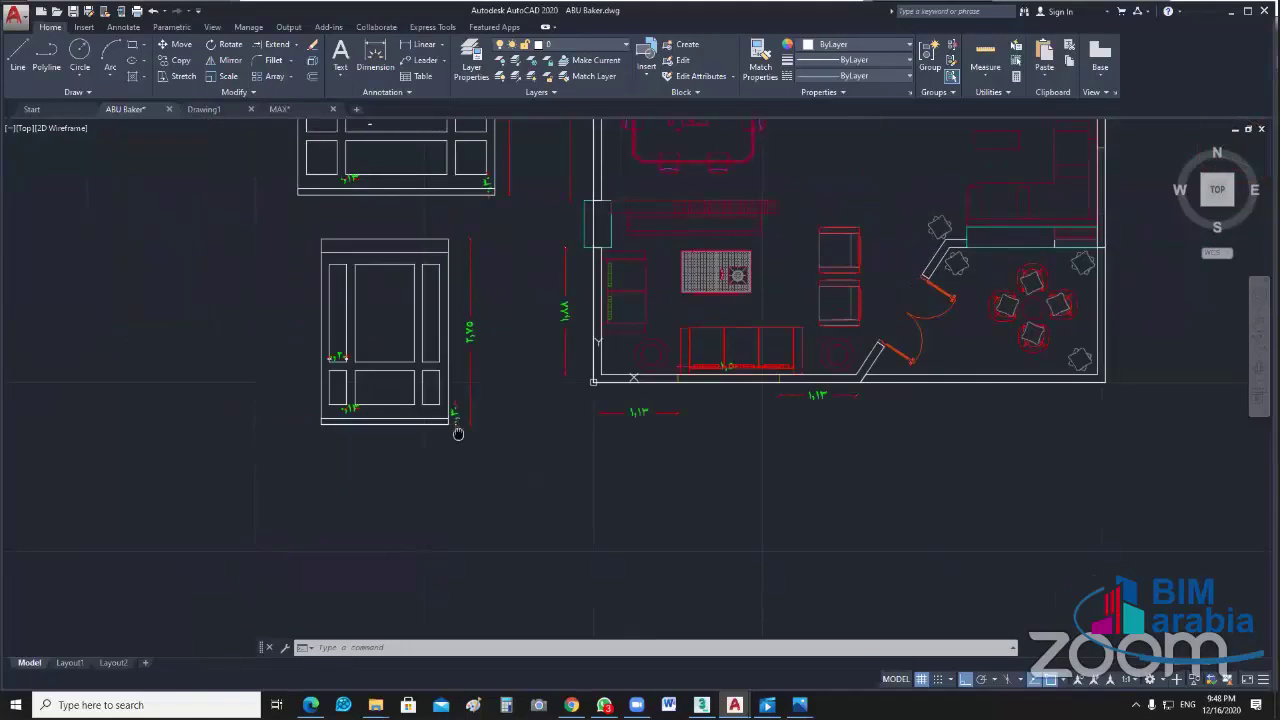
middle_drag(458, 433, 500, 447)
drag(498, 240, 360, 503)
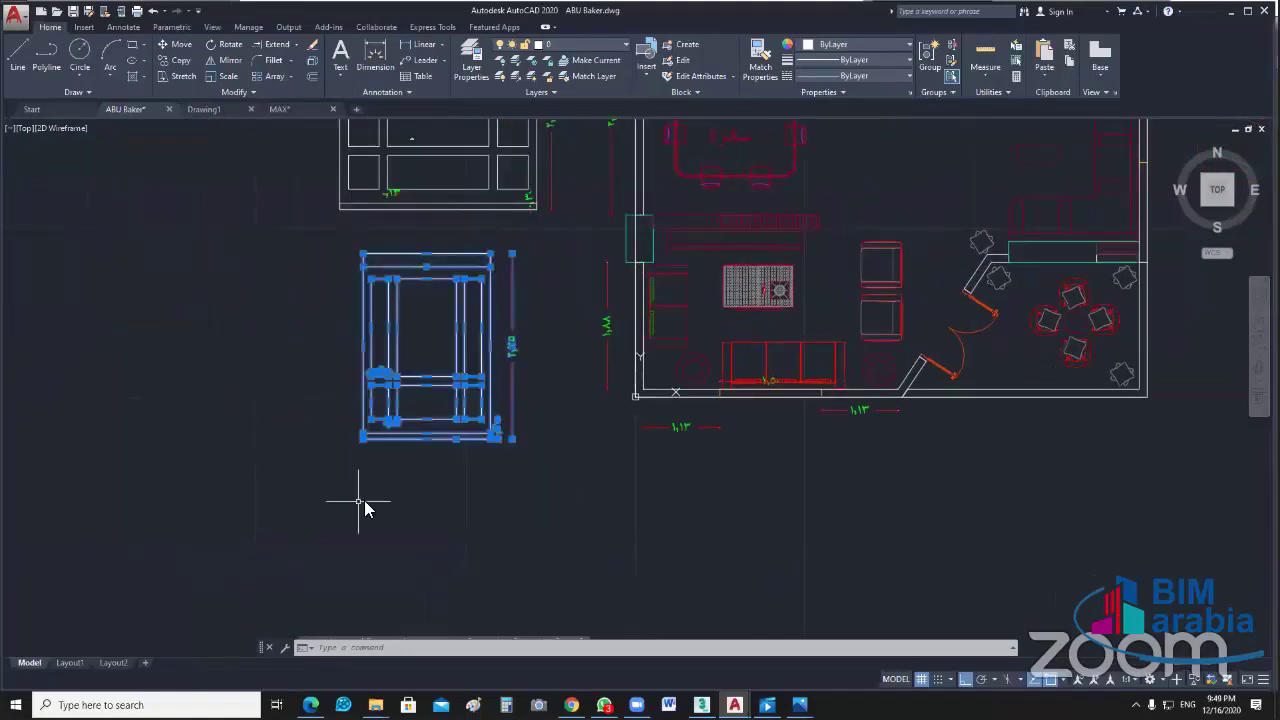
Step: Copy the 2.75-high elevation with Ortho off to a spot below the floor plan
text(co)
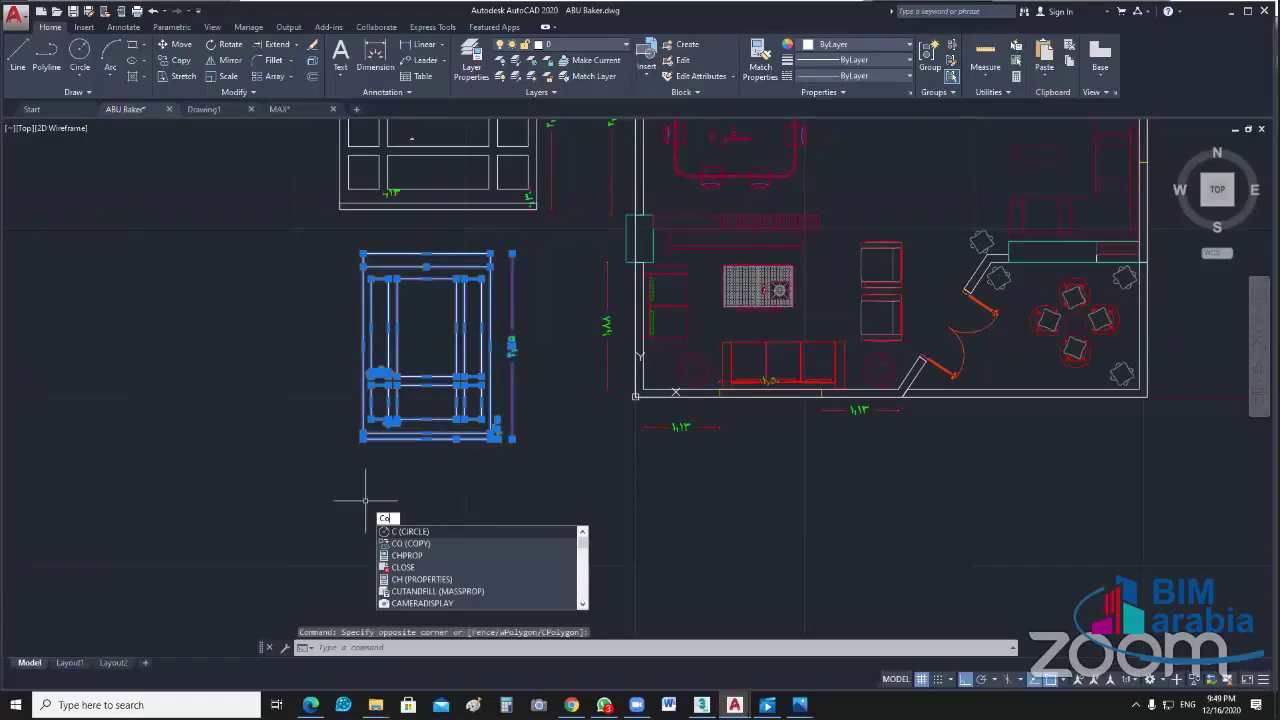
key(Return)
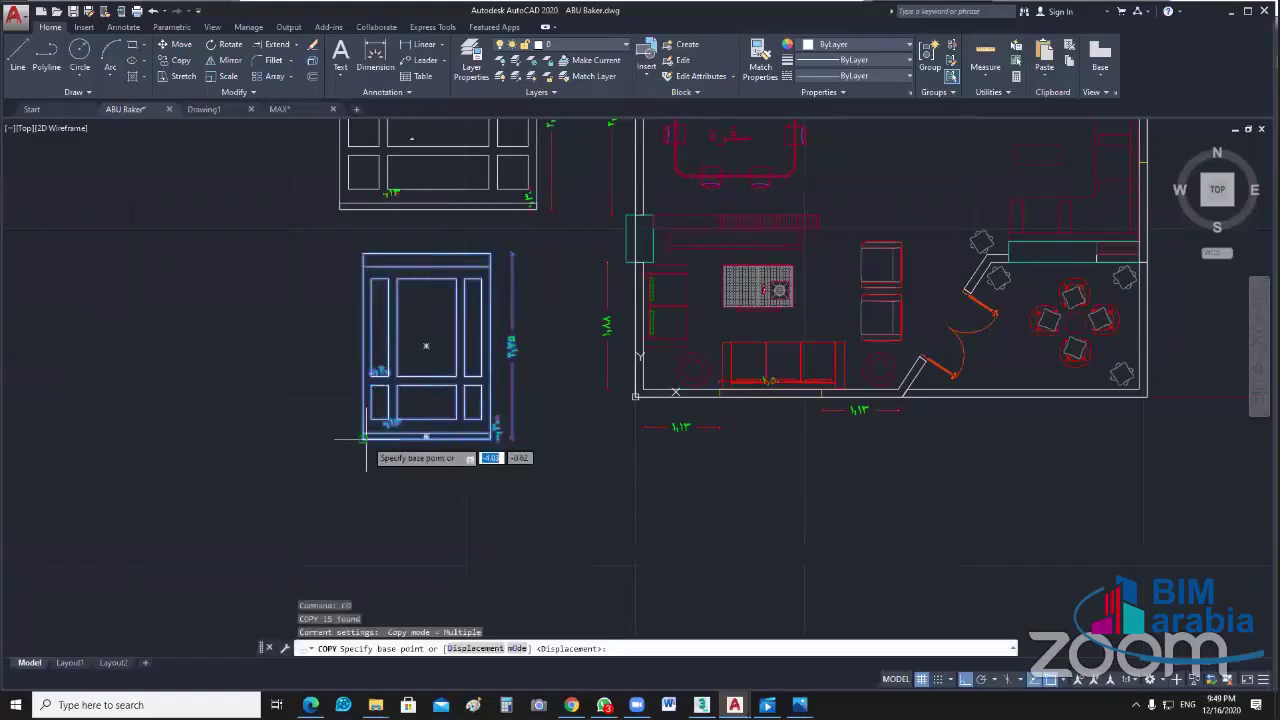
click(366, 437)
key(F8)
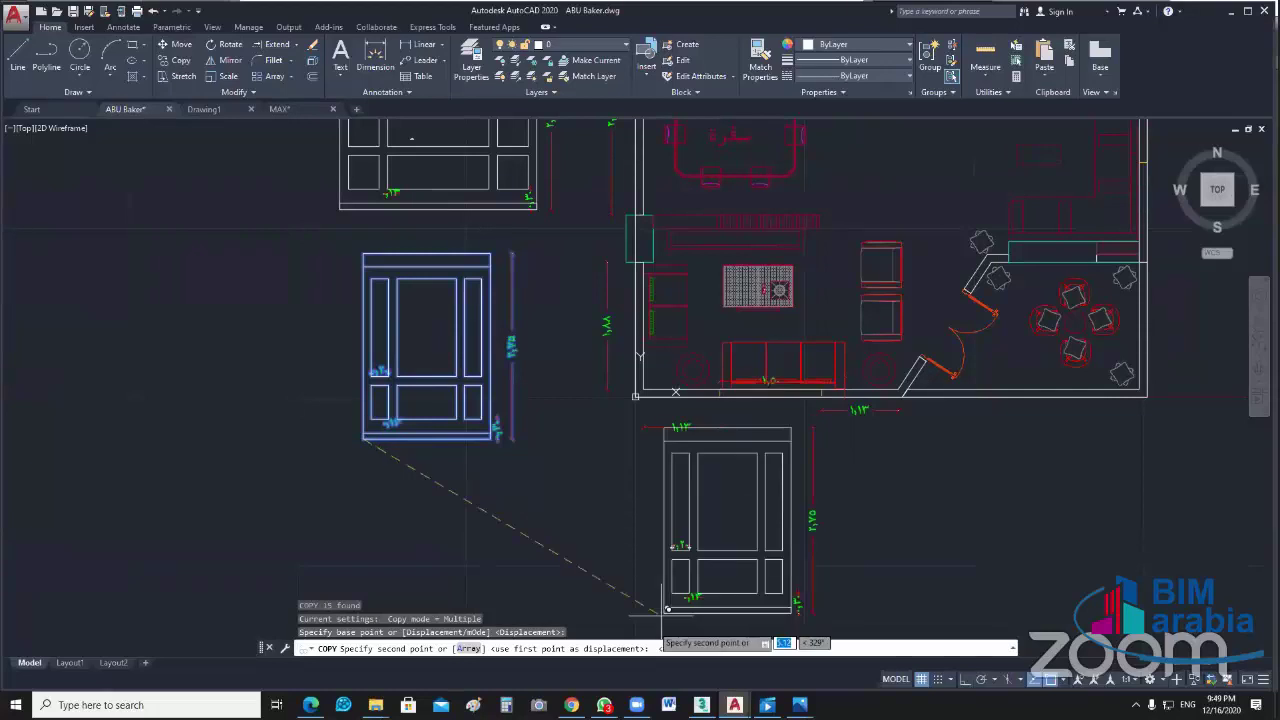
click(660, 614)
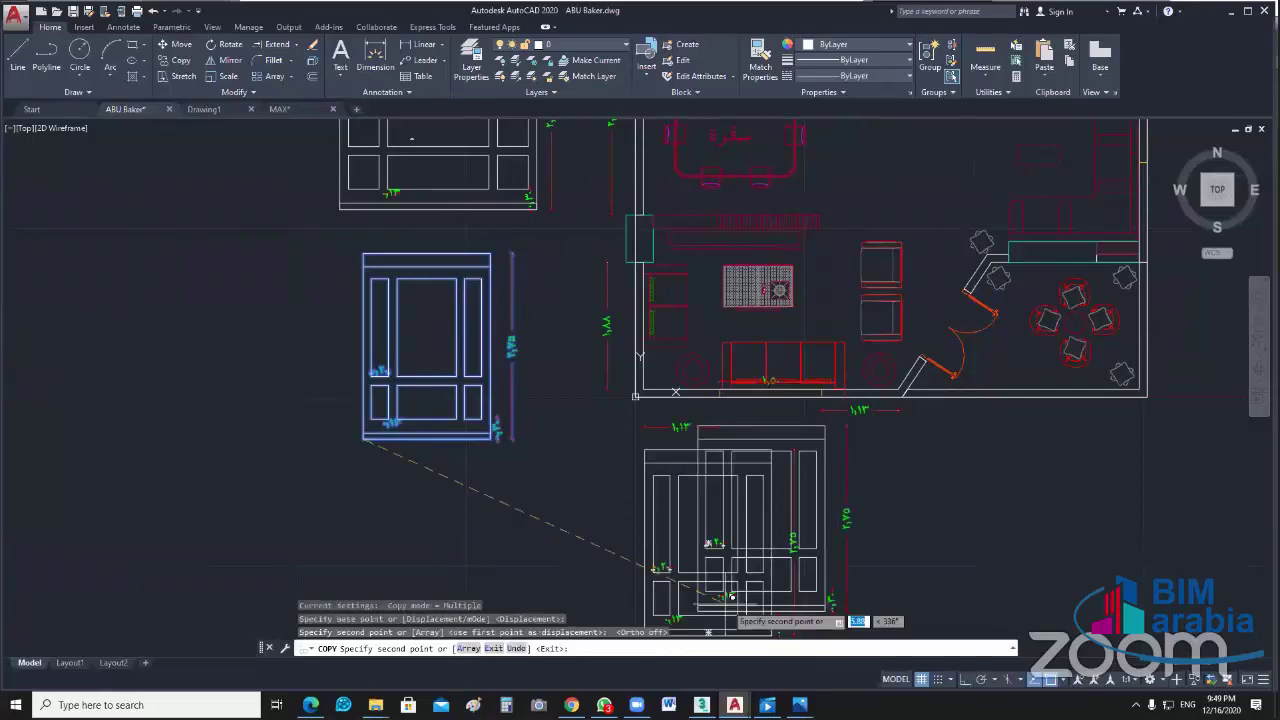
key(Escape)
middle_drag(736, 686, 749, 574)
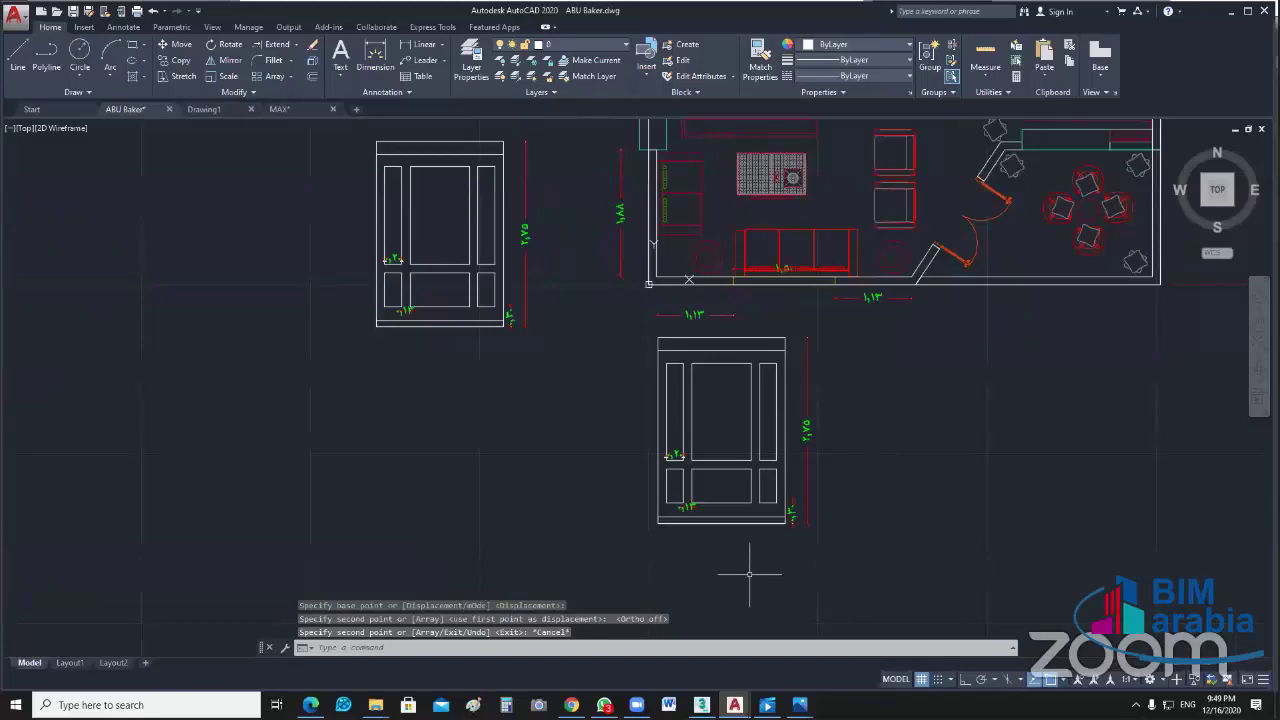
scroll(749, 574, up, 5)
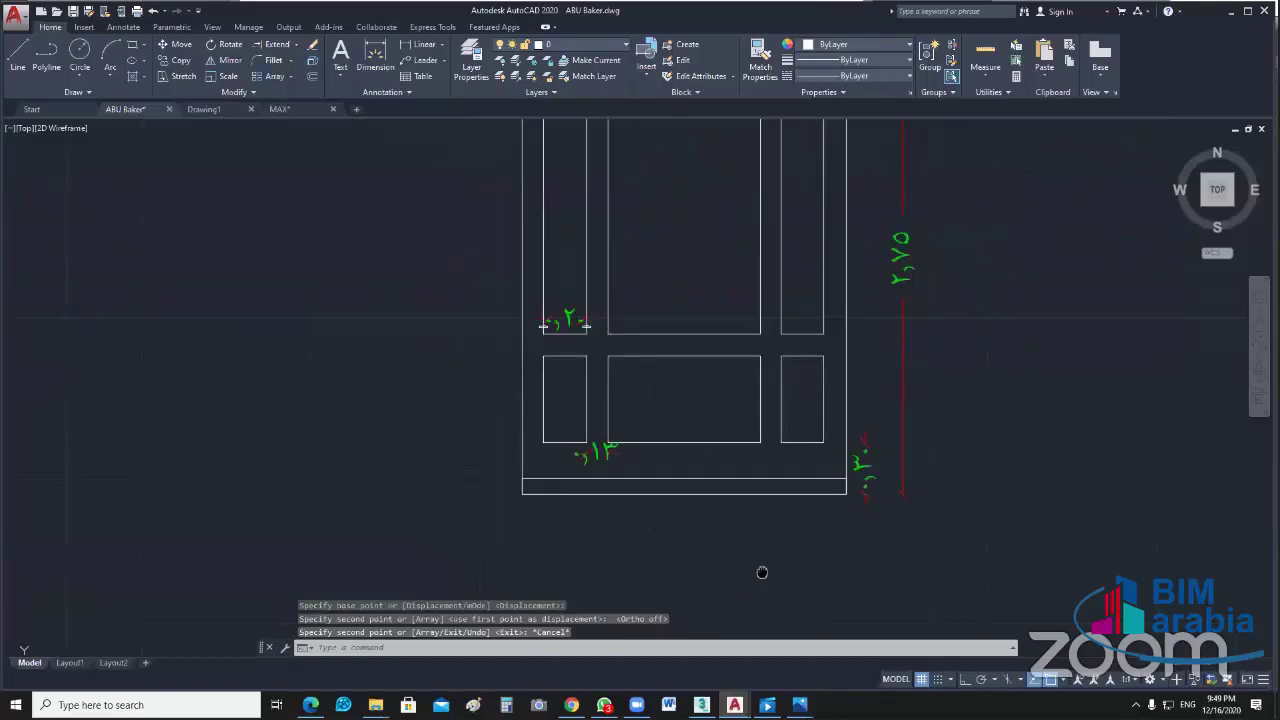
Step: Erase the two right-hand narrow panels of the copied elevation
scroll(762, 572, down, 2)
text(l)
key(Return)
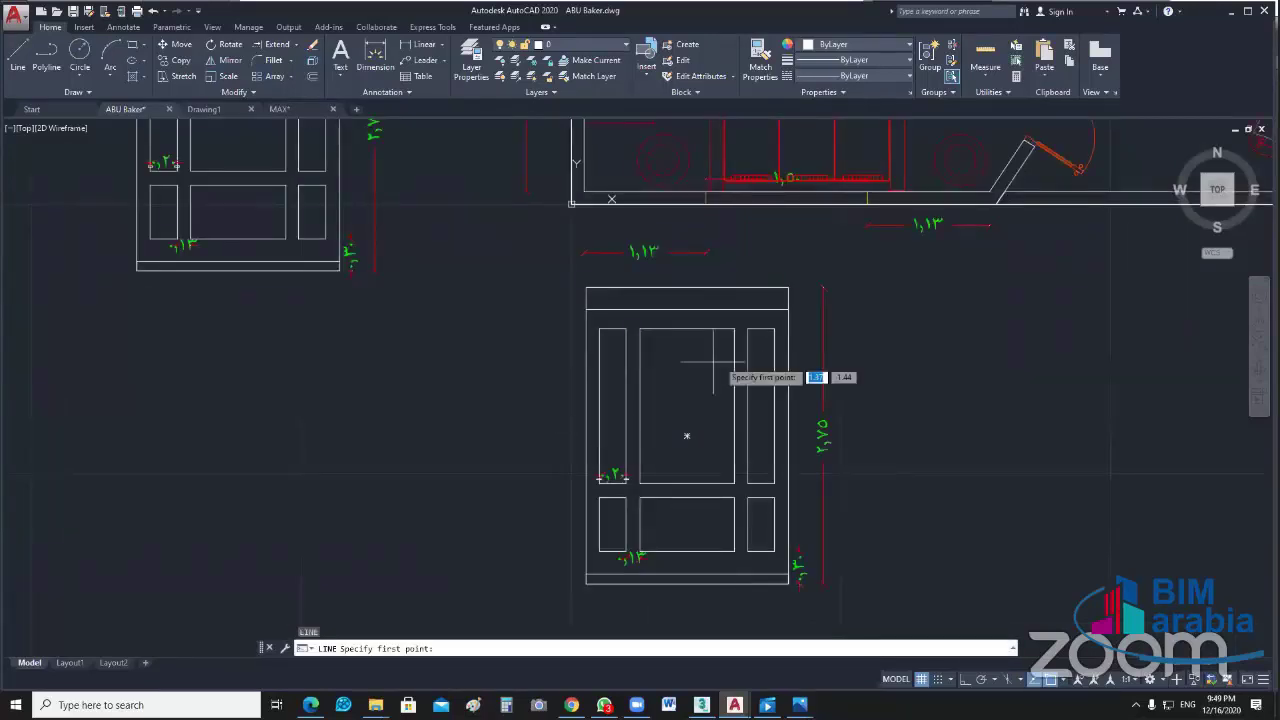
key(Escape)
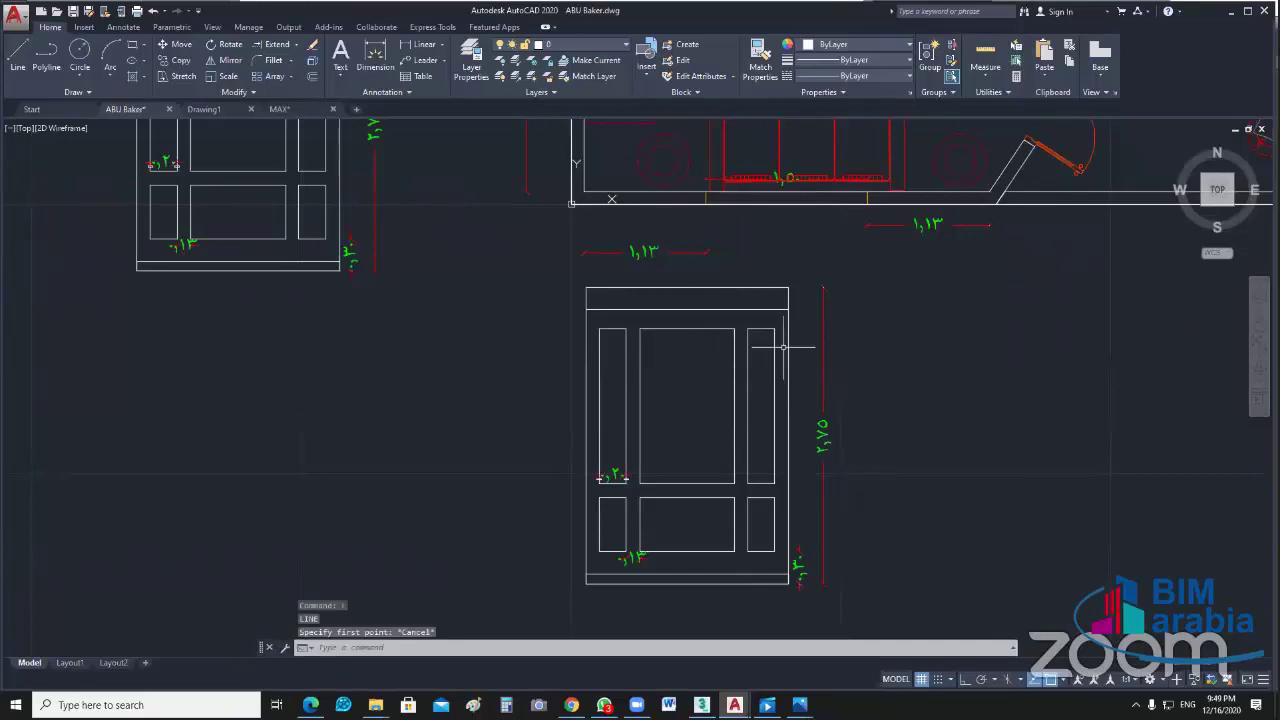
click(779, 309)
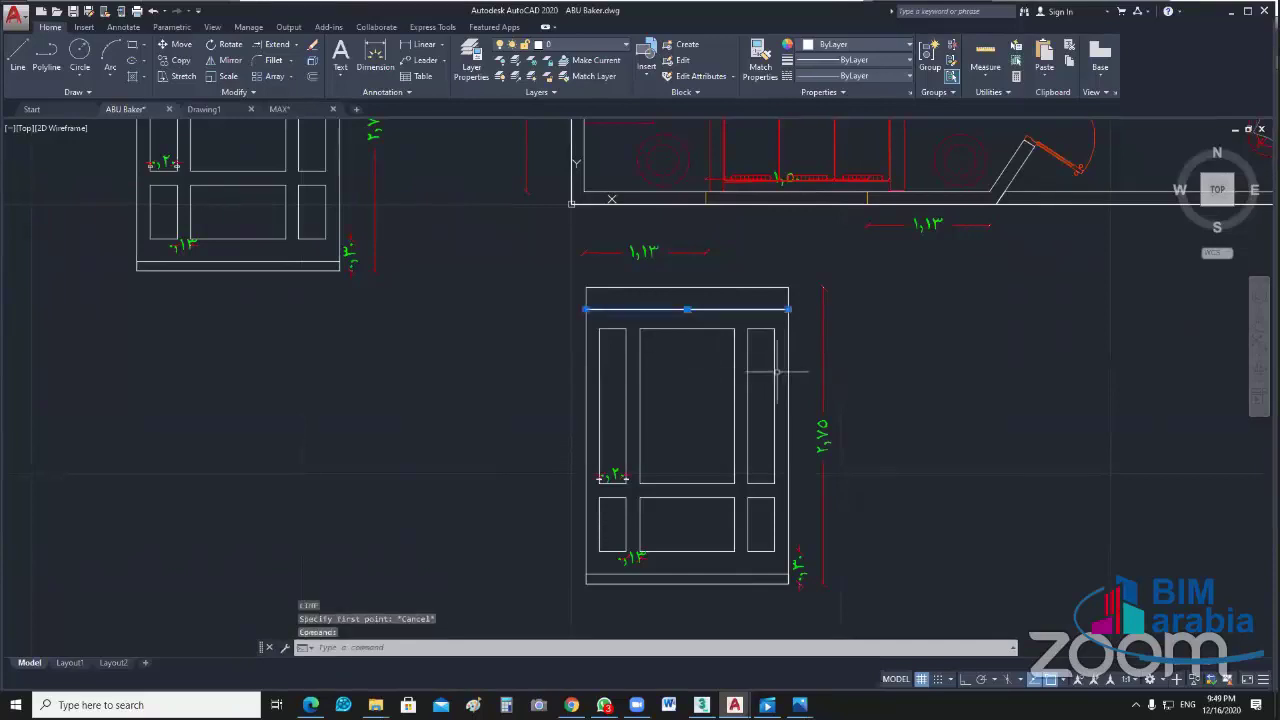
key(Escape)
click(776, 326)
click(765, 515)
key(Delete)
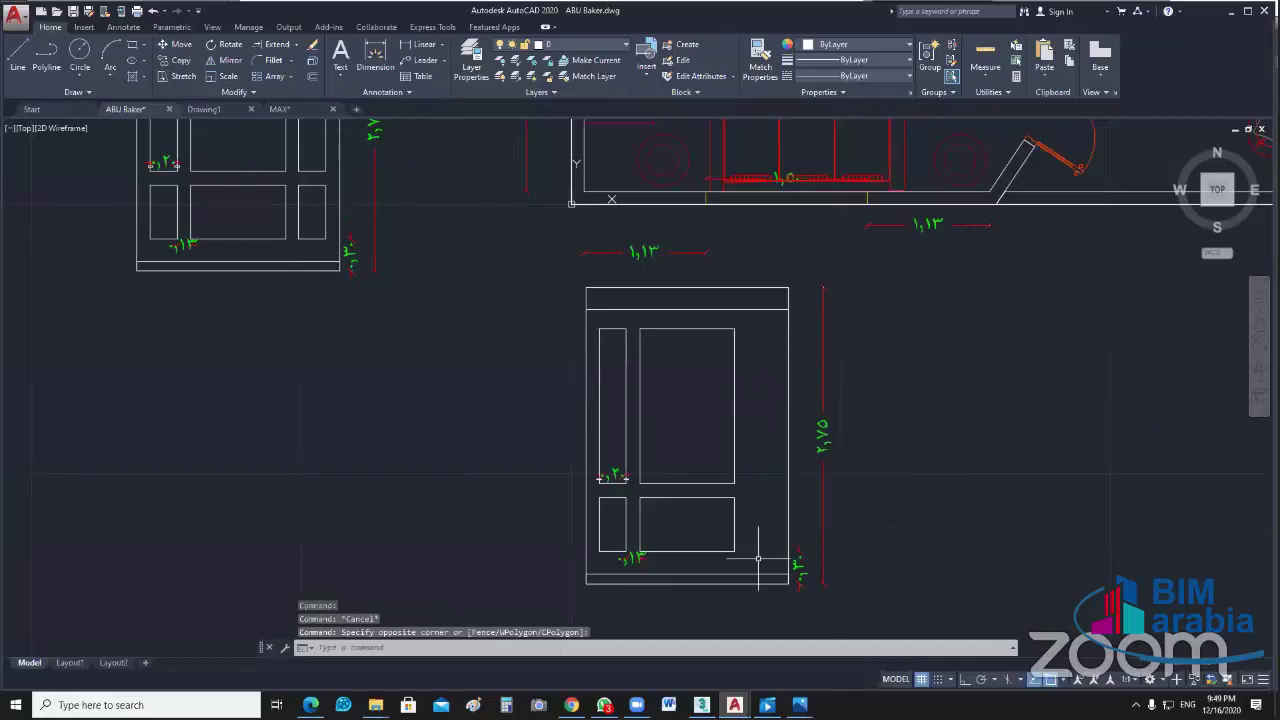
key(Delete)
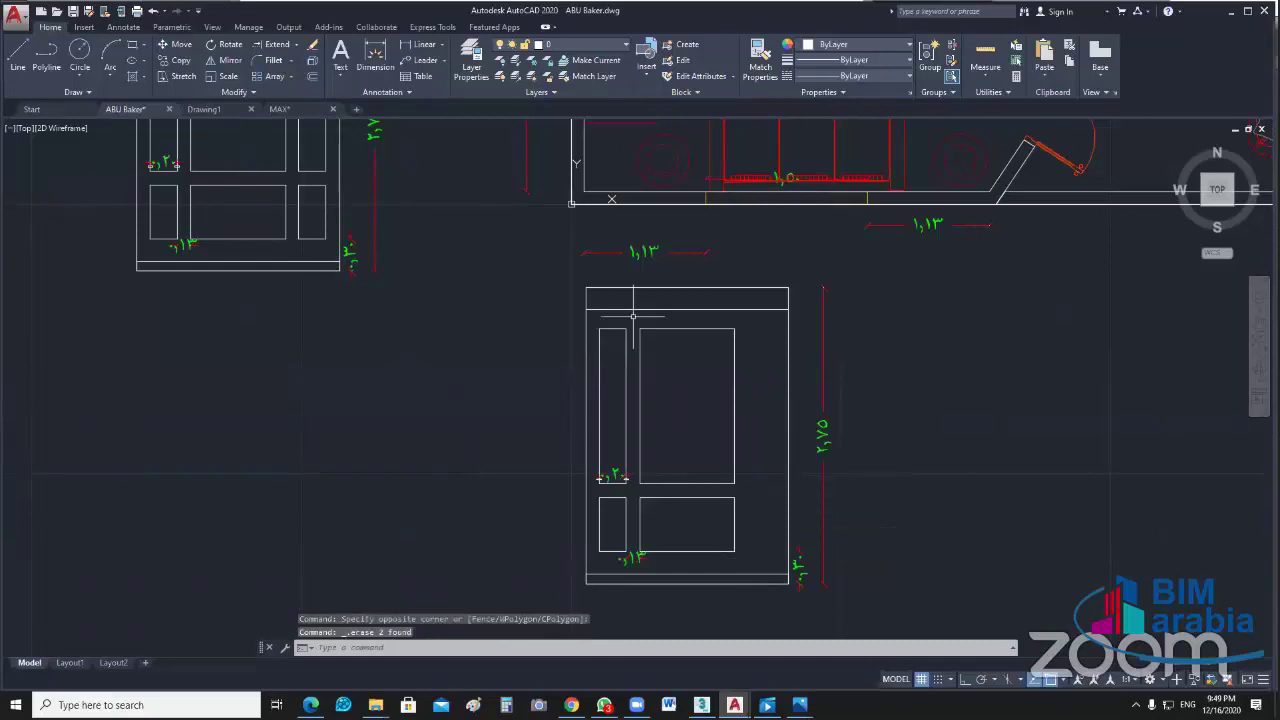
Step: Erase the narrow left panel, the small lower-left panel and the leftover dimension text
drag(632, 316, 625, 430)
key(Delete)
scroll(629, 531, up, 2)
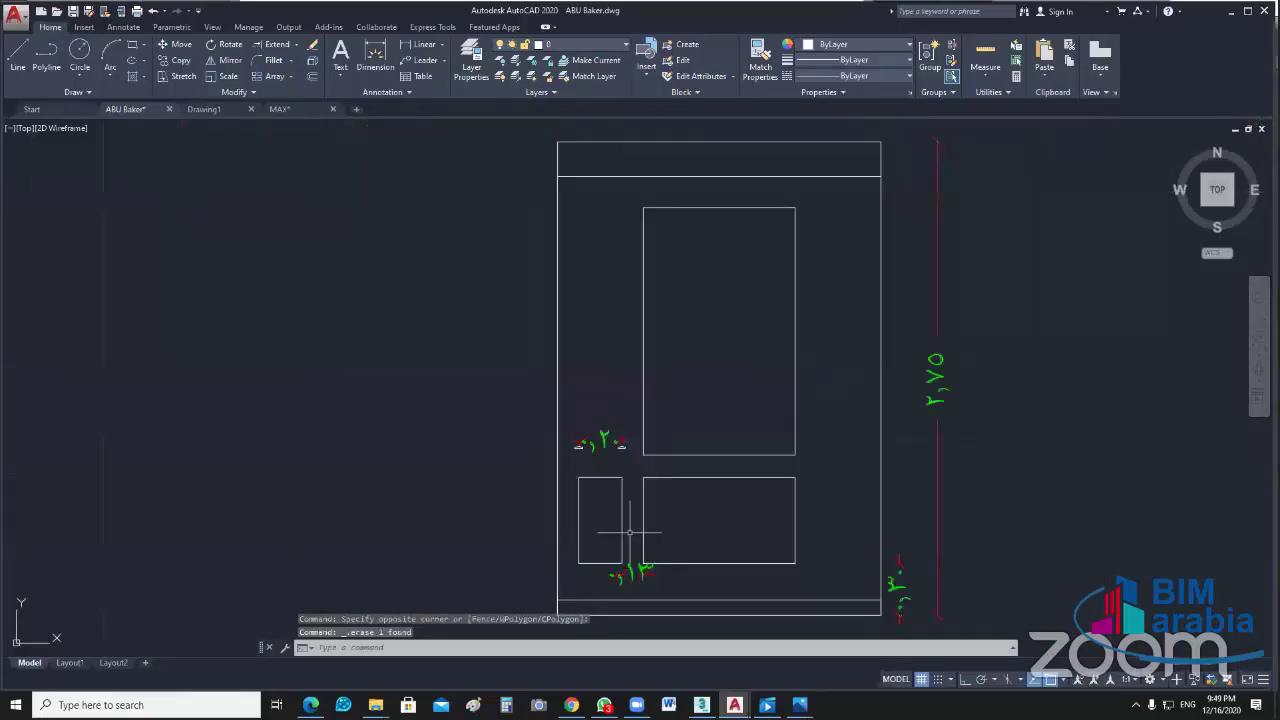
drag(629, 531, 603, 437)
click(603, 408)
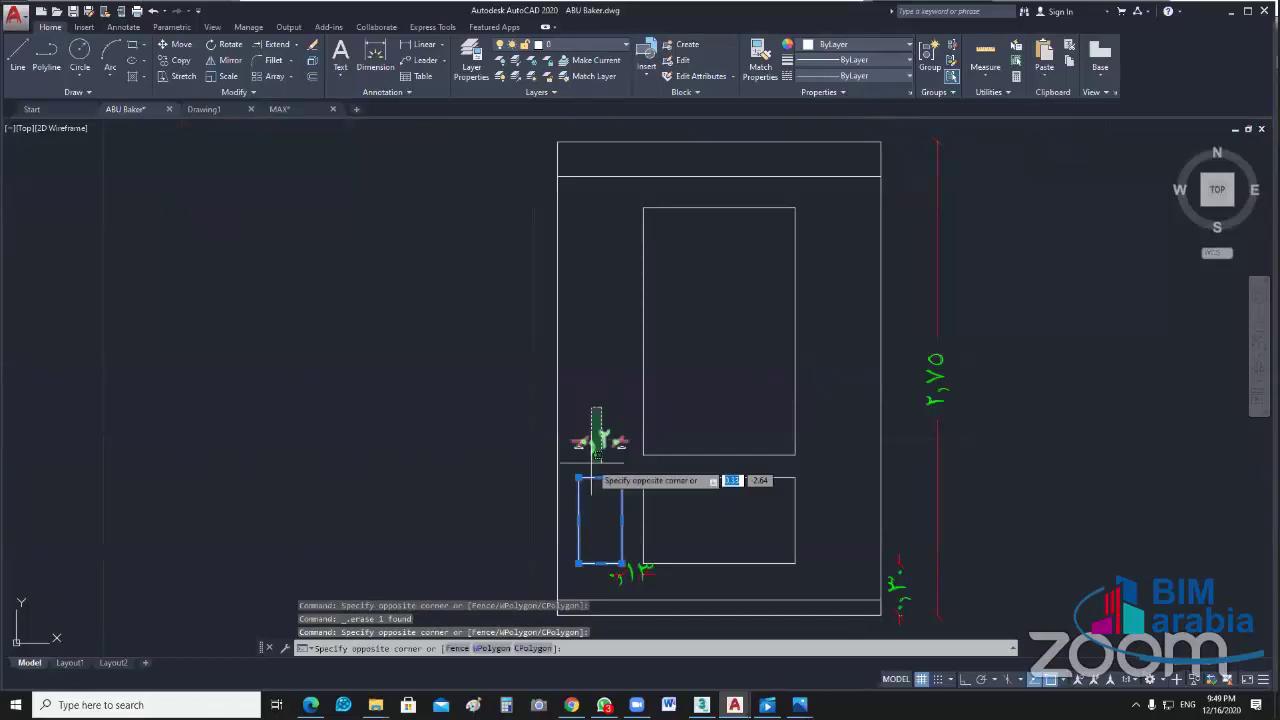
click(591, 462)
key(Delete)
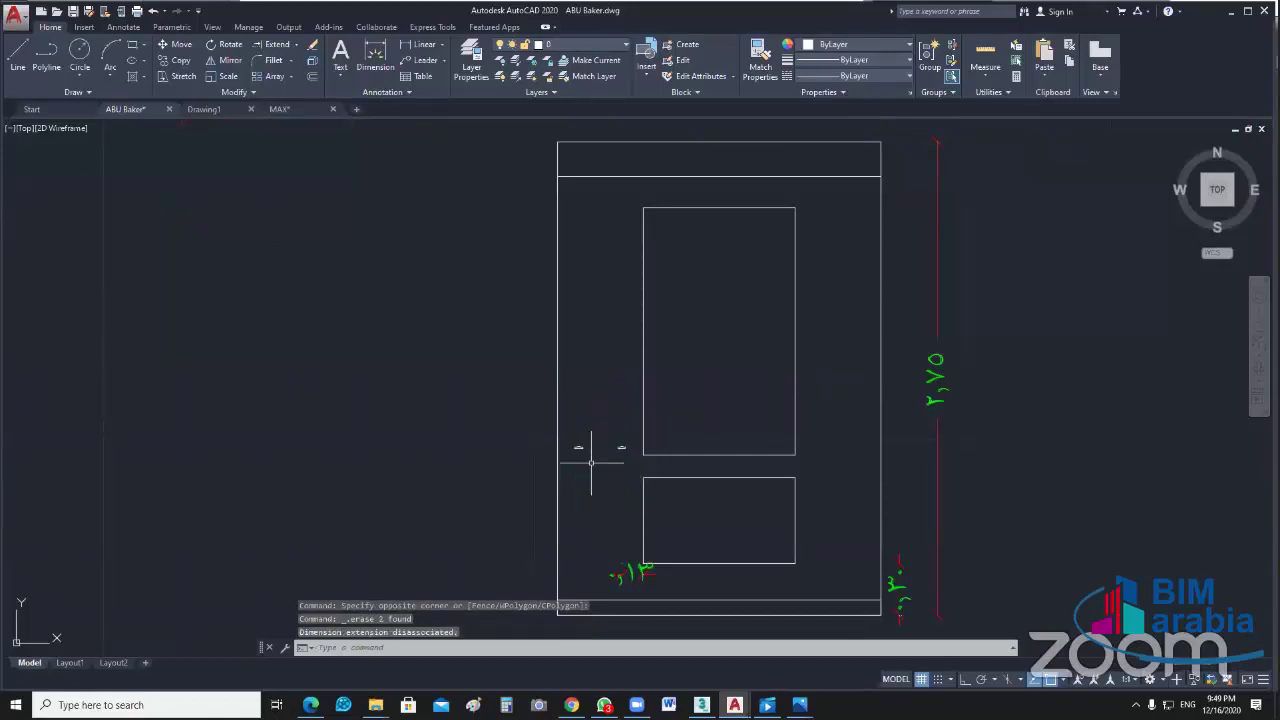
click(645, 578)
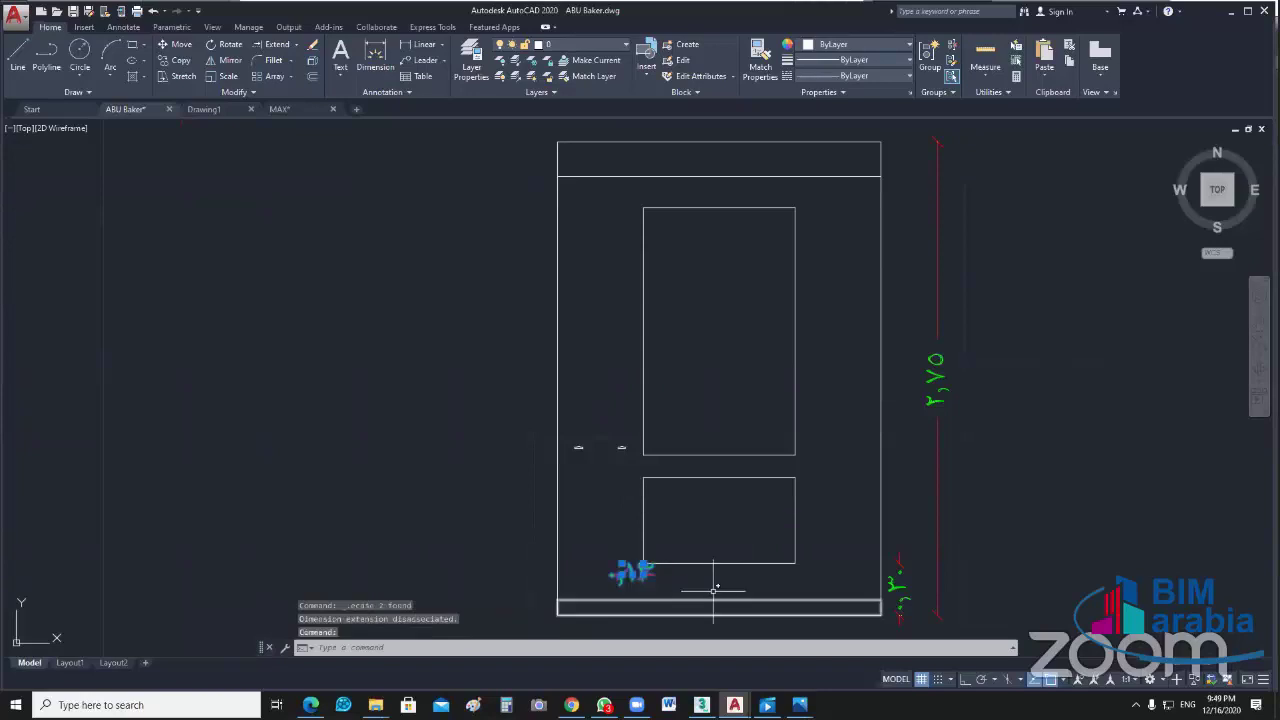
key(Delete)
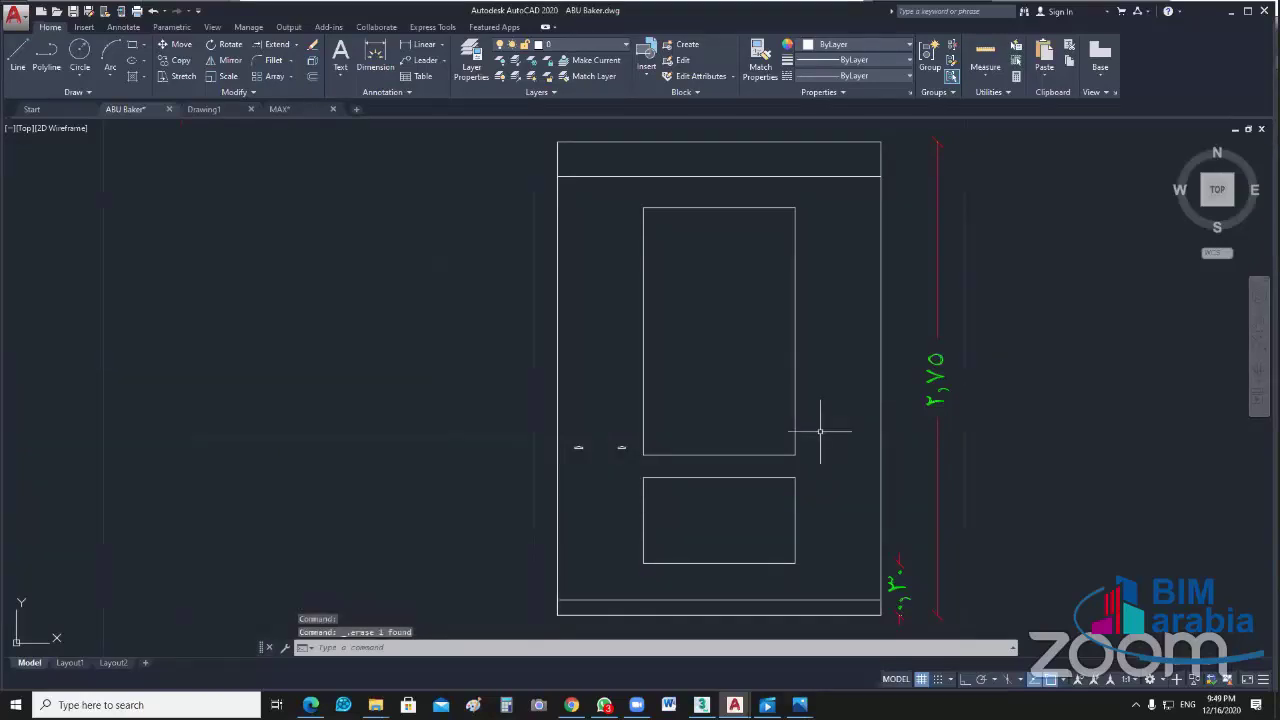
Step: Draw a 1.13-long horizontal line across the large panel
text(l)
key(Return)
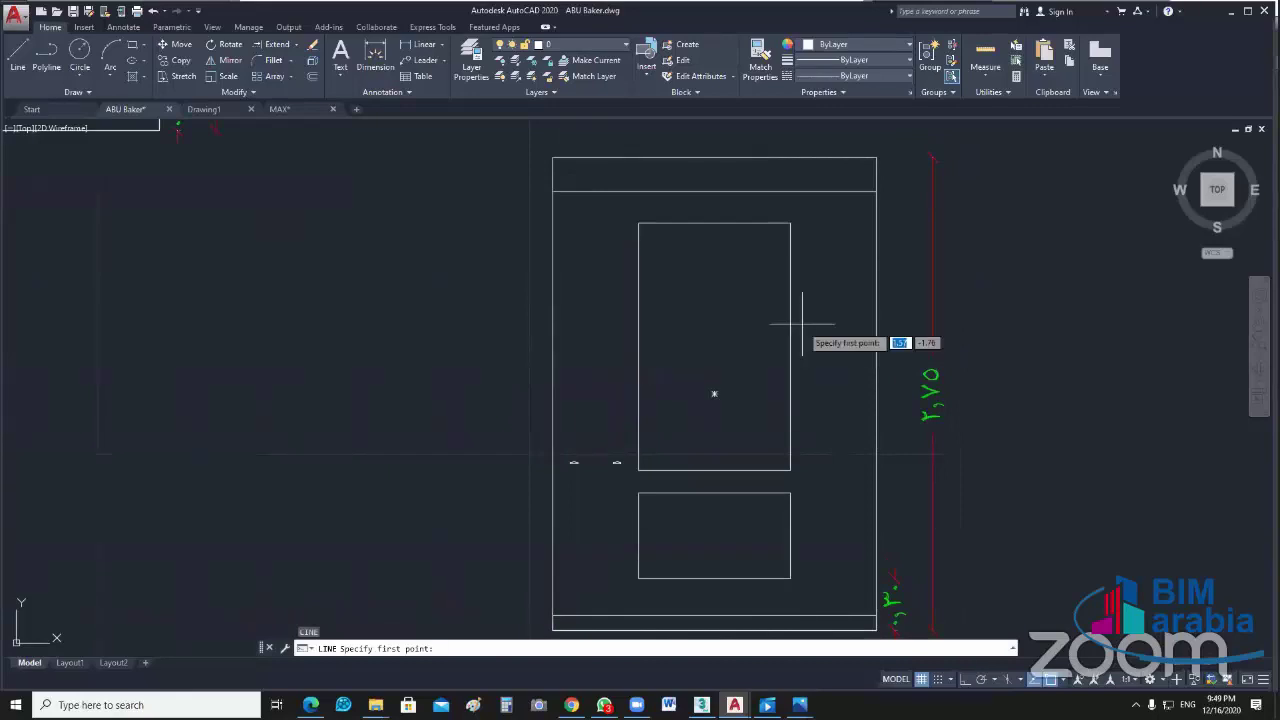
click(714, 346)
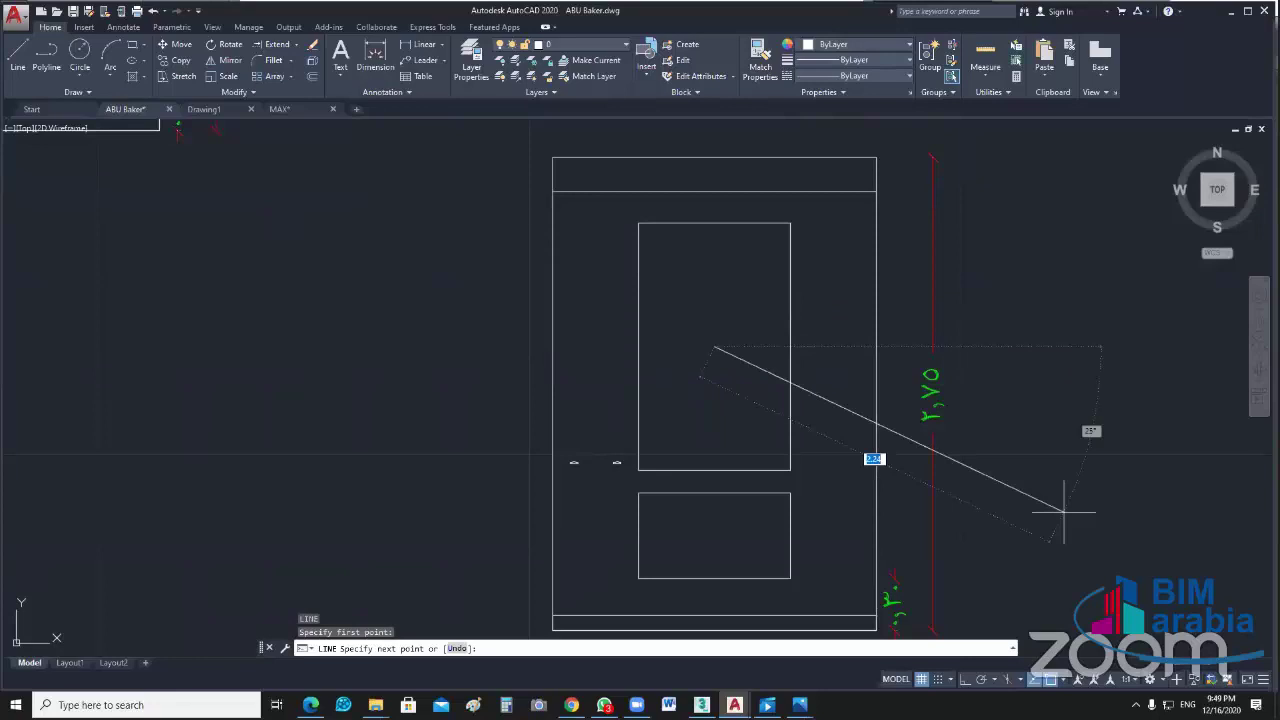
key(F8)
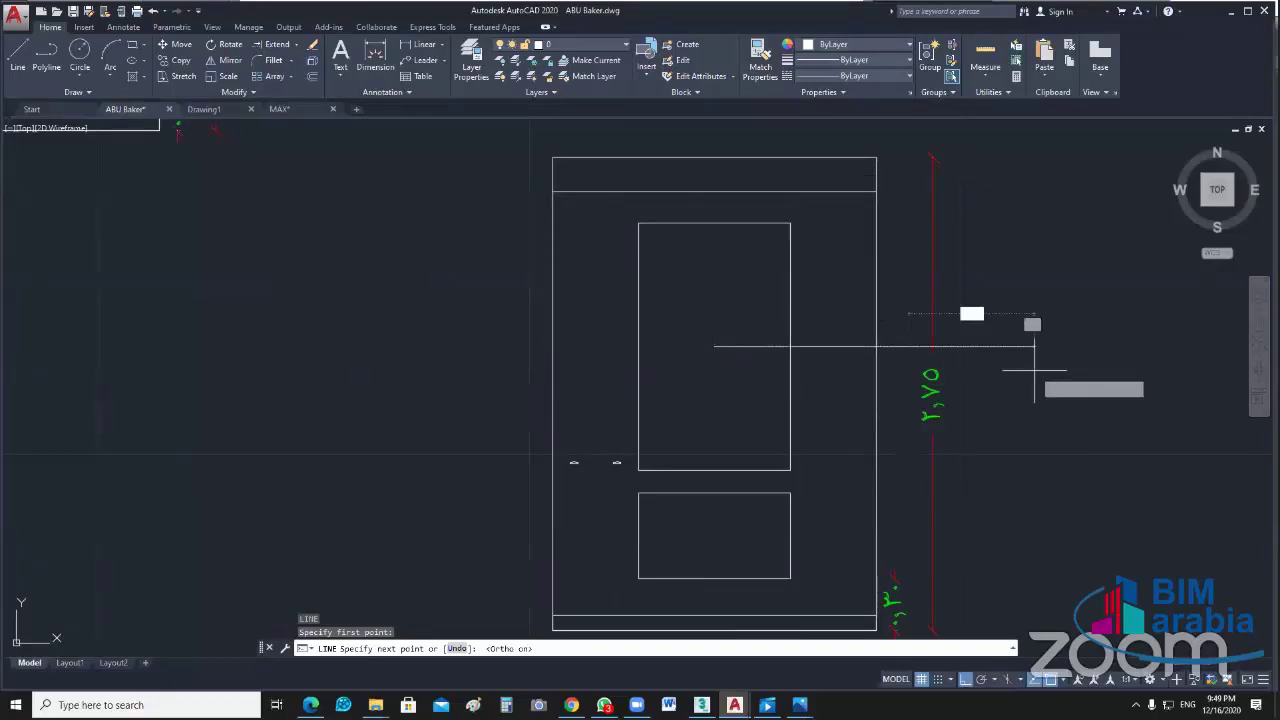
text(1.13)
key(Return)
key(Return)
click(811, 349)
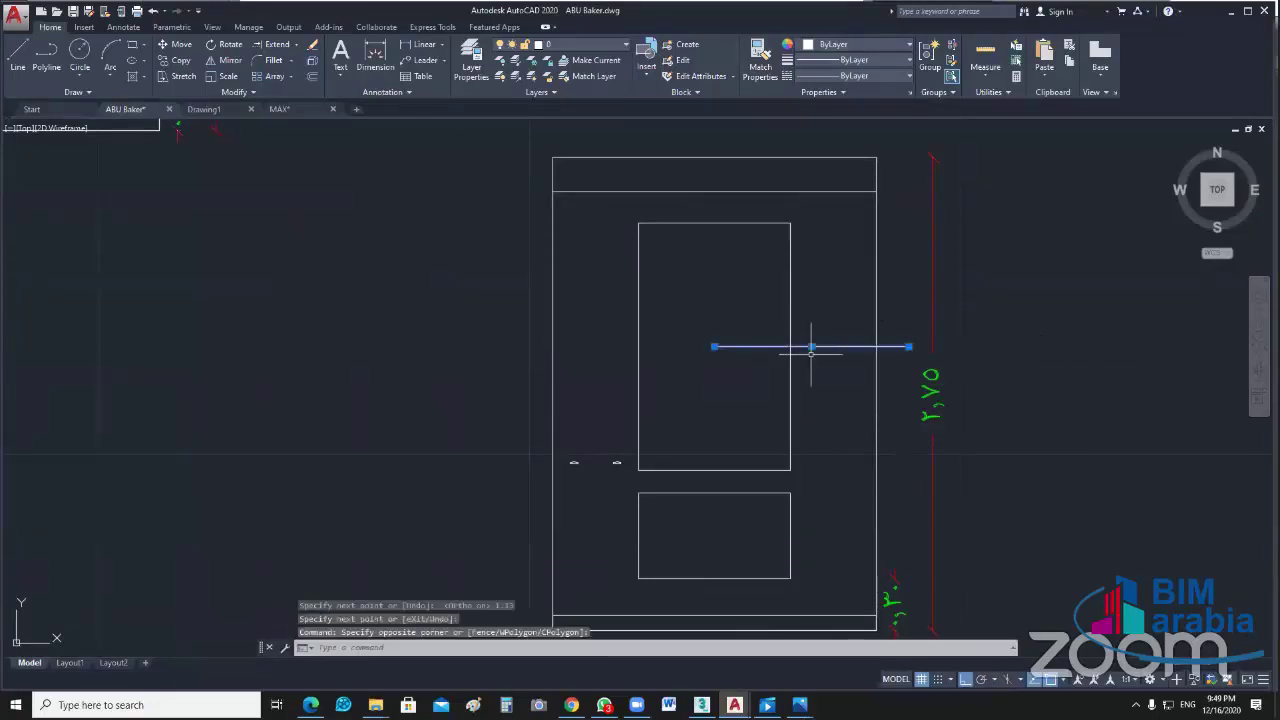
click(845, 355)
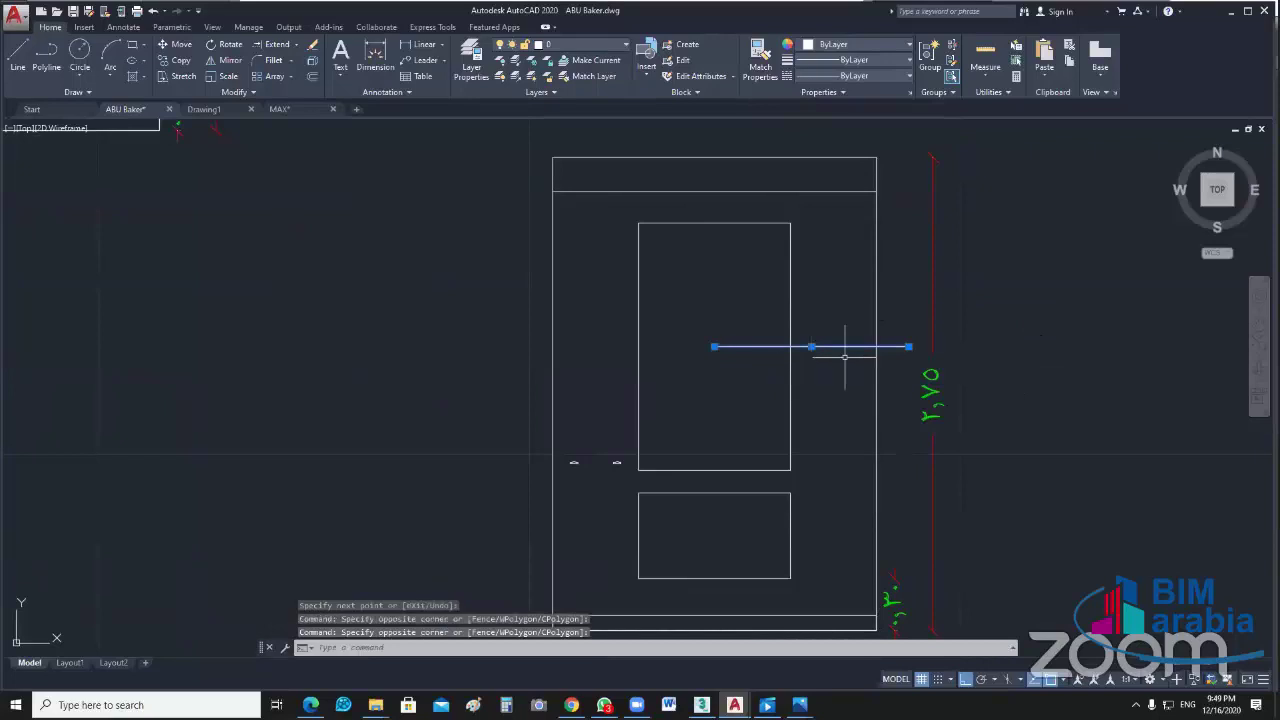
click(714, 347)
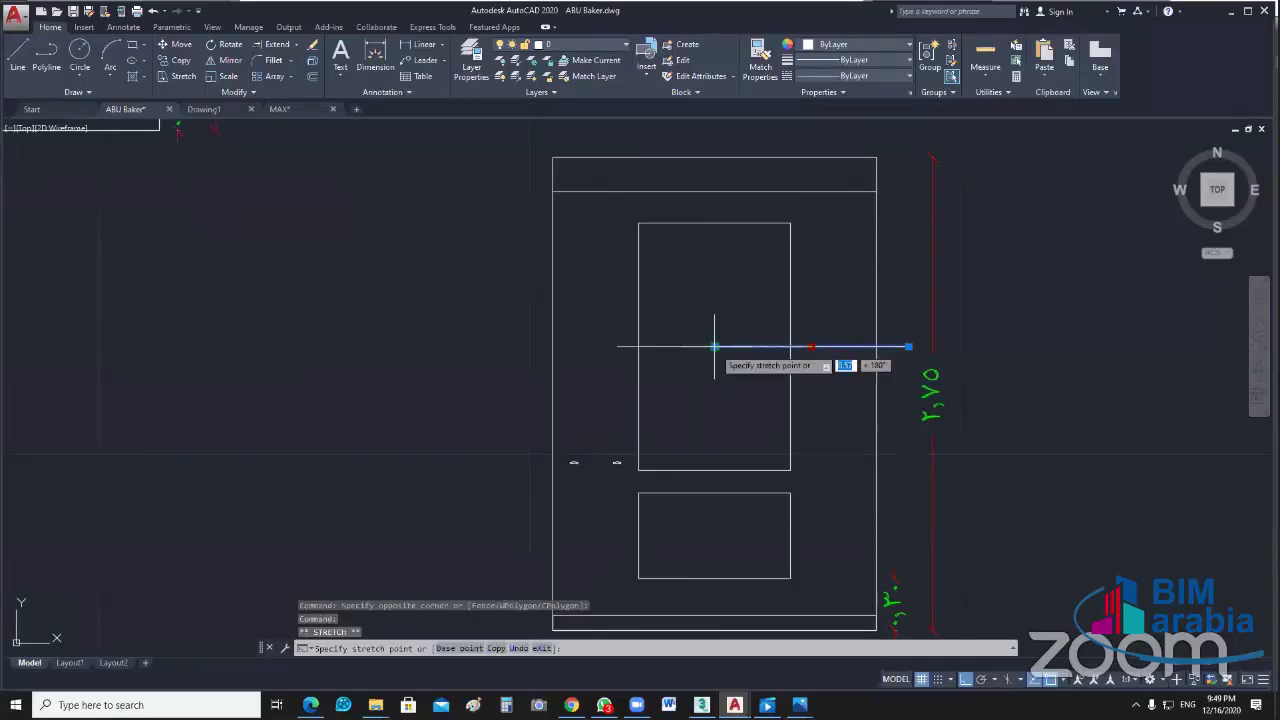
click(714, 347)
key(Escape)
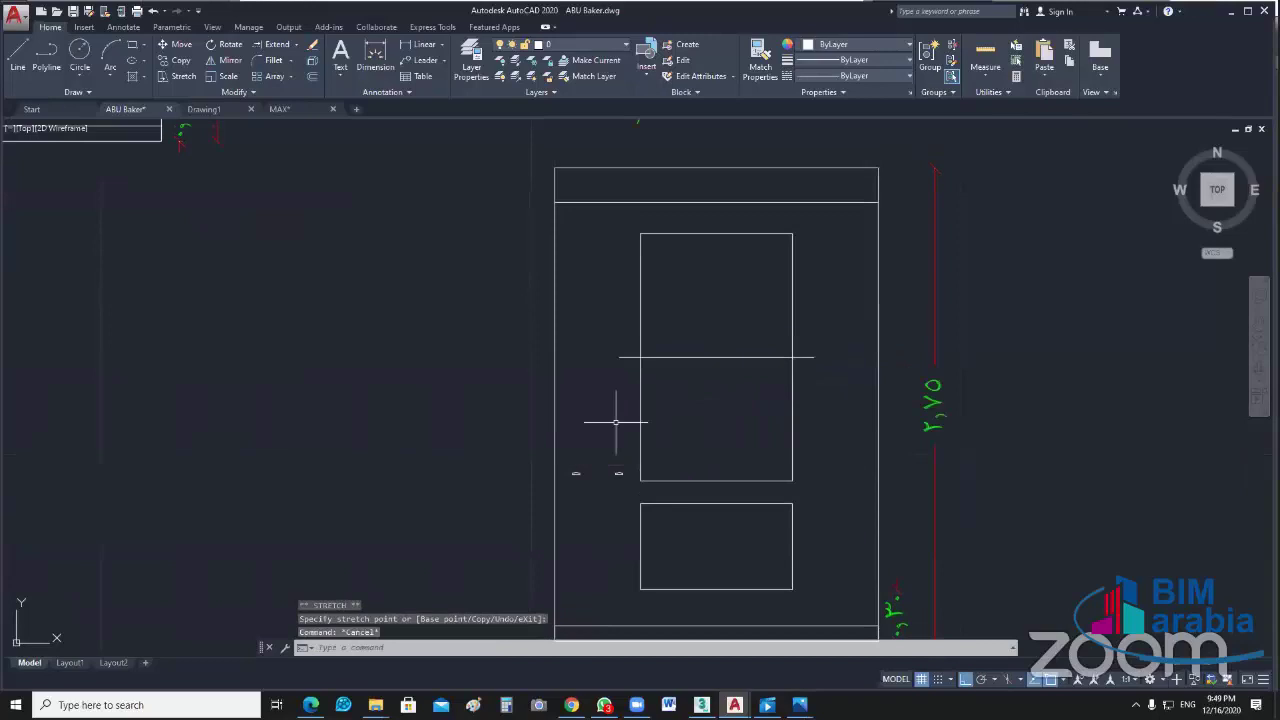
Step: Draw a short vertical line up from the horizontal line and shift it .13 onto the panel edge
text(l)
key(Return)
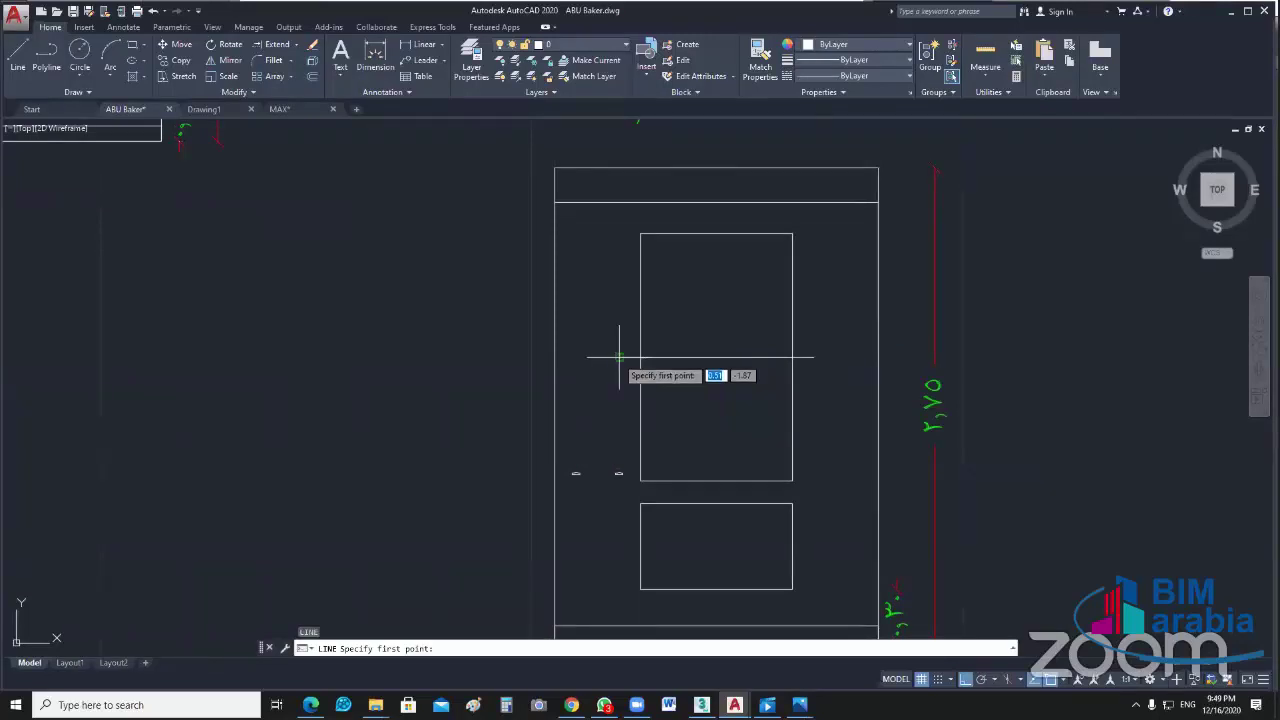
click(619, 357)
click(613, 292)
key(Return)
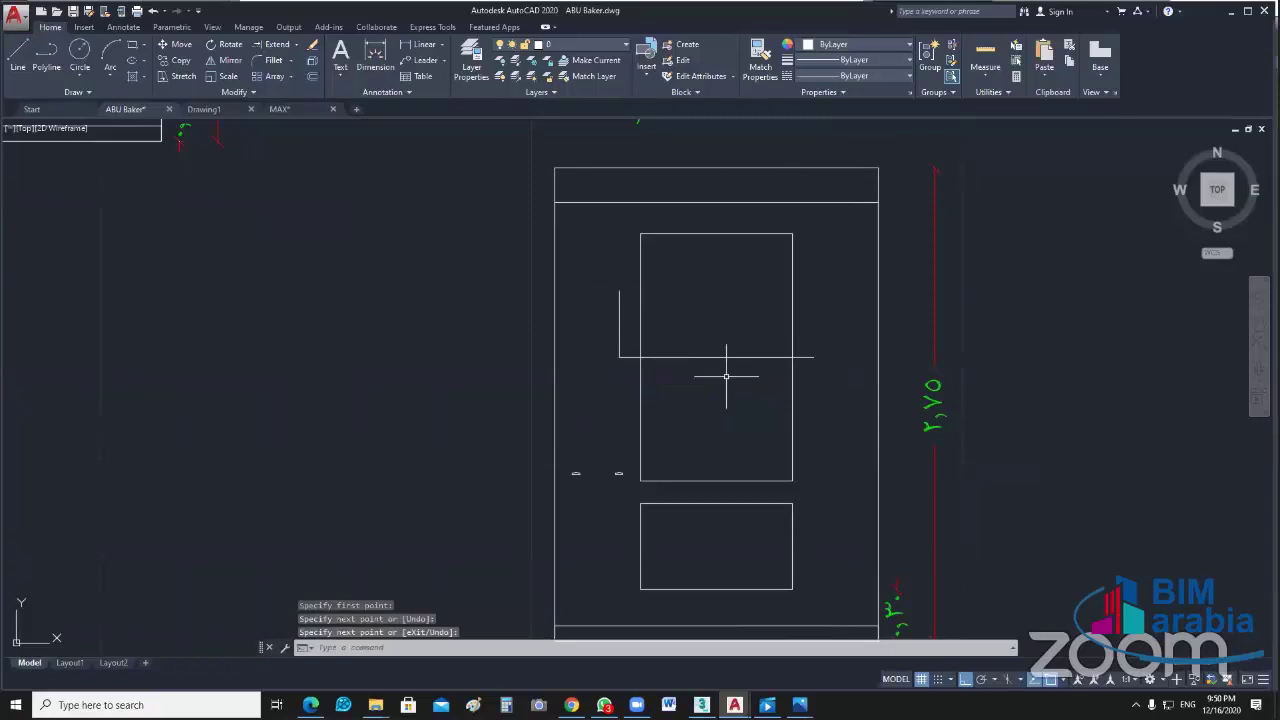
drag(632, 305, 606, 335)
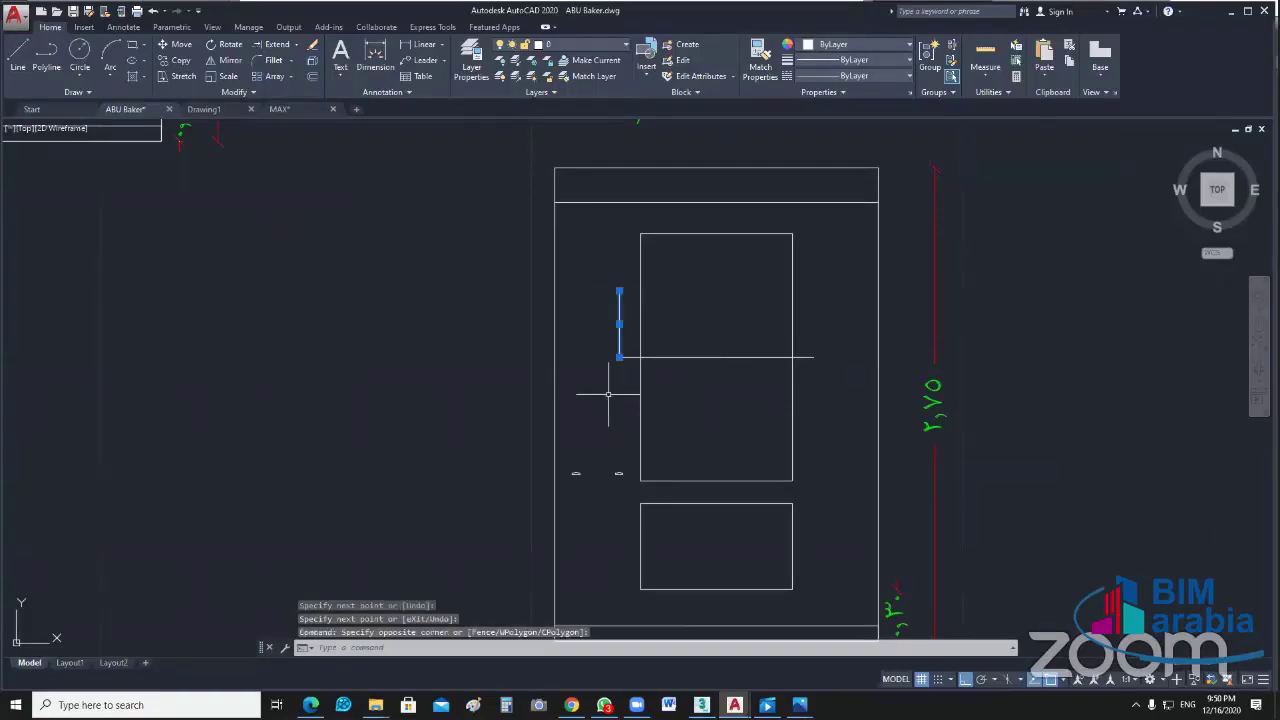
click(619, 320)
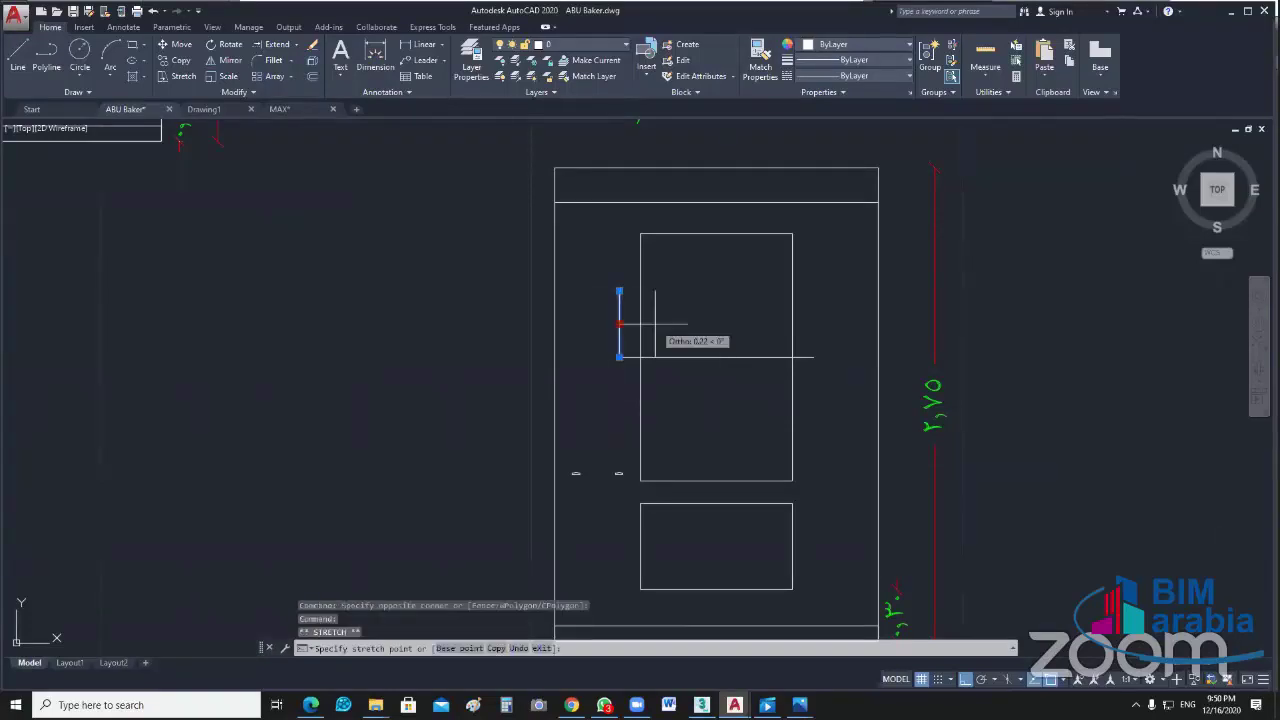
text(.13)
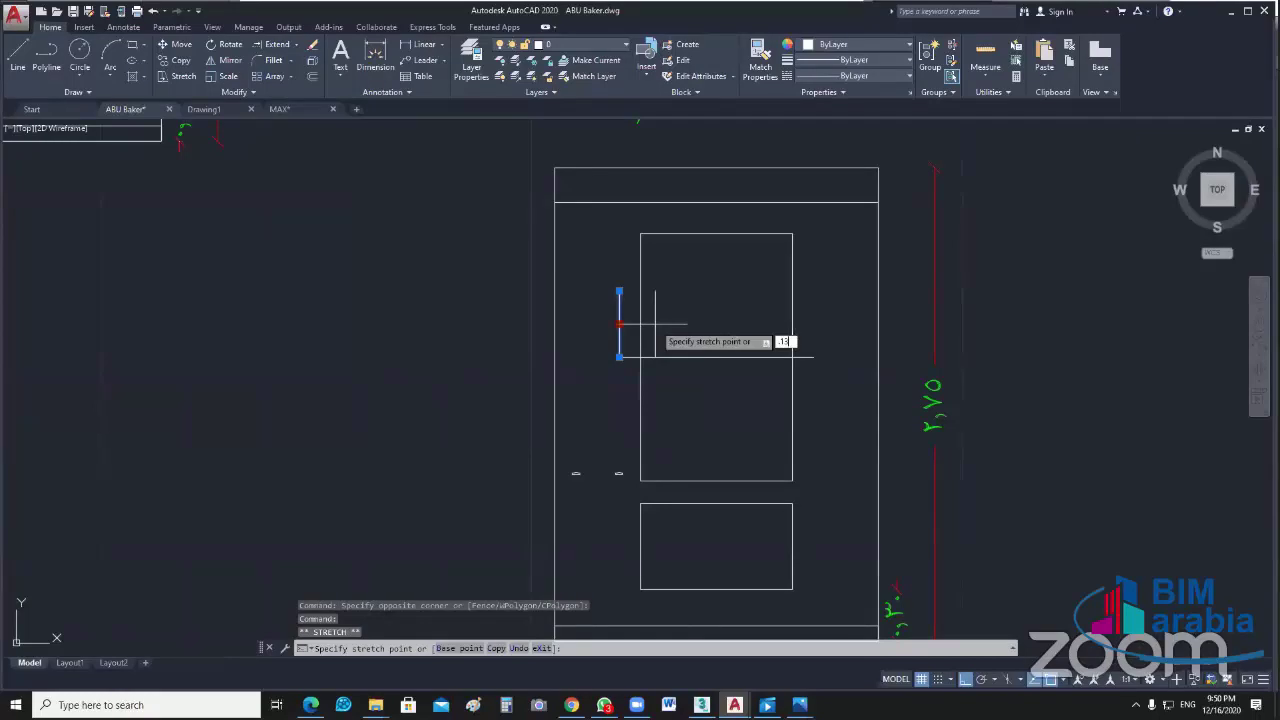
key(Return)
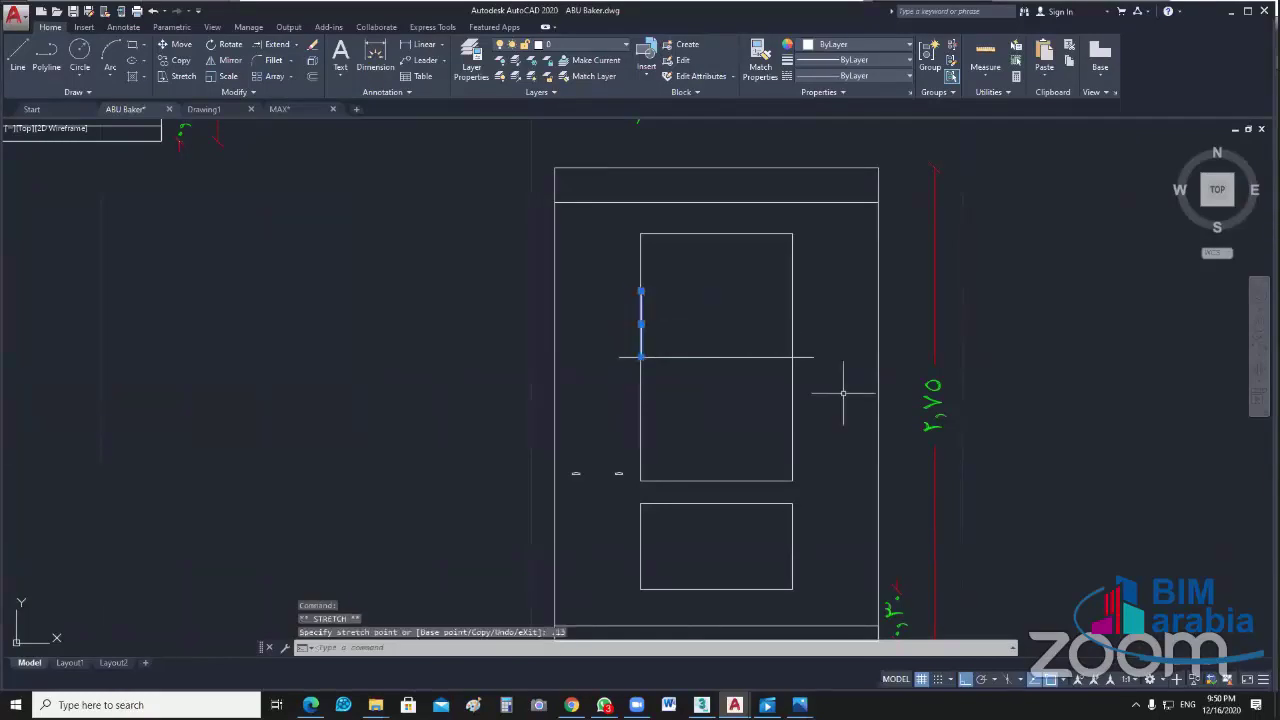
key(Escape)
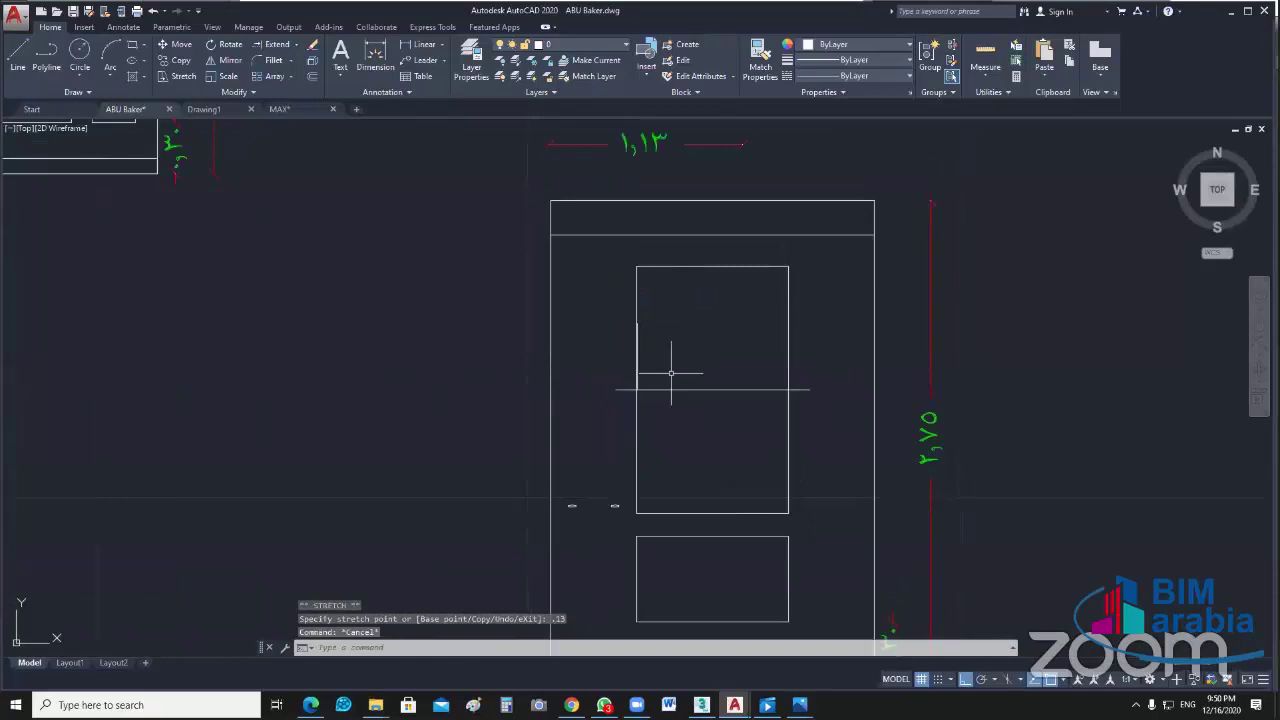
Step: Start moving the short vertical line and the horizontal line, cancelling both moves
scroll(671, 373, up, 4)
middle_drag(677, 359, 650, 352)
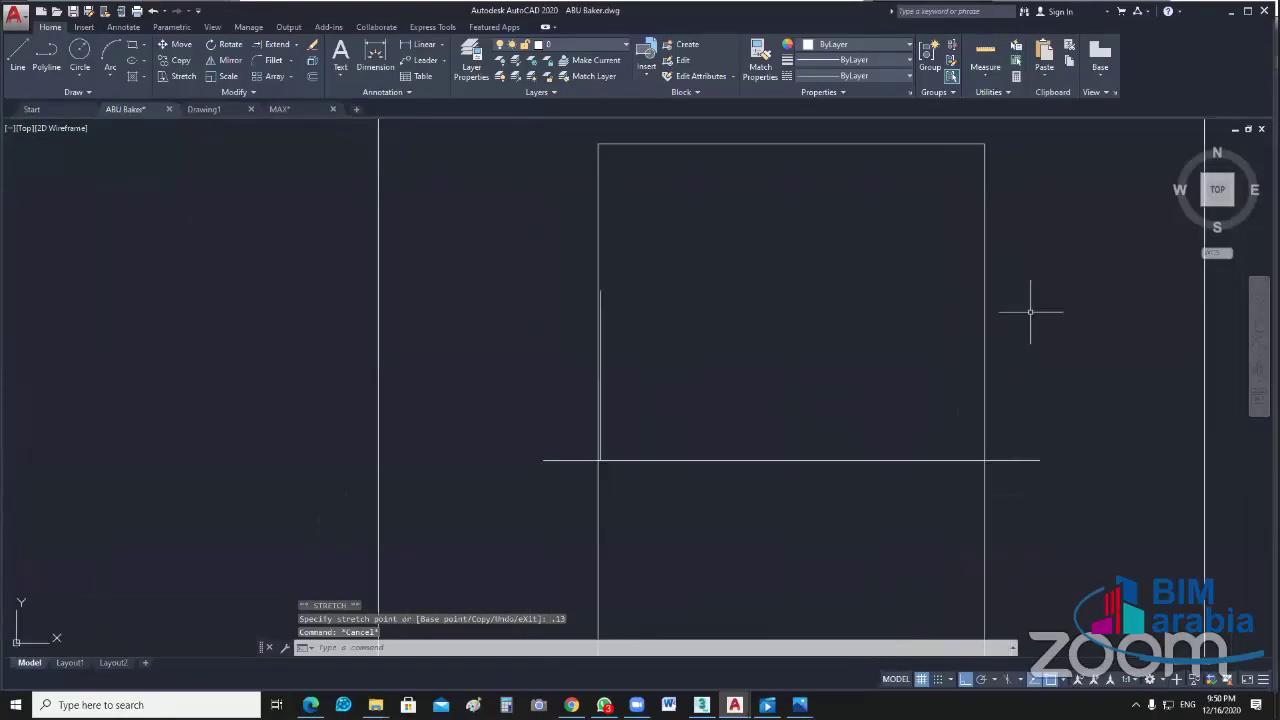
click(1030, 312)
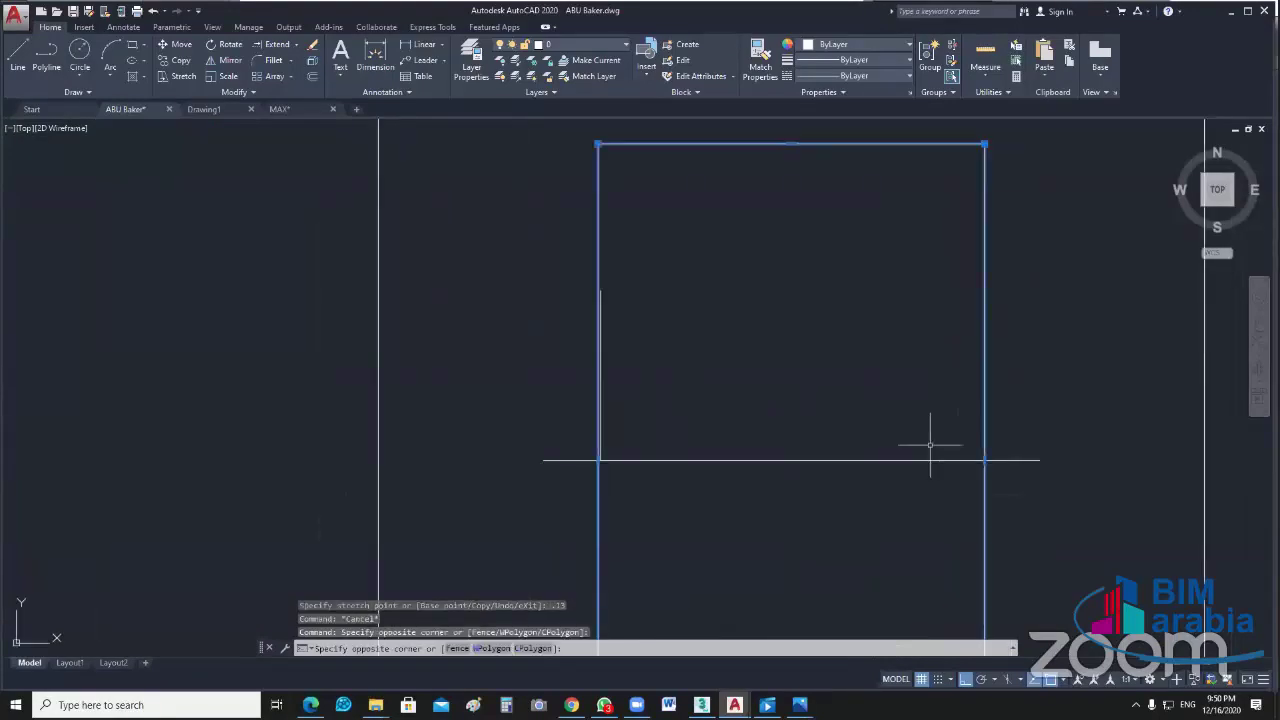
key(Escape)
middle_drag(1048, 416, 968, 379)
click(968, 379)
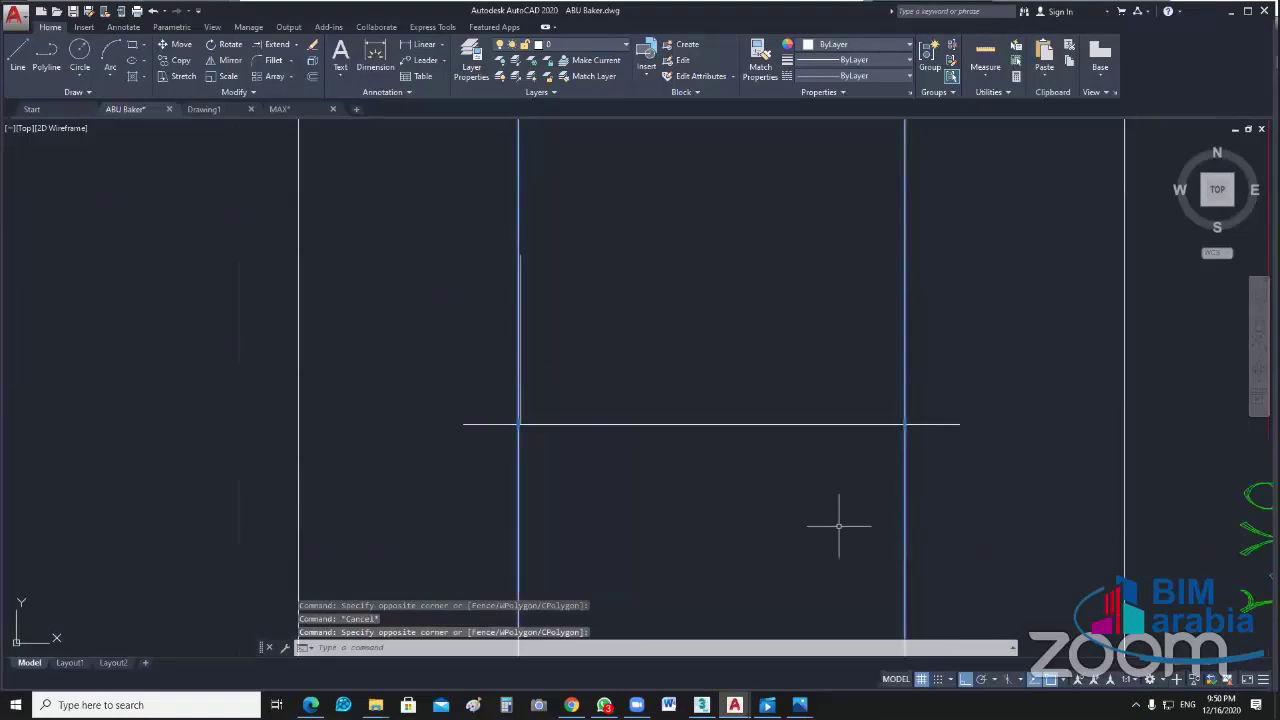
click(838, 525)
text(M)
key(Return)
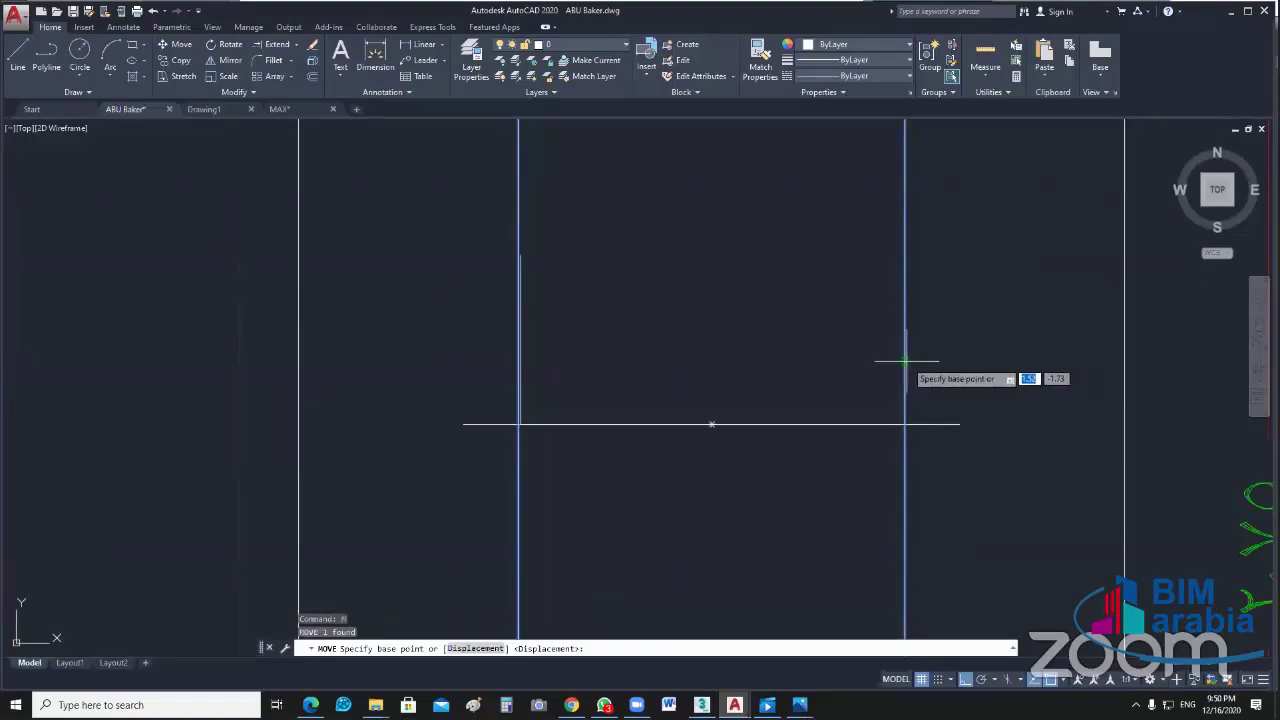
key(Escape)
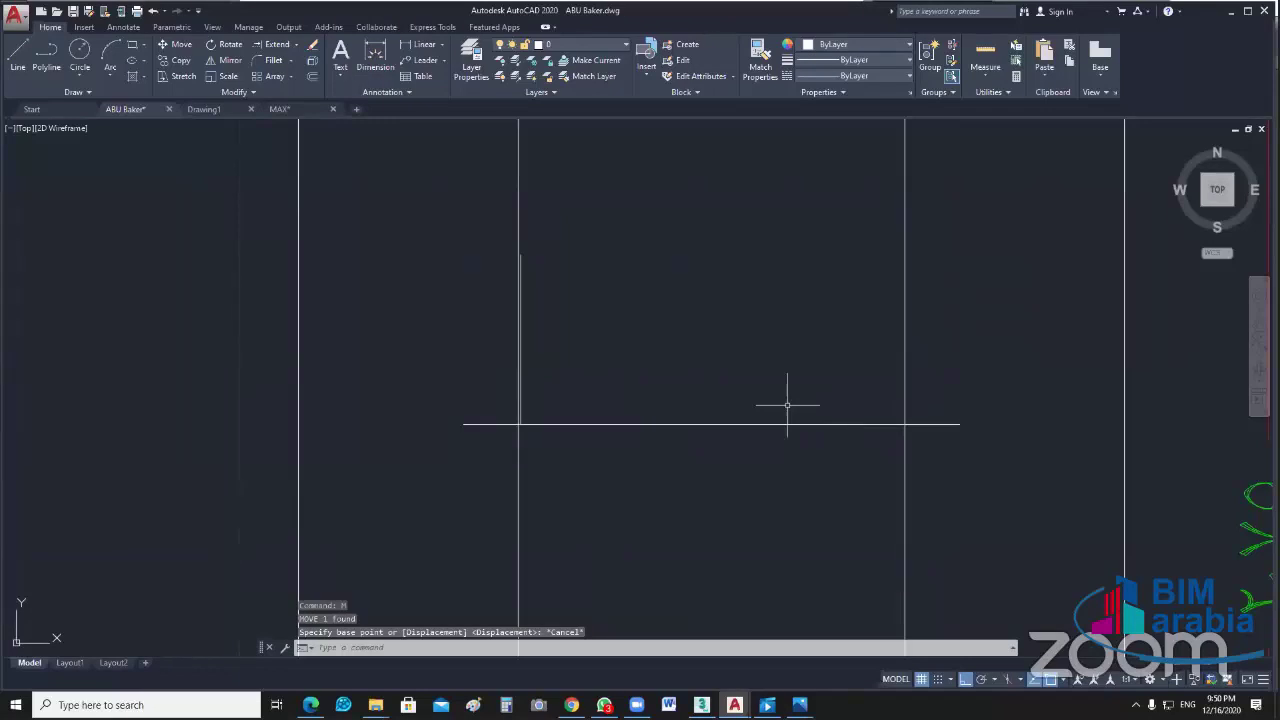
click(788, 423)
text(m)
key(Return)
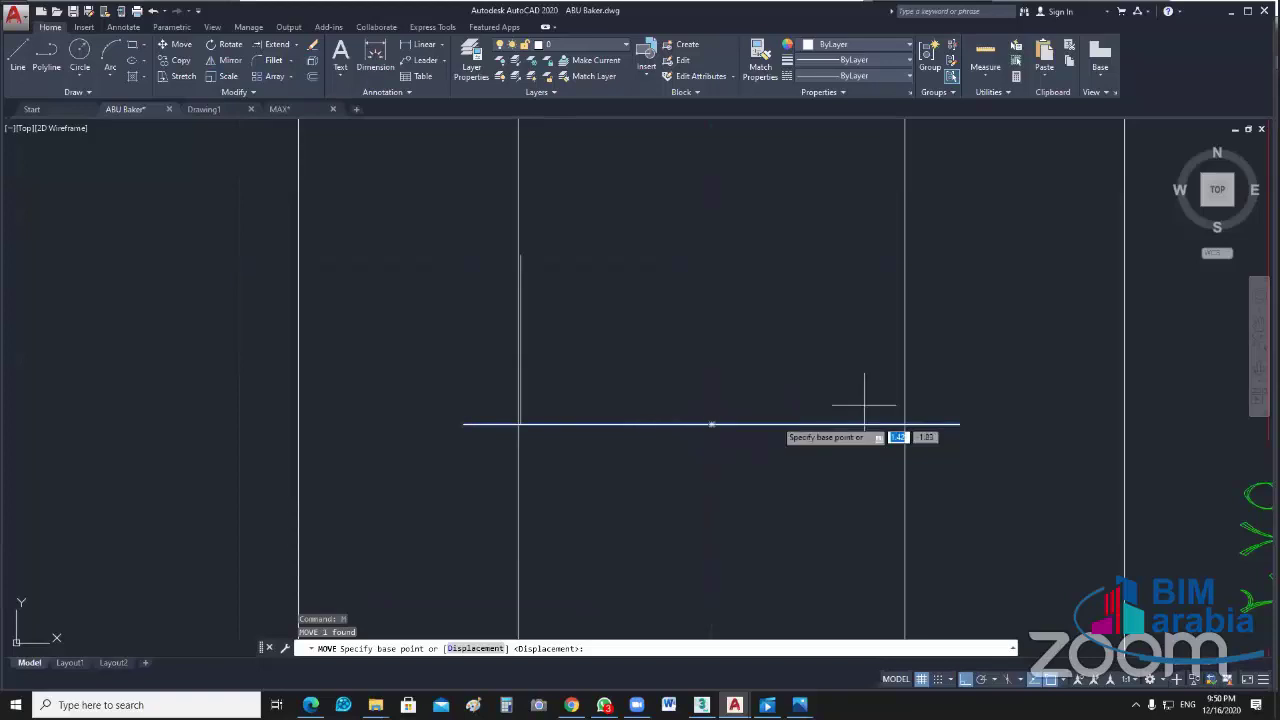
key(Escape)
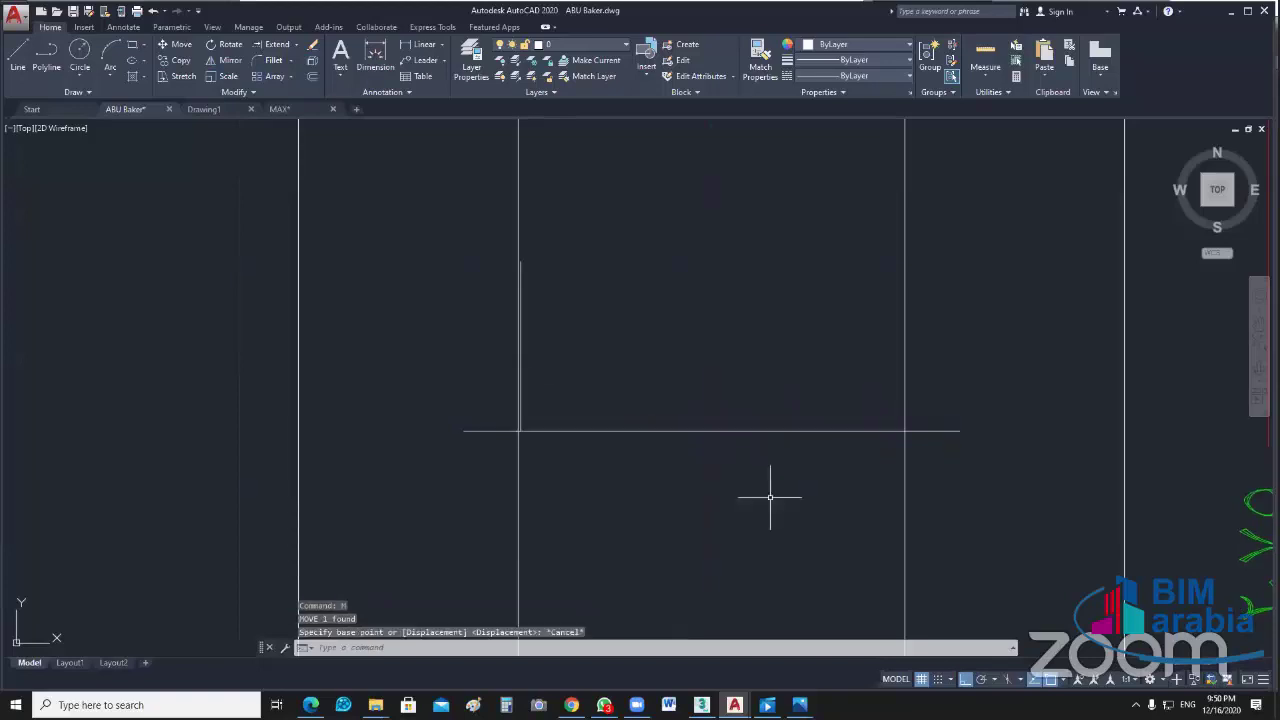
Step: Mirror the short vertical line about a vertical axis through the horizontal line's midpoint, keeping the original
click(520, 372)
text(m)
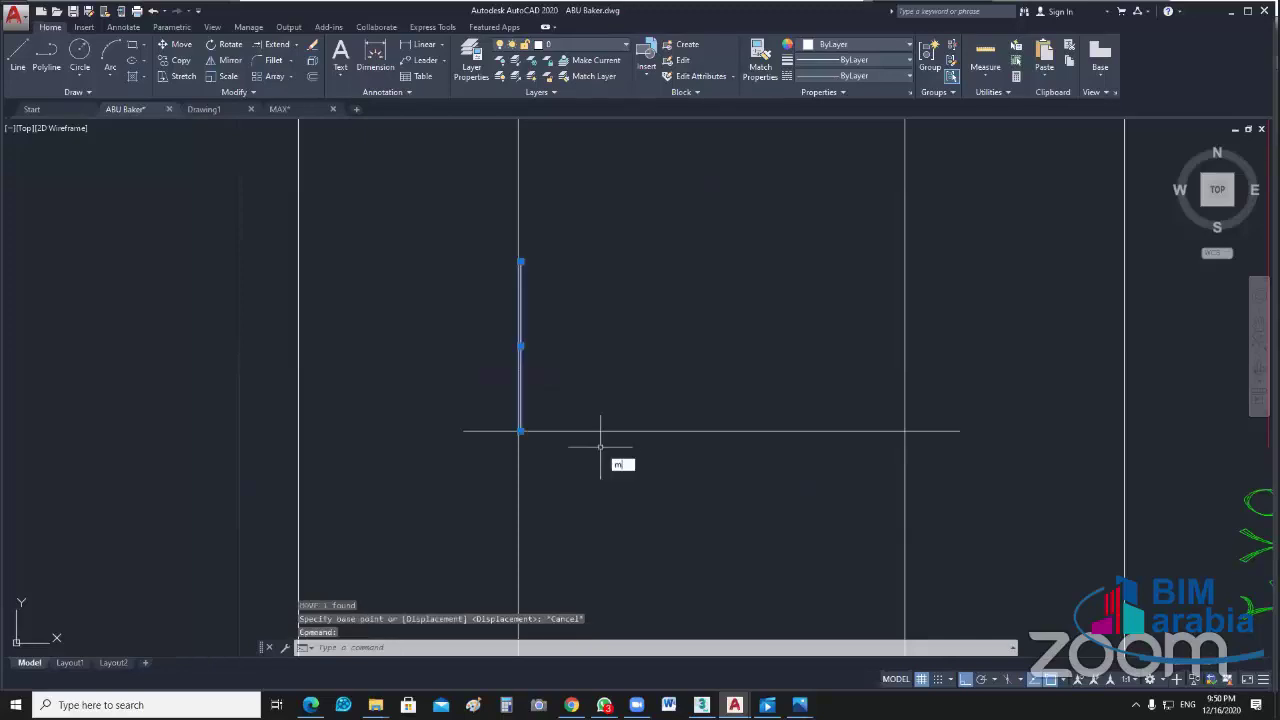
text(i)
key(Return)
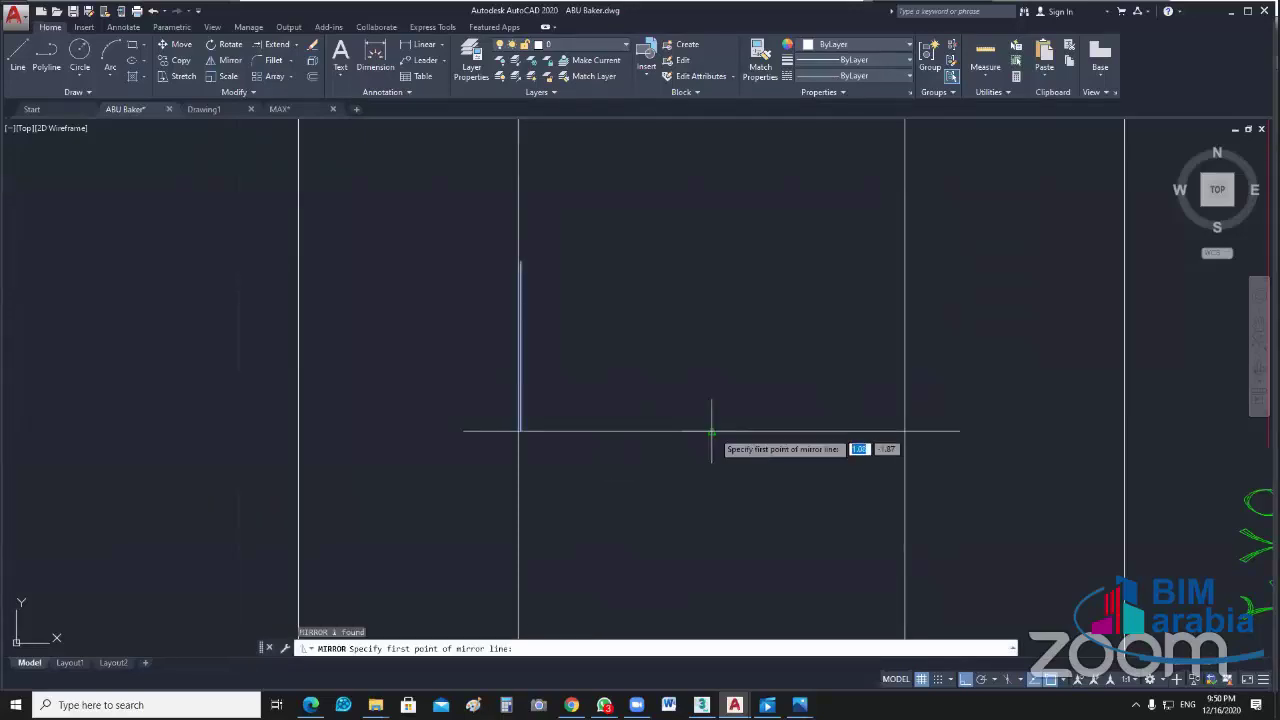
click(711, 432)
click(700, 195)
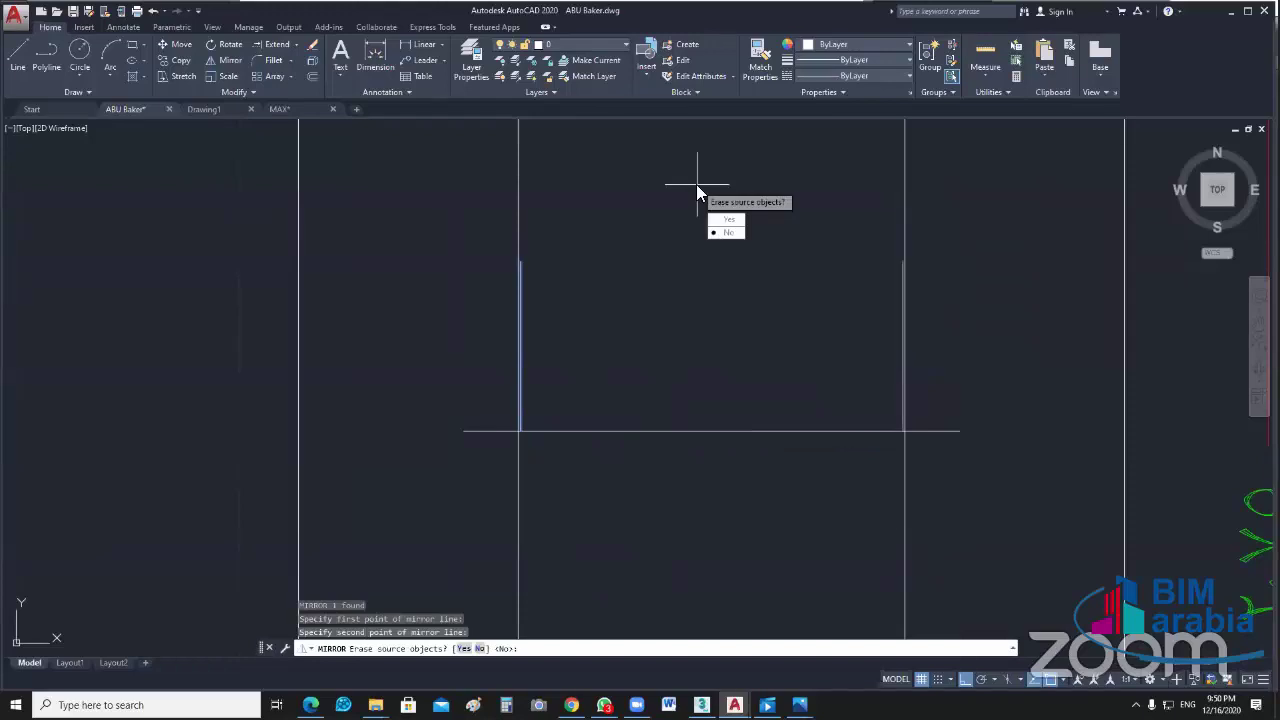
key(Return)
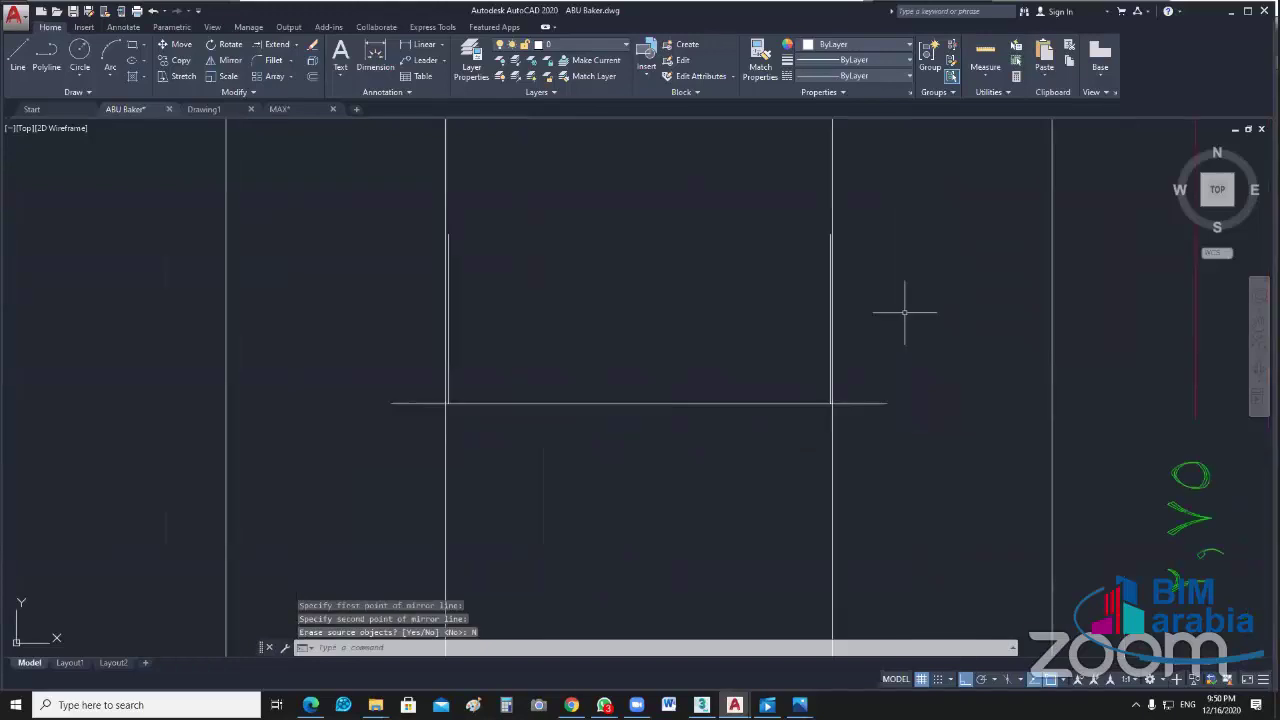
scroll(903, 371, down, 2)
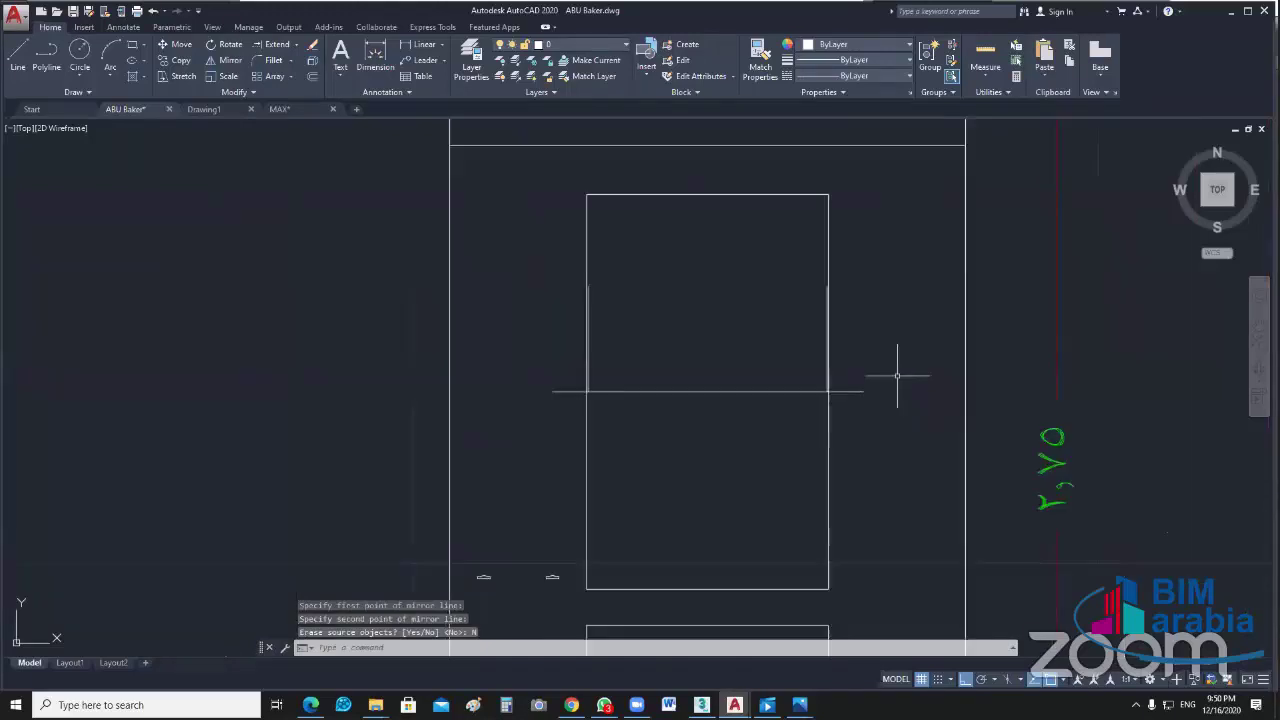
click(975, 389)
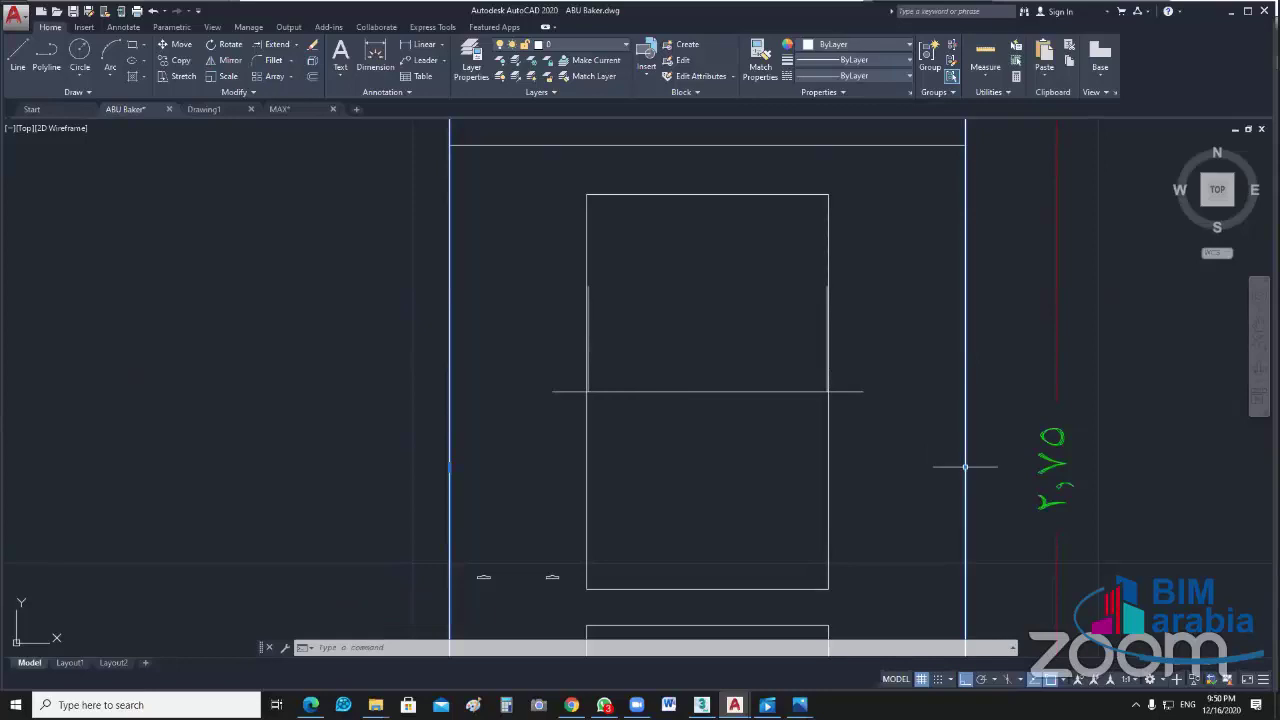
key(Escape)
Step: Draw vertical lines downward from both ends of the horizontal line
key(l)
key(Return)
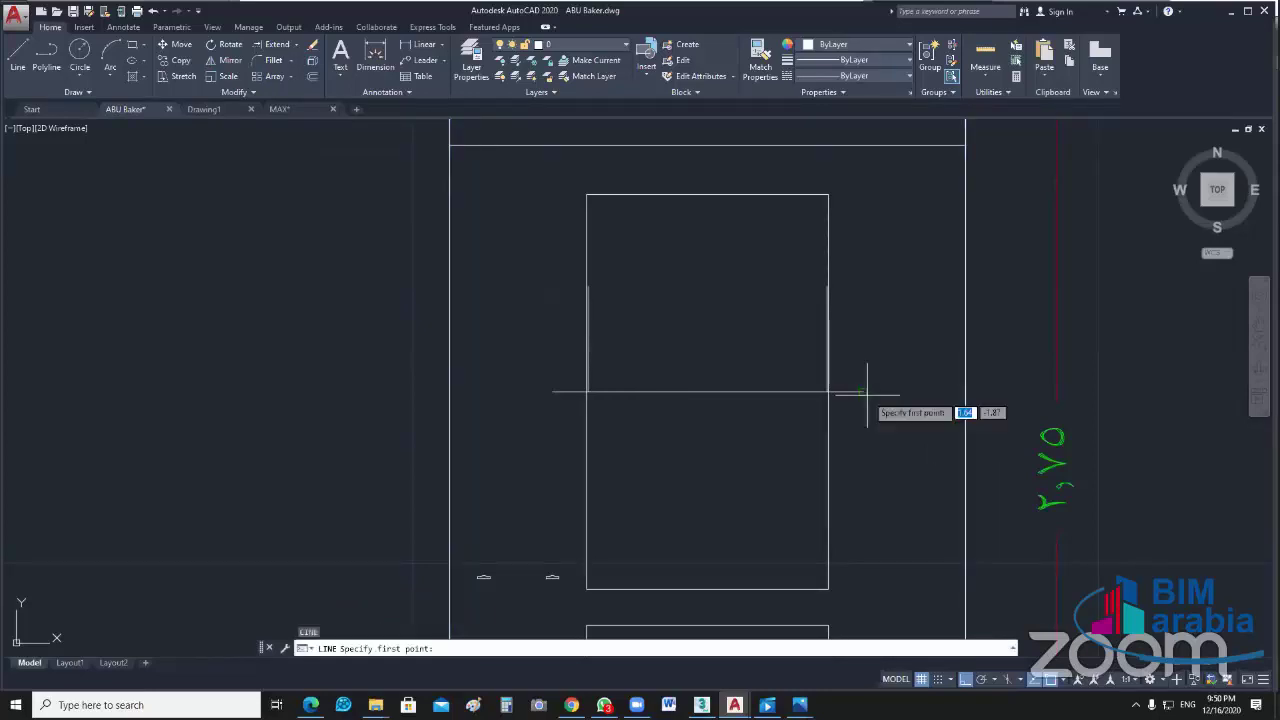
click(866, 393)
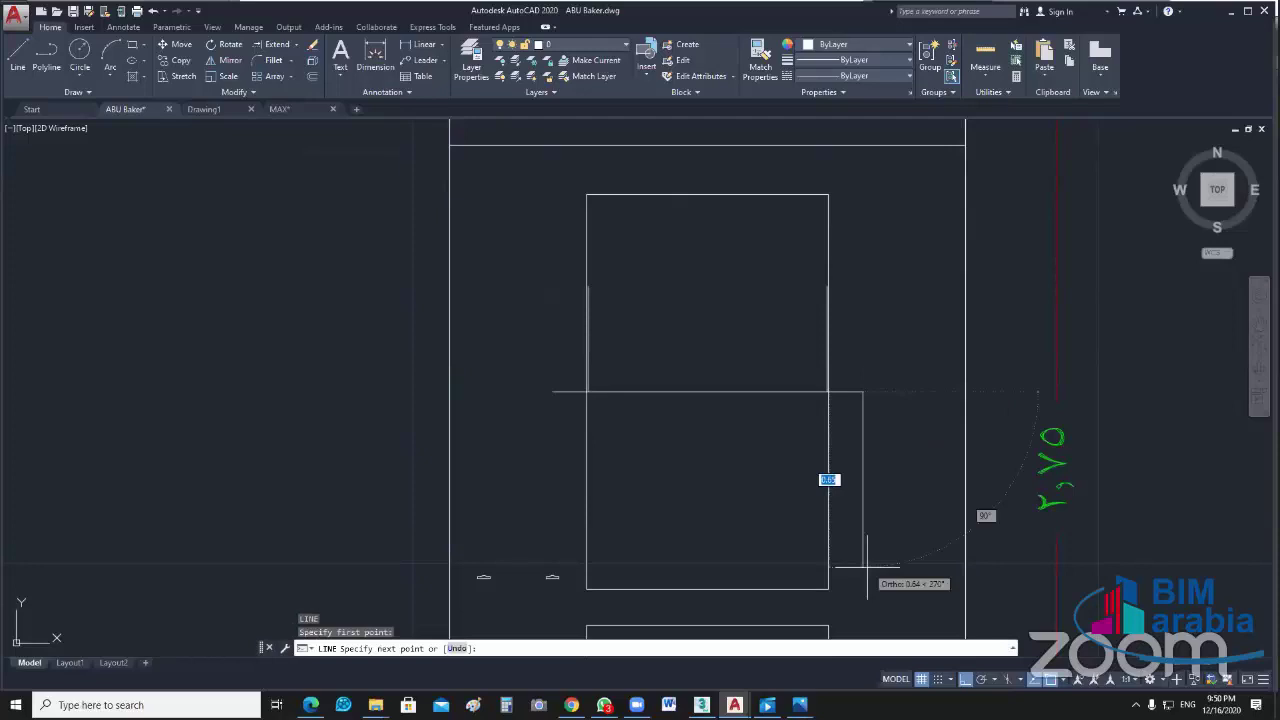
click(866, 566)
key(Return)
key(Return)
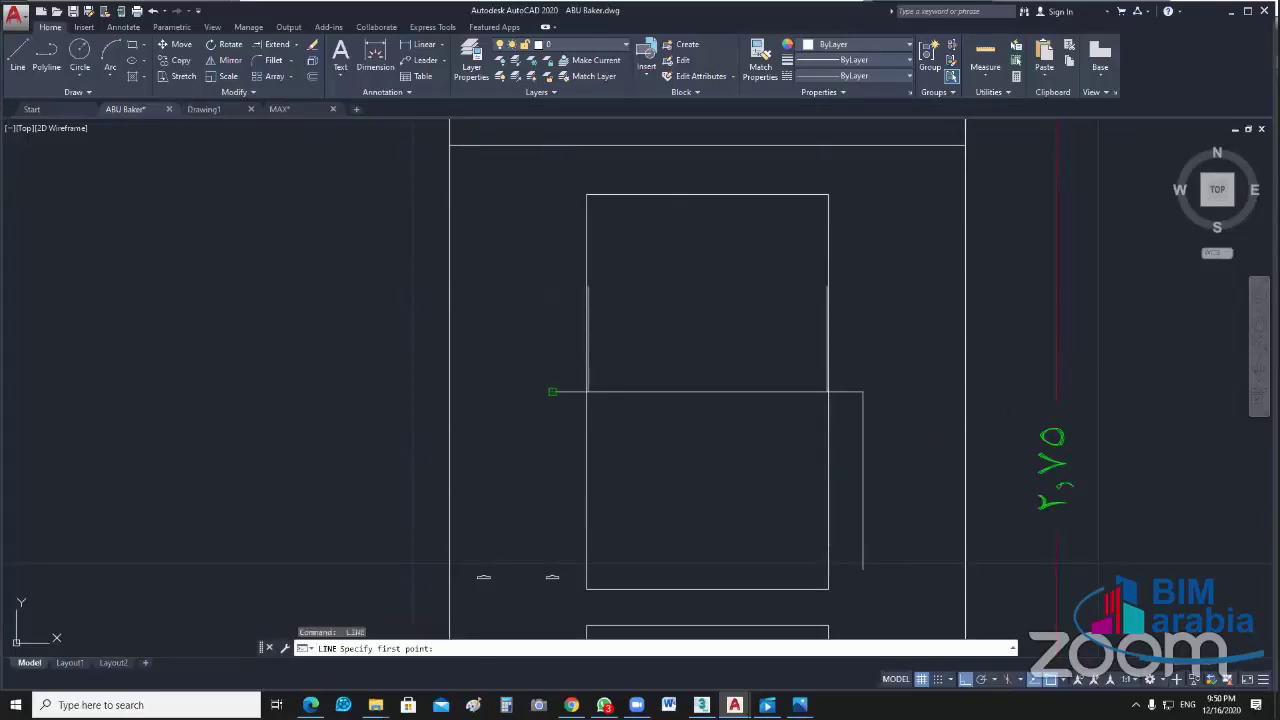
click(552, 391)
click(552, 528)
key(Return)
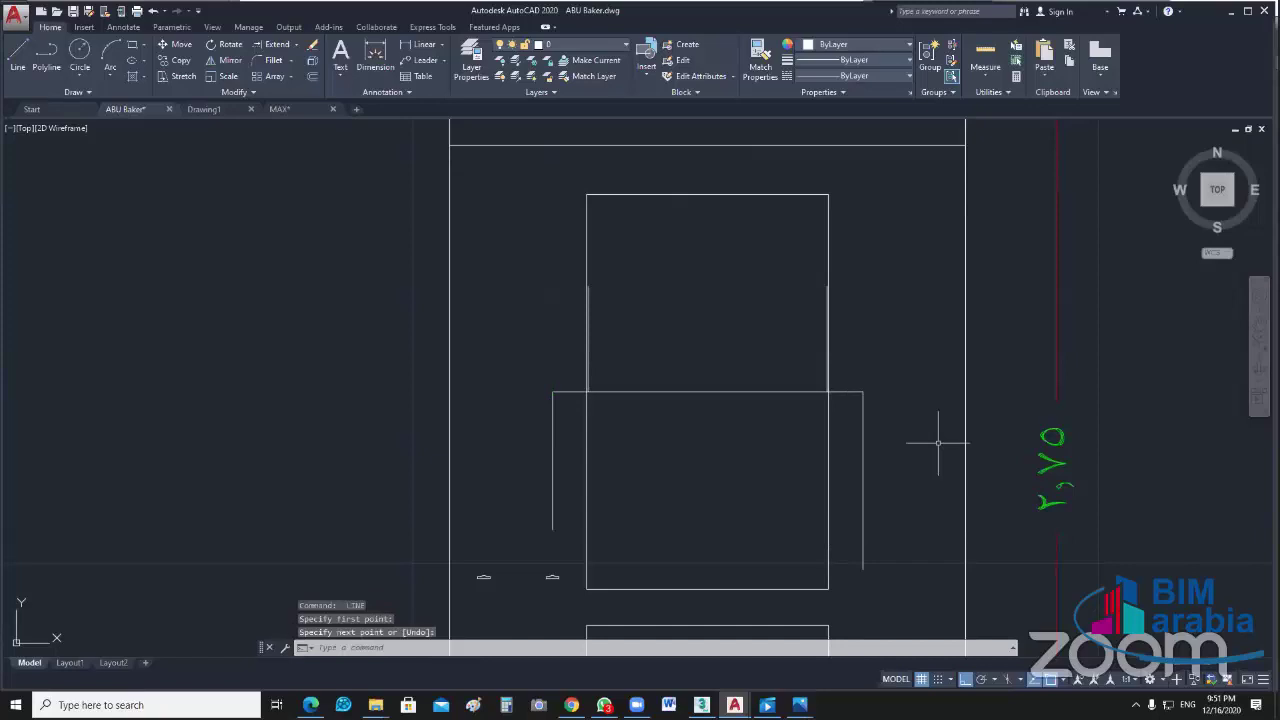
key(Return)
click(932, 458)
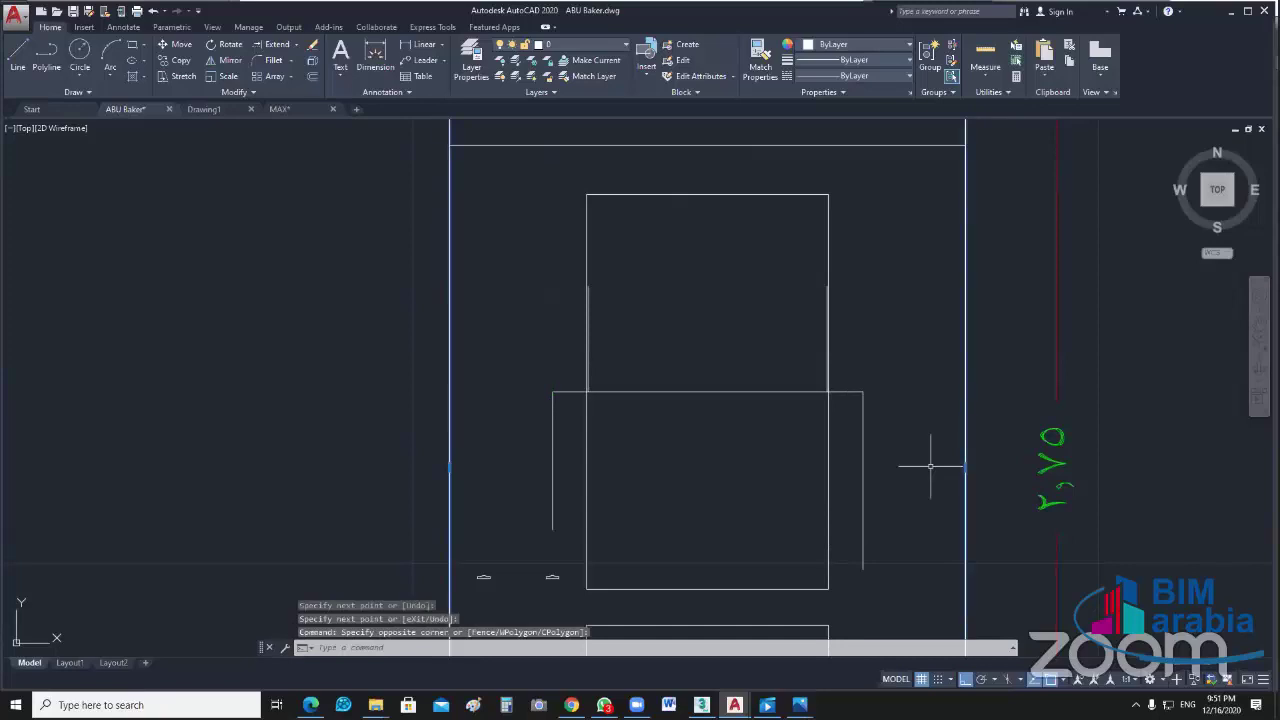
key(Escape)
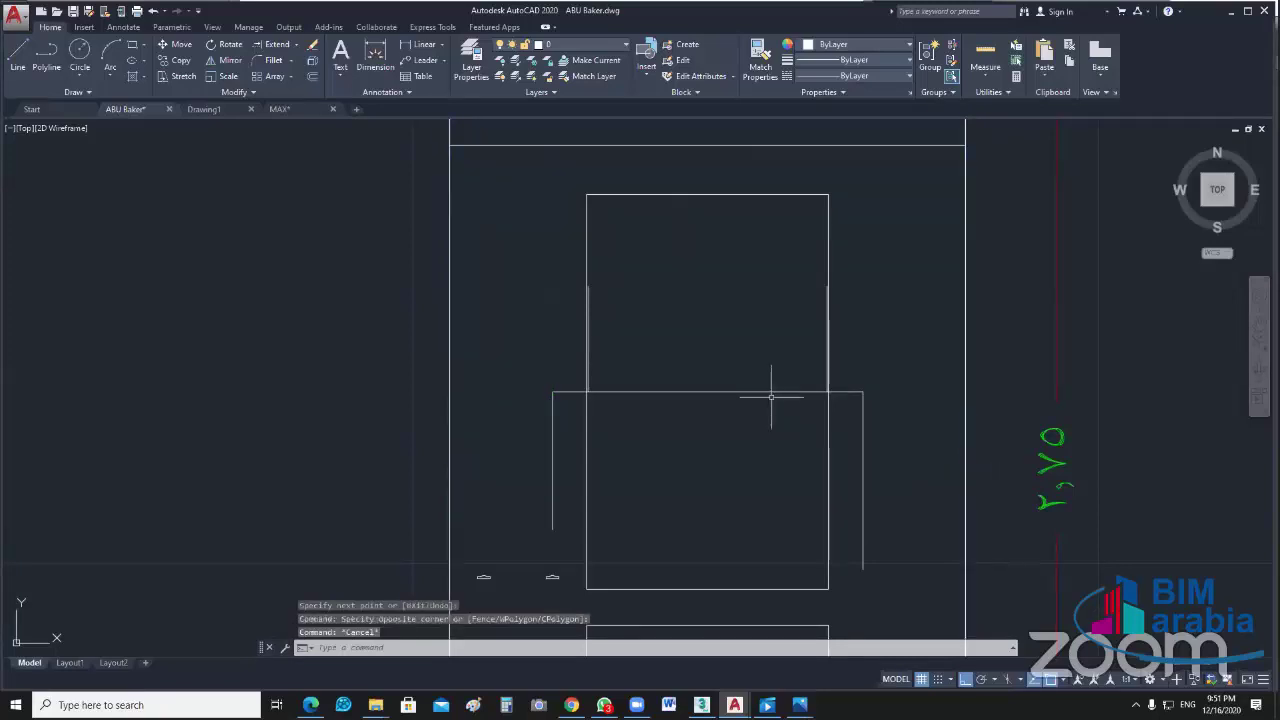
click(771, 395)
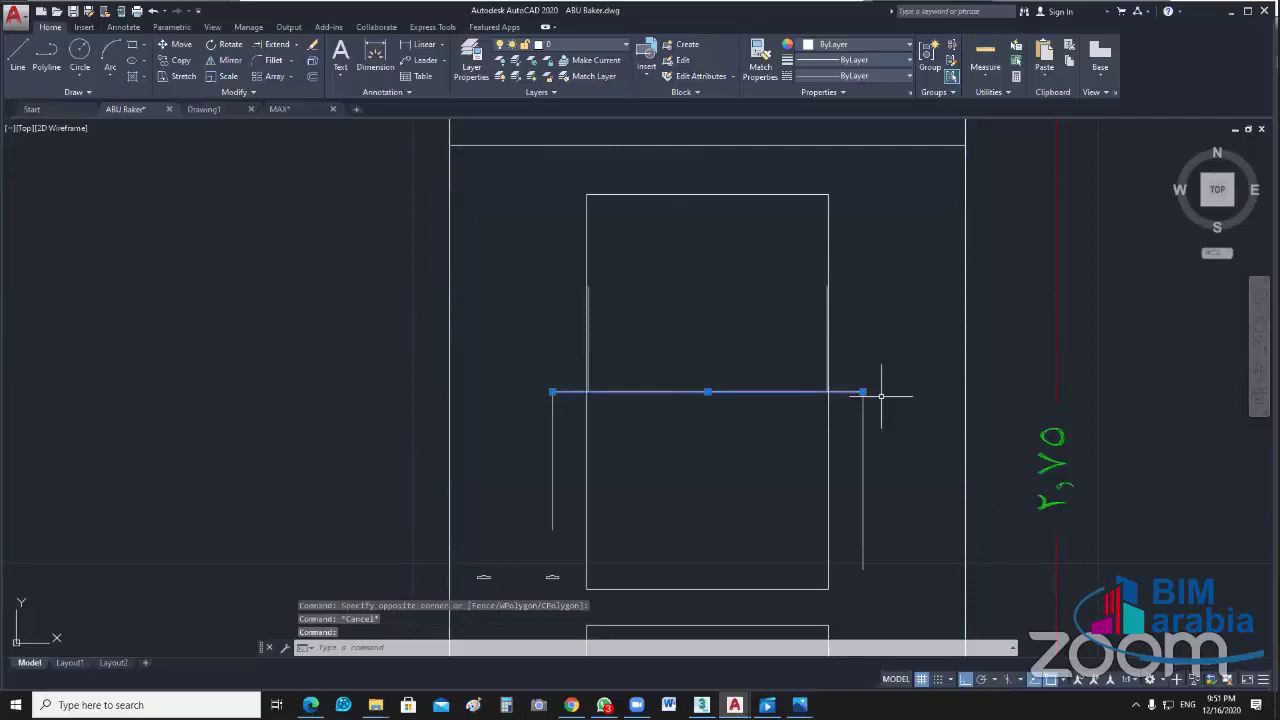
key(Escape)
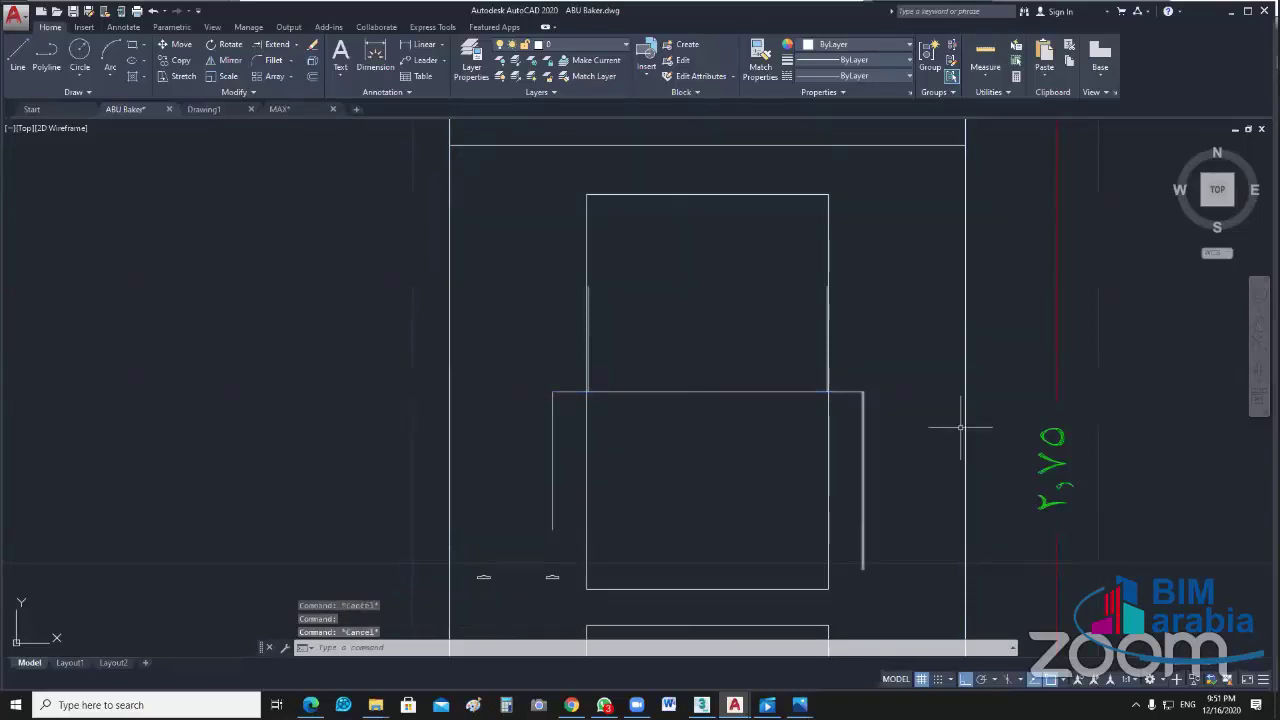
Step: Grip-stretch the right and left outer side lines inward to the frame edges
drag(960, 427, 954, 466)
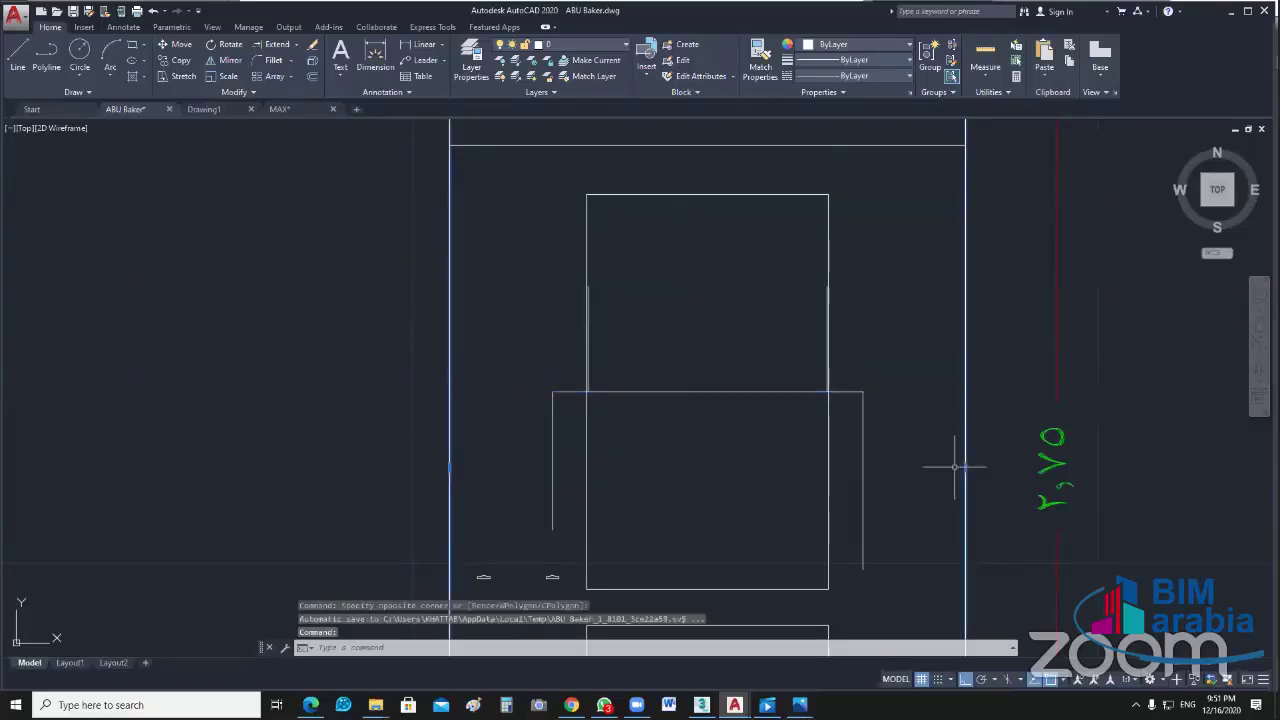
click(964, 466)
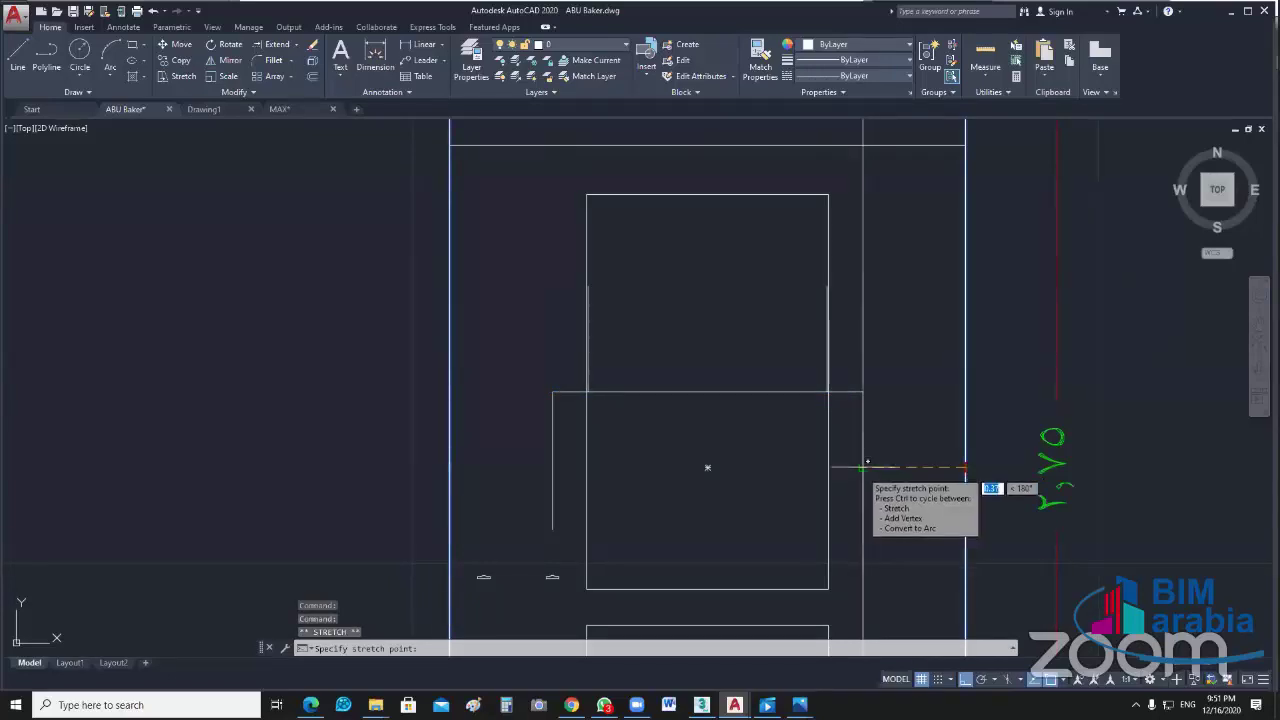
click(862, 466)
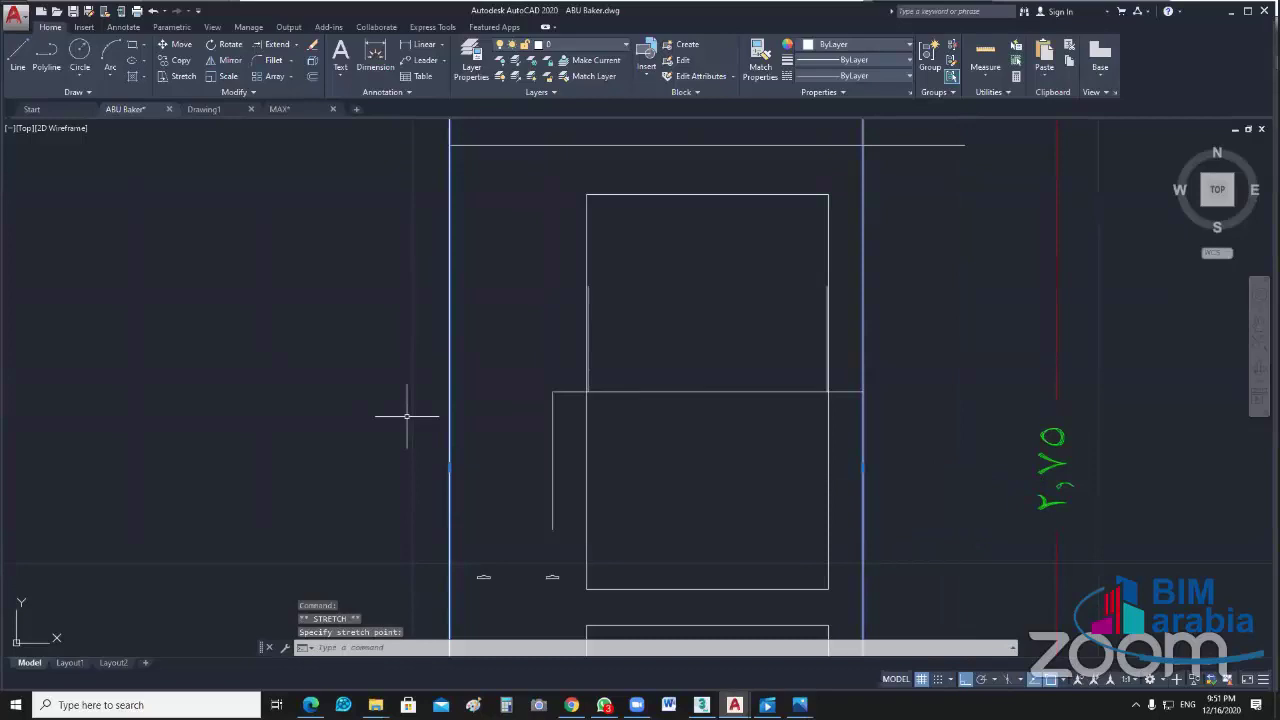
click(552, 466)
right_click(552, 466)
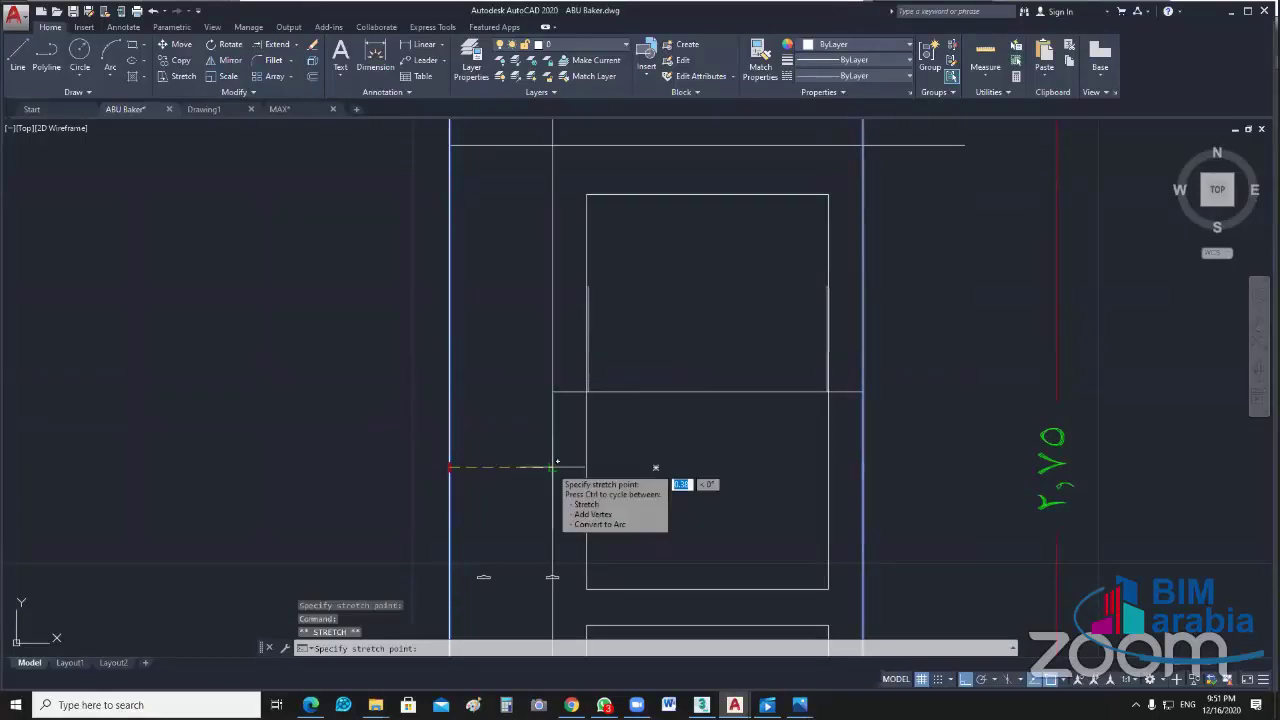
key(Escape)
scroll(612, 458, down, 4)
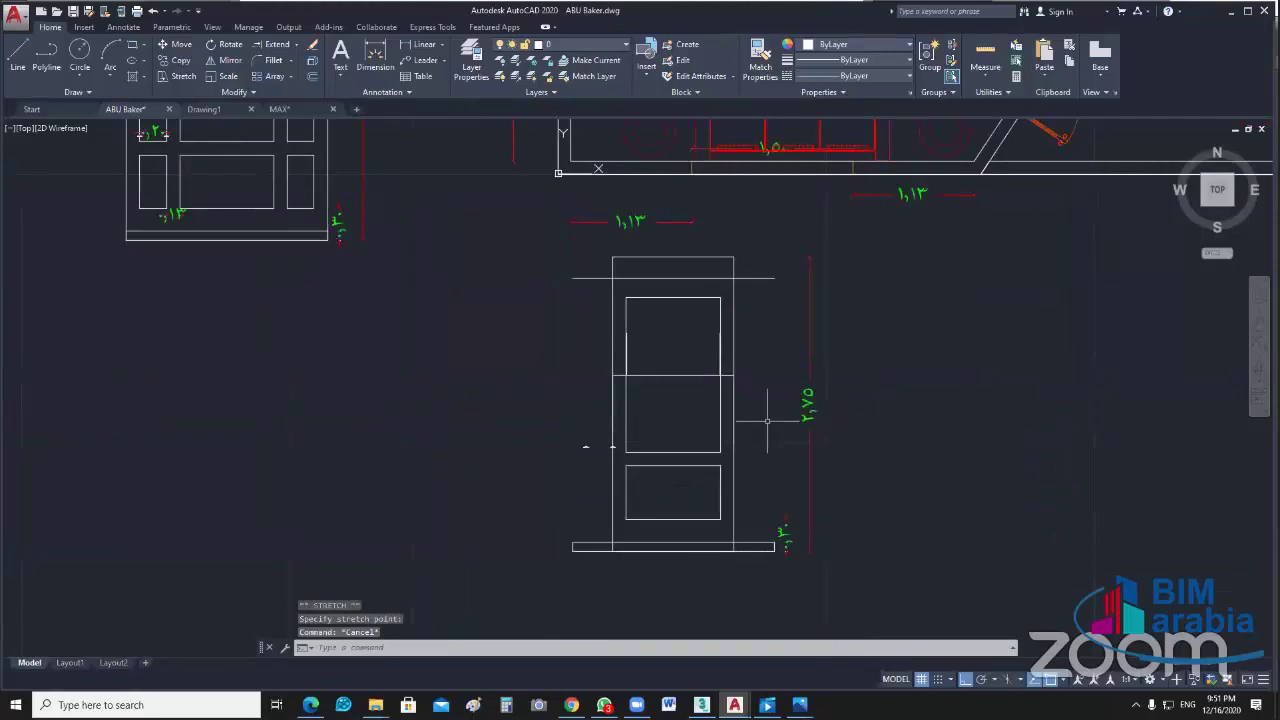
Step: Stretch the vertical frame line at the corner slightly left to meet the horizontal line
middle_drag(767, 420, 767, 462)
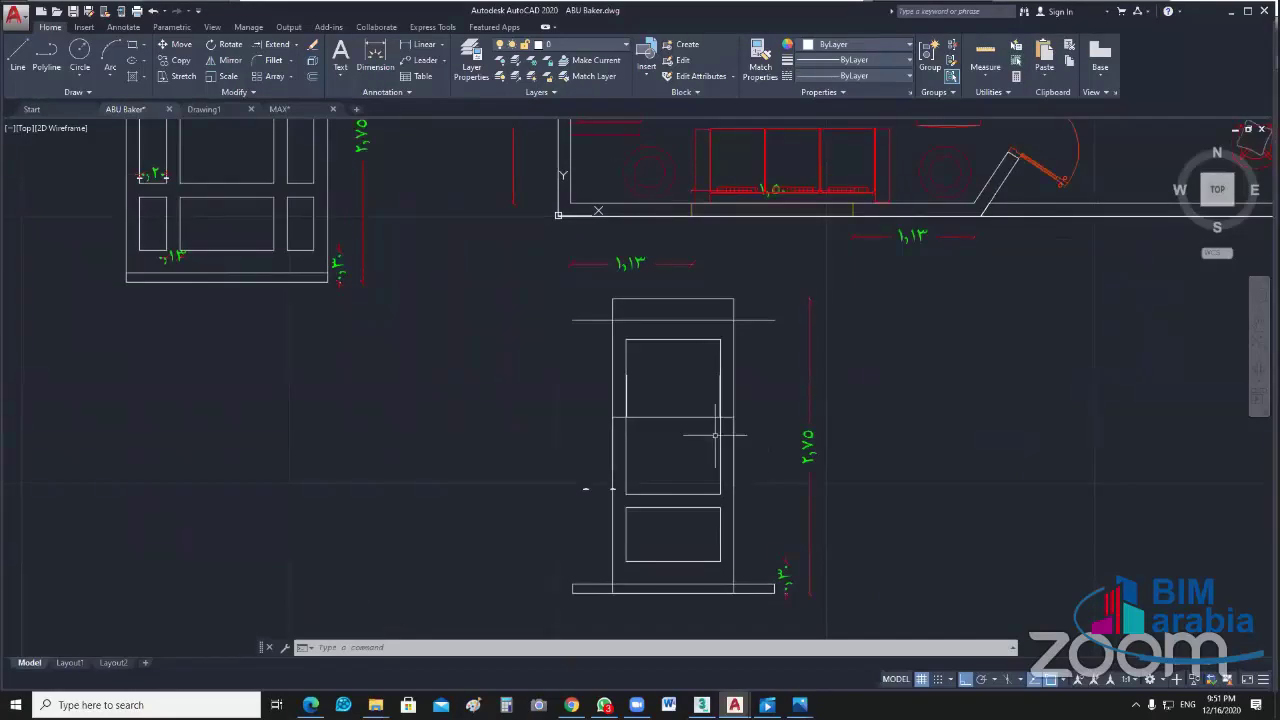
scroll(715, 435, up, 5)
scroll(735, 351, up, 2)
click(746, 350)
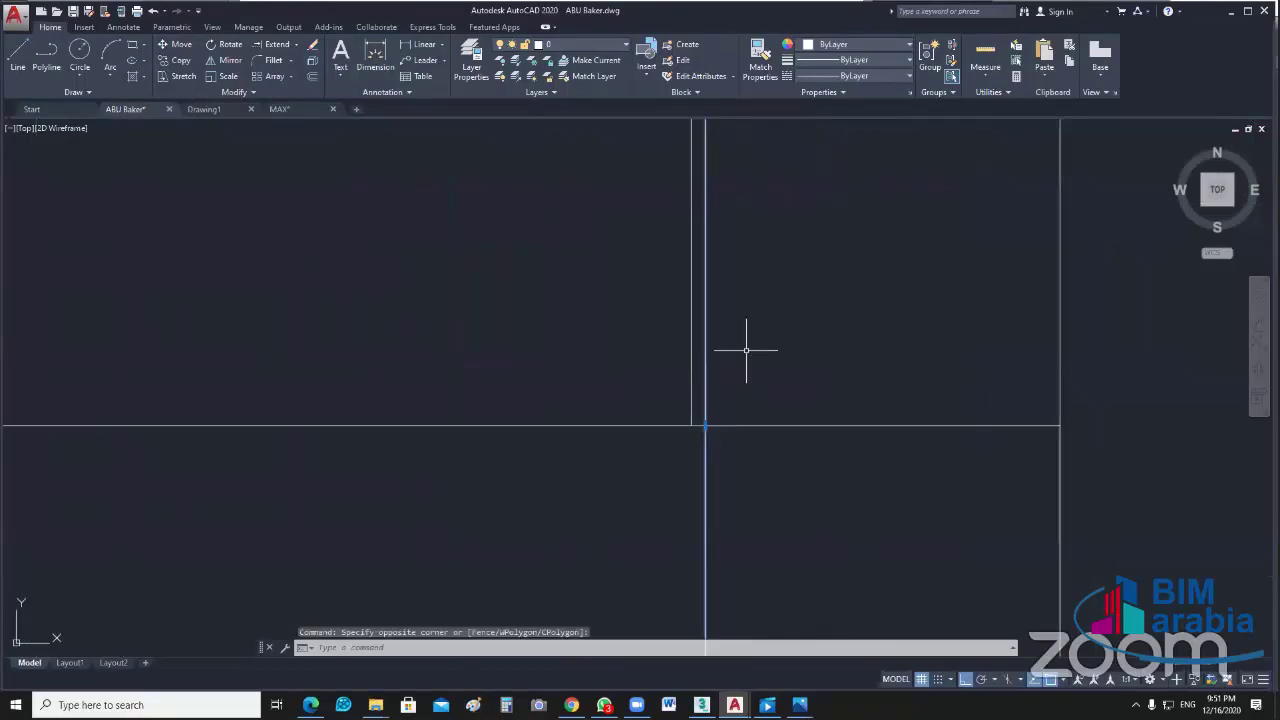
scroll(746, 350, up, 2)
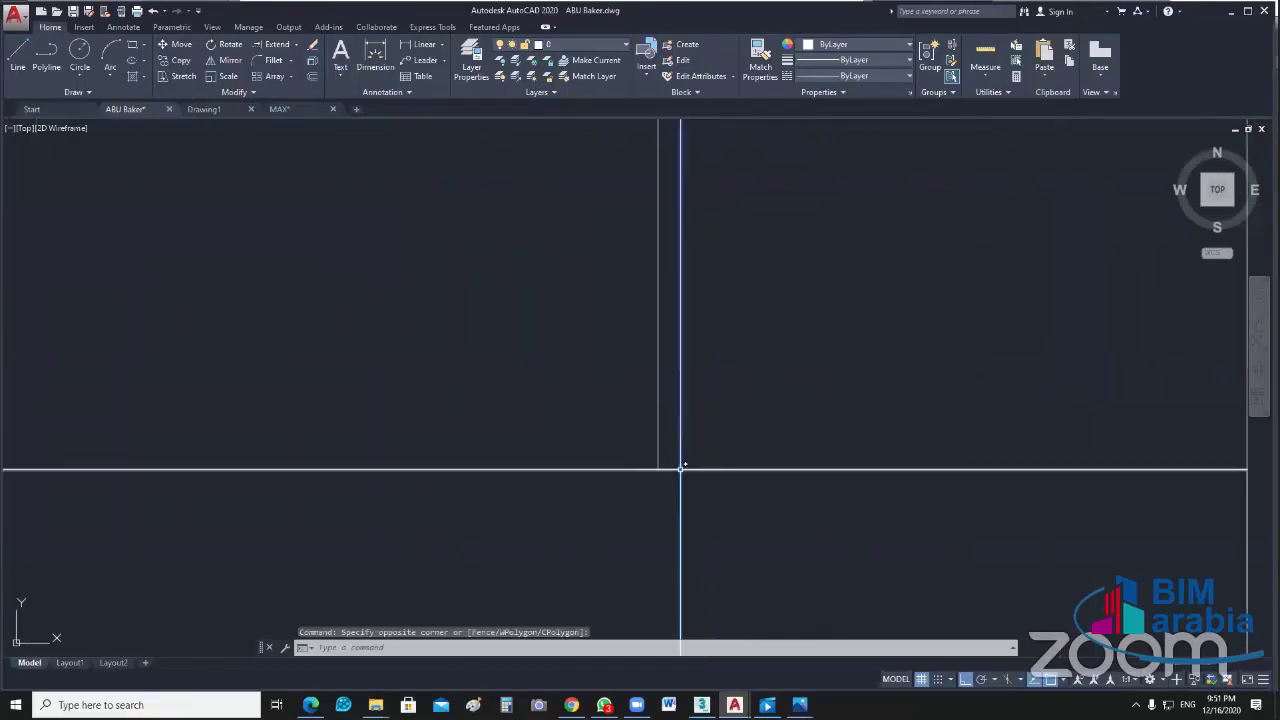
click(683, 465)
click(680, 468)
click(659, 468)
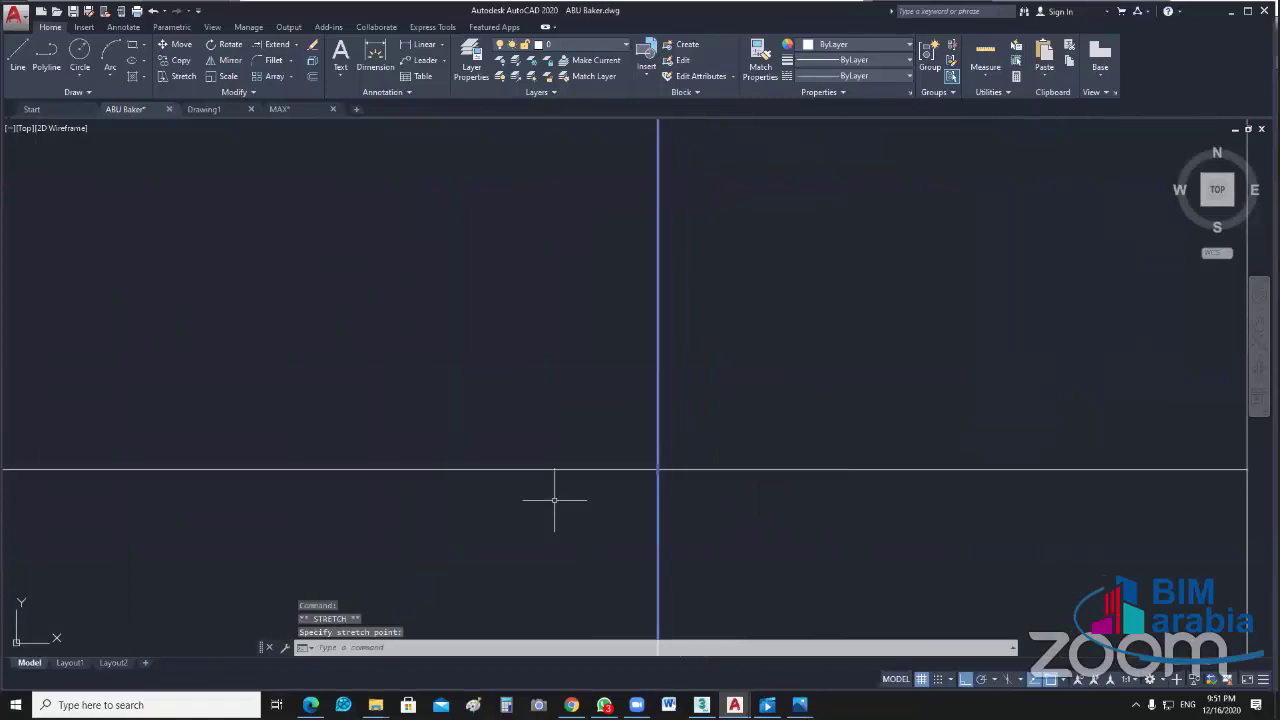
Step: Stretch the next frame corner's line end, then select the leftover horizontal line
scroll(554, 500, down, 2)
mouse_move(554, 500)
middle_down()
mouse_move(798, 411)
mouse_move(472, 324)
middle_up()
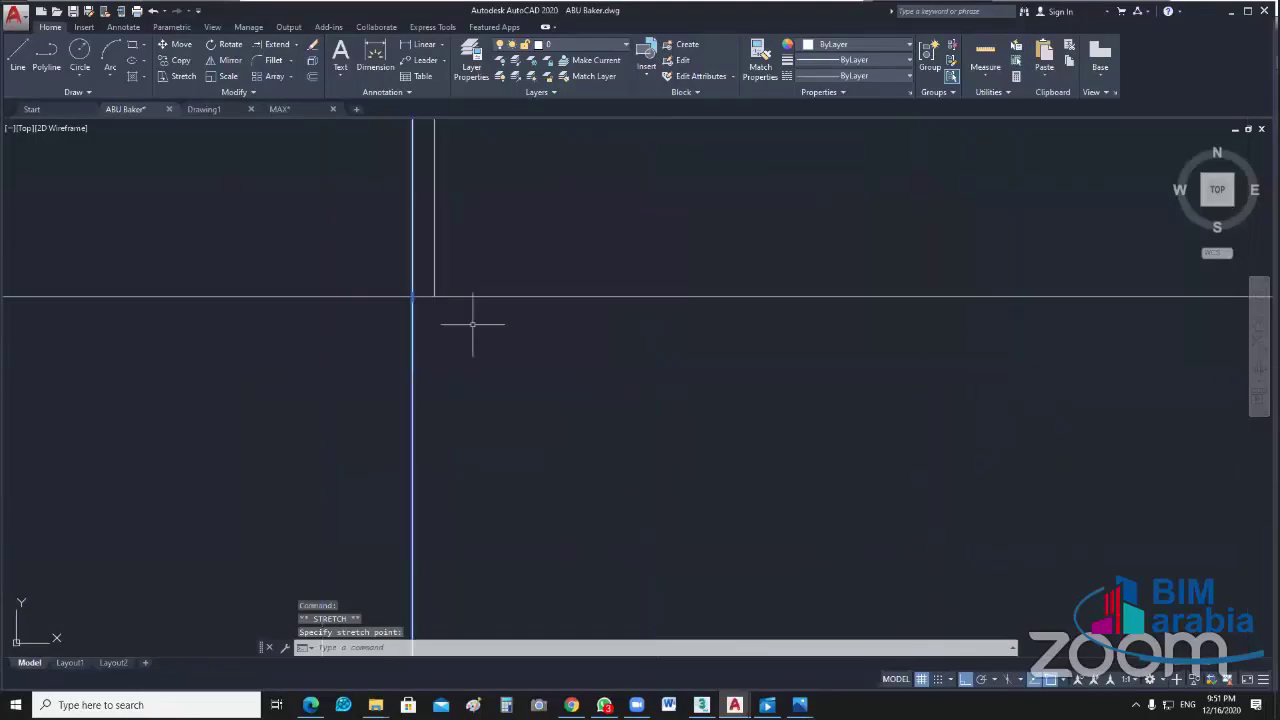
click(411, 298)
click(411, 298)
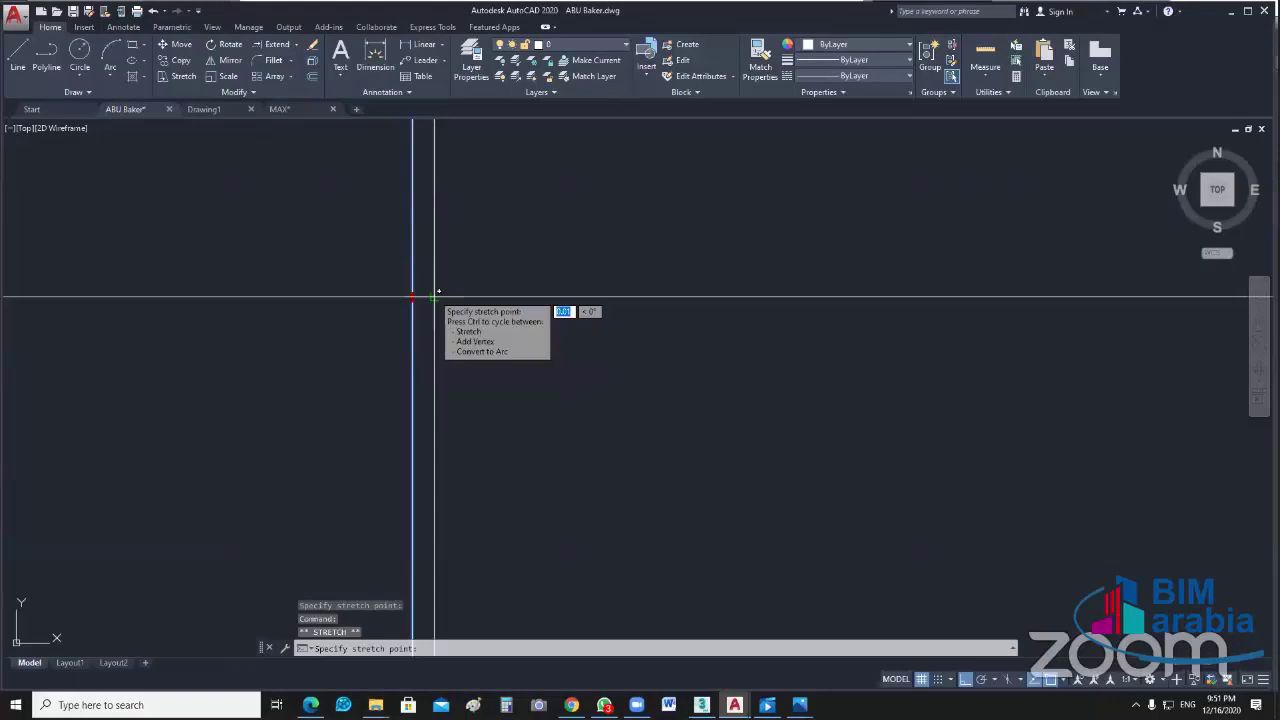
click(437, 292)
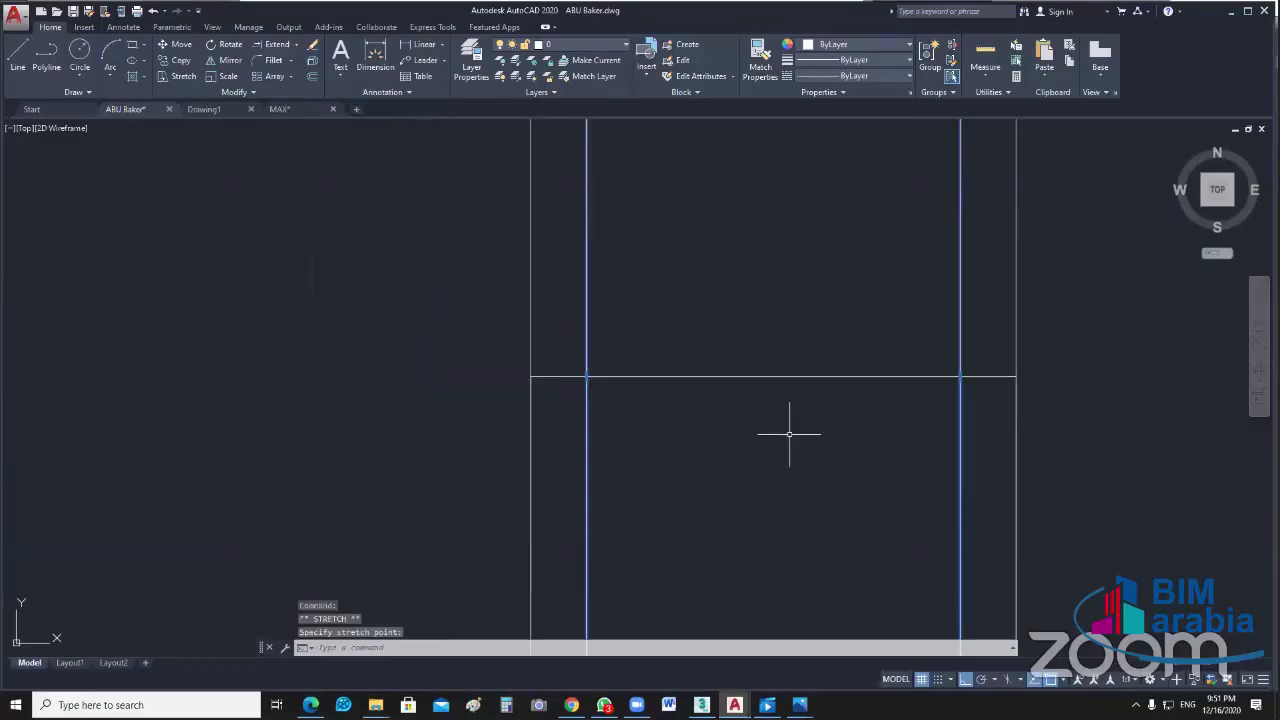
key(Escape)
drag(800, 350, 743, 480)
Step: Delete the stray horizontal line, then hide the door's two panels, outline, top line and base
key(Delete)
scroll(743, 480, down, 4)
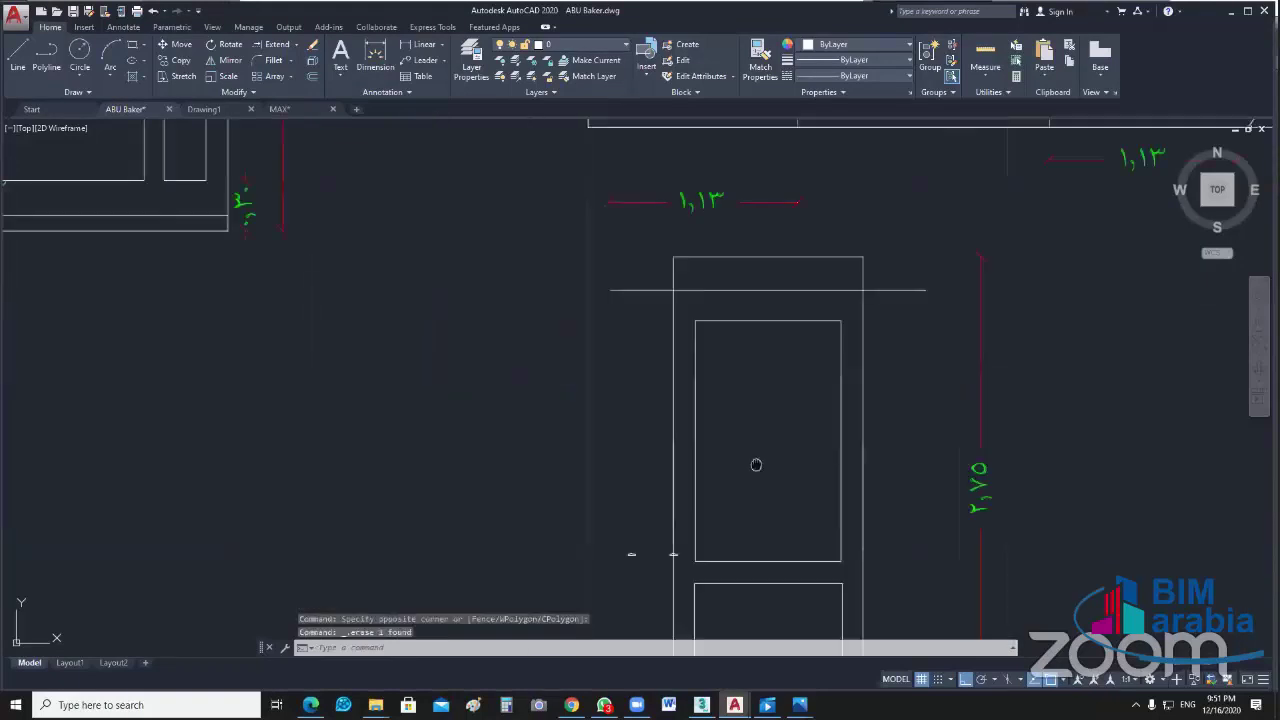
middle_drag(756, 464, 700, 416)
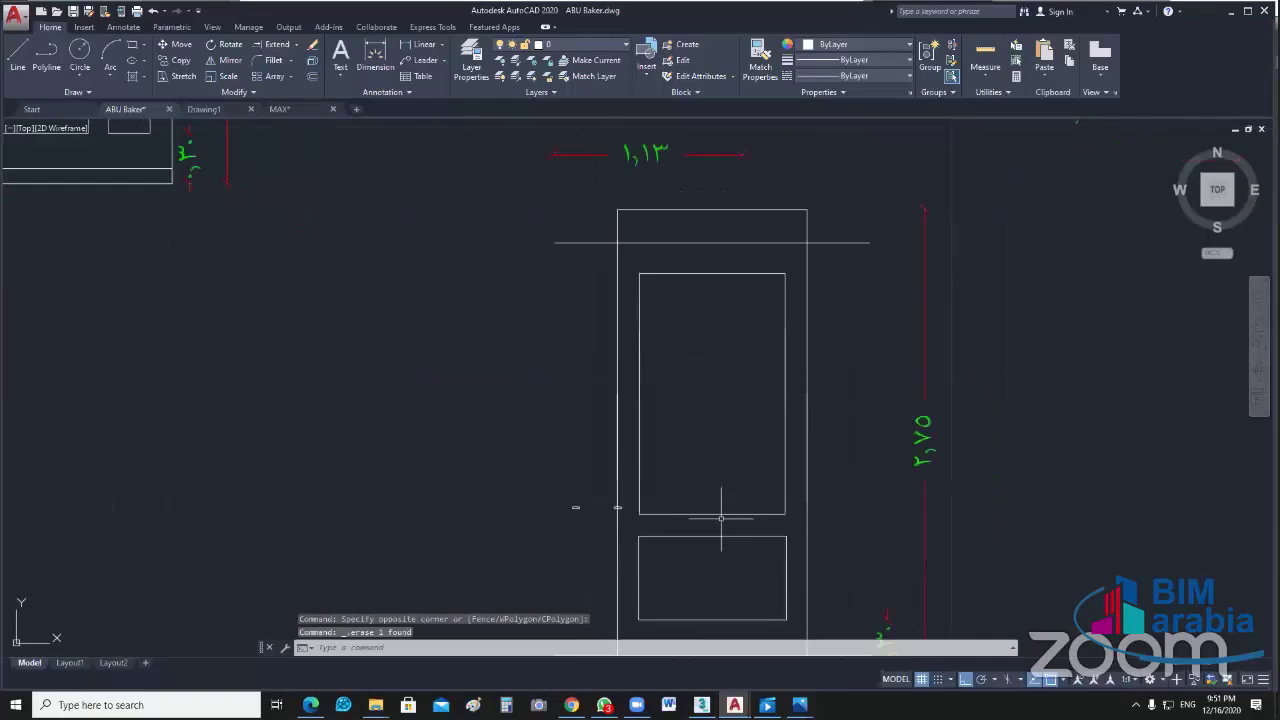
click(720, 516)
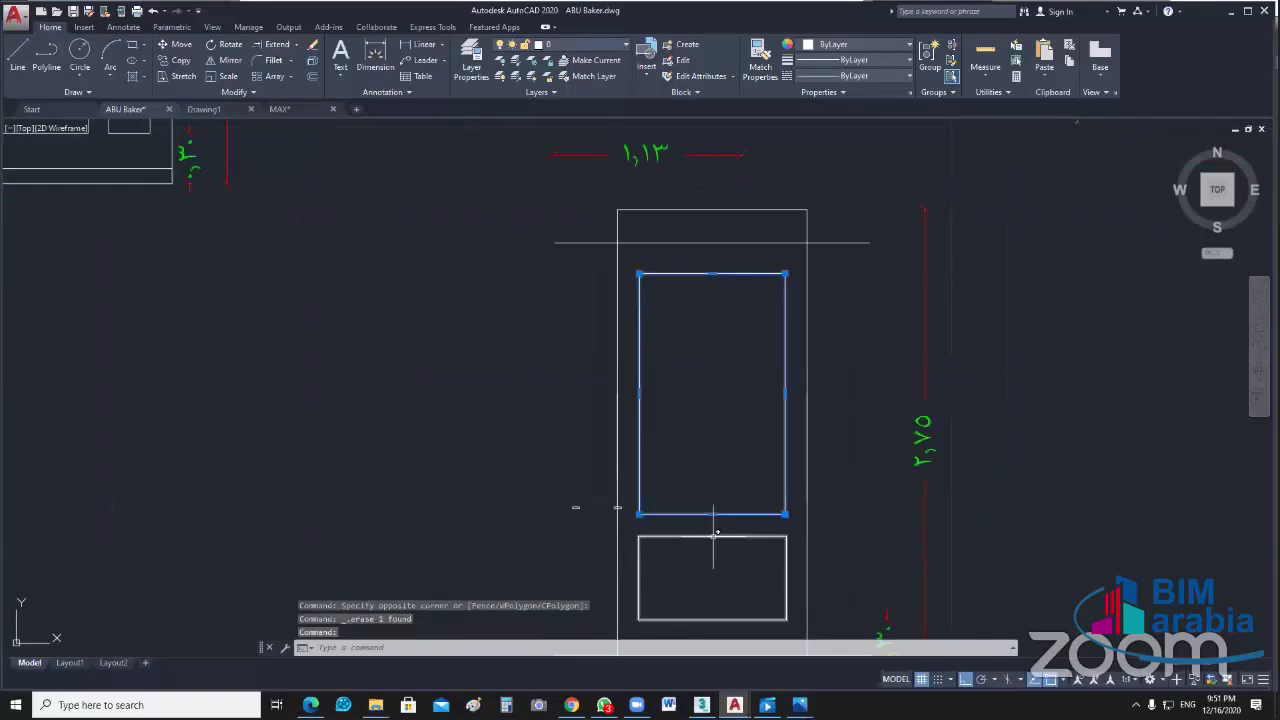
click(714, 536)
click(807, 525)
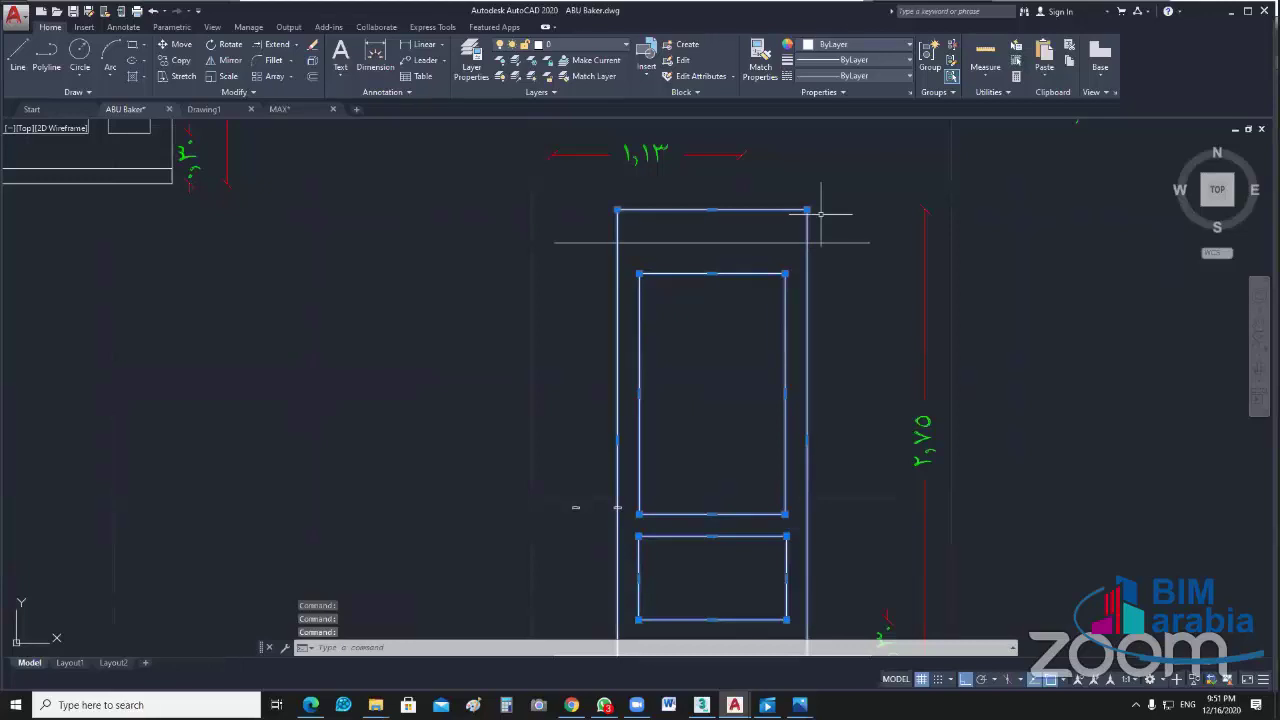
click(827, 242)
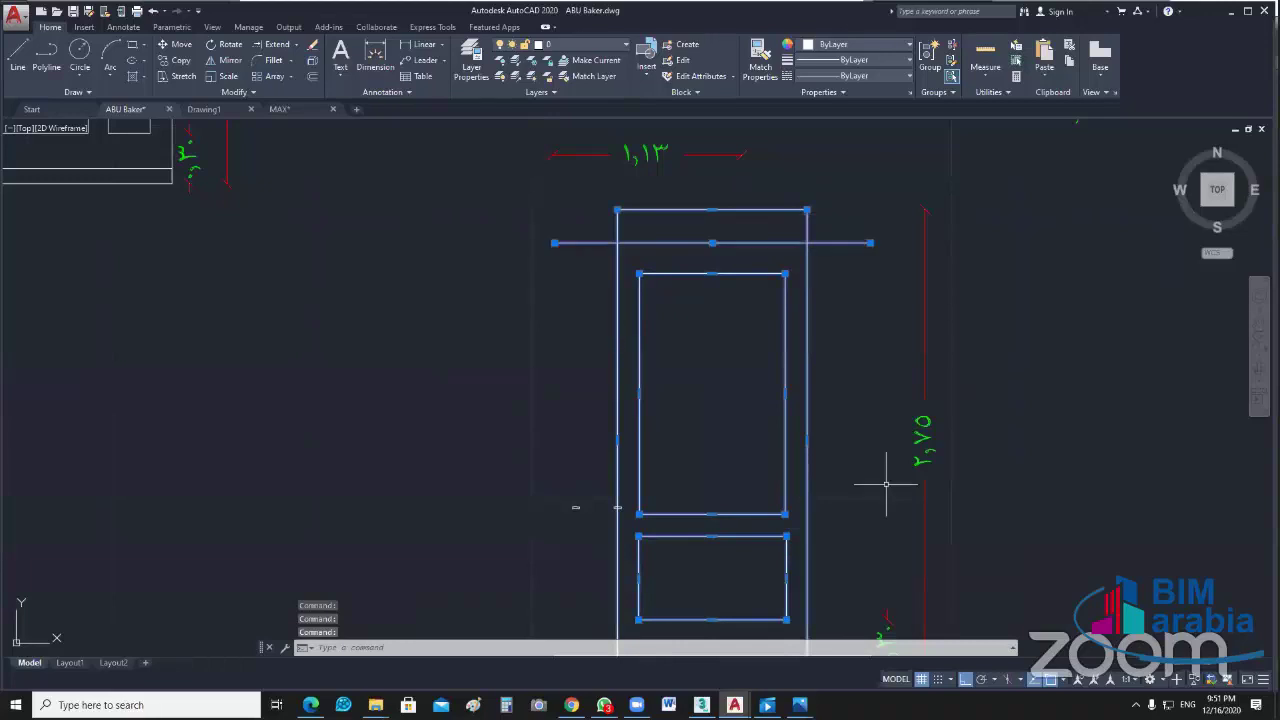
middle_drag(885, 484, 891, 288)
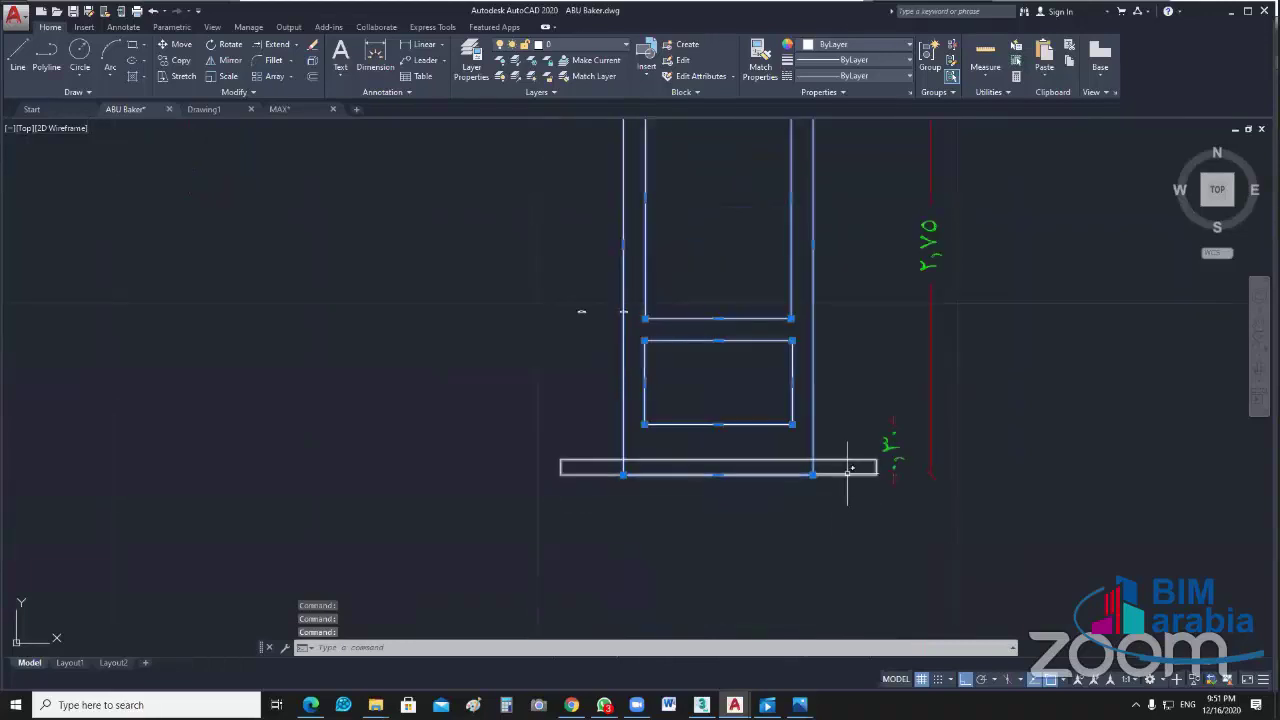
click(847, 468)
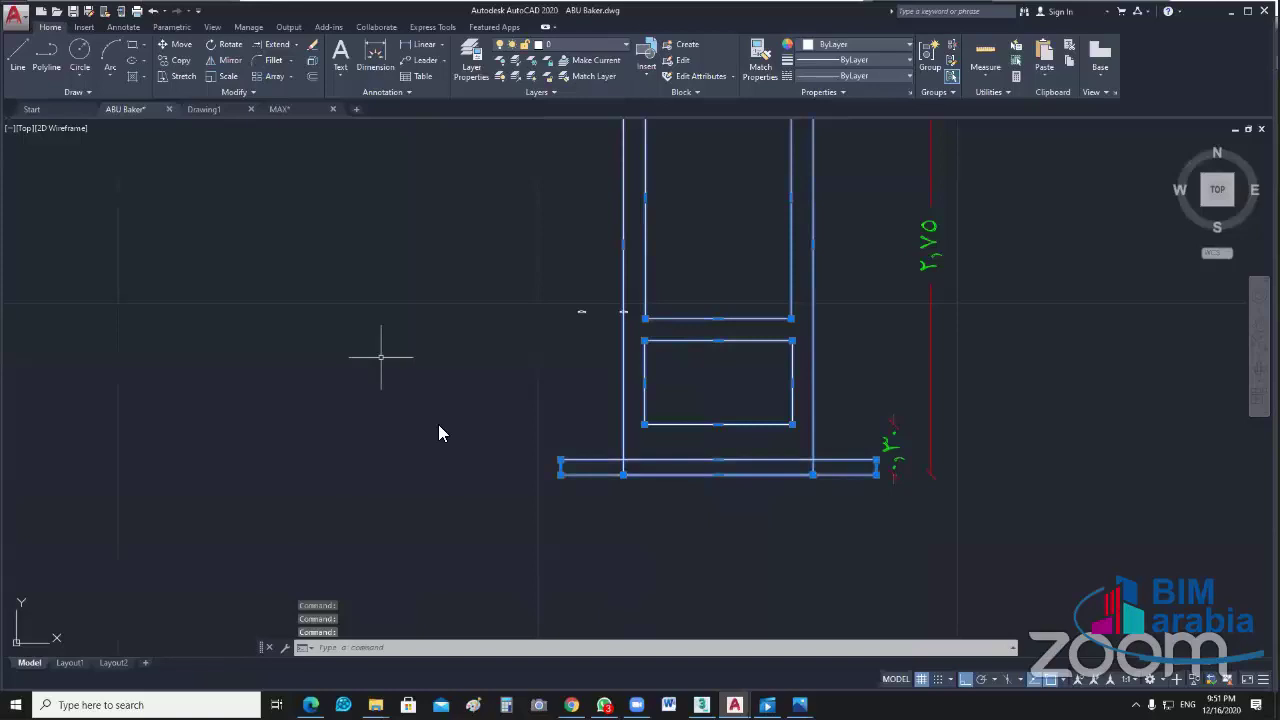
right_click(381, 357)
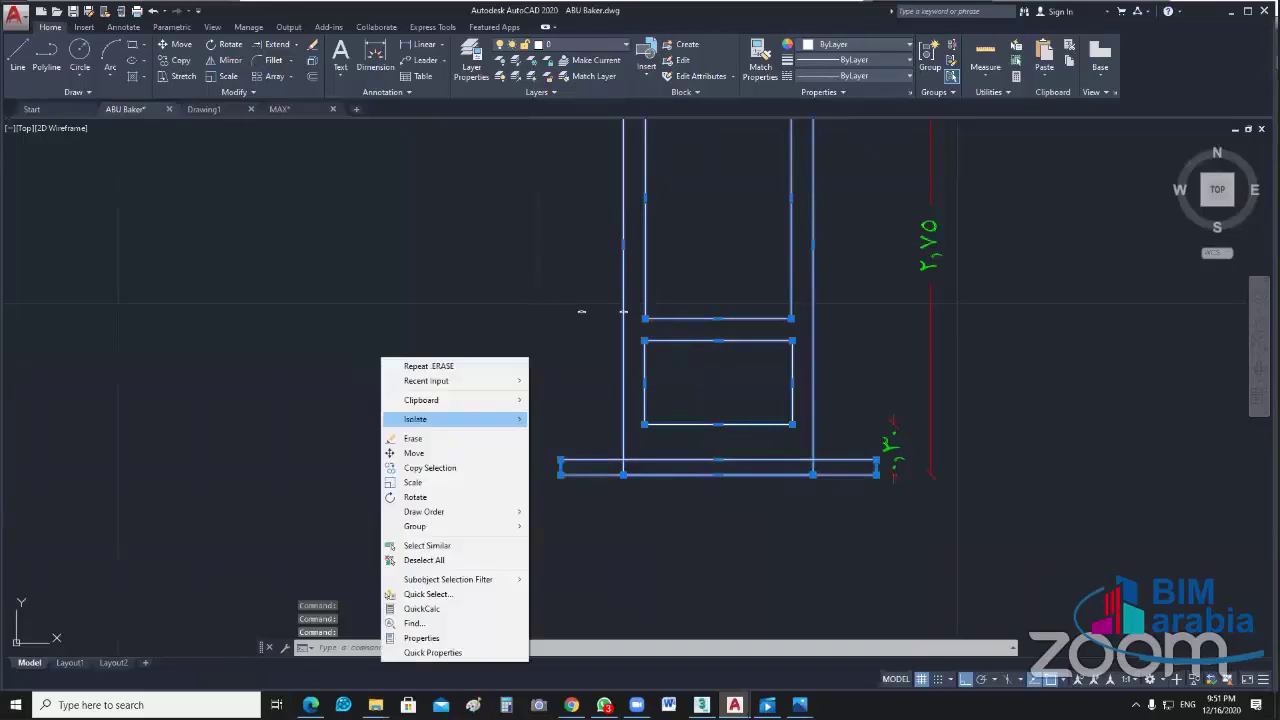
mouse_move(455, 419)
click(570, 434)
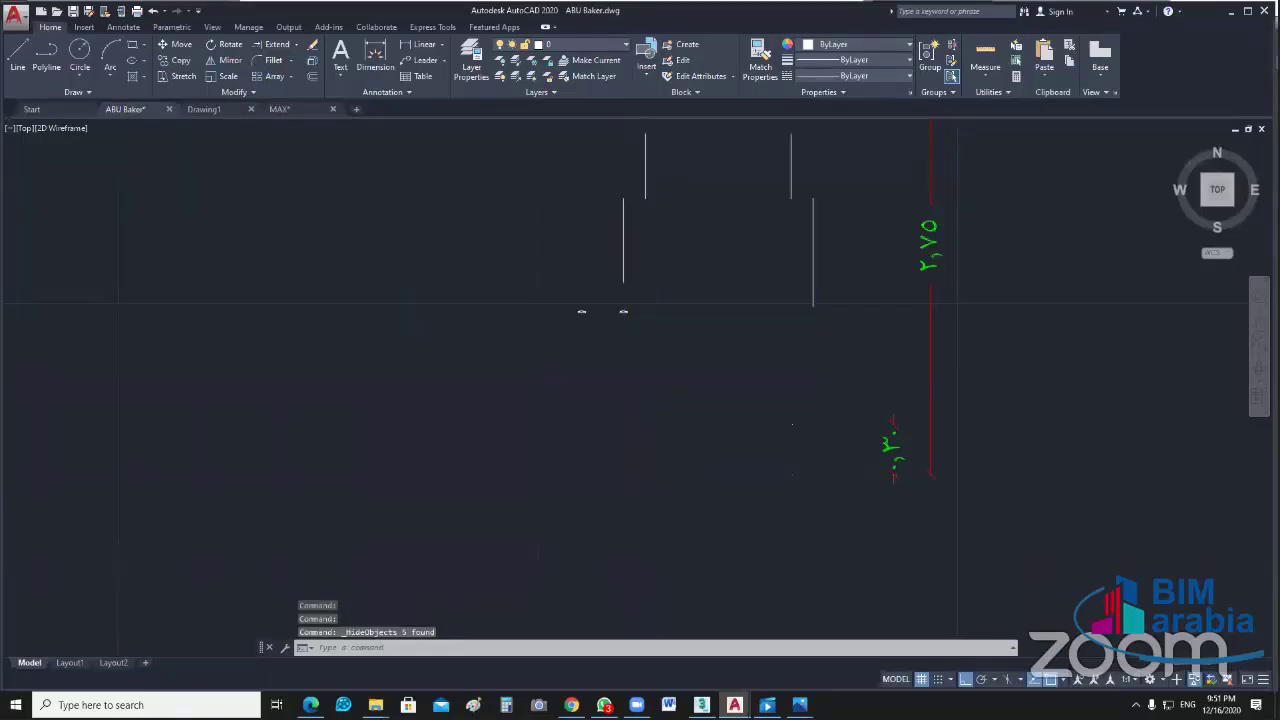
Step: Erase the four leftover vertical line fragments and end the isolation to show the door again
scroll(806, 289, down, 2)
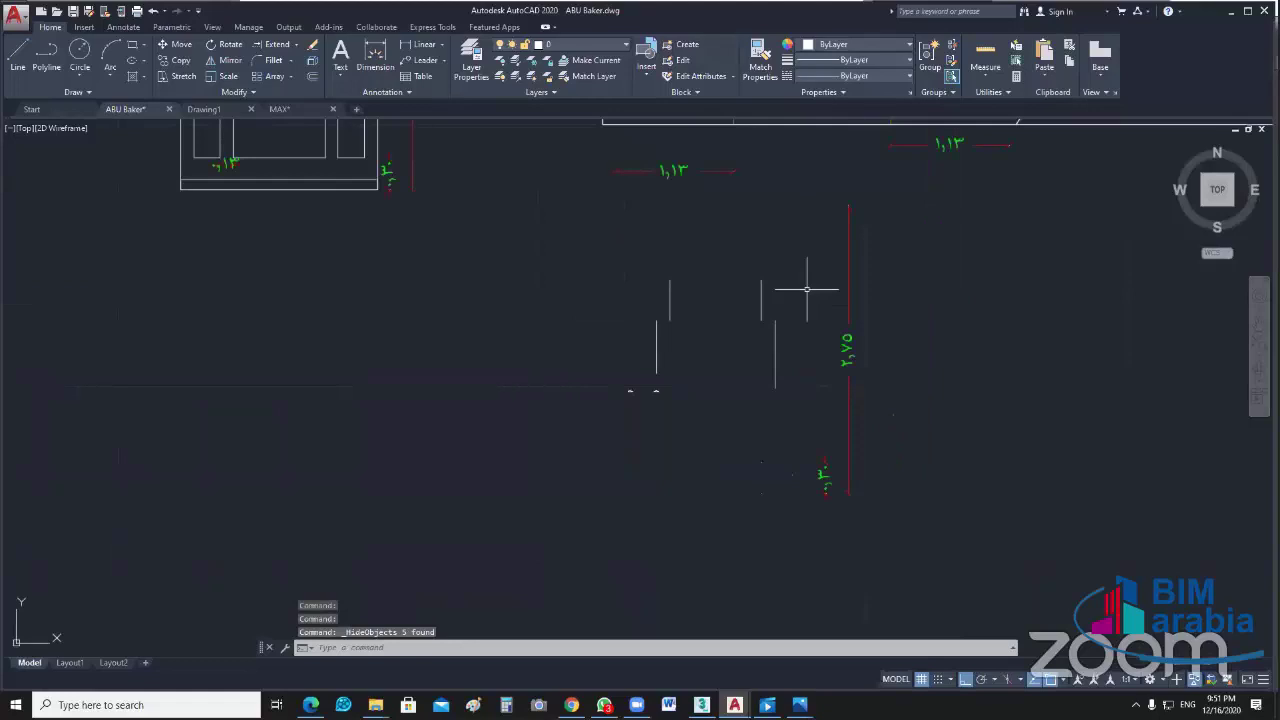
click(806, 289)
key(Delete)
right_click(526, 325)
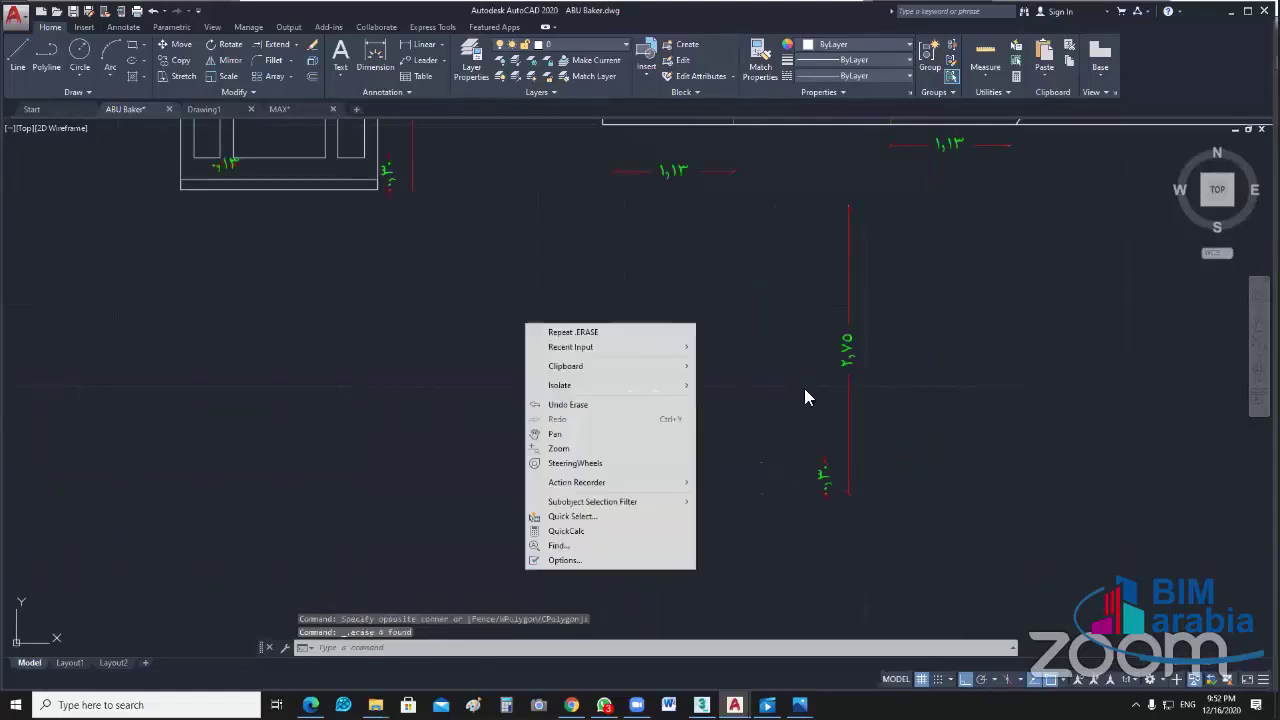
mouse_move(605, 385)
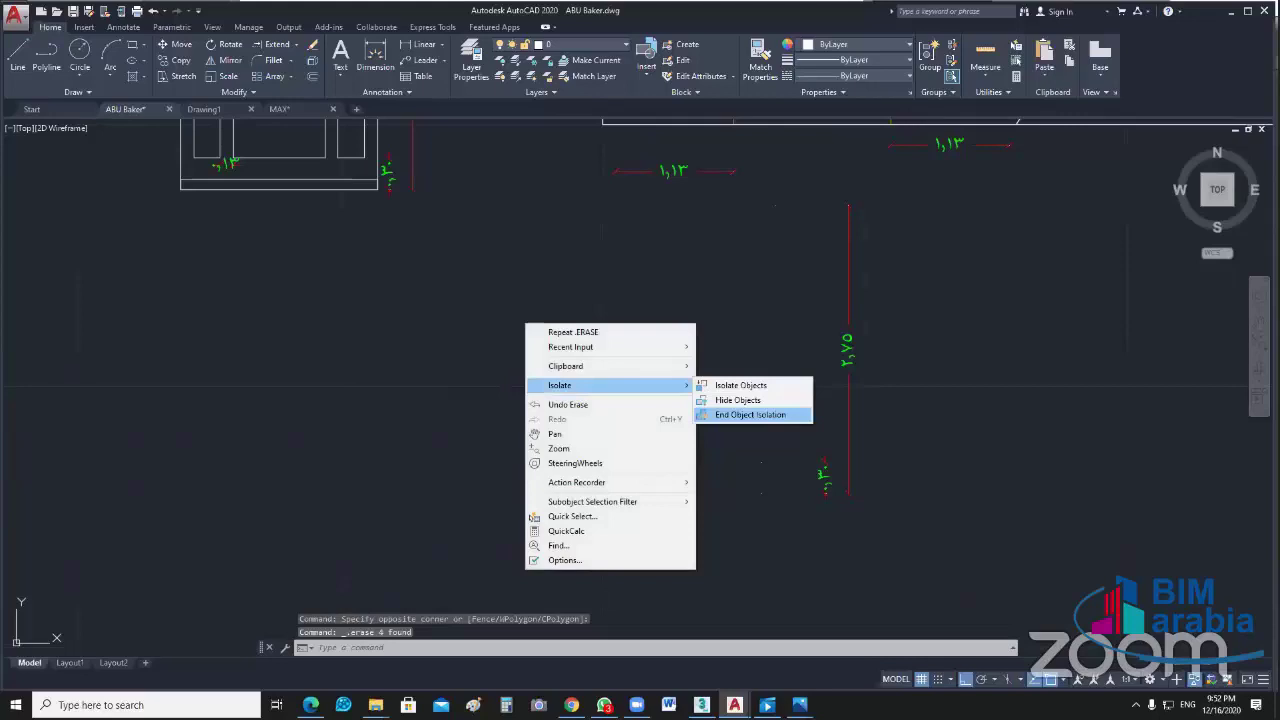
click(750, 414)
scroll(778, 196, up, 2)
click(778, 196)
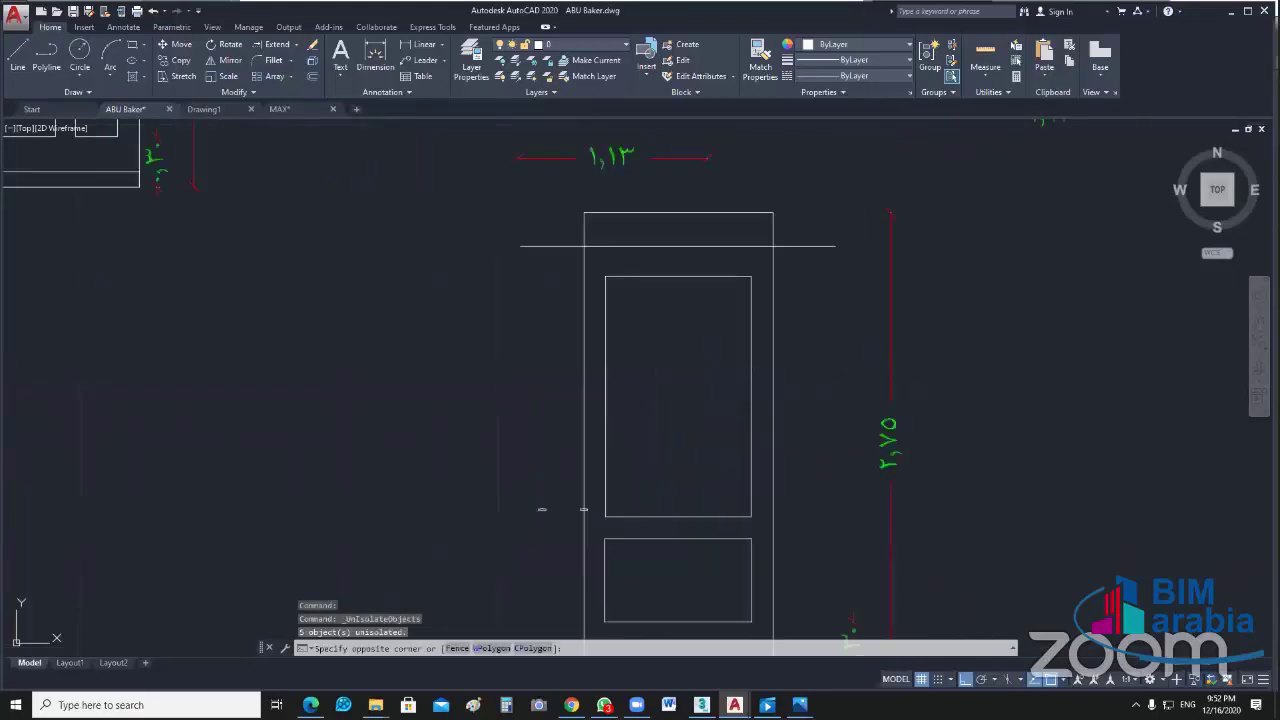
Step: Grip-stretch the top horizontal line so both ends stop at the door edges
click(842, 243)
click(835, 245)
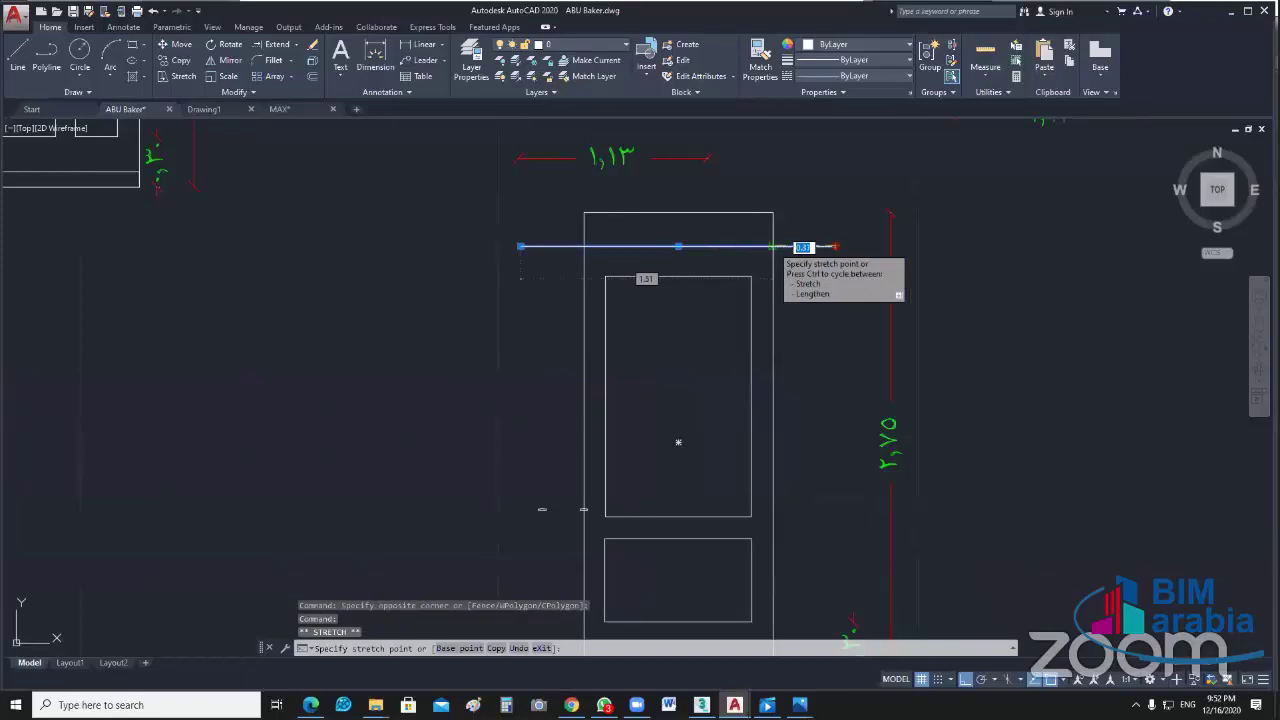
click(773, 246)
click(523, 246)
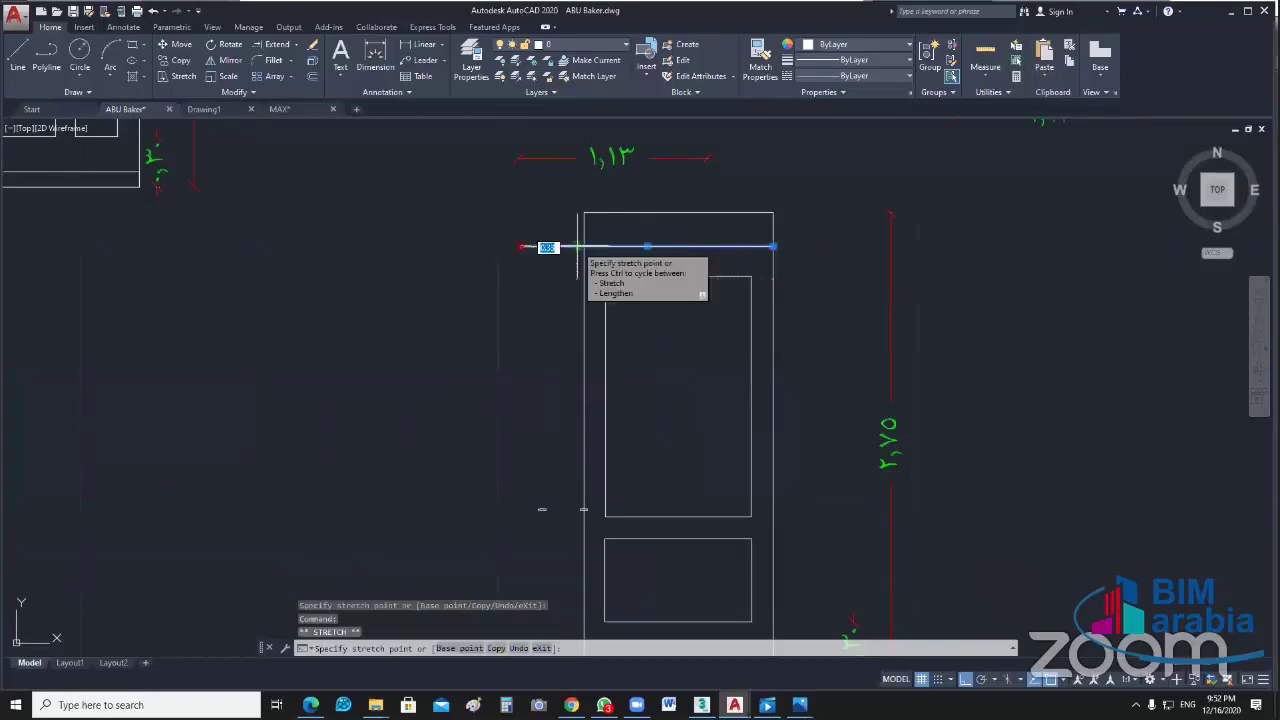
click(579, 246)
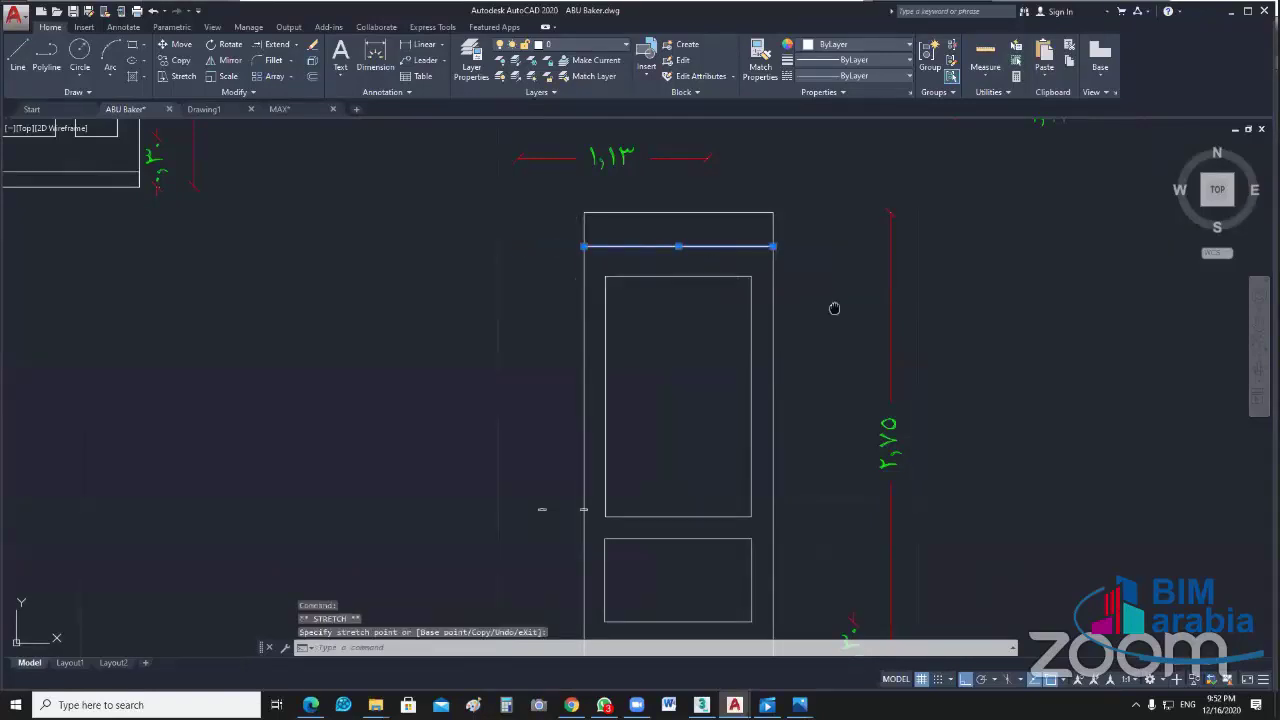
key(Escape)
Step: Pull the base rectangle's right edge inward to the door width and cancel the extra left-edge stretch
scroll(834, 308, up, 4)
click(864, 363)
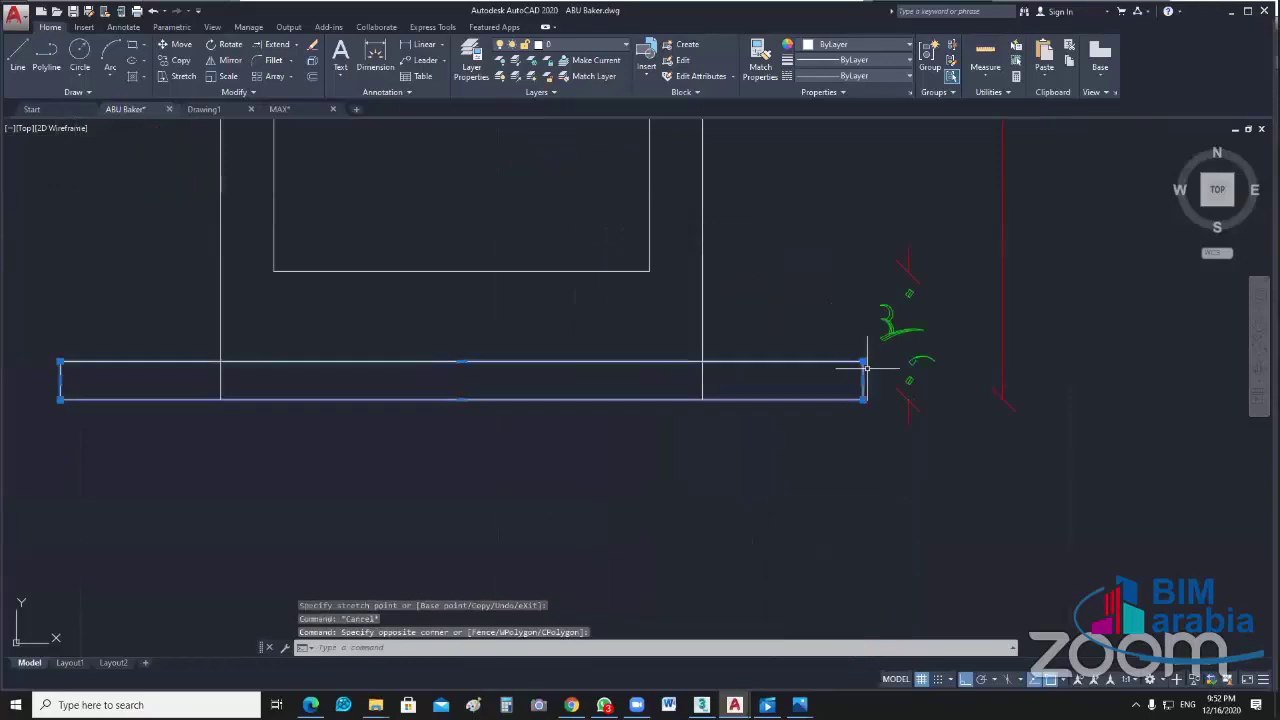
click(866, 368)
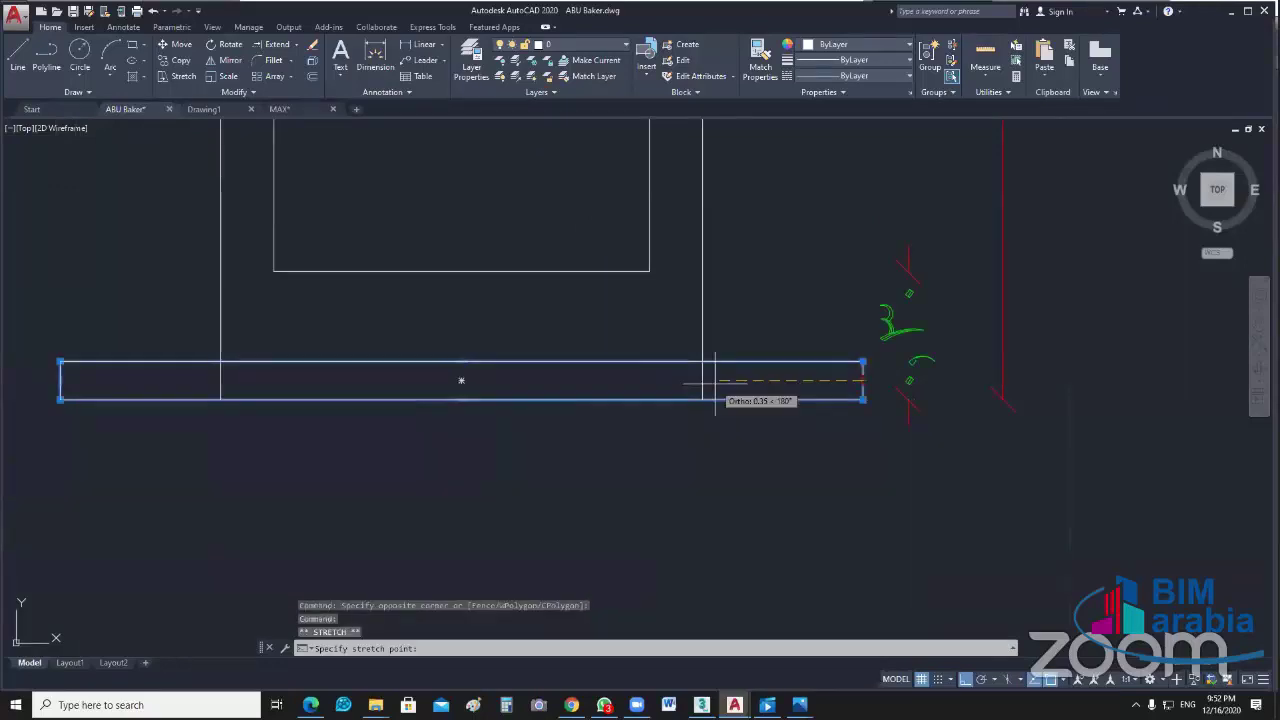
click(705, 392)
middle_drag(675, 435, 986, 441)
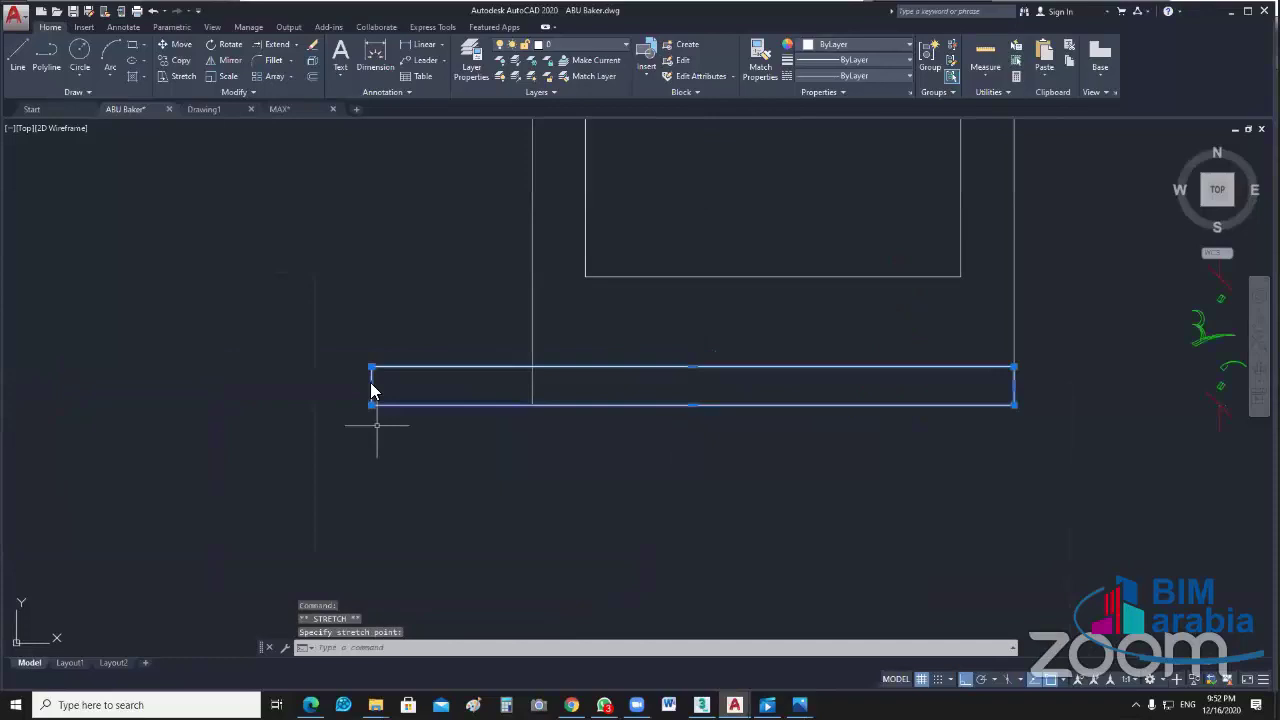
click(371, 386)
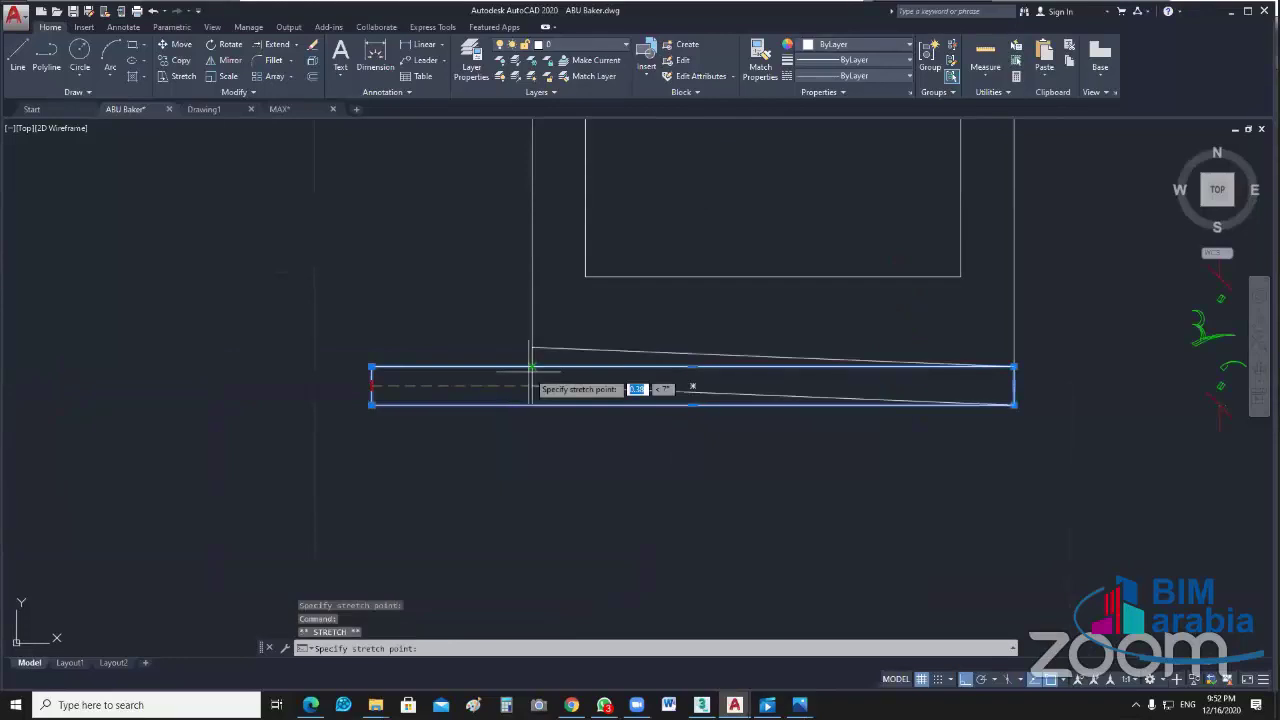
key(Escape)
scroll(626, 424, down, 4)
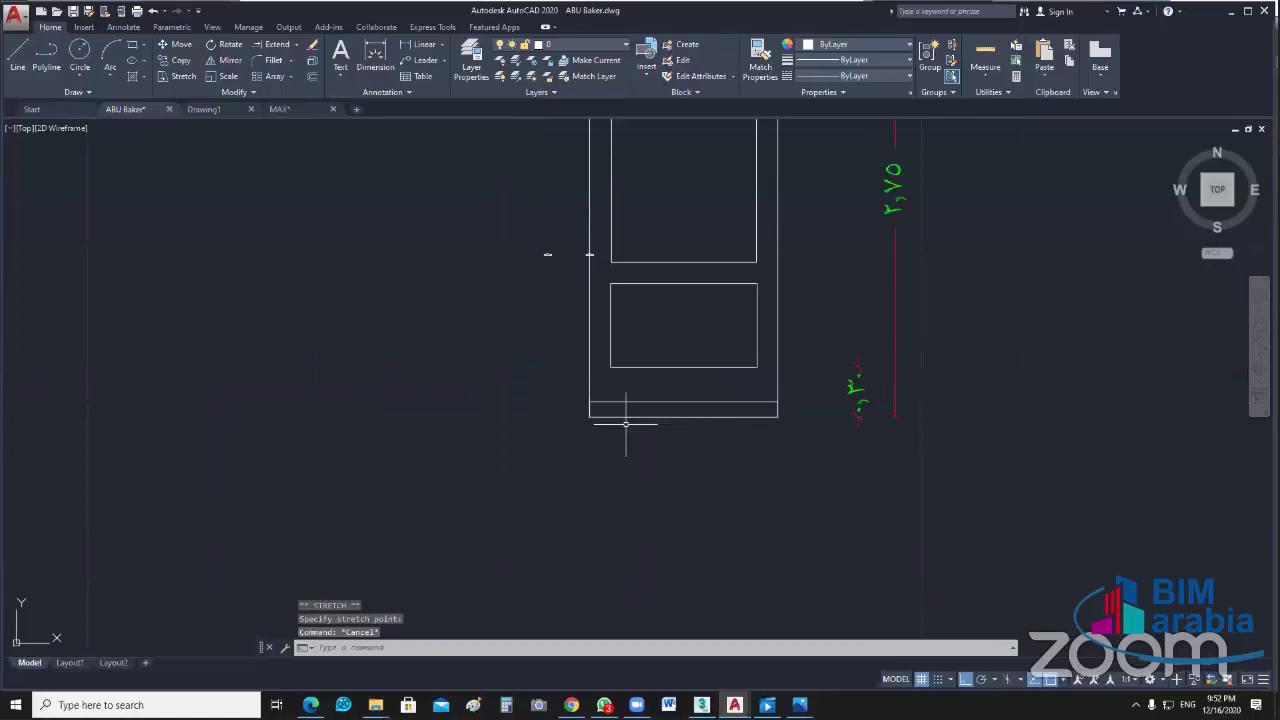
Step: Zoom out and pan across the elevation, the plan's lower dimensions and the lower door
scroll(626, 424, down, 2)
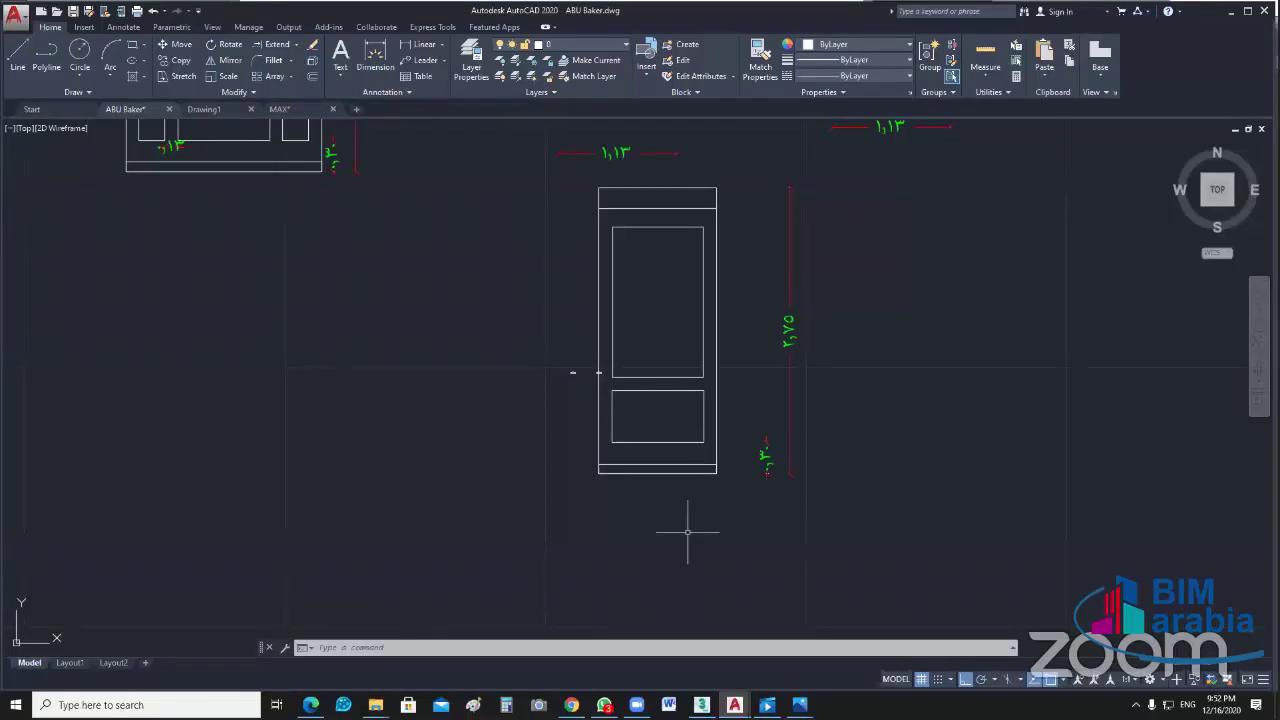
middle_drag(669, 367, 637, 419)
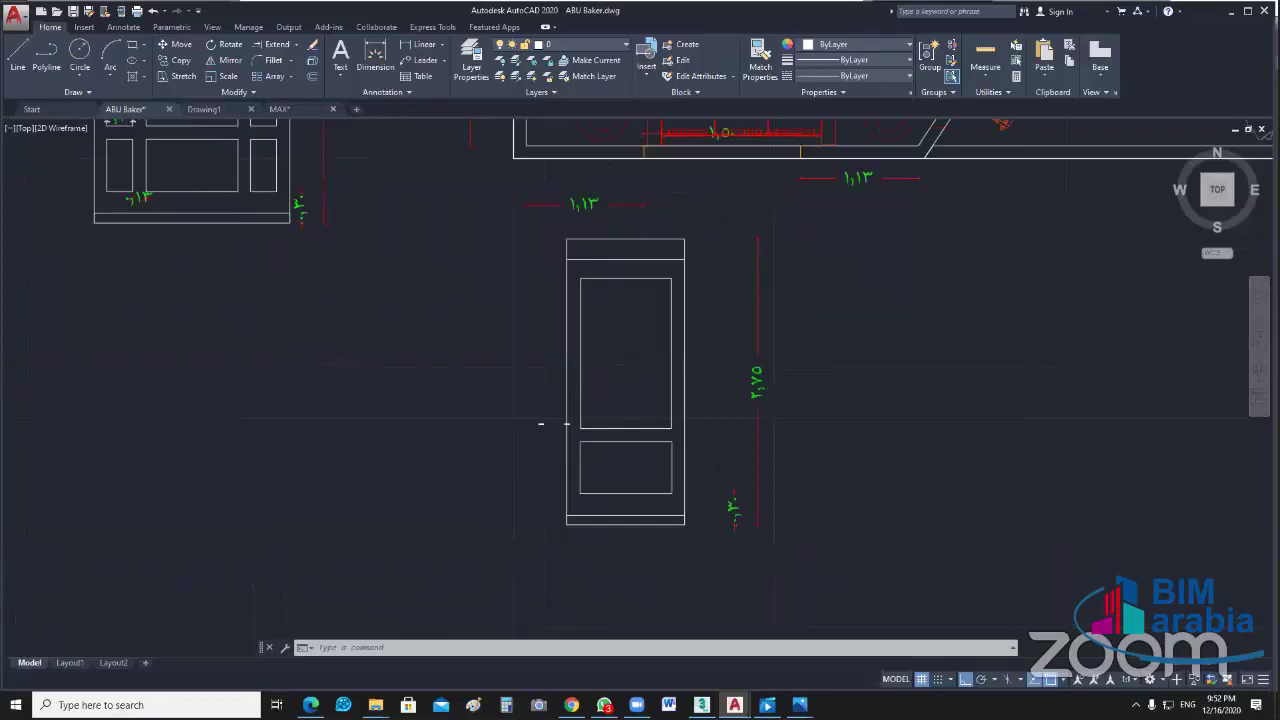
scroll(518, 398, down, 2)
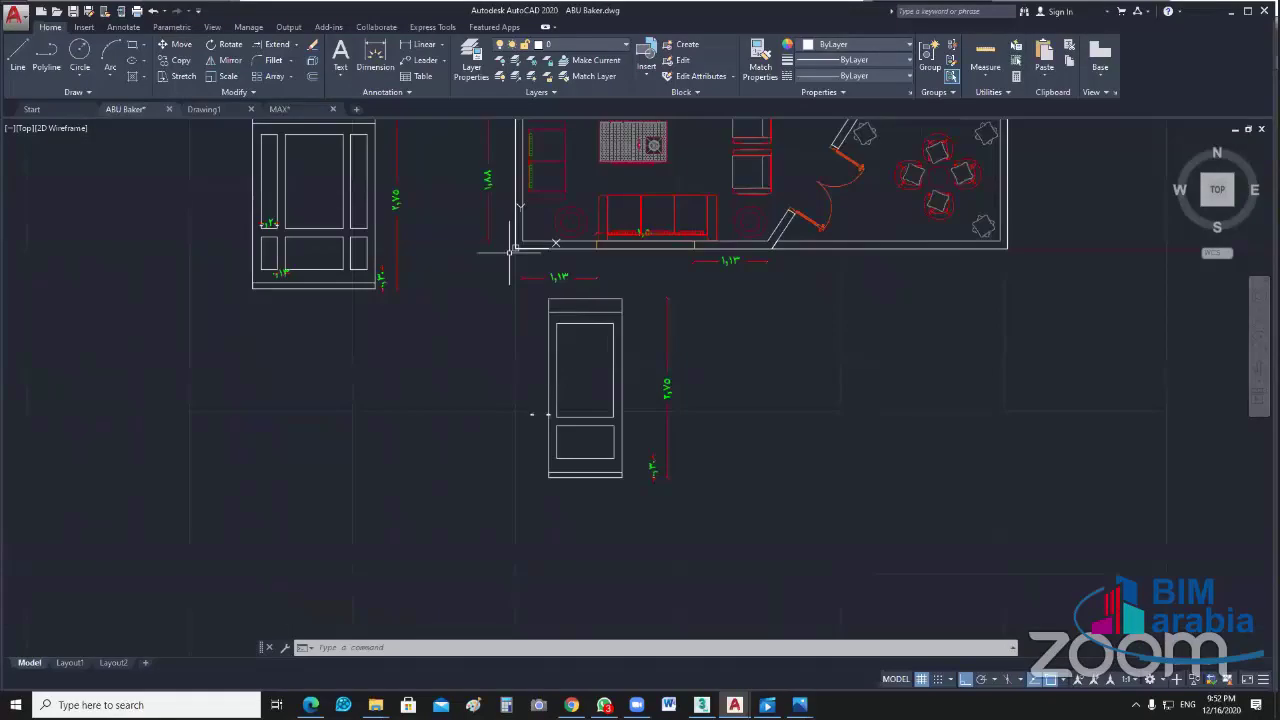
scroll(717, 466, down, 2)
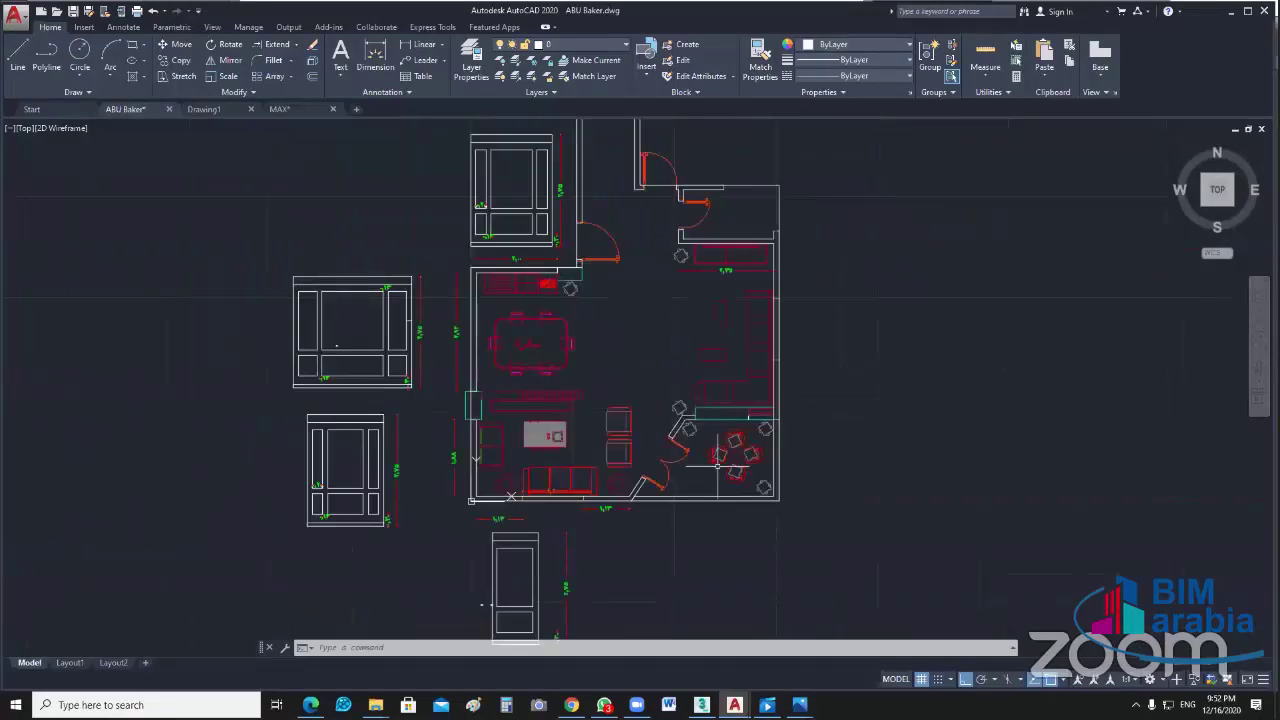
scroll(653, 411, up, 3)
middle_drag(653, 411, 621, 351)
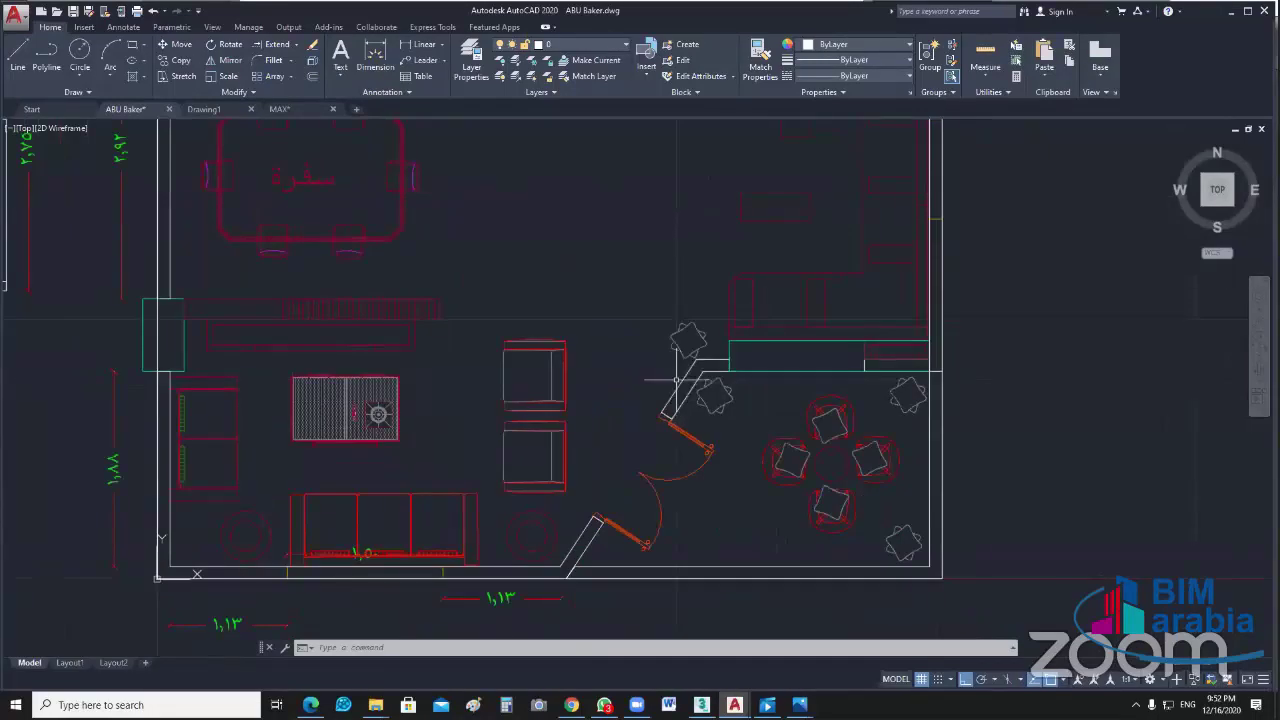
scroll(676, 380, up, 2)
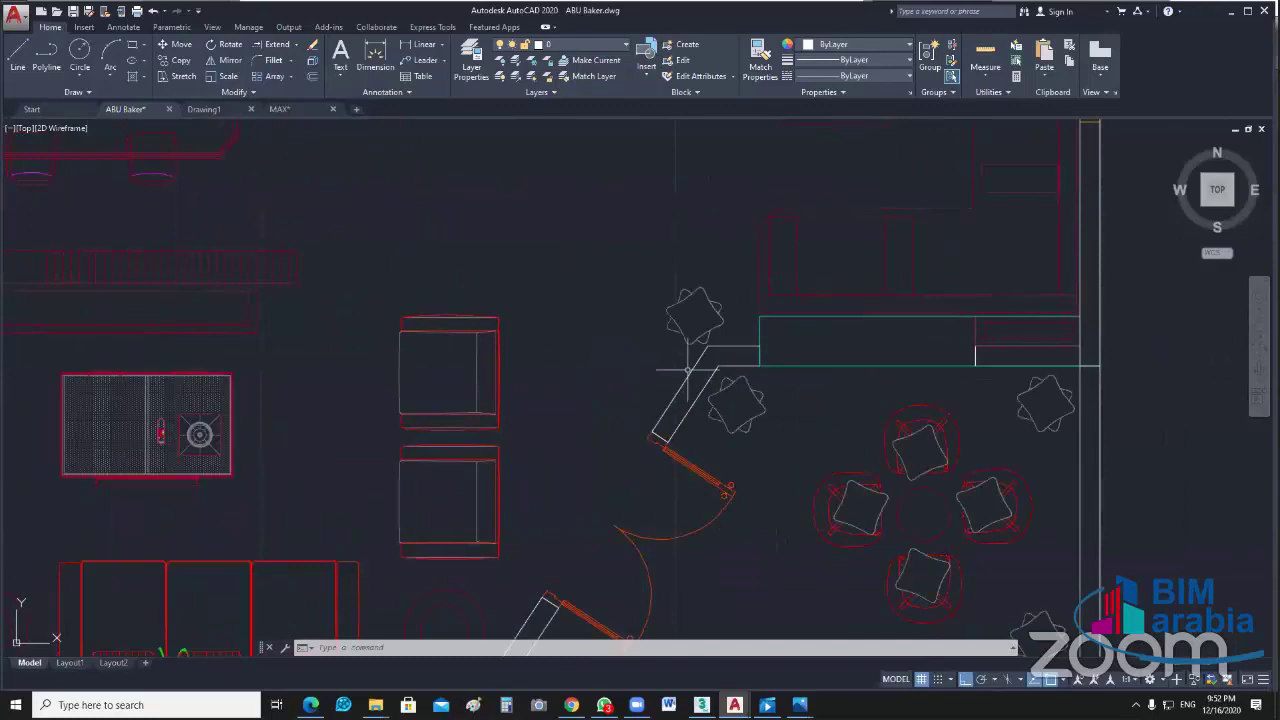
middle_drag(688, 370, 786, 198)
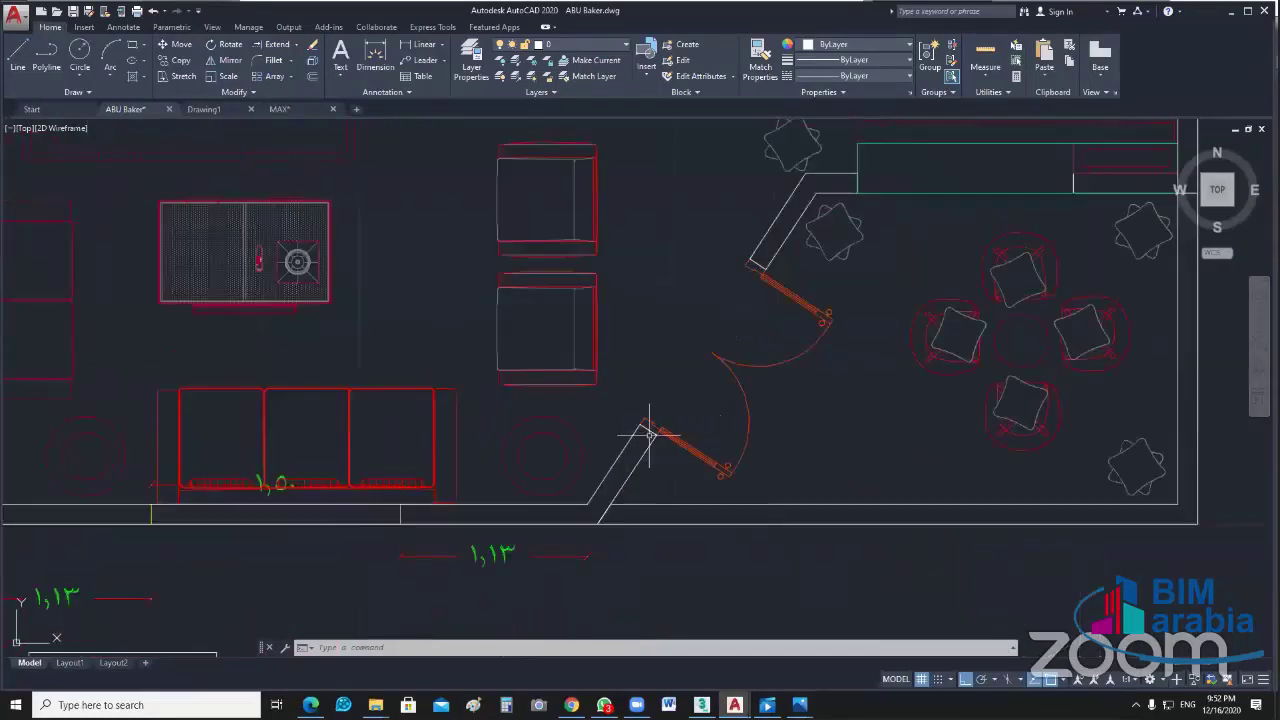
scroll(610, 600, down, 2)
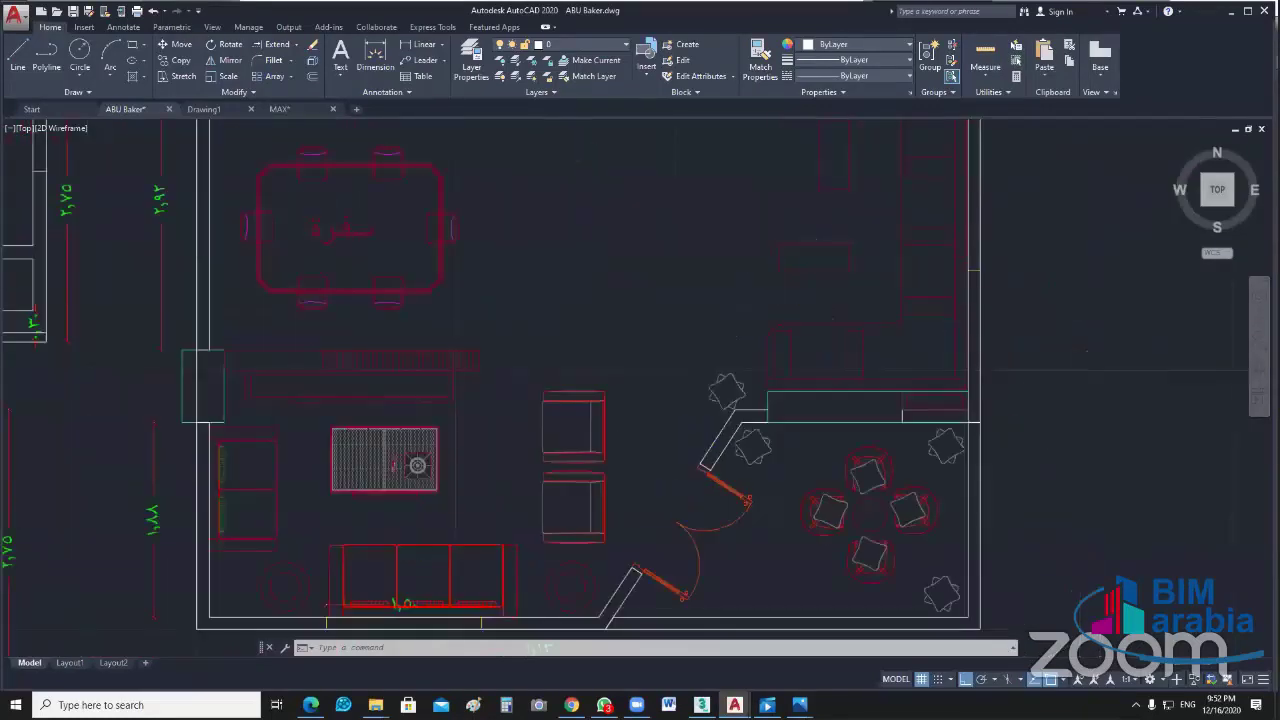
Step: Pan through the upper rooms, dining area and bedroom beside the sofa, then frame the whole plan
middle_drag(870, 181, 765, 365)
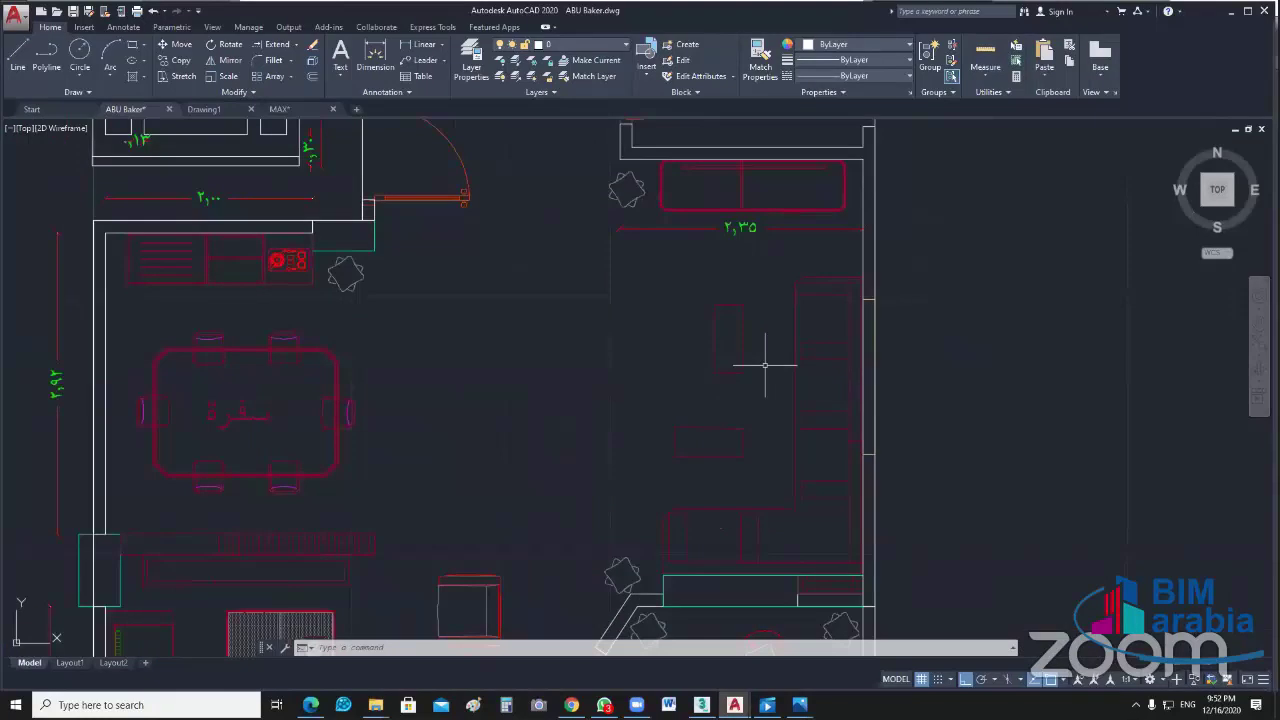
mouse_move(977, 401)
middle_down()
mouse_move(941, 352)
mouse_move(822, 460)
middle_up()
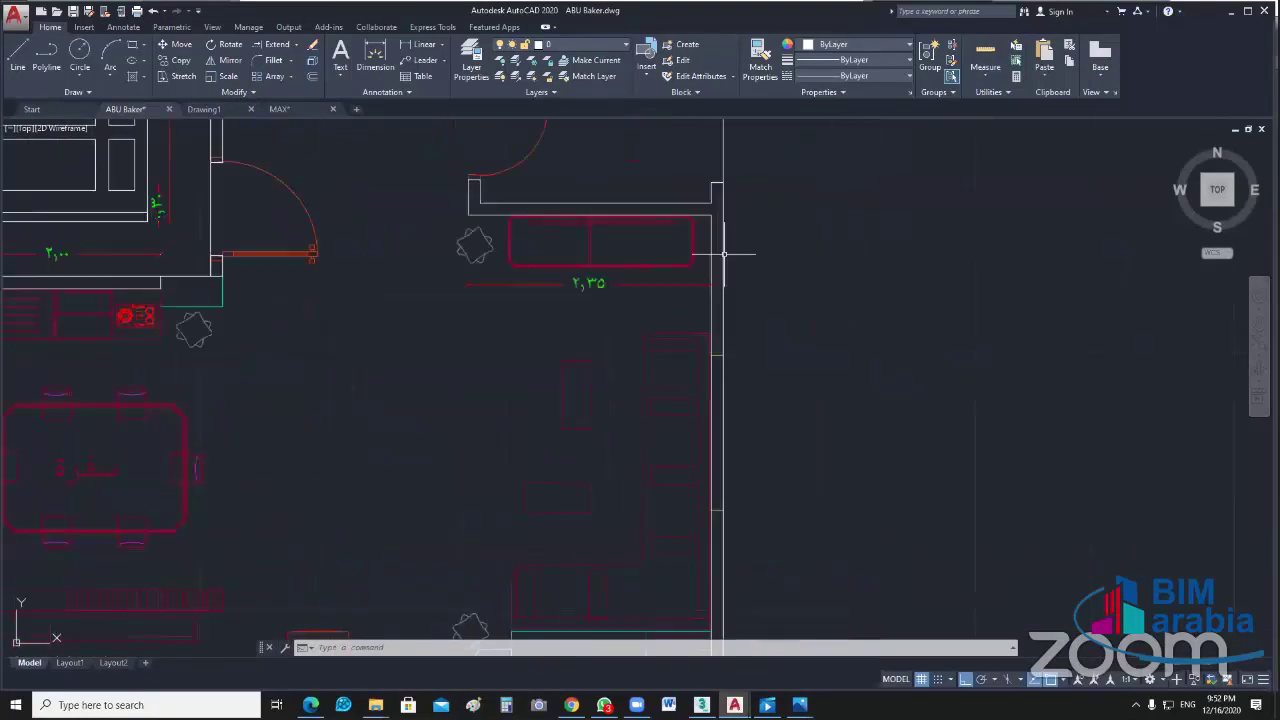
middle_drag(722, 609, 668, 448)
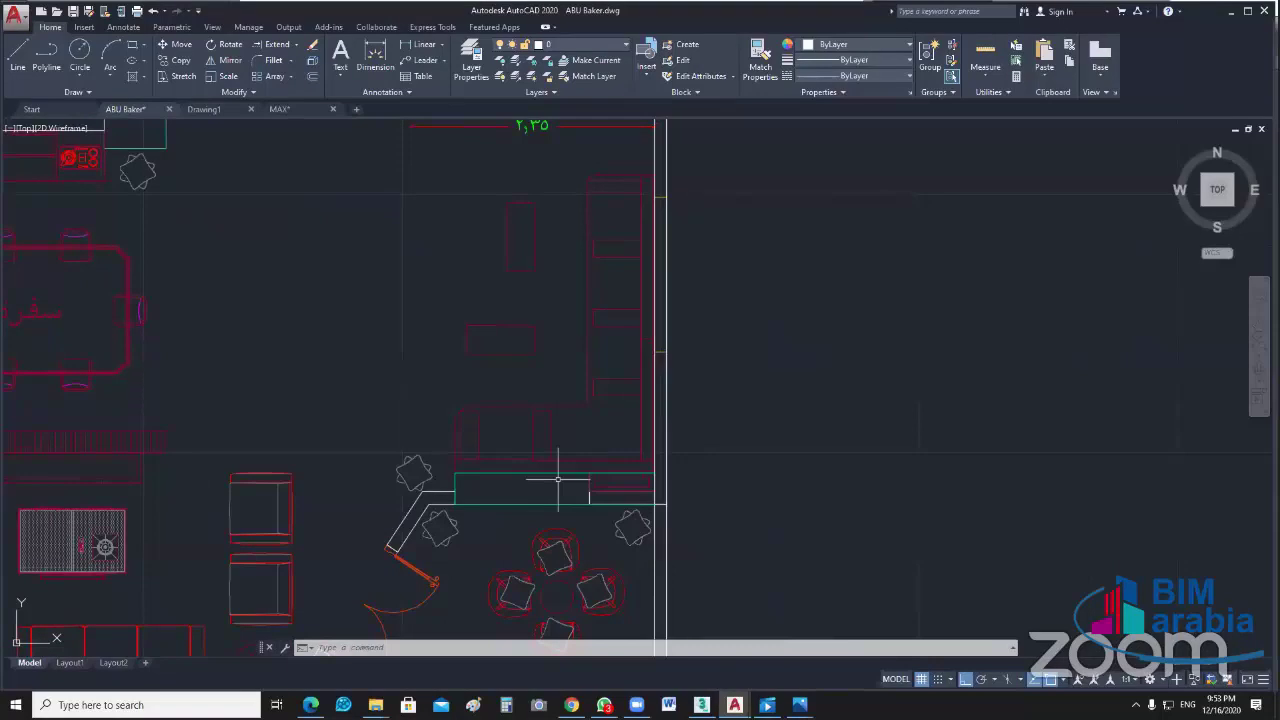
middle_drag(572, 154, 594, 374)
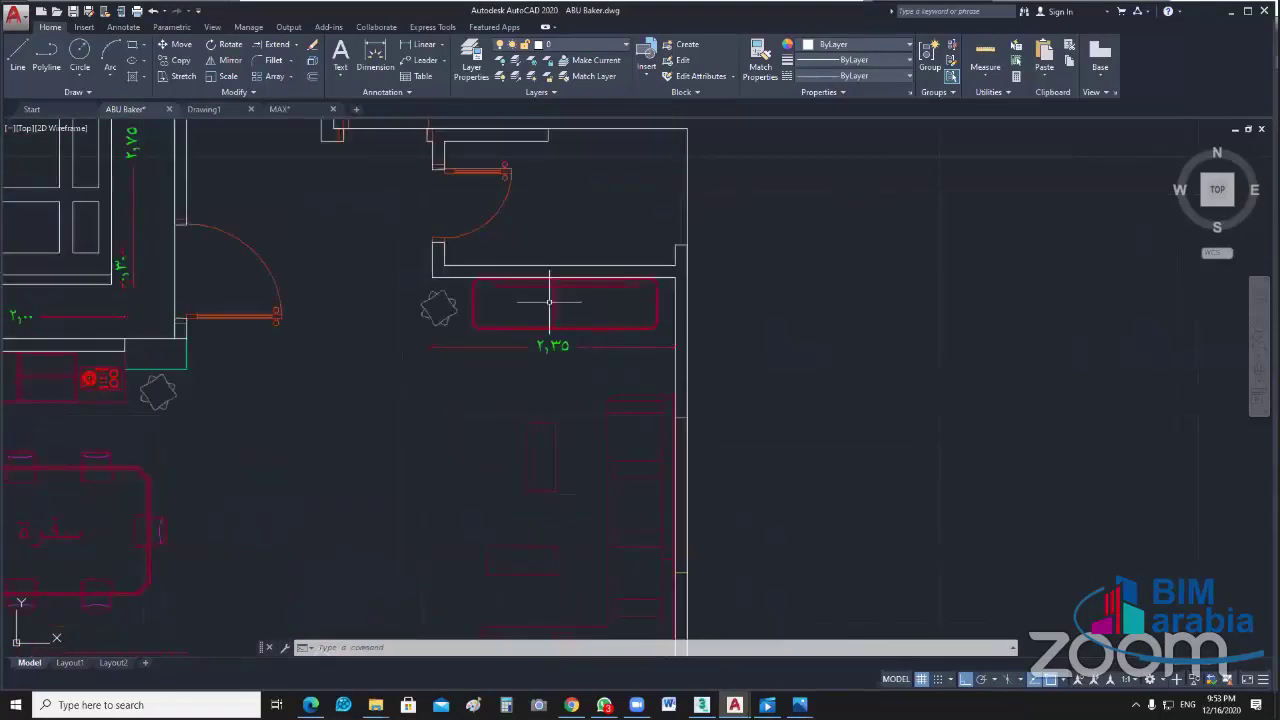
scroll(549, 301, down, 2)
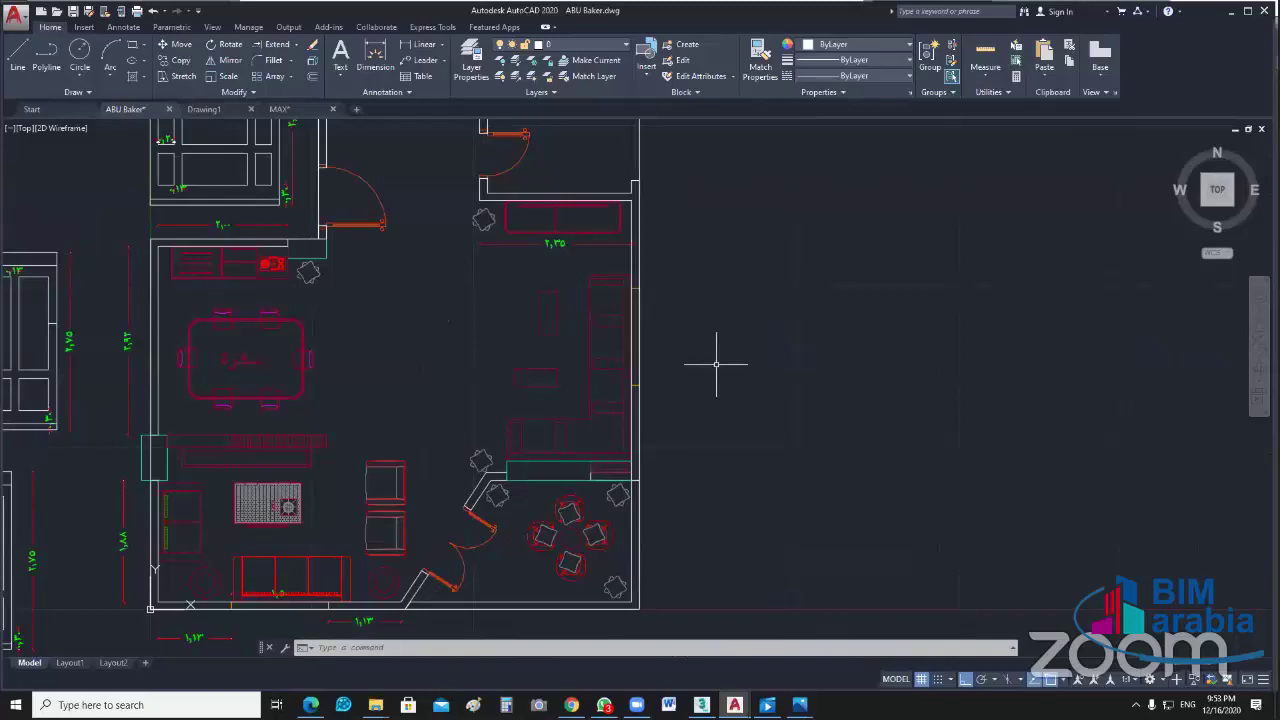
middle_drag(757, 428, 771, 414)
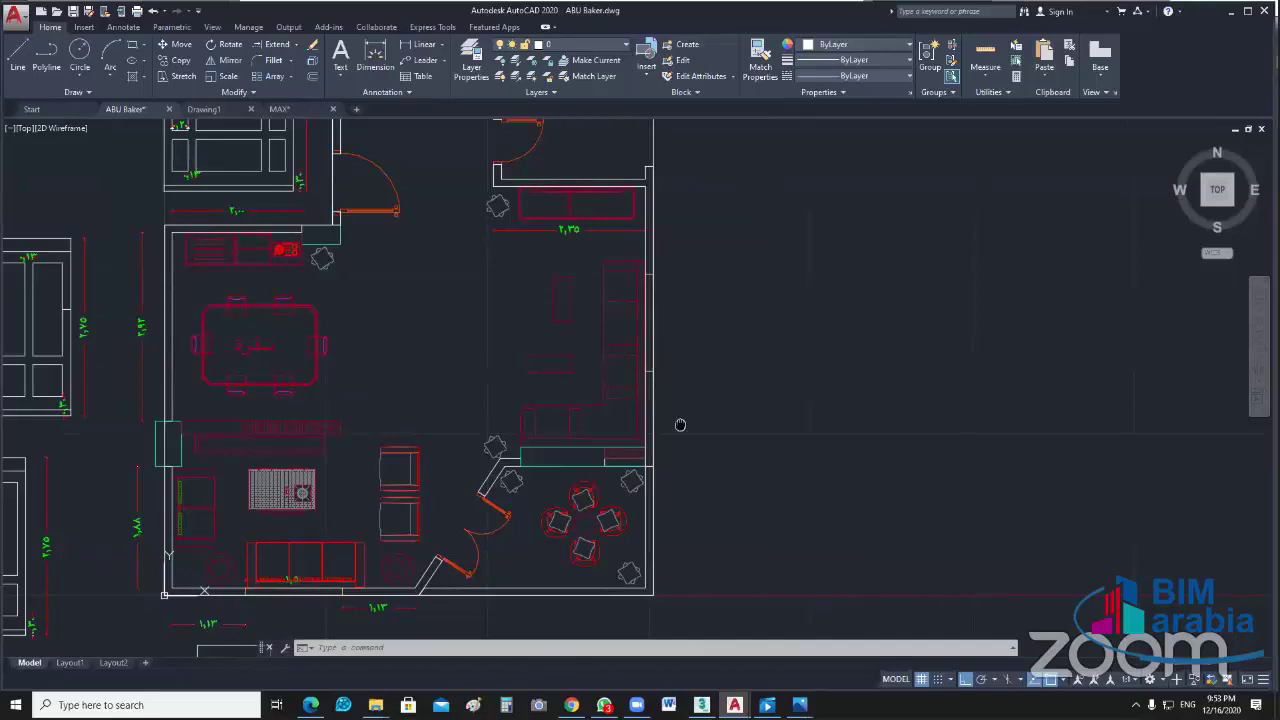
scroll(680, 424, up, 2)
text(ist)
key(Return)
scroll(622, 458, up, 2)
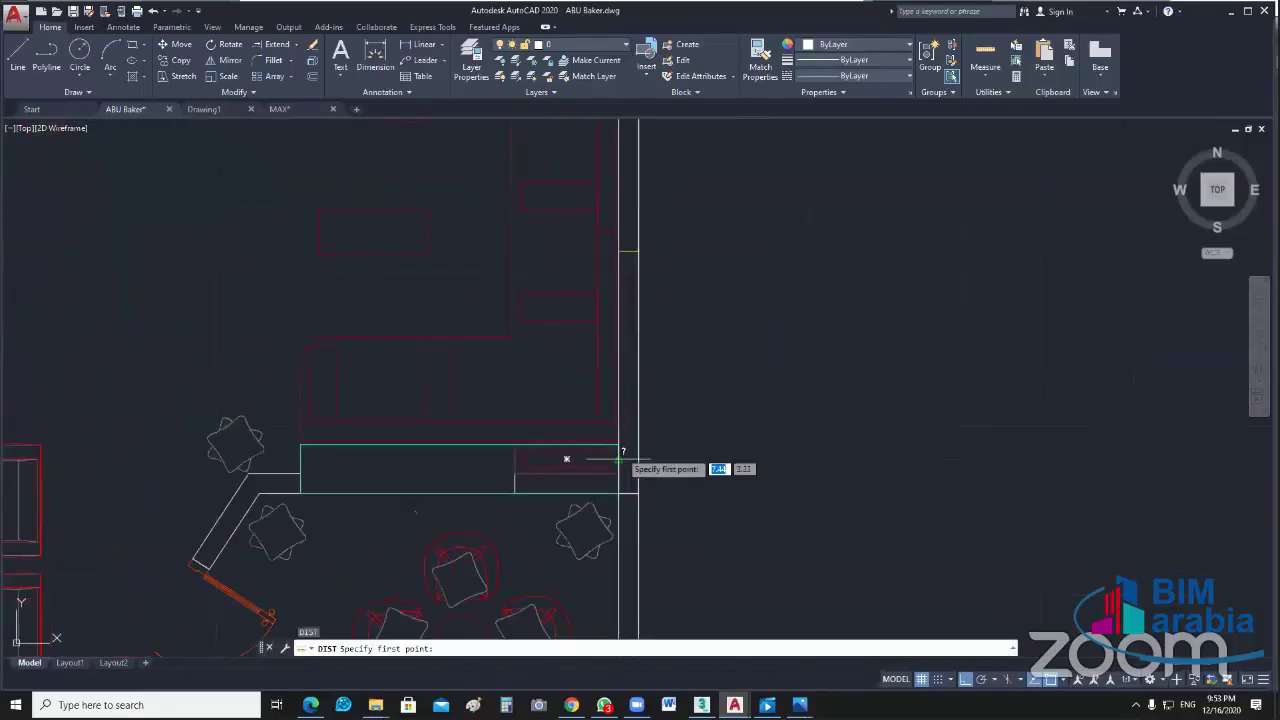
click(621, 456)
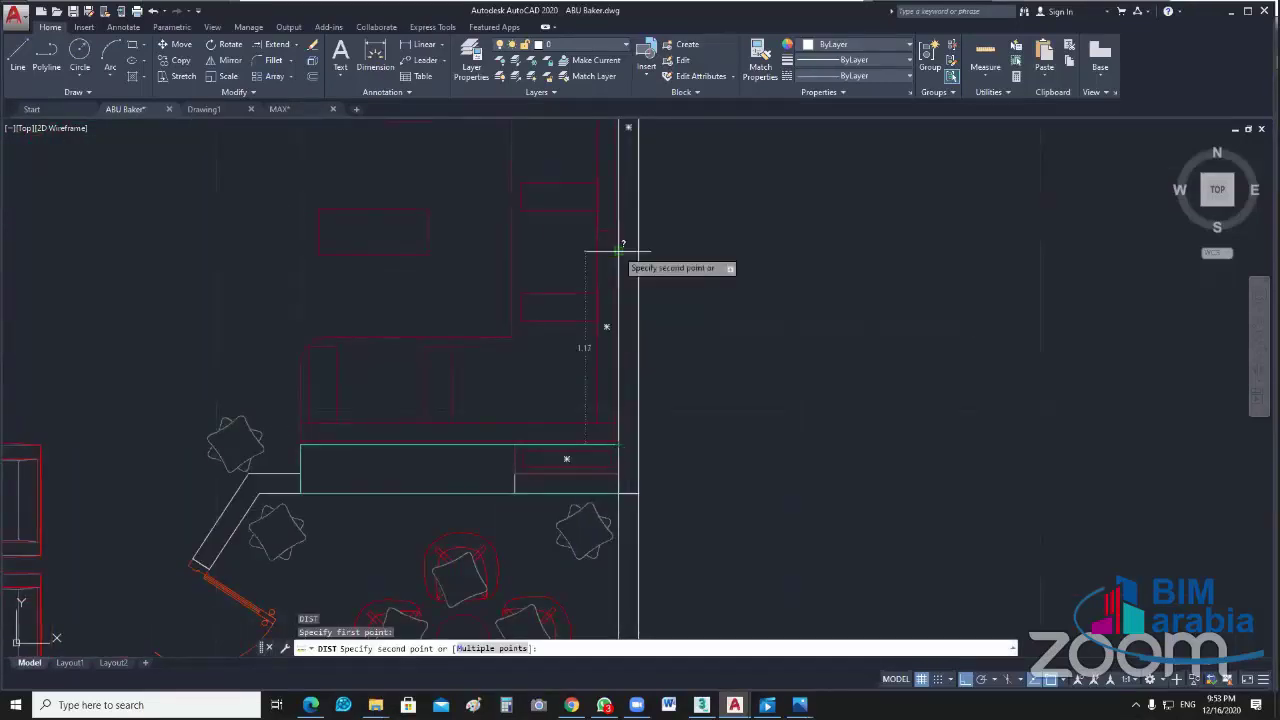
key(Escape)
scroll(621, 250, down, 5)
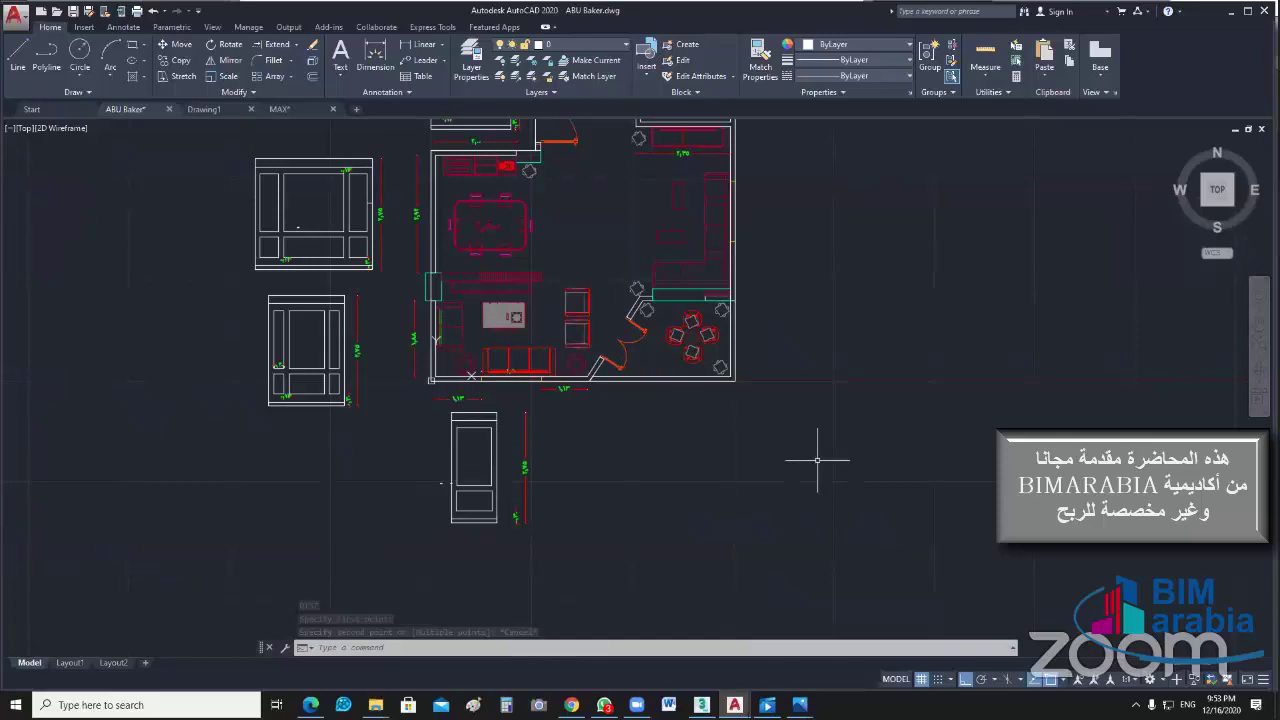
middle_drag(817, 461, 848, 516)
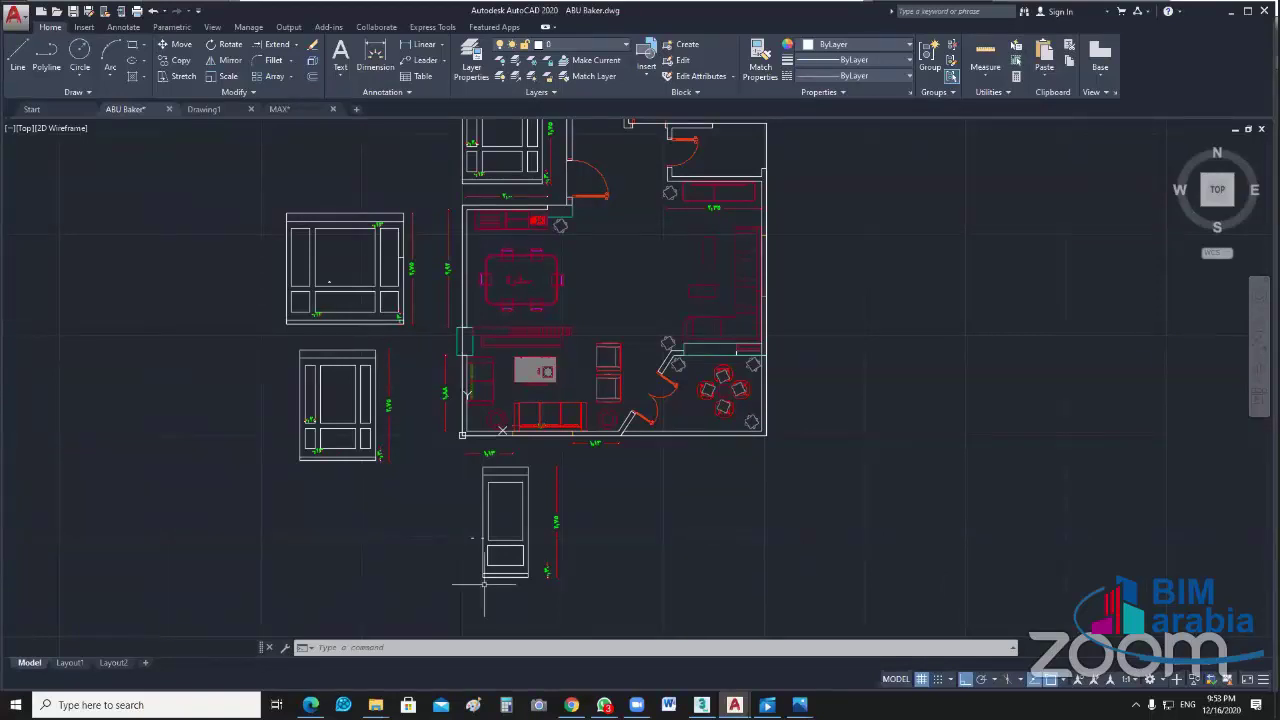
scroll(484, 584, up, 5)
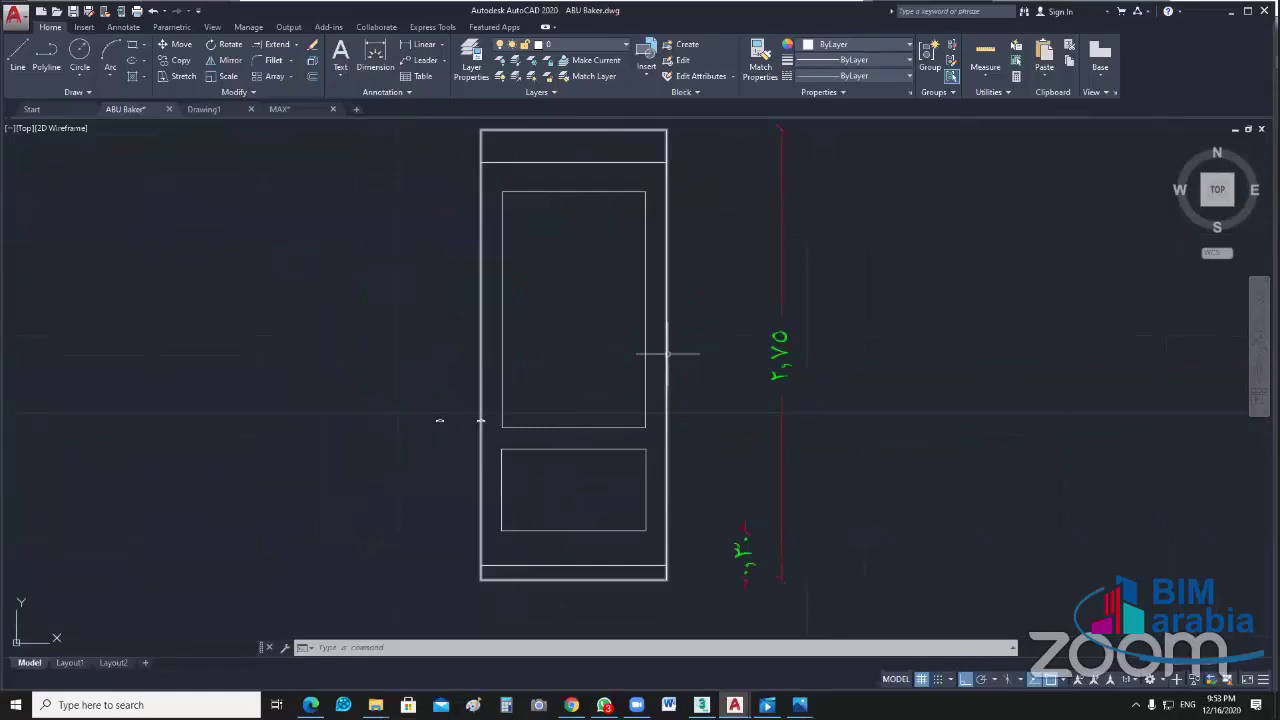
scroll(448, 594, down, 5)
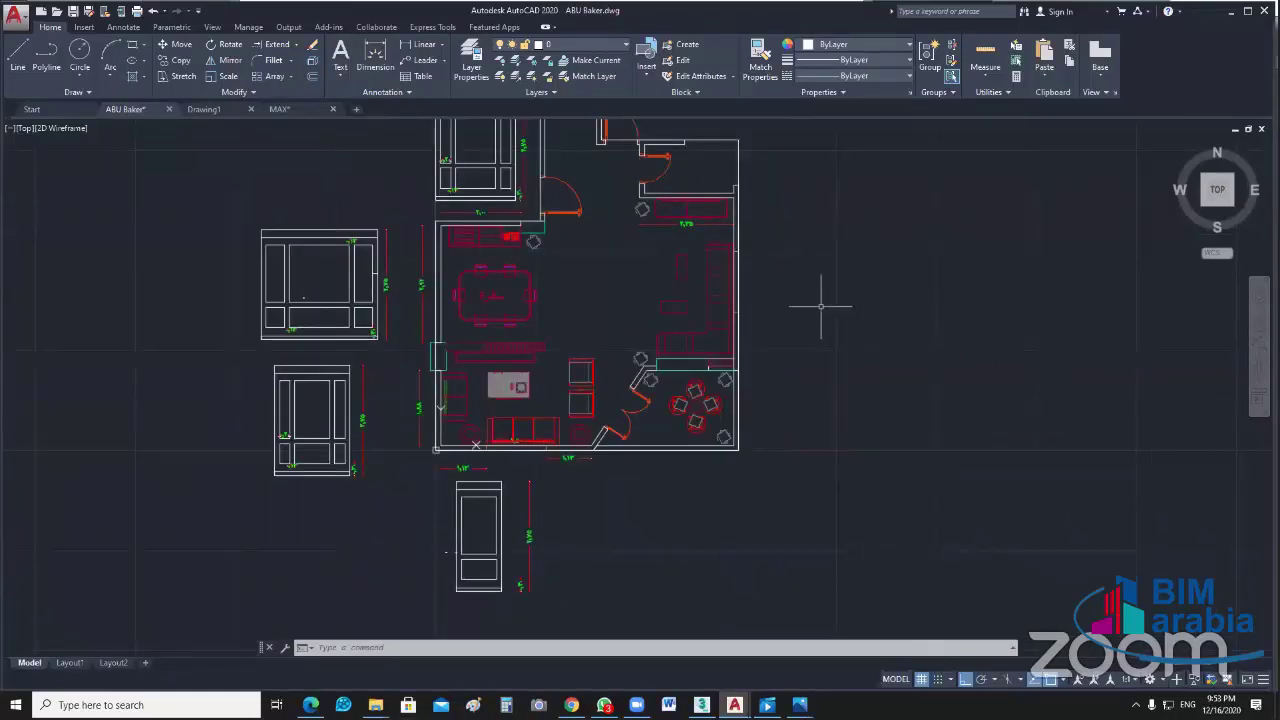
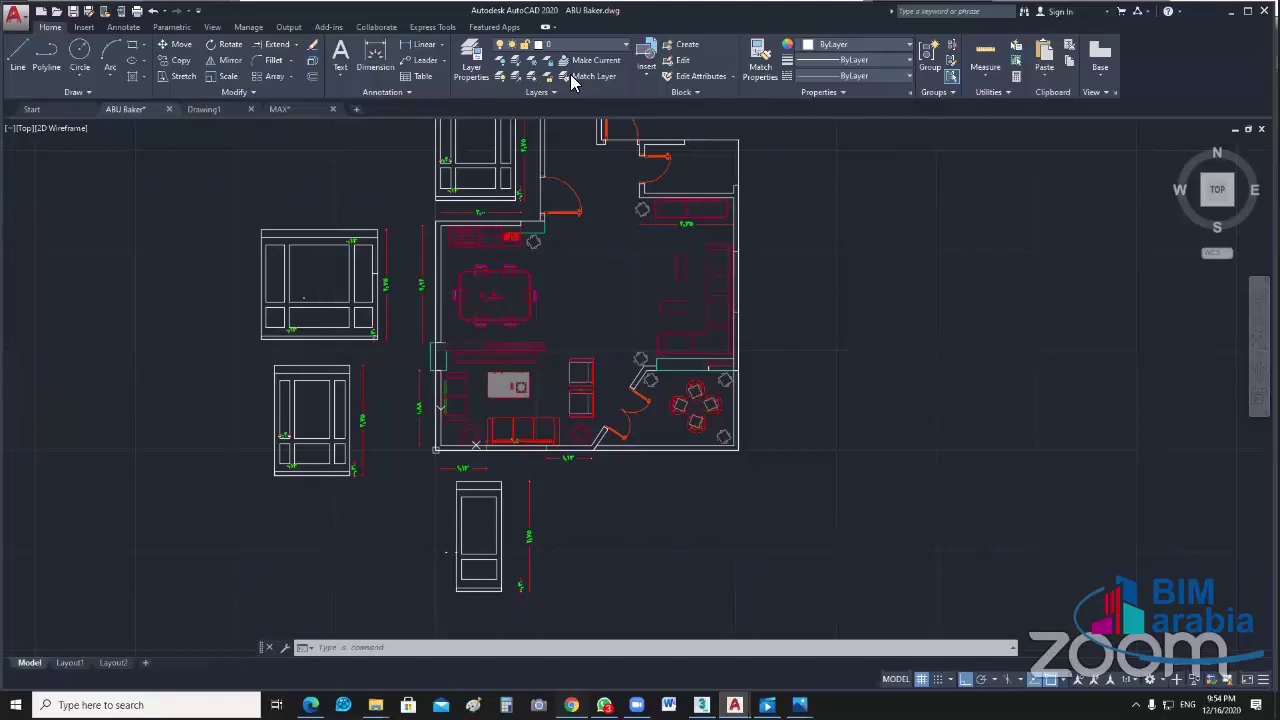
Step: Switch from the AutoCAD floor plan to the browser showing the dining-room photo
key(alt+Tab)
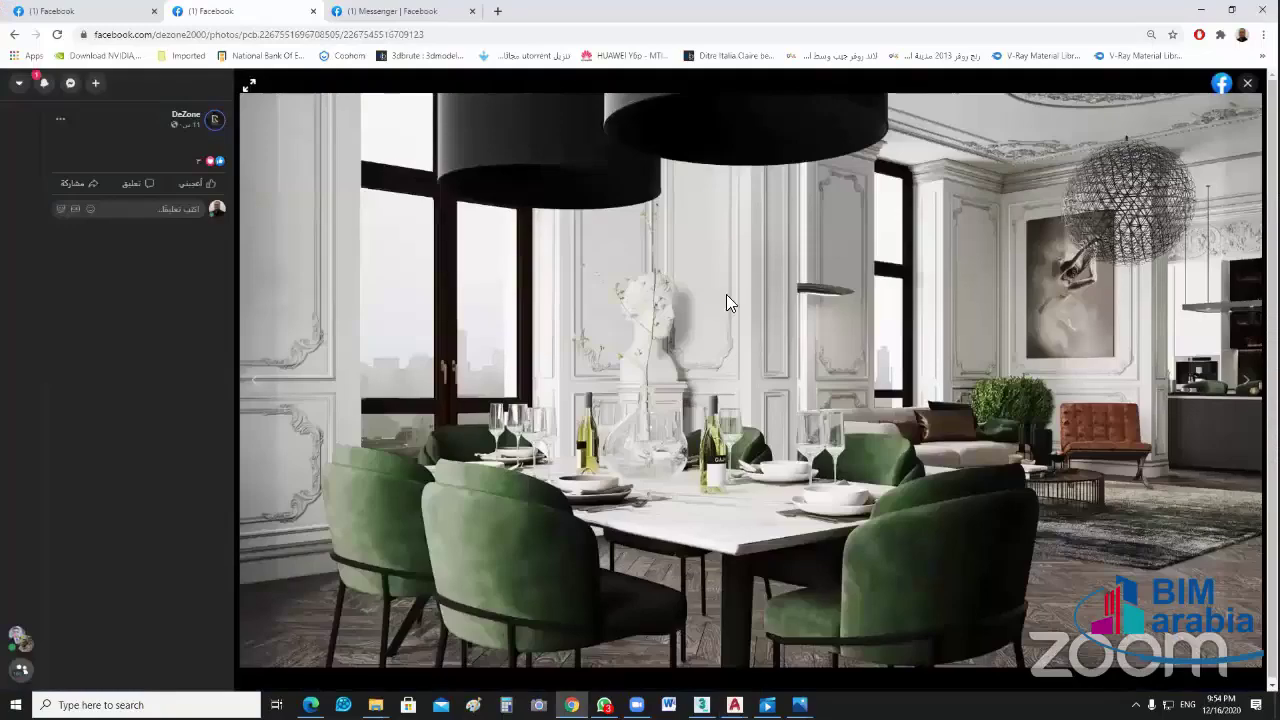
Step: Google 'رخام صناعي' (artificial marble) in a new tab, picking the search suggestion
key(ctrl+t)
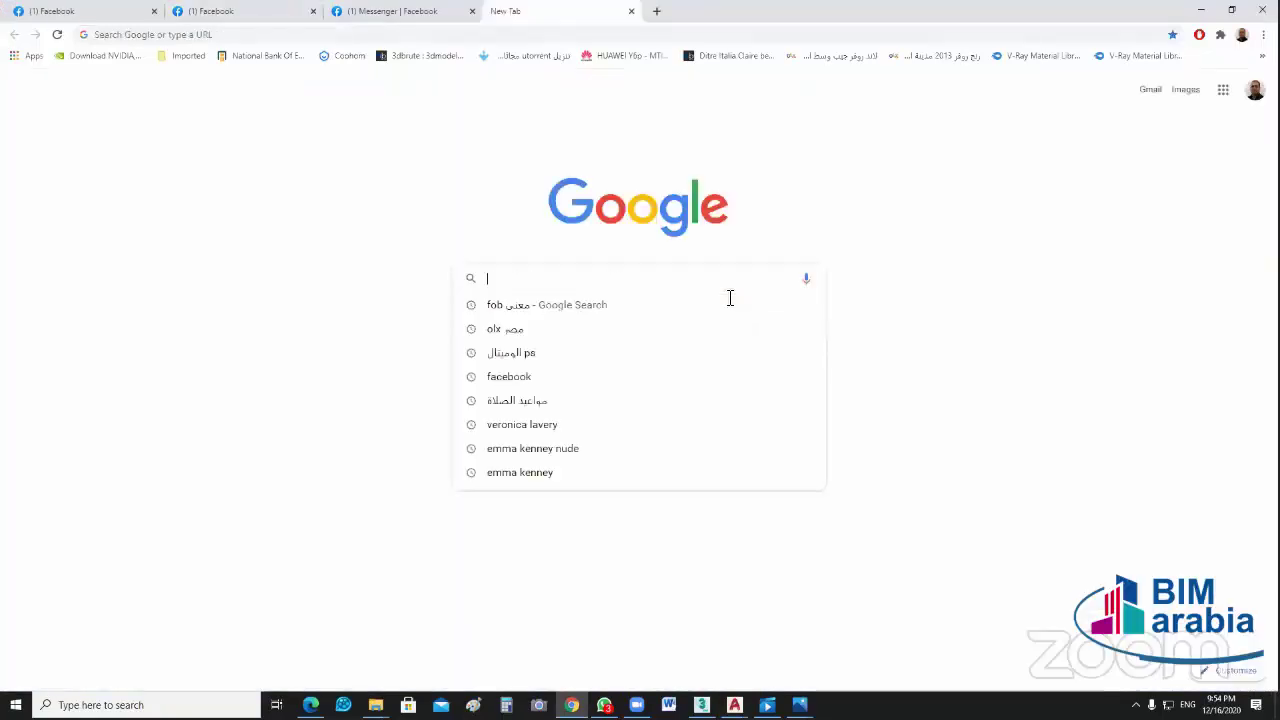
text(p[)
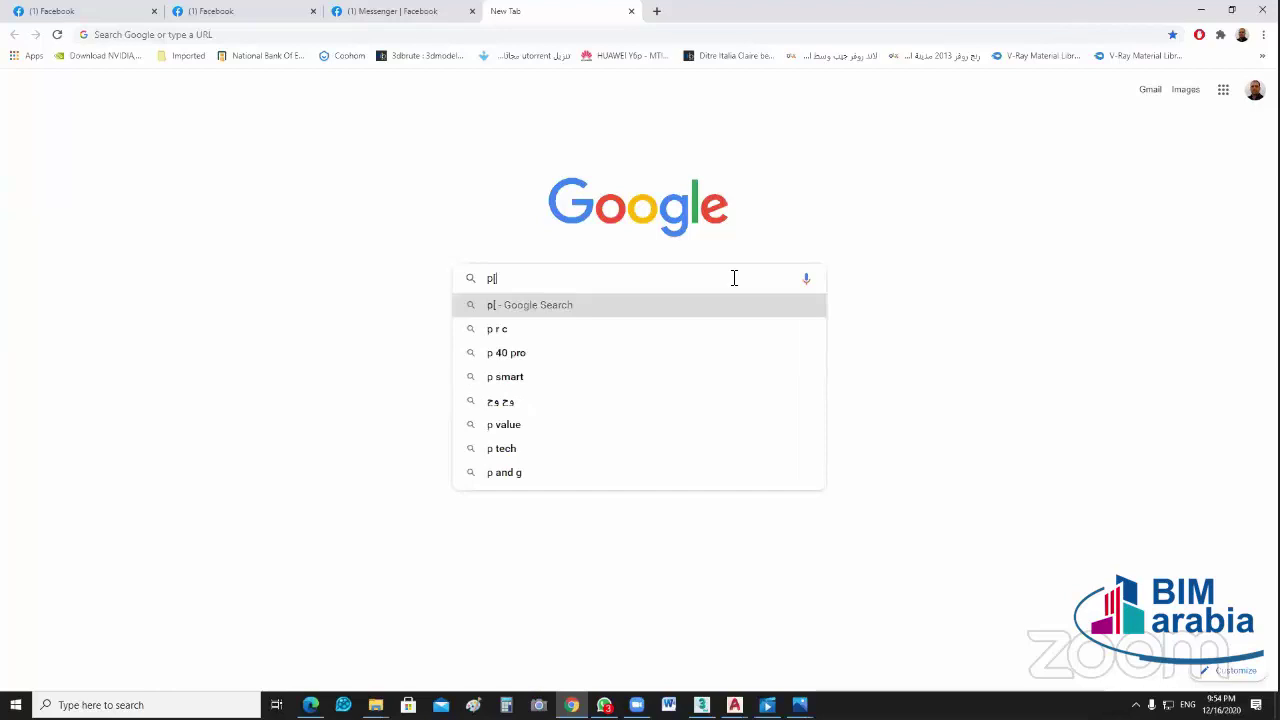
key(BackSpace)
key(BackSpace)
text(ح)
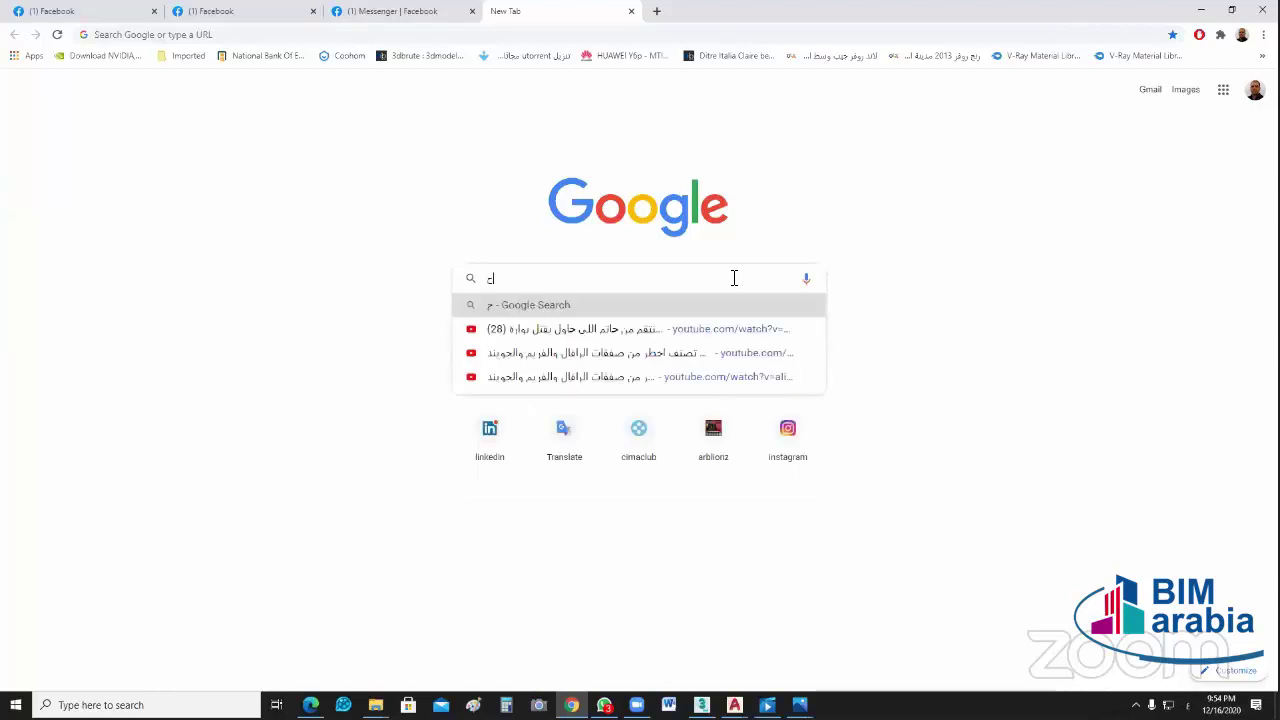
text(مد)
key(BackSpace)
key(BackSpace)
key(BackSpace)
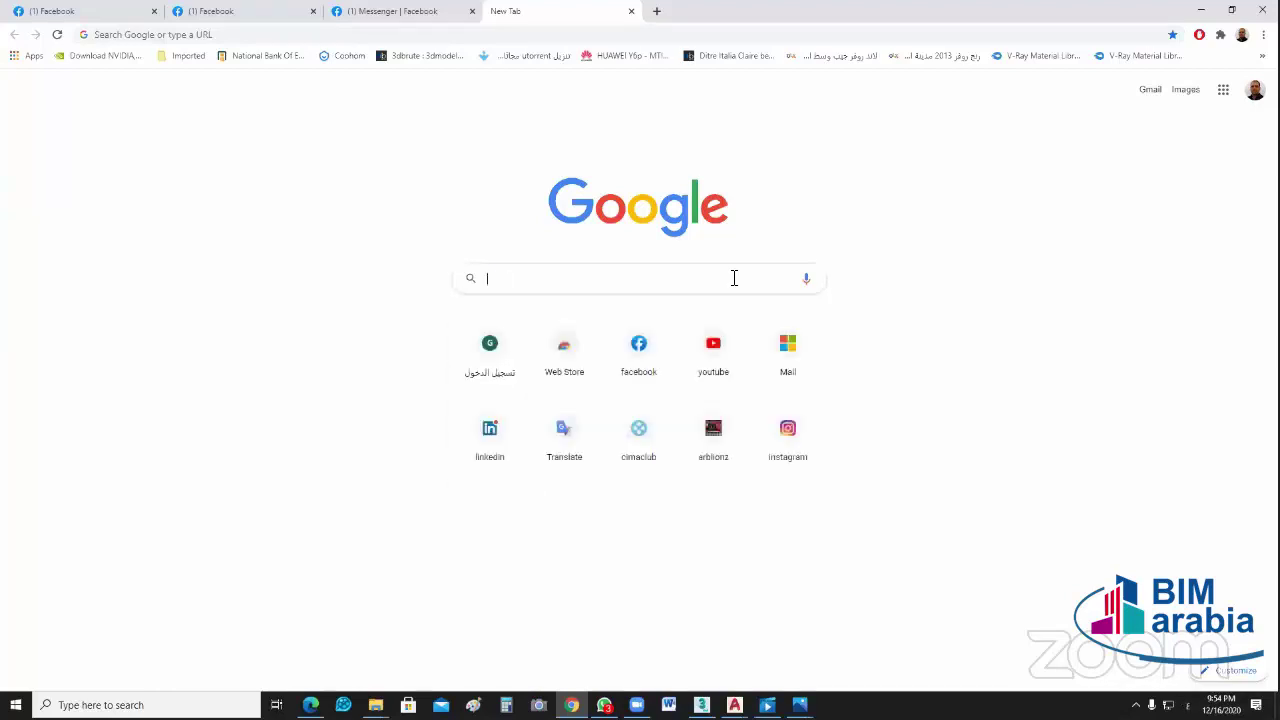
text(رخا)
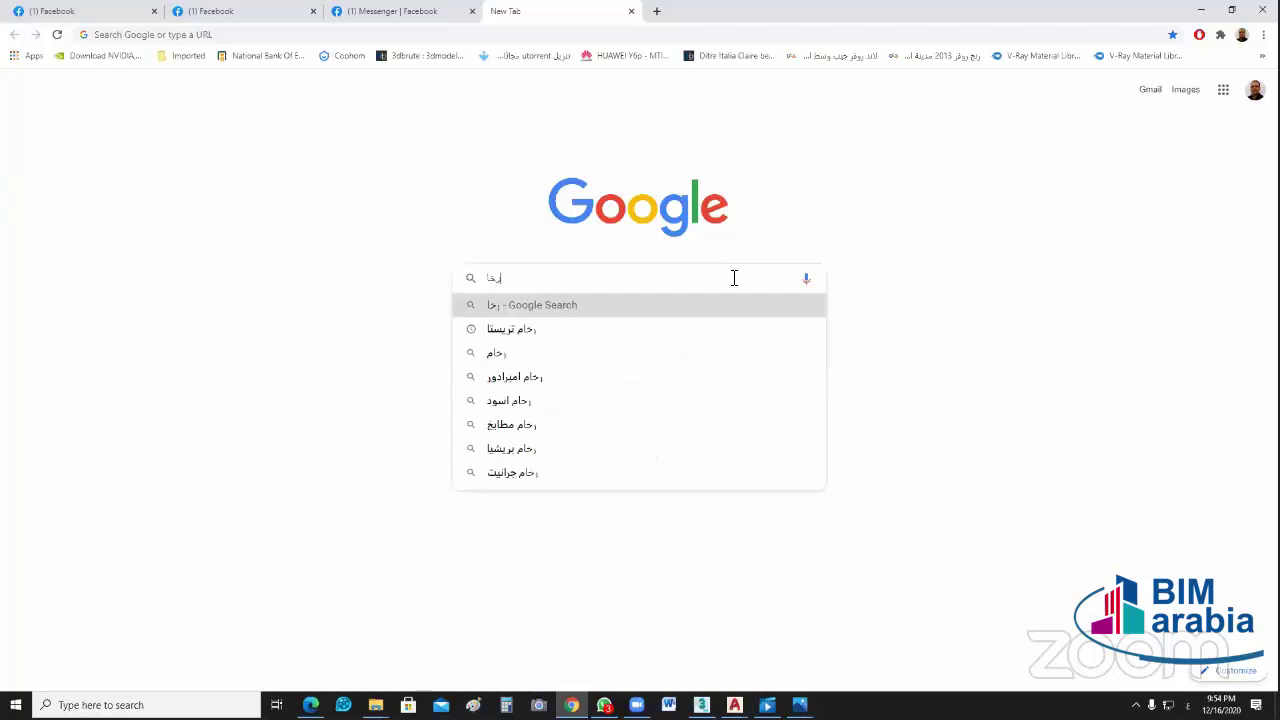
text(م)
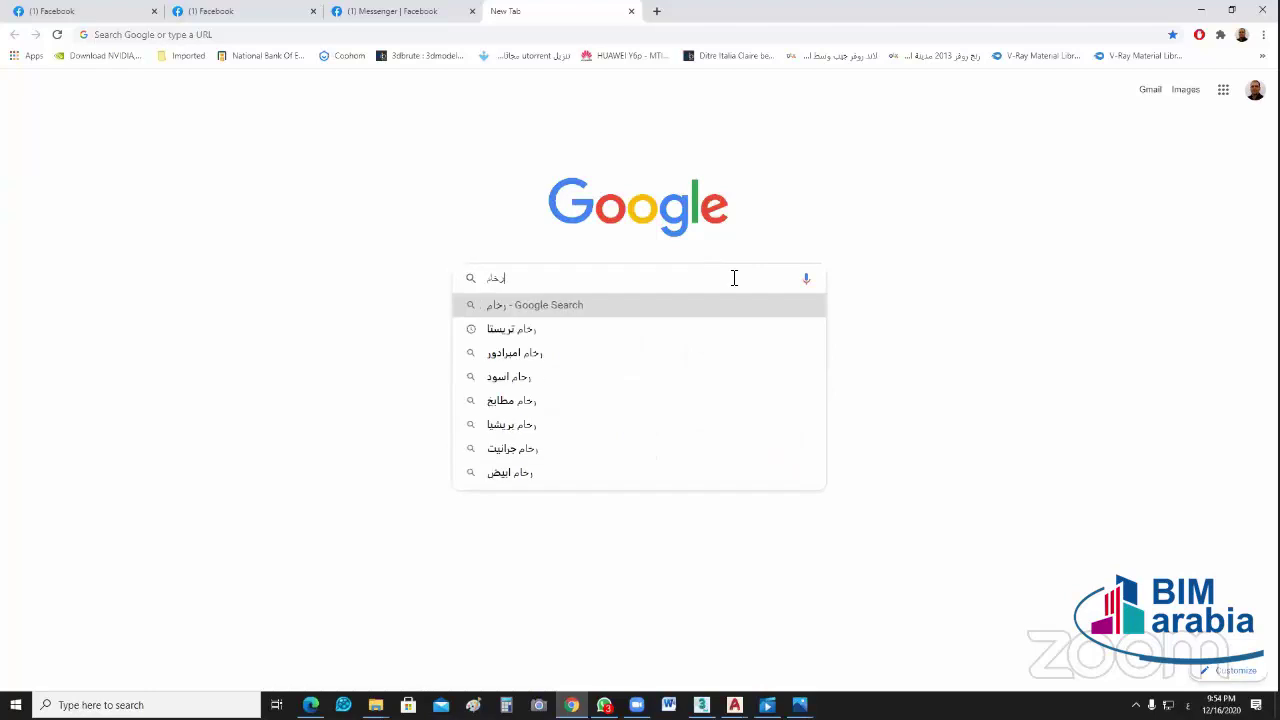
text( صن)
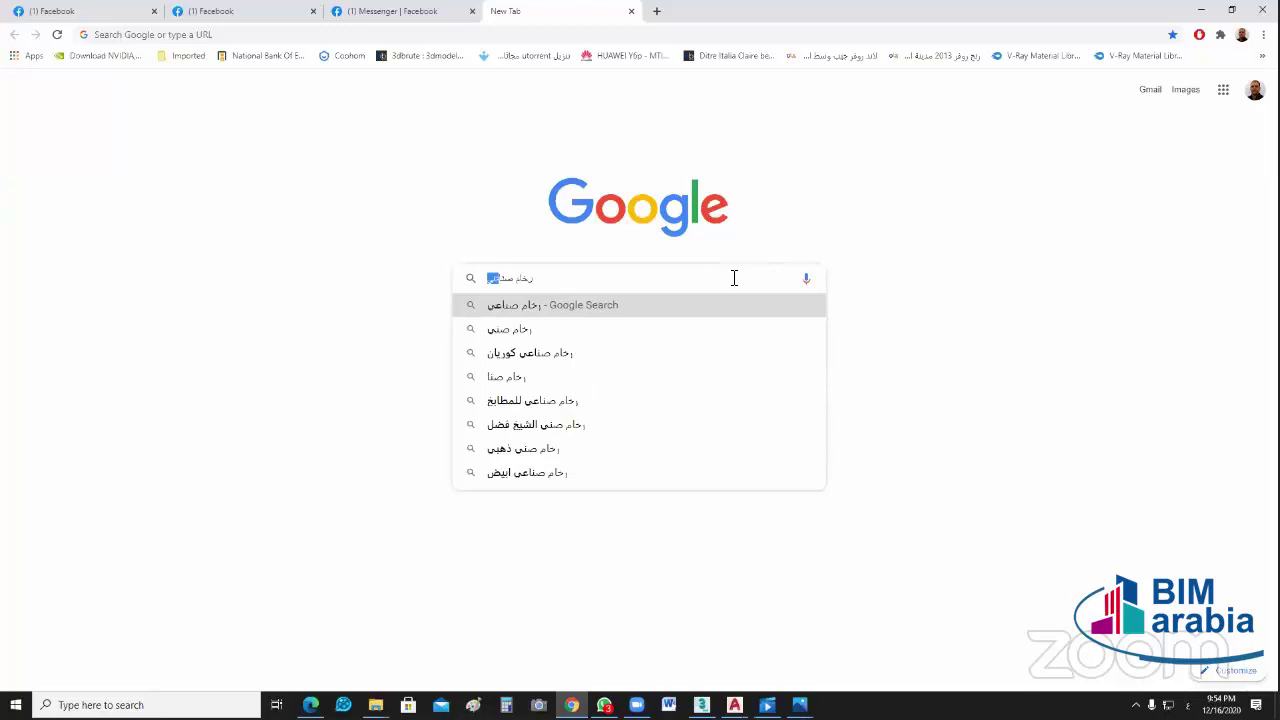
text(اعي)
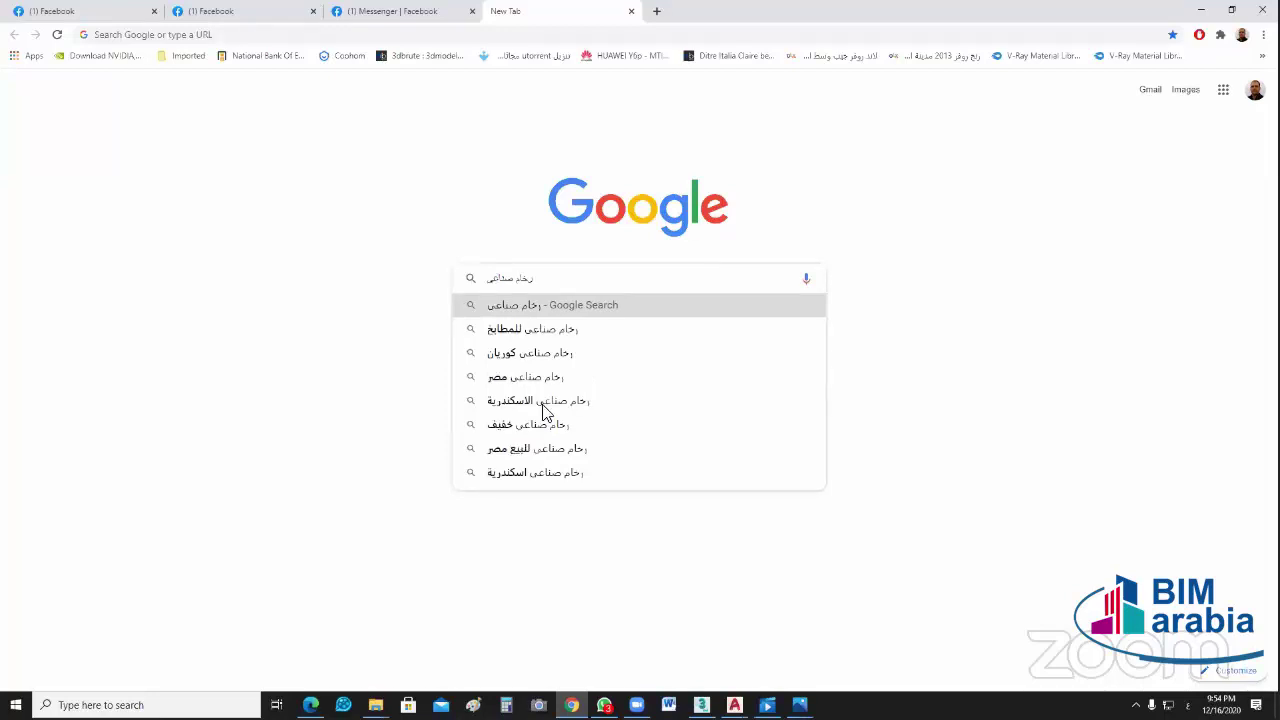
click(517, 311)
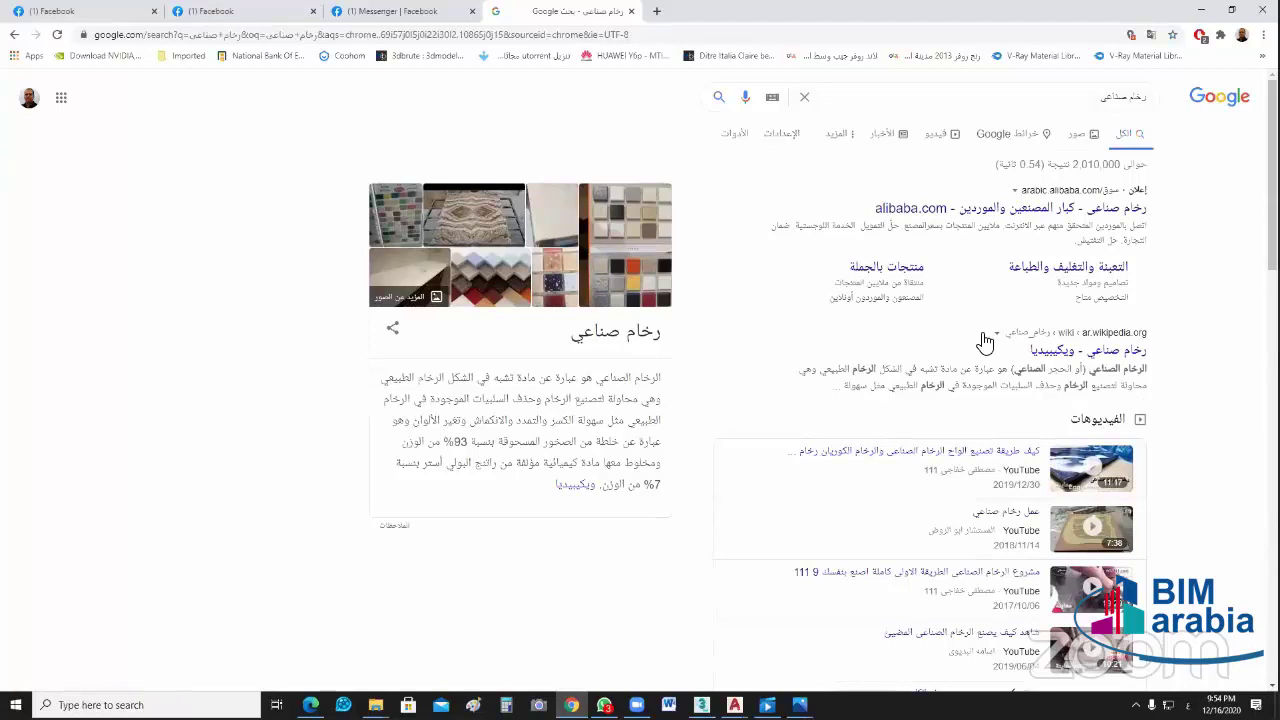
Step: Switch the artificial marble search results to Images only
scroll(1076, 136, down, 4)
scroll(1076, 136, up, 4)
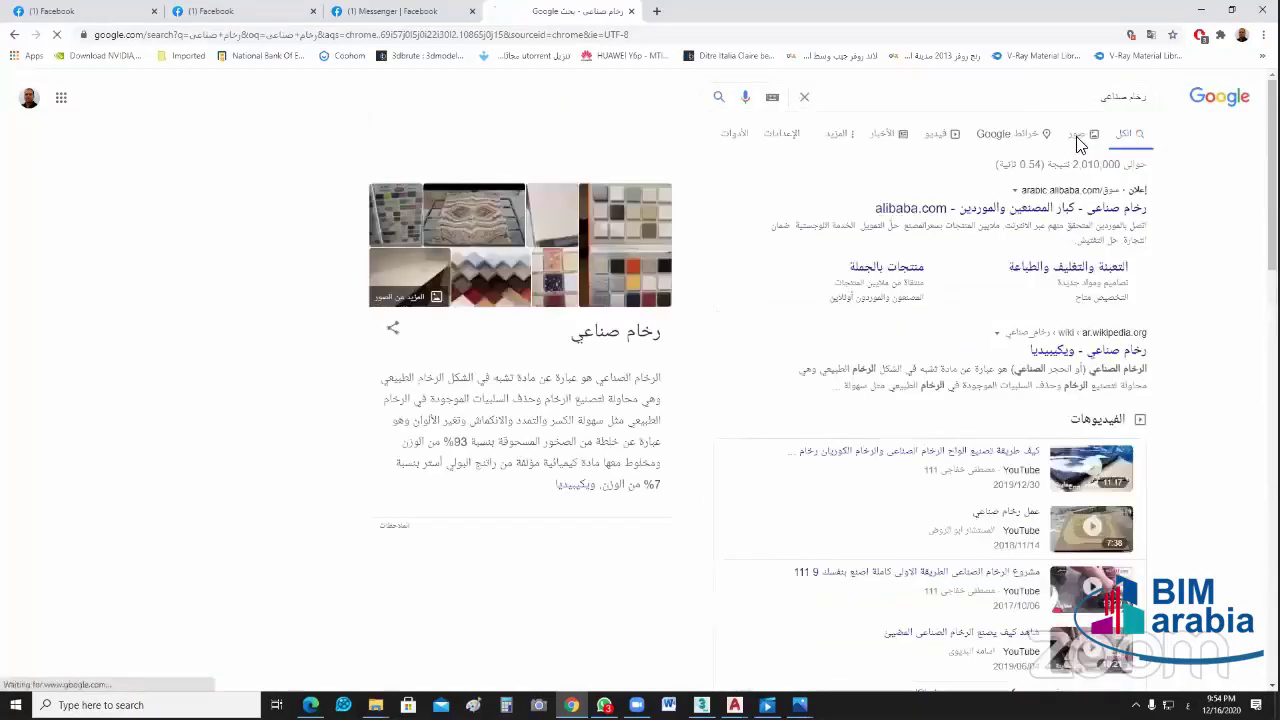
click(1076, 136)
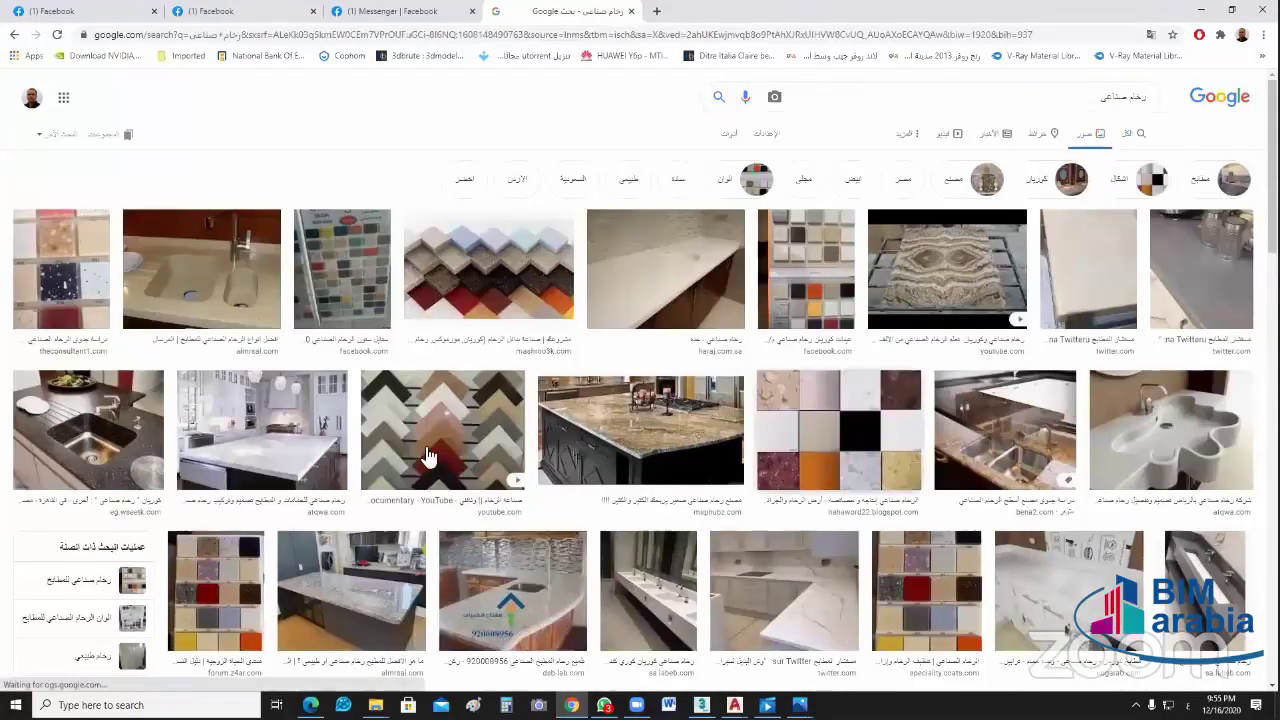
Step: Open a large preview of the white Calacatta marble slab
scroll(428, 460, down, 5)
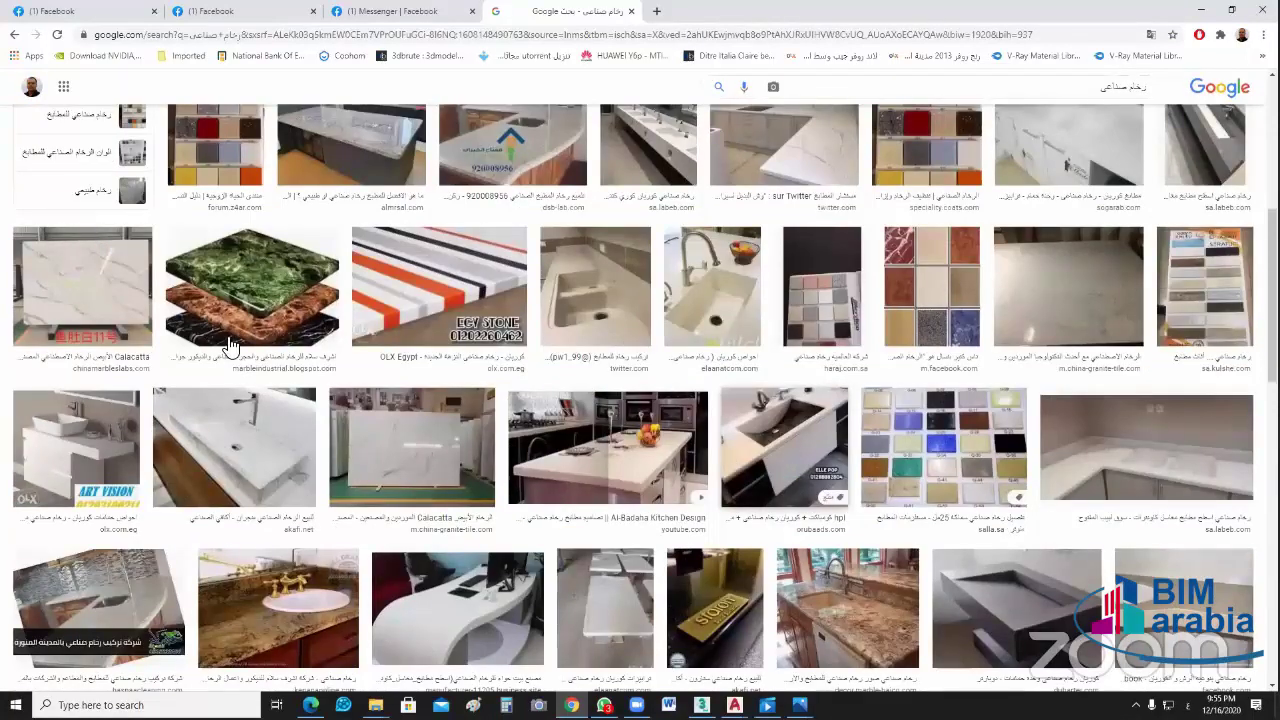
click(283, 354)
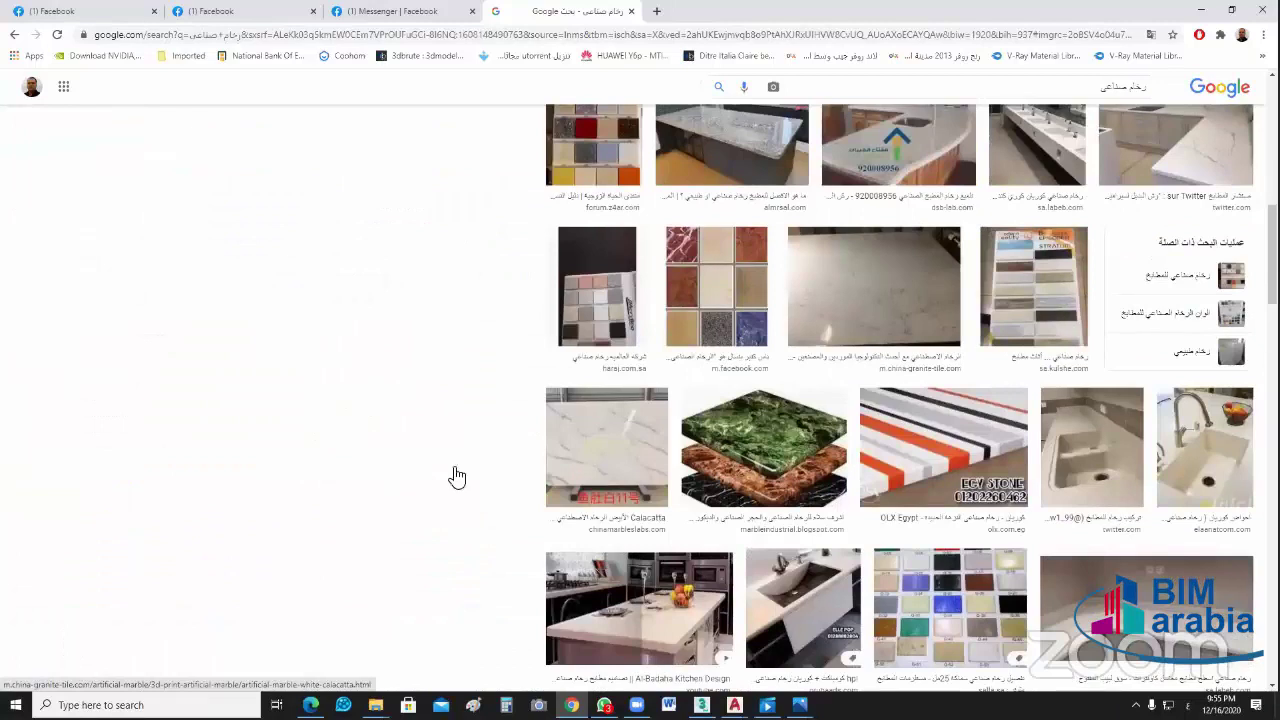
scroll(452, 466, down, 5)
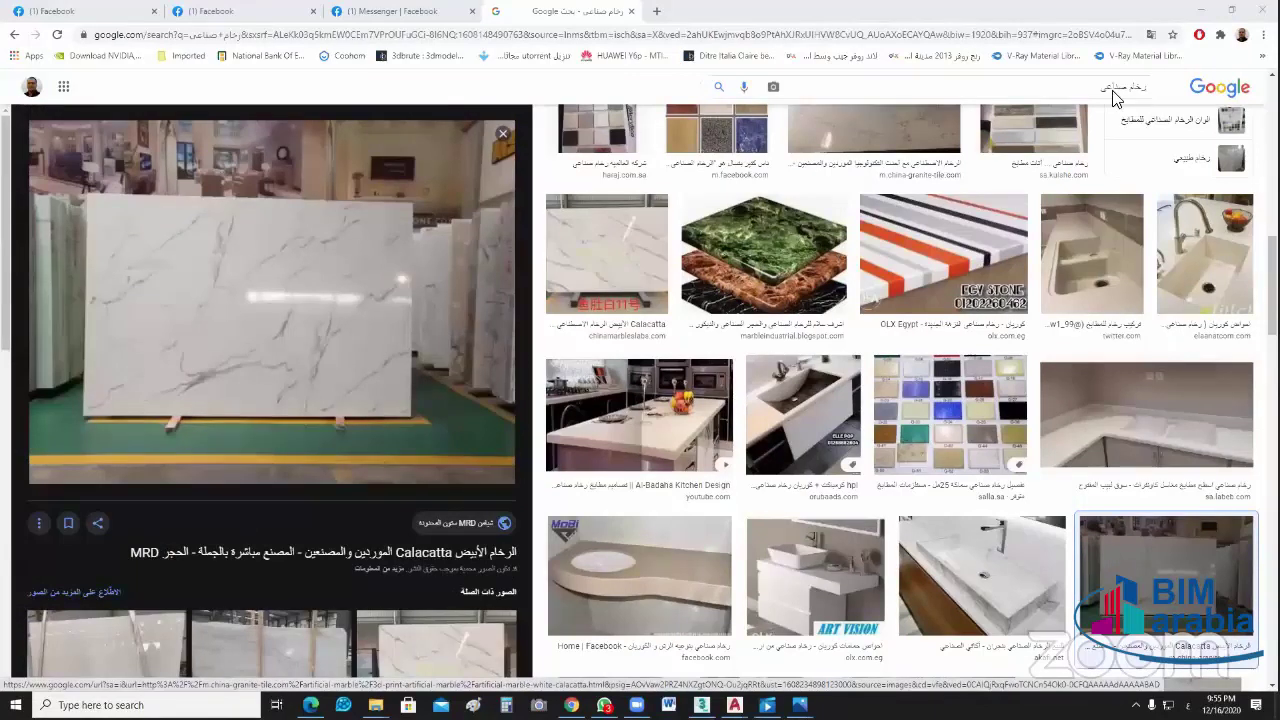
scroll(1113, 95, up, 5)
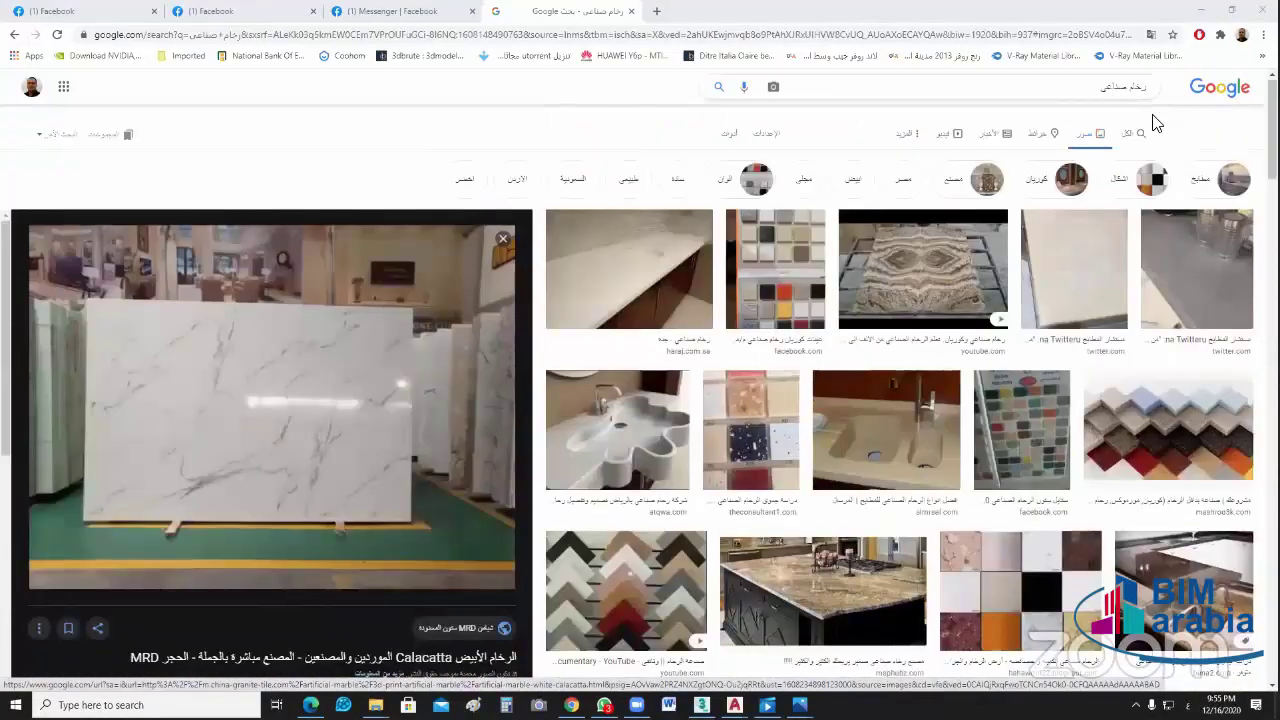
Step: Change the image search to 'بديل رخام للجدران' (marble alternative for walls)
key(ctrl+BackSpace)
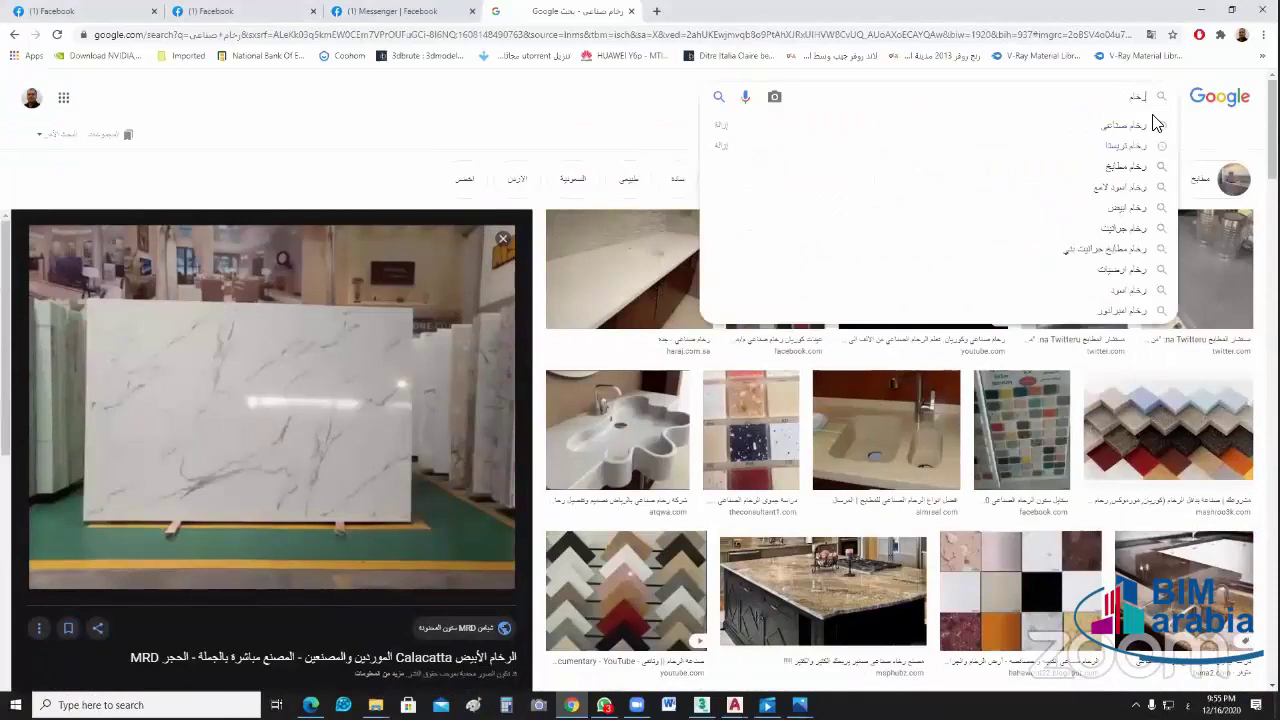
text( بني)
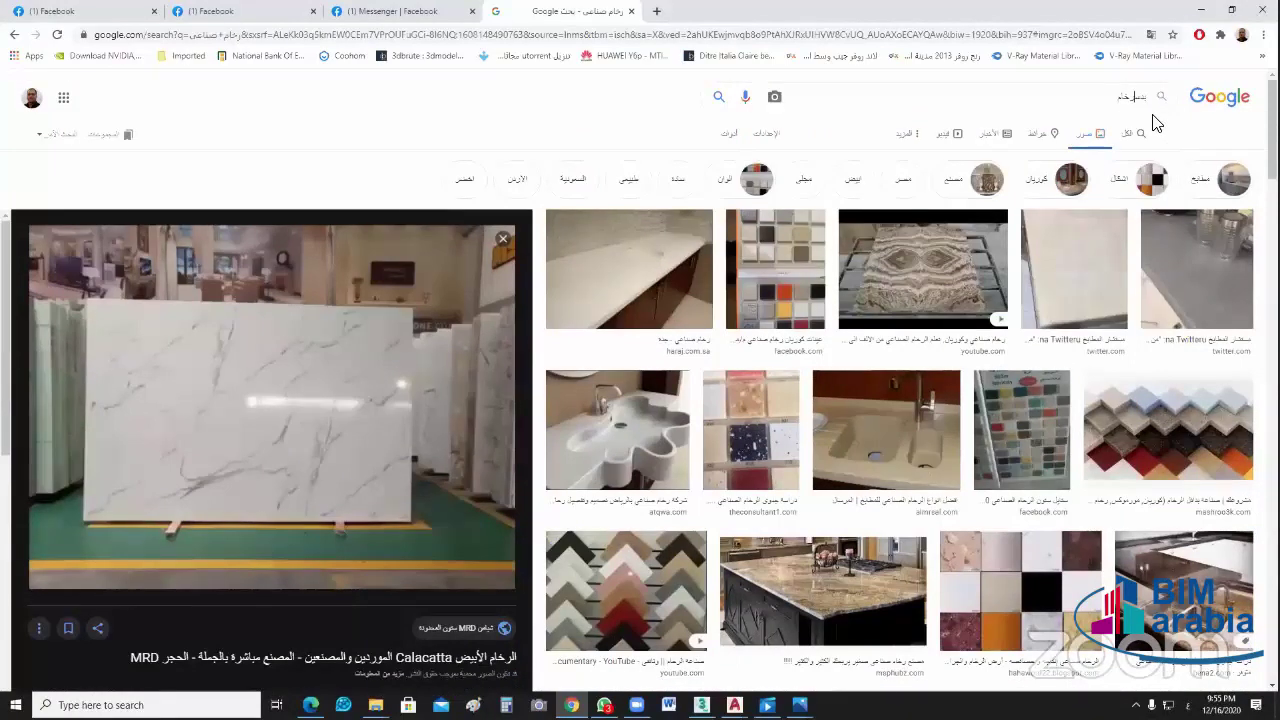
key(BackSpace)
text(س)
text(يل)
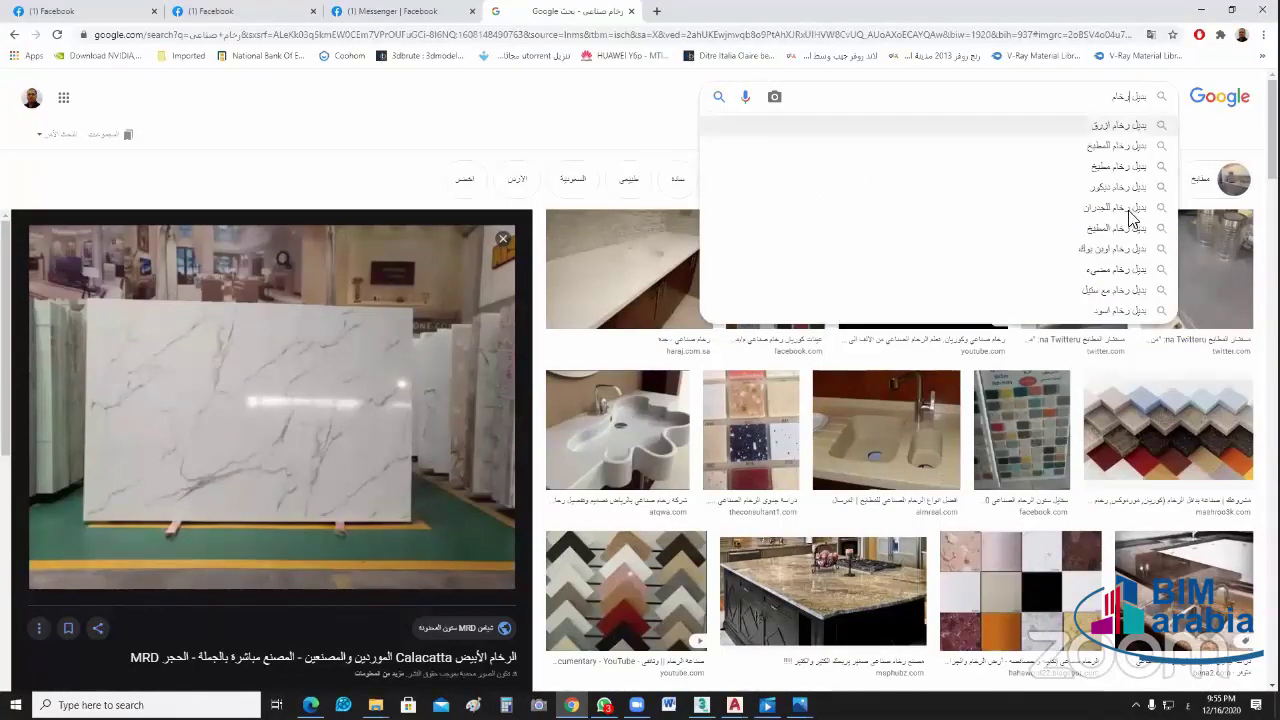
click(1120, 208)
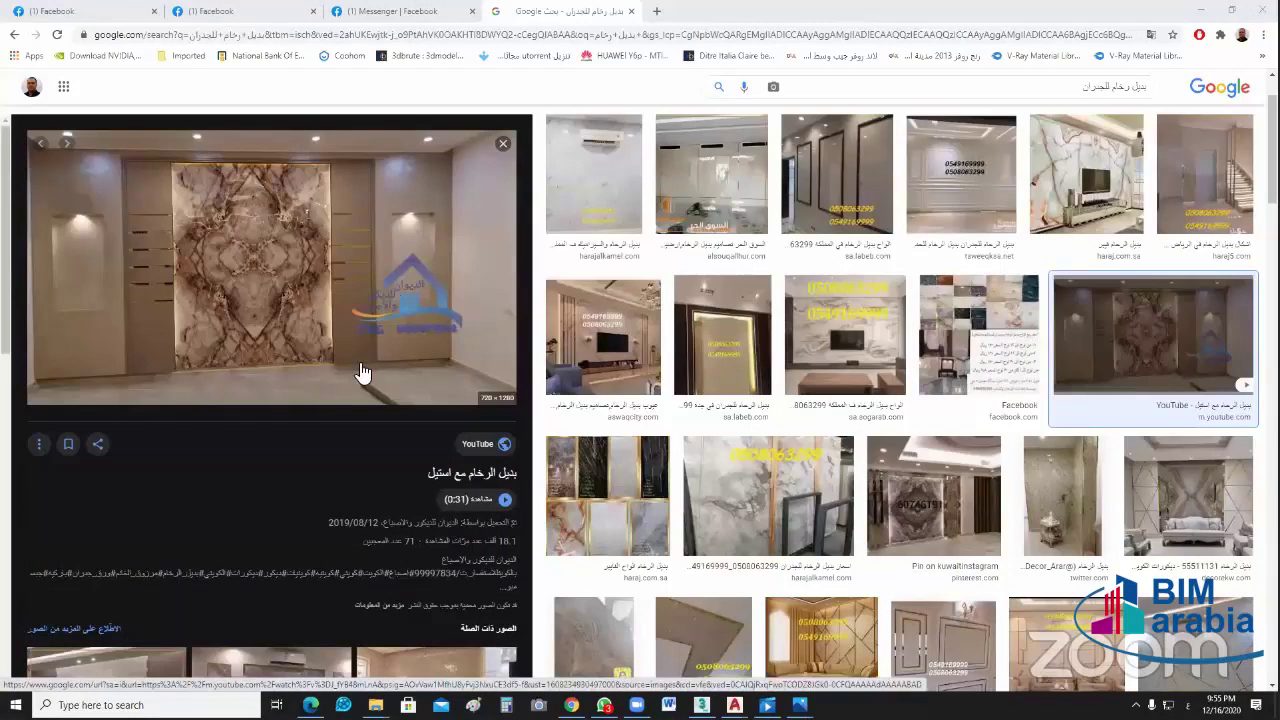
Step: Step through wall-design previews and open the marble-panel living-room TV wall image
key(Right)
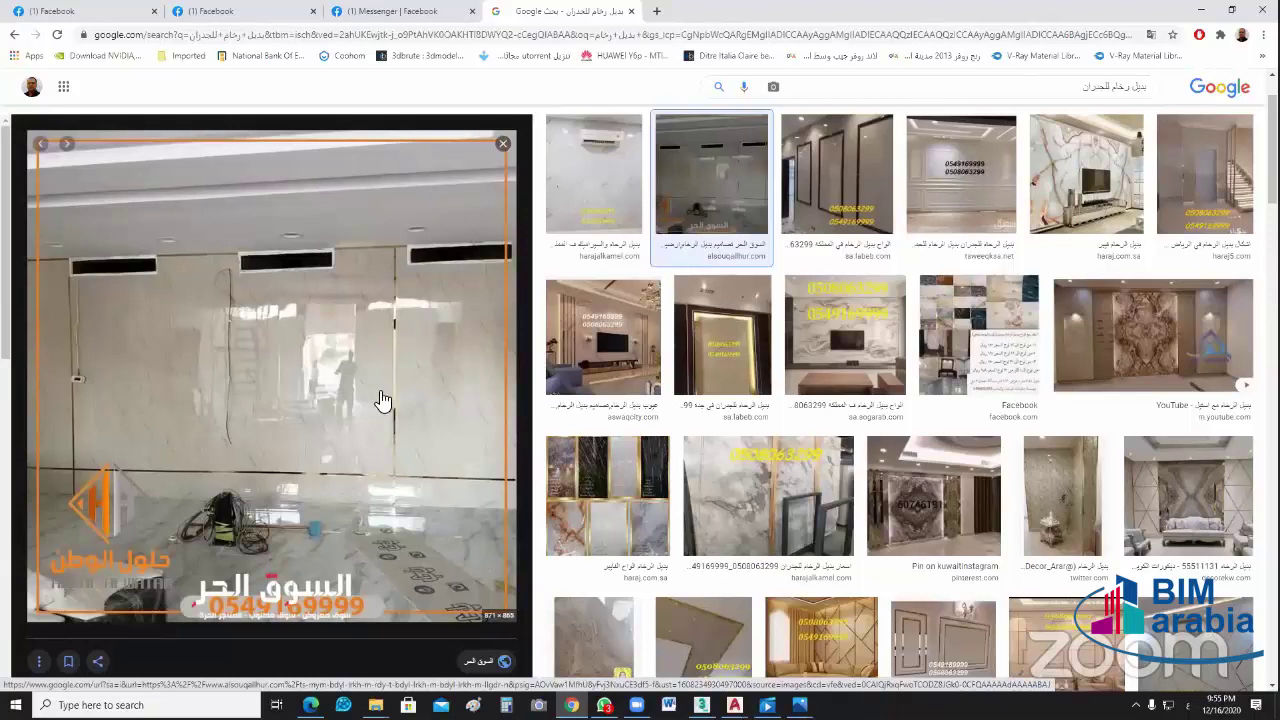
scroll(399, 458, down, 3)
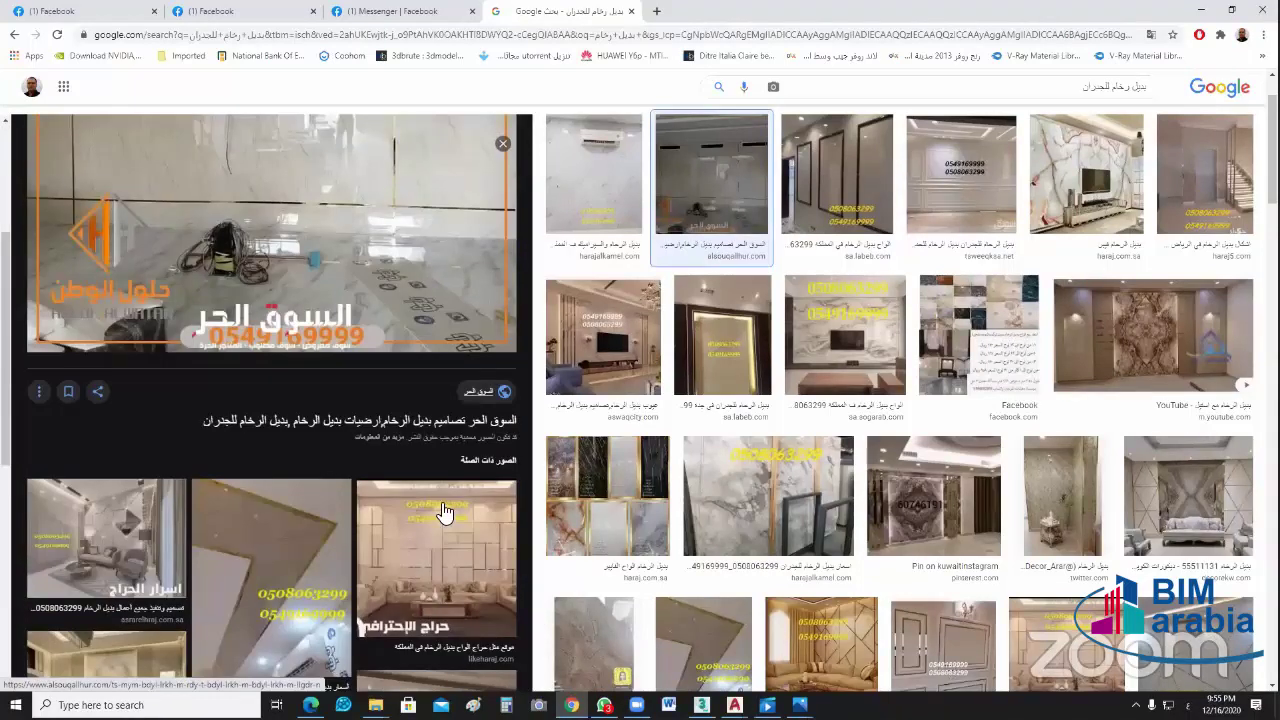
scroll(302, 390, down, 2)
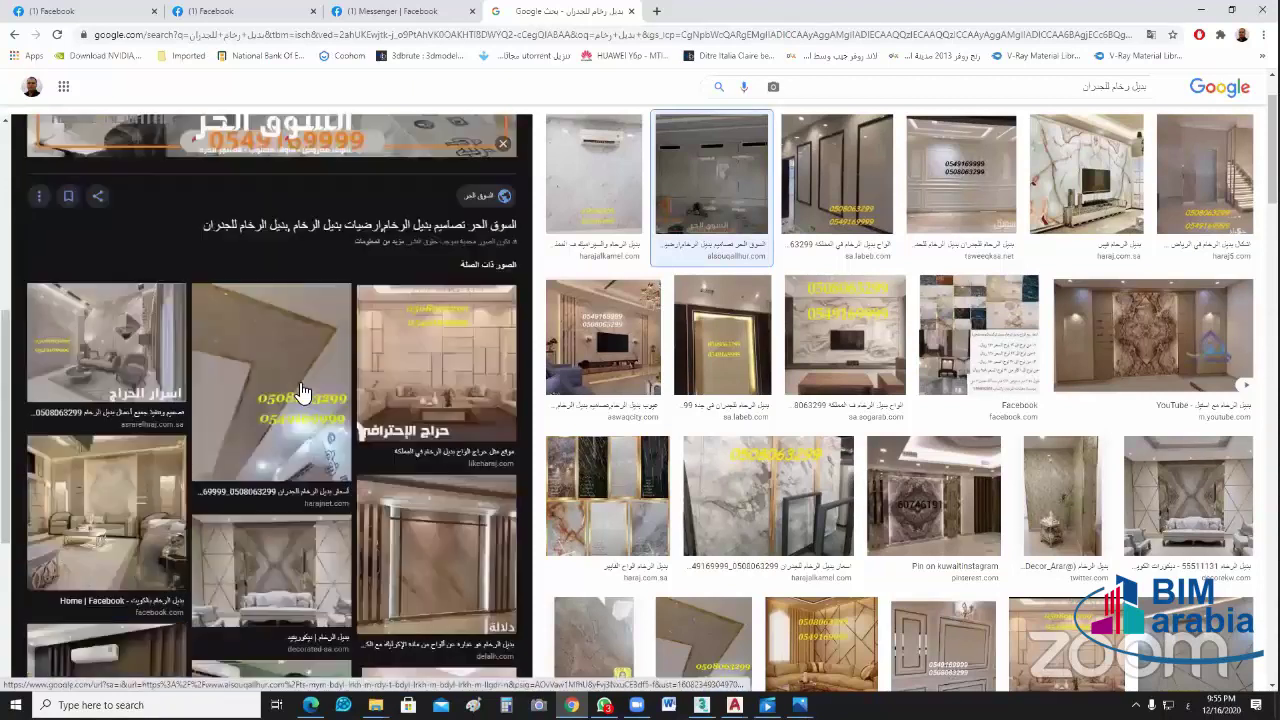
click(302, 390)
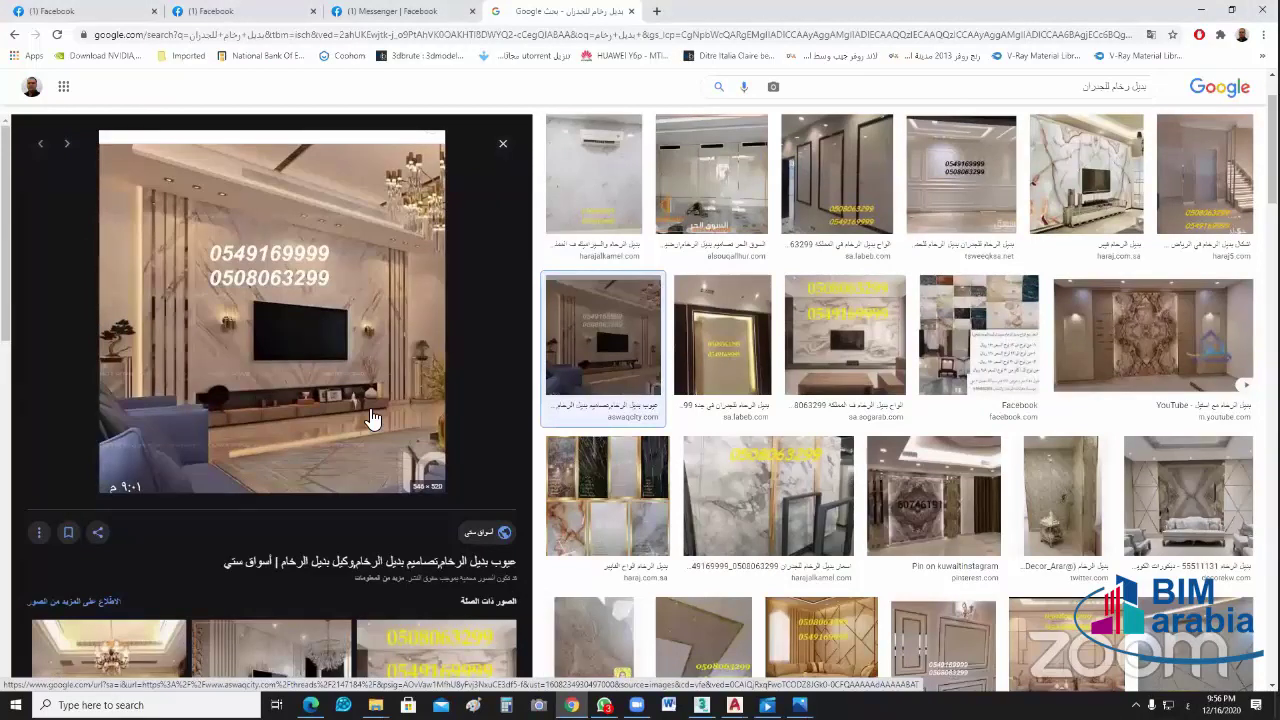
Step: Scroll through the marble-wall results, then return to the PVC Marble image preview
scroll(156, 272, down, 3)
scroll(156, 272, up, 1)
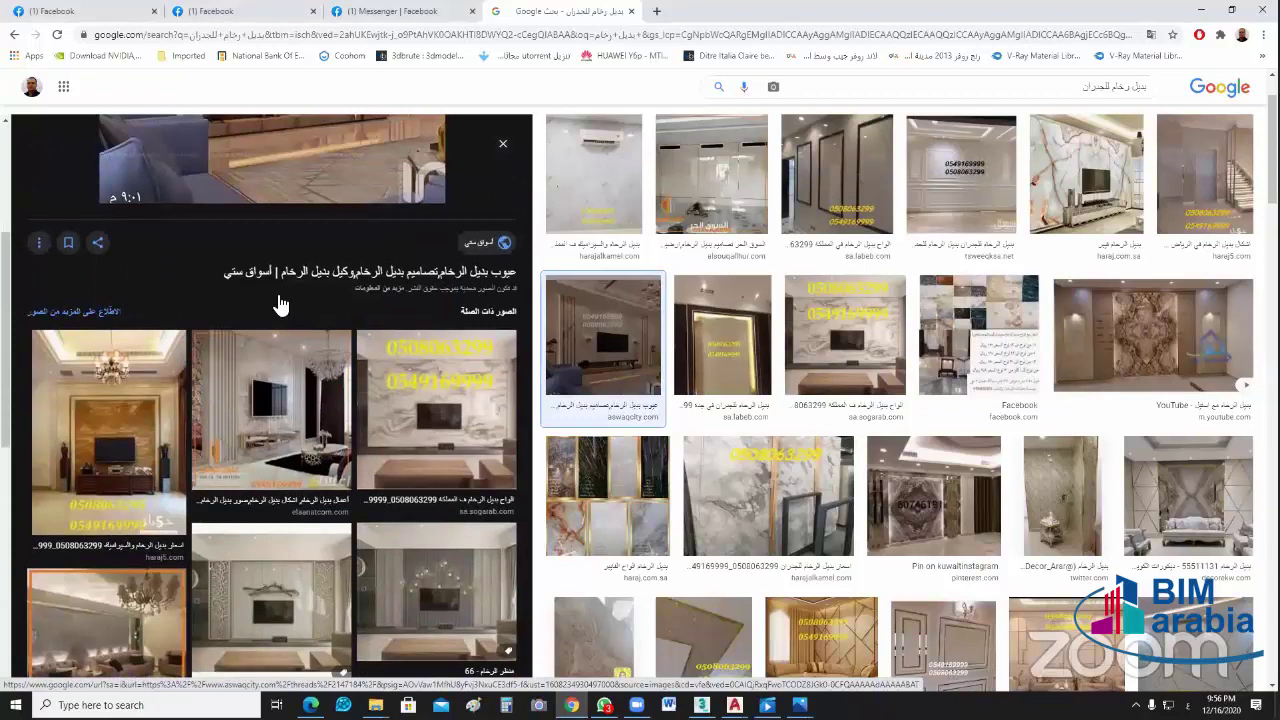
scroll(318, 412, up, 3)
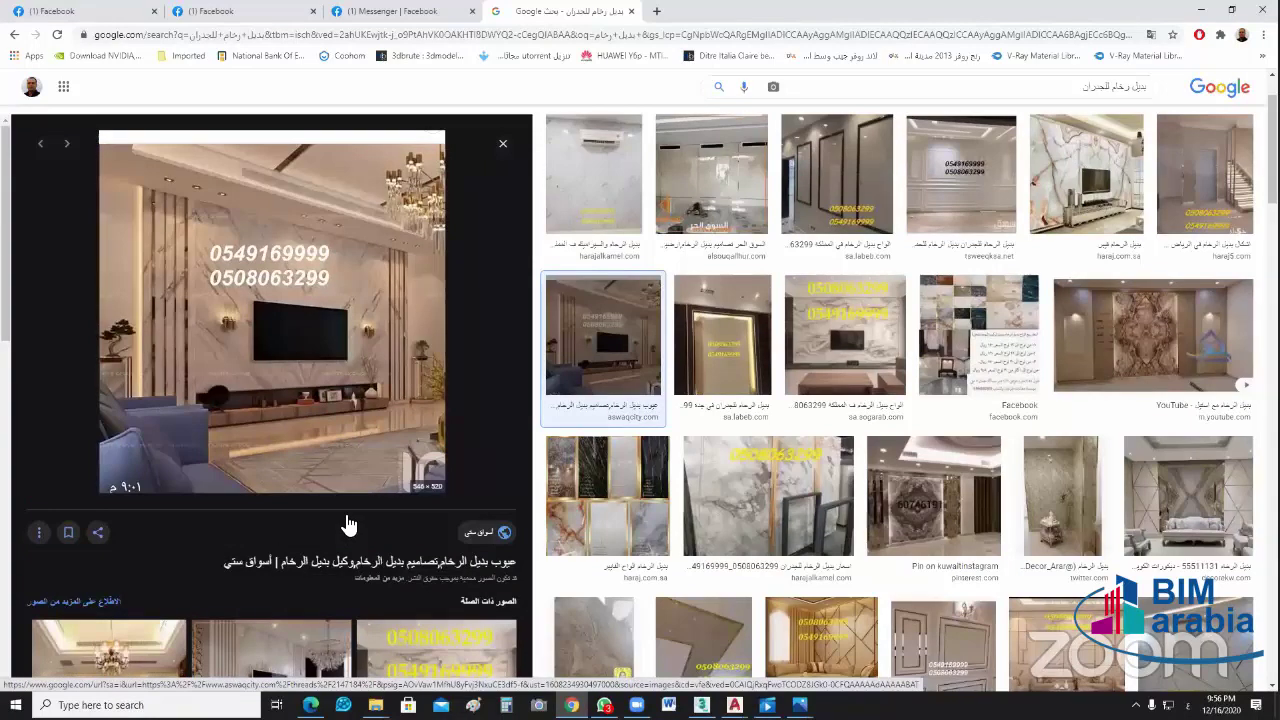
scroll(348, 525, down, 4)
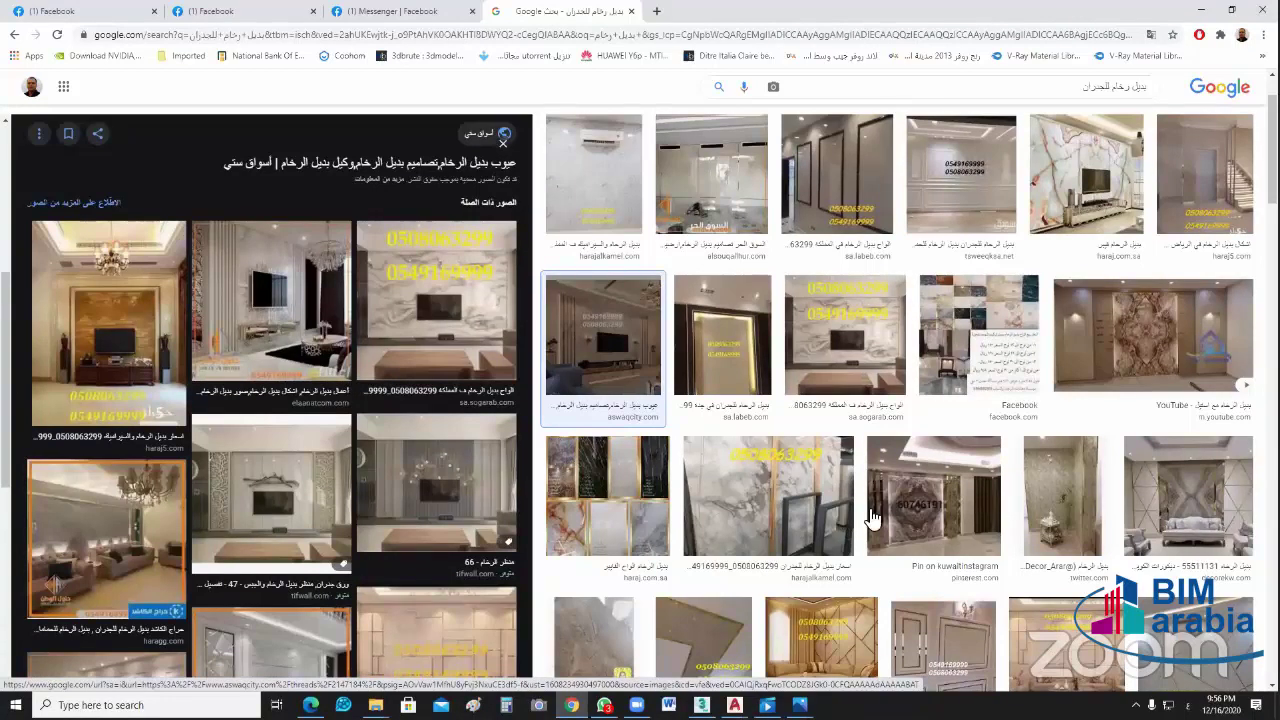
scroll(1183, 518, down, 2)
scroll(1183, 518, down, 2)
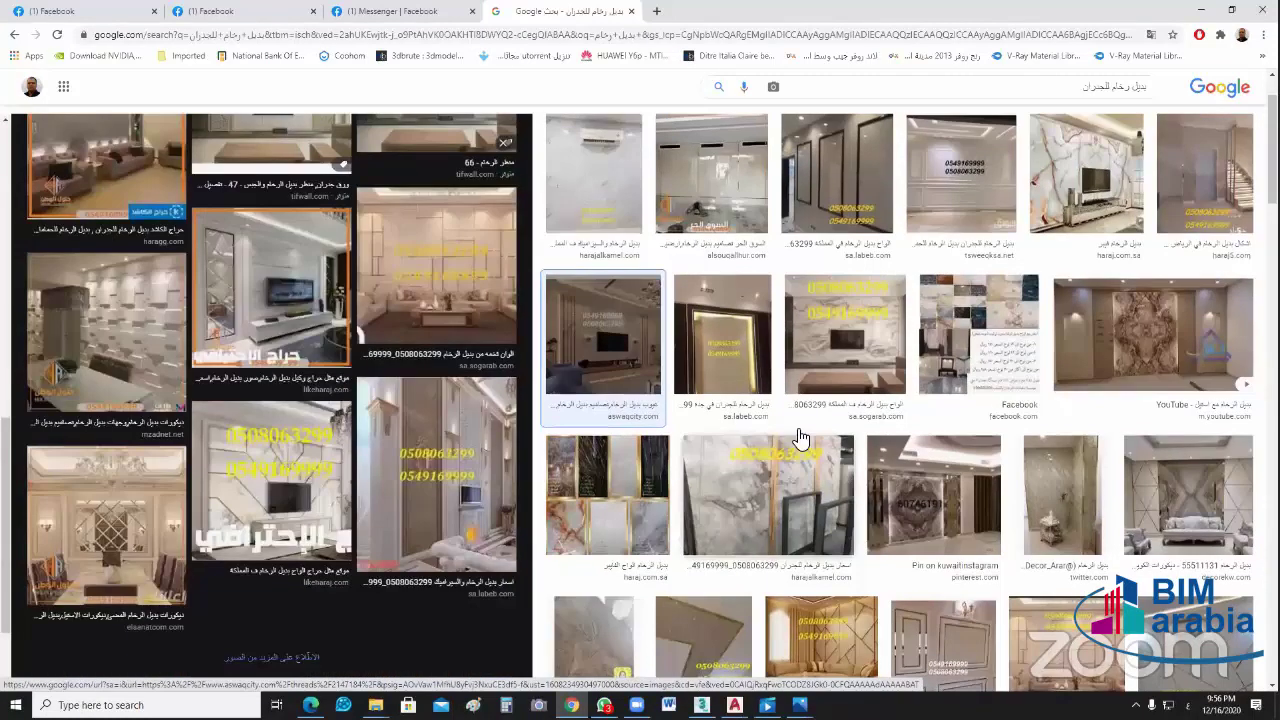
scroll(800, 437, down, 4)
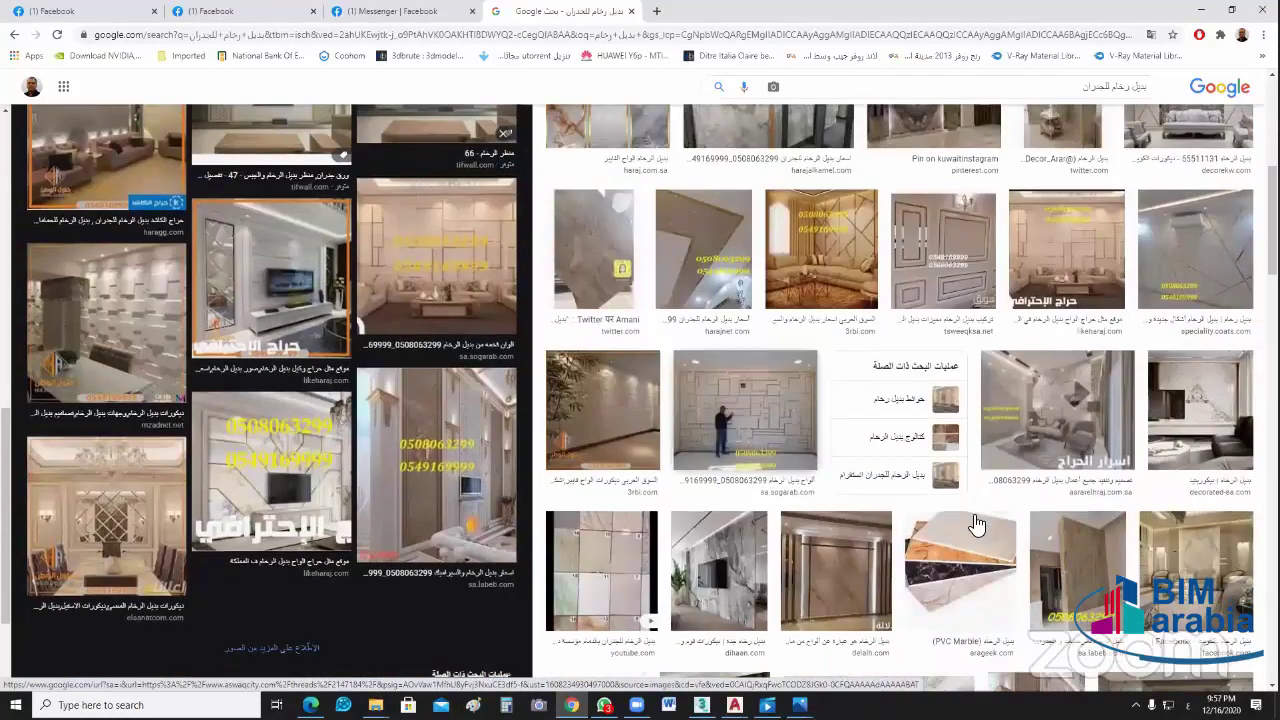
scroll(845, 536, down, 1)
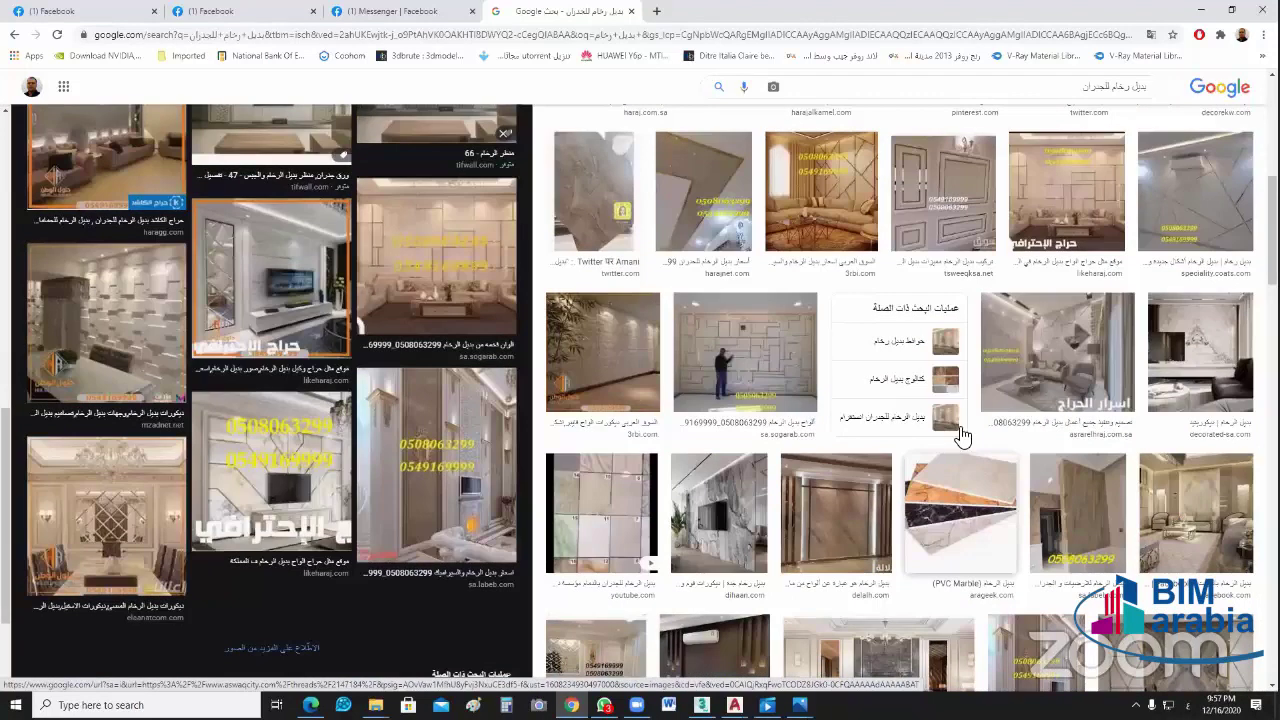
scroll(158, 388, down, 3)
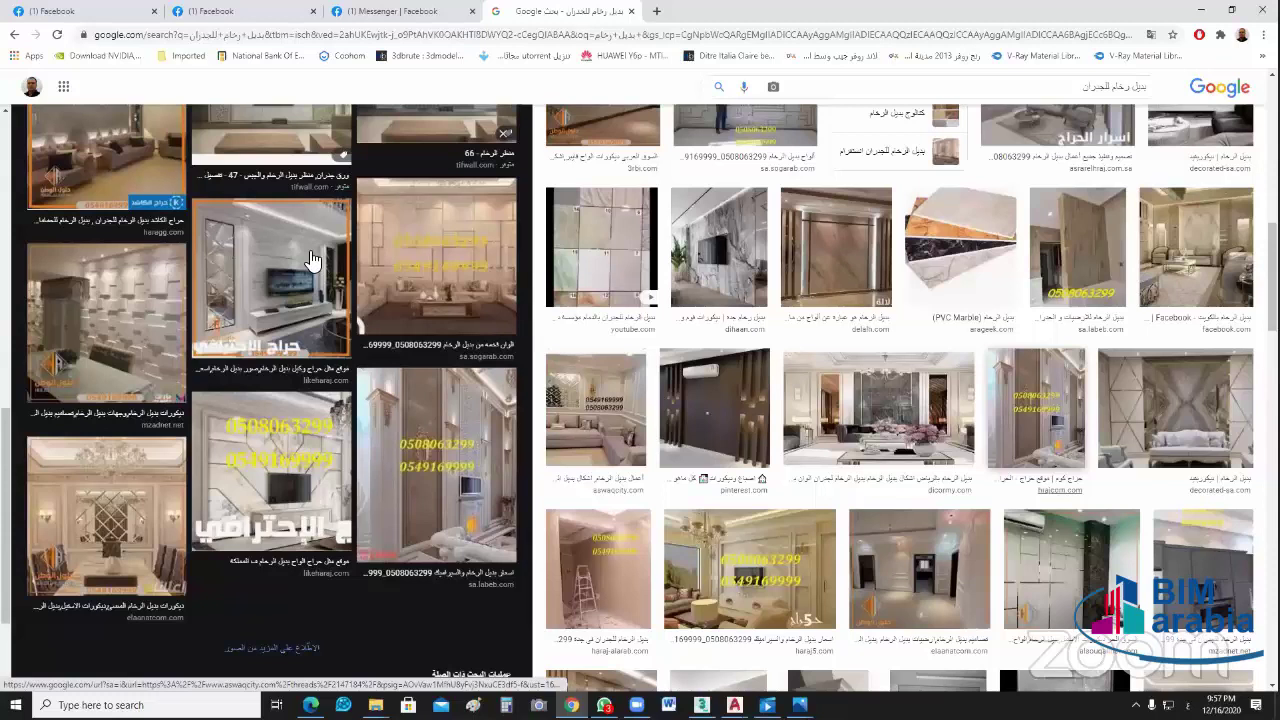
key(alt+Left)
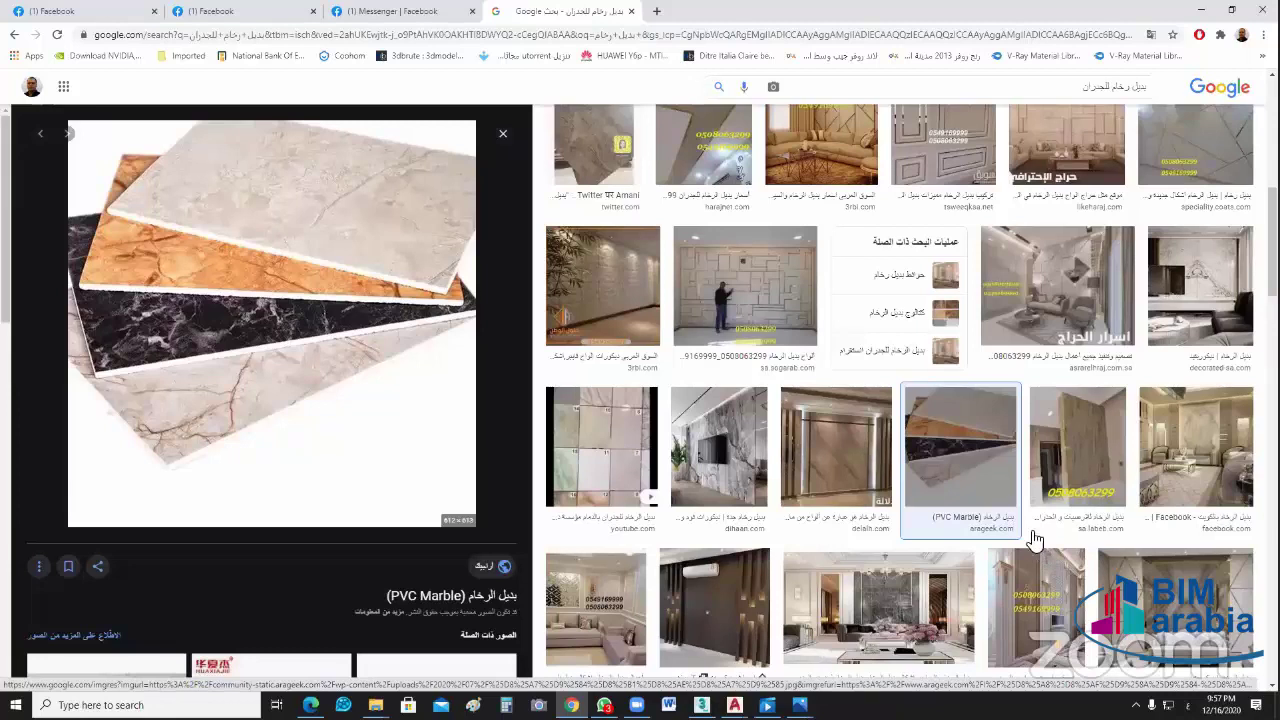
Step: Advance to the black marble bathroom design preview and browse its related images
scroll(1035, 545, down, 3)
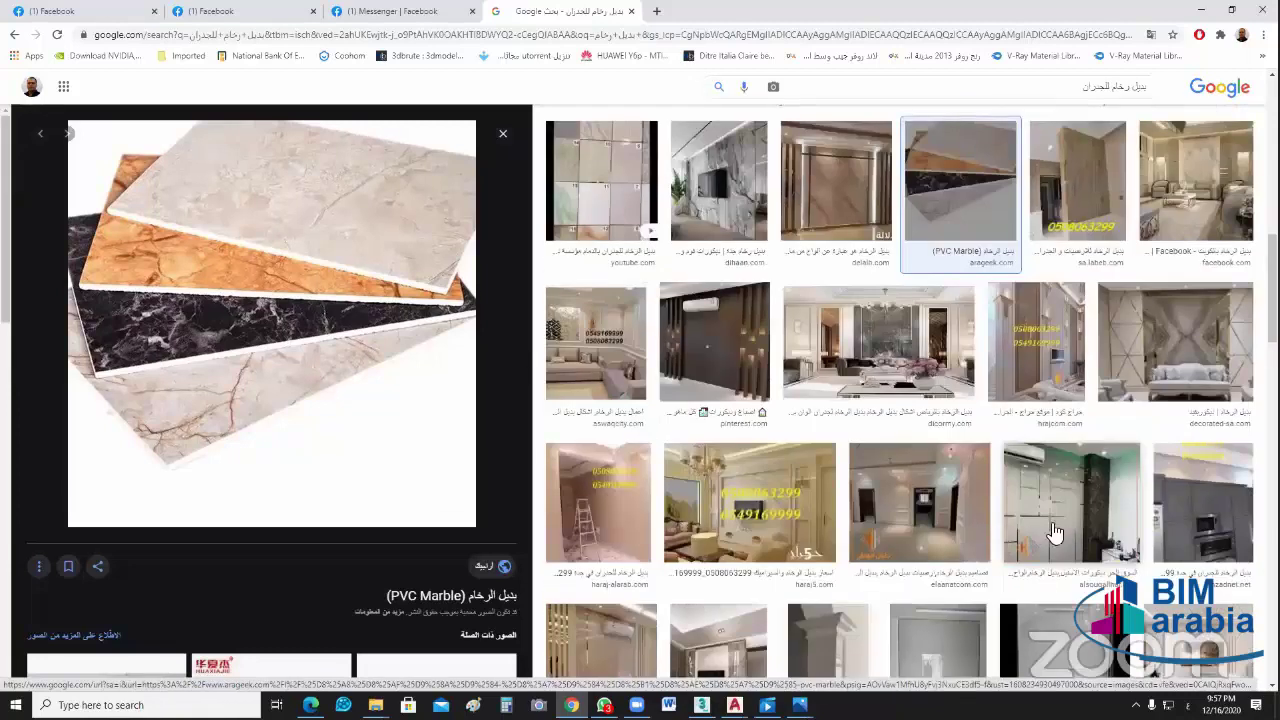
scroll(1050, 535, down, 1)
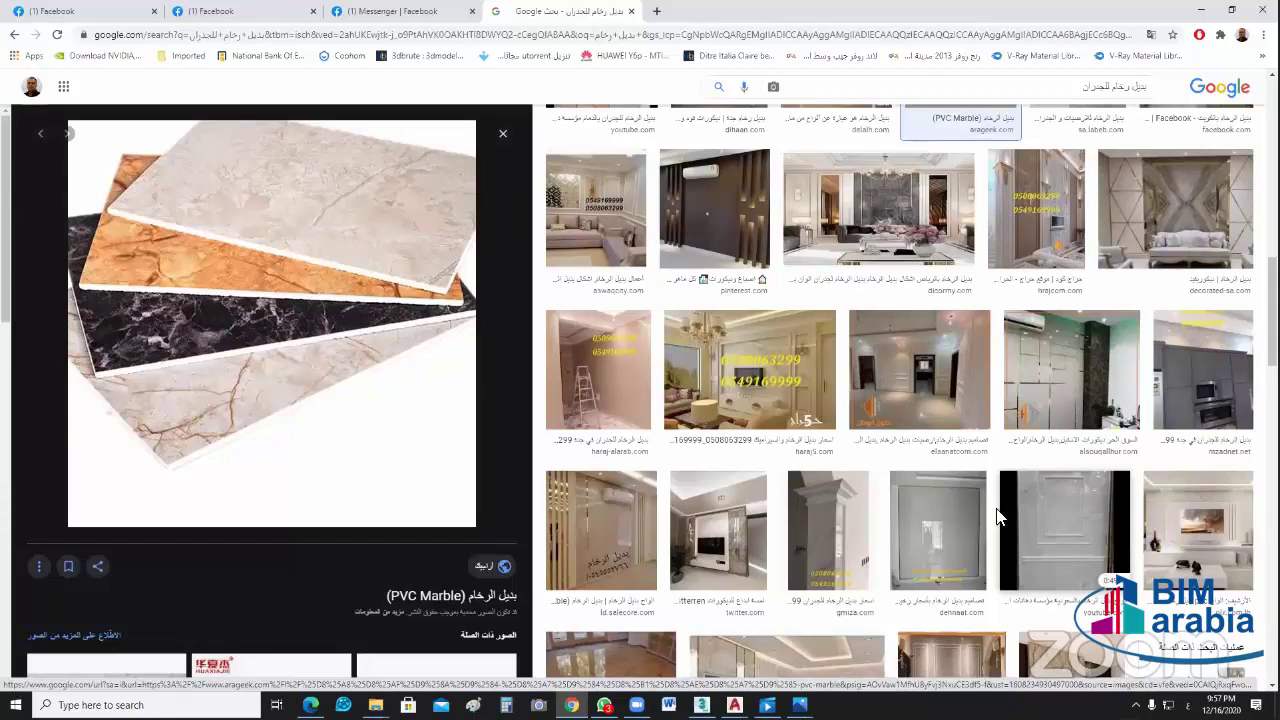
scroll(998, 516, down, 2)
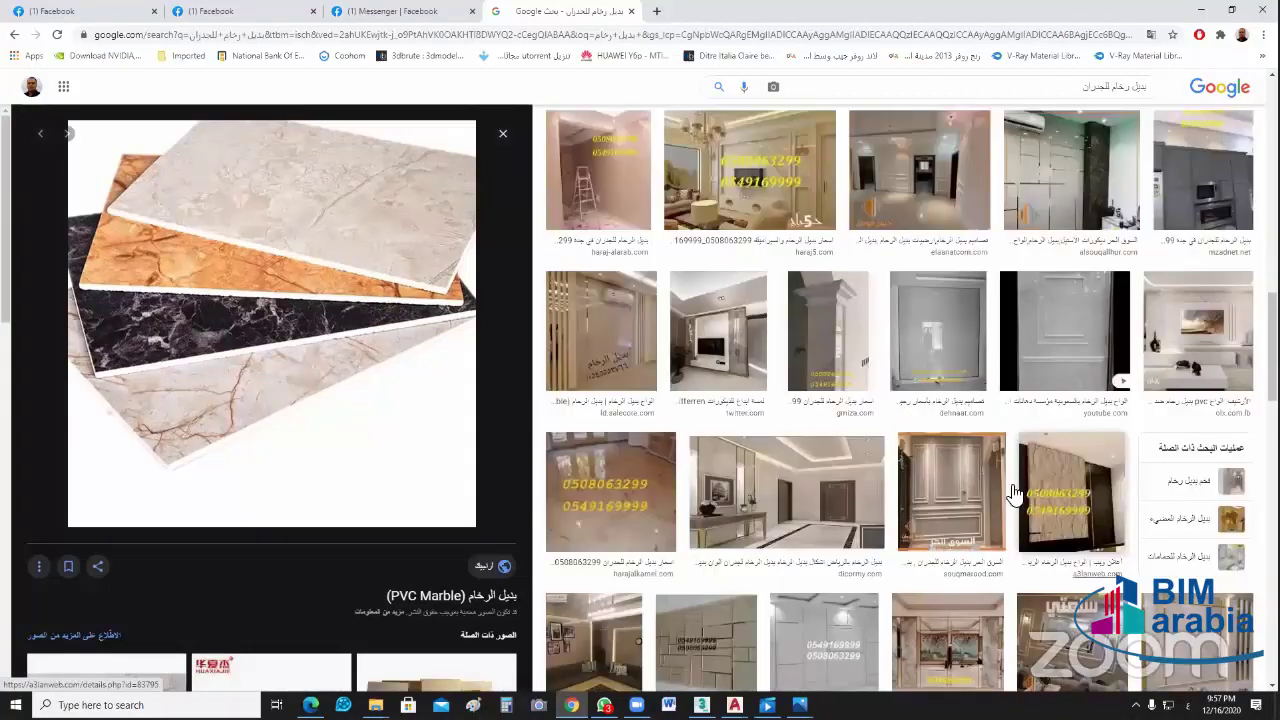
scroll(1084, 588, down, 1)
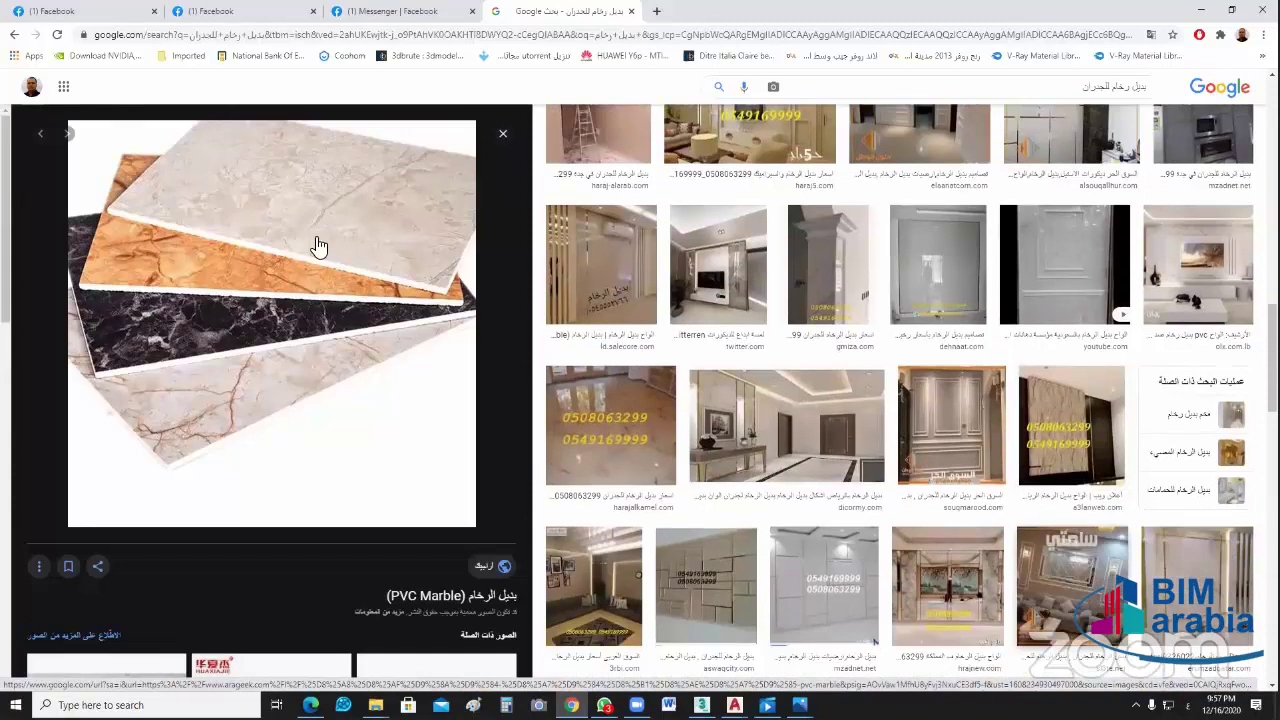
key(Right)
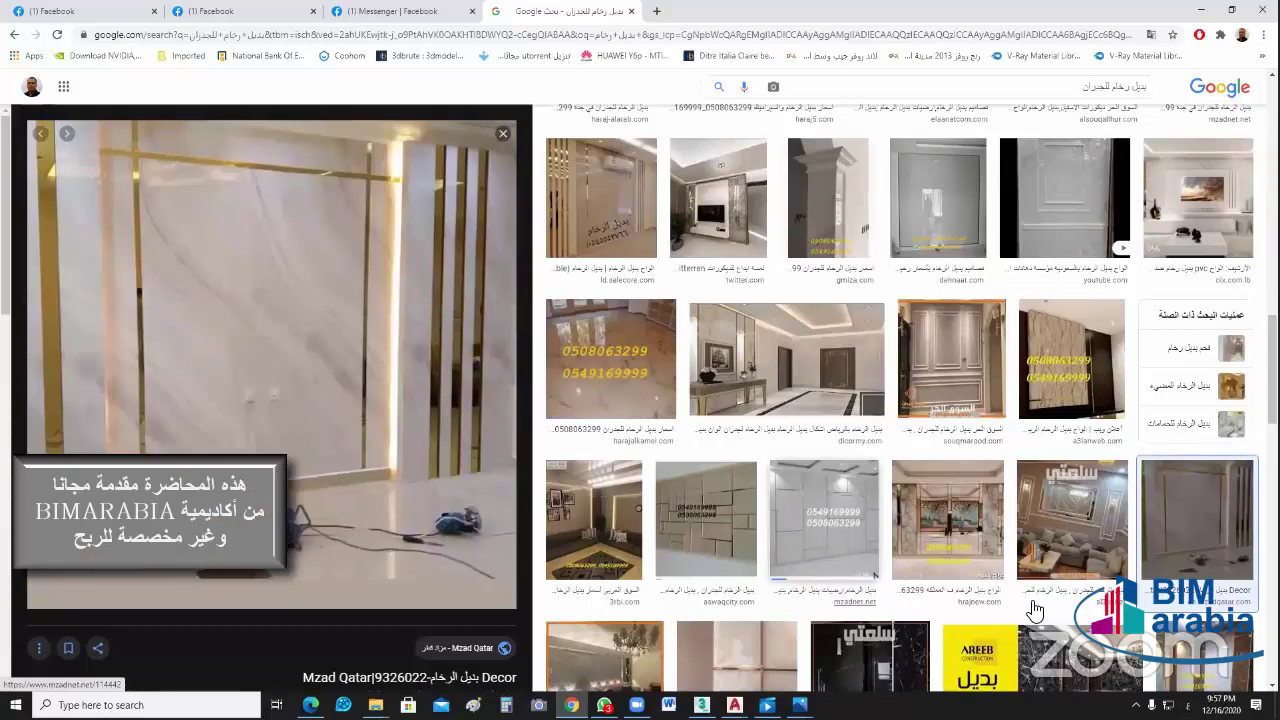
scroll(1035, 610, down, 2)
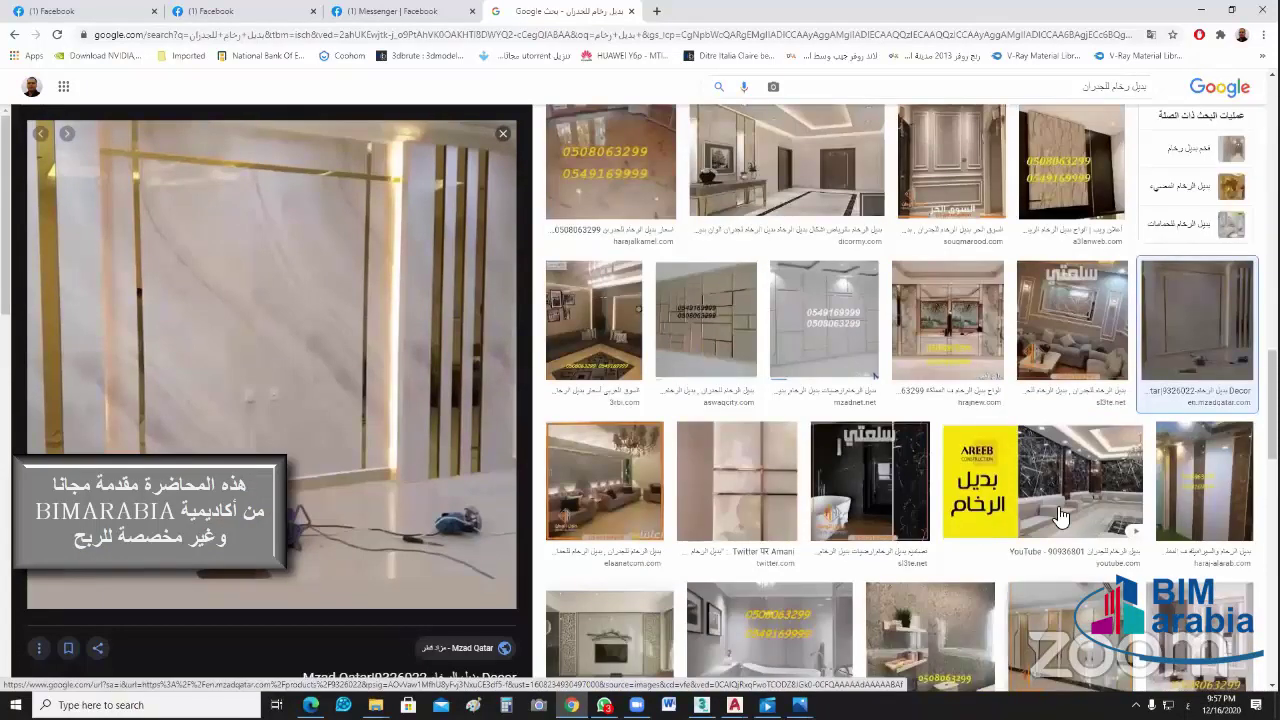
scroll(1040, 511, down, 2)
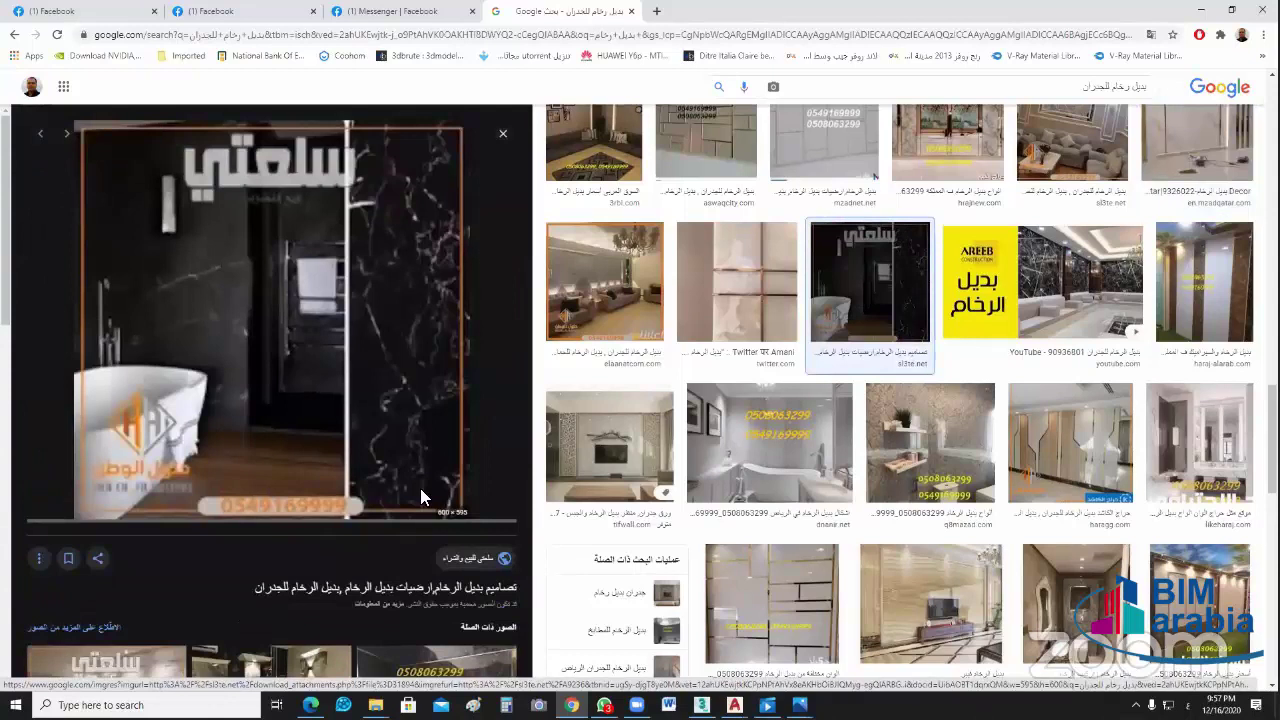
scroll(280, 160, down, 4)
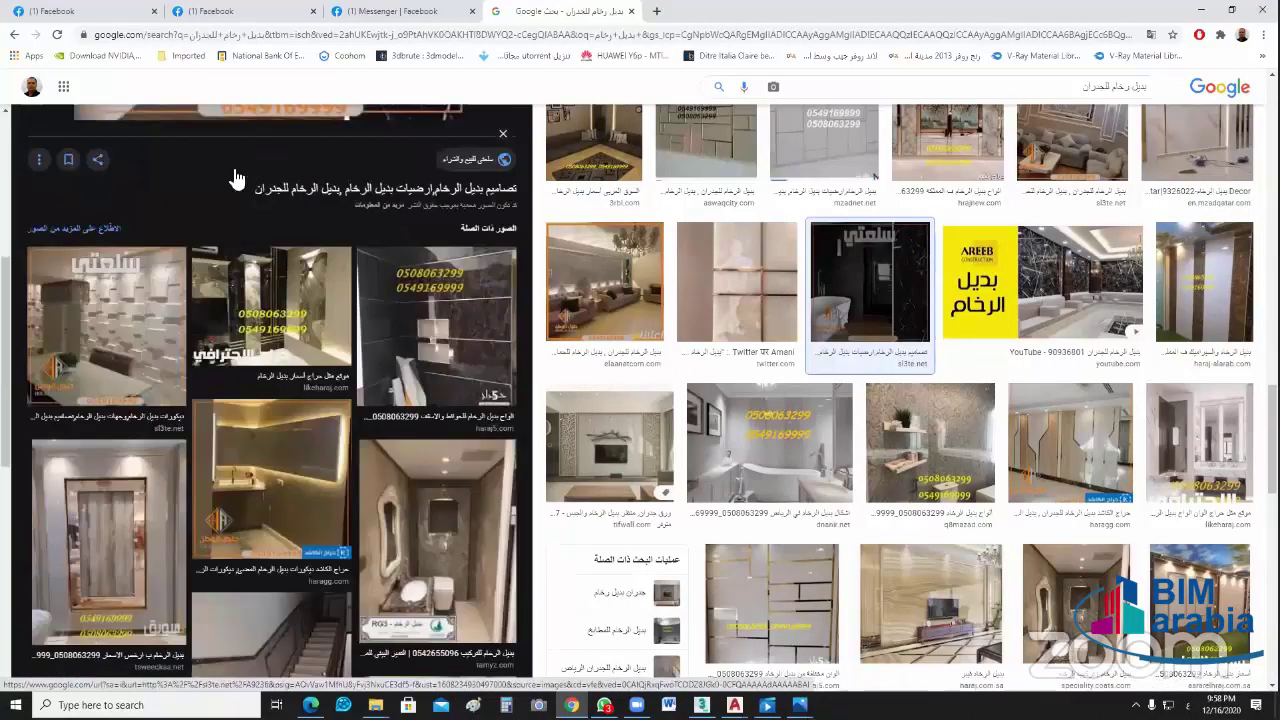
Step: Browse related images to preview the white marble wall with gold trim and mirrors
click(420, 278)
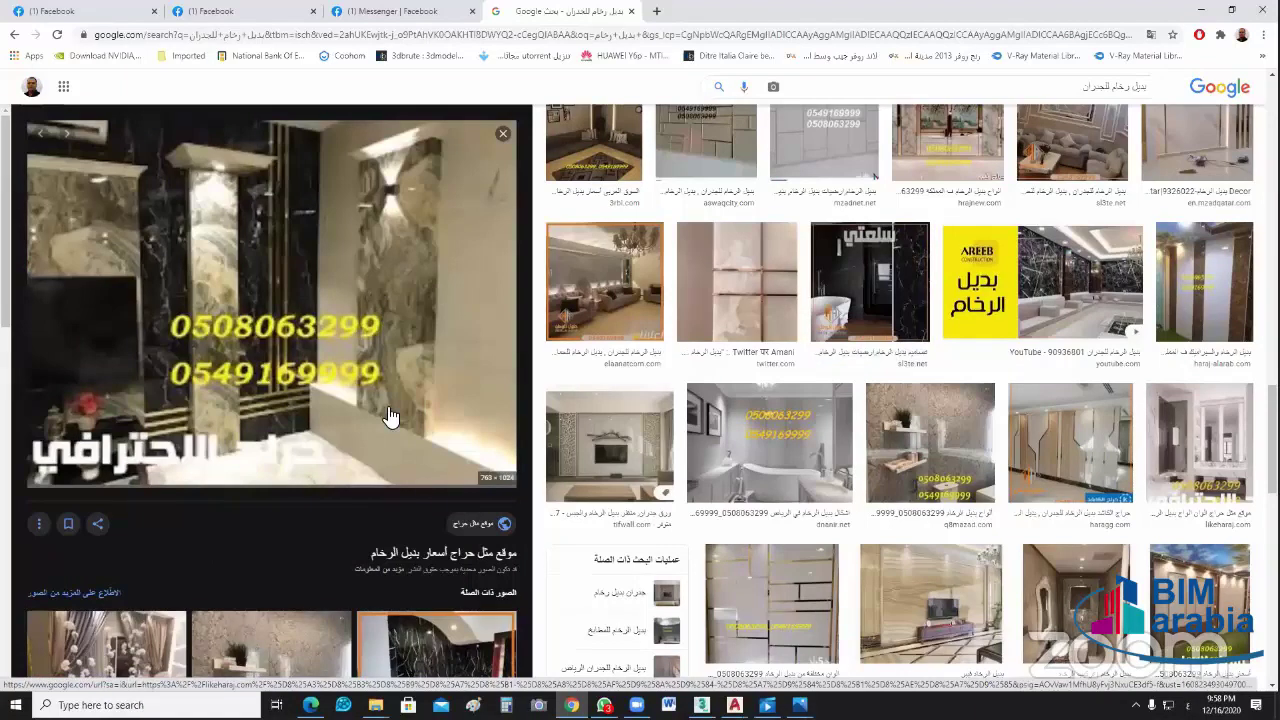
scroll(392, 418, down, 4)
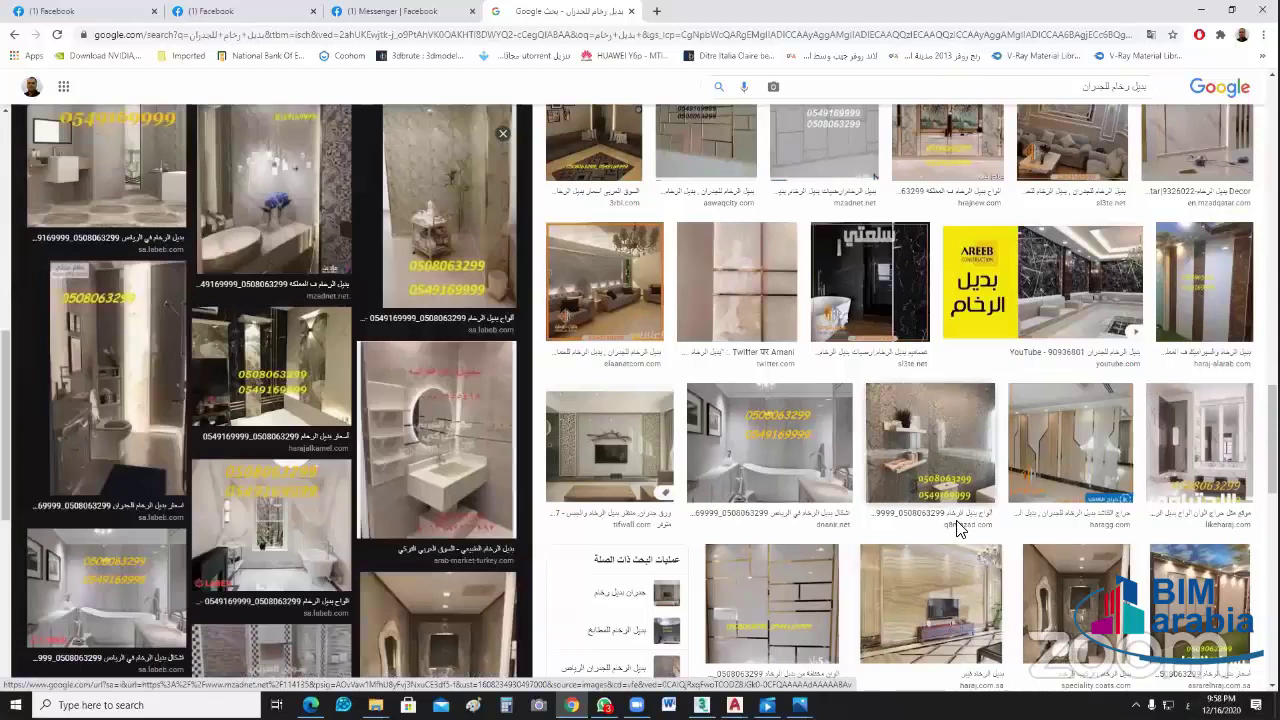
key(Page_Down)
scroll(925, 462, down, 3)
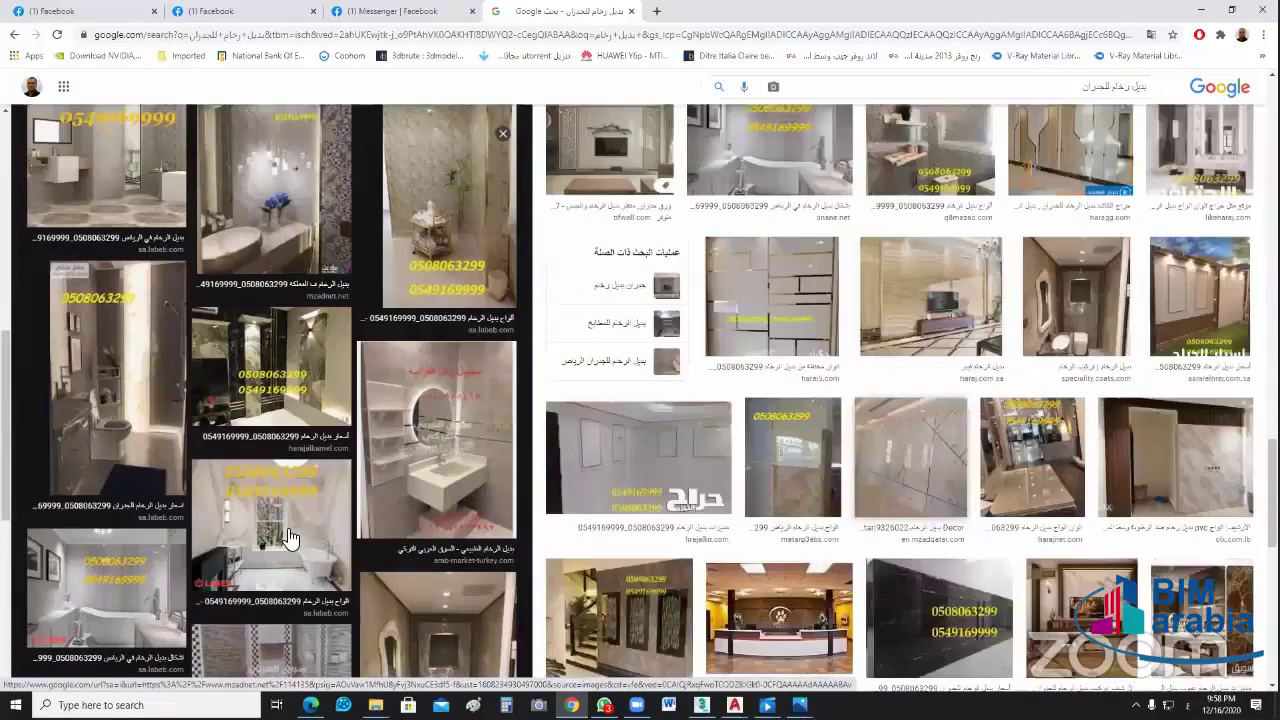
click(290, 535)
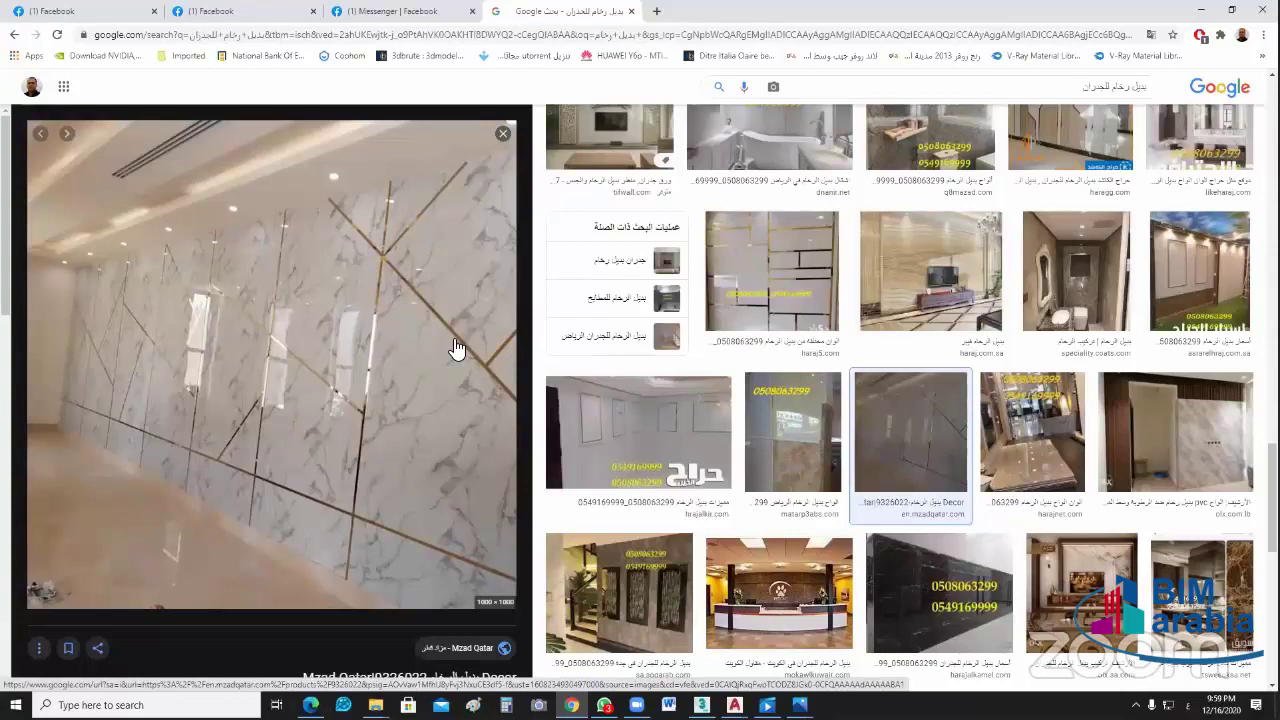
Step: Preview the black marble wall image and scroll its side panel
click(895, 604)
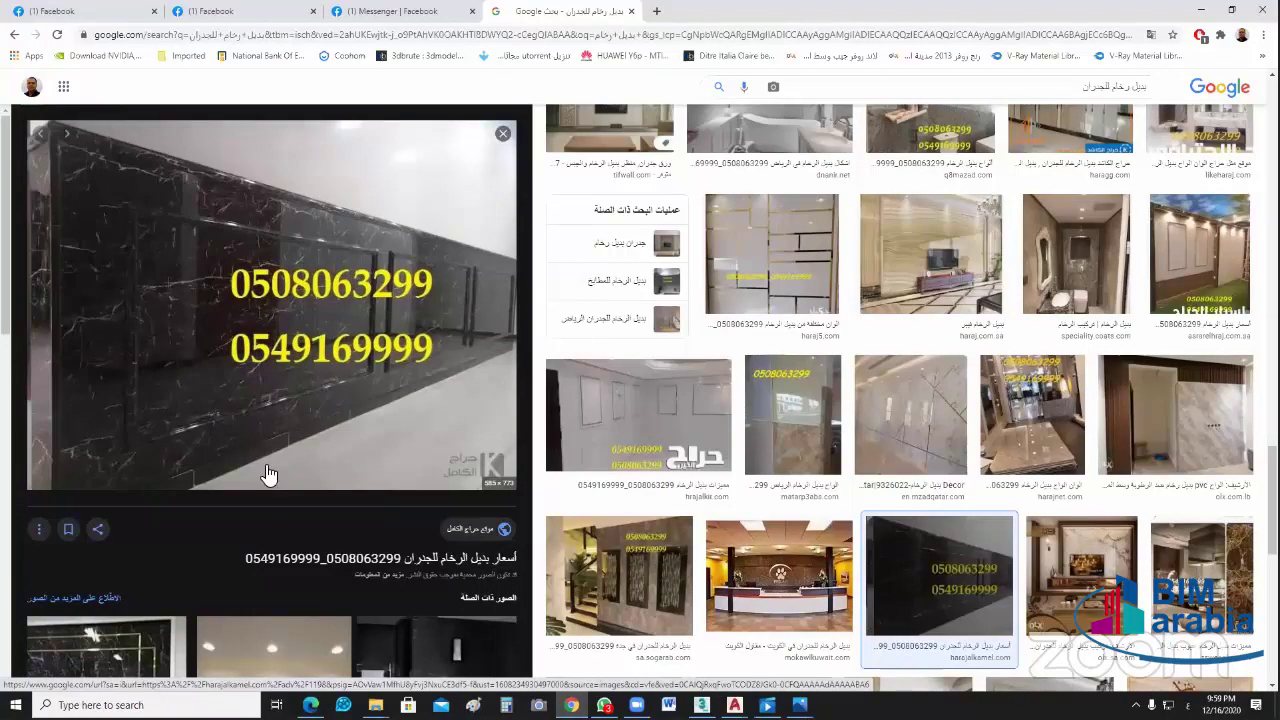
scroll(372, 442, down, 3)
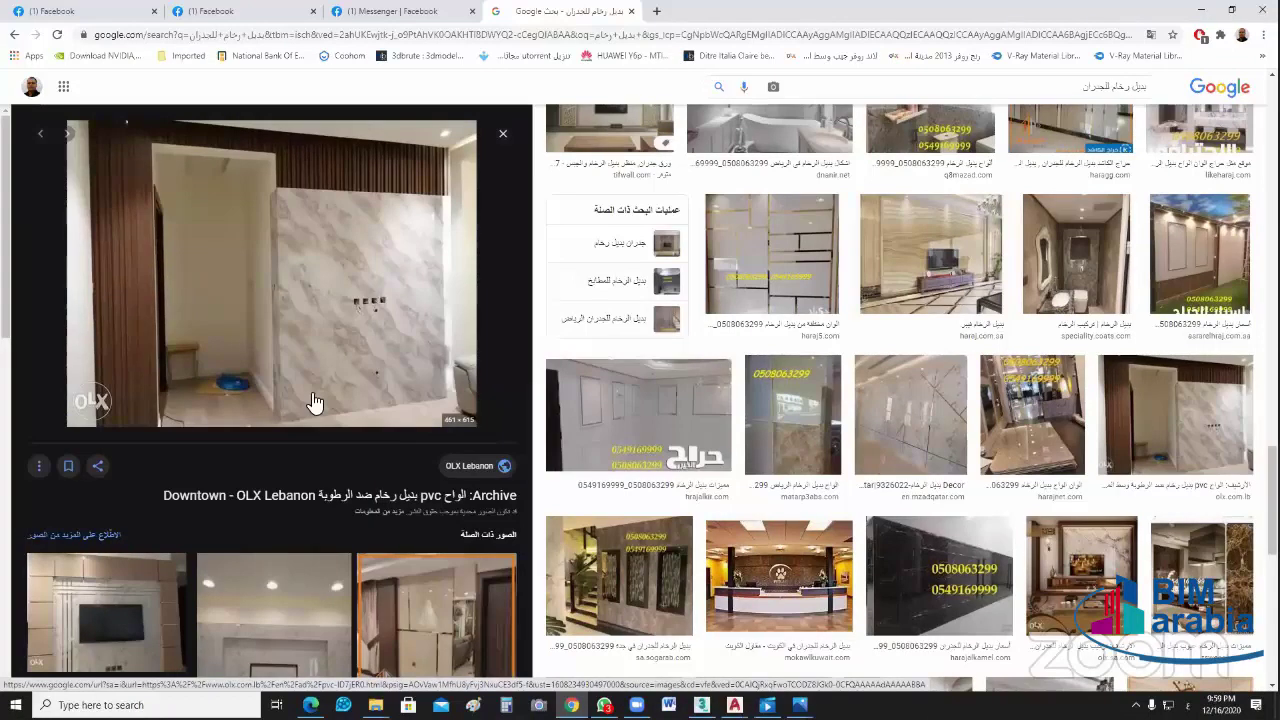
scroll(295, 350, down, 3)
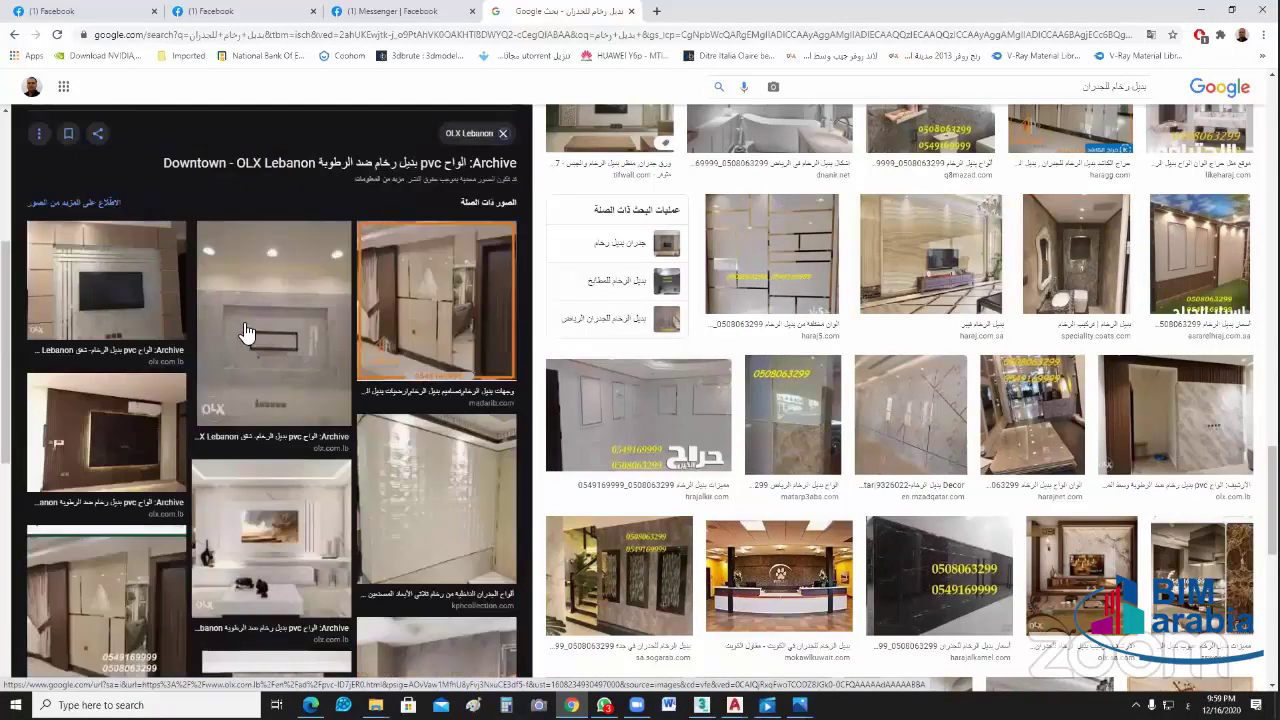
scroll(325, 326, down, 3)
Step: Open the brown wood-slat TV wall image and browse its related wood-panel designs
click(325, 326)
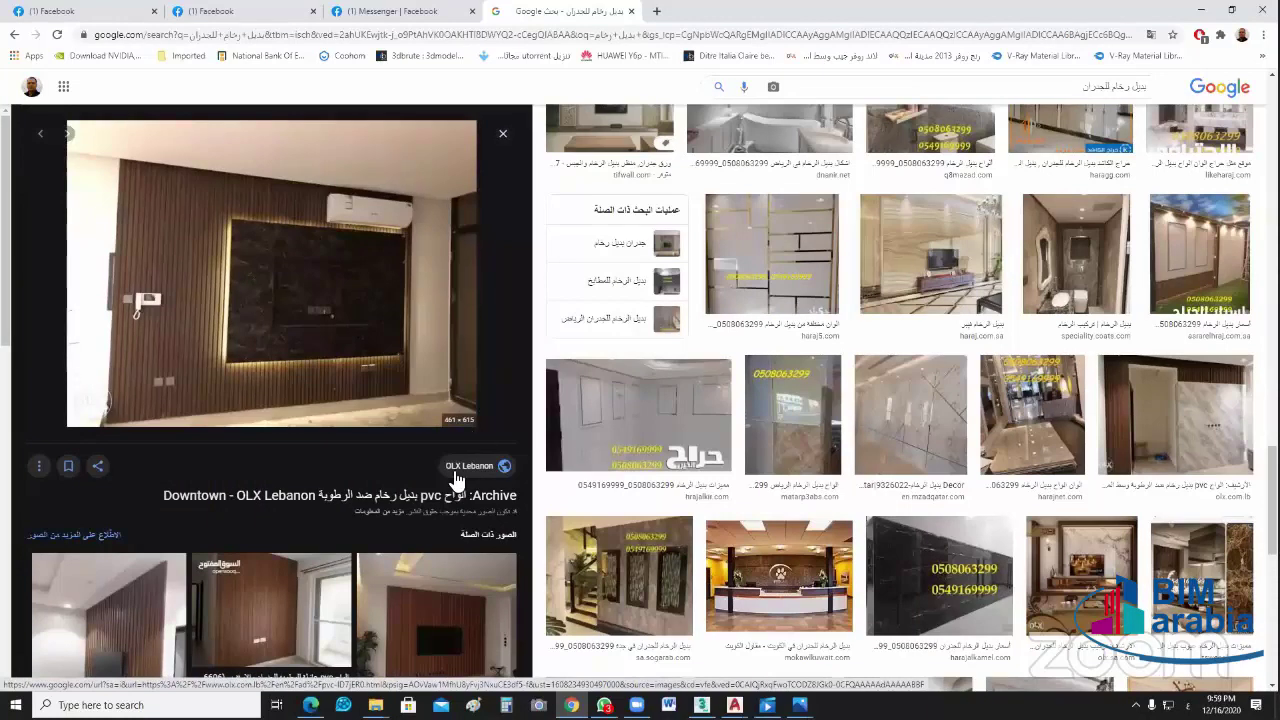
scroll(398, 352, down, 4)
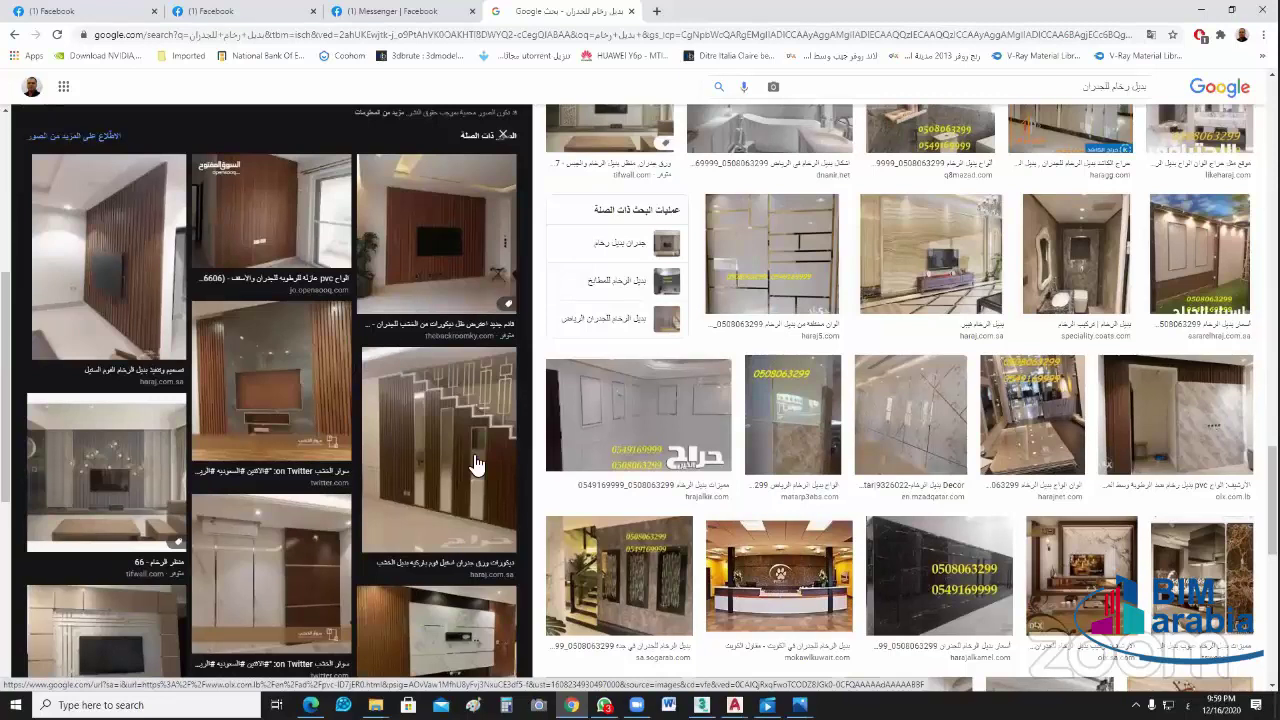
scroll(478, 475, down, 3)
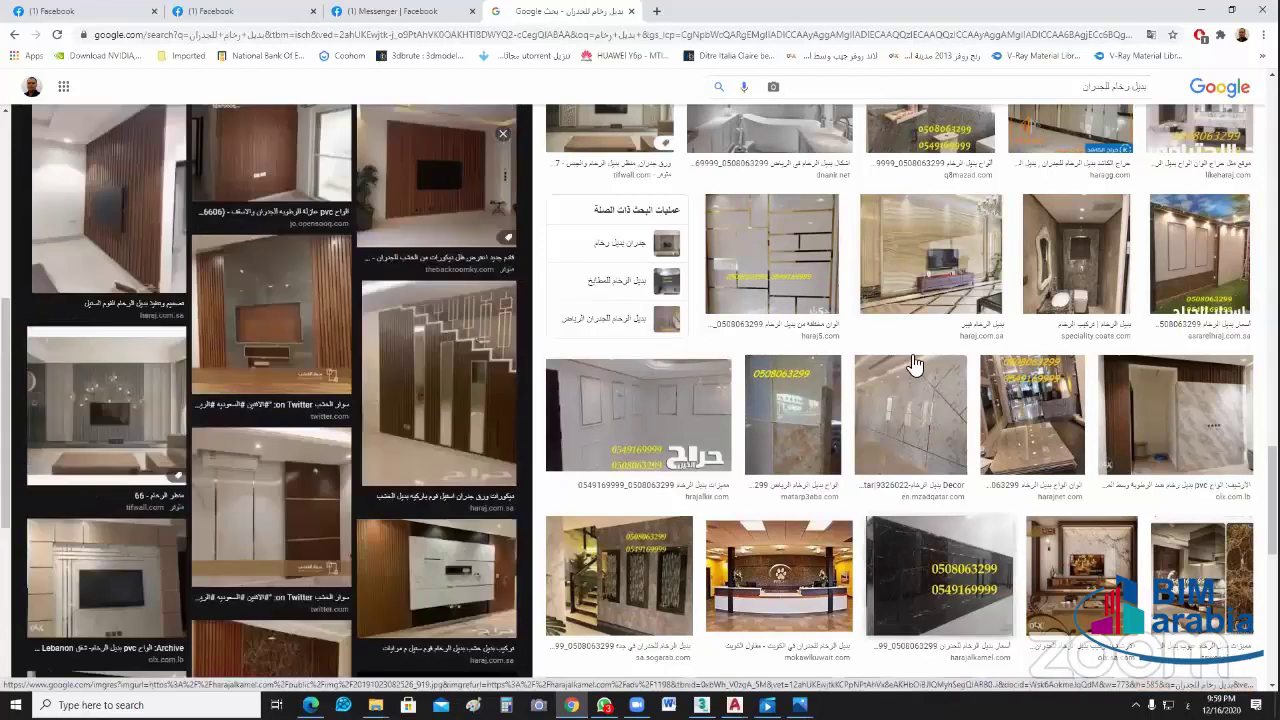
scroll(316, 313, down, 4)
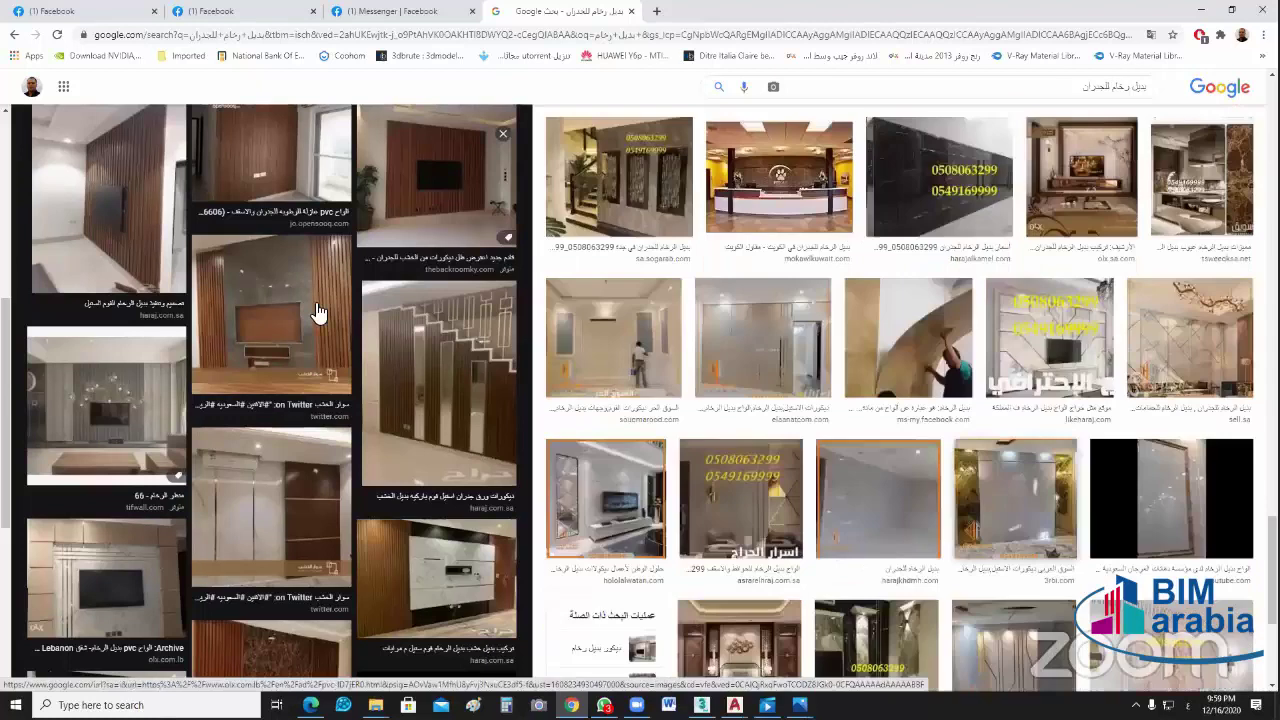
Step: Preview the image of a worker fitting marble panels
click(908, 338)
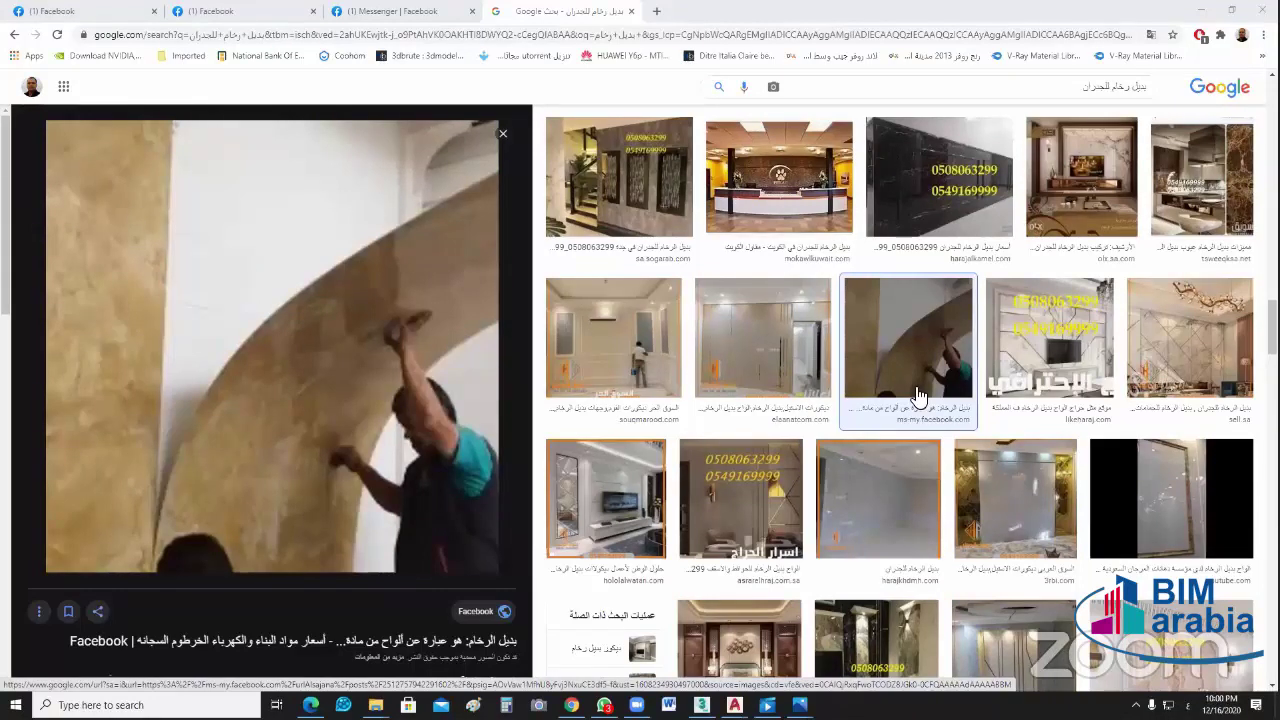
scroll(940, 510, down, 5)
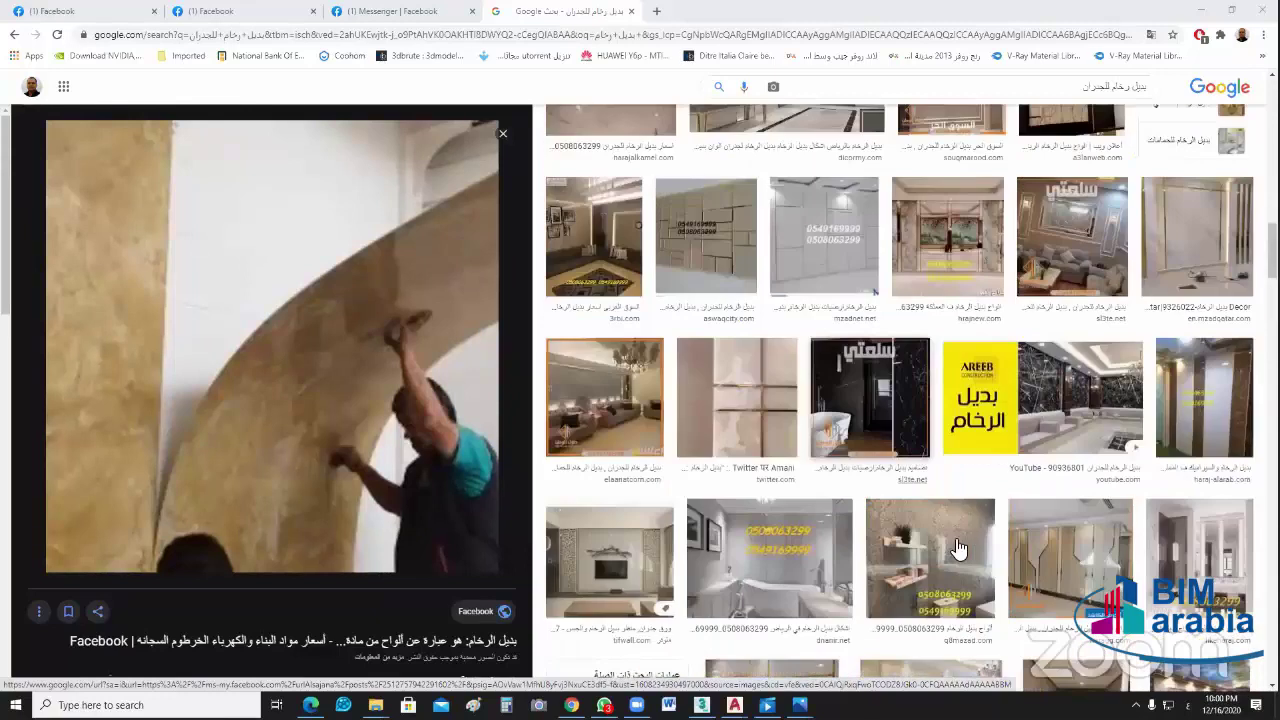
scroll(976, 646, up, 1)
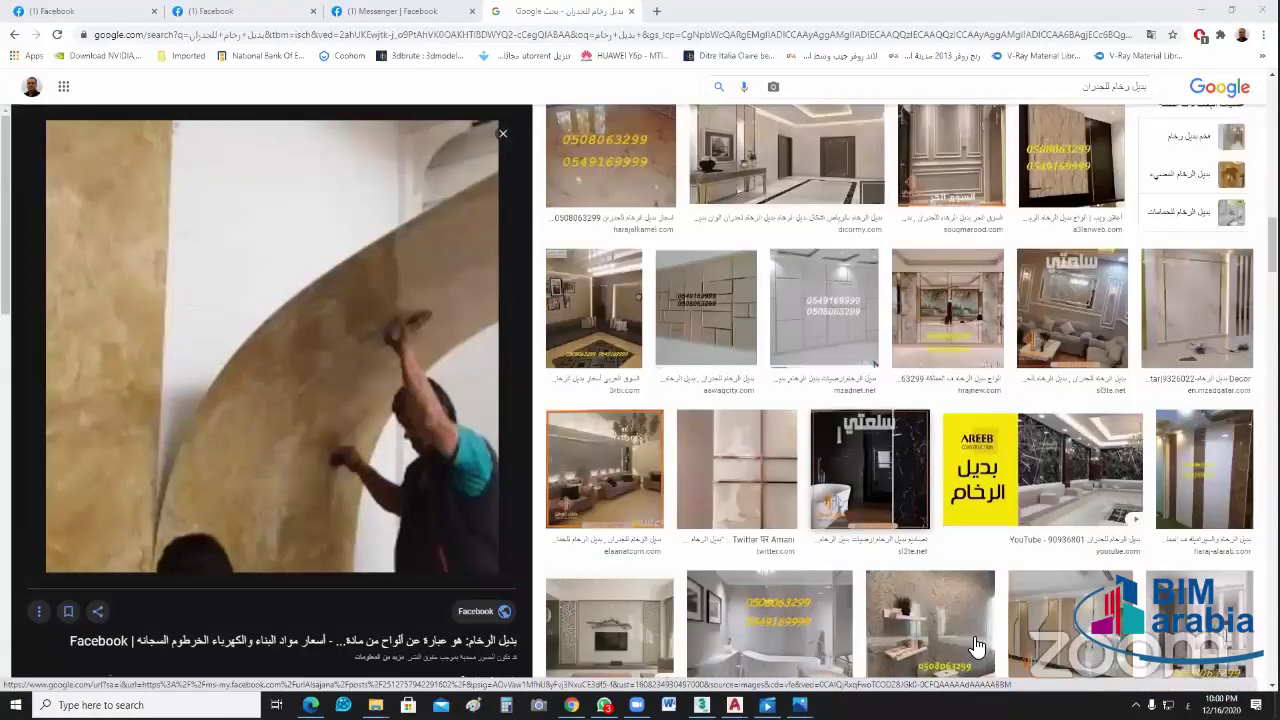
scroll(1020, 598, up, 5)
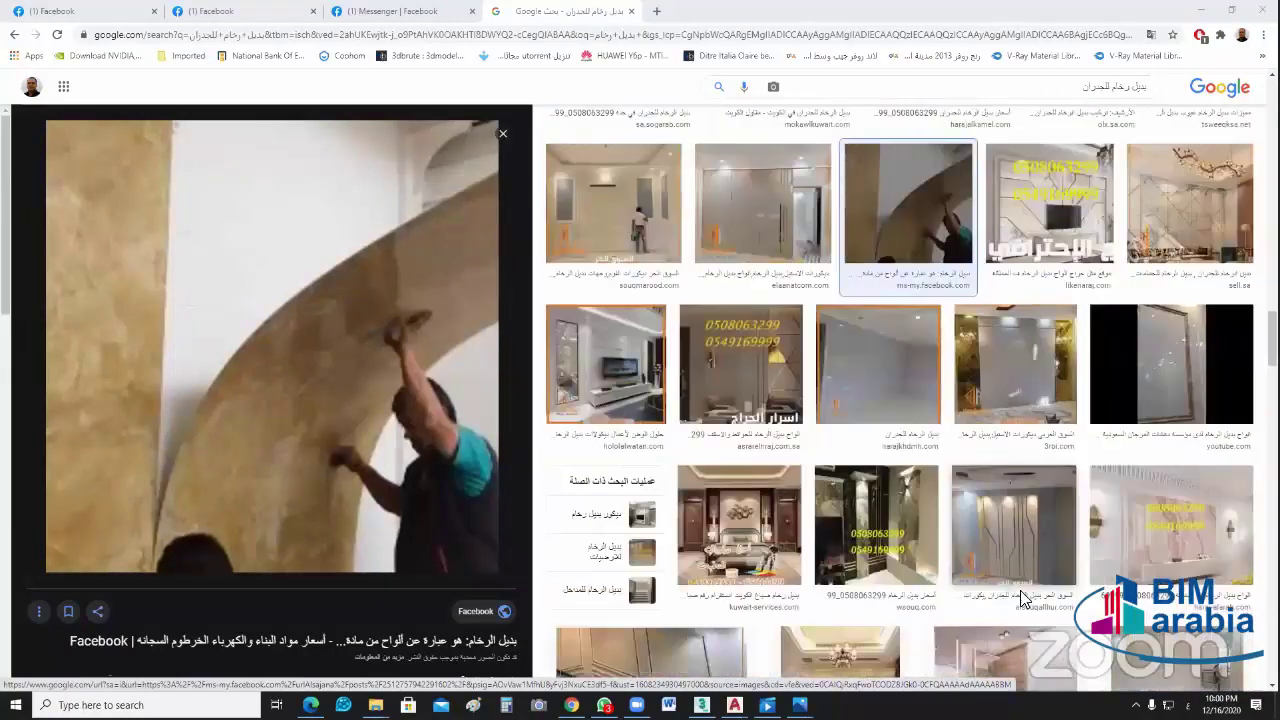
Step: Scroll the results and step the preview to the wavy 3D wall panel behind a sofa
scroll(1022, 598, down, 5)
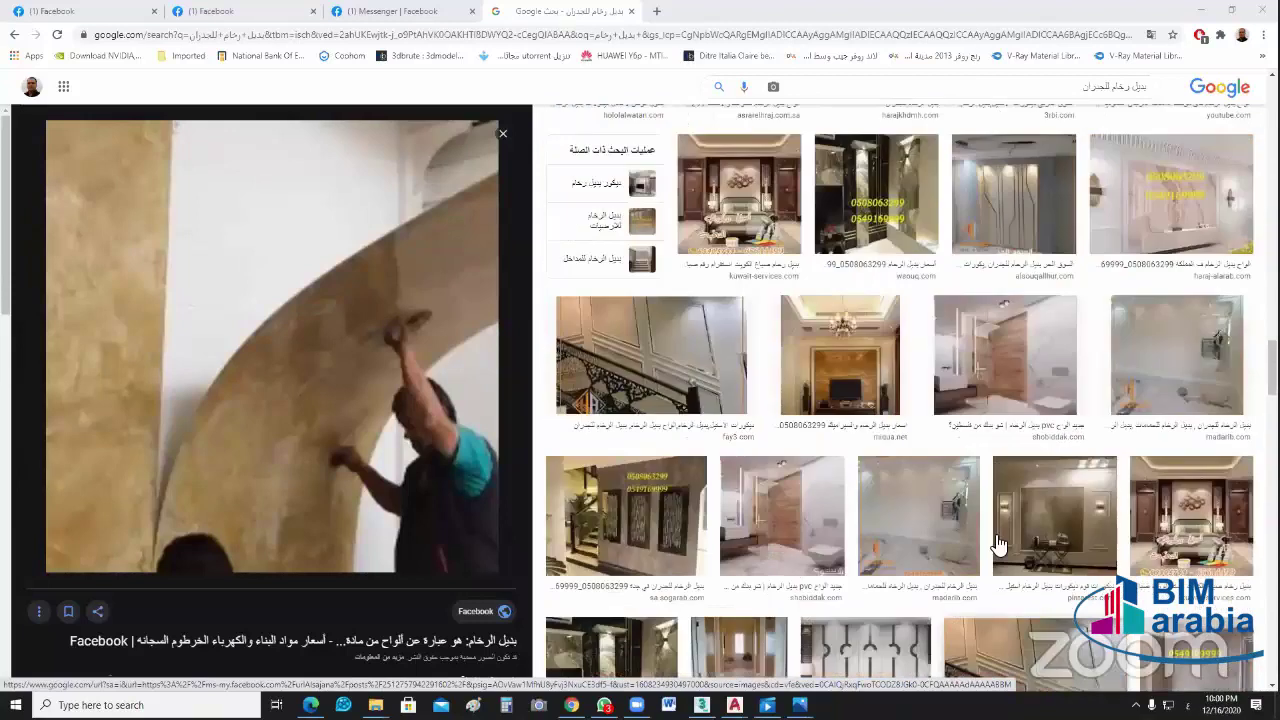
scroll(1010, 523, down, 5)
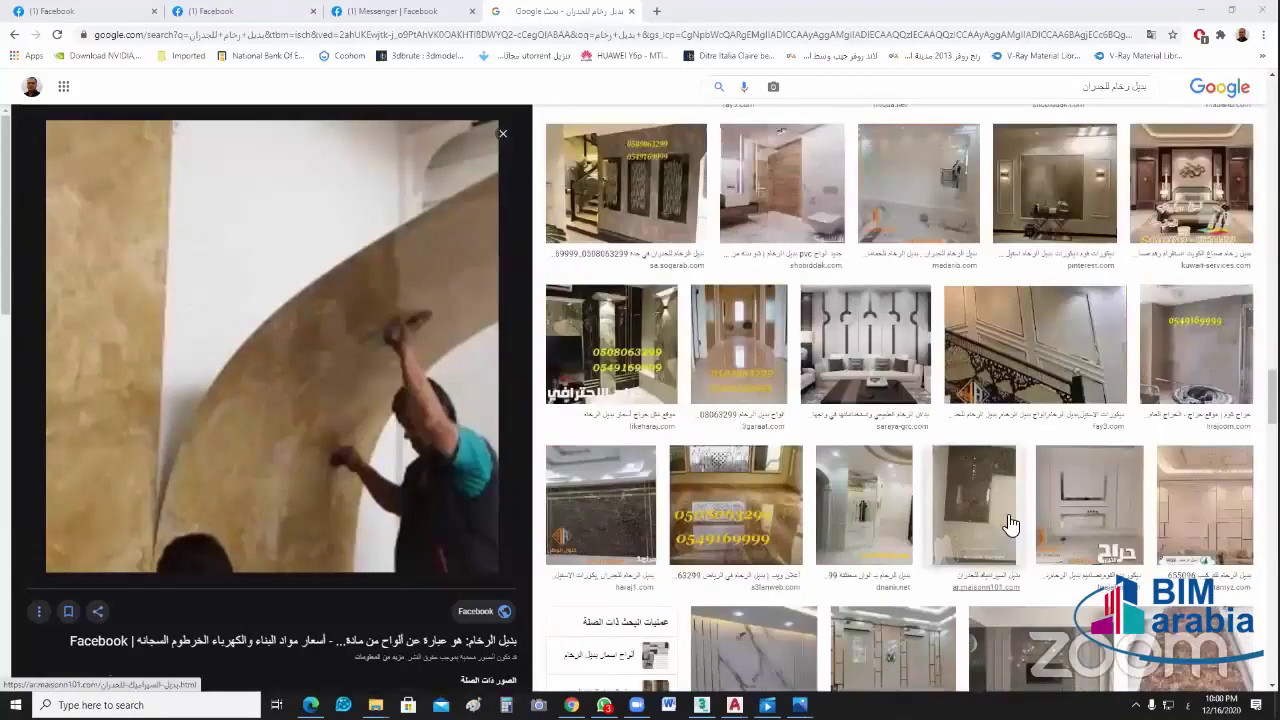
scroll(826, 458, down, 5)
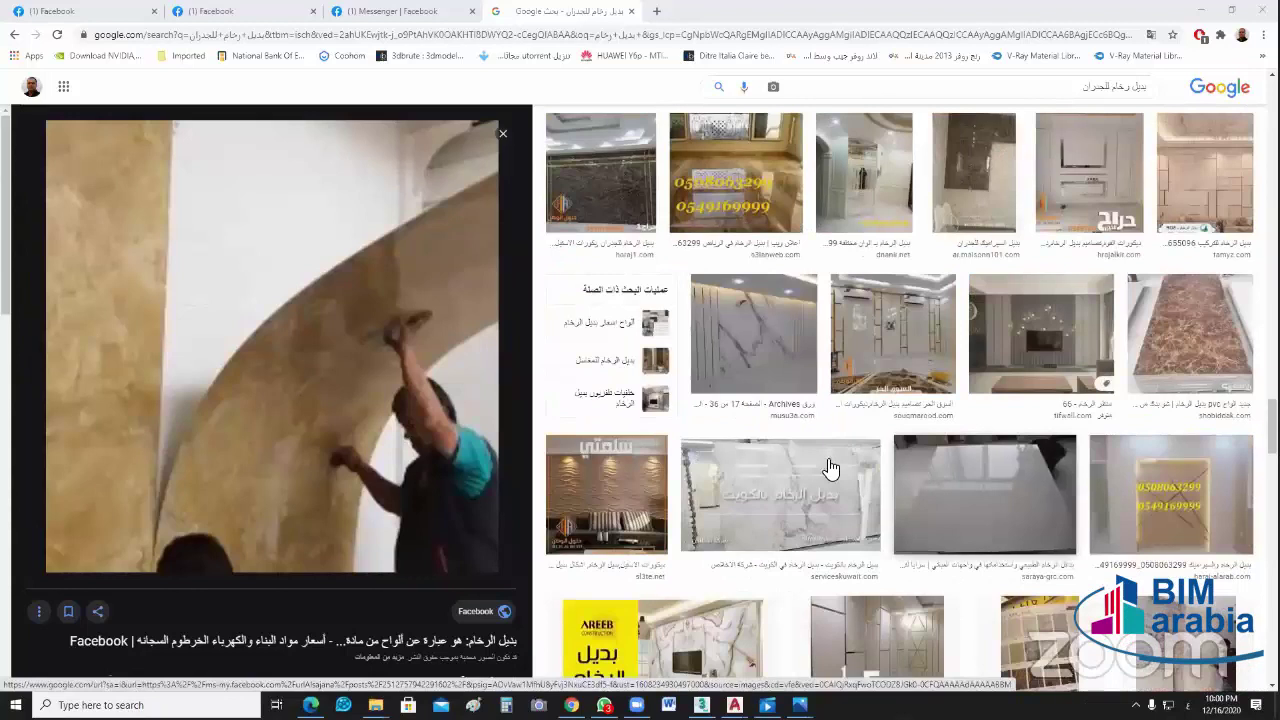
scroll(993, 622, up, 2)
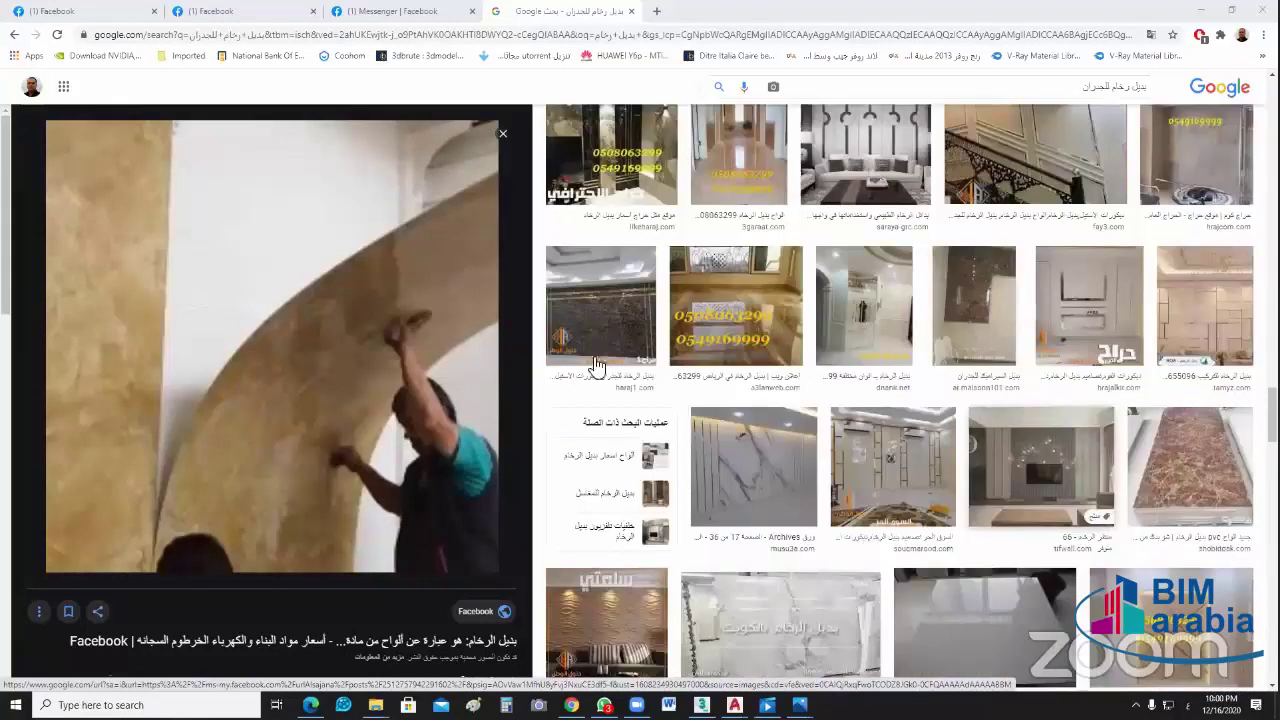
scroll(345, 270, down, 1)
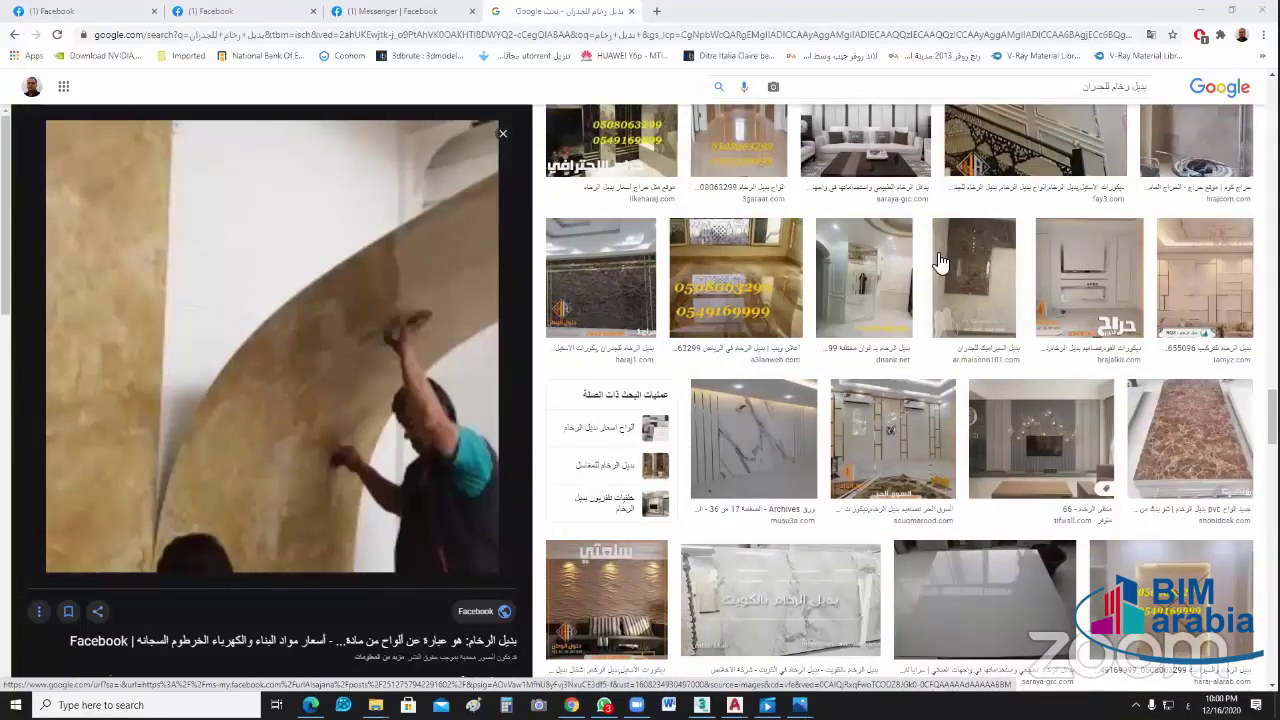
key(Left)
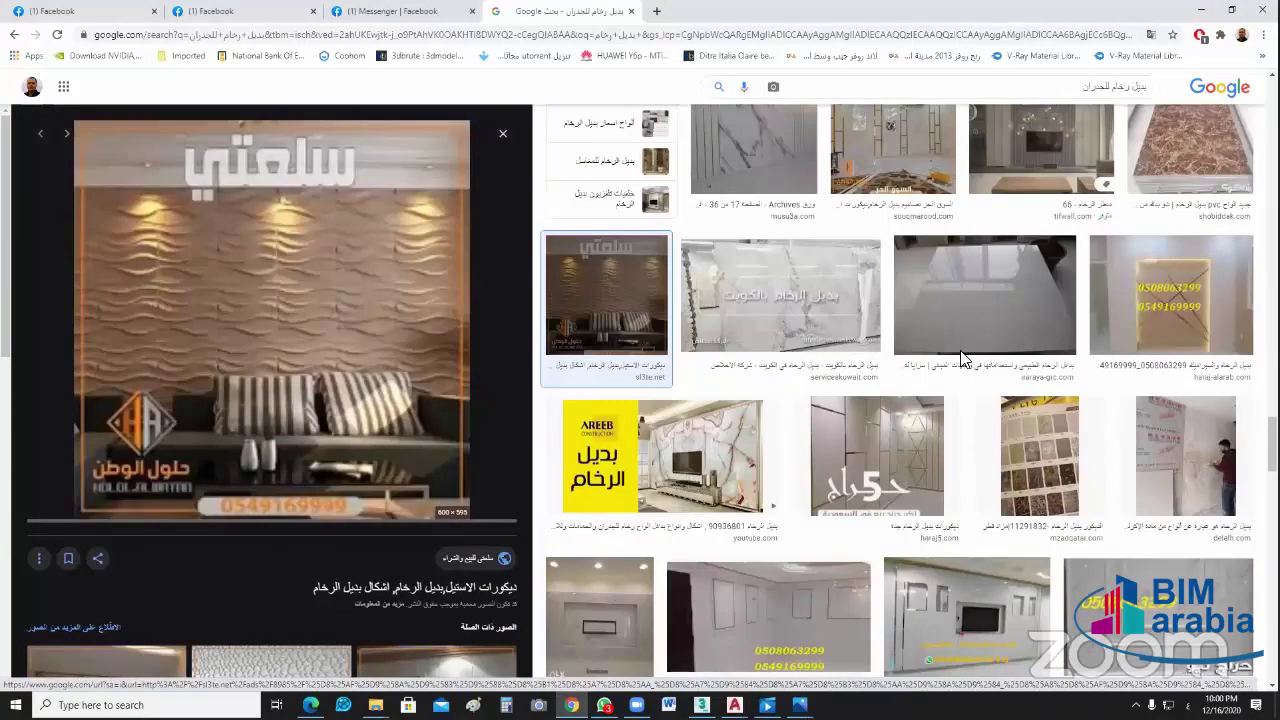
Step: Scroll further down and preview the Facebook PVC marble 3D wall image
scroll(960, 358, down, 4)
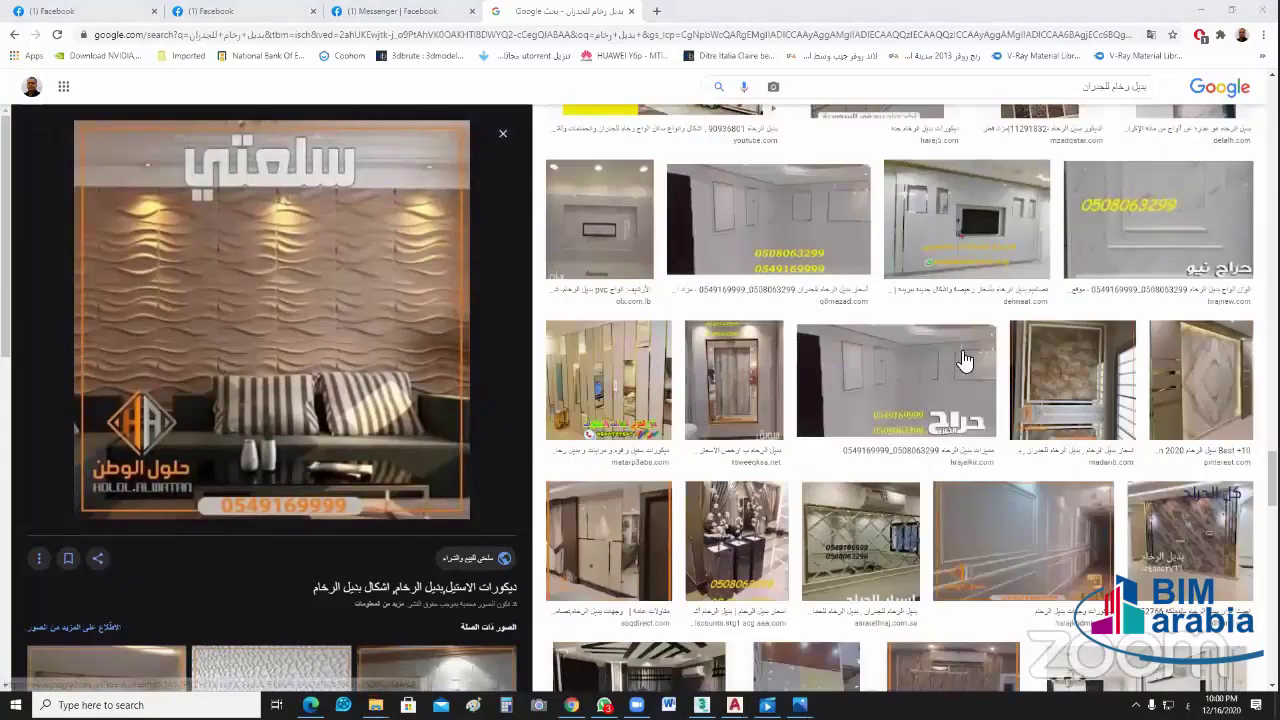
scroll(965, 360, down, 5)
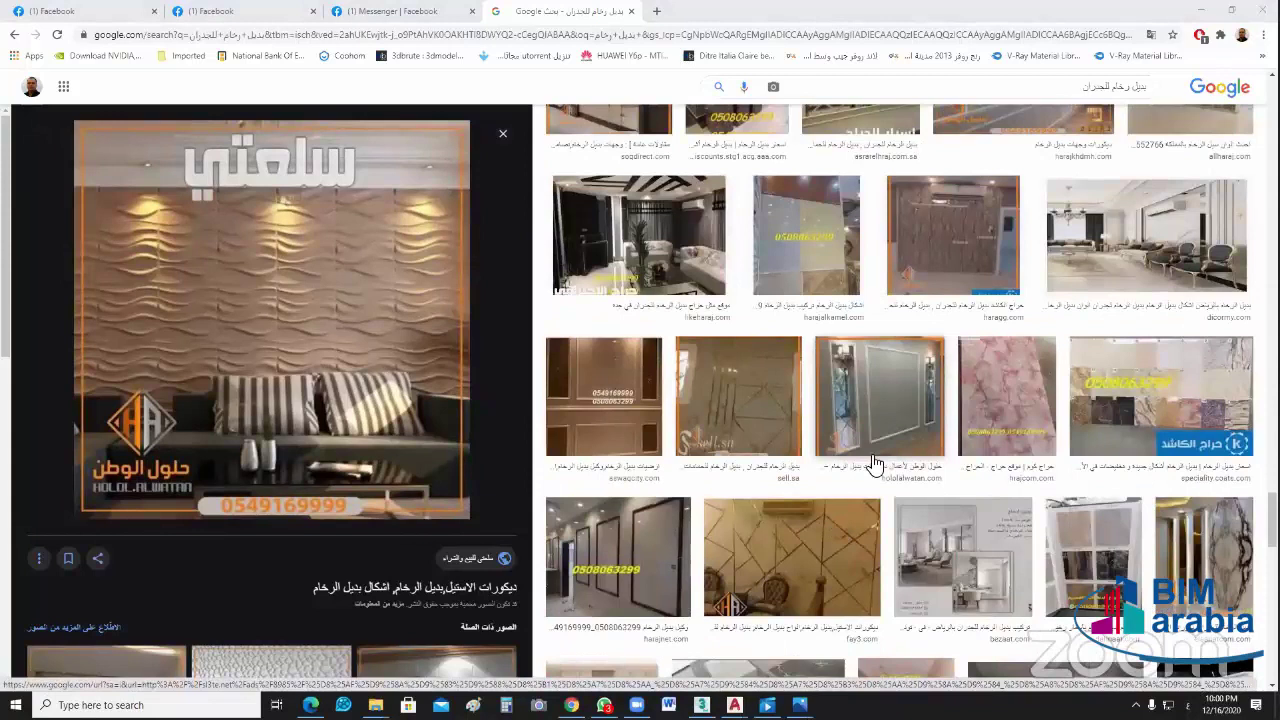
scroll(890, 435, down, 5)
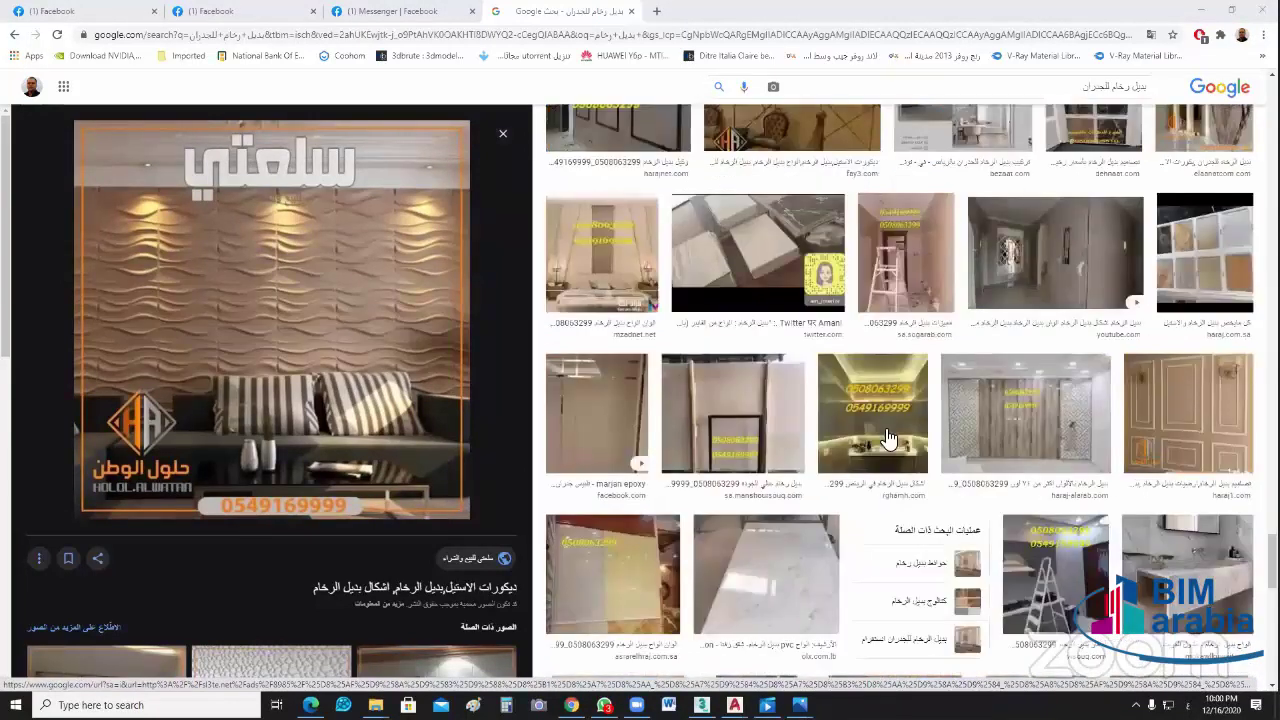
scroll(1044, 396, down, 5)
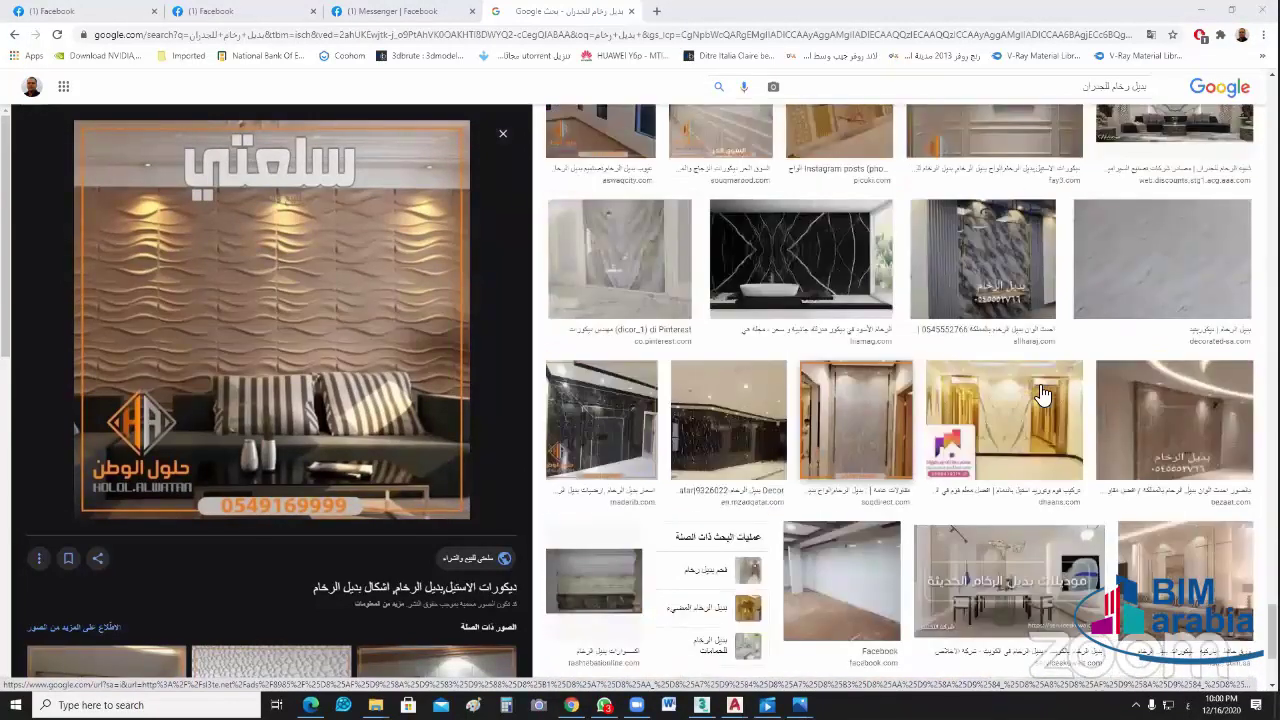
scroll(900, 440, down, 5)
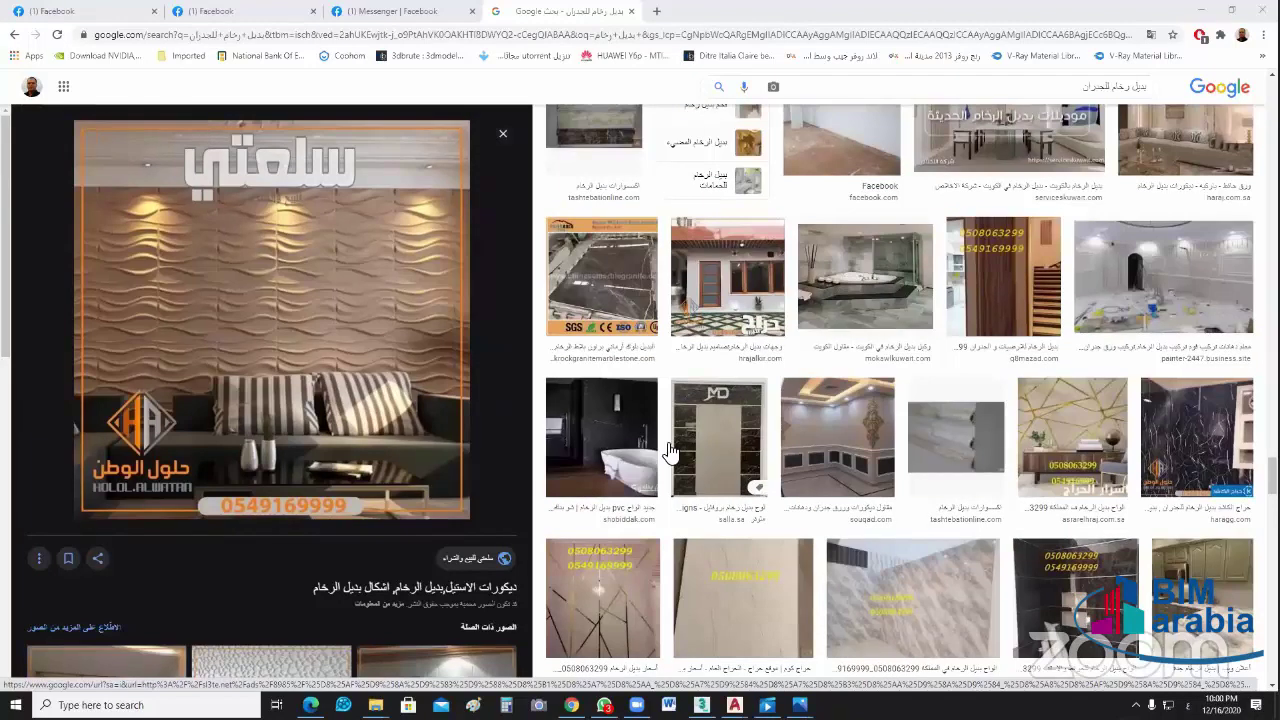
scroll(670, 450, down, 5)
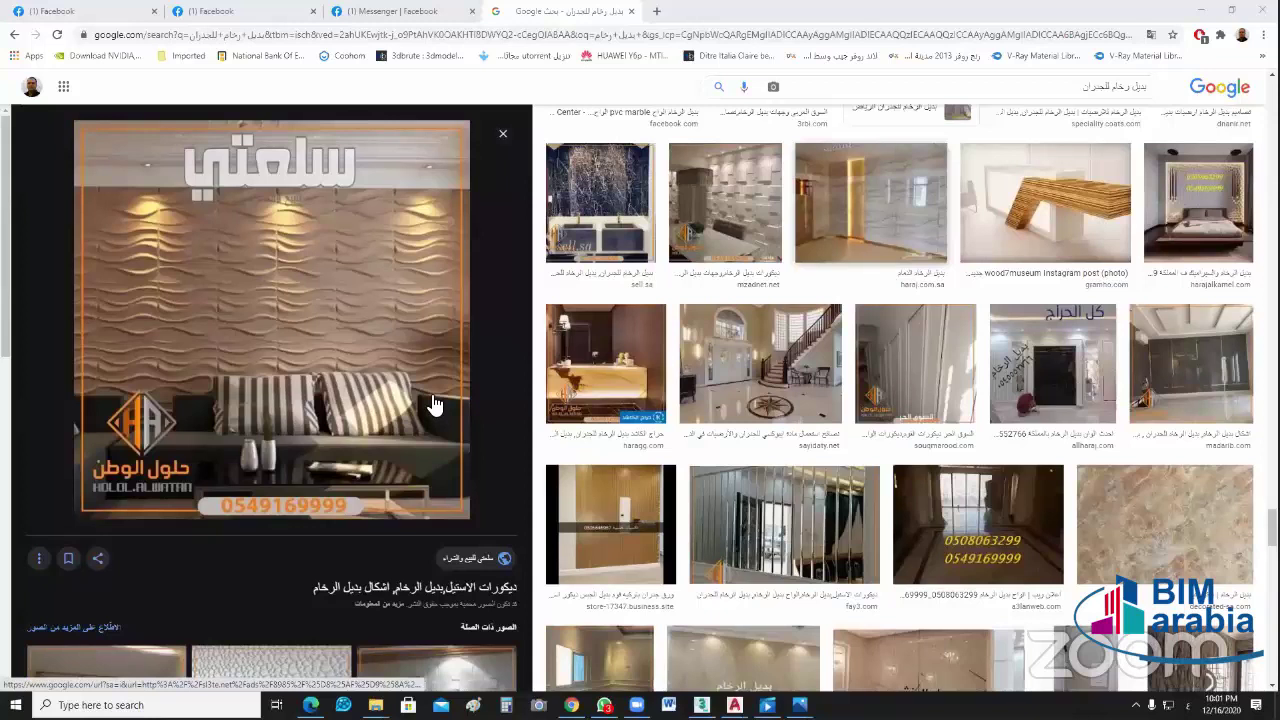
key(Left)
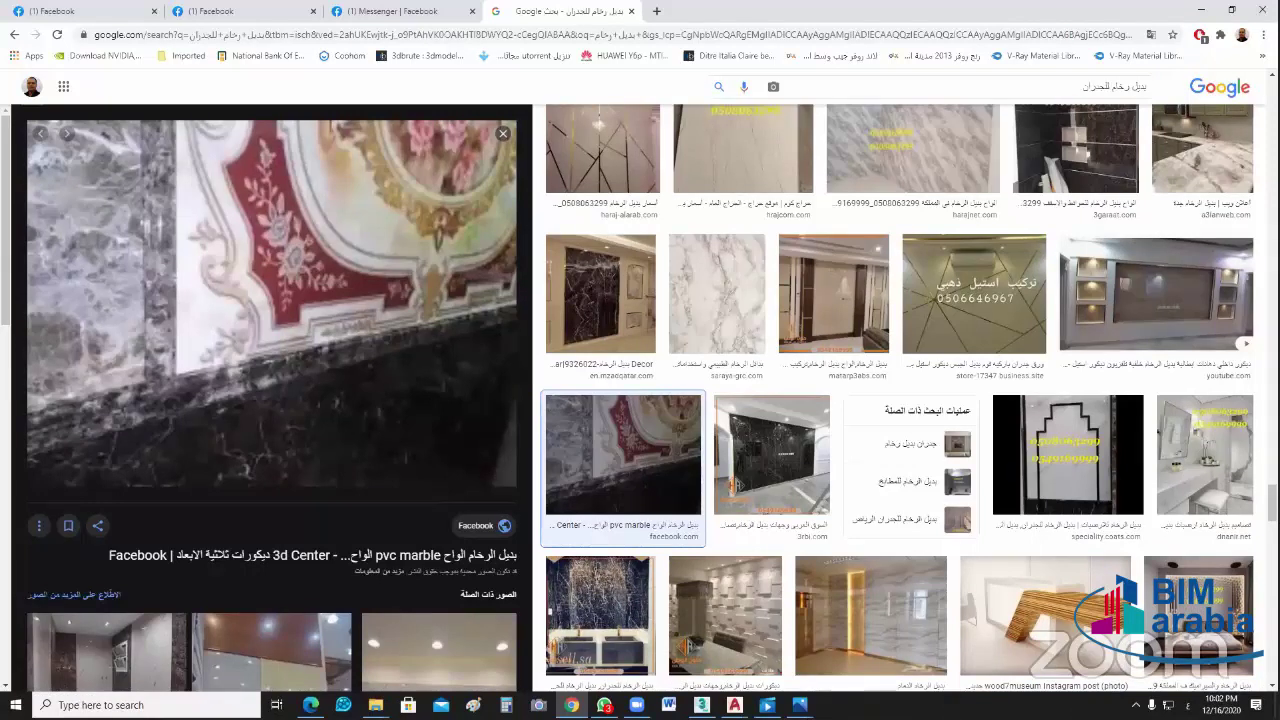
Step: Pan the AutoCAD floor plan down, left and up to recenter it, then switch to 3ds Max
key(alt+Tab)
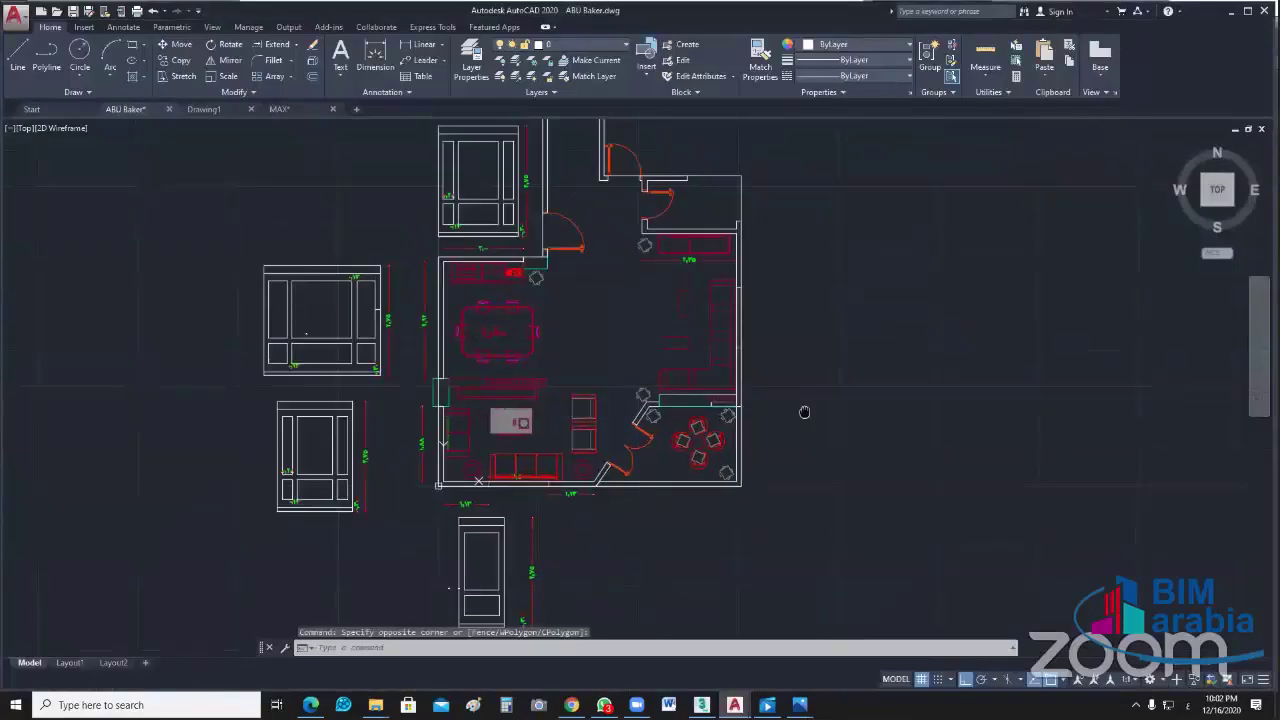
middle_drag(805, 412, 805, 474)
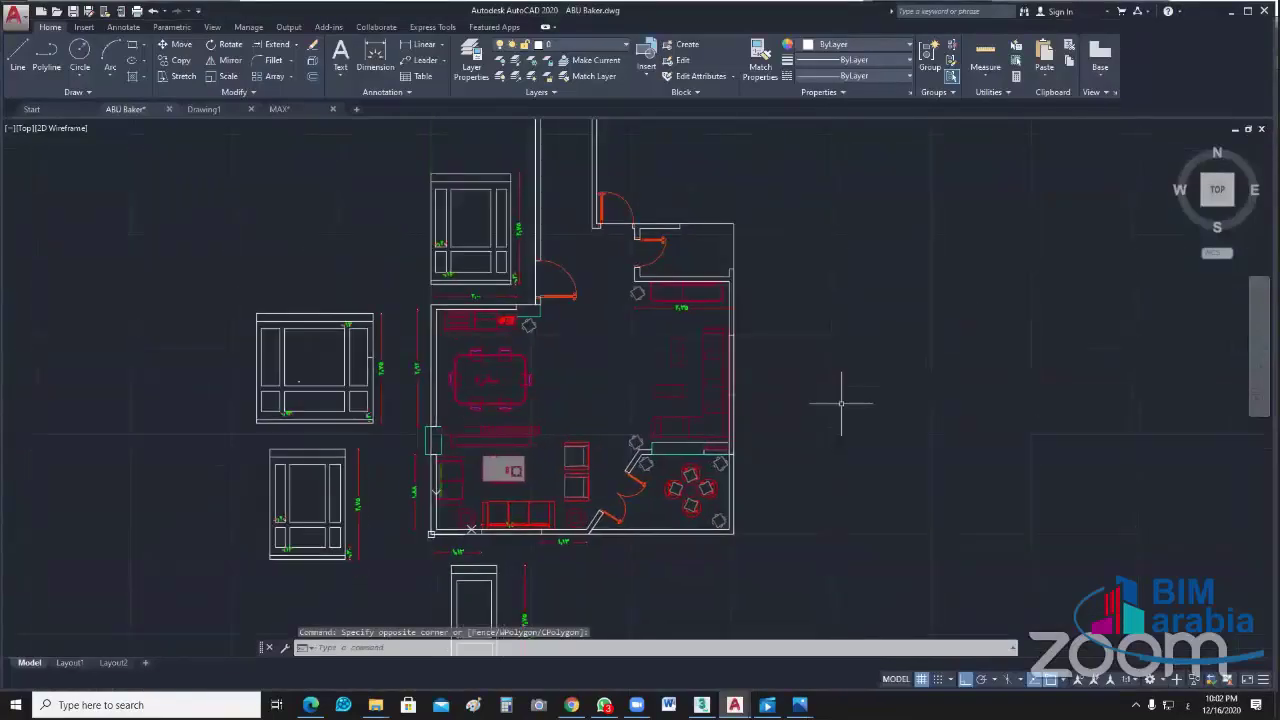
middle_drag(888, 357, 853, 352)
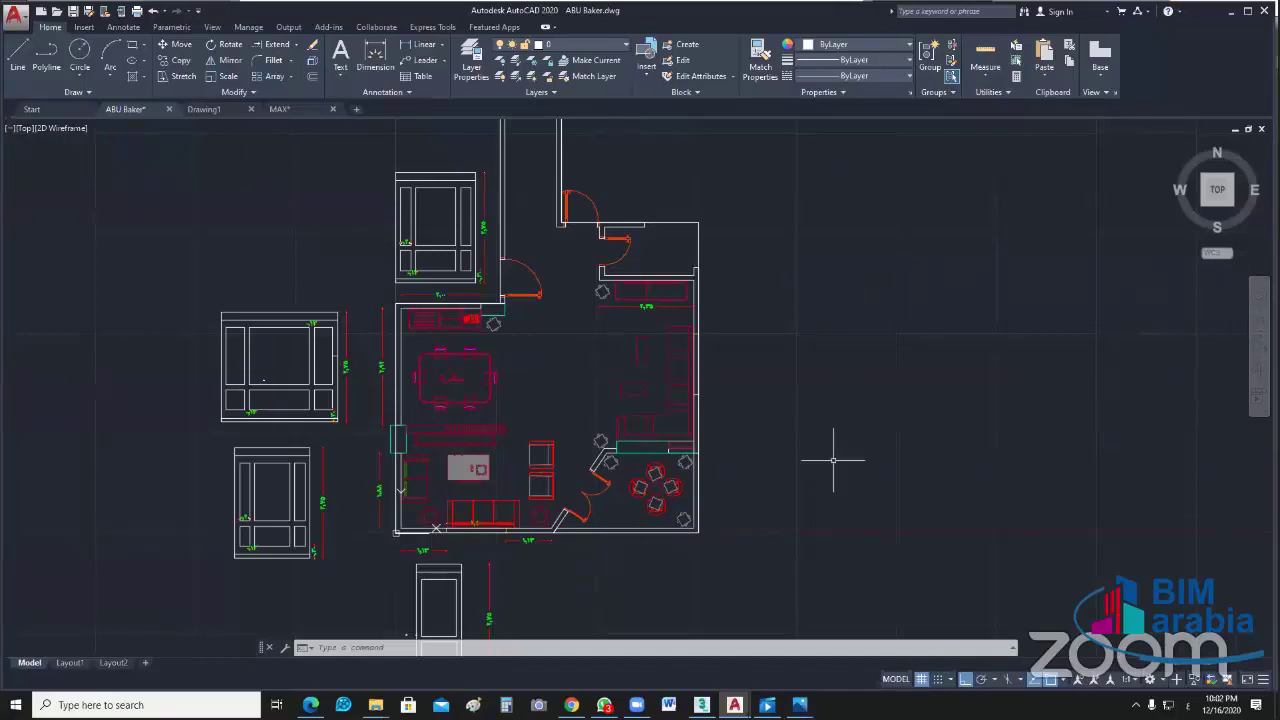
middle_drag(832, 461, 793, 418)
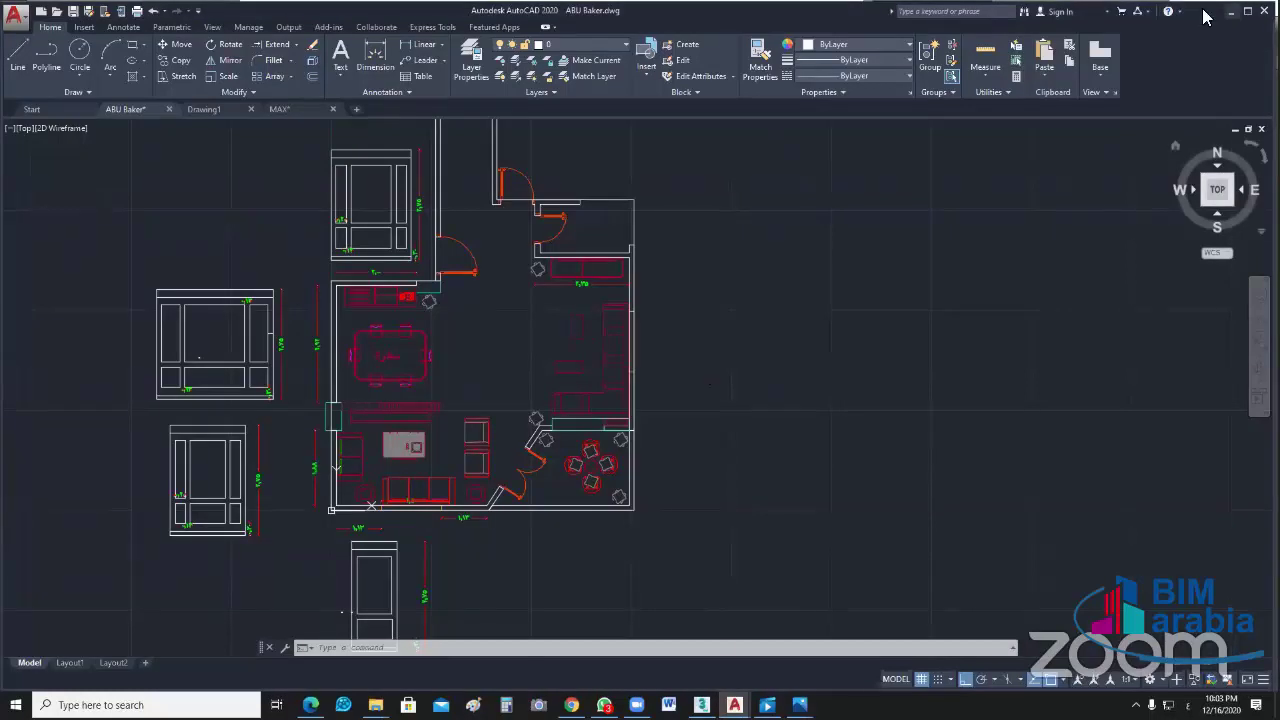
key(alt+Tab)
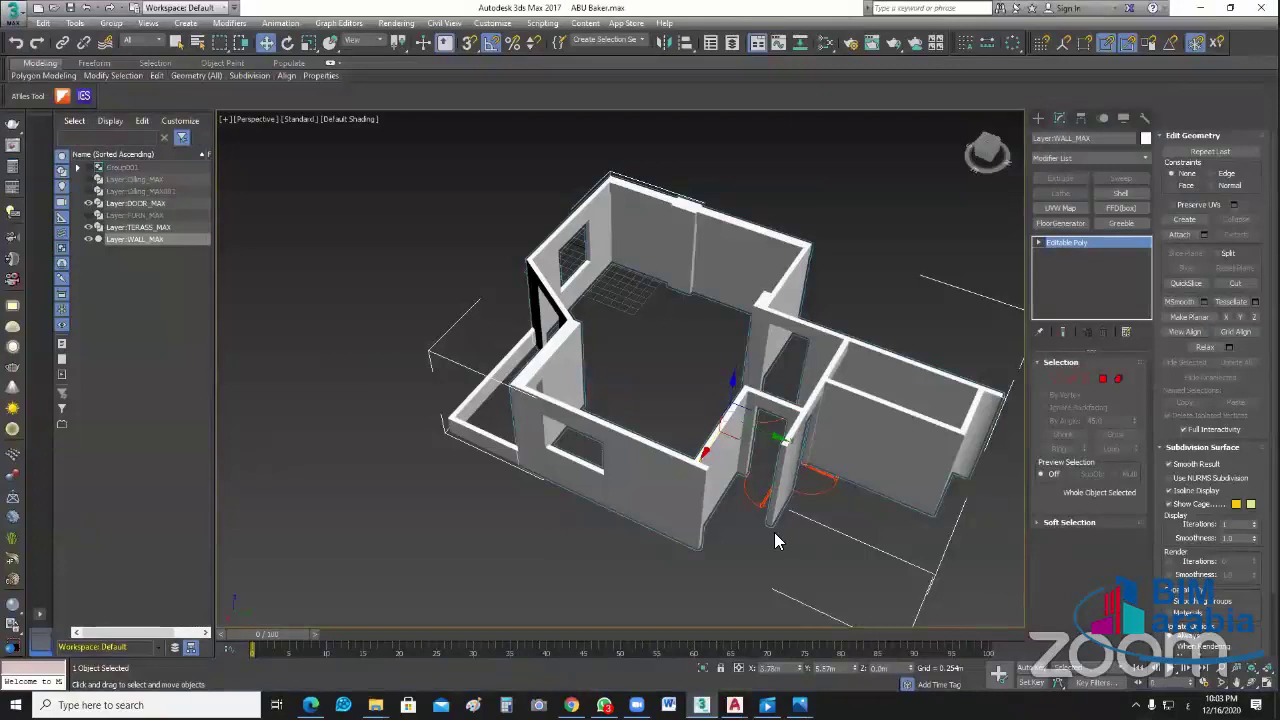
Step: Open neufert-arab.pdf from the desktop in Edge
key(super+d)
double_click(1137, 160)
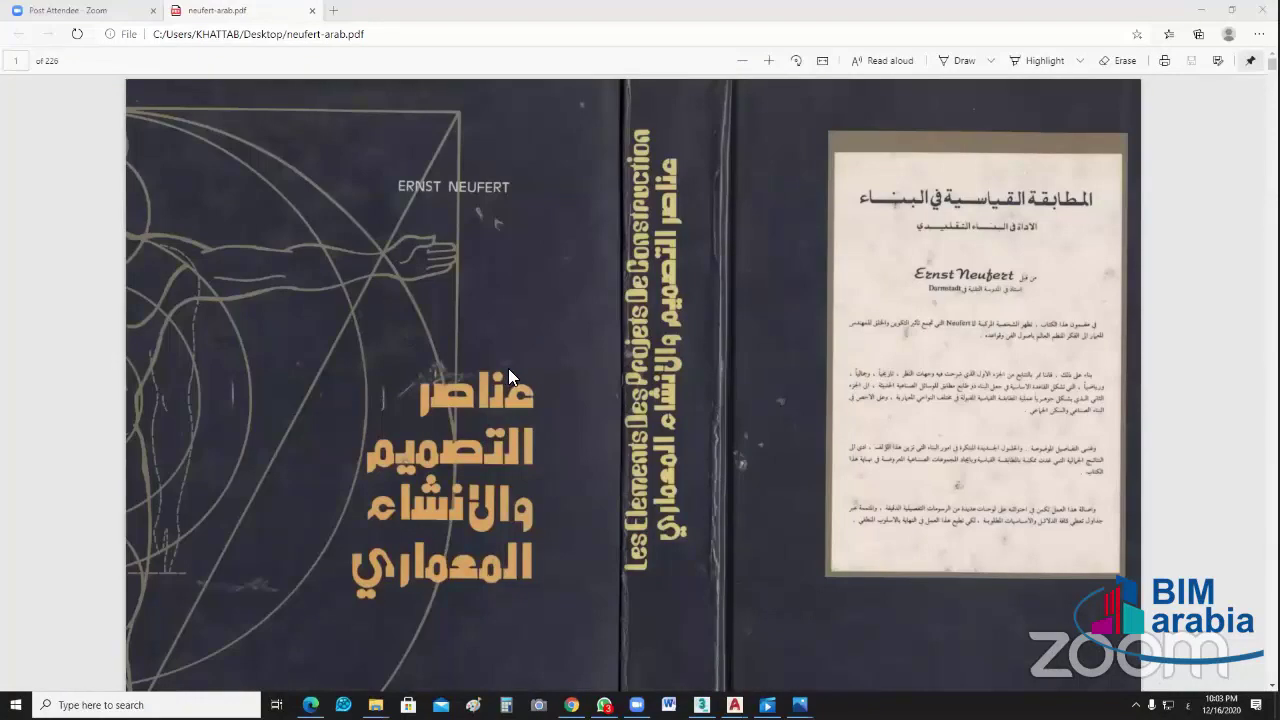
Step: Scroll through the Neufert PDF's drawing-symbol pages starting from page 3
scroll(616, 274, down, 2)
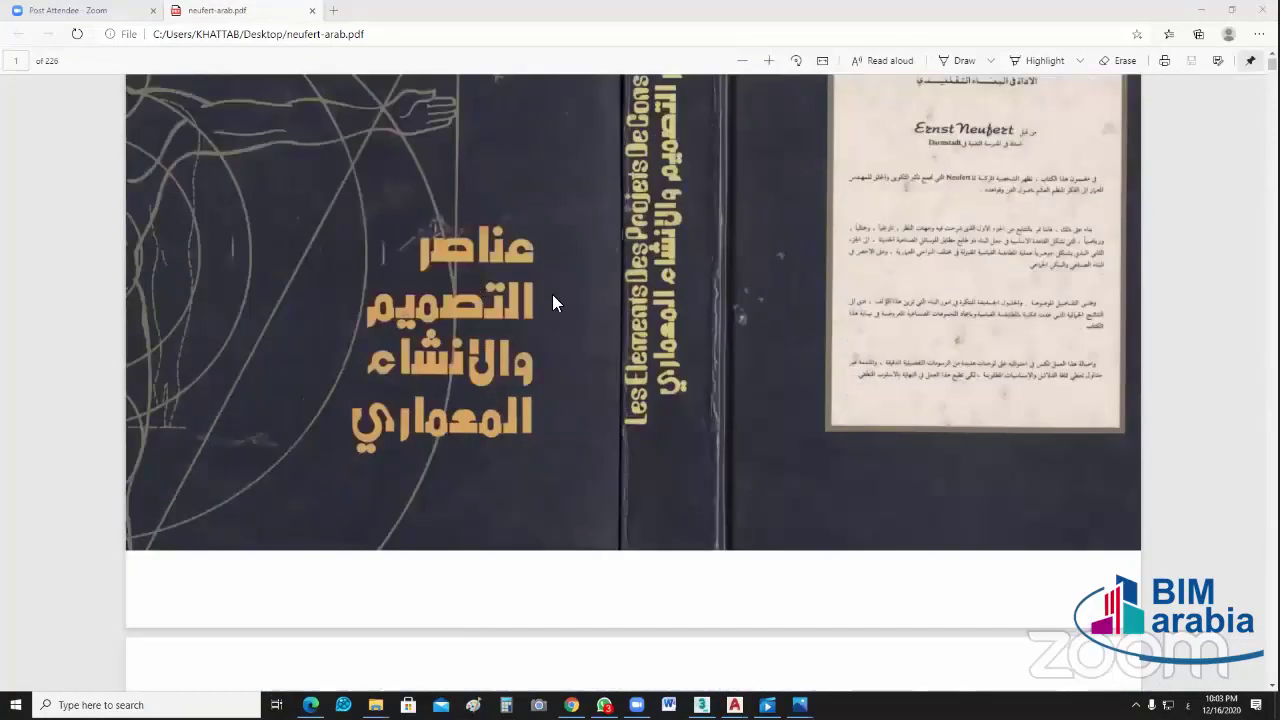
scroll(552, 294, down, 5)
scroll(600, 330, up, 2)
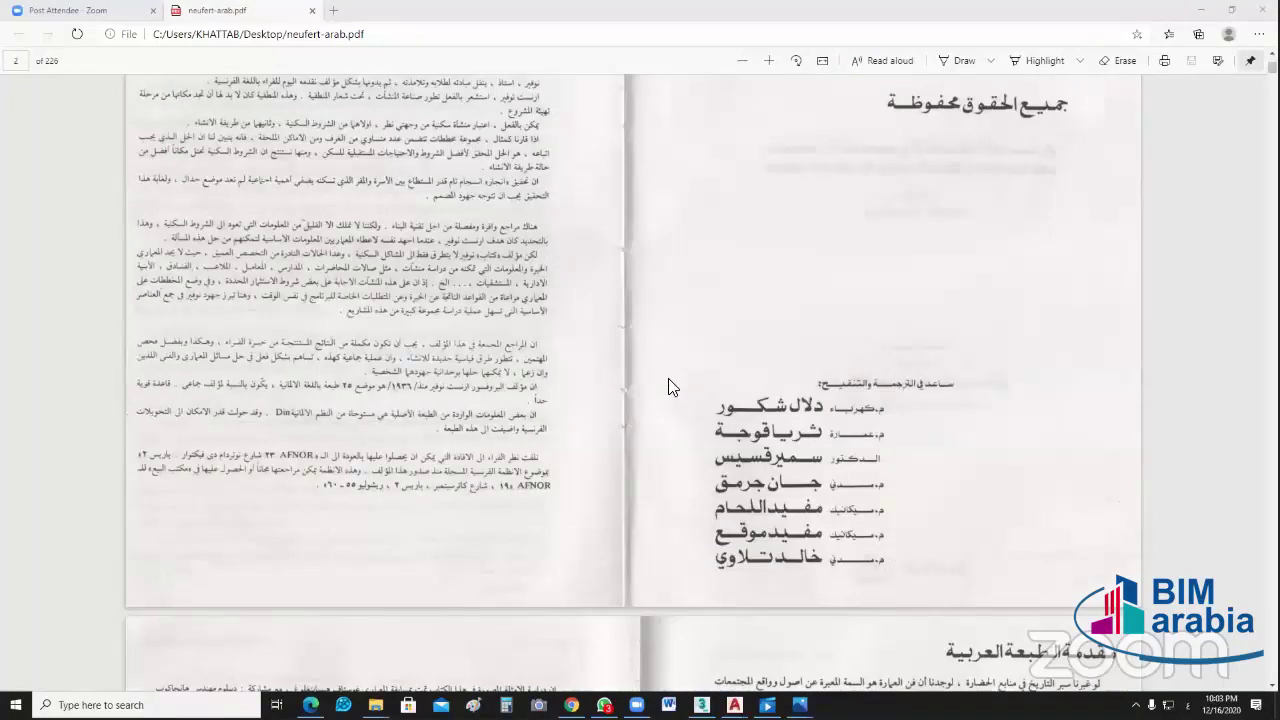
scroll(576, 280, down, 5)
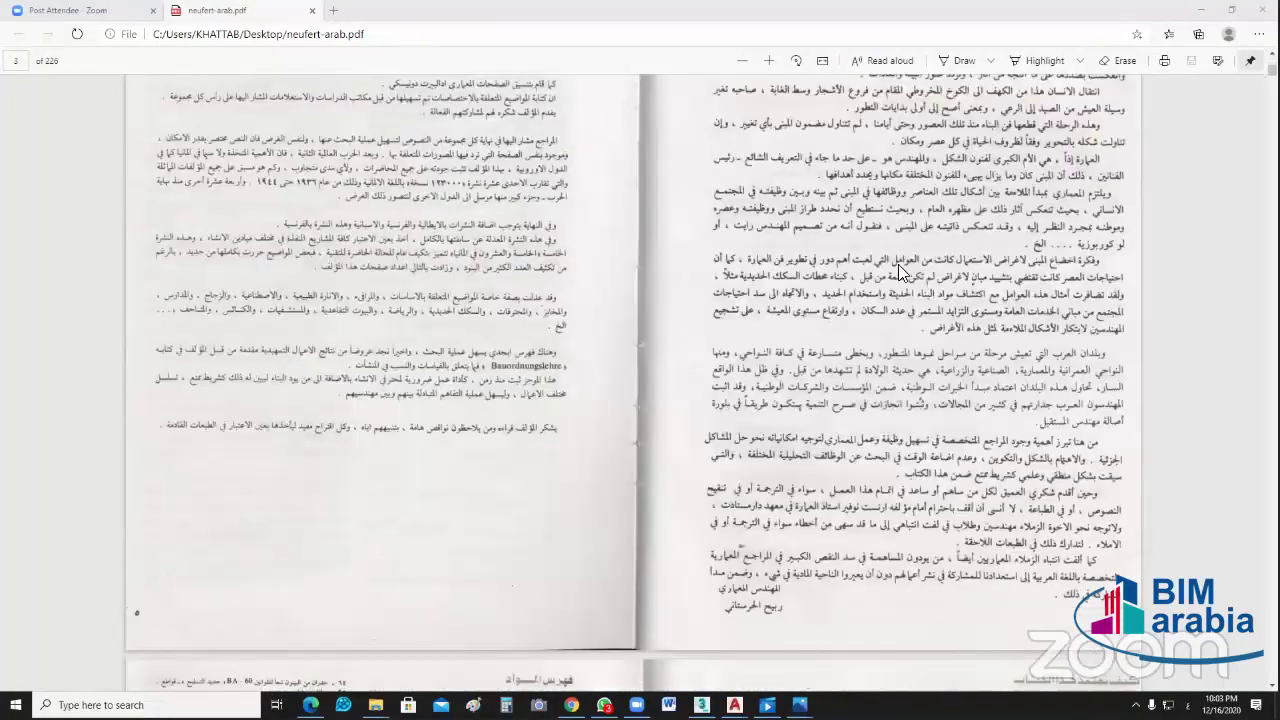
scroll(830, 352, down, 4)
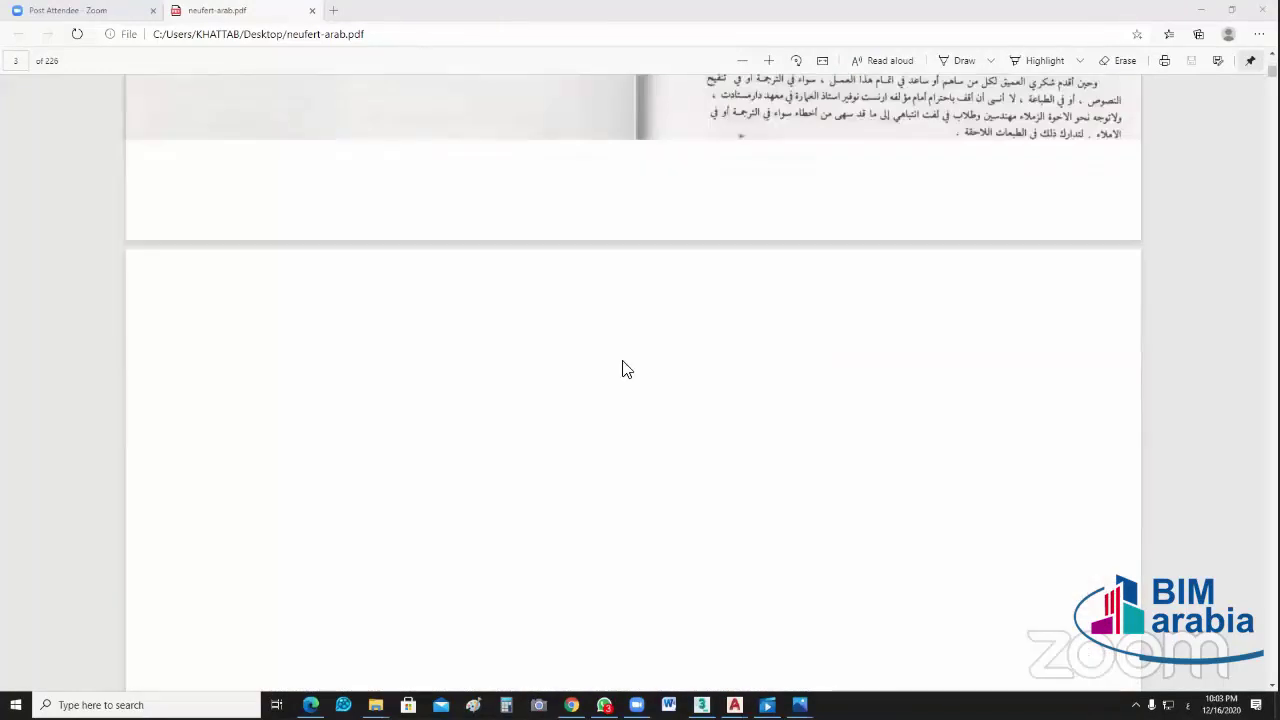
scroll(760, 450, down, 3)
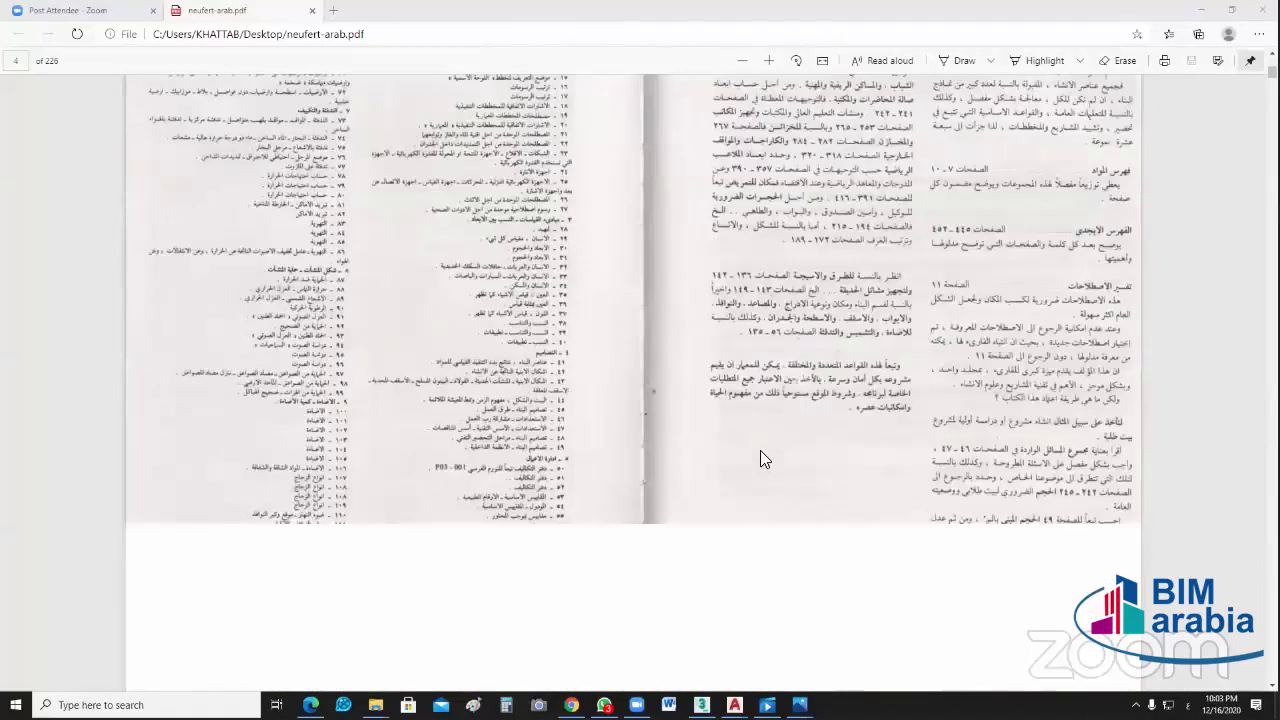
scroll(790, 460, down, 5)
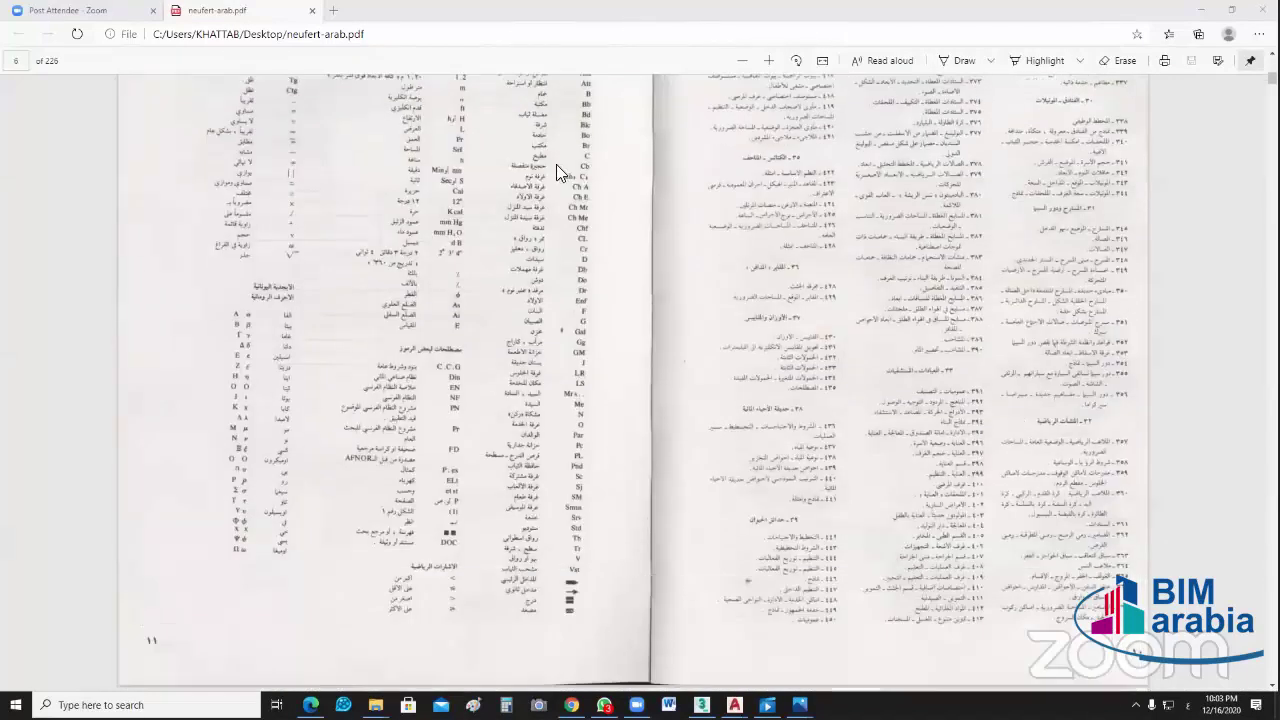
scroll(590, 320, down, 5)
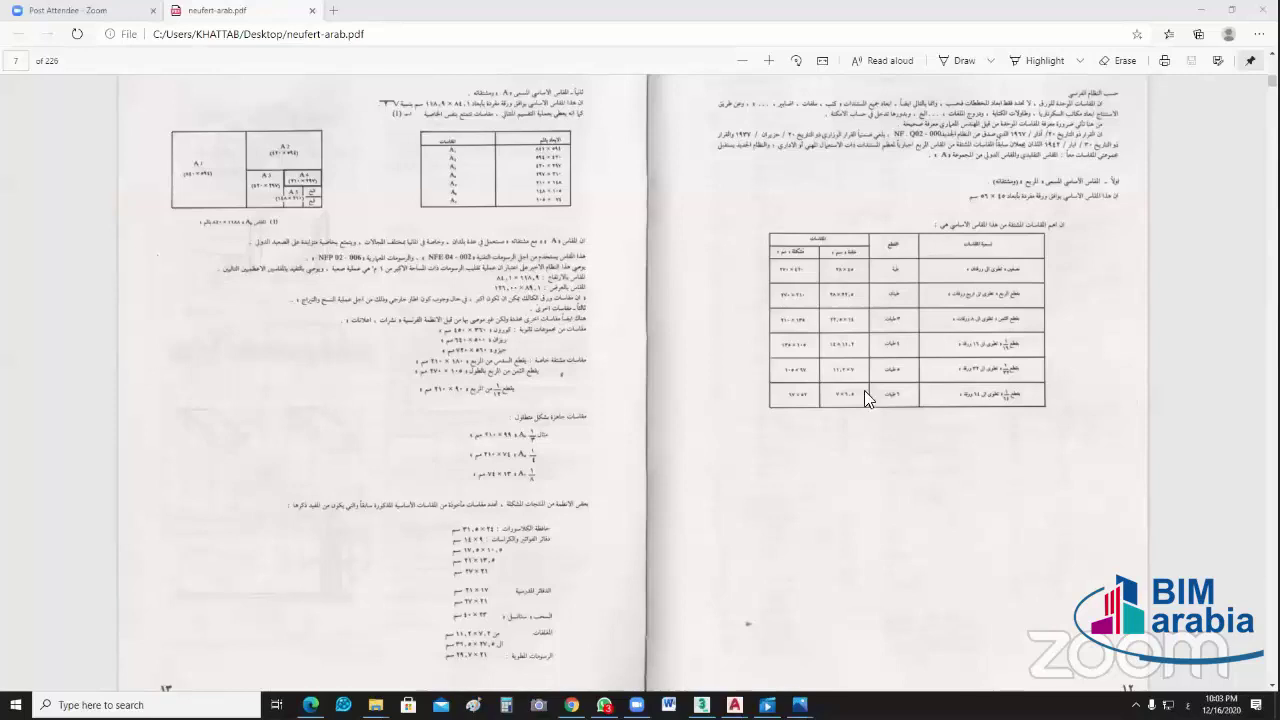
scroll(745, 365, down, 5)
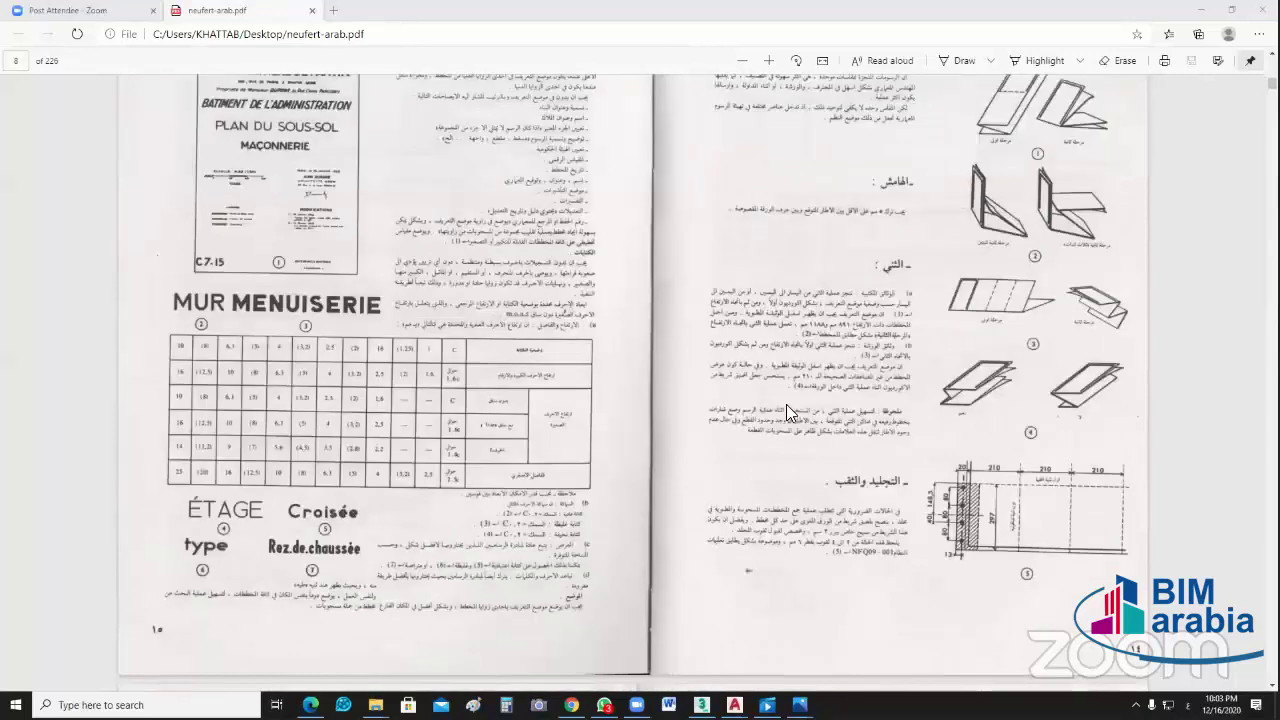
scroll(788, 405, down, 2)
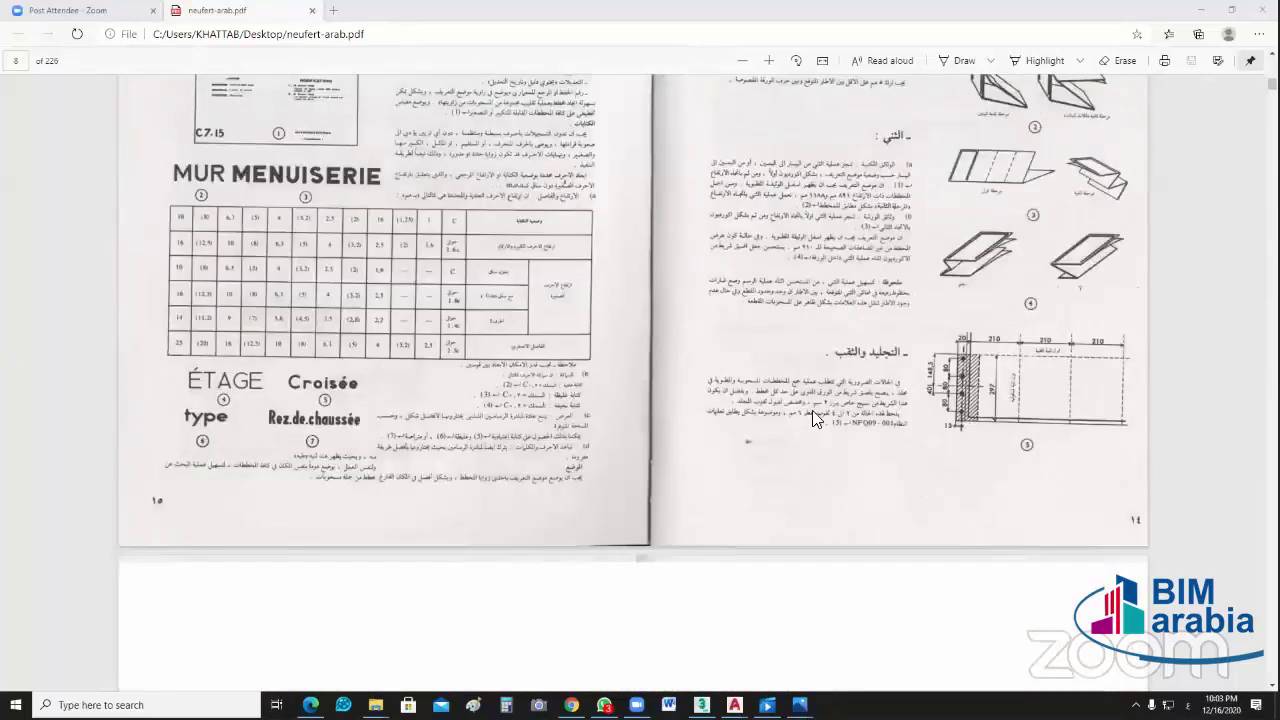
scroll(822, 405, down, 5)
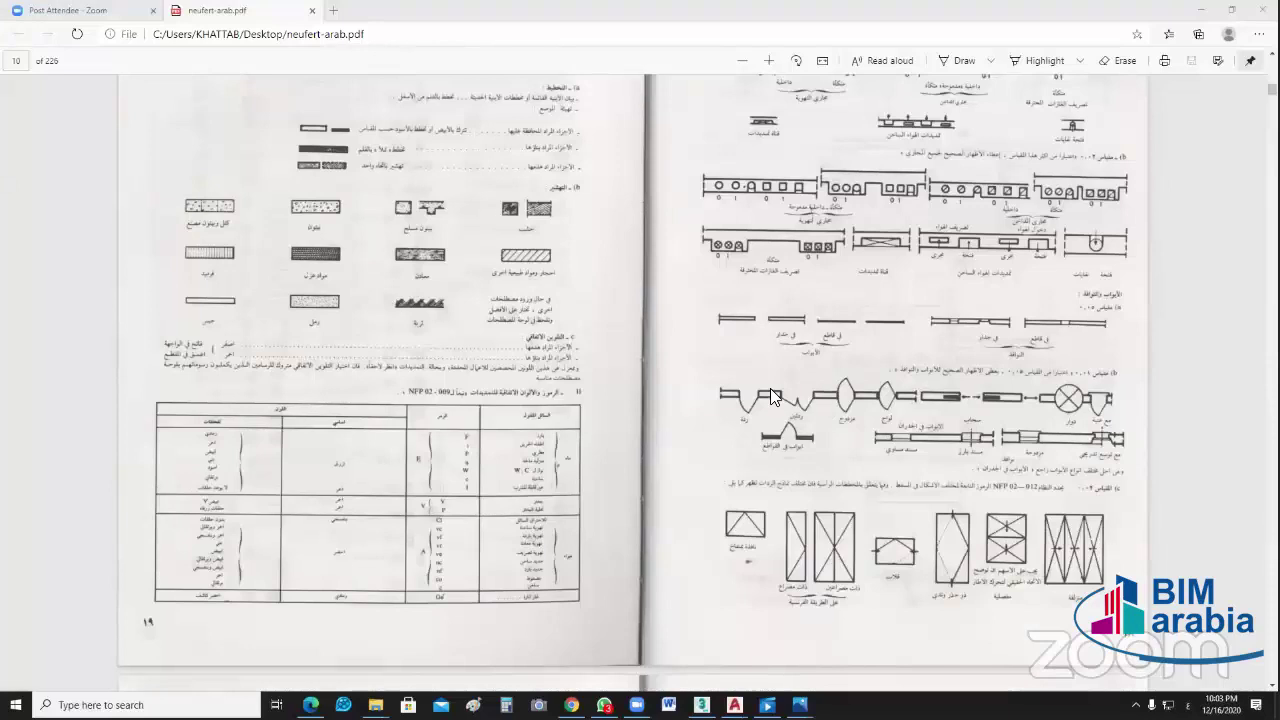
scroll(700, 340, down, 5)
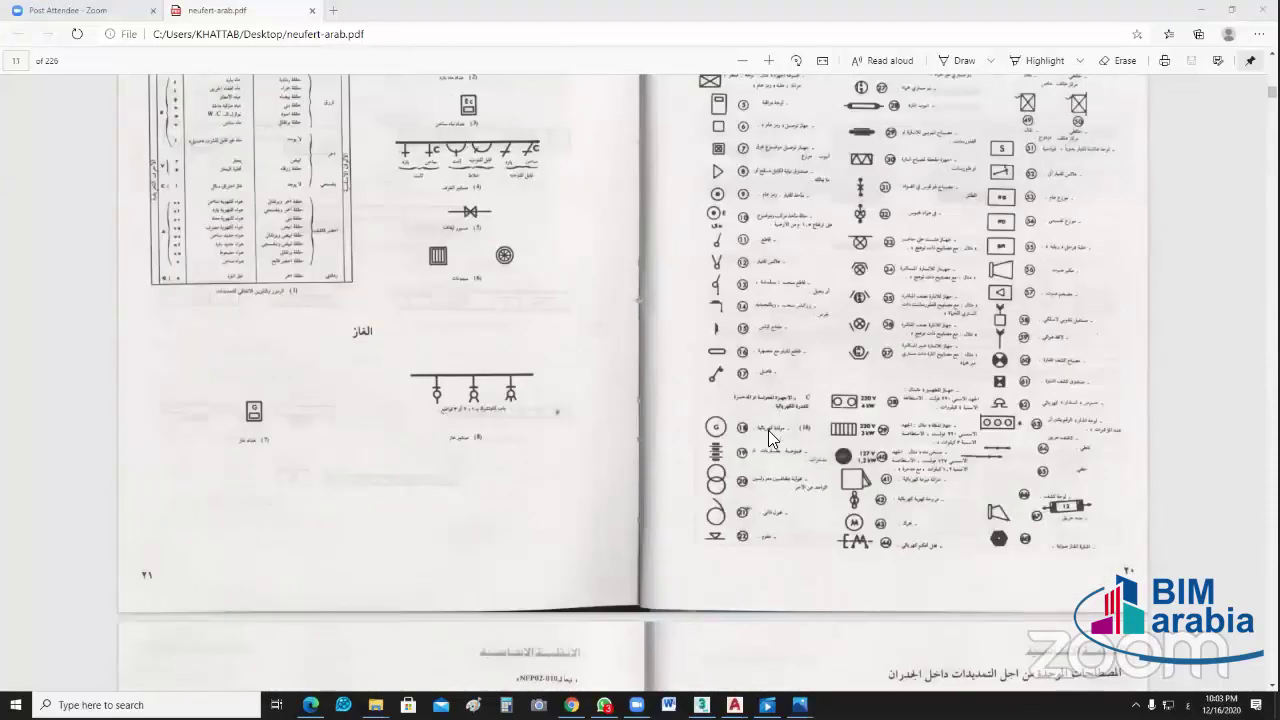
scroll(720, 410, down, 2)
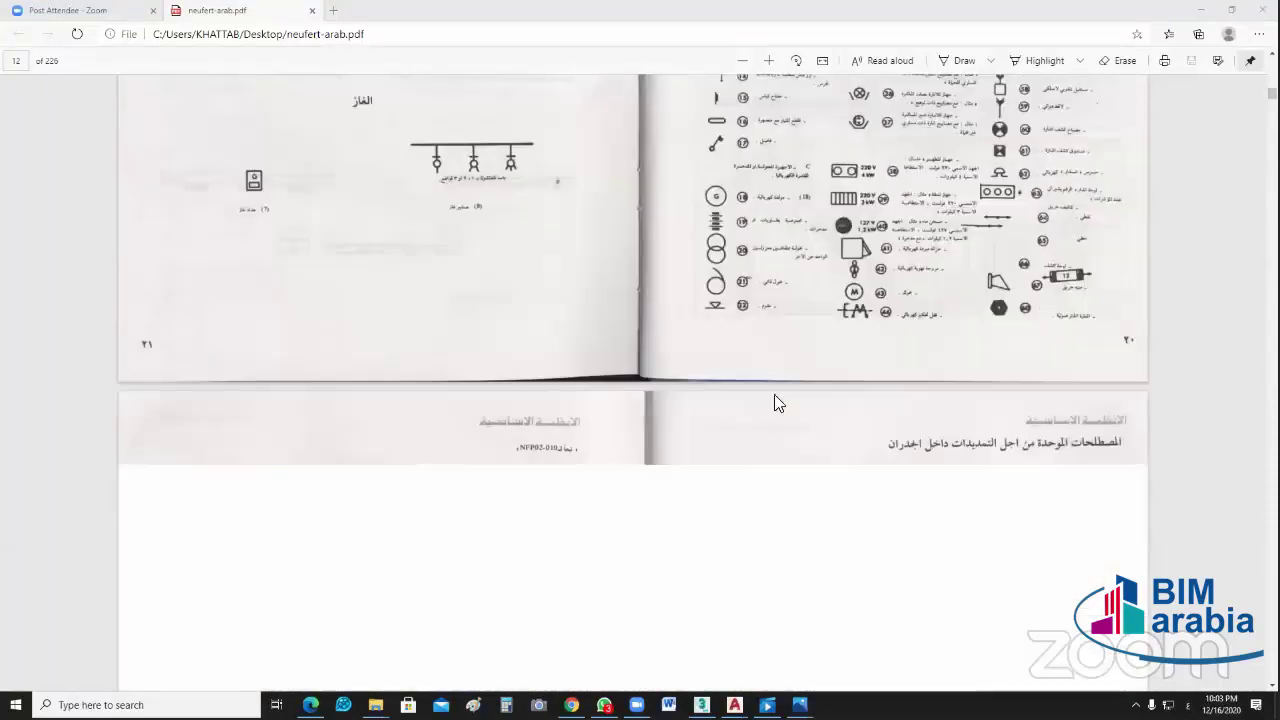
scroll(790, 372, down, 3)
scroll(648, 170, down, 8)
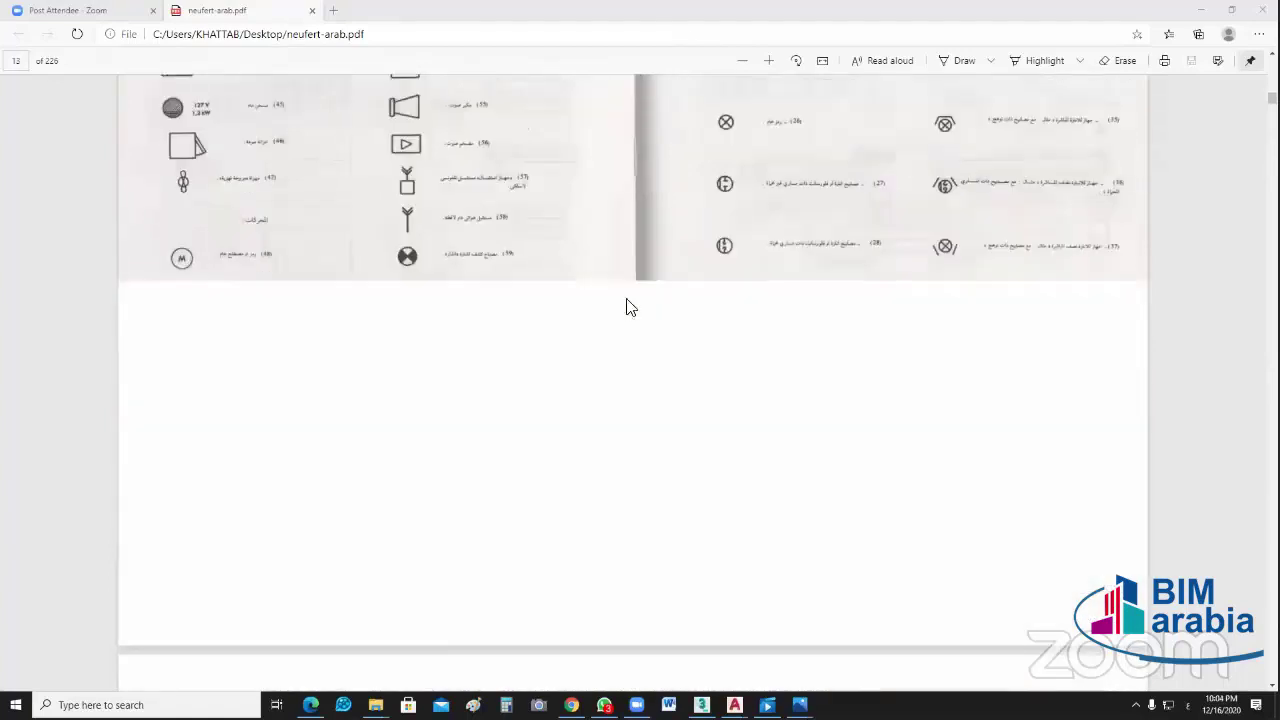
scroll(640, 330, up, 3)
Step: Finish paging to page 15 and close the 226-page neufert-arab.pdf
drag(697, 424, 712, 452)
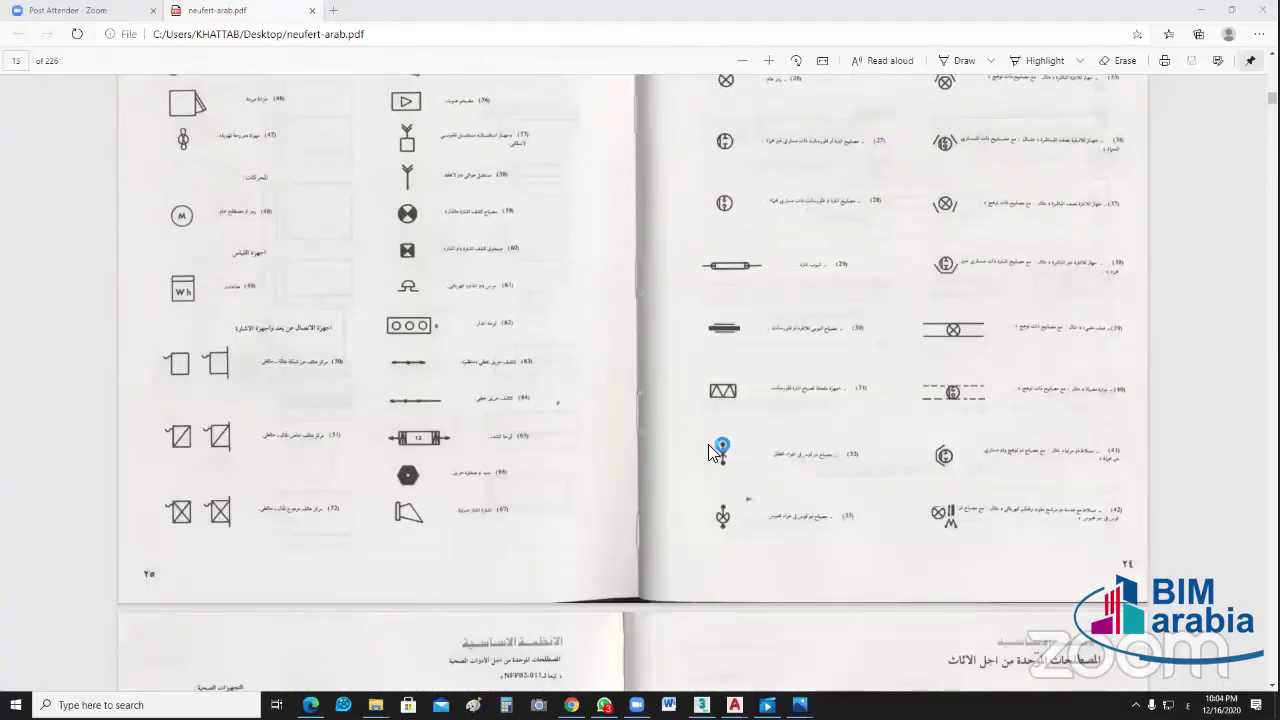
scroll(732, 470, down, 5)
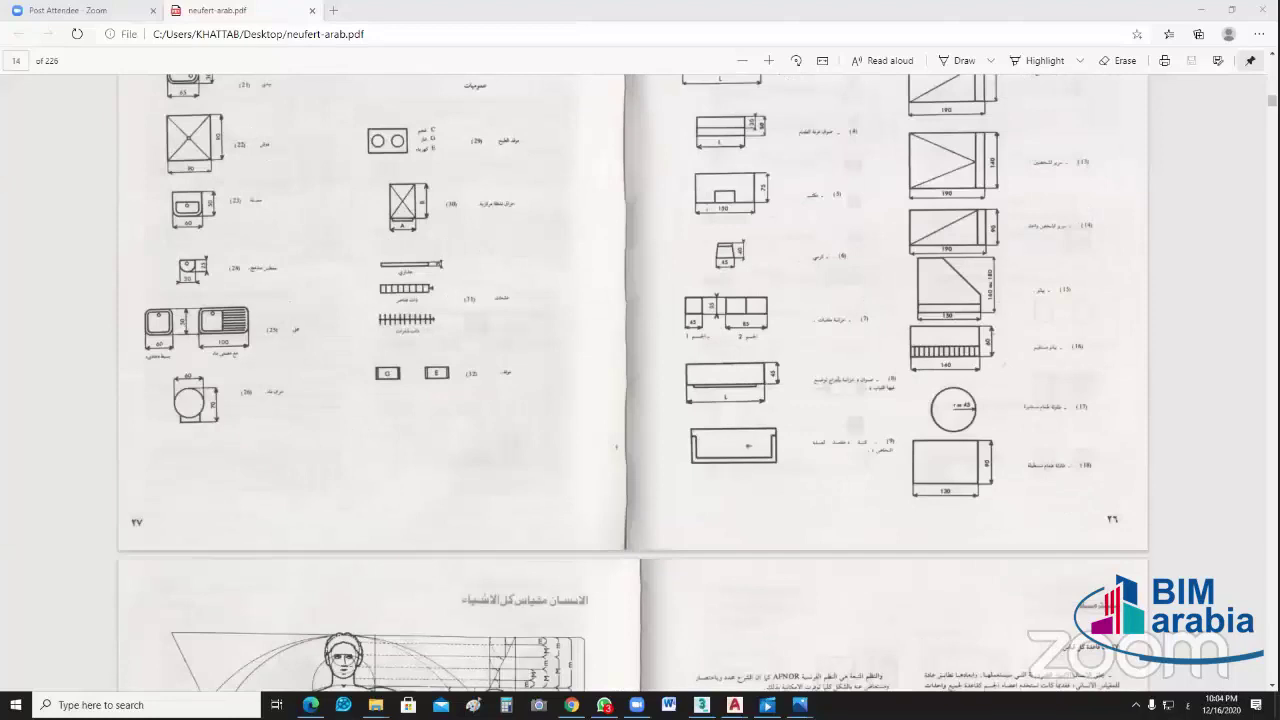
scroll(1029, 245, down, 8)
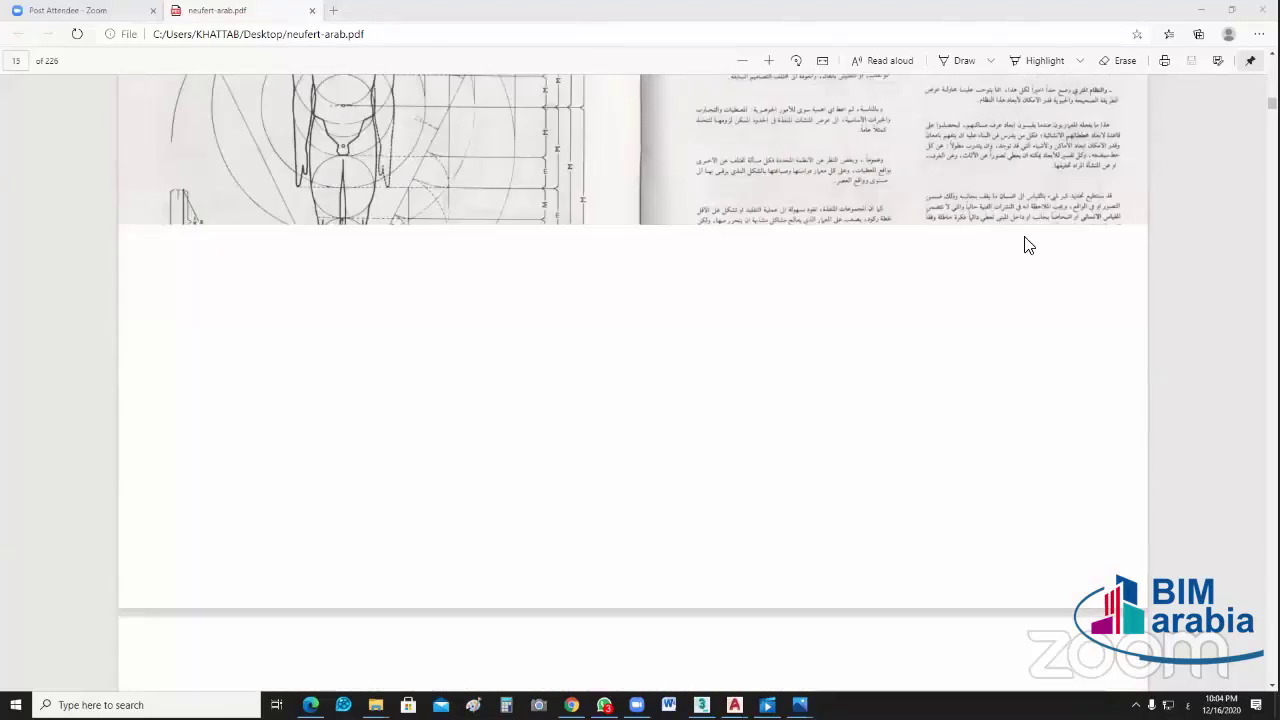
key(alt+F4)
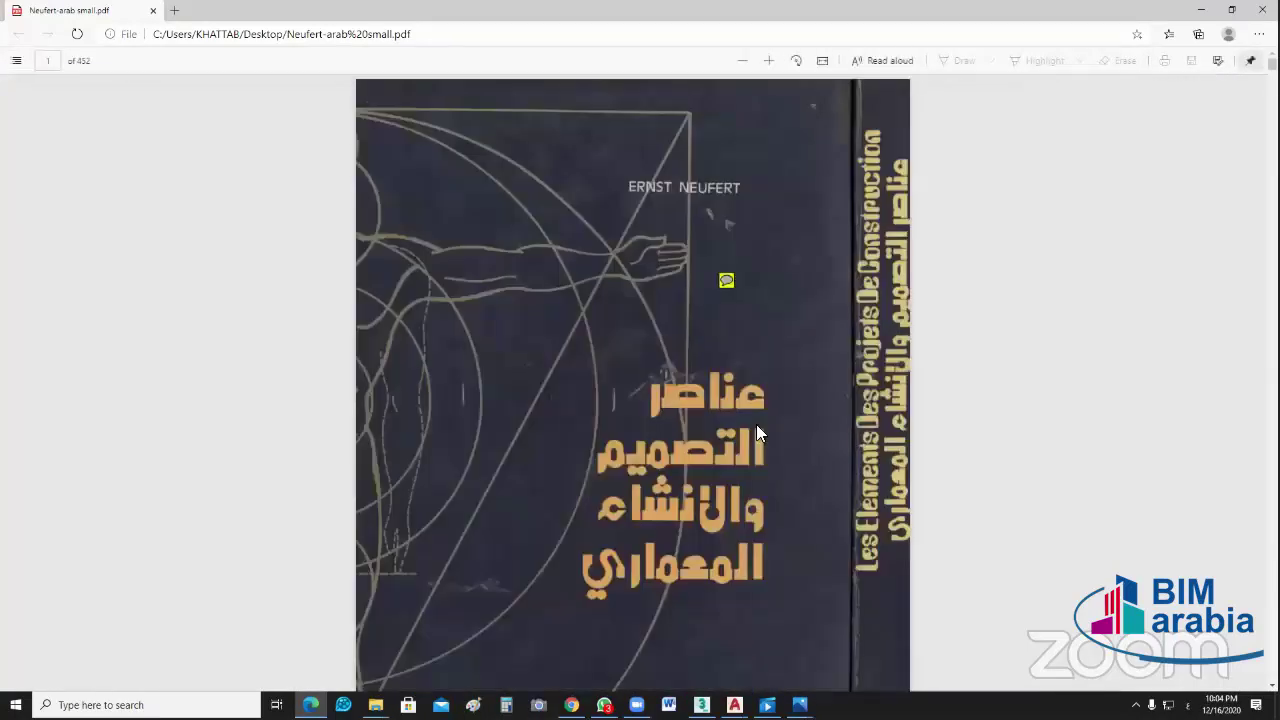
Step: Page through Neufert-arab small.pdf from its cover to the page-10 contents index, then return to the desktop
scroll(731, 350, down, 5)
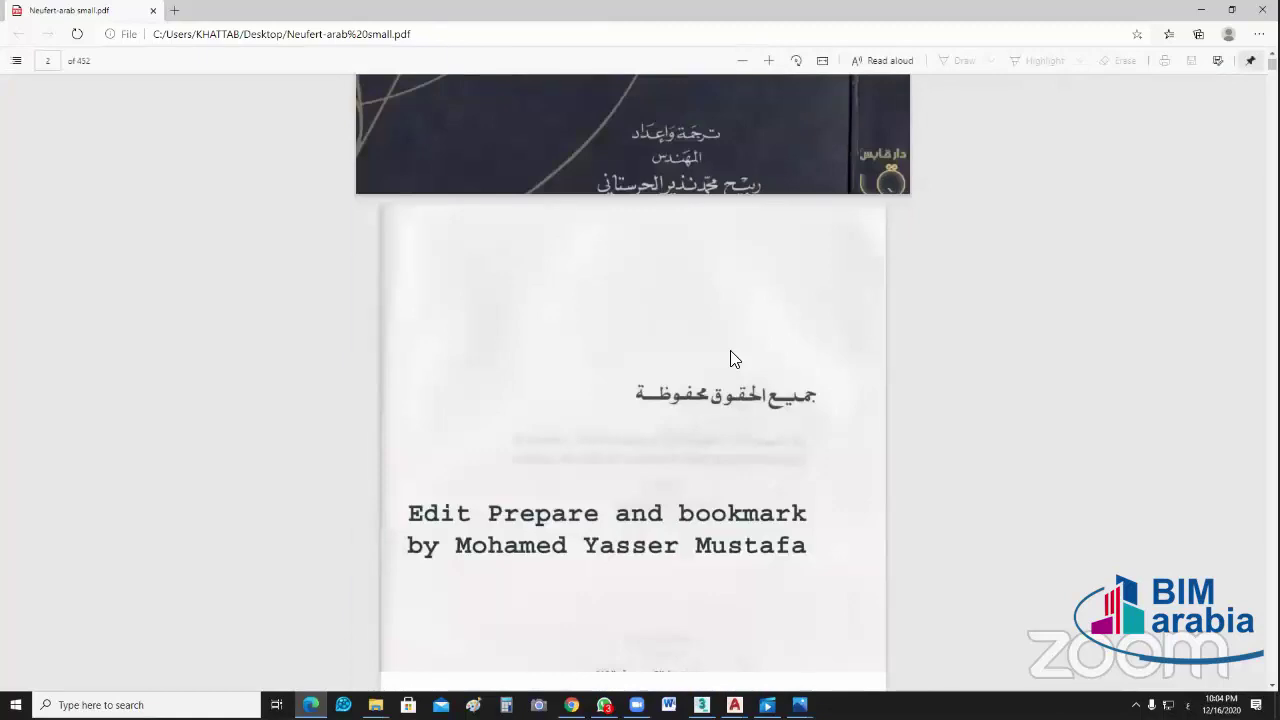
scroll(731, 359, down, 8)
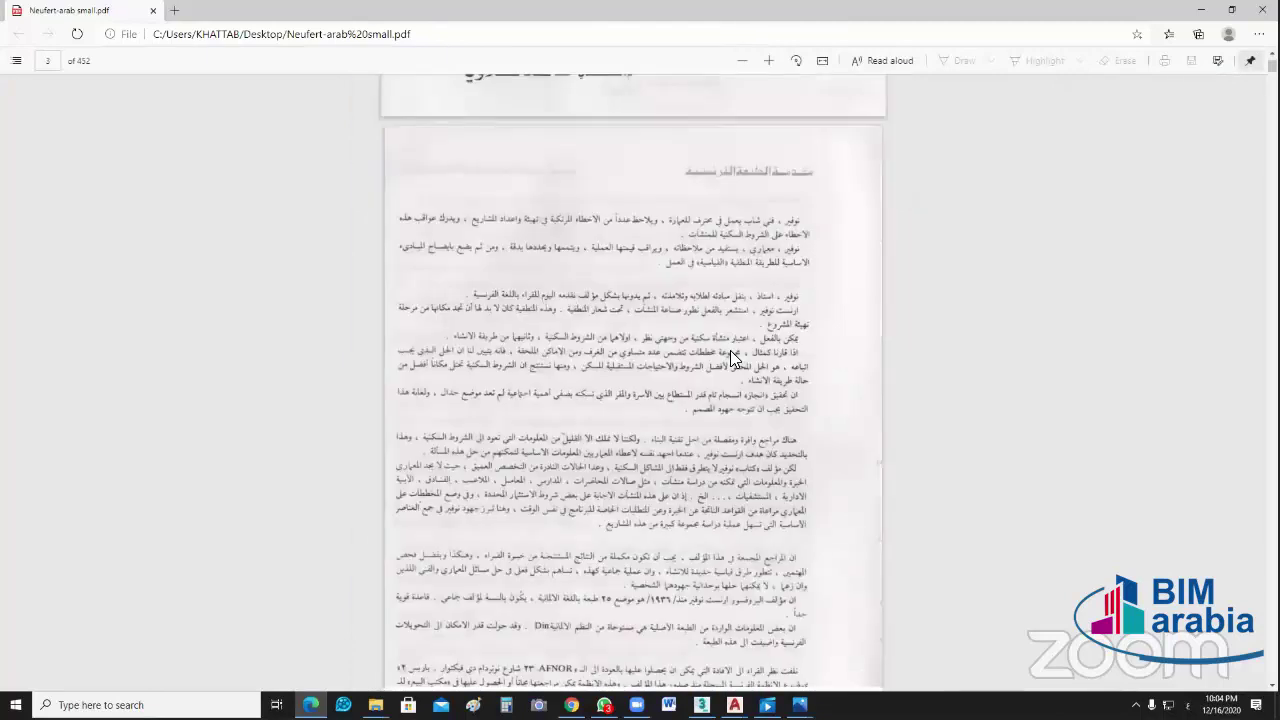
scroll(731, 358, down, 5)
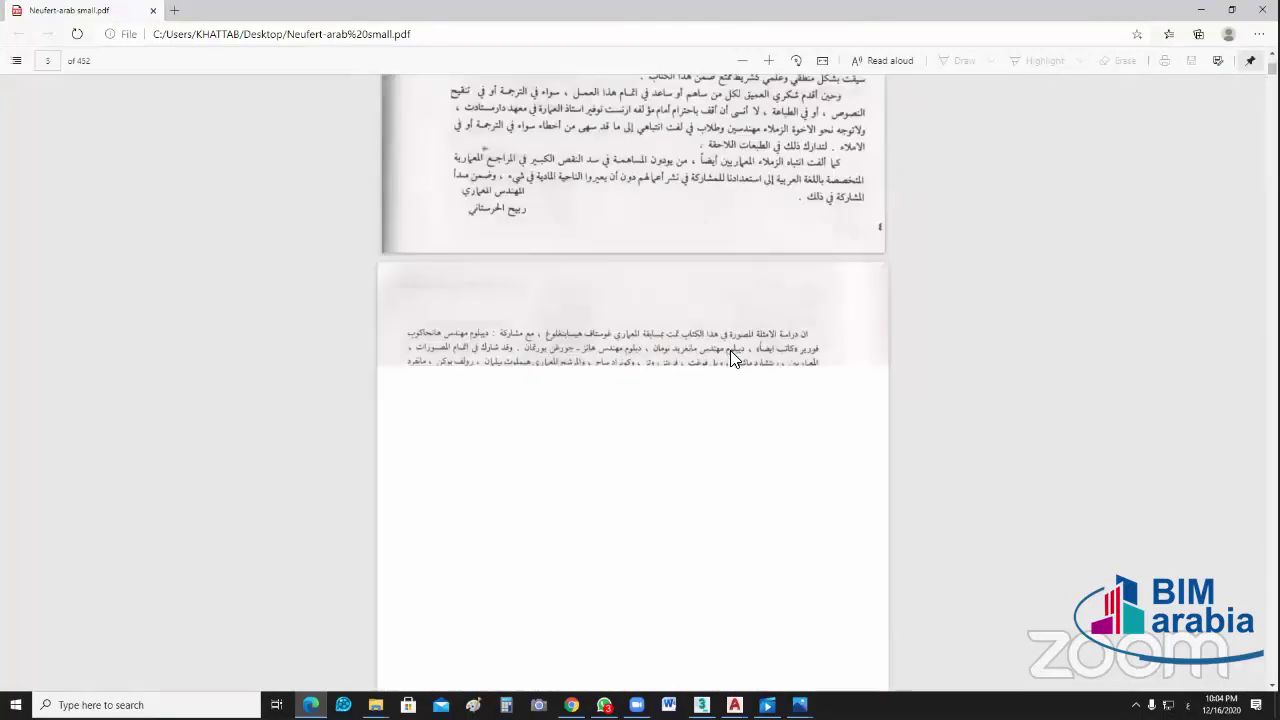
scroll(730, 352, down, 15)
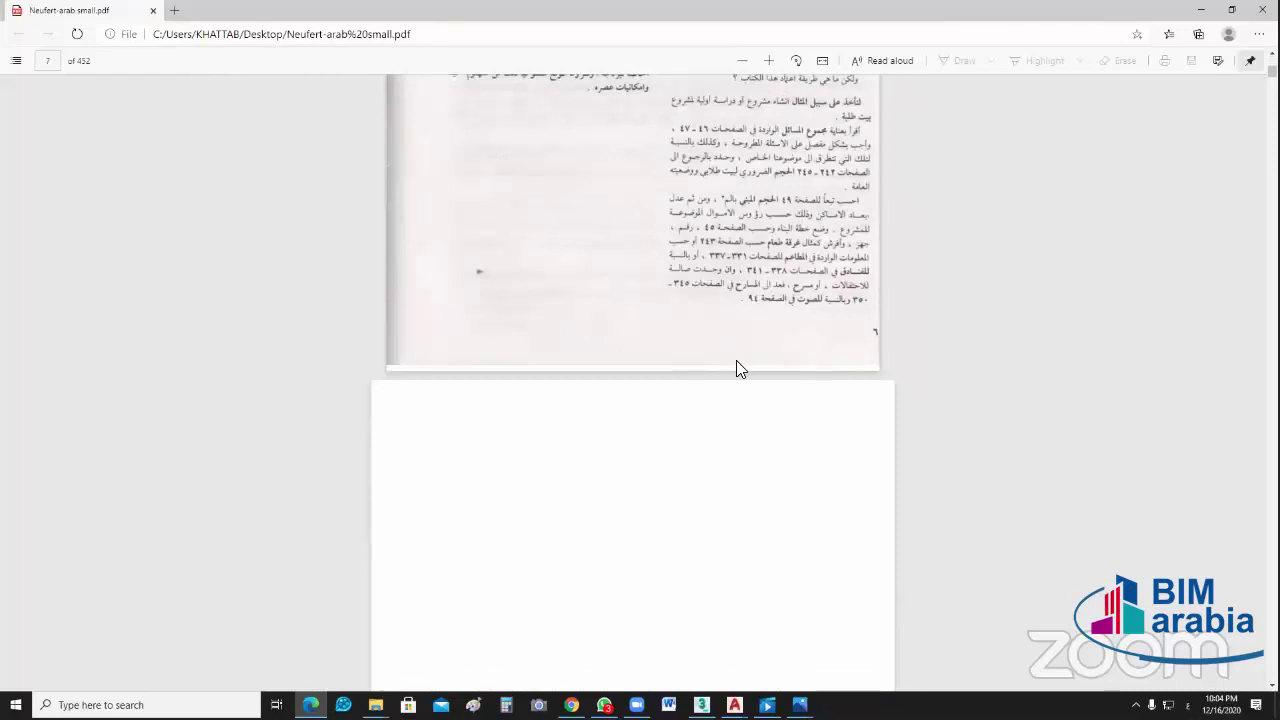
scroll(736, 369, down, 5)
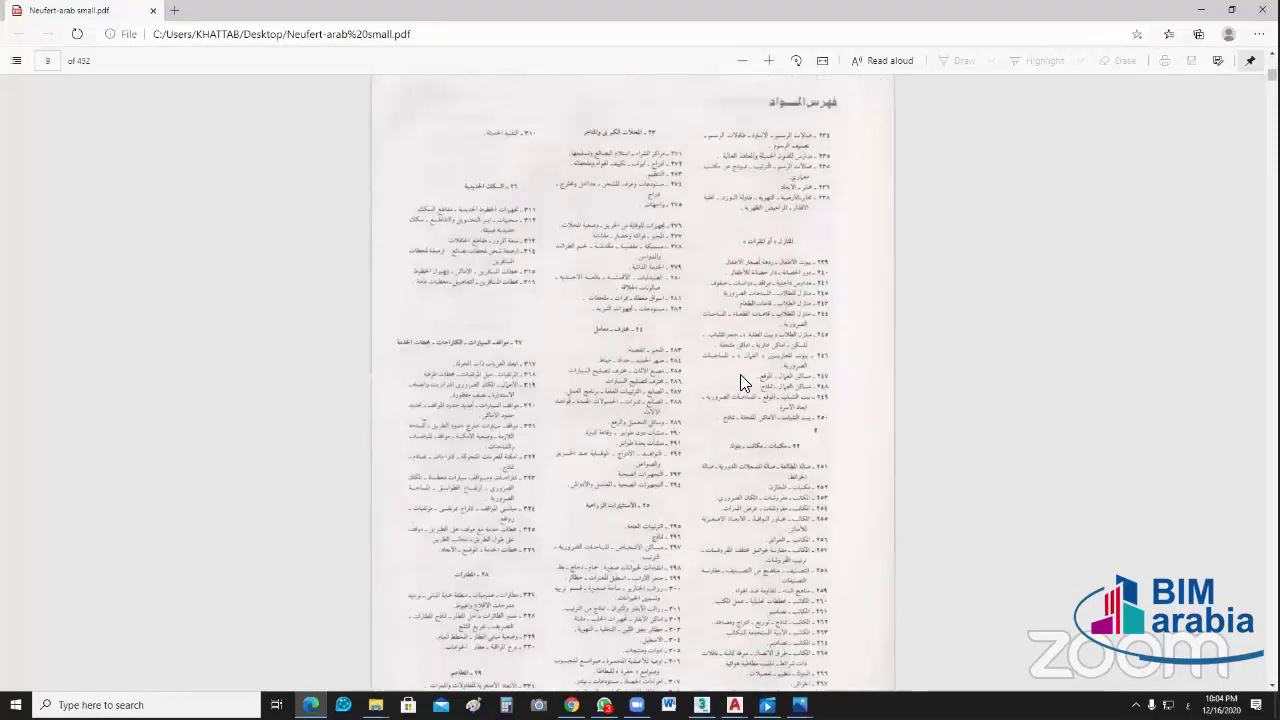
scroll(742, 368, down, 5)
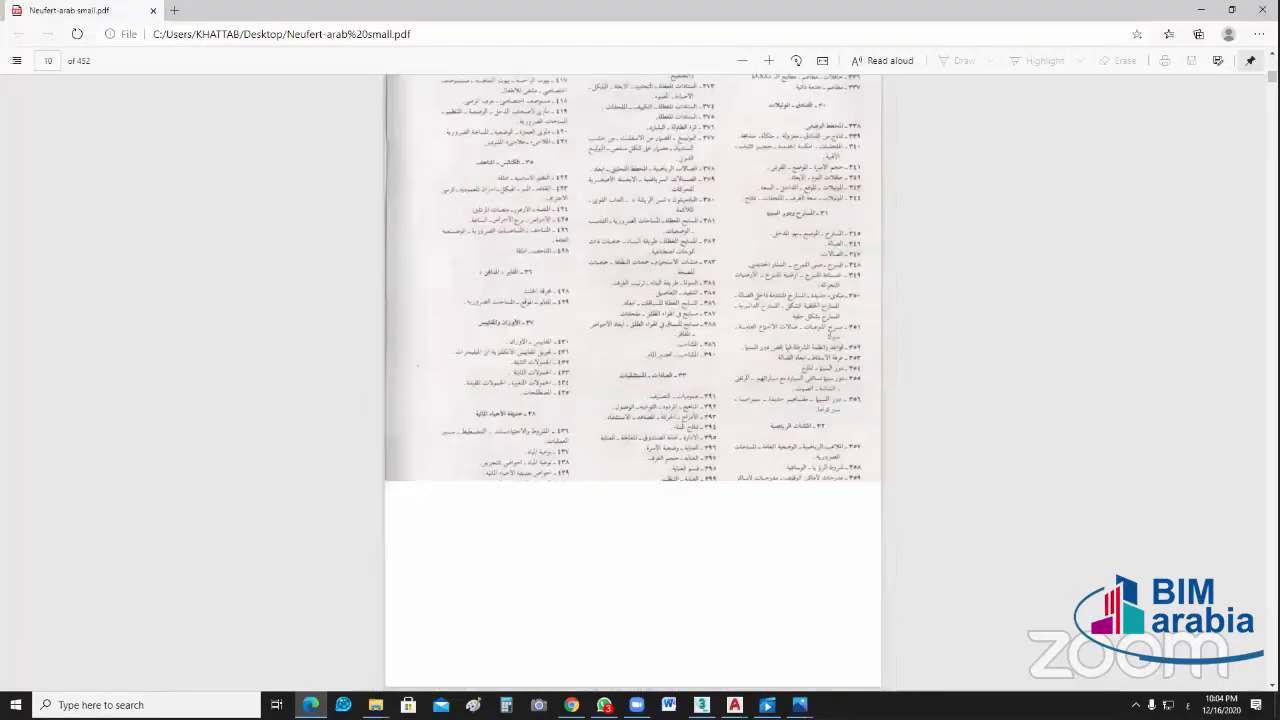
scroll(633, 380, down, 1)
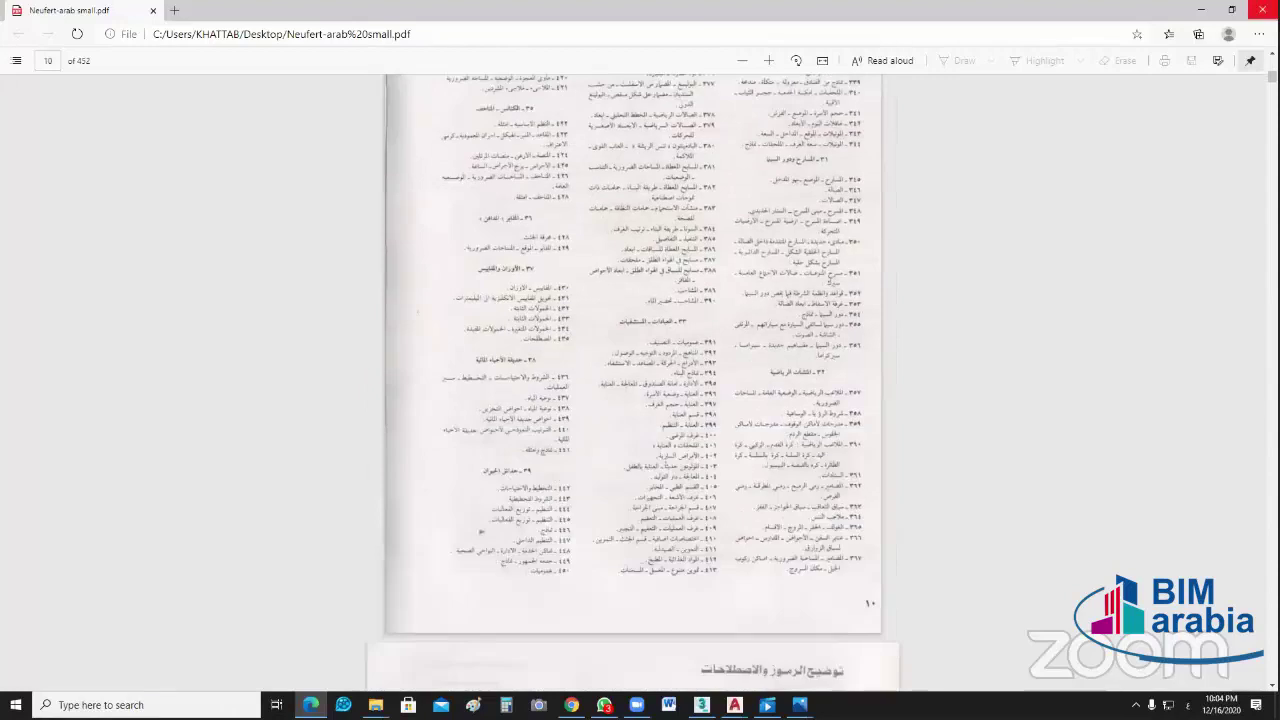
key(super+d)
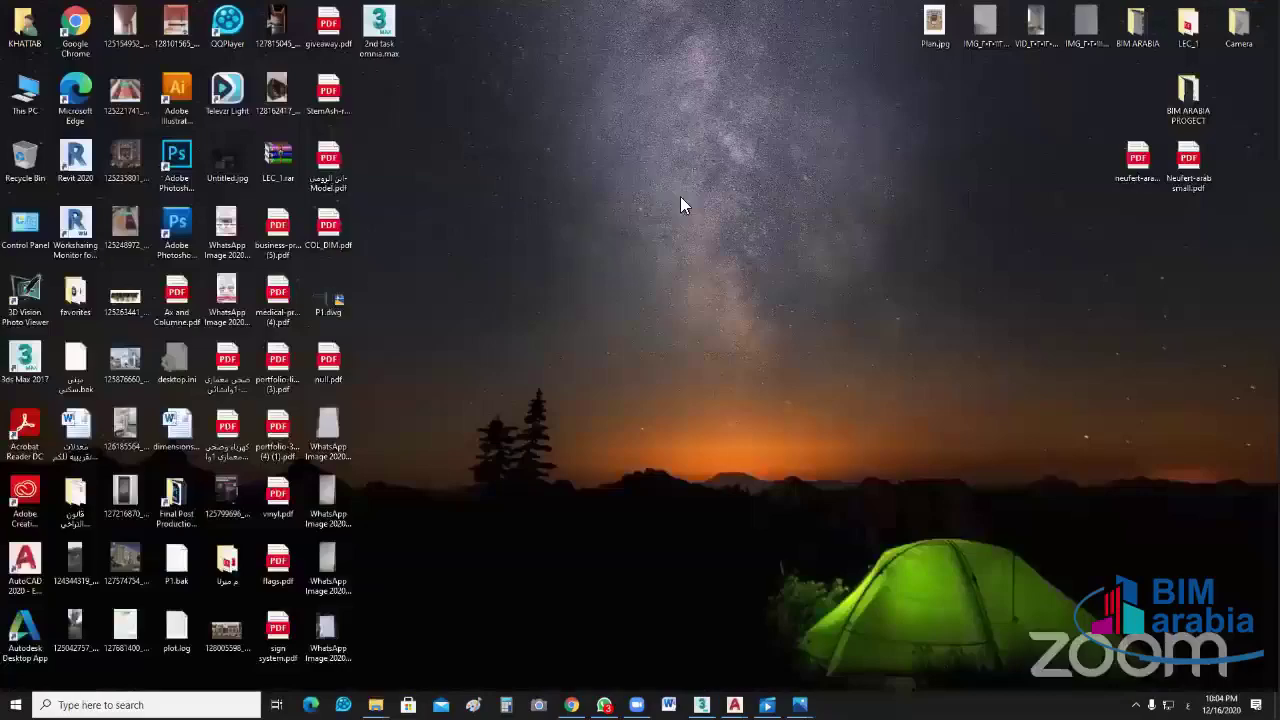
click(1140, 165)
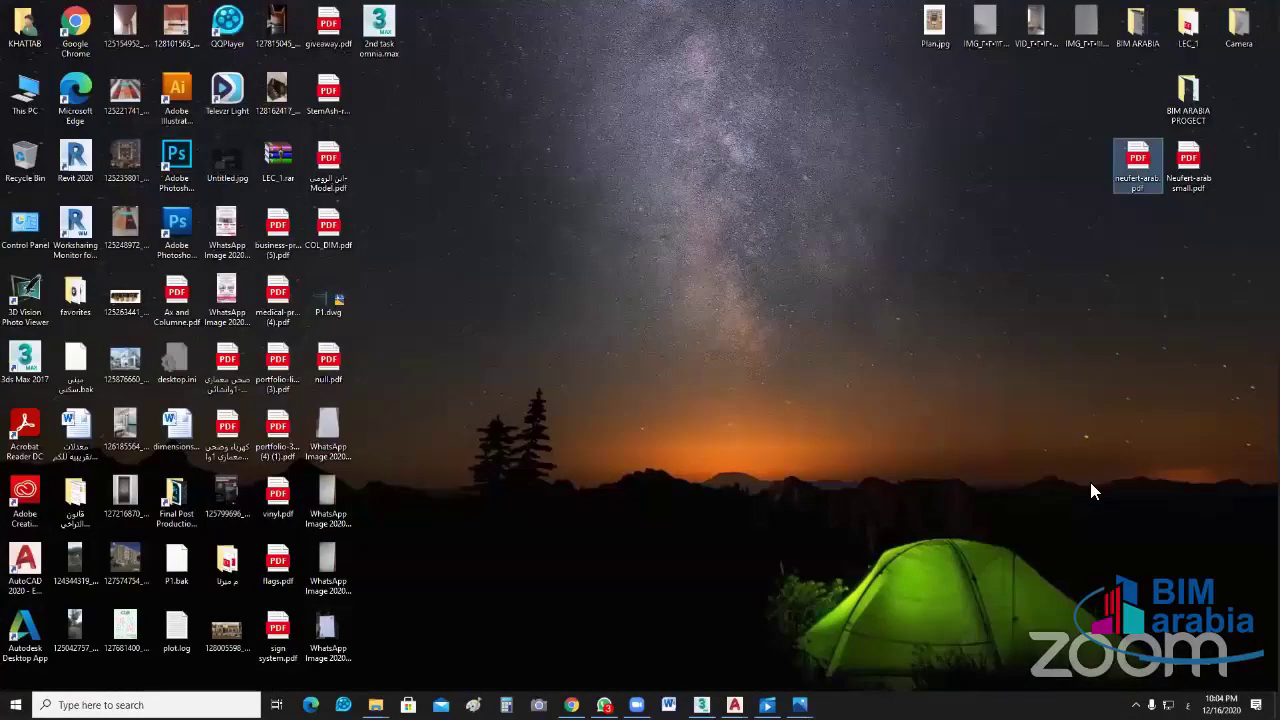
key(alt+Return)
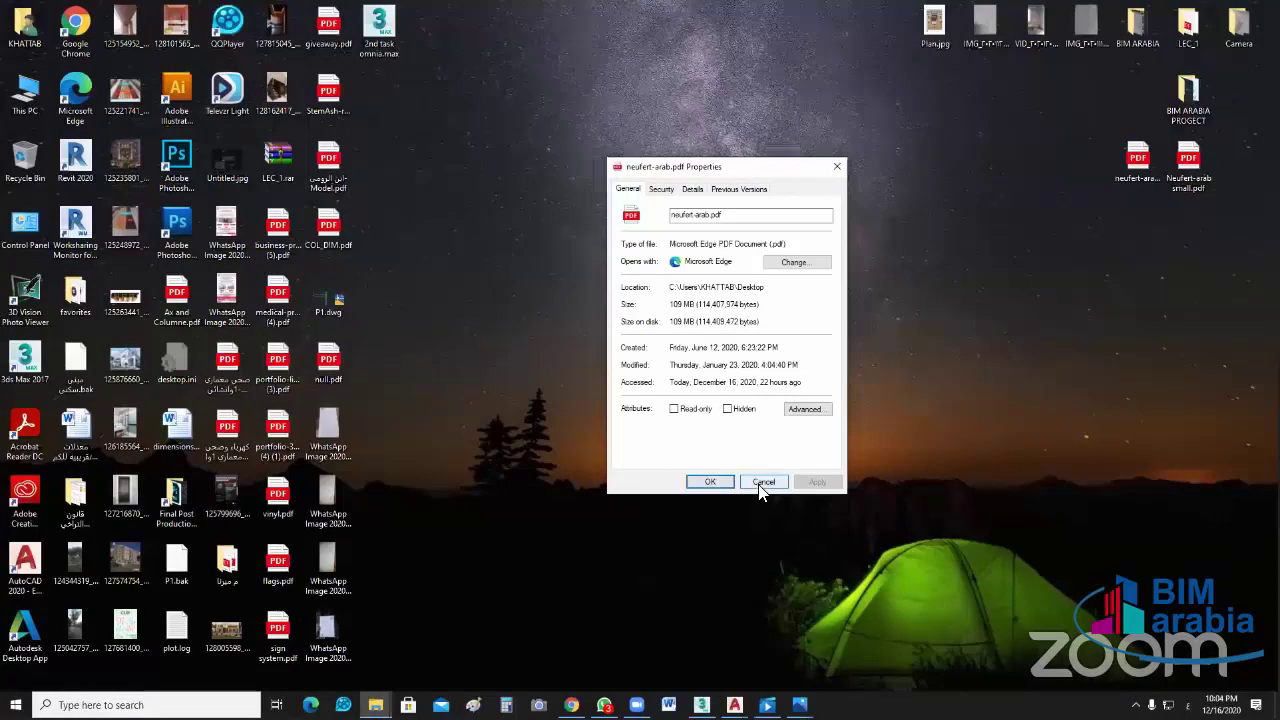
key(Escape)
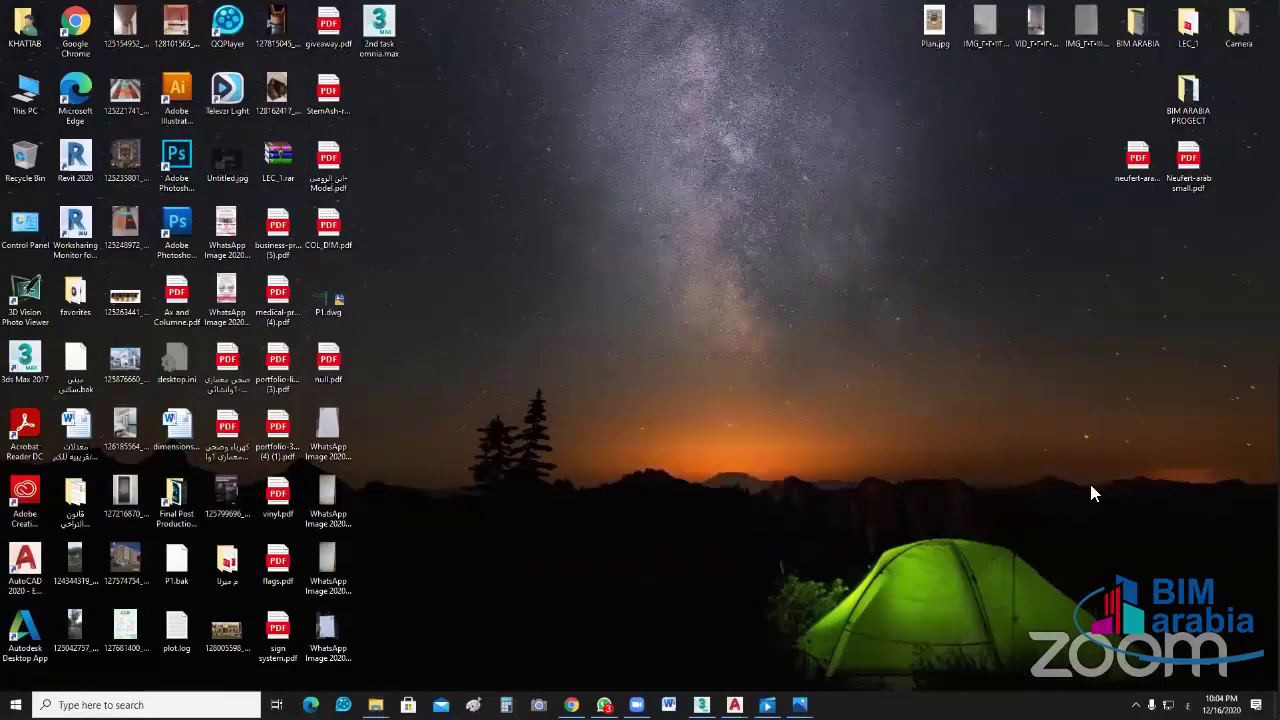